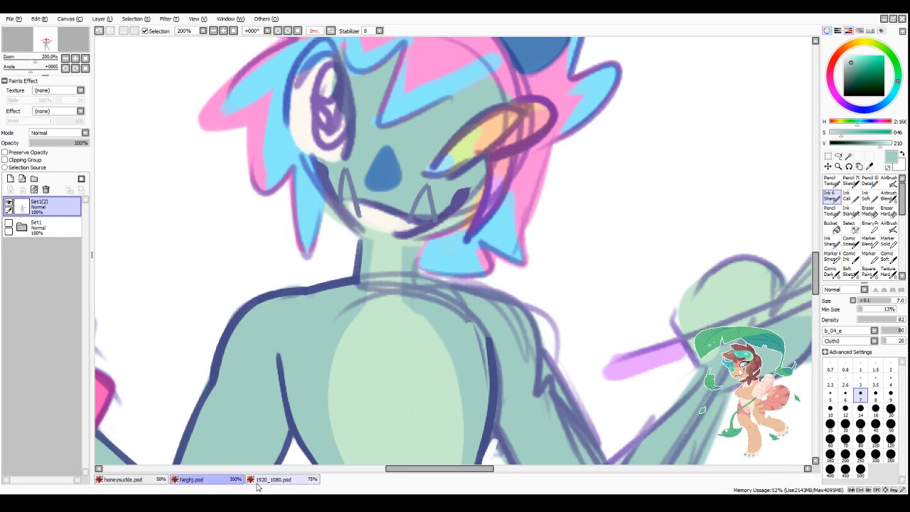
# Step: Switch to the honeysuckle.psd drawing and sample the dark magenta of the existing line art as the drawing colour
pyautogui.click(151, 484)
pyautogui.scroll(-1, 258, 349)
pyautogui.scroll(6, 315, 289)
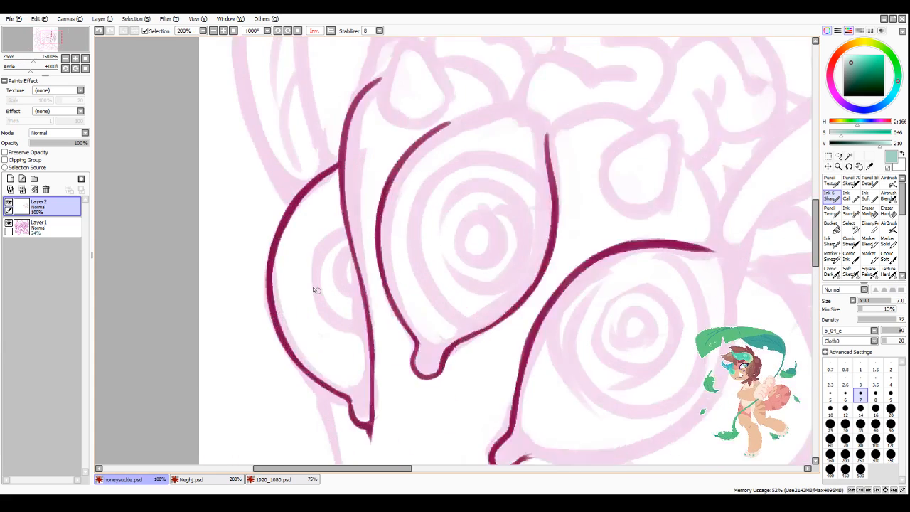
pyautogui.rightClick(246, 276)
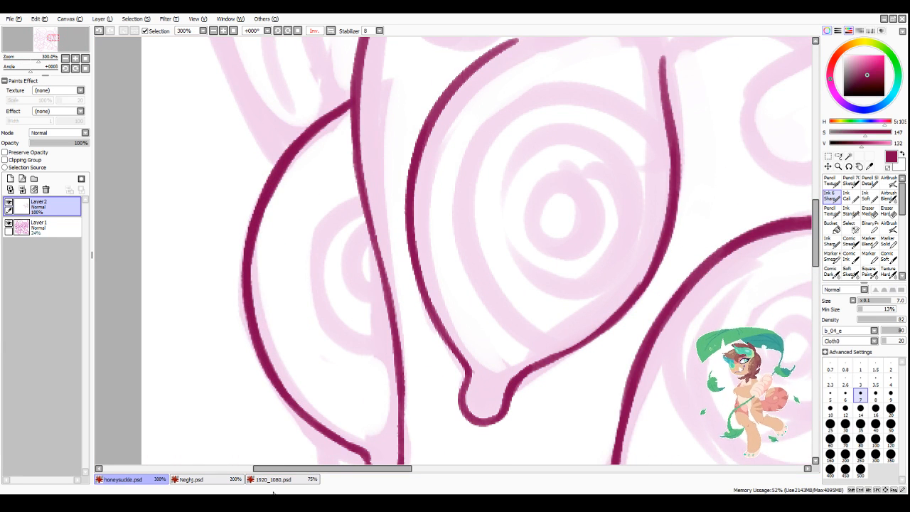
pyautogui.moveTo(397, 468); pyautogui.dragTo(443, 469)
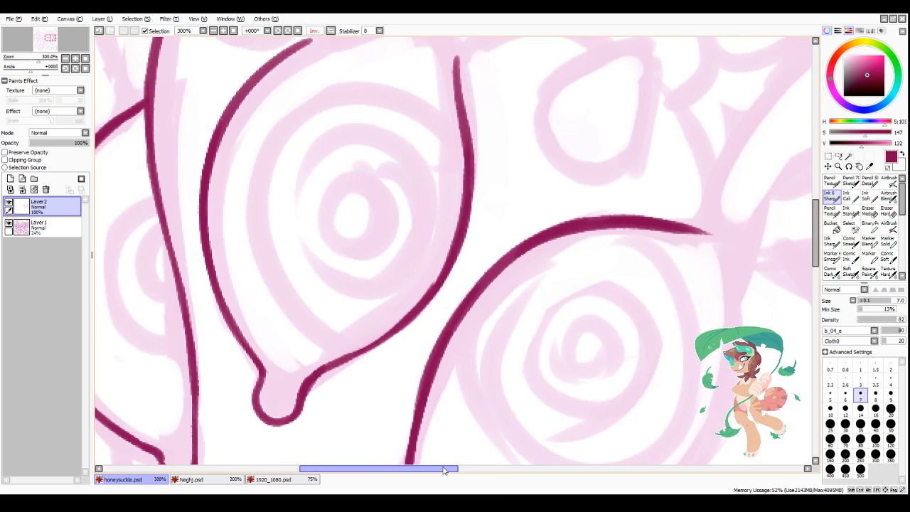
# Step: Choose the soft brush beside Comic Dark and set its size to 12
pyautogui.click(850, 272)
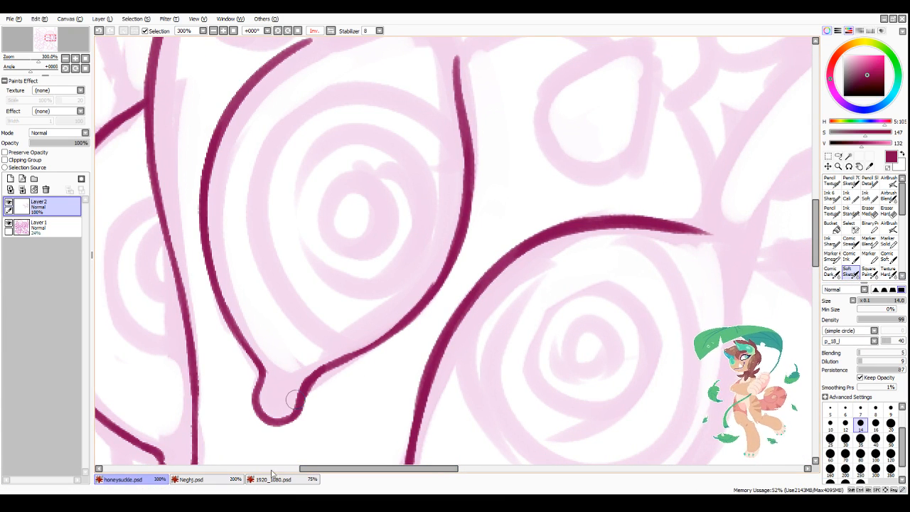
pyautogui.scroll(-5, 457, 349)
pyautogui.scroll(4, 433, 351)
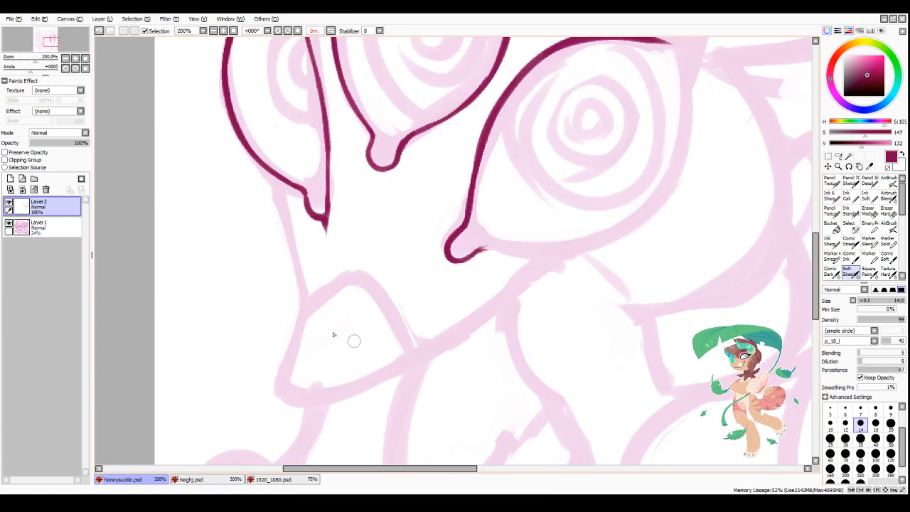
pyautogui.scroll(-1, 302, 334)
pyautogui.press('[')
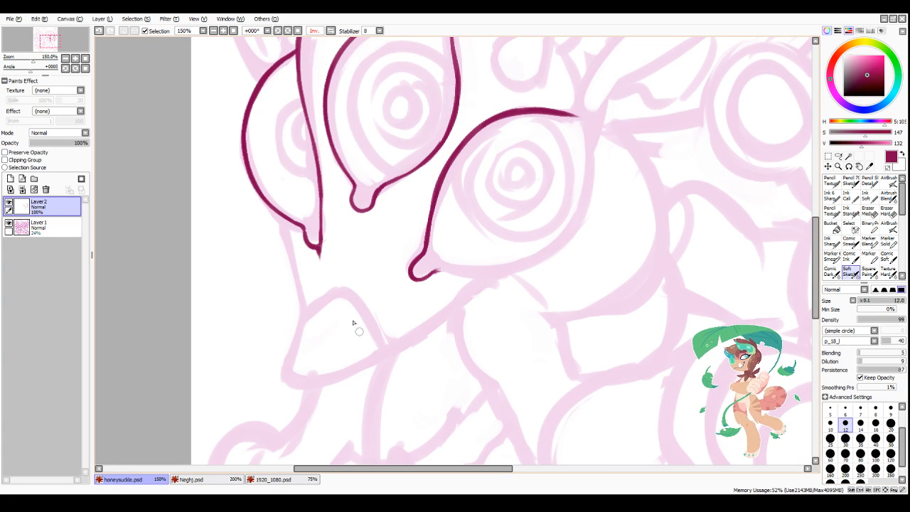
# Step: Ink the creature's cheek line on Layer2, running from beneath the leftmost eye down to the snout
pyautogui.moveTo(286, 221); pyautogui.dragTo(305, 309)
pyautogui.scroll(-2, 370, 317)
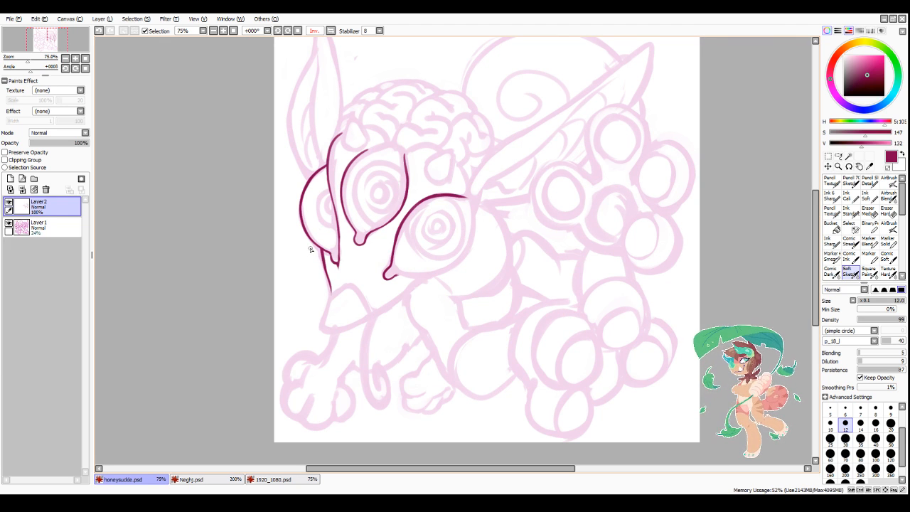
pyautogui.scroll(3, 310, 249)
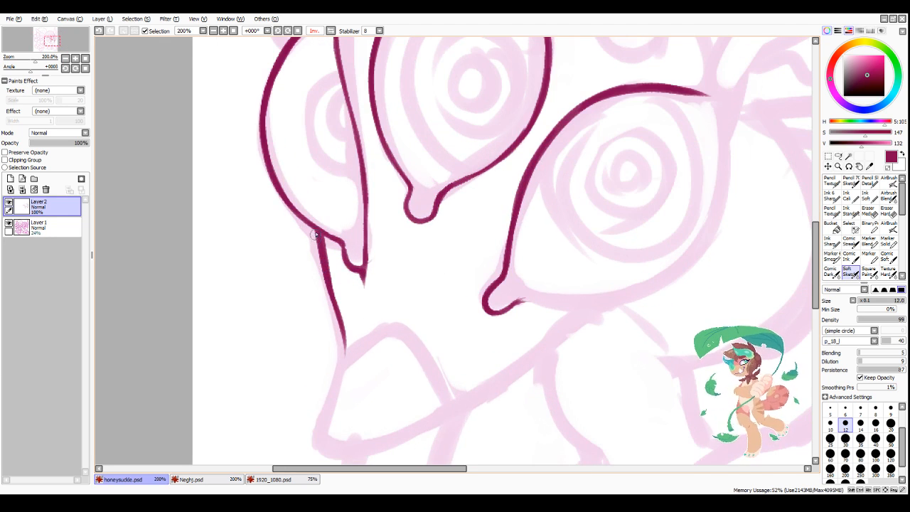
pyautogui.moveTo(312, 227); pyautogui.dragTo(338, 313)
# Step: Thin and taper the cheek line below the leftmost eye by erasing along its inner edge with transparent colour
pyautogui.press('-')
pyautogui.moveTo(326, 240)
pyautogui.mouseDown()
pyautogui.moveTo(341, 307)
pyautogui.moveTo(360, 337)
pyautogui.mouseUp()
pyautogui.press('-')
pyautogui.press('-')
pyautogui.moveTo(331, 253); pyautogui.dragTo(349, 324)
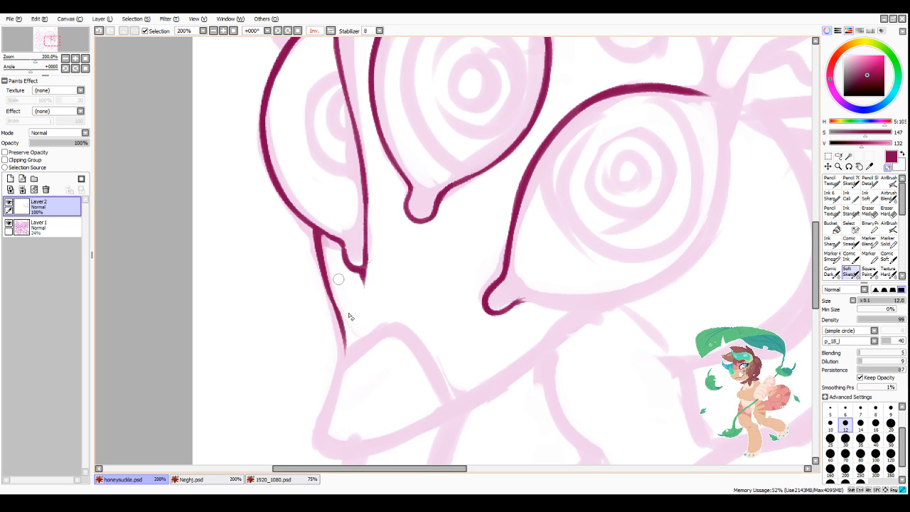
pyautogui.moveTo(335, 275); pyautogui.dragTo(349, 344)
pyautogui.moveTo(327, 243)
pyautogui.mouseDown()
pyautogui.moveTo(331, 262)
pyautogui.moveTo(339, 245)
pyautogui.mouseUp()
pyautogui.press('-')
# Step: Thicken the outer outline of the leftmost eye, from its lower curve up to where it meets the brow line
pyautogui.moveTo(292, 209); pyautogui.dragTo(314, 226)
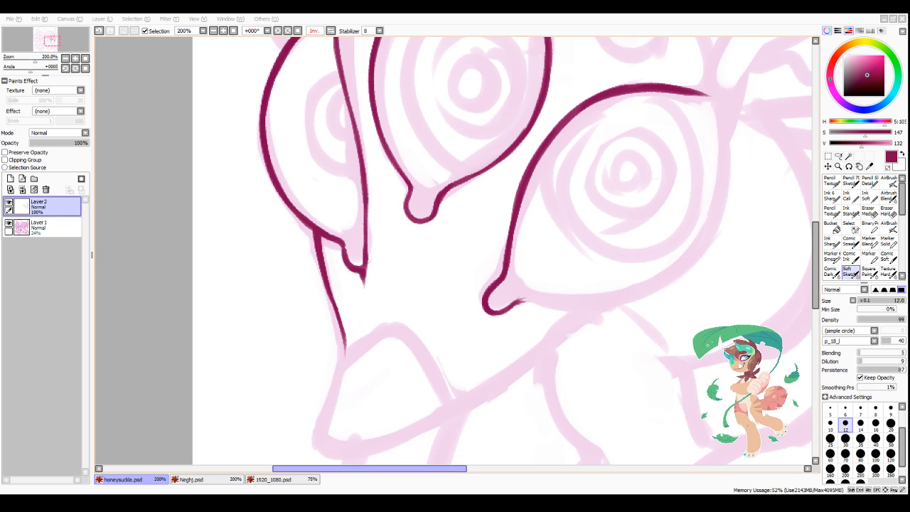
pyautogui.moveTo(330, 469); pyautogui.dragTo(336, 472)
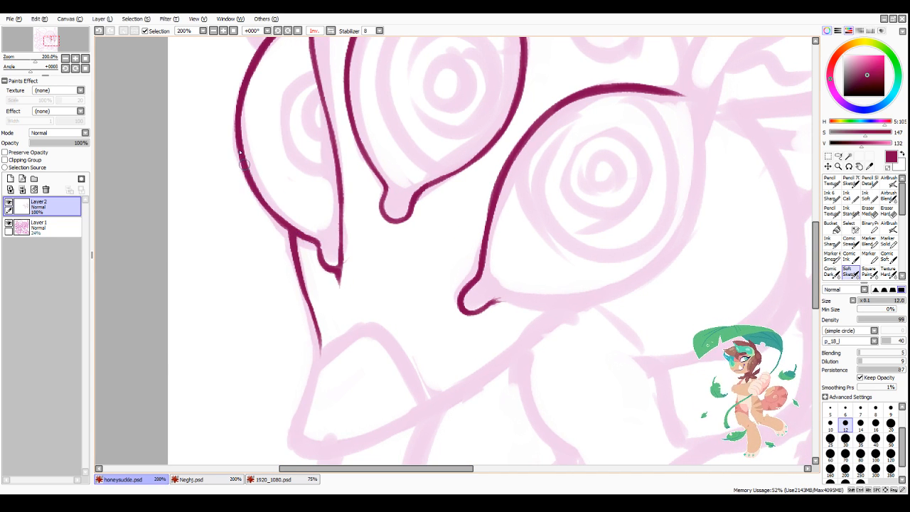
pyautogui.moveTo(246, 175)
pyautogui.mouseDown()
pyautogui.moveTo(267, 213)
pyautogui.moveTo(317, 245)
pyautogui.moveTo(328, 287)
pyautogui.mouseUp()
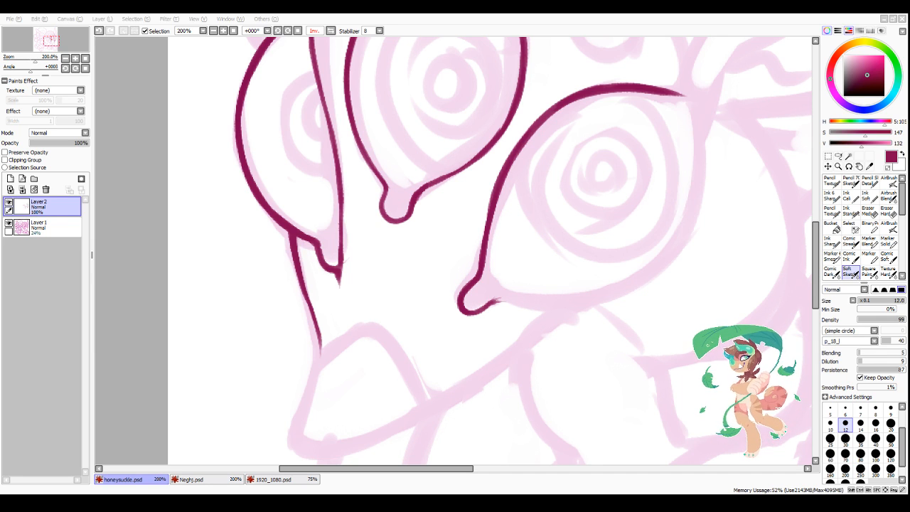
pyautogui.moveTo(375, 469); pyautogui.dragTo(453, 471)
pyautogui.scroll(-3, 463, 290)
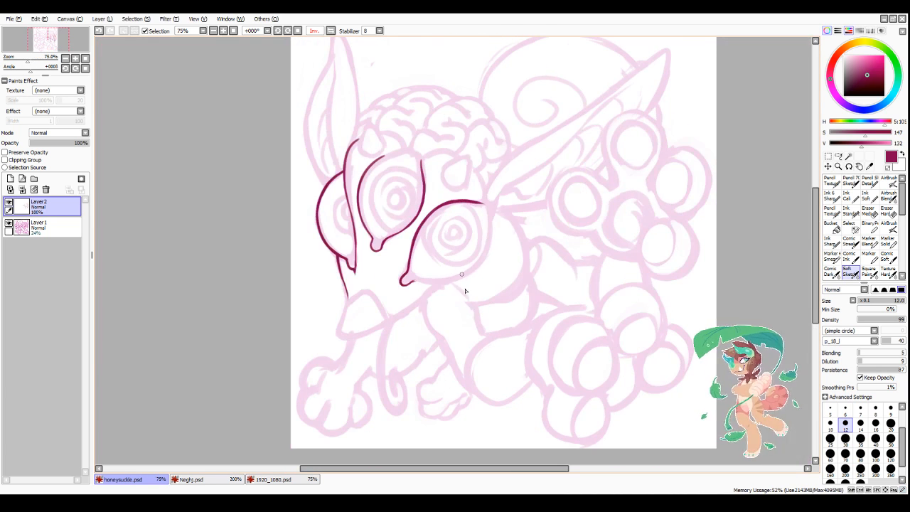
pyautogui.scroll(2, 343, 167)
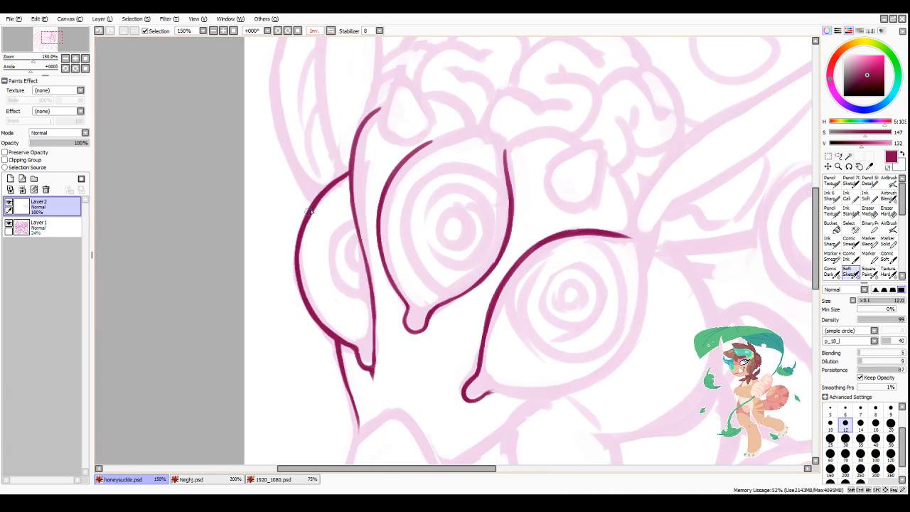
pyautogui.scroll(1, 298, 235)
pyautogui.moveTo(300, 232); pyautogui.dragTo(334, 177)
pyautogui.moveTo(329, 180); pyautogui.dragTo(348, 165)
pyautogui.moveTo(352, 162); pyautogui.dragTo(372, 151)
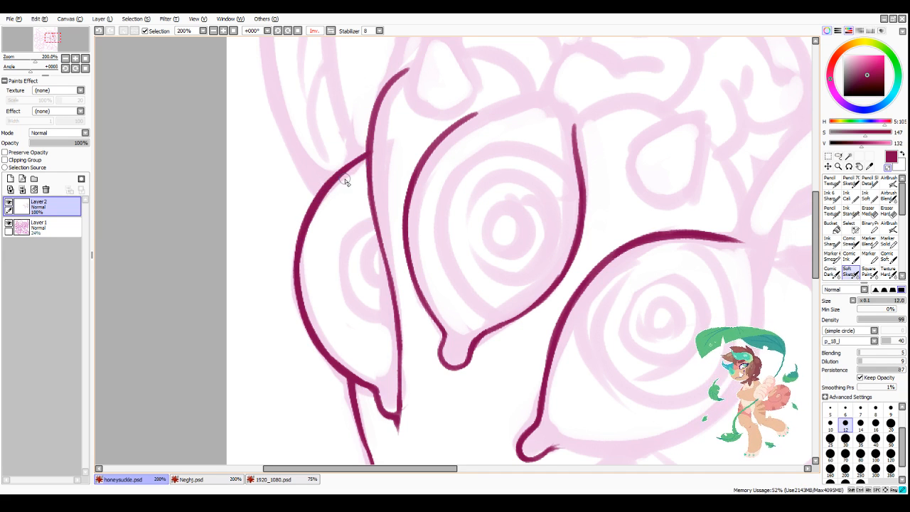
pyautogui.scroll(-1, 462, 163)
pyautogui.scroll(2, 654, 121)
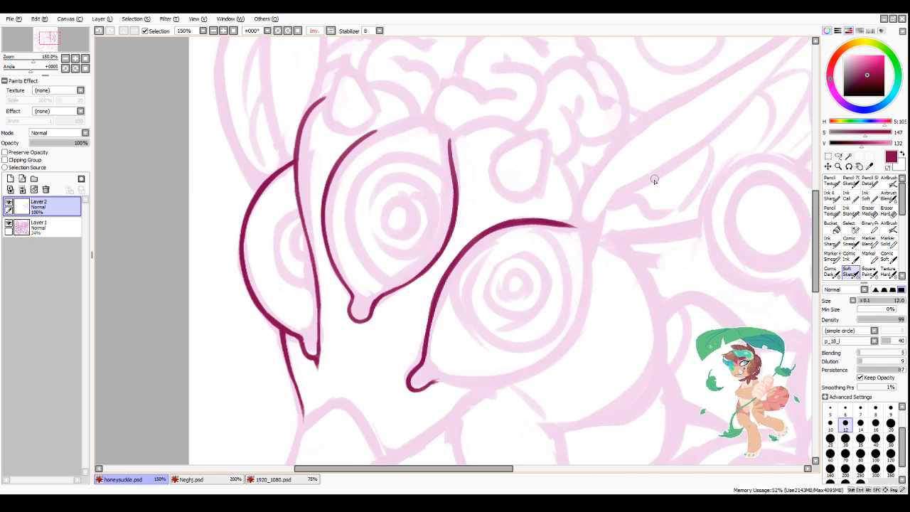
# Step: Ink the teardrop shape above the large lower eye, following the pink sketch
pyautogui.moveTo(448, 138); pyautogui.dragTo(487, 211)
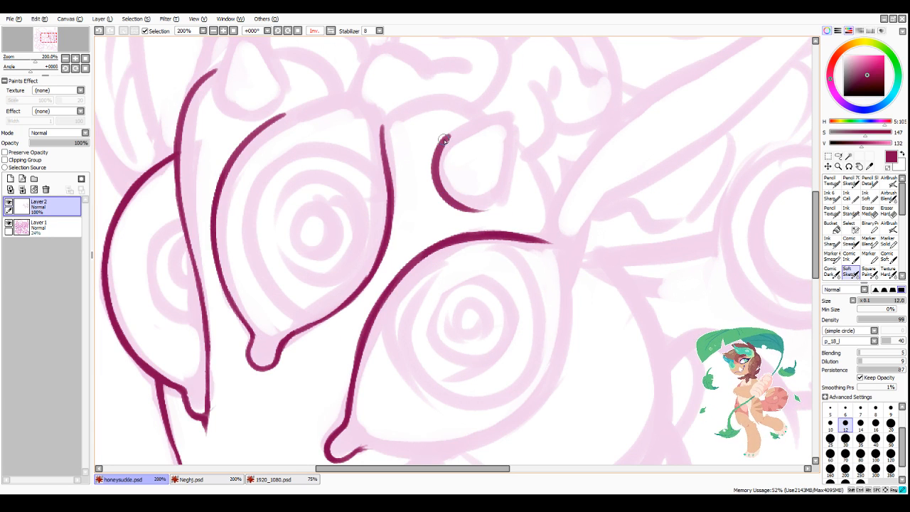
pyautogui.moveTo(442, 137); pyautogui.dragTo(507, 115)
pyautogui.moveTo(483, 119)
pyautogui.mouseDown()
pyautogui.moveTo(511, 114)
pyautogui.moveTo(513, 167)
pyautogui.mouseUp()
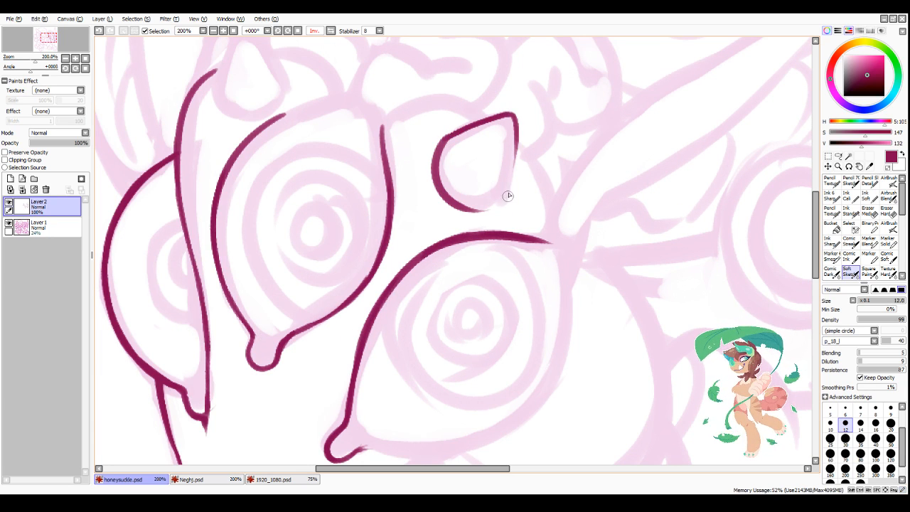
pyautogui.moveTo(451, 135)
pyautogui.mouseDown()
pyautogui.moveTo(444, 194)
pyautogui.moveTo(507, 195)
pyautogui.moveTo(501, 203)
pyautogui.mouseUp()
pyautogui.scroll(-5, 532, 156)
pyautogui.scroll(2, 757, 201)
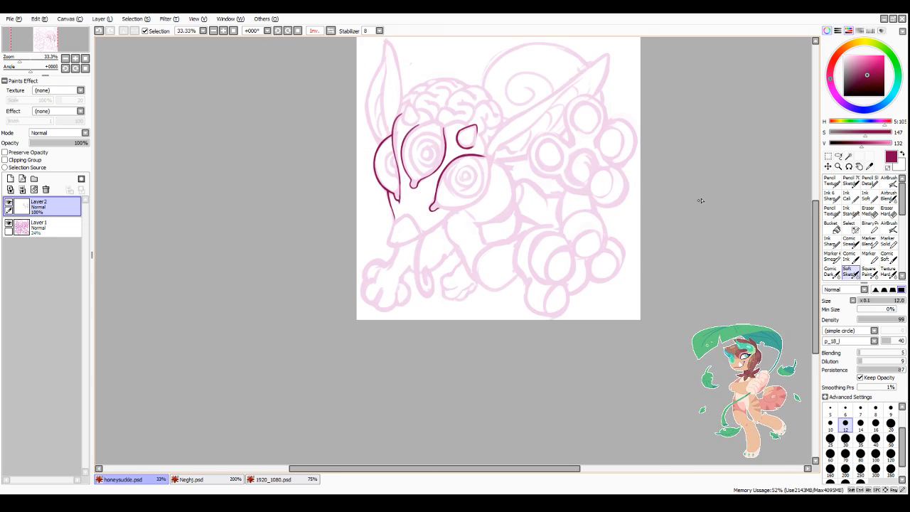
pyautogui.scroll(-1, 410, 342)
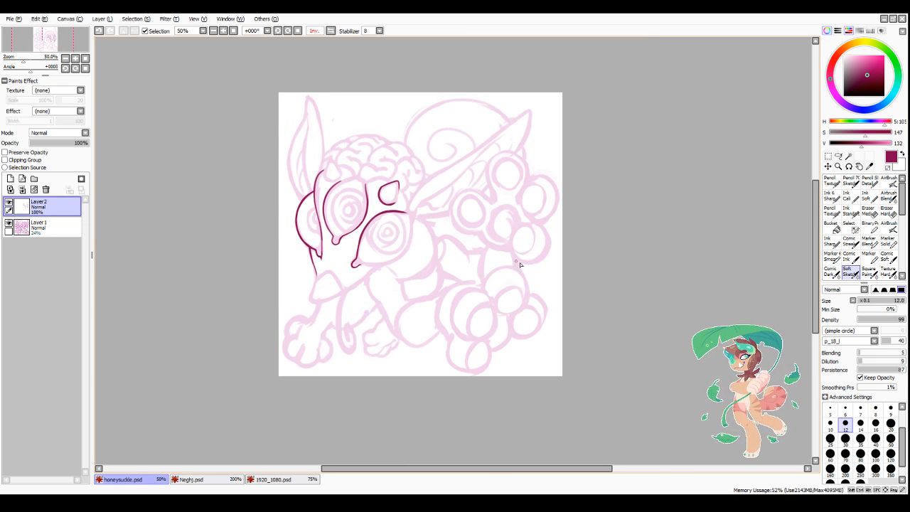
pyautogui.scroll(3, 516, 262)
pyautogui.moveTo(465, 203)
pyautogui.mouseDown()
pyautogui.moveTo(447, 192)
pyautogui.moveTo(450, 182)
pyautogui.moveTo(419, 220)
pyautogui.mouseUp()
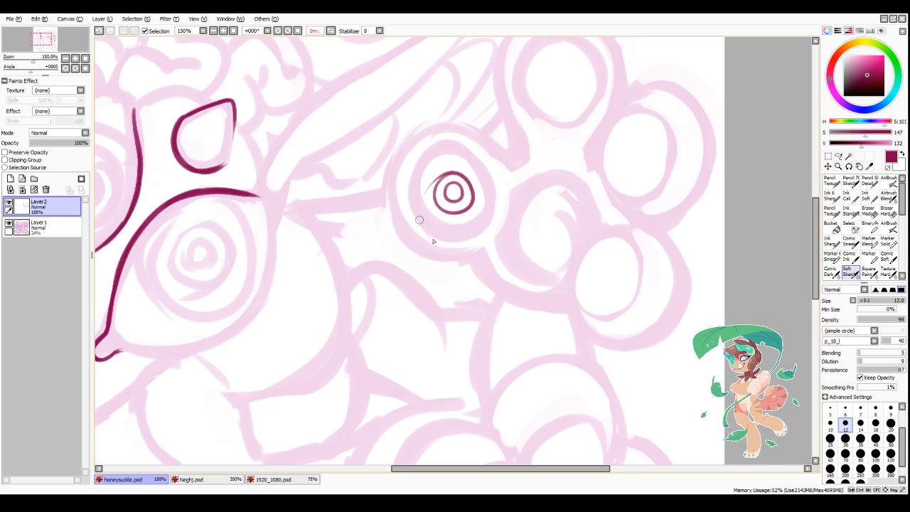
pyautogui.scroll(-4, 433, 240)
# Step: Close the gap in the lower outline of the teardrop shape above the large lower eye
pyautogui.scroll(5, 337, 211)
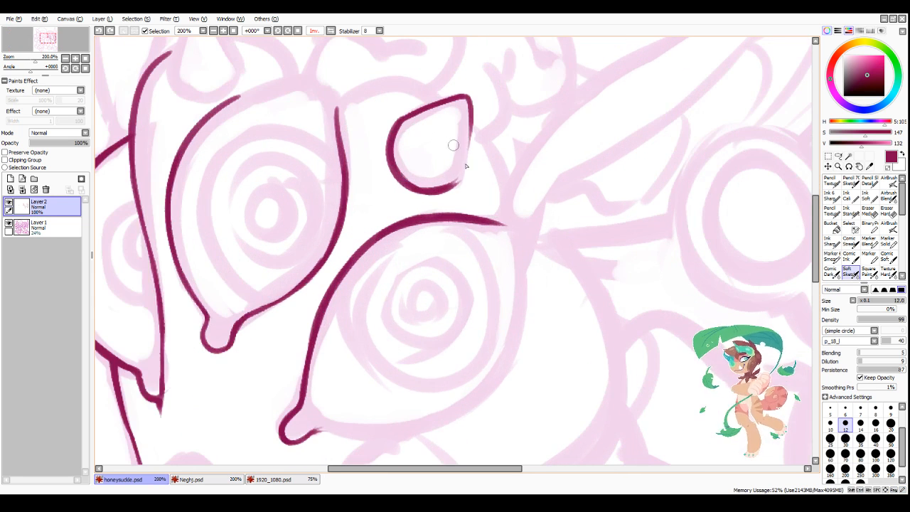
pyautogui.moveTo(438, 187)
pyautogui.mouseDown()
pyautogui.moveTo(471, 112)
pyautogui.moveTo(461, 182)
pyautogui.moveTo(468, 132)
pyautogui.moveTo(447, 181)
pyautogui.moveTo(457, 178)
pyautogui.moveTo(424, 182)
pyautogui.mouseUp()
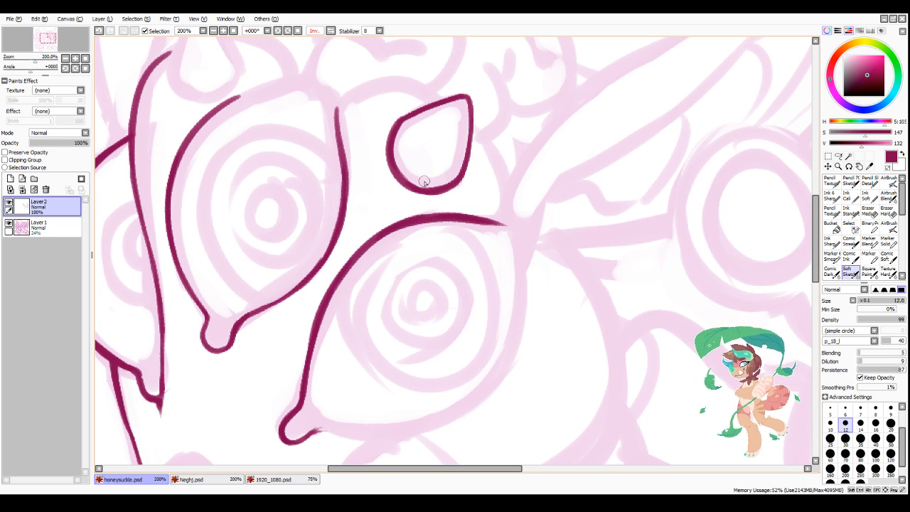
pyautogui.scroll(-4, 423, 182)
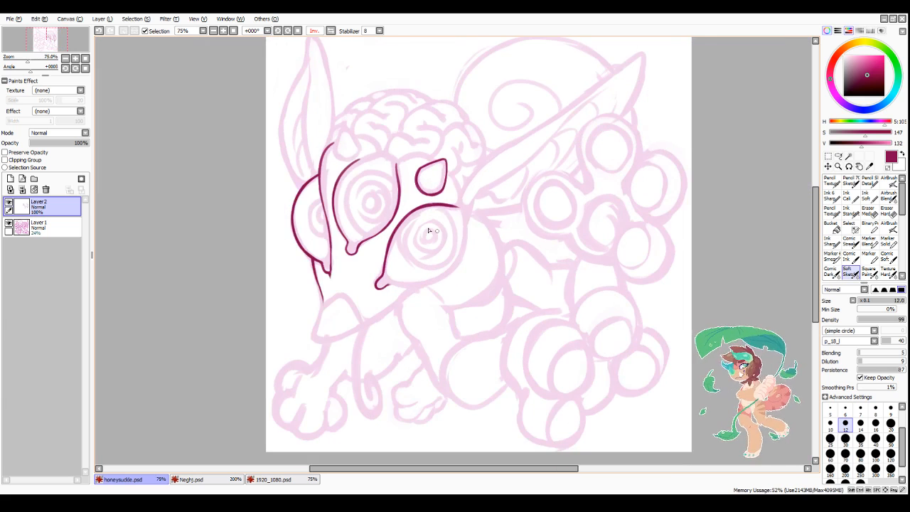
# Step: Ink an arched line joining the middle eye's outline to the teardrop's upper edge and clean up its contour
pyautogui.scroll(4, 448, 157)
pyautogui.scroll(1, 452, 148)
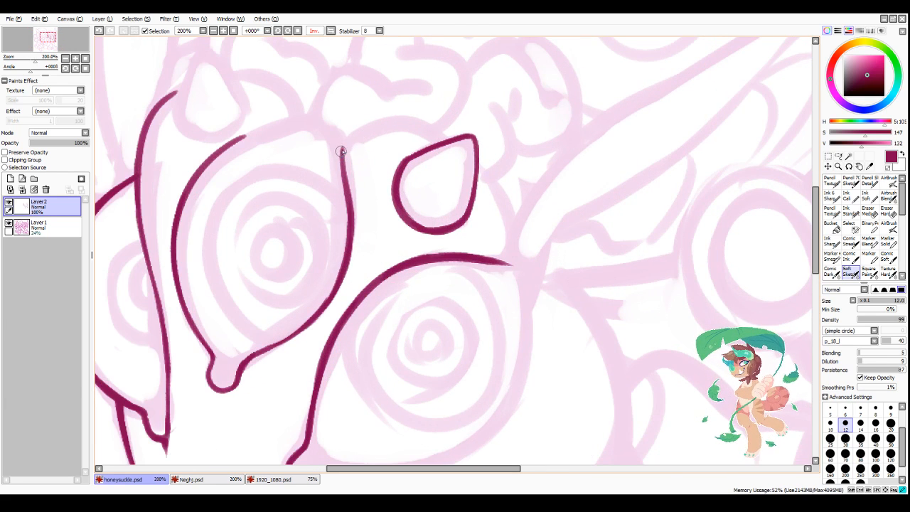
pyautogui.moveTo(342, 151)
pyautogui.mouseDown()
pyautogui.moveTo(426, 125)
pyautogui.moveTo(446, 141)
pyautogui.moveTo(412, 122)
pyautogui.moveTo(351, 141)
pyautogui.moveTo(387, 122)
pyautogui.moveTo(339, 159)
pyautogui.moveTo(352, 133)
pyautogui.moveTo(347, 206)
pyautogui.mouseUp()
pyautogui.press('-')
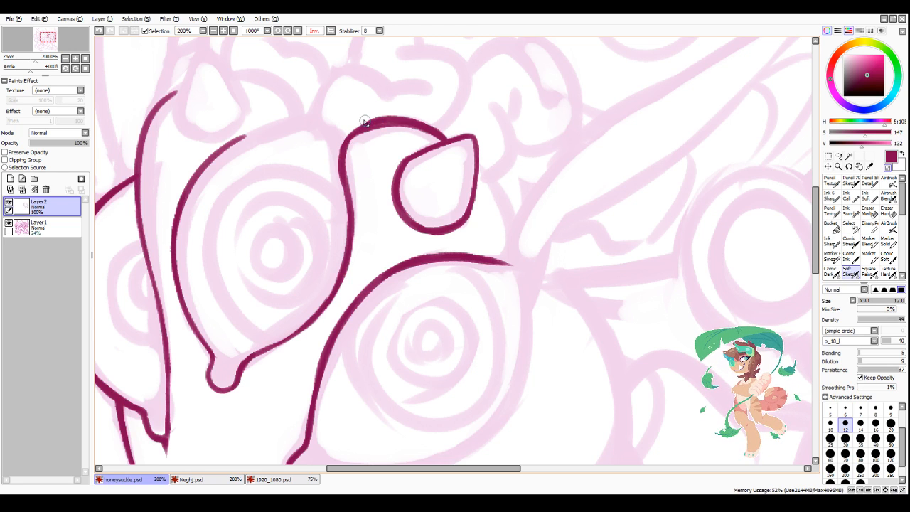
pyautogui.moveTo(338, 140); pyautogui.dragTo(344, 208)
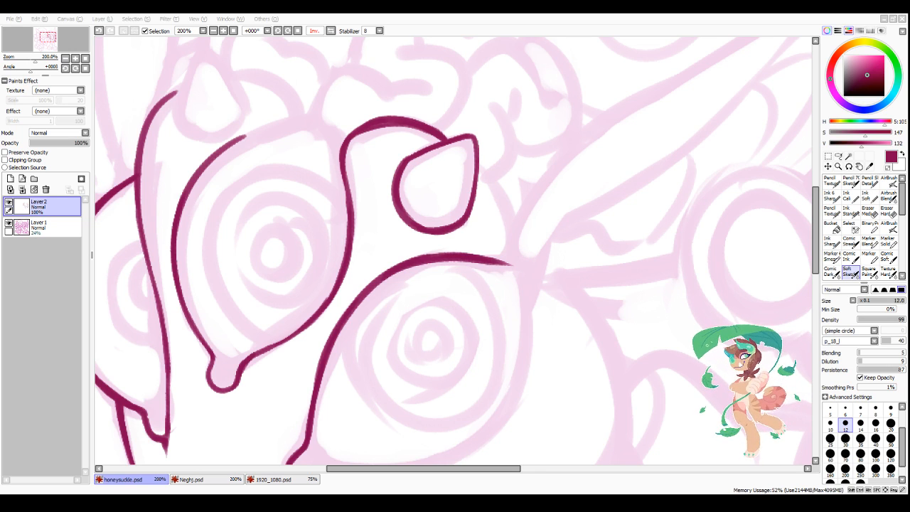
# Step: Close the top of the middle eye's outline by inking it into the arched line, and tidy the teardrop's upper edge
pyautogui.moveTo(350, 470); pyautogui.dragTo(337, 480)
pyautogui.scroll(-2, 341, 242)
pyautogui.scroll(1, 356, 244)
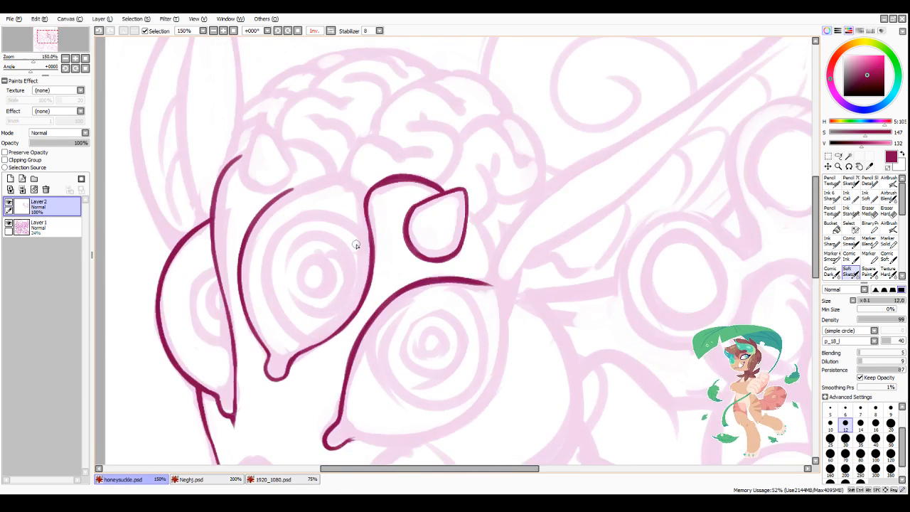
pyautogui.scroll(2, 356, 244)
pyautogui.moveTo(213, 205)
pyautogui.mouseDown()
pyautogui.moveTo(329, 141)
pyautogui.moveTo(366, 145)
pyautogui.mouseUp()
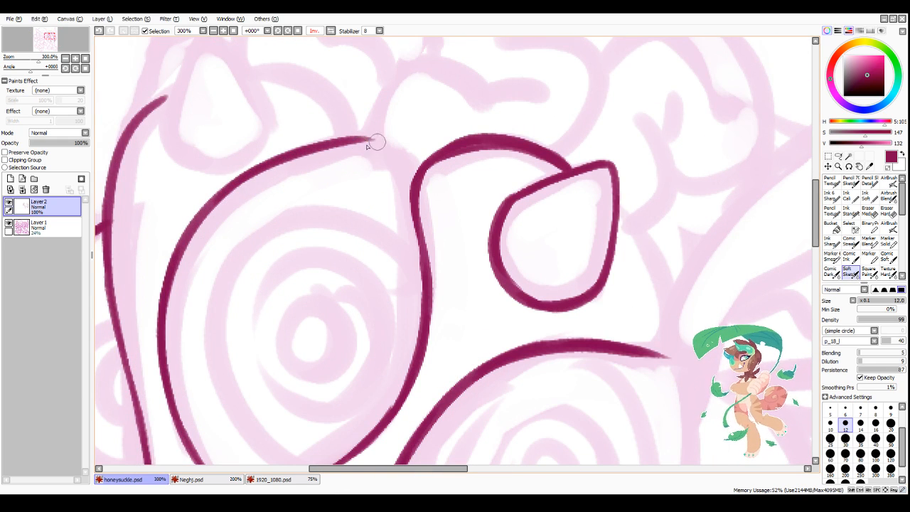
pyautogui.moveTo(311, 145)
pyautogui.mouseDown()
pyautogui.moveTo(412, 157)
pyautogui.moveTo(408, 185)
pyautogui.mouseUp()
pyautogui.moveTo(394, 154); pyautogui.dragTo(415, 179)
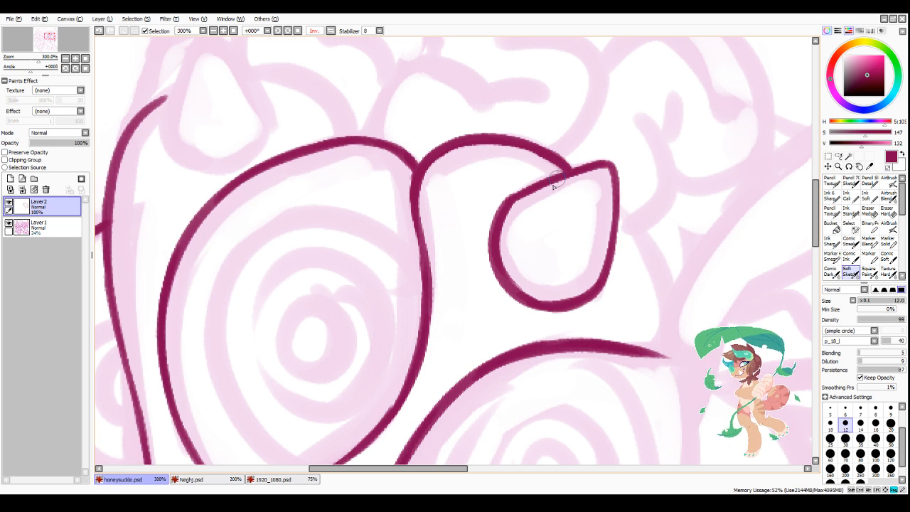
pyautogui.moveTo(504, 201); pyautogui.dragTo(547, 182)
# Step: Ink the pointed teardrop shape between the brow line and the middle eye, and clean its lower edge with transparent colour
pyautogui.scroll(-3, 550, 202)
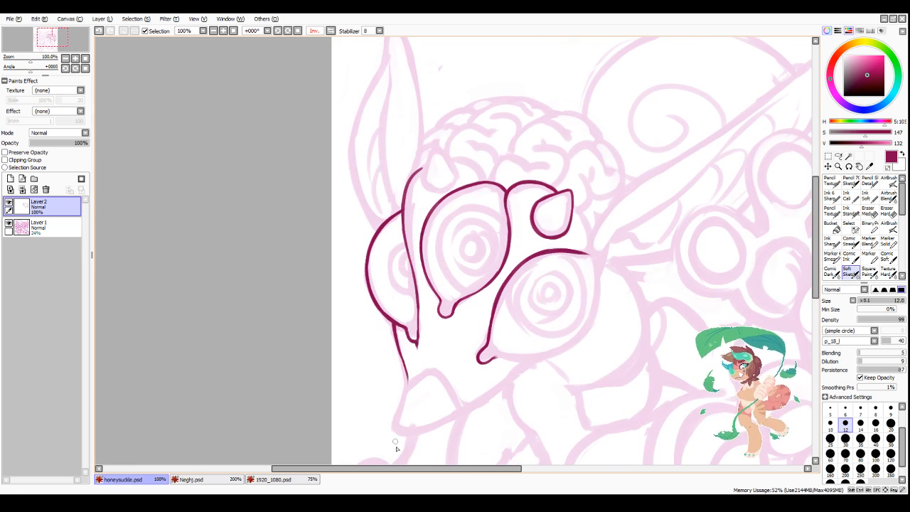
pyautogui.moveTo(405, 469); pyautogui.dragTo(422, 470)
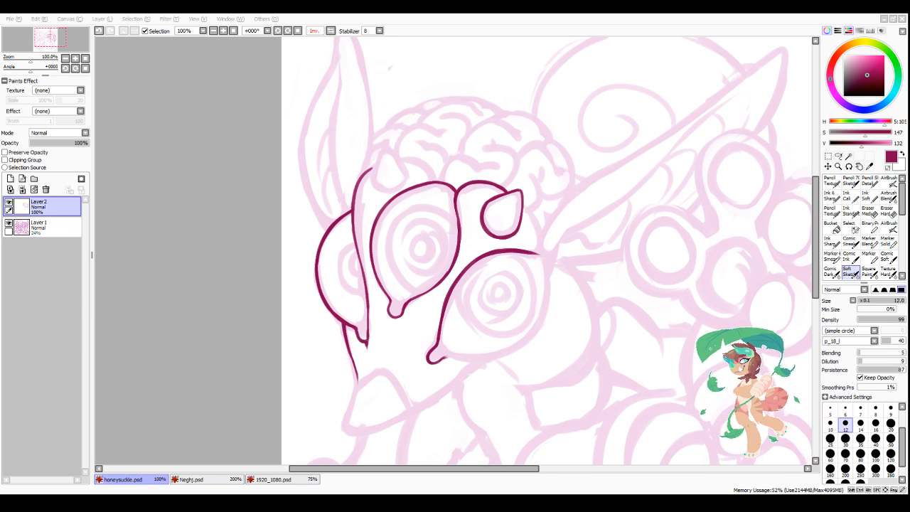
pyautogui.moveTo(396, 470); pyautogui.dragTo(411, 472)
pyautogui.scroll(-2, 383, 184)
pyautogui.scroll(2, 399, 174)
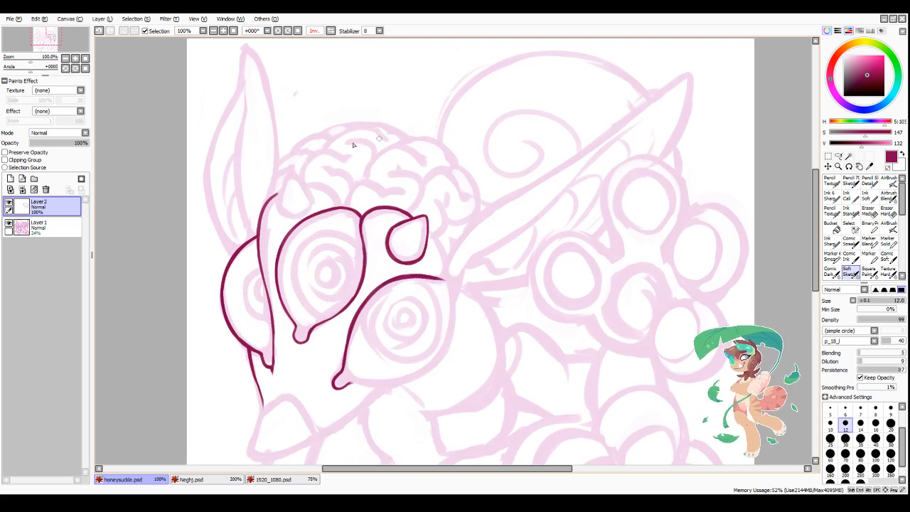
pyautogui.moveTo(312, 169); pyautogui.dragTo(287, 240)
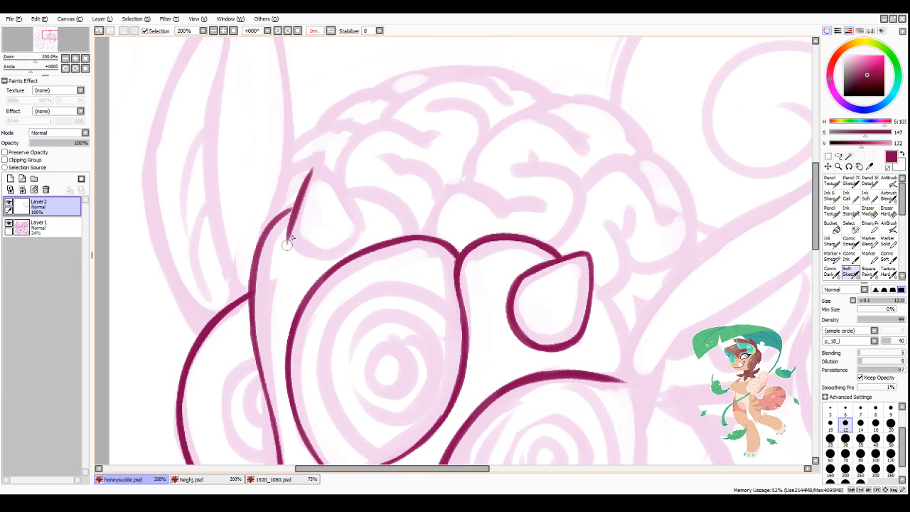
pyautogui.moveTo(298, 194); pyautogui.dragTo(351, 206)
pyautogui.moveTo(292, 225)
pyautogui.mouseDown()
pyautogui.moveTo(299, 246)
pyautogui.moveTo(291, 224)
pyautogui.moveTo(325, 249)
pyautogui.moveTo(287, 245)
pyautogui.moveTo(337, 245)
pyautogui.moveTo(311, 255)
pyautogui.moveTo(359, 226)
pyautogui.mouseUp()
pyautogui.moveTo(343, 196); pyautogui.dragTo(359, 228)
pyautogui.moveTo(326, 181); pyautogui.dragTo(358, 222)
pyautogui.press('-')
pyautogui.moveTo(282, 236)
pyautogui.mouseDown()
pyautogui.moveTo(288, 260)
pyautogui.moveTo(319, 261)
pyautogui.mouseUp()
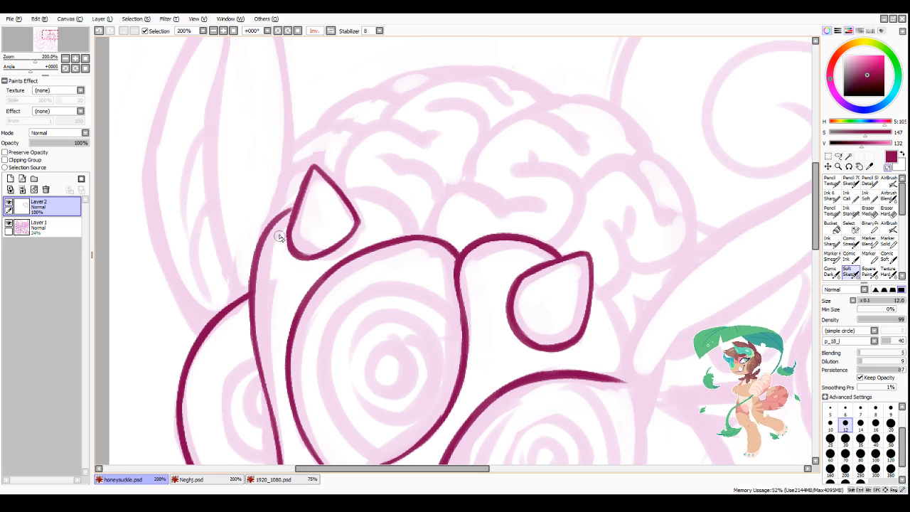
# Step: Thicken and smooth the brow line running down from the pointed teardrop beside the middle eye
pyautogui.moveTo(278, 238); pyautogui.dragTo(337, 255)
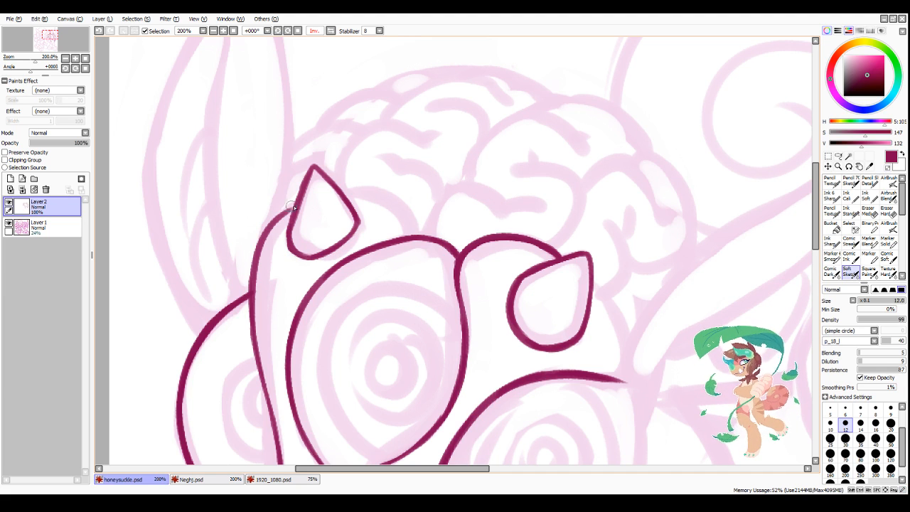
pyautogui.moveTo(299, 201)
pyautogui.mouseDown()
pyautogui.moveTo(257, 248)
pyautogui.moveTo(260, 387)
pyautogui.mouseUp()
pyautogui.moveTo(253, 355); pyautogui.dragTo(267, 392)
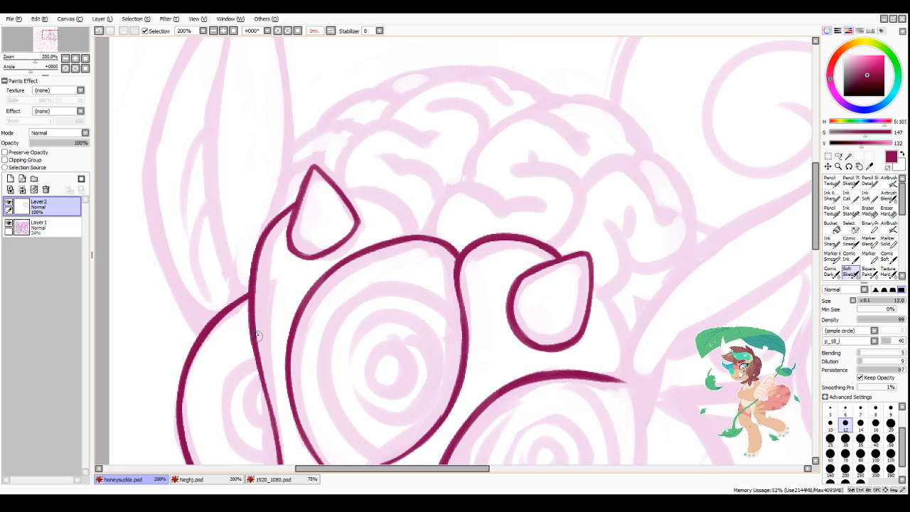
# Step: Unflip the canvas view and ink a curved line from the rounded teardrop's outer edge down to the top of the lower eye
pyautogui.click(318, 31)
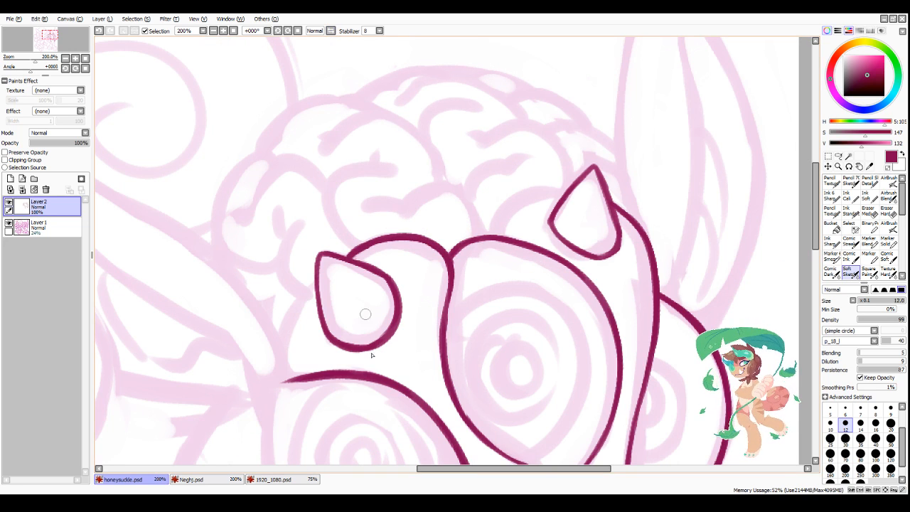
pyautogui.moveTo(445, 469); pyautogui.dragTo(463, 470)
pyautogui.scroll(-3, 419, 268)
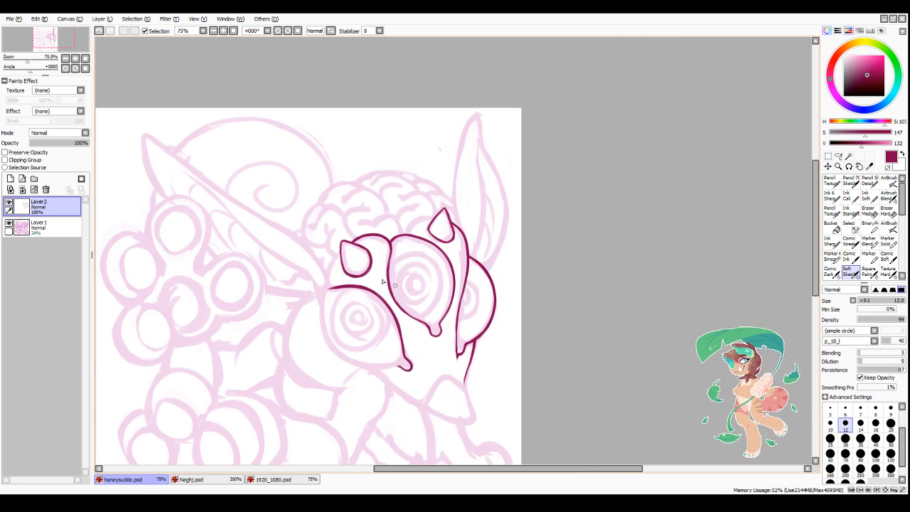
pyautogui.scroll(1, 376, 261)
pyautogui.scroll(2, 355, 257)
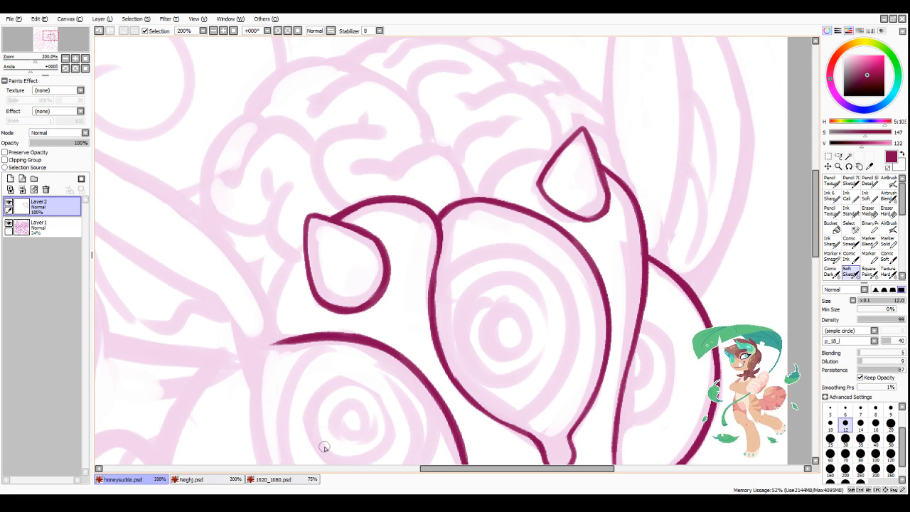
pyautogui.moveTo(274, 301); pyautogui.dragTo(288, 339)
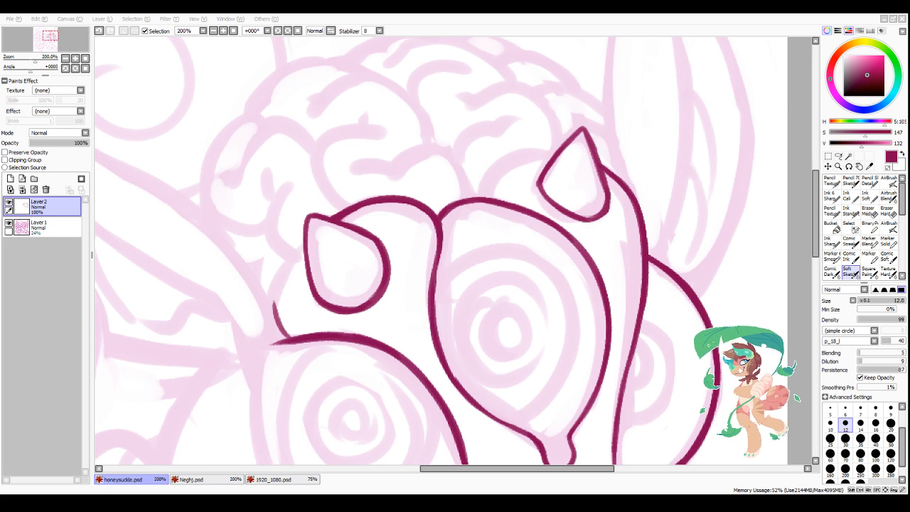
pyautogui.moveTo(304, 246)
pyautogui.mouseDown()
pyautogui.moveTo(278, 288)
pyautogui.moveTo(290, 268)
pyautogui.moveTo(278, 300)
pyautogui.moveTo(281, 289)
pyautogui.moveTo(291, 340)
pyautogui.mouseUp()
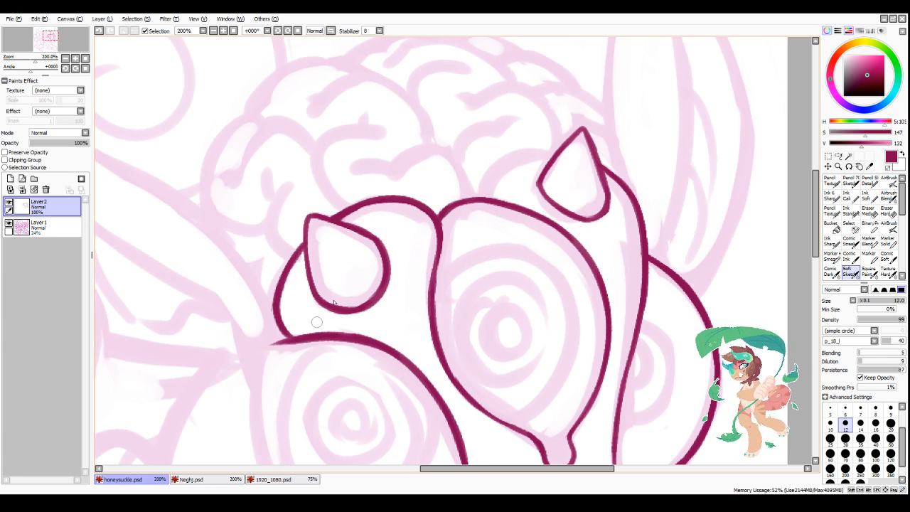
# Step: Ink a small arch joining the top of the middle eye's outline to the pointed teardrop
pyautogui.scroll(-3, 544, 246)
pyautogui.scroll(3, 618, 241)
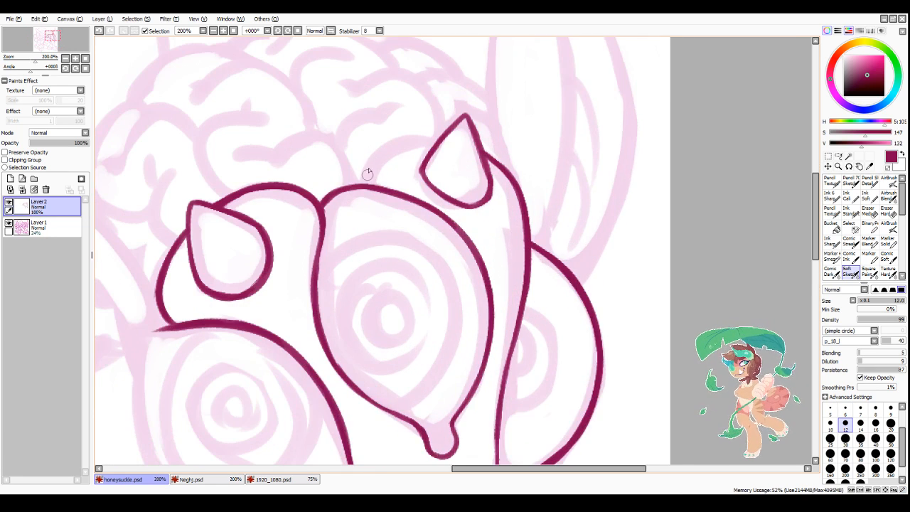
pyautogui.moveTo(359, 187)
pyautogui.mouseDown()
pyautogui.moveTo(417, 140)
pyautogui.moveTo(364, 161)
pyautogui.moveTo(440, 144)
pyautogui.moveTo(365, 177)
pyautogui.mouseUp()
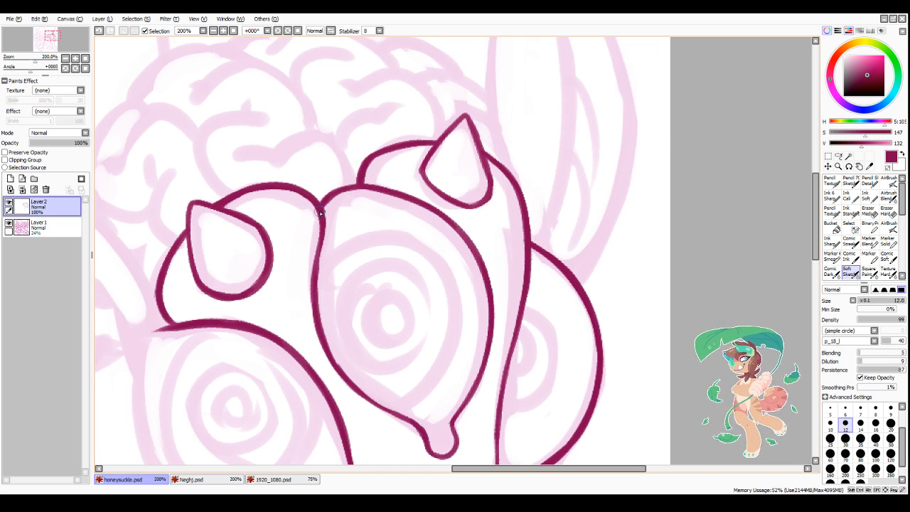
# Step: Even out the middle eye's outline along the side facing the rounded teardrop, correcting its contour with transparent colour
pyautogui.moveTo(320, 212)
pyautogui.mouseDown()
pyautogui.moveTo(318, 292)
pyautogui.moveTo(310, 283)
pyautogui.moveTo(321, 351)
pyautogui.mouseUp()
pyautogui.press('-')
pyautogui.moveTo(329, 318); pyautogui.dragTo(357, 376)
pyautogui.moveTo(329, 334); pyautogui.dragTo(374, 392)
pyautogui.press('-')
pyautogui.moveTo(327, 353)
pyautogui.mouseDown()
pyautogui.moveTo(380, 405)
pyautogui.moveTo(333, 368)
pyautogui.moveTo(408, 419)
pyautogui.mouseUp()
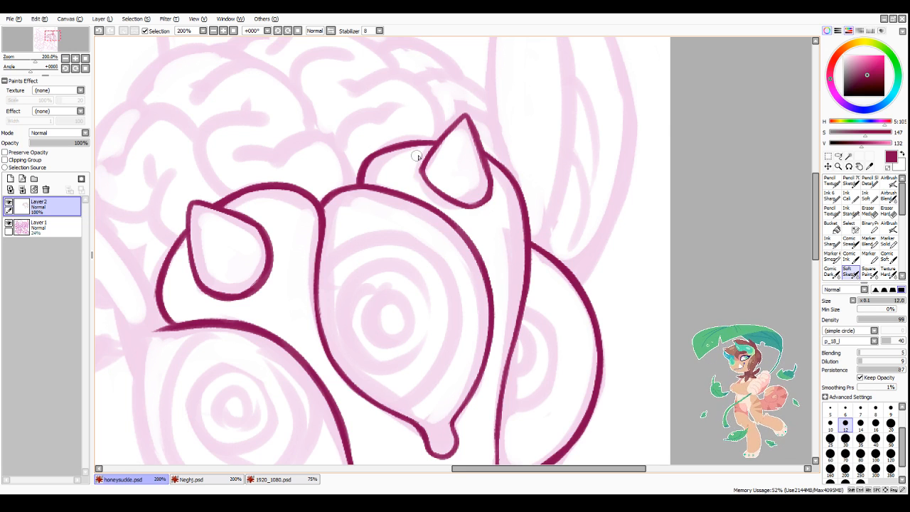
# Step: Mirror the canvas view and thicken the lower eye's upper contour from its top down to the pointed inner corner
pyautogui.scroll(-4, 425, 151)
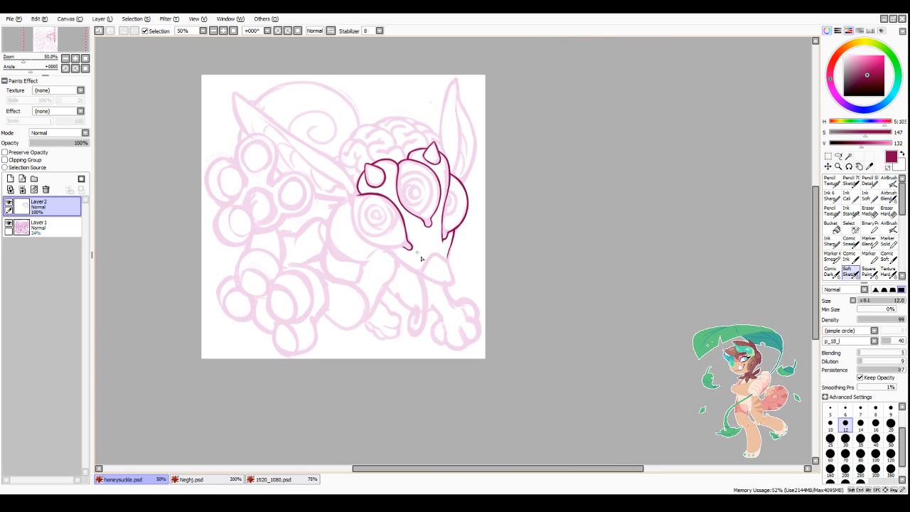
pyautogui.scroll(3, 460, 246)
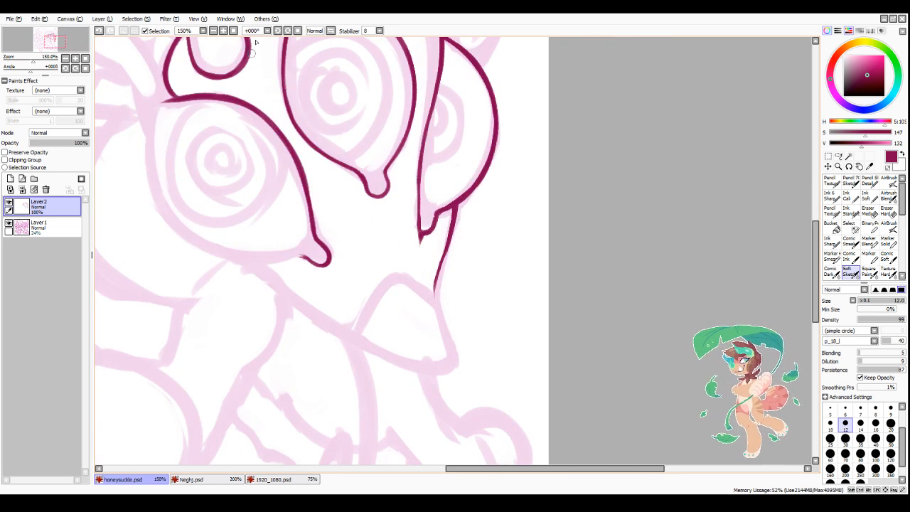
pyautogui.click(330, 30)
pyautogui.moveTo(452, 469); pyautogui.dragTo(516, 478)
pyautogui.scroll(-1, 453, 127)
pyautogui.scroll(2, 460, 121)
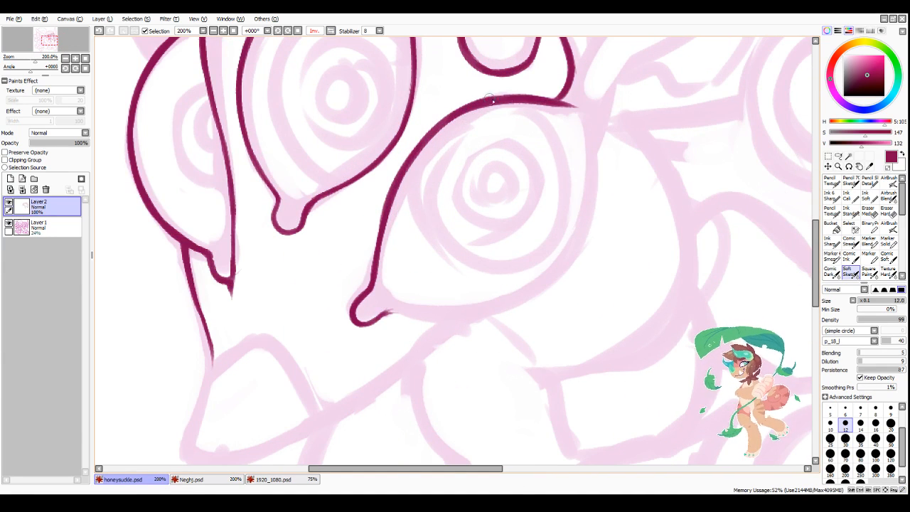
pyautogui.moveTo(493, 102)
pyautogui.mouseDown()
pyautogui.moveTo(416, 147)
pyautogui.moveTo(475, 99)
pyautogui.moveTo(392, 182)
pyautogui.moveTo(432, 122)
pyautogui.moveTo(382, 210)
pyautogui.moveTo(420, 134)
pyautogui.moveTo(374, 254)
pyautogui.moveTo(397, 169)
pyautogui.moveTo(373, 270)
pyautogui.mouseUp()
pyautogui.moveTo(396, 167); pyautogui.dragTo(375, 271)
pyautogui.moveTo(384, 204); pyautogui.dragTo(368, 268)
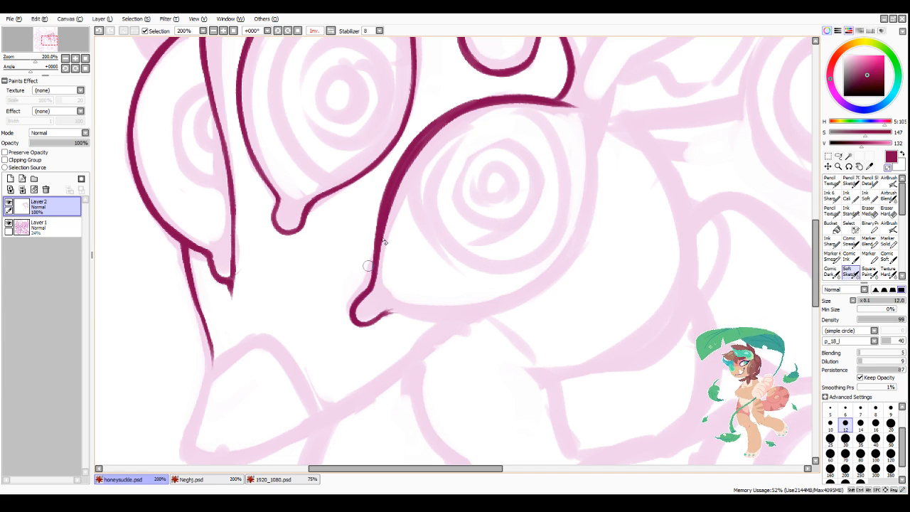
# Step: Trim the lower eye's thickened upper contour to a smooth, even line along both edges
pyautogui.moveTo(387, 235)
pyautogui.mouseDown()
pyautogui.moveTo(410, 166)
pyautogui.moveTo(456, 123)
pyautogui.mouseUp()
pyautogui.moveTo(421, 156); pyautogui.dragTo(424, 145)
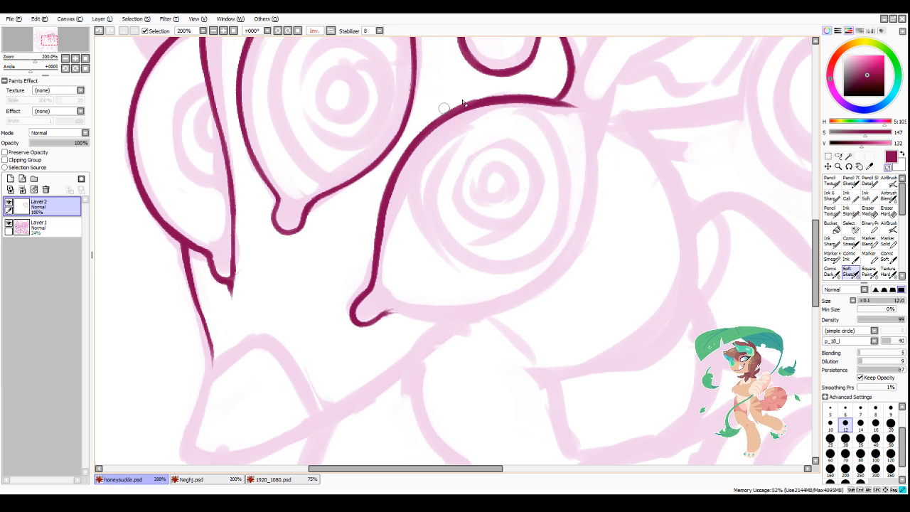
pyautogui.moveTo(431, 136)
pyautogui.mouseDown()
pyautogui.moveTo(389, 222)
pyautogui.moveTo(414, 155)
pyautogui.moveTo(391, 249)
pyautogui.moveTo(386, 222)
pyautogui.moveTo(395, 199)
pyautogui.moveTo(385, 266)
pyautogui.mouseUp()
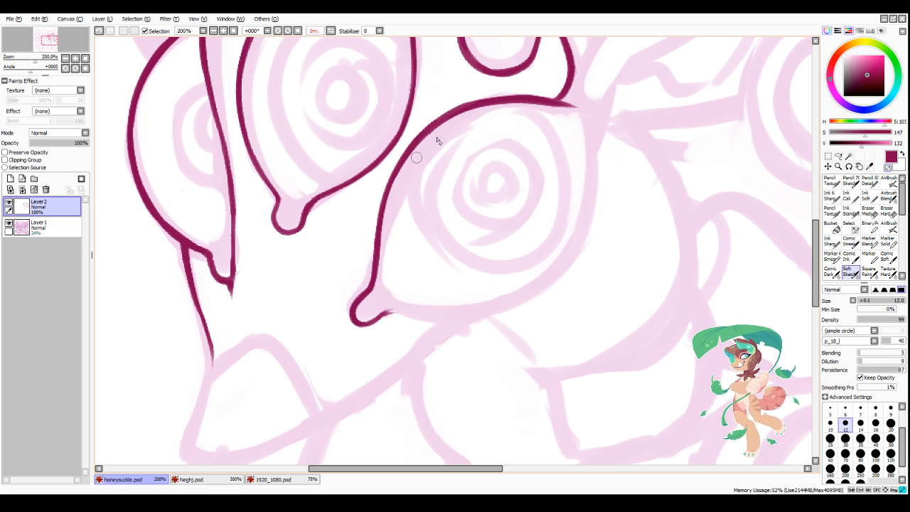
pyautogui.moveTo(415, 157)
pyautogui.mouseDown()
pyautogui.moveTo(451, 120)
pyautogui.moveTo(507, 112)
pyautogui.moveTo(493, 108)
pyautogui.moveTo(578, 125)
pyautogui.moveTo(498, 108)
pyautogui.moveTo(555, 94)
pyautogui.mouseUp()
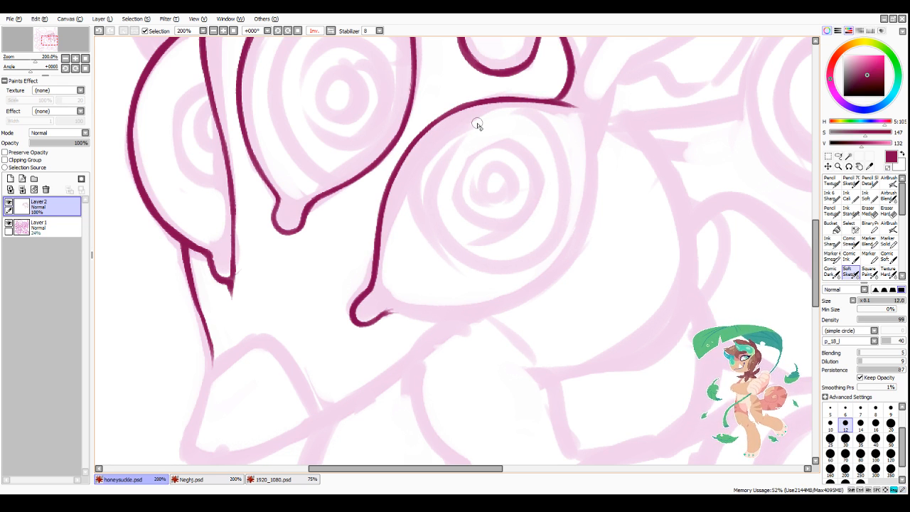
# Step: Ink the lower eye's bottom edge from the rounded tip at its inner corner to about halfway along the sketch
pyautogui.scroll(-2, 550, 168)
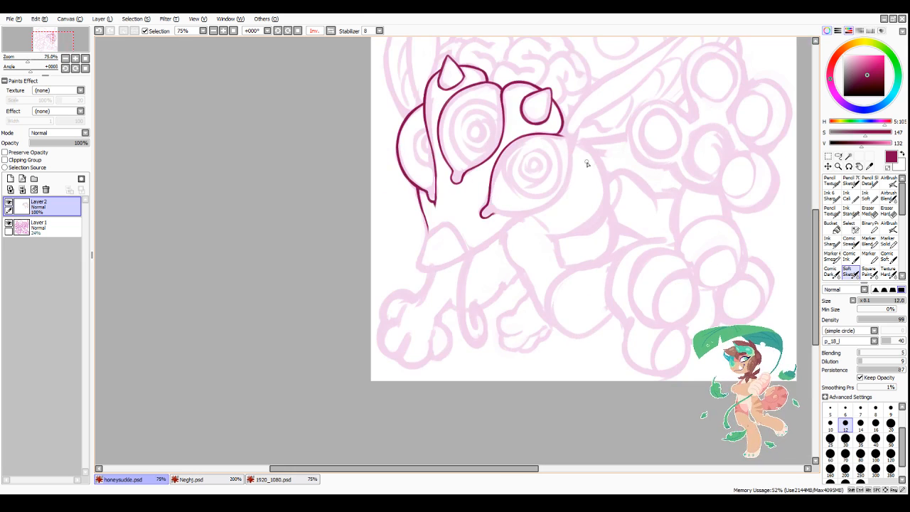
pyautogui.scroll(2, 577, 163)
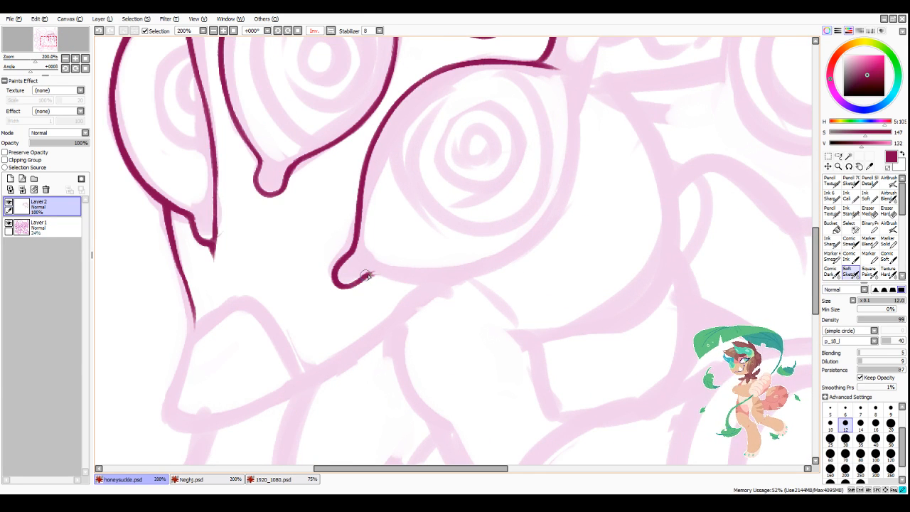
pyautogui.moveTo(359, 282); pyautogui.dragTo(476, 267)
# Step: Ink the lower eye's outer side from the top corner around to the bottom edge, closing its outline
pyautogui.moveTo(553, 68); pyautogui.dragTo(576, 138)
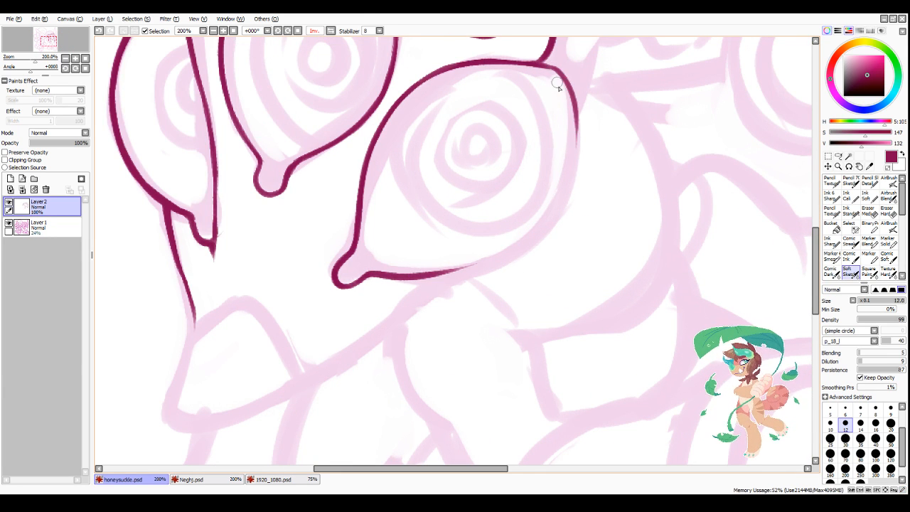
pyautogui.hotkey('ctrl', 'z')
pyautogui.scroll(-2, 558, 182)
pyautogui.scroll(2, 594, 163)
pyautogui.scroll(1, 522, 160)
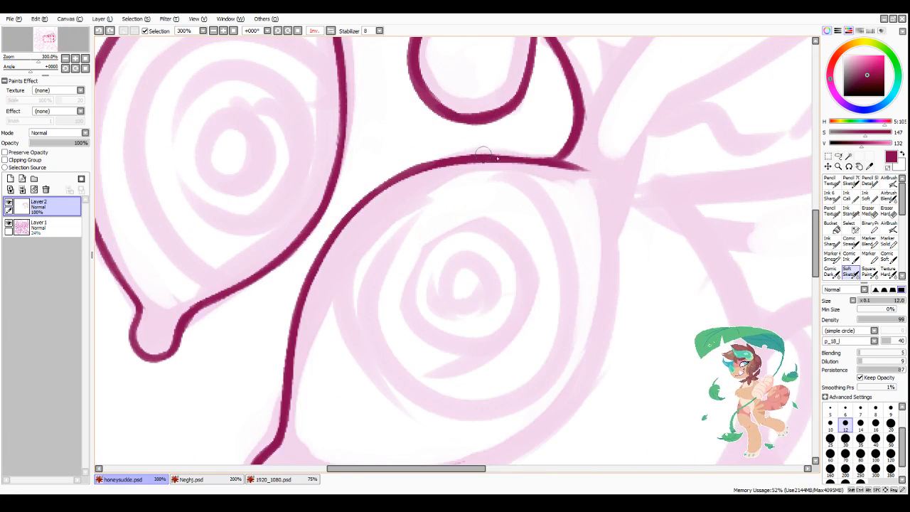
pyautogui.scroll(-3, 497, 213)
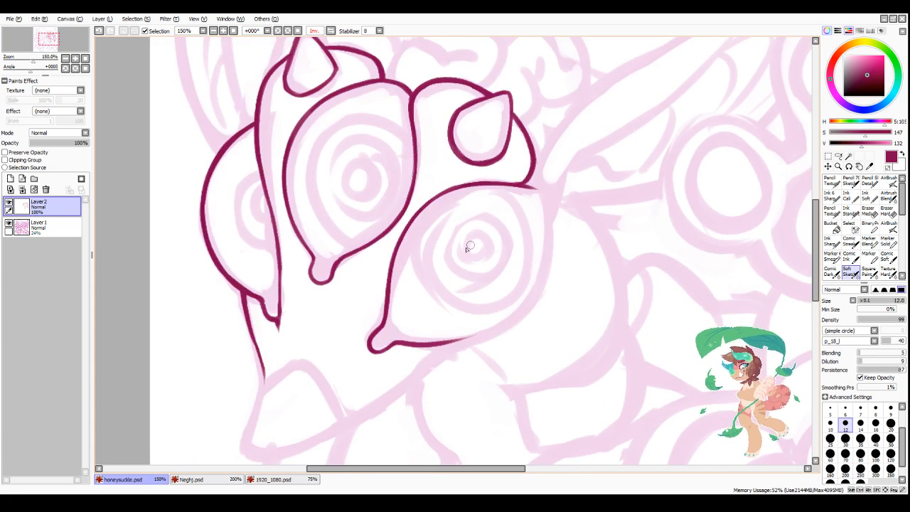
pyautogui.scroll(2, 438, 319)
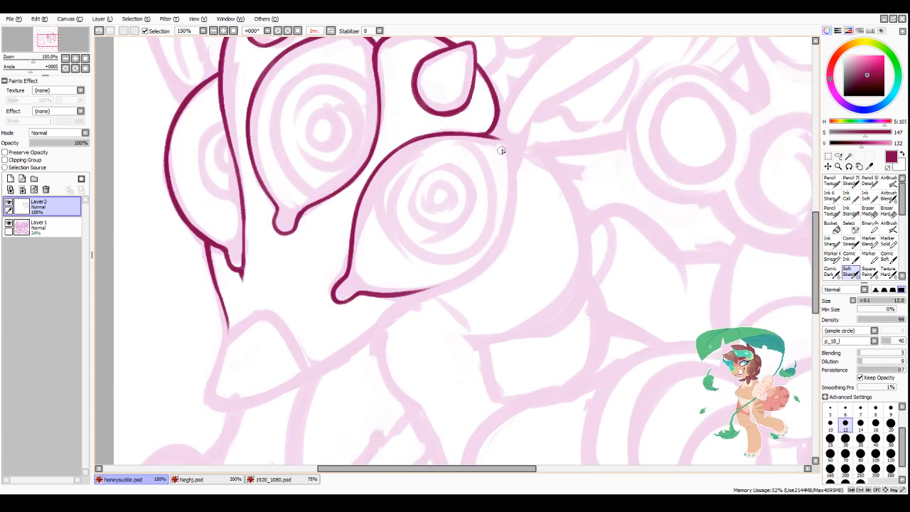
pyautogui.moveTo(494, 137)
pyautogui.mouseDown()
pyautogui.moveTo(508, 157)
pyautogui.moveTo(505, 228)
pyautogui.moveTo(452, 278)
pyautogui.moveTo(411, 299)
pyautogui.moveTo(391, 292)
pyautogui.moveTo(474, 276)
pyautogui.mouseUp()
pyautogui.moveTo(415, 292); pyautogui.dragTo(484, 266)
pyautogui.moveTo(509, 221)
pyautogui.mouseDown()
pyautogui.moveTo(487, 262)
pyautogui.moveTo(489, 249)
pyautogui.moveTo(470, 276)
pyautogui.mouseUp()
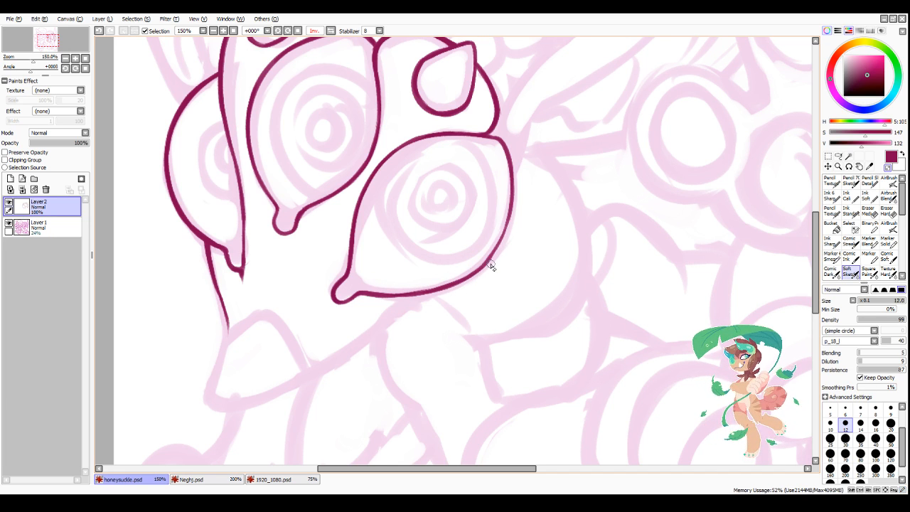
# Step: Thicken the outer side of the lower eye's outline and trim its top corner to an even width
pyautogui.scroll(-4, 484, 244)
pyautogui.scroll(4, 587, 218)
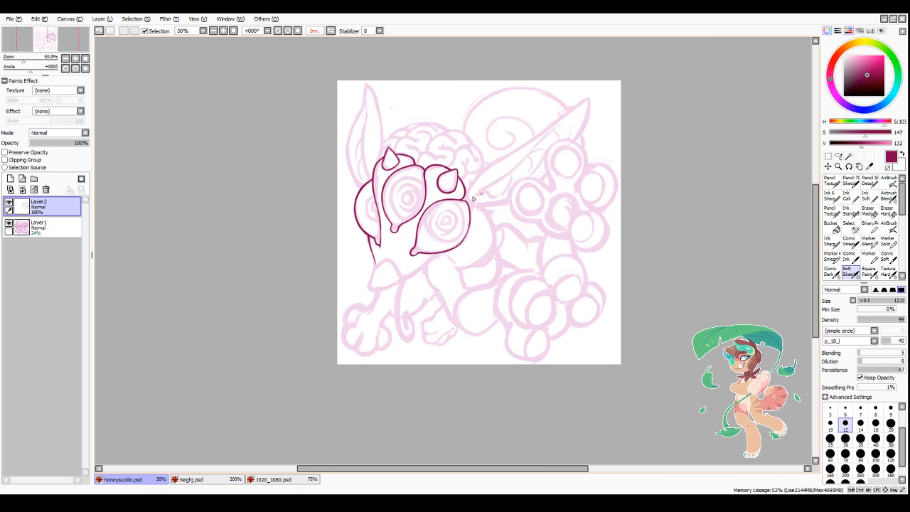
pyautogui.moveTo(453, 180)
pyautogui.mouseDown()
pyautogui.moveTo(471, 213)
pyautogui.moveTo(473, 242)
pyautogui.mouseUp()
pyautogui.moveTo(465, 200); pyautogui.dragTo(472, 263)
pyautogui.moveTo(468, 229); pyautogui.dragTo(459, 287)
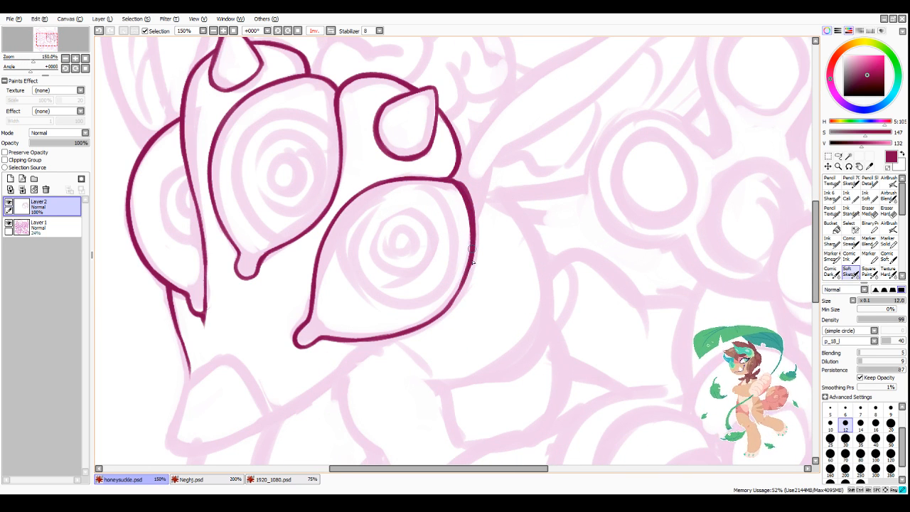
pyautogui.moveTo(472, 248); pyautogui.dragTo(445, 308)
pyautogui.moveTo(466, 272); pyautogui.dragTo(441, 309)
pyautogui.moveTo(464, 253); pyautogui.dragTo(454, 299)
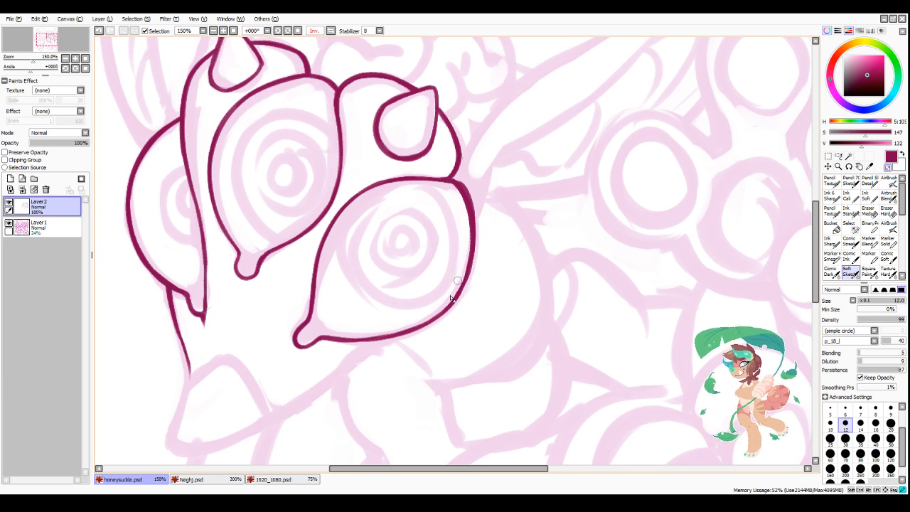
pyautogui.moveTo(460, 178)
pyautogui.mouseDown()
pyautogui.moveTo(479, 219)
pyautogui.moveTo(478, 267)
pyautogui.mouseUp()
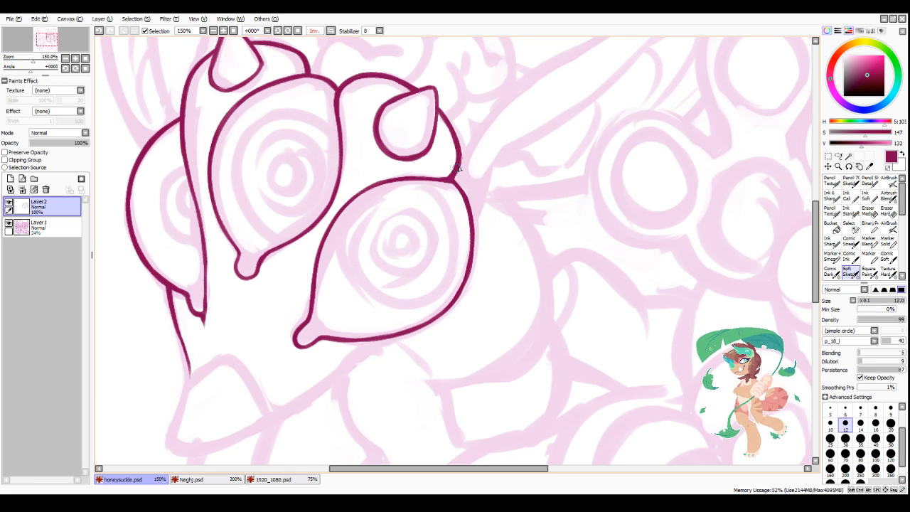
# Step: Ink the snout outline from the end of the head's side line around the tip and back up to the lower eye
pyautogui.scroll(-2, 375, 277)
pyautogui.scroll(2, 391, 222)
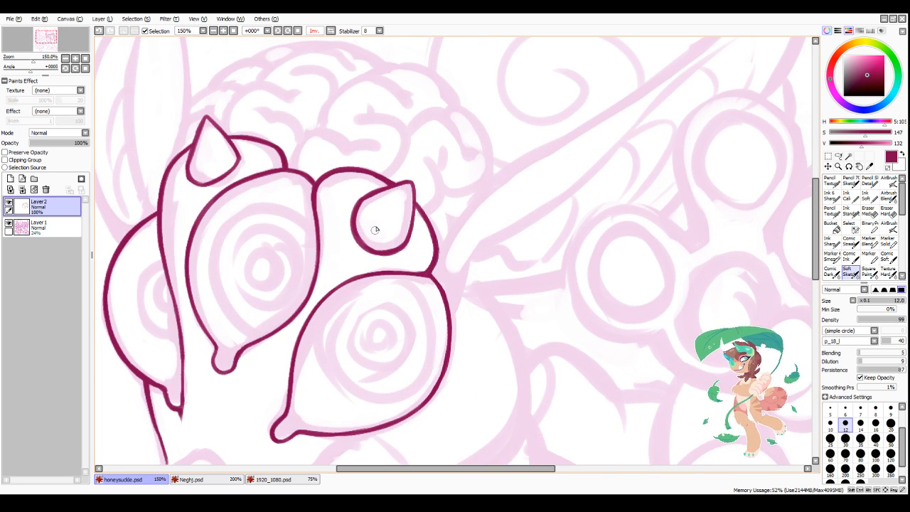
pyautogui.scroll(-2, 446, 122)
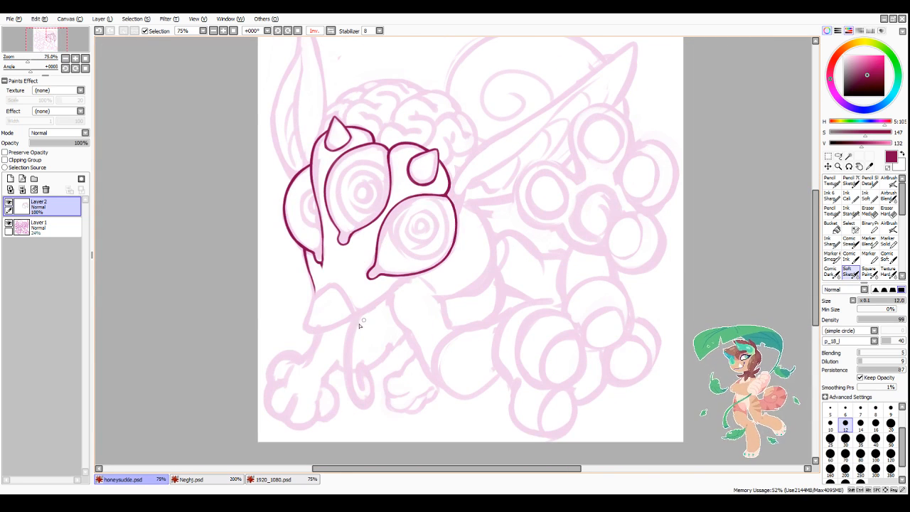
pyautogui.scroll(2, 339, 360)
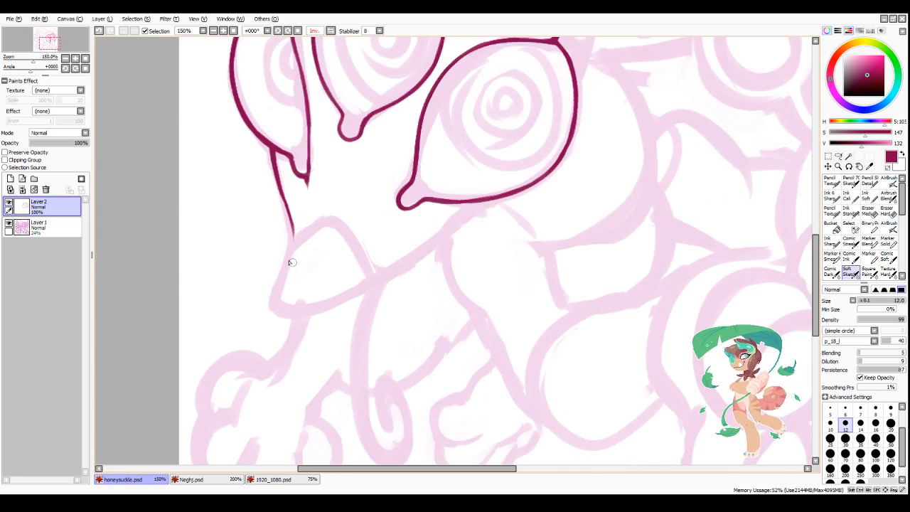
pyautogui.moveTo(294, 237)
pyautogui.mouseDown()
pyautogui.moveTo(276, 301)
pyautogui.moveTo(315, 307)
pyautogui.moveTo(276, 304)
pyautogui.moveTo(339, 301)
pyautogui.moveTo(333, 292)
pyautogui.moveTo(291, 312)
pyautogui.moveTo(379, 271)
pyautogui.mouseUp()
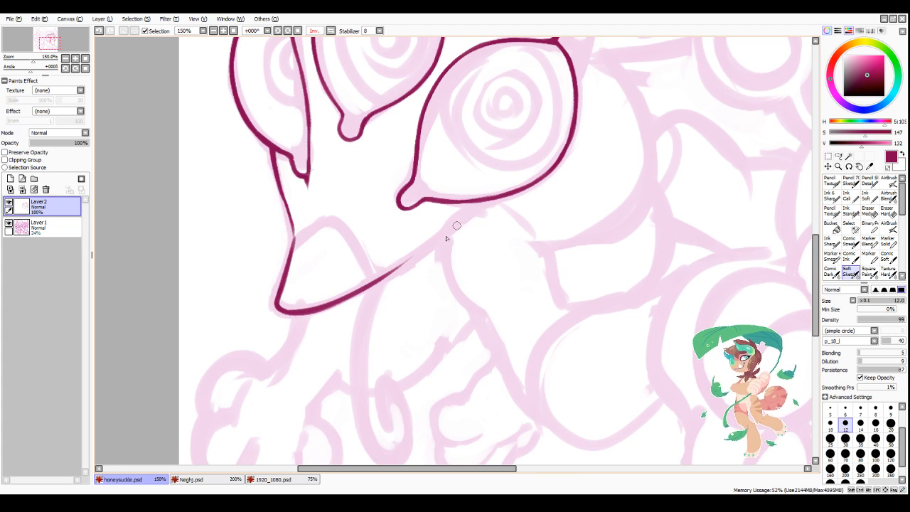
pyautogui.moveTo(499, 200); pyautogui.dragTo(371, 285)
pyautogui.hotkey('ctrl', 'z')
pyautogui.hotkey('ctrl', 'z')
pyautogui.moveTo(331, 306); pyautogui.dragTo(501, 200)
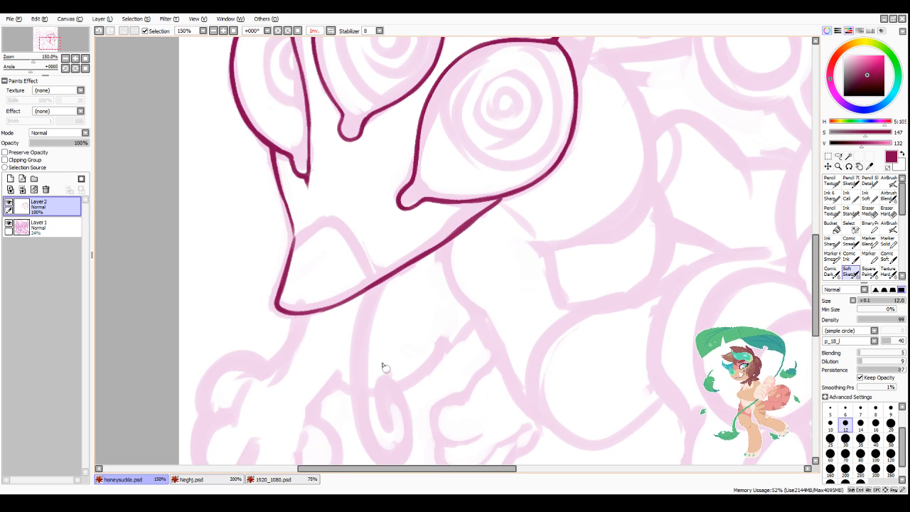
# Step: Thicken the jaw line from the snout tip to the lower eye and clean up its contour
pyautogui.moveTo(297, 314); pyautogui.dragTo(365, 282)
pyautogui.hotkey('ctrl', 'z')
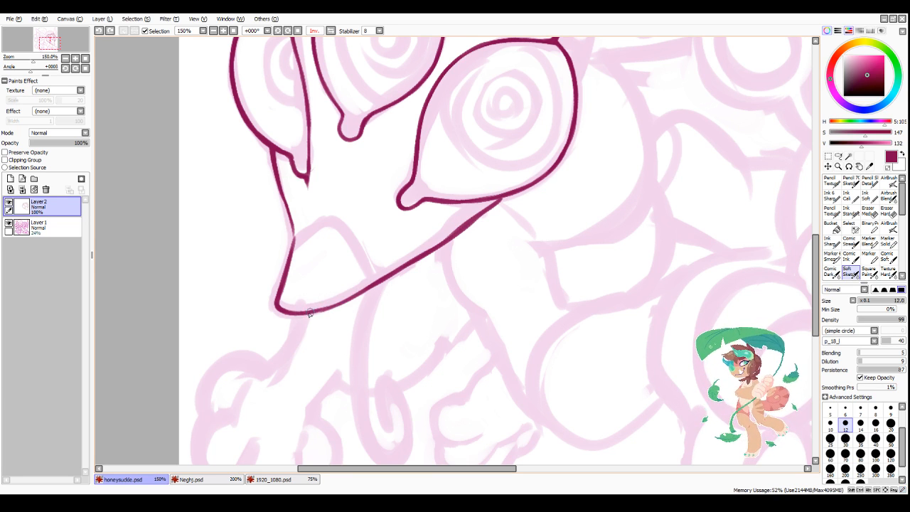
pyautogui.moveTo(300, 313); pyautogui.dragTo(381, 282)
pyautogui.moveTo(353, 298); pyautogui.dragTo(455, 238)
pyautogui.moveTo(395, 269); pyautogui.dragTo(505, 199)
pyautogui.moveTo(503, 200); pyautogui.dragTo(462, 232)
pyautogui.moveTo(501, 199); pyautogui.dragTo(432, 239)
pyautogui.moveTo(499, 198); pyautogui.dragTo(464, 226)
pyautogui.moveTo(471, 217); pyautogui.dragTo(425, 242)
pyautogui.press('-')
pyautogui.moveTo(501, 200); pyautogui.dragTo(463, 232)
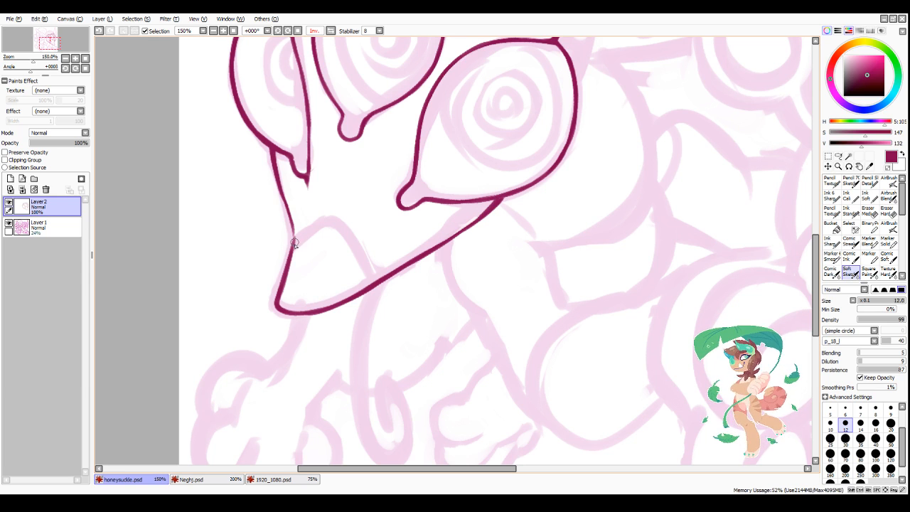
# Step: Ink the arched nose line across the snout tip and thicken the head's side line just above it
pyautogui.moveTo(294, 243)
pyautogui.mouseDown()
pyautogui.moveTo(320, 221)
pyautogui.moveTo(366, 254)
pyautogui.mouseUp()
pyautogui.moveTo(340, 226); pyautogui.dragTo(375, 284)
pyautogui.moveTo(277, 172); pyautogui.dragTo(290, 223)
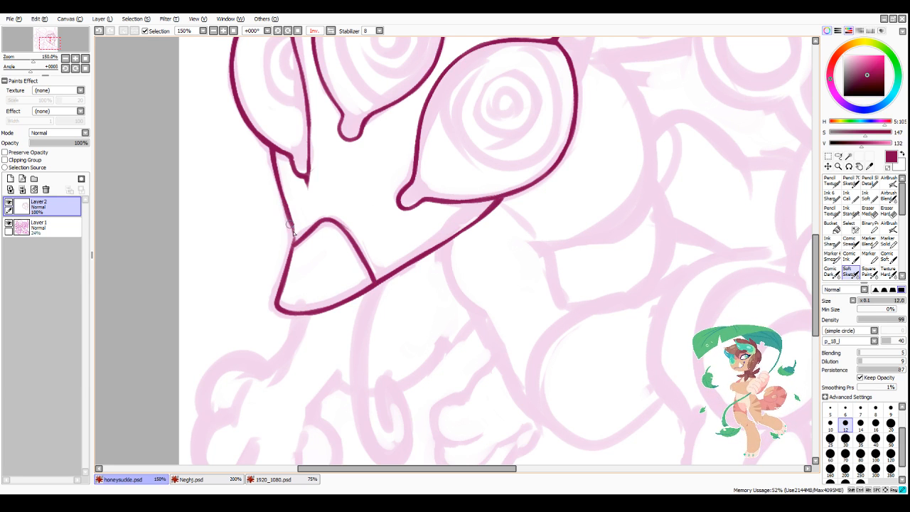
pyautogui.moveTo(280, 187)
pyautogui.mouseDown()
pyautogui.moveTo(293, 239)
pyautogui.moveTo(286, 276)
pyautogui.mouseUp()
pyautogui.moveTo(292, 224); pyautogui.dragTo(293, 249)
# Step: Ink the inner and upper arc of the large front ball in the lower ball cluster
pyautogui.scroll(-1, 339, 178)
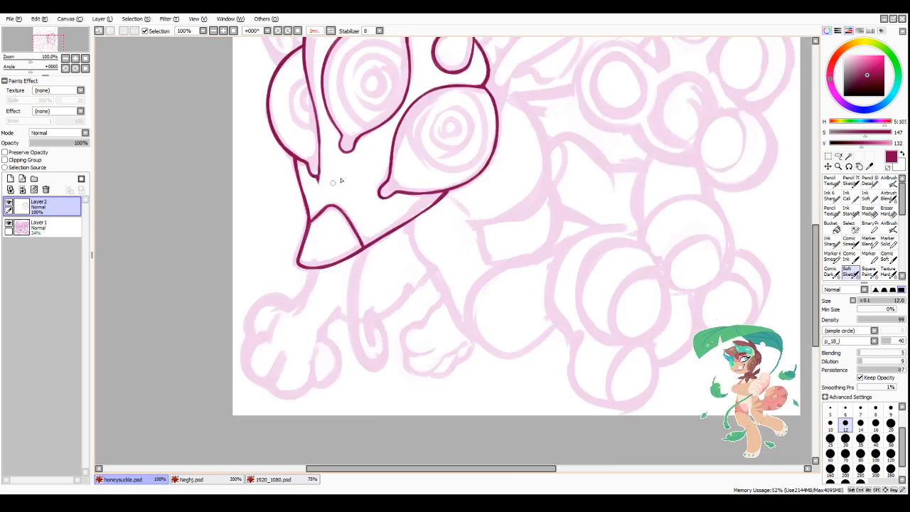
pyautogui.scroll(-2, 340, 181)
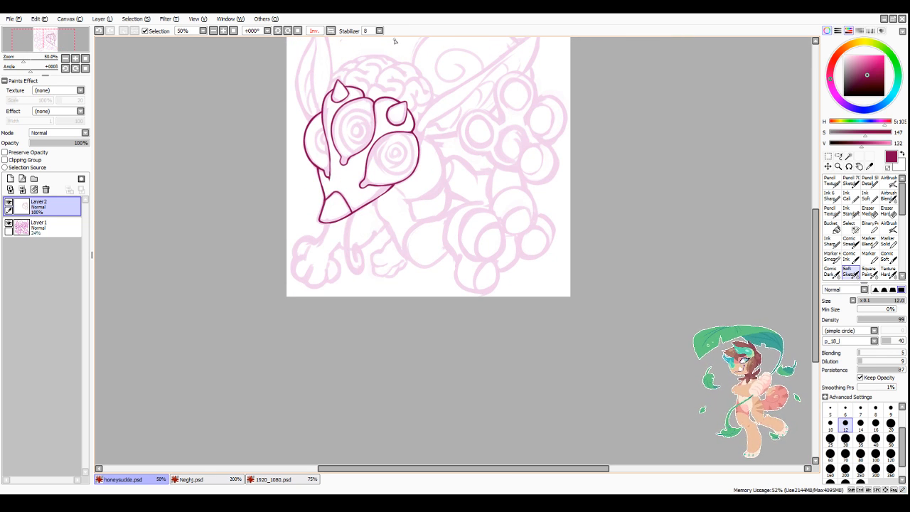
pyautogui.scroll(-1, 427, 128)
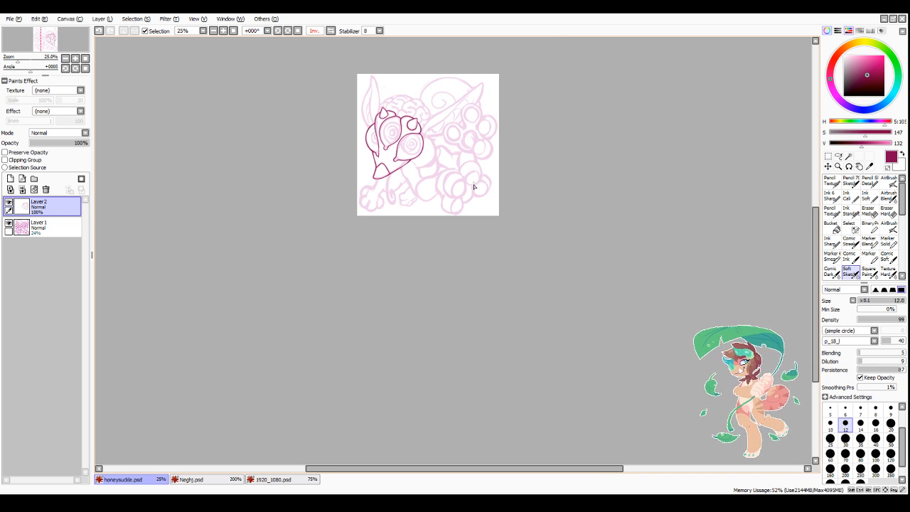
pyautogui.scroll(3, 500, 156)
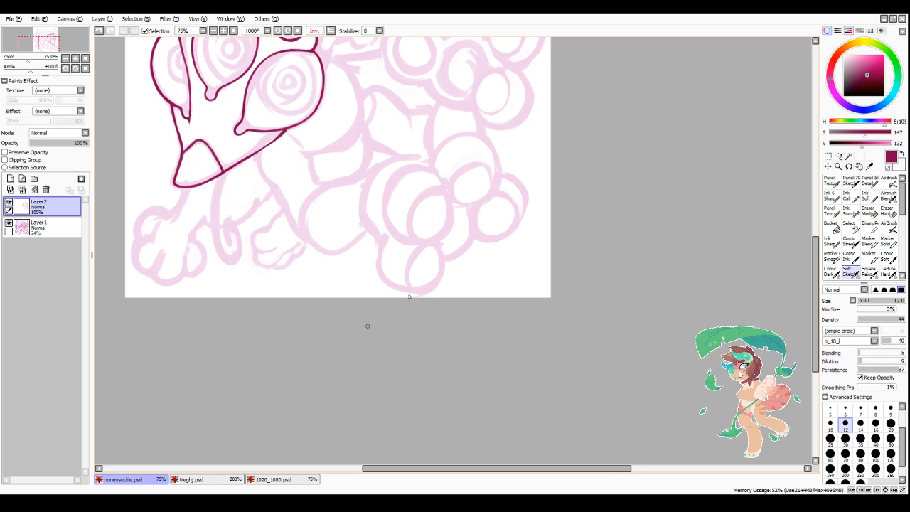
pyautogui.scroll(-1, 410, 296)
pyautogui.scroll(2, 477, 254)
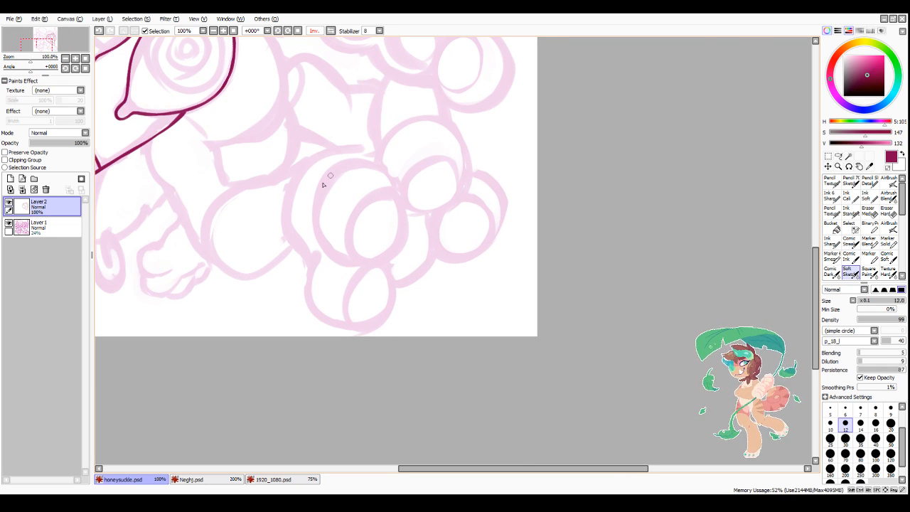
pyautogui.moveTo(338, 169); pyautogui.dragTo(325, 251)
pyautogui.moveTo(324, 184); pyautogui.dragTo(365, 162)
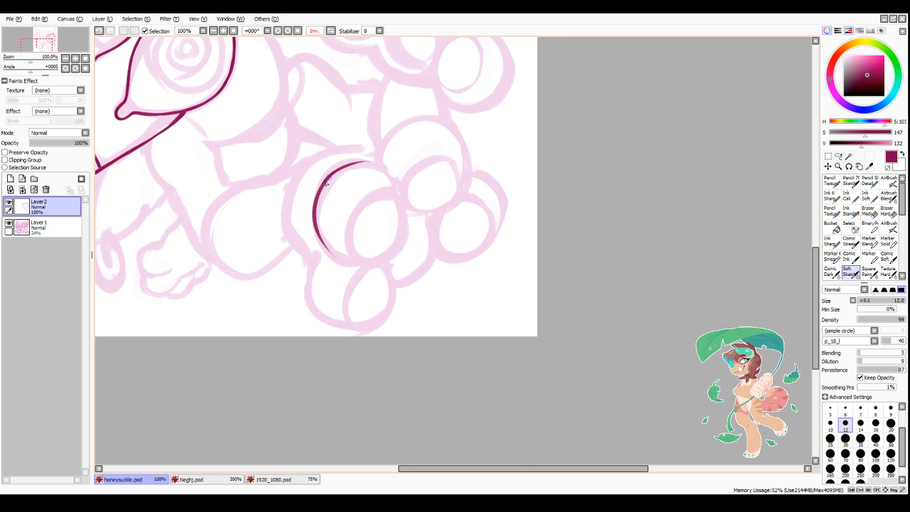
pyautogui.hotkey('ctrl', 'z')
pyautogui.moveTo(323, 186); pyautogui.dragTo(367, 164)
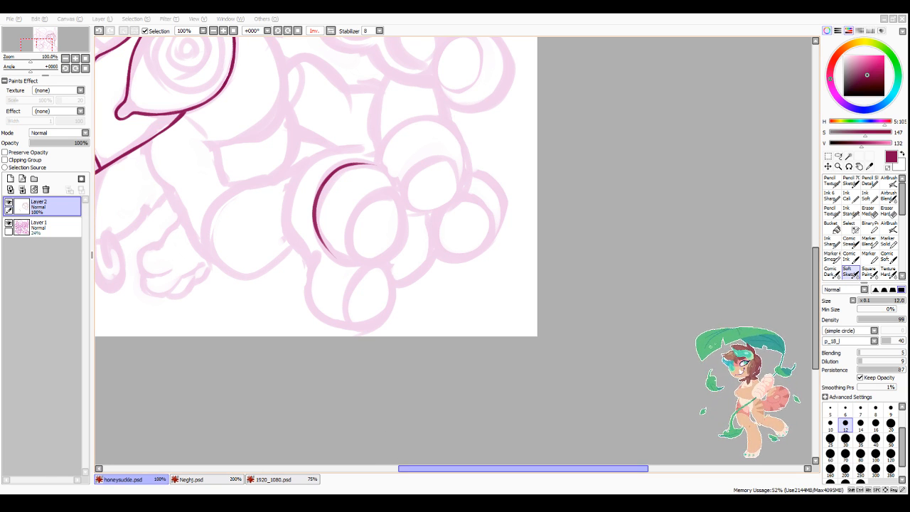
# Step: Ink the top, bottom and outer side of the large front ball, closing its circular outline
pyautogui.moveTo(405, 474); pyautogui.dragTo(410, 477)
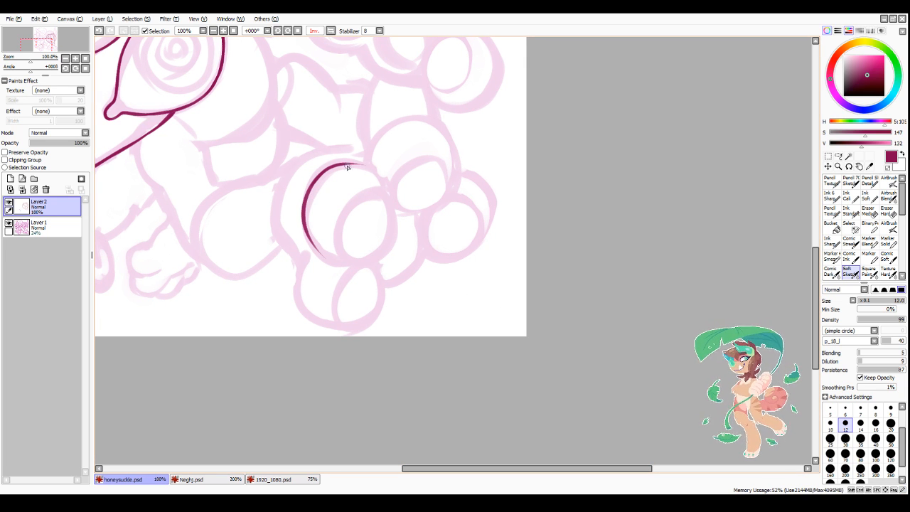
pyautogui.moveTo(347, 167)
pyautogui.mouseDown()
pyautogui.moveTo(399, 206)
pyautogui.moveTo(368, 168)
pyautogui.moveTo(385, 248)
pyautogui.moveTo(331, 249)
pyautogui.moveTo(312, 237)
pyautogui.moveTo(384, 248)
pyautogui.mouseUp()
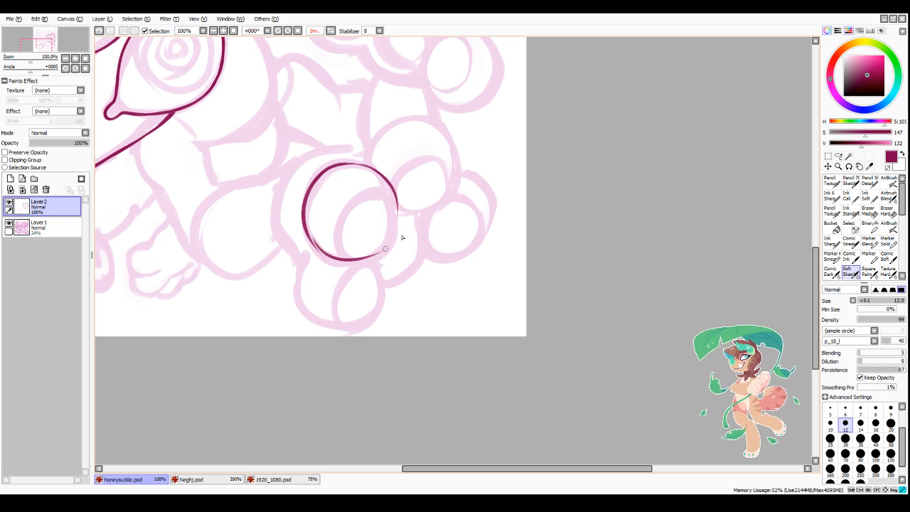
pyautogui.hotkey('ctrl', 'z')
pyautogui.moveTo(314, 242)
pyautogui.mouseDown()
pyautogui.moveTo(390, 252)
pyautogui.moveTo(383, 252)
pyautogui.mouseUp()
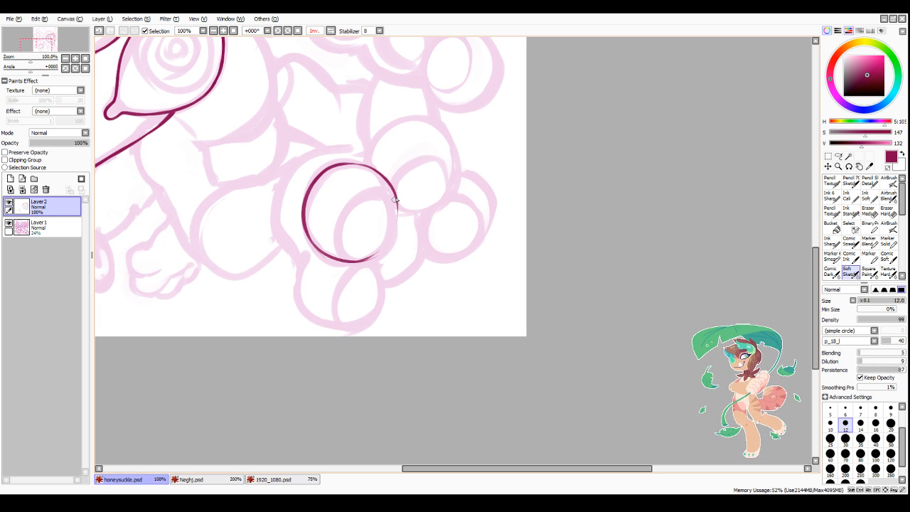
pyautogui.moveTo(395, 192)
pyautogui.mouseDown()
pyautogui.moveTo(397, 222)
pyautogui.moveTo(379, 256)
pyautogui.mouseUp()
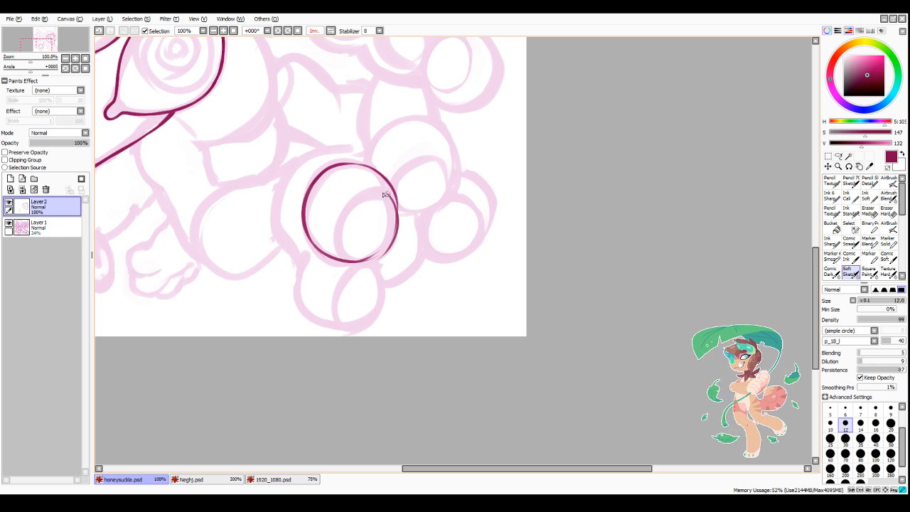
# Step: Ink the smaller oval inside the front ball, meeting its outline along the outer lower edge
pyautogui.moveTo(390, 194)
pyautogui.mouseDown()
pyautogui.moveTo(344, 253)
pyautogui.moveTo(346, 215)
pyautogui.moveTo(359, 258)
pyautogui.mouseUp()
pyautogui.moveTo(346, 217)
pyautogui.mouseDown()
pyautogui.moveTo(353, 258)
pyautogui.moveTo(382, 253)
pyautogui.mouseUp()
pyautogui.moveTo(365, 259); pyautogui.dragTo(396, 239)
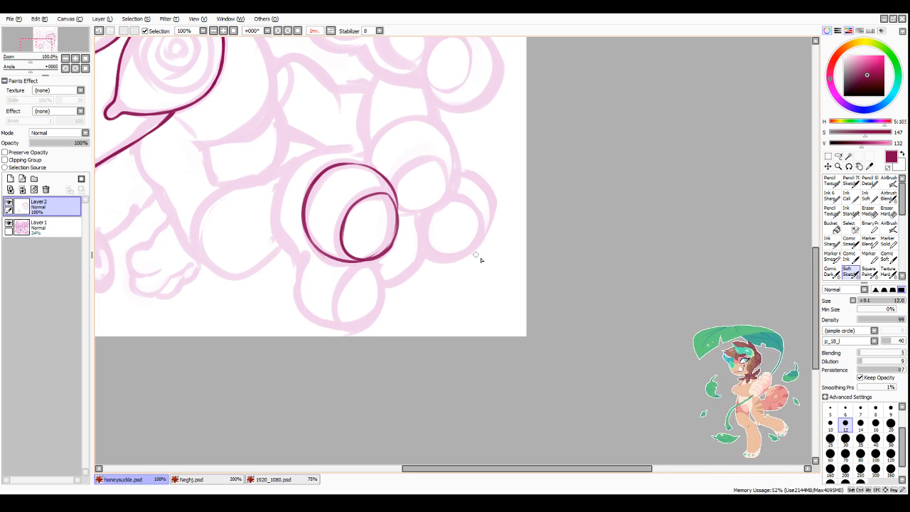
# Step: Thicken the front ball's outer edge where its outline and the inner oval run together
pyautogui.click(332, 30)
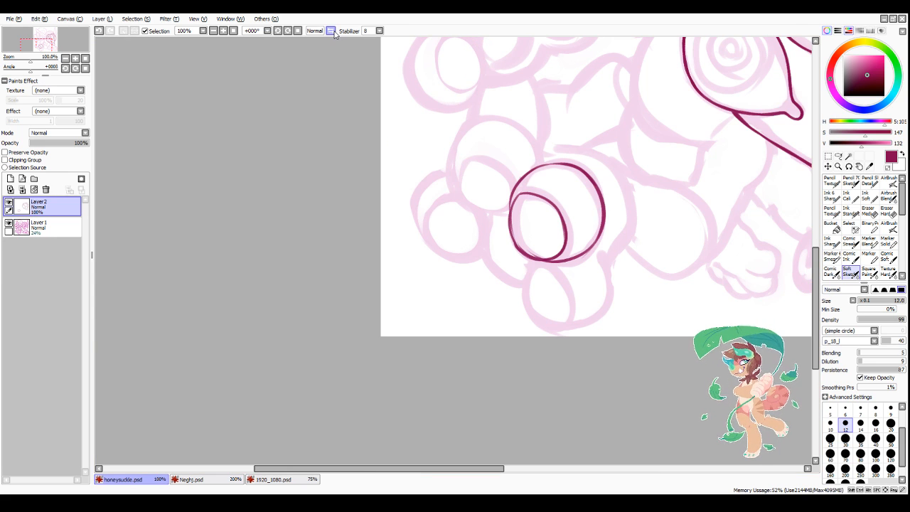
pyautogui.moveTo(421, 469); pyautogui.dragTo(476, 469)
pyautogui.scroll(1, 387, 210)
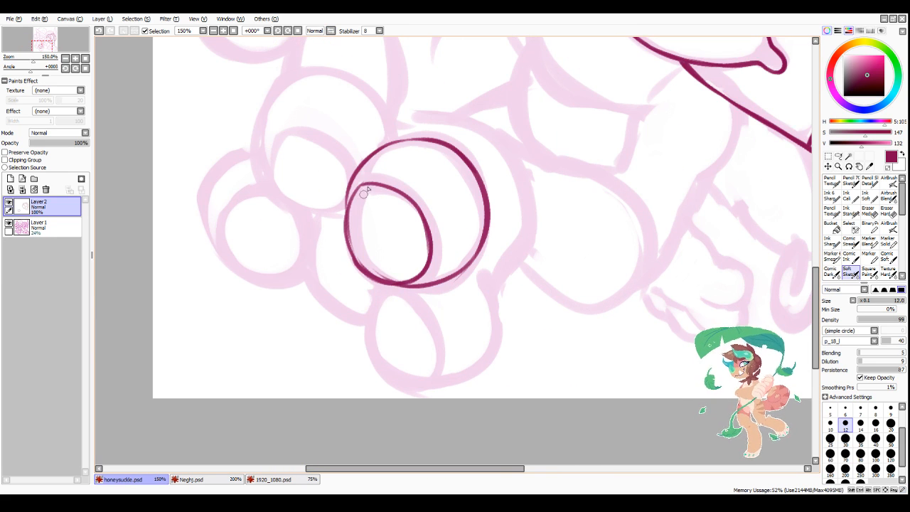
pyautogui.moveTo(365, 185)
pyautogui.mouseDown()
pyautogui.moveTo(346, 233)
pyautogui.moveTo(360, 189)
pyautogui.moveTo(349, 205)
pyautogui.moveTo(355, 258)
pyautogui.moveTo(355, 190)
pyautogui.moveTo(355, 262)
pyautogui.mouseUp()
pyautogui.moveTo(350, 254); pyautogui.dragTo(357, 260)
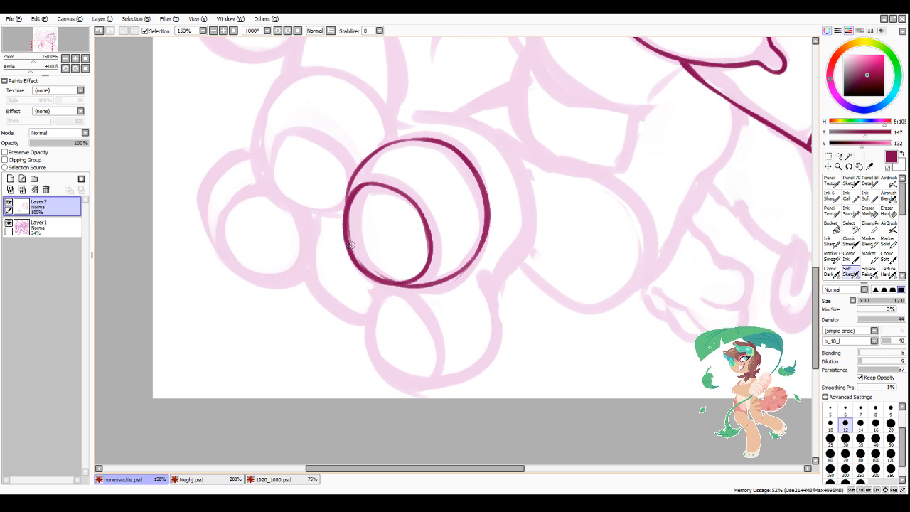
pyautogui.moveTo(354, 191)
pyautogui.mouseDown()
pyautogui.moveTo(344, 225)
pyautogui.moveTo(346, 211)
pyautogui.moveTo(351, 263)
pyautogui.mouseUp()
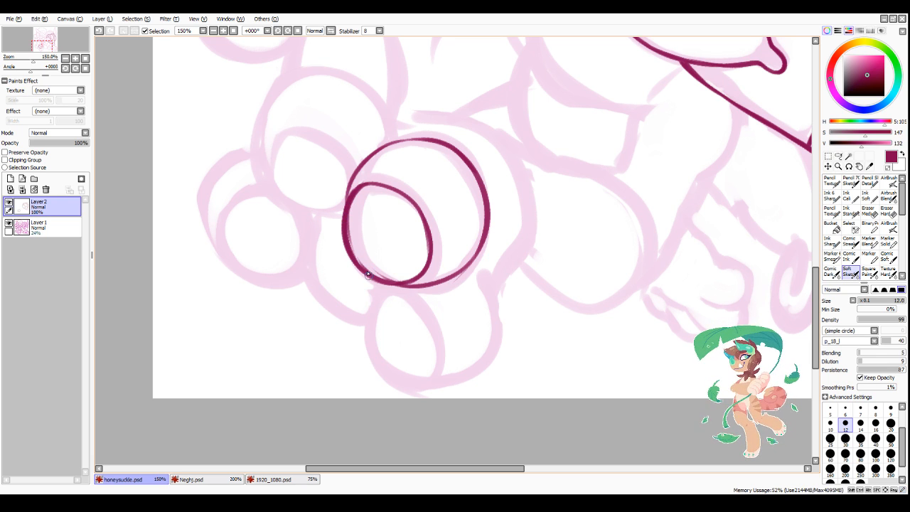
# Step: Trim the inside of the front ball's thickened outer edge and smooth its join with the inner oval
pyautogui.press('-')
pyautogui.moveTo(358, 201)
pyautogui.mouseDown()
pyautogui.moveTo(360, 194)
pyautogui.moveTo(348, 248)
pyautogui.mouseUp()
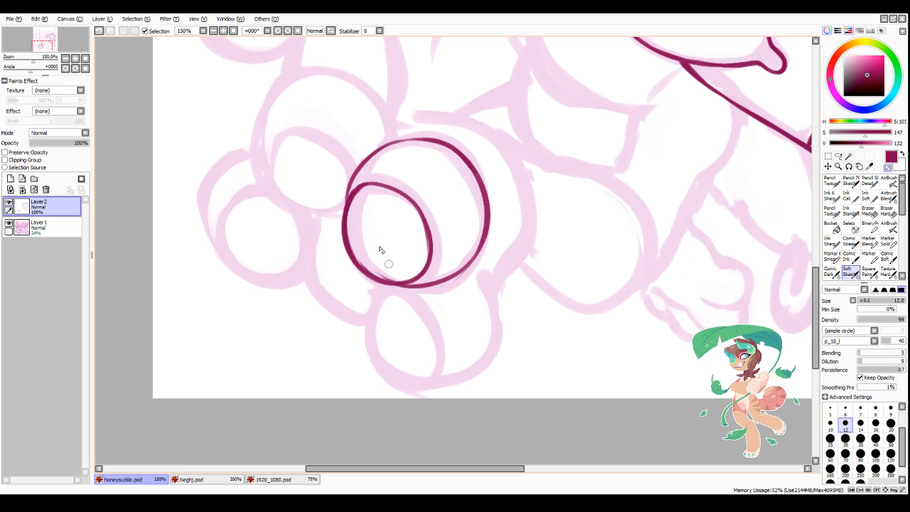
pyautogui.moveTo(355, 202)
pyautogui.mouseDown()
pyautogui.moveTo(348, 232)
pyautogui.moveTo(367, 269)
pyautogui.mouseUp()
pyautogui.moveTo(361, 261)
pyautogui.mouseDown()
pyautogui.moveTo(375, 274)
pyautogui.moveTo(405, 273)
pyautogui.mouseUp()
pyautogui.moveTo(352, 246); pyautogui.dragTo(393, 277)
pyautogui.press('-')
pyautogui.moveTo(358, 189)
pyautogui.mouseDown()
pyautogui.moveTo(350, 243)
pyautogui.moveTo(343, 233)
pyautogui.moveTo(376, 278)
pyautogui.moveTo(344, 238)
pyautogui.moveTo(355, 261)
pyautogui.moveTo(403, 283)
pyautogui.mouseUp()
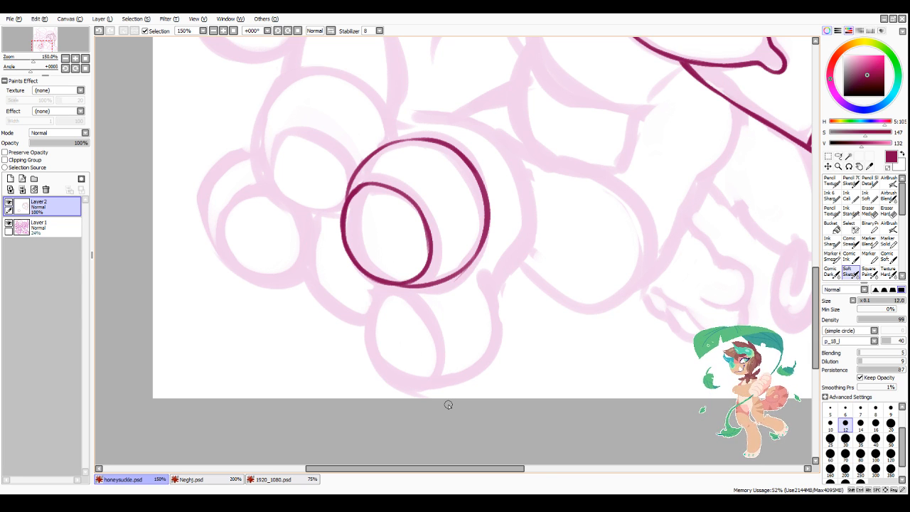
pyautogui.moveTo(375, 184)
pyautogui.mouseDown()
pyautogui.moveTo(345, 199)
pyautogui.moveTo(371, 154)
pyautogui.mouseUp()
pyautogui.press('-')
pyautogui.press('-')
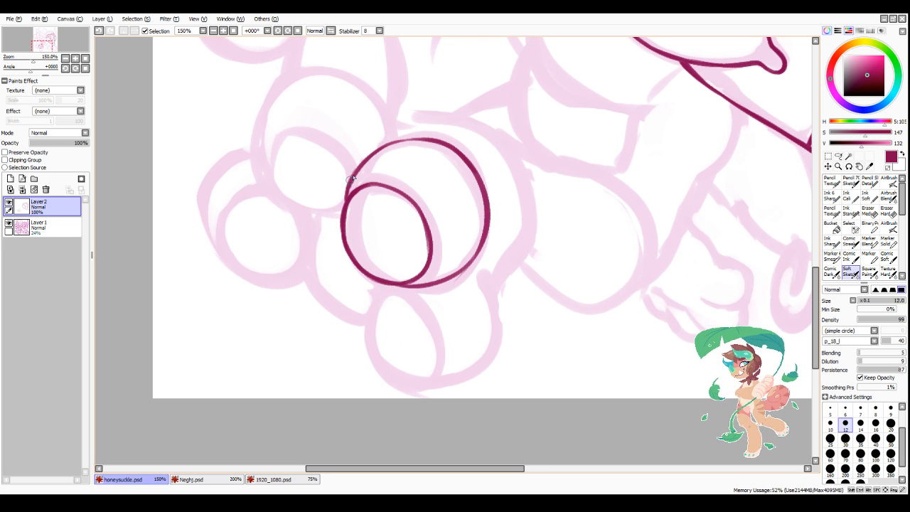
# Step: Ink the outer arc of the second ball behind the front ball, from its side up to its top
pyautogui.scroll(-3, 483, 292)
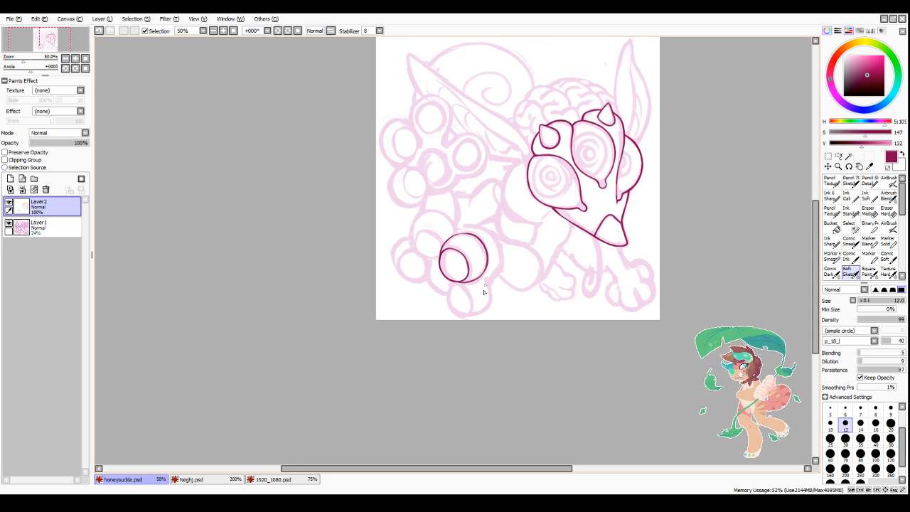
pyautogui.scroll(2, 457, 253)
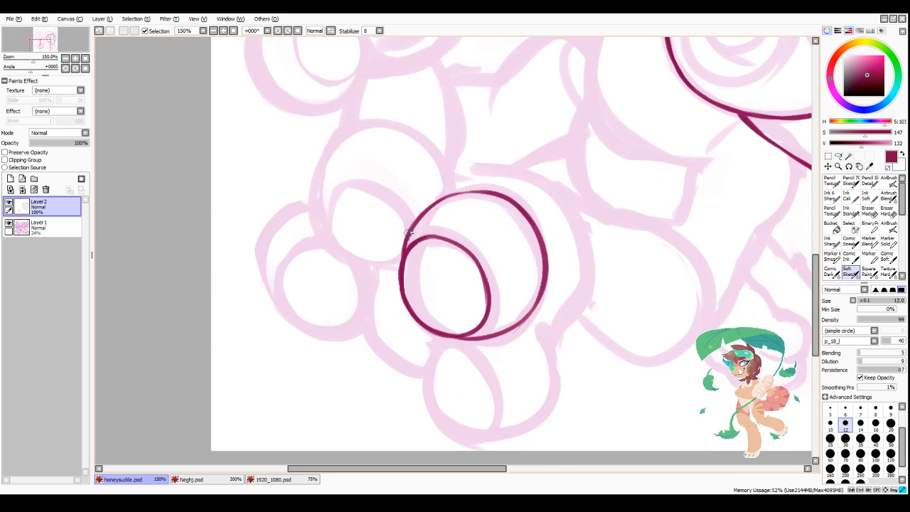
pyautogui.scroll(-2, 472, 232)
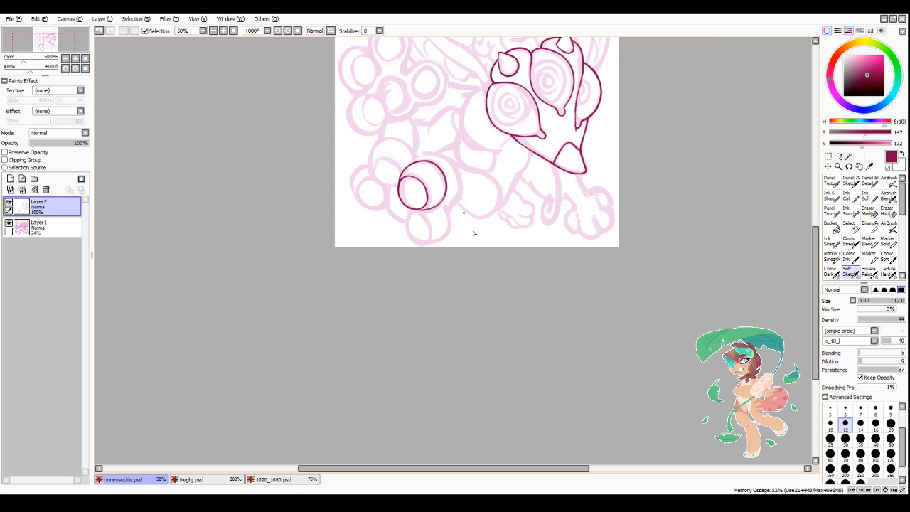
pyautogui.scroll(2, 377, 172)
pyautogui.scroll(-2, 376, 142)
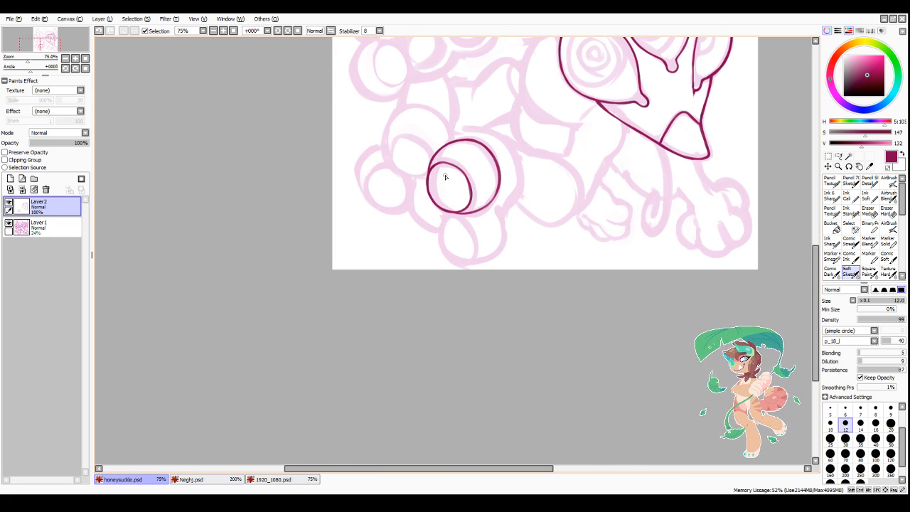
pyautogui.scroll(2, 402, 99)
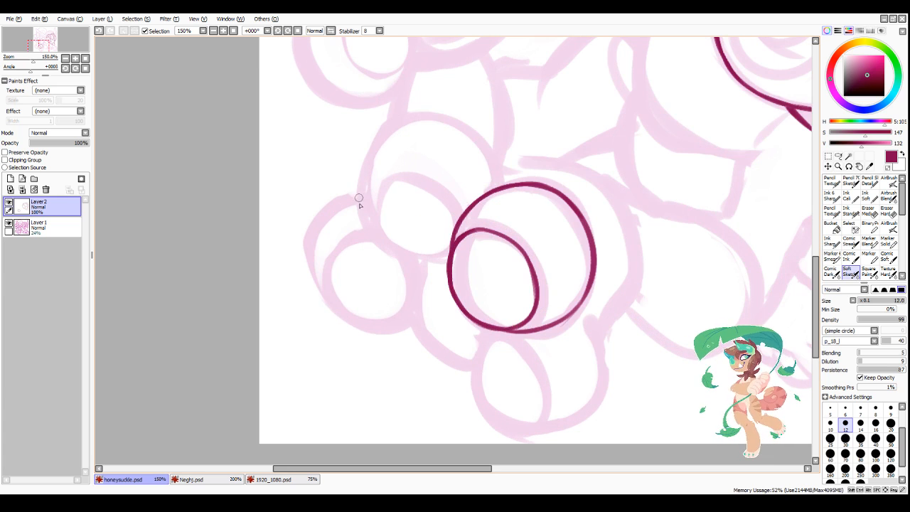
pyautogui.moveTo(358, 200)
pyautogui.mouseDown()
pyautogui.moveTo(364, 166)
pyautogui.moveTo(411, 128)
pyautogui.moveTo(381, 136)
pyautogui.moveTo(461, 116)
pyautogui.mouseUp()
pyautogui.hotkey('ctrl', 'z')
pyautogui.hotkey('ctrl', 'z')
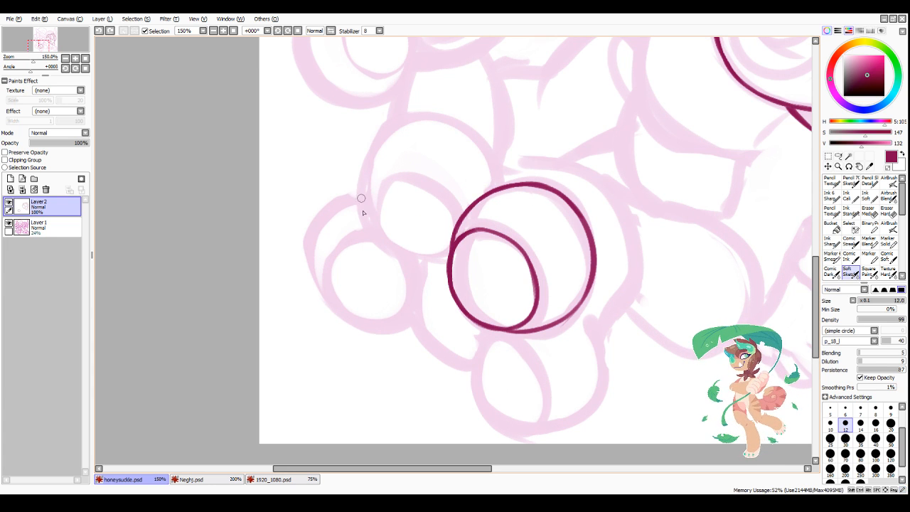
pyautogui.moveTo(361, 193)
pyautogui.mouseDown()
pyautogui.moveTo(367, 229)
pyautogui.moveTo(408, 121)
pyautogui.mouseUp()
pyautogui.moveTo(374, 152); pyautogui.dragTo(431, 119)
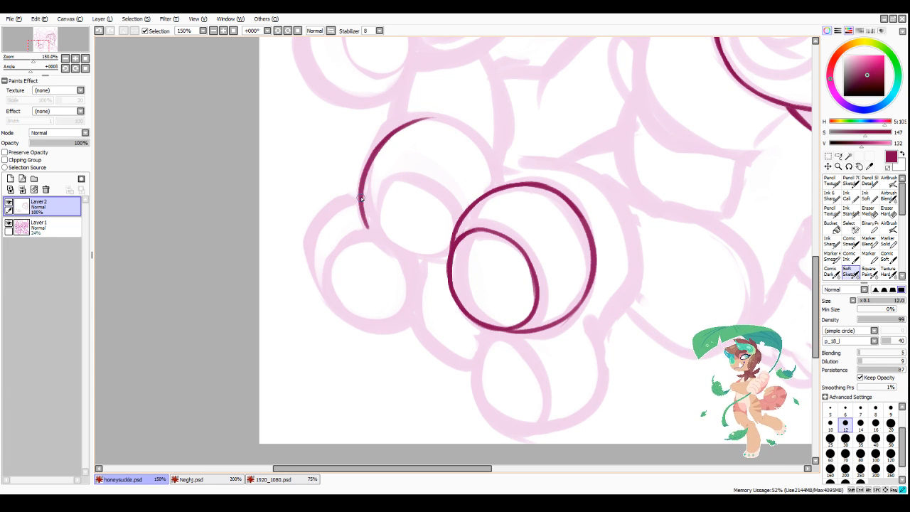
pyautogui.moveTo(361, 198)
pyautogui.mouseDown()
pyautogui.moveTo(405, 125)
pyautogui.moveTo(377, 151)
pyautogui.moveTo(444, 117)
pyautogui.mouseUp()
# Step: Ink the second ball's inner upper arc from the front ball's outline up to the arc at its top
pyautogui.click(332, 31)
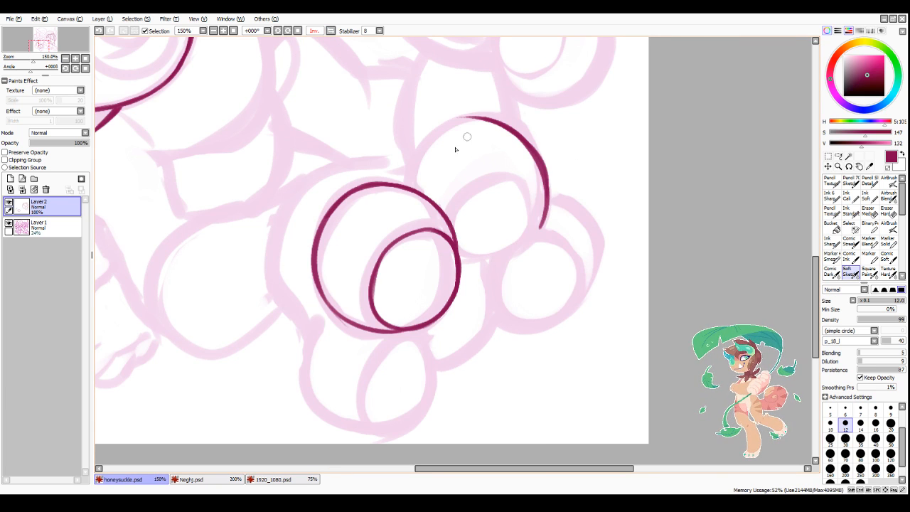
pyautogui.moveTo(403, 183)
pyautogui.mouseDown()
pyautogui.moveTo(411, 153)
pyautogui.moveTo(431, 131)
pyautogui.mouseUp()
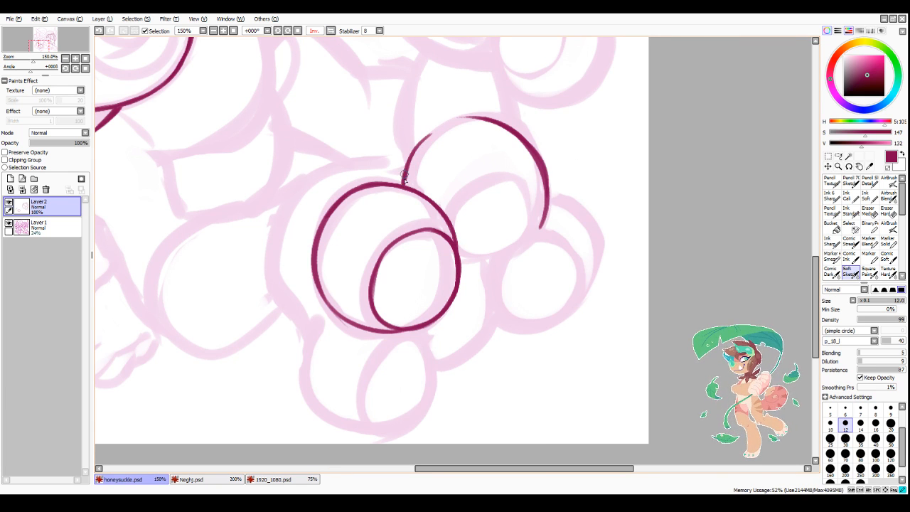
pyautogui.moveTo(405, 177)
pyautogui.mouseDown()
pyautogui.moveTo(450, 122)
pyautogui.moveTo(418, 145)
pyautogui.moveTo(467, 121)
pyautogui.moveTo(444, 124)
pyautogui.moveTo(490, 125)
pyautogui.mouseUp()
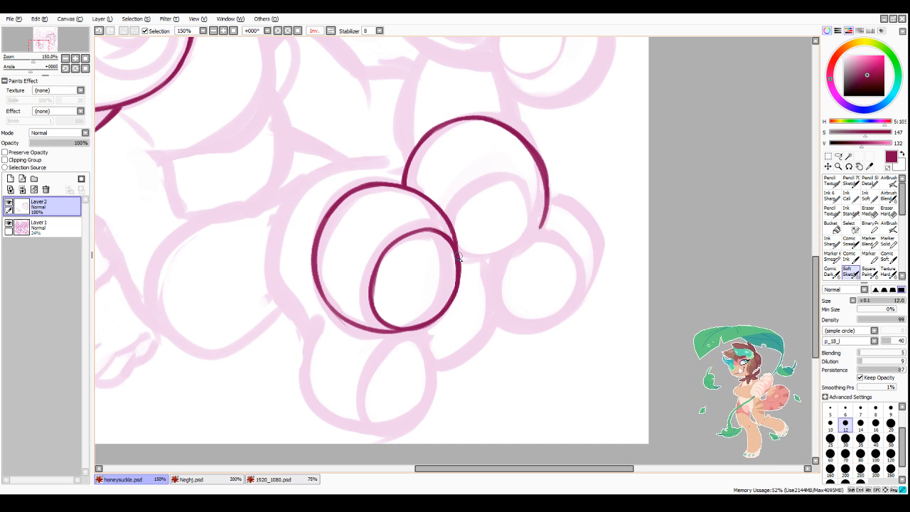
# Step: Ink the second ball's bottom edge and its inner oval, closing both against the front ball's outline
pyautogui.moveTo(459, 263); pyautogui.dragTo(544, 229)
pyautogui.moveTo(446, 220)
pyautogui.mouseDown()
pyautogui.moveTo(520, 182)
pyautogui.moveTo(541, 228)
pyautogui.moveTo(458, 262)
pyautogui.moveTo(526, 244)
pyautogui.mouseUp()
pyautogui.moveTo(455, 258)
pyautogui.mouseDown()
pyautogui.moveTo(482, 264)
pyautogui.moveTo(449, 271)
pyautogui.moveTo(450, 283)
pyautogui.mouseUp()
# Step: Clean up the front ball's inner oval and trim the second ball's bottom edge to an even line width
pyautogui.press('-')
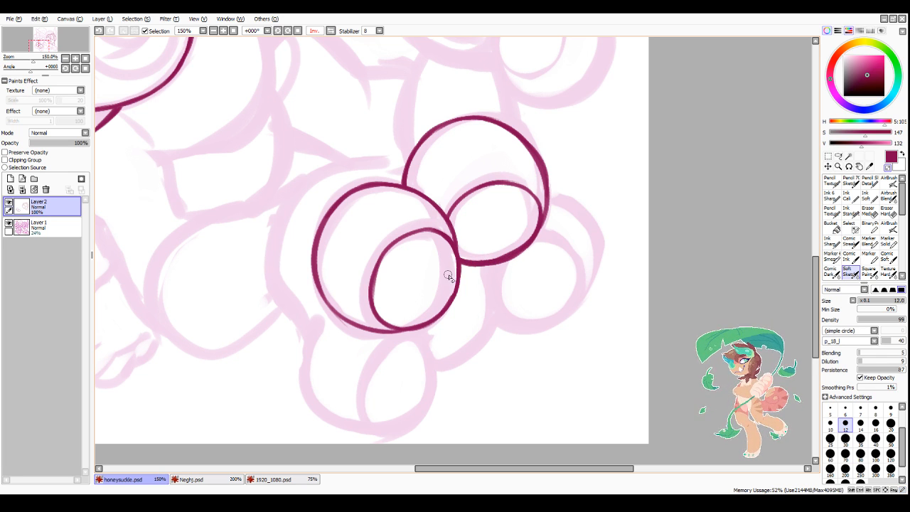
pyautogui.press('-')
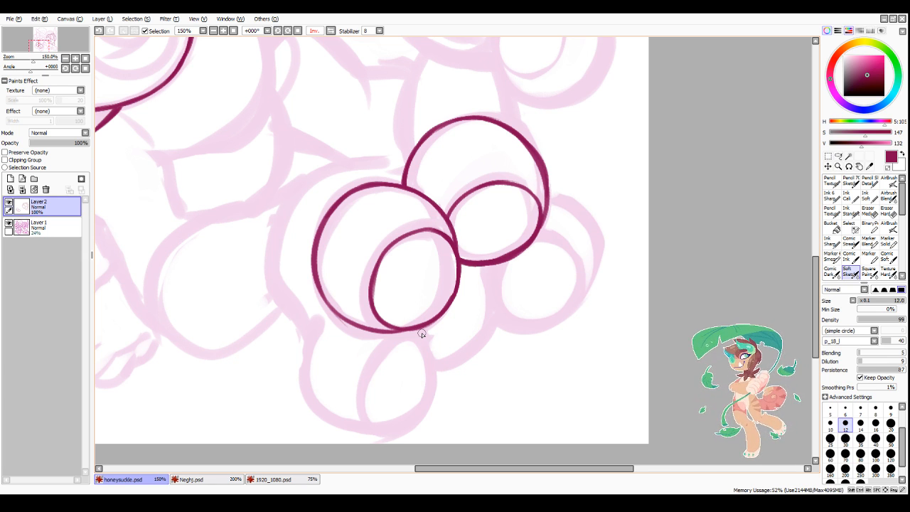
pyautogui.press('-')
pyautogui.moveTo(449, 291)
pyautogui.mouseDown()
pyautogui.moveTo(442, 308)
pyautogui.moveTo(450, 290)
pyautogui.mouseUp()
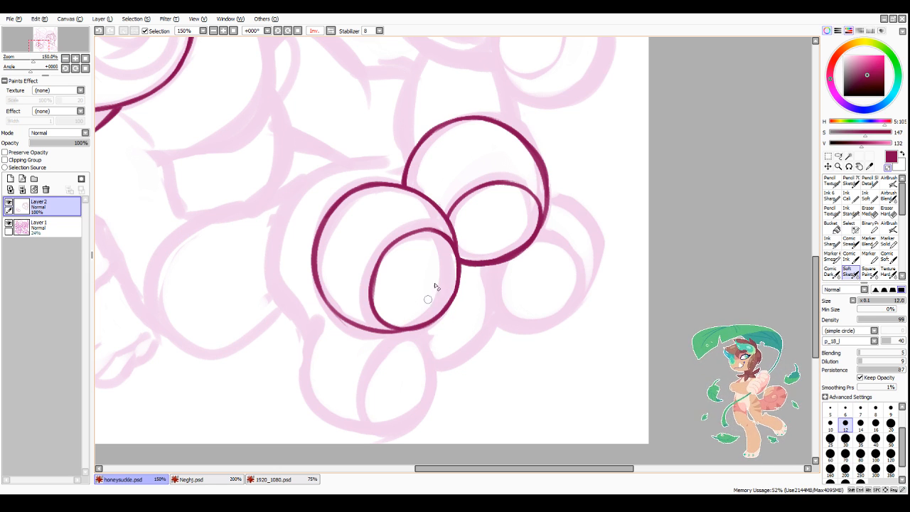
pyautogui.press('-')
pyautogui.press('-')
pyautogui.moveTo(385, 264); pyautogui.dragTo(377, 288)
pyautogui.moveTo(386, 252); pyautogui.dragTo(378, 295)
pyautogui.press('-')
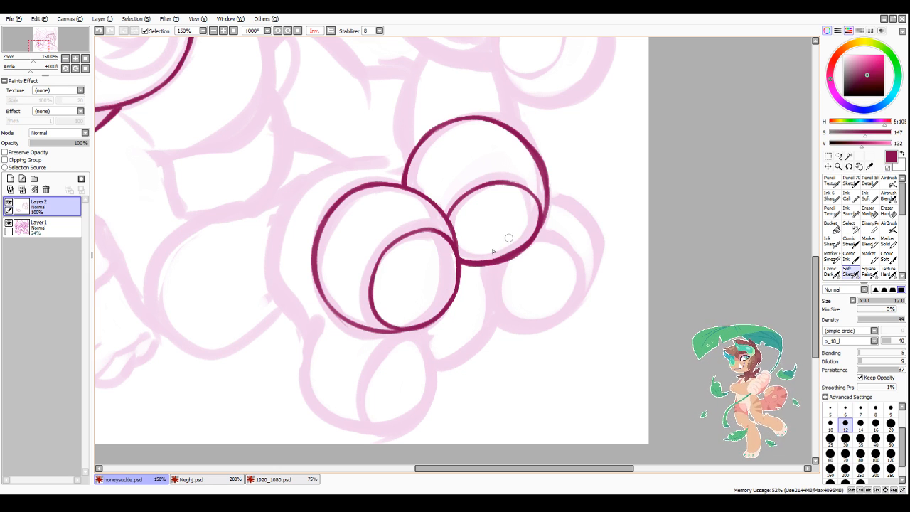
pyautogui.press('-')
pyautogui.moveTo(469, 258)
pyautogui.mouseDown()
pyautogui.moveTo(513, 243)
pyautogui.moveTo(494, 256)
pyautogui.moveTo(536, 222)
pyautogui.mouseUp()
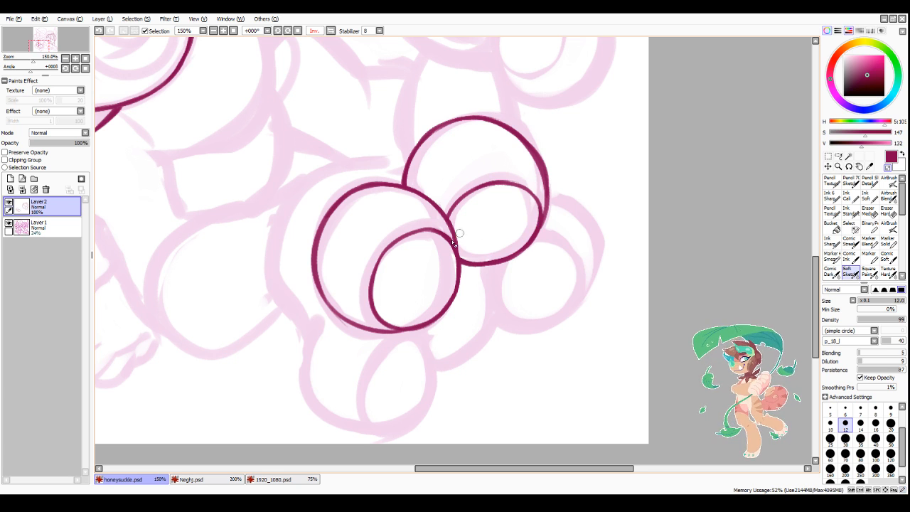
# Step: Examine the inked front ball and second ball at different zoom levels
pyautogui.press('-')
pyautogui.press('pagedown')
pyautogui.press('pagedown')
pyautogui.press('pagedown')
pyautogui.press('pageup')
pyautogui.press('pageup')
pyautogui.press('pageup')
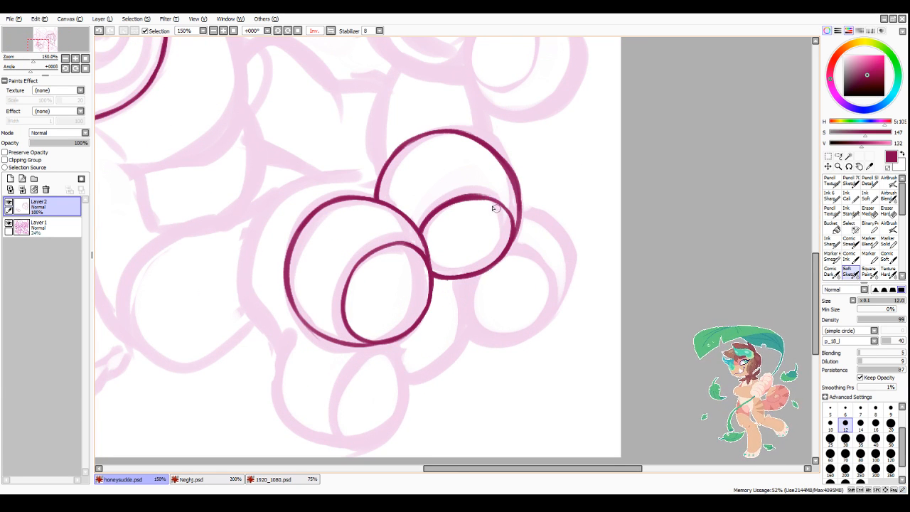
pyautogui.press('pagedown')
pyautogui.press('pagedown')
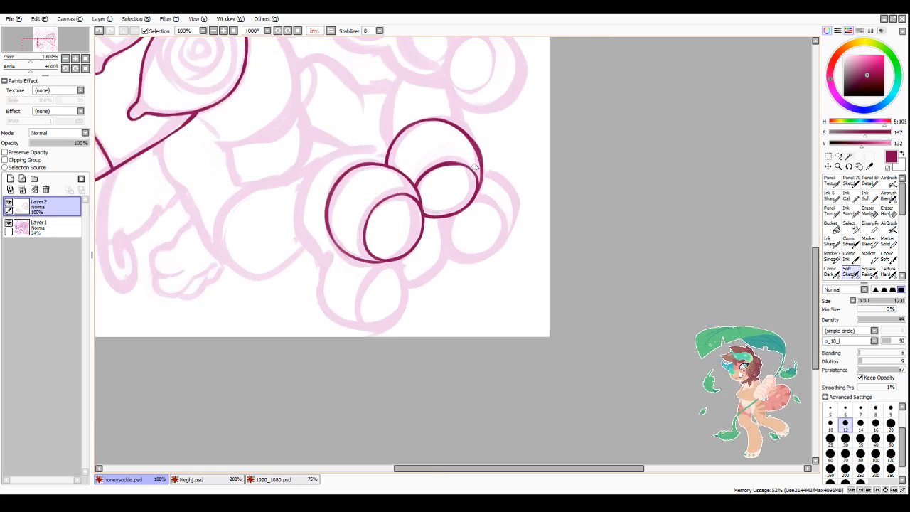
pyautogui.press('pageup')
pyautogui.press('pageup')
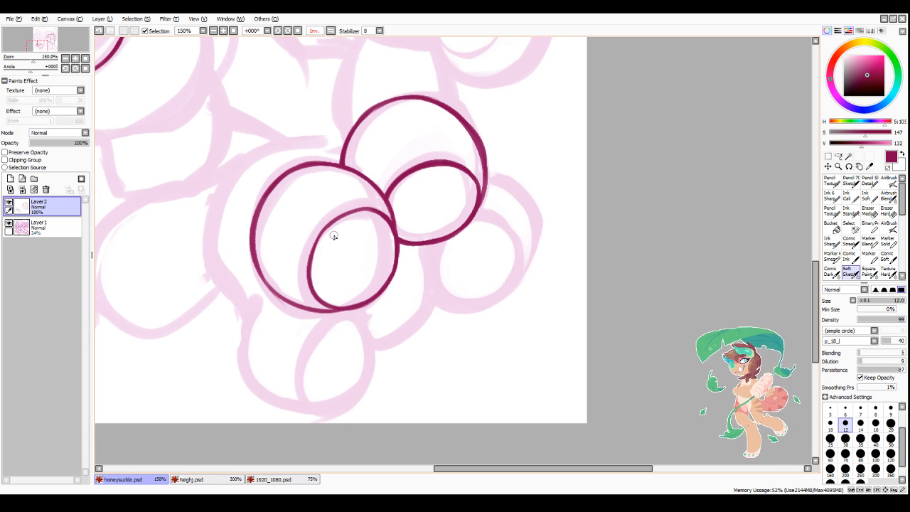
# Step: Ink a smaller oval ring inside the front ball's inner oval, following the same tilt
pyautogui.moveTo(333, 236)
pyautogui.mouseDown()
pyautogui.moveTo(327, 288)
pyautogui.moveTo(358, 227)
pyautogui.moveTo(382, 239)
pyautogui.moveTo(383, 256)
pyautogui.mouseUp()
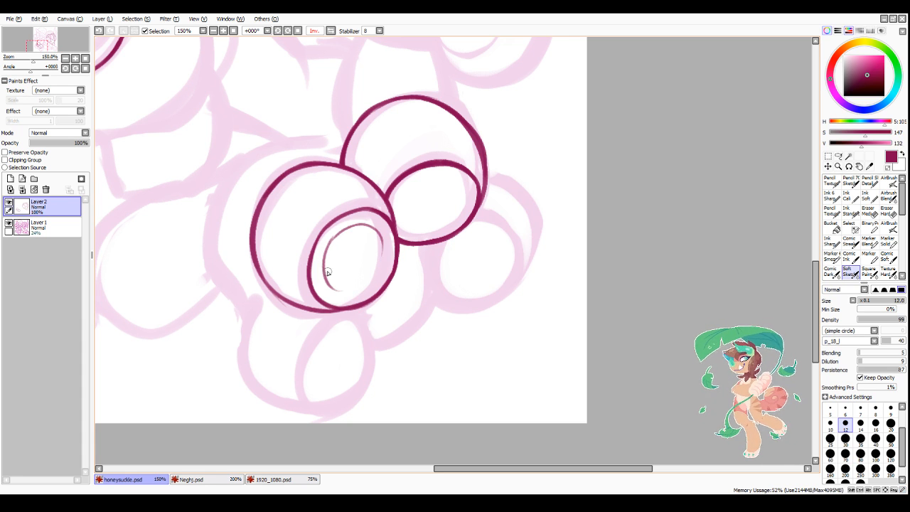
pyautogui.moveTo(325, 272)
pyautogui.mouseDown()
pyautogui.moveTo(379, 251)
pyautogui.moveTo(382, 240)
pyautogui.mouseUp()
pyautogui.moveTo(383, 243)
pyautogui.mouseDown()
pyautogui.moveTo(350, 290)
pyautogui.moveTo(362, 285)
pyautogui.mouseUp()
pyautogui.moveTo(336, 287)
pyautogui.mouseDown()
pyautogui.moveTo(376, 262)
pyautogui.moveTo(345, 283)
pyautogui.moveTo(353, 285)
pyautogui.moveTo(380, 233)
pyautogui.moveTo(372, 267)
pyautogui.mouseUp()
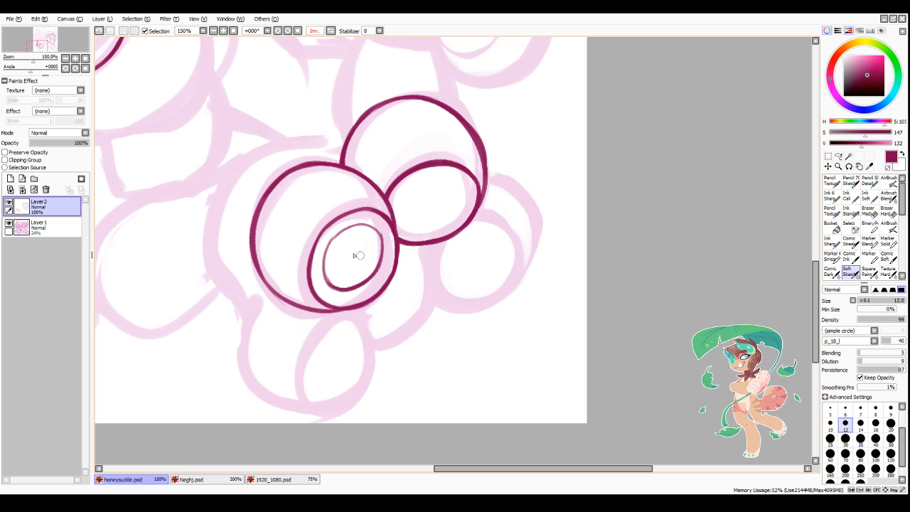
pyautogui.moveTo(324, 254)
pyautogui.mouseDown()
pyautogui.moveTo(331, 288)
pyautogui.moveTo(330, 242)
pyautogui.moveTo(364, 229)
pyautogui.moveTo(382, 249)
pyautogui.moveTo(333, 239)
pyautogui.moveTo(326, 249)
pyautogui.moveTo(333, 233)
pyautogui.moveTo(324, 282)
pyautogui.moveTo(355, 219)
pyautogui.moveTo(322, 248)
pyautogui.moveTo(353, 222)
pyautogui.moveTo(343, 232)
pyautogui.moveTo(380, 224)
pyautogui.moveTo(388, 237)
pyautogui.moveTo(378, 269)
pyautogui.mouseUp()
# Step: Clean up the new ring's edges and darken its side to an even line width
pyautogui.press('-')
pyautogui.moveTo(326, 290)
pyautogui.mouseDown()
pyautogui.moveTo(358, 275)
pyautogui.moveTo(325, 268)
pyautogui.moveTo(334, 286)
pyautogui.moveTo(324, 266)
pyautogui.moveTo(332, 238)
pyautogui.moveTo(337, 281)
pyautogui.mouseUp()
pyautogui.press('-')
pyautogui.press('-')
pyautogui.moveTo(327, 250)
pyautogui.mouseDown()
pyautogui.moveTo(322, 270)
pyautogui.moveTo(333, 287)
pyautogui.mouseUp()
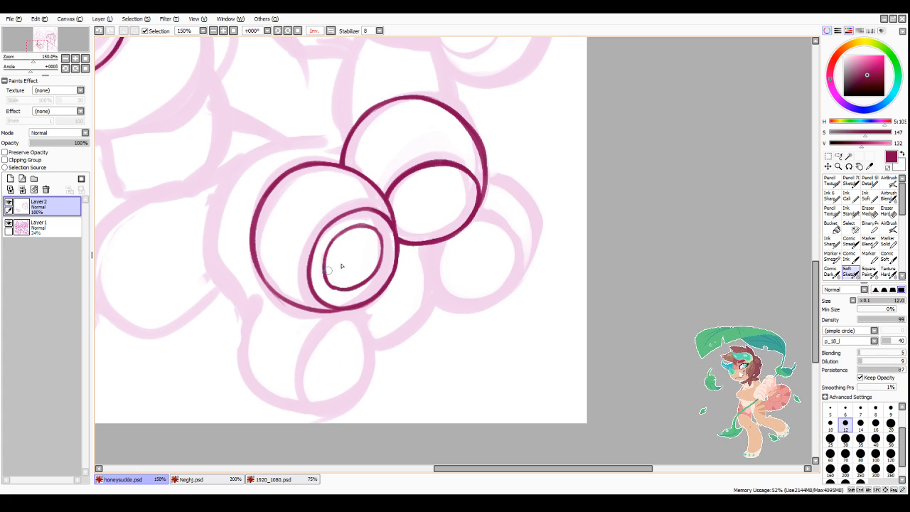
# Step: Ink a small oval at the centre of the front ball's ring, redoing the first attempt
pyautogui.moveTo(348, 247)
pyautogui.mouseDown()
pyautogui.moveTo(344, 264)
pyautogui.moveTo(361, 249)
pyautogui.moveTo(346, 265)
pyautogui.moveTo(362, 250)
pyautogui.moveTo(349, 259)
pyautogui.mouseUp()
pyautogui.hotkey('ctrl', 'z')
pyautogui.press('-')
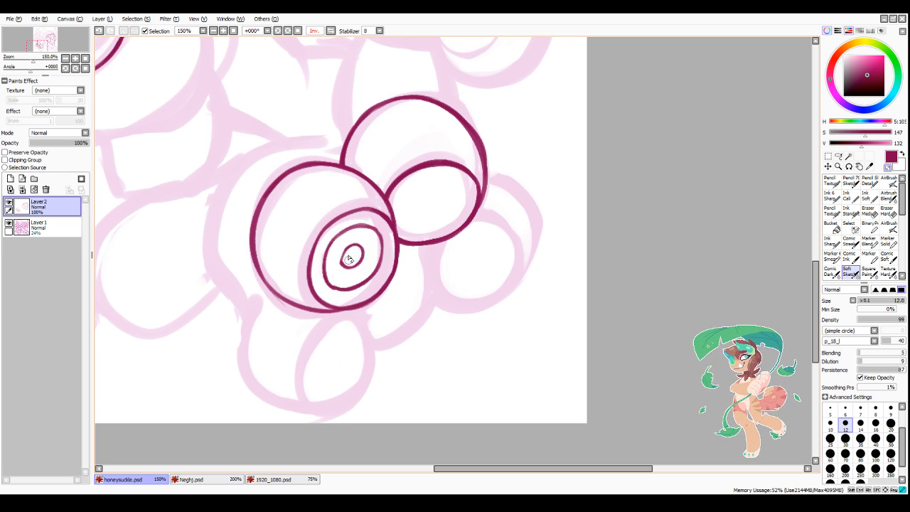
# Step: Narrow the ring around the small central oval by reworking its side slightly inward with an even line
pyautogui.press('-')
pyautogui.moveTo(358, 226)
pyautogui.mouseDown()
pyautogui.moveTo(328, 268)
pyautogui.moveTo(339, 289)
pyautogui.moveTo(323, 286)
pyautogui.moveTo(369, 223)
pyautogui.moveTo(321, 258)
pyautogui.moveTo(325, 285)
pyautogui.moveTo(349, 291)
pyautogui.mouseUp()
pyautogui.press('-')
pyautogui.press('-')
pyautogui.moveTo(341, 237); pyautogui.dragTo(368, 226)
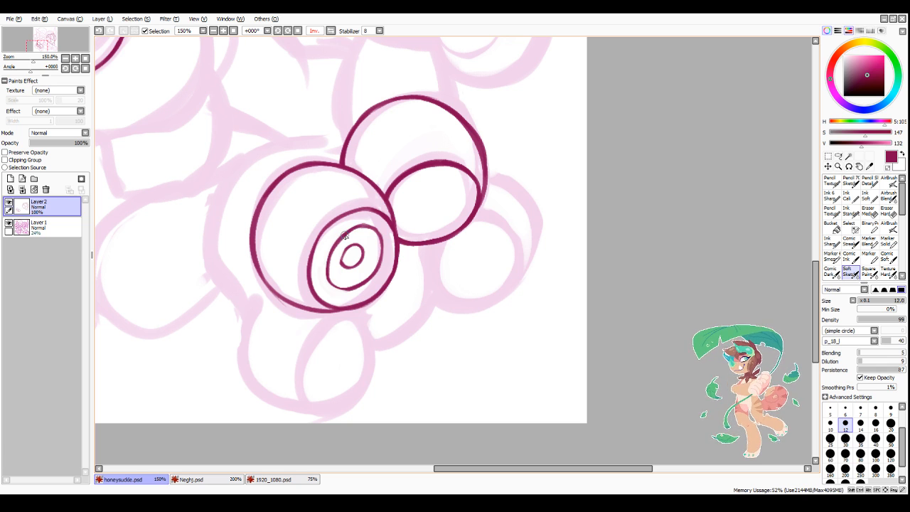
pyautogui.moveTo(327, 268); pyautogui.dragTo(348, 288)
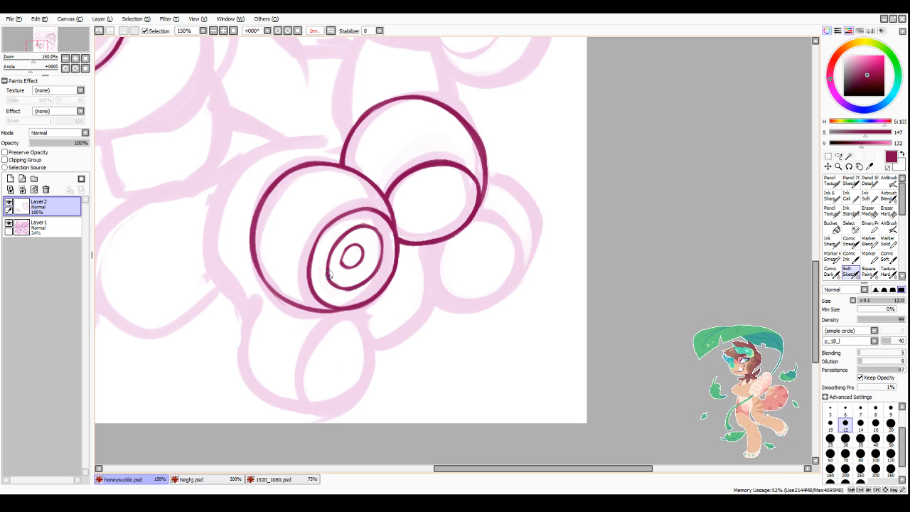
# Step: Even out the line weight of the front ball's inner oval along its upper arc
pyautogui.scroll(-4, 398, 320)
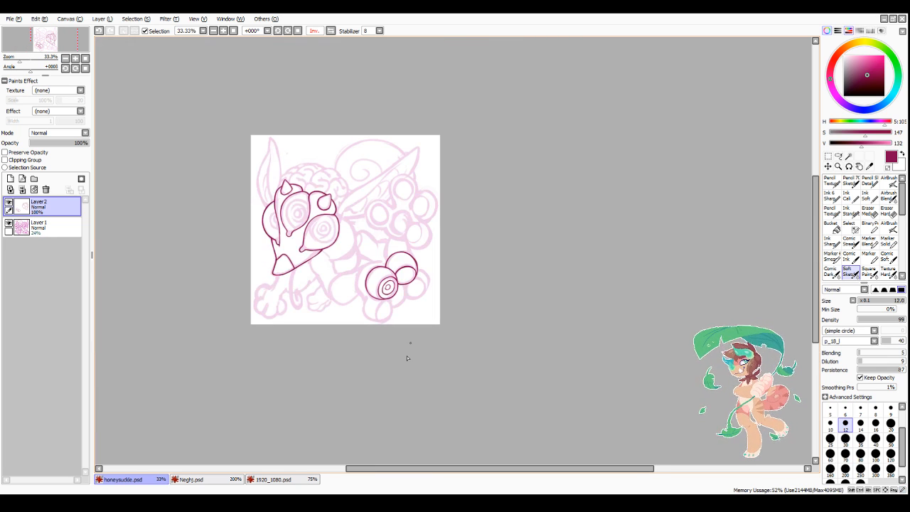
pyautogui.scroll(-1, 407, 358)
pyautogui.scroll(6, 390, 317)
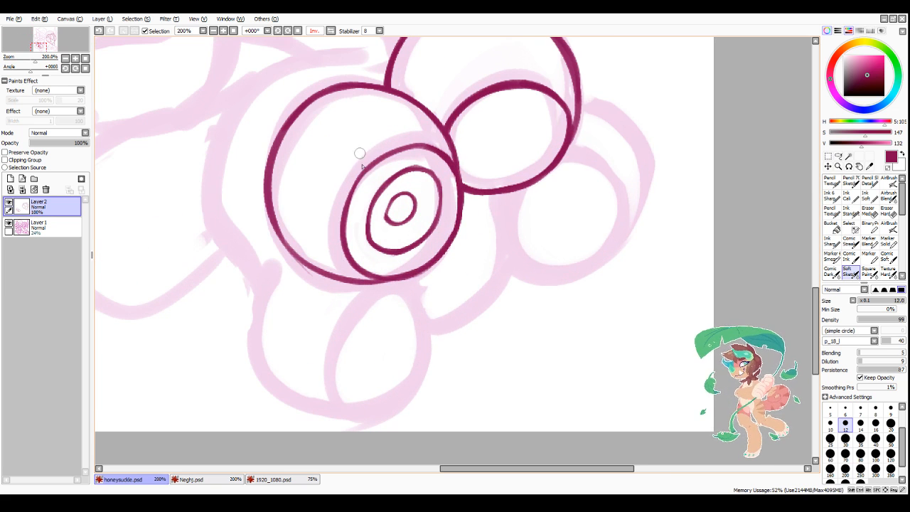
pyautogui.moveTo(346, 216)
pyautogui.mouseDown()
pyautogui.moveTo(377, 165)
pyautogui.moveTo(410, 149)
pyautogui.moveTo(425, 147)
pyautogui.moveTo(458, 190)
pyautogui.mouseUp()
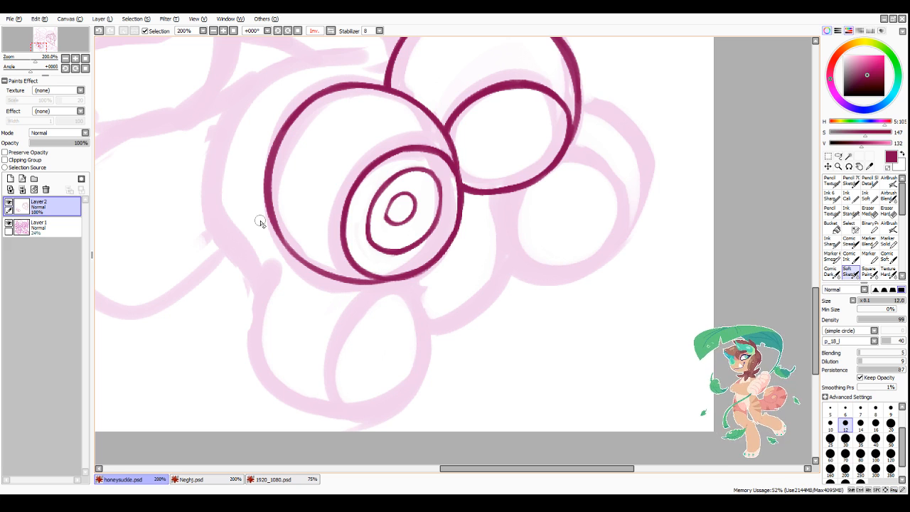
# Step: Ink the curved outer edge of the shape behind the front ball, down toward the lower ball
pyautogui.scroll(-2, 259, 220)
pyautogui.scroll(-1, 356, 313)
pyautogui.scroll(2, 276, 254)
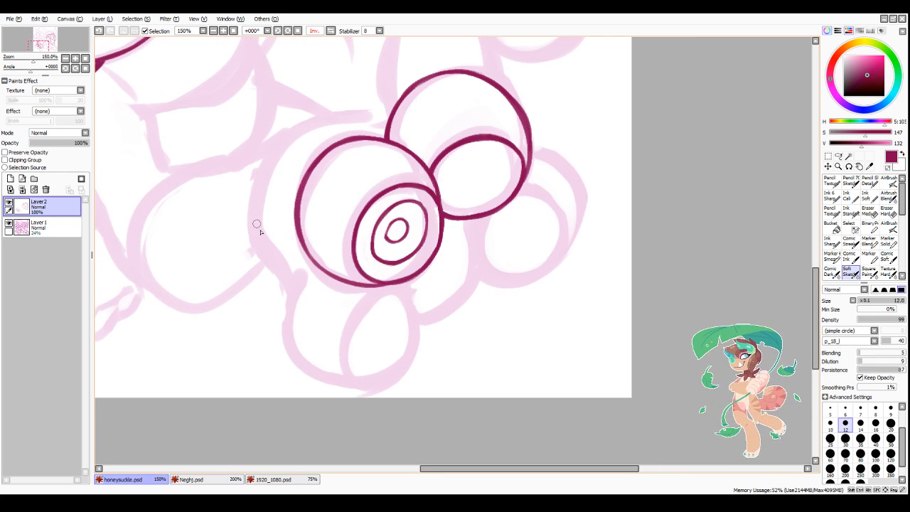
pyautogui.moveTo(250, 201); pyautogui.dragTo(290, 283)
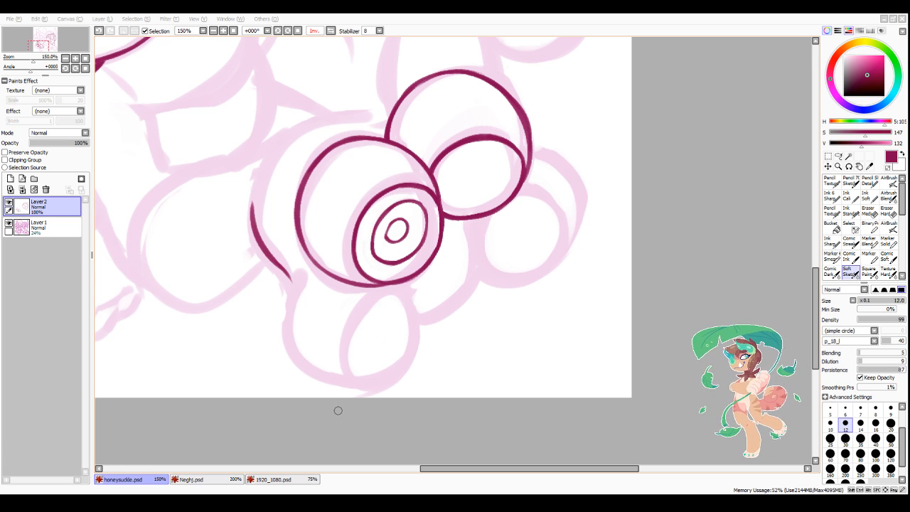
# Step: Ink the lower ball's outline from the curved edge around its bottom and up to the front ball
pyautogui.moveTo(435, 468); pyautogui.dragTo(444, 468)
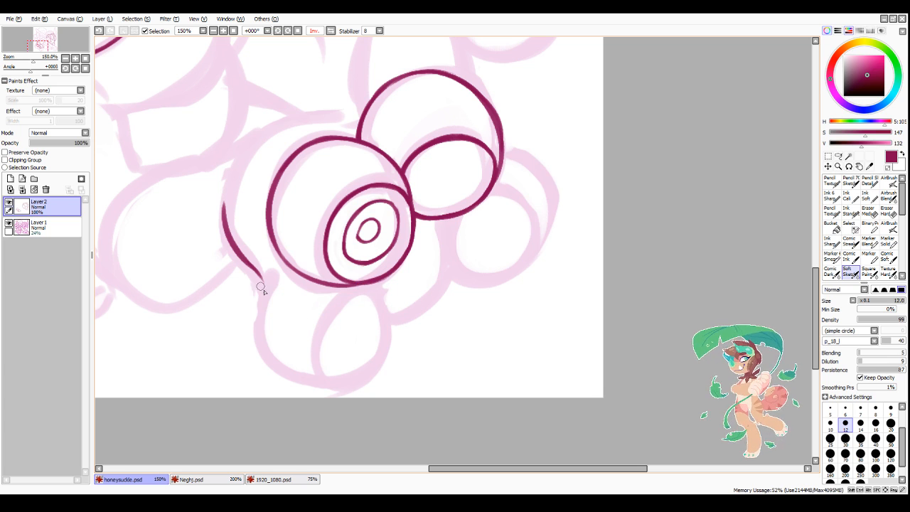
pyautogui.moveTo(257, 273)
pyautogui.mouseDown()
pyautogui.moveTo(258, 316)
pyautogui.moveTo(285, 376)
pyautogui.mouseUp()
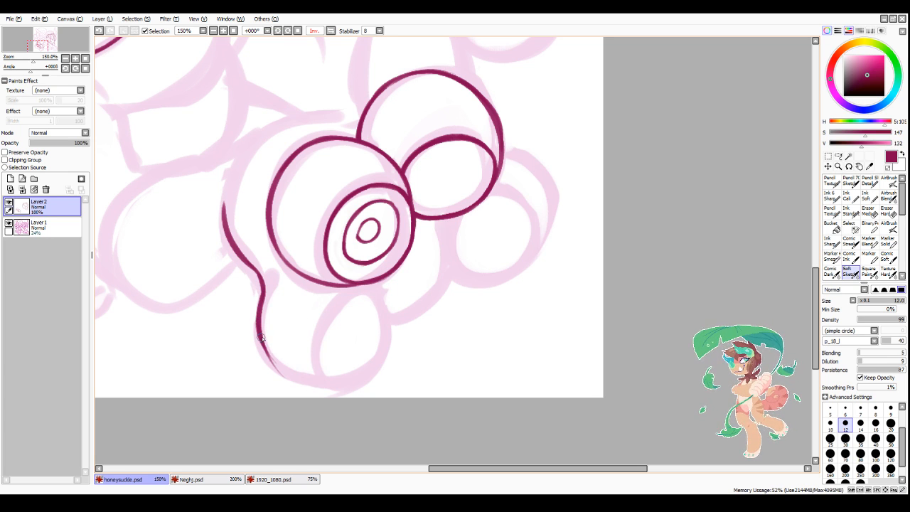
pyautogui.moveTo(261, 338); pyautogui.dragTo(325, 386)
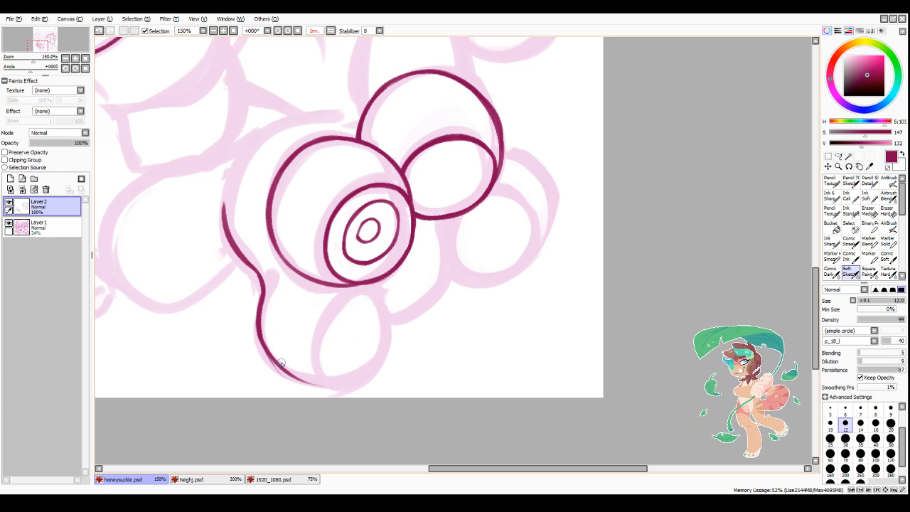
pyautogui.hotkey('ctrl', 'z')
pyautogui.hotkey('ctrl', 'z')
pyautogui.moveTo(260, 336); pyautogui.dragTo(321, 388)
pyautogui.moveTo(262, 346)
pyautogui.mouseDown()
pyautogui.moveTo(342, 393)
pyautogui.moveTo(388, 370)
pyautogui.mouseUp()
pyautogui.moveTo(377, 284)
pyautogui.mouseDown()
pyautogui.moveTo(378, 341)
pyautogui.moveTo(375, 285)
pyautogui.moveTo(397, 328)
pyautogui.moveTo(389, 308)
pyautogui.moveTo(373, 377)
pyautogui.mouseUp()
pyautogui.moveTo(392, 324); pyautogui.dragTo(364, 385)
pyautogui.moveTo(392, 357); pyautogui.dragTo(346, 391)
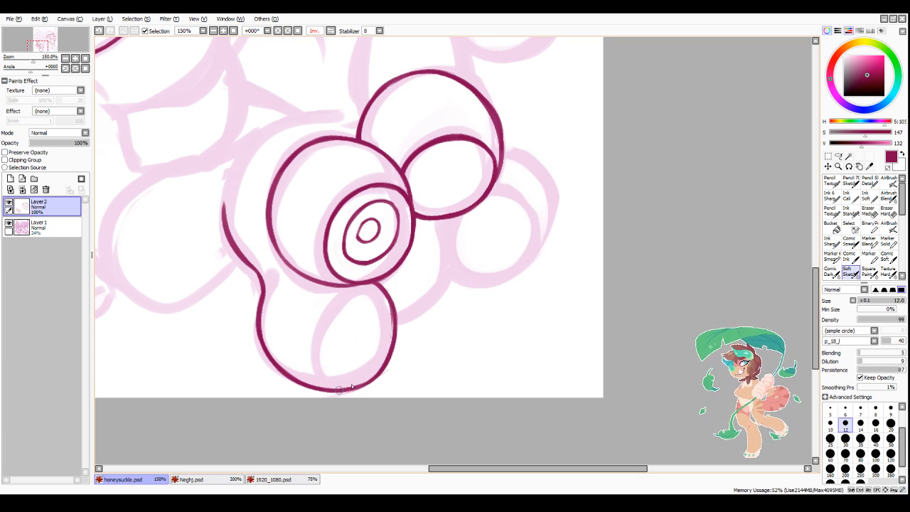
# Step: Ink a narrow upright oval inside the lower ball, set against its outer side
pyautogui.moveTo(366, 284); pyautogui.dragTo(351, 373)
pyautogui.moveTo(357, 313)
pyautogui.mouseDown()
pyautogui.moveTo(353, 371)
pyautogui.moveTo(376, 382)
pyautogui.moveTo(396, 349)
pyautogui.mouseUp()
pyautogui.moveTo(384, 292)
pyautogui.mouseDown()
pyautogui.moveTo(373, 374)
pyautogui.moveTo(391, 358)
pyautogui.moveTo(368, 380)
pyautogui.moveTo(391, 345)
pyautogui.mouseUp()
pyautogui.moveTo(374, 381); pyautogui.dragTo(393, 314)
pyautogui.moveTo(377, 283); pyautogui.dragTo(394, 343)
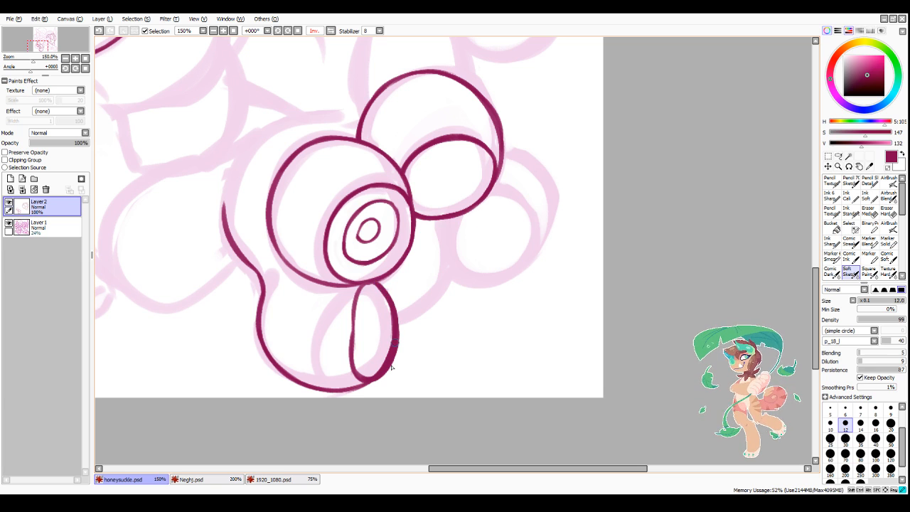
# Step: Trim the thick double line along the outer side of the lower ball's narrow oval
pyautogui.press('-')
pyautogui.moveTo(372, 288)
pyautogui.mouseDown()
pyautogui.moveTo(391, 337)
pyautogui.moveTo(367, 373)
pyautogui.moveTo(391, 344)
pyautogui.mouseUp()
pyautogui.moveTo(370, 372)
pyautogui.mouseDown()
pyautogui.moveTo(388, 317)
pyautogui.moveTo(364, 366)
pyautogui.mouseUp()
# Step: Straighten the narrow oval's inner edge and clean up its bottom where it meets the lower ball's outline
pyautogui.press('-')
pyautogui.moveTo(369, 283)
pyautogui.mouseDown()
pyautogui.moveTo(355, 353)
pyautogui.moveTo(355, 331)
pyautogui.moveTo(371, 379)
pyautogui.moveTo(352, 292)
pyautogui.moveTo(352, 363)
pyautogui.mouseUp()
pyautogui.press('-')
pyautogui.moveTo(349, 319); pyautogui.dragTo(355, 379)
pyautogui.moveTo(348, 344); pyautogui.dragTo(355, 371)
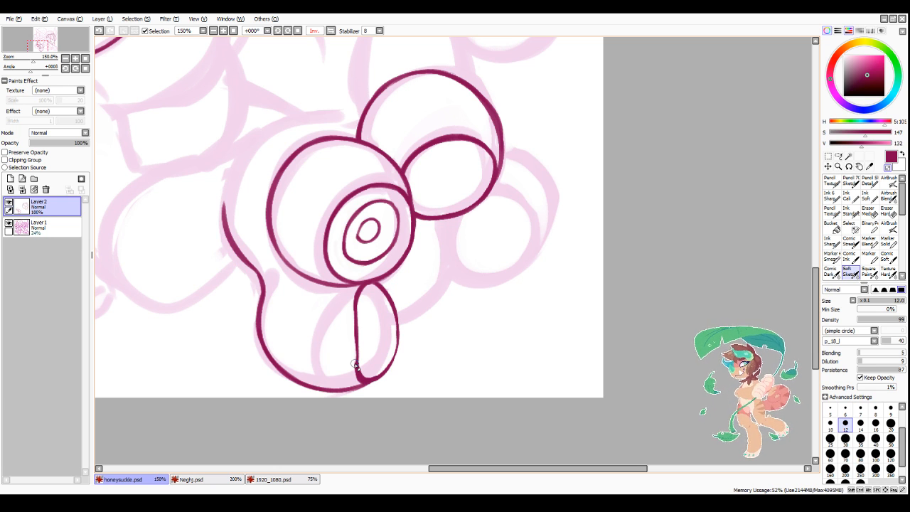
pyautogui.moveTo(354, 365); pyautogui.dragTo(358, 379)
pyautogui.press('-')
pyautogui.moveTo(356, 324); pyautogui.dragTo(364, 377)
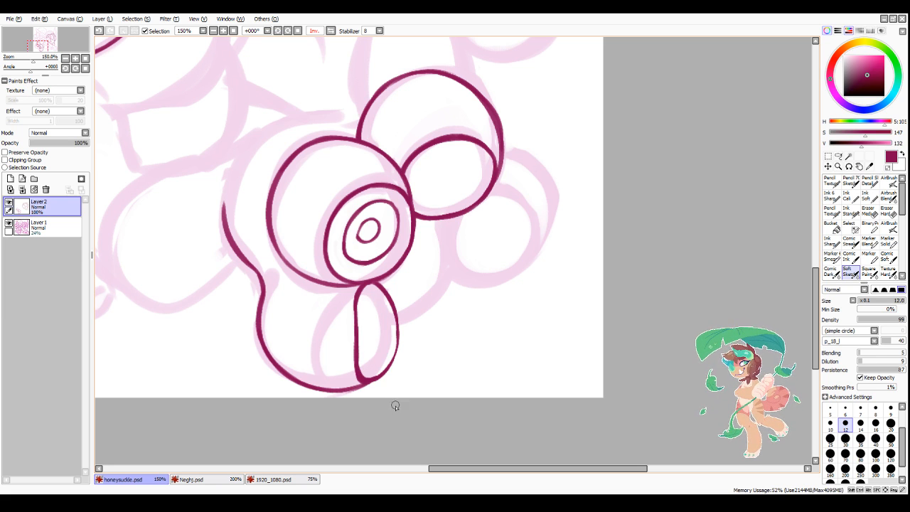
pyautogui.moveTo(360, 377)
pyautogui.mouseDown()
pyautogui.moveTo(394, 345)
pyautogui.moveTo(394, 323)
pyautogui.moveTo(390, 362)
pyautogui.mouseUp()
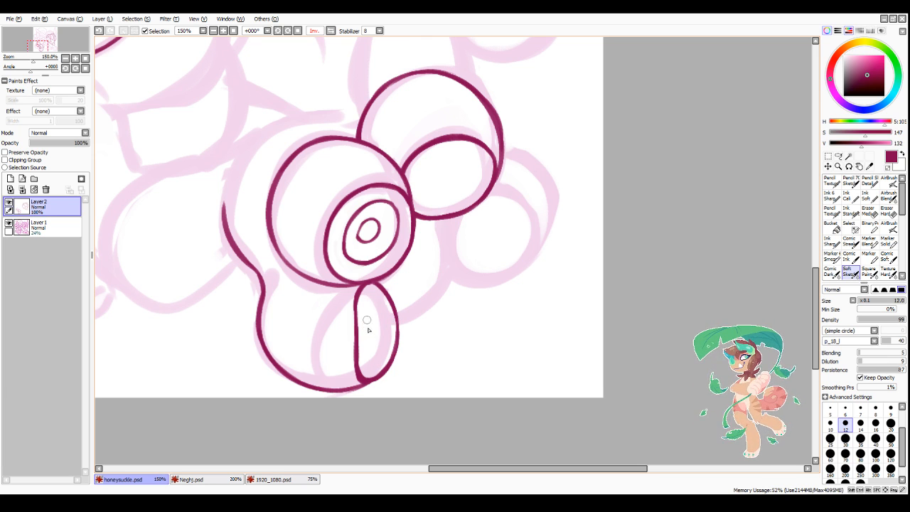
# Step: Ink a slim ring with a small central shape inside the lower ball's narrow oval
pyautogui.moveTo(366, 321)
pyautogui.mouseDown()
pyautogui.moveTo(384, 332)
pyautogui.moveTo(369, 353)
pyautogui.moveTo(383, 341)
pyautogui.moveTo(369, 300)
pyautogui.moveTo(384, 321)
pyautogui.moveTo(370, 307)
pyautogui.moveTo(365, 338)
pyautogui.moveTo(364, 306)
pyautogui.moveTo(366, 359)
pyautogui.moveTo(365, 346)
pyautogui.moveTo(385, 341)
pyautogui.moveTo(370, 309)
pyautogui.moveTo(382, 341)
pyautogui.moveTo(373, 362)
pyautogui.moveTo(369, 305)
pyautogui.moveTo(385, 340)
pyautogui.mouseUp()
pyautogui.hotkey('ctrl', 'z')
pyautogui.hotkey('ctrl', 'z')
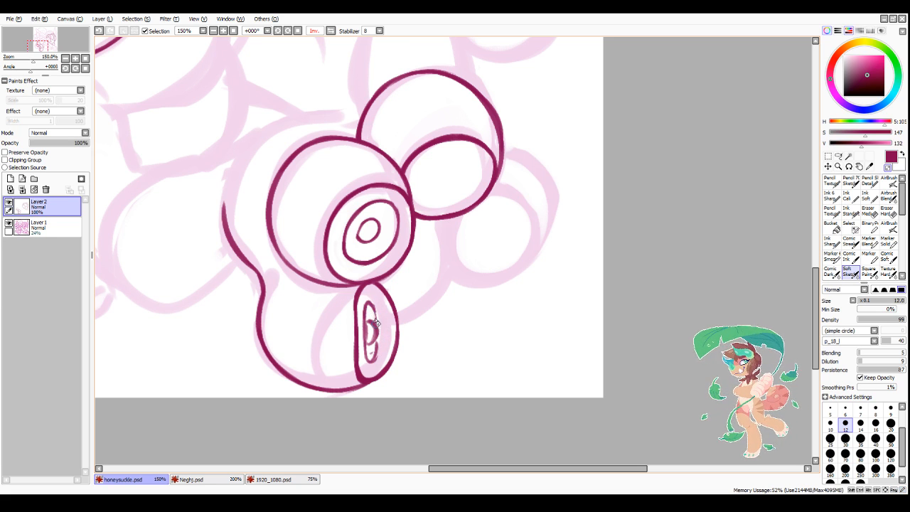
pyautogui.moveTo(369, 321); pyautogui.dragTo(370, 345)
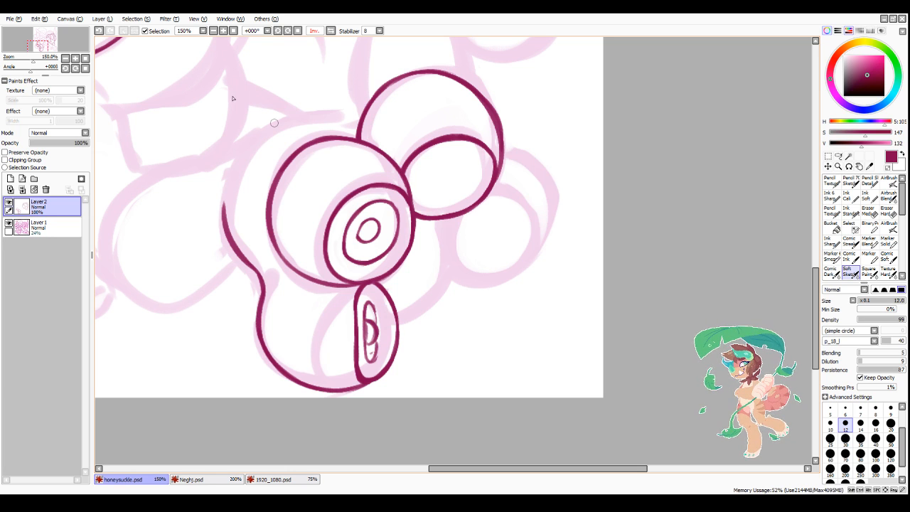
# Step: Open the full-body PNG reference picture of the pink creature from the Desktop
pyautogui.click(19, 21)
pyautogui.hotkey('alt', 'Tab')
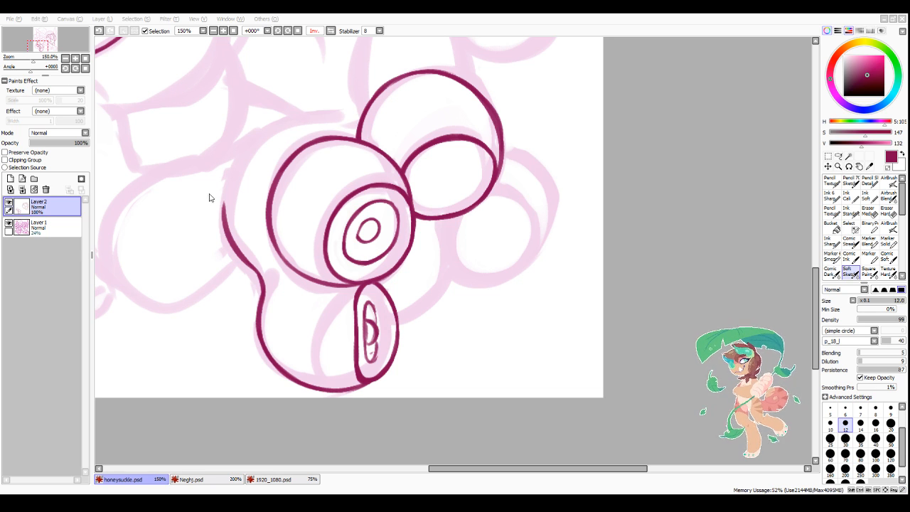
pyautogui.doubleClick(525, 297)
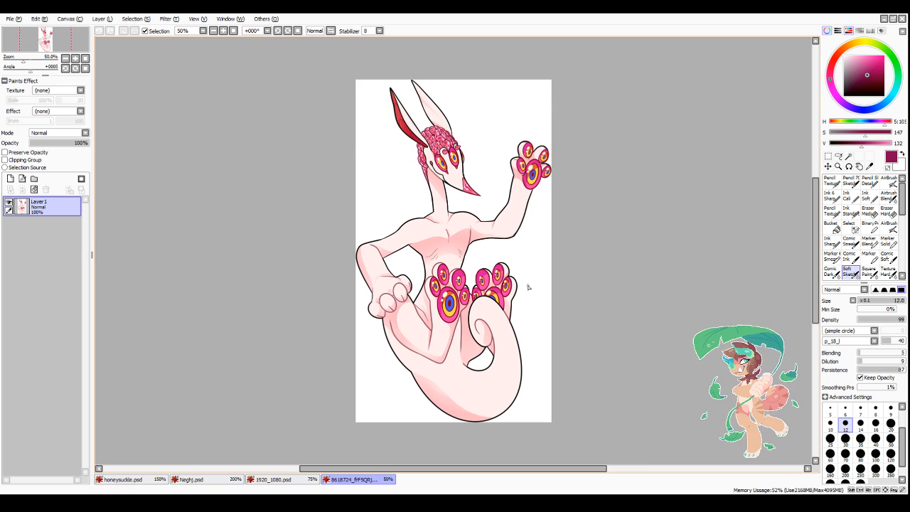
# Step: Float the documents, show the reference picture at 33.33%, and place an enlarged honeysuckle.psd window beside it
pyautogui.click(893, 18)
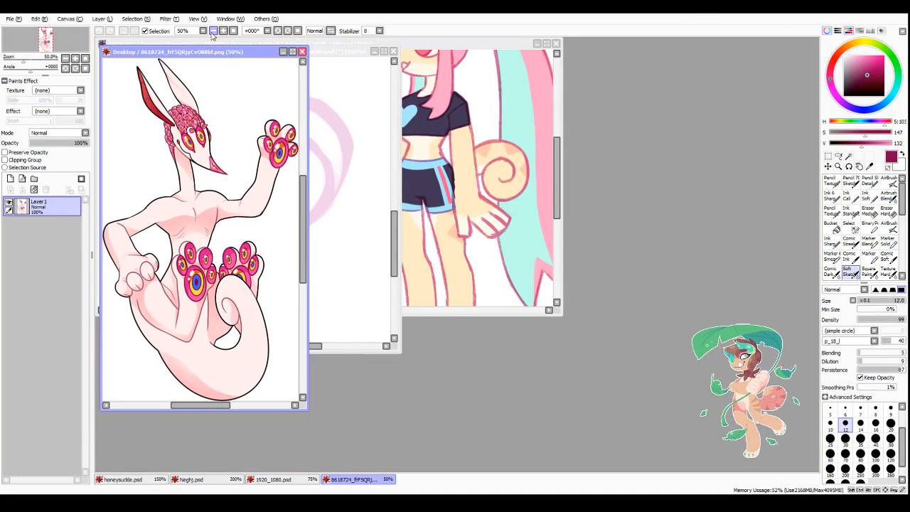
pyautogui.scroll(-1, 236, 64)
pyautogui.moveTo(242, 53); pyautogui.dragTo(201, 56)
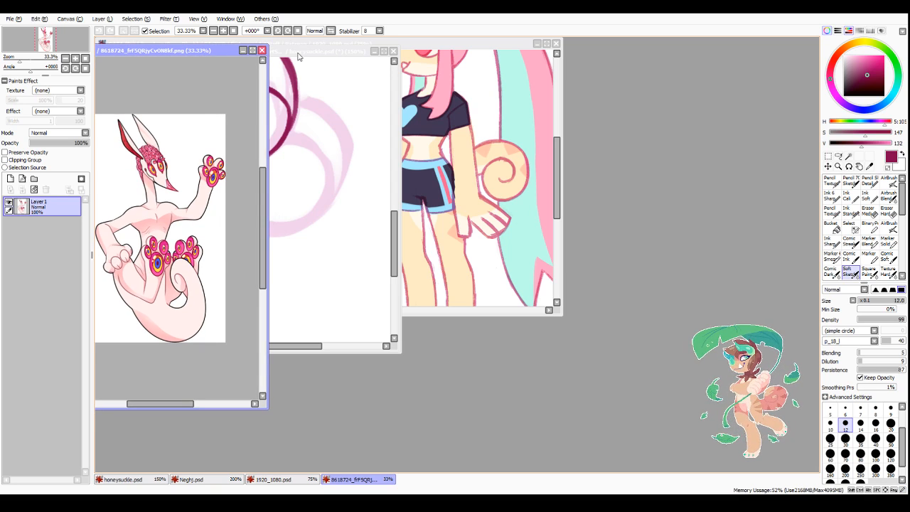
pyautogui.moveTo(299, 55); pyautogui.dragTo(735, 47)
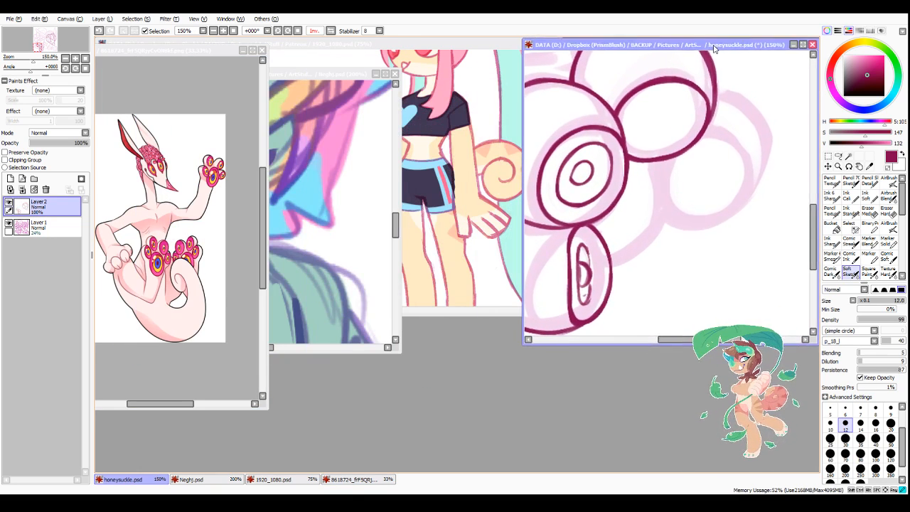
pyautogui.moveTo(521, 344); pyautogui.dragTo(206, 469)
pyautogui.click(188, 52)
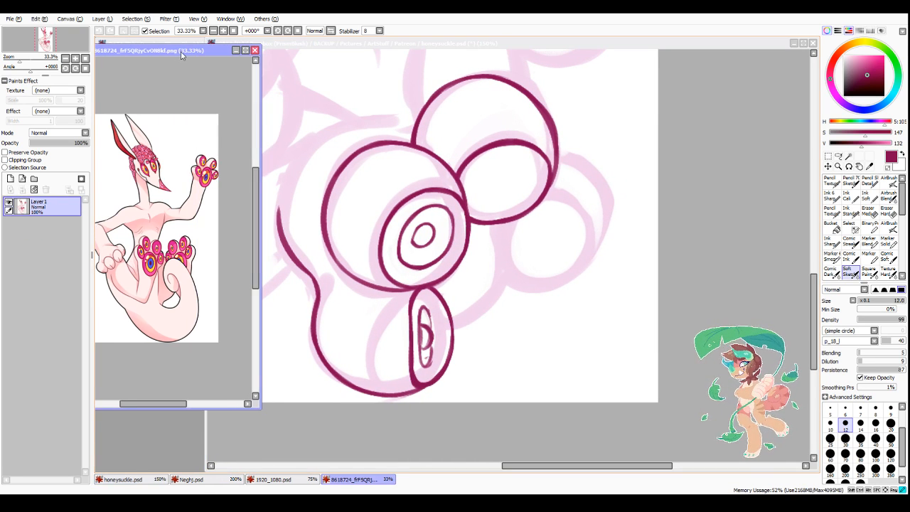
pyautogui.click(223, 441)
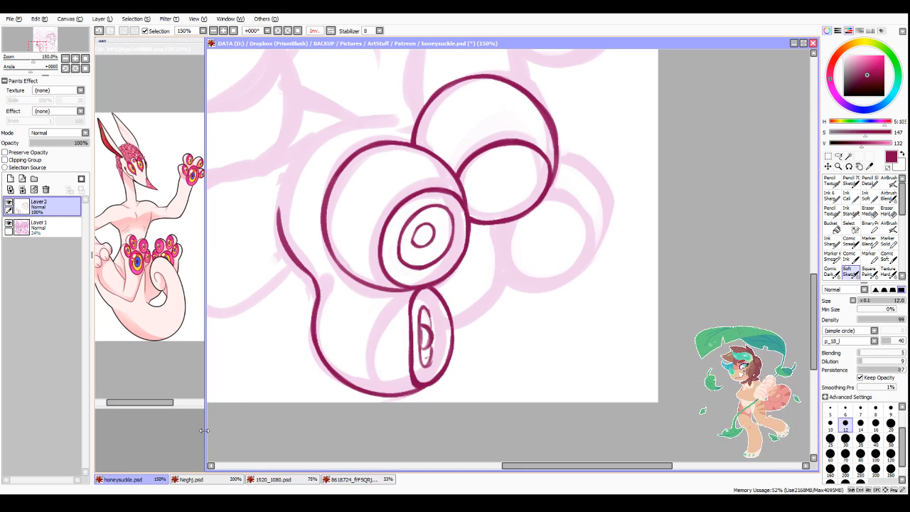
pyautogui.moveTo(206, 431); pyautogui.dragTo(188, 431)
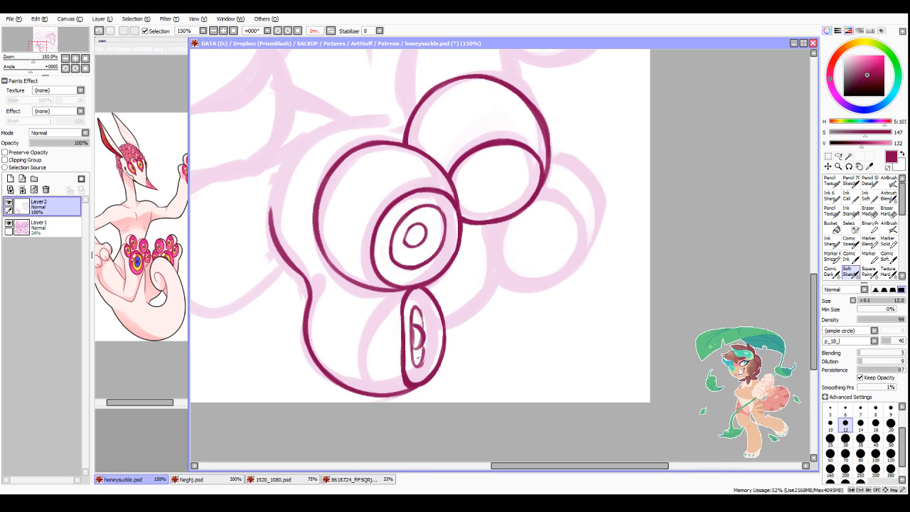
# Step: Refine the slim ring inside the lower ball's narrow oval, closing its bottom and cleaning up its lines
pyautogui.hotkey('alt', 'Tab')
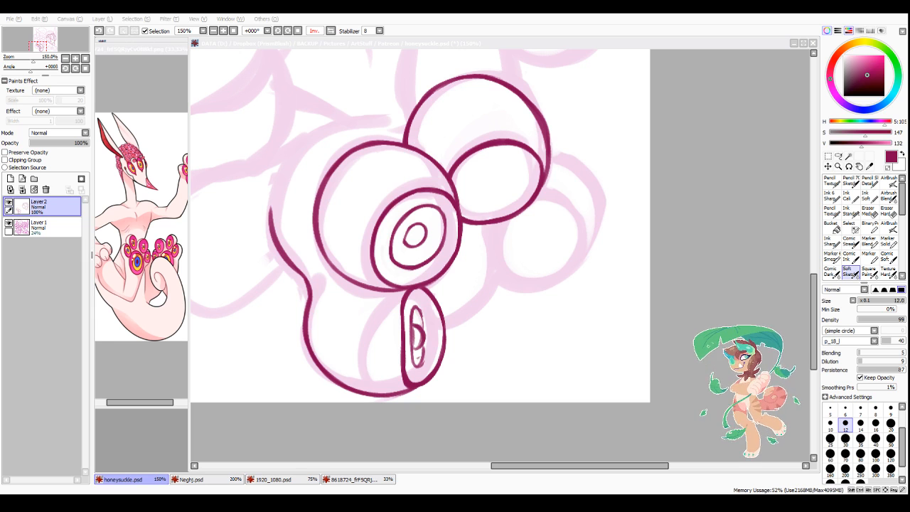
pyautogui.moveTo(412, 324)
pyautogui.mouseDown()
pyautogui.moveTo(414, 365)
pyautogui.moveTo(423, 348)
pyautogui.mouseUp()
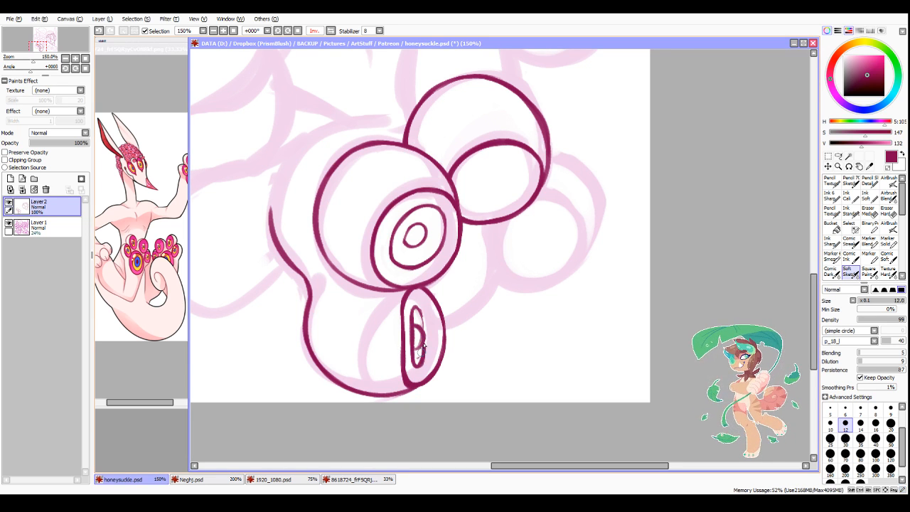
pyautogui.moveTo(415, 307); pyautogui.dragTo(426, 341)
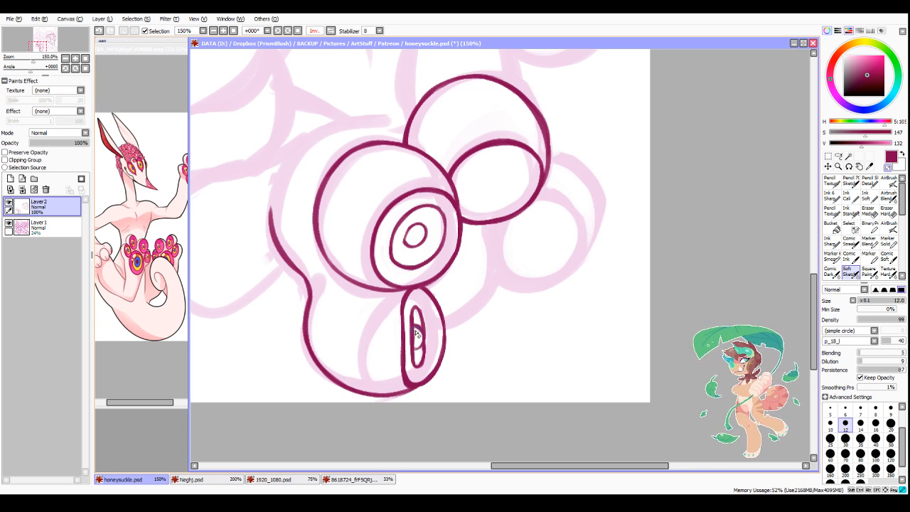
# Step: Redraw the small rounded central shape inside the lower ball's slim ring and clean up its edges
pyautogui.moveTo(414, 339); pyautogui.dragTo(417, 366)
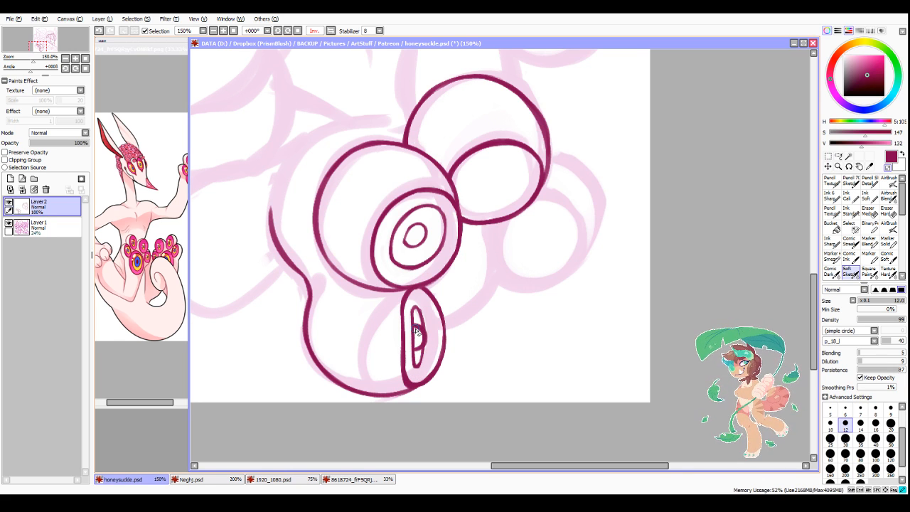
pyautogui.moveTo(417, 332); pyautogui.dragTo(418, 365)
pyautogui.press('-')
pyautogui.moveTo(422, 353); pyautogui.dragTo(417, 366)
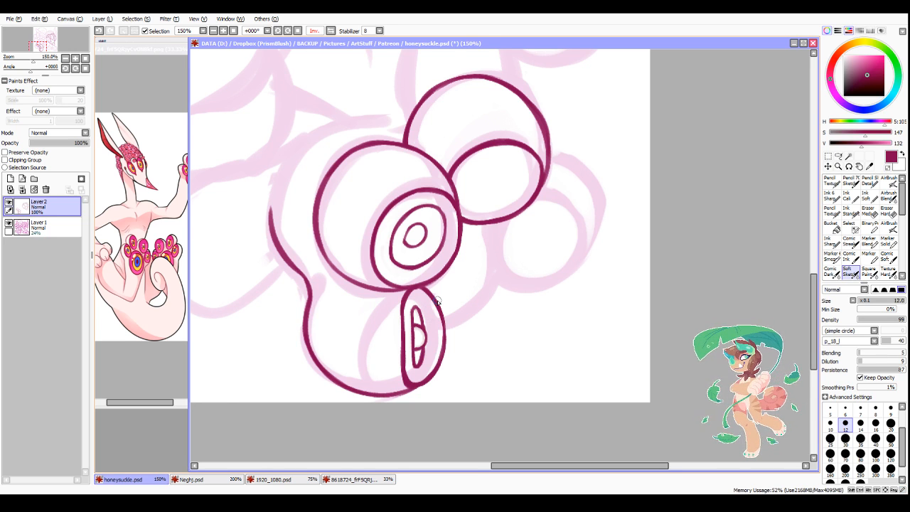
# Step: Ink the two long parallel sides of the tongue hanging down from beneath the creature's pointed snout, hooking the inner line at its end
pyautogui.scroll(-5, 435, 341)
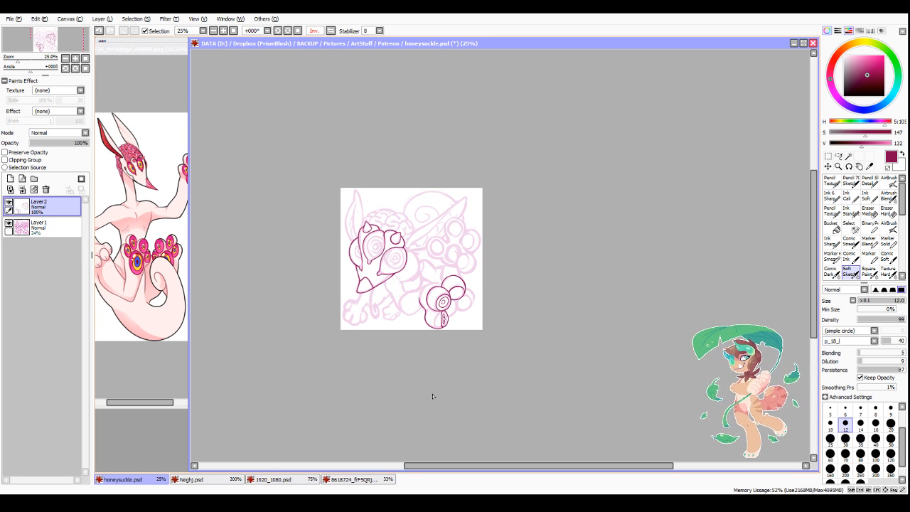
pyautogui.scroll(2, 410, 324)
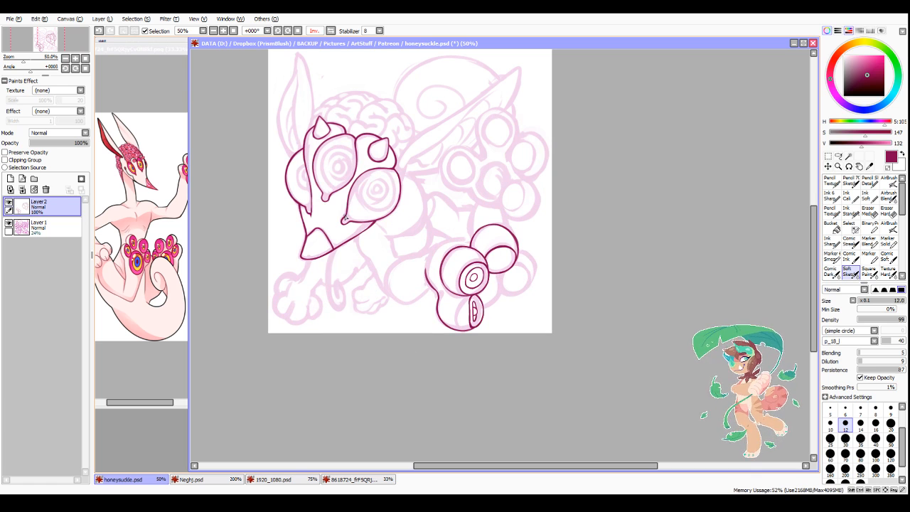
pyautogui.scroll(-2, 345, 219)
pyautogui.scroll(5, 290, 351)
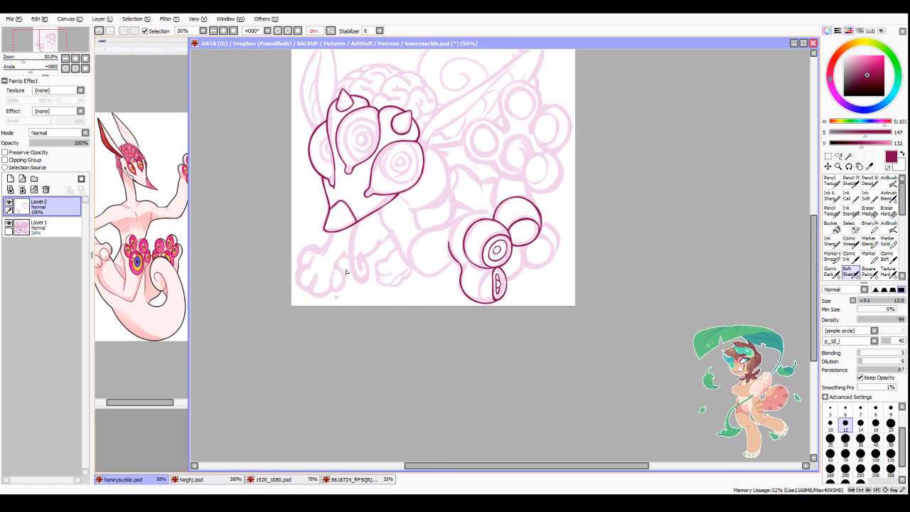
pyautogui.scroll(1, 325, 217)
pyautogui.moveTo(334, 170)
pyautogui.mouseDown()
pyautogui.moveTo(325, 298)
pyautogui.moveTo(319, 258)
pyautogui.moveTo(337, 341)
pyautogui.mouseUp()
pyautogui.moveTo(352, 162); pyautogui.dragTo(337, 245)
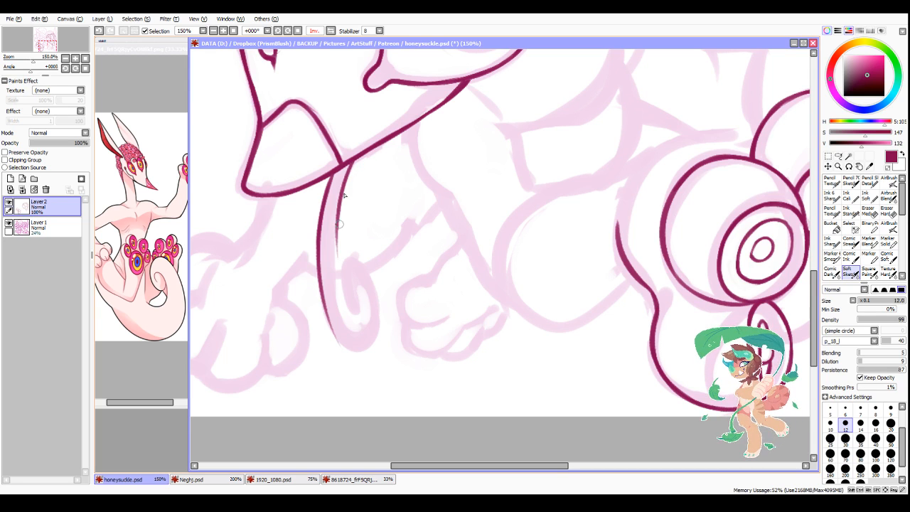
pyautogui.moveTo(342, 187); pyautogui.dragTo(346, 293)
pyautogui.hotkey('ctrl', 'z')
pyautogui.hotkey('ctrl', 'z')
pyautogui.moveTo(353, 161); pyautogui.dragTo(334, 264)
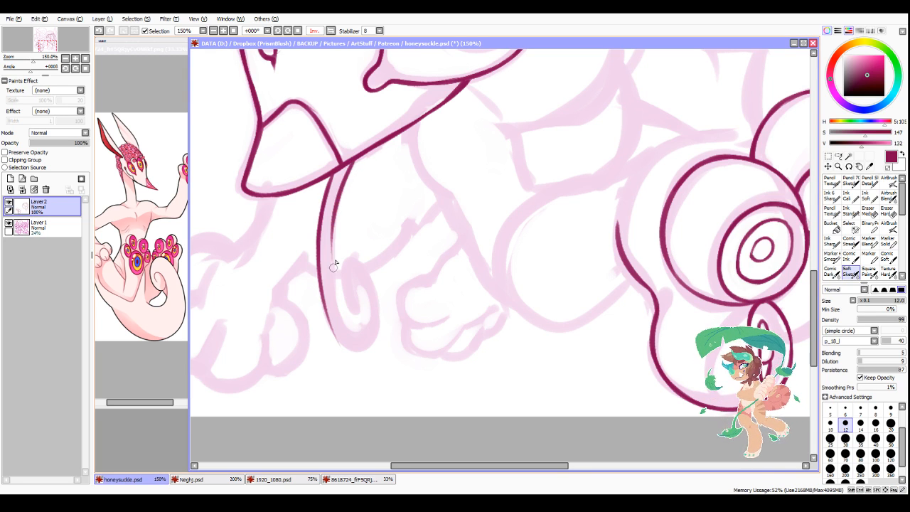
pyautogui.moveTo(342, 183); pyautogui.dragTo(337, 302)
pyautogui.moveTo(329, 218)
pyautogui.mouseDown()
pyautogui.moveTo(339, 326)
pyautogui.moveTo(368, 329)
pyautogui.mouseUp()
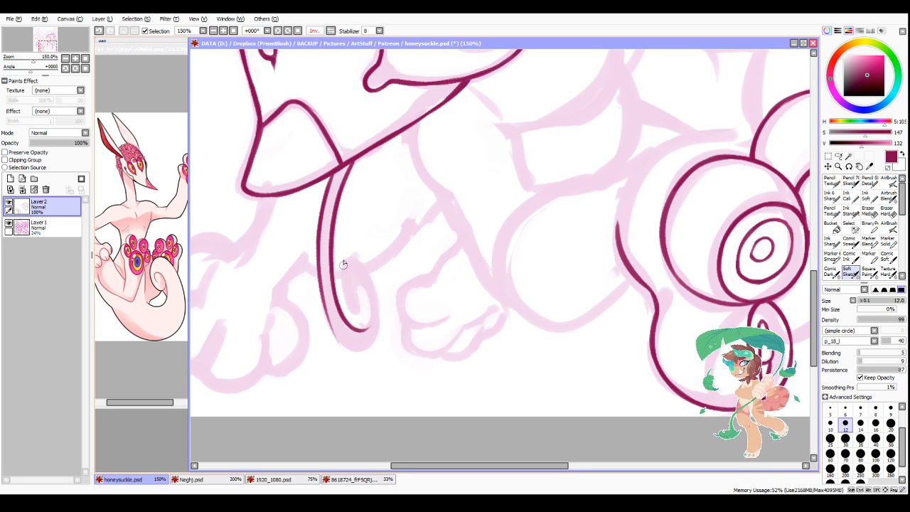
# Step: Ink the tongue's inward spiral tip and its rounded lower edge, tidying where the strokes join
pyautogui.moveTo(341, 261)
pyautogui.mouseDown()
pyautogui.moveTo(342, 290)
pyautogui.moveTo(358, 315)
pyautogui.moveTo(355, 285)
pyautogui.moveTo(370, 308)
pyautogui.moveTo(364, 289)
pyautogui.moveTo(370, 321)
pyautogui.mouseUp()
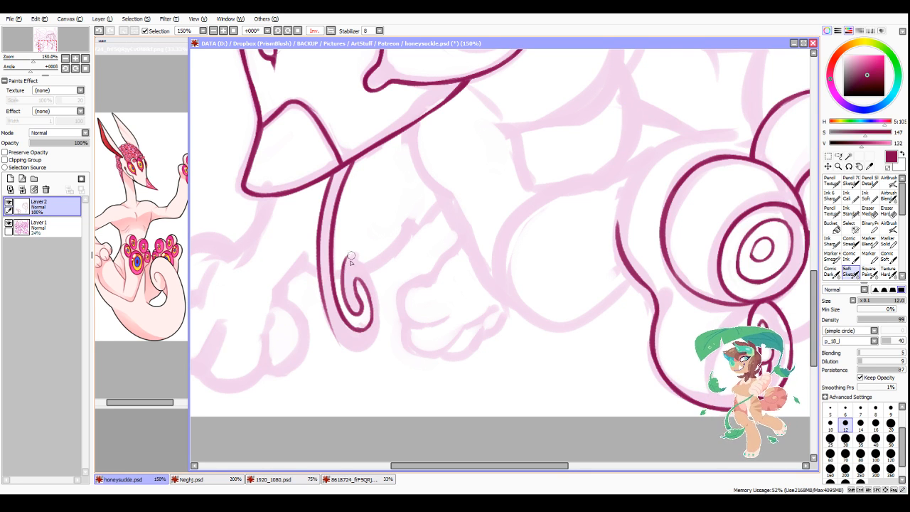
pyautogui.moveTo(344, 268)
pyautogui.mouseDown()
pyautogui.moveTo(354, 257)
pyautogui.moveTo(384, 320)
pyautogui.mouseUp()
pyautogui.moveTo(329, 314)
pyautogui.mouseDown()
pyautogui.moveTo(348, 350)
pyautogui.moveTo(366, 354)
pyautogui.moveTo(384, 331)
pyautogui.mouseUp()
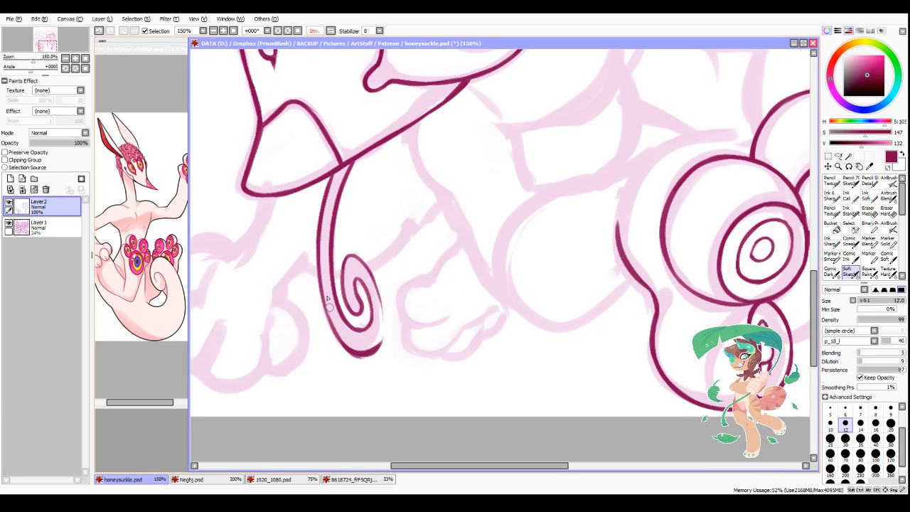
pyautogui.moveTo(319, 293); pyautogui.dragTo(347, 348)
pyautogui.moveTo(324, 309); pyautogui.dragTo(374, 364)
pyautogui.press('-')
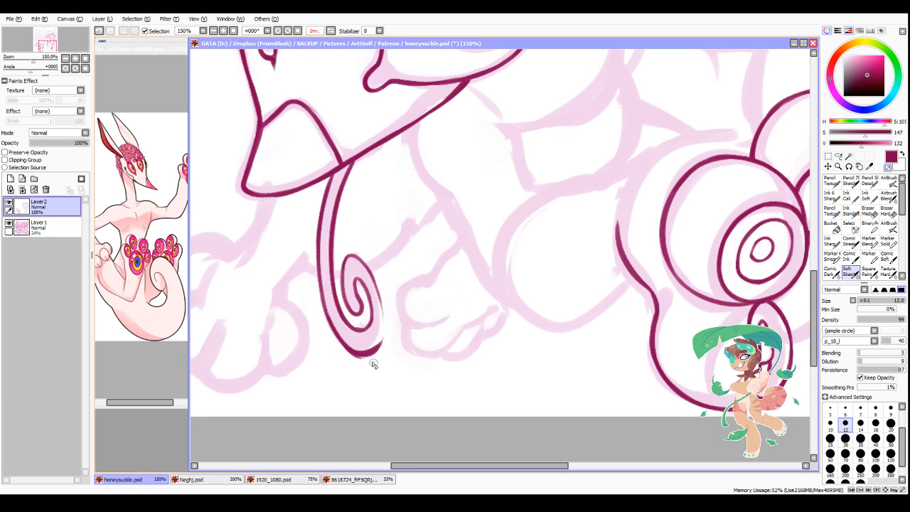
pyautogui.moveTo(328, 333); pyautogui.dragTo(384, 350)
pyautogui.press('-')
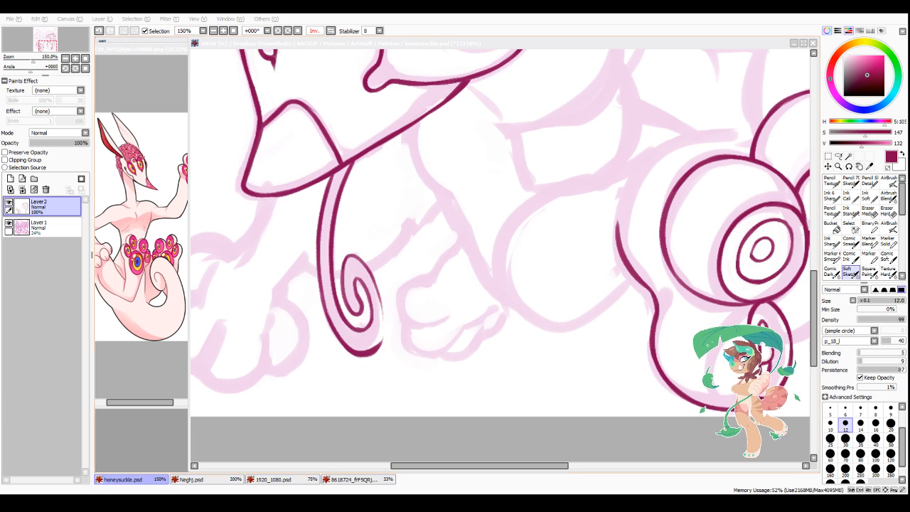
# Step: Close the outer right side of the tongue's curl with a smooth line down to its bottom
pyautogui.hotkey('alt', 'Tab')
pyautogui.moveTo(365, 264); pyautogui.dragTo(385, 325)
pyautogui.moveTo(379, 290); pyautogui.dragTo(384, 341)
pyautogui.moveTo(383, 308); pyautogui.dragTo(379, 344)
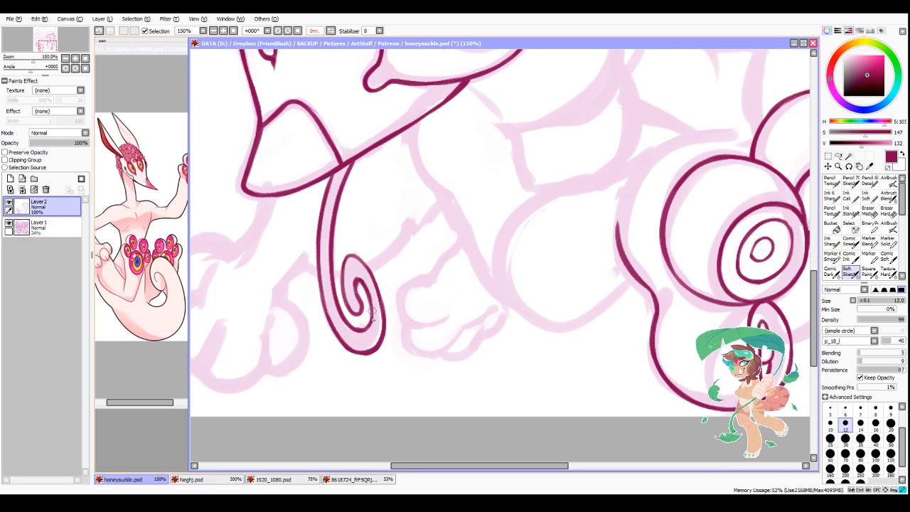
# Step: Ink a small round pupil at the centre of each of the two large front eyes
pyautogui.scroll(-4, 376, 305)
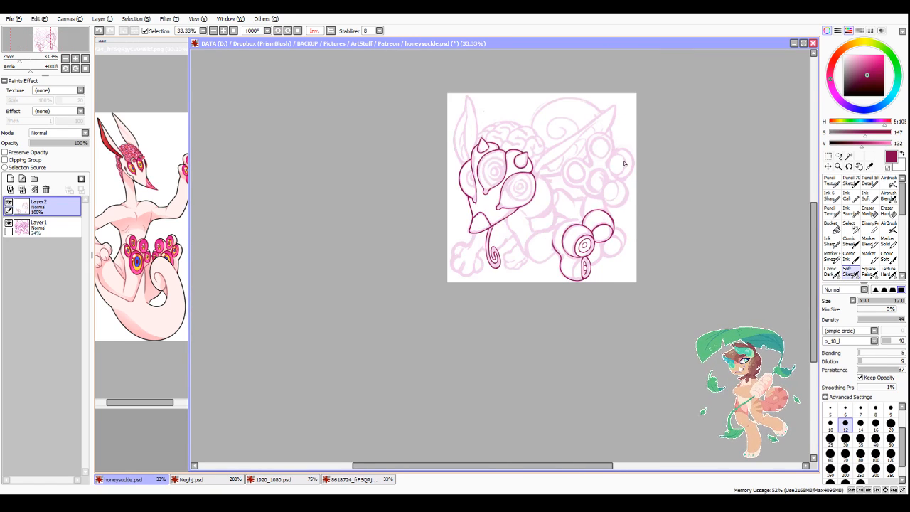
pyautogui.scroll(4, 550, 178)
pyautogui.moveTo(438, 204)
pyautogui.mouseDown()
pyautogui.moveTo(432, 213)
pyautogui.moveTo(456, 213)
pyautogui.moveTo(440, 216)
pyautogui.mouseUp()
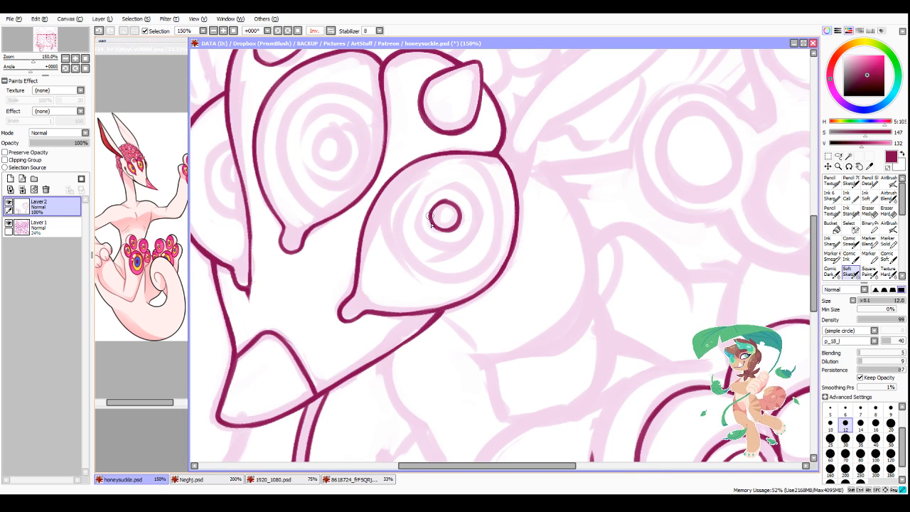
pyautogui.scroll(-3, 433, 207)
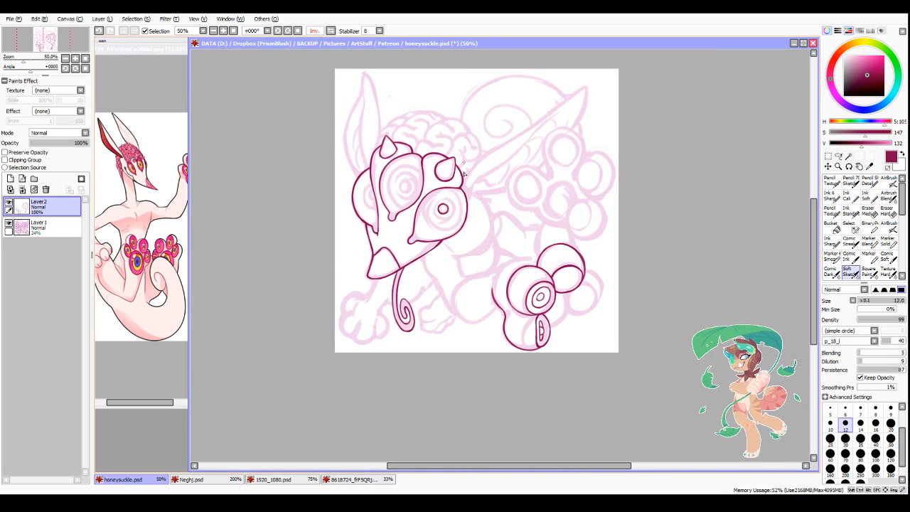
pyautogui.scroll(3, 462, 172)
pyautogui.moveTo(367, 189)
pyautogui.mouseDown()
pyautogui.moveTo(359, 193)
pyautogui.moveTo(375, 196)
pyautogui.moveTo(352, 212)
pyautogui.moveTo(366, 219)
pyautogui.mouseUp()
pyautogui.moveTo(357, 216)
pyautogui.mouseDown()
pyautogui.moveTo(366, 221)
pyautogui.moveTo(380, 205)
pyautogui.moveTo(360, 223)
pyautogui.mouseUp()
pyautogui.press('-')
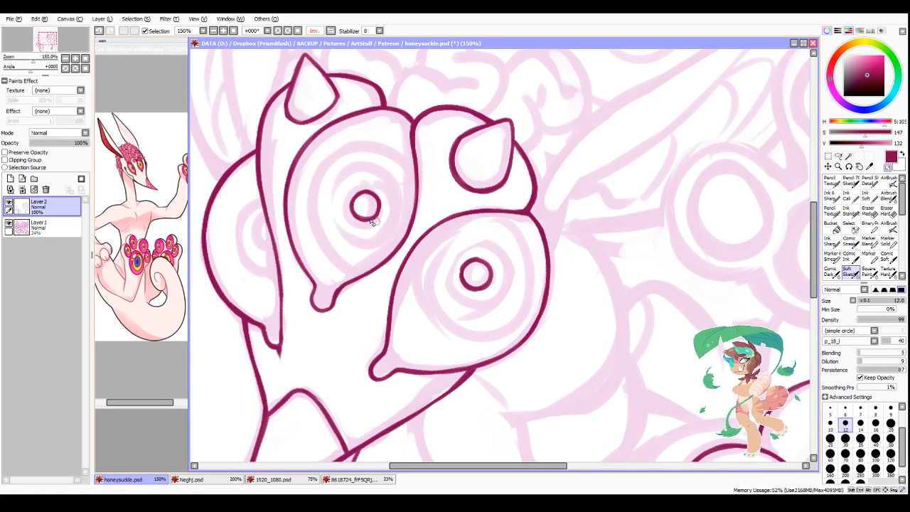
# Step: Ink the partly hidden small pupil in the far side eye, ending at the head's inner edge
pyautogui.scroll(-3, 501, 226)
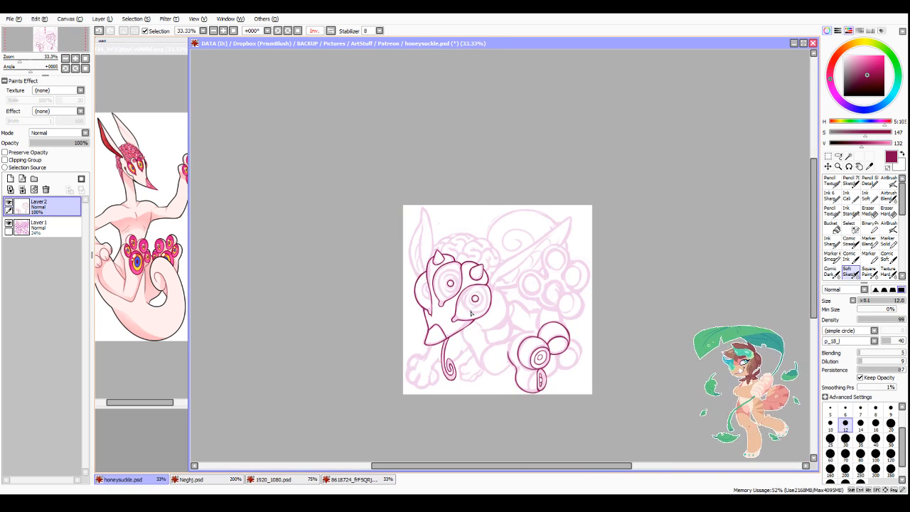
pyautogui.scroll(3, 455, 283)
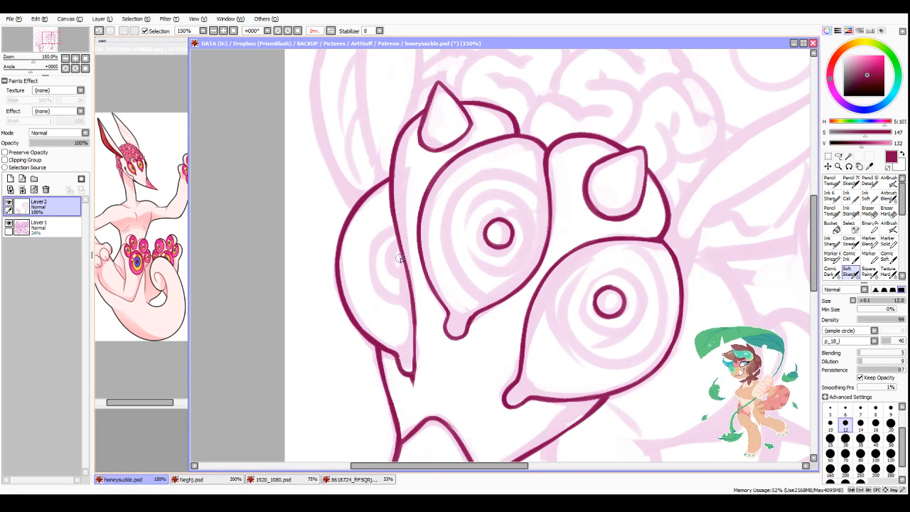
pyautogui.moveTo(399, 252)
pyautogui.mouseDown()
pyautogui.moveTo(407, 277)
pyautogui.moveTo(394, 273)
pyautogui.moveTo(408, 278)
pyautogui.mouseUp()
pyautogui.hotkey('ctrl', 'z')
pyautogui.moveTo(398, 275)
pyautogui.mouseDown()
pyautogui.moveTo(407, 278)
pyautogui.moveTo(395, 254)
pyautogui.moveTo(399, 270)
pyautogui.mouseUp()
pyautogui.press('-')
pyautogui.scroll(-3, 413, 265)
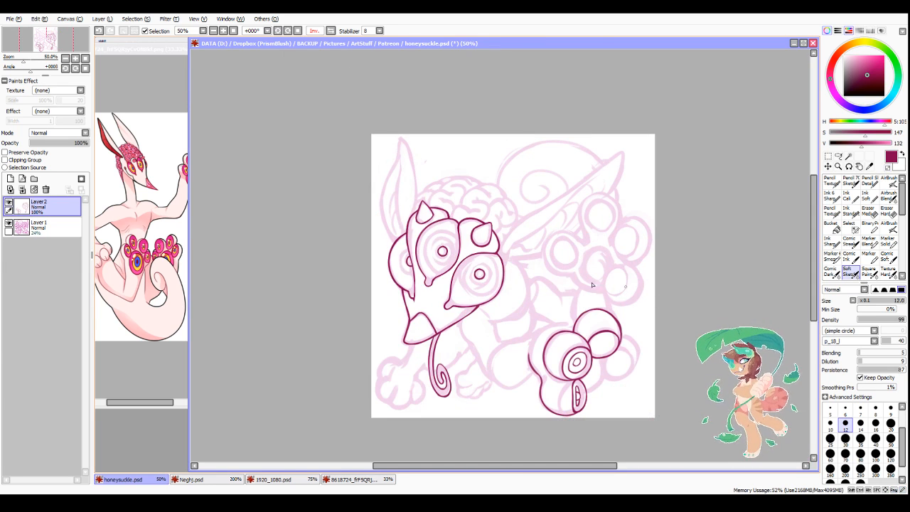
# Step: Ink the leg's upper contour as a long curve from the rounded heel to the upper ball of the lower foot
pyautogui.scroll(3, 460, 331)
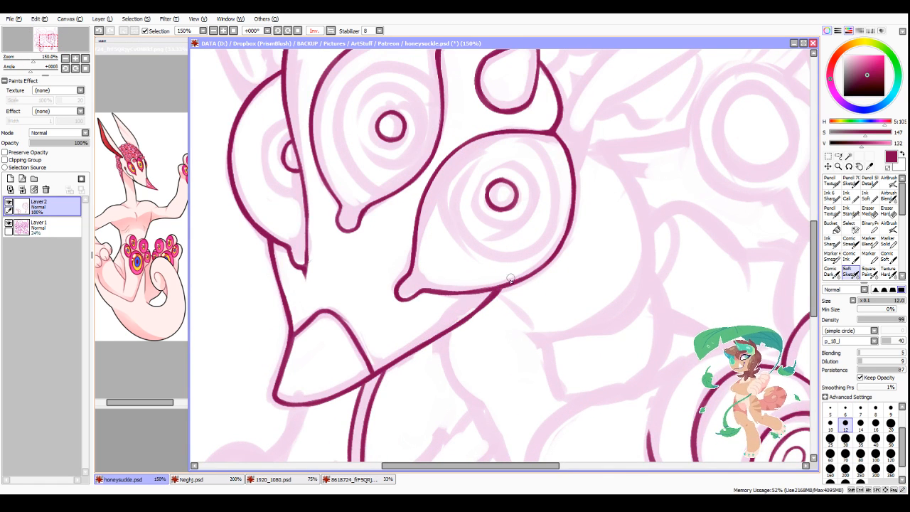
pyautogui.scroll(-3, 578, 136)
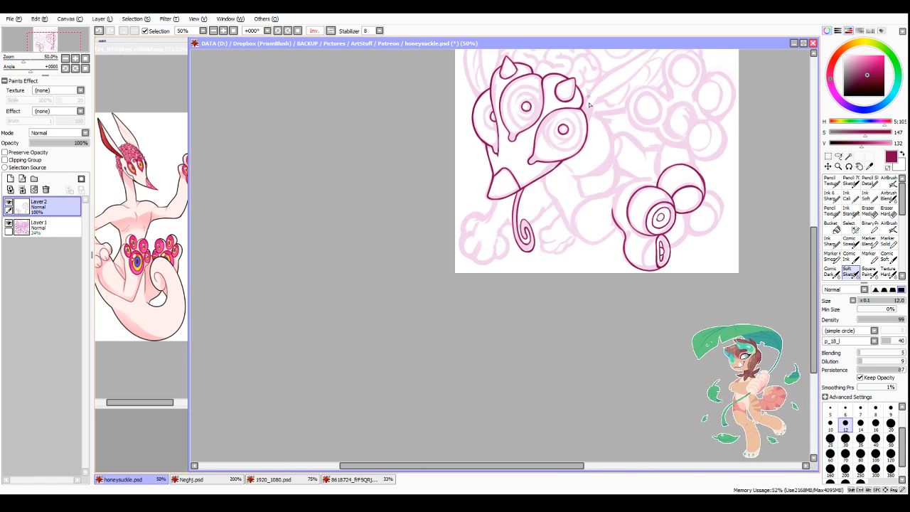
pyautogui.scroll(-2, 589, 104)
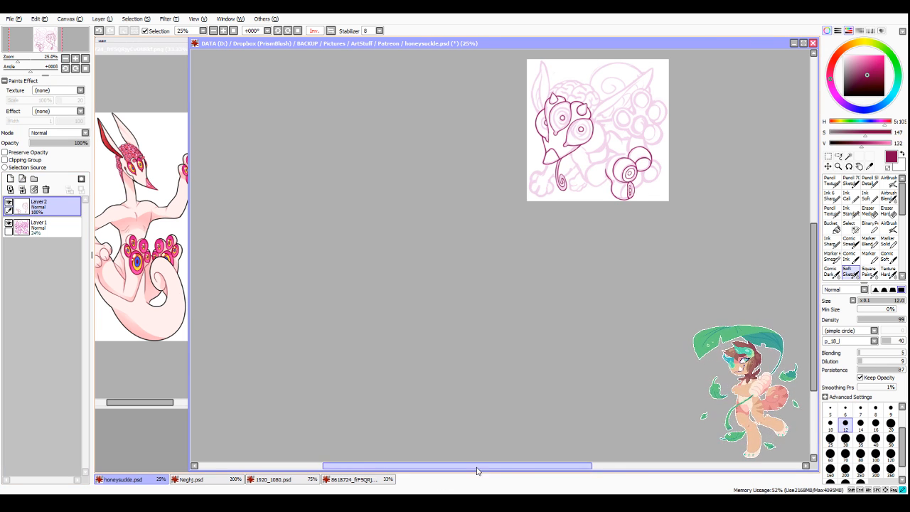
pyautogui.moveTo(468, 466); pyautogui.dragTo(524, 457)
pyautogui.scroll(5, 484, 130)
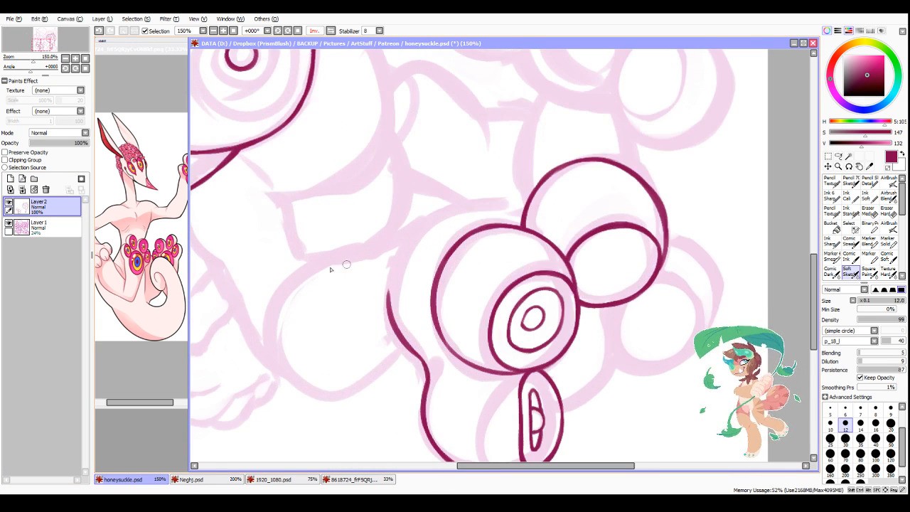
pyautogui.moveTo(282, 289)
pyautogui.mouseDown()
pyautogui.moveTo(429, 220)
pyautogui.moveTo(511, 204)
pyautogui.moveTo(451, 210)
pyautogui.moveTo(528, 197)
pyautogui.mouseUp()
pyautogui.moveTo(528, 196); pyautogui.dragTo(552, 170)
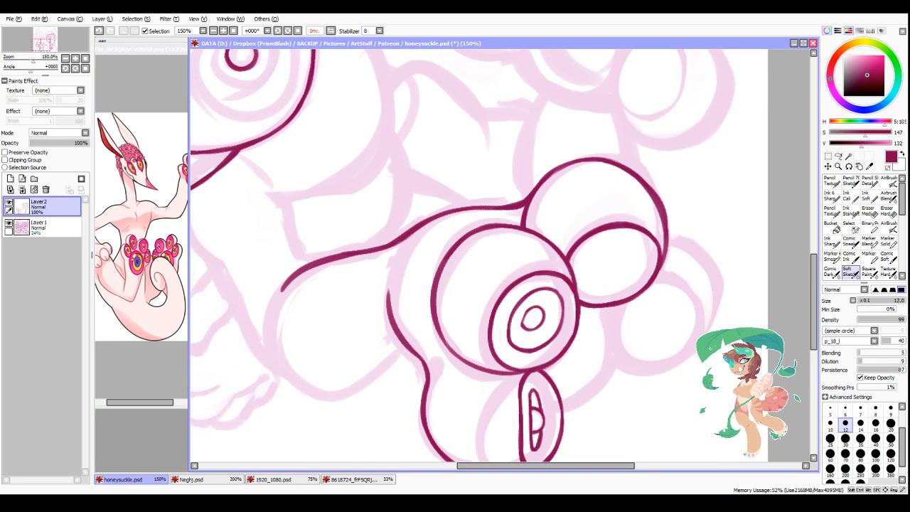
# Step: Ink the body contour from under the jaw down around the rounded heel to the lower foot
pyautogui.hotkey('alt', 'Tab')
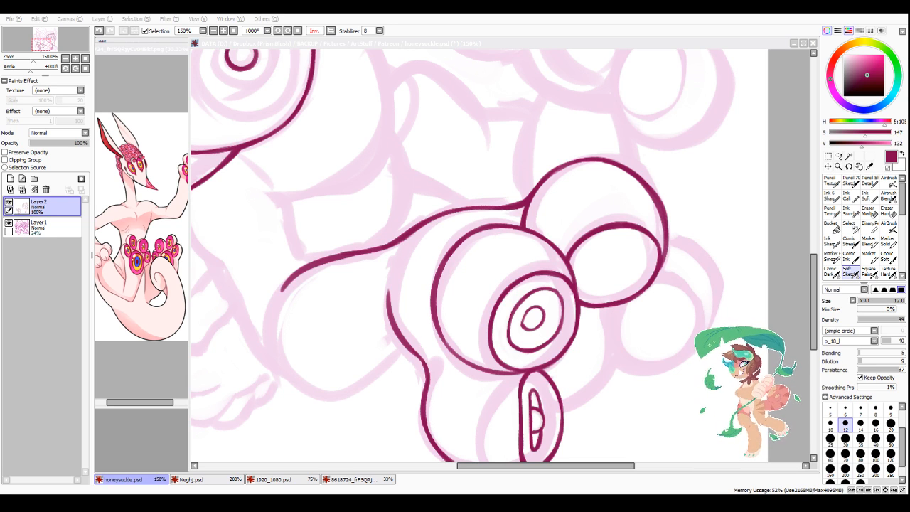
pyautogui.moveTo(476, 466); pyautogui.dragTo(462, 466)
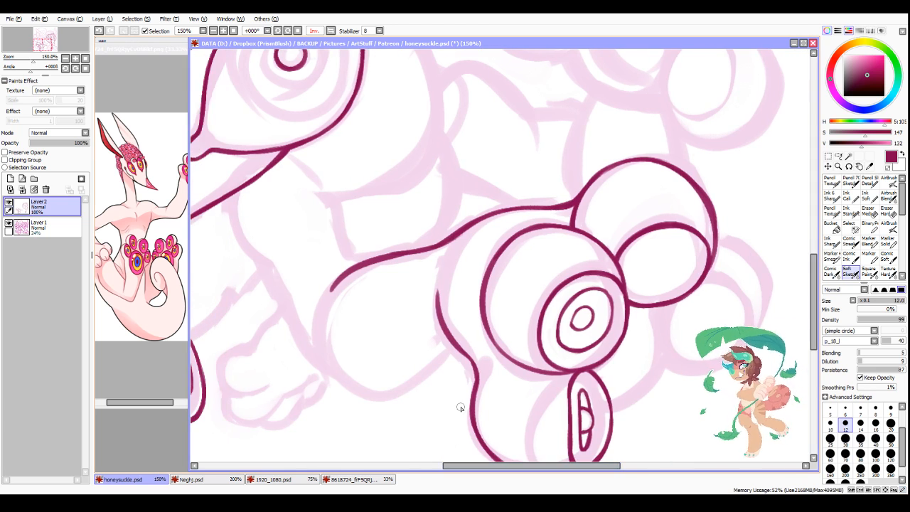
pyautogui.scroll(-4, 487, 149)
pyautogui.scroll(4, 478, 112)
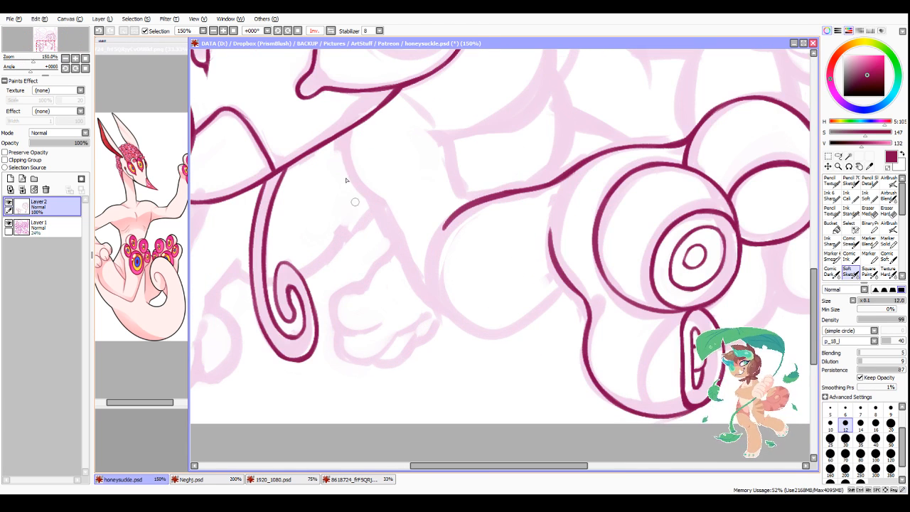
pyautogui.moveTo(344, 134)
pyautogui.mouseDown()
pyautogui.moveTo(349, 175)
pyautogui.moveTo(384, 205)
pyautogui.moveTo(377, 212)
pyautogui.moveTo(373, 200)
pyautogui.moveTo(427, 295)
pyautogui.moveTo(472, 333)
pyautogui.moveTo(524, 330)
pyautogui.mouseUp()
pyautogui.moveTo(455, 329)
pyautogui.mouseDown()
pyautogui.moveTo(547, 303)
pyautogui.moveTo(497, 332)
pyautogui.moveTo(566, 284)
pyautogui.moveTo(513, 325)
pyautogui.mouseUp()
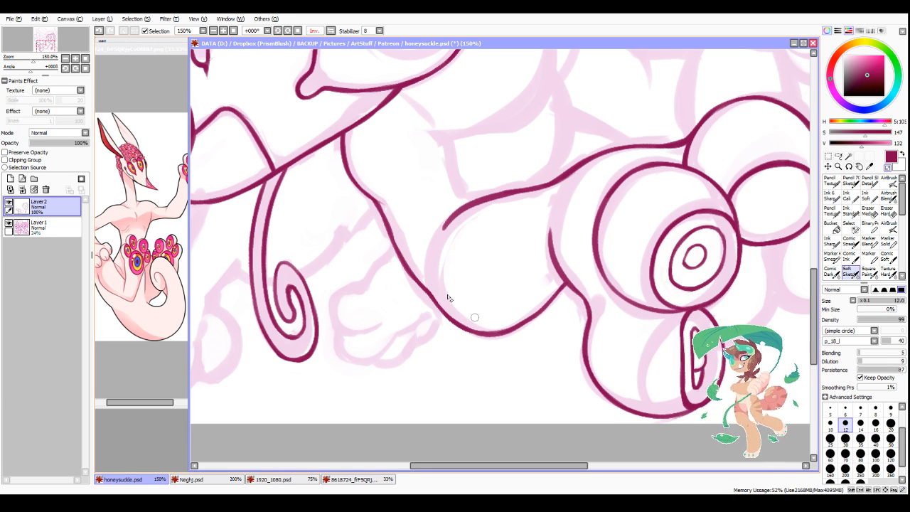
# Step: Smooth and even out the diagonal section of the body contour between the chest and the heel
pyautogui.moveTo(391, 235)
pyautogui.mouseDown()
pyautogui.moveTo(431, 292)
pyautogui.moveTo(384, 235)
pyautogui.moveTo(387, 248)
pyautogui.moveTo(424, 291)
pyautogui.mouseUp()
pyautogui.press('-')
pyautogui.press('-')
pyautogui.moveTo(388, 233); pyautogui.dragTo(424, 287)
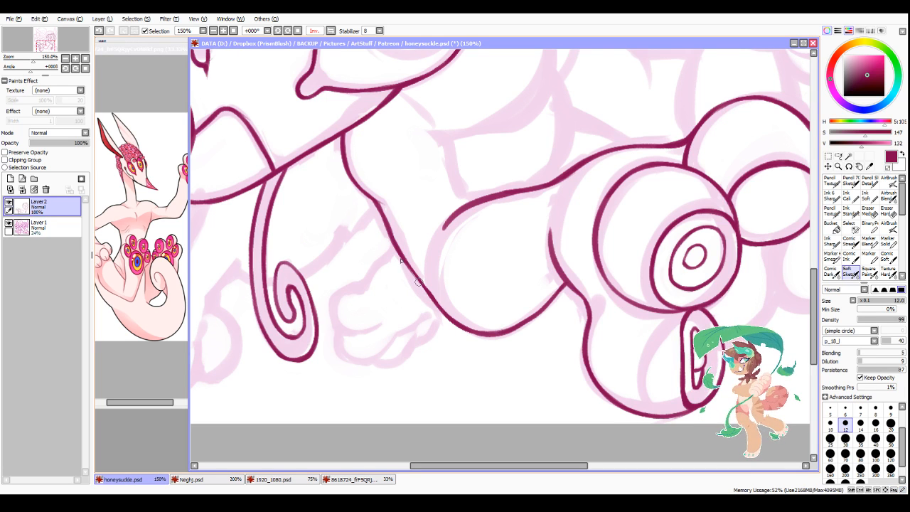
pyautogui.moveTo(396, 249); pyautogui.dragTo(423, 287)
pyautogui.press('-')
pyautogui.moveTo(377, 214)
pyautogui.mouseDown()
pyautogui.moveTo(410, 278)
pyautogui.moveTo(380, 211)
pyautogui.moveTo(409, 268)
pyautogui.moveTo(382, 216)
pyautogui.moveTo(434, 293)
pyautogui.mouseUp()
pyautogui.press('-')
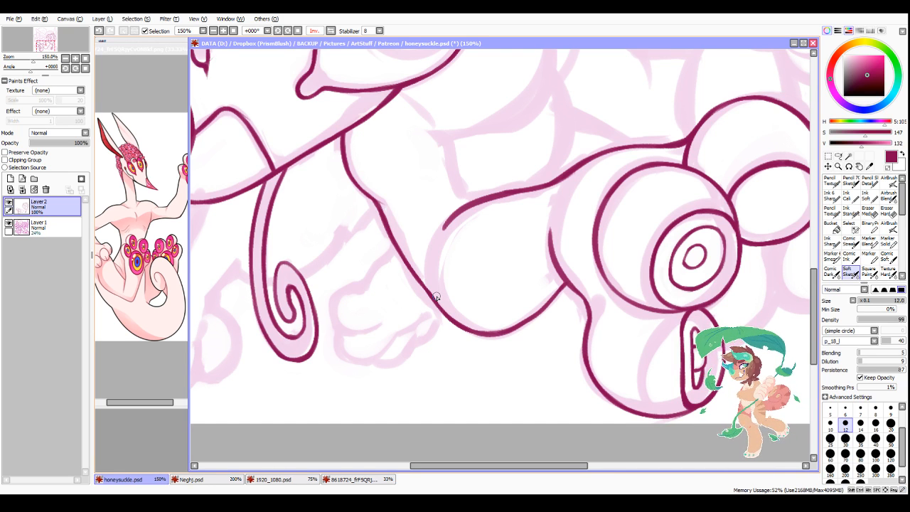
# Step: Ink the outer line of the front arm from under the snout across the top of the front paw
pyautogui.scroll(-4, 436, 297)
pyautogui.scroll(4, 349, 278)
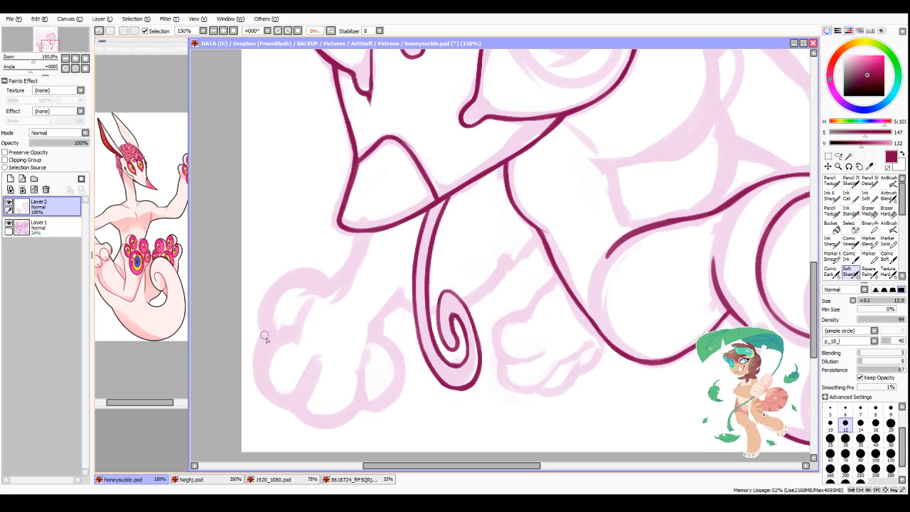
pyautogui.moveTo(266, 342); pyautogui.dragTo(284, 286)
pyautogui.moveTo(263, 314)
pyautogui.mouseDown()
pyautogui.moveTo(279, 288)
pyautogui.moveTo(330, 285)
pyautogui.moveTo(354, 262)
pyautogui.mouseUp()
pyautogui.moveTo(370, 234)
pyautogui.mouseDown()
pyautogui.moveTo(352, 270)
pyautogui.moveTo(346, 264)
pyautogui.mouseUp()
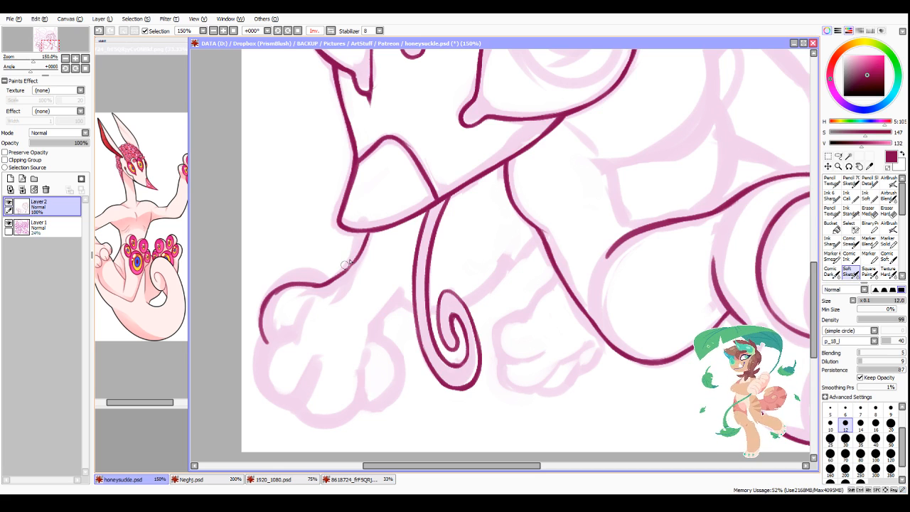
pyautogui.scroll(-1, 417, 283)
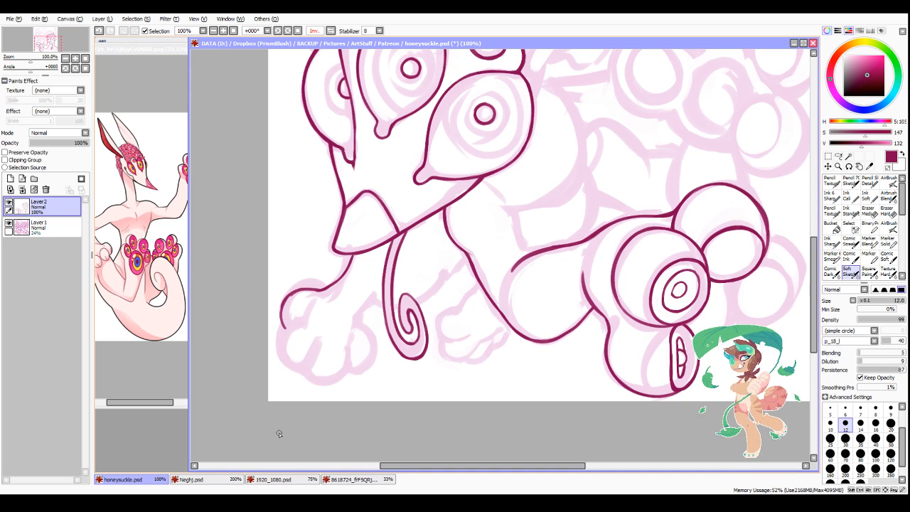
pyautogui.scroll(1, 367, 378)
pyautogui.scroll(1, 388, 282)
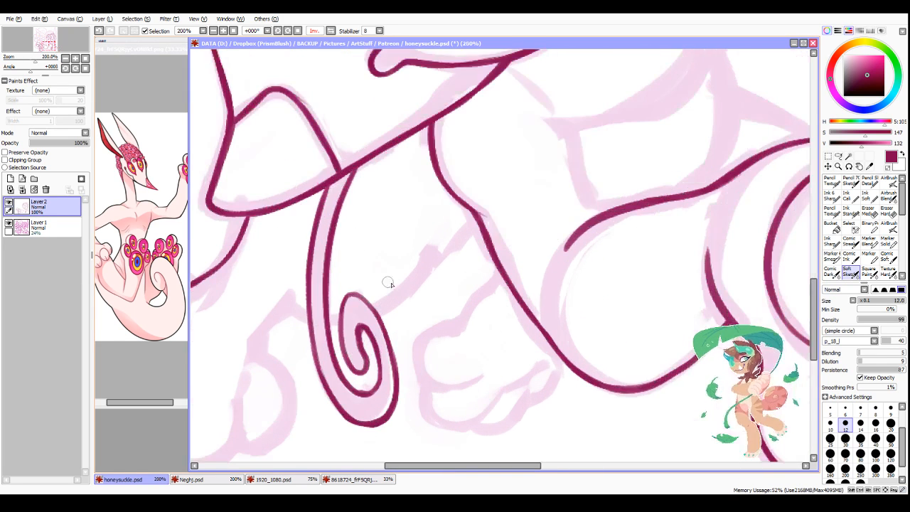
# Step: Ink the inner line of the raised arm from the tongue's curl up to the chest contour
pyautogui.moveTo(376, 308)
pyautogui.mouseDown()
pyautogui.moveTo(419, 280)
pyautogui.moveTo(475, 221)
pyautogui.mouseUp()
pyautogui.scroll(-1, 427, 259)
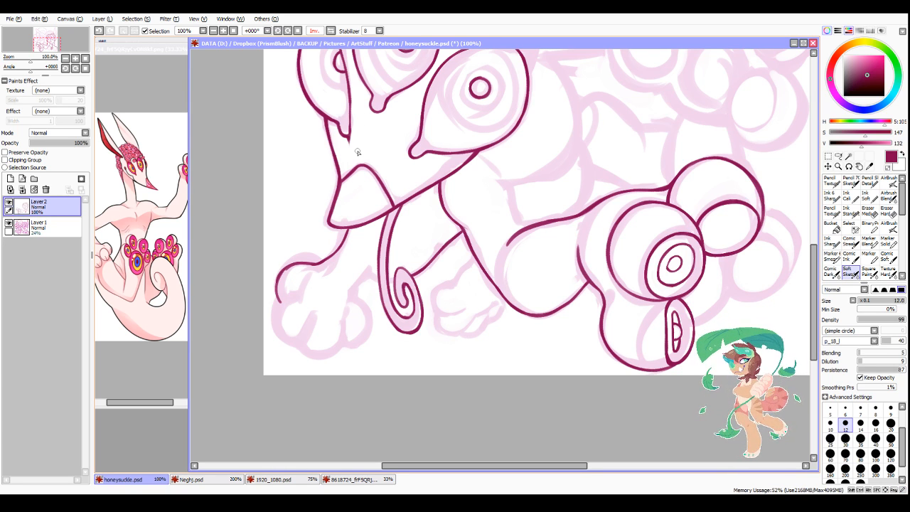
pyautogui.scroll(2, 305, 355)
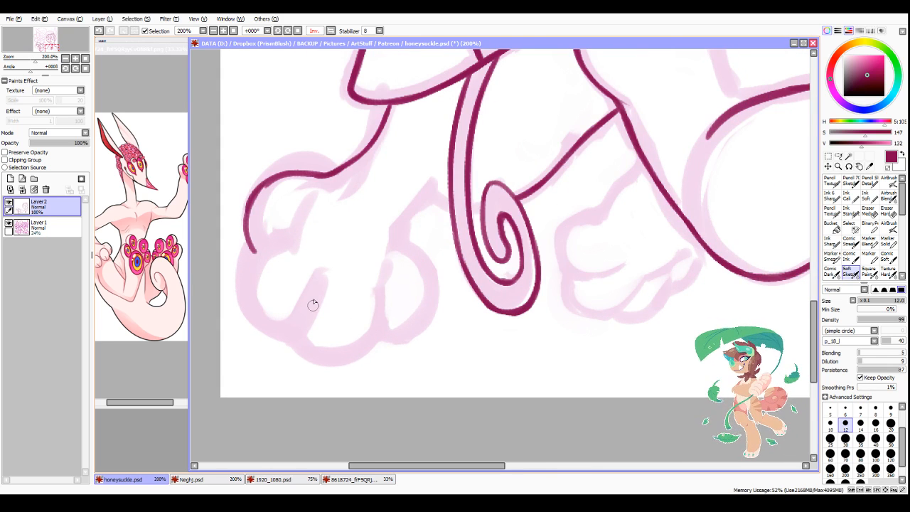
# Step: Ink the second and middle toes of the front paw, including the creases that separate the toes
pyautogui.moveTo(324, 280); pyautogui.dragTo(297, 324)
pyautogui.moveTo(244, 281); pyautogui.dragTo(297, 226)
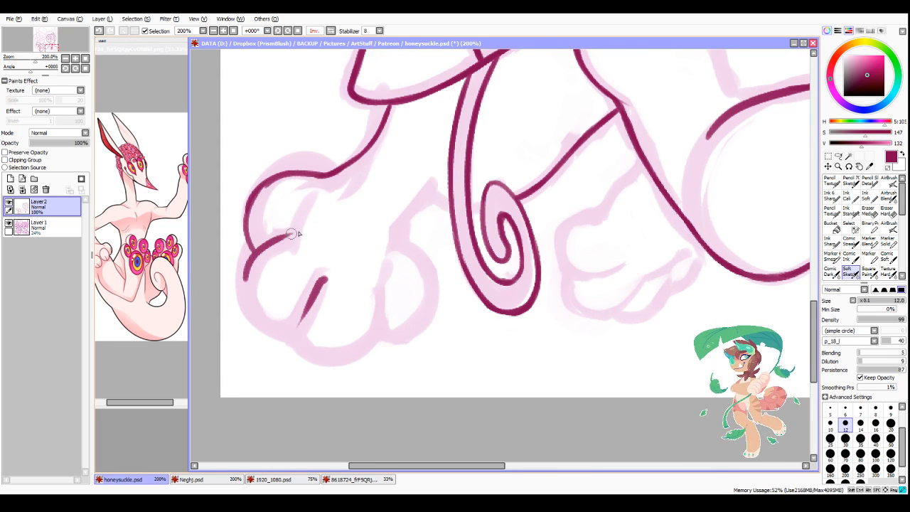
pyautogui.moveTo(246, 259)
pyautogui.mouseDown()
pyautogui.moveTo(241, 298)
pyautogui.moveTo(256, 321)
pyautogui.moveTo(343, 352)
pyautogui.mouseUp()
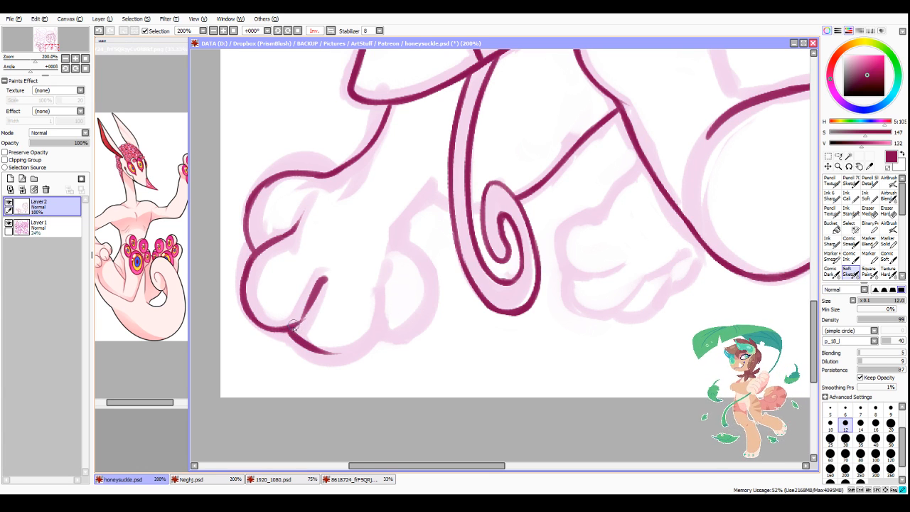
pyautogui.moveTo(292, 327); pyautogui.dragTo(368, 343)
pyautogui.moveTo(314, 350)
pyautogui.mouseDown()
pyautogui.moveTo(342, 351)
pyautogui.moveTo(384, 306)
pyautogui.mouseUp()
pyautogui.moveTo(387, 264); pyautogui.dragTo(371, 329)
pyautogui.moveTo(379, 302); pyautogui.dragTo(365, 335)
pyautogui.moveTo(293, 330); pyautogui.dragTo(313, 297)
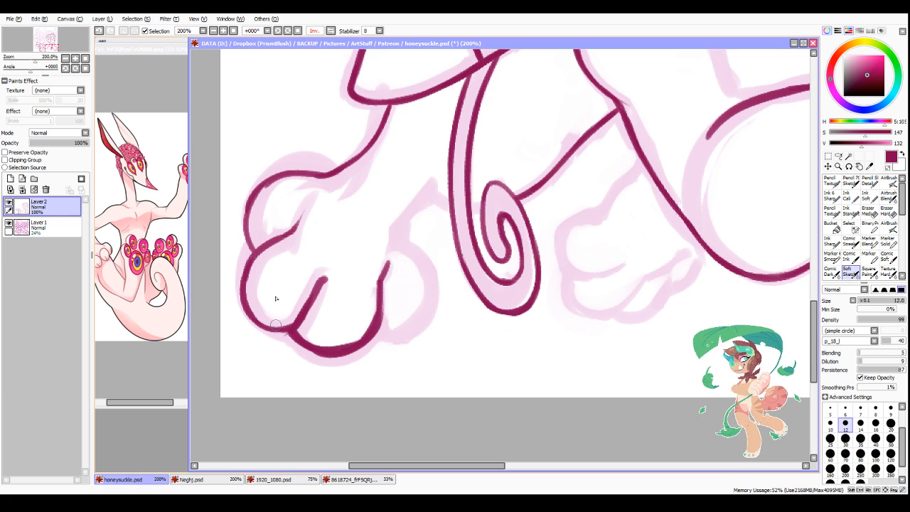
# Step: Thin and smooth the middle toe's outline on the front paw, reducing the brush size to 10
pyautogui.moveTo(250, 256)
pyautogui.mouseDown()
pyautogui.moveTo(267, 299)
pyautogui.moveTo(257, 266)
pyautogui.moveTo(250, 296)
pyautogui.moveTo(296, 308)
pyautogui.moveTo(309, 333)
pyautogui.moveTo(285, 335)
pyautogui.moveTo(297, 348)
pyautogui.moveTo(337, 359)
pyautogui.mouseUp()
pyautogui.press('-')
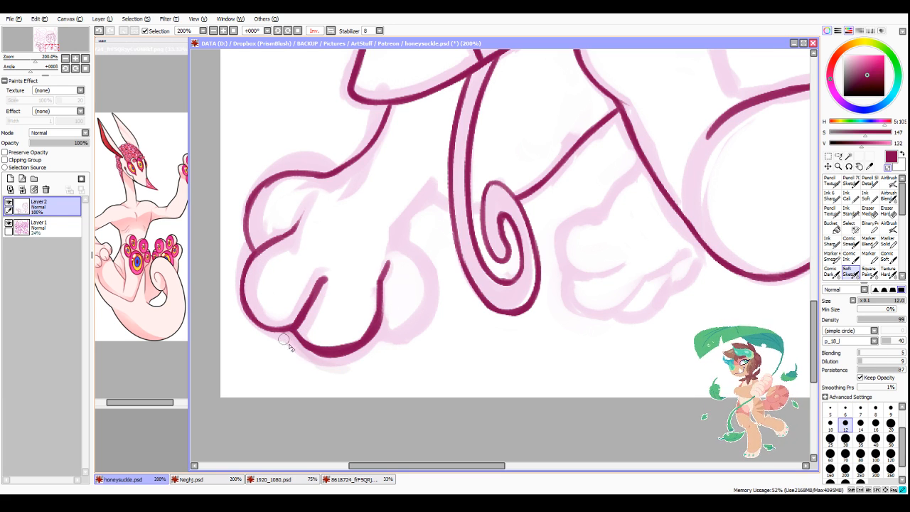
pyautogui.moveTo(286, 340); pyautogui.dragTo(364, 355)
pyautogui.moveTo(296, 343)
pyautogui.mouseDown()
pyautogui.moveTo(405, 331)
pyautogui.moveTo(335, 358)
pyautogui.moveTo(401, 294)
pyautogui.moveTo(374, 323)
pyautogui.moveTo(388, 297)
pyautogui.moveTo(347, 354)
pyautogui.moveTo(345, 335)
pyautogui.moveTo(368, 300)
pyautogui.moveTo(327, 342)
pyautogui.moveTo(316, 335)
pyautogui.moveTo(366, 319)
pyautogui.moveTo(351, 330)
pyautogui.moveTo(375, 304)
pyautogui.mouseUp()
pyautogui.press('-')
pyautogui.moveTo(309, 337); pyautogui.dragTo(356, 338)
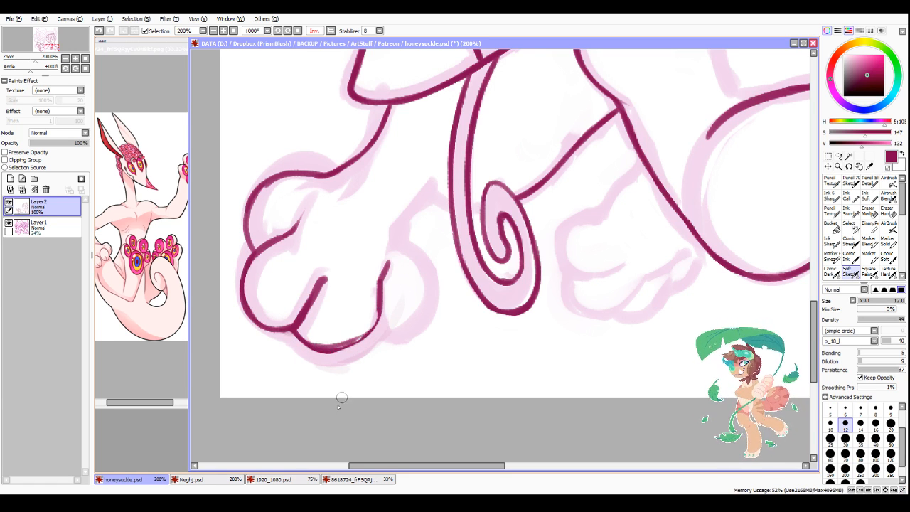
pyautogui.hotkey('ctrl', 'z')
pyautogui.press('[')
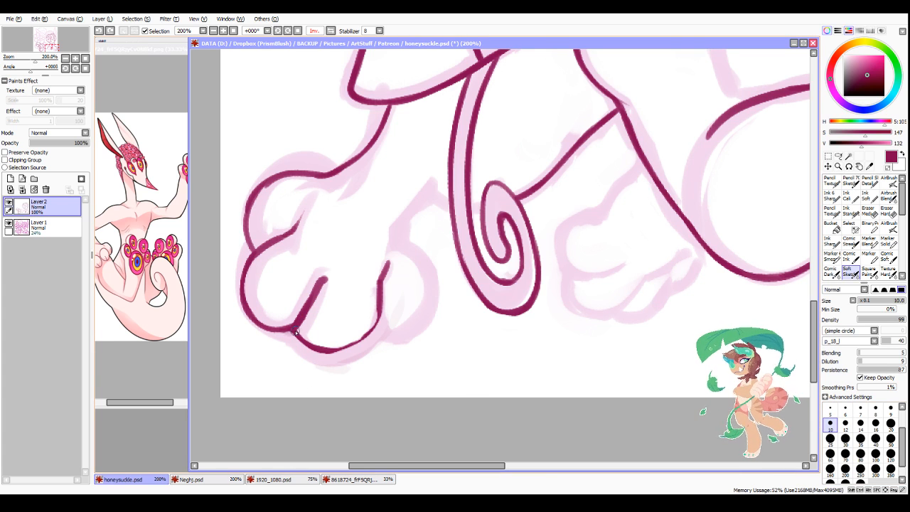
pyautogui.moveTo(296, 332)
pyautogui.mouseDown()
pyautogui.moveTo(307, 341)
pyautogui.moveTo(371, 328)
pyautogui.moveTo(378, 268)
pyautogui.mouseUp()
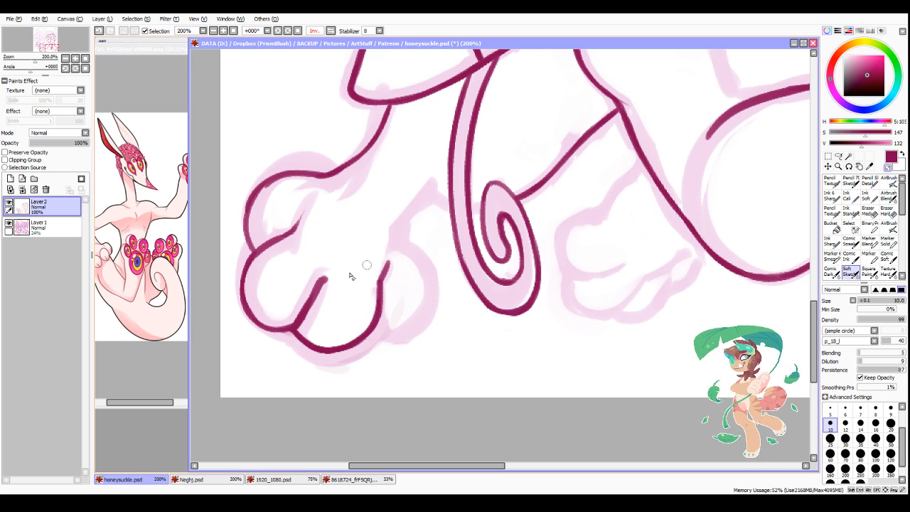
# Step: Taper the crease beside the front paw's middle toe and even out the outer toe's contour
pyautogui.moveTo(306, 321)
pyautogui.mouseDown()
pyautogui.moveTo(319, 276)
pyautogui.moveTo(344, 268)
pyautogui.moveTo(331, 281)
pyautogui.moveTo(341, 267)
pyautogui.mouseUp()
pyautogui.press('-')
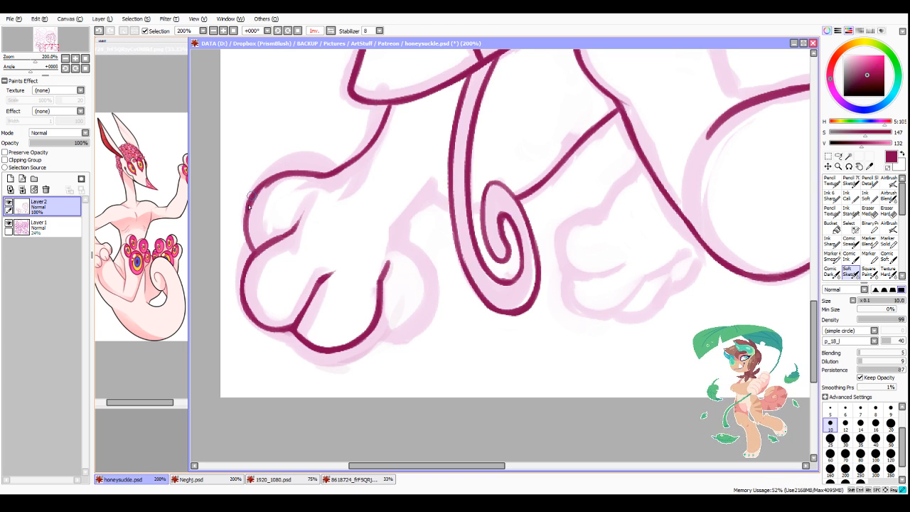
pyautogui.moveTo(249, 206); pyautogui.dragTo(255, 251)
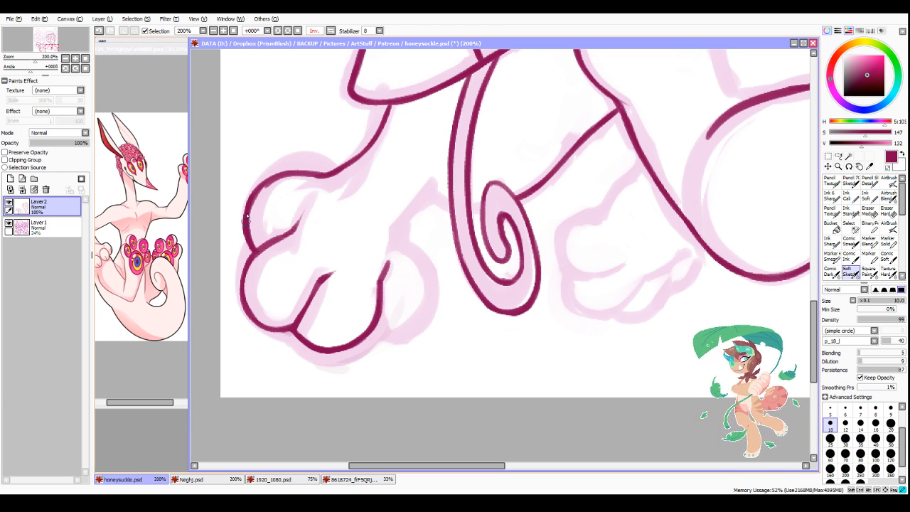
pyautogui.moveTo(247, 216)
pyautogui.mouseDown()
pyautogui.moveTo(279, 180)
pyautogui.moveTo(259, 190)
pyautogui.moveTo(347, 173)
pyautogui.moveTo(321, 177)
pyautogui.moveTo(383, 139)
pyautogui.moveTo(332, 183)
pyautogui.mouseUp()
pyautogui.press('-')
pyautogui.moveTo(276, 187); pyautogui.dragTo(258, 237)
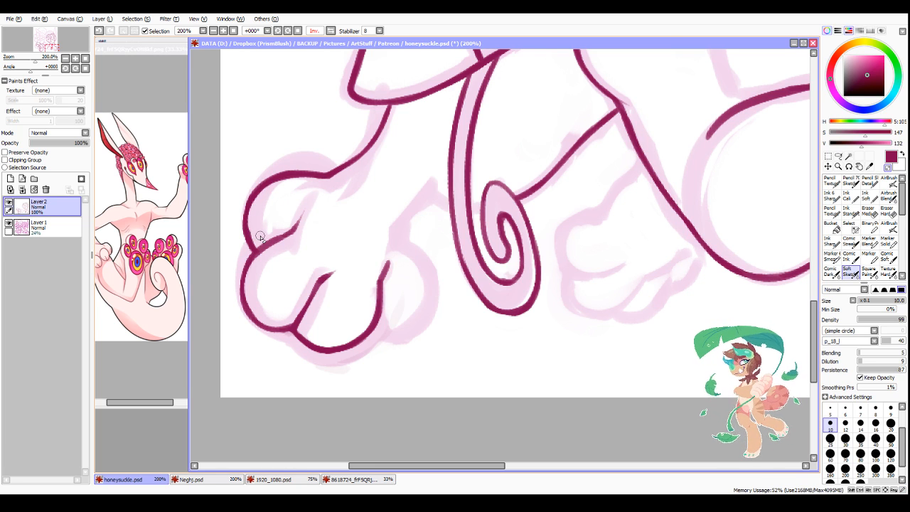
# Step: Ink the wrist line from behind the tongue down to the front paw and outline its inner toe
pyautogui.scroll(-2, 448, 245)
pyautogui.scroll(2, 425, 249)
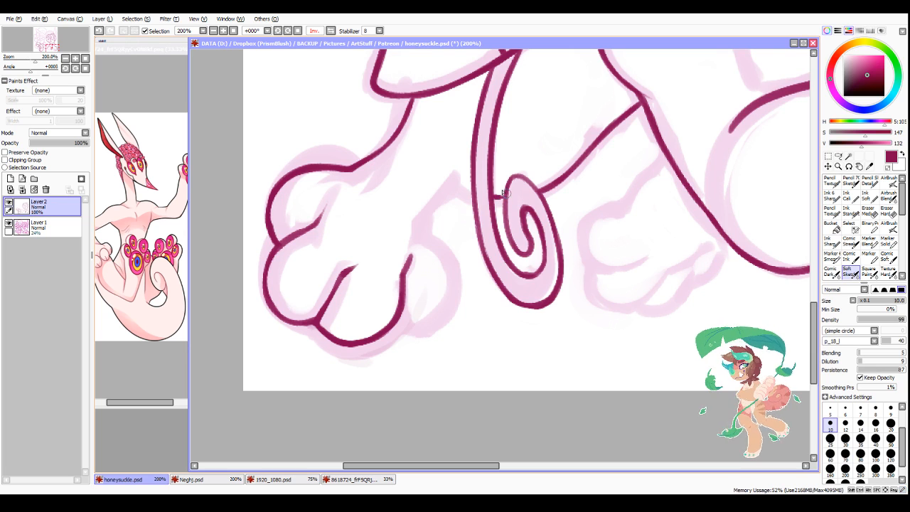
pyautogui.moveTo(482, 200)
pyautogui.mouseDown()
pyautogui.moveTo(451, 176)
pyautogui.moveTo(431, 189)
pyautogui.moveTo(431, 178)
pyautogui.moveTo(453, 181)
pyautogui.moveTo(421, 223)
pyautogui.moveTo(430, 206)
pyautogui.moveTo(423, 236)
pyautogui.moveTo(442, 276)
pyautogui.mouseUp()
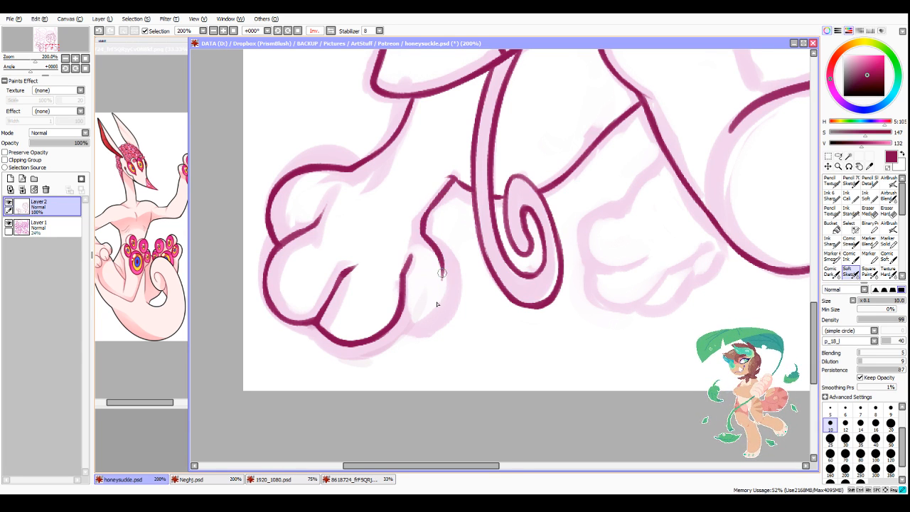
pyautogui.moveTo(396, 325); pyautogui.dragTo(442, 295)
pyautogui.moveTo(442, 257); pyautogui.dragTo(435, 311)
pyautogui.moveTo(437, 301); pyautogui.dragTo(428, 318)
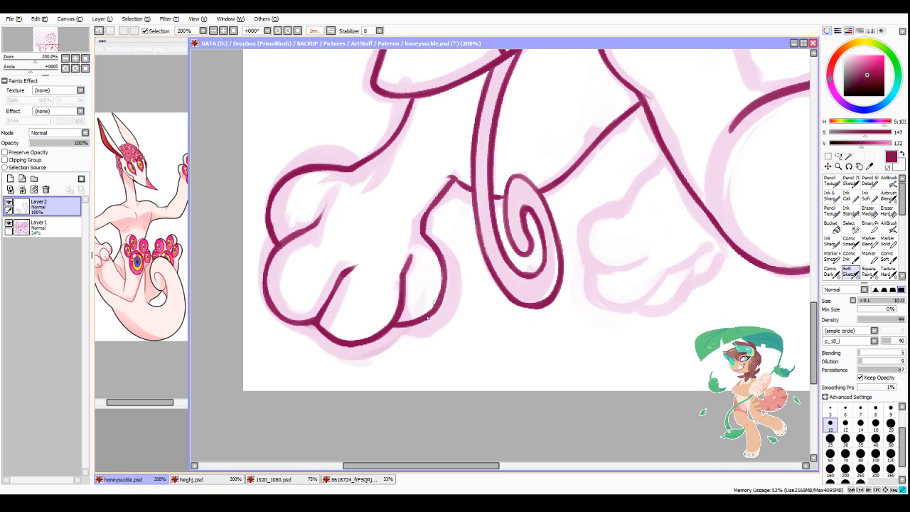
# Step: Reshape the top contour of the front paw's outer toe into a lower curve where it meets the arm
pyautogui.scroll(-6, 476, 305)
pyautogui.scroll(4, 525, 322)
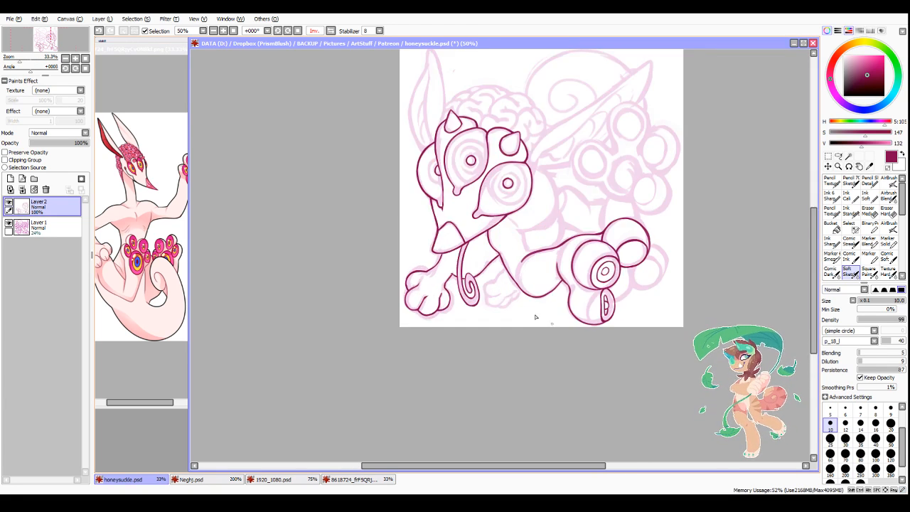
pyautogui.scroll(3, 387, 293)
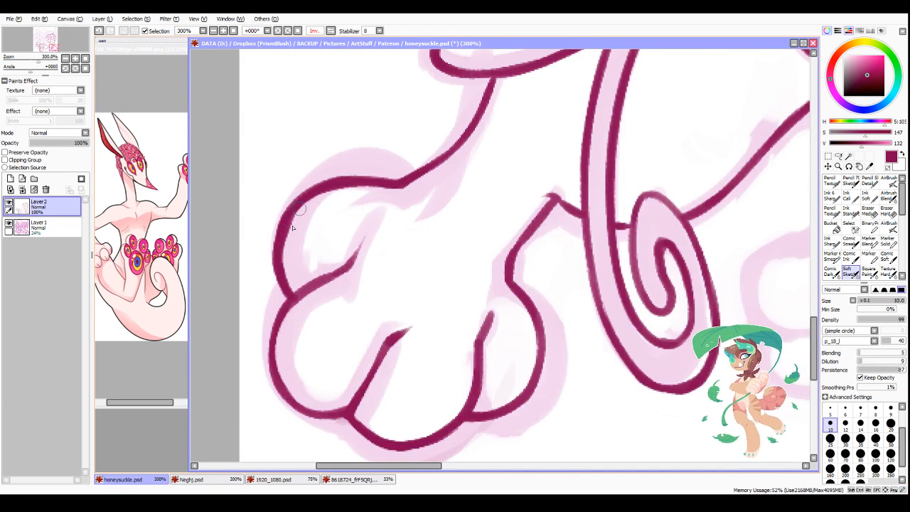
pyautogui.moveTo(327, 191); pyautogui.dragTo(407, 182)
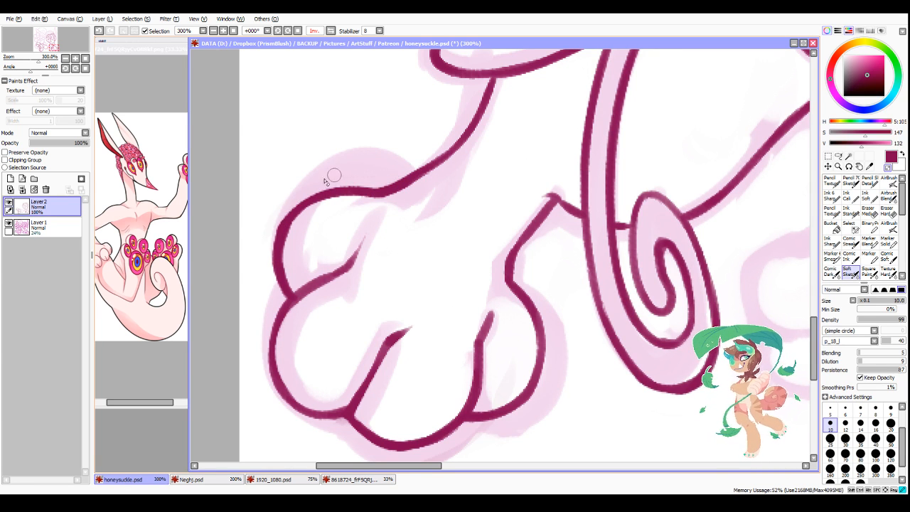
# Step: Ink the second paw from the body contour down around its first toe, with the crease and the second toe below
pyautogui.scroll(-3, 501, 264)
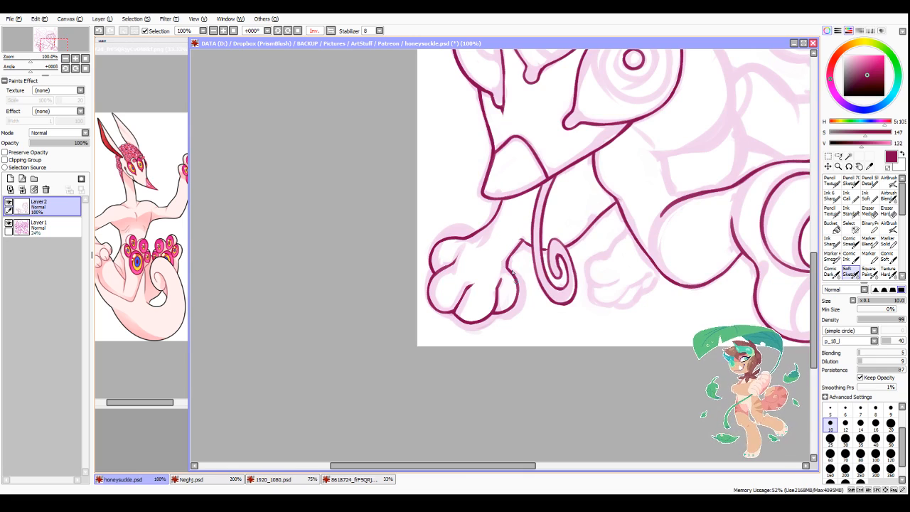
pyautogui.scroll(2, 511, 273)
pyautogui.scroll(-4, 629, 218)
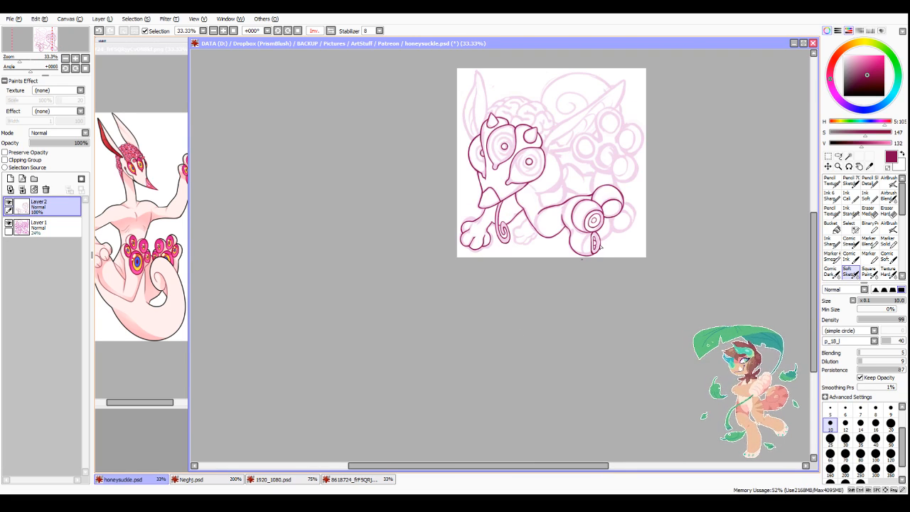
pyautogui.scroll(1, 629, 218)
pyautogui.scroll(2, 581, 268)
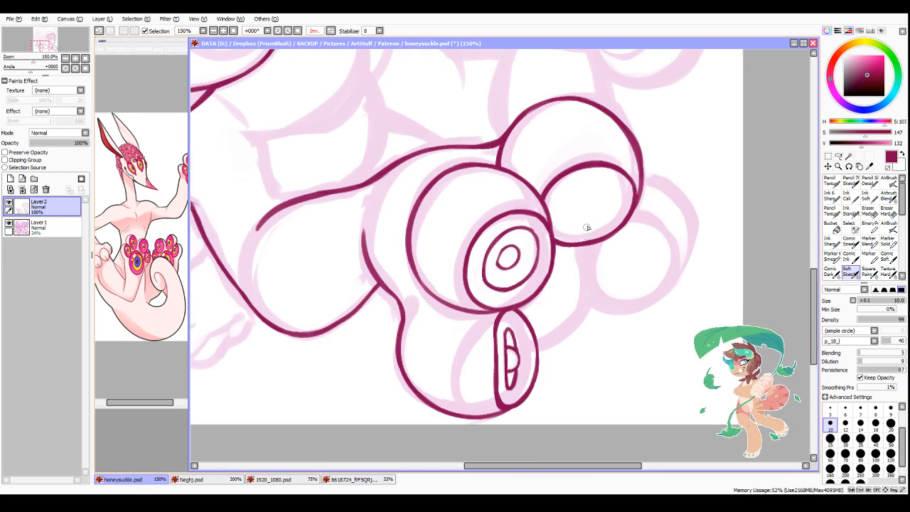
pyautogui.scroll(-2, 587, 264)
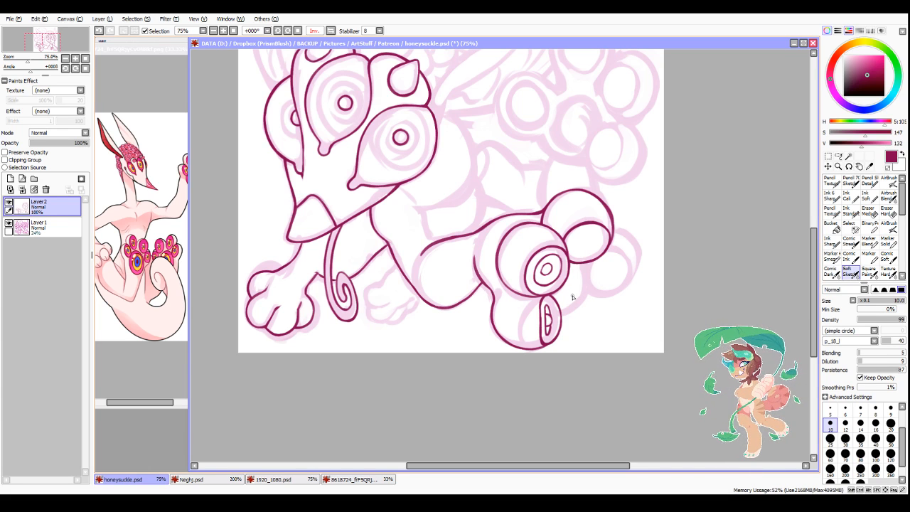
pyautogui.scroll(1, 384, 309)
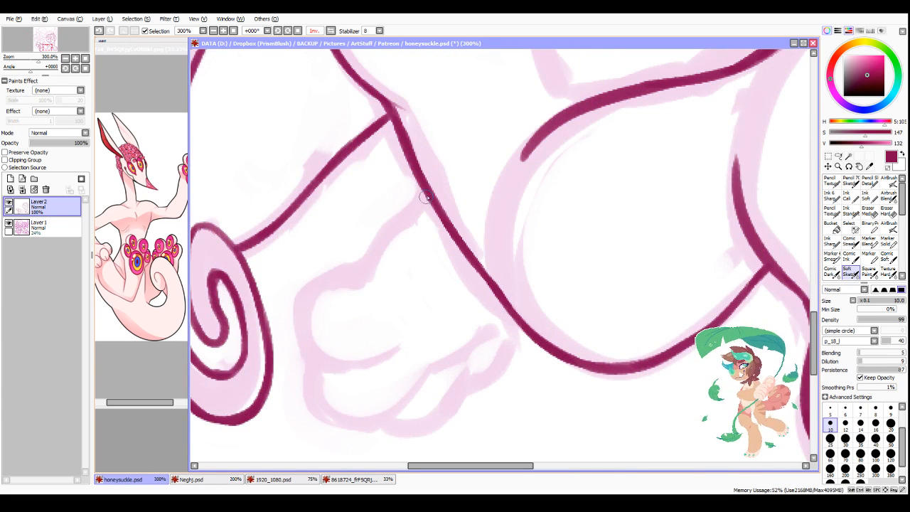
pyautogui.moveTo(425, 197)
pyautogui.mouseDown()
pyautogui.moveTo(359, 276)
pyautogui.moveTo(372, 249)
pyautogui.moveTo(357, 273)
pyautogui.moveTo(302, 309)
pyautogui.moveTo(311, 361)
pyautogui.mouseUp()
pyautogui.hotkey('ctrl', 'z')
pyautogui.moveTo(364, 267)
pyautogui.mouseDown()
pyautogui.moveTo(355, 269)
pyautogui.moveTo(319, 370)
pyautogui.moveTo(372, 365)
pyautogui.moveTo(401, 348)
pyautogui.moveTo(357, 371)
pyautogui.mouseUp()
pyautogui.moveTo(307, 350)
pyautogui.mouseDown()
pyautogui.moveTo(336, 419)
pyautogui.moveTo(355, 398)
pyautogui.moveTo(318, 412)
pyautogui.moveTo(426, 373)
pyautogui.moveTo(390, 416)
pyautogui.moveTo(505, 320)
pyautogui.mouseUp()
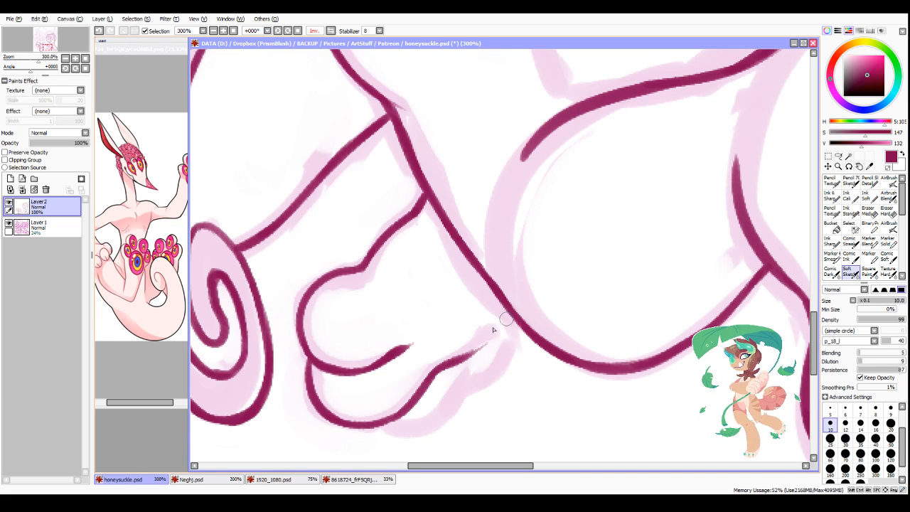
# Step: Ink the last two overlapping toes of the second paw and join them to the body contour
pyautogui.moveTo(388, 423)
pyautogui.mouseDown()
pyautogui.moveTo(415, 426)
pyautogui.moveTo(477, 355)
pyautogui.mouseUp()
pyautogui.moveTo(463, 390)
pyautogui.mouseDown()
pyautogui.moveTo(494, 339)
pyautogui.moveTo(458, 359)
pyautogui.moveTo(513, 321)
pyautogui.mouseUp()
pyautogui.moveTo(476, 359); pyautogui.dragTo(513, 317)
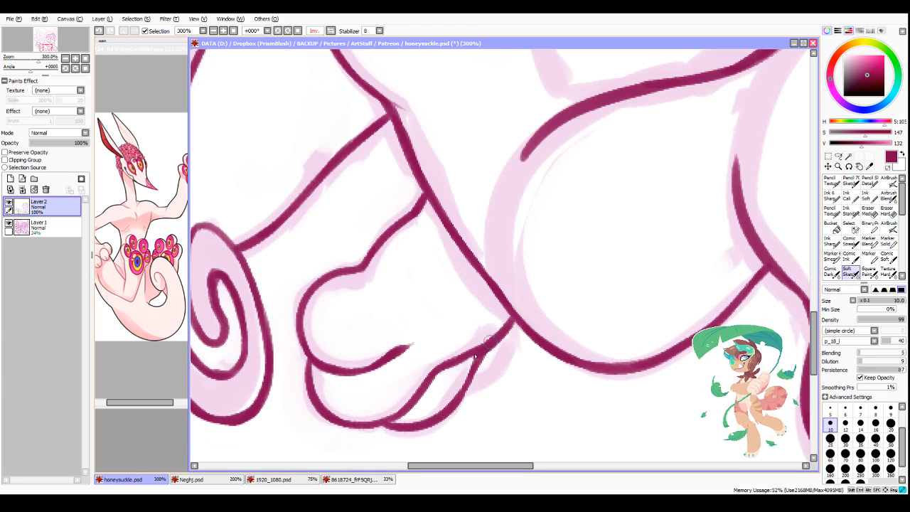
pyautogui.moveTo(469, 389)
pyautogui.mouseDown()
pyautogui.moveTo(449, 408)
pyautogui.moveTo(515, 322)
pyautogui.moveTo(498, 387)
pyautogui.mouseUp()
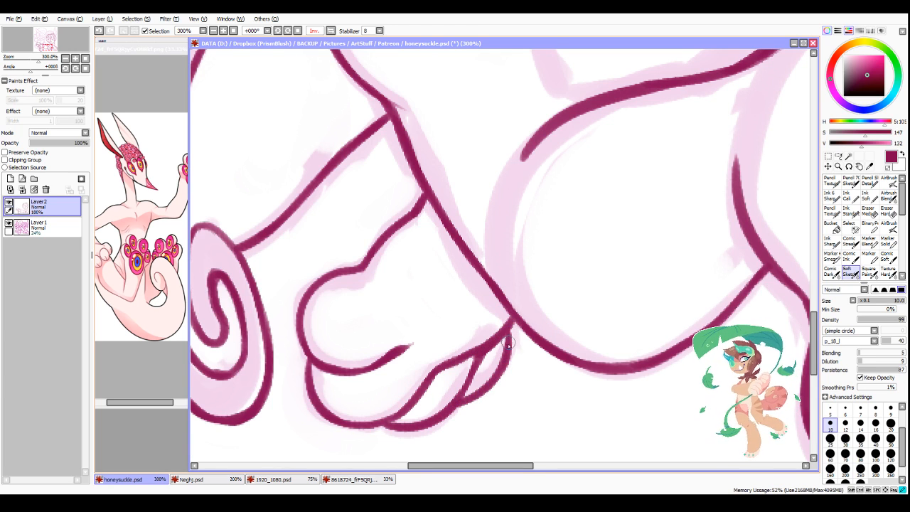
pyautogui.moveTo(503, 347)
pyautogui.mouseDown()
pyautogui.moveTo(518, 304)
pyautogui.moveTo(486, 381)
pyautogui.moveTo(459, 403)
pyautogui.mouseUp()
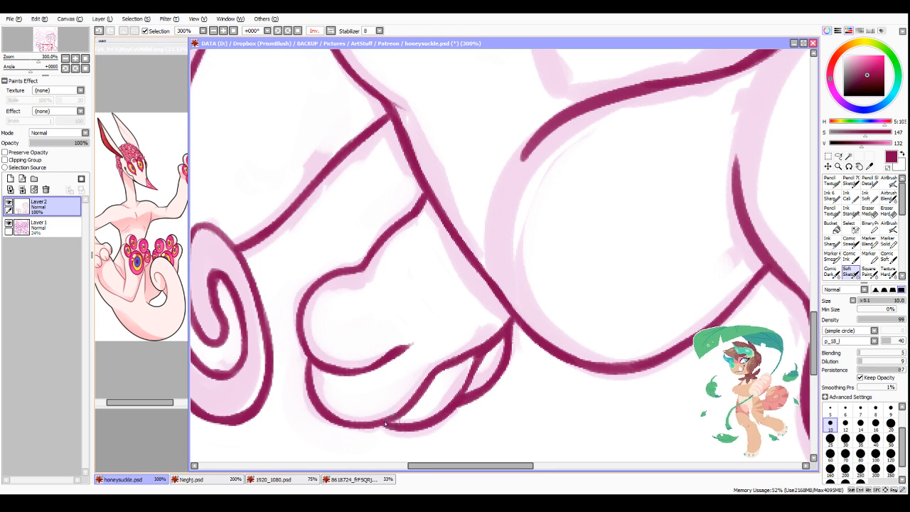
# Step: Even out the lower and outer outlines of the second paw's first two toes
pyautogui.moveTo(384, 424); pyautogui.dragTo(419, 420)
pyautogui.moveTo(323, 411); pyautogui.dragTo(373, 424)
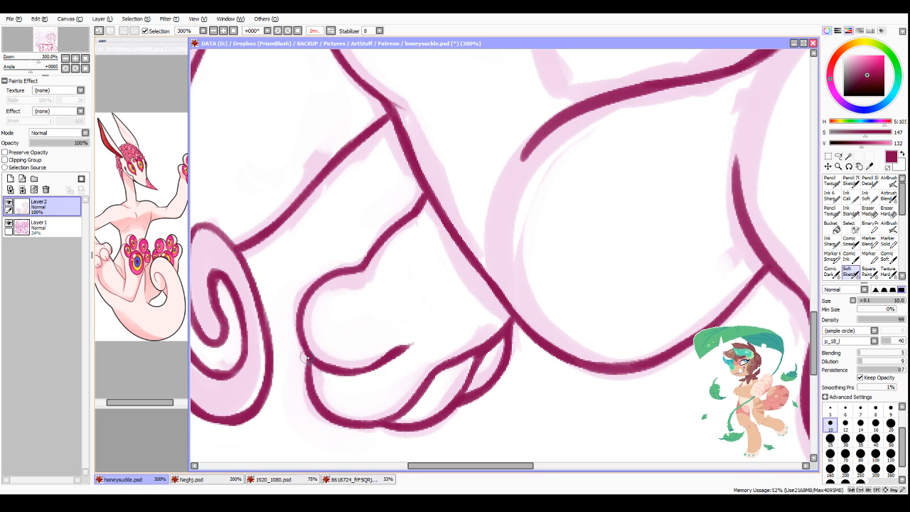
pyautogui.moveTo(307, 357); pyautogui.dragTo(311, 405)
pyautogui.moveTo(300, 347); pyautogui.dragTo(307, 287)
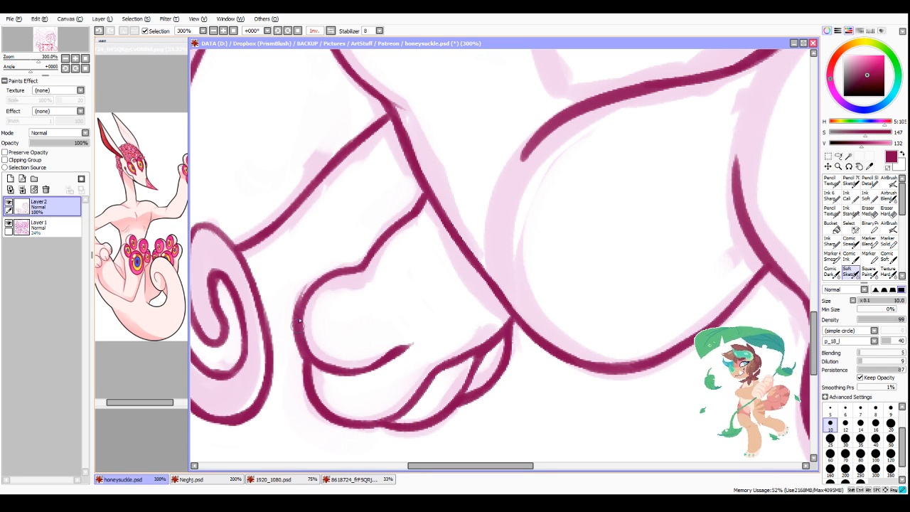
pyautogui.moveTo(301, 321)
pyautogui.mouseDown()
pyautogui.moveTo(321, 282)
pyautogui.moveTo(365, 266)
pyautogui.mouseUp()
# Step: Redraw the top of the second paw's first toe as a rounder arch and thin the earlier line inside it
pyautogui.scroll(-2, 509, 138)
pyautogui.scroll(-1, 510, 138)
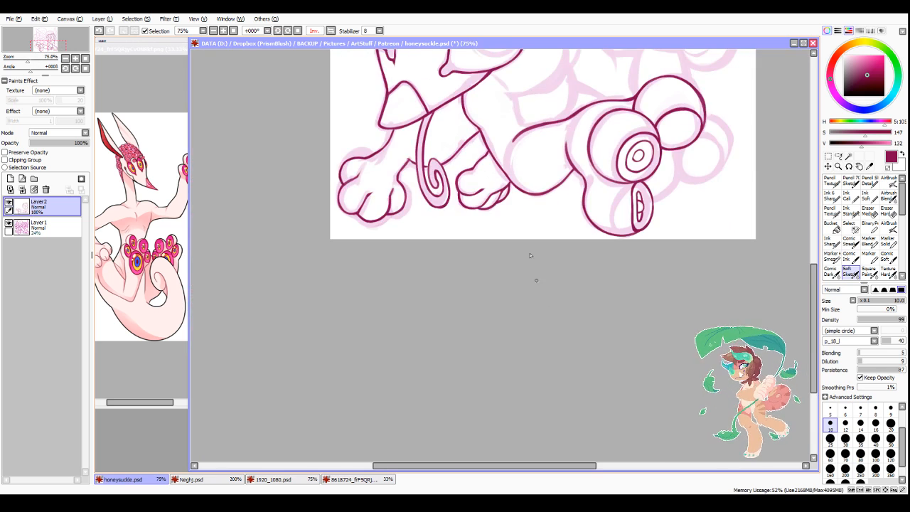
pyautogui.scroll(3, 454, 153)
pyautogui.moveTo(462, 151)
pyautogui.mouseDown()
pyautogui.moveTo(404, 216)
pyautogui.moveTo(415, 172)
pyautogui.mouseUp()
pyautogui.press('-')
pyautogui.moveTo(408, 204)
pyautogui.mouseDown()
pyautogui.moveTo(426, 162)
pyautogui.moveTo(471, 150)
pyautogui.moveTo(447, 151)
pyautogui.moveTo(474, 152)
pyautogui.mouseUp()
pyautogui.moveTo(425, 184)
pyautogui.mouseDown()
pyautogui.moveTo(442, 167)
pyautogui.moveTo(411, 213)
pyautogui.mouseUp()
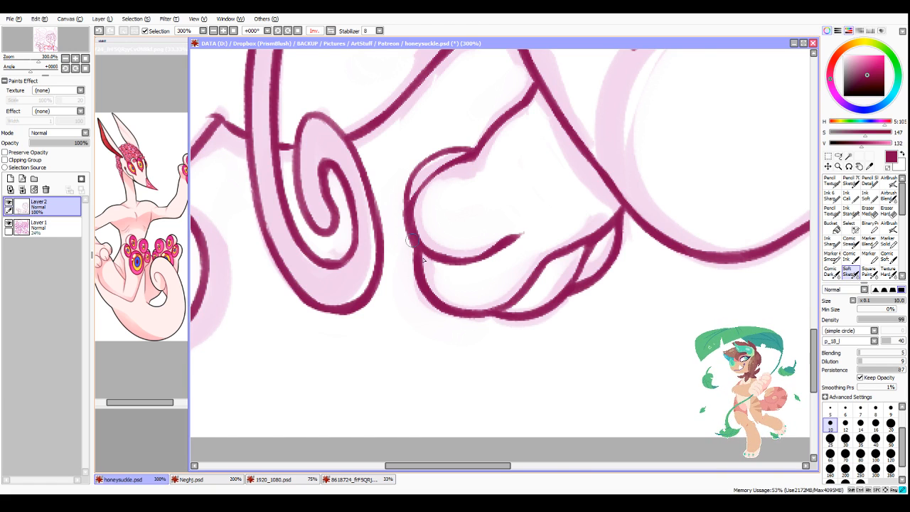
# Step: Thin and smooth the arm line between the tongue's curl and the chest contour, cleaning up its upper junction
pyautogui.scroll(-3, 495, 402)
pyautogui.scroll(-1, 529, 163)
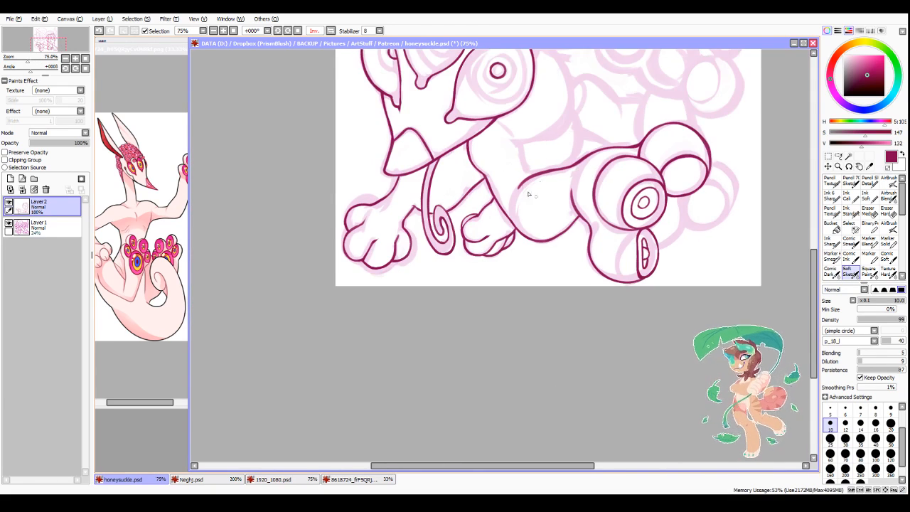
pyautogui.scroll(3, 501, 167)
pyautogui.scroll(-2, 412, 188)
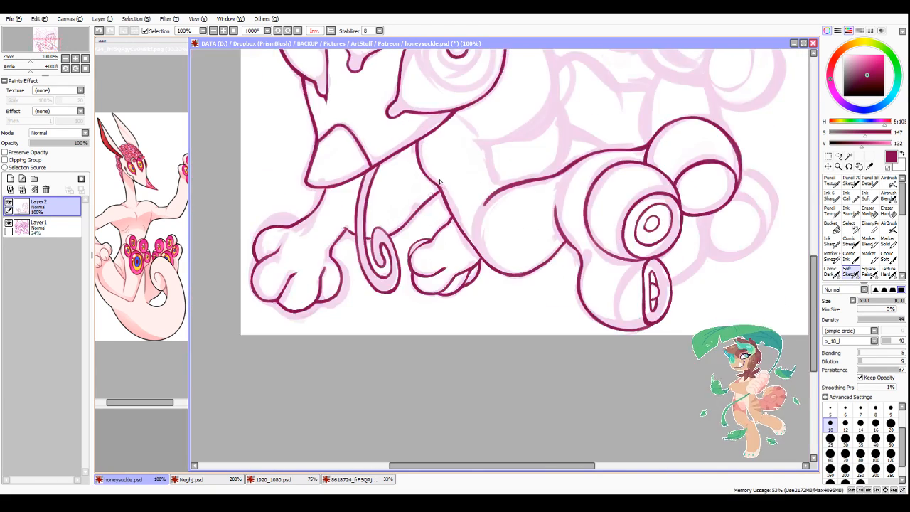
pyautogui.scroll(3, 441, 196)
pyautogui.moveTo(446, 220)
pyautogui.mouseDown()
pyautogui.moveTo(397, 253)
pyautogui.moveTo(438, 218)
pyautogui.moveTo(342, 313)
pyautogui.moveTo(441, 236)
pyautogui.moveTo(344, 345)
pyautogui.mouseUp()
pyautogui.press('-')
pyautogui.moveTo(438, 236); pyautogui.dragTo(344, 351)
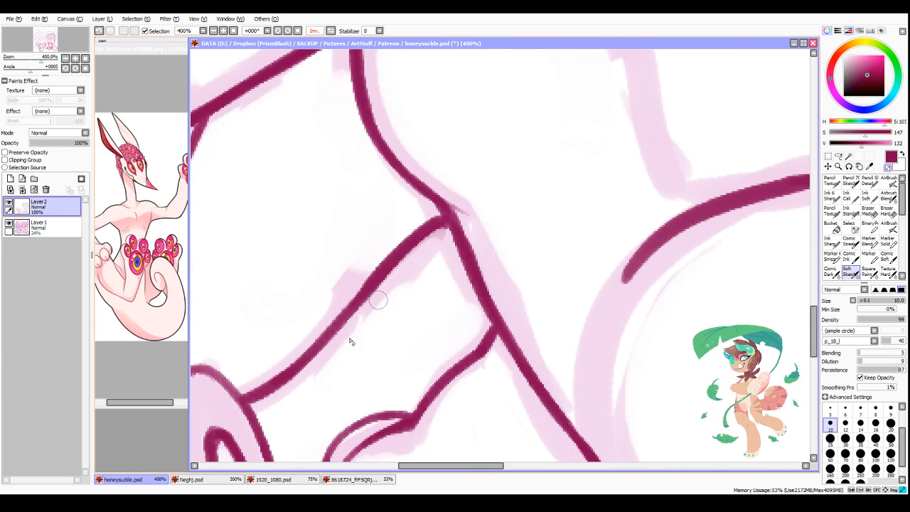
pyautogui.moveTo(423, 250); pyautogui.dragTo(345, 325)
pyautogui.moveTo(439, 233); pyautogui.dragTo(413, 263)
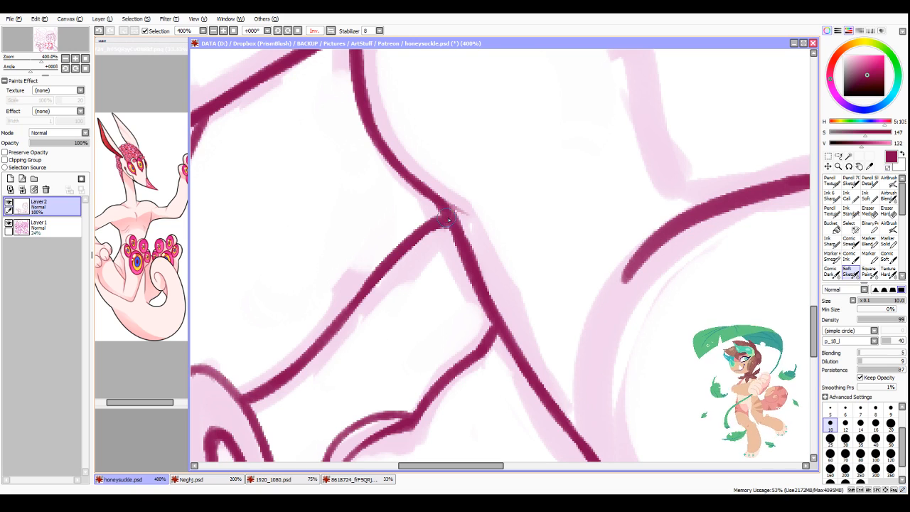
# Step: Ink the side and underside of the raised foot's toe nearest the head, continuing the line into the sole's edge
pyautogui.scroll(-4, 532, 163)
pyautogui.scroll(-1, 532, 163)
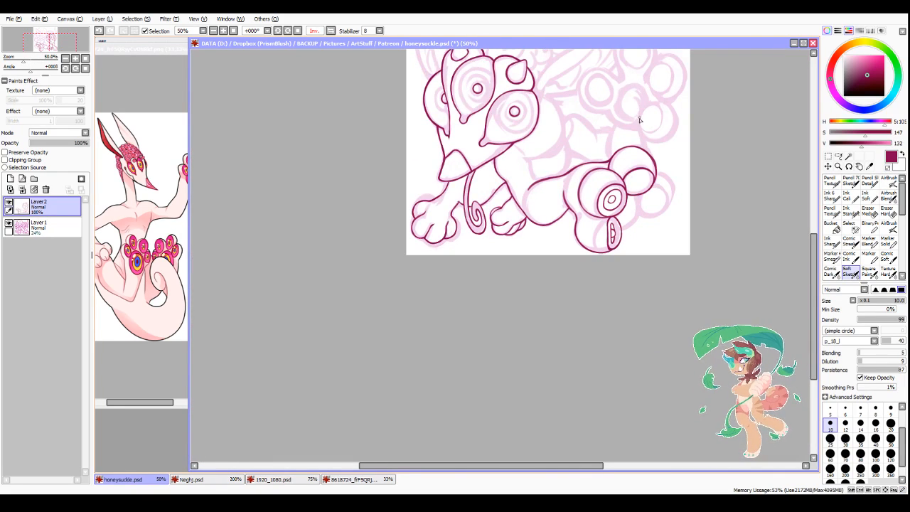
pyautogui.scroll(5, 465, 176)
pyautogui.moveTo(457, 146)
pyautogui.mouseDown()
pyautogui.moveTo(436, 219)
pyautogui.moveTo(455, 152)
pyautogui.moveTo(401, 189)
pyautogui.mouseUp()
pyautogui.scroll(-1, 386, 242)
pyautogui.scroll(-4, 386, 242)
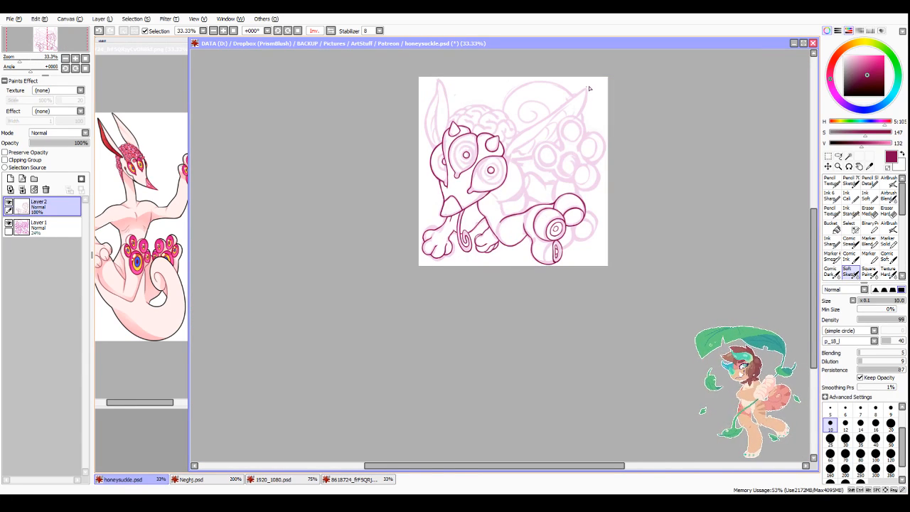
pyautogui.scroll(2, 589, 89)
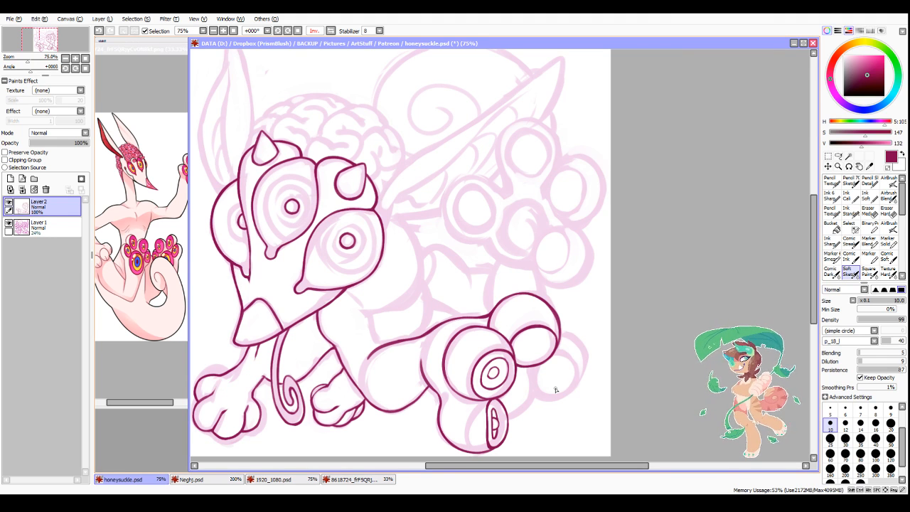
pyautogui.scroll(1, 573, 227)
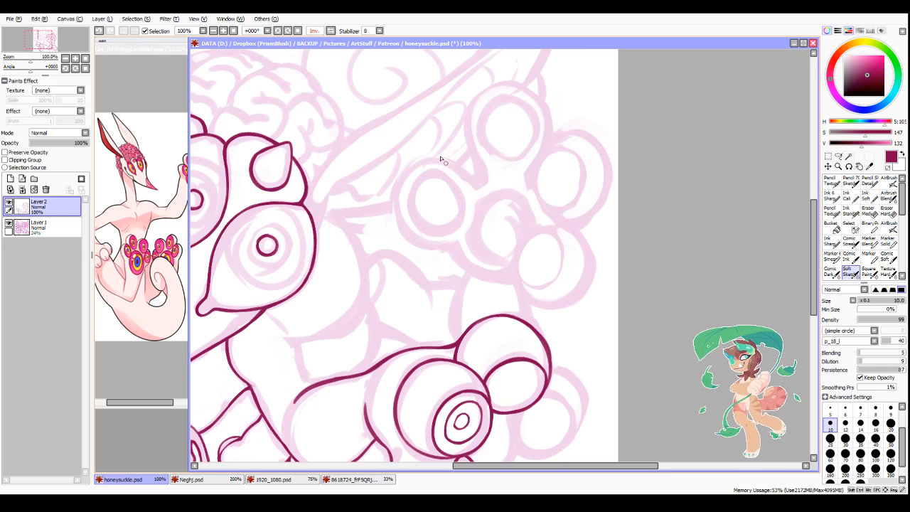
pyautogui.scroll(1, 442, 160)
pyautogui.moveTo(407, 151)
pyautogui.mouseDown()
pyautogui.moveTo(392, 287)
pyautogui.moveTo(389, 270)
pyautogui.moveTo(424, 305)
pyautogui.moveTo(408, 291)
pyautogui.moveTo(483, 314)
pyautogui.mouseUp()
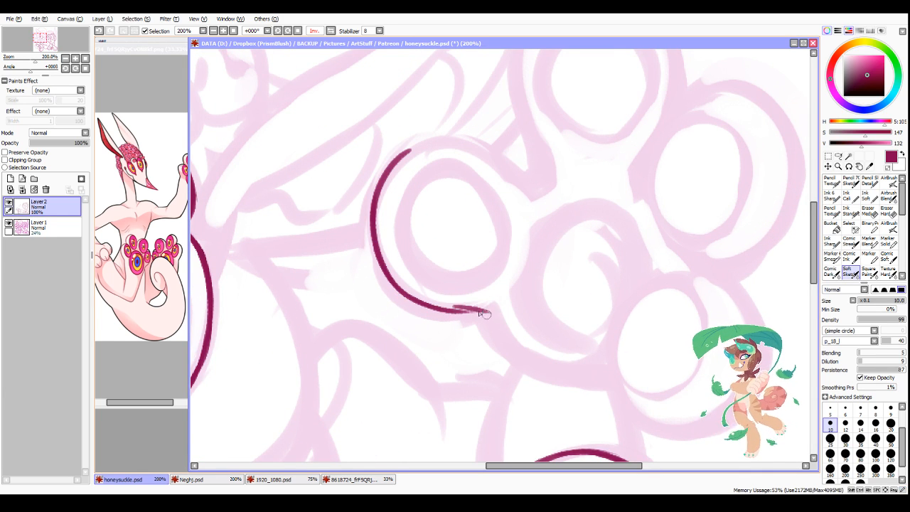
pyautogui.hotkey('ctrl', 'z')
pyautogui.moveTo(399, 296)
pyautogui.mouseDown()
pyautogui.moveTo(486, 313)
pyautogui.moveTo(526, 359)
pyautogui.moveTo(552, 370)
pyautogui.mouseUp()
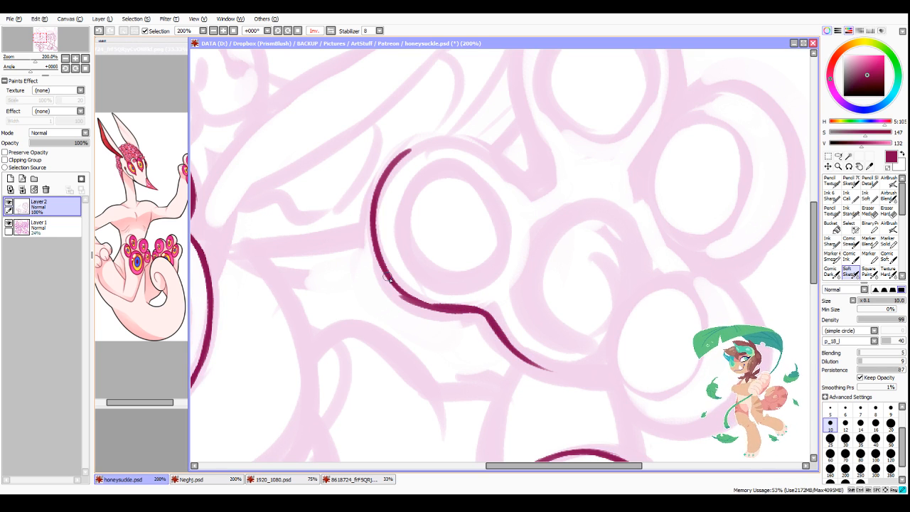
# Step: Smooth and thin the lower bend where the toe nearest the head runs into the sole of the raised foot
pyautogui.moveTo(389, 279); pyautogui.dragTo(429, 307)
pyautogui.moveTo(390, 274); pyautogui.dragTo(427, 306)
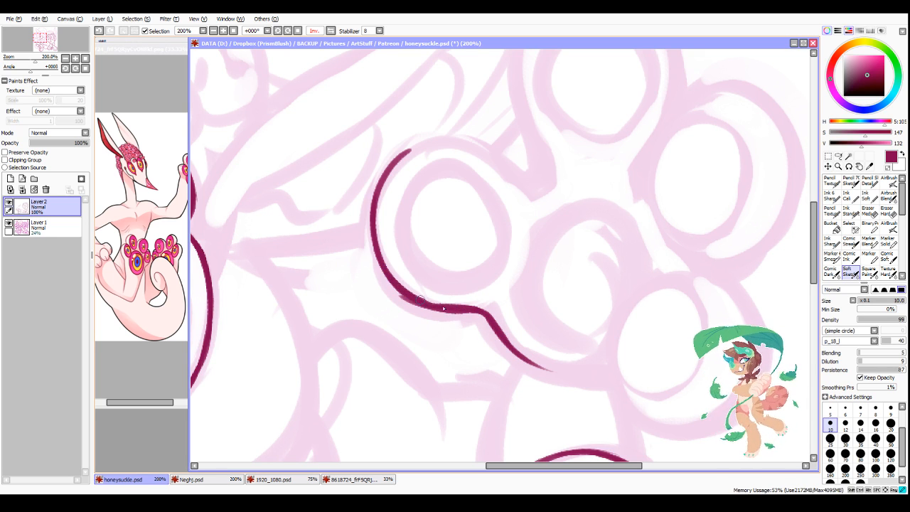
pyautogui.press('-')
pyautogui.moveTo(381, 276); pyautogui.dragTo(451, 318)
pyautogui.hotkey('ctrl', 'z')
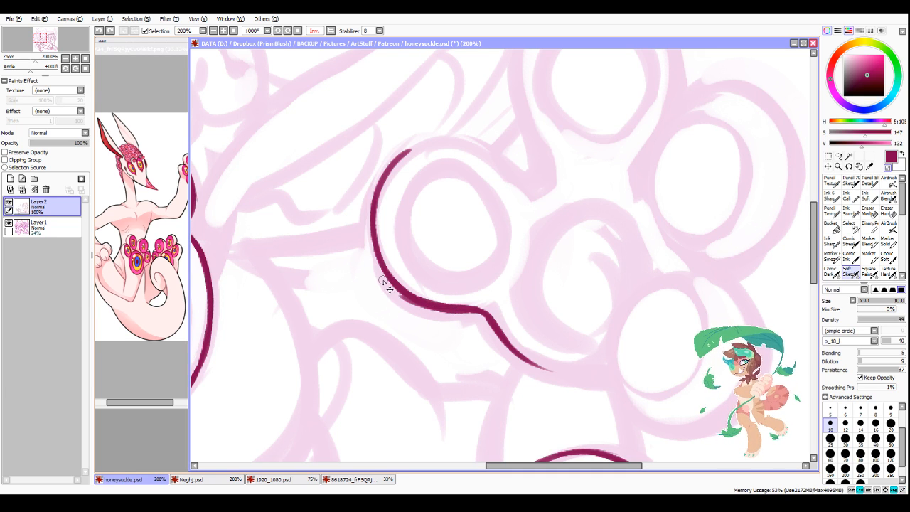
pyautogui.moveTo(384, 279)
pyautogui.mouseDown()
pyautogui.moveTo(403, 307)
pyautogui.moveTo(441, 317)
pyautogui.mouseUp()
pyautogui.moveTo(367, 250); pyautogui.dragTo(457, 314)
pyautogui.moveTo(406, 299); pyautogui.dragTo(482, 323)
pyautogui.press('-')
pyautogui.moveTo(383, 266); pyautogui.dragTo(423, 300)
pyautogui.moveTo(385, 266); pyautogui.dragTo(432, 304)
pyautogui.moveTo(402, 286); pyautogui.dragTo(468, 307)
# Step: Ink the notch between the raised foot's toe nearest the head and its topmost toe, continuing up the topmost toe's inner side
pyautogui.press('pagedown')
pyautogui.press('pagedown')
pyautogui.press('pagedown')
pyautogui.press('pageup')
pyautogui.press('pageup')
pyautogui.press('pageup')
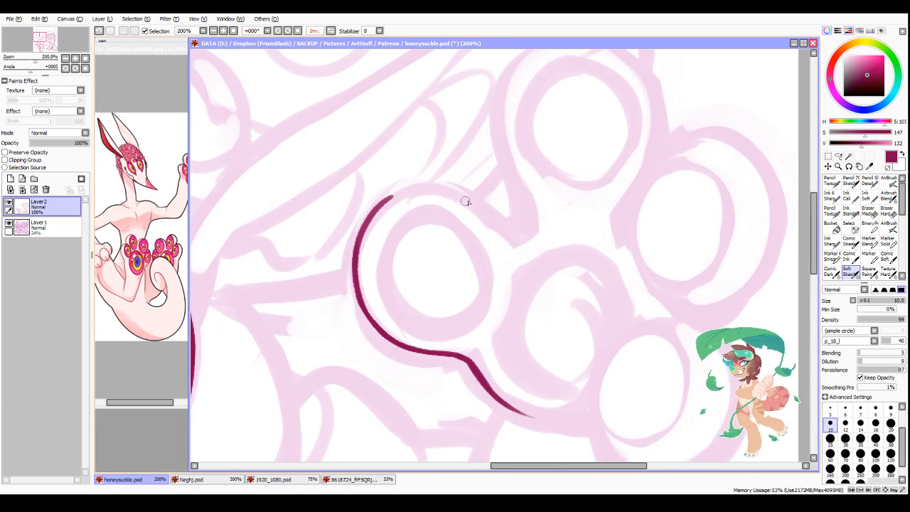
pyautogui.moveTo(465, 200)
pyautogui.mouseDown()
pyautogui.moveTo(511, 232)
pyautogui.moveTo(501, 234)
pyautogui.moveTo(526, 231)
pyautogui.mouseUp()
pyautogui.press('pagedown')
pyautogui.press('pagedown')
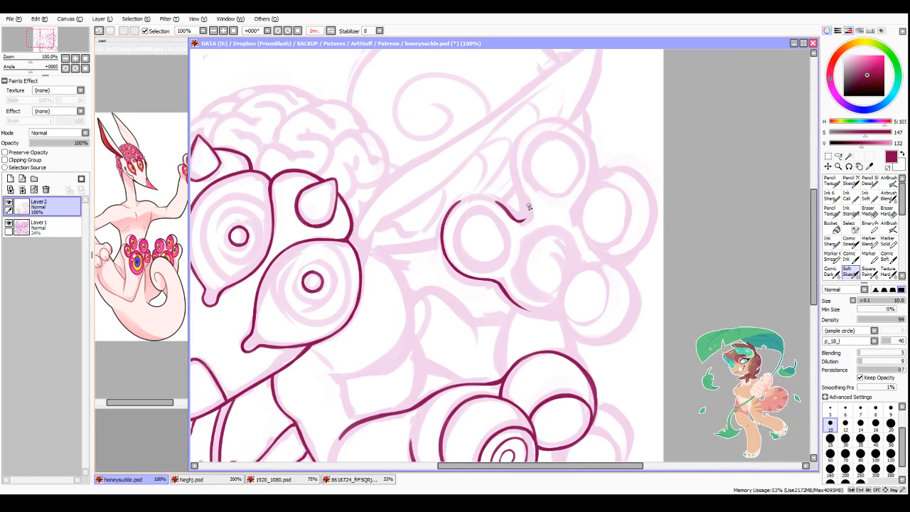
pyautogui.press('pageup')
pyautogui.press('pageup')
pyautogui.moveTo(464, 113)
pyautogui.mouseDown()
pyautogui.moveTo(413, 202)
pyautogui.moveTo(427, 143)
pyautogui.moveTo(408, 190)
pyautogui.moveTo(419, 247)
pyautogui.moveTo(411, 222)
pyautogui.moveTo(438, 282)
pyautogui.mouseUp()
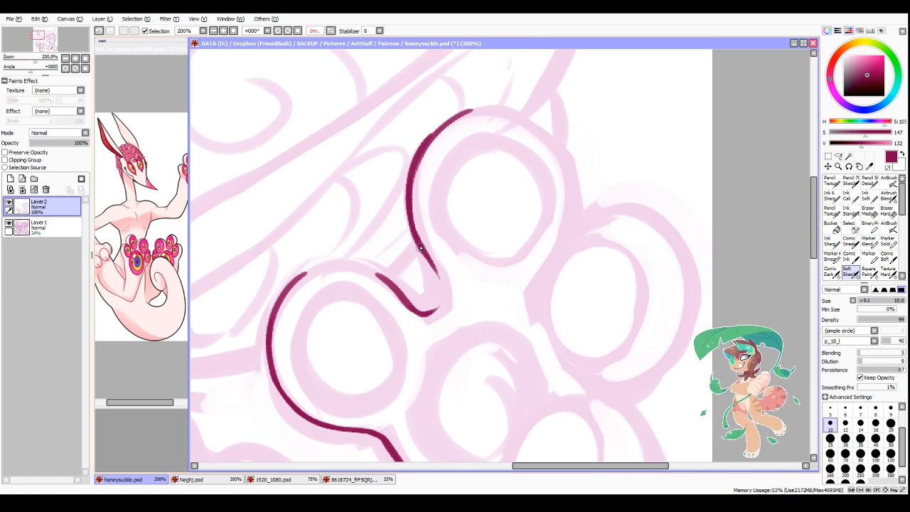
pyautogui.moveTo(419, 247)
pyautogui.mouseDown()
pyautogui.moveTo(439, 296)
pyautogui.moveTo(440, 281)
pyautogui.moveTo(426, 307)
pyautogui.mouseUp()
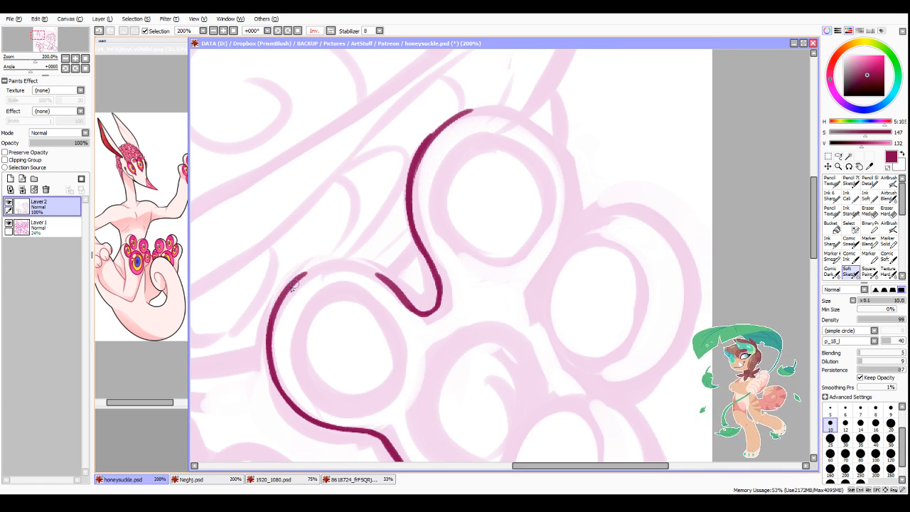
# Step: Close the upper arch of the toe nearest the head by joining it smoothly to the notch beside the topmost toe
pyautogui.moveTo(291, 287)
pyautogui.mouseDown()
pyautogui.moveTo(335, 263)
pyautogui.moveTo(290, 283)
pyautogui.moveTo(360, 264)
pyautogui.mouseUp()
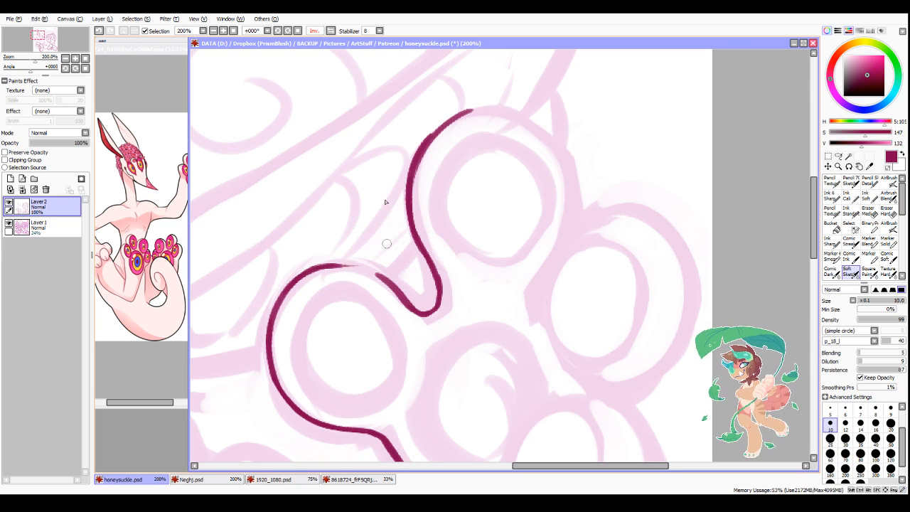
pyautogui.click(330, 30)
pyautogui.scroll(-3, 498, 274)
pyautogui.scroll(5, 559, 284)
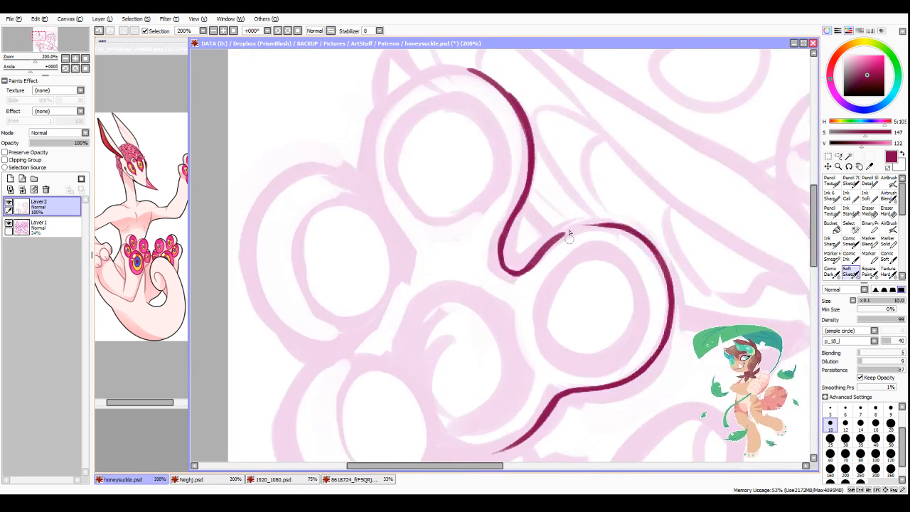
pyautogui.moveTo(521, 282); pyautogui.dragTo(635, 223)
pyautogui.moveTo(537, 259); pyautogui.dragTo(659, 234)
pyautogui.moveTo(570, 231); pyautogui.dragTo(693, 242)
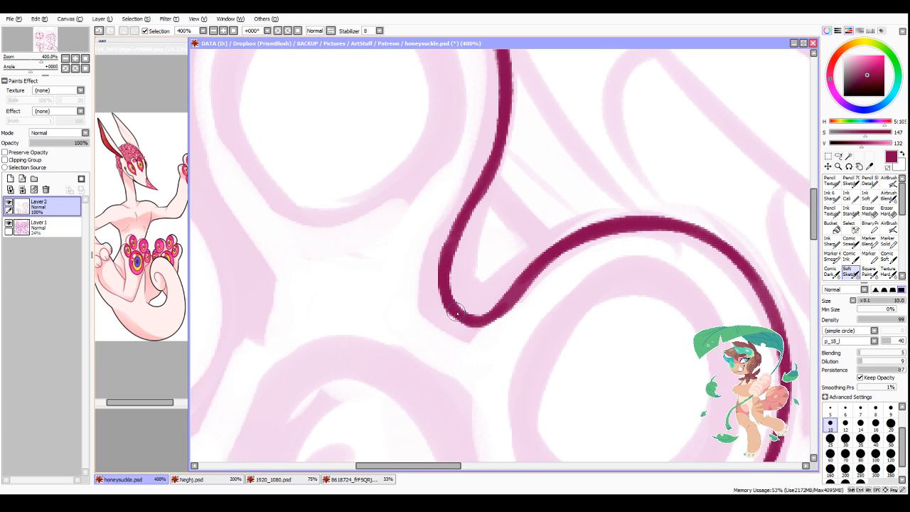
# Step: Ink the rounded outline of the raised foot's lowest toe from its upper edge around the outside and underneath
pyautogui.scroll(-2, 600, 212)
pyautogui.scroll(-2, 600, 211)
pyautogui.scroll(2, 607, 365)
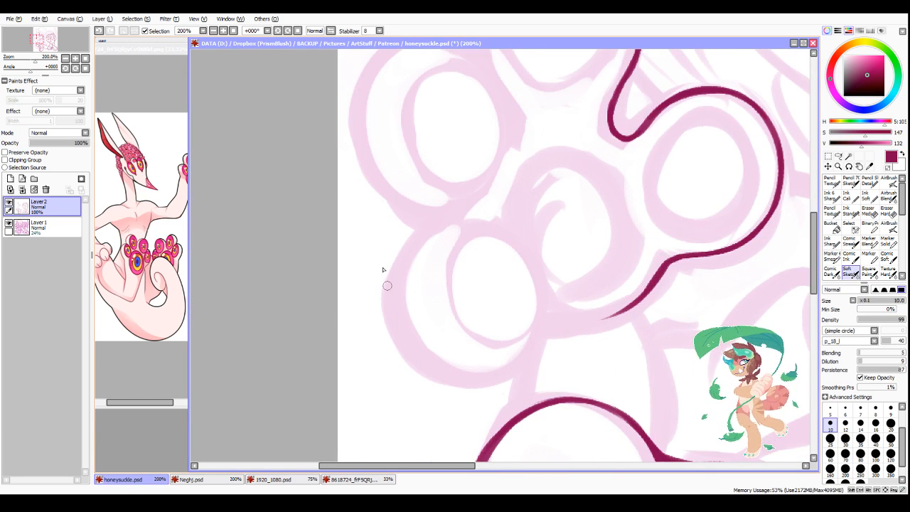
pyautogui.moveTo(385, 297); pyautogui.dragTo(474, 221)
pyautogui.moveTo(405, 246)
pyautogui.mouseDown()
pyautogui.moveTo(478, 219)
pyautogui.moveTo(391, 284)
pyautogui.mouseUp()
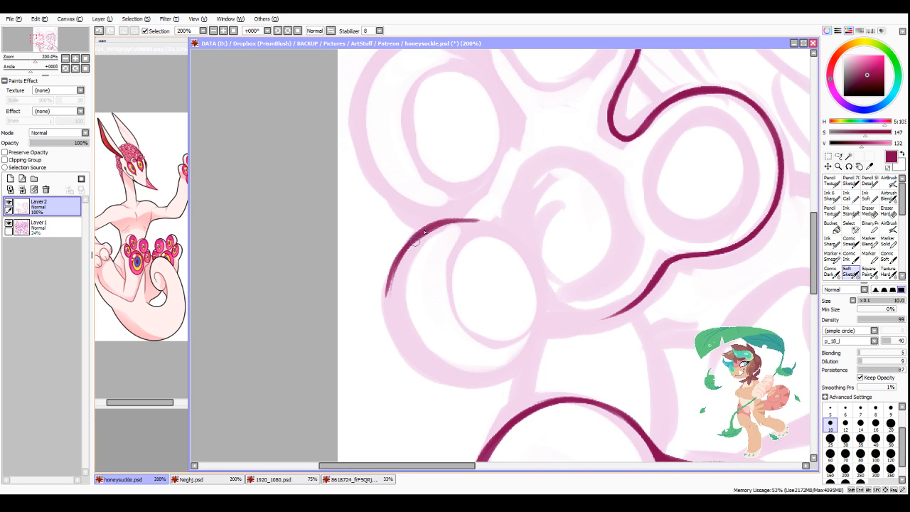
pyautogui.moveTo(420, 231)
pyautogui.mouseDown()
pyautogui.moveTo(389, 273)
pyautogui.moveTo(398, 347)
pyautogui.mouseUp()
pyautogui.moveTo(388, 297)
pyautogui.mouseDown()
pyautogui.moveTo(519, 382)
pyautogui.moveTo(542, 311)
pyautogui.moveTo(442, 367)
pyautogui.mouseUp()
pyautogui.moveTo(386, 297); pyautogui.dragTo(399, 357)
pyautogui.moveTo(395, 341)
pyautogui.mouseDown()
pyautogui.moveTo(432, 382)
pyautogui.moveTo(482, 390)
pyautogui.mouseUp()
pyautogui.moveTo(423, 380)
pyautogui.mouseDown()
pyautogui.moveTo(483, 389)
pyautogui.moveTo(475, 396)
pyautogui.mouseUp()
pyautogui.press('-')
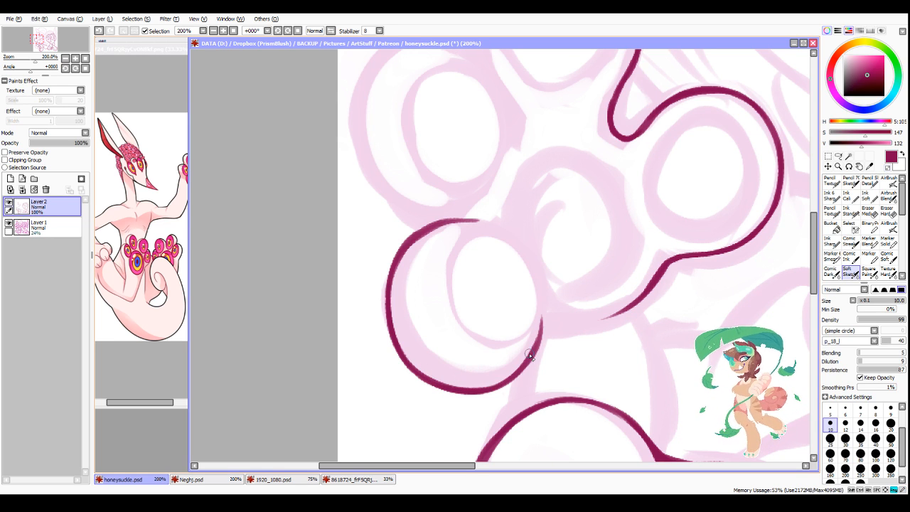
# Step: Ink the outer side and upper arch of the toe above the lowest one, joining its base to the lowest toe
pyautogui.scroll(-2, 533, 319)
pyautogui.scroll(1, 505, 175)
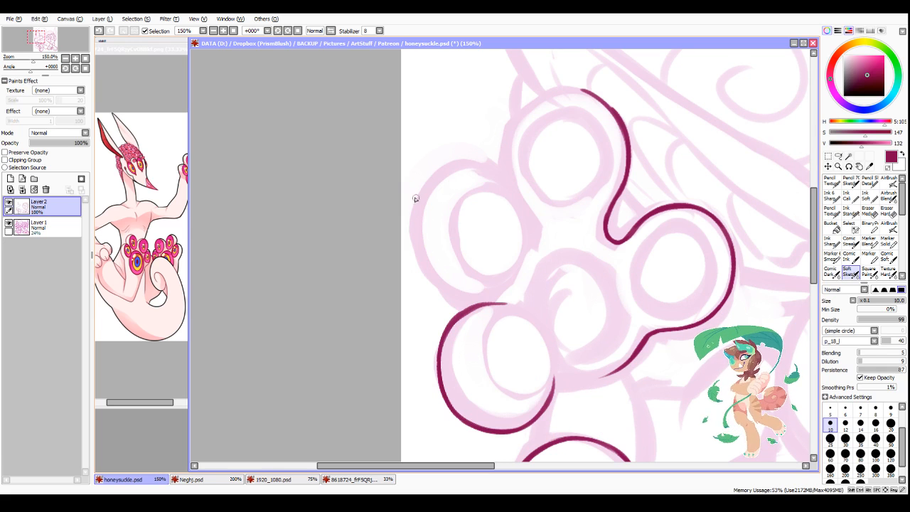
pyautogui.moveTo(428, 171)
pyautogui.mouseDown()
pyautogui.moveTo(409, 213)
pyautogui.moveTo(446, 299)
pyautogui.moveTo(412, 242)
pyautogui.moveTo(415, 259)
pyautogui.moveTo(411, 251)
pyautogui.moveTo(462, 306)
pyautogui.mouseUp()
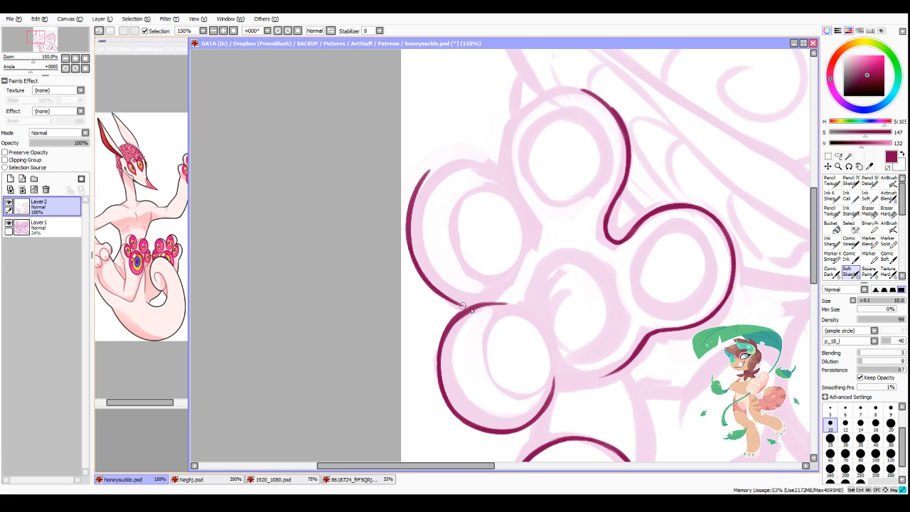
pyautogui.scroll(-1, 578, 170)
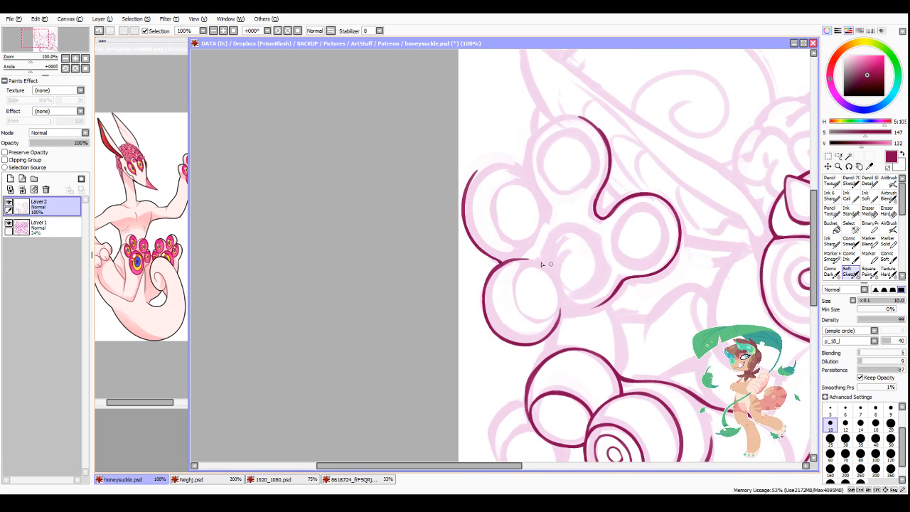
pyautogui.click(330, 30)
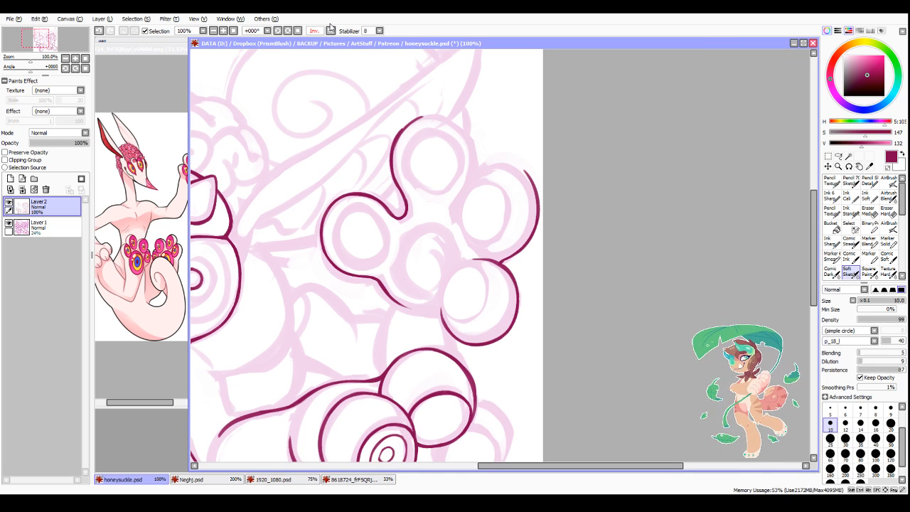
pyautogui.scroll(3, 524, 133)
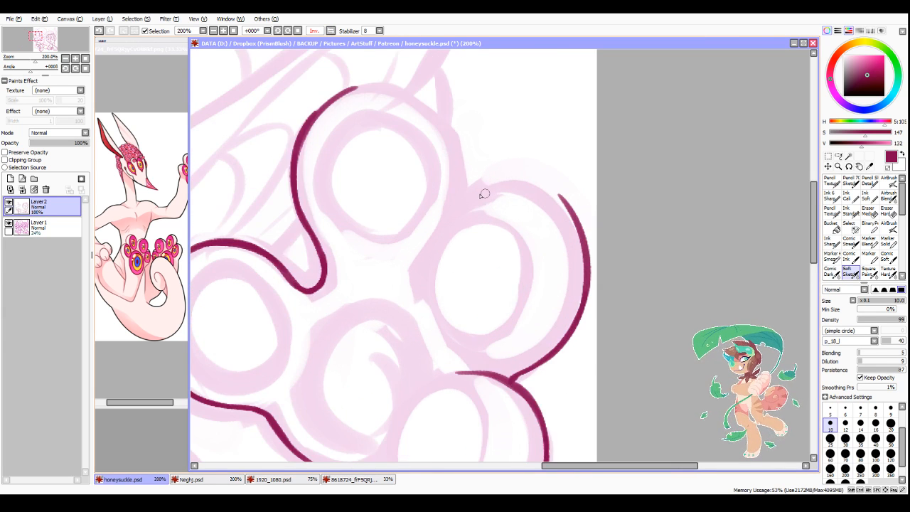
pyautogui.moveTo(620, 200)
pyautogui.mouseDown()
pyautogui.moveTo(467, 189)
pyautogui.moveTo(448, 210)
pyautogui.mouseUp()
pyautogui.hotkey('ctrl', 'z')
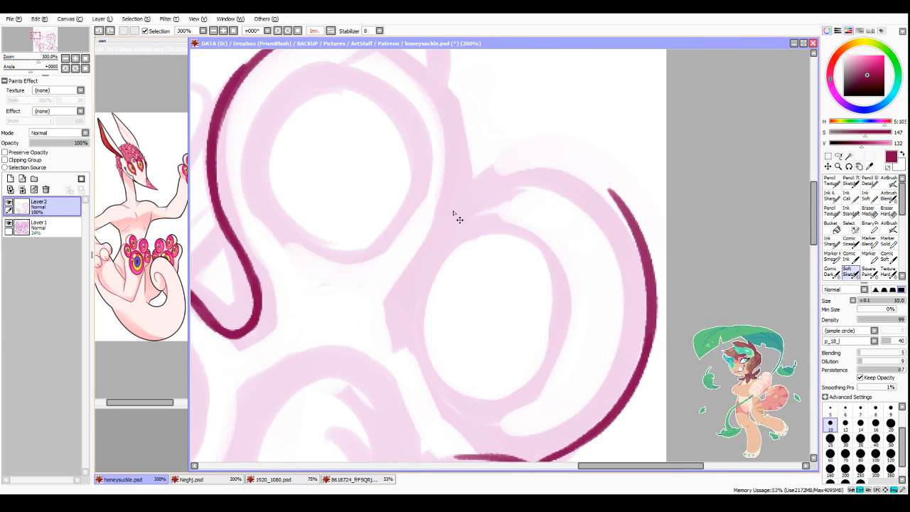
pyautogui.moveTo(429, 239); pyautogui.dragTo(546, 172)
pyautogui.moveTo(430, 240)
pyautogui.mouseDown()
pyautogui.moveTo(558, 172)
pyautogui.moveTo(593, 181)
pyautogui.moveTo(642, 237)
pyautogui.mouseUp()
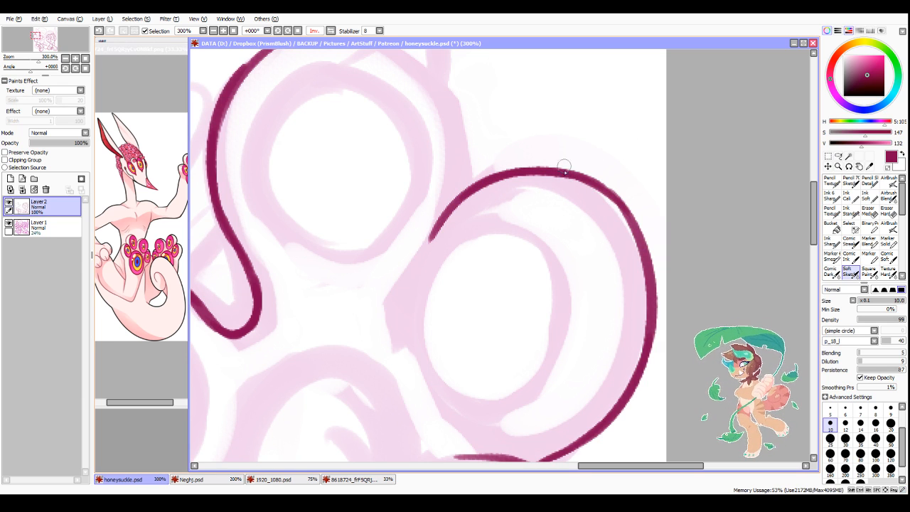
# Step: Reshape the outer toe's upper curve so its arch runs evenly into its outer side
pyautogui.moveTo(563, 171)
pyautogui.mouseDown()
pyautogui.moveTo(600, 186)
pyautogui.moveTo(640, 237)
pyautogui.mouseUp()
pyautogui.hotkey('ctrl', 'z')
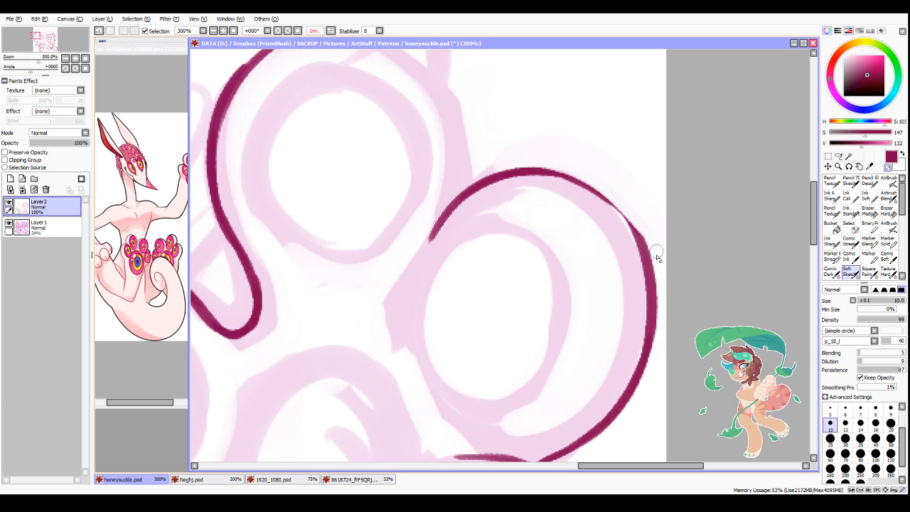
pyautogui.moveTo(538, 176); pyautogui.dragTo(639, 238)
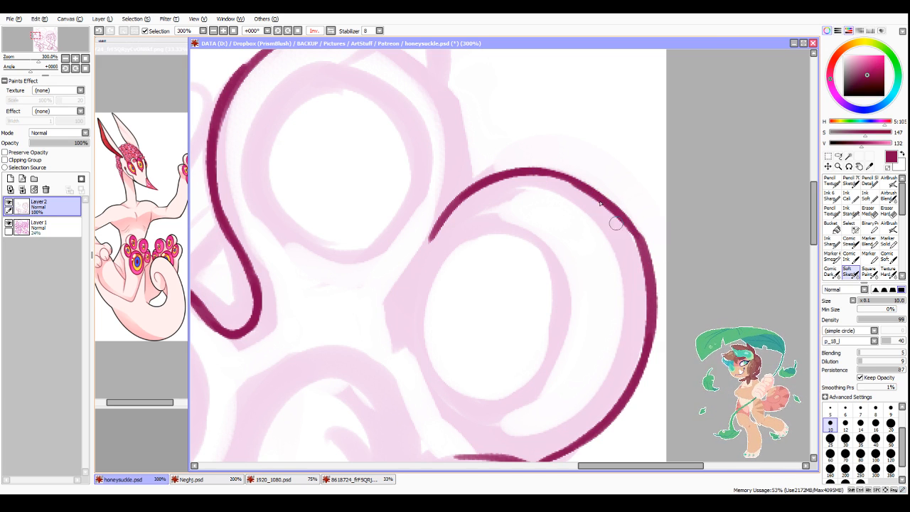
pyautogui.hotkey('ctrl', 'z')
pyautogui.click(330, 30)
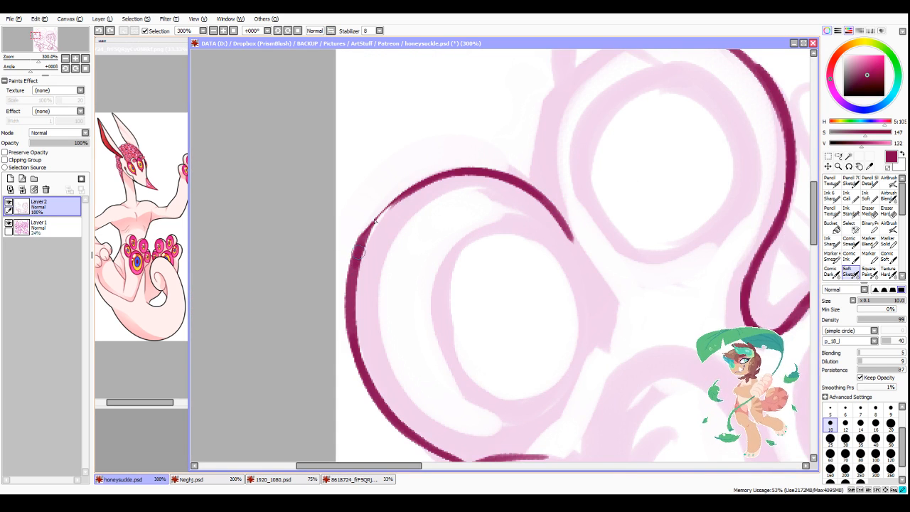
pyautogui.moveTo(359, 247); pyautogui.dragTo(428, 180)
pyautogui.moveTo(378, 207); pyautogui.dragTo(432, 177)
pyautogui.scroll(-3, 491, 245)
pyautogui.scroll(3, 491, 245)
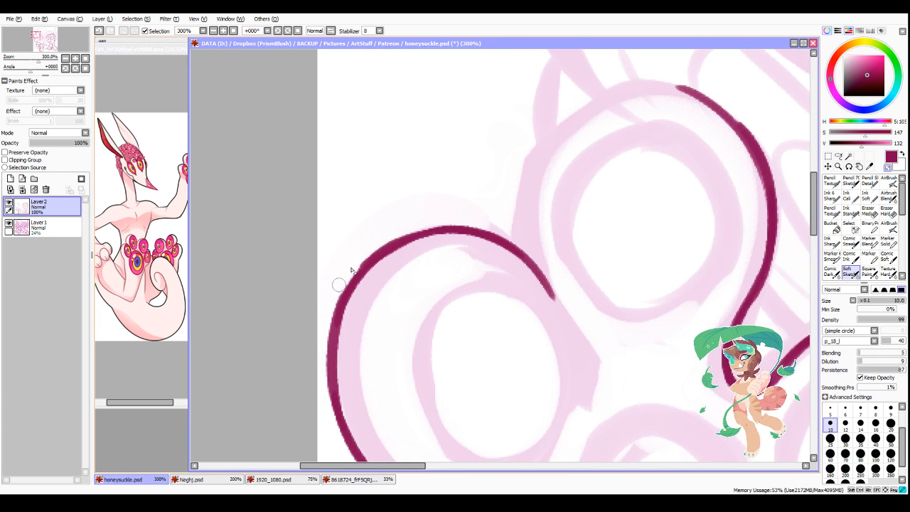
# Step: Ink the outer side and top of the raised foot's topmost toe, closing its outline between the neighbouring toes
pyautogui.scroll(-3, 629, 227)
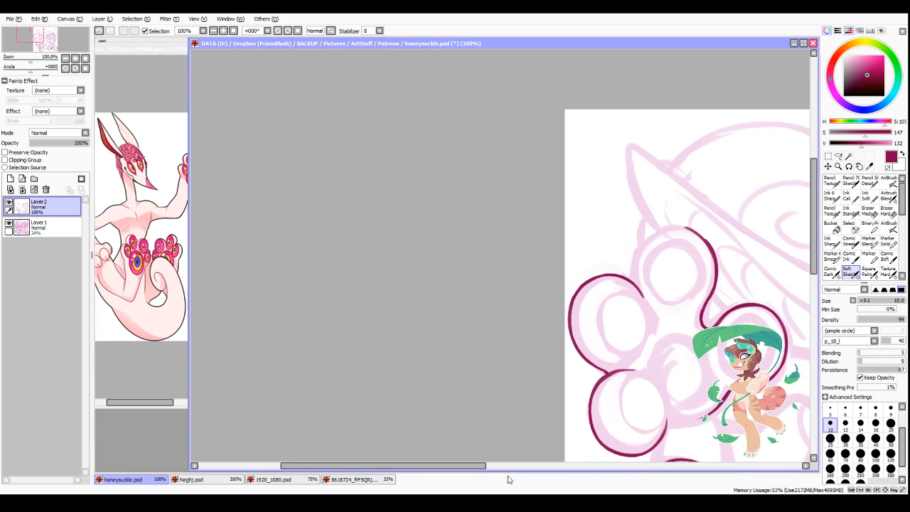
pyautogui.hscroll(3, 521, 351)
pyautogui.scroll(2, 417, 267)
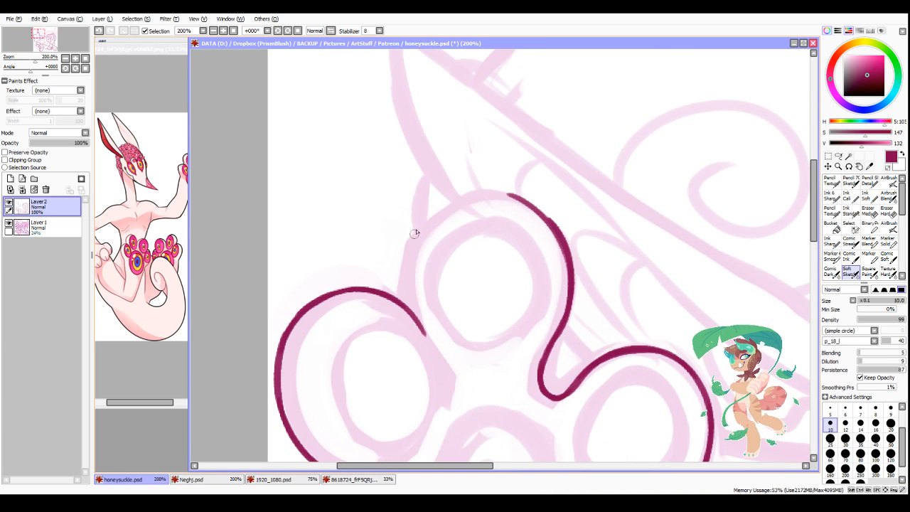
pyautogui.moveTo(418, 228); pyautogui.dragTo(403, 281)
pyautogui.moveTo(412, 239); pyautogui.dragTo(402, 319)
pyautogui.moveTo(402, 281)
pyautogui.mouseDown()
pyautogui.moveTo(424, 221)
pyautogui.moveTo(459, 199)
pyautogui.moveTo(516, 192)
pyautogui.mouseUp()
pyautogui.scroll(-3, 575, 282)
pyautogui.scroll(4, 570, 399)
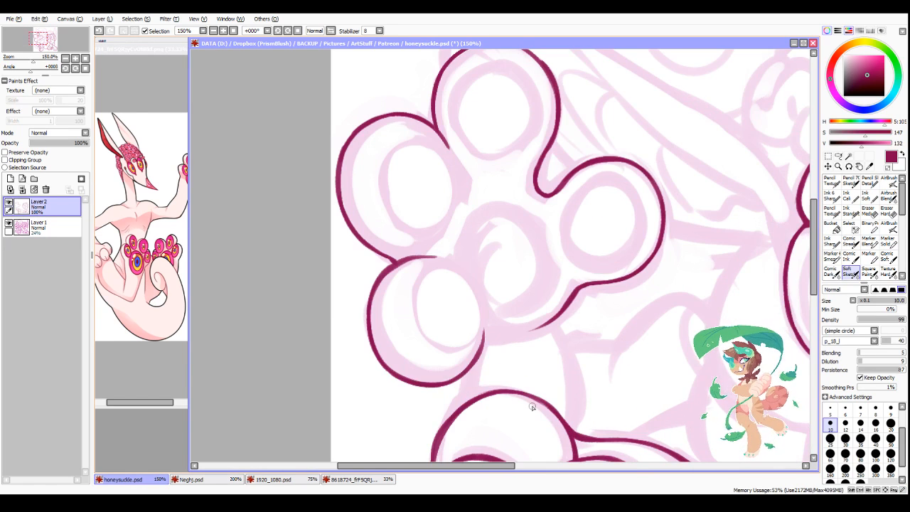
# Step: Ink a closed oval pad inside the outer toe above the lowest one
pyautogui.moveTo(417, 118)
pyautogui.mouseDown()
pyautogui.moveTo(368, 301)
pyautogui.moveTo(426, 321)
pyautogui.mouseUp()
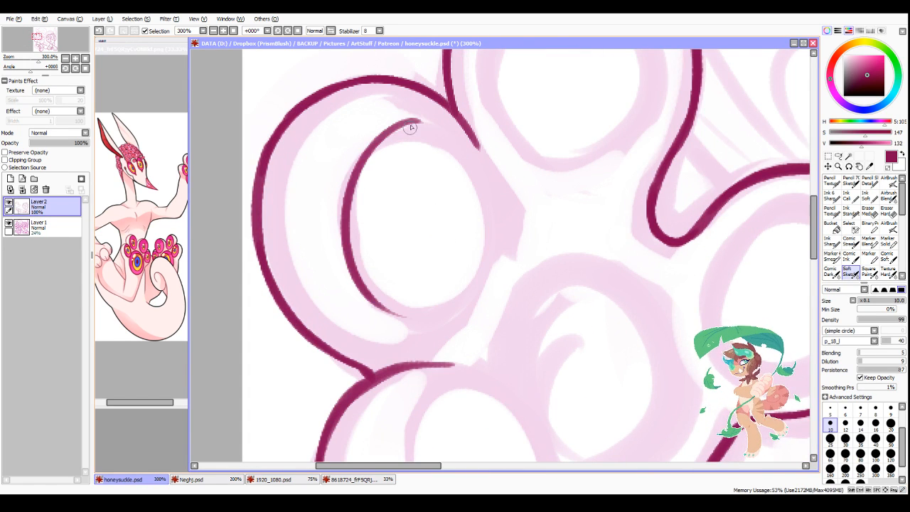
pyautogui.hotkey('ctrl', 'z')
pyautogui.moveTo(415, 119); pyautogui.dragTo(430, 322)
pyautogui.moveTo(380, 138); pyautogui.dragTo(496, 235)
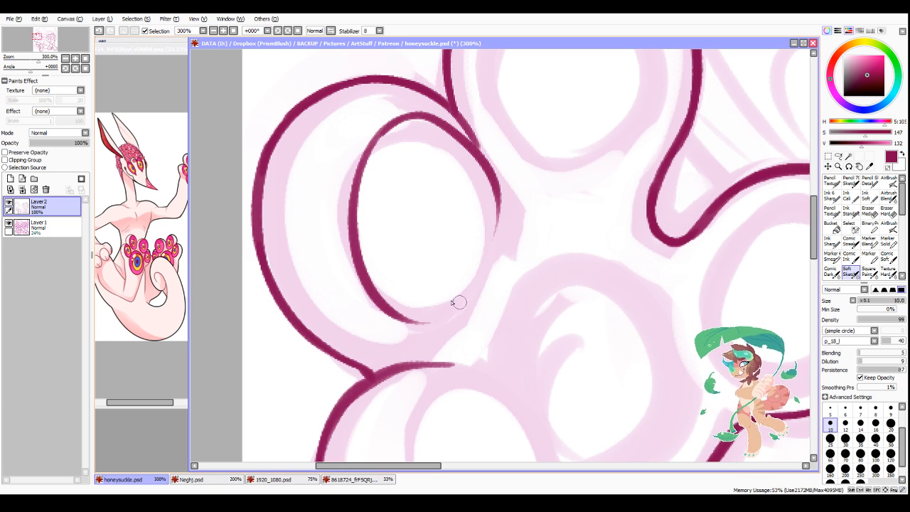
pyautogui.moveTo(496, 186)
pyautogui.mouseDown()
pyautogui.moveTo(419, 320)
pyautogui.moveTo(497, 229)
pyautogui.mouseUp()
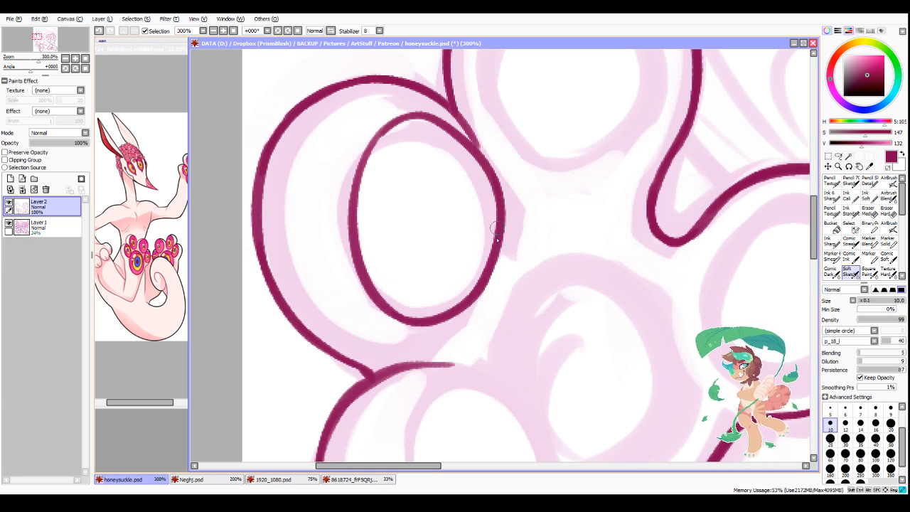
# Step: Redraw the outer side of the pad in the toe above the lowest one and fill its upper inner edge where it meets the toe outline
pyautogui.moveTo(391, 125)
pyautogui.mouseDown()
pyautogui.moveTo(361, 230)
pyautogui.moveTo(369, 293)
pyautogui.moveTo(403, 321)
pyautogui.mouseUp()
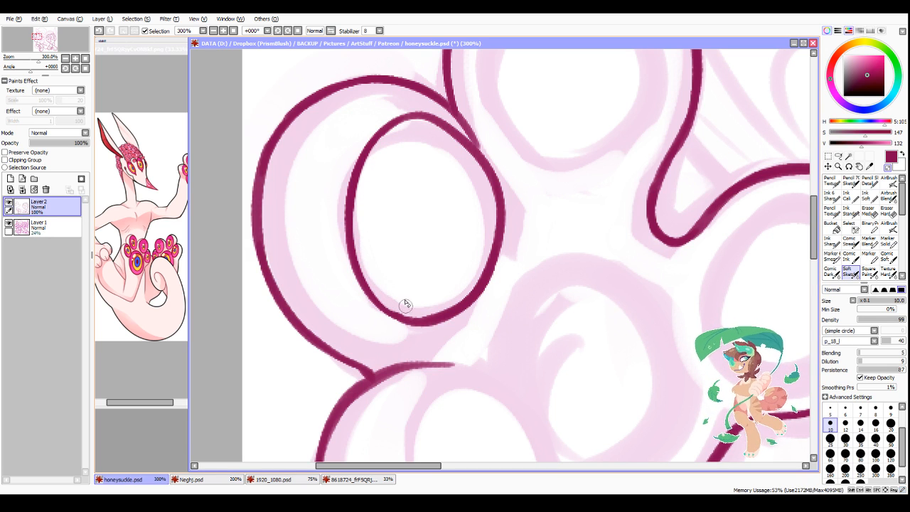
pyautogui.press('h')
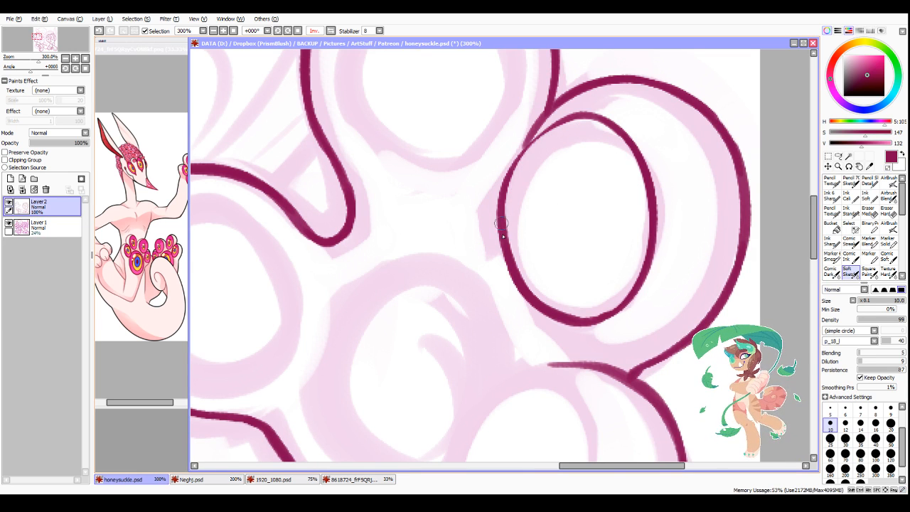
pyautogui.moveTo(501, 223)
pyautogui.mouseDown()
pyautogui.moveTo(538, 133)
pyautogui.moveTo(586, 116)
pyautogui.mouseUp()
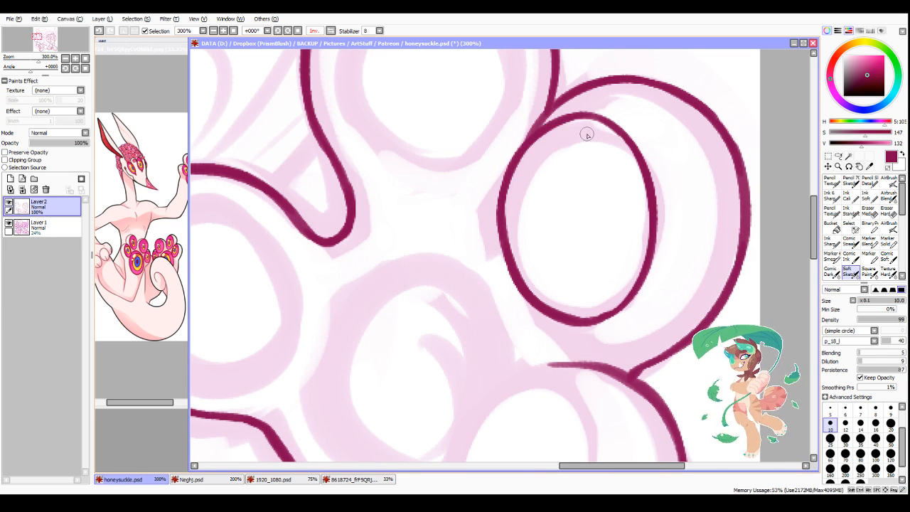
pyautogui.press('h')
pyautogui.press('h')
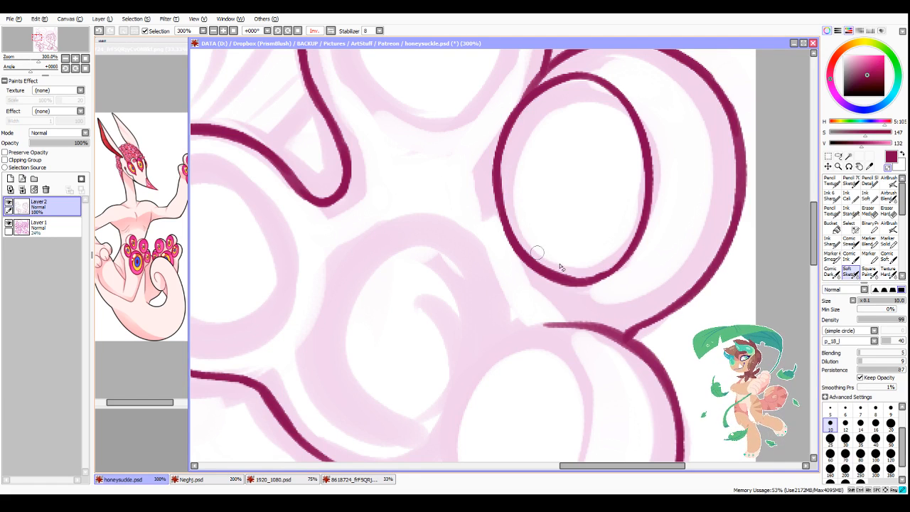
# Step: Trim that pad's lower inner curve and bottom edge to an even line thickness
pyautogui.moveTo(508, 185)
pyautogui.mouseDown()
pyautogui.moveTo(528, 254)
pyautogui.moveTo(563, 268)
pyautogui.mouseUp()
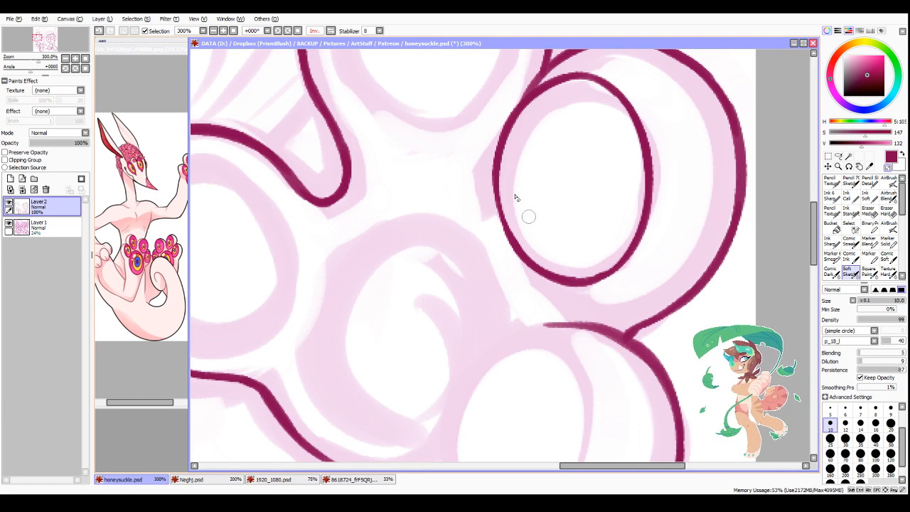
pyautogui.moveTo(496, 165); pyautogui.dragTo(540, 269)
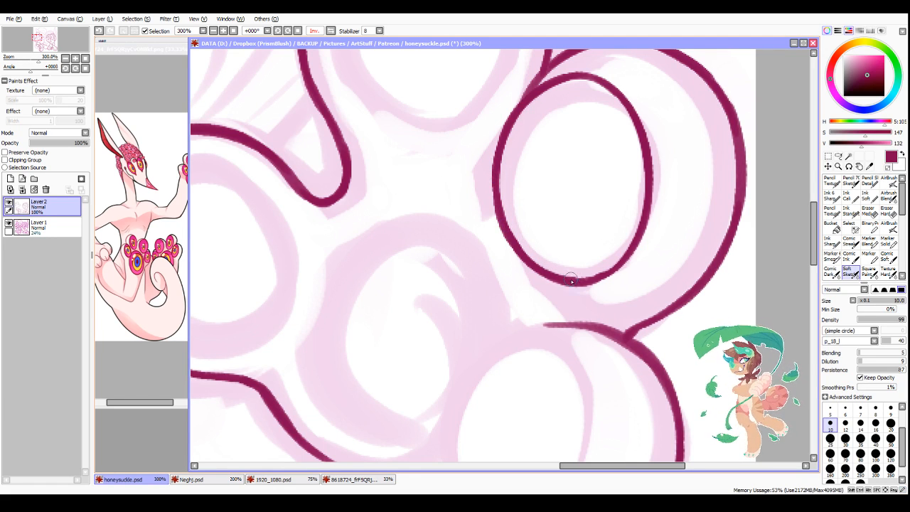
pyautogui.moveTo(589, 283); pyautogui.dragTo(623, 250)
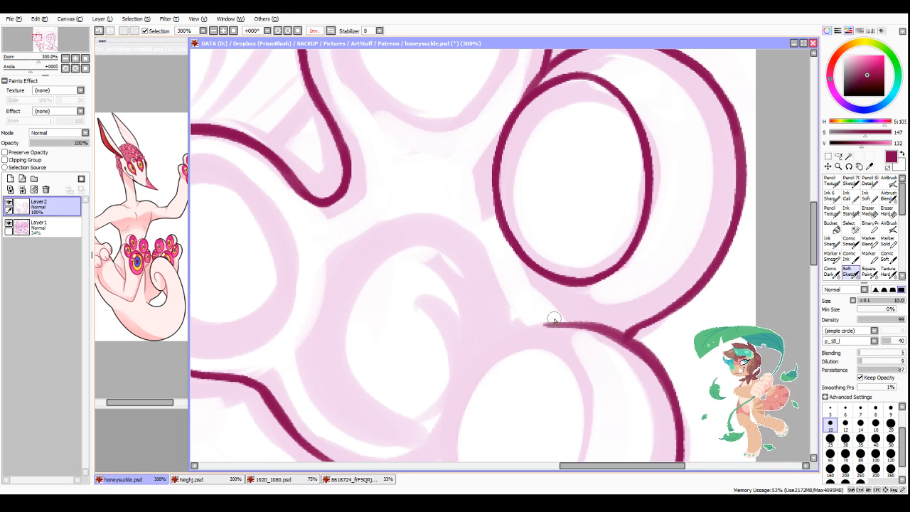
pyautogui.scroll(-3, 382, 212)
pyautogui.scroll(3, 308, 199)
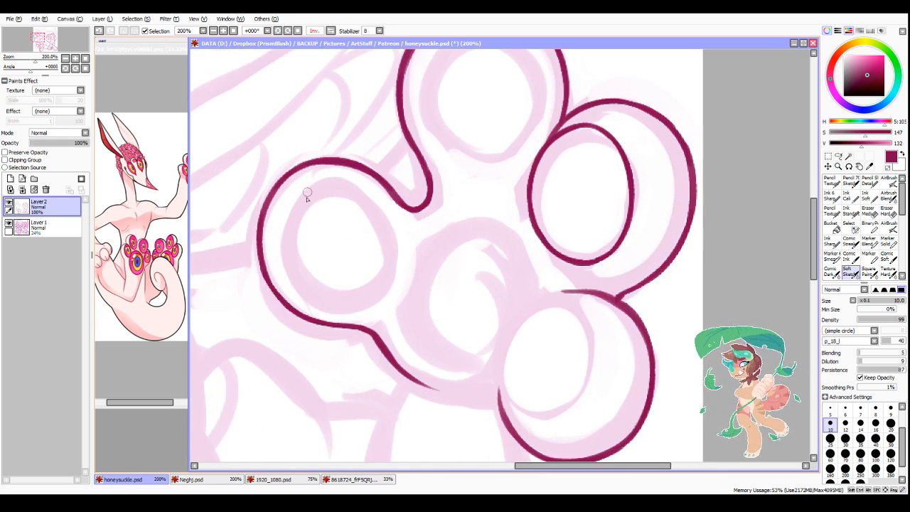
pyautogui.scroll(-4, 560, 187)
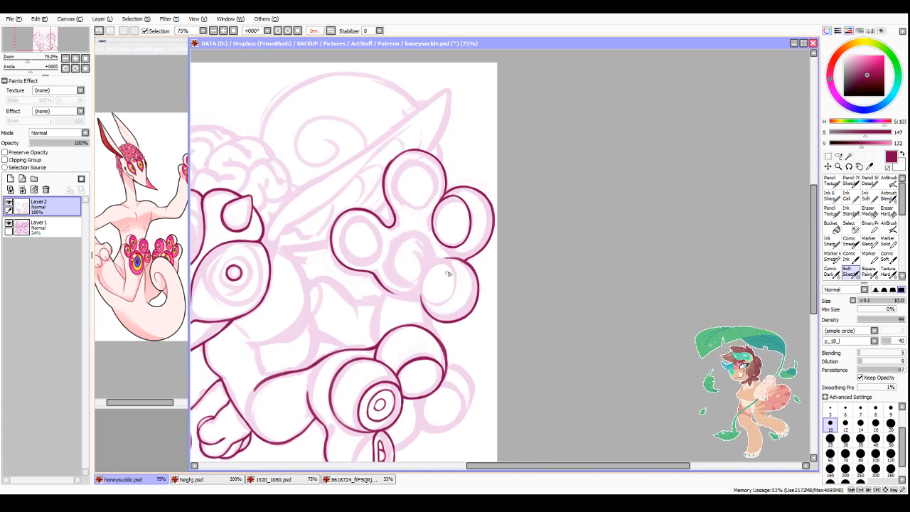
pyautogui.scroll(2, 448, 274)
pyautogui.scroll(1, 403, 245)
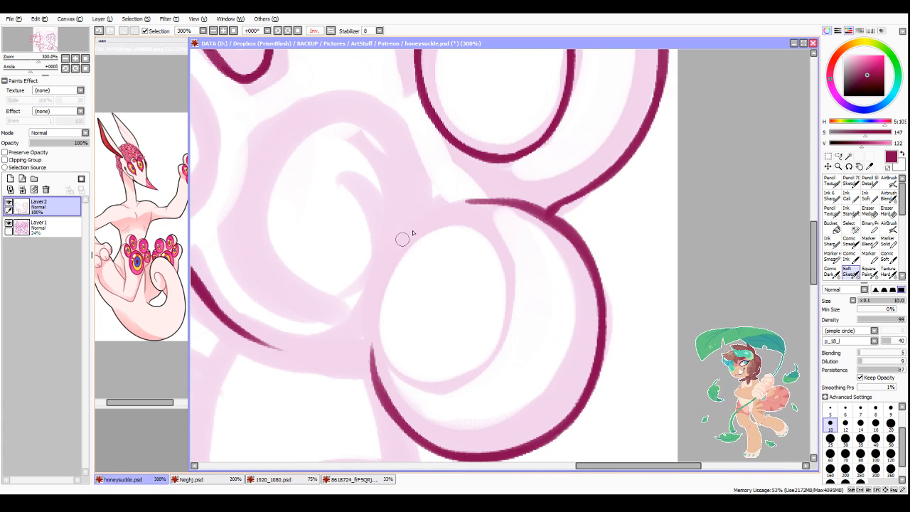
pyautogui.moveTo(416, 225)
pyautogui.mouseDown()
pyautogui.moveTo(368, 280)
pyautogui.moveTo(379, 365)
pyautogui.mouseUp()
pyautogui.moveTo(368, 283); pyautogui.dragTo(426, 407)
pyautogui.hotkey('ctrl', 'z')
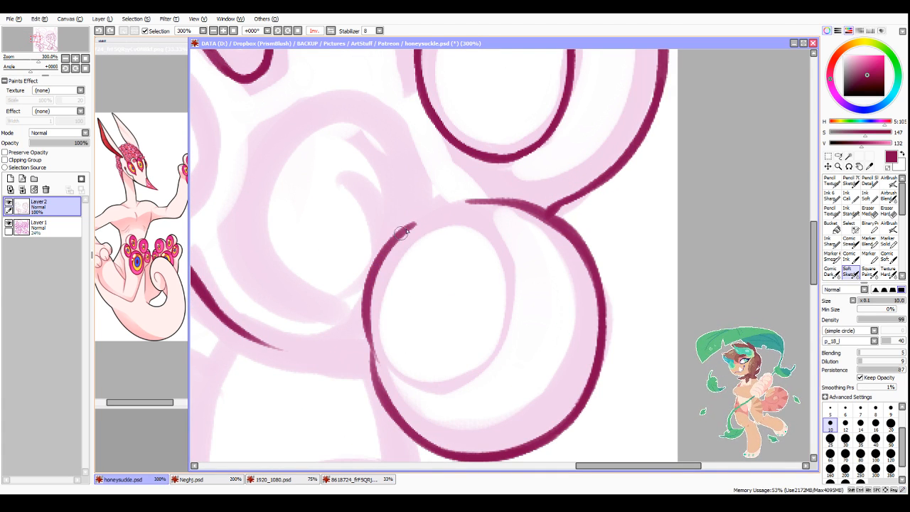
pyautogui.hotkey('ctrl', 'z')
# Step: Ink the inner side, lower start and upper arch of the oval pad inside the raised foot's lowest toe
pyautogui.moveTo(415, 221); pyautogui.dragTo(378, 371)
pyautogui.moveTo(371, 335)
pyautogui.mouseDown()
pyautogui.moveTo(383, 373)
pyautogui.moveTo(464, 381)
pyautogui.mouseUp()
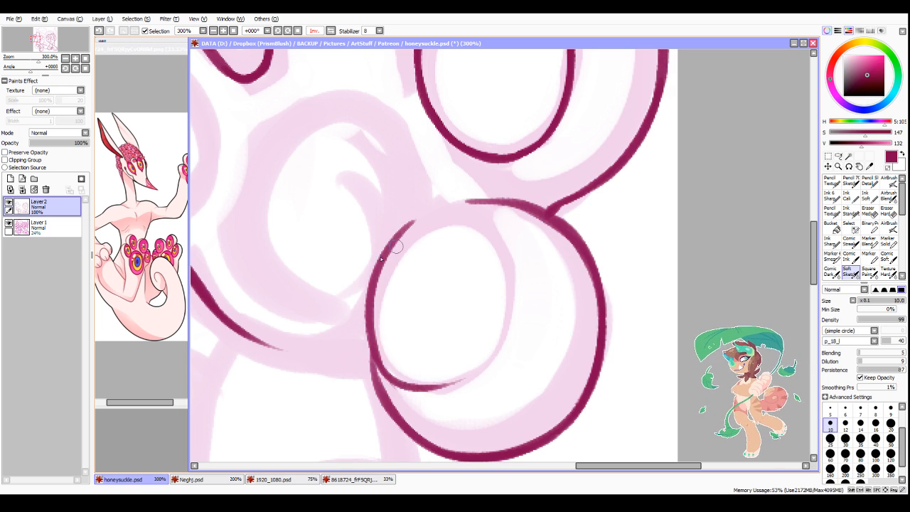
pyautogui.hotkey('ctrl', 'z')
pyautogui.hotkey('ctrl', 'y')
pyautogui.moveTo(397, 234)
pyautogui.mouseDown()
pyautogui.moveTo(460, 204)
pyautogui.moveTo(514, 233)
pyautogui.mouseUp()
pyautogui.moveTo(400, 236)
pyautogui.mouseDown()
pyautogui.moveTo(471, 204)
pyautogui.moveTo(508, 225)
pyautogui.moveTo(519, 258)
pyautogui.mouseUp()
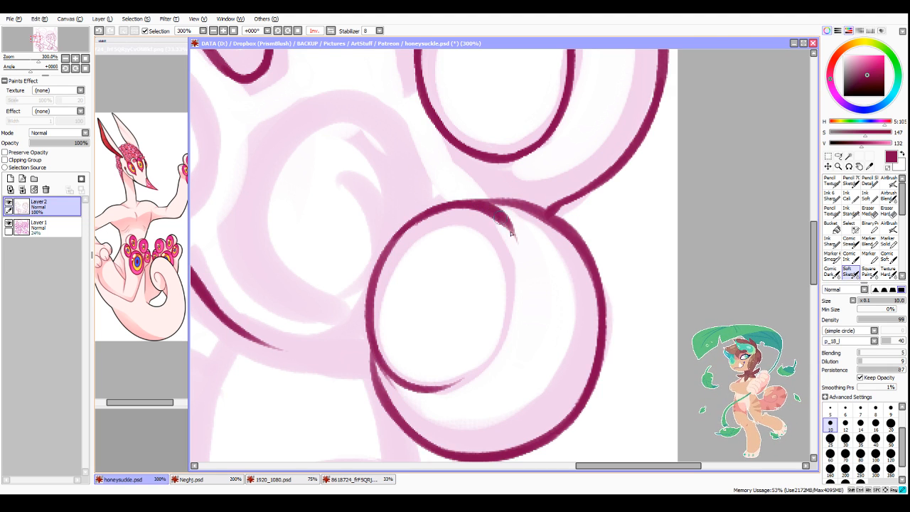
# Step: Ink the outer side and bottom of the lowest toe's pad to close the oval, and trim its line to an even thickness
pyautogui.moveTo(497, 212)
pyautogui.mouseDown()
pyautogui.moveTo(502, 302)
pyautogui.moveTo(491, 359)
pyautogui.mouseUp()
pyautogui.moveTo(520, 309)
pyautogui.mouseDown()
pyautogui.moveTo(428, 392)
pyautogui.moveTo(487, 337)
pyautogui.mouseUp()
pyautogui.moveTo(414, 392); pyautogui.dragTo(506, 323)
pyautogui.press('-')
pyautogui.moveTo(415, 376); pyautogui.dragTo(467, 364)
pyautogui.moveTo(444, 376); pyautogui.dragTo(491, 342)
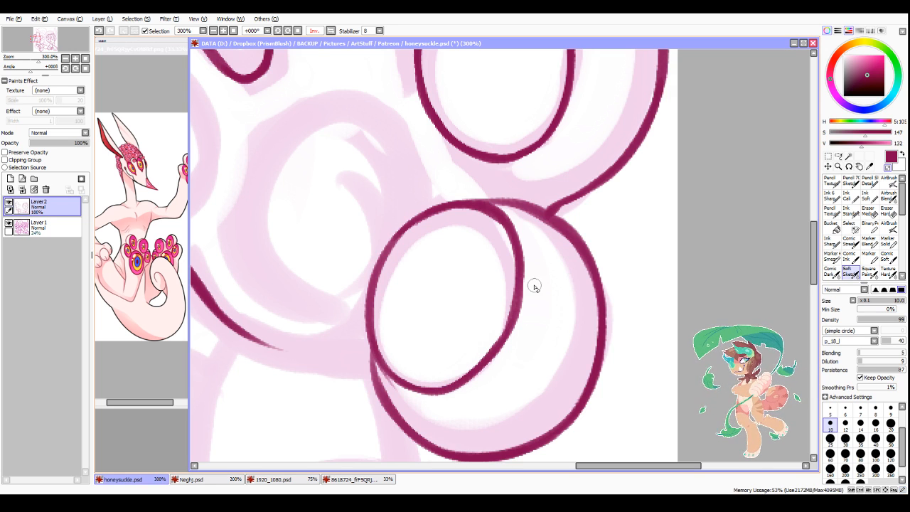
pyautogui.moveTo(525, 297); pyautogui.dragTo(461, 381)
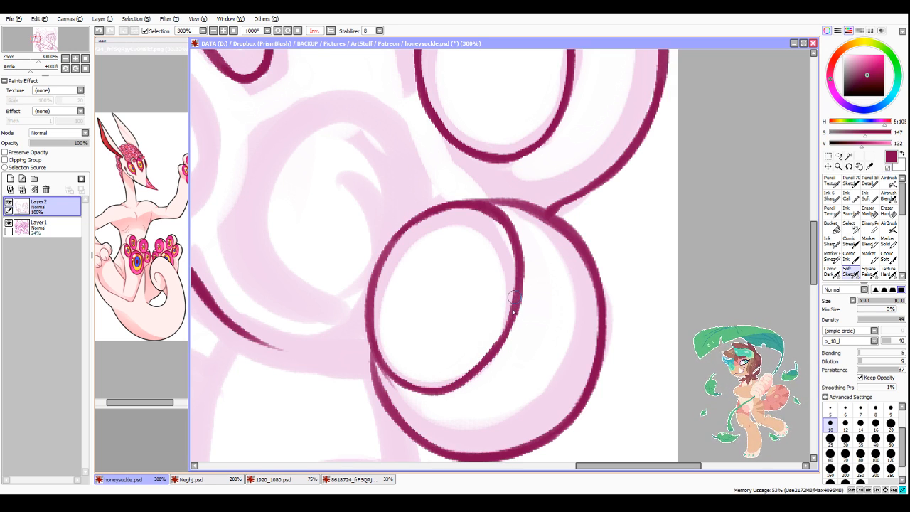
pyautogui.moveTo(513, 298); pyautogui.dragTo(410, 403)
# Step: Strengthen and clean the junction where the lowest toe's pad merges into the toe's lower inner outline
pyautogui.press('-')
pyautogui.moveTo(372, 348)
pyautogui.mouseDown()
pyautogui.moveTo(386, 410)
pyautogui.moveTo(420, 442)
pyautogui.mouseUp()
pyautogui.moveTo(382, 377)
pyautogui.mouseDown()
pyautogui.moveTo(430, 429)
pyautogui.moveTo(386, 422)
pyautogui.moveTo(375, 398)
pyautogui.mouseUp()
pyautogui.press('-')
pyautogui.moveTo(363, 358); pyautogui.dragTo(386, 418)
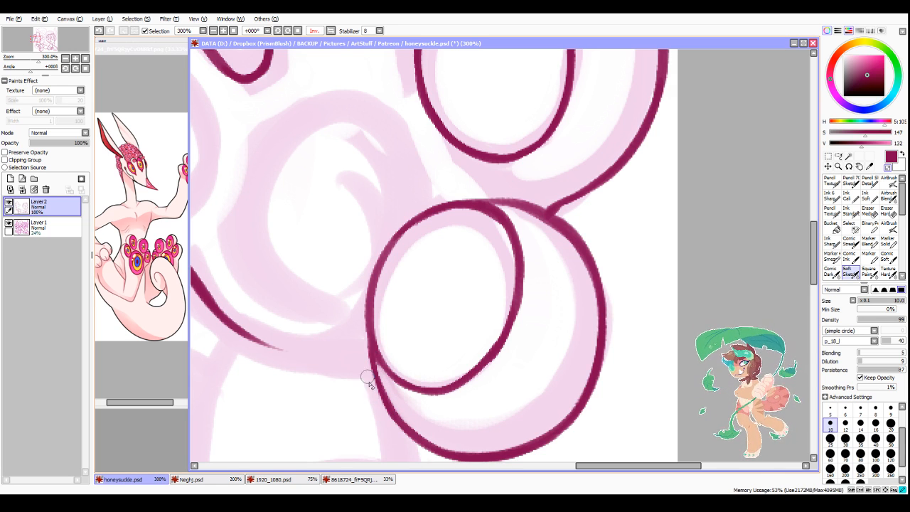
pyautogui.moveTo(368, 383); pyautogui.dragTo(397, 420)
pyautogui.press('-')
# Step: Restore the unflipped view and darken the lowest toe's upper arch where it joins the toe above
pyautogui.click(332, 31)
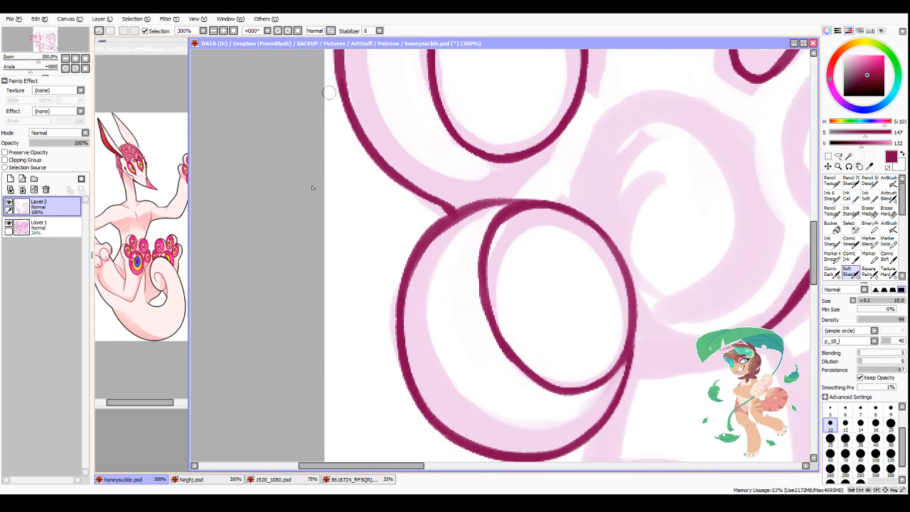
pyautogui.scroll(-3, 537, 224)
pyautogui.scroll(2, 521, 223)
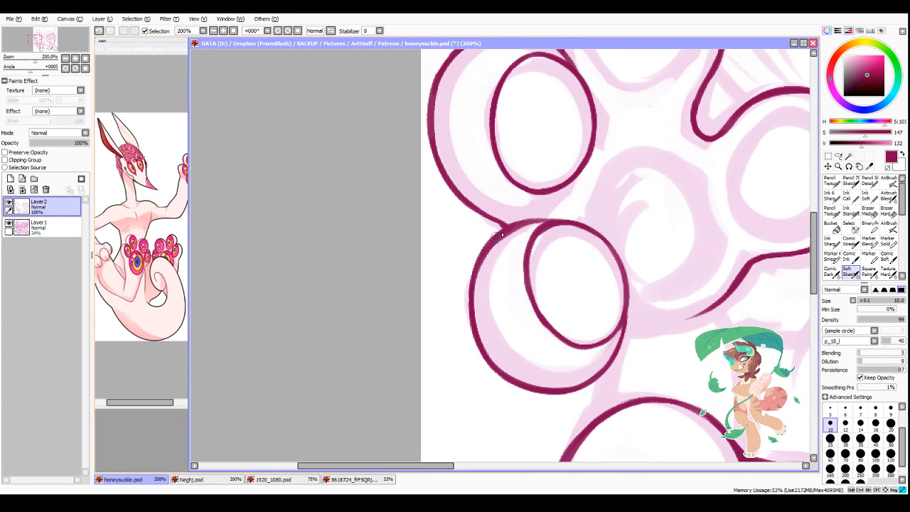
pyautogui.press('-')
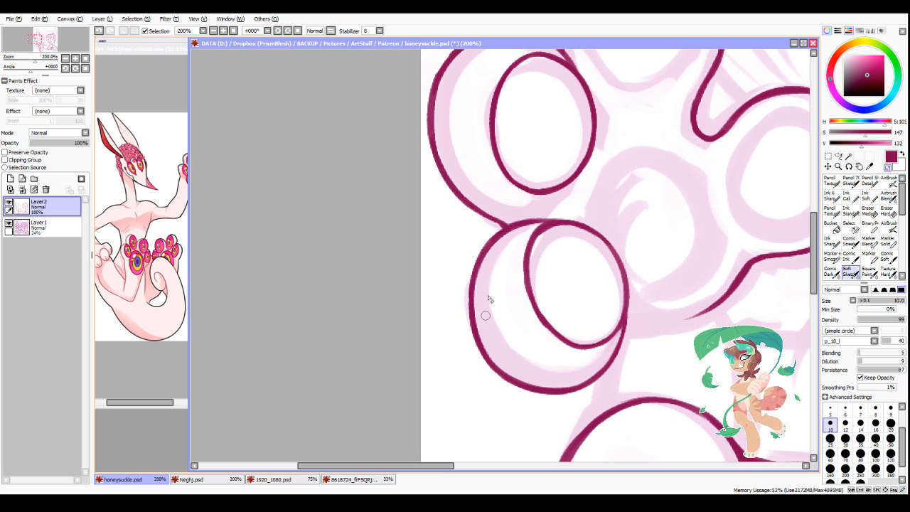
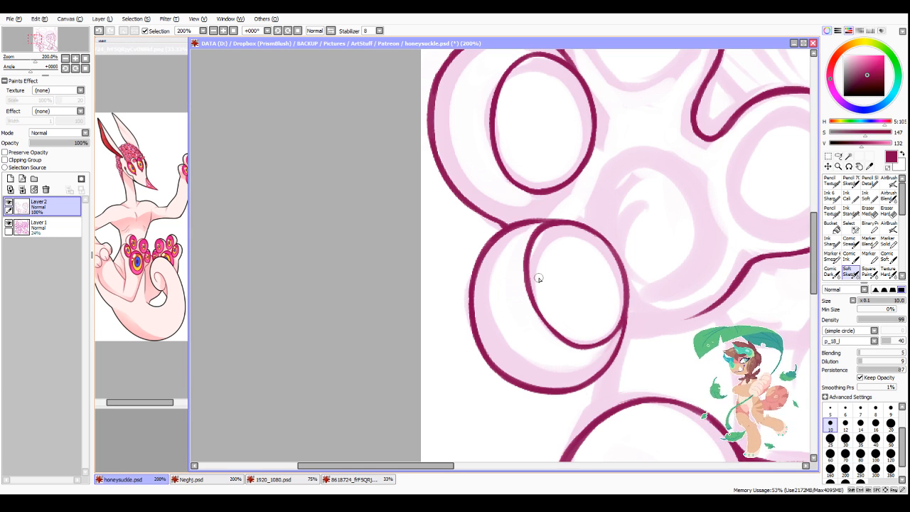
# Step: Ink the inner side, bottom start and upper arch of the round pad inside the raised foot's toe nearest the body
pyautogui.scroll(-4, 538, 278)
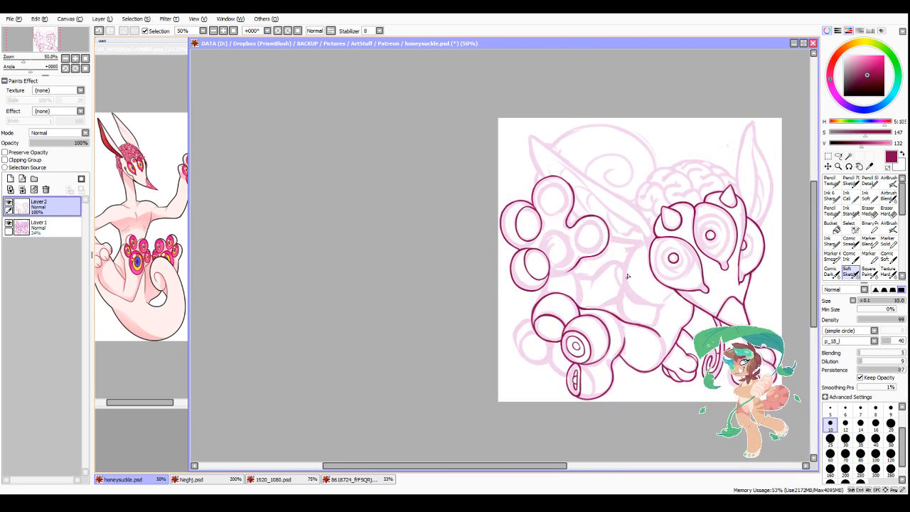
pyautogui.scroll(3, 587, 201)
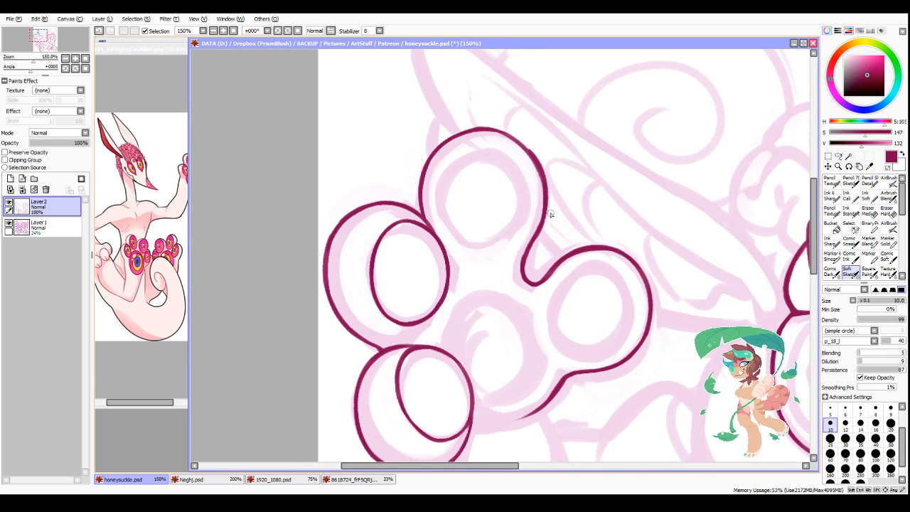
pyautogui.scroll(-1, 620, 306)
pyautogui.scroll(2, 538, 267)
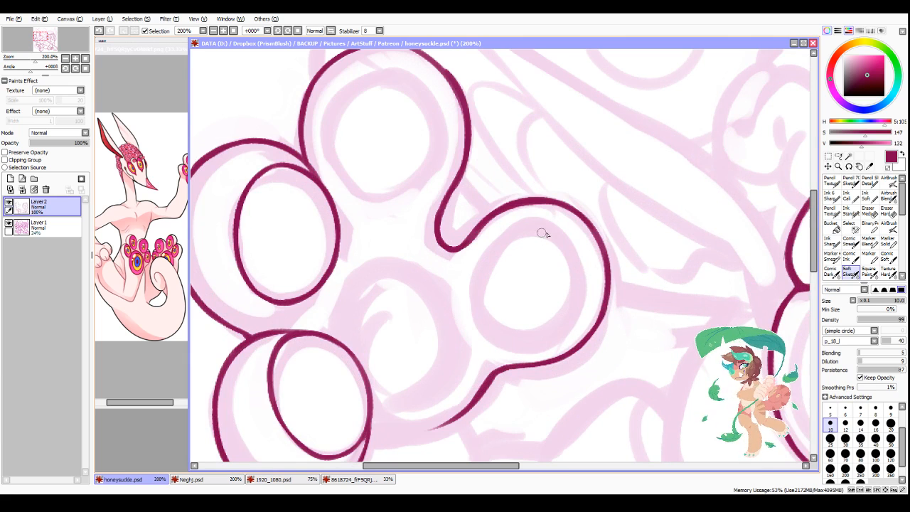
pyautogui.moveTo(542, 222)
pyautogui.mouseDown()
pyautogui.moveTo(520, 223)
pyautogui.moveTo(540, 350)
pyautogui.mouseUp()
pyautogui.hotkey('ctrl', 'z')
pyautogui.moveTo(543, 223)
pyautogui.mouseDown()
pyautogui.moveTo(476, 290)
pyautogui.moveTo(574, 295)
pyautogui.moveTo(523, 217)
pyautogui.moveTo(501, 230)
pyautogui.moveTo(579, 258)
pyautogui.mouseUp()
pyautogui.hotkey('ctrl', 'z')
pyautogui.moveTo(501, 226); pyautogui.dragTo(579, 246)
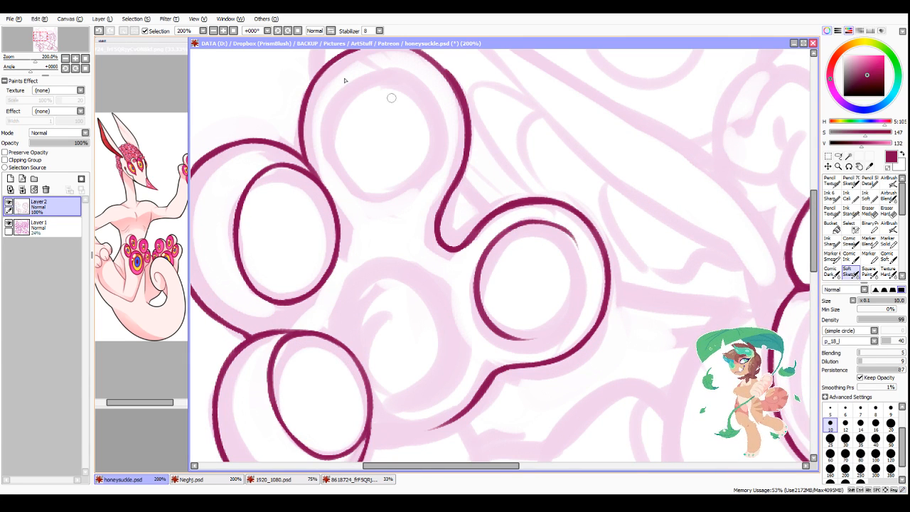
# Step: Flip the view horizontally, ink the body-side and bottom of that toe's pad to close the circle, and trim its lower line
pyautogui.click(328, 30)
pyautogui.moveTo(435, 231)
pyautogui.mouseDown()
pyautogui.moveTo(425, 324)
pyautogui.moveTo(417, 309)
pyautogui.moveTo(429, 326)
pyautogui.moveTo(481, 342)
pyautogui.mouseUp()
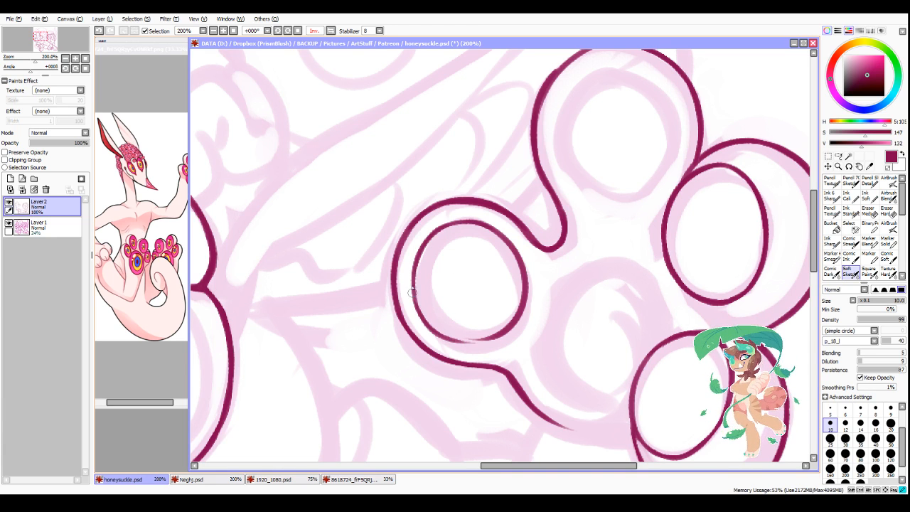
pyautogui.moveTo(413, 294)
pyautogui.mouseDown()
pyautogui.moveTo(491, 340)
pyautogui.moveTo(445, 337)
pyautogui.moveTo(477, 339)
pyautogui.moveTo(458, 339)
pyautogui.moveTo(516, 326)
pyautogui.mouseUp()
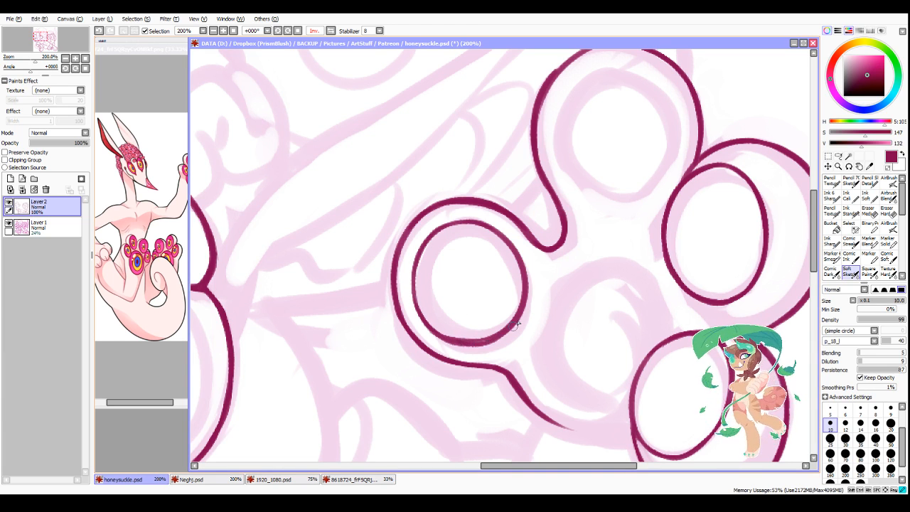
pyautogui.moveTo(468, 343); pyautogui.dragTo(509, 329)
pyautogui.press('-')
pyautogui.moveTo(443, 328)
pyautogui.mouseDown()
pyautogui.moveTo(506, 323)
pyautogui.moveTo(467, 334)
pyautogui.moveTo(509, 315)
pyautogui.mouseUp()
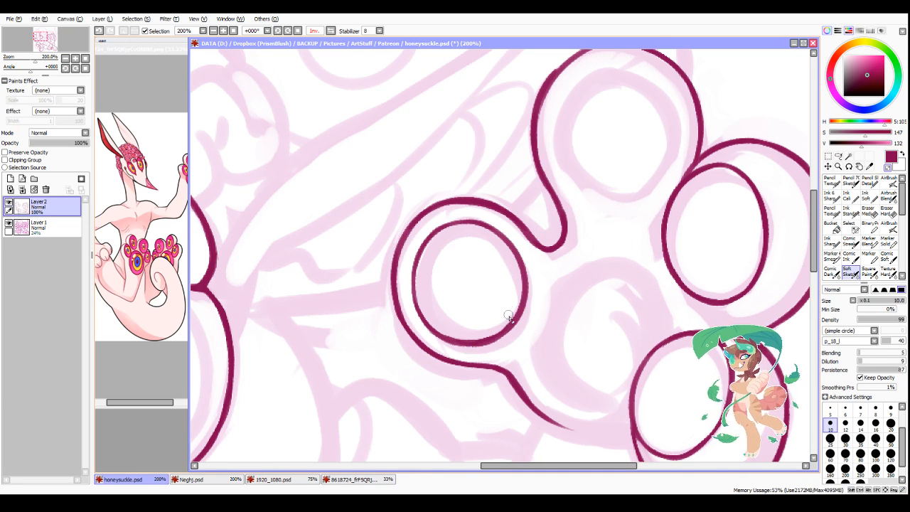
# Step: Smooth the raised foot's topmost toe outline along its upper body-side curve and trim the line's inner edge
pyautogui.scroll(-3, 511, 318)
pyautogui.scroll(4, 632, 255)
pyautogui.press('-')
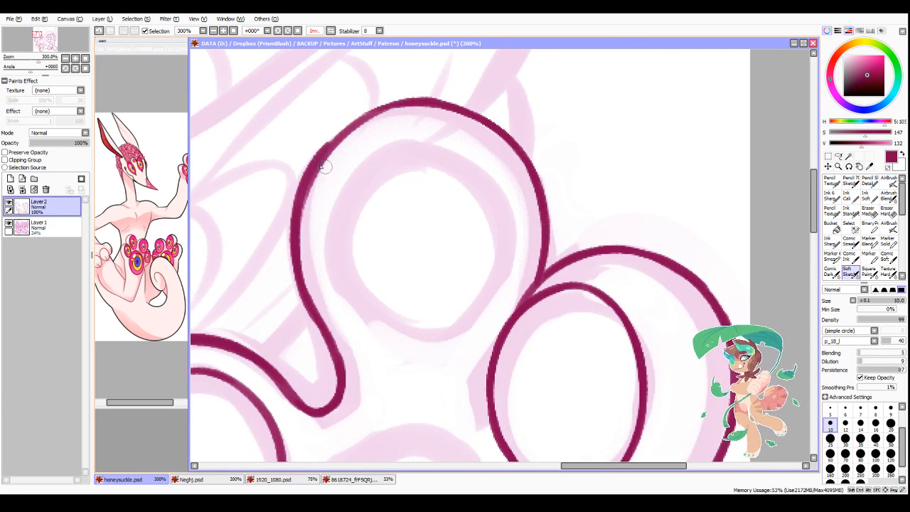
pyautogui.moveTo(314, 157)
pyautogui.mouseDown()
pyautogui.moveTo(374, 109)
pyautogui.moveTo(313, 162)
pyautogui.moveTo(411, 106)
pyautogui.moveTo(323, 147)
pyautogui.moveTo(420, 106)
pyautogui.mouseUp()
pyautogui.moveTo(357, 119); pyautogui.dragTo(445, 117)
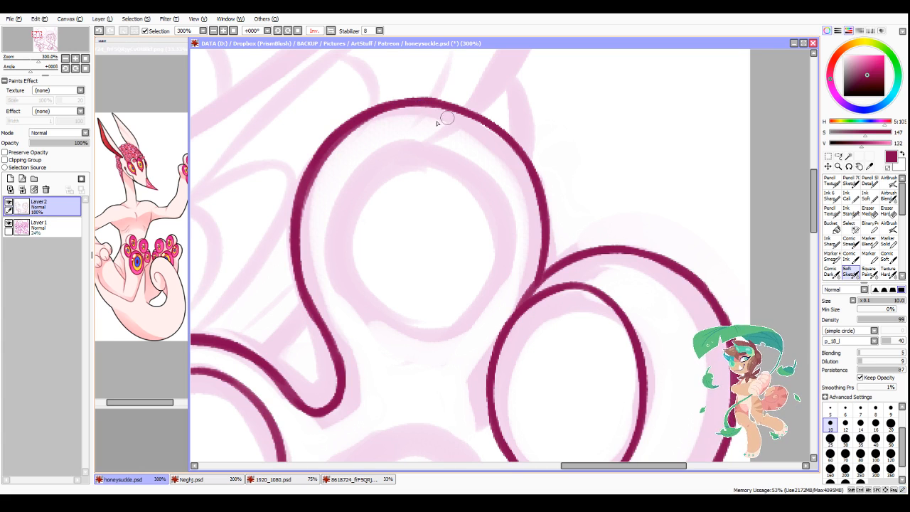
pyautogui.press('-')
pyautogui.moveTo(330, 167); pyautogui.dragTo(413, 116)
pyautogui.moveTo(322, 196)
pyautogui.mouseDown()
pyautogui.moveTo(393, 119)
pyautogui.moveTo(316, 187)
pyautogui.moveTo(356, 139)
pyautogui.moveTo(309, 220)
pyautogui.moveTo(314, 249)
pyautogui.mouseUp()
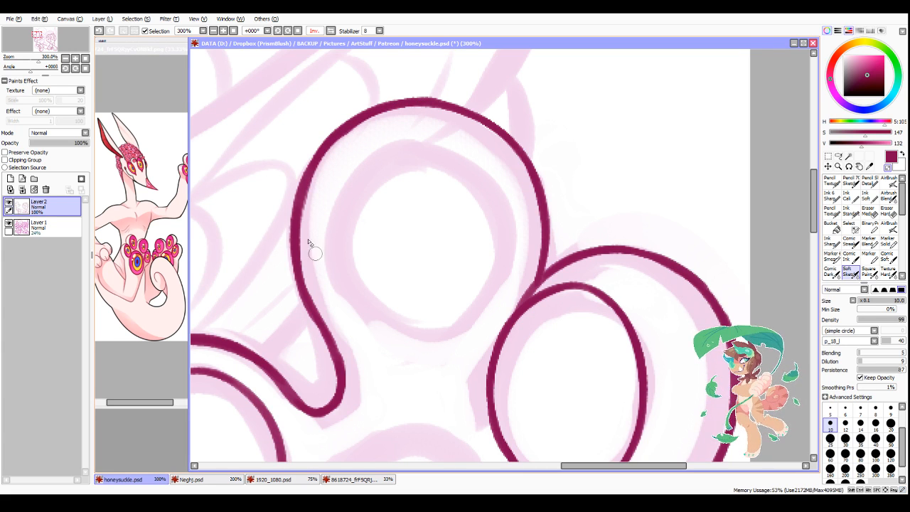
# Step: Thicken the topmost toe's body-side outline down toward the gap between the toes and clean its edges
pyautogui.press('-')
pyautogui.moveTo(301, 189); pyautogui.dragTo(309, 293)
pyautogui.moveTo(293, 241)
pyautogui.mouseDown()
pyautogui.moveTo(335, 354)
pyautogui.moveTo(285, 233)
pyautogui.moveTo(309, 320)
pyautogui.mouseUp()
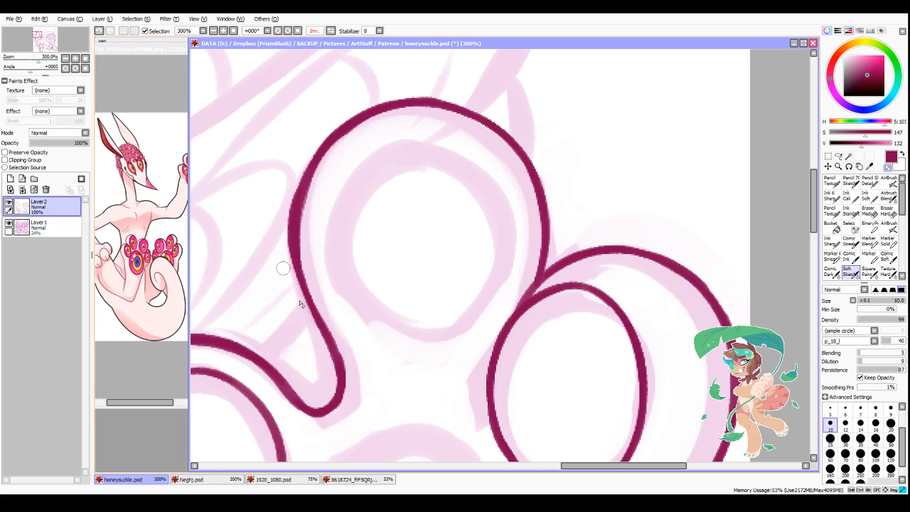
pyautogui.moveTo(284, 270); pyautogui.dragTo(315, 337)
pyautogui.press('-')
pyautogui.moveTo(293, 249); pyautogui.dragTo(310, 311)
pyautogui.press('-')
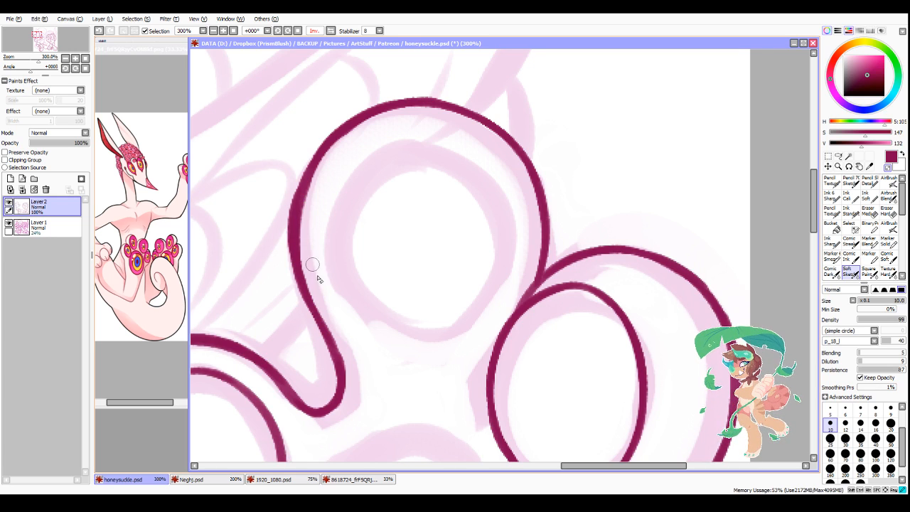
# Step: Ink the oval pad inside the topmost toe as a full closed outline and darken its lower body-side curve
pyautogui.scroll(-1, 322, 263)
pyautogui.scroll(-1, 322, 263)
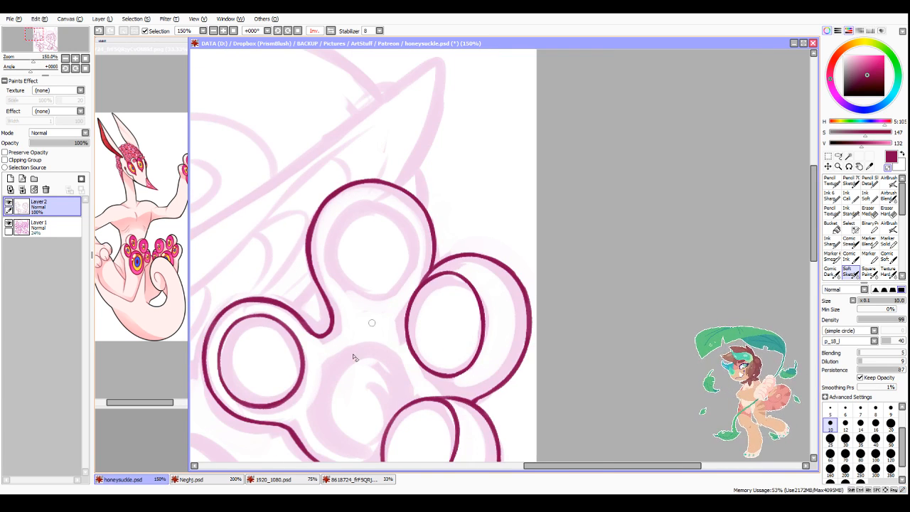
pyautogui.scroll(-3, 406, 325)
pyautogui.scroll(3, 407, 361)
pyautogui.scroll(1, 366, 150)
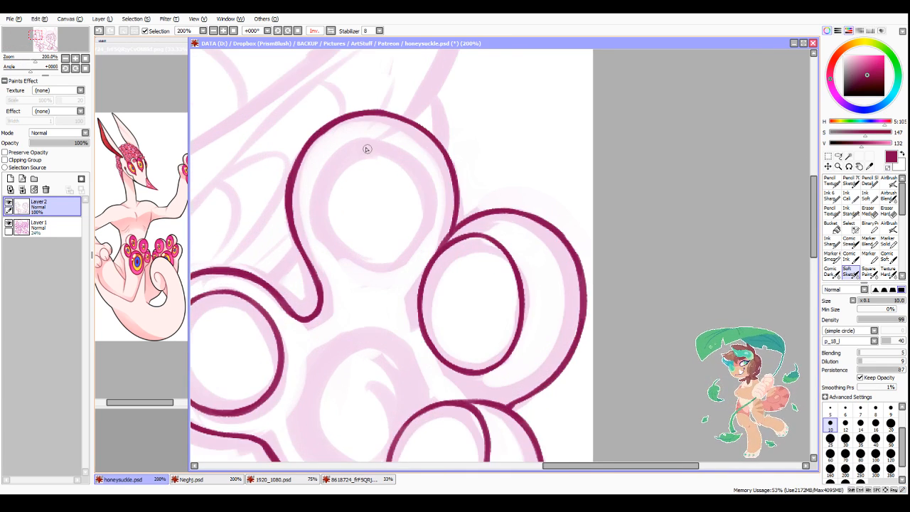
pyautogui.moveTo(365, 136); pyautogui.dragTo(322, 249)
pyautogui.moveTo(312, 187); pyautogui.dragTo(362, 269)
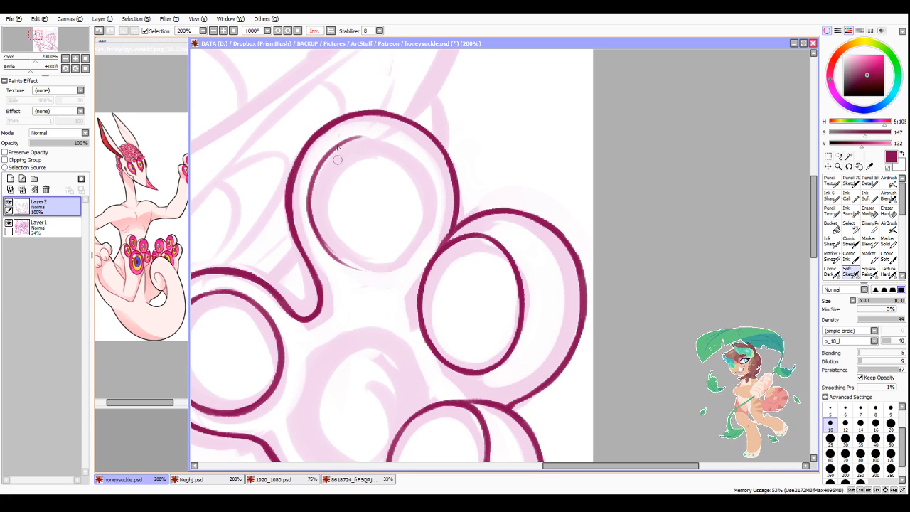
pyautogui.moveTo(328, 154)
pyautogui.mouseDown()
pyautogui.moveTo(412, 149)
pyautogui.moveTo(430, 213)
pyautogui.mouseUp()
pyautogui.moveTo(321, 242)
pyautogui.mouseDown()
pyautogui.moveTo(340, 257)
pyautogui.moveTo(413, 234)
pyautogui.moveTo(377, 265)
pyautogui.moveTo(433, 210)
pyautogui.moveTo(410, 248)
pyautogui.mouseUp()
pyautogui.scroll(1, 319, 227)
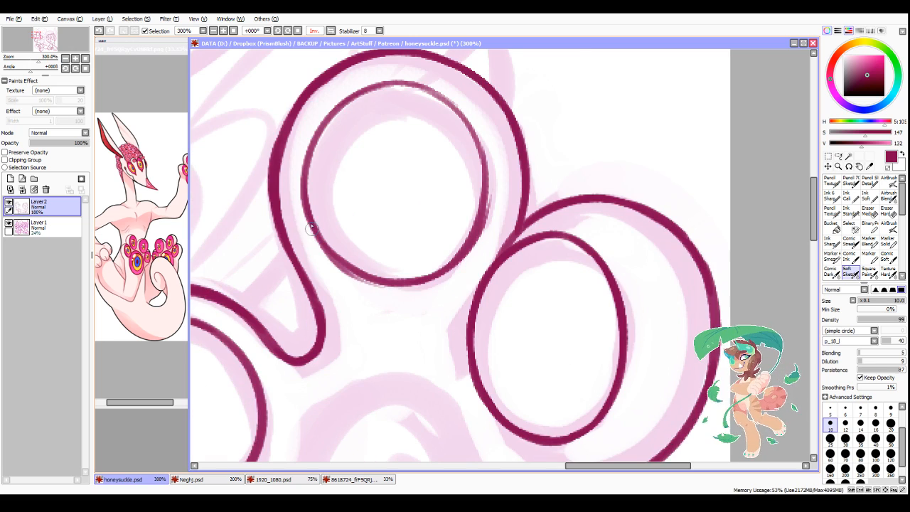
pyautogui.moveTo(304, 202); pyautogui.dragTo(349, 271)
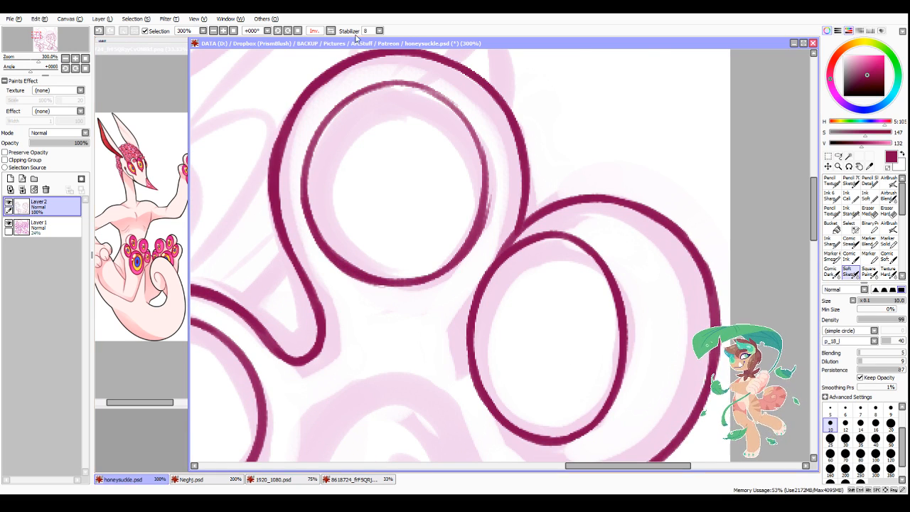
# Step: Restore the unflipped view, strengthen the faint outer side and top of the topmost toe's pad, and trim the line evenly
pyautogui.click(331, 31)
pyautogui.scroll(-3, 530, 224)
pyautogui.scroll(2, 680, 222)
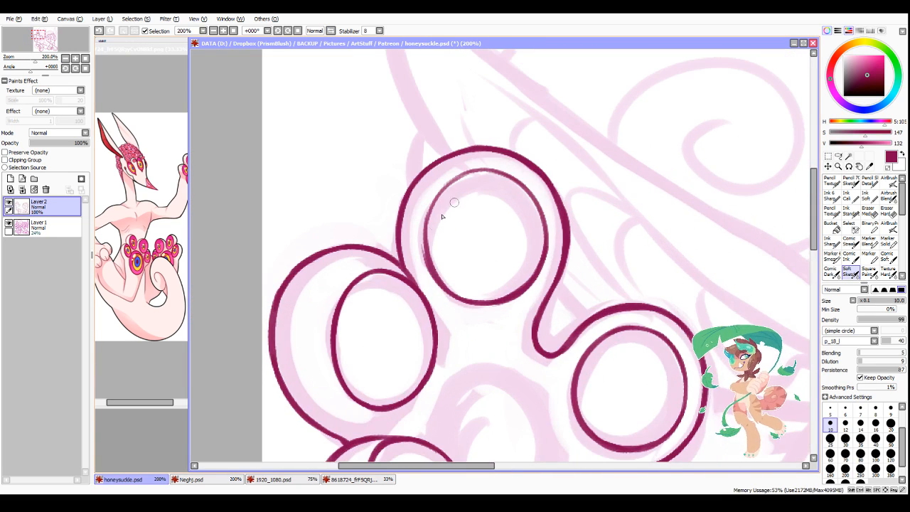
pyautogui.moveTo(422, 243)
pyautogui.mouseDown()
pyautogui.moveTo(431, 203)
pyautogui.moveTo(424, 233)
pyautogui.moveTo(454, 180)
pyautogui.moveTo(431, 198)
pyautogui.moveTo(492, 175)
pyautogui.moveTo(442, 183)
pyautogui.moveTo(532, 199)
pyautogui.mouseUp()
pyautogui.moveTo(482, 182)
pyautogui.mouseDown()
pyautogui.moveTo(514, 177)
pyautogui.moveTo(546, 221)
pyautogui.moveTo(523, 272)
pyautogui.mouseUp()
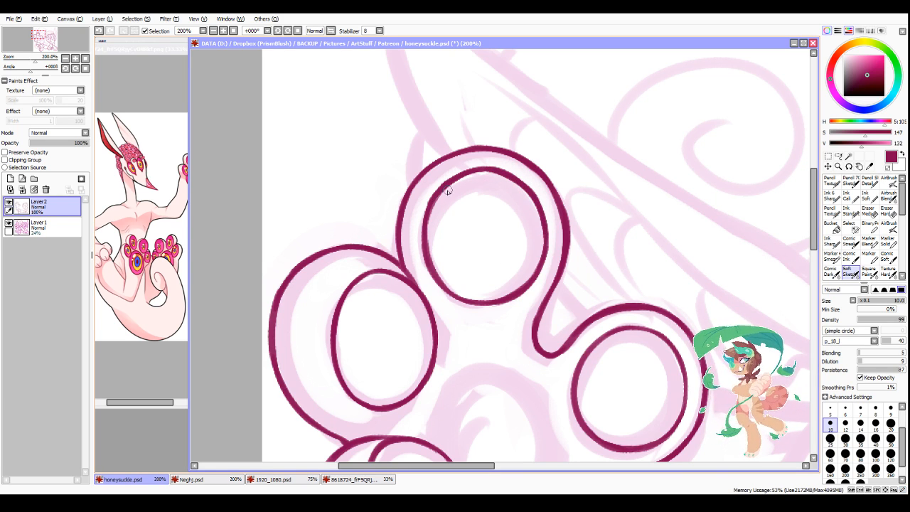
pyautogui.moveTo(437, 190)
pyautogui.mouseDown()
pyautogui.moveTo(426, 249)
pyautogui.moveTo(426, 216)
pyautogui.moveTo(430, 267)
pyautogui.moveTo(447, 194)
pyautogui.moveTo(447, 280)
pyautogui.mouseUp()
pyautogui.press('-')
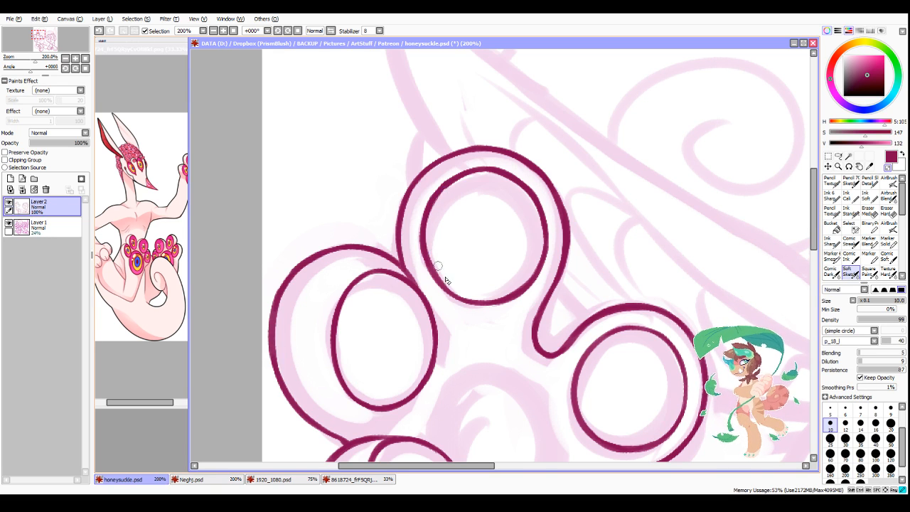
pyautogui.moveTo(432, 227); pyautogui.dragTo(447, 281)
# Step: Ink a short stroke beside the pad of the toe above the lowest one, leading toward the sole
pyautogui.scroll(-5, 469, 282)
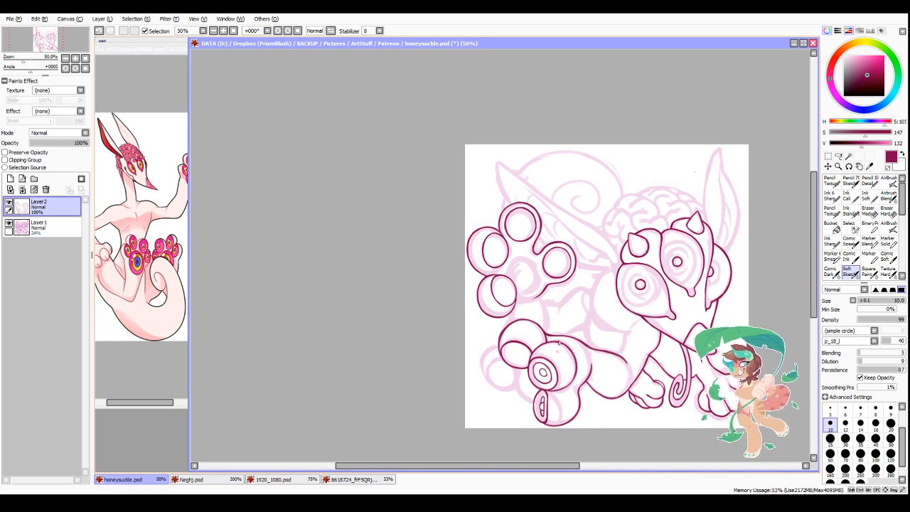
pyautogui.scroll(3, 508, 224)
pyautogui.scroll(2, 507, 224)
pyautogui.moveTo(475, 224); pyautogui.dragTo(486, 229)
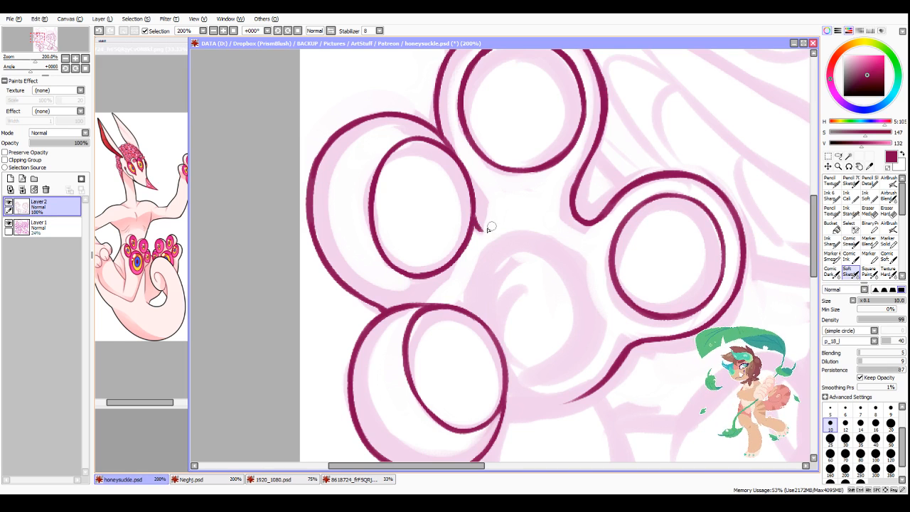
# Step: Ink the large round central pad of the raised foot, from its upper arch around the body side to the bottom
pyautogui.scroll(-2, 498, 231)
pyautogui.scroll(2, 447, 266)
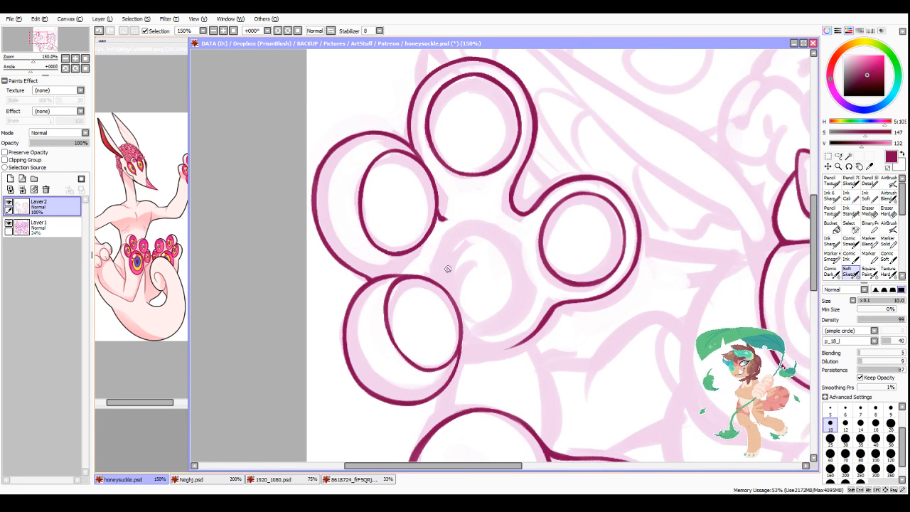
pyautogui.moveTo(427, 280)
pyautogui.mouseDown()
pyautogui.moveTo(469, 207)
pyautogui.moveTo(524, 207)
pyautogui.moveTo(562, 304)
pyautogui.mouseUp()
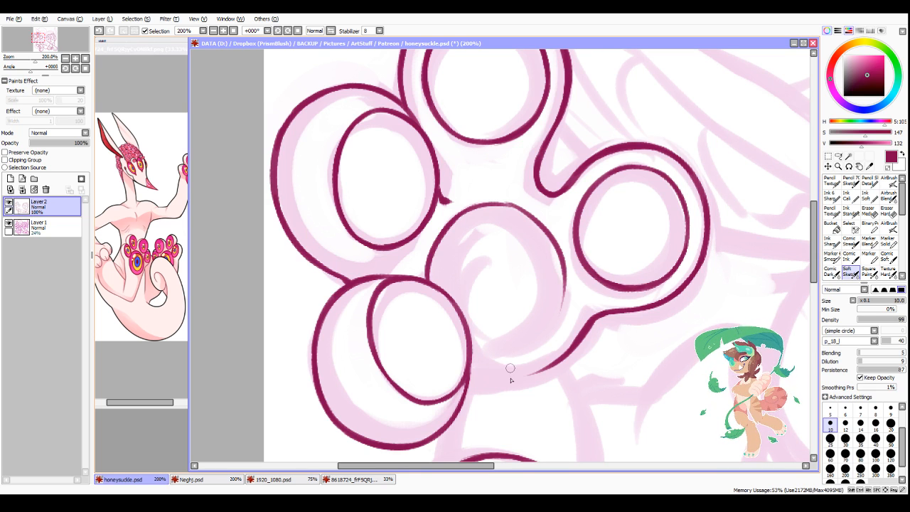
pyautogui.moveTo(470, 354)
pyautogui.mouseDown()
pyautogui.moveTo(491, 362)
pyautogui.moveTo(553, 327)
pyautogui.mouseUp()
pyautogui.moveTo(565, 279); pyautogui.dragTo(543, 336)
pyautogui.moveTo(561, 303); pyautogui.dragTo(501, 359)
pyautogui.scroll(-4, 501, 360)
pyautogui.moveTo(510, 467); pyautogui.dragTo(566, 467)
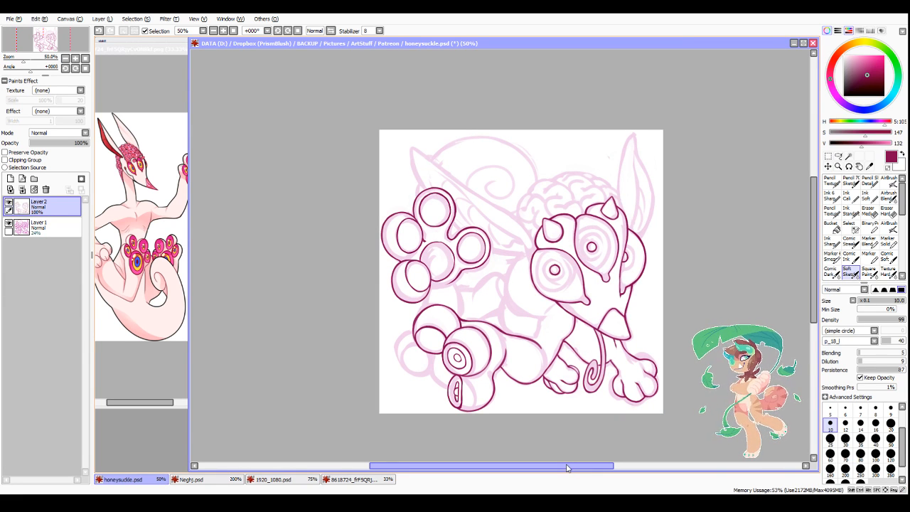
# Step: Erase the concentric rings inside the pad of the lower foot's large middle toe with a size 35 brush
pyautogui.scroll(3, 476, 390)
pyautogui.click(860, 438)
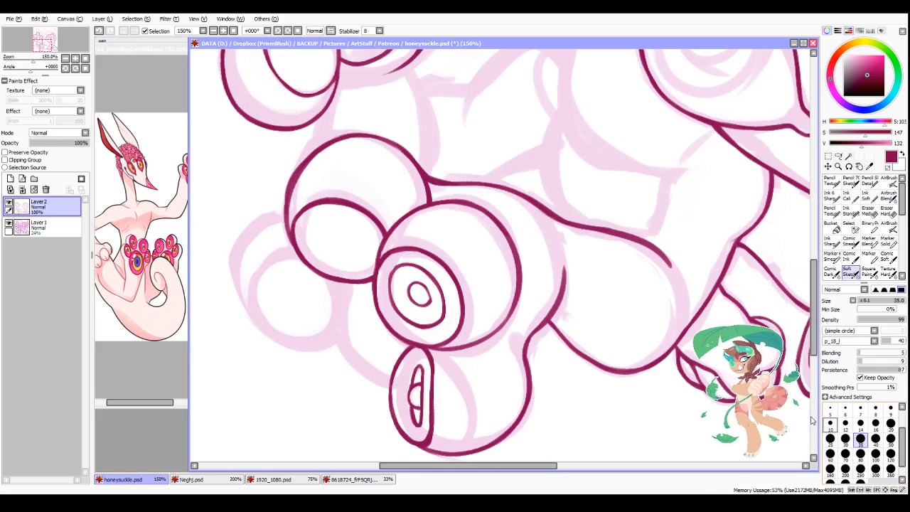
pyautogui.moveTo(459, 285)
pyautogui.mouseDown()
pyautogui.moveTo(412, 298)
pyautogui.moveTo(430, 322)
pyautogui.moveTo(458, 326)
pyautogui.mouseUp()
# Step: Set the brush size to 12 and ink a narrower pad inside the lower foot's middle toe, joining it to the toe's edge
pyautogui.click(845, 423)
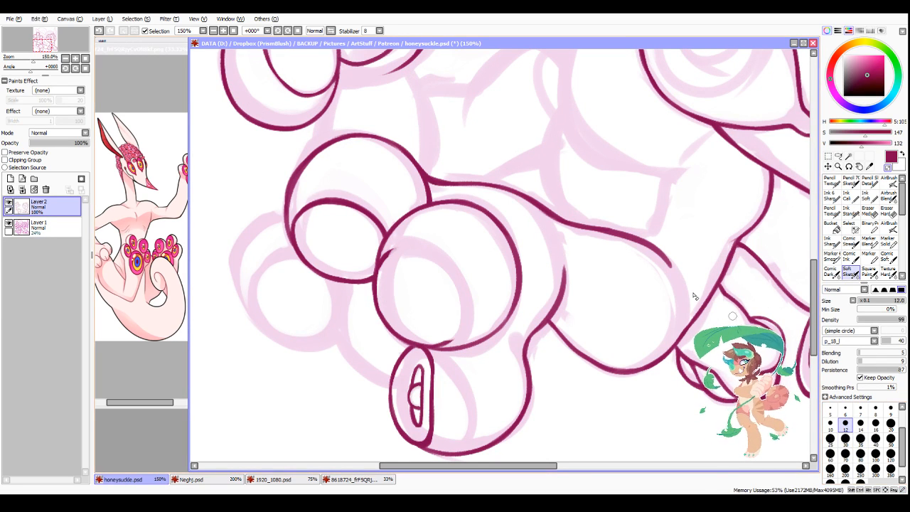
pyautogui.moveTo(388, 258)
pyautogui.mouseDown()
pyautogui.moveTo(423, 274)
pyautogui.moveTo(445, 329)
pyautogui.moveTo(434, 347)
pyautogui.moveTo(437, 299)
pyautogui.mouseUp()
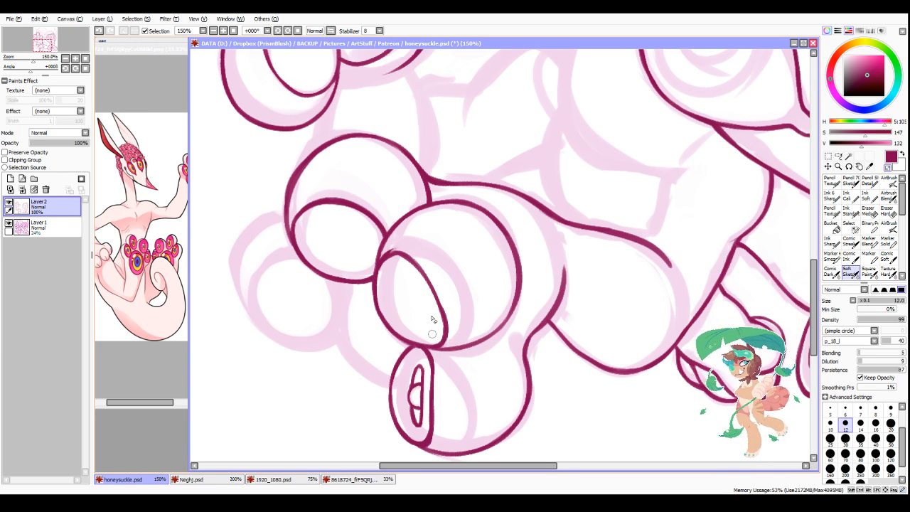
pyautogui.moveTo(386, 325); pyautogui.dragTo(431, 349)
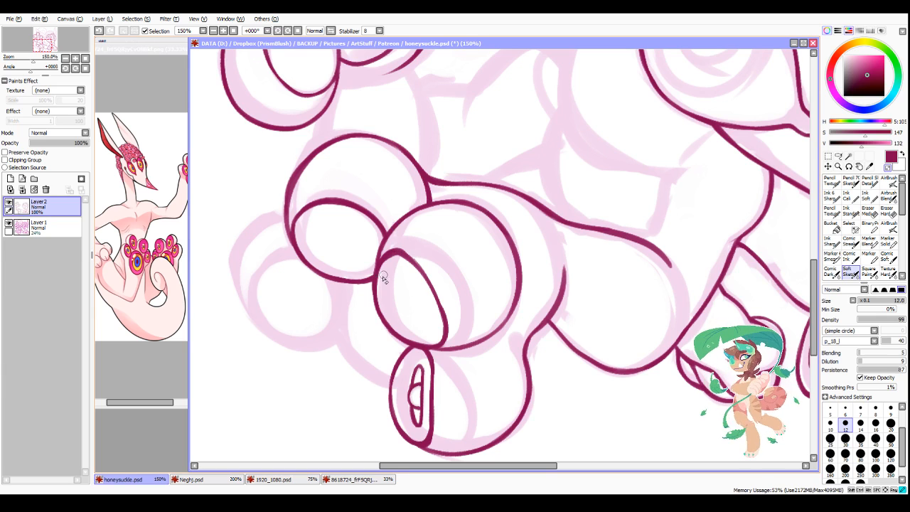
# Step: Refine the narrow pad's upper arch and outer edge on the lower foot's middle toe, trimming the line to an even thickness
pyautogui.moveTo(395, 255)
pyautogui.mouseDown()
pyautogui.moveTo(385, 271)
pyautogui.moveTo(417, 278)
pyautogui.moveTo(410, 265)
pyautogui.moveTo(438, 293)
pyautogui.mouseUp()
pyautogui.moveTo(400, 250)
pyautogui.mouseDown()
pyautogui.moveTo(421, 274)
pyautogui.moveTo(383, 309)
pyautogui.mouseUp()
pyautogui.press('-')
pyautogui.press('-')
pyautogui.moveTo(379, 275); pyautogui.dragTo(386, 323)
pyautogui.press('-')
pyautogui.moveTo(381, 267)
pyautogui.mouseDown()
pyautogui.moveTo(388, 324)
pyautogui.moveTo(387, 317)
pyautogui.mouseUp()
pyautogui.press('-')
pyautogui.scroll(-2, 413, 198)
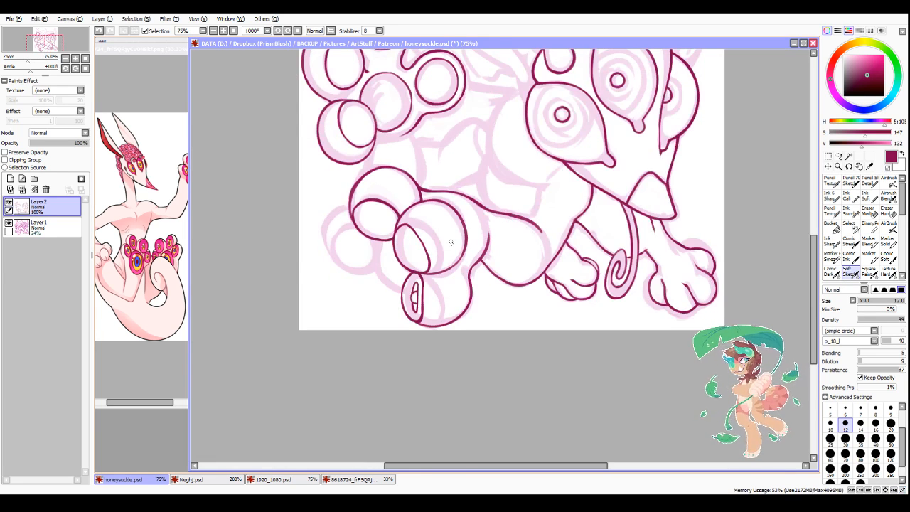
pyautogui.scroll(3, 450, 243)
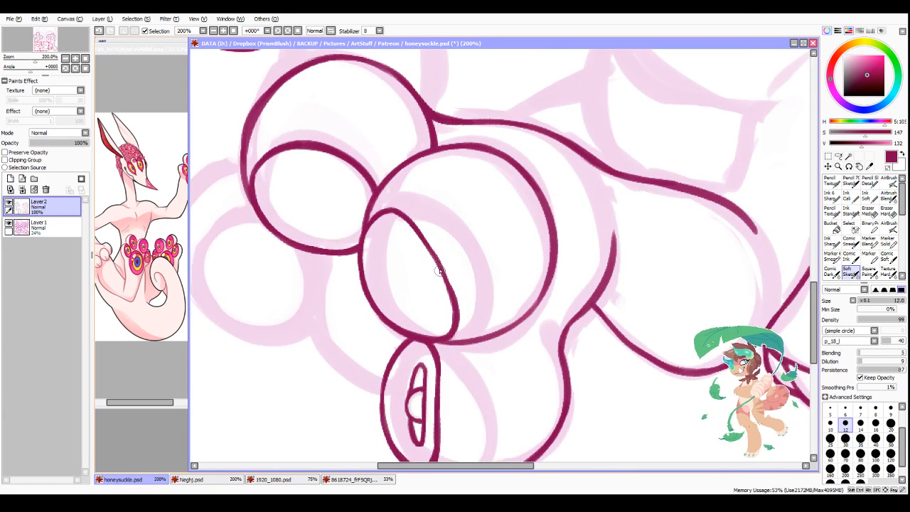
pyautogui.scroll(-3, 341, 327)
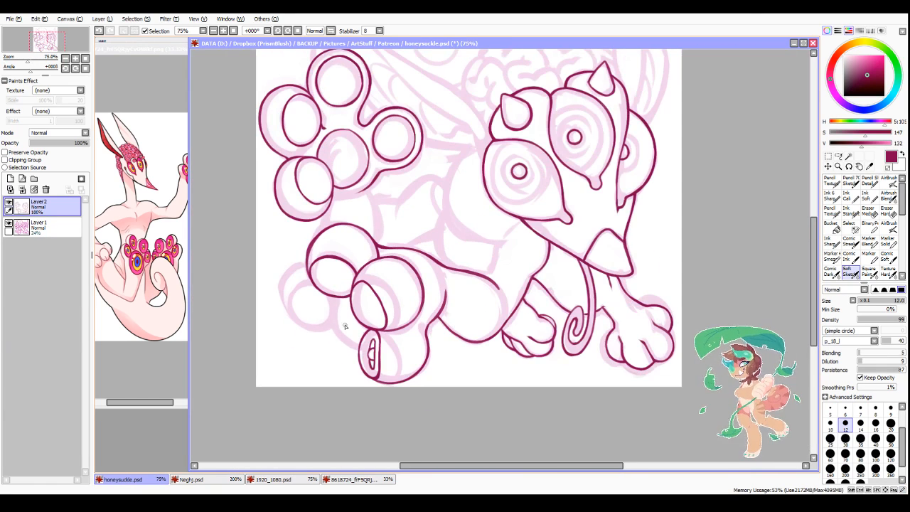
pyautogui.scroll(3, 308, 230)
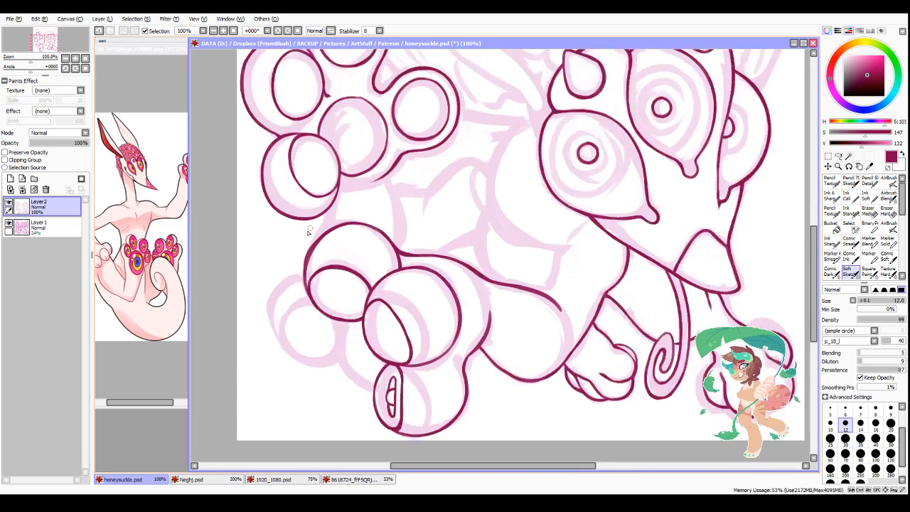
pyautogui.moveTo(295, 299); pyautogui.dragTo(292, 355)
pyautogui.press('-')
pyautogui.moveTo(302, 323)
pyautogui.mouseDown()
pyautogui.moveTo(319, 245)
pyautogui.moveTo(313, 336)
pyautogui.mouseUp()
pyautogui.scroll(-2, 315, 340)
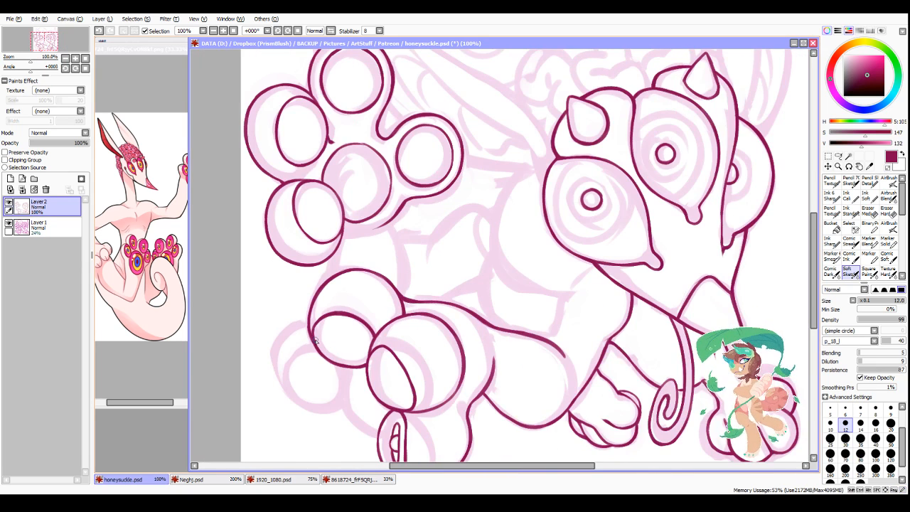
pyautogui.scroll(-1, 357, 323)
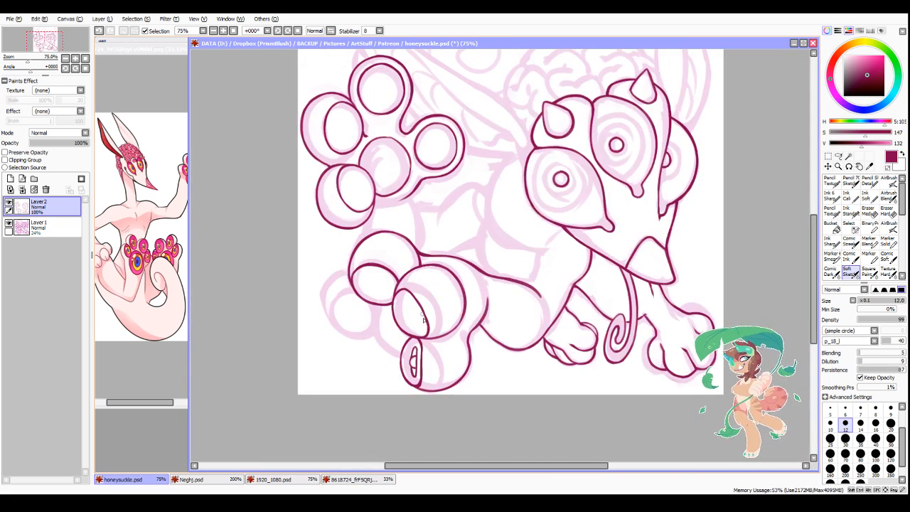
pyautogui.scroll(3, 405, 368)
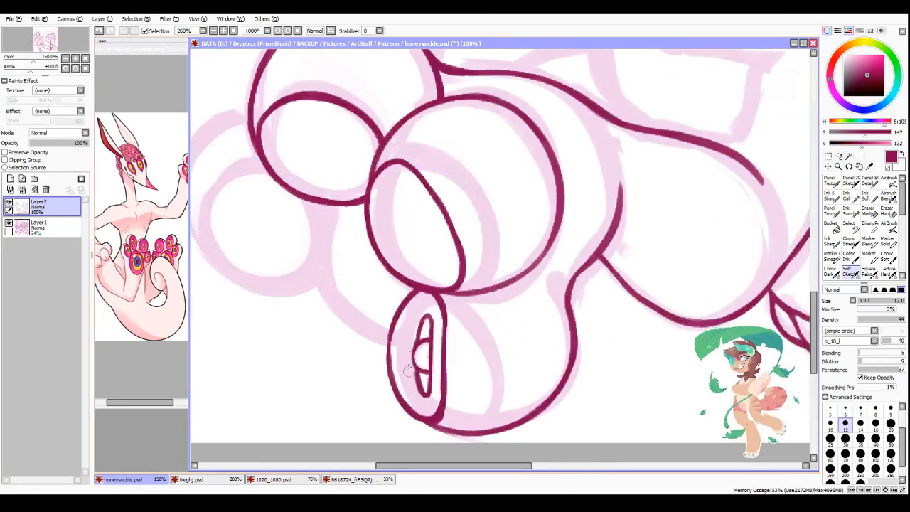
pyautogui.click(860, 410)
pyautogui.scroll(-2, 327, 177)
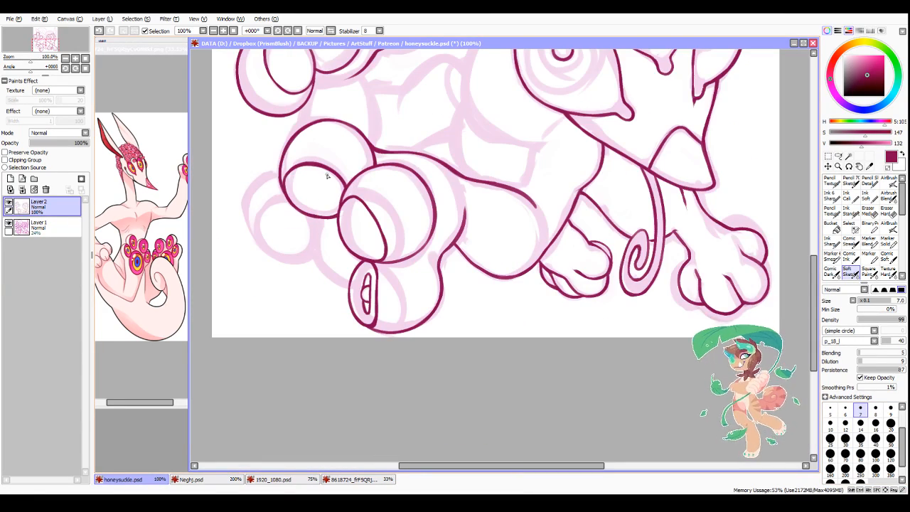
pyautogui.scroll(2, 328, 177)
pyautogui.moveTo(331, 214); pyautogui.dragTo(355, 324)
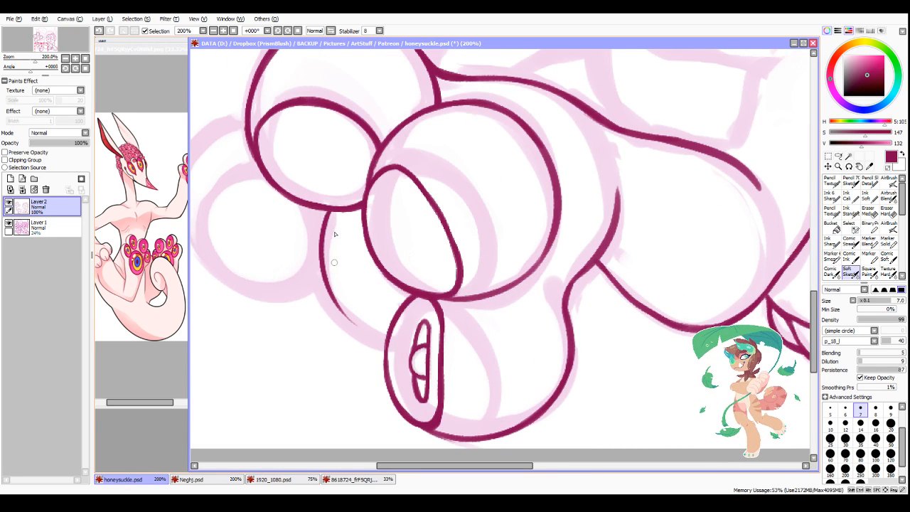
# Step: Undo the thin stroke and ink the lower foot's sole edge behind the toes with brush sizes 12 and 10, joining it to the bottom toe
pyautogui.click(845, 423)
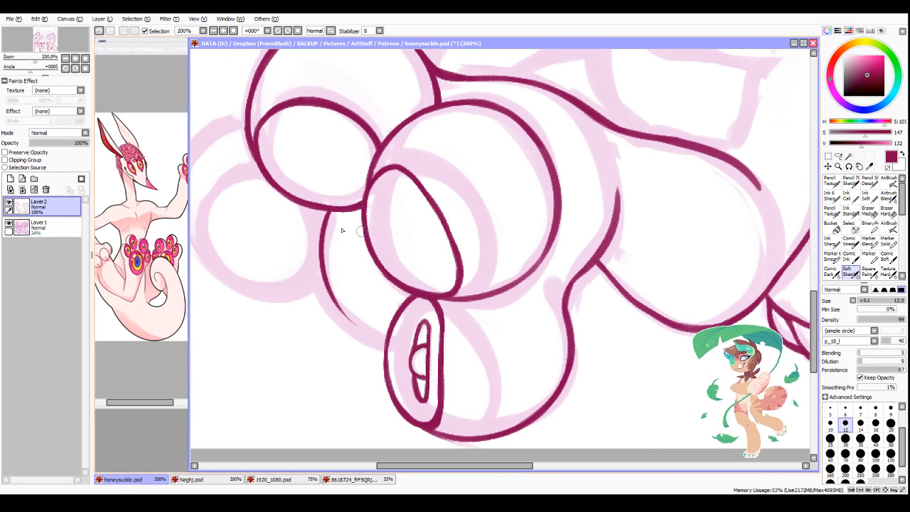
pyautogui.hotkey('ctrl', 'z')
pyautogui.moveTo(327, 209); pyautogui.dragTo(368, 325)
pyautogui.moveTo(319, 263); pyautogui.dragTo(376, 331)
pyautogui.moveTo(331, 291); pyautogui.dragTo(386, 332)
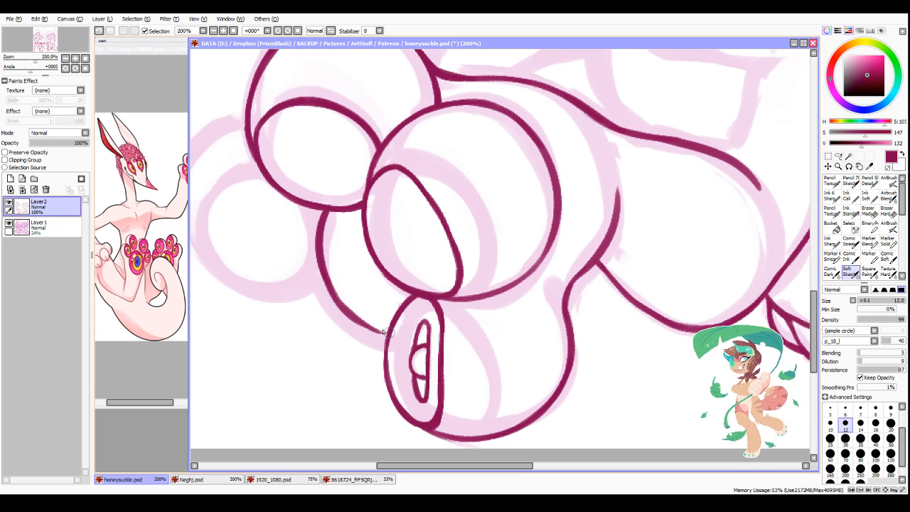
pyautogui.click(831, 423)
pyautogui.hotkey('ctrl', 'z')
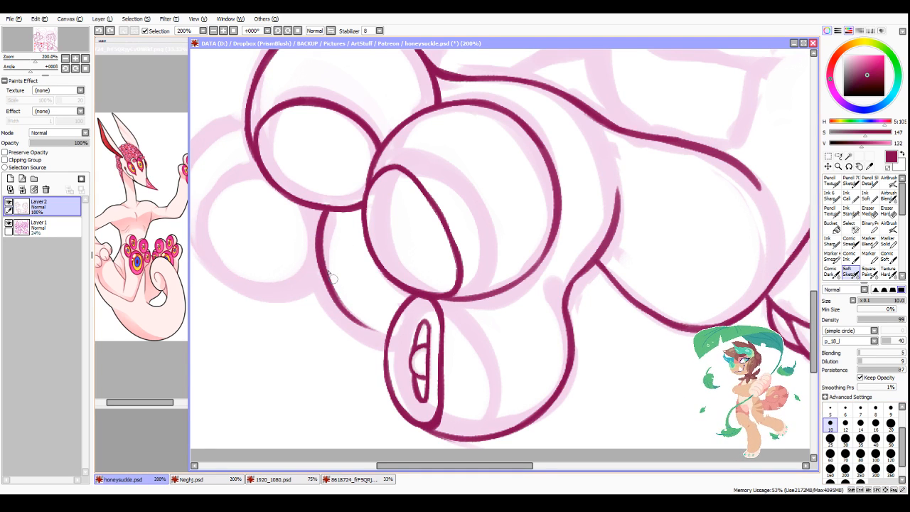
pyautogui.moveTo(337, 299); pyautogui.dragTo(387, 335)
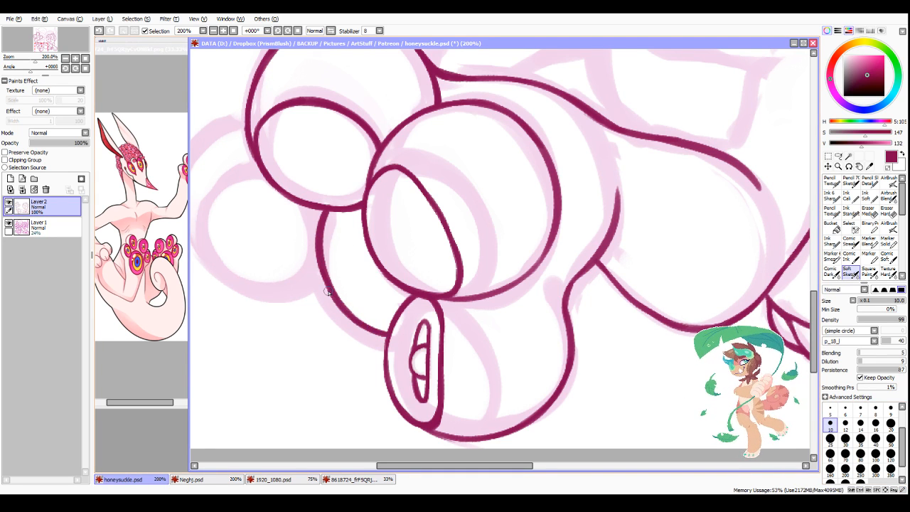
pyautogui.moveTo(386, 378); pyautogui.dragTo(387, 344)
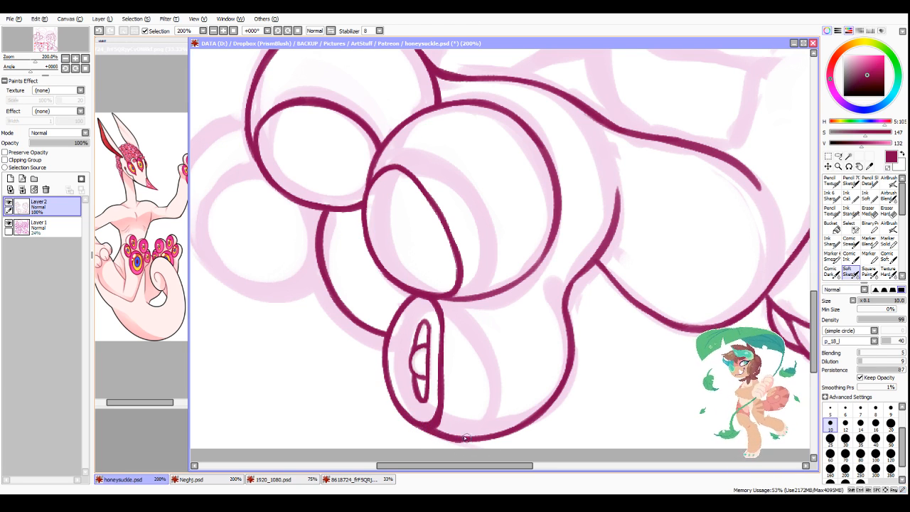
# Step: Thicken the outline of the raised foot's large central pad along its outer side and bottom
pyautogui.scroll(-4, 378, 334)
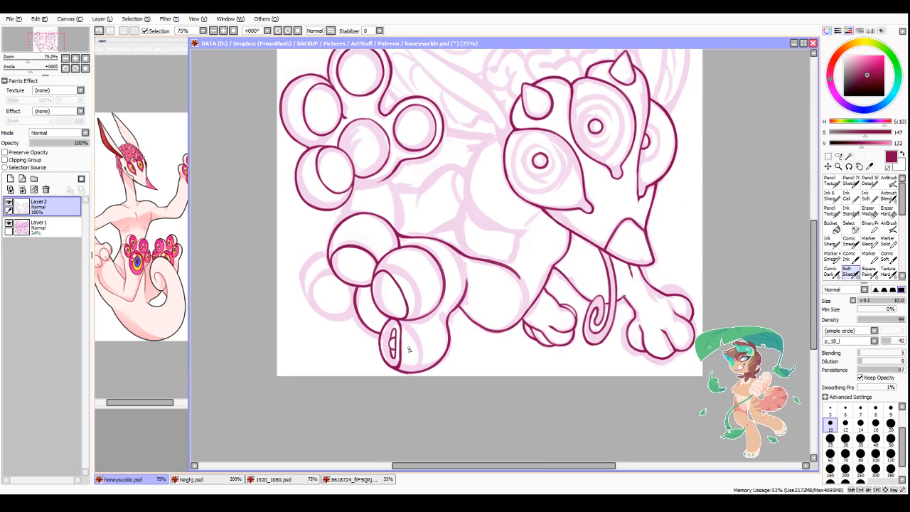
pyautogui.scroll(4, 356, 119)
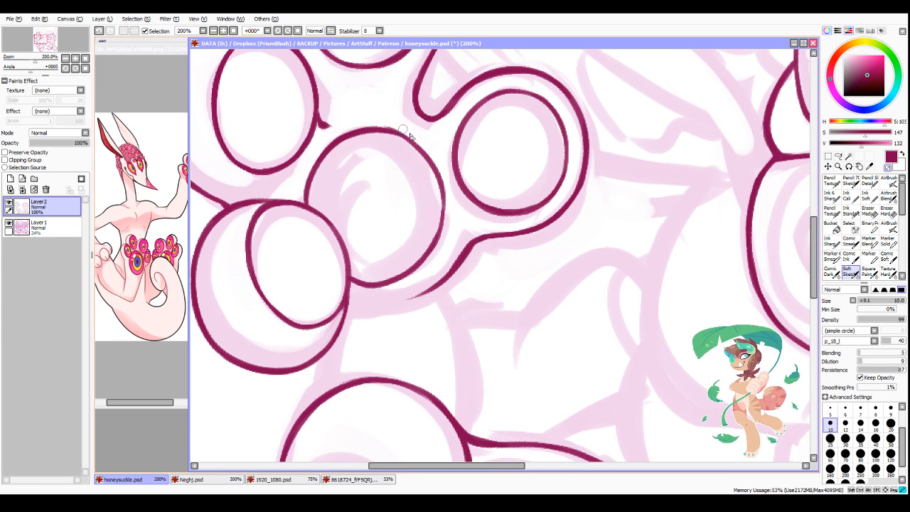
pyautogui.moveTo(351, 283); pyautogui.dragTo(396, 285)
pyautogui.moveTo(442, 184); pyautogui.dragTo(444, 207)
pyautogui.moveTo(351, 282); pyautogui.dragTo(399, 283)
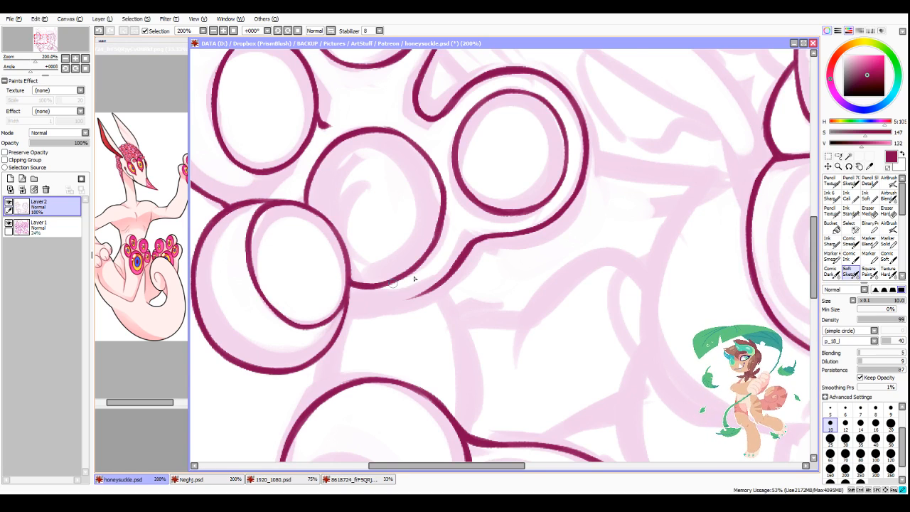
pyautogui.scroll(-4, 533, 261)
pyautogui.scroll(-3, 417, 336)
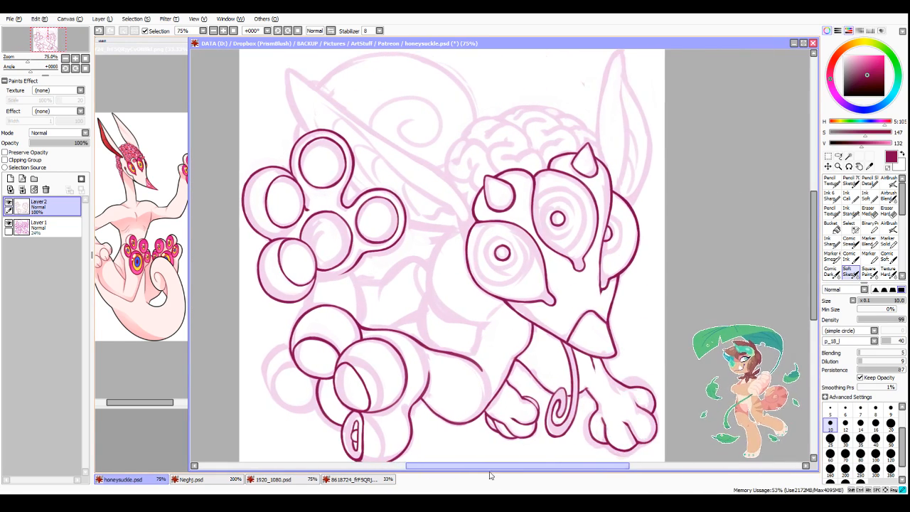
# Step: Smooth the line where the lower foot's uppermost toe meets the top edge of the leg
pyautogui.scroll(2, 347, 409)
pyautogui.scroll(2, 469, 235)
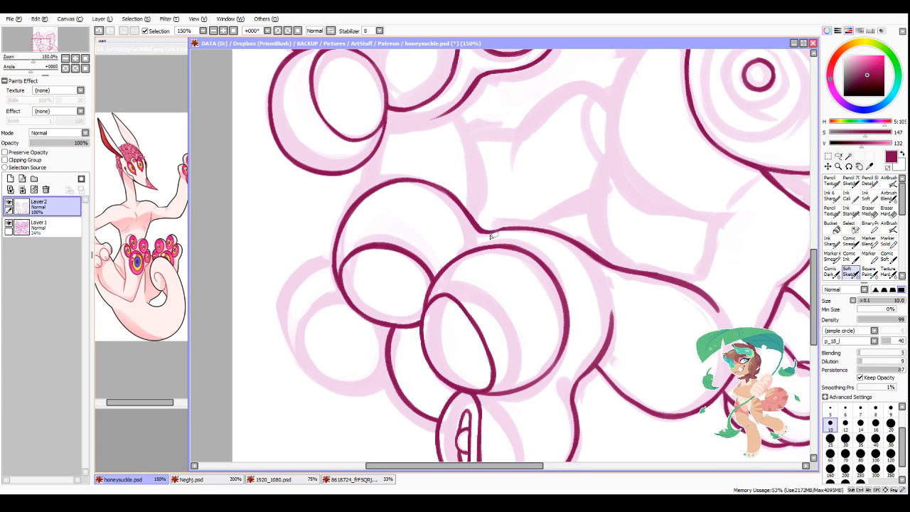
pyautogui.moveTo(490, 235); pyautogui.dragTo(543, 230)
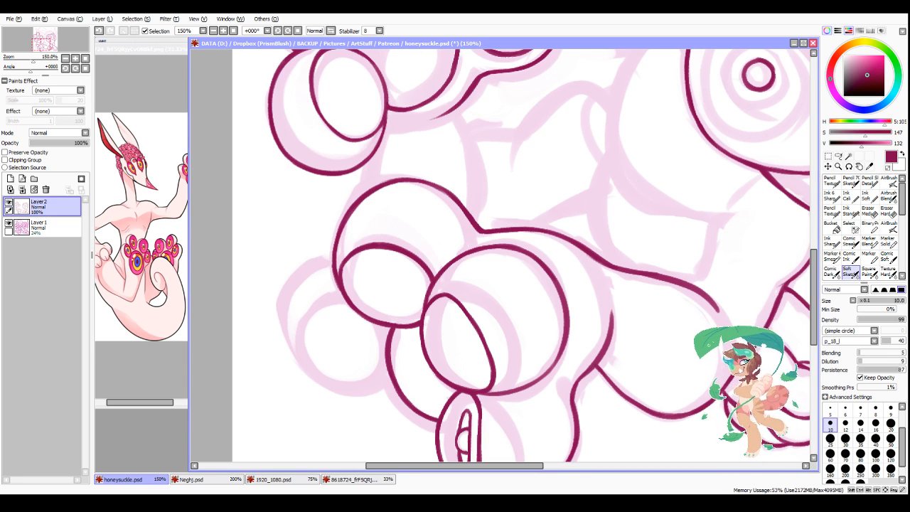
pyautogui.moveTo(429, 464); pyautogui.dragTo(443, 469)
pyautogui.scroll(-4, 419, 229)
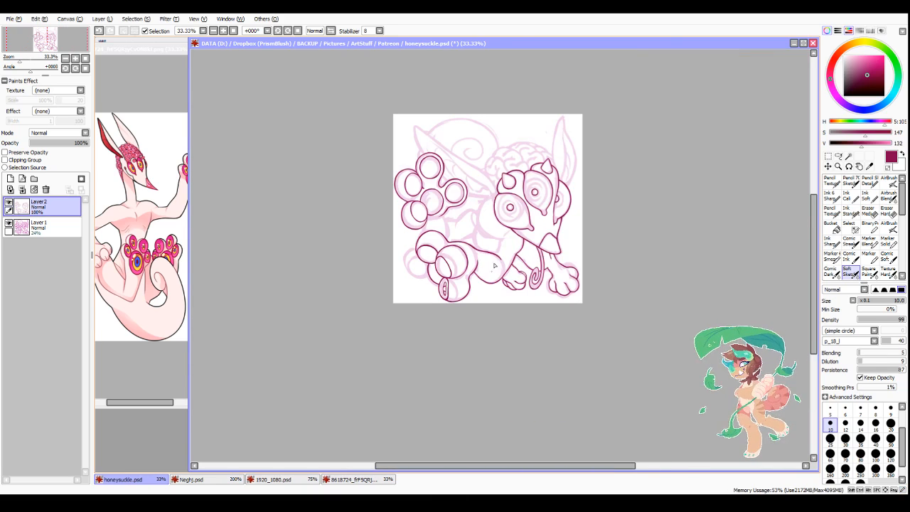
# Step: Ink and trim the curved outer outline of the lower foot's outermost small toe, starting from the neighbouring upper toe
pyautogui.scroll(4, 478, 271)
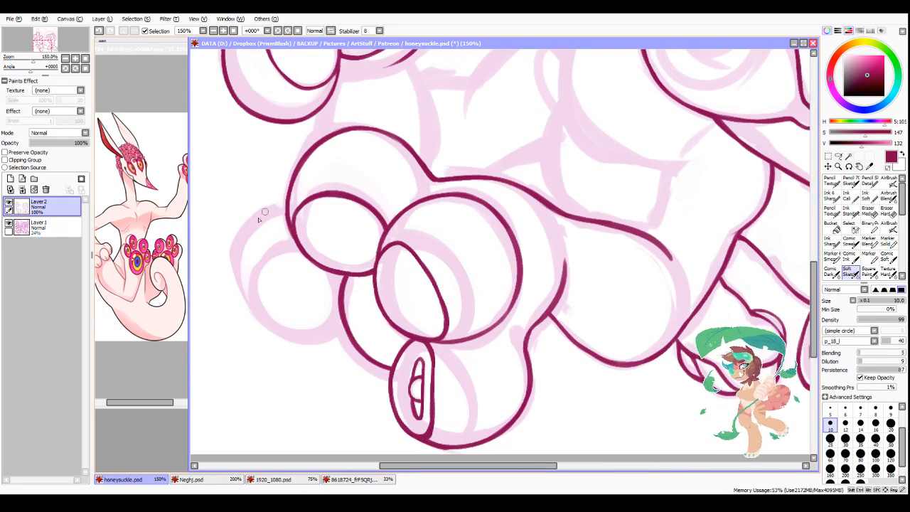
pyautogui.moveTo(286, 196)
pyautogui.mouseDown()
pyautogui.moveTo(273, 202)
pyautogui.moveTo(244, 290)
pyautogui.mouseUp()
pyautogui.moveTo(251, 228); pyautogui.dragTo(250, 307)
pyautogui.moveTo(258, 216); pyautogui.dragTo(249, 306)
pyautogui.moveTo(242, 248)
pyautogui.mouseDown()
pyautogui.moveTo(270, 202)
pyautogui.moveTo(285, 196)
pyautogui.moveTo(257, 216)
pyautogui.moveTo(243, 289)
pyautogui.mouseUp()
pyautogui.press('-')
pyautogui.press('-')
pyautogui.moveTo(251, 224); pyautogui.dragTo(238, 271)
pyautogui.moveTo(263, 210); pyautogui.dragTo(284, 198)
pyautogui.moveTo(285, 198)
pyautogui.mouseDown()
pyautogui.moveTo(252, 221)
pyautogui.moveTo(278, 201)
pyautogui.mouseUp()
pyautogui.press('-')
pyautogui.moveTo(246, 250)
pyautogui.mouseDown()
pyautogui.moveTo(247, 293)
pyautogui.moveTo(259, 318)
pyautogui.mouseUp()
# Step: Ink the round pad inside the outermost toe, closing its bottom curve against the sole and blending it into the toe outline
pyautogui.press('-')
pyautogui.moveTo(251, 286)
pyautogui.mouseDown()
pyautogui.moveTo(273, 257)
pyautogui.moveTo(298, 247)
pyautogui.moveTo(263, 261)
pyautogui.moveTo(251, 282)
pyautogui.moveTo(288, 255)
pyautogui.mouseUp()
pyautogui.press('-')
pyautogui.press('-')
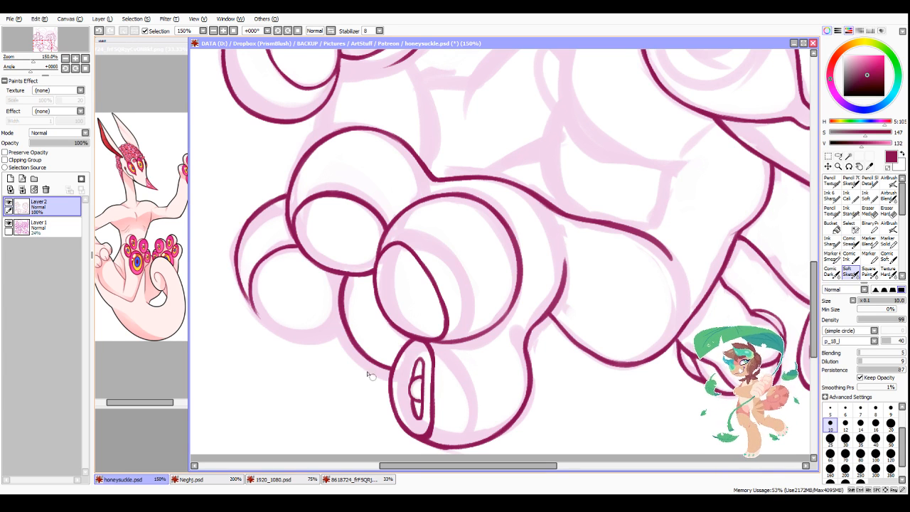
pyautogui.scroll(1, 270, 338)
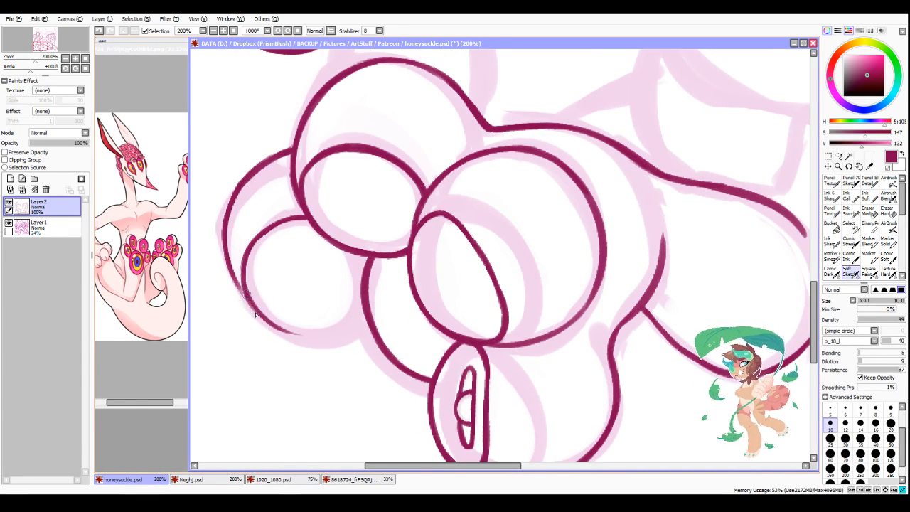
pyautogui.moveTo(256, 314); pyautogui.dragTo(329, 337)
pyautogui.moveTo(284, 330); pyautogui.dragTo(364, 326)
pyautogui.moveTo(295, 334)
pyautogui.mouseDown()
pyautogui.moveTo(356, 315)
pyautogui.moveTo(313, 338)
pyautogui.moveTo(363, 309)
pyautogui.moveTo(299, 341)
pyautogui.moveTo(362, 327)
pyautogui.moveTo(304, 348)
pyautogui.moveTo(314, 348)
pyautogui.moveTo(281, 339)
pyautogui.moveTo(360, 337)
pyautogui.mouseUp()
pyautogui.press('-')
pyautogui.press('-')
pyautogui.moveTo(222, 236)
pyautogui.mouseDown()
pyautogui.moveTo(244, 298)
pyautogui.moveTo(233, 280)
pyautogui.moveTo(275, 329)
pyautogui.moveTo(263, 321)
pyautogui.moveTo(290, 334)
pyautogui.mouseUp()
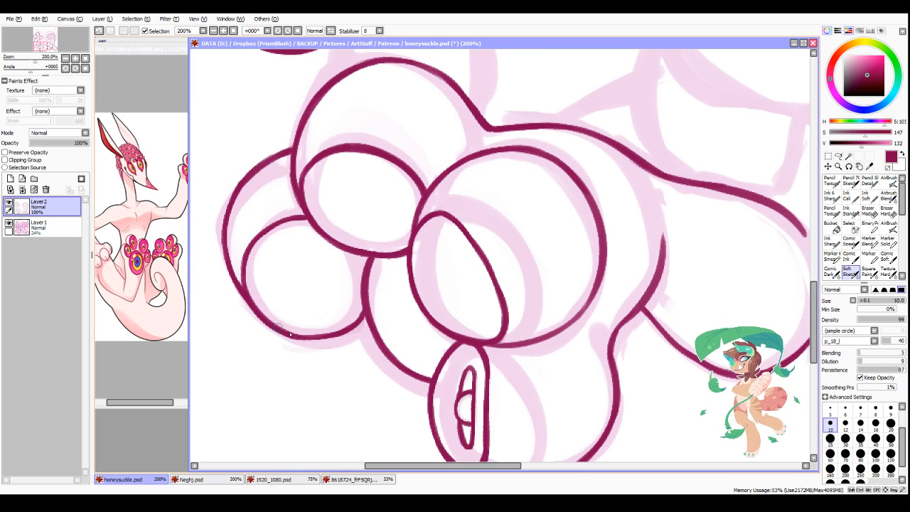
# Step: Refine the outermost toe's pad along its bottom curve and inner edge, evening out the line thickness
pyautogui.scroll(-2, 369, 239)
pyautogui.scroll(2, 373, 207)
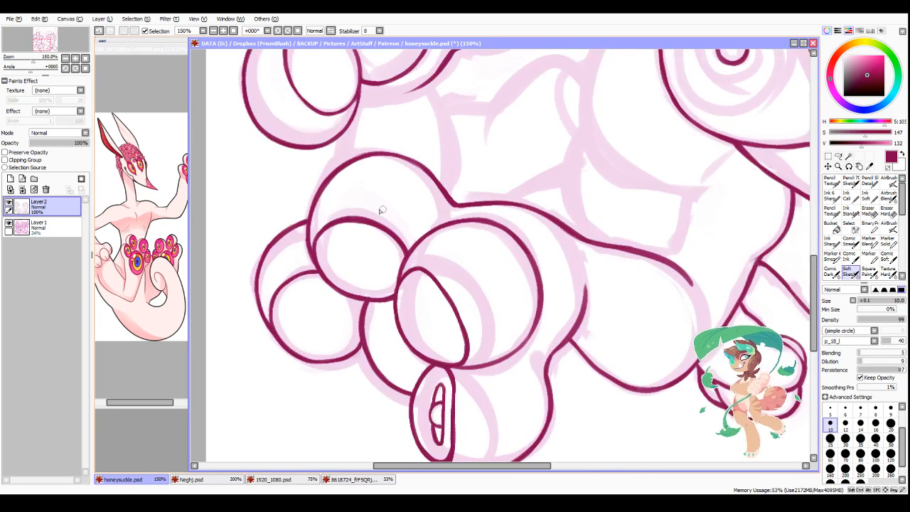
pyautogui.scroll(-4, 324, 393)
pyautogui.scroll(3, 305, 427)
pyautogui.scroll(2, 363, 342)
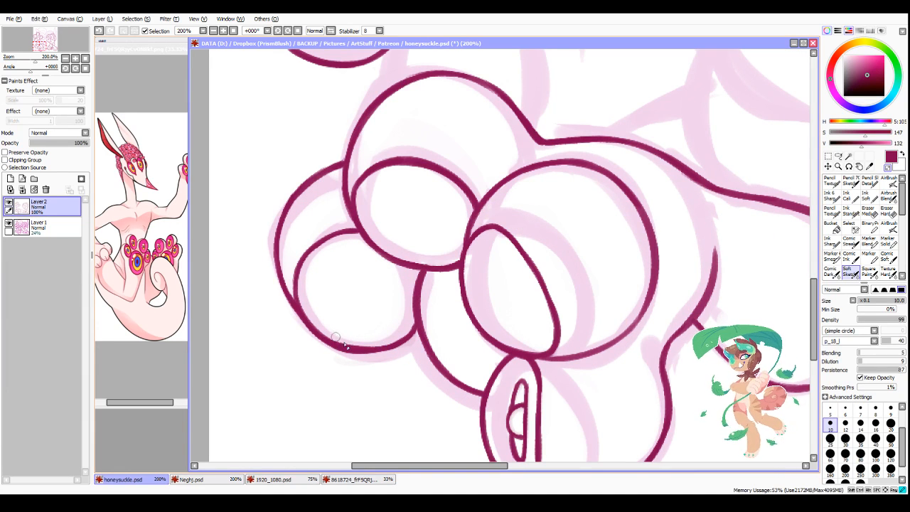
pyautogui.moveTo(307, 340); pyautogui.dragTo(378, 357)
pyautogui.press('-')
pyautogui.moveTo(329, 342)
pyautogui.mouseDown()
pyautogui.moveTo(381, 348)
pyautogui.moveTo(412, 335)
pyautogui.mouseUp()
pyautogui.moveTo(296, 297)
pyautogui.mouseDown()
pyautogui.moveTo(299, 306)
pyautogui.moveTo(317, 246)
pyautogui.moveTo(327, 248)
pyautogui.moveTo(305, 280)
pyautogui.mouseUp()
pyautogui.press('-')
pyautogui.moveTo(324, 249); pyautogui.dragTo(302, 304)
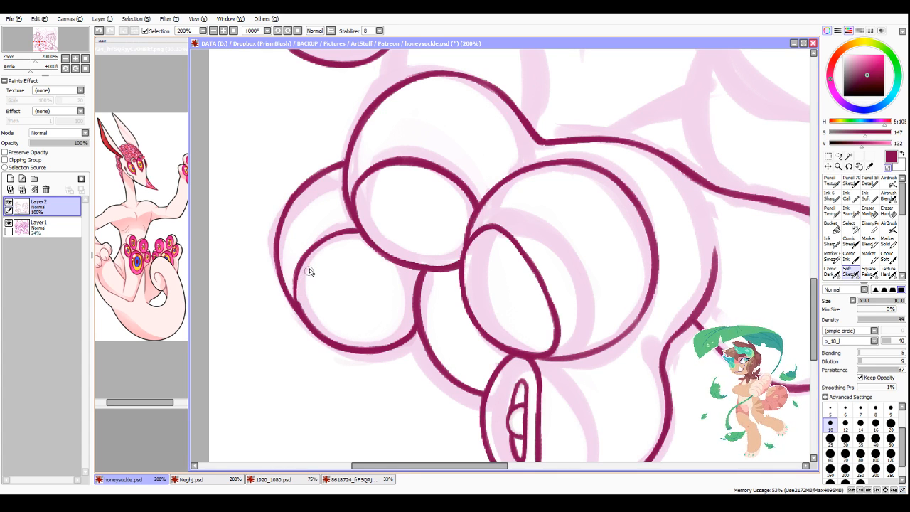
pyautogui.press('-')
pyautogui.moveTo(301, 265); pyautogui.dragTo(301, 311)
pyautogui.moveTo(298, 270); pyautogui.dragTo(299, 311)
pyautogui.scroll(-4, 503, 230)
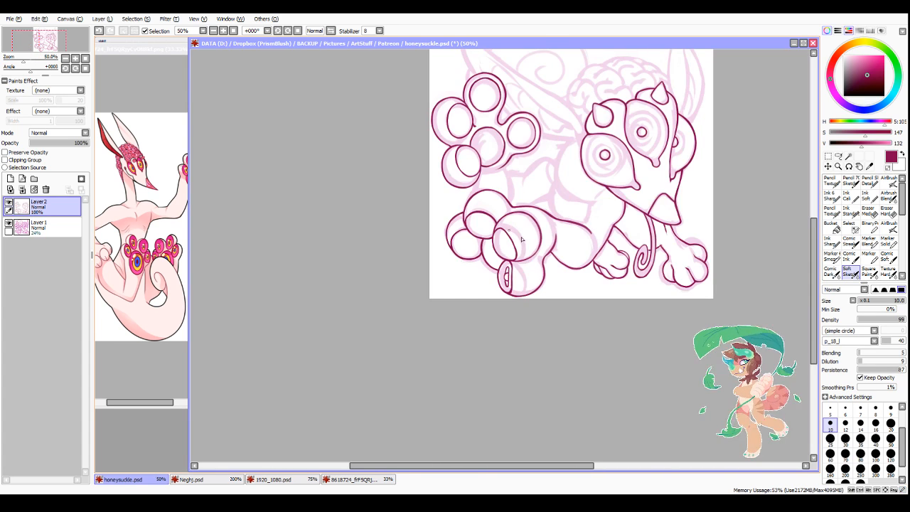
# Step: Ink the limb contour from the underside of the head beneath the large front eye down to the lower leg
pyautogui.moveTo(445, 478); pyautogui.dragTo(494, 481)
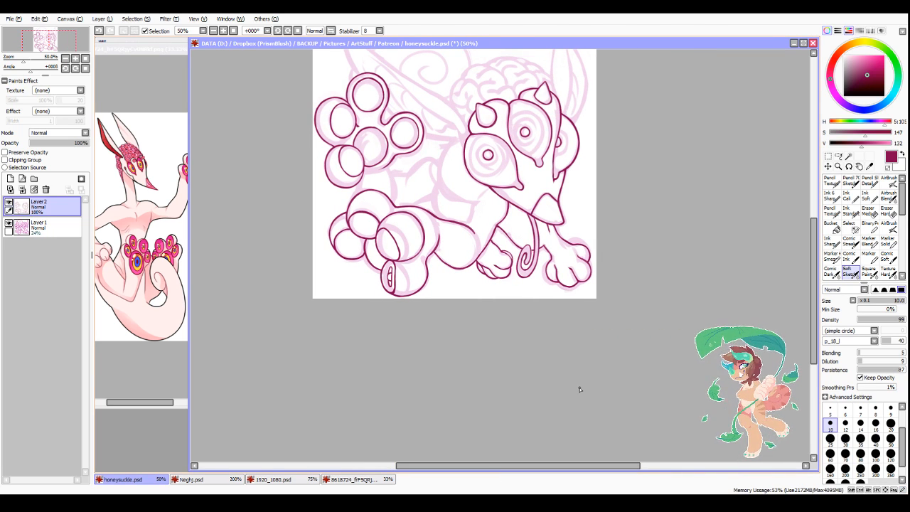
pyautogui.scroll(3, 484, 197)
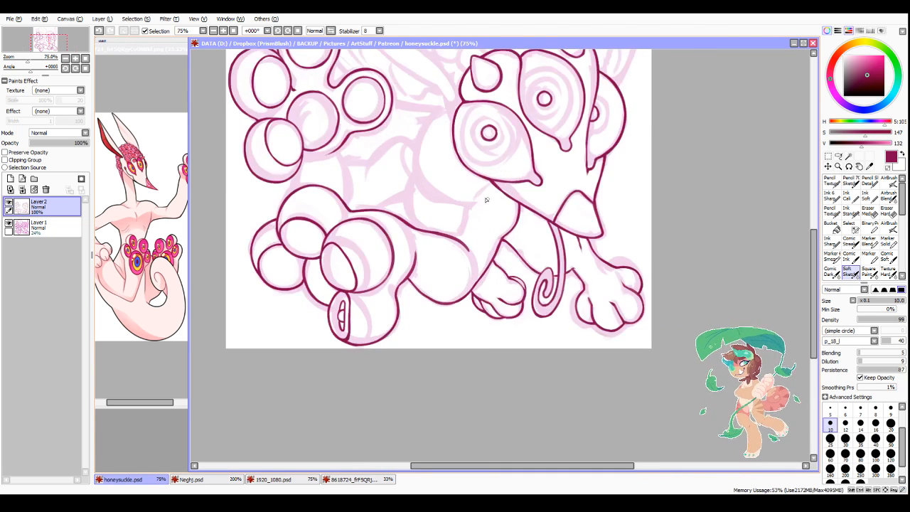
pyautogui.moveTo(491, 175)
pyautogui.mouseDown()
pyautogui.moveTo(458, 206)
pyautogui.moveTo(448, 252)
pyautogui.mouseUp()
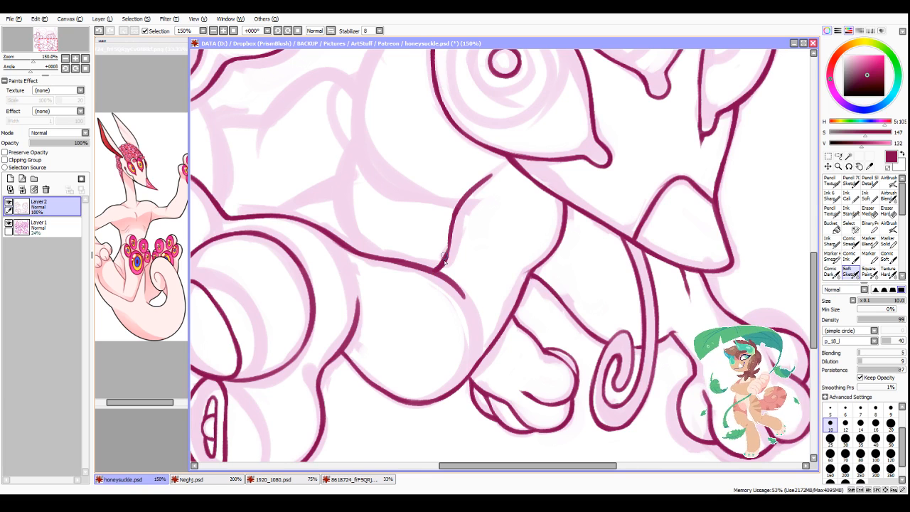
pyautogui.scroll(-3, 587, 164)
pyautogui.scroll(4, 587, 165)
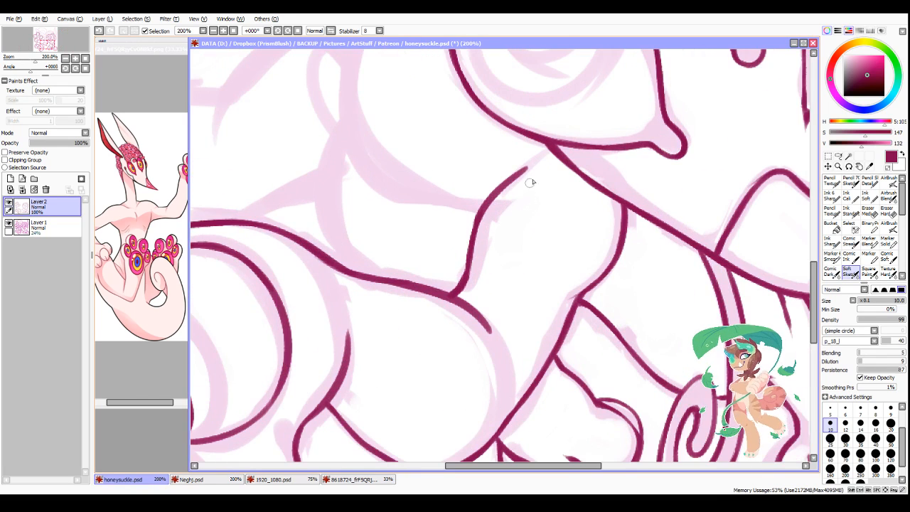
pyautogui.moveTo(556, 155); pyautogui.dragTo(499, 187)
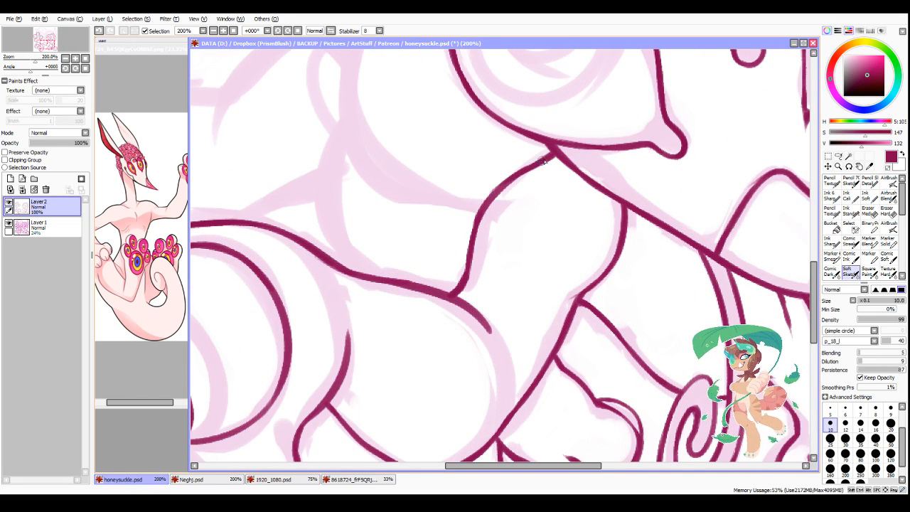
# Step: Thicken and trim the new limb contour so it joins the head's lower outline with a clean, even line
pyautogui.press('-')
pyautogui.press('-')
pyautogui.moveTo(550, 148)
pyautogui.mouseDown()
pyautogui.moveTo(482, 191)
pyautogui.moveTo(496, 189)
pyautogui.mouseUp()
pyautogui.moveTo(547, 165)
pyautogui.mouseDown()
pyautogui.moveTo(476, 215)
pyautogui.moveTo(506, 183)
pyautogui.moveTo(474, 228)
pyautogui.mouseUp()
pyautogui.press('-')
pyautogui.moveTo(509, 173)
pyautogui.mouseDown()
pyautogui.moveTo(464, 230)
pyautogui.moveTo(537, 155)
pyautogui.moveTo(470, 209)
pyautogui.moveTo(505, 179)
pyautogui.moveTo(486, 238)
pyautogui.moveTo(512, 188)
pyautogui.moveTo(478, 212)
pyautogui.moveTo(470, 236)
pyautogui.moveTo(505, 194)
pyautogui.moveTo(470, 241)
pyautogui.mouseUp()
pyautogui.press('-')
pyautogui.press('-')
pyautogui.press('-')
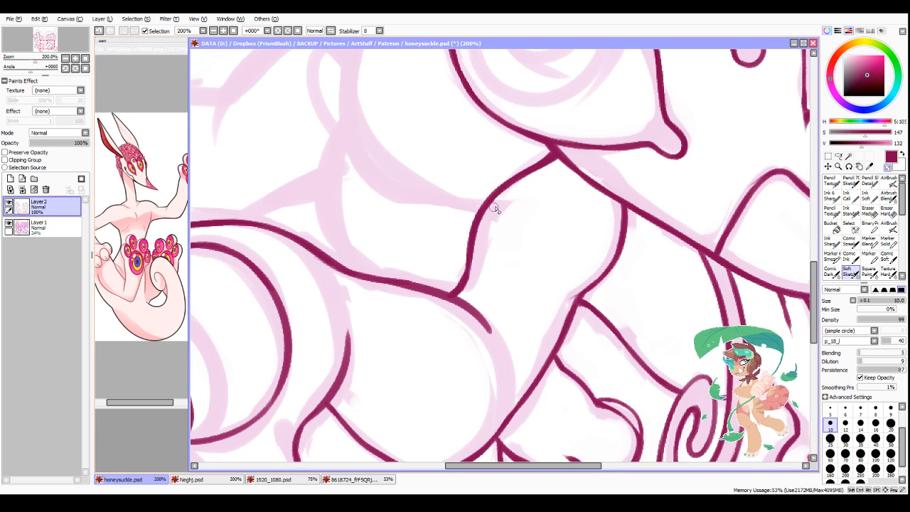
pyautogui.scroll(-1, 563, 316)
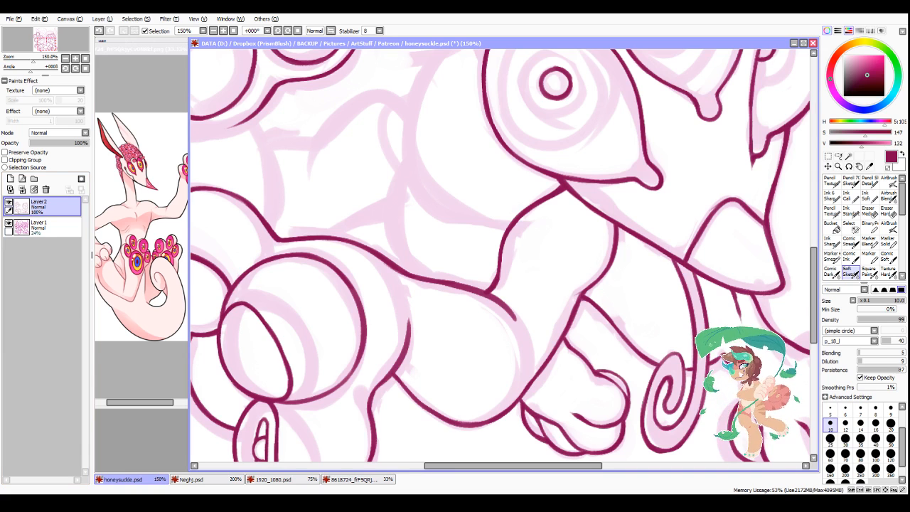
pyautogui.hotkey('alt', 'Tab')
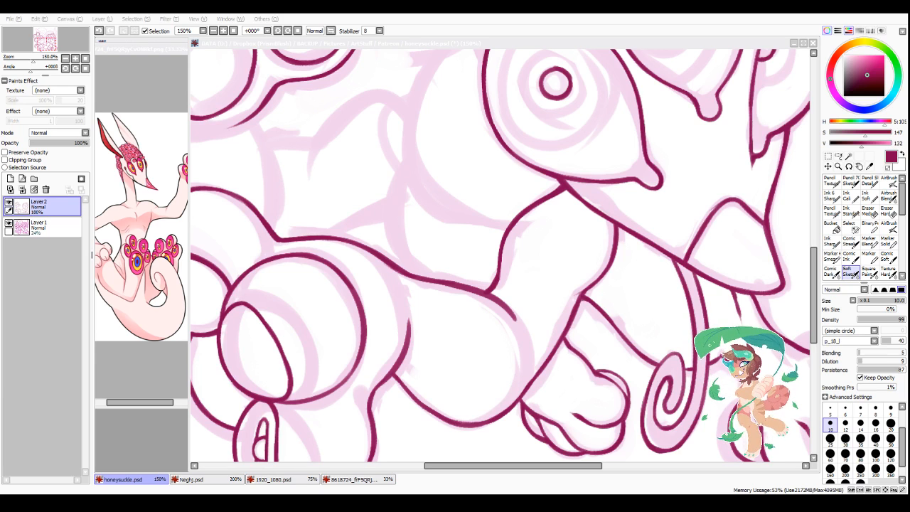
pyautogui.moveTo(444, 466); pyautogui.dragTo(418, 475)
pyautogui.scroll(-5, 466, 221)
pyautogui.scroll(2, 567, 222)
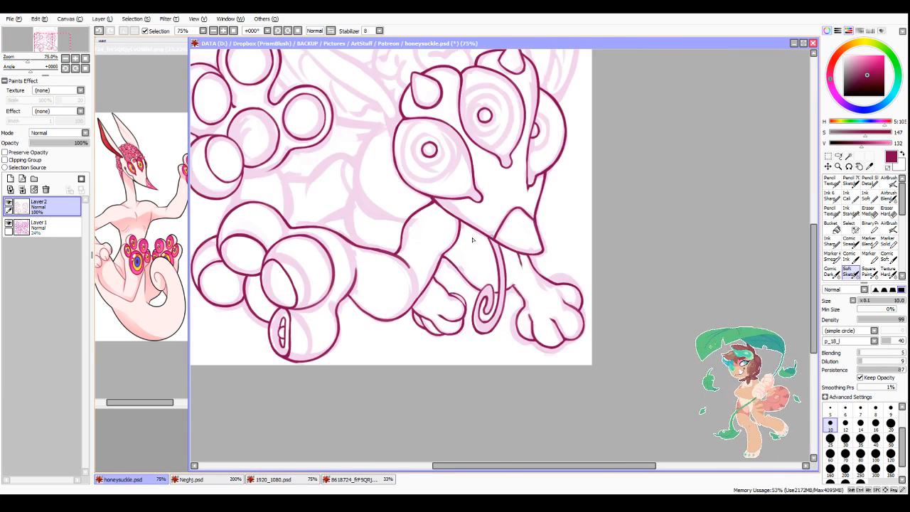
# Step: Ink the bottom edge of the raised foot's sole to its lower toe, and the short line linking that toe to the foot below
pyautogui.scroll(-1, 279, 189)
pyautogui.scroll(4, 280, 191)
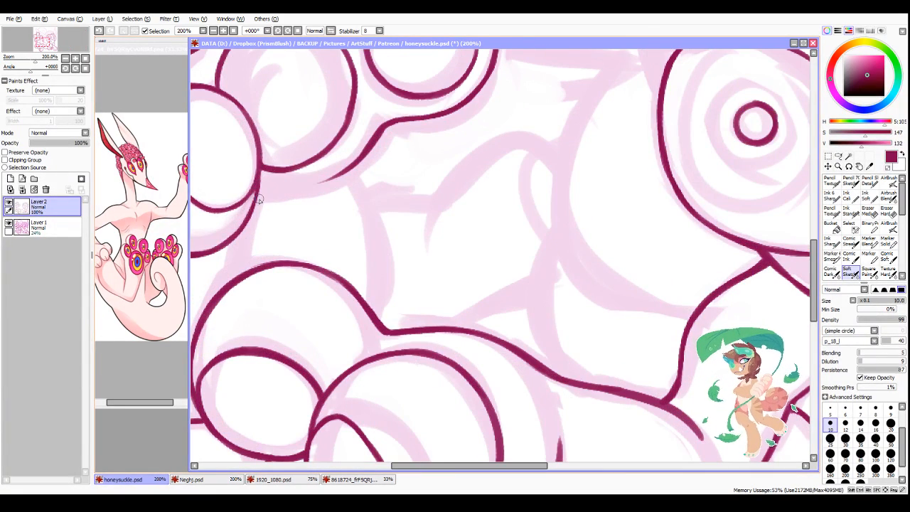
pyautogui.moveTo(257, 199); pyautogui.dragTo(284, 191)
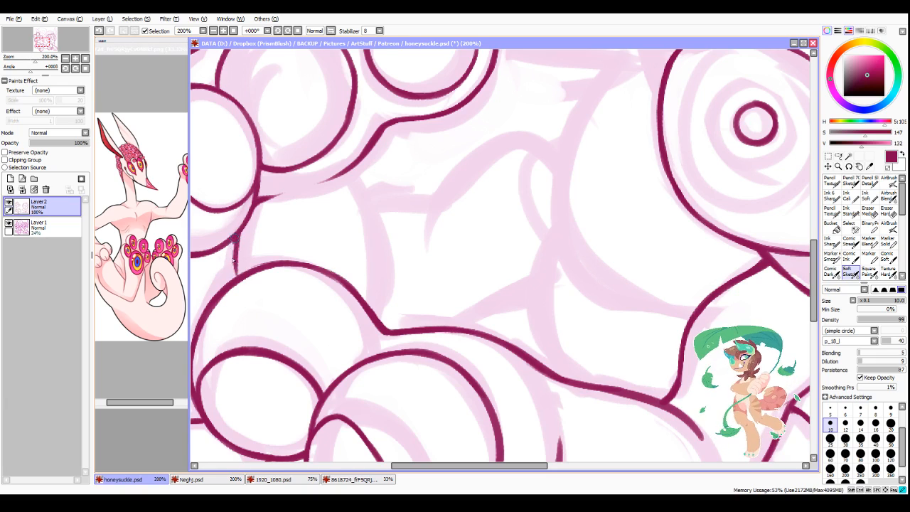
pyautogui.scroll(-4, 449, 225)
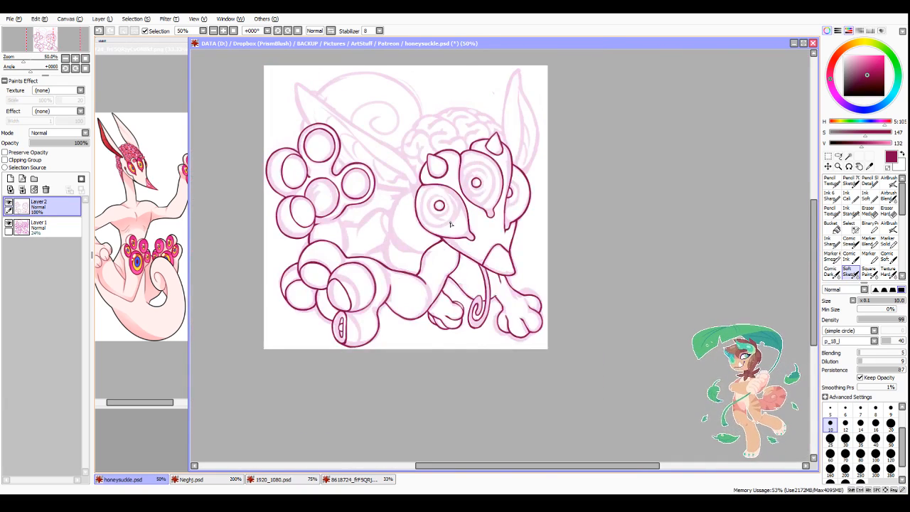
# Step: Ink the inner contour of the raised foot's ankle, from beneath the sole down to the lower foot
pyautogui.scroll(4, 450, 225)
pyautogui.moveTo(342, 207)
pyautogui.mouseDown()
pyautogui.moveTo(377, 301)
pyautogui.moveTo(358, 263)
pyautogui.moveTo(370, 357)
pyautogui.mouseUp()
pyautogui.scroll(-2, 370, 359)
pyautogui.scroll(-3, 504, 431)
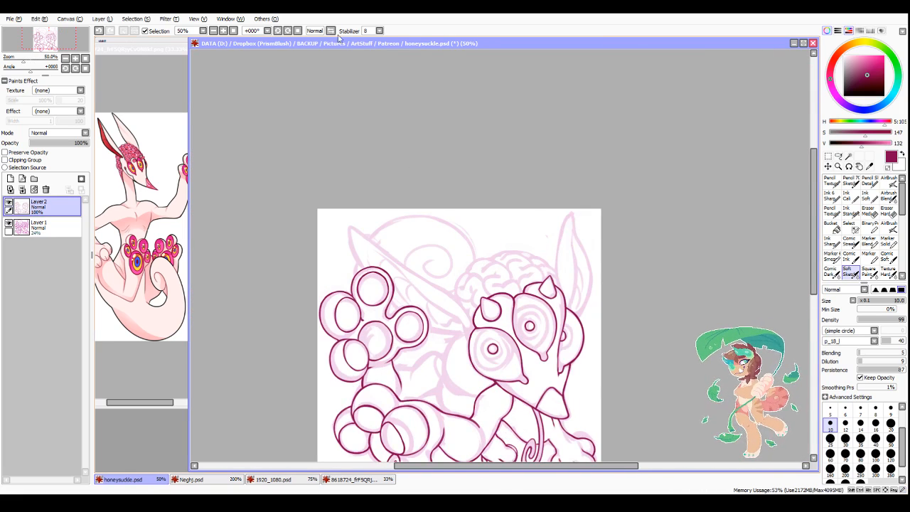
# Step: Mirror the canvas view and ink the ear's long upper edge, from behind the horned brow out to the pointed tip
pyautogui.click(331, 31)
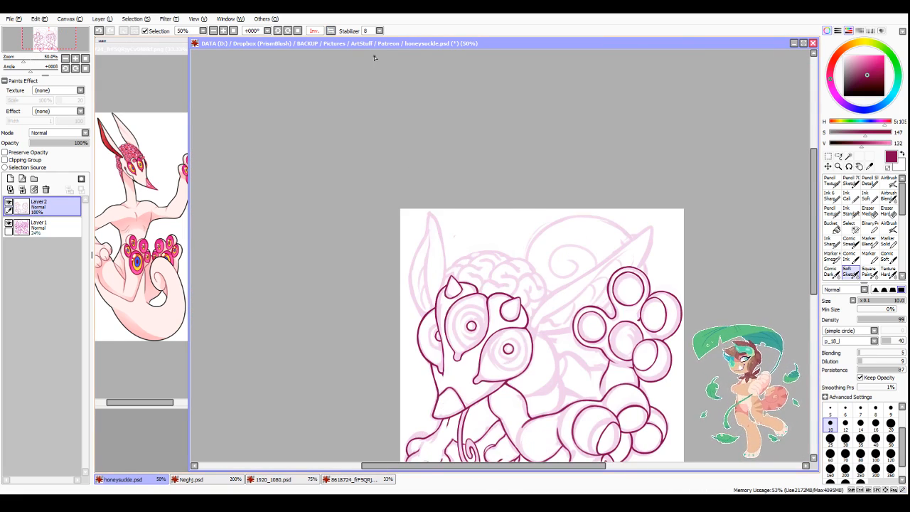
pyautogui.scroll(-2, 434, 348)
pyautogui.scroll(2, 546, 409)
pyautogui.scroll(1, 447, 253)
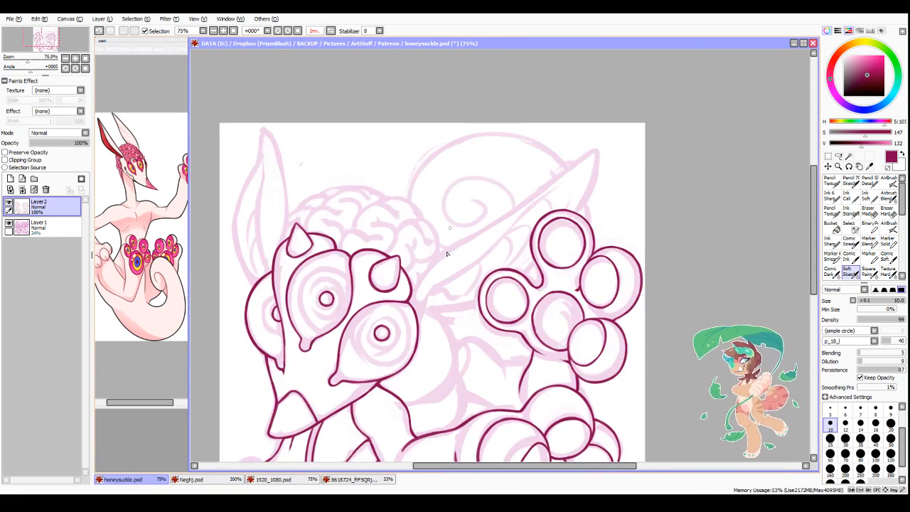
pyautogui.scroll(1, 425, 278)
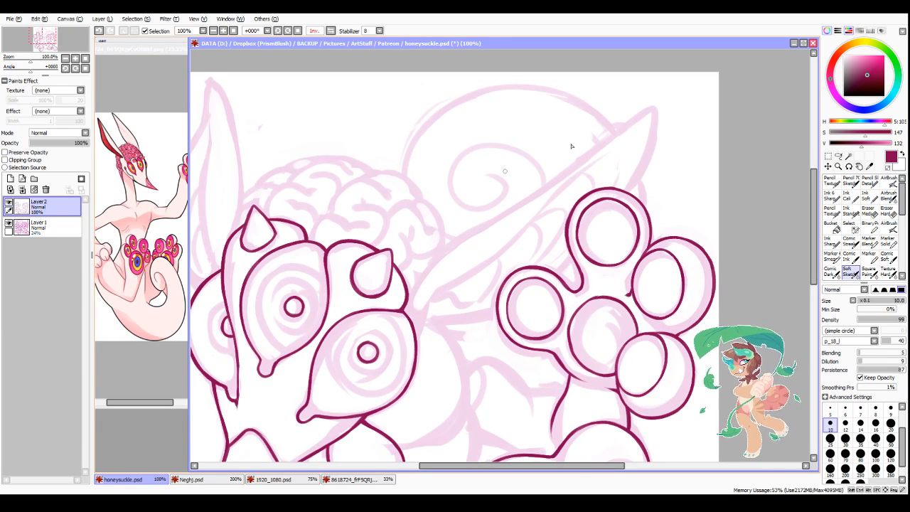
pyautogui.scroll(-2, 471, 243)
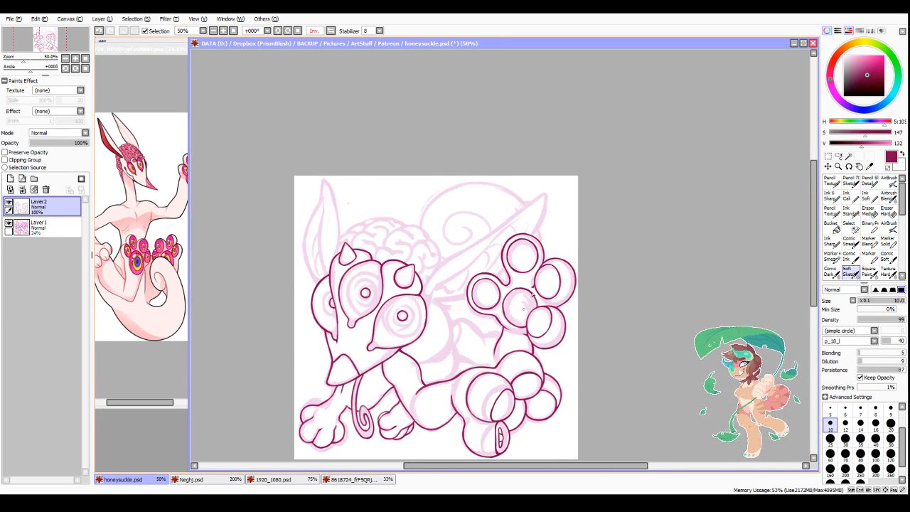
pyautogui.scroll(4, 469, 249)
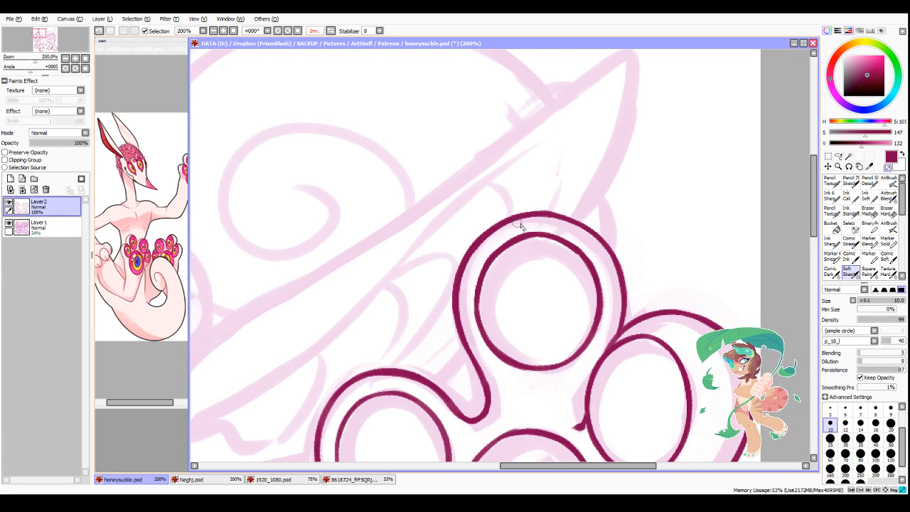
pyautogui.scroll(-3, 538, 243)
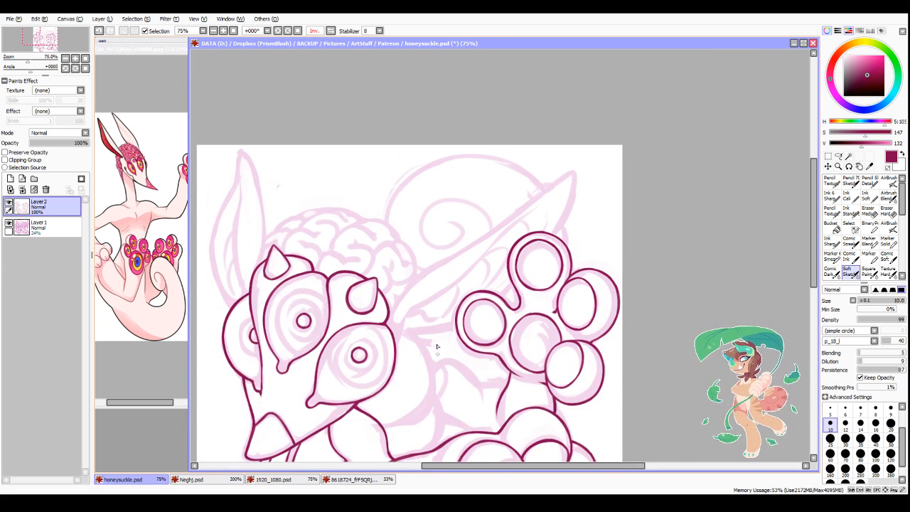
pyautogui.scroll(1, 426, 247)
pyautogui.moveTo(375, 307)
pyautogui.mouseDown()
pyautogui.moveTo(457, 231)
pyautogui.moveTo(401, 267)
pyautogui.moveTo(410, 258)
pyautogui.moveTo(598, 147)
pyautogui.moveTo(496, 205)
pyautogui.moveTo(623, 119)
pyautogui.mouseUp()
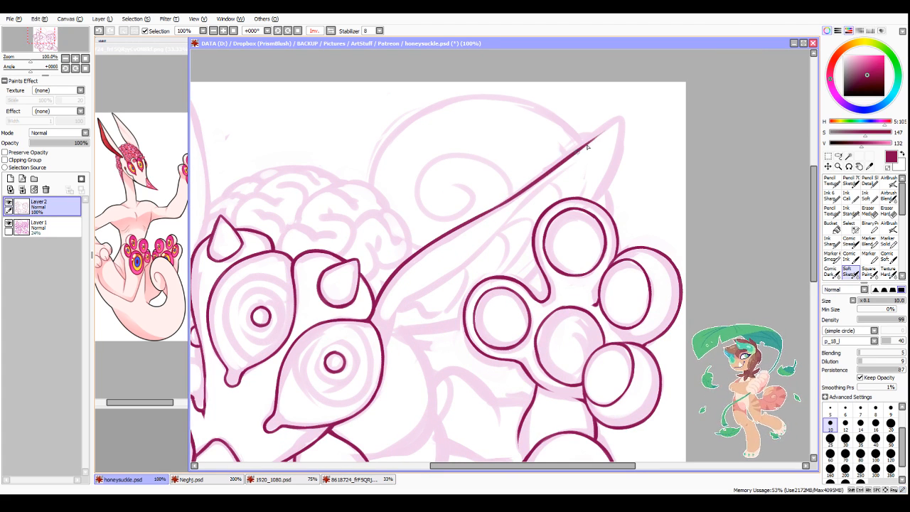
pyautogui.hotkey('ctrl', 'z')
pyautogui.moveTo(501, 204); pyautogui.dragTo(620, 119)
pyautogui.moveTo(576, 149)
pyautogui.mouseDown()
pyautogui.moveTo(620, 115)
pyautogui.moveTo(609, 123)
pyautogui.moveTo(629, 141)
pyautogui.moveTo(611, 196)
pyautogui.moveTo(628, 151)
pyautogui.moveTo(605, 199)
pyautogui.mouseUp()
pyautogui.hotkey('ctrl', 'z')
pyautogui.hotkey('ctrl', 'z')
pyautogui.hotkey('ctrl', 'z')
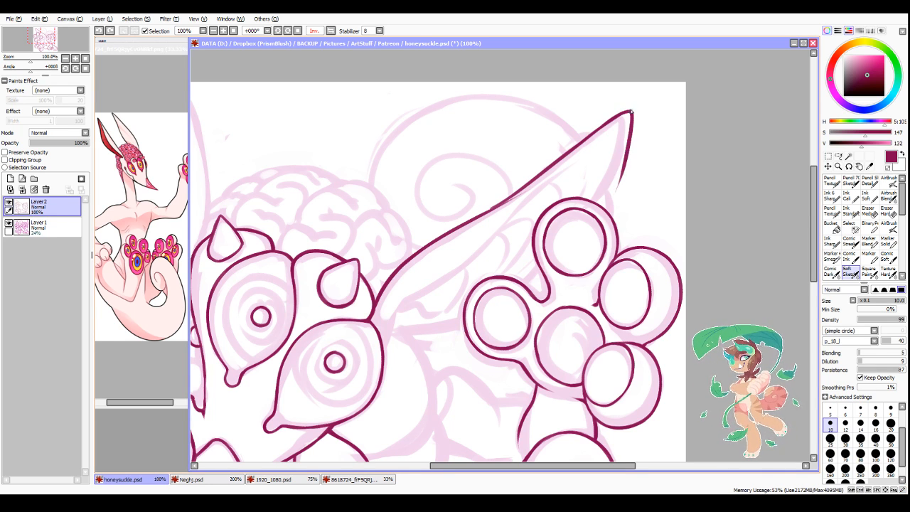
# Step: Ink the ear's short outer edge from the tip down to the raised foot's upper toe, and smooth the long upper edge
pyautogui.click(324, 32)
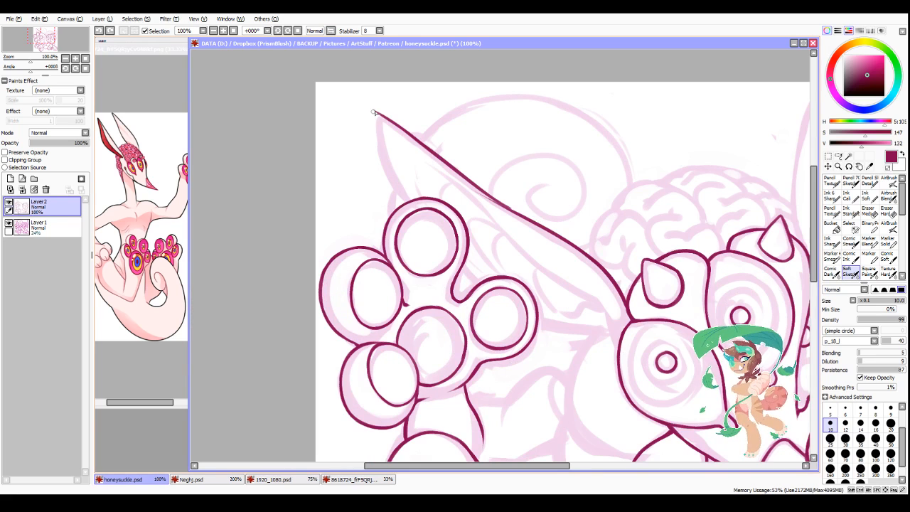
pyautogui.moveTo(373, 112)
pyautogui.mouseDown()
pyautogui.moveTo(391, 192)
pyautogui.moveTo(405, 206)
pyautogui.mouseUp()
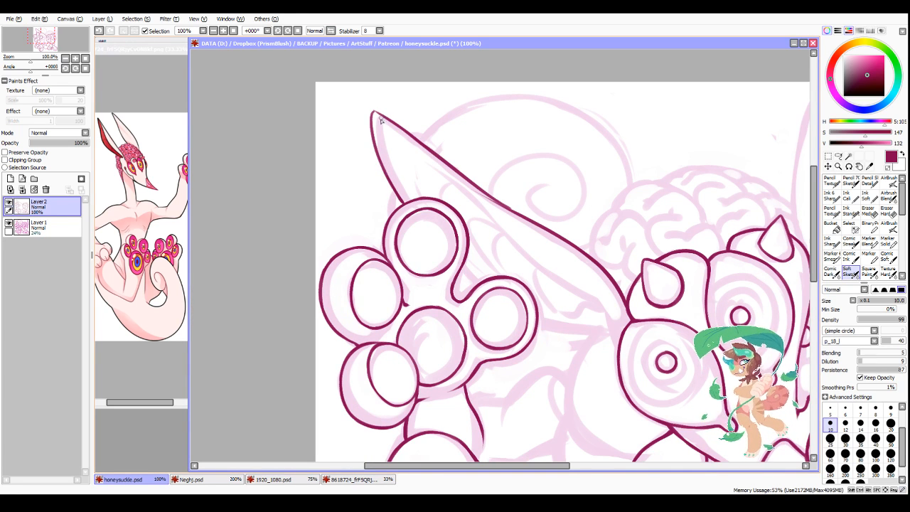
pyautogui.moveTo(373, 112)
pyautogui.mouseDown()
pyautogui.moveTo(514, 215)
pyautogui.moveTo(488, 194)
pyautogui.moveTo(508, 209)
pyautogui.mouseUp()
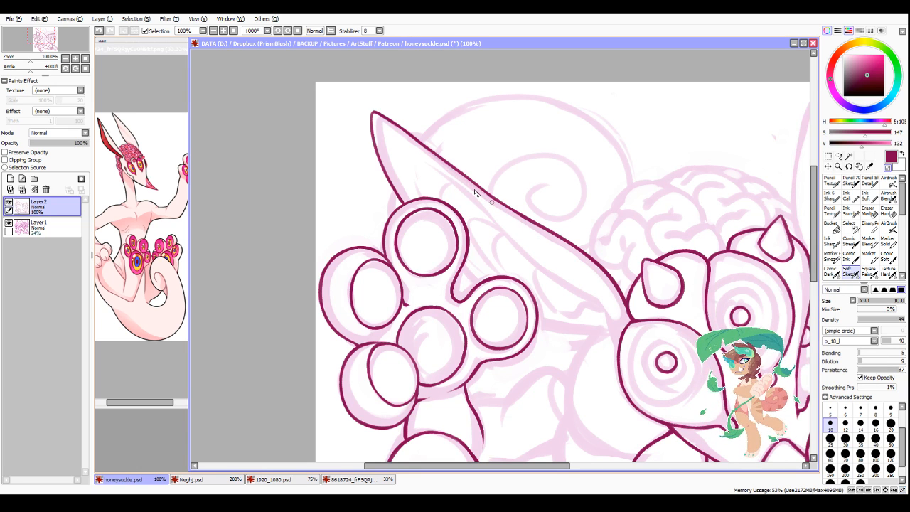
pyautogui.scroll(-3, 537, 235)
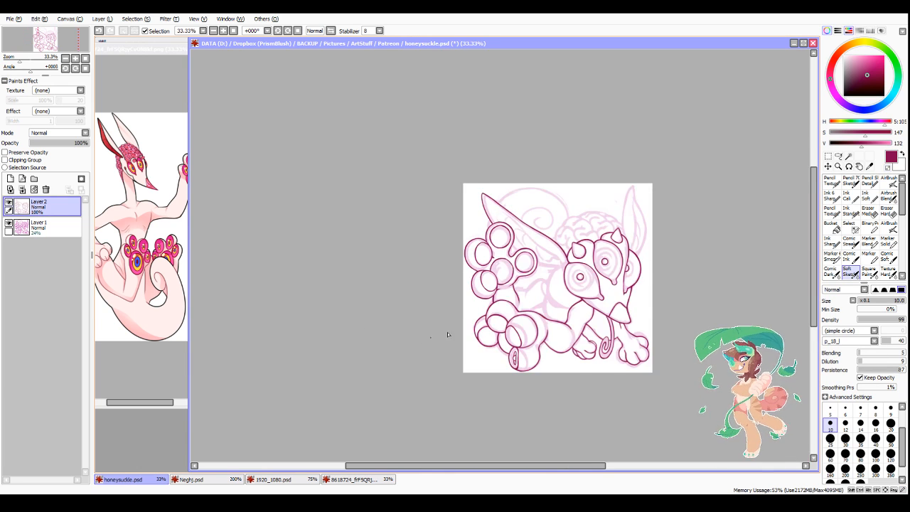
# Step: With brush size 12, ink the ear's lower edge between the raised toes and back to the large front eye
pyautogui.scroll(2, 518, 322)
pyautogui.press('h')
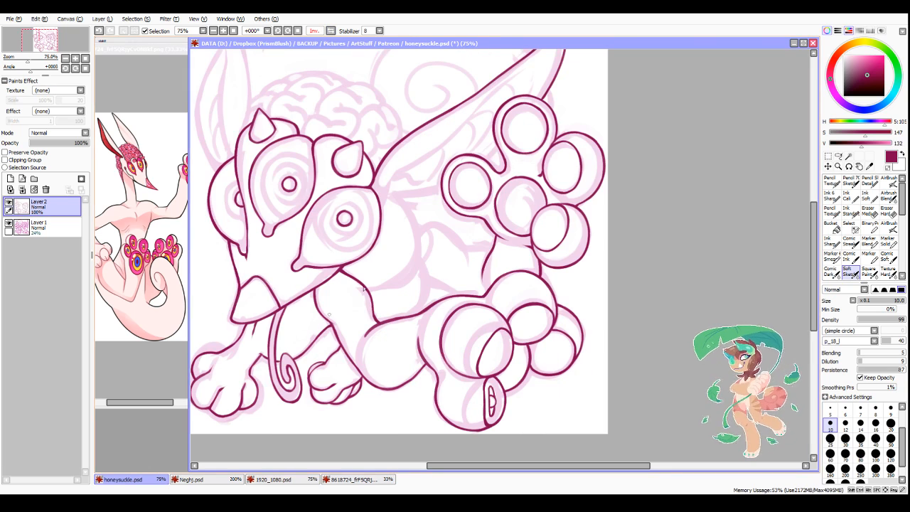
pyautogui.scroll(-3, 440, 188)
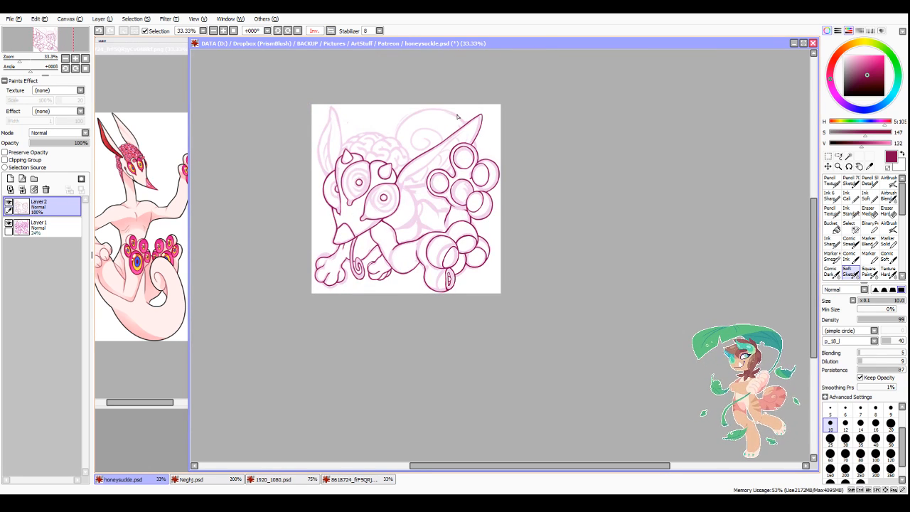
pyautogui.press(']')
pyautogui.scroll(3, 432, 175)
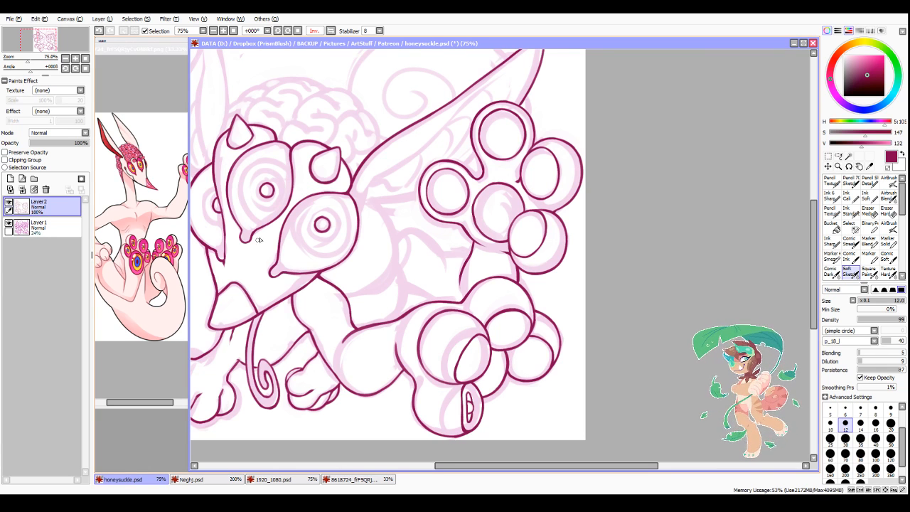
pyautogui.scroll(3, 445, 152)
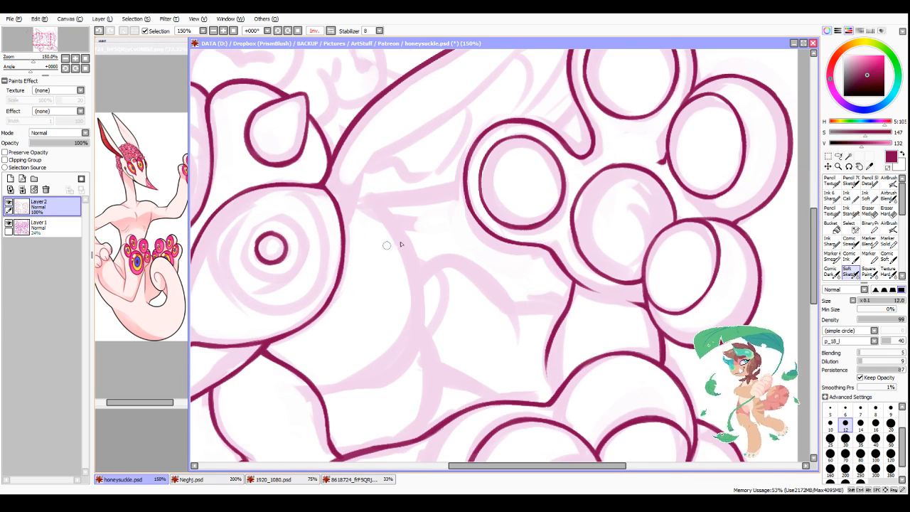
pyautogui.scroll(-3, 386, 245)
pyautogui.scroll(3, 495, 172)
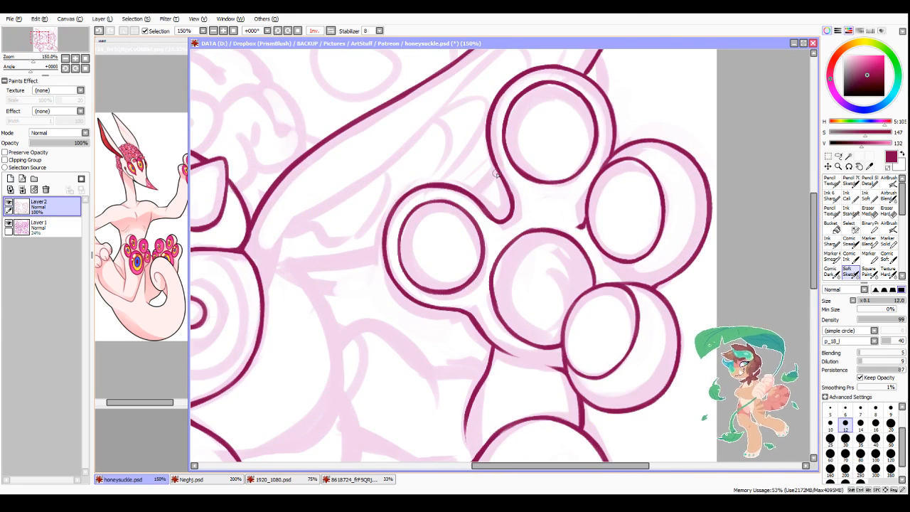
pyautogui.moveTo(496, 172)
pyautogui.mouseDown()
pyautogui.moveTo(477, 199)
pyautogui.moveTo(486, 187)
pyautogui.mouseUp()
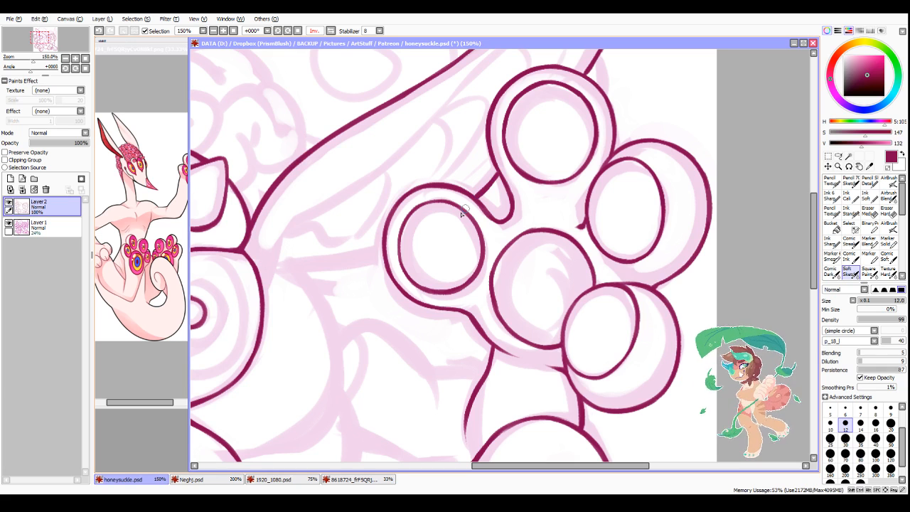
pyautogui.moveTo(385, 259); pyautogui.dragTo(287, 279)
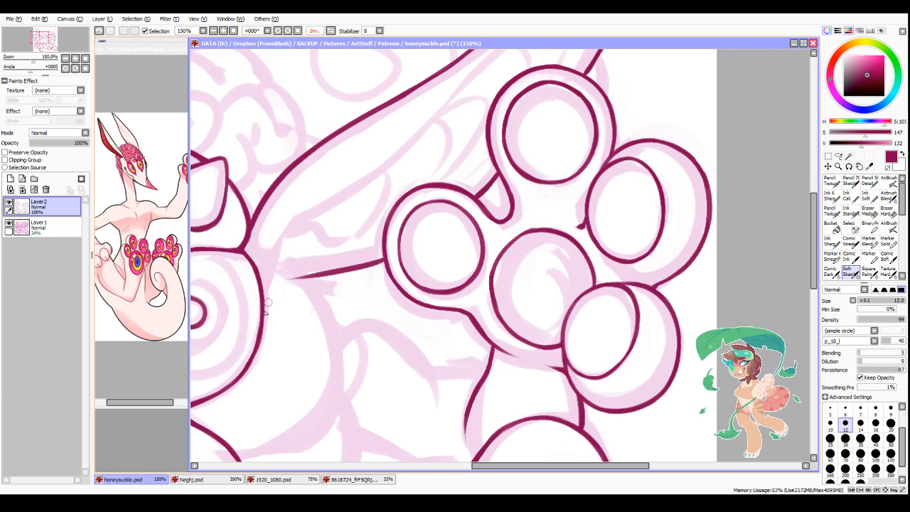
pyautogui.moveTo(264, 312); pyautogui.dragTo(293, 280)
pyautogui.moveTo(282, 282); pyautogui.dragTo(328, 273)
pyautogui.moveTo(277, 292); pyautogui.dragTo(260, 338)
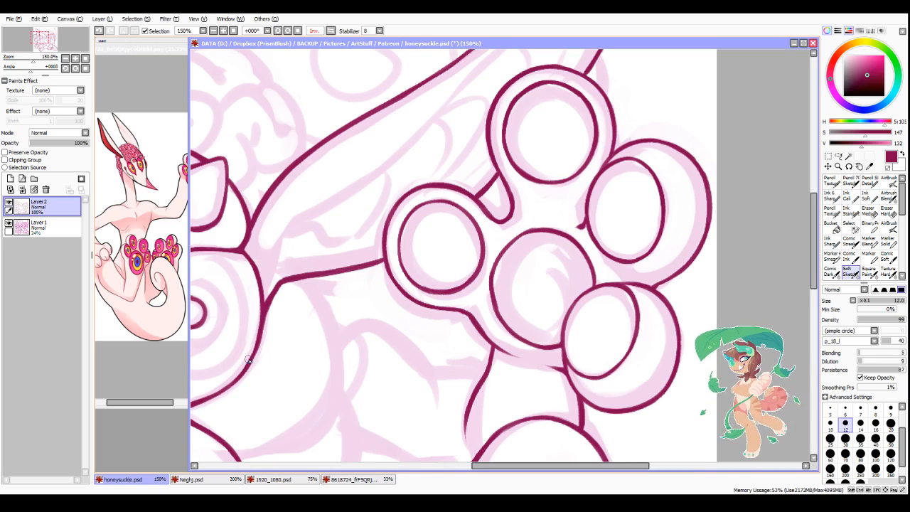
# Step: Thicken the front eye's outline up from its teardrop tip, and trim the inner side to a clean, even line
pyautogui.scroll(-5, 248, 360)
pyautogui.scroll(3, 245, 310)
pyautogui.moveTo(474, 467); pyautogui.dragTo(427, 468)
pyautogui.scroll(2, 371, 231)
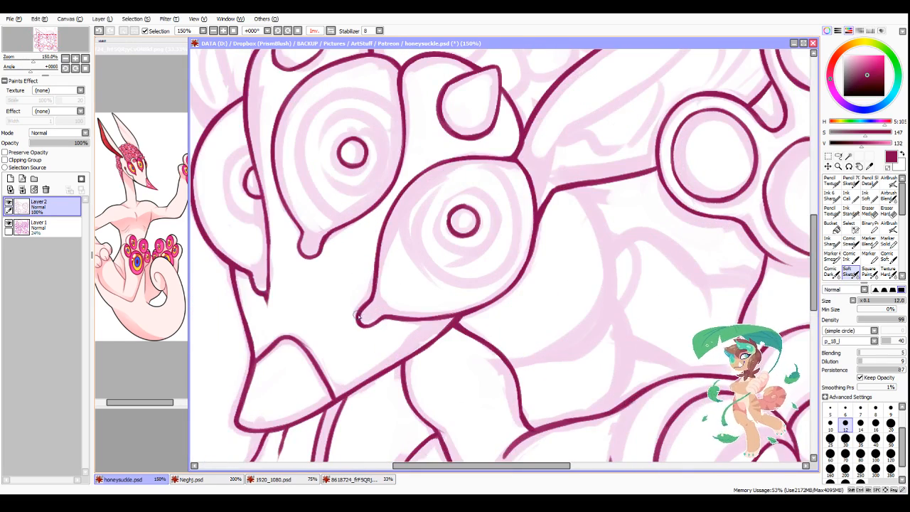
pyautogui.moveTo(358, 325); pyautogui.dragTo(377, 247)
pyautogui.moveTo(367, 297); pyautogui.dragTo(385, 218)
pyautogui.moveTo(370, 272)
pyautogui.mouseDown()
pyautogui.moveTo(392, 204)
pyautogui.moveTo(413, 184)
pyautogui.mouseUp()
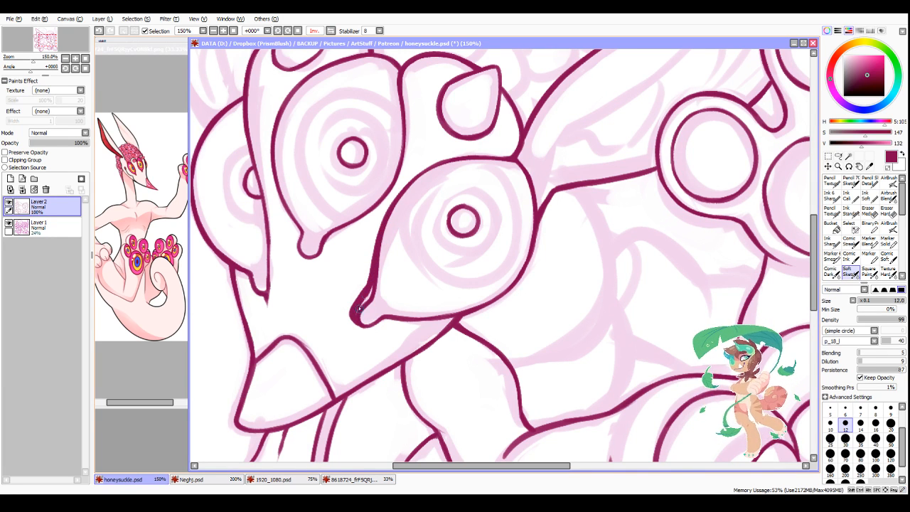
pyautogui.press('-')
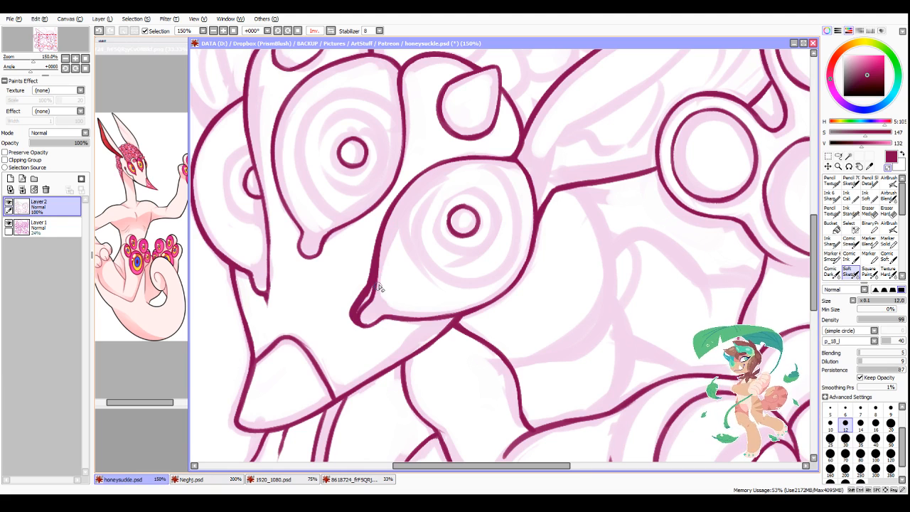
pyautogui.moveTo(380, 283)
pyautogui.mouseDown()
pyautogui.moveTo(363, 311)
pyautogui.moveTo(365, 300)
pyautogui.moveTo(361, 317)
pyautogui.moveTo(374, 319)
pyautogui.mouseUp()
pyautogui.moveTo(390, 234); pyautogui.dragTo(366, 304)
pyautogui.press('-')
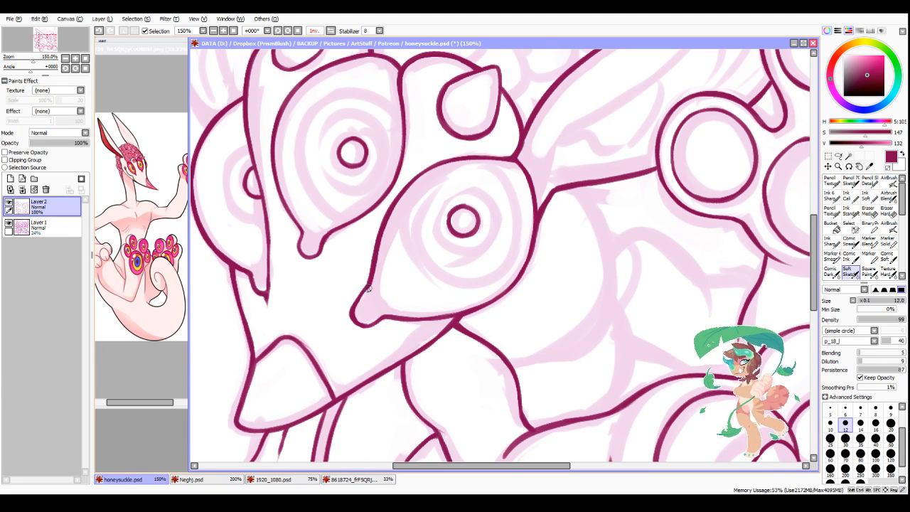
pyautogui.moveTo(371, 272)
pyautogui.mouseDown()
pyautogui.moveTo(352, 309)
pyautogui.moveTo(369, 277)
pyautogui.moveTo(353, 315)
pyautogui.moveTo(378, 317)
pyautogui.mouseUp()
pyautogui.moveTo(367, 324)
pyautogui.mouseDown()
pyautogui.moveTo(420, 317)
pyautogui.moveTo(354, 318)
pyautogui.mouseUp()
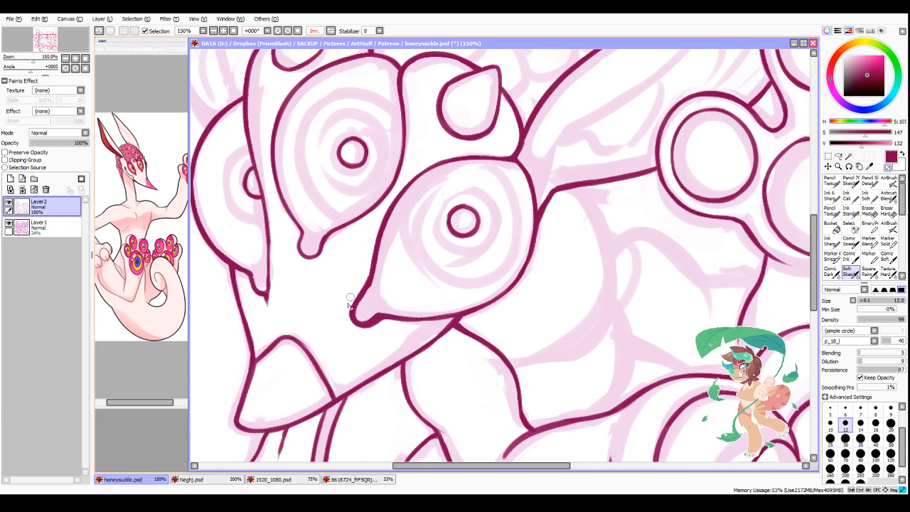
# Step: Even out the front eye's lower edge from the teardrop tip to the limb joint, and tidy the line above the tip
pyautogui.moveTo(379, 325); pyautogui.dragTo(462, 312)
pyautogui.press('-')
pyautogui.hotkey('ctrl', 'z')
pyautogui.moveTo(380, 316); pyautogui.dragTo(456, 316)
pyautogui.press('-')
pyautogui.moveTo(375, 279); pyautogui.dragTo(366, 300)
pyautogui.moveTo(367, 293)
pyautogui.mouseDown()
pyautogui.moveTo(359, 313)
pyautogui.moveTo(364, 303)
pyautogui.mouseUp()
pyautogui.press('-')
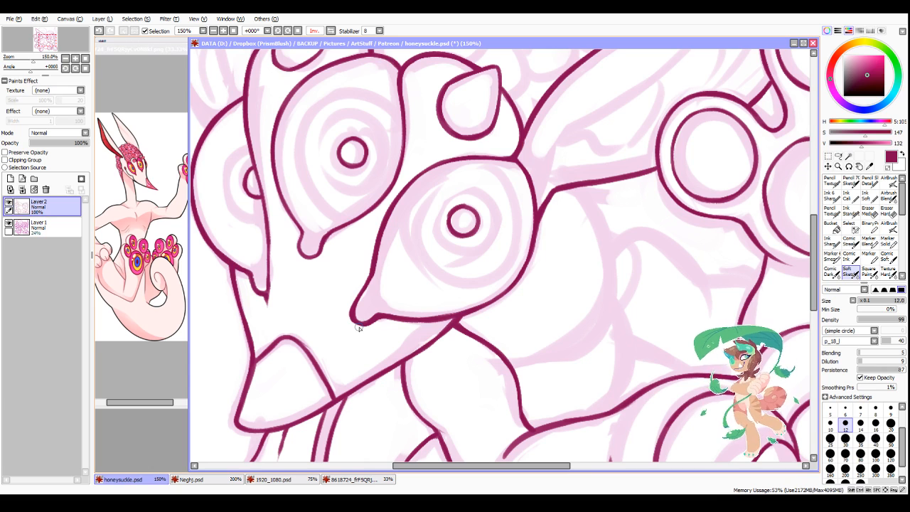
# Step: Refine the front eye's upper curve to an even thickness, and touch up the neighbouring middle eye's adjacent edge
pyautogui.moveTo(404, 192)
pyautogui.mouseDown()
pyautogui.moveTo(447, 164)
pyautogui.moveTo(420, 176)
pyautogui.moveTo(457, 162)
pyautogui.mouseUp()
pyautogui.moveTo(449, 164); pyautogui.dragTo(503, 162)
pyautogui.press('-')
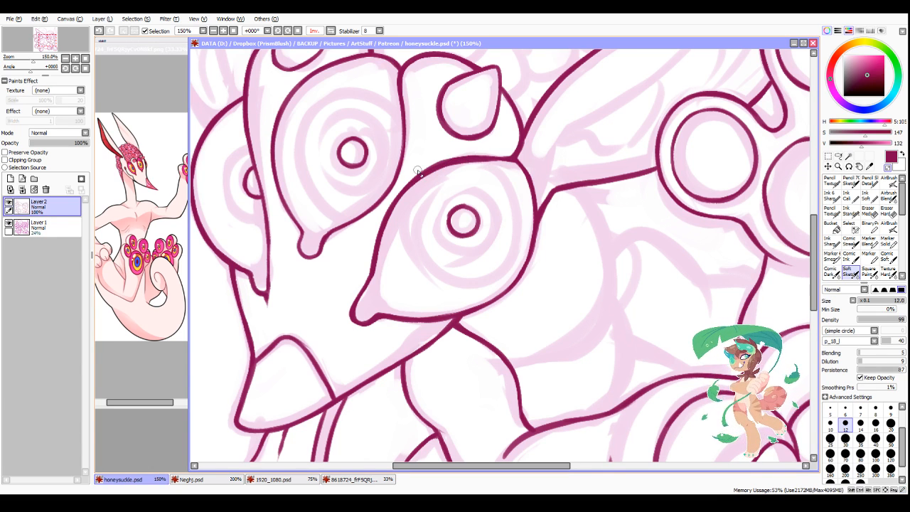
pyautogui.moveTo(452, 157); pyautogui.dragTo(492, 155)
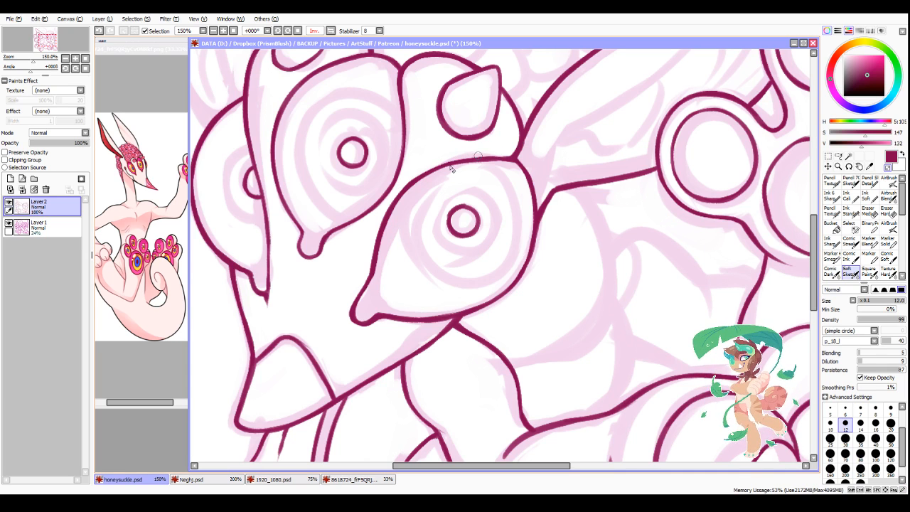
pyautogui.press('-')
pyautogui.moveTo(408, 187); pyautogui.dragTo(474, 163)
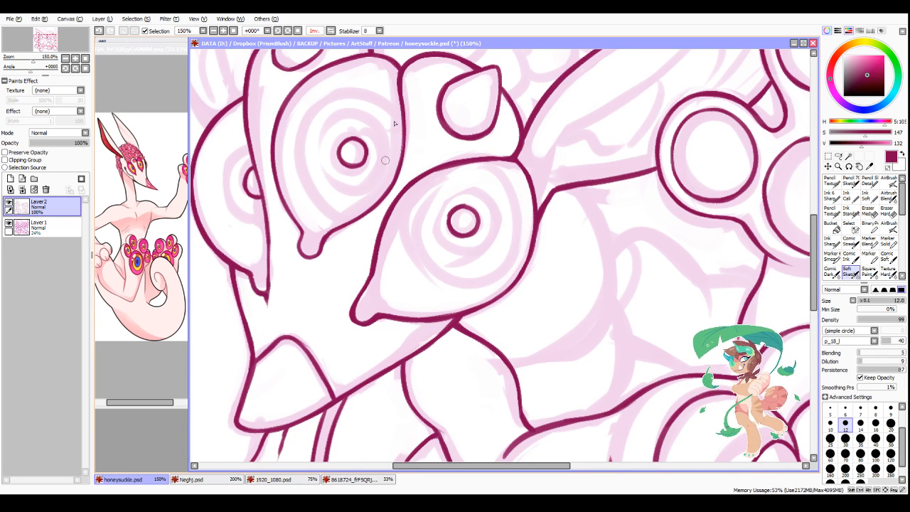
pyautogui.moveTo(401, 110); pyautogui.dragTo(403, 87)
pyautogui.moveTo(403, 159); pyautogui.dragTo(403, 133)
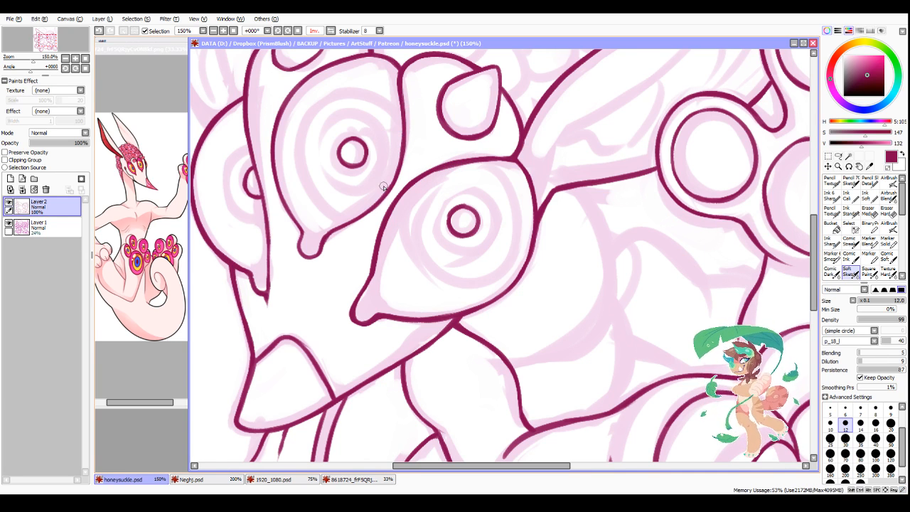
# Step: Clean up the front eye's teardrop tip and trim the underside of the line beside it
pyautogui.scroll(-4, 418, 227)
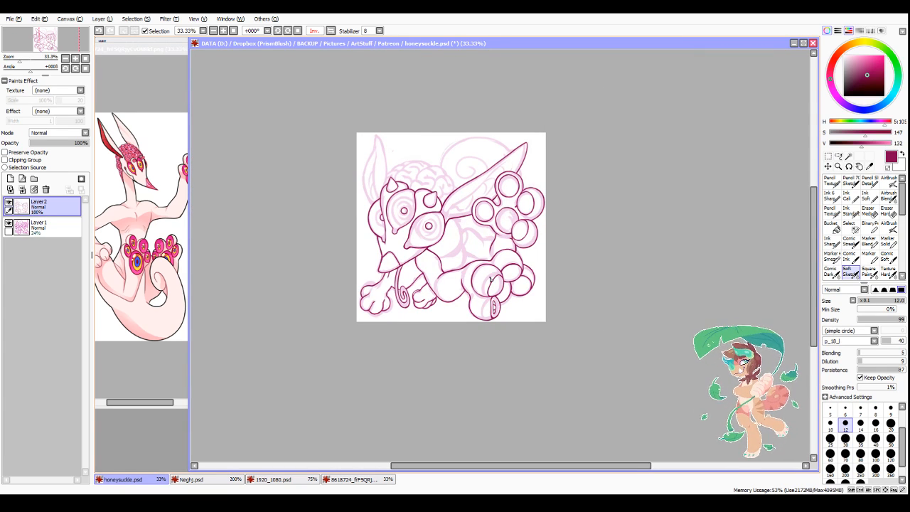
pyautogui.scroll(4, 404, 237)
pyautogui.scroll(1, 427, 295)
pyautogui.moveTo(396, 283)
pyautogui.mouseDown()
pyautogui.moveTo(427, 275)
pyautogui.moveTo(469, 281)
pyautogui.moveTo(405, 283)
pyautogui.mouseUp()
pyautogui.press('-')
pyautogui.moveTo(395, 262)
pyautogui.mouseDown()
pyautogui.moveTo(395, 289)
pyautogui.moveTo(457, 293)
pyautogui.mouseUp()
pyautogui.press('-')
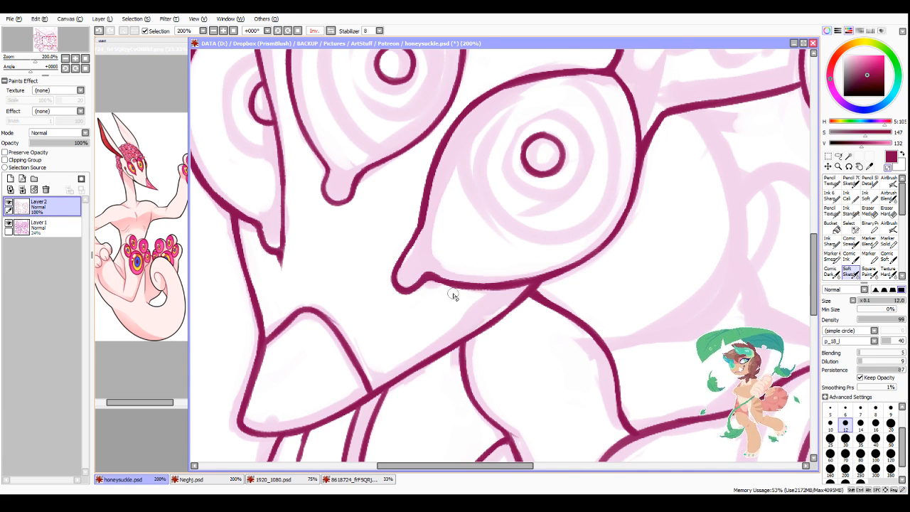
# Step: Smooth the curve where the front eye's teardrop tip runs into its lower edge
pyautogui.scroll(-2, 453, 294)
pyautogui.scroll(1, 452, 292)
pyautogui.press('-')
pyautogui.moveTo(389, 269); pyautogui.dragTo(439, 270)
pyautogui.moveTo(388, 269); pyautogui.dragTo(442, 283)
pyautogui.press('-')
pyautogui.press('-')
pyautogui.scroll(-2, 408, 312)
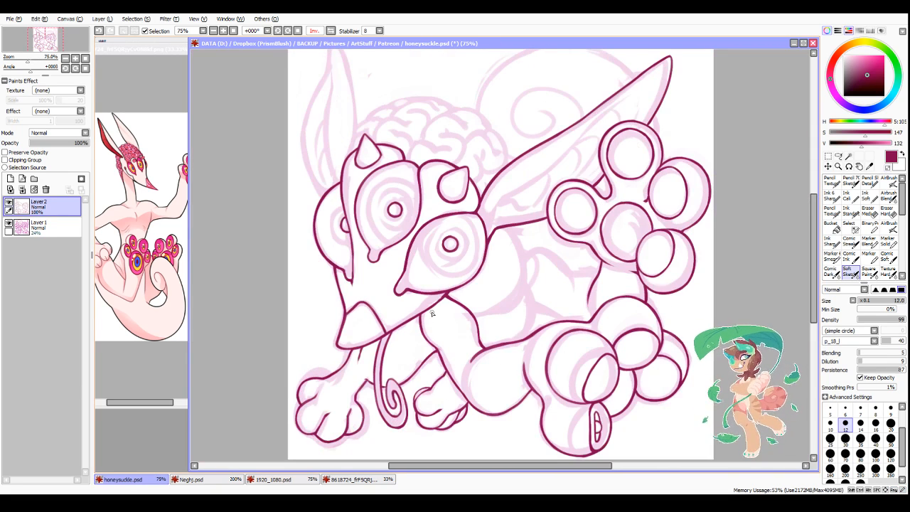
pyautogui.scroll(2, 432, 313)
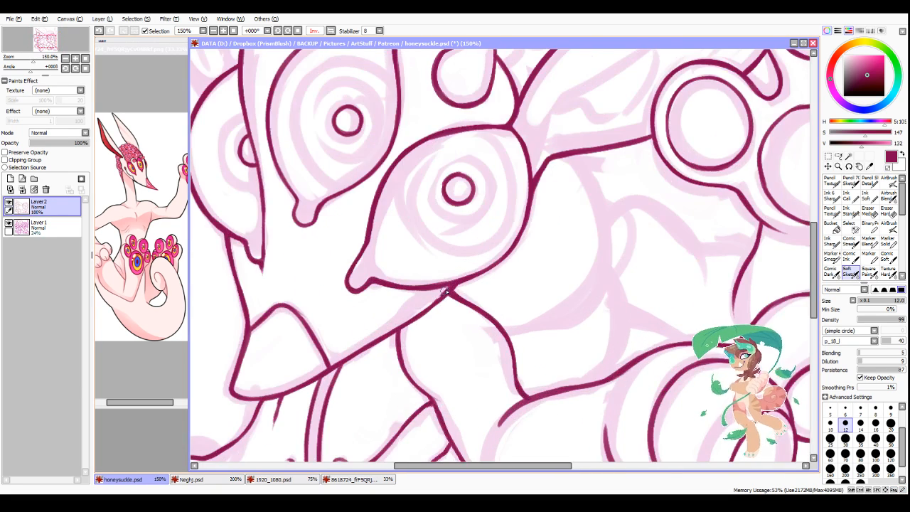
# Step: Ink the rounded chest curve from the ear's lower edge downward behind the front eye, following the sketch
pyautogui.scroll(-2, 437, 293)
pyautogui.moveTo(520, 462); pyautogui.dragTo(548, 462)
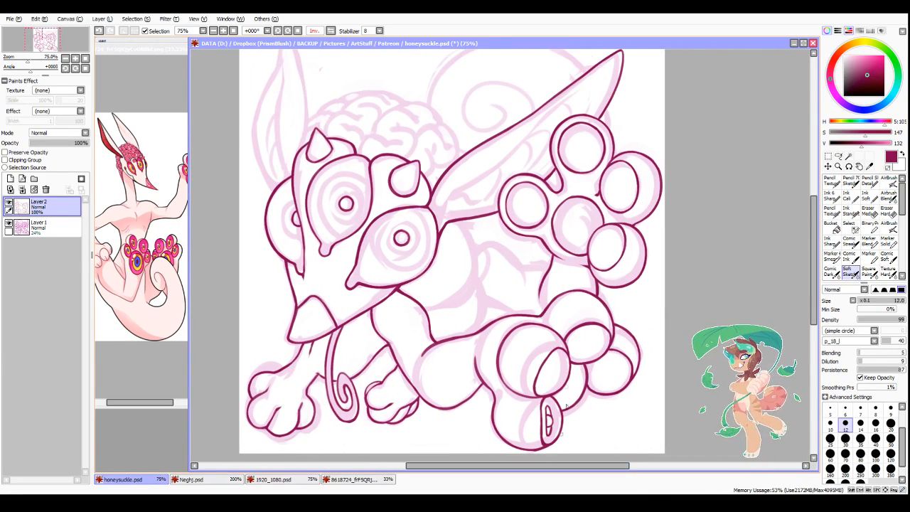
pyautogui.scroll(2, 473, 251)
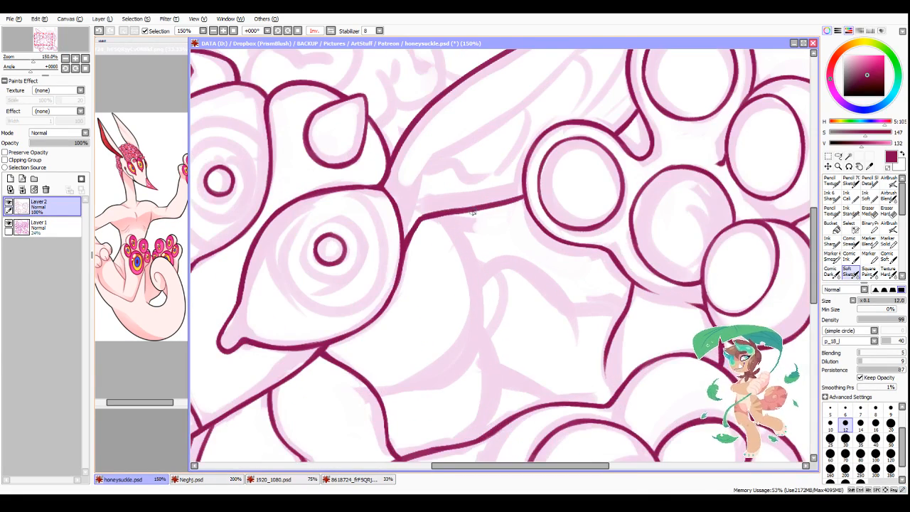
pyautogui.moveTo(472, 211); pyautogui.dragTo(483, 341)
pyautogui.moveTo(491, 284)
pyautogui.mouseDown()
pyautogui.moveTo(488, 310)
pyautogui.moveTo(454, 344)
pyautogui.moveTo(451, 368)
pyautogui.mouseUp()
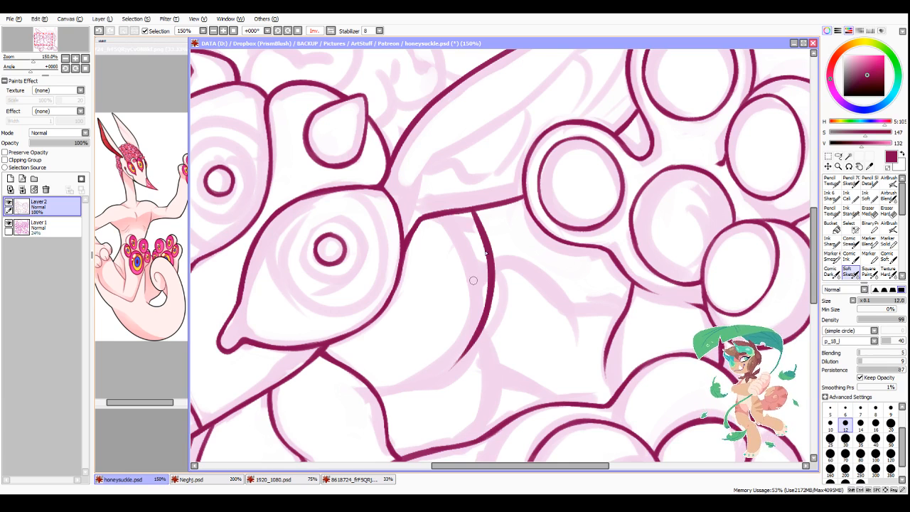
pyautogui.scroll(-4, 579, 363)
pyautogui.scroll(2, 507, 433)
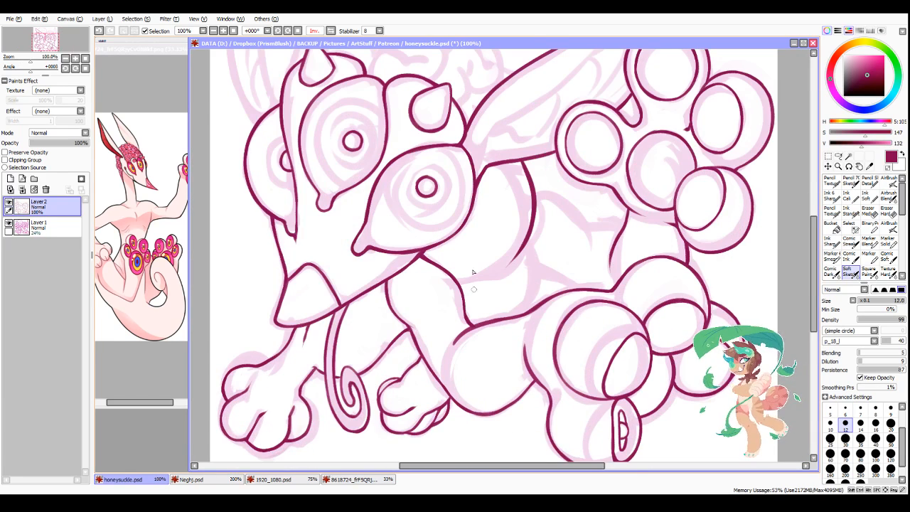
# Step: Set the brush size to 10 and ink the short body curve between the chest line and the limb line below
pyautogui.moveTo(530, 240); pyautogui.dragTo(496, 281)
pyautogui.hotkey('ctrl', 'z')
pyautogui.click(830, 424)
pyautogui.scroll(1, 506, 257)
pyautogui.moveTo(544, 240); pyautogui.dragTo(550, 327)
pyautogui.moveTo(557, 293); pyautogui.dragTo(545, 332)
pyautogui.moveTo(557, 306); pyautogui.dragTo(533, 345)
pyautogui.scroll(-1, 576, 259)
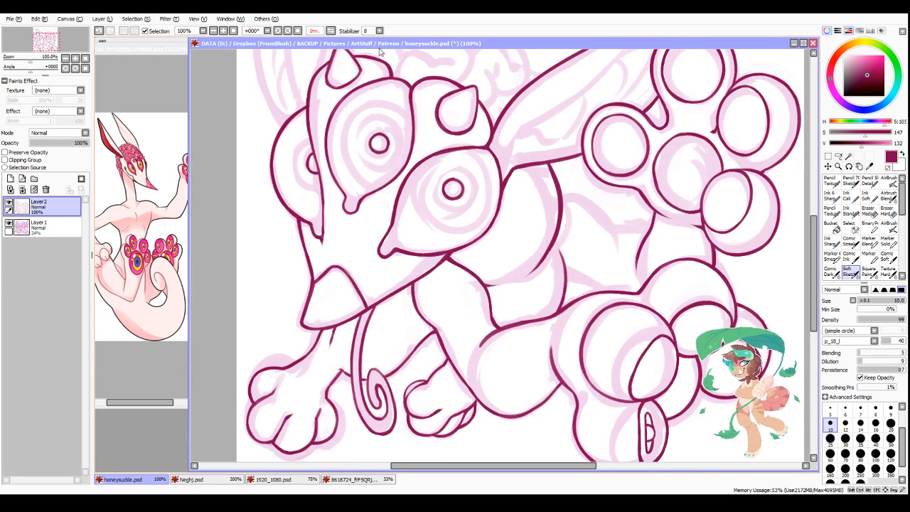
# Step: In mirrored view, ink the wavy body line from the raised leg's edge to the chest curve, redrawing unsatisfactory strokes
pyautogui.click(330, 30)
pyautogui.scroll(-1, 484, 335)
pyautogui.scroll(3, 406, 248)
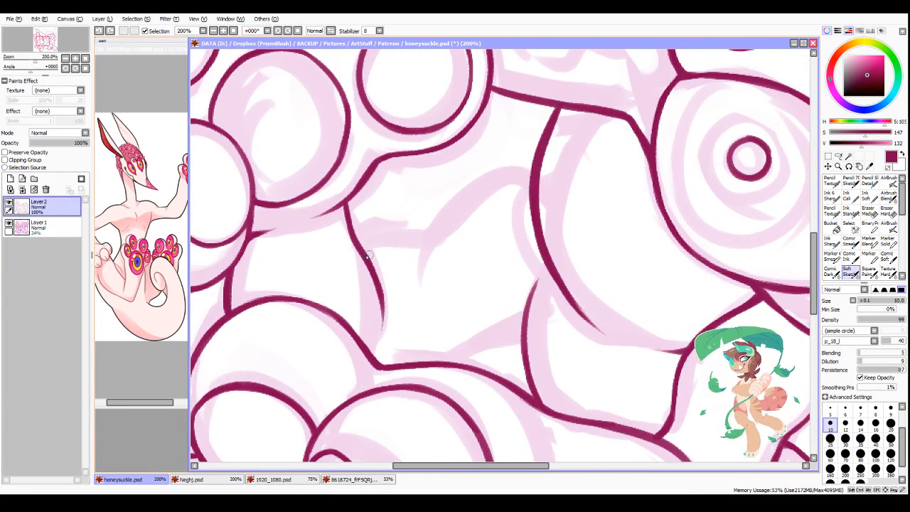
pyautogui.moveTo(364, 253)
pyautogui.mouseDown()
pyautogui.moveTo(427, 241)
pyautogui.moveTo(368, 258)
pyautogui.moveTo(427, 241)
pyautogui.moveTo(373, 259)
pyautogui.moveTo(432, 236)
pyautogui.mouseUp()
pyautogui.hotkey('ctrl', 'z')
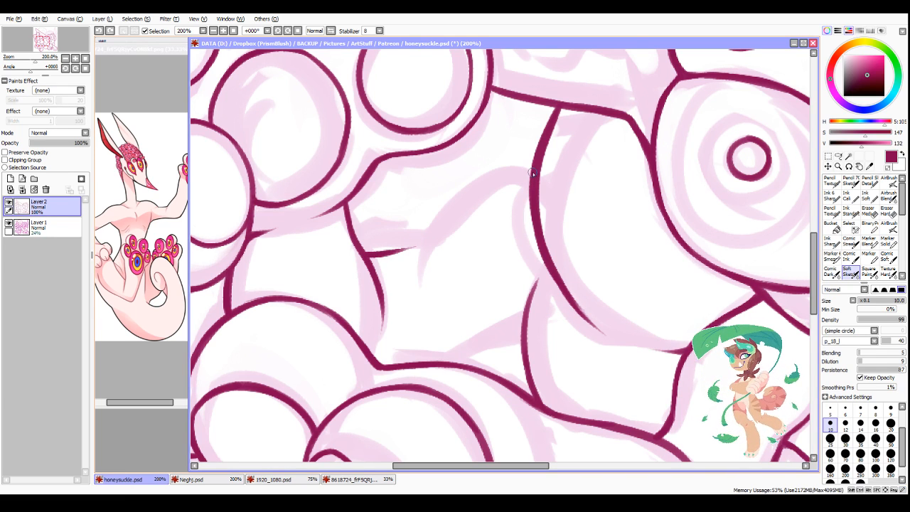
pyautogui.moveTo(532, 173)
pyautogui.mouseDown()
pyautogui.moveTo(505, 171)
pyautogui.moveTo(436, 228)
pyautogui.mouseUp()
pyautogui.hotkey('ctrl', 'z')
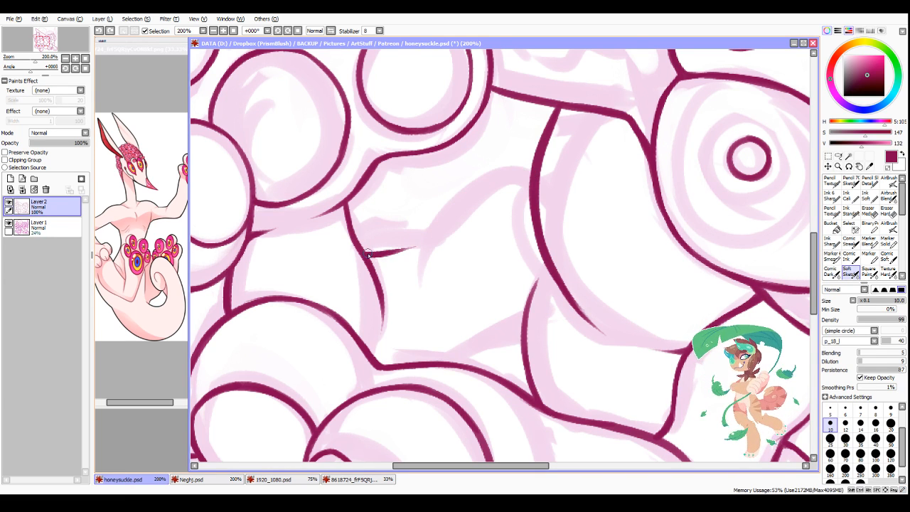
pyautogui.moveTo(367, 254); pyautogui.dragTo(440, 230)
pyautogui.moveTo(370, 253)
pyautogui.mouseDown()
pyautogui.moveTo(459, 209)
pyautogui.moveTo(422, 237)
pyautogui.moveTo(445, 207)
pyautogui.moveTo(429, 228)
pyautogui.moveTo(486, 173)
pyautogui.mouseUp()
pyautogui.moveTo(453, 200)
pyautogui.mouseDown()
pyautogui.moveTo(527, 172)
pyautogui.moveTo(513, 171)
pyautogui.moveTo(442, 223)
pyautogui.mouseUp()
pyautogui.moveTo(479, 177)
pyautogui.mouseDown()
pyautogui.moveTo(457, 202)
pyautogui.moveTo(500, 179)
pyautogui.moveTo(430, 239)
pyautogui.mouseUp()
# Step: Thin and smooth the wavy body line near the raised leg, alternating between transparent and ink strokes
pyautogui.press('-')
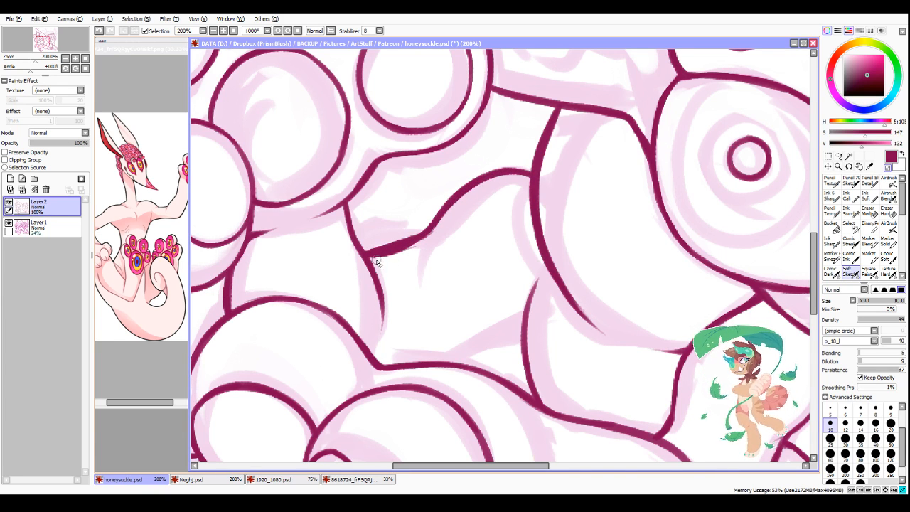
pyautogui.moveTo(375, 260)
pyautogui.mouseDown()
pyautogui.moveTo(449, 231)
pyautogui.moveTo(367, 246)
pyautogui.moveTo(422, 222)
pyautogui.mouseUp()
pyautogui.press('-')
pyautogui.moveTo(367, 254); pyautogui.dragTo(391, 247)
pyautogui.moveTo(384, 250); pyautogui.dragTo(438, 228)
pyautogui.press('-')
pyautogui.moveTo(382, 260)
pyautogui.mouseDown()
pyautogui.moveTo(456, 228)
pyautogui.moveTo(415, 246)
pyautogui.moveTo(473, 196)
pyautogui.moveTo(386, 251)
pyautogui.moveTo(433, 222)
pyautogui.mouseUp()
pyautogui.press('-')
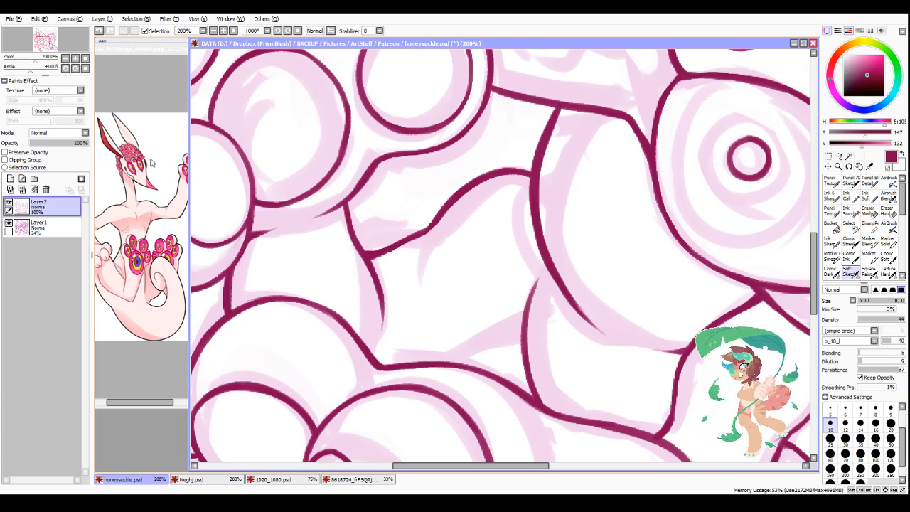
# Step: Ink the short curve linking the lower leg's upper edge to the short body curve, and check the reference image
pyautogui.moveTo(420, 467); pyautogui.dragTo(430, 466)
pyautogui.scroll(-1, 487, 245)
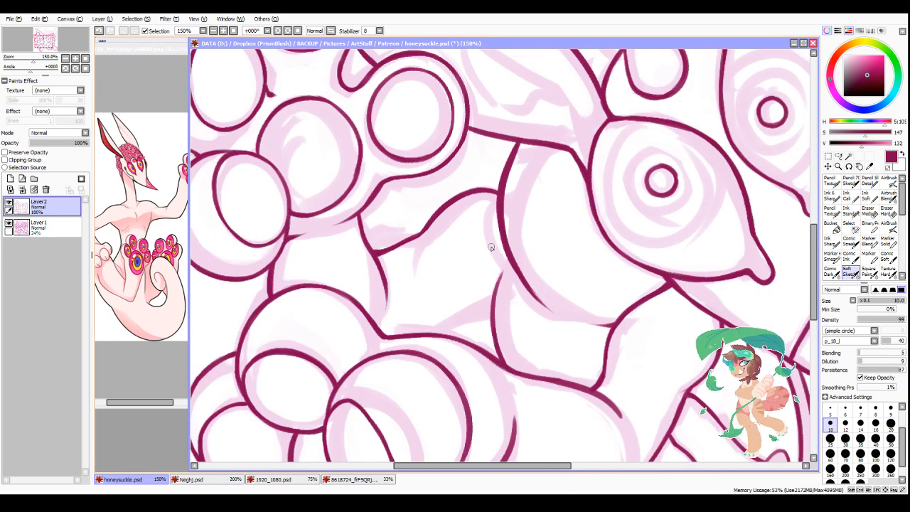
pyautogui.scroll(-2, 491, 247)
pyautogui.scroll(4, 489, 304)
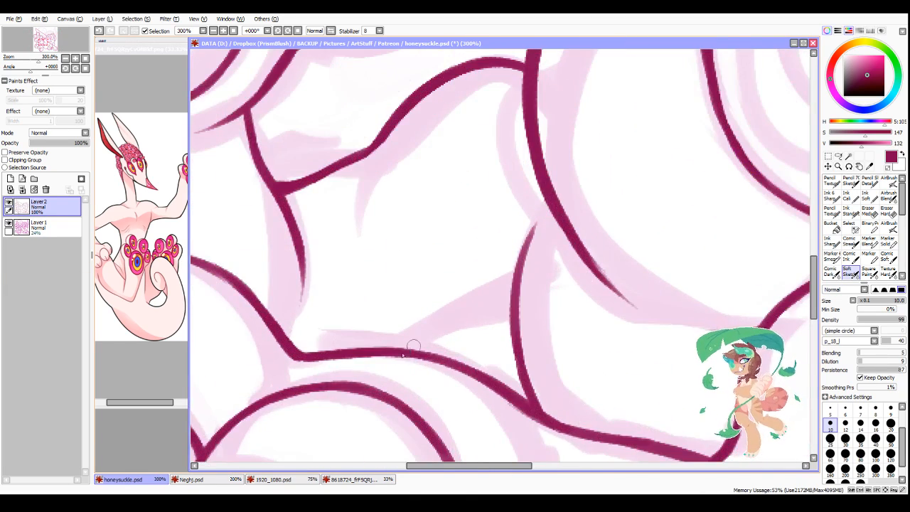
pyautogui.moveTo(403, 353); pyautogui.dragTo(516, 297)
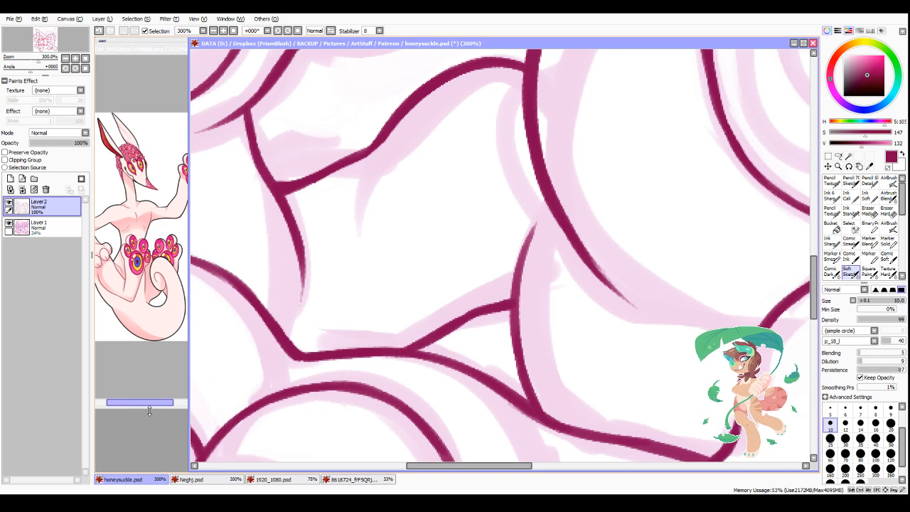
pyautogui.moveTo(153, 403)
pyautogui.mouseDown()
pyautogui.moveTo(143, 403)
pyautogui.moveTo(151, 405)
pyautogui.mouseUp()
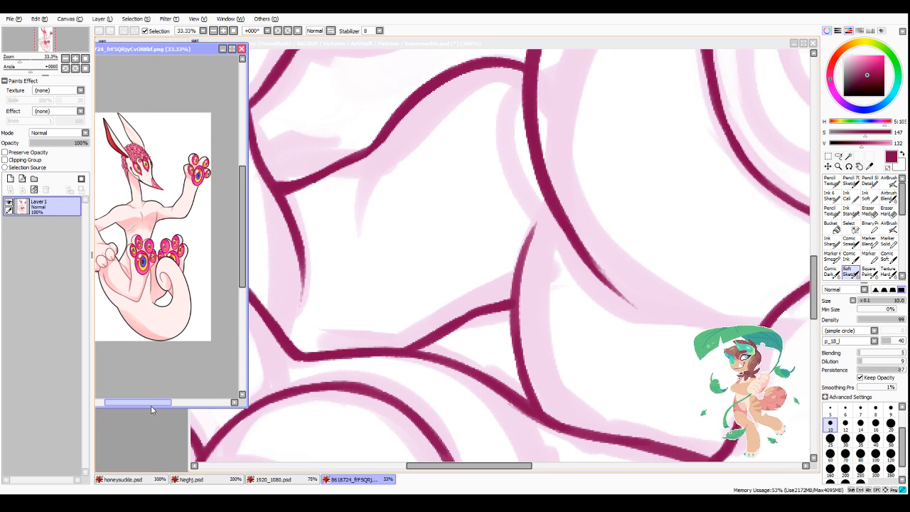
pyautogui.click(451, 56)
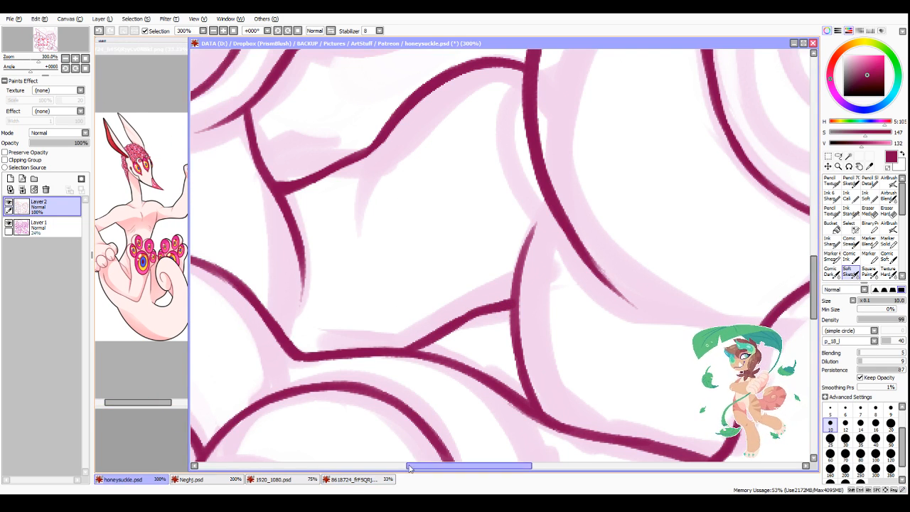
pyautogui.moveTo(409, 467); pyautogui.dragTo(427, 467)
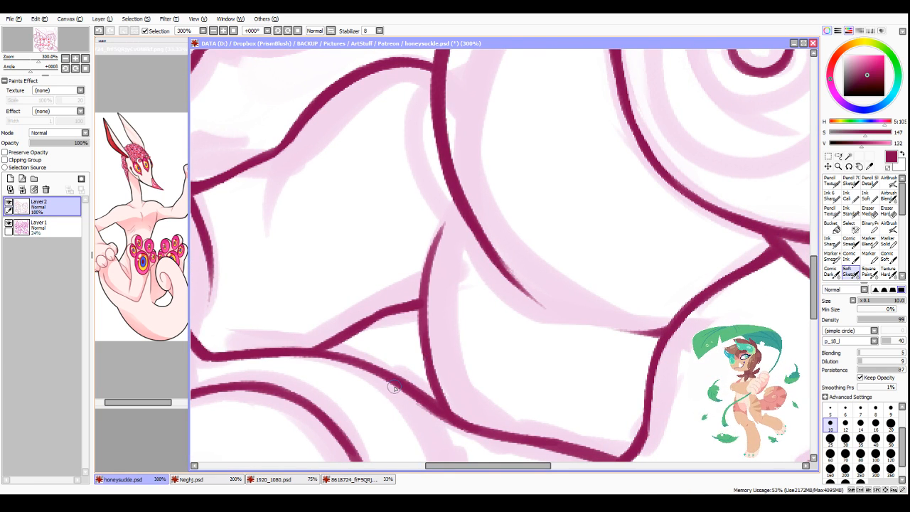
pyautogui.scroll(-8, 396, 388)
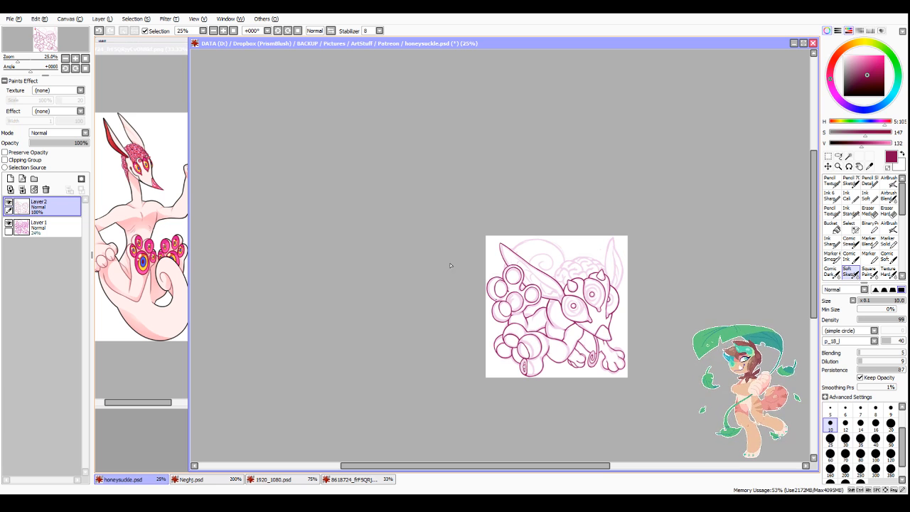
# Step: Restore the unmirrored view and ink the first brain fold above the middle eye, ending in a short inward crease
pyautogui.click(331, 30)
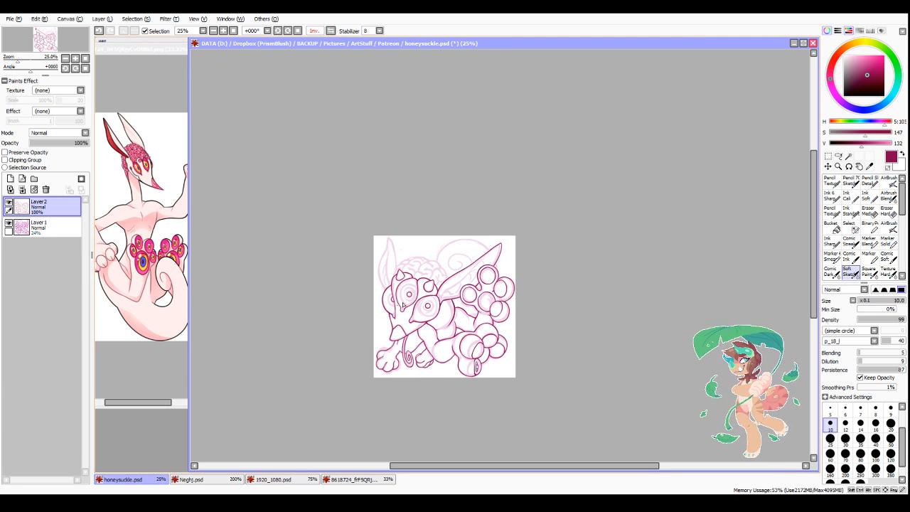
pyautogui.scroll(6, 364, 367)
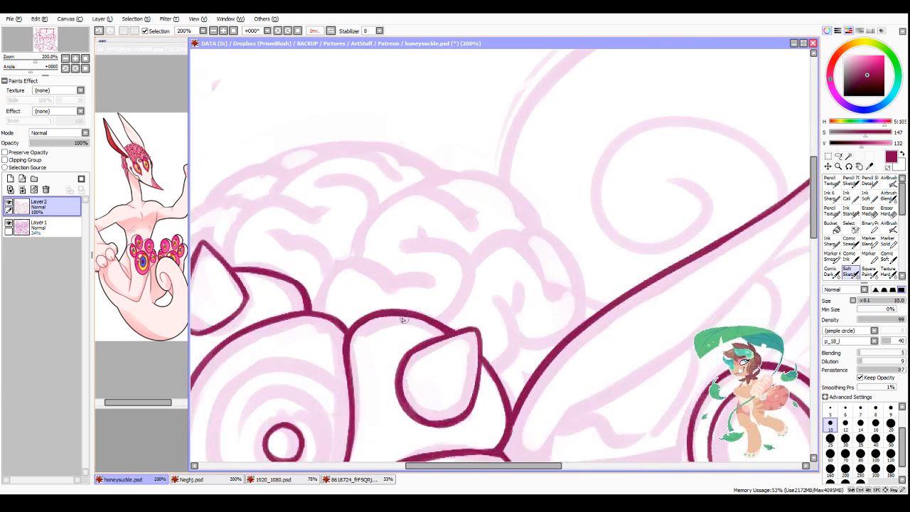
pyautogui.moveTo(329, 312)
pyautogui.mouseDown()
pyautogui.moveTo(377, 263)
pyautogui.moveTo(341, 275)
pyautogui.moveTo(441, 292)
pyautogui.mouseUp()
pyautogui.scroll(-5, 441, 294)
pyautogui.scroll(3, 414, 330)
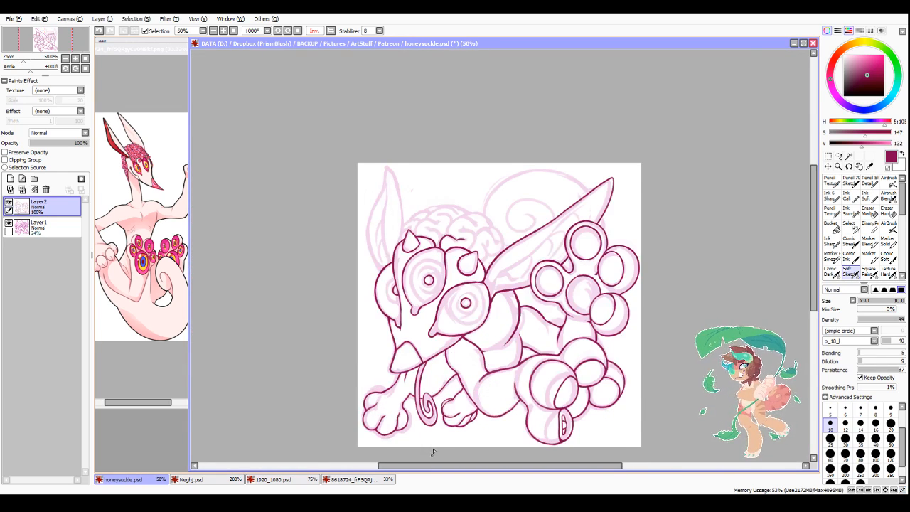
pyautogui.scroll(-1, 627, 152)
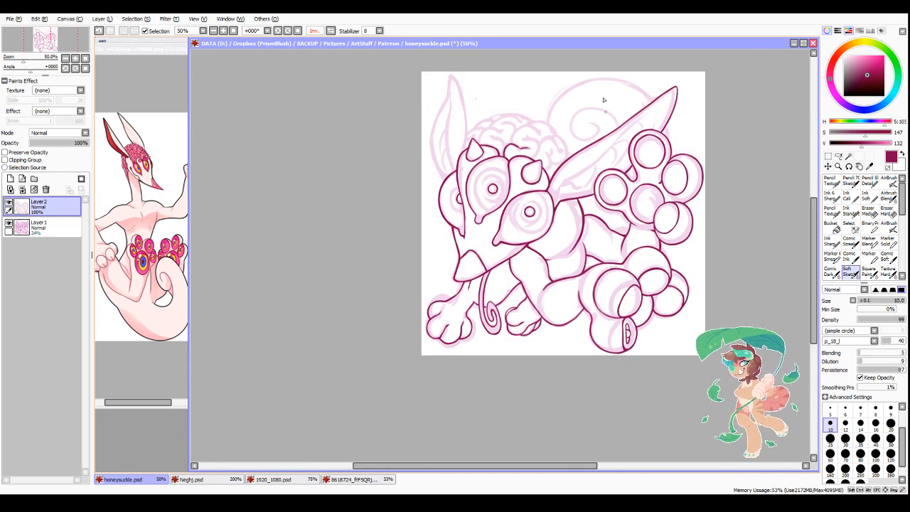
pyautogui.scroll(4, 604, 99)
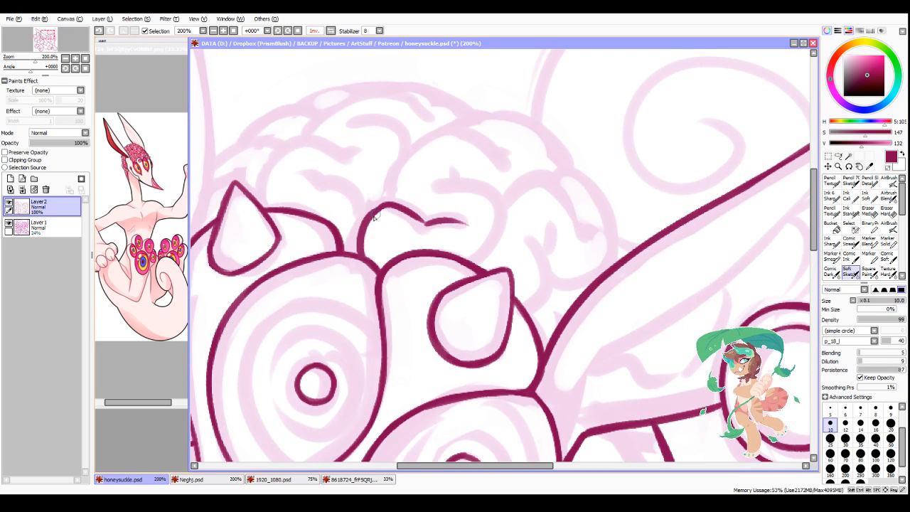
# Step: Ink the larger central brain fold above the first one, its curled edge down to the horn, and a short branching crease
pyautogui.moveTo(365, 222)
pyautogui.mouseDown()
pyautogui.moveTo(387, 205)
pyautogui.moveTo(432, 221)
pyautogui.moveTo(399, 164)
pyautogui.moveTo(486, 137)
pyautogui.mouseUp()
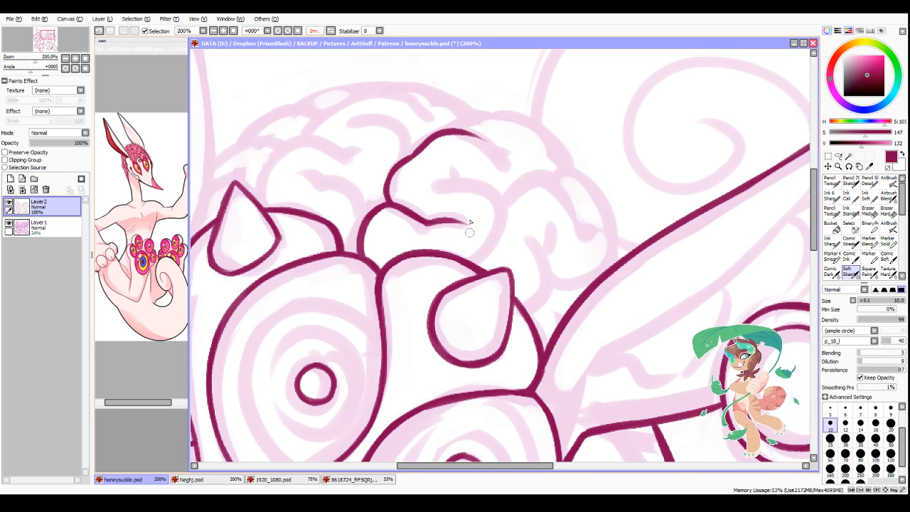
pyautogui.moveTo(432, 174)
pyautogui.mouseDown()
pyautogui.moveTo(501, 210)
pyautogui.moveTo(487, 244)
pyautogui.moveTo(502, 207)
pyautogui.moveTo(472, 270)
pyautogui.mouseUp()
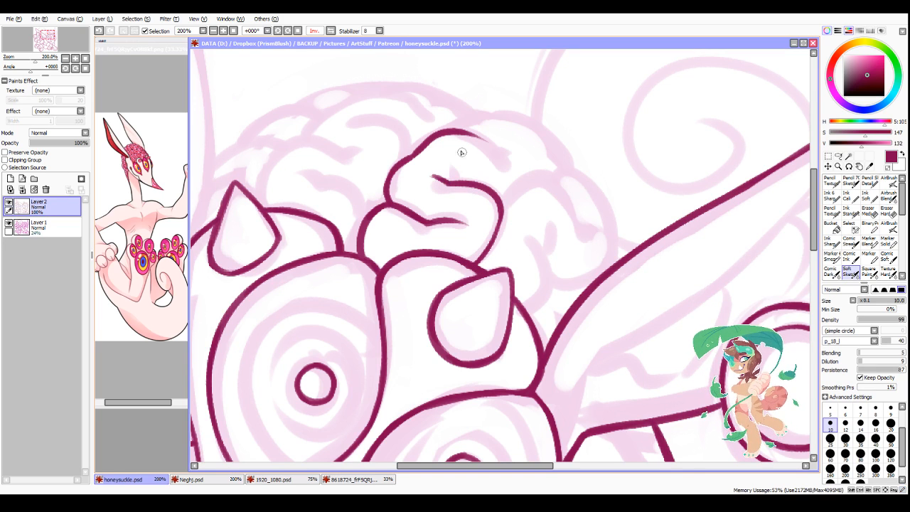
pyautogui.moveTo(459, 151); pyautogui.dragTo(467, 183)
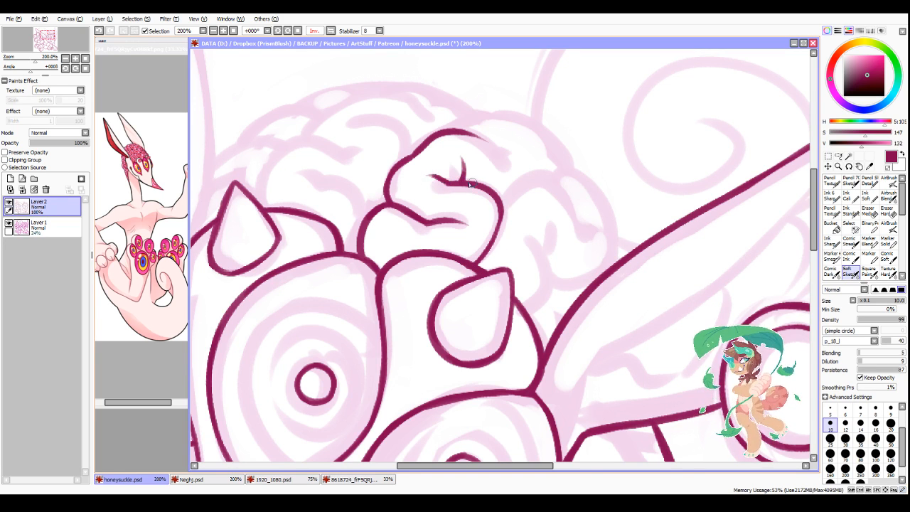
# Step: In mirrored view, ink the small brain bump at the ear's base and the tall arched fold joining the central fold
pyautogui.click(330, 30)
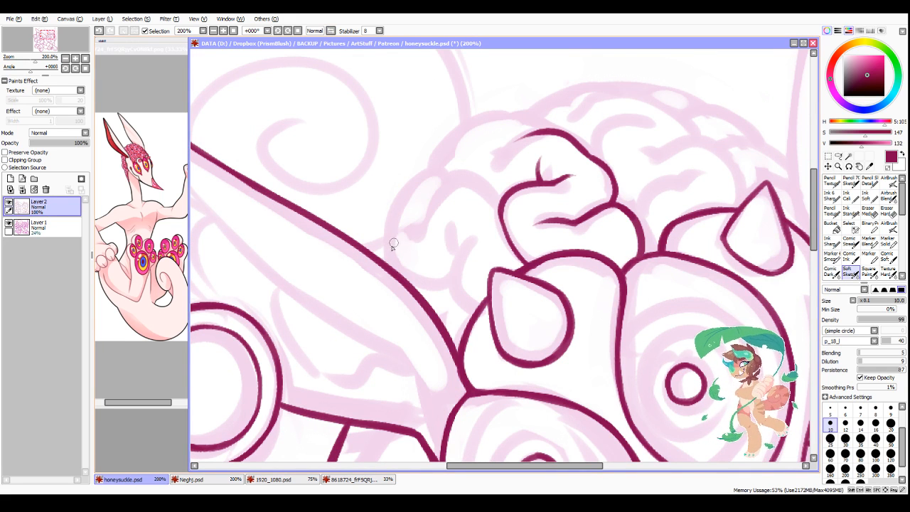
pyautogui.moveTo(384, 265); pyautogui.dragTo(422, 219)
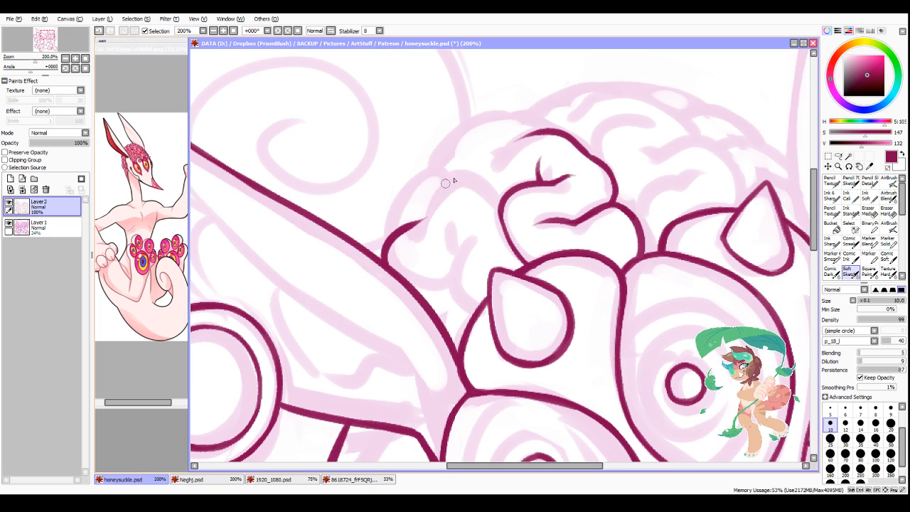
pyautogui.moveTo(464, 175); pyautogui.dragTo(419, 239)
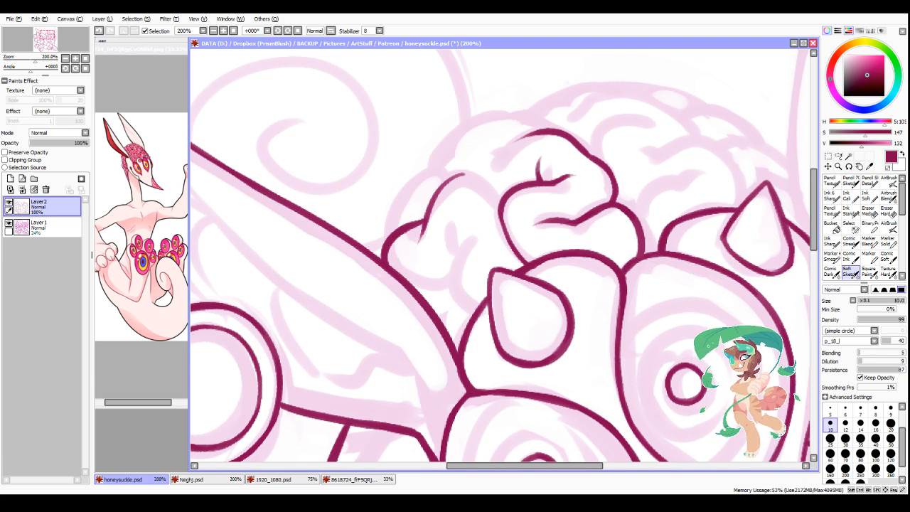
pyautogui.moveTo(495, 466); pyautogui.dragTo(501, 467)
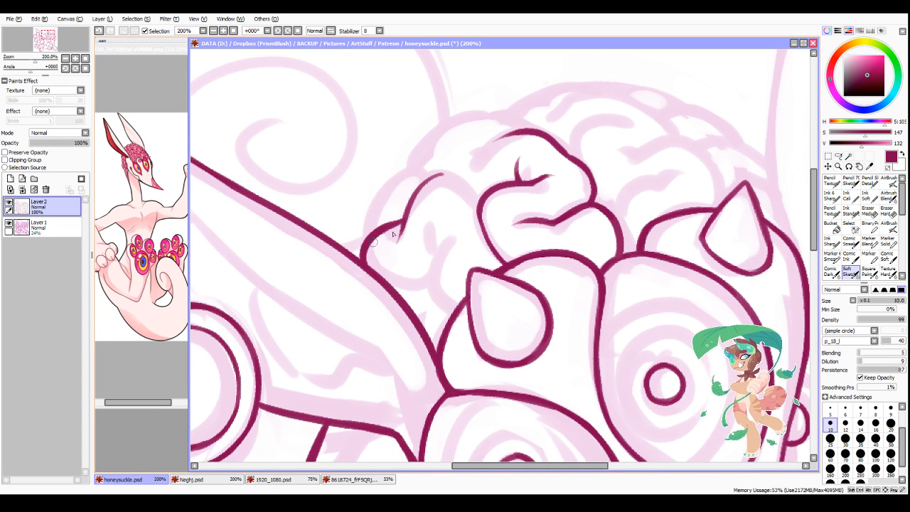
pyautogui.moveTo(414, 200)
pyautogui.mouseDown()
pyautogui.moveTo(442, 179)
pyautogui.moveTo(428, 179)
pyautogui.moveTo(481, 197)
pyautogui.moveTo(447, 176)
pyautogui.moveTo(456, 178)
pyautogui.moveTo(479, 206)
pyautogui.mouseUp()
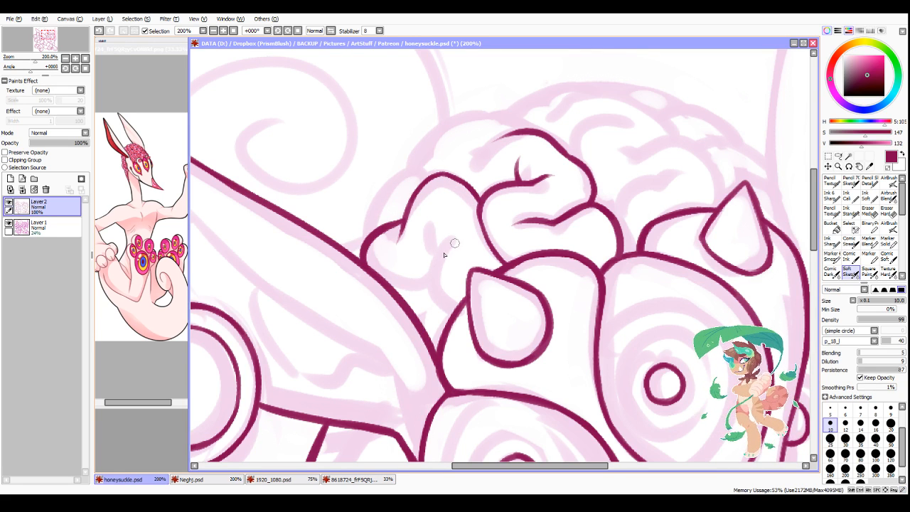
# Step: Ink the lower brain folds between the ear and the horn, adding a branching crease inside the arched fold
pyautogui.moveTo(464, 215)
pyautogui.mouseDown()
pyautogui.moveTo(438, 267)
pyautogui.moveTo(443, 296)
pyautogui.moveTo(434, 287)
pyautogui.moveTo(464, 306)
pyautogui.mouseUp()
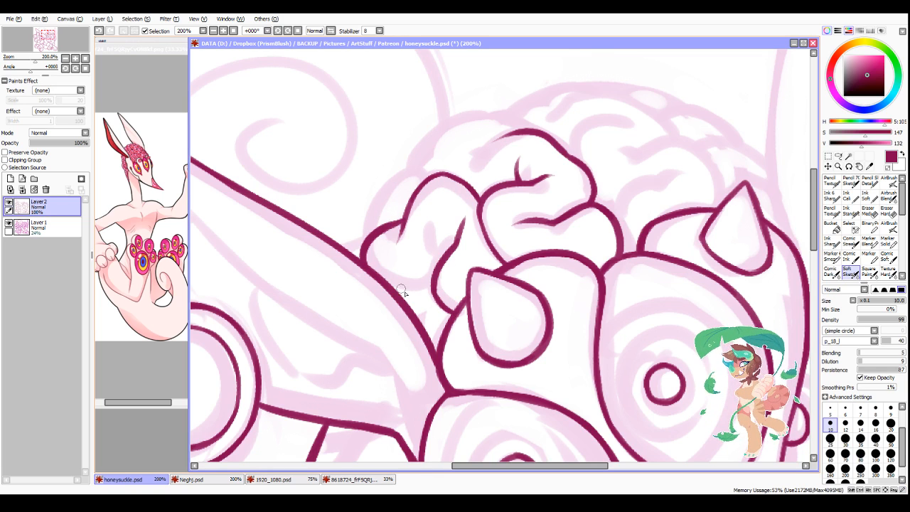
pyautogui.moveTo(387, 283); pyautogui.dragTo(431, 285)
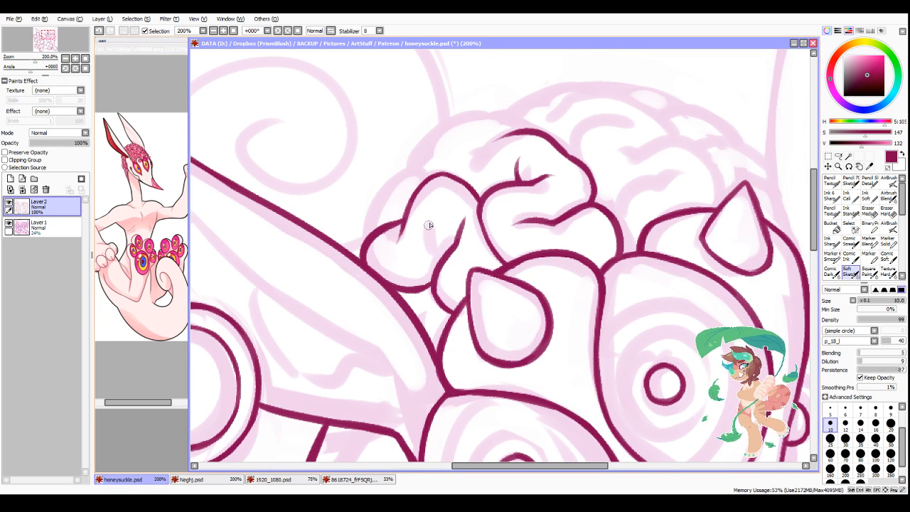
pyautogui.moveTo(430, 203)
pyautogui.mouseDown()
pyautogui.moveTo(439, 256)
pyautogui.moveTo(449, 251)
pyautogui.mouseUp()
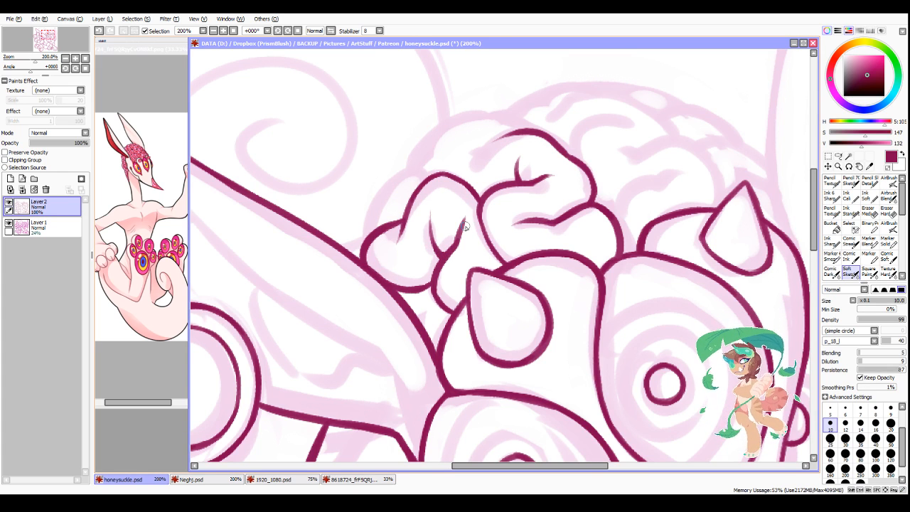
# Step: Ink the narrow outer brain fold behind the arched one, and thicken its upper contour
pyautogui.moveTo(425, 177)
pyautogui.mouseDown()
pyautogui.moveTo(375, 213)
pyautogui.moveTo(371, 231)
pyautogui.mouseUp()
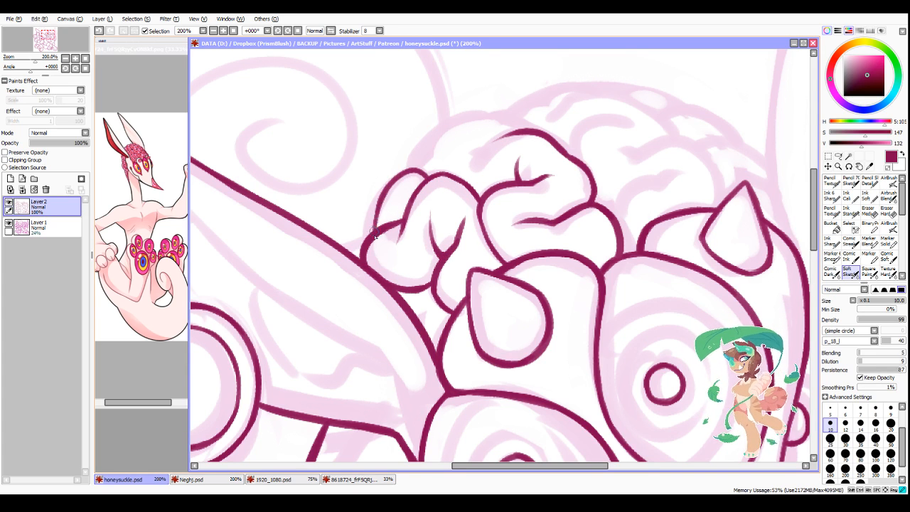
pyautogui.moveTo(382, 194)
pyautogui.mouseDown()
pyautogui.moveTo(371, 233)
pyautogui.moveTo(406, 170)
pyautogui.moveTo(378, 207)
pyautogui.moveTo(413, 173)
pyautogui.mouseUp()
pyautogui.moveTo(383, 192)
pyautogui.mouseDown()
pyautogui.moveTo(398, 178)
pyautogui.moveTo(431, 177)
pyautogui.mouseUp()
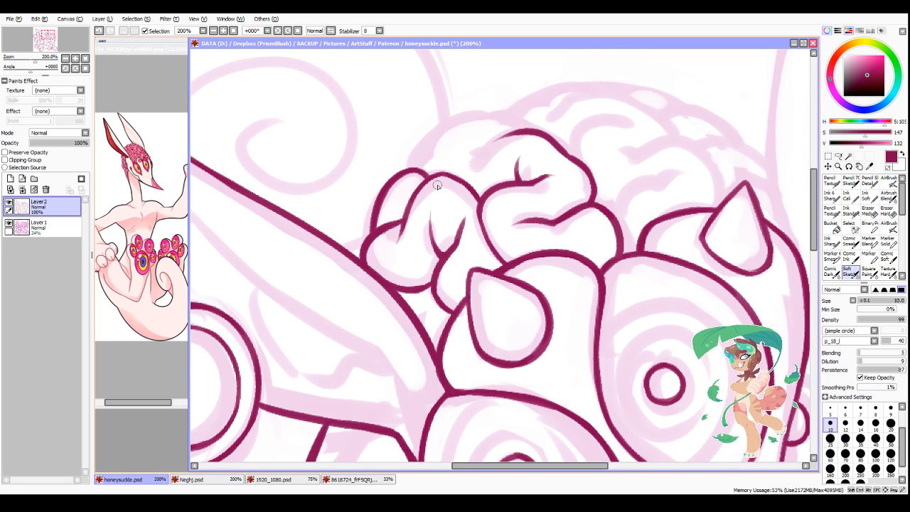
# Step: Refine the short crease where the outer brain fold meets the arched one, extending it to a tapered tip
pyautogui.moveTo(468, 467); pyautogui.dragTo(482, 468)
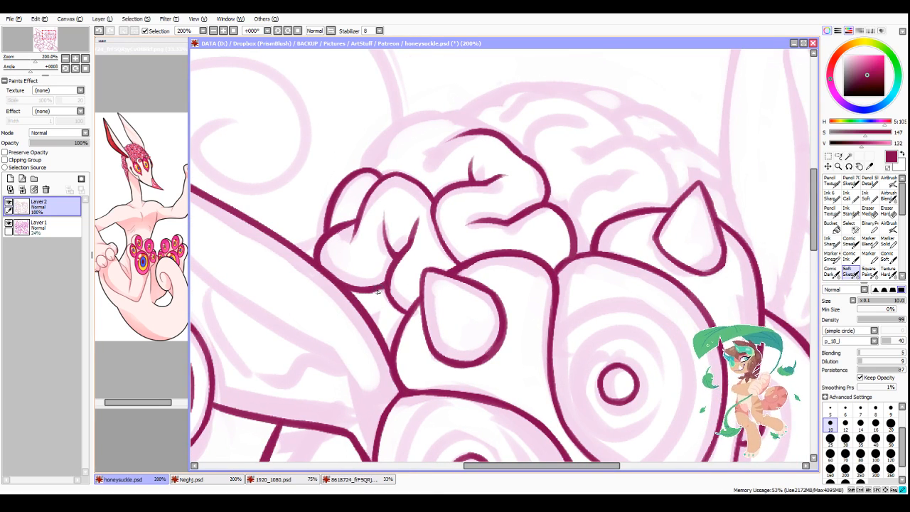
pyautogui.scroll(-5, 412, 299)
pyautogui.scroll(6, 444, 236)
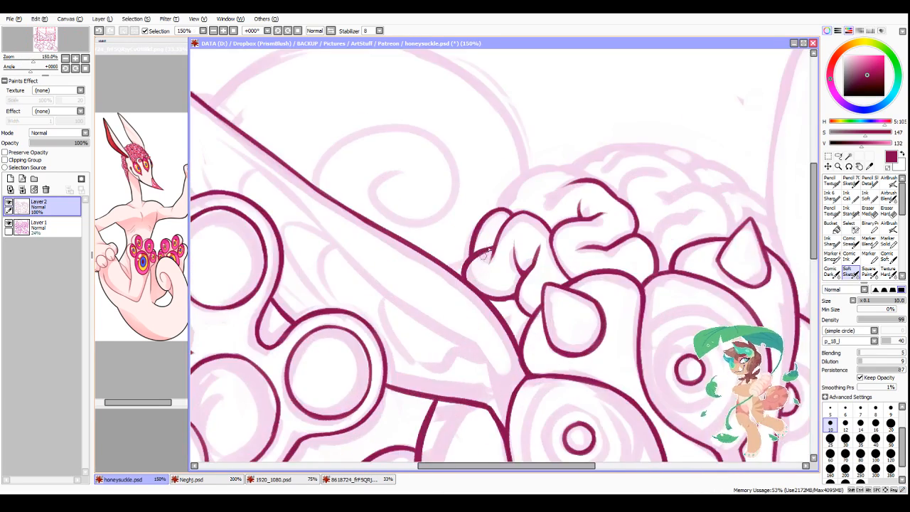
pyautogui.moveTo(513, 168)
pyautogui.mouseDown()
pyautogui.moveTo(470, 235)
pyautogui.moveTo(474, 217)
pyautogui.moveTo(462, 279)
pyautogui.moveTo(456, 268)
pyautogui.moveTo(467, 253)
pyautogui.moveTo(442, 303)
pyautogui.mouseUp()
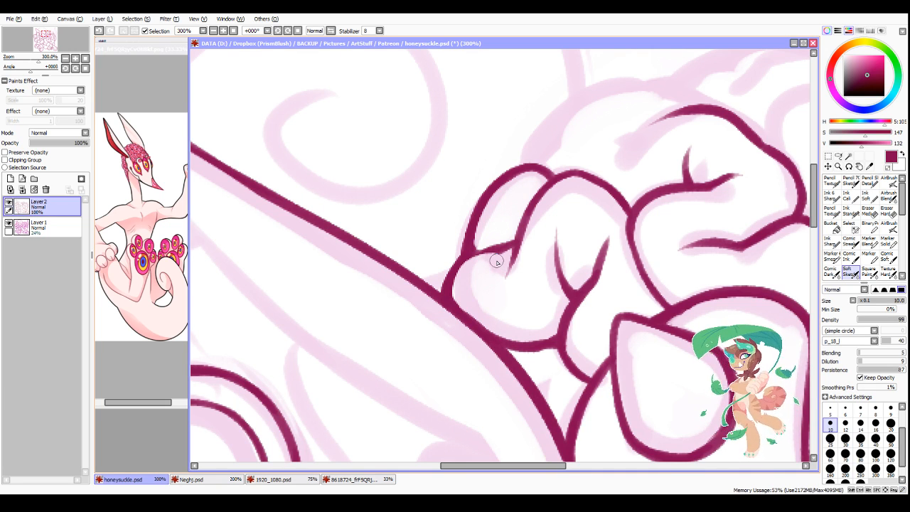
pyautogui.moveTo(516, 244); pyautogui.dragTo(507, 277)
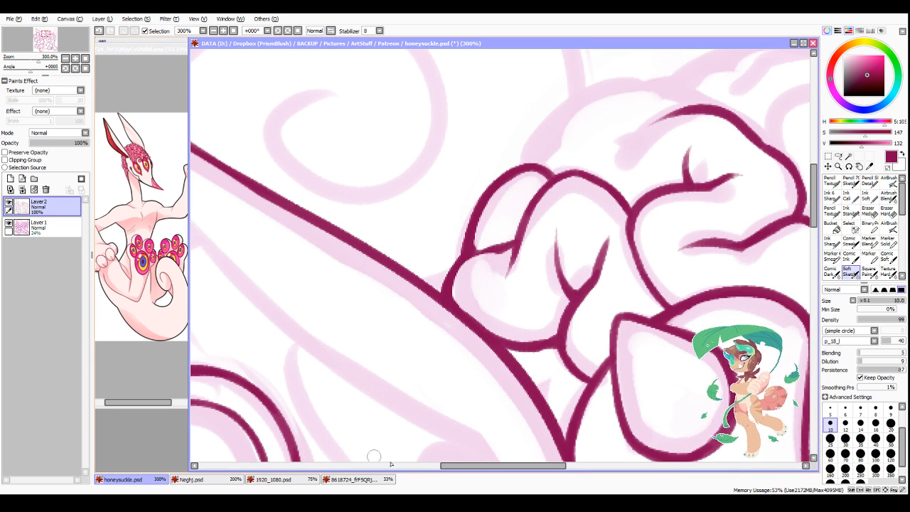
# Step: Extend the central brain fold's upper crease with a short branch, and ink the low fold arching behind it
pyautogui.moveTo(462, 469); pyautogui.dragTo(483, 467)
pyautogui.scroll(-4, 594, 278)
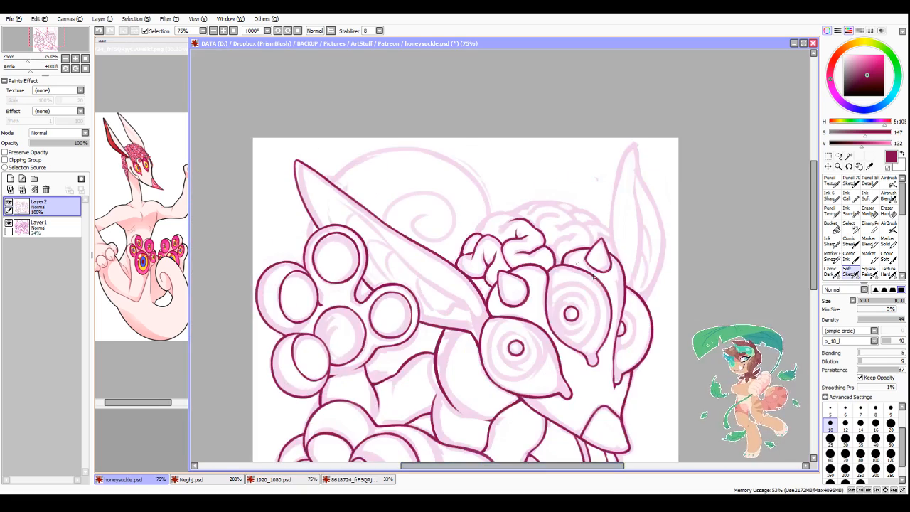
pyautogui.scroll(-1, 594, 277)
pyautogui.scroll(6, 552, 215)
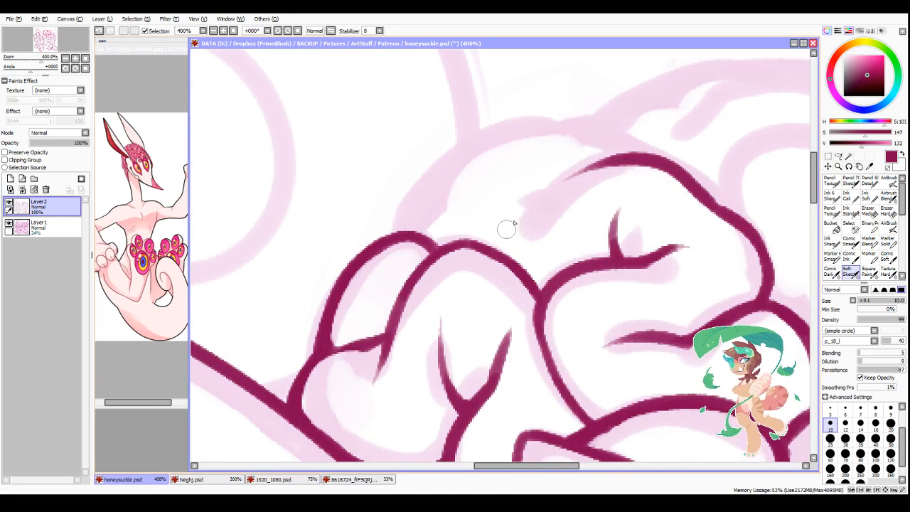
pyautogui.moveTo(494, 224); pyautogui.dragTo(545, 193)
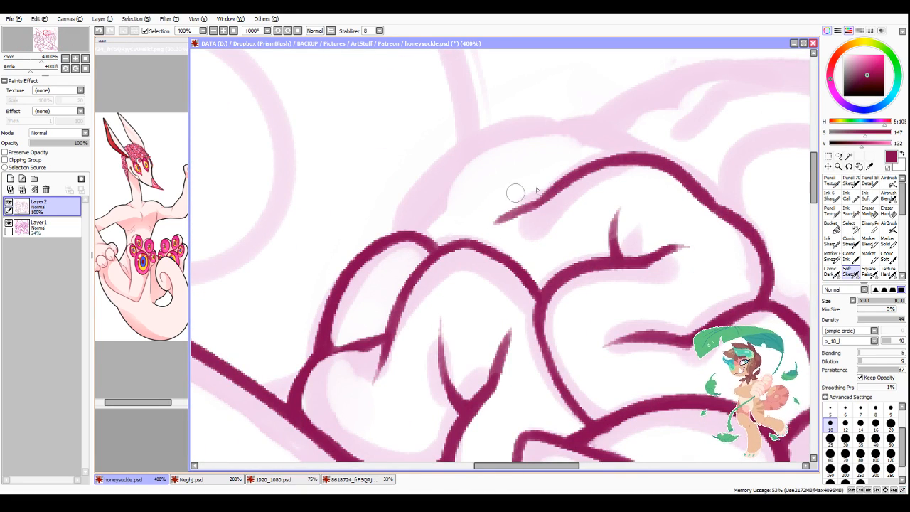
pyautogui.moveTo(401, 228)
pyautogui.mouseDown()
pyautogui.moveTo(438, 194)
pyautogui.moveTo(518, 140)
pyautogui.moveTo(623, 157)
pyautogui.moveTo(592, 142)
pyautogui.moveTo(615, 152)
pyautogui.mouseUp()
pyautogui.moveTo(544, 200); pyautogui.dragTo(492, 228)
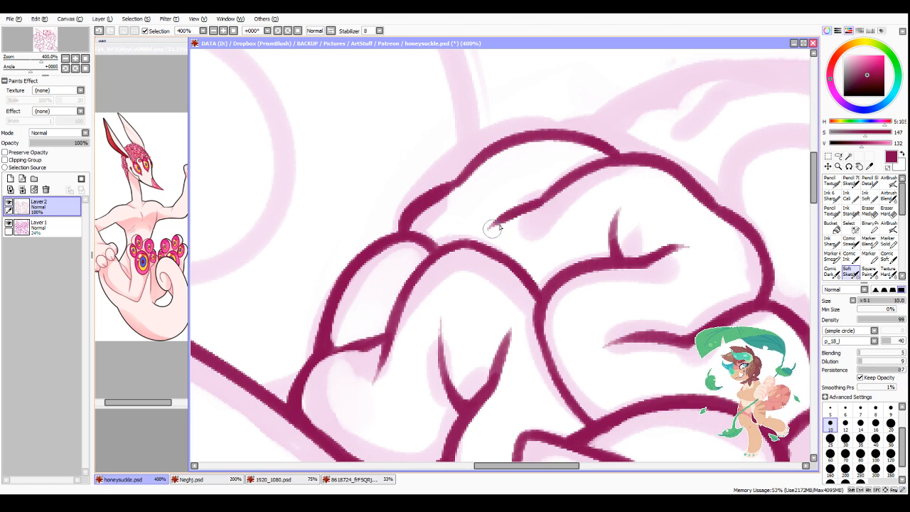
pyautogui.moveTo(546, 193)
pyautogui.mouseDown()
pyautogui.moveTo(521, 190)
pyautogui.moveTo(622, 159)
pyautogui.mouseUp()
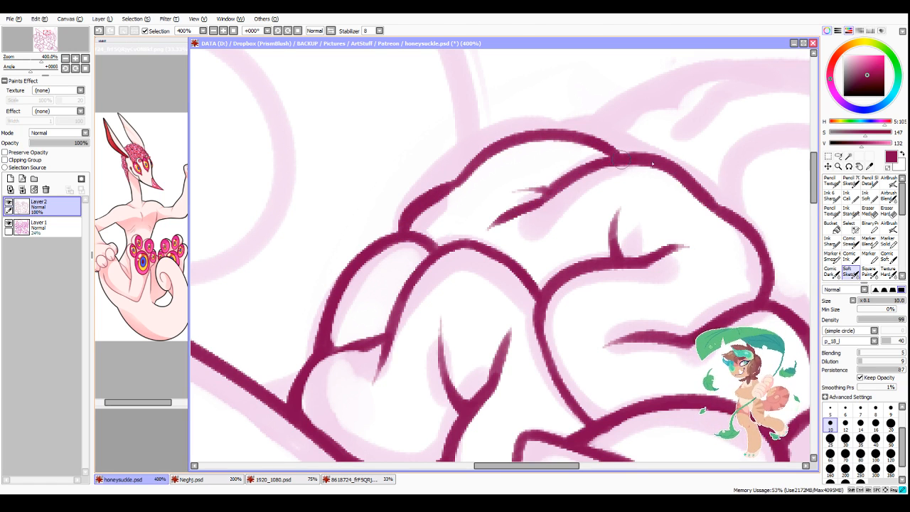
pyautogui.scroll(-3, 687, 282)
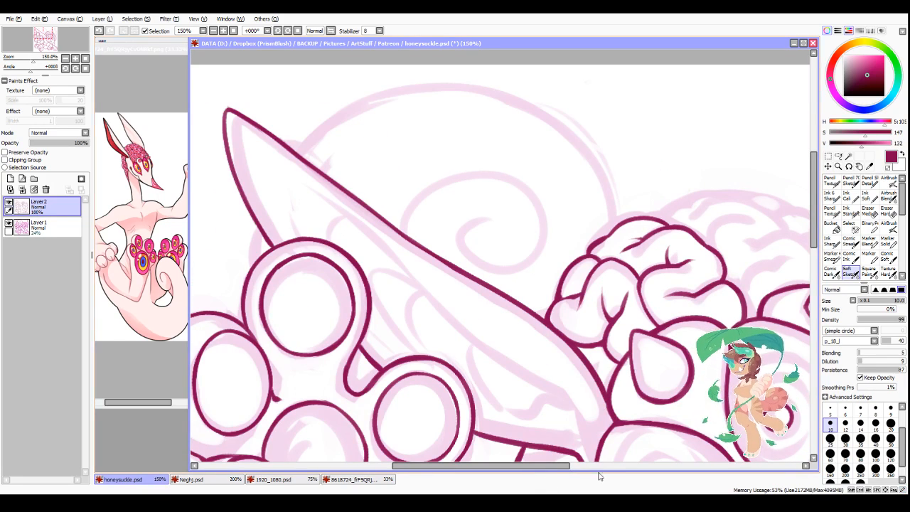
# Step: In mirrored view, ink the brain fold and inner crease behind the far horn, plus the curved fold edge above it
pyautogui.moveTo(563, 467); pyautogui.dragTo(628, 467)
pyautogui.scroll(-5, 613, 232)
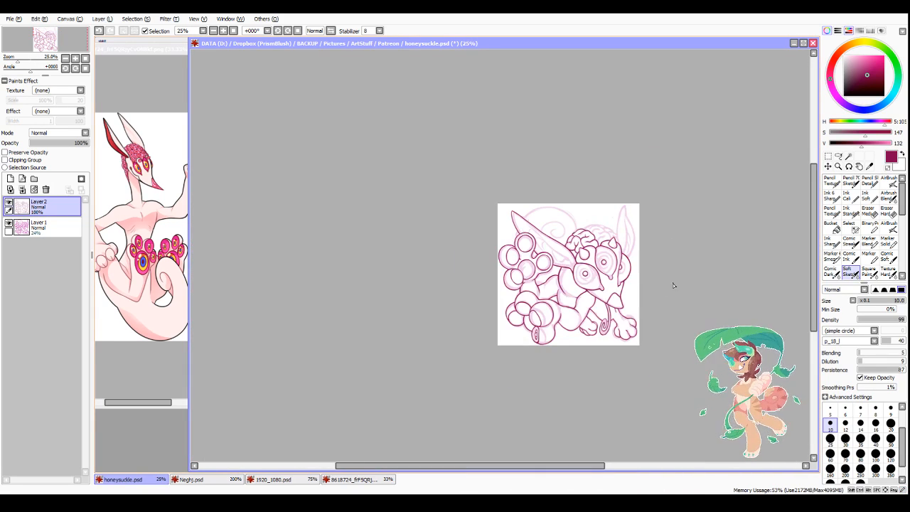
pyautogui.scroll(2, 639, 266)
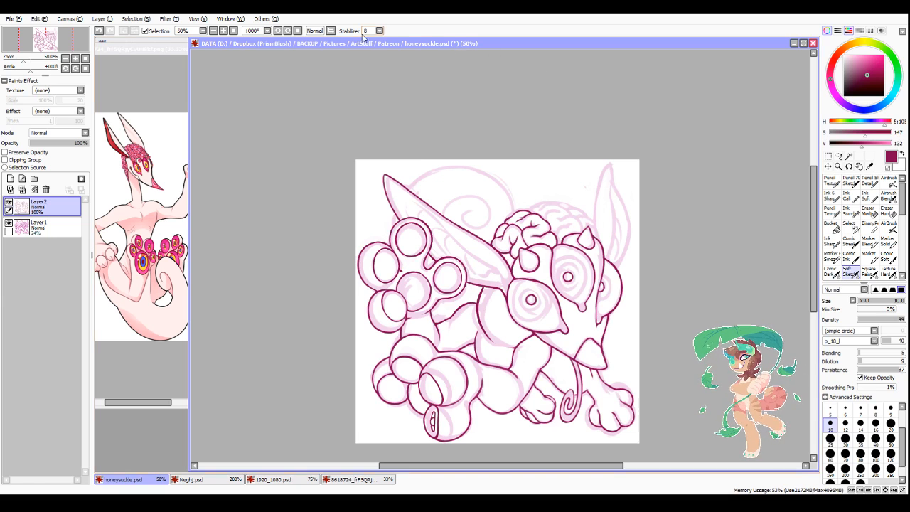
pyautogui.click(337, 32)
pyautogui.scroll(4, 471, 200)
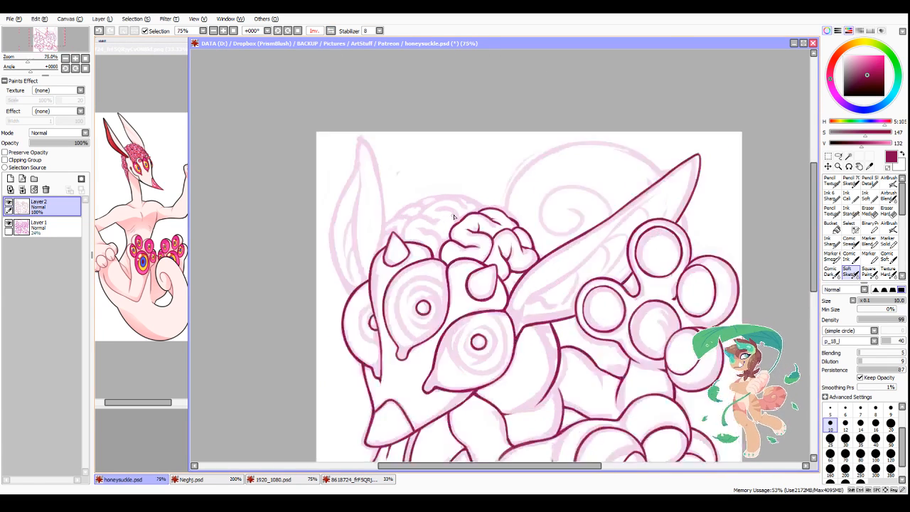
pyautogui.moveTo(361, 231)
pyautogui.mouseDown()
pyautogui.moveTo(398, 247)
pyautogui.moveTo(429, 282)
pyautogui.mouseUp()
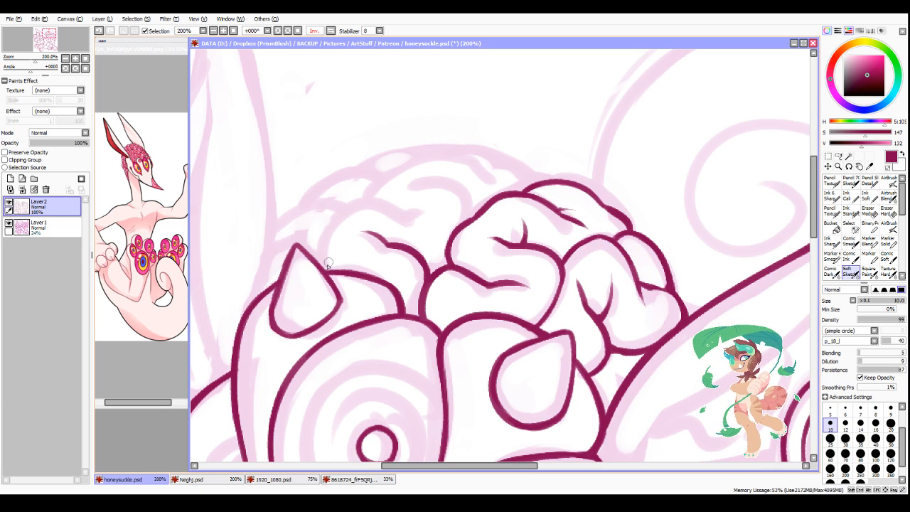
pyautogui.moveTo(328, 273)
pyautogui.mouseDown()
pyautogui.moveTo(345, 217)
pyautogui.moveTo(377, 203)
pyautogui.moveTo(430, 215)
pyautogui.moveTo(454, 198)
pyautogui.mouseUp()
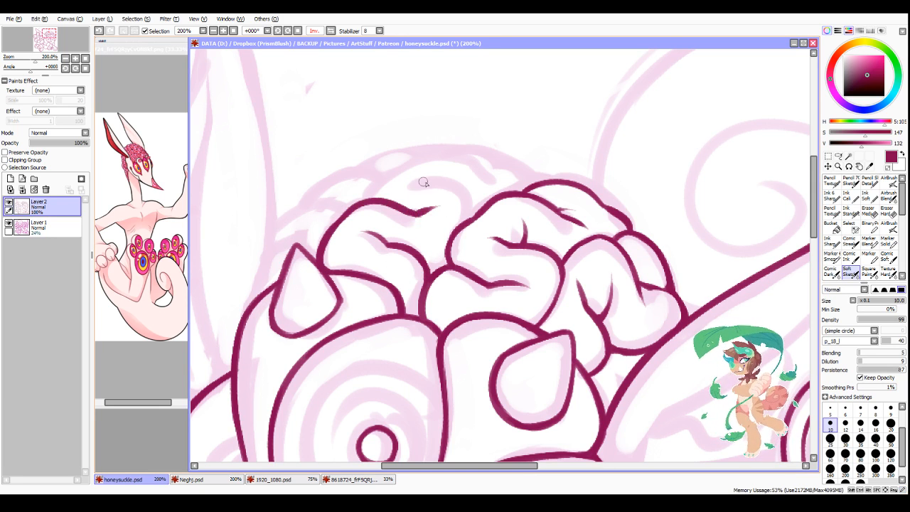
pyautogui.moveTo(402, 187)
pyautogui.mouseDown()
pyautogui.moveTo(461, 186)
pyautogui.moveTo(475, 212)
pyautogui.moveTo(464, 221)
pyautogui.mouseUp()
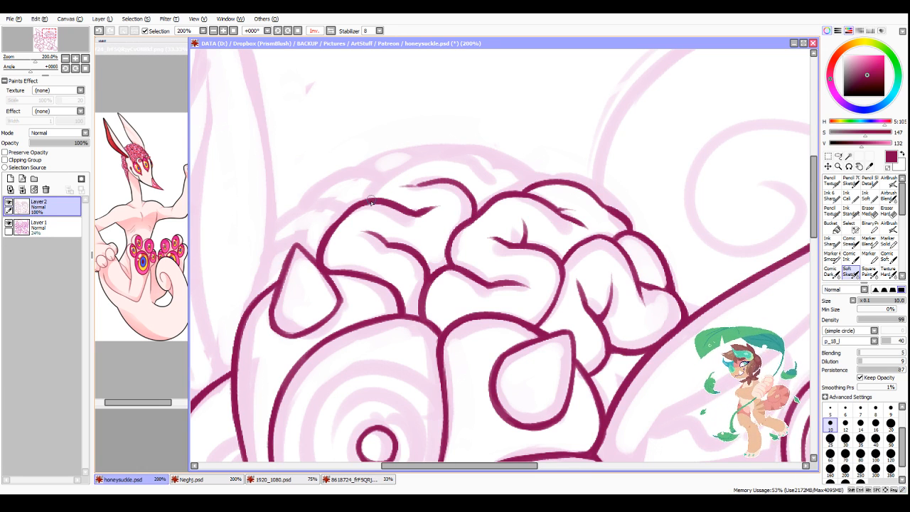
# Step: Ink the two uppermost brain folds along the crown of the head and refine their tapered creases
pyautogui.moveTo(369, 202)
pyautogui.mouseDown()
pyautogui.moveTo(428, 160)
pyautogui.moveTo(538, 182)
pyautogui.mouseUp()
pyautogui.moveTo(455, 150)
pyautogui.mouseDown()
pyautogui.moveTo(521, 161)
pyautogui.moveTo(546, 179)
pyautogui.moveTo(527, 170)
pyautogui.moveTo(538, 177)
pyautogui.mouseUp()
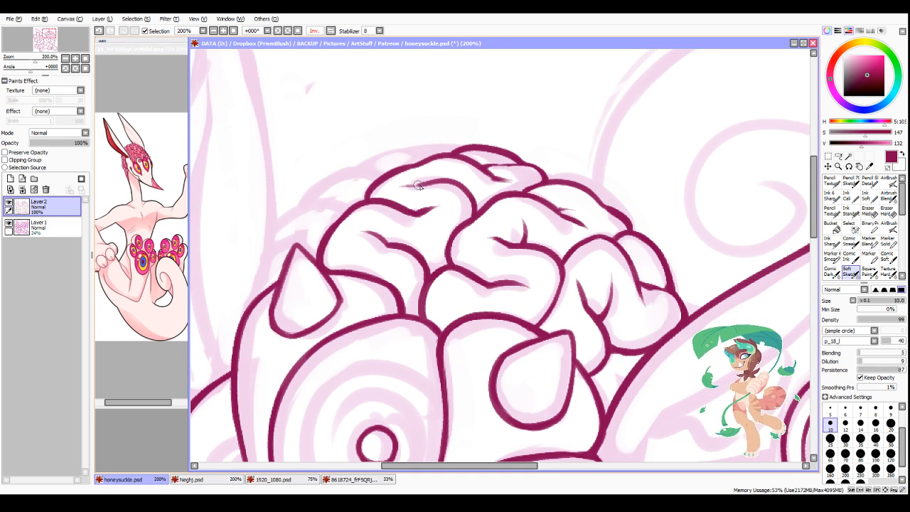
pyautogui.moveTo(415, 185); pyautogui.dragTo(462, 183)
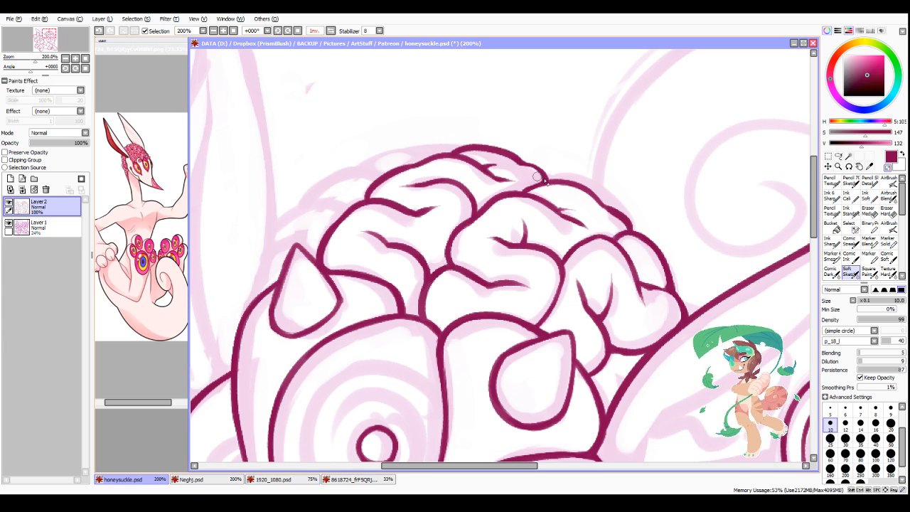
pyautogui.scroll(2, 618, 203)
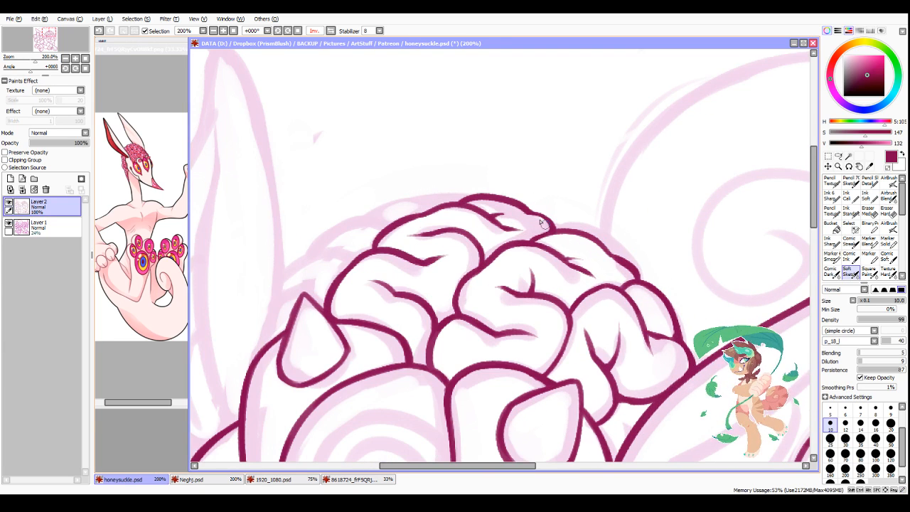
pyautogui.scroll(-2, 540, 195)
pyautogui.scroll(2, 526, 206)
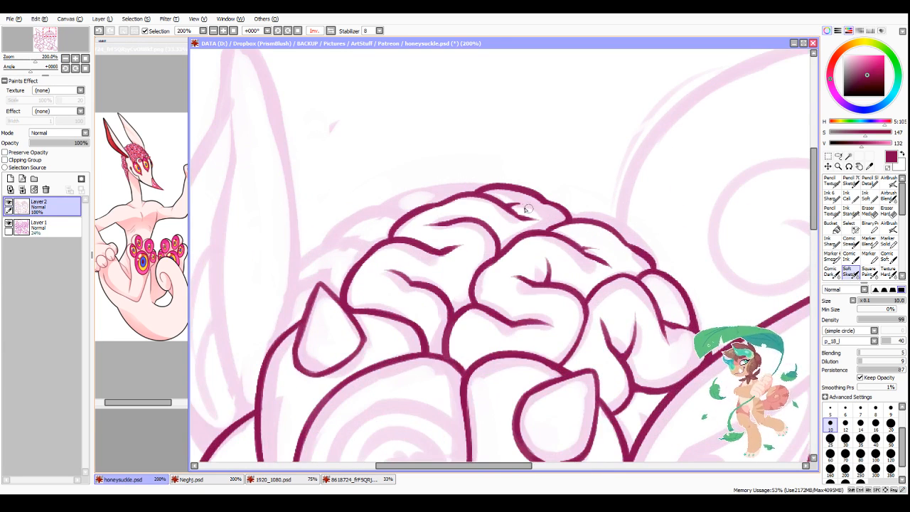
# Step: Ink the far ear's outer contour from its tip down to the side of the head, redoing the middle stretch
pyautogui.scroll(-1, 459, 228)
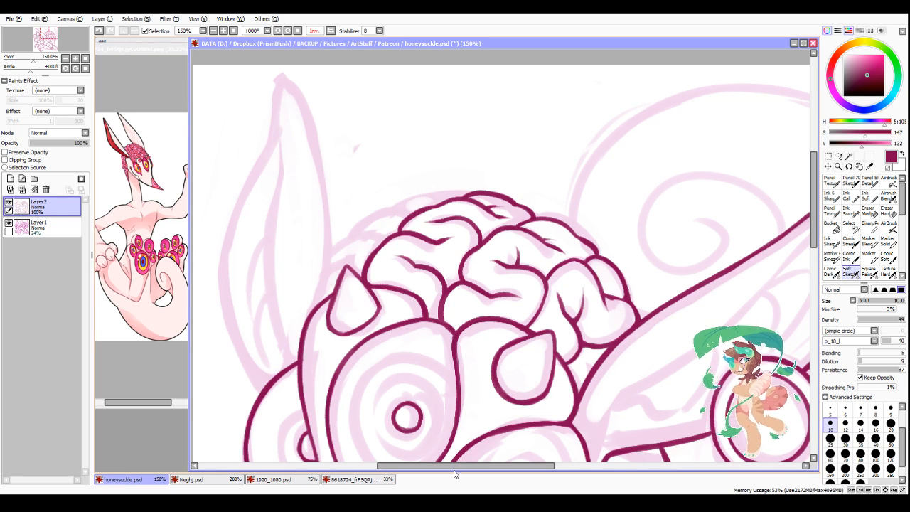
pyautogui.scroll(-3, 477, 197)
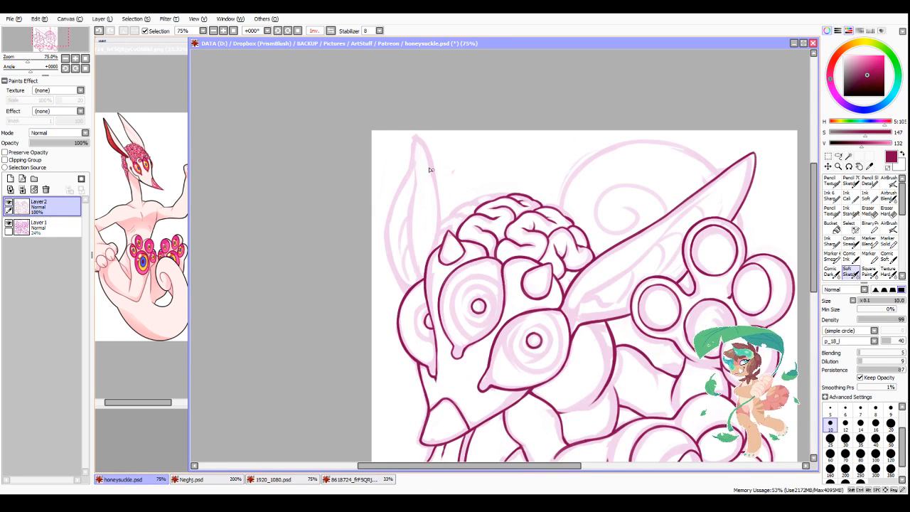
pyautogui.scroll(3, 429, 170)
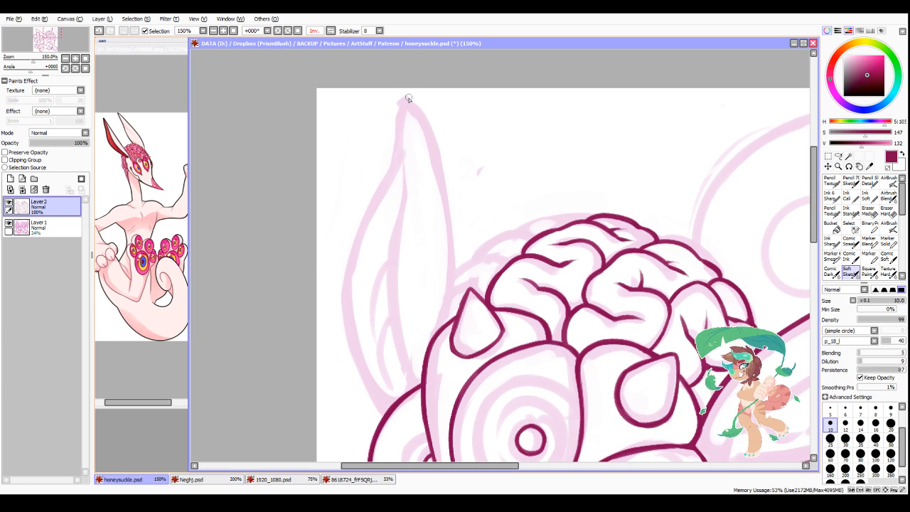
pyautogui.moveTo(406, 97); pyautogui.dragTo(395, 168)
pyautogui.moveTo(399, 135); pyautogui.dragTo(354, 313)
pyautogui.hotkey('ctrl', 'z')
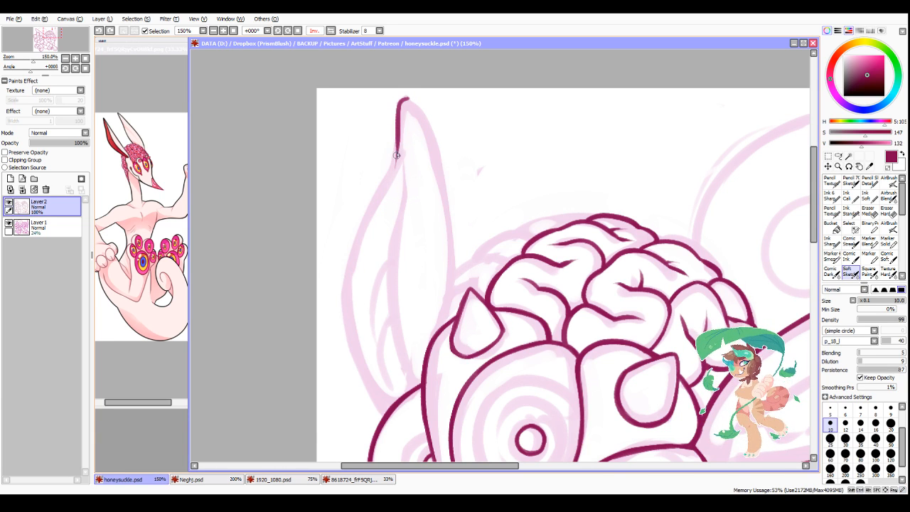
pyautogui.moveTo(398, 144)
pyautogui.mouseDown()
pyautogui.moveTo(367, 213)
pyautogui.moveTo(341, 336)
pyautogui.moveTo(351, 250)
pyautogui.moveTo(354, 240)
pyautogui.moveTo(342, 299)
pyautogui.moveTo(354, 352)
pyautogui.moveTo(342, 290)
pyautogui.moveTo(374, 396)
pyautogui.moveTo(350, 354)
pyautogui.moveTo(377, 407)
pyautogui.mouseUp()
pyautogui.moveTo(356, 375)
pyautogui.mouseDown()
pyautogui.moveTo(384, 414)
pyautogui.moveTo(353, 367)
pyautogui.moveTo(384, 416)
pyautogui.moveTo(349, 356)
pyautogui.moveTo(340, 318)
pyautogui.moveTo(353, 368)
pyautogui.moveTo(345, 267)
pyautogui.moveTo(340, 314)
pyautogui.moveTo(345, 262)
pyautogui.moveTo(351, 366)
pyautogui.moveTo(341, 286)
pyautogui.mouseUp()
pyautogui.moveTo(346, 352); pyautogui.dragTo(385, 419)
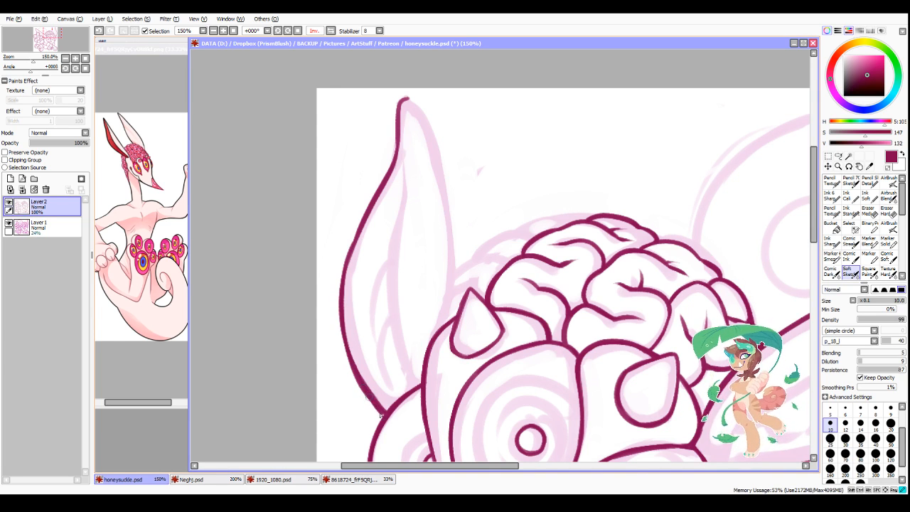
# Step: Clean up the lower end of the far ear's outer contour where it meets the bulge beside the head
pyautogui.moveTo(363, 388); pyautogui.dragTo(383, 417)
pyautogui.moveTo(353, 368); pyautogui.dragTo(385, 407)
pyautogui.moveTo(364, 376); pyautogui.dragTo(367, 379)
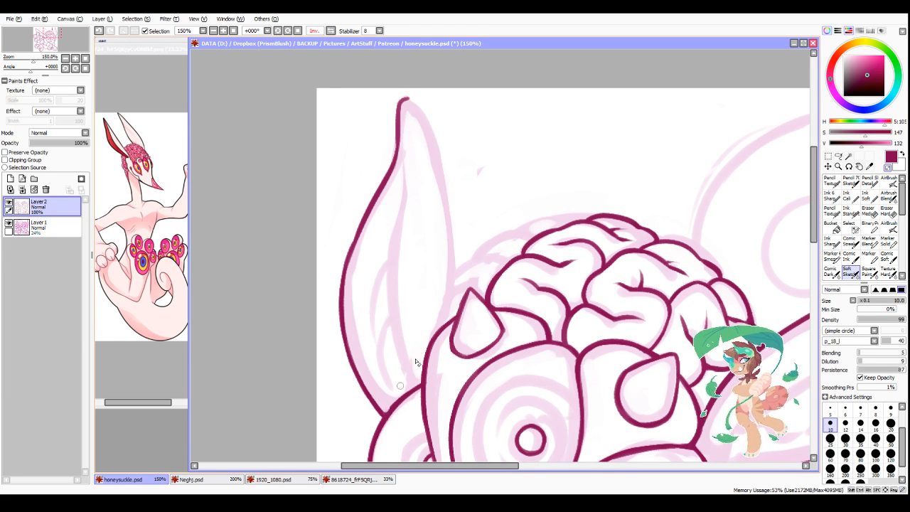
# Step: Restore the unmirrored view and ink the near ear's long inner rim line from close to the tip to the base
pyautogui.click(331, 31)
pyautogui.scroll(-3, 575, 323)
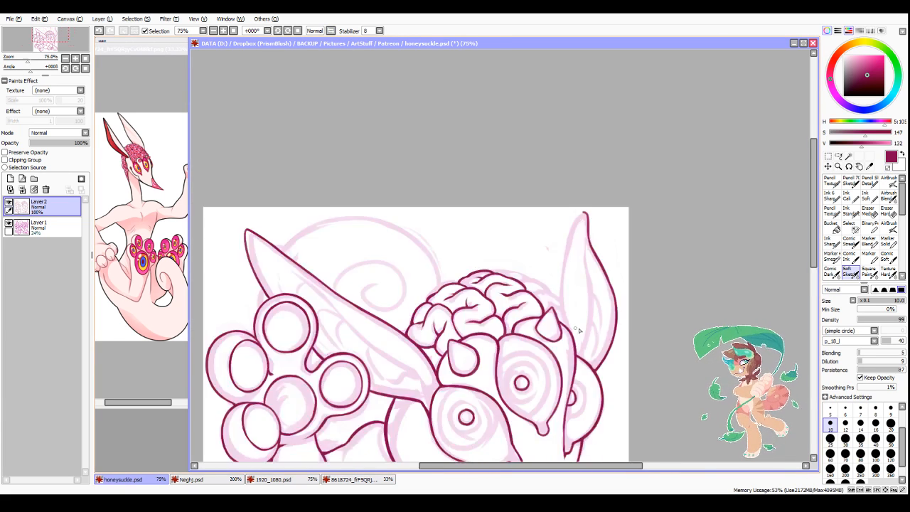
pyautogui.scroll(2, 604, 375)
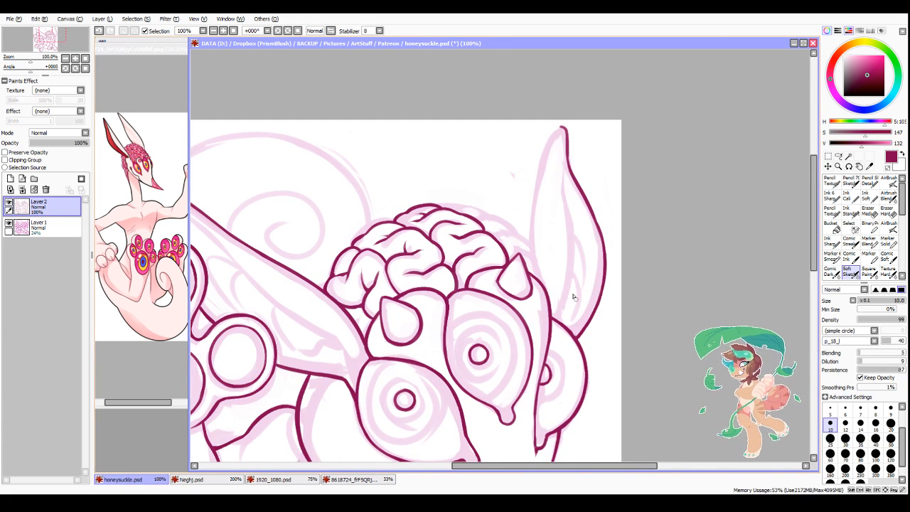
pyautogui.scroll(-3, 310, 350)
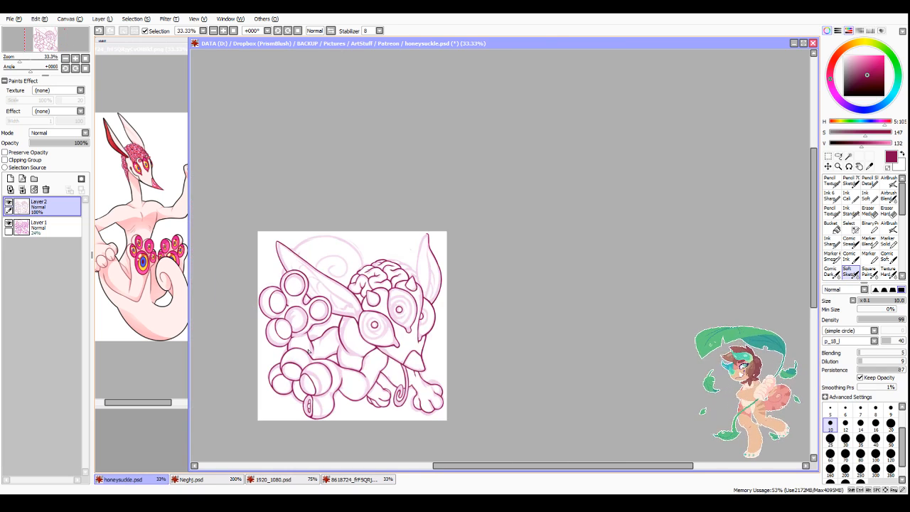
pyautogui.scroll(2, 322, 302)
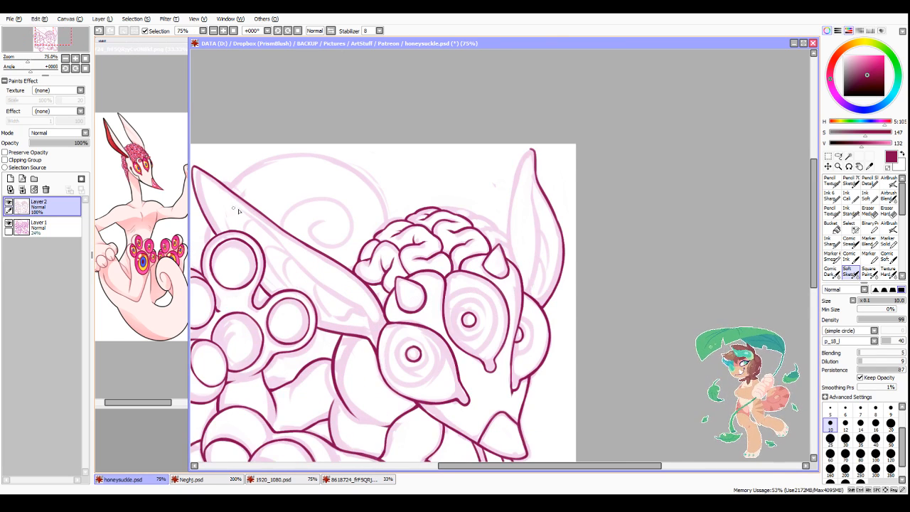
pyautogui.scroll(1, 238, 211)
pyautogui.moveTo(224, 194)
pyautogui.mouseDown()
pyautogui.moveTo(330, 298)
pyautogui.moveTo(414, 347)
pyautogui.moveTo(377, 332)
pyautogui.moveTo(407, 351)
pyautogui.moveTo(413, 379)
pyautogui.mouseUp()
pyautogui.scroll(-2, 412, 346)
pyautogui.scroll(2, 391, 355)
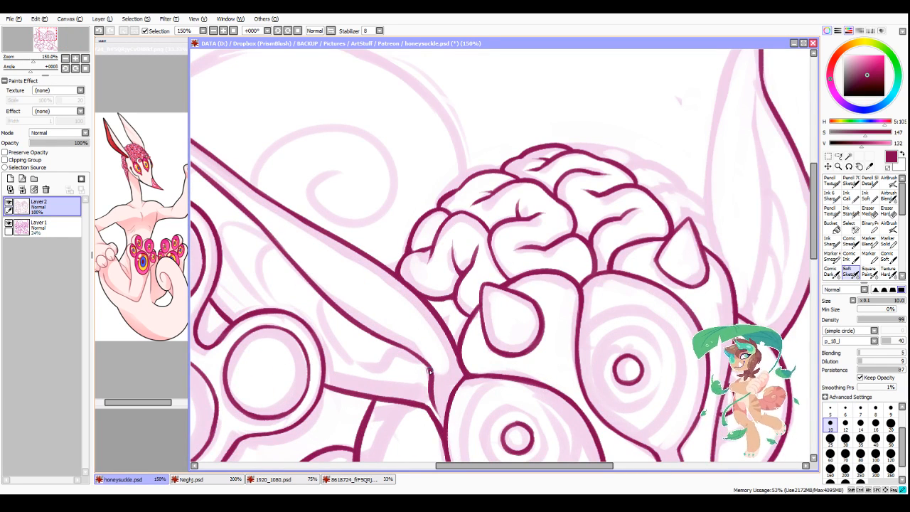
# Step: Ink the wavy-edged fold inside the near ear's base, joining it to the inner rim line
pyautogui.moveTo(430, 371)
pyautogui.mouseDown()
pyautogui.moveTo(397, 362)
pyautogui.moveTo(357, 372)
pyautogui.mouseUp()
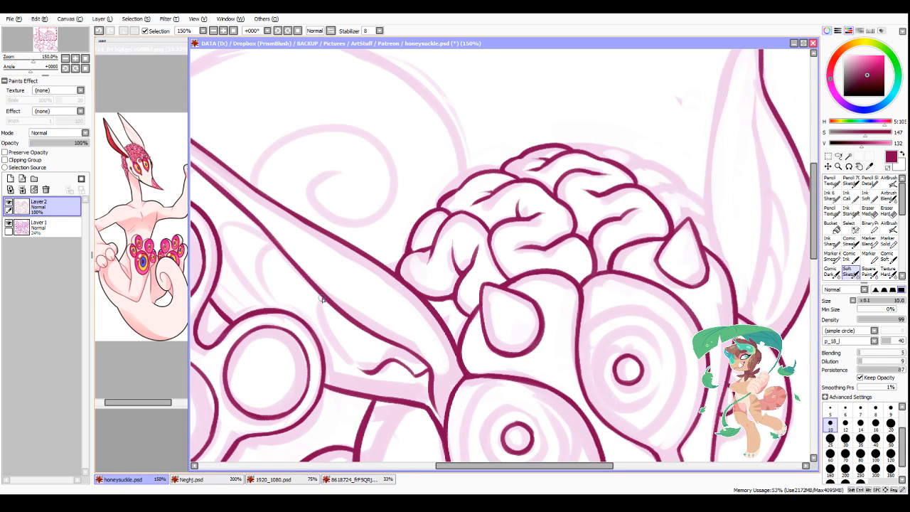
pyautogui.moveTo(321, 296)
pyautogui.mouseDown()
pyautogui.moveTo(358, 373)
pyautogui.moveTo(331, 334)
pyautogui.moveTo(365, 367)
pyautogui.moveTo(349, 359)
pyautogui.moveTo(375, 361)
pyautogui.moveTo(355, 369)
pyautogui.moveTo(388, 352)
pyautogui.moveTo(407, 397)
pyautogui.moveTo(428, 366)
pyautogui.mouseUp()
pyautogui.moveTo(429, 366)
pyautogui.mouseDown()
pyautogui.moveTo(414, 376)
pyautogui.moveTo(407, 369)
pyautogui.mouseUp()
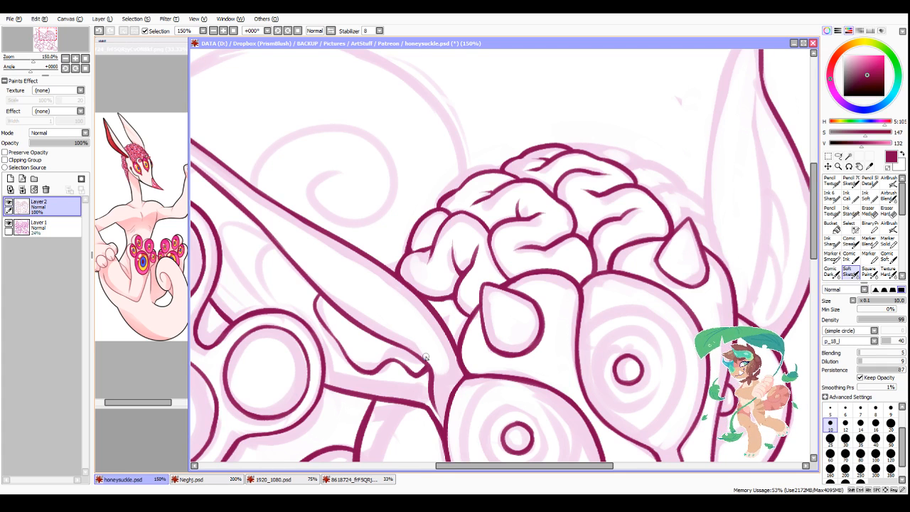
# Step: Ink the remaining curved folds inside the near ear, between the inner rim line and the raised paw
pyautogui.moveTo(452, 467); pyautogui.dragTo(425, 467)
pyautogui.moveTo(313, 264); pyautogui.dragTo(344, 302)
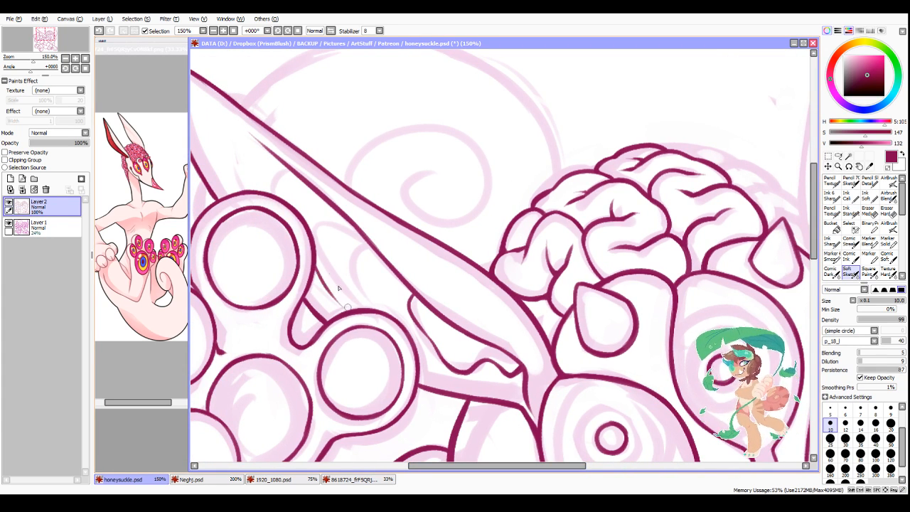
pyautogui.moveTo(313, 235)
pyautogui.mouseDown()
pyautogui.moveTo(345, 226)
pyautogui.moveTo(373, 243)
pyautogui.moveTo(369, 256)
pyautogui.moveTo(385, 223)
pyautogui.moveTo(371, 258)
pyautogui.moveTo(373, 249)
pyautogui.moveTo(359, 259)
pyautogui.moveTo(356, 284)
pyautogui.moveTo(353, 269)
pyautogui.moveTo(372, 314)
pyautogui.moveTo(355, 270)
pyautogui.moveTo(390, 239)
pyautogui.moveTo(353, 273)
pyautogui.moveTo(382, 249)
pyautogui.moveTo(361, 272)
pyautogui.mouseUp()
pyautogui.scroll(-2, 479, 270)
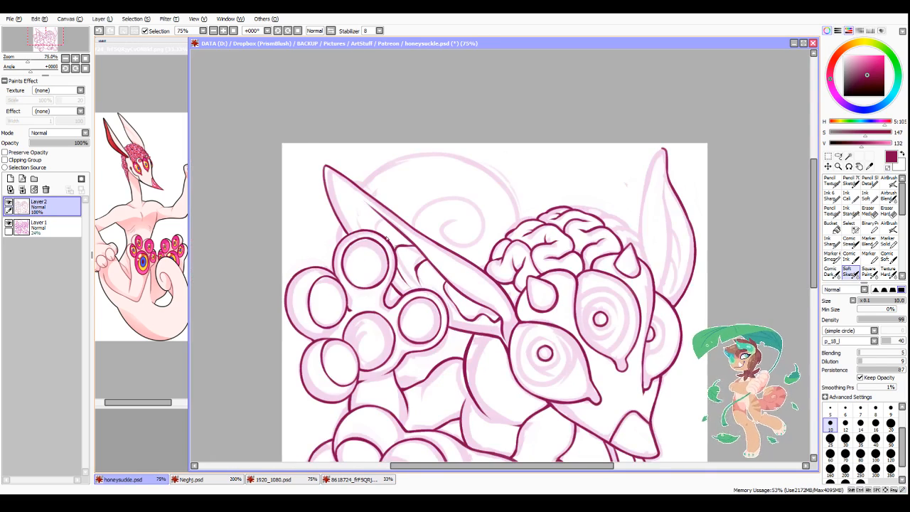
# Step: Refine the outline of the small horn at the brain's far end, touching up its edges and lower corners
pyautogui.scroll(3, 377, 217)
pyautogui.scroll(-4, 359, 193)
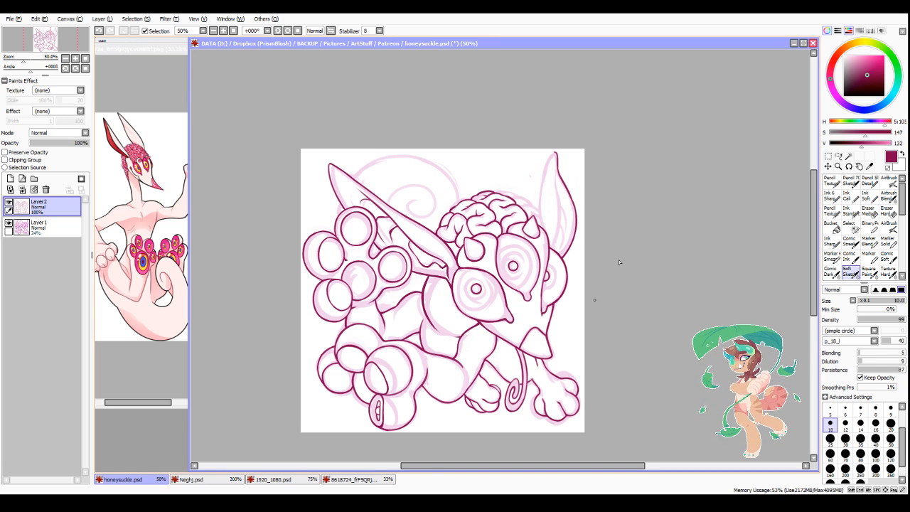
pyautogui.scroll(2, 580, 162)
pyautogui.scroll(1, 583, 168)
pyautogui.scroll(-5, 553, 247)
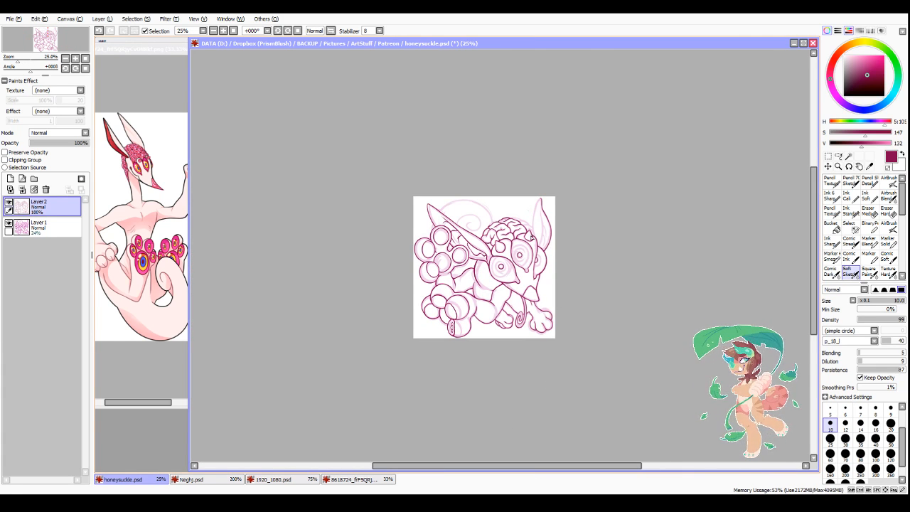
pyautogui.scroll(5, 530, 238)
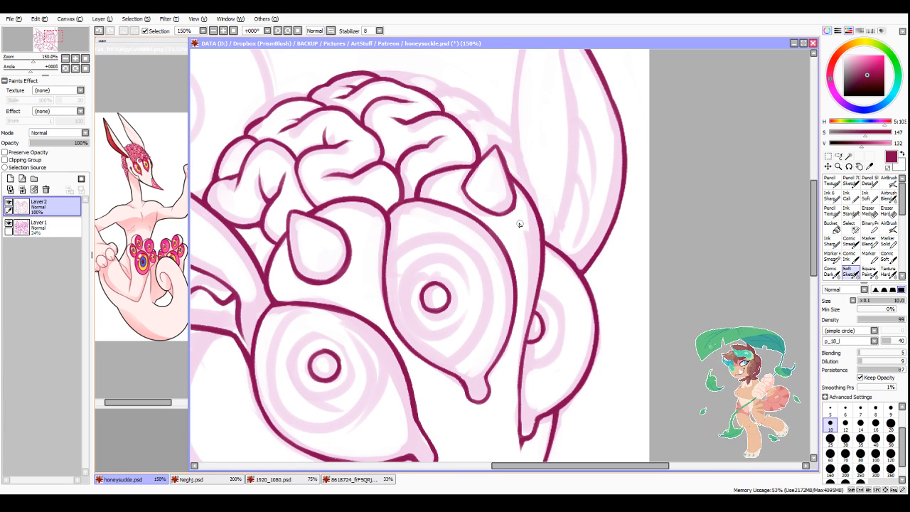
pyautogui.moveTo(498, 151)
pyautogui.mouseDown()
pyautogui.moveTo(511, 189)
pyautogui.moveTo(499, 146)
pyautogui.moveTo(463, 183)
pyautogui.moveTo(498, 146)
pyautogui.moveTo(511, 191)
pyautogui.mouseUp()
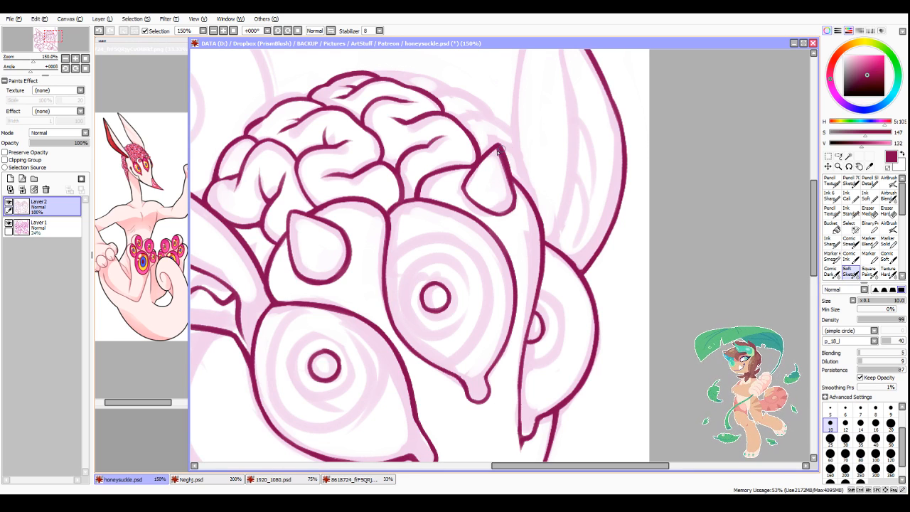
pyautogui.moveTo(498, 146); pyautogui.dragTo(513, 206)
pyautogui.press('-')
pyautogui.press('-')
pyautogui.moveTo(506, 212)
pyautogui.mouseDown()
pyautogui.moveTo(512, 190)
pyautogui.moveTo(513, 217)
pyautogui.mouseUp()
pyautogui.press('-')
pyautogui.moveTo(459, 190); pyautogui.dragTo(461, 180)
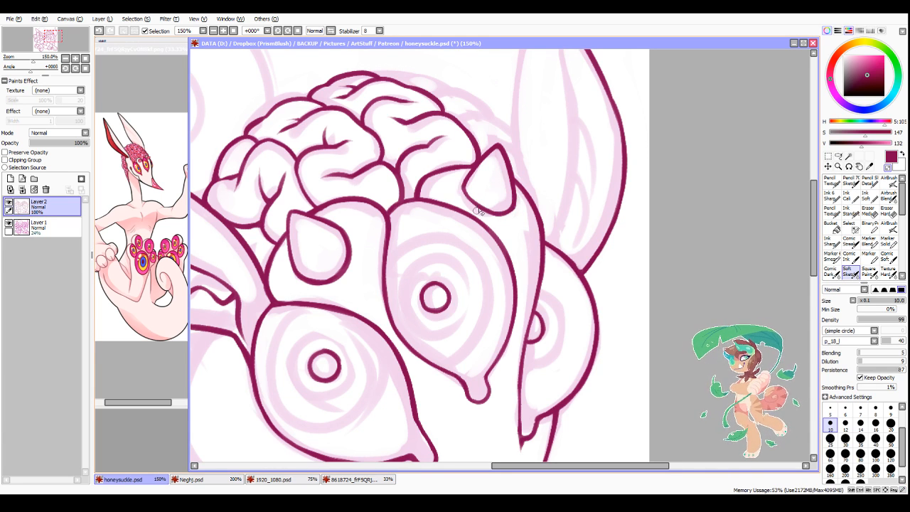
pyautogui.press('-')
# Step: Clean up the outline where the near ear's base meets the near eye bulge
pyautogui.scroll(-3, 544, 259)
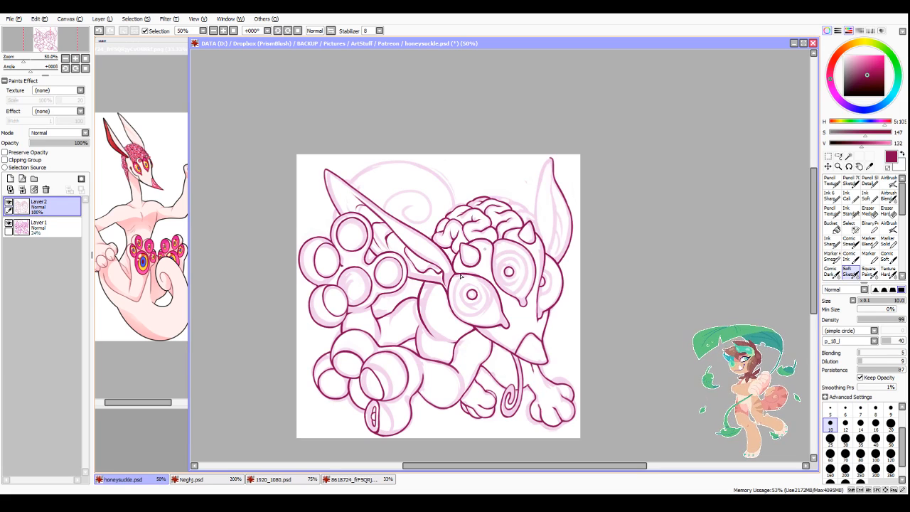
pyautogui.scroll(3, 461, 277)
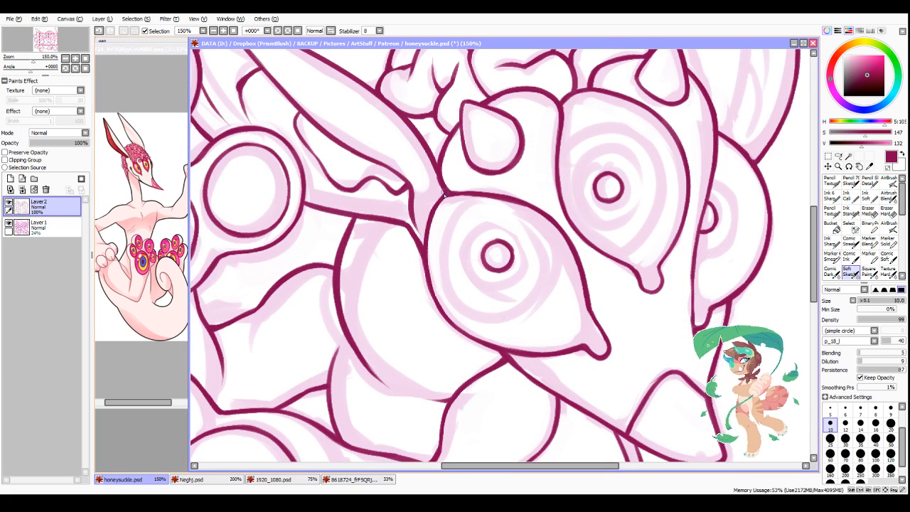
pyautogui.moveTo(445, 193)
pyautogui.mouseDown()
pyautogui.moveTo(428, 260)
pyautogui.moveTo(427, 241)
pyautogui.mouseUp()
pyautogui.press('-')
pyautogui.press('-')
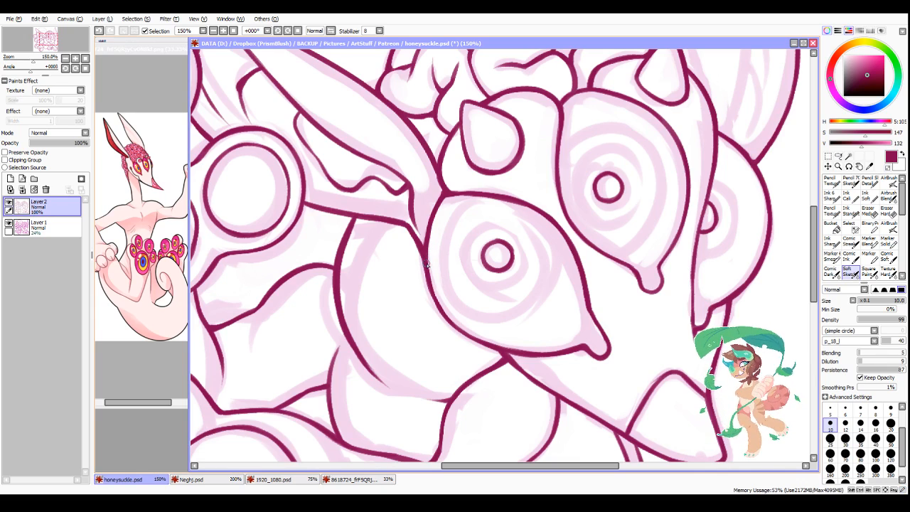
# Step: Thicken the long curve running from under the near ear's base down along the body with overlapping ink strokes
pyautogui.scroll(-5, 459, 320)
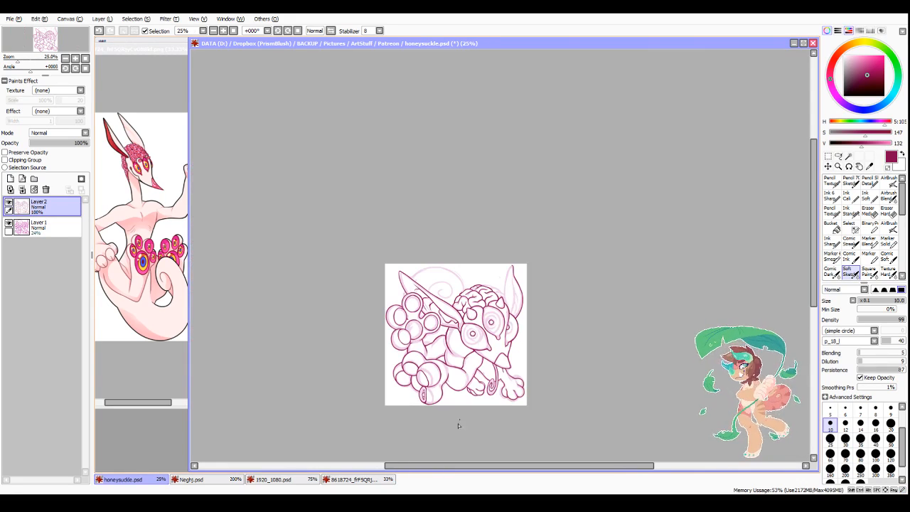
pyautogui.scroll(6, 421, 379)
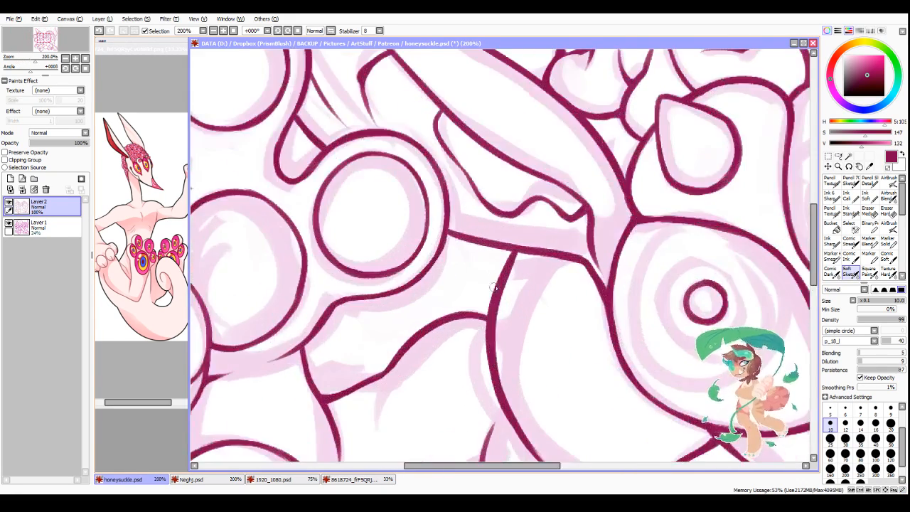
pyautogui.scroll(-2, 503, 309)
pyautogui.scroll(1, 502, 309)
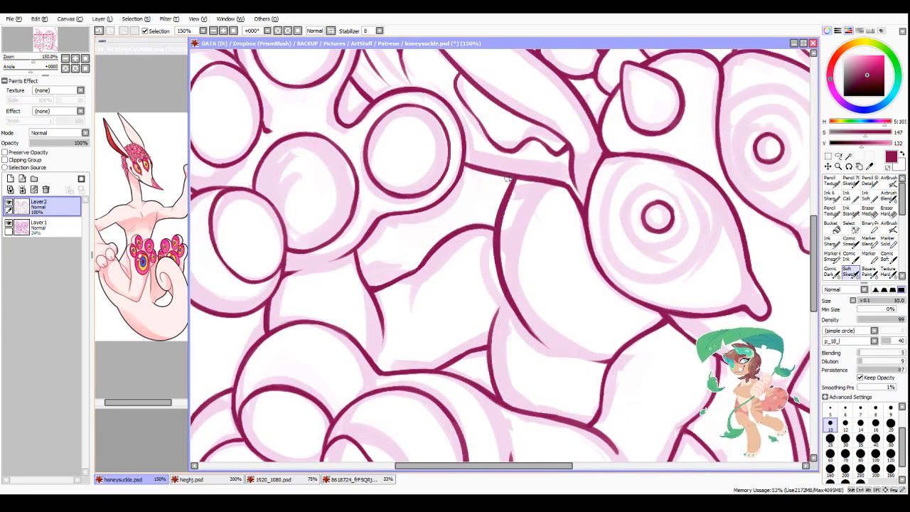
pyautogui.moveTo(507, 178); pyautogui.dragTo(495, 226)
pyautogui.moveTo(506, 177)
pyautogui.mouseDown()
pyautogui.moveTo(501, 288)
pyautogui.moveTo(494, 242)
pyautogui.moveTo(513, 314)
pyautogui.moveTo(529, 333)
pyautogui.mouseUp()
pyautogui.moveTo(506, 302); pyautogui.dragTo(538, 346)
# Step: Trim the inner side of the thickened body curve into a smooth, even line that tapers at its lower end
pyautogui.press('-')
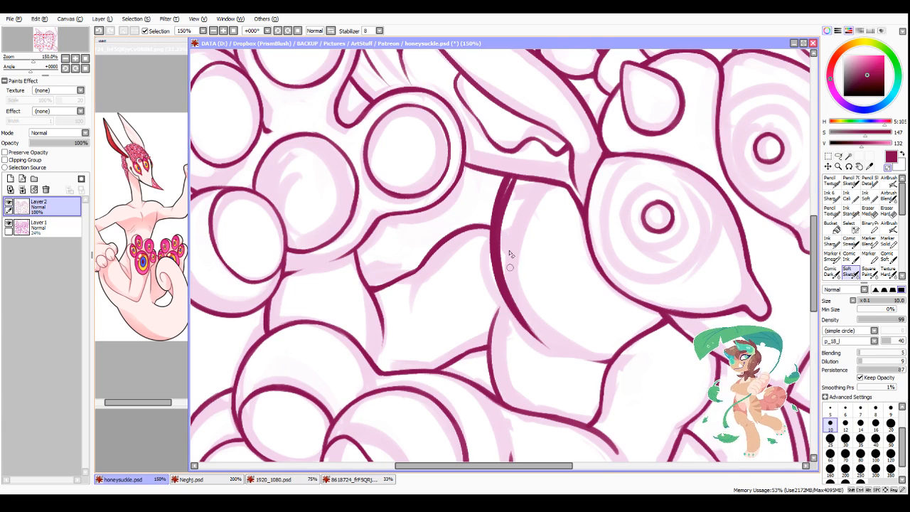
pyautogui.moveTo(513, 183); pyautogui.dragTo(498, 279)
pyautogui.moveTo(506, 210)
pyautogui.mouseDown()
pyautogui.moveTo(510, 283)
pyautogui.moveTo(501, 252)
pyautogui.moveTo(526, 312)
pyautogui.moveTo(507, 284)
pyautogui.moveTo(527, 317)
pyautogui.mouseUp()
pyautogui.moveTo(507, 286); pyautogui.dragTo(544, 344)
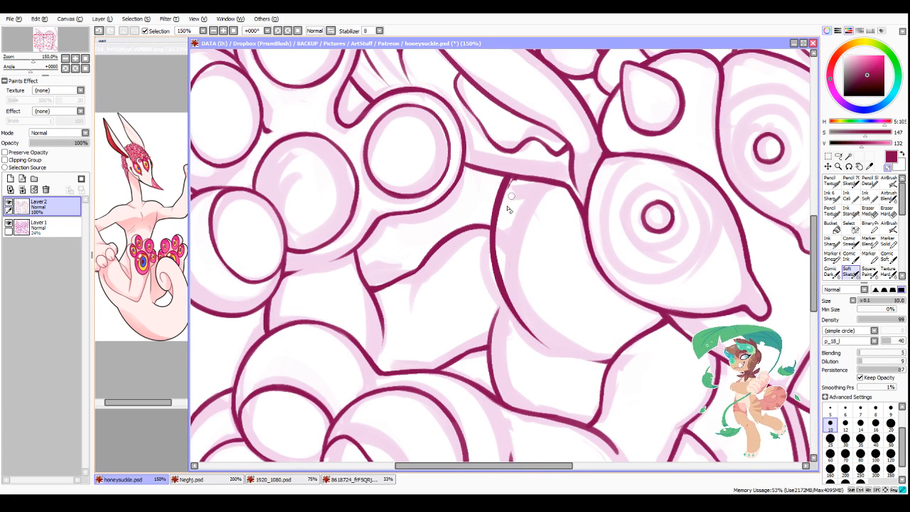
pyautogui.moveTo(510, 188); pyautogui.dragTo(516, 295)
pyautogui.moveTo(501, 224); pyautogui.dragTo(519, 310)
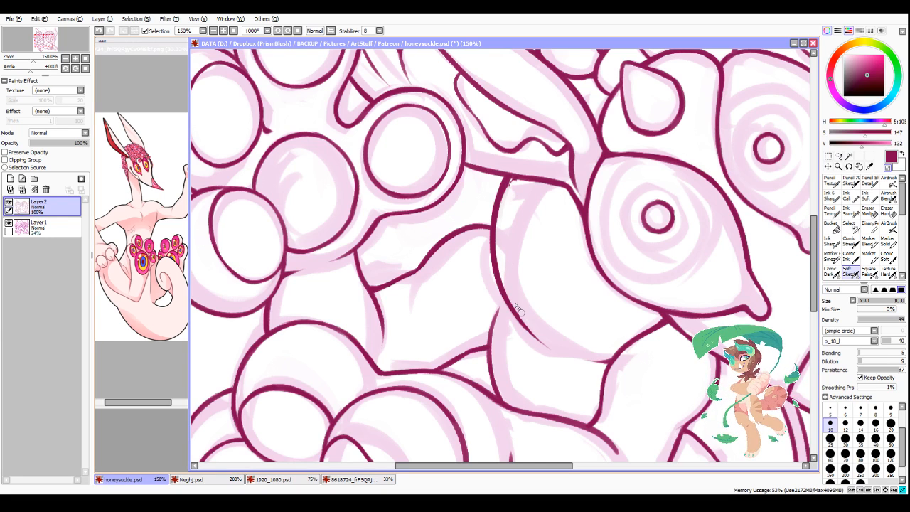
pyautogui.moveTo(502, 260); pyautogui.dragTo(546, 347)
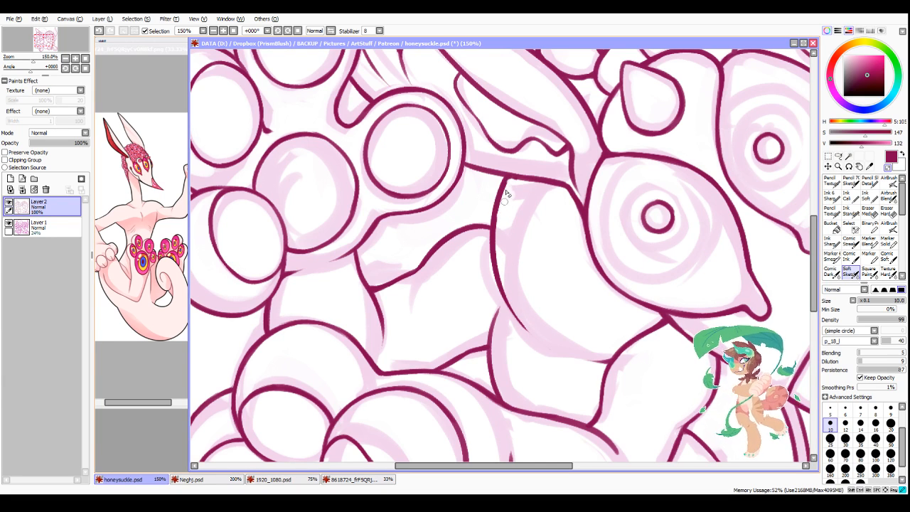
pyautogui.press('-')
pyautogui.moveTo(505, 200)
pyautogui.mouseDown()
pyautogui.moveTo(510, 290)
pyautogui.moveTo(501, 295)
pyautogui.moveTo(533, 336)
pyautogui.mouseUp()
pyautogui.moveTo(516, 318); pyautogui.dragTo(541, 344)
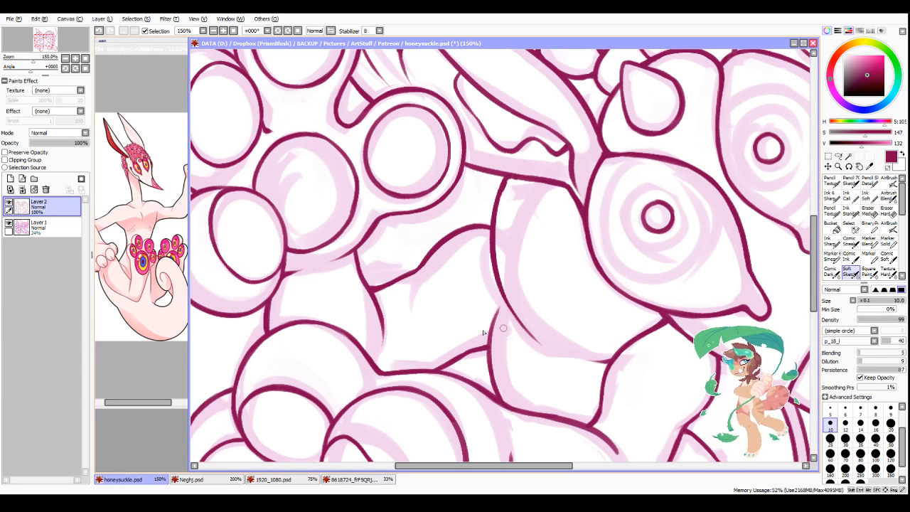
# Step: Redraw the upper end of the far limb's top line so it meets the near foreleg lower down, and erase the old junction
pyautogui.scroll(-3, 483, 332)
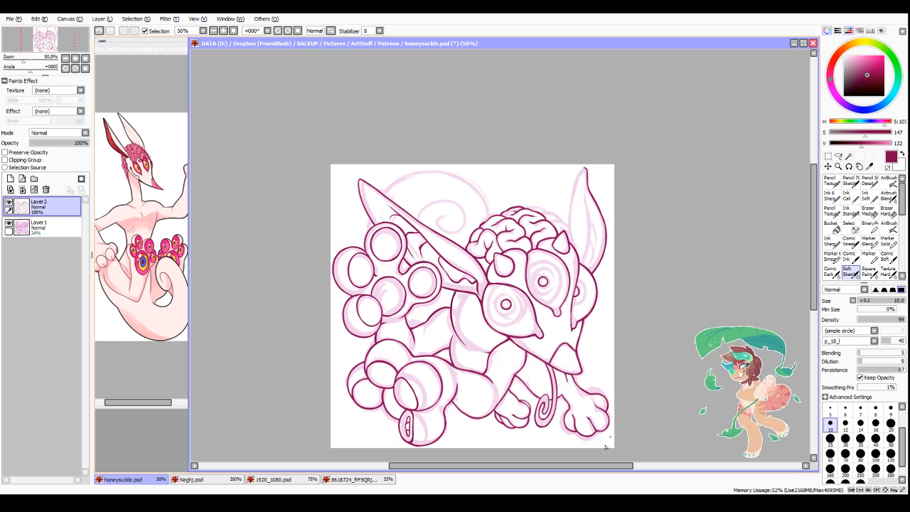
pyautogui.scroll(4, 519, 384)
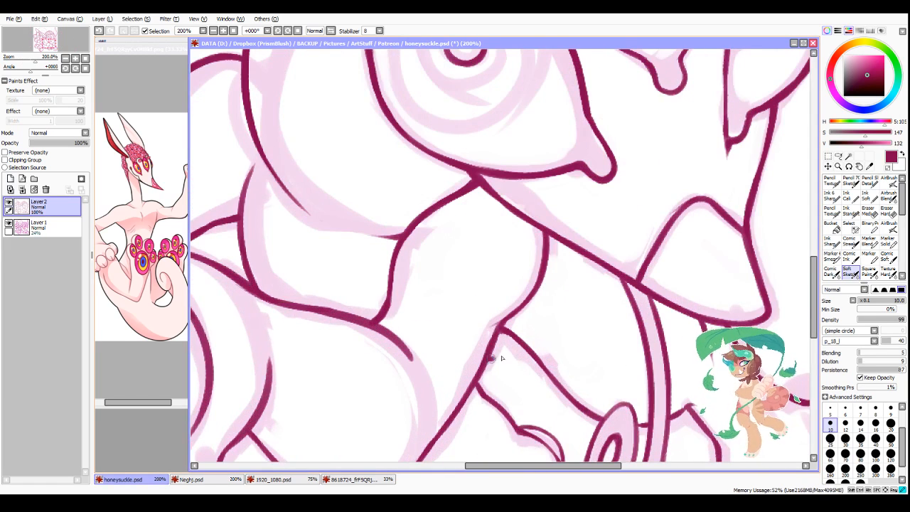
pyautogui.moveTo(491, 359)
pyautogui.mouseDown()
pyautogui.moveTo(522, 347)
pyautogui.moveTo(502, 337)
pyautogui.moveTo(507, 329)
pyautogui.moveTo(521, 336)
pyautogui.mouseUp()
pyautogui.press('-')
pyautogui.press('-')
pyautogui.moveTo(489, 363); pyautogui.dragTo(524, 347)
pyautogui.moveTo(496, 362); pyautogui.dragTo(524, 352)
pyautogui.press('-')
pyautogui.press('-')
pyautogui.moveTo(479, 375)
pyautogui.mouseDown()
pyautogui.moveTo(488, 364)
pyautogui.moveTo(480, 375)
pyautogui.mouseUp()
pyautogui.moveTo(483, 376); pyautogui.dragTo(476, 388)
# Step: Touch up the outer contour of the upper toe on the small paw beside the spiral tongue
pyautogui.scroll(-1, 501, 384)
pyautogui.moveTo(536, 341)
pyautogui.mouseDown()
pyautogui.moveTo(526, 270)
pyautogui.moveTo(500, 224)
pyautogui.mouseUp()
pyautogui.scroll(2, 496, 305)
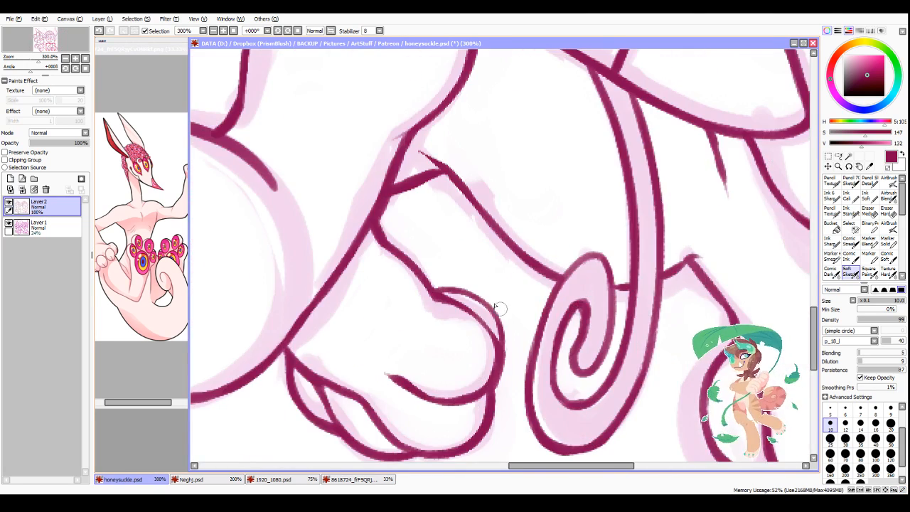
pyautogui.moveTo(425, 280)
pyautogui.mouseDown()
pyautogui.moveTo(482, 296)
pyautogui.moveTo(506, 359)
pyautogui.mouseUp()
# Step: Extend the tapering end of the short curve on the rounded limb beside the near foreleg slightly downward
pyautogui.scroll(-1, 600, 356)
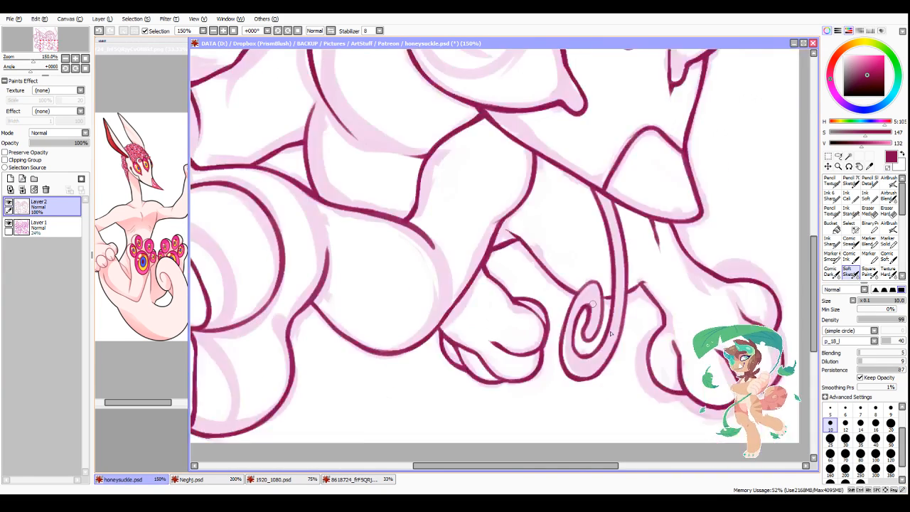
pyautogui.scroll(1, 611, 334)
pyautogui.scroll(-3, 584, 272)
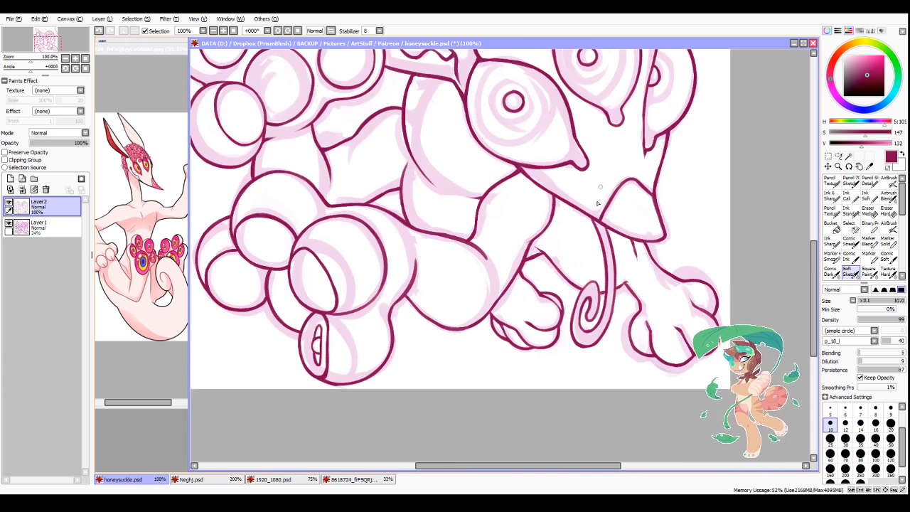
pyautogui.scroll(2, 546, 253)
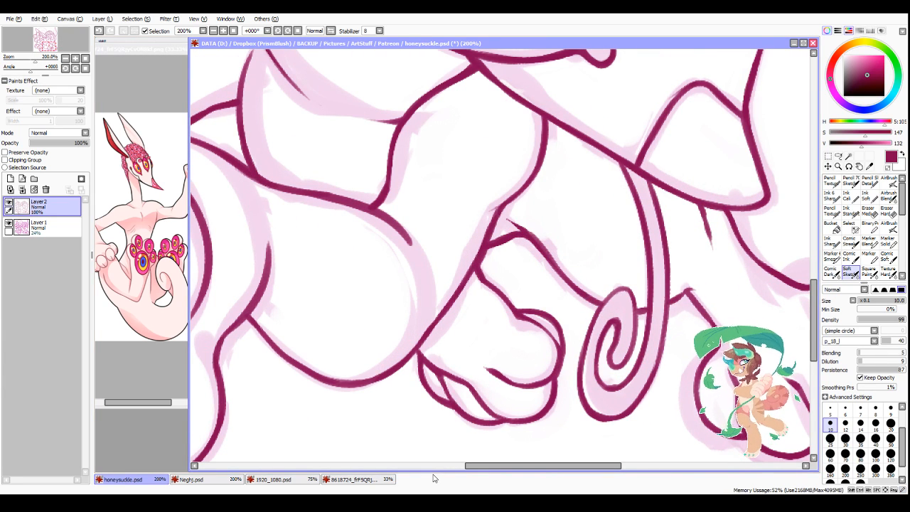
pyautogui.moveTo(410, 244); pyautogui.dragTo(424, 260)
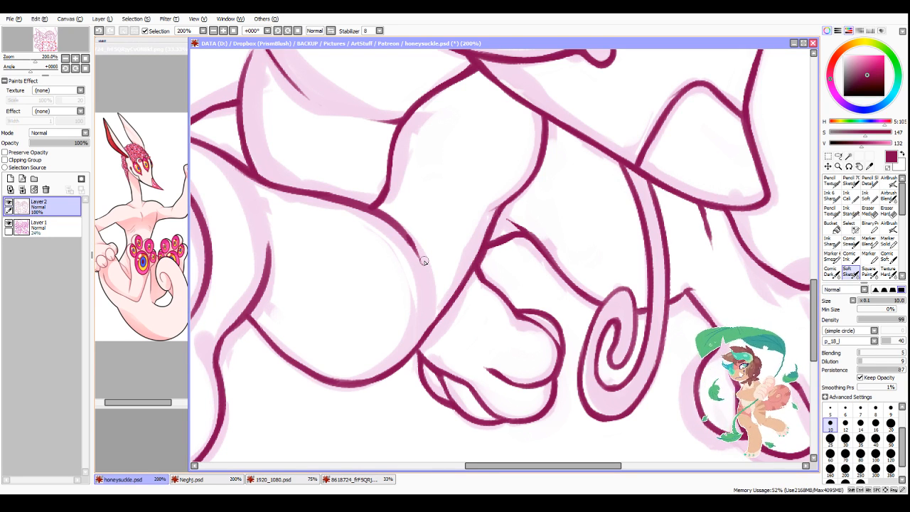
# Step: Mirror the view and ink the lowest brain fold bulging out behind the far horn, from the head outline to the horn
pyautogui.scroll(-7, 424, 261)
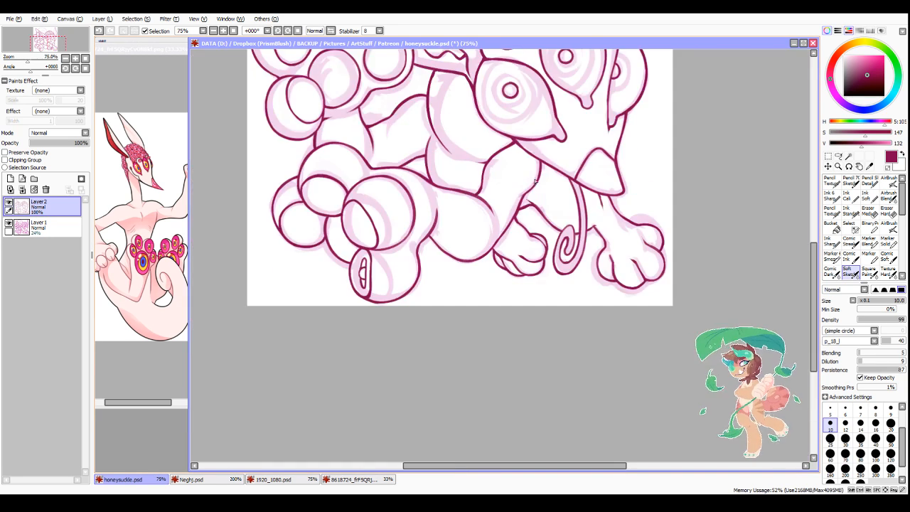
pyautogui.scroll(3, 517, 158)
pyautogui.scroll(-3, 517, 158)
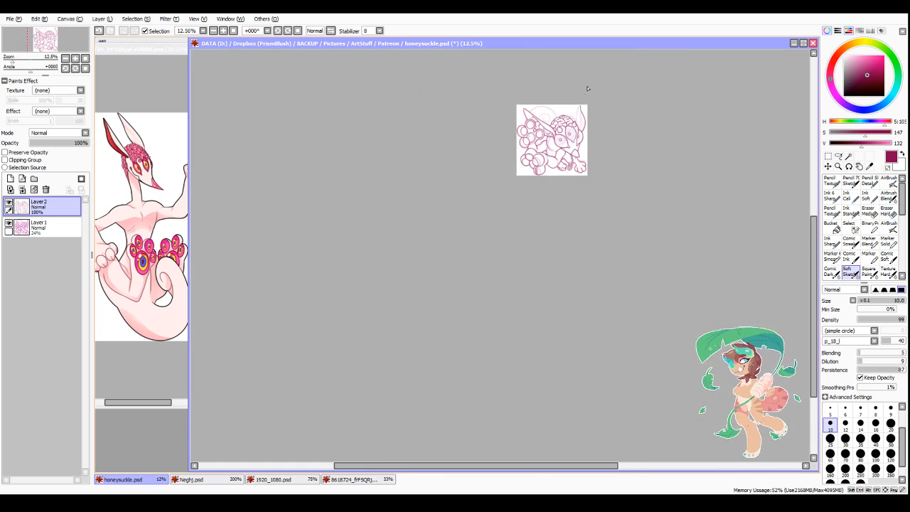
pyautogui.scroll(5, 529, 137)
pyautogui.scroll(2, 543, 256)
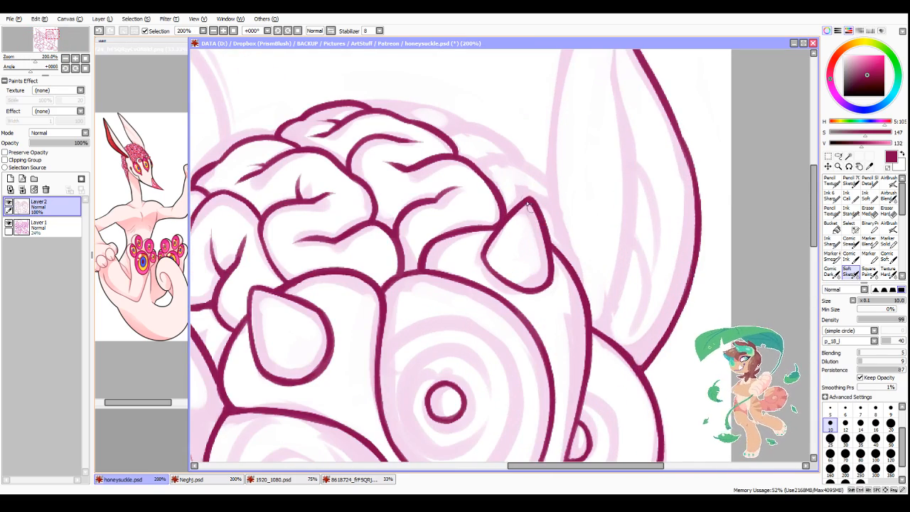
pyautogui.click(330, 31)
pyautogui.scroll(-2, 547, 220)
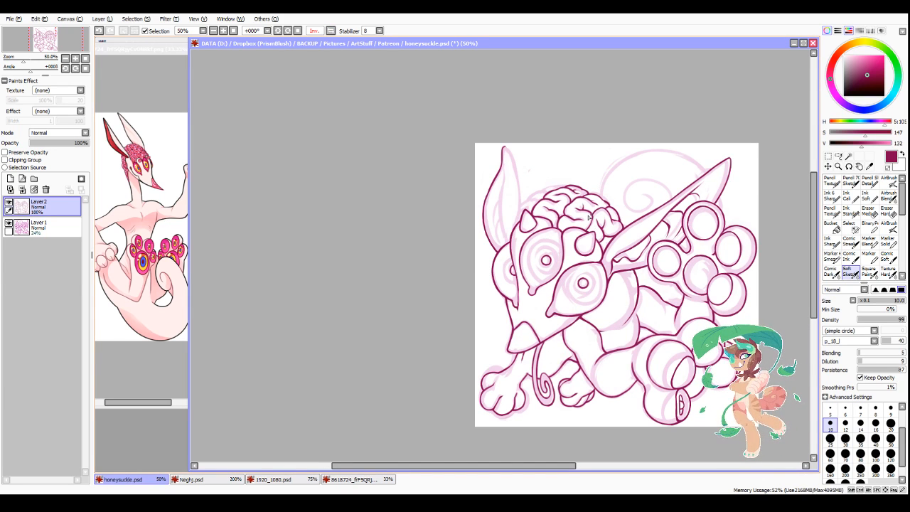
pyautogui.scroll(5, 588, 217)
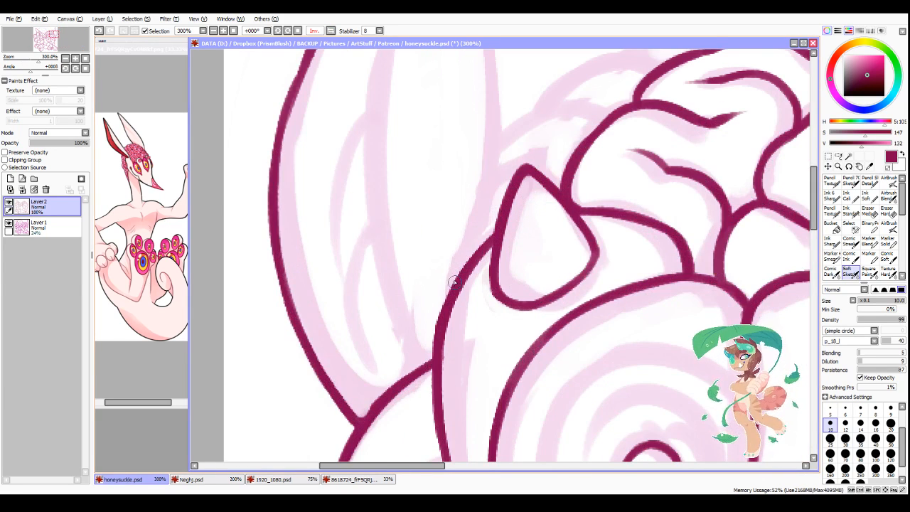
pyautogui.moveTo(448, 284); pyautogui.dragTo(498, 201)
pyautogui.hotkey('ctrl', 'z')
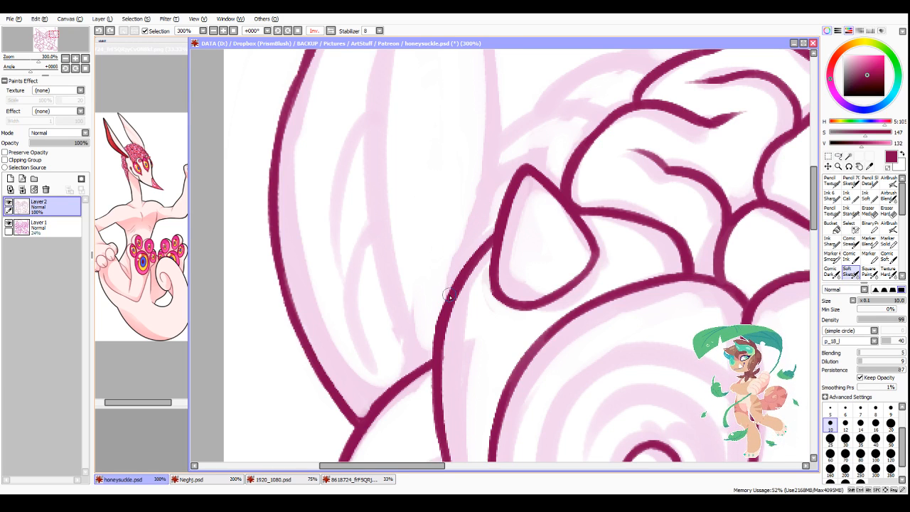
pyautogui.moveTo(449, 293)
pyautogui.mouseDown()
pyautogui.moveTo(449, 253)
pyautogui.moveTo(501, 199)
pyautogui.mouseUp()
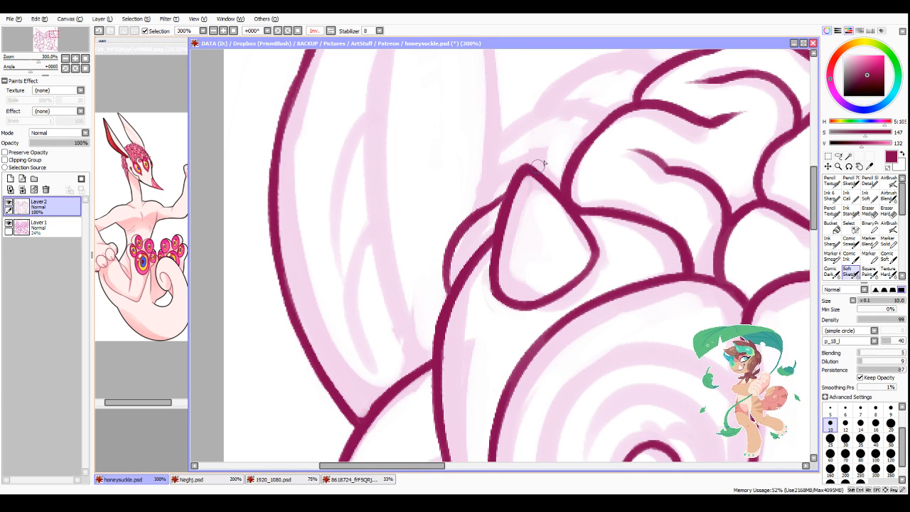
# Step: Ink a short crease above the far horn's tip and the rounded brain fold that arches over it
pyautogui.moveTo(532, 163); pyautogui.dragTo(562, 142)
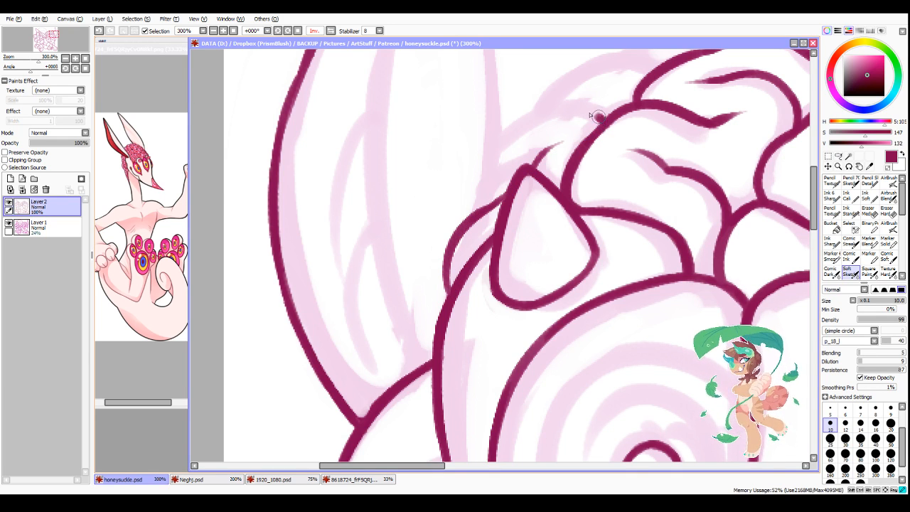
pyautogui.moveTo(599, 118); pyautogui.dragTo(503, 165)
pyautogui.moveTo(478, 214); pyautogui.dragTo(524, 139)
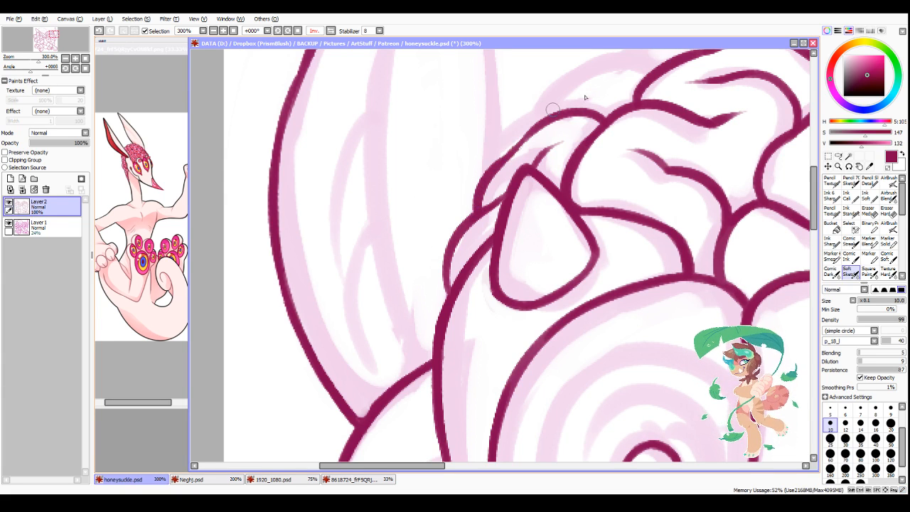
# Step: Ink the next small brain fold up the far edge, arching between the previous fold and the upper brain outline
pyautogui.scroll(-4, 592, 155)
pyautogui.scroll(4, 640, 94)
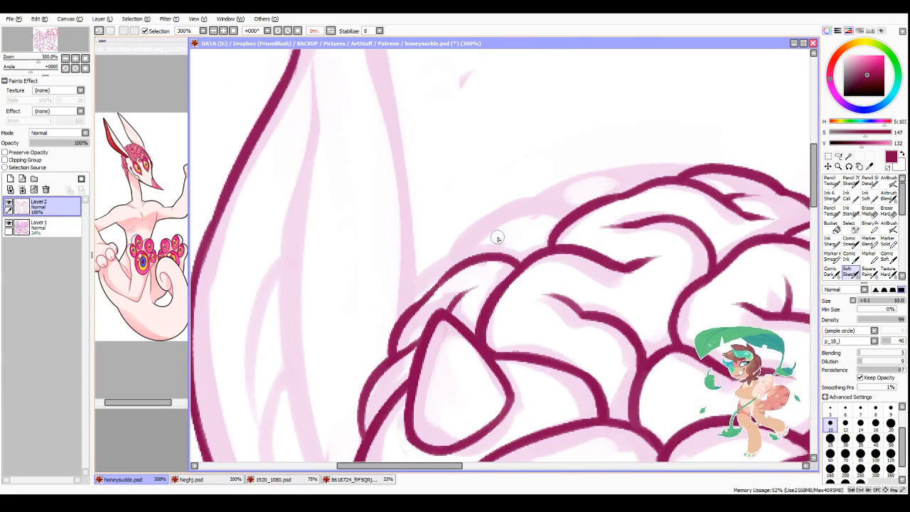
pyautogui.moveTo(468, 263)
pyautogui.mouseDown()
pyautogui.moveTo(541, 215)
pyautogui.moveTo(561, 220)
pyautogui.mouseUp()
pyautogui.moveTo(529, 216); pyautogui.dragTo(568, 223)
pyautogui.moveTo(526, 218); pyautogui.dragTo(475, 256)
pyautogui.moveTo(410, 311); pyautogui.dragTo(470, 258)
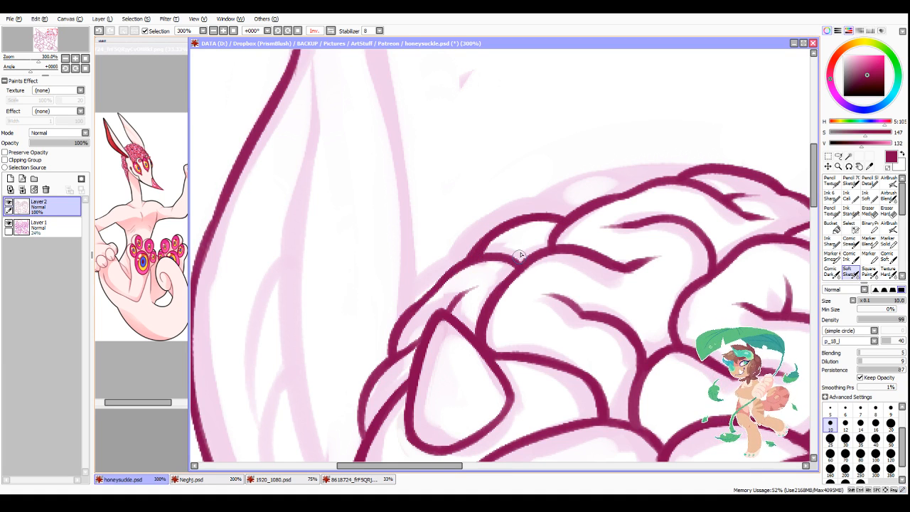
# Step: Ink the long, narrow uppermost fold along the brain's far edge, merging it into the top outline
pyautogui.moveTo(532, 213)
pyautogui.mouseDown()
pyautogui.moveTo(550, 198)
pyautogui.moveTo(630, 184)
pyautogui.mouseUp()
pyautogui.moveTo(598, 186); pyautogui.dragTo(639, 186)
pyautogui.moveTo(612, 186)
pyautogui.mouseDown()
pyautogui.moveTo(564, 195)
pyautogui.moveTo(535, 214)
pyautogui.mouseUp()
pyautogui.moveTo(538, 213); pyautogui.dragTo(688, 177)
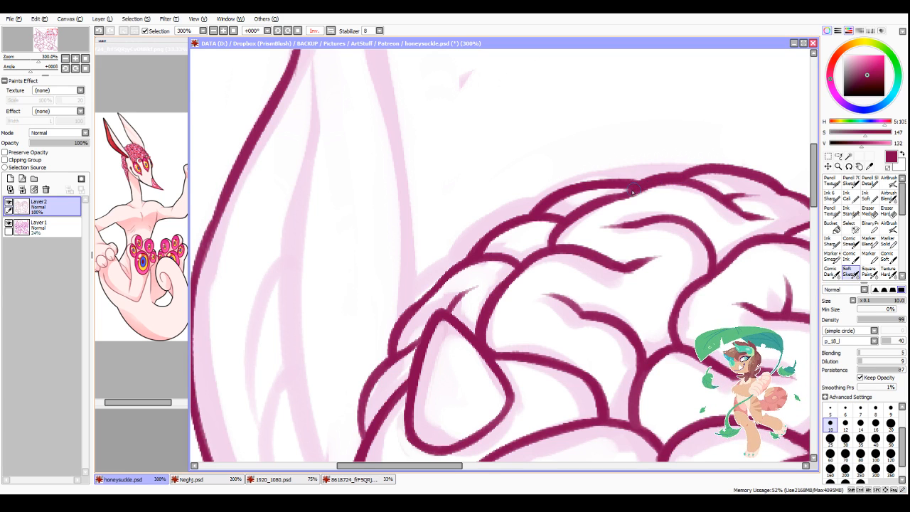
# Step: Retouch the line of the uppermost brain fold where it merges into the brain's top outline
pyautogui.moveTo(565, 191); pyautogui.dragTo(639, 183)
pyautogui.scroll(-3, 638, 183)
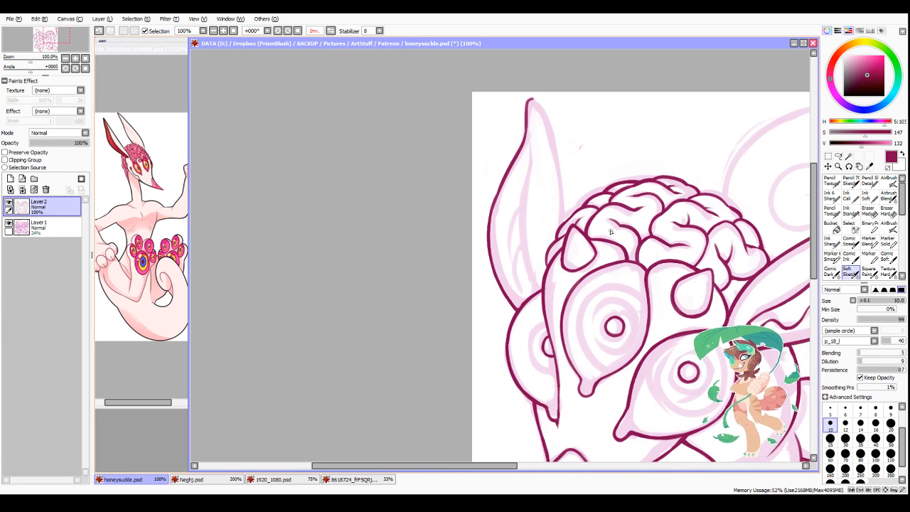
# Step: Ink the far ear's brain-side contour from its tip to the brain, and the long fold line running down inside the ear
pyautogui.scroll(1, 440, 108)
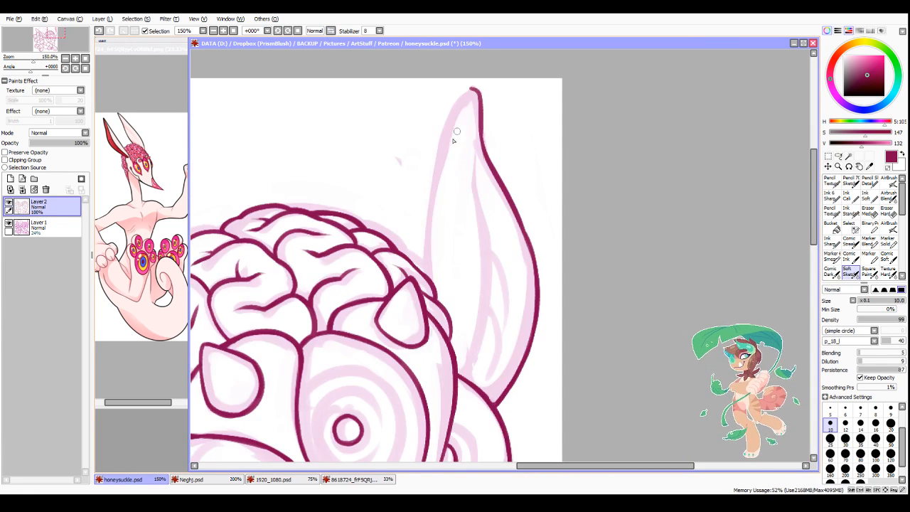
pyautogui.moveTo(471, 89)
pyautogui.mouseDown()
pyautogui.moveTo(429, 182)
pyautogui.moveTo(444, 120)
pyautogui.moveTo(431, 283)
pyautogui.mouseUp()
pyautogui.scroll(-3, 477, 208)
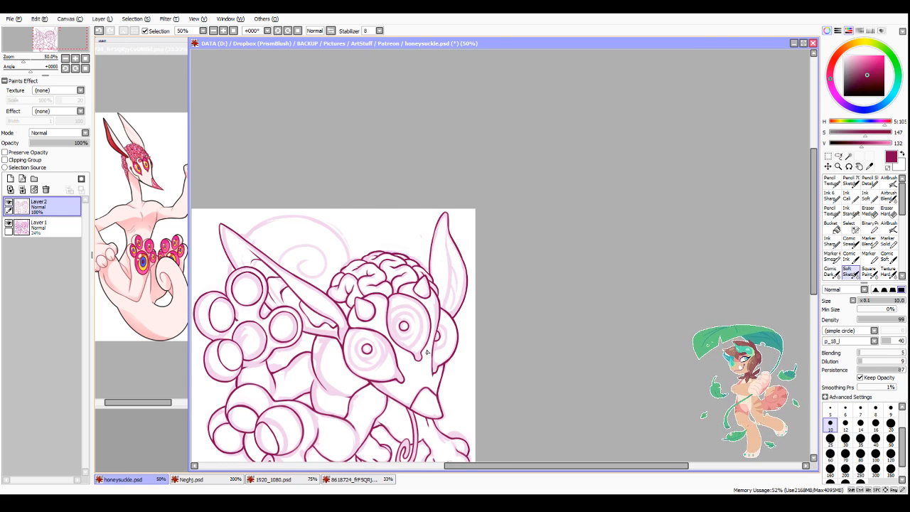
pyautogui.scroll(3, 427, 352)
pyautogui.moveTo(450, 146)
pyautogui.mouseDown()
pyautogui.moveTo(468, 327)
pyautogui.moveTo(469, 276)
pyautogui.moveTo(453, 391)
pyautogui.mouseUp()
pyautogui.scroll(-3, 487, 282)
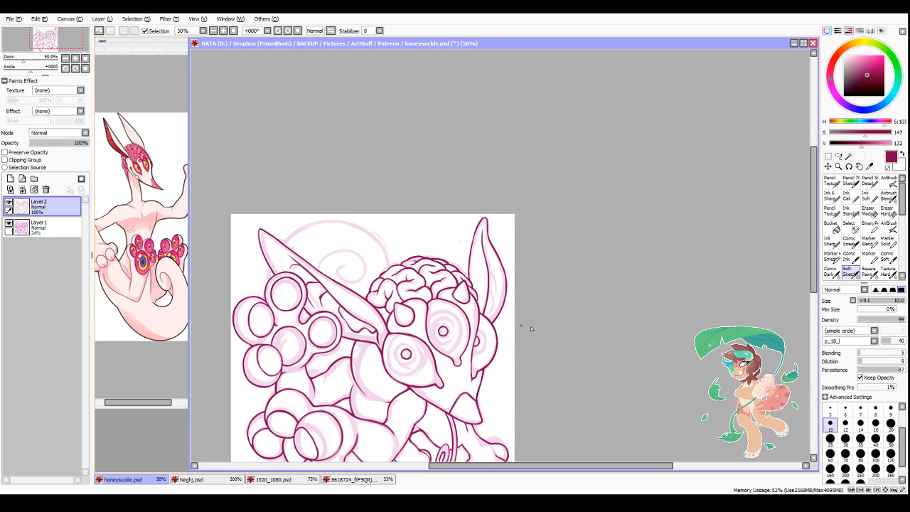
# Step: Try inking tapered creases that branch off the far ear's inner fold line toward its outer edge
pyautogui.scroll(4, 496, 313)
pyautogui.moveTo(473, 262)
pyautogui.mouseDown()
pyautogui.moveTo(500, 330)
pyautogui.moveTo(486, 286)
pyautogui.moveTo(496, 359)
pyautogui.mouseUp()
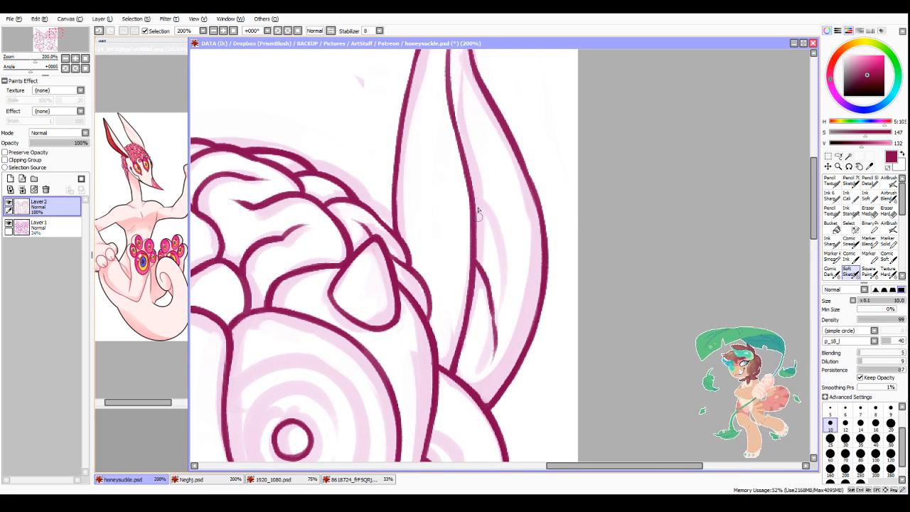
pyautogui.moveTo(476, 191); pyautogui.dragTo(506, 266)
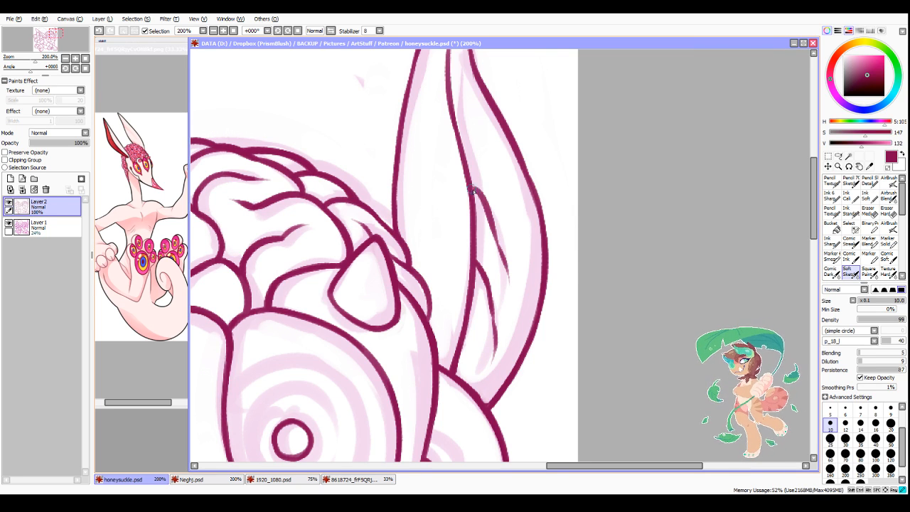
pyautogui.moveTo(472, 190); pyautogui.dragTo(486, 202)
pyautogui.moveTo(470, 170); pyautogui.dragTo(483, 188)
pyautogui.scroll(-2, 498, 218)
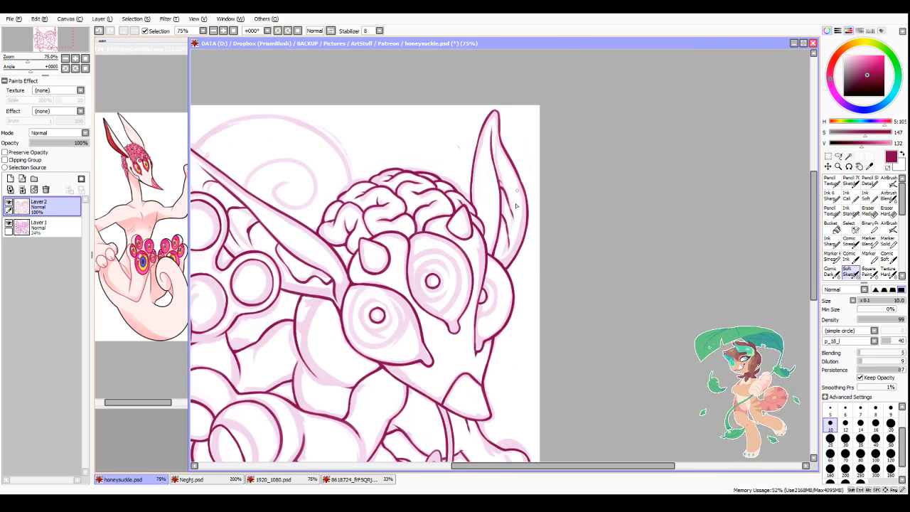
# Step: Try adding a short crease beside the inner fold line at the far ear's base and cleaning up its edges
pyautogui.scroll(2, 483, 260)
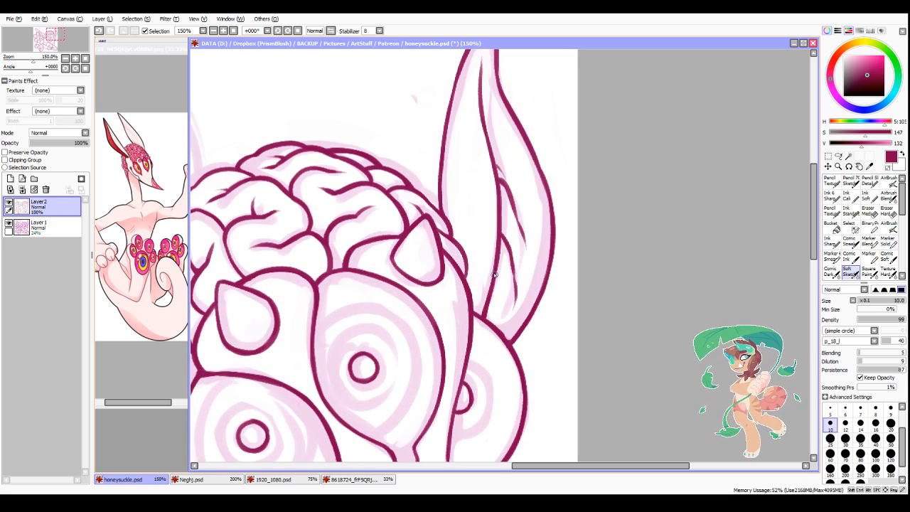
pyautogui.moveTo(495, 274); pyautogui.dragTo(496, 327)
pyautogui.moveTo(501, 301)
pyautogui.mouseDown()
pyautogui.moveTo(494, 324)
pyautogui.moveTo(506, 334)
pyautogui.mouseUp()
pyautogui.press('-')
pyautogui.press('-')
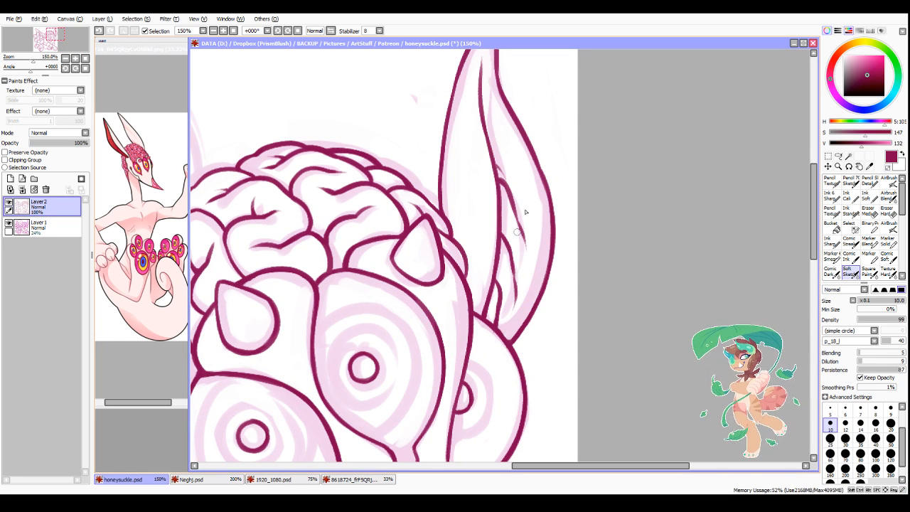
pyautogui.scroll(-3, 522, 164)
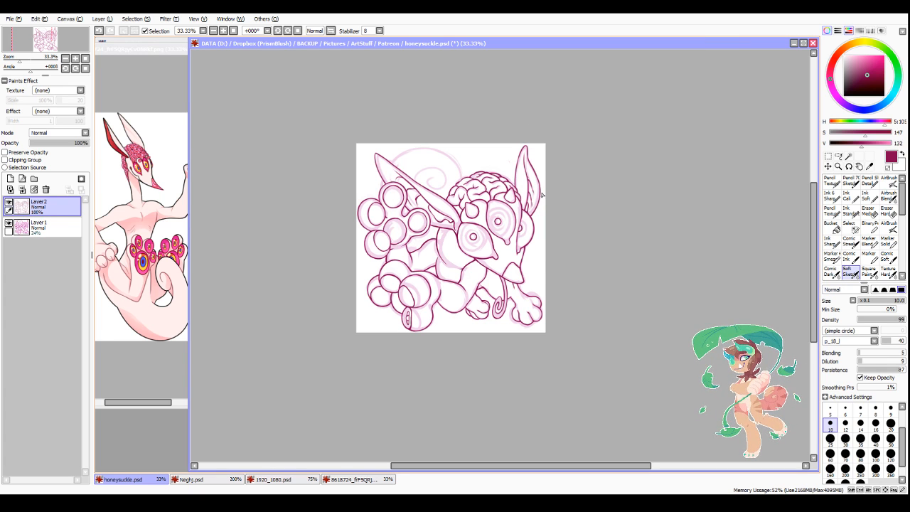
pyautogui.scroll(3, 529, 164)
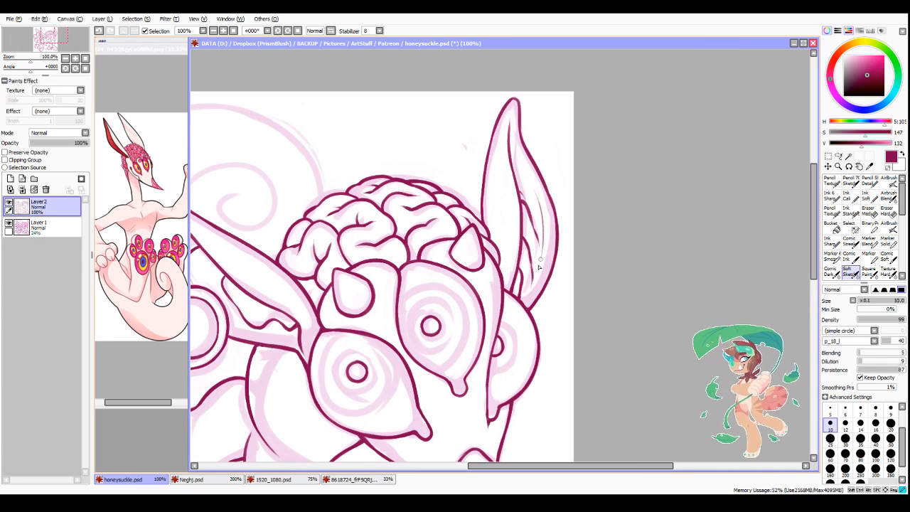
pyautogui.scroll(-2, 521, 302)
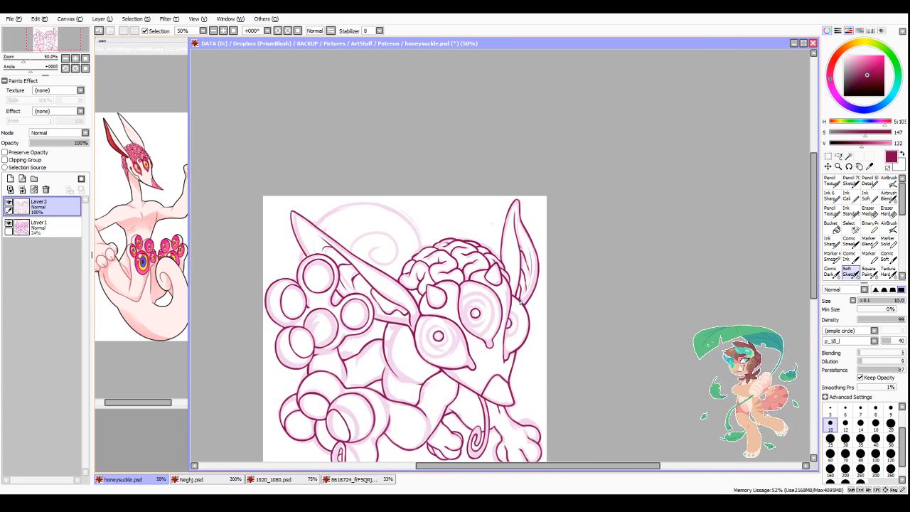
pyautogui.scroll(3, 537, 287)
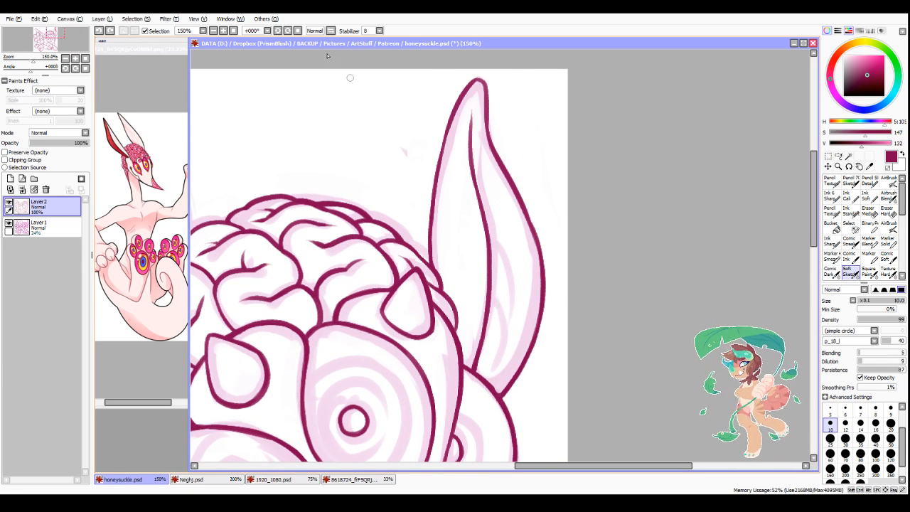
# Step: Mirror the view and ink curved, tapered creases inside the far ear, between its inner fold line and outer edge
pyautogui.press('h')
pyautogui.scroll(-2, 559, 236)
pyautogui.scroll(2, 559, 236)
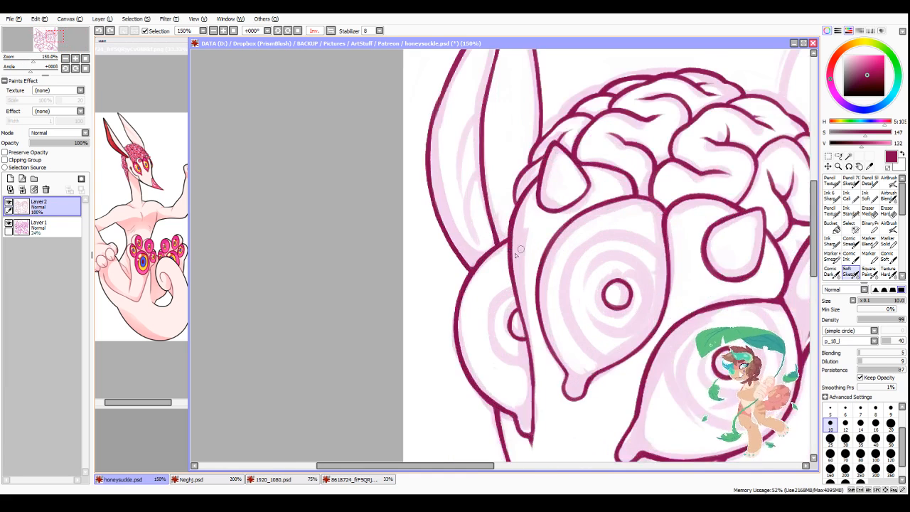
pyautogui.moveTo(481, 253)
pyautogui.mouseDown()
pyautogui.moveTo(470, 212)
pyautogui.moveTo(482, 177)
pyautogui.moveTo(469, 208)
pyautogui.mouseUp()
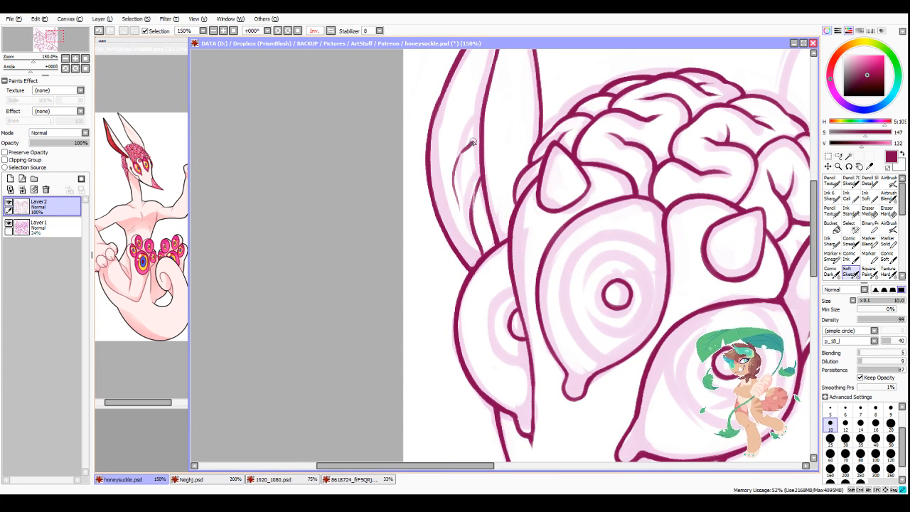
pyautogui.scroll(-2, 502, 132)
pyautogui.scroll(-2, 551, 355)
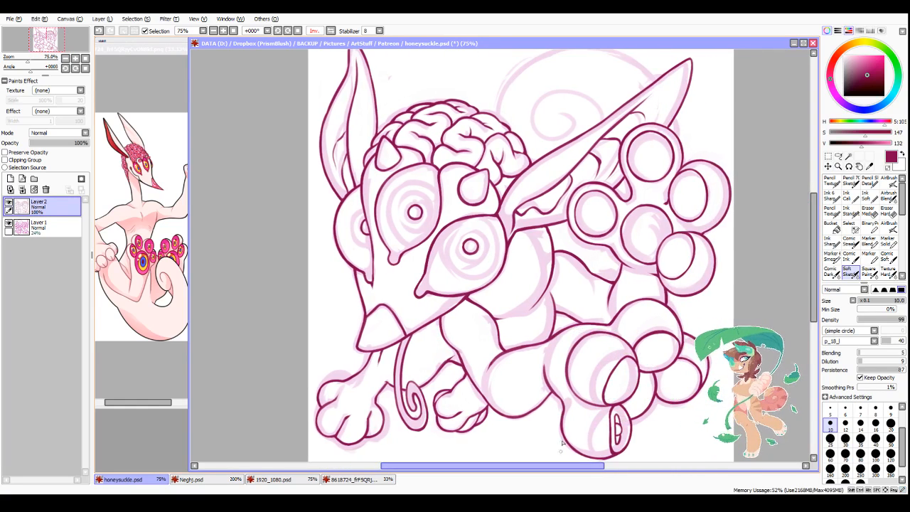
# Step: Ink a small pupil circle at the centre of the raised paw's uppermost toe pad
pyautogui.moveTo(504, 466); pyautogui.dragTo(542, 481)
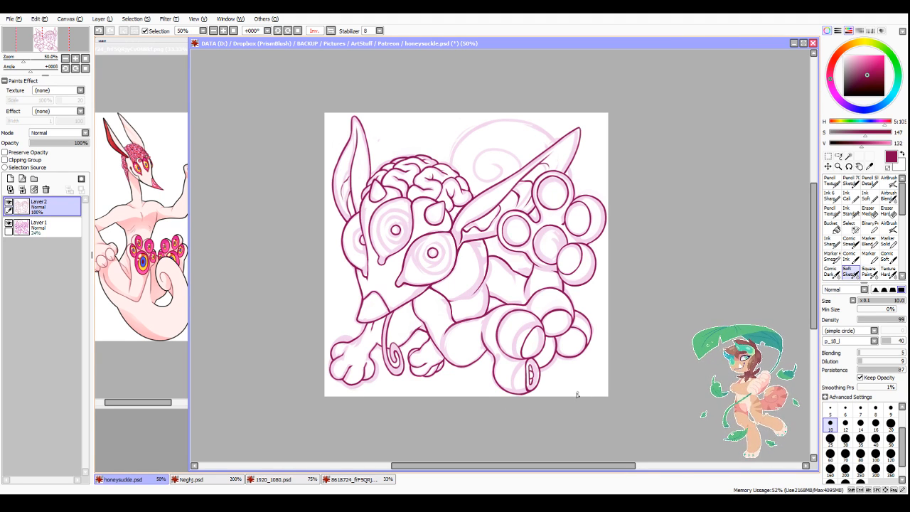
pyautogui.scroll(4, 569, 204)
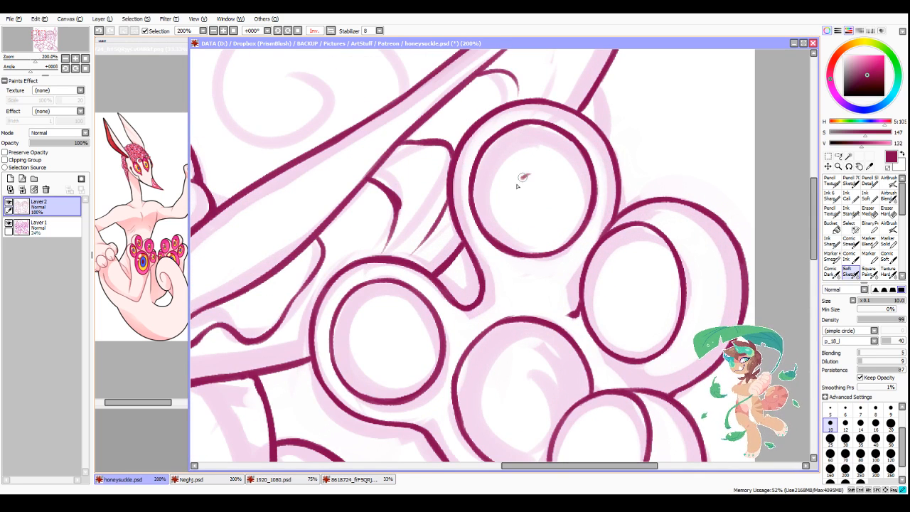
pyautogui.moveTo(517, 184)
pyautogui.mouseDown()
pyautogui.moveTo(529, 174)
pyautogui.moveTo(546, 179)
pyautogui.moveTo(546, 205)
pyautogui.moveTo(524, 197)
pyautogui.moveTo(528, 184)
pyautogui.moveTo(539, 195)
pyautogui.mouseUp()
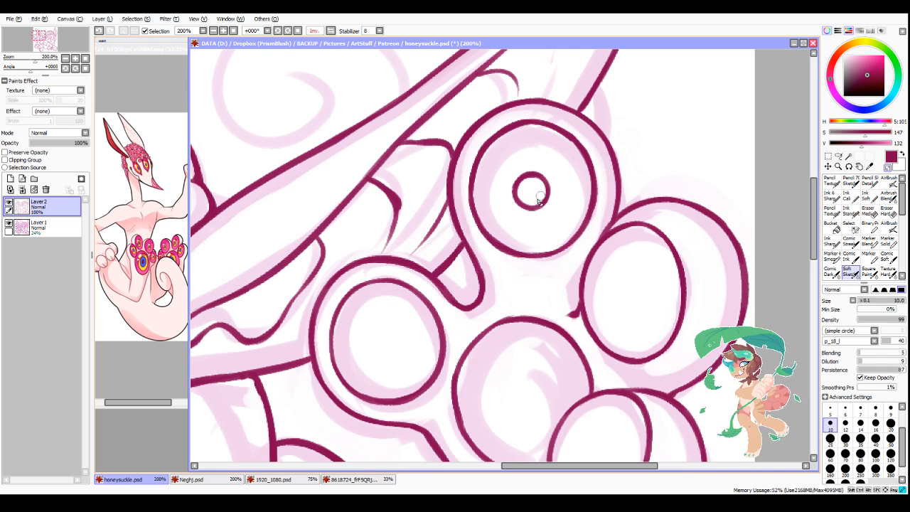
pyautogui.press('-')
# Step: Ink an iris ring around the uppermost toe pad's pupil, unmirroring the view to close the circle and clean its edge
pyautogui.moveTo(511, 158); pyautogui.dragTo(519, 223)
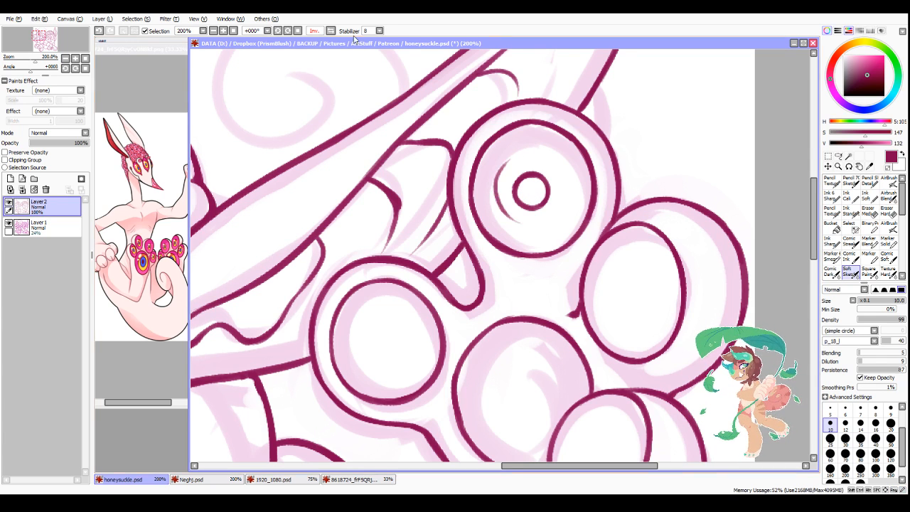
pyautogui.click(331, 31)
pyautogui.moveTo(440, 164)
pyautogui.mouseDown()
pyautogui.moveTo(428, 193)
pyautogui.moveTo(456, 217)
pyautogui.moveTo(440, 161)
pyautogui.moveTo(432, 174)
pyautogui.moveTo(474, 155)
pyautogui.moveTo(435, 168)
pyautogui.moveTo(484, 154)
pyautogui.moveTo(471, 159)
pyautogui.moveTo(503, 169)
pyautogui.mouseUp()
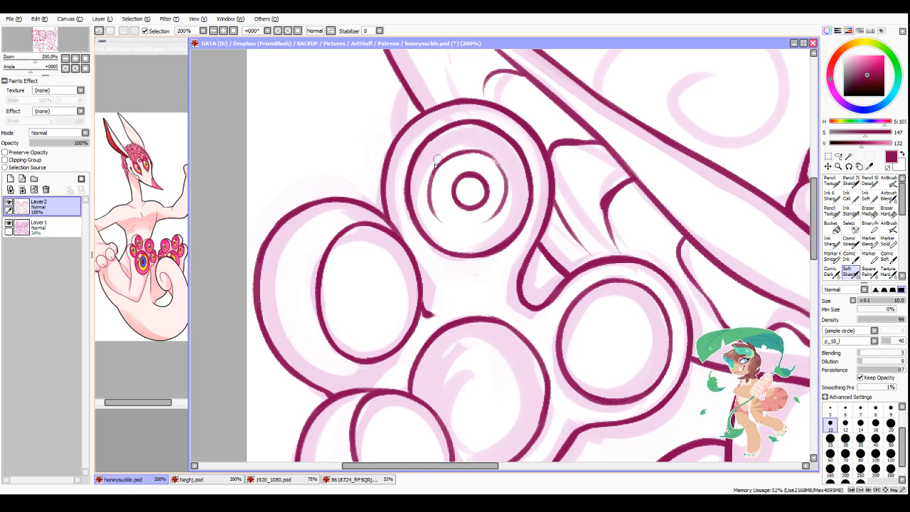
pyautogui.moveTo(438, 161); pyautogui.dragTo(432, 205)
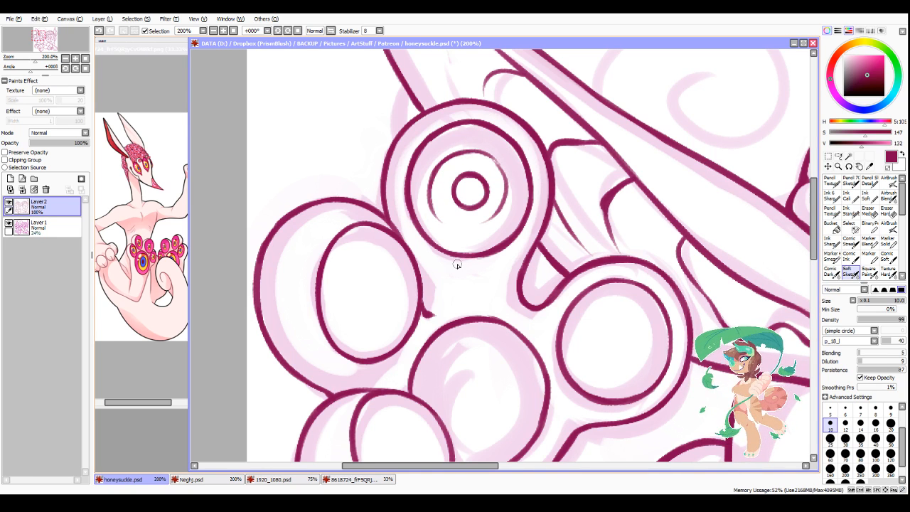
pyautogui.moveTo(431, 181)
pyautogui.mouseDown()
pyautogui.moveTo(447, 223)
pyautogui.moveTo(507, 211)
pyautogui.moveTo(476, 202)
pyautogui.moveTo(448, 224)
pyautogui.moveTo(501, 217)
pyautogui.moveTo(465, 226)
pyautogui.moveTo(501, 206)
pyautogui.moveTo(466, 225)
pyautogui.moveTo(495, 171)
pyautogui.moveTo(492, 144)
pyautogui.moveTo(507, 199)
pyautogui.moveTo(508, 182)
pyautogui.moveTo(497, 217)
pyautogui.mouseUp()
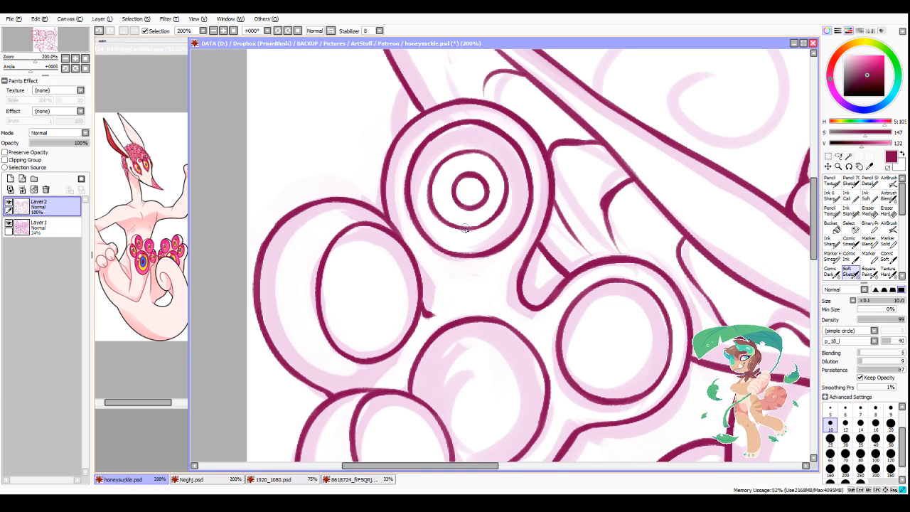
pyautogui.press('-')
pyautogui.moveTo(503, 184)
pyautogui.mouseDown()
pyautogui.moveTo(482, 217)
pyautogui.moveTo(497, 201)
pyautogui.moveTo(472, 217)
pyautogui.moveTo(499, 206)
pyautogui.moveTo(491, 218)
pyautogui.moveTo(471, 228)
pyautogui.moveTo(504, 205)
pyautogui.moveTo(487, 221)
pyautogui.moveTo(507, 186)
pyautogui.mouseUp()
pyautogui.press('-')
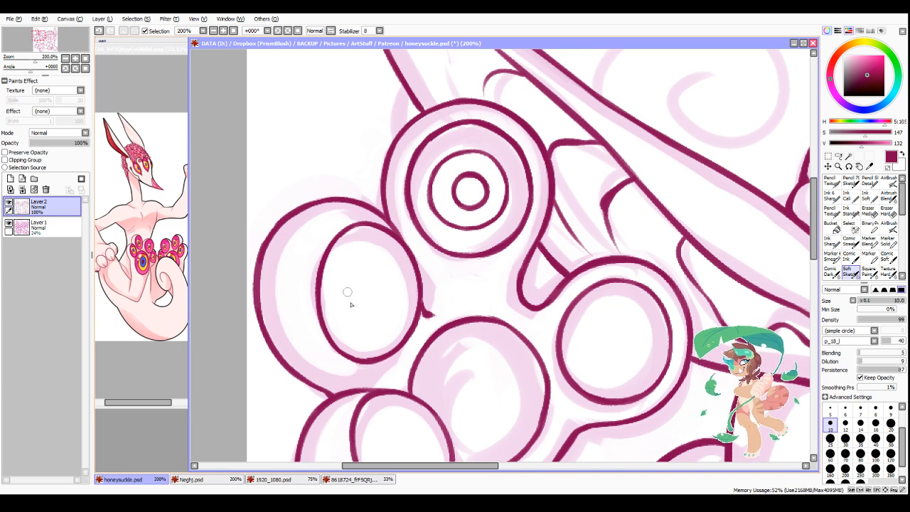
# Step: Ink a narrow oval iris ring inside the raised paw's outermost toe pad
pyautogui.moveTo(349, 278); pyautogui.dragTo(354, 328)
pyautogui.moveTo(362, 263)
pyautogui.mouseDown()
pyautogui.moveTo(347, 297)
pyautogui.moveTo(373, 257)
pyautogui.mouseUp()
pyautogui.moveTo(358, 271)
pyautogui.mouseDown()
pyautogui.moveTo(378, 253)
pyautogui.moveTo(393, 318)
pyautogui.moveTo(359, 334)
pyautogui.mouseUp()
pyautogui.moveTo(346, 304)
pyautogui.mouseDown()
pyautogui.moveTo(371, 253)
pyautogui.moveTo(398, 306)
pyautogui.mouseUp()
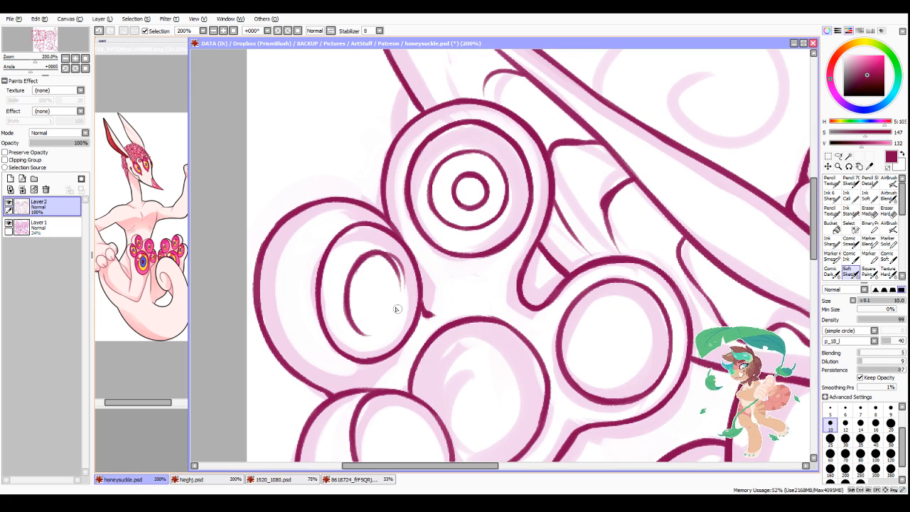
pyautogui.moveTo(377, 252)
pyautogui.mouseDown()
pyautogui.moveTo(397, 308)
pyautogui.moveTo(353, 325)
pyautogui.moveTo(397, 305)
pyautogui.mouseUp()
pyautogui.moveTo(395, 269); pyautogui.dragTo(376, 333)
pyautogui.press('-')
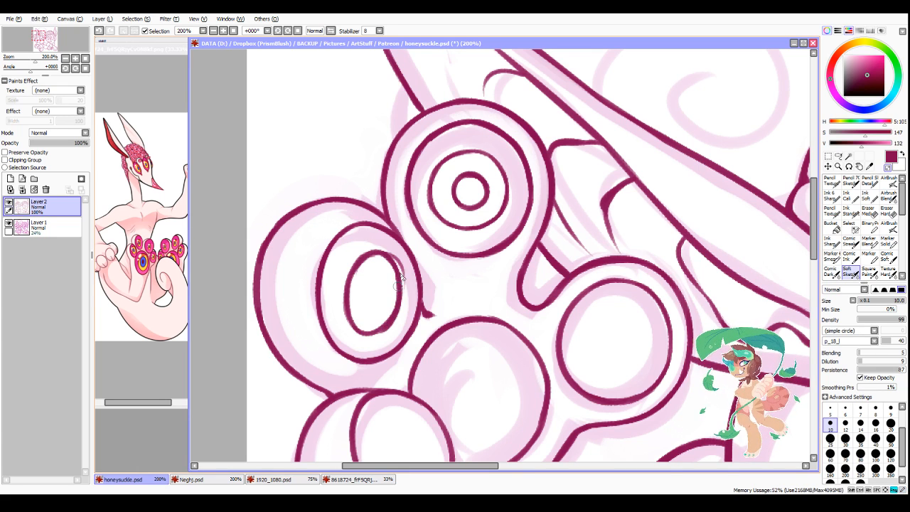
# Step: Erase the stray strokes around the outermost toe pad's oval iris and even out its line
pyautogui.moveTo(390, 251); pyautogui.dragTo(408, 280)
pyautogui.moveTo(393, 311); pyautogui.dragTo(371, 331)
pyautogui.moveTo(385, 274)
pyautogui.mouseDown()
pyautogui.moveTo(371, 262)
pyautogui.moveTo(354, 291)
pyautogui.moveTo(357, 325)
pyautogui.mouseUp()
pyautogui.press('-')
pyautogui.moveTo(348, 280)
pyautogui.mouseDown()
pyautogui.moveTo(360, 335)
pyautogui.moveTo(348, 316)
pyautogui.moveTo(363, 334)
pyautogui.mouseUp()
pyautogui.press('-')
pyautogui.moveTo(342, 301); pyautogui.dragTo(354, 340)
pyautogui.press('-')
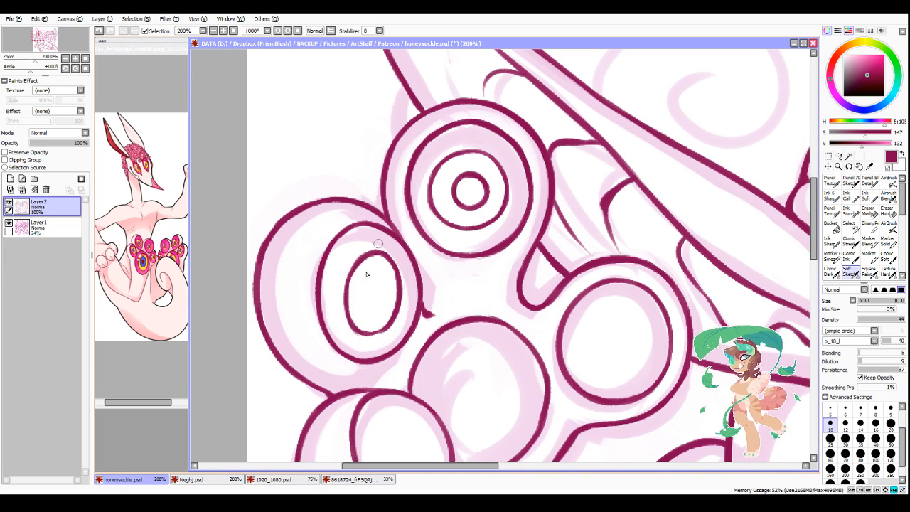
# Step: Ink a small oval pupil at the centre of the outermost toe pad's iris
pyautogui.moveTo(367, 287)
pyautogui.mouseDown()
pyautogui.moveTo(371, 314)
pyautogui.moveTo(383, 292)
pyautogui.moveTo(364, 278)
pyautogui.moveTo(383, 304)
pyautogui.moveTo(386, 287)
pyautogui.moveTo(367, 304)
pyautogui.moveTo(379, 298)
pyautogui.mouseUp()
pyautogui.press('-')
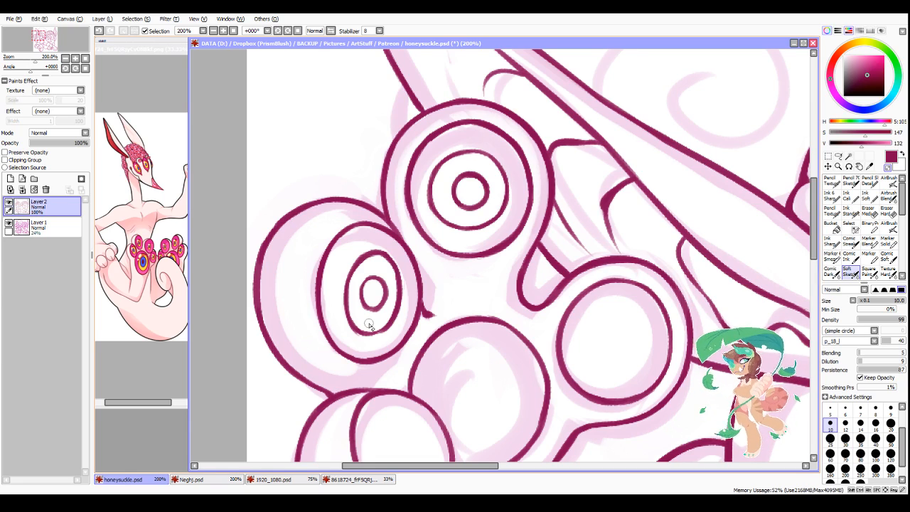
pyautogui.scroll(-4, 389, 274)
# Step: Widen the outermost toe pad's iris ring on its outer side, then trim the inside so the line is even
pyautogui.scroll(5, 379, 281)
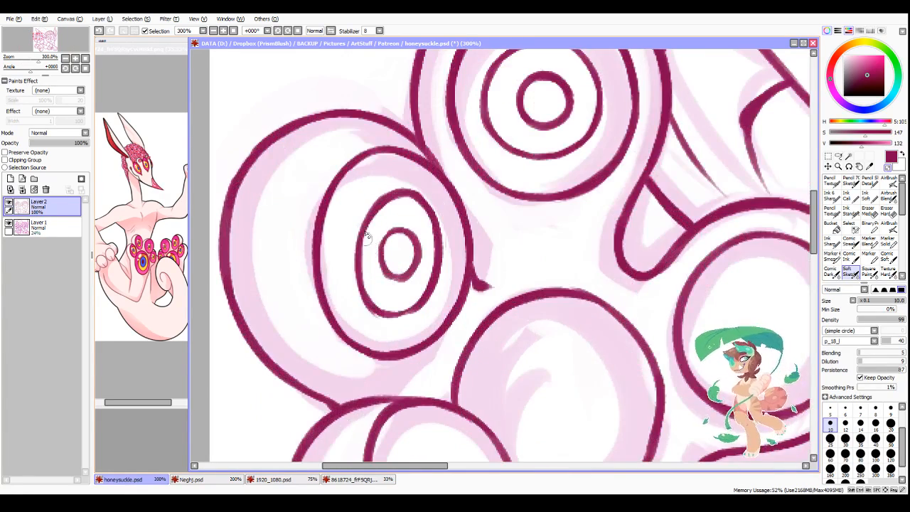
pyautogui.moveTo(367, 221); pyautogui.dragTo(359, 282)
pyautogui.moveTo(356, 264); pyautogui.dragTo(371, 204)
pyautogui.moveTo(355, 243)
pyautogui.mouseDown()
pyautogui.moveTo(392, 190)
pyautogui.moveTo(406, 192)
pyautogui.moveTo(355, 265)
pyautogui.mouseUp()
pyautogui.moveTo(355, 220); pyautogui.dragTo(381, 311)
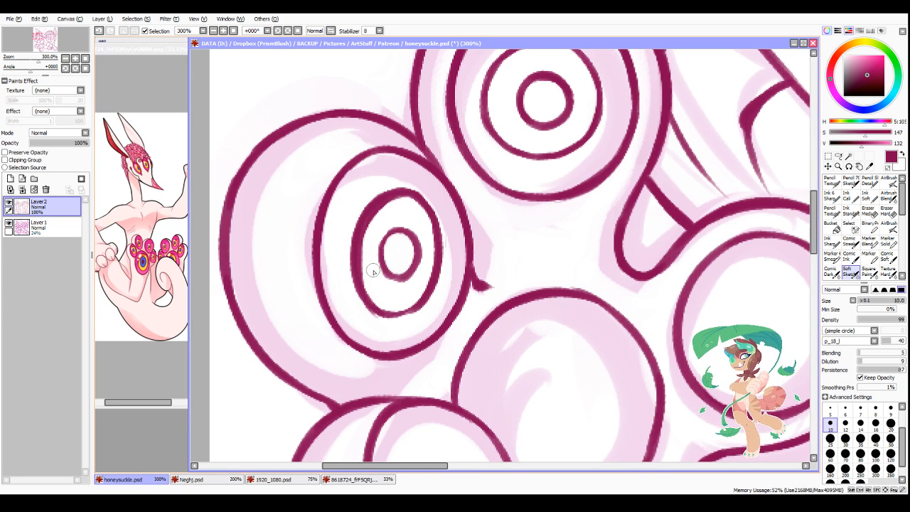
pyautogui.moveTo(363, 290)
pyautogui.mouseDown()
pyautogui.moveTo(356, 283)
pyautogui.moveTo(390, 317)
pyautogui.mouseUp()
pyautogui.press('-')
pyautogui.moveTo(408, 200)
pyautogui.mouseDown()
pyautogui.moveTo(366, 251)
pyautogui.moveTo(362, 274)
pyautogui.moveTo(373, 301)
pyautogui.mouseUp()
pyautogui.moveTo(390, 193); pyautogui.dragTo(427, 203)
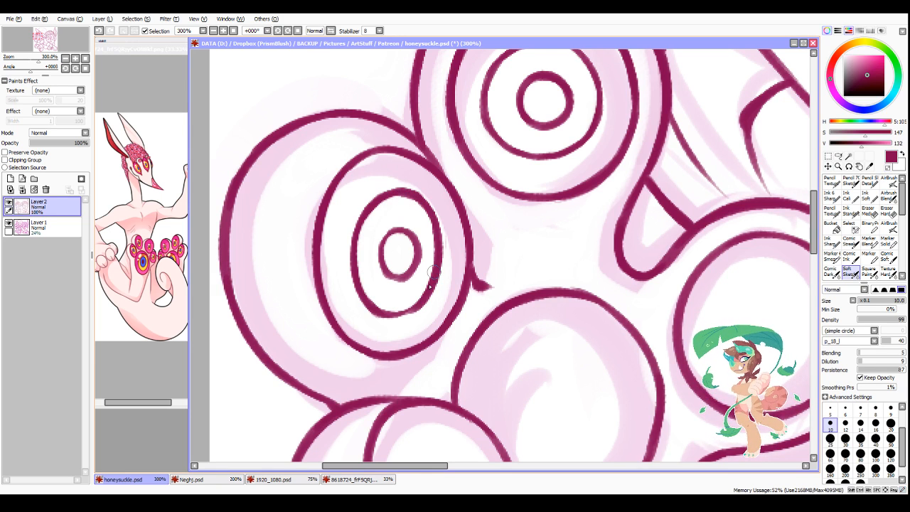
pyautogui.moveTo(373, 306); pyautogui.dragTo(418, 311)
pyautogui.scroll(-4, 505, 181)
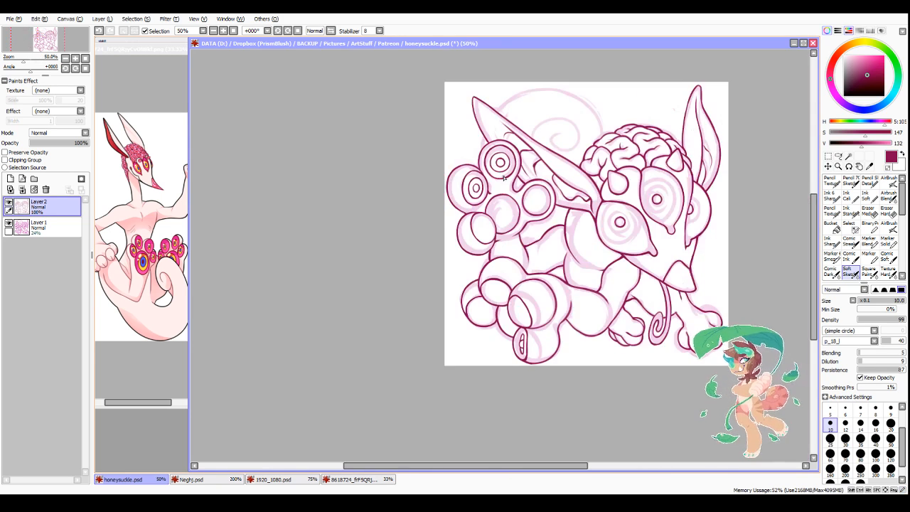
# Step: Ink a small oval pupil inside the inner oval of the raised paw's lowest toe pad
pyautogui.scroll(2, 522, 277)
pyautogui.scroll(2, 481, 228)
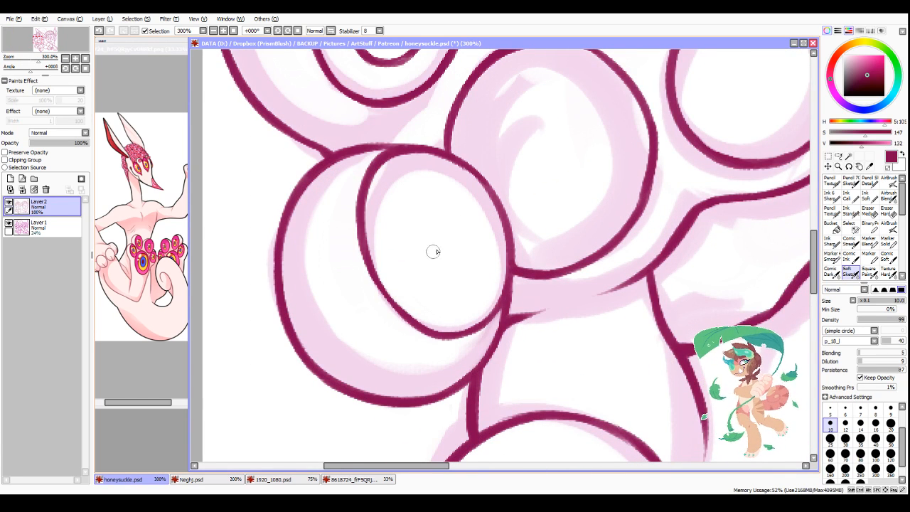
pyautogui.moveTo(412, 228)
pyautogui.mouseDown()
pyautogui.moveTo(439, 273)
pyautogui.moveTo(418, 217)
pyautogui.moveTo(431, 260)
pyautogui.moveTo(454, 228)
pyautogui.moveTo(410, 236)
pyautogui.moveTo(425, 270)
pyautogui.moveTo(419, 214)
pyautogui.moveTo(443, 264)
pyautogui.moveTo(426, 269)
pyautogui.moveTo(453, 249)
pyautogui.moveTo(416, 235)
pyautogui.moveTo(441, 255)
pyautogui.mouseUp()
# Step: Ink an oval iris ring around the pupil inside the raised paw's lowest toe pad, redrawing strokes that miss the shape
pyautogui.moveTo(400, 202); pyautogui.dragTo(430, 293)
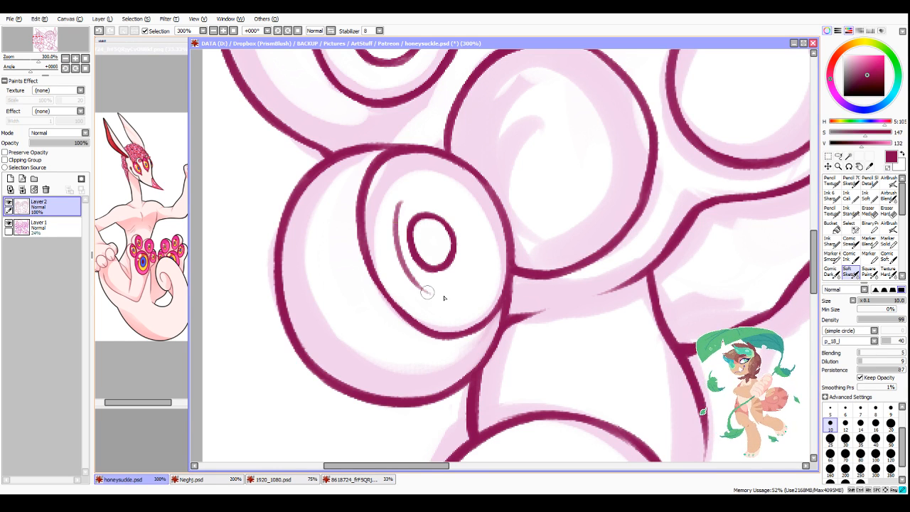
pyautogui.moveTo(396, 233)
pyautogui.mouseDown()
pyautogui.moveTo(425, 188)
pyautogui.moveTo(461, 213)
pyautogui.mouseUp()
pyautogui.hotkey('ctrl', 'z')
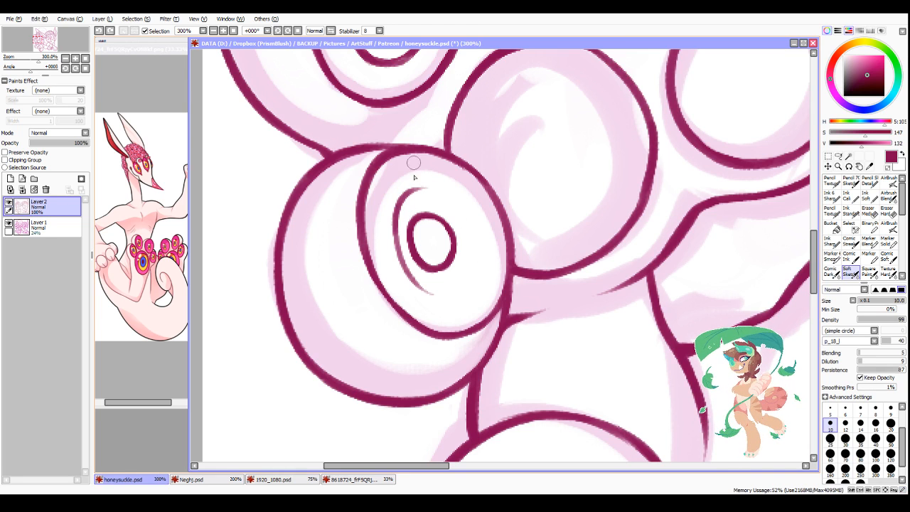
pyautogui.moveTo(394, 224)
pyautogui.mouseDown()
pyautogui.moveTo(424, 190)
pyautogui.moveTo(471, 233)
pyautogui.mouseUp()
pyautogui.moveTo(396, 202)
pyautogui.mouseDown()
pyautogui.moveTo(421, 287)
pyautogui.moveTo(474, 282)
pyautogui.mouseUp()
pyautogui.moveTo(393, 209); pyautogui.dragTo(472, 234)
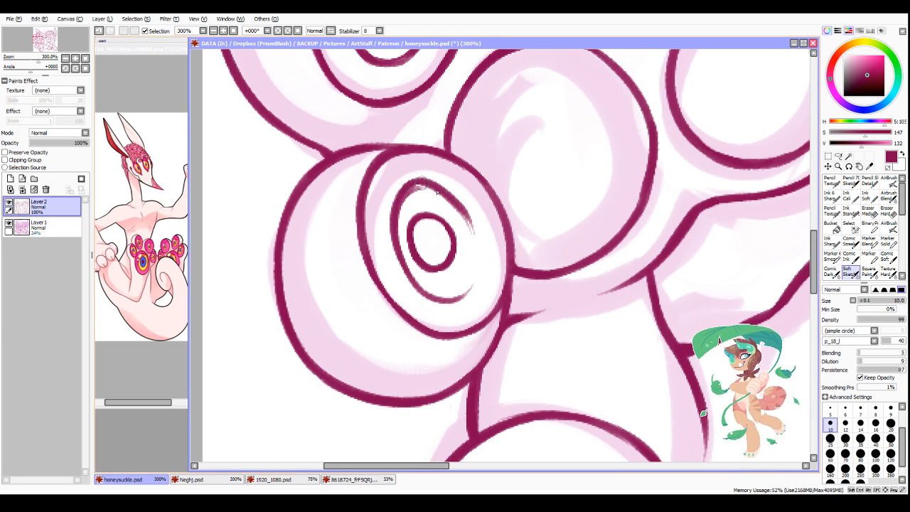
pyautogui.hotkey('ctrl', 'z')
pyautogui.moveTo(402, 203)
pyautogui.mouseDown()
pyautogui.moveTo(415, 189)
pyautogui.moveTo(462, 201)
pyautogui.moveTo(476, 263)
pyautogui.mouseUp()
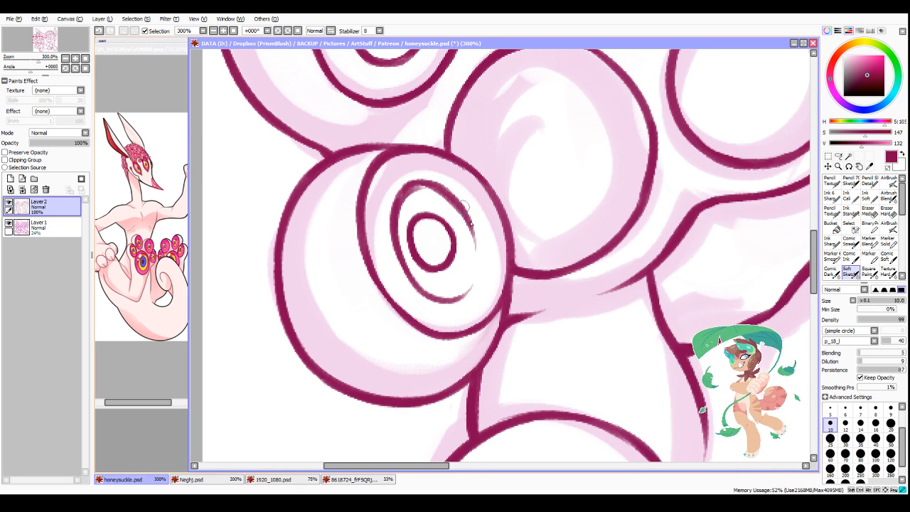
pyautogui.moveTo(463, 206)
pyautogui.mouseDown()
pyautogui.moveTo(471, 277)
pyautogui.moveTo(442, 295)
pyautogui.moveTo(472, 257)
pyautogui.mouseUp()
# Step: Close the lowest toe pad's iris ring and trim the rough edges around the ring and pupil
pyautogui.press('-')
pyautogui.moveTo(439, 288)
pyautogui.mouseDown()
pyautogui.moveTo(461, 281)
pyautogui.moveTo(464, 249)
pyautogui.mouseUp()
pyautogui.moveTo(426, 198)
pyautogui.mouseDown()
pyautogui.moveTo(408, 249)
pyautogui.moveTo(430, 283)
pyautogui.mouseUp()
pyautogui.moveTo(404, 223)
pyautogui.mouseDown()
pyautogui.moveTo(438, 284)
pyautogui.moveTo(413, 222)
pyautogui.moveTo(422, 267)
pyautogui.moveTo(411, 239)
pyautogui.mouseUp()
pyautogui.press('-')
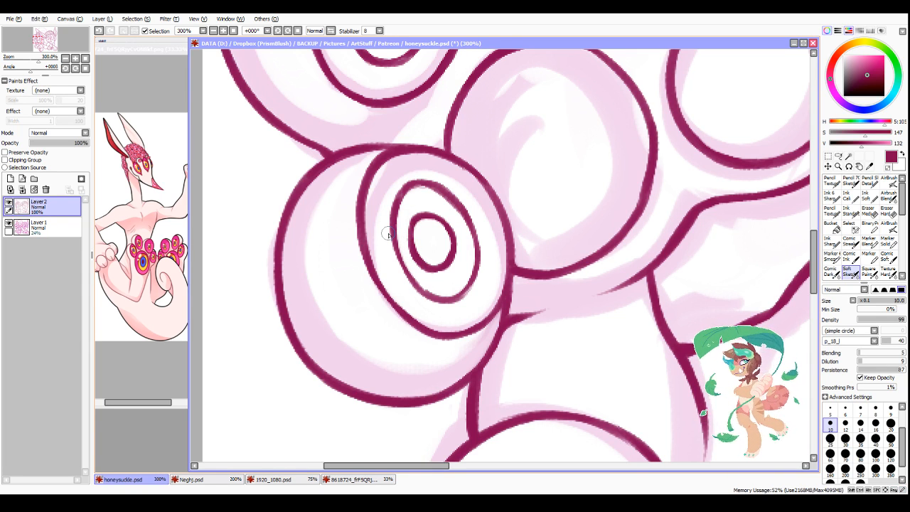
# Step: Mirror the canvas view horizontally and touch up the inside edge of the raised paw's lowest iris ring
pyautogui.click(330, 31)
pyautogui.scroll(-4, 513, 289)
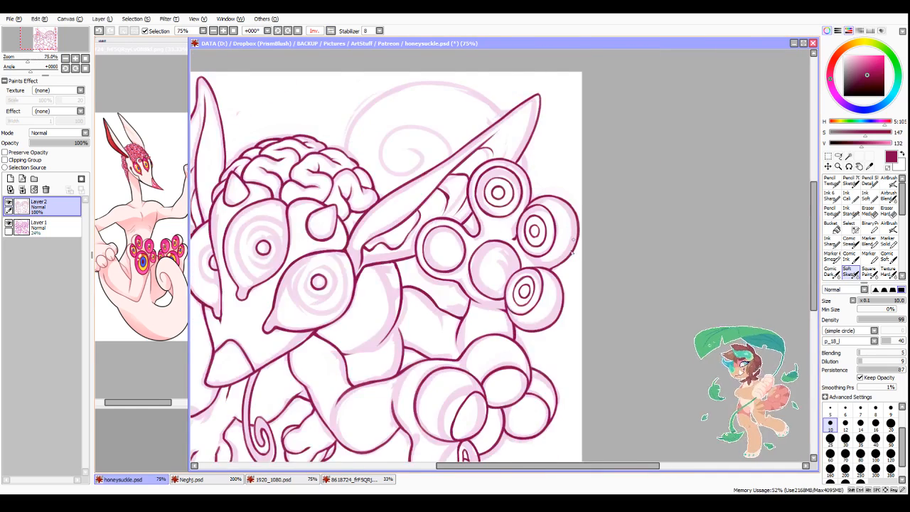
pyautogui.scroll(4, 536, 274)
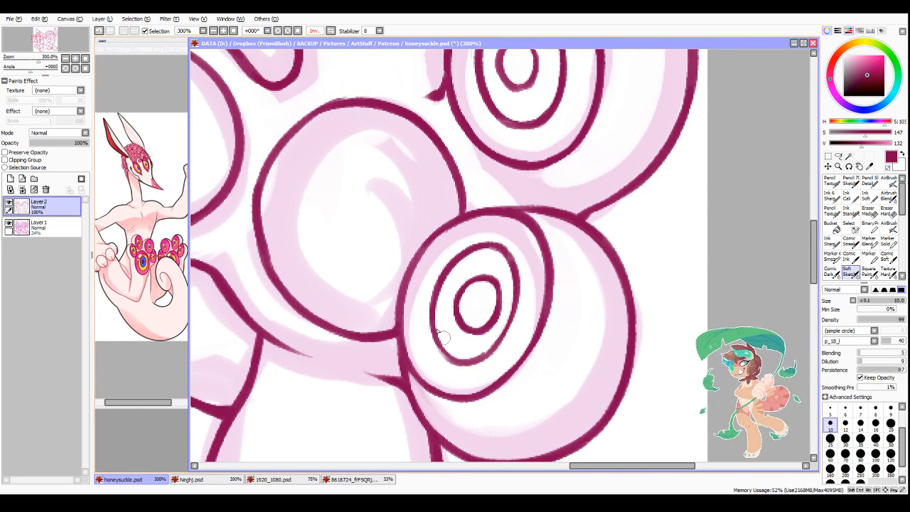
pyautogui.moveTo(443, 332)
pyautogui.mouseDown()
pyautogui.moveTo(472, 355)
pyautogui.moveTo(453, 359)
pyautogui.moveTo(515, 307)
pyautogui.moveTo(472, 355)
pyautogui.moveTo(507, 316)
pyautogui.mouseUp()
pyautogui.scroll(-4, 514, 275)
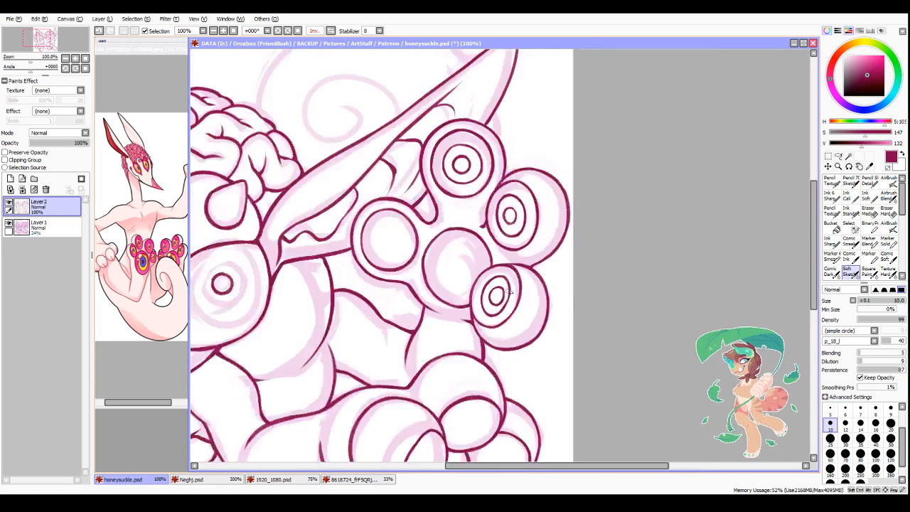
# Step: Ink a small round pupil and a surrounding iris ring inside the raised paw's toe pad nearest the ear
pyautogui.scroll(4, 418, 242)
pyautogui.moveTo(402, 227)
pyautogui.mouseDown()
pyautogui.moveTo(416, 267)
pyautogui.moveTo(403, 226)
pyautogui.mouseUp()
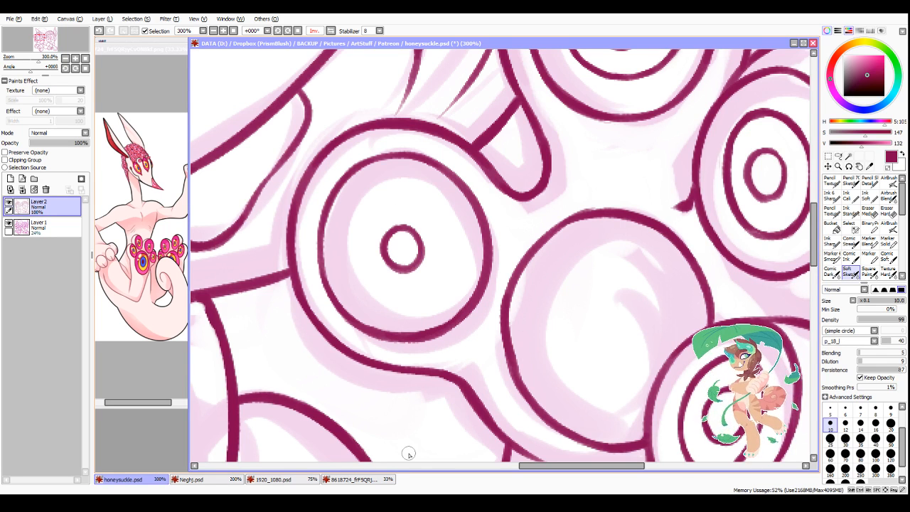
pyautogui.moveTo(378, 203)
pyautogui.mouseDown()
pyautogui.moveTo(357, 268)
pyautogui.moveTo(390, 306)
pyautogui.mouseUp()
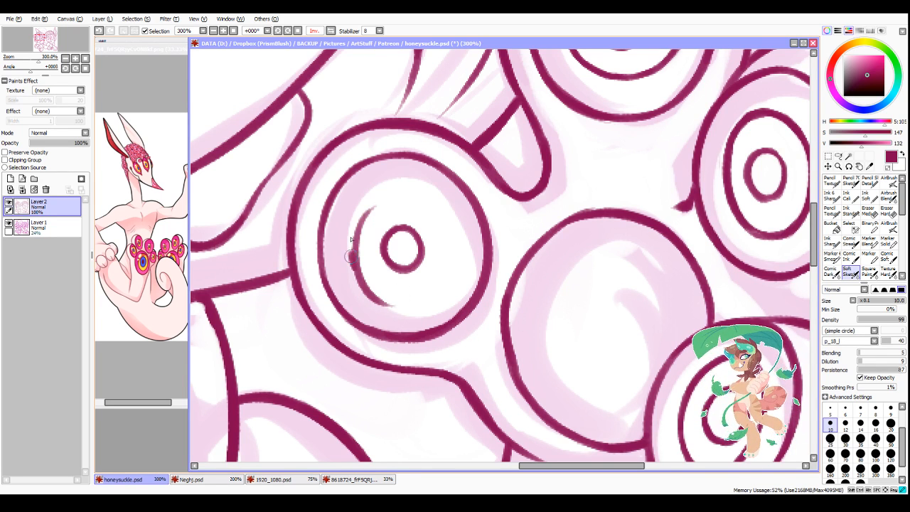
pyautogui.moveTo(350, 239)
pyautogui.mouseDown()
pyautogui.moveTo(420, 197)
pyautogui.moveTo(455, 240)
pyautogui.mouseUp()
pyautogui.moveTo(347, 243); pyautogui.dragTo(420, 307)
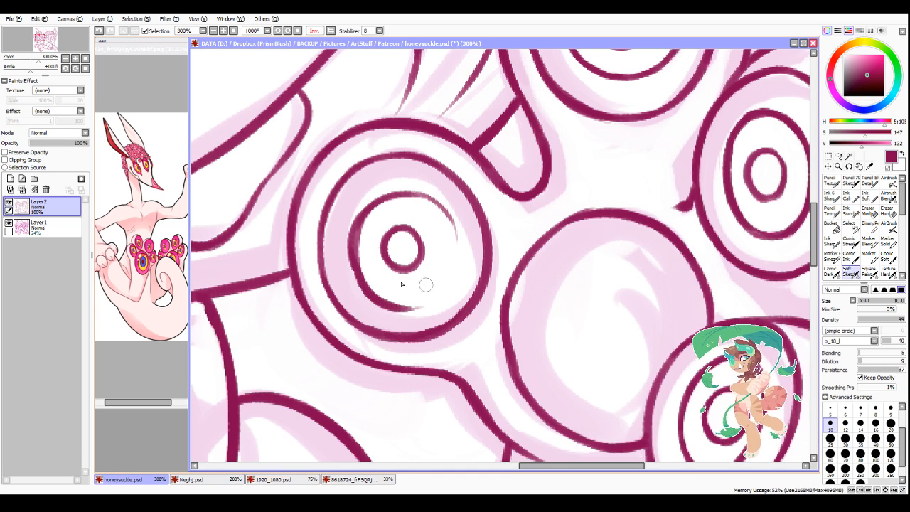
pyautogui.moveTo(351, 269); pyautogui.dragTo(445, 279)
pyautogui.moveTo(398, 304)
pyautogui.mouseDown()
pyautogui.moveTo(455, 254)
pyautogui.moveTo(455, 230)
pyautogui.mouseUp()
pyautogui.moveTo(425, 201)
pyautogui.mouseDown()
pyautogui.moveTo(452, 261)
pyautogui.moveTo(444, 283)
pyautogui.mouseUp()
# Step: Trim the thick inside edge of the ear-side toe pad's iris ring and clean up its doubled upper curve
pyautogui.press('-')
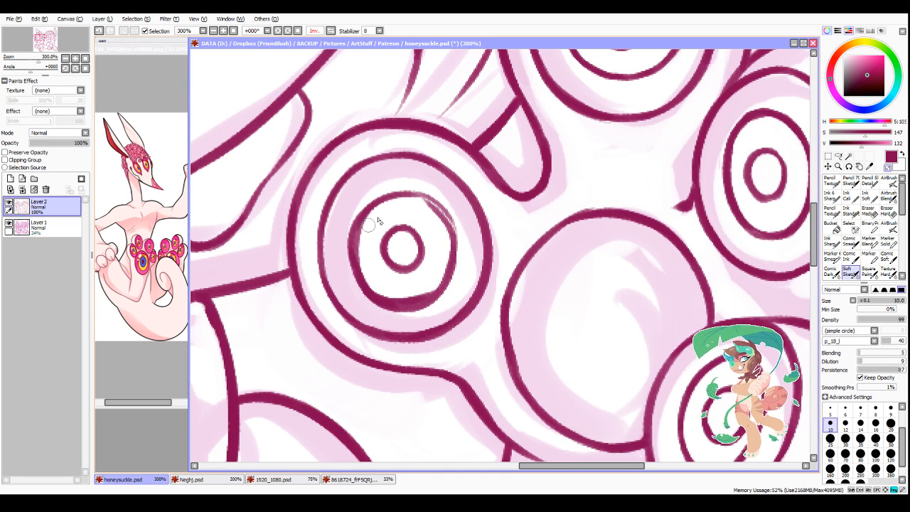
pyautogui.moveTo(366, 226)
pyautogui.mouseDown()
pyautogui.moveTo(405, 292)
pyautogui.moveTo(372, 261)
pyautogui.moveTo(395, 296)
pyautogui.moveTo(418, 272)
pyautogui.moveTo(416, 295)
pyautogui.mouseUp()
pyautogui.moveTo(407, 296); pyautogui.dragTo(427, 292)
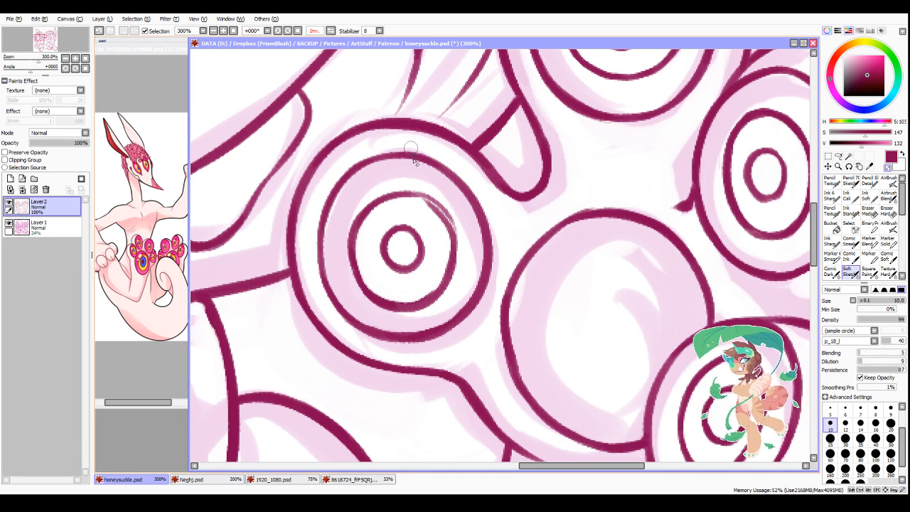
pyautogui.press('-')
pyautogui.moveTo(408, 194)
pyautogui.mouseDown()
pyautogui.moveTo(431, 200)
pyautogui.moveTo(448, 224)
pyautogui.mouseUp()
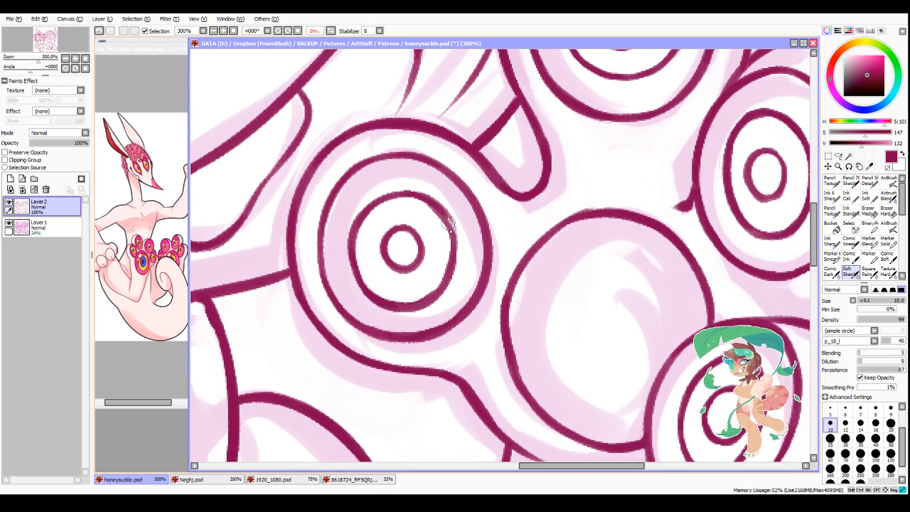
pyautogui.press('-')
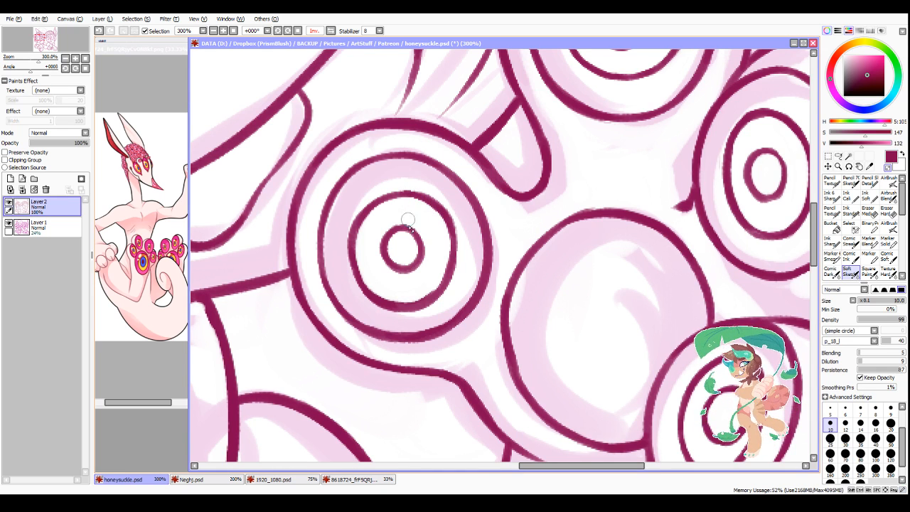
# Step: Even out the ear-side toe pad's iris ring by trimming its lower edge and re-inking its thin sides
pyautogui.moveTo(355, 289)
pyautogui.mouseDown()
pyautogui.moveTo(413, 310)
pyautogui.moveTo(456, 263)
pyautogui.mouseUp()
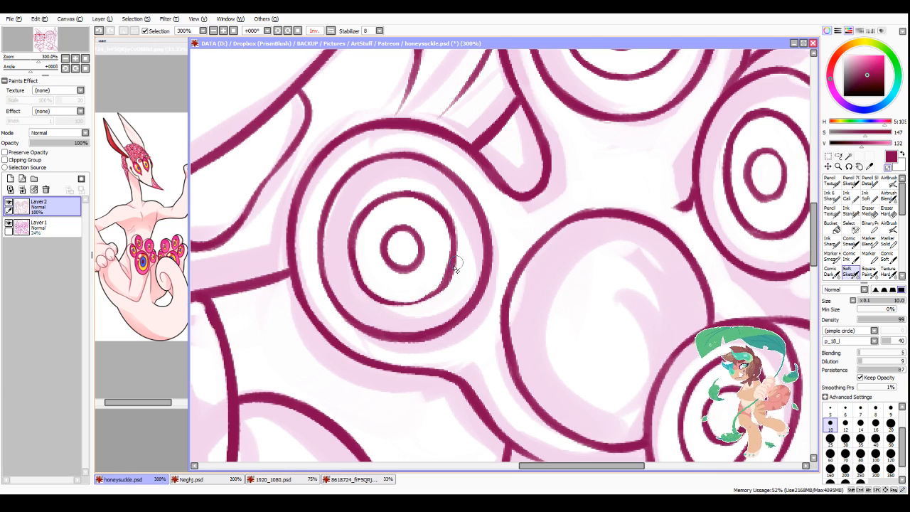
pyautogui.press('-')
pyautogui.moveTo(370, 290)
pyautogui.mouseDown()
pyautogui.moveTo(429, 294)
pyautogui.moveTo(450, 243)
pyautogui.mouseUp()
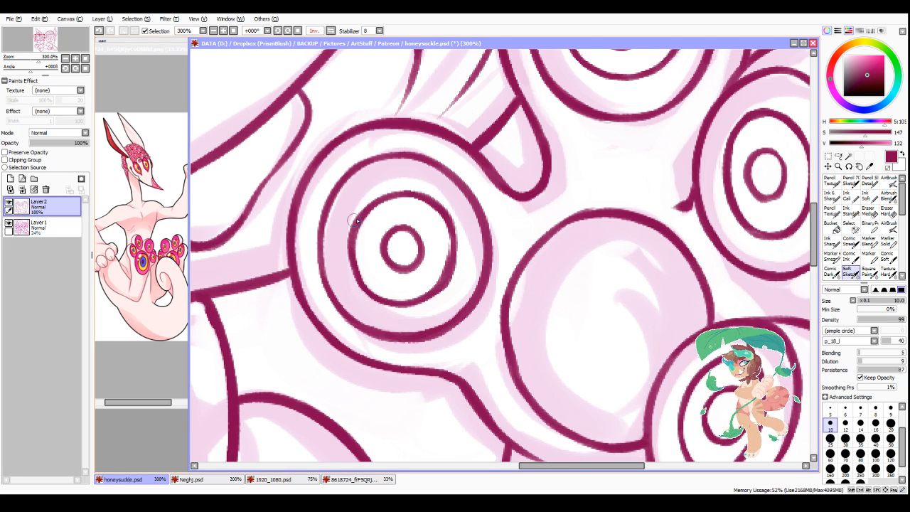
pyautogui.moveTo(354, 221)
pyautogui.mouseDown()
pyautogui.moveTo(348, 255)
pyautogui.moveTo(362, 290)
pyautogui.mouseUp()
pyautogui.moveTo(357, 220); pyautogui.dragTo(398, 194)
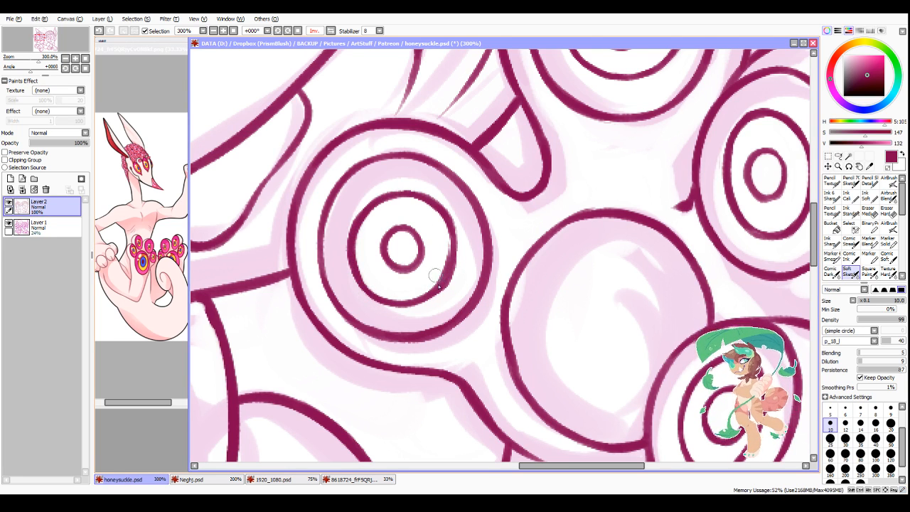
pyautogui.press('-')
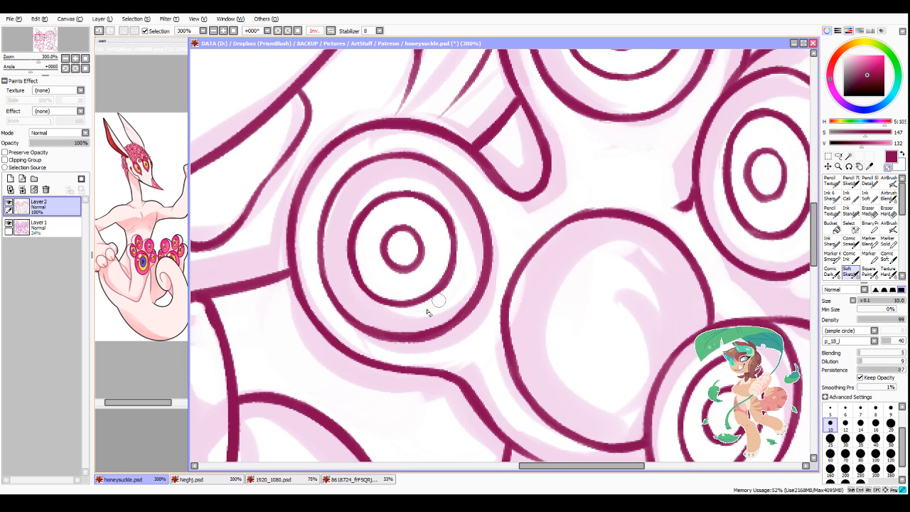
pyautogui.moveTo(457, 270); pyautogui.dragTo(430, 305)
pyautogui.press('-')
# Step: Ink a slanted oval iris ring and a small pupil inside the oval of the lower paw's large front pad
pyautogui.scroll(-3, 363, 427)
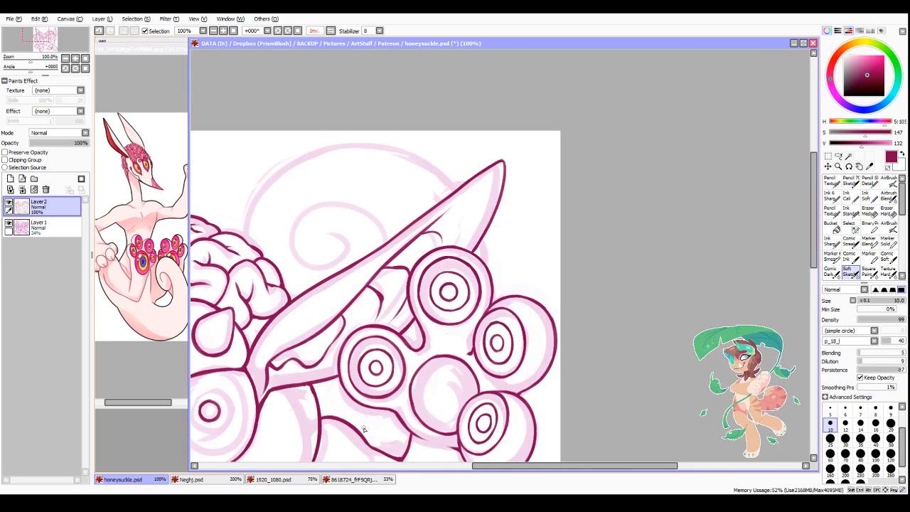
pyautogui.scroll(-3, 362, 429)
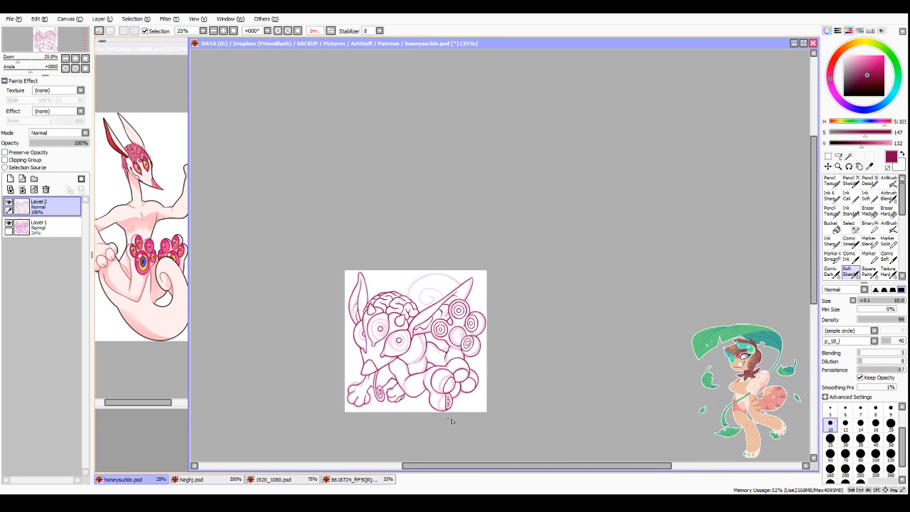
pyautogui.scroll(8, 451, 421)
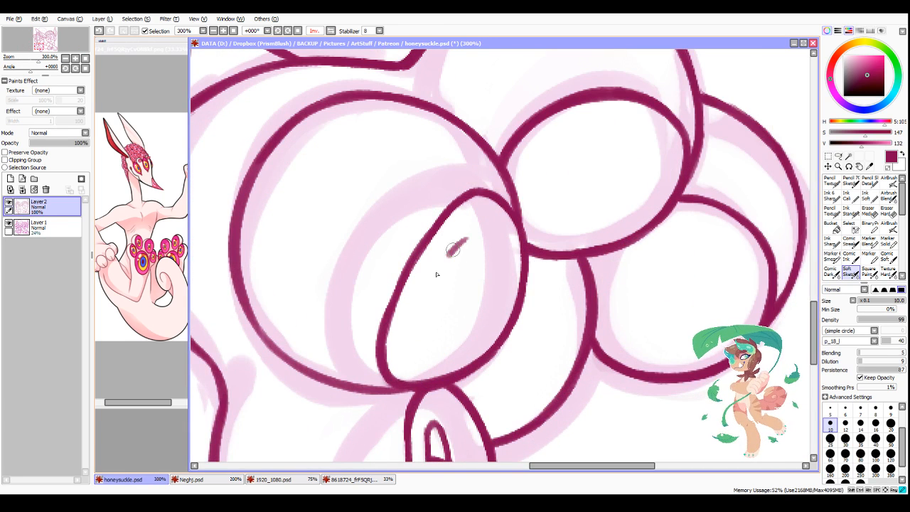
pyautogui.moveTo(436, 273); pyautogui.dragTo(418, 340)
pyautogui.moveTo(426, 297); pyautogui.dragTo(472, 327)
pyautogui.moveTo(451, 257)
pyautogui.mouseDown()
pyautogui.moveTo(465, 237)
pyautogui.moveTo(485, 241)
pyautogui.moveTo(468, 343)
pyautogui.mouseUp()
pyautogui.moveTo(490, 284); pyautogui.dragTo(447, 356)
pyautogui.moveTo(449, 277)
pyautogui.mouseDown()
pyautogui.moveTo(441, 322)
pyautogui.moveTo(448, 281)
pyautogui.moveTo(472, 285)
pyautogui.moveTo(469, 309)
pyautogui.moveTo(467, 272)
pyautogui.moveTo(465, 320)
pyautogui.moveTo(437, 320)
pyautogui.moveTo(465, 290)
pyautogui.moveTo(458, 274)
pyautogui.moveTo(431, 317)
pyautogui.moveTo(474, 318)
pyautogui.mouseUp()
# Step: Close the lower end of the large front pad's iris ring and clean up the edges of its pupil
pyautogui.press('-')
pyautogui.press('-')
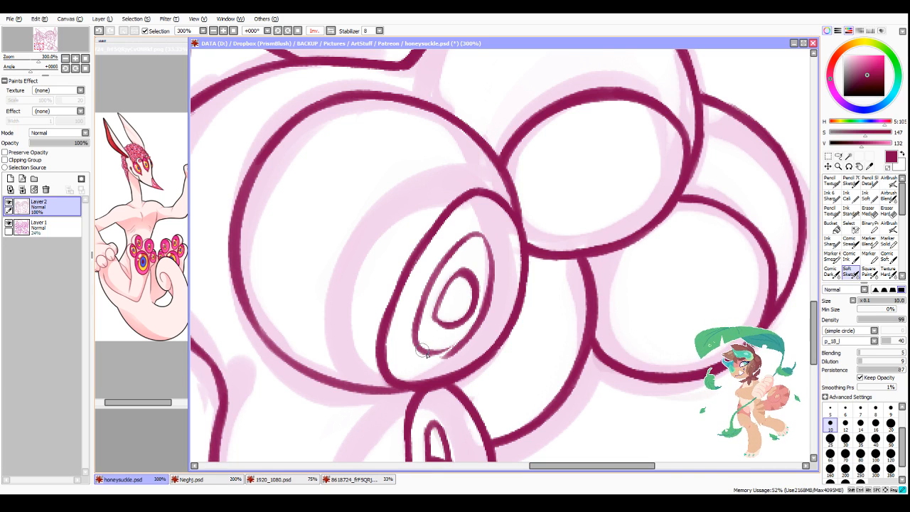
pyautogui.moveTo(427, 354); pyautogui.dragTo(470, 328)
pyautogui.moveTo(478, 236)
pyautogui.mouseDown()
pyautogui.moveTo(491, 290)
pyautogui.moveTo(463, 263)
pyautogui.moveTo(479, 288)
pyautogui.mouseUp()
pyautogui.press('-')
pyautogui.moveTo(474, 269); pyautogui.dragTo(480, 288)
pyautogui.moveTo(459, 263); pyautogui.dragTo(481, 283)
pyautogui.moveTo(479, 276); pyautogui.dragTo(479, 308)
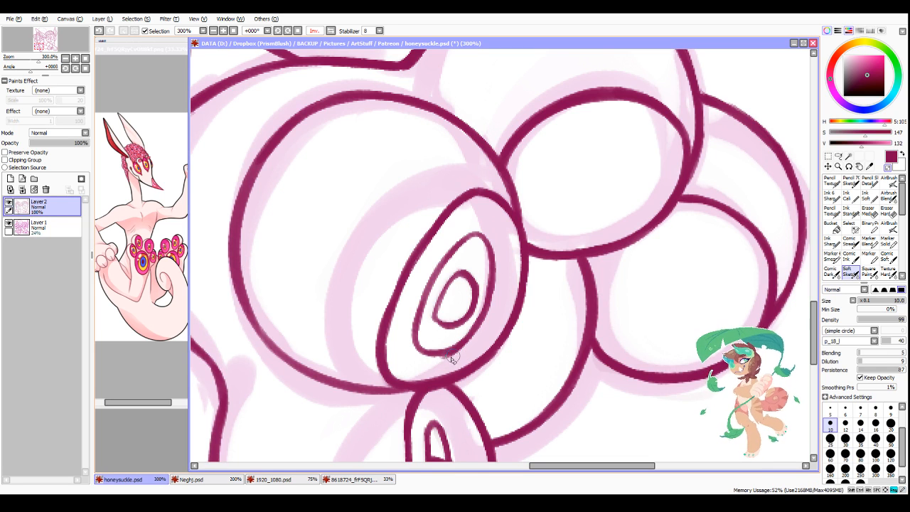
# Step: Smooth the outer edge of the narrow iris on the lower paw's bottommost pad so it covers the pupil's bulge
pyautogui.scroll(-2, 501, 261)
pyautogui.scroll(-1, 504, 261)
pyautogui.scroll(3, 485, 265)
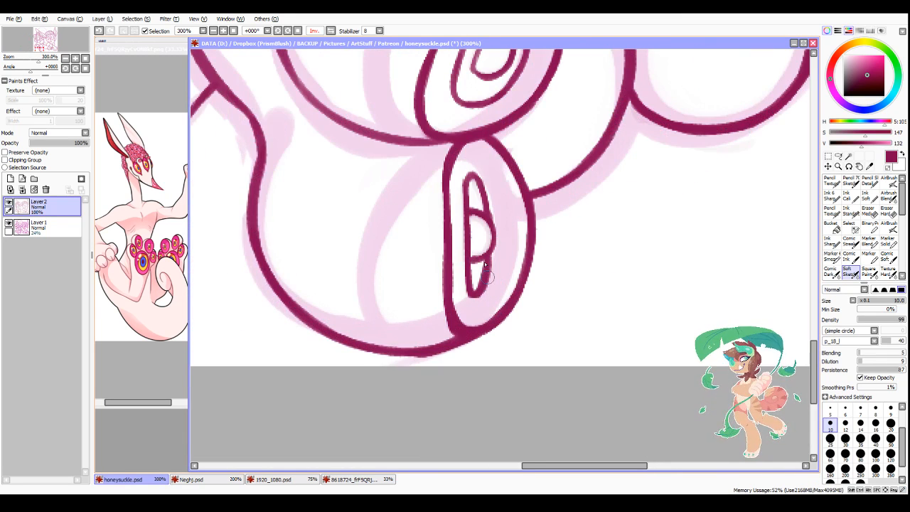
pyautogui.moveTo(471, 174)
pyautogui.mouseDown()
pyautogui.moveTo(499, 240)
pyautogui.moveTo(495, 224)
pyautogui.moveTo(489, 275)
pyautogui.moveTo(479, 265)
pyautogui.moveTo(492, 249)
pyautogui.moveTo(479, 283)
pyautogui.moveTo(478, 188)
pyautogui.moveTo(493, 222)
pyautogui.mouseUp()
# Step: Redraw the half-round pupil in the bottommost pad's narrow iris as a closed shape and trim the old lines
pyautogui.scroll(-4, 513, 206)
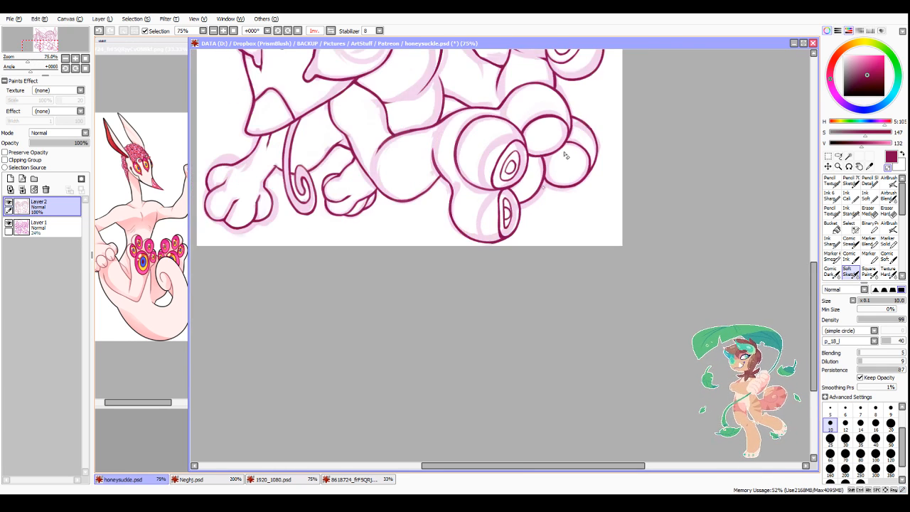
pyautogui.scroll(6, 508, 207)
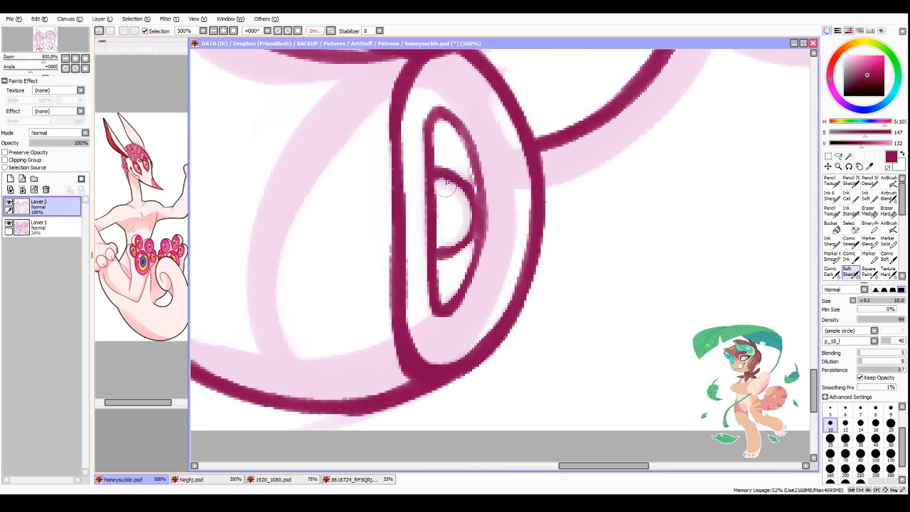
pyautogui.moveTo(446, 176)
pyautogui.mouseDown()
pyautogui.moveTo(444, 249)
pyautogui.moveTo(444, 157)
pyautogui.moveTo(450, 277)
pyautogui.mouseUp()
pyautogui.moveTo(446, 169)
pyautogui.mouseDown()
pyautogui.moveTo(482, 210)
pyautogui.moveTo(447, 254)
pyautogui.moveTo(482, 205)
pyautogui.moveTo(453, 181)
pyautogui.moveTo(463, 229)
pyautogui.moveTo(465, 213)
pyautogui.moveTo(454, 230)
pyautogui.moveTo(449, 167)
pyautogui.moveTo(455, 256)
pyautogui.mouseUp()
pyautogui.press('-')
pyautogui.press('-')
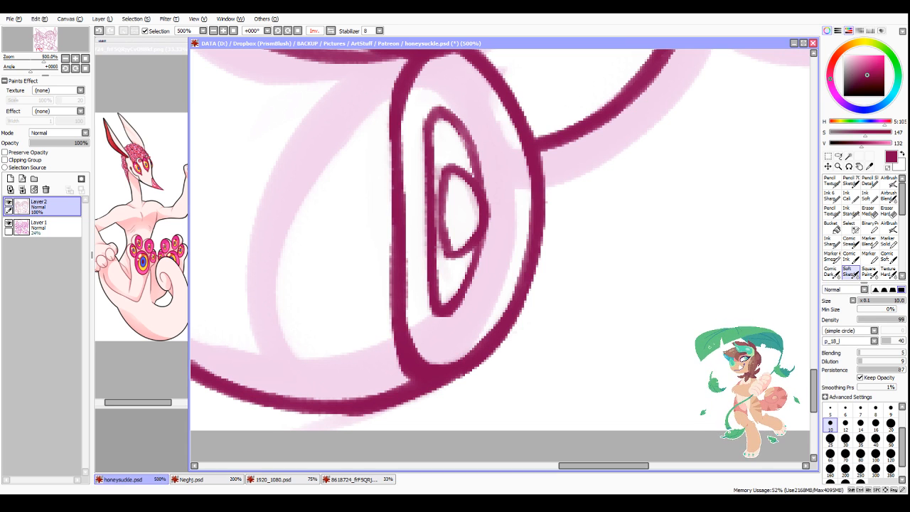
pyautogui.hotkey('alt', 'Tab')
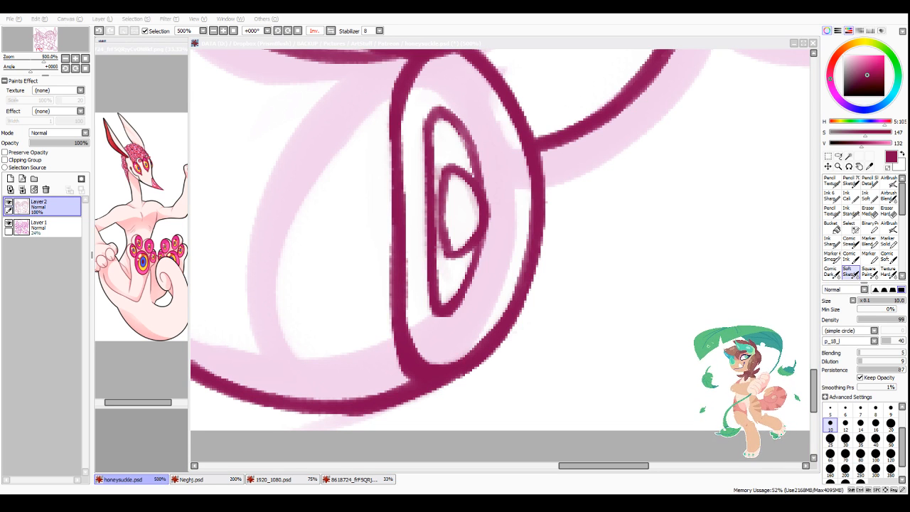
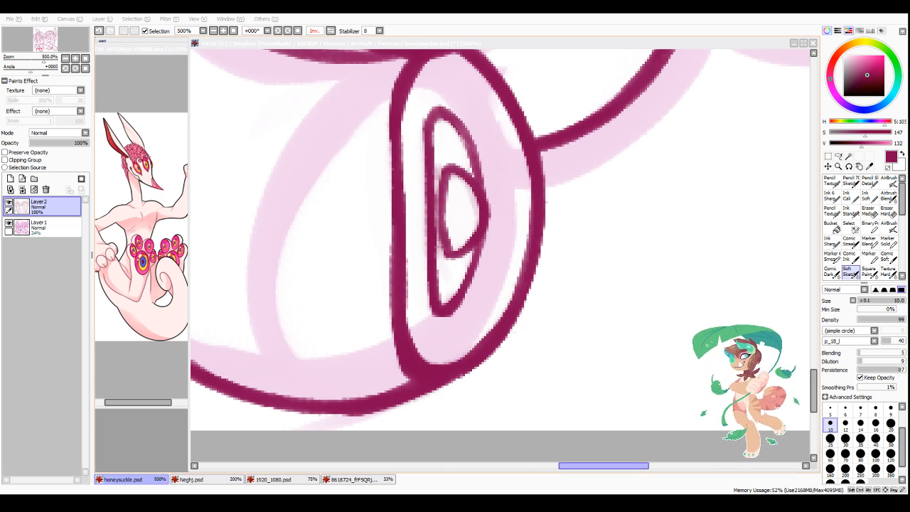
# Step: Ink a curved iris arc and a partial pupil on the lower paw's pad that sits half hidden behind the large front pad
pyautogui.moveTo(582, 466); pyautogui.dragTo(589, 473)
pyautogui.scroll(-5, 541, 416)
pyautogui.scroll(-1, 580, 313)
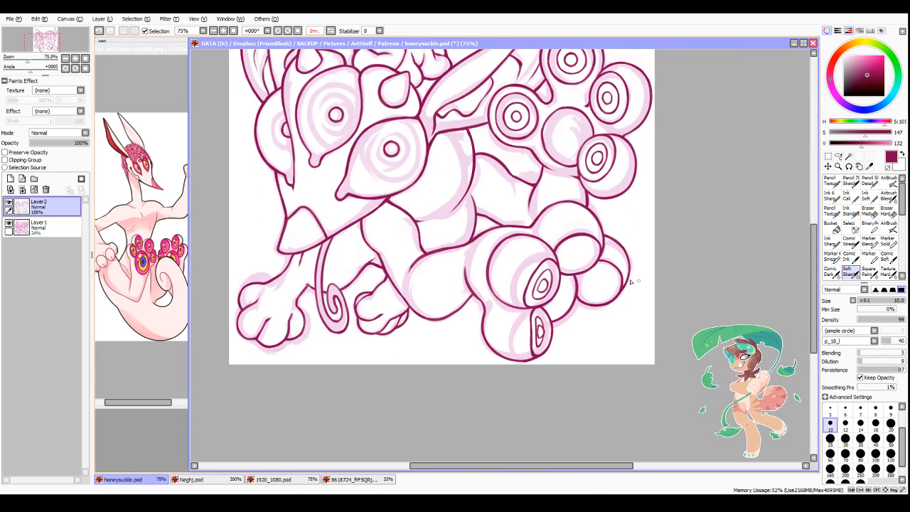
pyautogui.scroll(4, 585, 278)
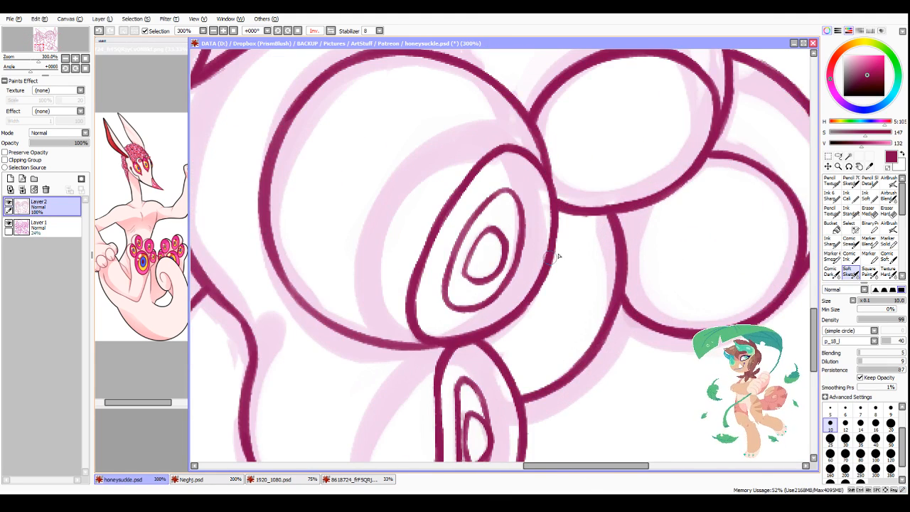
pyautogui.moveTo(559, 247); pyautogui.dragTo(551, 334)
pyautogui.moveTo(491, 359)
pyautogui.mouseDown()
pyautogui.moveTo(584, 286)
pyautogui.moveTo(557, 337)
pyautogui.mouseUp()
pyautogui.moveTo(508, 322)
pyautogui.mouseDown()
pyautogui.moveTo(520, 326)
pyautogui.moveTo(538, 289)
pyautogui.moveTo(533, 313)
pyautogui.mouseUp()
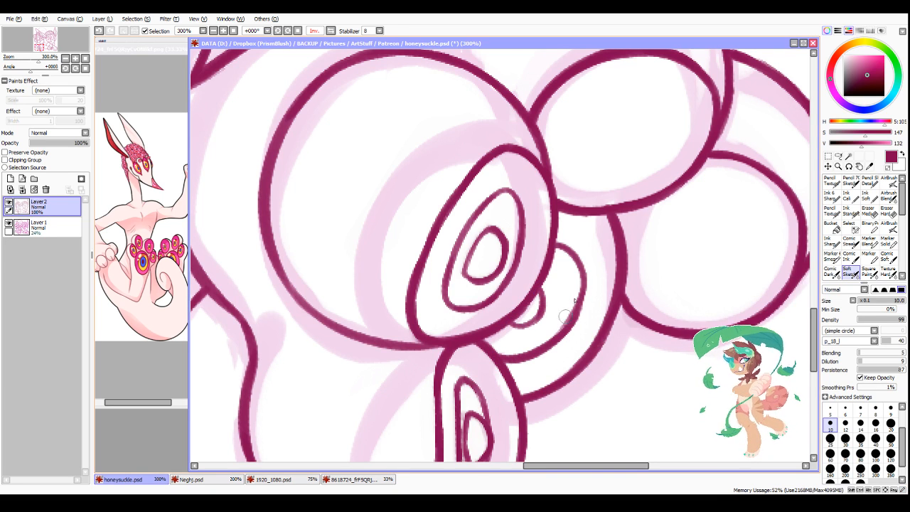
pyautogui.press('-')
pyautogui.moveTo(577, 286); pyautogui.dragTo(553, 336)
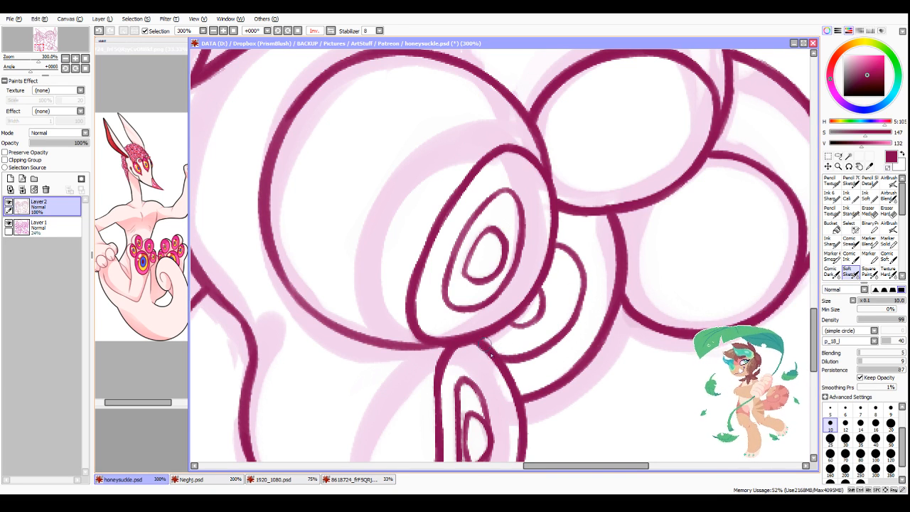
# Step: Ink a large round iris ring around the pupil of the face's near eye, following the sketch
pyautogui.scroll(-3, 442, 400)
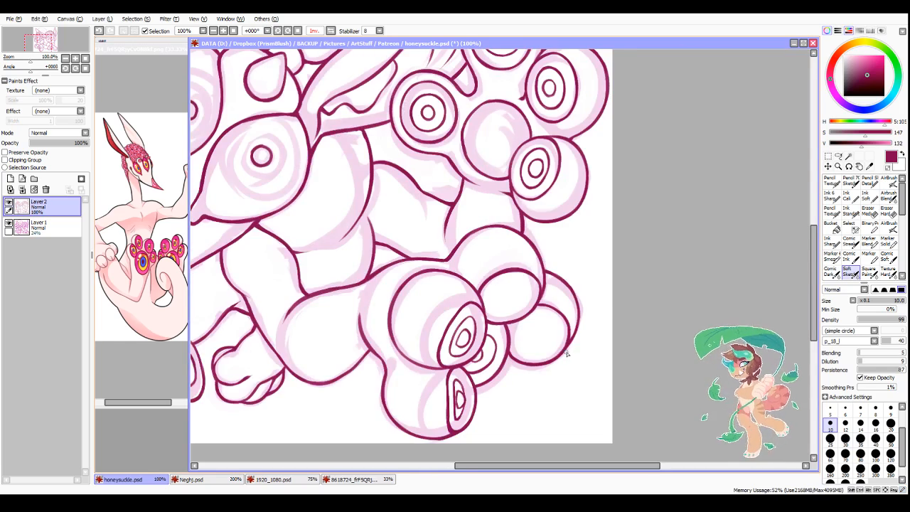
pyautogui.scroll(-1, 567, 353)
pyautogui.scroll(3, 439, 269)
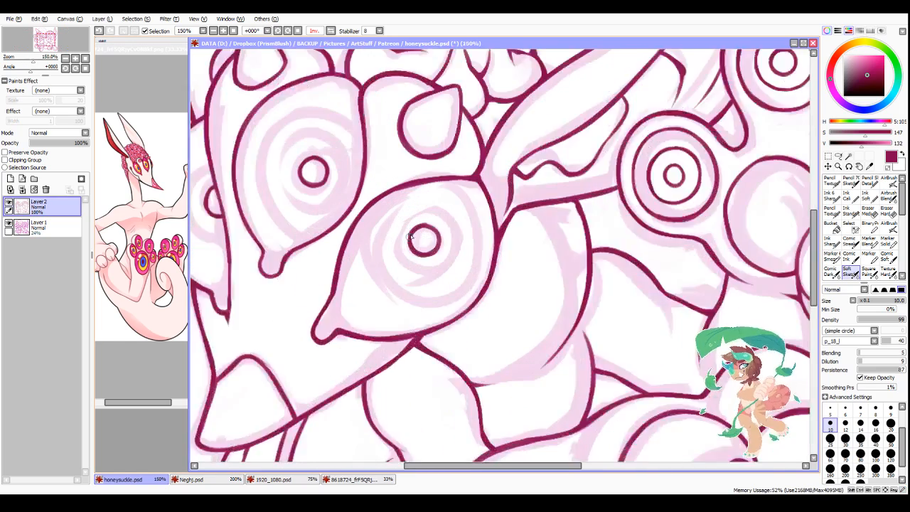
pyautogui.moveTo(398, 193); pyautogui.dragTo(439, 313)
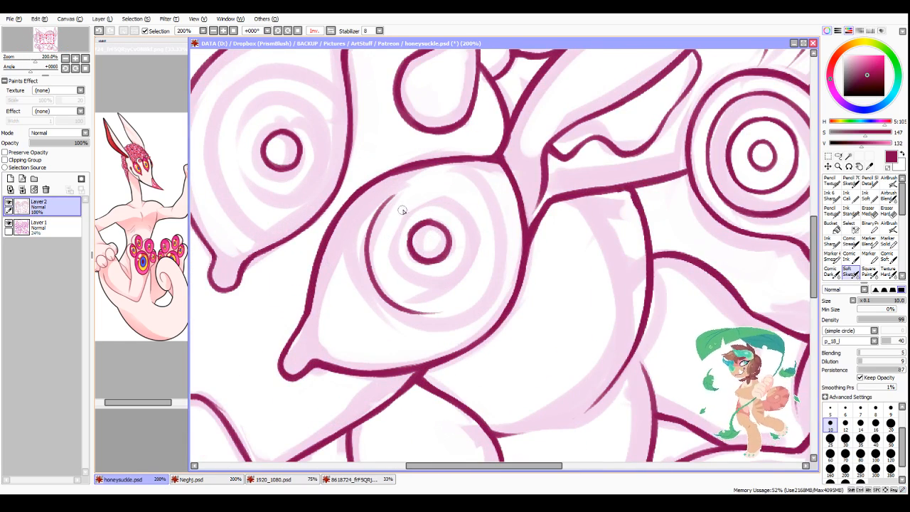
pyautogui.hotkey('ctrl', 'z')
pyautogui.moveTo(392, 195); pyautogui.dragTo(439, 312)
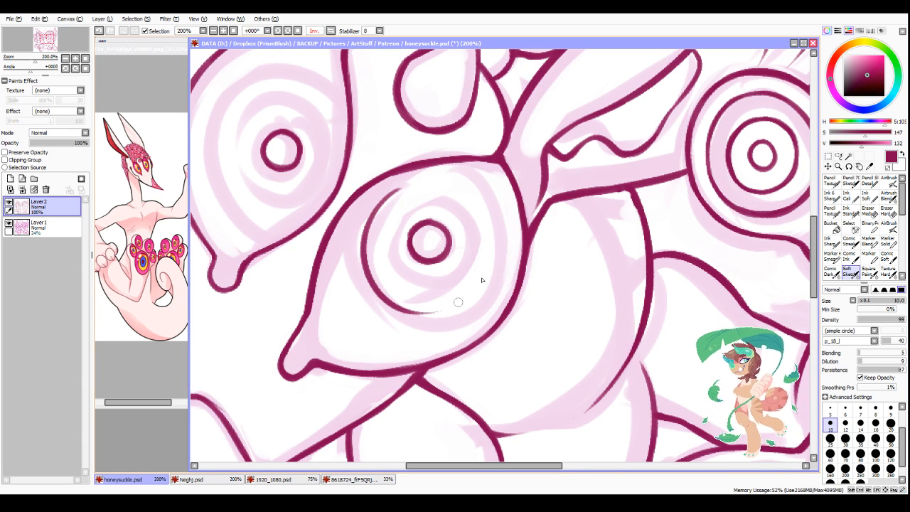
pyautogui.moveTo(379, 204); pyautogui.dragTo(479, 193)
pyautogui.moveTo(401, 312); pyautogui.dragTo(483, 284)
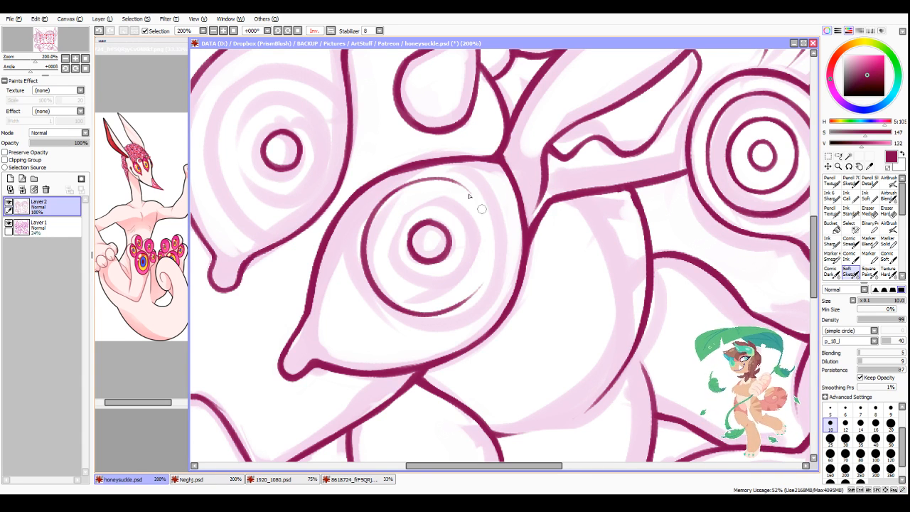
pyautogui.moveTo(449, 181)
pyautogui.mouseDown()
pyautogui.moveTo(492, 215)
pyautogui.moveTo(476, 283)
pyautogui.mouseUp()
pyautogui.moveTo(497, 242)
pyautogui.mouseDown()
pyautogui.moveTo(436, 311)
pyautogui.moveTo(490, 277)
pyautogui.mouseUp()
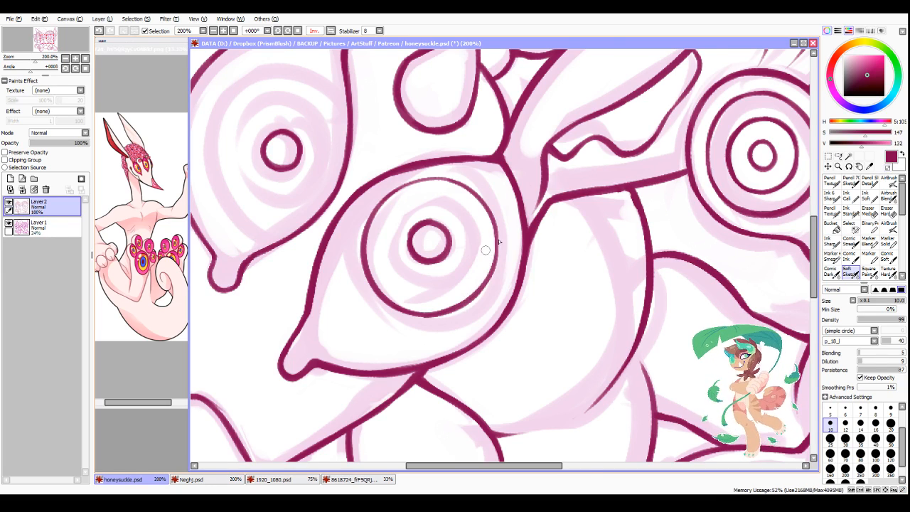
# Step: Ink a large iris ring around the pupil of the middle eye, running into the eye's outline
pyautogui.scroll(-3, 513, 233)
pyautogui.scroll(3, 443, 170)
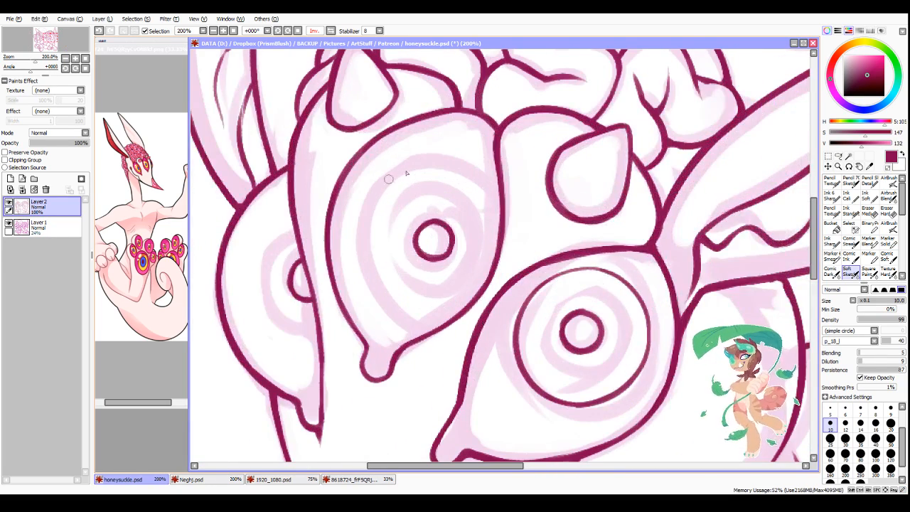
pyautogui.moveTo(416, 163); pyautogui.dragTo(402, 317)
pyautogui.hotkey('ctrl', 'z')
pyautogui.moveTo(381, 183); pyautogui.dragTo(398, 314)
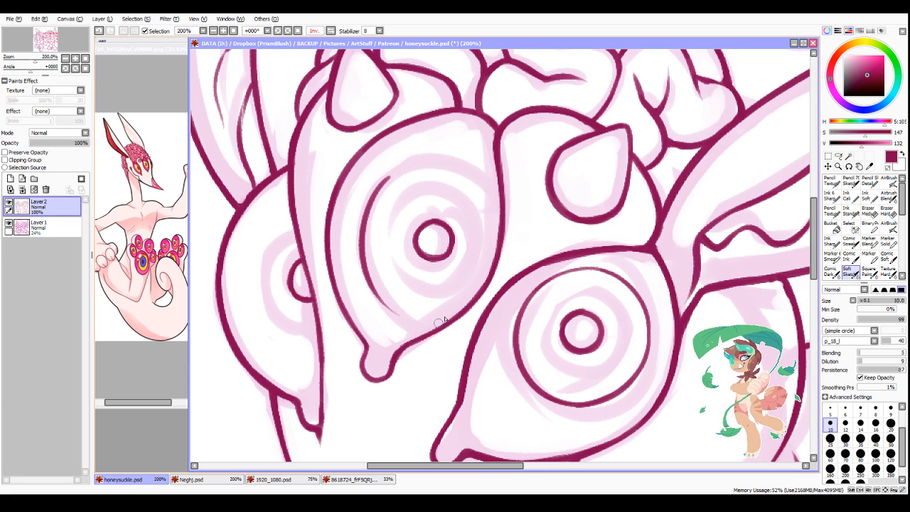
pyautogui.moveTo(365, 268)
pyautogui.mouseDown()
pyautogui.moveTo(420, 320)
pyautogui.moveTo(448, 295)
pyautogui.moveTo(400, 310)
pyautogui.moveTo(414, 319)
pyautogui.moveTo(471, 295)
pyautogui.moveTo(414, 314)
pyautogui.moveTo(429, 319)
pyautogui.moveTo(468, 300)
pyautogui.moveTo(455, 323)
pyautogui.mouseUp()
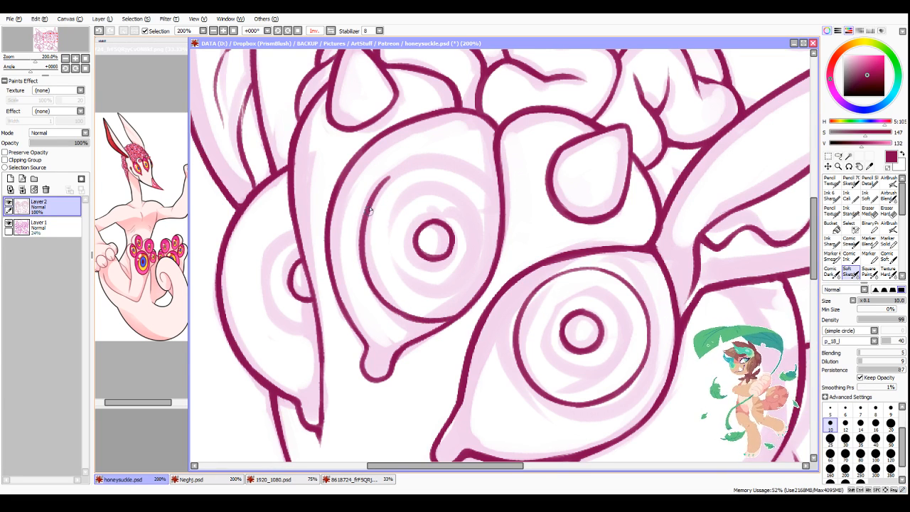
pyautogui.moveTo(368, 213); pyautogui.dragTo(427, 163)
pyautogui.moveTo(373, 202); pyautogui.dragTo(475, 173)
pyautogui.moveTo(405, 168)
pyautogui.mouseDown()
pyautogui.moveTo(479, 174)
pyautogui.moveTo(445, 164)
pyautogui.moveTo(496, 201)
pyautogui.moveTo(470, 178)
pyautogui.moveTo(501, 225)
pyautogui.mouseUp()
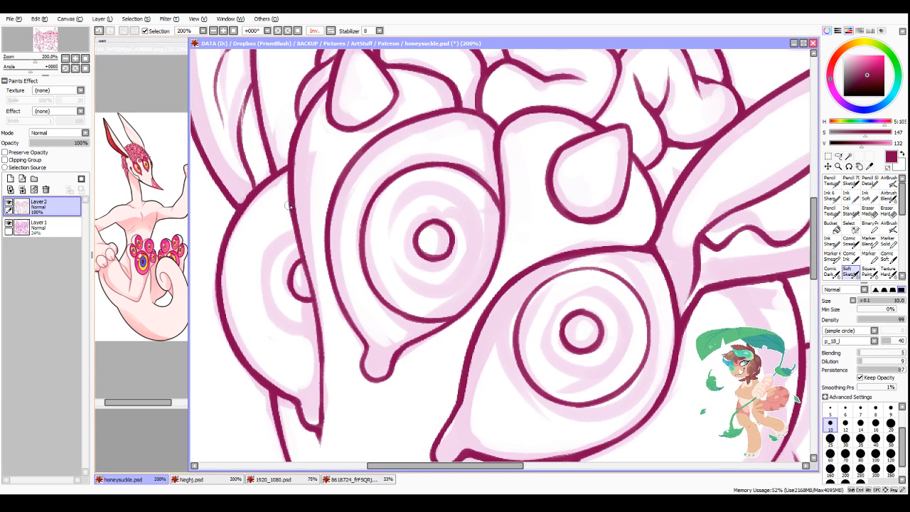
# Step: Ink a partial iris ring around the far eye's pupil, ending at the face outline, and clean up its edges
pyautogui.moveTo(290, 206); pyautogui.dragTo(278, 344)
pyautogui.moveTo(239, 274); pyautogui.dragTo(292, 347)
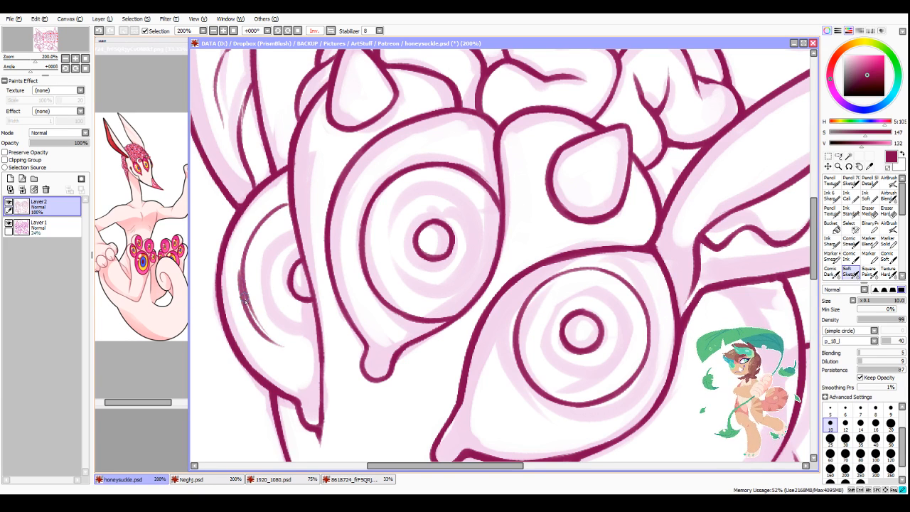
pyautogui.moveTo(245, 300); pyautogui.dragTo(313, 354)
pyautogui.moveTo(261, 334); pyautogui.dragTo(318, 353)
pyautogui.moveTo(242, 281)
pyautogui.mouseDown()
pyautogui.moveTo(245, 288)
pyautogui.moveTo(242, 252)
pyautogui.moveTo(262, 219)
pyautogui.moveTo(294, 203)
pyautogui.moveTo(246, 252)
pyautogui.mouseUp()
pyautogui.moveTo(285, 203)
pyautogui.mouseDown()
pyautogui.moveTo(245, 249)
pyautogui.moveTo(276, 331)
pyautogui.mouseUp()
pyautogui.press('-')
pyautogui.moveTo(250, 269)
pyautogui.mouseDown()
pyautogui.moveTo(282, 339)
pyautogui.moveTo(235, 293)
pyautogui.moveTo(292, 362)
pyautogui.mouseUp()
pyautogui.moveTo(245, 320)
pyautogui.mouseDown()
pyautogui.moveTo(260, 342)
pyautogui.moveTo(292, 355)
pyautogui.mouseUp()
pyautogui.moveTo(286, 344); pyautogui.dragTo(270, 334)
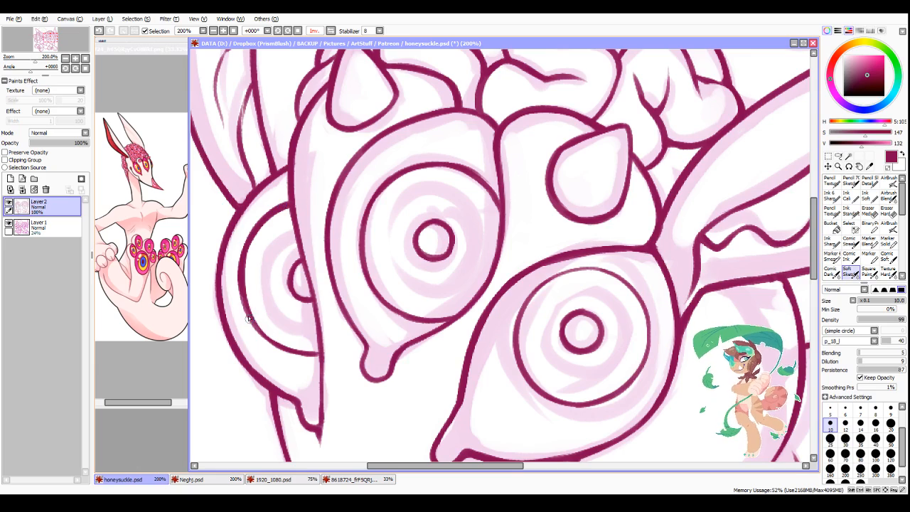
# Step: Ink an oval iris ring with a smaller oval pupil inside it on the lower paw's upper pad
pyautogui.scroll(-3, 297, 346)
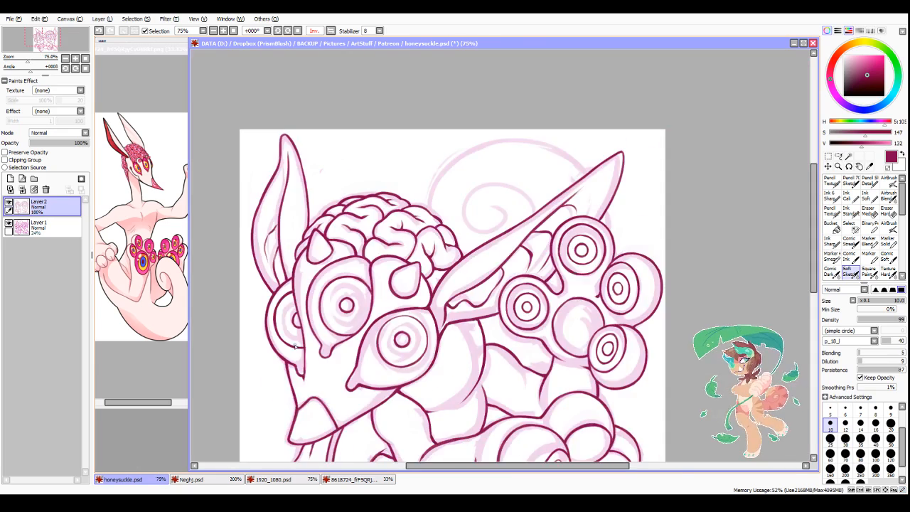
pyautogui.scroll(-3, 452, 286)
pyautogui.scroll(5, 353, 335)
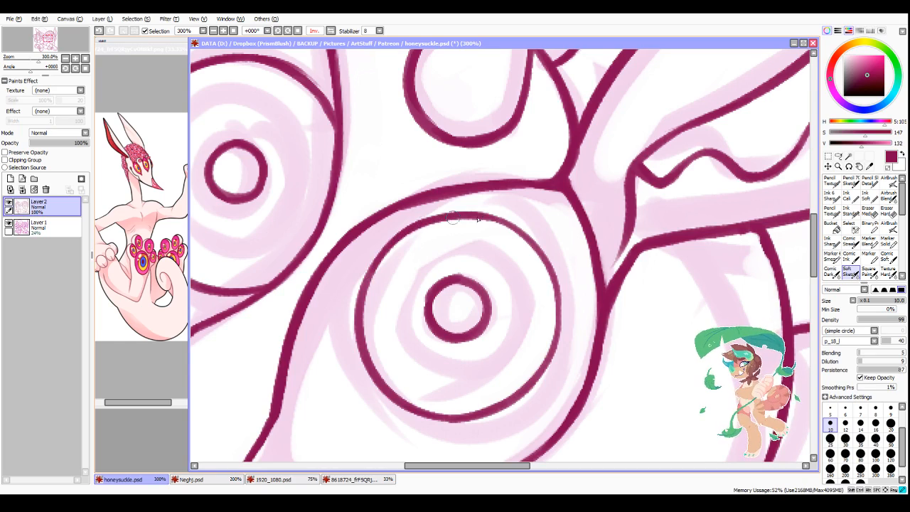
pyautogui.scroll(-3, 574, 294)
pyautogui.scroll(-4, 447, 222)
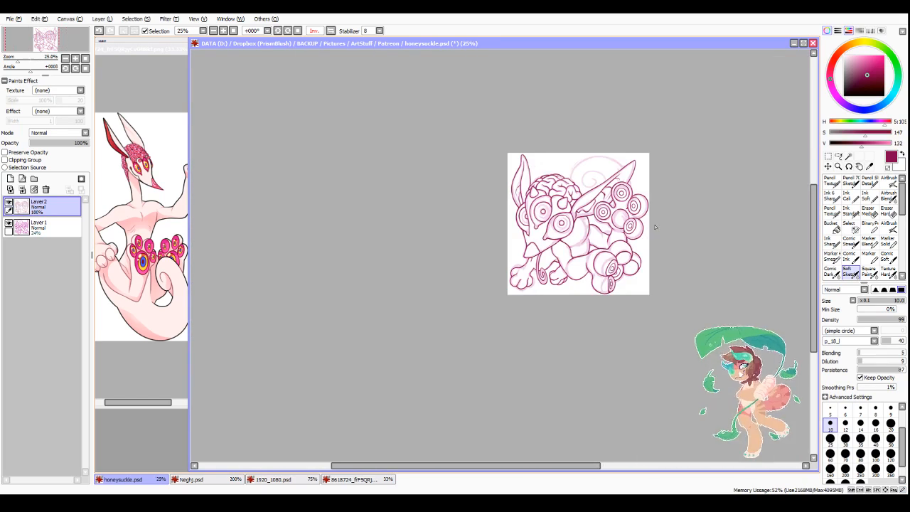
pyautogui.scroll(5, 704, 287)
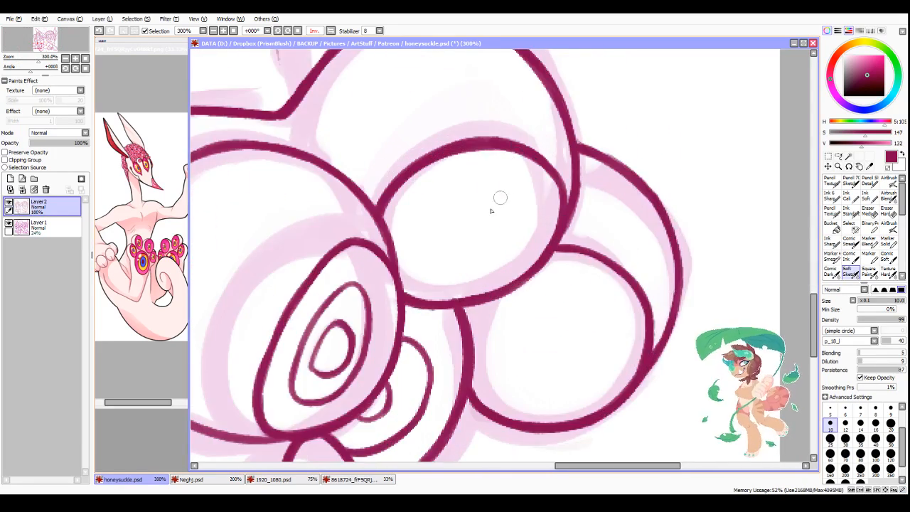
pyautogui.moveTo(417, 221); pyautogui.dragTo(530, 214)
pyautogui.moveTo(411, 207); pyautogui.dragTo(504, 265)
pyautogui.moveTo(529, 221); pyautogui.dragTo(465, 270)
pyautogui.moveTo(437, 227)
pyautogui.mouseDown()
pyautogui.moveTo(475, 251)
pyautogui.moveTo(494, 245)
pyautogui.moveTo(482, 244)
pyautogui.moveTo(494, 234)
pyautogui.mouseUp()
pyautogui.hotkey('ctrl', 'z')
pyautogui.moveTo(484, 216); pyautogui.dragTo(486, 241)
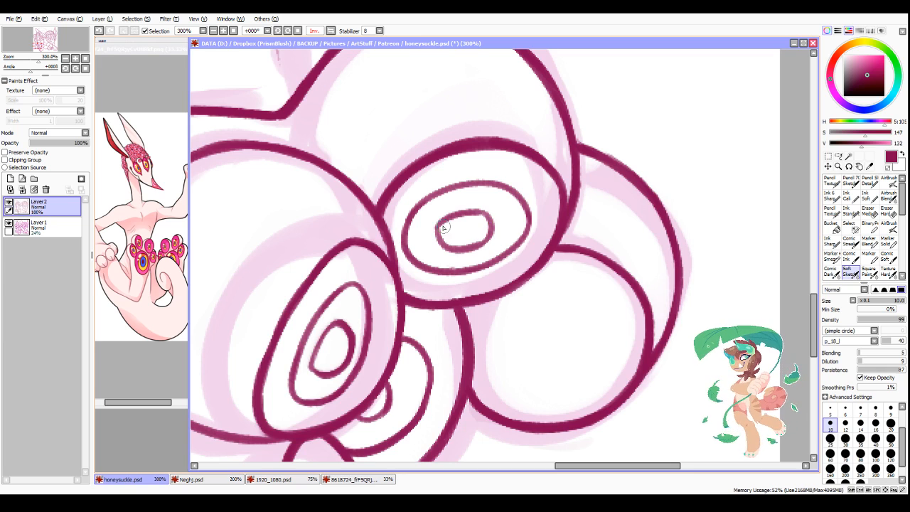
pyautogui.moveTo(438, 225); pyautogui.dragTo(479, 245)
pyautogui.moveTo(435, 226)
pyautogui.mouseDown()
pyautogui.moveTo(490, 216)
pyautogui.moveTo(479, 212)
pyautogui.moveTo(463, 253)
pyautogui.moveTo(453, 241)
pyautogui.moveTo(492, 232)
pyautogui.moveTo(449, 230)
pyautogui.moveTo(472, 242)
pyautogui.mouseUp()
# Step: Smooth and even out the upper edge of the iris ring on the lower paw's upper pad
pyautogui.press('-')
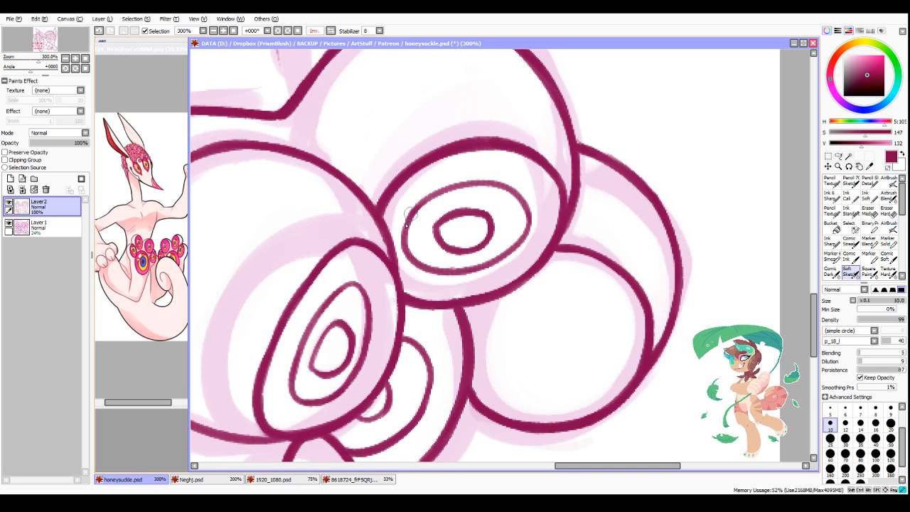
pyautogui.moveTo(404, 242); pyautogui.dragTo(480, 184)
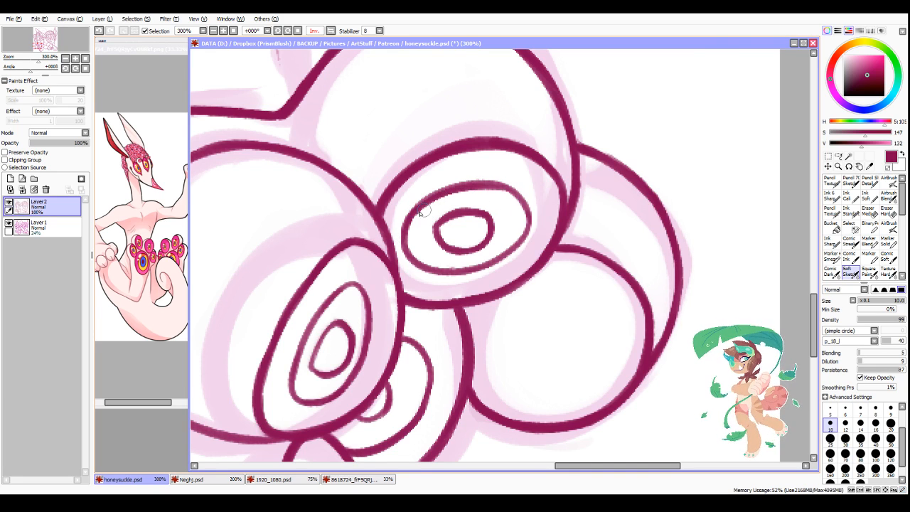
pyautogui.press('-')
pyautogui.moveTo(452, 180)
pyautogui.mouseDown()
pyautogui.moveTo(485, 177)
pyautogui.moveTo(548, 203)
pyautogui.mouseUp()
pyautogui.press('-')
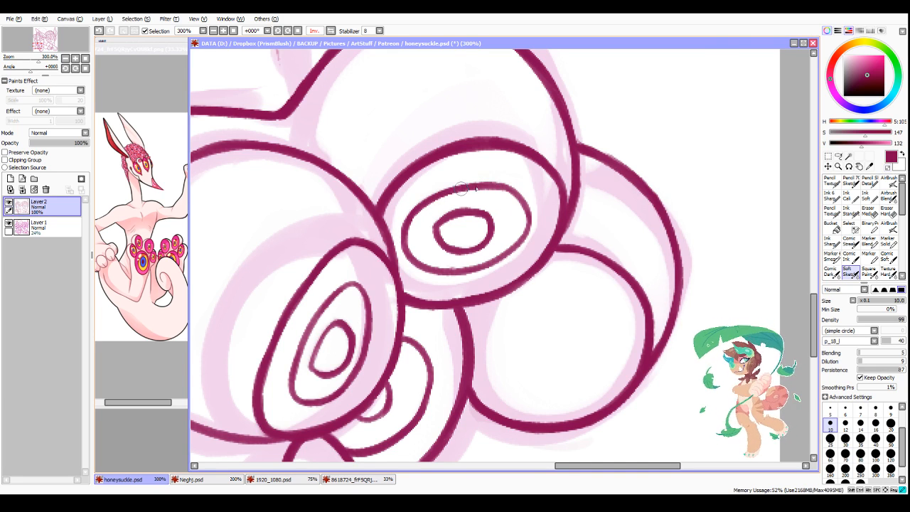
pyautogui.moveTo(461, 186); pyautogui.dragTo(535, 211)
pyautogui.press('-')
pyautogui.moveTo(480, 180); pyautogui.dragTo(533, 206)
pyautogui.press('-')
pyautogui.scroll(-3, 572, 192)
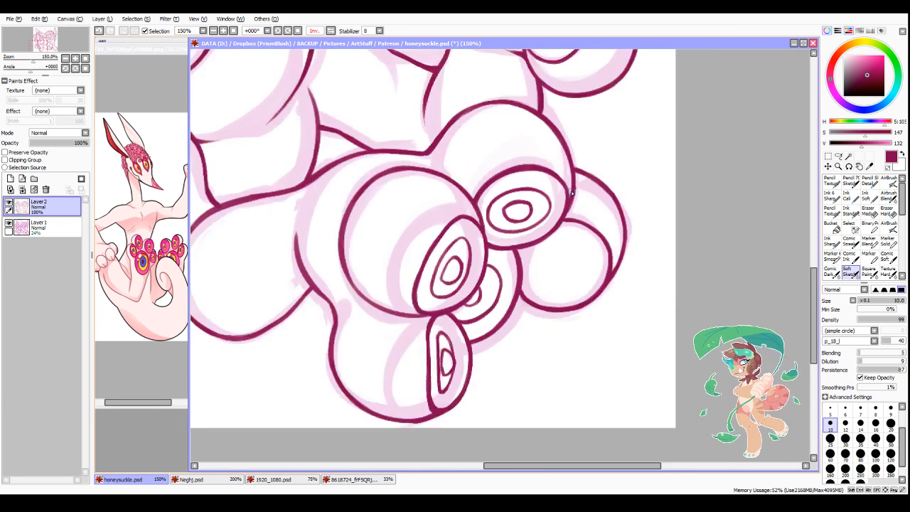
# Step: Ink a round pupil and a wide iris ring around it on the lower paw's round rear pad
pyautogui.scroll(2, 564, 244)
pyautogui.scroll(1, 563, 244)
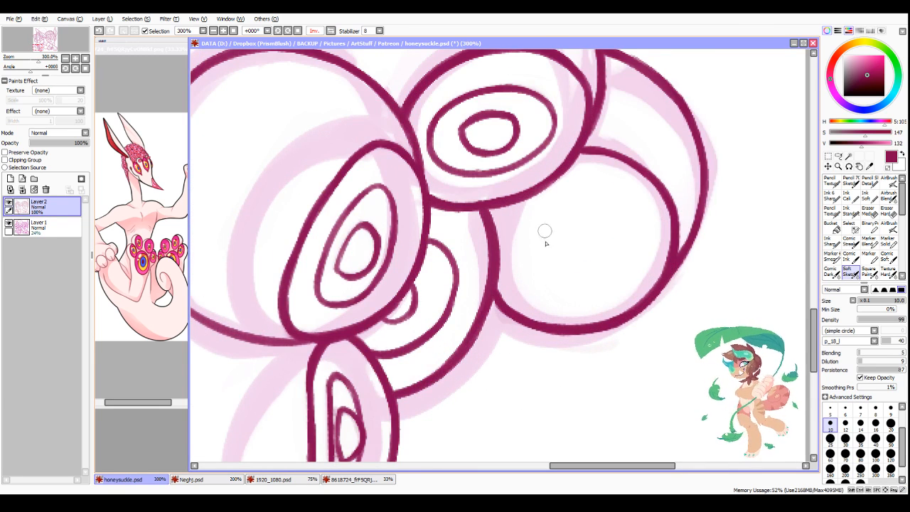
pyautogui.moveTo(567, 225); pyautogui.dragTo(588, 261)
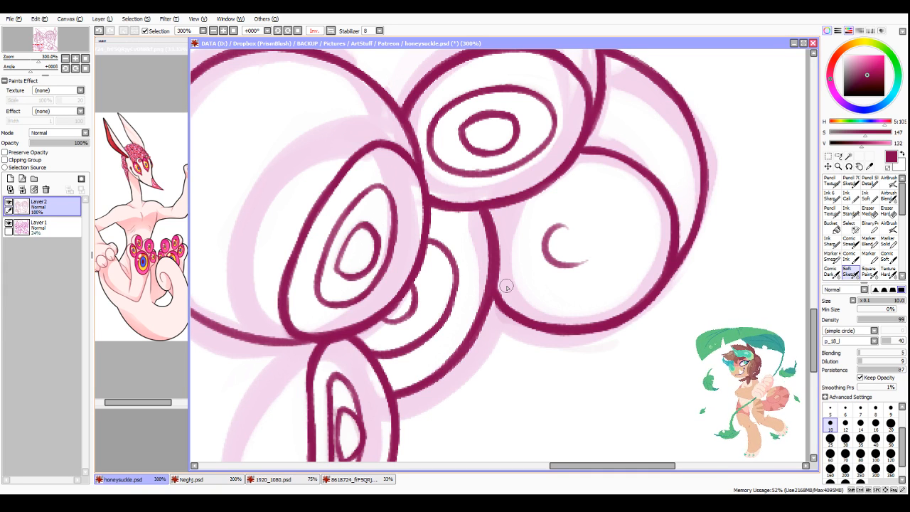
pyautogui.moveTo(551, 229)
pyautogui.mouseDown()
pyautogui.moveTo(591, 264)
pyautogui.moveTo(582, 264)
pyautogui.moveTo(545, 259)
pyautogui.moveTo(597, 232)
pyautogui.moveTo(573, 259)
pyautogui.mouseUp()
pyautogui.press('-')
pyautogui.press('-')
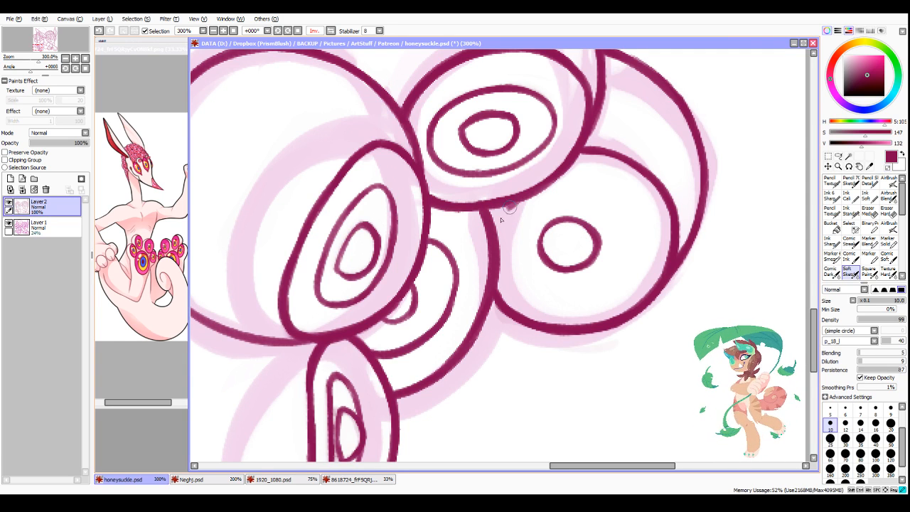
pyautogui.moveTo(506, 206)
pyautogui.mouseDown()
pyautogui.moveTo(501, 250)
pyautogui.moveTo(577, 298)
pyautogui.mouseUp()
pyautogui.moveTo(538, 190); pyautogui.dragTo(633, 258)
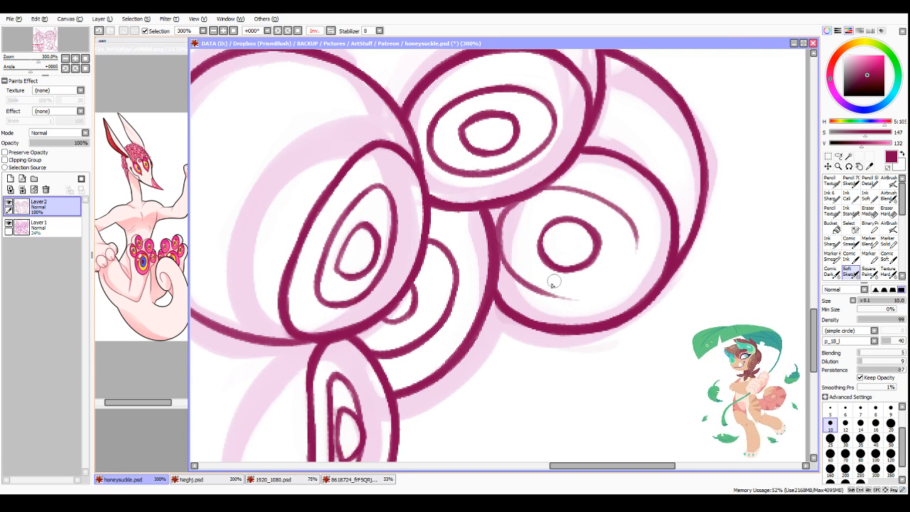
pyautogui.moveTo(536, 289); pyautogui.dragTo(631, 269)
pyautogui.moveTo(637, 228); pyautogui.dragTo(627, 275)
# Step: Flip the canvas view horizontally and thicken the upper and outer curve of the rear pad's iris ring
pyautogui.scroll(-3, 580, 298)
pyautogui.scroll(-1, 574, 341)
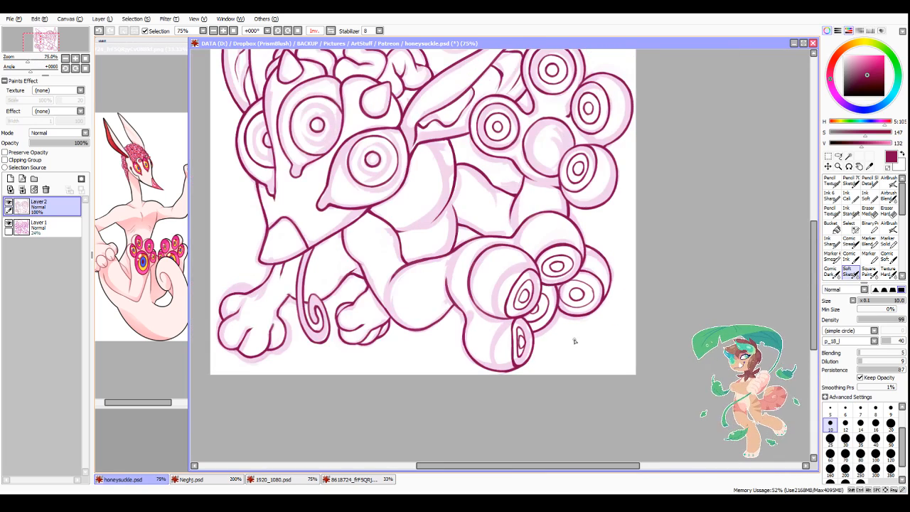
pyautogui.scroll(2, 619, 341)
pyautogui.scroll(2, 447, 268)
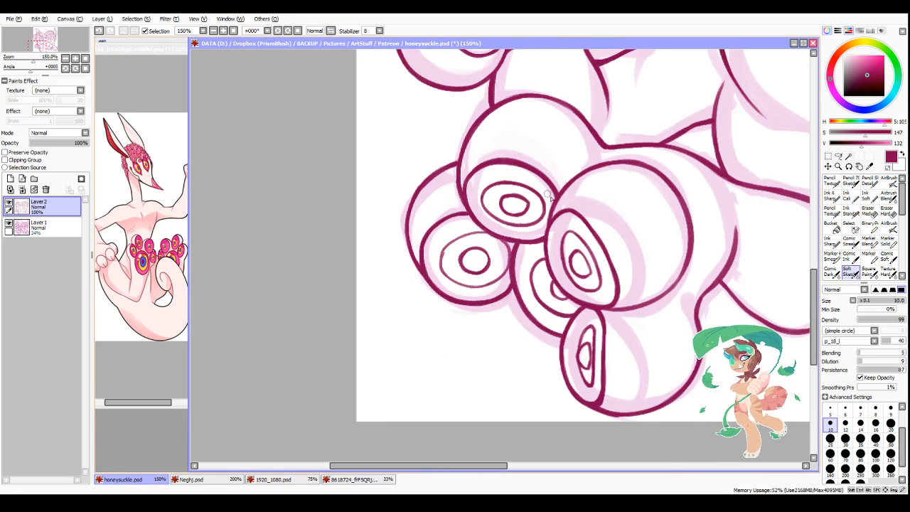
pyautogui.moveTo(383, 230); pyautogui.dragTo(397, 280)
pyautogui.moveTo(379, 249)
pyautogui.mouseDown()
pyautogui.moveTo(407, 215)
pyautogui.moveTo(381, 226)
pyautogui.moveTo(462, 189)
pyautogui.mouseUp()
pyautogui.moveTo(392, 220)
pyautogui.mouseDown()
pyautogui.moveTo(435, 190)
pyautogui.moveTo(494, 204)
pyautogui.mouseUp()
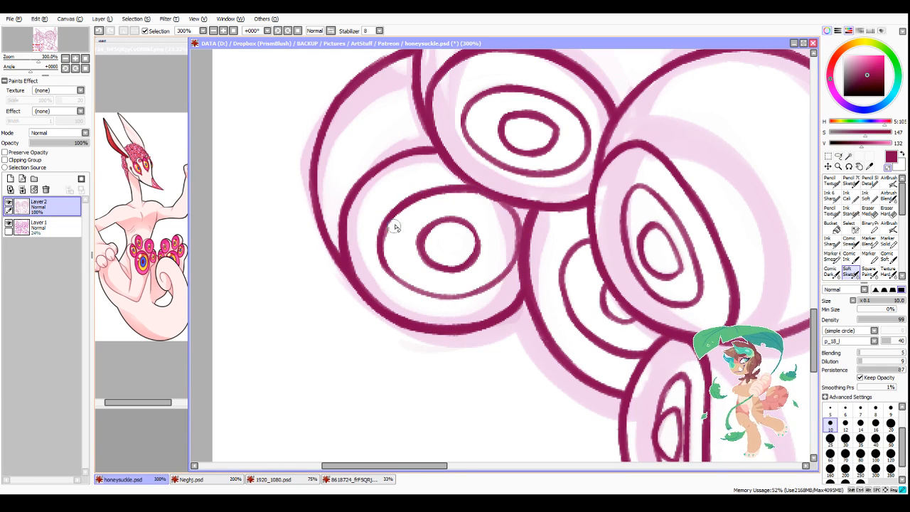
# Step: Thicken the lower curve of the rear pad's iris ring and clean up the line where it meets the pad outline
pyautogui.moveTo(383, 240)
pyautogui.mouseDown()
pyautogui.moveTo(391, 269)
pyautogui.moveTo(445, 295)
pyautogui.mouseUp()
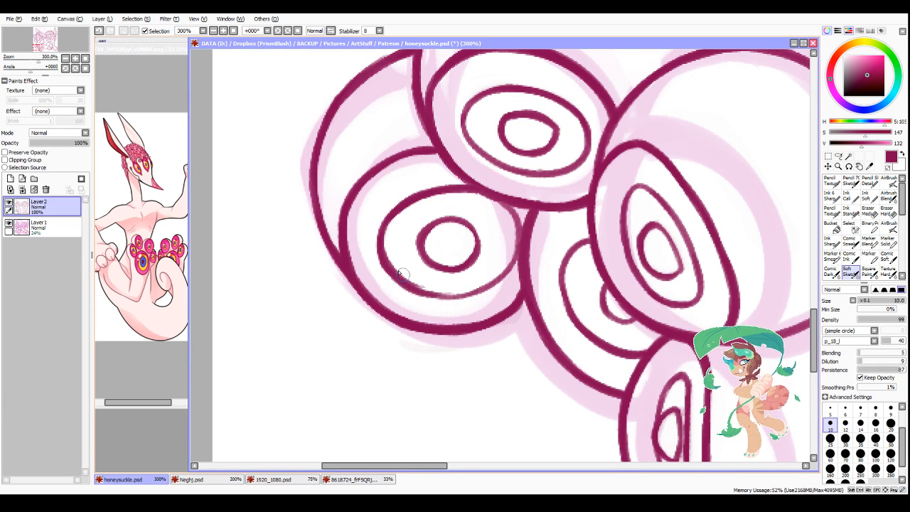
pyautogui.press('-')
pyautogui.moveTo(392, 258); pyautogui.dragTo(433, 285)
pyautogui.moveTo(391, 241)
pyautogui.mouseDown()
pyautogui.moveTo(422, 278)
pyautogui.moveTo(372, 248)
pyautogui.moveTo(424, 303)
pyautogui.moveTo(407, 278)
pyautogui.moveTo(400, 310)
pyautogui.moveTo(422, 292)
pyautogui.moveTo(502, 272)
pyautogui.mouseUp()
pyautogui.press('-')
pyautogui.moveTo(446, 296)
pyautogui.mouseDown()
pyautogui.moveTo(518, 261)
pyautogui.moveTo(493, 282)
pyautogui.mouseUp()
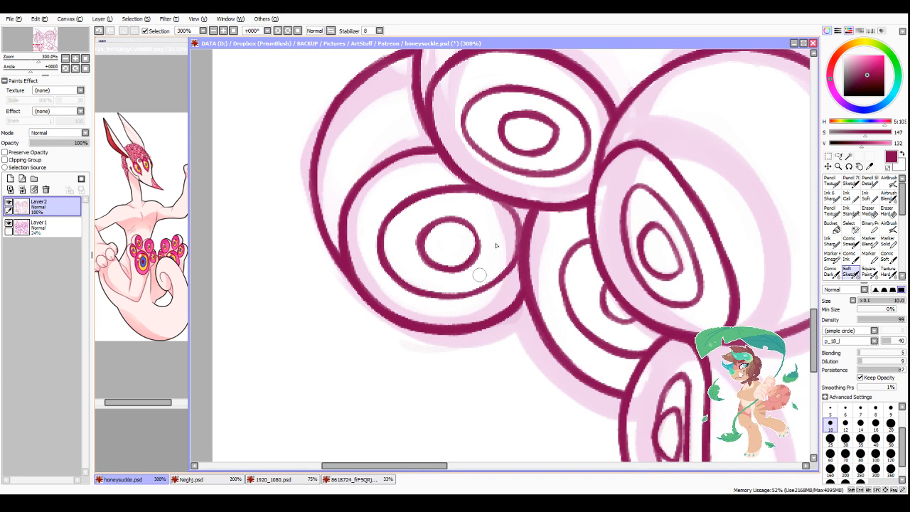
pyautogui.moveTo(505, 207)
pyautogui.mouseDown()
pyautogui.moveTo(517, 226)
pyautogui.moveTo(508, 211)
pyautogui.mouseUp()
pyautogui.scroll(-5, 520, 286)
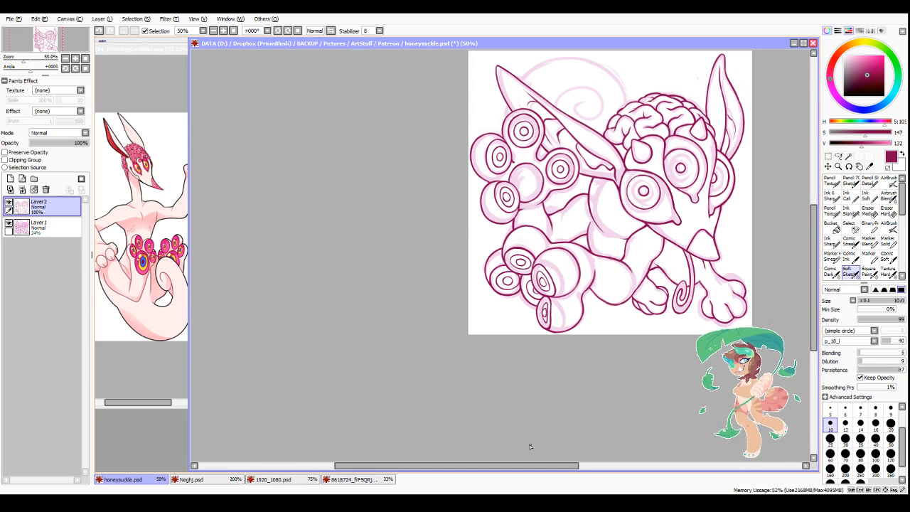
# Step: Ink a small round pupil in the middle of the upper paw's large central pad
pyautogui.scroll(3, 531, 168)
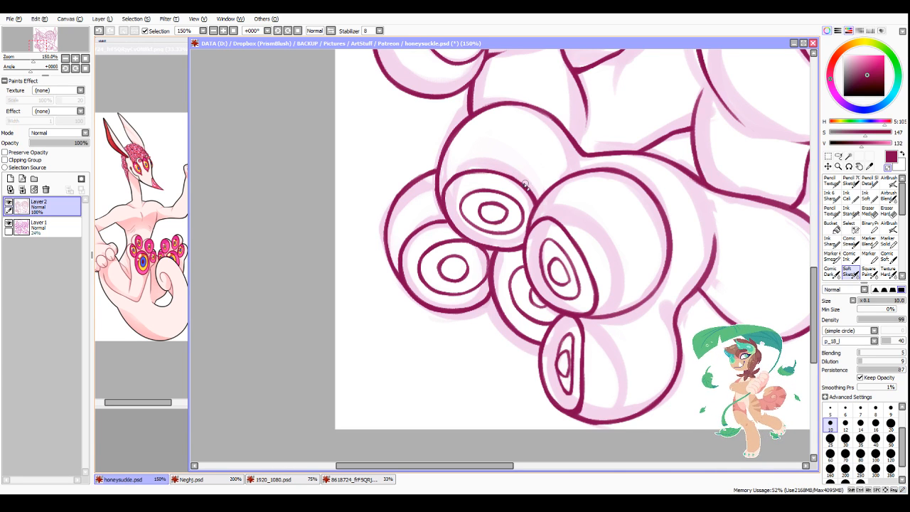
pyautogui.scroll(-6, 520, 173)
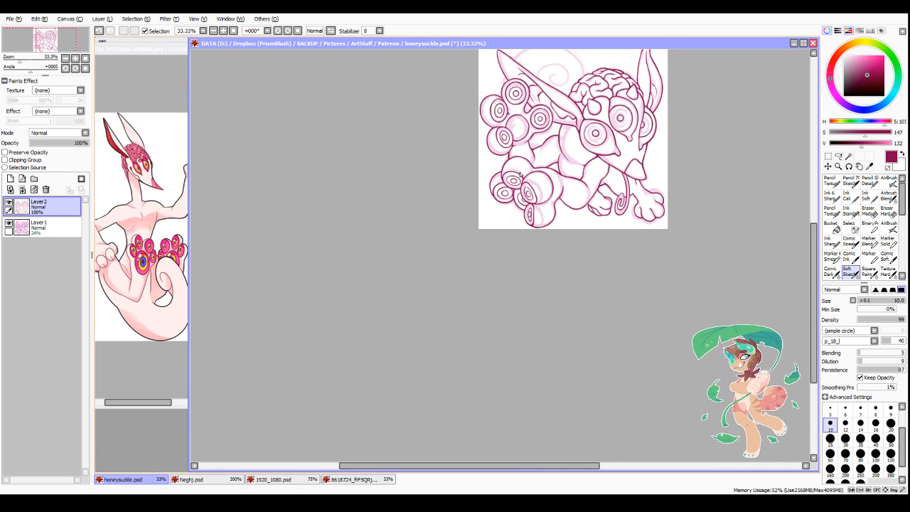
pyautogui.scroll(5, 549, 137)
pyautogui.scroll(2, 400, 139)
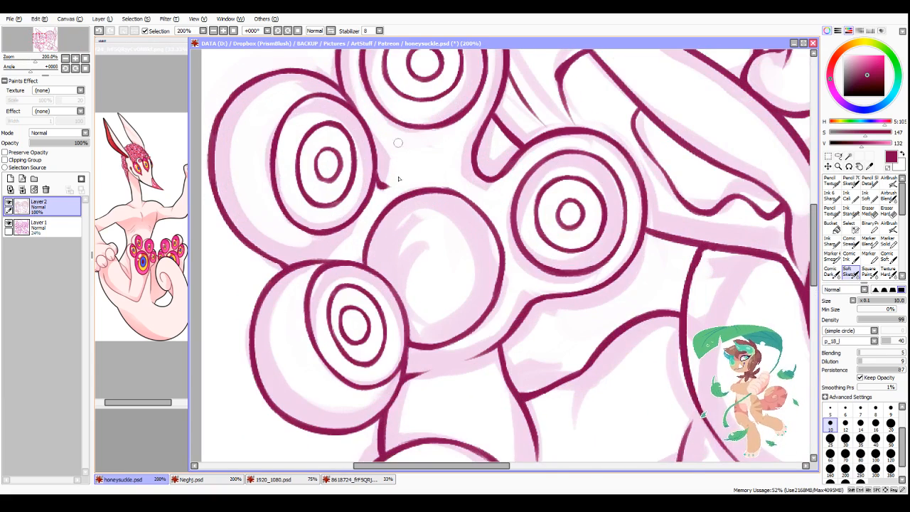
pyautogui.scroll(1, 430, 272)
pyautogui.moveTo(432, 255)
pyautogui.mouseDown()
pyautogui.moveTo(419, 281)
pyautogui.moveTo(456, 266)
pyautogui.moveTo(422, 286)
pyautogui.moveTo(415, 280)
pyautogui.moveTo(427, 246)
pyautogui.mouseUp()
pyautogui.hotkey('ctrl', 'z')
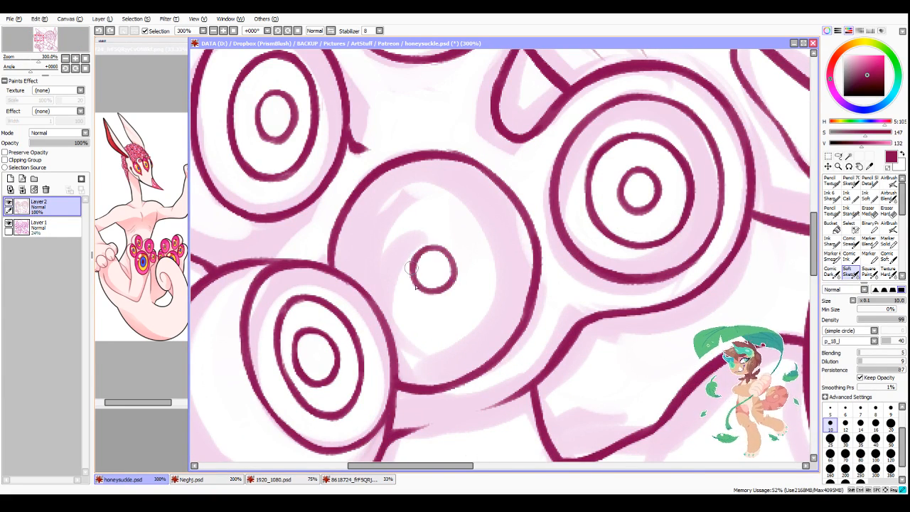
# Step: Ink a wide iris ring around the pupil of the upper paw's central pad
pyautogui.moveTo(402, 207)
pyautogui.mouseDown()
pyautogui.moveTo(377, 238)
pyautogui.moveTo(366, 309)
pyautogui.moveTo(403, 214)
pyautogui.moveTo(463, 203)
pyautogui.mouseUp()
pyautogui.moveTo(381, 314); pyautogui.dragTo(477, 327)
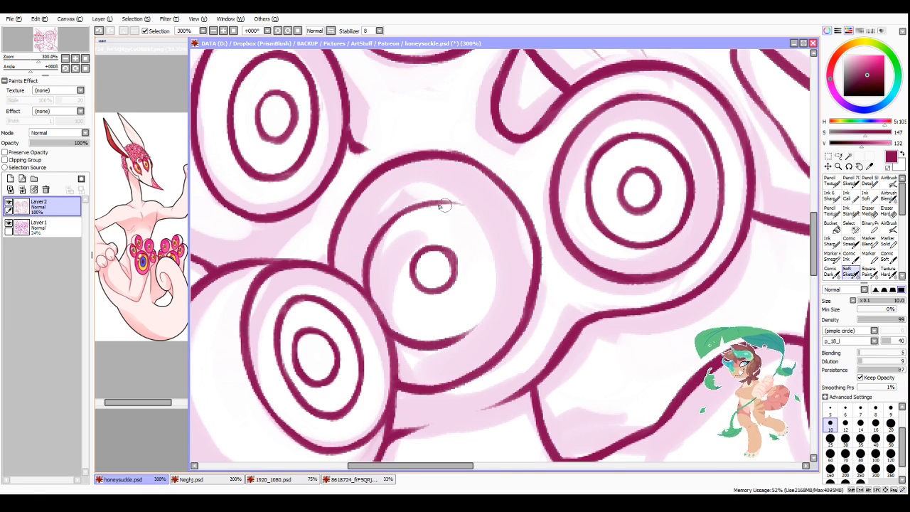
pyautogui.moveTo(439, 204); pyautogui.dragTo(495, 283)
pyautogui.hotkey('ctrl', 'z')
pyautogui.moveTo(439, 203)
pyautogui.mouseDown()
pyautogui.moveTo(497, 290)
pyautogui.moveTo(494, 302)
pyautogui.mouseUp()
pyautogui.moveTo(505, 248)
pyautogui.mouseDown()
pyautogui.moveTo(489, 308)
pyautogui.moveTo(457, 339)
pyautogui.mouseUp()
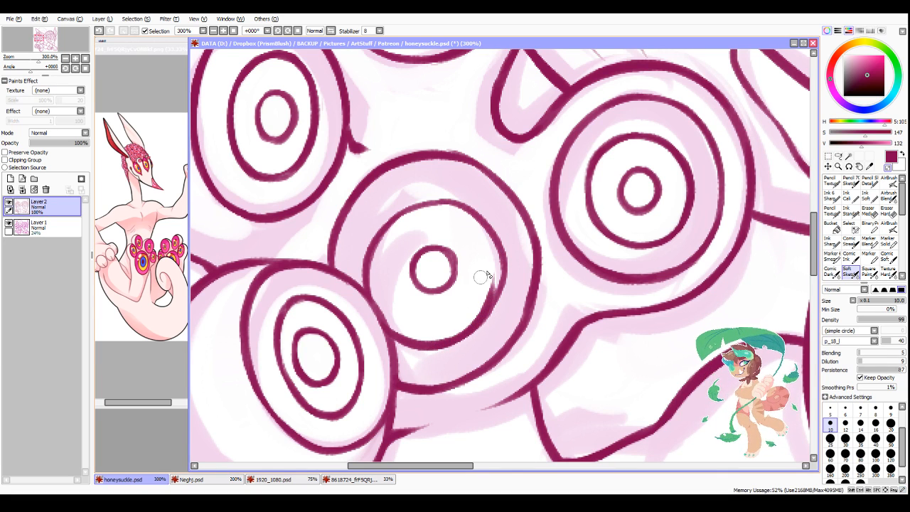
# Step: Flip the canvas view horizontally and smooth and thicken the iris ring on the upper paw's central pad
pyautogui.press('-')
pyautogui.moveTo(454, 337)
pyautogui.mouseDown()
pyautogui.moveTo(489, 317)
pyautogui.moveTo(500, 294)
pyautogui.mouseUp()
pyautogui.moveTo(467, 336)
pyautogui.mouseDown()
pyautogui.moveTo(492, 308)
pyautogui.moveTo(504, 262)
pyautogui.moveTo(561, 199)
pyautogui.moveTo(583, 203)
pyautogui.mouseUp()
pyautogui.press('h')
pyautogui.press('-')
pyautogui.moveTo(523, 222)
pyautogui.mouseDown()
pyautogui.moveTo(597, 212)
pyautogui.moveTo(512, 223)
pyautogui.moveTo(528, 202)
pyautogui.moveTo(500, 230)
pyautogui.moveTo(595, 198)
pyautogui.moveTo(556, 202)
pyautogui.moveTo(598, 201)
pyautogui.mouseUp()
pyautogui.press('-')
pyautogui.moveTo(551, 257)
pyautogui.mouseDown()
pyautogui.moveTo(556, 250)
pyautogui.moveTo(564, 291)
pyautogui.mouseUp()
pyautogui.moveTo(557, 249)
pyautogui.mouseDown()
pyautogui.moveTo(563, 289)
pyautogui.moveTo(549, 257)
pyautogui.moveTo(592, 286)
pyautogui.moveTo(539, 254)
pyautogui.moveTo(553, 297)
pyautogui.mouseUp()
pyautogui.press('-')
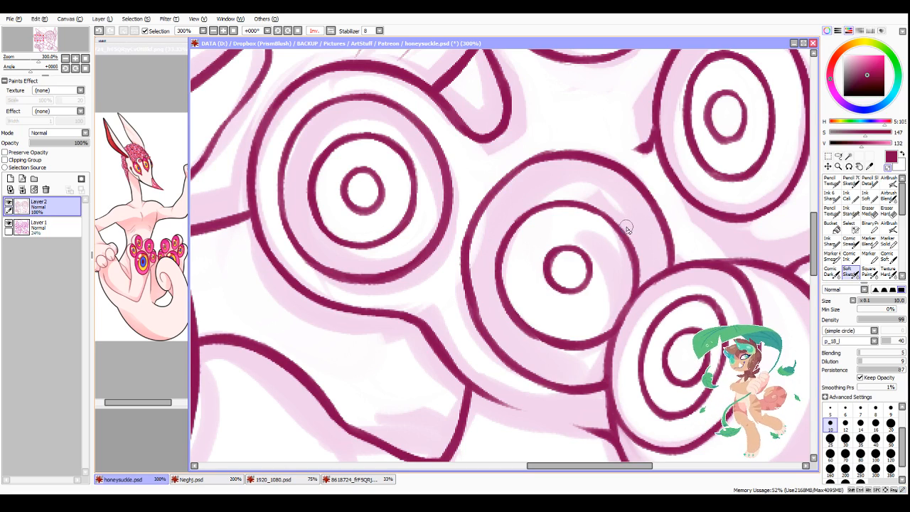
# Step: Ink the start of the curled tail's outer outline, rising from the edge of the brain along the sketch
pyautogui.scroll(-6, 627, 228)
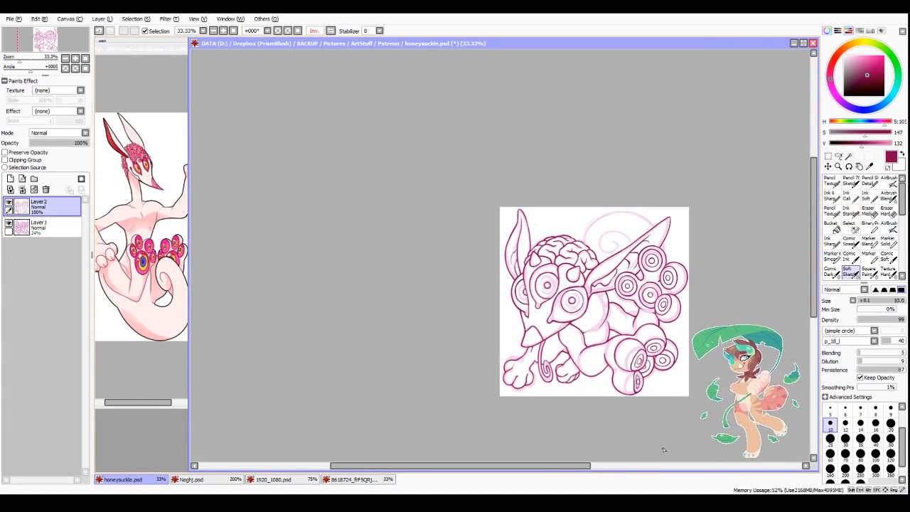
pyautogui.scroll(3, 711, 264)
pyautogui.scroll(-2, 675, 261)
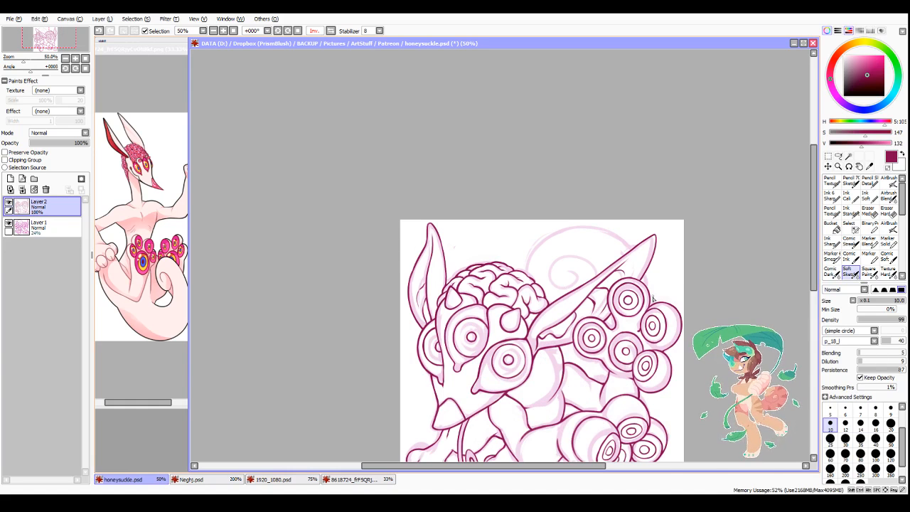
pyautogui.scroll(2, 653, 298)
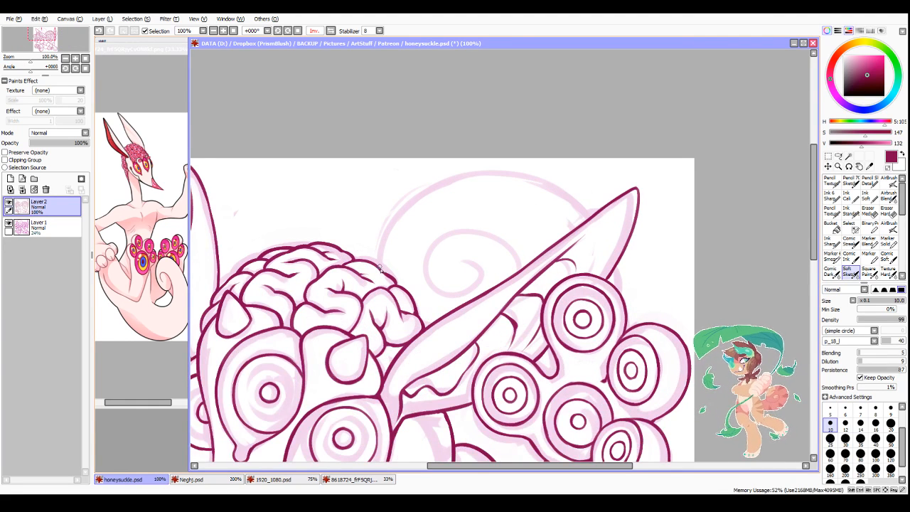
pyautogui.moveTo(381, 270)
pyautogui.mouseDown()
pyautogui.moveTo(385, 231)
pyautogui.moveTo(406, 202)
pyautogui.mouseUp()
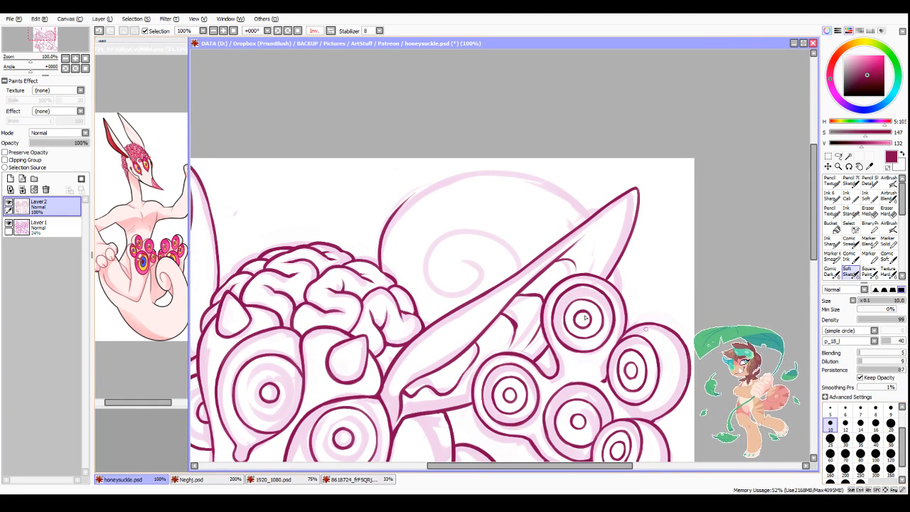
pyautogui.hotkey('ctrl', 'z')
pyautogui.moveTo(380, 270); pyautogui.dragTo(402, 203)
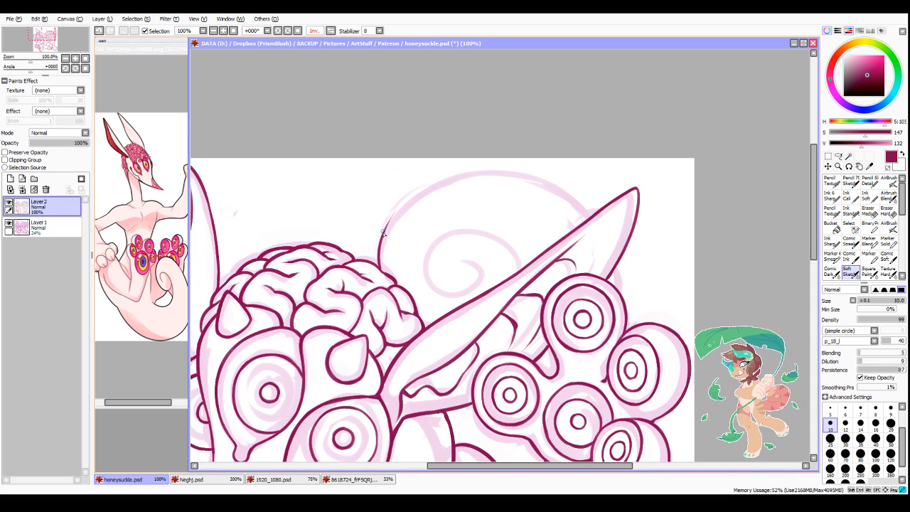
pyautogui.moveTo(383, 233); pyautogui.dragTo(415, 201)
# Step: Flip the canvas view back and ink the other end of the tail's outer curve, rising from the ear's edge
pyautogui.press('h')
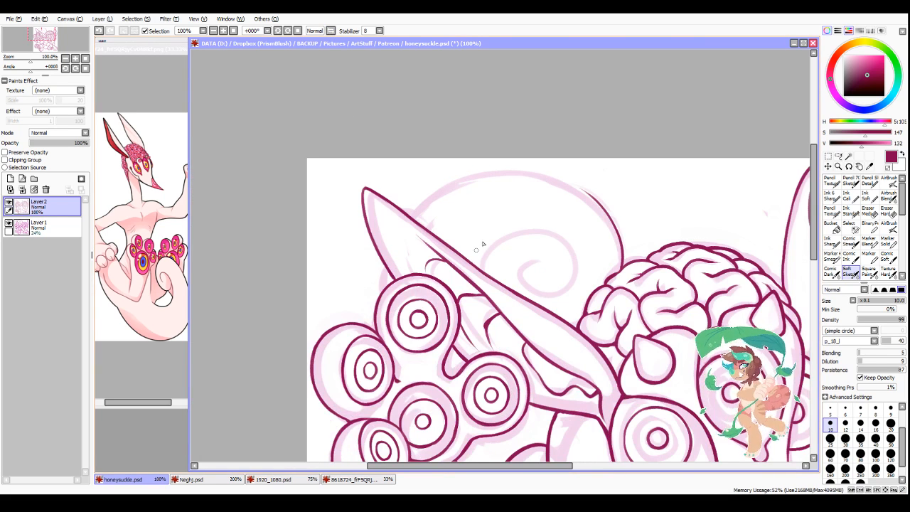
pyautogui.scroll(1, 409, 216)
pyautogui.moveTo(408, 213); pyautogui.dragTo(475, 166)
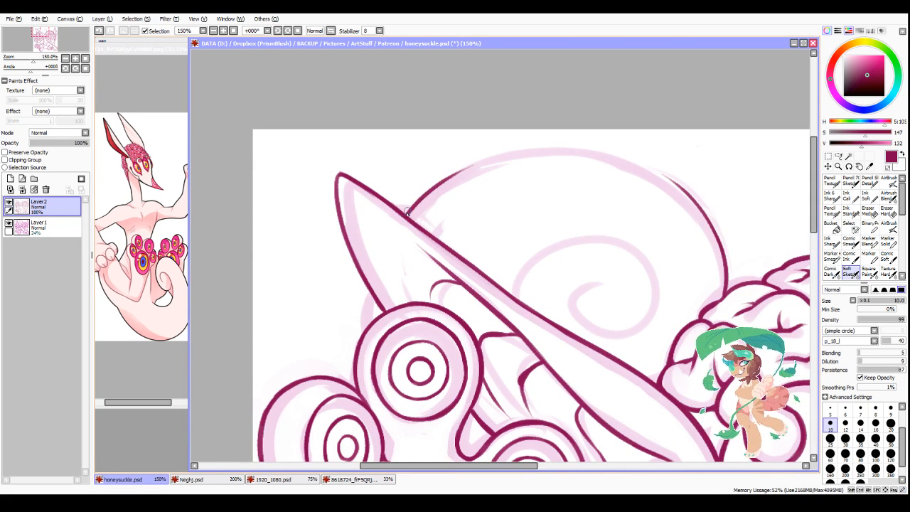
pyautogui.moveTo(405, 215)
pyautogui.mouseDown()
pyautogui.moveTo(450, 175)
pyautogui.moveTo(444, 182)
pyautogui.moveTo(532, 151)
pyautogui.mouseUp()
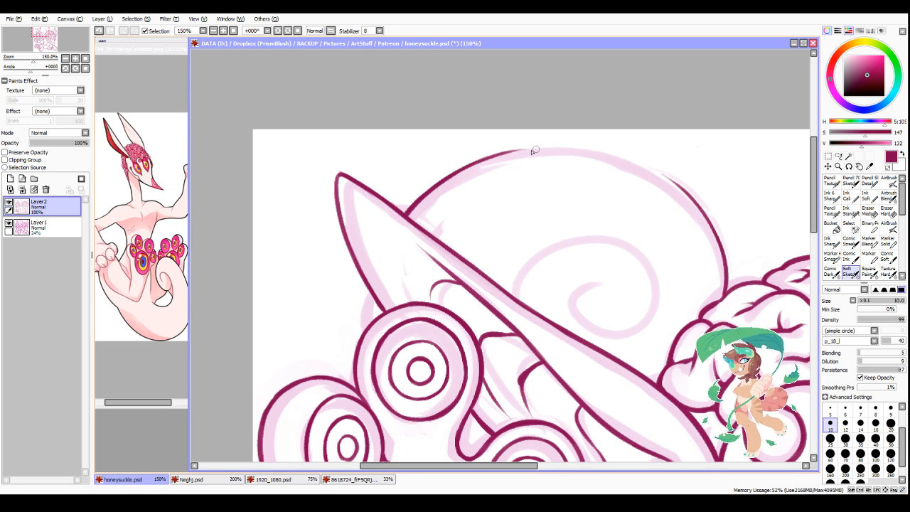
# Step: Mirror and rotate the view, join both ends of the tail's outer curve in one smooth arc, and reset the rotation
pyautogui.click(330, 32)
pyautogui.click(277, 32)
pyautogui.click(277, 31)
pyautogui.click(278, 32)
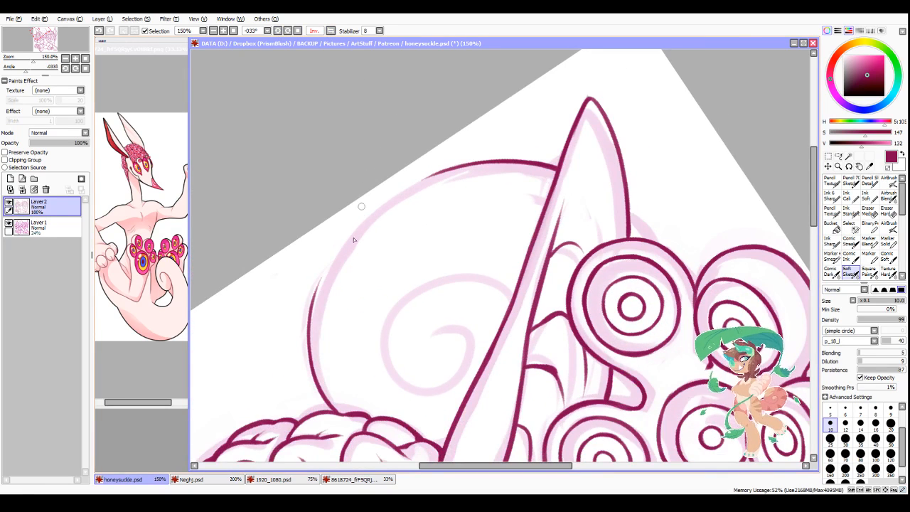
pyautogui.moveTo(313, 299)
pyautogui.mouseDown()
pyautogui.moveTo(325, 260)
pyautogui.moveTo(319, 274)
pyautogui.moveTo(350, 233)
pyautogui.moveTo(429, 177)
pyautogui.mouseUp()
pyautogui.hotkey('ctrl', 'z')
pyautogui.hotkey('ctrl', 'z')
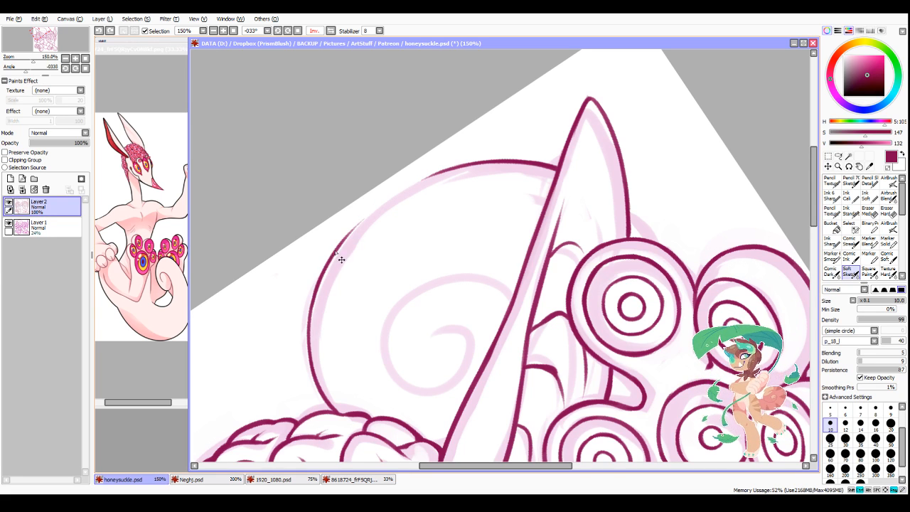
pyautogui.moveTo(325, 270); pyautogui.dragTo(399, 192)
pyautogui.moveTo(343, 236)
pyautogui.mouseDown()
pyautogui.moveTo(436, 173)
pyautogui.moveTo(401, 190)
pyautogui.moveTo(457, 168)
pyautogui.moveTo(450, 169)
pyautogui.moveTo(499, 166)
pyautogui.mouseUp()
pyautogui.click(297, 31)
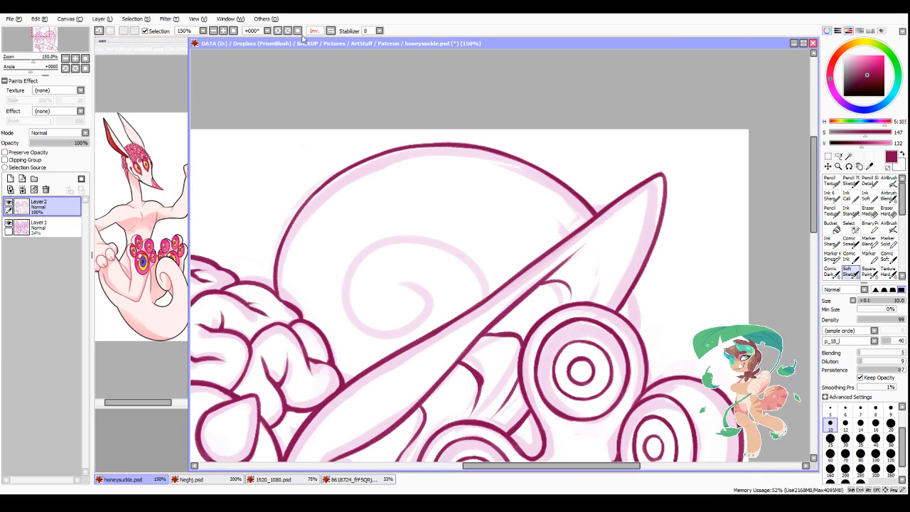
# Step: Ink the short tail line showing between the ear and the upper paw's top pad
pyautogui.scroll(-4, 598, 242)
pyautogui.scroll(1, 635, 324)
pyautogui.scroll(1, 634, 325)
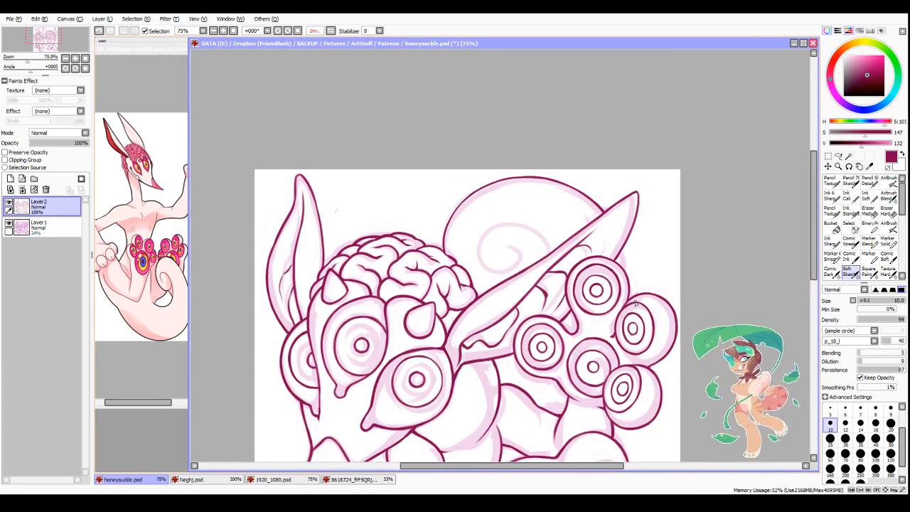
pyautogui.scroll(-2, 621, 370)
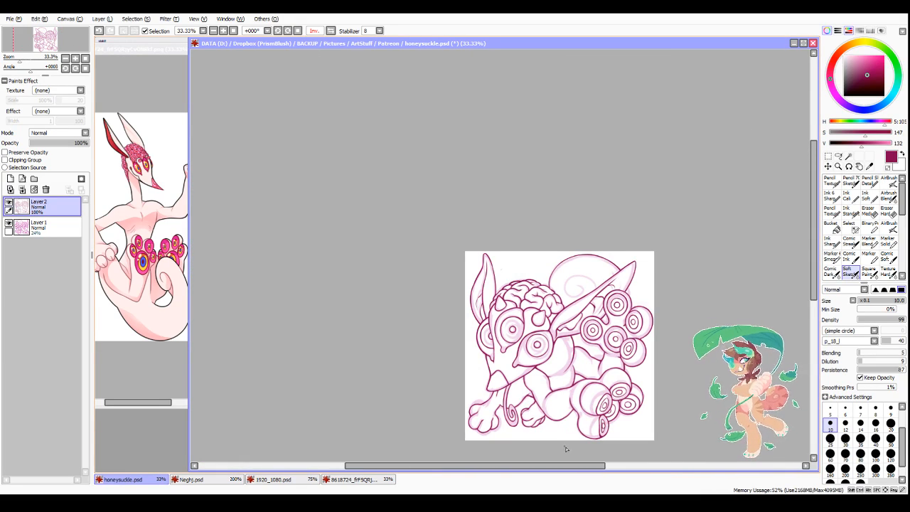
pyautogui.scroll(1, 566, 448)
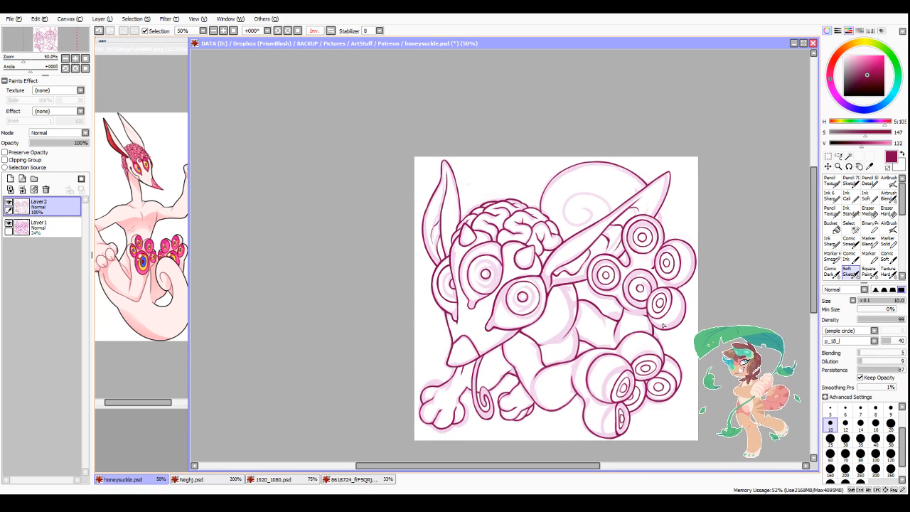
pyautogui.scroll(2, 664, 324)
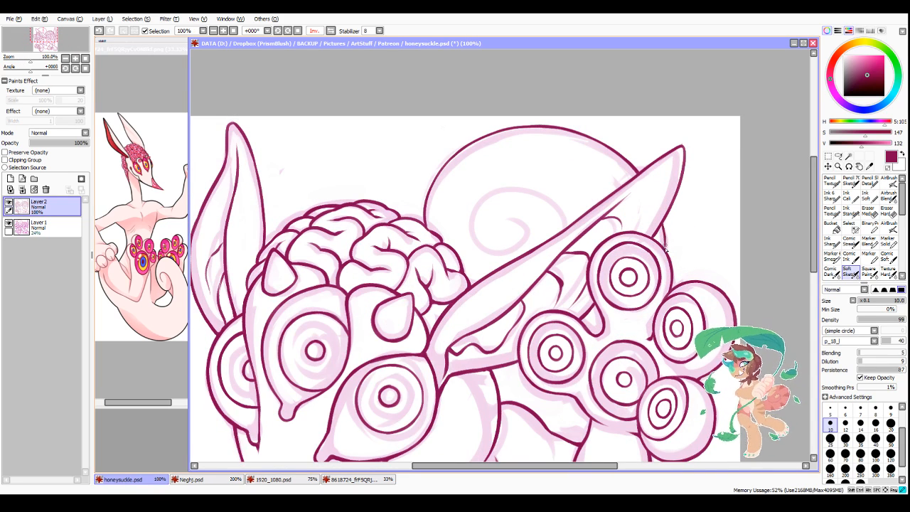
pyautogui.scroll(-3, 666, 226)
pyautogui.scroll(2, 611, 312)
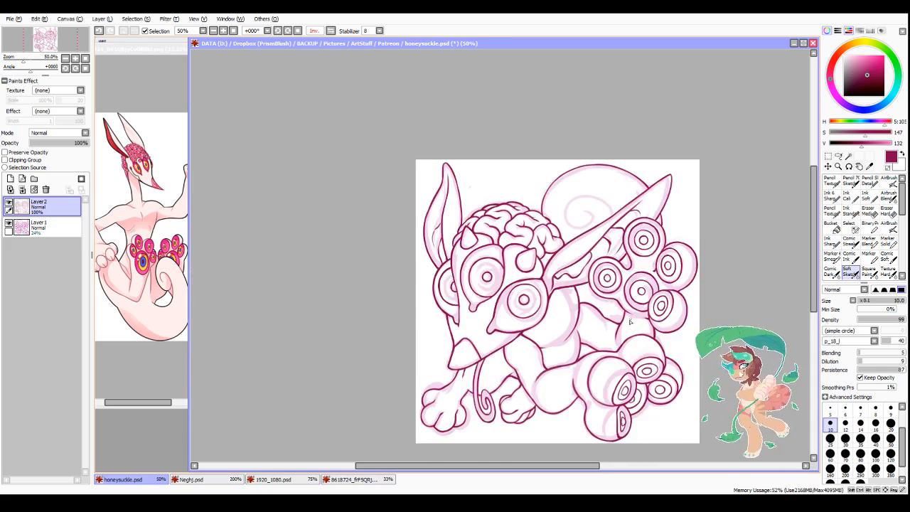
# Step: Ink the inner curl of the tail's spiral, covering its brain-side curve and its hooked centre
pyautogui.scroll(-1, 597, 355)
pyautogui.scroll(3, 596, 354)
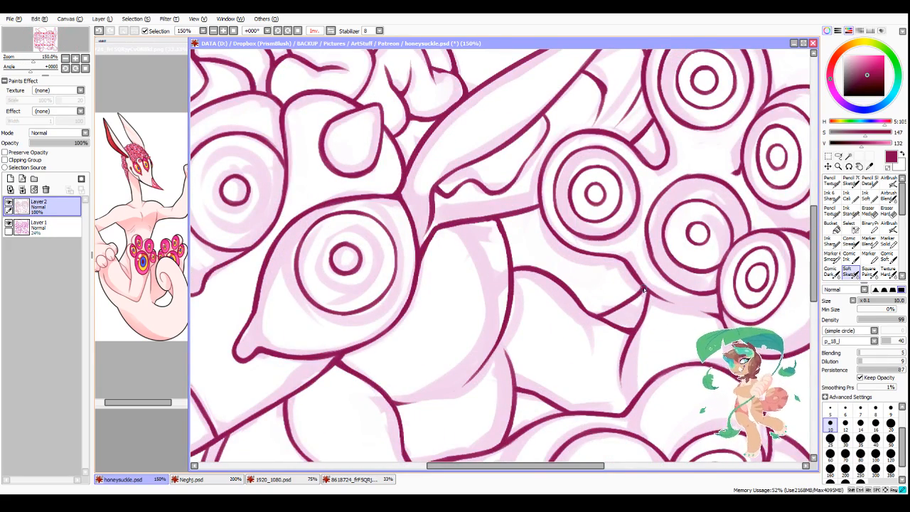
pyautogui.scroll(-3, 640, 293)
pyautogui.scroll(3, 656, 234)
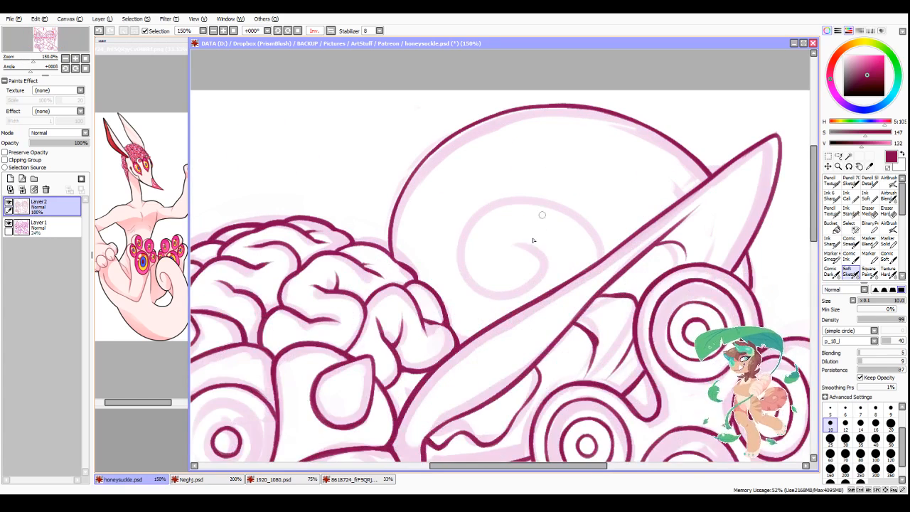
pyautogui.moveTo(512, 199); pyautogui.dragTo(533, 281)
pyautogui.moveTo(516, 244)
pyautogui.mouseDown()
pyautogui.moveTo(513, 284)
pyautogui.moveTo(540, 277)
pyautogui.moveTo(509, 289)
pyautogui.moveTo(546, 267)
pyautogui.mouseUp()
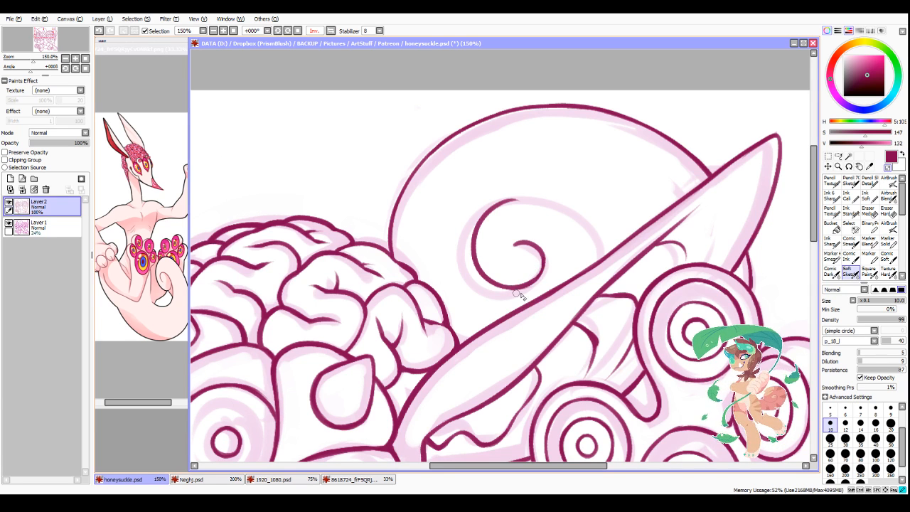
# Step: Flip the canvas view horizontally and ink the spiral's upper arc from the ear's edge into the inner curl
pyautogui.click(331, 31)
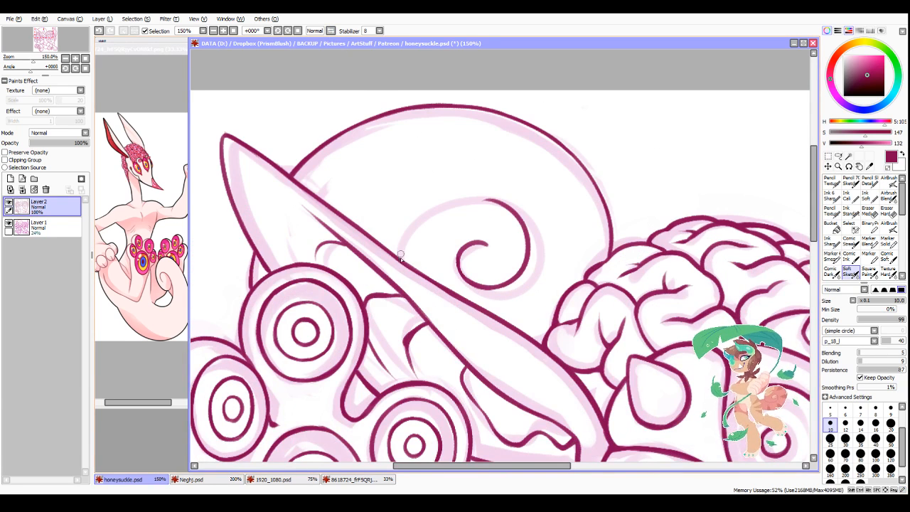
pyautogui.moveTo(401, 258)
pyautogui.mouseDown()
pyautogui.moveTo(420, 223)
pyautogui.moveTo(458, 201)
pyautogui.mouseUp()
pyautogui.hotkey('ctrl', 'z')
pyautogui.moveTo(402, 260)
pyautogui.mouseDown()
pyautogui.moveTo(437, 209)
pyautogui.moveTo(409, 231)
pyautogui.moveTo(448, 203)
pyautogui.moveTo(488, 199)
pyautogui.moveTo(478, 198)
pyautogui.moveTo(527, 234)
pyautogui.mouseUp()
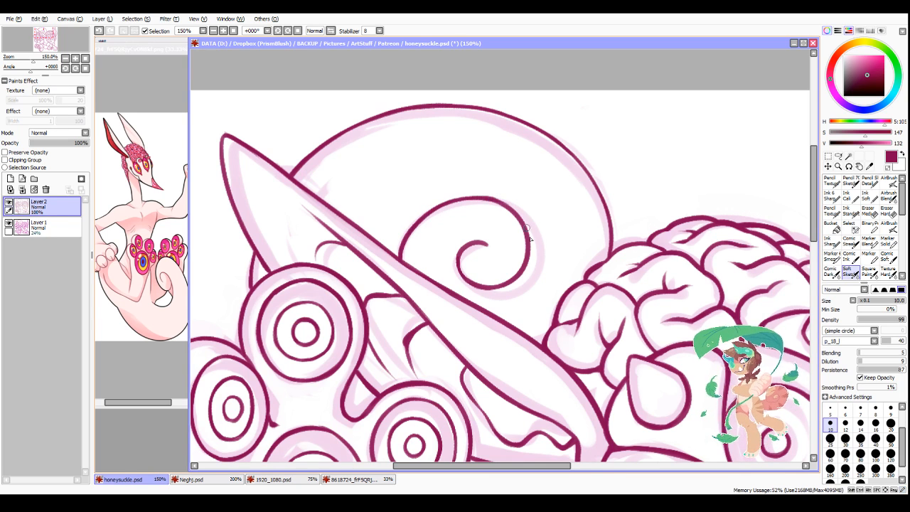
# Step: Hide the sketch on Layer 1 and centre the whole line art in the view
pyautogui.scroll(-6, 421, 415)
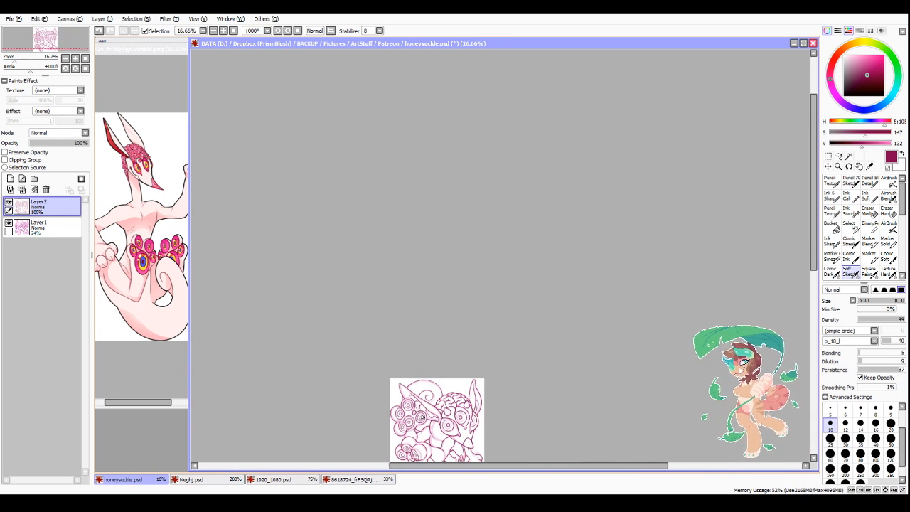
pyautogui.scroll(3, 422, 428)
pyautogui.scroll(-5, 497, 344)
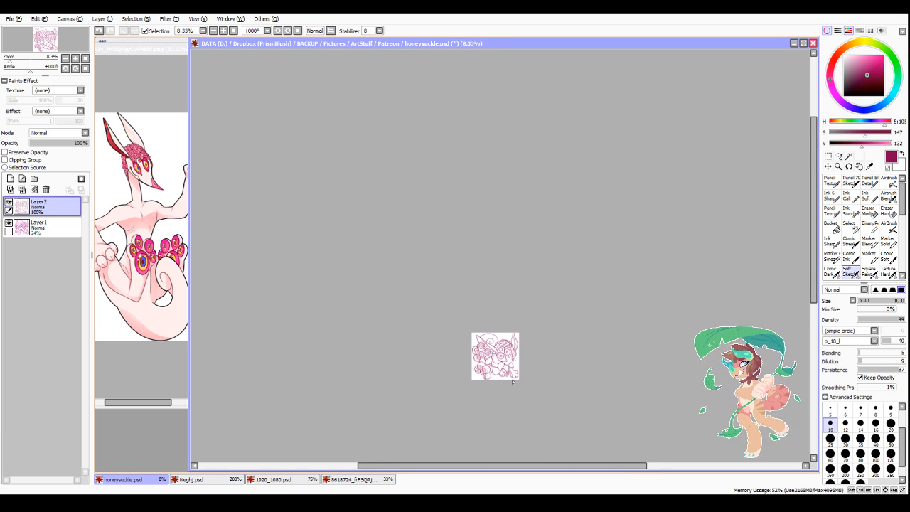
pyautogui.scroll(5, 419, 391)
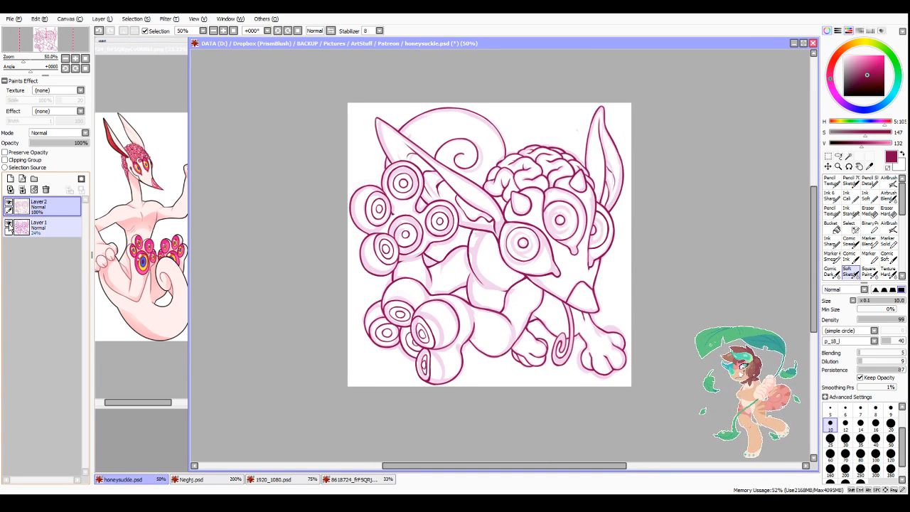
pyautogui.click(8, 225)
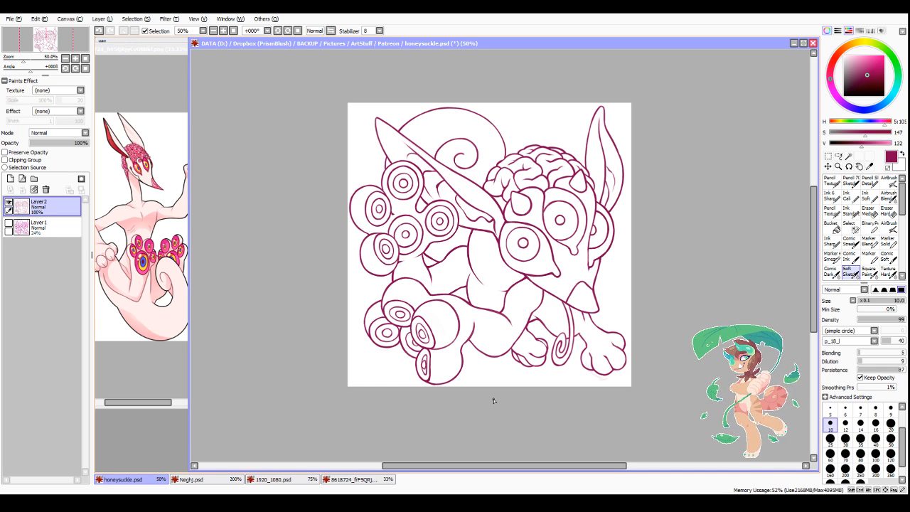
pyautogui.moveTo(498, 466); pyautogui.dragTo(505, 466)
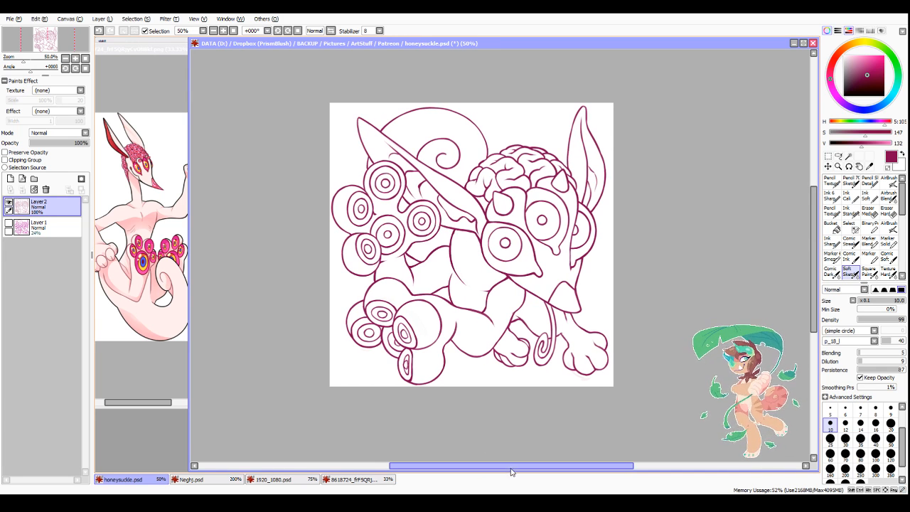
# Step: Set the brush size to 12 and thicken the long left ear's outer edge and the short tail line beneath it
pyautogui.click(845, 425)
pyautogui.scroll(3, 362, 250)
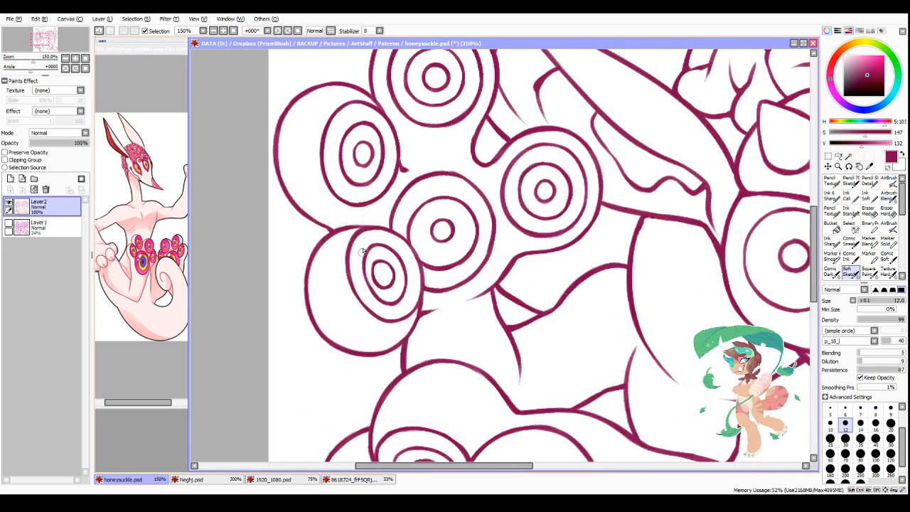
pyautogui.scroll(-3, 521, 290)
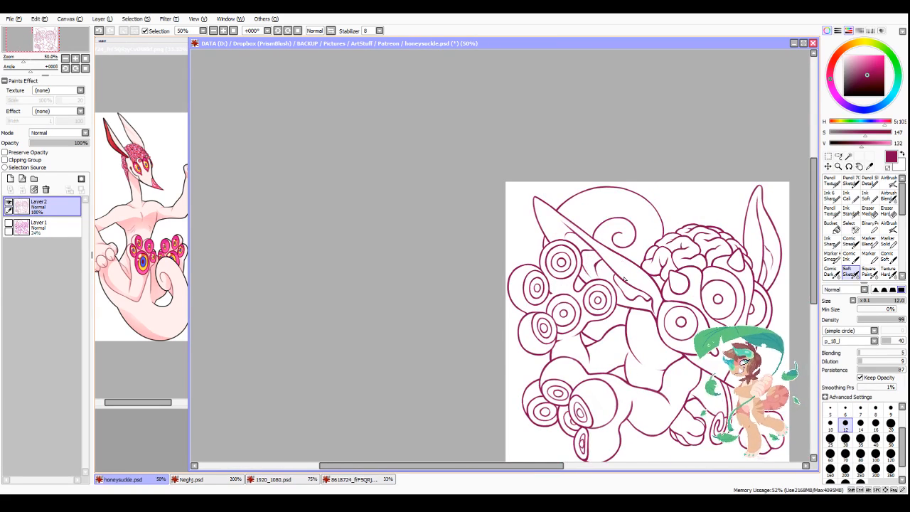
pyautogui.scroll(4, 624, 279)
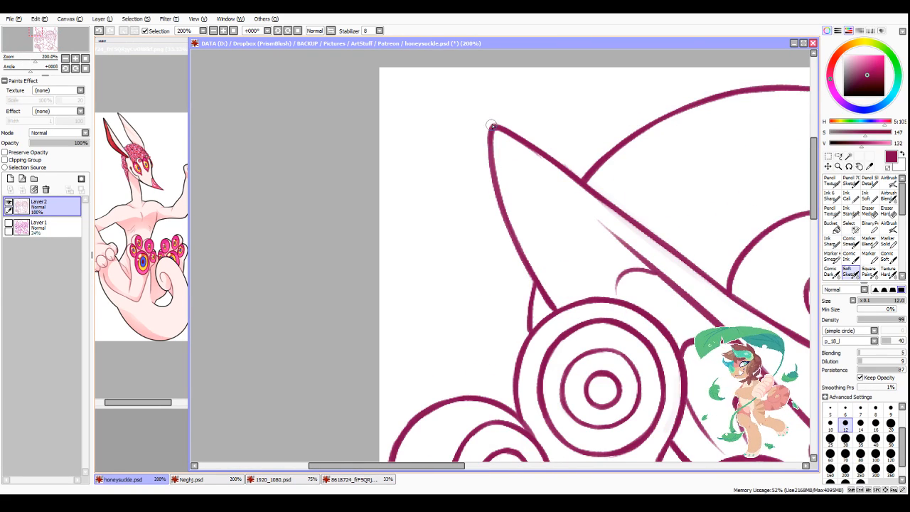
pyautogui.moveTo(491, 126); pyautogui.dragTo(496, 206)
pyautogui.moveTo(491, 166); pyautogui.dragTo(511, 244)
pyautogui.moveTo(494, 188); pyautogui.dragTo(522, 270)
pyautogui.moveTo(510, 226); pyautogui.dragTo(530, 279)
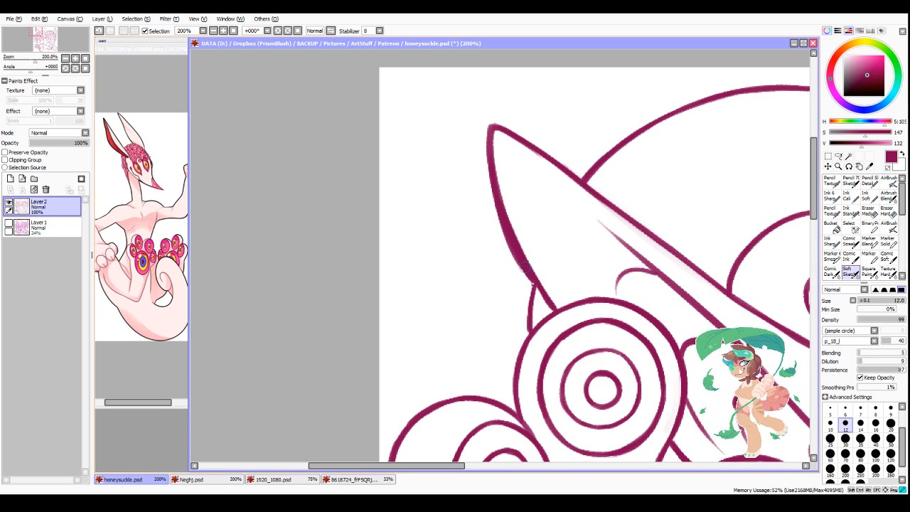
pyautogui.moveTo(530, 283); pyautogui.dragTo(518, 412)
pyautogui.press('-')
pyautogui.moveTo(489, 190); pyautogui.dragTo(524, 279)
pyautogui.moveTo(491, 199); pyautogui.dragTo(523, 283)
# Step: Thicken the outer left edge of the lower paw's uppermost toe
pyautogui.scroll(-5, 593, 206)
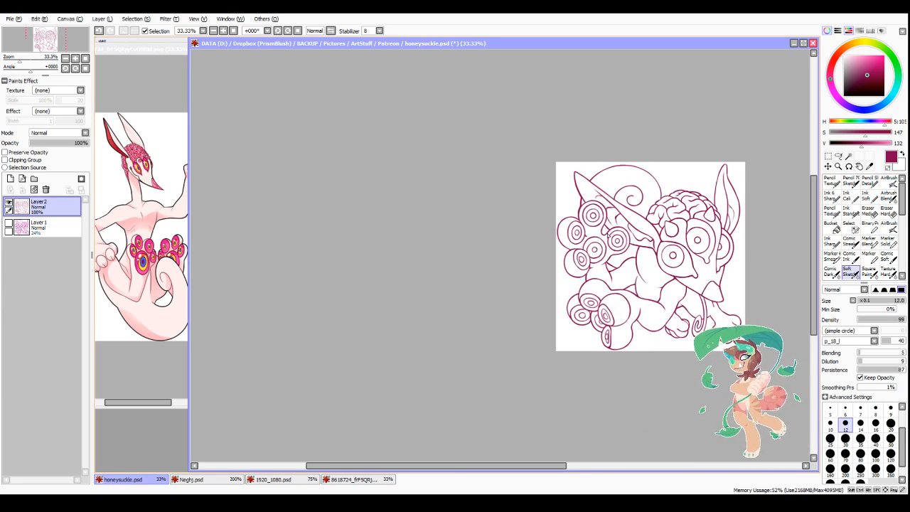
pyautogui.scroll(3, 609, 235)
pyautogui.scroll(-3, 588, 391)
pyautogui.scroll(5, 569, 323)
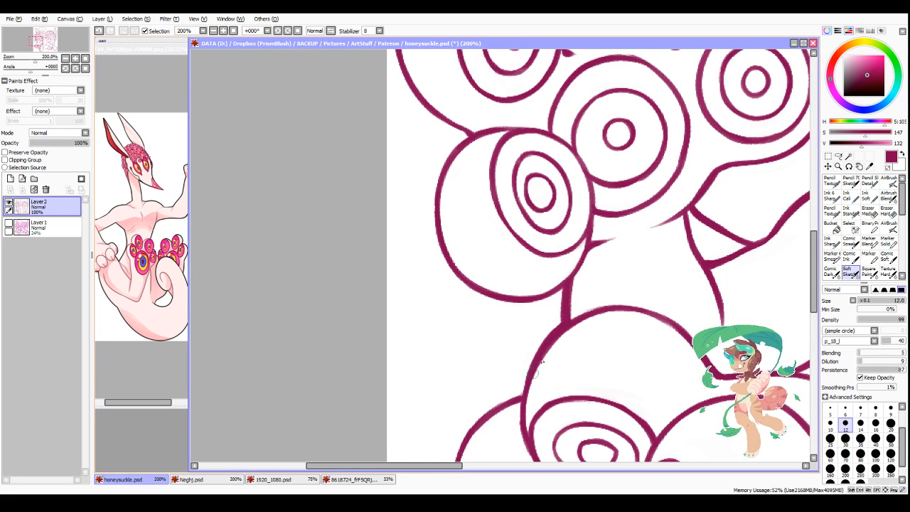
pyautogui.moveTo(541, 352); pyautogui.dragTo(530, 454)
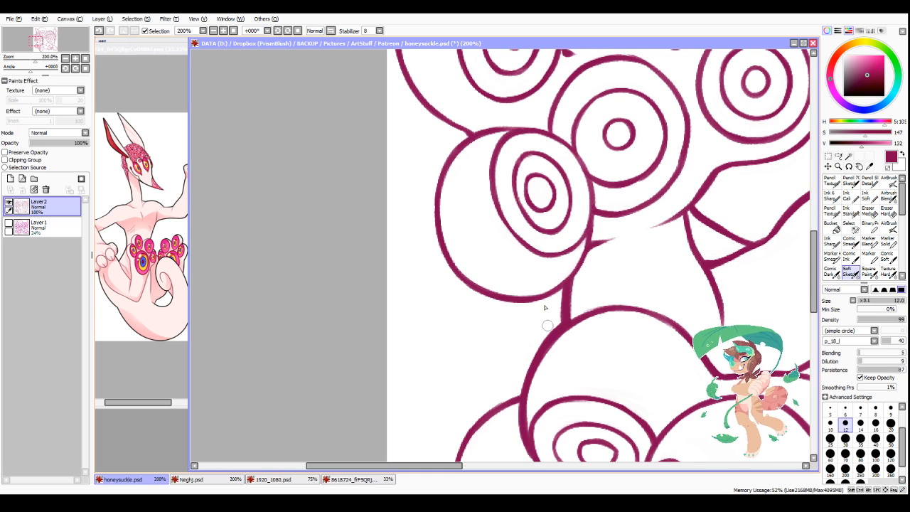
# Step: Thicken the outer contour of the upper paw's lower-left toe, from its upper left edge around to the underside
pyautogui.moveTo(466, 141)
pyautogui.mouseDown()
pyautogui.moveTo(435, 193)
pyautogui.moveTo(436, 239)
pyautogui.mouseUp()
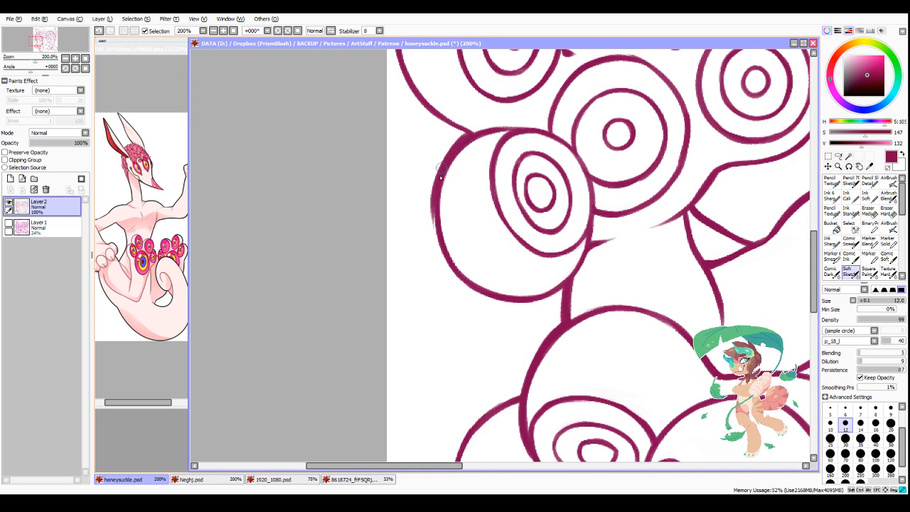
pyautogui.moveTo(441, 168); pyautogui.dragTo(436, 256)
pyautogui.moveTo(434, 194); pyautogui.dragTo(454, 281)
pyautogui.moveTo(436, 230); pyautogui.dragTo(533, 287)
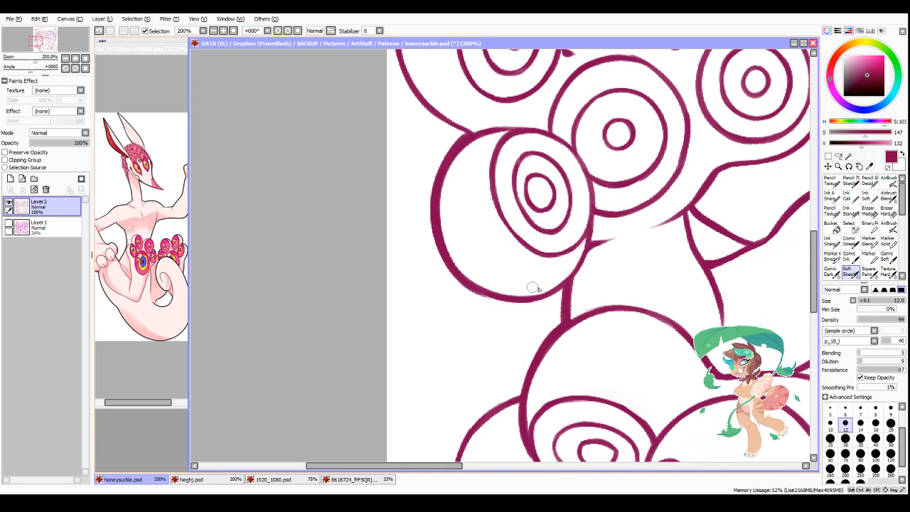
pyautogui.moveTo(469, 285)
pyautogui.mouseDown()
pyautogui.moveTo(532, 300)
pyautogui.moveTo(523, 300)
pyautogui.moveTo(561, 288)
pyautogui.mouseUp()
pyautogui.moveTo(531, 299); pyautogui.dragTo(562, 285)
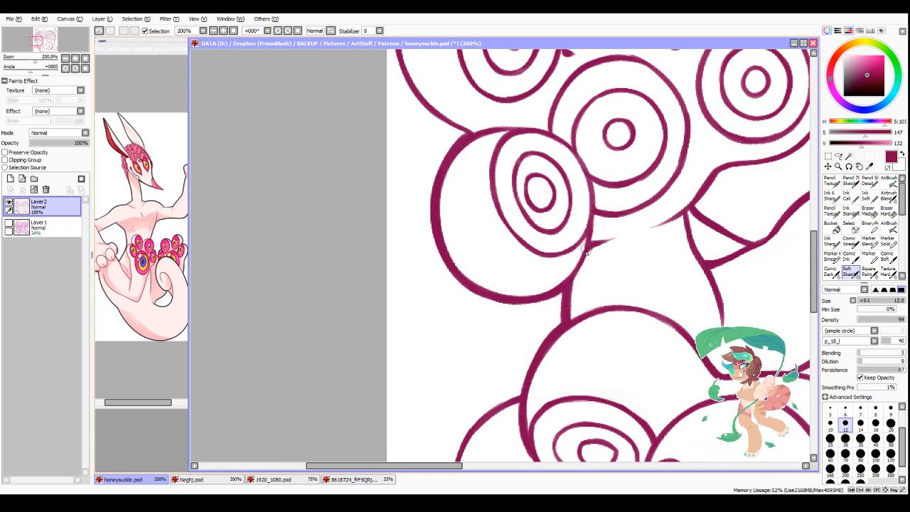
# Step: Thicken both edges of the small triangular fold beneath the upper paw
pyautogui.scroll(-5, 683, 162)
pyautogui.scroll(6, 674, 187)
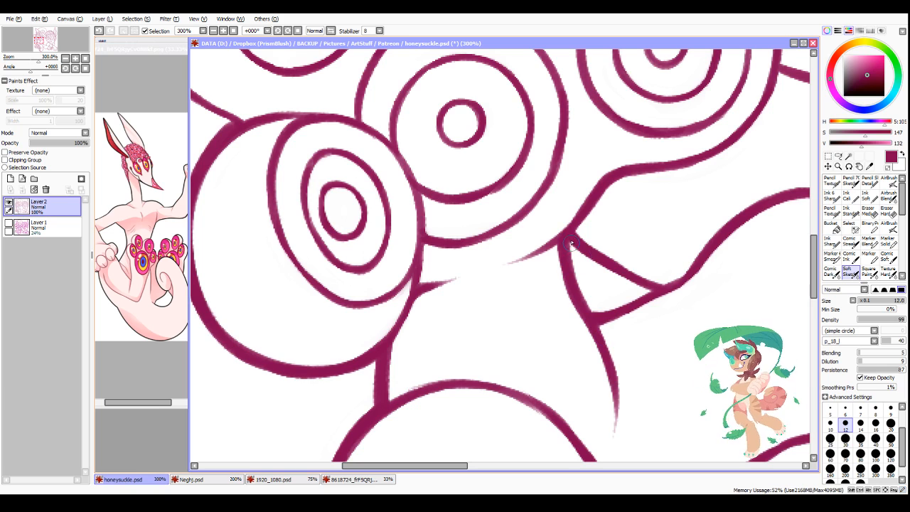
pyautogui.moveTo(573, 241); pyautogui.dragTo(658, 291)
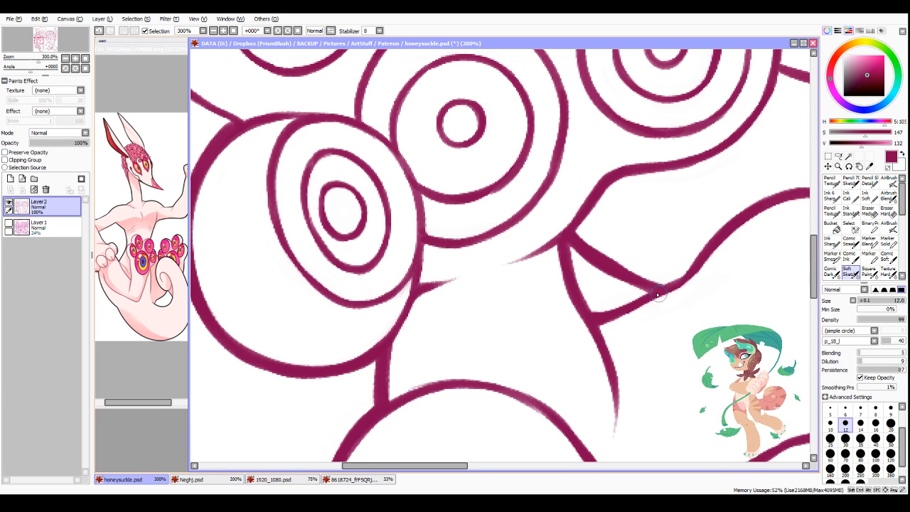
pyautogui.moveTo(594, 314)
pyautogui.mouseDown()
pyautogui.moveTo(658, 289)
pyautogui.moveTo(702, 255)
pyautogui.mouseUp()
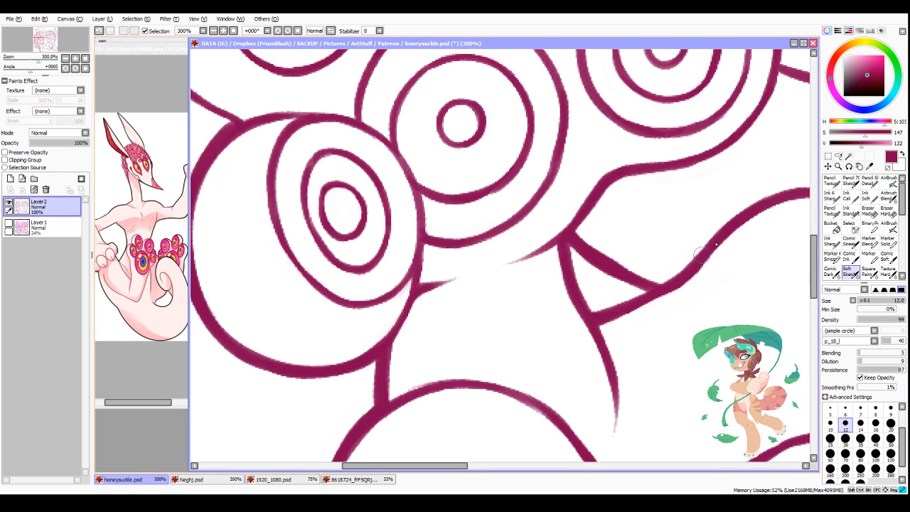
# Step: Thicken the edges of the triangular gap where the lower leg meets the belly
pyautogui.scroll(-7, 757, 233)
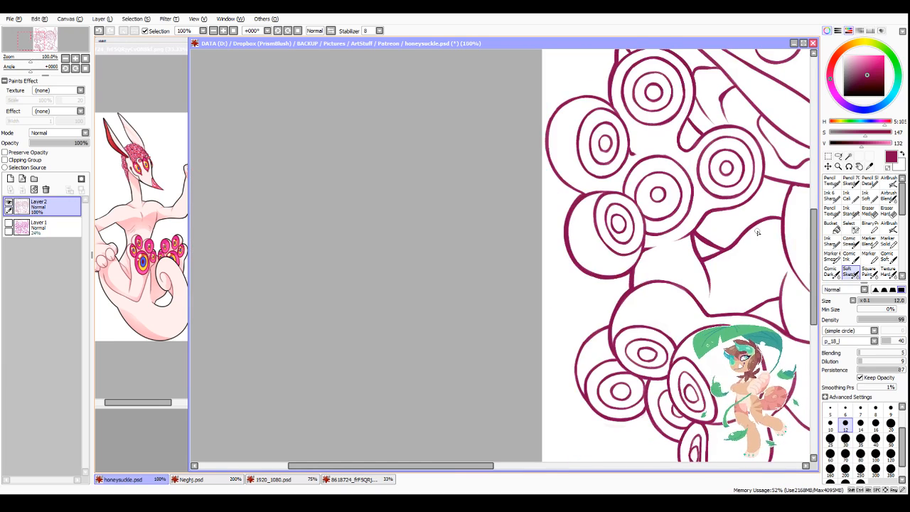
pyautogui.scroll(2, 589, 267)
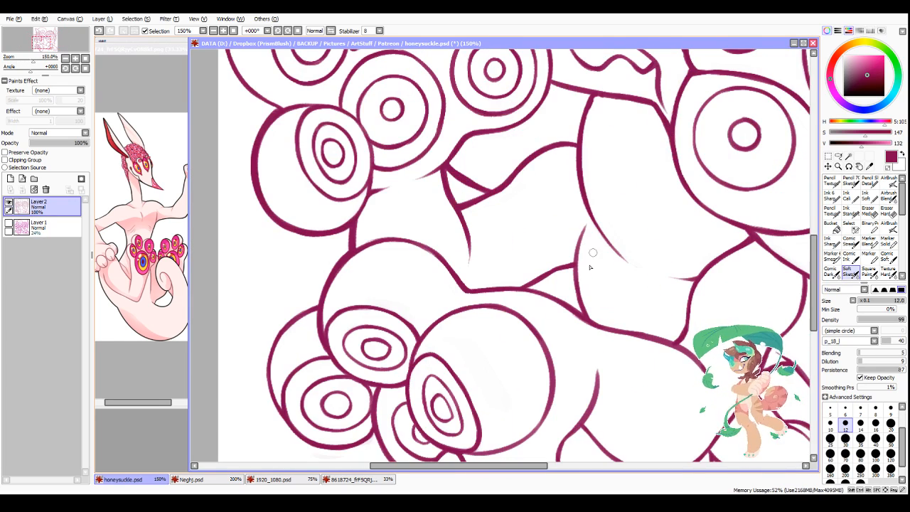
pyautogui.moveTo(527, 290)
pyautogui.mouseDown()
pyautogui.moveTo(567, 270)
pyautogui.moveTo(572, 250)
pyautogui.moveTo(577, 304)
pyautogui.mouseUp()
pyautogui.moveTo(575, 271)
pyautogui.mouseDown()
pyautogui.moveTo(586, 319)
pyautogui.moveTo(576, 253)
pyautogui.mouseUp()
pyautogui.moveTo(578, 247)
pyautogui.mouseDown()
pyautogui.moveTo(575, 262)
pyautogui.moveTo(581, 236)
pyautogui.mouseUp()
pyautogui.moveTo(529, 290); pyautogui.dragTo(577, 313)
# Step: Thicken the upper left contour of the lower paw's leftmost toe
pyautogui.scroll(1, 312, 293)
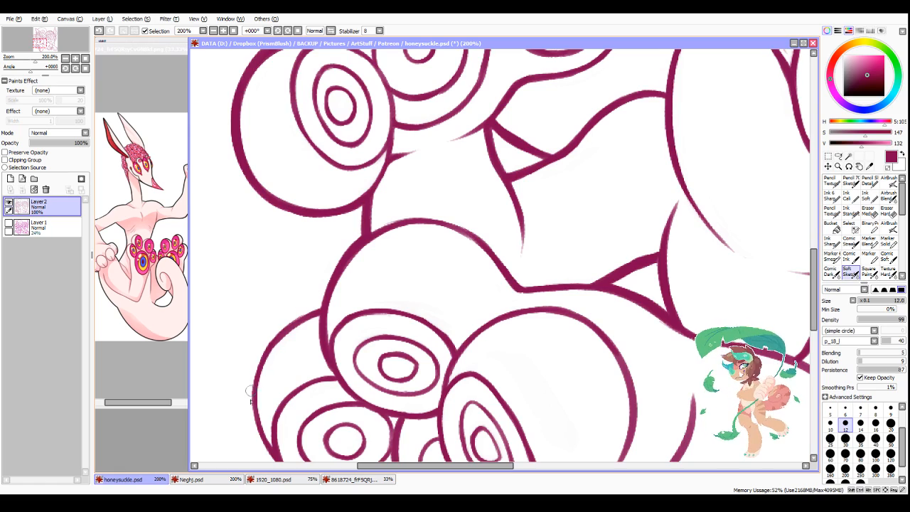
pyautogui.moveTo(251, 402)
pyautogui.mouseDown()
pyautogui.moveTo(280, 330)
pyautogui.moveTo(249, 379)
pyautogui.moveTo(300, 319)
pyautogui.moveTo(277, 338)
pyautogui.moveTo(321, 304)
pyautogui.mouseUp()
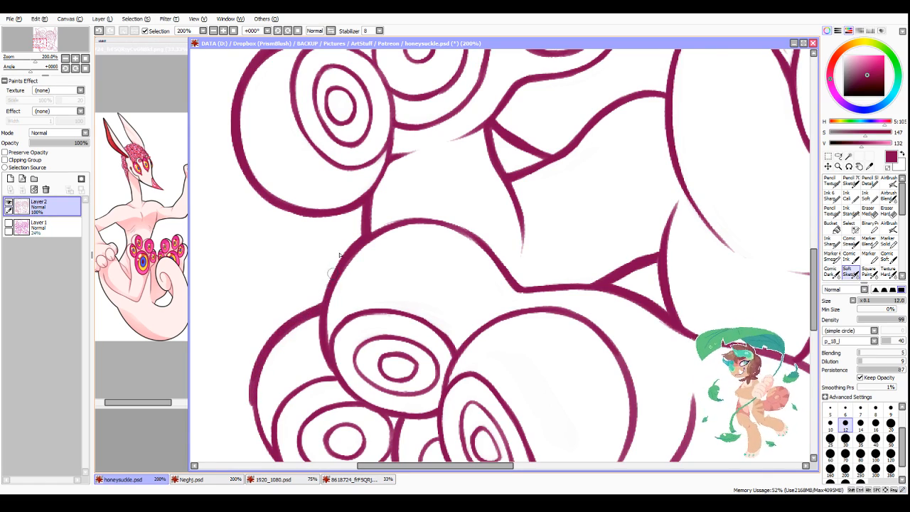
pyautogui.scroll(-5, 339, 255)
# Step: Thicken the outer contour of the upper paw's leftmost toe, from its lower junction up over the top
pyautogui.scroll(5, 363, 135)
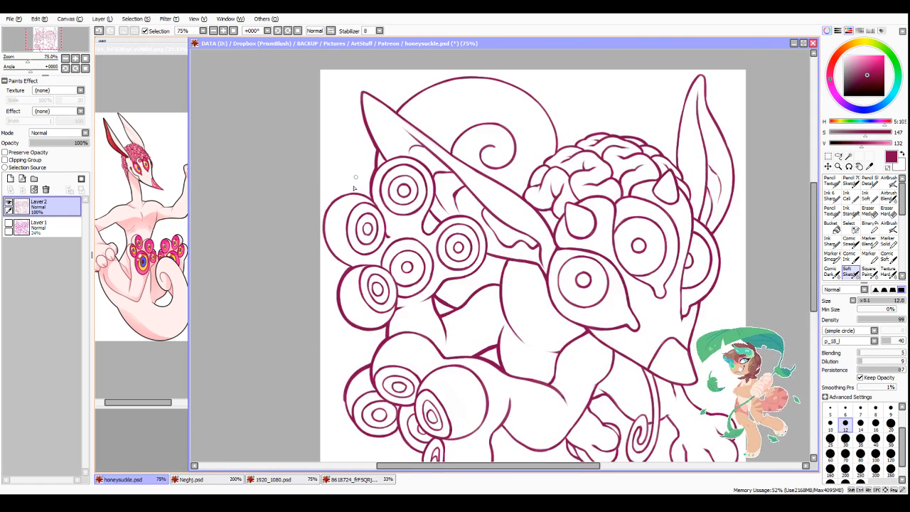
pyautogui.moveTo(325, 191); pyautogui.dragTo(334, 284)
pyautogui.moveTo(325, 216); pyautogui.dragTo(354, 311)
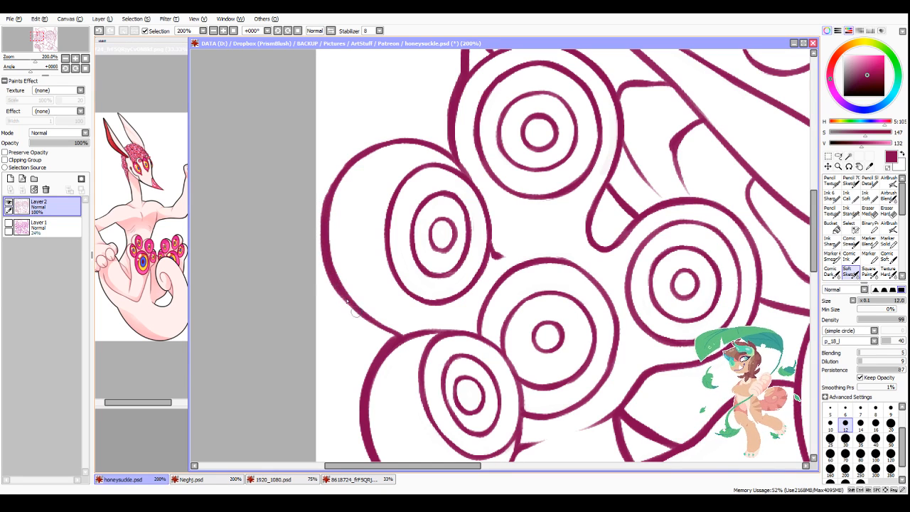
pyautogui.moveTo(326, 248)
pyautogui.mouseDown()
pyautogui.moveTo(380, 329)
pyautogui.moveTo(353, 313)
pyautogui.moveTo(398, 338)
pyautogui.moveTo(362, 317)
pyautogui.moveTo(370, 324)
pyautogui.moveTo(357, 328)
pyautogui.moveTo(378, 334)
pyautogui.moveTo(348, 314)
pyautogui.mouseUp()
pyautogui.press('-')
pyautogui.press('-')
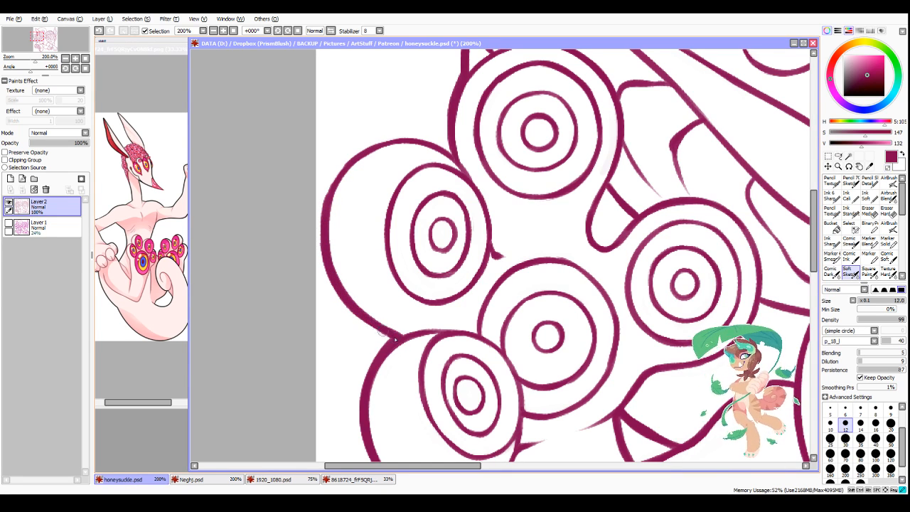
pyautogui.moveTo(324, 217); pyautogui.dragTo(350, 159)
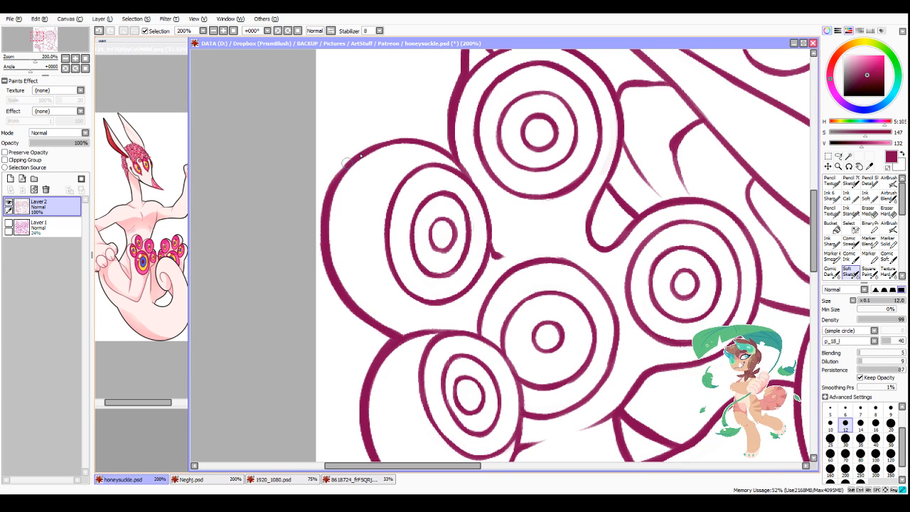
pyautogui.moveTo(325, 199)
pyautogui.mouseDown()
pyautogui.moveTo(356, 159)
pyautogui.moveTo(337, 184)
pyautogui.moveTo(382, 147)
pyautogui.moveTo(350, 163)
pyautogui.moveTo(382, 146)
pyautogui.moveTo(340, 177)
pyautogui.moveTo(403, 138)
pyautogui.mouseUp()
pyautogui.moveTo(354, 152)
pyautogui.mouseDown()
pyautogui.moveTo(455, 153)
pyautogui.moveTo(424, 157)
pyautogui.moveTo(420, 139)
pyautogui.moveTo(461, 168)
pyautogui.moveTo(410, 136)
pyautogui.moveTo(468, 172)
pyautogui.moveTo(453, 152)
pyautogui.moveTo(480, 192)
pyautogui.mouseUp()
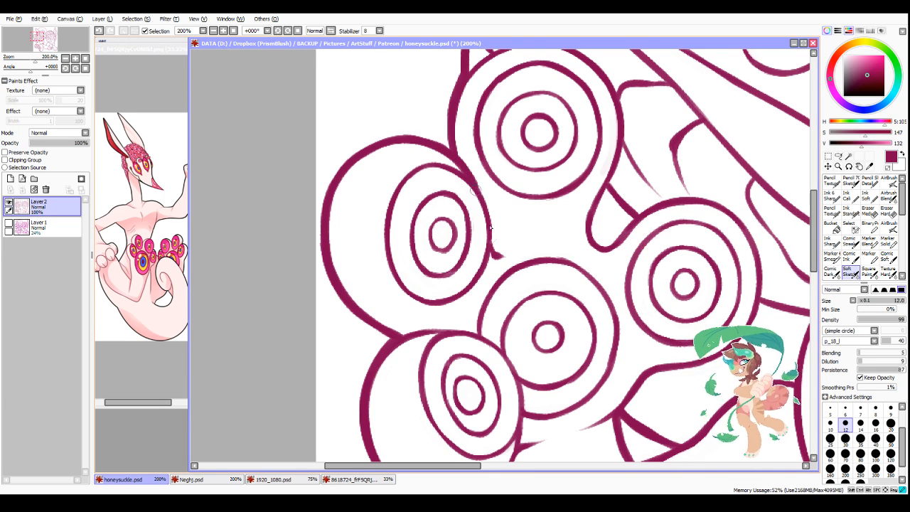
# Step: Refine the outer left edge of the upper paw's top pad where it meets the leftmost toe
pyautogui.scroll(-1, 488, 263)
pyautogui.scroll(-2, 491, 216)
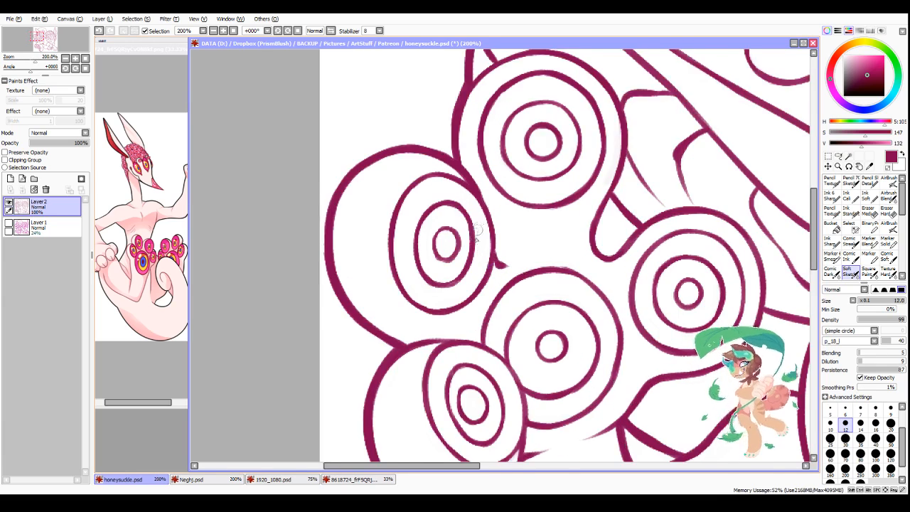
pyautogui.scroll(3, 496, 182)
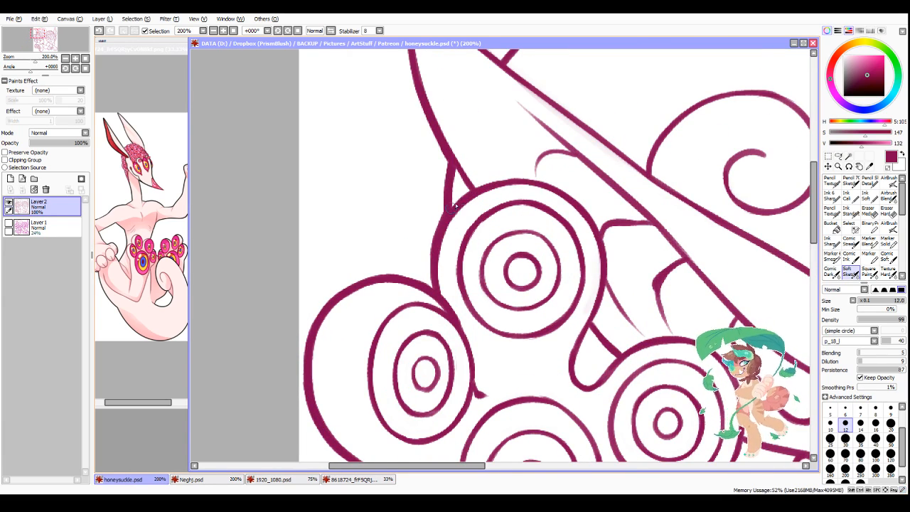
pyautogui.press('-')
pyautogui.moveTo(432, 247); pyautogui.dragTo(433, 289)
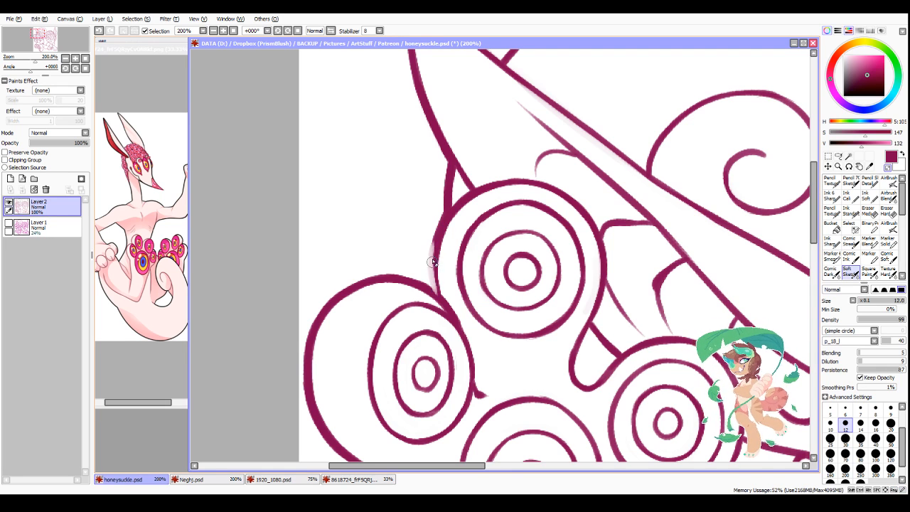
pyautogui.hotkey('ctrl', 'z')
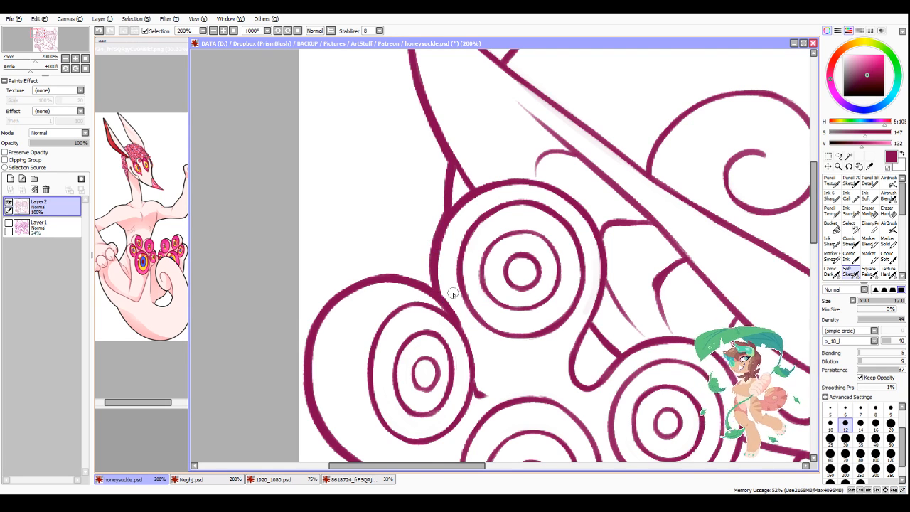
# Step: Thicken the U-shaped web line between the upper paw's top and right pads
pyautogui.scroll(-3, 453, 294)
pyautogui.scroll(3, 508, 337)
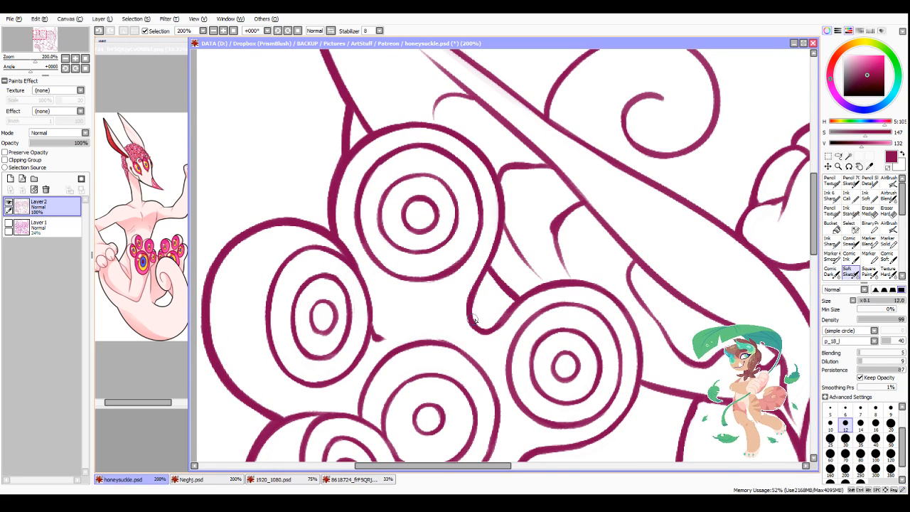
pyautogui.moveTo(473, 319)
pyautogui.mouseDown()
pyautogui.moveTo(492, 321)
pyautogui.moveTo(543, 287)
pyautogui.moveTo(594, 304)
pyautogui.mouseUp()
# Step: Thicken the outer left and bottom edges of the lower paw's two left toes
pyautogui.scroll(-4, 664, 420)
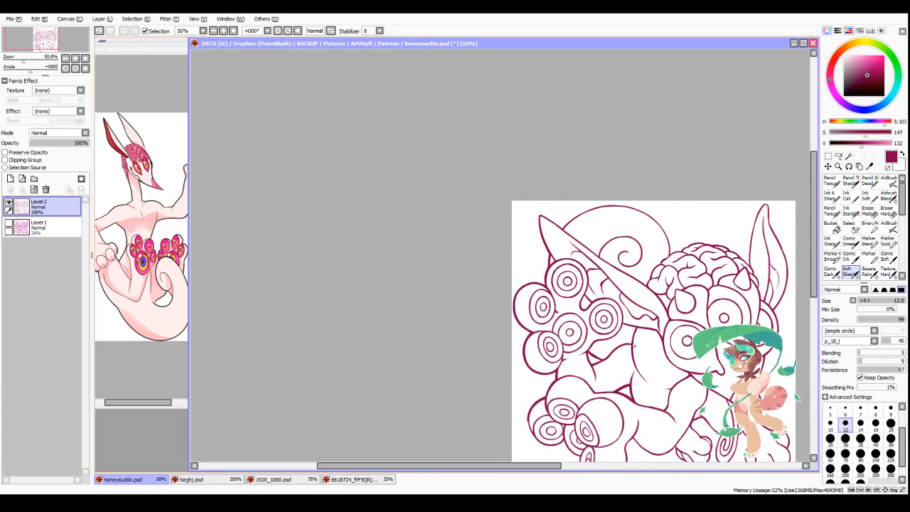
pyautogui.scroll(2, 634, 345)
pyautogui.scroll(-3, 627, 339)
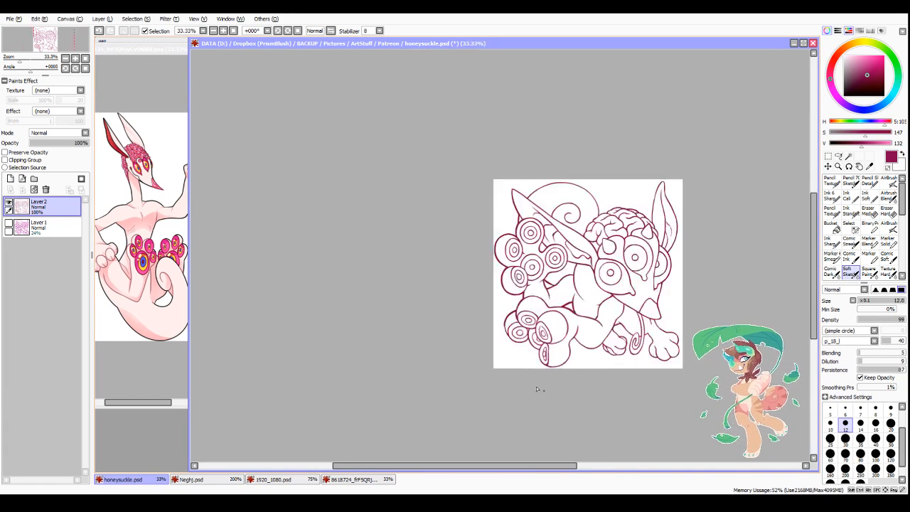
pyautogui.scroll(4, 538, 391)
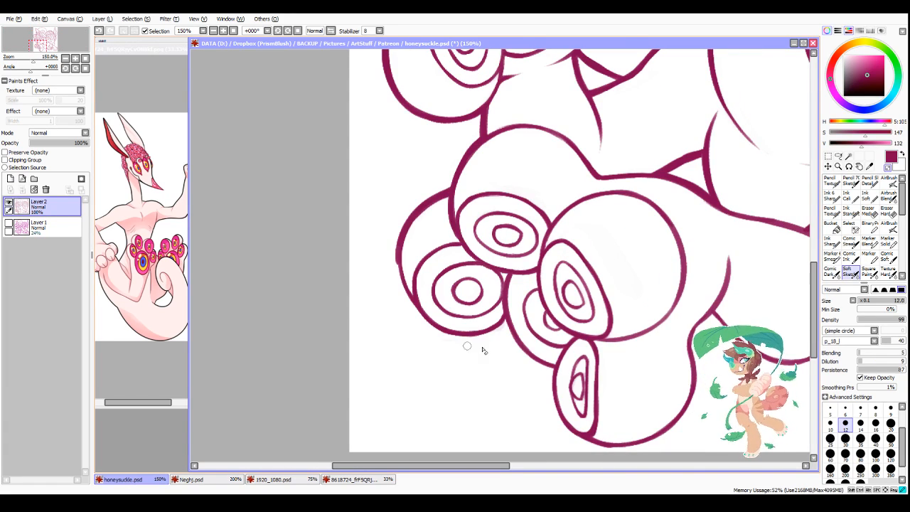
pyautogui.moveTo(397, 255)
pyautogui.mouseDown()
pyautogui.moveTo(418, 312)
pyautogui.moveTo(397, 267)
pyautogui.moveTo(430, 324)
pyautogui.moveTo(404, 291)
pyautogui.moveTo(456, 335)
pyautogui.moveTo(410, 303)
pyautogui.moveTo(444, 335)
pyautogui.moveTo(508, 335)
pyautogui.moveTo(488, 342)
pyautogui.moveTo(431, 326)
pyautogui.moveTo(498, 329)
pyautogui.mouseUp()
pyautogui.hotkey('ctrl', 'z')
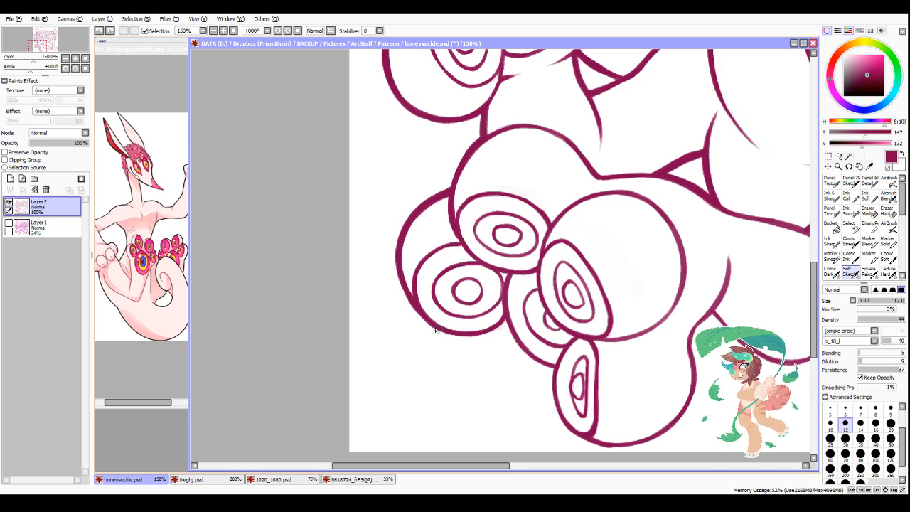
pyautogui.moveTo(436, 330)
pyautogui.mouseDown()
pyautogui.moveTo(463, 336)
pyautogui.moveTo(499, 323)
pyautogui.moveTo(472, 333)
pyautogui.moveTo(506, 317)
pyautogui.moveTo(462, 329)
pyautogui.moveTo(547, 276)
pyautogui.moveTo(496, 331)
pyautogui.moveTo(482, 329)
pyautogui.moveTo(503, 317)
pyautogui.moveTo(518, 324)
pyautogui.moveTo(514, 339)
pyautogui.moveTo(507, 329)
pyautogui.moveTo(538, 365)
pyautogui.mouseUp()
pyautogui.moveTo(505, 319)
pyautogui.mouseDown()
pyautogui.moveTo(555, 367)
pyautogui.moveTo(538, 364)
pyautogui.mouseUp()
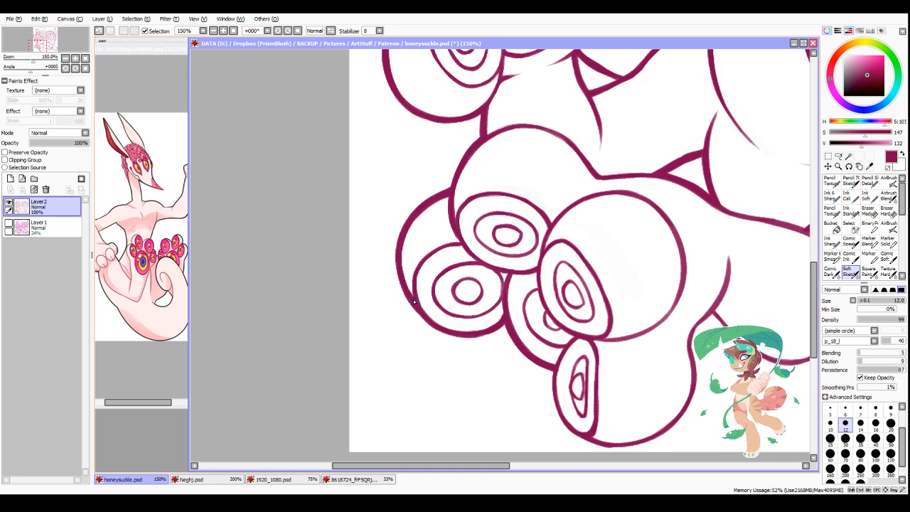
# Step: Thicken the lower paw's bottom toe outline along its inner bend and its outer left side down to the underside
pyautogui.scroll(-4, 462, 298)
pyautogui.scroll(4, 599, 353)
pyautogui.scroll(1, 540, 253)
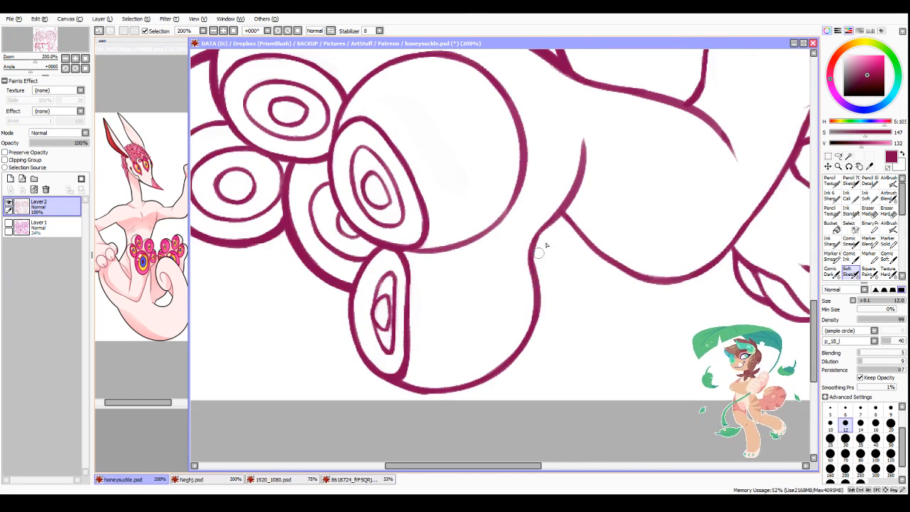
pyautogui.moveTo(559, 217)
pyautogui.mouseDown()
pyautogui.moveTo(535, 257)
pyautogui.moveTo(531, 248)
pyautogui.moveTo(538, 301)
pyautogui.mouseUp()
pyautogui.moveTo(529, 268); pyautogui.dragTo(531, 323)
pyautogui.moveTo(349, 295); pyautogui.dragTo(360, 359)
pyautogui.moveTo(345, 325)
pyautogui.mouseDown()
pyautogui.moveTo(371, 372)
pyautogui.moveTo(422, 390)
pyautogui.moveTo(498, 386)
pyautogui.mouseUp()
pyautogui.moveTo(416, 392); pyautogui.dragTo(502, 375)
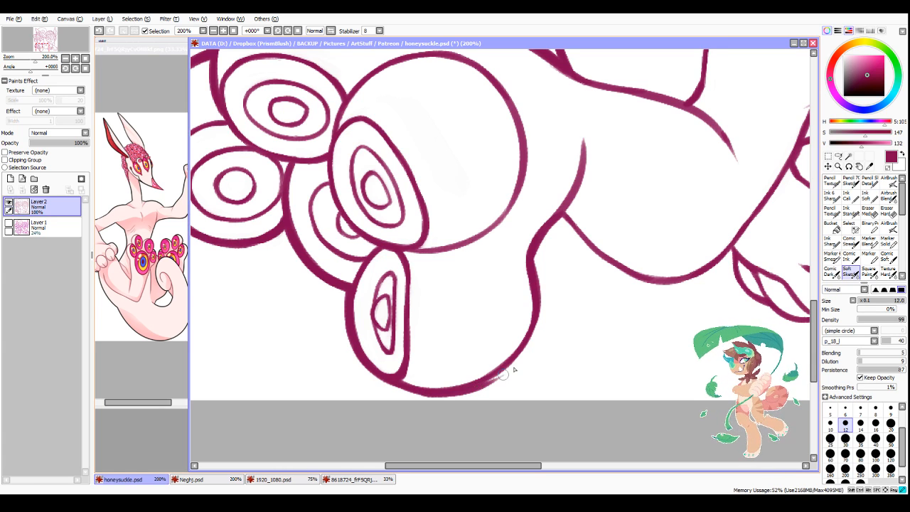
pyautogui.hotkey('ctrl', 'z')
pyautogui.moveTo(423, 393); pyautogui.dragTo(508, 372)
pyautogui.hotkey('ctrl', 'z')
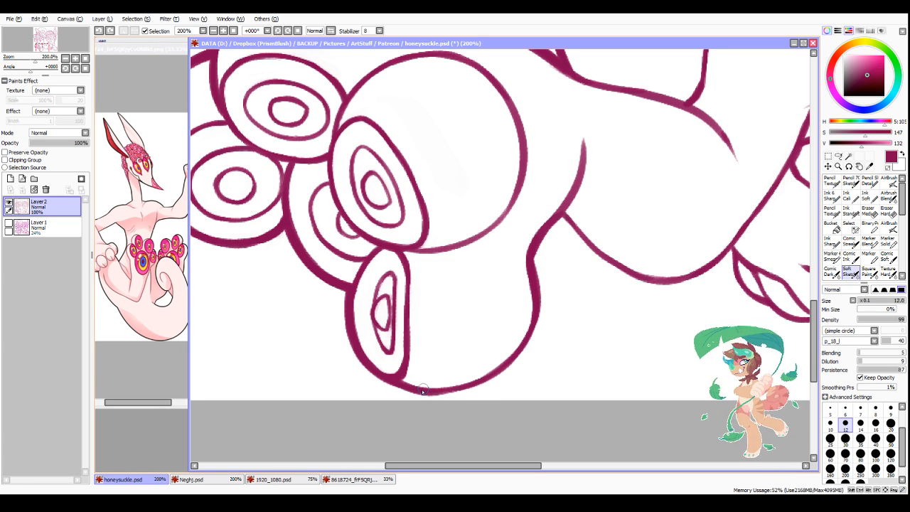
# Step: Thicken the lower paw's rounded underside from its lowest point up the outer heel curve
pyautogui.moveTo(421, 390)
pyautogui.mouseDown()
pyautogui.moveTo(453, 390)
pyautogui.moveTo(497, 365)
pyautogui.mouseUp()
pyautogui.moveTo(439, 392)
pyautogui.mouseDown()
pyautogui.moveTo(506, 368)
pyautogui.moveTo(493, 363)
pyautogui.moveTo(477, 383)
pyautogui.moveTo(530, 324)
pyautogui.moveTo(536, 298)
pyautogui.moveTo(504, 371)
pyautogui.mouseUp()
pyautogui.moveTo(535, 308)
pyautogui.mouseDown()
pyautogui.moveTo(489, 380)
pyautogui.moveTo(535, 306)
pyautogui.moveTo(499, 373)
pyautogui.mouseUp()
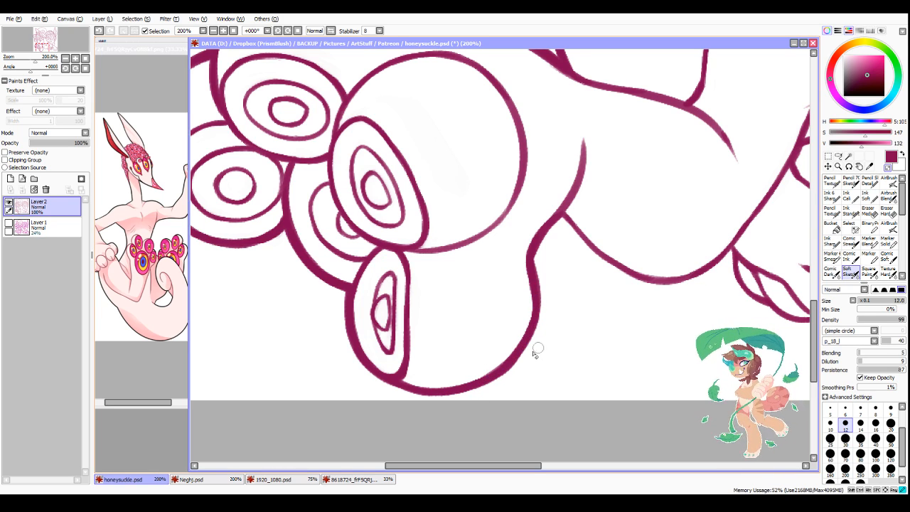
# Step: Thicken the rounded underside of the leg between the lower eye-patterned paw and the small clenched front paw
pyautogui.scroll(-3, 661, 353)
pyautogui.scroll(2, 662, 353)
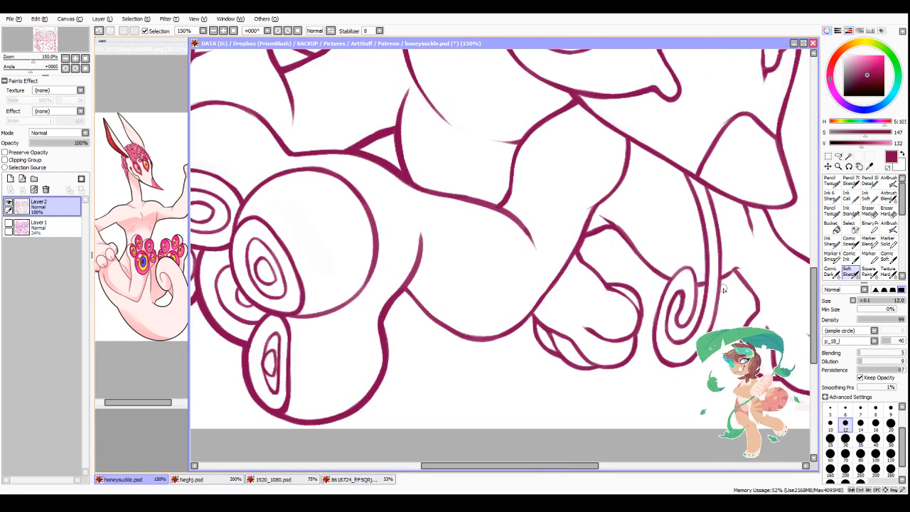
pyautogui.moveTo(405, 293)
pyautogui.mouseDown()
pyautogui.moveTo(451, 330)
pyautogui.moveTo(427, 317)
pyautogui.moveTo(475, 335)
pyautogui.moveTo(423, 314)
pyautogui.moveTo(475, 339)
pyautogui.moveTo(412, 302)
pyautogui.moveTo(500, 343)
pyautogui.moveTo(524, 337)
pyautogui.moveTo(453, 334)
pyautogui.moveTo(522, 324)
pyautogui.mouseUp()
pyautogui.scroll(1, 525, 338)
pyautogui.moveTo(467, 339); pyautogui.dragTo(538, 302)
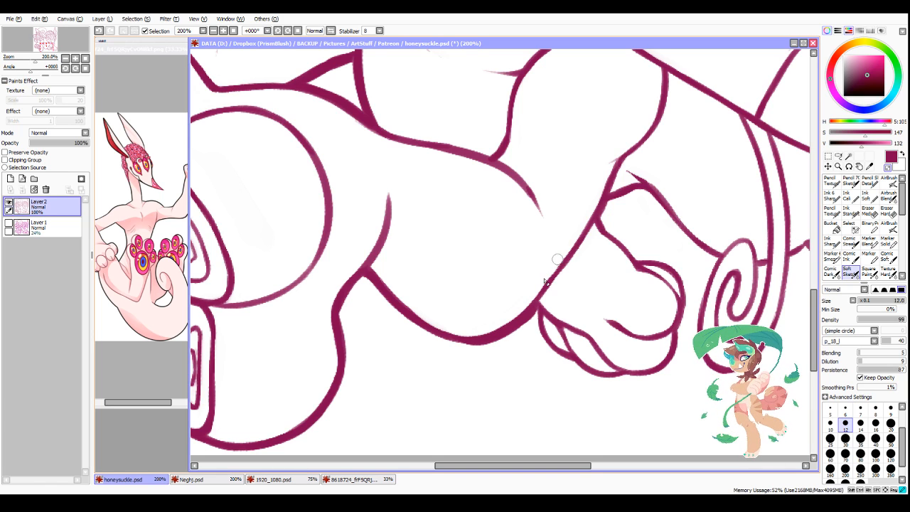
pyautogui.moveTo(384, 287)
pyautogui.mouseDown()
pyautogui.moveTo(456, 335)
pyautogui.moveTo(415, 321)
pyautogui.moveTo(489, 333)
pyautogui.mouseUp()
# Step: Thicken the clenched front paw's lower left edge and its upper contour from the wrist to the toe
pyautogui.scroll(-4, 489, 332)
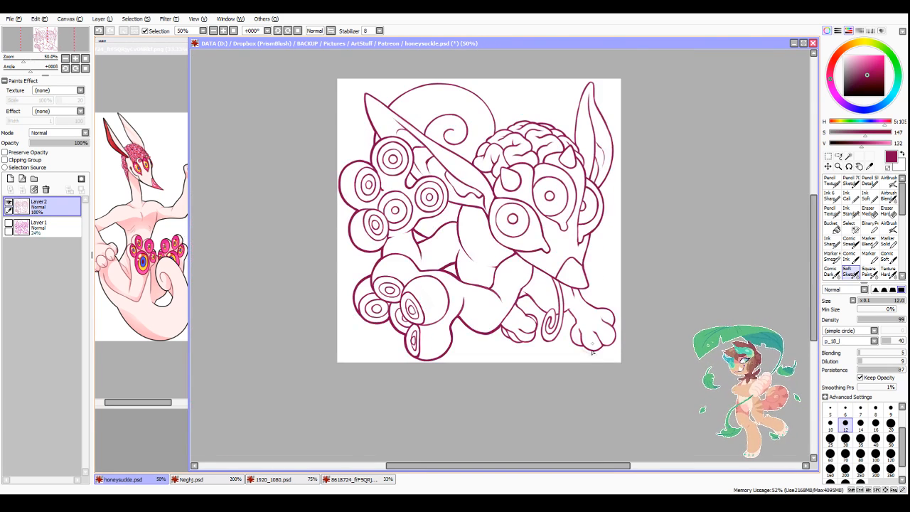
pyautogui.scroll(3, 593, 351)
pyautogui.moveTo(310, 285)
pyautogui.mouseDown()
pyautogui.moveTo(336, 250)
pyautogui.moveTo(348, 316)
pyautogui.mouseUp()
pyautogui.moveTo(324, 285); pyautogui.dragTo(371, 324)
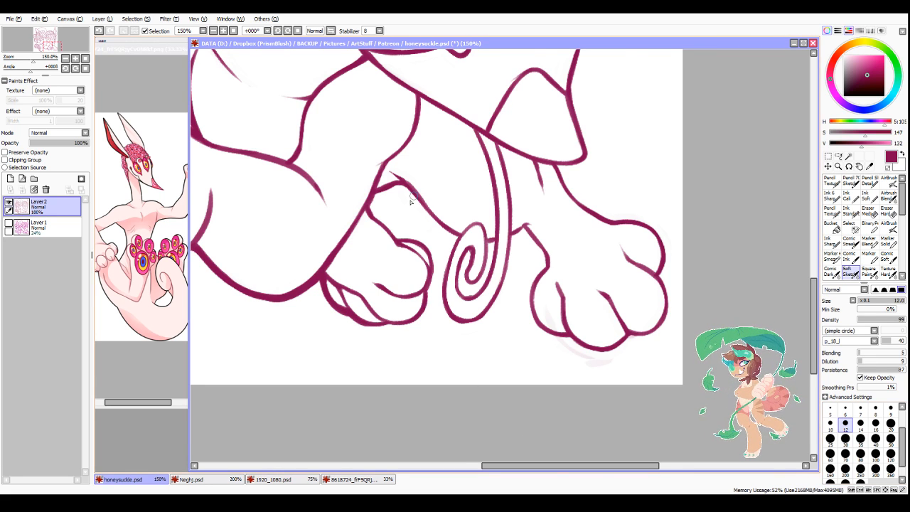
pyautogui.scroll(1, 402, 208)
pyautogui.moveTo(367, 183)
pyautogui.mouseDown()
pyautogui.moveTo(362, 160)
pyautogui.moveTo(361, 215)
pyautogui.moveTo(395, 247)
pyautogui.moveTo(430, 257)
pyautogui.mouseUp()
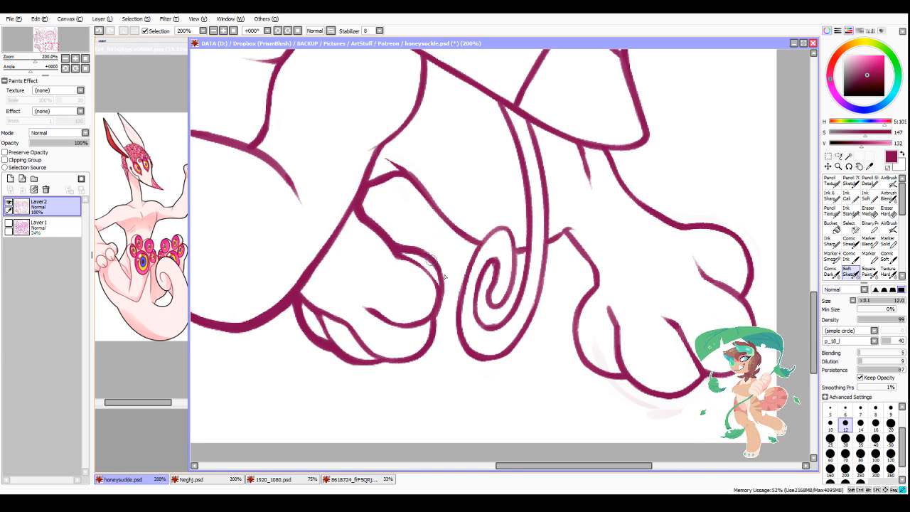
# Step: Reduce the brush size to 10 and thicken the clenched front paw's bottom and right edges and the toe overlap at its base
pyautogui.press('[')
pyautogui.scroll(1, 402, 370)
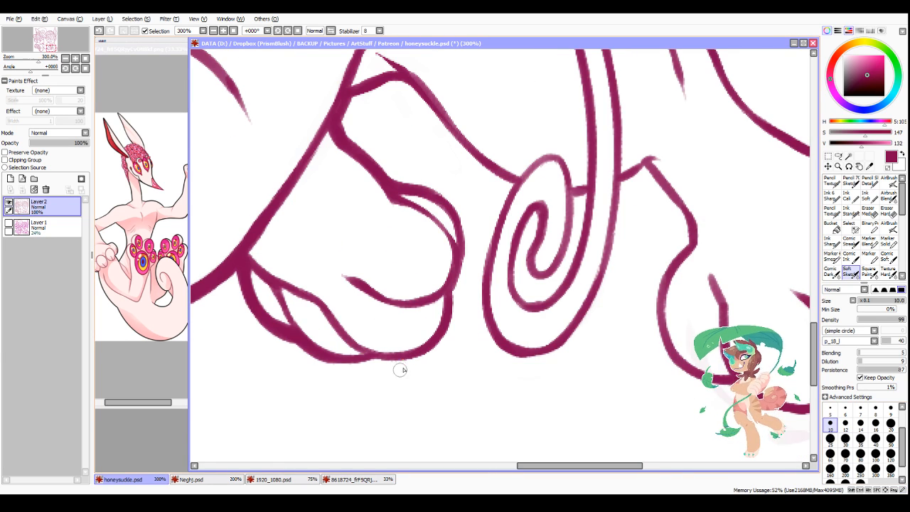
pyautogui.moveTo(325, 361)
pyautogui.mouseDown()
pyautogui.moveTo(350, 363)
pyautogui.moveTo(408, 351)
pyautogui.moveTo(365, 362)
pyautogui.moveTo(436, 332)
pyautogui.mouseUp()
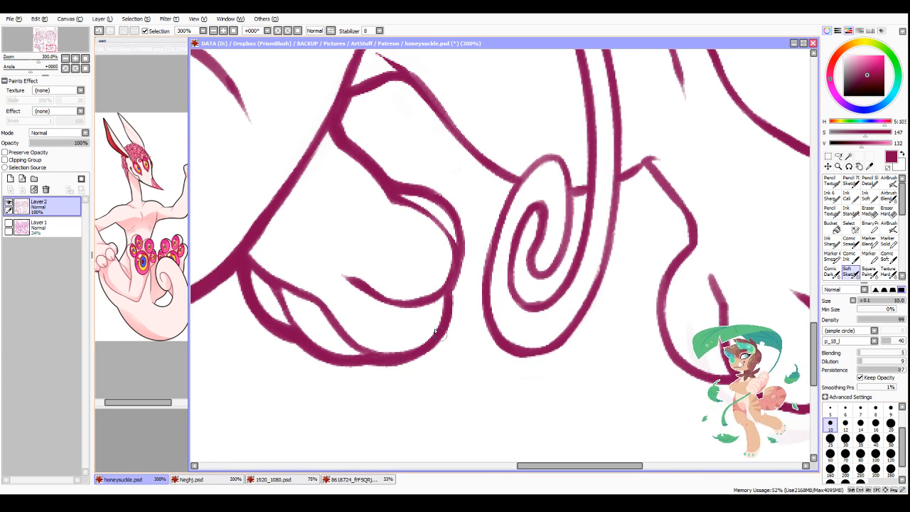
pyautogui.moveTo(388, 361)
pyautogui.mouseDown()
pyautogui.moveTo(432, 344)
pyautogui.moveTo(441, 309)
pyautogui.moveTo(401, 355)
pyautogui.moveTo(441, 337)
pyautogui.mouseUp()
pyautogui.moveTo(449, 287)
pyautogui.mouseDown()
pyautogui.moveTo(442, 334)
pyautogui.moveTo(410, 355)
pyautogui.mouseUp()
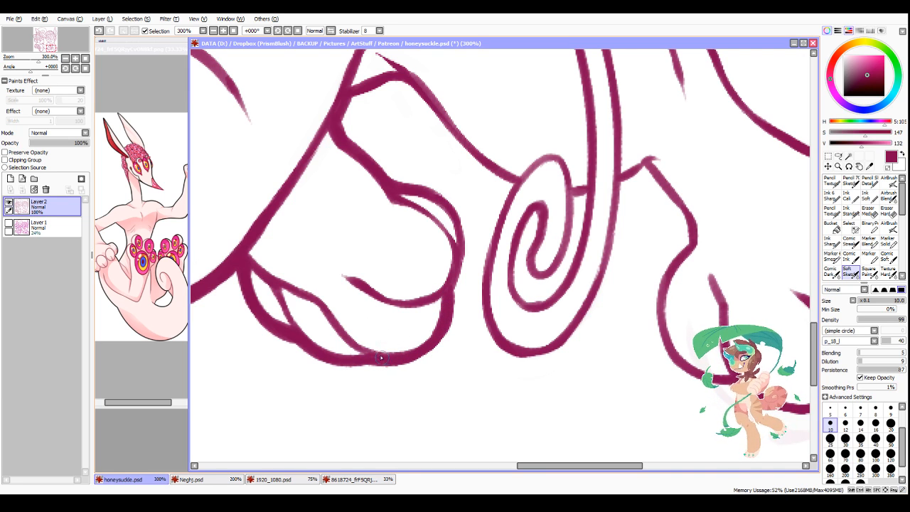
pyautogui.moveTo(343, 333); pyautogui.dragTo(384, 354)
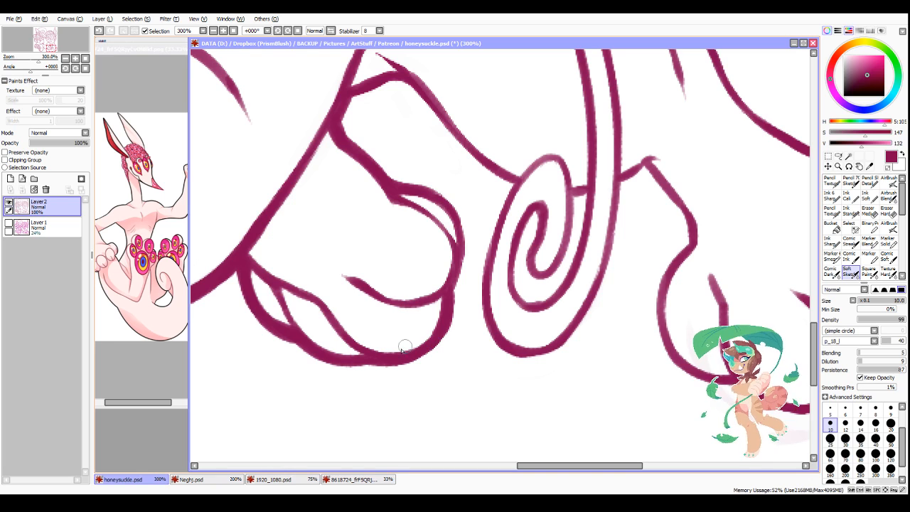
pyautogui.moveTo(430, 194)
pyautogui.mouseDown()
pyautogui.moveTo(455, 221)
pyautogui.moveTo(449, 207)
pyautogui.moveTo(457, 276)
pyautogui.moveTo(461, 246)
pyautogui.moveTo(451, 292)
pyautogui.mouseUp()
# Step: Thicken the limb line running behind the curled tongue and the curl's outer left edge
pyautogui.moveTo(411, 87)
pyautogui.mouseDown()
pyautogui.moveTo(483, 160)
pyautogui.moveTo(432, 92)
pyautogui.moveTo(515, 187)
pyautogui.moveTo(502, 178)
pyautogui.moveTo(511, 208)
pyautogui.moveTo(515, 184)
pyautogui.moveTo(488, 260)
pyautogui.mouseUp()
pyautogui.moveTo(509, 185); pyautogui.dragTo(492, 312)
pyautogui.moveTo(498, 227); pyautogui.dragTo(500, 343)
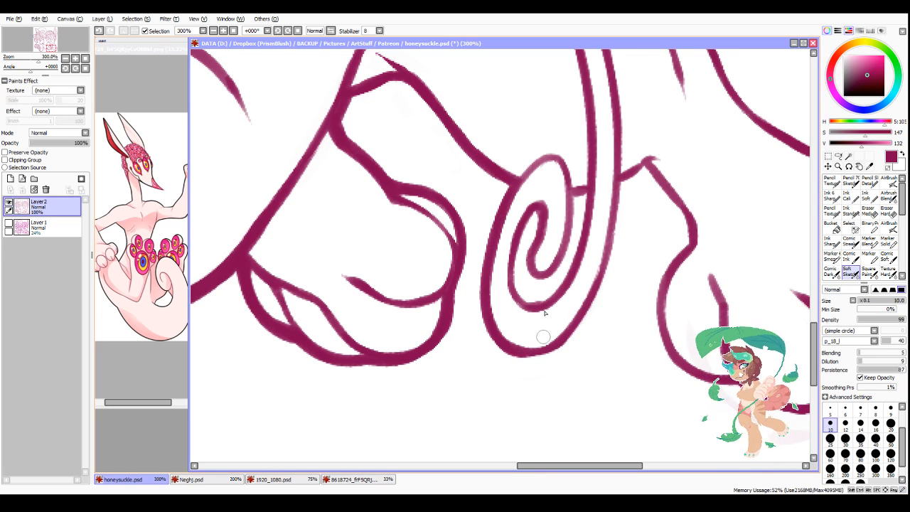
# Step: Thicken the inner coil lines of the curled tongue and its overlap with the limb line behind
pyautogui.moveTo(537, 211)
pyautogui.mouseDown()
pyautogui.moveTo(519, 287)
pyautogui.moveTo(511, 277)
pyautogui.moveTo(529, 306)
pyautogui.mouseUp()
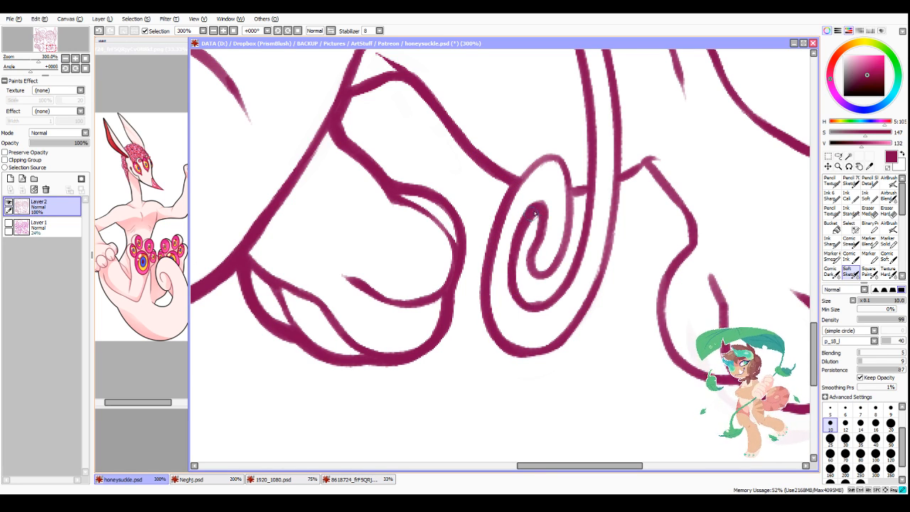
pyautogui.moveTo(535, 214)
pyautogui.mouseDown()
pyautogui.moveTo(544, 237)
pyautogui.moveTo(528, 269)
pyautogui.moveTo(565, 263)
pyautogui.moveTo(574, 201)
pyautogui.moveTo(569, 246)
pyautogui.mouseUp()
pyautogui.moveTo(572, 198)
pyautogui.mouseDown()
pyautogui.moveTo(566, 254)
pyautogui.moveTo(590, 191)
pyautogui.moveTo(583, 236)
pyautogui.moveTo(523, 302)
pyautogui.moveTo(517, 291)
pyautogui.moveTo(555, 294)
pyautogui.moveTo(554, 204)
pyautogui.mouseUp()
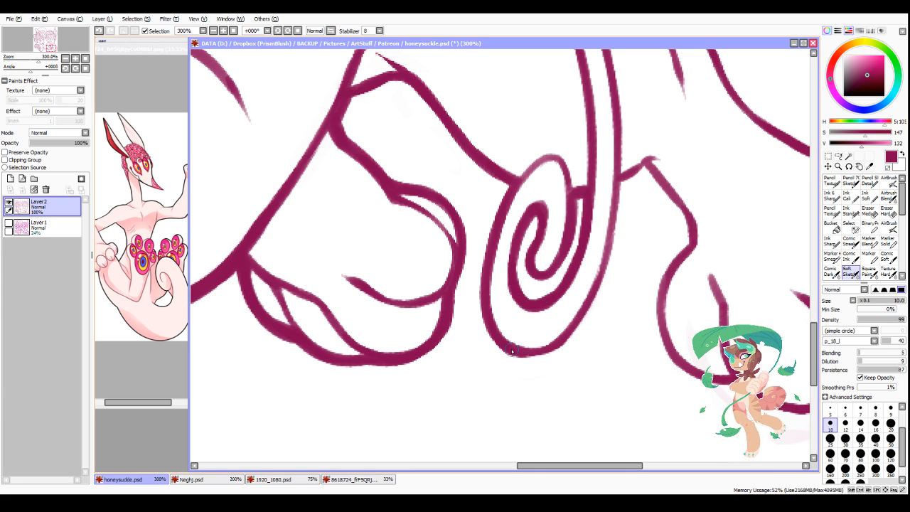
# Step: Thicken the curled tongue's outer bottom and right edges up to where the front leg meets it
pyautogui.moveTo(512, 349)
pyautogui.mouseDown()
pyautogui.moveTo(554, 349)
pyautogui.moveTo(546, 341)
pyautogui.moveTo(528, 356)
pyautogui.moveTo(579, 328)
pyautogui.mouseUp()
pyautogui.moveTo(621, 182)
pyautogui.mouseDown()
pyautogui.moveTo(610, 264)
pyautogui.moveTo(594, 288)
pyautogui.mouseUp()
pyautogui.moveTo(619, 187); pyautogui.dragTo(601, 277)
pyautogui.moveTo(617, 225); pyautogui.dragTo(570, 324)
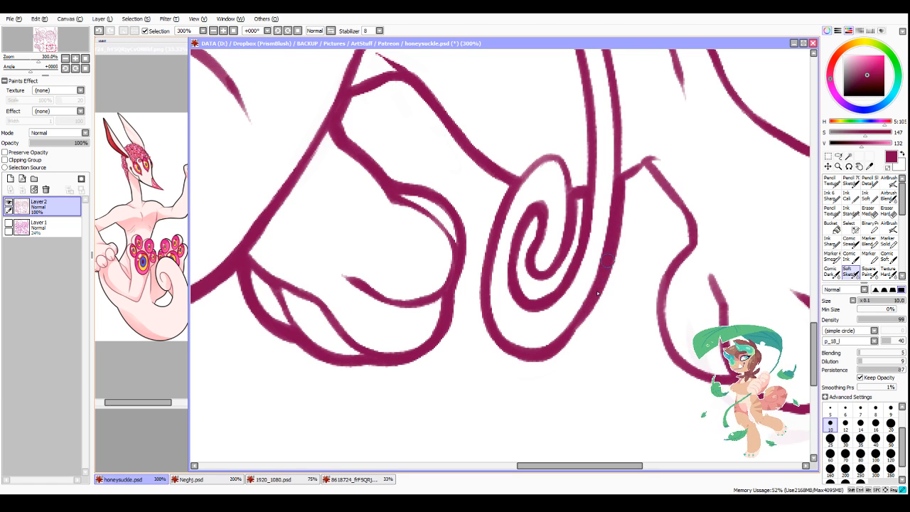
pyautogui.moveTo(598, 293)
pyautogui.mouseDown()
pyautogui.moveTo(567, 333)
pyautogui.moveTo(574, 329)
pyautogui.mouseUp()
# Step: Thicken the limb contour from the jaw down to the clenched front paw, and the curved fold line across the thigh
pyautogui.scroll(-2, 586, 316)
pyautogui.scroll(2, 588, 330)
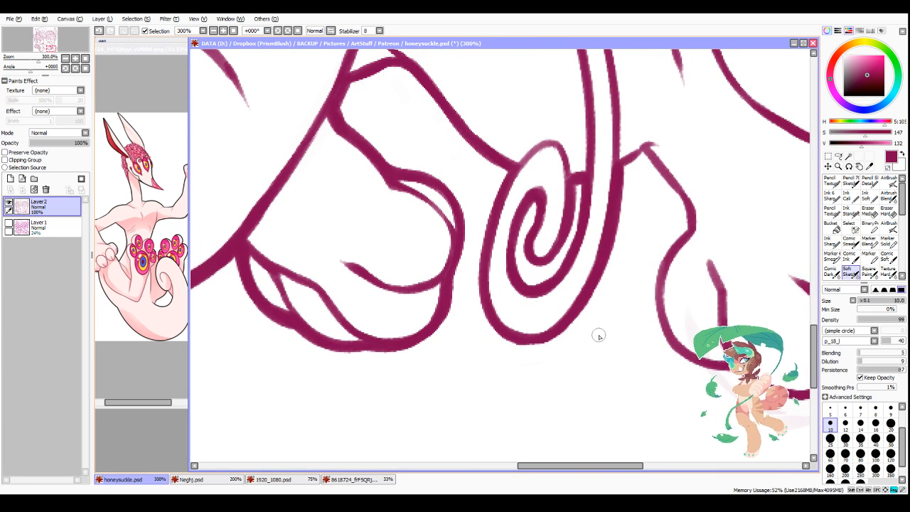
pyautogui.scroll(-1, 530, 382)
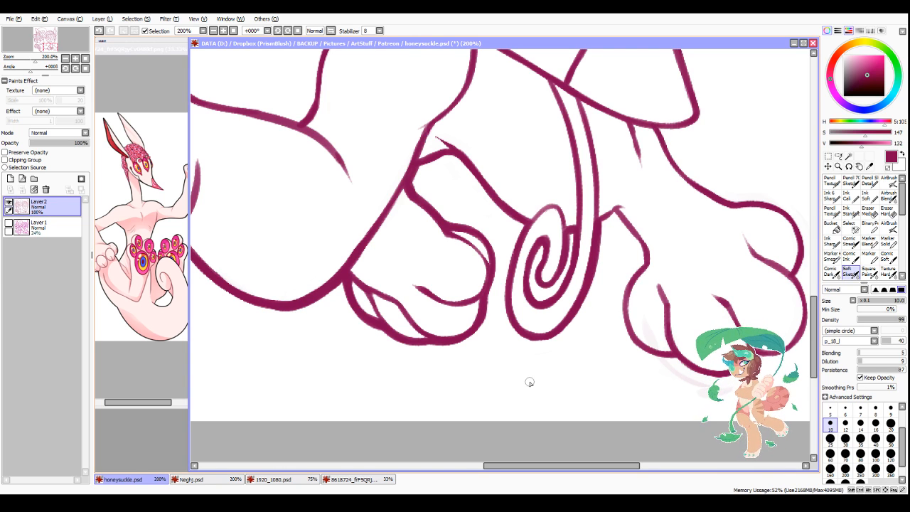
pyautogui.scroll(-6, 595, 270)
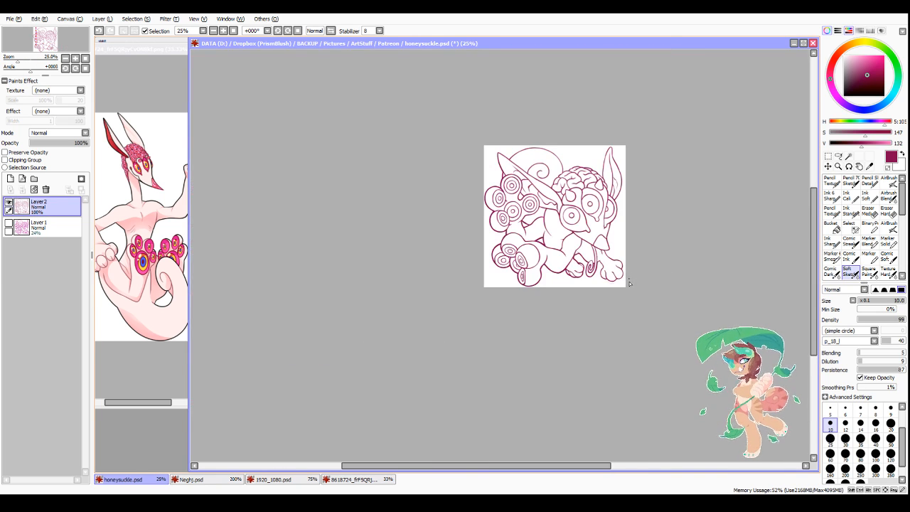
pyautogui.scroll(4, 611, 248)
pyautogui.scroll(2, 479, 249)
pyautogui.moveTo(514, 164)
pyautogui.mouseDown()
pyautogui.moveTo(510, 206)
pyautogui.moveTo(494, 231)
pyautogui.mouseUp()
pyautogui.moveTo(511, 197); pyautogui.dragTo(449, 293)
pyautogui.moveTo(435, 324); pyautogui.dragTo(408, 366)
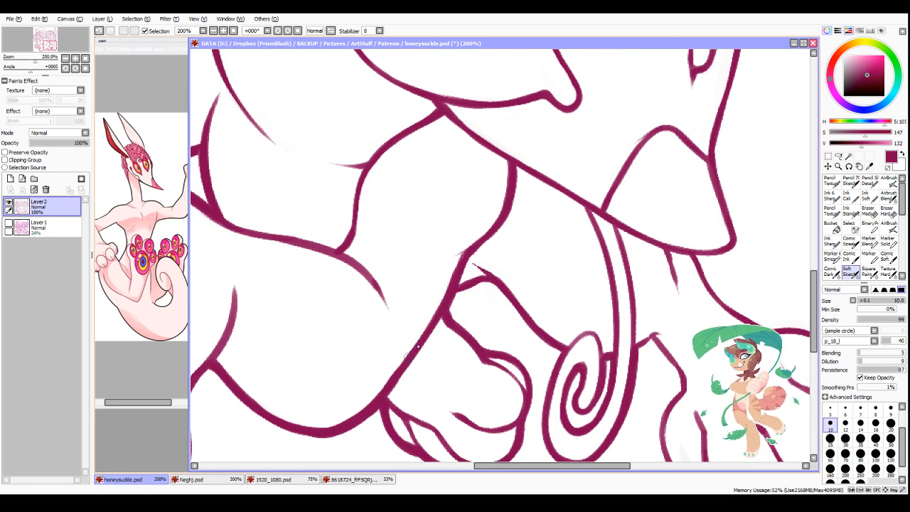
pyautogui.moveTo(219, 226)
pyautogui.mouseDown()
pyautogui.moveTo(327, 251)
pyautogui.moveTo(379, 293)
pyautogui.mouseUp()
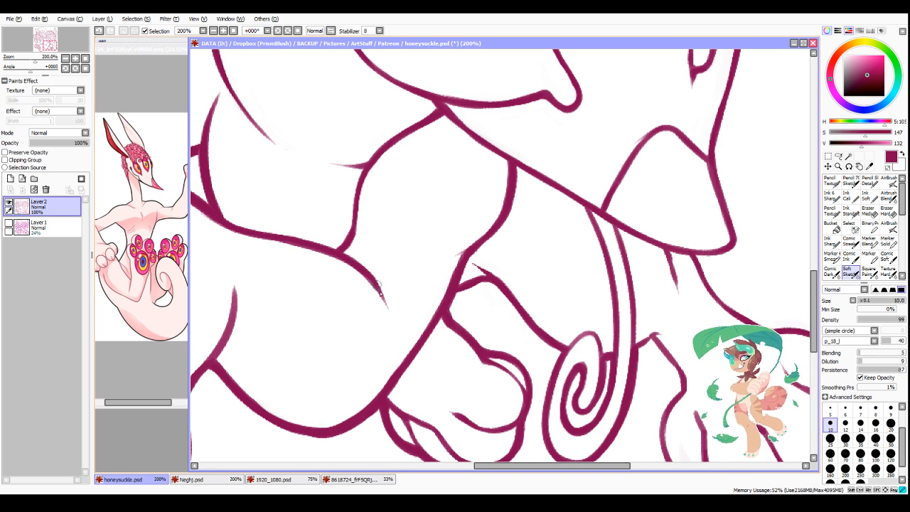
# Step: Mirror the canvas view horizontally and thicken the long edges of the tongue hanging from the jaw
pyautogui.scroll(-3, 376, 292)
pyautogui.scroll(3, 489, 347)
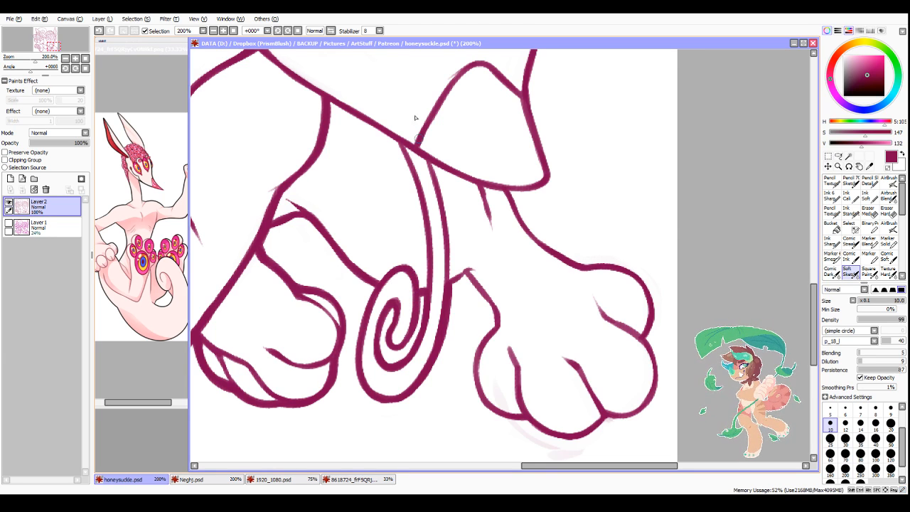
pyautogui.moveTo(400, 147)
pyautogui.mouseDown()
pyautogui.moveTo(422, 191)
pyautogui.moveTo(425, 261)
pyautogui.mouseUp()
pyautogui.click(331, 31)
pyautogui.scroll(-3, 498, 261)
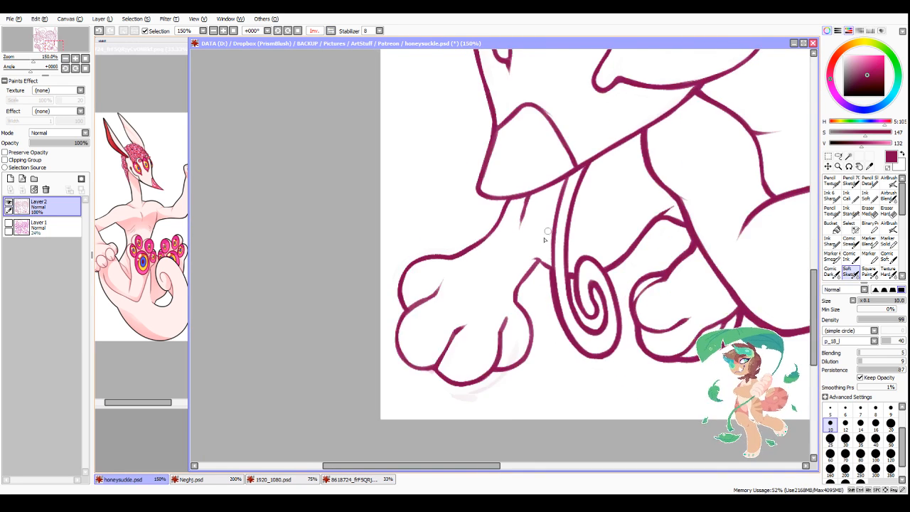
pyautogui.scroll(3, 509, 240)
pyautogui.moveTo(567, 176); pyautogui.dragTo(545, 292)
pyautogui.moveTo(548, 259); pyautogui.dragTo(546, 293)
# Step: Erase the faint stray marks beneath and inside the outstretched front paw
pyautogui.scroll(-2, 566, 210)
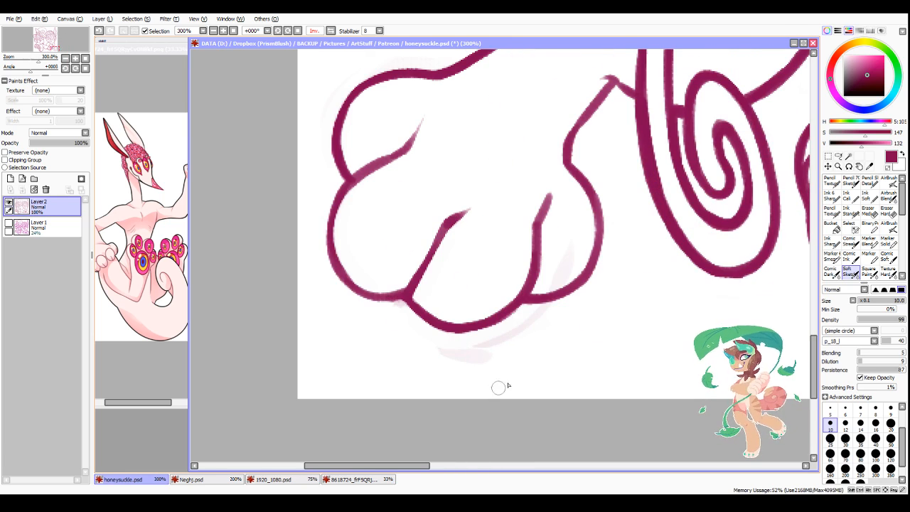
pyautogui.scroll(3, 497, 386)
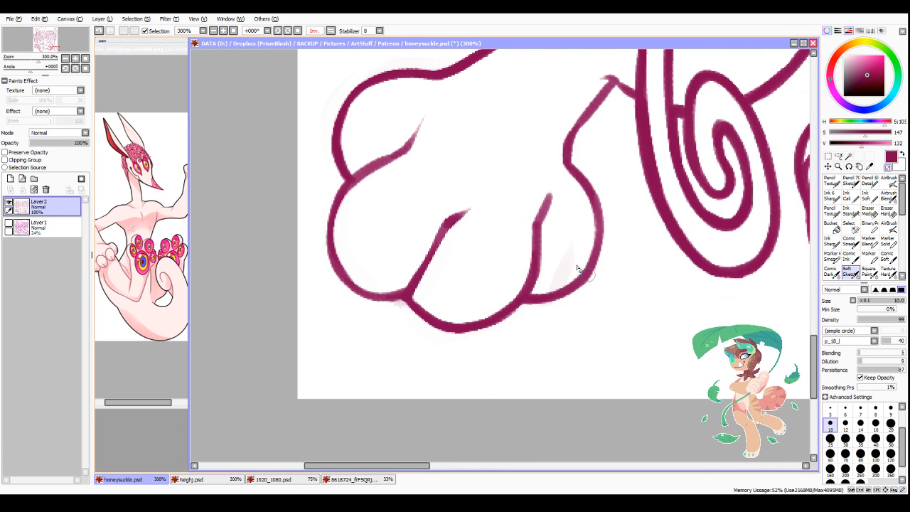
pyautogui.scroll(-2, 406, 342)
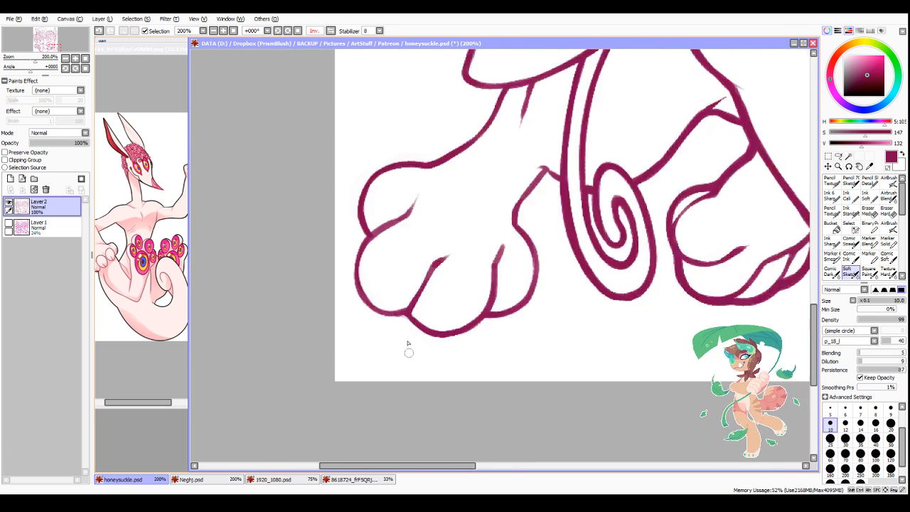
# Step: Thicken the outstretched front paw's outer toe and the upper contour running up the leg to the jaw
pyautogui.moveTo(375, 259)
pyautogui.mouseDown()
pyautogui.moveTo(365, 293)
pyautogui.moveTo(377, 307)
pyautogui.mouseUp()
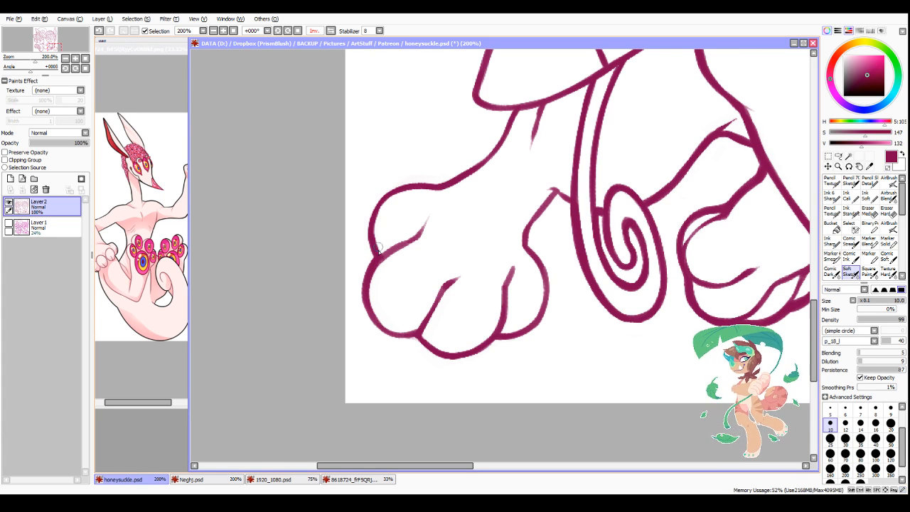
pyautogui.moveTo(377, 256)
pyautogui.mouseDown()
pyautogui.moveTo(371, 220)
pyautogui.moveTo(385, 195)
pyautogui.mouseUp()
pyautogui.moveTo(369, 229); pyautogui.dragTo(432, 187)
pyautogui.moveTo(372, 207); pyautogui.dragTo(488, 155)
pyautogui.moveTo(514, 108)
pyautogui.mouseDown()
pyautogui.moveTo(498, 144)
pyautogui.moveTo(474, 162)
pyautogui.mouseUp()
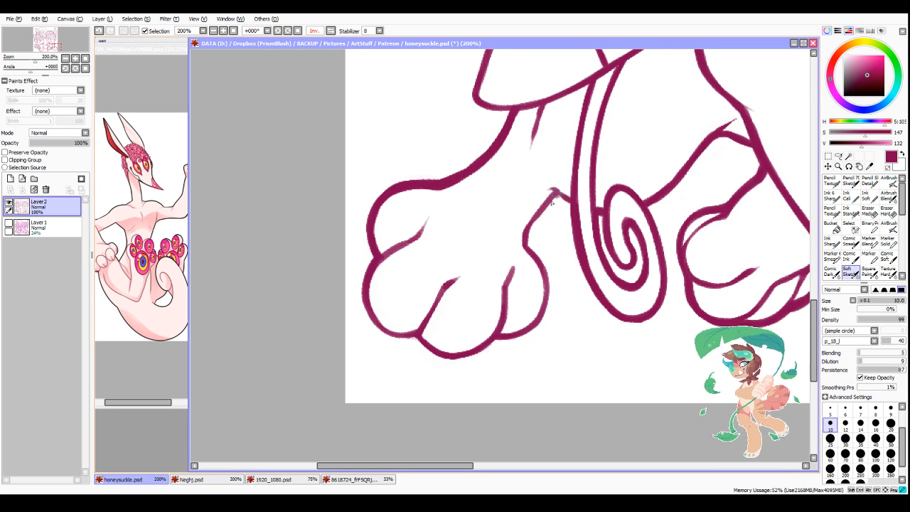
# Step: Thicken the outstretched front paw's inner contour from the ankle around the inner toe, and trim its lower edge
pyautogui.moveTo(556, 191)
pyautogui.mouseDown()
pyautogui.moveTo(527, 236)
pyautogui.moveTo(533, 254)
pyautogui.mouseUp()
pyautogui.moveTo(547, 281)
pyautogui.mouseDown()
pyautogui.moveTo(495, 340)
pyautogui.moveTo(543, 313)
pyautogui.mouseUp()
pyautogui.moveTo(498, 340)
pyautogui.mouseDown()
pyautogui.moveTo(540, 320)
pyautogui.moveTo(516, 337)
pyautogui.moveTo(547, 303)
pyautogui.moveTo(548, 285)
pyautogui.moveTo(528, 336)
pyautogui.moveTo(548, 300)
pyautogui.mouseUp()
pyautogui.press('-')
pyautogui.moveTo(523, 334)
pyautogui.mouseDown()
pyautogui.moveTo(551, 317)
pyautogui.moveTo(527, 342)
pyautogui.mouseUp()
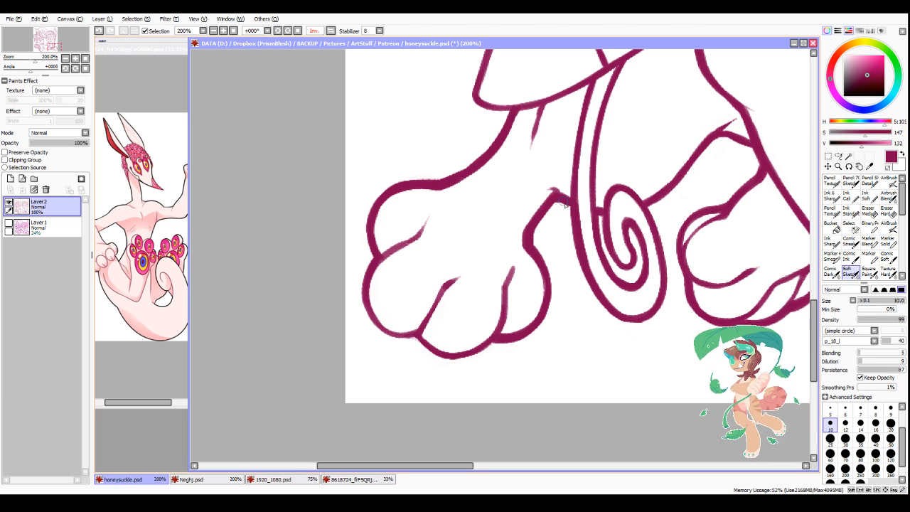
# Step: Extend the ankle crease beside the tongue into a tapered tip and trim the short leg line under the jaw
pyautogui.moveTo(570, 202); pyautogui.dragTo(538, 182)
pyautogui.press('-')
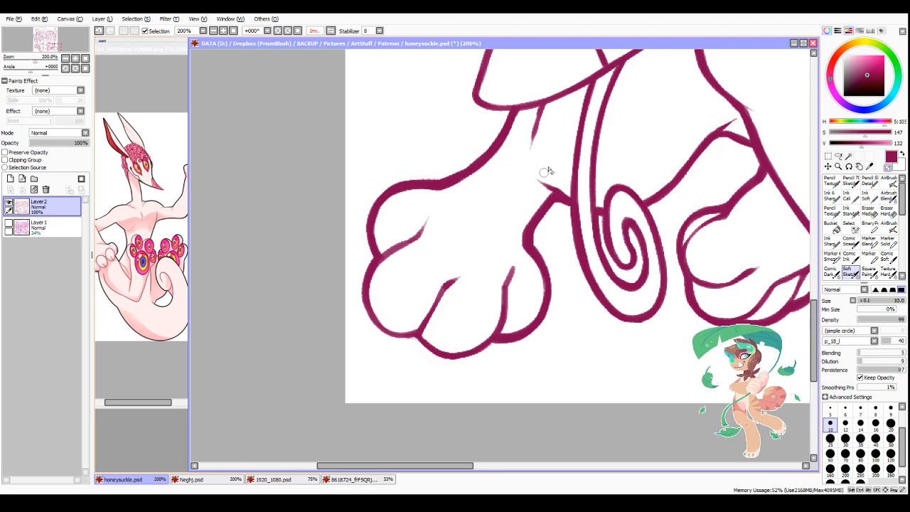
pyautogui.moveTo(532, 117); pyautogui.dragTo(532, 148)
pyautogui.press('-')
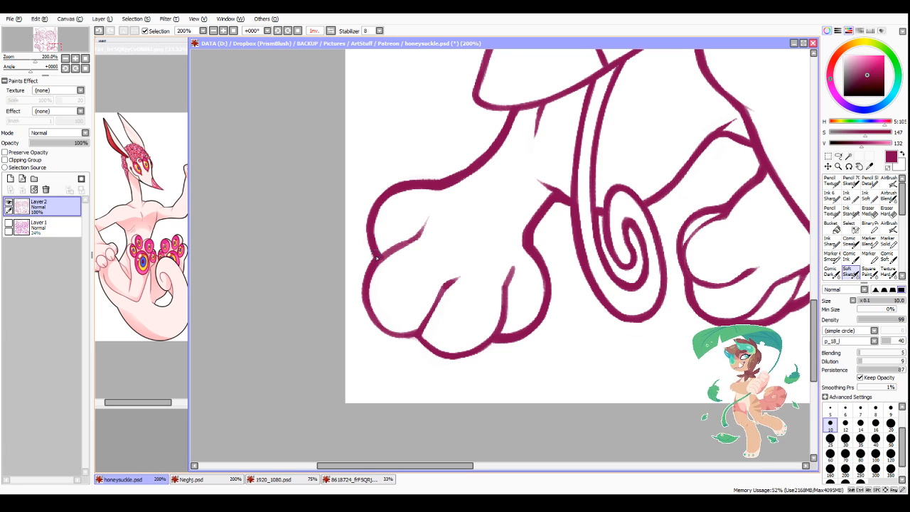
# Step: Thicken the bottom outlines of the outstretched front paw's outer and middle toes
pyautogui.moveTo(363, 299)
pyautogui.mouseDown()
pyautogui.moveTo(385, 330)
pyautogui.moveTo(366, 304)
pyautogui.moveTo(399, 337)
pyautogui.moveTo(375, 322)
pyautogui.moveTo(419, 336)
pyautogui.moveTo(373, 322)
pyautogui.moveTo(420, 335)
pyautogui.moveTo(378, 329)
pyautogui.moveTo(437, 344)
pyautogui.moveTo(421, 334)
pyautogui.moveTo(436, 351)
pyautogui.moveTo(415, 337)
pyautogui.moveTo(482, 343)
pyautogui.moveTo(488, 327)
pyautogui.moveTo(448, 344)
pyautogui.moveTo(446, 360)
pyautogui.moveTo(436, 357)
pyautogui.moveTo(491, 344)
pyautogui.mouseUp()
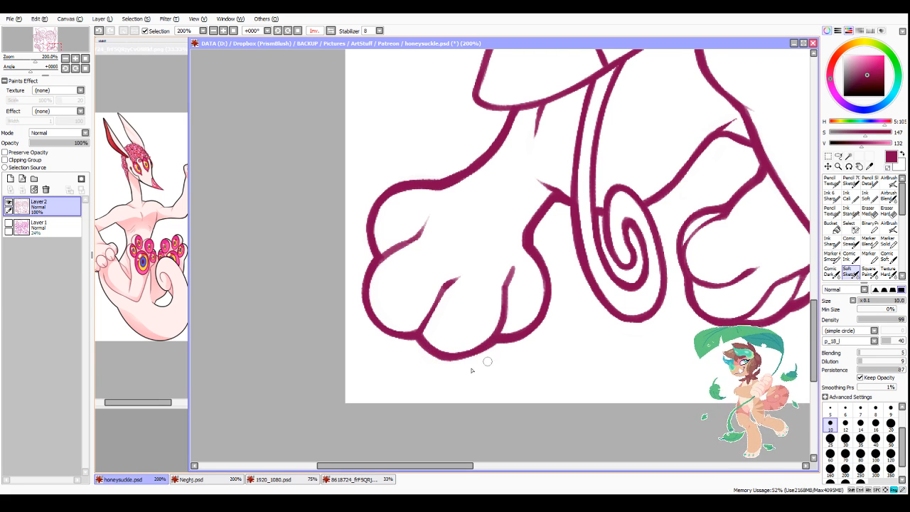
pyautogui.scroll(-3, 413, 349)
pyautogui.scroll(1, 398, 369)
pyautogui.scroll(1, 416, 289)
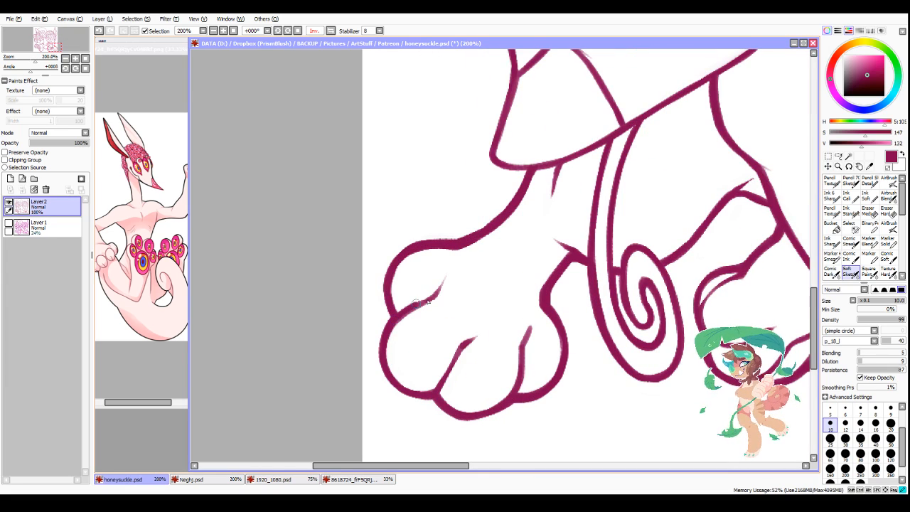
pyautogui.scroll(-3, 504, 244)
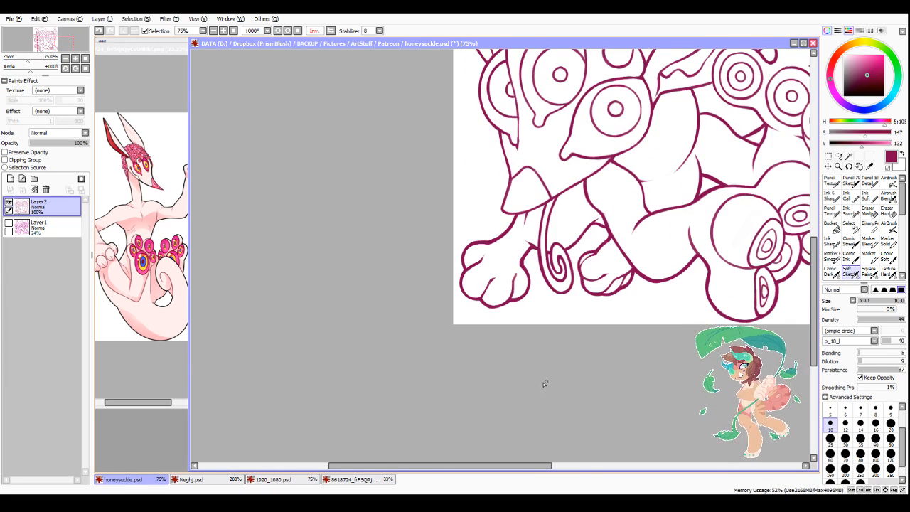
pyautogui.scroll(-3, 544, 362)
pyautogui.scroll(4, 550, 234)
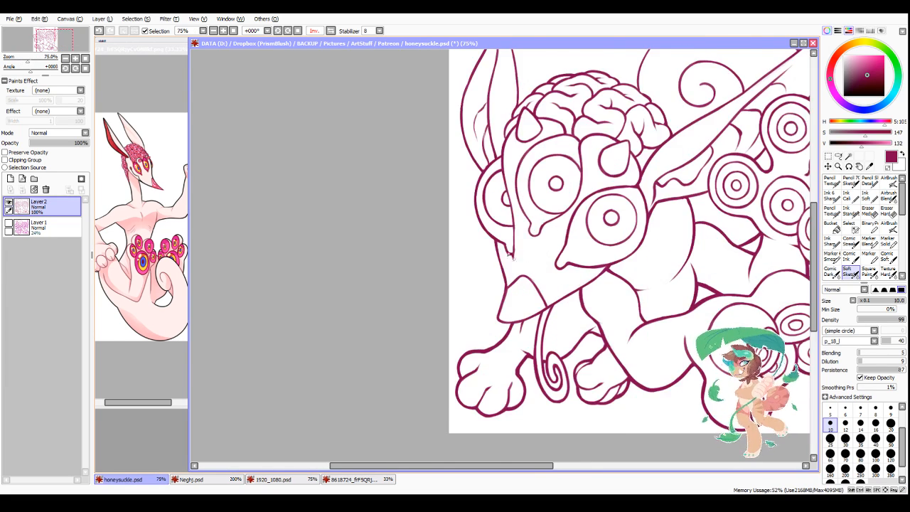
# Step: Thicken the outer contour of the partly hidden far eye bulging from the head's edge
pyautogui.moveTo(473, 151)
pyautogui.mouseDown()
pyautogui.moveTo(456, 196)
pyautogui.moveTo(458, 257)
pyautogui.mouseUp()
pyautogui.moveTo(452, 207)
pyautogui.mouseDown()
pyautogui.moveTo(455, 254)
pyautogui.moveTo(457, 242)
pyautogui.moveTo(470, 294)
pyautogui.mouseUp()
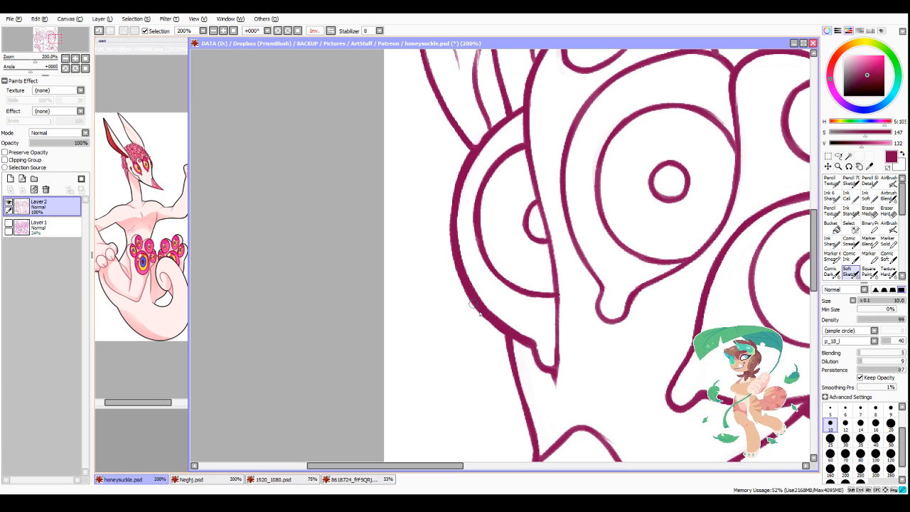
pyautogui.scroll(2, 477, 163)
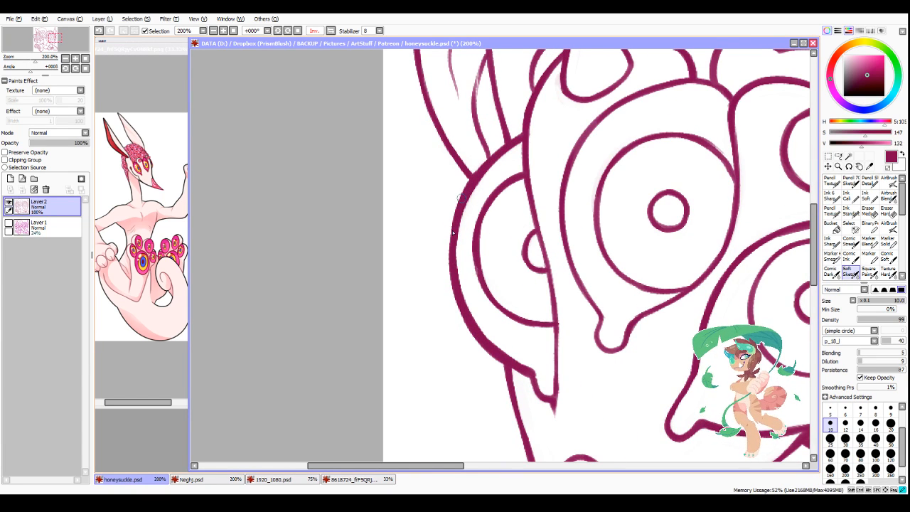
pyautogui.moveTo(453, 231); pyautogui.dragTo(459, 299)
pyautogui.moveTo(478, 265); pyautogui.dragTo(484, 293)
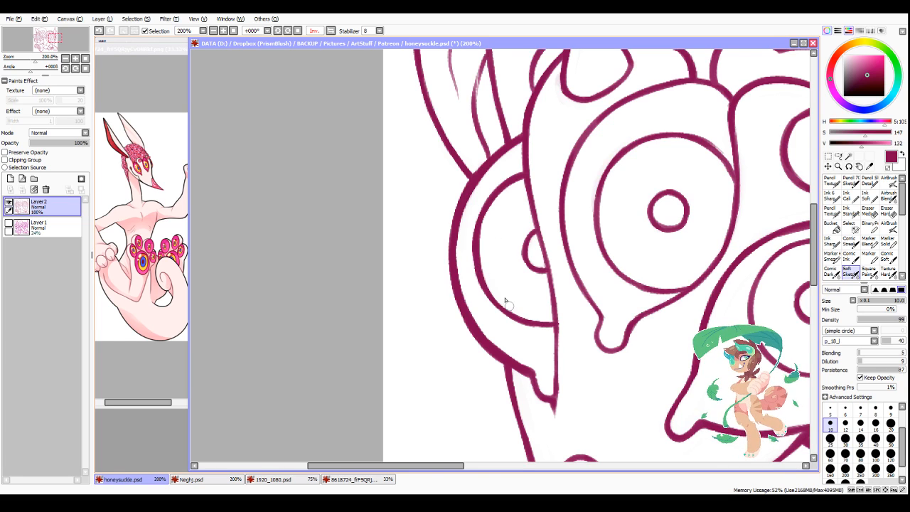
# Step: Thicken the snout's front contour from the far eye to the nose tip, along with the jaw's lower edge
pyautogui.scroll(-4, 513, 343)
pyautogui.scroll(2, 548, 447)
pyautogui.scroll(1, 548, 447)
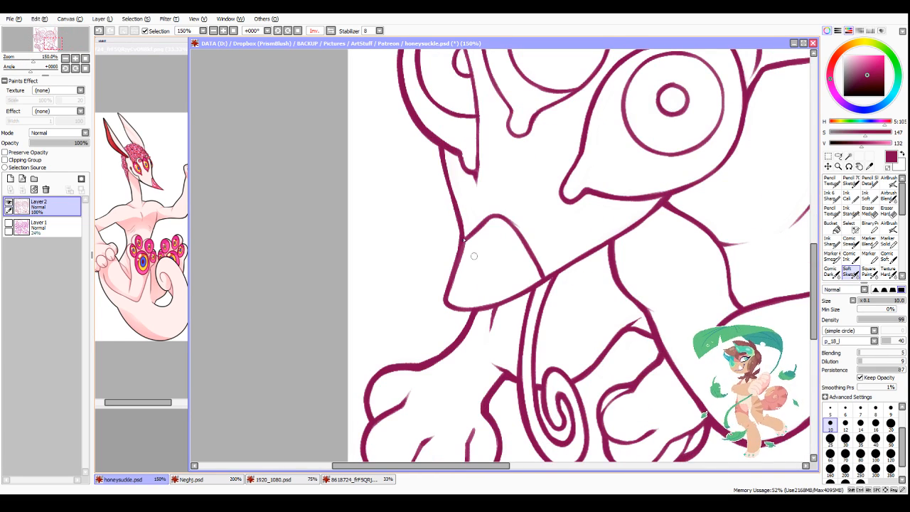
pyautogui.moveTo(438, 144)
pyautogui.mouseDown()
pyautogui.moveTo(449, 190)
pyautogui.moveTo(444, 170)
pyautogui.mouseUp()
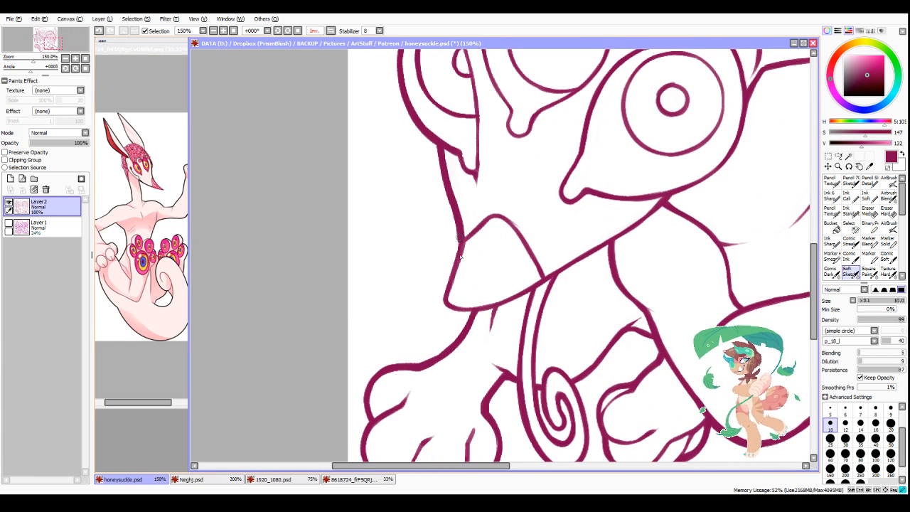
pyautogui.moveTo(461, 231); pyautogui.dragTo(445, 285)
pyautogui.moveTo(454, 253); pyautogui.dragTo(445, 297)
pyautogui.moveTo(450, 275)
pyautogui.mouseDown()
pyautogui.moveTo(447, 309)
pyautogui.moveTo(494, 311)
pyautogui.moveTo(580, 262)
pyautogui.mouseUp()
pyautogui.hotkey('ctrl', 'z')
pyautogui.moveTo(535, 290); pyautogui.dragTo(651, 216)
pyautogui.scroll(-3, 675, 121)
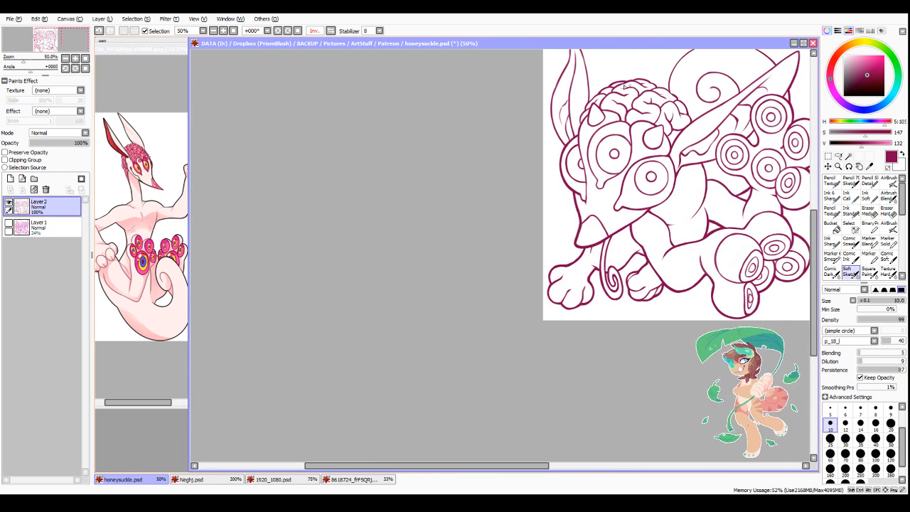
# Step: Thicken the far ear's inner edge from tip to base and the adjoining brain outline, trimming the excess
pyautogui.scroll(-1, 581, 196)
pyautogui.scroll(3, 572, 107)
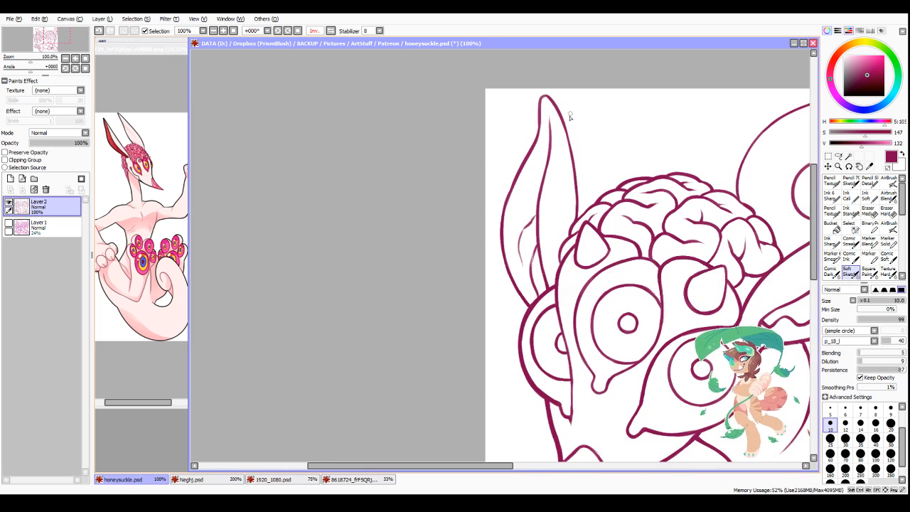
pyautogui.press('h')
pyautogui.scroll(2, 449, 99)
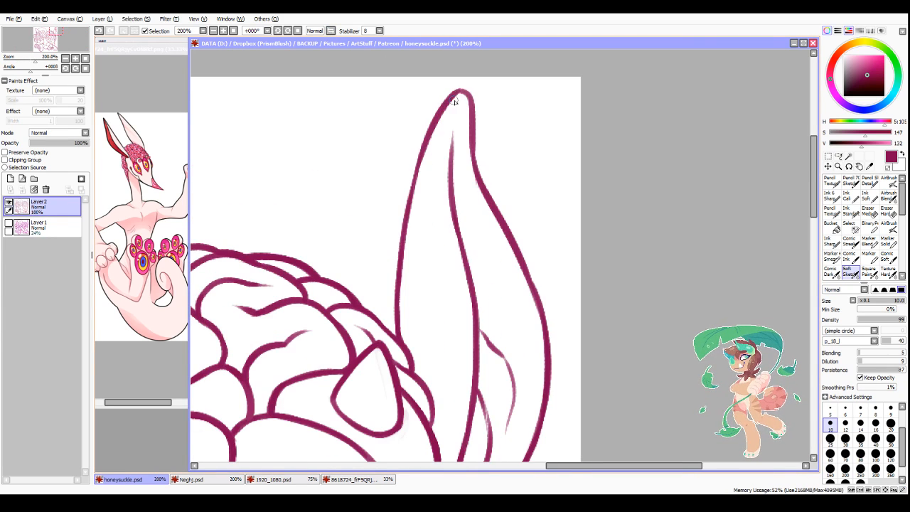
pyautogui.moveTo(463, 94)
pyautogui.mouseDown()
pyautogui.moveTo(424, 146)
pyautogui.moveTo(455, 91)
pyautogui.moveTo(420, 168)
pyautogui.moveTo(438, 114)
pyautogui.moveTo(405, 236)
pyautogui.moveTo(429, 140)
pyautogui.moveTo(392, 285)
pyautogui.moveTo(406, 213)
pyautogui.moveTo(396, 340)
pyautogui.mouseUp()
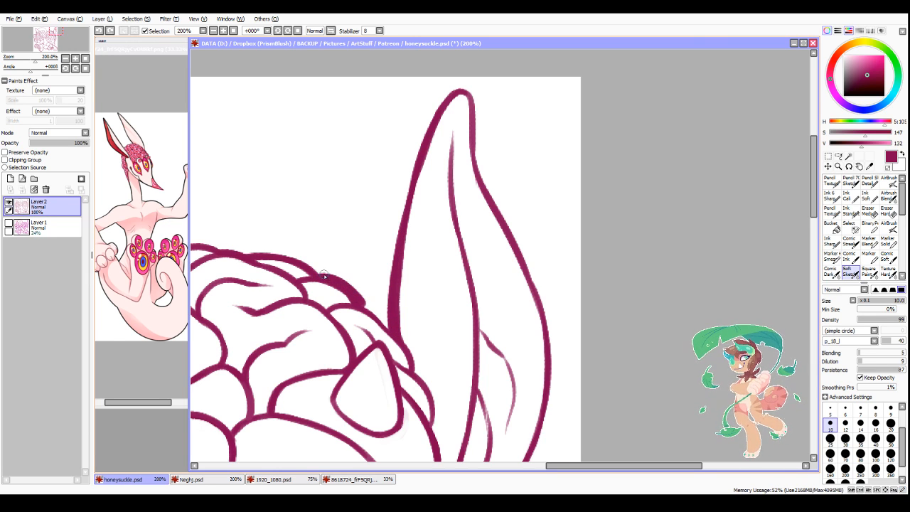
pyautogui.moveTo(334, 282); pyautogui.dragTo(391, 333)
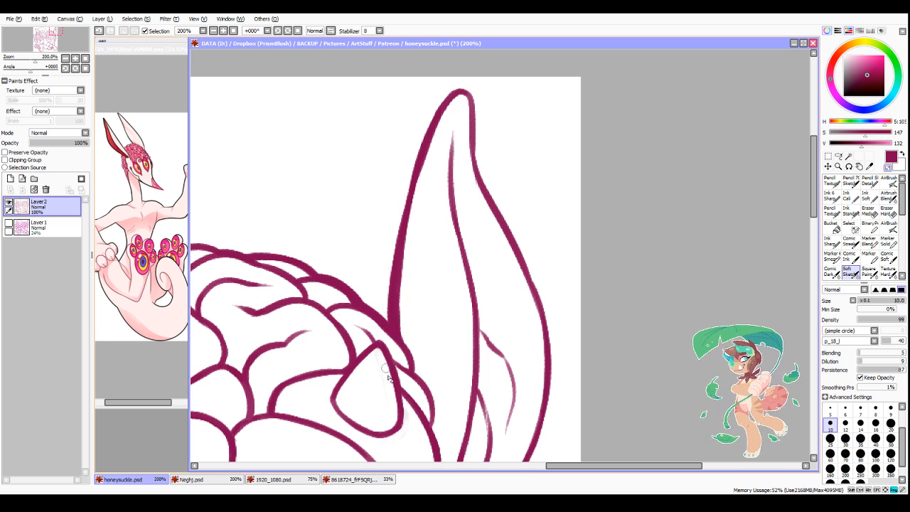
# Step: Thicken the outer contour of the head between the far ear's base and the small horn, and clean its edge
pyautogui.scroll(-3, 384, 387)
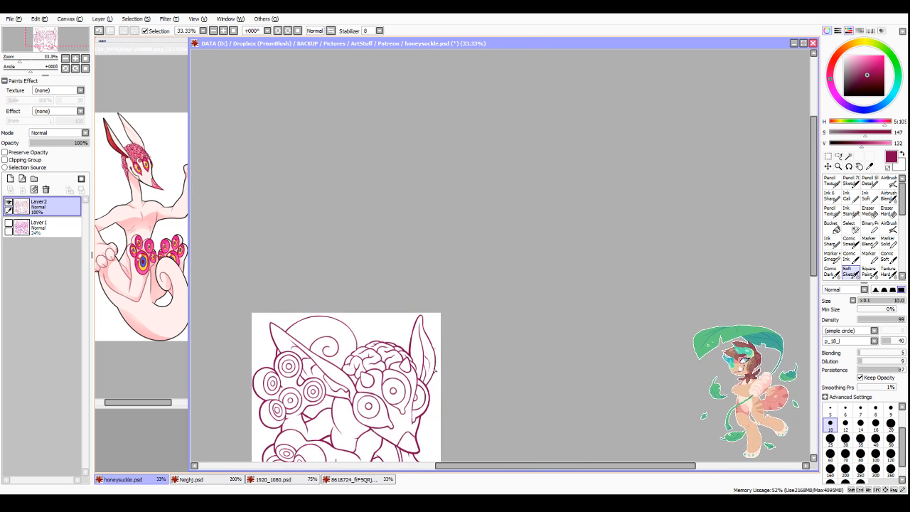
pyautogui.scroll(3, 415, 368)
pyautogui.moveTo(399, 269); pyautogui.dragTo(431, 357)
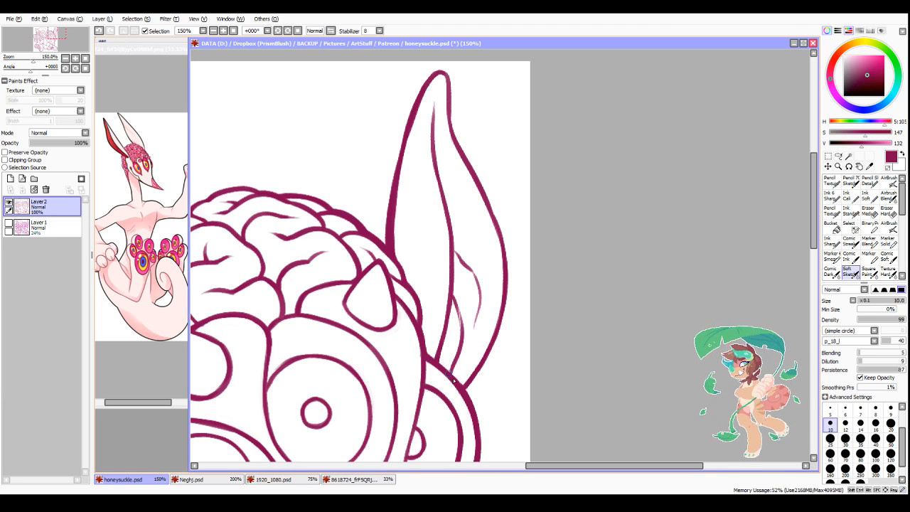
pyautogui.press('-')
pyautogui.moveTo(401, 313)
pyautogui.mouseDown()
pyautogui.moveTo(395, 344)
pyautogui.moveTo(418, 357)
pyautogui.mouseUp()
pyautogui.press('-')
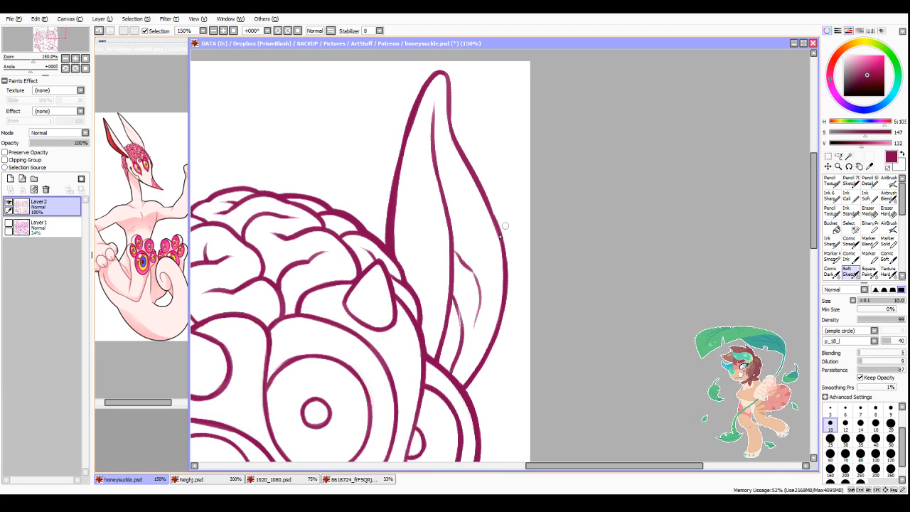
# Step: Thicken the far ear's outer edge from the tip down to its base and smooth its curve
pyautogui.click(331, 32)
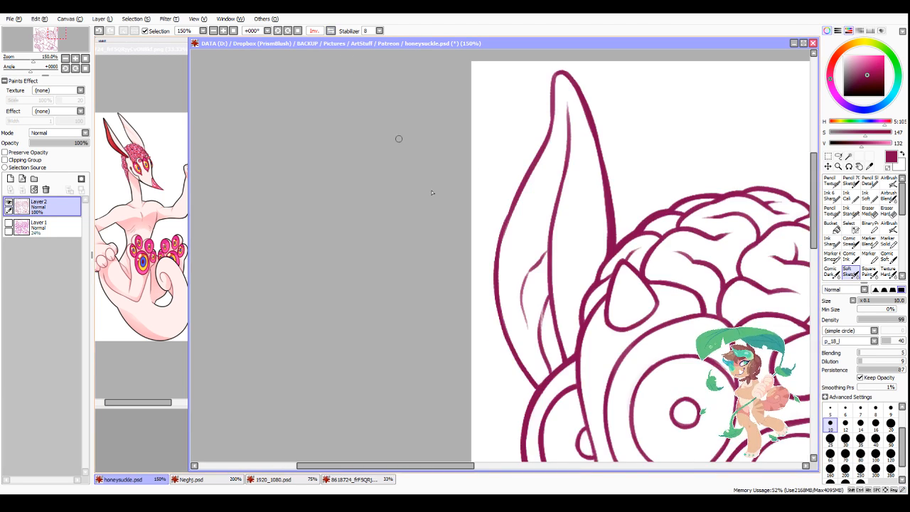
pyautogui.moveTo(553, 75)
pyautogui.mouseDown()
pyautogui.moveTo(545, 164)
pyautogui.moveTo(514, 202)
pyautogui.moveTo(496, 288)
pyautogui.moveTo(521, 370)
pyautogui.mouseUp()
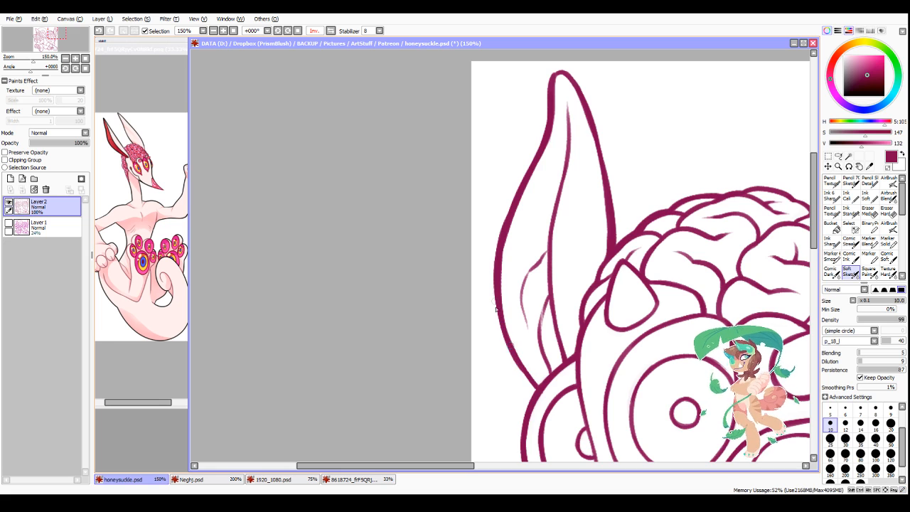
pyautogui.moveTo(497, 292); pyautogui.dragTo(521, 367)
pyautogui.moveTo(497, 288); pyautogui.dragTo(526, 371)
pyautogui.moveTo(507, 227); pyautogui.dragTo(501, 324)
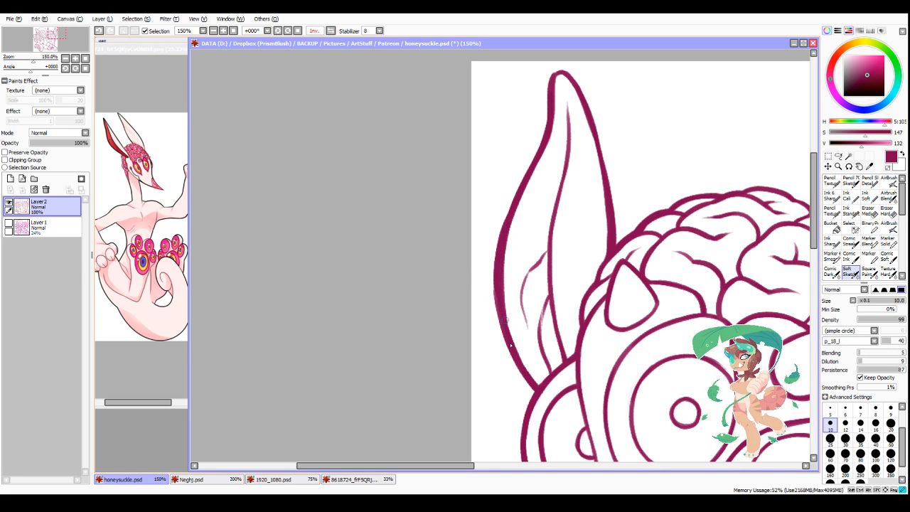
pyautogui.moveTo(505, 213)
pyautogui.mouseDown()
pyautogui.moveTo(500, 331)
pyautogui.moveTo(508, 355)
pyautogui.mouseUp()
pyautogui.moveTo(496, 308); pyautogui.dragTo(518, 387)
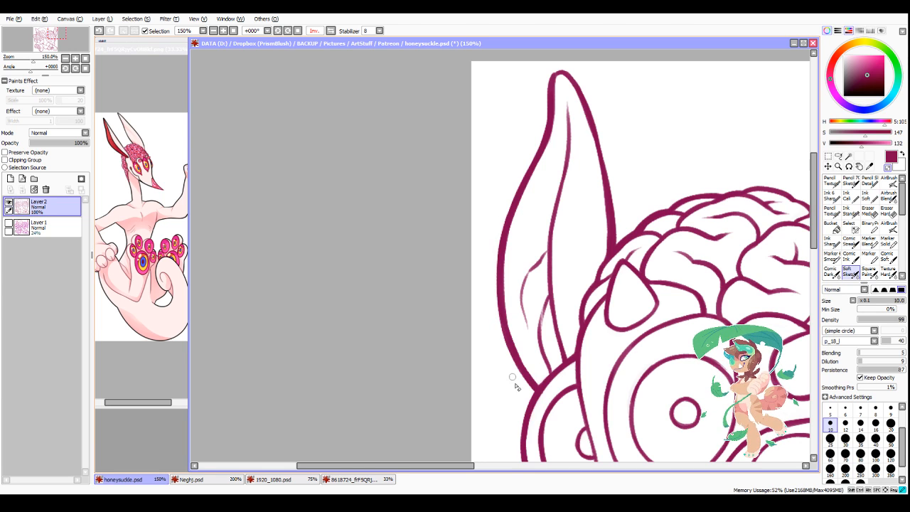
# Step: Thicken the far ear's rounded tip and refine the inner edge running down toward the brain
pyautogui.press('-')
pyautogui.scroll(-2, 600, 189)
pyautogui.scroll(3, 595, 127)
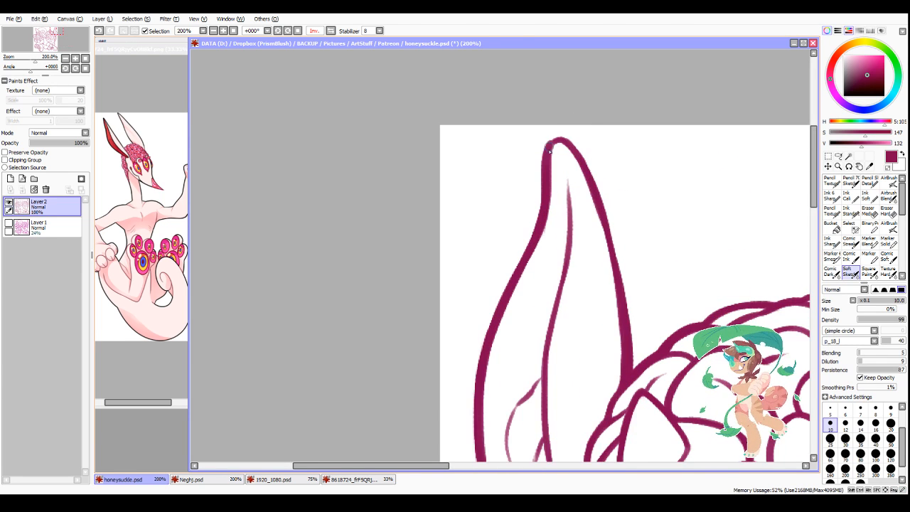
pyautogui.moveTo(548, 150)
pyautogui.mouseDown()
pyautogui.moveTo(571, 147)
pyautogui.moveTo(547, 156)
pyautogui.moveTo(580, 156)
pyautogui.moveTo(582, 166)
pyautogui.moveTo(570, 141)
pyautogui.moveTo(623, 282)
pyautogui.mouseUp()
pyautogui.moveTo(601, 200); pyautogui.dragTo(626, 320)
pyautogui.press('-')
pyautogui.moveTo(616, 224)
pyautogui.mouseDown()
pyautogui.moveTo(636, 328)
pyautogui.moveTo(634, 311)
pyautogui.mouseUp()
pyautogui.moveTo(626, 264); pyautogui.dragTo(635, 333)
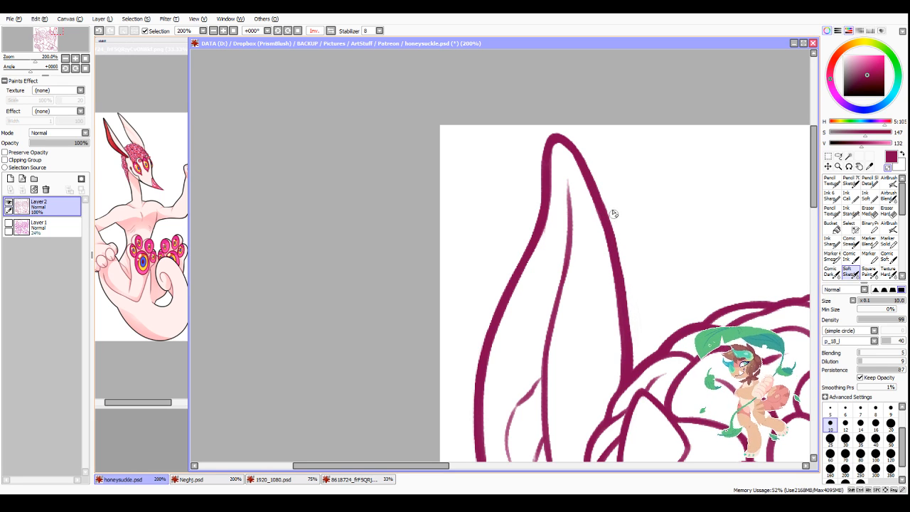
pyautogui.moveTo(606, 202); pyautogui.dragTo(626, 273)
pyautogui.scroll(-4, 564, 179)
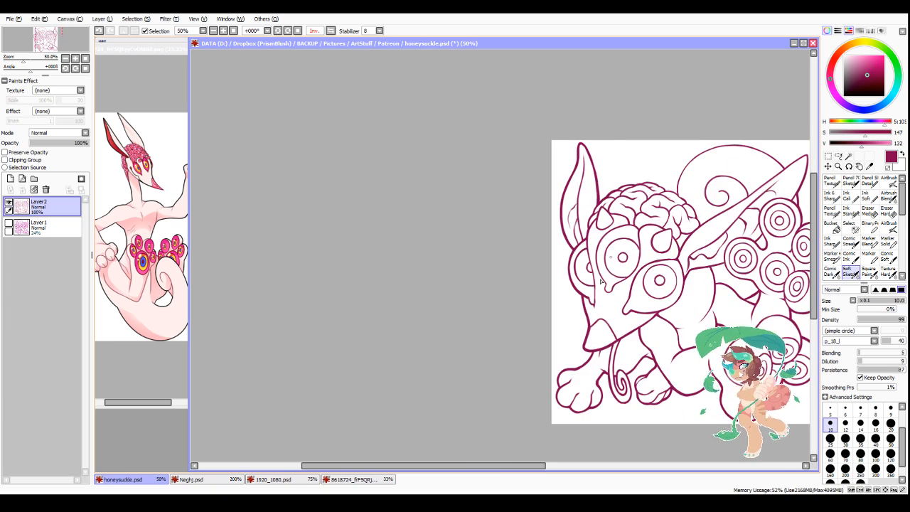
# Step: Thicken the brain's outer outline from beside the near ear up over its top folds
pyautogui.scroll(2, 719, 149)
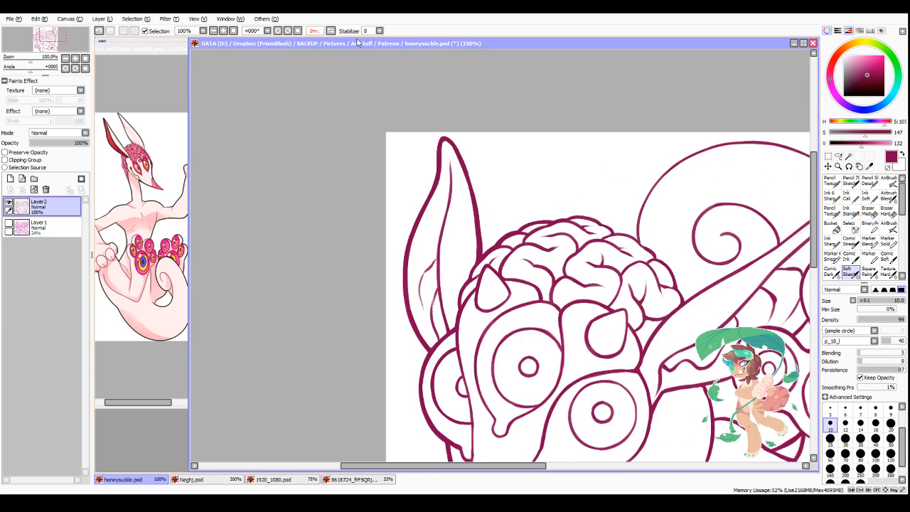
pyautogui.press('h')
pyautogui.scroll(2, 324, 302)
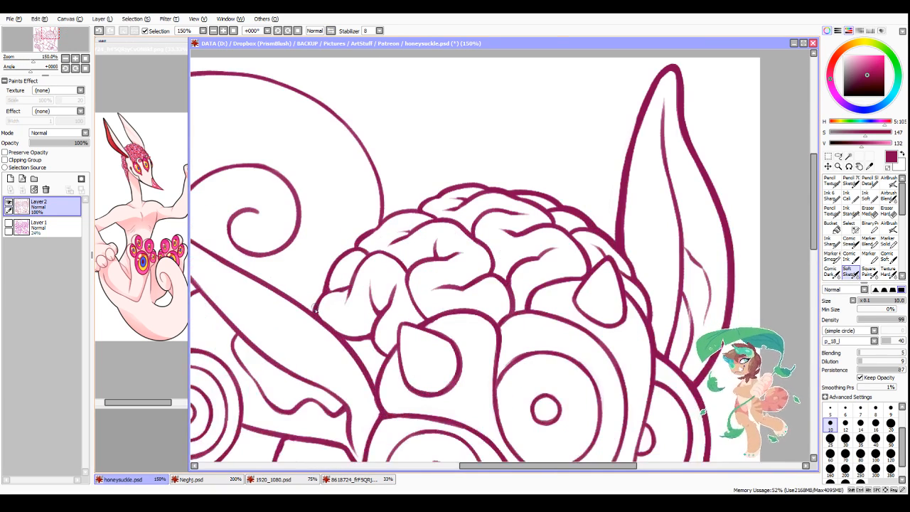
pyautogui.moveTo(323, 295)
pyautogui.mouseDown()
pyautogui.moveTo(344, 254)
pyautogui.moveTo(393, 212)
pyautogui.moveTo(372, 230)
pyautogui.moveTo(415, 209)
pyautogui.mouseUp()
pyautogui.moveTo(396, 214)
pyautogui.mouseDown()
pyautogui.moveTo(462, 186)
pyautogui.moveTo(441, 195)
pyautogui.moveTo(510, 193)
pyautogui.mouseUp()
# Step: With a size 12 brush, thicken the near ear's long edge just below the large spiral's crossing and trim it
pyautogui.click(331, 31)
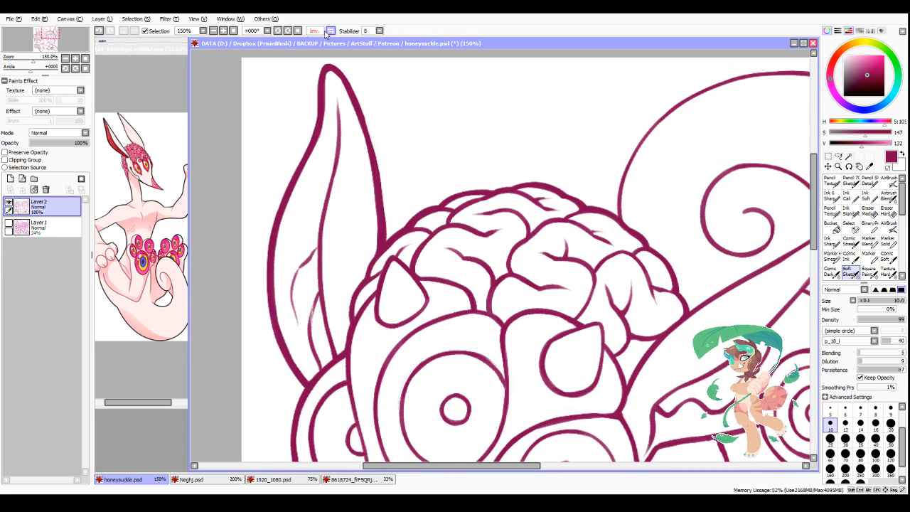
pyautogui.click(287, 31)
pyautogui.click(287, 32)
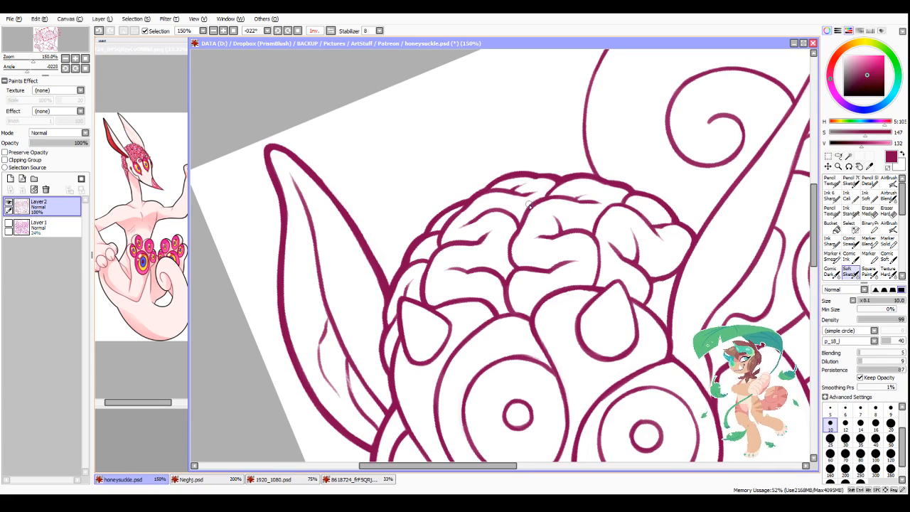
pyautogui.scroll(-3, 529, 205)
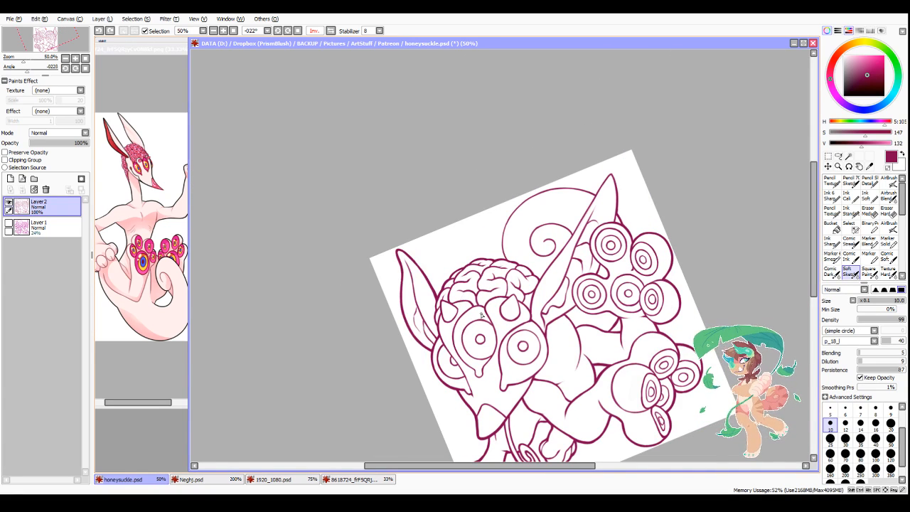
pyautogui.scroll(2, 576, 220)
pyautogui.scroll(1, 538, 230)
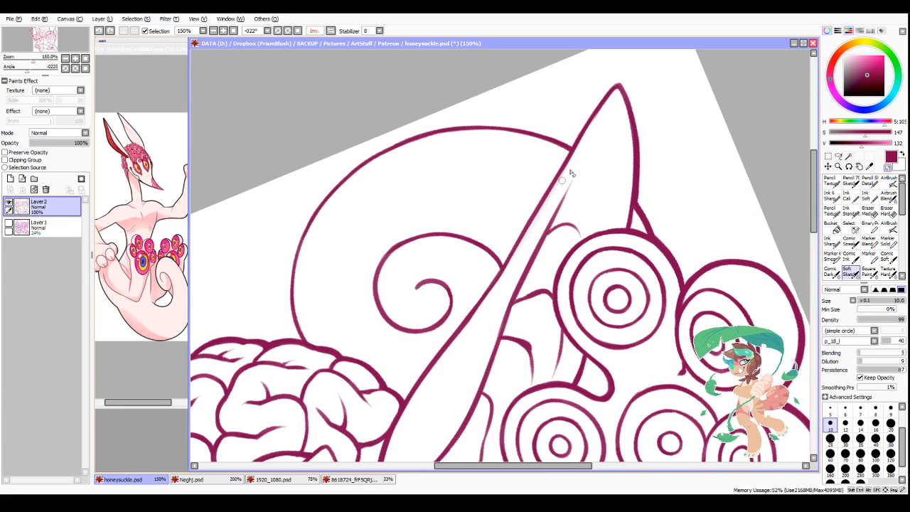
pyautogui.click(846, 422)
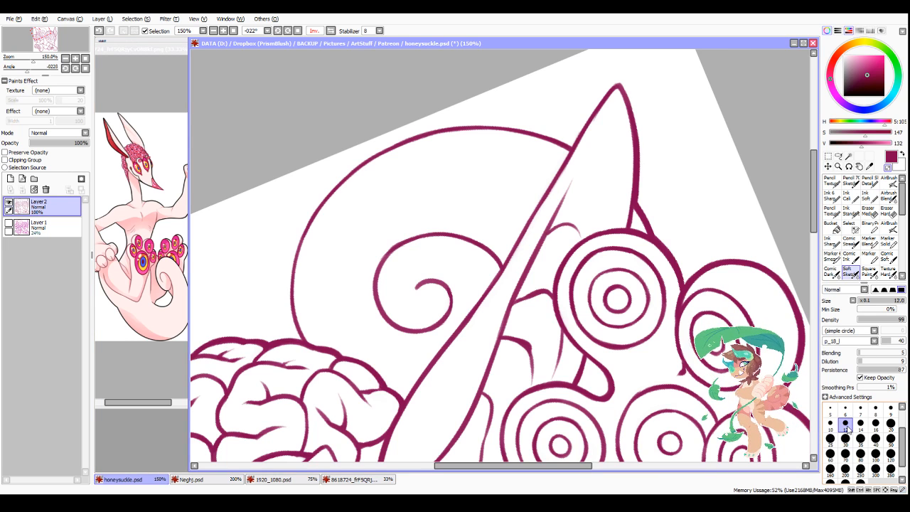
pyautogui.moveTo(569, 162); pyautogui.dragTo(521, 242)
pyautogui.moveTo(550, 183); pyautogui.dragTo(511, 259)
pyautogui.press('-')
pyautogui.moveTo(554, 165); pyautogui.dragTo(507, 252)
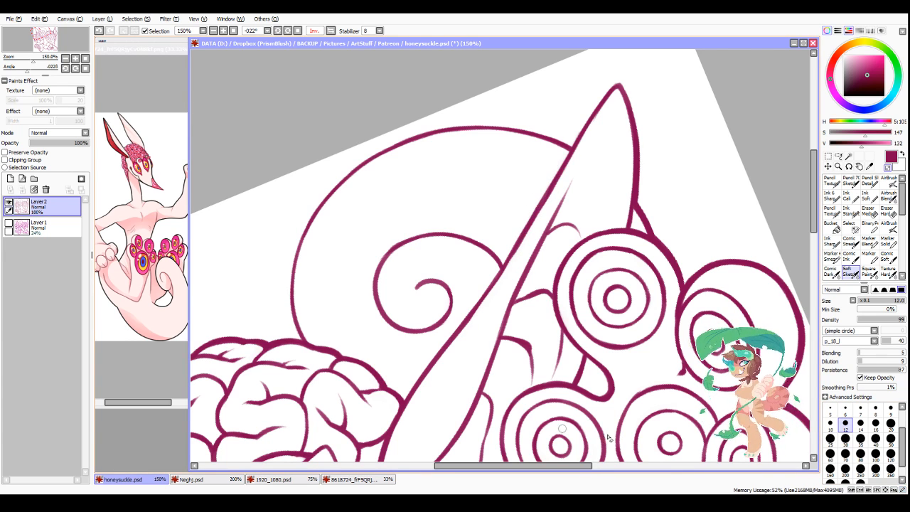
# Step: Thicken the large spiral's outer curve from the brain up and around to the near ear's edge
pyautogui.moveTo(560, 465); pyautogui.dragTo(532, 466)
pyautogui.press('-')
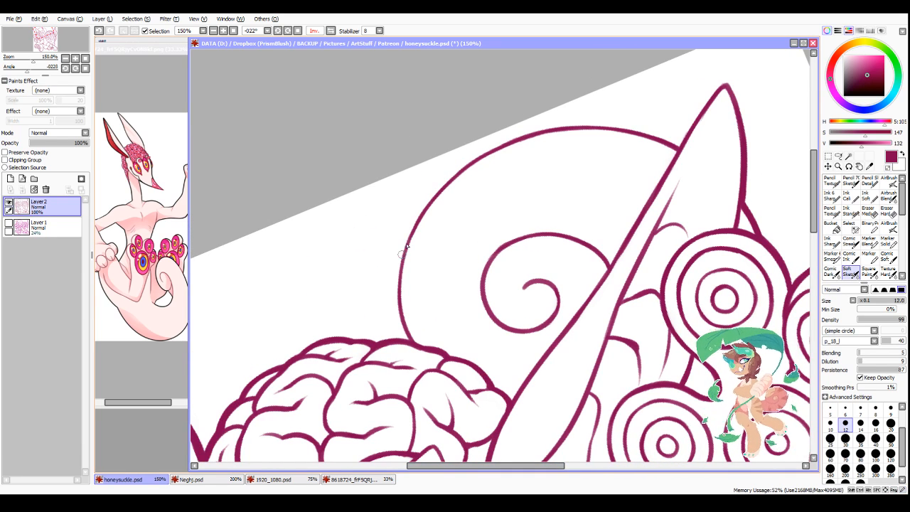
pyautogui.moveTo(413, 226)
pyautogui.mouseDown()
pyautogui.moveTo(395, 295)
pyautogui.moveTo(410, 344)
pyautogui.mouseUp()
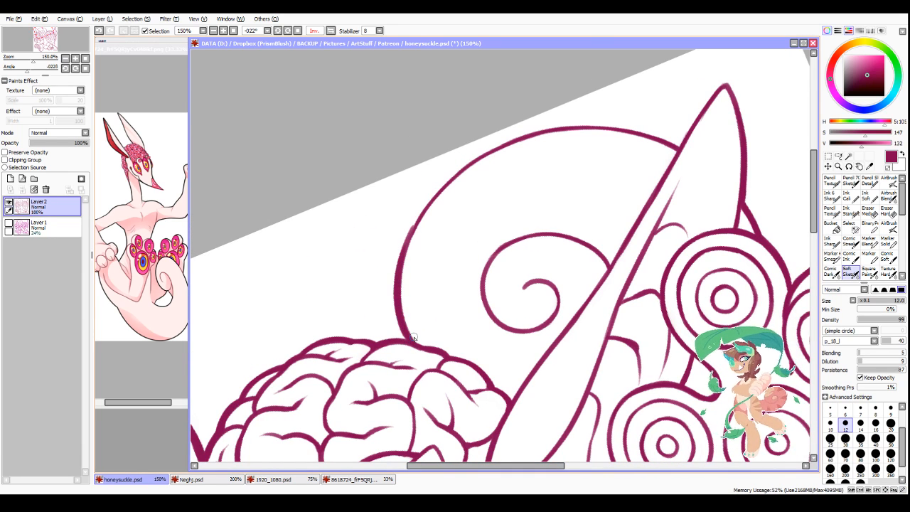
pyautogui.scroll(-1, 453, 242)
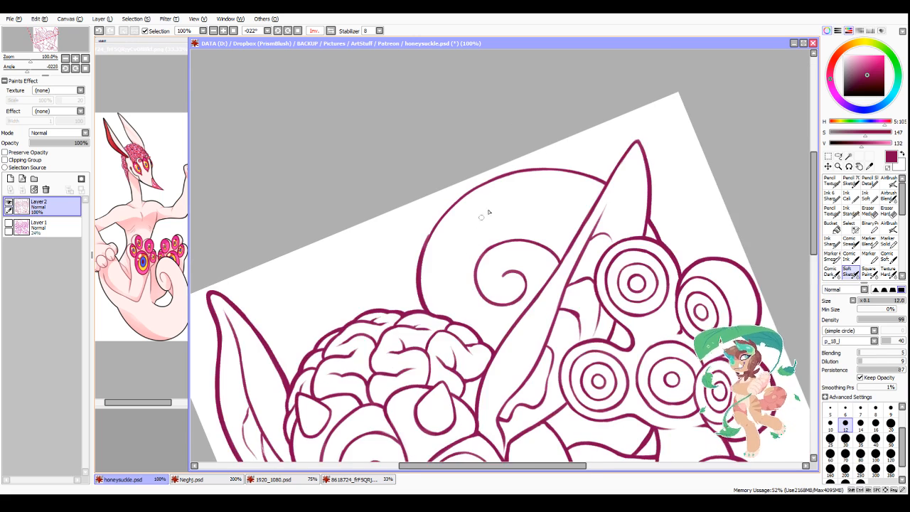
pyautogui.scroll(1, 487, 206)
pyautogui.moveTo(383, 287); pyautogui.dragTo(425, 214)
pyautogui.moveTo(396, 258); pyautogui.dragTo(453, 194)
pyautogui.moveTo(410, 237)
pyautogui.mouseDown()
pyautogui.moveTo(495, 169)
pyautogui.moveTo(560, 161)
pyautogui.mouseUp()
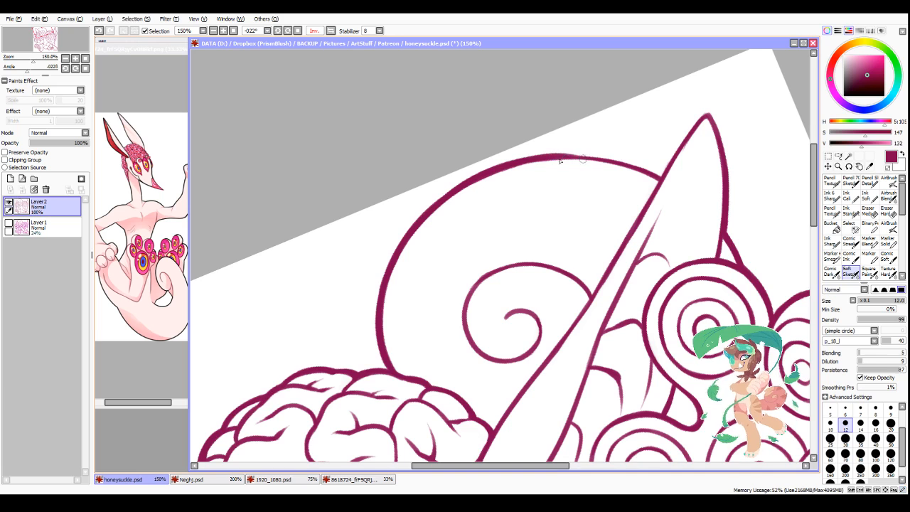
pyautogui.click(317, 30)
pyautogui.moveTo(343, 183); pyautogui.dragTo(407, 153)
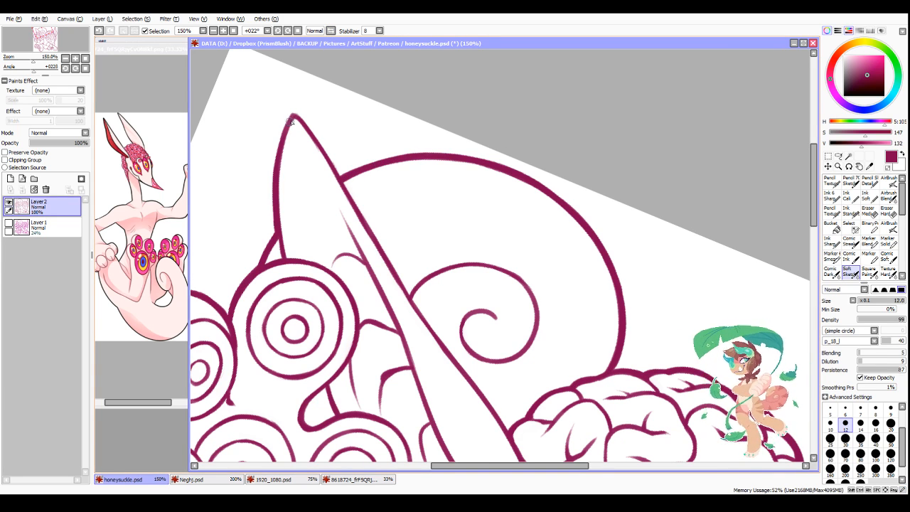
# Step: Thicken the near ear's back edge and pointed tip, using brush size 10 for the tip
pyautogui.moveTo(290, 120); pyautogui.dragTo(283, 150)
pyautogui.moveTo(279, 243); pyautogui.dragTo(283, 255)
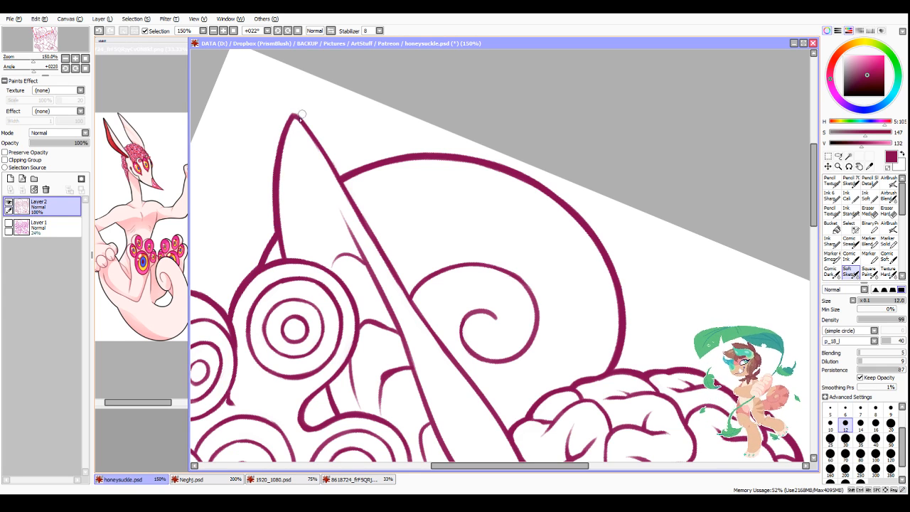
pyautogui.moveTo(283, 141)
pyautogui.mouseDown()
pyautogui.moveTo(295, 116)
pyautogui.moveTo(348, 193)
pyautogui.mouseUp()
pyautogui.hotkey('ctrl', 'z')
pyautogui.click(830, 425)
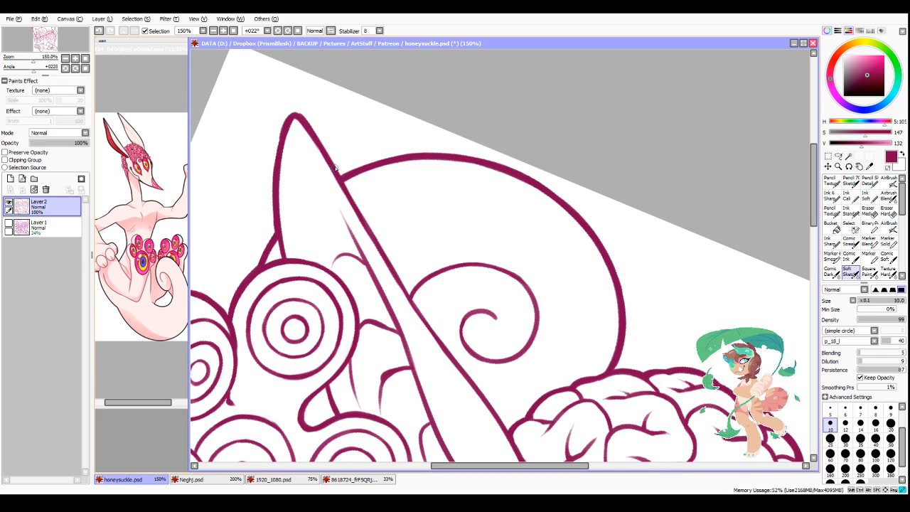
# Step: Thicken the near ear's long edge from close to its tip down past the large spiral's crossing, and reset the canvas rotation
pyautogui.moveTo(335, 168)
pyautogui.mouseDown()
pyautogui.moveTo(440, 347)
pyautogui.moveTo(424, 316)
pyautogui.mouseUp()
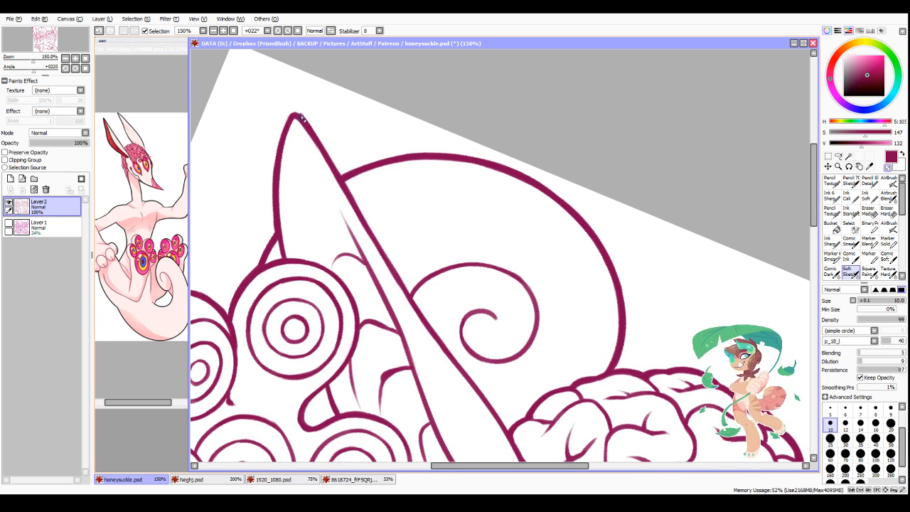
pyautogui.scroll(-5, 329, 102)
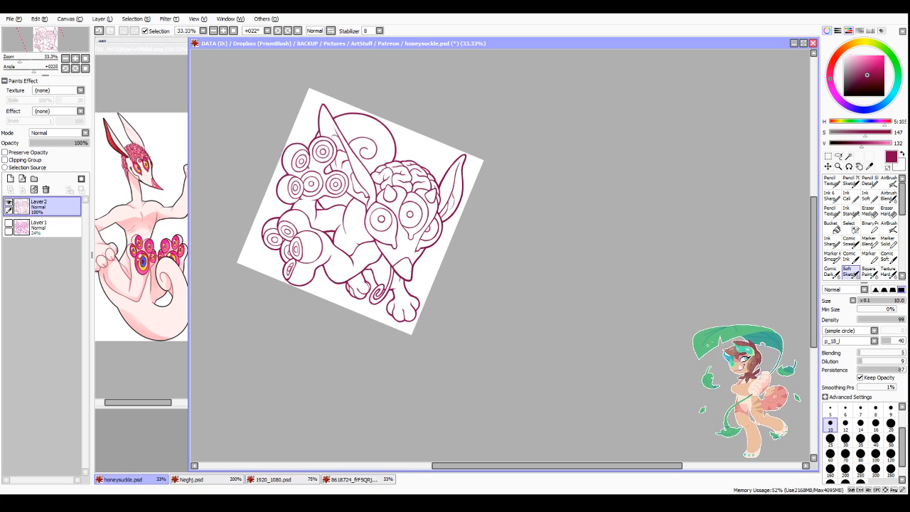
pyautogui.moveTo(437, 467); pyautogui.dragTo(418, 470)
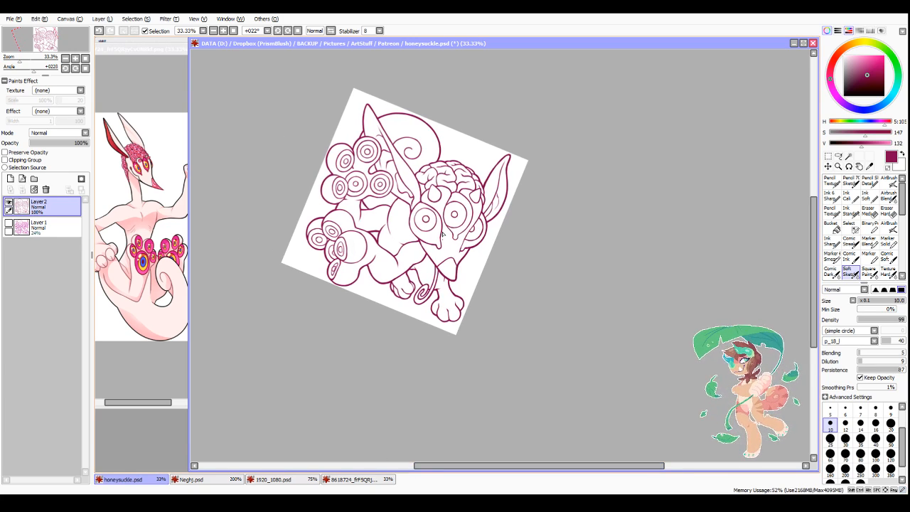
pyautogui.scroll(3, 384, 166)
pyautogui.click(297, 30)
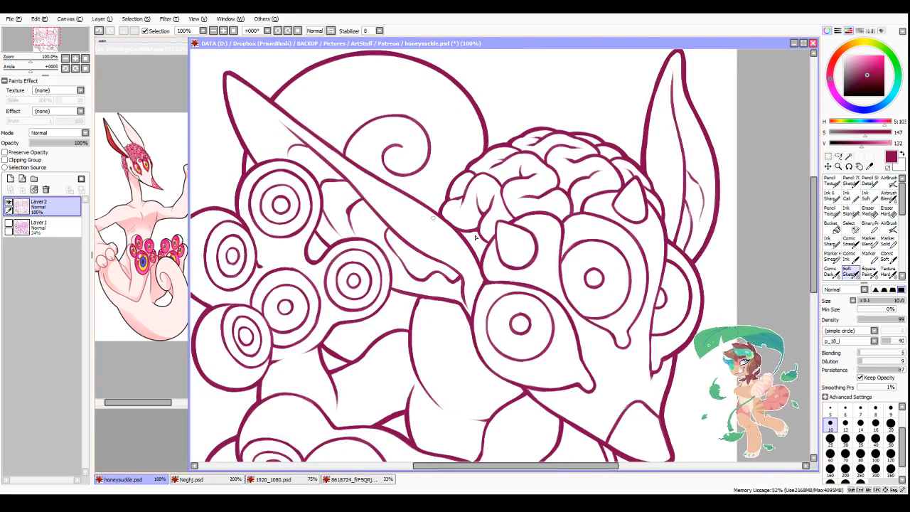
# Step: Thicken the contour under the eye bulb nearest the head, where it curves into its stalk
pyautogui.scroll(-3, 599, 295)
pyautogui.scroll(3, 644, 327)
pyautogui.scroll(1, 490, 243)
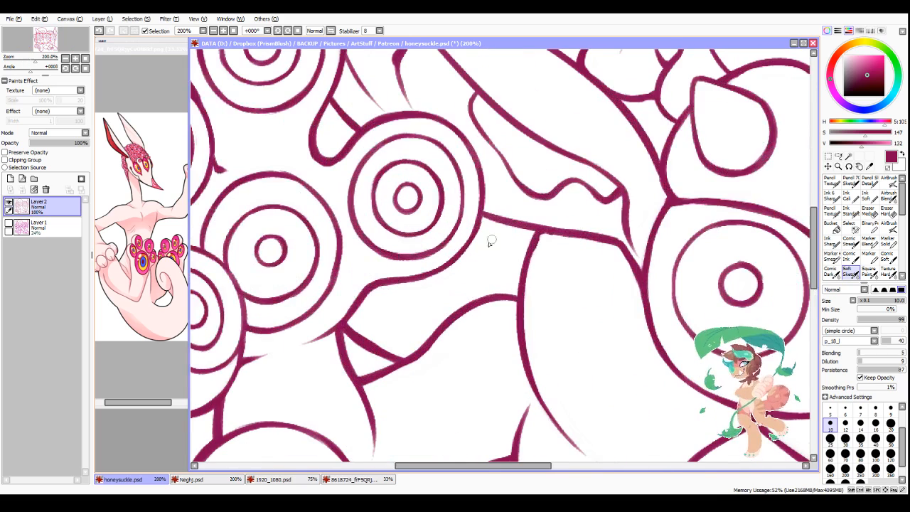
pyautogui.moveTo(376, 286)
pyautogui.mouseDown()
pyautogui.moveTo(449, 272)
pyautogui.moveTo(477, 236)
pyautogui.moveTo(466, 254)
pyautogui.mouseUp()
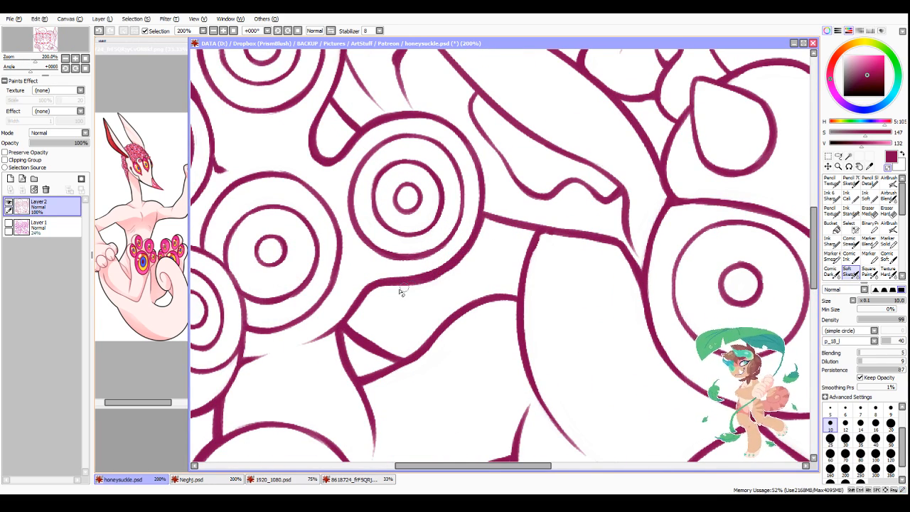
pyautogui.scroll(-1, 506, 181)
pyautogui.scroll(1, 506, 181)
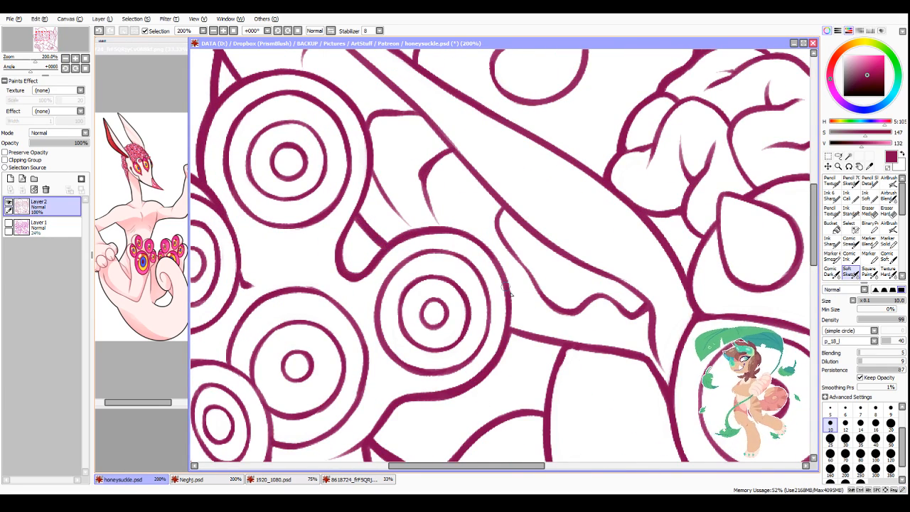
# Step: Mirror the canvas view and thicken the body line below the near ear, from the near eye to the closest eye bulb
pyautogui.click(331, 31)
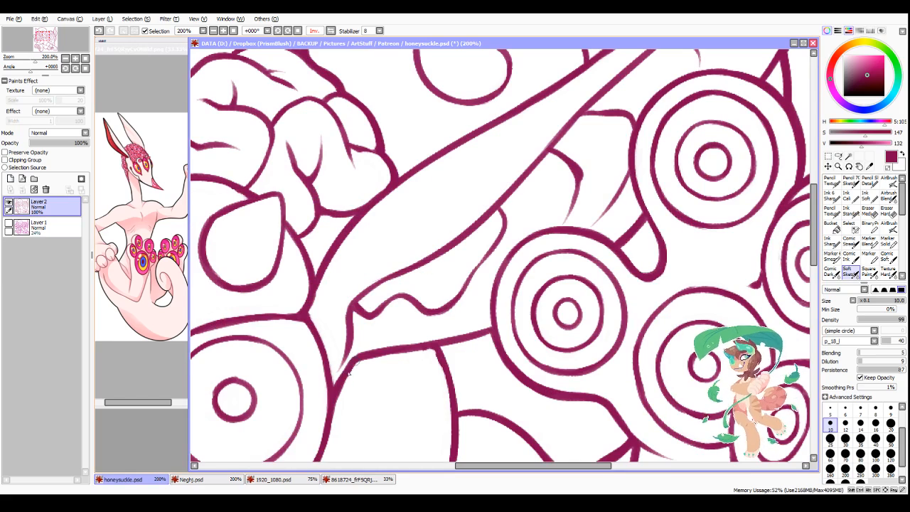
pyautogui.moveTo(338, 399)
pyautogui.mouseDown()
pyautogui.moveTo(363, 358)
pyautogui.moveTo(409, 350)
pyautogui.mouseUp()
pyautogui.moveTo(348, 368); pyautogui.dragTo(491, 331)
pyautogui.scroll(-1, 436, 331)
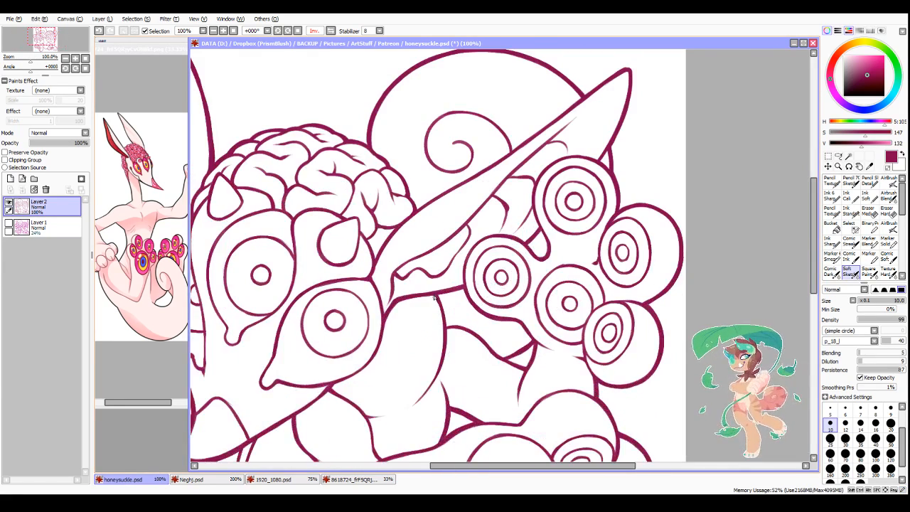
pyautogui.scroll(-2, 441, 348)
pyautogui.scroll(4, 441, 348)
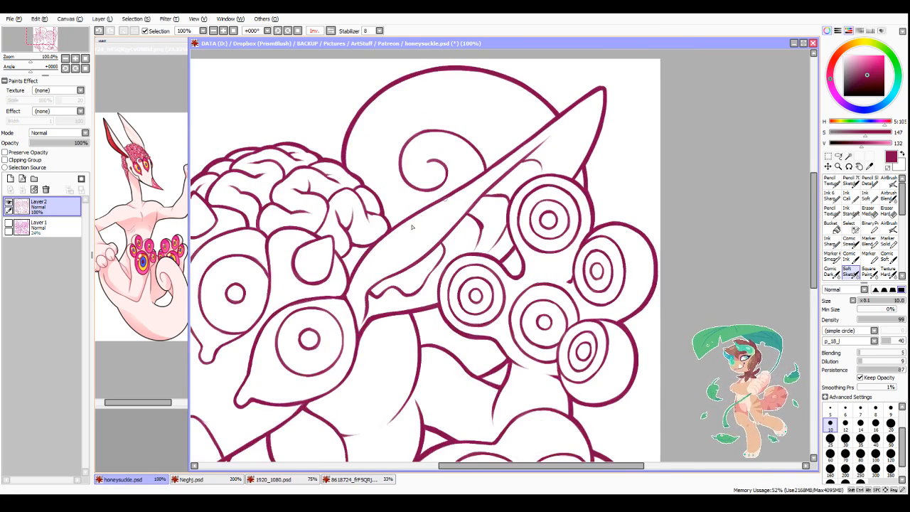
# Step: Thicken the middle of the near ear's long edge, from beside the brain up past the small spiral
pyautogui.moveTo(419, 205); pyautogui.dragTo(537, 137)
pyautogui.moveTo(455, 184); pyautogui.dragTo(490, 163)
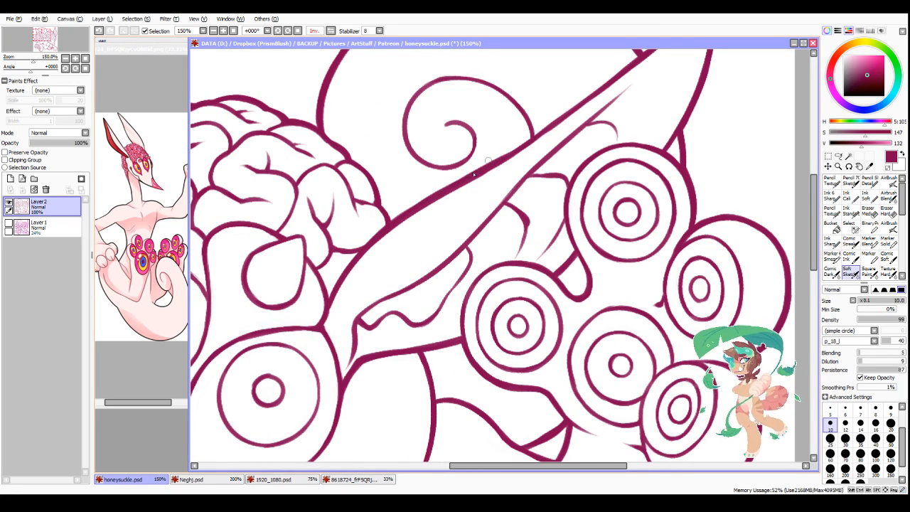
pyautogui.scroll(-2, 554, 106)
pyautogui.scroll(2, 427, 185)
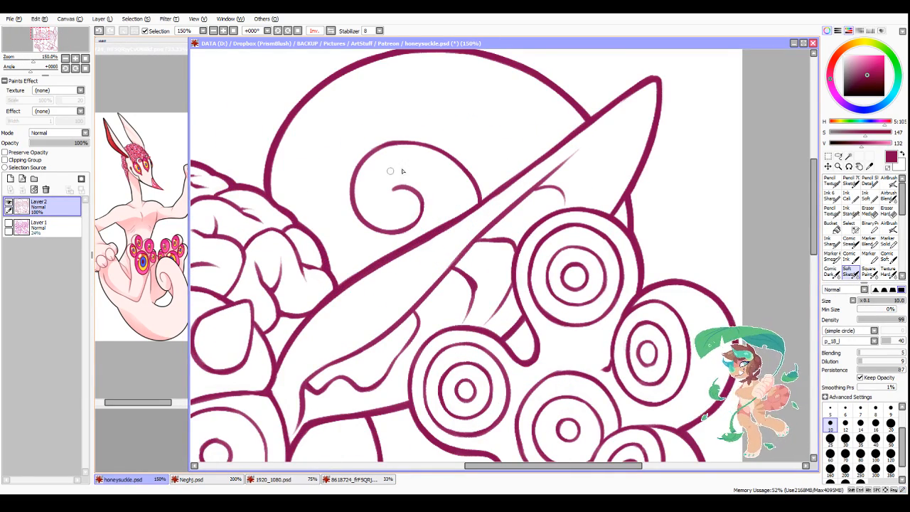
# Step: Return to the unmirrored view and trim and smooth the near ear's long edge between the small spiral and the brain
pyautogui.click(331, 32)
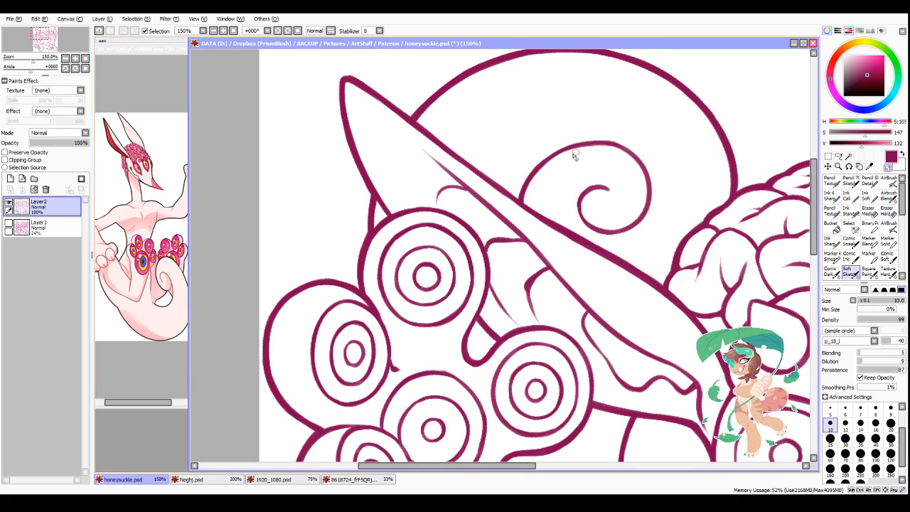
pyautogui.scroll(-3, 610, 156)
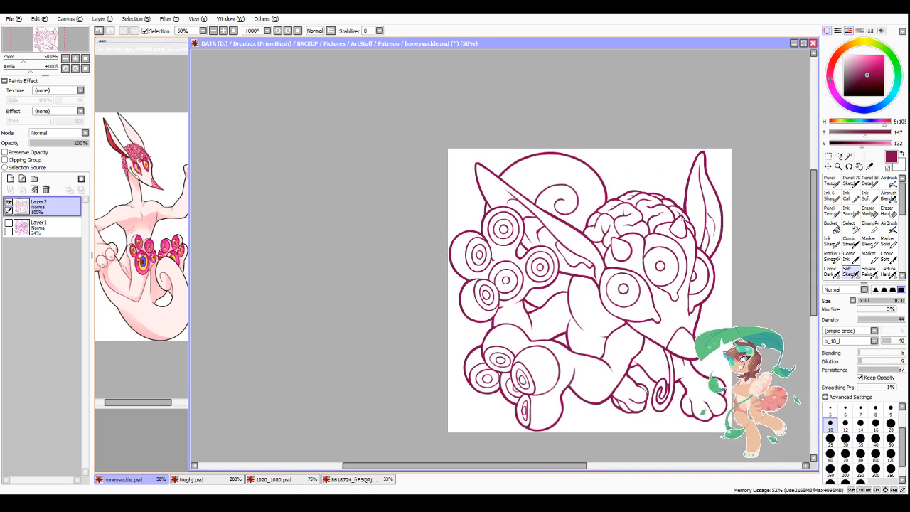
pyautogui.scroll(2, 606, 172)
pyautogui.press('-')
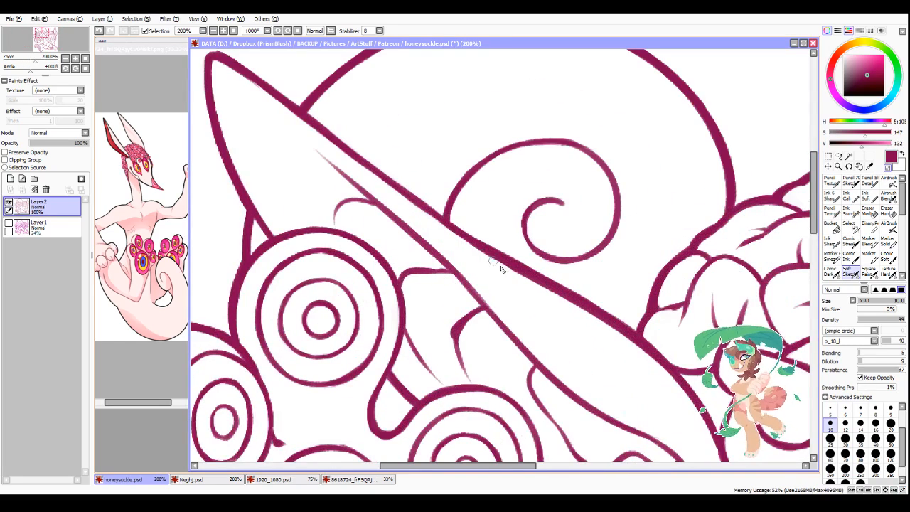
pyautogui.moveTo(459, 243); pyautogui.dragTo(560, 300)
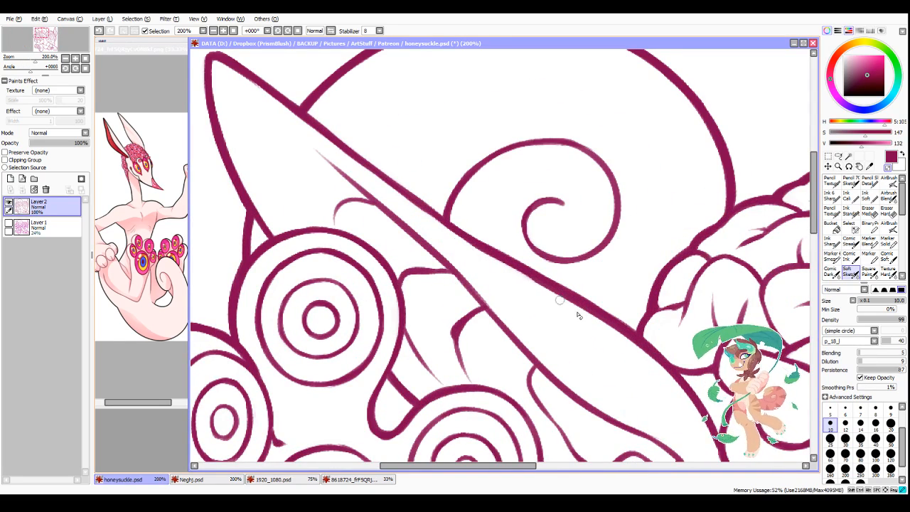
pyautogui.moveTo(460, 241)
pyautogui.mouseDown()
pyautogui.moveTo(588, 316)
pyautogui.moveTo(469, 232)
pyautogui.moveTo(583, 288)
pyautogui.mouseUp()
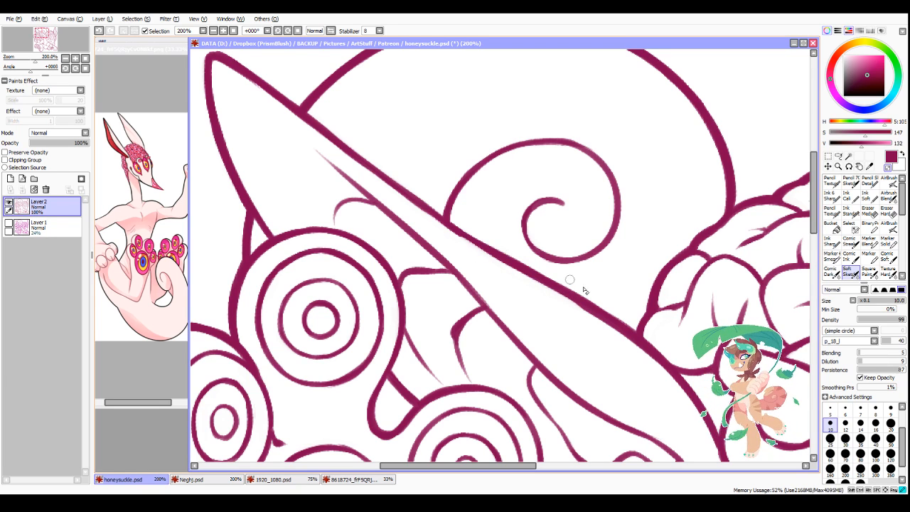
pyautogui.press('-')
pyautogui.moveTo(459, 233)
pyautogui.mouseDown()
pyautogui.moveTo(497, 256)
pyautogui.moveTo(439, 218)
pyautogui.moveTo(539, 277)
pyautogui.mouseUp()
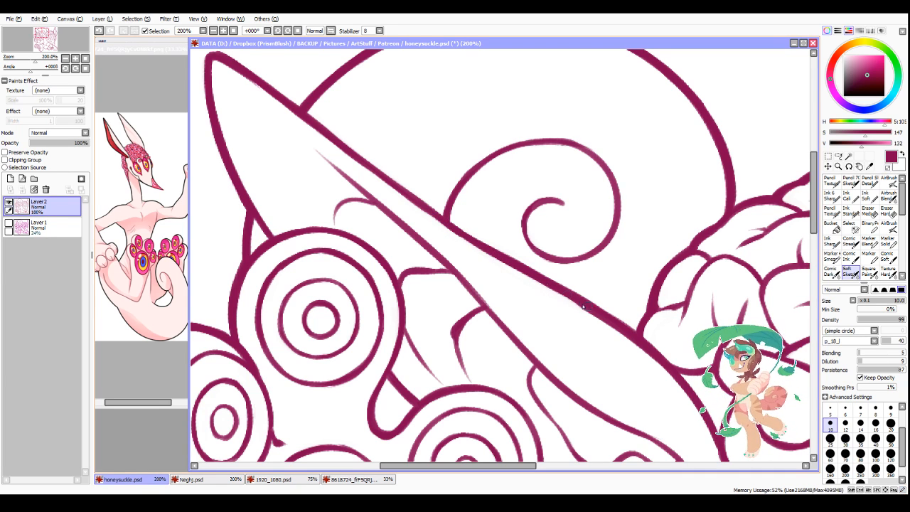
pyautogui.moveTo(583, 306); pyautogui.dragTo(590, 312)
# Step: Touch up the small spiral's line around its lower curve, outer side and top
pyautogui.moveTo(528, 222); pyautogui.dragTo(569, 257)
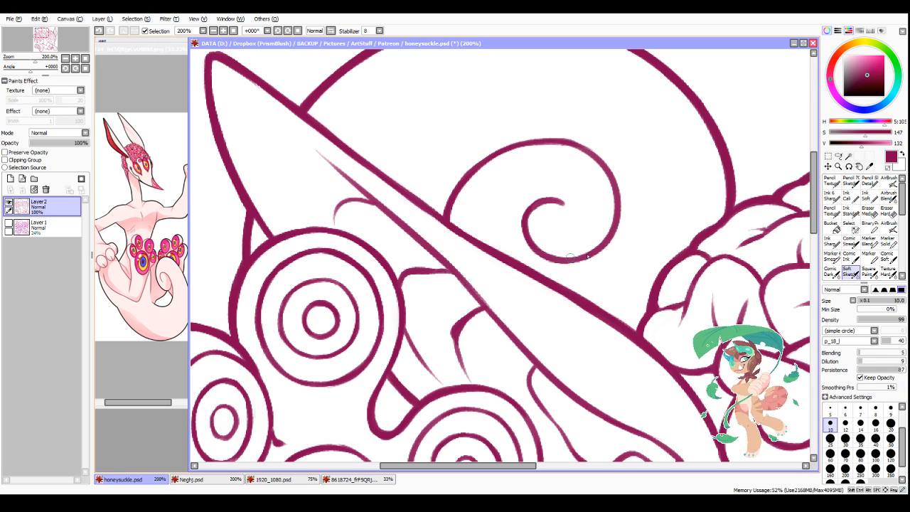
pyautogui.moveTo(610, 178)
pyautogui.mouseDown()
pyautogui.moveTo(614, 233)
pyautogui.moveTo(584, 258)
pyautogui.mouseUp()
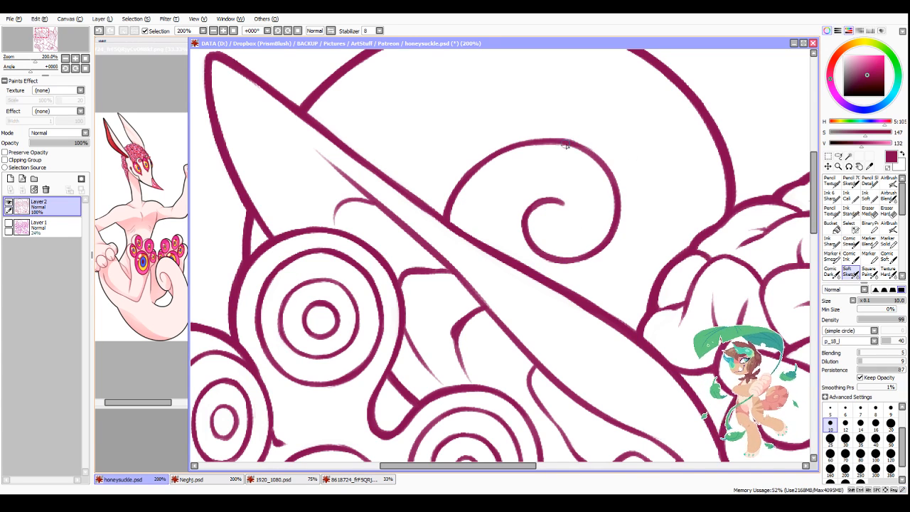
pyautogui.moveTo(564, 143); pyautogui.dragTo(606, 173)
pyautogui.scroll(-3, 588, 229)
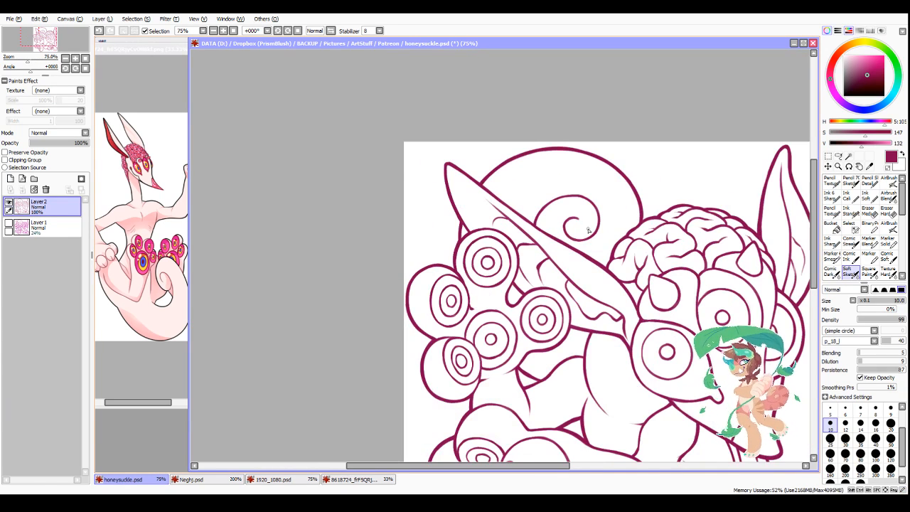
pyautogui.scroll(-2, 589, 230)
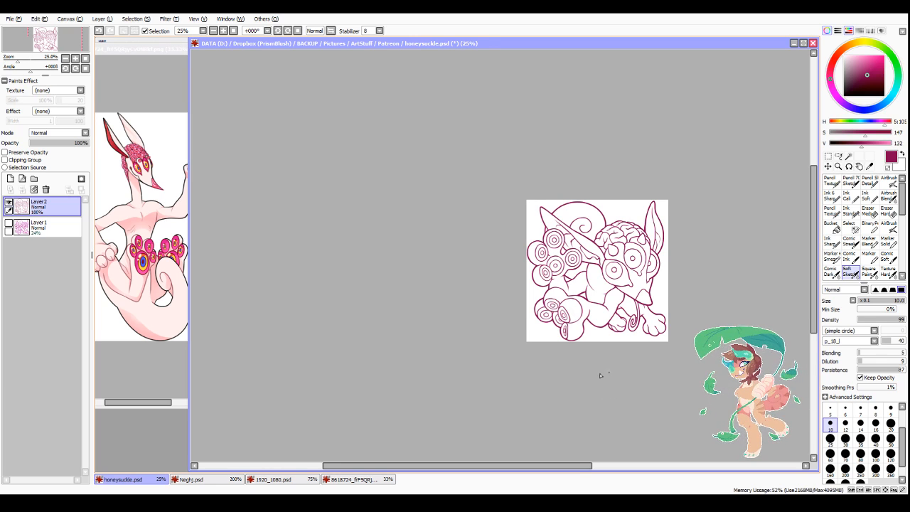
# Step: Thicken the lowest eye bulb's outline in the upper cluster where it overlaps its neighbour and stalk, using a mirrored view
pyautogui.scroll(2, 599, 375)
pyautogui.scroll(3, 509, 179)
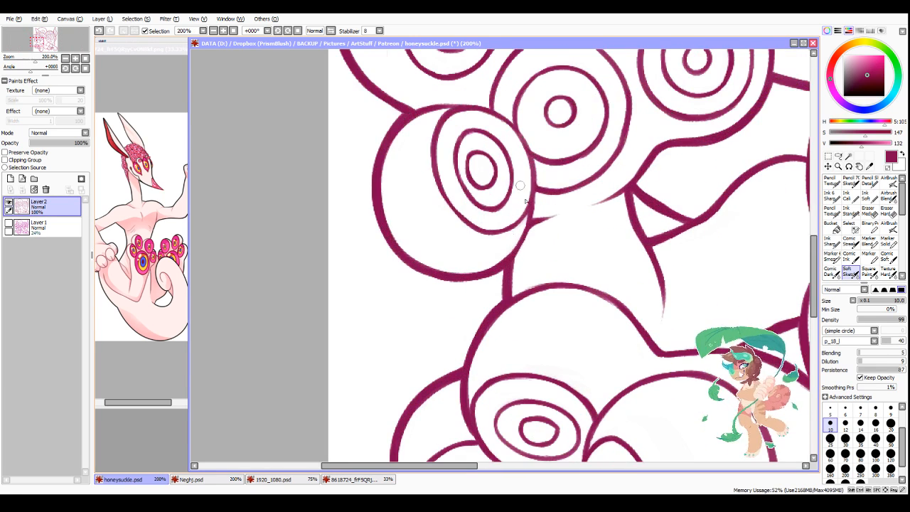
pyautogui.moveTo(527, 148)
pyautogui.mouseDown()
pyautogui.moveTo(537, 191)
pyautogui.moveTo(532, 166)
pyautogui.moveTo(527, 222)
pyautogui.moveTo(536, 206)
pyautogui.moveTo(508, 261)
pyautogui.mouseUp()
pyautogui.click(337, 31)
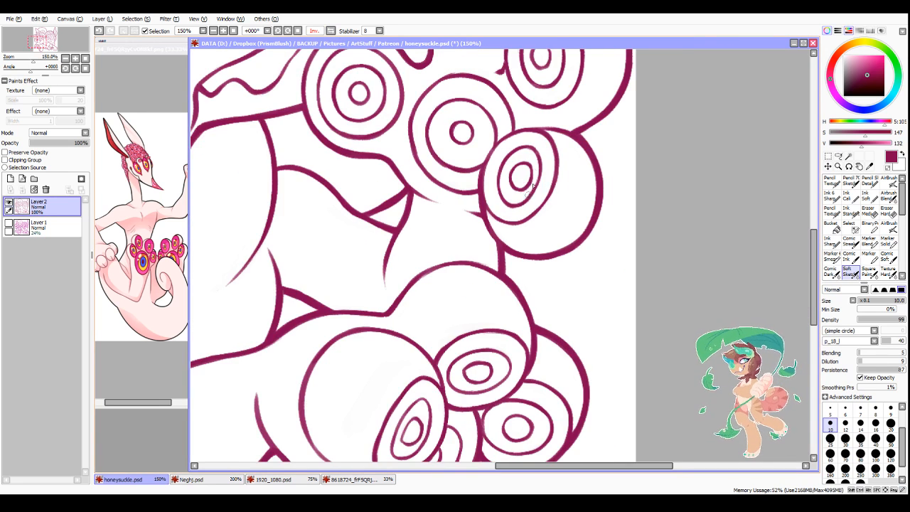
pyautogui.moveTo(472, 171); pyautogui.dragTo(513, 130)
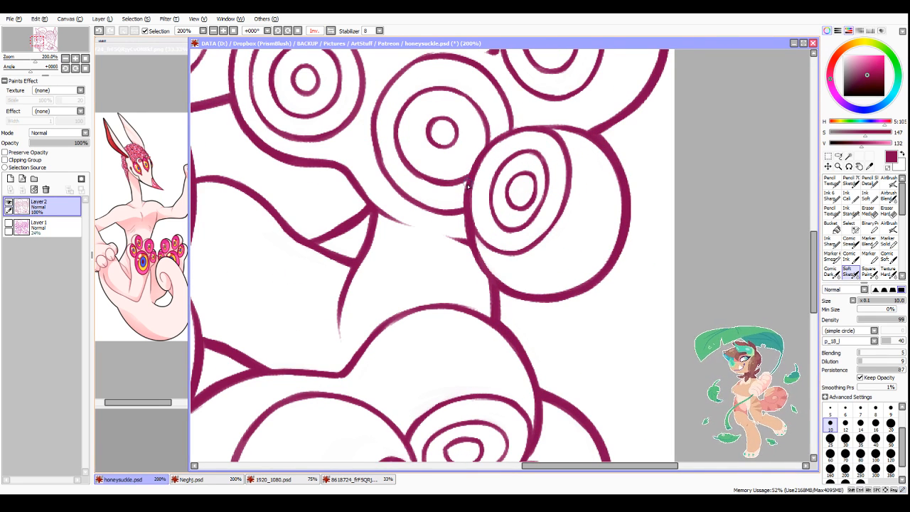
pyautogui.scroll(-3, 528, 250)
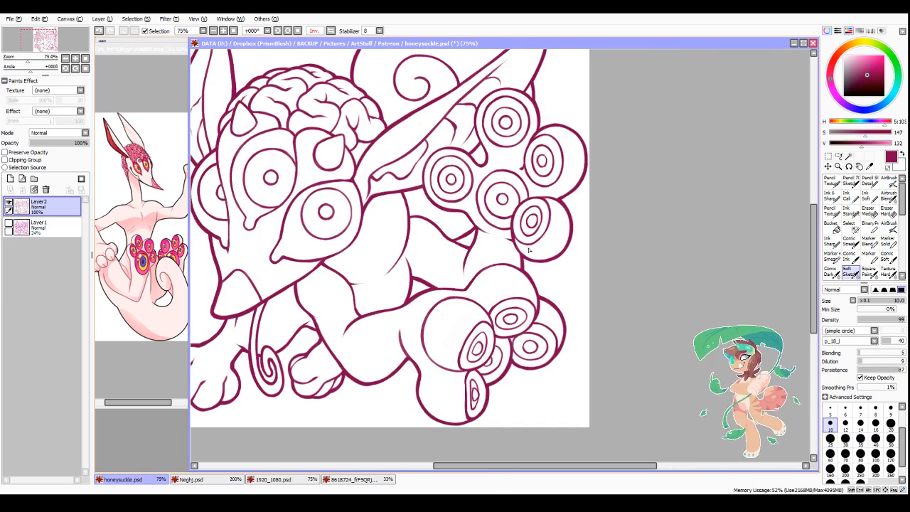
# Step: Refine the head-facing outline of the eye bulb beside the near ear, thickening its side and trimming its lower inner edge
pyautogui.scroll(4, 411, 215)
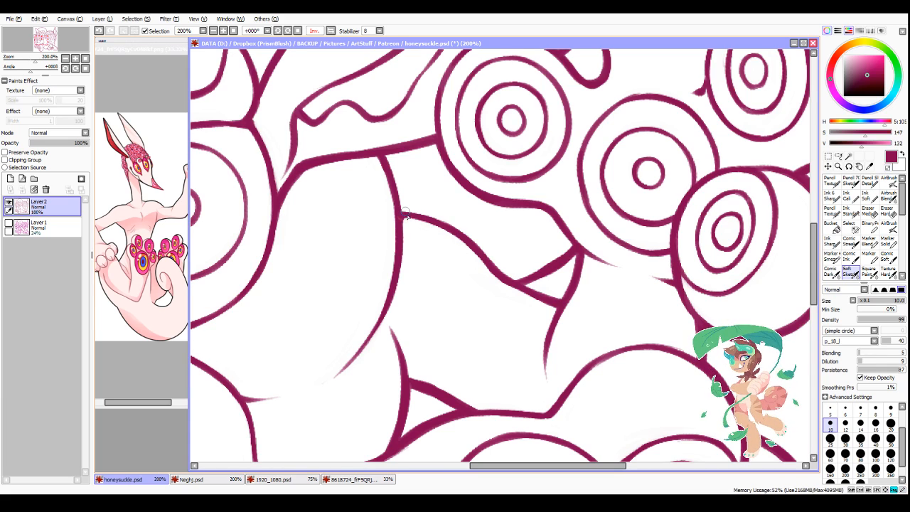
pyautogui.scroll(-2, 393, 245)
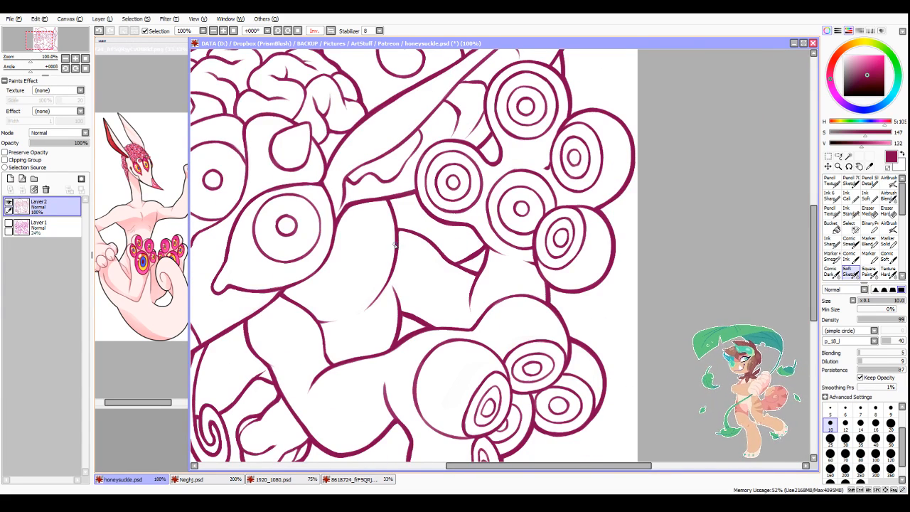
pyautogui.scroll(2, 418, 165)
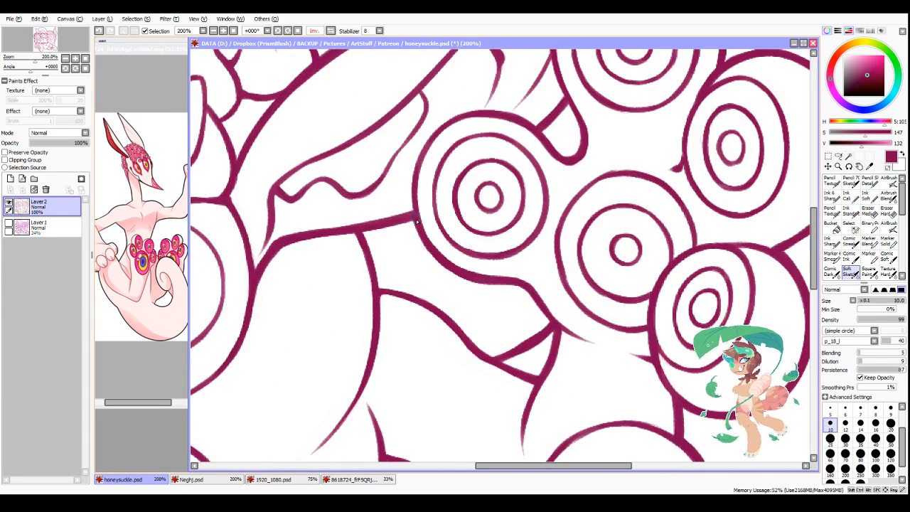
pyautogui.moveTo(415, 213)
pyautogui.mouseDown()
pyautogui.moveTo(414, 175)
pyautogui.moveTo(439, 128)
pyautogui.mouseUp()
pyautogui.press('-')
pyautogui.moveTo(433, 236); pyautogui.dragTo(447, 255)
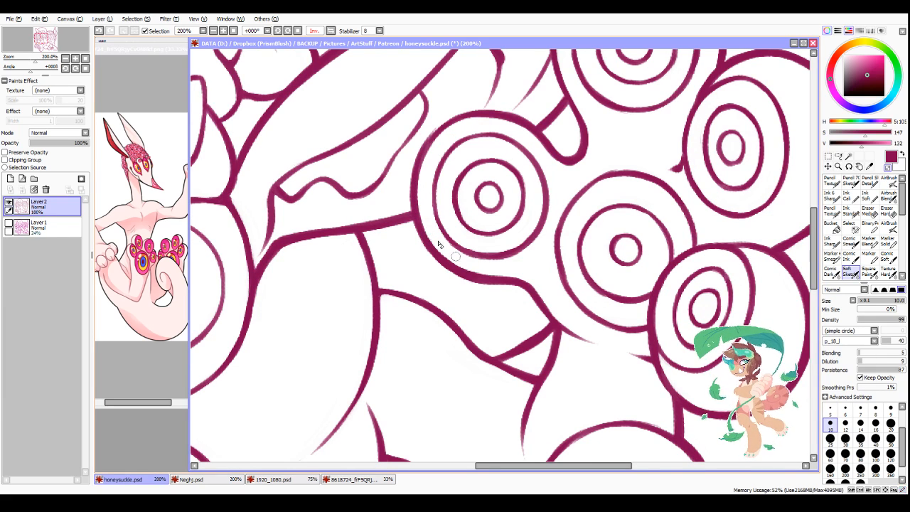
# Step: Select the white background around the creature on Layer2 with the Magic Wand
pyautogui.hotkey('alt', 'Tab')
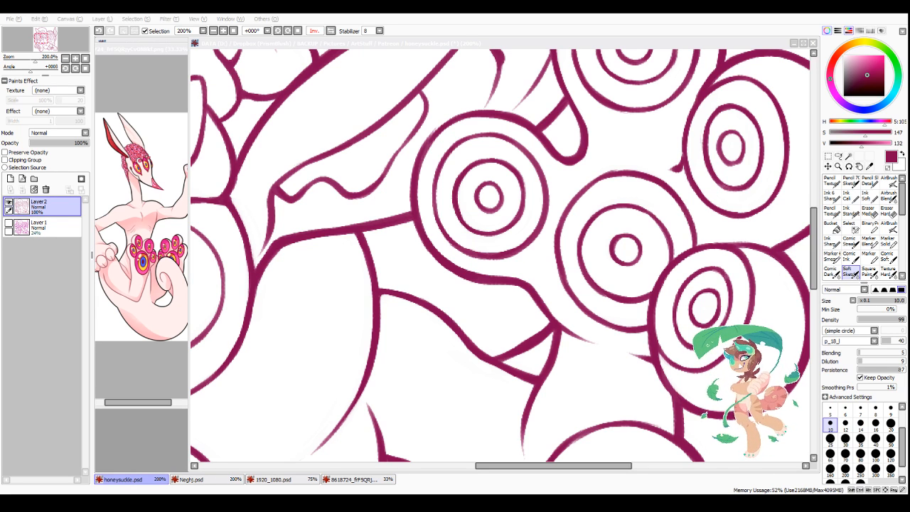
pyautogui.moveTo(486, 467); pyautogui.dragTo(473, 467)
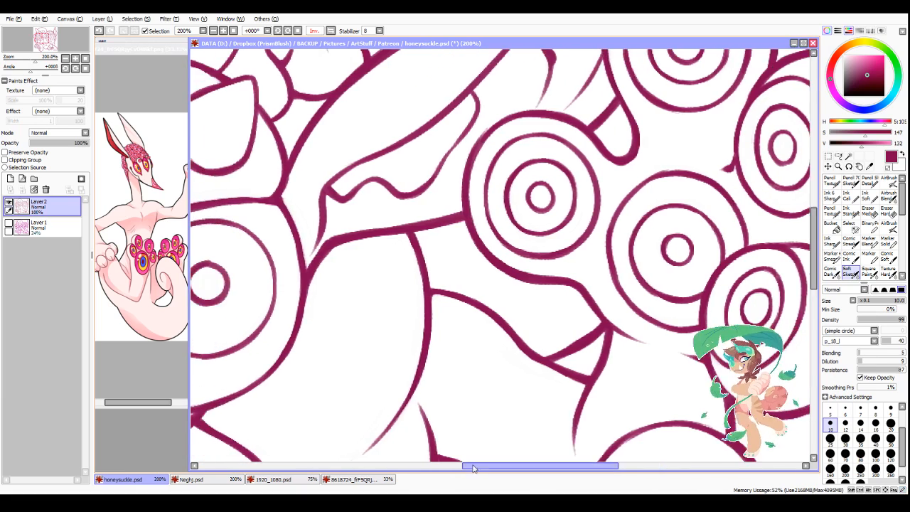
pyautogui.scroll(-3, 486, 268)
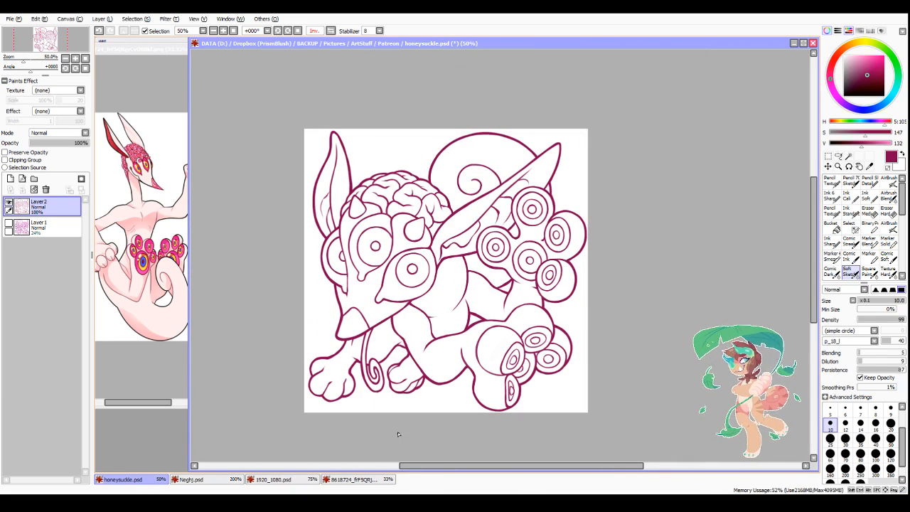
pyautogui.scroll(1, 393, 410)
pyautogui.scroll(-1, 457, 361)
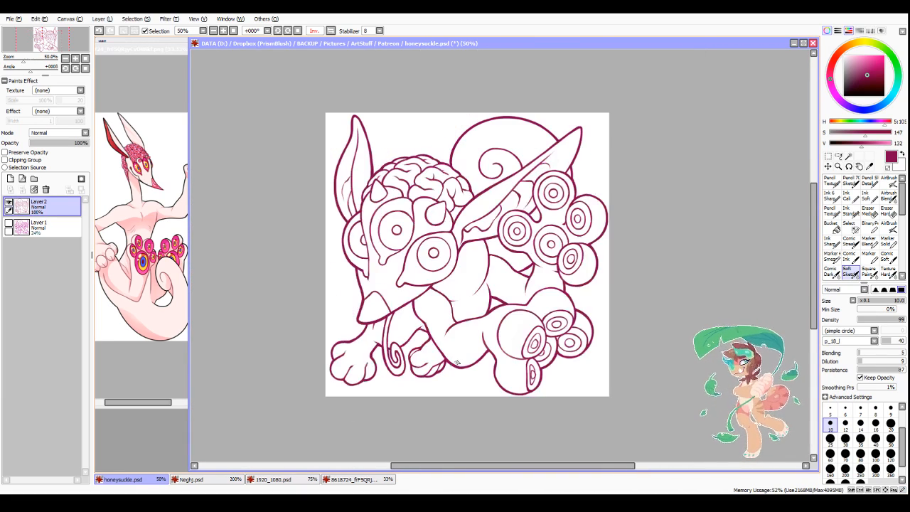
pyautogui.click(848, 156)
pyautogui.click(603, 176)
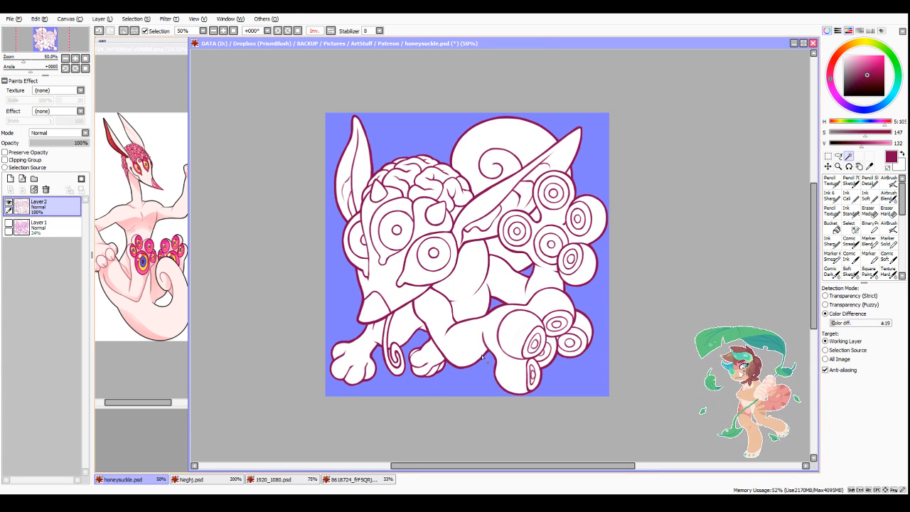
# Step: Clear the selection and draw a dark magenta line closing the gap beneath the near ear, from the body's contour to the adjacent eye bulb
pyautogui.hotkey('ctrl', 'd')
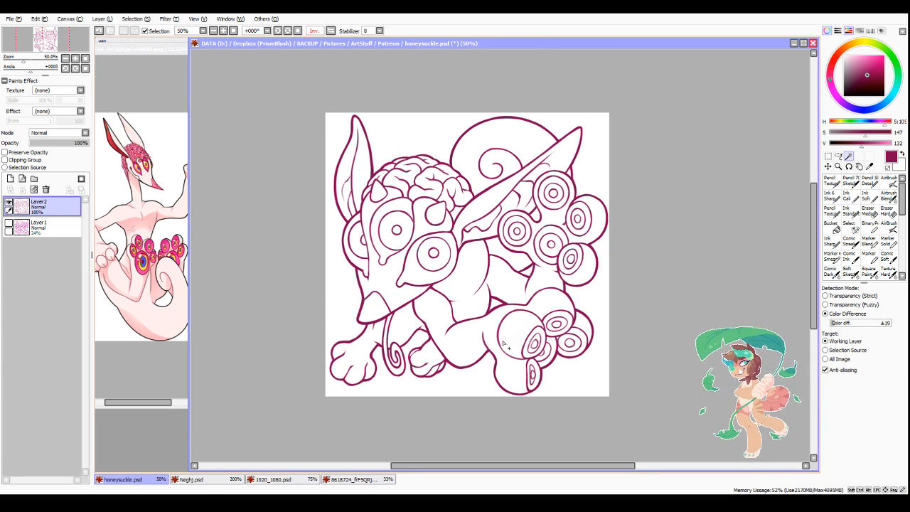
pyautogui.click(831, 211)
pyautogui.click(847, 271)
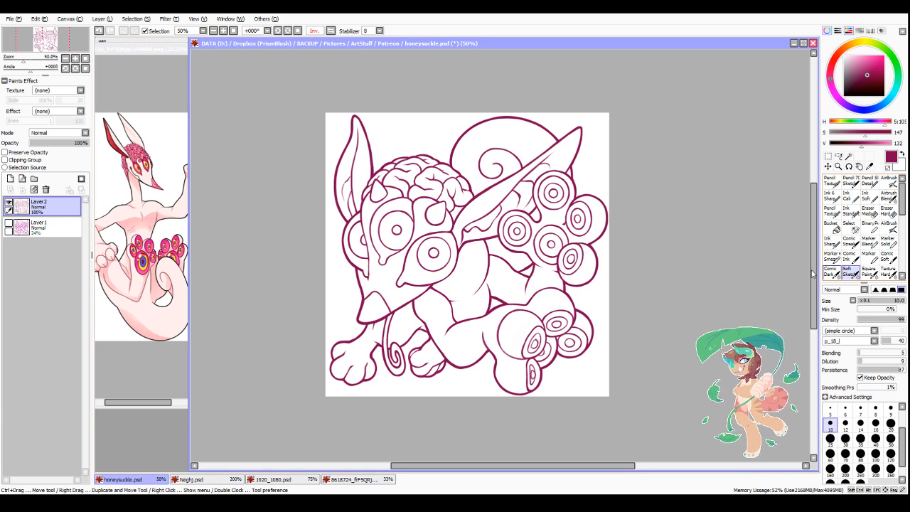
pyautogui.scroll(5, 499, 223)
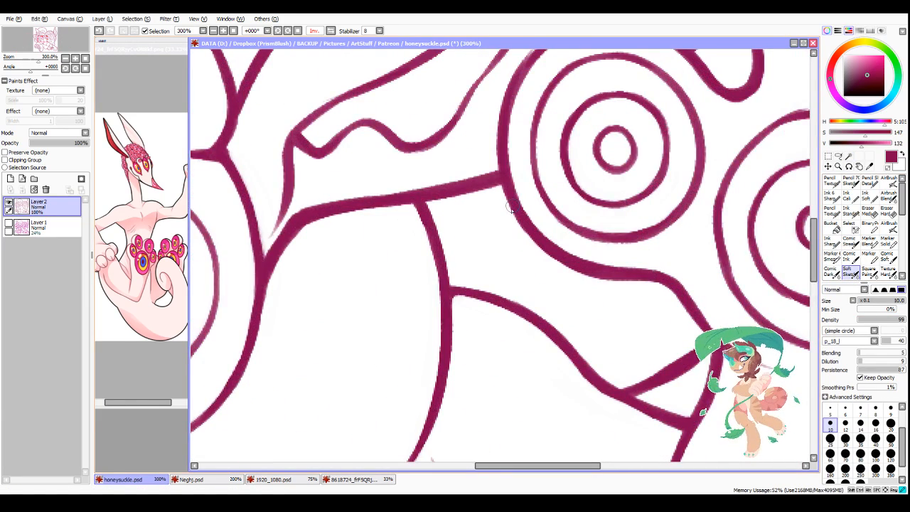
pyautogui.moveTo(507, 203); pyautogui.dragTo(448, 258)
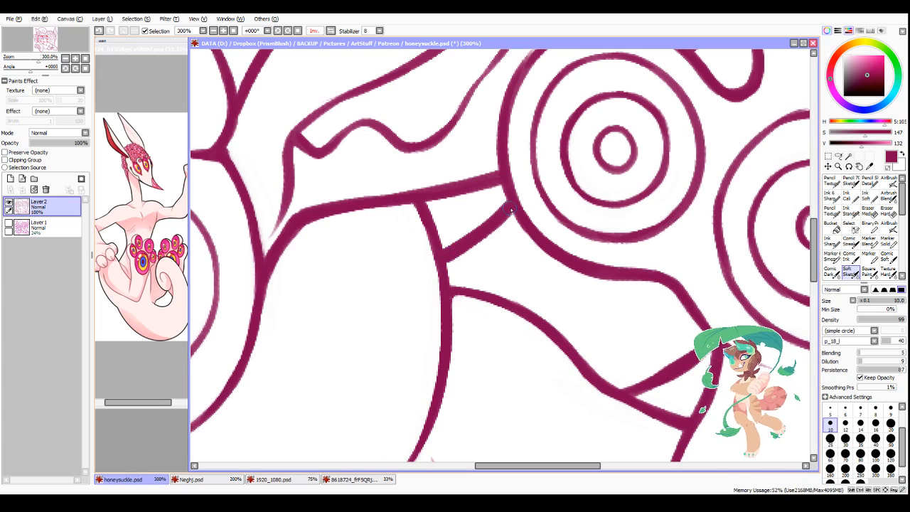
# Step: Select the white background around the creature with the Magic Wand, including the small gap beneath the ear and the space inside the thin coiled tendril
pyautogui.press('w')
pyautogui.click(456, 223)
pyautogui.scroll(-6, 456, 223)
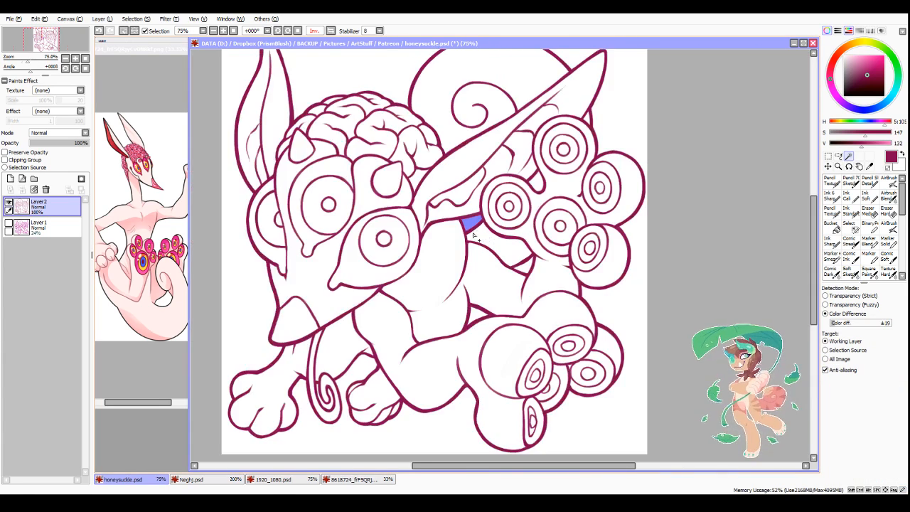
pyautogui.click(417, 122)
pyautogui.scroll(2, 379, 353)
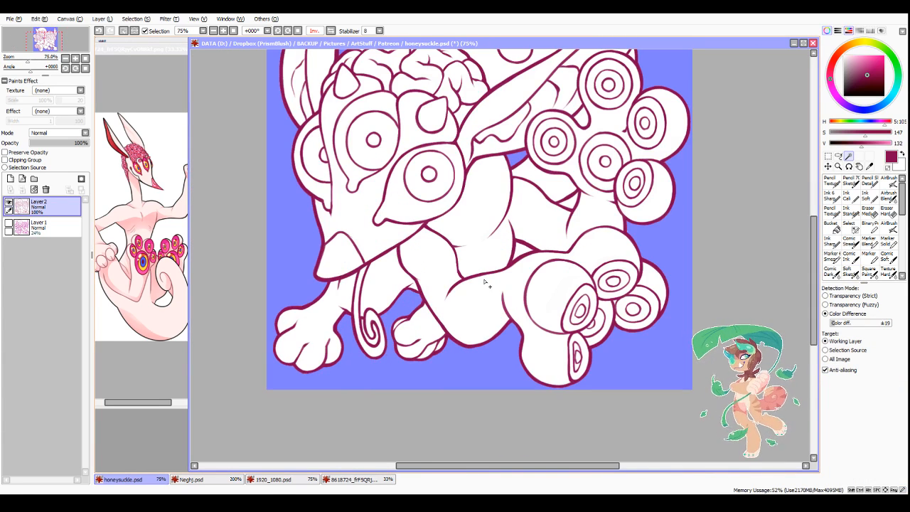
pyautogui.scroll(1, 421, 334)
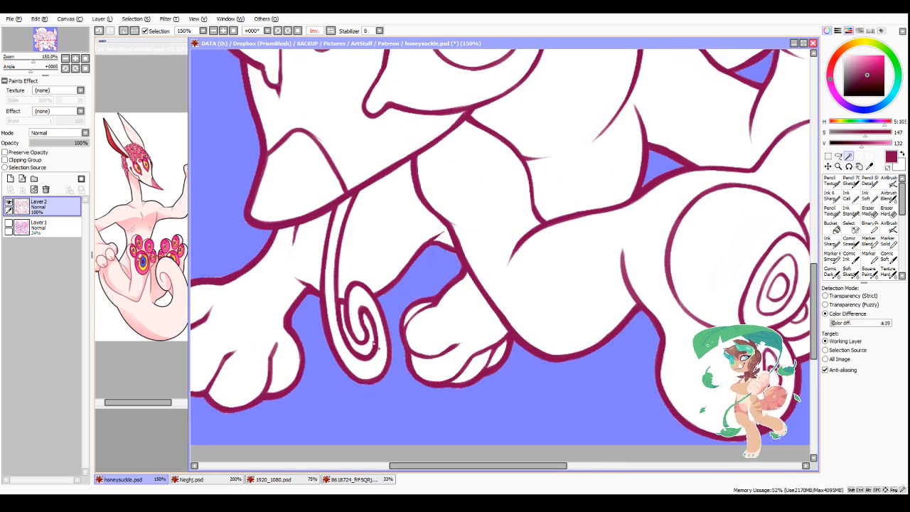
pyautogui.scroll(-3, 406, 399)
pyautogui.scroll(1, 432, 345)
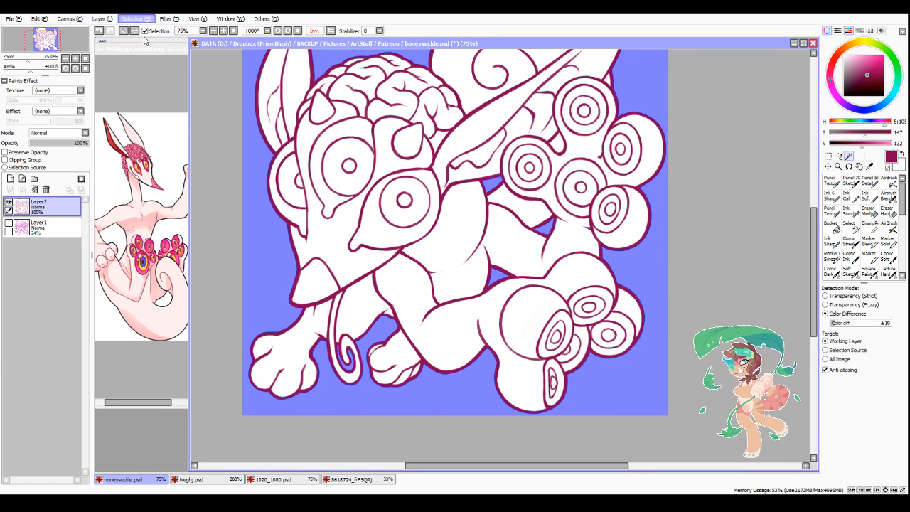
# Step: Invert the selection and fill the creature's silhouette with the reference's pale pink on a new layer below the line art, then deselect
pyautogui.hotkey('ctrl', 'i')
pyautogui.click(42, 226)
pyautogui.click(13, 181)
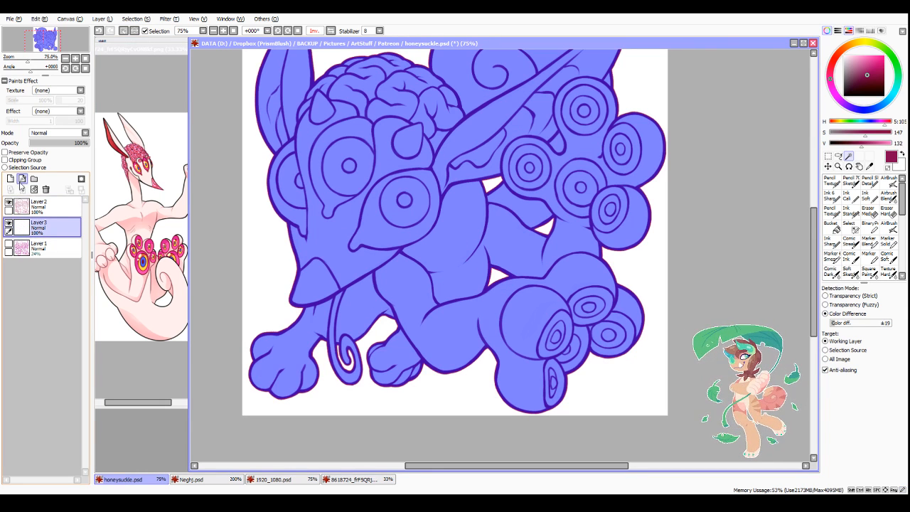
pyautogui.rightClick(181, 321)
pyautogui.hotkey('ctrl', 'f')
pyautogui.hotkey('ctrl', 'd')
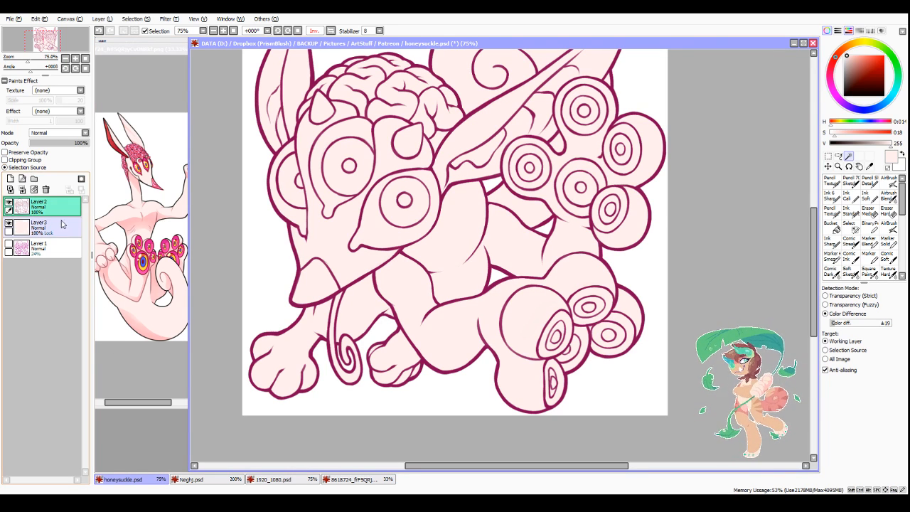
# Step: Bucket-fill the areas around the three eyes on the head with the bright pink sampled from the reference
pyautogui.rightClick(145, 273)
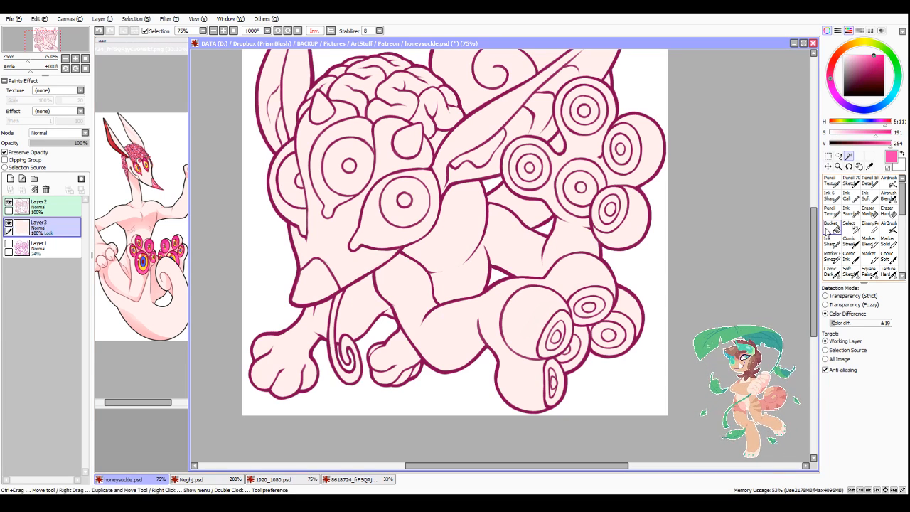
pyautogui.click(831, 228)
pyautogui.click(376, 211)
pyautogui.click(327, 199)
pyautogui.click(288, 206)
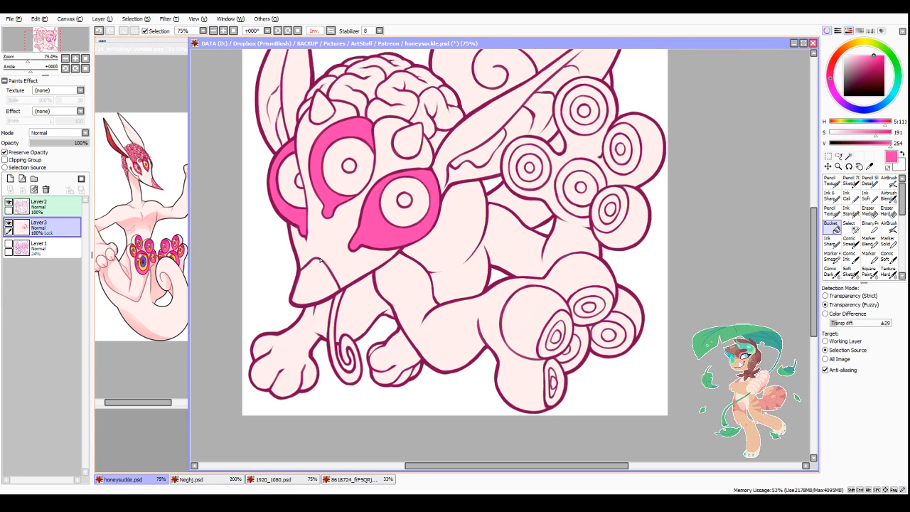
# Step: Fill the outer rings of the five eyes in the lower cluster with bright pink
pyautogui.click(555, 398)
pyautogui.click(561, 347)
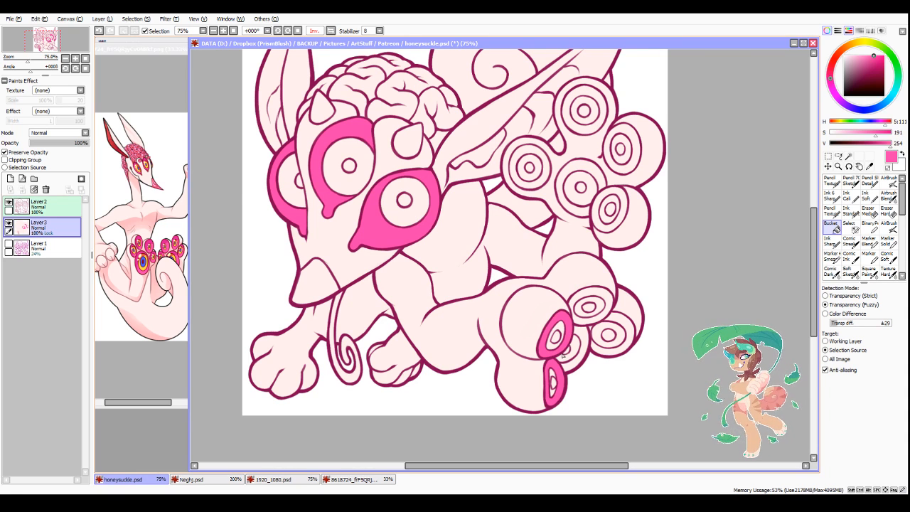
pyautogui.click(578, 347)
pyautogui.click(594, 325)
pyautogui.click(618, 325)
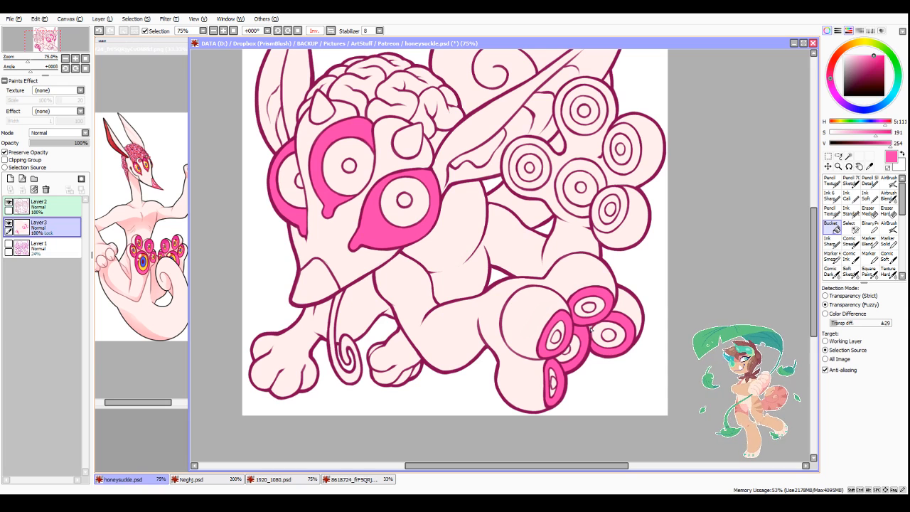
# Step: Fill the outer rings of the five eyes in the upper cluster and the small pad on the tucked paw with bright pink
pyautogui.click(608, 221)
pyautogui.click(580, 201)
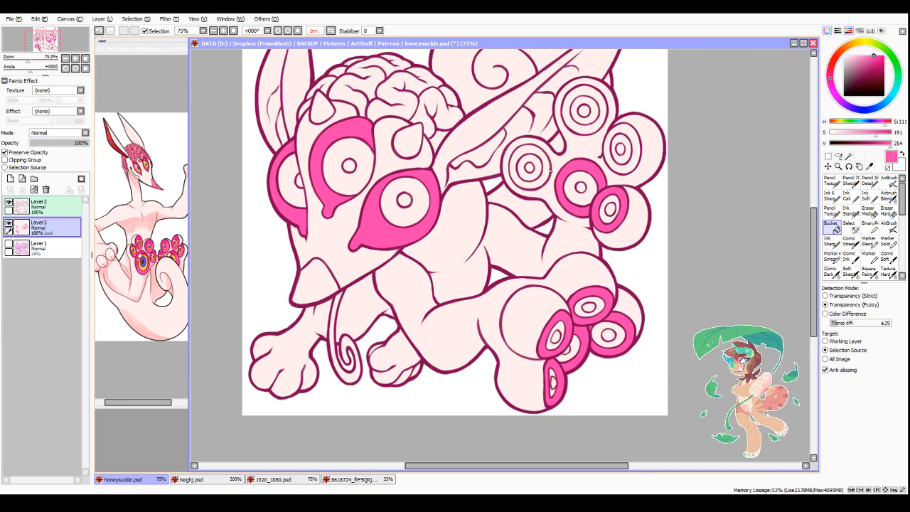
pyautogui.click(532, 183)
pyautogui.click(584, 132)
pyautogui.click(628, 134)
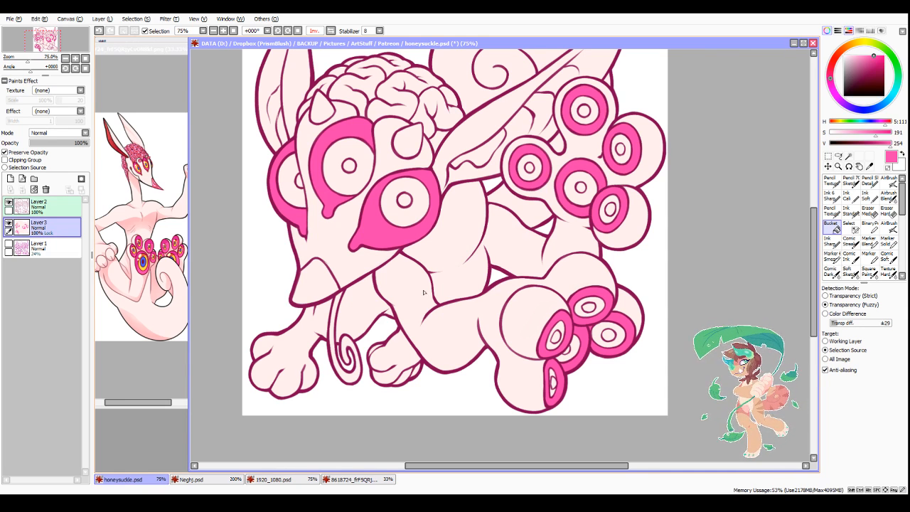
pyautogui.click(374, 350)
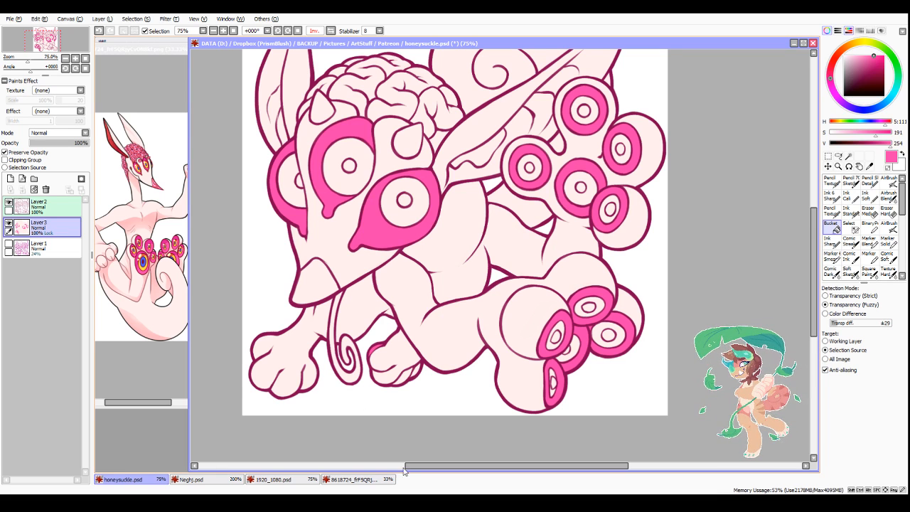
# Step: Fill the snout tip and the two horns on the head with salmon pink
pyautogui.moveTo(440, 467); pyautogui.dragTo(445, 468)
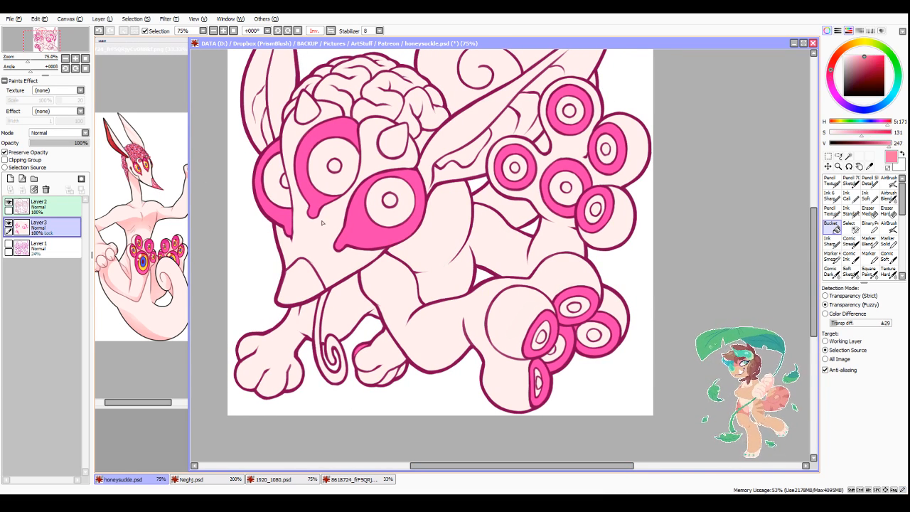
pyautogui.click(318, 285)
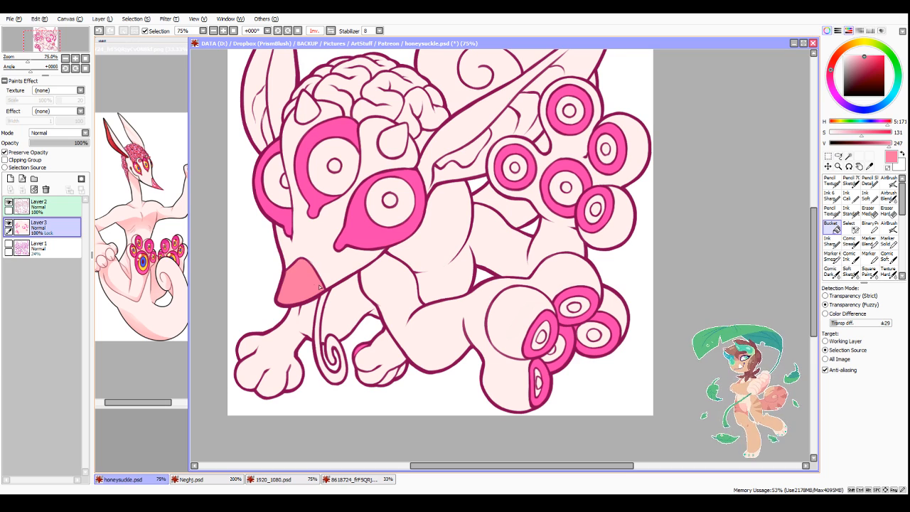
pyautogui.click(309, 112)
pyautogui.click(394, 144)
pyautogui.scroll(-2, 371, 192)
pyautogui.scroll(2, 364, 167)
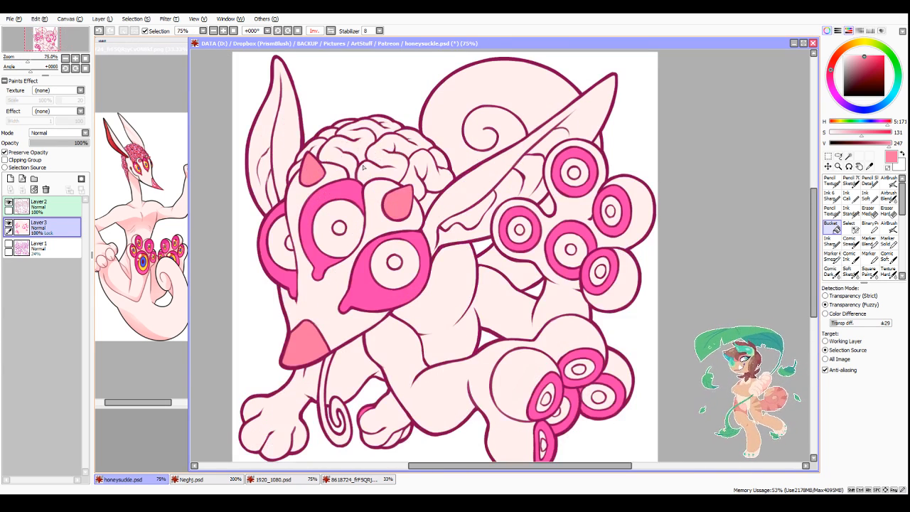
# Step: Fill all the folds of the exposed brain with the same salmon pink
pyautogui.click(363, 167)
pyautogui.click(350, 168)
pyautogui.click(319, 149)
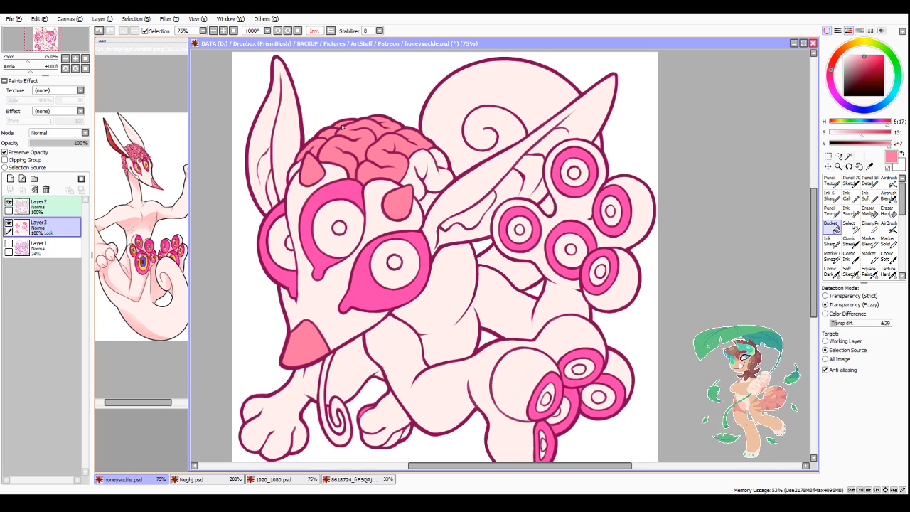
pyautogui.click(296, 170)
pyautogui.click(411, 183)
pyautogui.click(437, 159)
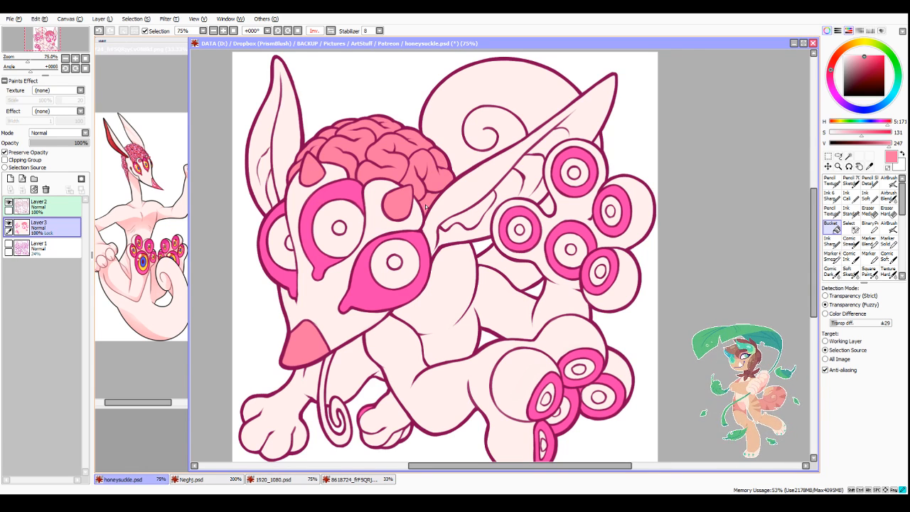
pyautogui.scroll(-2, 427, 273)
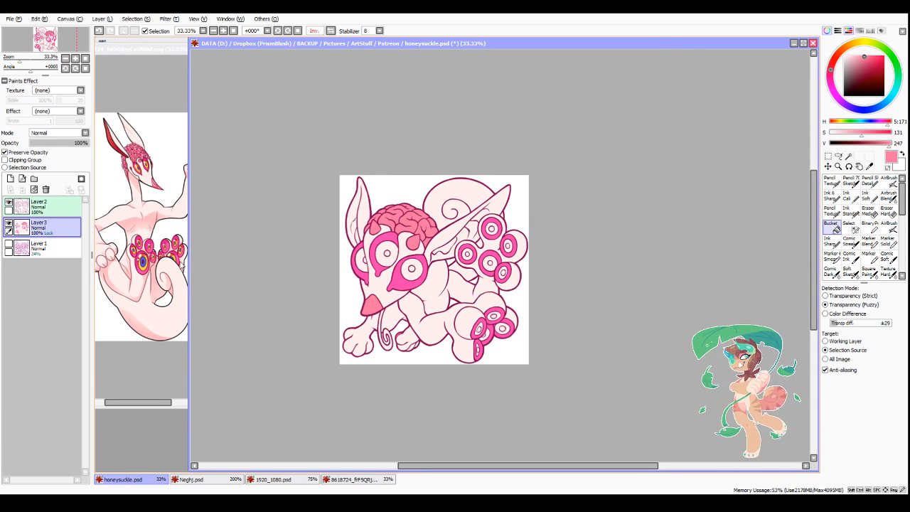
# Step: Sample the reference ear's red and start painting a softer red inside the near ear with the Pencil at size 14
pyautogui.rightClick(110, 141)
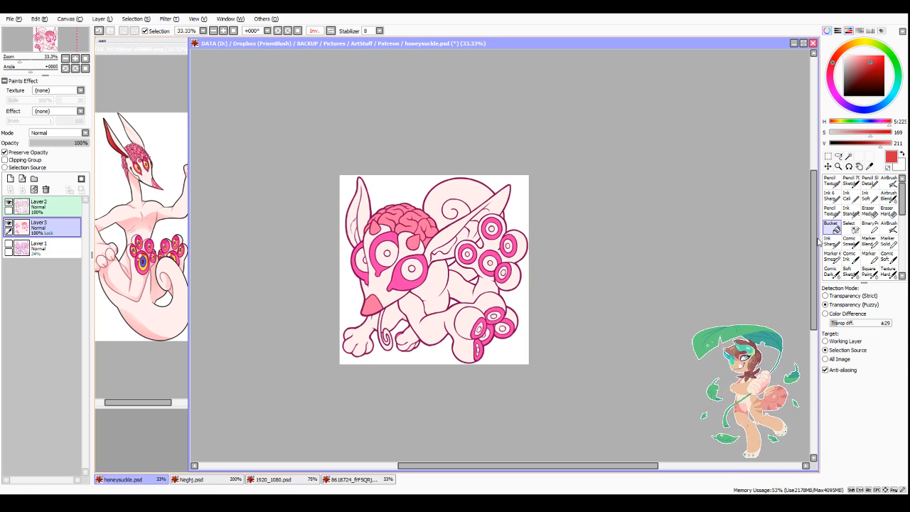
pyautogui.click(831, 211)
pyautogui.scroll(3, 438, 243)
pyautogui.moveTo(429, 221); pyautogui.dragTo(397, 254)
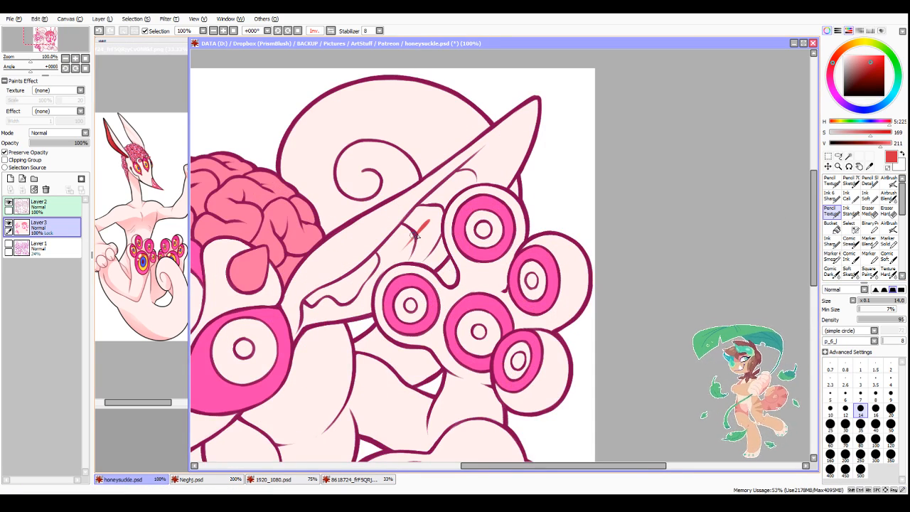
pyautogui.scroll(3, 404, 248)
pyautogui.rightClick(421, 229)
pyautogui.moveTo(451, 200)
pyautogui.mouseDown()
pyautogui.moveTo(366, 266)
pyautogui.moveTo(433, 151)
pyautogui.moveTo(339, 279)
pyautogui.mouseUp()
pyautogui.scroll(-3, 469, 160)
pyautogui.scroll(2, 367, 242)
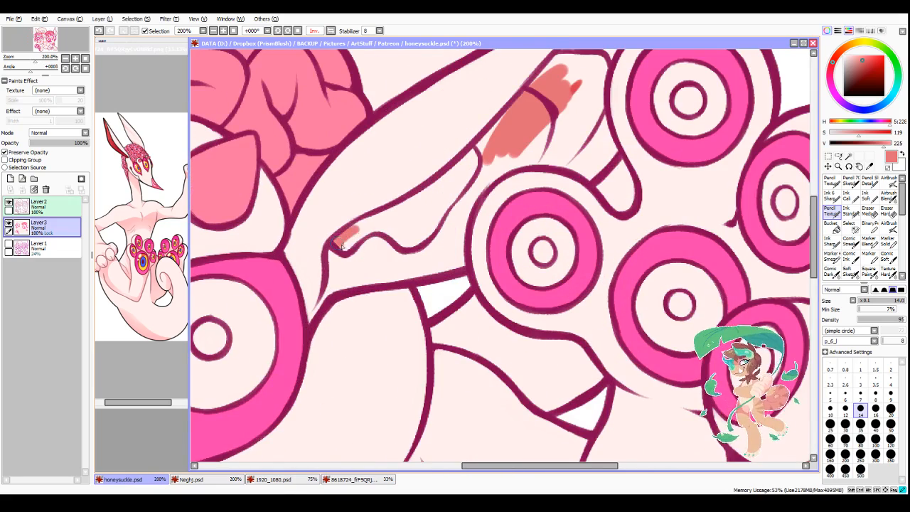
# Step: Bucket-fill the near ear's lower inner fold with the soft red and extend the colour up the inner ear with the Pencil
pyautogui.click(832, 226)
pyautogui.click(455, 192)
pyautogui.scroll(-3, 499, 233)
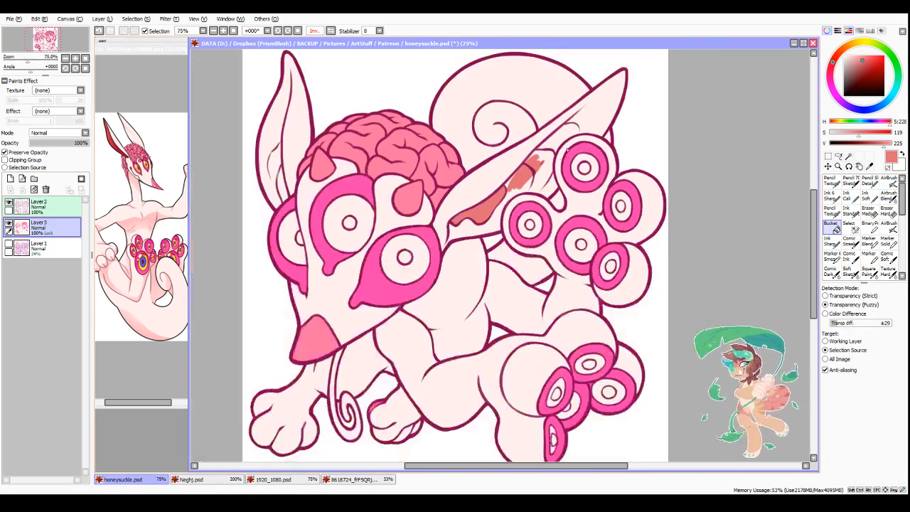
pyautogui.click(832, 210)
pyautogui.scroll(1, 597, 119)
pyautogui.moveTo(542, 144)
pyautogui.mouseDown()
pyautogui.moveTo(477, 208)
pyautogui.moveTo(499, 182)
pyautogui.moveTo(487, 216)
pyautogui.moveTo(414, 260)
pyautogui.moveTo(477, 231)
pyautogui.mouseUp()
pyautogui.moveTo(471, 237); pyautogui.dragTo(502, 203)
# Step: Mirror the view and paint soft red along the near ear's inner edge up towards the tip with the Pencil at size 16
pyautogui.click(875, 408)
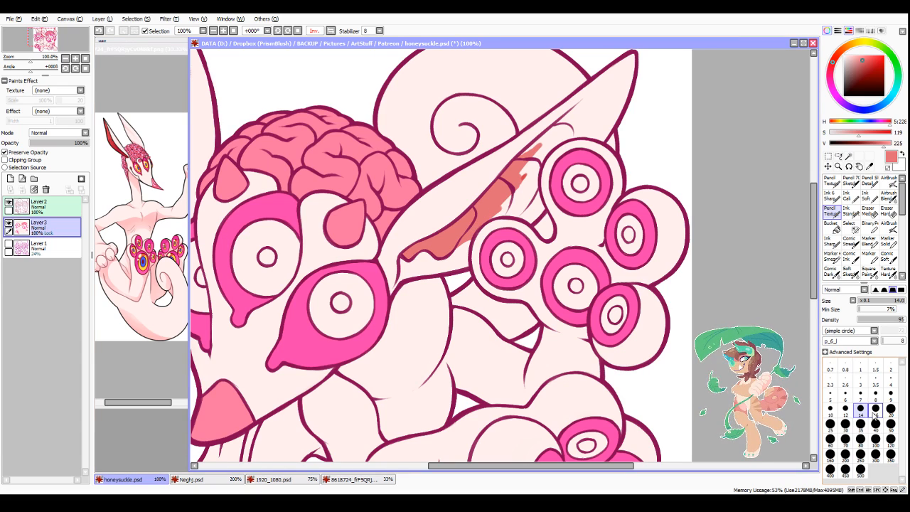
pyautogui.click(330, 30)
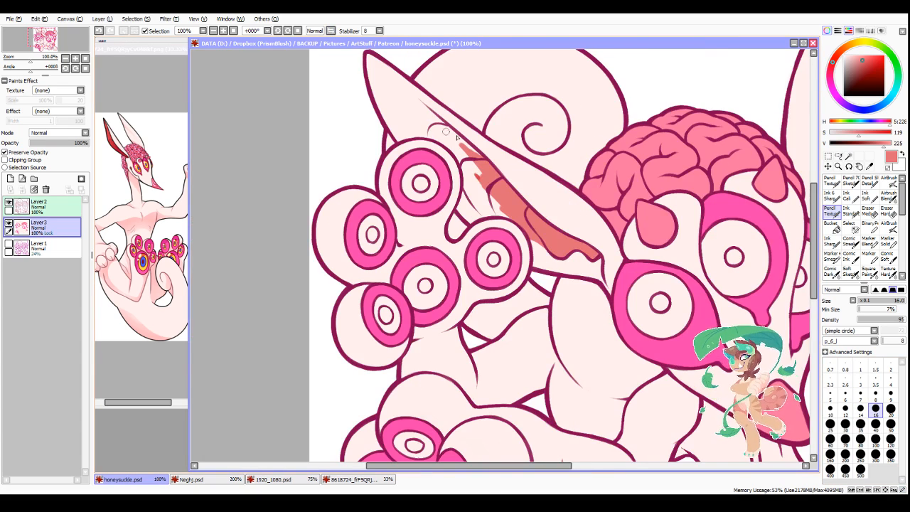
pyautogui.scroll(-1, 446, 131)
pyautogui.scroll(2, 438, 126)
pyautogui.moveTo(382, 84); pyautogui.dragTo(486, 175)
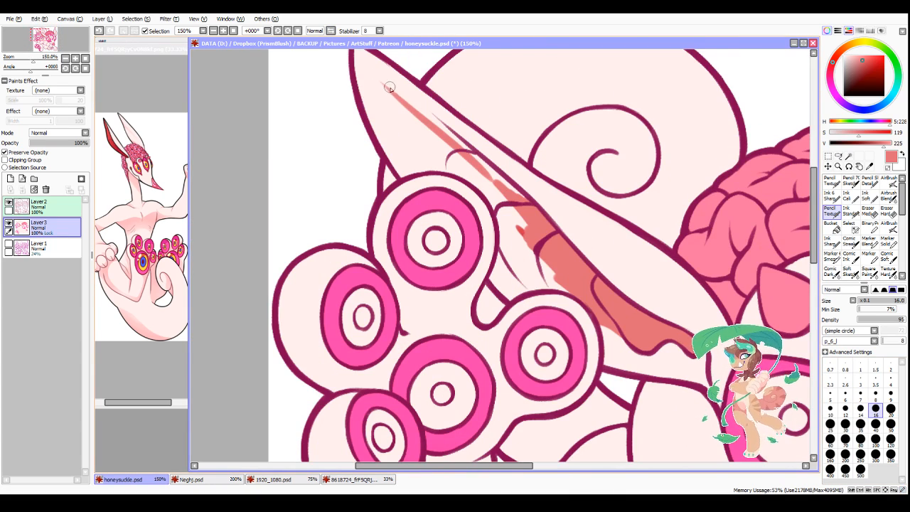
pyautogui.moveTo(390, 88); pyautogui.dragTo(520, 196)
pyautogui.moveTo(462, 145); pyautogui.dragTo(508, 207)
# Step: Fill in the rest of the inner ear with soft red down to the eye bulbs and near the tip, and restore the unmirrored view
pyautogui.moveTo(538, 243)
pyautogui.mouseDown()
pyautogui.moveTo(506, 216)
pyautogui.moveTo(525, 269)
pyautogui.mouseUp()
pyautogui.moveTo(503, 232)
pyautogui.mouseDown()
pyautogui.moveTo(522, 270)
pyautogui.moveTo(525, 248)
pyautogui.moveTo(542, 280)
pyautogui.moveTo(569, 291)
pyautogui.mouseUp()
pyautogui.moveTo(538, 279); pyautogui.dragTo(546, 285)
pyautogui.moveTo(463, 163)
pyautogui.mouseDown()
pyautogui.moveTo(495, 206)
pyautogui.moveTo(496, 196)
pyautogui.mouseUp()
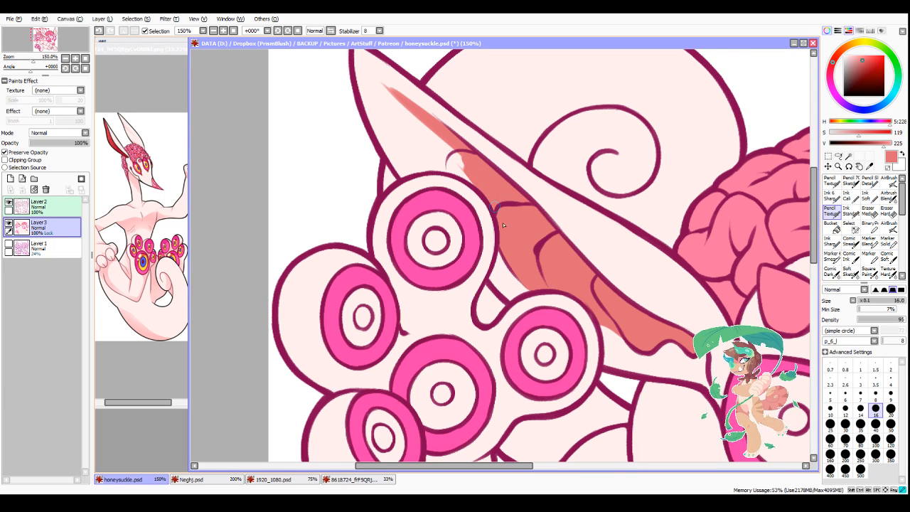
pyautogui.moveTo(468, 165)
pyautogui.mouseDown()
pyautogui.moveTo(413, 131)
pyautogui.moveTo(425, 169)
pyautogui.moveTo(466, 176)
pyautogui.mouseUp()
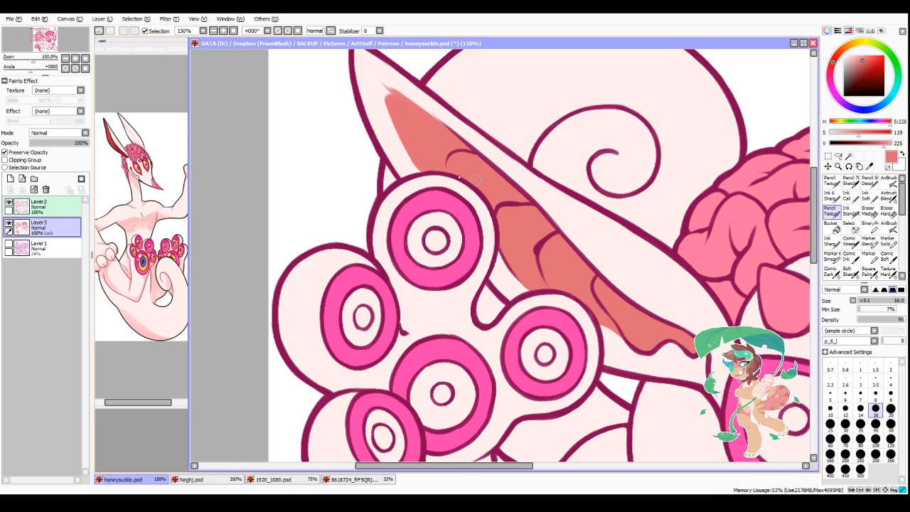
pyautogui.scroll(-2, 396, 87)
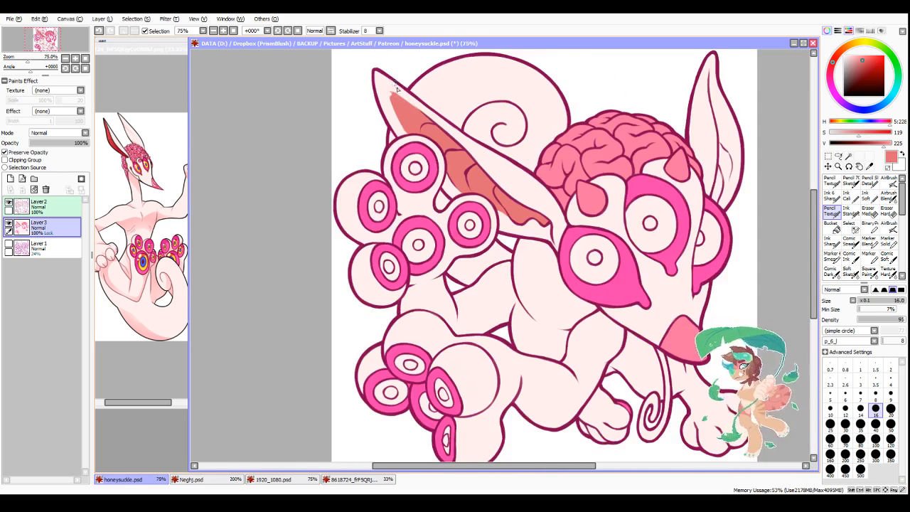
pyautogui.scroll(2, 396, 87)
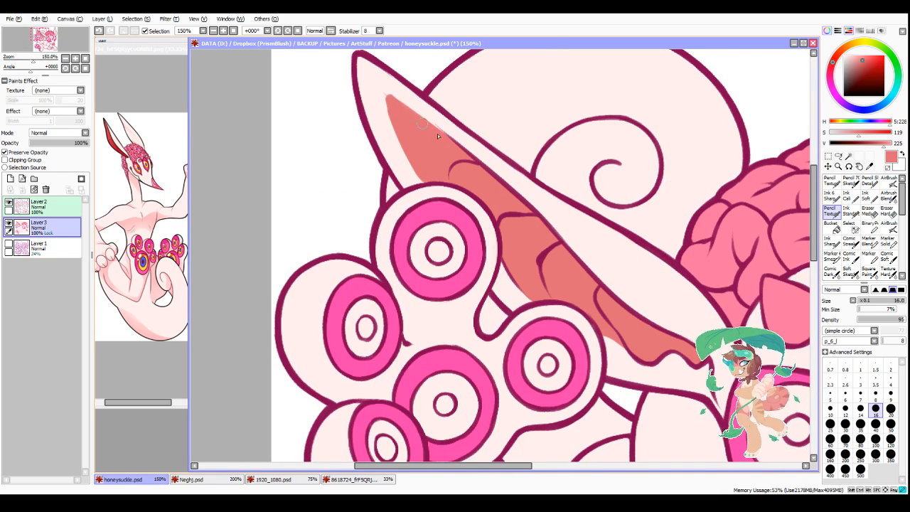
pyautogui.click(329, 31)
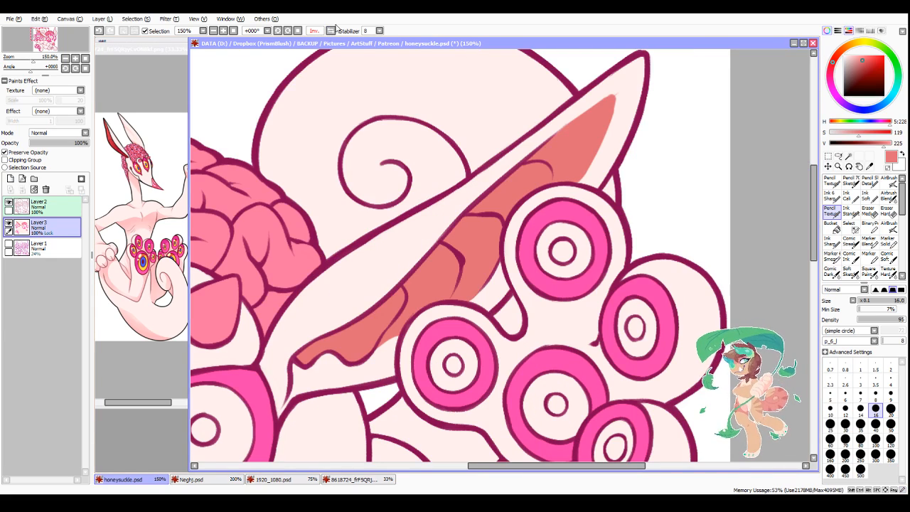
# Step: Sample the pale skin colour and trim the soft red's edge near the near ear's tip with the Pencil at size 16
pyautogui.rightClick(421, 230)
pyautogui.scroll(-2, 550, 131)
pyautogui.scroll(2, 587, 106)
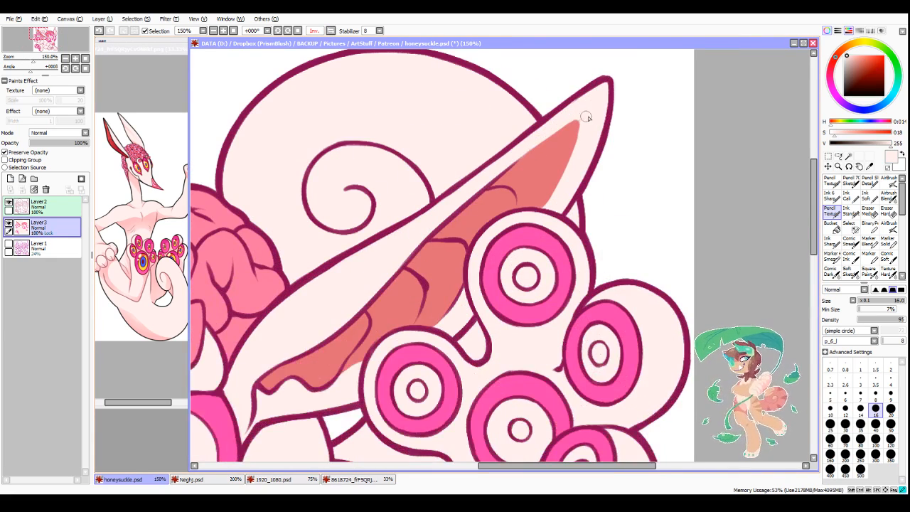
pyautogui.moveTo(585, 115); pyautogui.dragTo(505, 163)
pyautogui.moveTo(553, 133); pyautogui.dragTo(586, 131)
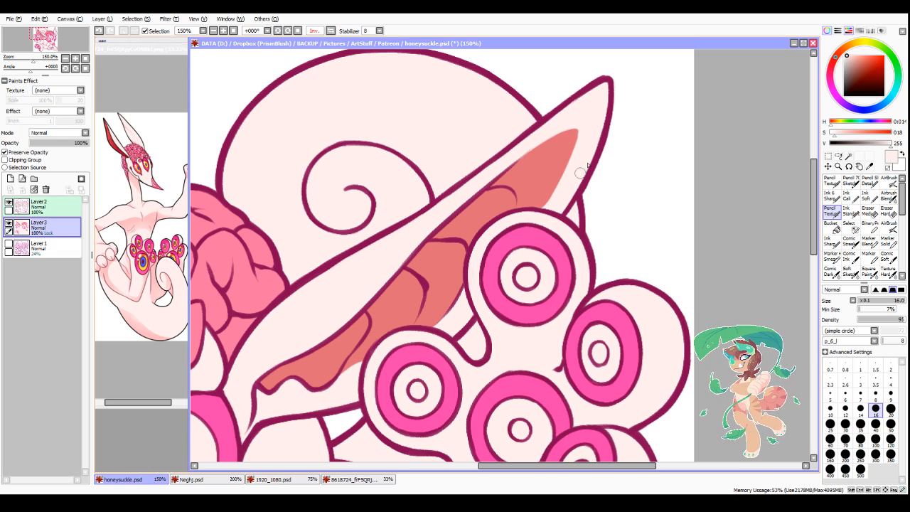
# Step: Soften the soft red's edges near the near ear's tip with the Blend brush at size 25 and return to the Pencil
pyautogui.scroll(-1, 869, 268)
pyautogui.click(869, 270)
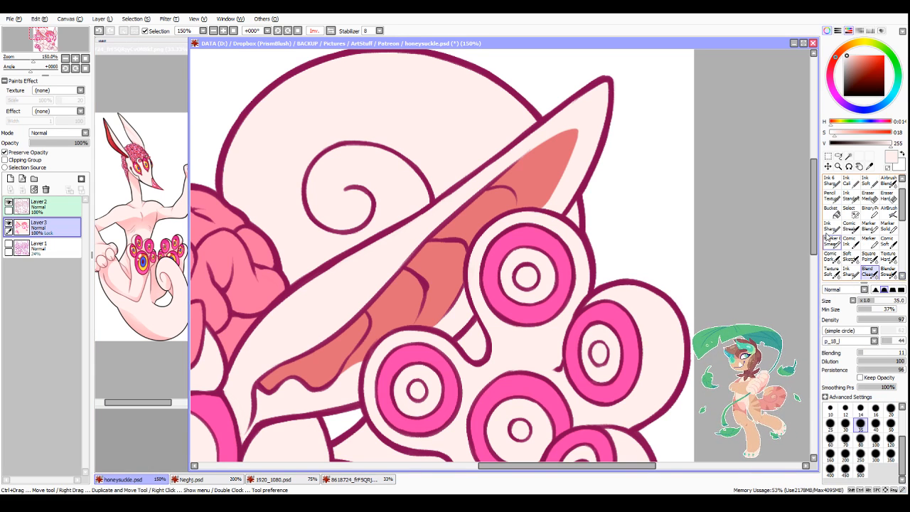
pyautogui.click(829, 424)
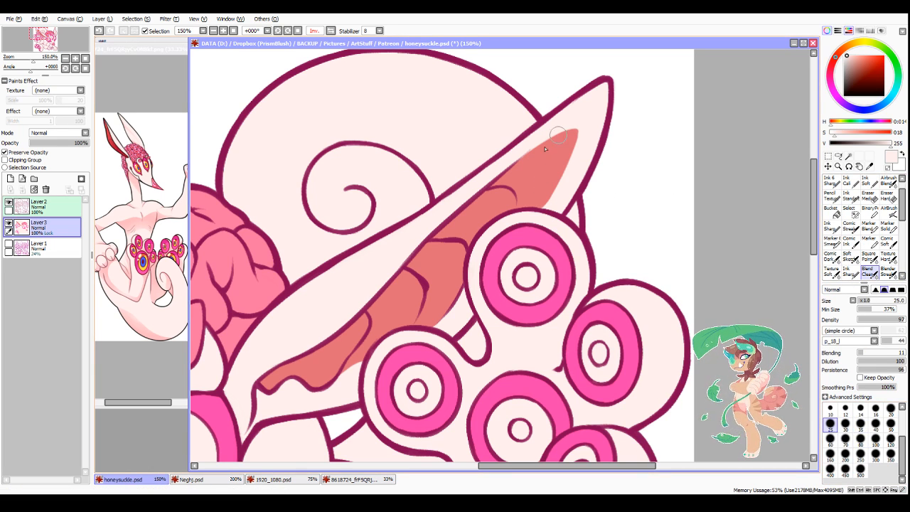
pyautogui.moveTo(545, 149)
pyautogui.mouseDown()
pyautogui.moveTo(529, 162)
pyautogui.moveTo(576, 128)
pyautogui.moveTo(560, 196)
pyautogui.mouseUp()
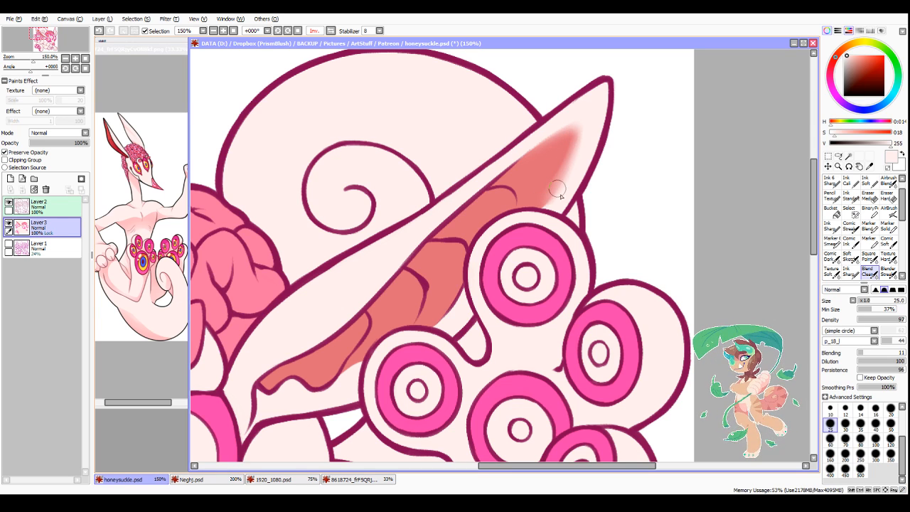
pyautogui.press('n')
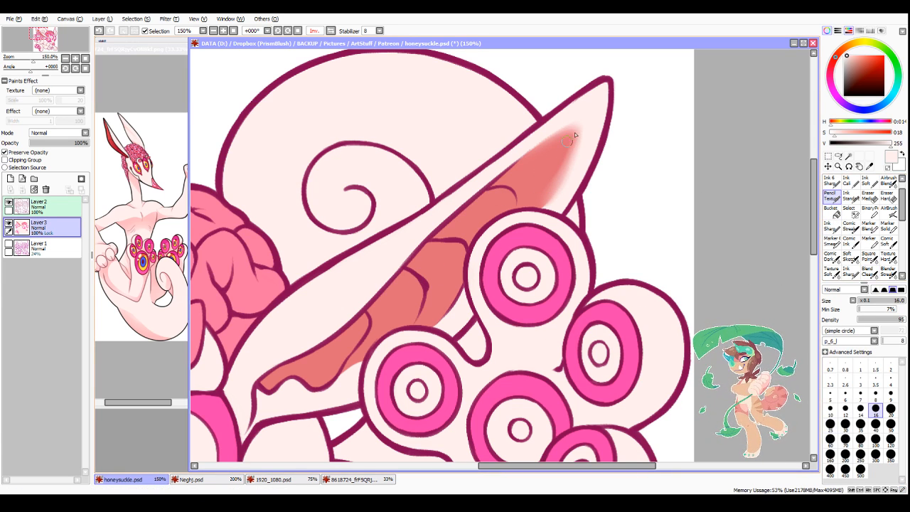
# Step: Sample the blended light red and paint a lighter band around the top of the near ear's inner colour with the Pencil
pyautogui.keyDown('alt'); pyautogui.click(571, 146); pyautogui.keyUp('alt')
pyautogui.moveTo(575, 130); pyautogui.dragTo(518, 159)
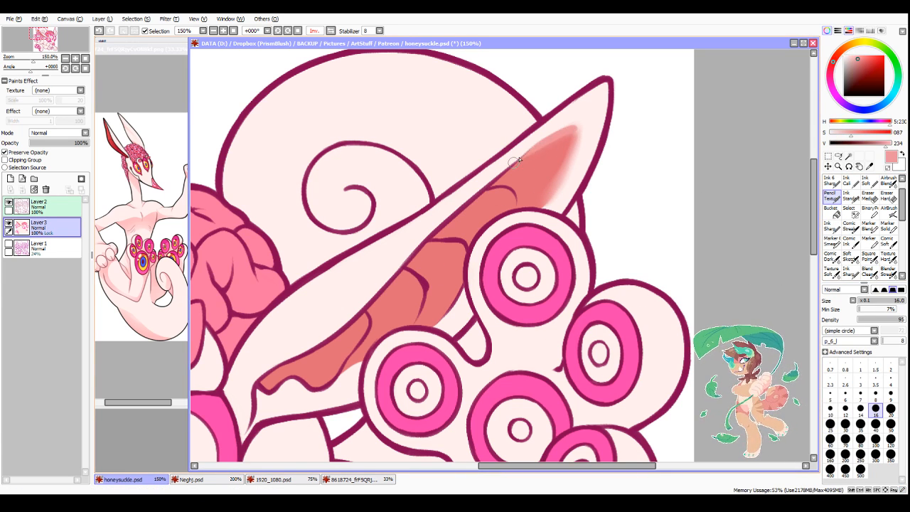
pyautogui.moveTo(573, 128)
pyautogui.mouseDown()
pyautogui.moveTo(558, 182)
pyautogui.moveTo(570, 131)
pyautogui.moveTo(538, 200)
pyautogui.moveTo(570, 141)
pyautogui.moveTo(532, 207)
pyautogui.moveTo(556, 178)
pyautogui.moveTo(540, 203)
pyautogui.mouseUp()
pyautogui.scroll(-2, 502, 350)
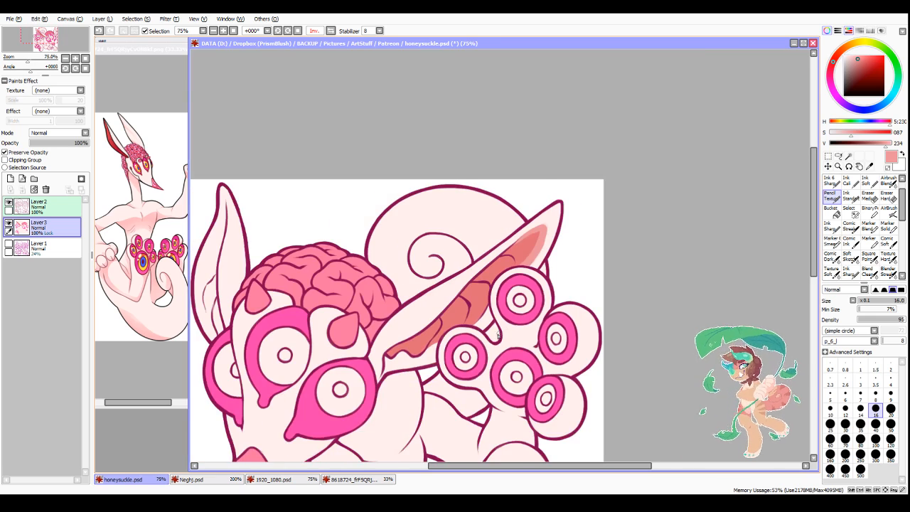
# Step: Paint light red along the inner ear's edge between the eye bulbs and clean up the lower fold with pale skin colour
pyautogui.scroll(3, 490, 336)
pyautogui.moveTo(487, 280); pyautogui.dragTo(473, 307)
pyautogui.moveTo(490, 277); pyautogui.dragTo(468, 313)
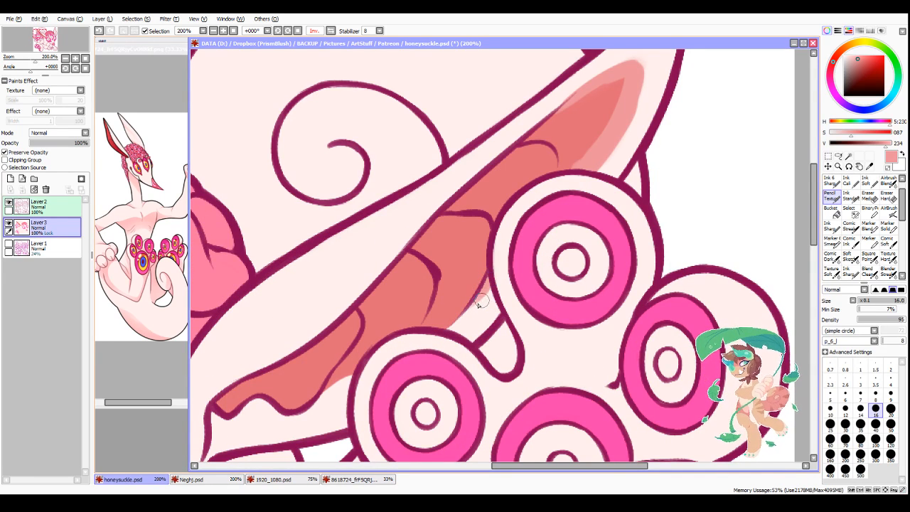
pyautogui.keyDown('alt'); pyautogui.click(331, 396); pyautogui.keyUp('alt')
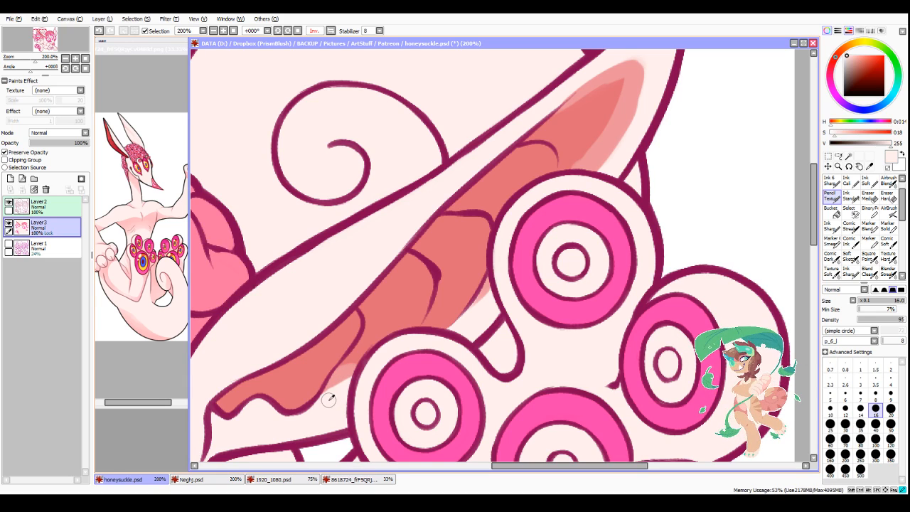
pyautogui.moveTo(329, 398); pyautogui.dragTo(348, 375)
# Step: Sample the light red, widen the lighter band over the upper inner ear, and pick the darker soft red again
pyautogui.keyDown('alt'); pyautogui.click(607, 151); pyautogui.keyUp('alt')
pyautogui.scroll(-3, 607, 144)
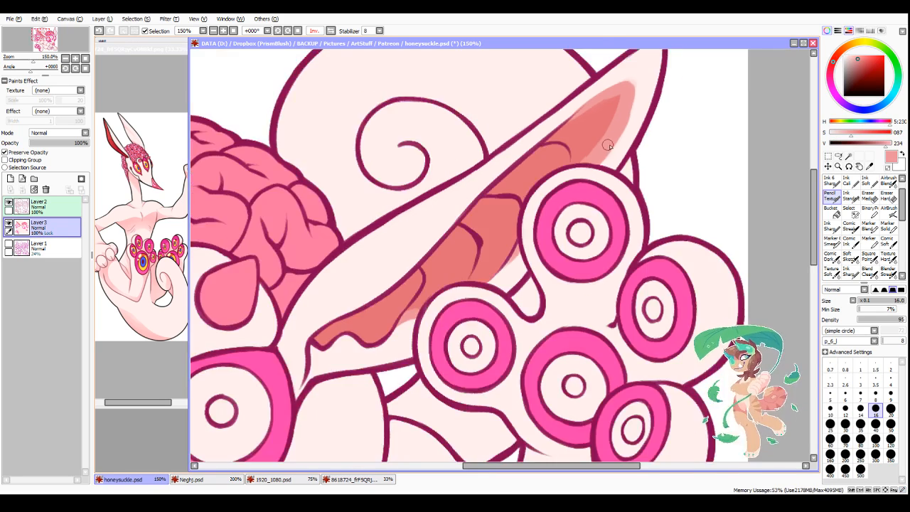
pyautogui.scroll(4, 607, 131)
pyautogui.moveTo(605, 119)
pyautogui.mouseDown()
pyautogui.moveTo(528, 155)
pyautogui.moveTo(580, 178)
pyautogui.moveTo(585, 142)
pyautogui.moveTo(559, 224)
pyautogui.mouseUp()
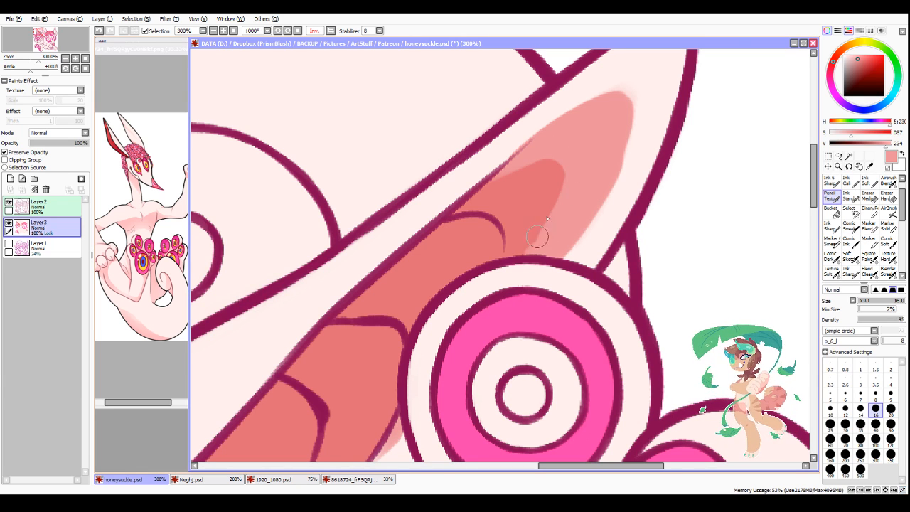
pyautogui.keyDown('alt'); pyautogui.click(534, 197); pyautogui.keyUp('alt')
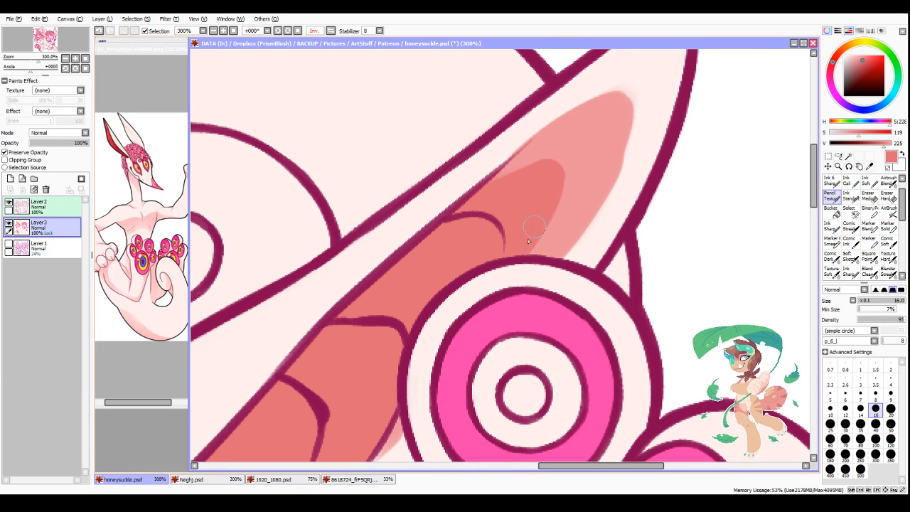
# Step: Mirror the view and trim the light red band's outer edge near the near ear's tip with sampled pale skin colour
pyautogui.scroll(-3, 536, 216)
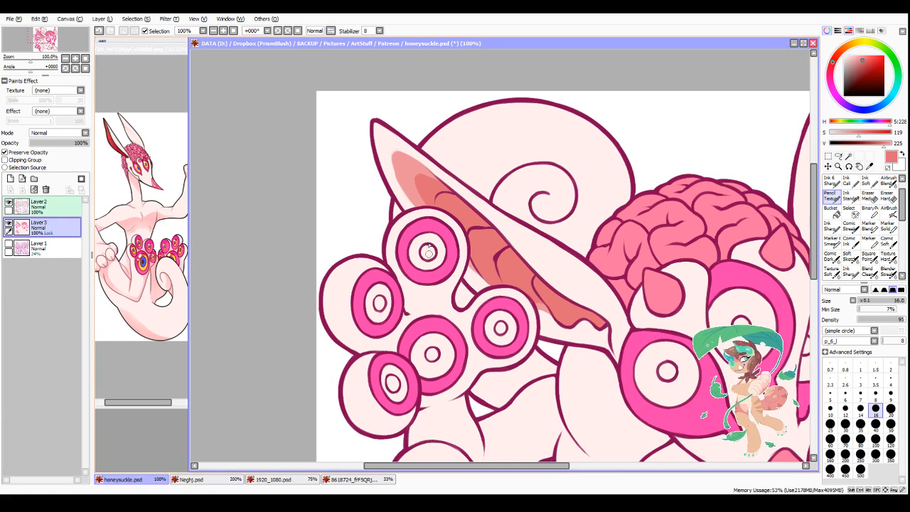
pyautogui.scroll(2, 387, 142)
pyautogui.keyDown('alt'); pyautogui.click(390, 148); pyautogui.keyUp('alt')
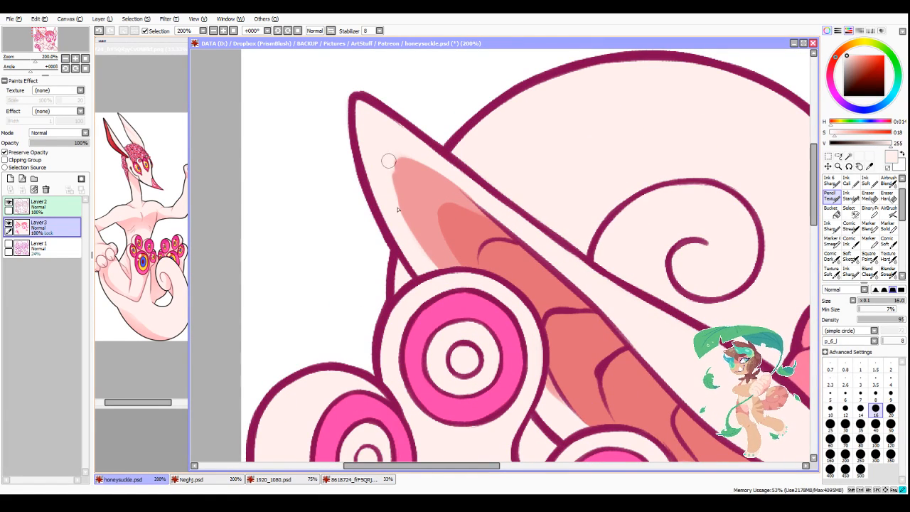
pyautogui.moveTo(388, 161)
pyautogui.mouseDown()
pyautogui.moveTo(403, 224)
pyautogui.moveTo(426, 262)
pyautogui.mouseUp()
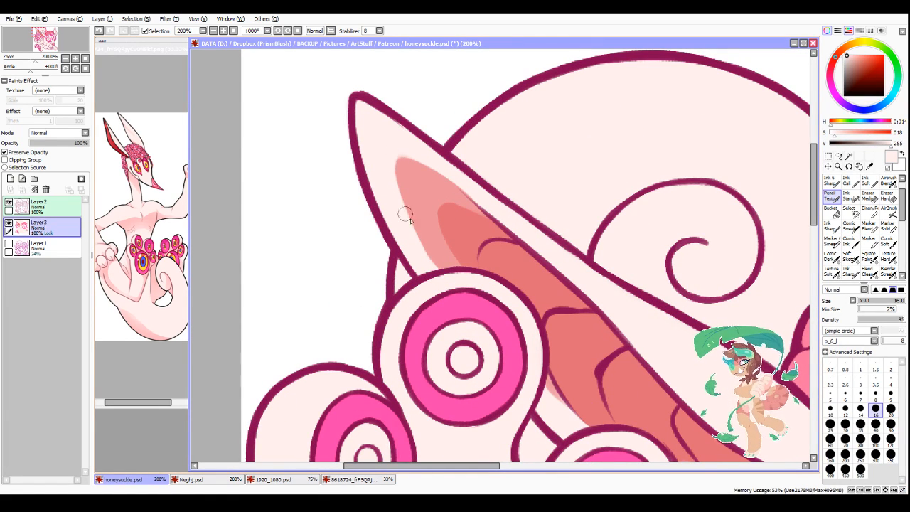
pyautogui.moveTo(391, 162)
pyautogui.mouseDown()
pyautogui.moveTo(426, 257)
pyautogui.moveTo(412, 228)
pyautogui.moveTo(431, 262)
pyautogui.mouseUp()
pyautogui.moveTo(413, 228); pyautogui.dragTo(439, 267)
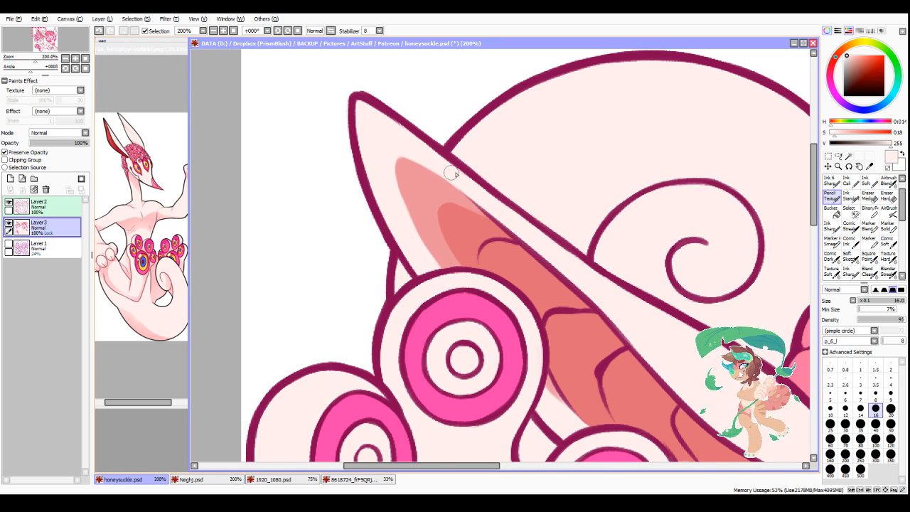
# Step: Sample the soft red and paint the inside of the far ear, from its upper fold down to the base
pyautogui.scroll(-5, 452, 173)
pyautogui.scroll(3, 592, 209)
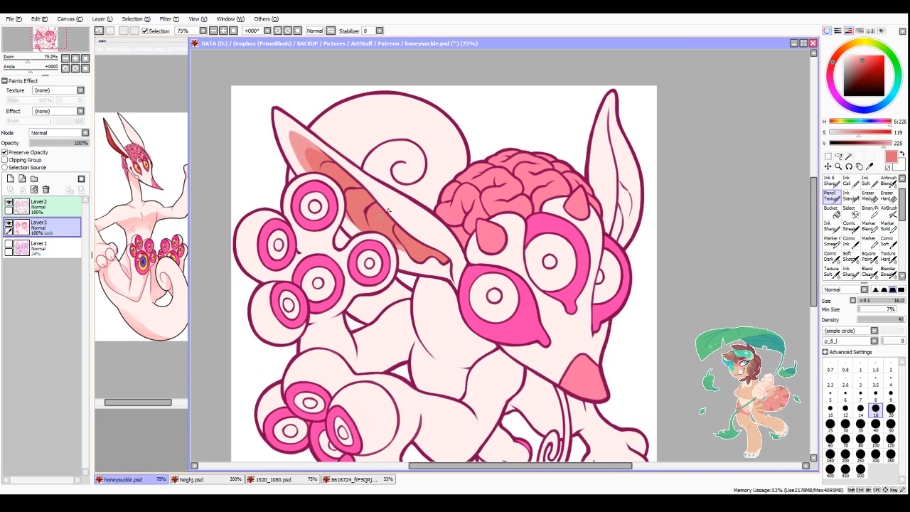
pyautogui.scroll(-3, 573, 170)
pyautogui.scroll(4, 573, 170)
pyautogui.moveTo(494, 131); pyautogui.dragTo(522, 253)
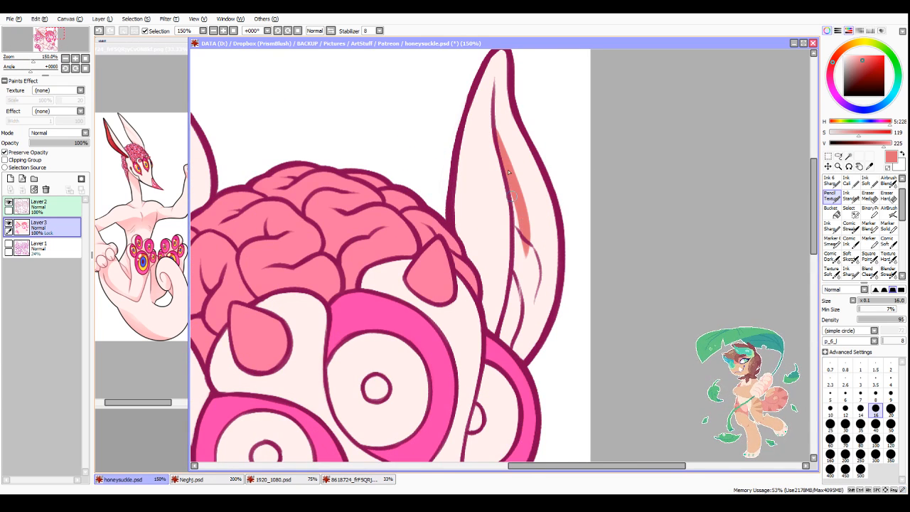
pyautogui.moveTo(511, 195); pyautogui.dragTo(512, 328)
pyautogui.moveTo(509, 292)
pyautogui.mouseDown()
pyautogui.moveTo(509, 344)
pyautogui.moveTo(529, 241)
pyautogui.moveTo(521, 273)
pyautogui.moveTo(530, 294)
pyautogui.moveTo(530, 257)
pyautogui.mouseUp()
pyautogui.moveTo(505, 154)
pyautogui.mouseDown()
pyautogui.moveTo(533, 266)
pyautogui.moveTo(502, 147)
pyautogui.moveTo(529, 213)
pyautogui.mouseUp()
# Step: Sample the near ear's light red and paint a lighter band along the far ear's inner colour with the Pencil at size 25
pyautogui.scroll(-3, 505, 214)
pyautogui.rightClick(296, 192)
pyautogui.scroll(3, 533, 243)
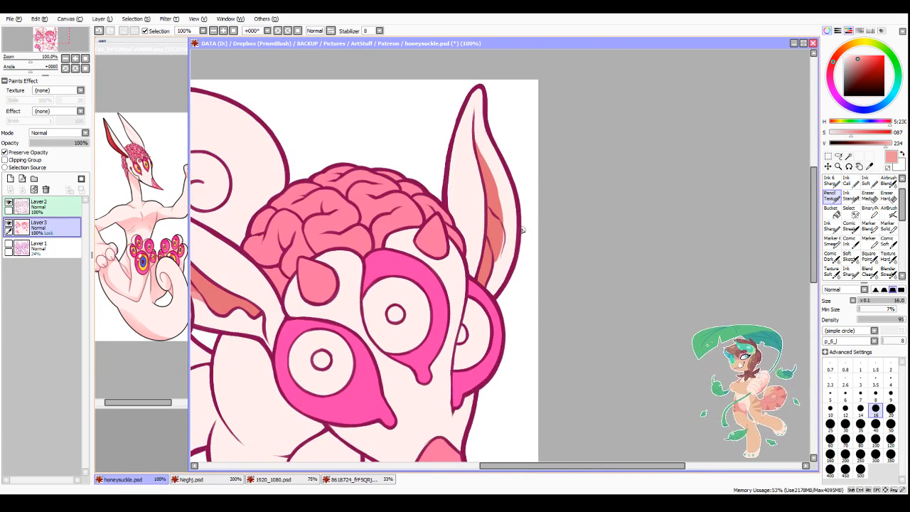
pyautogui.click(832, 428)
pyautogui.scroll(-1, 545, 270)
pyautogui.scroll(1, 497, 146)
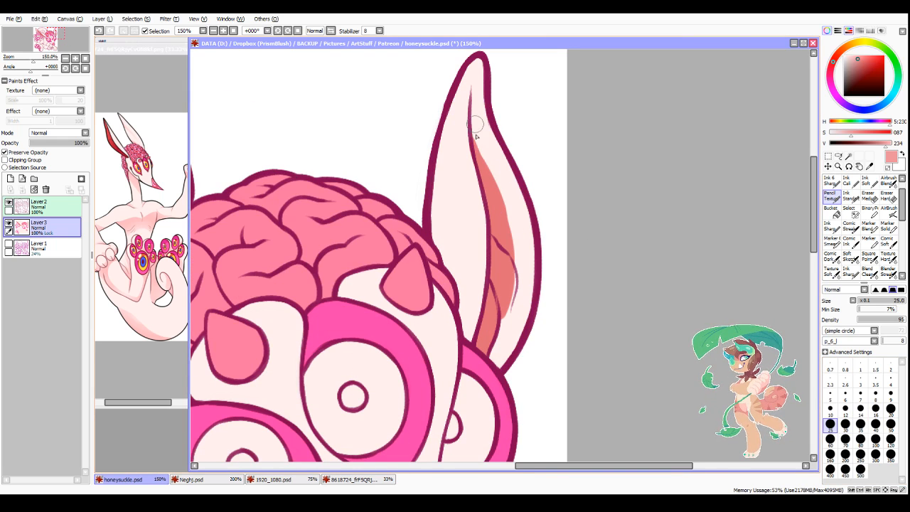
pyautogui.moveTo(474, 135); pyautogui.dragTo(492, 181)
pyautogui.moveTo(487, 174); pyautogui.dragTo(494, 182)
pyautogui.moveTo(473, 126); pyautogui.dragTo(511, 200)
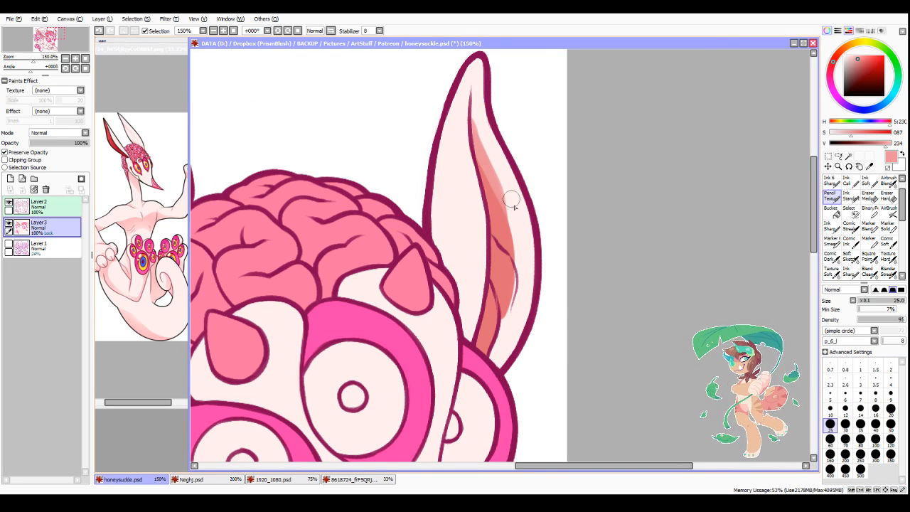
pyautogui.moveTo(510, 259)
pyautogui.mouseDown()
pyautogui.moveTo(502, 323)
pyautogui.moveTo(514, 260)
pyautogui.moveTo(502, 233)
pyautogui.moveTo(512, 297)
pyautogui.moveTo(510, 264)
pyautogui.moveTo(489, 378)
pyautogui.mouseUp()
# Step: Refine the light red along the far ear's lower and middle inner folds with the Pencil at size 14
pyautogui.click(860, 411)
pyautogui.scroll(2, 583, 315)
pyautogui.moveTo(512, 303); pyautogui.dragTo(492, 370)
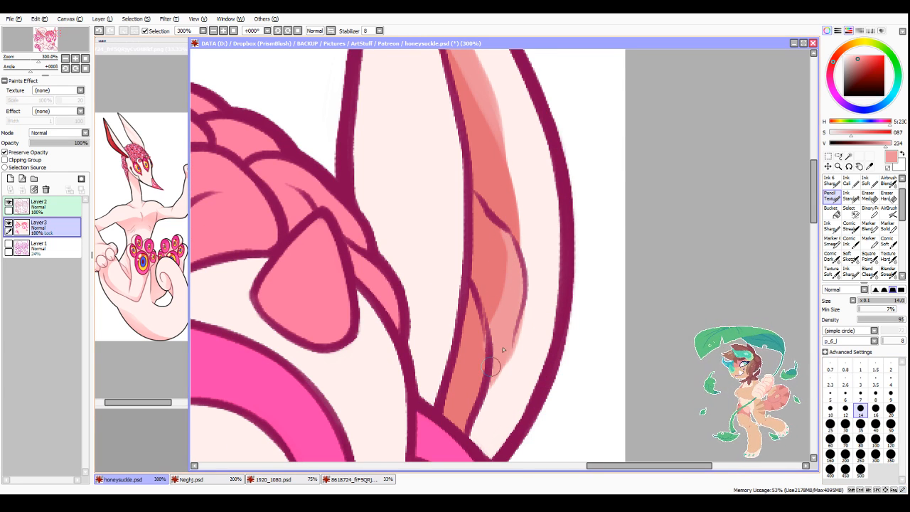
pyautogui.moveTo(517, 326); pyautogui.dragTo(500, 386)
pyautogui.moveTo(494, 115); pyautogui.dragTo(519, 249)
# Step: Touch up the far ear's lower inner fold, trimming the light red's edge with sampled pale skin colour
pyautogui.rightClick(470, 357)
pyautogui.scroll(-2, 483, 331)
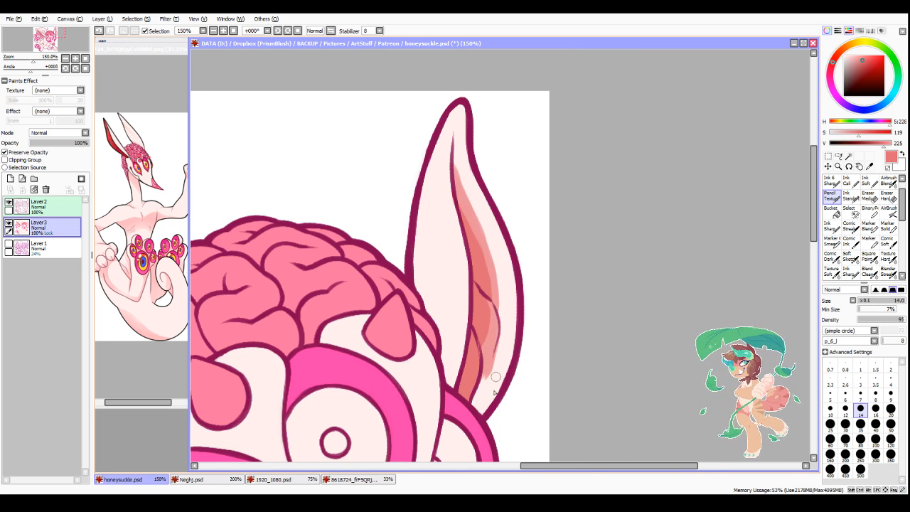
pyautogui.scroll(2, 511, 319)
pyautogui.rightClick(506, 288)
pyautogui.moveTo(504, 300); pyautogui.dragTo(483, 365)
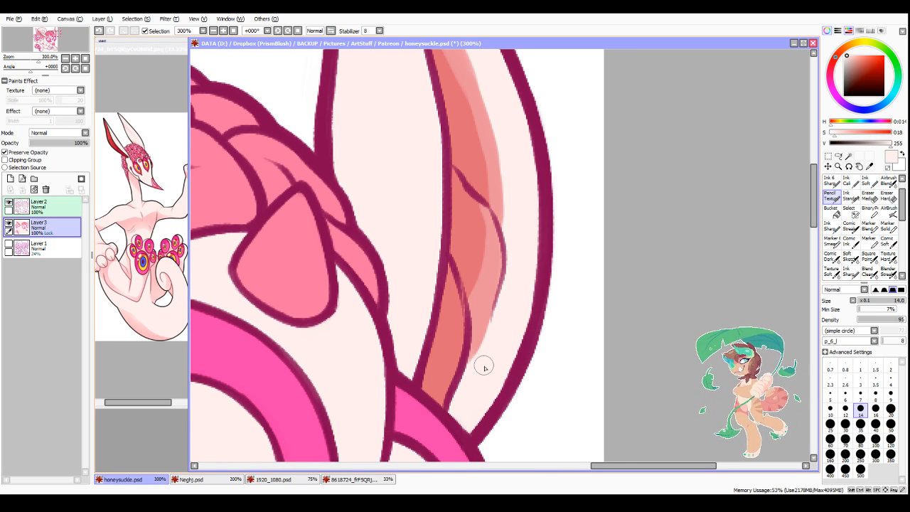
pyautogui.scroll(-2, 509, 222)
pyautogui.scroll(-3, 462, 145)
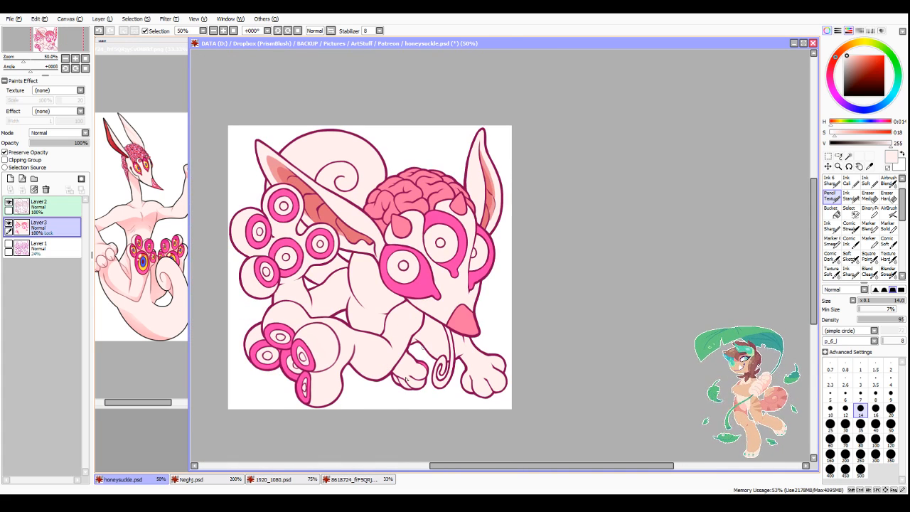
# Step: Sample the yellow of the reference's paw eye and bucket-fill the irises of the five eyes on the raised paw
pyautogui.rightClick(144, 270)
pyautogui.click(831, 211)
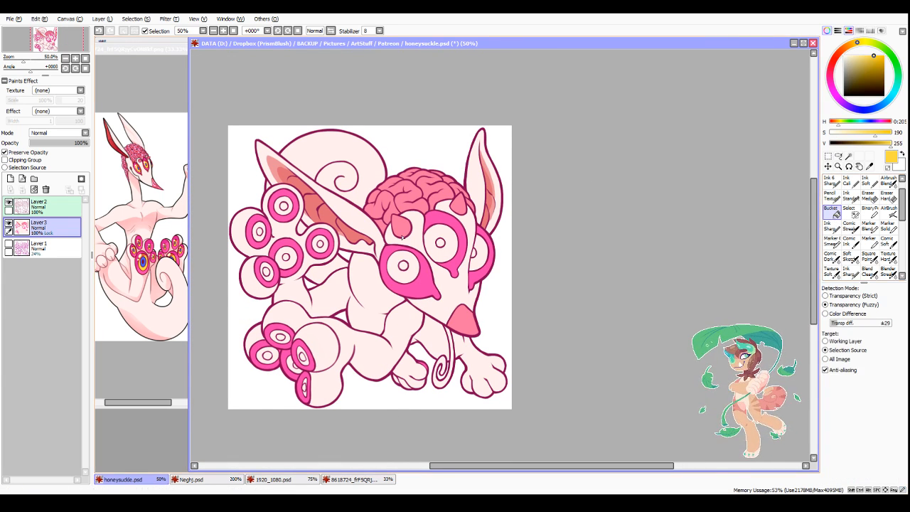
pyautogui.click(287, 263)
pyautogui.click(267, 275)
pyautogui.click(256, 231)
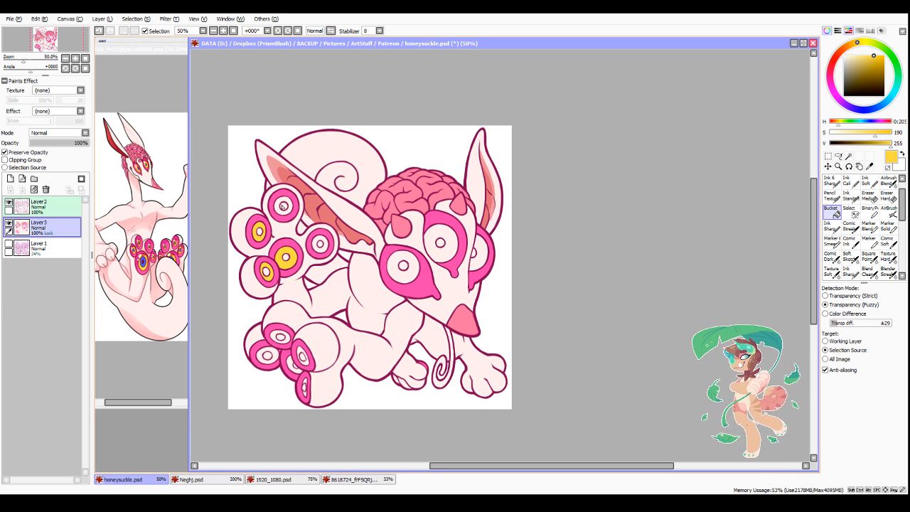
pyautogui.click(282, 207)
pyautogui.click(324, 246)
# Step: Bucket-fill the irises of the lower paw's eyes and the three face eyes with the yellow
pyautogui.click(265, 355)
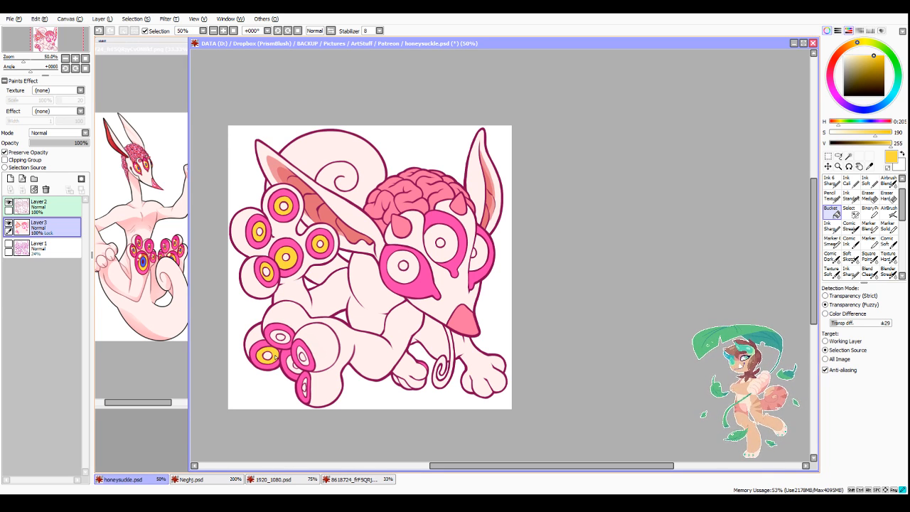
pyautogui.click(286, 341)
pyautogui.click(303, 359)
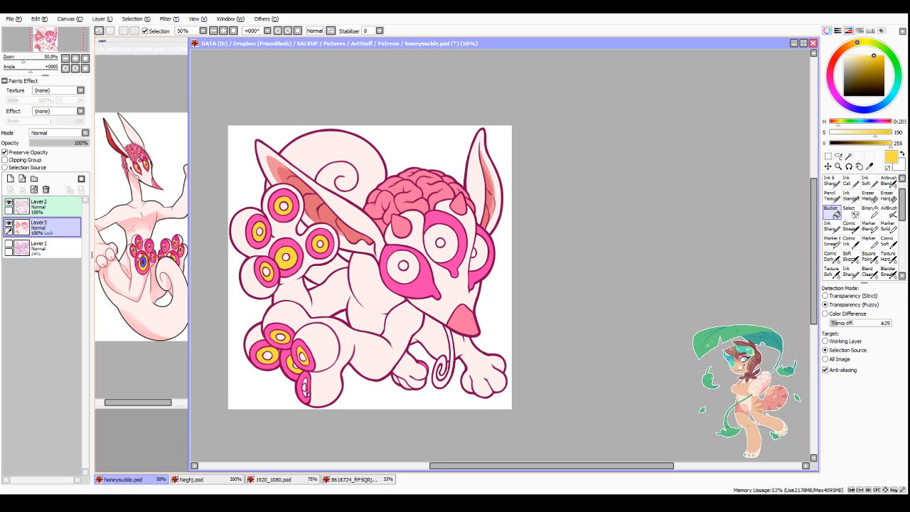
pyautogui.click(405, 278)
pyautogui.click(436, 255)
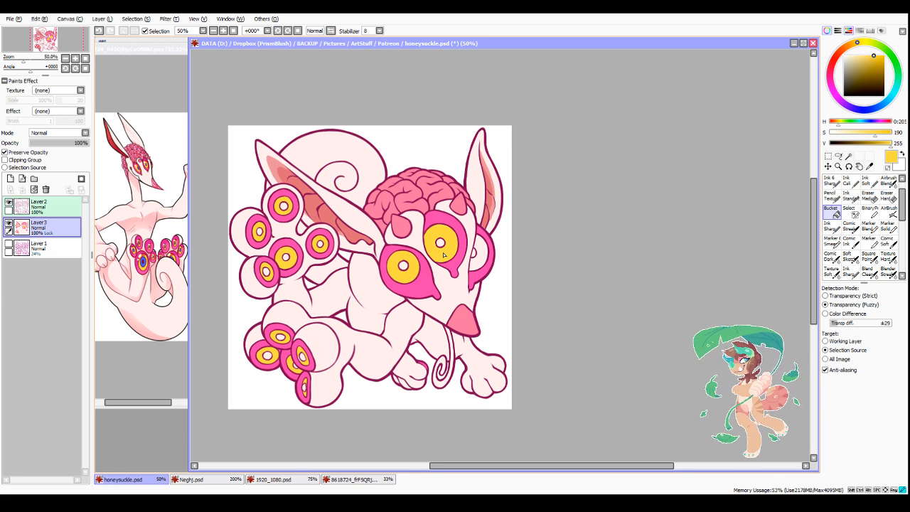
pyautogui.click(474, 265)
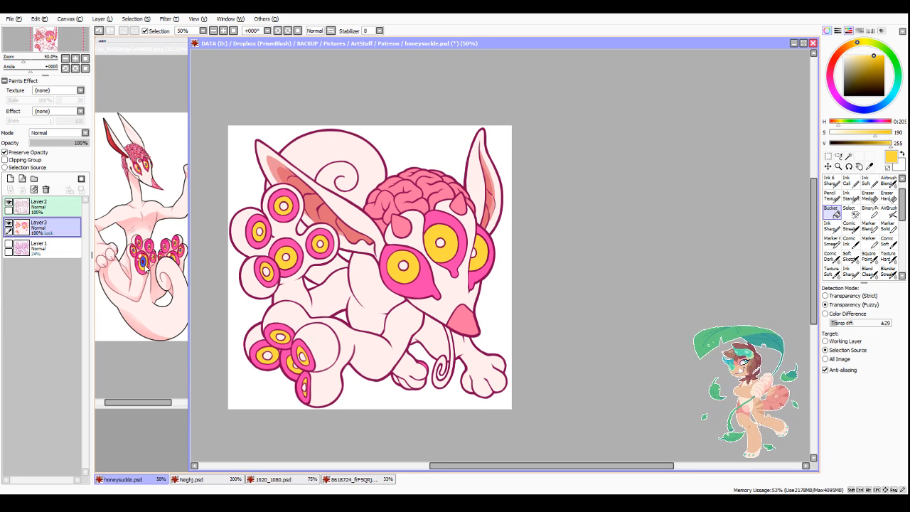
# Step: Sample the blue of the reference's pupil and bucket-fill the pupils of the paw eyes and face eyes
pyautogui.rightClick(145, 263)
pyautogui.click(259, 231)
pyautogui.click(284, 206)
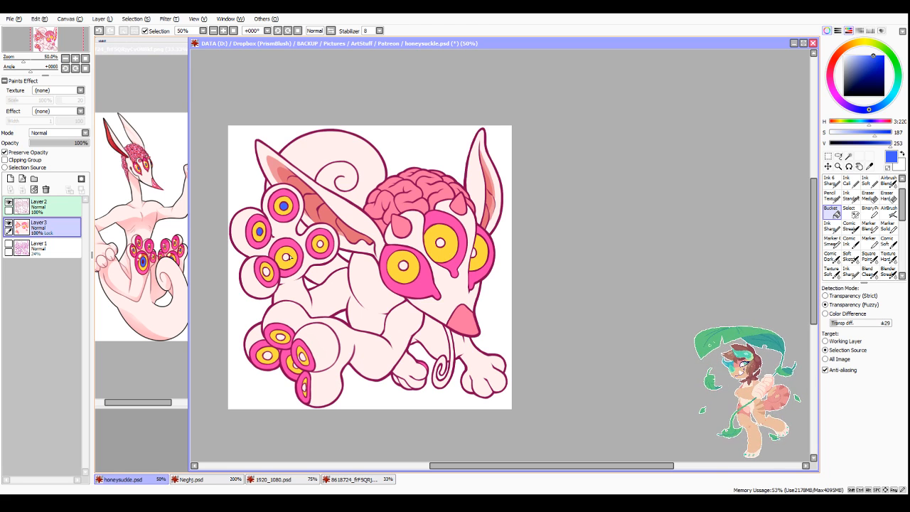
pyautogui.click(320, 244)
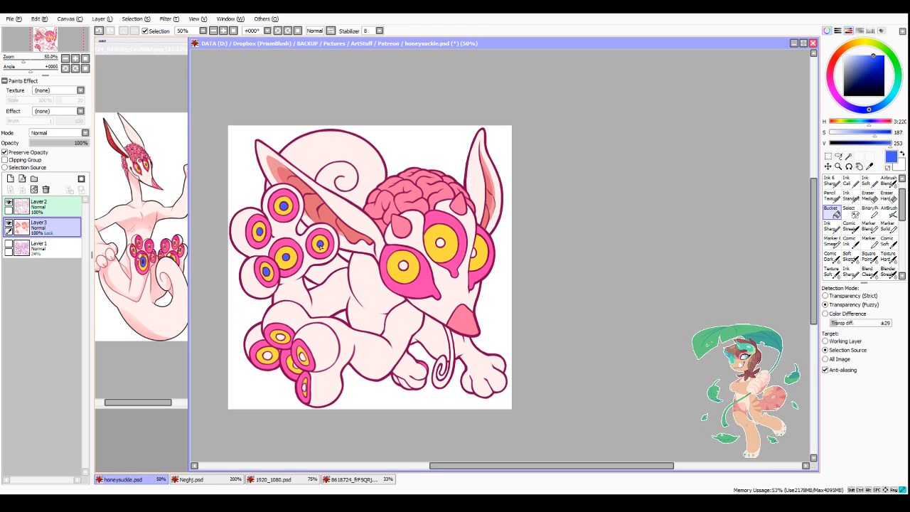
pyautogui.click(268, 356)
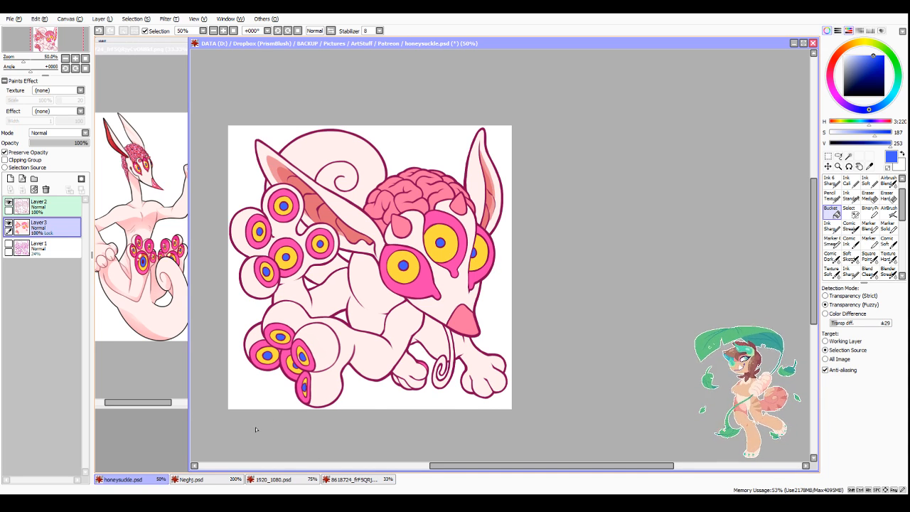
# Step: Touch up the iris of the lower paw's bottommost eye with the size 7 Pencil in the sampled iris yellow
pyautogui.scroll(3, 255, 429)
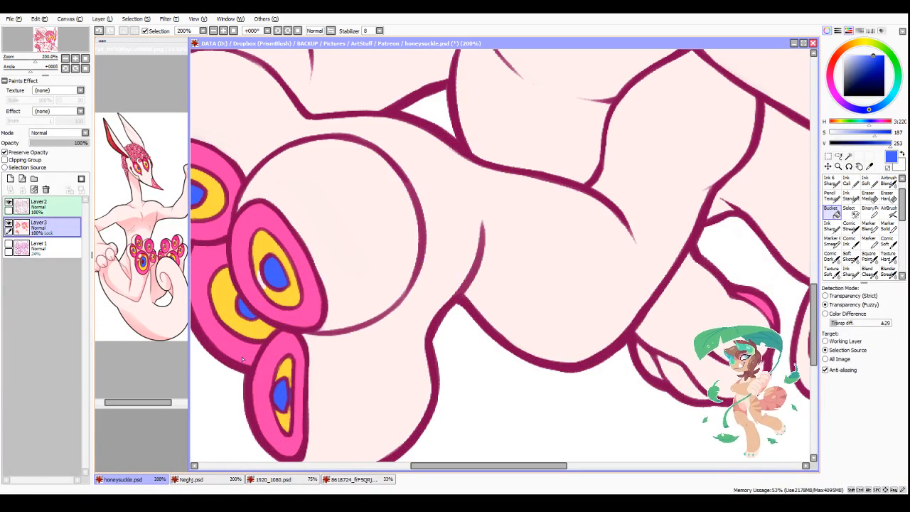
pyautogui.click(830, 196)
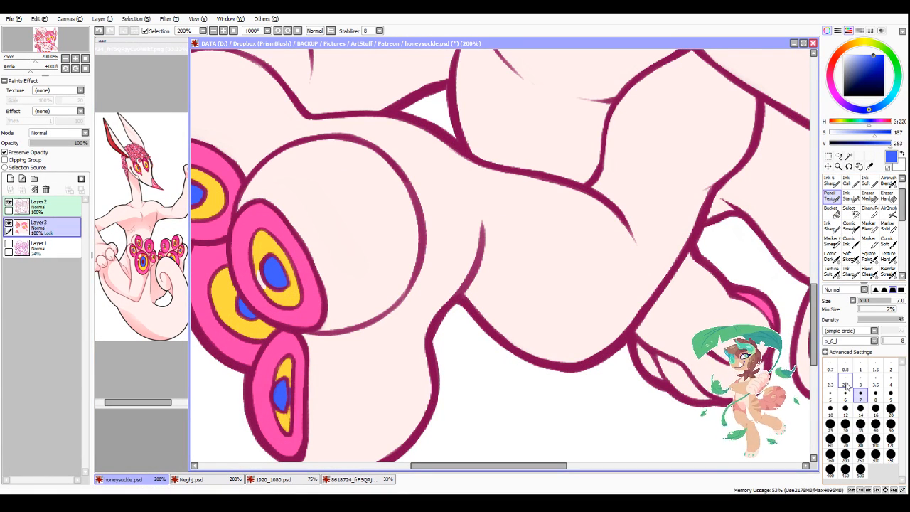
pyautogui.keyDown('alt'); pyautogui.click(283, 300); pyautogui.keyUp('alt')
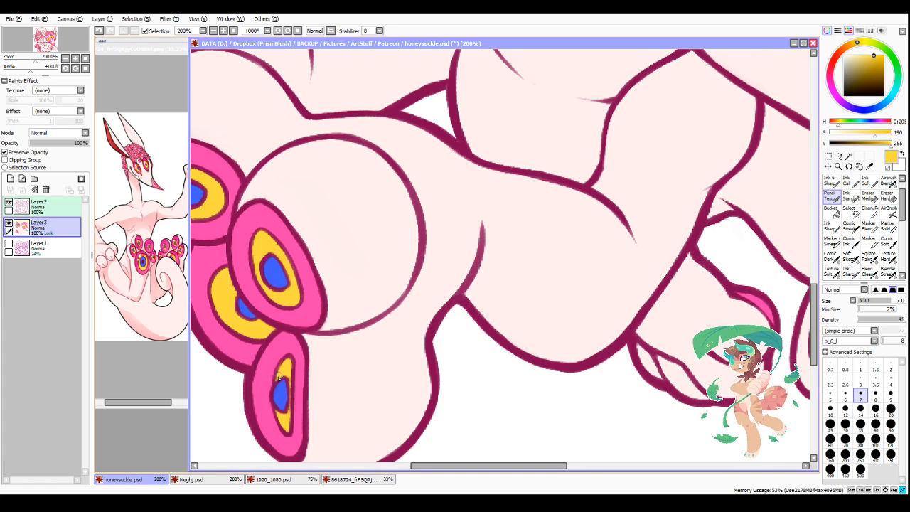
# Step: Bucket-fill the curled tongue with pink sampled from the nose tip, after trying the inner ear's light and darker reds
pyautogui.scroll(-4, 284, 376)
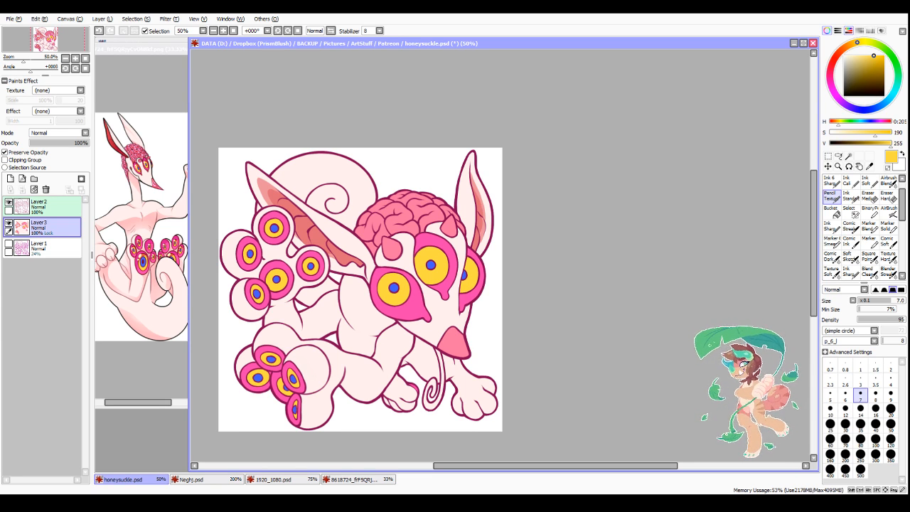
pyautogui.keyDown('alt'); pyautogui.click(265, 187); pyautogui.keyUp('alt')
pyautogui.click(831, 212)
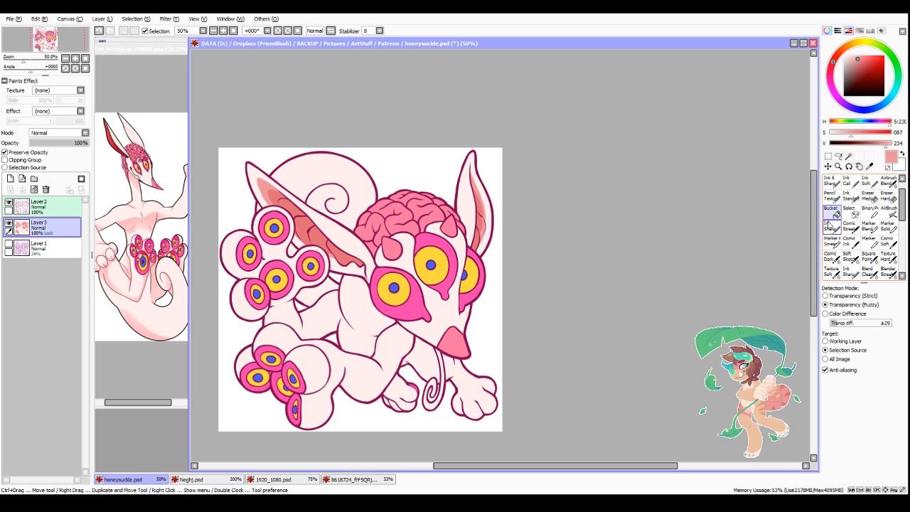
pyautogui.click(430, 410)
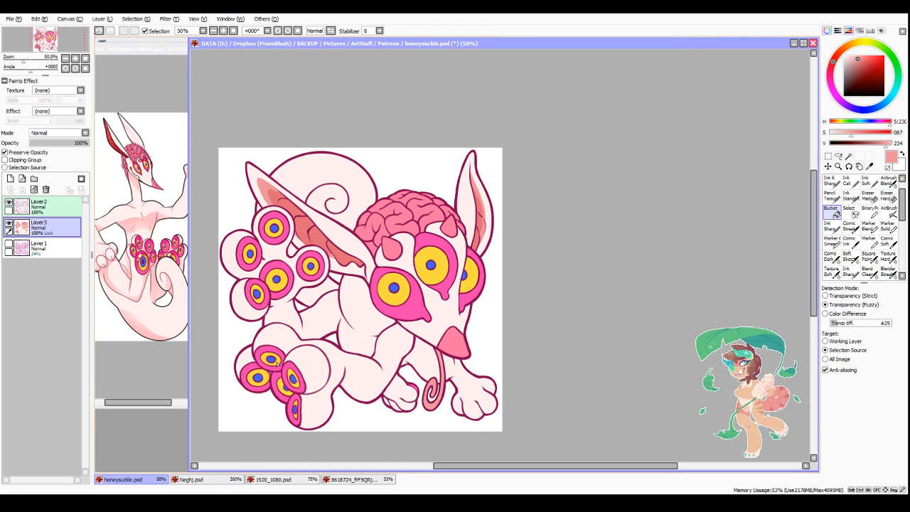
pyautogui.keyDown('alt'); pyautogui.click(306, 236); pyautogui.keyUp('alt')
pyautogui.click(437, 405)
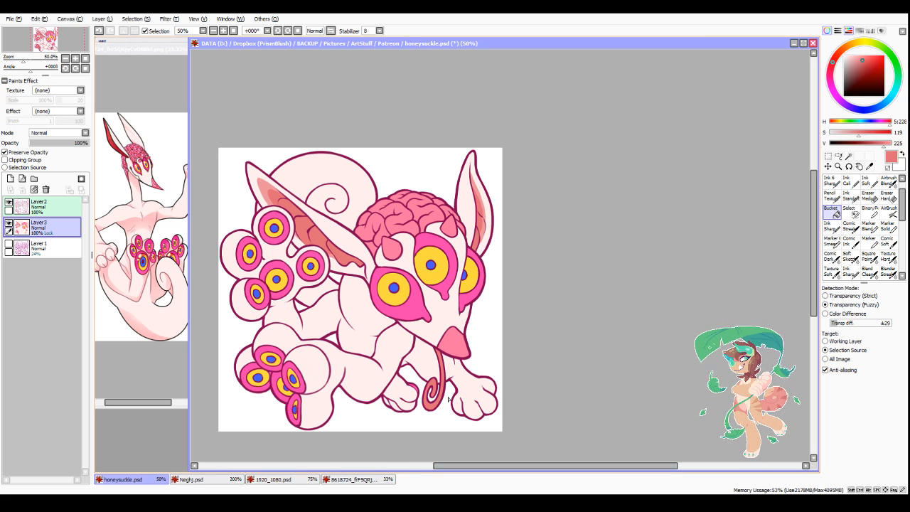
pyautogui.rightClick(453, 344)
pyautogui.scroll(3, 438, 405)
pyautogui.click(425, 405)
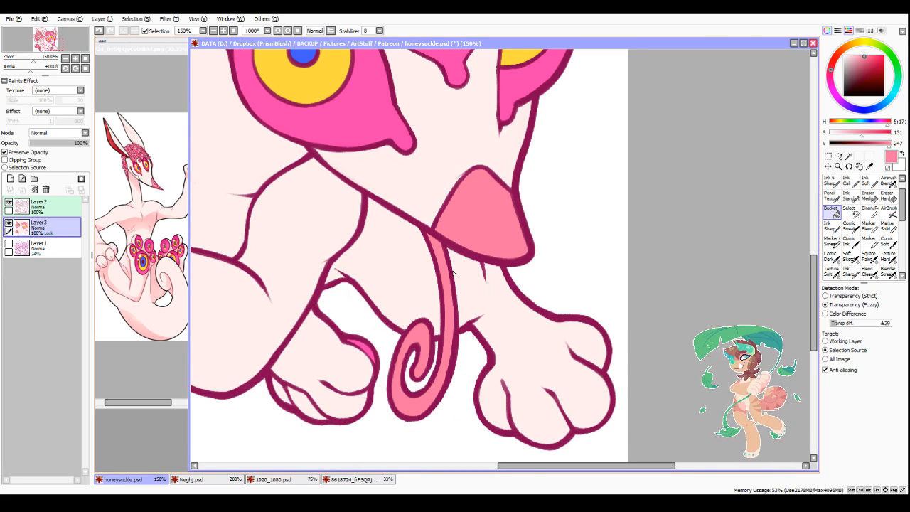
# Step: Select the line art layer, Layer 2, and try a filter adjustment on it
pyautogui.moveTo(506, 467); pyautogui.dragTo(475, 467)
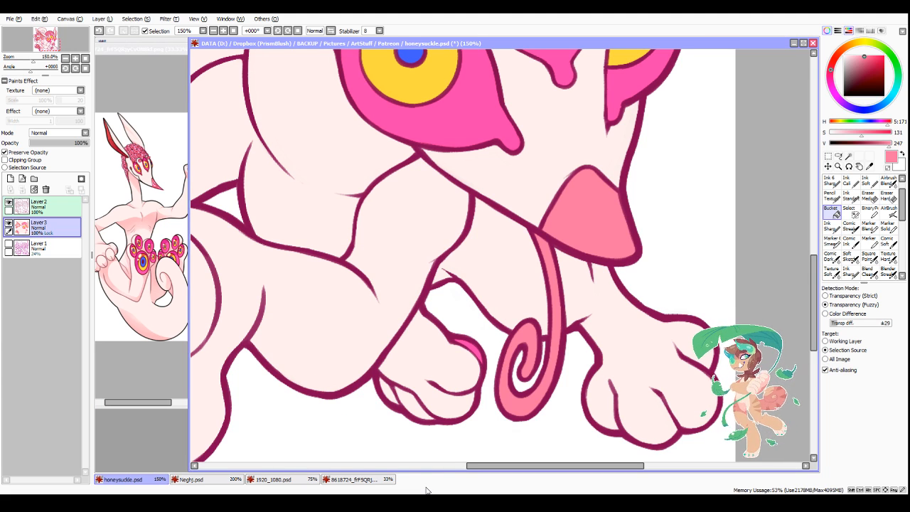
pyautogui.moveTo(487, 468); pyautogui.dragTo(457, 472)
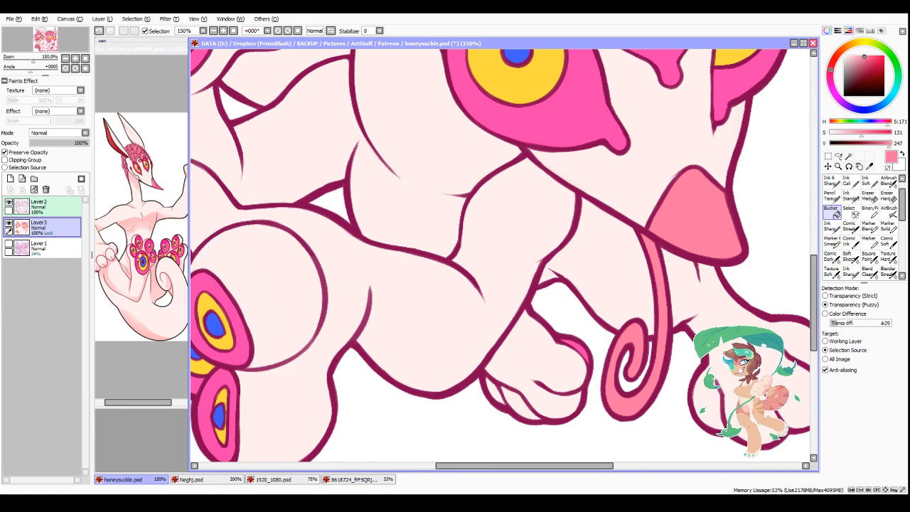
pyautogui.scroll(-3, 408, 250)
pyautogui.scroll(-1, 408, 258)
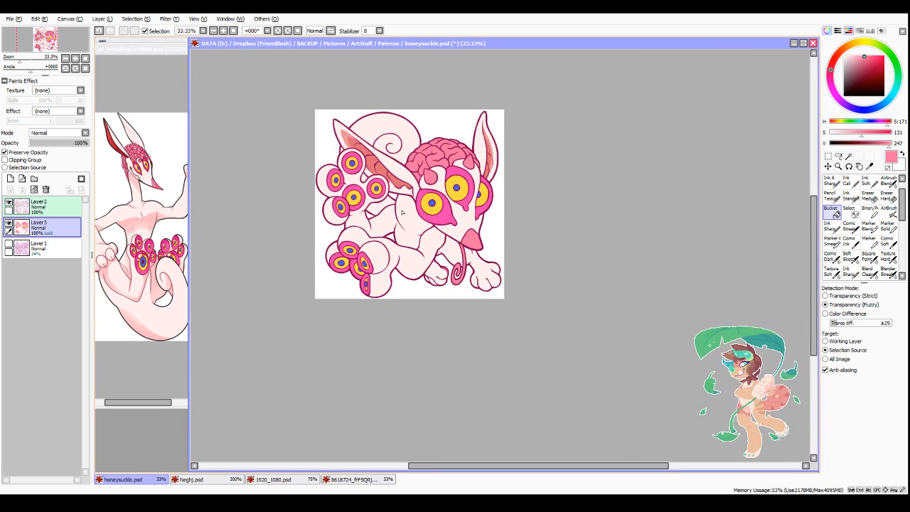
pyautogui.scroll(1, 435, 141)
pyautogui.click(61, 207)
pyautogui.click(169, 19)
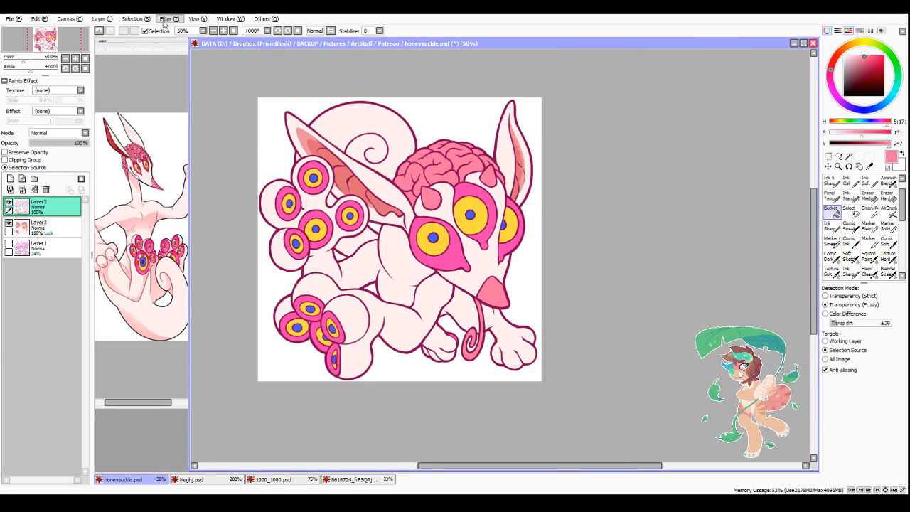
pyautogui.click(163, 34)
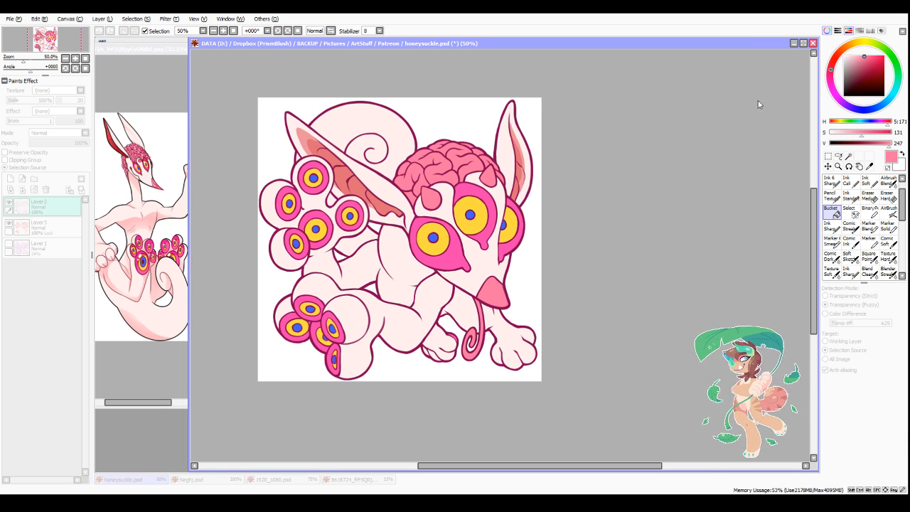
pyautogui.click(757, 122)
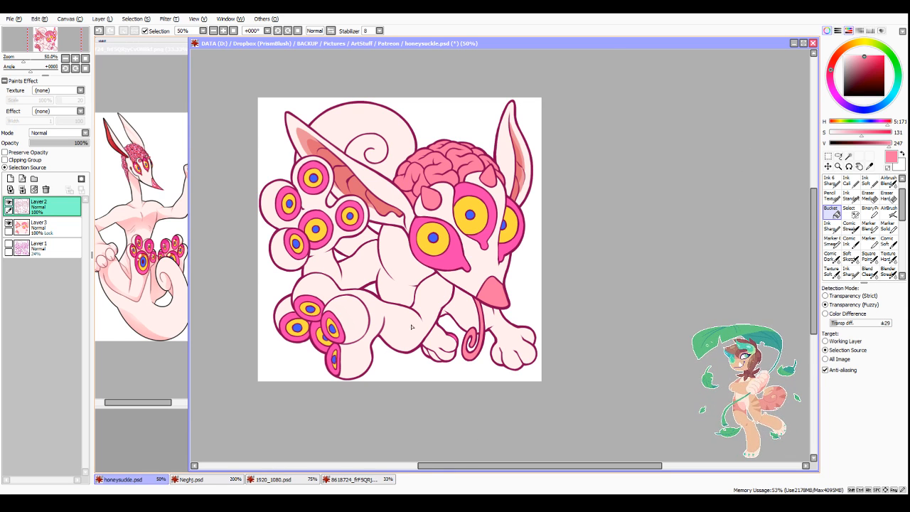
# Step: Preserve Layer 2's opacity and recolour the inner neck line with the inner ear's sampled red, using the Pencil at size 35, reduced to 14
pyautogui.scroll(1, 393, 296)
pyautogui.keyDown('alt'); pyautogui.click(334, 123); pyautogui.keyUp('alt')
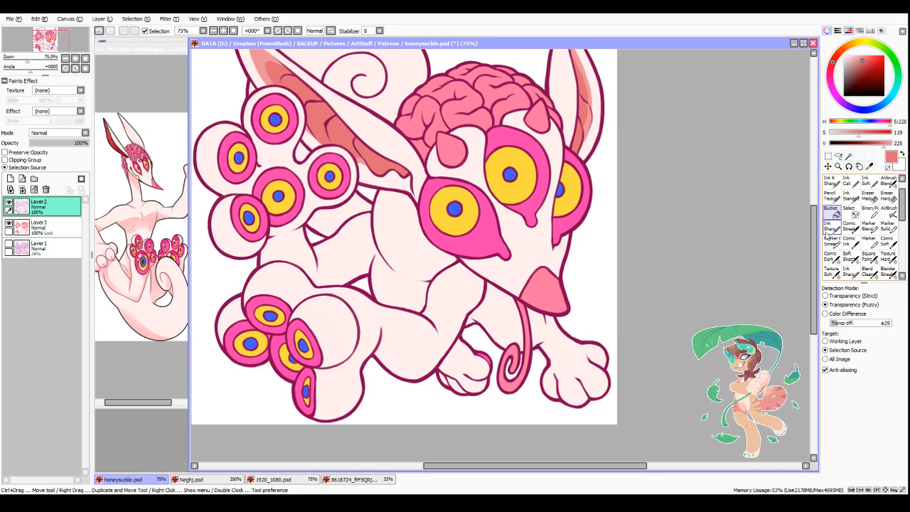
pyautogui.click(830, 195)
pyautogui.click(860, 424)
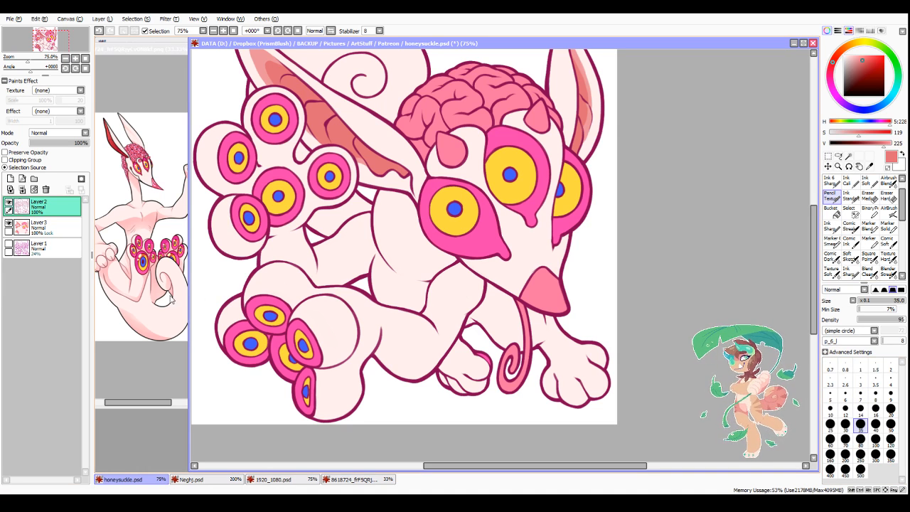
pyautogui.click(29, 153)
pyautogui.moveTo(389, 265); pyautogui.dragTo(372, 224)
pyautogui.click(860, 408)
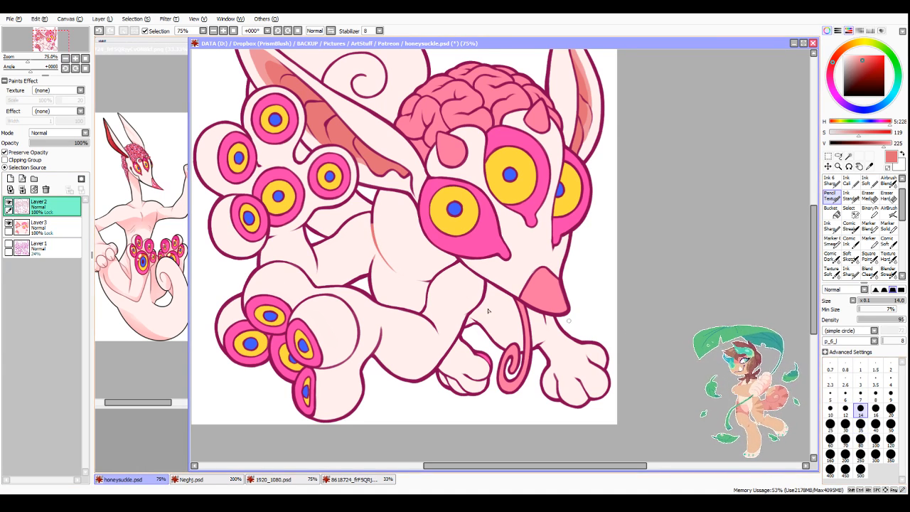
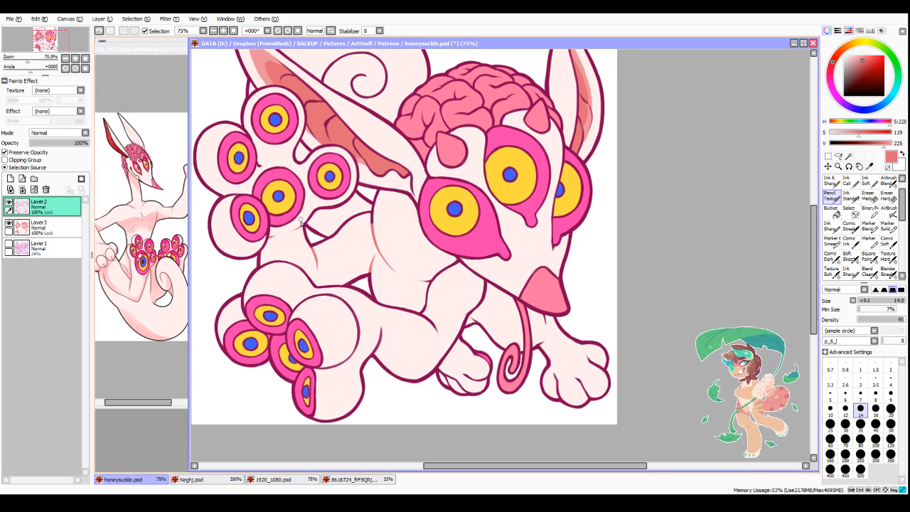
# Step: Recolour the crease line above the bent hind knee from its tip to the outline in salmon pink
pyautogui.scroll(2, 273, 161)
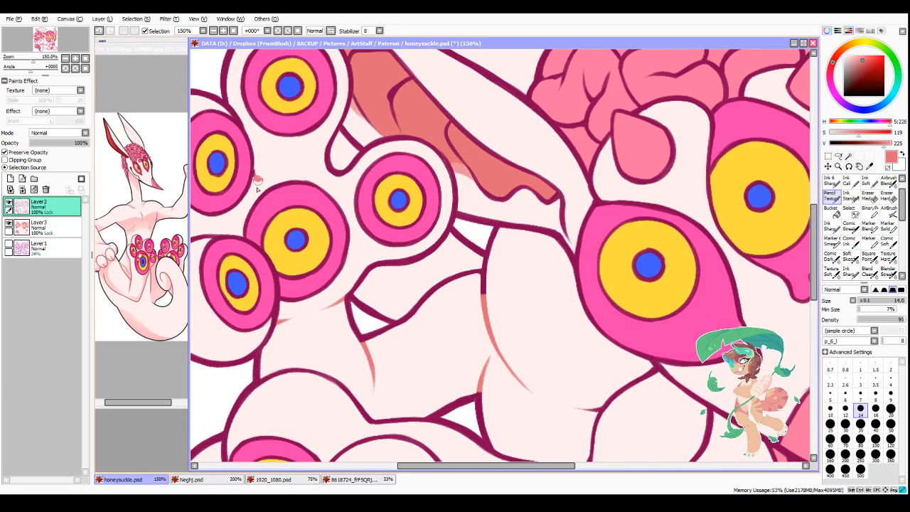
pyautogui.scroll(-3, 272, 149)
pyautogui.scroll(5, 343, 278)
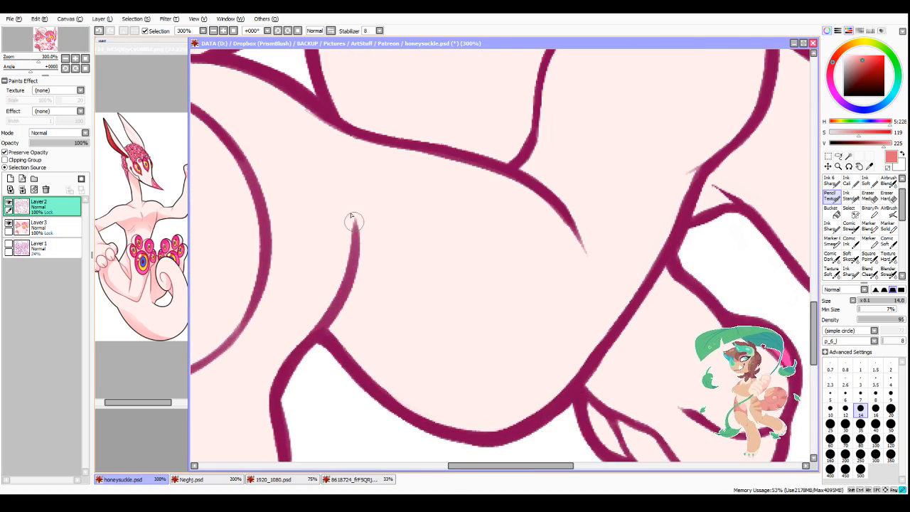
pyautogui.moveTo(353, 222)
pyautogui.mouseDown()
pyautogui.moveTo(353, 276)
pyautogui.moveTo(348, 233)
pyautogui.moveTo(342, 306)
pyautogui.moveTo(333, 315)
pyautogui.moveTo(339, 327)
pyautogui.moveTo(315, 319)
pyautogui.mouseUp()
pyautogui.scroll(-3, 319, 304)
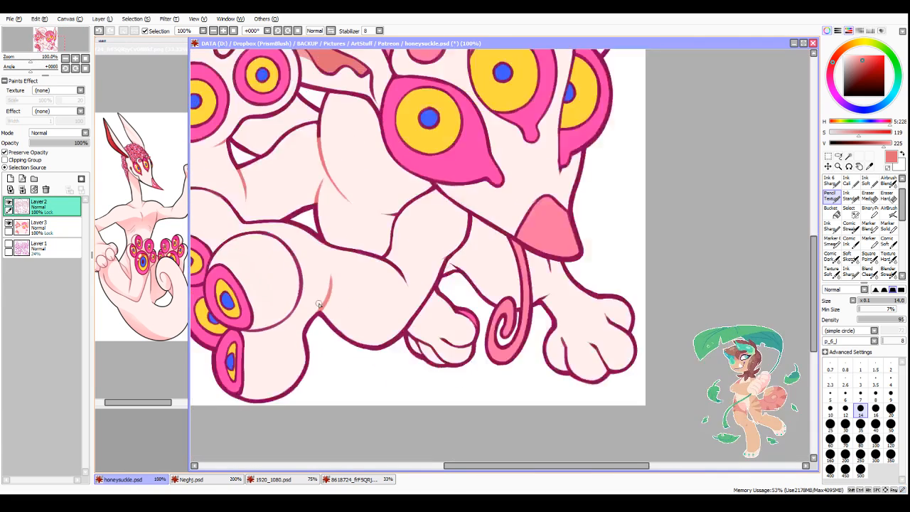
# Step: Recolour the short crease at the elbow of the near limb and the line below the large ear's base in salmon pink
pyautogui.scroll(-1, 319, 304)
pyautogui.scroll(1, 383, 291)
pyautogui.moveTo(387, 293); pyautogui.dragTo(379, 260)
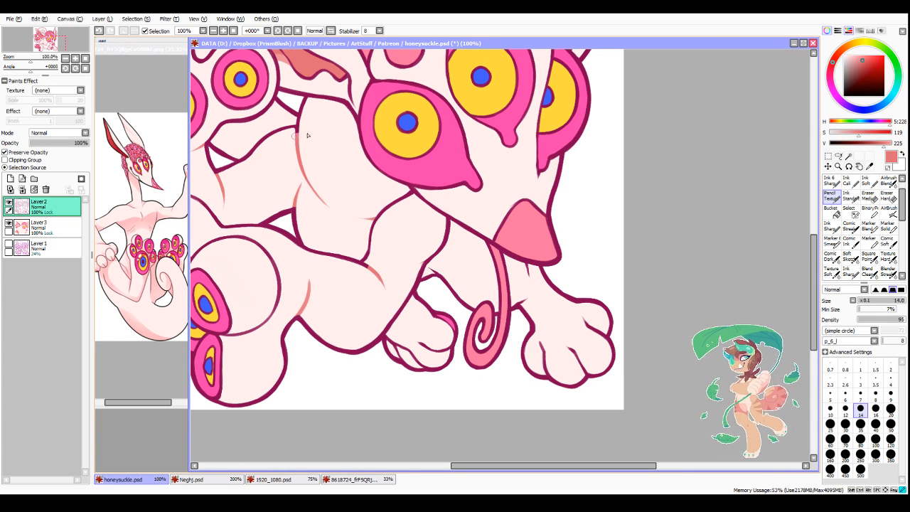
pyautogui.scroll(-3, 295, 133)
pyautogui.scroll(5, 345, 158)
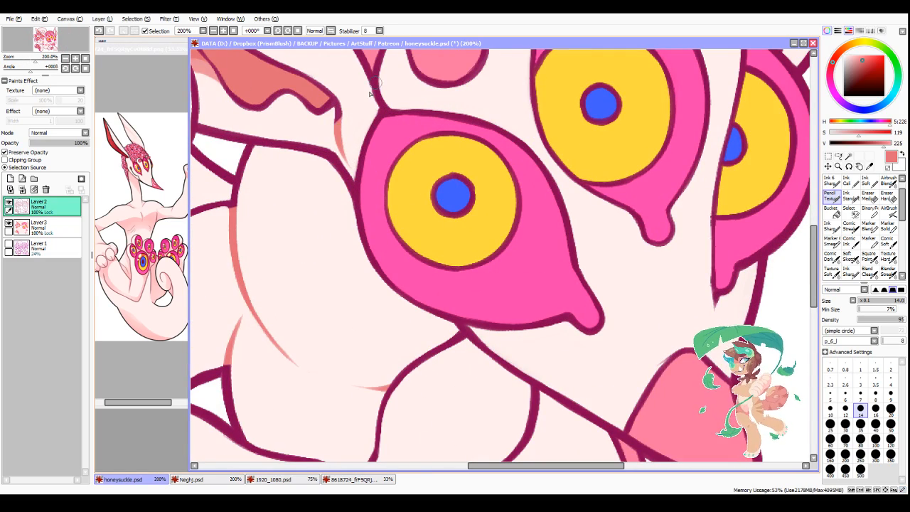
# Step: Mirror the canvas view and recolour the tail's spiral line in salmon pink with a size 25 brush
pyautogui.scroll(-5, 334, 126)
pyautogui.scroll(3, 335, 128)
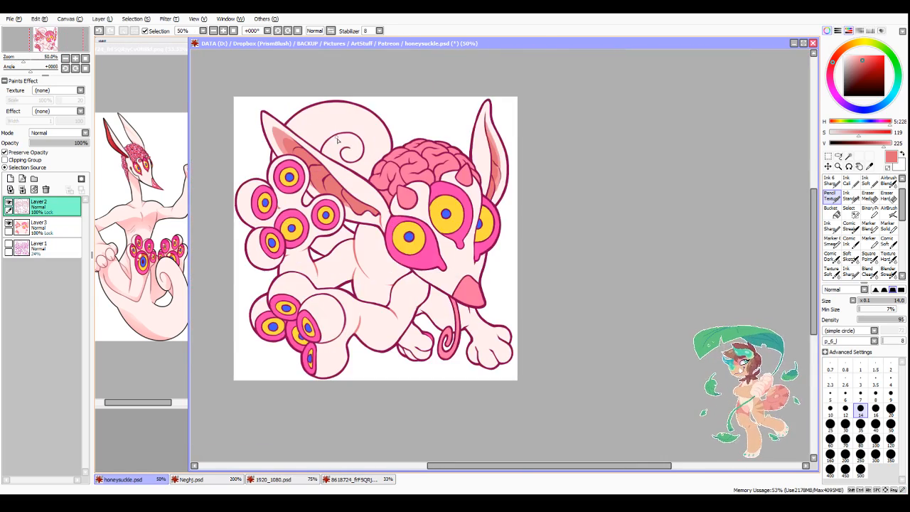
pyautogui.scroll(1, 335, 127)
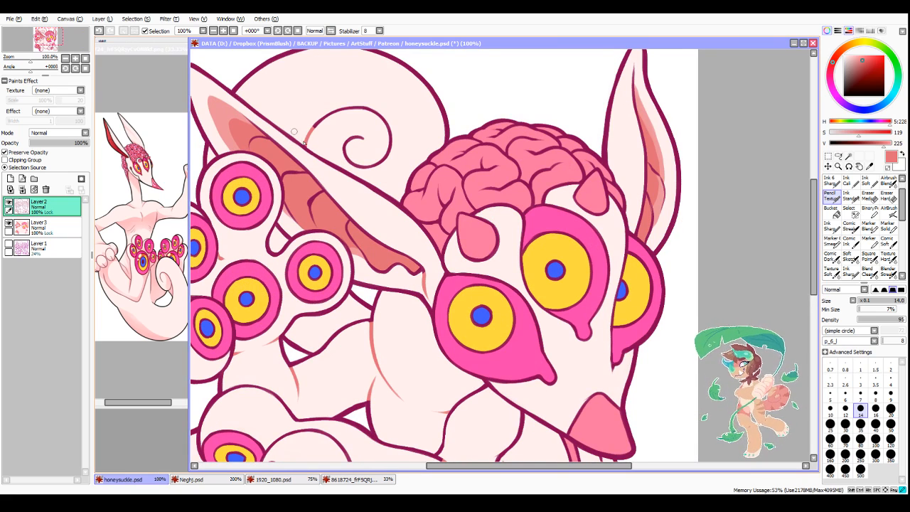
pyautogui.click(330, 31)
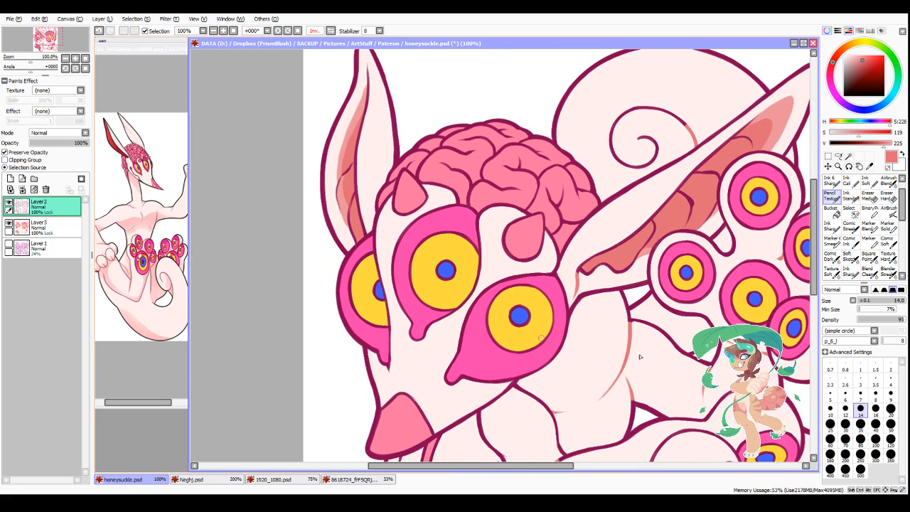
pyautogui.click(830, 423)
pyautogui.moveTo(665, 112)
pyautogui.mouseDown()
pyautogui.moveTo(636, 103)
pyautogui.moveTo(608, 136)
pyautogui.moveTo(611, 158)
pyautogui.moveTo(639, 160)
pyautogui.mouseUp()
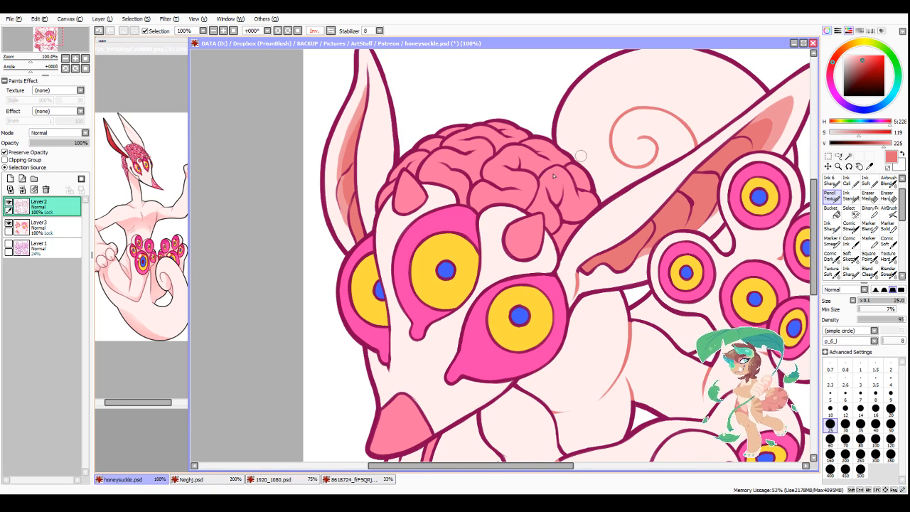
# Step: Recolour the toe separation lines on the larger front paw in salmon pink
pyautogui.scroll(-3, 581, 156)
pyautogui.scroll(3, 558, 297)
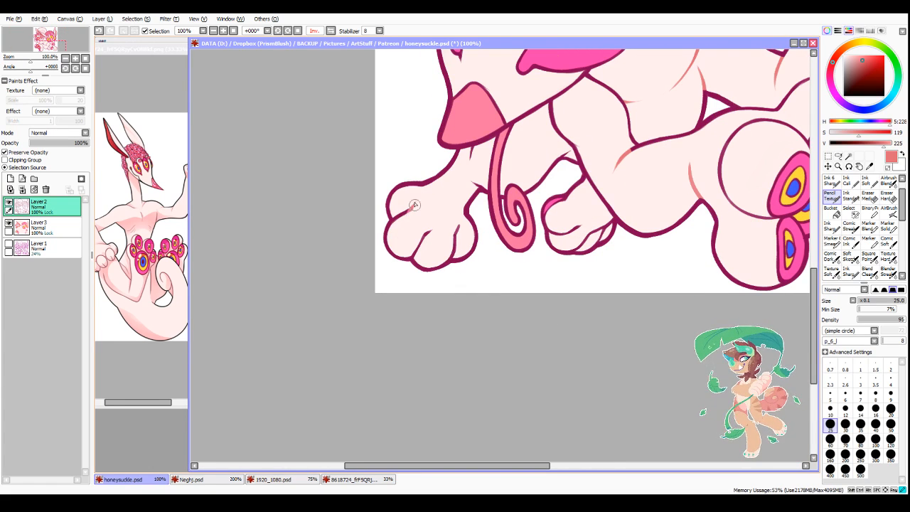
pyautogui.moveTo(401, 214)
pyautogui.mouseDown()
pyautogui.moveTo(428, 237)
pyautogui.moveTo(417, 251)
pyautogui.moveTo(455, 253)
pyautogui.mouseUp()
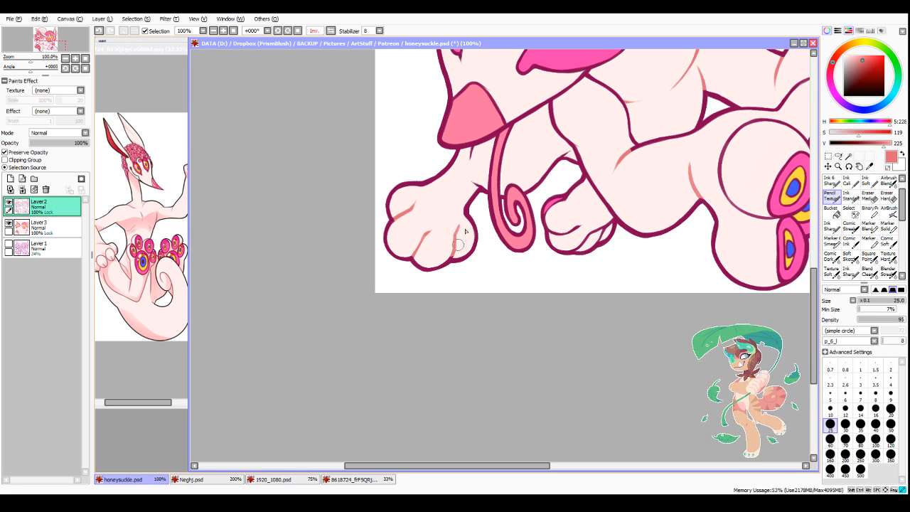
# Step: Reduce the brush to size 14 and recolour the small wrist and upper-arm creases of the front leg in salmon pink
pyautogui.click(860, 408)
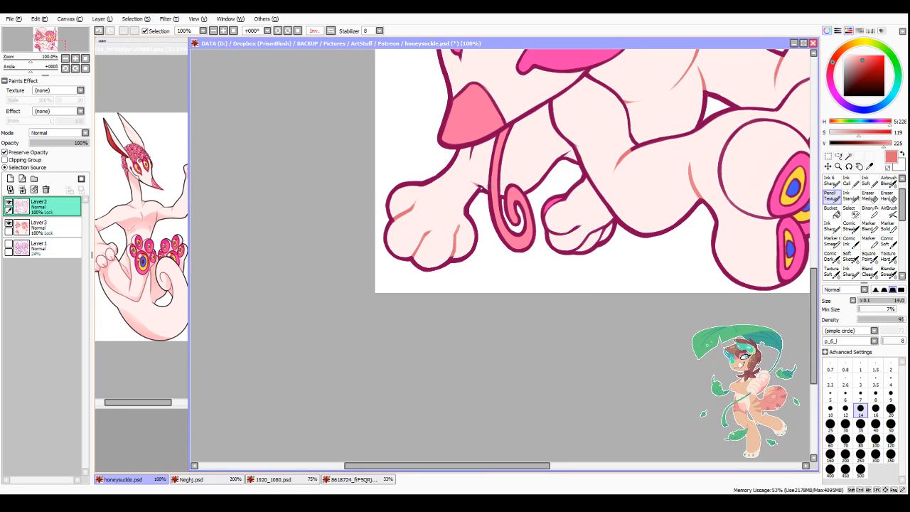
pyautogui.scroll(2, 465, 167)
pyautogui.moveTo(479, 127); pyautogui.dragTo(475, 145)
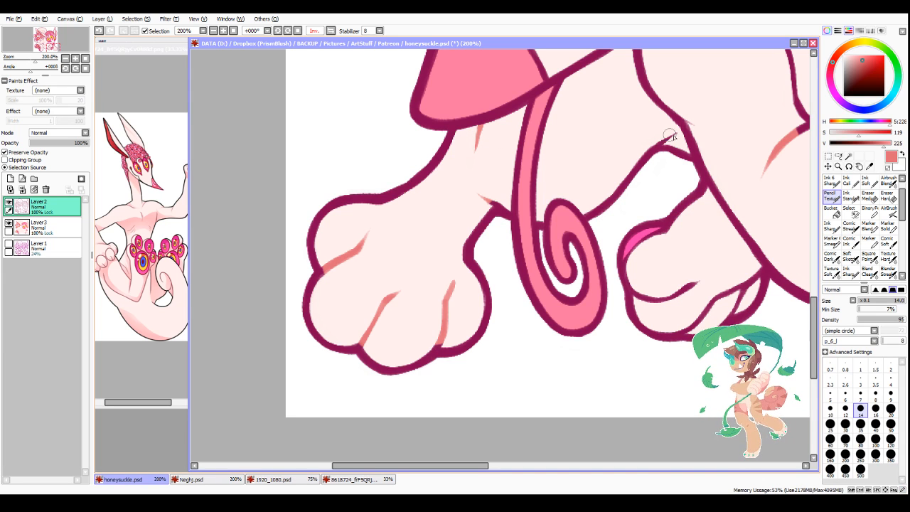
pyautogui.moveTo(680, 128); pyautogui.dragTo(656, 142)
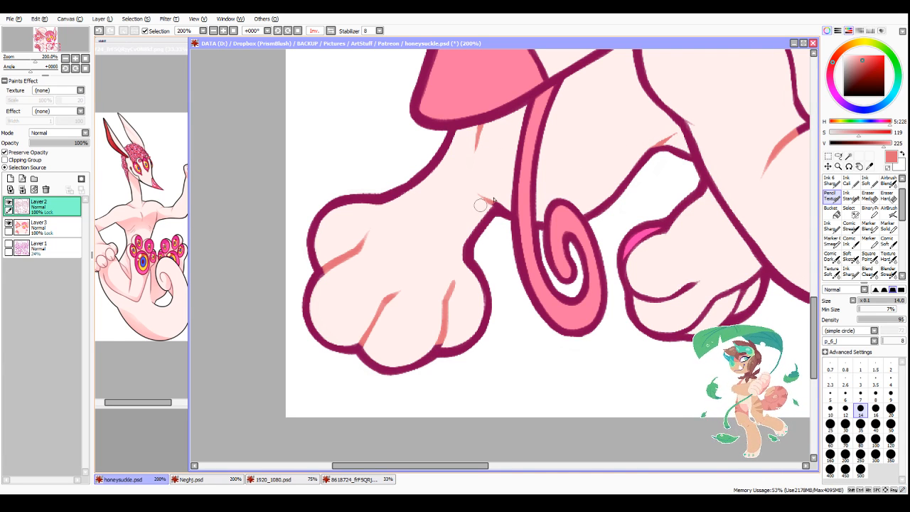
# Step: Recolour the toe lines on the smaller front paw beside the curled tongue in salmon pink
pyautogui.scroll(-3, 496, 207)
pyautogui.scroll(2, 617, 239)
pyautogui.moveTo(526, 234)
pyautogui.mouseDown()
pyautogui.moveTo(492, 254)
pyautogui.moveTo(482, 247)
pyautogui.moveTo(526, 249)
pyautogui.moveTo(516, 271)
pyautogui.mouseUp()
pyautogui.moveTo(546, 244)
pyautogui.mouseDown()
pyautogui.moveTo(560, 236)
pyautogui.moveTo(557, 249)
pyautogui.mouseUp()
pyautogui.moveTo(561, 240); pyautogui.dragTo(567, 233)
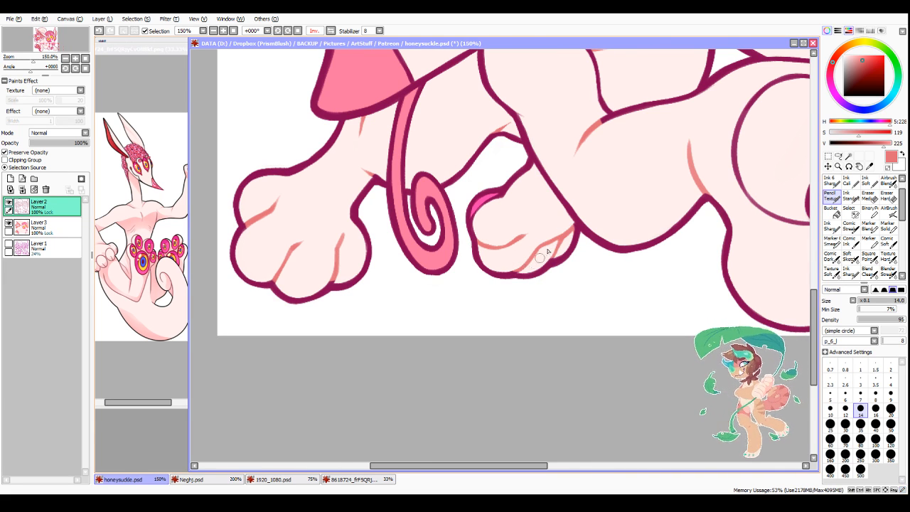
# Step: Recolour the large ear's inner fold lines in dark red with saturation 156 and value 114, using a size 35 brush
pyautogui.scroll(-3, 533, 265)
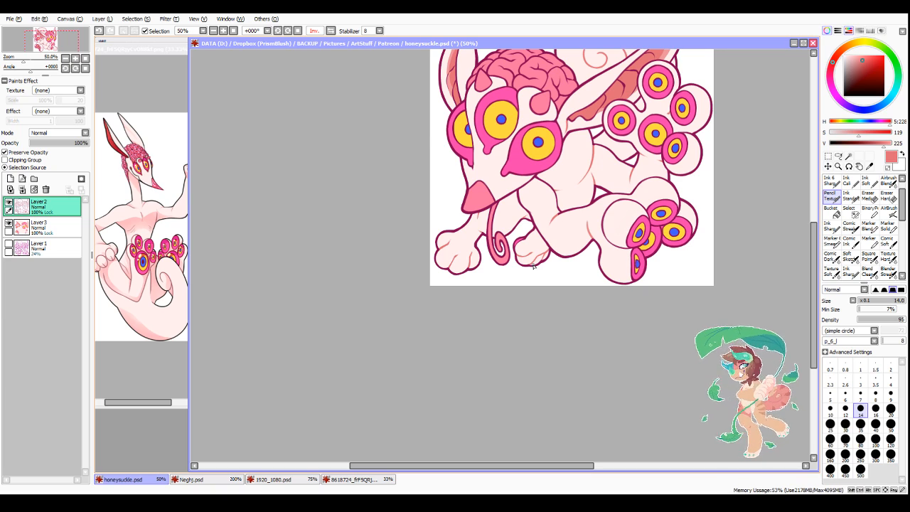
pyautogui.scroll(-2, 533, 266)
pyautogui.scroll(4, 520, 214)
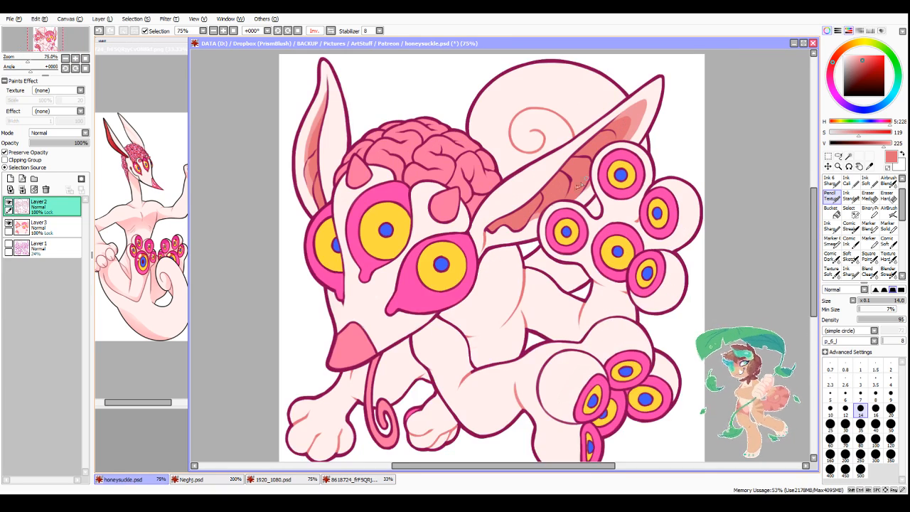
pyautogui.scroll(1, 509, 216)
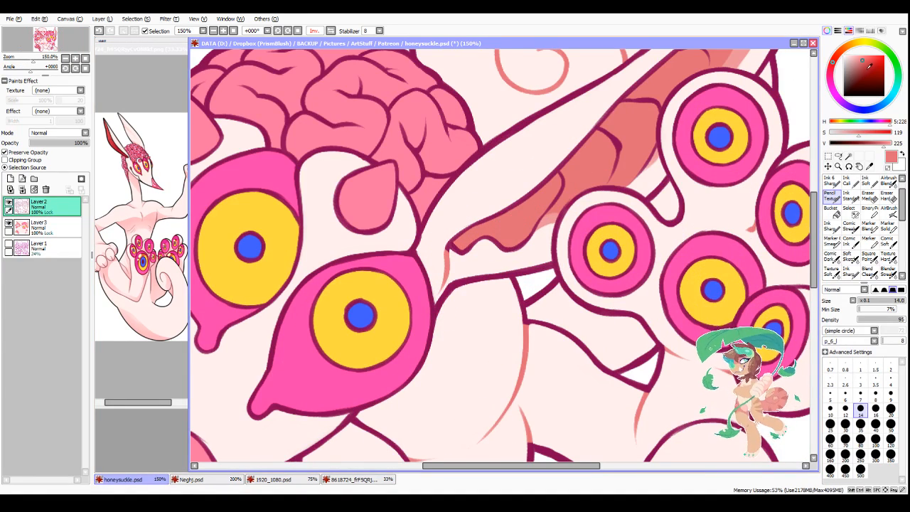
pyautogui.keyDown('alt'); pyautogui.click(560, 185); pyautogui.keyUp('alt')
pyautogui.moveTo(564, 172); pyautogui.dragTo(525, 190)
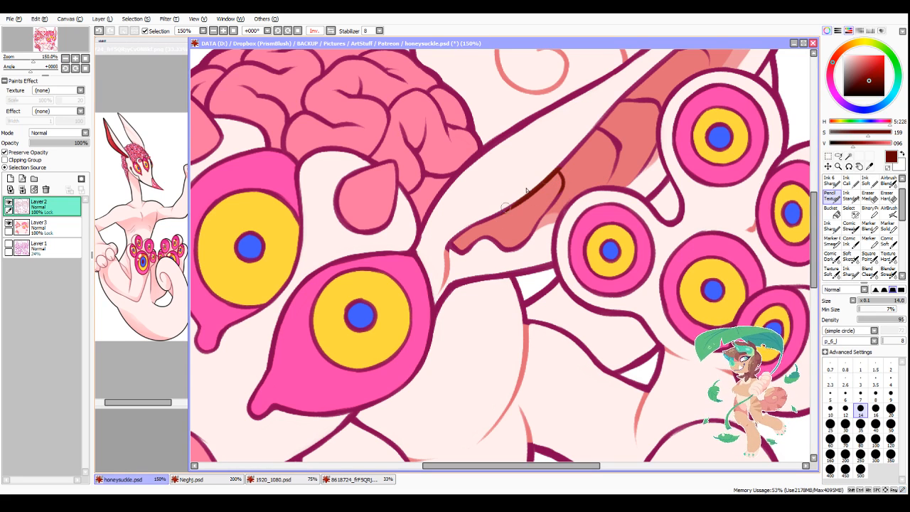
pyautogui.click(868, 78)
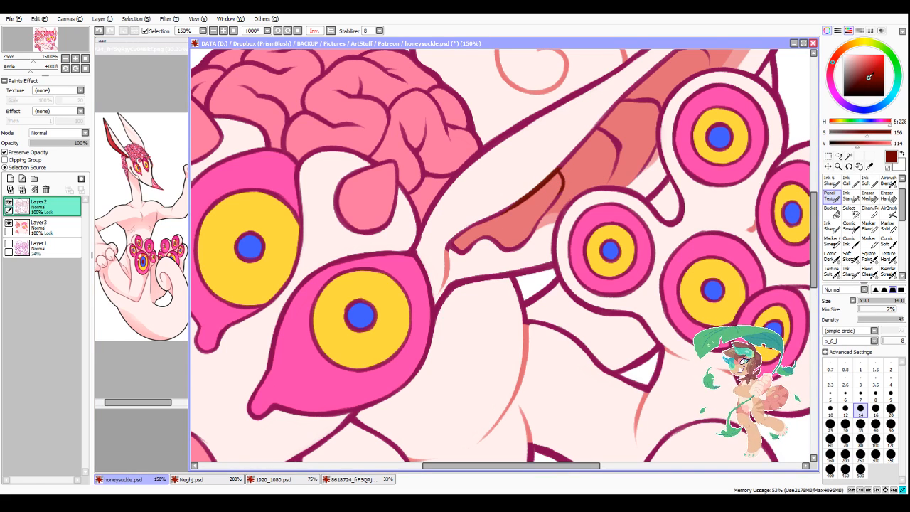
pyautogui.click(860, 424)
pyautogui.moveTo(506, 216)
pyautogui.mouseDown()
pyautogui.moveTo(447, 248)
pyautogui.moveTo(490, 247)
pyautogui.moveTo(597, 139)
pyautogui.moveTo(629, 160)
pyautogui.moveTo(640, 99)
pyautogui.moveTo(650, 105)
pyautogui.moveTo(653, 146)
pyautogui.mouseUp()
# Step: Extend the dark red recolouring over the large ear's remaining inner lines, up toward the tip
pyautogui.scroll(-2, 641, 152)
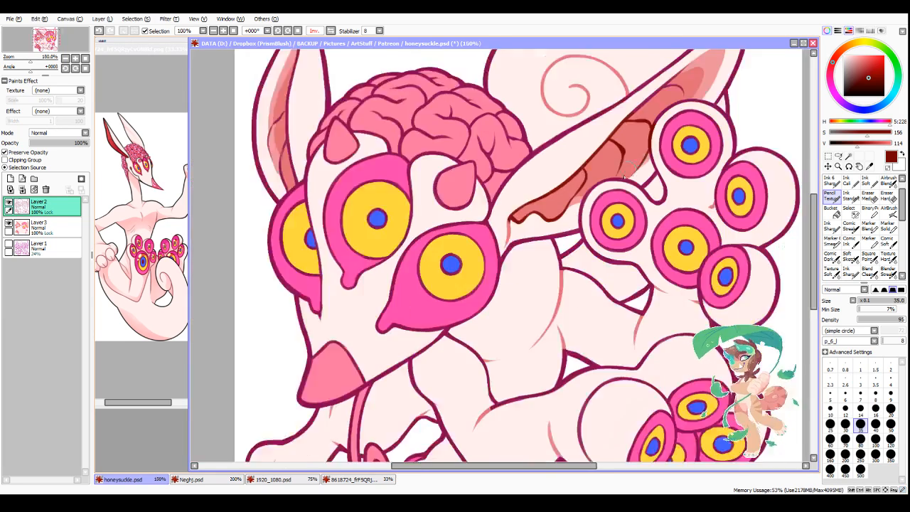
pyautogui.scroll(2, 641, 151)
pyautogui.moveTo(637, 193); pyautogui.dragTo(567, 211)
pyautogui.scroll(-2, 568, 211)
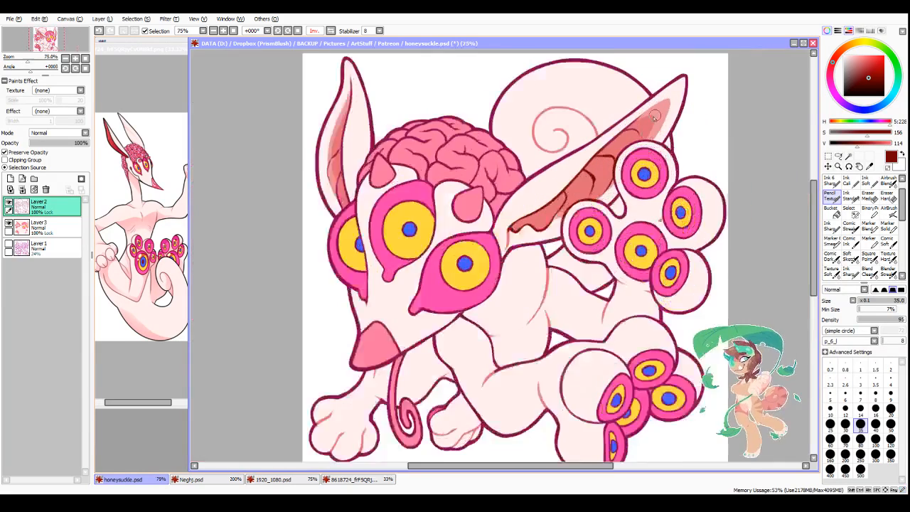
pyautogui.scroll(1, 620, 147)
pyautogui.moveTo(639, 147); pyautogui.dragTo(604, 170)
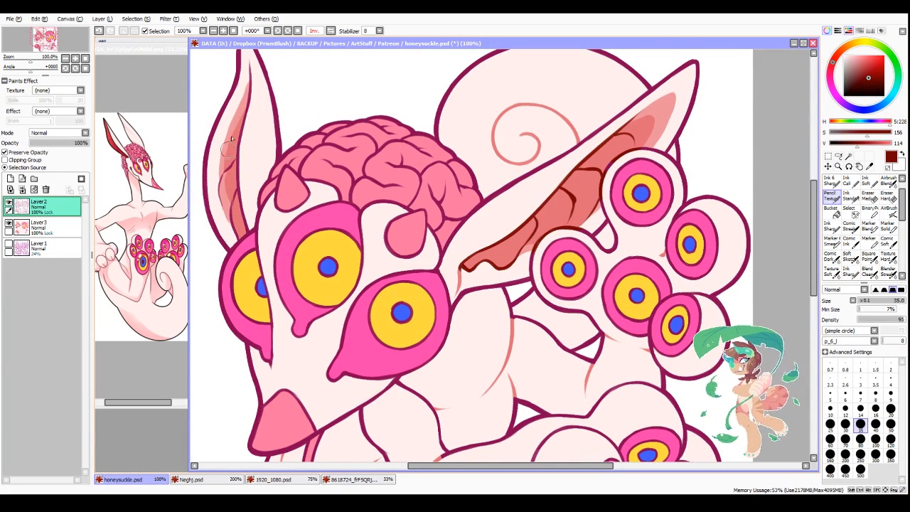
# Step: Recolour the smaller ear's inner lines in dark red, then sample the salmon ear fill and choose the Blend brush at size 25
pyautogui.moveTo(248, 92); pyautogui.dragTo(236, 229)
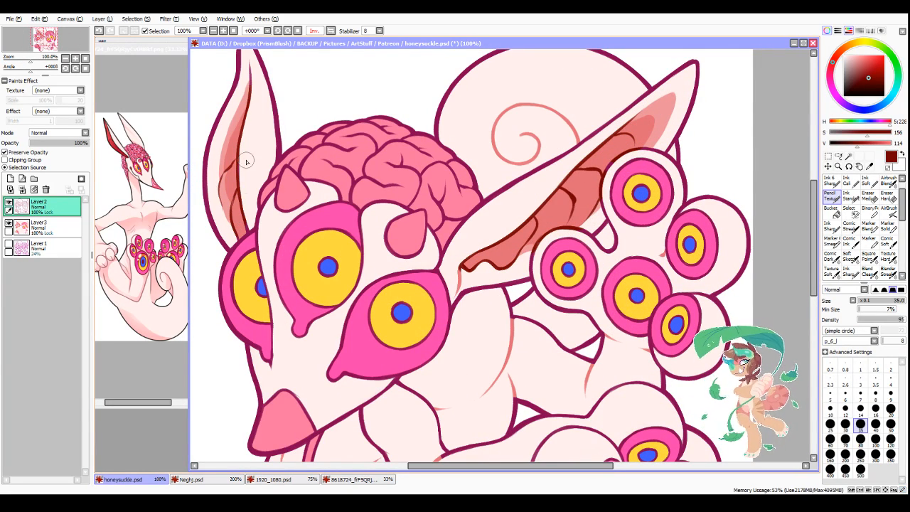
pyautogui.keyDown('alt'); pyautogui.click(491, 256); pyautogui.keyUp('alt')
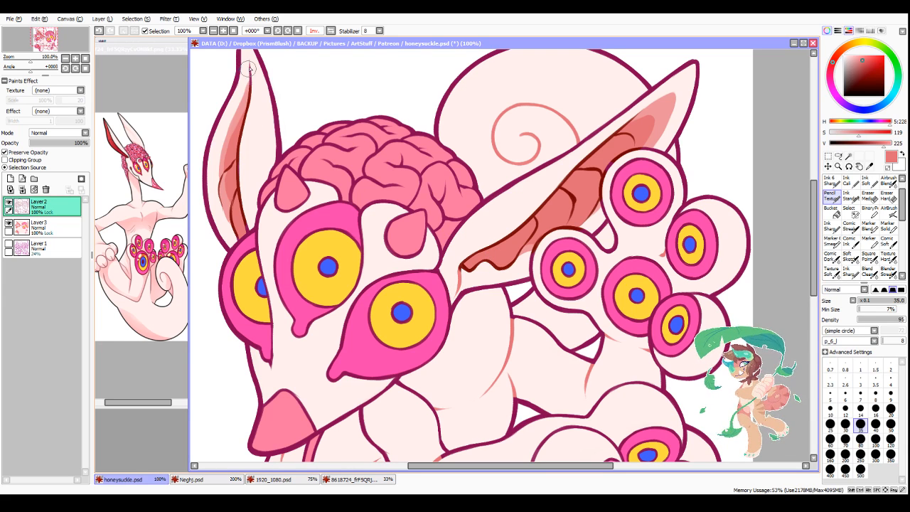
pyautogui.click(870, 276)
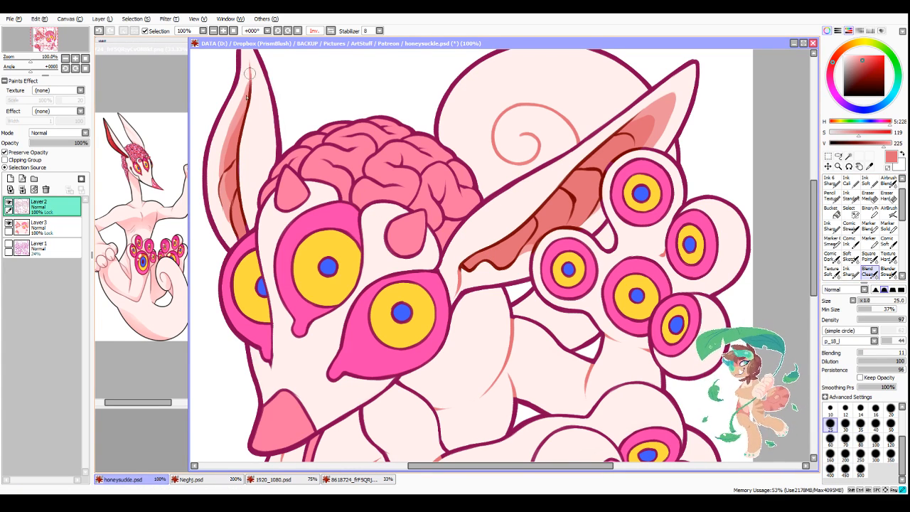
# Step: Soften the colour transitions where the salmon crease lines on the legs and body meet the dark outlines
pyautogui.scroll(-3, 314, 329)
pyautogui.scroll(4, 270, 268)
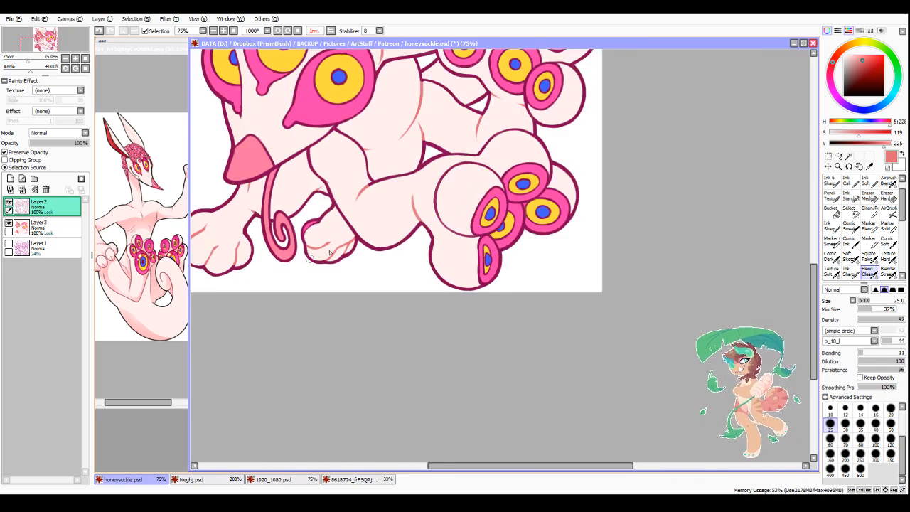
pyautogui.scroll(-2, 297, 258)
pyautogui.scroll(2, 345, 187)
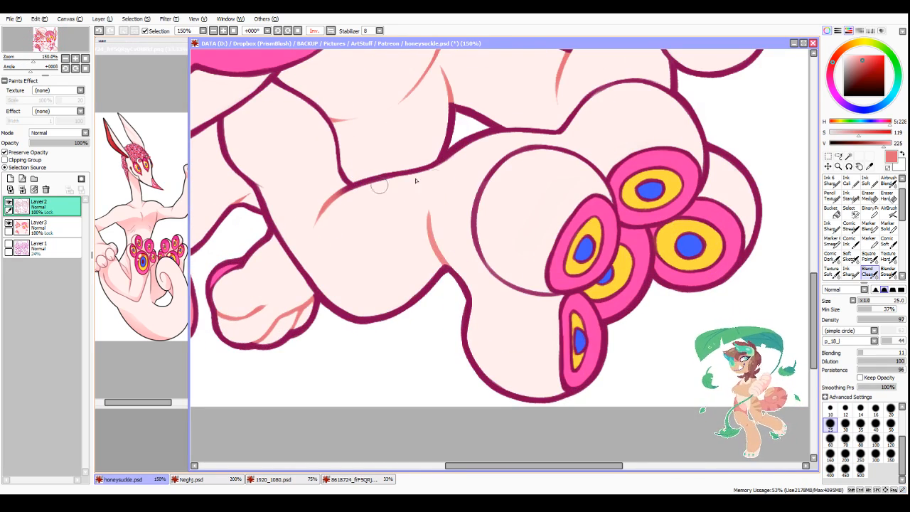
pyautogui.scroll(-2, 447, 237)
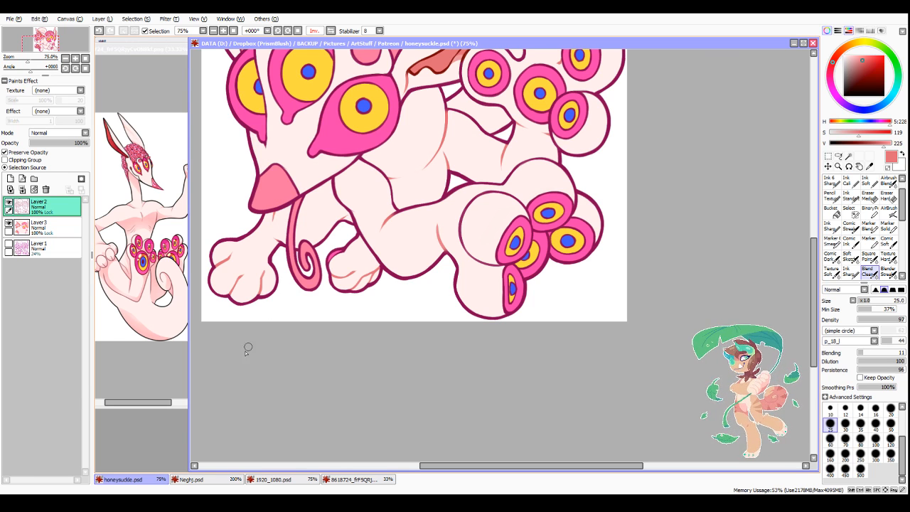
# Step: Choose the pencil brush at size 14 and try a dark maroon stroke, saturation 168 and value 78, on the far face eye's outline
pyautogui.scroll(-2, 234, 370)
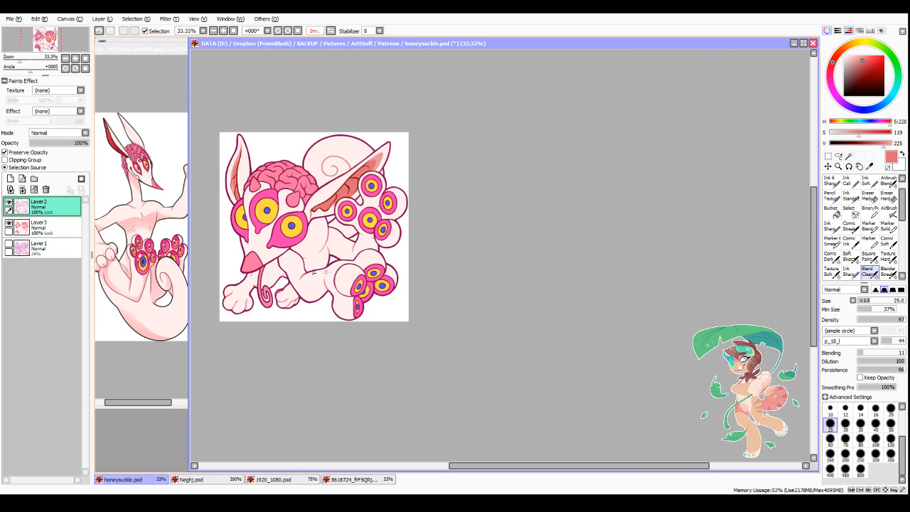
pyautogui.scroll(1, 214, 245)
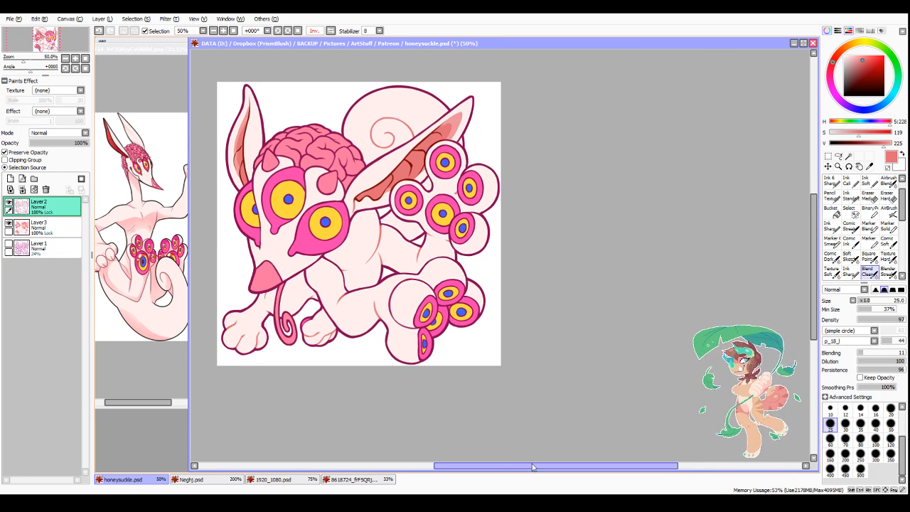
pyautogui.moveTo(534, 467); pyautogui.dragTo(474, 470)
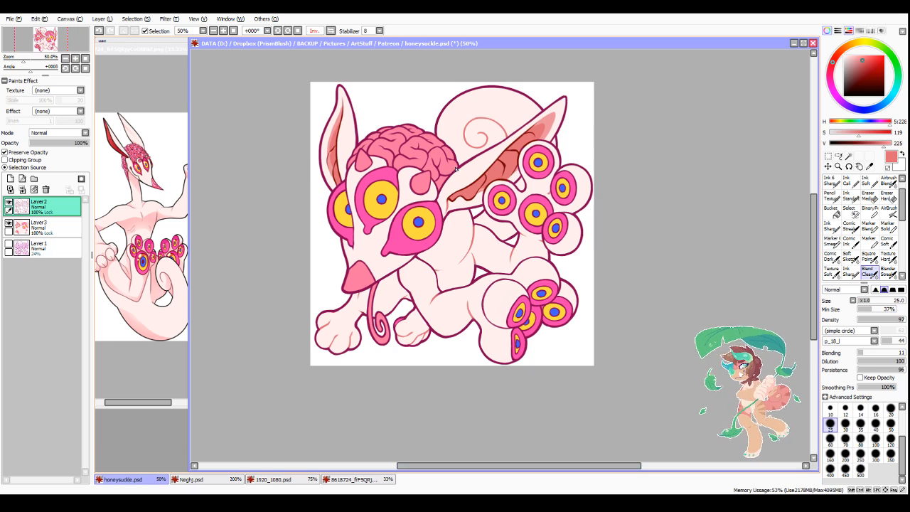
pyautogui.scroll(2, 401, 198)
pyautogui.rightClick(377, 260)
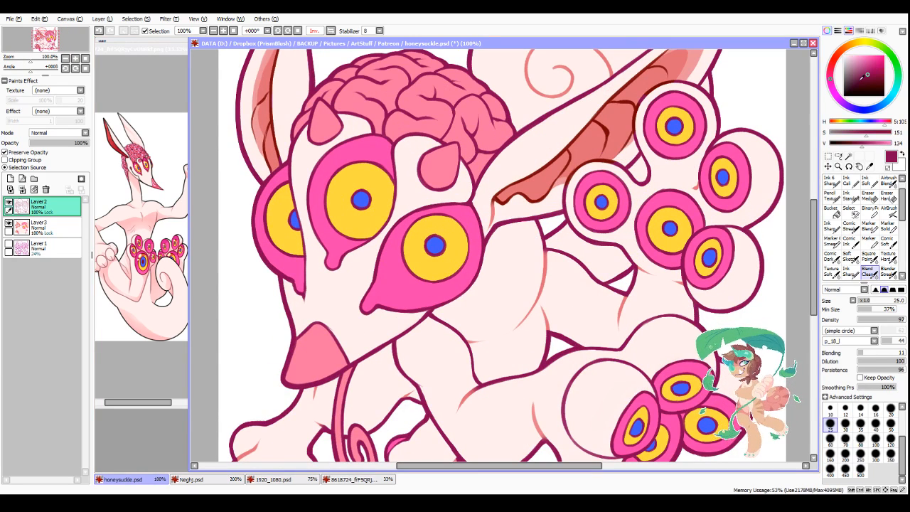
pyautogui.click(870, 83)
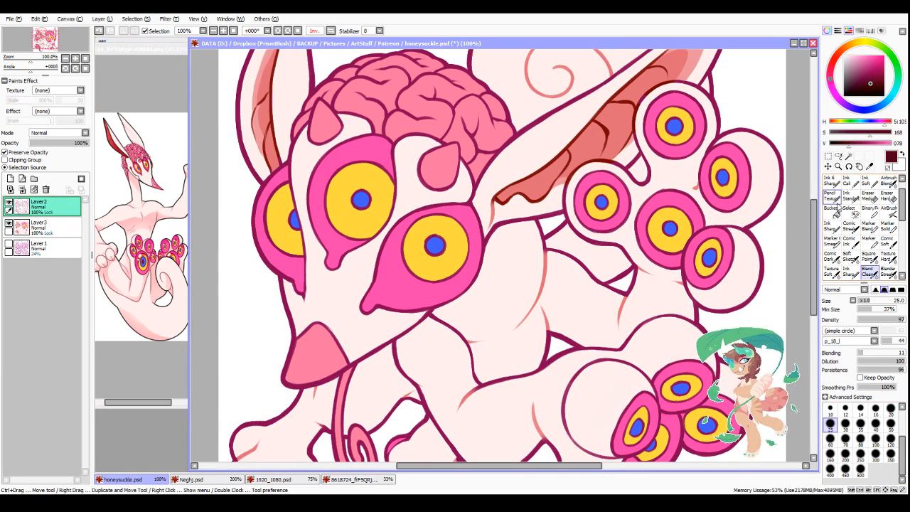
pyautogui.press('n')
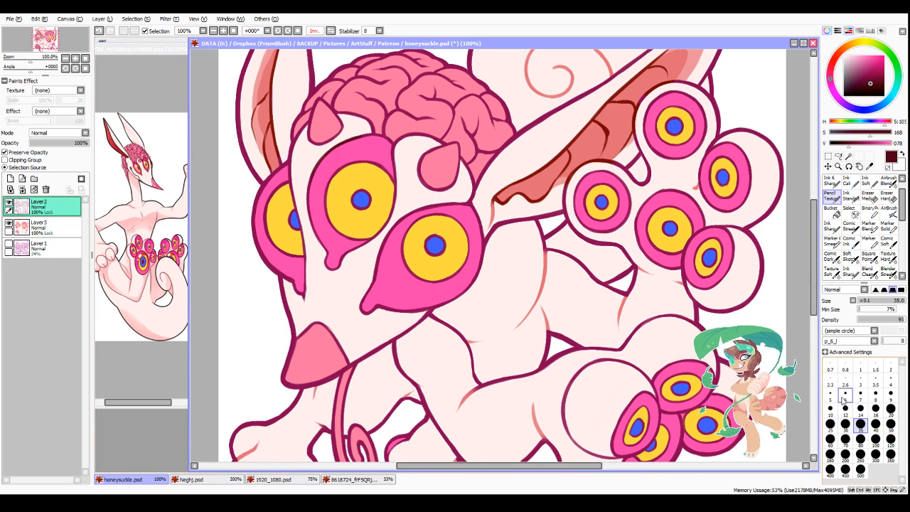
pyautogui.click(860, 410)
pyautogui.moveTo(290, 161)
pyautogui.mouseDown()
pyautogui.moveTo(258, 228)
pyautogui.moveTo(270, 178)
pyautogui.moveTo(264, 263)
pyautogui.mouseUp()
pyautogui.hotkey('ctrl', 'z')
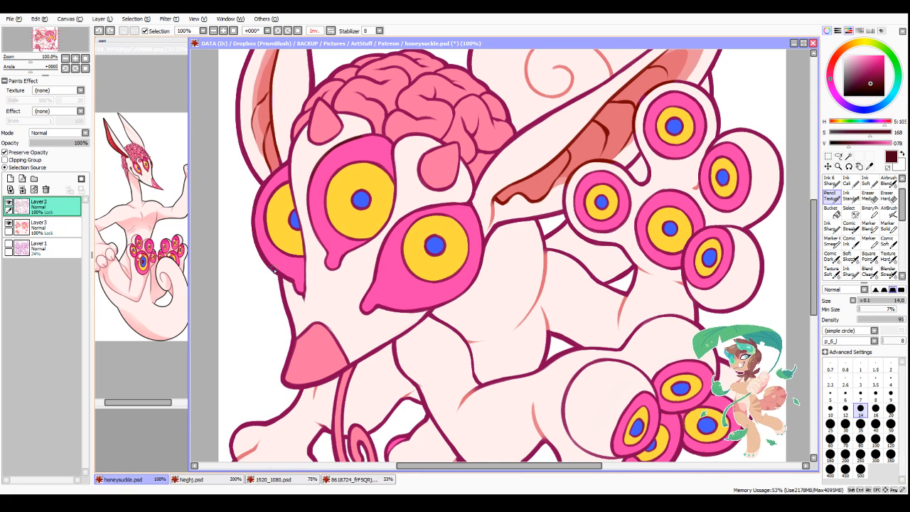
# Step: Recolour the outlines of the three face eyes and the nose in dark maroon, saturation 162 and value 75
pyautogui.rightClick(275, 268)
pyautogui.moveTo(849, 85); pyautogui.dragTo(871, 82)
pyautogui.click(868, 84)
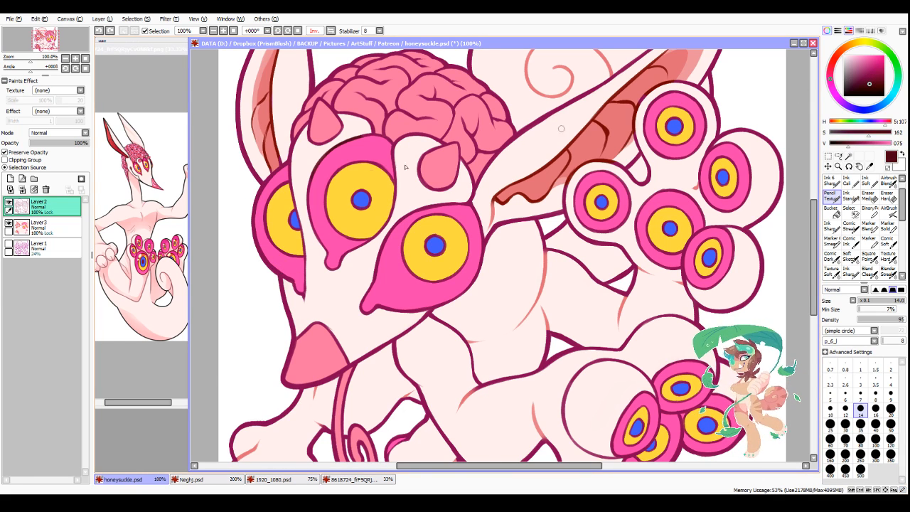
pyautogui.moveTo(255, 198)
pyautogui.mouseDown()
pyautogui.moveTo(247, 218)
pyautogui.moveTo(292, 282)
pyautogui.mouseUp()
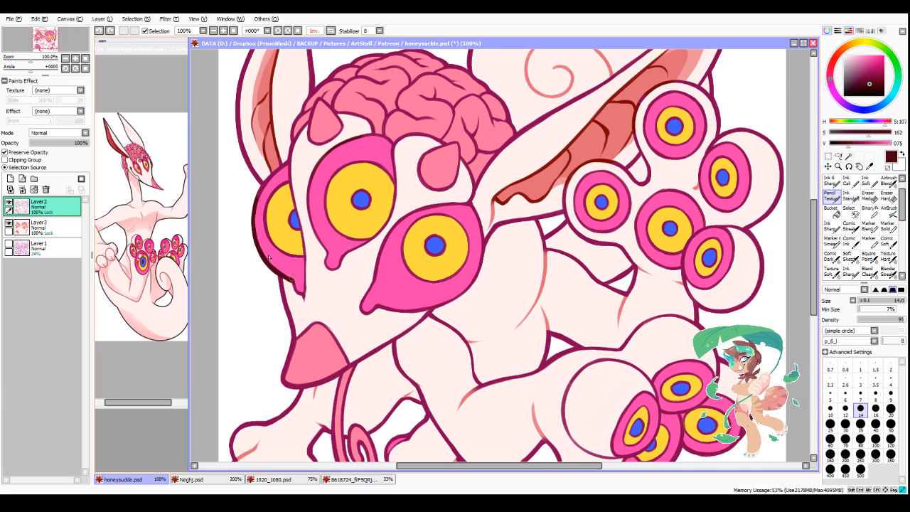
pyautogui.moveTo(255, 197)
pyautogui.mouseDown()
pyautogui.moveTo(288, 167)
pyautogui.moveTo(278, 172)
pyautogui.moveTo(287, 167)
pyautogui.moveTo(282, 153)
pyautogui.moveTo(307, 268)
pyautogui.mouseUp()
pyautogui.moveTo(309, 177)
pyautogui.mouseDown()
pyautogui.moveTo(309, 213)
pyautogui.moveTo(326, 250)
pyautogui.mouseUp()
pyautogui.moveTo(336, 147)
pyautogui.mouseDown()
pyautogui.moveTo(385, 140)
pyautogui.moveTo(372, 140)
pyautogui.moveTo(391, 146)
pyautogui.moveTo(402, 169)
pyautogui.moveTo(399, 193)
pyautogui.moveTo(394, 160)
pyautogui.moveTo(376, 239)
pyautogui.moveTo(385, 226)
pyautogui.moveTo(344, 256)
pyautogui.mouseUp()
pyautogui.moveTo(367, 290)
pyautogui.mouseDown()
pyautogui.moveTo(375, 259)
pyautogui.moveTo(398, 223)
pyautogui.moveTo(443, 204)
pyautogui.moveTo(497, 210)
pyautogui.moveTo(472, 217)
pyautogui.moveTo(474, 206)
pyautogui.moveTo(468, 281)
pyautogui.moveTo(479, 225)
pyautogui.moveTo(481, 266)
pyautogui.moveTo(460, 291)
pyautogui.moveTo(403, 313)
pyautogui.moveTo(366, 285)
pyautogui.moveTo(389, 312)
pyautogui.moveTo(378, 319)
pyautogui.moveTo(431, 285)
pyautogui.moveTo(407, 311)
pyautogui.moveTo(436, 286)
pyautogui.moveTo(392, 222)
pyautogui.moveTo(415, 241)
pyautogui.moveTo(399, 230)
pyautogui.moveTo(362, 247)
pyautogui.mouseUp()
pyautogui.scroll(-3, 391, 304)
pyautogui.scroll(4, 342, 355)
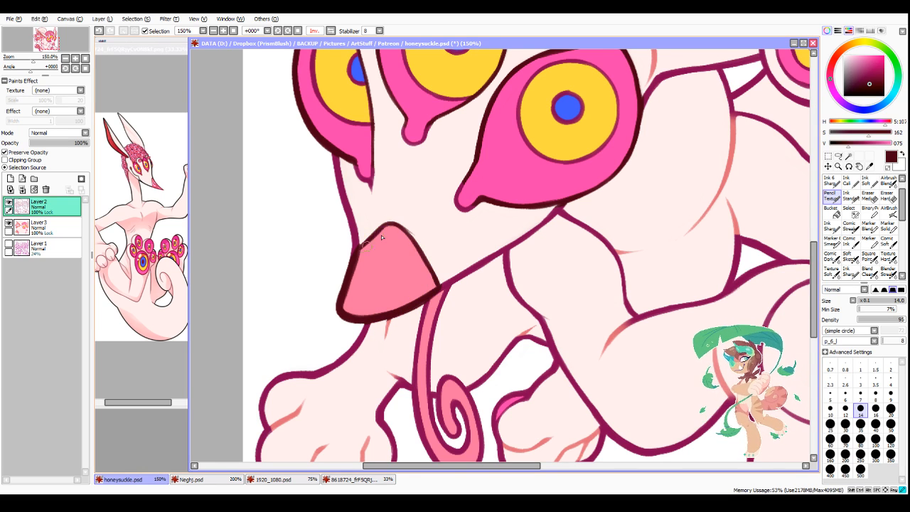
pyautogui.scroll(-3, 370, 245)
pyautogui.scroll(2, 498, 253)
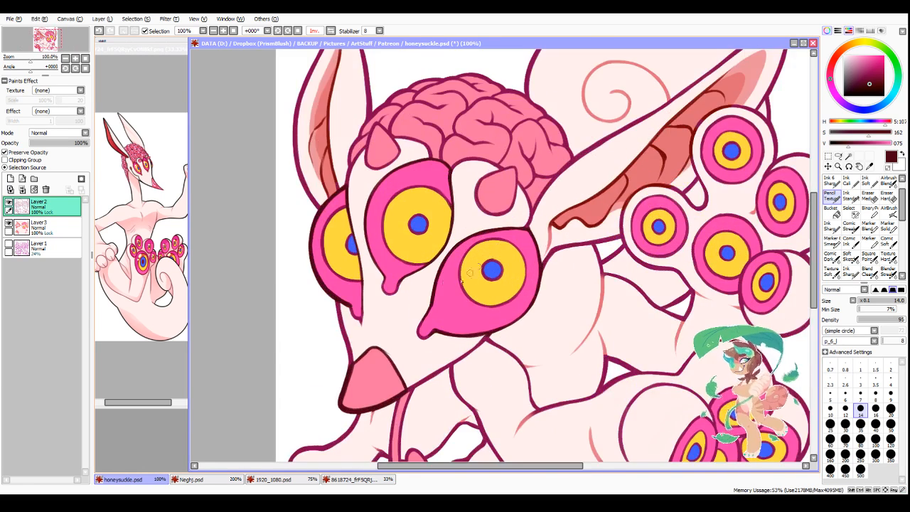
# Step: Touch up the outlines around the drip tips of the face eyes in maroon with saturation 119 and value 106
pyautogui.keyDown('alt'); pyautogui.click(384, 284); pyautogui.keyUp('alt')
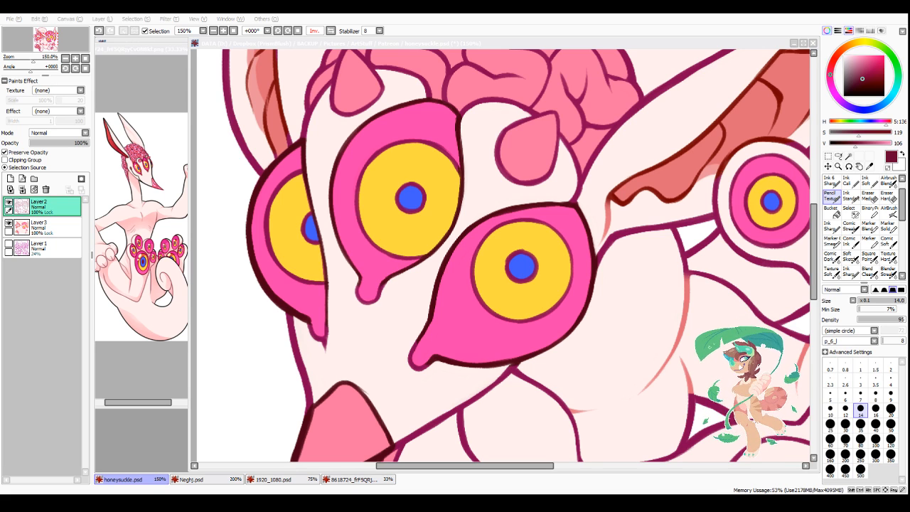
pyautogui.click(356, 299)
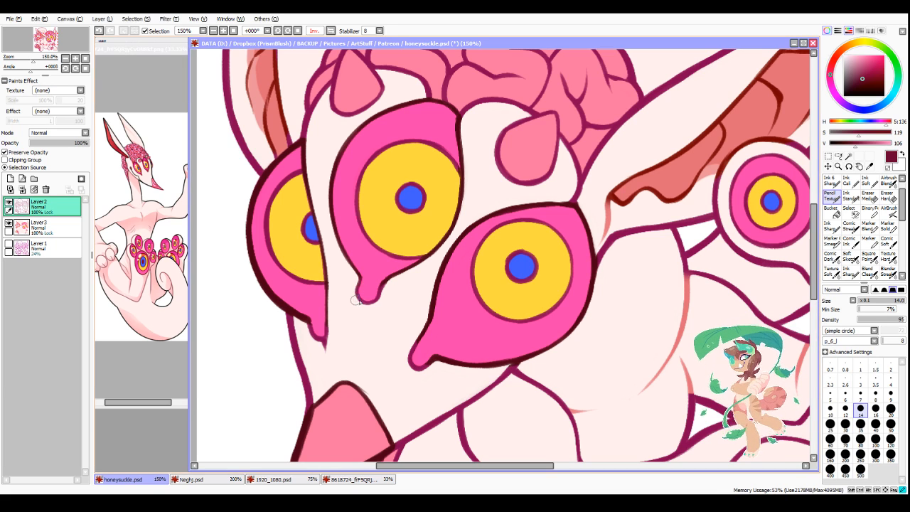
pyautogui.moveTo(383, 293); pyautogui.dragTo(399, 275)
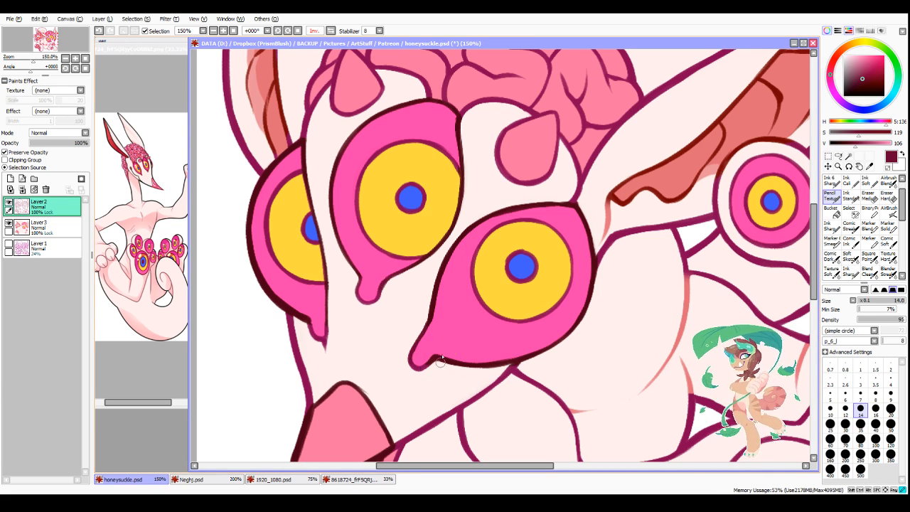
# Step: Soften the colour transitions along the face eyes' maroon outlines with the Blend brush at size 25
pyautogui.click(868, 270)
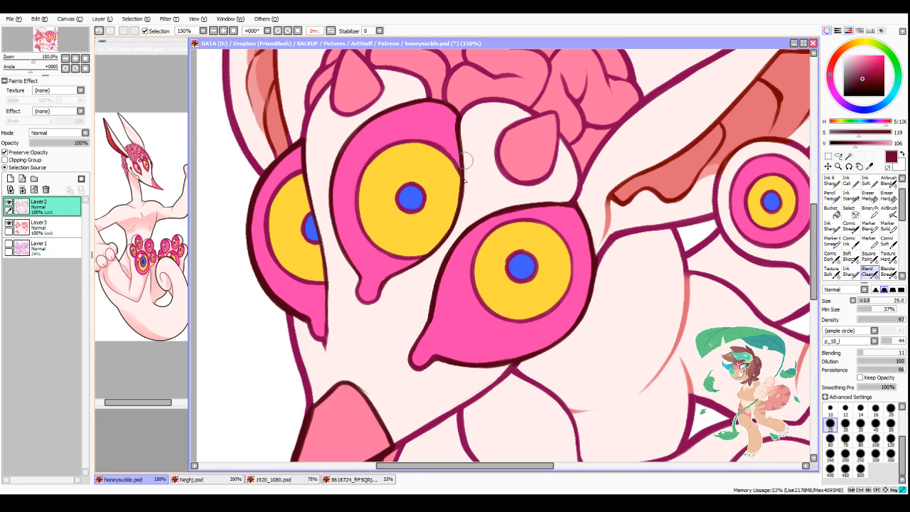
pyautogui.scroll(-2, 379, 178)
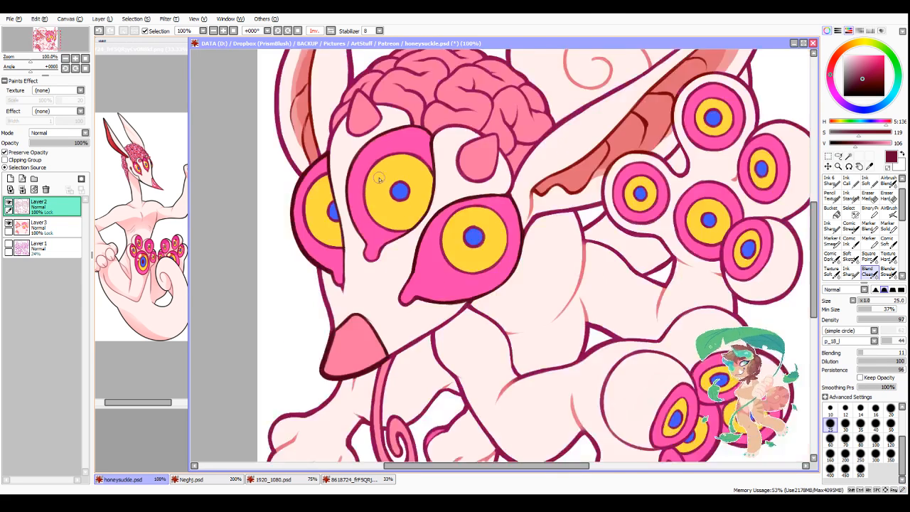
pyautogui.scroll(2, 342, 163)
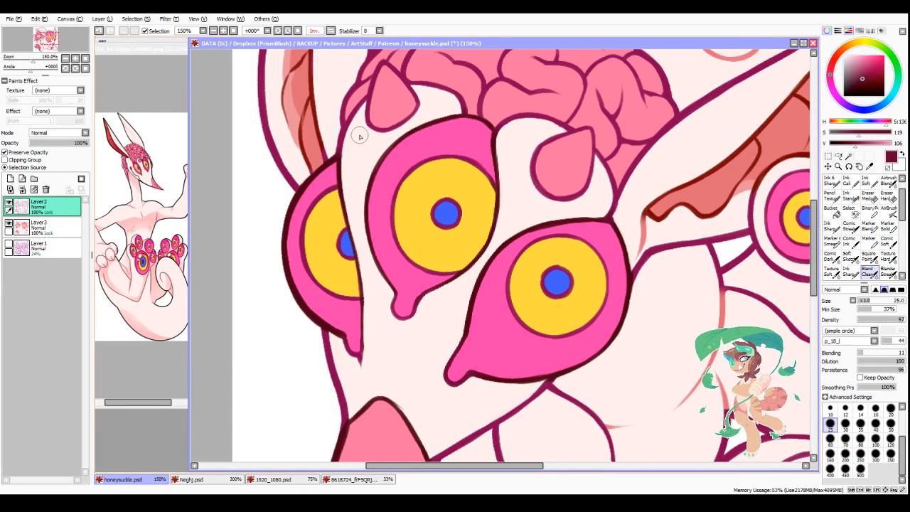
pyautogui.scroll(-3, 399, 457)
pyautogui.scroll(1, 412, 424)
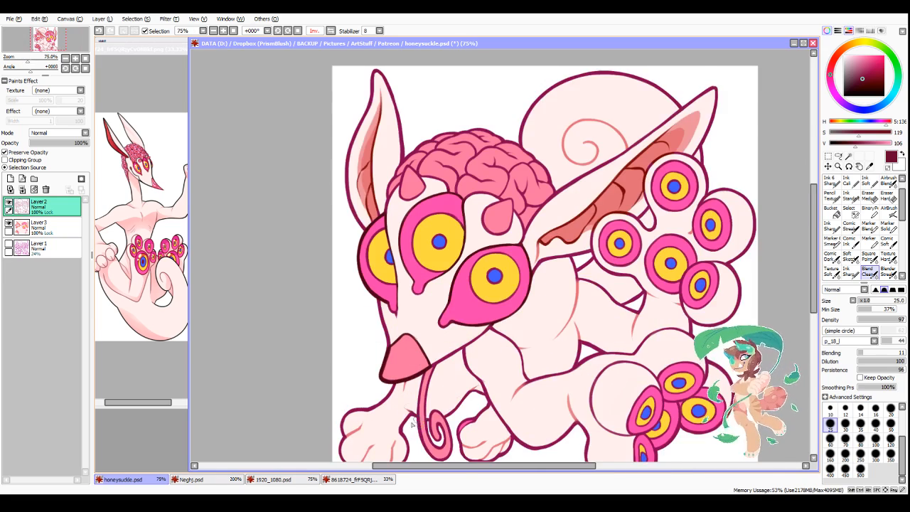
pyautogui.scroll(1, 411, 424)
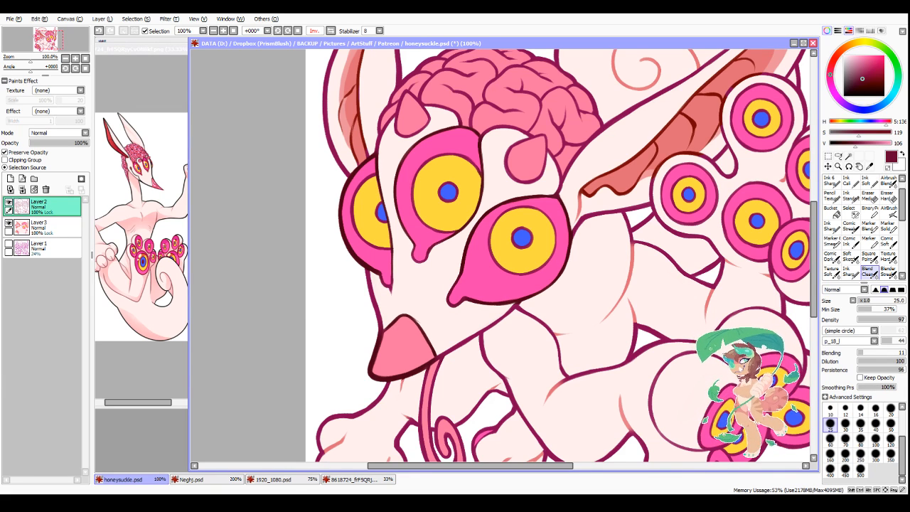
pyautogui.hotkey('alt', 'Tab')
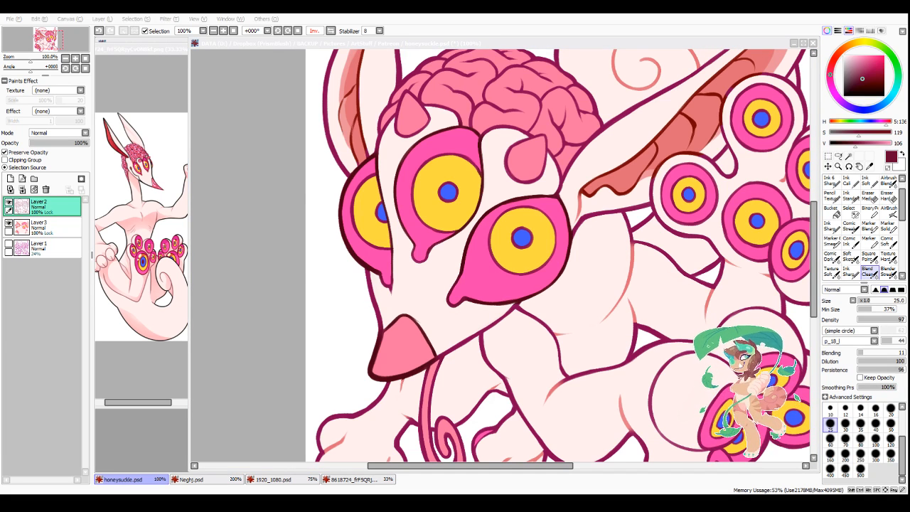
pyautogui.moveTo(471, 467); pyautogui.dragTo(488, 470)
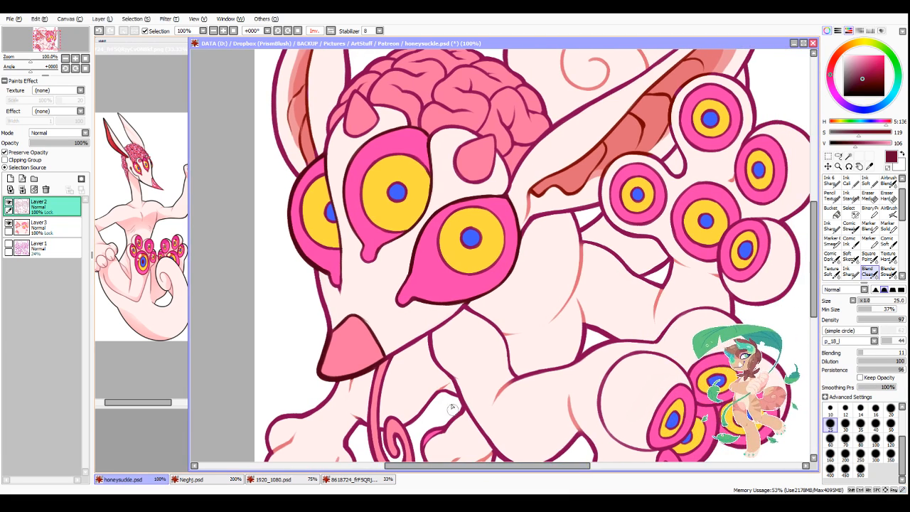
# Step: Recolour the lower foot's eye outlines in dark maroon, saturation 171 and value 93, using the pencil brush at sizes 14 and 35
pyautogui.scroll(-3, 452, 341)
pyautogui.scroll(3, 469, 363)
pyautogui.scroll(-3, 526, 363)
pyautogui.scroll(2, 589, 372)
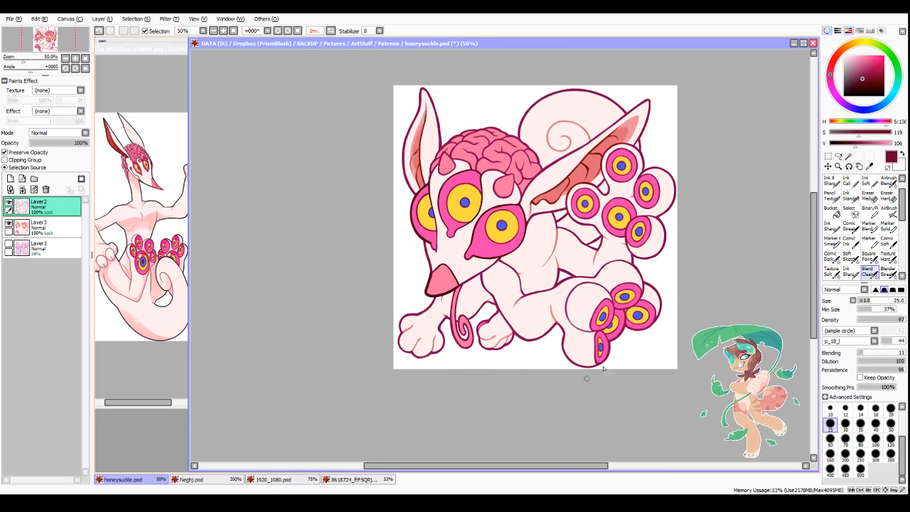
pyautogui.scroll(1, 621, 353)
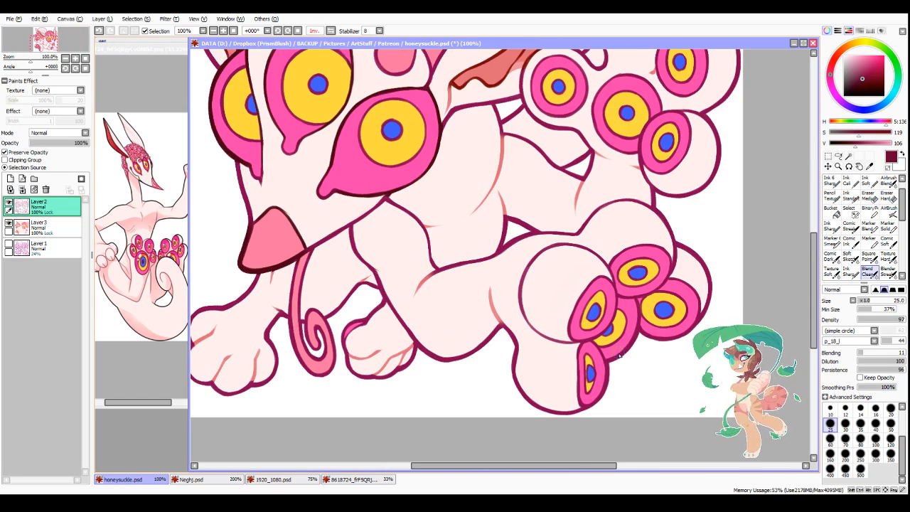
pyautogui.rightClick(620, 356)
pyautogui.click(871, 80)
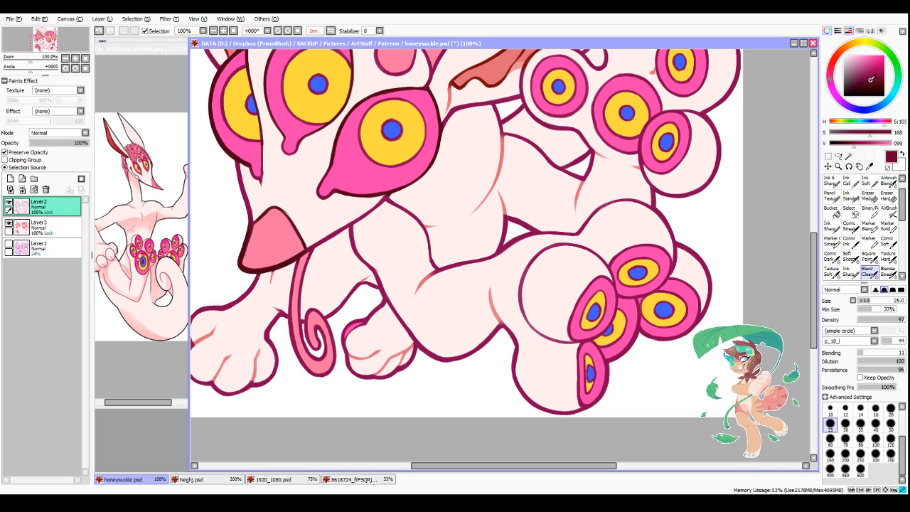
pyautogui.click(829, 200)
pyautogui.moveTo(610, 360)
pyautogui.mouseDown()
pyautogui.moveTo(636, 332)
pyautogui.moveTo(678, 340)
pyautogui.mouseUp()
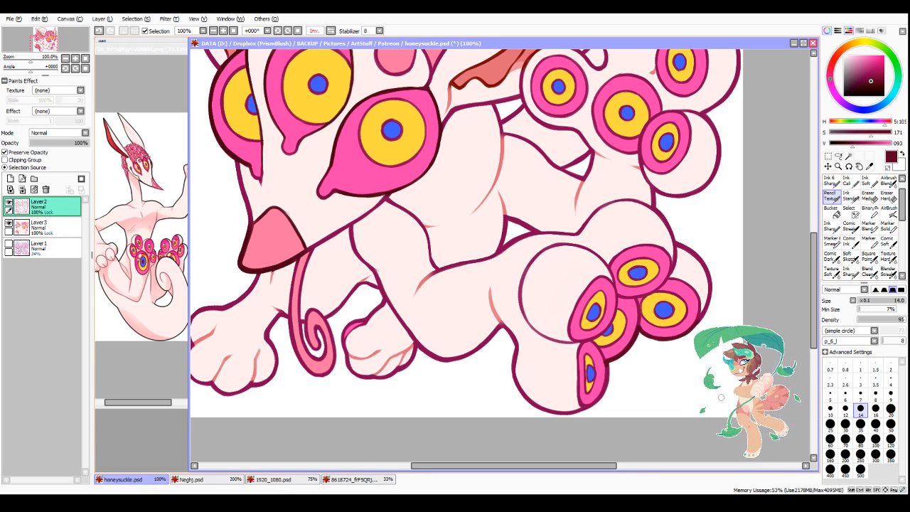
pyautogui.click(859, 424)
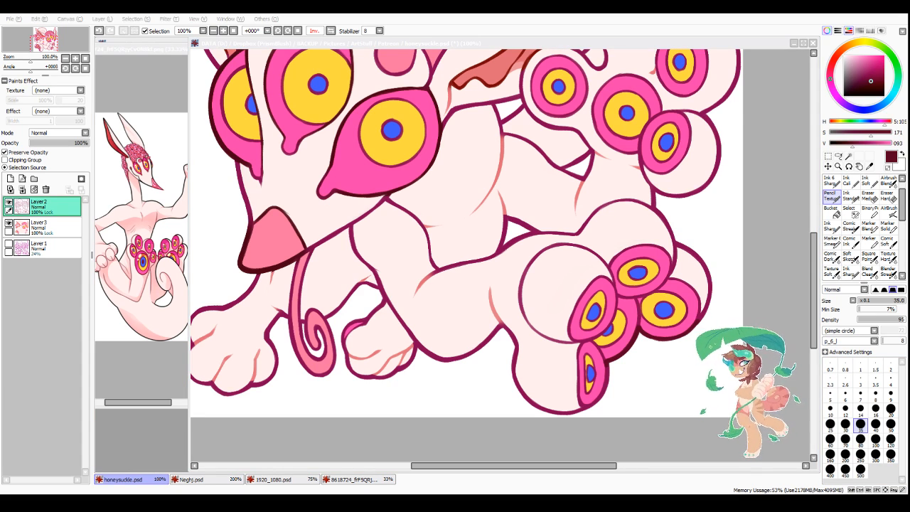
pyautogui.click(608, 361)
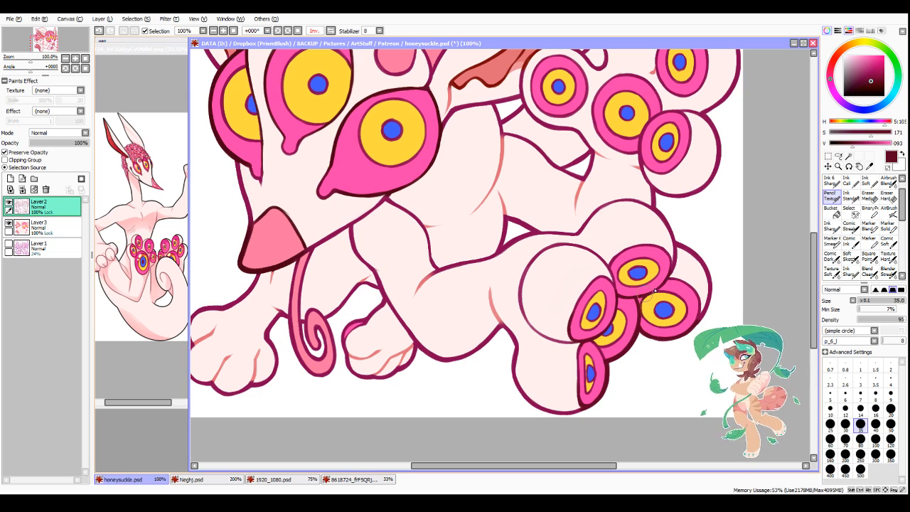
# Step: Recolour the outlines of the raised foot's eyes in the same dark maroon
pyautogui.scroll(-3, 645, 162)
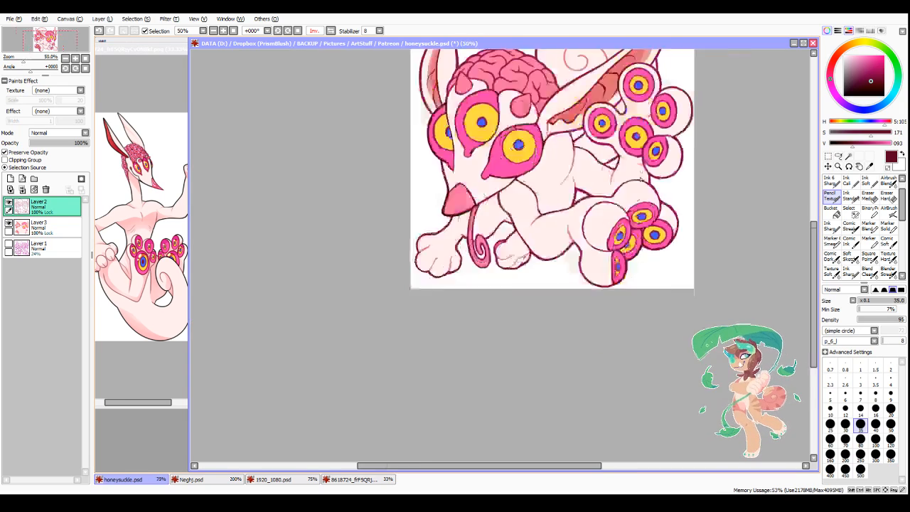
pyautogui.scroll(2, 685, 107)
pyautogui.scroll(1, 557, 252)
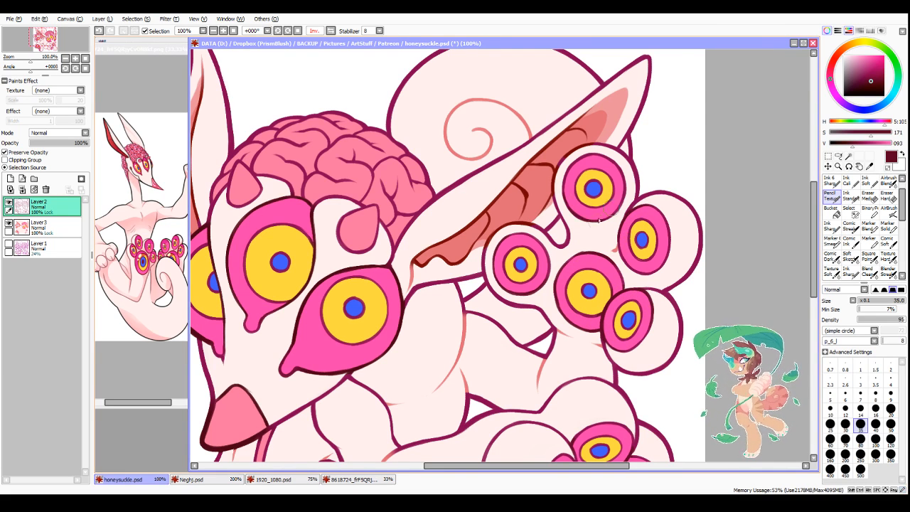
# Step: Recolour the brain's outer edge and the outlines of the two small horns in the same dark maroon
pyautogui.scroll(-2, 379, 246)
pyautogui.scroll(2, 359, 236)
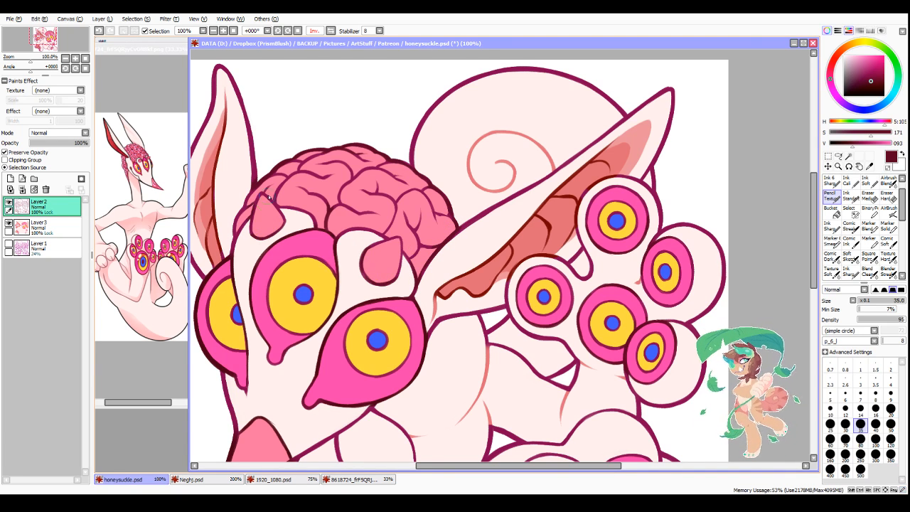
pyautogui.scroll(-3, 258, 227)
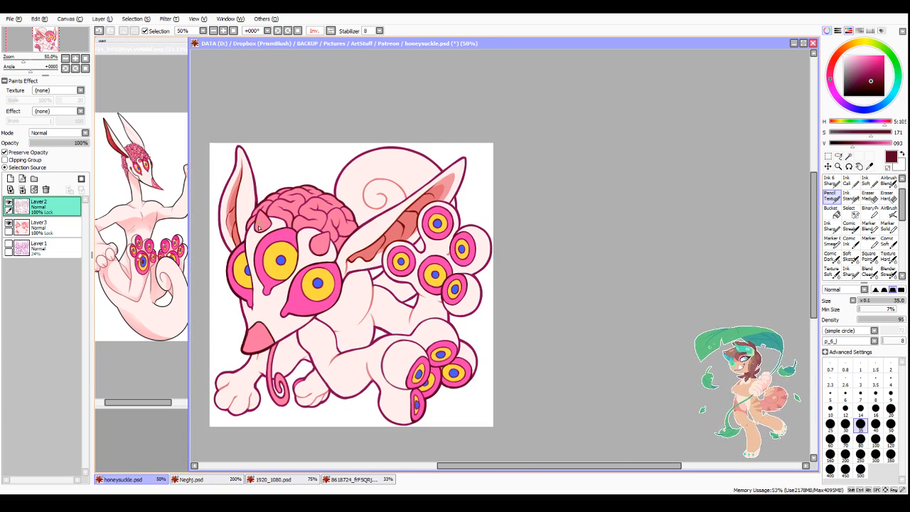
pyautogui.scroll(3, 258, 244)
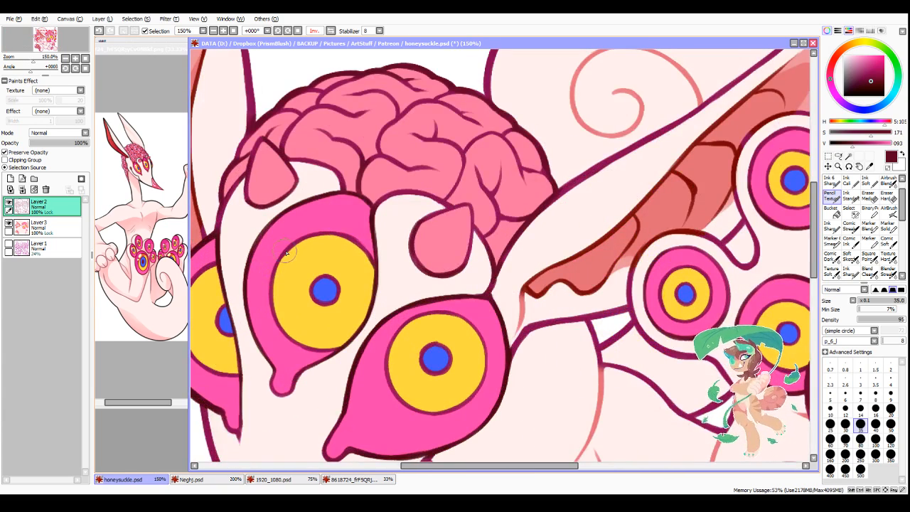
# Step: Recolour the ring around the middle face eye's yellow iris in deep maroon, saturation 195 and value 99
pyautogui.rightClick(290, 249)
pyautogui.moveTo(867, 73); pyautogui.dragTo(874, 80)
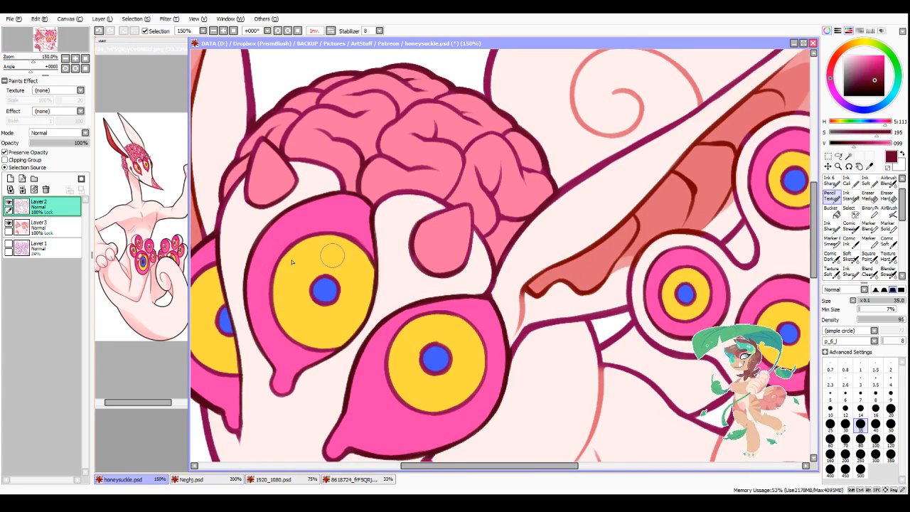
pyautogui.moveTo(324, 247)
pyautogui.mouseDown()
pyautogui.moveTo(276, 273)
pyautogui.moveTo(282, 312)
pyautogui.moveTo(311, 335)
pyautogui.mouseUp()
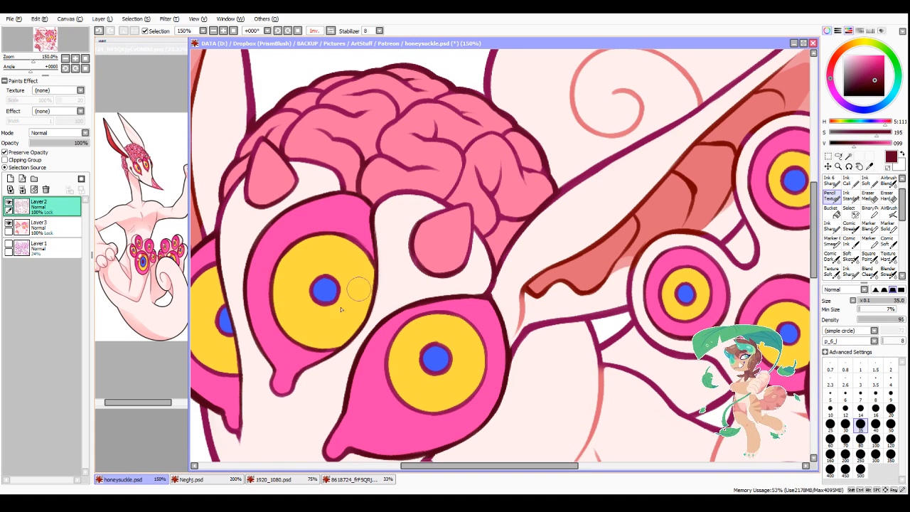
# Step: Sample the blue of the middle face eye's pupil and maximise the honeysuckle.psd canvas window
pyautogui.rightClick(324, 291)
pyautogui.scroll(-1, 394, 269)
pyautogui.scroll(-2, 394, 266)
pyautogui.scroll(1, 536, 384)
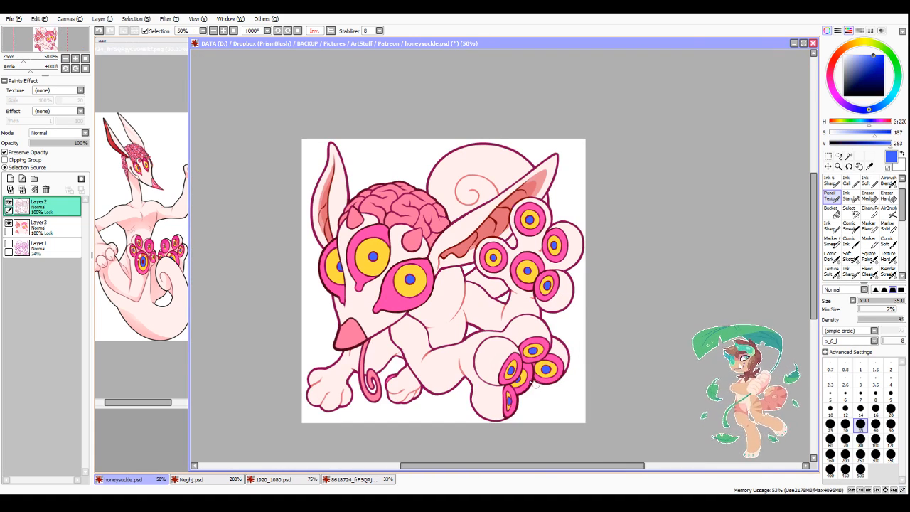
pyautogui.click(803, 43)
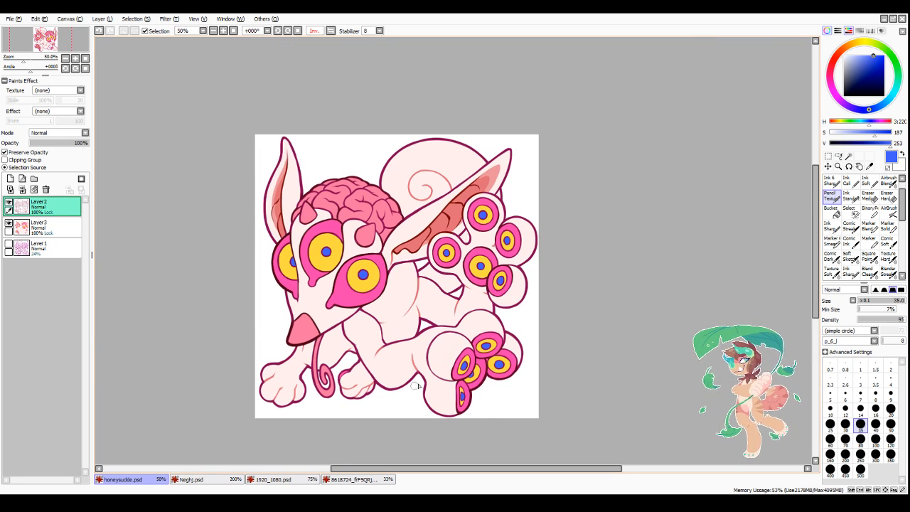
# Step: Select the blue pupils of the three face eyes on Layer3 with the Magic Wand
pyautogui.scroll(1, 417, 386)
pyautogui.press('w')
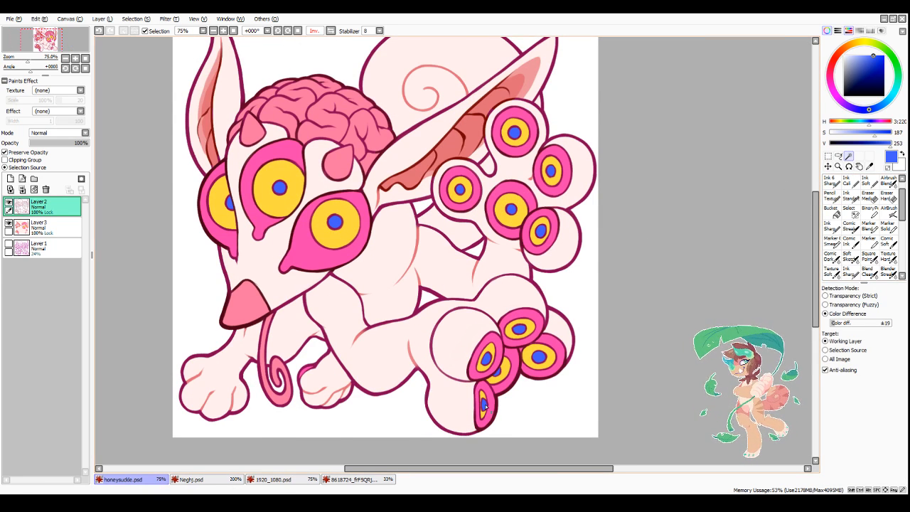
pyautogui.click(61, 226)
pyautogui.click(232, 205)
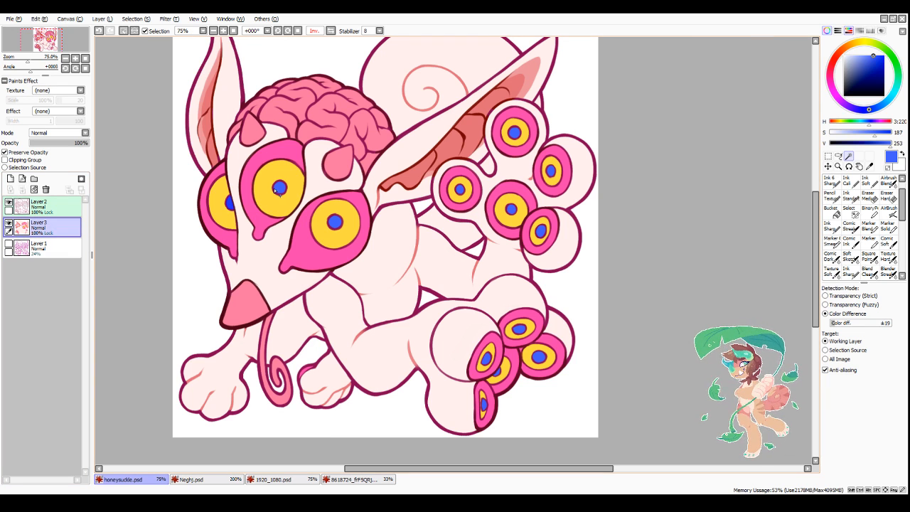
pyautogui.click(336, 227)
# Step: Add the five blue pupils on the raised foot to the selection
pyautogui.click(461, 190)
pyautogui.click(512, 211)
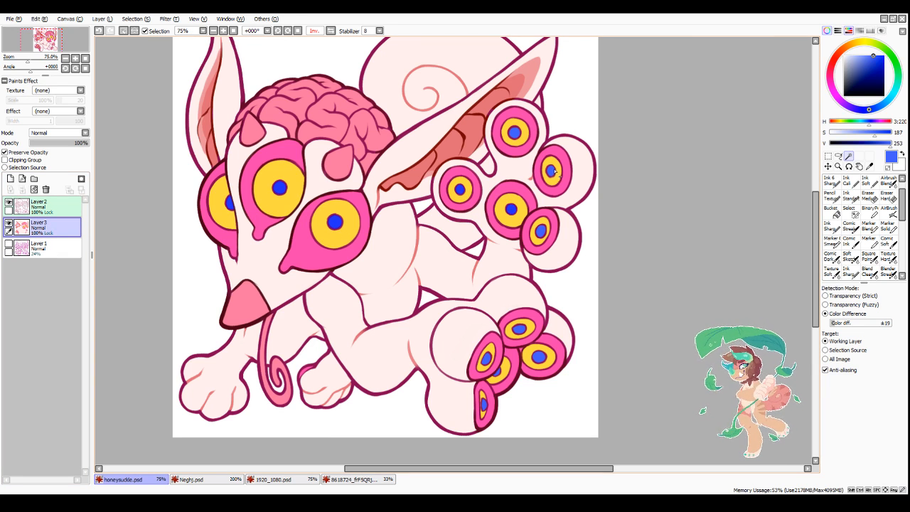
pyautogui.click(552, 171)
pyautogui.click(515, 132)
pyautogui.click(540, 234)
# Step: Add the five blue pupils on the lower foot to the selection
pyautogui.click(518, 330)
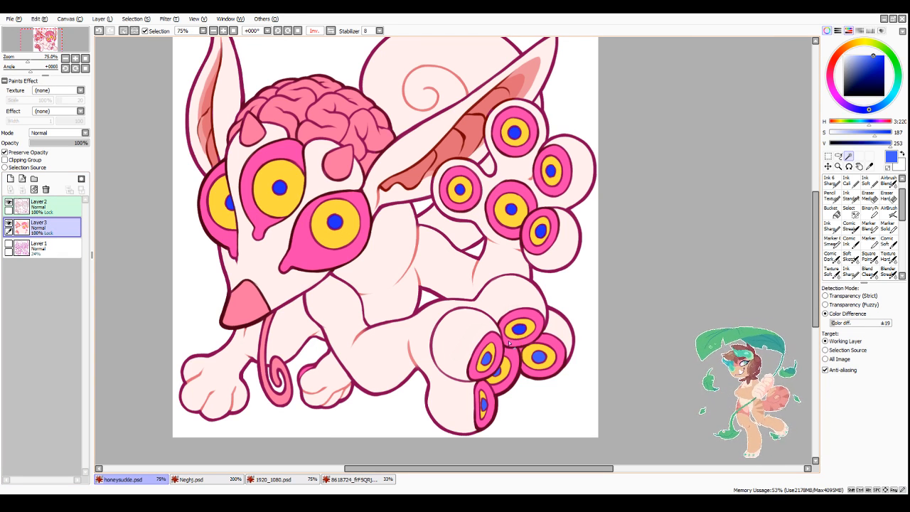
pyautogui.click(487, 359)
pyautogui.click(499, 371)
pyautogui.click(483, 403)
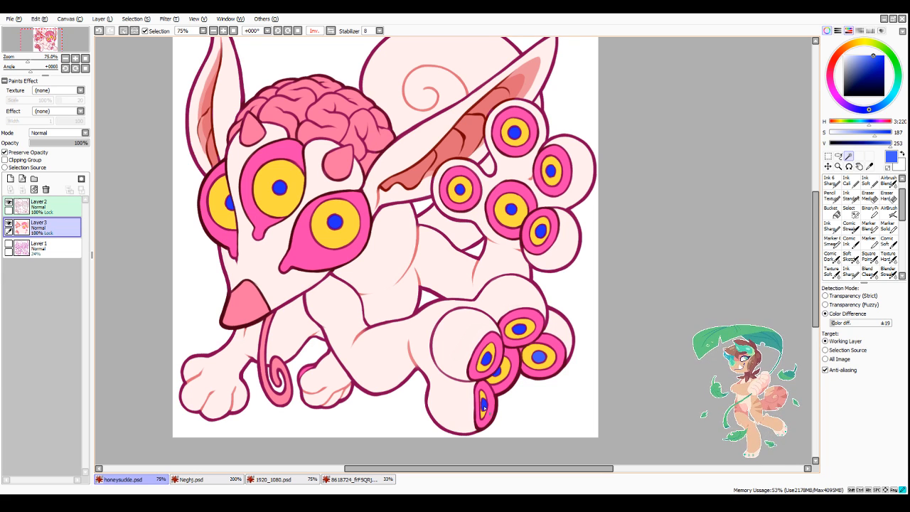
pyautogui.click(538, 357)
# Step: Shift the hue of all selected pupils to a light sky blue with the hue adjustment filter, hiding the selection overlay while judging the colour
pyautogui.click(178, 19)
pyautogui.click(181, 29)
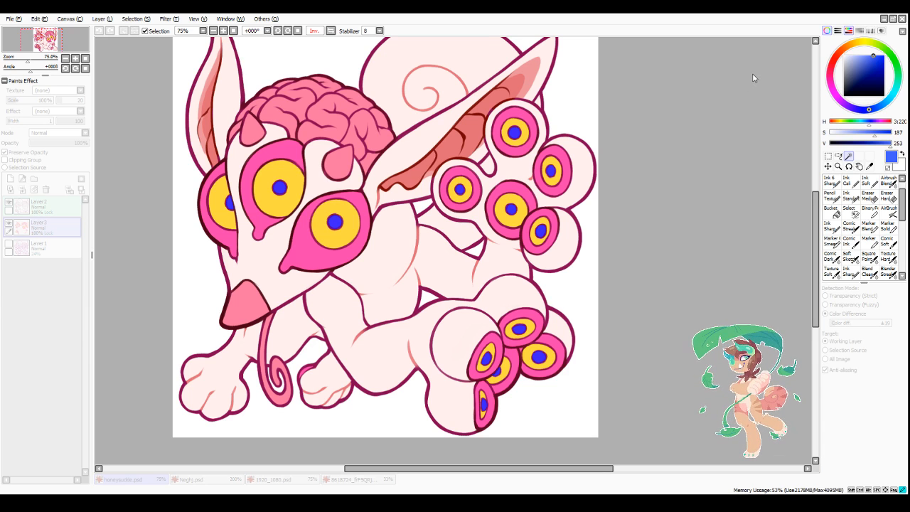
pyautogui.click(149, 31)
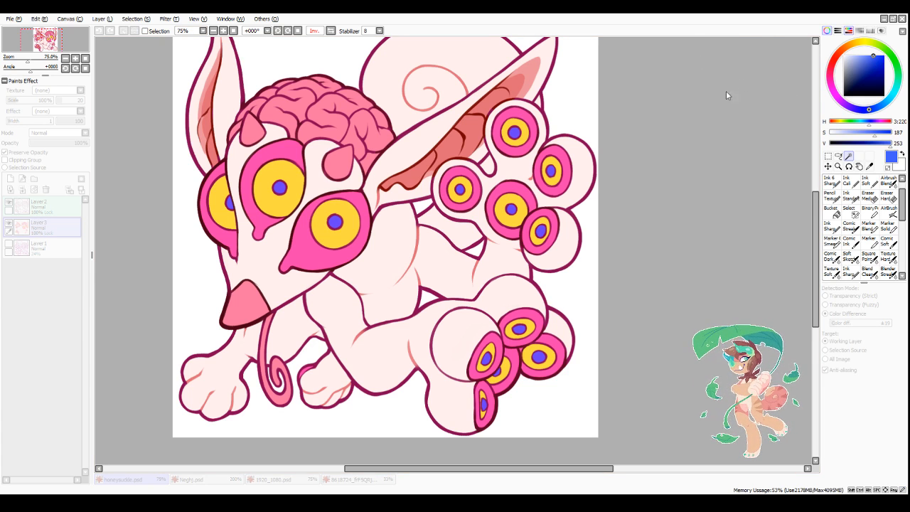
pyautogui.moveTo(747, 74); pyautogui.dragTo(736, 75)
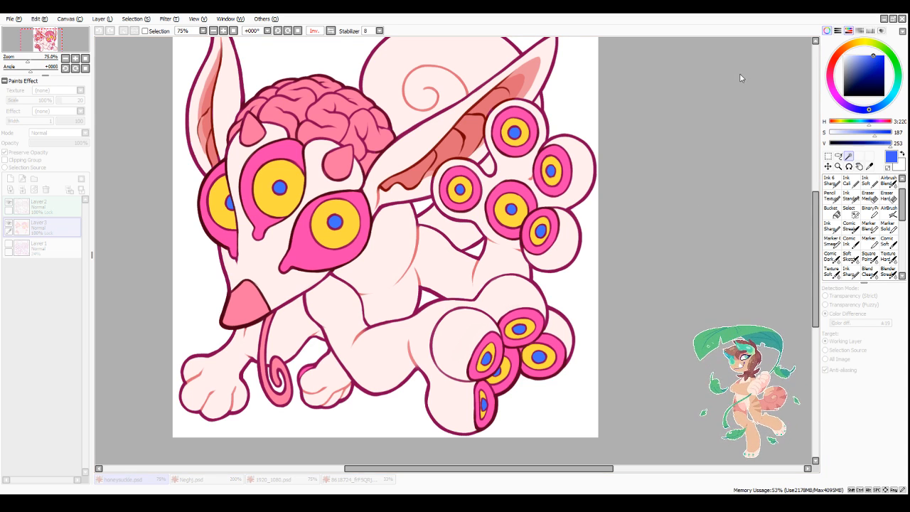
pyautogui.moveTo(740, 76); pyautogui.dragTo(688, 74)
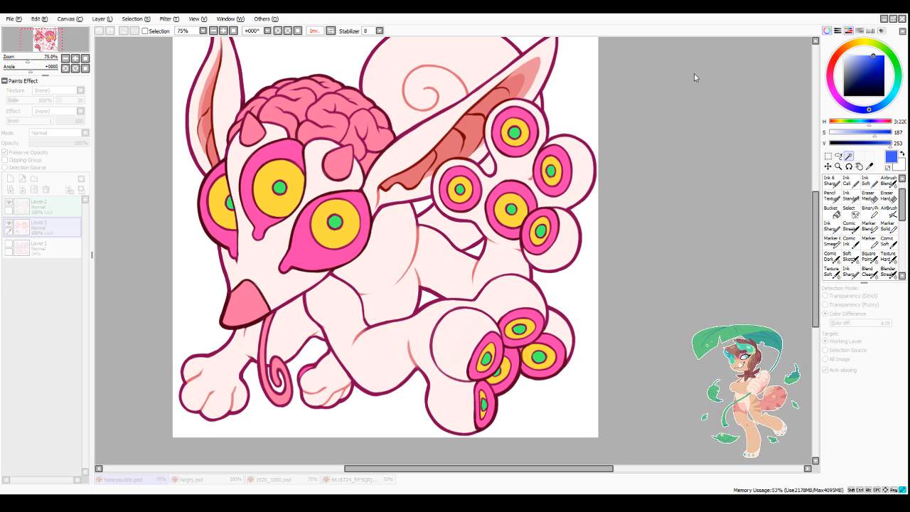
pyautogui.moveTo(692, 72); pyautogui.dragTo(712, 73)
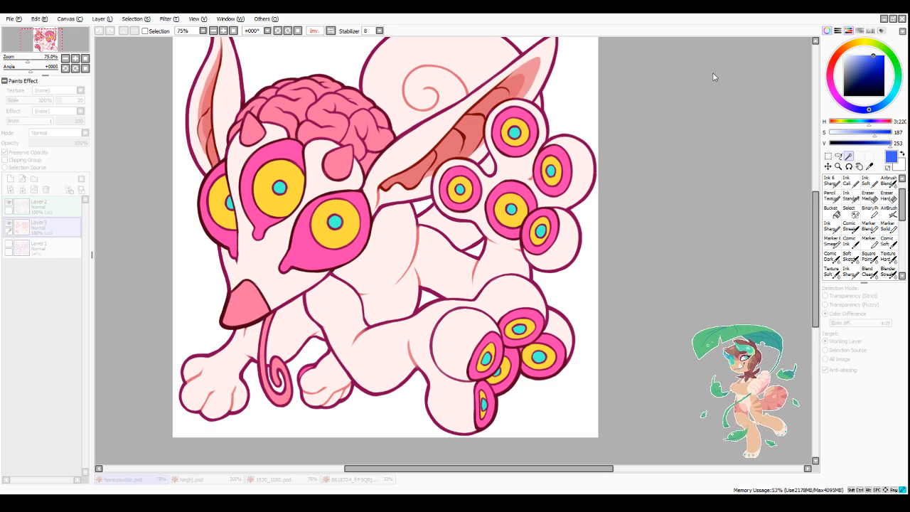
pyautogui.click(755, 119)
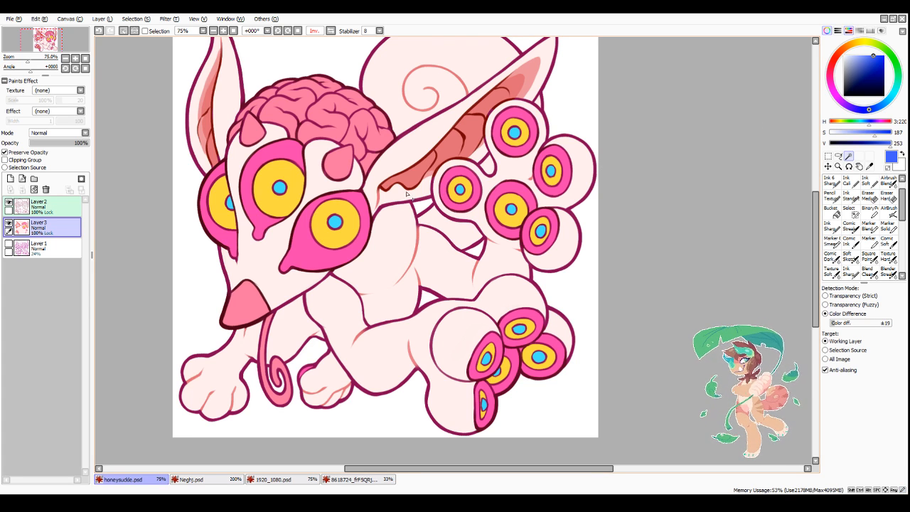
# Step: Select the pink areas around the irises of the three face eyes and all the eyes on both feet
pyautogui.click(210, 213)
pyautogui.click(259, 164)
pyautogui.click(307, 245)
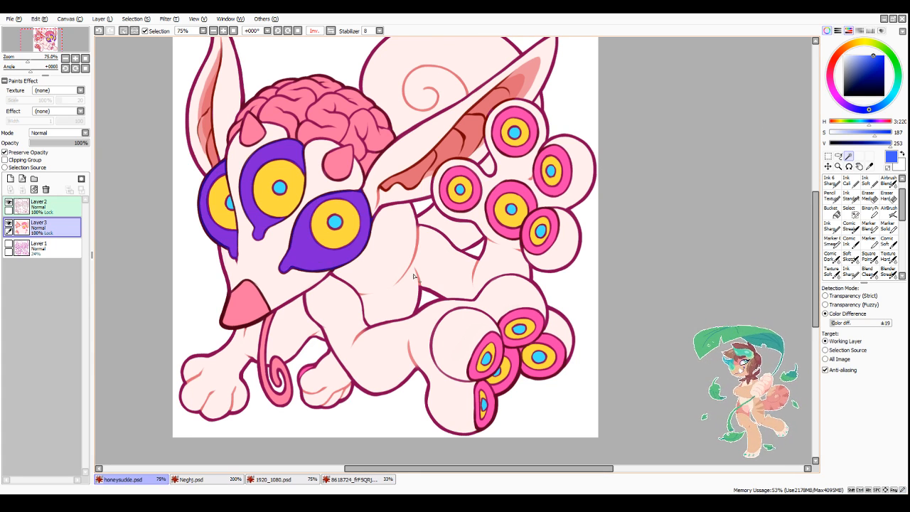
pyautogui.click(497, 383)
pyautogui.click(491, 211)
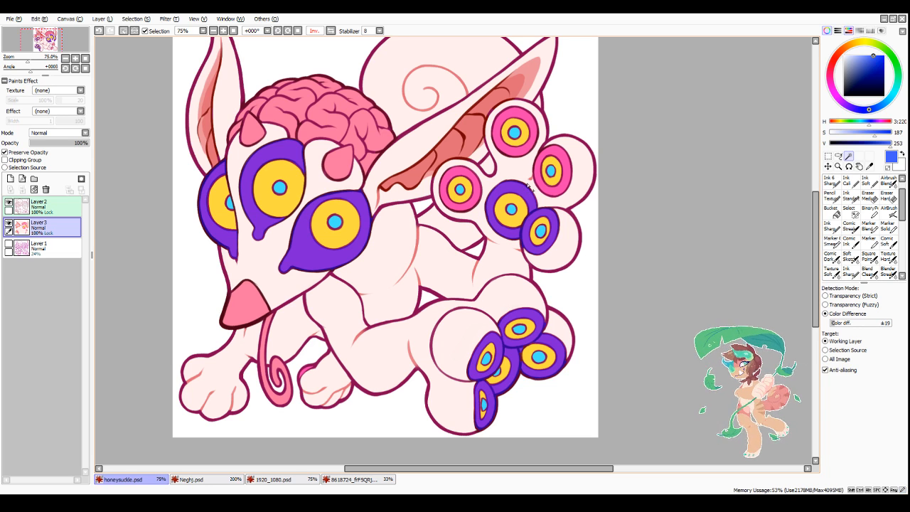
pyautogui.click(562, 189)
pyautogui.click(526, 145)
pyautogui.click(448, 183)
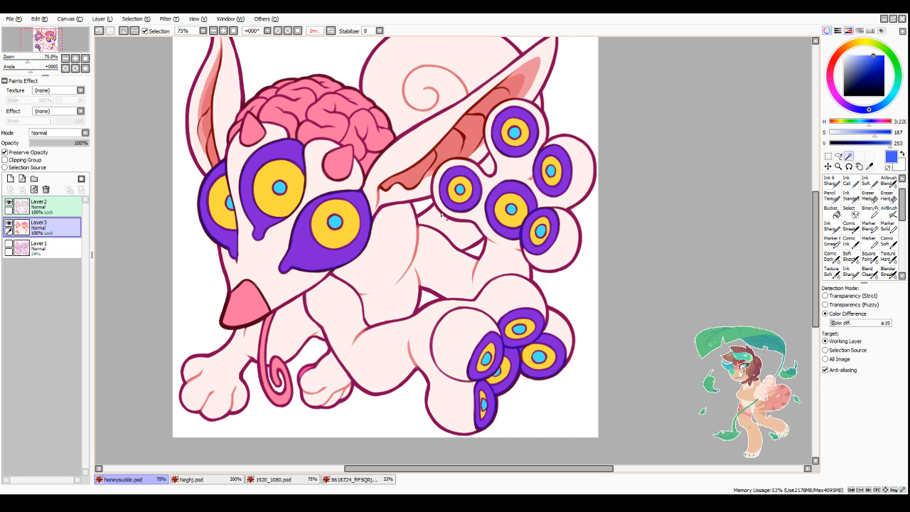
# Step: Shift the hue of the selected pink eye areas to a warmer reddish pink with the hue adjustment filter
pyautogui.click(173, 21)
pyautogui.click(174, 30)
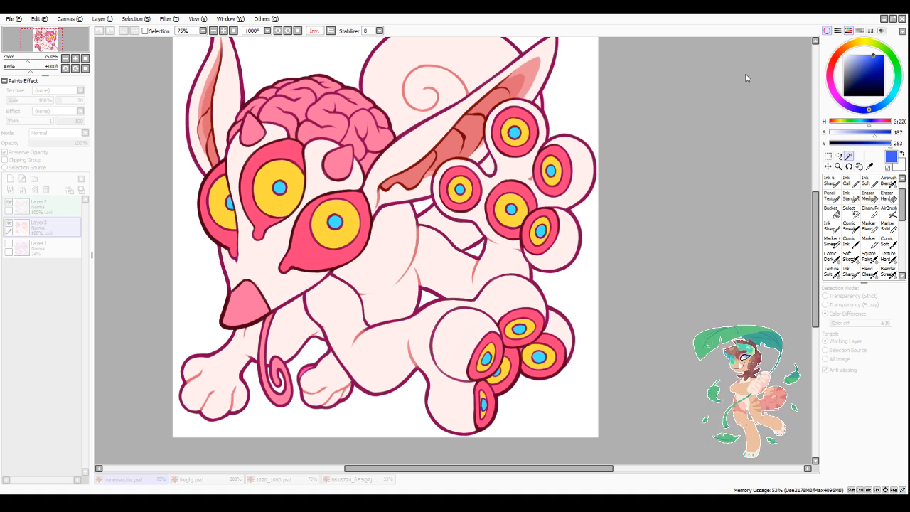
pyautogui.press('Return')
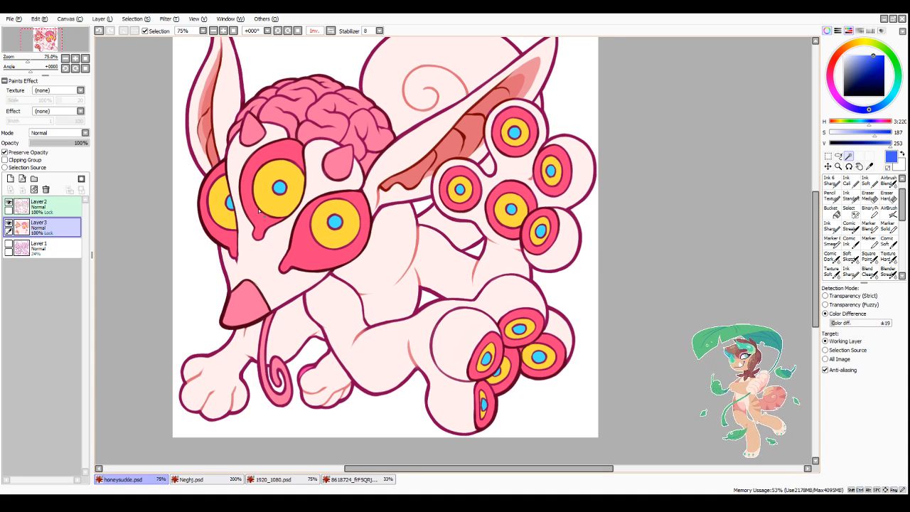
# Step: Select the yellow irises of the three face eyes and the five lower-foot eyes
pyautogui.click(217, 213)
pyautogui.click(264, 202)
pyautogui.click(335, 239)
pyautogui.click(482, 404)
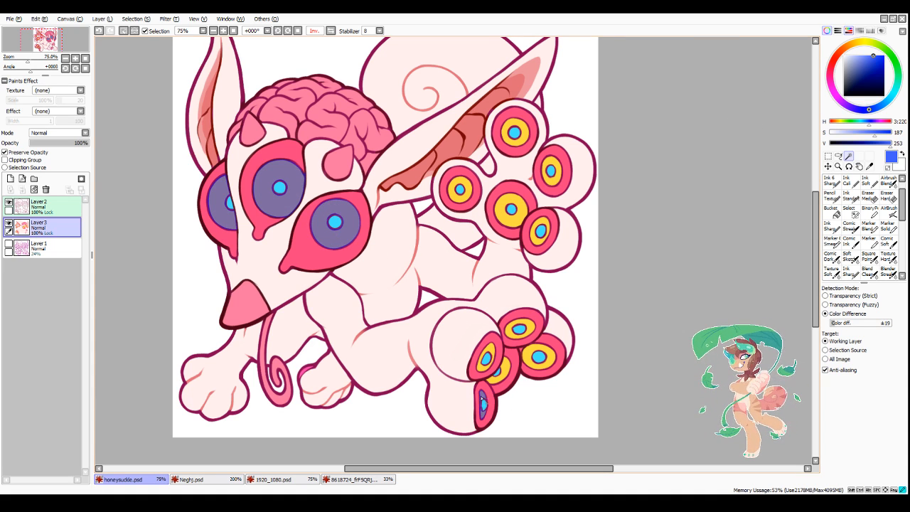
pyautogui.click(498, 368)
pyautogui.click(486, 359)
pyautogui.click(520, 334)
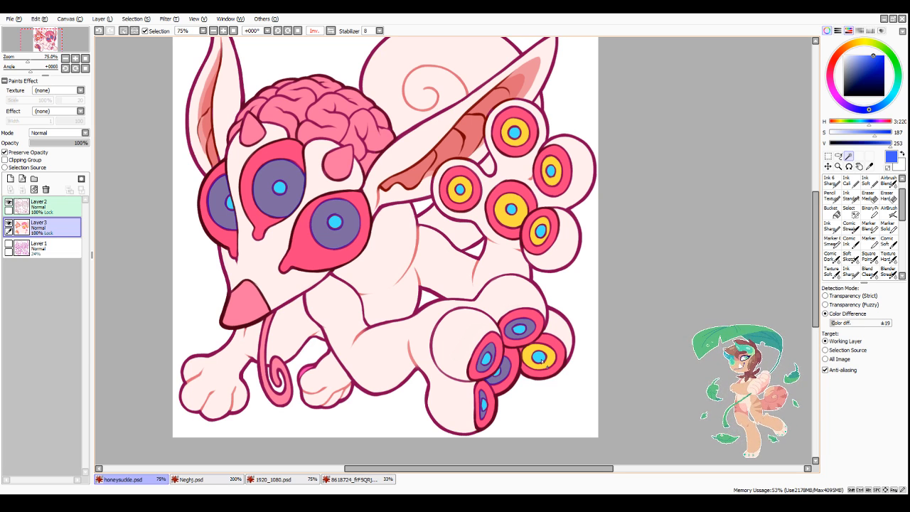
pyautogui.click(538, 364)
# Step: Add the yellow irises of the five raised-foot eyes to the selection
pyautogui.click(540, 238)
pyautogui.click(511, 216)
pyautogui.click(460, 189)
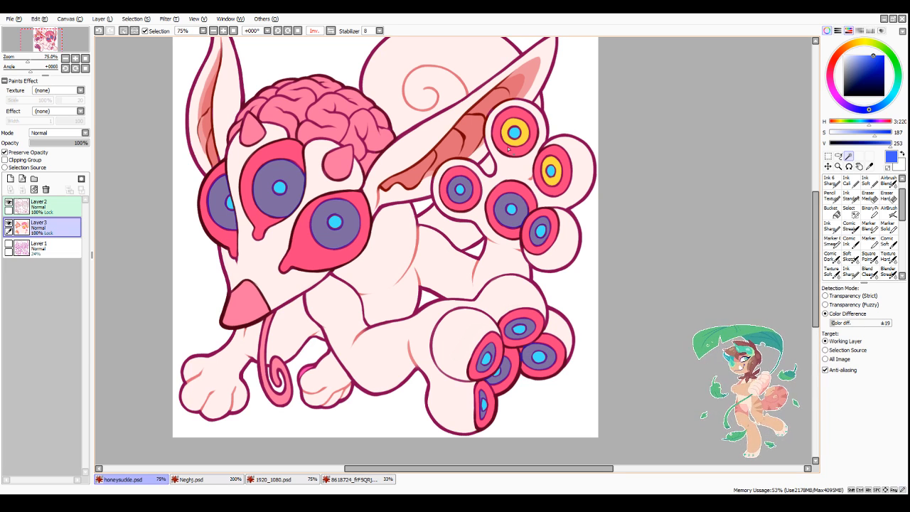
pyautogui.click(515, 133)
pyautogui.click(551, 171)
# Step: Try a hue adjustment on the selected yellow irises and clear the selection
pyautogui.click(171, 17)
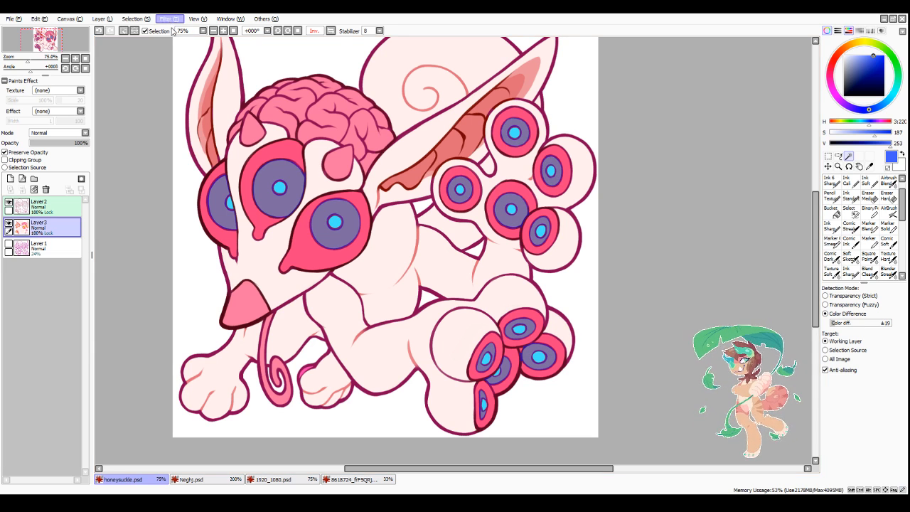
pyautogui.click(170, 29)
pyautogui.moveTo(737, 75)
pyautogui.mouseDown()
pyautogui.moveTo(837, 78)
pyautogui.moveTo(691, 79)
pyautogui.moveTo(742, 86)
pyautogui.mouseUp()
pyautogui.click(797, 146)
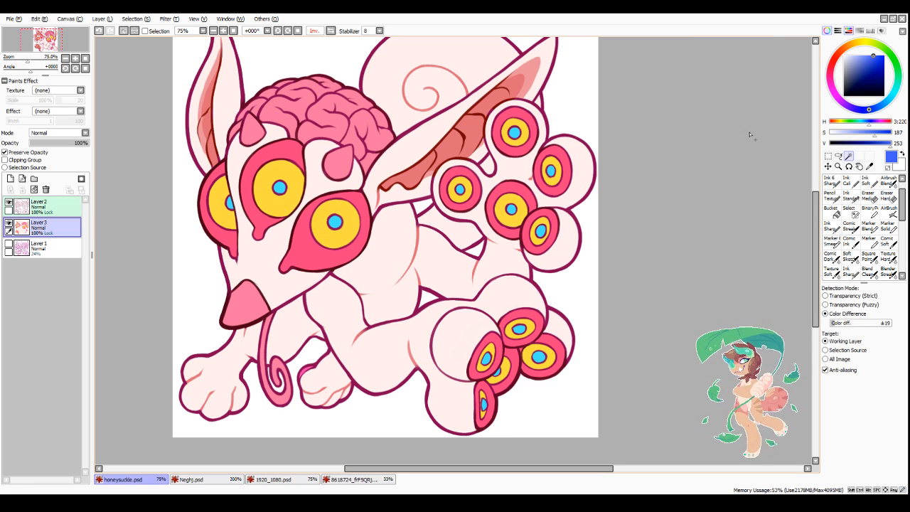
pyautogui.hotkey('ctrl', 'd')
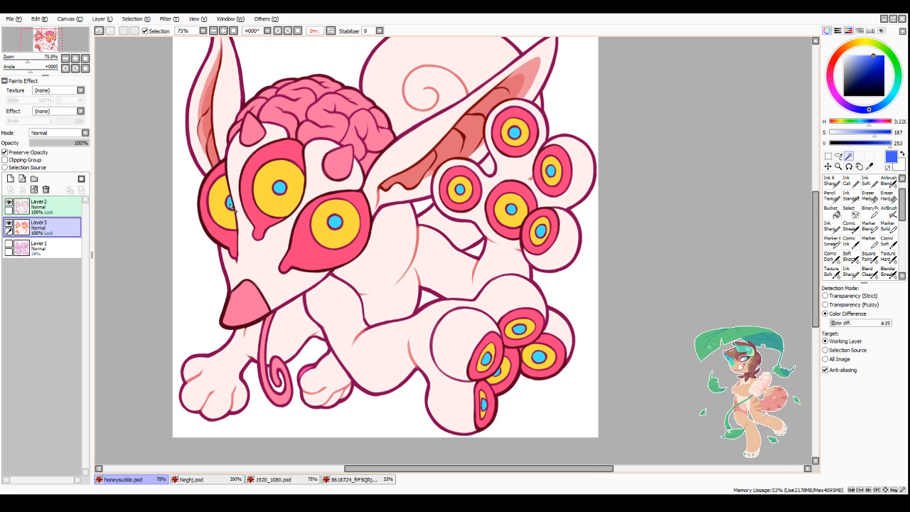
# Step: Select the light blue pupils of the three face eyes and the five raised-foot eyes
pyautogui.click(230, 204)
pyautogui.click(280, 188)
pyautogui.click(336, 221)
pyautogui.click(460, 189)
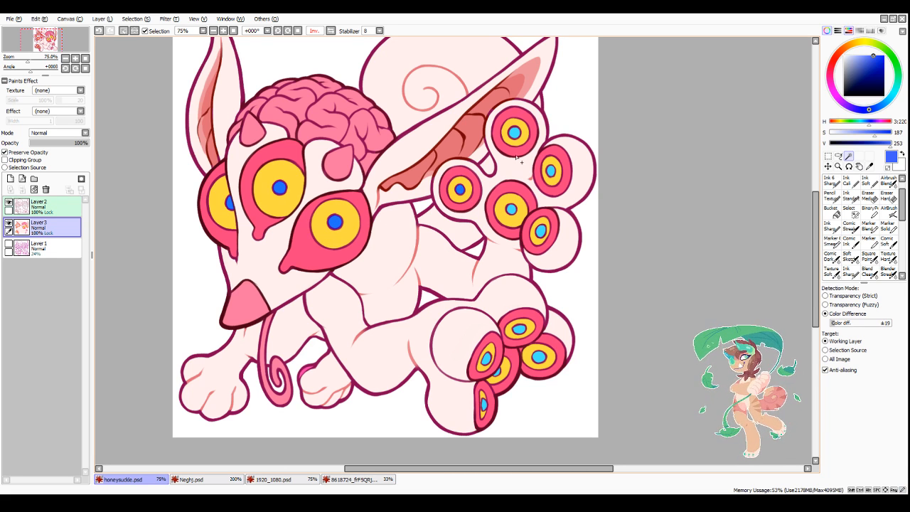
pyautogui.click(514, 132)
pyautogui.click(551, 170)
pyautogui.click(511, 209)
pyautogui.click(541, 230)
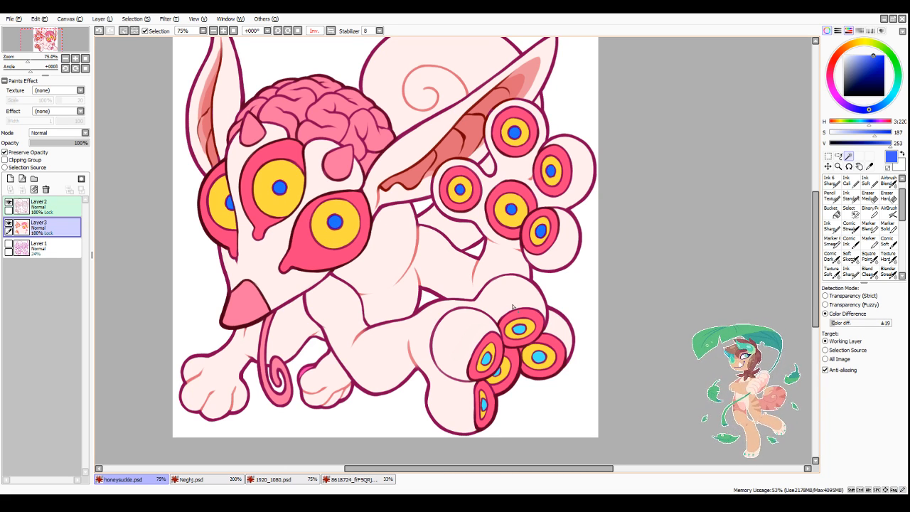
# Step: Add the light blue pupils of the five lower-foot eyes to the selection
pyautogui.click(485, 359)
pyautogui.click(497, 375)
pyautogui.click(484, 404)
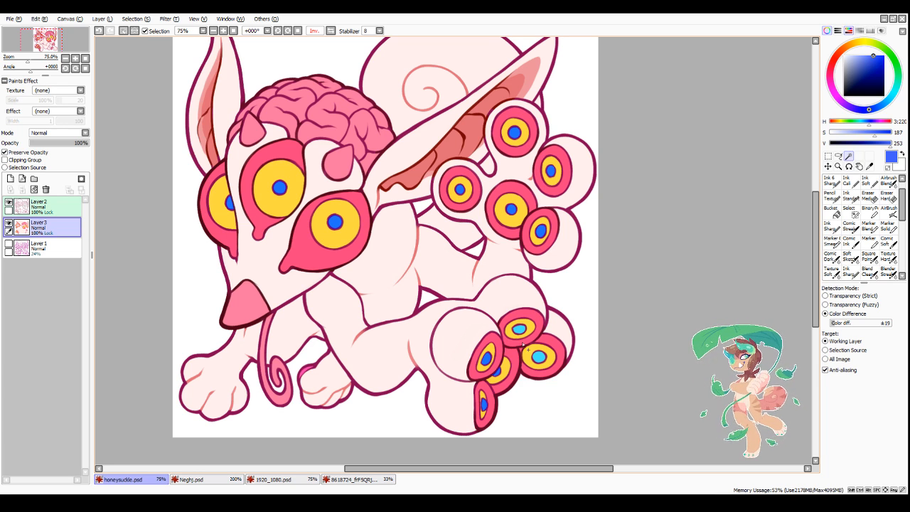
pyautogui.click(519, 330)
pyautogui.click(539, 357)
# Step: Shift the hue of all selected pupils to a slightly deeper sky blue and clear the selection
pyautogui.click(168, 20)
pyautogui.click(167, 32)
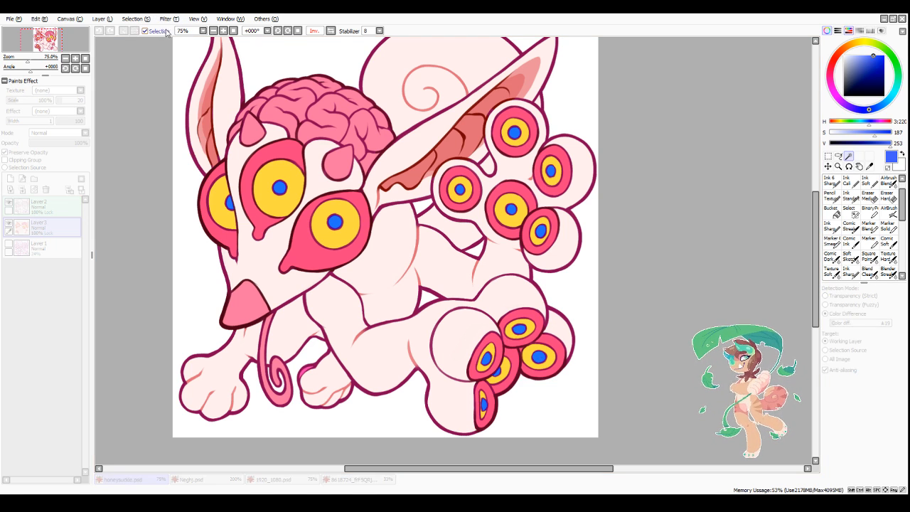
pyautogui.click(167, 32)
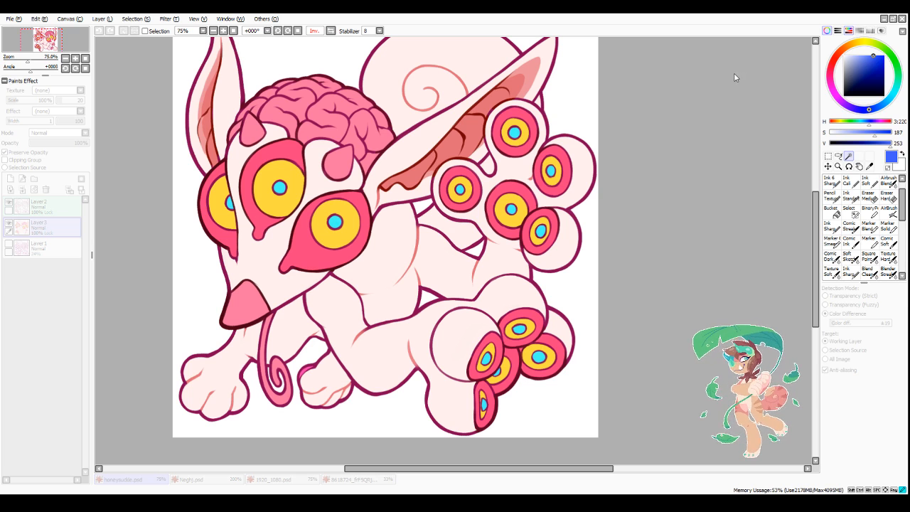
pyautogui.moveTo(734, 73)
pyautogui.mouseDown()
pyautogui.moveTo(690, 78)
pyautogui.moveTo(744, 78)
pyautogui.mouseUp()
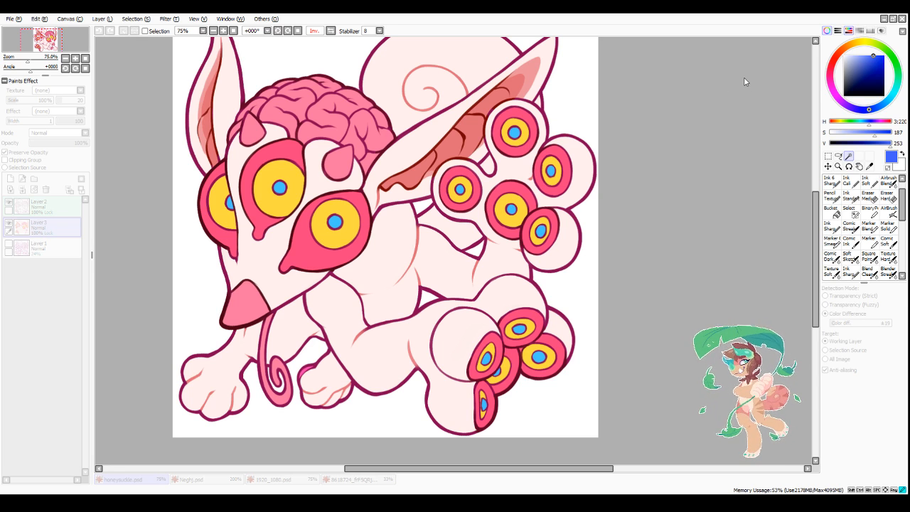
pyautogui.click(744, 129)
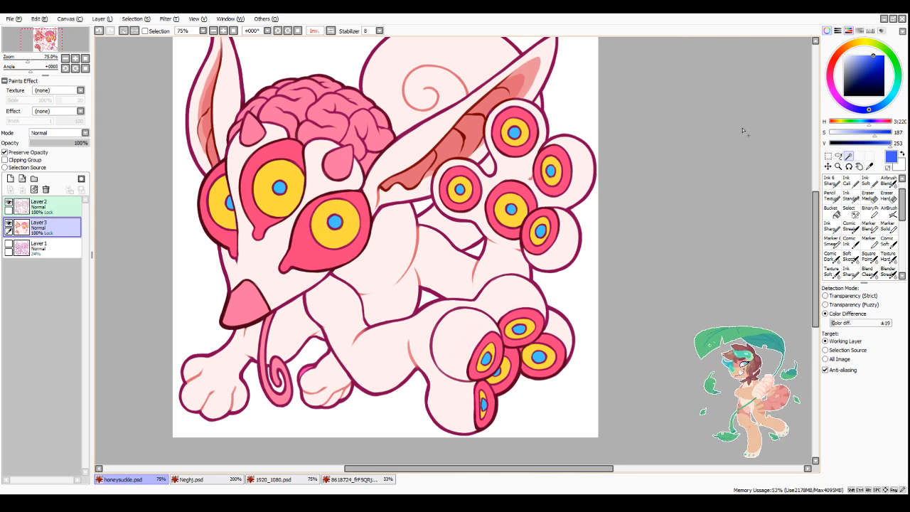
pyautogui.hotkey('ctrl', 'd')
pyautogui.scroll(-3, 559, 212)
pyautogui.scroll(1, 570, 270)
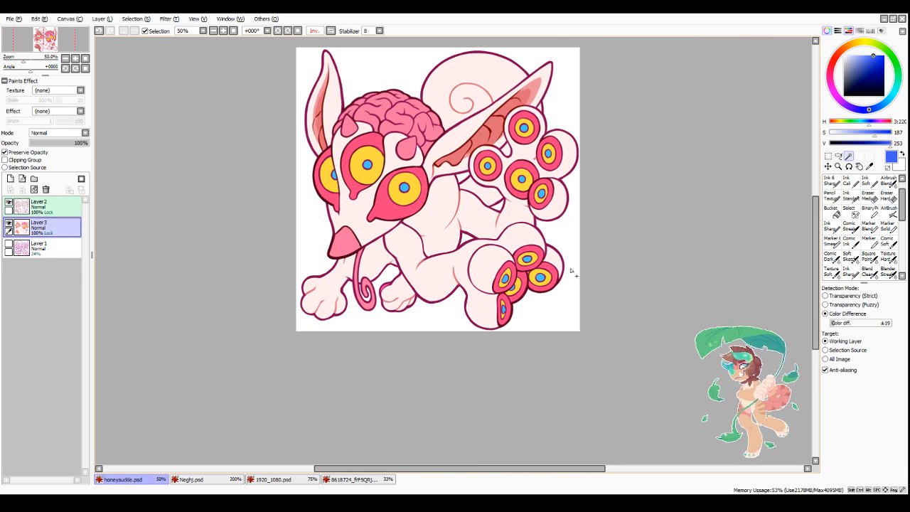
pyautogui.click(893, 20)
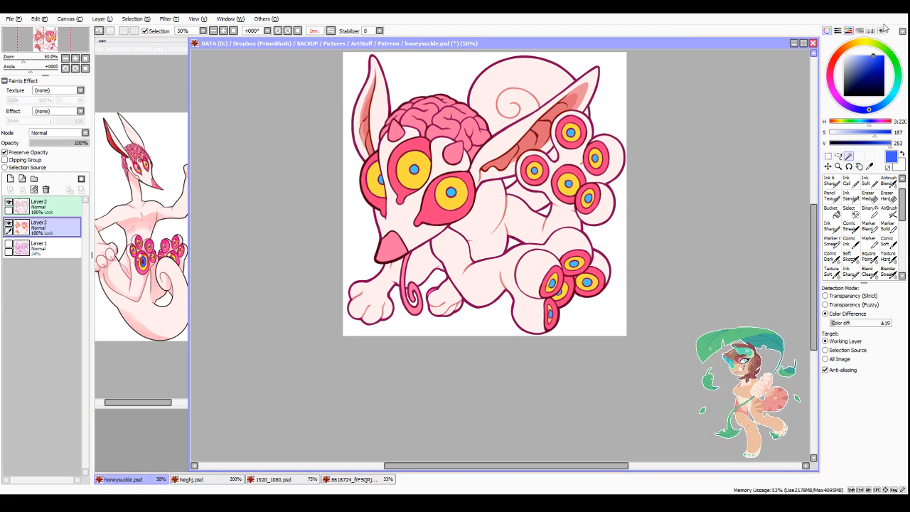
pyautogui.click(803, 43)
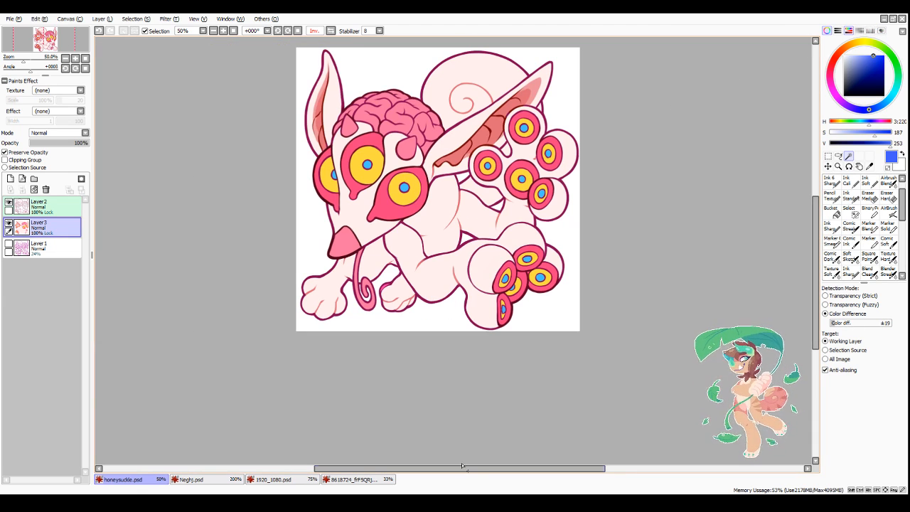
pyautogui.moveTo(462, 466); pyautogui.dragTo(488, 467)
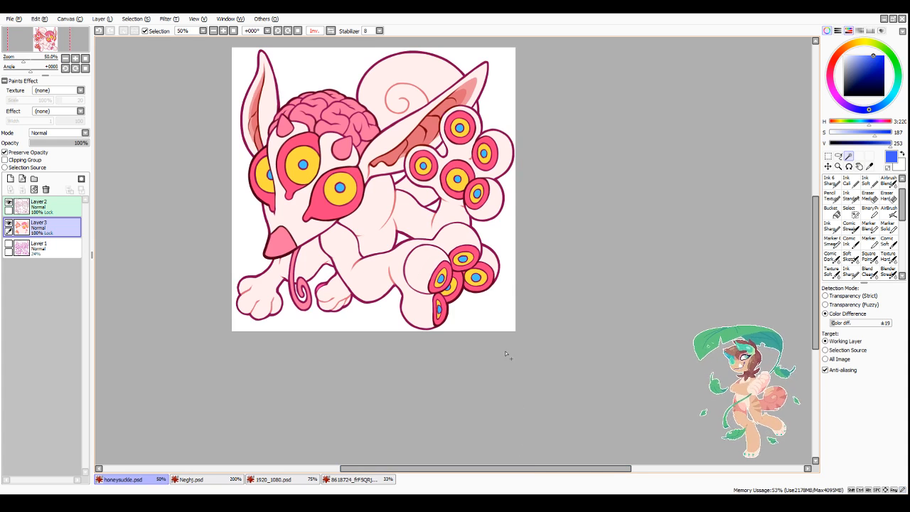
# Step: Add a new empty layer above the line art layer Layer2
pyautogui.scroll(-1, 497, 348)
pyautogui.scroll(1, 357, 344)
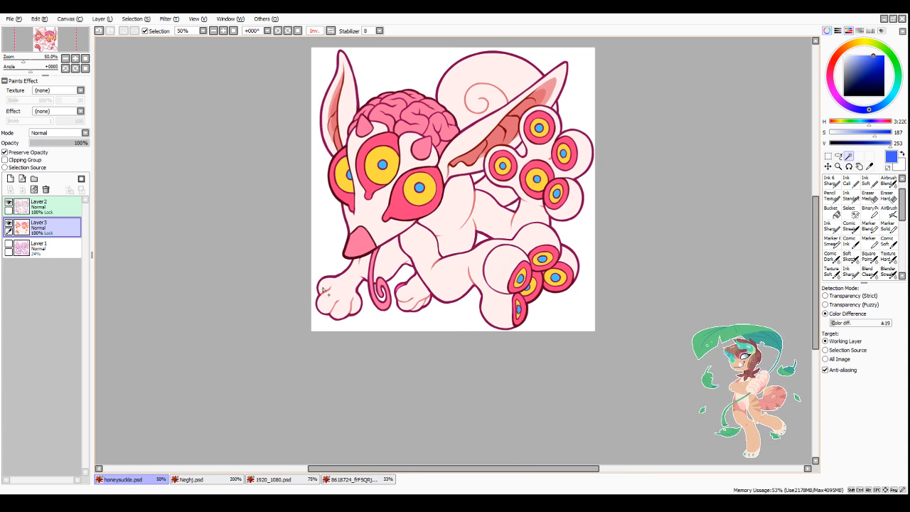
pyautogui.click(43, 206)
pyautogui.click(10, 179)
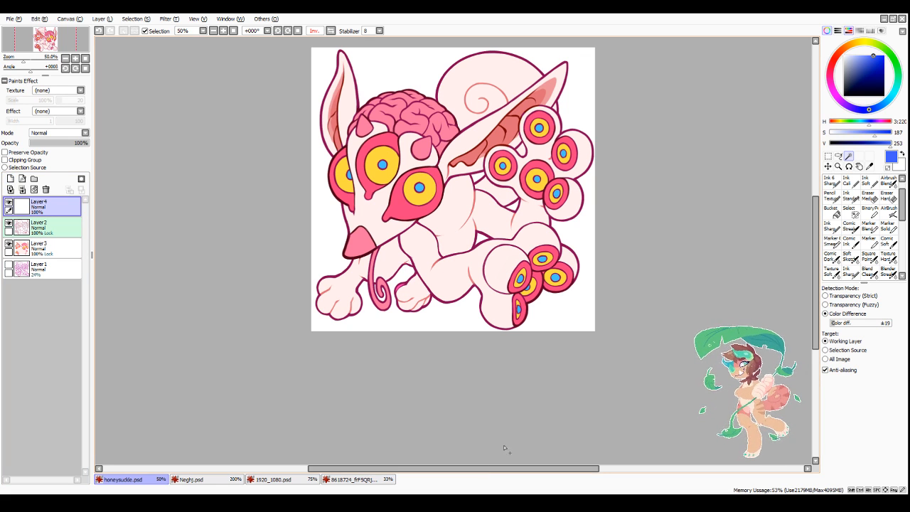
pyautogui.moveTo(484, 469); pyautogui.dragTo(471, 467)
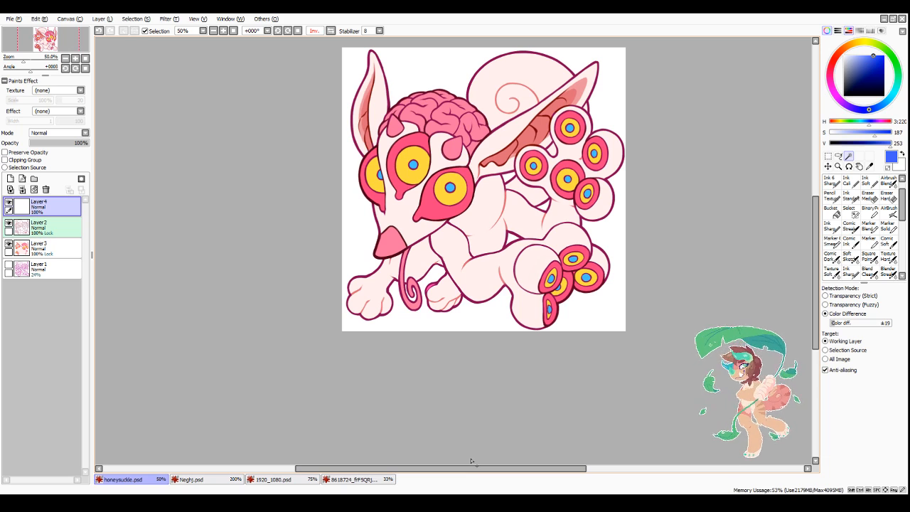
pyautogui.scroll(2, 469, 178)
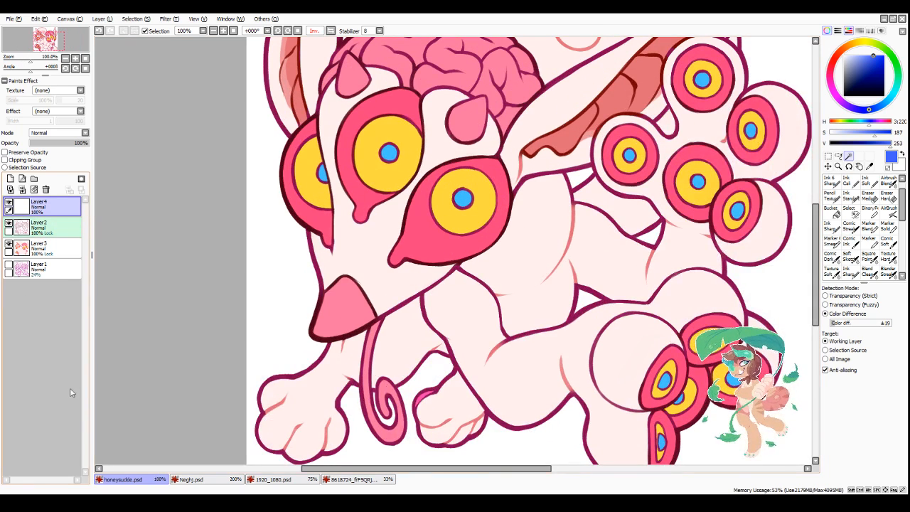
# Step: Touch up the line art at the leftmost face eye on Layer2 with a size 14 pencil in sampled dark red and coral
pyautogui.click(42, 226)
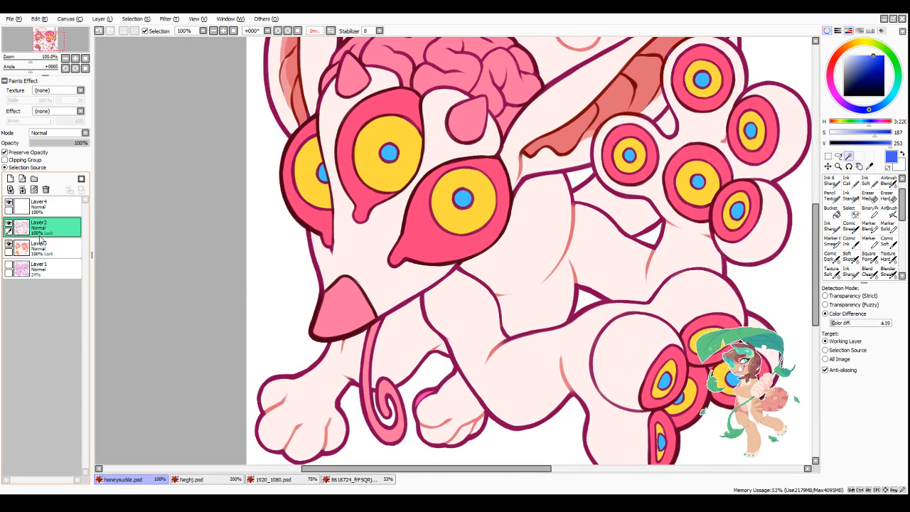
pyautogui.scroll(1, 339, 117)
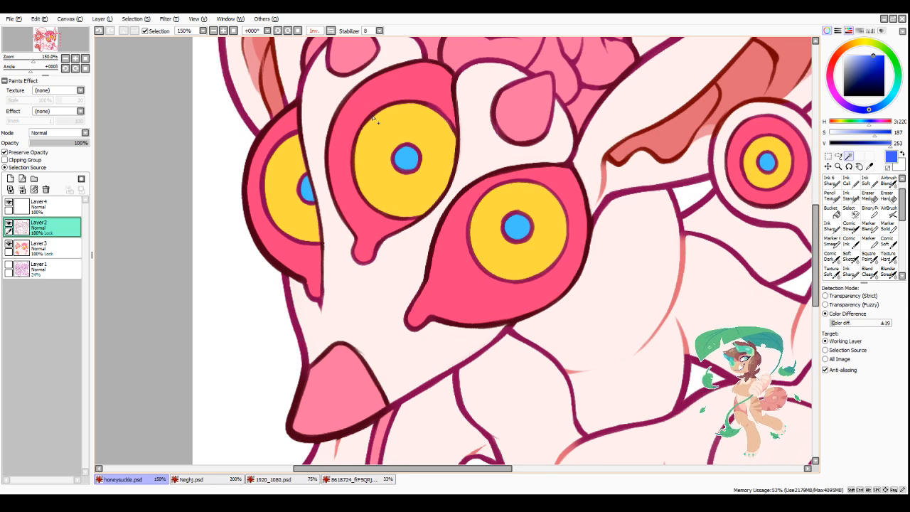
pyautogui.rightClick(372, 118)
pyautogui.click(831, 198)
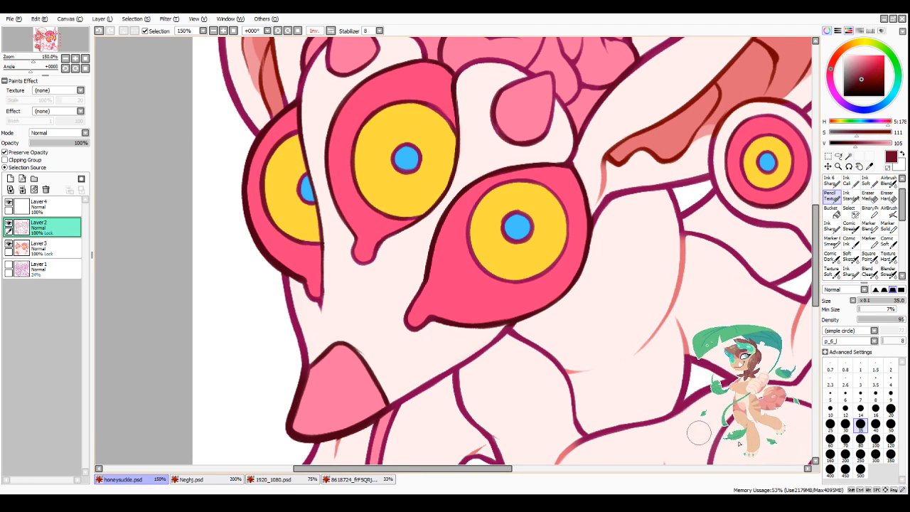
pyautogui.click(860, 409)
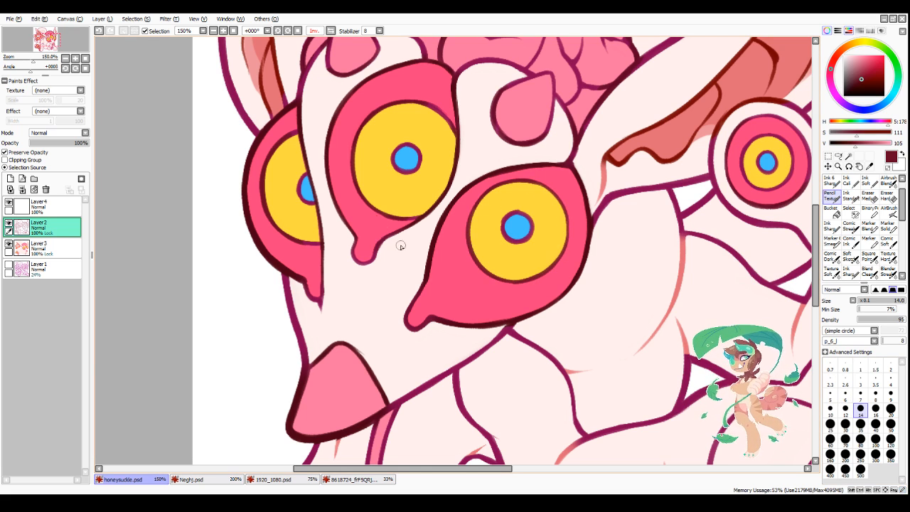
pyautogui.scroll(-2, 305, 398)
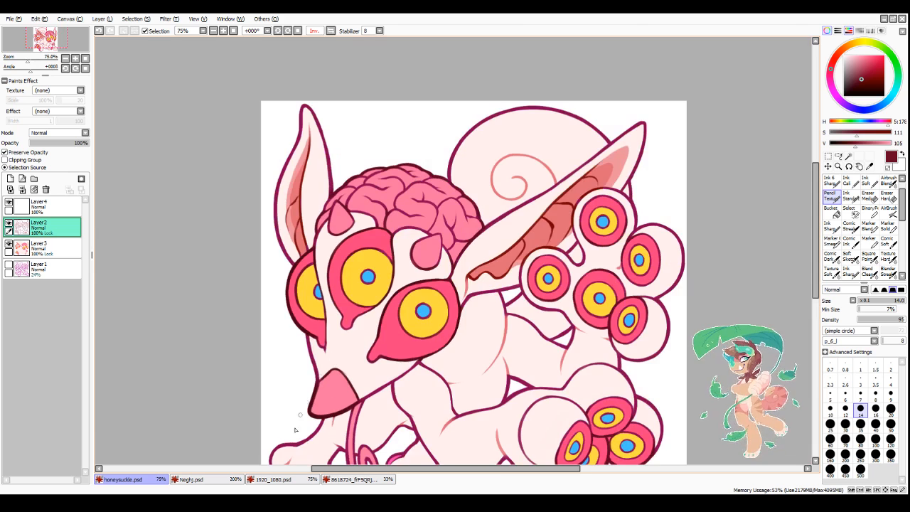
pyautogui.scroll(2, 300, 405)
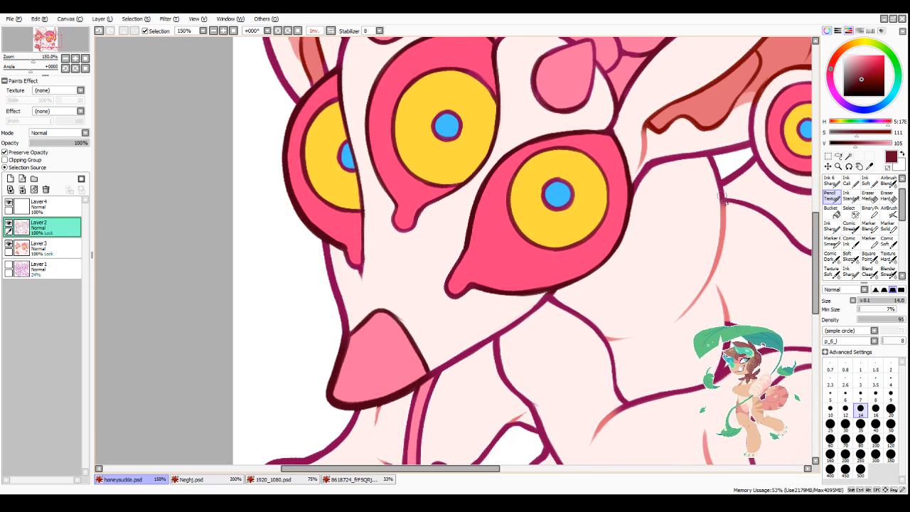
pyautogui.keyDown('alt'); pyautogui.click(722, 241); pyautogui.keyUp('alt')
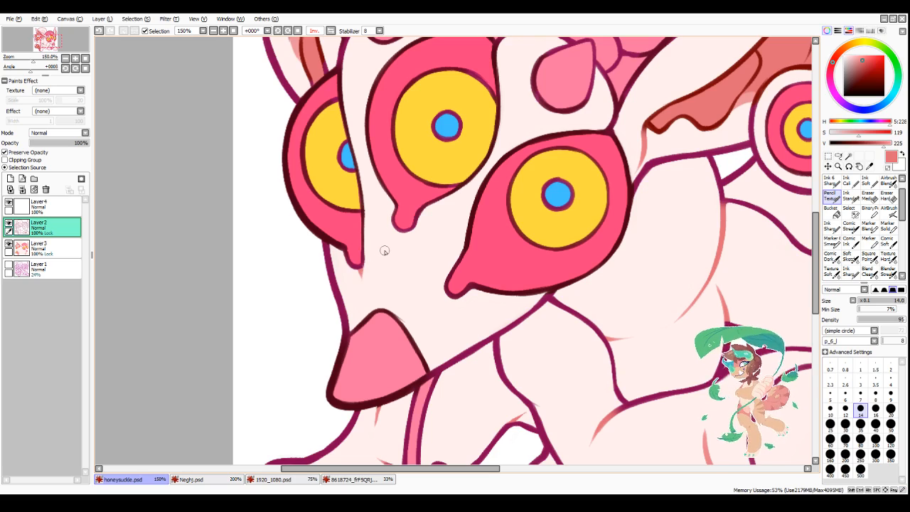
pyautogui.scroll(-3, 386, 250)
pyautogui.scroll(1, 401, 279)
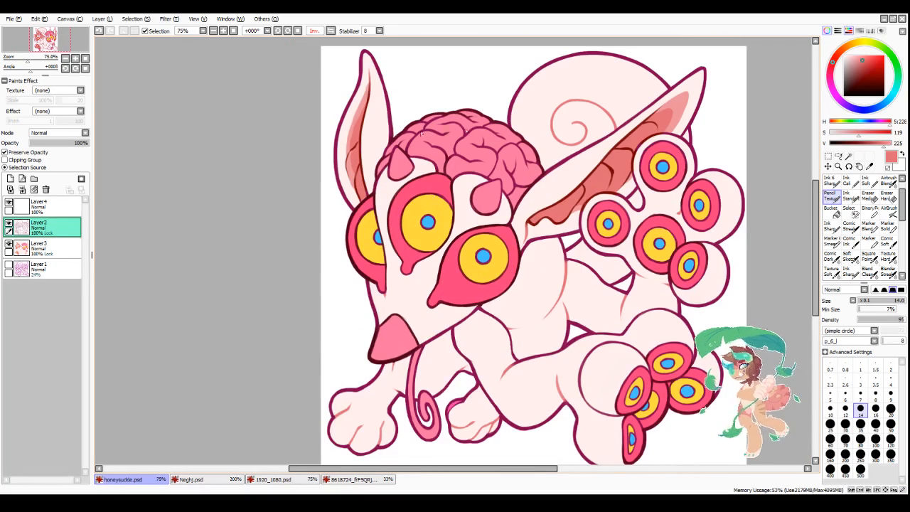
# Step: Set the empty top layer to Multiply and paint a muted pink size 20 shadow stroke across the rightmost face eye
pyautogui.click(39, 205)
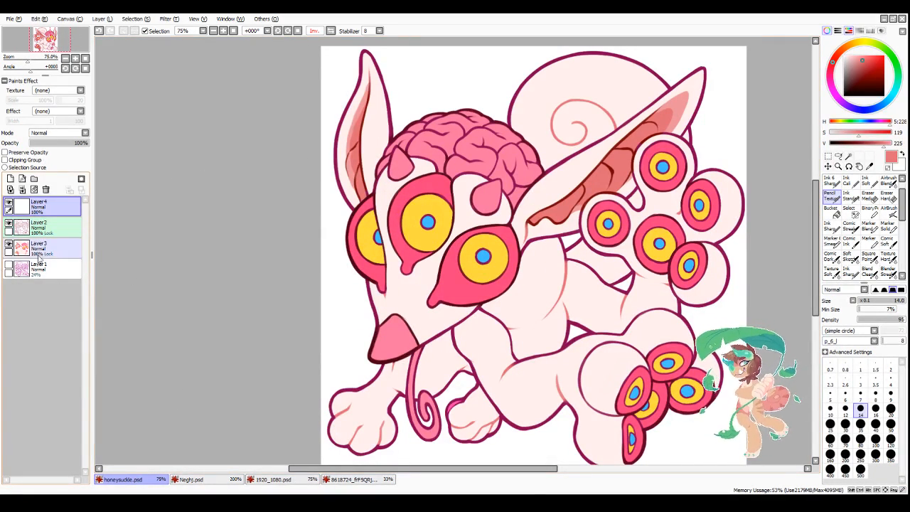
pyautogui.scroll(-1, 62, 134)
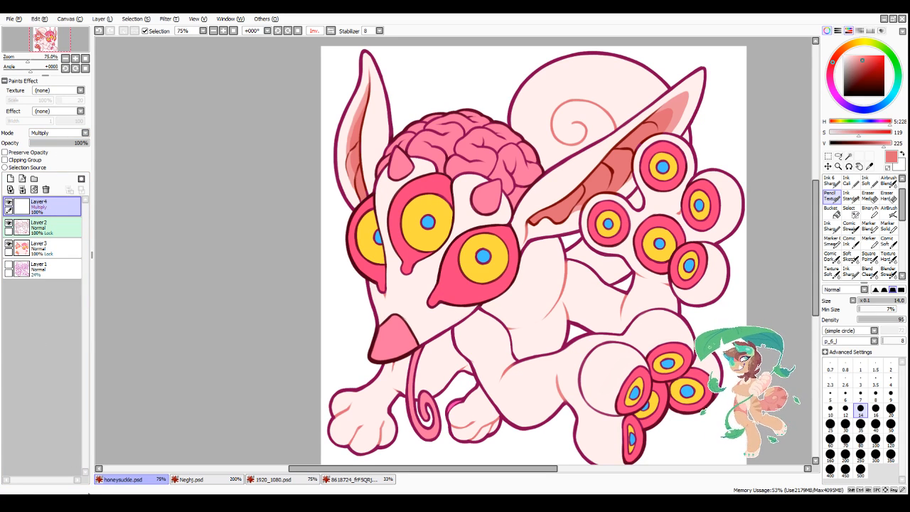
pyautogui.moveTo(832, 64)
pyautogui.mouseDown()
pyautogui.moveTo(830, 76)
pyautogui.moveTo(859, 67)
pyautogui.mouseUp()
pyautogui.click(857, 61)
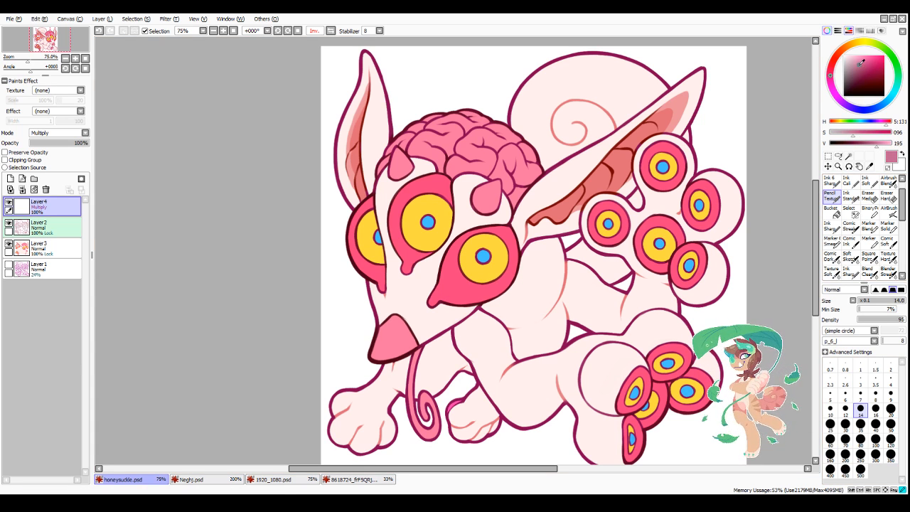
pyautogui.click(890, 409)
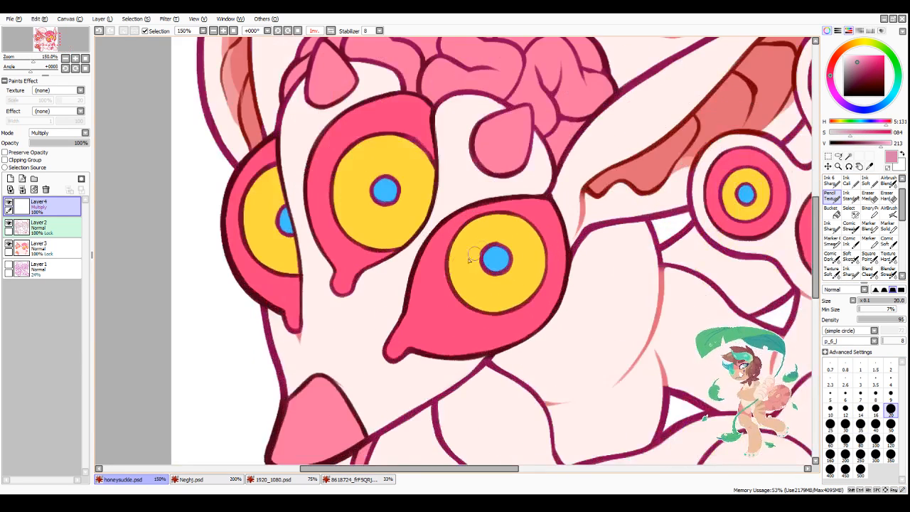
pyautogui.scroll(2, 459, 277)
pyautogui.moveTo(410, 299); pyautogui.dragTo(523, 239)
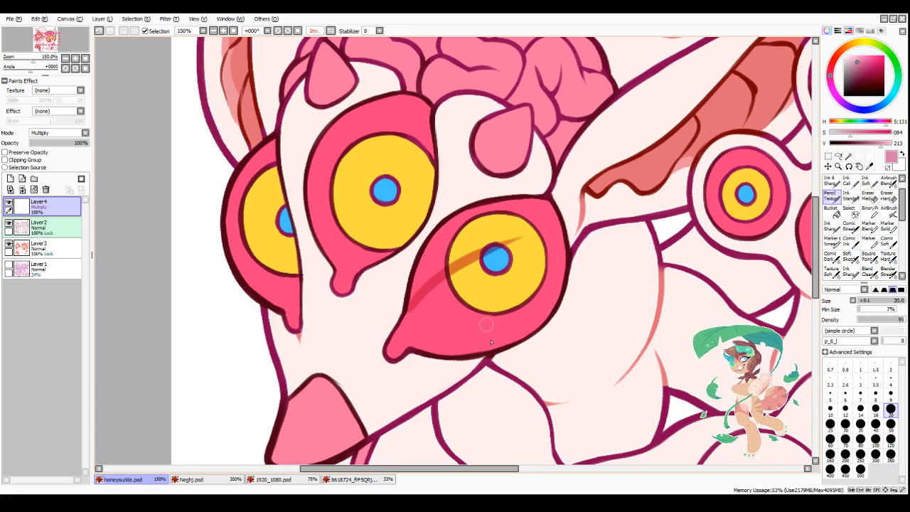
pyautogui.moveTo(533, 340); pyautogui.dragTo(539, 371)
pyautogui.moveTo(573, 330); pyautogui.dragTo(601, 348)
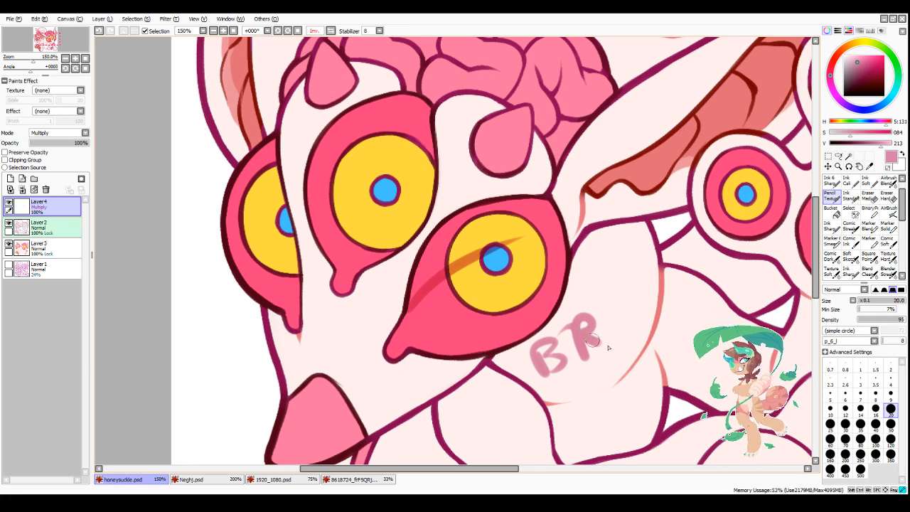
pyautogui.moveTo(601, 313)
pyautogui.mouseDown()
pyautogui.moveTo(621, 305)
pyautogui.moveTo(629, 338)
pyautogui.mouseUp()
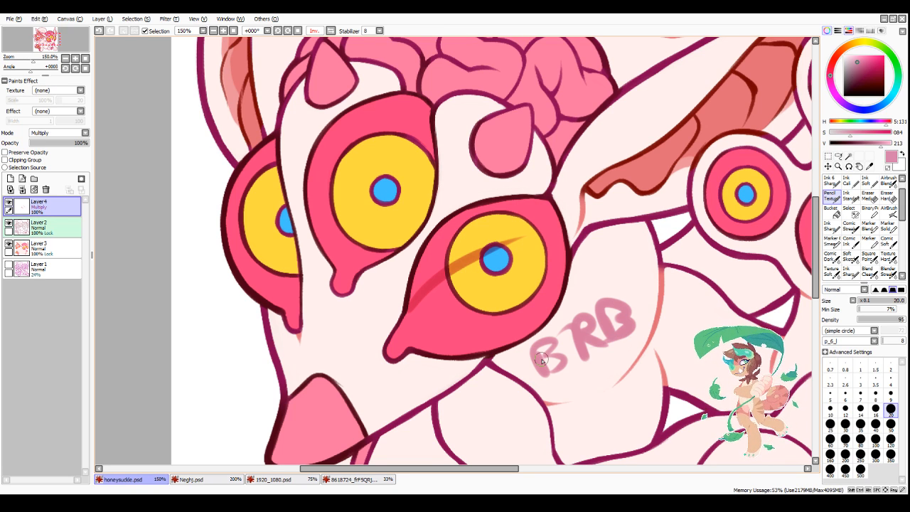
pyautogui.hotkey('ctrl', 'z')
pyautogui.hotkey('ctrl', 'z')
pyautogui.hotkey('ctrl', 'z')
pyautogui.hotkey('ctrl', 'z')
pyautogui.hotkey('ctrl', 'z')
pyautogui.hotkey('ctrl', 'z')
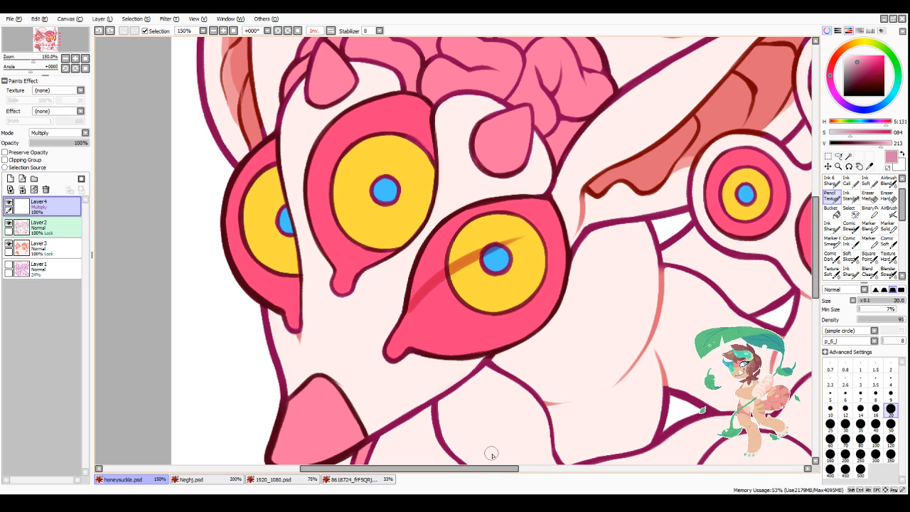
# Step: Fill the upper half of the rightmost face eye, including its iris and pupil, with the muted pink Multiply shadow
pyautogui.moveTo(440, 261)
pyautogui.mouseDown()
pyautogui.moveTo(445, 231)
pyautogui.moveTo(410, 299)
pyautogui.mouseUp()
pyautogui.moveTo(469, 218)
pyautogui.mouseDown()
pyautogui.moveTo(518, 217)
pyautogui.moveTo(553, 232)
pyautogui.mouseUp()
pyautogui.moveTo(491, 254)
pyautogui.mouseDown()
pyautogui.moveTo(552, 243)
pyautogui.moveTo(457, 264)
pyautogui.mouseUp()
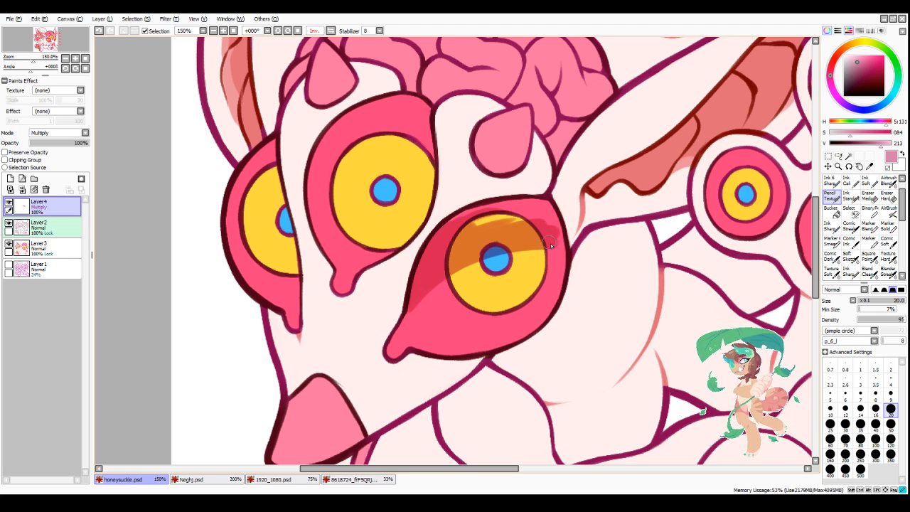
pyautogui.moveTo(542, 213)
pyautogui.mouseDown()
pyautogui.moveTo(452, 214)
pyautogui.moveTo(546, 203)
pyautogui.moveTo(556, 233)
pyautogui.moveTo(454, 272)
pyautogui.moveTo(527, 252)
pyautogui.moveTo(565, 264)
pyautogui.mouseUp()
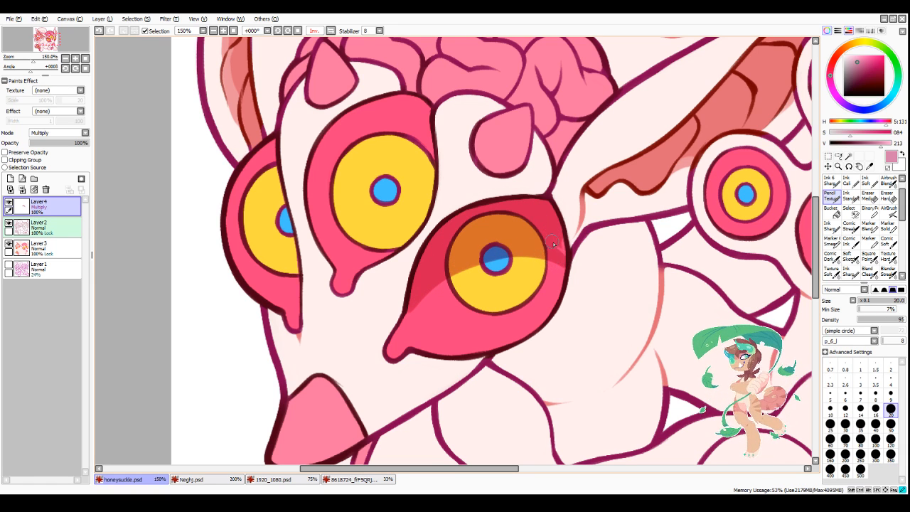
# Step: Shade the upper and outer part of the middle face eye, down over the top of its iris, with a size 14 pencil
pyautogui.scroll(-5, 556, 228)
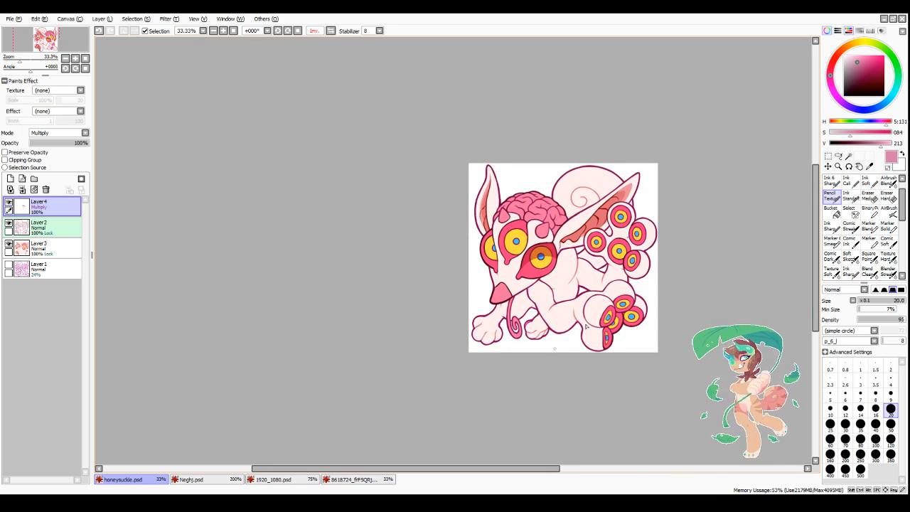
pyautogui.scroll(1, 595, 322)
pyautogui.scroll(1, 638, 253)
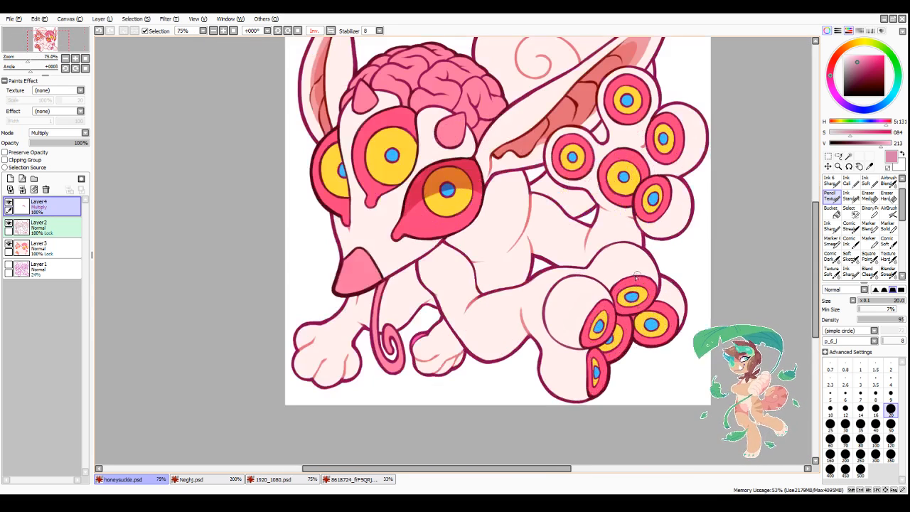
pyautogui.click(845, 409)
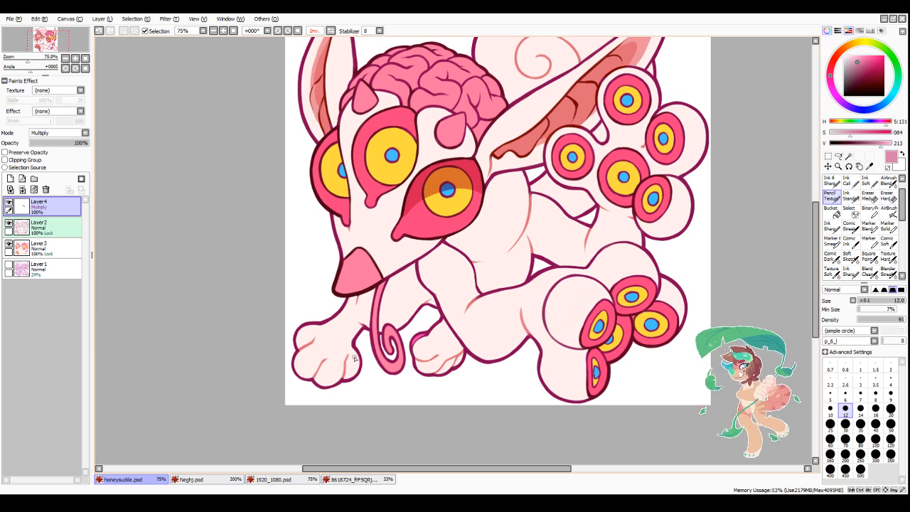
pyautogui.scroll(1, 371, 128)
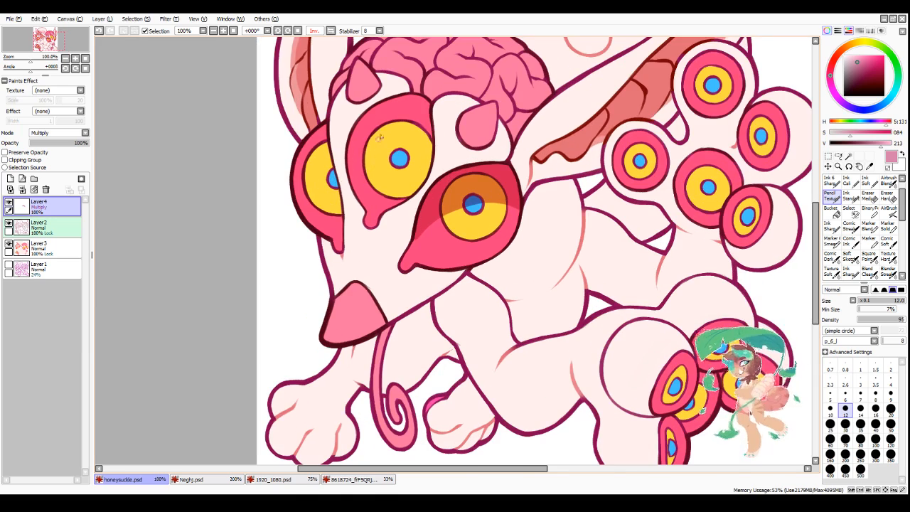
pyautogui.click(860, 408)
pyautogui.scroll(1, 376, 148)
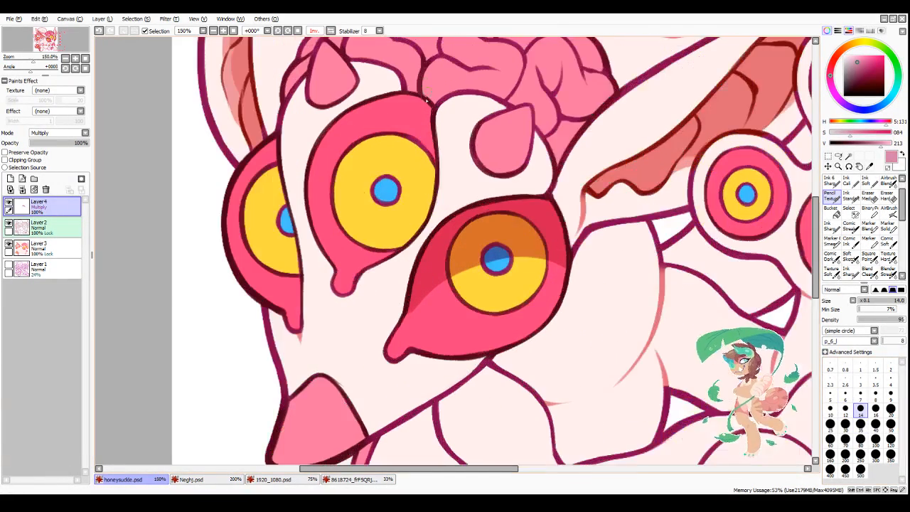
pyautogui.moveTo(317, 237)
pyautogui.mouseDown()
pyautogui.moveTo(323, 208)
pyautogui.moveTo(421, 141)
pyautogui.moveTo(391, 139)
pyautogui.moveTo(340, 167)
pyautogui.moveTo(352, 148)
pyautogui.moveTo(336, 160)
pyautogui.moveTo(347, 136)
pyautogui.moveTo(334, 132)
pyautogui.moveTo(316, 171)
pyautogui.moveTo(318, 151)
pyautogui.moveTo(319, 235)
pyautogui.moveTo(325, 178)
pyautogui.moveTo(361, 135)
pyautogui.moveTo(374, 140)
pyautogui.moveTo(391, 103)
pyautogui.mouseUp()
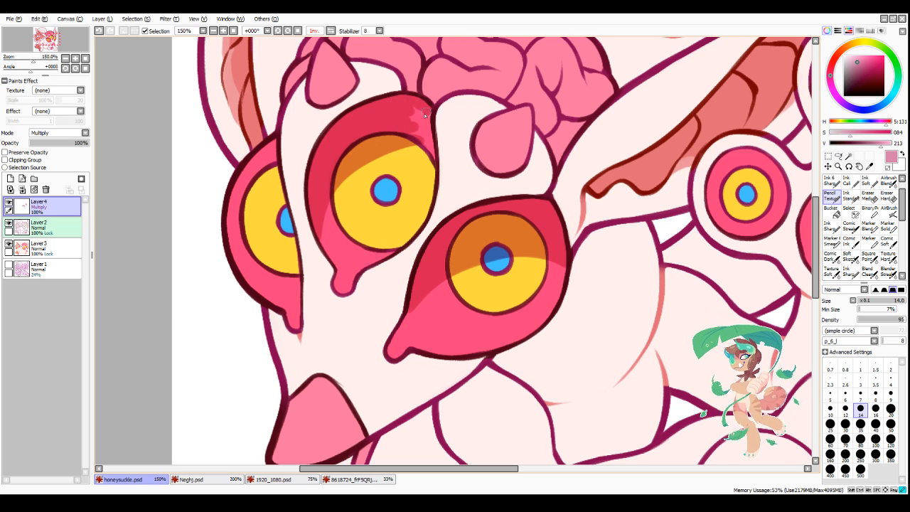
pyautogui.moveTo(425, 128)
pyautogui.mouseDown()
pyautogui.moveTo(391, 135)
pyautogui.moveTo(433, 148)
pyautogui.moveTo(376, 163)
pyautogui.mouseUp()
pyautogui.moveTo(434, 155)
pyautogui.mouseDown()
pyautogui.moveTo(328, 193)
pyautogui.moveTo(405, 152)
pyautogui.moveTo(316, 217)
pyautogui.moveTo(346, 173)
pyautogui.moveTo(323, 232)
pyautogui.moveTo(328, 257)
pyautogui.moveTo(390, 164)
pyautogui.mouseUp()
pyautogui.moveTo(337, 196)
pyautogui.mouseDown()
pyautogui.moveTo(436, 163)
pyautogui.moveTo(359, 173)
pyautogui.mouseUp()
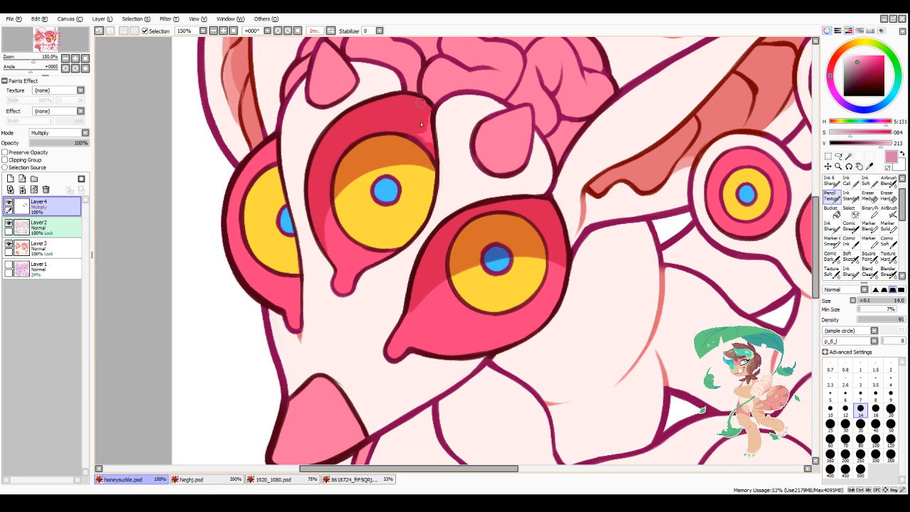
pyautogui.moveTo(418, 124); pyautogui.dragTo(427, 151)
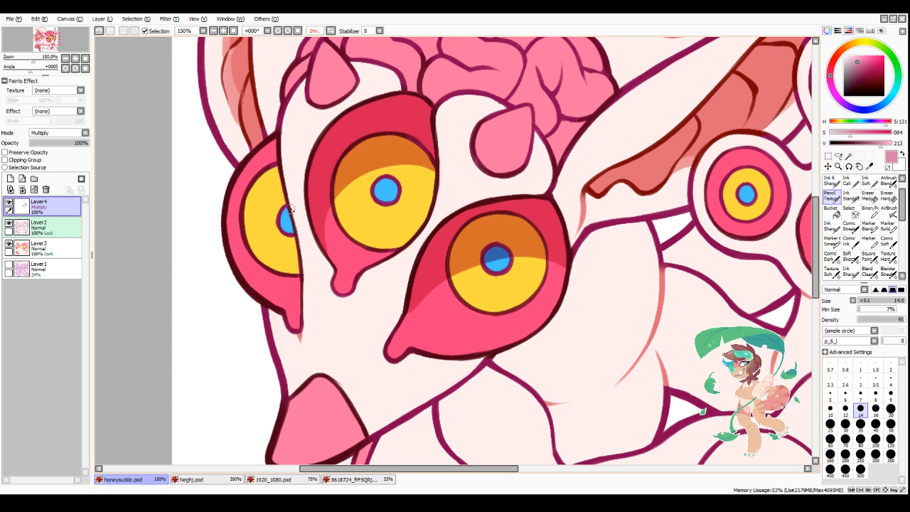
# Step: Shade the upper part of the leftmost face eye, covering the top of its iris and pupil, on the Multiply layer
pyautogui.moveTo(286, 209)
pyautogui.mouseDown()
pyautogui.moveTo(250, 231)
pyautogui.moveTo(233, 257)
pyautogui.mouseUp()
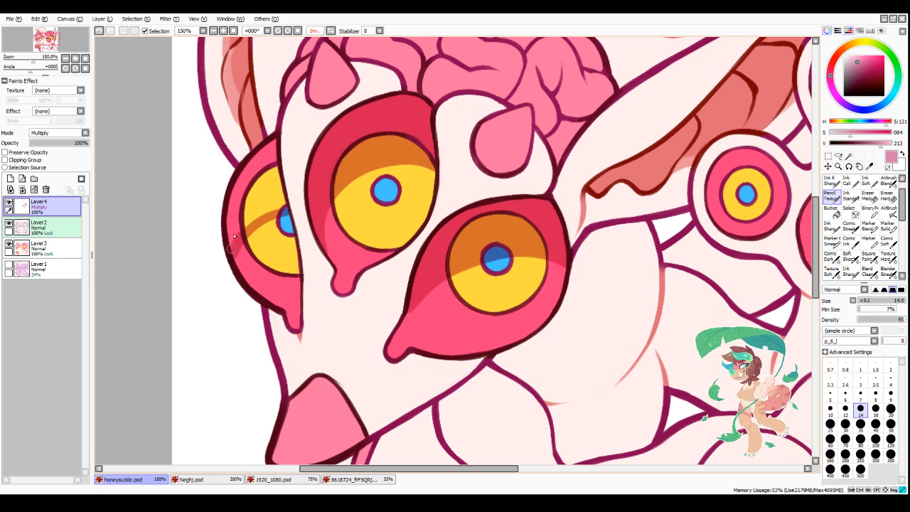
pyautogui.moveTo(260, 169)
pyautogui.mouseDown()
pyautogui.moveTo(230, 226)
pyautogui.moveTo(228, 213)
pyautogui.mouseUp()
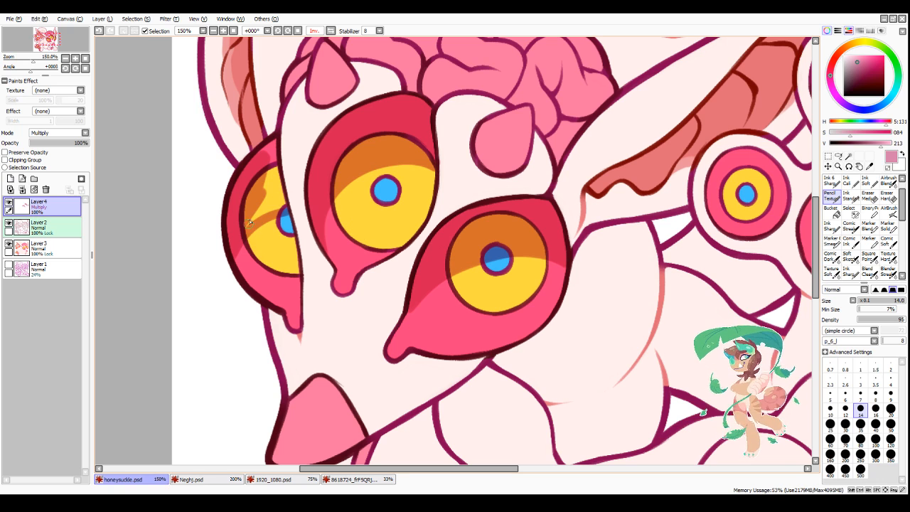
pyautogui.moveTo(276, 207)
pyautogui.mouseDown()
pyautogui.moveTo(241, 234)
pyautogui.moveTo(249, 223)
pyautogui.moveTo(236, 274)
pyautogui.moveTo(266, 179)
pyautogui.mouseUp()
pyautogui.moveTo(271, 143)
pyautogui.mouseDown()
pyautogui.moveTo(285, 202)
pyautogui.moveTo(275, 139)
pyautogui.moveTo(281, 198)
pyautogui.moveTo(276, 163)
pyautogui.moveTo(268, 183)
pyautogui.mouseUp()
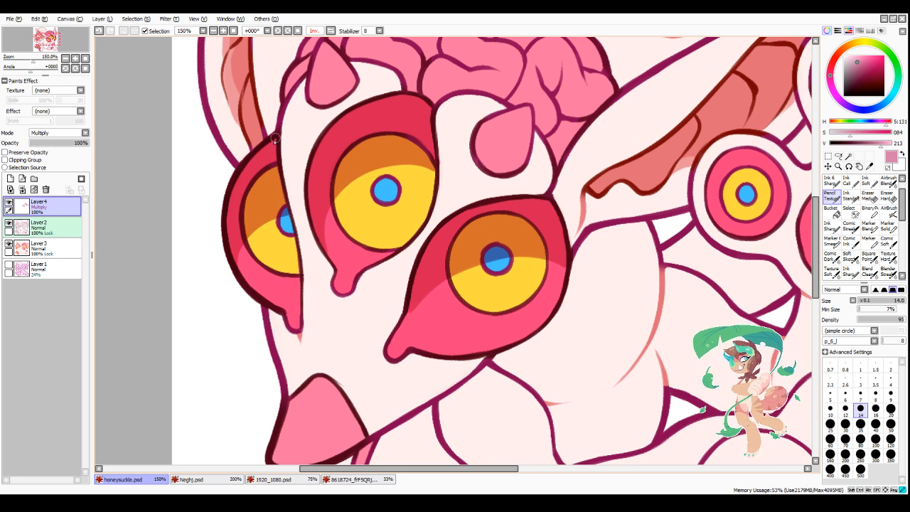
pyautogui.scroll(-4, 425, 231)
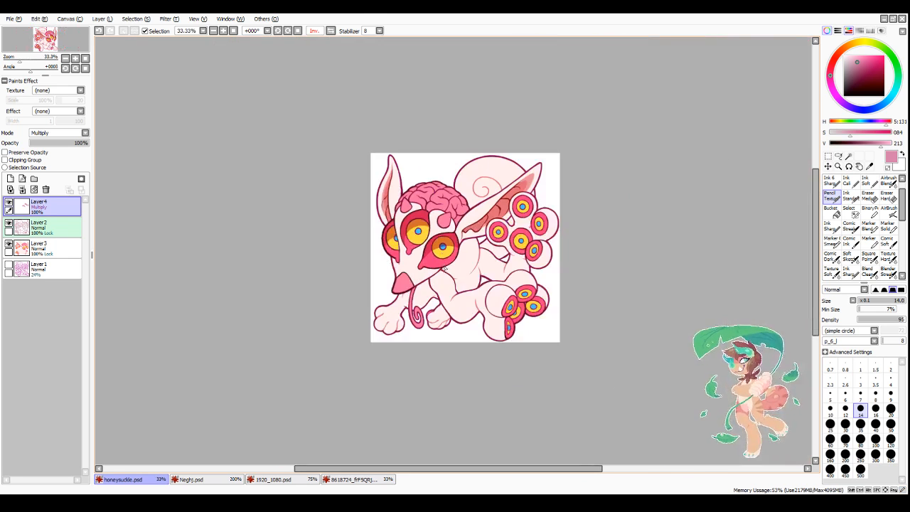
pyautogui.scroll(4, 417, 231)
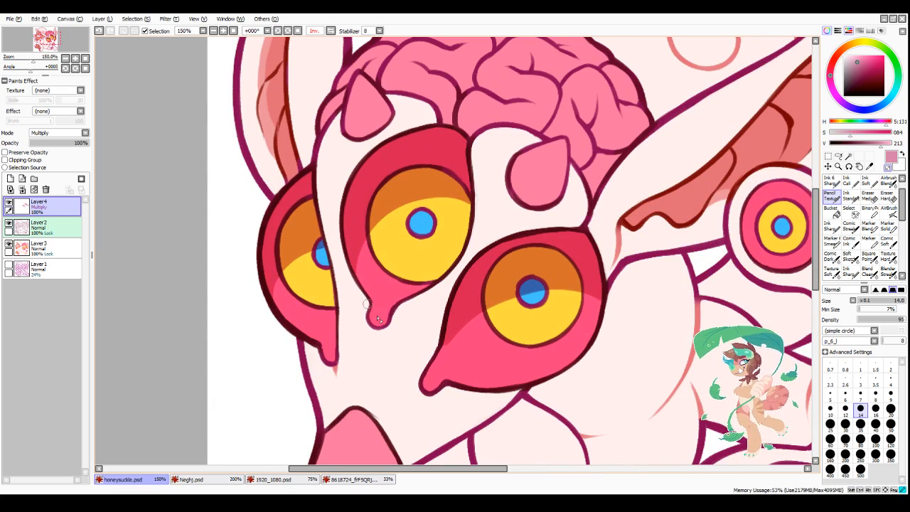
# Step: Group Layer2 and Layer3 in a new collapsed layer folder and clip the Multiply shading layer to it
pyautogui.scroll(-4, 393, 310)
pyautogui.scroll(5, 485, 281)
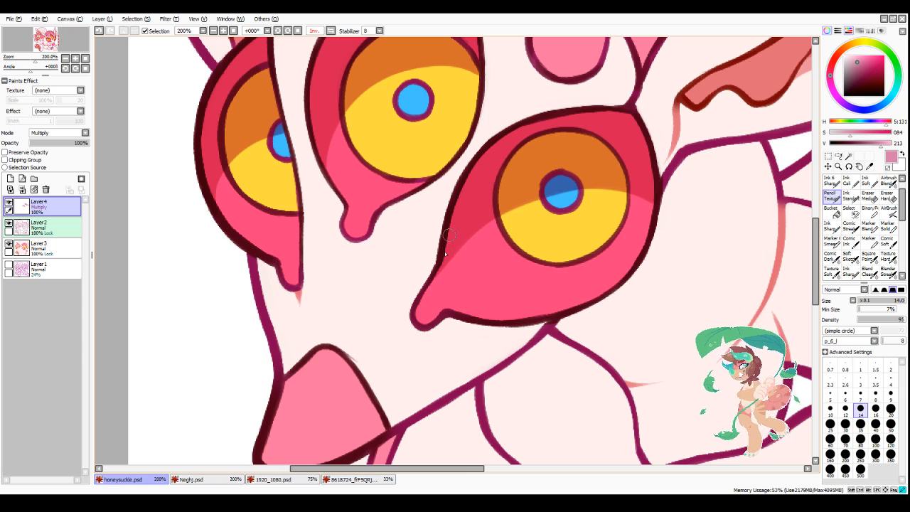
pyautogui.scroll(-3, 458, 245)
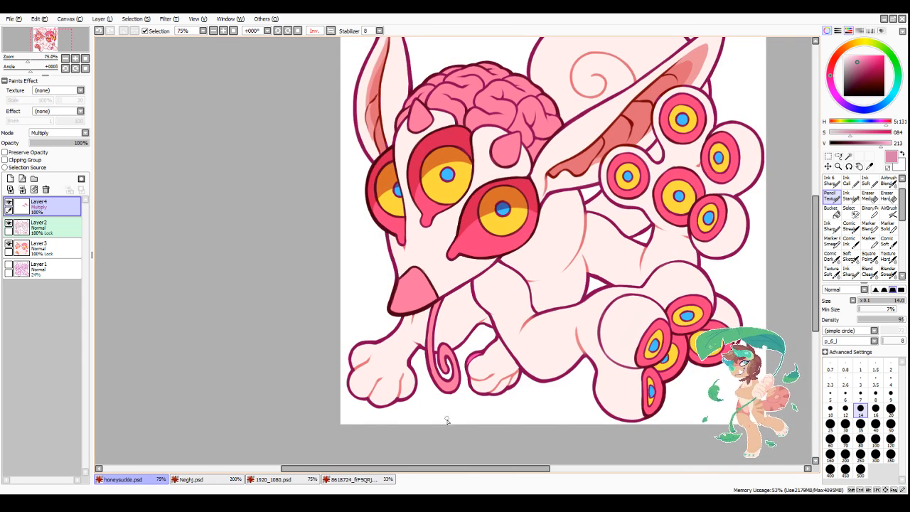
pyautogui.scroll(-3, 540, 400)
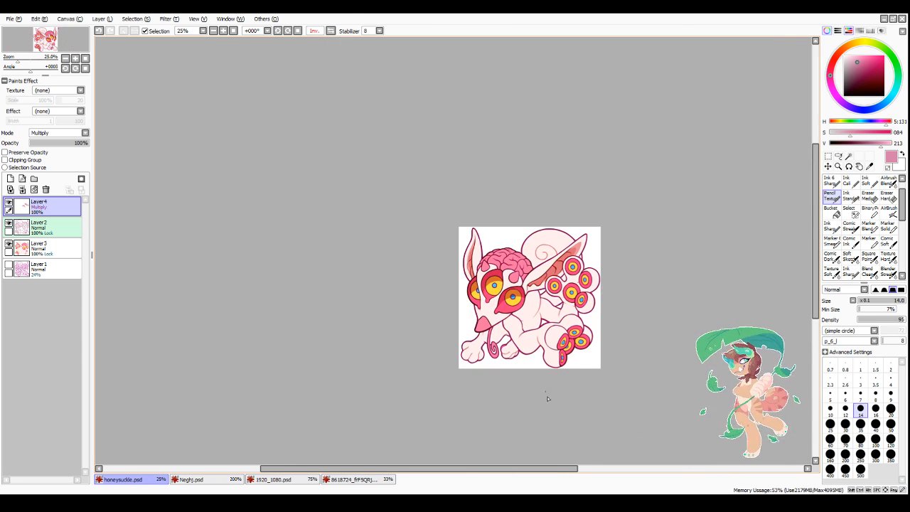
pyautogui.click(48, 229)
pyautogui.click(34, 178)
pyautogui.moveTo(49, 246); pyautogui.dragTo(48, 233)
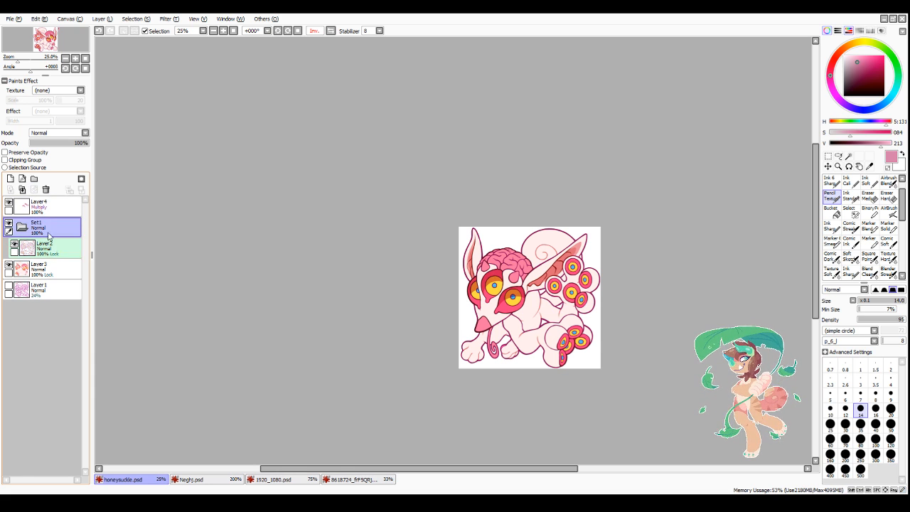
pyautogui.moveTo(50, 269); pyautogui.dragTo(52, 256)
pyautogui.click(22, 226)
pyautogui.click(42, 204)
pyautogui.click(5, 160)
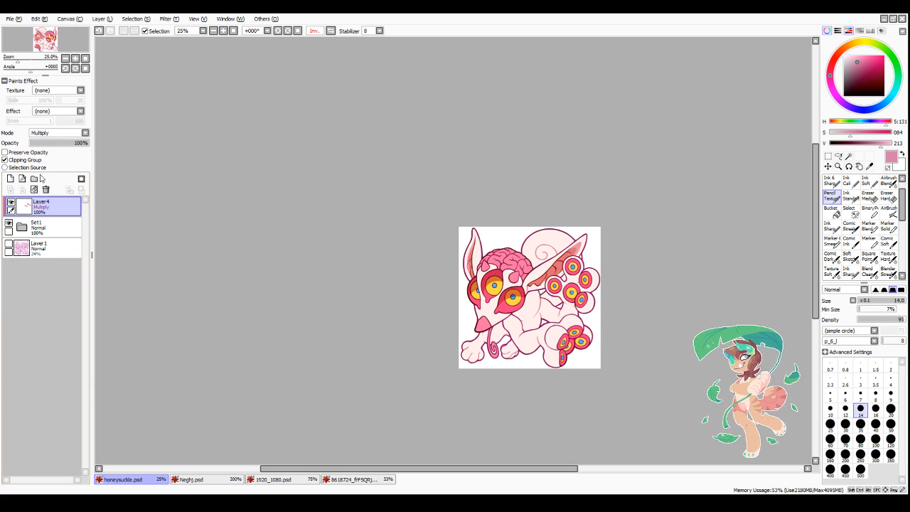
# Step: Cover the far front paw with muted pink shadow using a size 30 pencil, filling its remaining edge gaps at size 14
pyautogui.scroll(4, 515, 366)
pyautogui.press(']')
pyautogui.press(']')
pyautogui.press(']')
pyautogui.press(']')
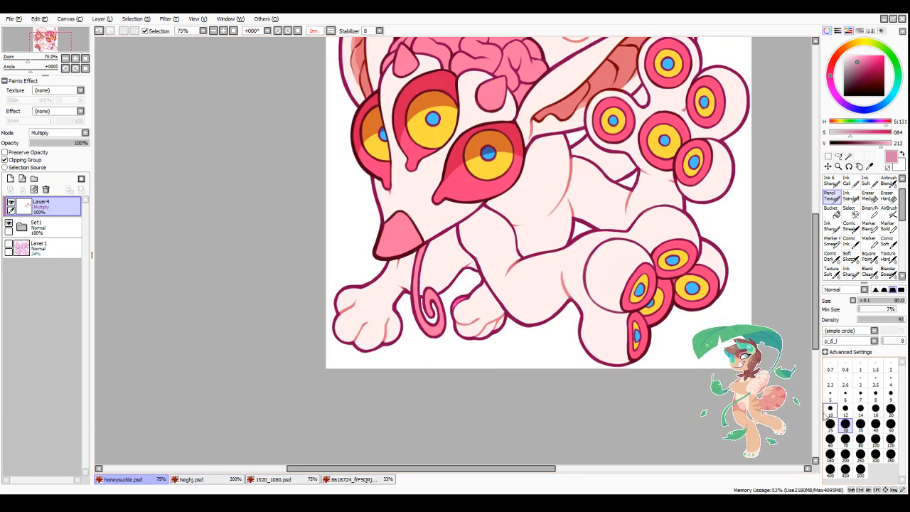
pyautogui.moveTo(457, 318)
pyautogui.mouseDown()
pyautogui.moveTo(455, 341)
pyautogui.moveTo(446, 313)
pyautogui.moveTo(479, 354)
pyautogui.moveTo(500, 346)
pyautogui.moveTo(489, 274)
pyautogui.mouseUp()
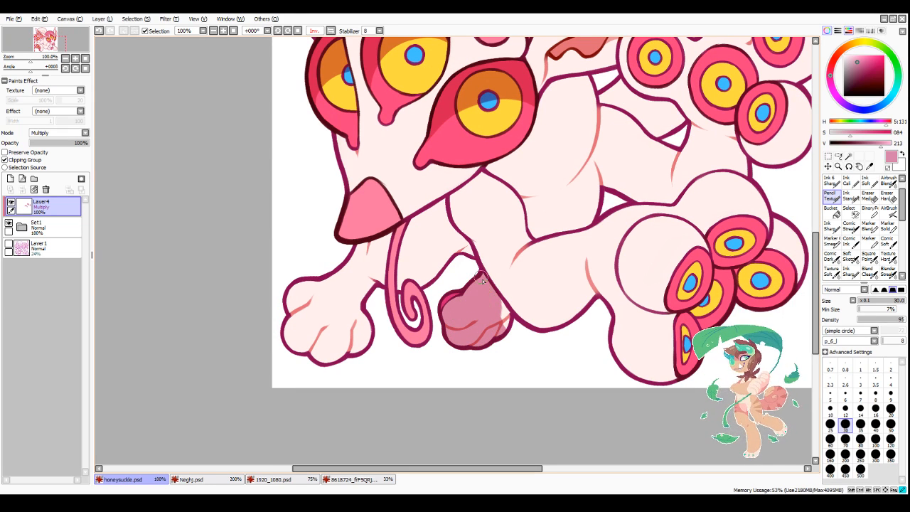
pyautogui.press('[')
pyautogui.press('[')
pyautogui.press('[')
pyautogui.press('[')
pyautogui.scroll(2, 498, 313)
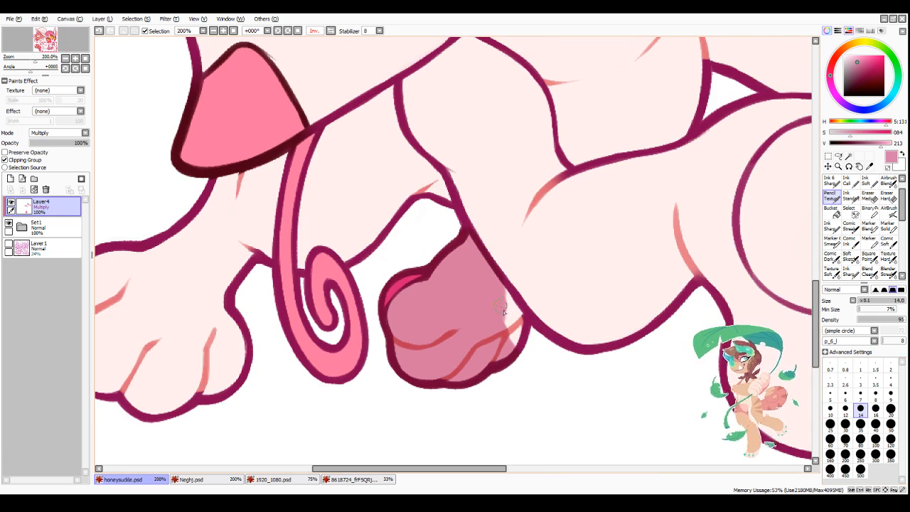
pyautogui.moveTo(507, 291)
pyautogui.mouseDown()
pyautogui.moveTo(512, 317)
pyautogui.moveTo(520, 304)
pyautogui.moveTo(522, 339)
pyautogui.moveTo(508, 319)
pyautogui.moveTo(498, 342)
pyautogui.mouseUp()
pyautogui.scroll(-2, 497, 343)
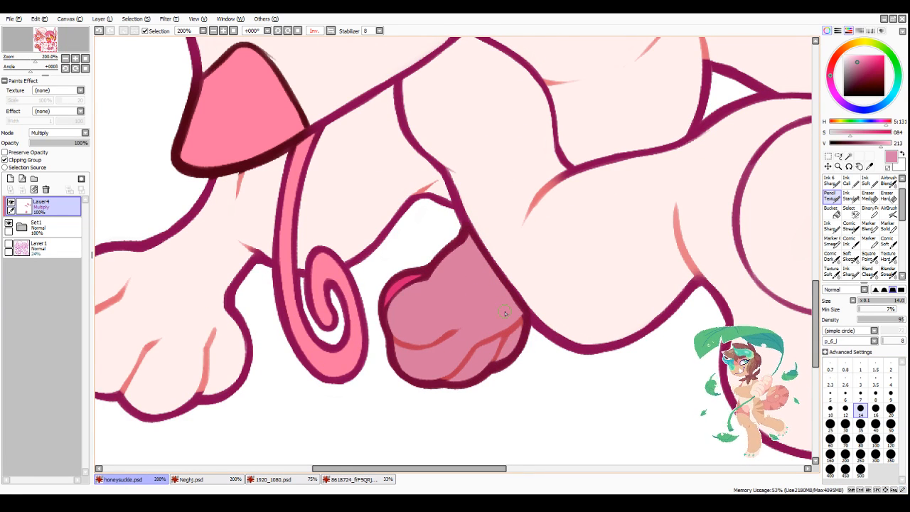
# Step: Shade the upper halves of the partly hidden middle eye and the topmost eye on the lower hind foot
pyautogui.scroll(-1, 497, 280)
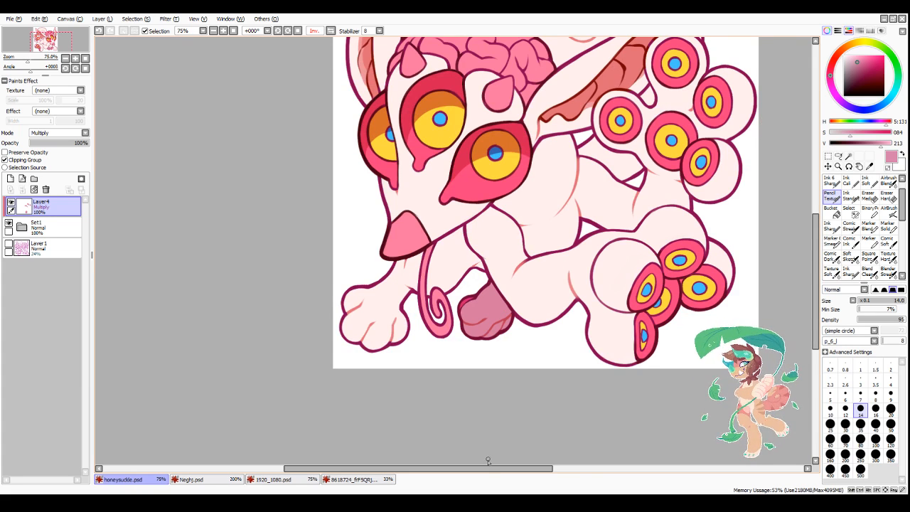
pyautogui.scroll(-3, 488, 460)
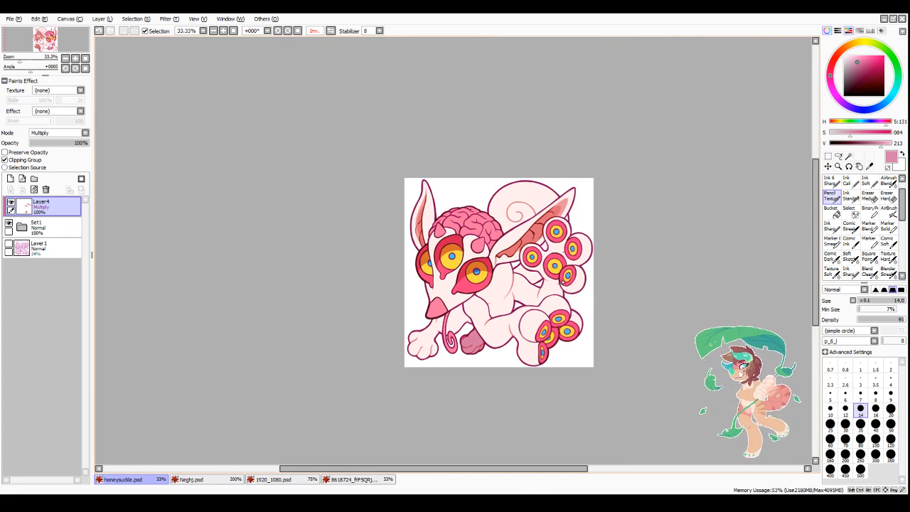
pyautogui.scroll(5, 550, 370)
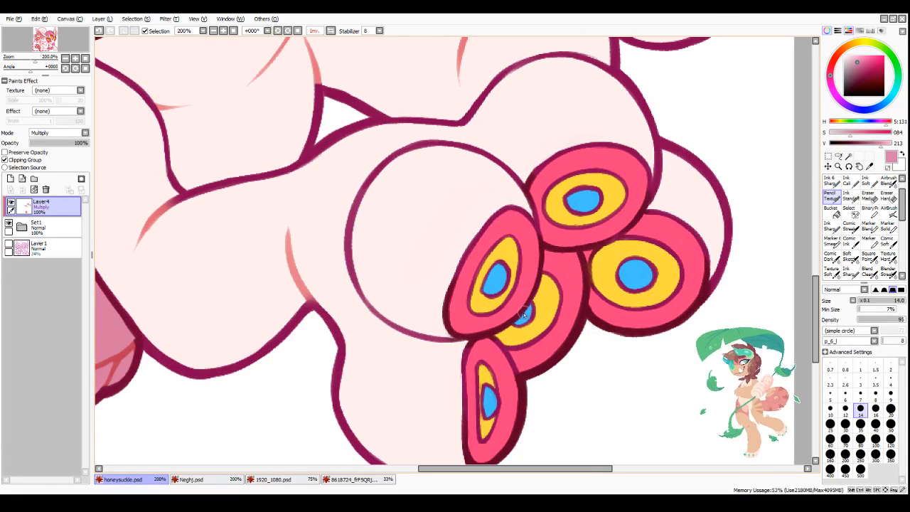
pyautogui.moveTo(524, 313)
pyautogui.mouseDown()
pyautogui.moveTo(576, 300)
pyautogui.moveTo(535, 297)
pyautogui.moveTo(559, 251)
pyautogui.moveTo(554, 264)
pyautogui.moveTo(566, 278)
pyautogui.moveTo(575, 260)
pyautogui.moveTo(578, 274)
pyautogui.moveTo(568, 239)
pyautogui.mouseUp()
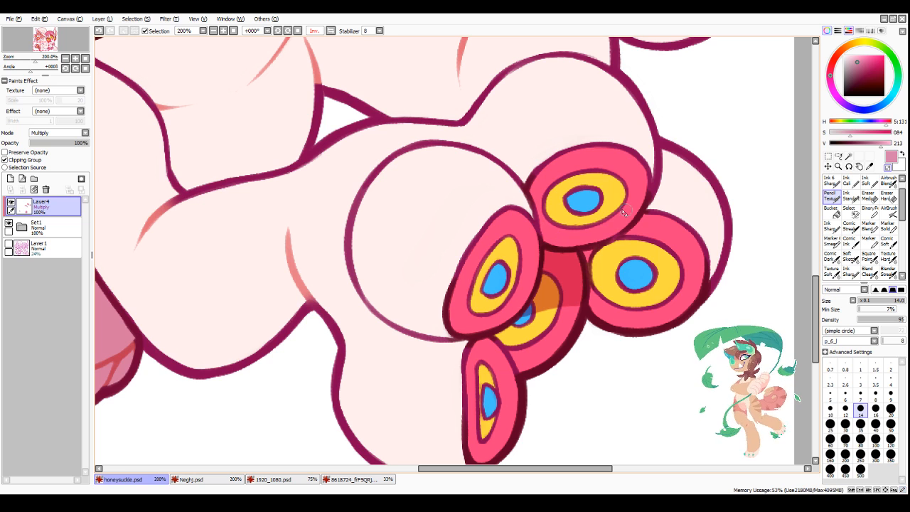
pyautogui.moveTo(542, 200)
pyautogui.mouseDown()
pyautogui.moveTo(639, 190)
pyautogui.moveTo(586, 193)
pyautogui.moveTo(641, 202)
pyautogui.moveTo(644, 170)
pyautogui.moveTo(576, 164)
pyautogui.moveTo(584, 162)
pyautogui.moveTo(542, 186)
pyautogui.moveTo(561, 160)
pyautogui.moveTo(546, 168)
pyautogui.moveTo(535, 199)
pyautogui.moveTo(624, 171)
pyautogui.moveTo(549, 193)
pyautogui.moveTo(592, 183)
pyautogui.moveTo(580, 172)
pyautogui.moveTo(601, 157)
pyautogui.moveTo(586, 154)
pyautogui.moveTo(566, 156)
pyautogui.moveTo(627, 155)
pyautogui.moveTo(615, 196)
pyautogui.mouseUp()
pyautogui.press('-')
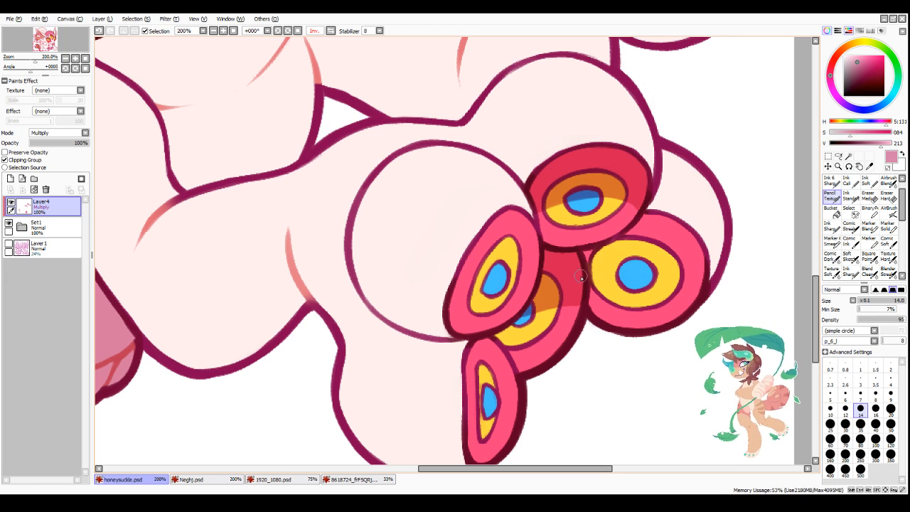
# Step: Shade the upper halves of the rightmost, leftmost and lowest eyes on the lower hind foot, including their irises and pupils
pyautogui.moveTo(581, 277)
pyautogui.mouseDown()
pyautogui.moveTo(688, 276)
pyautogui.moveTo(643, 260)
pyautogui.moveTo(661, 253)
pyautogui.moveTo(614, 249)
pyautogui.moveTo(651, 237)
pyautogui.moveTo(651, 227)
pyautogui.moveTo(637, 226)
pyautogui.moveTo(630, 232)
pyautogui.moveTo(665, 219)
pyautogui.moveTo(650, 226)
pyautogui.moveTo(651, 247)
pyautogui.moveTo(677, 280)
pyautogui.mouseUp()
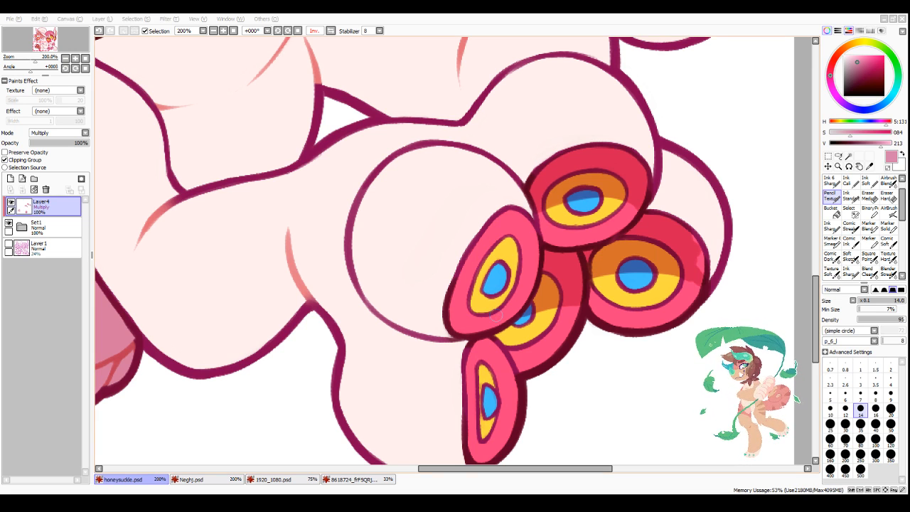
pyautogui.moveTo(540, 258)
pyautogui.mouseDown()
pyautogui.moveTo(457, 289)
pyautogui.moveTo(525, 257)
pyautogui.moveTo(456, 291)
pyautogui.moveTo(445, 315)
pyautogui.moveTo(515, 265)
pyautogui.moveTo(476, 280)
pyautogui.moveTo(547, 271)
pyautogui.moveTo(501, 235)
pyautogui.moveTo(469, 260)
pyautogui.mouseUp()
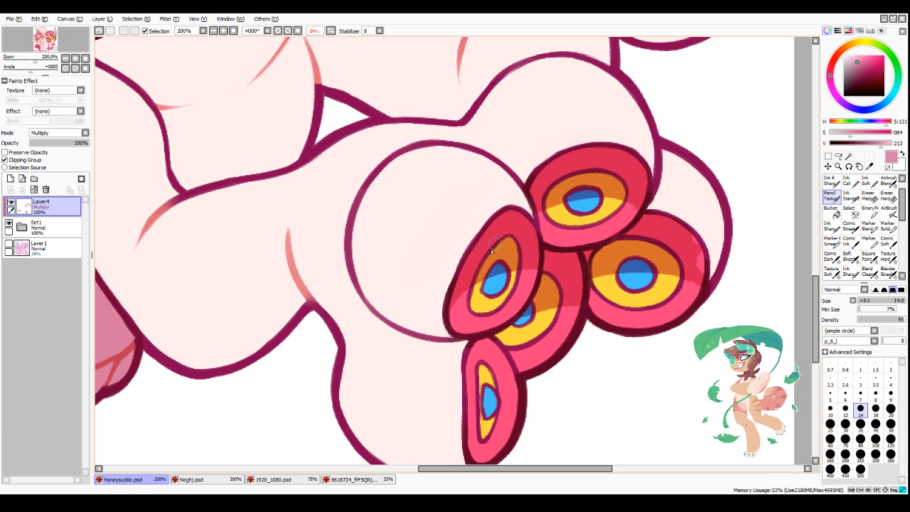
pyautogui.scroll(-3, 630, 200)
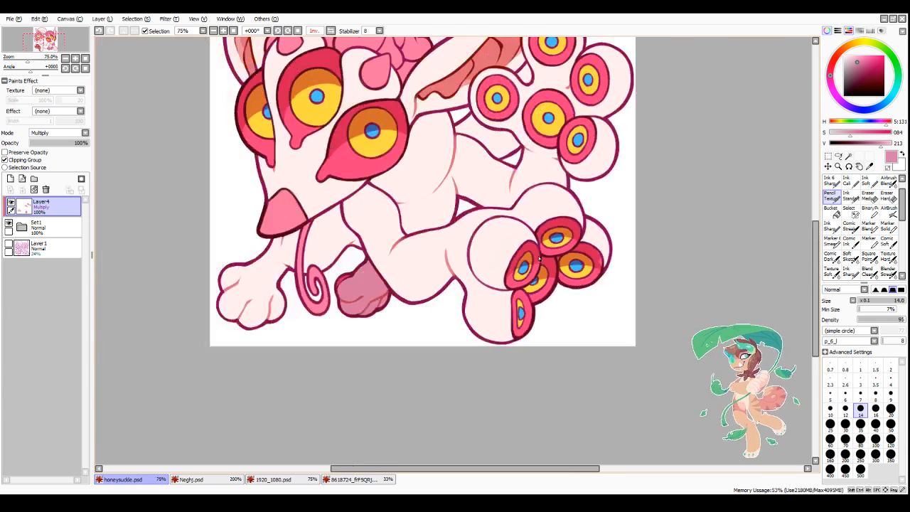
pyautogui.scroll(3, 539, 259)
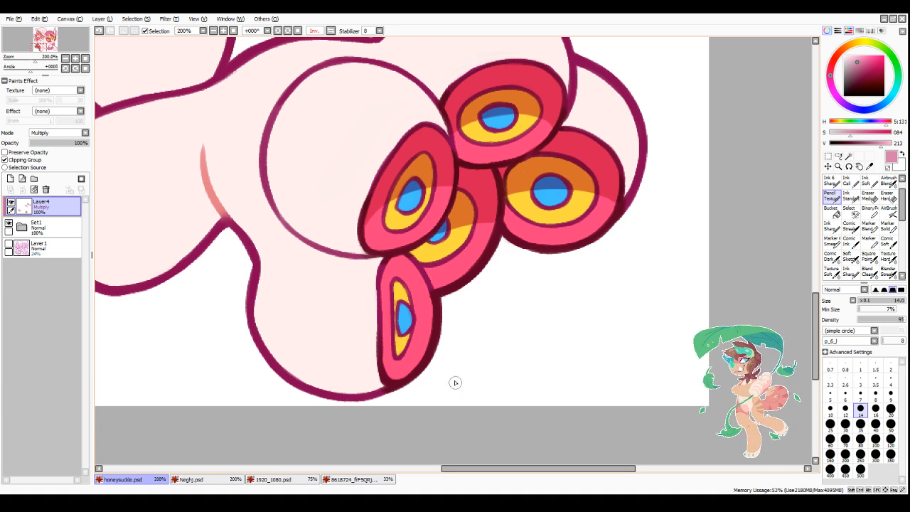
pyautogui.moveTo(384, 322)
pyautogui.mouseDown()
pyautogui.moveTo(423, 295)
pyautogui.moveTo(387, 291)
pyautogui.moveTo(387, 274)
pyautogui.moveTo(385, 282)
pyautogui.mouseUp()
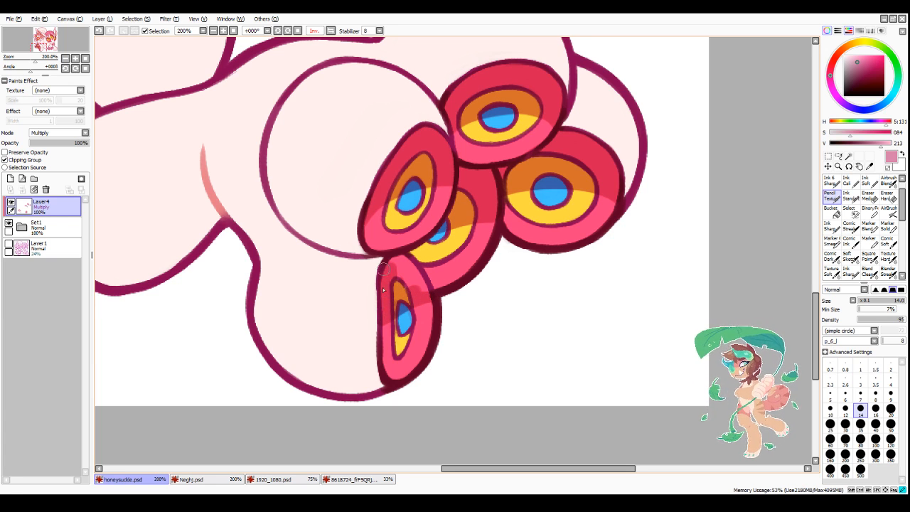
pyautogui.moveTo(427, 298); pyautogui.dragTo(393, 275)
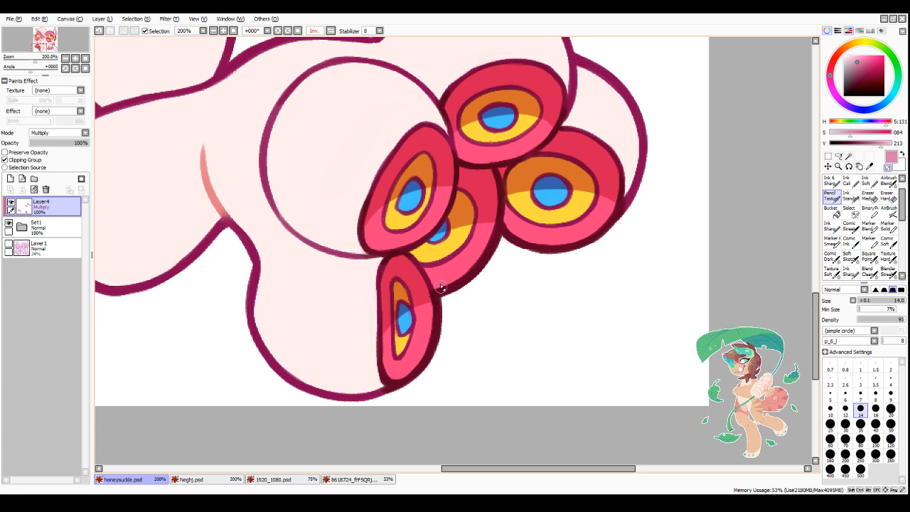
# Step: Clean up the lower shadow edges on the partly hidden middle eye and the leftmost eye of the lower hind foot
pyautogui.scroll(-3, 428, 334)
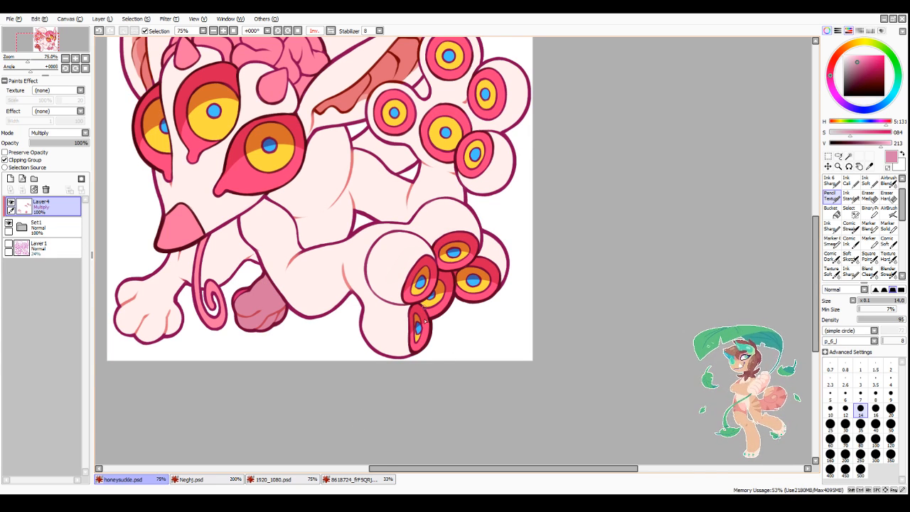
pyautogui.scroll(3, 425, 323)
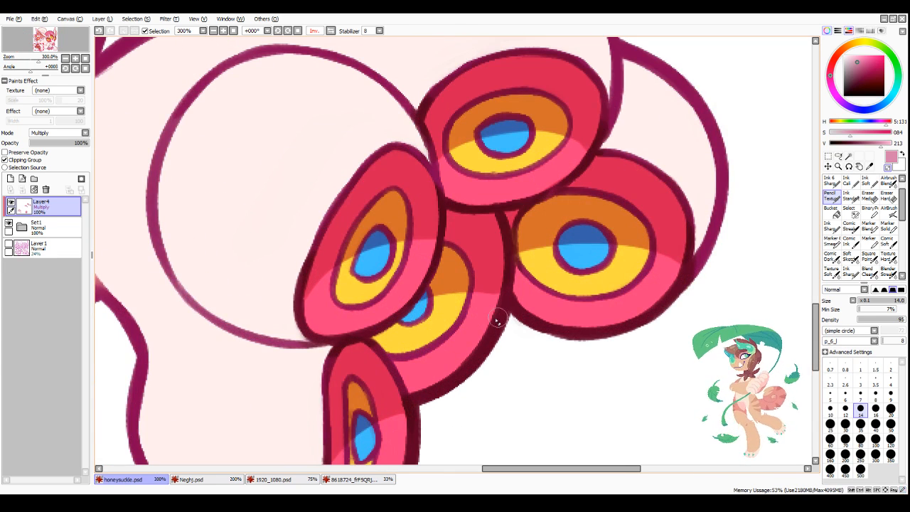
pyautogui.press('-')
pyautogui.moveTo(427, 291); pyautogui.dragTo(503, 304)
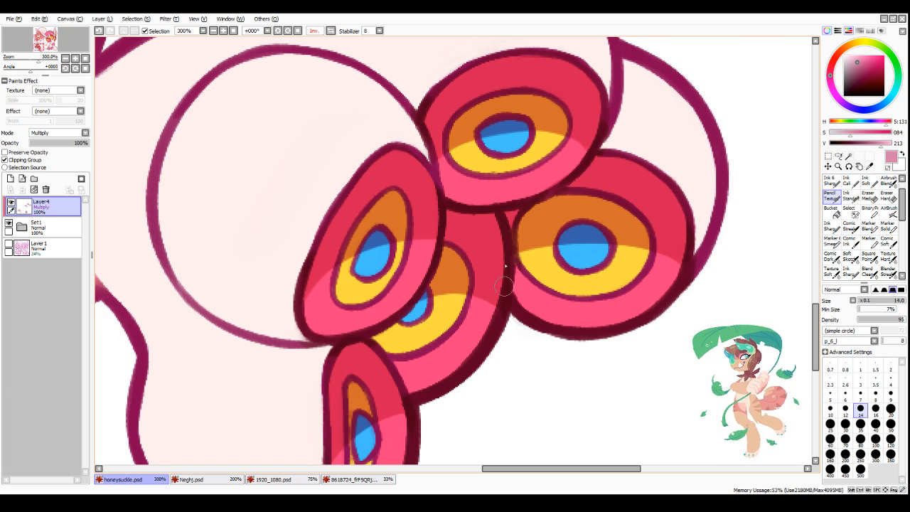
pyautogui.moveTo(509, 255); pyautogui.dragTo(500, 337)
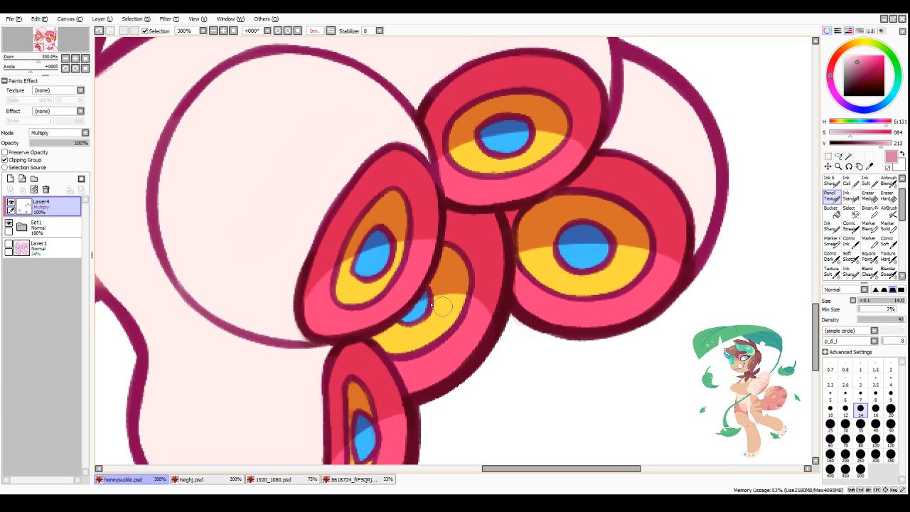
pyautogui.moveTo(420, 296); pyautogui.dragTo(510, 321)
pyautogui.moveTo(421, 296); pyautogui.dragTo(504, 320)
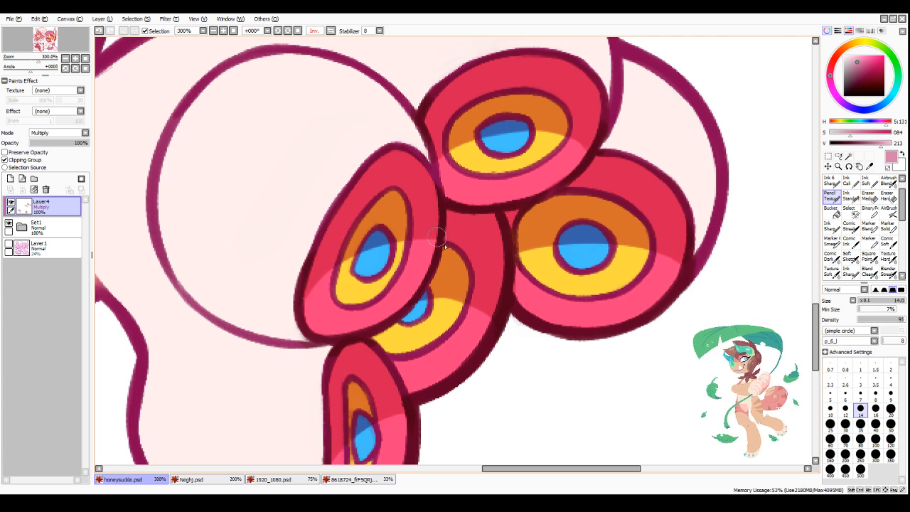
pyautogui.moveTo(439, 246); pyautogui.dragTo(410, 243)
# Step: Shade the upper parts of the leftmost eye and the large central eye on the raised hind foot
pyautogui.scroll(-3, 463, 225)
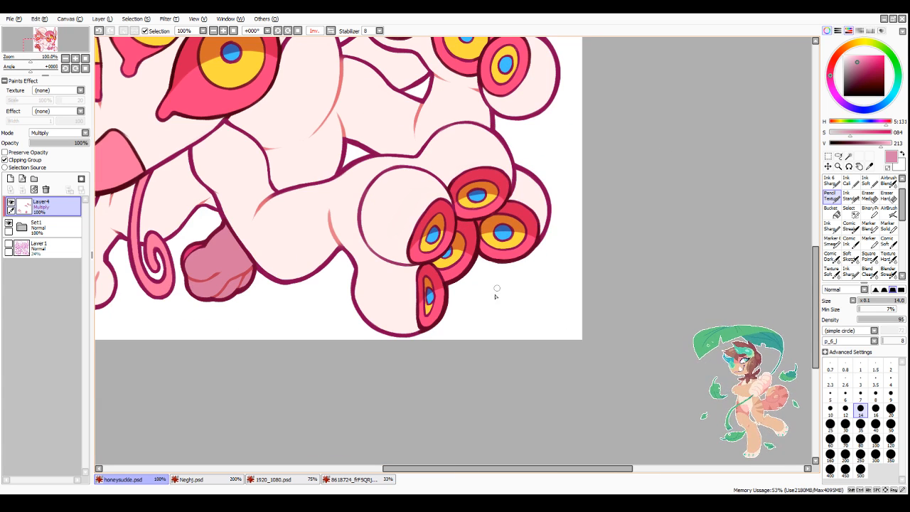
pyautogui.scroll(2, 512, 261)
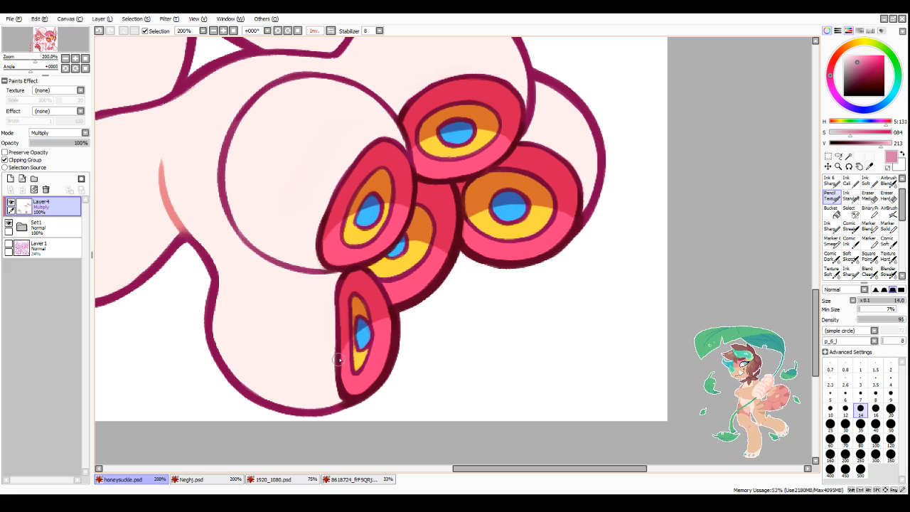
pyautogui.scroll(-2, 423, 320)
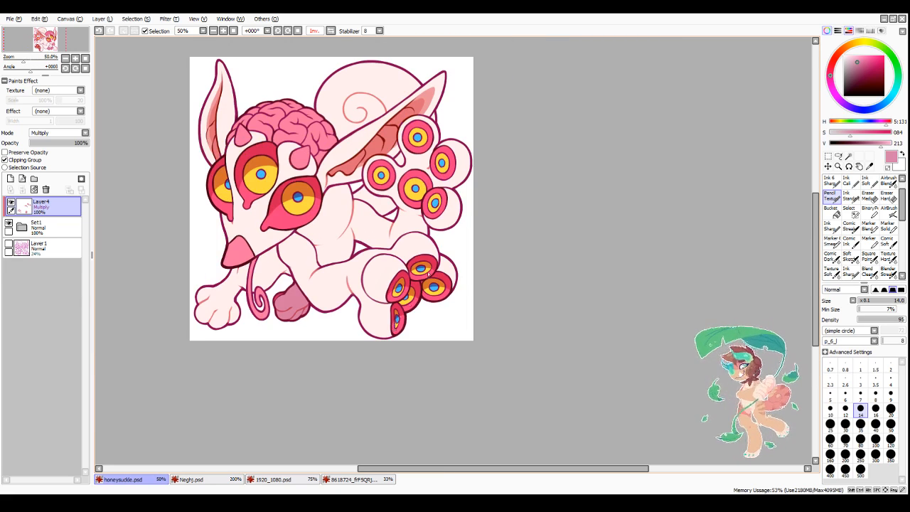
pyautogui.scroll(3, 376, 160)
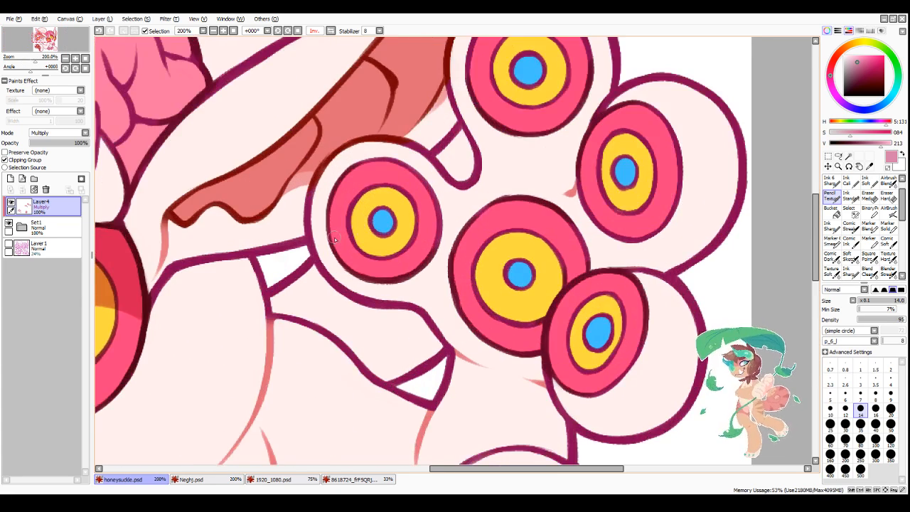
pyautogui.moveTo(328, 241)
pyautogui.mouseDown()
pyautogui.moveTo(431, 205)
pyautogui.moveTo(366, 202)
pyautogui.moveTo(339, 219)
pyautogui.moveTo(347, 205)
pyautogui.moveTo(333, 236)
pyautogui.mouseUp()
pyautogui.moveTo(361, 173)
pyautogui.mouseDown()
pyautogui.moveTo(401, 180)
pyautogui.moveTo(378, 180)
pyautogui.moveTo(426, 211)
pyautogui.mouseUp()
pyautogui.moveTo(338, 253)
pyautogui.mouseDown()
pyautogui.moveTo(425, 209)
pyautogui.moveTo(358, 218)
pyautogui.moveTo(423, 207)
pyautogui.mouseUp()
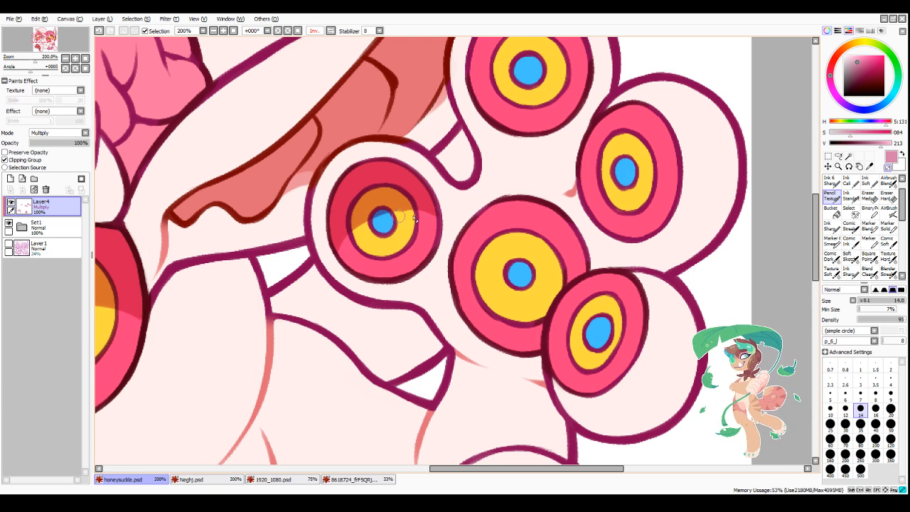
pyautogui.moveTo(464, 315)
pyautogui.mouseDown()
pyautogui.moveTo(489, 281)
pyautogui.moveTo(584, 258)
pyautogui.moveTo(515, 248)
pyautogui.moveTo(532, 226)
pyautogui.moveTo(526, 218)
pyautogui.moveTo(467, 235)
pyautogui.moveTo(487, 213)
pyautogui.moveTo(460, 285)
pyautogui.moveTo(457, 271)
pyautogui.moveTo(475, 244)
pyautogui.moveTo(512, 242)
pyautogui.moveTo(509, 263)
pyautogui.moveTo(529, 253)
pyautogui.mouseUp()
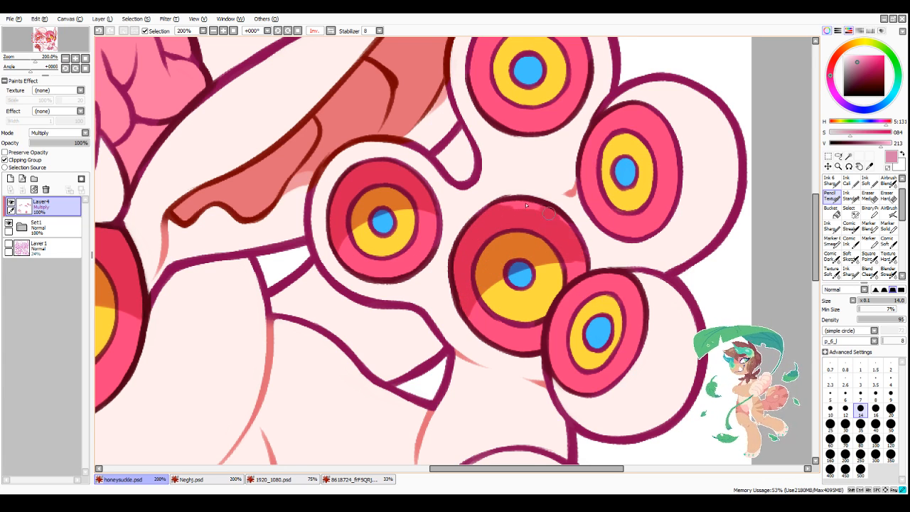
# Step: Shade the upper half of the lower-right toe eye on the raised hind foot and even out the shadow's edge
pyautogui.scroll(-3, 590, 268)
pyautogui.scroll(4, 590, 268)
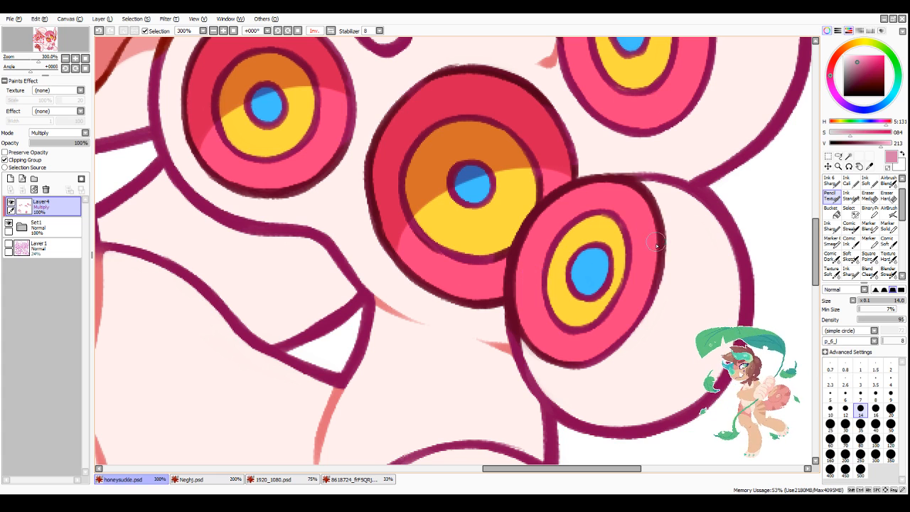
pyautogui.moveTo(656, 244); pyautogui.dragTo(510, 298)
pyautogui.moveTo(642, 223)
pyautogui.mouseDown()
pyautogui.moveTo(532, 259)
pyautogui.moveTo(548, 227)
pyautogui.moveTo(519, 265)
pyautogui.mouseUp()
pyautogui.moveTo(586, 214)
pyautogui.mouseDown()
pyautogui.moveTo(580, 192)
pyautogui.moveTo(632, 216)
pyautogui.moveTo(641, 199)
pyautogui.moveTo(648, 222)
pyautogui.moveTo(614, 228)
pyautogui.mouseUp()
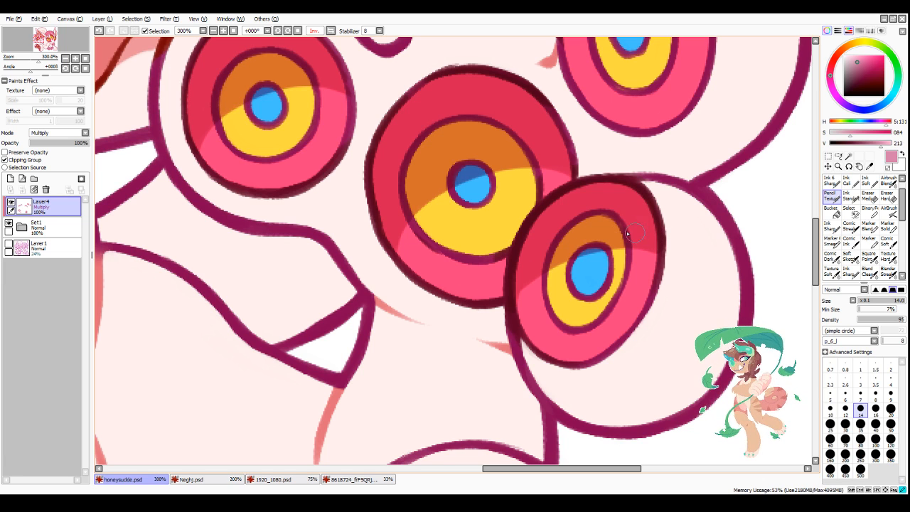
pyautogui.moveTo(516, 299); pyautogui.dragTo(531, 285)
pyautogui.moveTo(628, 254)
pyautogui.mouseDown()
pyautogui.moveTo(573, 254)
pyautogui.moveTo(644, 253)
pyautogui.moveTo(657, 268)
pyautogui.mouseUp()
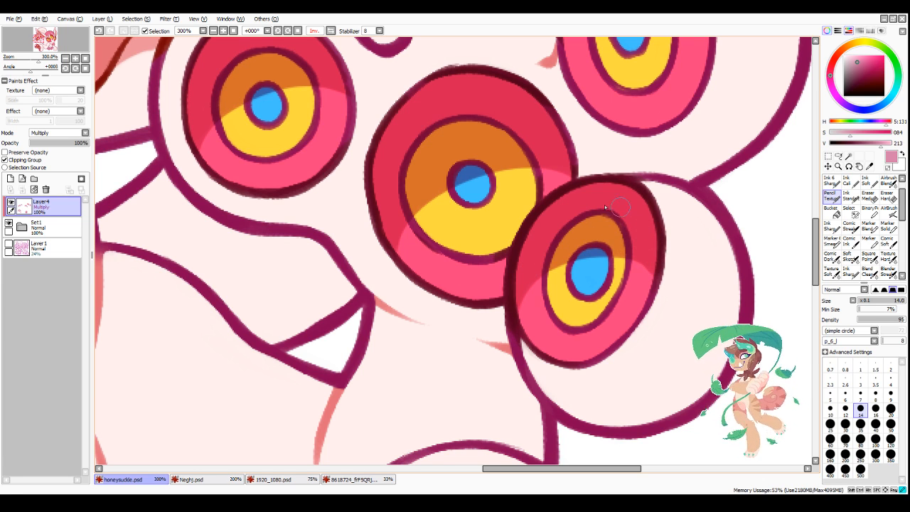
pyautogui.scroll(-4, 589, 168)
pyautogui.scroll(4, 589, 168)
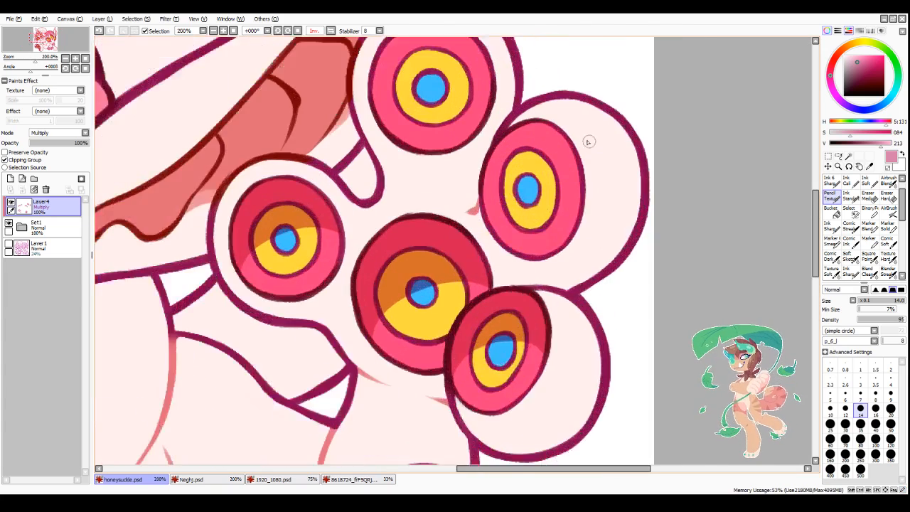
# Step: Shade the upper half of the right toe eye on the raised hind foot, including its iris and pupil
pyautogui.moveTo(459, 215)
pyautogui.mouseDown()
pyautogui.moveTo(511, 185)
pyautogui.moveTo(454, 224)
pyautogui.moveTo(454, 235)
pyautogui.moveTo(463, 166)
pyautogui.moveTo(450, 209)
pyautogui.moveTo(527, 123)
pyautogui.moveTo(550, 144)
pyautogui.mouseUp()
pyautogui.moveTo(489, 170)
pyautogui.mouseDown()
pyautogui.moveTo(497, 185)
pyautogui.moveTo(456, 258)
pyautogui.moveTo(530, 187)
pyautogui.moveTo(569, 184)
pyautogui.moveTo(596, 198)
pyautogui.moveTo(540, 132)
pyautogui.moveTo(512, 113)
pyautogui.moveTo(472, 142)
pyautogui.moveTo(458, 167)
pyautogui.mouseUp()
pyautogui.moveTo(532, 110)
pyautogui.mouseDown()
pyautogui.moveTo(565, 172)
pyautogui.moveTo(547, 121)
pyautogui.moveTo(580, 153)
pyautogui.moveTo(562, 143)
pyautogui.moveTo(569, 165)
pyautogui.mouseUp()
pyautogui.moveTo(596, 213); pyautogui.dragTo(589, 181)
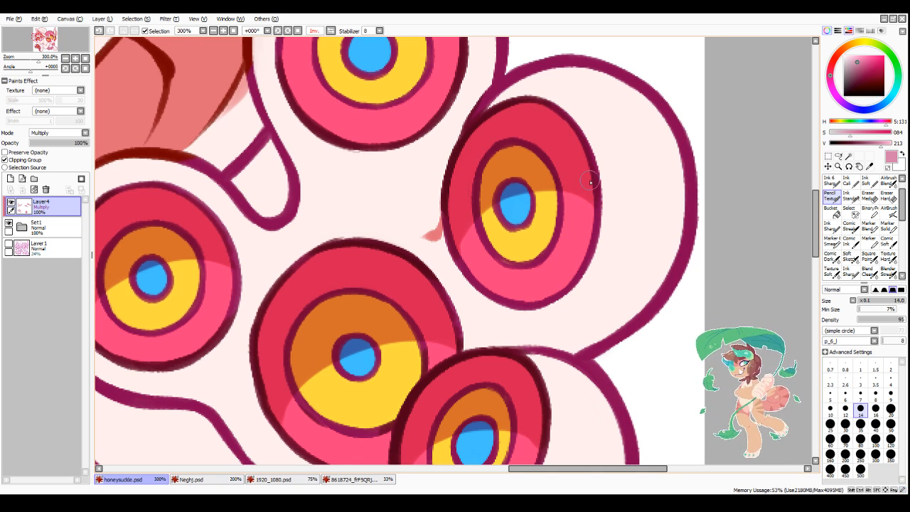
pyautogui.scroll(-3, 476, 299)
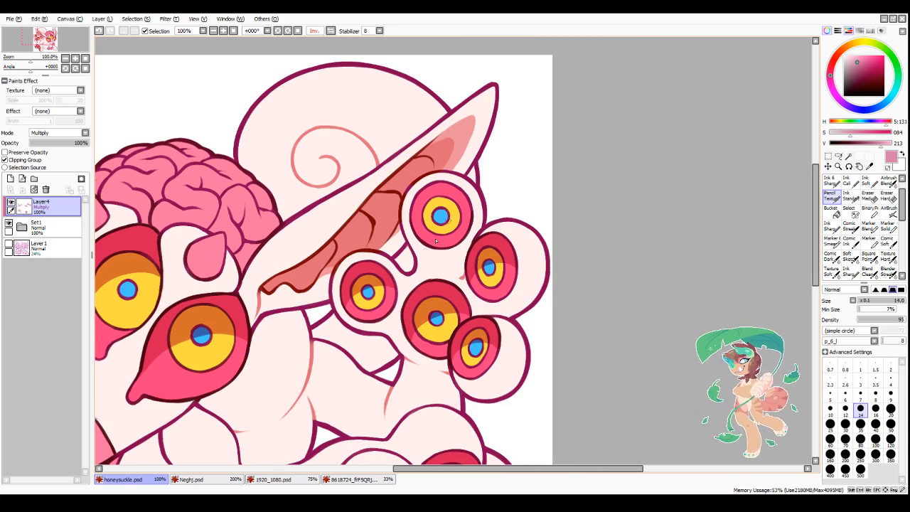
# Step: Shade the upper half of the topmost toe eye on the raised hind foot and trim the shadow's lower edge
pyautogui.scroll(4, 433, 212)
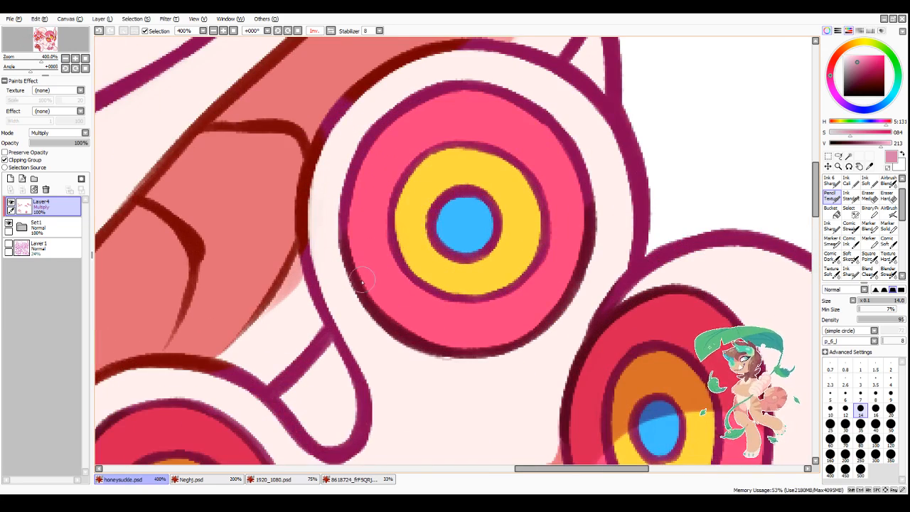
pyautogui.moveTo(363, 282)
pyautogui.mouseDown()
pyautogui.moveTo(415, 226)
pyautogui.moveTo(505, 204)
pyautogui.moveTo(491, 203)
pyautogui.moveTo(576, 223)
pyautogui.moveTo(524, 167)
pyautogui.moveTo(545, 187)
pyautogui.moveTo(417, 196)
pyautogui.moveTo(427, 119)
pyautogui.moveTo(365, 197)
pyautogui.moveTo(356, 262)
pyautogui.moveTo(407, 209)
pyautogui.moveTo(370, 174)
pyautogui.moveTo(423, 114)
pyautogui.moveTo(502, 108)
pyautogui.moveTo(449, 121)
pyautogui.moveTo(525, 172)
pyautogui.moveTo(545, 169)
pyautogui.moveTo(583, 218)
pyautogui.moveTo(474, 124)
pyautogui.mouseUp()
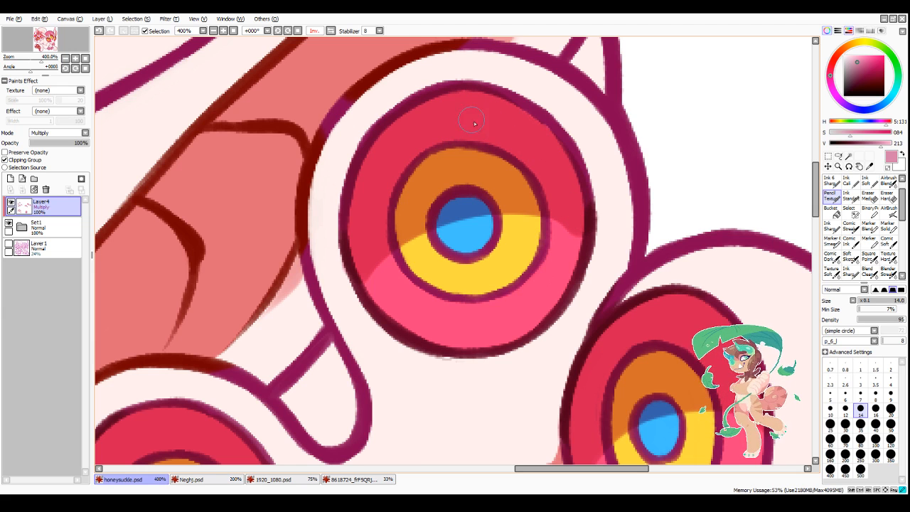
pyautogui.moveTo(577, 184); pyautogui.dragTo(520, 113)
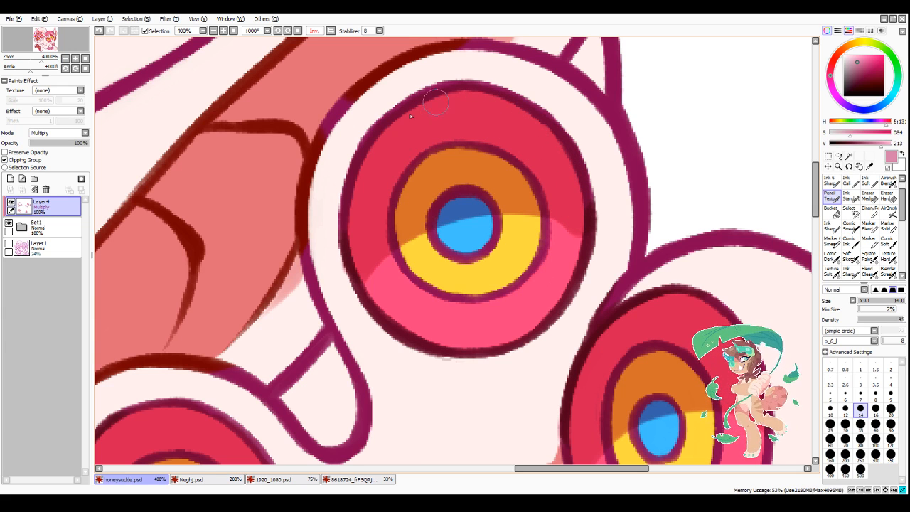
pyautogui.moveTo(410, 116); pyautogui.dragTo(378, 143)
pyautogui.press('-')
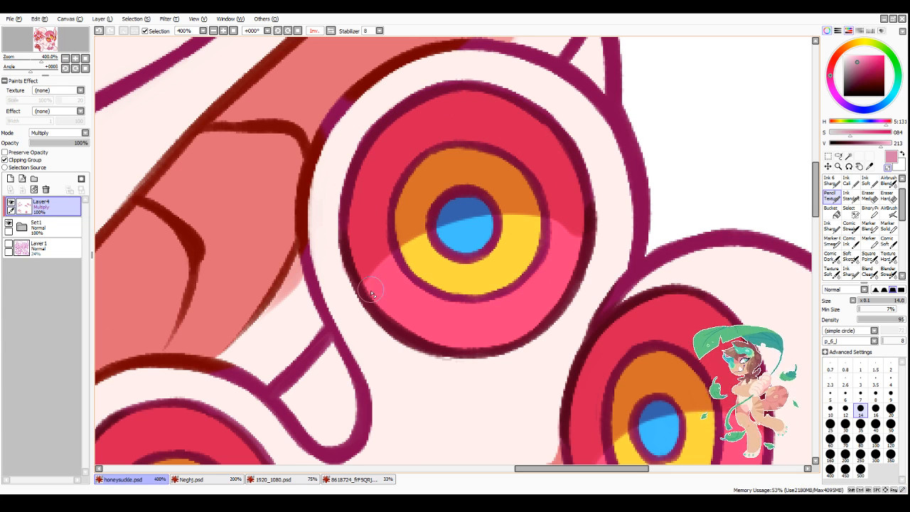
pyautogui.moveTo(365, 301)
pyautogui.mouseDown()
pyautogui.moveTo(519, 229)
pyautogui.moveTo(589, 245)
pyautogui.moveTo(497, 221)
pyautogui.moveTo(593, 259)
pyautogui.mouseUp()
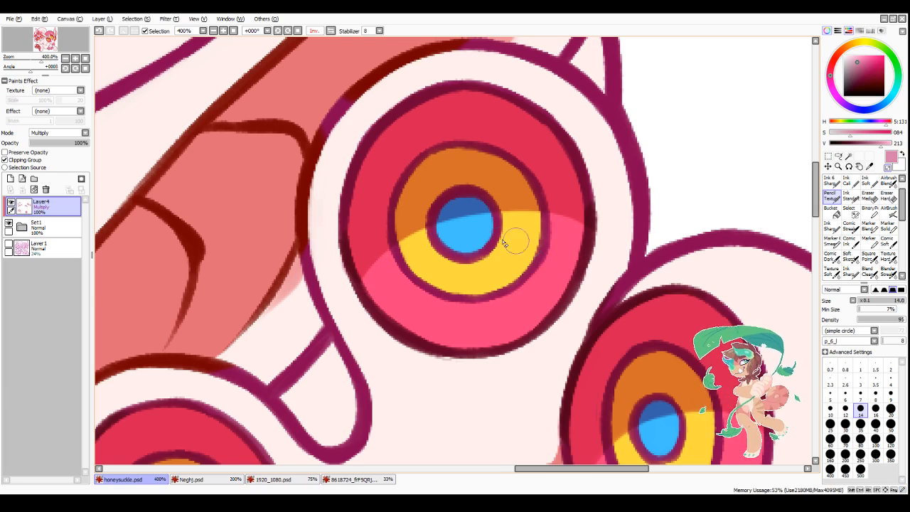
pyautogui.scroll(-6, 502, 252)
pyautogui.scroll(3, 518, 260)
pyautogui.scroll(-1, 519, 284)
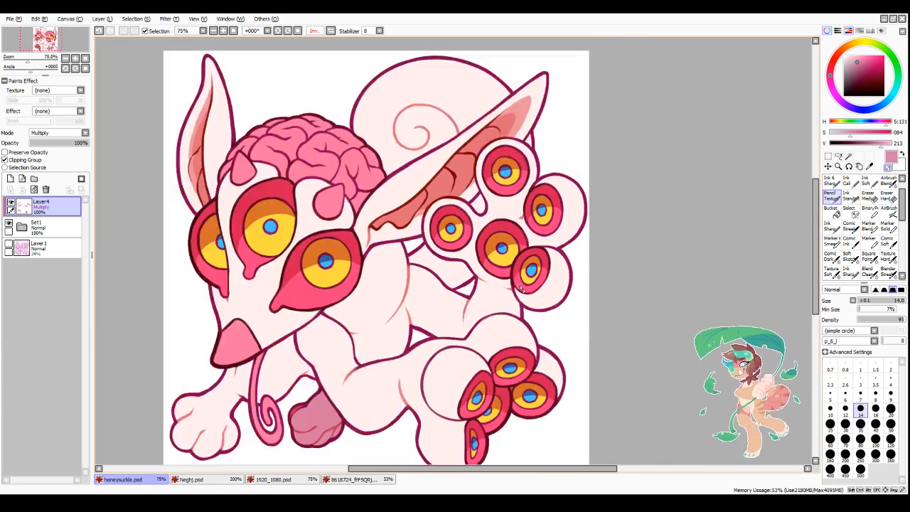
# Step: Add small shadow spots inside the drooping tear-shaped tips of the three face eyes
pyautogui.scroll(-1, 520, 288)
pyautogui.scroll(3, 489, 321)
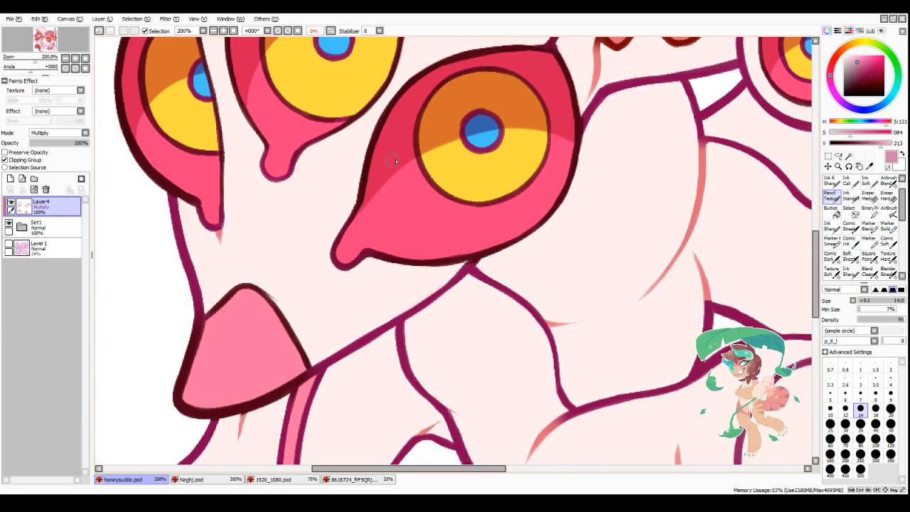
pyautogui.scroll(-3, 332, 149)
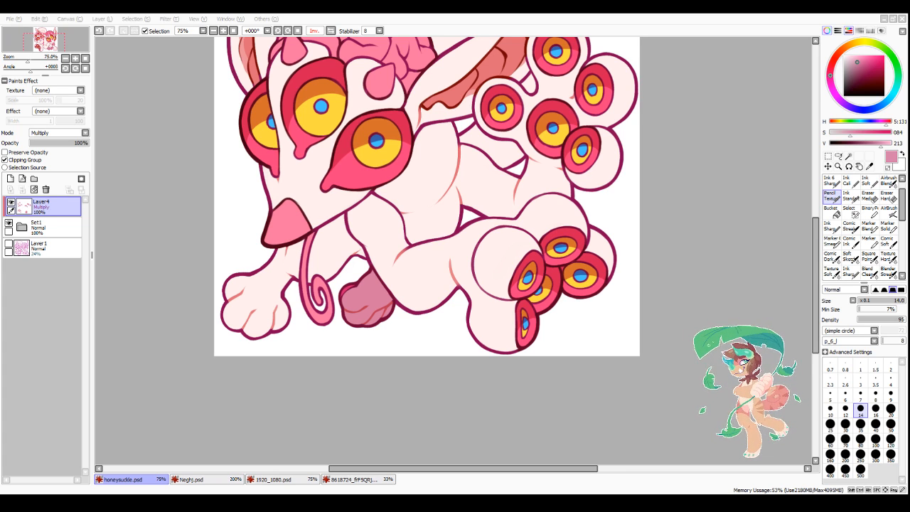
pyautogui.moveTo(444, 469); pyautogui.dragTo(452, 479)
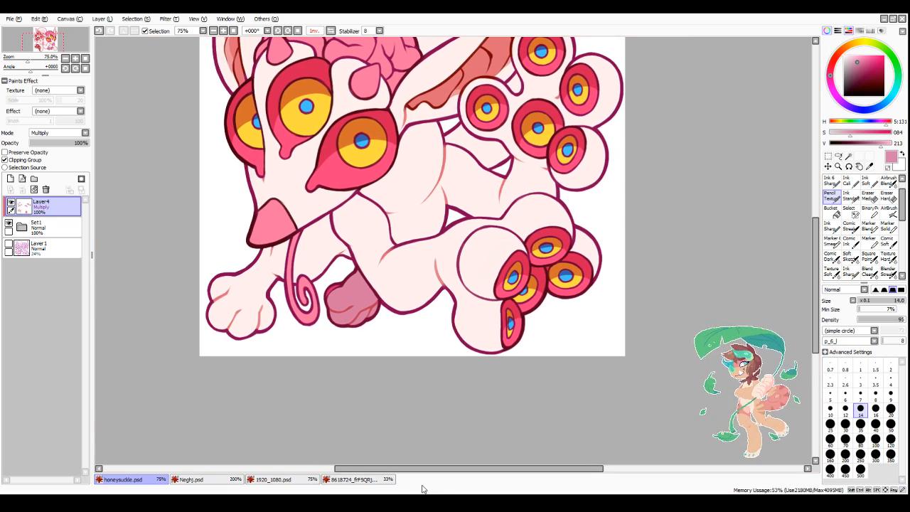
pyautogui.scroll(-3, 489, 337)
pyautogui.scroll(5, 407, 264)
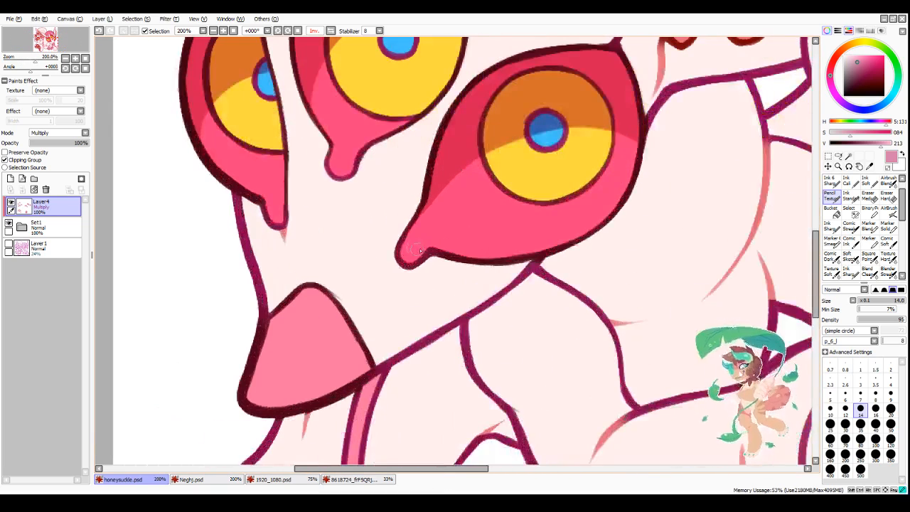
pyautogui.moveTo(353, 168); pyautogui.dragTo(348, 167)
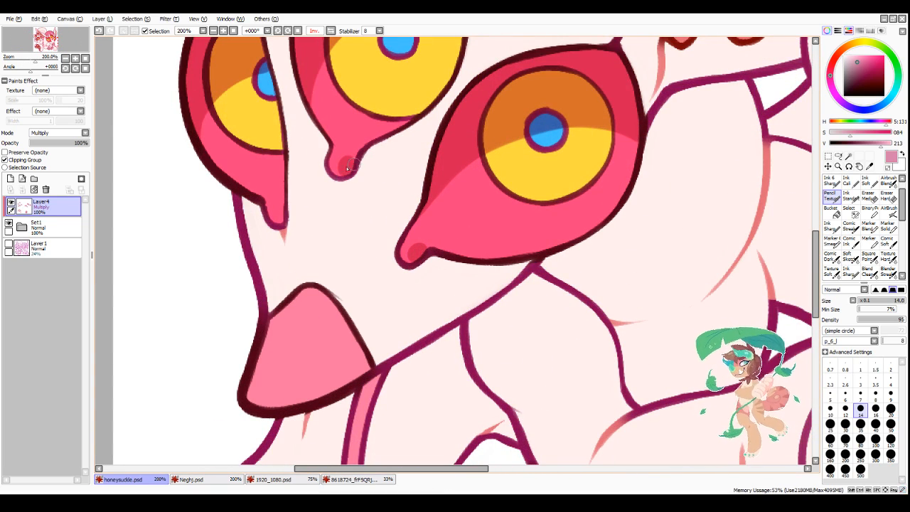
pyautogui.moveTo(279, 207); pyautogui.dragTo(281, 213)
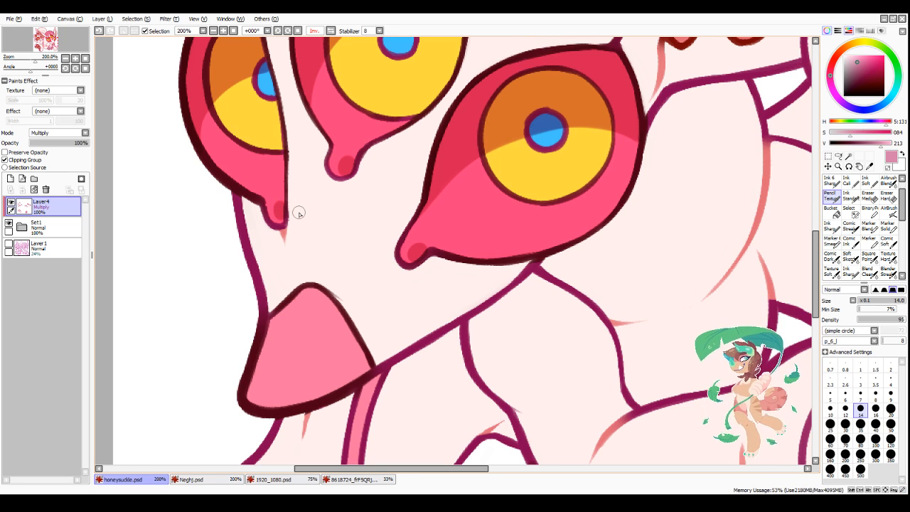
# Step: Paint a teardrop-shaped shadow in the centre of the left horn
pyautogui.scroll(-1, 488, 284)
pyautogui.scroll(-2, 497, 342)
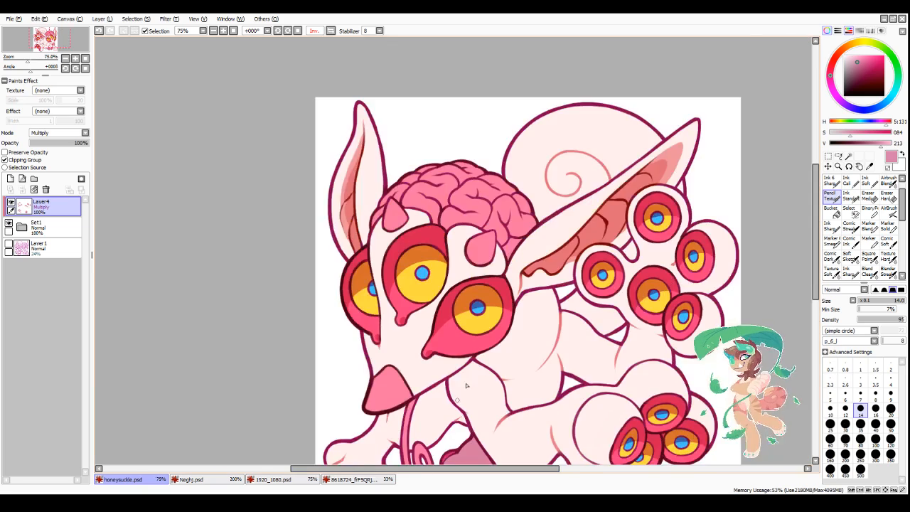
pyautogui.scroll(-1, 466, 385)
pyautogui.scroll(1, 541, 380)
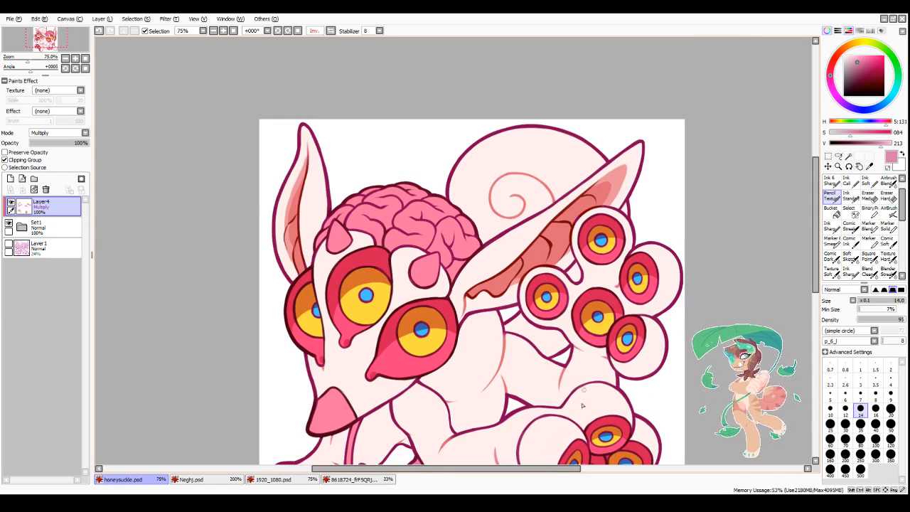
pyautogui.scroll(3, 350, 230)
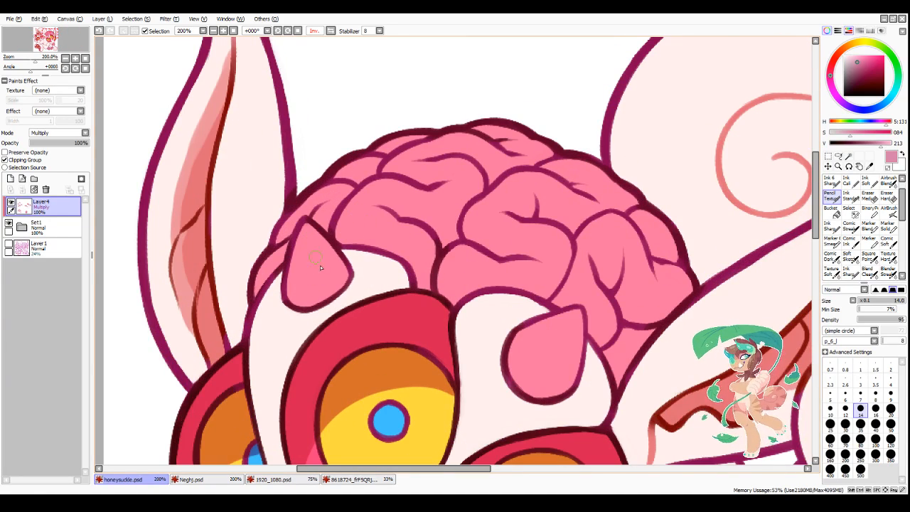
pyautogui.moveTo(312, 243)
pyautogui.mouseDown()
pyautogui.moveTo(327, 278)
pyautogui.moveTo(313, 283)
pyautogui.mouseUp()
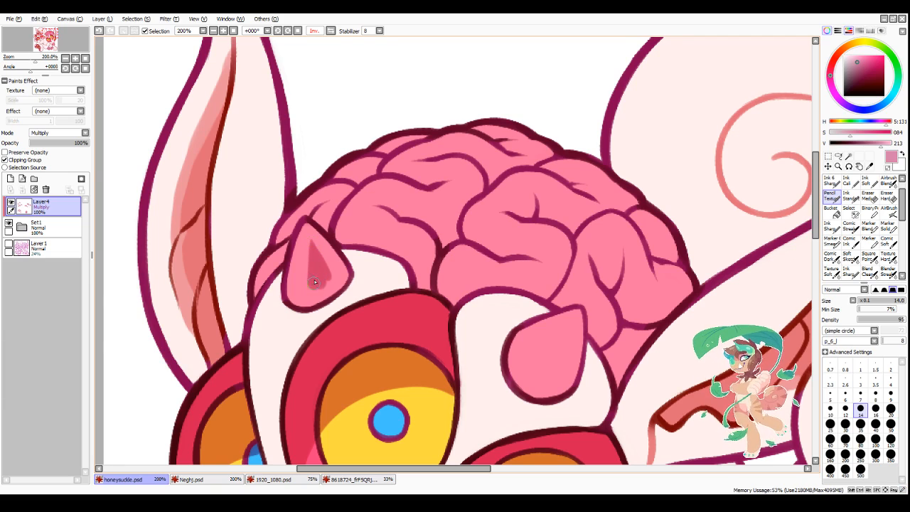
# Step: Paint a matching teardrop-shaped shadow inside the right horn and tidy its edges
pyautogui.scroll(-2, 335, 238)
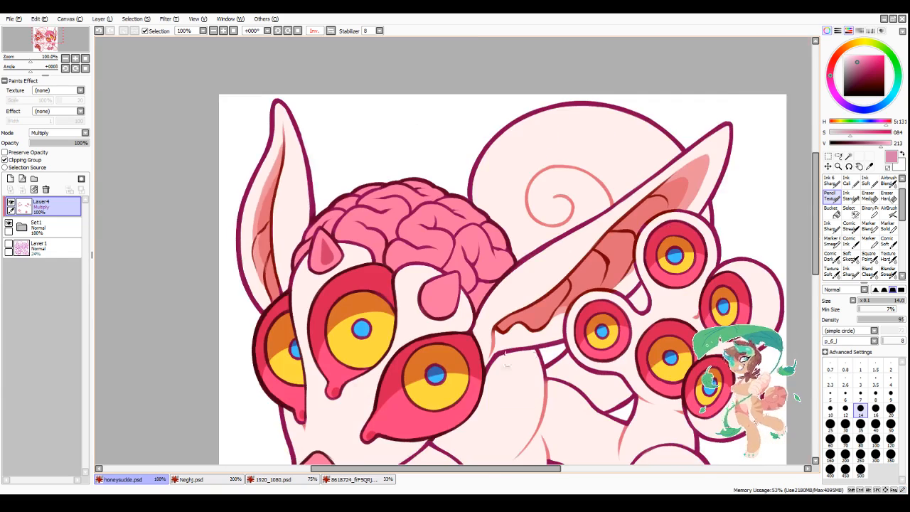
pyautogui.scroll(2, 476, 321)
pyautogui.moveTo(359, 252)
pyautogui.mouseDown()
pyautogui.moveTo(376, 270)
pyautogui.moveTo(401, 253)
pyautogui.mouseUp()
pyautogui.moveTo(406, 199)
pyautogui.mouseDown()
pyautogui.moveTo(371, 246)
pyautogui.moveTo(415, 187)
pyautogui.moveTo(397, 253)
pyautogui.mouseUp()
pyautogui.moveTo(394, 234)
pyautogui.mouseDown()
pyautogui.moveTo(383, 256)
pyautogui.moveTo(373, 251)
pyautogui.mouseUp()
pyautogui.moveTo(407, 197)
pyautogui.mouseDown()
pyautogui.moveTo(354, 247)
pyautogui.moveTo(390, 274)
pyautogui.moveTo(401, 257)
pyautogui.moveTo(370, 215)
pyautogui.moveTo(345, 245)
pyautogui.moveTo(388, 282)
pyautogui.mouseUp()
pyautogui.press('-')
# Step: Shade the brain fold directly above the right horn's socket and start a shadow in the fold above it
pyautogui.scroll(-4, 442, 203)
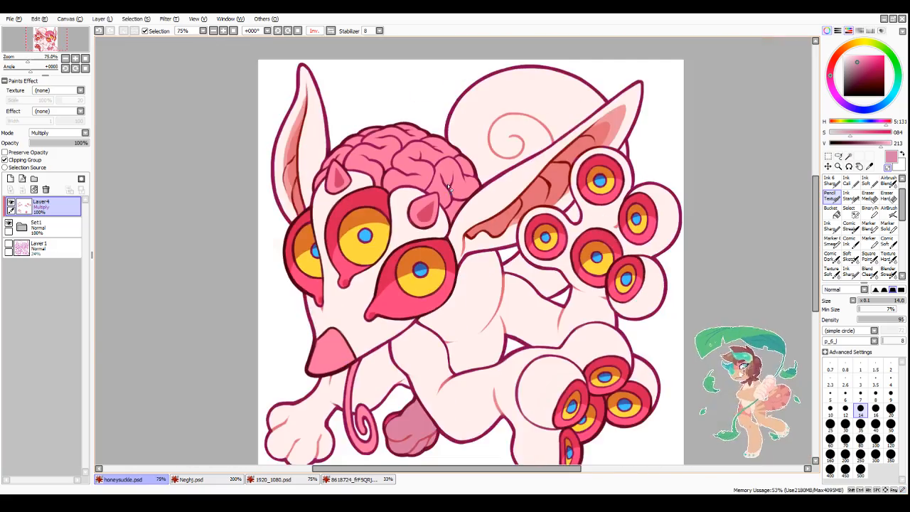
pyautogui.scroll(3, 449, 187)
pyautogui.scroll(-3, 355, 201)
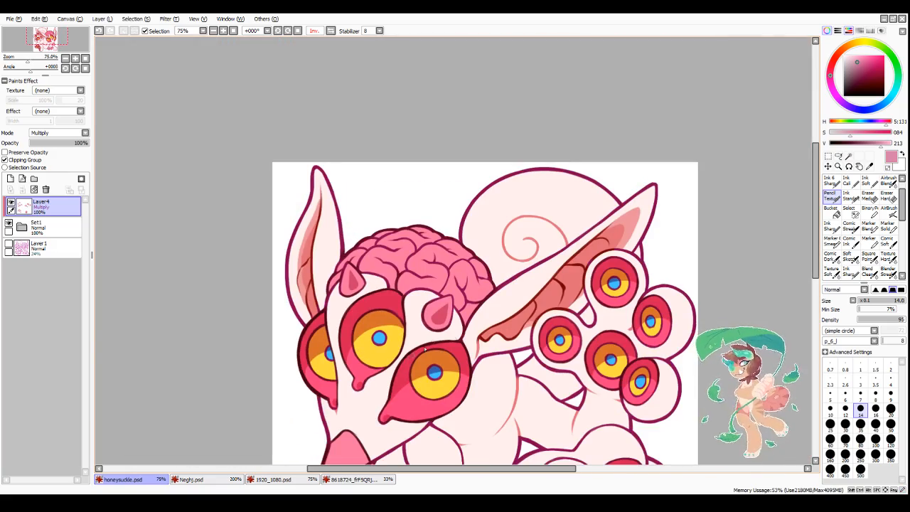
pyautogui.scroll(3, 523, 368)
pyautogui.scroll(-2, 505, 369)
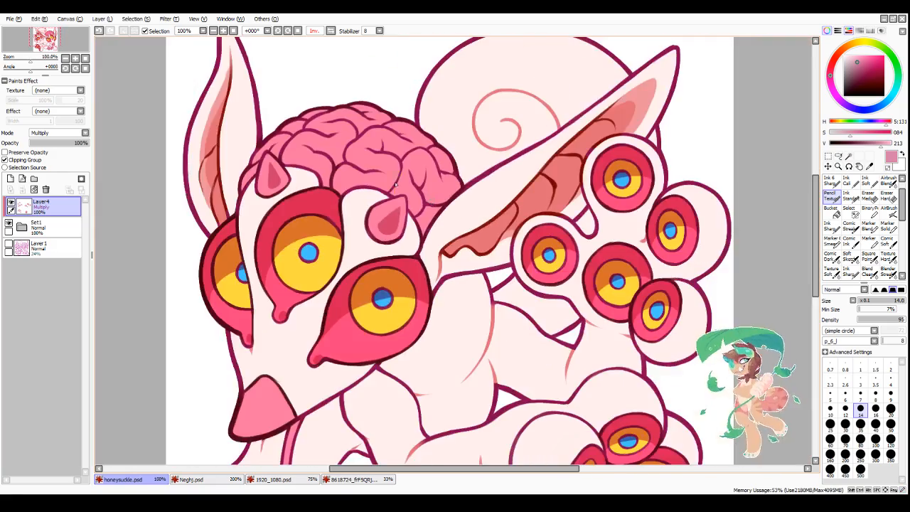
pyautogui.scroll(4, 396, 186)
pyautogui.moveTo(357, 228)
pyautogui.mouseDown()
pyautogui.moveTo(344, 235)
pyautogui.moveTo(374, 213)
pyautogui.moveTo(359, 221)
pyautogui.mouseUp()
pyautogui.moveTo(371, 211)
pyautogui.mouseDown()
pyautogui.moveTo(396, 215)
pyautogui.moveTo(351, 230)
pyautogui.moveTo(423, 236)
pyautogui.mouseUp()
pyautogui.moveTo(351, 230)
pyautogui.mouseDown()
pyautogui.moveTo(431, 220)
pyautogui.moveTo(402, 226)
pyautogui.moveTo(454, 234)
pyautogui.mouseUp()
pyautogui.moveTo(375, 134); pyautogui.dragTo(419, 163)
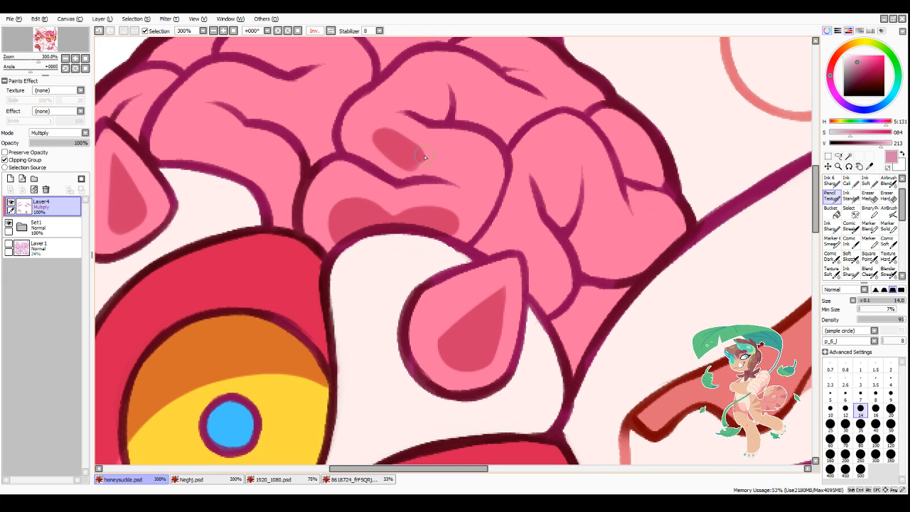
# Step: With brush size 16, shade the brain fold beside the left horn and taper the shadow above the right socket
pyautogui.click(875, 409)
pyautogui.scroll(-2, 603, 291)
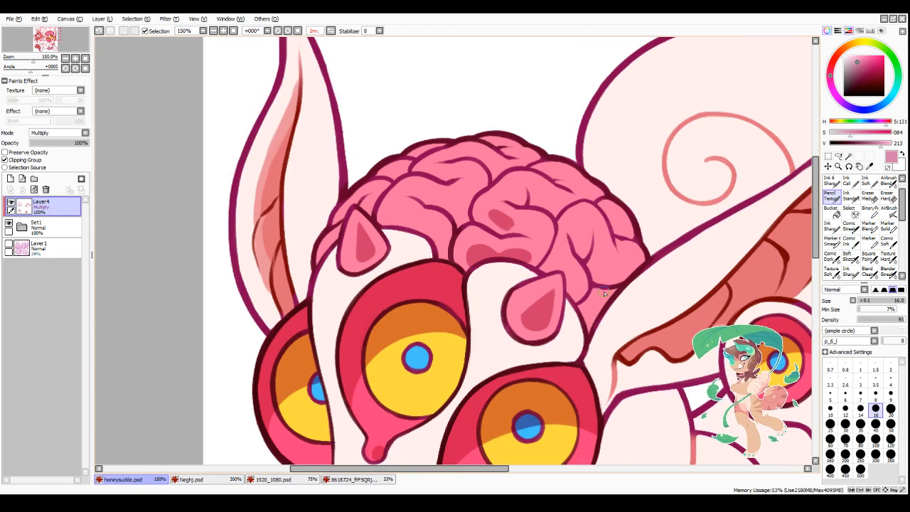
pyautogui.scroll(2, 441, 218)
pyautogui.moveTo(358, 217)
pyautogui.mouseDown()
pyautogui.moveTo(409, 237)
pyautogui.moveTo(374, 218)
pyautogui.moveTo(428, 252)
pyautogui.moveTo(386, 213)
pyautogui.moveTo(368, 239)
pyautogui.moveTo(403, 248)
pyautogui.moveTo(383, 221)
pyautogui.moveTo(432, 262)
pyautogui.mouseUp()
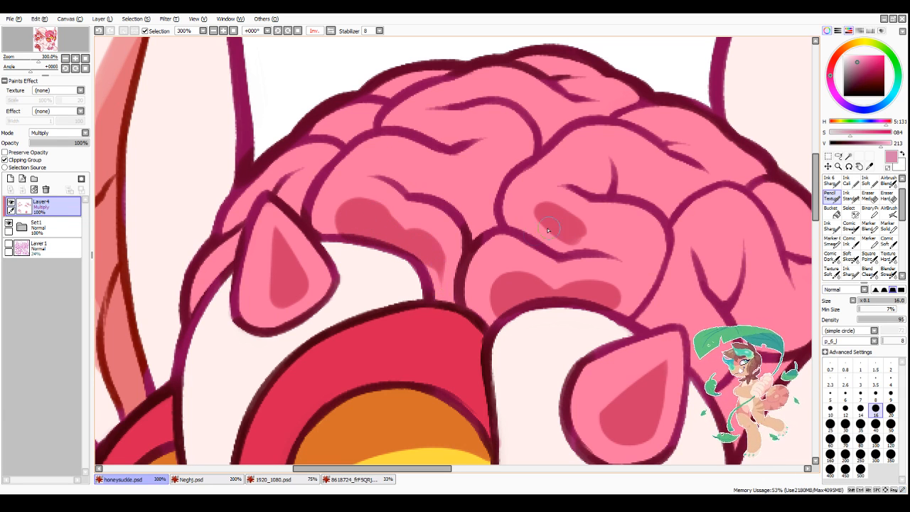
pyautogui.moveTo(622, 287)
pyautogui.mouseDown()
pyautogui.moveTo(600, 293)
pyautogui.moveTo(629, 288)
pyautogui.mouseUp()
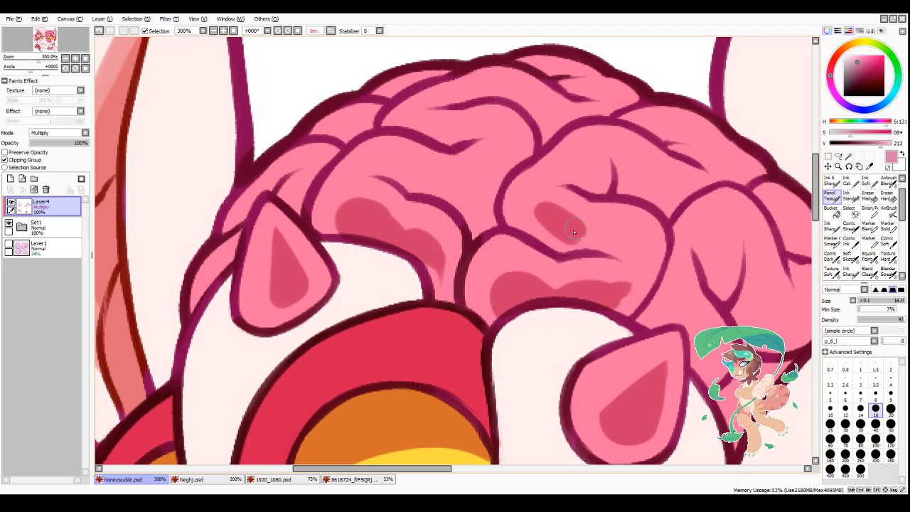
# Step: Extend the shadow across the middle brain fold above the right horn and smooth its outline
pyautogui.moveTo(573, 228); pyautogui.dragTo(632, 229)
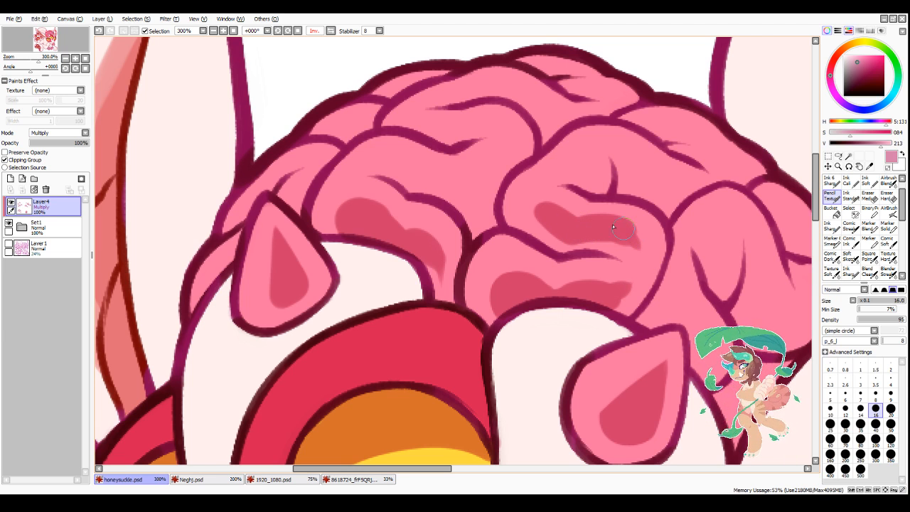
pyautogui.moveTo(550, 217)
pyautogui.mouseDown()
pyautogui.moveTo(597, 237)
pyautogui.moveTo(528, 235)
pyautogui.moveTo(595, 252)
pyautogui.moveTo(561, 256)
pyautogui.moveTo(643, 260)
pyautogui.mouseUp()
pyautogui.moveTo(642, 229)
pyautogui.mouseDown()
pyautogui.moveTo(633, 213)
pyautogui.moveTo(610, 208)
pyautogui.mouseUp()
pyautogui.press('-')
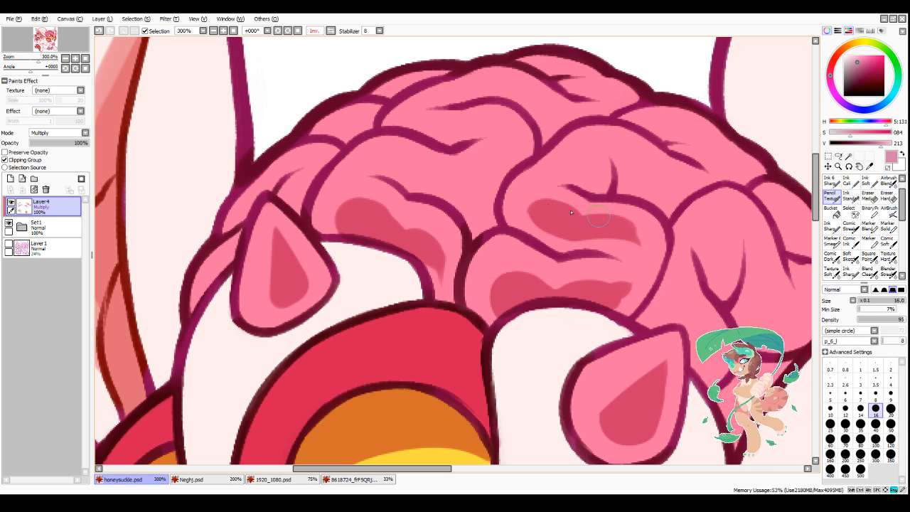
pyautogui.moveTo(538, 216)
pyautogui.mouseDown()
pyautogui.moveTo(560, 211)
pyautogui.moveTo(536, 208)
pyautogui.moveTo(586, 225)
pyautogui.mouseUp()
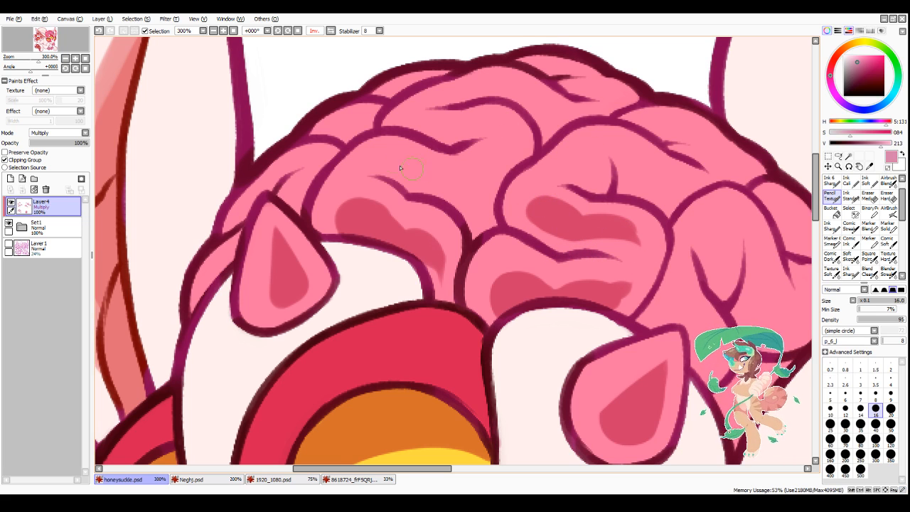
# Step: Shade the upper-left brain fold with a wavy shadow and add small rounded spots near its left side
pyautogui.moveTo(391, 160)
pyautogui.mouseDown()
pyautogui.moveTo(436, 194)
pyautogui.moveTo(464, 197)
pyautogui.moveTo(445, 199)
pyautogui.moveTo(459, 204)
pyautogui.mouseUp()
pyautogui.moveTo(442, 199); pyautogui.dragTo(465, 209)
pyautogui.moveTo(467, 209)
pyautogui.mouseDown()
pyautogui.moveTo(493, 191)
pyautogui.moveTo(461, 208)
pyautogui.moveTo(459, 198)
pyautogui.moveTo(499, 173)
pyautogui.moveTo(466, 187)
pyautogui.moveTo(511, 159)
pyautogui.mouseUp()
pyautogui.moveTo(488, 199); pyautogui.dragTo(484, 202)
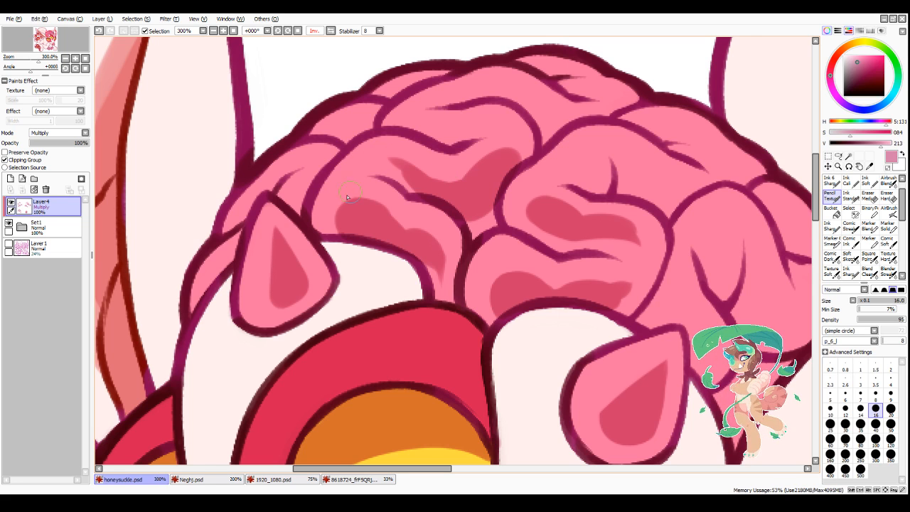
pyautogui.moveTo(346, 196)
pyautogui.mouseDown()
pyautogui.moveTo(340, 202)
pyautogui.moveTo(341, 186)
pyautogui.mouseUp()
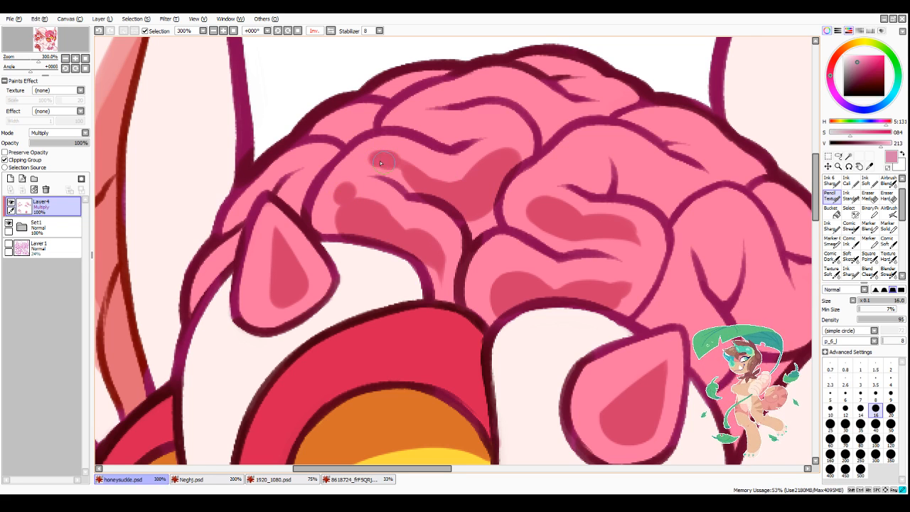
pyautogui.moveTo(376, 159); pyautogui.dragTo(395, 158)
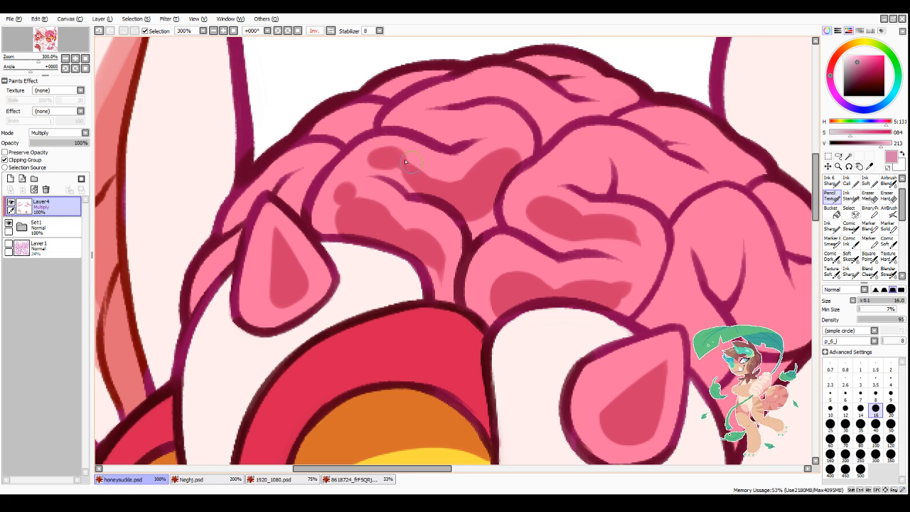
# Step: Set the brush size to 12 and shade the small brain fold behind the left horn
pyautogui.scroll(-3, 441, 234)
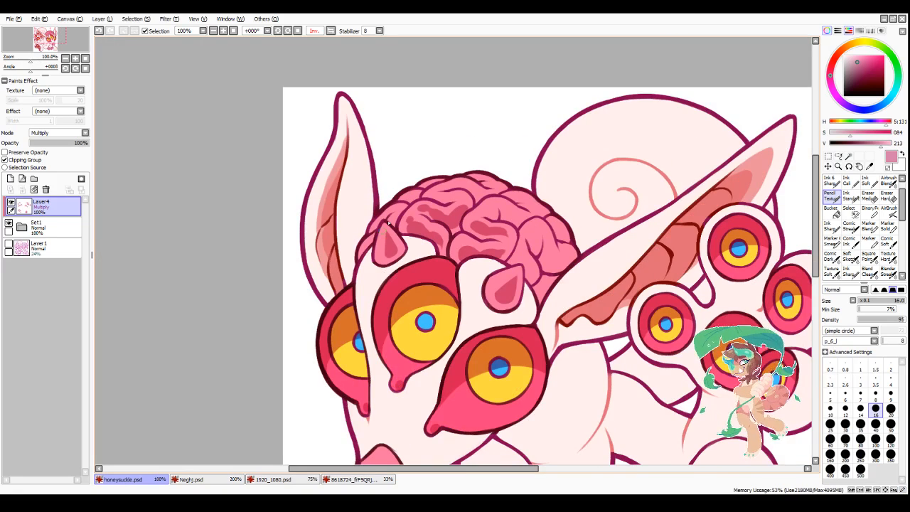
pyautogui.click(845, 408)
pyautogui.scroll(4, 377, 216)
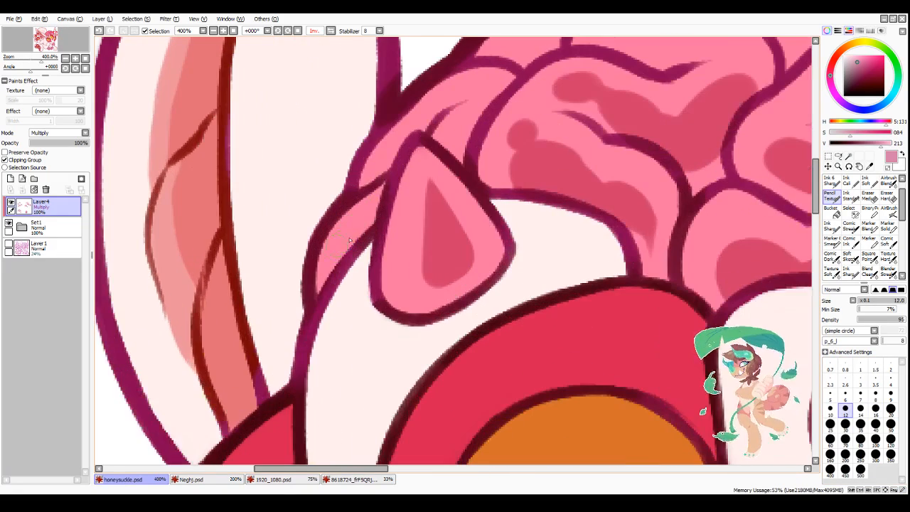
pyautogui.moveTo(377, 217)
pyautogui.mouseDown()
pyautogui.moveTo(340, 257)
pyautogui.moveTo(351, 250)
pyautogui.mouseUp()
pyautogui.scroll(-1, 453, 205)
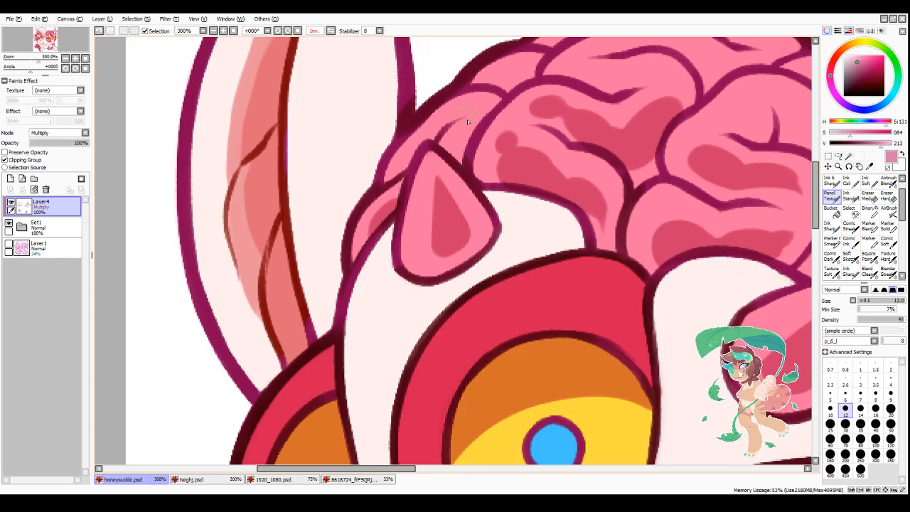
# Step: Shade the narrow brain folds on both sides of the left horn's tip in the mirrored view
pyautogui.scroll(1, 458, 172)
pyautogui.moveTo(458, 174)
pyautogui.mouseDown()
pyautogui.moveTo(474, 130)
pyautogui.moveTo(462, 161)
pyautogui.moveTo(486, 130)
pyautogui.moveTo(466, 171)
pyautogui.mouseUp()
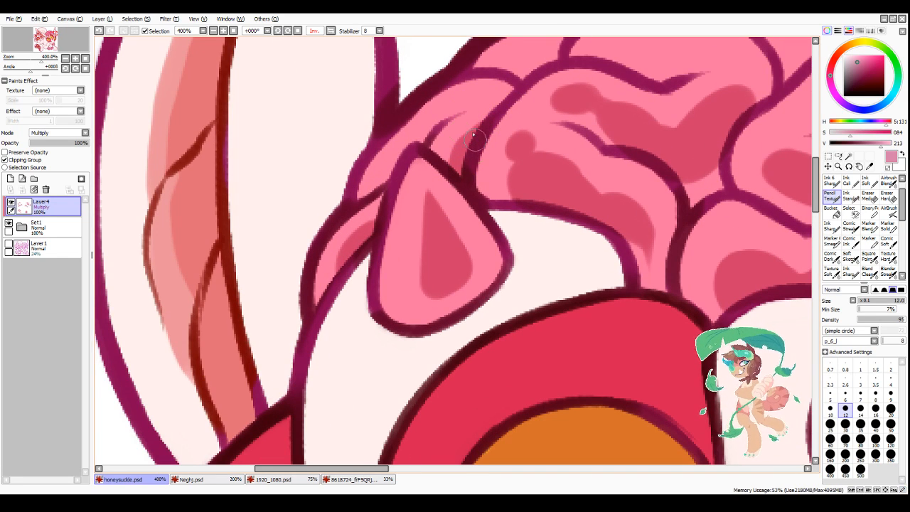
pyautogui.moveTo(403, 157); pyautogui.dragTo(386, 181)
pyautogui.moveTo(385, 182)
pyautogui.mouseDown()
pyautogui.moveTo(420, 145)
pyautogui.moveTo(398, 164)
pyautogui.mouseUp()
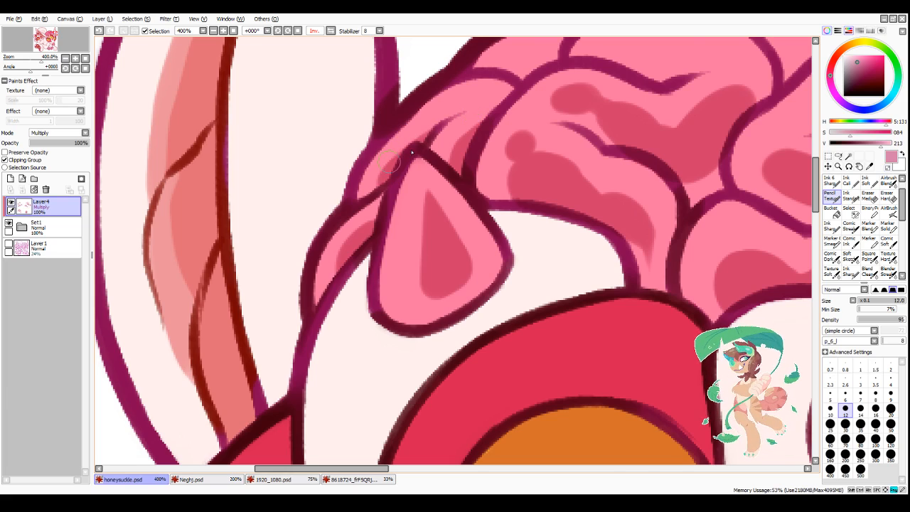
# Step: Restore the unmirrored view and shade the brain folds just behind and beside the left horn
pyautogui.scroll(-2, 480, 118)
pyautogui.scroll(-3, 480, 116)
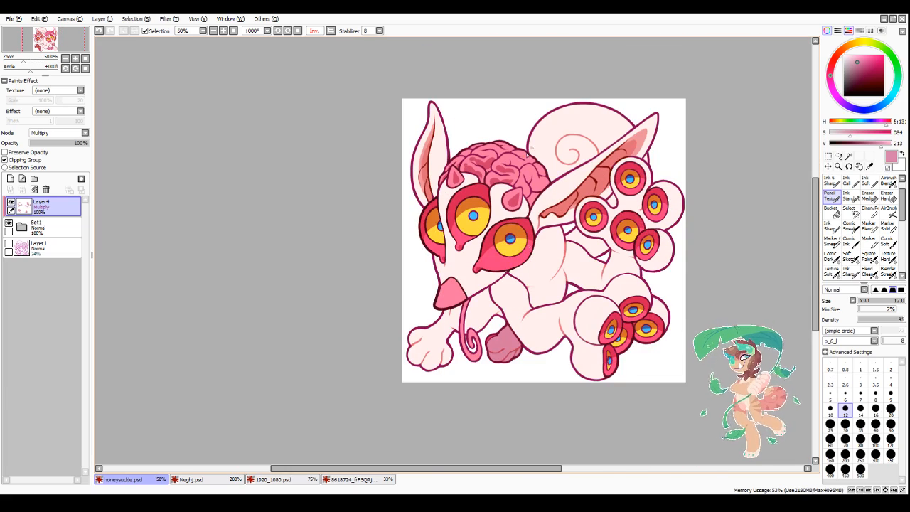
pyautogui.click(327, 32)
pyautogui.scroll(3, 380, 188)
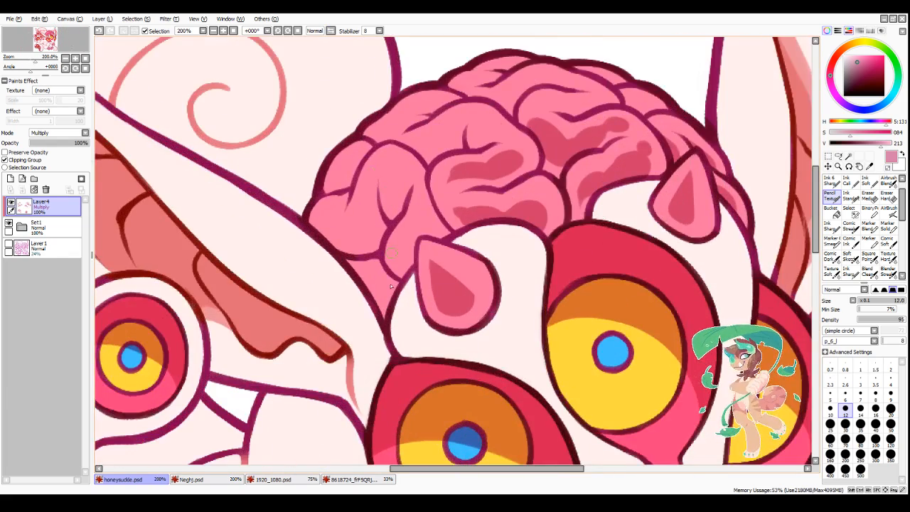
pyautogui.moveTo(381, 314)
pyautogui.mouseDown()
pyautogui.moveTo(367, 285)
pyautogui.moveTo(387, 307)
pyautogui.mouseUp()
pyautogui.moveTo(412, 248)
pyautogui.mouseDown()
pyautogui.moveTo(411, 259)
pyautogui.moveTo(411, 241)
pyautogui.mouseUp()
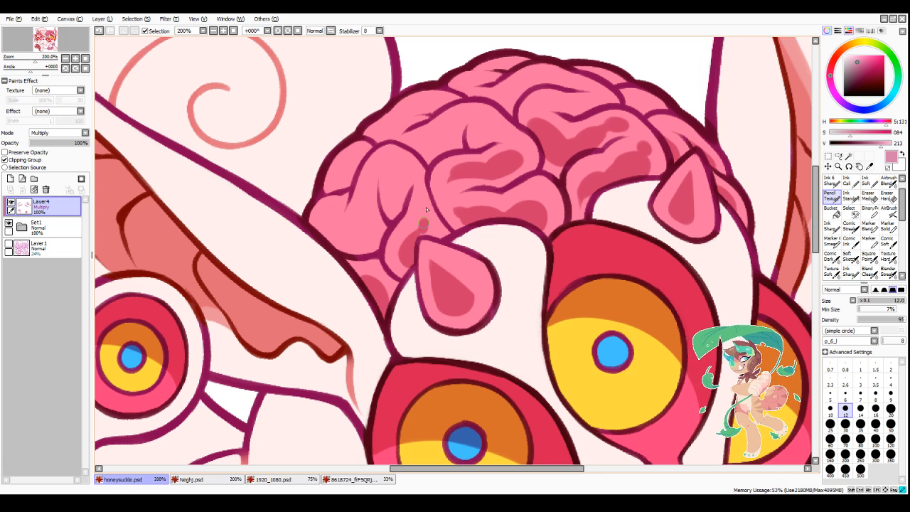
pyautogui.moveTo(425, 207)
pyautogui.mouseDown()
pyautogui.moveTo(435, 238)
pyautogui.moveTo(430, 230)
pyautogui.moveTo(433, 232)
pyautogui.mouseUp()
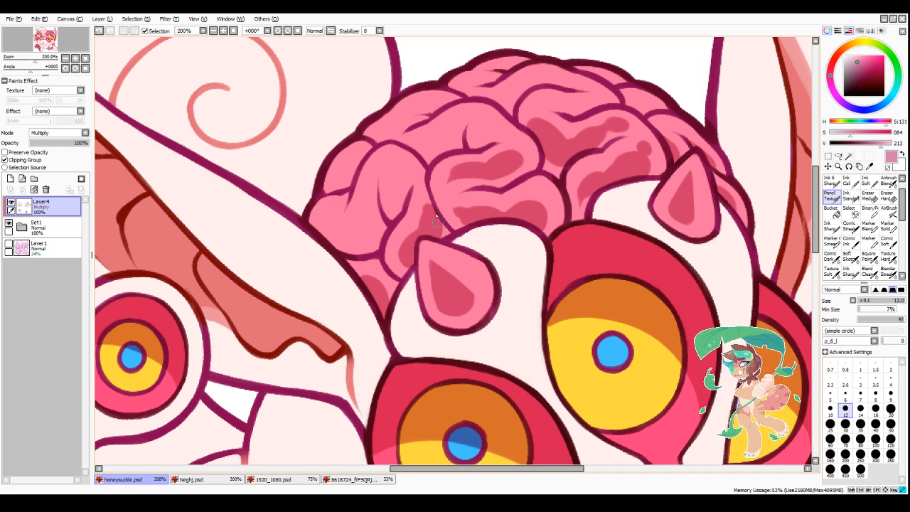
# Step: Shade the outermost left brain folds with oval and teardrop shadows, adding a small round spot above the tall oval
pyautogui.moveTo(396, 173); pyautogui.dragTo(393, 192)
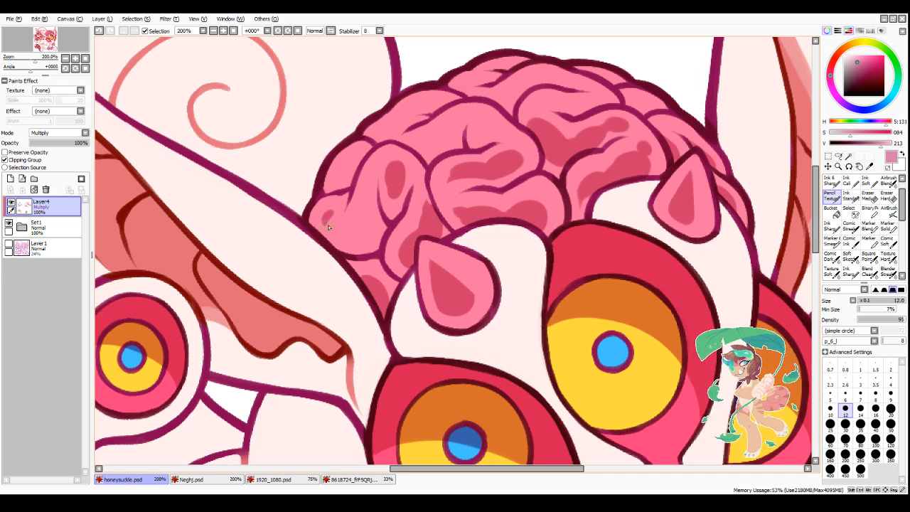
pyautogui.moveTo(326, 210)
pyautogui.mouseDown()
pyautogui.moveTo(330, 235)
pyautogui.moveTo(345, 226)
pyautogui.moveTo(356, 242)
pyautogui.moveTo(347, 239)
pyautogui.moveTo(363, 235)
pyautogui.moveTo(347, 226)
pyautogui.moveTo(357, 216)
pyautogui.moveTo(361, 231)
pyautogui.moveTo(370, 179)
pyautogui.moveTo(369, 233)
pyautogui.moveTo(368, 192)
pyautogui.moveTo(344, 219)
pyautogui.moveTo(355, 256)
pyautogui.moveTo(337, 211)
pyautogui.mouseUp()
pyautogui.press('-')
pyautogui.moveTo(333, 210); pyautogui.dragTo(335, 239)
pyautogui.moveTo(320, 231); pyautogui.dragTo(327, 243)
pyautogui.press('-')
pyautogui.moveTo(348, 212)
pyautogui.mouseDown()
pyautogui.moveTo(347, 222)
pyautogui.moveTo(371, 234)
pyautogui.mouseUp()
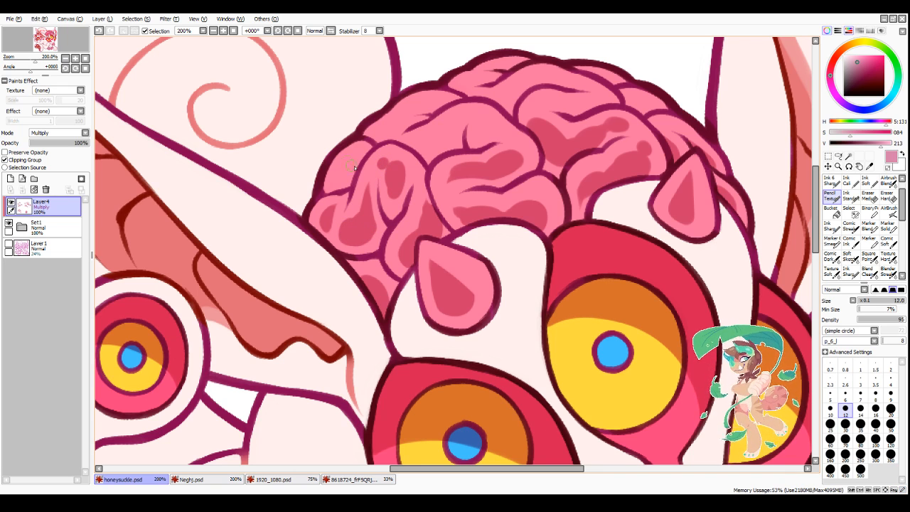
pyautogui.moveTo(355, 167)
pyautogui.mouseDown()
pyautogui.moveTo(336, 183)
pyautogui.moveTo(344, 181)
pyautogui.mouseUp()
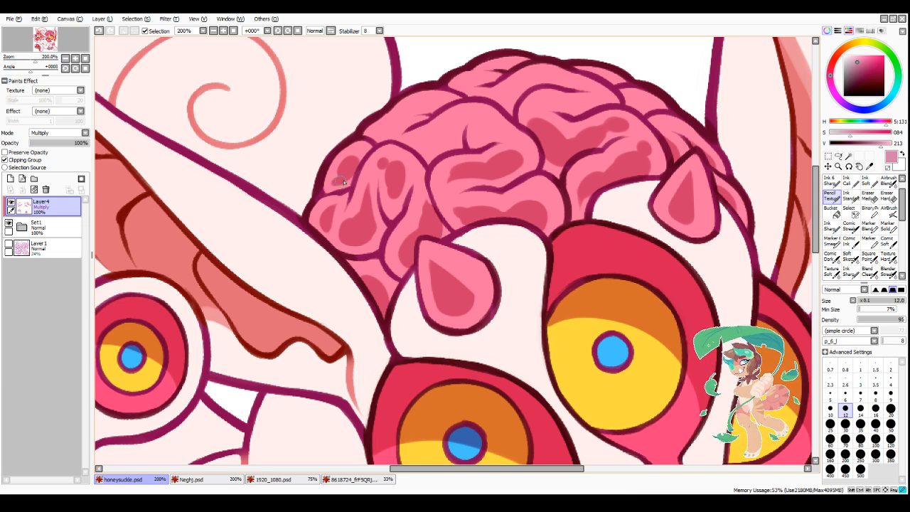
# Step: Shade the upper-left brain folds, placing shadows on both sides of the short crease and along the outer fold
pyautogui.scroll(-4, 350, 178)
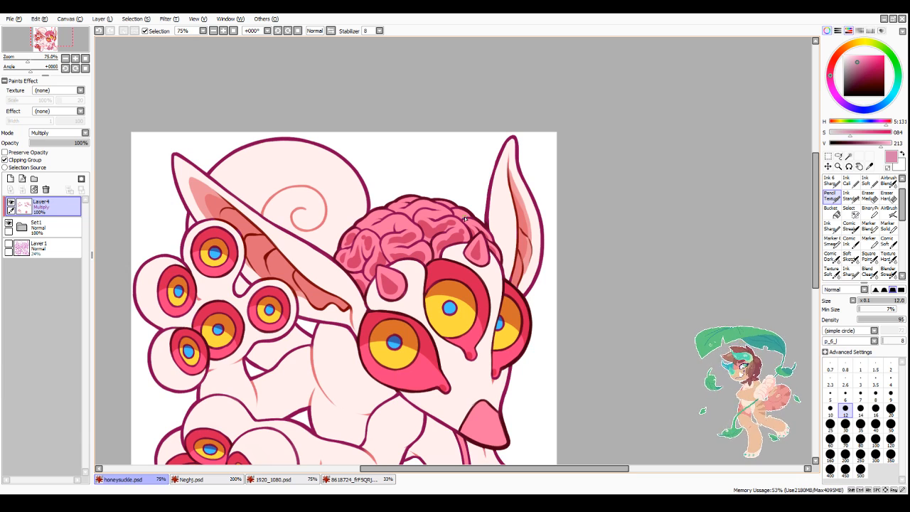
pyautogui.scroll(4, 386, 237)
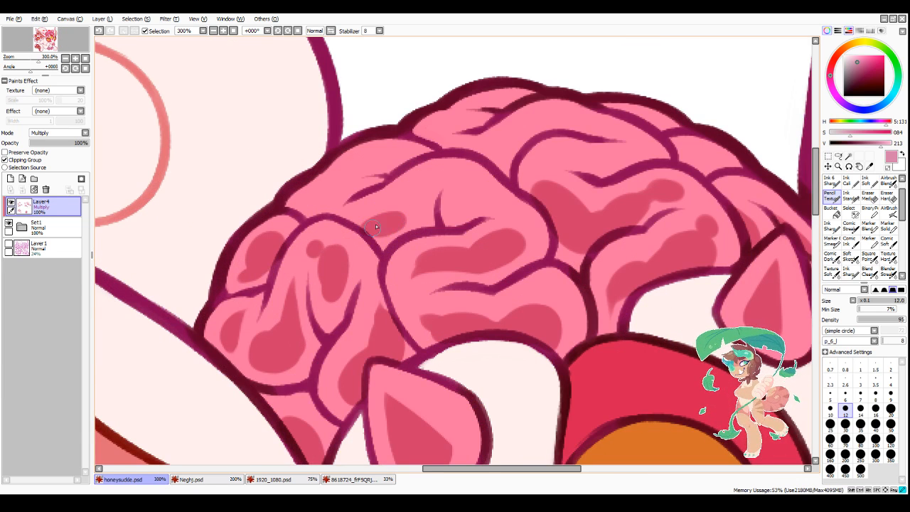
pyautogui.moveTo(369, 229)
pyautogui.mouseDown()
pyautogui.moveTo(401, 228)
pyautogui.moveTo(363, 225)
pyautogui.moveTo(422, 209)
pyautogui.moveTo(398, 235)
pyautogui.mouseUp()
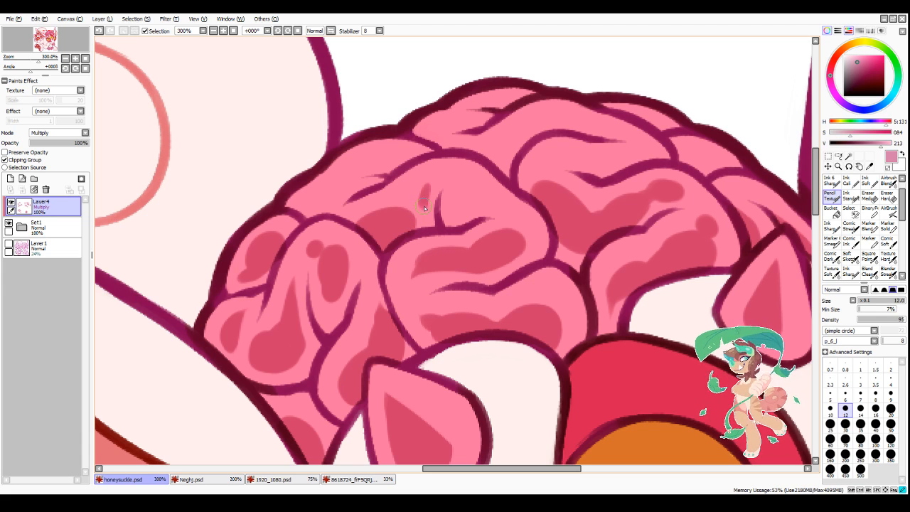
pyautogui.moveTo(426, 179)
pyautogui.mouseDown()
pyautogui.moveTo(417, 204)
pyautogui.moveTo(423, 188)
pyautogui.moveTo(424, 216)
pyautogui.moveTo(431, 184)
pyautogui.moveTo(425, 218)
pyautogui.moveTo(399, 209)
pyautogui.mouseUp()
pyautogui.moveTo(471, 195)
pyautogui.mouseDown()
pyautogui.moveTo(526, 231)
pyautogui.moveTo(508, 212)
pyautogui.mouseUp()
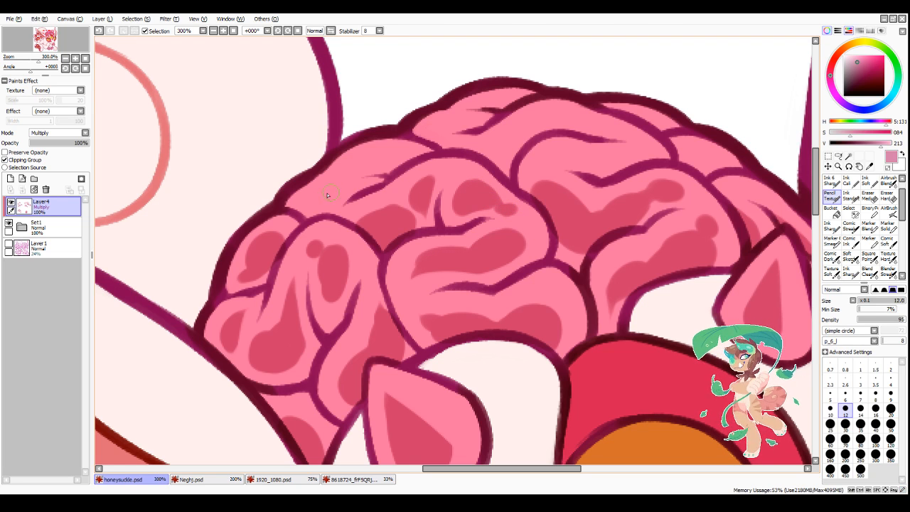
pyautogui.moveTo(333, 211)
pyautogui.mouseDown()
pyautogui.moveTo(350, 193)
pyautogui.moveTo(340, 192)
pyautogui.moveTo(377, 180)
pyautogui.moveTo(333, 192)
pyautogui.moveTo(362, 190)
pyautogui.moveTo(394, 158)
pyautogui.moveTo(362, 167)
pyautogui.moveTo(408, 165)
pyautogui.moveTo(361, 167)
pyautogui.mouseUp()
# Step: Shade the small fold at the brain's upper right and add a wavy shadow with a small spot in the upper-middle fold
pyautogui.scroll(-3, 409, 161)
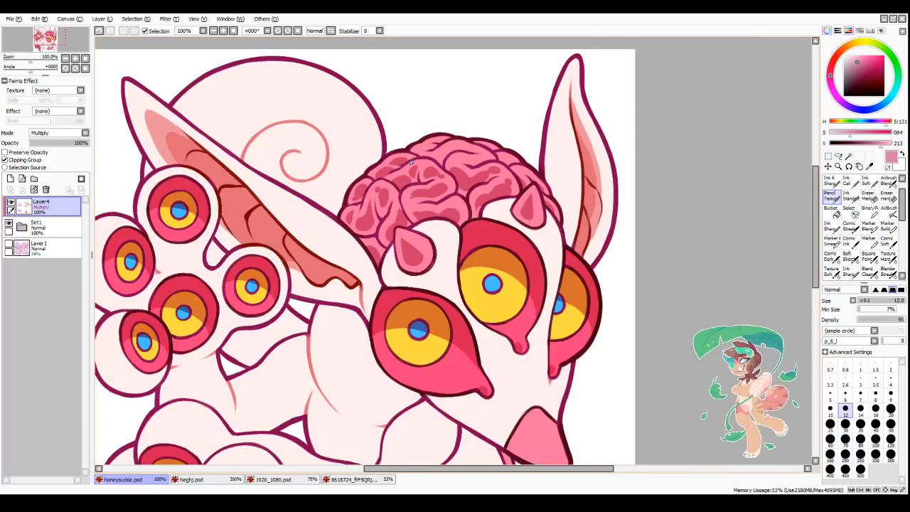
pyautogui.scroll(3, 519, 162)
pyautogui.moveTo(516, 155)
pyautogui.mouseDown()
pyautogui.moveTo(541, 159)
pyautogui.moveTo(547, 173)
pyautogui.moveTo(518, 165)
pyautogui.moveTo(544, 171)
pyautogui.mouseUp()
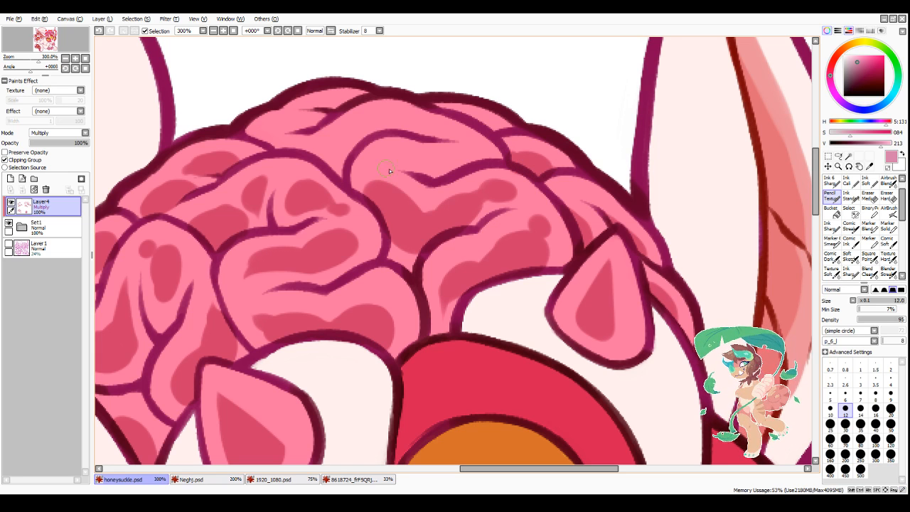
pyautogui.moveTo(393, 160)
pyautogui.mouseDown()
pyautogui.moveTo(460, 171)
pyautogui.moveTo(432, 179)
pyautogui.moveTo(492, 168)
pyautogui.moveTo(429, 172)
pyautogui.moveTo(475, 161)
pyautogui.mouseUp()
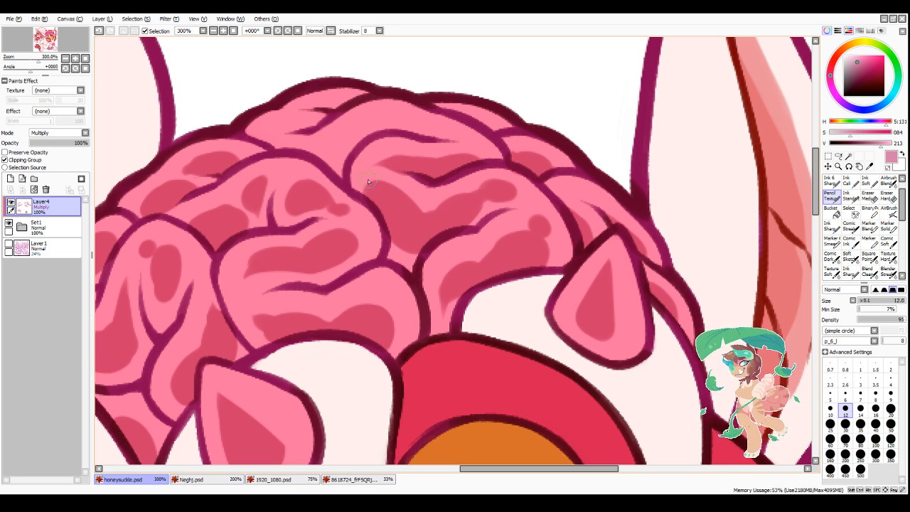
pyautogui.moveTo(368, 172); pyautogui.dragTo(387, 182)
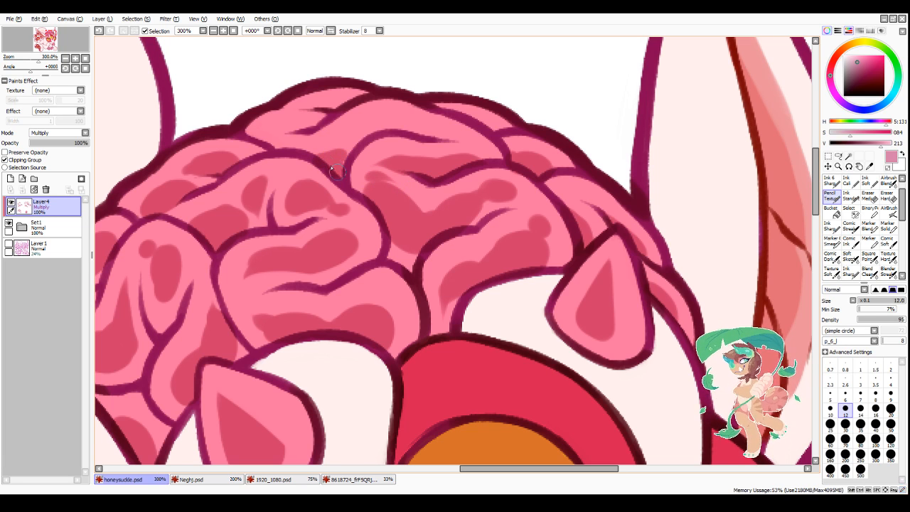
# Step: Shade the topmost brain folds with a curved shadow along the long fold and small shadows around the short creases
pyautogui.moveTo(312, 160)
pyautogui.mouseDown()
pyautogui.moveTo(415, 129)
pyautogui.moveTo(347, 151)
pyautogui.moveTo(388, 128)
pyautogui.moveTo(371, 132)
pyautogui.moveTo(459, 141)
pyautogui.mouseUp()
pyautogui.moveTo(317, 119); pyautogui.dragTo(272, 132)
pyautogui.moveTo(304, 124); pyautogui.dragTo(268, 134)
pyautogui.moveTo(271, 129)
pyautogui.mouseDown()
pyautogui.moveTo(262, 134)
pyautogui.moveTo(305, 142)
pyautogui.mouseUp()
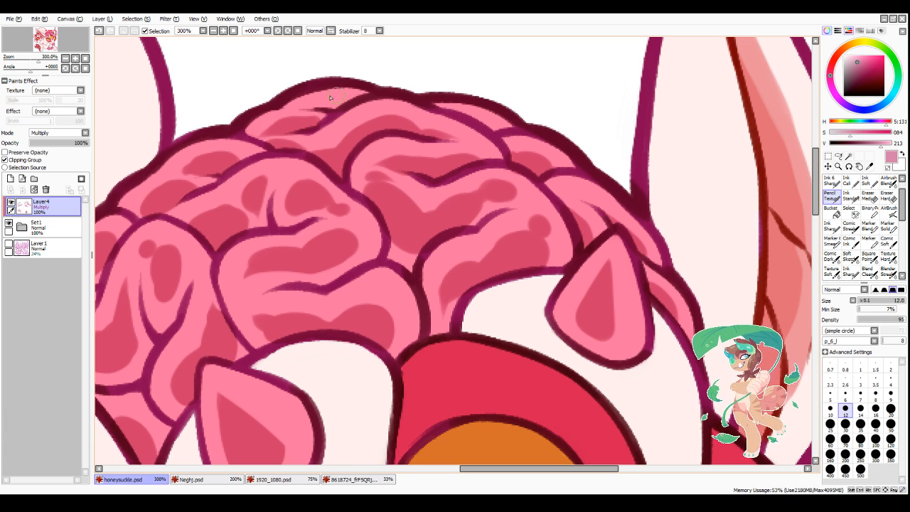
pyautogui.moveTo(337, 106); pyautogui.dragTo(325, 108)
pyautogui.moveTo(337, 106); pyautogui.dragTo(326, 109)
# Step: Add a small oval shadow spot at the left end of the brain fold above the left horn
pyautogui.scroll(-3, 461, 199)
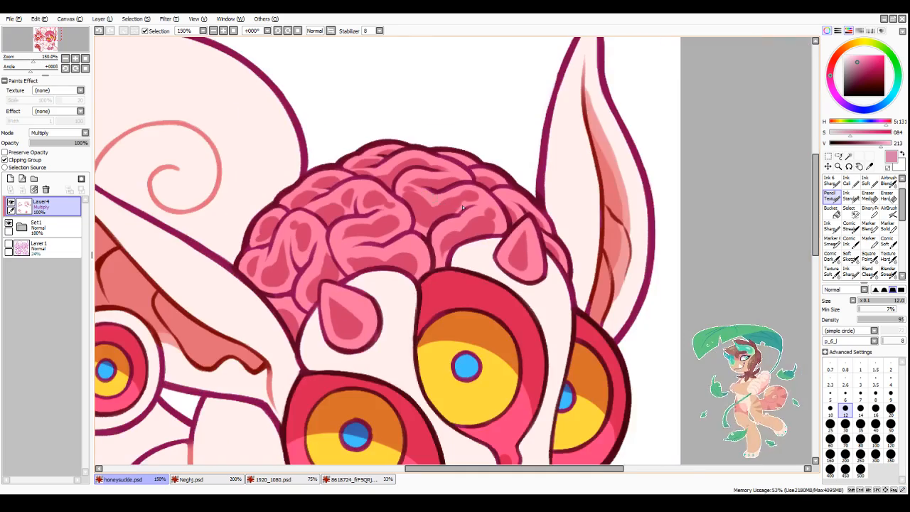
pyautogui.scroll(-1, 521, 210)
pyautogui.scroll(4, 497, 206)
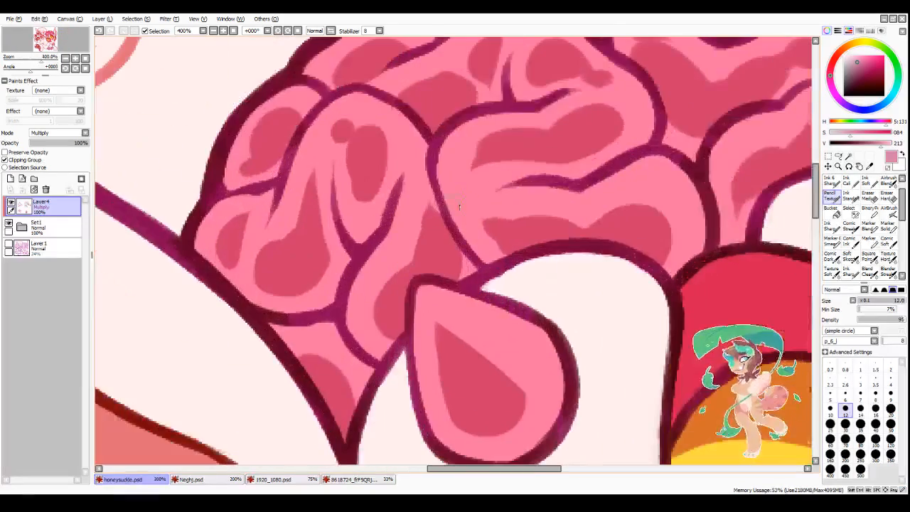
pyautogui.moveTo(479, 204); pyautogui.dragTo(483, 206)
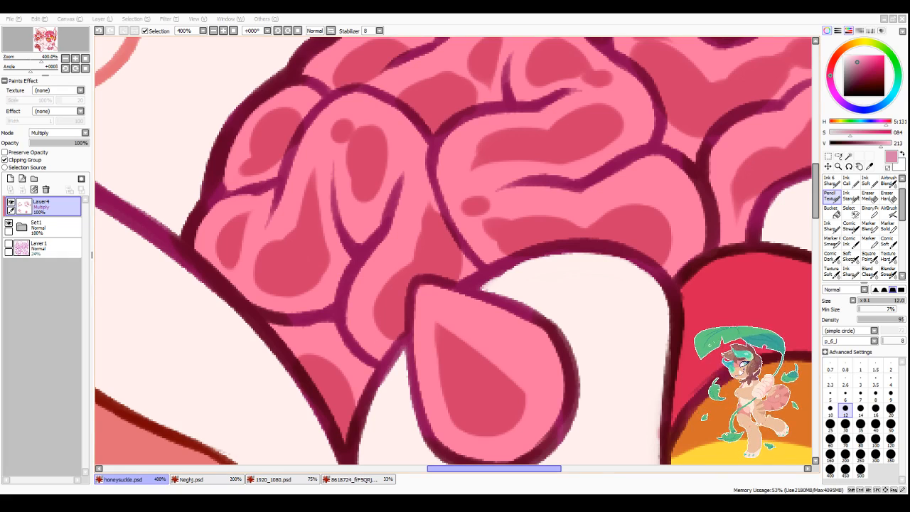
# Step: Set the brush size to 16 and paint a rounded triangular shadow in the middle of the nose
pyautogui.moveTo(492, 471); pyautogui.dragTo(526, 475)
pyautogui.scroll(-4, 497, 324)
pyautogui.scroll(-5, 532, 396)
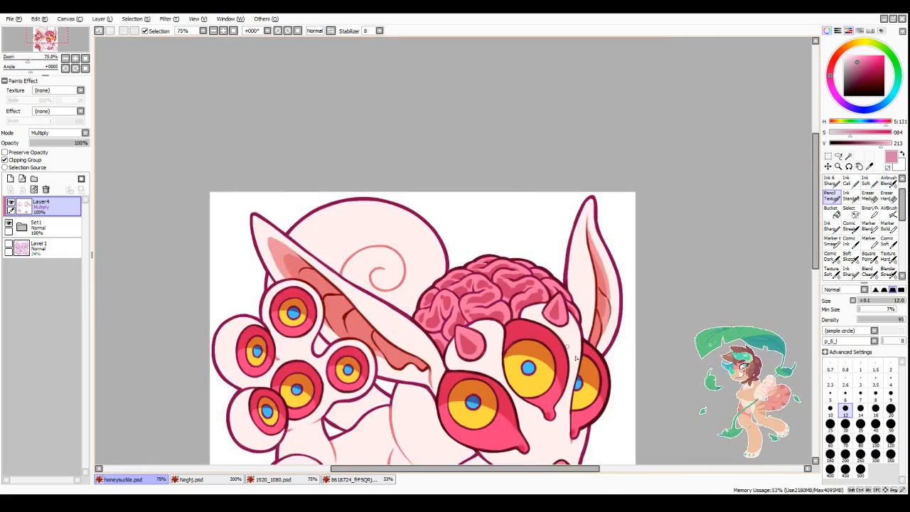
pyautogui.scroll(2, 589, 433)
pyautogui.scroll(3, 620, 342)
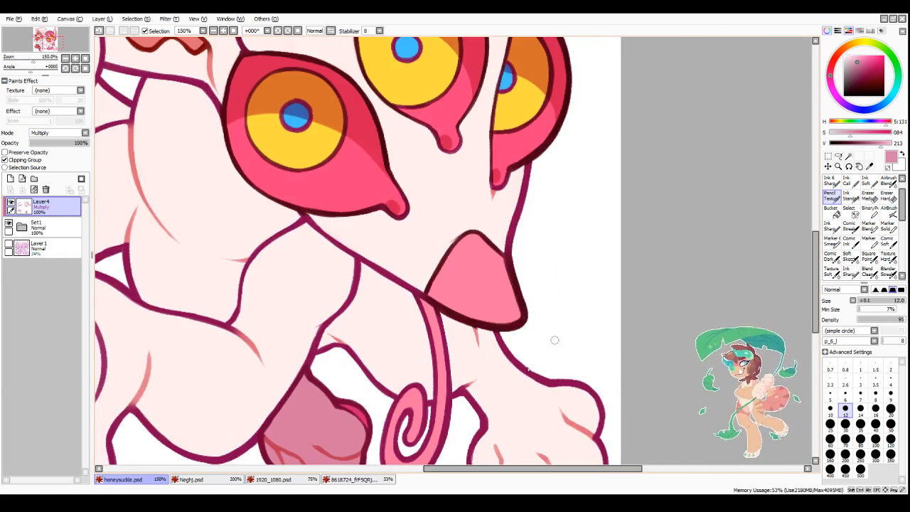
pyautogui.press(']')
pyautogui.press(']')
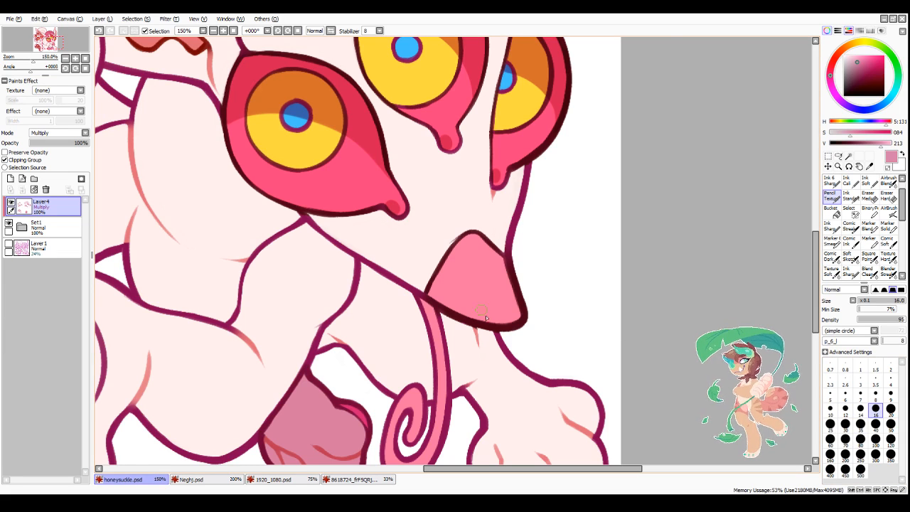
pyautogui.scroll(2, 487, 318)
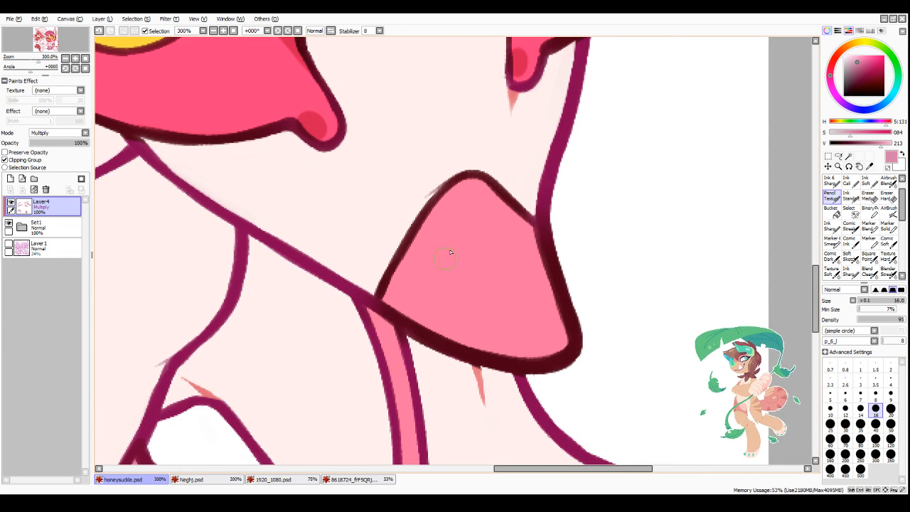
pyautogui.moveTo(462, 231)
pyautogui.mouseDown()
pyautogui.moveTo(427, 291)
pyautogui.moveTo(441, 313)
pyautogui.moveTo(526, 327)
pyautogui.moveTo(451, 263)
pyautogui.moveTo(455, 299)
pyautogui.moveTo(434, 280)
pyautogui.moveTo(483, 257)
pyautogui.mouseUp()
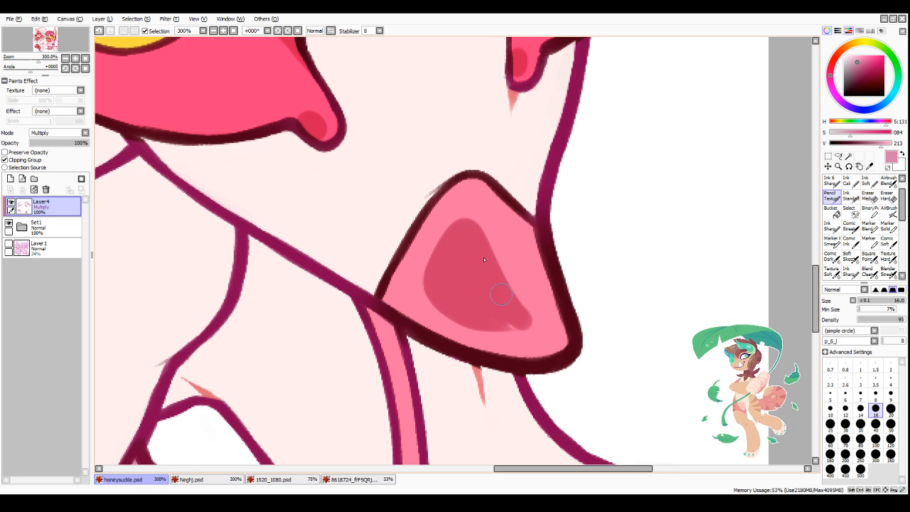
# Step: Mirror the view, set the brush size to 12, and refine the nose shadow's edges, lower tip and top
pyautogui.click(331, 31)
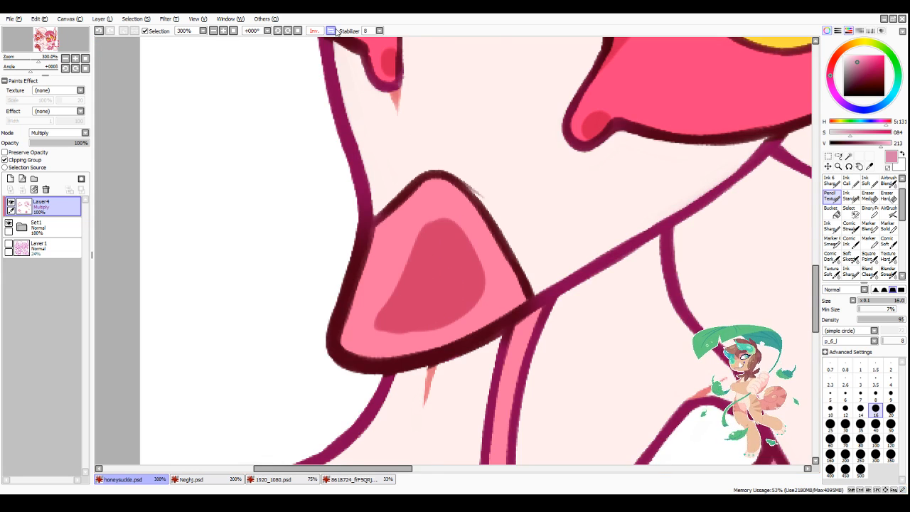
pyautogui.scroll(-3, 453, 316)
pyautogui.scroll(3, 441, 321)
pyautogui.moveTo(453, 229); pyautogui.dragTo(418, 312)
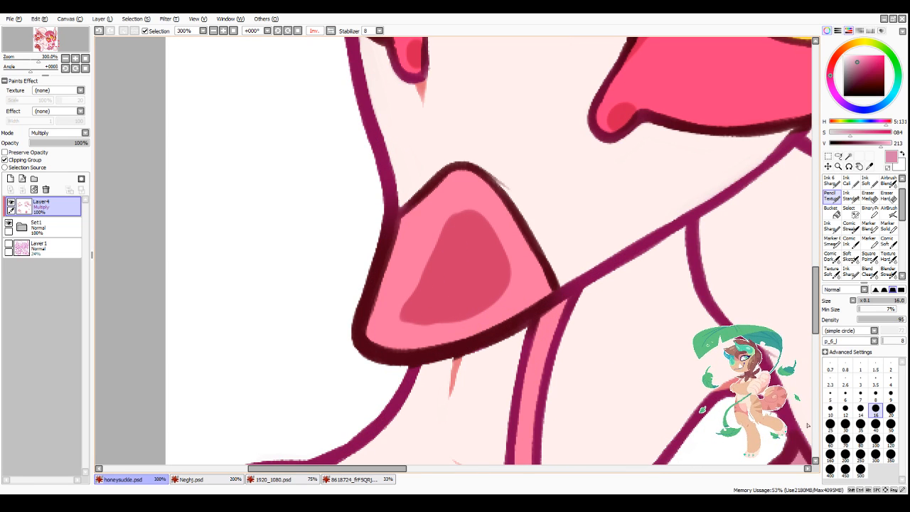
pyautogui.click(845, 407)
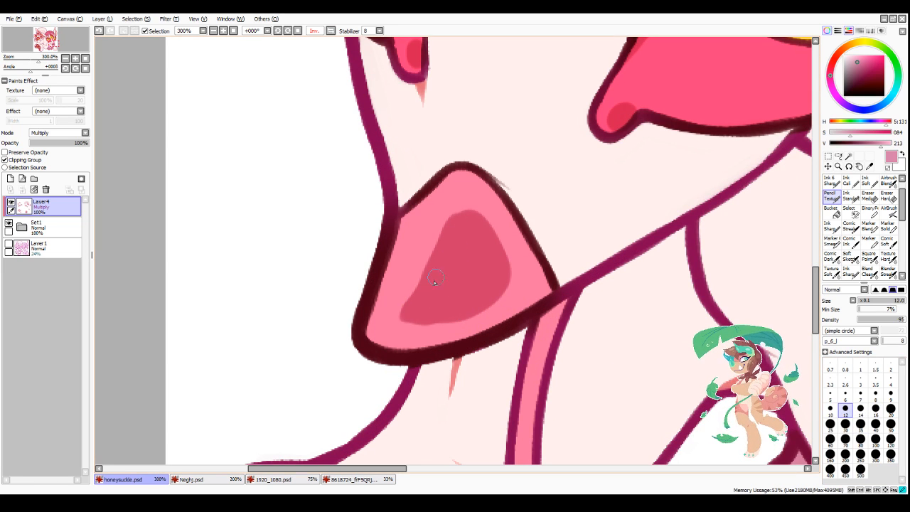
pyautogui.moveTo(410, 312)
pyautogui.mouseDown()
pyautogui.moveTo(406, 325)
pyautogui.moveTo(441, 315)
pyautogui.mouseUp()
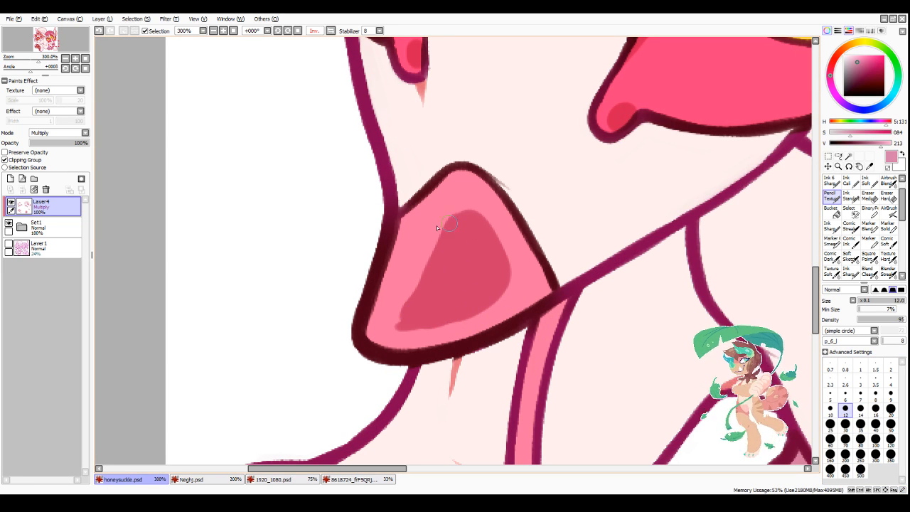
pyautogui.moveTo(437, 227)
pyautogui.mouseDown()
pyautogui.moveTo(395, 327)
pyautogui.moveTo(451, 319)
pyautogui.mouseUp()
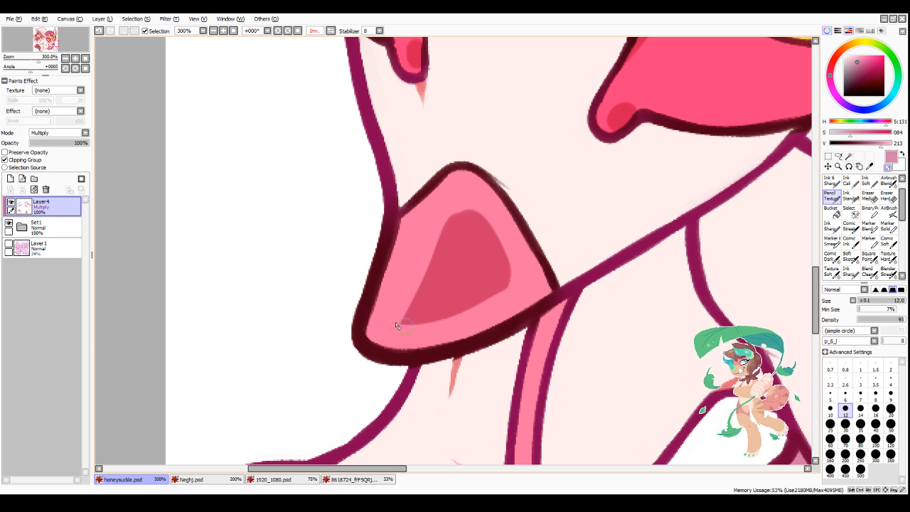
pyautogui.moveTo(395, 323); pyautogui.dragTo(399, 330)
pyautogui.moveTo(444, 217)
pyautogui.mouseDown()
pyautogui.moveTo(483, 212)
pyautogui.moveTo(474, 206)
pyautogui.mouseUp()
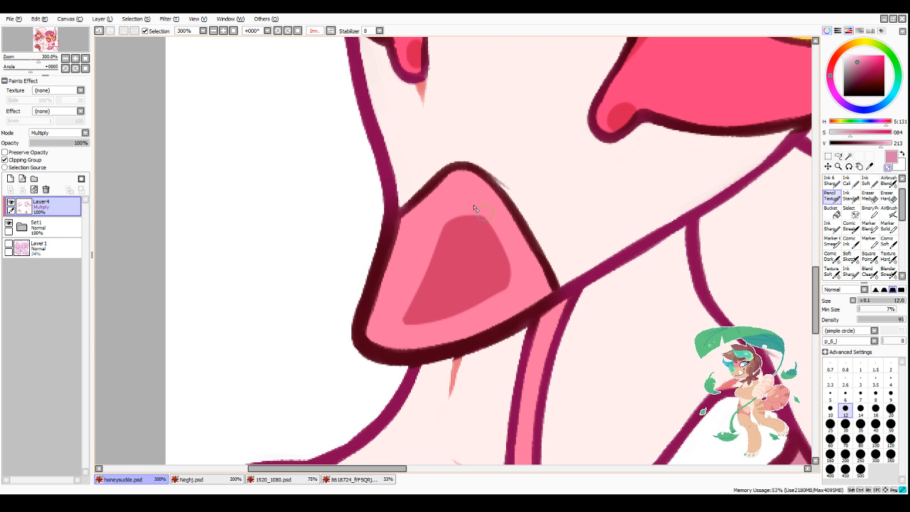
# Step: Shade the upper part of the curled tongue with a muted pink shadow just beneath the nose
pyautogui.scroll(-5, 497, 341)
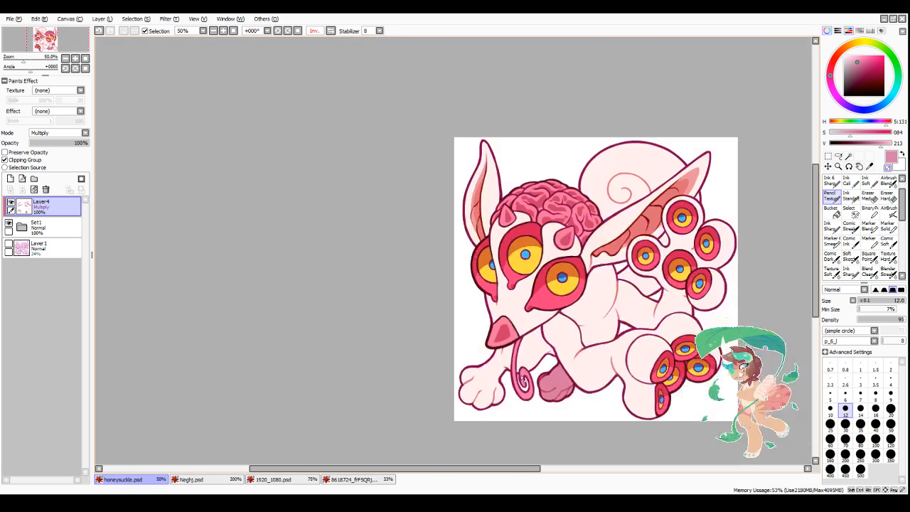
pyautogui.scroll(-1, 530, 387)
pyautogui.scroll(3, 544, 426)
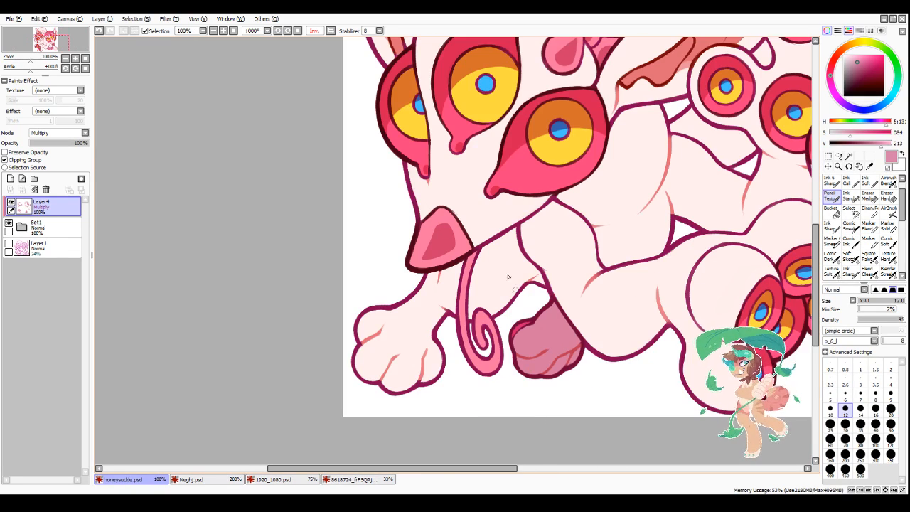
pyautogui.scroll(2, 508, 277)
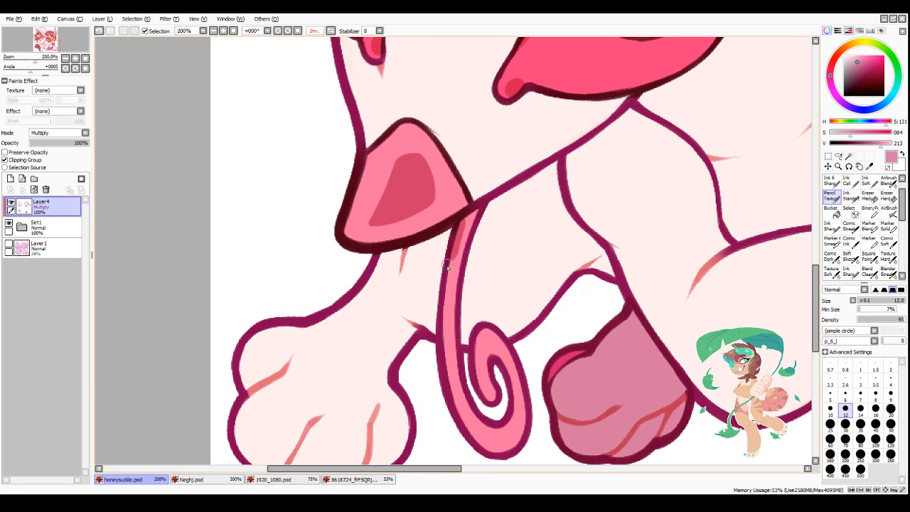
pyautogui.moveTo(447, 262); pyautogui.dragTo(469, 220)
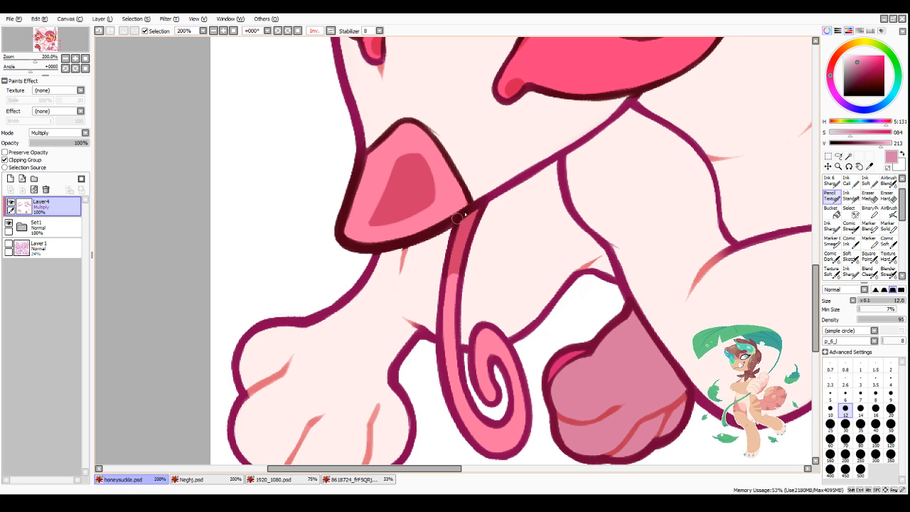
pyautogui.scroll(-5, 481, 384)
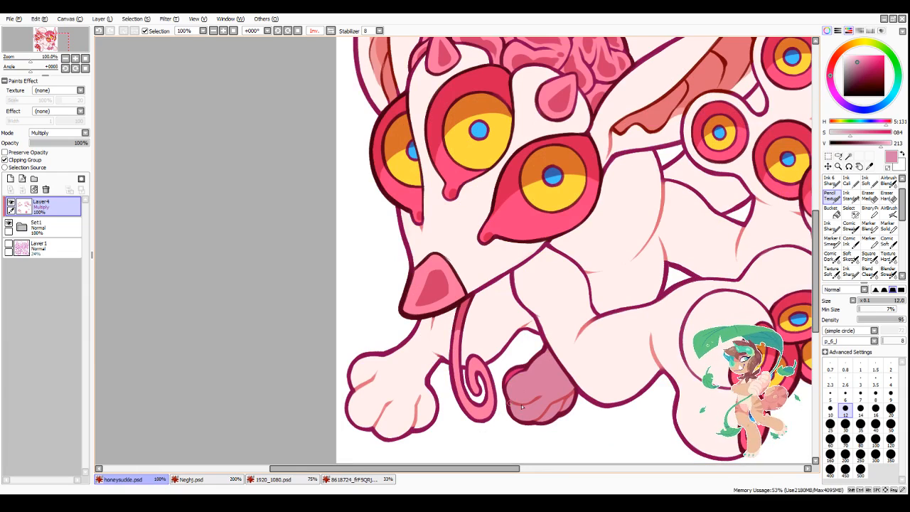
# Step: Pick a paler pink with saturation 51 and value 252, recolour the far front paw's shading, and touch up beside its upper edge at size 14
pyautogui.click(852, 57)
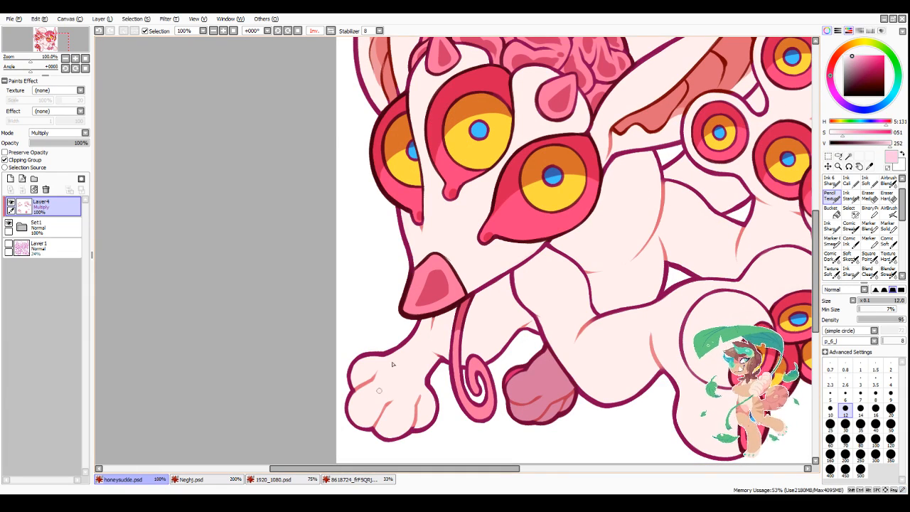
pyautogui.scroll(-2, 408, 346)
pyautogui.scroll(2, 472, 408)
pyautogui.scroll(1, 461, 403)
pyautogui.click(860, 425)
pyautogui.moveTo(466, 260)
pyautogui.mouseDown()
pyautogui.moveTo(446, 319)
pyautogui.moveTo(470, 302)
pyautogui.moveTo(499, 317)
pyautogui.moveTo(489, 287)
pyautogui.moveTo(526, 312)
pyautogui.moveTo(521, 287)
pyautogui.mouseUp()
pyautogui.click(860, 409)
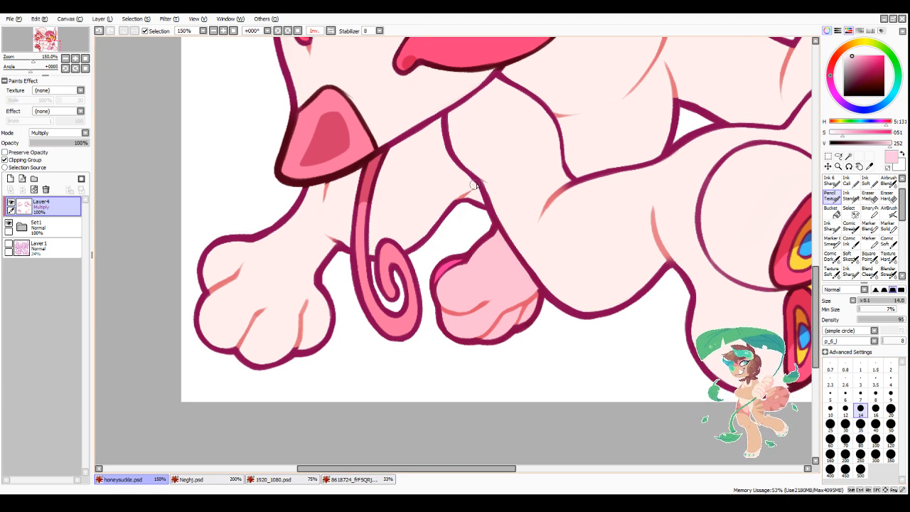
pyautogui.moveTo(453, 207); pyautogui.dragTo(452, 209)
pyautogui.moveTo(473, 188)
pyautogui.mouseDown()
pyautogui.moveTo(466, 212)
pyautogui.moveTo(484, 213)
pyautogui.moveTo(466, 178)
pyautogui.moveTo(451, 202)
pyautogui.mouseUp()
pyautogui.press('-')
pyautogui.press('-')
pyautogui.scroll(-4, 469, 212)
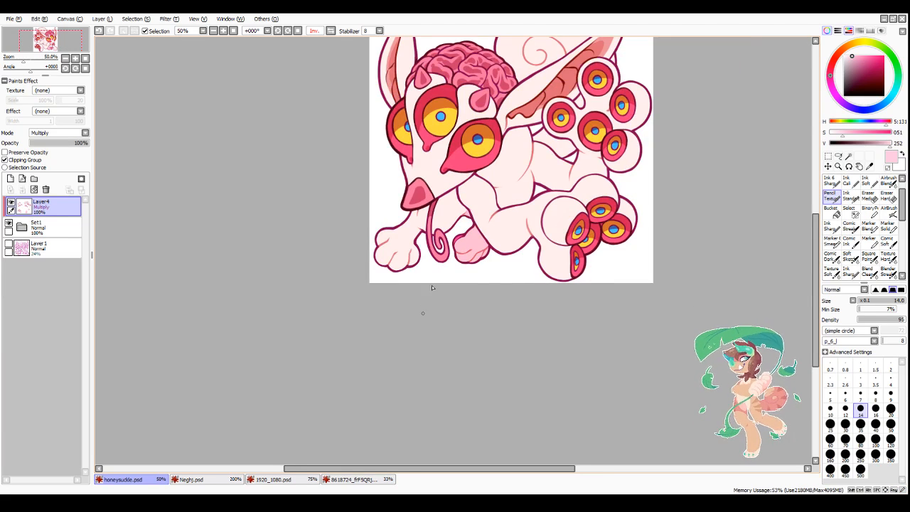
# Step: Bucket-fill the far hind leg section between the body and the raised paw with the pale pink, and return to the textured pencil
pyautogui.scroll(1, 605, 148)
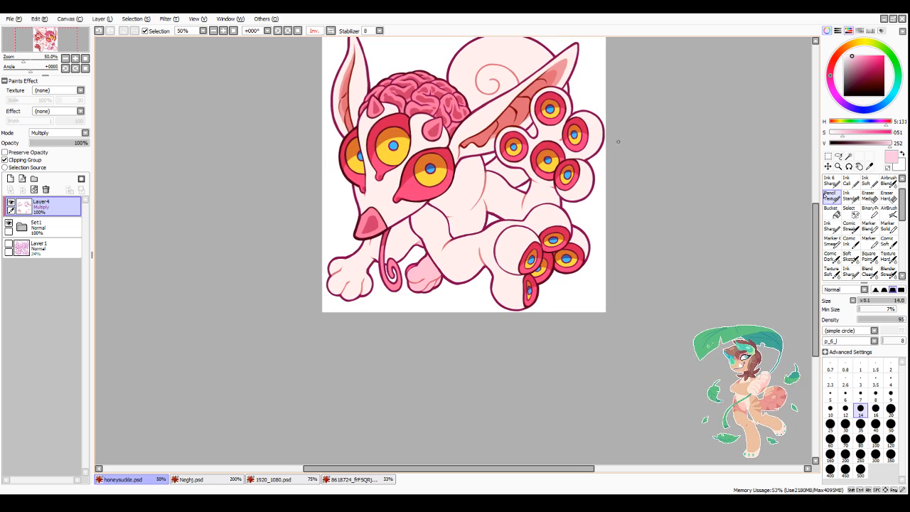
pyautogui.scroll(1, 527, 151)
pyautogui.click(831, 211)
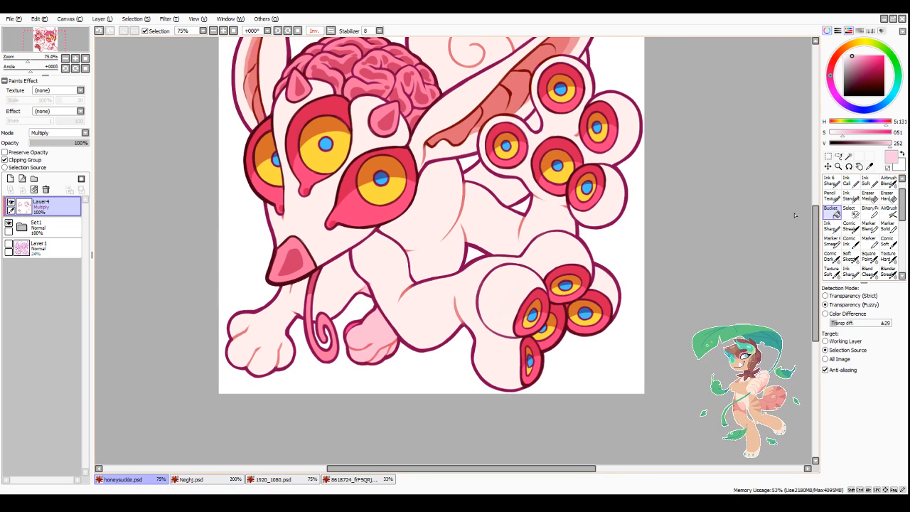
pyautogui.click(515, 197)
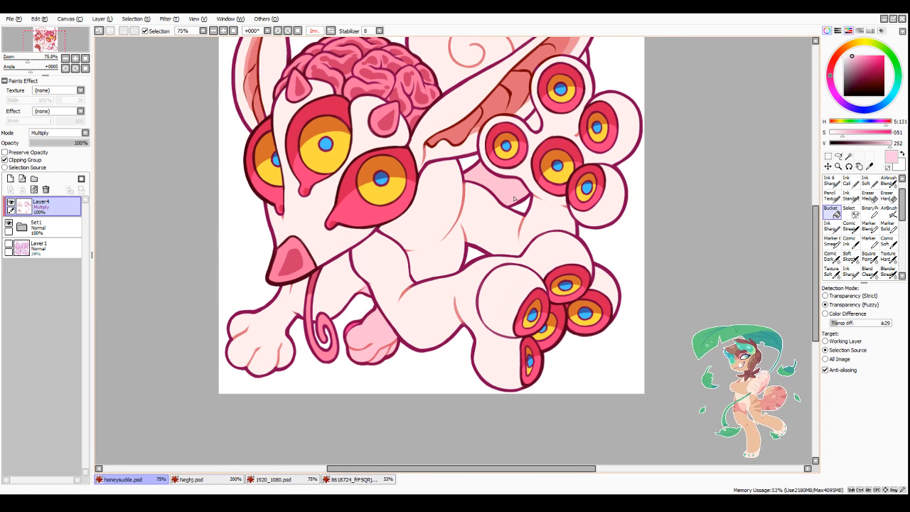
pyautogui.click(830, 199)
pyautogui.scroll(3, 409, 224)
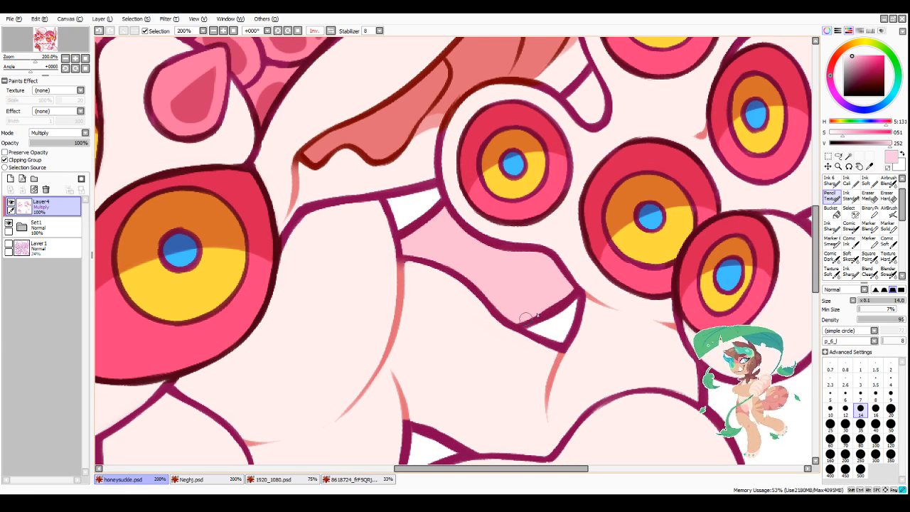
pyautogui.scroll(-3, 526, 318)
# Step: Paint pale pink shading on the small leg piece between the raised paw's toes and the sliver beside its uppermost toe
pyautogui.scroll(4, 584, 213)
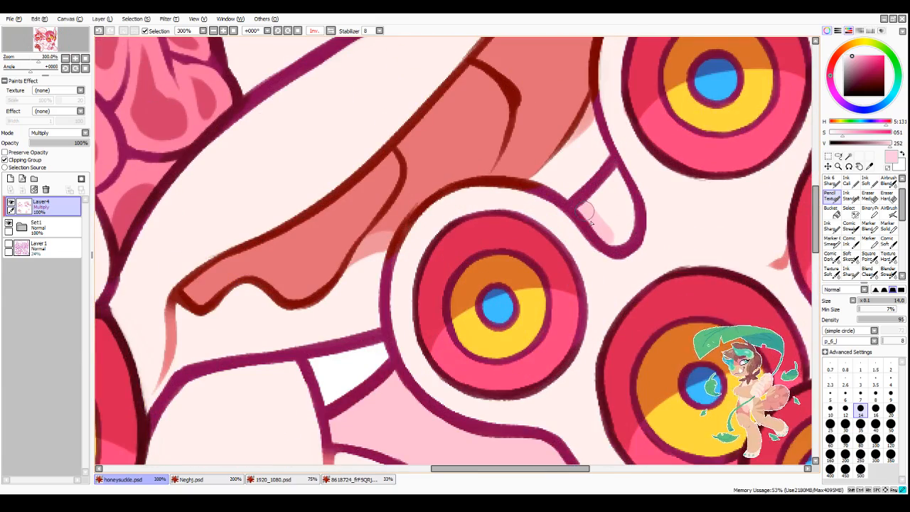
pyautogui.moveTo(590, 222)
pyautogui.mouseDown()
pyautogui.moveTo(603, 187)
pyautogui.moveTo(626, 213)
pyautogui.moveTo(619, 239)
pyautogui.mouseUp()
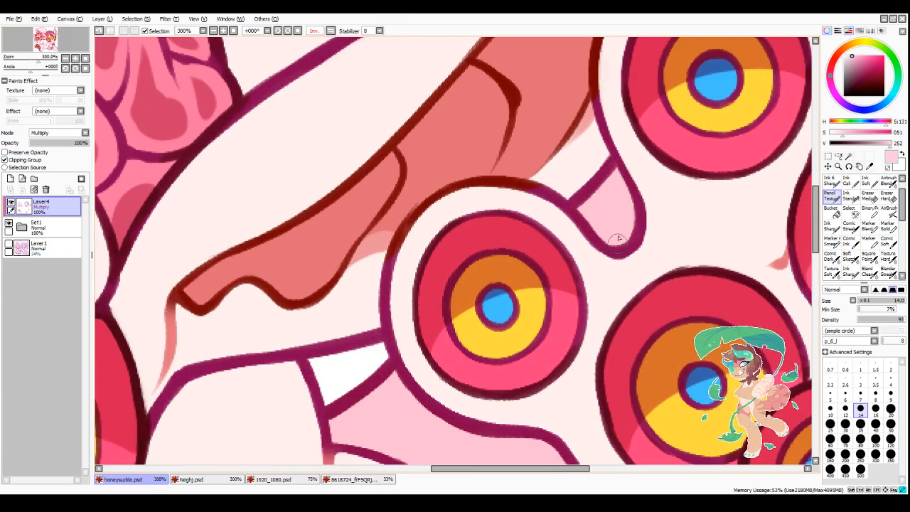
pyautogui.scroll(-5, 617, 189)
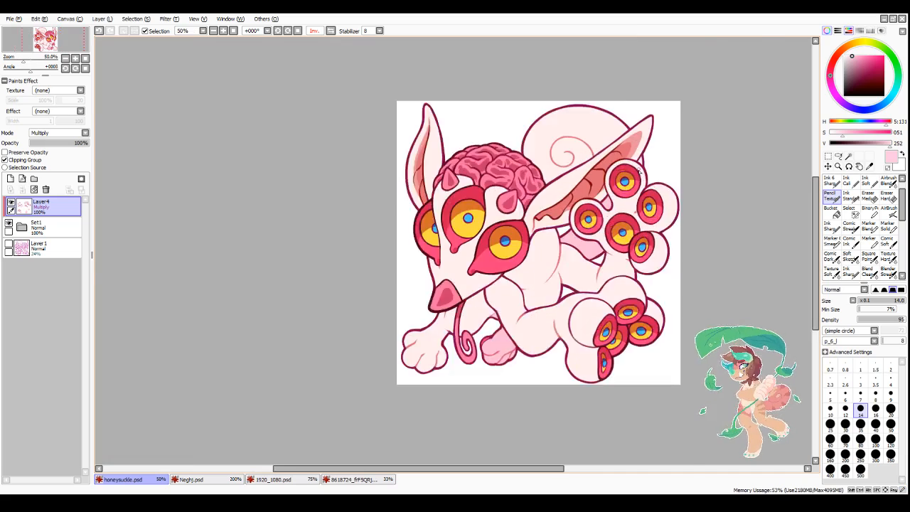
pyautogui.scroll(4, 640, 170)
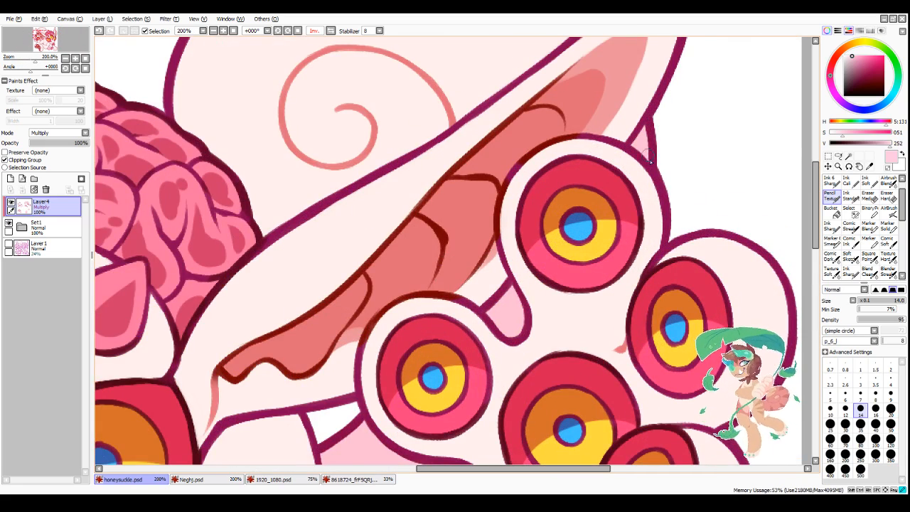
pyautogui.scroll(-3, 679, 153)
pyautogui.scroll(-2, 572, 324)
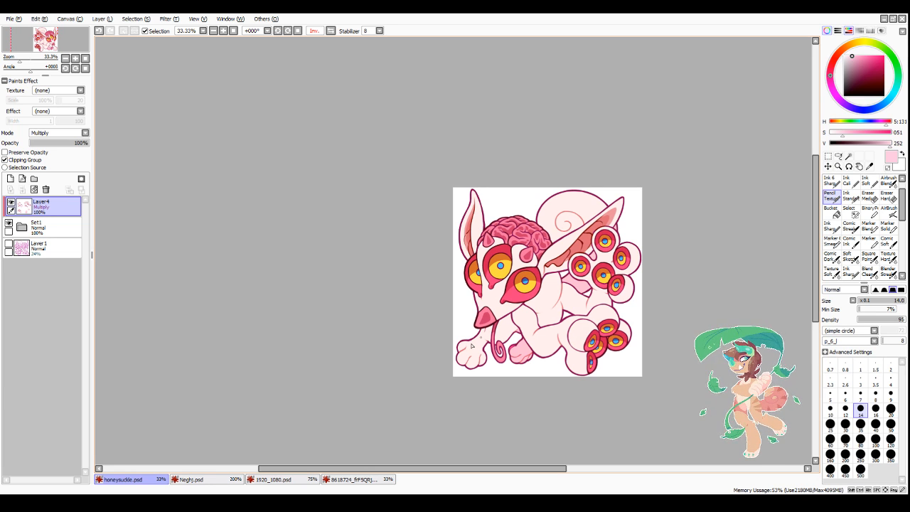
# Step: Turn on Preserve Opacity for the Multiply shading layer and set the brush size to 30
pyautogui.scroll(2, 583, 405)
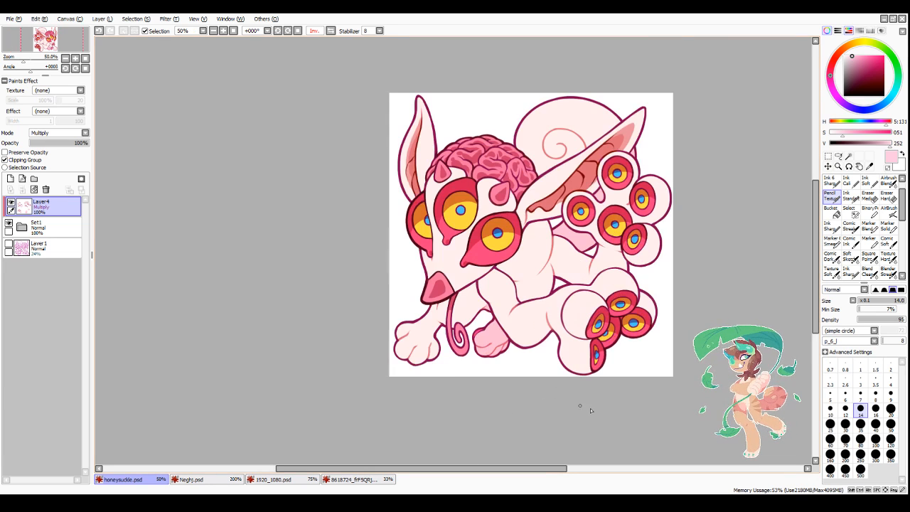
pyautogui.click(42, 152)
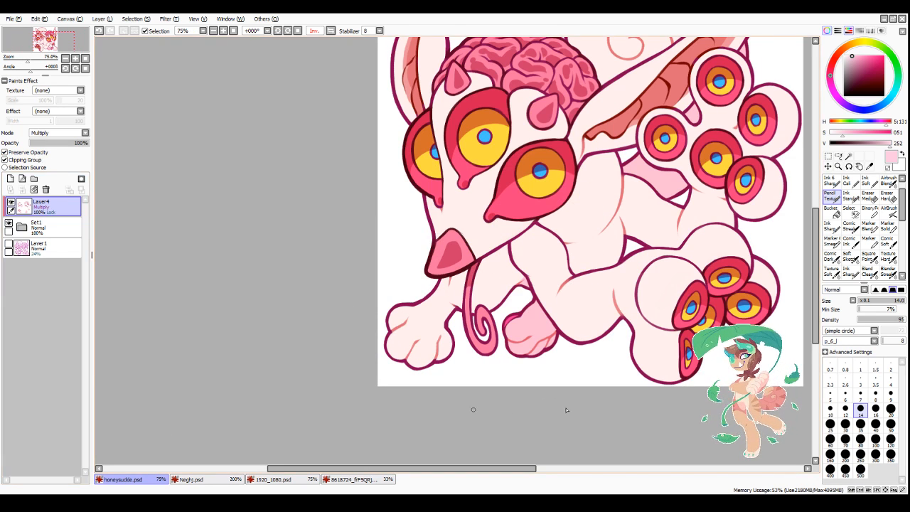
pyautogui.click(845, 424)
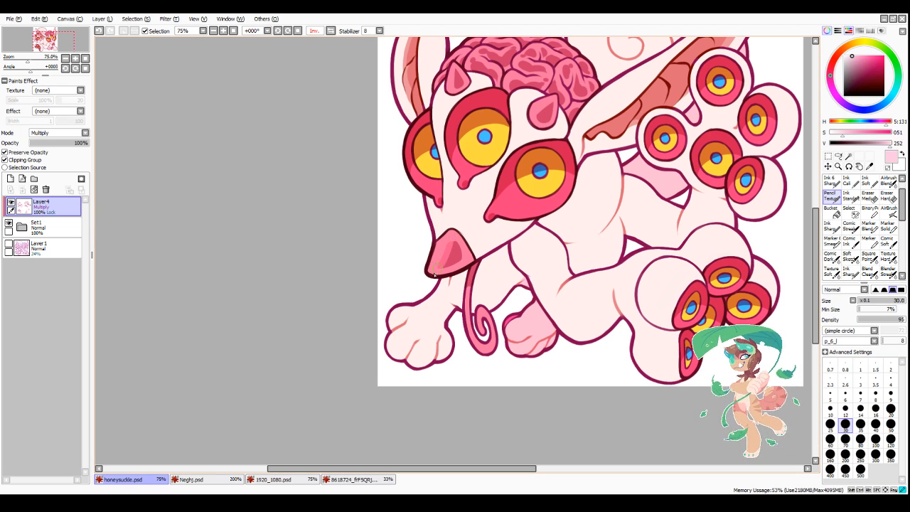
# Step: Try repainting the nose shadow with different muted pinks, including one with saturation 54 and value 240
pyautogui.click(855, 60)
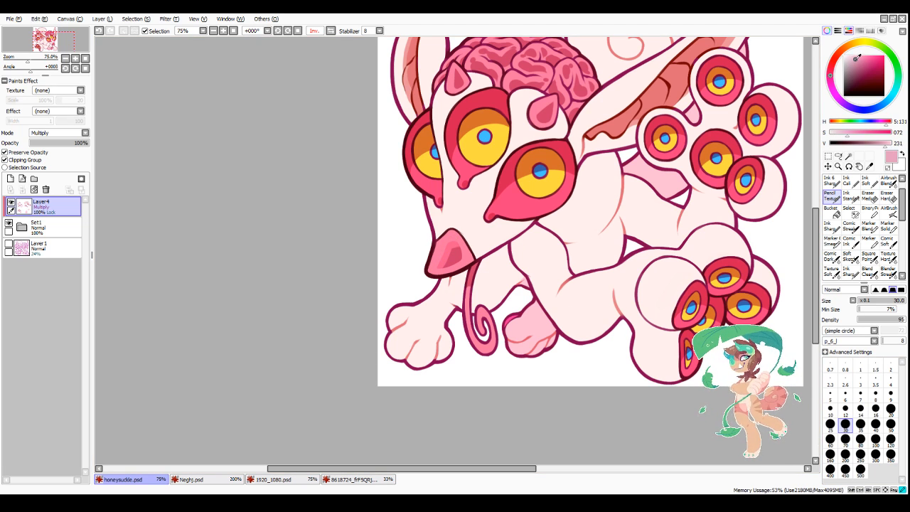
pyautogui.hotkey('ctrl', 'z')
pyautogui.moveTo(443, 257); pyautogui.dragTo(450, 248)
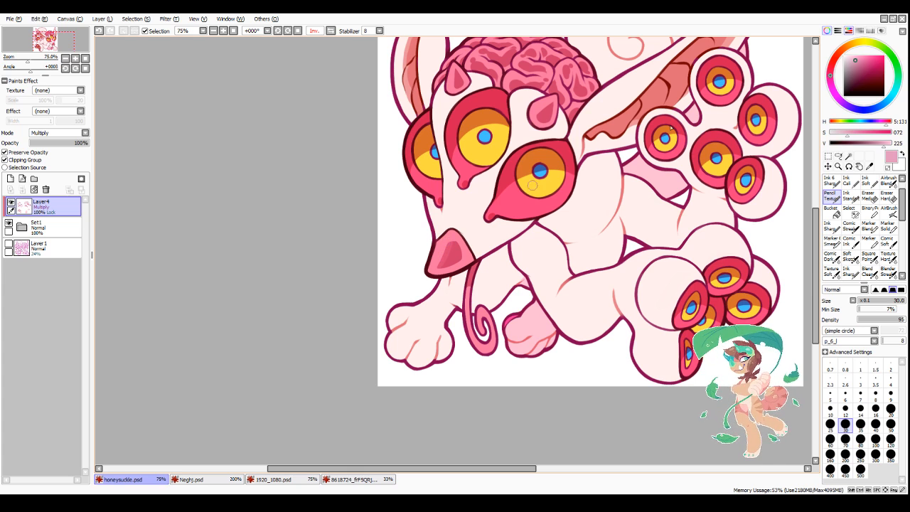
pyautogui.click(854, 56)
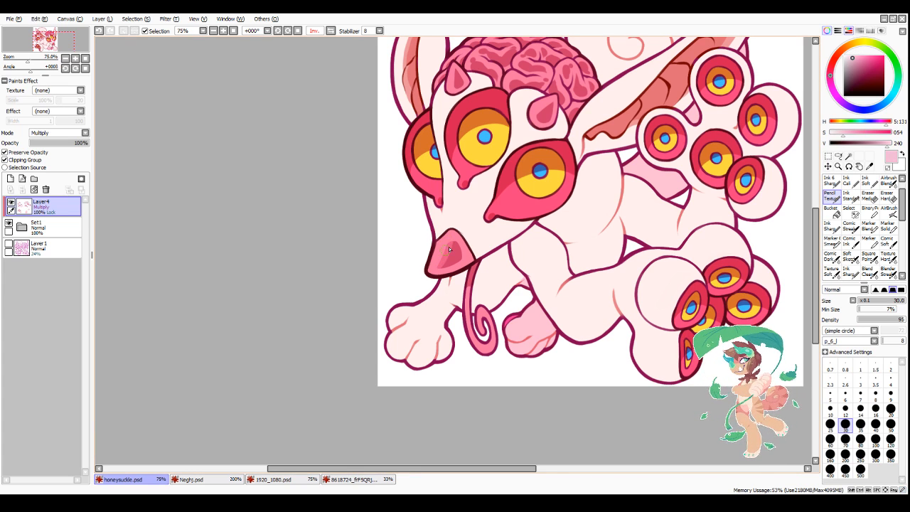
pyautogui.moveTo(437, 272); pyautogui.dragTo(464, 256)
pyautogui.hotkey('ctrl', 'z')
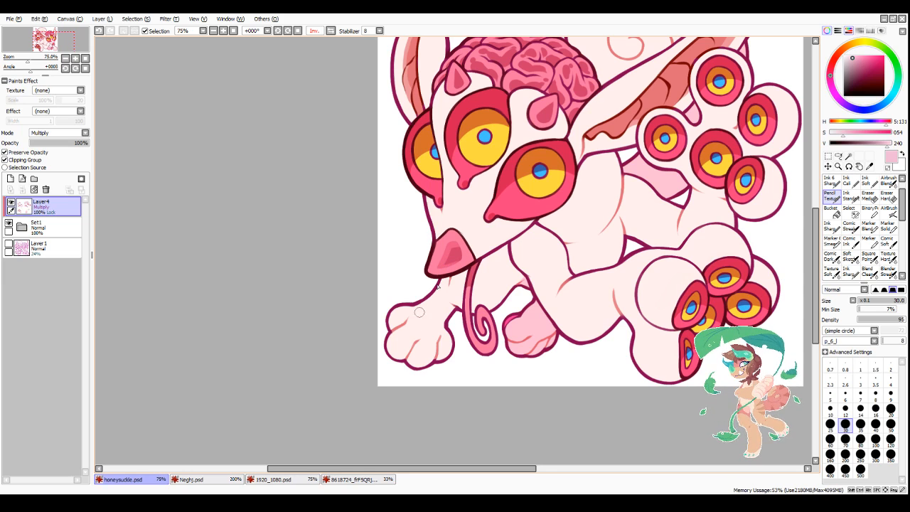
# Step: Set the brush size to 50 for recolouring the existing shading
pyautogui.scroll(-3, 490, 199)
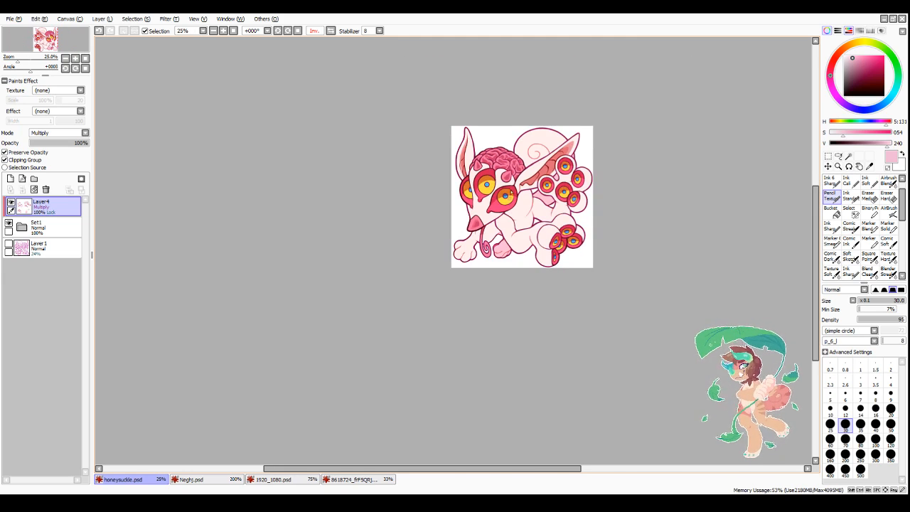
pyautogui.scroll(5, 507, 213)
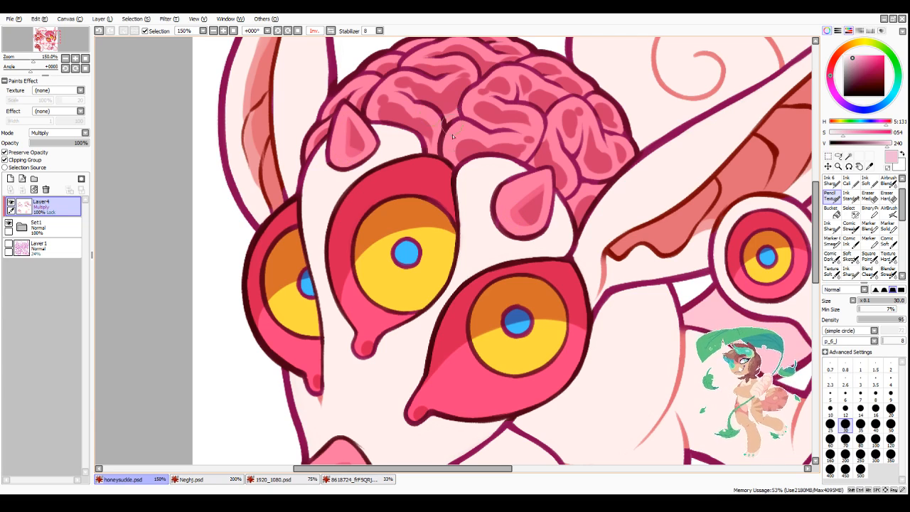
pyautogui.scroll(-4, 345, 155)
pyautogui.scroll(3, 676, 344)
pyautogui.scroll(-1, 677, 344)
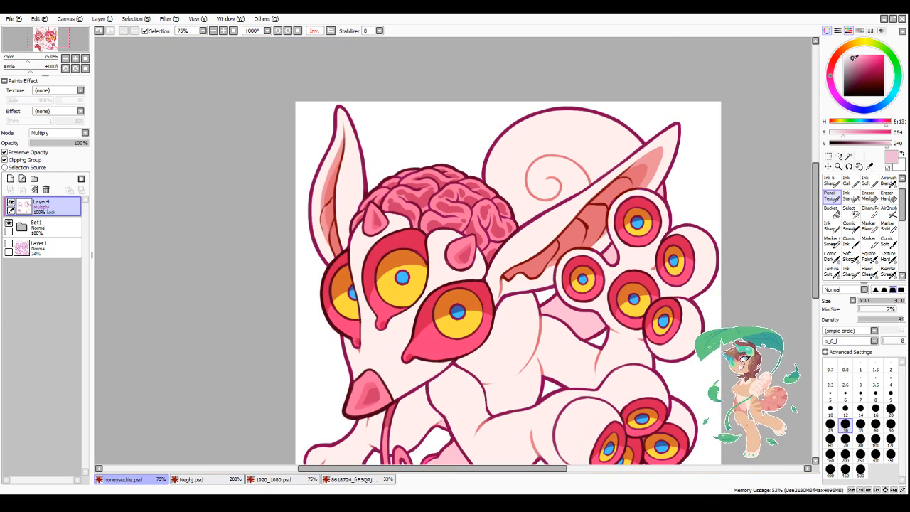
pyautogui.click(891, 424)
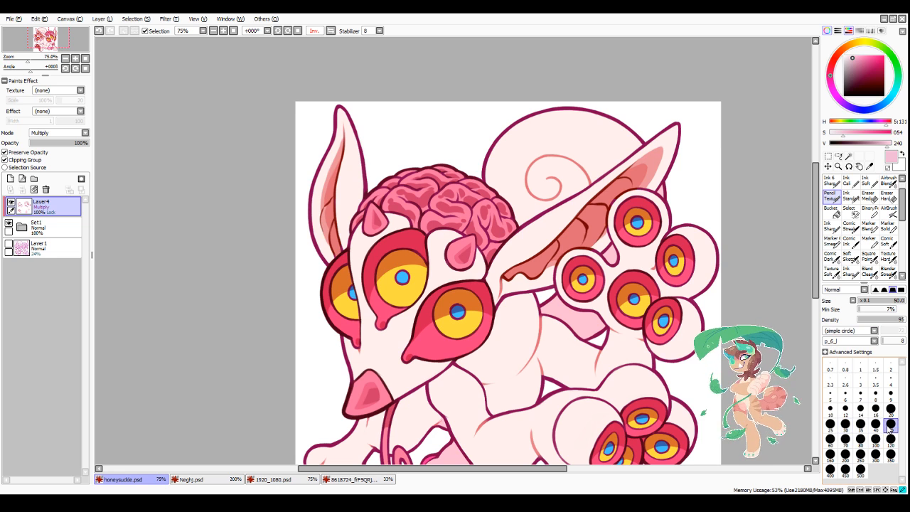
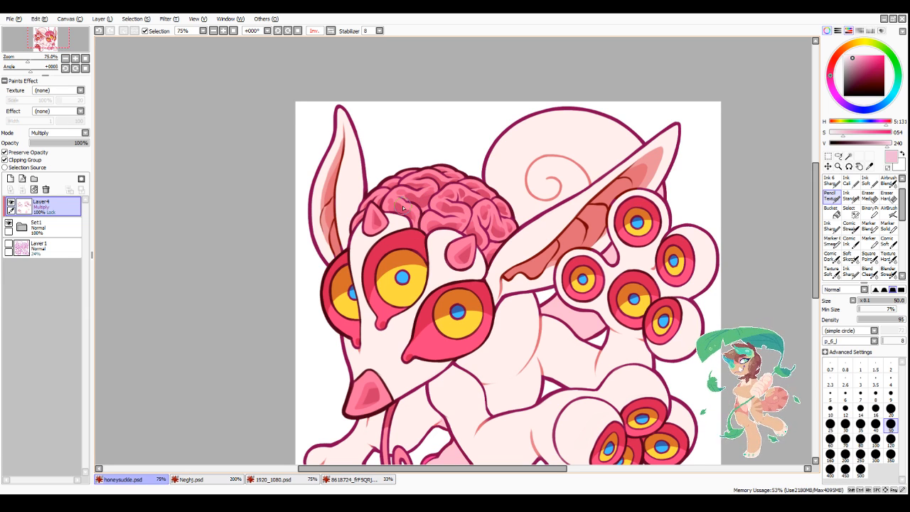
# Step: Turn off Preserve Opacity for the Multiply shading layer
pyautogui.scroll(-3, 616, 146)
pyautogui.scroll(1, 668, 187)
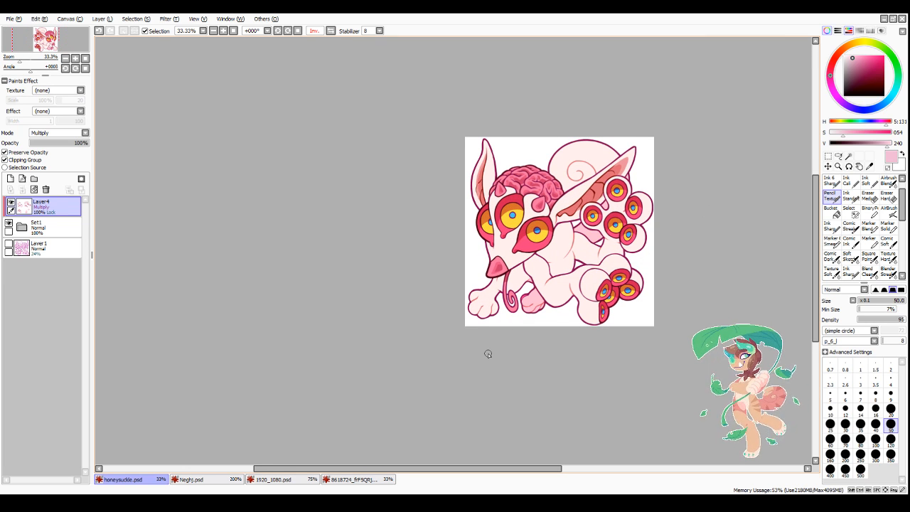
pyautogui.click(26, 152)
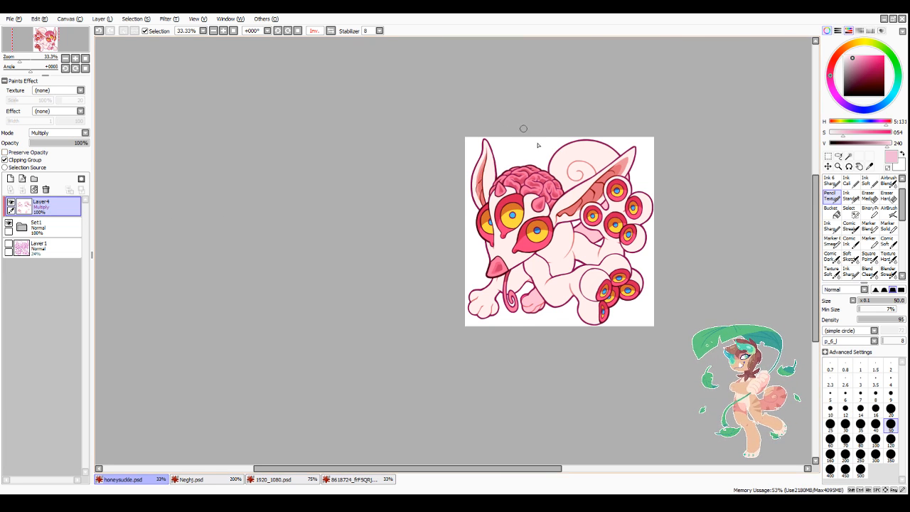
pyautogui.scroll(1, 523, 129)
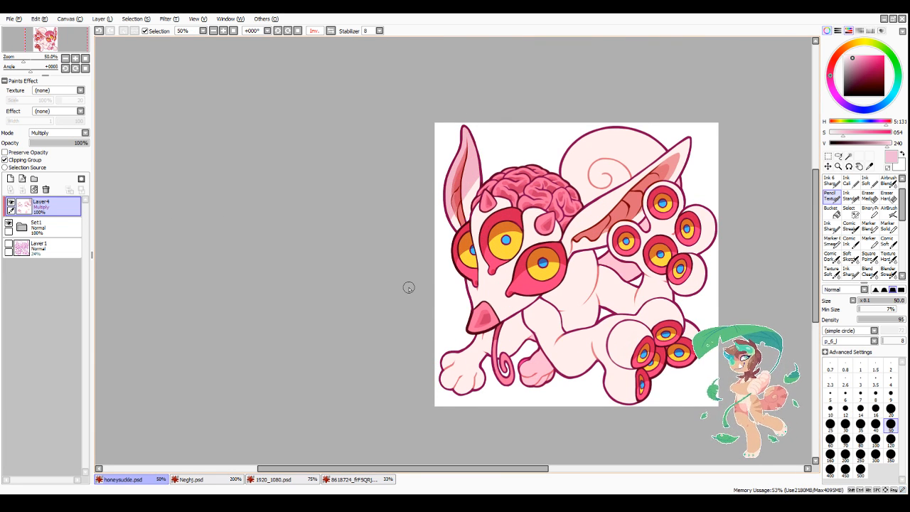
pyautogui.scroll(-2, 408, 287)
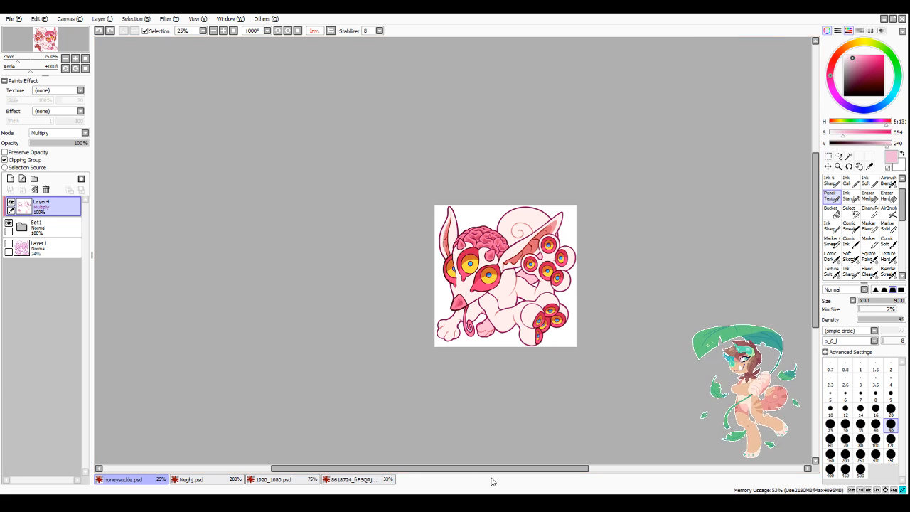
pyautogui.hscroll(3, 544, 475)
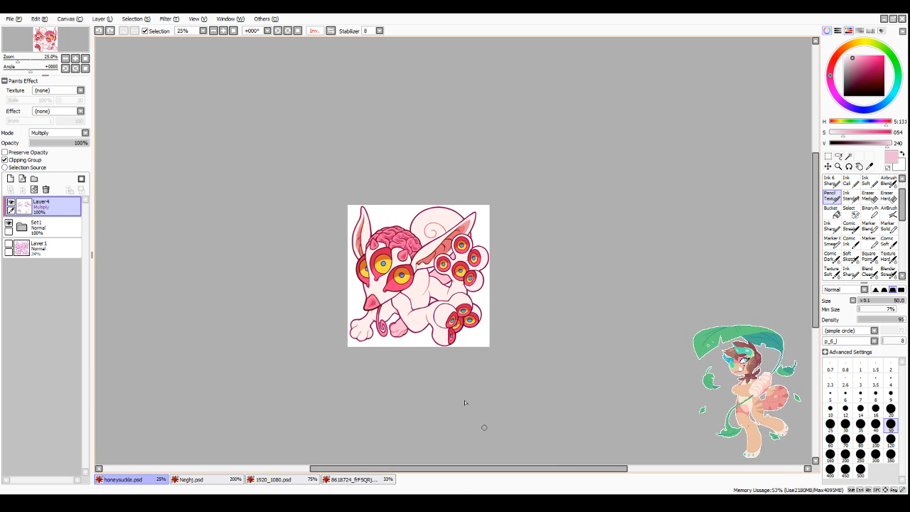
pyautogui.scroll(1, 419, 302)
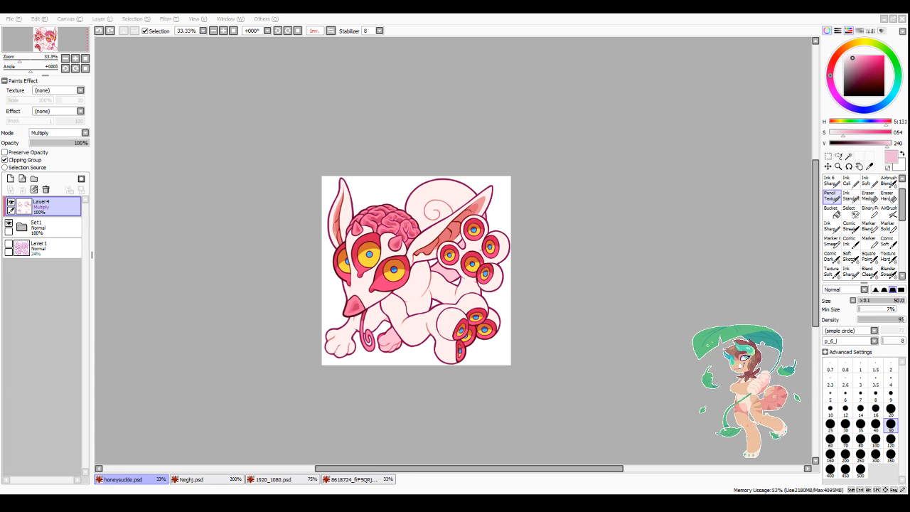
pyautogui.moveTo(469, 468); pyautogui.dragTo(505, 467)
# Step: Recolour the pupil outlines of the head's eyes on Layer2 in dark blue (saturation 177, value 132) at brush size 20
pyautogui.click(22, 227)
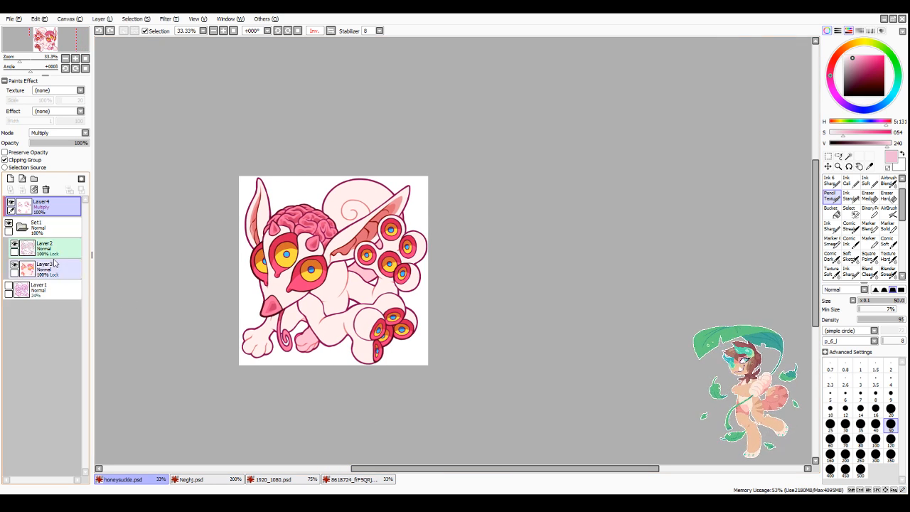
pyautogui.click(45, 246)
pyautogui.scroll(3, 347, 246)
pyautogui.keyDown('alt'); pyautogui.click(347, 245); pyautogui.keyUp('alt')
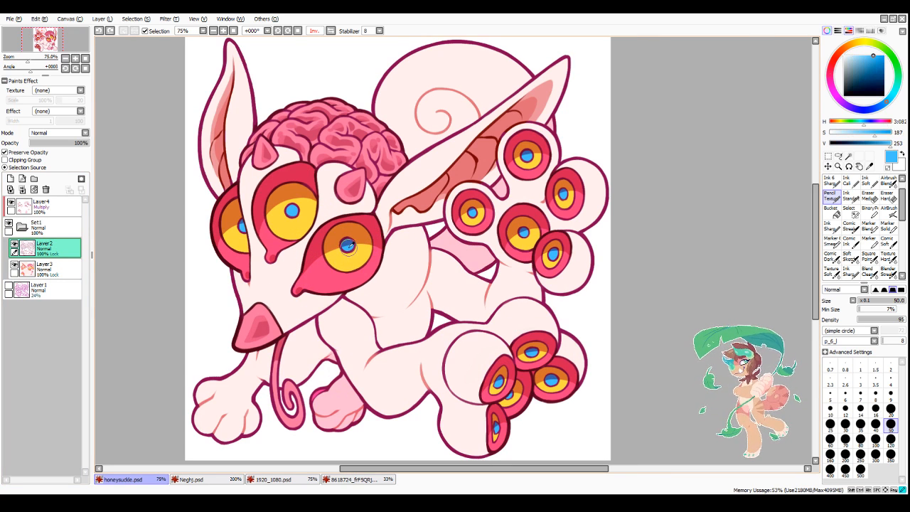
pyautogui.click(891, 408)
pyautogui.keyDown('alt'); pyautogui.click(347, 245); pyautogui.keyUp('alt')
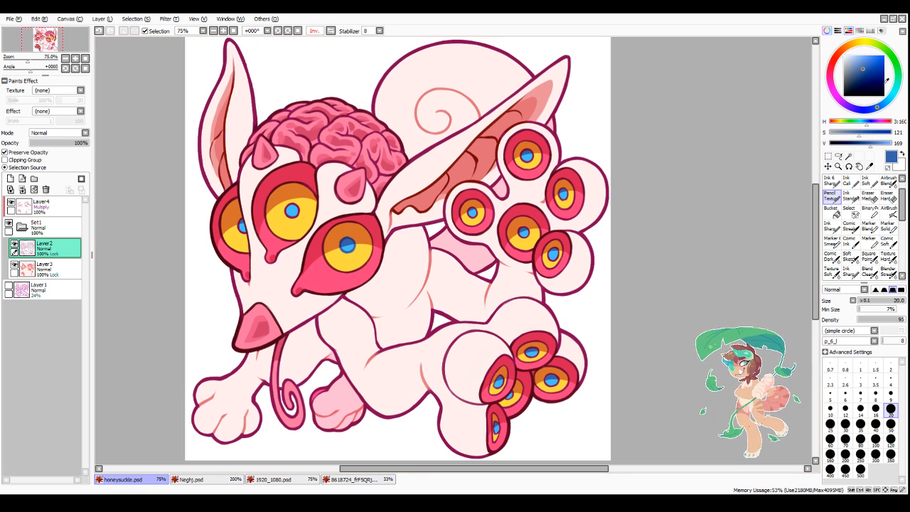
pyautogui.click(872, 74)
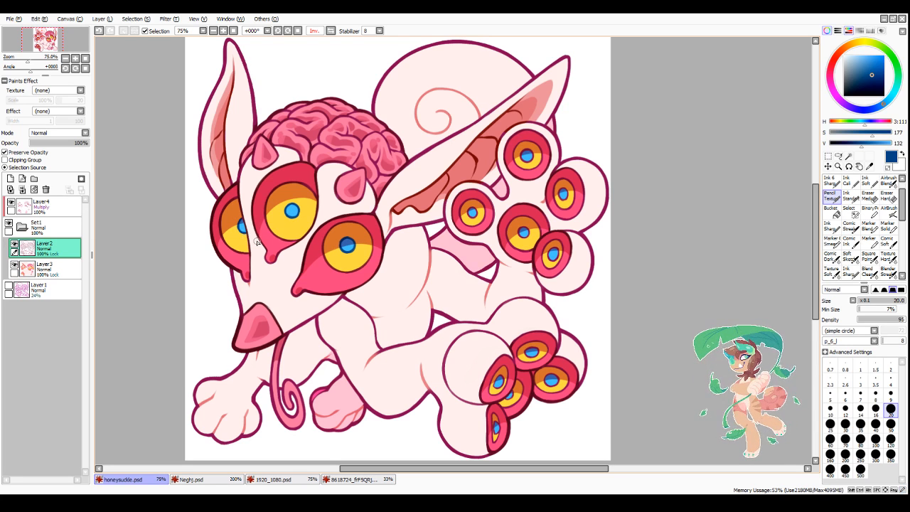
# Step: Recolour the pupil outlines of both paws' toe eyes in the same dark blue, reducing the brush size to 12
pyautogui.scroll(2, 507, 214)
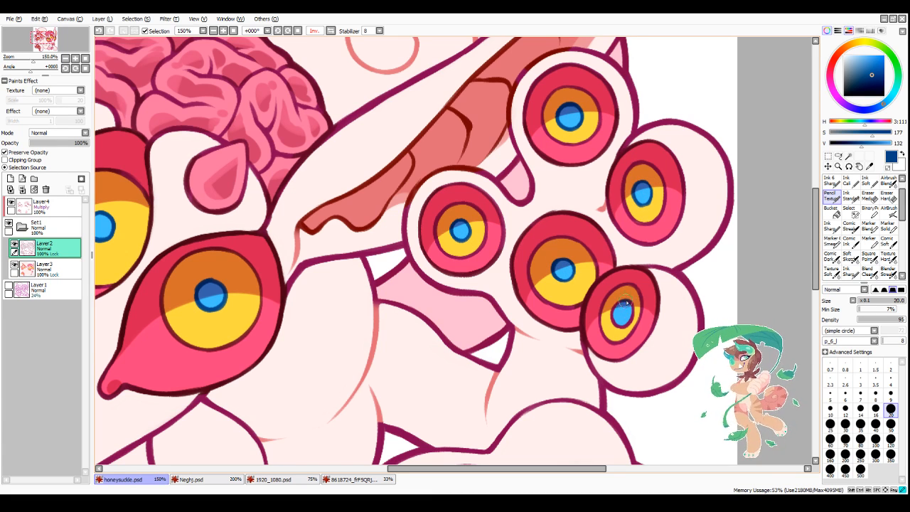
pyautogui.moveTo(815, 206); pyautogui.dragTo(784, 277)
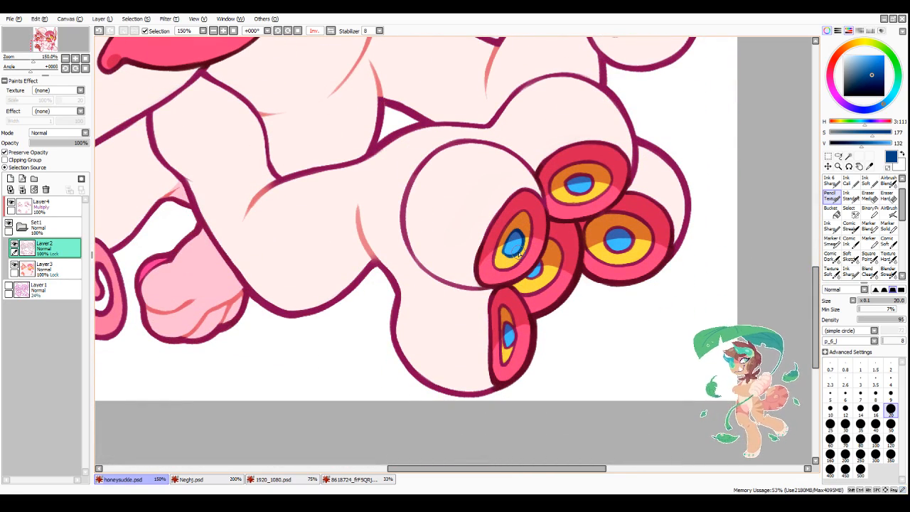
pyautogui.click(845, 410)
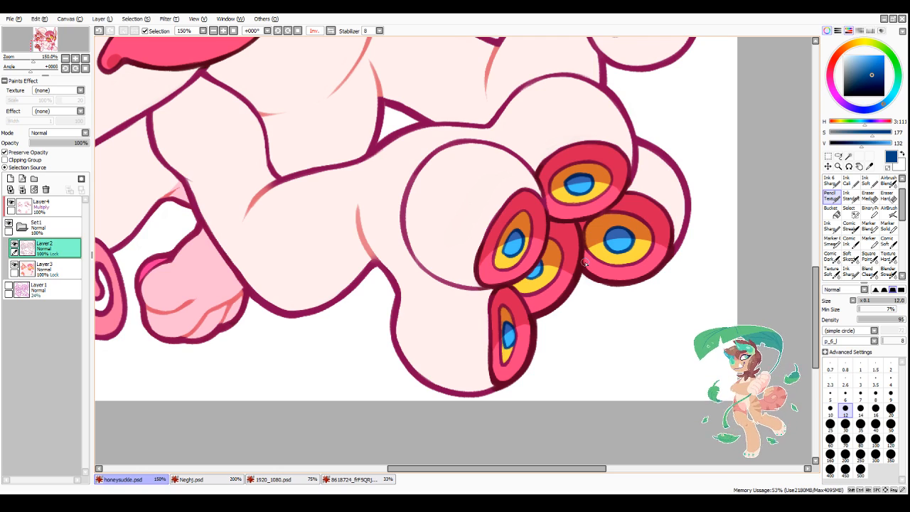
pyautogui.scroll(-4, 582, 263)
pyautogui.scroll(1, 557, 194)
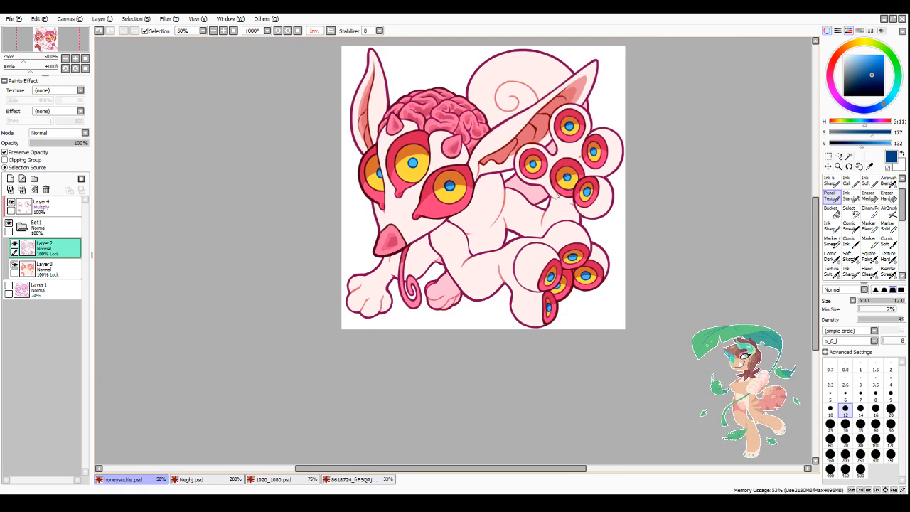
pyautogui.scroll(-1, 514, 201)
pyautogui.scroll(2, 498, 206)
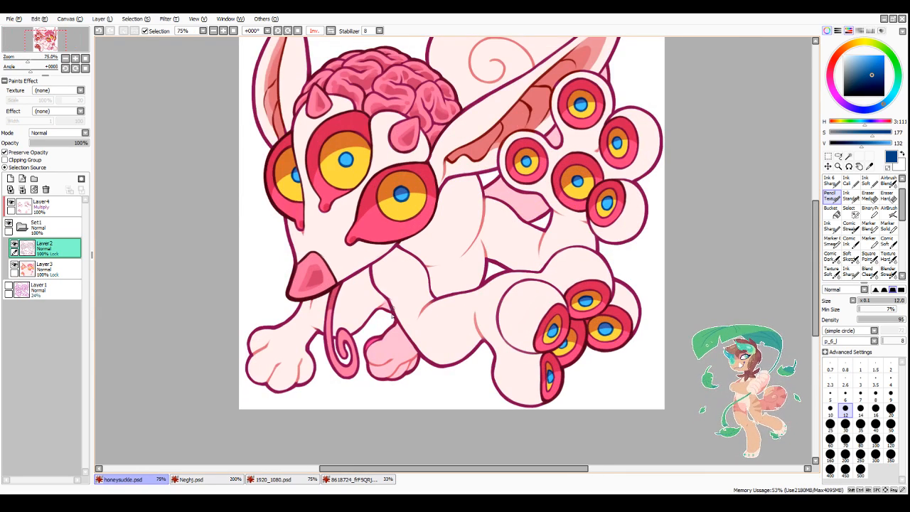
# Step: Add a new Normal layer above the Multiply shading layer, with white as the painting colour and brush size 10
pyautogui.keyDown('alt'); pyautogui.click(277, 282); pyautogui.keyUp('alt')
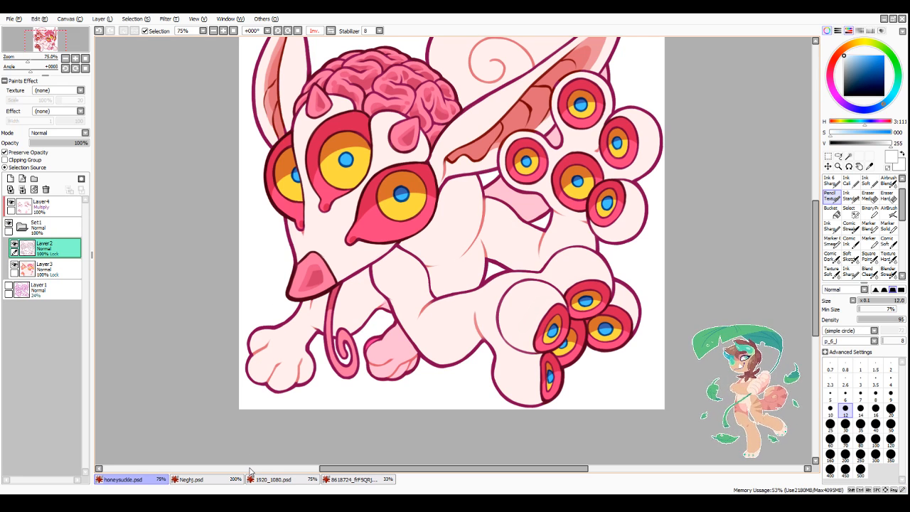
pyautogui.click(22, 227)
pyautogui.click(58, 204)
pyautogui.click(11, 179)
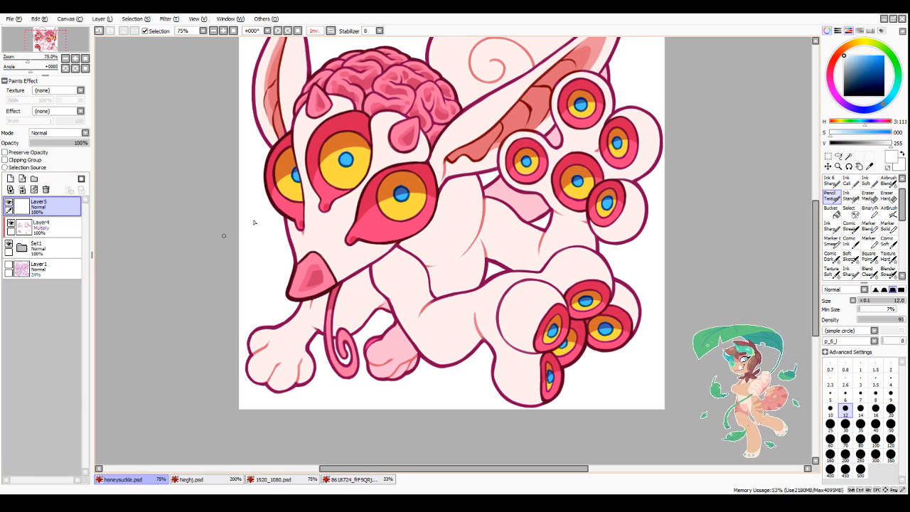
pyautogui.press('[')
pyautogui.press('[')
pyautogui.press('[')
pyautogui.press('[')
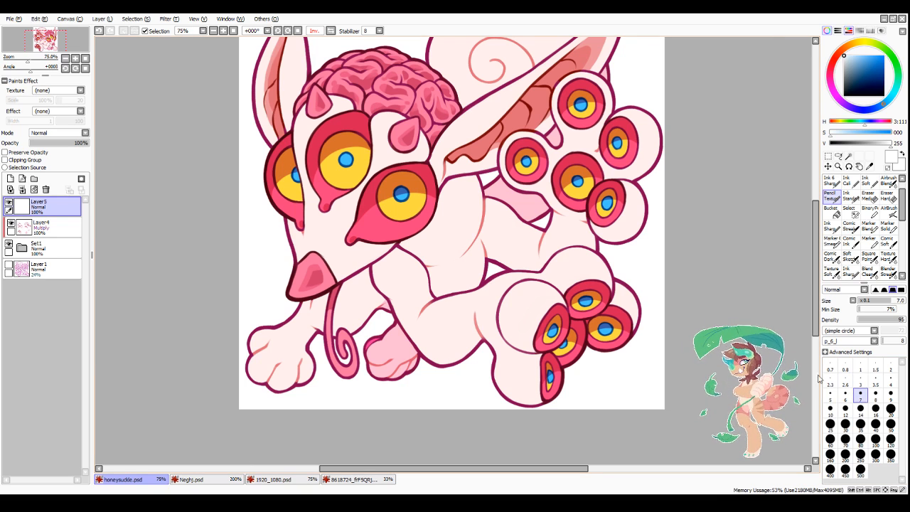
pyautogui.click(830, 408)
# Step: Paint a round white highlight dot at the left edge of the iris on each of the three head eyes
pyautogui.scroll(3, 323, 153)
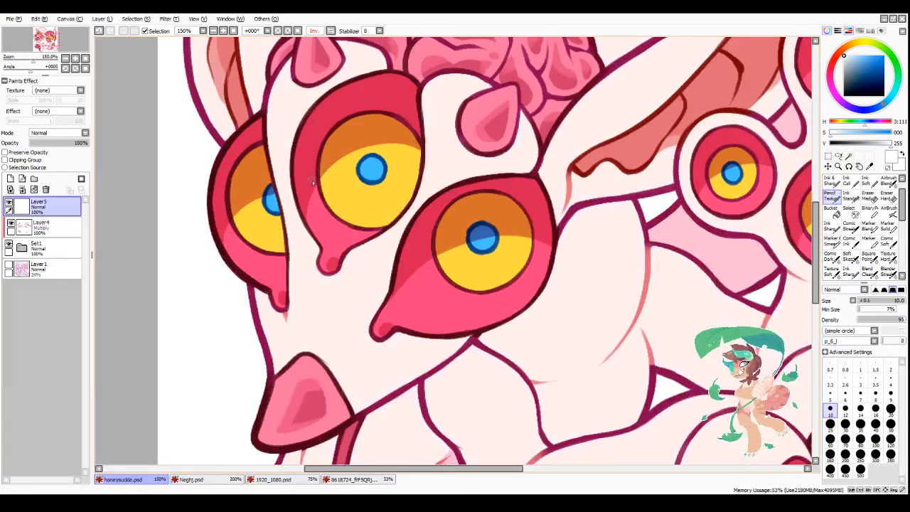
pyautogui.moveTo(326, 179); pyautogui.dragTo(313, 175)
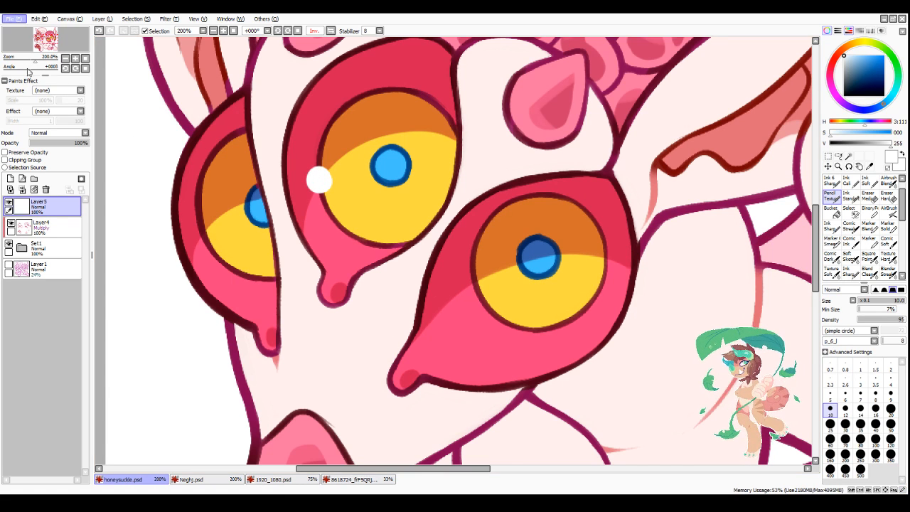
pyautogui.click(473, 281)
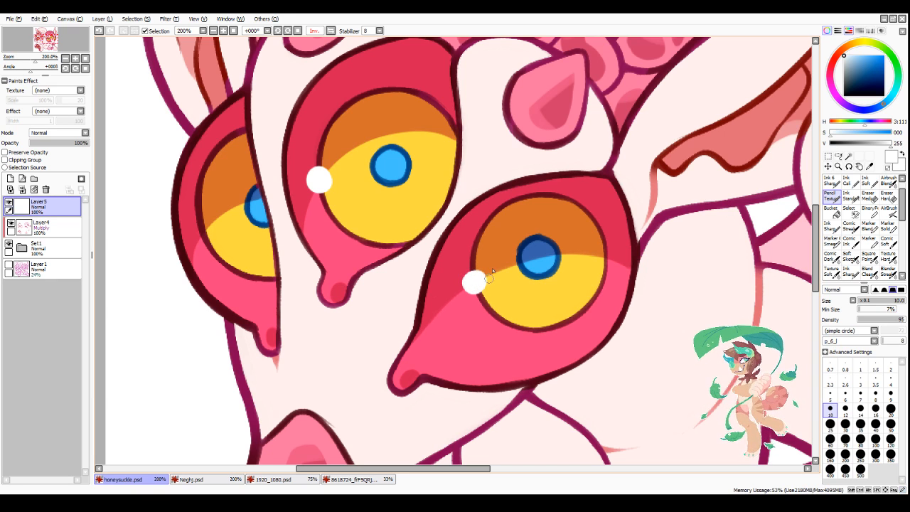
pyautogui.moveTo(199, 226); pyautogui.dragTo(206, 237)
pyautogui.scroll(-2, 566, 246)
pyautogui.scroll(-1, 597, 261)
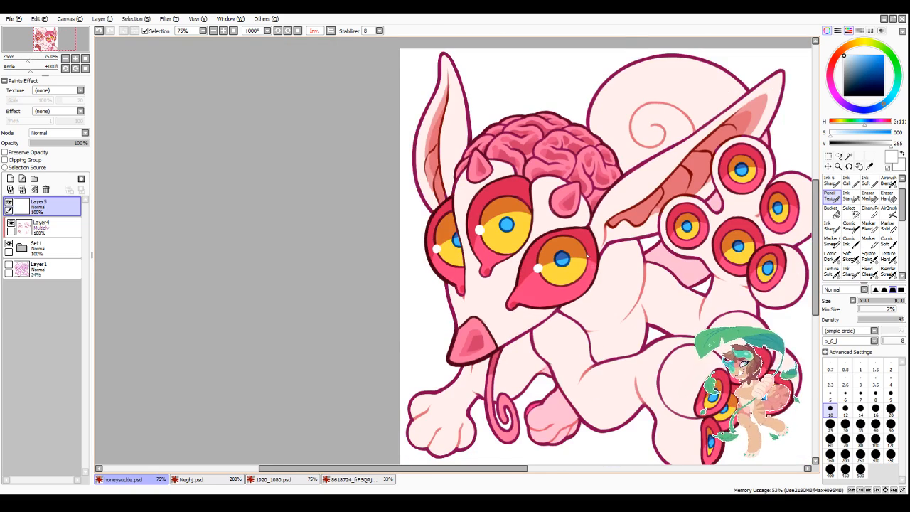
# Step: Paint tapered white highlights on both horns, trimming their shapes with transparent colour
pyautogui.scroll(3, 587, 255)
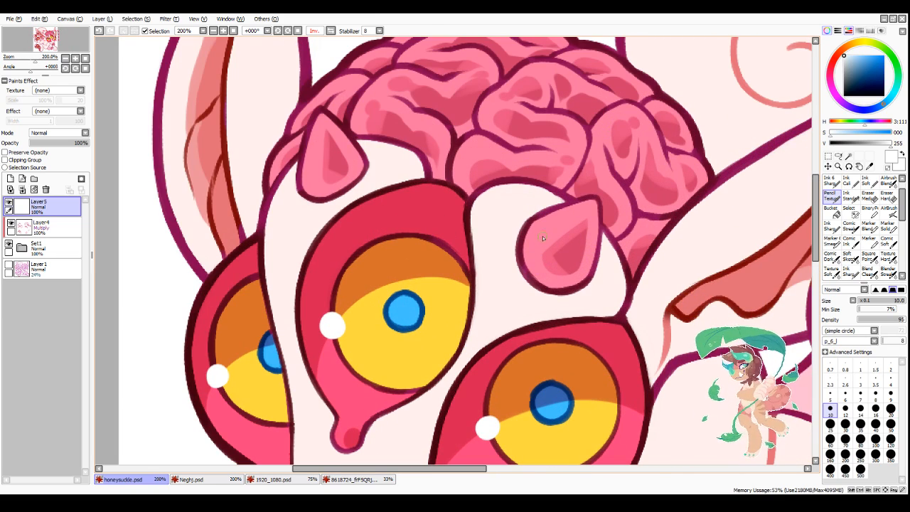
pyautogui.moveTo(542, 247)
pyautogui.mouseDown()
pyautogui.moveTo(586, 214)
pyautogui.moveTo(541, 240)
pyautogui.moveTo(550, 227)
pyautogui.moveTo(552, 244)
pyautogui.moveTo(566, 247)
pyautogui.moveTo(549, 255)
pyautogui.moveTo(547, 240)
pyautogui.moveTo(534, 254)
pyautogui.moveTo(550, 236)
pyautogui.moveTo(535, 254)
pyautogui.moveTo(571, 232)
pyautogui.moveTo(539, 260)
pyautogui.mouseUp()
pyautogui.press('-')
pyautogui.press('-')
pyautogui.press('-')
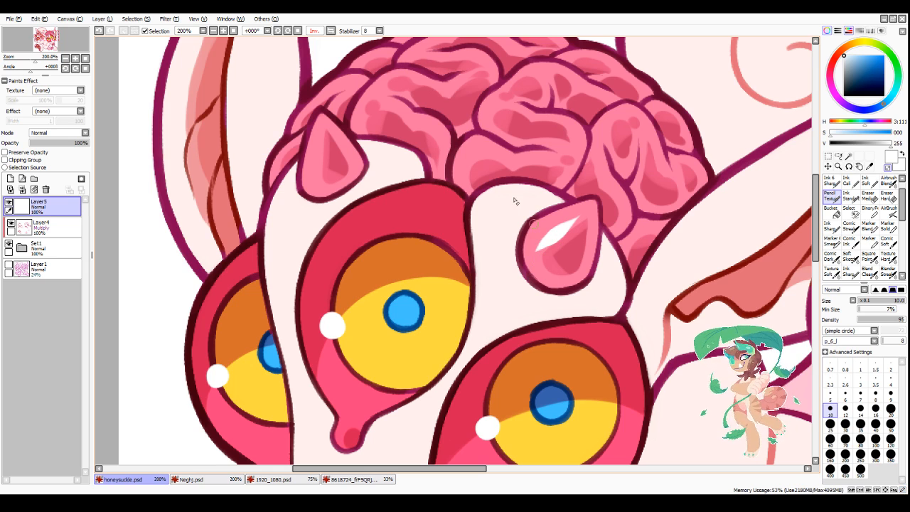
pyautogui.press('-')
pyautogui.moveTo(319, 145)
pyautogui.mouseDown()
pyautogui.moveTo(322, 176)
pyautogui.moveTo(319, 139)
pyautogui.mouseUp()
pyautogui.scroll(-5, 321, 126)
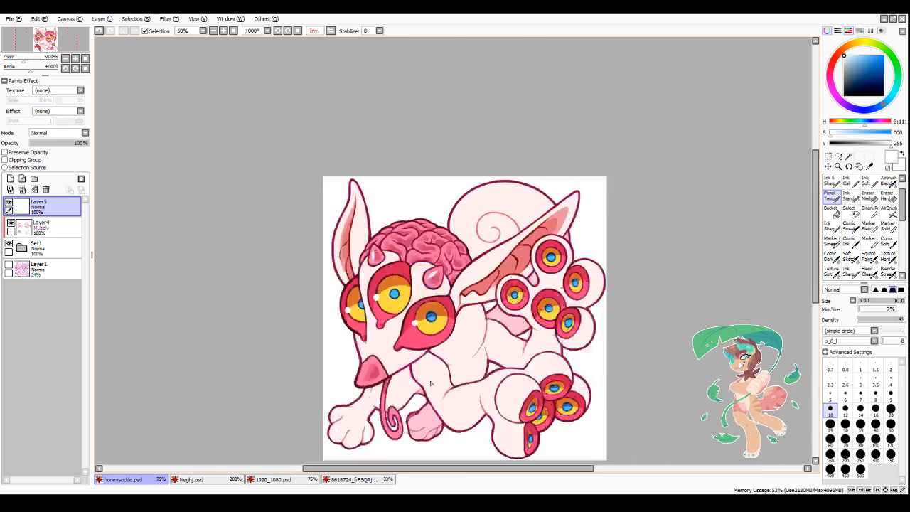
# Step: Paint a white highlight streak down the left side of the nose and trim it to a tapered shape with transparent colour
pyautogui.scroll(2, 420, 422)
pyautogui.scroll(2, 440, 346)
pyautogui.scroll(-2, 334, 225)
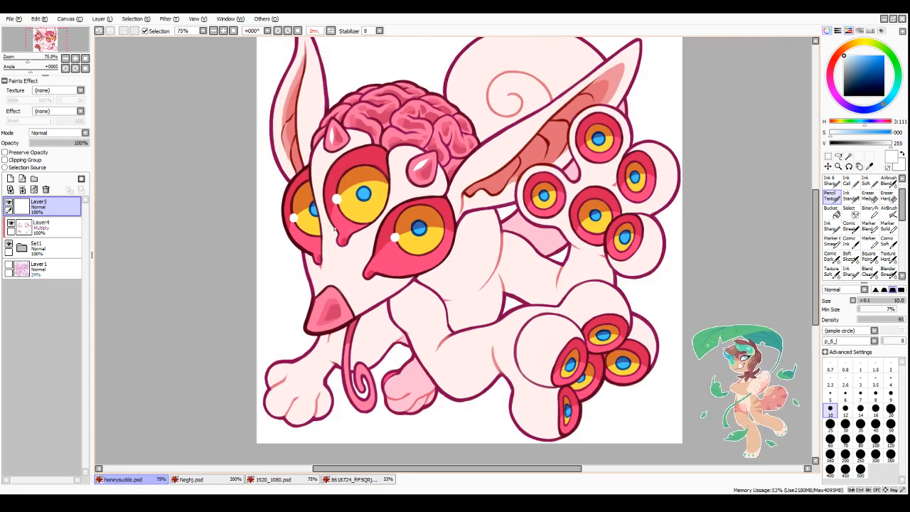
pyautogui.scroll(4, 304, 319)
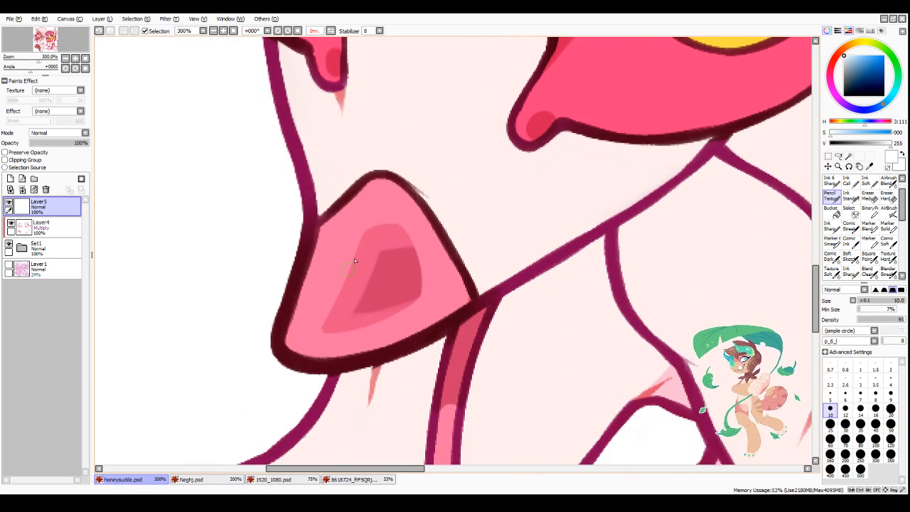
pyautogui.moveTo(357, 237); pyautogui.dragTo(328, 320)
pyautogui.moveTo(348, 244)
pyautogui.mouseDown()
pyautogui.moveTo(328, 306)
pyautogui.moveTo(336, 296)
pyautogui.moveTo(317, 328)
pyautogui.mouseUp()
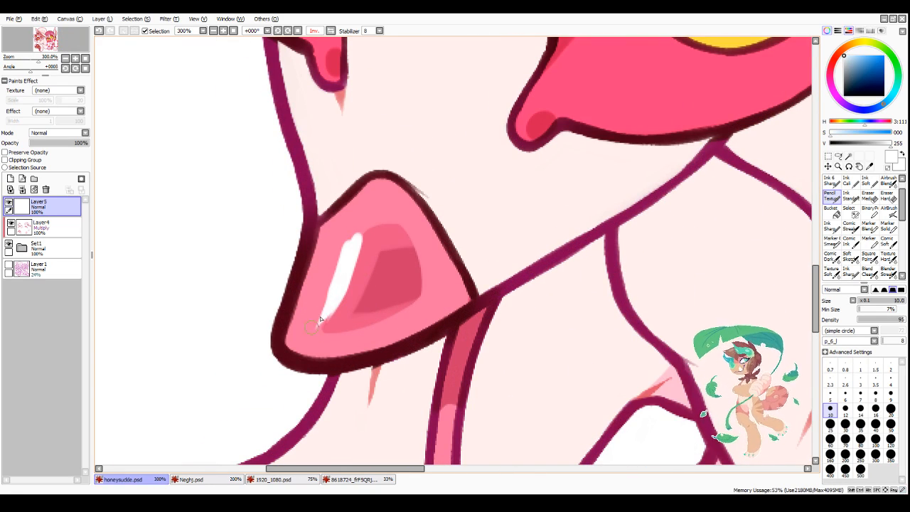
pyautogui.press('-')
pyautogui.moveTo(353, 283); pyautogui.dragTo(320, 316)
pyautogui.hotkey('ctrl', 'z')
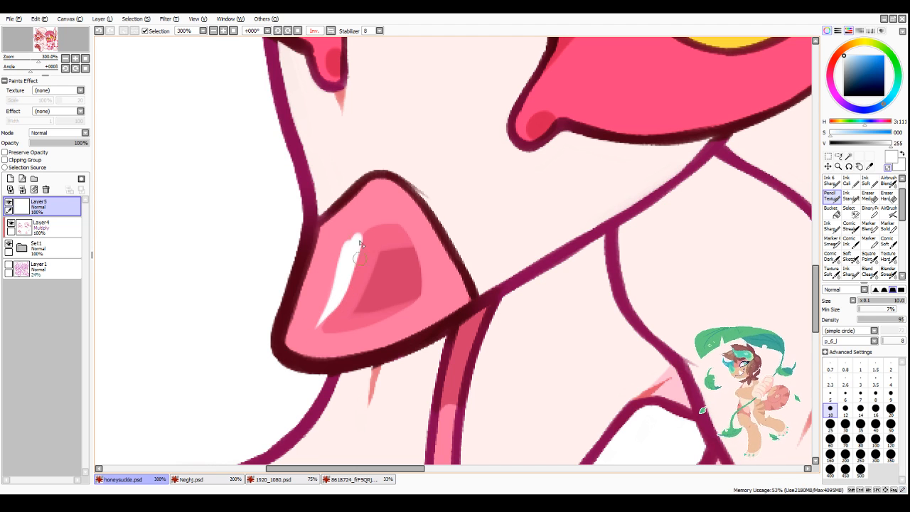
pyautogui.moveTo(361, 237)
pyautogui.mouseDown()
pyautogui.moveTo(341, 297)
pyautogui.moveTo(364, 237)
pyautogui.mouseUp()
pyautogui.moveTo(346, 261)
pyautogui.mouseDown()
pyautogui.moveTo(377, 217)
pyautogui.moveTo(358, 263)
pyautogui.mouseUp()
pyautogui.press('-')
pyautogui.moveTo(362, 231)
pyautogui.mouseDown()
pyautogui.moveTo(319, 280)
pyautogui.moveTo(357, 220)
pyautogui.moveTo(327, 274)
pyautogui.moveTo(382, 257)
pyautogui.moveTo(344, 306)
pyautogui.mouseUp()
pyautogui.scroll(-4, 549, 267)
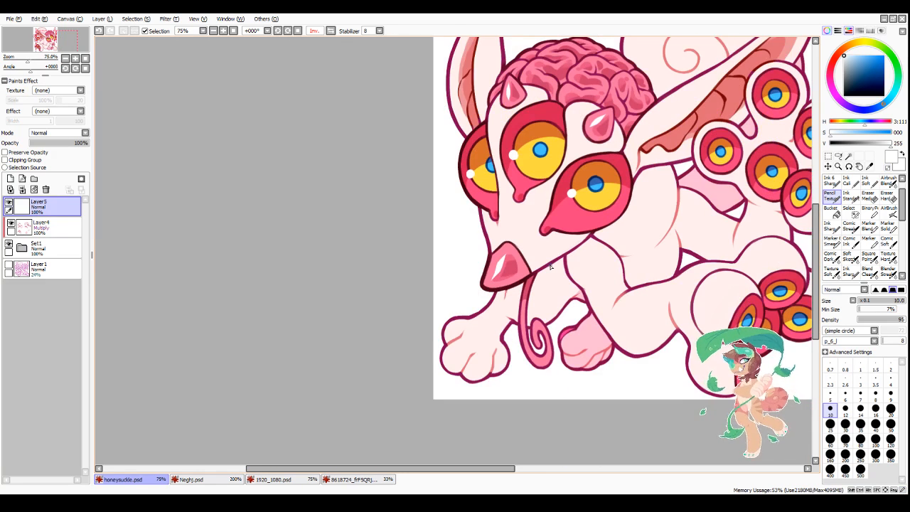
# Step: Set the brush size to 8 and paint round white highlight dots at the left side of the irises on the lower paw's eyes
pyautogui.scroll(-3, 550, 267)
pyautogui.scroll(7, 640, 311)
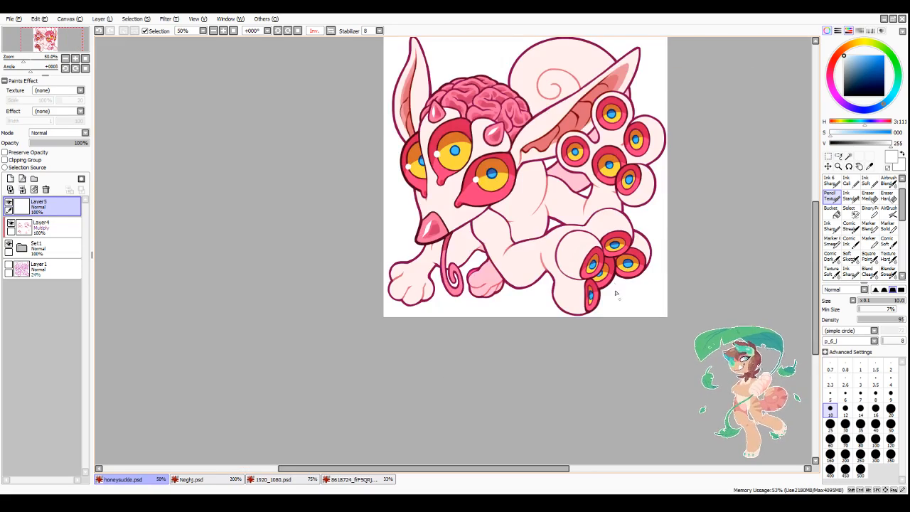
pyautogui.scroll(-2, 685, 359)
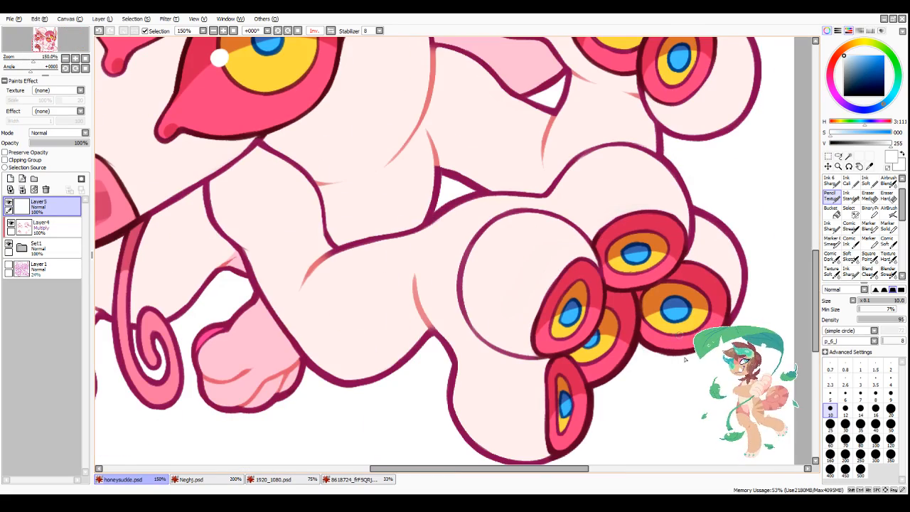
pyautogui.click(875, 395)
pyautogui.scroll(-2, 613, 285)
pyautogui.scroll(2, 623, 345)
pyautogui.scroll(1, 596, 339)
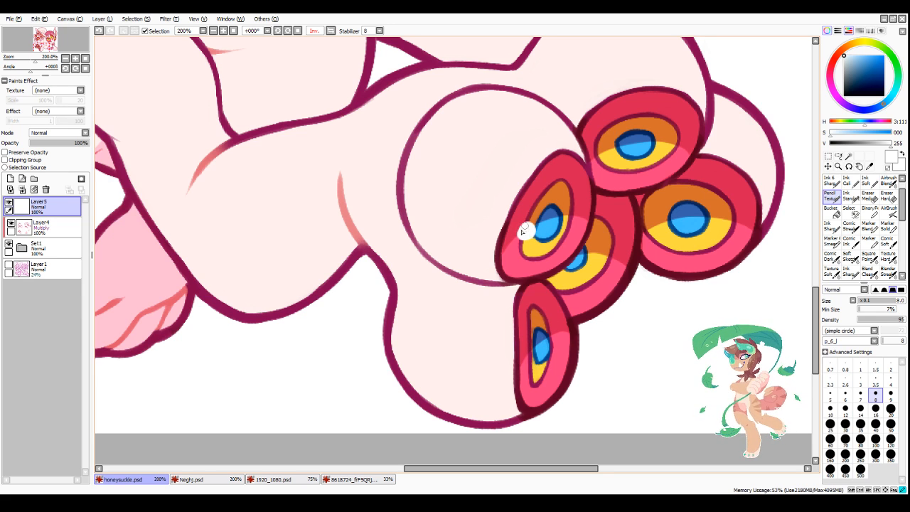
pyautogui.moveTo(522, 232); pyautogui.dragTo(527, 229)
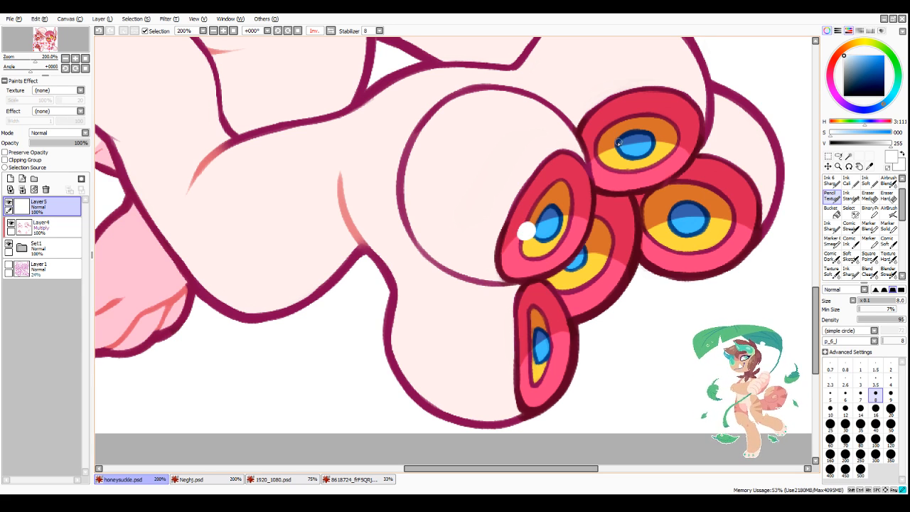
pyautogui.moveTo(613, 149); pyautogui.dragTo(611, 150)
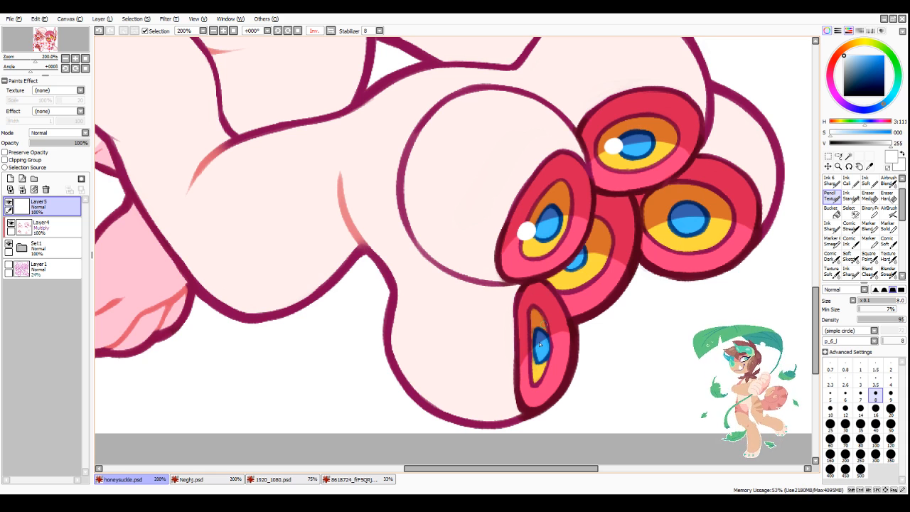
pyautogui.moveTo(539, 346); pyautogui.dragTo(534, 348)
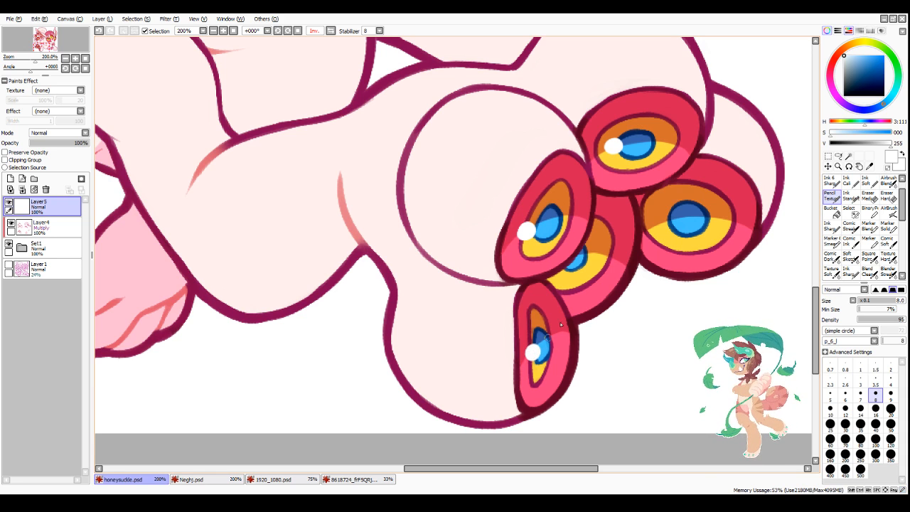
pyautogui.moveTo(673, 223); pyautogui.dragTo(666, 223)
# Step: Paint a round white highlight dot at the left edge of the iris on each of the five upper paw eyes
pyautogui.scroll(-5, 381, 309)
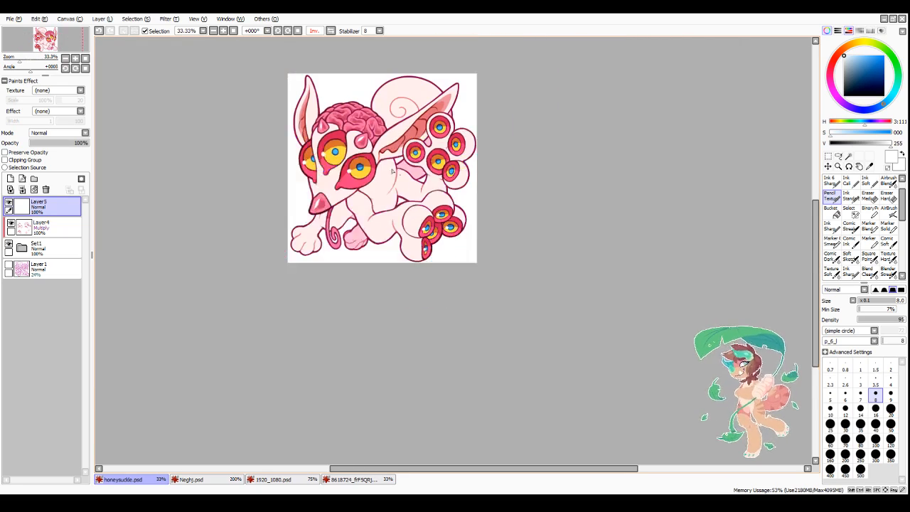
pyautogui.scroll(6, 478, 185)
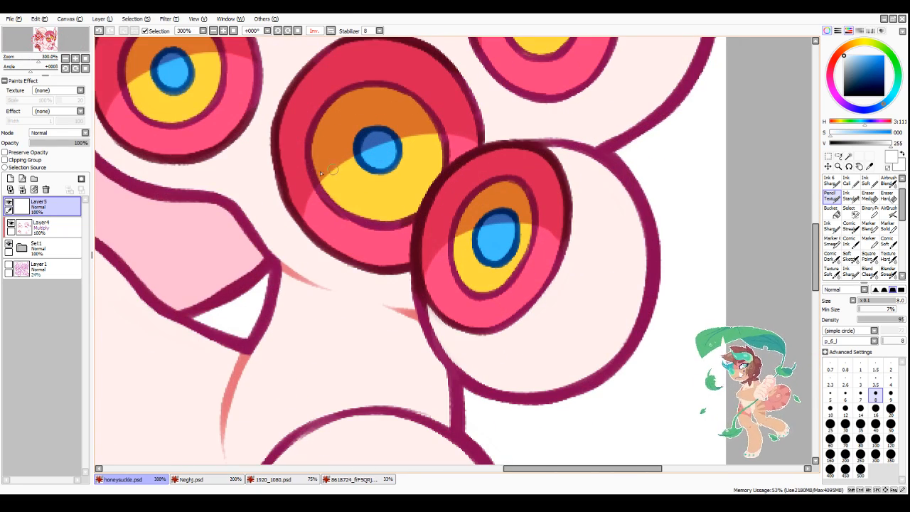
pyautogui.moveTo(324, 170); pyautogui.dragTo(320, 181)
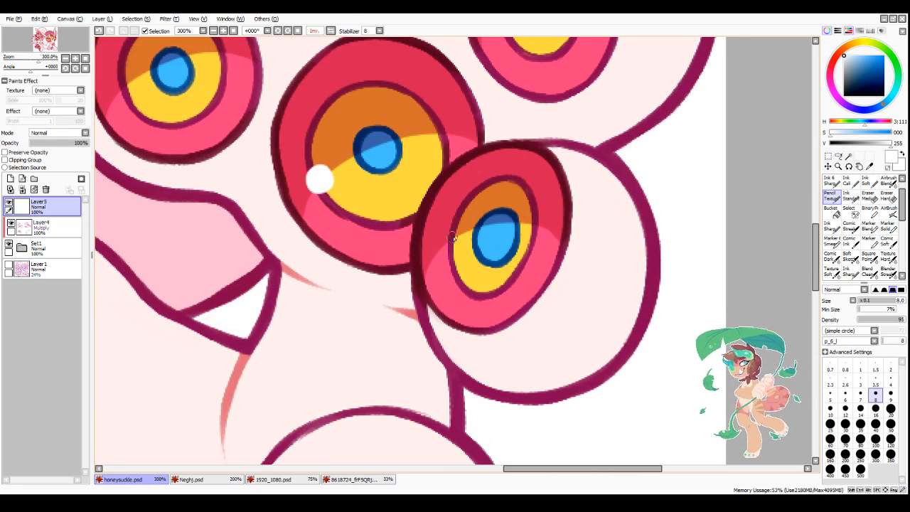
pyautogui.moveTo(453, 246); pyautogui.dragTo(452, 241)
pyautogui.scroll(-2, 441, 226)
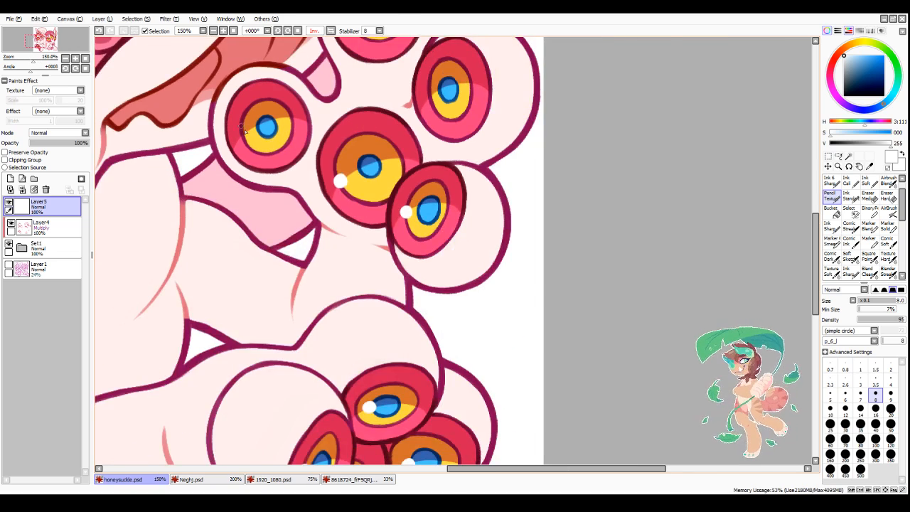
pyautogui.scroll(2, 246, 137)
pyautogui.moveTo(238, 133); pyautogui.dragTo(241, 140)
pyautogui.scroll(-2, 428, 215)
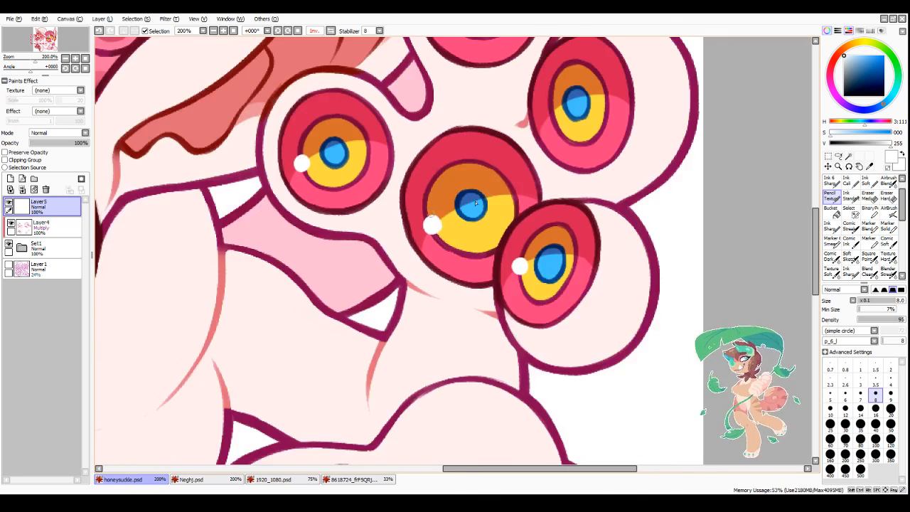
pyautogui.scroll(1, 567, 112)
pyautogui.moveTo(552, 126); pyautogui.dragTo(550, 123)
pyautogui.scroll(-2, 552, 122)
pyautogui.scroll(2, 484, 126)
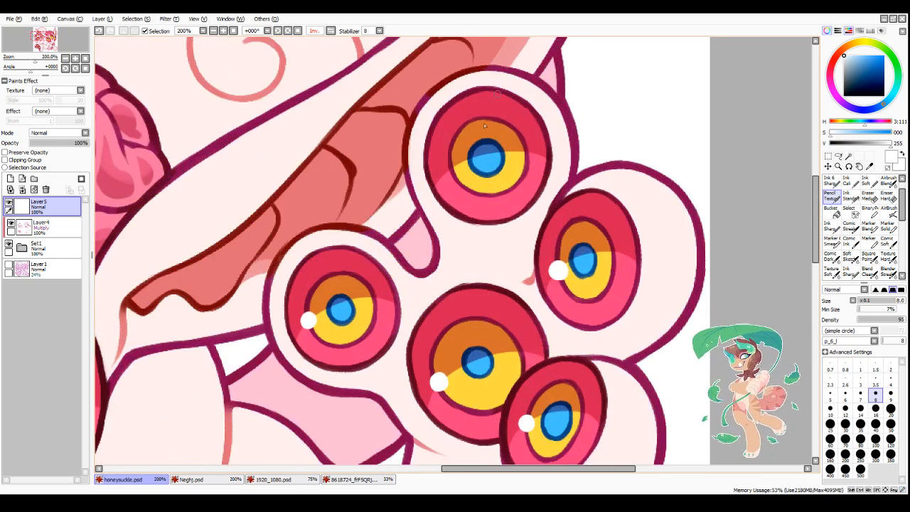
pyautogui.moveTo(451, 165); pyautogui.dragTo(453, 169)
pyautogui.scroll(-1, 502, 175)
pyautogui.scroll(-4, 503, 188)
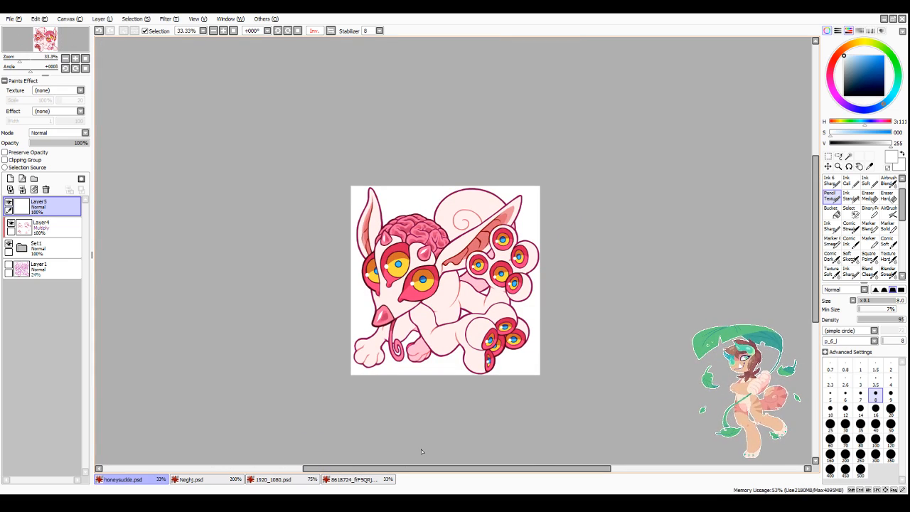
# Step: Set the brush size to 6 and paint a thin curved white highlight along the outer rim of the leftmost head eye
pyautogui.scroll(3, 416, 366)
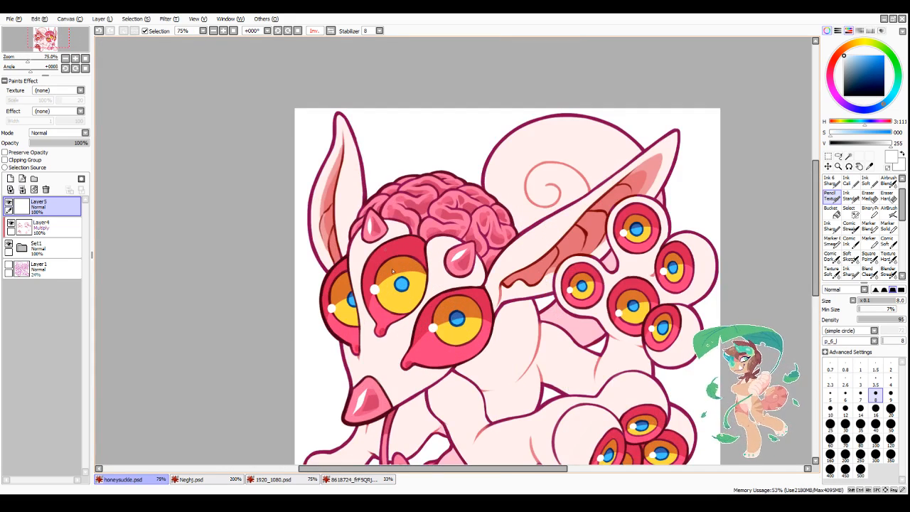
pyautogui.scroll(-3, 416, 366)
pyautogui.scroll(4, 416, 366)
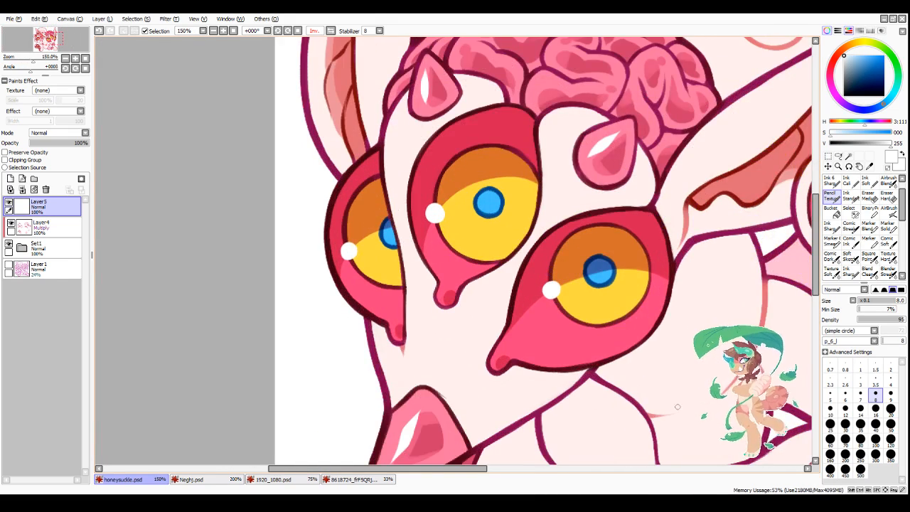
pyautogui.click(845, 392)
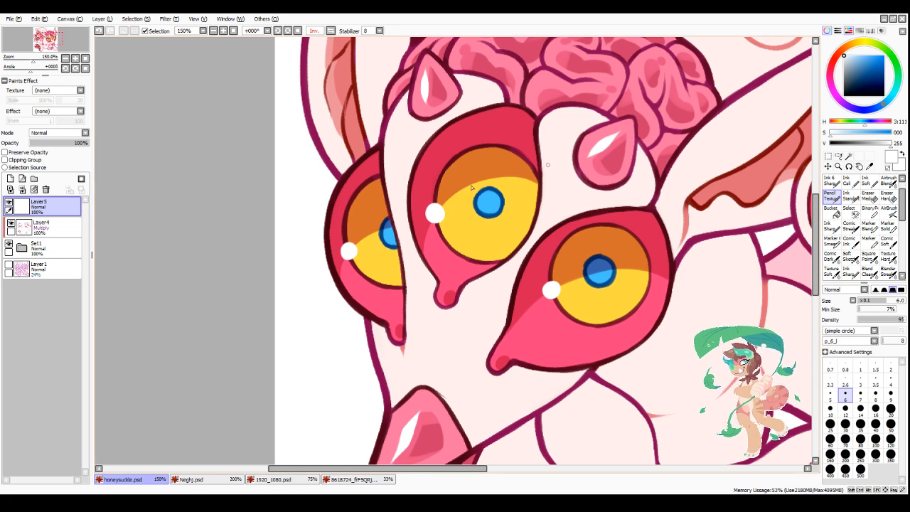
pyautogui.scroll(1, 344, 195)
pyautogui.moveTo(395, 124)
pyautogui.mouseDown()
pyautogui.moveTo(350, 172)
pyautogui.moveTo(382, 135)
pyautogui.moveTo(338, 205)
pyautogui.moveTo(364, 145)
pyautogui.moveTo(332, 227)
pyautogui.mouseUp()
pyautogui.hotkey('ctrl', 'z')
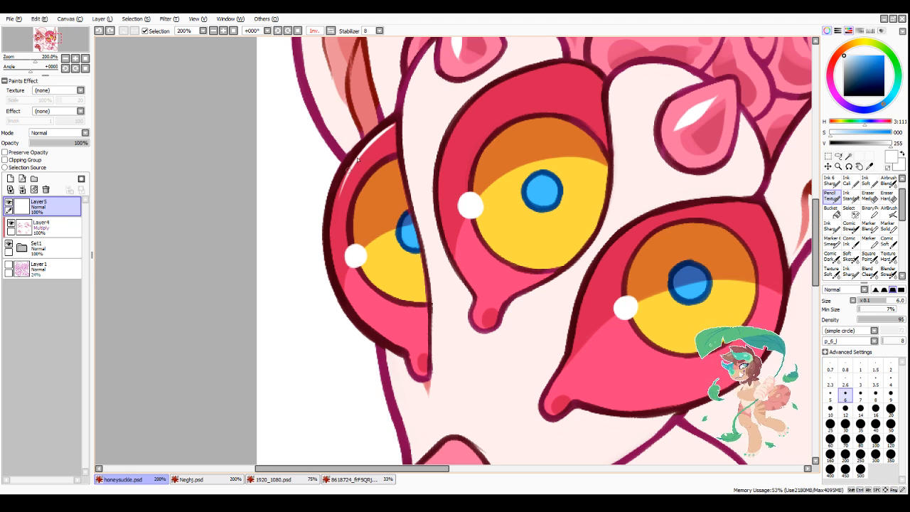
pyautogui.moveTo(359, 157)
pyautogui.mouseDown()
pyautogui.moveTo(330, 221)
pyautogui.moveTo(349, 169)
pyautogui.moveTo(334, 262)
pyautogui.moveTo(340, 186)
pyautogui.moveTo(333, 252)
pyautogui.moveTo(333, 225)
pyautogui.moveTo(345, 294)
pyautogui.mouseUp()
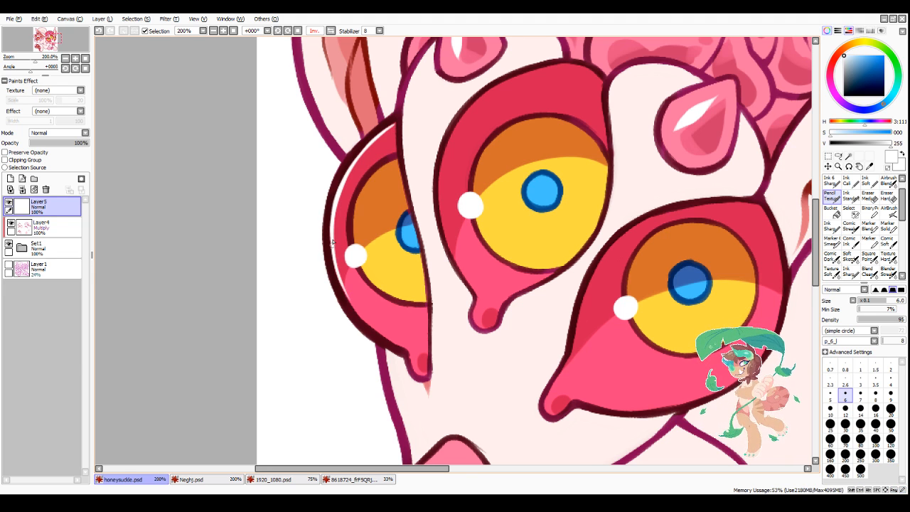
pyautogui.moveTo(333, 244); pyautogui.dragTo(360, 314)
pyautogui.moveTo(337, 263); pyautogui.dragTo(379, 333)
# Step: Trim the leftmost eye's rim highlight with transparent colour and even out its upper part with white
pyautogui.press('-')
pyautogui.moveTo(339, 186); pyautogui.dragTo(339, 185)
pyautogui.moveTo(331, 227); pyautogui.dragTo(334, 191)
pyautogui.moveTo(365, 324)
pyautogui.mouseDown()
pyautogui.moveTo(353, 300)
pyautogui.moveTo(370, 321)
pyautogui.mouseUp()
pyautogui.moveTo(340, 242)
pyautogui.mouseDown()
pyautogui.moveTo(378, 330)
pyautogui.moveTo(351, 294)
pyautogui.moveTo(360, 325)
pyautogui.moveTo(343, 297)
pyautogui.moveTo(384, 339)
pyautogui.moveTo(346, 293)
pyautogui.mouseUp()
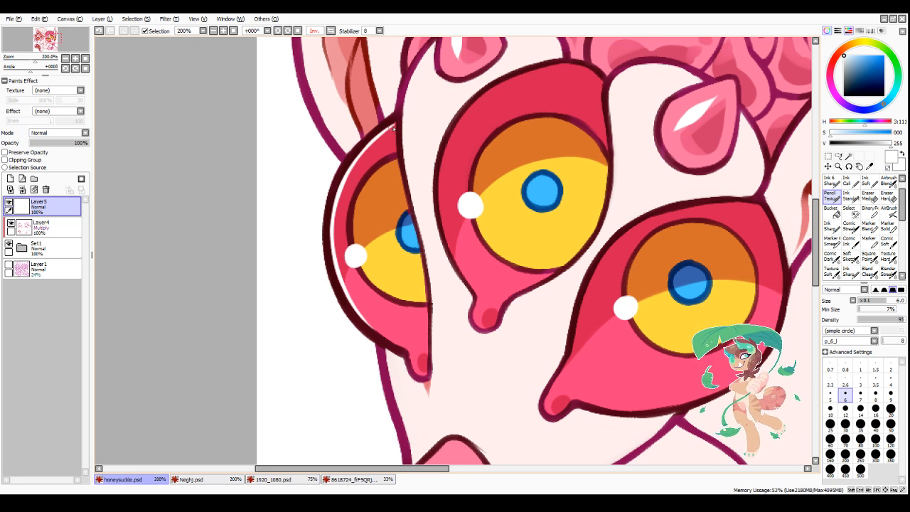
pyautogui.moveTo(393, 128)
pyautogui.mouseDown()
pyautogui.moveTo(353, 167)
pyautogui.moveTo(339, 200)
pyautogui.mouseUp()
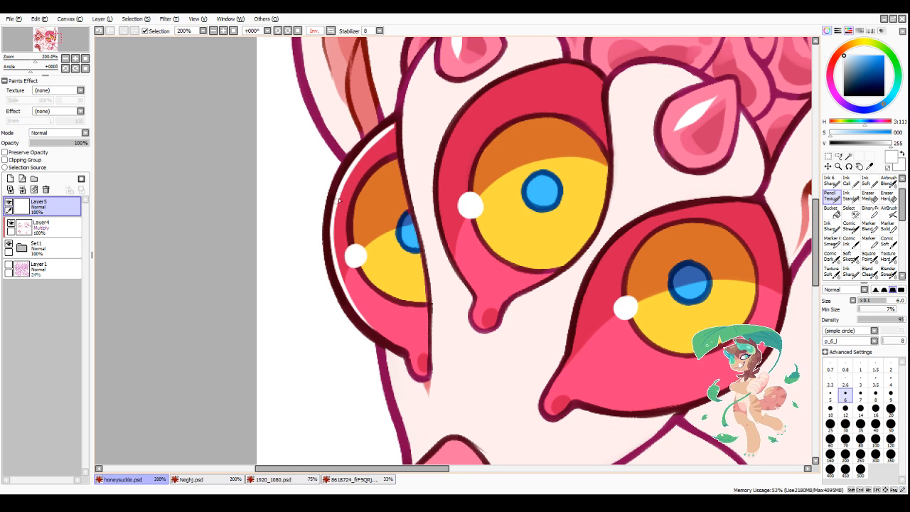
pyautogui.moveTo(393, 125); pyautogui.dragTo(361, 155)
# Step: Thicken the white rim highlight along the lower-left edge of the leftmost head eye
pyautogui.scroll(-4, 334, 313)
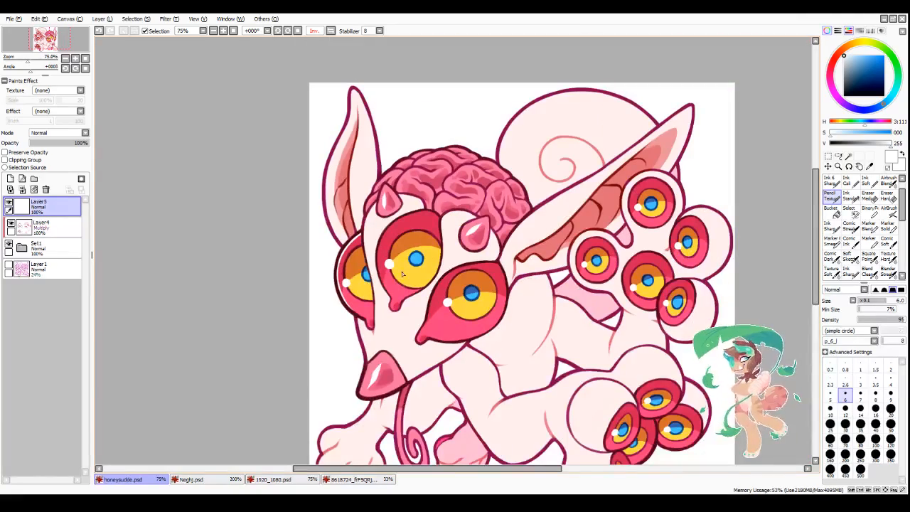
pyautogui.scroll(-2, 415, 299)
pyautogui.scroll(5, 345, 250)
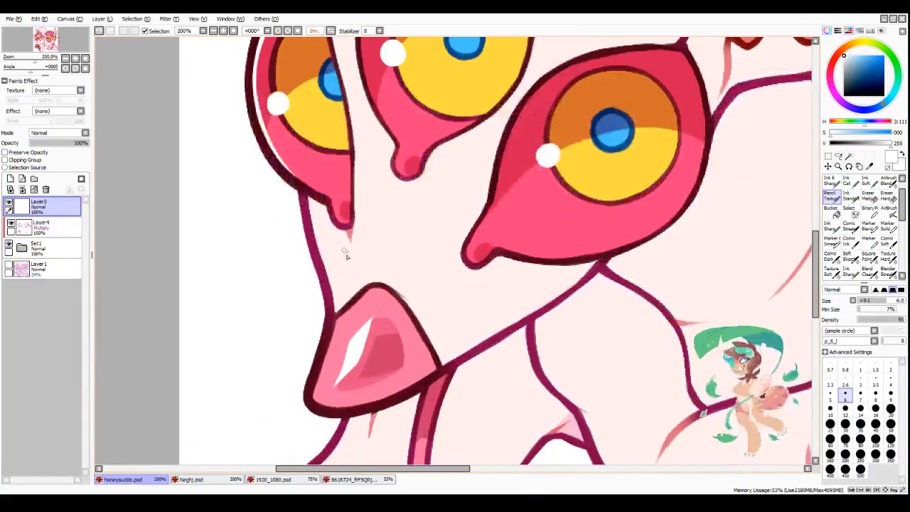
pyautogui.moveTo(277, 155)
pyautogui.mouseDown()
pyautogui.moveTo(316, 190)
pyautogui.moveTo(266, 144)
pyautogui.moveTo(296, 180)
pyautogui.mouseUp()
pyautogui.press('-')
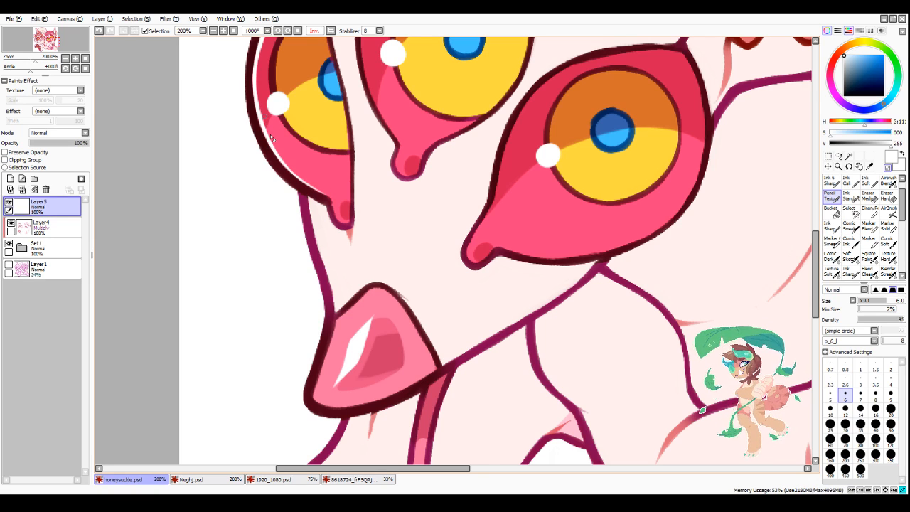
# Step: Paint a small white highlight dot on the teardrop-shaped tip below each of the three head eyes
pyautogui.scroll(-3, 401, 267)
pyautogui.scroll(2, 361, 172)
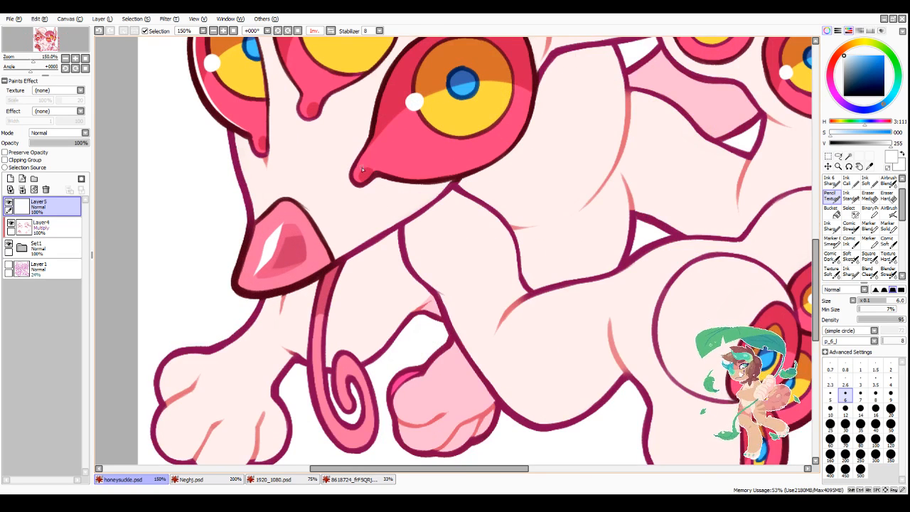
pyautogui.click(308, 107)
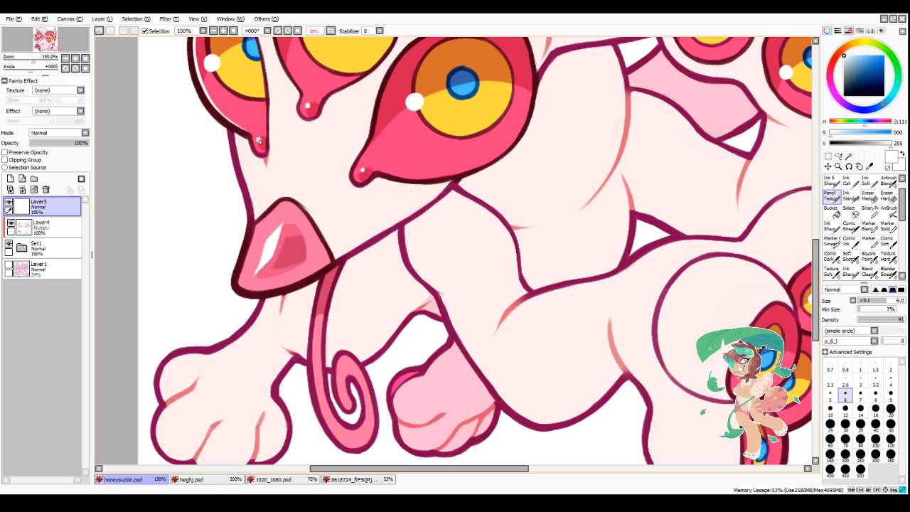
pyautogui.scroll(-2, 288, 387)
pyautogui.scroll(3, 284, 155)
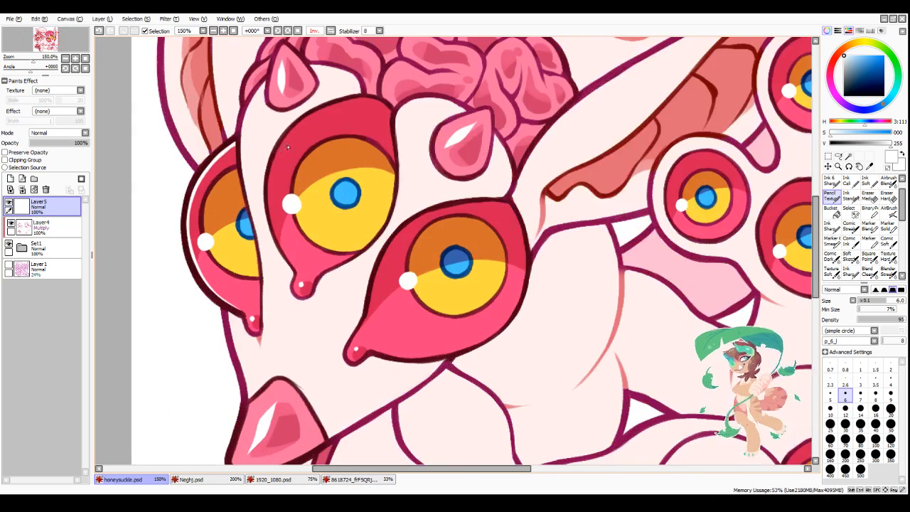
pyautogui.click(183, 503)
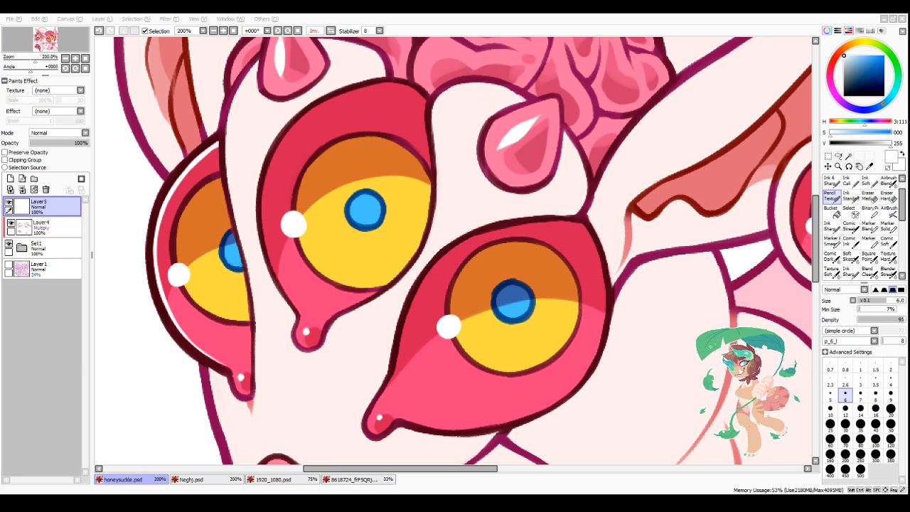
pyautogui.moveTo(356, 469); pyautogui.dragTo(361, 469)
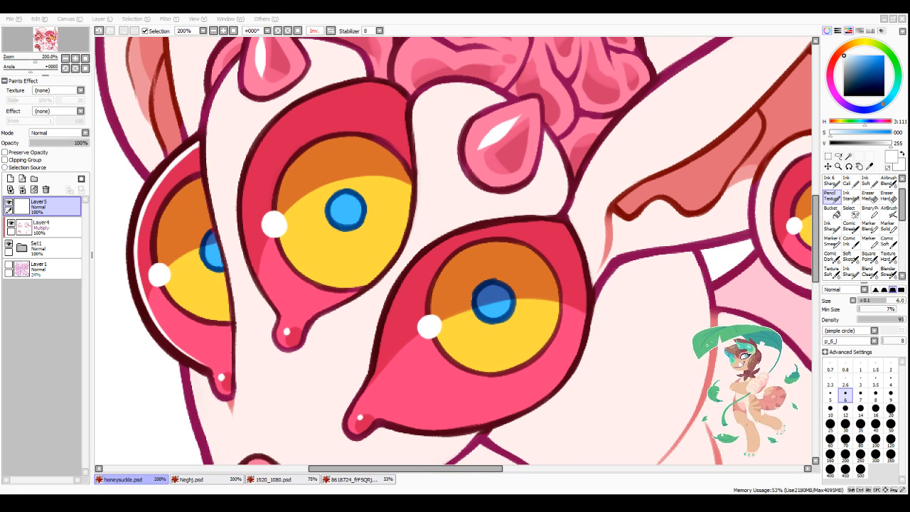
pyautogui.click(470, 470)
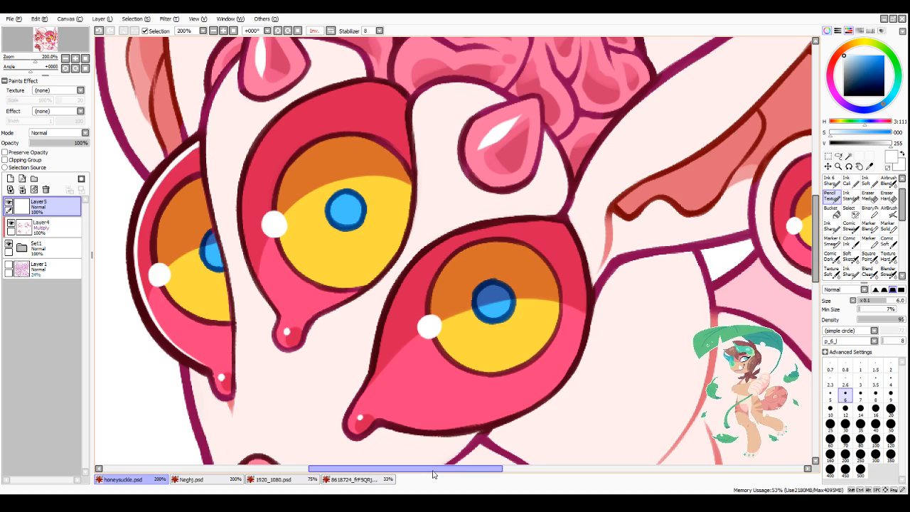
# Step: Paint a thin curved white highlight along the upper rim of the rightmost head eye, rounding off its right end
pyautogui.scroll(-3, 327, 210)
pyautogui.scroll(3, 376, 207)
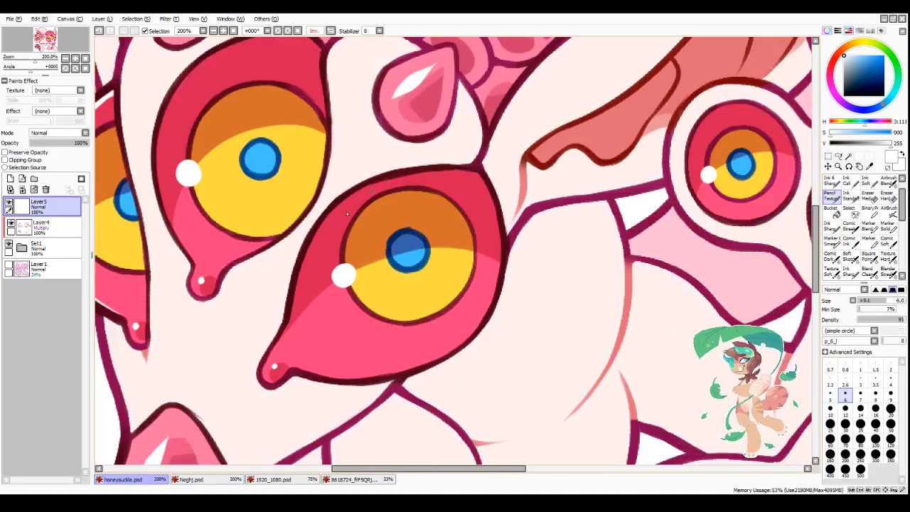
pyautogui.scroll(2, 347, 213)
pyautogui.moveTo(322, 225)
pyautogui.mouseDown()
pyautogui.moveTo(361, 194)
pyautogui.moveTo(469, 170)
pyautogui.moveTo(368, 189)
pyautogui.moveTo(506, 164)
pyautogui.mouseUp()
pyautogui.moveTo(417, 174); pyautogui.dragTo(535, 165)
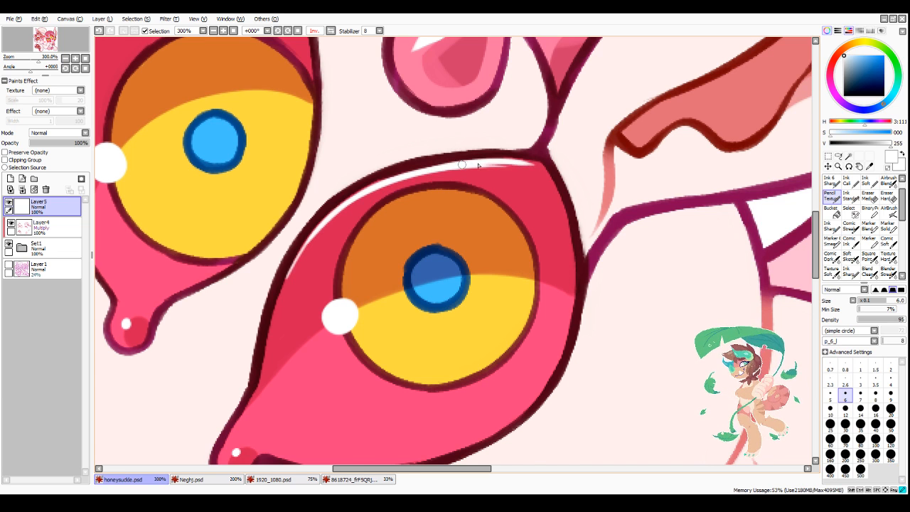
pyautogui.moveTo(478, 166); pyautogui.dragTo(536, 166)
pyautogui.moveTo(433, 170)
pyautogui.mouseDown()
pyautogui.moveTo(373, 184)
pyautogui.moveTo(310, 236)
pyautogui.mouseUp()
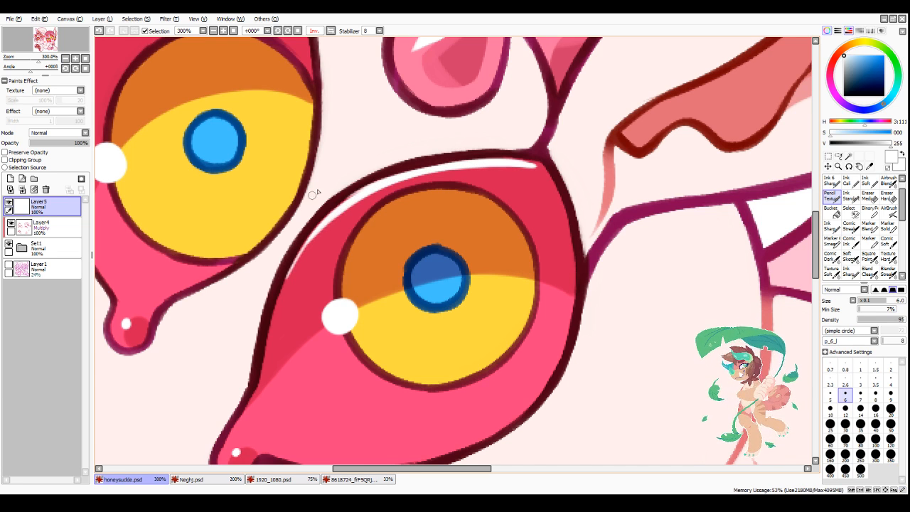
# Step: Extend the white rim highlight down the left edge of the rightmost head eye toward its teardrop tip
pyautogui.moveTo(366, 188); pyautogui.dragTo(294, 263)
pyautogui.moveTo(332, 218); pyautogui.dragTo(283, 301)
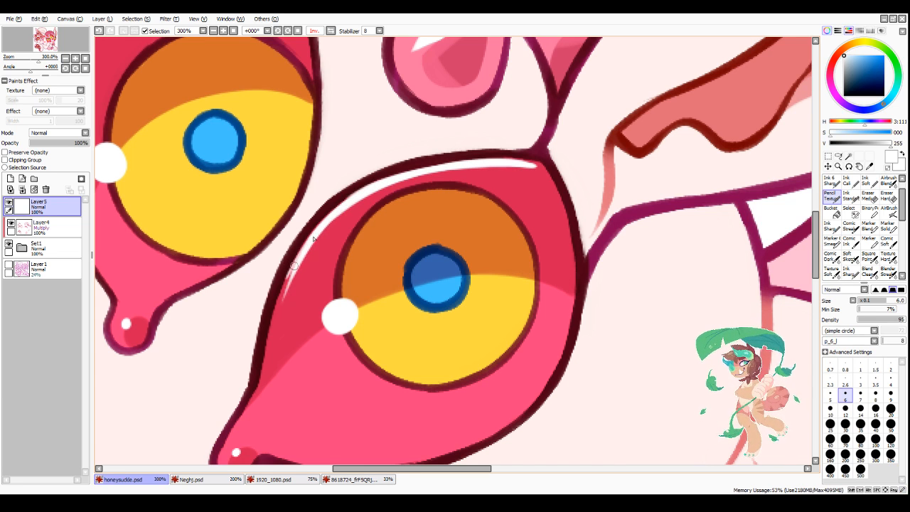
pyautogui.moveTo(296, 265); pyautogui.dragTo(257, 390)
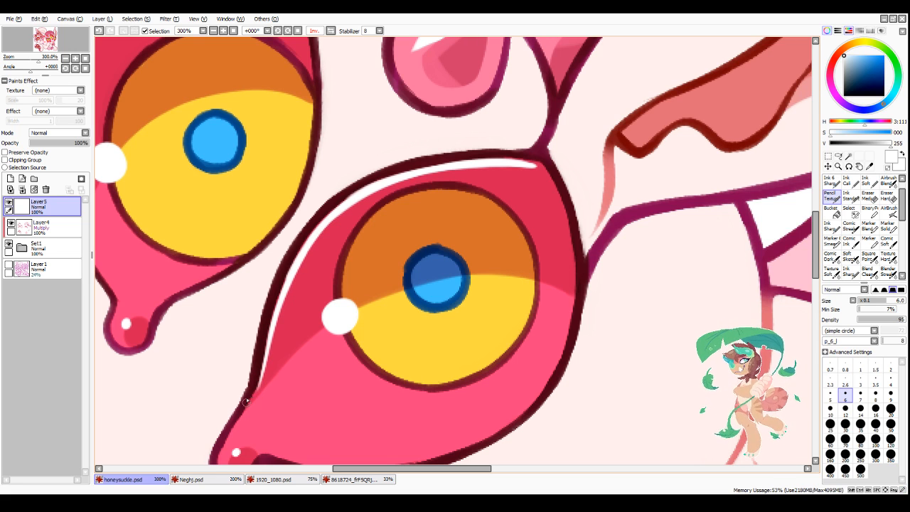
# Step: Trim the rightmost head eye's rim highlight with transparent colour and continue it in white around the eye's upper-right corner
pyautogui.press('-')
pyautogui.moveTo(314, 223); pyautogui.dragTo(454, 156)
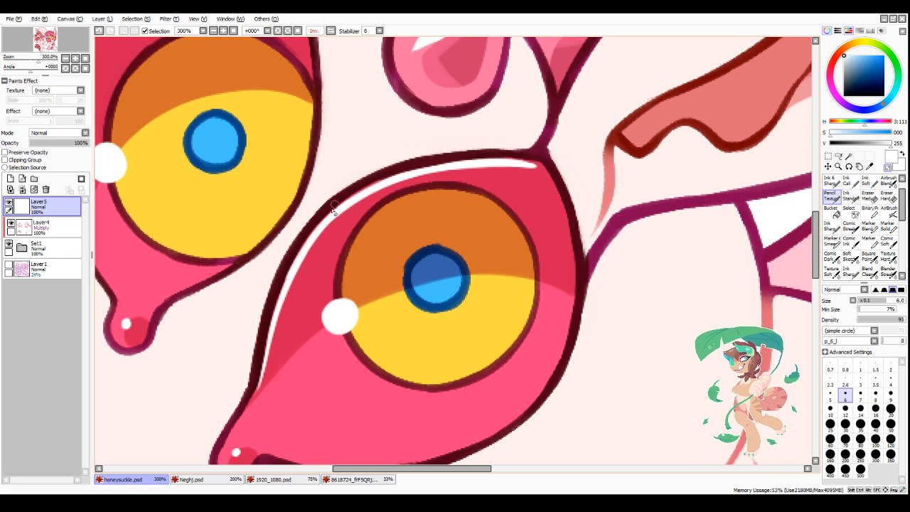
pyautogui.moveTo(332, 205)
pyautogui.mouseDown()
pyautogui.moveTo(361, 185)
pyautogui.moveTo(503, 158)
pyautogui.mouseUp()
pyautogui.moveTo(281, 311); pyautogui.dragTo(324, 239)
pyautogui.moveTo(288, 294)
pyautogui.mouseDown()
pyautogui.moveTo(315, 243)
pyautogui.moveTo(410, 181)
pyautogui.moveTo(499, 166)
pyautogui.mouseUp()
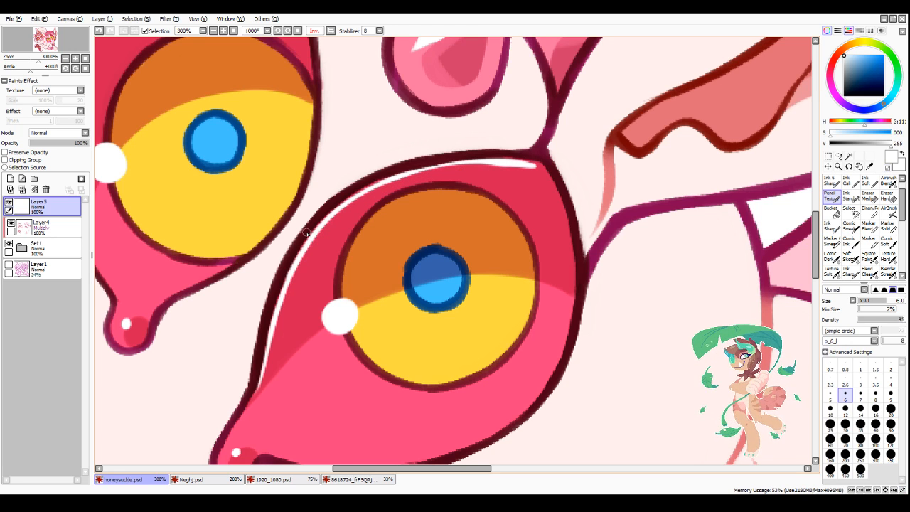
pyautogui.moveTo(278, 305); pyautogui.dragTo(324, 227)
pyautogui.moveTo(292, 265)
pyautogui.mouseDown()
pyautogui.moveTo(355, 193)
pyautogui.moveTo(442, 167)
pyautogui.mouseUp()
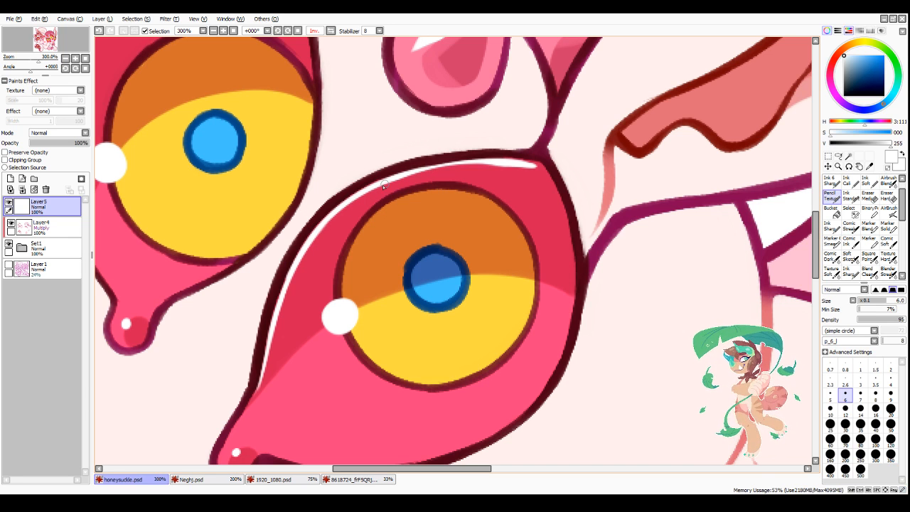
pyautogui.moveTo(384, 183)
pyautogui.mouseDown()
pyautogui.moveTo(489, 166)
pyautogui.moveTo(426, 169)
pyautogui.moveTo(520, 166)
pyautogui.mouseUp()
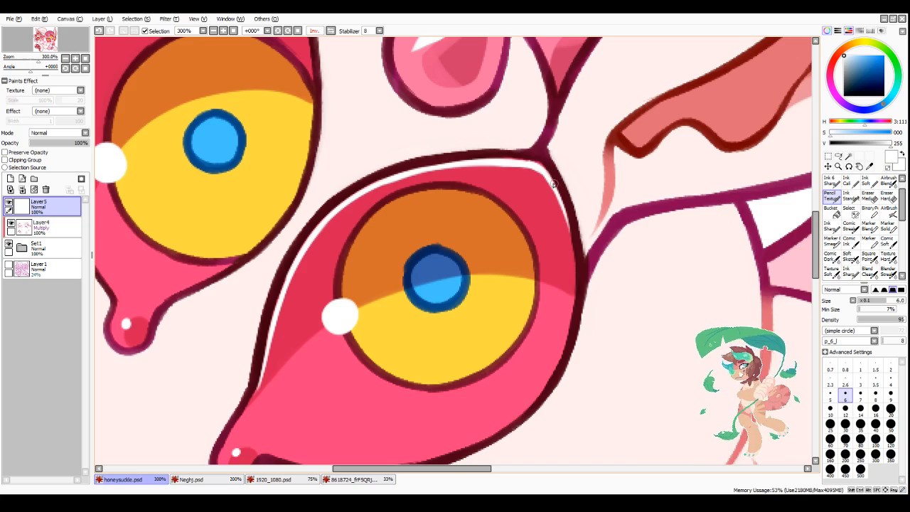
pyautogui.scroll(-6, 550, 184)
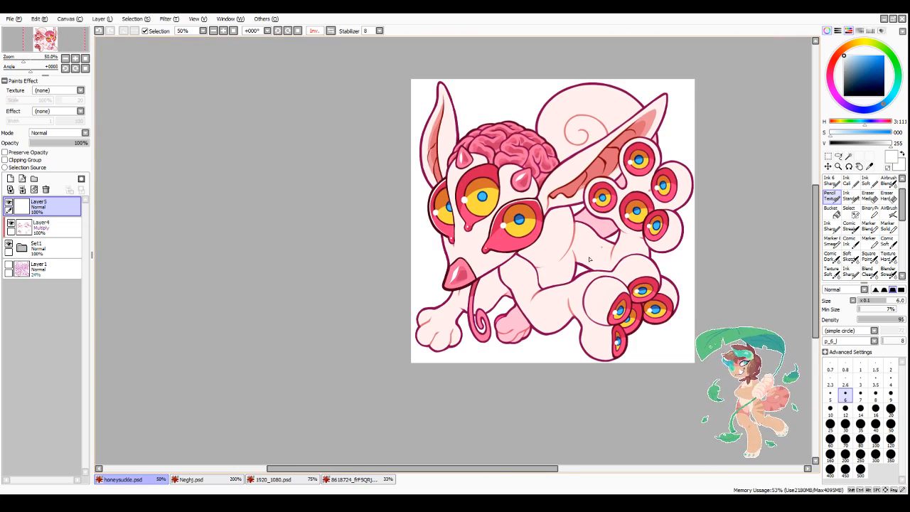
# Step: Paint a thin curved white highlight along the upper rim of the middle head eye, from its left side to the upper-right corner
pyautogui.scroll(4, 514, 161)
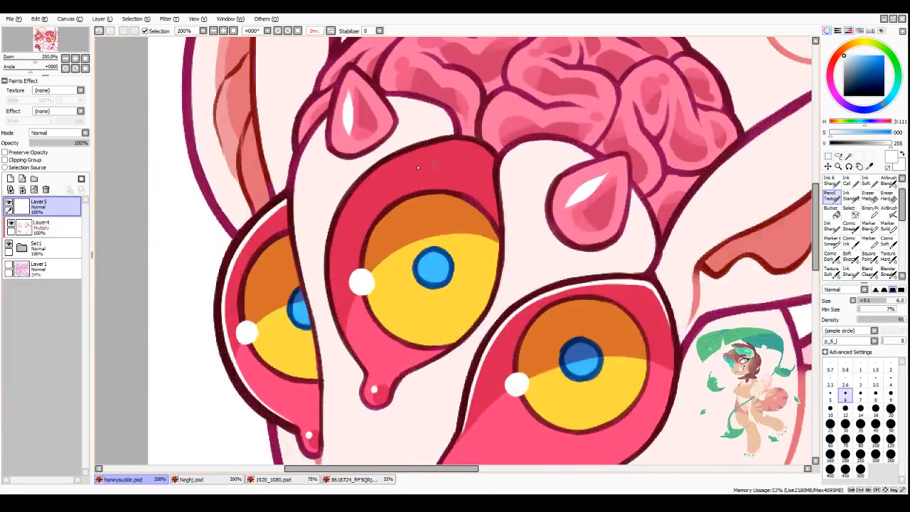
pyautogui.scroll(1, 353, 192)
pyautogui.moveTo(347, 204)
pyautogui.mouseDown()
pyautogui.moveTo(405, 147)
pyautogui.moveTo(455, 129)
pyautogui.mouseUp()
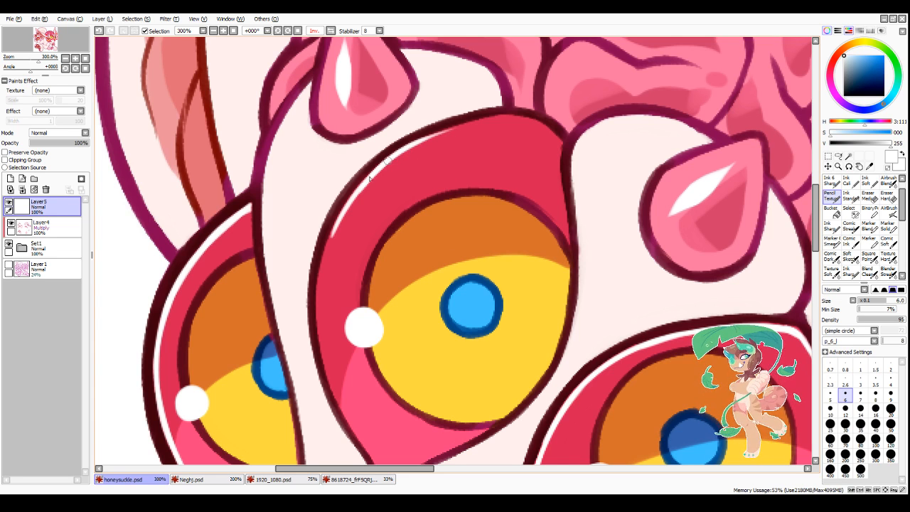
pyautogui.moveTo(375, 171)
pyautogui.mouseDown()
pyautogui.moveTo(405, 147)
pyautogui.moveTo(467, 123)
pyautogui.moveTo(522, 121)
pyautogui.moveTo(499, 120)
pyautogui.moveTo(550, 136)
pyautogui.moveTo(521, 149)
pyautogui.moveTo(539, 130)
pyautogui.moveTo(509, 118)
pyautogui.moveTo(568, 141)
pyautogui.mouseUp()
pyautogui.hotkey('ctrl', 'z')
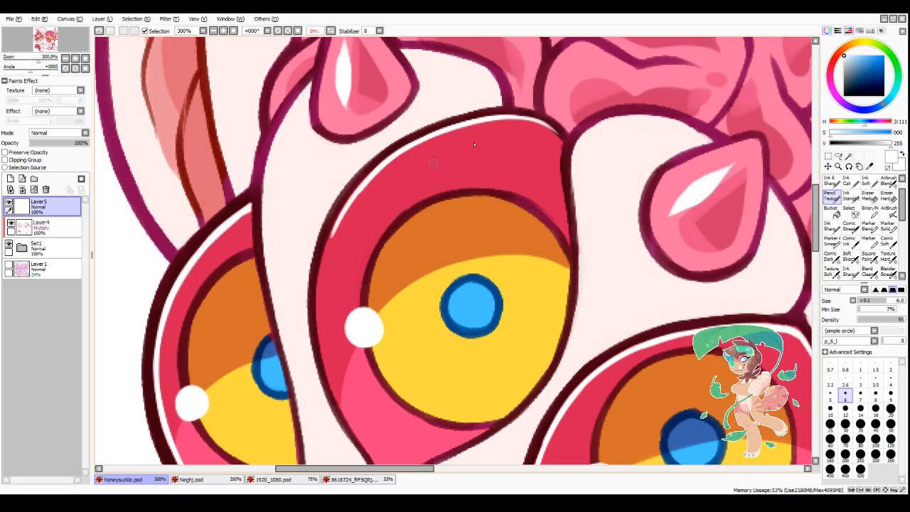
pyautogui.hotkey('ctrl', 'z')
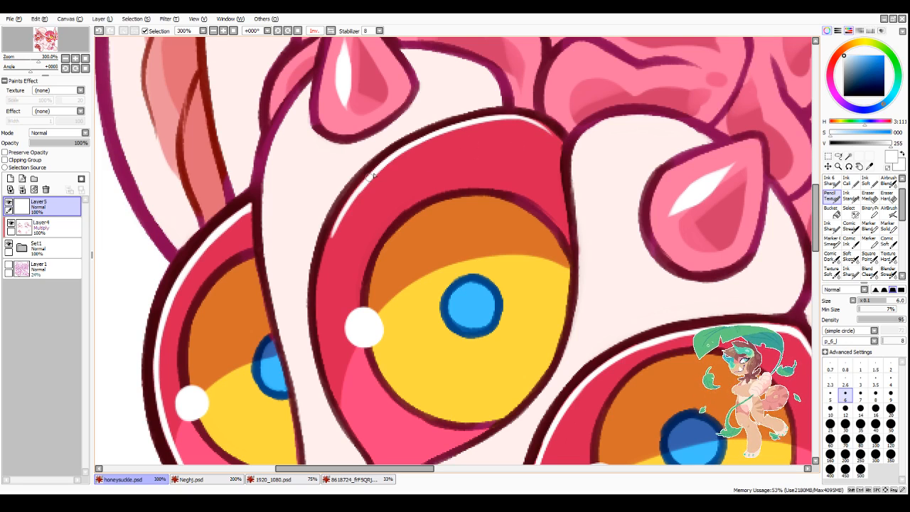
pyautogui.moveTo(364, 180)
pyautogui.mouseDown()
pyautogui.moveTo(323, 277)
pyautogui.moveTo(331, 232)
pyautogui.moveTo(317, 313)
pyautogui.mouseUp()
pyautogui.scroll(-2, 366, 231)
pyautogui.scroll(1, 354, 342)
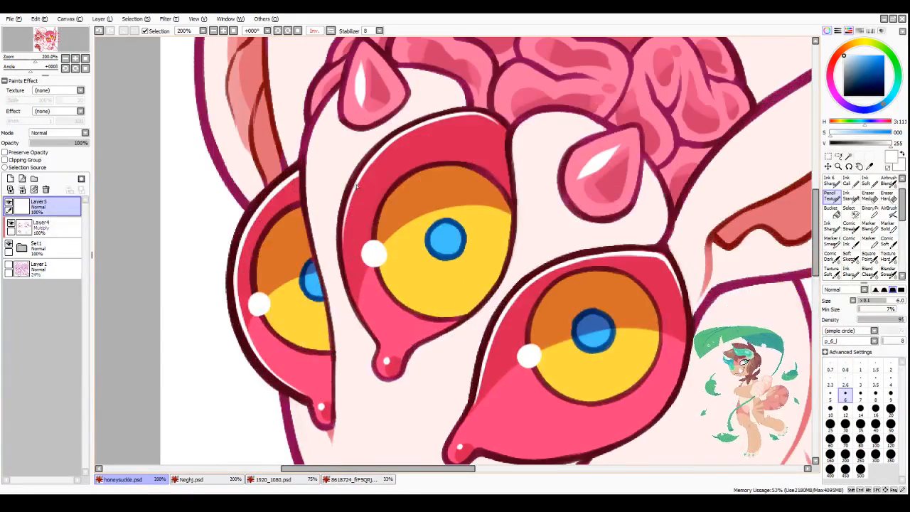
# Step: Extend the middle head eye's white rim highlight down its left edge to the neck of the teardrop tip
pyautogui.scroll(1, 347, 263)
pyautogui.moveTo(356, 147); pyautogui.dragTo(341, 223)
pyautogui.moveTo(347, 162); pyautogui.dragTo(341, 266)
pyautogui.moveTo(340, 221); pyautogui.dragTo(352, 306)
pyautogui.moveTo(341, 239); pyautogui.dragTo(360, 326)
pyautogui.moveTo(339, 268); pyautogui.dragTo(367, 343)
pyautogui.moveTo(346, 297); pyautogui.dragTo(394, 381)
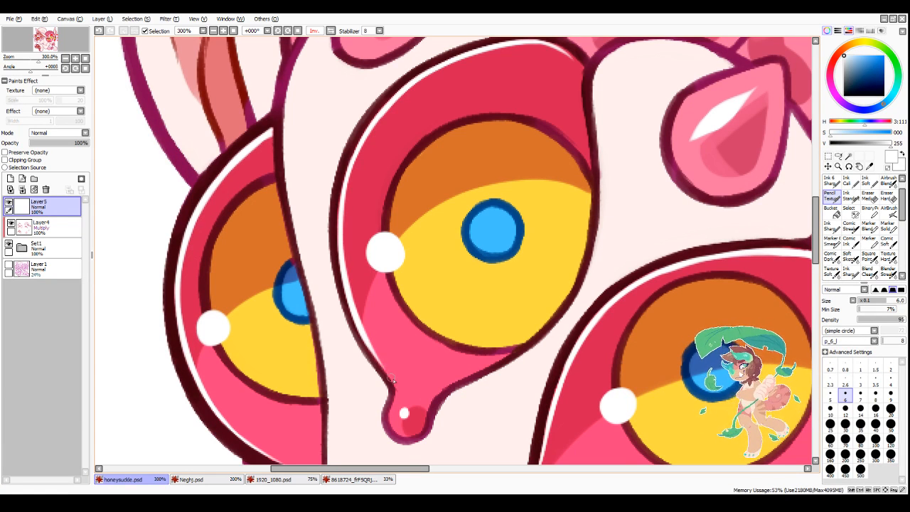
# Step: Clean up the lower end and left side of the middle head eye's rim highlight
pyautogui.moveTo(338, 283); pyautogui.dragTo(391, 384)
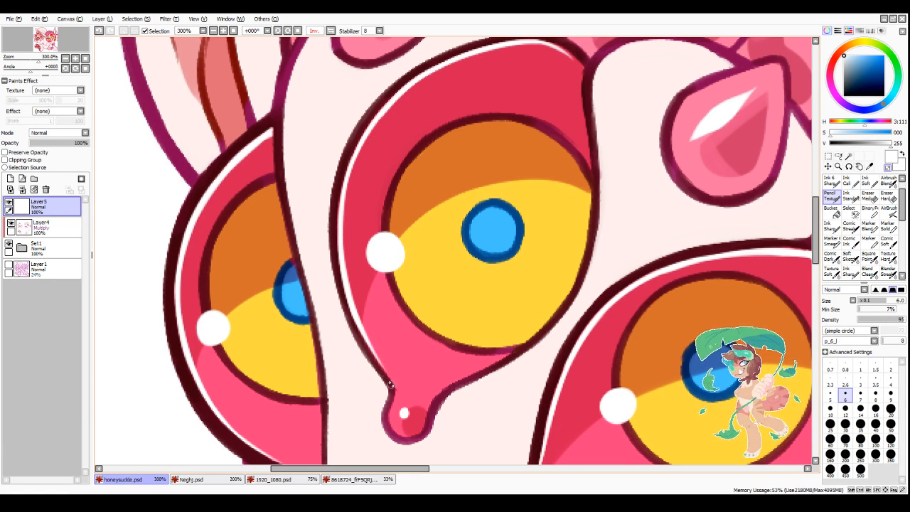
pyautogui.moveTo(347, 257)
pyautogui.mouseDown()
pyautogui.moveTo(352, 267)
pyautogui.moveTo(347, 177)
pyautogui.moveTo(364, 139)
pyautogui.mouseUp()
pyautogui.moveTo(341, 226); pyautogui.dragTo(364, 142)
pyautogui.scroll(-4, 441, 68)
pyautogui.scroll(-3, 441, 69)
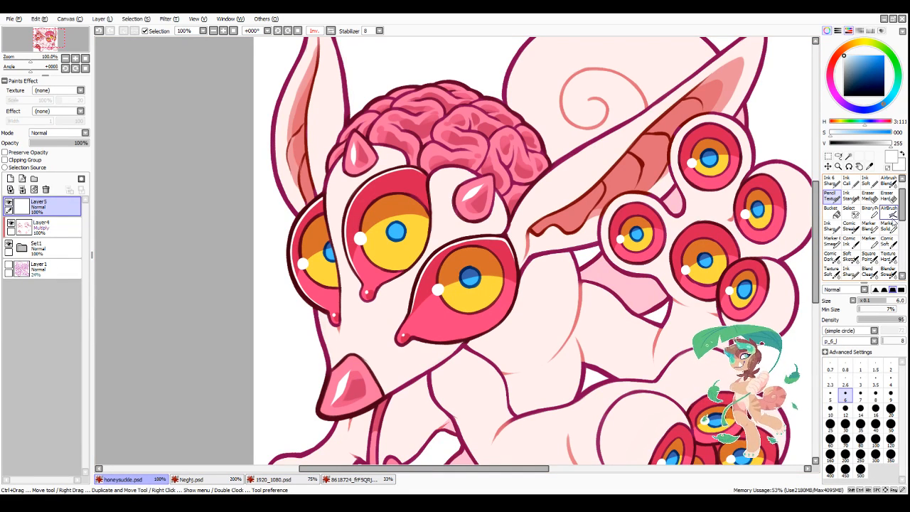
# Step: Soften the middle head eye's rim highlight with the Marker Solid brush at size 12, alternating white and transparent colour
pyautogui.click(888, 226)
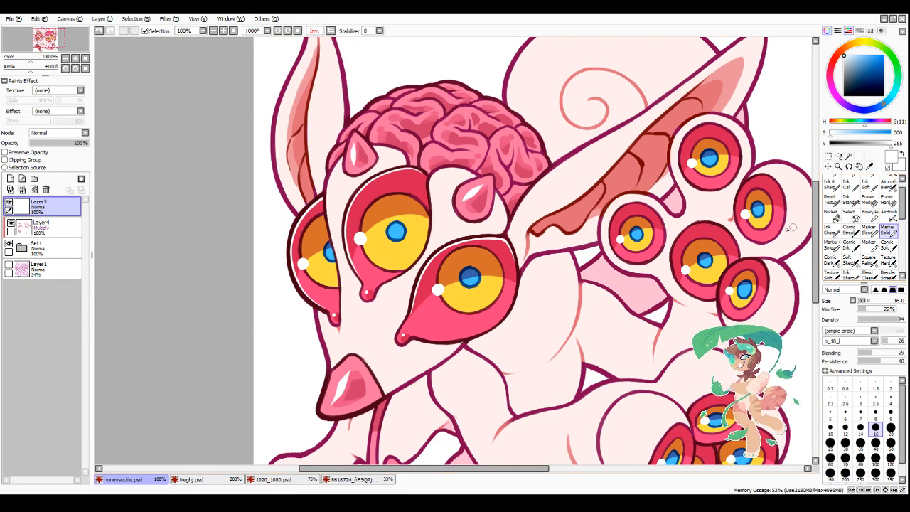
pyautogui.scroll(2, 359, 218)
pyautogui.click(845, 431)
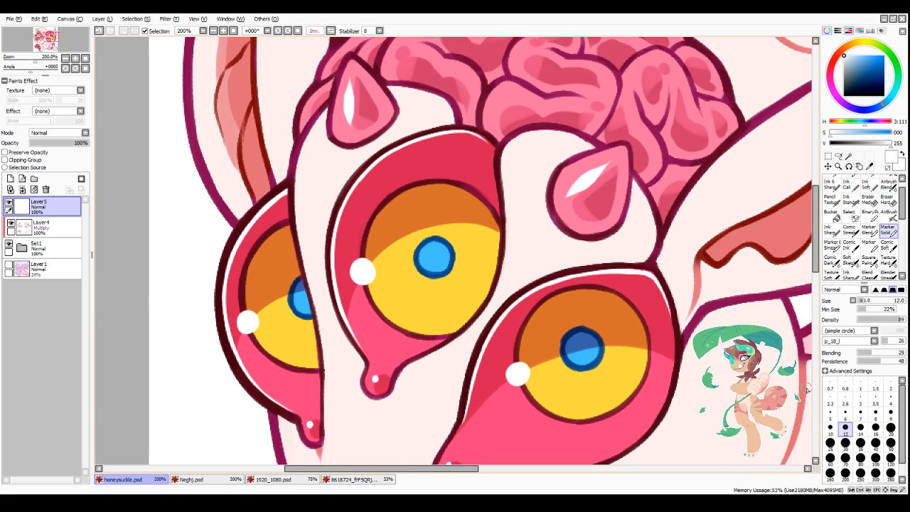
pyautogui.moveTo(337, 262)
pyautogui.mouseDown()
pyautogui.moveTo(352, 191)
pyautogui.moveTo(430, 143)
pyautogui.moveTo(411, 146)
pyautogui.mouseUp()
pyautogui.press('-')
pyautogui.moveTo(470, 137)
pyautogui.mouseDown()
pyautogui.moveTo(483, 146)
pyautogui.moveTo(360, 176)
pyautogui.moveTo(458, 128)
pyautogui.mouseUp()
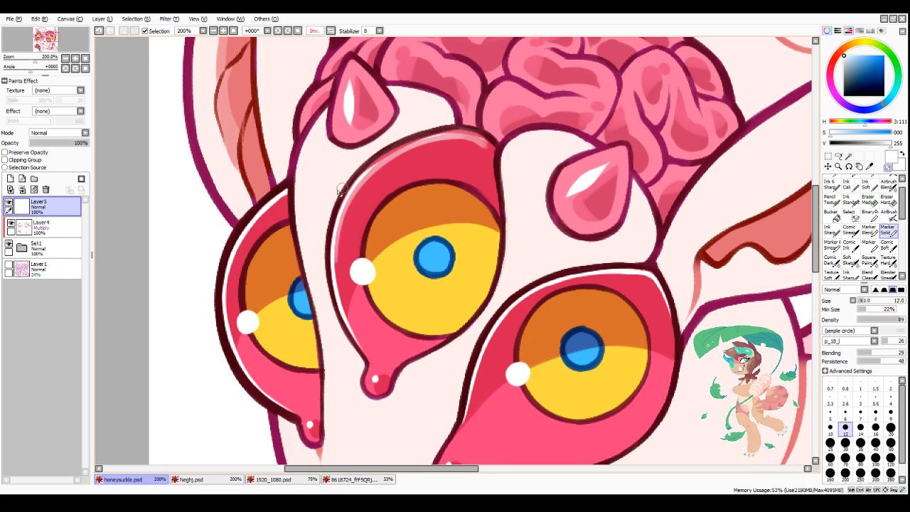
pyautogui.moveTo(344, 189)
pyautogui.mouseDown()
pyautogui.moveTo(470, 127)
pyautogui.moveTo(372, 153)
pyautogui.mouseUp()
pyautogui.press('-')
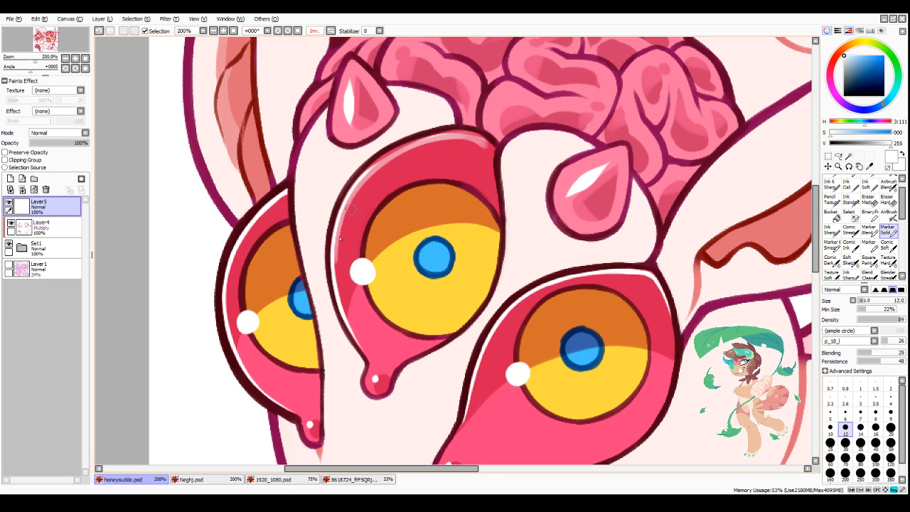
pyautogui.moveTo(344, 207)
pyautogui.mouseDown()
pyautogui.moveTo(342, 311)
pyautogui.moveTo(358, 341)
pyautogui.mouseUp()
pyautogui.moveTo(360, 344); pyautogui.dragTo(344, 316)
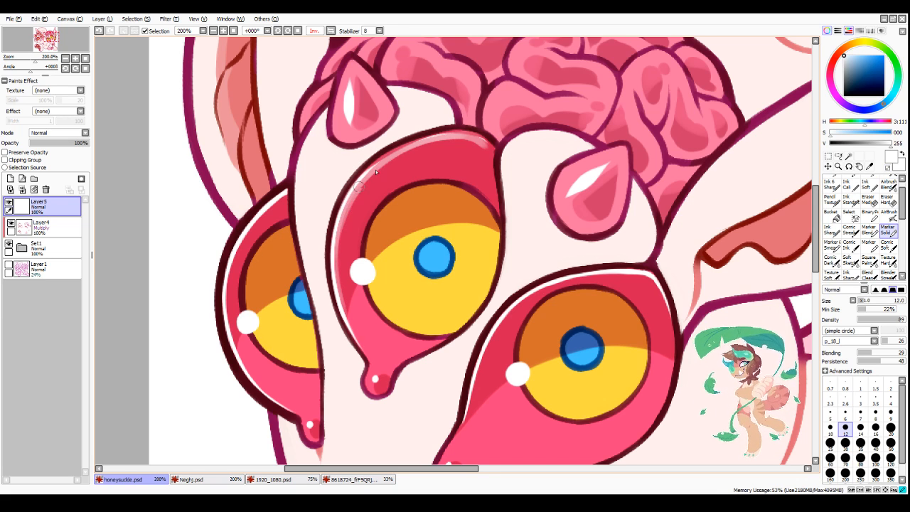
# Step: Rework the upper part of the middle head eye's rim highlight with the marker at size 7
pyautogui.click(859, 413)
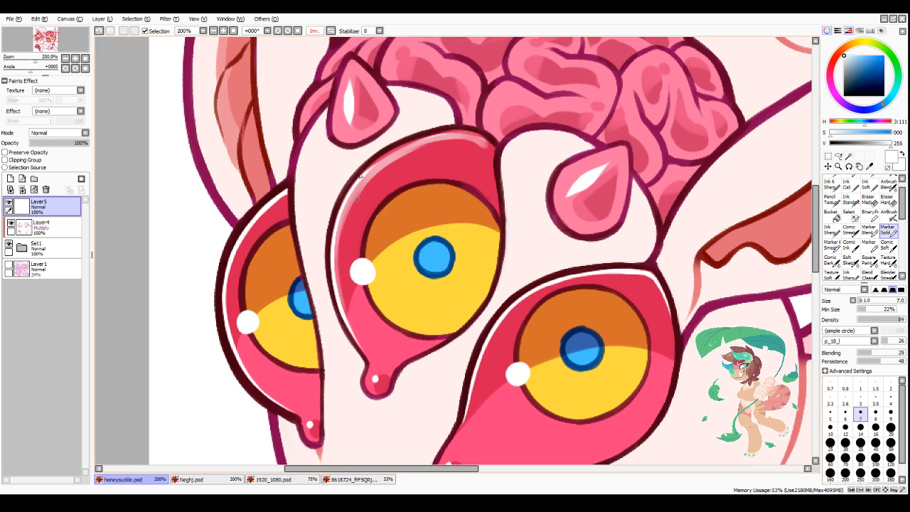
pyautogui.moveTo(343, 214); pyautogui.dragTo(394, 153)
pyautogui.moveTo(360, 183); pyautogui.dragTo(422, 141)
pyautogui.moveTo(379, 163); pyautogui.dragTo(458, 135)
pyautogui.moveTo(425, 138); pyautogui.dragTo(484, 142)
pyautogui.moveTo(485, 141); pyautogui.dragTo(436, 138)
pyautogui.moveTo(385, 158); pyautogui.dragTo(407, 148)
pyautogui.moveTo(378, 163); pyautogui.dragTo(375, 164)
pyautogui.scroll(-4, 375, 191)
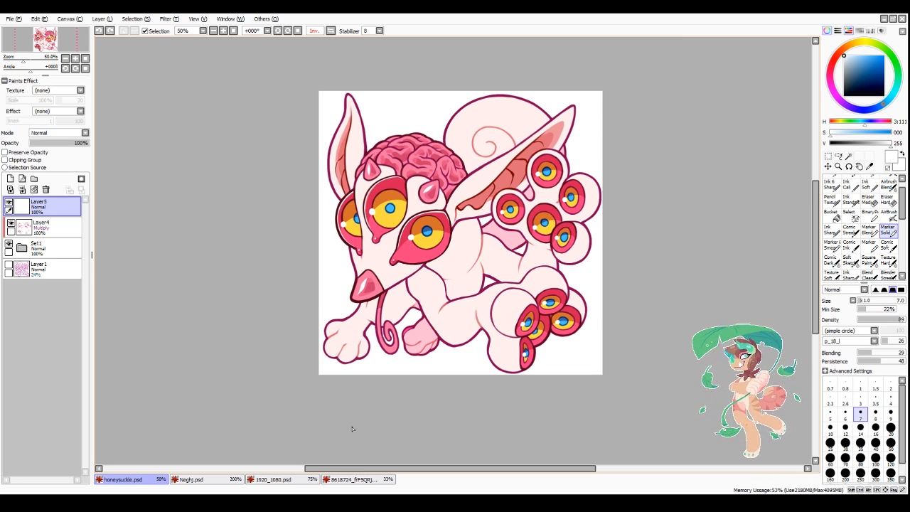
pyautogui.scroll(-1, 351, 429)
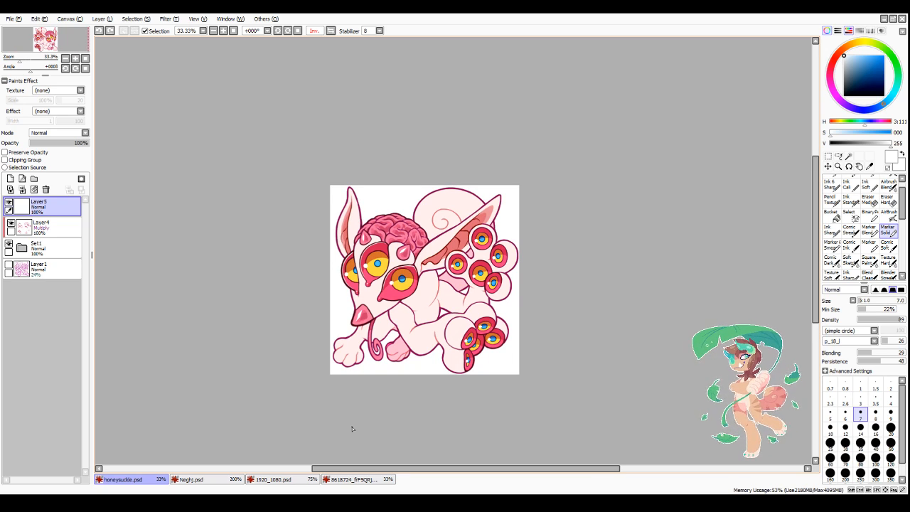
# Step: Strengthen the white highlight along the middle head eye's upper-left rim with the Pencil Texture brush at size 10
pyautogui.press('n')
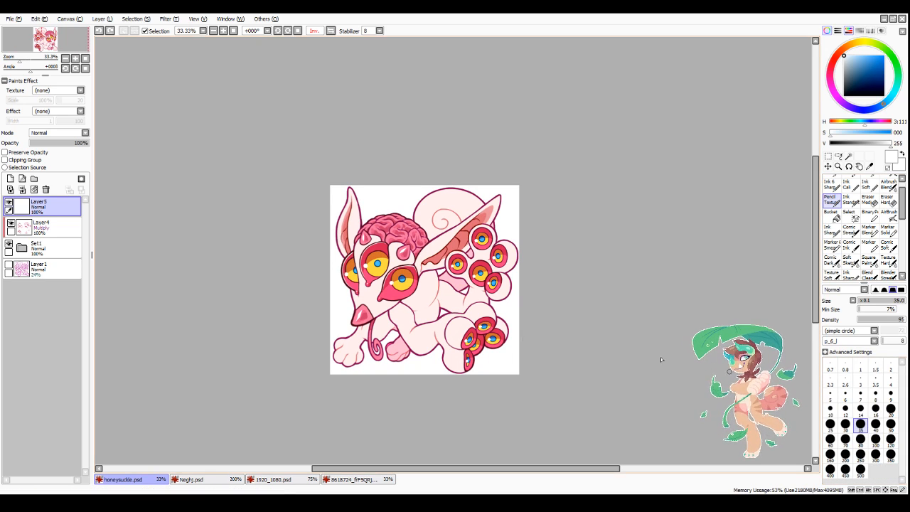
pyautogui.scroll(4, 372, 277)
pyautogui.click(845, 408)
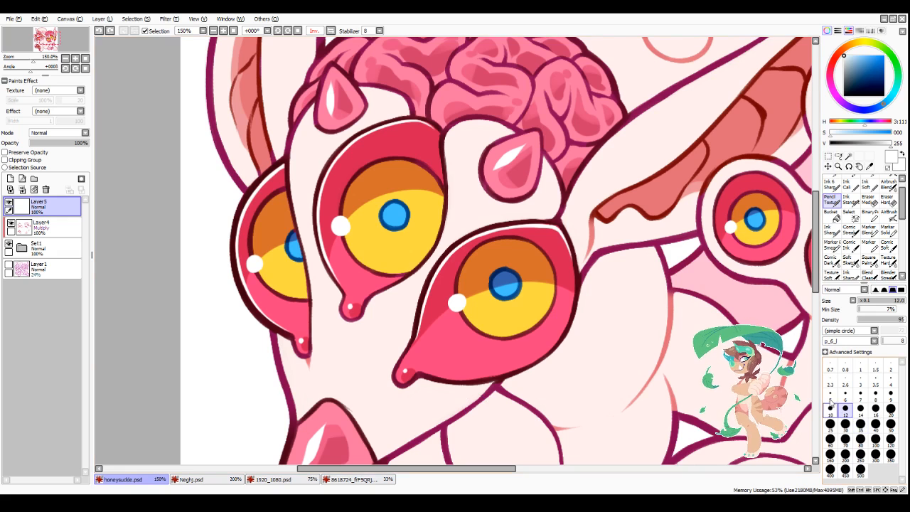
pyautogui.moveTo(328, 173)
pyautogui.mouseDown()
pyautogui.moveTo(320, 206)
pyautogui.moveTo(329, 251)
pyautogui.mouseUp()
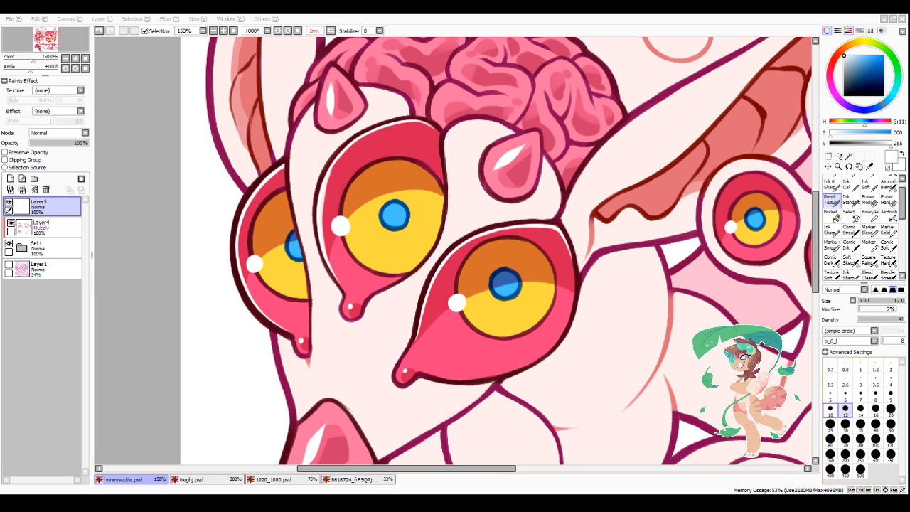
pyautogui.click(831, 406)
pyautogui.moveTo(321, 205); pyautogui.dragTo(321, 244)
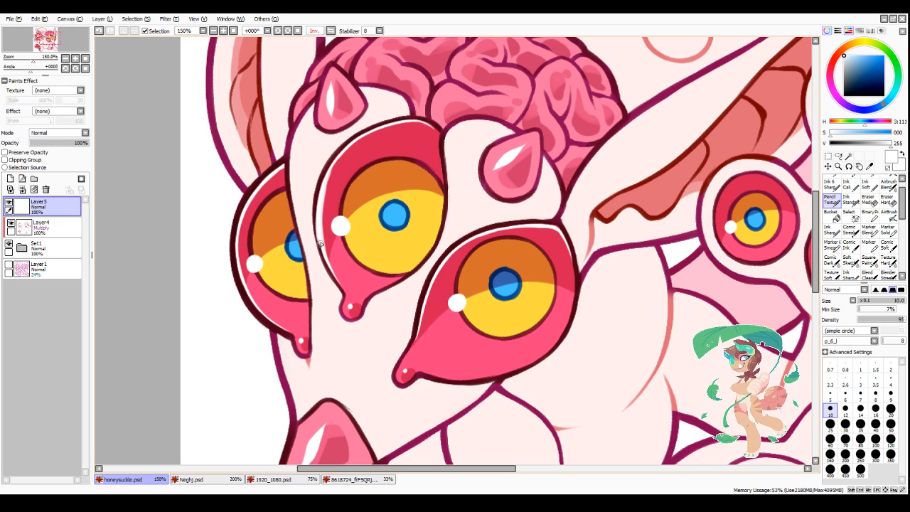
pyautogui.hotkey('ctrl', 'z')
pyautogui.moveTo(322, 196)
pyautogui.mouseDown()
pyautogui.moveTo(369, 167)
pyautogui.moveTo(324, 202)
pyautogui.moveTo(340, 159)
pyautogui.moveTo(325, 189)
pyautogui.moveTo(376, 134)
pyautogui.mouseUp()
pyautogui.moveTo(321, 195); pyautogui.dragTo(320, 206)
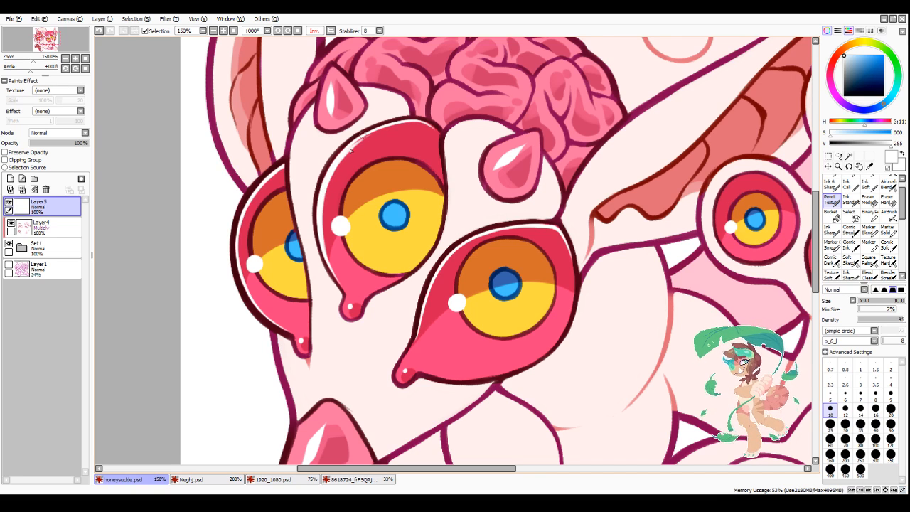
pyautogui.moveTo(337, 161)
pyautogui.mouseDown()
pyautogui.moveTo(398, 124)
pyautogui.moveTo(351, 146)
pyautogui.moveTo(425, 122)
pyautogui.moveTo(374, 132)
pyautogui.moveTo(429, 123)
pyautogui.mouseUp()
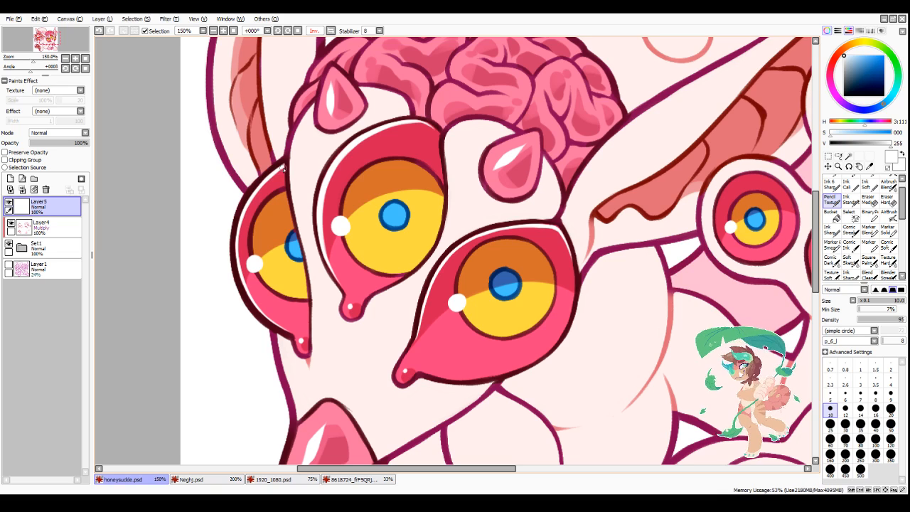
# Step: Thicken the white rim highlight along the upper-left edge of the leftmost head eye
pyautogui.moveTo(283, 168)
pyautogui.mouseDown()
pyautogui.moveTo(252, 202)
pyautogui.moveTo(239, 238)
pyautogui.mouseUp()
pyautogui.moveTo(249, 206)
pyautogui.mouseDown()
pyautogui.moveTo(247, 289)
pyautogui.moveTo(237, 252)
pyautogui.moveTo(252, 299)
pyautogui.mouseUp()
pyautogui.scroll(-4, 500, 204)
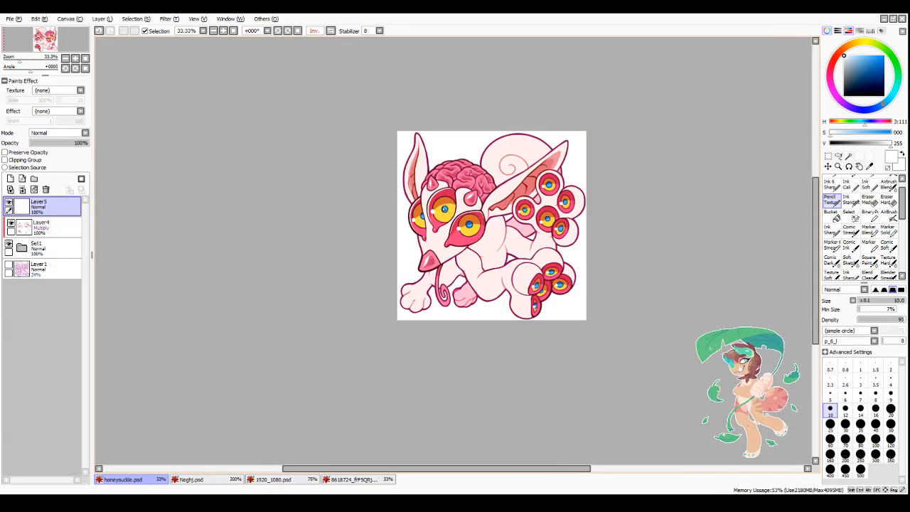
# Step: Thicken the white highlight along the upper and left rim of the rightmost head eye with the size 10 brush
pyautogui.scroll(2, 536, 272)
pyautogui.scroll(3, 347, 183)
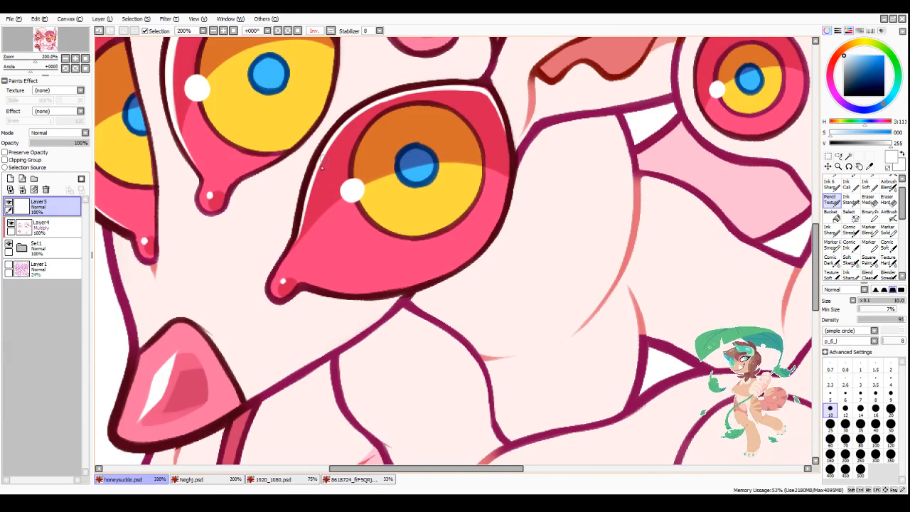
pyautogui.moveTo(307, 201); pyautogui.dragTo(356, 121)
pyautogui.moveTo(314, 175); pyautogui.dragTo(385, 97)
pyautogui.moveTo(331, 144); pyautogui.dragTo(412, 94)
pyautogui.moveTo(339, 135); pyautogui.dragTo(449, 88)
pyautogui.moveTo(381, 108); pyautogui.dragTo(478, 90)
pyautogui.moveTo(416, 96); pyautogui.dragTo(490, 96)
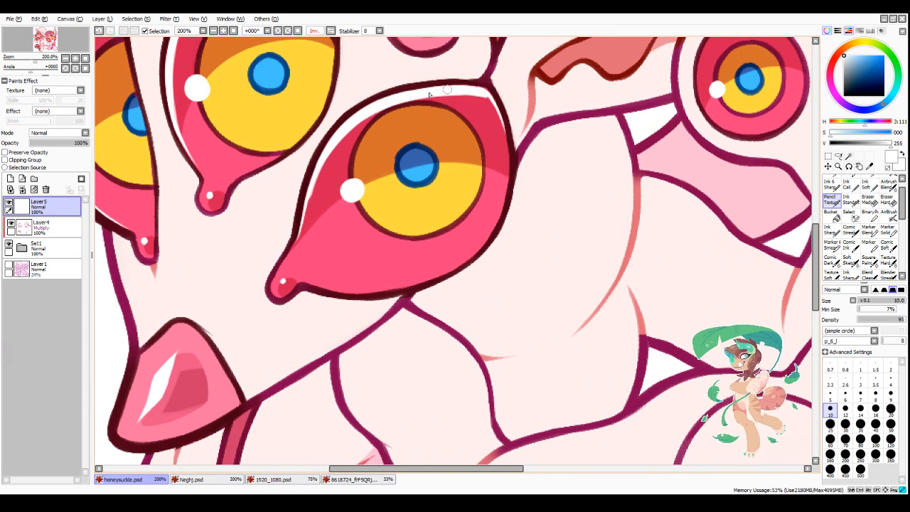
pyautogui.moveTo(322, 166); pyautogui.dragTo(294, 238)
pyautogui.scroll(-3, 523, 106)
pyautogui.scroll(-1, 523, 105)
pyautogui.scroll(4, 524, 97)
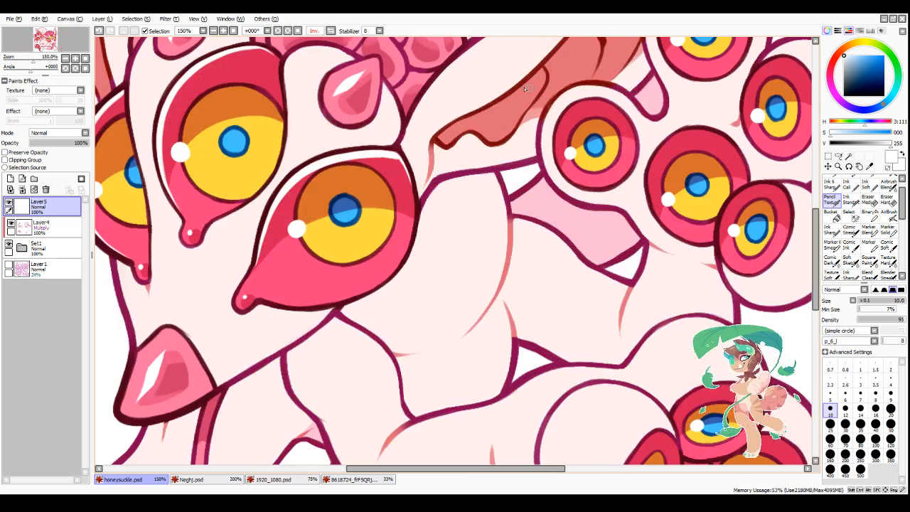
pyautogui.scroll(1, 336, 167)
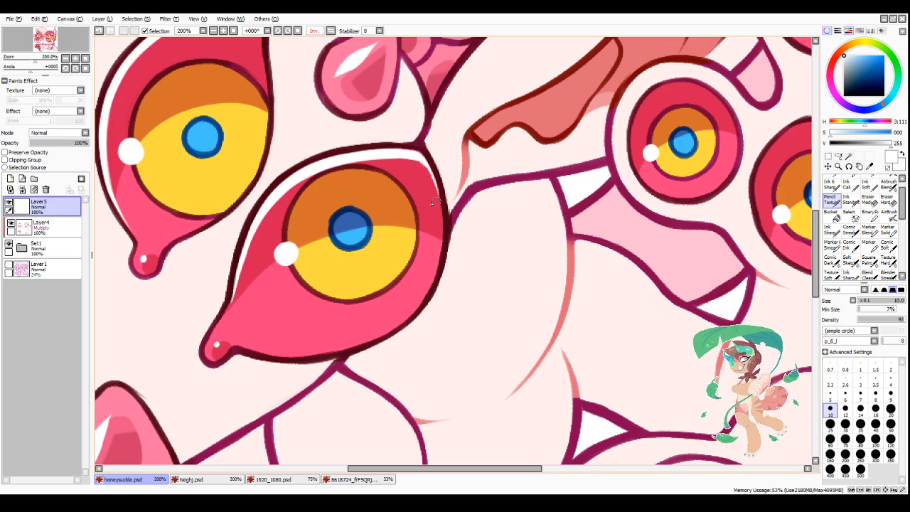
pyautogui.scroll(-3, 417, 159)
pyautogui.scroll(3, 379, 134)
pyautogui.scroll(-3, 264, 301)
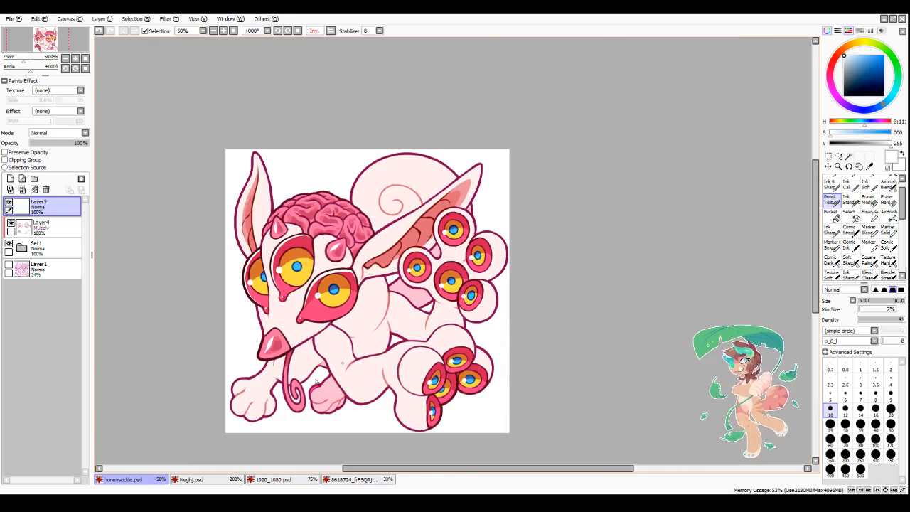
# Step: Paint a white rim highlight along the upper-left edge of the lower foot's innermost eye with the Pencil Texture brush at size 8
pyautogui.scroll(-1, 296, 417)
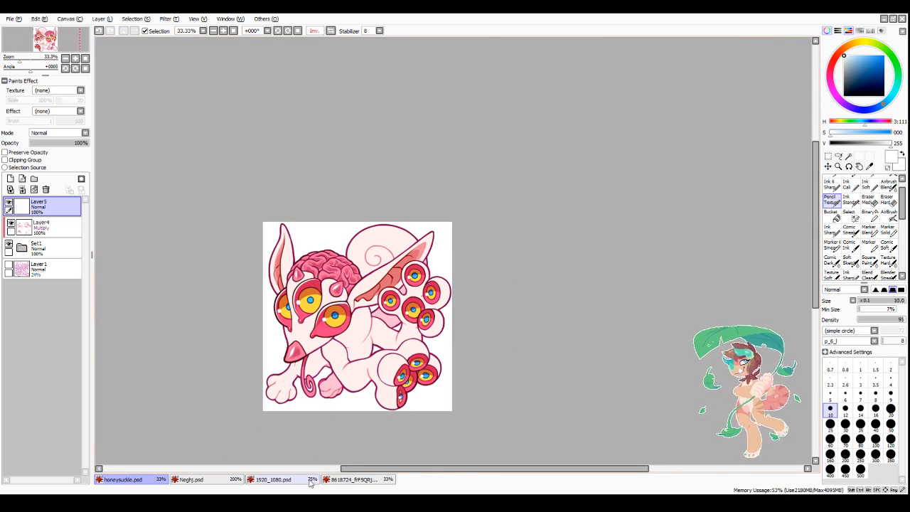
pyautogui.scroll(1, 261, 429)
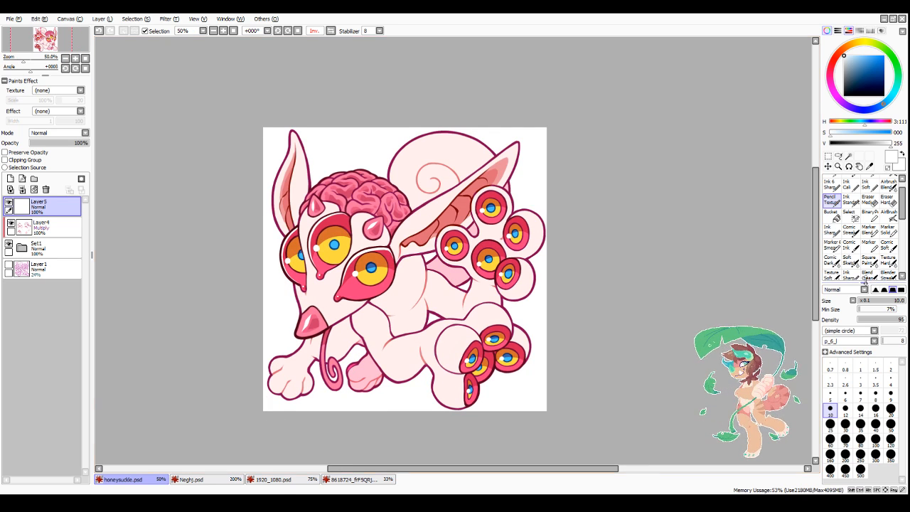
pyautogui.click(869, 275)
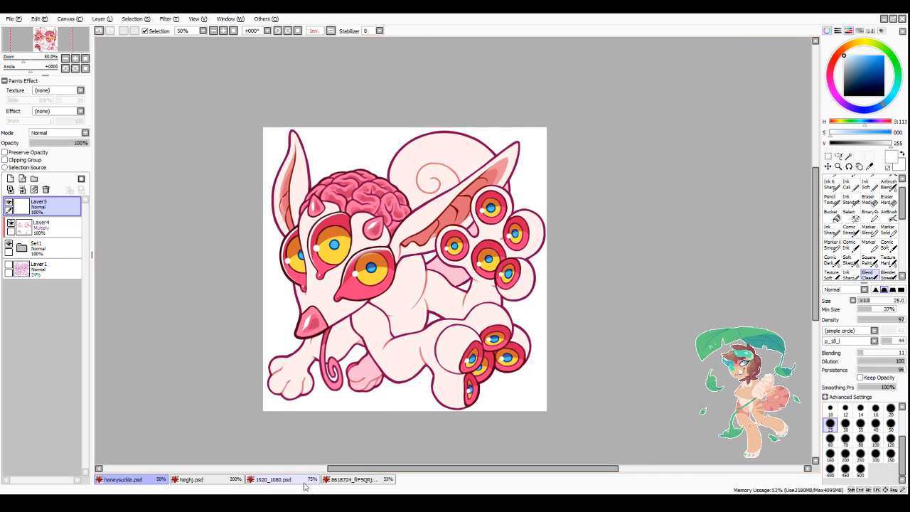
pyautogui.click(834, 202)
pyautogui.scroll(-1, 491, 362)
pyautogui.scroll(4, 496, 220)
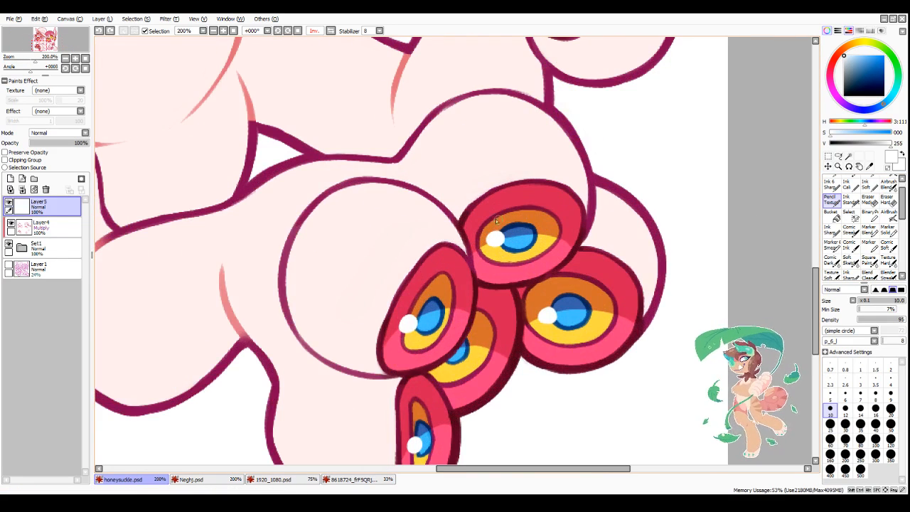
pyautogui.moveTo(435, 250); pyautogui.dragTo(399, 305)
pyautogui.click(875, 392)
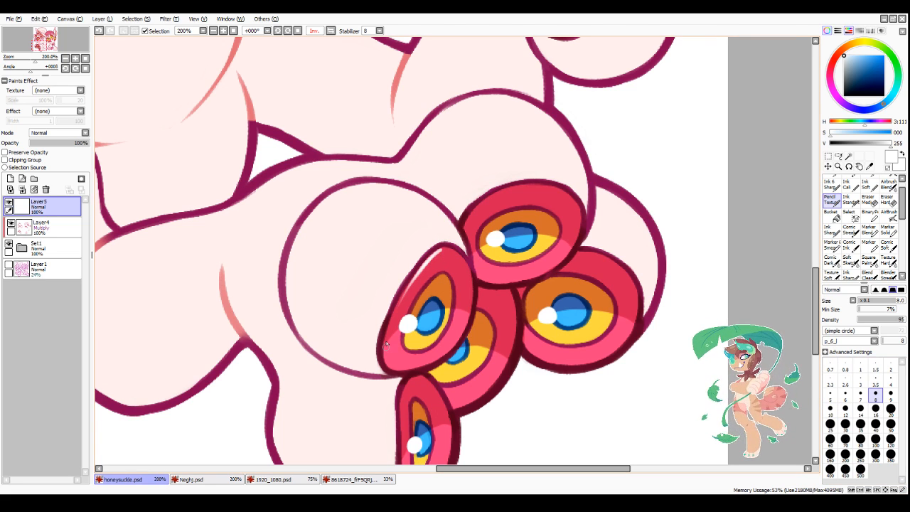
pyautogui.moveTo(386, 346)
pyautogui.mouseDown()
pyautogui.moveTo(392, 317)
pyautogui.moveTo(382, 351)
pyautogui.moveTo(418, 270)
pyautogui.mouseUp()
pyautogui.moveTo(395, 311); pyautogui.dragTo(430, 262)
pyautogui.moveTo(407, 292); pyautogui.dragTo(446, 249)
pyautogui.moveTo(424, 271)
pyautogui.mouseDown()
pyautogui.moveTo(453, 251)
pyautogui.moveTo(472, 292)
pyautogui.mouseUp()
# Step: Refine the tapered upper end of the rim highlight on the lower foot's innermost eye, alternating between white and transparent colour
pyautogui.press('-')
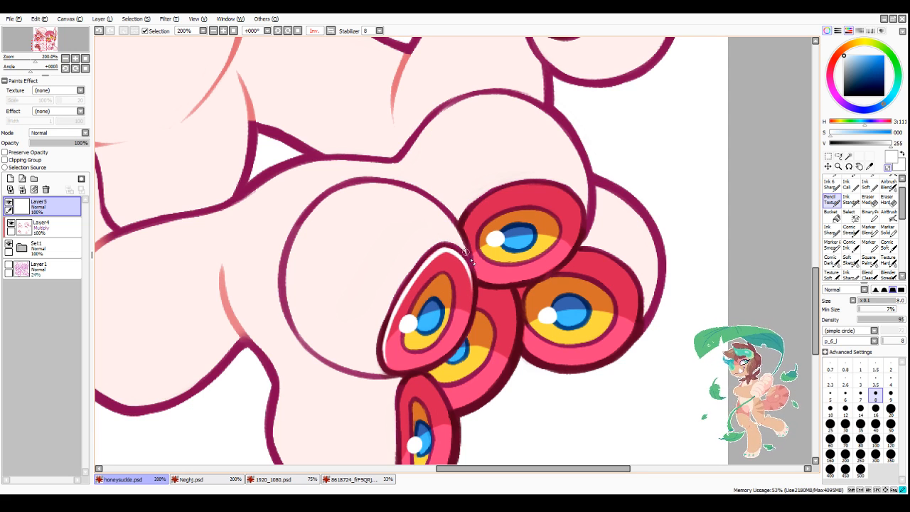
pyautogui.moveTo(464, 251); pyautogui.dragTo(470, 264)
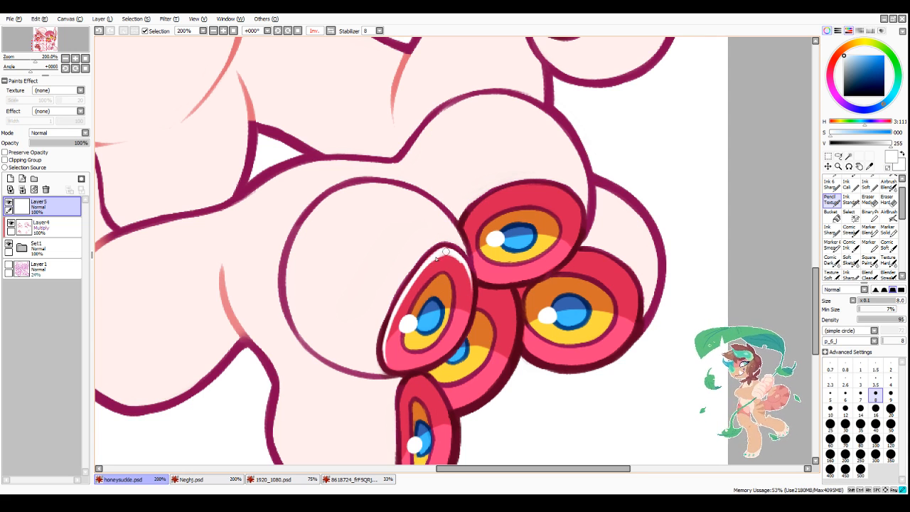
pyautogui.moveTo(457, 258)
pyautogui.mouseDown()
pyautogui.moveTo(473, 292)
pyautogui.moveTo(459, 270)
pyautogui.moveTo(473, 302)
pyautogui.moveTo(466, 319)
pyautogui.mouseUp()
pyautogui.press('-')
pyautogui.press('-')
# Step: Paint a white highlight along the whole upper rim of the lower foot's topmost eye with the size 8 brush
pyautogui.moveTo(467, 220); pyautogui.dragTo(524, 189)
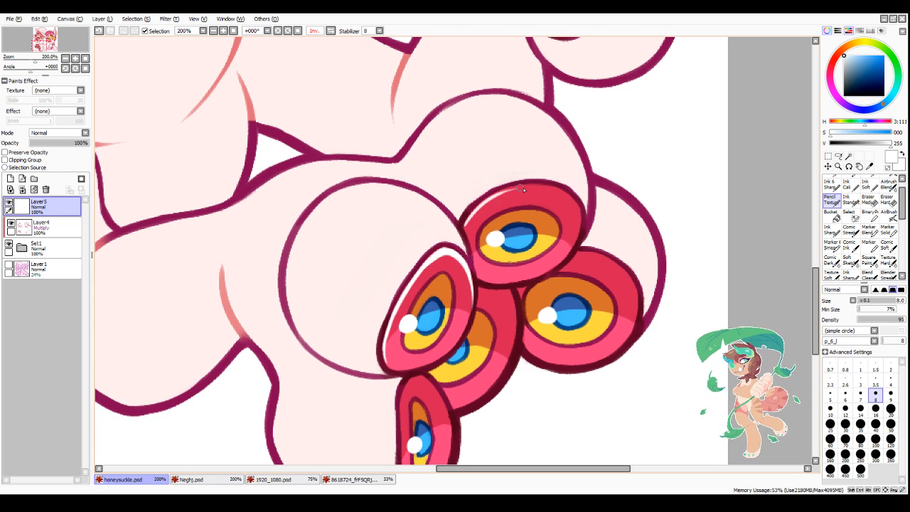
pyautogui.moveTo(474, 212); pyautogui.dragTo(524, 190)
pyautogui.moveTo(464, 225)
pyautogui.mouseDown()
pyautogui.moveTo(517, 189)
pyautogui.moveTo(542, 187)
pyautogui.mouseUp()
pyautogui.moveTo(504, 192)
pyautogui.mouseDown()
pyautogui.moveTo(560, 193)
pyautogui.moveTo(510, 190)
pyautogui.moveTo(568, 199)
pyautogui.moveTo(568, 183)
pyautogui.moveTo(547, 182)
pyautogui.moveTo(563, 207)
pyautogui.moveTo(569, 197)
pyautogui.moveTo(557, 192)
pyautogui.moveTo(579, 217)
pyautogui.mouseUp()
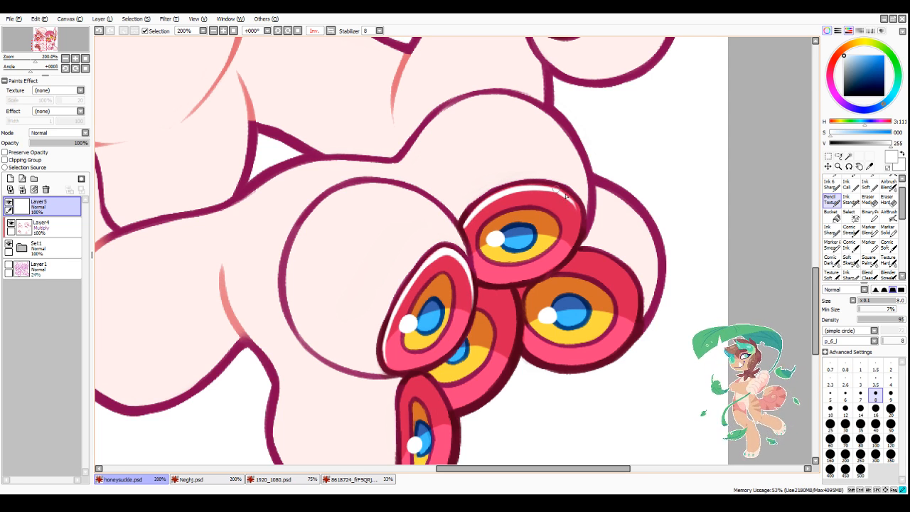
pyautogui.moveTo(553, 187); pyautogui.dragTo(581, 217)
pyautogui.click(331, 30)
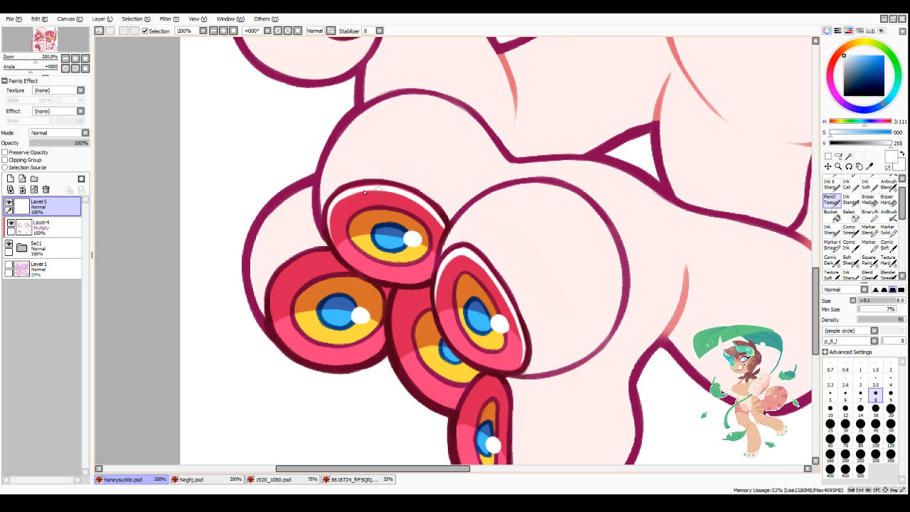
pyautogui.scroll(-6, 270, 354)
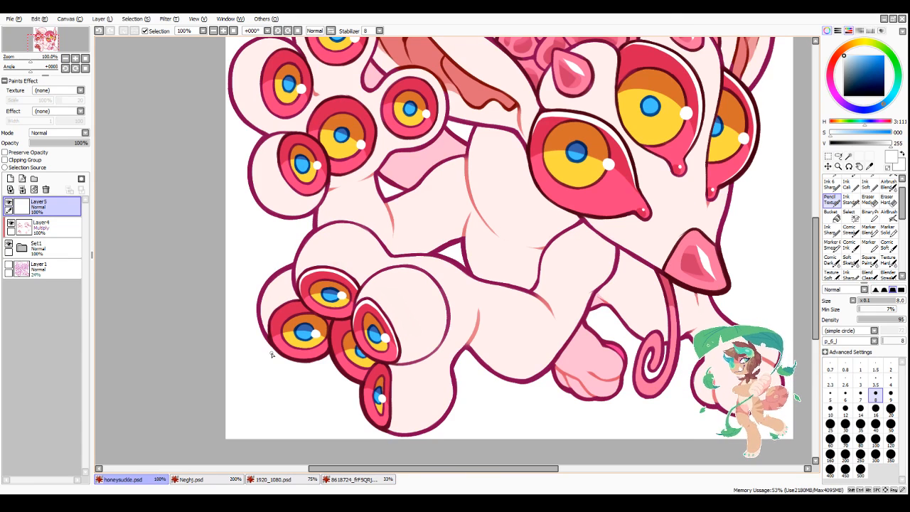
pyautogui.scroll(4, 271, 354)
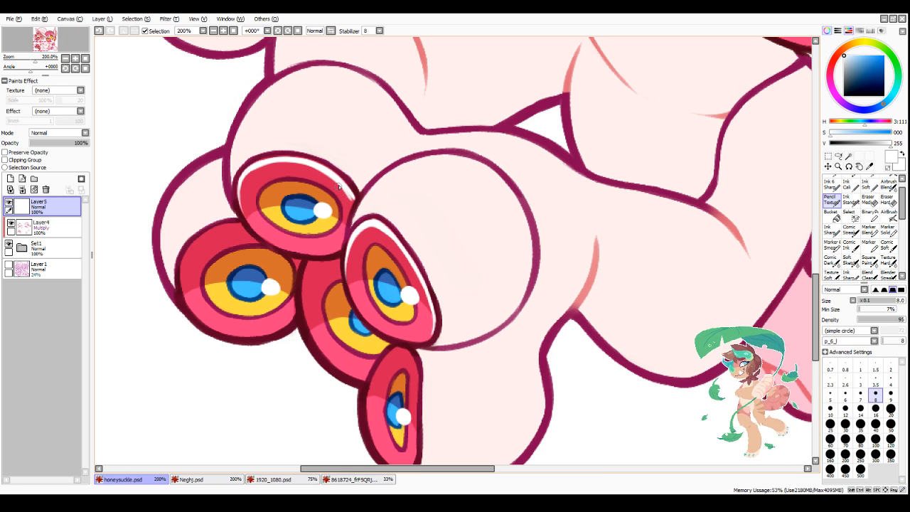
pyautogui.press('-')
pyautogui.press('-')
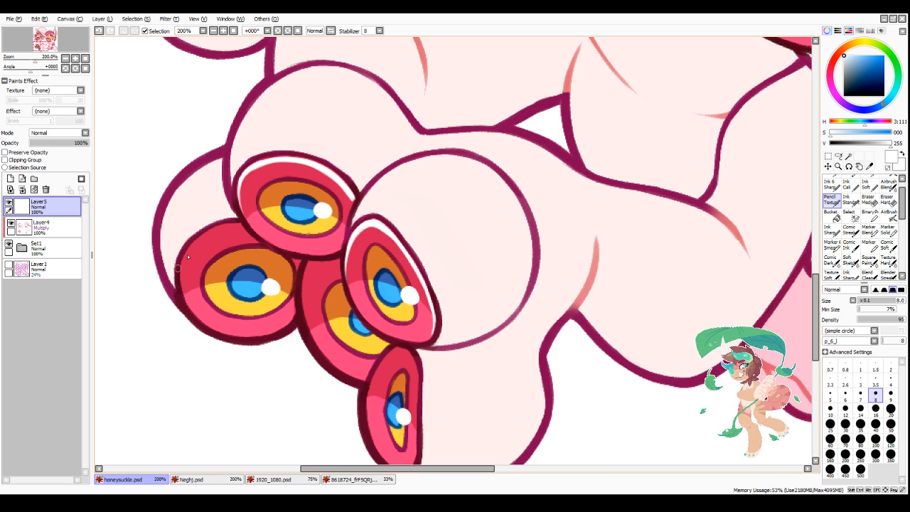
# Step: Add a white highlight along the upper and outer rim of the lower foot's outermost eye
pyautogui.moveTo(182, 271)
pyautogui.mouseDown()
pyautogui.moveTo(187, 306)
pyautogui.moveTo(182, 274)
pyautogui.moveTo(207, 328)
pyautogui.mouseUp()
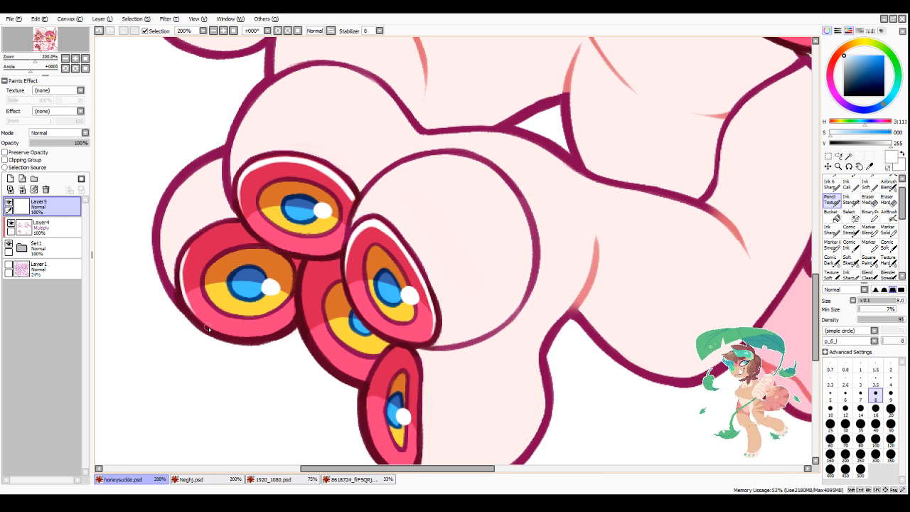
pyautogui.moveTo(183, 270); pyautogui.dragTo(204, 240)
pyautogui.moveTo(184, 266)
pyautogui.mouseDown()
pyautogui.moveTo(196, 243)
pyautogui.moveTo(183, 265)
pyautogui.moveTo(229, 228)
pyautogui.moveTo(202, 241)
pyautogui.moveTo(196, 247)
pyautogui.moveTo(241, 225)
pyautogui.mouseUp()
pyautogui.press('-')
pyautogui.press('-')
# Step: Paint a white highlight along the outer and upper rim of the narrow bottom eye on the lower foot
pyautogui.scroll(-4, 422, 354)
pyautogui.scroll(4, 415, 405)
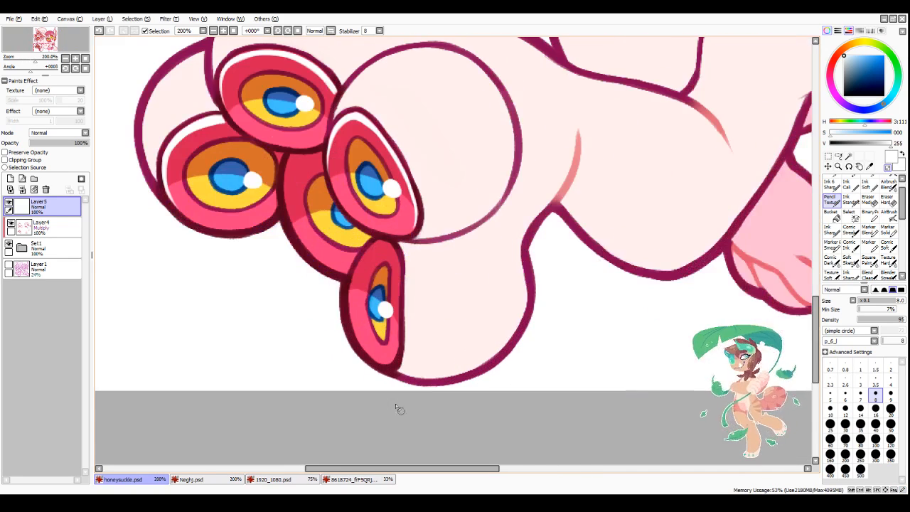
pyautogui.scroll(1, 346, 290)
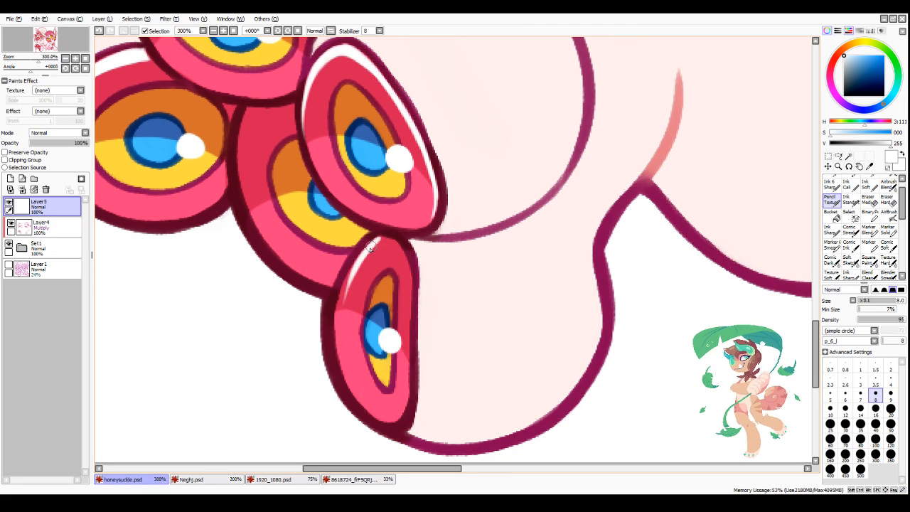
pyautogui.moveTo(380, 238); pyautogui.dragTo(339, 304)
pyautogui.moveTo(365, 252); pyautogui.dragTo(335, 328)
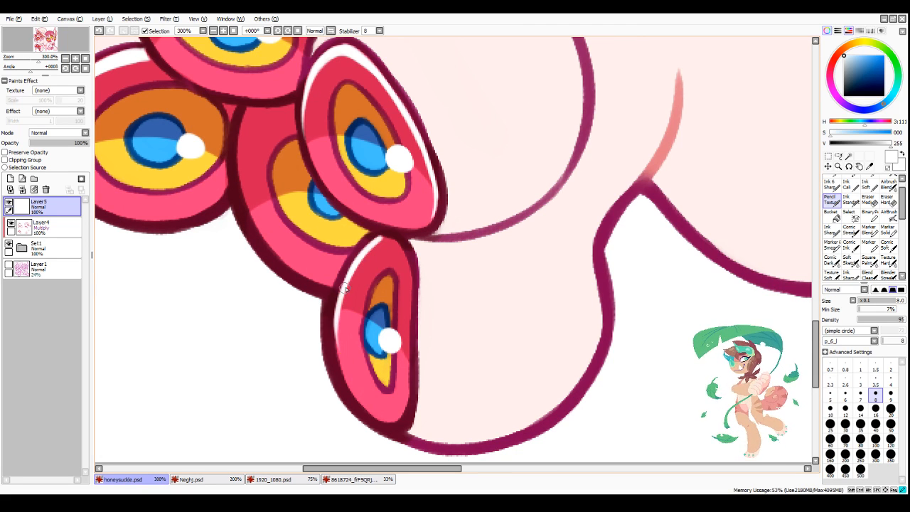
pyautogui.moveTo(344, 288); pyautogui.dragTo(345, 384)
pyautogui.moveTo(339, 316)
pyautogui.mouseDown()
pyautogui.moveTo(348, 390)
pyautogui.moveTo(361, 263)
pyautogui.moveTo(375, 249)
pyautogui.mouseUp()
pyautogui.moveTo(343, 298); pyautogui.dragTo(377, 246)
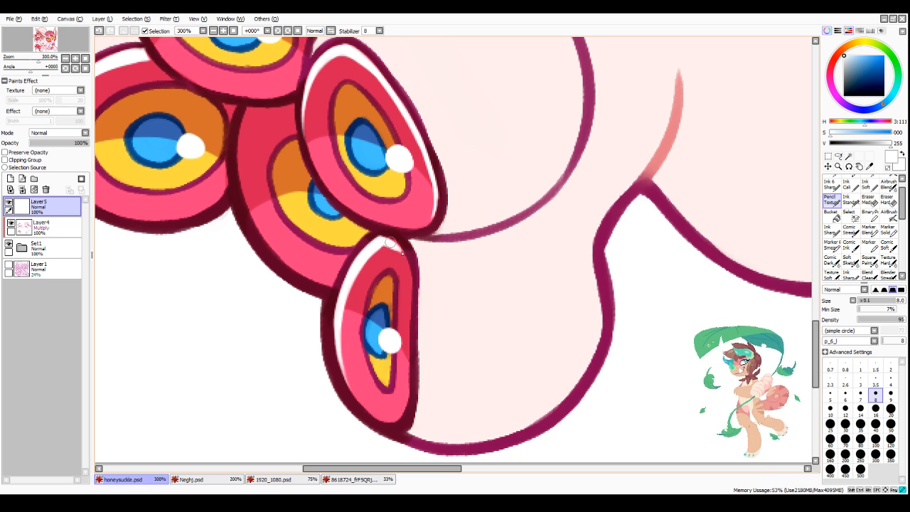
# Step: Reduce the brush size to 7 and paint a white outer-rim highlight on the lower foot's partly covered middle eye
pyautogui.press('[')
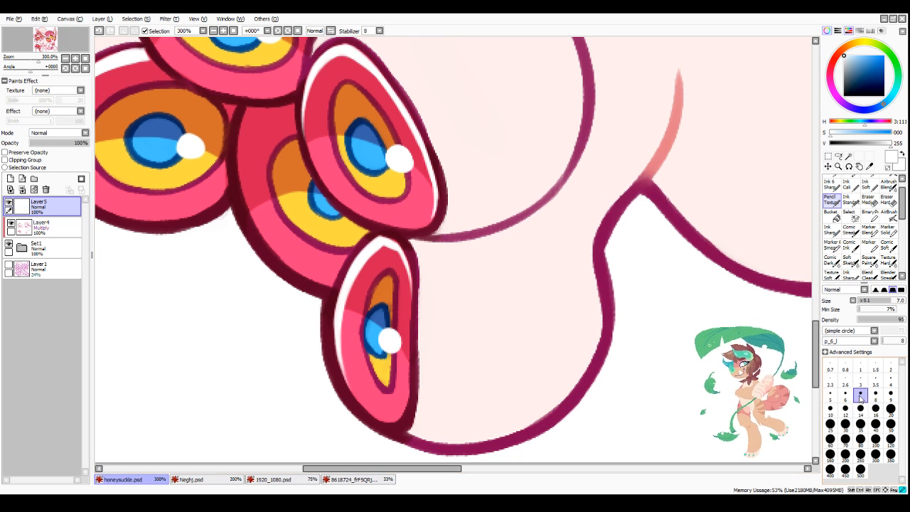
pyautogui.moveTo(244, 117)
pyautogui.mouseDown()
pyautogui.moveTo(242, 171)
pyautogui.moveTo(257, 226)
pyautogui.moveTo(281, 258)
pyautogui.moveTo(323, 281)
pyautogui.mouseUp()
pyautogui.scroll(-3, 280, 227)
pyautogui.scroll(3, 270, 186)
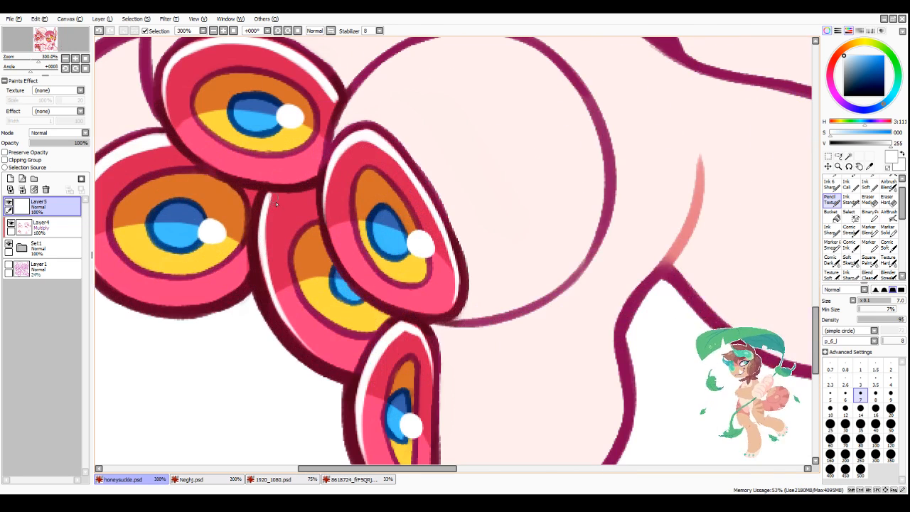
pyautogui.moveTo(272, 199); pyautogui.dragTo(267, 257)
pyautogui.moveTo(266, 215); pyautogui.dragTo(264, 287)
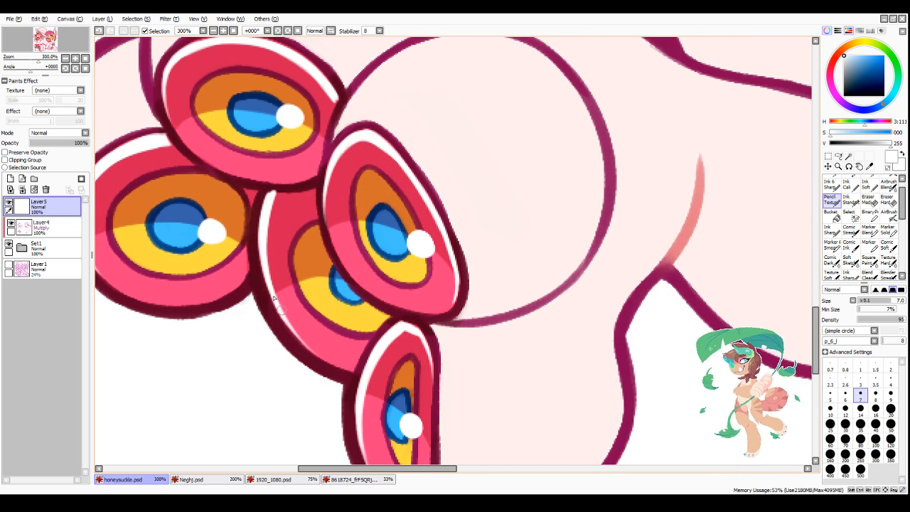
pyautogui.moveTo(262, 243); pyautogui.dragTo(286, 323)
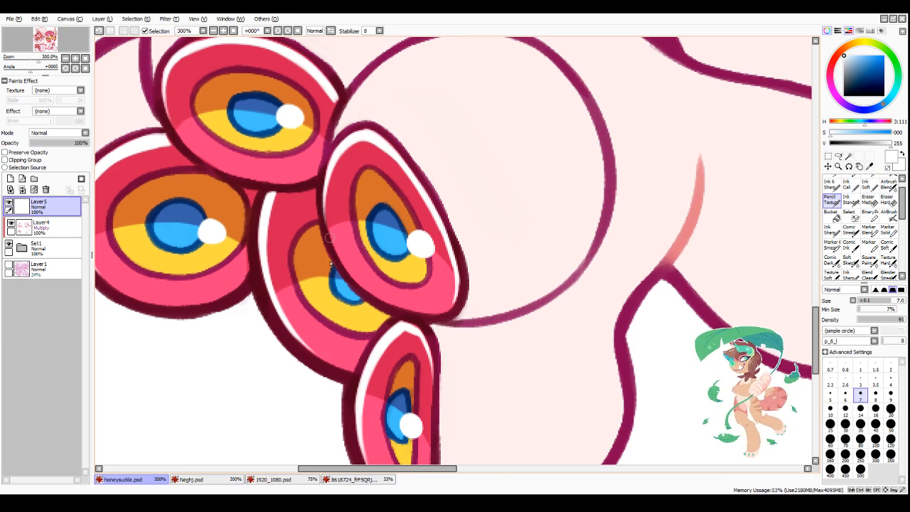
# Step: Examine the whole creature and the lower foot's rim highlights in the unmirrored view
pyautogui.scroll(-3, 338, 280)
pyautogui.scroll(-2, 381, 310)
pyautogui.click(329, 32)
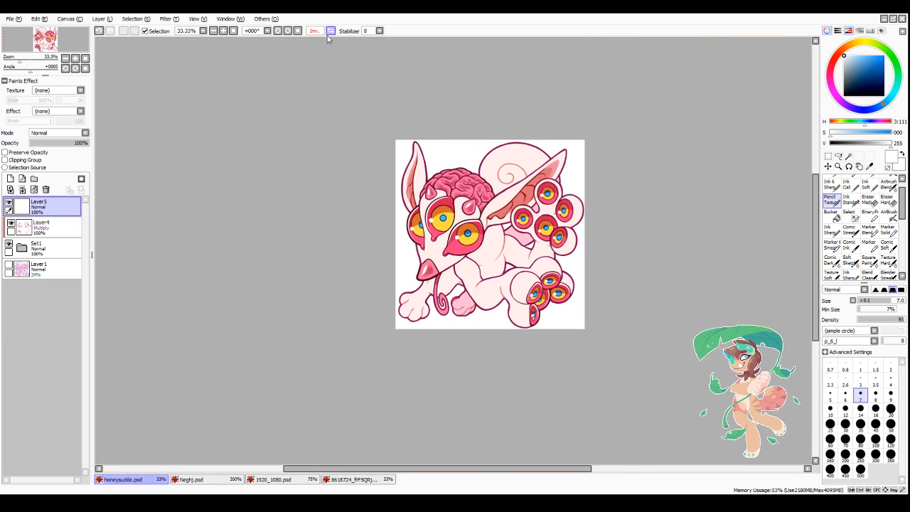
pyautogui.scroll(5, 544, 284)
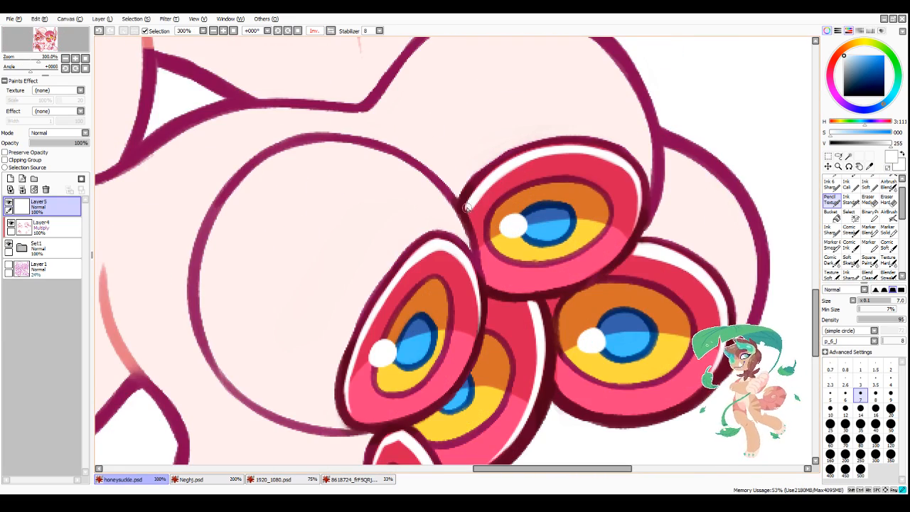
pyautogui.scroll(-5, 472, 192)
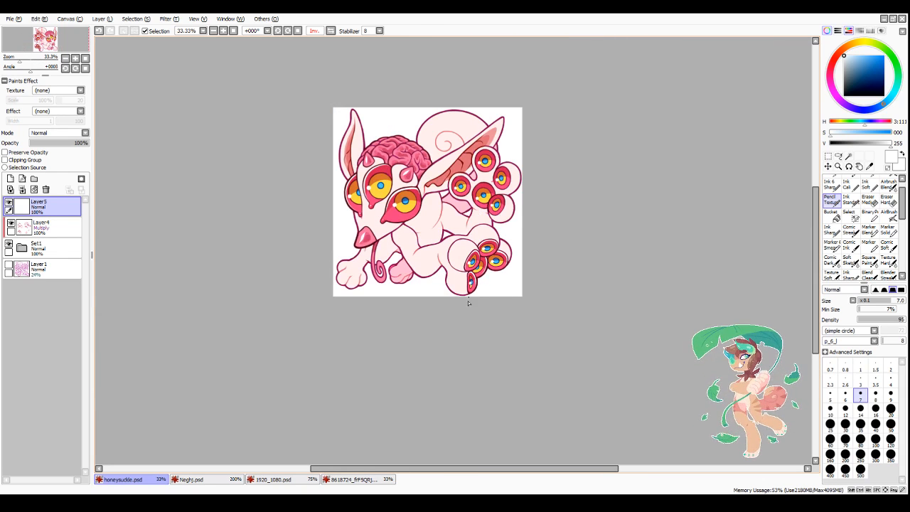
pyautogui.scroll(1, 503, 203)
pyautogui.scroll(-1, 527, 194)
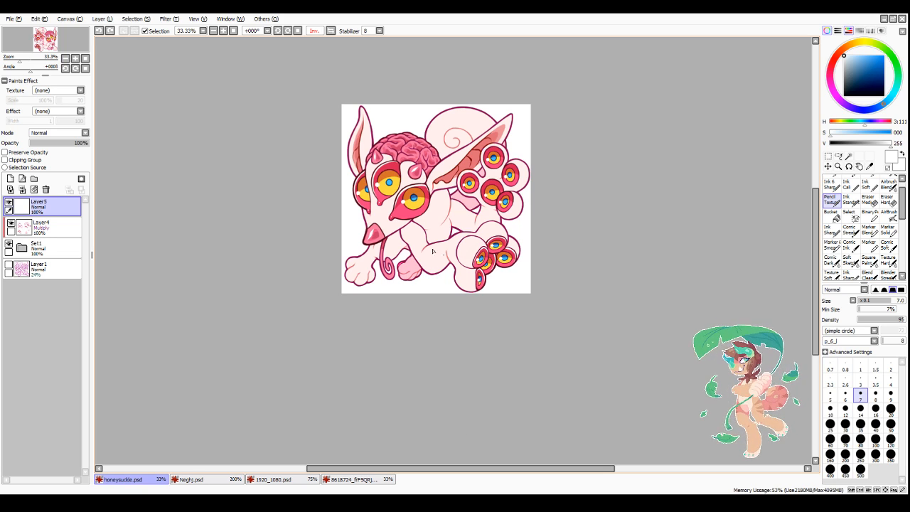
# Step: Paint a white highlight around the side and upper rim of the upper foot's eye nearest the ear at size 7
pyautogui.scroll(5, 432, 251)
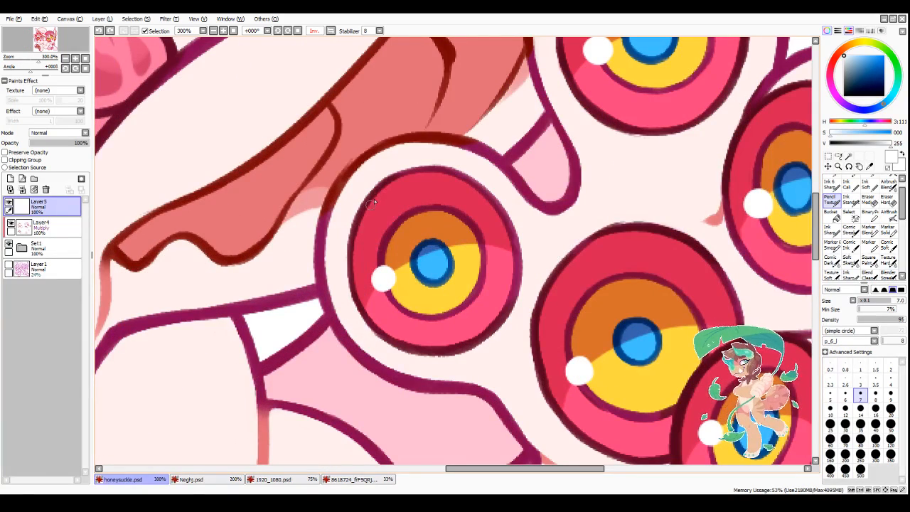
pyautogui.moveTo(374, 199)
pyautogui.mouseDown()
pyautogui.moveTo(357, 242)
pyautogui.moveTo(361, 306)
pyautogui.moveTo(398, 336)
pyautogui.mouseUp()
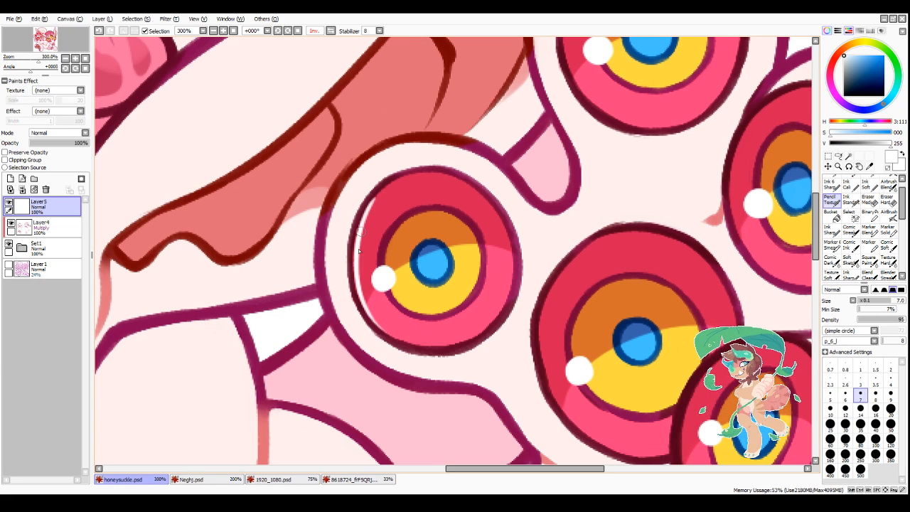
pyautogui.moveTo(358, 280)
pyautogui.mouseDown()
pyautogui.moveTo(364, 220)
pyautogui.moveTo(380, 192)
pyautogui.moveTo(429, 179)
pyautogui.mouseUp()
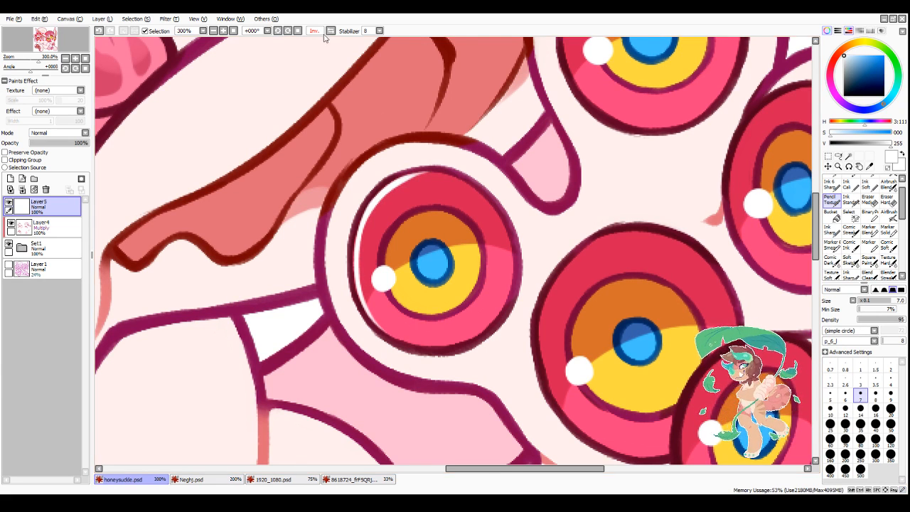
pyautogui.click(315, 31)
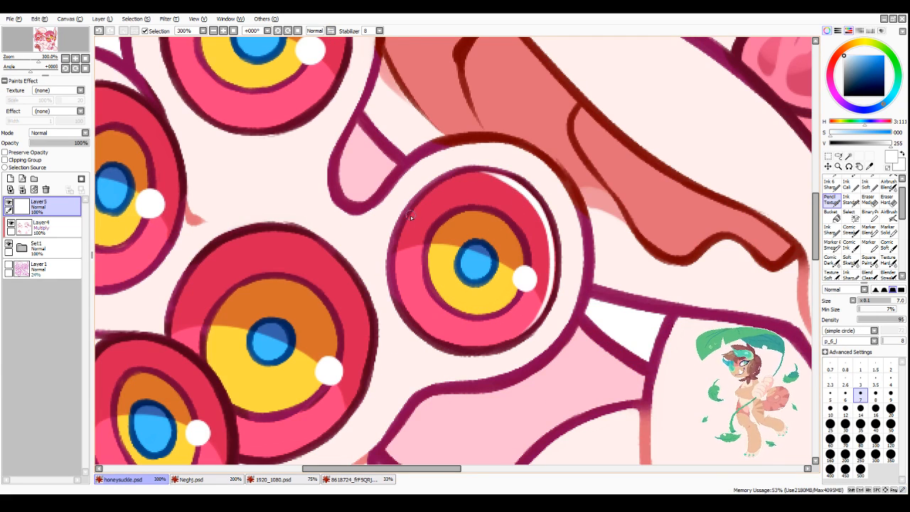
pyautogui.moveTo(411, 213); pyautogui.dragTo(481, 175)
pyautogui.moveTo(418, 206)
pyautogui.mouseDown()
pyautogui.moveTo(434, 191)
pyautogui.moveTo(495, 174)
pyautogui.mouseUp()
pyautogui.moveTo(445, 188)
pyautogui.mouseDown()
pyautogui.moveTo(497, 184)
pyautogui.moveTo(523, 194)
pyautogui.moveTo(542, 222)
pyautogui.mouseUp()
pyautogui.moveTo(508, 183)
pyautogui.mouseDown()
pyautogui.moveTo(544, 229)
pyautogui.moveTo(548, 265)
pyautogui.mouseUp()
# Step: Thicken the white highlight along the upper-left rim of the upper foot's eye nearest the ear
pyautogui.scroll(-2, 500, 268)
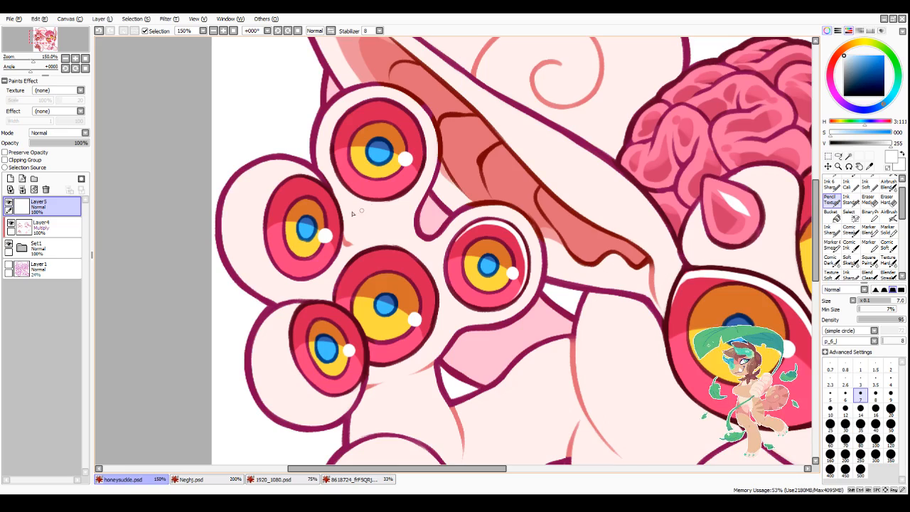
pyautogui.click(330, 30)
pyautogui.scroll(-3, 544, 242)
pyautogui.scroll(4, 506, 261)
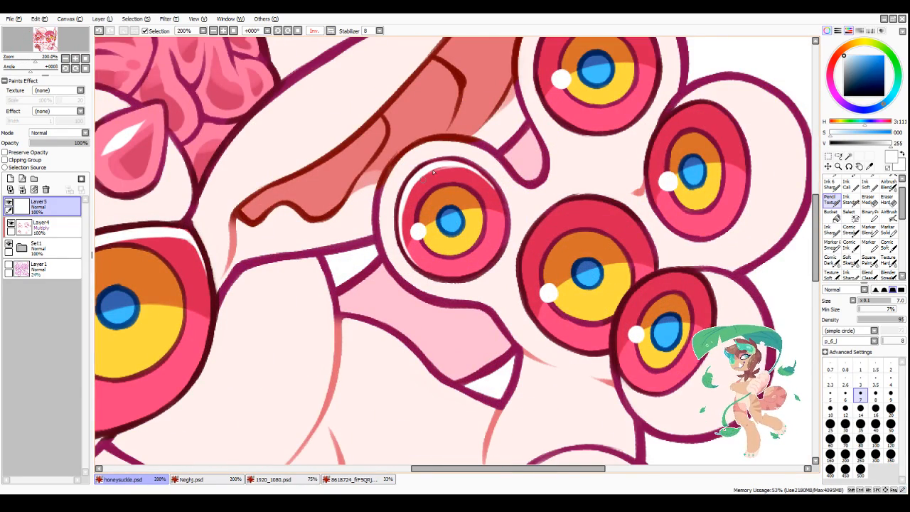
pyautogui.moveTo(443, 166)
pyautogui.mouseDown()
pyautogui.moveTo(411, 186)
pyautogui.moveTo(403, 239)
pyautogui.mouseUp()
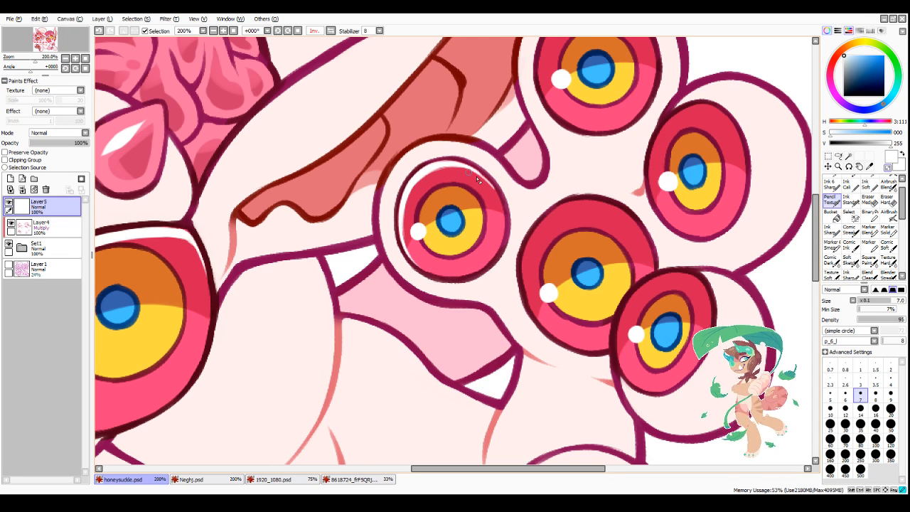
# Step: Paint a white highlight around the side and upper rim of the upper foot's large central eye at brush size 7
pyautogui.scroll(-3, 568, 259)
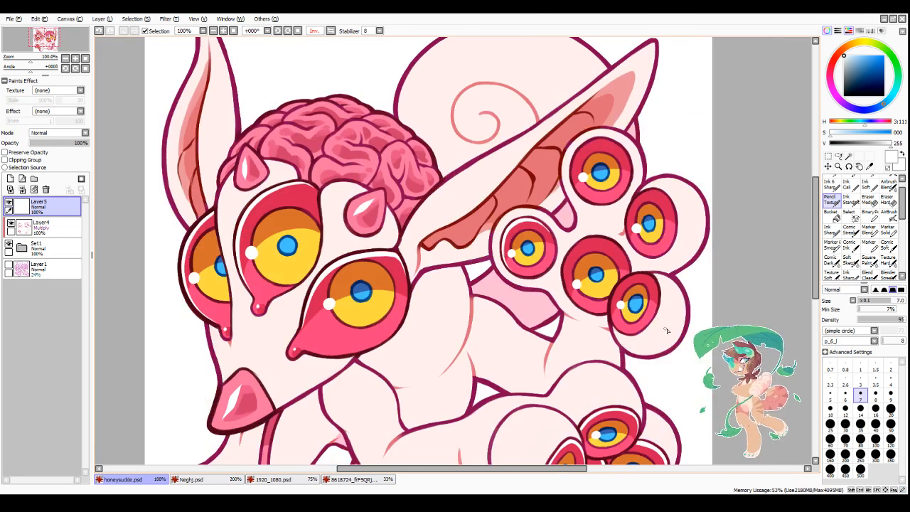
pyautogui.scroll(3, 511, 182)
pyautogui.moveTo(532, 168)
pyautogui.mouseDown()
pyautogui.moveTo(490, 232)
pyautogui.moveTo(499, 196)
pyautogui.moveTo(505, 191)
pyautogui.moveTo(493, 249)
pyautogui.mouseUp()
pyautogui.moveTo(494, 216); pyautogui.dragTo(507, 282)
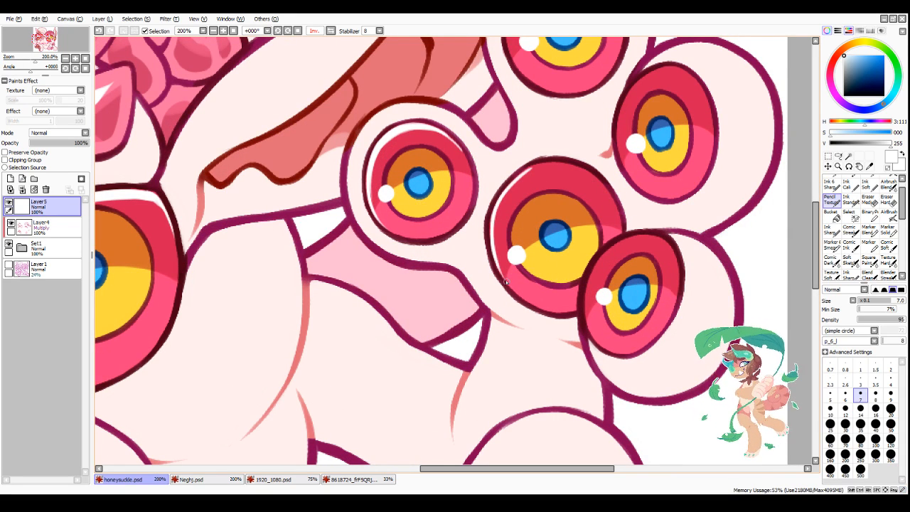
pyautogui.moveTo(495, 210)
pyautogui.mouseDown()
pyautogui.moveTo(495, 262)
pyautogui.moveTo(498, 207)
pyautogui.moveTo(510, 188)
pyautogui.mouseUp()
pyautogui.moveTo(494, 246); pyautogui.dragTo(525, 177)
pyautogui.moveTo(497, 214)
pyautogui.mouseDown()
pyautogui.moveTo(563, 173)
pyautogui.moveTo(518, 181)
pyautogui.moveTo(549, 164)
pyautogui.moveTo(523, 178)
pyautogui.moveTo(569, 169)
pyautogui.moveTo(543, 169)
pyautogui.moveTo(589, 174)
pyautogui.mouseUp()
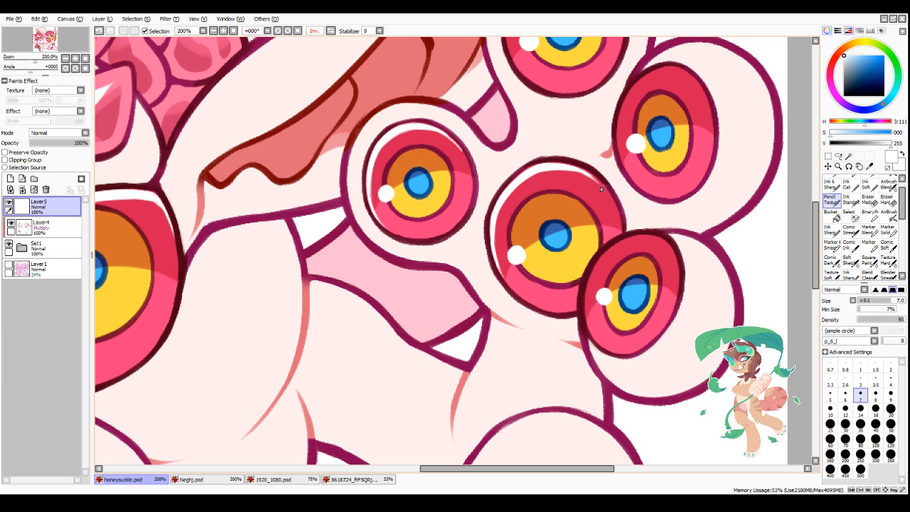
pyautogui.moveTo(585, 177); pyautogui.dragTo(618, 217)
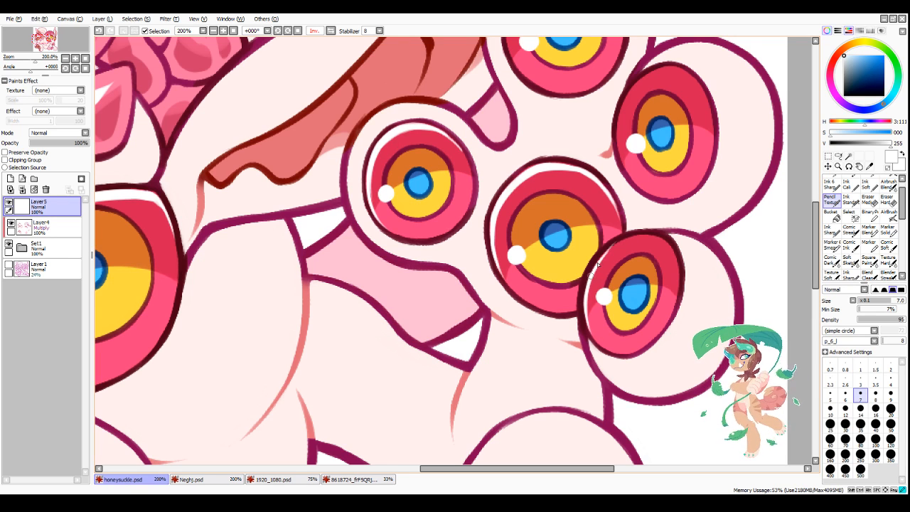
# Step: Paint and clean up a white rim highlight over the upper foot's lowest toe eye, which overlaps the central eye
pyautogui.moveTo(597, 264)
pyautogui.mouseDown()
pyautogui.moveTo(622, 242)
pyautogui.moveTo(619, 250)
pyautogui.moveTo(641, 240)
pyautogui.moveTo(609, 256)
pyautogui.moveTo(660, 241)
pyautogui.moveTo(629, 243)
pyautogui.moveTo(677, 252)
pyautogui.moveTo(659, 242)
pyautogui.moveTo(672, 253)
pyautogui.moveTo(660, 243)
pyautogui.moveTo(677, 281)
pyautogui.mouseUp()
pyautogui.press('-')
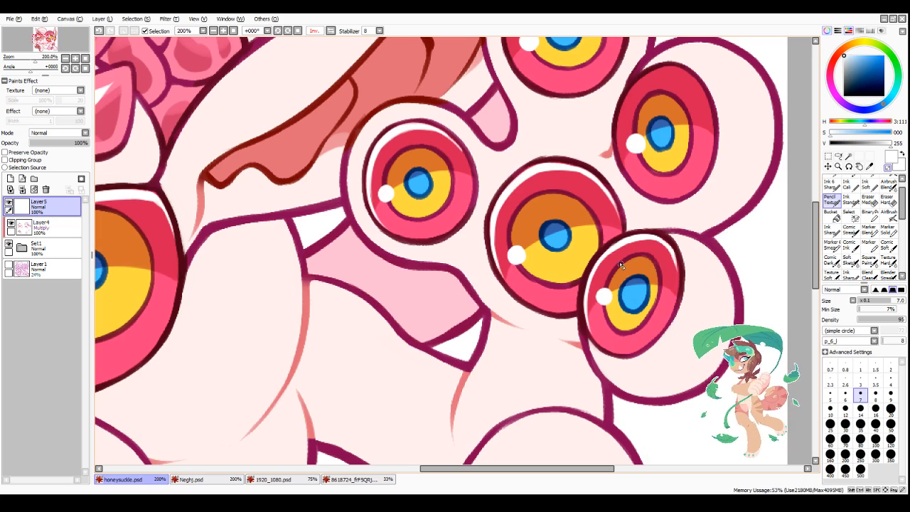
pyautogui.press('-')
pyautogui.moveTo(606, 257); pyautogui.dragTo(589, 293)
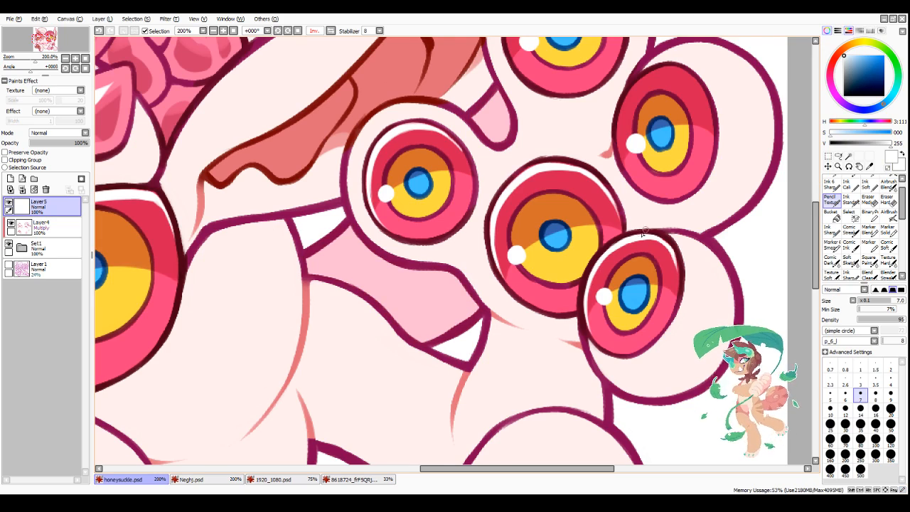
# Step: Paint a white highlight along the inner side and upper rim of the upper foot's outermost toe eye
pyautogui.scroll(-3, 643, 232)
pyautogui.scroll(5, 678, 178)
pyautogui.moveTo(561, 161)
pyautogui.mouseDown()
pyautogui.moveTo(538, 204)
pyautogui.moveTo(530, 259)
pyautogui.mouseUp()
pyautogui.moveTo(535, 221)
pyautogui.mouseDown()
pyautogui.moveTo(556, 309)
pyautogui.moveTo(526, 245)
pyautogui.moveTo(535, 283)
pyautogui.mouseUp()
pyautogui.press('-')
pyautogui.press('-')
pyautogui.moveTo(534, 222)
pyautogui.mouseDown()
pyautogui.moveTo(572, 151)
pyautogui.moveTo(545, 179)
pyautogui.moveTo(590, 144)
pyautogui.mouseUp()
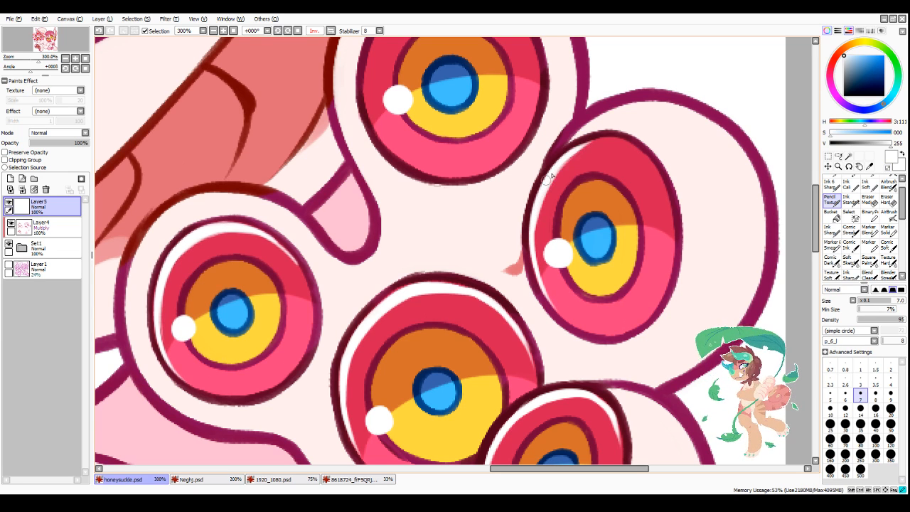
pyautogui.moveTo(546, 180)
pyautogui.mouseDown()
pyautogui.moveTo(607, 145)
pyautogui.moveTo(599, 145)
pyautogui.moveTo(623, 157)
pyautogui.moveTo(608, 142)
pyautogui.moveTo(648, 163)
pyautogui.moveTo(637, 157)
pyautogui.moveTo(666, 206)
pyautogui.mouseUp()
pyautogui.moveTo(576, 150)
pyautogui.mouseDown()
pyautogui.moveTo(628, 142)
pyautogui.moveTo(535, 212)
pyautogui.moveTo(531, 260)
pyautogui.mouseUp()
# Step: Thicken the outermost toe eye's white highlight and carry it over the top toward the outer rim
pyautogui.press('-')
pyautogui.press('-')
pyautogui.moveTo(539, 202); pyautogui.dragTo(533, 263)
pyautogui.moveTo(651, 168); pyautogui.dragTo(658, 186)
pyautogui.moveTo(626, 145)
pyautogui.mouseDown()
pyautogui.moveTo(665, 194)
pyautogui.moveTo(671, 217)
pyautogui.moveTo(671, 193)
pyautogui.moveTo(684, 233)
pyautogui.mouseUp()
pyautogui.press('-')
pyautogui.press('-')
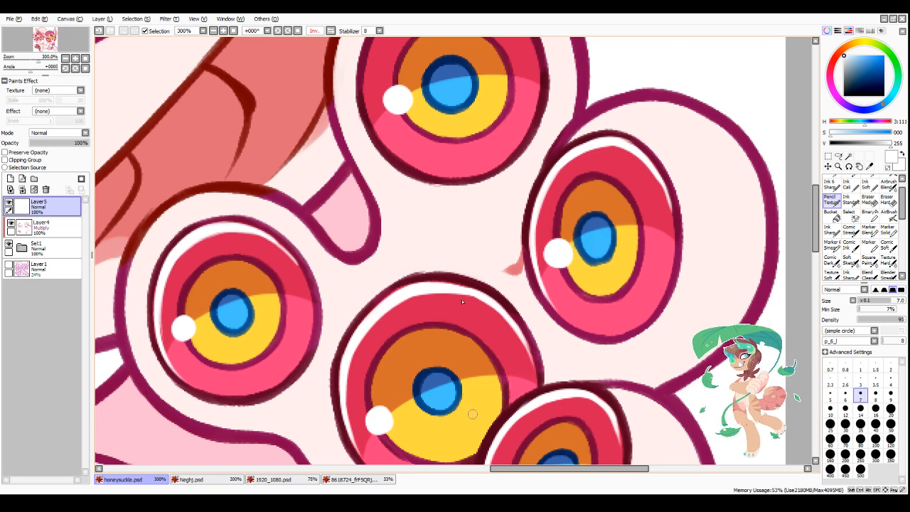
# Step: Refine the tapering end of the white highlight along the outer rim of the upper foot's outermost toe eye
pyautogui.scroll(-3, 456, 320)
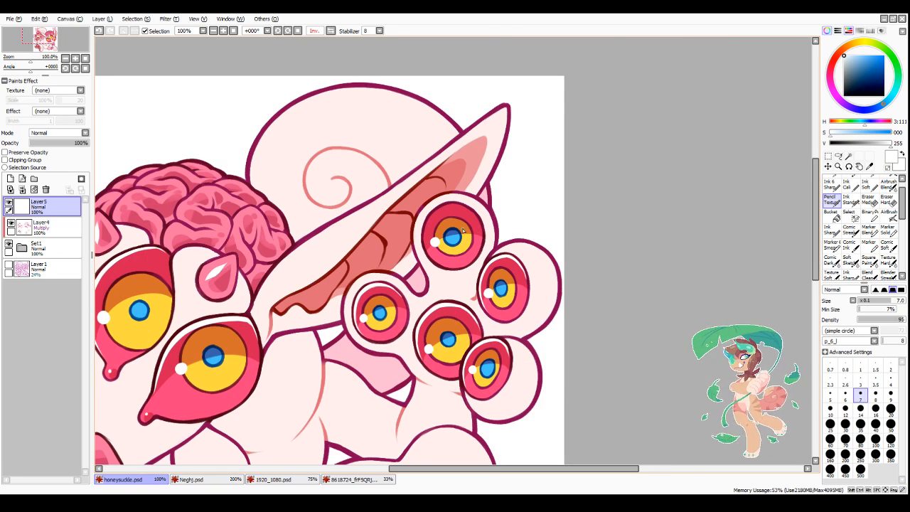
pyautogui.scroll(2, 463, 230)
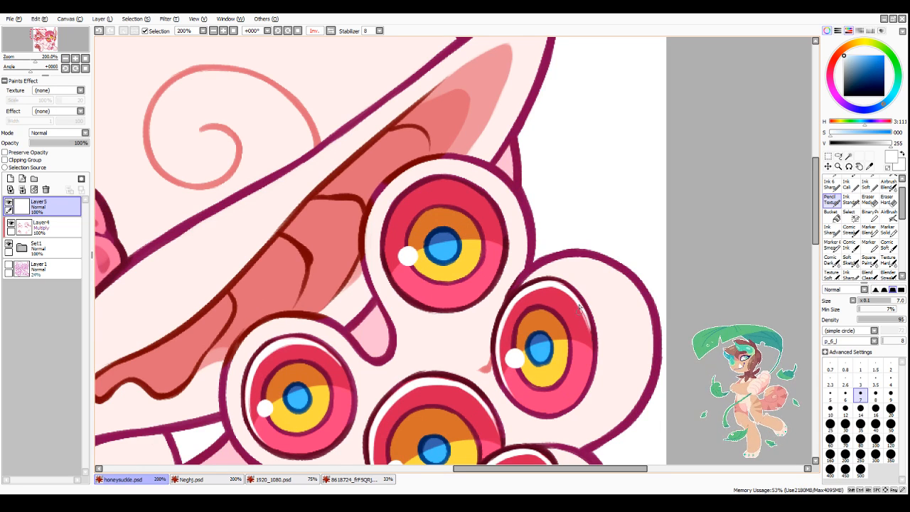
pyautogui.moveTo(579, 307); pyautogui.dragTo(594, 354)
pyautogui.press('-')
pyautogui.moveTo(576, 290); pyautogui.dragTo(593, 339)
pyautogui.press('-')
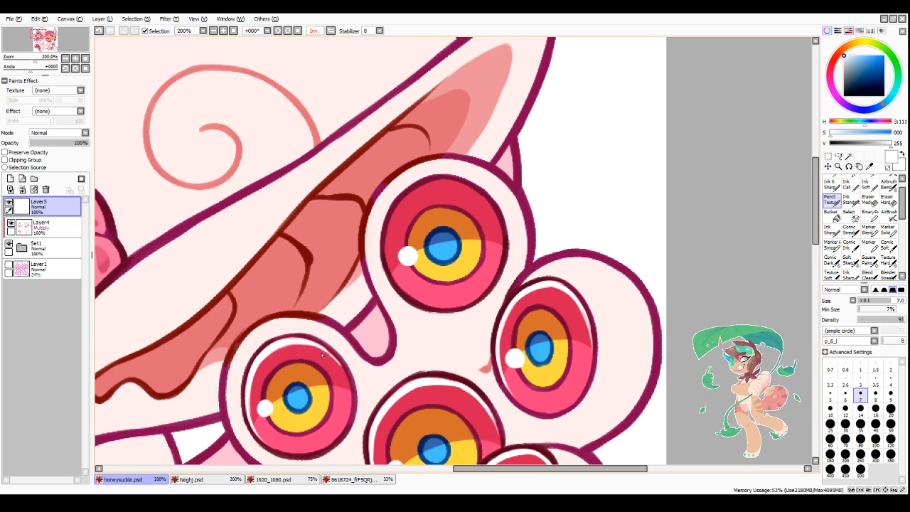
# Step: Touch up the white side-rim highlight on the upper foot's eye nearest the ear
pyautogui.press('-')
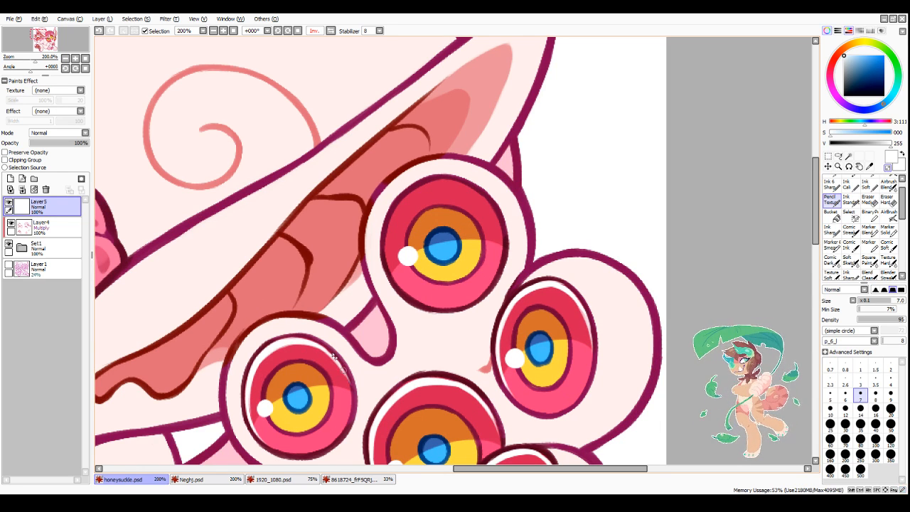
pyautogui.press('-')
pyautogui.scroll(1, 263, 398)
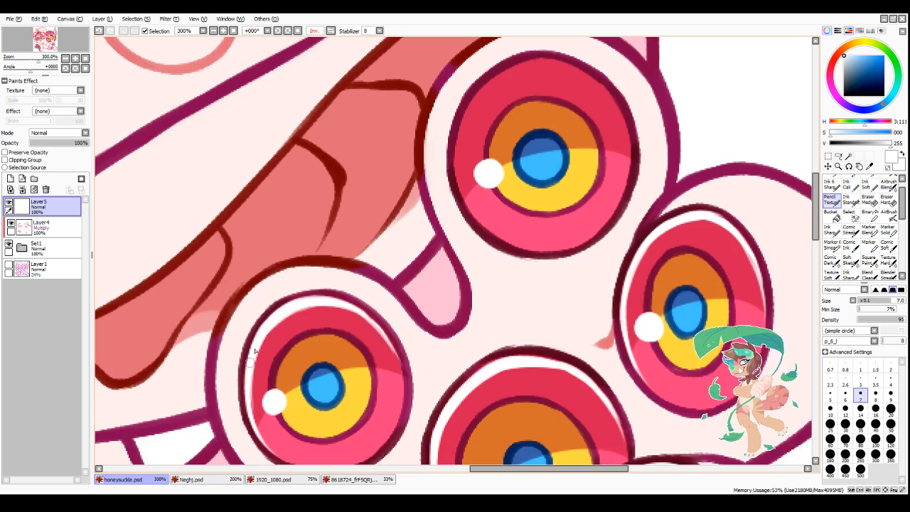
pyautogui.moveTo(251, 361); pyautogui.dragTo(252, 427)
# Step: Paint a white highlight around the side and upper rim of the upper foot's topmost toe eye
pyautogui.scroll(-1, 470, 122)
pyautogui.scroll(1, 496, 88)
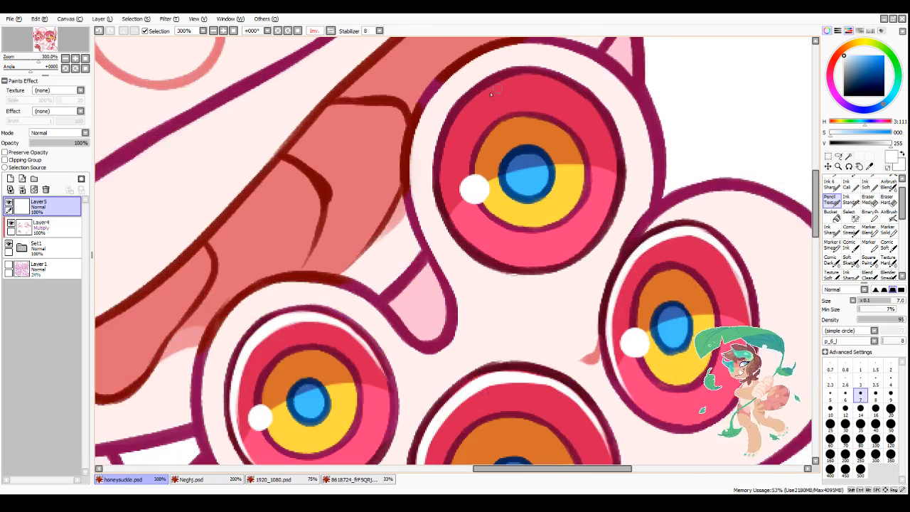
pyautogui.moveTo(514, 78)
pyautogui.mouseDown()
pyautogui.moveTo(465, 114)
pyautogui.moveTo(446, 172)
pyautogui.moveTo(451, 210)
pyautogui.moveTo(457, 134)
pyautogui.moveTo(481, 104)
pyautogui.moveTo(517, 81)
pyautogui.moveTo(566, 79)
pyautogui.mouseUp()
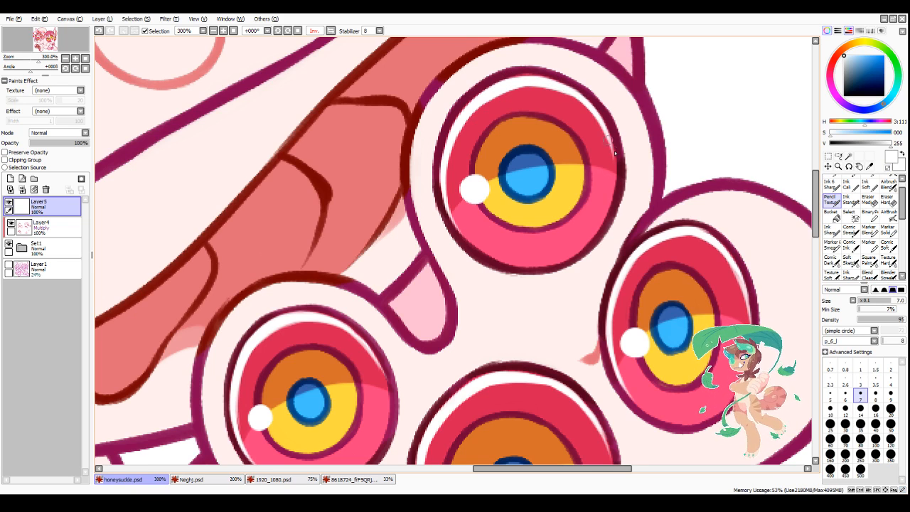
# Step: Lasso the three head eyes and all eyes on both feet with the Multiply shading layer Layer4 active
pyautogui.scroll(-6, 614, 152)
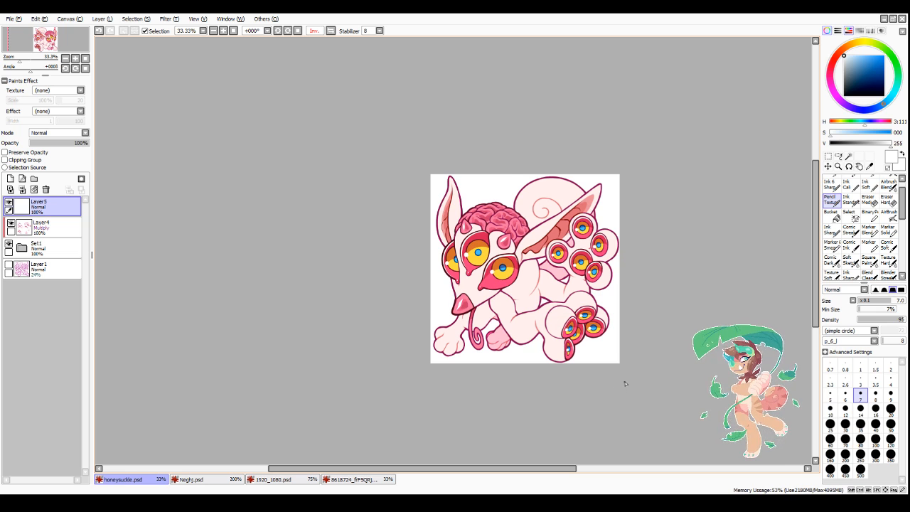
pyautogui.scroll(1, 626, 384)
pyautogui.moveTo(512, 469); pyautogui.dragTo(535, 469)
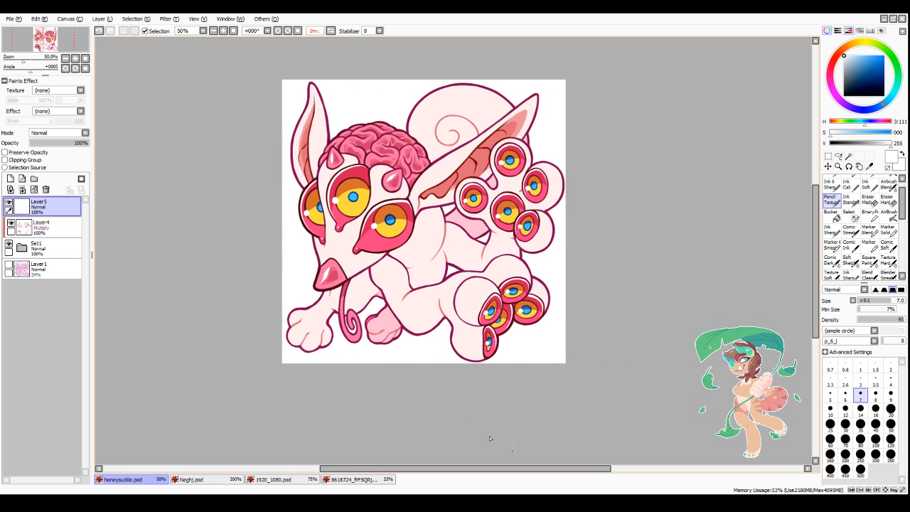
pyautogui.click(50, 226)
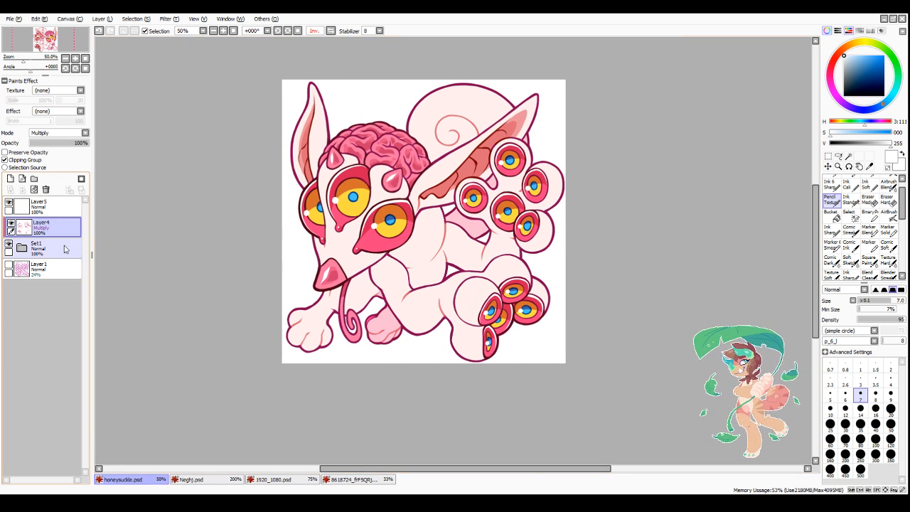
pyautogui.click(838, 155)
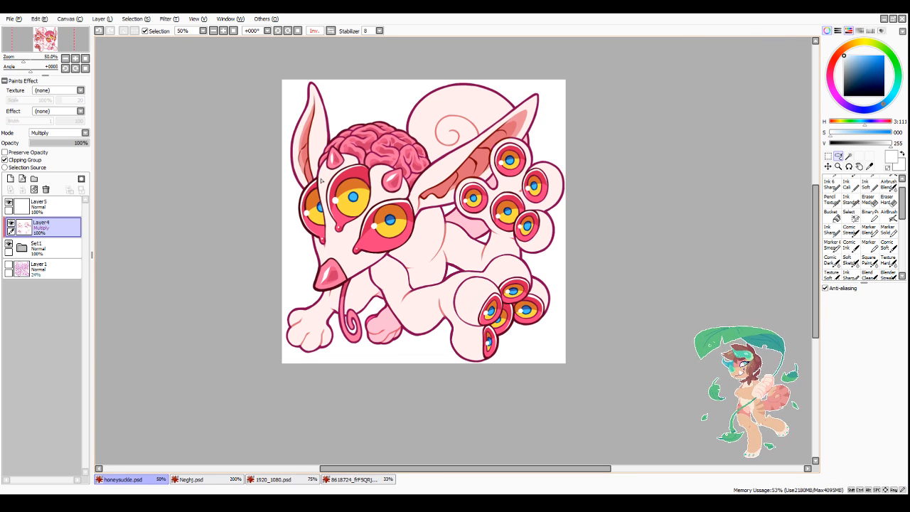
pyautogui.moveTo(320, 181)
pyautogui.mouseDown()
pyautogui.moveTo(296, 208)
pyautogui.moveTo(305, 239)
pyautogui.mouseUp()
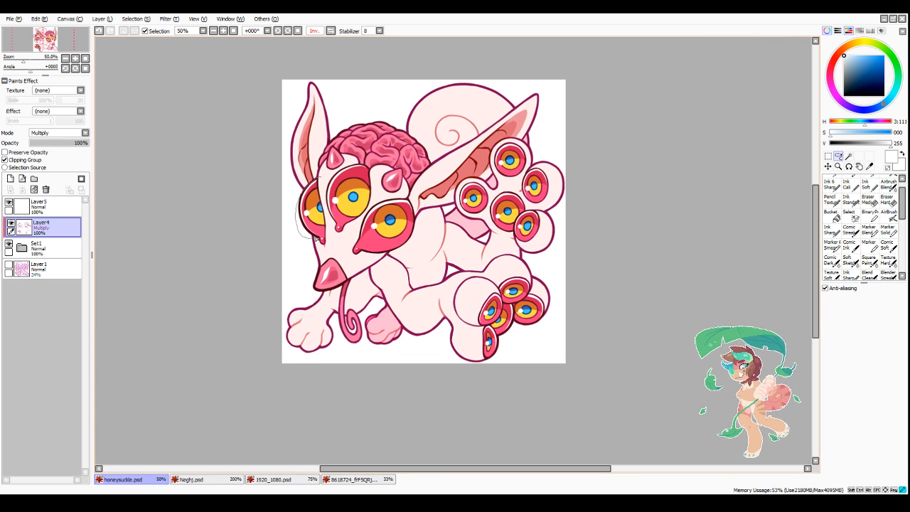
pyautogui.moveTo(366, 247); pyautogui.dragTo(418, 229)
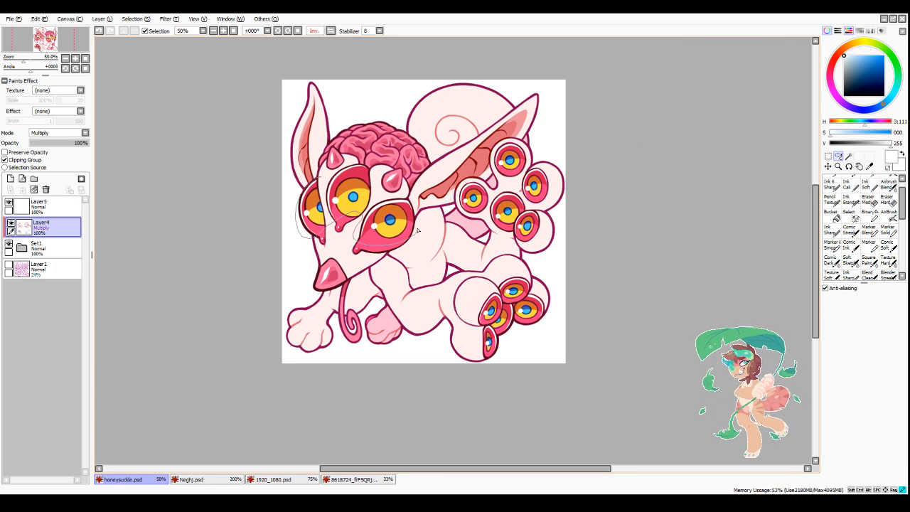
pyautogui.moveTo(411, 198); pyautogui.dragTo(347, 168)
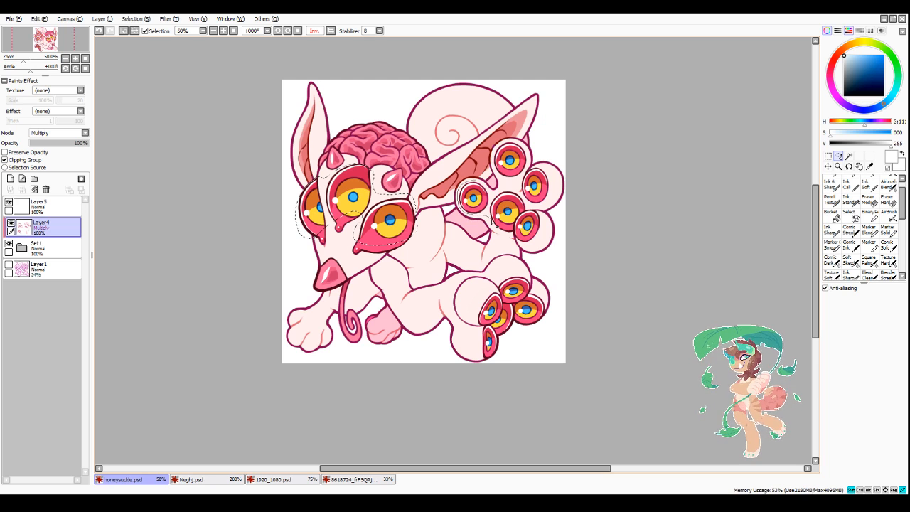
pyautogui.moveTo(509, 242)
pyautogui.mouseDown()
pyautogui.moveTo(563, 197)
pyautogui.moveTo(551, 164)
pyautogui.moveTo(525, 147)
pyautogui.moveTo(497, 147)
pyautogui.moveTo(494, 193)
pyautogui.moveTo(474, 179)
pyautogui.mouseUp()
pyautogui.moveTo(508, 273)
pyautogui.mouseDown()
pyautogui.moveTo(462, 338)
pyautogui.moveTo(540, 274)
pyautogui.mouseUp()
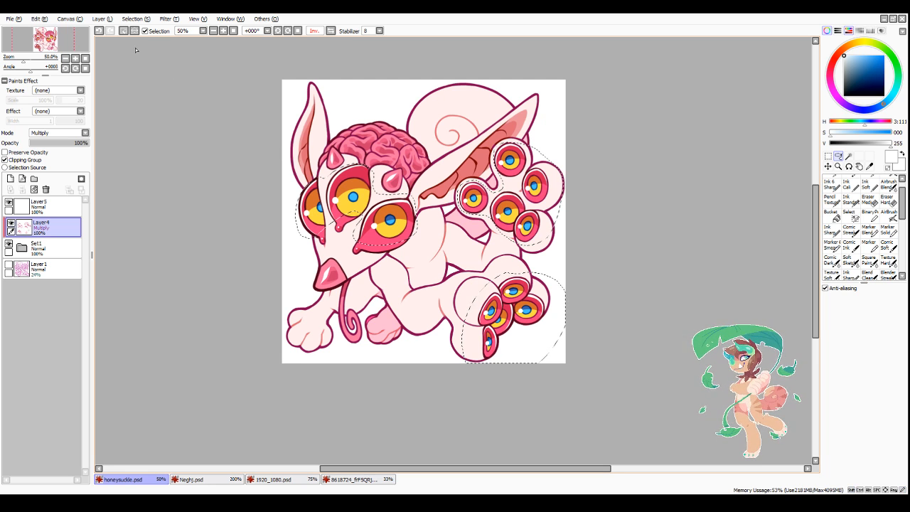
# Step: Hide the selection outline and adjust the colour of the selected eye shading on Layer4
pyautogui.click(158, 32)
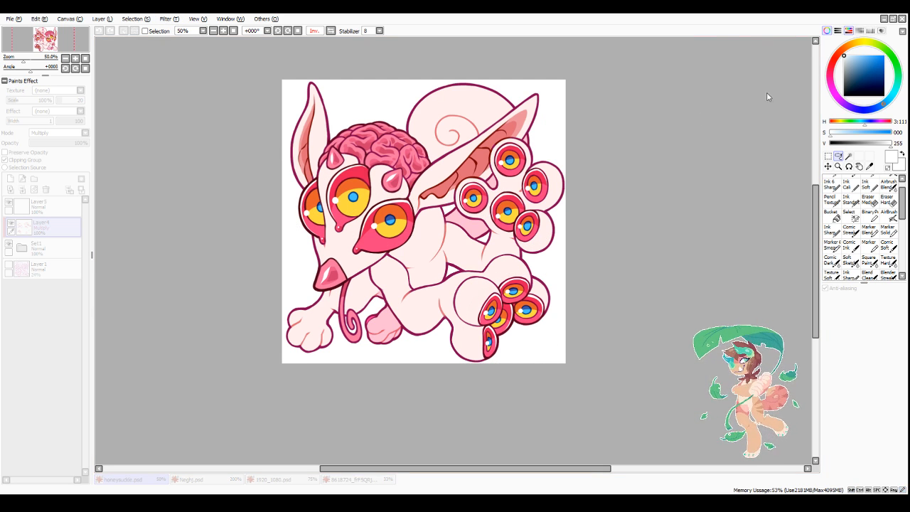
pyautogui.moveTo(741, 74)
pyautogui.mouseDown()
pyautogui.moveTo(824, 81)
pyautogui.moveTo(706, 83)
pyautogui.moveTo(723, 81)
pyautogui.mouseUp()
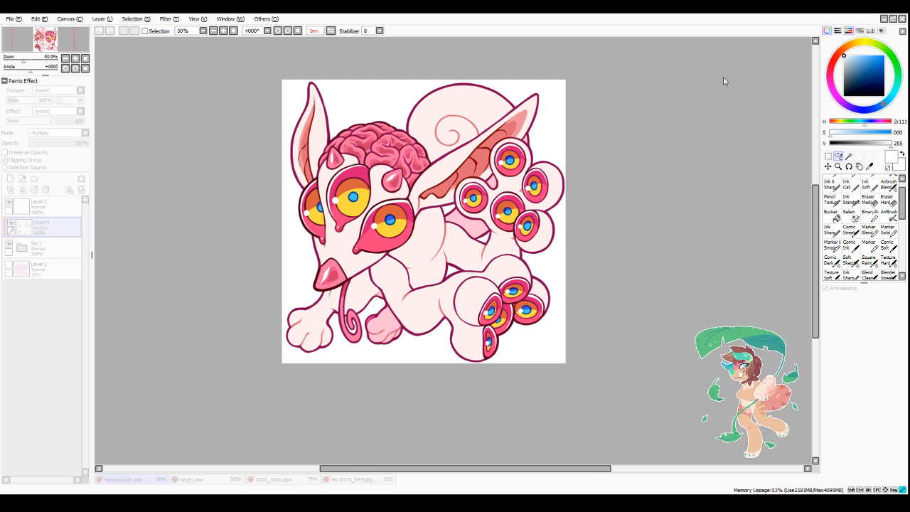
pyautogui.click(756, 125)
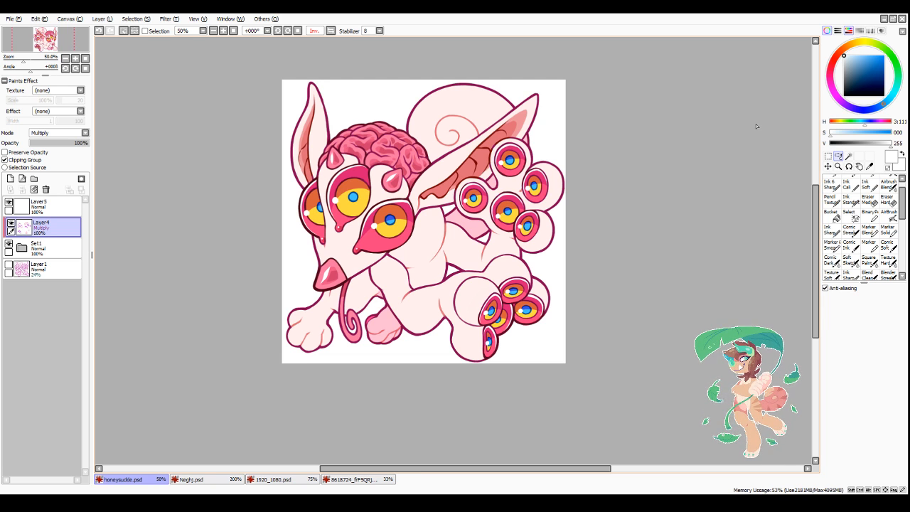
# Step: Open the Set1 folder and use the Magic Wand on Layer3 to select the irises of the three head eyes
pyautogui.moveTo(455, 468); pyautogui.dragTo(472, 469)
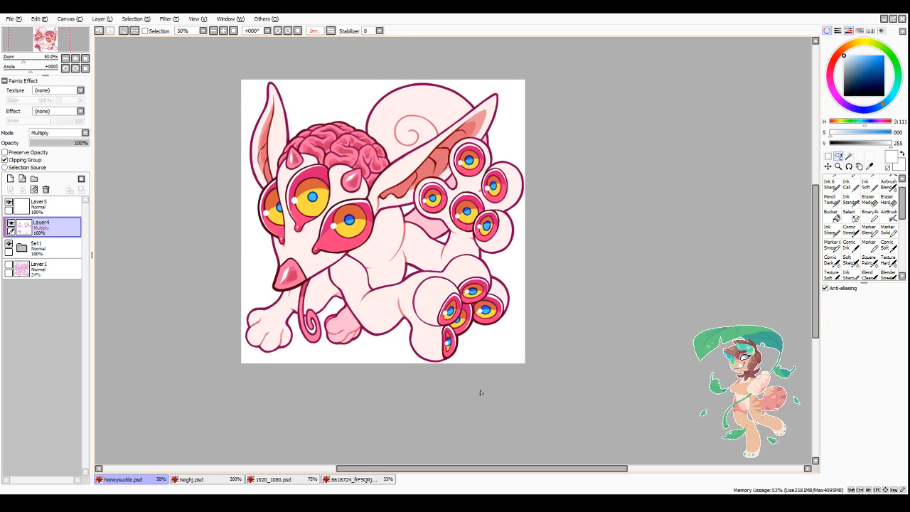
pyautogui.click(24, 248)
pyautogui.click(54, 292)
pyautogui.click(849, 155)
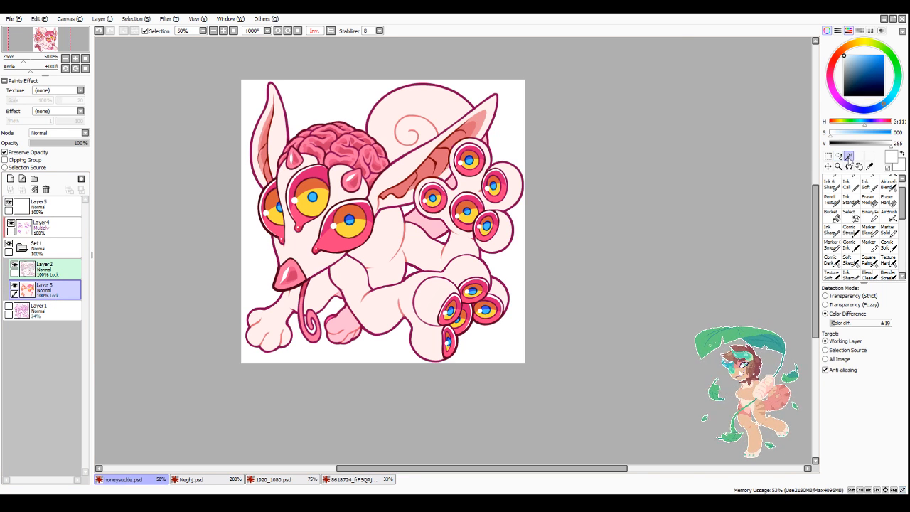
pyautogui.click(350, 222)
pyautogui.click(313, 198)
pyautogui.click(276, 212)
# Step: Add the irises of all five upper-foot eyes to the Magic Wand selection
pyautogui.click(466, 211)
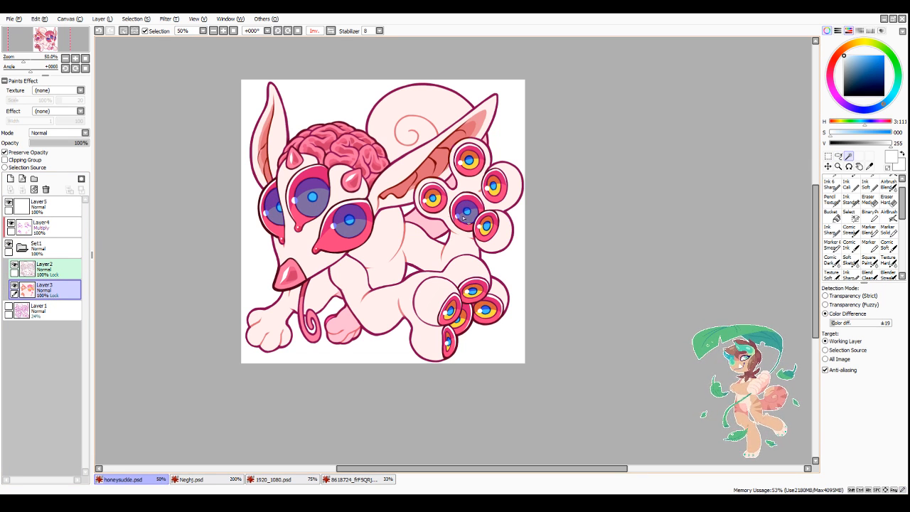
pyautogui.click(435, 202)
pyautogui.click(468, 161)
pyautogui.click(493, 186)
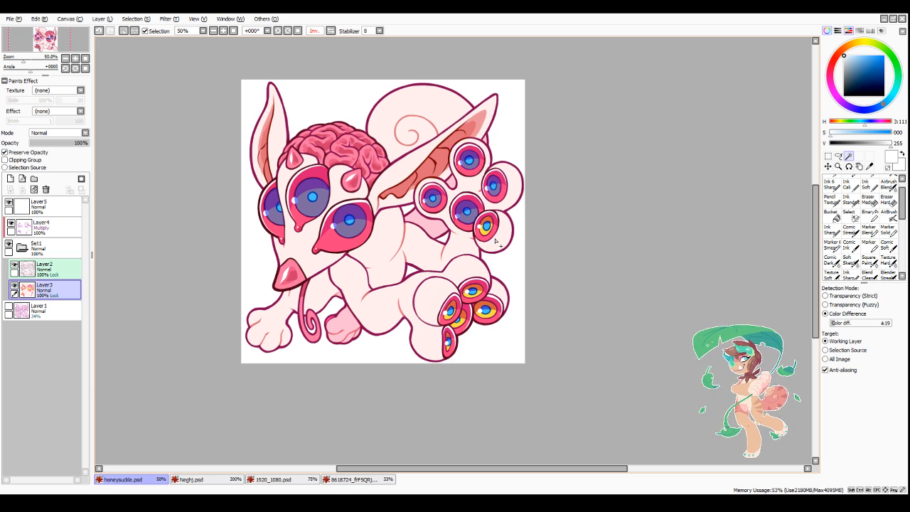
pyautogui.click(486, 226)
# Step: Add the irises of all five lower-foot eyes to the Magic Wand selection
pyautogui.scroll(2, 467, 359)
pyautogui.click(448, 341)
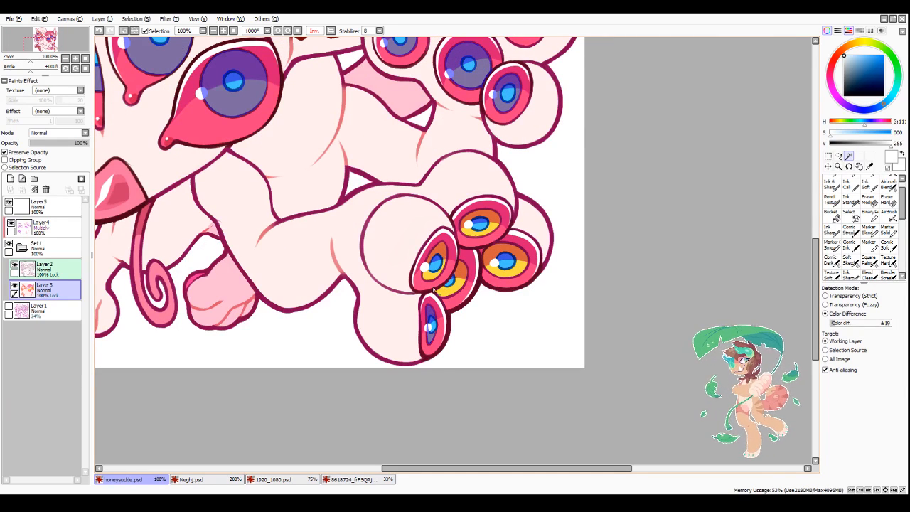
pyautogui.click(450, 310)
pyautogui.click(457, 318)
pyautogui.click(501, 264)
pyautogui.click(479, 224)
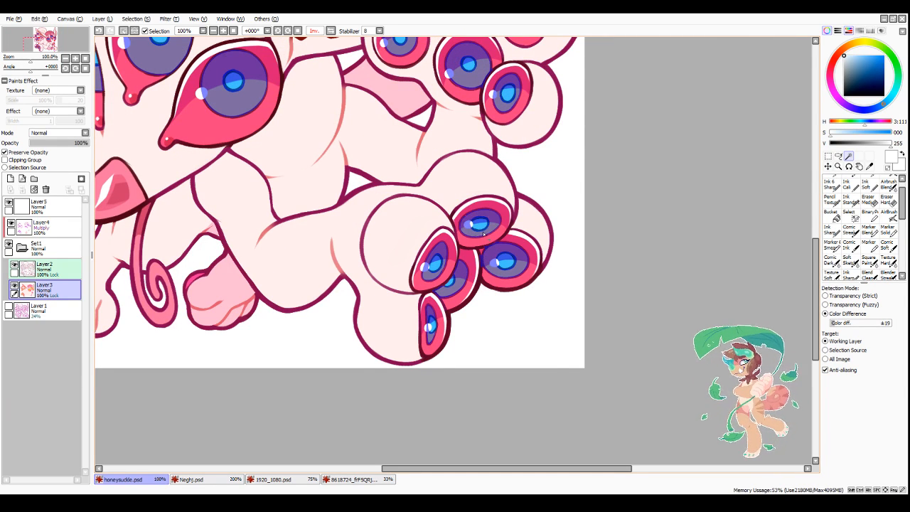
# Step: Return to Layer4, hide the selection outline and shift the iris shading to a brighter orange
pyautogui.scroll(-1, 481, 222)
pyautogui.click(43, 226)
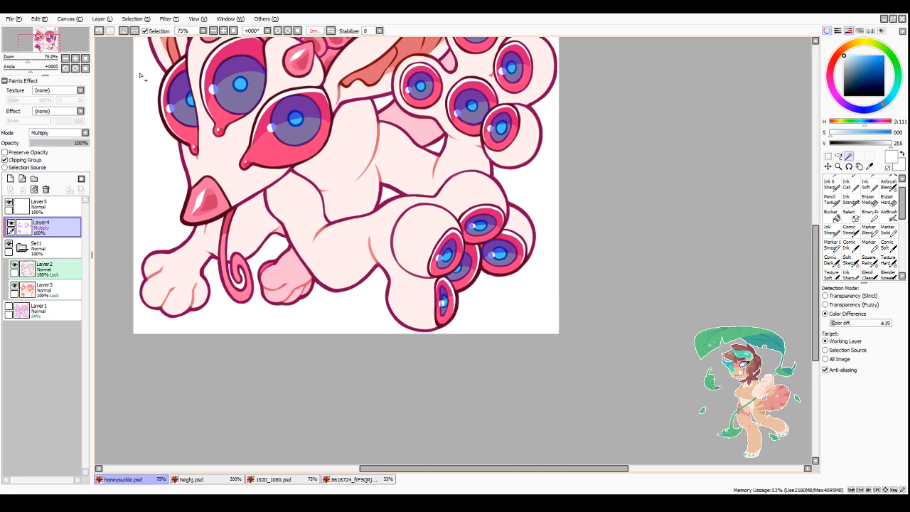
pyautogui.click(178, 34)
pyautogui.click(150, 32)
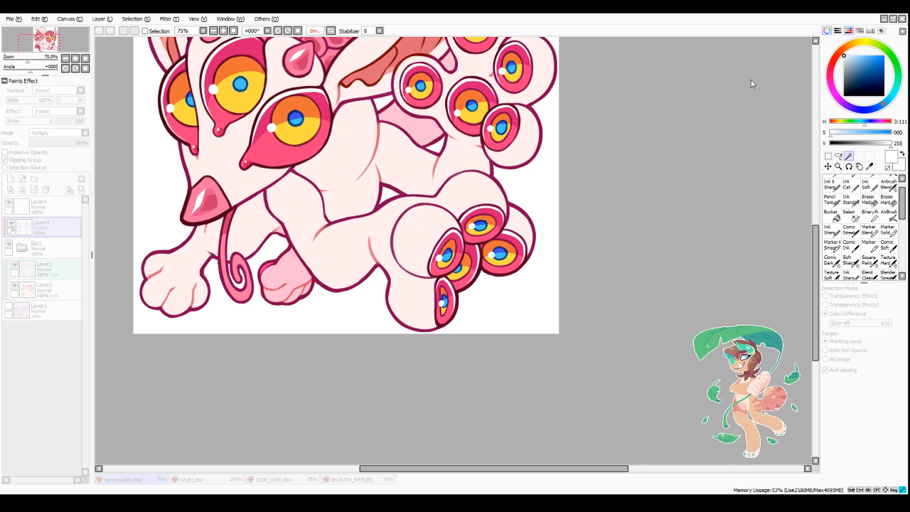
pyautogui.click(760, 133)
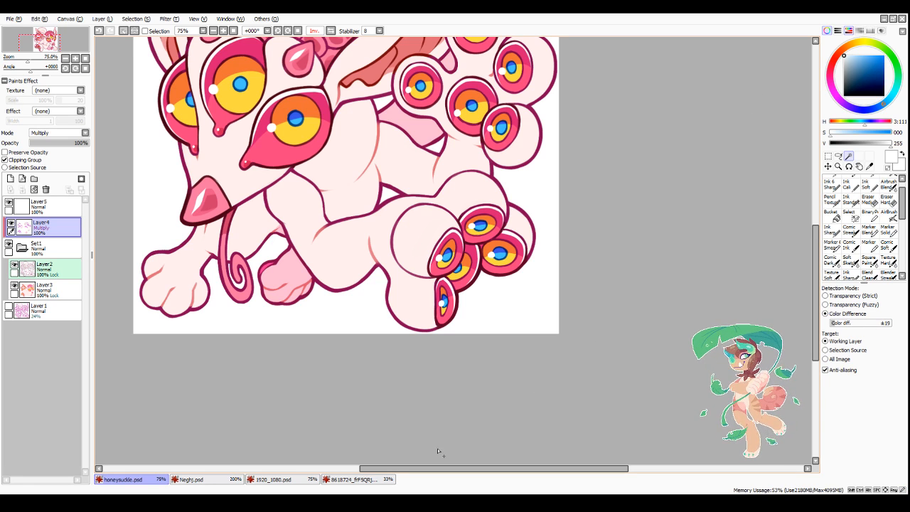
# Step: Clear the iris selection and use the Magic Wand on Layer3 to select the blue pupils, including those on the lower foot
pyautogui.hotkey('ctrl', 'd')
pyautogui.scroll(-2, 410, 380)
pyautogui.scroll(1, 400, 358)
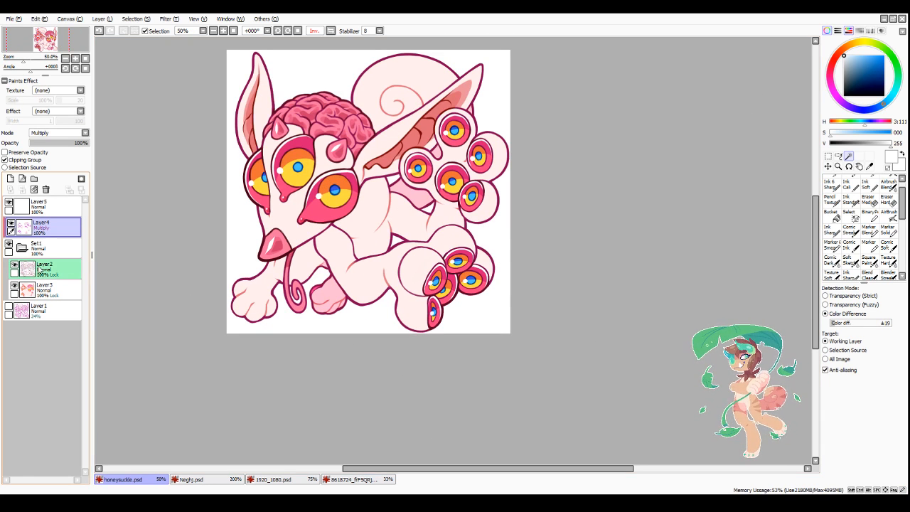
pyautogui.click(43, 287)
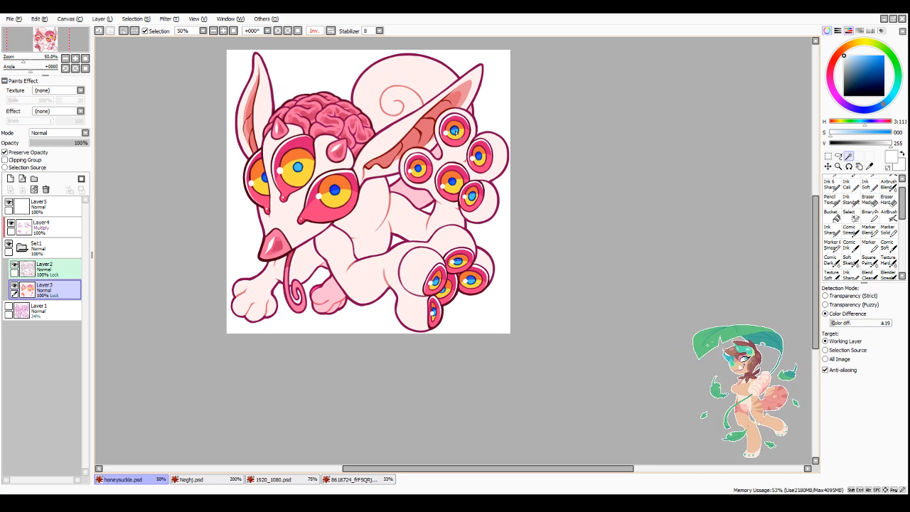
pyautogui.scroll(3, 441, 289)
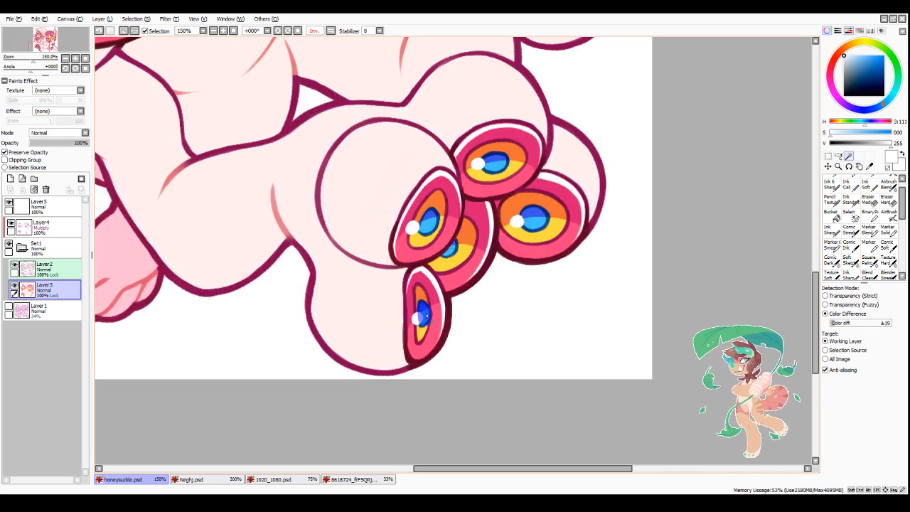
pyautogui.click(429, 222)
pyautogui.click(494, 164)
pyautogui.click(535, 218)
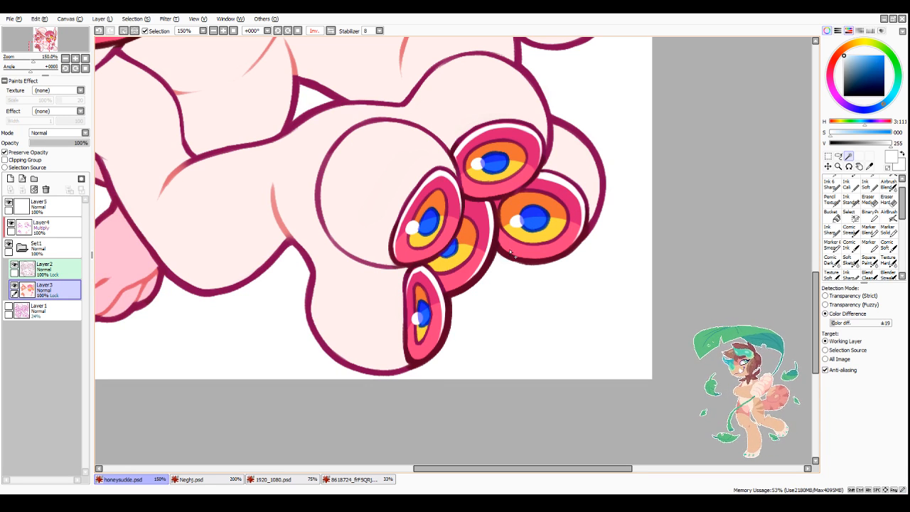
# Step: Return to Layer4, shift the shading of the selected pupils to a brighter blue and clear the selection
pyautogui.click(42, 226)
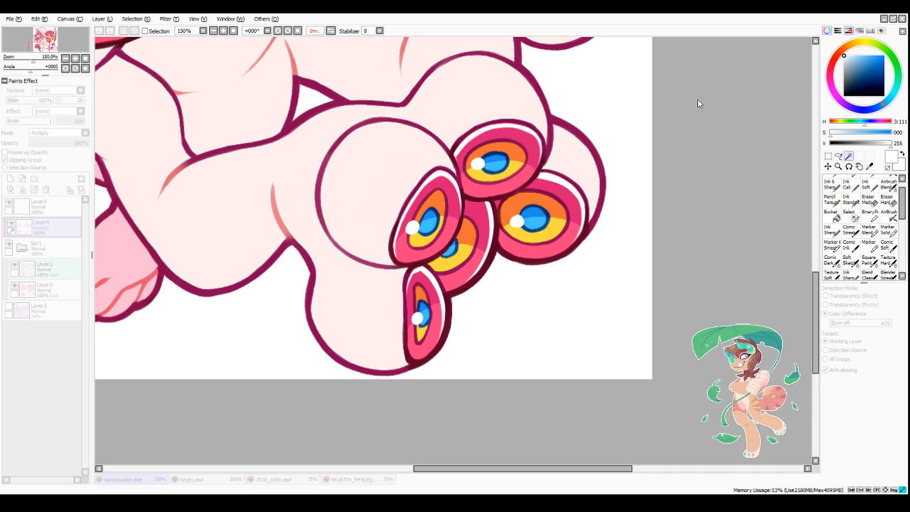
pyautogui.click(749, 131)
pyautogui.hotkey('ctrl', 'd')
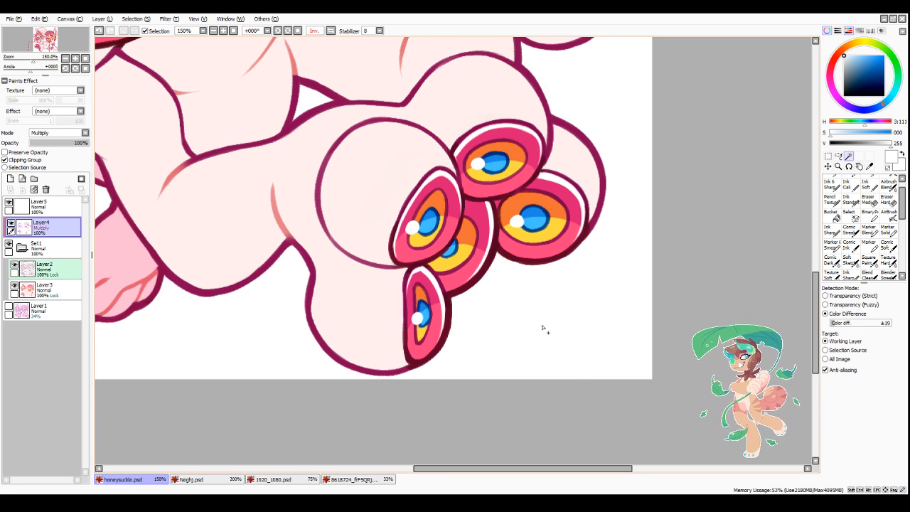
# Step: On Layer5, set the Pencil to size 10 and paint white highlights along the brain's front central fold
pyautogui.scroll(-4, 449, 377)
pyautogui.scroll(1, 414, 383)
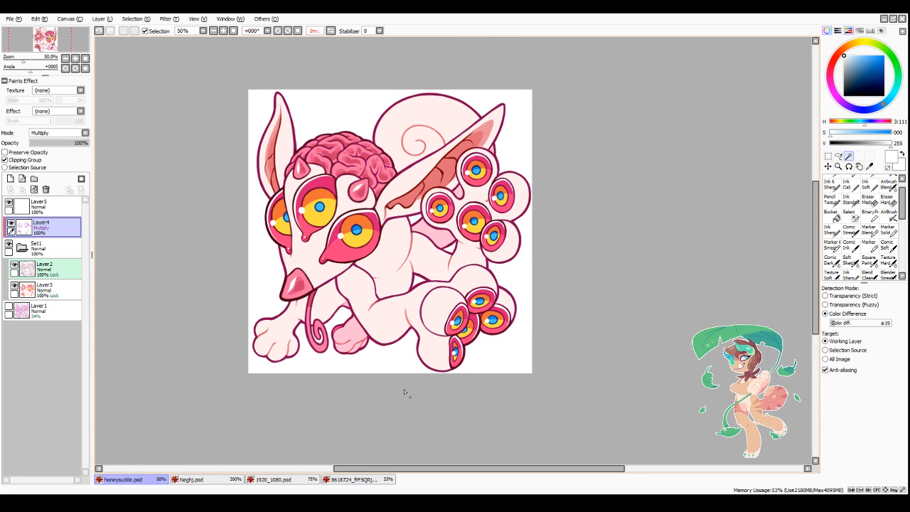
pyautogui.click(55, 211)
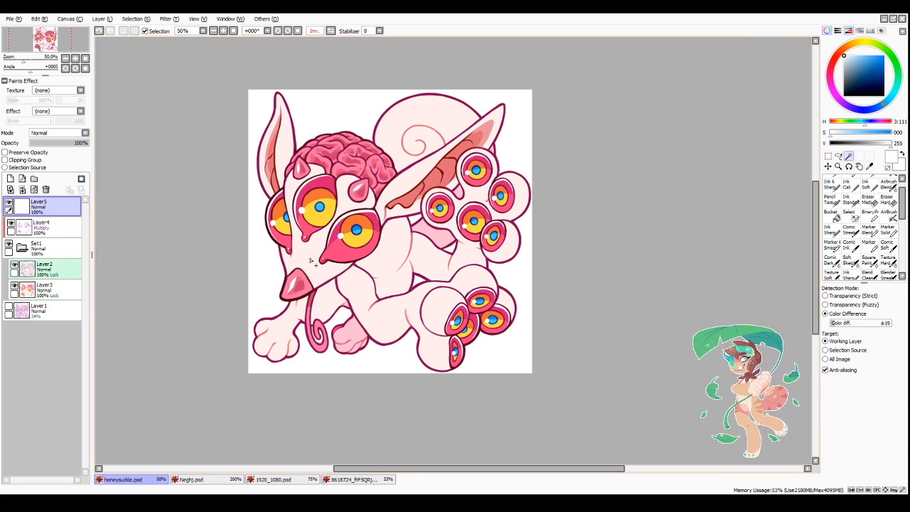
pyautogui.scroll(3, 339, 146)
pyautogui.press('n')
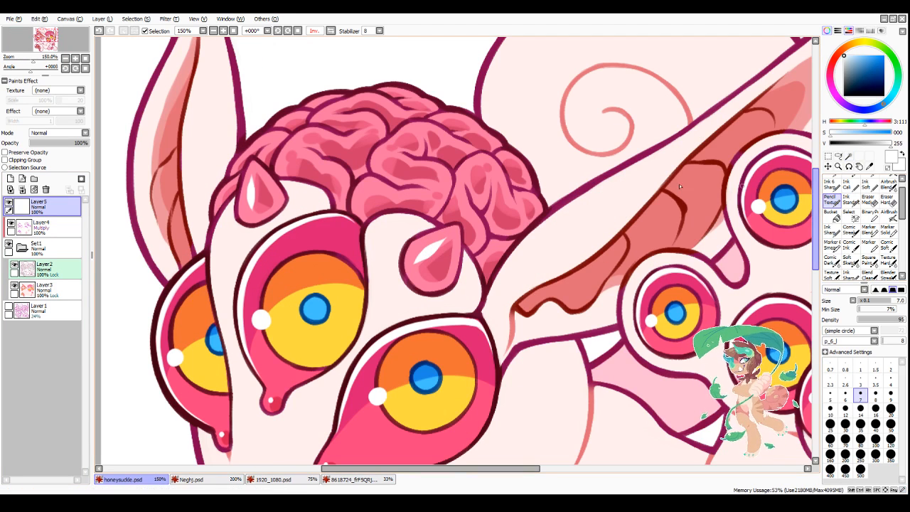
pyautogui.press(']')
pyautogui.press(']')
pyautogui.press(']')
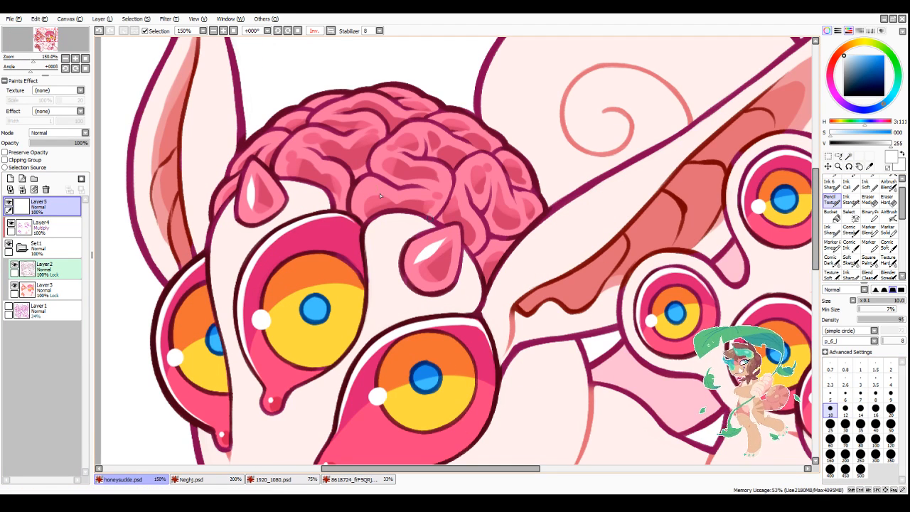
pyautogui.click(373, 196)
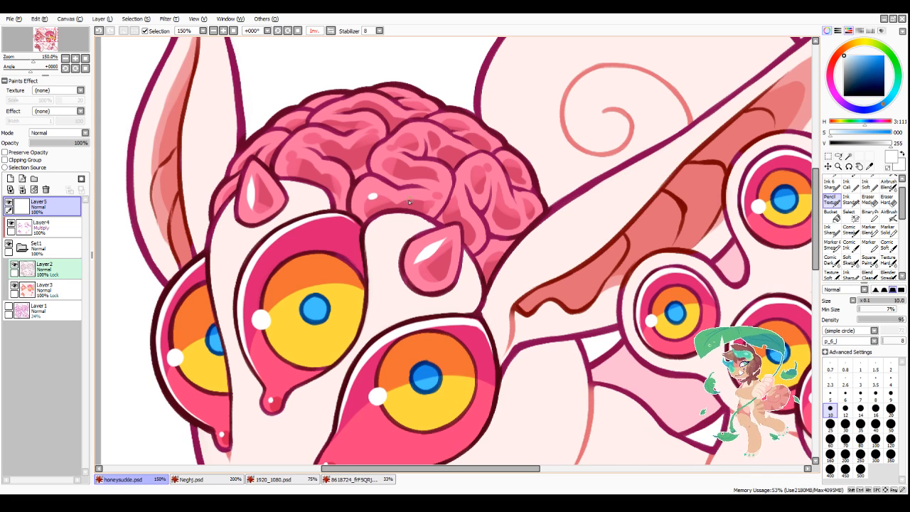
pyautogui.moveTo(412, 200); pyautogui.dragTo(417, 199)
pyautogui.click(423, 199)
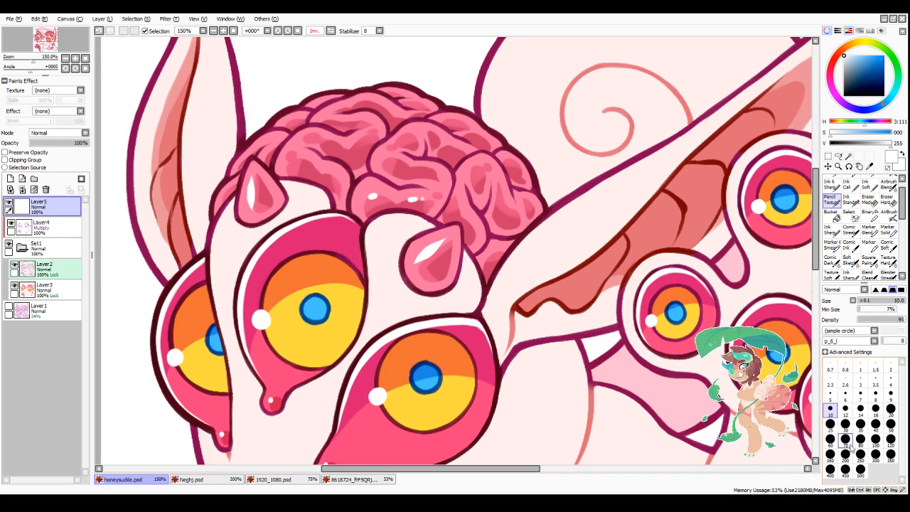
# Step: Undo the last highlight, reduce the brush to size 7 and paint finer ones on the front fold and the fold above it
pyautogui.click(860, 393)
pyautogui.hotkey('ctrl', 'z')
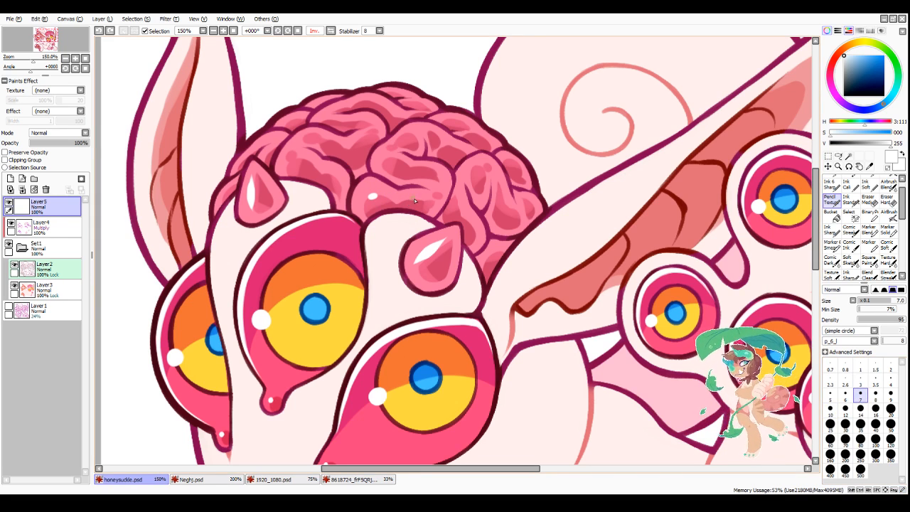
pyautogui.click(424, 200)
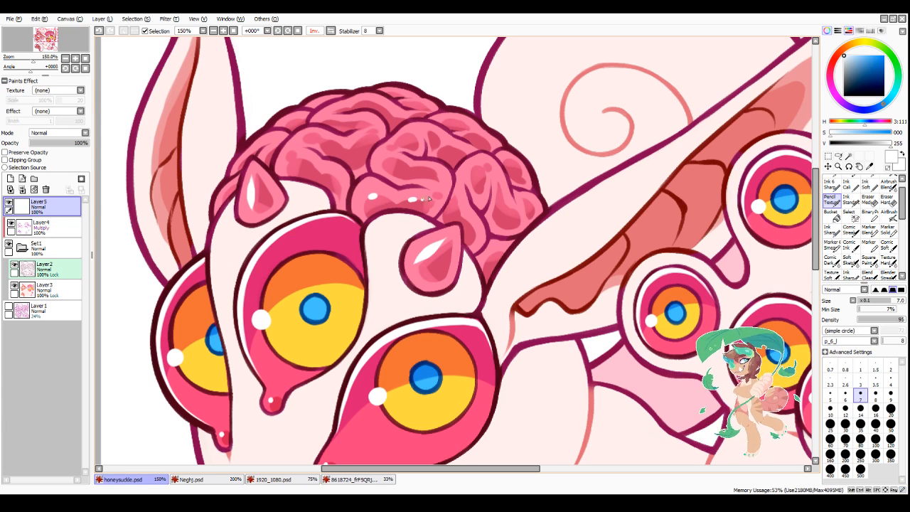
pyautogui.click(387, 156)
pyautogui.click(386, 151)
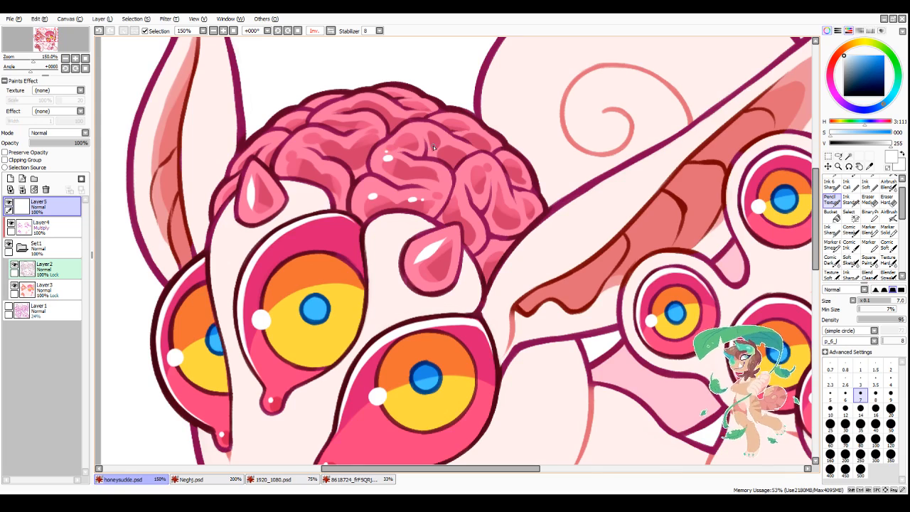
# Step: Paint small white highlights on the brain's left front fold, beside the left horn
pyautogui.scroll(-3, 442, 165)
pyautogui.scroll(4, 412, 176)
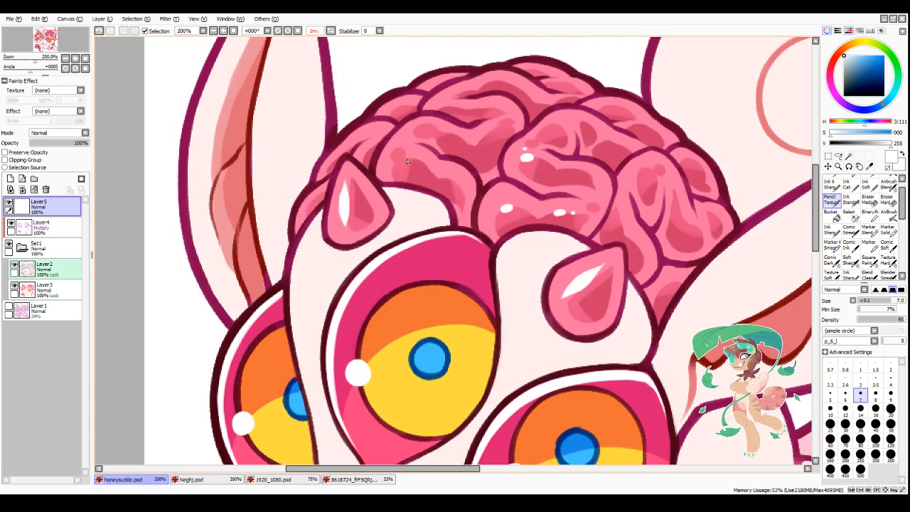
pyautogui.click(410, 159)
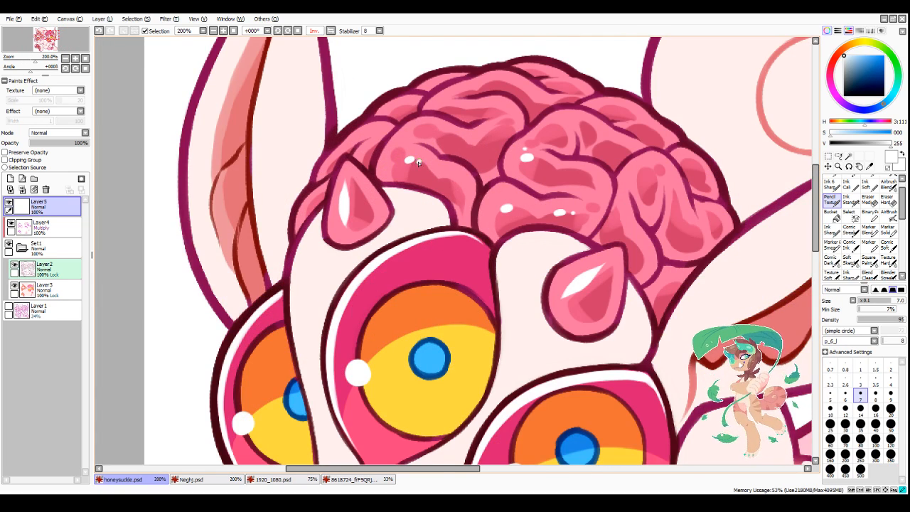
pyautogui.click(447, 179)
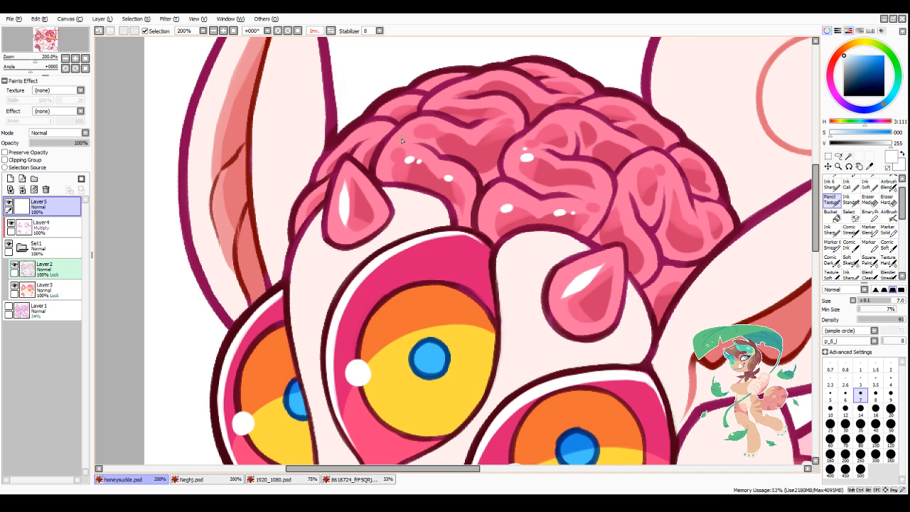
# Step: Dot white highlights on the brain's upper-left folds and around the bend of the fold left of centre
pyautogui.scroll(-4, 423, 133)
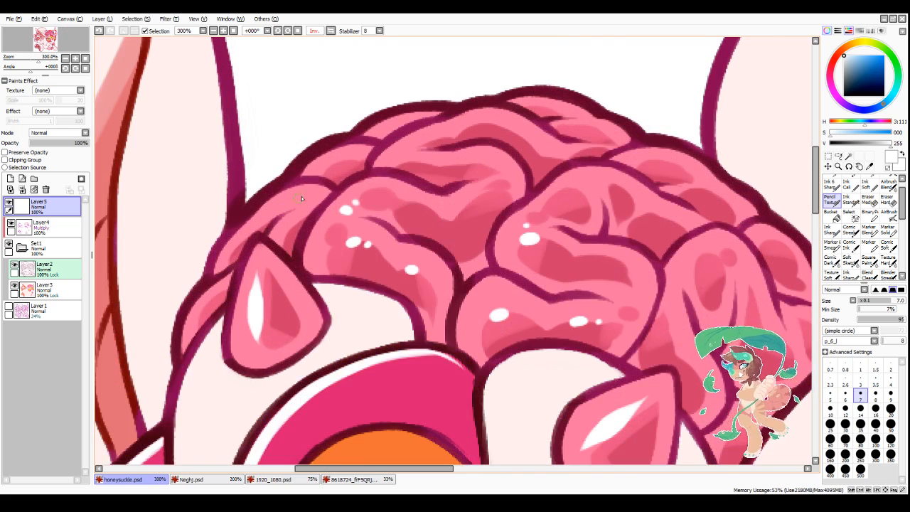
pyautogui.click(301, 196)
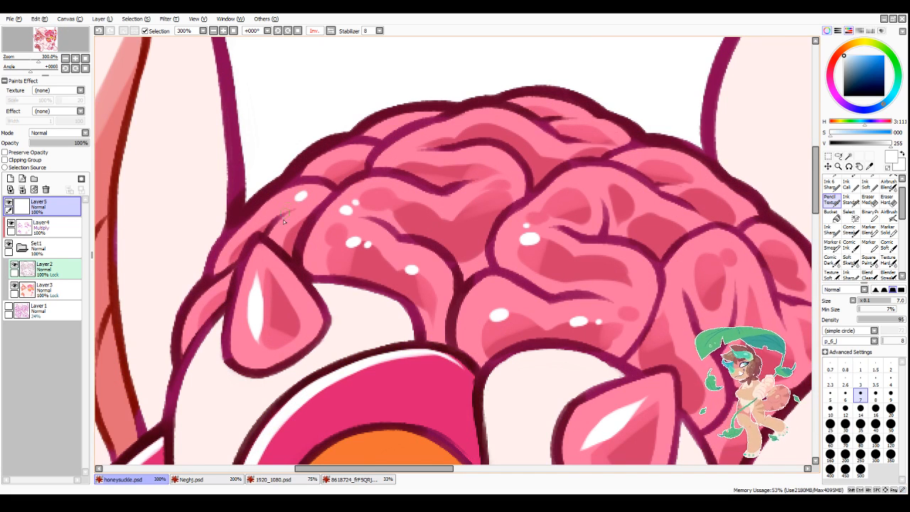
pyautogui.click(337, 161)
pyautogui.click(473, 163)
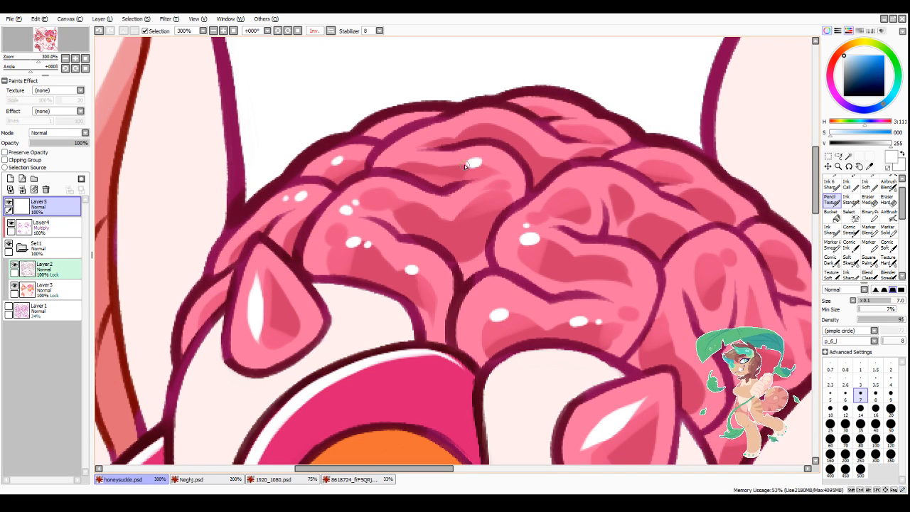
pyautogui.hotkey('ctrl', 'z')
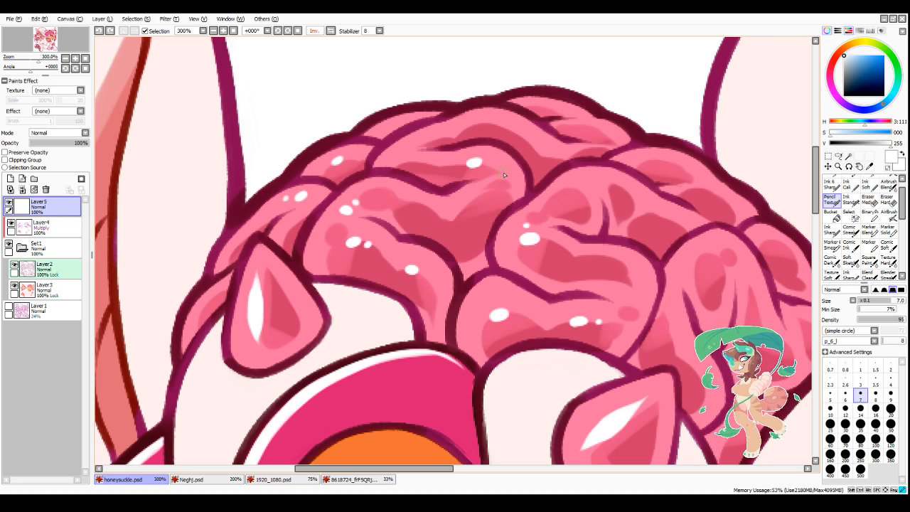
pyautogui.click(499, 174)
pyautogui.click(495, 187)
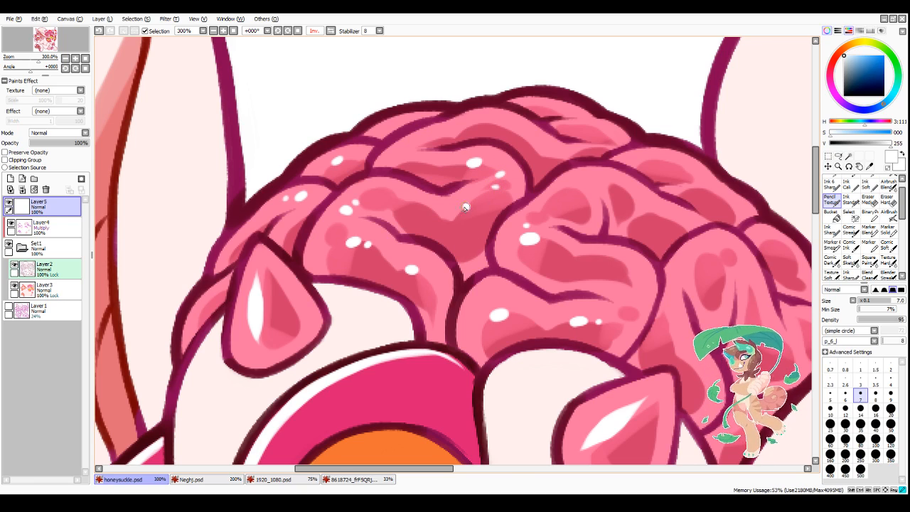
# Step: Dot white highlights on the folds along the brain's right side
pyautogui.scroll(-3, 465, 207)
pyautogui.scroll(3, 500, 251)
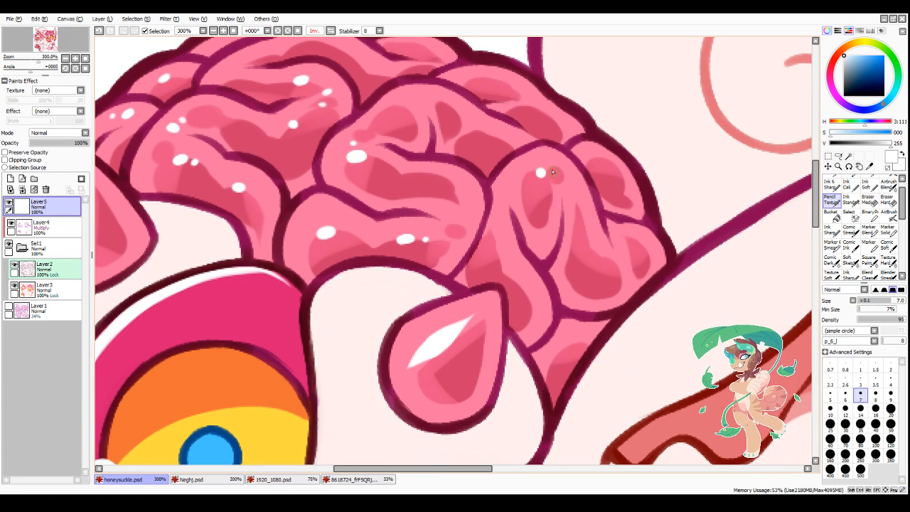
pyautogui.click(581, 211)
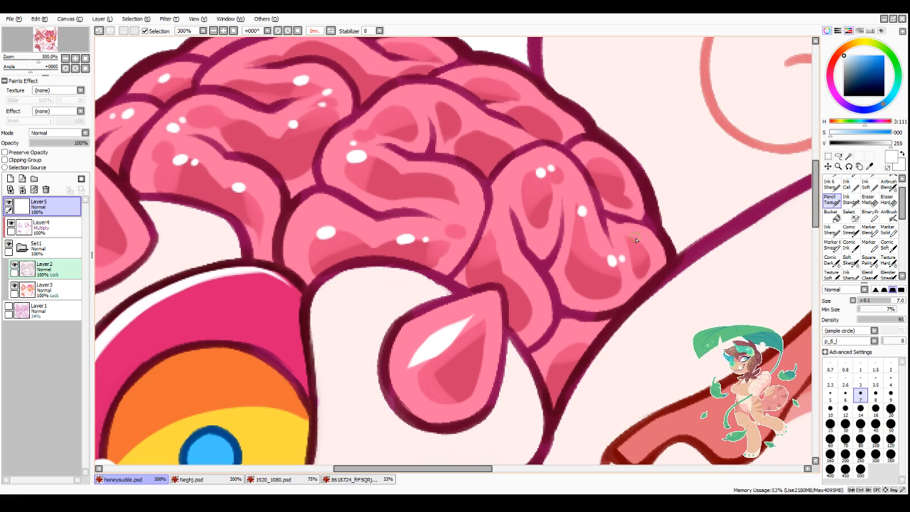
pyautogui.click(636, 240)
# Step: Add small highlights to the central fold's upper curve and split its large highlight into thinner marks using the transparent colour
pyautogui.scroll(-3, 582, 153)
pyautogui.scroll(3, 503, 153)
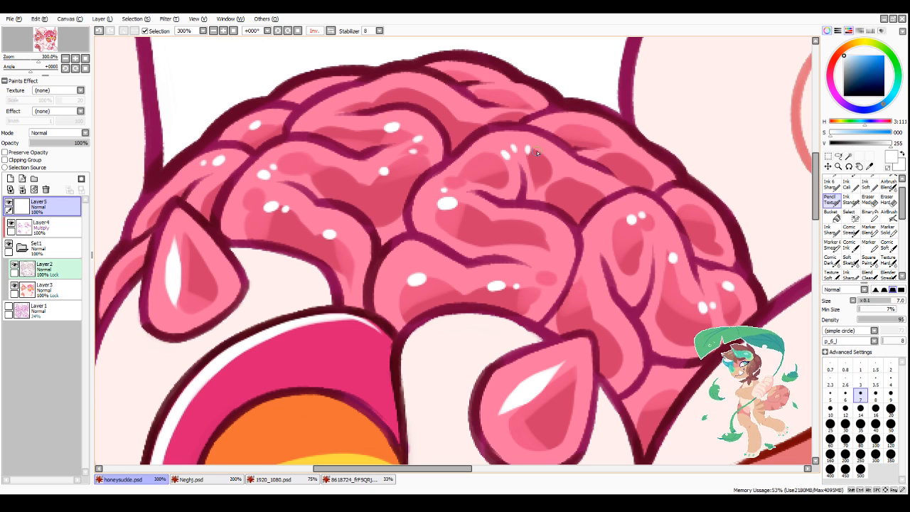
pyautogui.press('-')
pyautogui.moveTo(462, 204)
pyautogui.mouseDown()
pyautogui.moveTo(429, 217)
pyautogui.moveTo(464, 186)
pyautogui.moveTo(484, 184)
pyautogui.moveTo(448, 192)
pyautogui.mouseUp()
pyautogui.press('-')
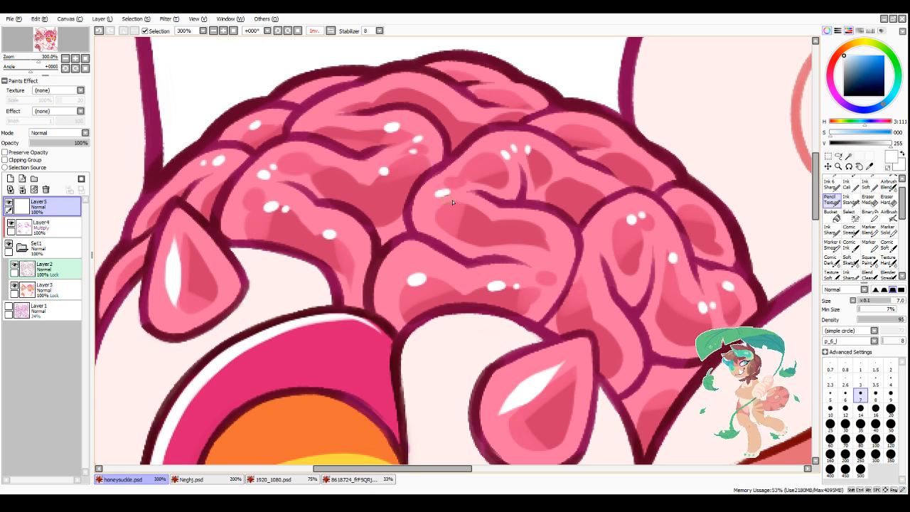
pyautogui.click(453, 182)
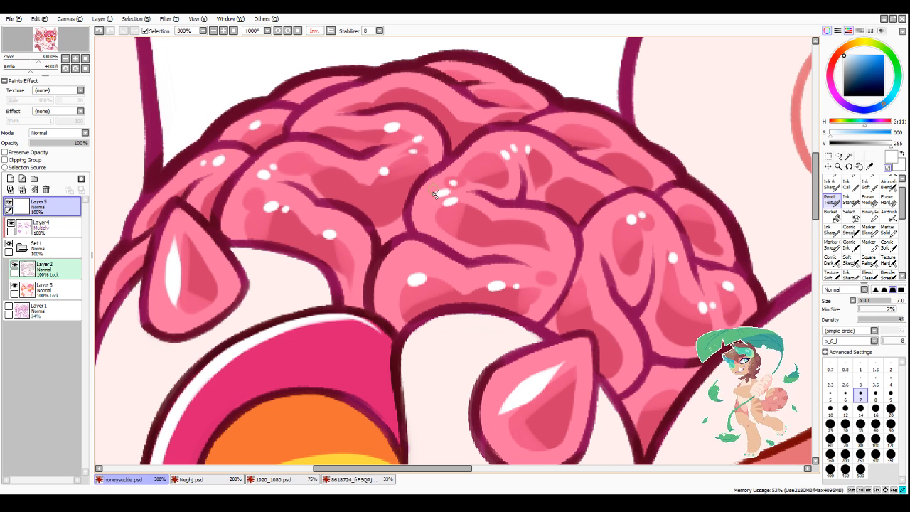
pyautogui.moveTo(453, 194)
pyautogui.mouseDown()
pyautogui.moveTo(436, 193)
pyautogui.moveTo(448, 190)
pyautogui.mouseUp()
pyautogui.press('-')
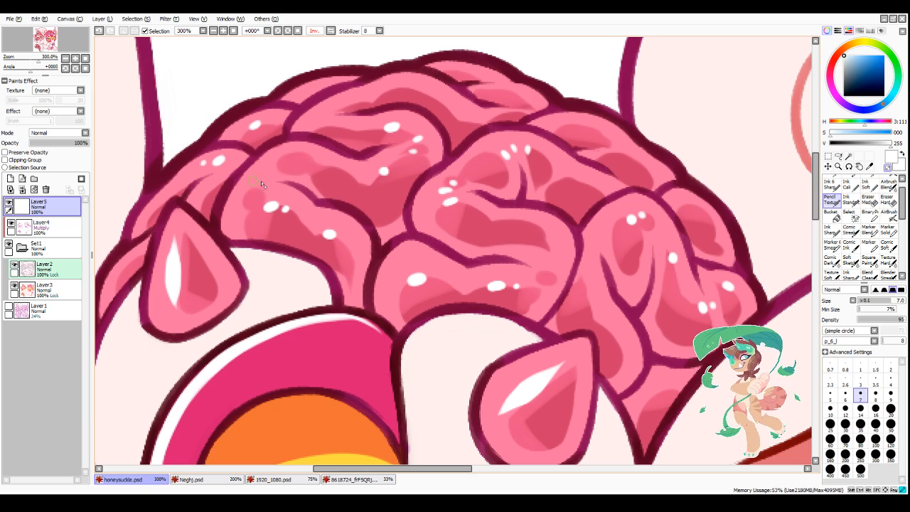
# Step: Paint white highlights along the brain's topmost folds
pyautogui.scroll(-3, 259, 221)
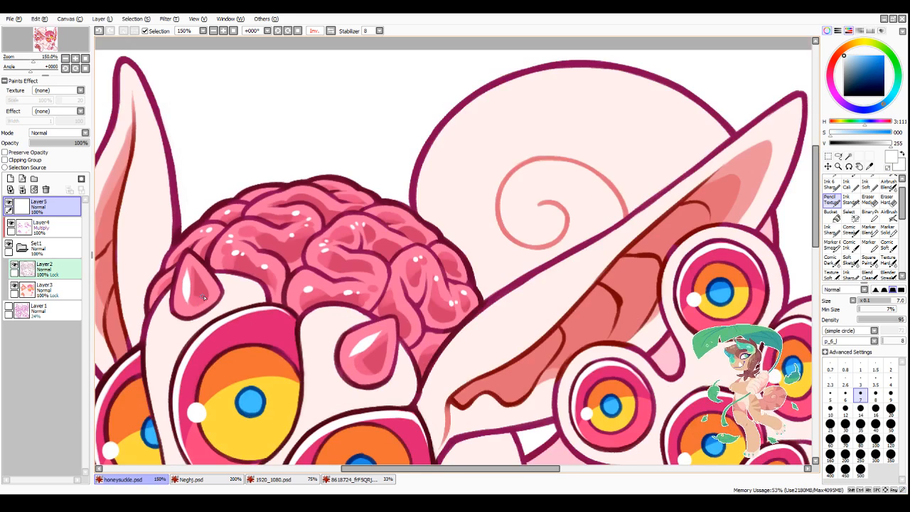
pyautogui.scroll(4, 270, 213)
pyautogui.click(262, 219)
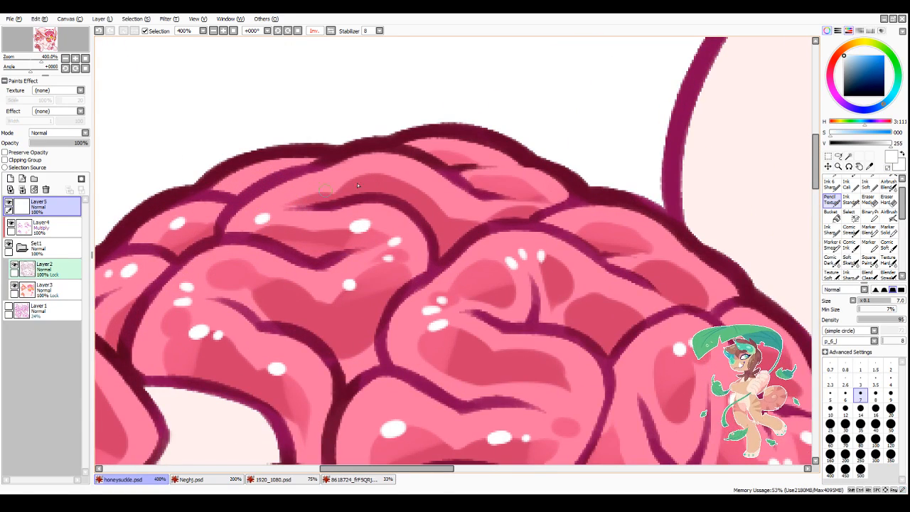
pyautogui.click(372, 172)
pyautogui.click(508, 176)
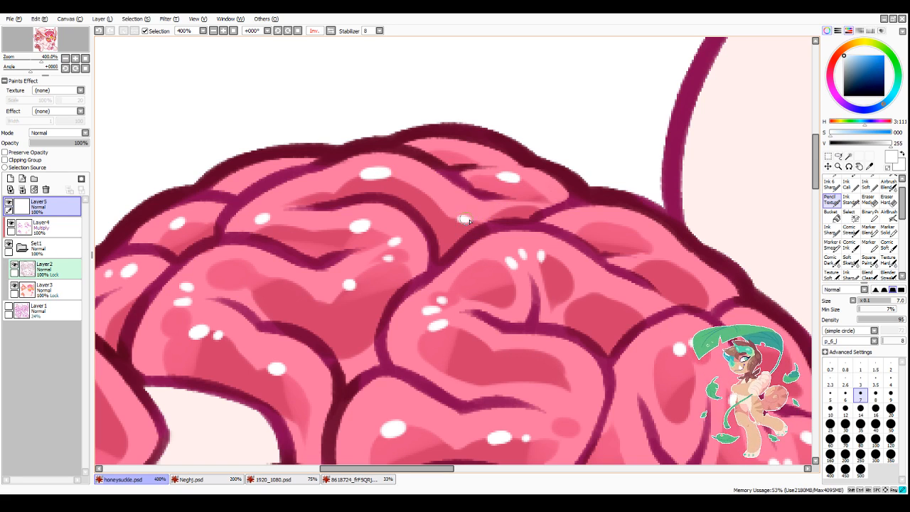
# Step: Paint small white highlights at the right-hand bend of the brain's central fold
pyautogui.scroll(-3, 456, 155)
pyautogui.scroll(1, 450, 178)
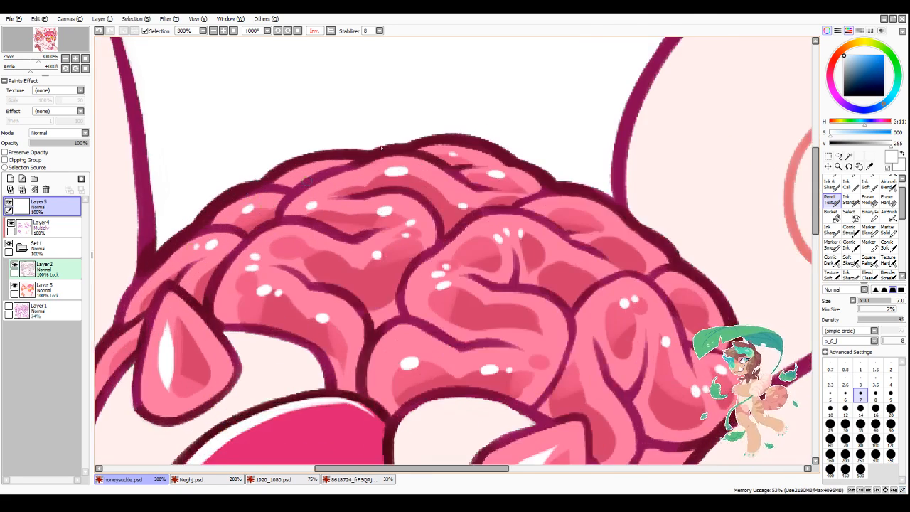
pyautogui.scroll(-2, 443, 200)
pyautogui.scroll(3, 455, 255)
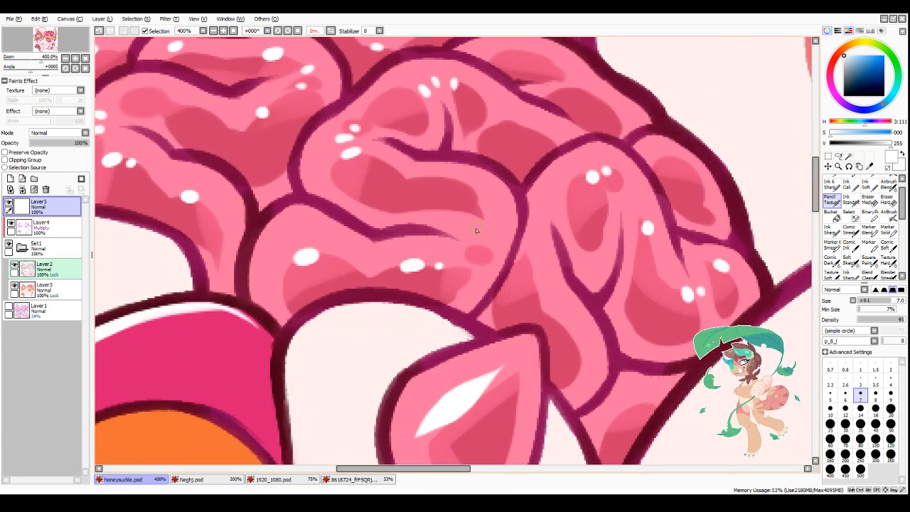
pyautogui.moveTo(476, 229); pyautogui.dragTo(484, 229)
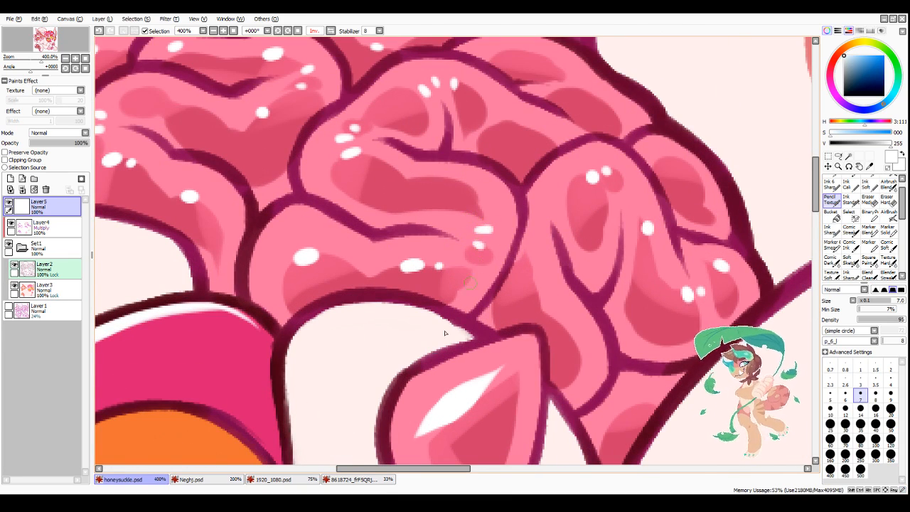
# Step: Paint white highlights on the unhighlighted fold along the brain's upper right edge
pyautogui.scroll(-3, 420, 364)
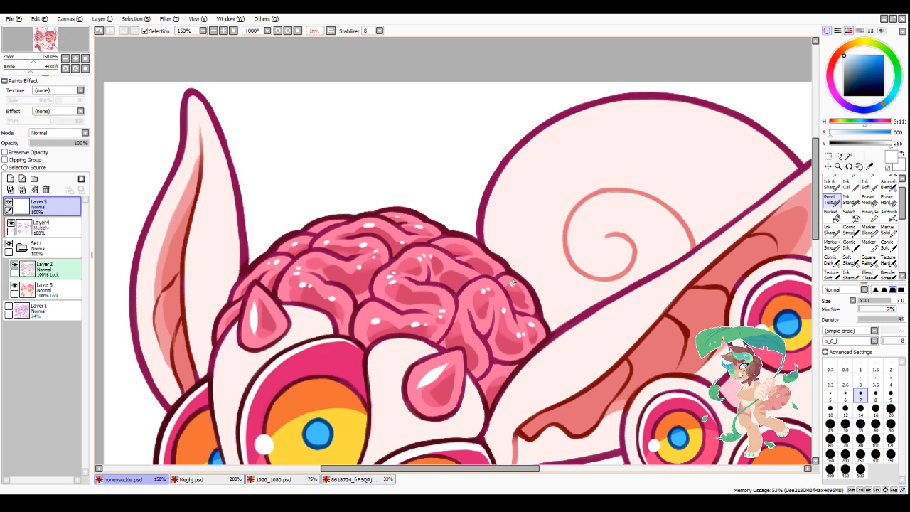
pyautogui.scroll(2, 512, 282)
pyautogui.moveTo(452, 233); pyautogui.dragTo(437, 232)
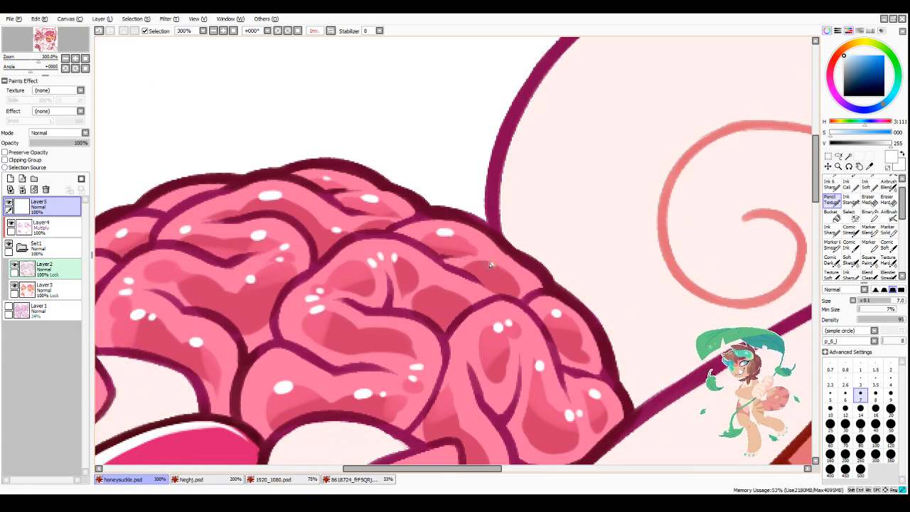
# Step: Preserve Layer5's opacity and add a new layer above Layer4, set to Overlay mode
pyautogui.scroll(-3, 486, 273)
pyautogui.scroll(-2, 477, 298)
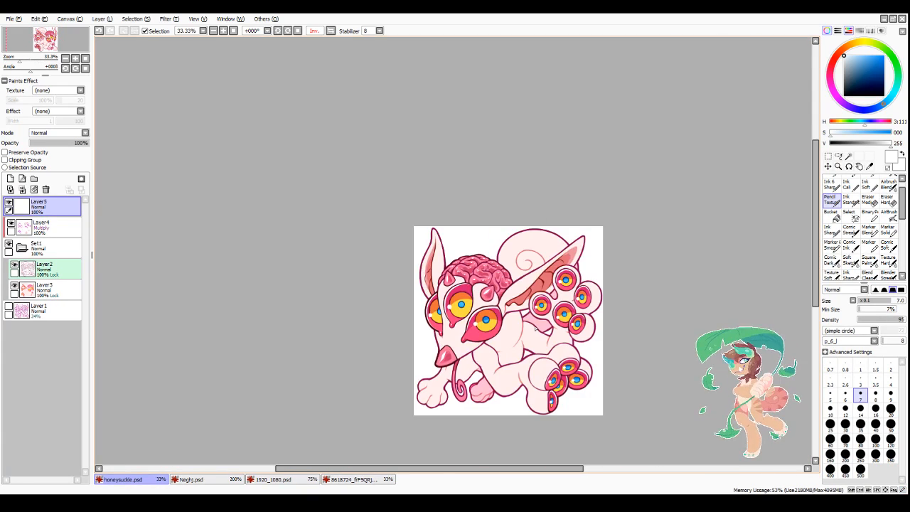
pyautogui.scroll(1, 543, 418)
pyautogui.moveTo(501, 463); pyautogui.dragTo(535, 467)
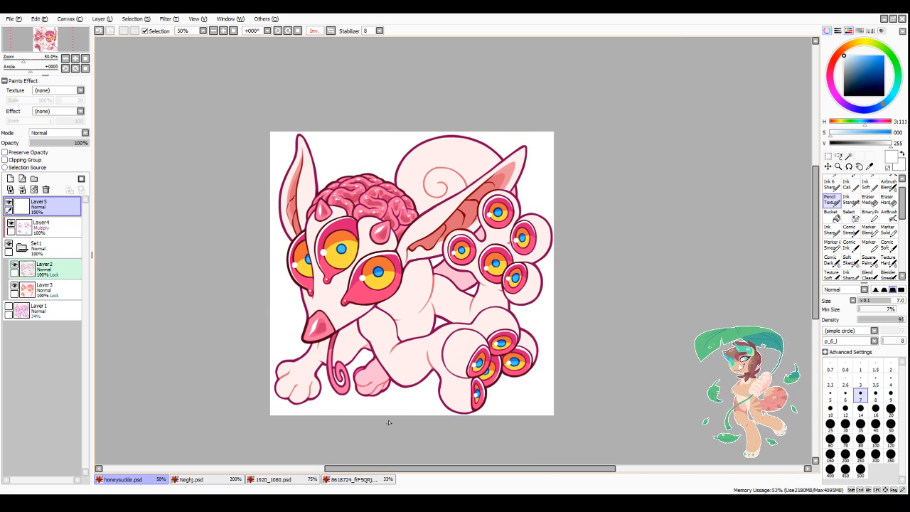
pyautogui.scroll(1, 396, 260)
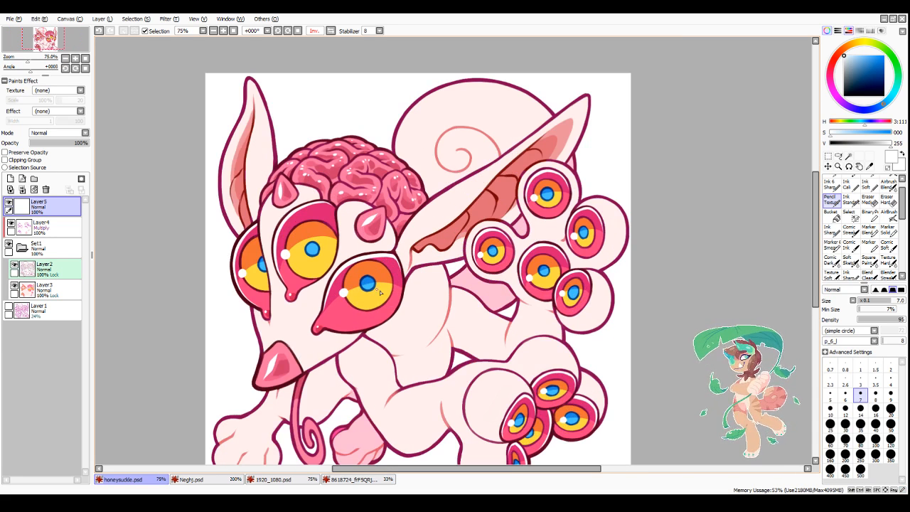
pyautogui.scroll(-1, 380, 292)
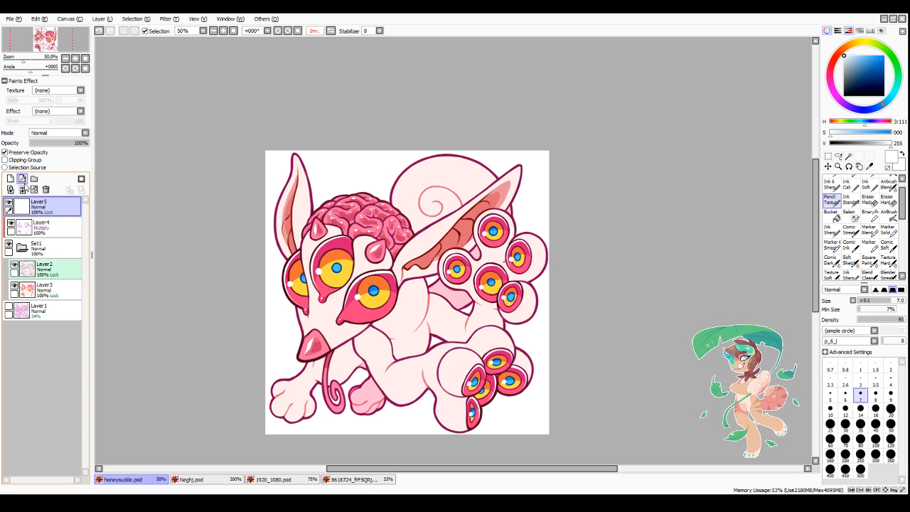
pyautogui.click(43, 228)
pyautogui.click(10, 179)
pyautogui.click(65, 133)
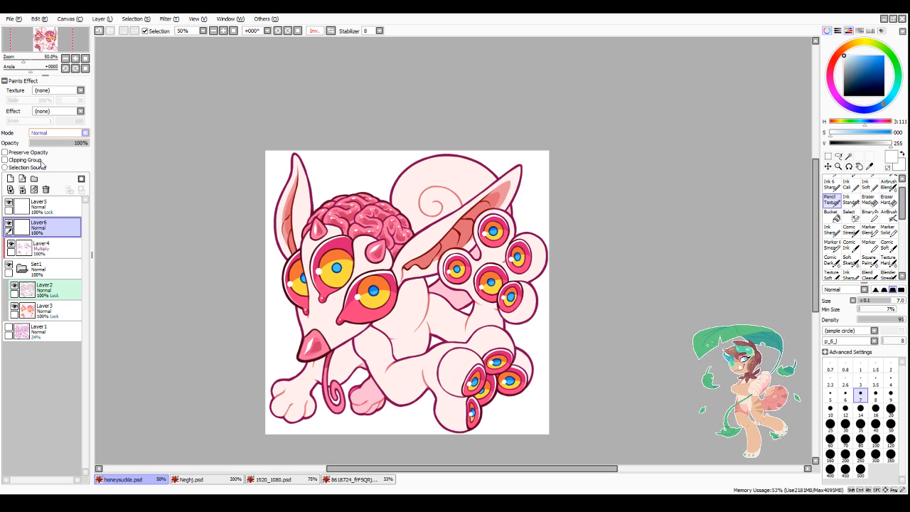
pyautogui.click(41, 174)
# Step: Using the Marker Solid brush at size 80, paint the sampled eye yellow onto the lower part of the creature's frontmost eye
pyautogui.scroll(1, 882, 191)
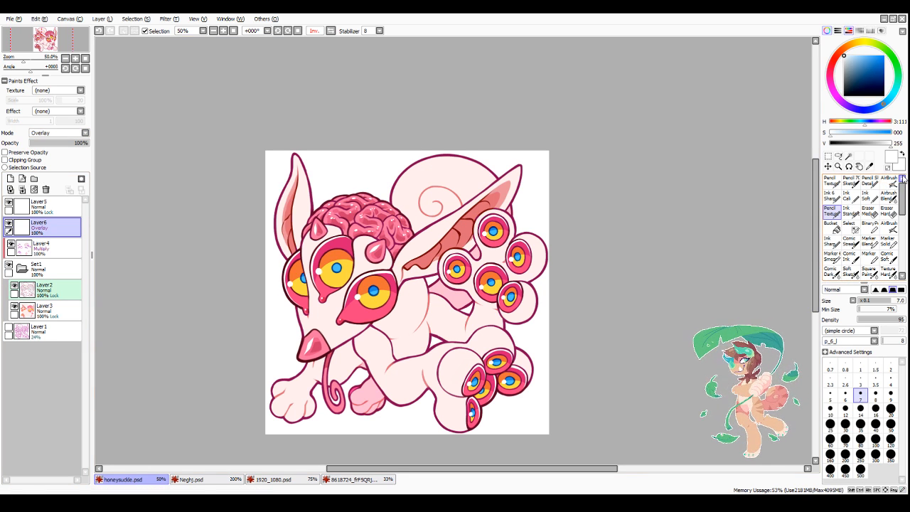
pyautogui.click(889, 242)
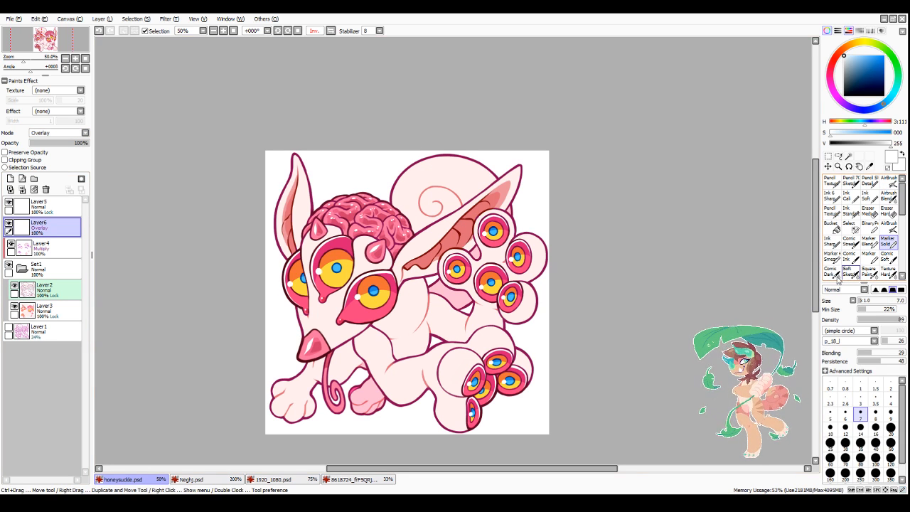
pyautogui.keyDown('alt'); pyautogui.click(370, 309); pyautogui.keyUp('alt')
pyautogui.click(875, 443)
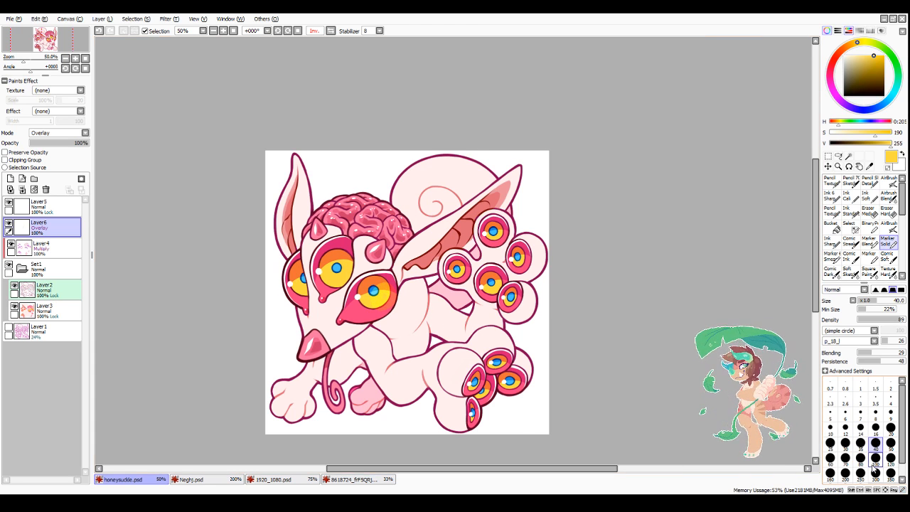
pyautogui.click(859, 457)
pyautogui.moveTo(376, 316)
pyautogui.mouseDown()
pyautogui.moveTo(362, 299)
pyautogui.moveTo(371, 310)
pyautogui.moveTo(364, 314)
pyautogui.moveTo(381, 304)
pyautogui.mouseUp()
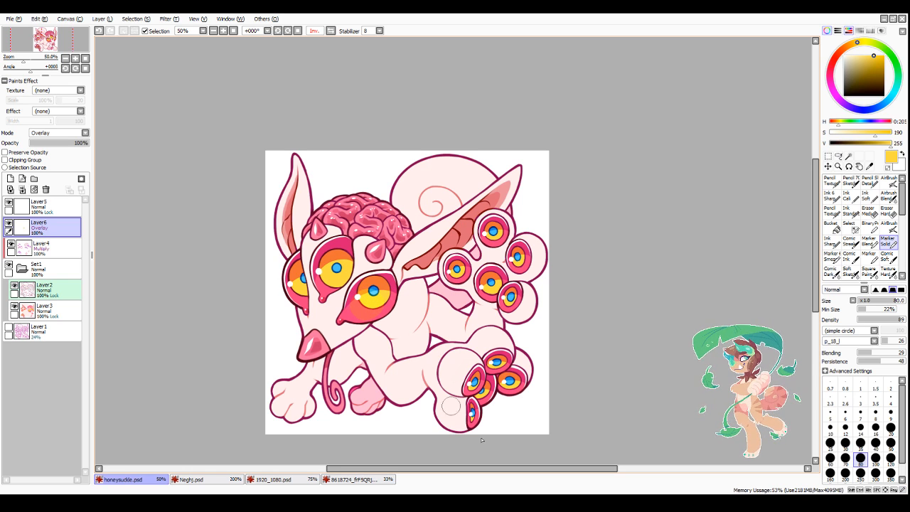
# Step: Shift the colour to orange and, at brush size 70, paint a warm glow on the lower parts of the three face eyes
pyautogui.click(863, 444)
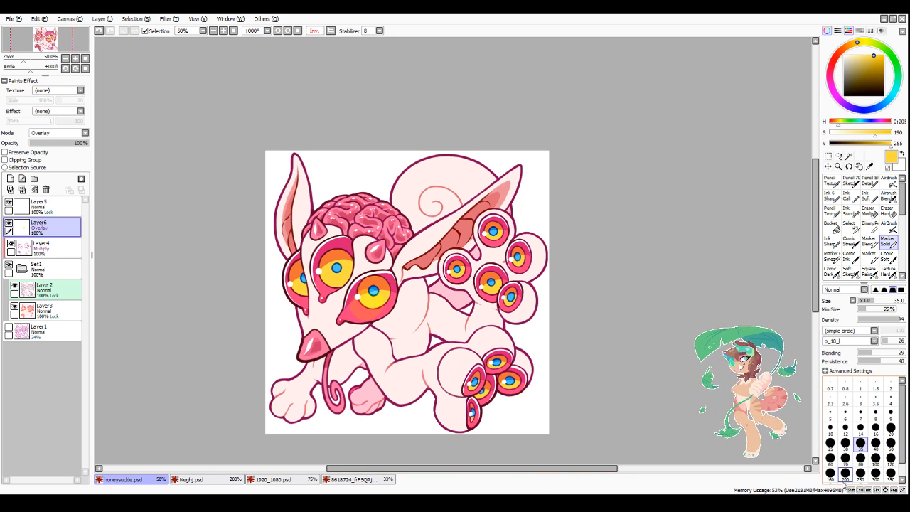
pyautogui.click(875, 443)
pyautogui.click(850, 47)
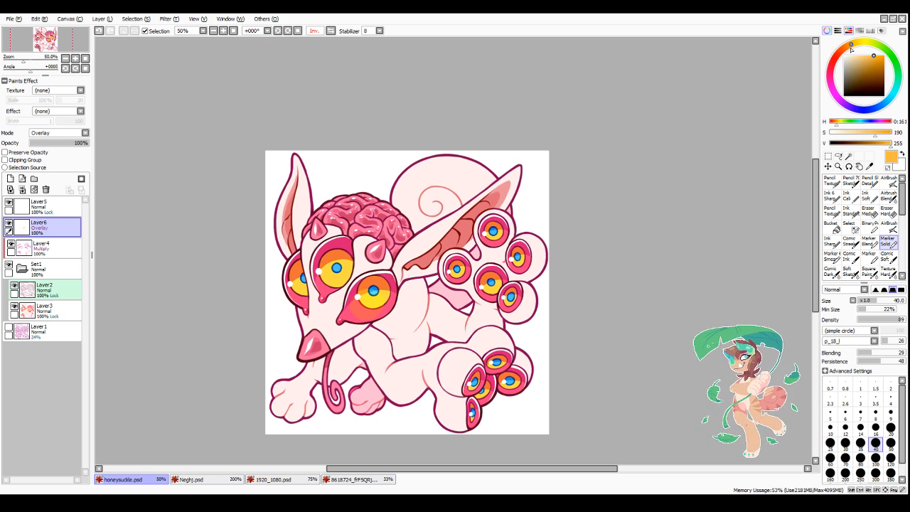
pyautogui.click(845, 458)
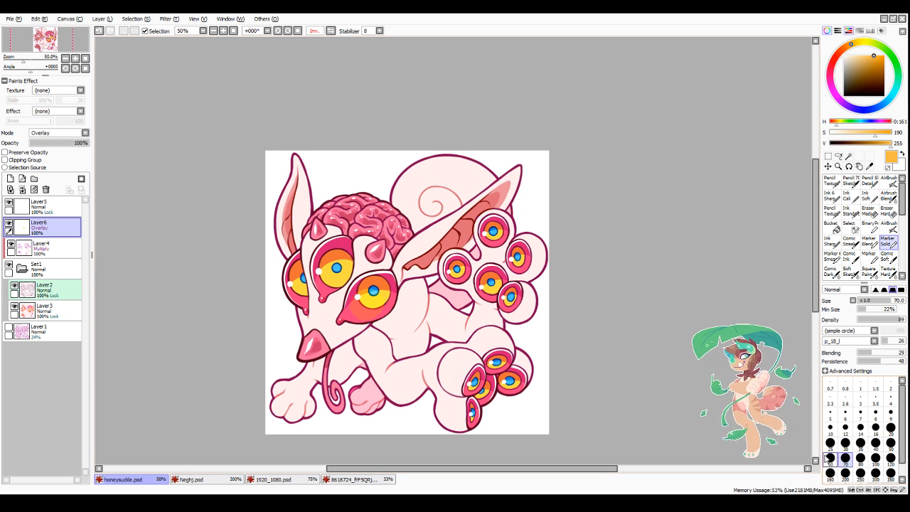
pyautogui.moveTo(367, 308)
pyautogui.mouseDown()
pyautogui.moveTo(368, 300)
pyautogui.moveTo(356, 310)
pyautogui.moveTo(382, 299)
pyautogui.mouseUp()
pyautogui.moveTo(324, 272)
pyautogui.mouseDown()
pyautogui.moveTo(339, 285)
pyautogui.moveTo(301, 299)
pyautogui.mouseUp()
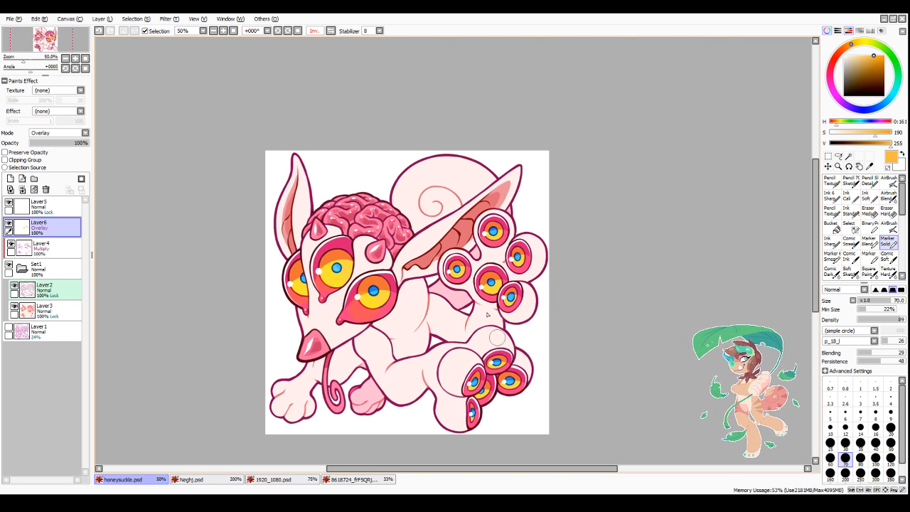
# Step: Paint the orange glow onto the lower parts of the small paw and foot eyes at brush size 40
pyautogui.click(875, 445)
pyautogui.scroll(-2, 515, 348)
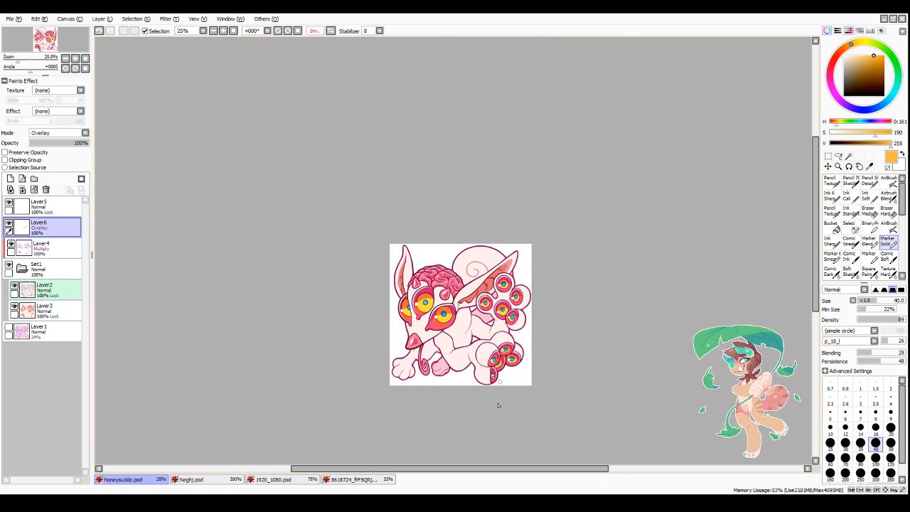
pyautogui.scroll(4, 499, 398)
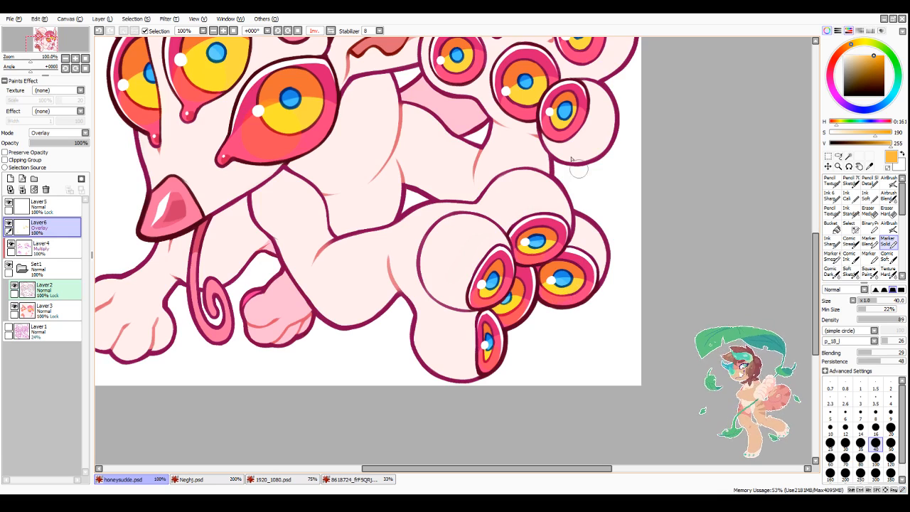
pyautogui.scroll(-2, 572, 158)
pyautogui.scroll(2, 556, 158)
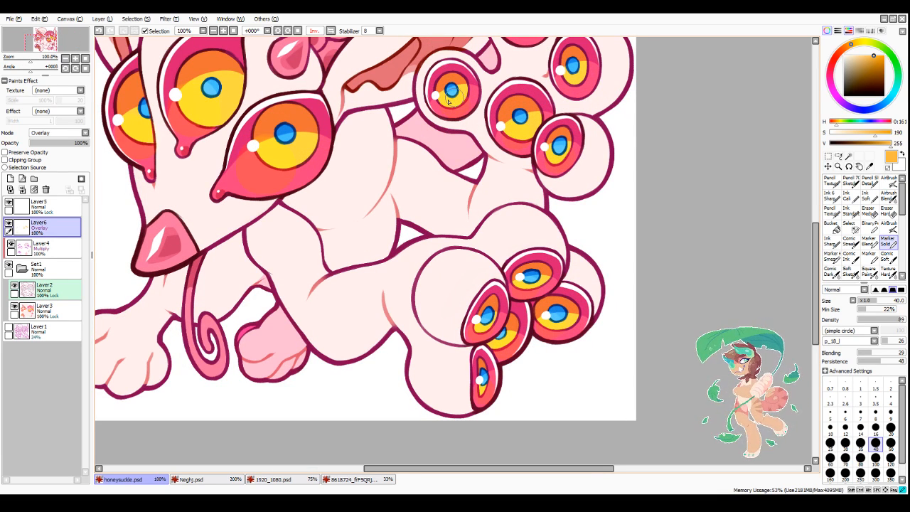
pyautogui.scroll(-4, 577, 82)
pyautogui.scroll(1, 568, 98)
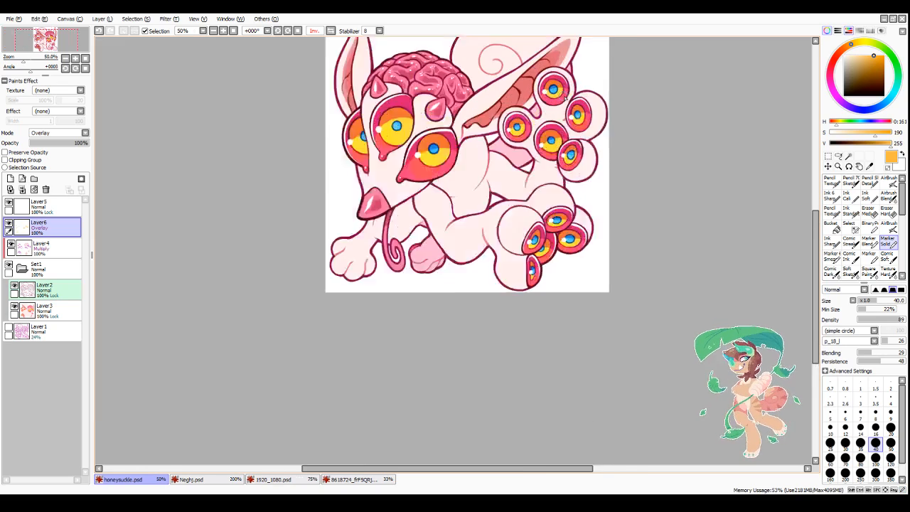
pyautogui.scroll(2, 567, 100)
pyautogui.scroll(-3, 572, 99)
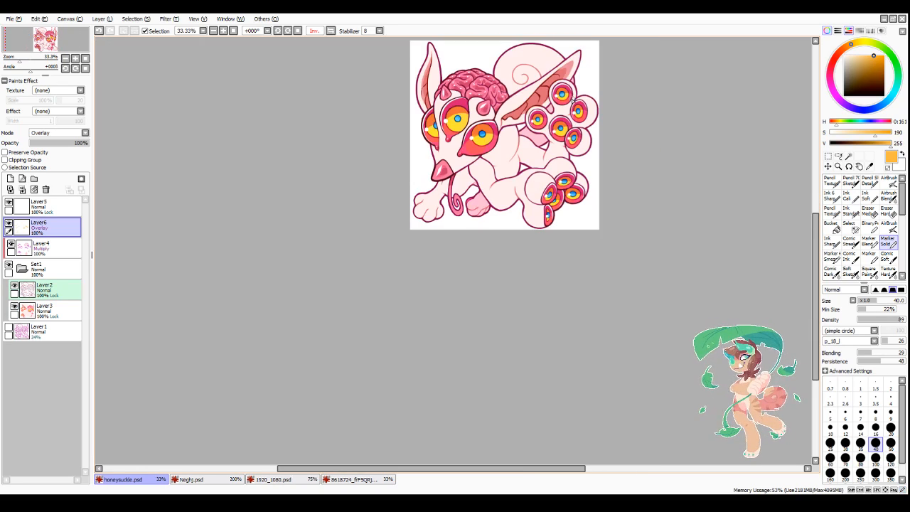
pyautogui.scroll(-2, 562, 270)
pyautogui.scroll(3, 601, 163)
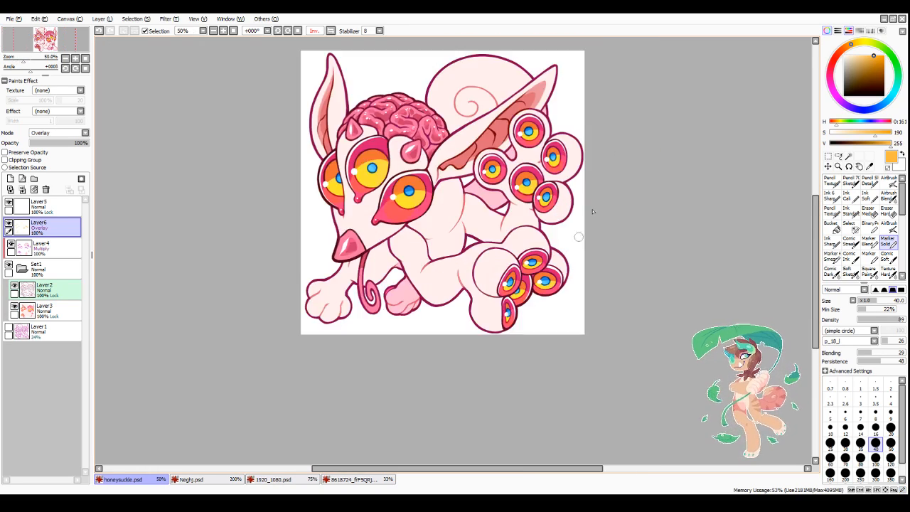
pyautogui.scroll(-1, 524, 390)
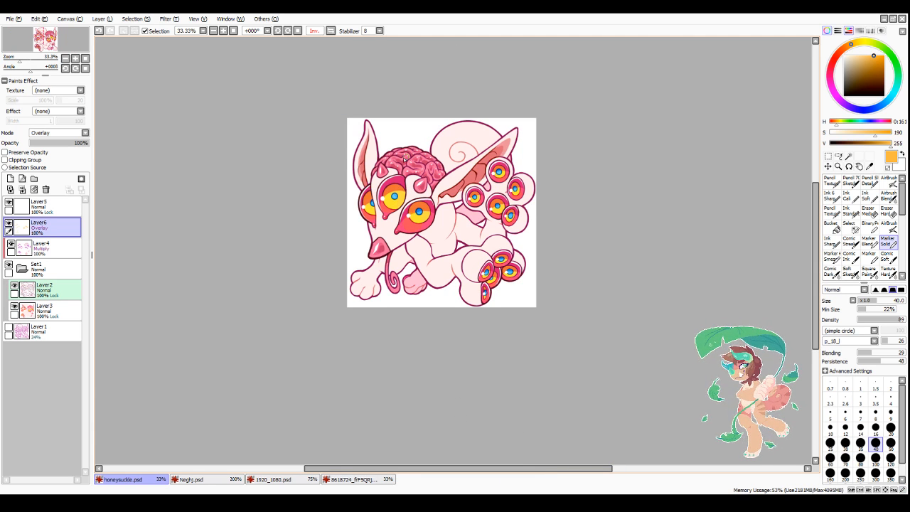
# Step: Clip the Overlay layer to the layers below and airbrush pale red over the brain with a size 80 brush
pyautogui.click(888, 181)
pyautogui.click(832, 70)
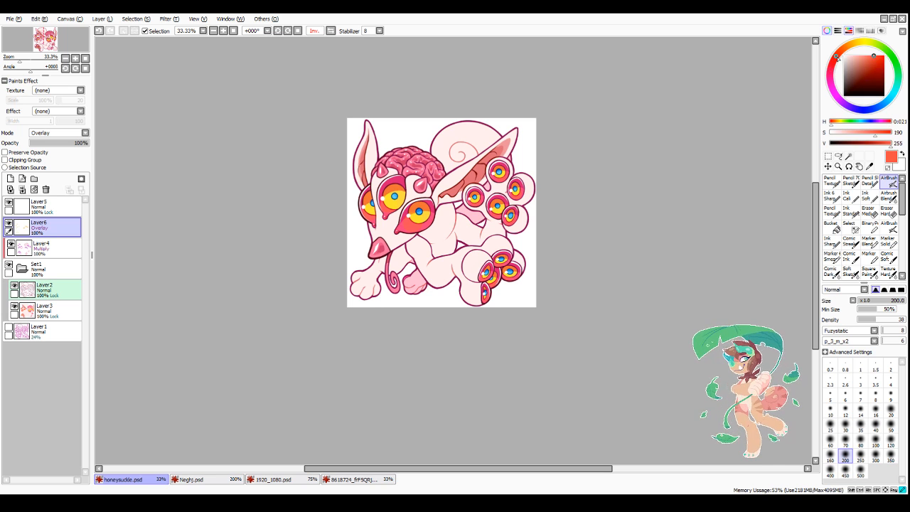
pyautogui.click(857, 56)
pyautogui.scroll(2, 462, 181)
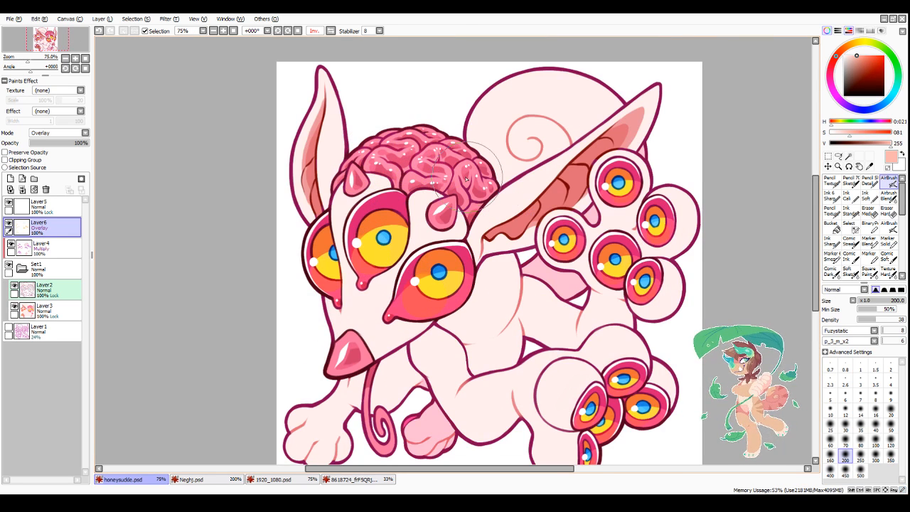
pyautogui.click(860, 437)
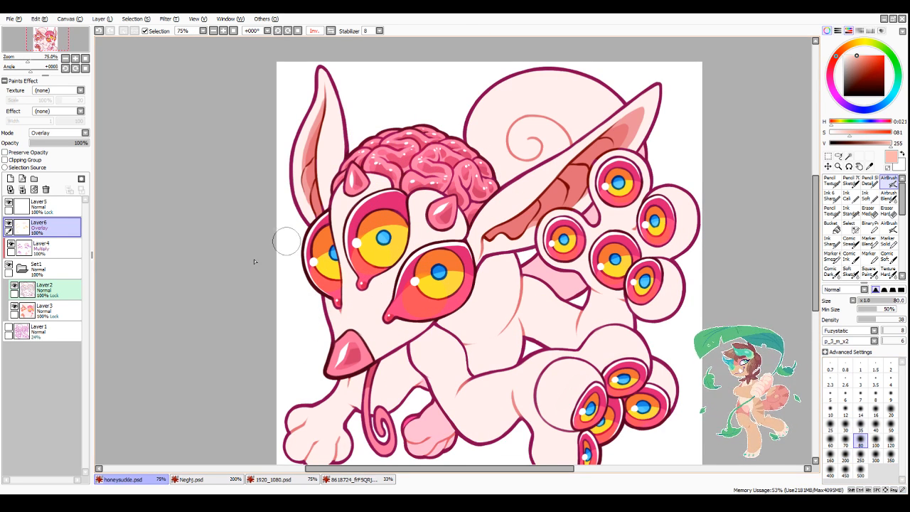
pyautogui.click(6, 160)
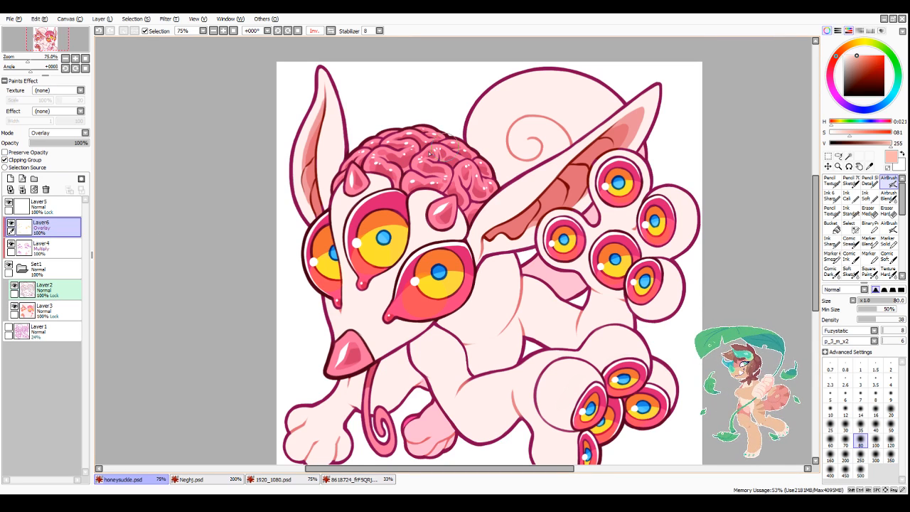
pyautogui.moveTo(434, 167)
pyautogui.mouseDown()
pyautogui.moveTo(393, 165)
pyautogui.moveTo(353, 165)
pyautogui.moveTo(429, 152)
pyautogui.mouseUp()
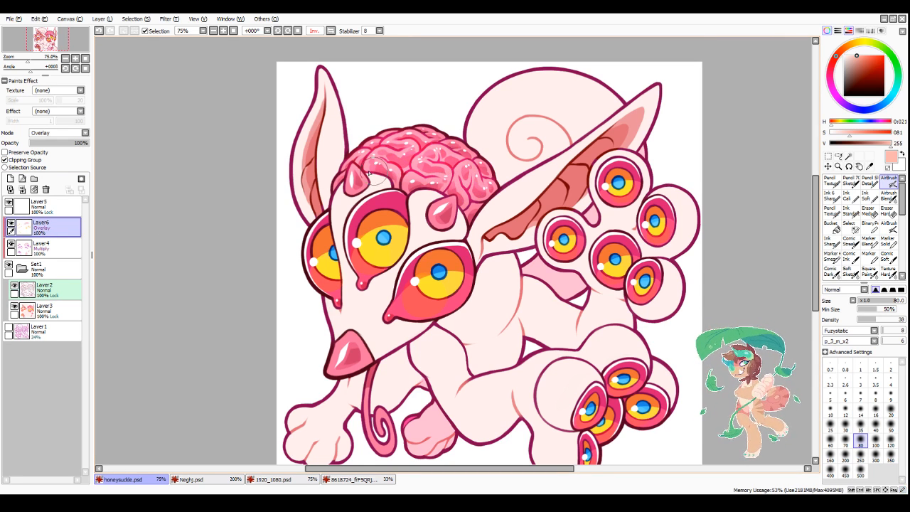
# Step: Airbrush a more saturated pink-red with saturation 141 over the creature's nose
pyautogui.scroll(-3, 661, 124)
pyautogui.scroll(3, 583, 142)
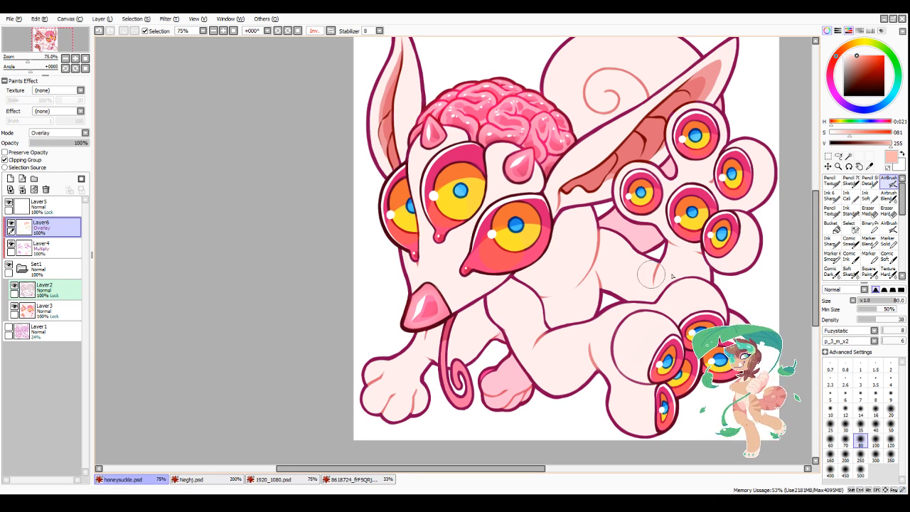
pyautogui.scroll(-3, 540, 320)
pyautogui.scroll(1, 525, 332)
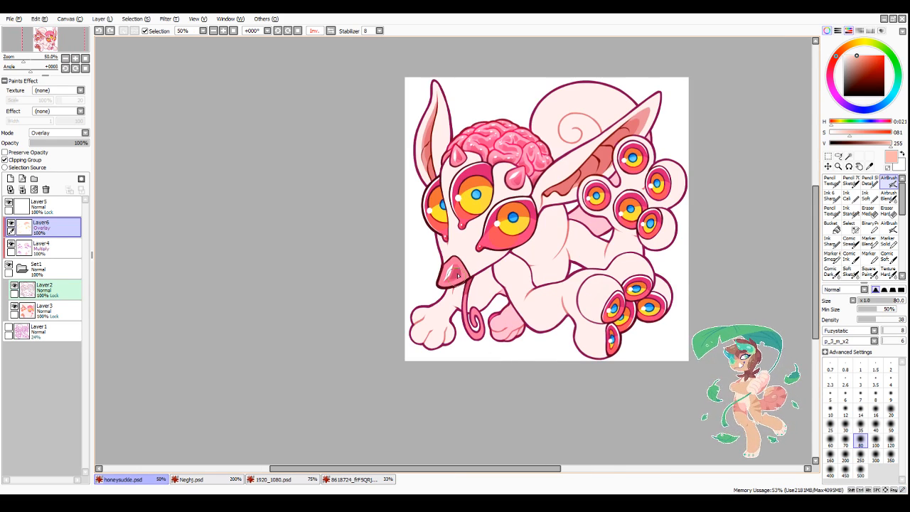
pyautogui.scroll(2, 520, 357)
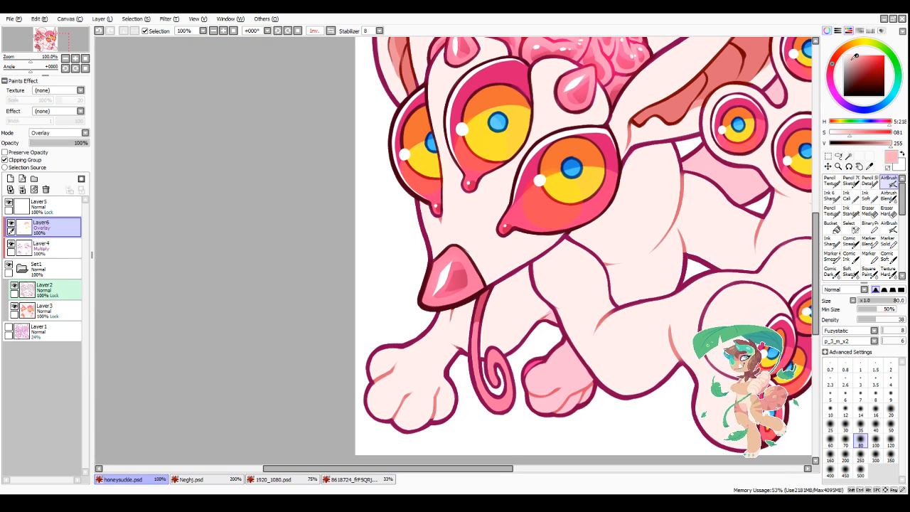
pyautogui.click(865, 54)
pyautogui.moveTo(426, 256)
pyautogui.mouseDown()
pyautogui.moveTo(437, 288)
pyautogui.moveTo(453, 259)
pyautogui.mouseUp()
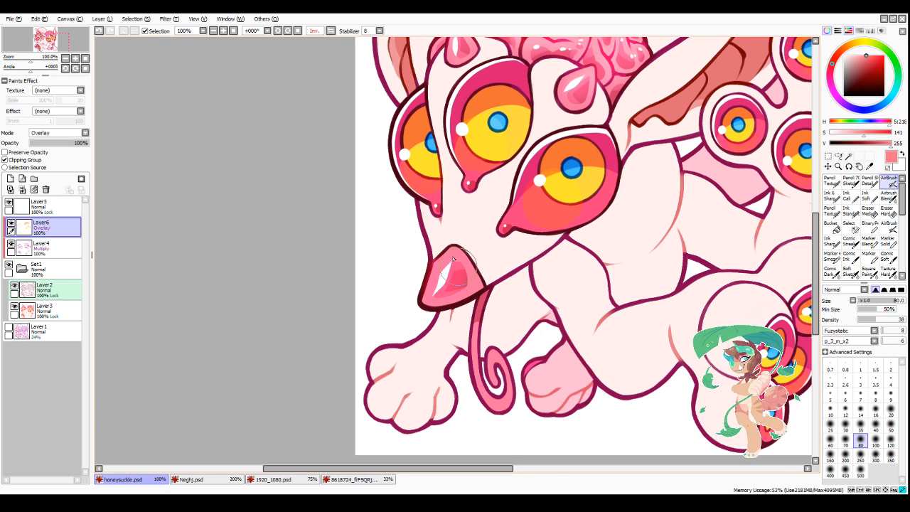
pyautogui.scroll(-3, 490, 298)
pyautogui.scroll(2, 536, 349)
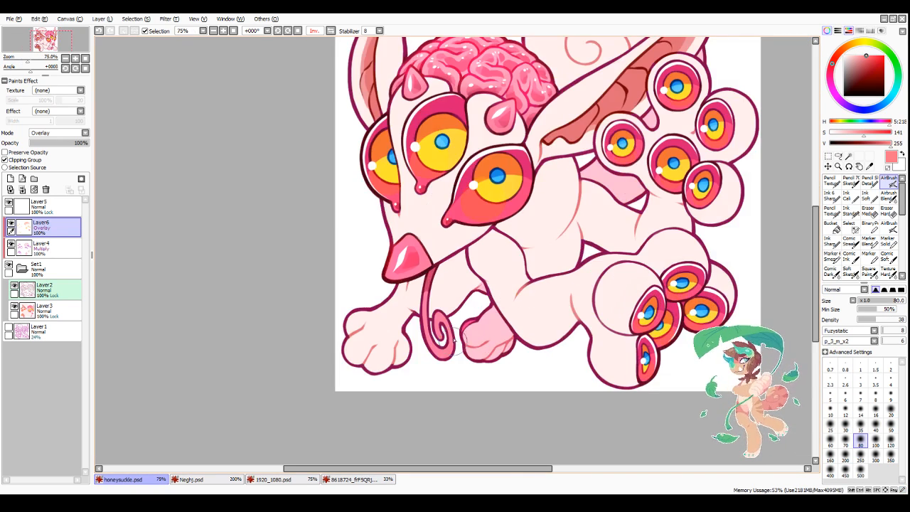
# Step: Choose a pale pink with saturation 66 and airbrush it over the eyes, using brush sizes 100 and 40
pyautogui.scroll(-2, 454, 340)
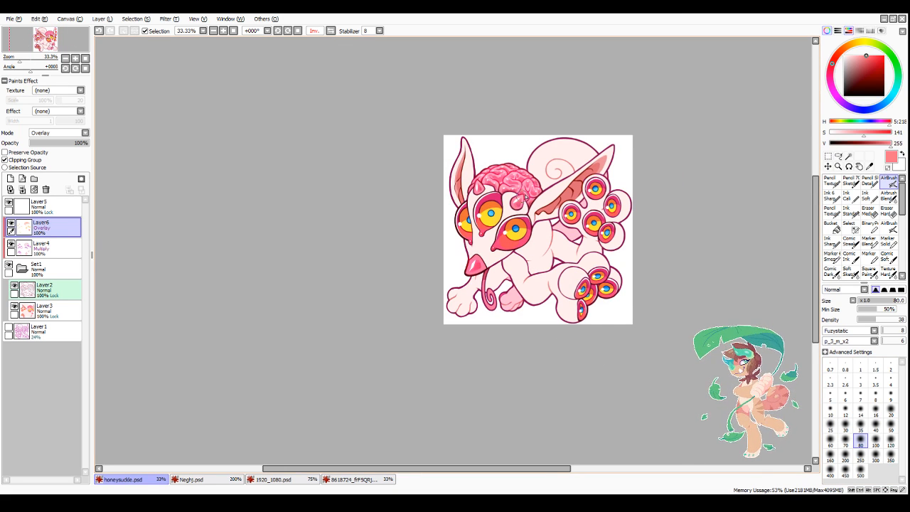
pyautogui.scroll(1, 524, 197)
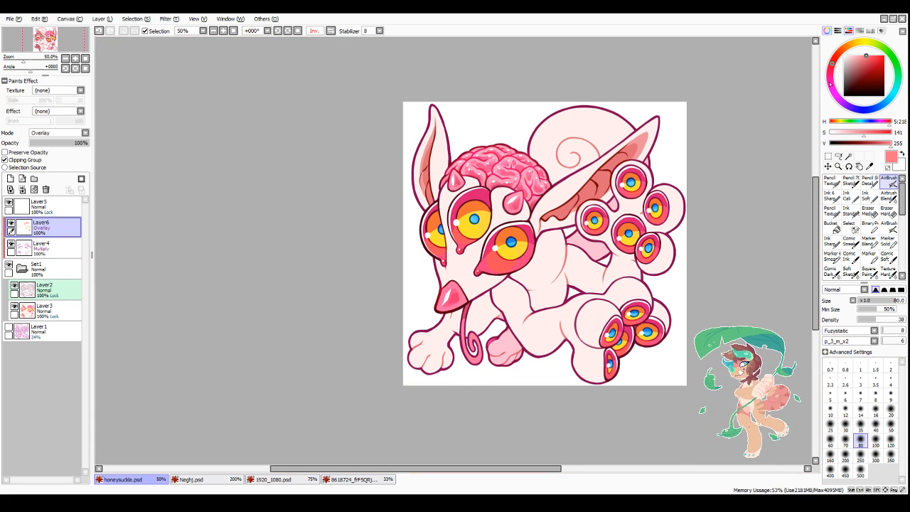
pyautogui.click(854, 55)
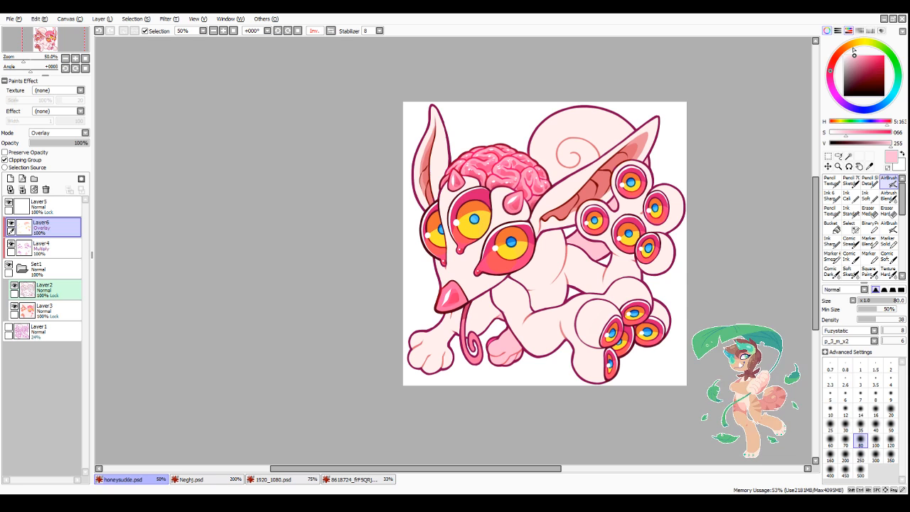
pyautogui.click(875, 440)
pyautogui.scroll(1, 546, 241)
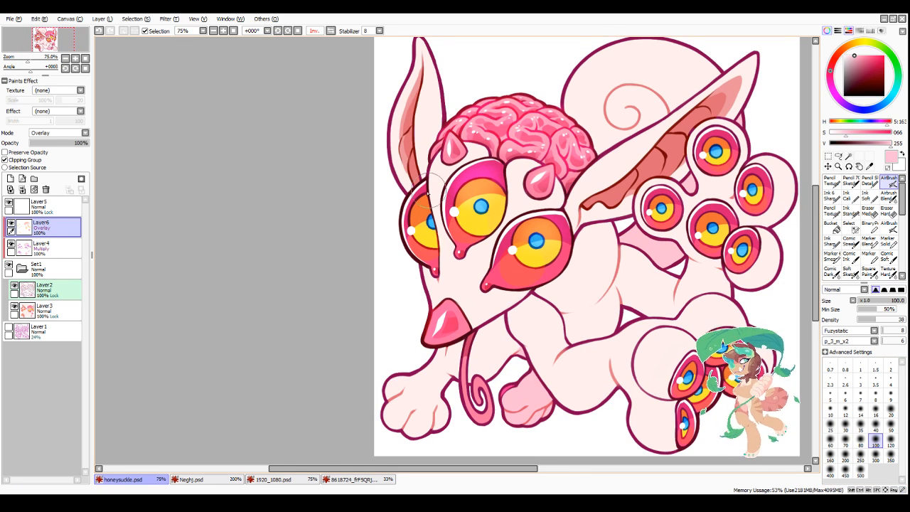
pyautogui.click(875, 426)
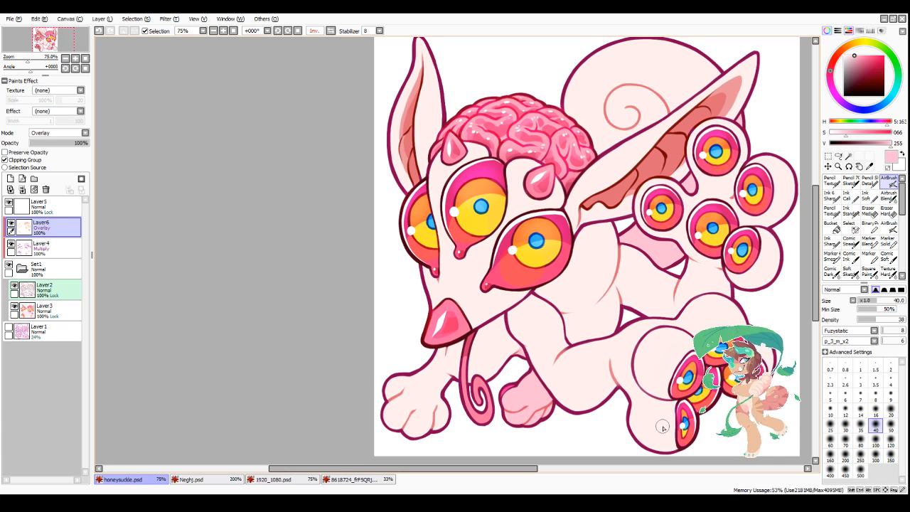
# Step: Lower the Overlay layer's opacity to 80%
pyautogui.scroll(-3, 526, 359)
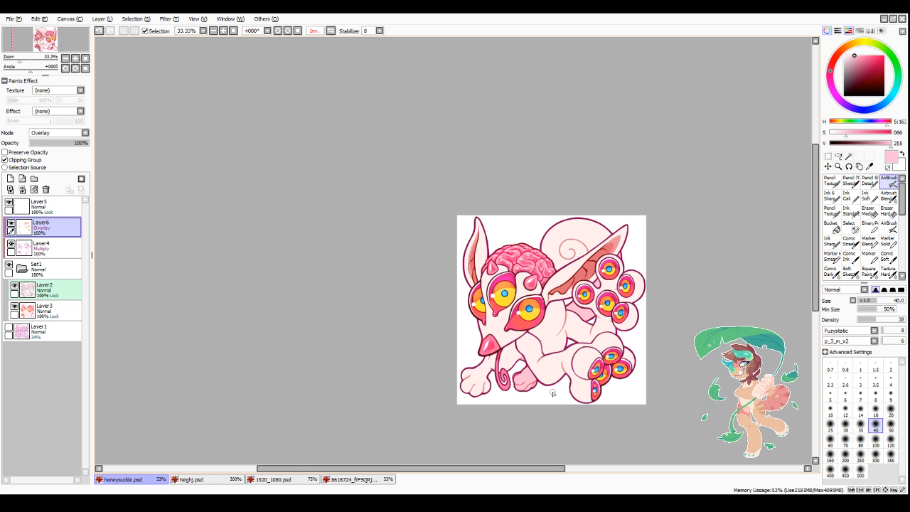
pyautogui.moveTo(82, 145); pyautogui.dragTo(76, 145)
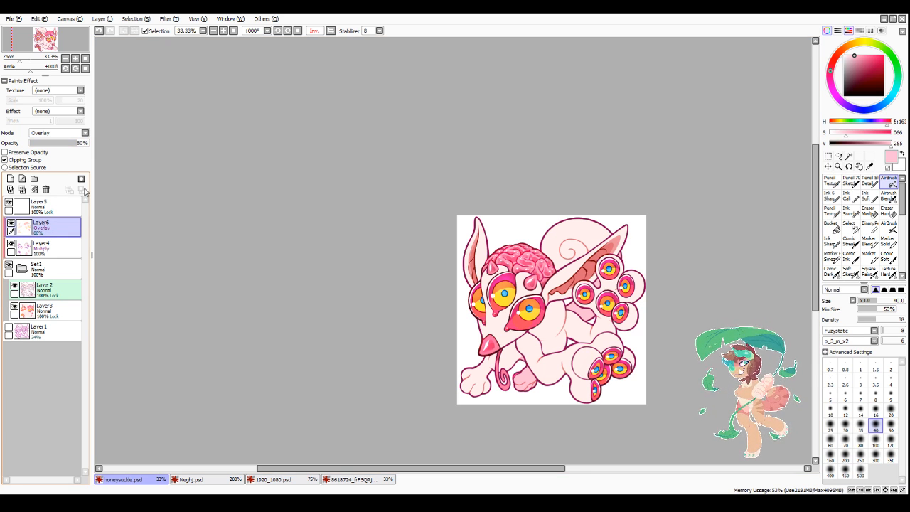
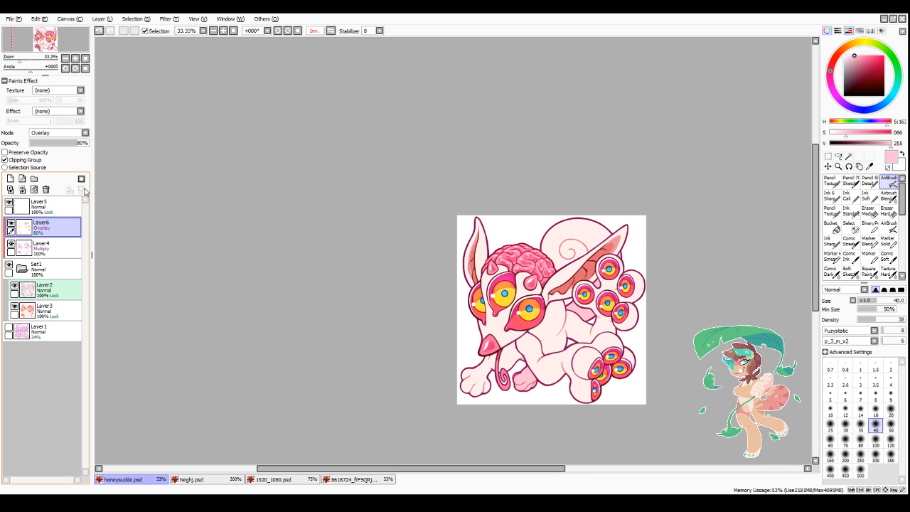
# Step: Add a new layer above Layer2, clipped to it, and set its blending mode to Overlay
pyautogui.scroll(1, 651, 410)
pyautogui.scroll(-3, 689, 250)
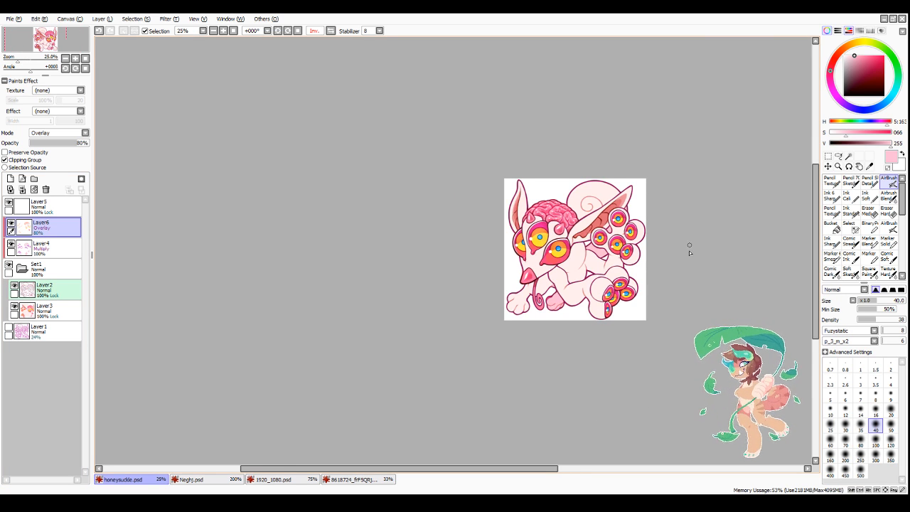
pyautogui.scroll(3, 688, 252)
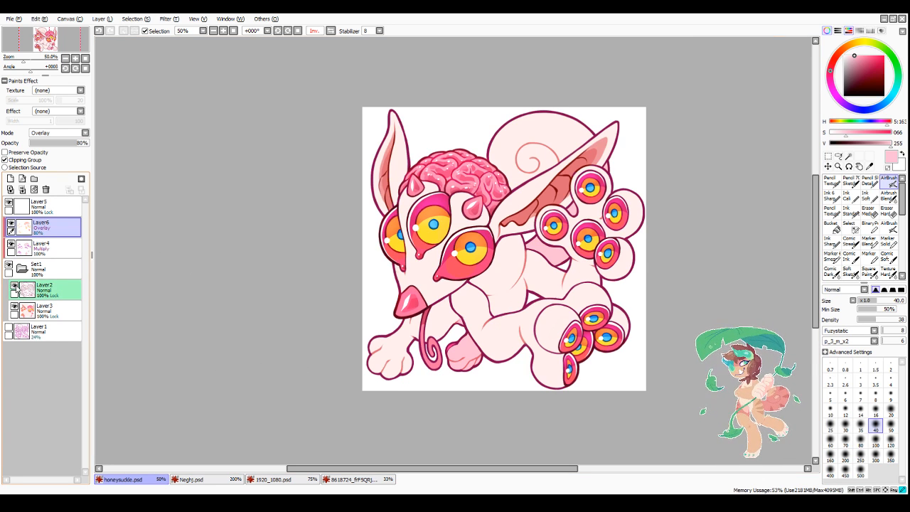
pyautogui.click(46, 288)
pyautogui.click(10, 189)
pyautogui.click(47, 161)
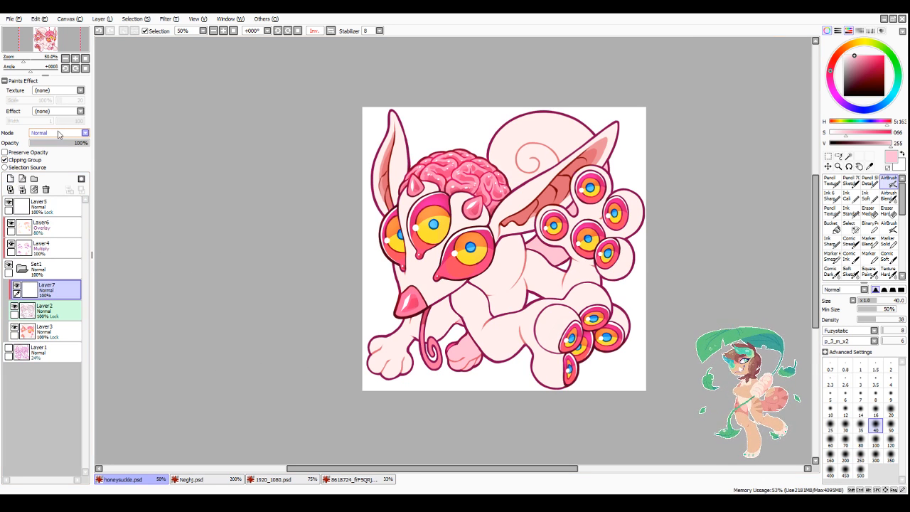
pyautogui.click(48, 165)
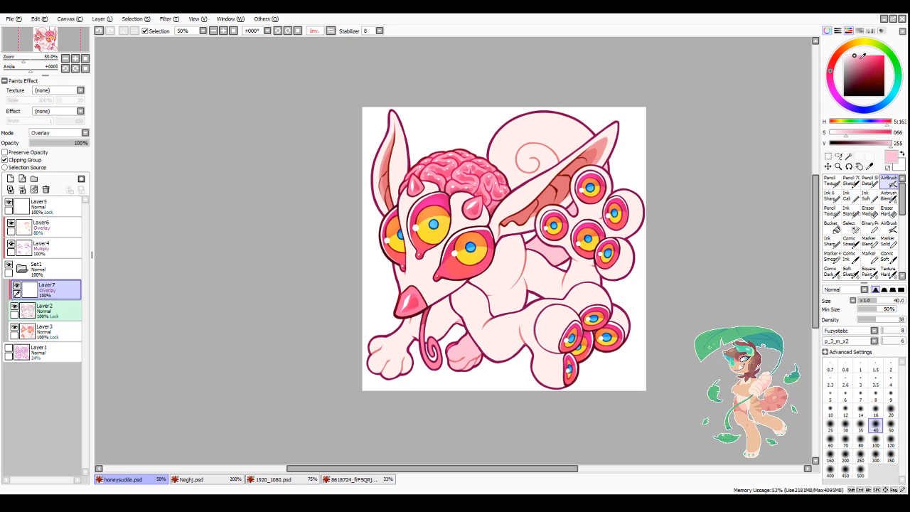
# Step: Choose a pink with saturation 114 and fill the entire new Overlay layer with it
pyautogui.click(861, 55)
pyautogui.click(831, 227)
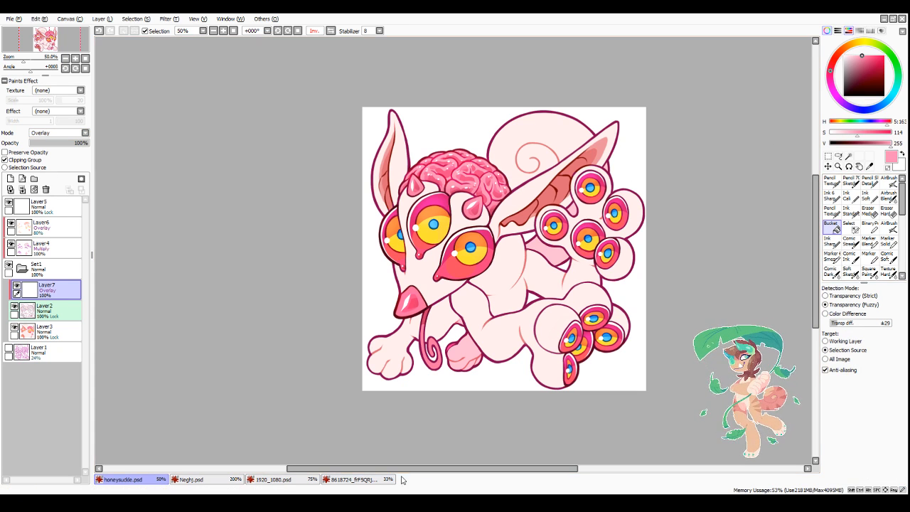
pyautogui.hotkey('ctrl', 'f')
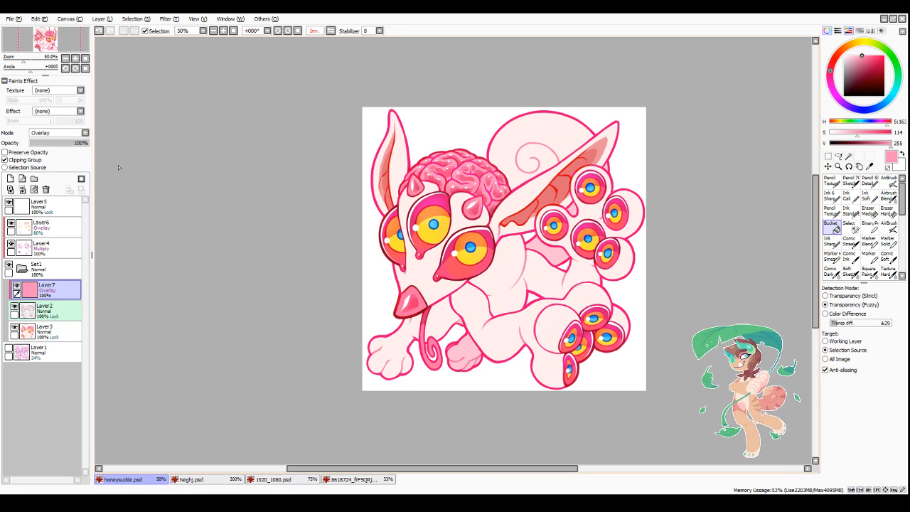
# Step: Lower the pink Overlay layer's opacity to 17% and compare the drawing with that layer hidden and shown
pyautogui.click(58, 143)
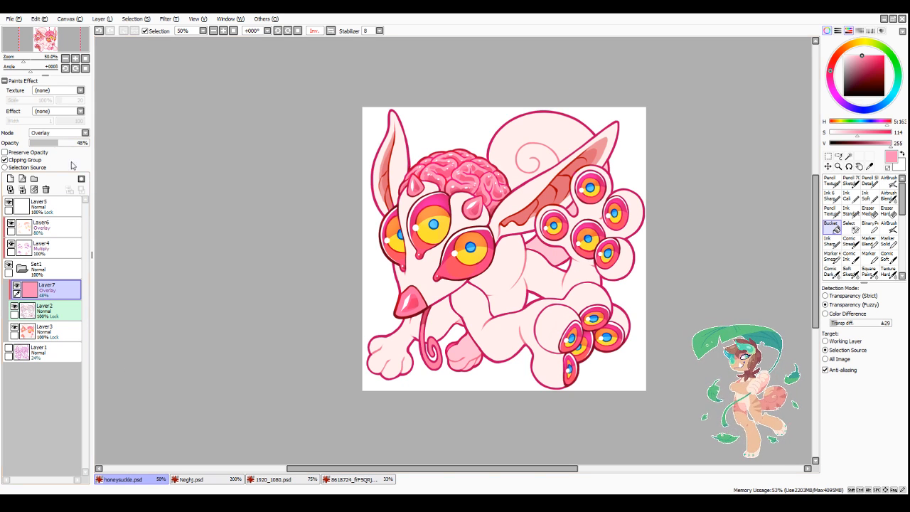
pyautogui.click(50, 143)
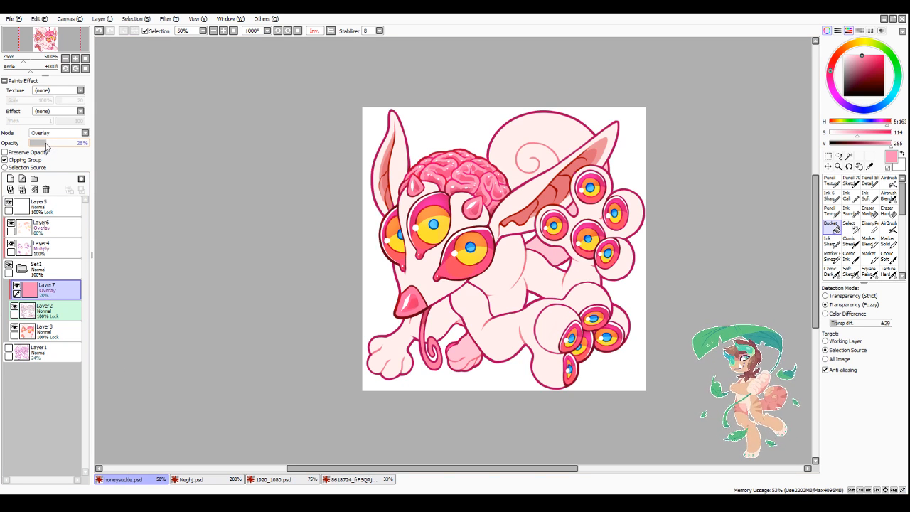
pyautogui.moveTo(46, 144); pyautogui.dragTo(39, 144)
pyautogui.click(17, 287)
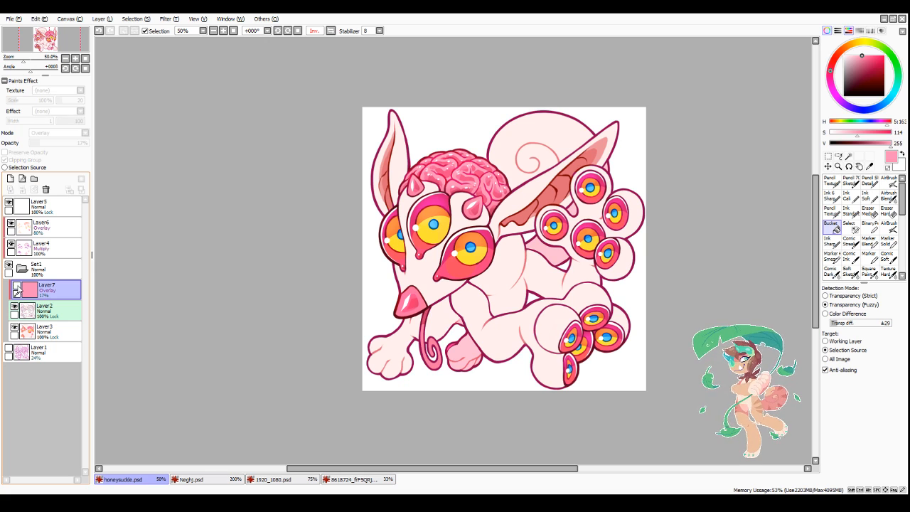
pyautogui.click(16, 287)
pyautogui.click(16, 287)
pyautogui.click(17, 287)
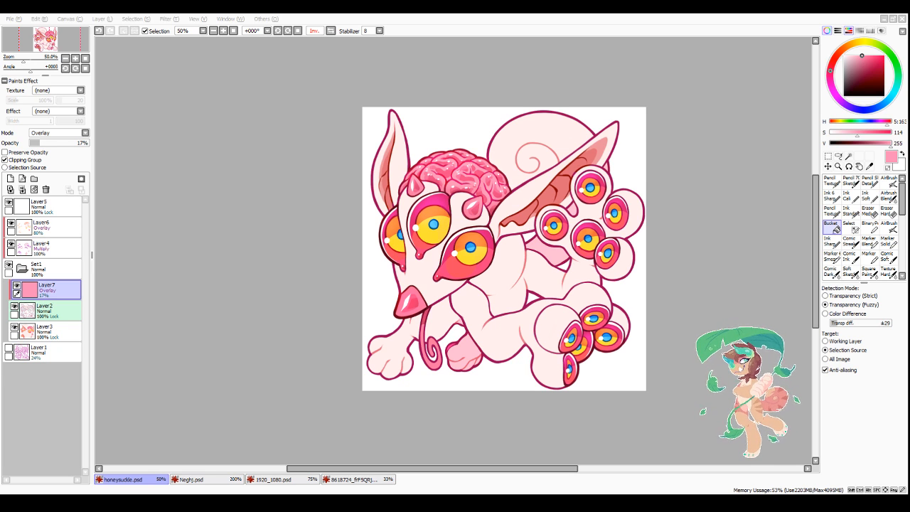
# Step: Shift the Overlay layer's pink fill to periwinkle blue with a colour filter and move the layer directly above Layer6
pyautogui.moveTo(521, 469); pyautogui.dragTo(548, 471)
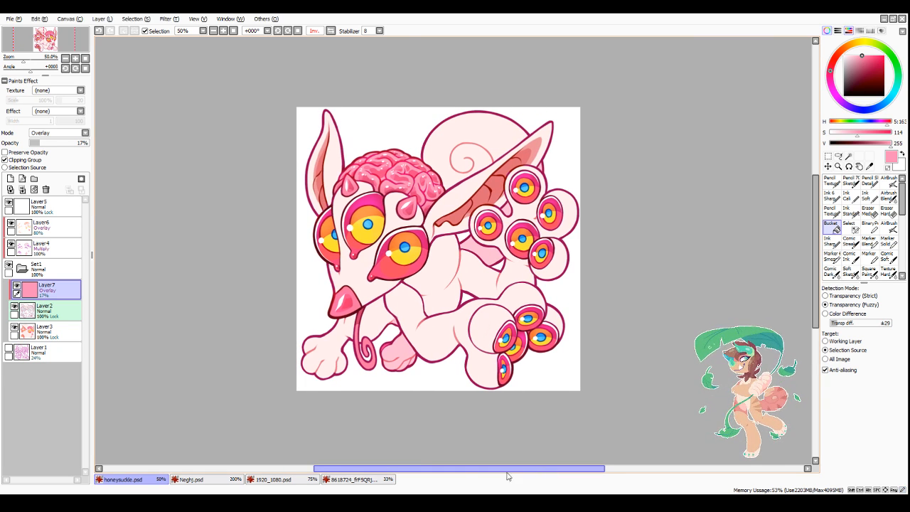
pyautogui.click(169, 19)
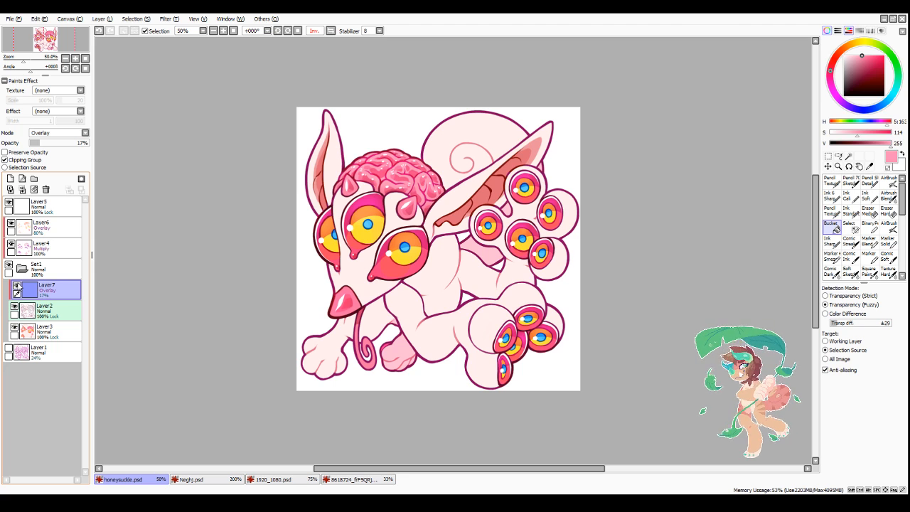
pyautogui.moveTo(18, 287); pyautogui.dragTo(50, 226)
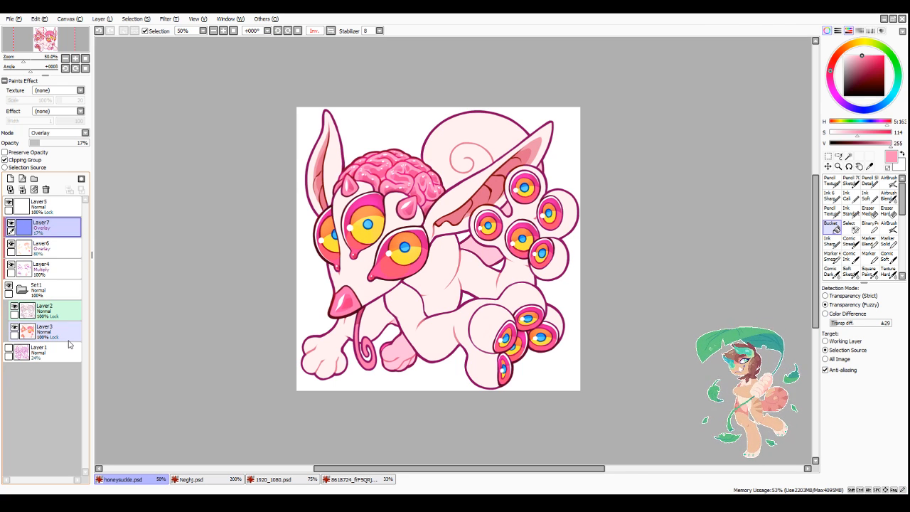
pyautogui.hotkey('ctrl', 'z')
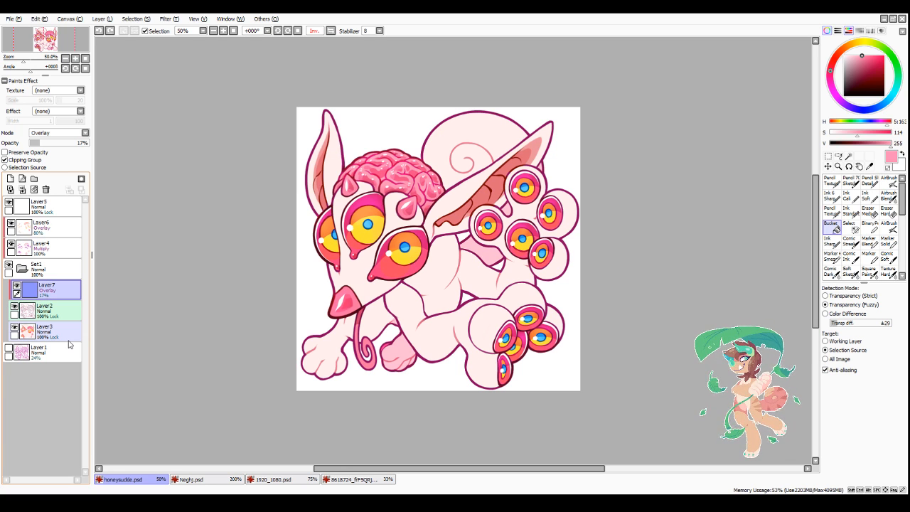
pyautogui.moveTo(44, 289); pyautogui.dragTo(51, 224)
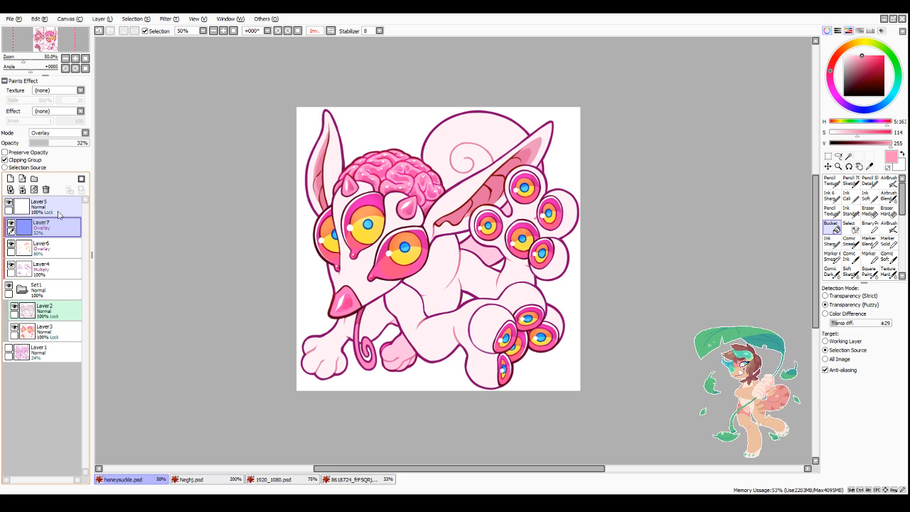
# Step: Set the blue Overlay layer's opacity to 20% and save the drawing
pyautogui.moveTo(52, 146); pyautogui.dragTo(44, 146)
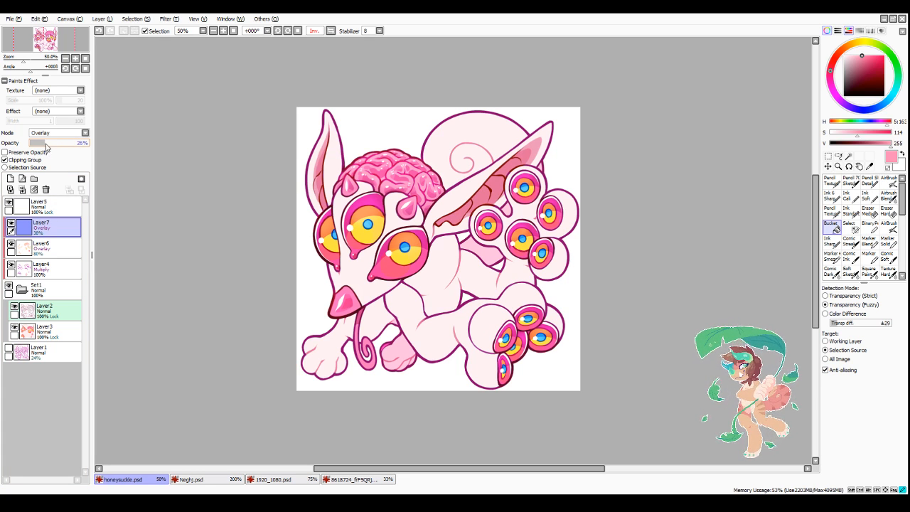
pyautogui.moveTo(390, 473); pyautogui.dragTo(410, 473)
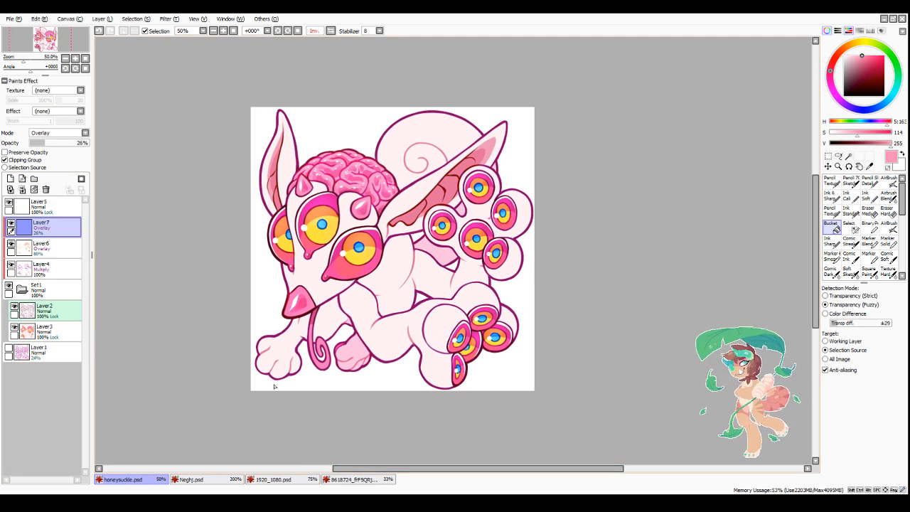
pyautogui.moveTo(46, 146); pyautogui.dragTo(41, 144)
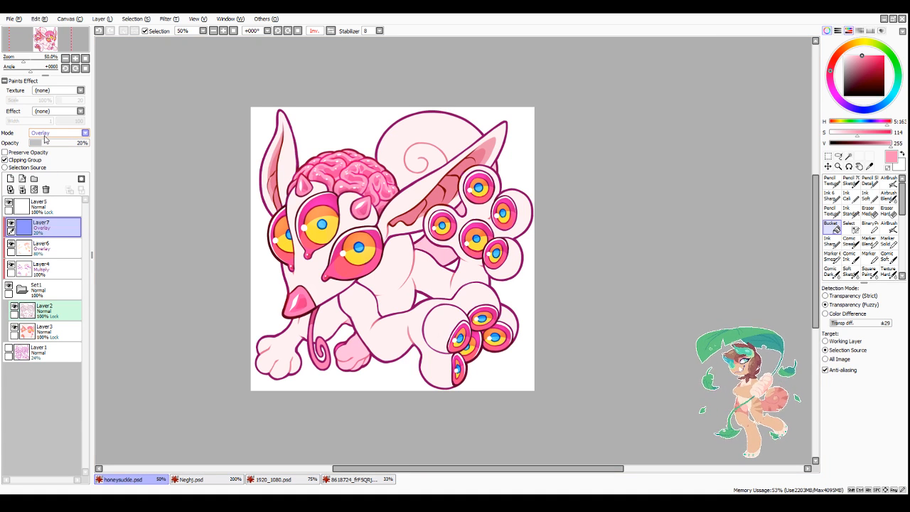
pyautogui.moveTo(382, 476); pyautogui.dragTo(378, 477)
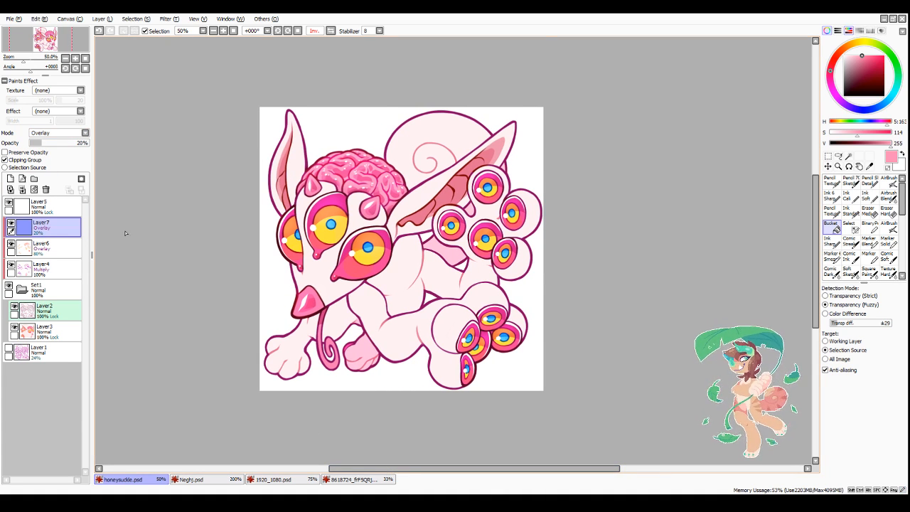
pyautogui.click(20, 20)
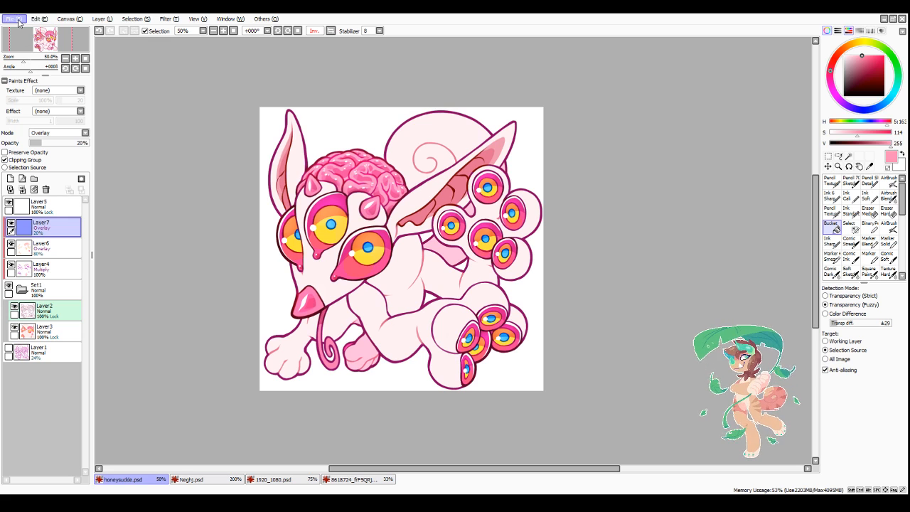
pyautogui.click(23, 72)
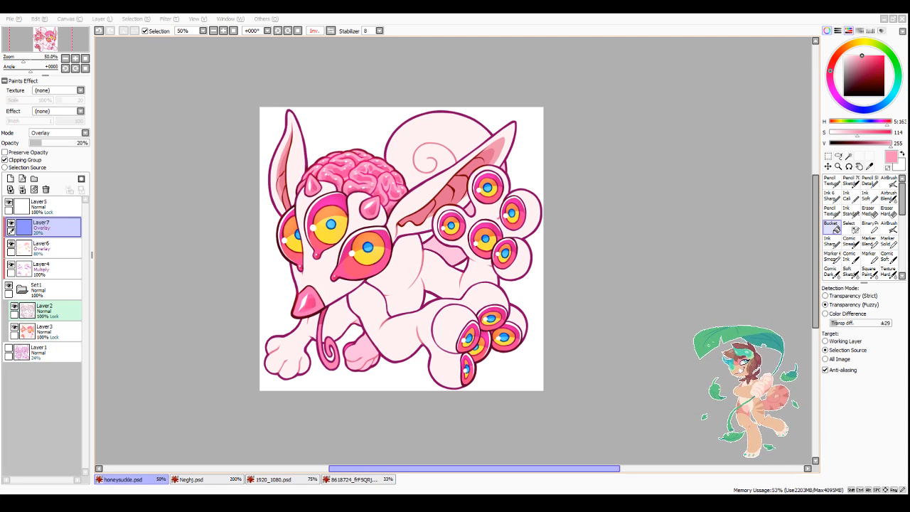
pyautogui.moveTo(413, 472); pyautogui.dragTo(417, 473)
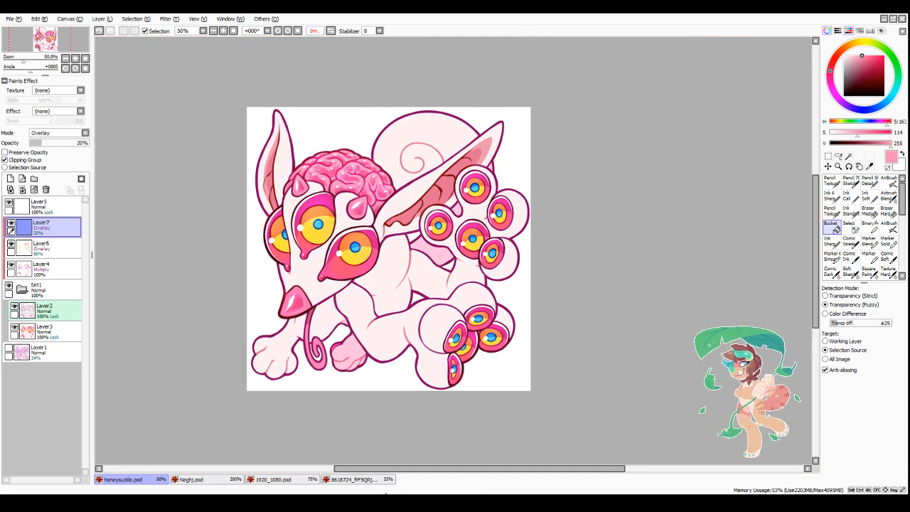
# Step: Group all the creature's layers except the hidden Layer1 sketch into a new folder and collapse it
pyautogui.click(53, 206)
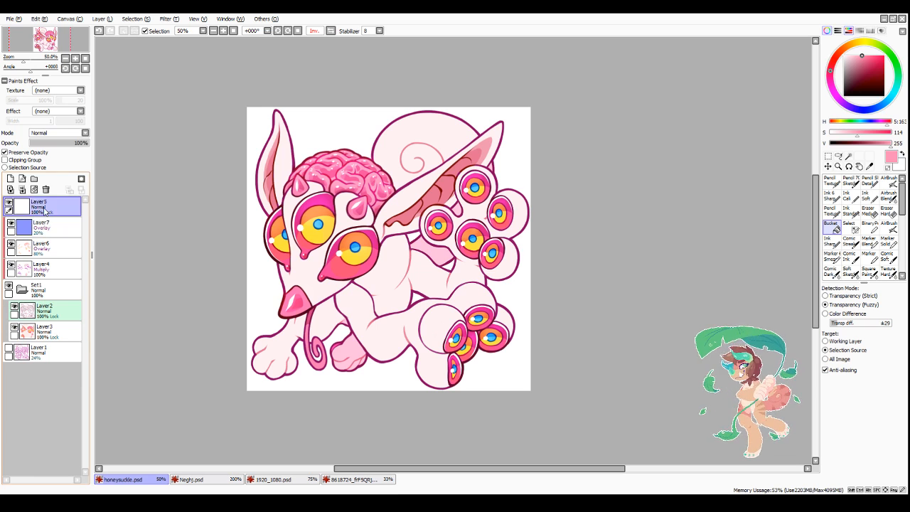
pyautogui.click(34, 178)
pyautogui.moveTo(53, 227); pyautogui.dragTo(53, 208)
pyautogui.moveTo(53, 248); pyautogui.dragTo(54, 237)
pyautogui.moveTo(63, 267)
pyautogui.mouseDown()
pyautogui.moveTo(66, 258)
pyautogui.moveTo(61, 278)
pyautogui.mouseUp()
pyautogui.moveTo(49, 310); pyautogui.dragTo(49, 300)
pyautogui.click(29, 311)
pyautogui.click(24, 206)
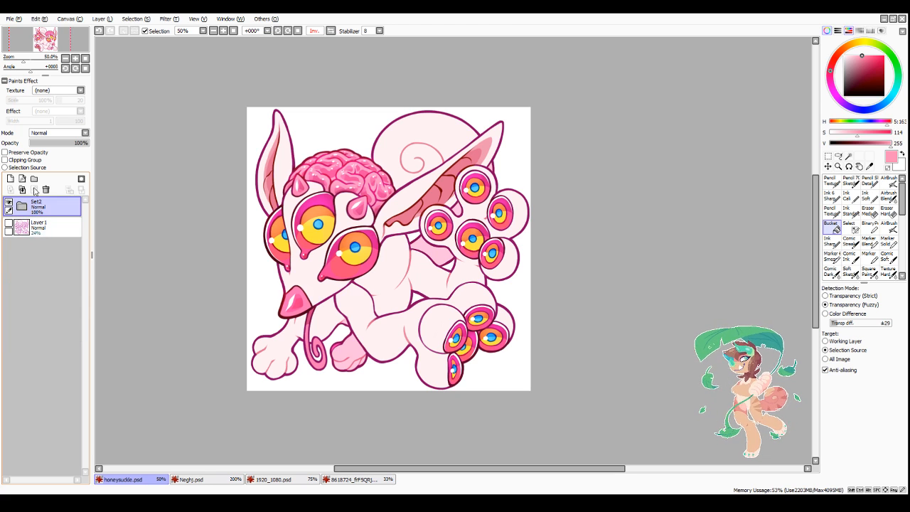
# Step: Duplicate the creature's folder, hide the original folder, and merge the copy into a single layer
pyautogui.moveTo(33, 207); pyautogui.dragTo(12, 178)
pyautogui.click(9, 225)
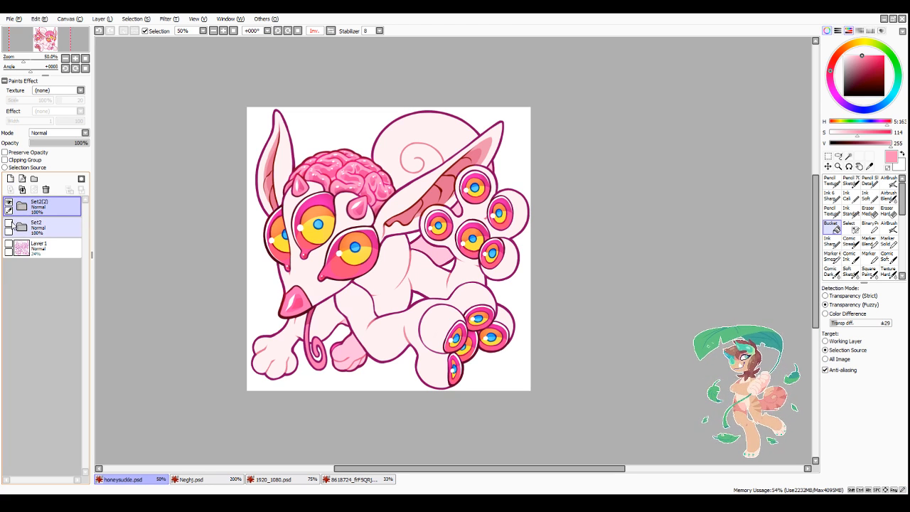
pyautogui.hotkey('ctrl', 'e')
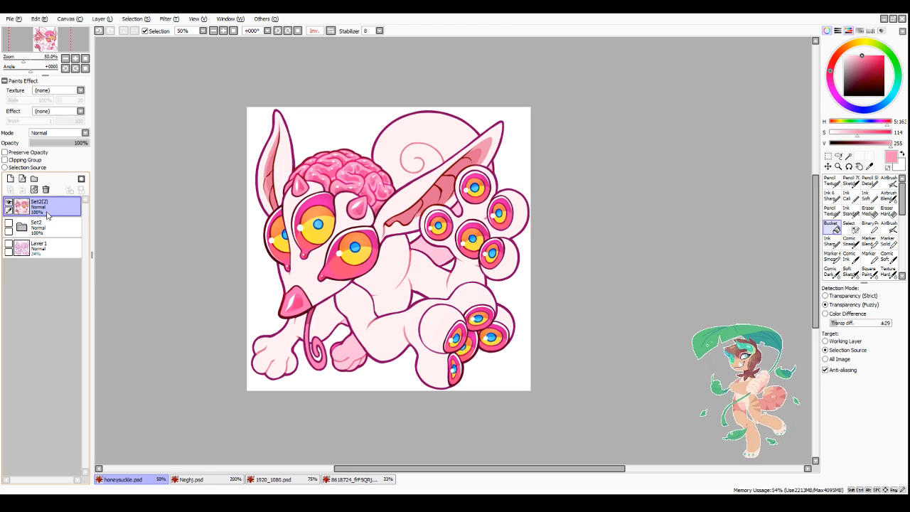
# Step: Switch to the Pencil Texture brush at size 9 for erasing along the large ear's upper edge
pyautogui.click(831, 211)
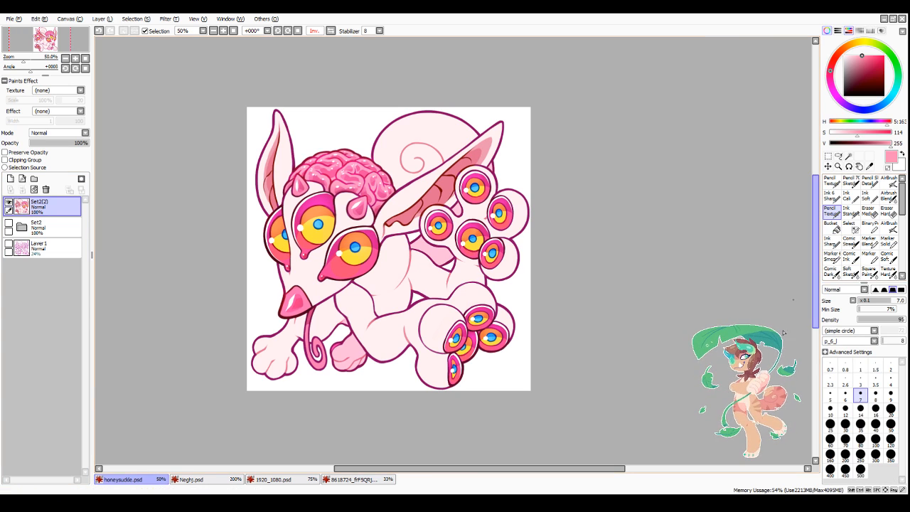
pyautogui.click(890, 393)
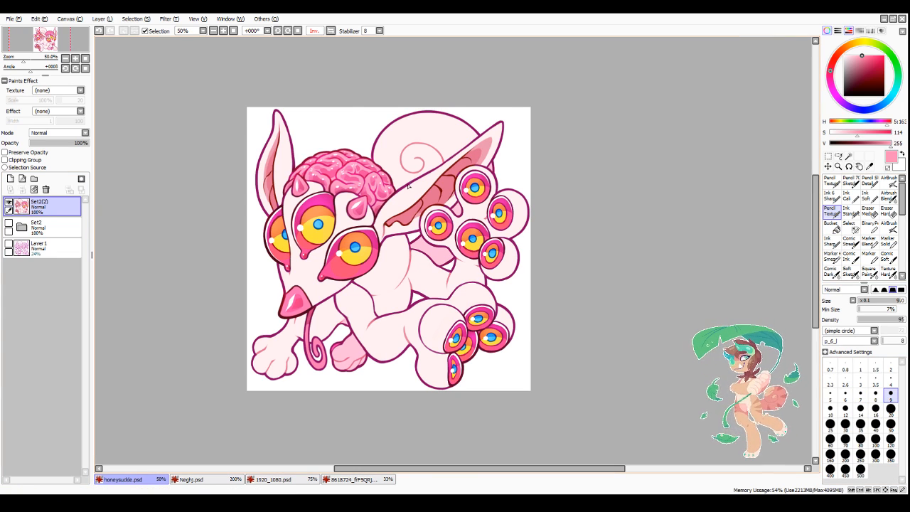
pyautogui.scroll(3, 408, 185)
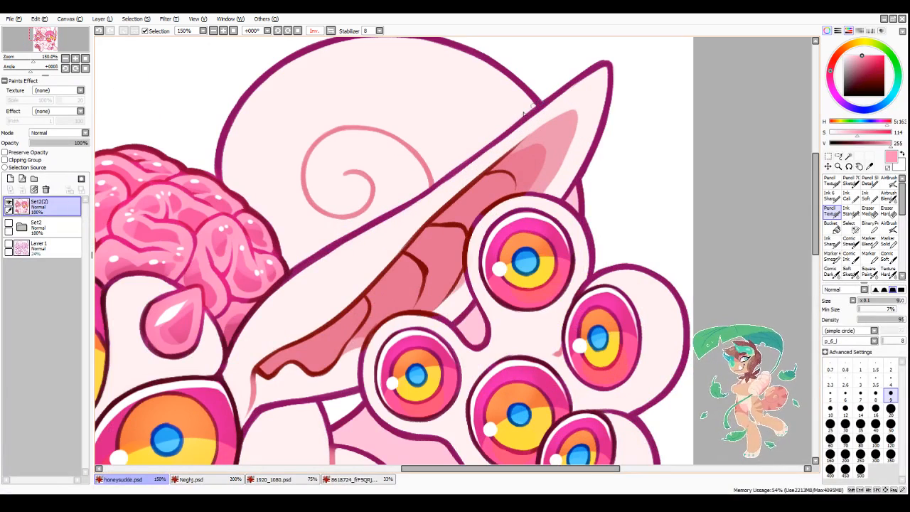
pyautogui.scroll(1, 531, 102)
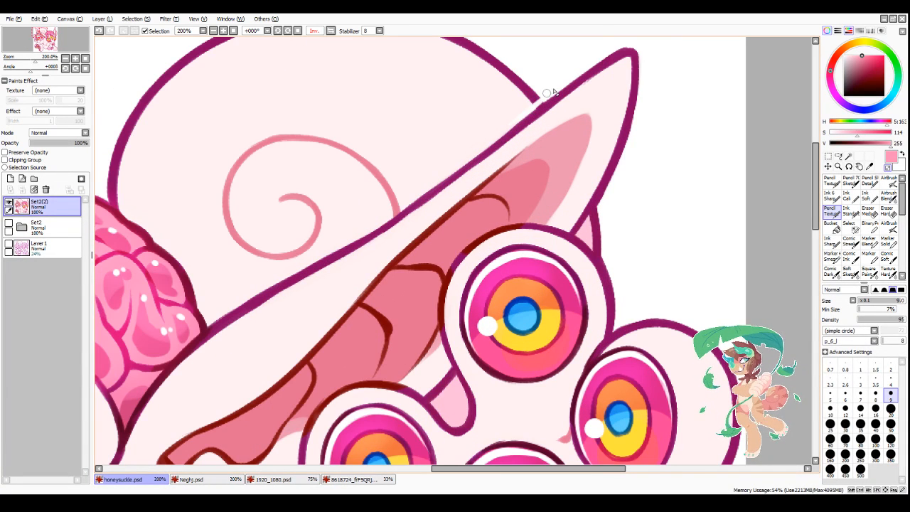
pyautogui.moveTo(538, 99); pyautogui.dragTo(470, 160)
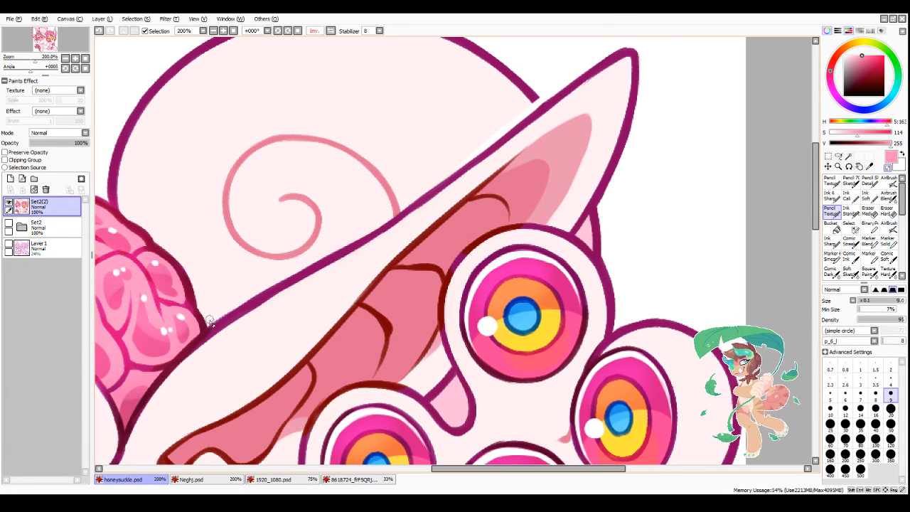
pyautogui.moveTo(206, 322); pyautogui.dragTo(357, 234)
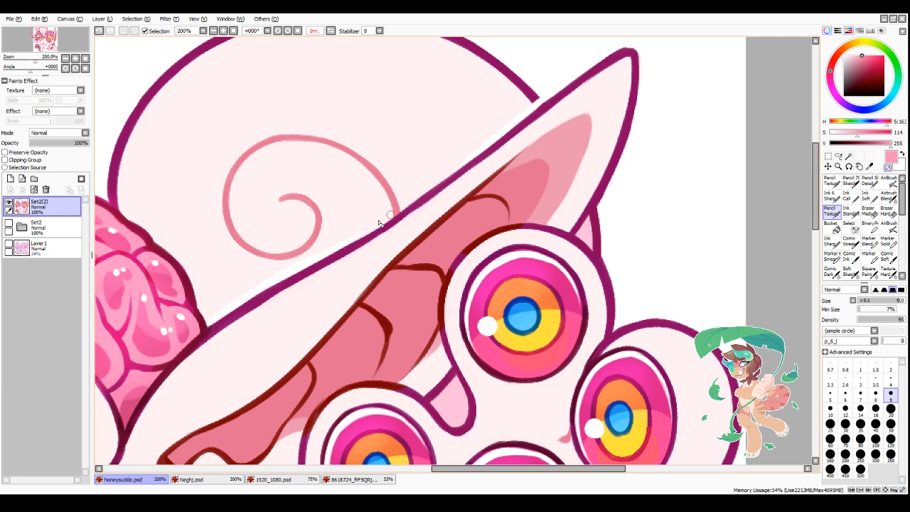
pyautogui.hotkey('ctrl', 'z')
pyautogui.hotkey('ctrl', 'z')
# Step: Erase a thin white gap along the large ear's upper outline where it overlaps the round shape with the spiral
pyautogui.moveTo(225, 312)
pyautogui.mouseDown()
pyautogui.moveTo(430, 193)
pyautogui.moveTo(431, 183)
pyautogui.mouseUp()
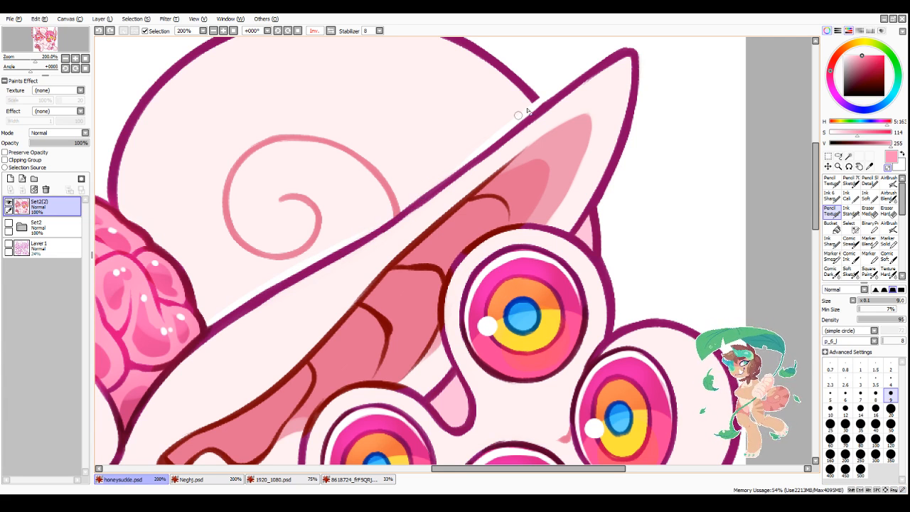
pyautogui.moveTo(542, 93); pyautogui.dragTo(447, 167)
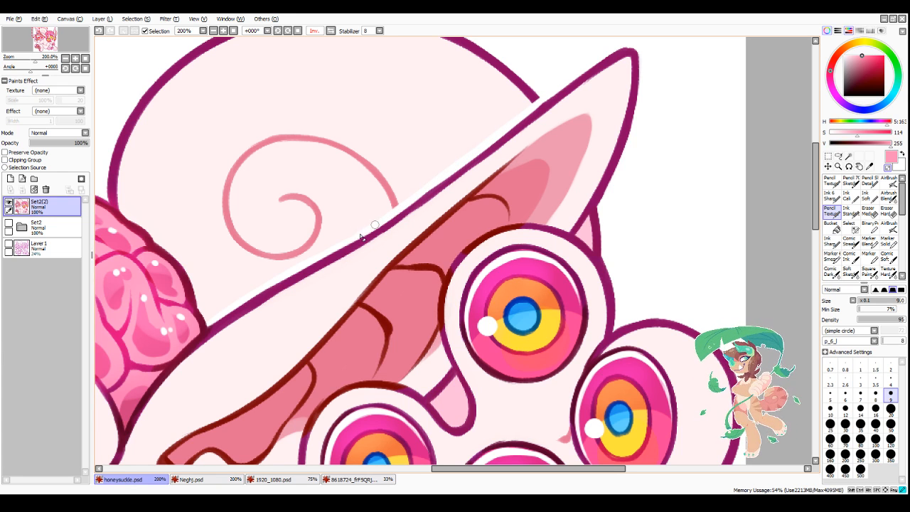
# Step: Mirror the canvas view and erase a white gap along the brain's outline where it overlaps the round spiral shape
pyautogui.click(331, 31)
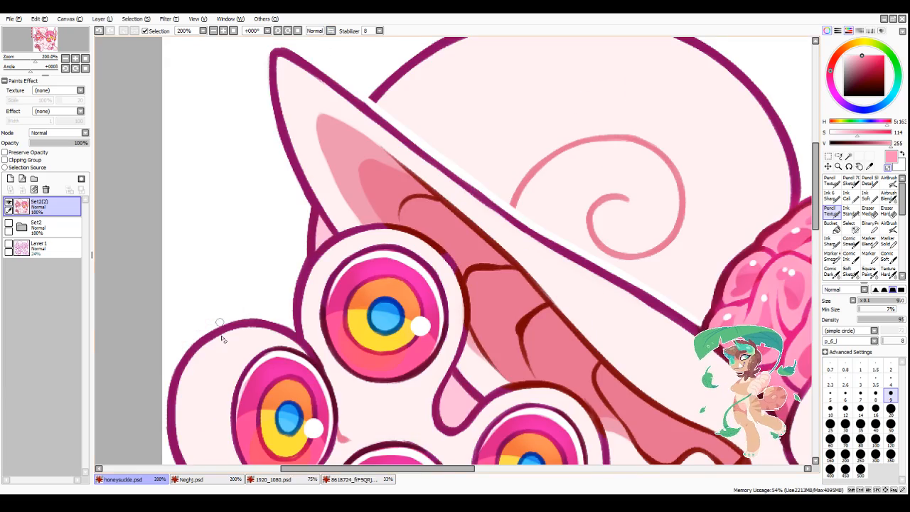
pyautogui.scroll(-3, 225, 335)
pyautogui.scroll(3, 492, 302)
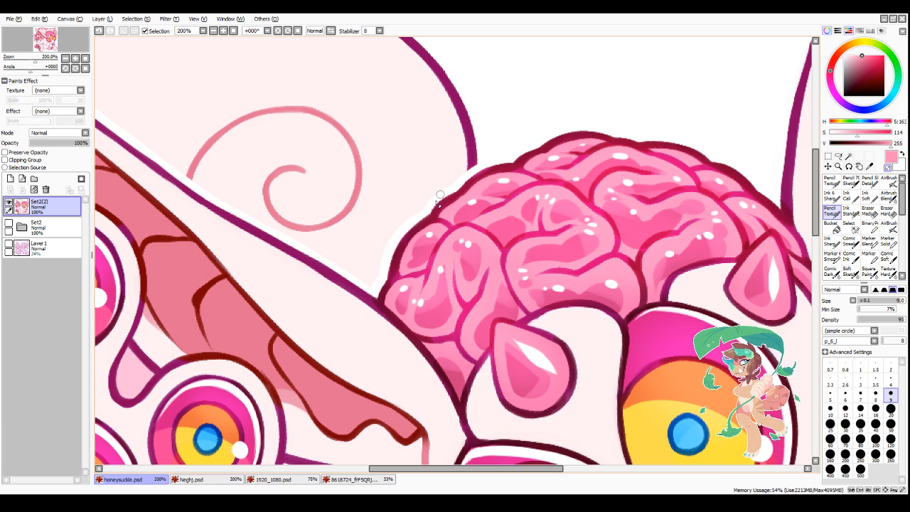
pyautogui.scroll(-2, 399, 129)
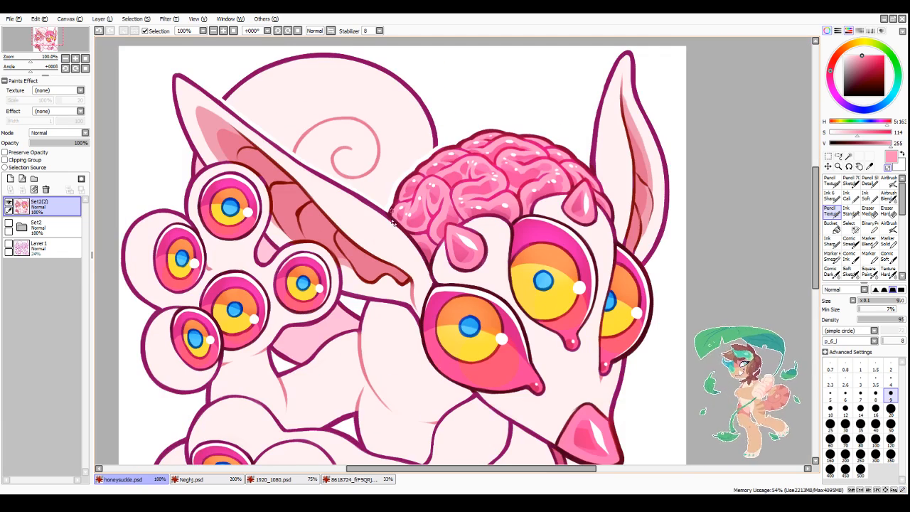
# Step: Erase a gap between the large ear's lower outline and the shape behind it, and set the brush size to 7
pyautogui.scroll(2, 202, 177)
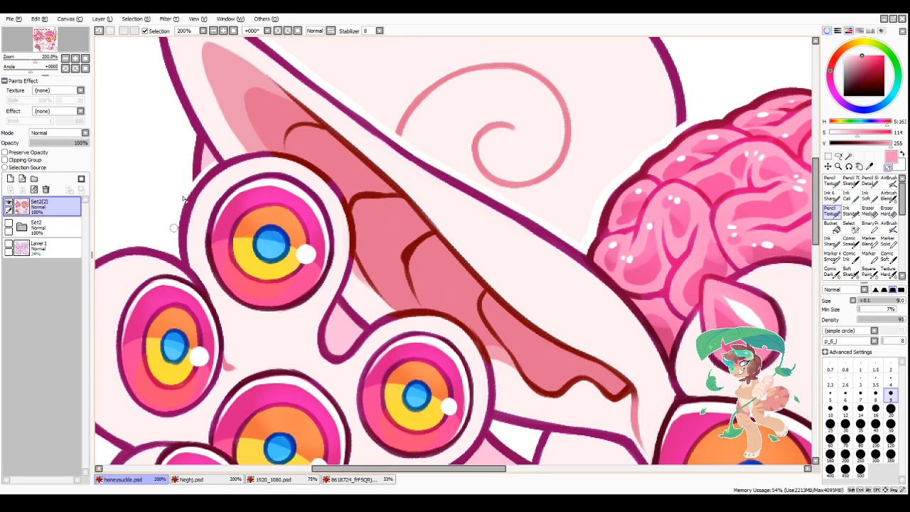
pyautogui.keyDown('alt'); pyautogui.click(200, 132); pyautogui.keyUp('alt')
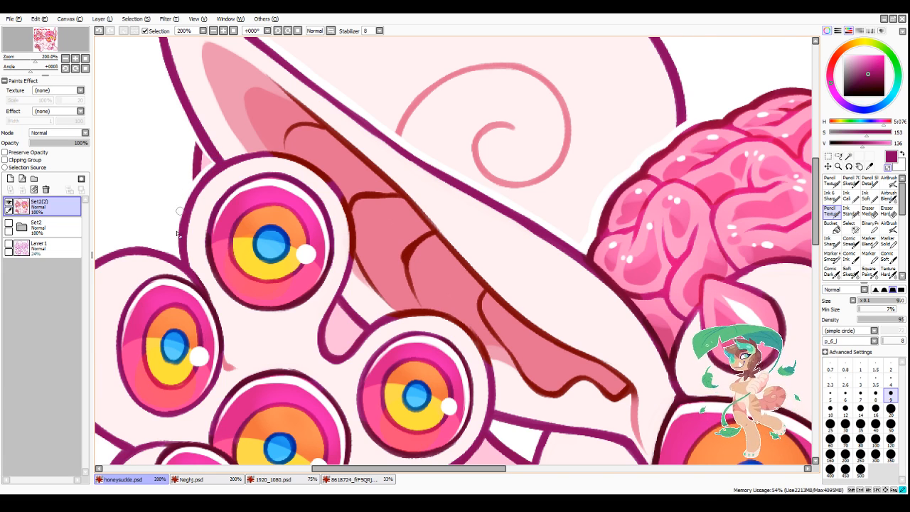
pyautogui.press('[')
pyautogui.press('[')
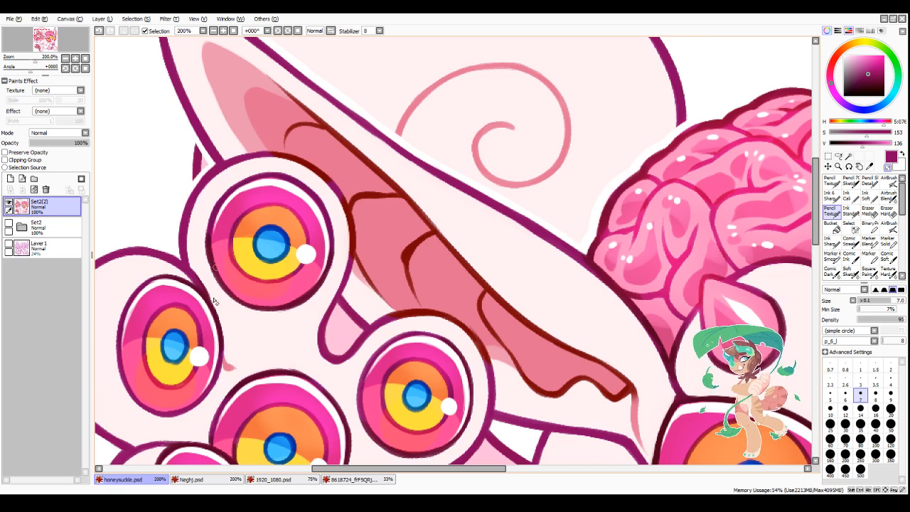
# Step: Erase a white gap along the front leg's outline where it overlaps the darker pink paw behind it
pyautogui.scroll(-4, 323, 347)
pyautogui.scroll(-1, 426, 377)
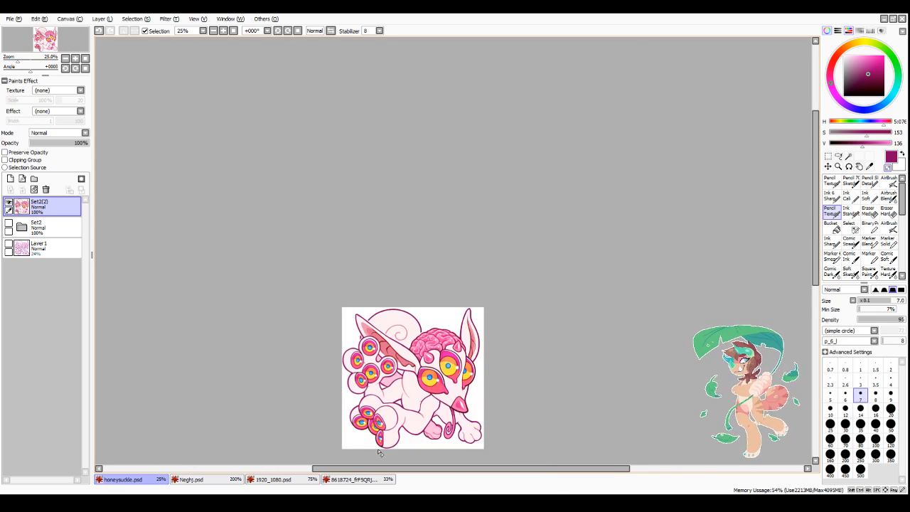
pyautogui.scroll(2, 380, 451)
pyautogui.scroll(-1, 498, 348)
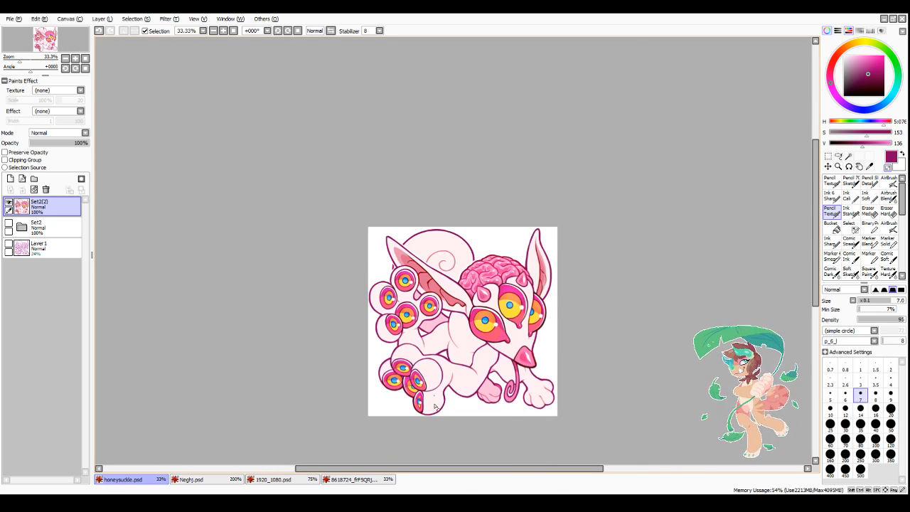
pyautogui.scroll(-1, 435, 406)
pyautogui.scroll(2, 480, 442)
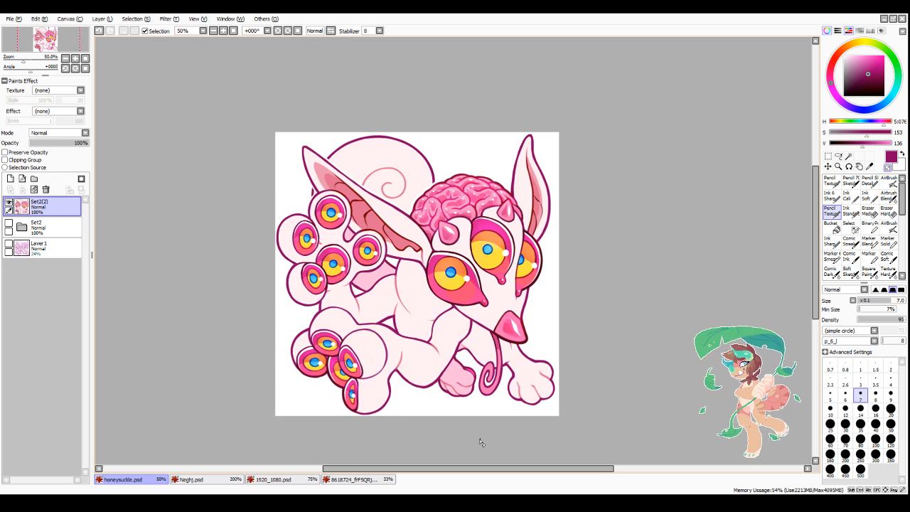
pyautogui.scroll(4, 434, 393)
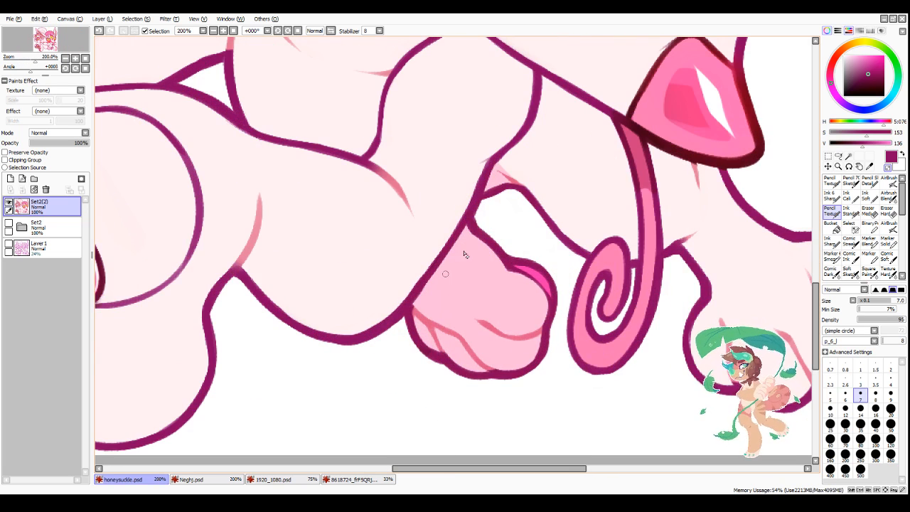
pyautogui.moveTo(496, 170)
pyautogui.mouseDown()
pyautogui.moveTo(467, 232)
pyautogui.moveTo(482, 204)
pyautogui.moveTo(401, 325)
pyautogui.moveTo(431, 281)
pyautogui.moveTo(402, 325)
pyautogui.mouseUp()
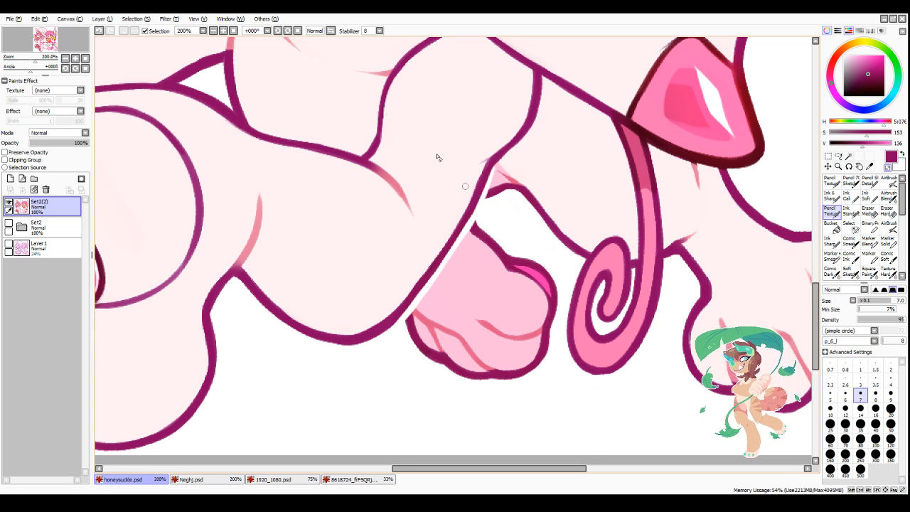
# Step: Return the canvas view to unmirrored and erase white gaps beneath the nose and along the curled tongue's outer edge
pyautogui.click(321, 31)
pyautogui.scroll(-2, 279, 452)
pyautogui.scroll(-2, 235, 403)
pyautogui.scroll(5, 234, 404)
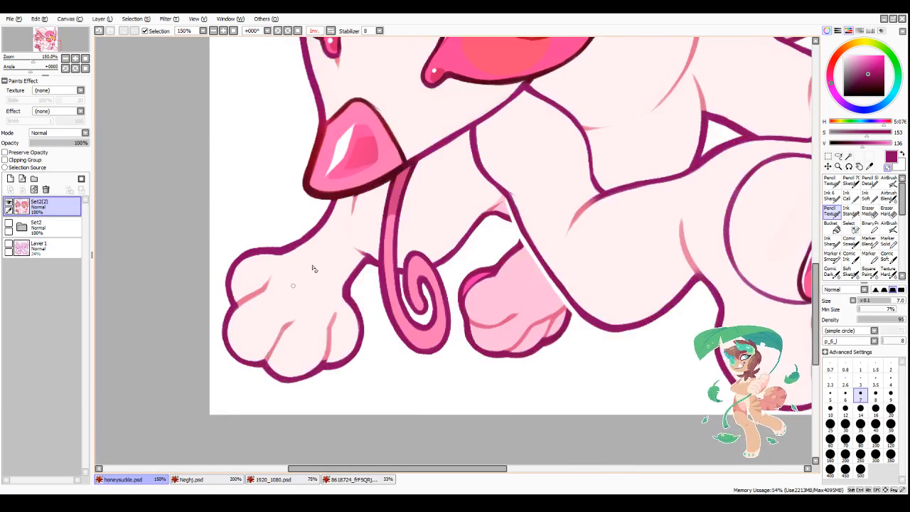
pyautogui.moveTo(317, 163)
pyautogui.mouseDown()
pyautogui.moveTo(399, 147)
pyautogui.moveTo(382, 147)
pyautogui.moveTo(440, 120)
pyautogui.moveTo(429, 131)
pyautogui.moveTo(428, 140)
pyautogui.moveTo(440, 122)
pyautogui.moveTo(421, 216)
pyautogui.moveTo(419, 233)
pyautogui.moveTo(427, 177)
pyautogui.moveTo(423, 280)
pyautogui.mouseUp()
pyautogui.moveTo(425, 206)
pyautogui.mouseDown()
pyautogui.moveTo(418, 306)
pyautogui.moveTo(432, 366)
pyautogui.mouseUp()
pyautogui.scroll(-3, 437, 331)
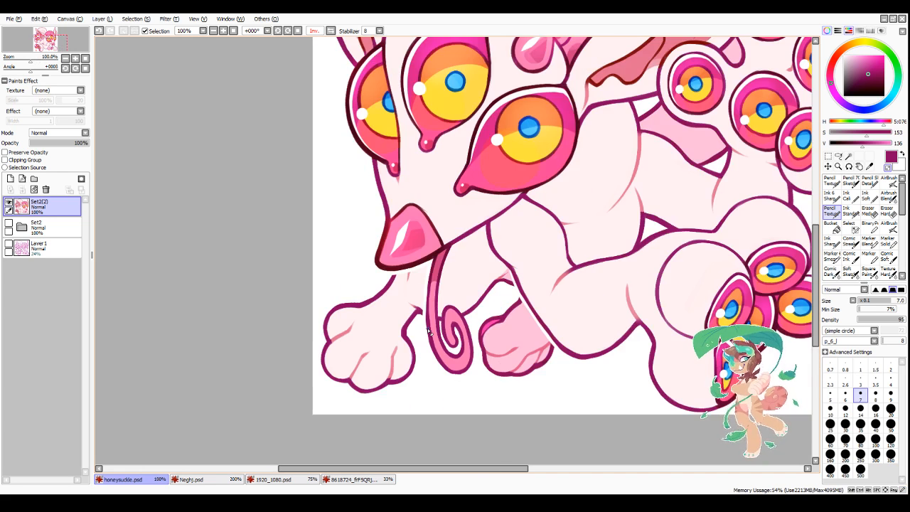
pyautogui.scroll(2, 454, 387)
pyautogui.moveTo(386, 244)
pyautogui.mouseDown()
pyautogui.moveTo(404, 334)
pyautogui.moveTo(419, 353)
pyautogui.mouseUp()
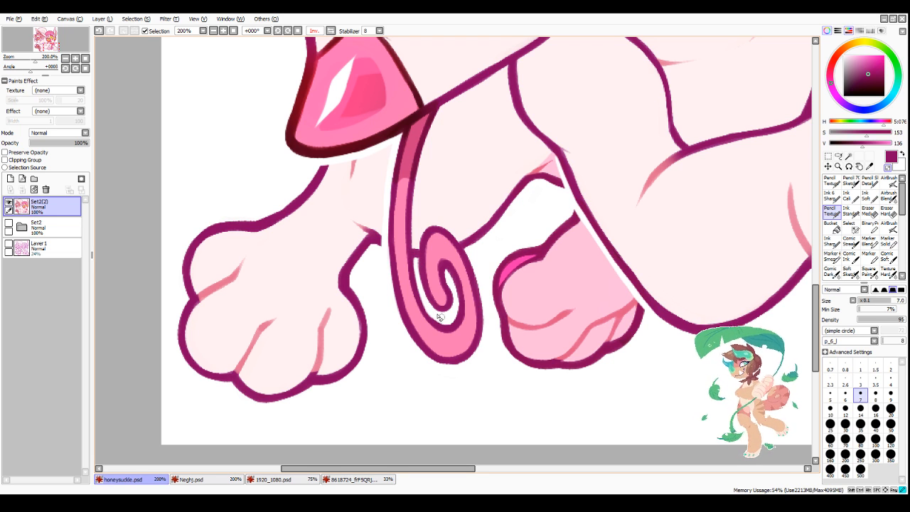
# Step: Erase a white gap along the inner side and around the spiral end of the curled tongue
pyautogui.scroll(-2, 511, 391)
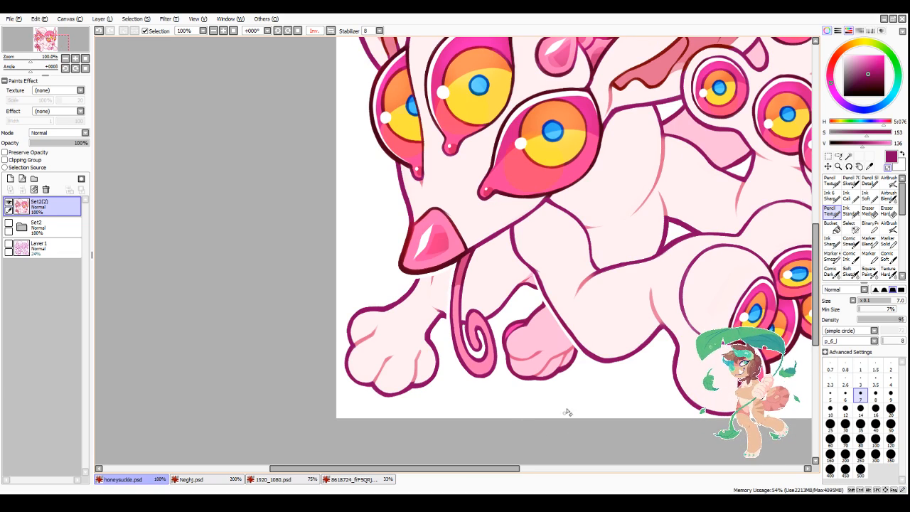
pyautogui.scroll(-1, 566, 412)
pyautogui.scroll(4, 546, 414)
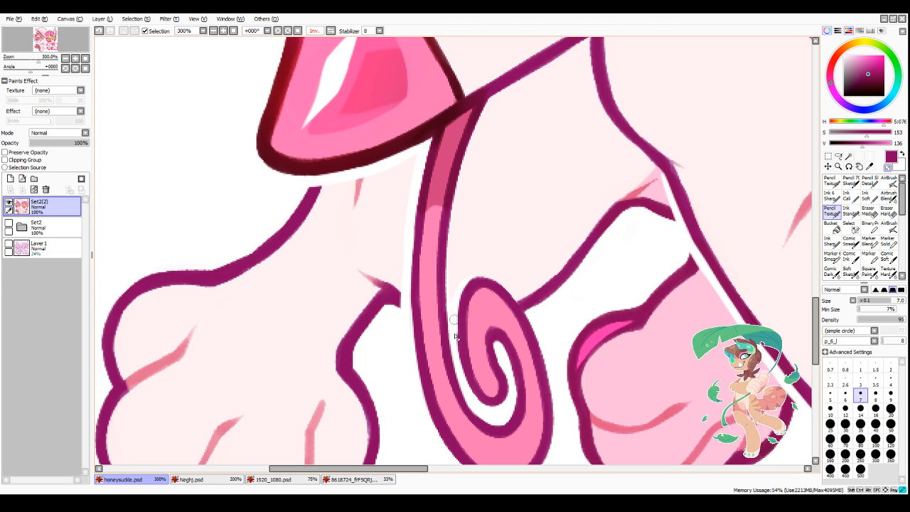
pyautogui.moveTo(459, 297)
pyautogui.mouseDown()
pyautogui.moveTo(470, 278)
pyautogui.moveTo(511, 293)
pyautogui.moveTo(536, 331)
pyautogui.mouseUp()
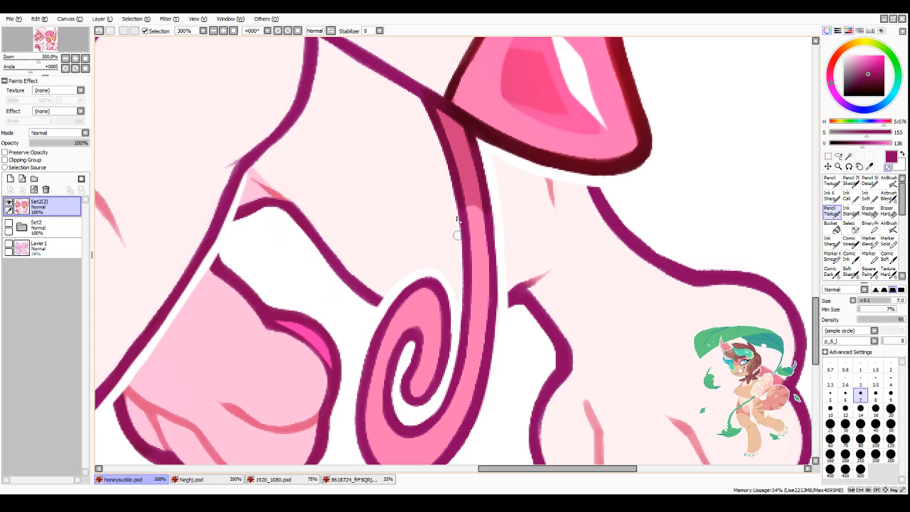
# Step: Erase a thin white gap along the upper part of the bent leg's outline, beside the chest
pyautogui.scroll(-4, 455, 341)
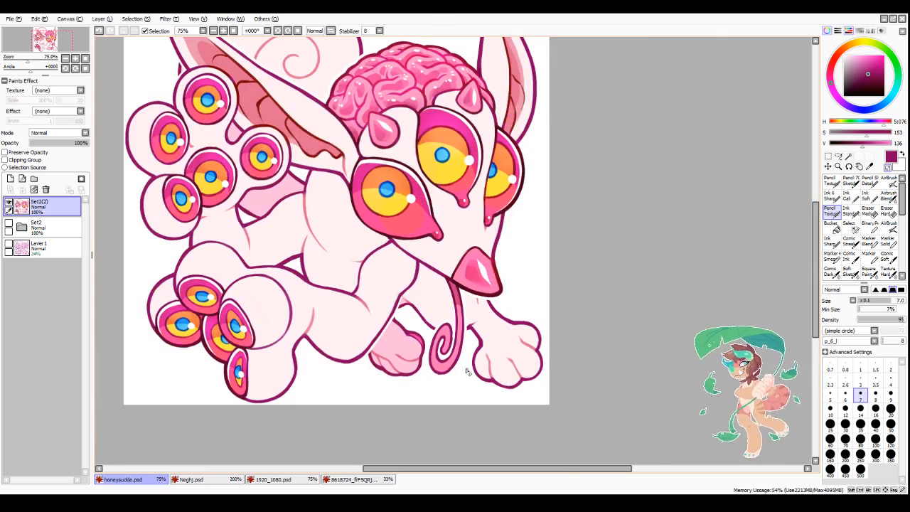
pyautogui.scroll(-1, 467, 377)
pyautogui.scroll(5, 452, 213)
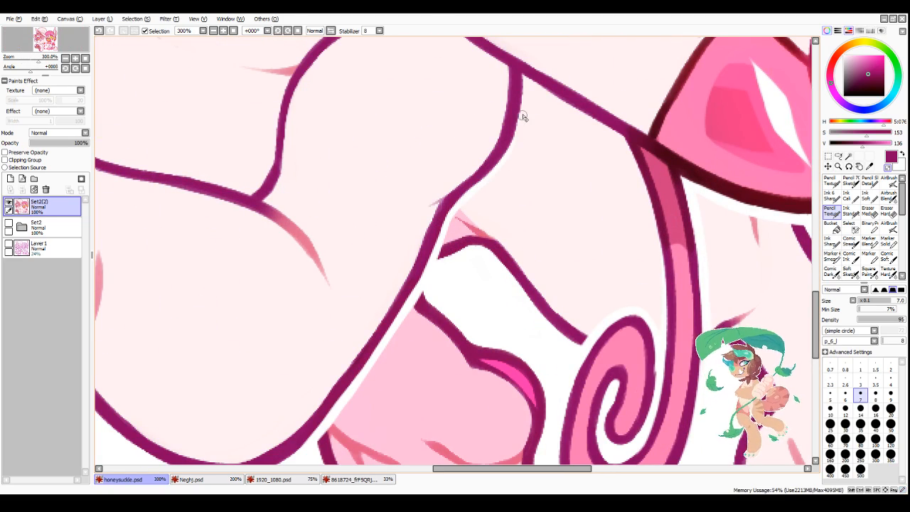
pyautogui.scroll(-6, 497, 178)
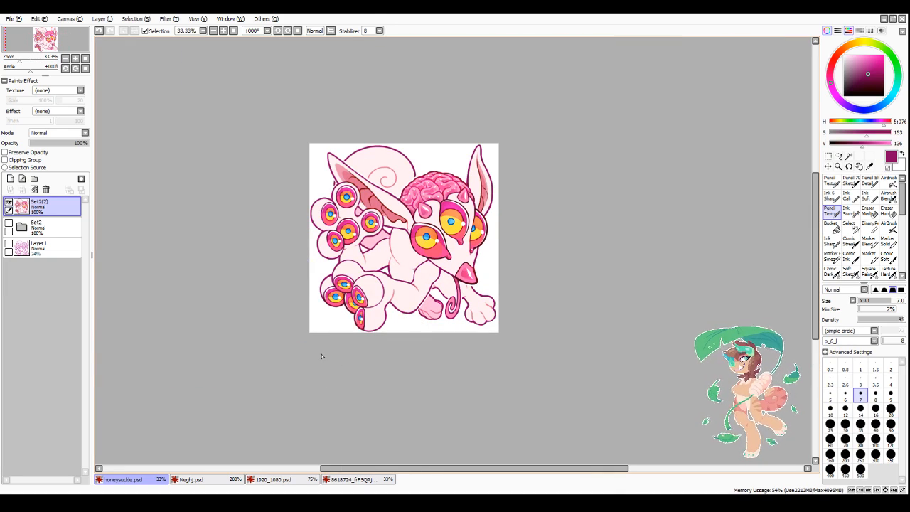
# Step: Thicken the dark magenta outline along the upper edge of the thigh and lower eyed paw with a size 12 brush
pyautogui.scroll(5, 320, 355)
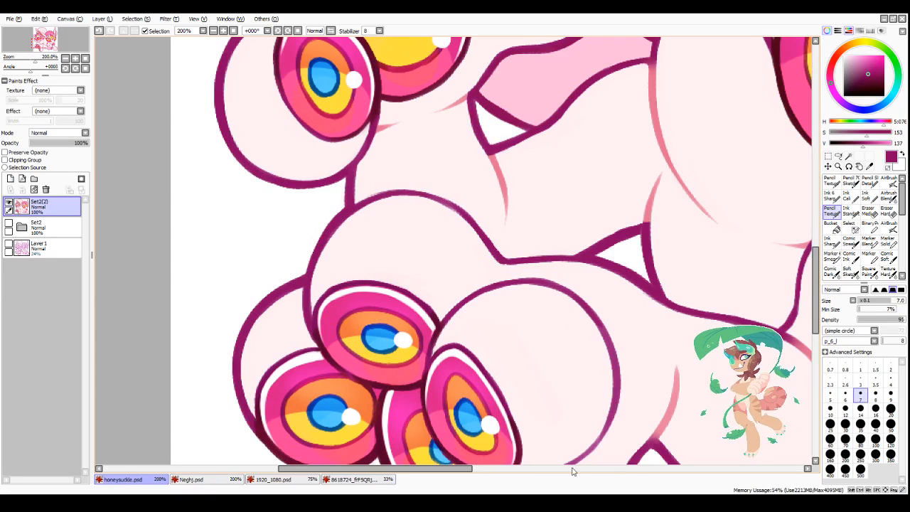
pyautogui.moveTo(466, 469); pyautogui.dragTo(495, 469)
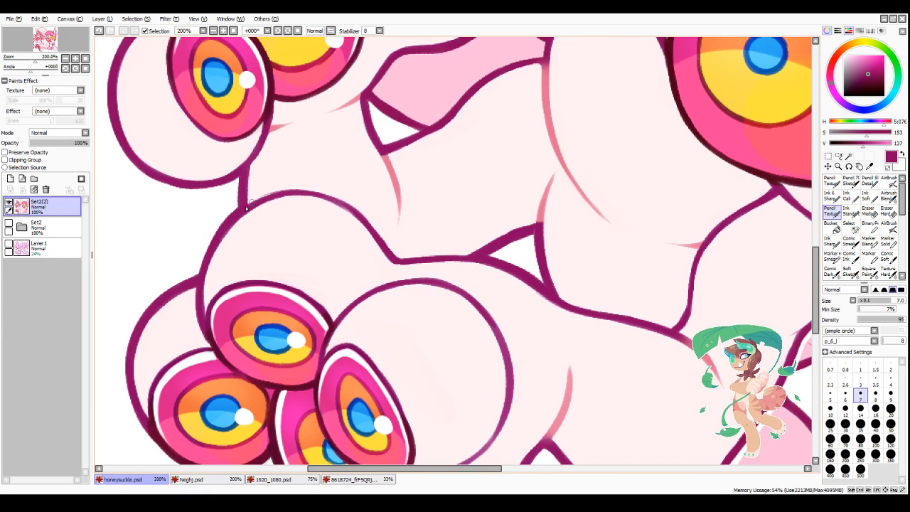
pyautogui.click(330, 31)
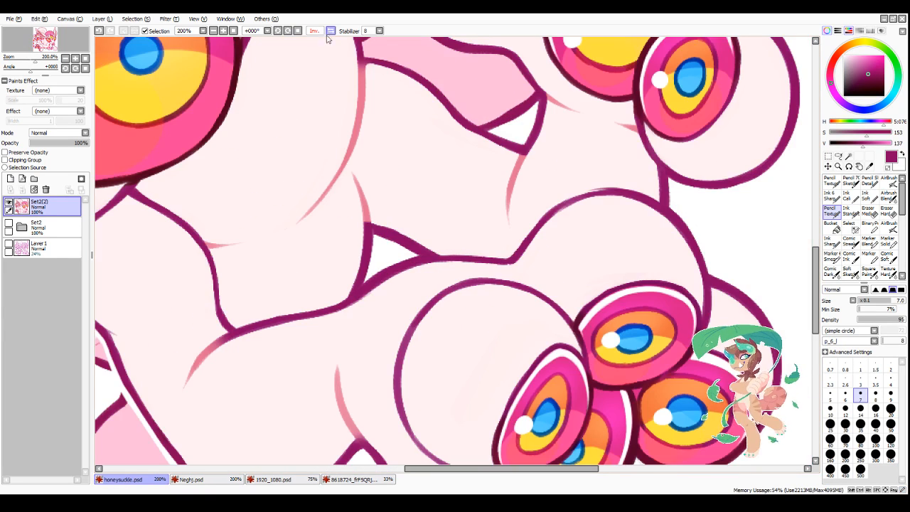
pyautogui.click(845, 408)
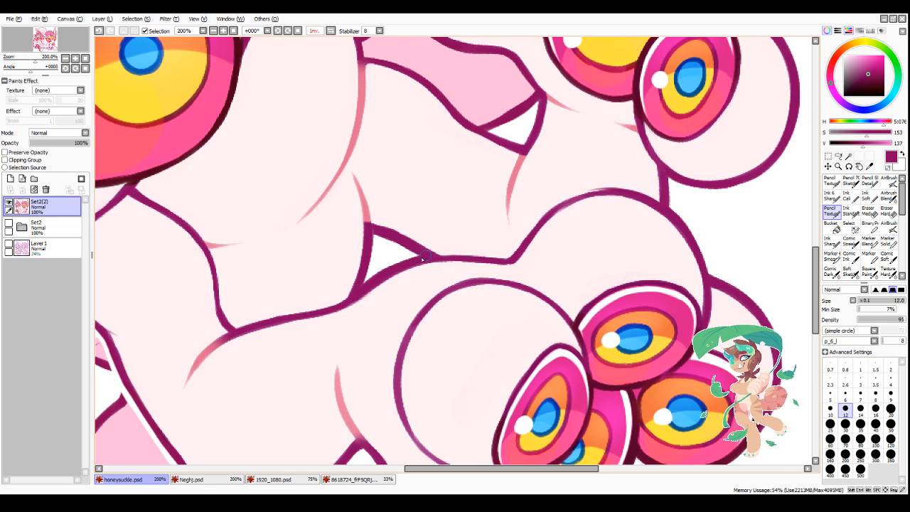
pyautogui.moveTo(419, 258); pyautogui.dragTo(476, 259)
pyautogui.moveTo(442, 256)
pyautogui.mouseDown()
pyautogui.moveTo(510, 258)
pyautogui.moveTo(573, 201)
pyautogui.mouseUp()
pyautogui.moveTo(526, 232); pyautogui.dragTo(613, 190)
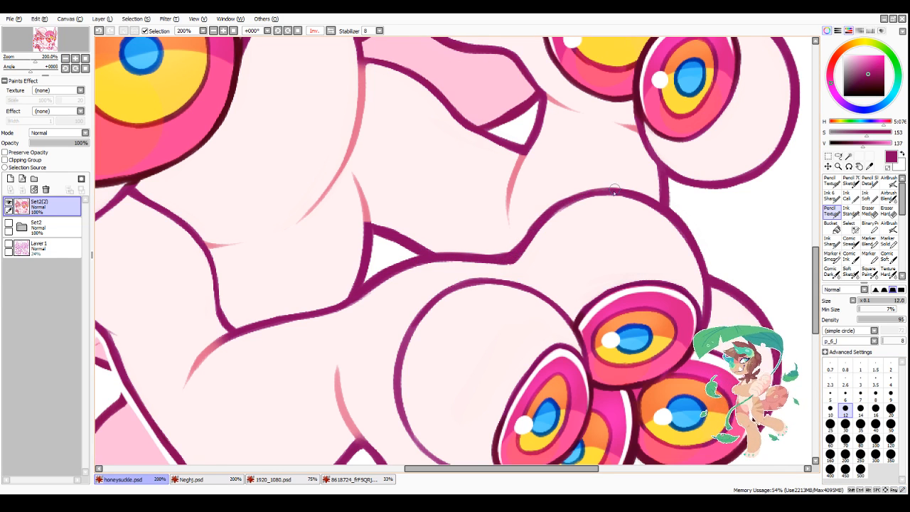
pyautogui.moveTo(556, 204)
pyautogui.mouseDown()
pyautogui.moveTo(625, 193)
pyautogui.moveTo(531, 236)
pyautogui.moveTo(572, 198)
pyautogui.mouseUp()
# Step: Sample the pale pink body colour and trim the thickened outline at the junction of the thigh and lower eyed paw
pyautogui.press('-')
pyautogui.keyDown('alt'); pyautogui.click(541, 206); pyautogui.keyUp('alt')
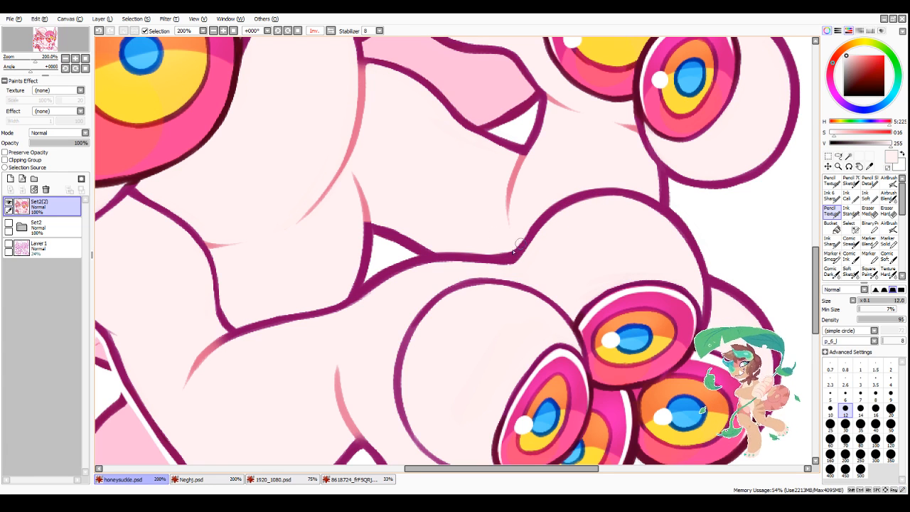
pyautogui.moveTo(488, 250)
pyautogui.mouseDown()
pyautogui.moveTo(510, 249)
pyautogui.moveTo(528, 231)
pyautogui.mouseUp()
pyautogui.scroll(-4, 573, 212)
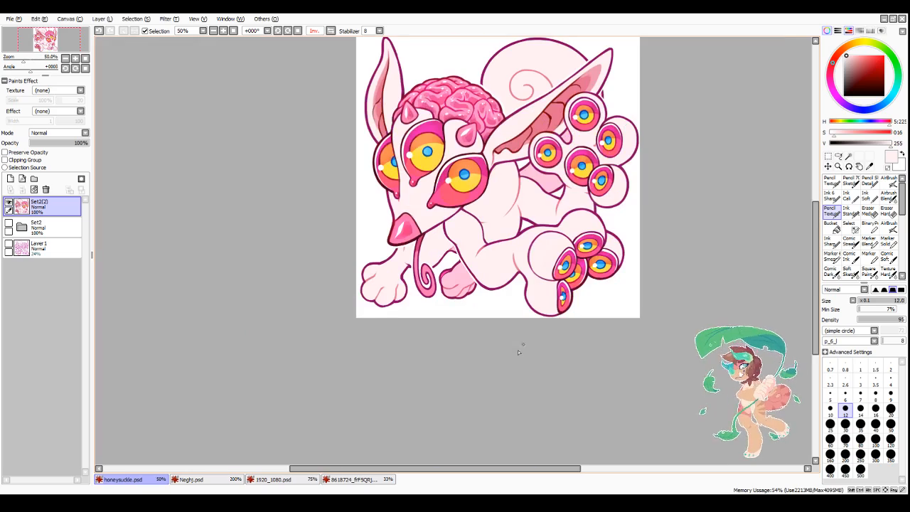
# Step: Sample the dark magenta outline colour and thicken the outline where the chest meets the upper edge of the bent thigh
pyautogui.scroll(2, 545, 228)
pyautogui.scroll(-2, 545, 227)
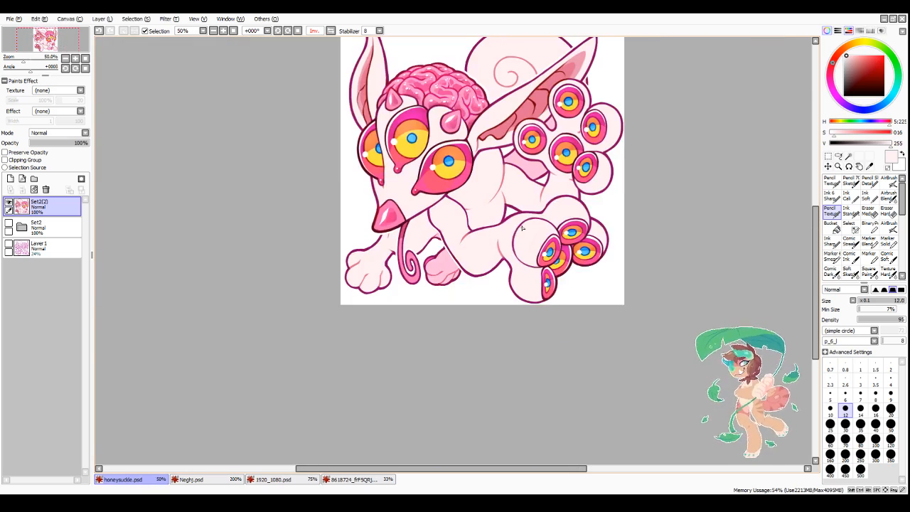
pyautogui.scroll(4, 545, 228)
pyautogui.keyDown('alt'); pyautogui.click(544, 227); pyautogui.keyUp('alt')
pyautogui.moveTo(538, 227)
pyautogui.mouseDown()
pyautogui.moveTo(431, 260)
pyautogui.moveTo(496, 241)
pyautogui.moveTo(457, 254)
pyautogui.mouseUp()
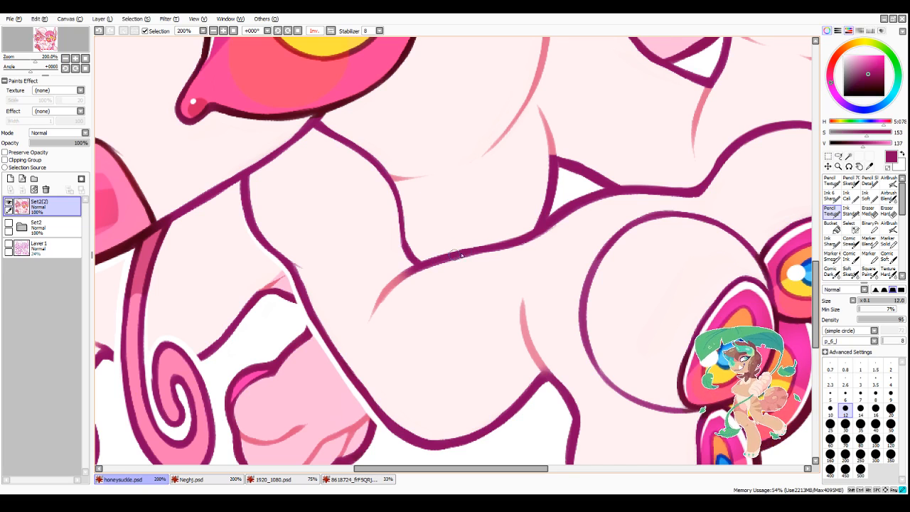
pyautogui.moveTo(524, 235); pyautogui.dragTo(472, 245)
pyautogui.scroll(-2, 480, 266)
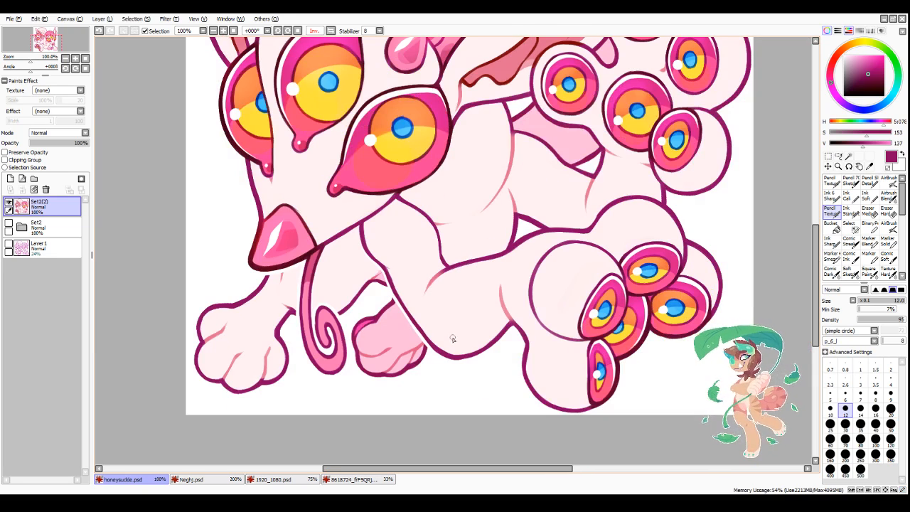
pyautogui.scroll(-1, 445, 349)
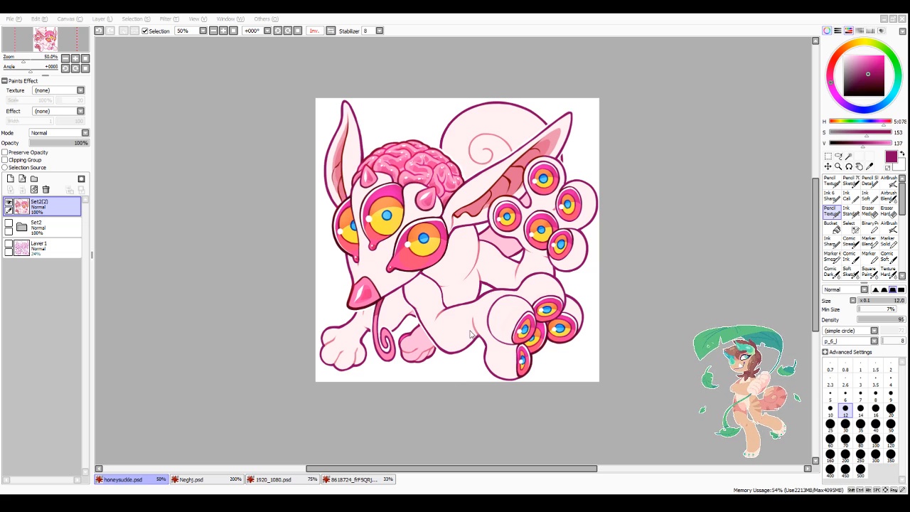
# Step: Save the finished creature as honeysuckle.png and look through the other open drawings
pyautogui.click(479, 237)
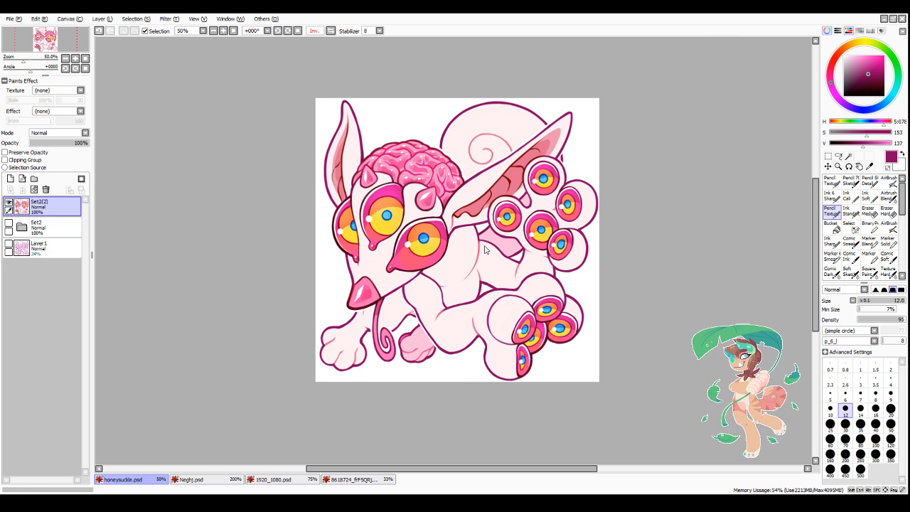
pyautogui.click(211, 481)
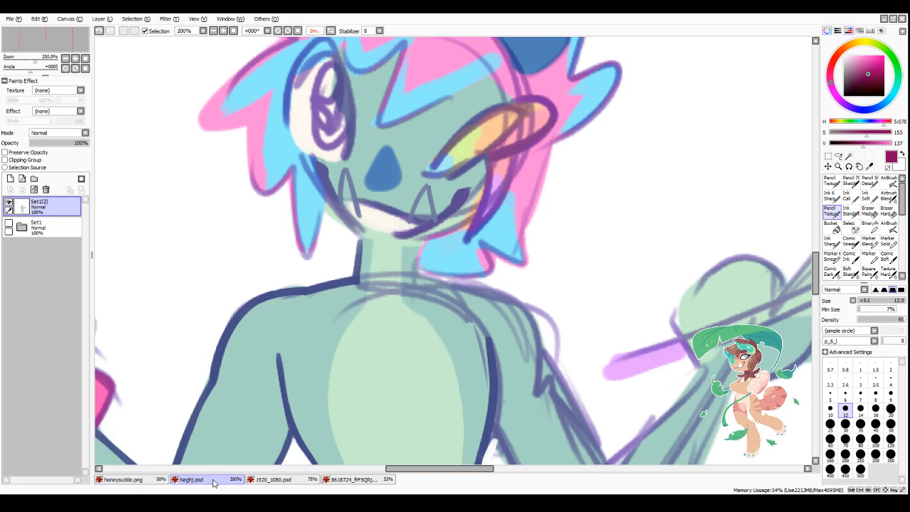
pyautogui.click(150, 481)
pyautogui.click(264, 480)
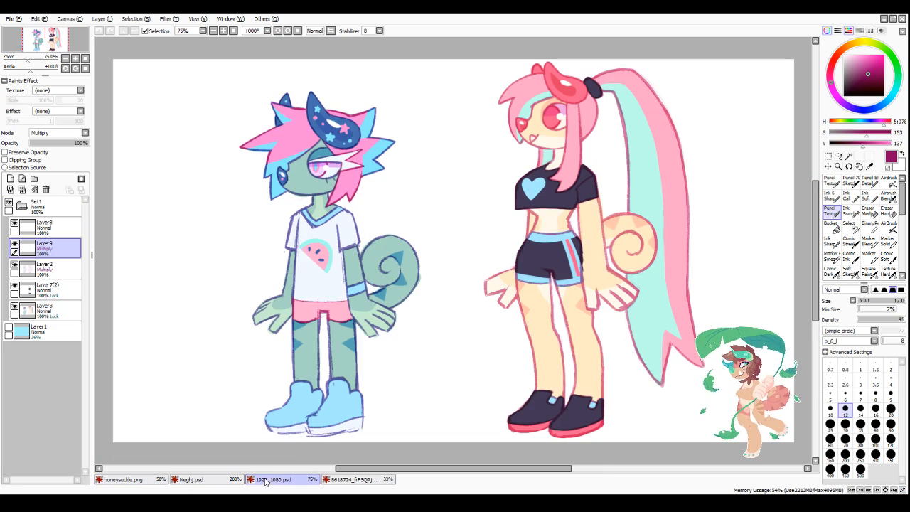
pyautogui.click(348, 481)
pyautogui.click(134, 482)
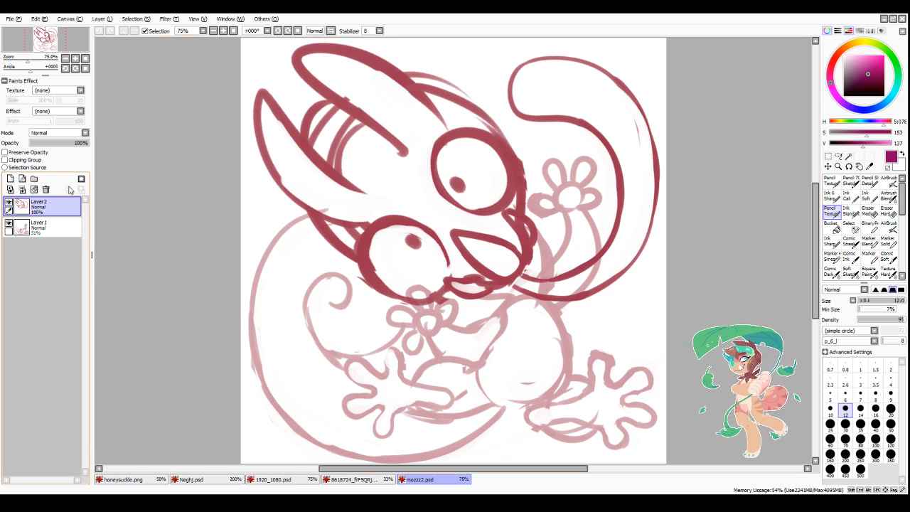
# Step: Group both sketch layers of mozzz2.psd in a new layer folder and collapse the folder
pyautogui.click(34, 179)
pyautogui.moveTo(51, 226); pyautogui.dragTo(50, 208)
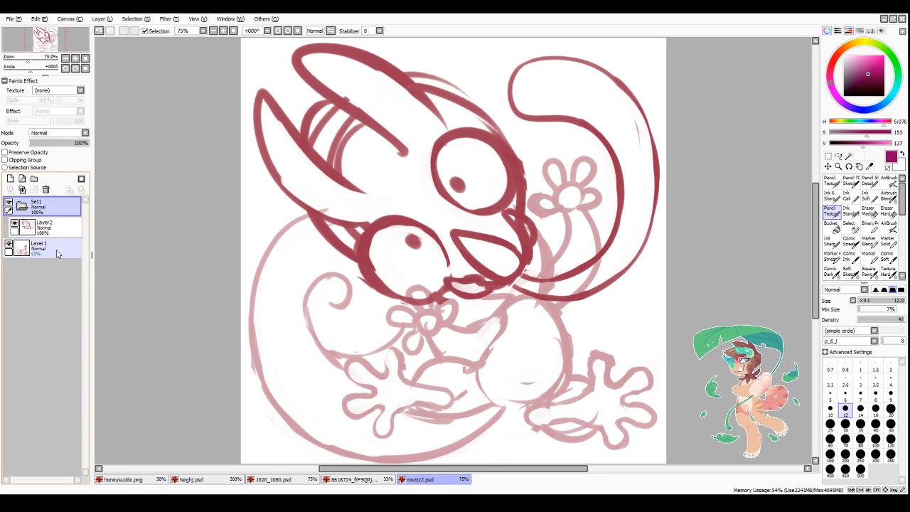
pyautogui.moveTo(57, 250); pyautogui.dragTo(61, 232)
pyautogui.click(52, 229)
pyautogui.click(23, 206)
pyautogui.click(40, 207)
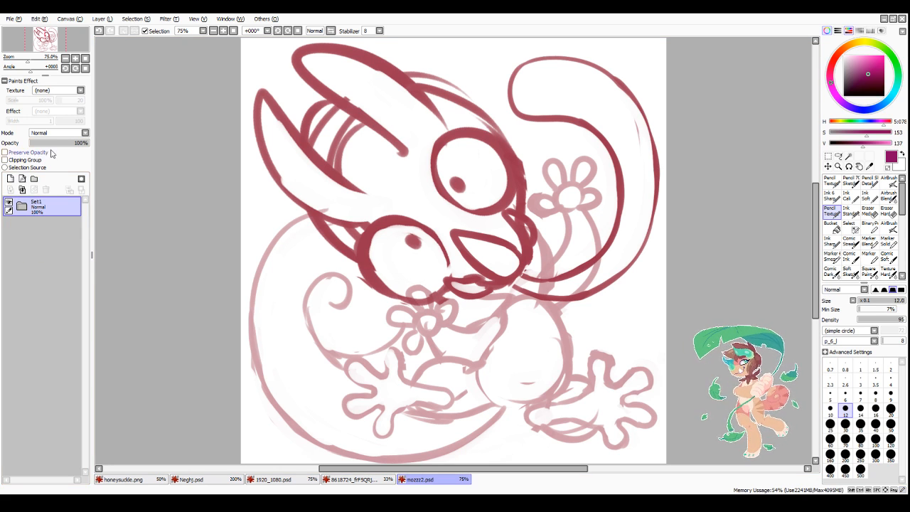
# Step: Lower the sketch folder's opacity to 39% and add a new layer above it for the line art
pyautogui.click(52, 143)
pyautogui.click(10, 178)
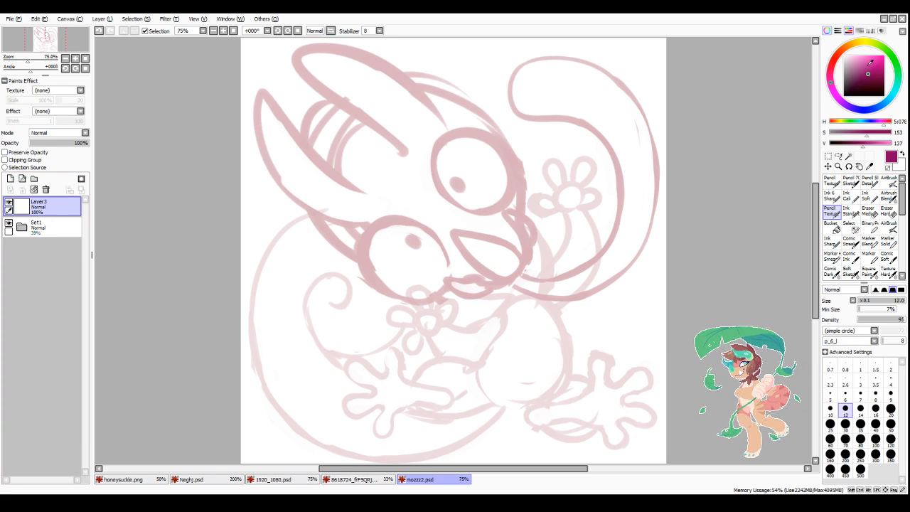
# Step: Choose the Soft Sketch brush at size 10 in dark magenta with S 126 and V 138, undoing the test strokes
pyautogui.click(862, 68)
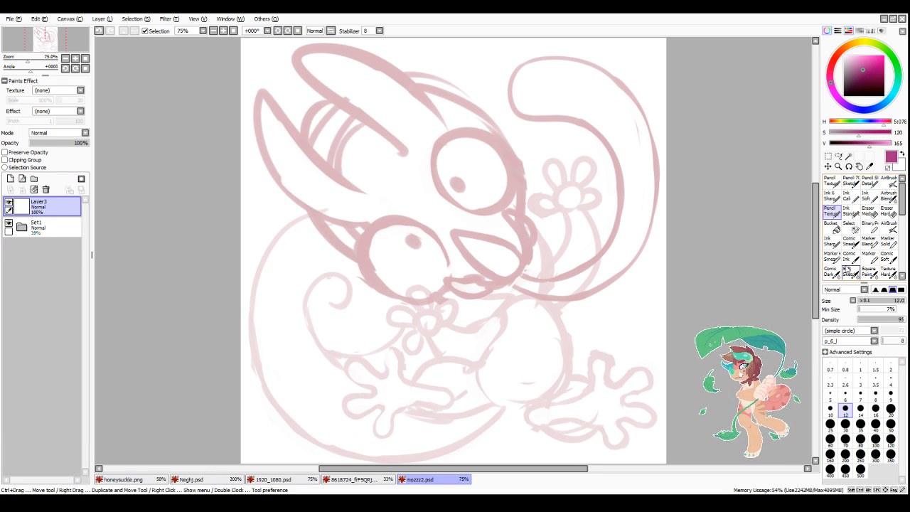
pyautogui.click(850, 273)
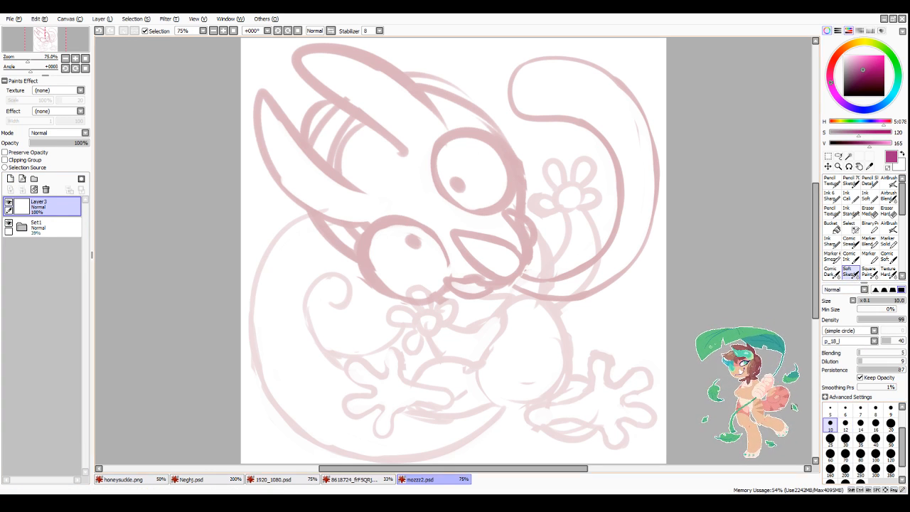
pyautogui.moveTo(430, 402); pyautogui.dragTo(637, 268)
pyautogui.moveTo(447, 417); pyautogui.dragTo(666, 294)
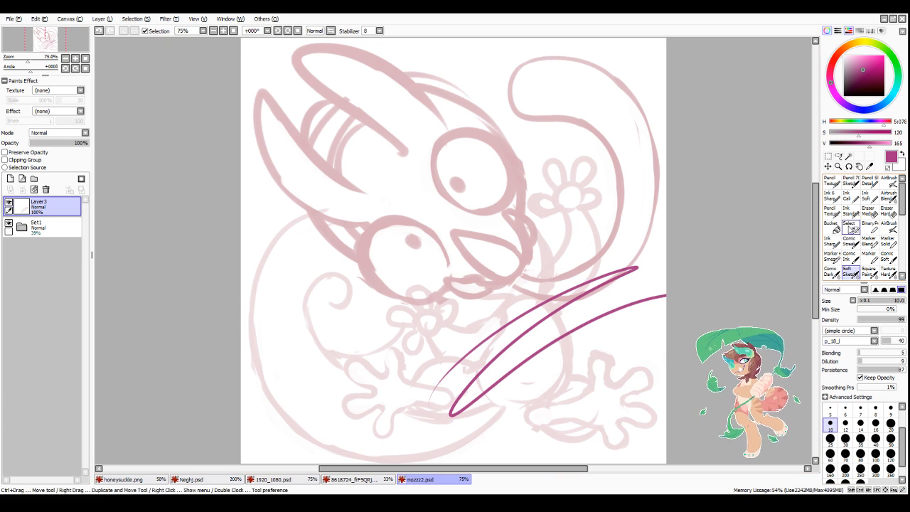
pyautogui.hotkey('ctrl', 'z')
pyautogui.hotkey('ctrl', 'z')
pyautogui.click(864, 74)
pyautogui.moveTo(607, 265)
pyautogui.mouseDown()
pyautogui.moveTo(523, 280)
pyautogui.moveTo(599, 299)
pyautogui.mouseUp()
pyautogui.hotkey('ctrl', 'z')
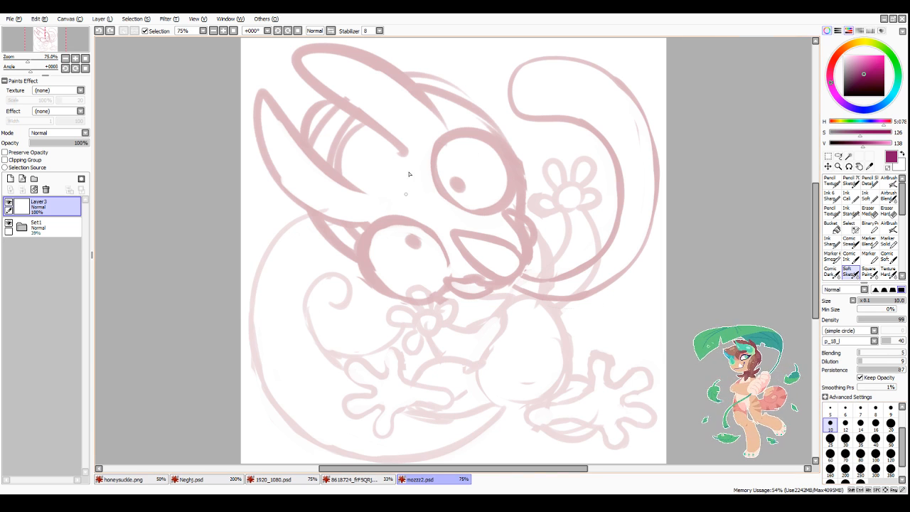
# Step: Lower the sketch folder's opacity further to 28%
pyautogui.moveTo(289, 31); pyautogui.dragTo(288, 31)
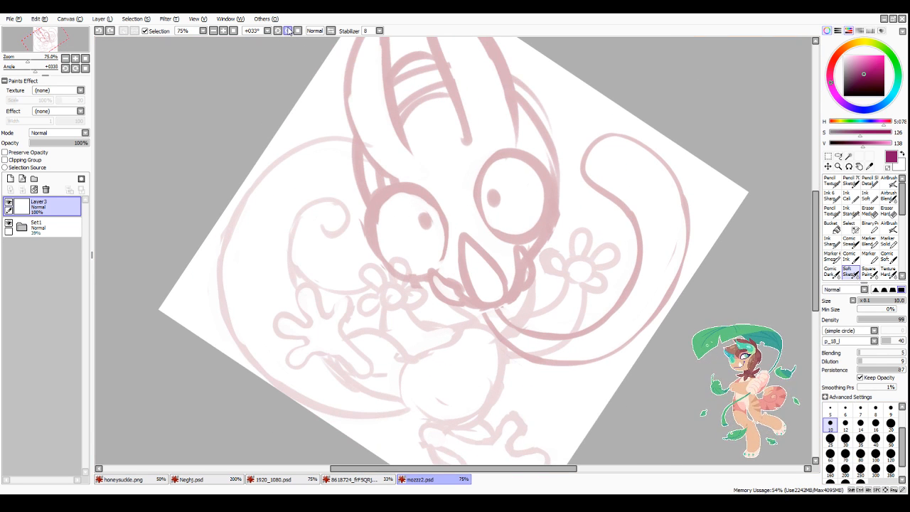
pyautogui.scroll(-3, 488, 188)
pyautogui.scroll(5, 439, 113)
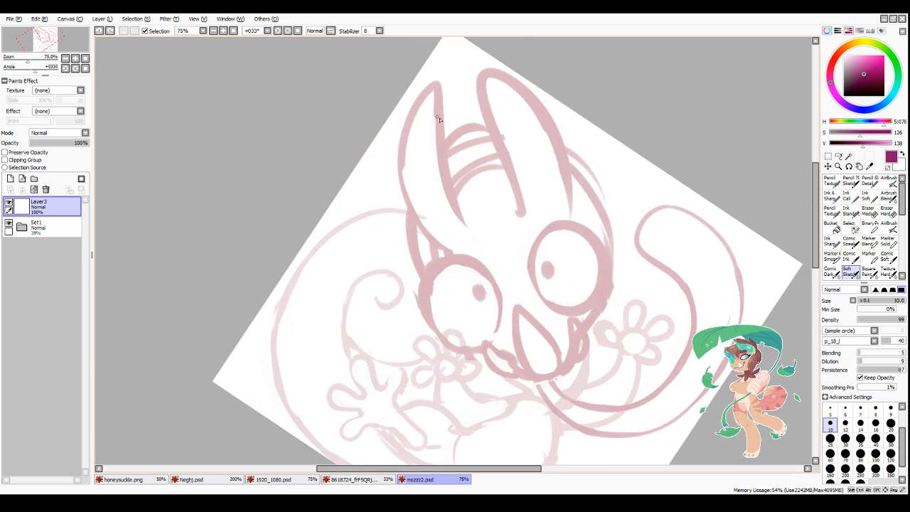
pyautogui.scroll(-1, 437, 66)
pyautogui.click(42, 226)
pyautogui.moveTo(53, 143); pyautogui.dragTo(47, 143)
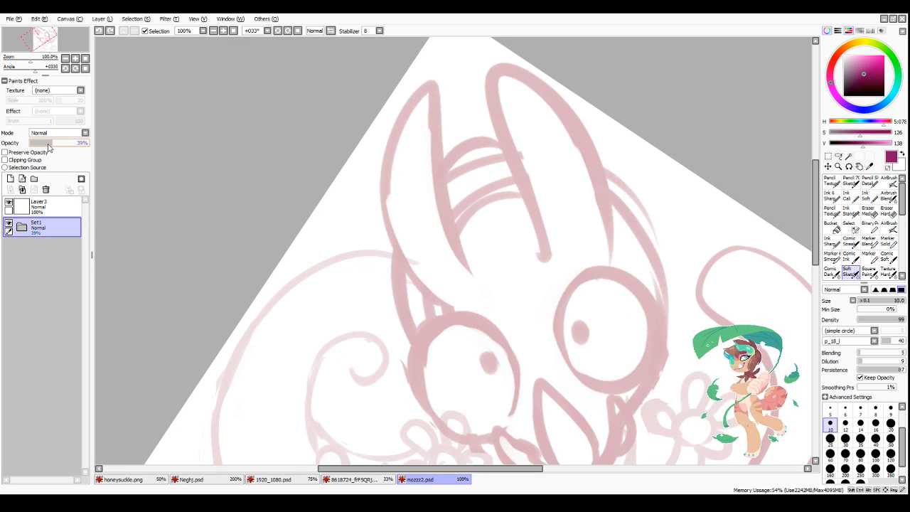
# Step: Ink the inner and outer edges of the creature's left ear on the new layer, joining them at a pointed tip
pyautogui.click(63, 209)
pyautogui.moveTo(432, 83)
pyautogui.mouseDown()
pyautogui.moveTo(463, 244)
pyautogui.moveTo(447, 190)
pyautogui.moveTo(476, 270)
pyautogui.mouseUp()
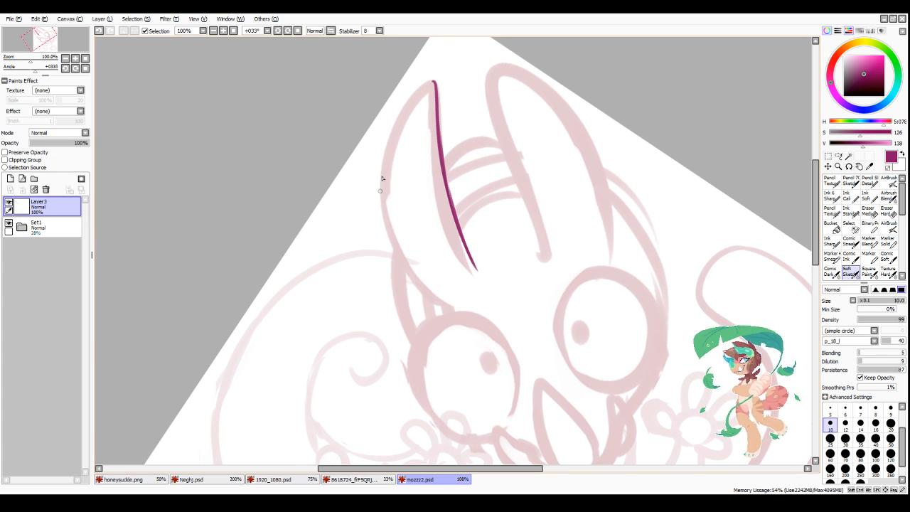
pyautogui.moveTo(382, 178)
pyautogui.mouseDown()
pyautogui.moveTo(386, 228)
pyautogui.moveTo(450, 305)
pyautogui.mouseUp()
pyautogui.scroll(-1, 426, 271)
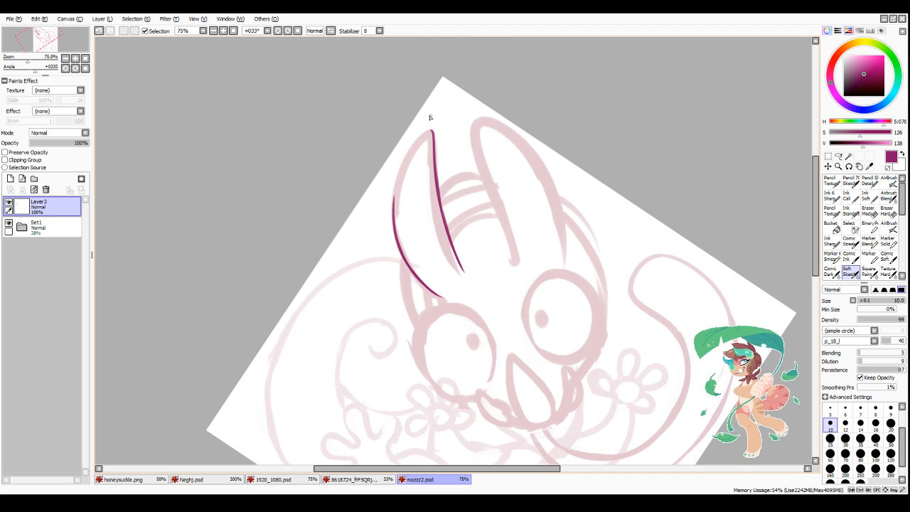
pyautogui.scroll(3, 430, 117)
pyautogui.moveTo(350, 325)
pyautogui.mouseDown()
pyautogui.moveTo(378, 218)
pyautogui.moveTo(431, 136)
pyautogui.moveTo(455, 122)
pyautogui.mouseUp()
pyautogui.scroll(-4, 550, 310)
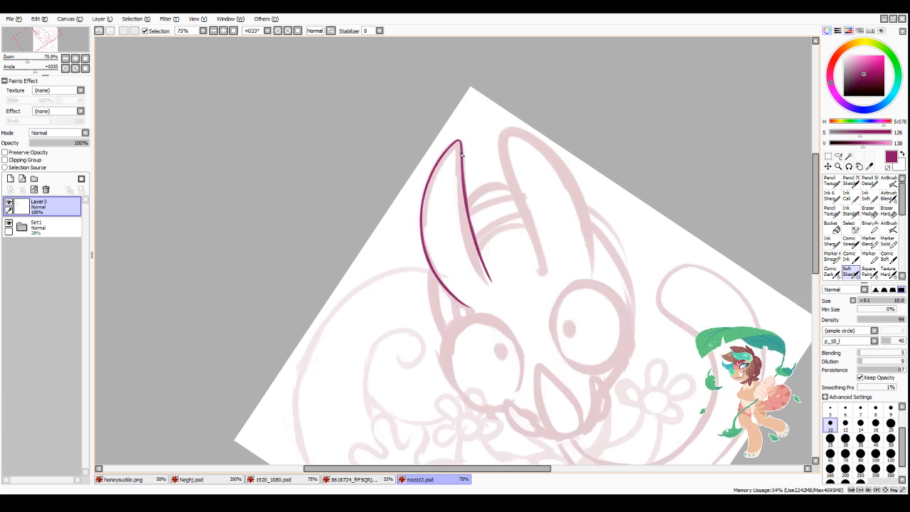
# Step: Ink both sides of the pointed, teardrop-shaped nose between the eyes, redoing the first stroke
pyautogui.scroll(1, 529, 323)
pyautogui.scroll(-3, 524, 324)
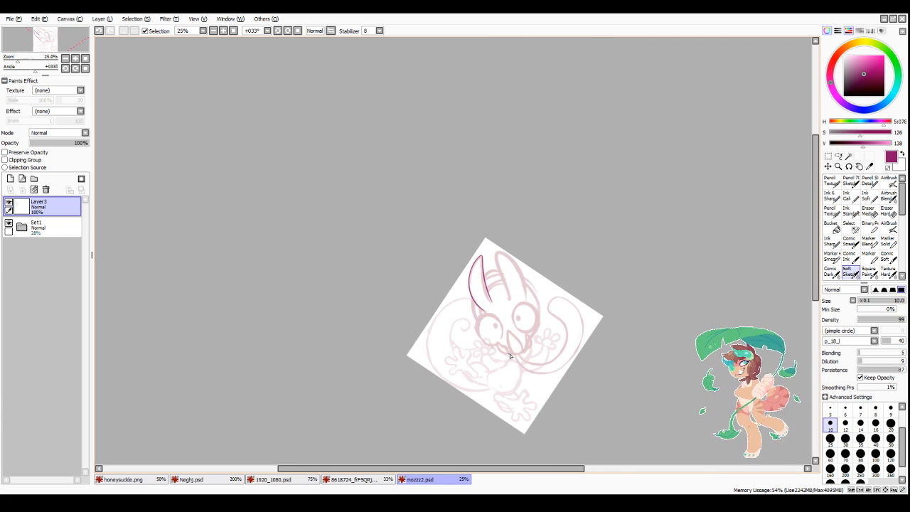
pyautogui.scroll(4, 522, 457)
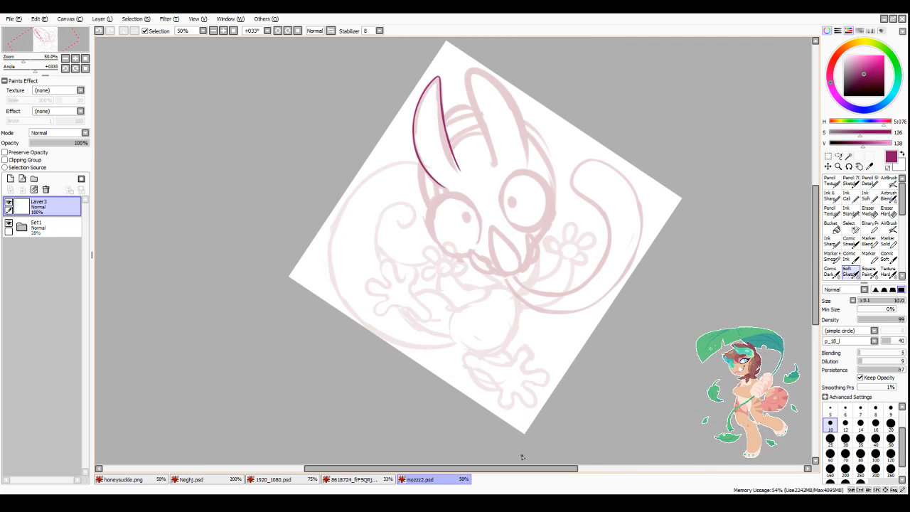
pyautogui.scroll(-3, 520, 179)
pyautogui.scroll(3, 522, 123)
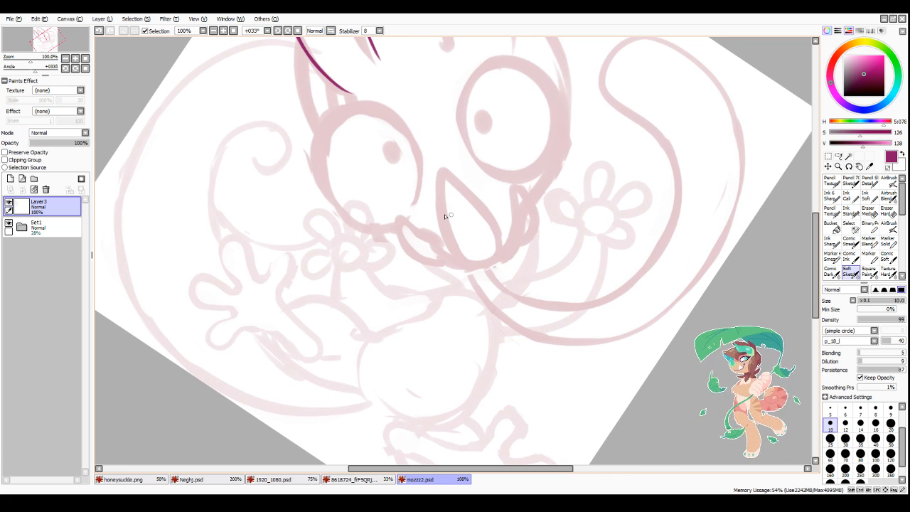
pyautogui.moveTo(443, 169)
pyautogui.mouseDown()
pyautogui.moveTo(442, 224)
pyautogui.moveTo(440, 201)
pyautogui.moveTo(458, 257)
pyautogui.mouseUp()
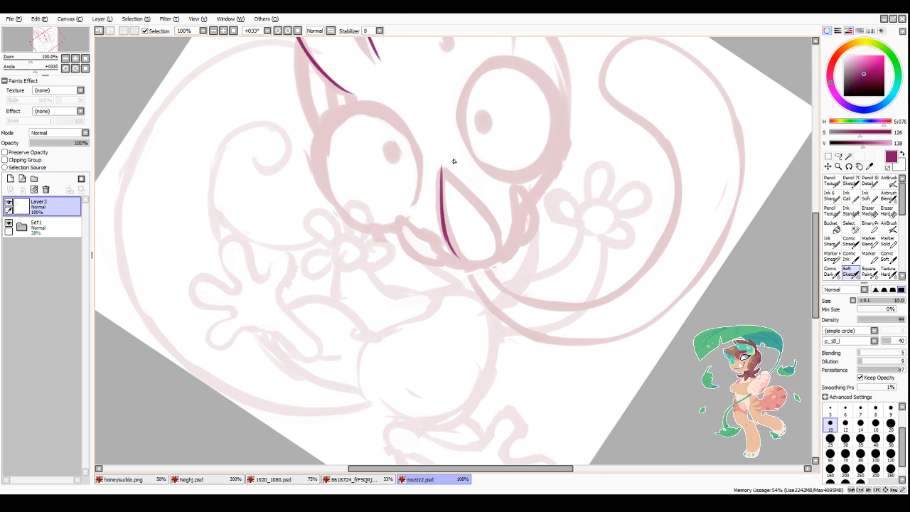
pyautogui.hotkey('ctrl', 'z')
pyautogui.moveTo(440, 162)
pyautogui.mouseDown()
pyautogui.moveTo(455, 250)
pyautogui.moveTo(466, 260)
pyautogui.moveTo(442, 164)
pyautogui.moveTo(492, 235)
pyautogui.mouseUp()
pyautogui.moveTo(477, 199)
pyautogui.mouseDown()
pyautogui.moveTo(498, 247)
pyautogui.moveTo(491, 227)
pyautogui.moveTo(490, 256)
pyautogui.mouseUp()
pyautogui.scroll(-2, 498, 249)
pyautogui.scroll(3, 489, 247)
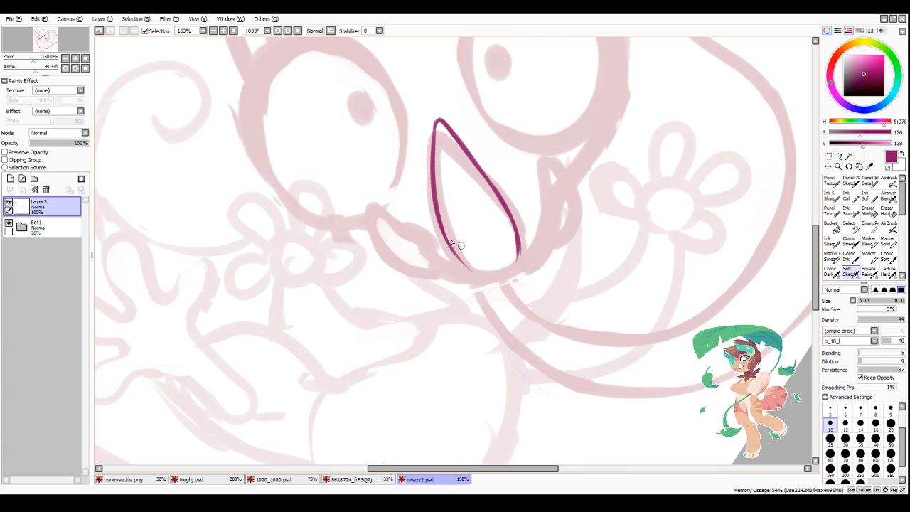
# Step: Ink the curved muzzle line that wraps under the nose and rises on both sides, undoing unsuitable strokes
pyautogui.moveTo(421, 239); pyautogui.dragTo(463, 276)
pyautogui.hotkey('ctrl', 'z')
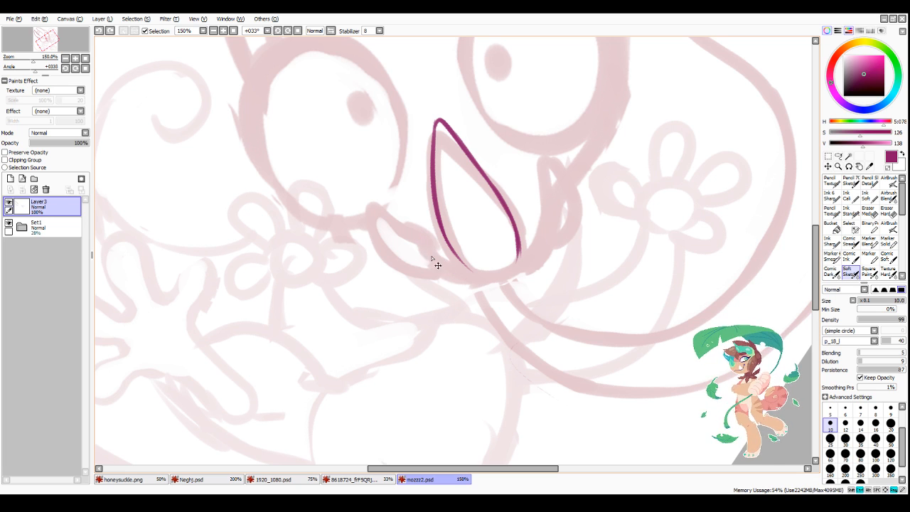
pyautogui.moveTo(418, 234)
pyautogui.mouseDown()
pyautogui.moveTo(436, 264)
pyautogui.moveTo(537, 266)
pyautogui.moveTo(461, 281)
pyautogui.moveTo(448, 278)
pyautogui.moveTo(522, 270)
pyautogui.mouseUp()
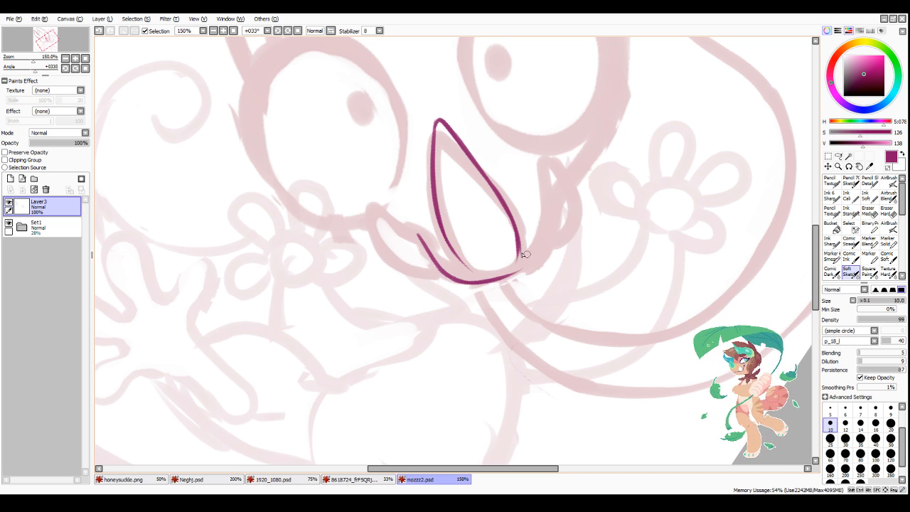
pyautogui.hotkey('ctrl', 'z')
pyautogui.moveTo(454, 280)
pyautogui.mouseDown()
pyautogui.moveTo(503, 282)
pyautogui.moveTo(531, 271)
pyautogui.mouseUp()
pyautogui.hotkey('ctrl', 'z')
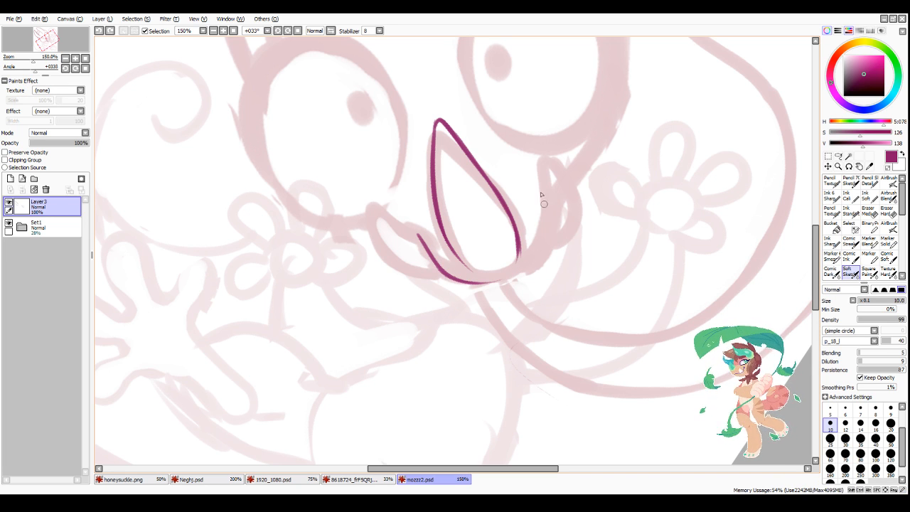
pyautogui.moveTo(543, 186)
pyautogui.mouseDown()
pyautogui.moveTo(544, 224)
pyautogui.moveTo(527, 264)
pyautogui.mouseUp()
pyautogui.moveTo(479, 281)
pyautogui.mouseDown()
pyautogui.moveTo(516, 271)
pyautogui.moveTo(544, 232)
pyautogui.moveTo(507, 280)
pyautogui.mouseUp()
pyautogui.moveTo(542, 236); pyautogui.dragTo(491, 282)
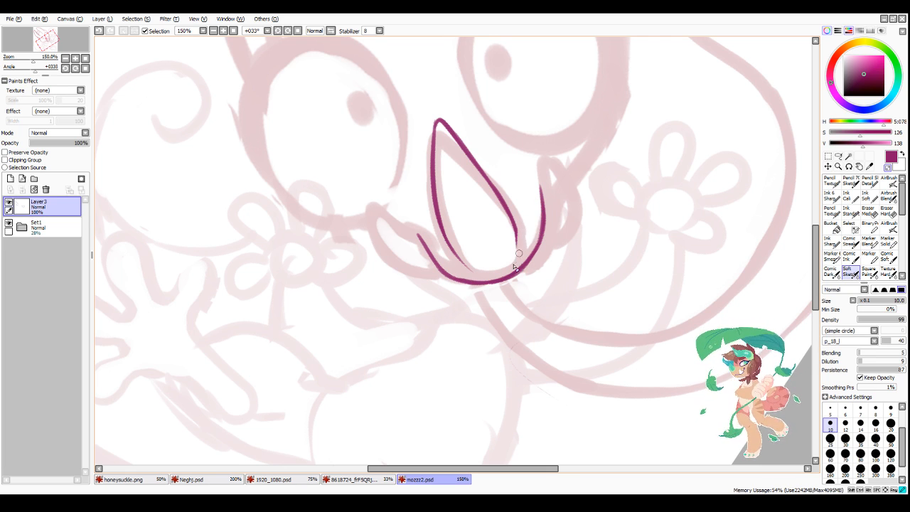
# Step: Ink the pointed leaf-shaped mouth section on the left side of the muzzle
pyautogui.scroll(-3, 558, 179)
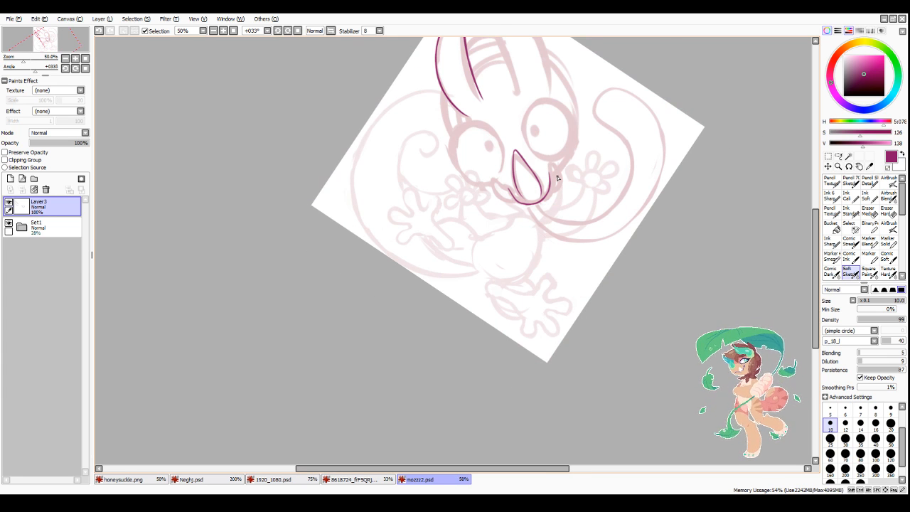
pyautogui.scroll(4, 558, 178)
pyautogui.moveTo(421, 191)
pyautogui.mouseDown()
pyautogui.moveTo(491, 251)
pyautogui.moveTo(451, 222)
pyautogui.mouseUp()
pyautogui.moveTo(424, 190)
pyautogui.mouseDown()
pyautogui.moveTo(448, 284)
pyautogui.moveTo(416, 209)
pyautogui.moveTo(486, 299)
pyautogui.moveTo(438, 274)
pyautogui.moveTo(458, 289)
pyautogui.moveTo(514, 296)
pyautogui.mouseUp()
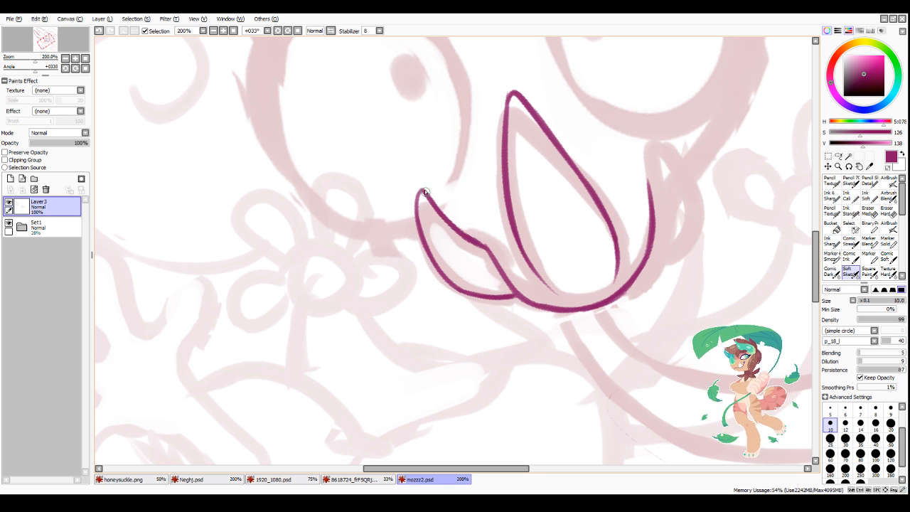
pyautogui.moveTo(420, 190)
pyautogui.mouseDown()
pyautogui.moveTo(427, 248)
pyautogui.moveTo(475, 296)
pyautogui.mouseUp()
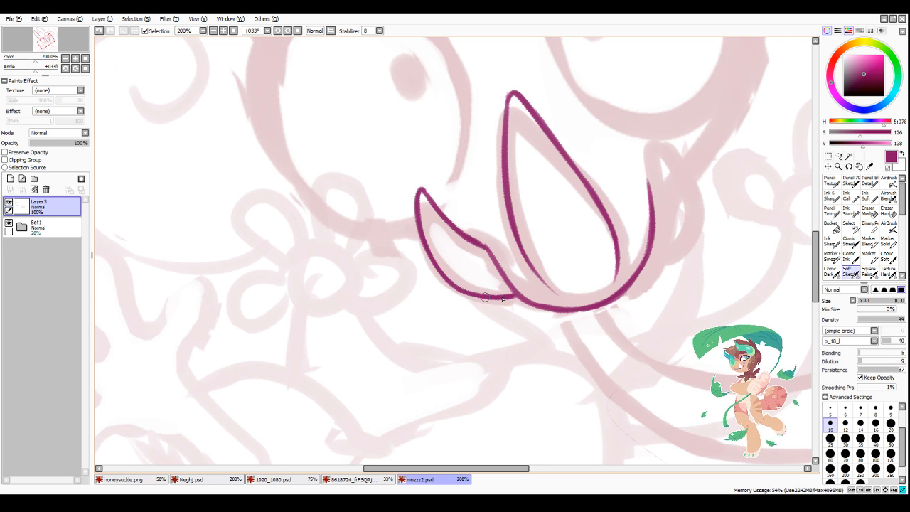
# Step: Ink the matching pointed leaf-shaped mouth section on the right side of the muzzle, below the right eye
pyautogui.scroll(-4, 510, 293)
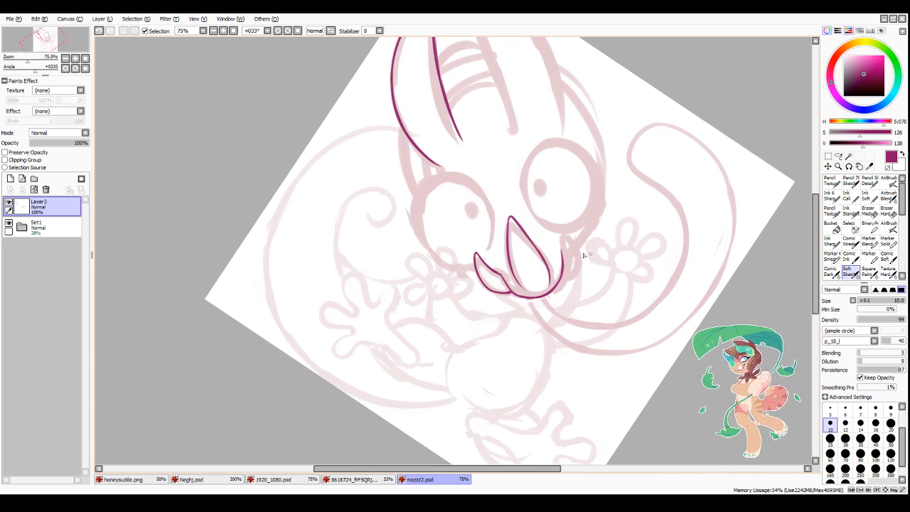
pyautogui.scroll(2, 583, 255)
pyautogui.moveTo(553, 242)
pyautogui.mouseDown()
pyautogui.moveTo(590, 252)
pyautogui.moveTo(554, 298)
pyautogui.moveTo(581, 283)
pyautogui.moveTo(551, 305)
pyautogui.moveTo(590, 257)
pyautogui.mouseUp()
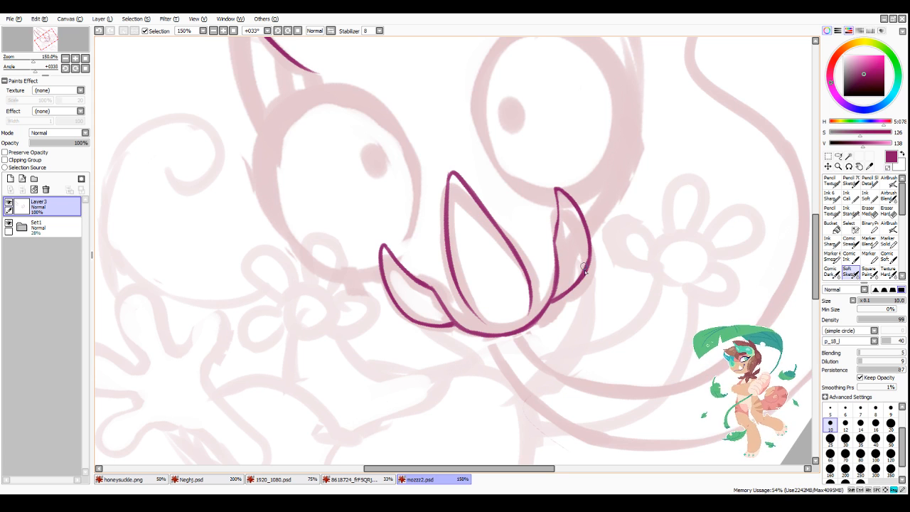
# Step: Examine the inked nose, muzzle and mouth sections up close and against the whole creature sketch
pyautogui.scroll(-4, 604, 176)
pyautogui.scroll(5, 604, 183)
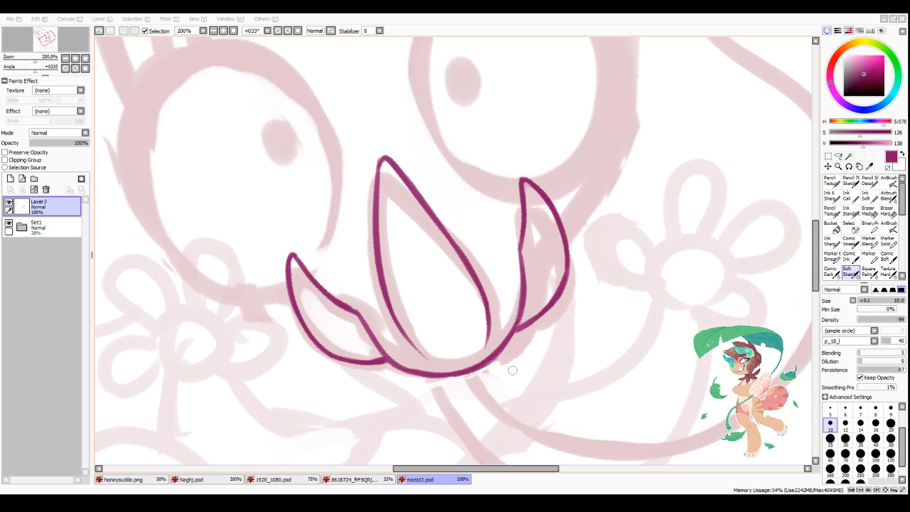
pyautogui.scroll(-3, 511, 370)
pyautogui.scroll(-3, 490, 243)
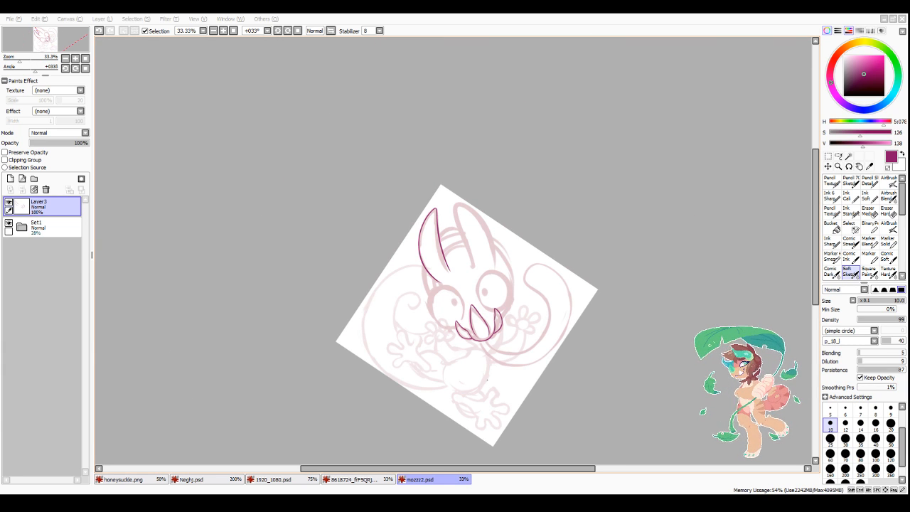
pyautogui.scroll(1, 489, 422)
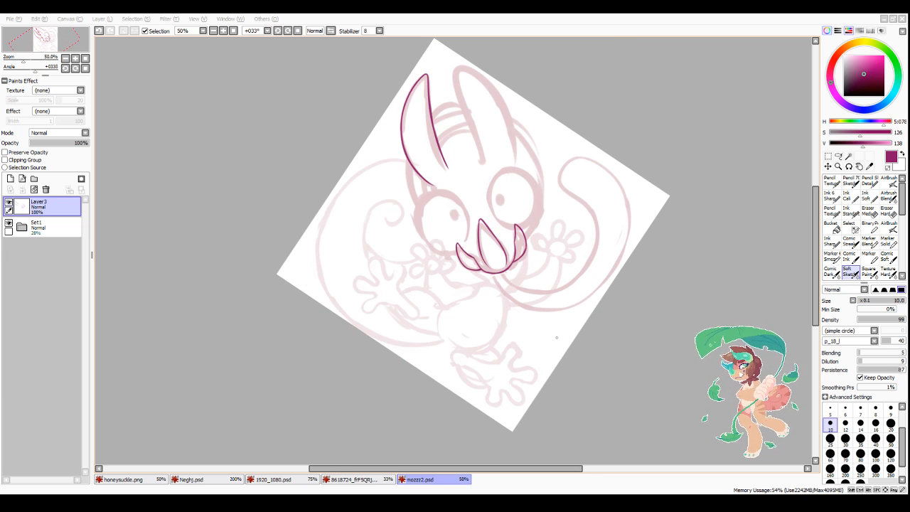
pyautogui.scroll(3, 511, 246)
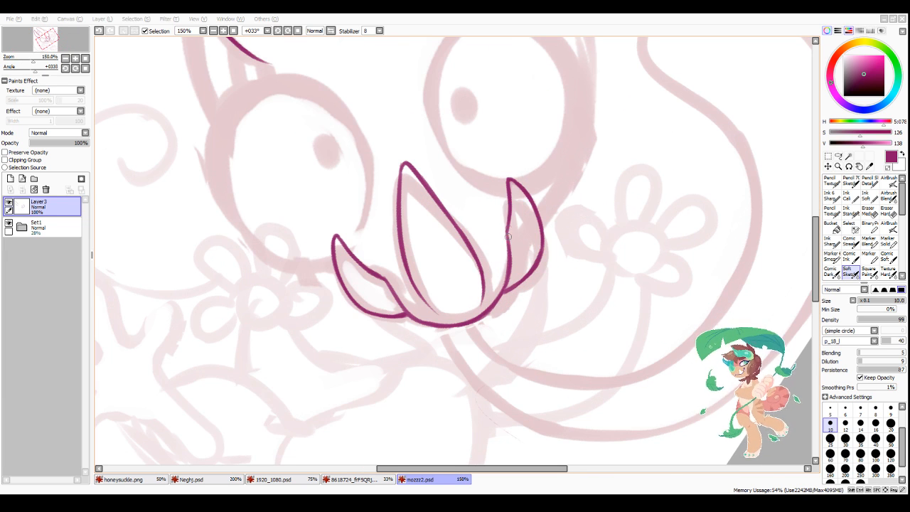
pyautogui.scroll(-3, 513, 266)
pyautogui.scroll(4, 528, 244)
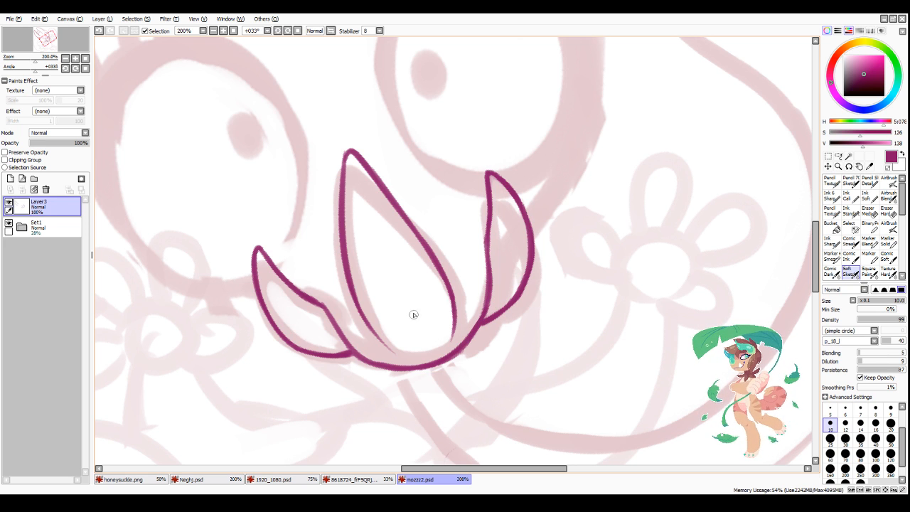
# Step: Ink the rounded outlines of the two lowest fingers on the larger, leftmost hand, redoing the first stroke of the bottom finger
pyautogui.scroll(-4, 413, 315)
pyautogui.scroll(3, 341, 348)
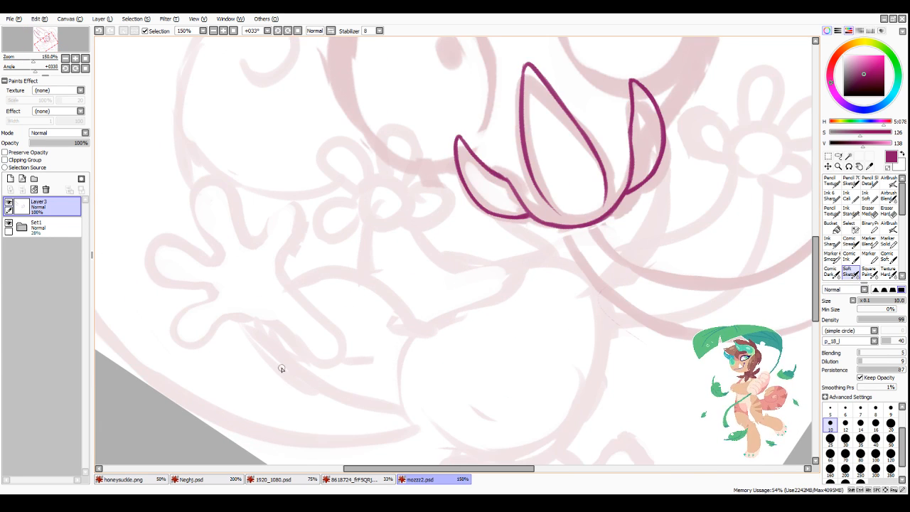
pyautogui.scroll(-1, 280, 367)
pyautogui.scroll(3, 280, 368)
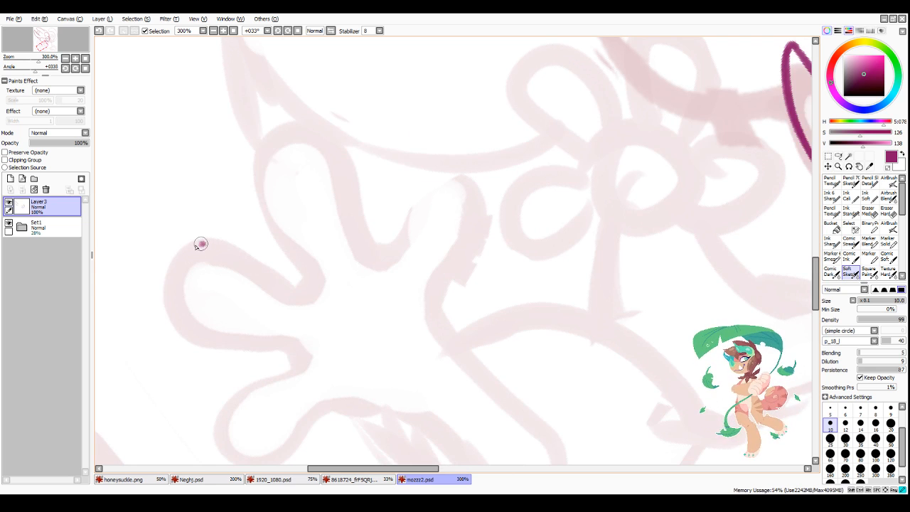
pyautogui.moveTo(205, 244); pyautogui.dragTo(219, 344)
pyautogui.scroll(-3, 270, 308)
pyautogui.scroll(3, 302, 301)
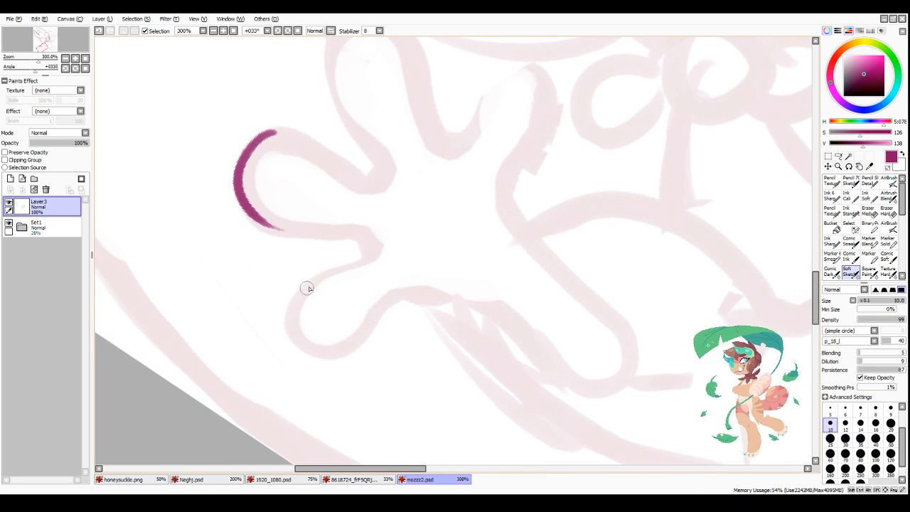
pyautogui.moveTo(308, 286); pyautogui.dragTo(369, 339)
pyautogui.hotkey('ctrl', 'z')
pyautogui.moveTo(307, 284)
pyautogui.mouseDown()
pyautogui.moveTo(368, 340)
pyautogui.moveTo(363, 331)
pyautogui.moveTo(339, 355)
pyautogui.moveTo(391, 297)
pyautogui.mouseUp()
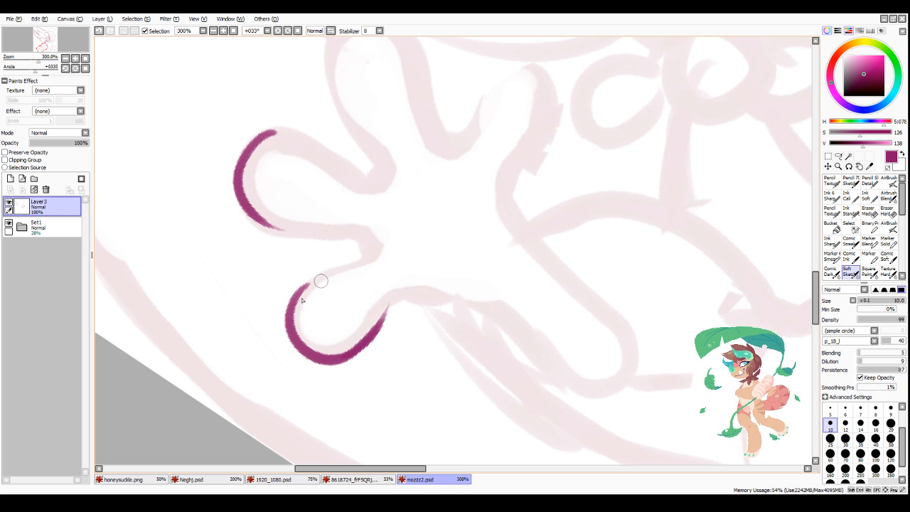
pyautogui.moveTo(306, 283); pyautogui.dragTo(376, 255)
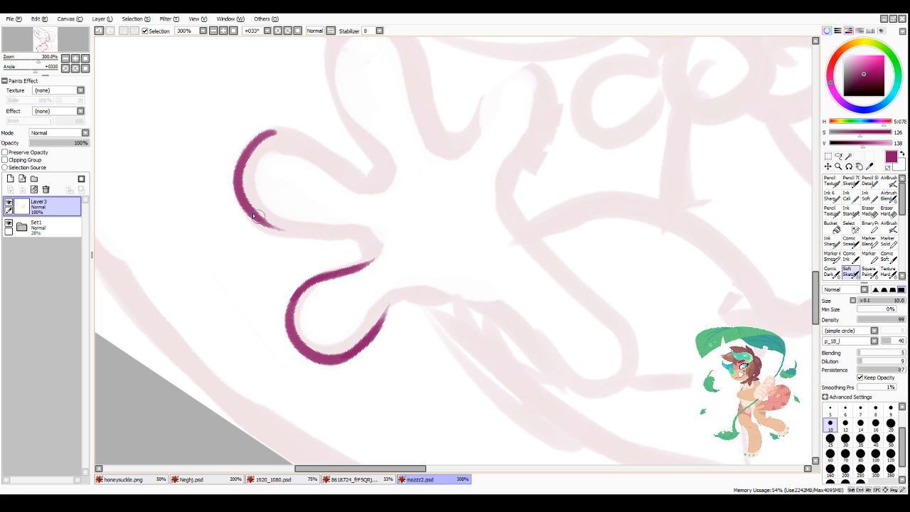
# Step: Join the larger hand's two lowest fingers with a curved web line and extend the bottom finger's line toward the wrist
pyautogui.moveTo(256, 218); pyautogui.dragTo(359, 227)
pyautogui.moveTo(290, 232)
pyautogui.mouseDown()
pyautogui.moveTo(363, 232)
pyautogui.moveTo(341, 230)
pyautogui.moveTo(356, 269)
pyautogui.mouseUp()
pyautogui.moveTo(372, 337)
pyautogui.mouseDown()
pyautogui.moveTo(410, 297)
pyautogui.moveTo(465, 298)
pyautogui.mouseUp()
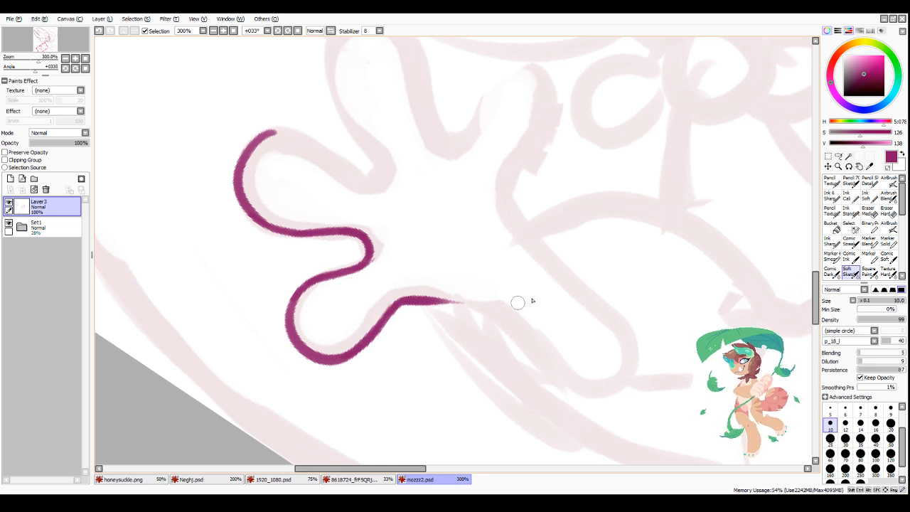
# Step: Ink the larger hand's rightmost finger as one rounded loop running down into the wrist
pyautogui.scroll(-2, 447, 234)
pyautogui.scroll(1, 498, 165)
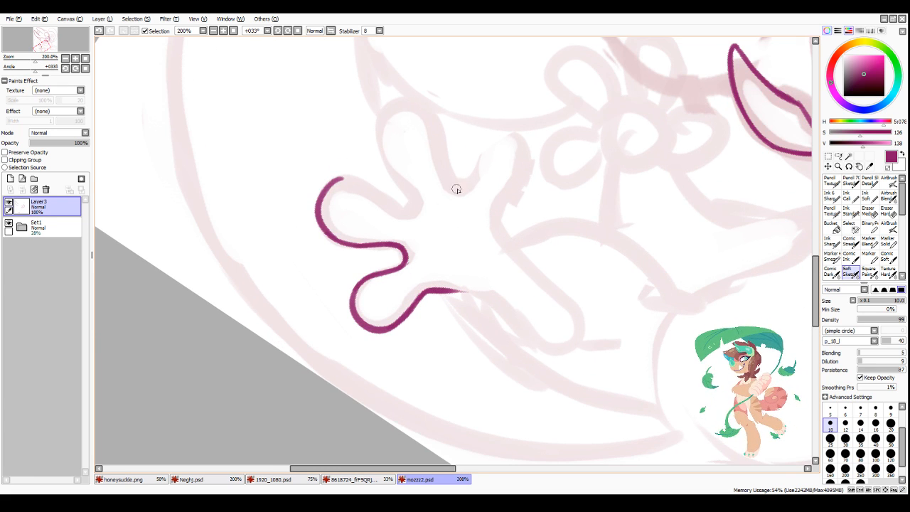
pyautogui.moveTo(450, 192)
pyautogui.mouseDown()
pyautogui.moveTo(474, 177)
pyautogui.moveTo(465, 192)
pyautogui.moveTo(474, 166)
pyautogui.moveTo(520, 140)
pyautogui.moveTo(482, 146)
pyautogui.moveTo(529, 163)
pyautogui.moveTo(524, 154)
pyautogui.moveTo(526, 173)
pyautogui.moveTo(495, 228)
pyautogui.moveTo(502, 206)
pyautogui.moveTo(503, 244)
pyautogui.mouseUp()
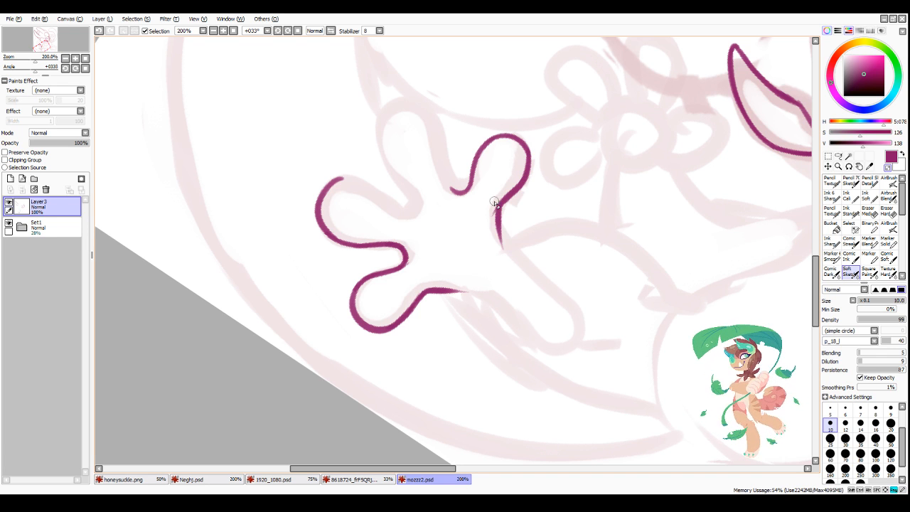
# Step: Ink the larger hand's tall upper finger and connect it to the neighbouring fingers on both sides
pyautogui.scroll(-2, 551, 253)
pyautogui.scroll(3, 545, 158)
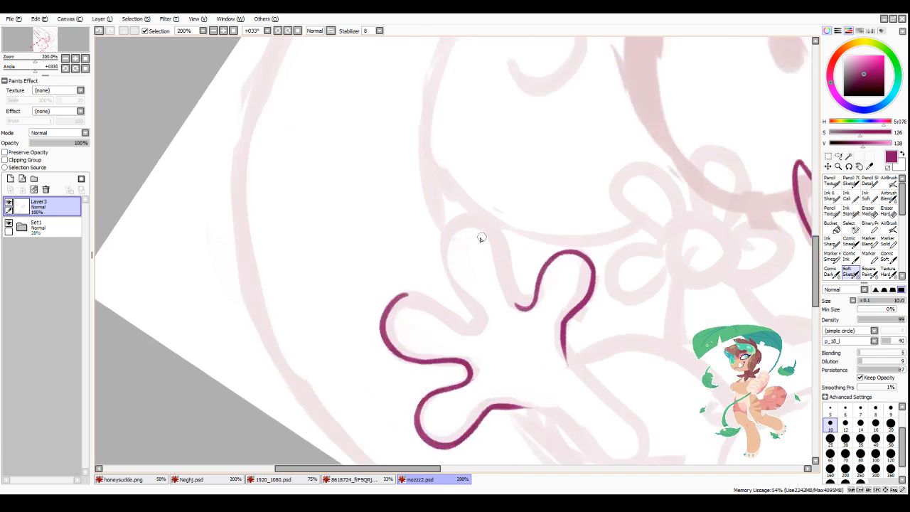
pyautogui.moveTo(449, 212)
pyautogui.mouseDown()
pyautogui.moveTo(443, 217)
pyautogui.moveTo(481, 359)
pyautogui.mouseUp()
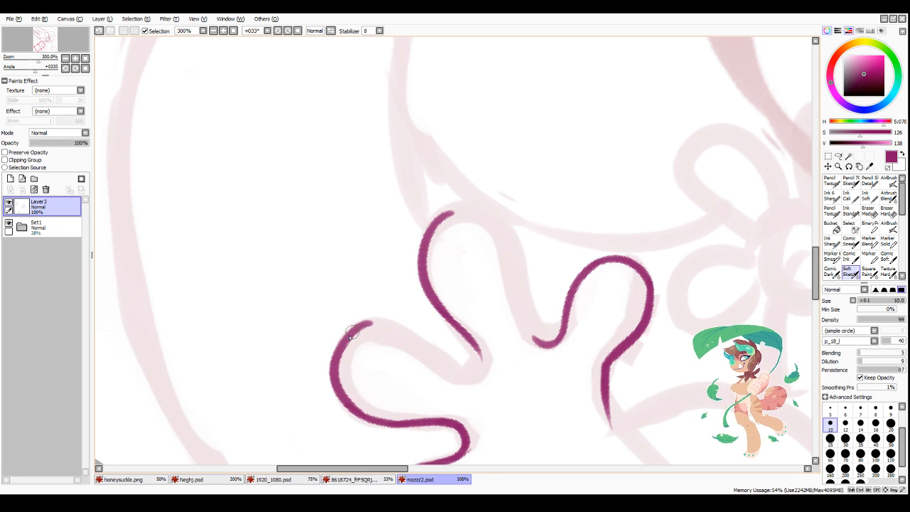
pyautogui.moveTo(353, 336)
pyautogui.mouseDown()
pyautogui.moveTo(379, 330)
pyautogui.moveTo(419, 355)
pyautogui.moveTo(361, 324)
pyautogui.moveTo(457, 368)
pyautogui.mouseUp()
pyautogui.moveTo(411, 344)
pyautogui.mouseDown()
pyautogui.moveTo(471, 368)
pyautogui.moveTo(475, 344)
pyautogui.mouseUp()
pyautogui.moveTo(454, 214)
pyautogui.mouseDown()
pyautogui.moveTo(501, 231)
pyautogui.moveTo(483, 213)
pyautogui.moveTo(530, 345)
pyautogui.moveTo(512, 277)
pyautogui.moveTo(544, 346)
pyautogui.mouseUp()
# Step: Ink the lower-left finger of the smaller hand below the creature's left eye
pyautogui.scroll(-3, 590, 250)
pyautogui.scroll(-2, 571, 405)
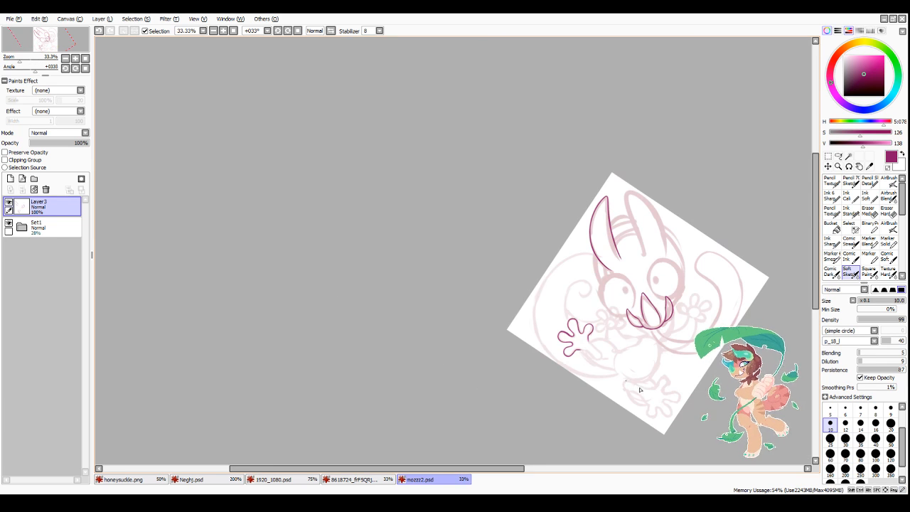
pyautogui.scroll(4, 440, 172)
pyautogui.scroll(2, 441, 172)
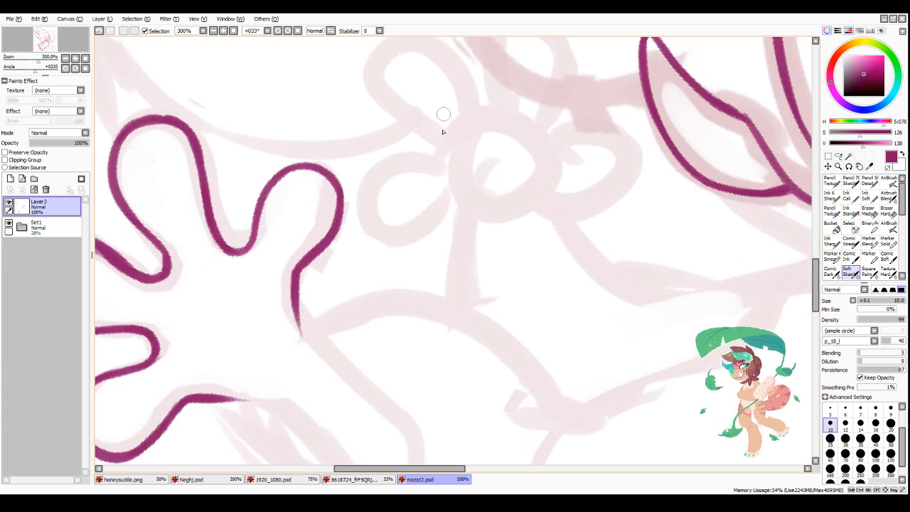
pyautogui.moveTo(439, 135)
pyautogui.mouseDown()
pyautogui.moveTo(433, 148)
pyautogui.moveTo(393, 163)
pyautogui.moveTo(372, 193)
pyautogui.moveTo(501, 210)
pyautogui.mouseUp()
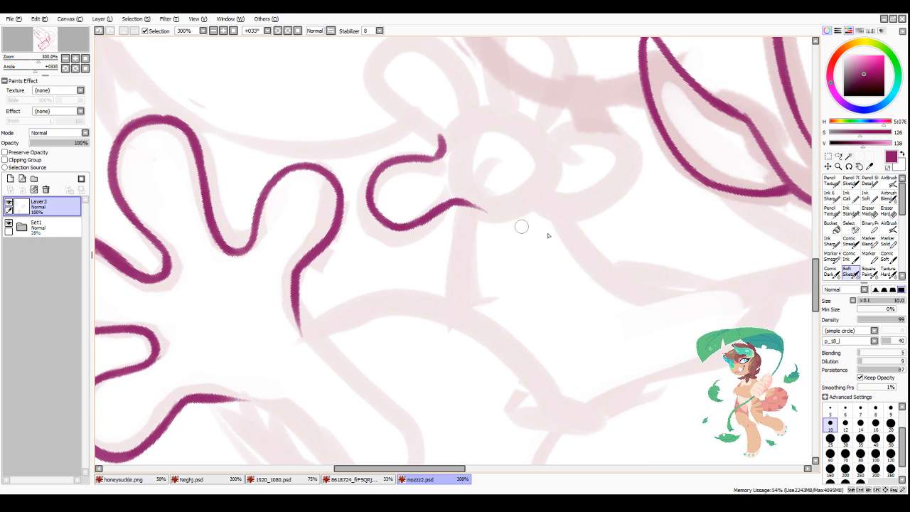
# Step: Ink the smaller hand's two upper fingers and the top edge of its right finger, undoing one unsuitable stroke
pyautogui.scroll(-3, 538, 254)
pyautogui.scroll(2, 604, 207)
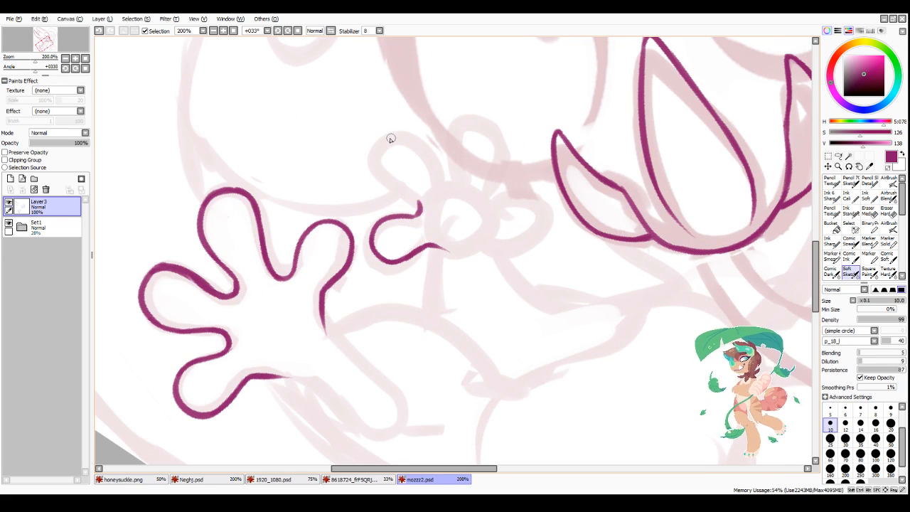
pyautogui.moveTo(389, 133)
pyautogui.mouseDown()
pyautogui.moveTo(421, 188)
pyautogui.moveTo(409, 194)
pyautogui.moveTo(384, 177)
pyautogui.moveTo(412, 213)
pyautogui.mouseUp()
pyautogui.moveTo(387, 135); pyautogui.dragTo(437, 170)
pyautogui.hotkey('ctrl', 'z')
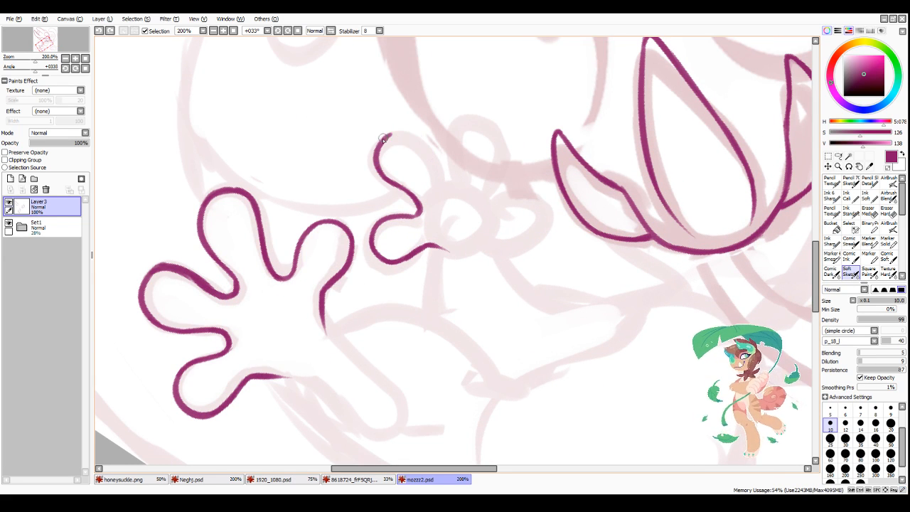
pyautogui.moveTo(379, 142)
pyautogui.mouseDown()
pyautogui.moveTo(405, 132)
pyautogui.moveTo(431, 166)
pyautogui.moveTo(468, 180)
pyautogui.moveTo(457, 169)
pyautogui.moveTo(464, 115)
pyautogui.moveTo(454, 142)
pyautogui.moveTo(494, 122)
pyautogui.moveTo(470, 121)
pyautogui.moveTo(502, 163)
pyautogui.moveTo(501, 128)
pyautogui.moveTo(490, 202)
pyautogui.moveTo(489, 192)
pyautogui.moveTo(497, 203)
pyautogui.moveTo(512, 197)
pyautogui.moveTo(542, 202)
pyautogui.mouseUp()
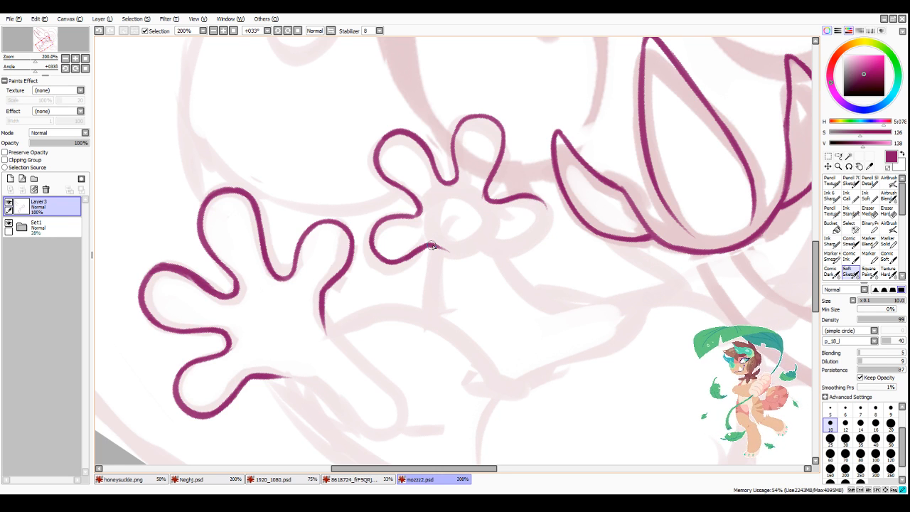
# Step: Refine the smaller hand's lower-left finger line, then close the right finger and the lower palm edge
pyautogui.moveTo(431, 246); pyautogui.dragTo(459, 250)
pyautogui.moveTo(398, 262); pyautogui.dragTo(425, 249)
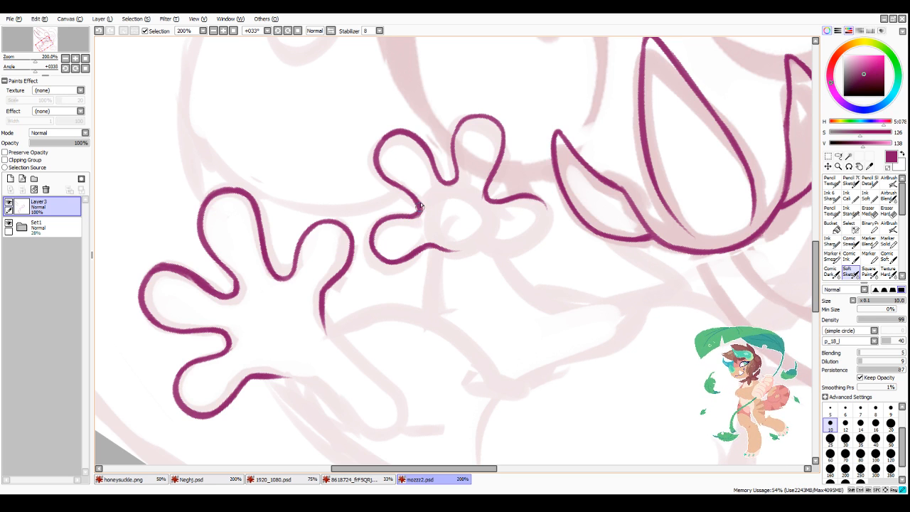
pyautogui.scroll(-3, 500, 238)
pyautogui.scroll(3, 522, 187)
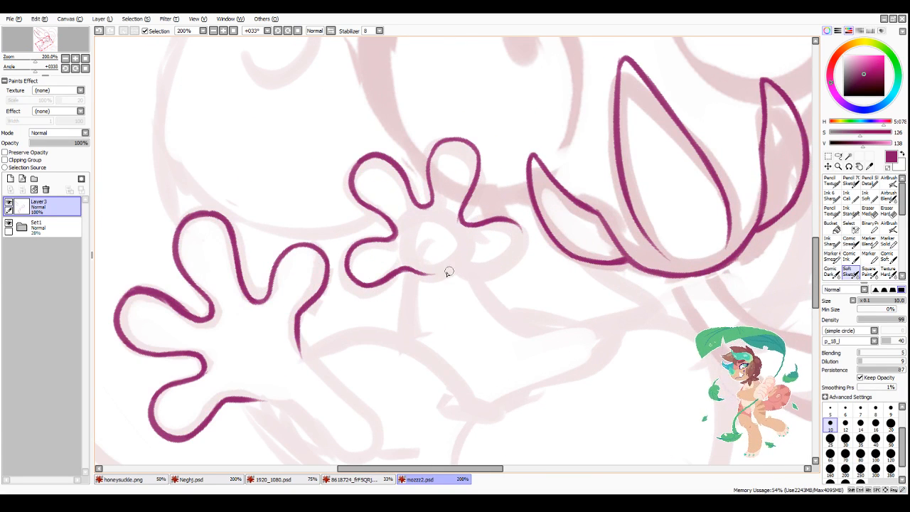
pyautogui.moveTo(447, 272); pyautogui.dragTo(515, 258)
pyautogui.moveTo(509, 219)
pyautogui.mouseDown()
pyautogui.moveTo(526, 245)
pyautogui.moveTo(497, 265)
pyautogui.mouseUp()
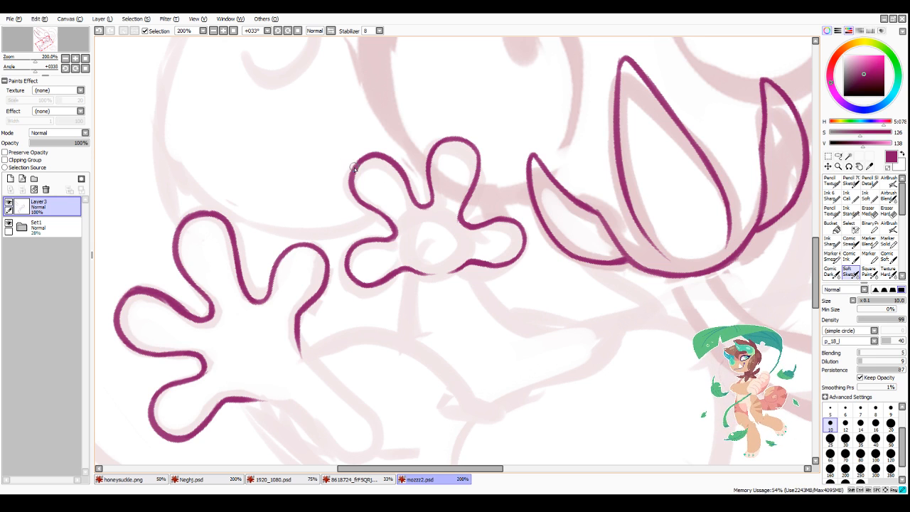
# Step: Add small pointed tips to the smaller hand's two upper fingers and erase the lines inside them
pyautogui.moveTo(353, 168)
pyautogui.mouseDown()
pyautogui.moveTo(349, 152)
pyautogui.moveTo(361, 164)
pyautogui.mouseUp()
pyautogui.press('-')
pyautogui.moveTo(454, 137); pyautogui.dragTo(467, 142)
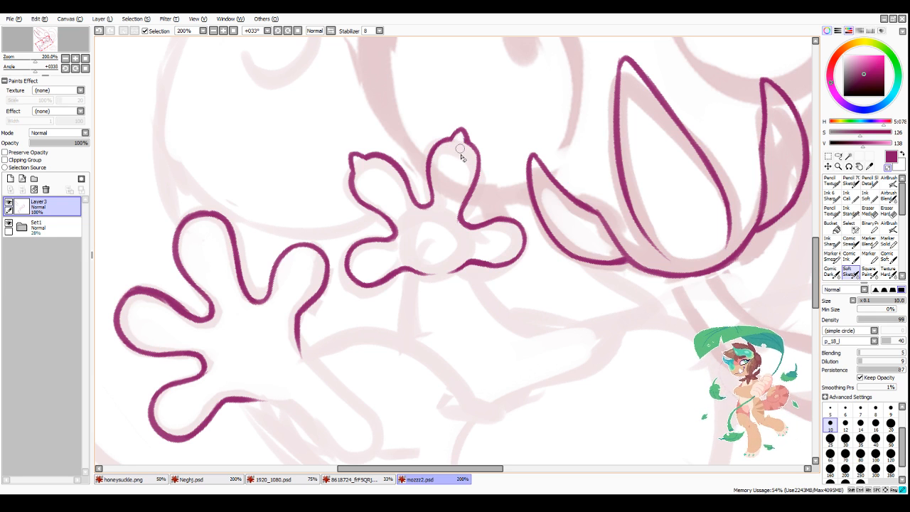
pyautogui.moveTo(460, 148); pyautogui.dragTo(460, 141)
pyautogui.press('-')
# Step: Add small pointed tips to the smaller hand's lower-left and right fingers, cleaning out the lines inside them
pyautogui.moveTo(346, 263)
pyautogui.mouseDown()
pyautogui.moveTo(349, 275)
pyautogui.moveTo(353, 269)
pyautogui.mouseUp()
pyautogui.press('-')
pyautogui.moveTo(358, 268); pyautogui.dragTo(369, 267)
pyautogui.press('-')
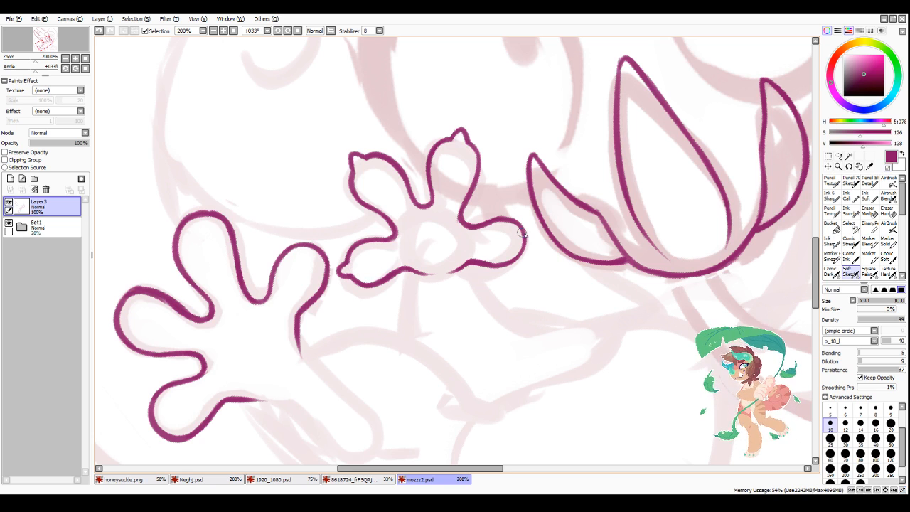
pyautogui.moveTo(523, 229)
pyautogui.mouseDown()
pyautogui.moveTo(534, 238)
pyautogui.moveTo(524, 245)
pyautogui.mouseUp()
pyautogui.moveTo(524, 244)
pyautogui.mouseDown()
pyautogui.moveTo(527, 231)
pyautogui.moveTo(519, 248)
pyautogui.mouseUp()
pyautogui.press('-')
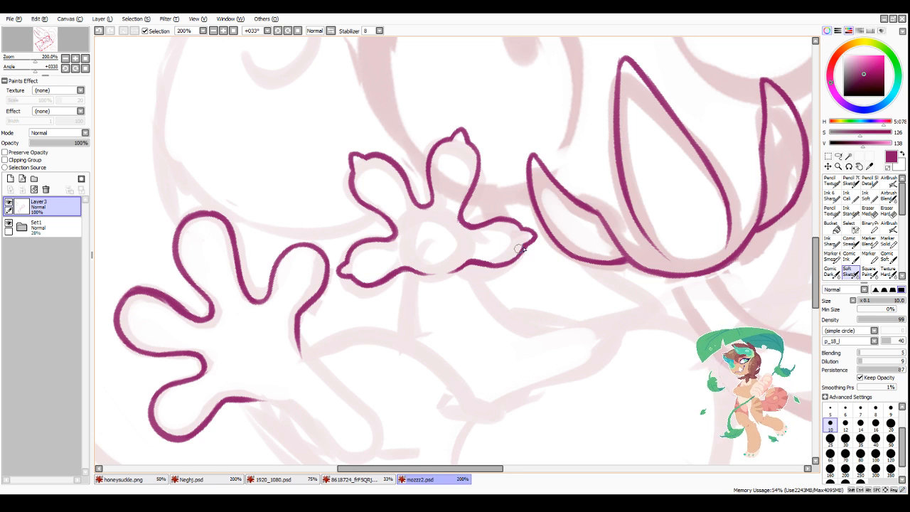
# Step: Add a small pointed tip to the larger hand's tall upper finger and erase the line inside it
pyautogui.scroll(-4, 573, 314)
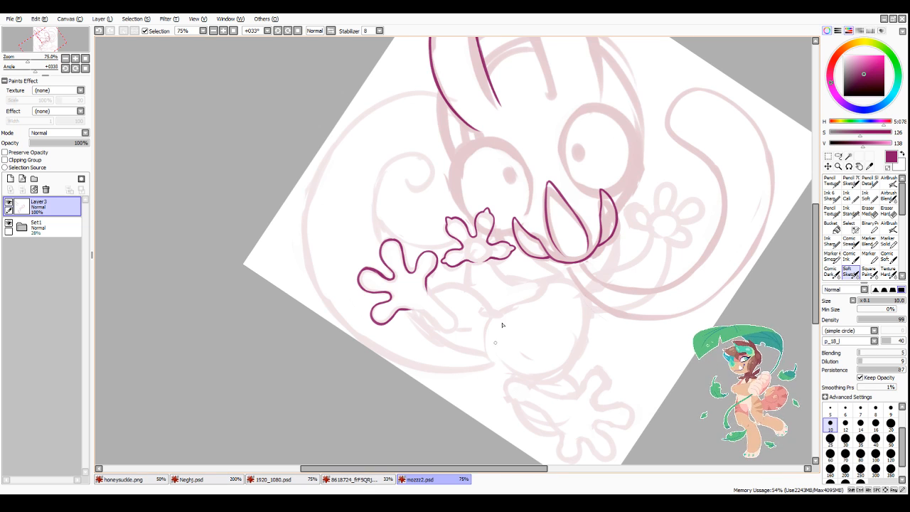
pyautogui.scroll(6, 502, 325)
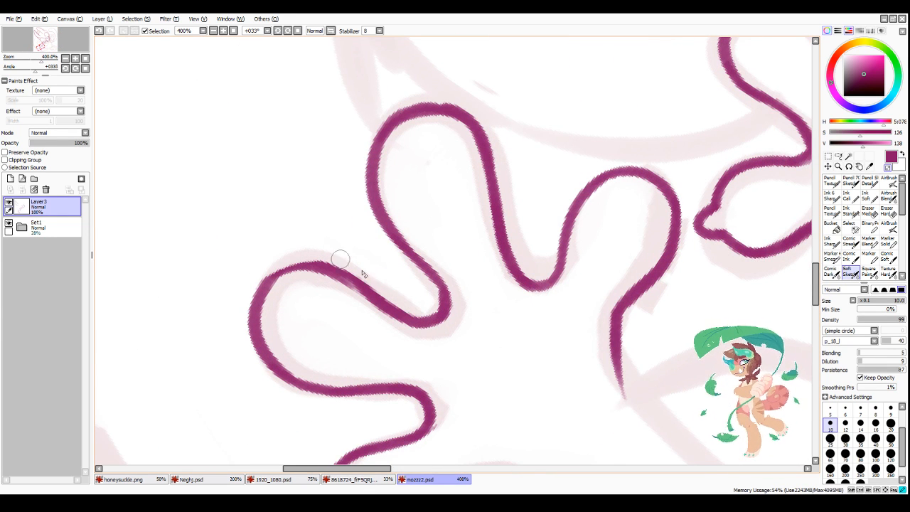
pyautogui.scroll(-3, 432, 273)
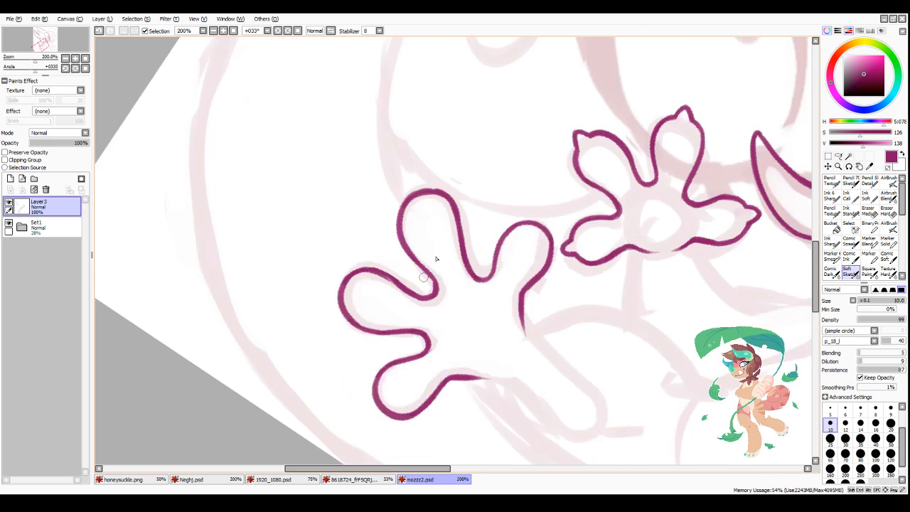
pyautogui.scroll(2, 433, 212)
pyautogui.moveTo(410, 211)
pyautogui.mouseDown()
pyautogui.moveTo(429, 204)
pyautogui.moveTo(425, 191)
pyautogui.moveTo(433, 204)
pyautogui.moveTo(417, 210)
pyautogui.moveTo(435, 227)
pyautogui.moveTo(421, 217)
pyautogui.moveTo(410, 232)
pyautogui.moveTo(421, 206)
pyautogui.mouseUp()
pyautogui.press('-')
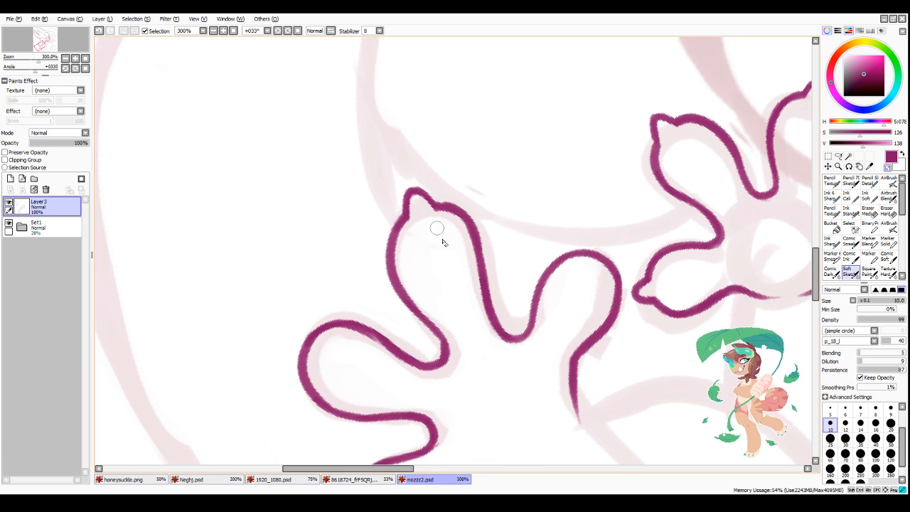
pyautogui.press('-')
# Step: Add a small pointed tip to the larger hand's rightmost finger and erase the line inside it
pyautogui.moveTo(594, 253); pyautogui.dragTo(615, 252)
pyautogui.press('-')
pyautogui.moveTo(591, 266)
pyautogui.mouseDown()
pyautogui.moveTo(603, 278)
pyautogui.moveTo(609, 259)
pyautogui.mouseUp()
pyautogui.press('-')
# Step: Add a small pointed tip to the larger hand's bottom finger and erase the line inside it
pyautogui.scroll(-5, 639, 228)
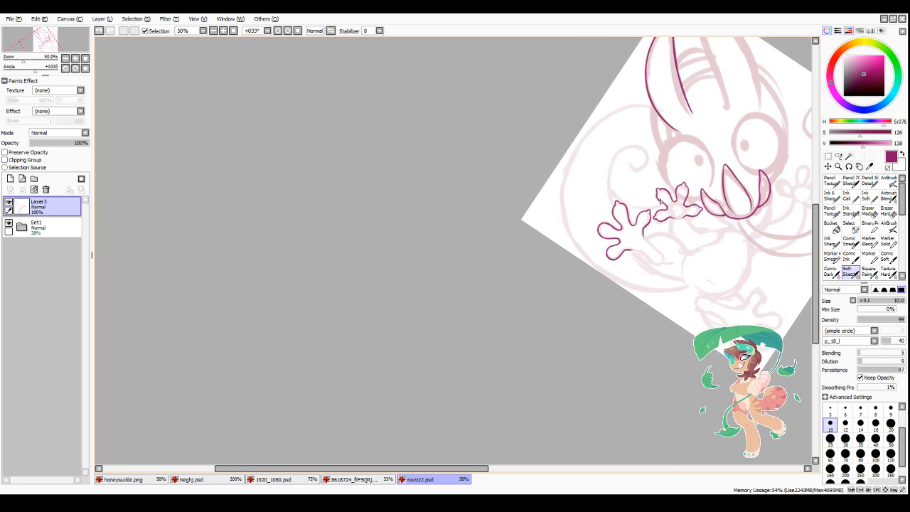
pyautogui.scroll(5, 612, 269)
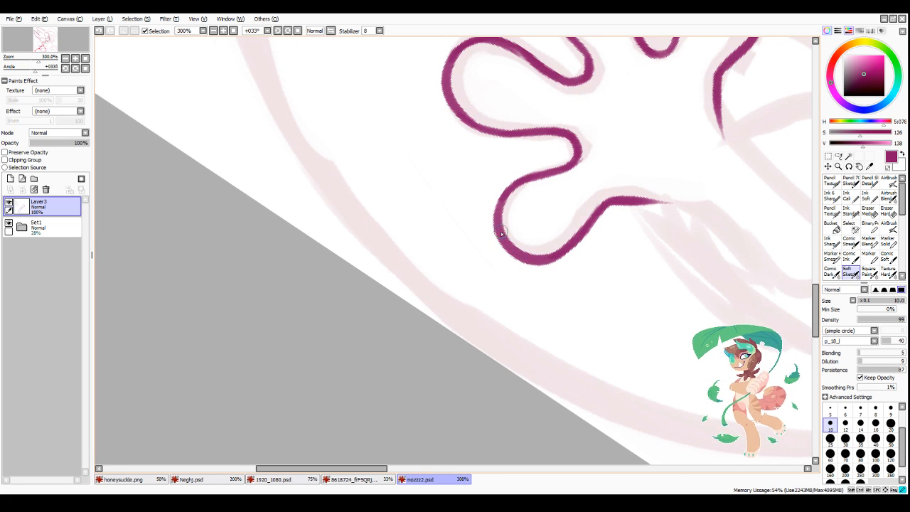
pyautogui.moveTo(502, 226)
pyautogui.mouseDown()
pyautogui.moveTo(512, 257)
pyautogui.moveTo(501, 230)
pyautogui.moveTo(518, 230)
pyautogui.moveTo(509, 249)
pyautogui.mouseUp()
pyautogui.press('-')
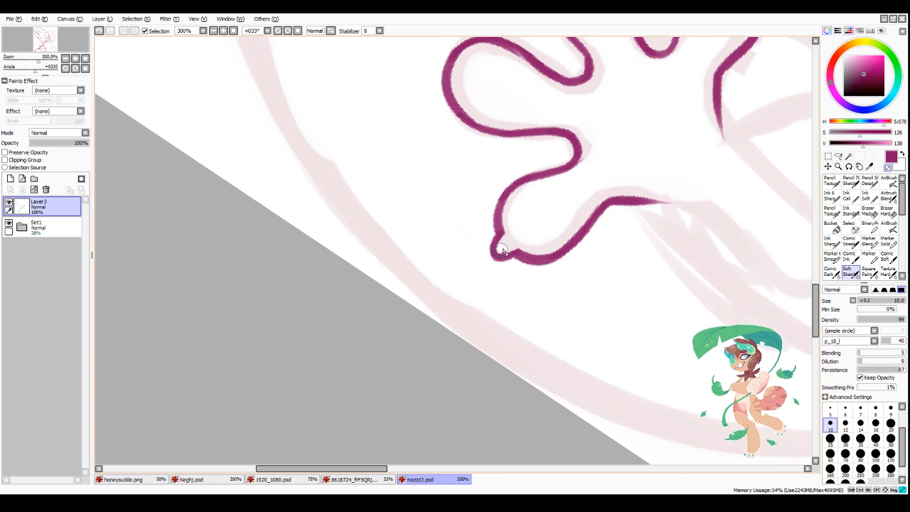
pyautogui.scroll(-4, 553, 181)
pyautogui.scroll(4, 527, 139)
pyautogui.press('-')
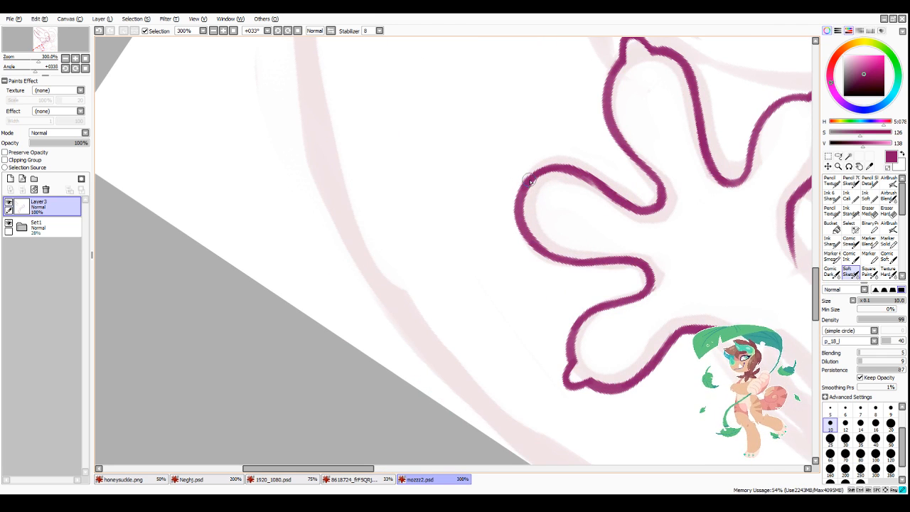
# Step: Add a small pointed tip to the larger hand's leftmost finger and erase the line inside it
pyautogui.moveTo(532, 179)
pyautogui.mouseDown()
pyautogui.moveTo(516, 203)
pyautogui.moveTo(531, 192)
pyautogui.moveTo(524, 200)
pyautogui.mouseUp()
pyautogui.press('-')
pyautogui.scroll(-4, 583, 376)
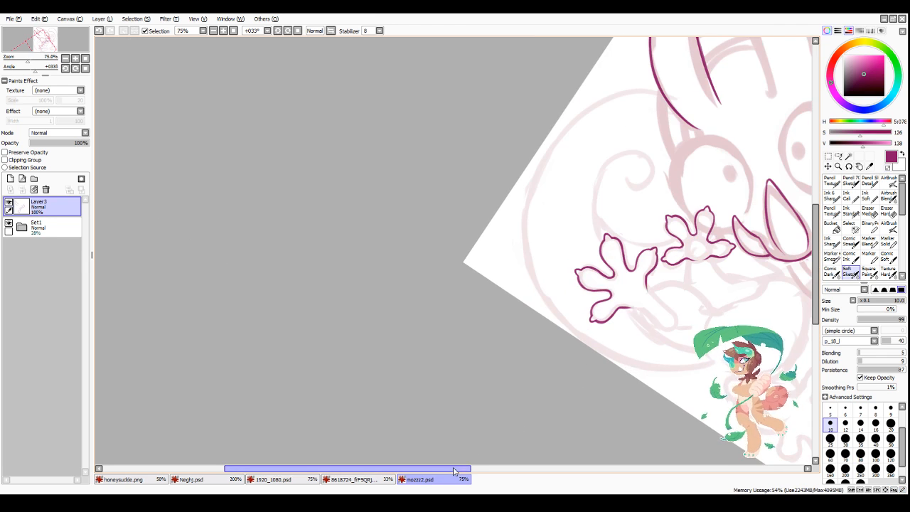
# Step: Mirror the canvas view and ink the uninked ear's outer edge up to a pointed tip
pyautogui.moveTo(463, 469); pyautogui.dragTo(558, 491)
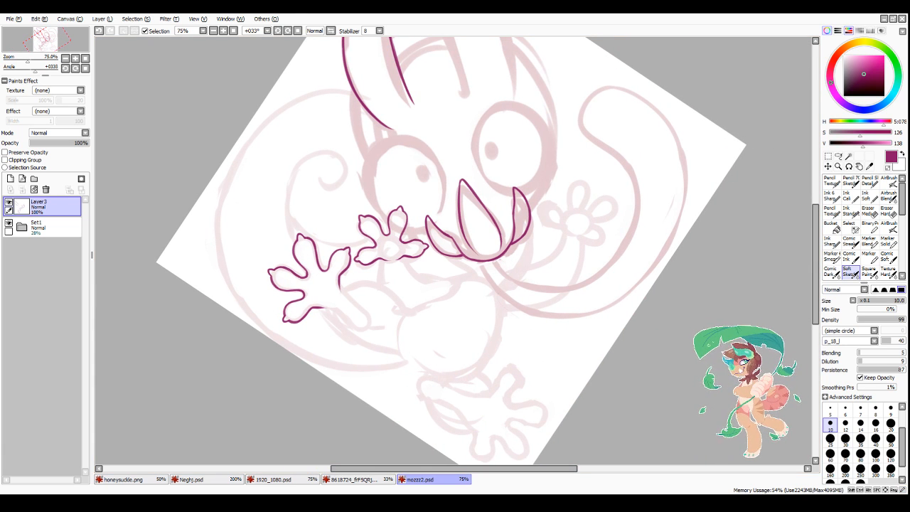
pyautogui.scroll(-2, 523, 189)
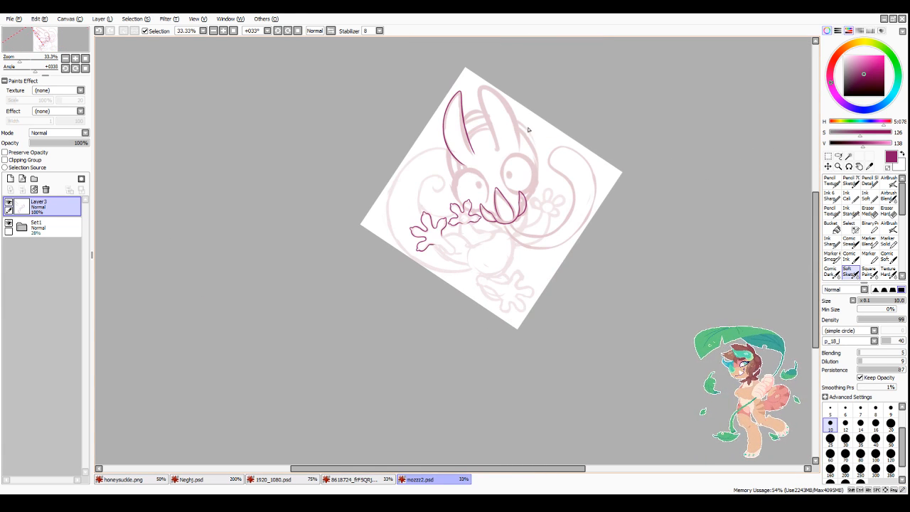
pyautogui.scroll(3, 495, 81)
pyautogui.click(331, 31)
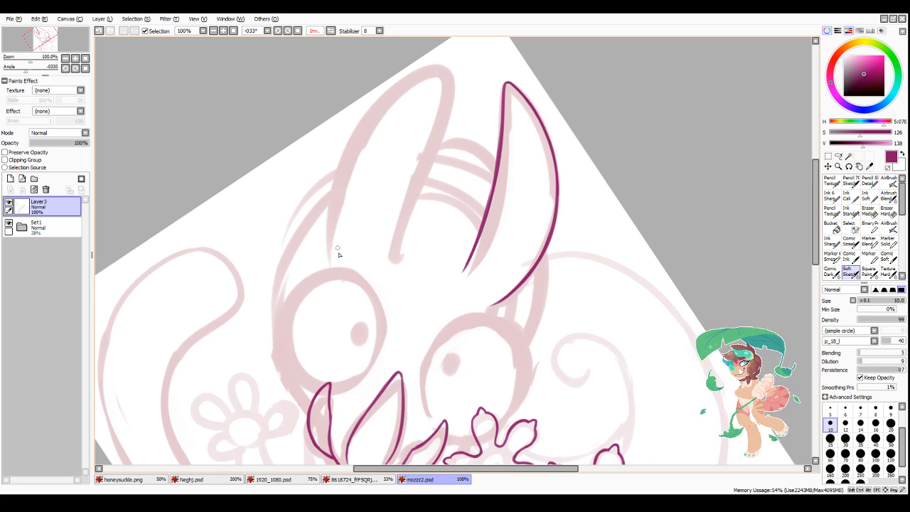
pyautogui.moveTo(337, 248)
pyautogui.mouseDown()
pyautogui.moveTo(354, 147)
pyautogui.moveTo(345, 184)
pyautogui.moveTo(410, 83)
pyautogui.moveTo(356, 146)
pyautogui.moveTo(437, 71)
pyautogui.mouseUp()
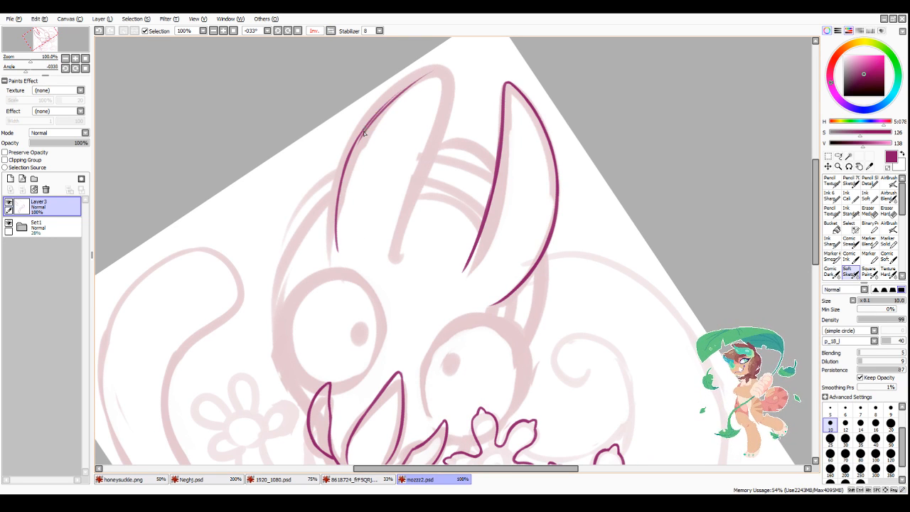
pyautogui.hotkey('ctrl', 'z')
pyautogui.moveTo(373, 116)
pyautogui.mouseDown()
pyautogui.moveTo(425, 75)
pyautogui.moveTo(450, 73)
pyautogui.moveTo(418, 157)
pyautogui.mouseUp()
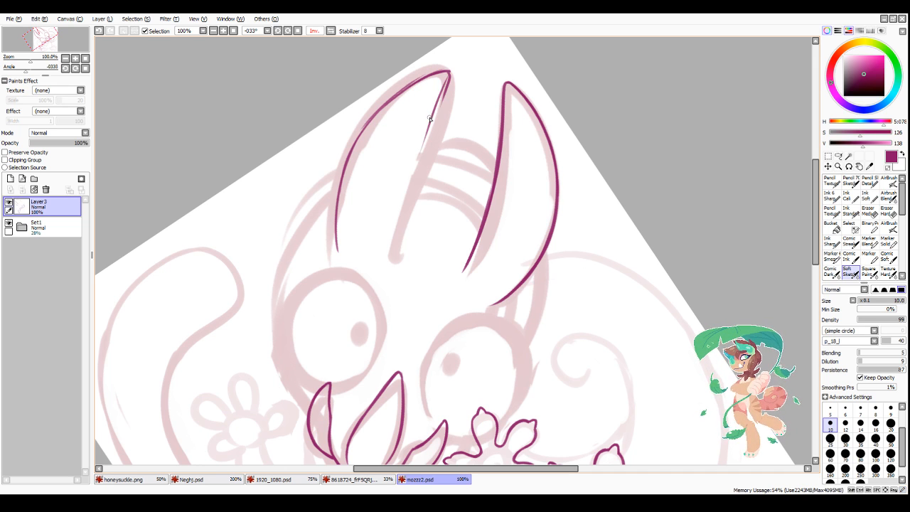
# Step: Ink the same ear's inner edge from its pointed tip down to the forehead, following the sketch
pyautogui.moveTo(446, 88); pyautogui.dragTo(401, 213)
pyautogui.hotkey('ctrl', 'z')
pyautogui.moveTo(427, 131); pyautogui.dragTo(396, 249)
pyautogui.hotkey('ctrl', 'z')
pyautogui.moveTo(427, 132); pyautogui.dragTo(403, 202)
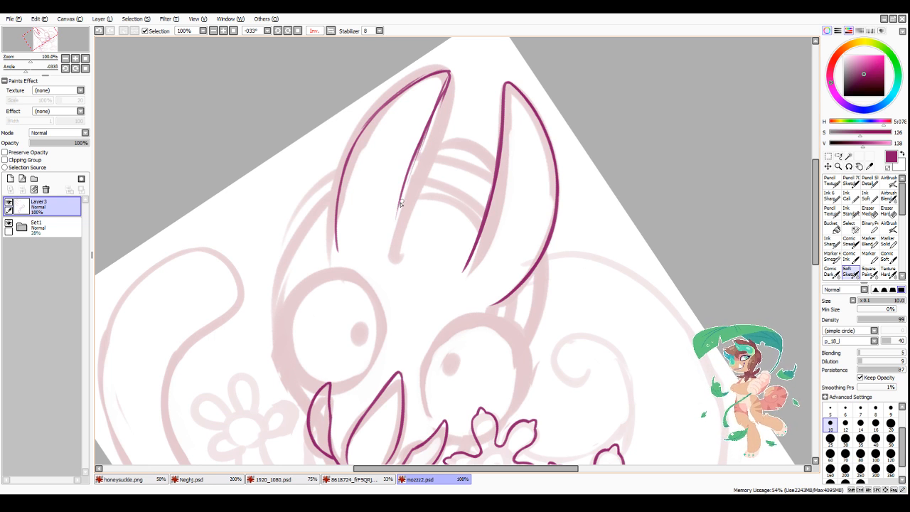
pyautogui.moveTo(416, 151); pyautogui.dragTo(396, 239)
pyautogui.moveTo(408, 180); pyautogui.dragTo(393, 249)
pyautogui.moveTo(398, 211)
pyautogui.mouseDown()
pyautogui.moveTo(392, 256)
pyautogui.moveTo(411, 156)
pyautogui.moveTo(394, 240)
pyautogui.mouseUp()
# Step: Thin the lines around the newly inked ear's tip and inner edge, and thicken its outer edge
pyautogui.press('-')
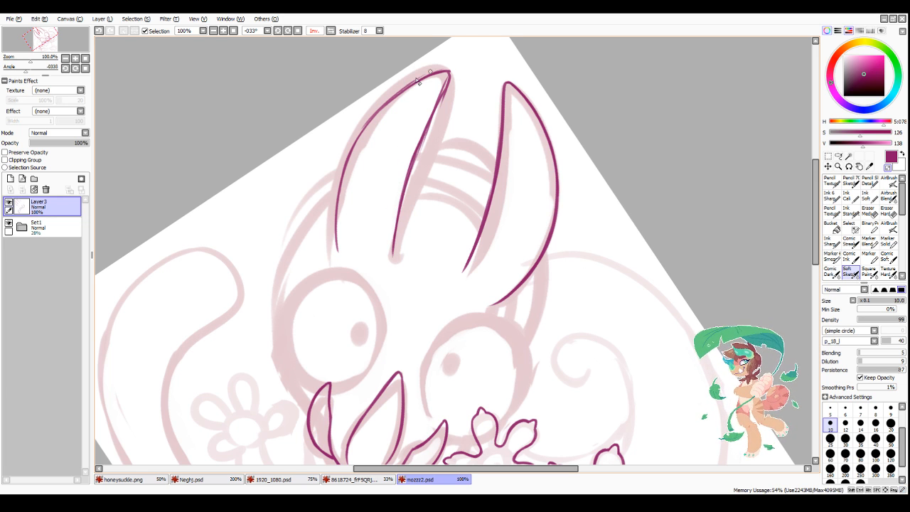
pyautogui.moveTo(419, 82)
pyautogui.mouseDown()
pyautogui.moveTo(359, 132)
pyautogui.moveTo(420, 78)
pyautogui.moveTo(450, 69)
pyautogui.moveTo(438, 123)
pyautogui.mouseUp()
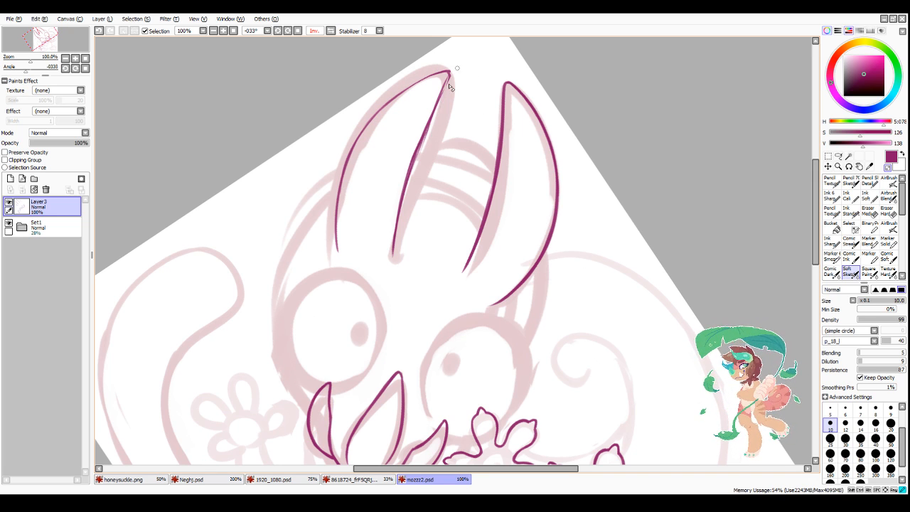
pyautogui.moveTo(450, 88); pyautogui.dragTo(403, 216)
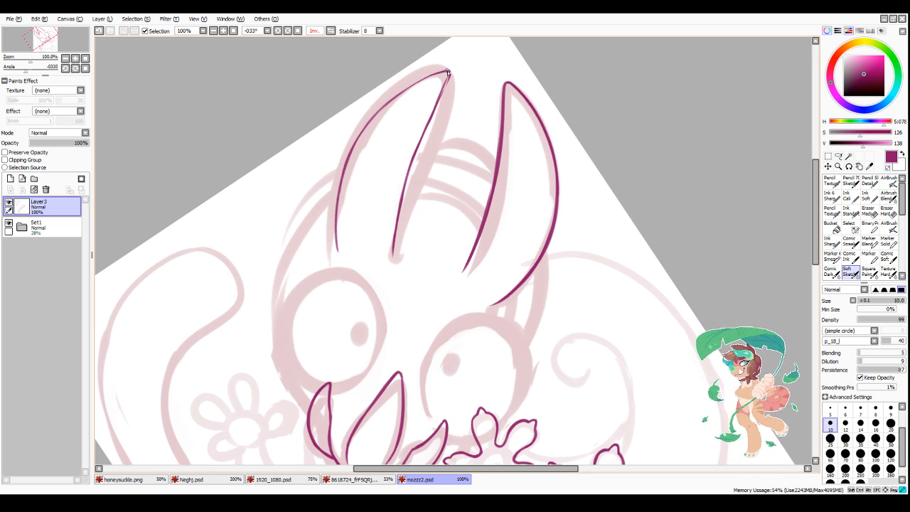
pyautogui.moveTo(448, 73); pyautogui.dragTo(420, 150)
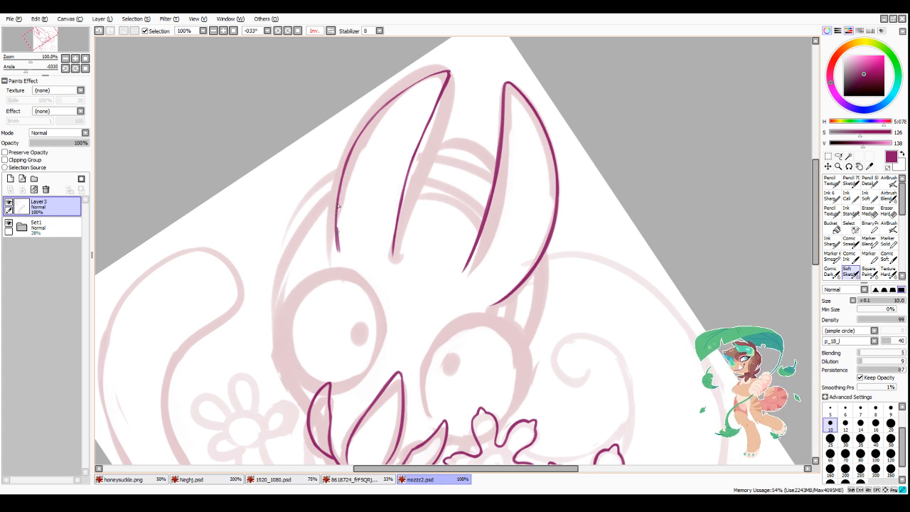
pyautogui.moveTo(338, 238); pyautogui.dragTo(344, 165)
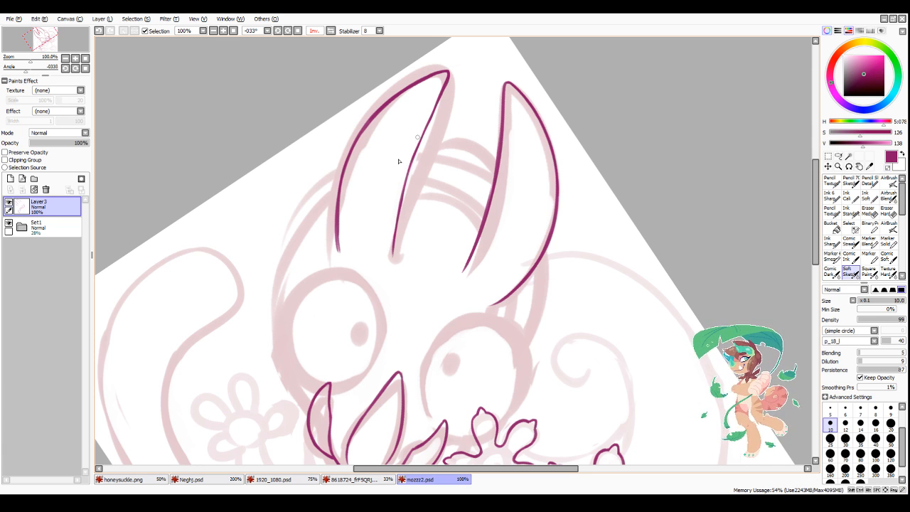
# Step: Ink the large round outline of the eye below the new ear, closing its lower edge between the mouth shapes
pyautogui.scroll(-4, 399, 161)
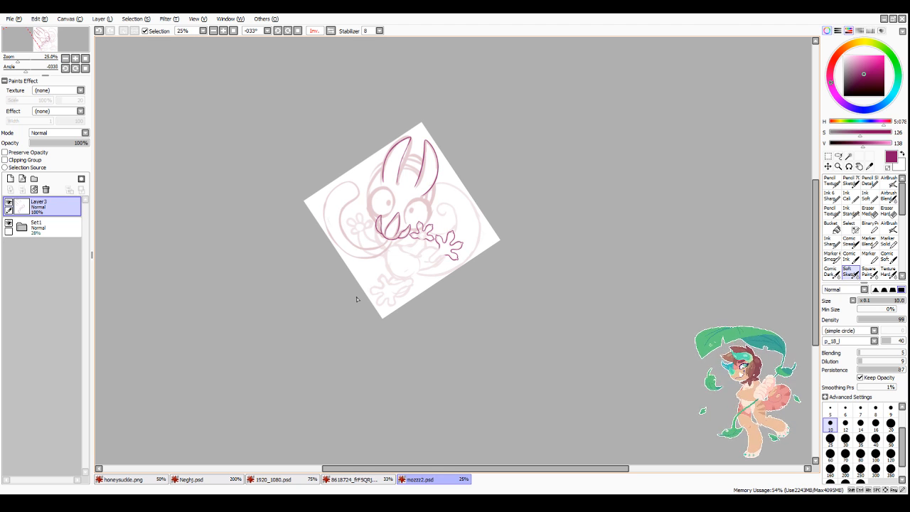
pyautogui.scroll(4, 368, 227)
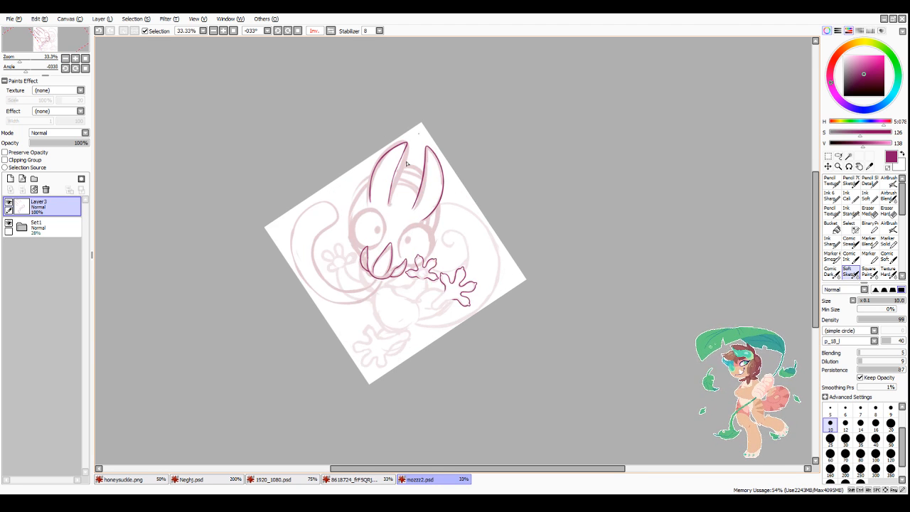
pyautogui.scroll(-3, 309, 266)
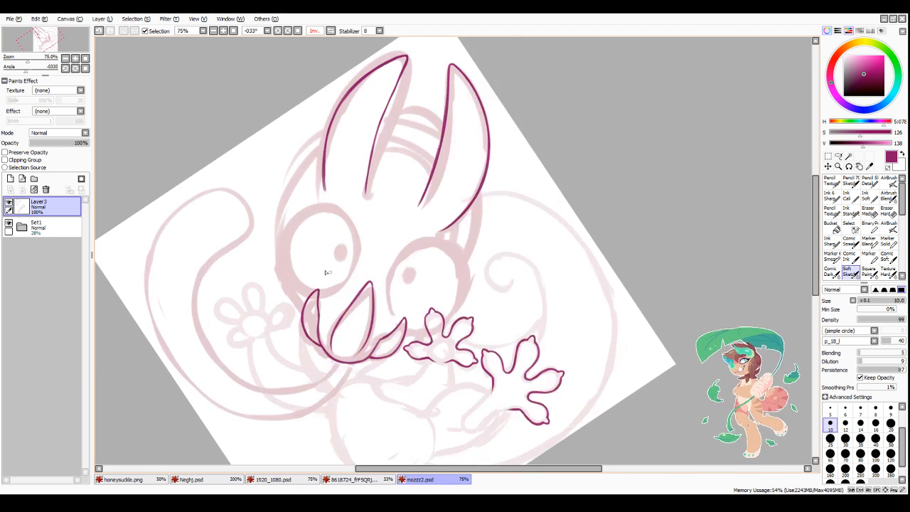
pyautogui.scroll(3, 325, 270)
pyautogui.moveTo(308, 177)
pyautogui.mouseDown()
pyautogui.moveTo(367, 222)
pyautogui.moveTo(343, 298)
pyautogui.moveTo(268, 271)
pyautogui.moveTo(271, 206)
pyautogui.mouseUp()
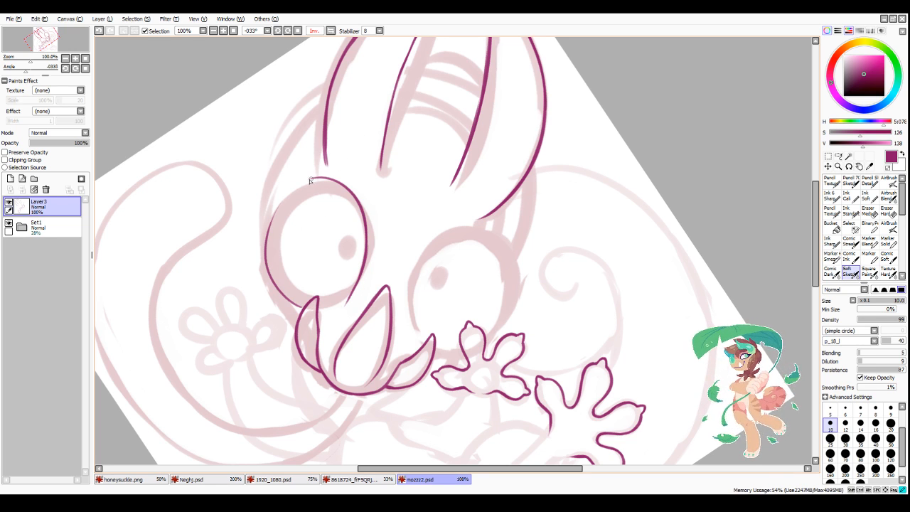
pyautogui.moveTo(311, 178)
pyautogui.mouseDown()
pyautogui.moveTo(275, 213)
pyautogui.moveTo(264, 242)
pyautogui.mouseUp()
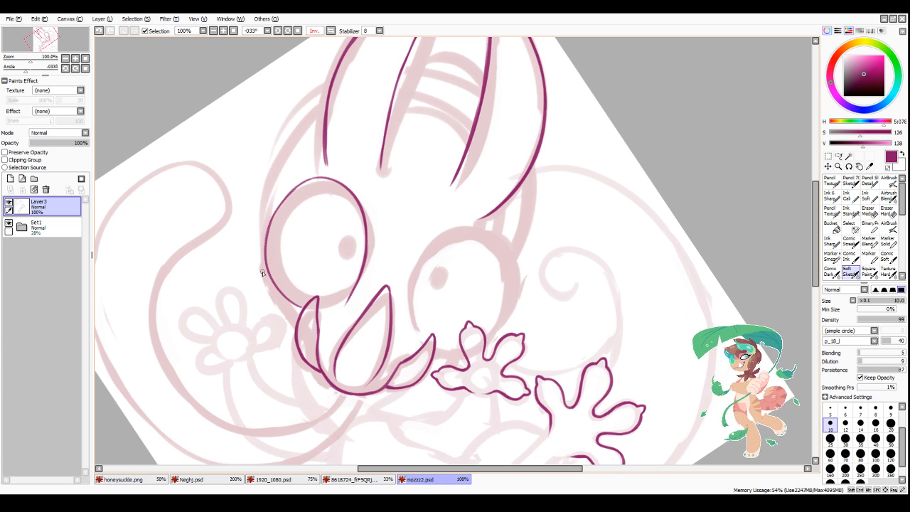
pyautogui.moveTo(317, 310); pyautogui.dragTo(345, 309)
# Step: Ink an oval pupil outline around the sketched pupil near the inner side of the inked eye
pyautogui.scroll(-3, 466, 231)
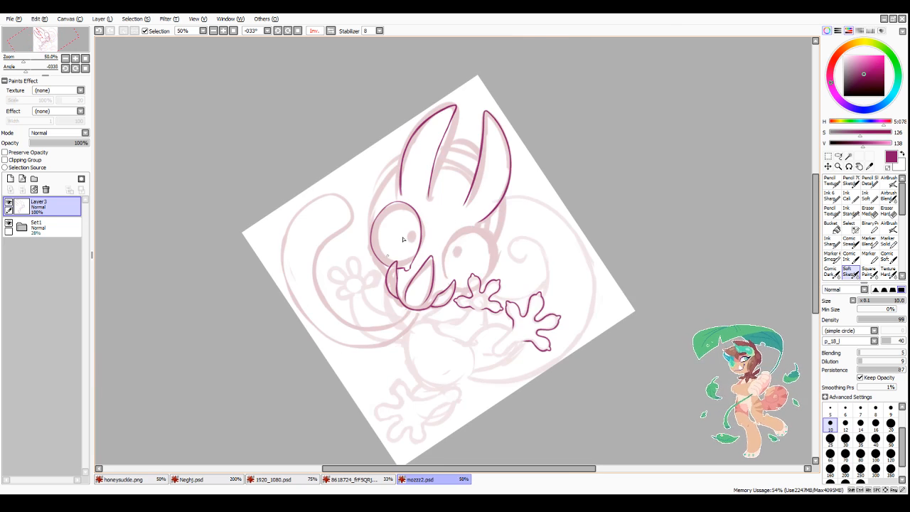
pyautogui.scroll(5, 405, 240)
pyautogui.moveTo(405, 216)
pyautogui.mouseDown()
pyautogui.moveTo(365, 279)
pyautogui.moveTo(411, 282)
pyautogui.moveTo(407, 222)
pyautogui.moveTo(404, 279)
pyautogui.moveTo(412, 277)
pyautogui.moveTo(390, 299)
pyautogui.moveTo(387, 288)
pyautogui.moveTo(389, 300)
pyautogui.moveTo(404, 254)
pyautogui.moveTo(385, 293)
pyautogui.moveTo(398, 274)
pyautogui.mouseUp()
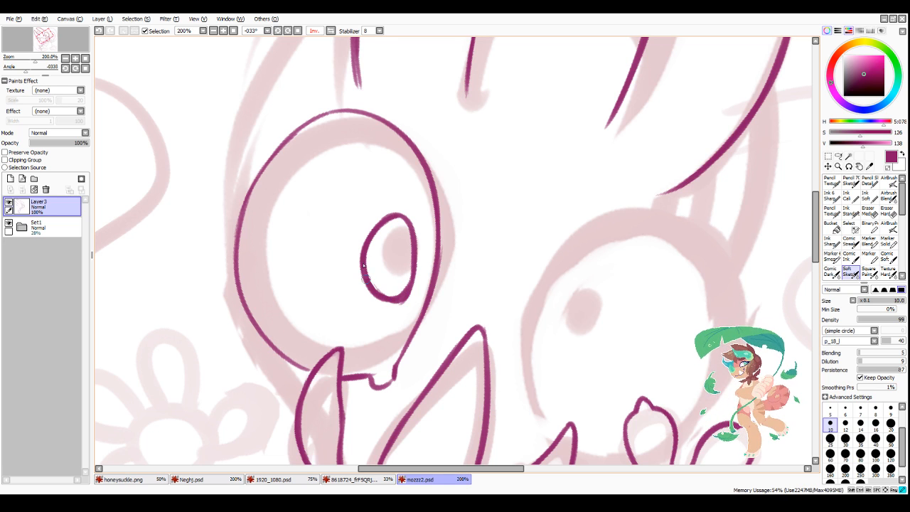
pyautogui.moveTo(408, 222); pyautogui.dragTo(408, 295)
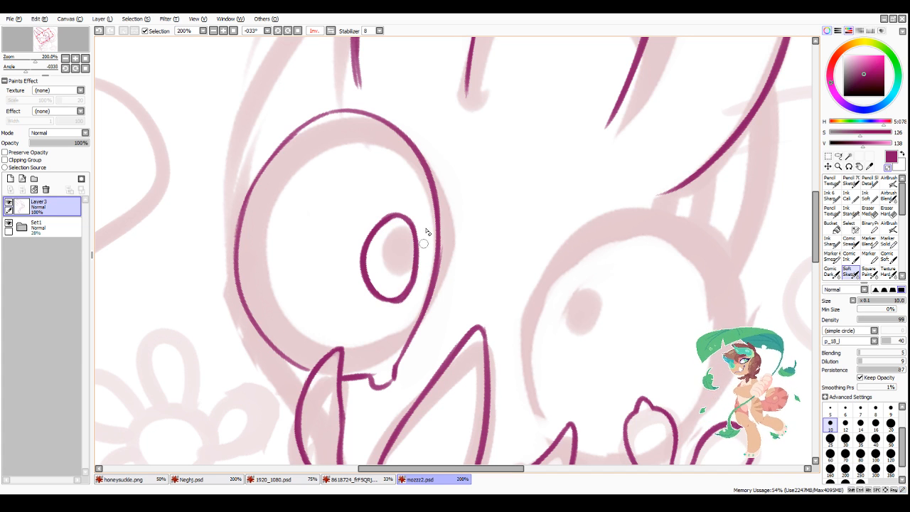
# Step: Thicken the inked eye's outline along its outer curve, lower edge and inner side
pyautogui.scroll(-4, 528, 167)
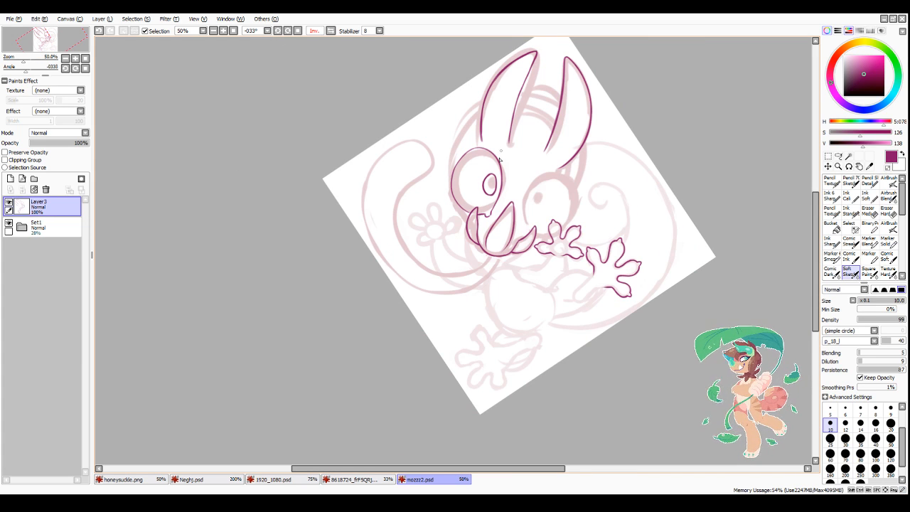
pyautogui.scroll(3, 482, 146)
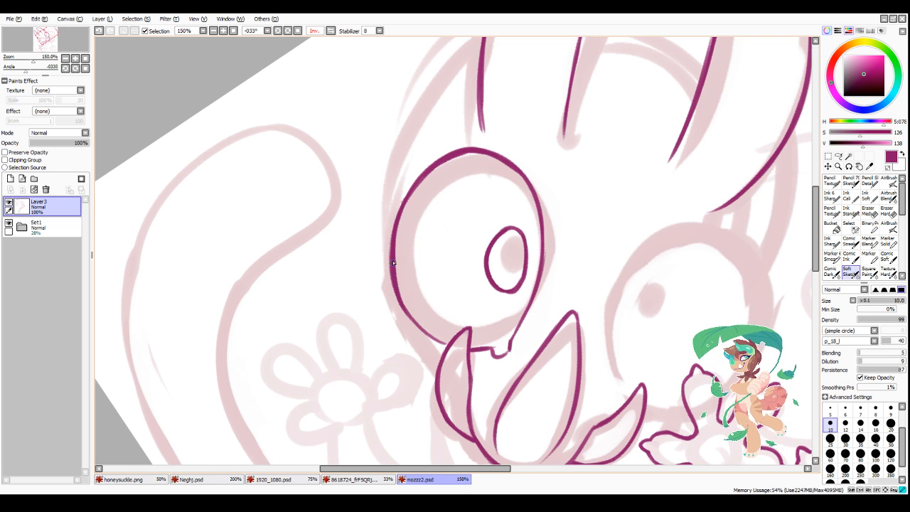
pyautogui.moveTo(406, 311); pyautogui.dragTo(447, 344)
pyautogui.moveTo(435, 340); pyautogui.dragTo(448, 347)
pyautogui.scroll(-3, 539, 391)
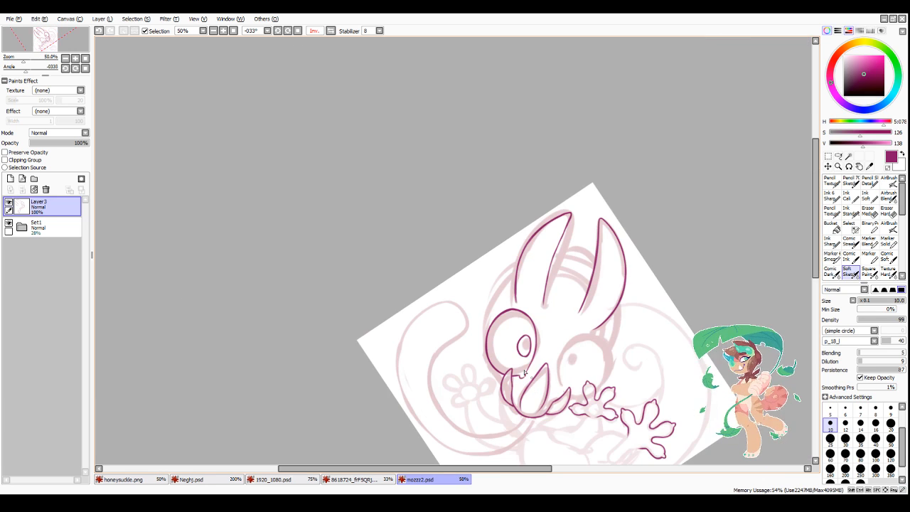
pyautogui.scroll(3, 542, 393)
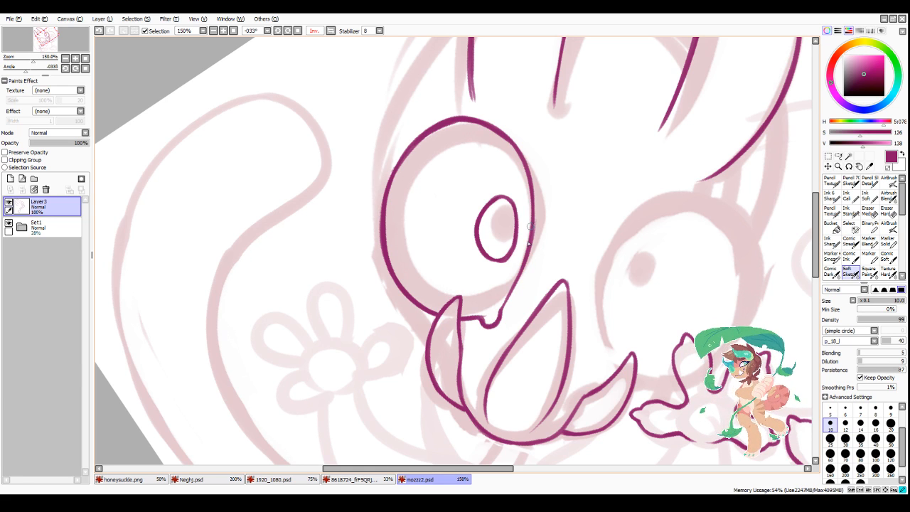
pyautogui.moveTo(532, 223); pyautogui.dragTo(501, 311)
# Step: Return the canvas view to its unmirrored orientation, then thicken and clean up the inked eye's inner edge
pyautogui.scroll(-3, 512, 288)
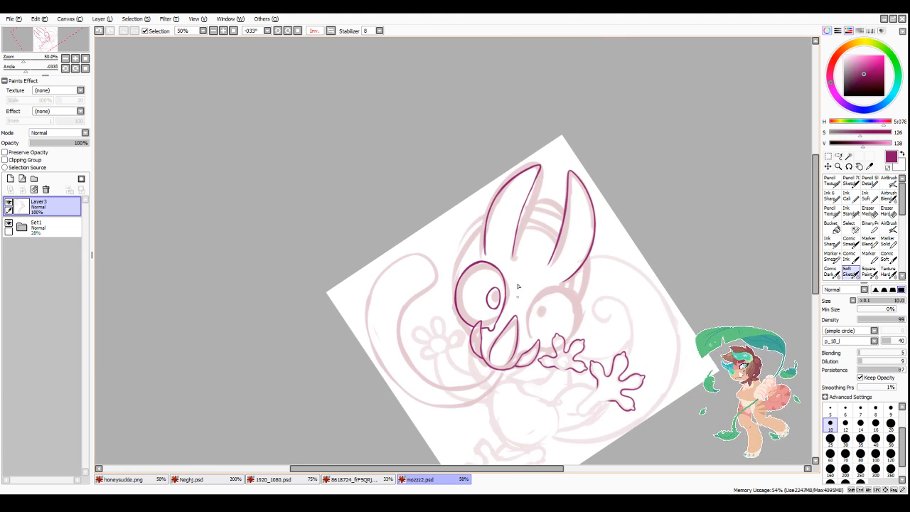
pyautogui.click(331, 31)
pyautogui.scroll(3, 409, 213)
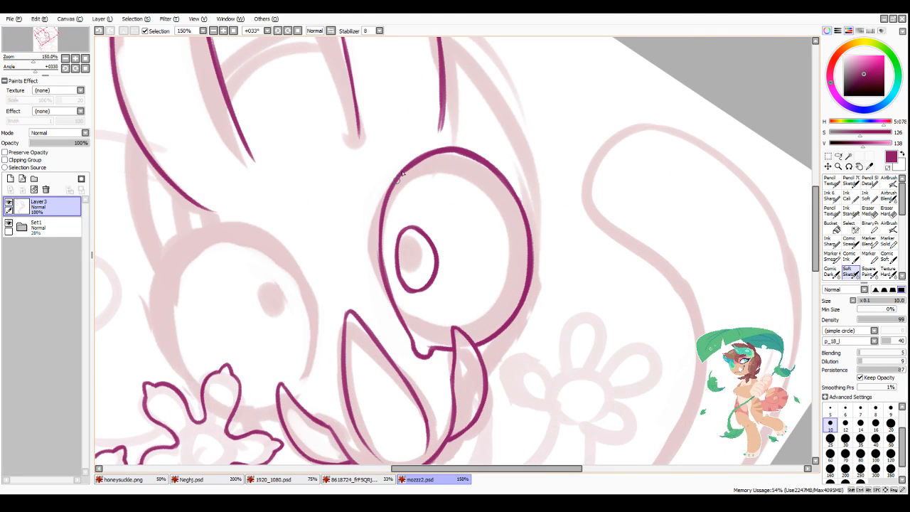
pyautogui.moveTo(406, 170)
pyautogui.mouseDown()
pyautogui.moveTo(385, 217)
pyautogui.moveTo(380, 265)
pyautogui.moveTo(392, 293)
pyautogui.mouseUp()
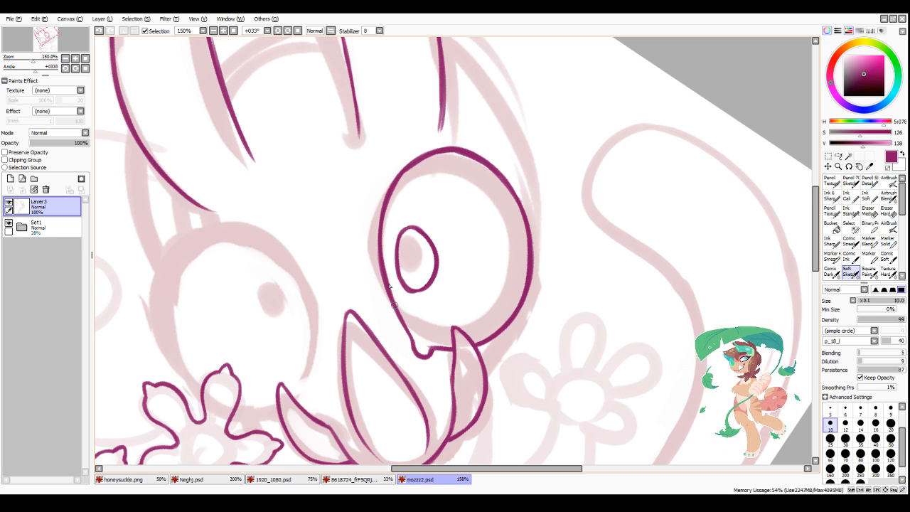
pyautogui.moveTo(382, 250); pyautogui.dragTo(411, 327)
pyautogui.press('-')
pyautogui.moveTo(397, 297); pyautogui.dragTo(412, 325)
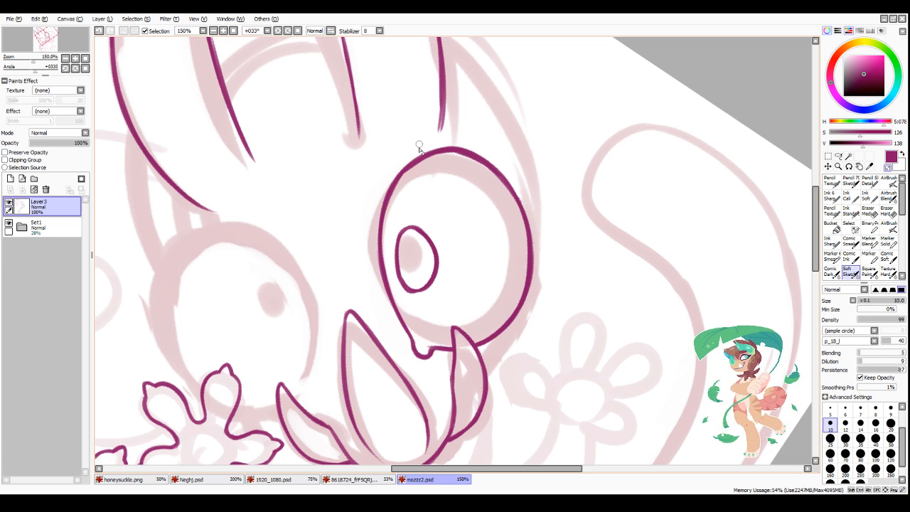
pyautogui.moveTo(409, 177)
pyautogui.mouseDown()
pyautogui.moveTo(391, 219)
pyautogui.moveTo(412, 165)
pyautogui.moveTo(394, 191)
pyautogui.mouseUp()
pyautogui.press('-')
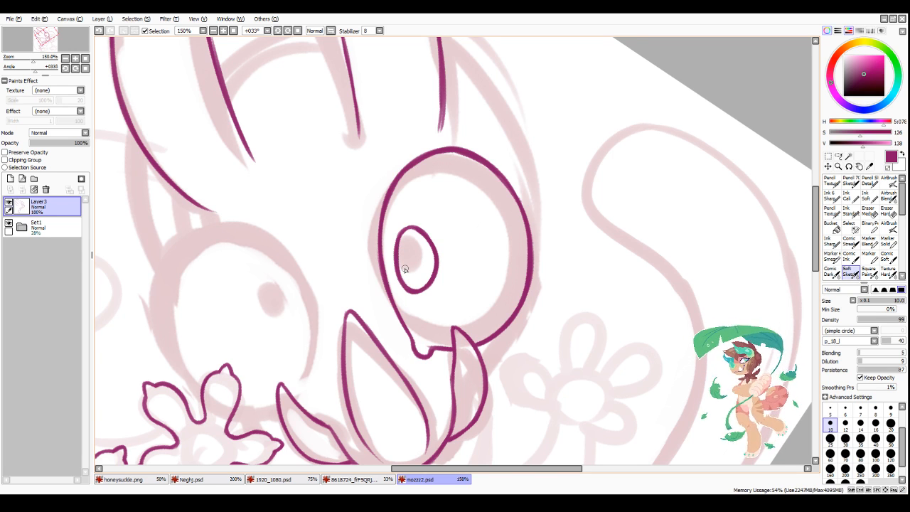
# Step: Redraw the lower end of the ear's outer edge above the inked eye so it curves inward, erasing the old line
pyautogui.scroll(-3, 405, 269)
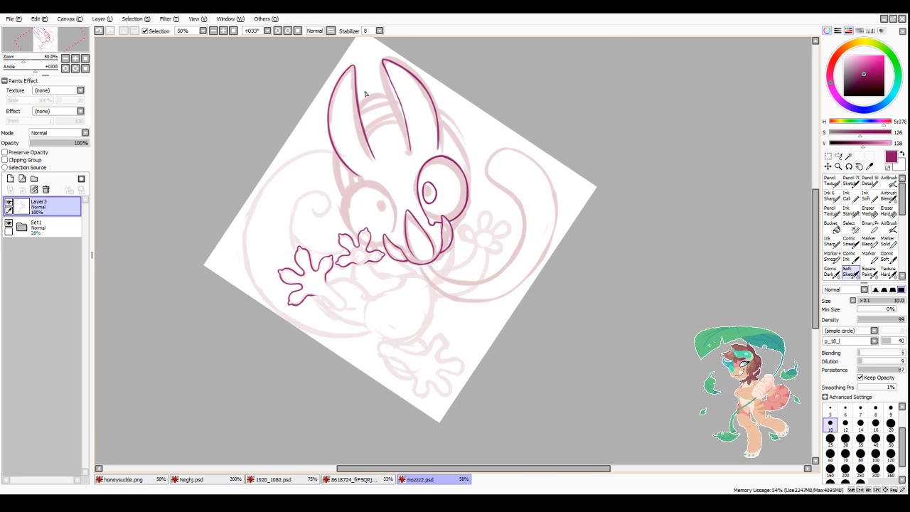
pyautogui.scroll(3, 364, 93)
pyautogui.scroll(-3, 499, 100)
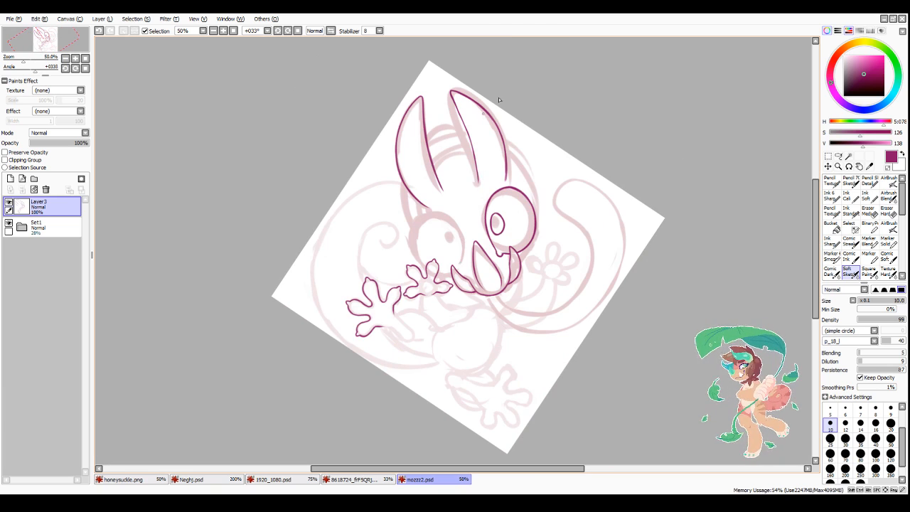
pyautogui.scroll(4, 500, 135)
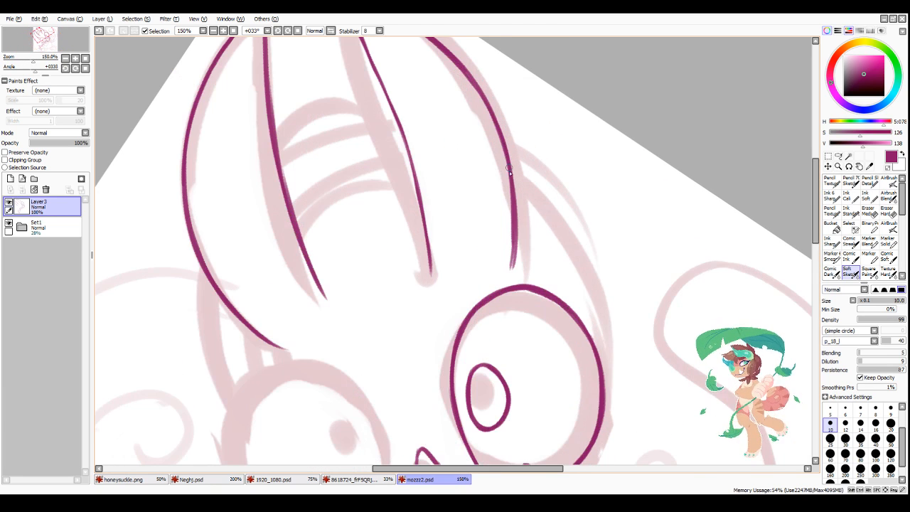
pyautogui.moveTo(500, 143); pyautogui.dragTo(506, 240)
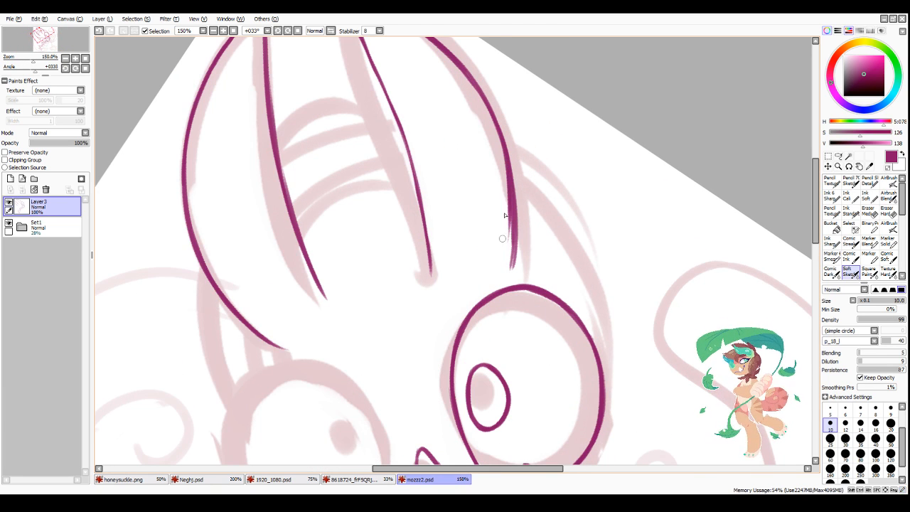
pyautogui.moveTo(510, 209); pyautogui.dragTo(502, 271)
pyautogui.press('-')
pyautogui.moveTo(517, 171); pyautogui.dragTo(518, 260)
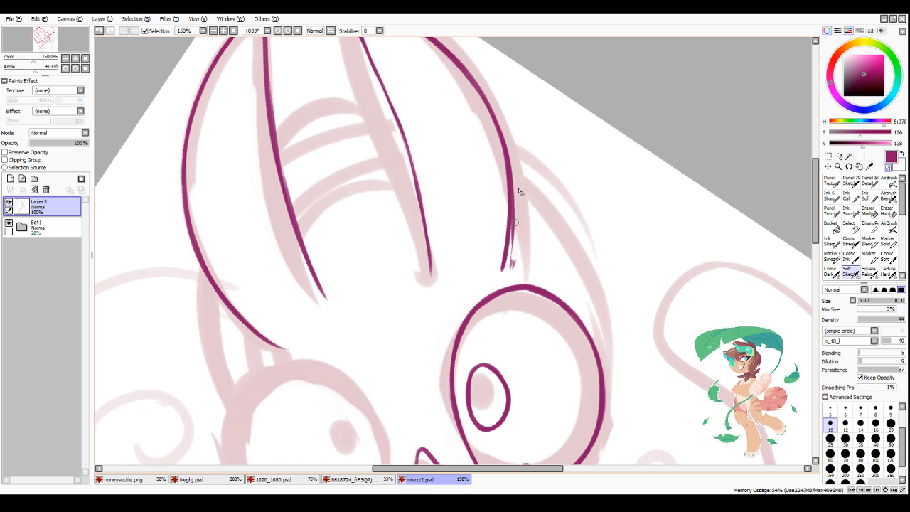
pyautogui.moveTo(518, 201); pyautogui.dragTo(516, 267)
pyautogui.moveTo(520, 225); pyautogui.dragTo(512, 270)
pyautogui.moveTo(512, 142); pyautogui.dragTo(512, 245)
pyautogui.moveTo(516, 172); pyautogui.dragTo(514, 252)
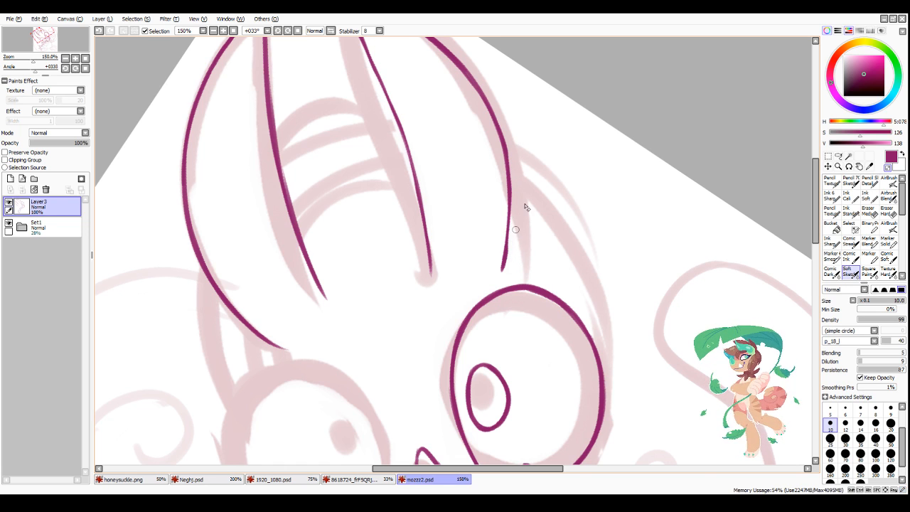
# Step: Retouch the lower end of the ear's outer edge above the inked eye to even out its line weight
pyautogui.press('-')
pyautogui.moveTo(510, 171); pyautogui.dragTo(505, 255)
pyautogui.scroll(-3, 475, 233)
pyautogui.scroll(2, 450, 197)
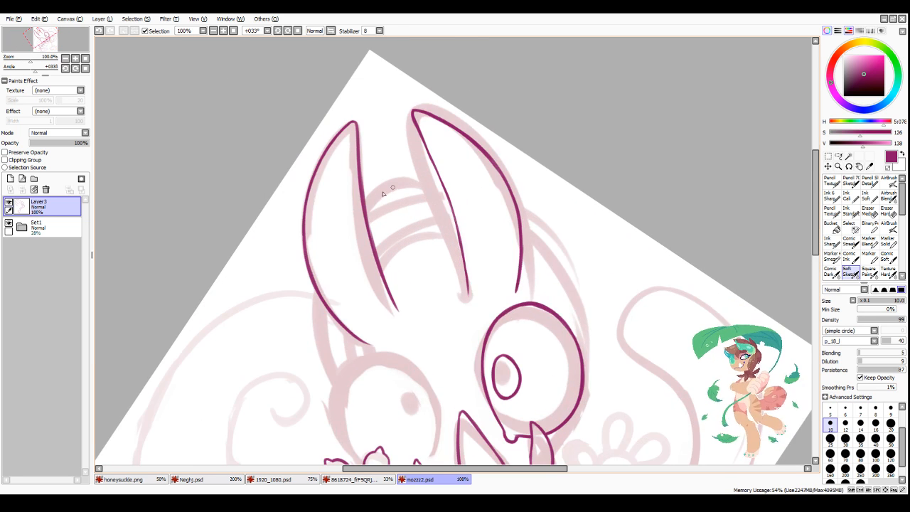
# Step: Ink the uppermost sketched arc between the ears, joining their two inner edges
pyautogui.scroll(2, 361, 201)
pyautogui.moveTo(361, 218)
pyautogui.mouseDown()
pyautogui.moveTo(458, 161)
pyautogui.moveTo(412, 171)
pyautogui.moveTo(512, 182)
pyautogui.mouseUp()
pyautogui.moveTo(428, 164)
pyautogui.mouseDown()
pyautogui.moveTo(495, 171)
pyautogui.moveTo(521, 187)
pyautogui.moveTo(442, 157)
pyautogui.mouseUp()
pyautogui.press('-')
pyautogui.scroll(-4, 416, 307)
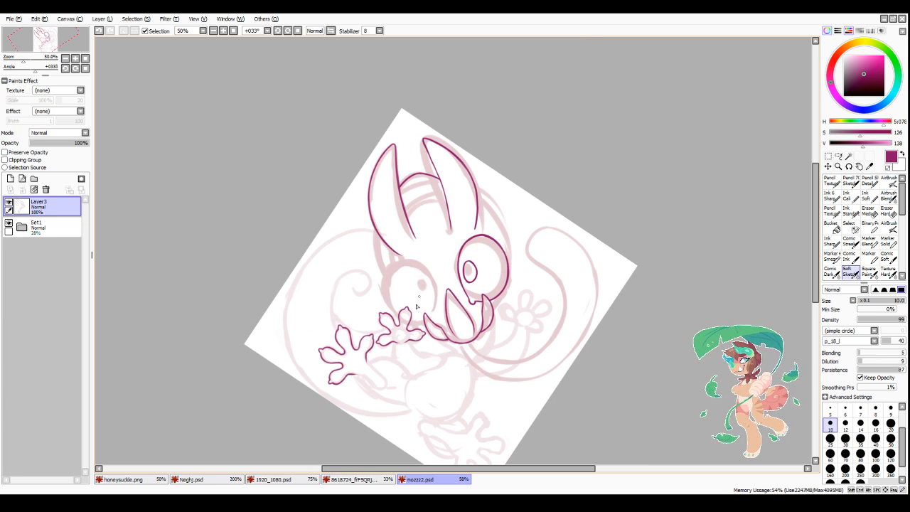
# Step: Rotate the canvas view to +056° and ink the inner edge of the second, still uninked eye
pyautogui.scroll(2, 437, 303)
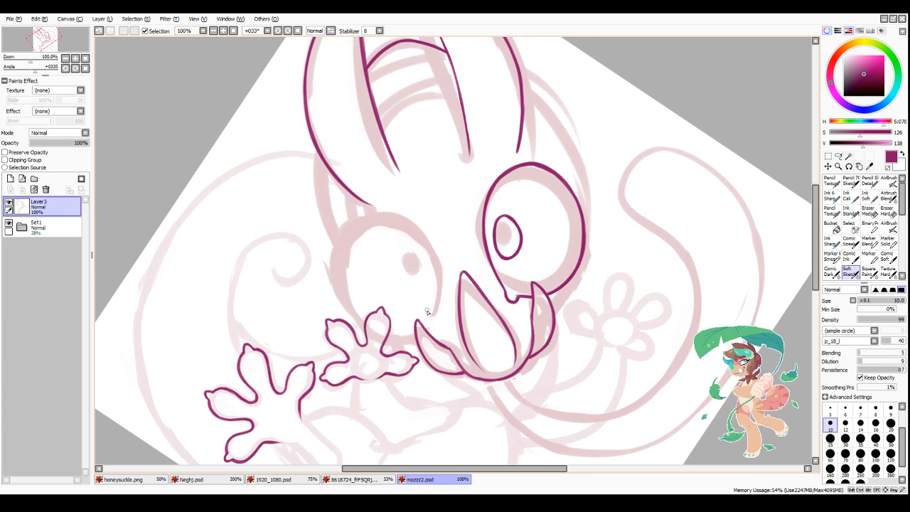
pyautogui.click(288, 31)
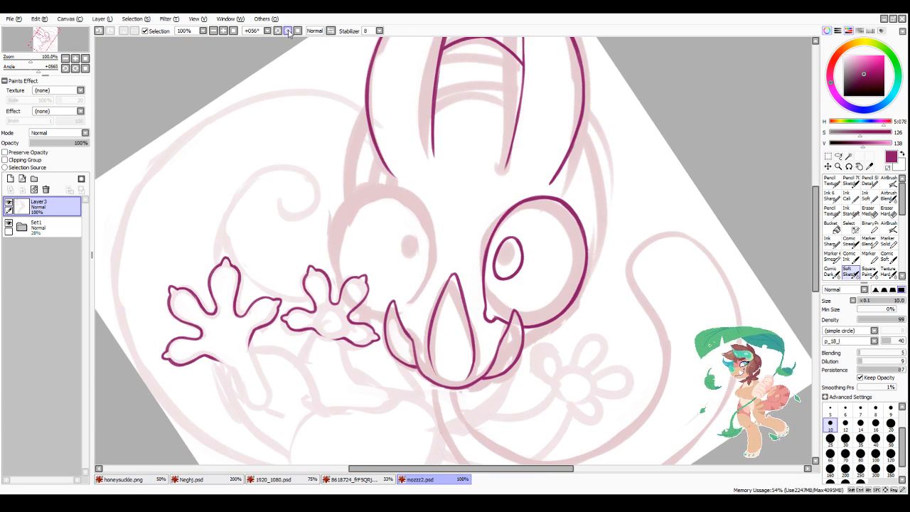
pyautogui.scroll(1, 437, 247)
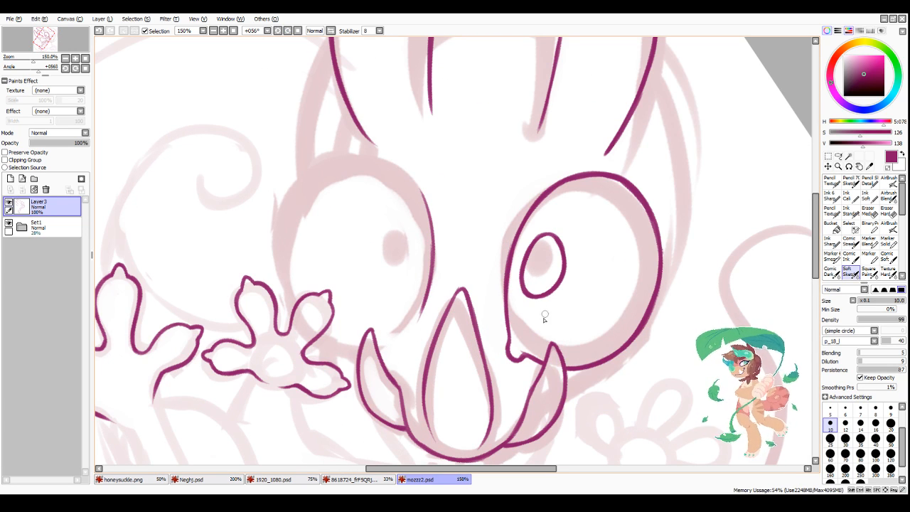
pyautogui.scroll(-4, 545, 317)
pyautogui.scroll(5, 538, 381)
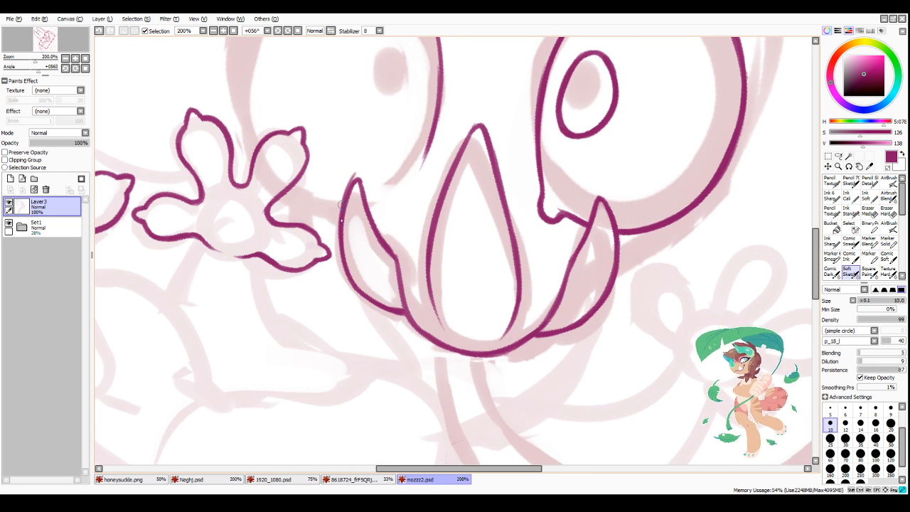
# Step: Clean up the tip and edges of the pointed mouth piece nearest the smaller hand
pyautogui.moveTo(340, 220)
pyautogui.mouseDown()
pyautogui.moveTo(353, 178)
pyautogui.moveTo(374, 222)
pyautogui.mouseUp()
pyautogui.moveTo(367, 191)
pyautogui.mouseDown()
pyautogui.moveTo(385, 241)
pyautogui.moveTo(359, 182)
pyautogui.moveTo(353, 202)
pyautogui.moveTo(360, 181)
pyautogui.mouseUp()
pyautogui.press('-')
pyautogui.moveTo(359, 186); pyautogui.dragTo(348, 218)
pyautogui.moveTo(359, 181); pyautogui.dragTo(389, 263)
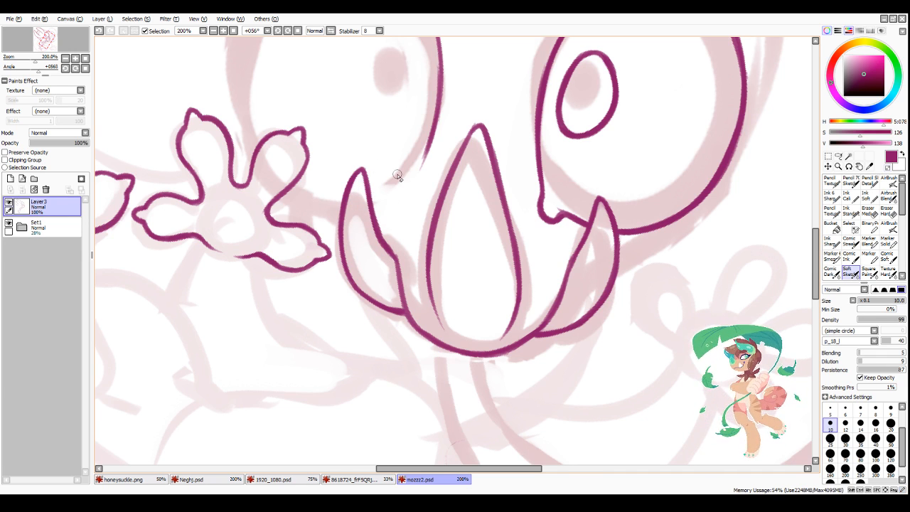
pyautogui.scroll(-3, 397, 176)
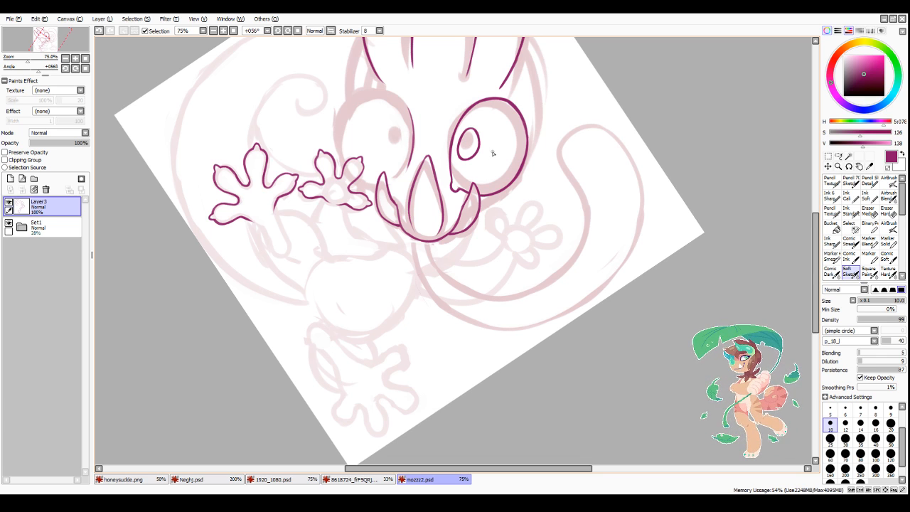
pyautogui.scroll(-3, 540, 289)
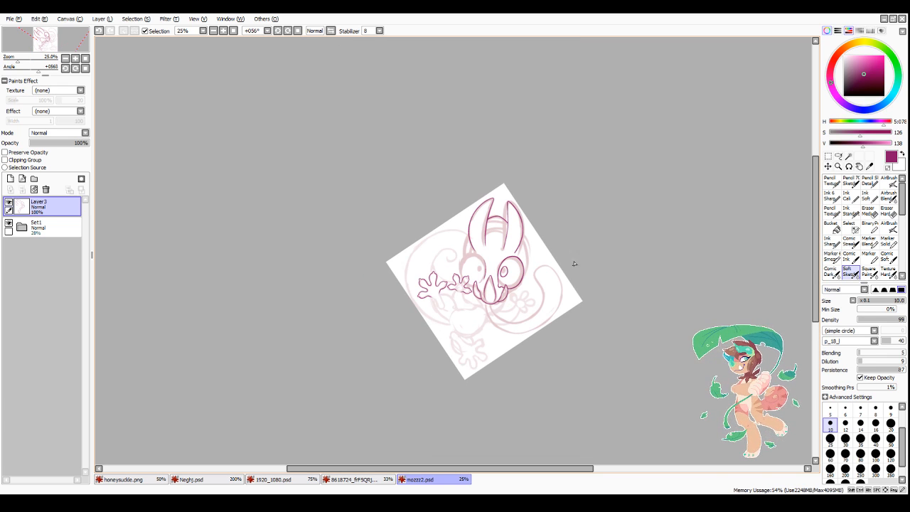
# Step: Ink the elongated, rounded heel of the larger hand, closing its outline below the fingers
pyautogui.scroll(6, 434, 341)
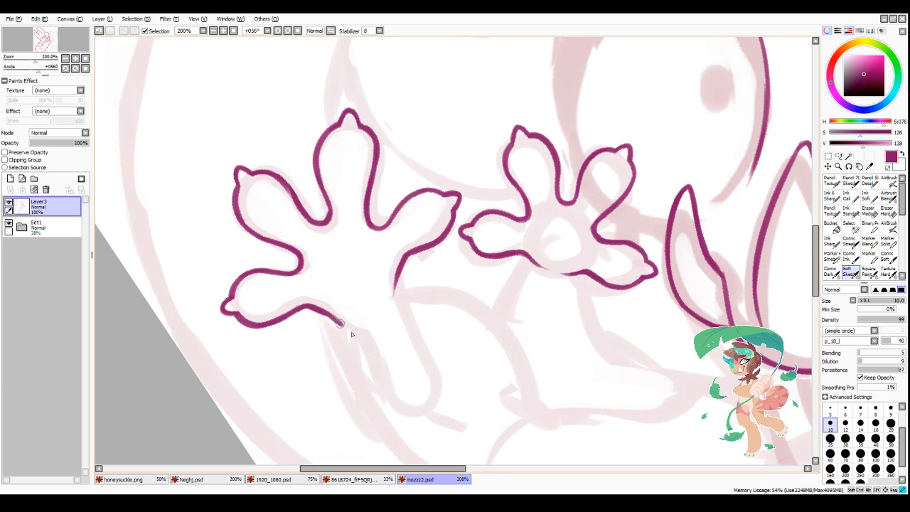
pyautogui.moveTo(340, 323)
pyautogui.mouseDown()
pyautogui.moveTo(405, 415)
pyautogui.moveTo(442, 359)
pyautogui.mouseUp()
pyautogui.moveTo(398, 268)
pyautogui.mouseDown()
pyautogui.moveTo(399, 302)
pyautogui.moveTo(395, 286)
pyautogui.moveTo(443, 368)
pyautogui.mouseUp()
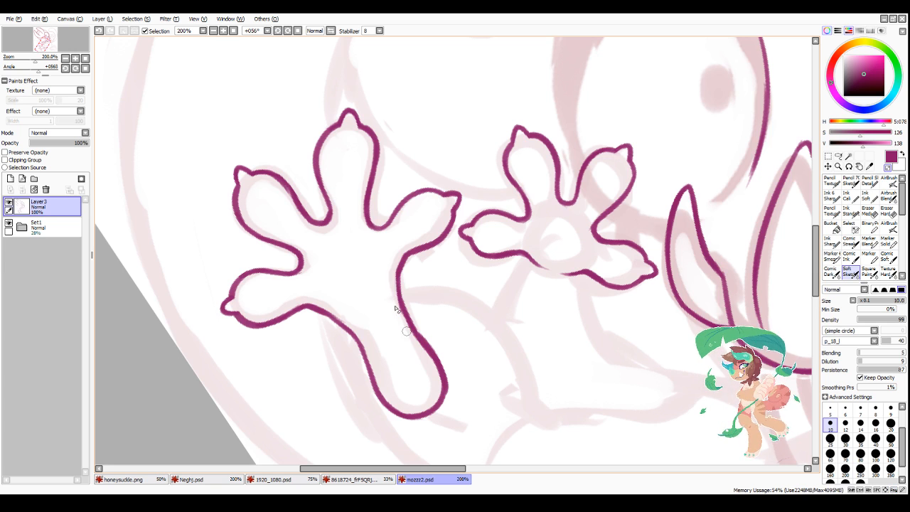
pyautogui.press('pagedown')
pyautogui.press('pagedown')
pyautogui.press('pagedown')
pyautogui.press('pagedown')
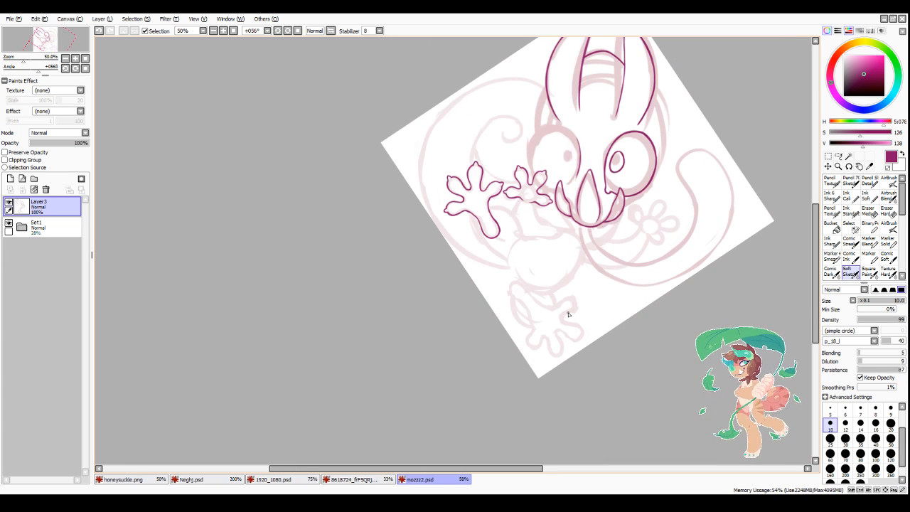
# Step: Ink the forearm's lower edge as a curve from the larger hand's heel down to the sketched body
pyautogui.press('pageup')
pyautogui.press('pageup')
pyautogui.press('pageup')
pyautogui.moveTo(404, 168); pyautogui.dragTo(427, 256)
pyautogui.moveTo(408, 197)
pyautogui.mouseDown()
pyautogui.moveTo(439, 266)
pyautogui.moveTo(420, 244)
pyautogui.moveTo(501, 302)
pyautogui.mouseUp()
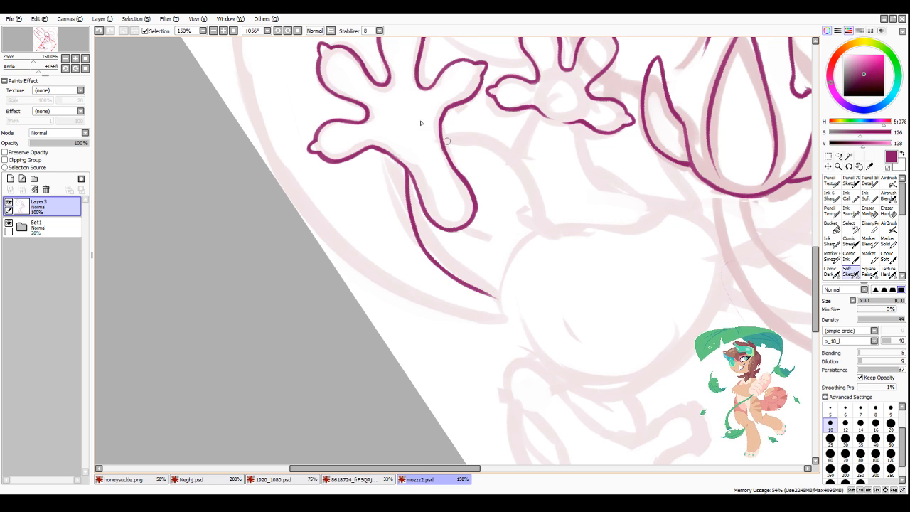
# Step: Mirror the canvas view and ink the arm's upper edge from the larger hand to the body, cleaning up the bend
pyautogui.click(331, 32)
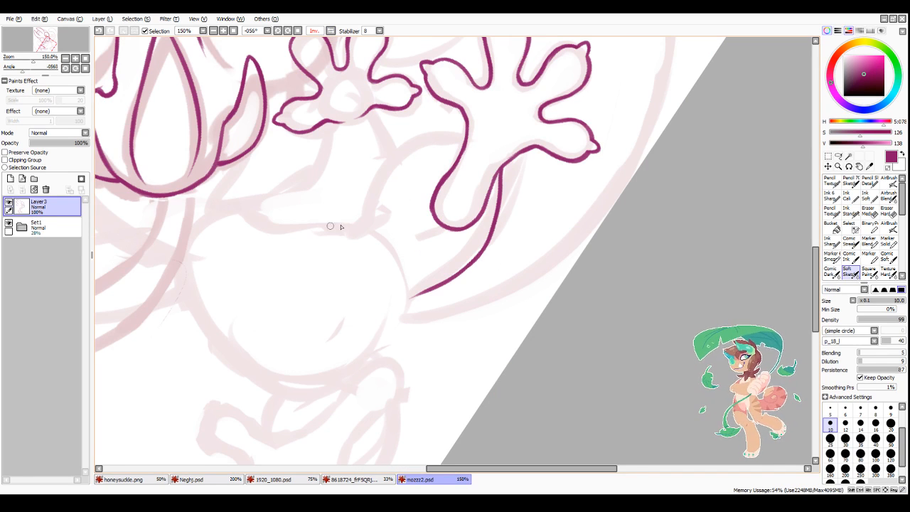
pyautogui.moveTo(279, 229)
pyautogui.mouseDown()
pyautogui.moveTo(366, 221)
pyautogui.moveTo(443, 137)
pyautogui.moveTo(463, 142)
pyautogui.moveTo(421, 146)
pyautogui.moveTo(389, 169)
pyautogui.mouseUp()
pyautogui.moveTo(427, 145); pyautogui.dragTo(373, 193)
pyautogui.moveTo(351, 223)
pyautogui.mouseDown()
pyautogui.moveTo(364, 218)
pyautogui.moveTo(388, 173)
pyautogui.mouseUp()
pyautogui.press('-')
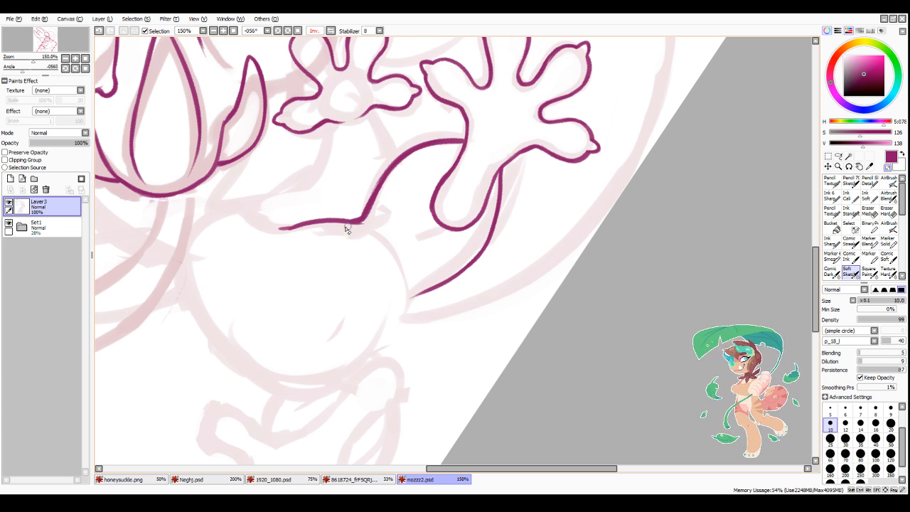
pyautogui.moveTo(360, 212)
pyautogui.mouseDown()
pyautogui.moveTo(402, 152)
pyautogui.moveTo(443, 136)
pyautogui.mouseUp()
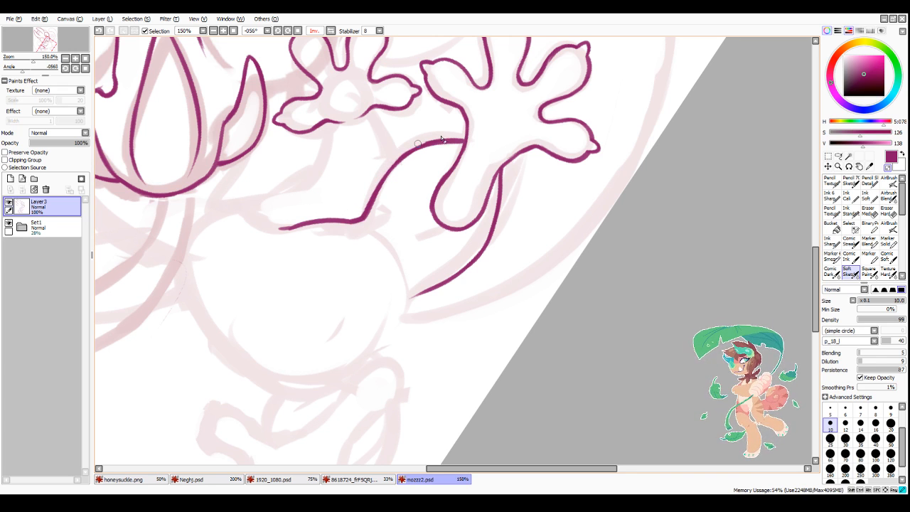
pyautogui.press('-')
# Step: Lasso the pointed mouth piece nearest the smaller hand, shift it inward and down, and rotate it slightly toward the mouth
pyautogui.scroll(-3, 444, 179)
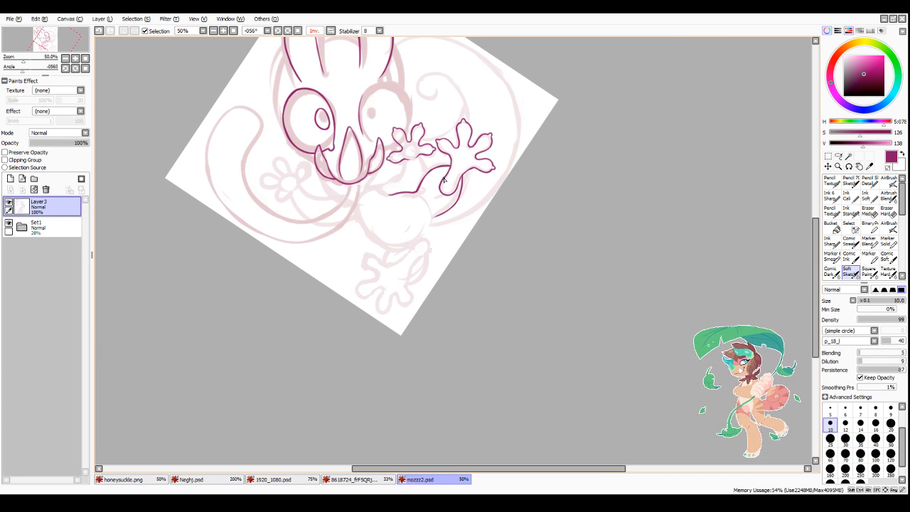
pyautogui.scroll(2, 375, 159)
pyautogui.scroll(-3, 353, 226)
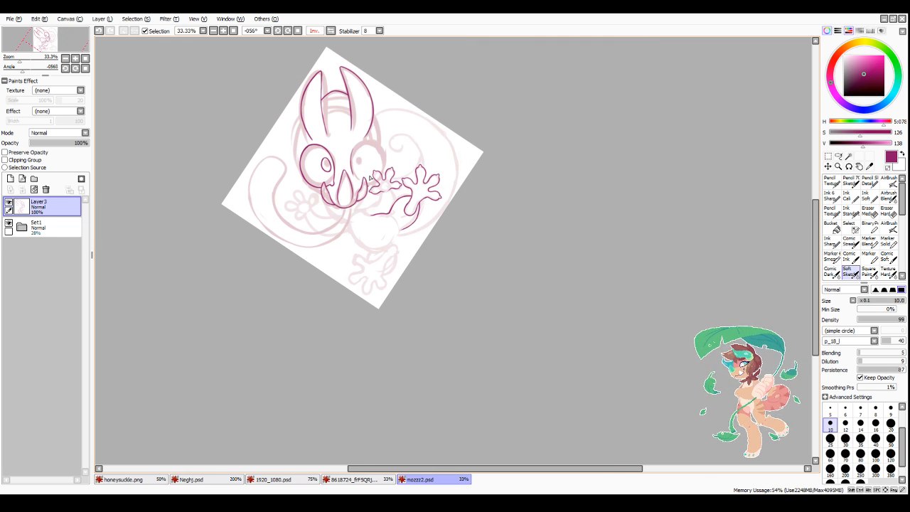
pyautogui.scroll(4, 358, 188)
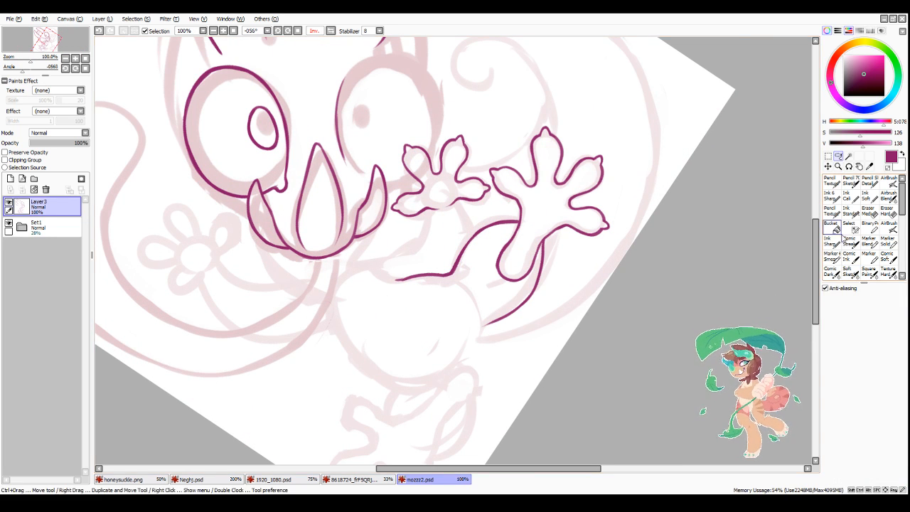
pyautogui.scroll(2, 358, 212)
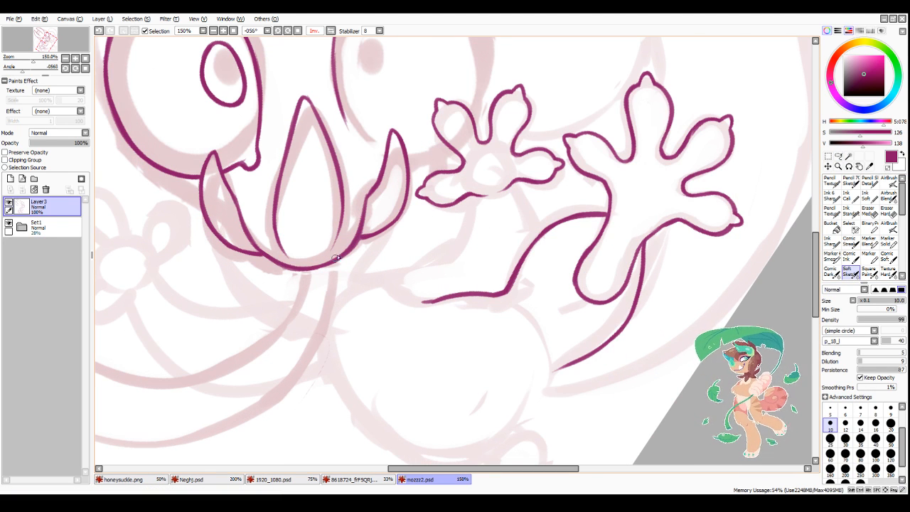
pyautogui.click(838, 155)
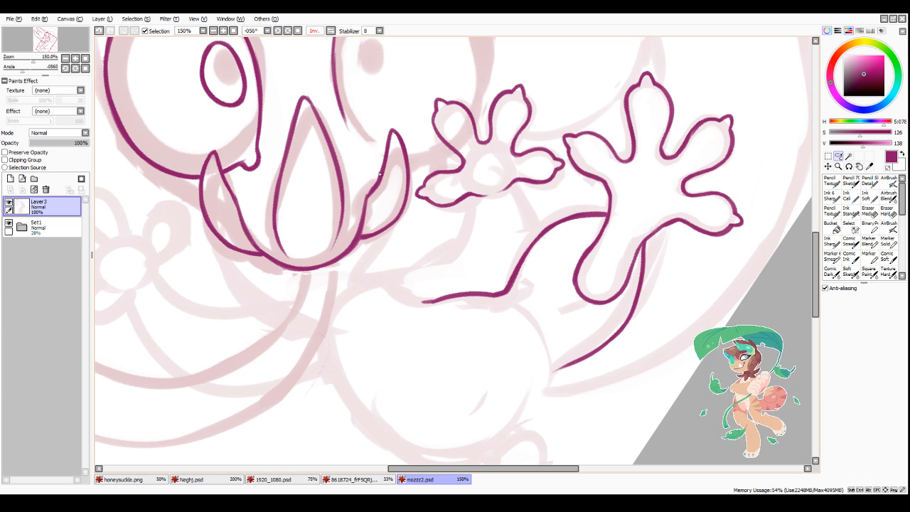
pyautogui.moveTo(394, 114); pyautogui.dragTo(370, 166)
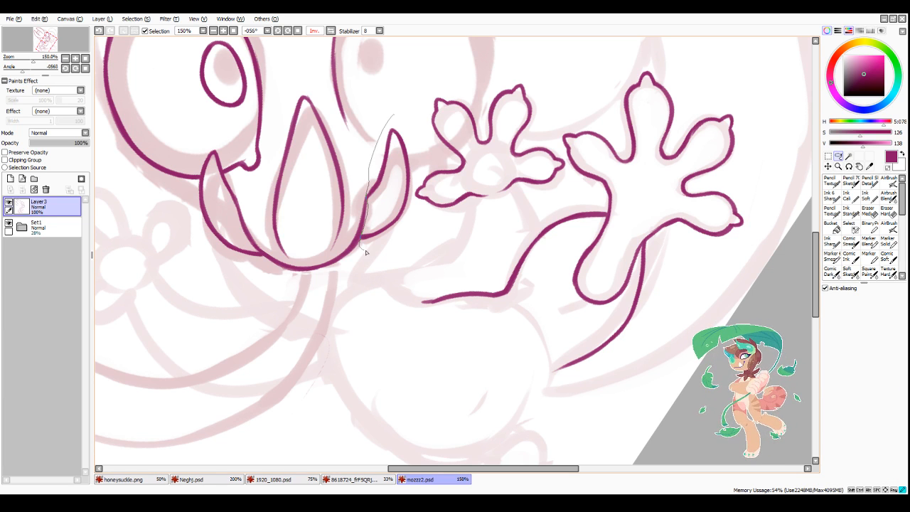
pyautogui.moveTo(365, 252)
pyautogui.mouseDown()
pyautogui.moveTo(415, 203)
pyautogui.moveTo(408, 122)
pyautogui.mouseUp()
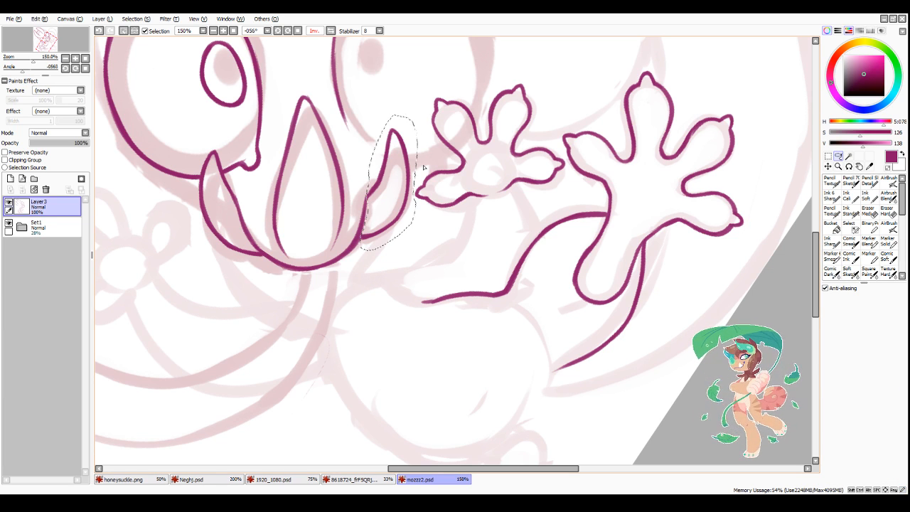
pyautogui.hotkey('ctrl', 't')
pyautogui.moveTo(396, 198); pyautogui.dragTo(391, 204)
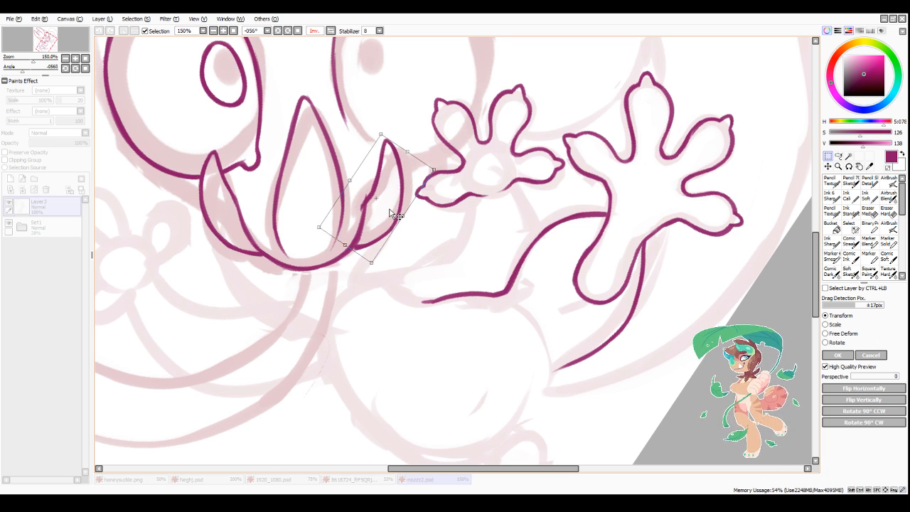
pyautogui.moveTo(446, 165); pyautogui.dragTo(442, 151)
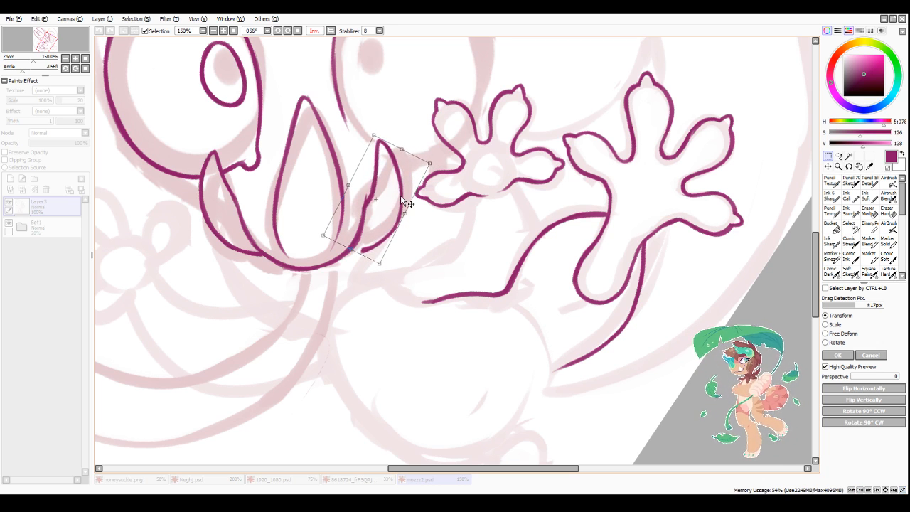
pyautogui.press('Return')
# Step: Redraw the moved mouth piece's inner edge with the Soft Sketch brush and clean up where its base joins the mouth outline
pyautogui.click(849, 273)
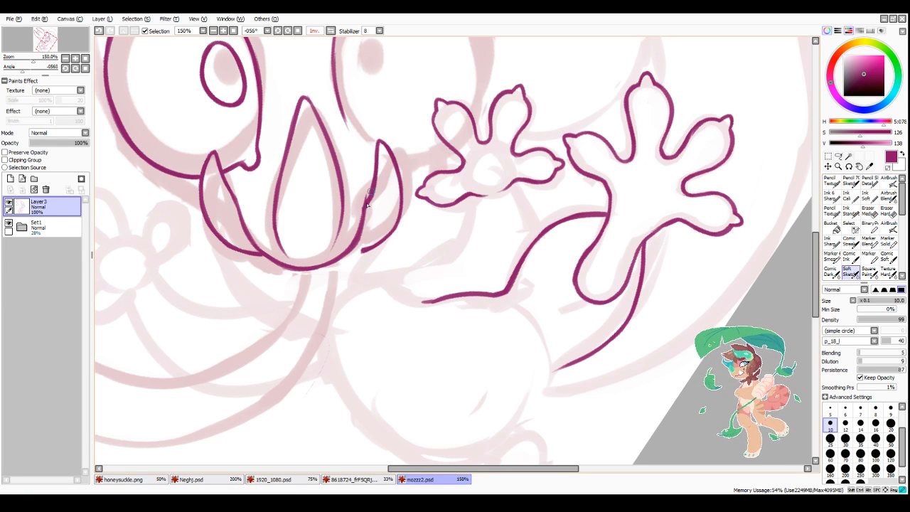
pyautogui.moveTo(372, 187)
pyautogui.mouseDown()
pyautogui.moveTo(357, 236)
pyautogui.moveTo(365, 186)
pyautogui.moveTo(359, 212)
pyautogui.mouseUp()
pyautogui.press('-')
pyautogui.moveTo(367, 185); pyautogui.dragTo(347, 242)
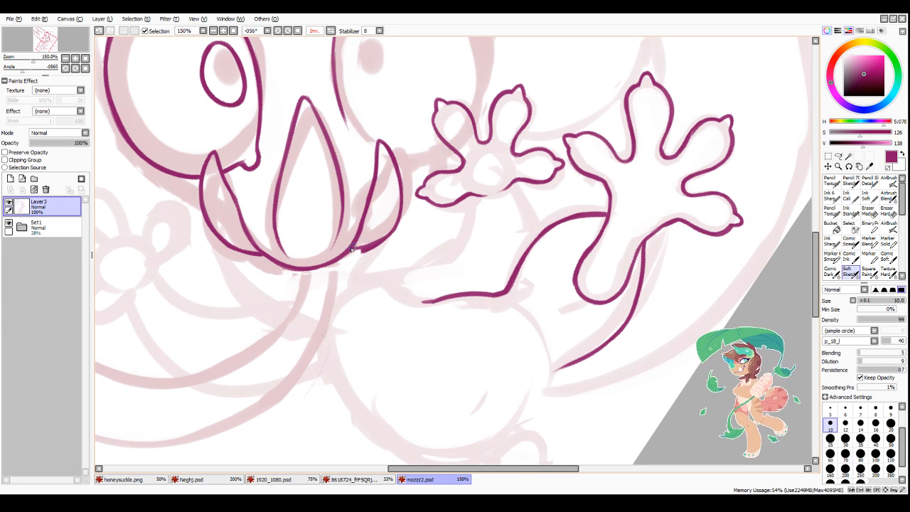
pyautogui.press('-')
pyautogui.moveTo(356, 256)
pyautogui.mouseDown()
pyautogui.moveTo(388, 233)
pyautogui.moveTo(351, 257)
pyautogui.moveTo(393, 242)
pyautogui.moveTo(359, 245)
pyautogui.moveTo(390, 221)
pyautogui.moveTo(393, 192)
pyautogui.mouseUp()
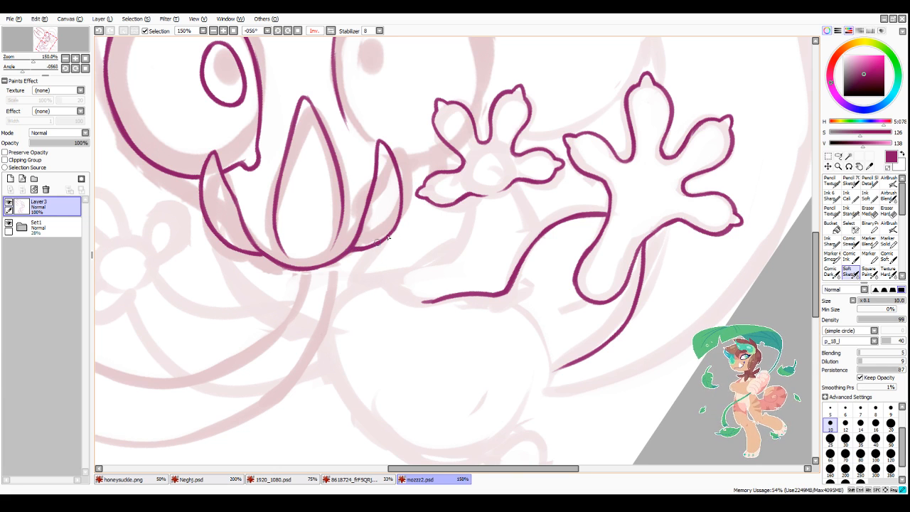
# Step: Ink the side of the head as a curve from the ear's outer edge down to the inked eye
pyautogui.scroll(-3, 379, 247)
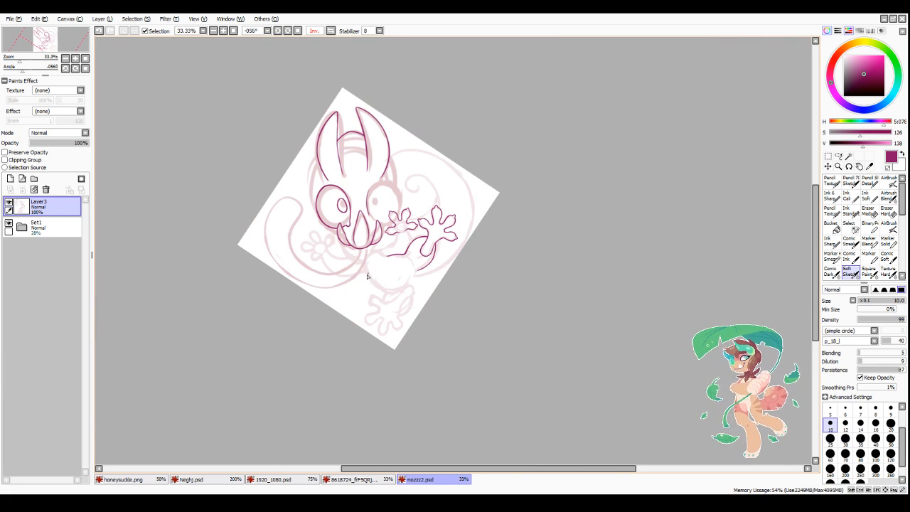
pyautogui.scroll(1, 366, 276)
pyautogui.scroll(2, 369, 269)
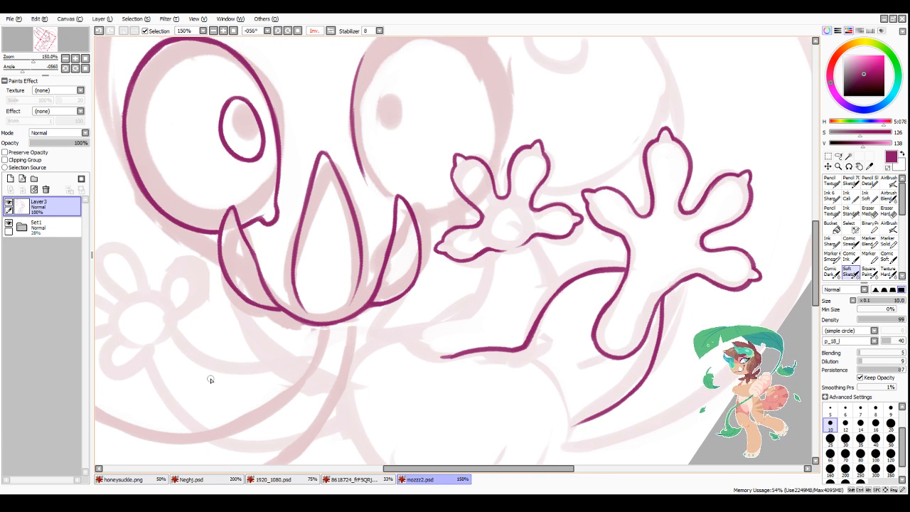
pyautogui.scroll(-3, 211, 380)
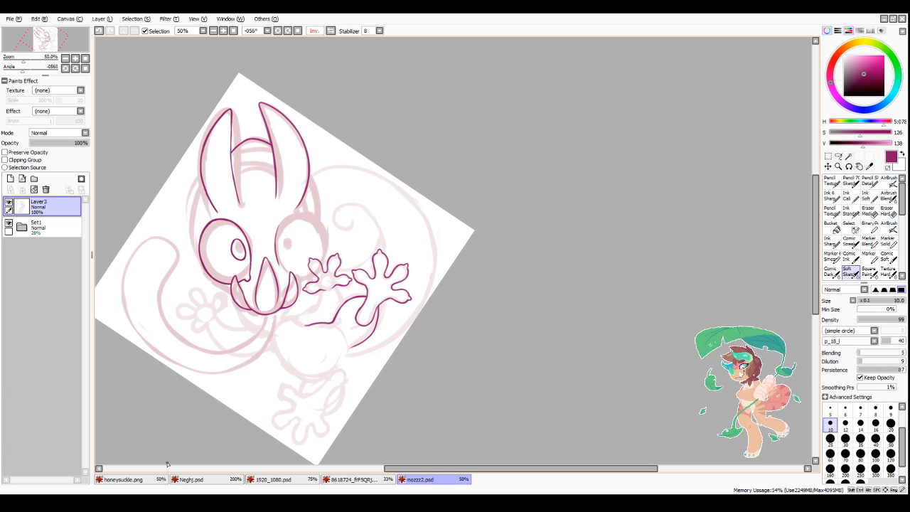
pyautogui.scroll(2, 192, 260)
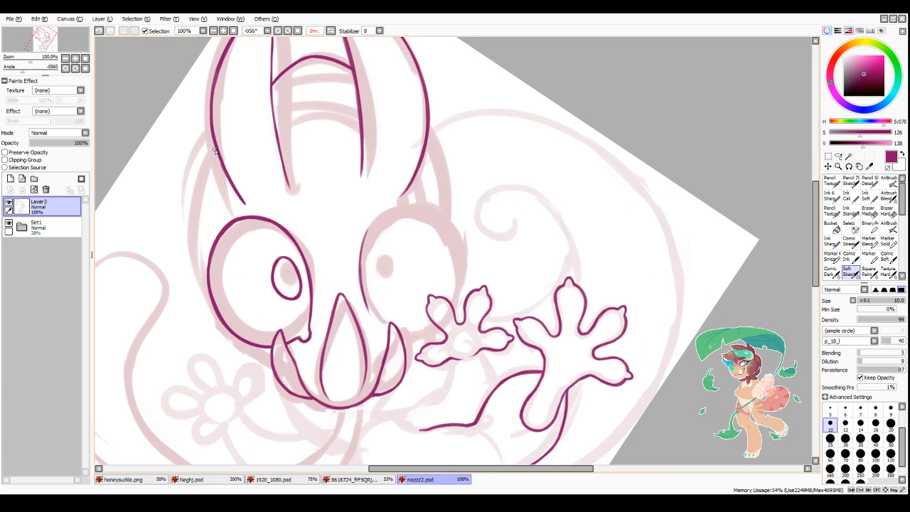
pyautogui.moveTo(214, 150)
pyautogui.mouseDown()
pyautogui.moveTo(193, 221)
pyautogui.moveTo(196, 204)
pyautogui.moveTo(197, 253)
pyautogui.moveTo(194, 237)
pyautogui.moveTo(206, 283)
pyautogui.mouseUp()
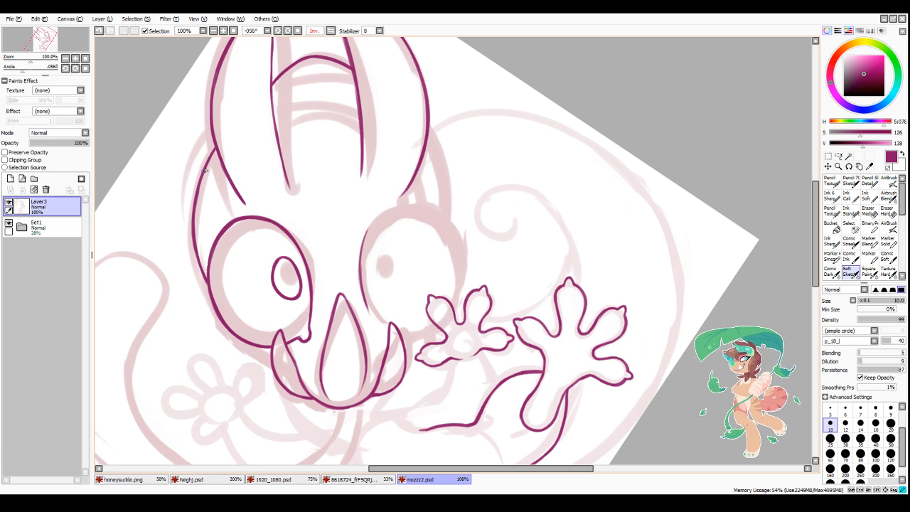
# Step: Ink a short cheek line from beneath the inked eye to the nearby pointed mouth piece
pyautogui.scroll(-3, 226, 136)
pyautogui.scroll(3, 248, 213)
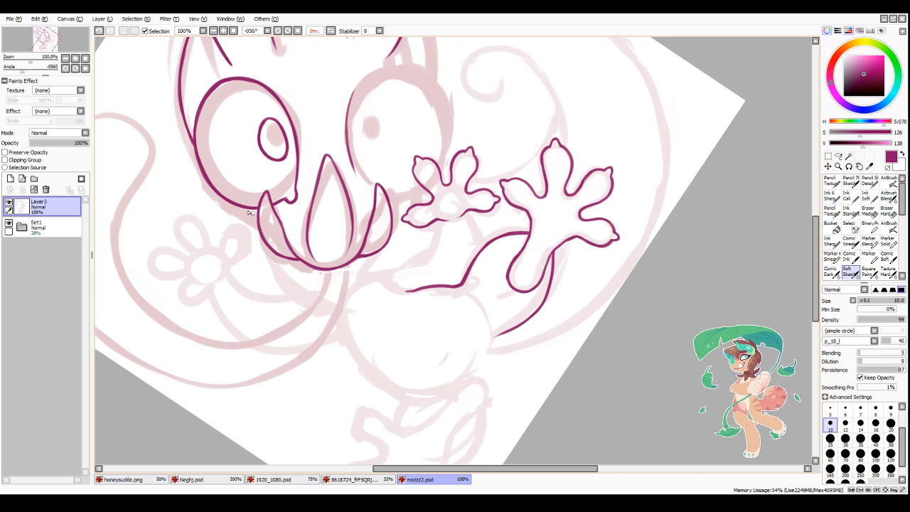
pyautogui.scroll(1, 252, 217)
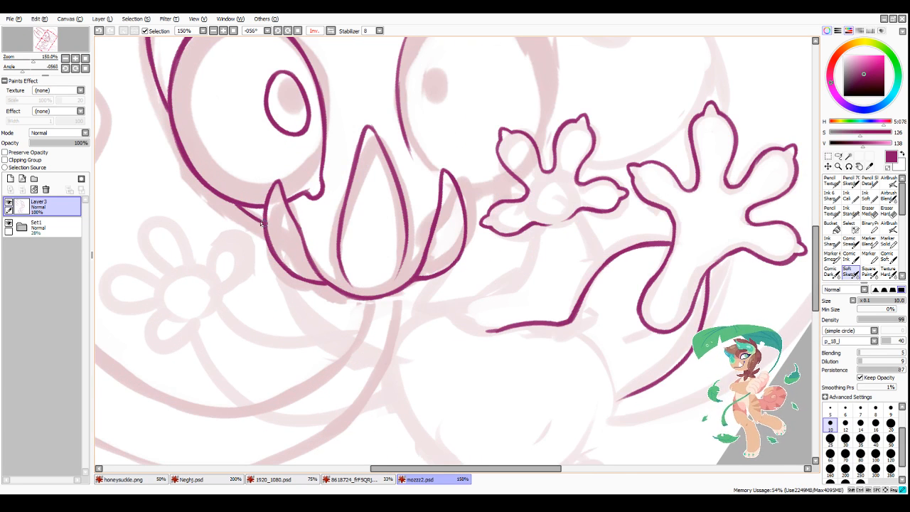
# Step: Ink the outer curve of the long tongue-like shape's far end, following the sketch
pyautogui.scroll(-2, 250, 204)
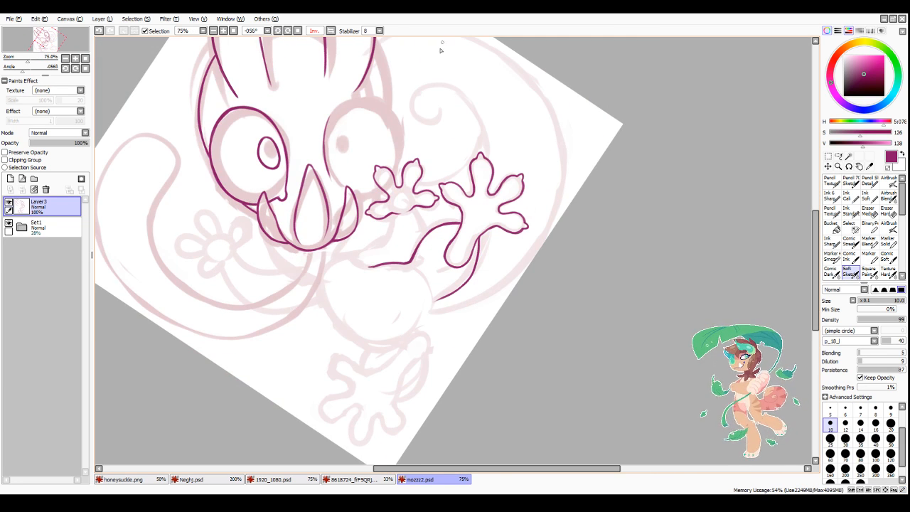
pyautogui.scroll(-1, 209, 255)
pyautogui.scroll(3, 114, 217)
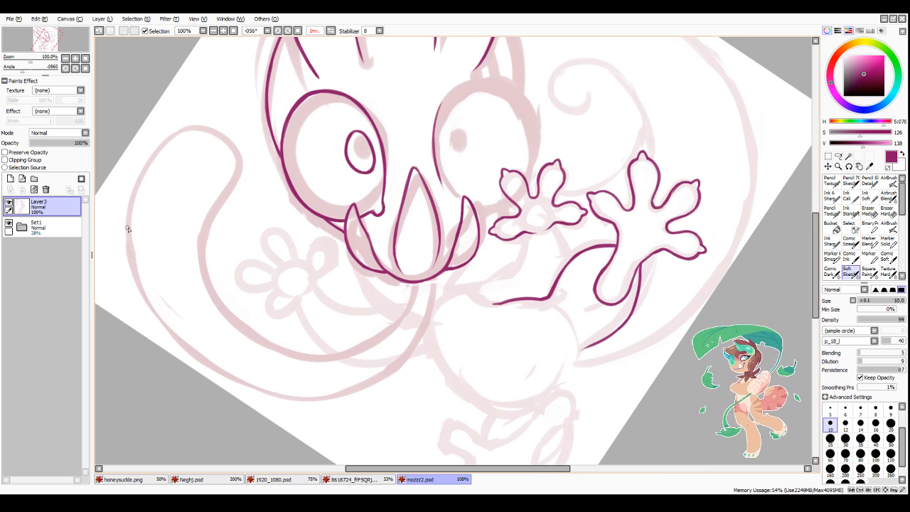
pyautogui.moveTo(136, 282)
pyautogui.mouseDown()
pyautogui.moveTo(148, 161)
pyautogui.moveTo(126, 223)
pyautogui.moveTo(166, 139)
pyautogui.moveTo(134, 188)
pyautogui.moveTo(188, 127)
pyautogui.mouseUp()
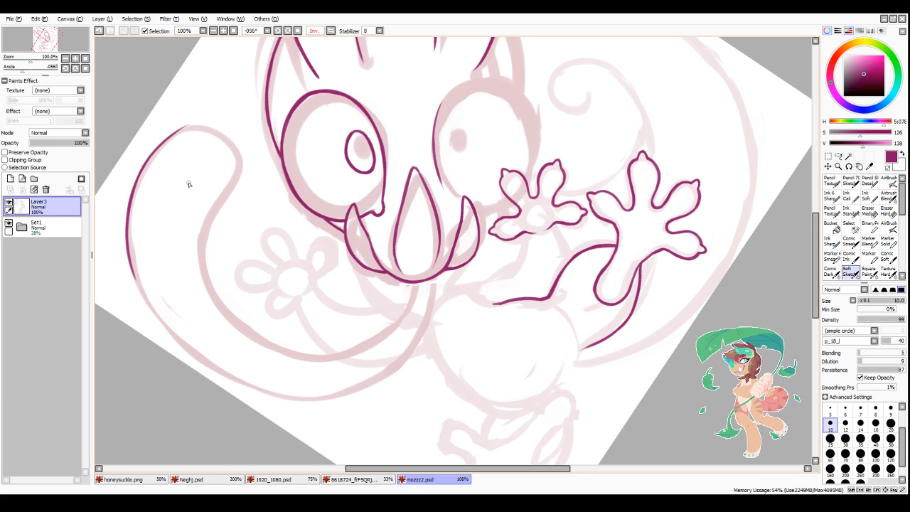
# Step: Flip the canvas view and ink both edges of the tongue-like shape where it curves away from the mouth's base
pyautogui.click(331, 31)
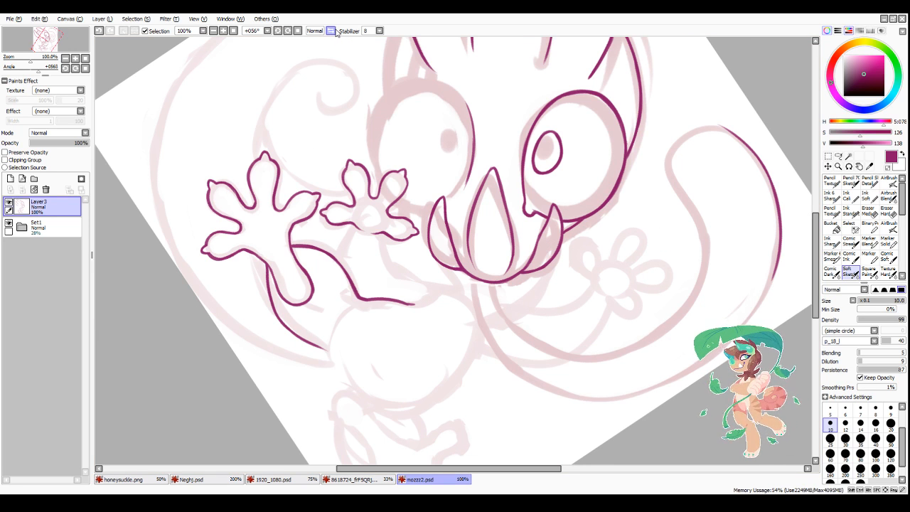
pyautogui.scroll(-3, 615, 332)
pyautogui.scroll(4, 571, 312)
pyautogui.scroll(1, 359, 254)
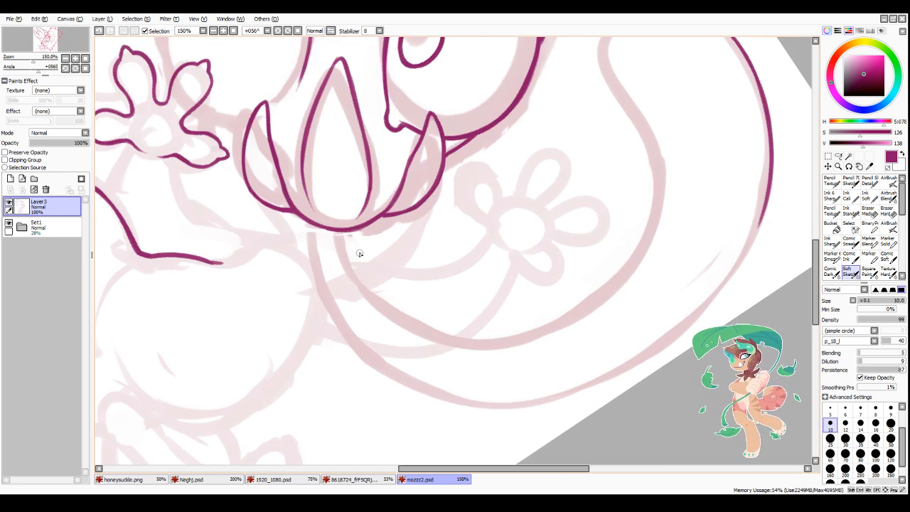
pyautogui.moveTo(351, 233); pyautogui.dragTo(398, 316)
pyautogui.moveTo(353, 243); pyautogui.dragTo(415, 326)
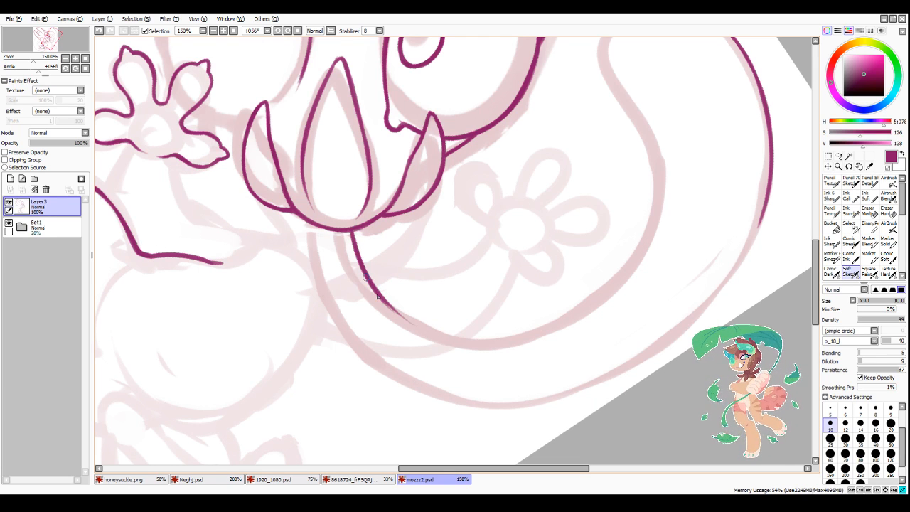
pyautogui.moveTo(378, 295); pyautogui.dragTo(447, 336)
pyautogui.hotkey('ctrl', 'z')
pyautogui.moveTo(368, 282)
pyautogui.mouseDown()
pyautogui.moveTo(446, 337)
pyautogui.moveTo(494, 343)
pyautogui.mouseUp()
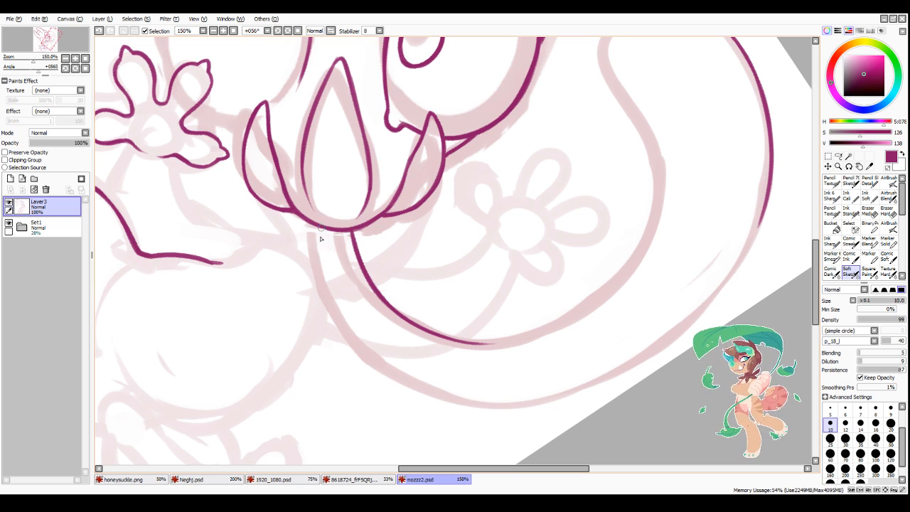
pyautogui.moveTo(320, 229)
pyautogui.mouseDown()
pyautogui.moveTo(331, 296)
pyautogui.moveTo(330, 287)
pyautogui.moveTo(370, 358)
pyautogui.moveTo(468, 406)
pyautogui.mouseUp()
# Step: Ink the rounded tip of the tongue-like shape, joining its inner bend to the outer curve
pyautogui.scroll(-3, 467, 407)
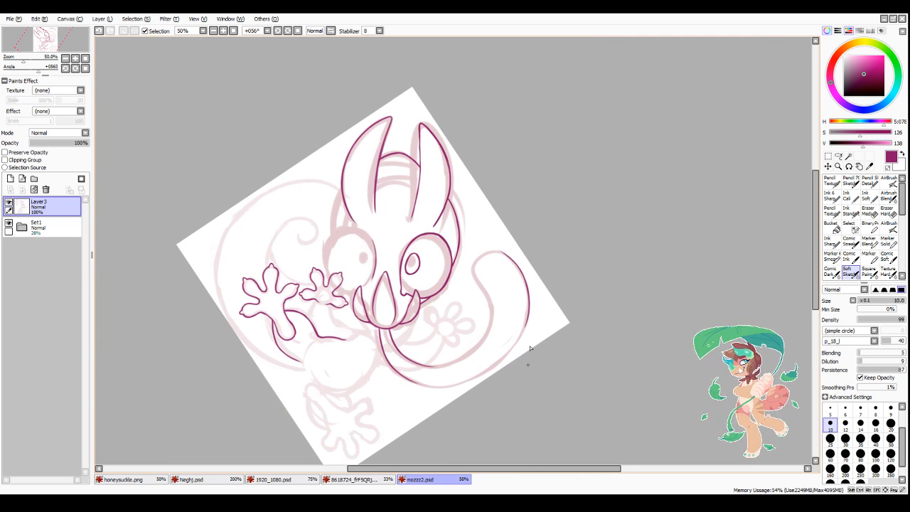
pyautogui.scroll(4, 529, 347)
pyautogui.moveTo(449, 228); pyautogui.dragTo(462, 331)
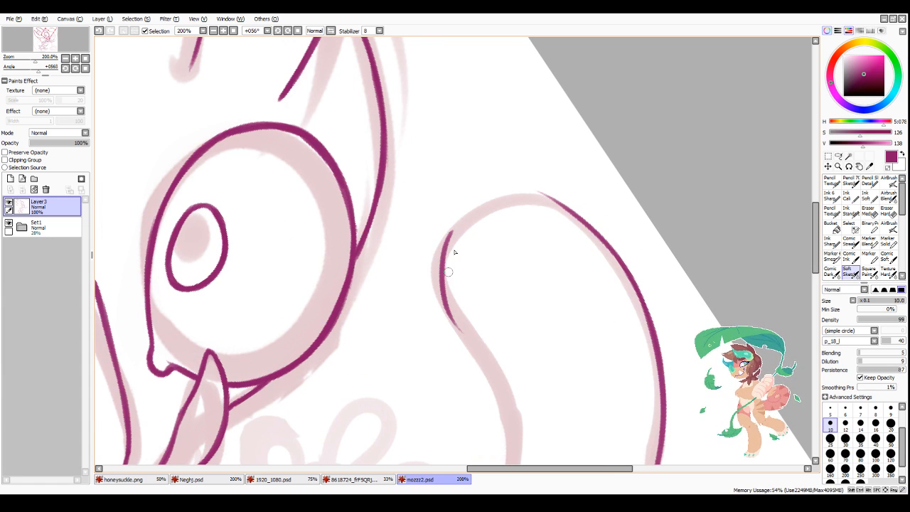
pyautogui.moveTo(444, 259); pyautogui.dragTo(491, 205)
pyautogui.moveTo(453, 229)
pyautogui.mouseDown()
pyautogui.moveTo(537, 190)
pyautogui.moveTo(462, 215)
pyautogui.moveTo(569, 208)
pyautogui.mouseUp()
# Step: Return the view to its unflipped state and ink the inner edge's long lower bend up to the line from the mouth
pyautogui.scroll(-4, 610, 224)
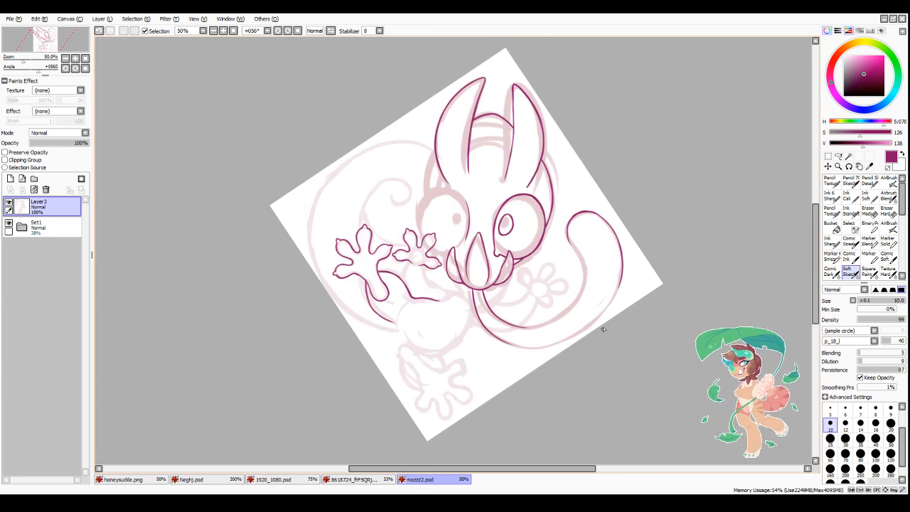
pyautogui.scroll(1, 603, 329)
pyautogui.click(330, 31)
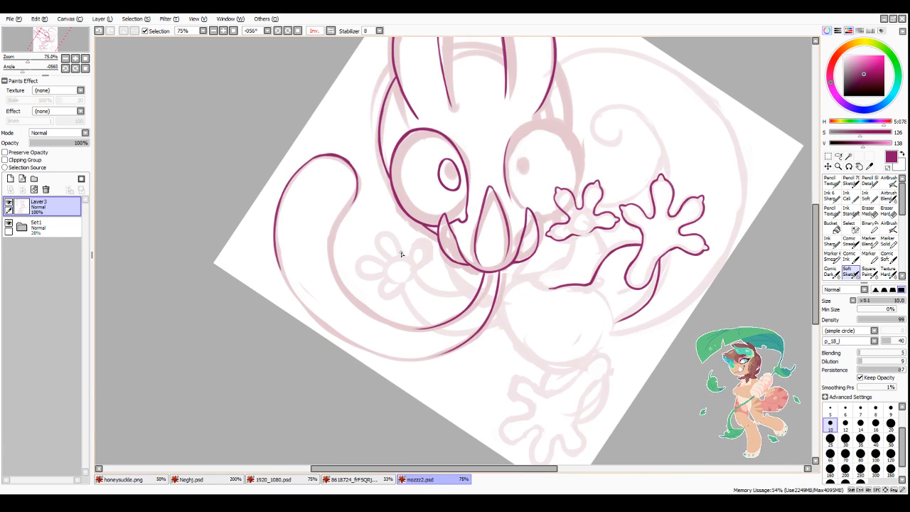
pyautogui.scroll(1, 401, 253)
pyautogui.moveTo(290, 205)
pyautogui.mouseDown()
pyautogui.moveTo(332, 314)
pyautogui.moveTo(298, 276)
pyautogui.moveTo(385, 333)
pyautogui.mouseUp()
pyautogui.moveTo(320, 310); pyautogui.dragTo(417, 330)
pyautogui.hotkey('ctrl', 'z')
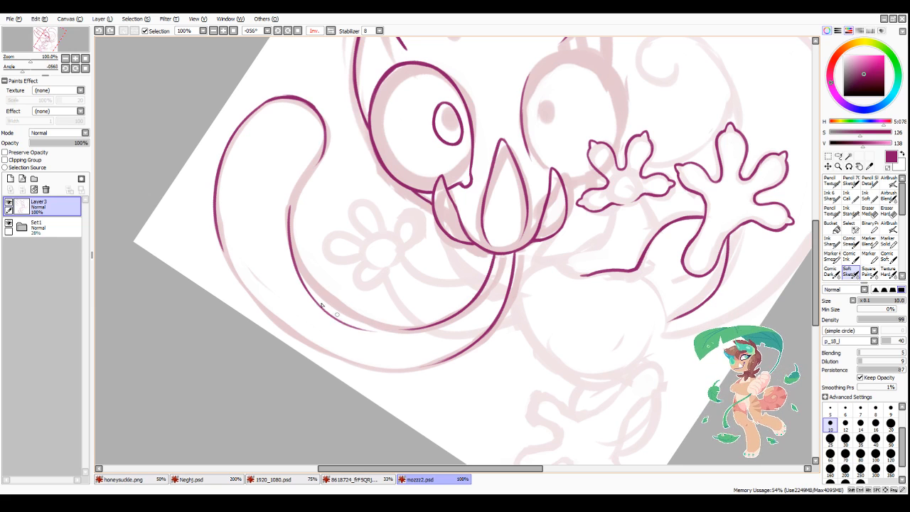
pyautogui.hotkey('ctrl', 'z')
pyautogui.moveTo(299, 273)
pyautogui.mouseDown()
pyautogui.moveTo(332, 315)
pyautogui.moveTo(310, 297)
pyautogui.moveTo(357, 326)
pyautogui.mouseUp()
pyautogui.moveTo(311, 292)
pyautogui.mouseDown()
pyautogui.moveTo(375, 331)
pyautogui.moveTo(407, 331)
pyautogui.mouseUp()
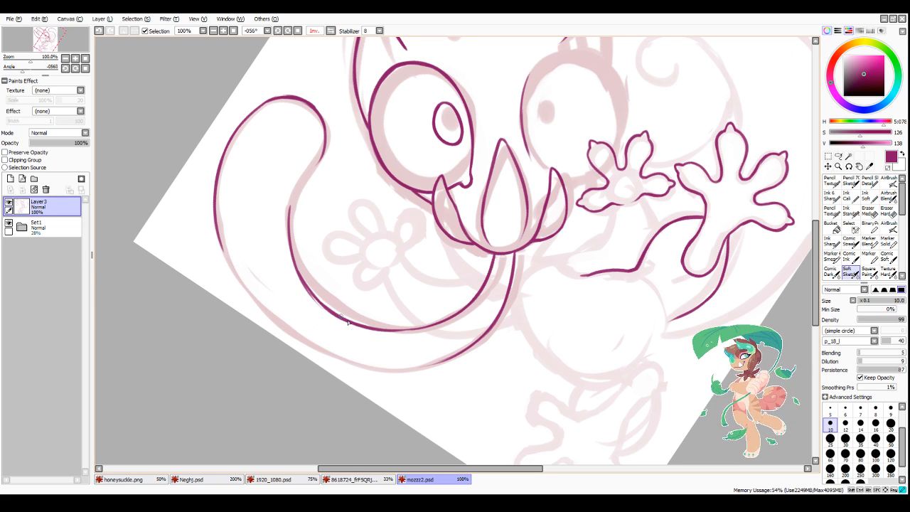
pyautogui.moveTo(348, 322); pyautogui.dragTo(425, 331)
# Step: Connect the inner edge to the rounded tip with a smooth line and clean the join with transparent colour
pyautogui.scroll(2, 308, 187)
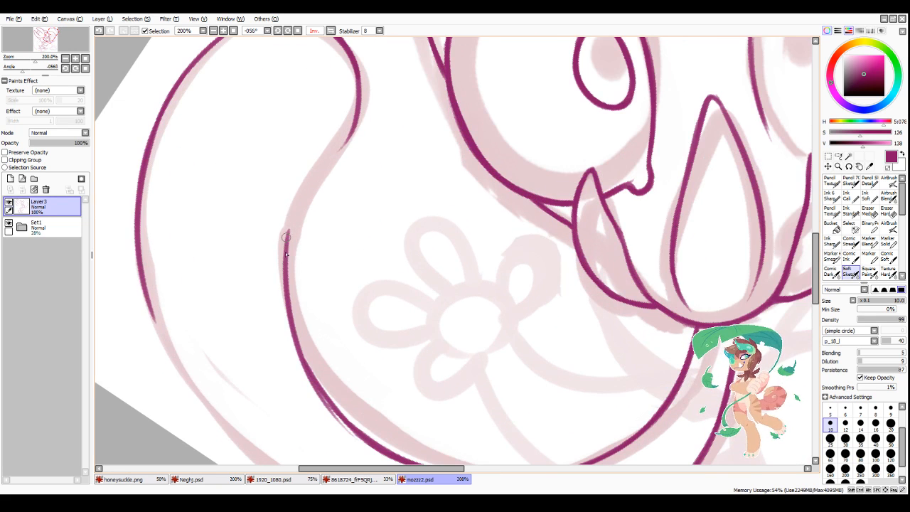
pyautogui.moveTo(286, 242)
pyautogui.mouseDown()
pyautogui.moveTo(310, 174)
pyautogui.moveTo(339, 142)
pyautogui.moveTo(325, 153)
pyautogui.moveTo(355, 85)
pyautogui.moveTo(332, 148)
pyautogui.mouseUp()
pyautogui.press('-')
pyautogui.moveTo(357, 106)
pyautogui.mouseDown()
pyautogui.moveTo(320, 164)
pyautogui.moveTo(364, 83)
pyautogui.moveTo(325, 164)
pyautogui.mouseUp()
pyautogui.moveTo(366, 84); pyautogui.dragTo(364, 96)
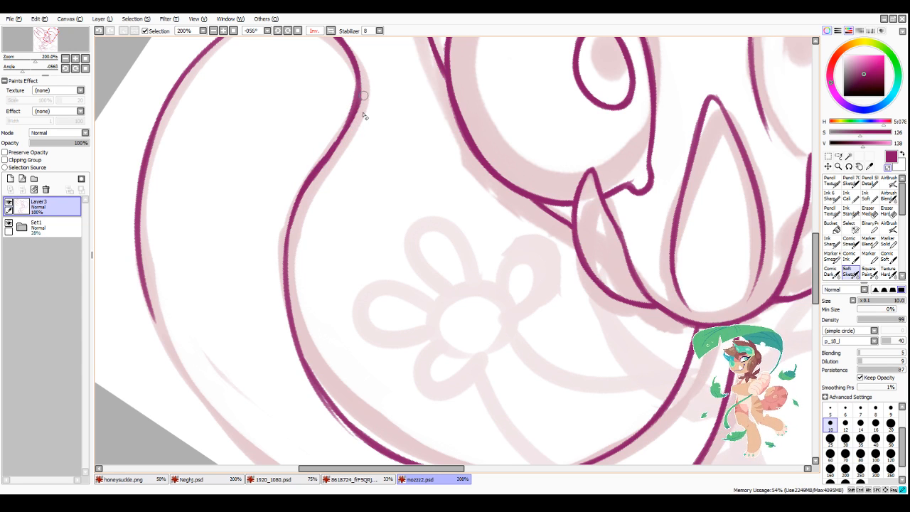
# Step: Reset the canvas rotation and ink the tongue-like shape's outer edge down its side and around the lower bend
pyautogui.scroll(-3, 324, 100)
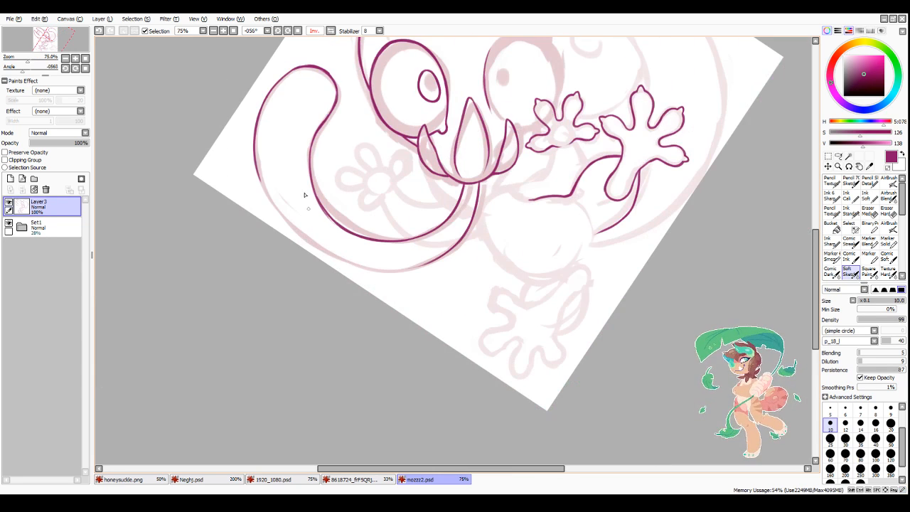
pyautogui.click(297, 30)
pyautogui.scroll(-3, 449, 226)
pyautogui.scroll(-1, 449, 226)
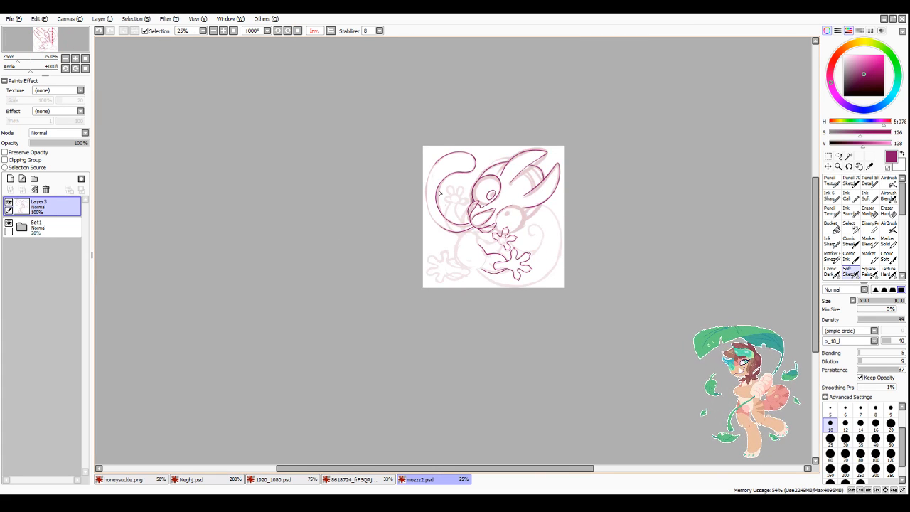
pyautogui.scroll(4, 419, 225)
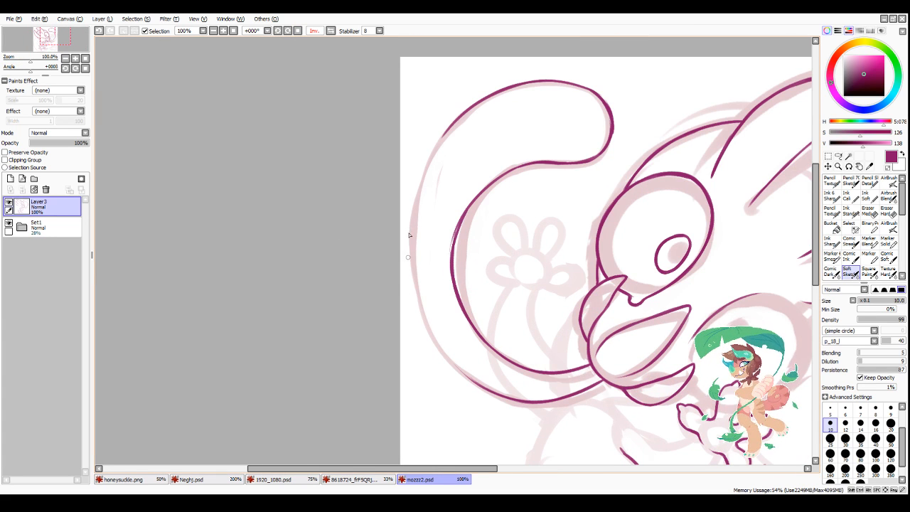
pyautogui.moveTo(410, 217); pyautogui.dragTo(417, 315)
pyautogui.moveTo(409, 236); pyautogui.dragTo(433, 344)
pyautogui.moveTo(411, 291); pyautogui.dragTo(456, 371)
pyautogui.moveTo(418, 322); pyautogui.dragTo(489, 389)
pyautogui.moveTo(448, 362); pyautogui.dragTo(487, 390)
# Step: Join the outer edge's lower bend to the line from the mouth and erase the uneven underside of the join
pyautogui.scroll(-2, 422, 325)
pyautogui.scroll(3, 547, 374)
pyautogui.scroll(1, 406, 355)
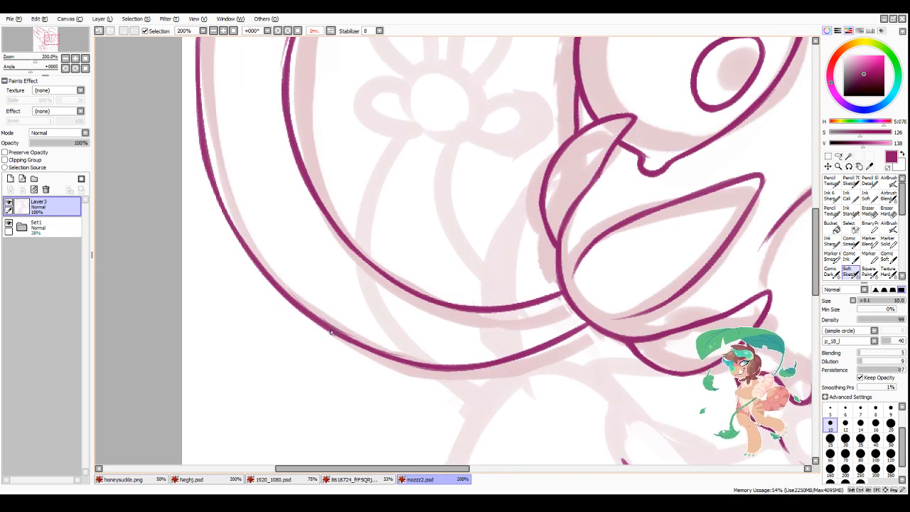
pyautogui.moveTo(333, 334); pyautogui.dragTo(470, 365)
pyautogui.moveTo(387, 355); pyautogui.dragTo(499, 361)
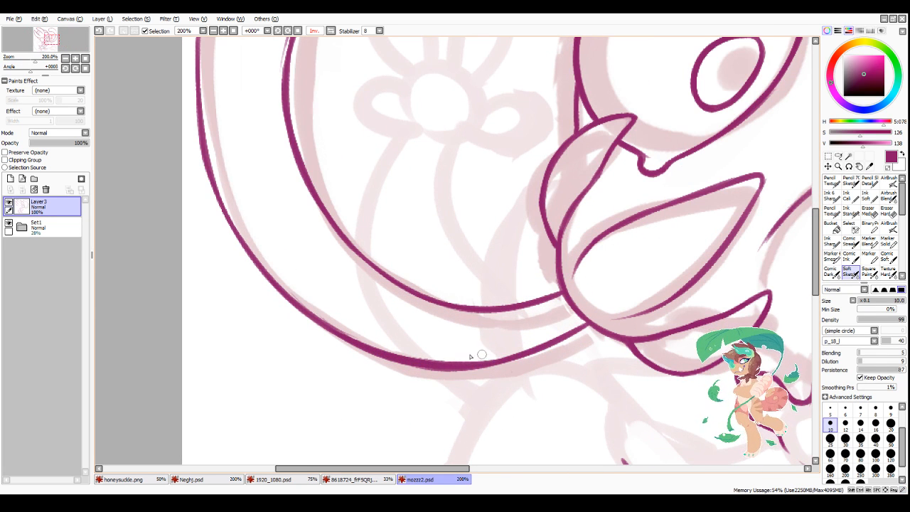
pyautogui.press('-')
pyautogui.moveTo(359, 360)
pyautogui.mouseDown()
pyautogui.moveTo(482, 372)
pyautogui.moveTo(464, 372)
pyautogui.mouseUp()
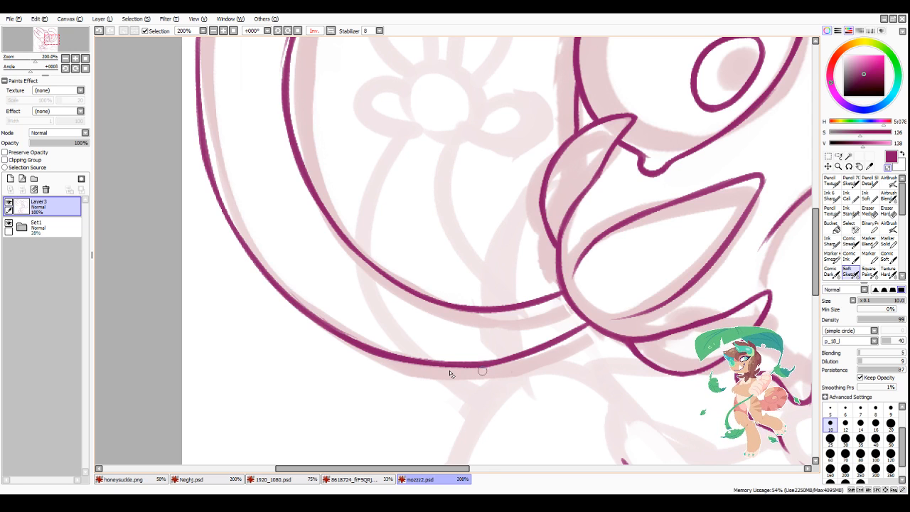
pyautogui.press('-')
# Step: Ink the remaining gap in the outer edge between the curve near the tip and the side line below
pyautogui.scroll(-3, 366, 126)
pyautogui.scroll(2, 365, 160)
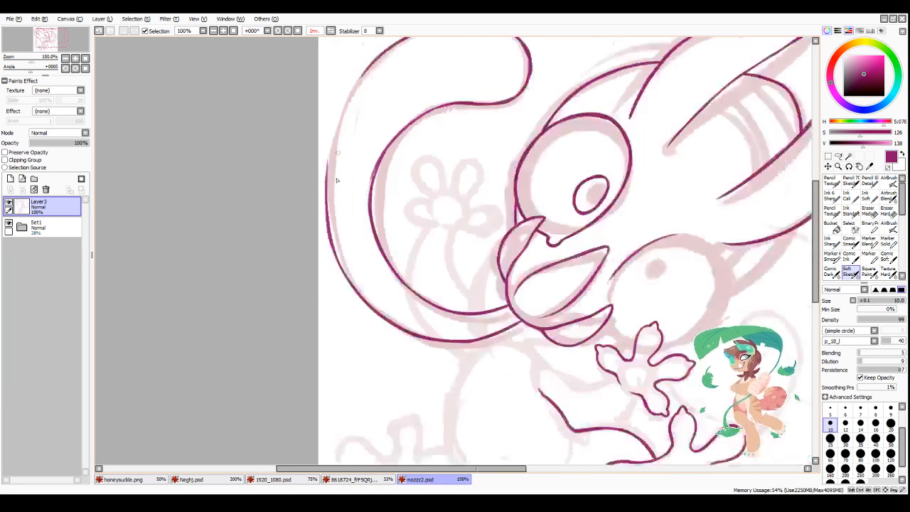
pyautogui.scroll(1, 358, 102)
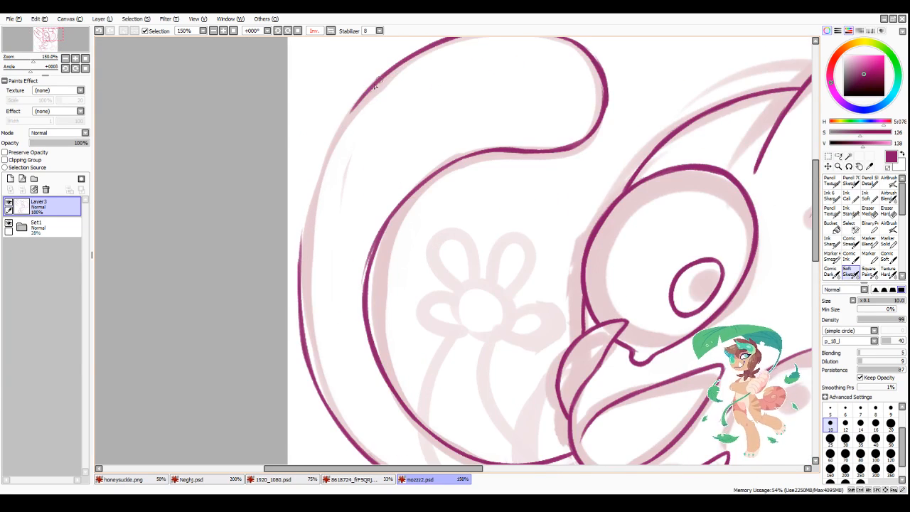
pyautogui.moveTo(365, 90)
pyautogui.mouseDown()
pyautogui.moveTo(306, 217)
pyautogui.moveTo(343, 123)
pyautogui.moveTo(323, 138)
pyautogui.mouseUp()
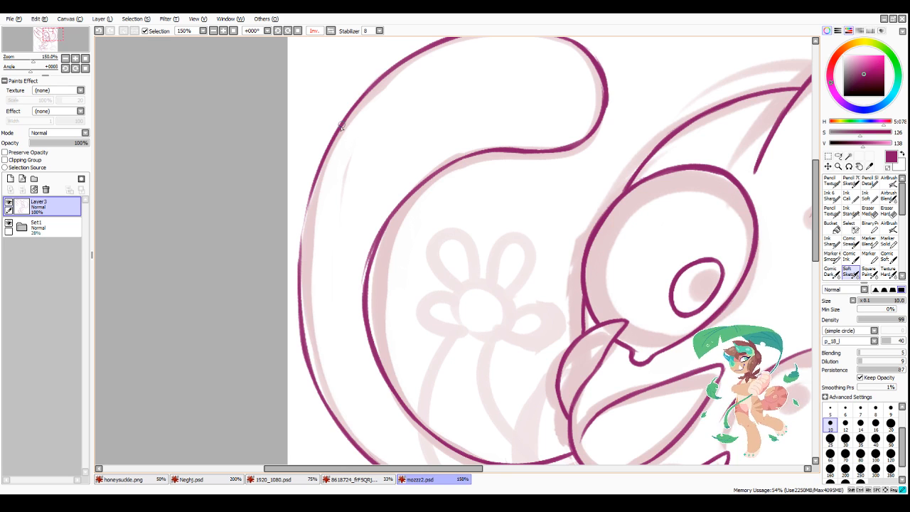
pyautogui.moveTo(340, 128); pyautogui.dragTo(310, 188)
pyautogui.moveTo(325, 155); pyautogui.dragTo(299, 244)
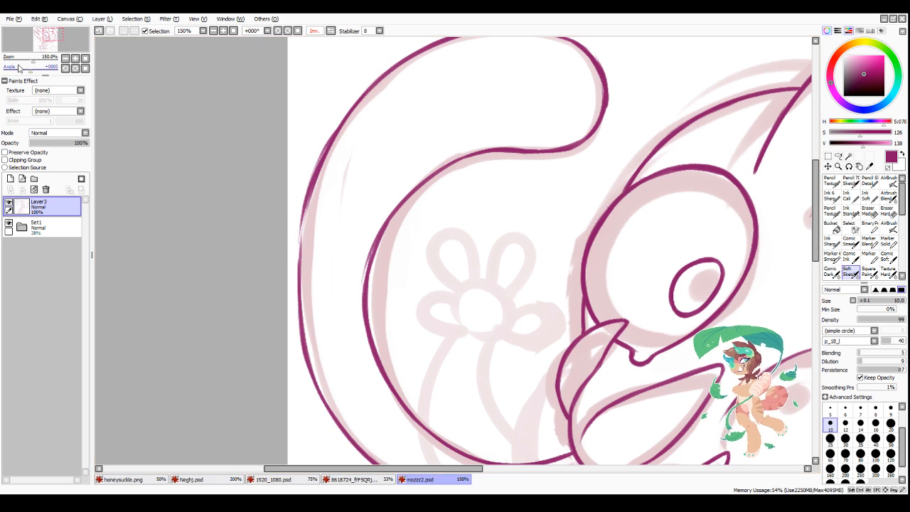
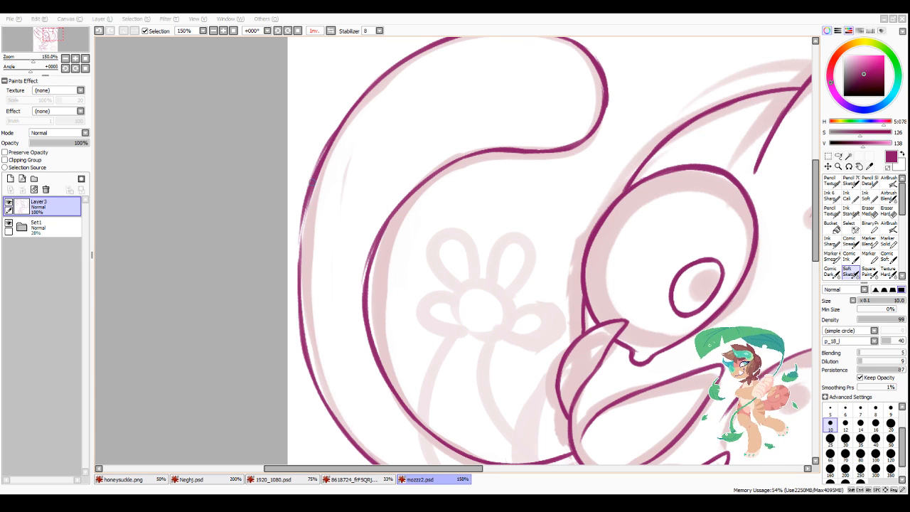
# Step: Go over the tongue-like shape's outer edge along its side, filling the pale, uneven stretch with an even dark magenta line
pyautogui.moveTo(311, 182); pyautogui.dragTo(299, 276)
pyautogui.moveTo(306, 205); pyautogui.dragTo(298, 304)
pyautogui.moveTo(303, 223); pyautogui.dragTo(299, 322)
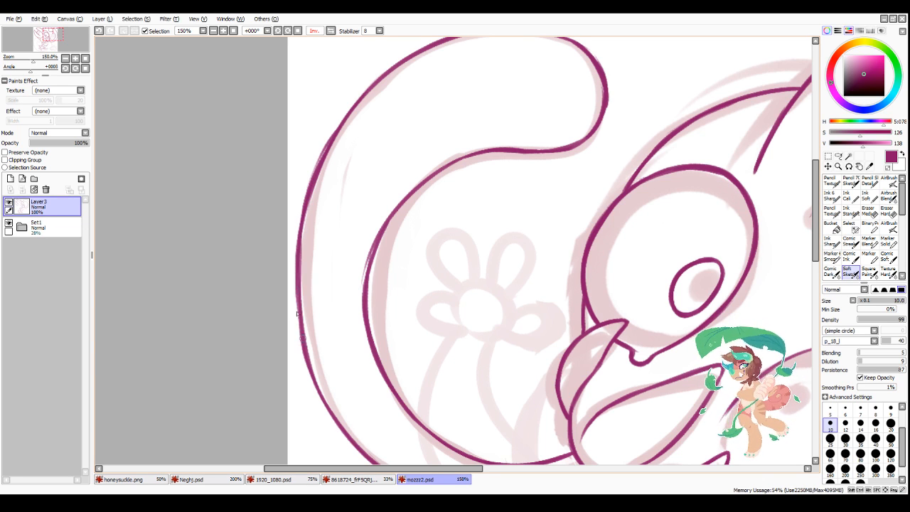
pyautogui.moveTo(298, 276); pyautogui.dragTo(301, 330)
pyautogui.moveTo(299, 292); pyautogui.dragTo(300, 323)
# Step: Retrace the tongue-like shape's inner edge from its side around the upper bend towards the rounded tip
pyautogui.moveTo(369, 260)
pyautogui.mouseDown()
pyautogui.moveTo(366, 288)
pyautogui.moveTo(399, 204)
pyautogui.moveTo(470, 159)
pyautogui.mouseUp()
pyautogui.moveTo(433, 176); pyautogui.dragTo(484, 155)
pyautogui.moveTo(454, 166); pyautogui.dragTo(503, 153)
pyautogui.moveTo(484, 154); pyautogui.dragTo(568, 148)
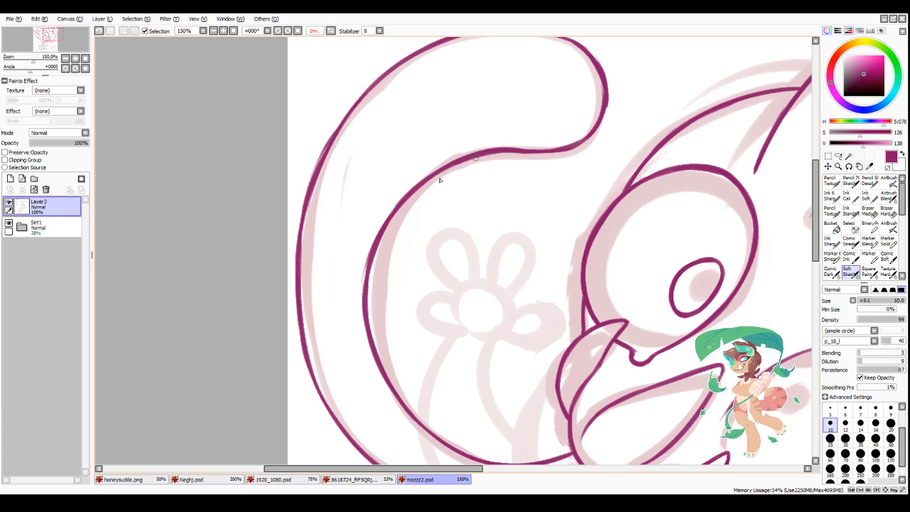
# Step: Smooth the tongue-like shape's outer edge along its upper curve and down its lower side
pyautogui.scroll(-1, 417, 194)
pyautogui.scroll(1, 352, 159)
pyautogui.moveTo(359, 162)
pyautogui.mouseDown()
pyautogui.moveTo(337, 219)
pyautogui.moveTo(393, 100)
pyautogui.moveTo(346, 198)
pyautogui.moveTo(385, 126)
pyautogui.moveTo(358, 168)
pyautogui.moveTo(429, 86)
pyautogui.moveTo(465, 61)
pyautogui.mouseUp()
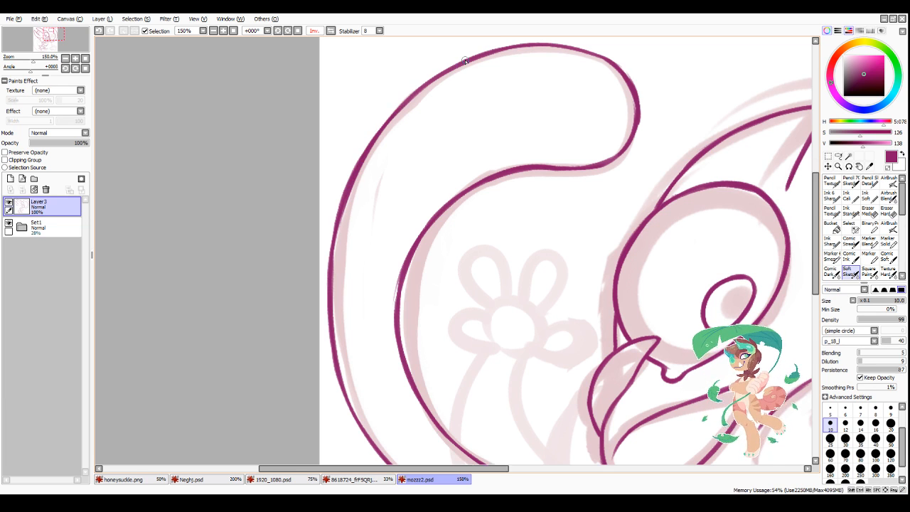
pyautogui.scroll(-2, 465, 61)
pyautogui.scroll(1, 431, 249)
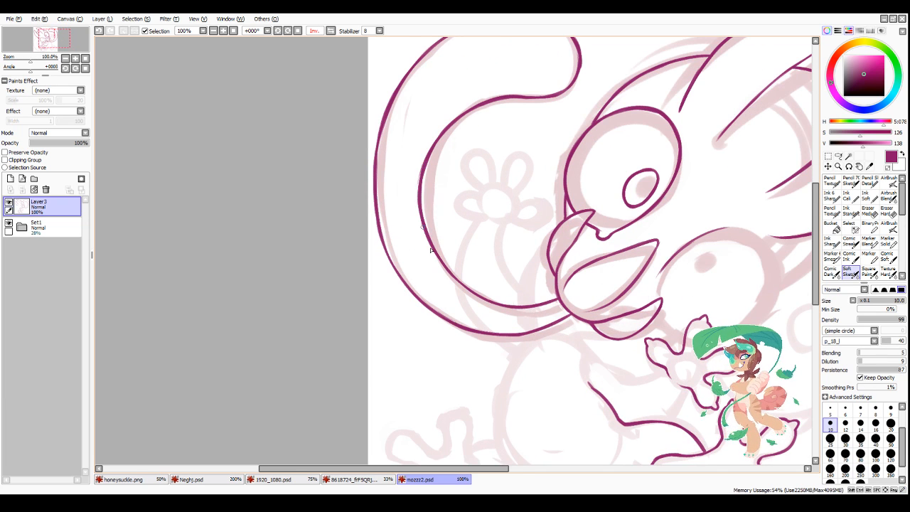
pyautogui.scroll(1, 431, 250)
pyautogui.moveTo(366, 169)
pyautogui.mouseDown()
pyautogui.moveTo(382, 253)
pyautogui.moveTo(408, 313)
pyautogui.mouseUp()
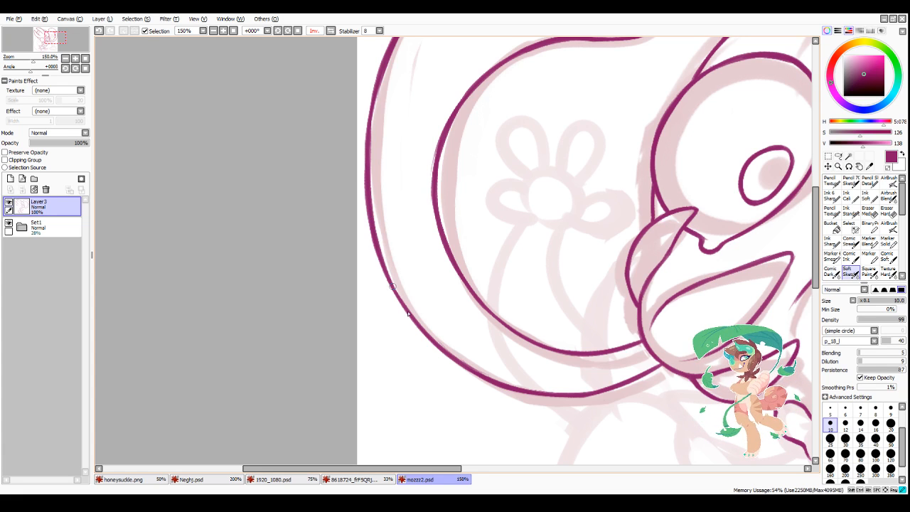
# Step: Extend the second eye's outline down to a small hooked corner beside the mouth
pyautogui.scroll(-3, 395, 289)
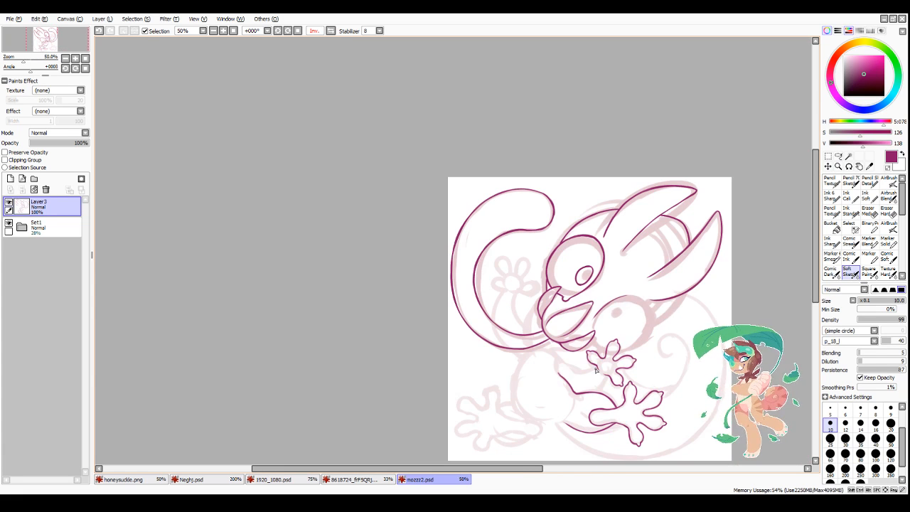
pyautogui.scroll(2, 635, 421)
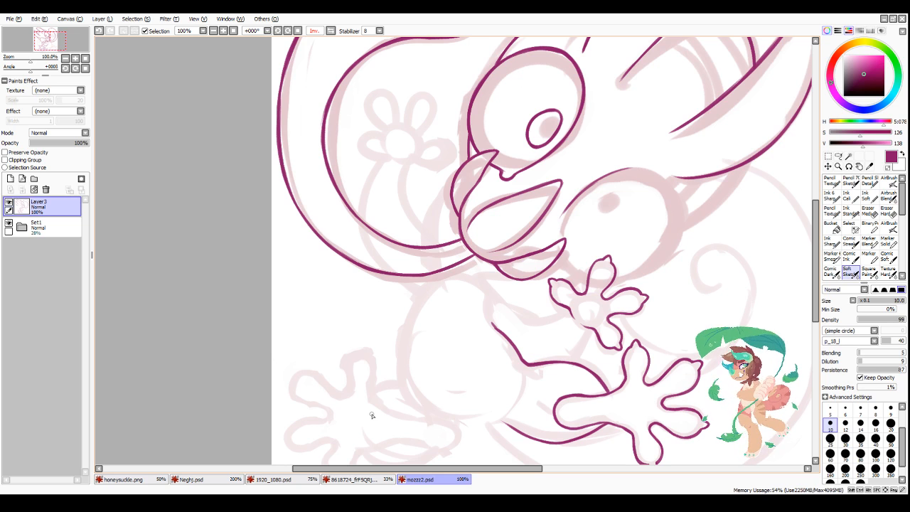
pyautogui.scroll(-5, 371, 415)
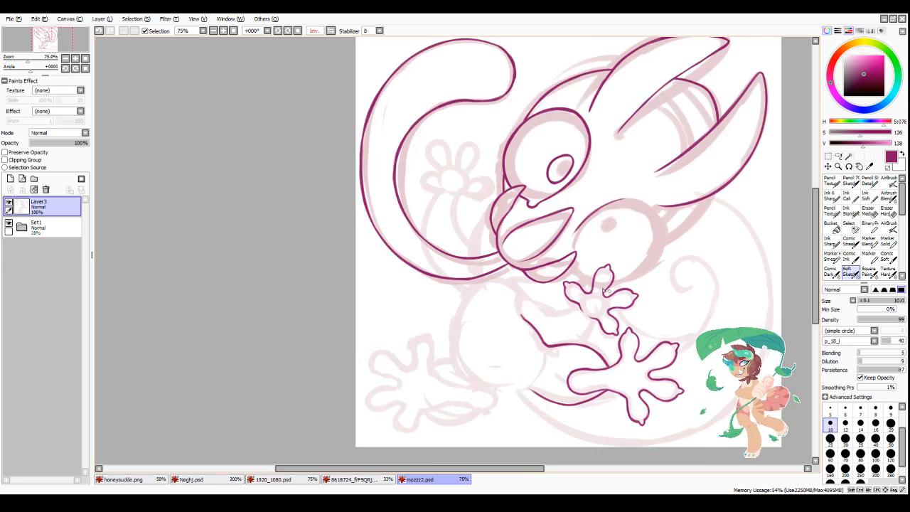
pyautogui.scroll(8, 578, 276)
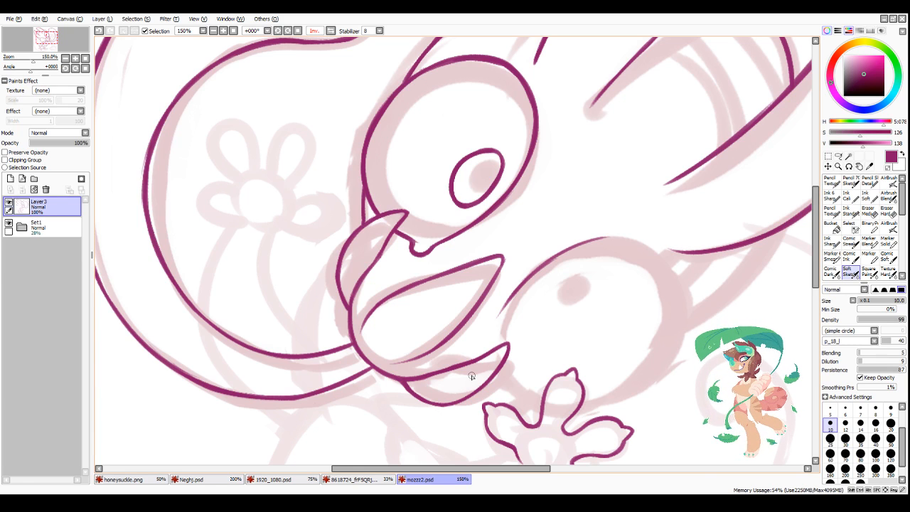
pyautogui.moveTo(513, 296); pyautogui.dragTo(501, 315)
pyautogui.moveTo(510, 301); pyautogui.dragTo(491, 335)
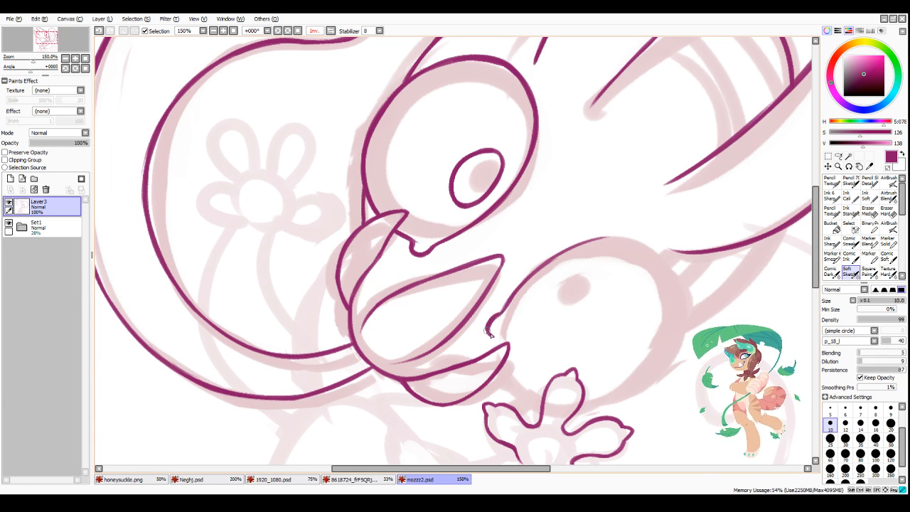
# Step: Rotate the canvas to -67° and finish the hooked corner of the second eye, connecting it to the mouth's side shape
pyautogui.click(278, 33)
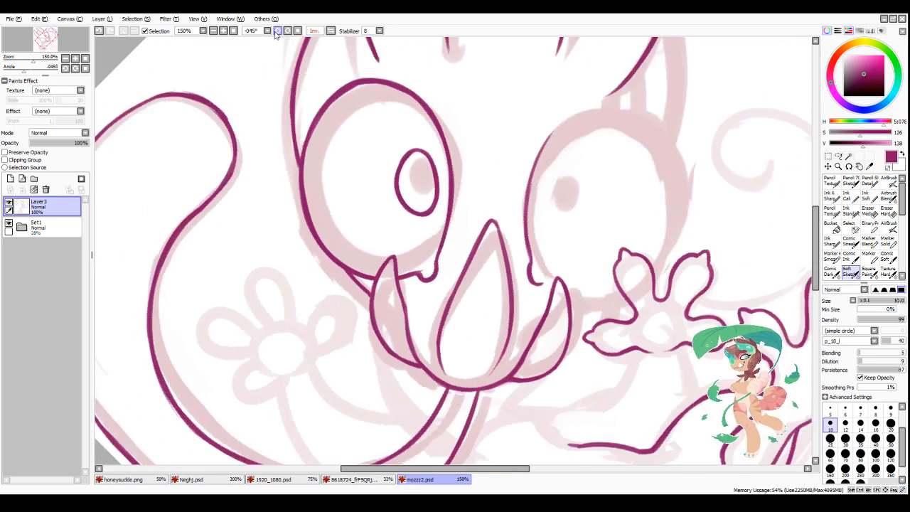
pyautogui.scroll(-2, 561, 334)
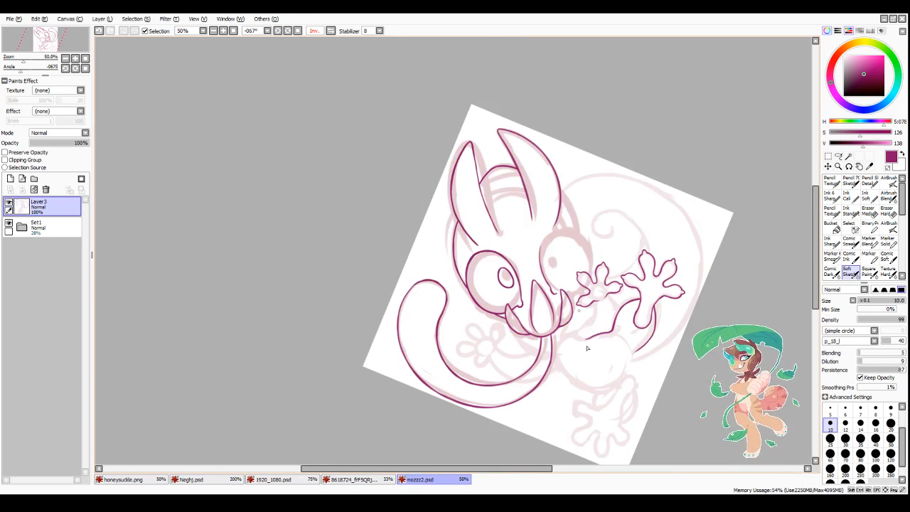
pyautogui.scroll(2, 505, 202)
pyautogui.scroll(-2, 475, 157)
pyautogui.scroll(2, 475, 158)
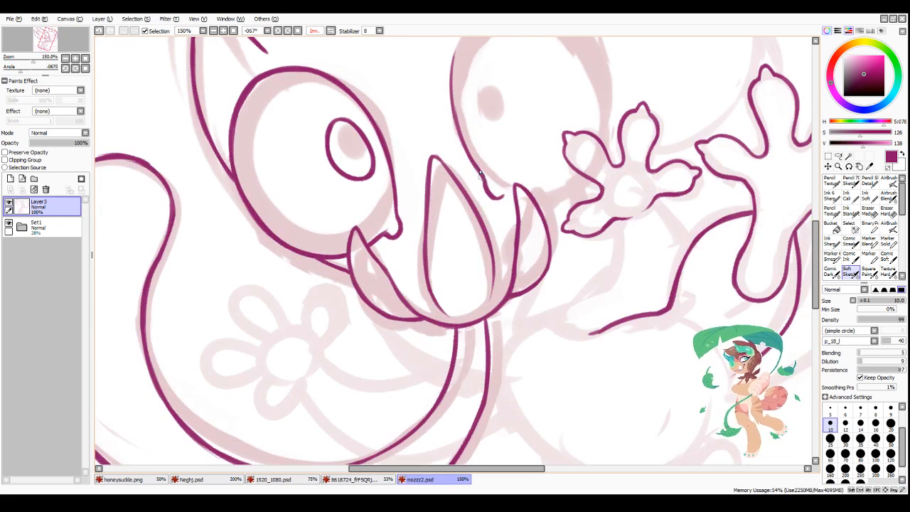
pyautogui.moveTo(491, 198); pyautogui.dragTo(508, 197)
pyautogui.moveTo(505, 200)
pyautogui.mouseDown()
pyautogui.moveTo(512, 193)
pyautogui.moveTo(503, 197)
pyautogui.mouseUp()
pyautogui.press('-')
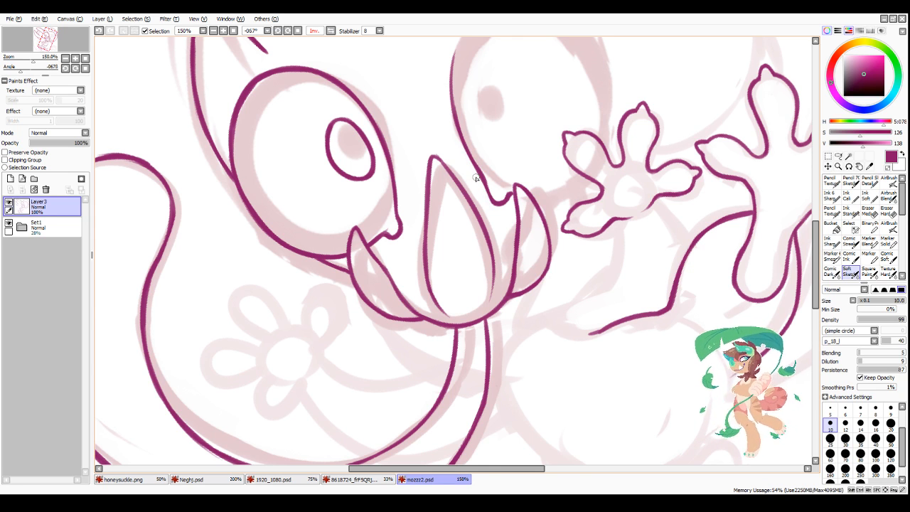
# Step: Ink the curved line below the first eye, from behind the mouth's side shape to the tongue-like shape's inner edge
pyautogui.scroll(-4, 477, 178)
pyautogui.scroll(3, 480, 246)
pyautogui.scroll(2, 475, 244)
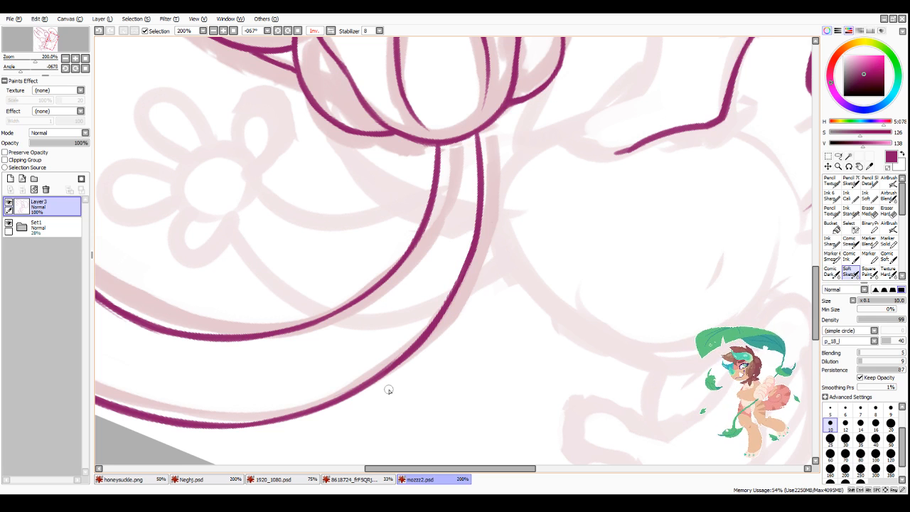
pyautogui.scroll(-5, 501, 171)
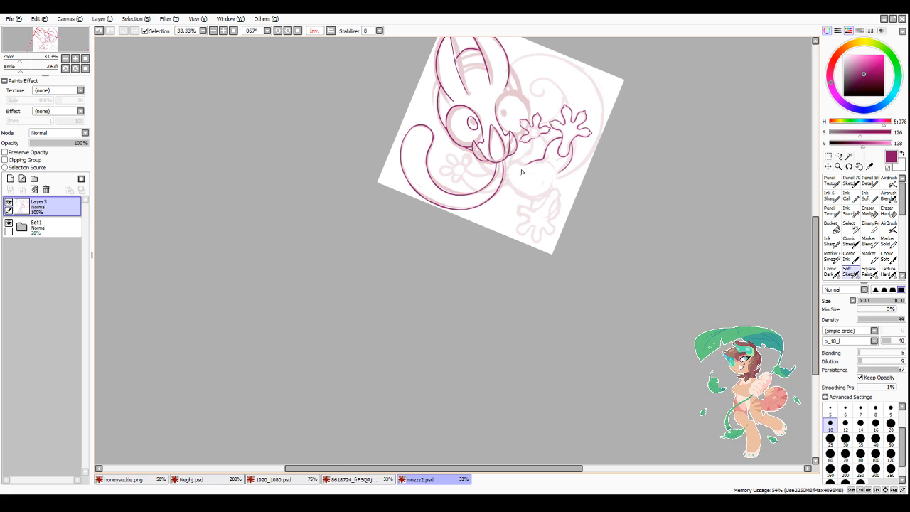
pyautogui.scroll(3, 524, 160)
pyautogui.scroll(-2, 523, 143)
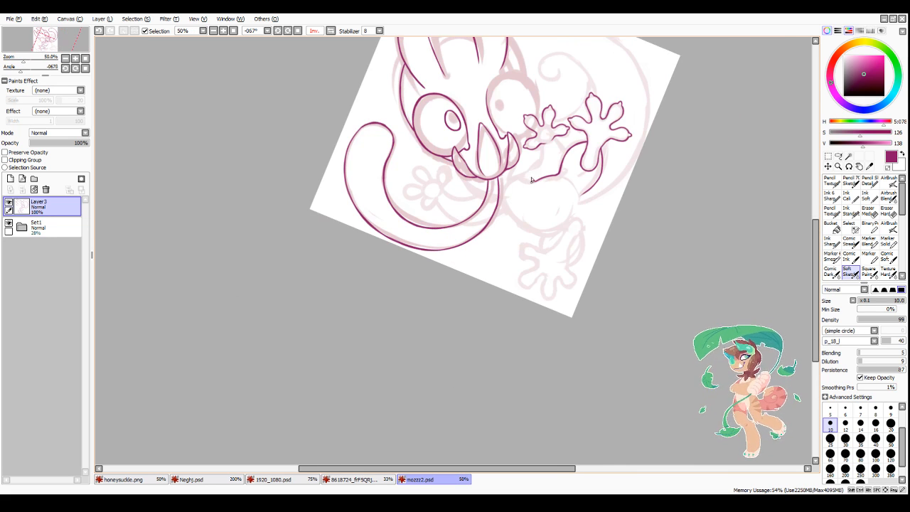
pyautogui.scroll(2, 524, 113)
pyautogui.scroll(1, 523, 113)
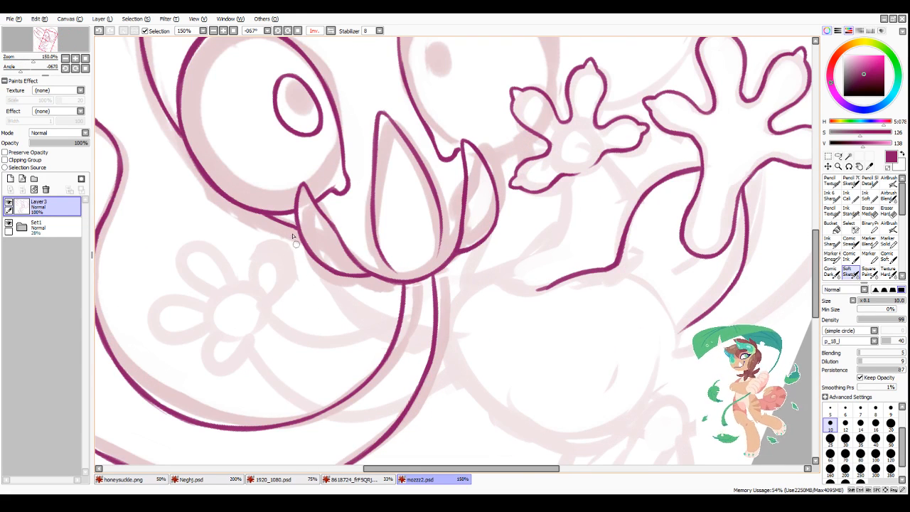
pyautogui.moveTo(289, 227); pyautogui.dragTo(322, 301)
pyautogui.moveTo(290, 229)
pyautogui.mouseDown()
pyautogui.moveTo(351, 323)
pyautogui.moveTo(390, 331)
pyautogui.mouseUp()
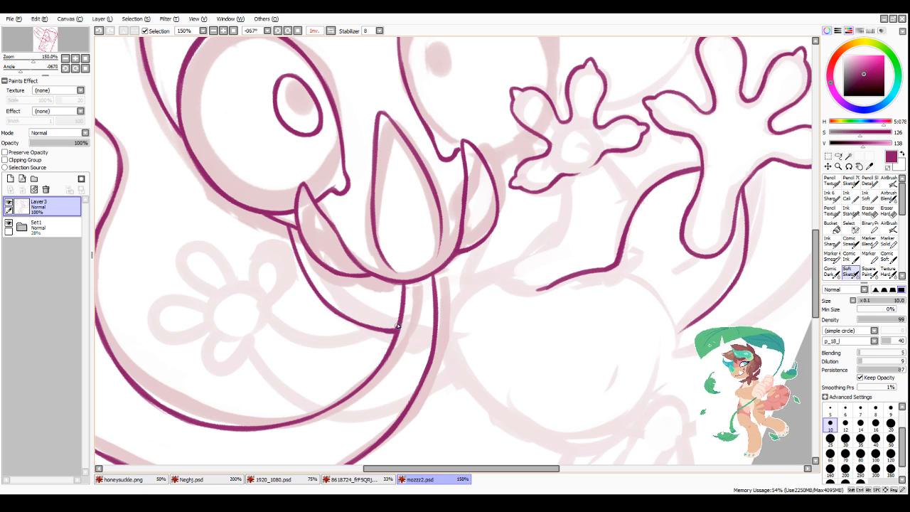
# Step: Ink the smaller hand's arm on the mouth side, from the wrist down around the elbow to the body
pyautogui.scroll(-3, 397, 325)
pyautogui.scroll(2, 460, 306)
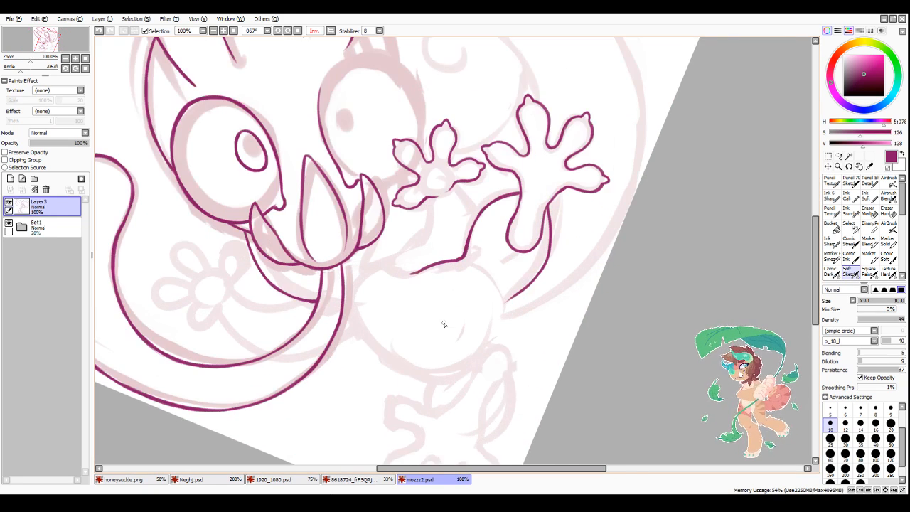
pyautogui.scroll(-1, 467, 277)
pyautogui.scroll(1, 433, 214)
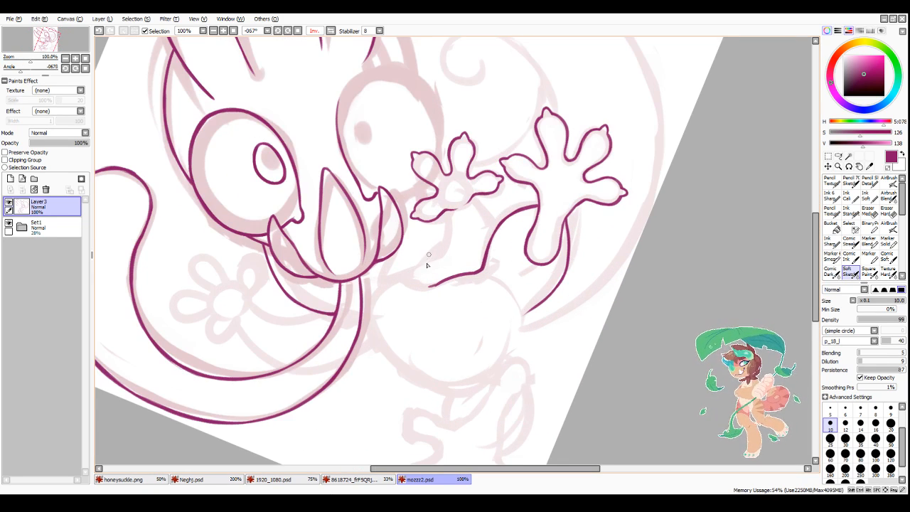
pyautogui.scroll(1, 462, 239)
pyautogui.moveTo(442, 202); pyautogui.dragTo(401, 279)
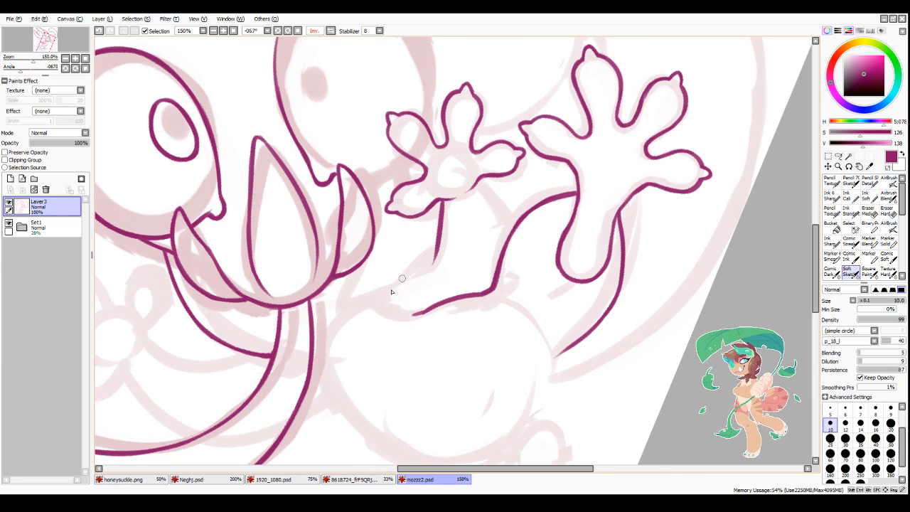
pyautogui.moveTo(354, 306)
pyautogui.mouseDown()
pyautogui.moveTo(411, 278)
pyautogui.moveTo(432, 258)
pyautogui.moveTo(391, 284)
pyautogui.moveTo(436, 250)
pyautogui.mouseUp()
pyautogui.hotkey('ctrl', 'z')
pyautogui.hotkey('ctrl', 'z')
pyautogui.moveTo(386, 288)
pyautogui.mouseDown()
pyautogui.moveTo(432, 261)
pyautogui.moveTo(428, 269)
pyautogui.moveTo(433, 253)
pyautogui.mouseUp()
pyautogui.hotkey('ctrl', 'z')
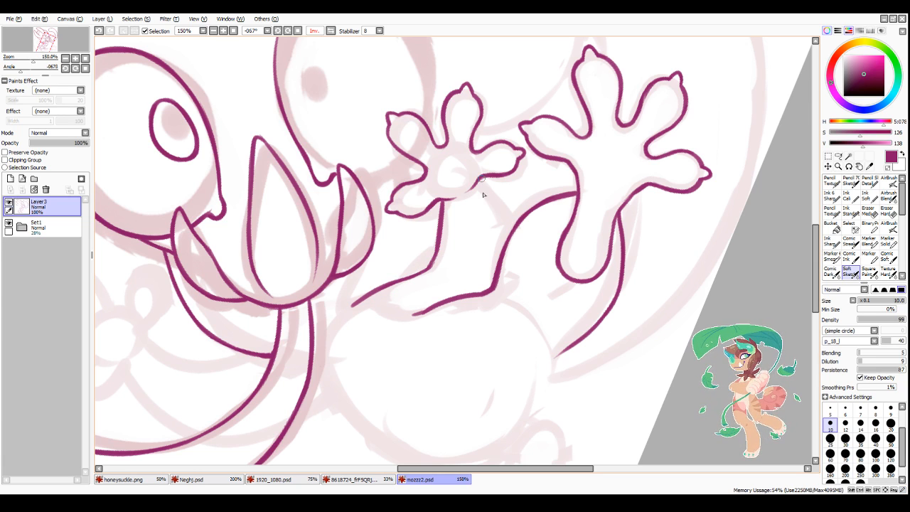
# Step: Ink the other side of the smaller hand's arm, from the palm down to the neighbouring arm line
pyautogui.moveTo(477, 184); pyautogui.dragTo(509, 231)
pyautogui.moveTo(476, 183); pyautogui.dragTo(493, 200)
pyautogui.moveTo(510, 227); pyautogui.dragTo(477, 182)
# Step: Ink the lower foot's outline around its first three rounded toes over the sketch
pyautogui.scroll(-3, 493, 176)
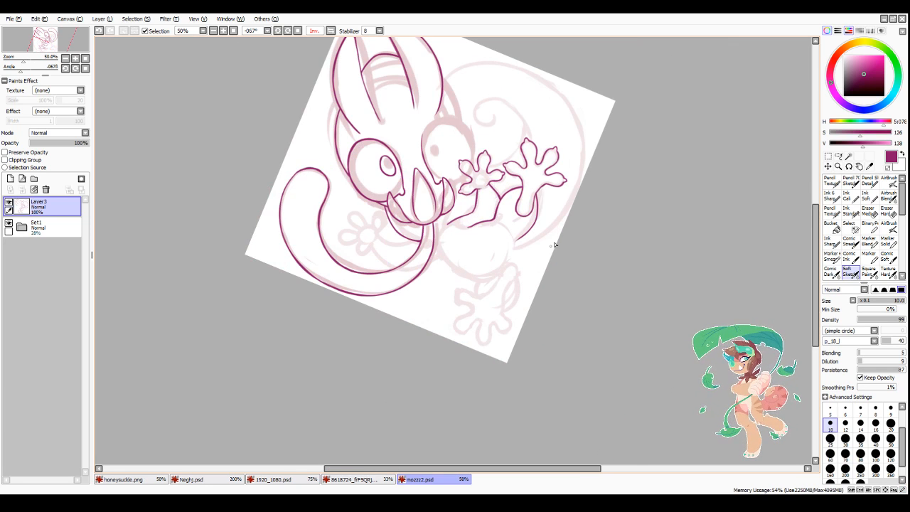
pyautogui.scroll(4, 537, 366)
pyautogui.moveTo(387, 204)
pyautogui.mouseDown()
pyautogui.moveTo(415, 270)
pyautogui.moveTo(390, 262)
pyautogui.moveTo(428, 282)
pyautogui.moveTo(394, 303)
pyautogui.moveTo(410, 299)
pyautogui.moveTo(359, 354)
pyautogui.moveTo(381, 364)
pyautogui.moveTo(362, 363)
pyautogui.moveTo(440, 336)
pyautogui.mouseUp()
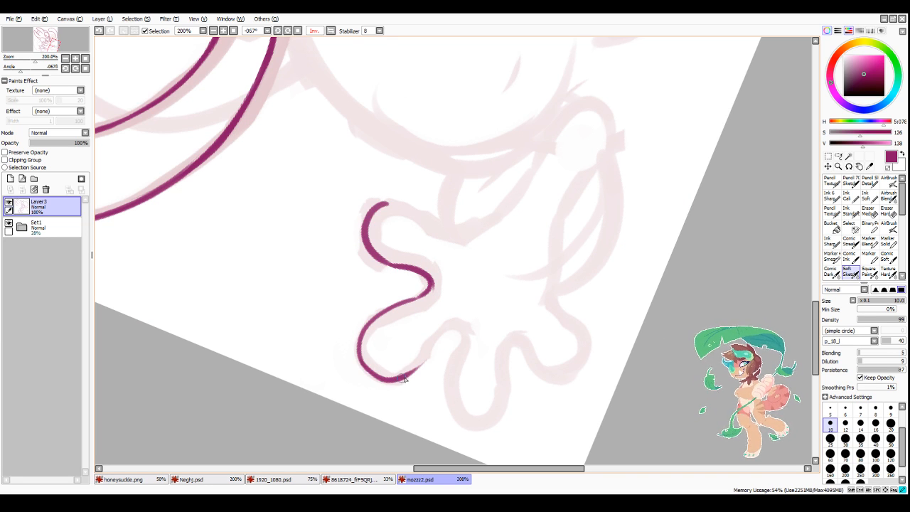
pyautogui.moveTo(405, 379)
pyautogui.mouseDown()
pyautogui.moveTo(450, 325)
pyautogui.moveTo(432, 338)
pyautogui.moveTo(462, 350)
pyautogui.moveTo(460, 339)
pyautogui.moveTo(459, 422)
pyautogui.mouseUp()
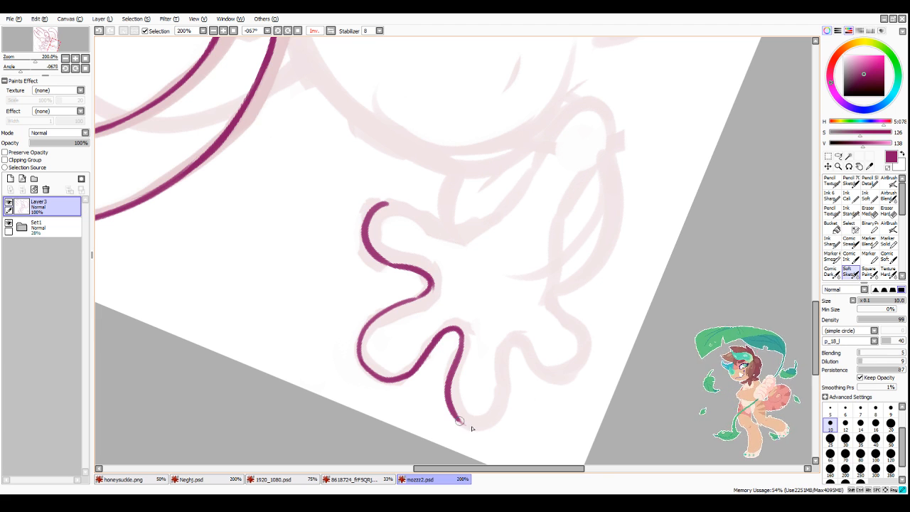
pyautogui.moveTo(512, 336)
pyautogui.mouseDown()
pyautogui.moveTo(504, 402)
pyautogui.moveTo(482, 424)
pyautogui.mouseUp()
# Step: Ink the foot's edge from the first toe along the sole and around the rounded heel
pyautogui.scroll(-1, 526, 350)
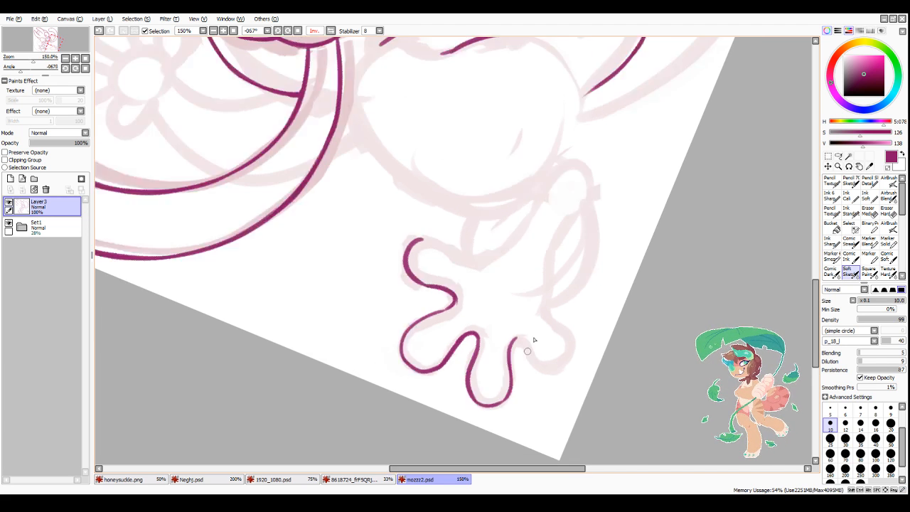
pyautogui.scroll(-1, 528, 351)
pyautogui.scroll(1, 585, 243)
pyautogui.scroll(1, 503, 256)
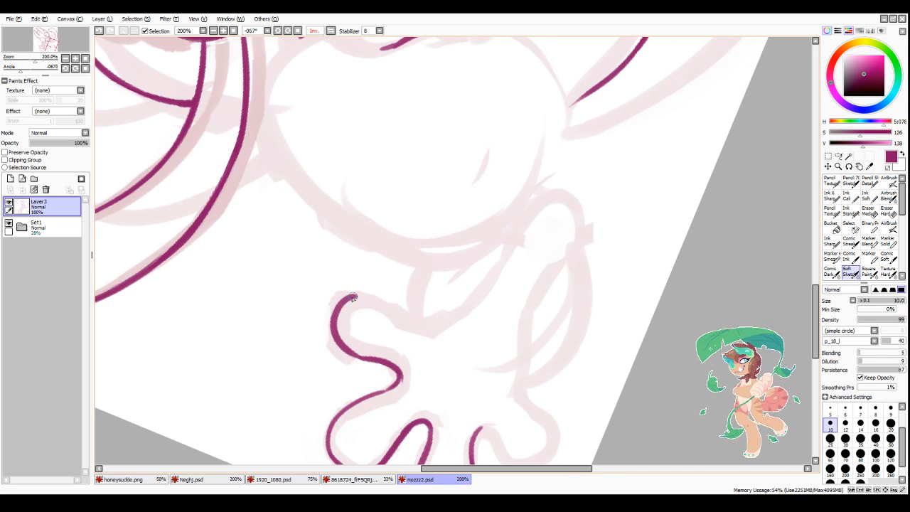
pyautogui.moveTo(355, 293)
pyautogui.mouseDown()
pyautogui.moveTo(385, 315)
pyautogui.moveTo(379, 300)
pyautogui.moveTo(349, 299)
pyautogui.moveTo(362, 295)
pyautogui.moveTo(418, 331)
pyautogui.moveTo(555, 197)
pyautogui.moveTo(573, 208)
pyautogui.moveTo(574, 264)
pyautogui.moveTo(553, 297)
pyautogui.mouseUp()
pyautogui.hotkey('ctrl', 'z')
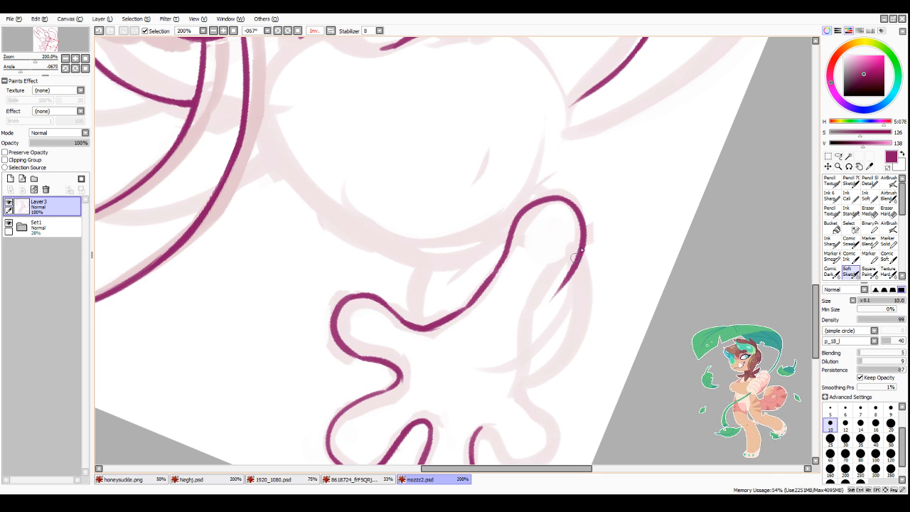
# Step: Continue the foot's outline from the rounded heel down the far side towards the last toe
pyautogui.moveTo(577, 253)
pyautogui.mouseDown()
pyautogui.moveTo(538, 313)
pyautogui.moveTo(527, 393)
pyautogui.moveTo(555, 317)
pyautogui.mouseUp()
pyautogui.moveTo(582, 267); pyautogui.dragTo(553, 336)
pyautogui.press('-')
# Step: Ink the foot's last rounded toe and join it to the line coming down from the heel
pyautogui.scroll(-3, 596, 258)
pyautogui.scroll(3, 583, 346)
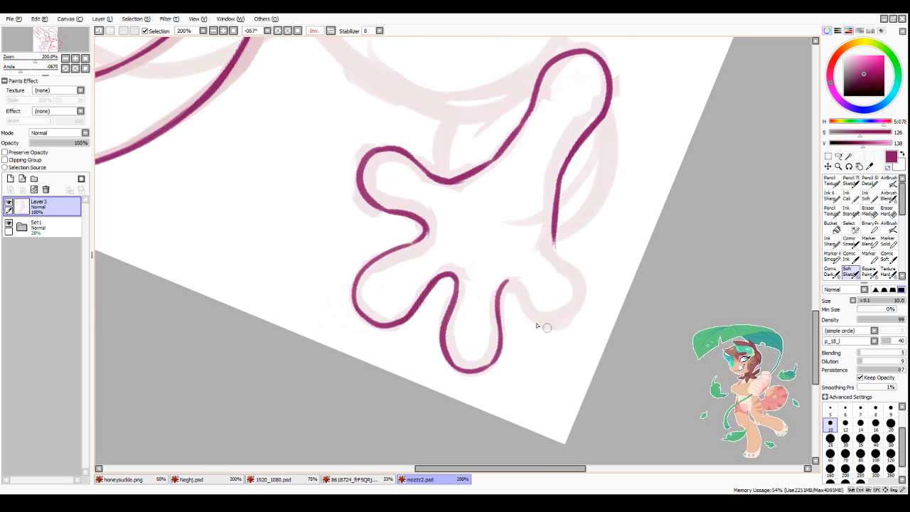
pyautogui.moveTo(505, 285)
pyautogui.mouseDown()
pyautogui.moveTo(535, 307)
pyautogui.moveTo(519, 288)
pyautogui.moveTo(587, 304)
pyautogui.mouseUp()
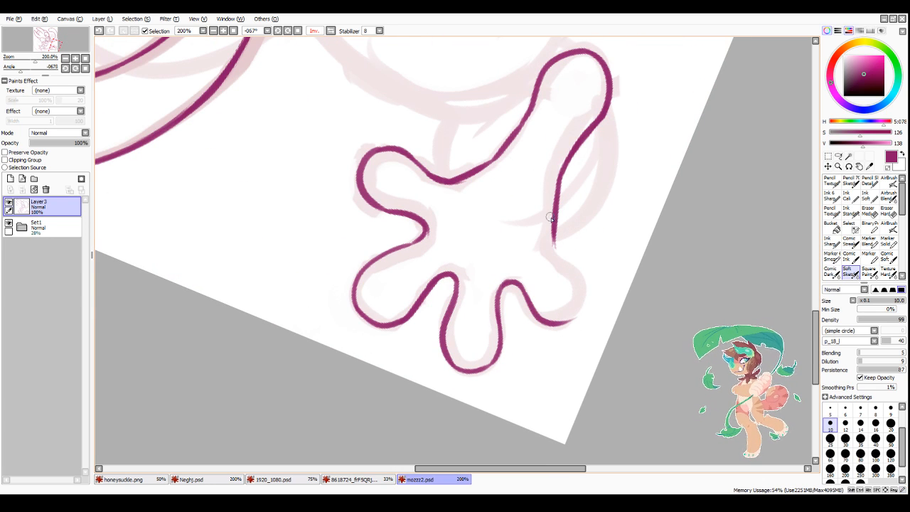
pyautogui.moveTo(551, 218)
pyautogui.mouseDown()
pyautogui.moveTo(550, 250)
pyautogui.moveTo(582, 301)
pyautogui.moveTo(559, 322)
pyautogui.mouseUp()
pyautogui.moveTo(554, 194)
pyautogui.mouseDown()
pyautogui.moveTo(554, 252)
pyautogui.moveTo(542, 235)
pyautogui.moveTo(558, 247)
pyautogui.moveTo(565, 188)
pyautogui.moveTo(560, 246)
pyautogui.mouseUp()
# Step: Trim the line above the last toe with transparent colour and thicken the thin edge of the second toe
pyautogui.press('-')
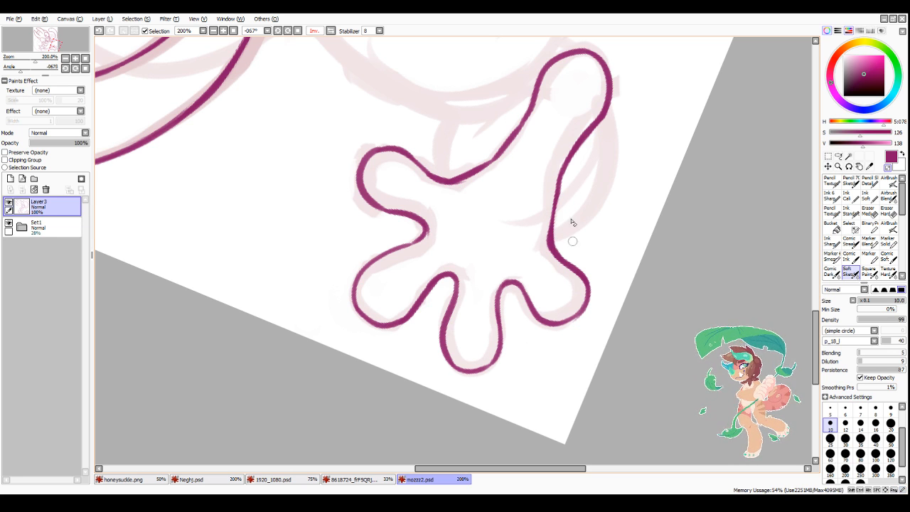
pyautogui.moveTo(563, 179); pyautogui.dragTo(552, 226)
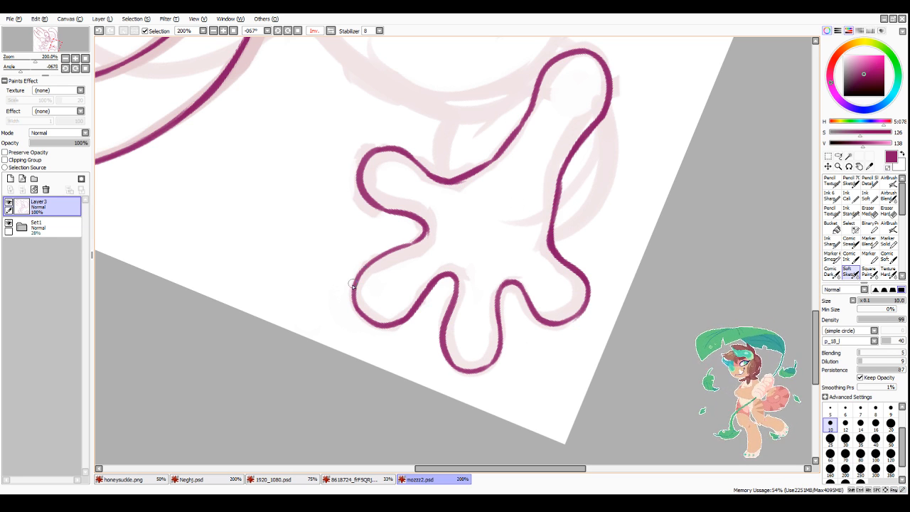
pyautogui.moveTo(353, 285)
pyautogui.mouseDown()
pyautogui.moveTo(422, 240)
pyautogui.moveTo(393, 254)
pyautogui.moveTo(427, 227)
pyautogui.moveTo(384, 255)
pyautogui.mouseUp()
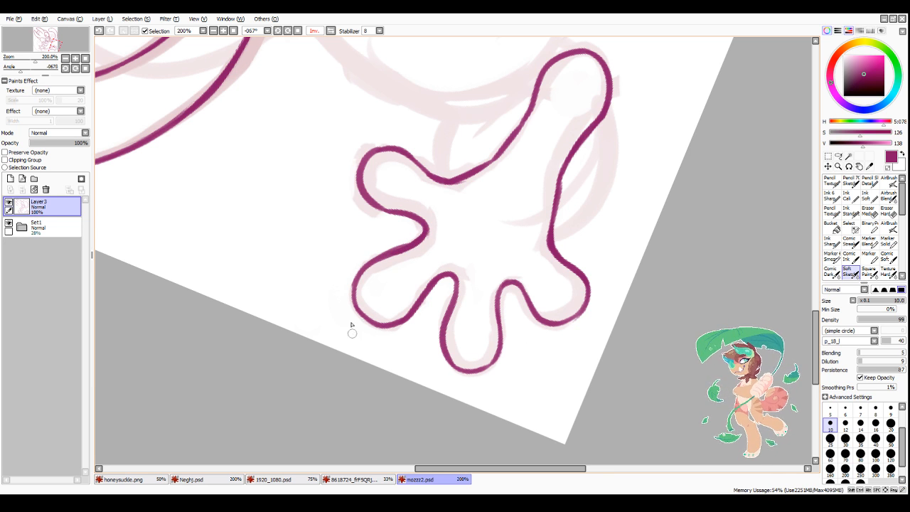
pyautogui.scroll(-6, 475, 298)
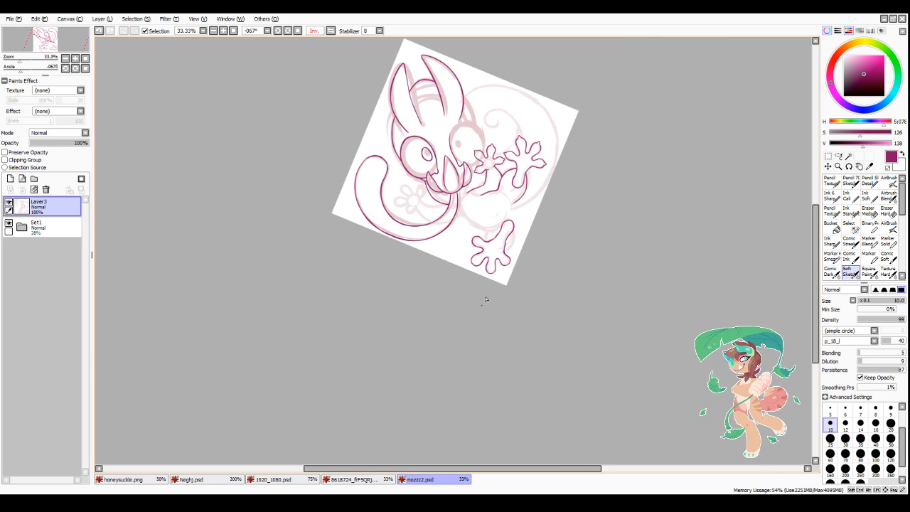
# Step: Reset the canvas rotation and ink the short neck line and the body's side curving down from beneath the tongue-like shape
pyautogui.scroll(3, 502, 255)
pyautogui.scroll(-1, 490, 241)
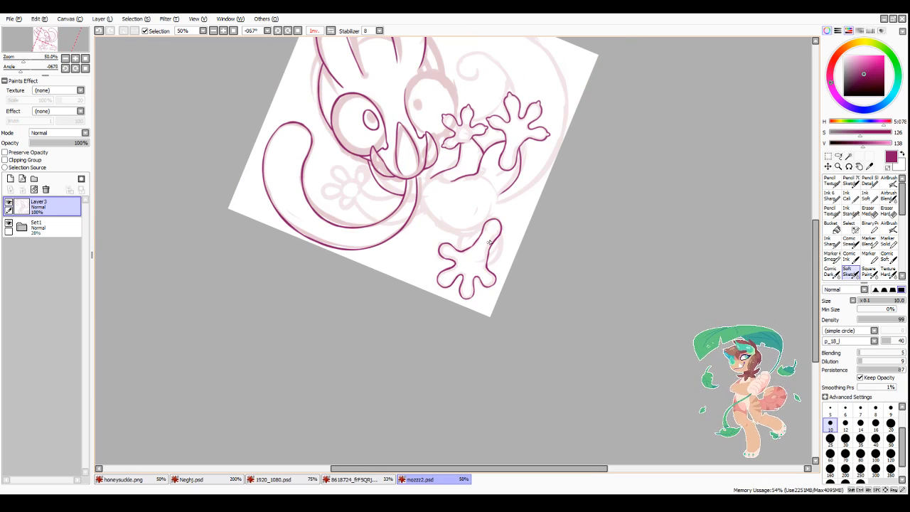
pyautogui.click(299, 31)
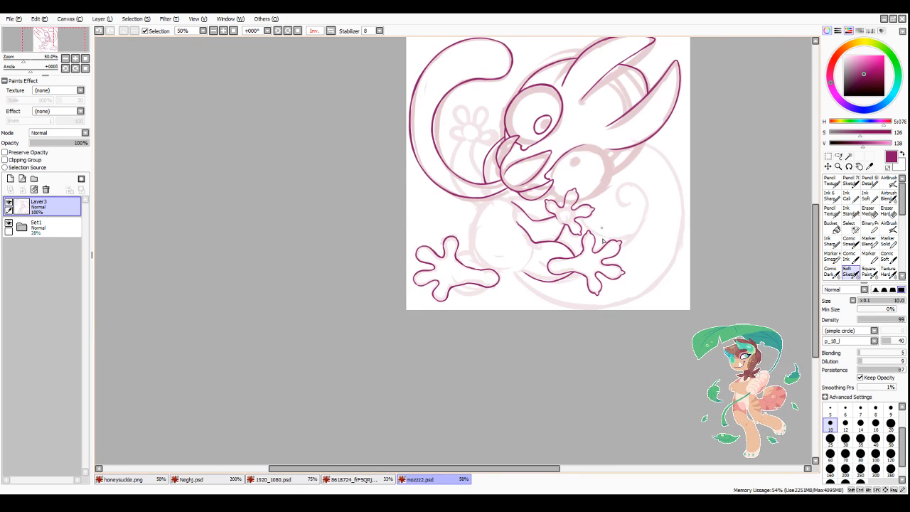
pyautogui.scroll(4, 603, 242)
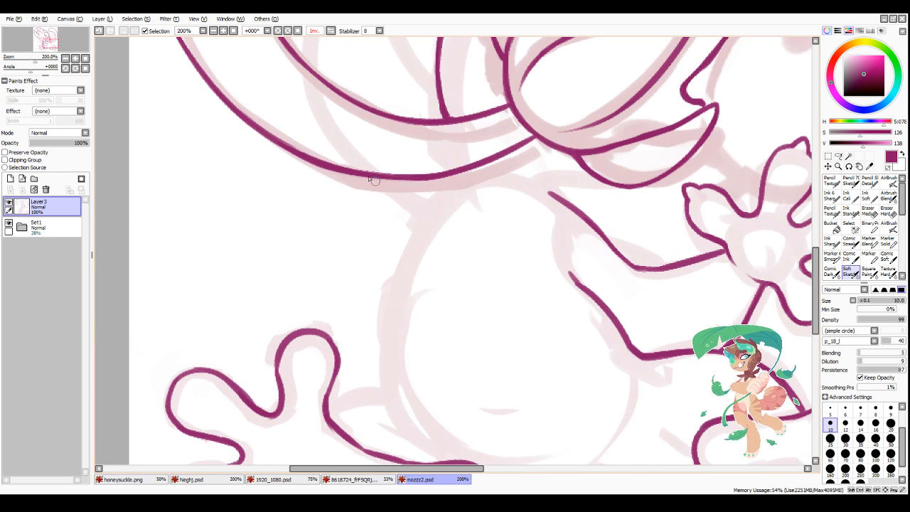
pyautogui.moveTo(370, 177); pyautogui.dragTo(419, 210)
pyautogui.moveTo(373, 180)
pyautogui.mouseDown()
pyautogui.moveTo(408, 204)
pyautogui.moveTo(393, 196)
pyautogui.moveTo(405, 216)
pyautogui.moveTo(412, 207)
pyautogui.moveTo(421, 214)
pyautogui.moveTo(390, 362)
pyautogui.moveTo(388, 336)
pyautogui.moveTo(389, 377)
pyautogui.mouseUp()
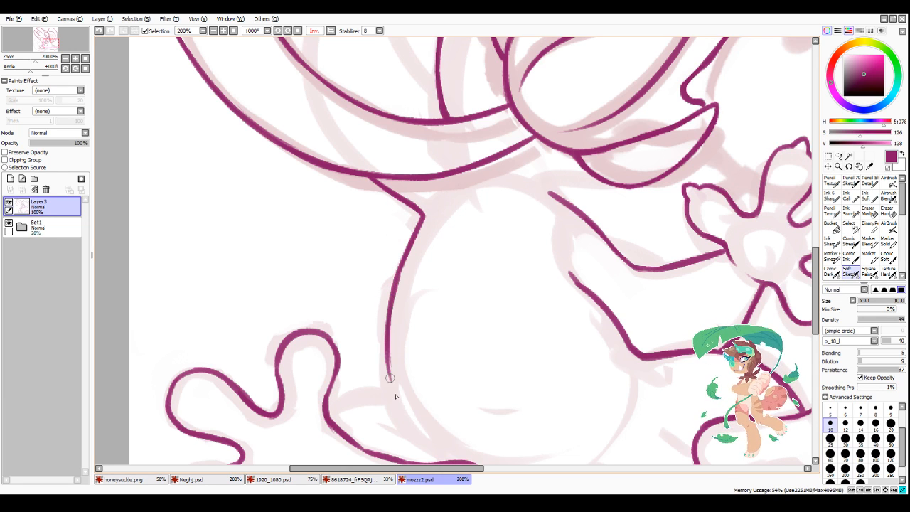
# Step: Ink small pointed claws on the tips of three toes of the newly outlined foot
pyautogui.scroll(-4, 462, 186)
pyautogui.scroll(4, 429, 281)
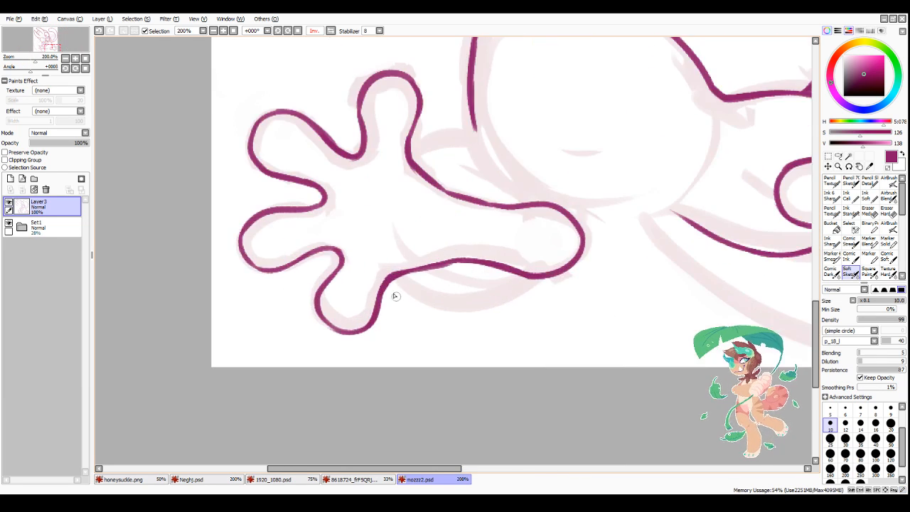
pyautogui.moveTo(320, 314)
pyautogui.mouseDown()
pyautogui.moveTo(327, 336)
pyautogui.moveTo(344, 332)
pyautogui.moveTo(328, 341)
pyautogui.moveTo(344, 332)
pyautogui.mouseUp()
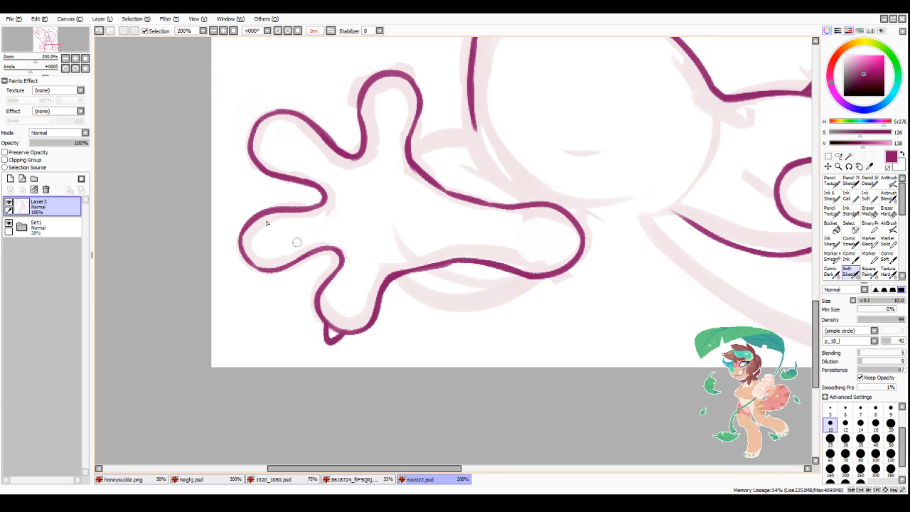
pyautogui.moveTo(235, 238)
pyautogui.mouseDown()
pyautogui.moveTo(228, 242)
pyautogui.moveTo(243, 235)
pyautogui.moveTo(259, 269)
pyautogui.mouseUp()
pyautogui.moveTo(259, 119)
pyautogui.mouseDown()
pyautogui.moveTo(242, 120)
pyautogui.moveTo(251, 137)
pyautogui.moveTo(258, 119)
pyautogui.mouseUp()
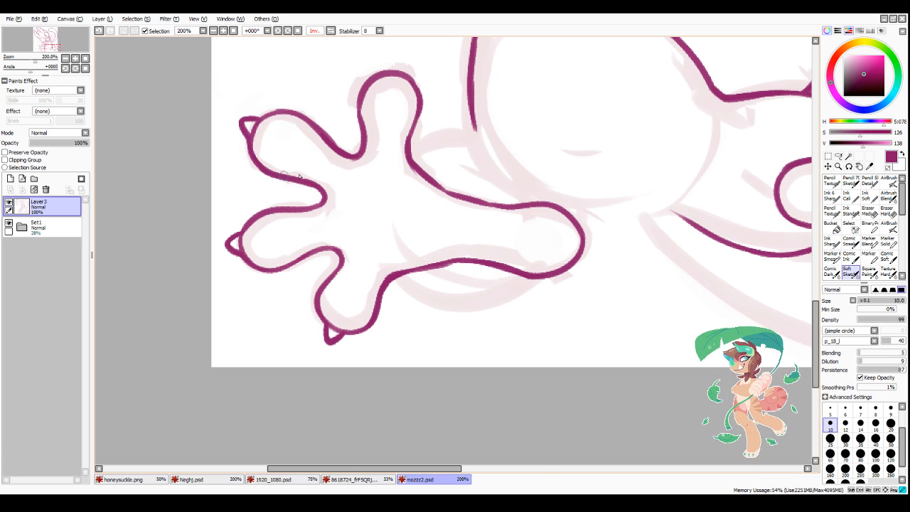
# Step: Ink the claw on the foot's uppermost toe and erase the lines separating the claws from the toes
pyautogui.scroll(-2, 313, 165)
pyautogui.scroll(2, 355, 99)
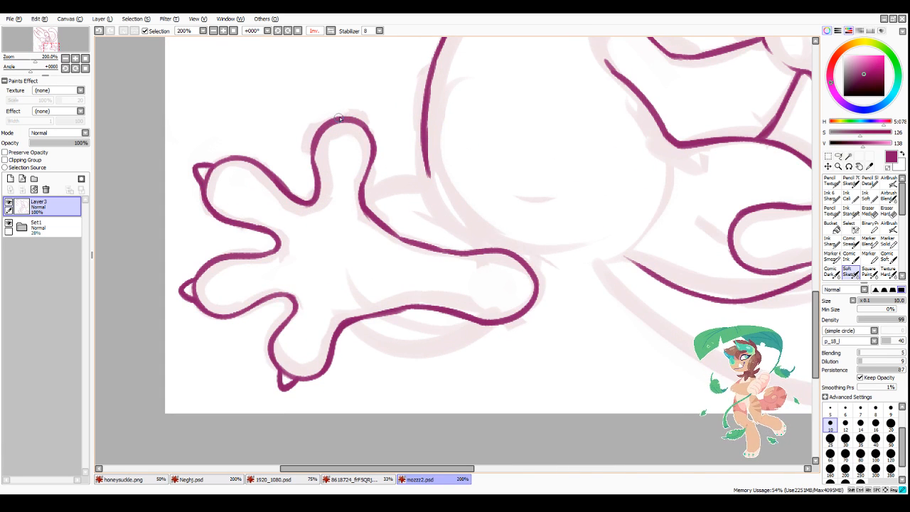
pyautogui.moveTo(341, 115)
pyautogui.mouseDown()
pyautogui.moveTo(350, 102)
pyautogui.moveTo(359, 116)
pyautogui.moveTo(346, 117)
pyautogui.mouseUp()
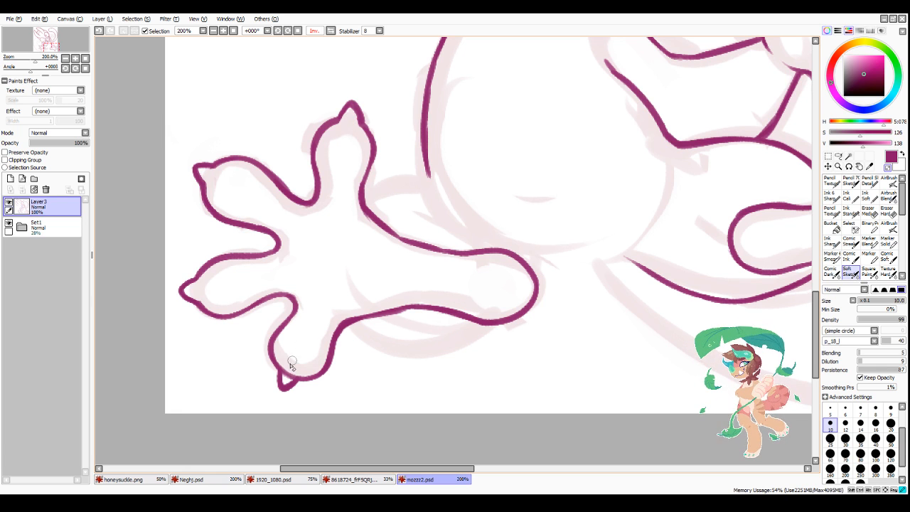
pyautogui.scroll(-3, 407, 355)
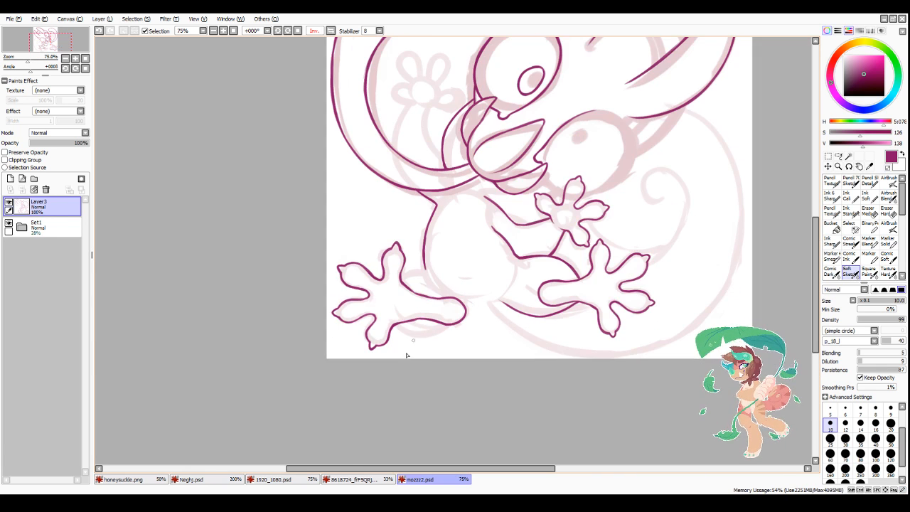
# Step: Thicken and smooth the foot's outline along the uppermost toe, both long edges and the bend beside the lowest toe
pyautogui.scroll(3, 458, 276)
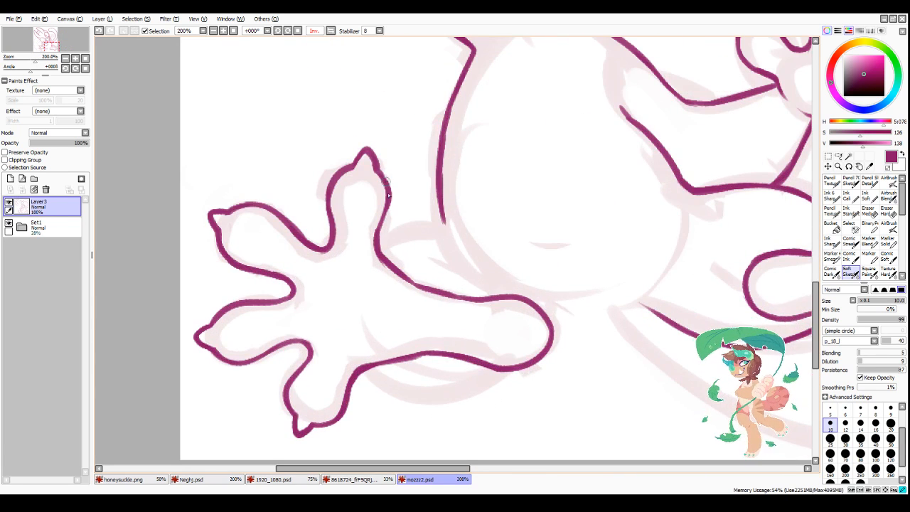
pyautogui.moveTo(388, 194)
pyautogui.mouseDown()
pyautogui.moveTo(379, 250)
pyautogui.moveTo(411, 285)
pyautogui.mouseUp()
pyautogui.moveTo(354, 374)
pyautogui.mouseDown()
pyautogui.moveTo(372, 358)
pyautogui.moveTo(361, 367)
pyautogui.moveTo(413, 349)
pyautogui.moveTo(370, 360)
pyautogui.moveTo(400, 353)
pyautogui.moveTo(425, 364)
pyautogui.moveTo(362, 375)
pyautogui.mouseUp()
pyautogui.press('-')
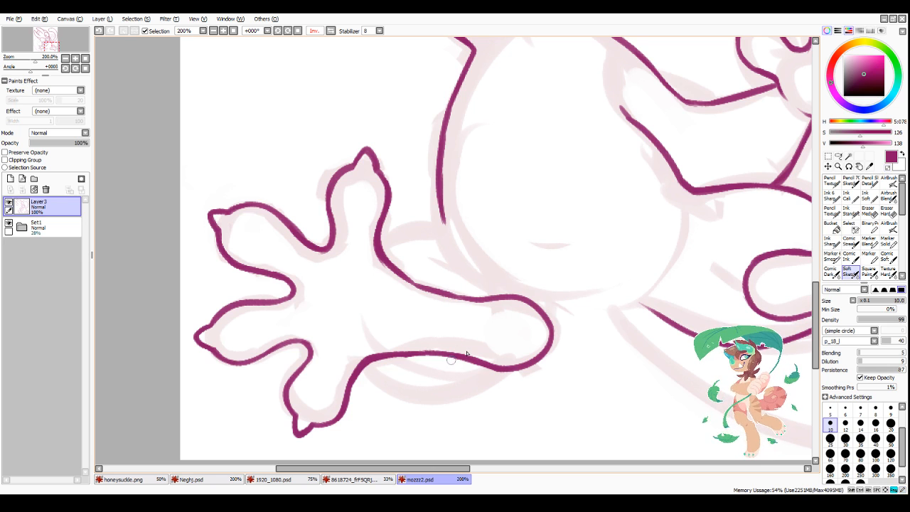
pyautogui.moveTo(389, 266); pyautogui.dragTo(495, 300)
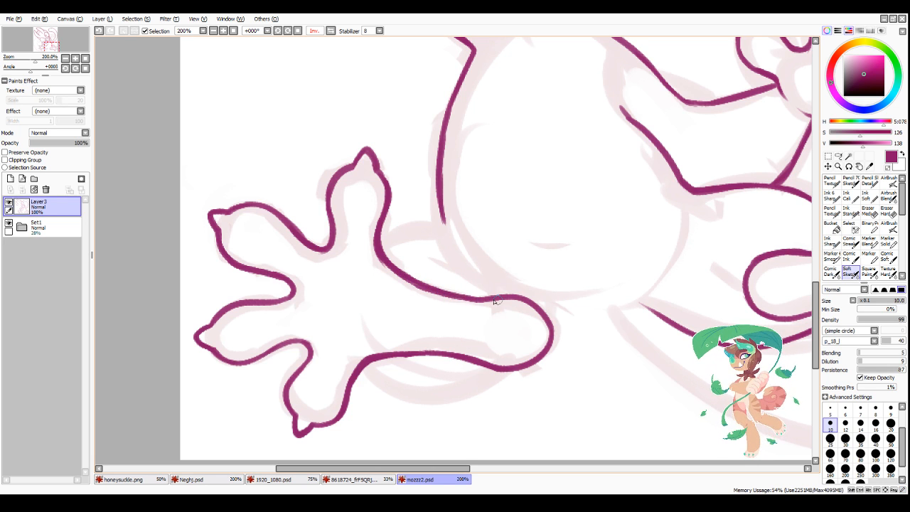
pyautogui.moveTo(371, 361); pyautogui.dragTo(406, 355)
# Step: Ink the leg's upper line from the foot to the body and extend the body's side line past the joint
pyautogui.scroll(-3, 506, 327)
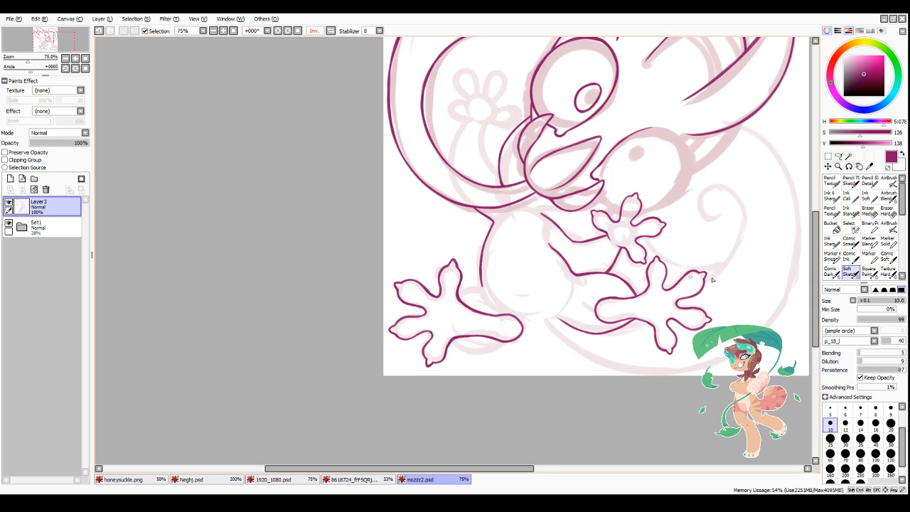
pyautogui.scroll(2, 652, 345)
pyautogui.scroll(1, 278, 274)
pyautogui.moveTo(249, 251)
pyautogui.mouseDown()
pyautogui.moveTo(278, 232)
pyautogui.moveTo(305, 239)
pyautogui.moveTo(276, 235)
pyautogui.moveTo(312, 231)
pyautogui.moveTo(315, 209)
pyautogui.moveTo(294, 233)
pyautogui.moveTo(282, 231)
pyautogui.moveTo(320, 238)
pyautogui.moveTo(306, 211)
pyautogui.moveTo(357, 273)
pyautogui.mouseUp()
pyautogui.press('-')
pyautogui.moveTo(311, 219)
pyautogui.mouseDown()
pyautogui.moveTo(348, 256)
pyautogui.moveTo(313, 243)
pyautogui.moveTo(351, 271)
pyautogui.moveTo(325, 251)
pyautogui.mouseUp()
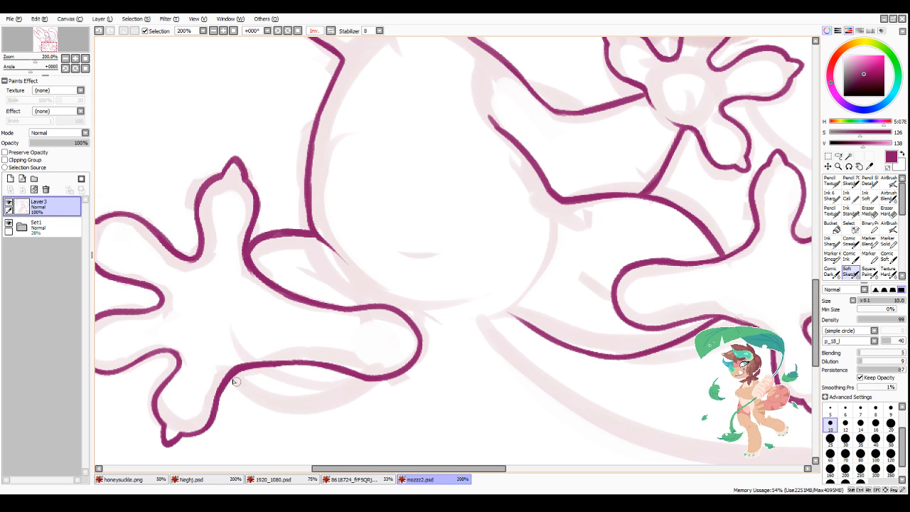
# Step: Ink the leg's curved underside below the foot and clean up where the leg lines meet the foot
pyautogui.moveTo(235, 381); pyautogui.dragTo(385, 371)
pyautogui.moveTo(310, 400)
pyautogui.mouseDown()
pyautogui.moveTo(375, 378)
pyautogui.moveTo(363, 383)
pyautogui.mouseUp()
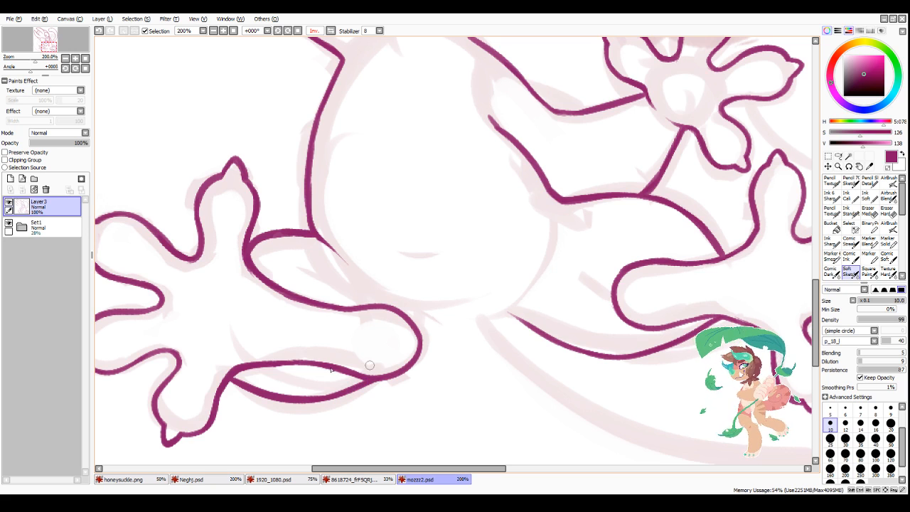
pyautogui.moveTo(245, 383); pyautogui.dragTo(229, 375)
pyautogui.moveTo(271, 234)
pyautogui.mouseDown()
pyautogui.moveTo(297, 244)
pyautogui.moveTo(257, 237)
pyautogui.moveTo(295, 237)
pyautogui.mouseUp()
pyautogui.press('-')
pyautogui.press('-')
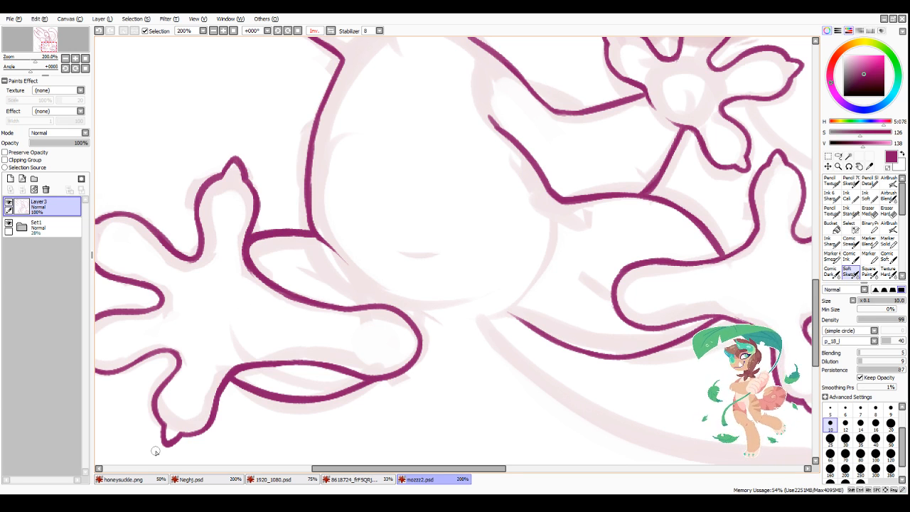
# Step: Ink the first two rounded fingers of the raised hand inside the curled tongue-like shape
pyautogui.scroll(-3, 504, 325)
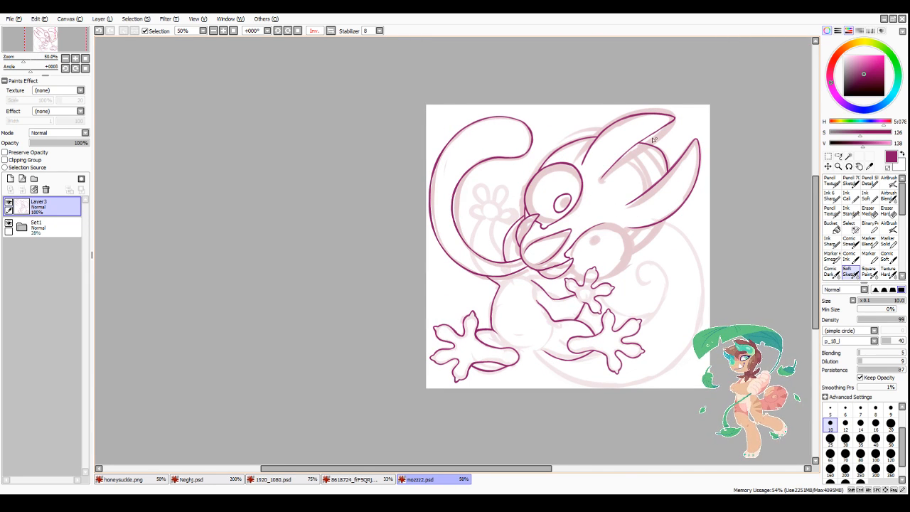
pyautogui.scroll(1, 613, 181)
pyautogui.scroll(3, 415, 225)
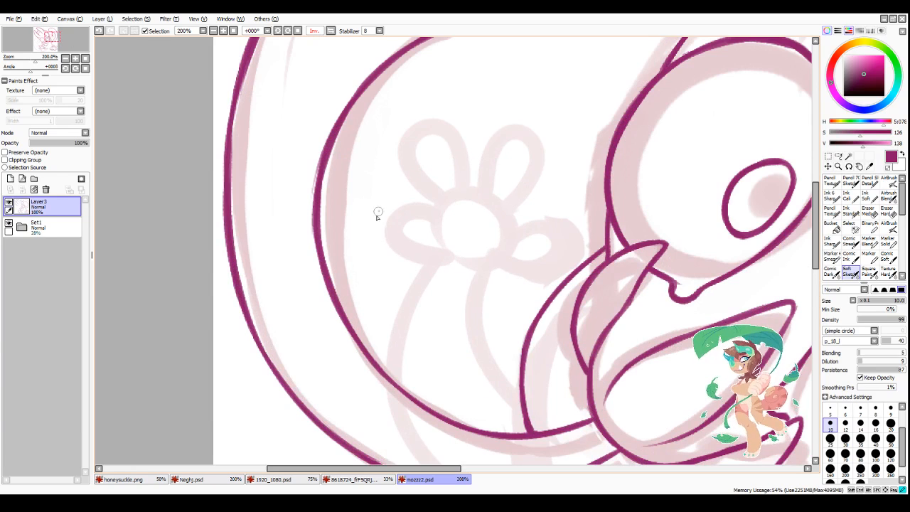
pyautogui.moveTo(376, 211)
pyautogui.mouseDown()
pyautogui.moveTo(418, 258)
pyautogui.moveTo(406, 258)
pyautogui.moveTo(449, 252)
pyautogui.mouseUp()
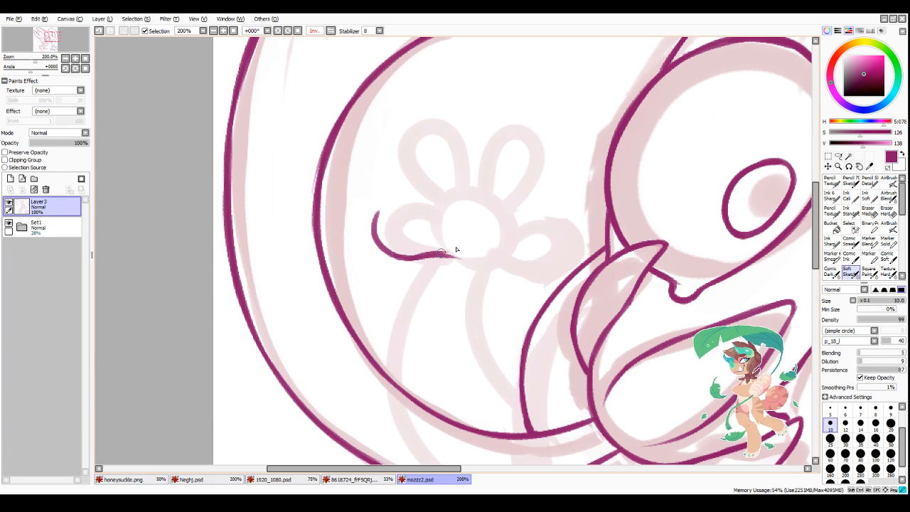
pyautogui.moveTo(377, 218)
pyautogui.mouseDown()
pyautogui.moveTo(400, 207)
pyautogui.moveTo(442, 204)
pyautogui.moveTo(435, 212)
pyautogui.moveTo(435, 180)
pyautogui.moveTo(423, 186)
pyautogui.moveTo(437, 206)
pyautogui.moveTo(402, 156)
pyautogui.moveTo(411, 158)
pyautogui.moveTo(413, 134)
pyautogui.moveTo(424, 130)
pyautogui.moveTo(449, 137)
pyautogui.moveTo(457, 186)
pyautogui.mouseUp()
pyautogui.moveTo(405, 142); pyautogui.dragTo(436, 206)
pyautogui.moveTo(398, 143); pyautogui.dragTo(426, 199)
pyautogui.moveTo(401, 165); pyautogui.dragTo(430, 208)
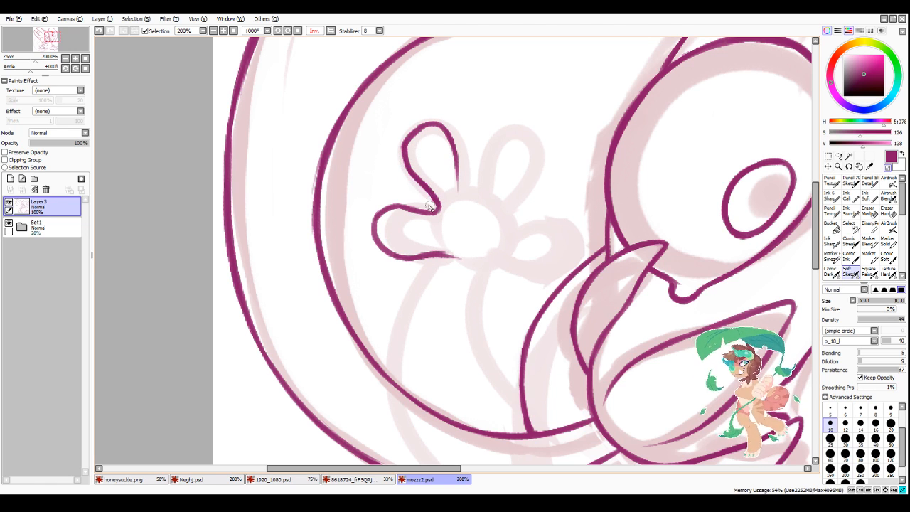
# Step: Ink the raised hand's remaining two fingers and tidy the line ends at the base of the palm
pyautogui.moveTo(458, 165)
pyautogui.mouseDown()
pyautogui.moveTo(467, 191)
pyautogui.moveTo(482, 171)
pyautogui.moveTo(480, 188)
pyautogui.moveTo(501, 127)
pyautogui.moveTo(486, 166)
pyautogui.moveTo(523, 129)
pyautogui.moveTo(493, 140)
pyautogui.moveTo(539, 153)
pyautogui.moveTo(529, 135)
pyautogui.moveTo(509, 212)
pyautogui.moveTo(508, 205)
pyautogui.moveTo(519, 219)
pyautogui.moveTo(512, 216)
pyautogui.moveTo(545, 220)
pyautogui.moveTo(550, 243)
pyautogui.moveTo(565, 248)
pyautogui.moveTo(535, 272)
pyautogui.mouseUp()
pyautogui.moveTo(430, 253)
pyautogui.mouseDown()
pyautogui.moveTo(558, 267)
pyautogui.moveTo(503, 261)
pyautogui.moveTo(544, 268)
pyautogui.mouseUp()
pyautogui.press('-')
pyautogui.moveTo(442, 264)
pyautogui.mouseDown()
pyautogui.moveTo(514, 257)
pyautogui.moveTo(454, 249)
pyautogui.moveTo(461, 256)
pyautogui.moveTo(508, 237)
pyautogui.moveTo(458, 258)
pyautogui.moveTo(522, 234)
pyautogui.moveTo(491, 259)
pyautogui.mouseUp()
# Step: Ink both sides of the raised arm from the palm to the tongue-like shape, redoing the inner side
pyautogui.scroll(-4, 595, 203)
pyautogui.scroll(4, 575, 291)
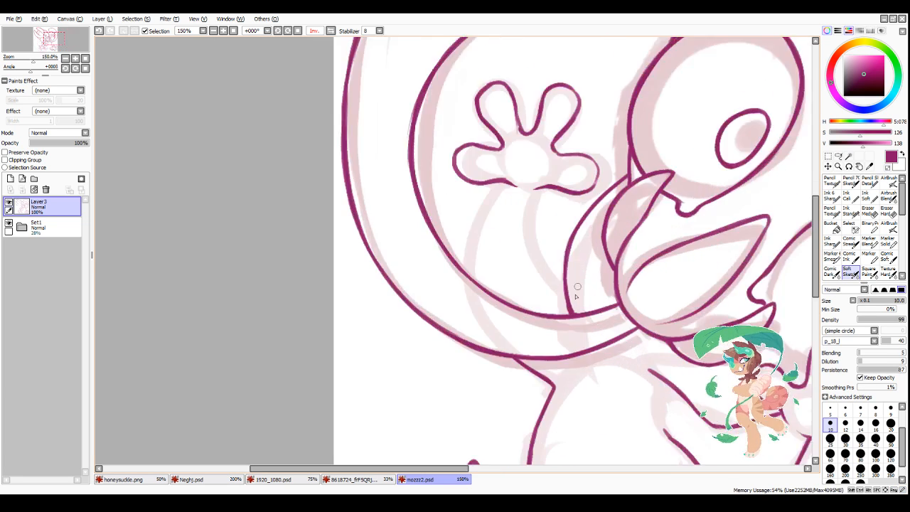
pyautogui.moveTo(479, 145)
pyautogui.mouseDown()
pyautogui.moveTo(440, 227)
pyautogui.moveTo(471, 155)
pyautogui.moveTo(433, 270)
pyautogui.mouseUp()
pyautogui.moveTo(530, 158); pyautogui.dragTo(524, 254)
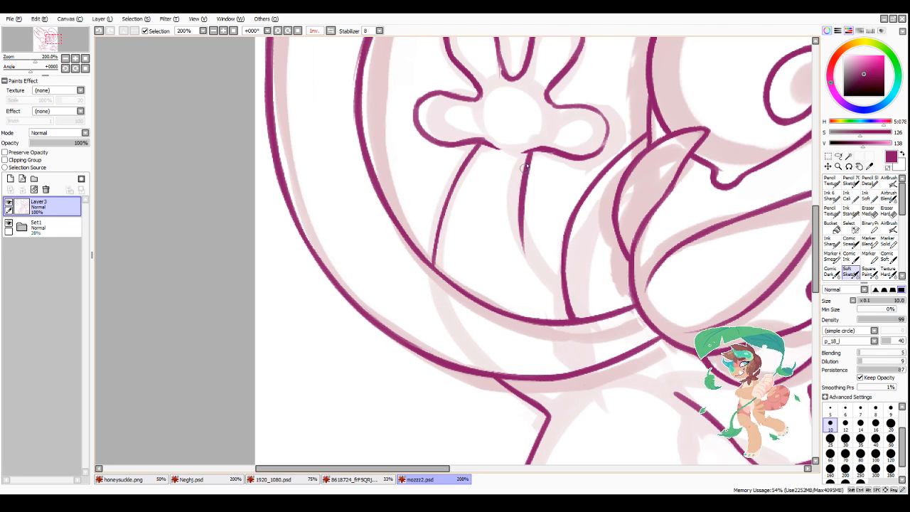
pyautogui.hotkey('ctrl', 'z')
pyautogui.moveTo(528, 151); pyautogui.dragTo(532, 245)
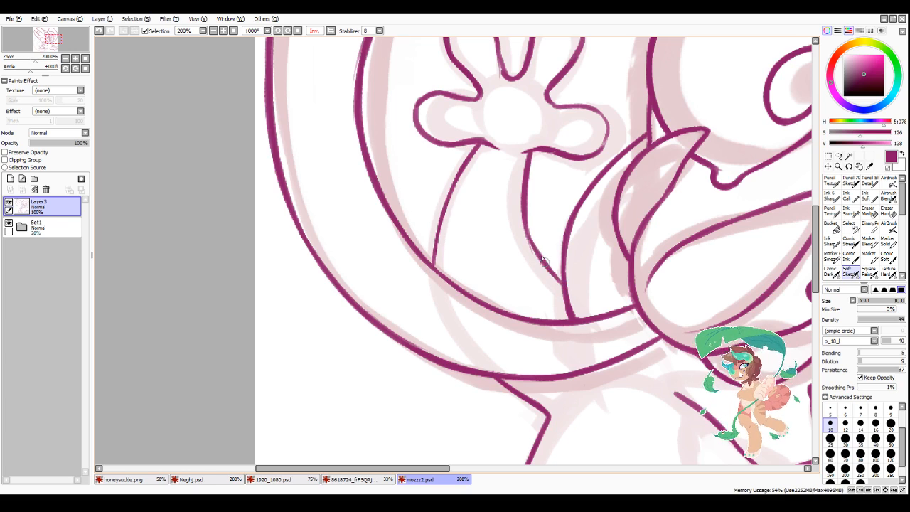
# Step: Thicken and smooth the raised hand's outline between the two middle fingers and around the finger nearest the face
pyautogui.scroll(-3, 548, 271)
pyautogui.scroll(1, 639, 223)
pyautogui.scroll(-3, 639, 223)
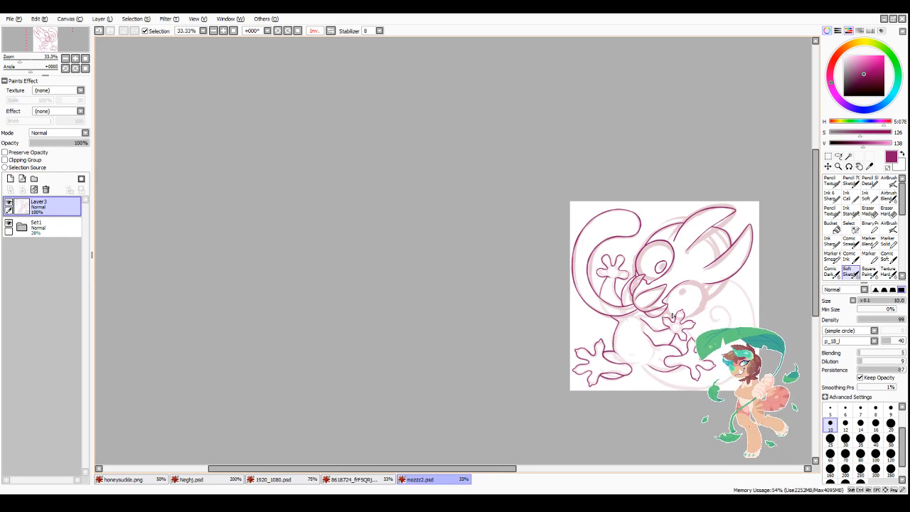
pyautogui.moveTo(496, 469); pyautogui.dragTo(571, 487)
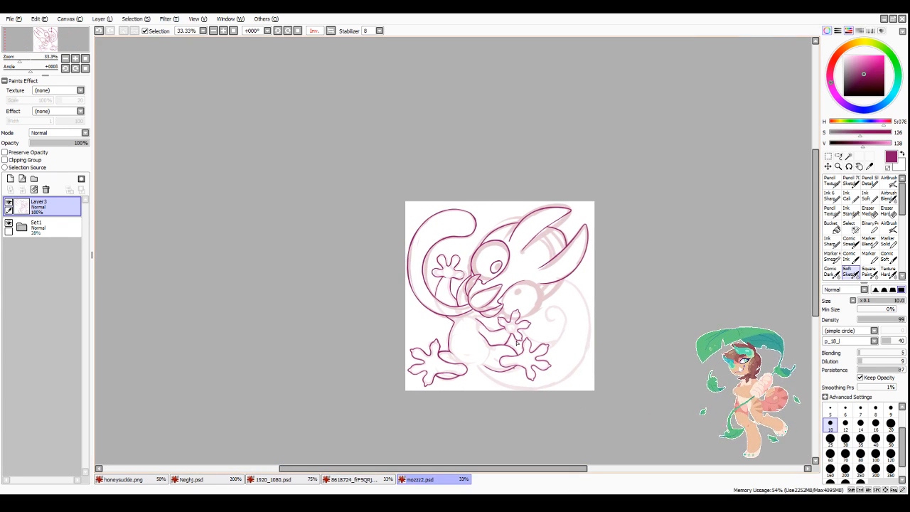
pyautogui.scroll(3, 445, 258)
pyautogui.scroll(2, 454, 293)
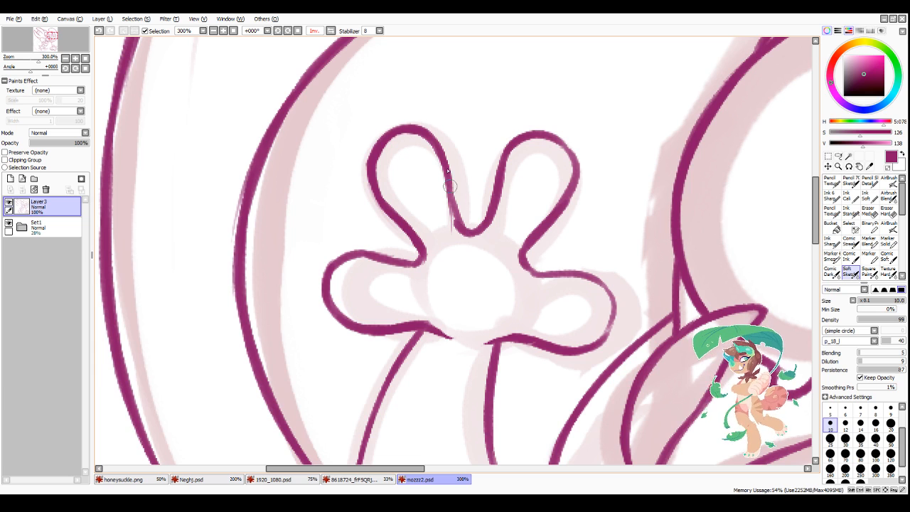
pyautogui.moveTo(443, 161); pyautogui.dragTo(467, 234)
pyautogui.moveTo(502, 172)
pyautogui.mouseDown()
pyautogui.moveTo(531, 138)
pyautogui.moveTo(510, 155)
pyautogui.moveTo(564, 146)
pyautogui.moveTo(538, 136)
pyautogui.moveTo(570, 184)
pyautogui.moveTo(571, 155)
pyautogui.moveTo(531, 265)
pyautogui.moveTo(556, 270)
pyautogui.moveTo(611, 334)
pyautogui.mouseUp()
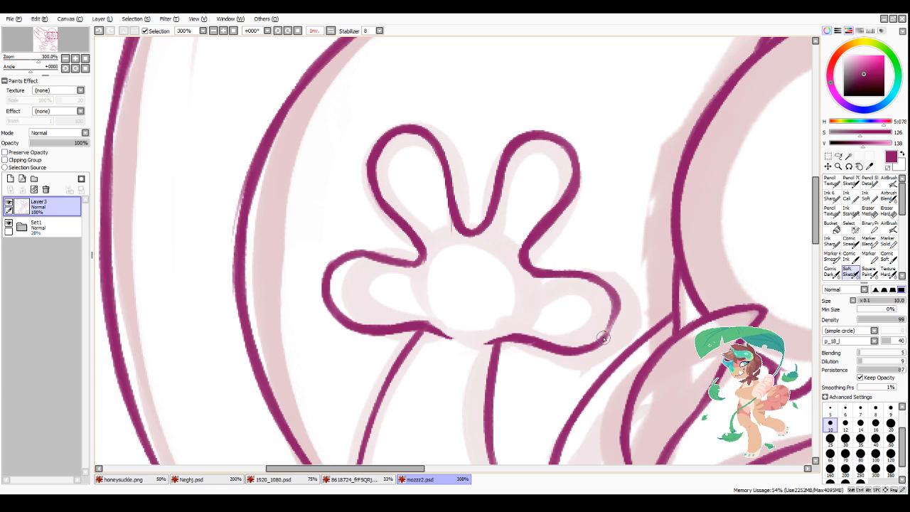
pyautogui.moveTo(617, 295); pyautogui.dragTo(582, 332)
pyautogui.moveTo(596, 281)
pyautogui.mouseDown()
pyautogui.moveTo(612, 323)
pyautogui.moveTo(576, 348)
pyautogui.mouseUp()
pyautogui.moveTo(519, 340)
pyautogui.mouseDown()
pyautogui.moveTo(498, 346)
pyautogui.moveTo(597, 346)
pyautogui.mouseUp()
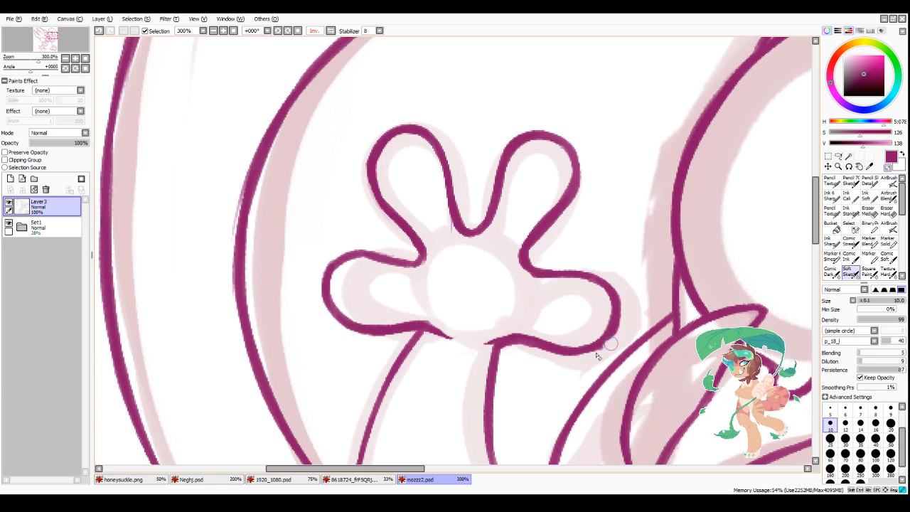
# Step: Ink pointed claws on the raised hand's two middle fingers and the outer finger, opening the outer claw's base
pyautogui.moveTo(542, 134)
pyautogui.mouseDown()
pyautogui.moveTo(573, 142)
pyautogui.moveTo(563, 122)
pyautogui.mouseUp()
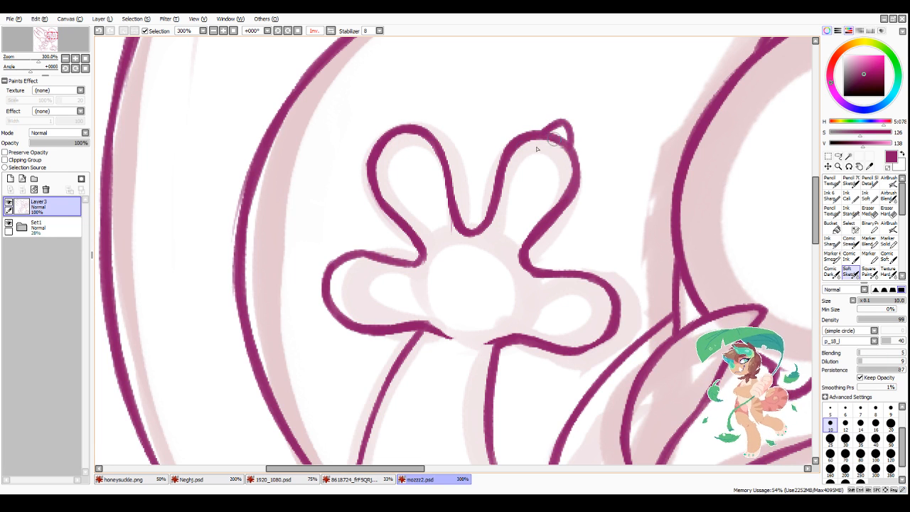
pyautogui.moveTo(377, 145); pyautogui.dragTo(406, 134)
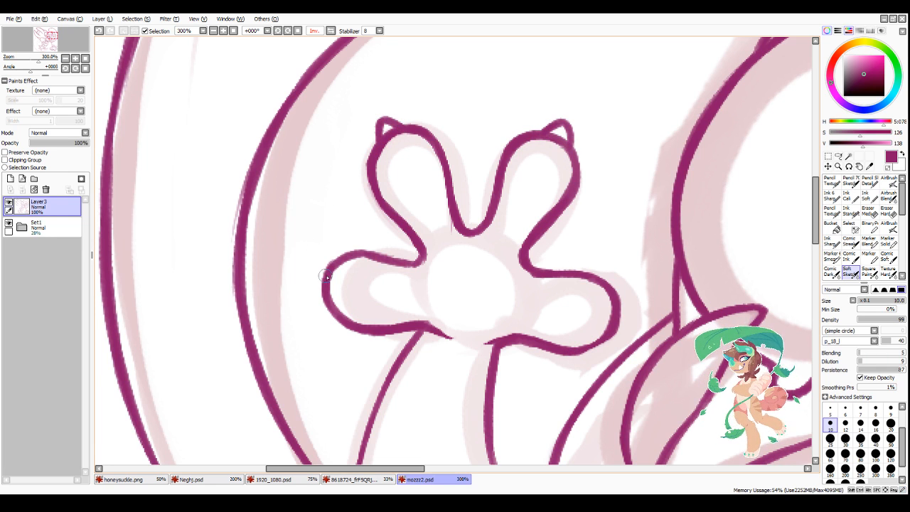
pyautogui.moveTo(328, 269)
pyautogui.mouseDown()
pyautogui.moveTo(312, 284)
pyautogui.moveTo(324, 302)
pyautogui.mouseUp()
pyautogui.moveTo(328, 270)
pyautogui.mouseDown()
pyautogui.moveTo(312, 280)
pyautogui.moveTo(331, 301)
pyautogui.moveTo(325, 285)
pyautogui.mouseUp()
pyautogui.press('-')
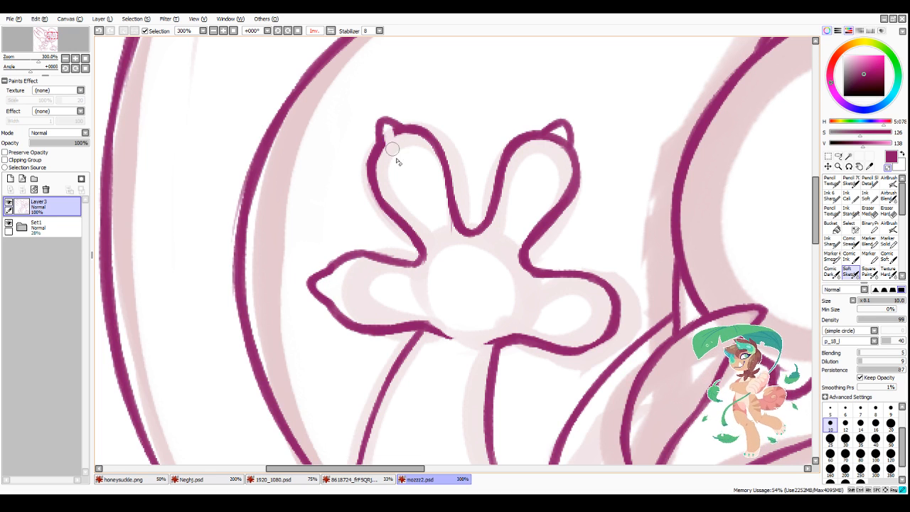
# Step: Clear the lines at the middle fingers' claw bases and add a matching claw to the finger nearest the face
pyautogui.moveTo(561, 134)
pyautogui.mouseDown()
pyautogui.moveTo(549, 139)
pyautogui.moveTo(560, 133)
pyautogui.moveTo(561, 148)
pyautogui.moveTo(545, 149)
pyautogui.moveTo(556, 138)
pyautogui.mouseUp()
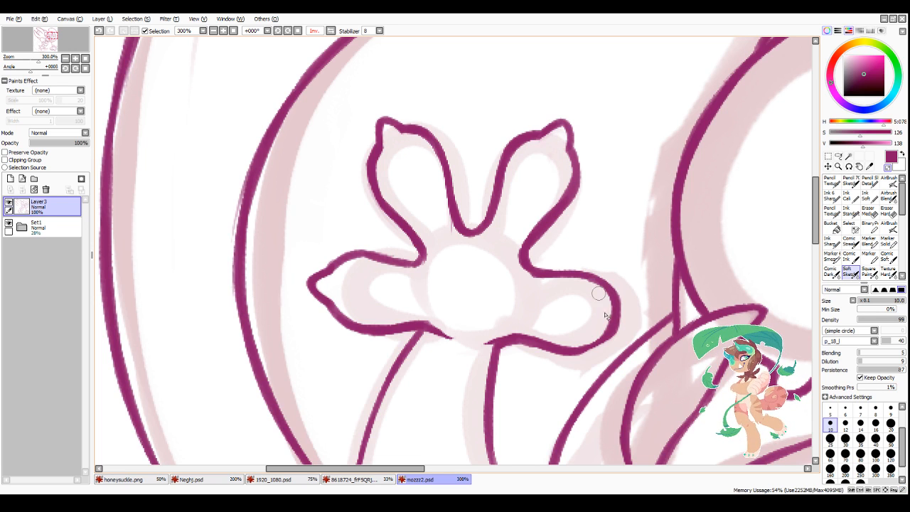
pyautogui.press('-')
pyautogui.moveTo(617, 309)
pyautogui.mouseDown()
pyautogui.moveTo(622, 328)
pyautogui.moveTo(603, 334)
pyautogui.moveTo(607, 323)
pyautogui.mouseUp()
pyautogui.press('-')
pyautogui.press('-')
pyautogui.moveTo(573, 350); pyautogui.dragTo(607, 337)
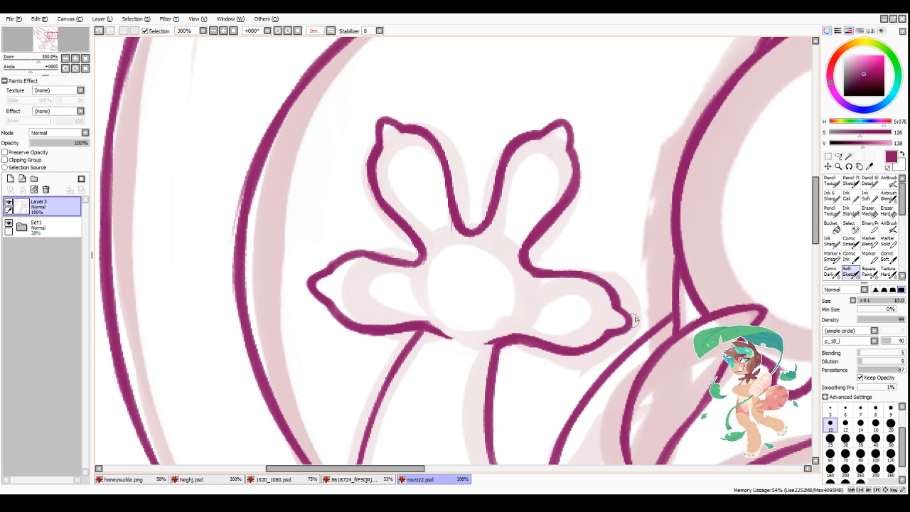
pyautogui.scroll(-4, 631, 317)
pyautogui.scroll(-2, 631, 317)
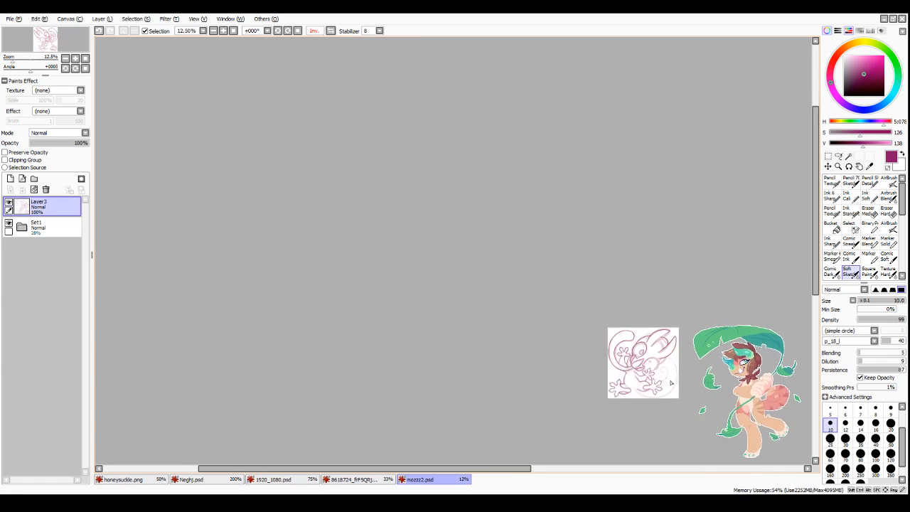
# Step: Ink the outer side of the outline of the second eye, above the creature's lowered hand
pyautogui.scroll(5, 561, 383)
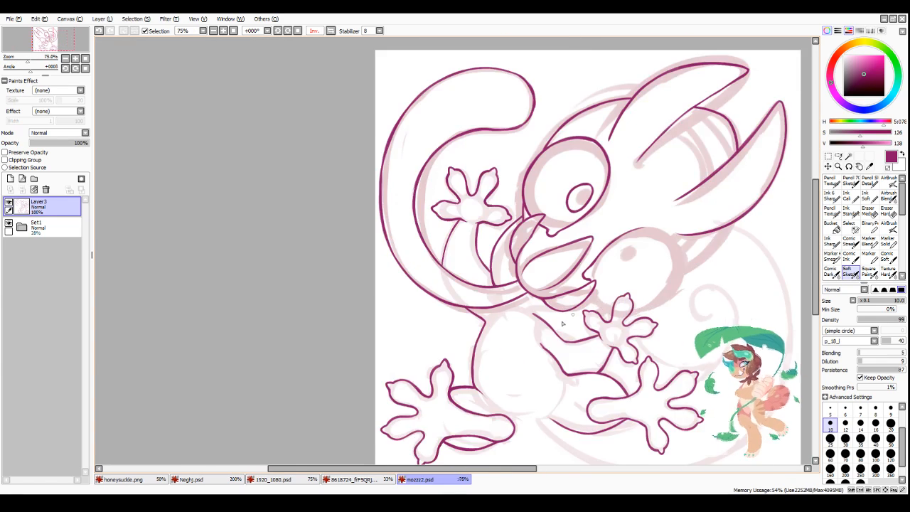
pyautogui.scroll(-3, 640, 394)
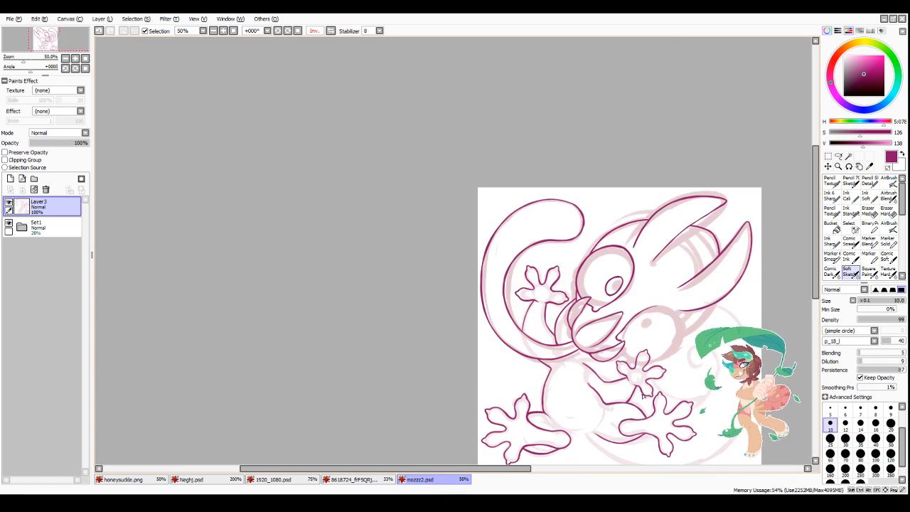
pyautogui.click(279, 31)
pyautogui.click(278, 31)
pyautogui.click(277, 32)
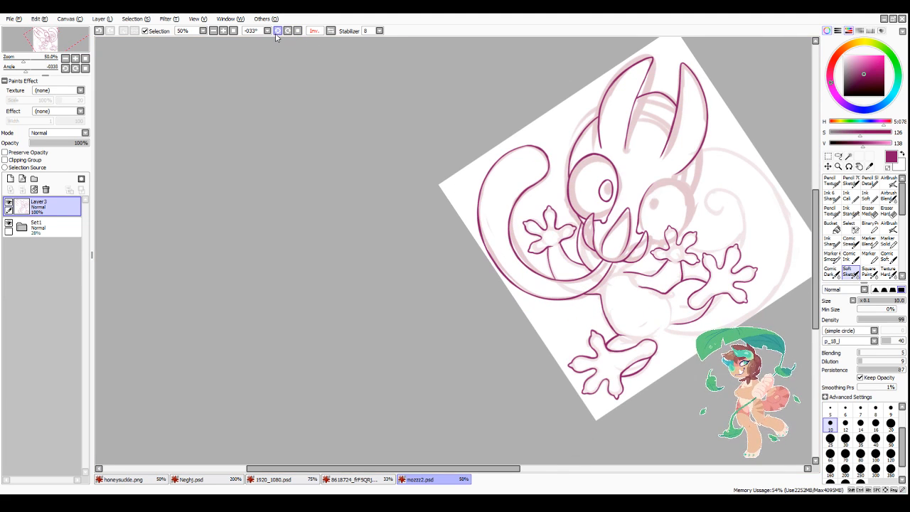
pyautogui.click(331, 31)
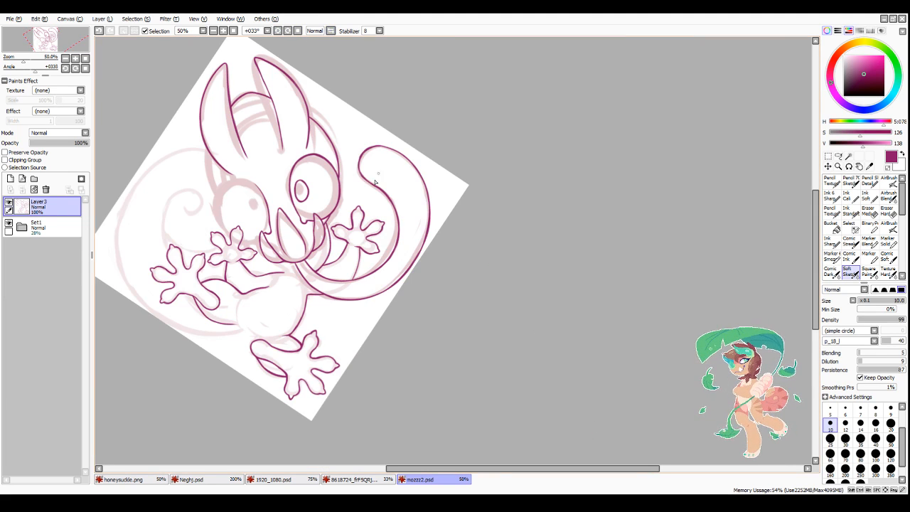
pyautogui.scroll(-1, 284, 172)
pyautogui.scroll(3, 232, 171)
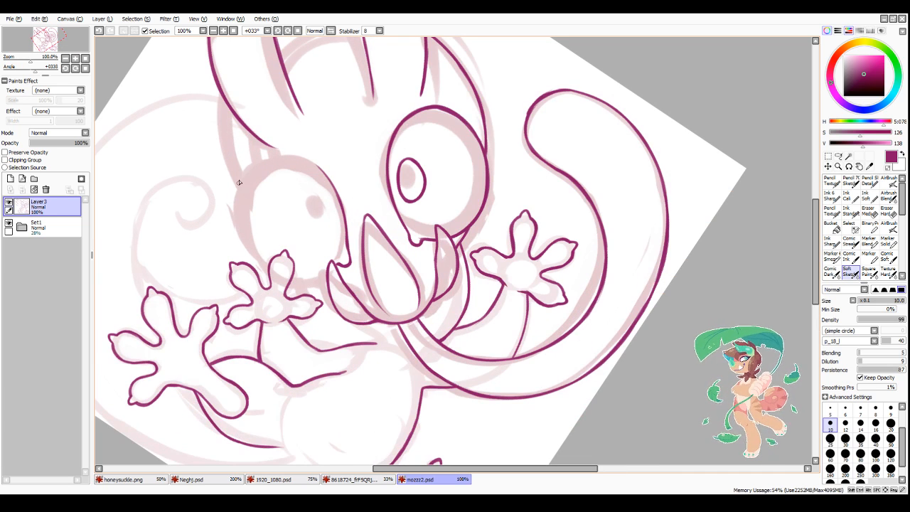
pyautogui.moveTo(248, 165); pyautogui.dragTo(238, 218)
pyautogui.moveTo(244, 174)
pyautogui.mouseDown()
pyautogui.moveTo(240, 229)
pyautogui.moveTo(259, 262)
pyautogui.mouseUp()
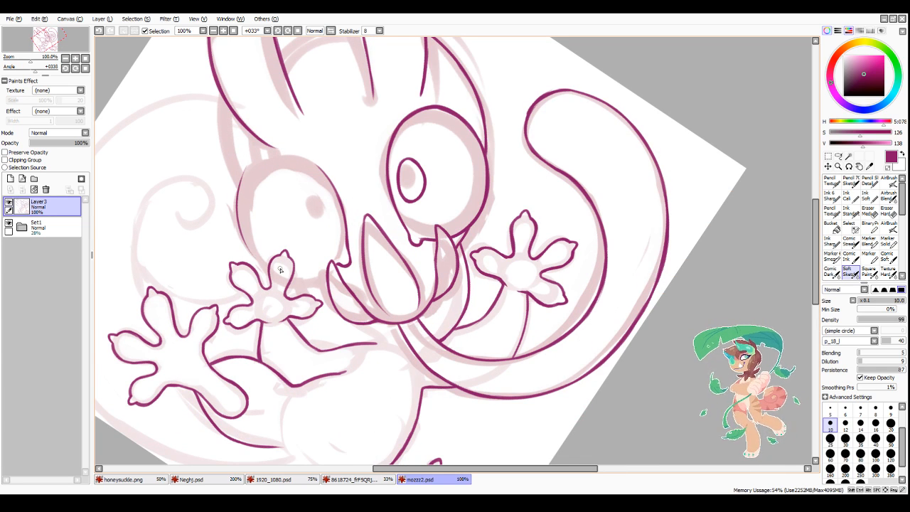
# Step: Extend the second eye's outer outline down to the fingertip and ink its lower edge between the finger and the mouth
pyautogui.scroll(2, 271, 266)
pyautogui.moveTo(202, 169)
pyautogui.mouseDown()
pyautogui.moveTo(214, 215)
pyautogui.moveTo(207, 200)
pyautogui.moveTo(256, 267)
pyautogui.mouseUp()
pyautogui.moveTo(219, 226); pyautogui.dragTo(259, 270)
pyautogui.moveTo(231, 243); pyautogui.dragTo(262, 272)
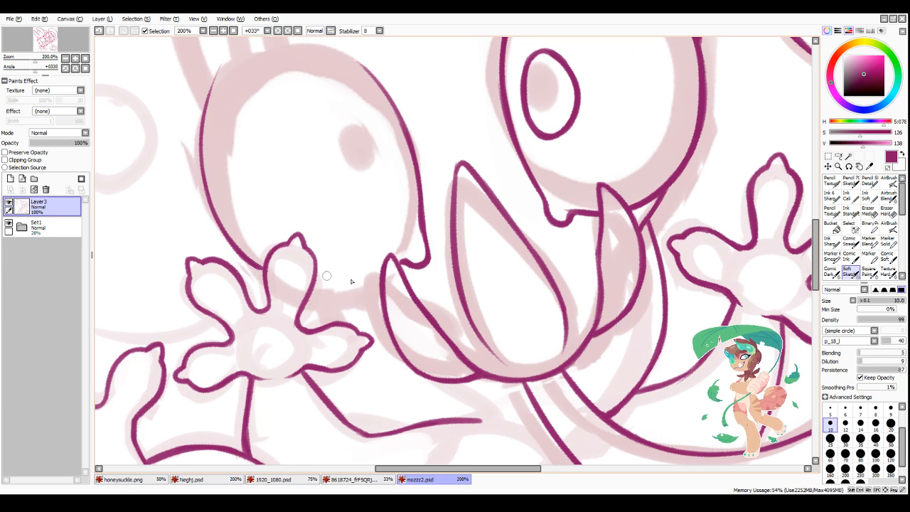
pyautogui.moveTo(315, 285)
pyautogui.mouseDown()
pyautogui.moveTo(378, 276)
pyautogui.moveTo(335, 287)
pyautogui.mouseUp()
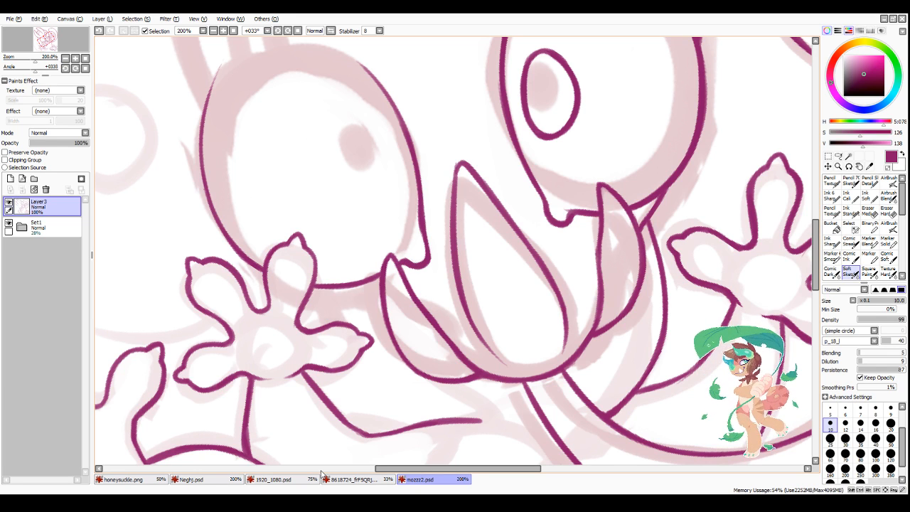
# Step: Extend and smooth the upper outer curve of the second eye's outline toward the ear
pyautogui.hotkey('ctrl', '-')
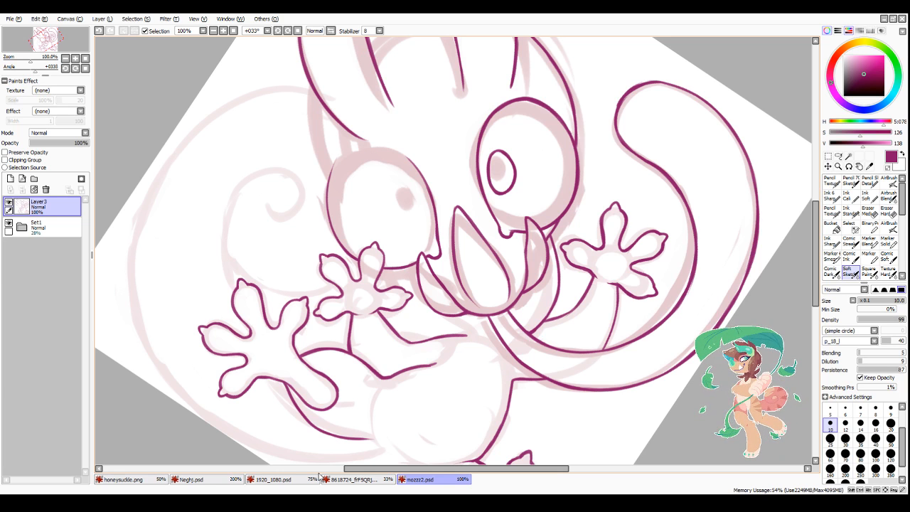
pyautogui.moveTo(426, 469); pyautogui.dragTo(442, 471)
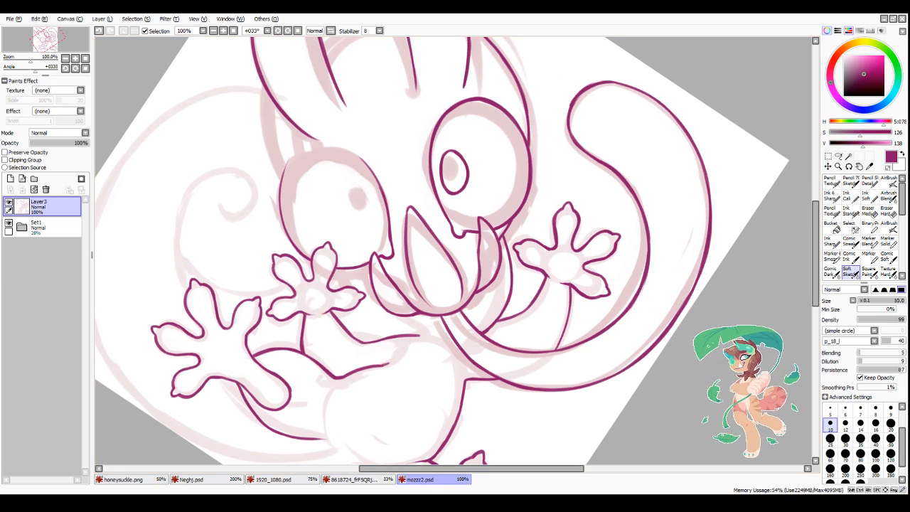
pyautogui.scroll(-3, 430, 287)
pyautogui.scroll(5, 396, 312)
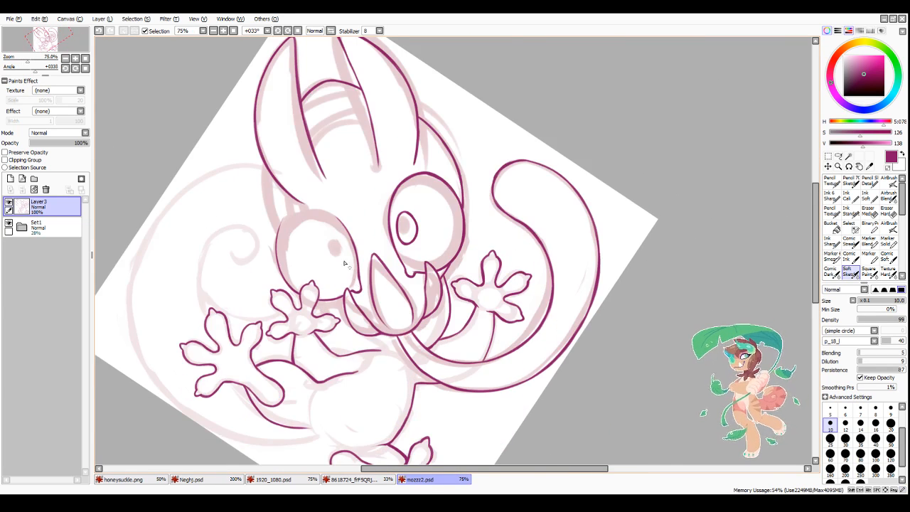
pyautogui.moveTo(279, 188); pyautogui.dragTo(250, 236)
pyautogui.moveTo(275, 191); pyautogui.dragTo(248, 240)
pyautogui.moveTo(262, 206); pyautogui.dragTo(247, 278)
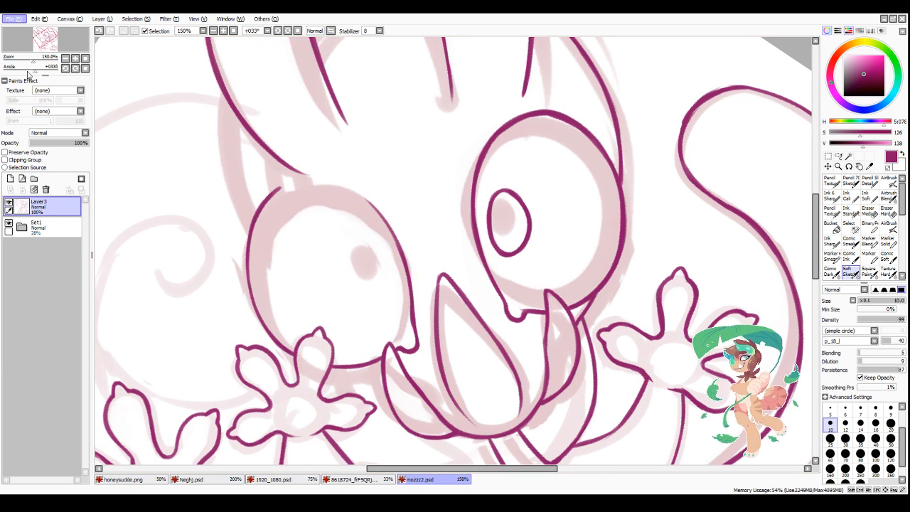
# Step: Ink the top of the second eye to close its outline, smoothing the join with the inner side
pyautogui.click(330, 31)
pyautogui.scroll(-2, 620, 242)
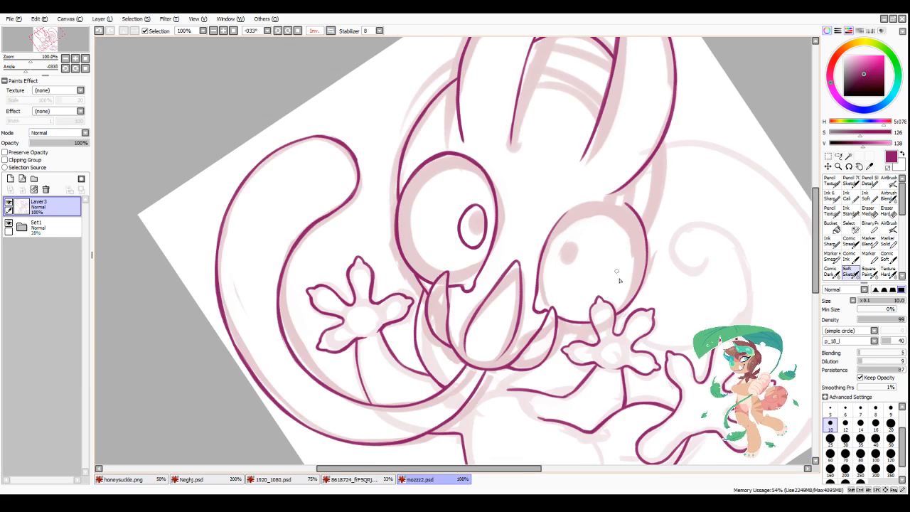
pyautogui.scroll(3, 656, 275)
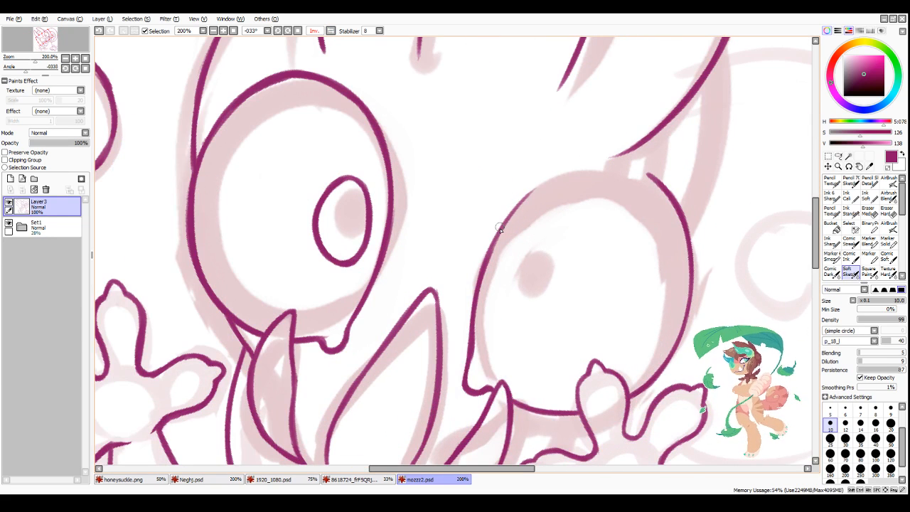
pyautogui.moveTo(500, 228); pyautogui.dragTo(598, 175)
pyautogui.moveTo(534, 198); pyautogui.dragTo(638, 172)
pyautogui.moveTo(574, 180)
pyautogui.mouseDown()
pyautogui.moveTo(651, 179)
pyautogui.moveTo(538, 199)
pyautogui.moveTo(571, 177)
pyautogui.moveTo(506, 223)
pyautogui.moveTo(493, 246)
pyautogui.moveTo(517, 209)
pyautogui.moveTo(488, 258)
pyautogui.mouseUp()
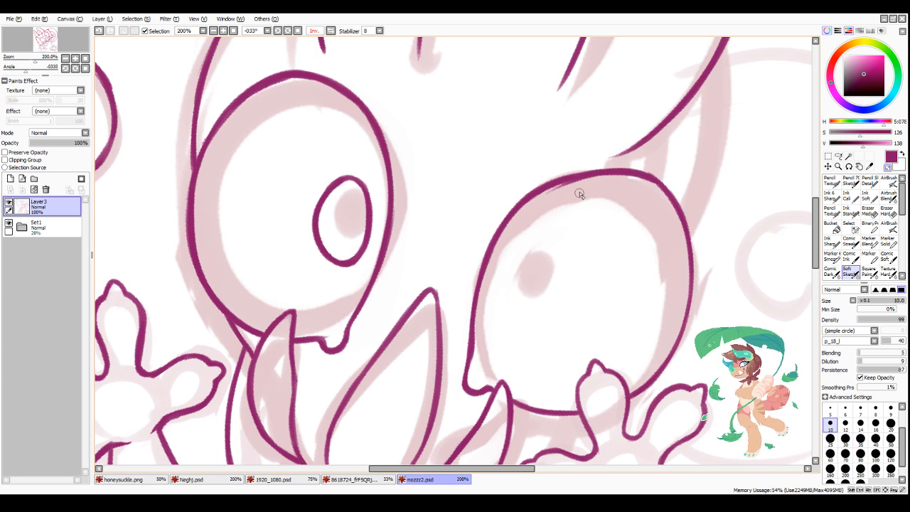
# Step: Ink an oval pupil outline in the upper inner part of the second eye
pyautogui.scroll(-5, 528, 225)
pyautogui.scroll(4, 503, 205)
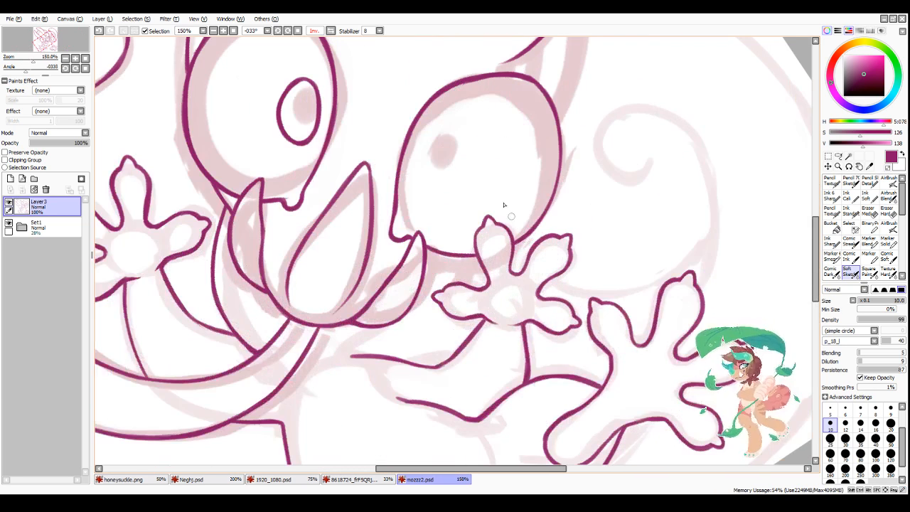
pyautogui.moveTo(447, 131)
pyautogui.mouseDown()
pyautogui.moveTo(433, 150)
pyautogui.moveTo(436, 132)
pyautogui.moveTo(459, 150)
pyautogui.moveTo(424, 162)
pyautogui.moveTo(423, 150)
pyautogui.moveTo(433, 178)
pyautogui.moveTo(417, 172)
pyautogui.moveTo(456, 158)
pyautogui.moveTo(459, 134)
pyautogui.moveTo(453, 164)
pyautogui.moveTo(455, 135)
pyautogui.mouseUp()
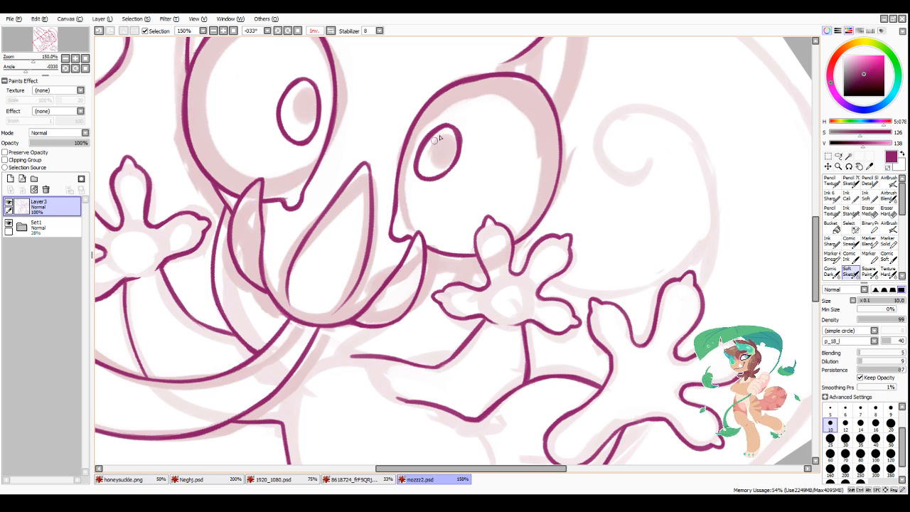
pyautogui.scroll(-4, 434, 190)
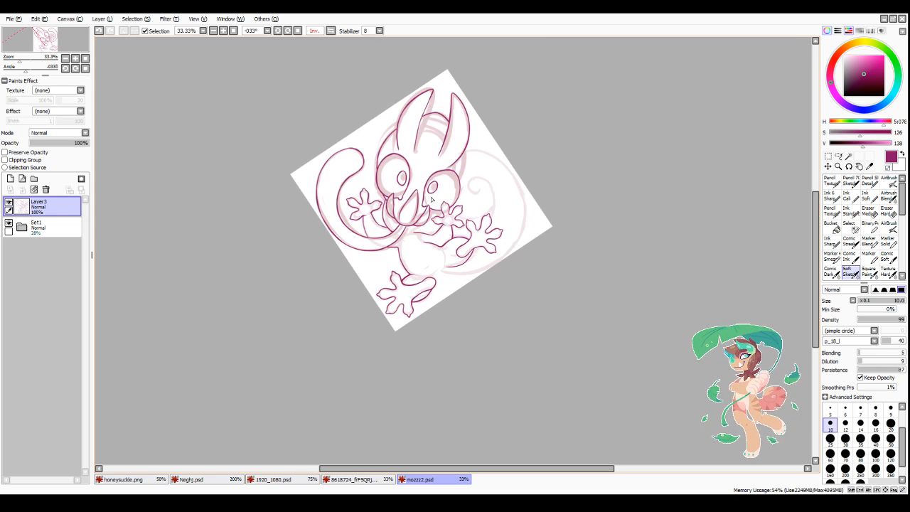
pyautogui.scroll(5, 434, 188)
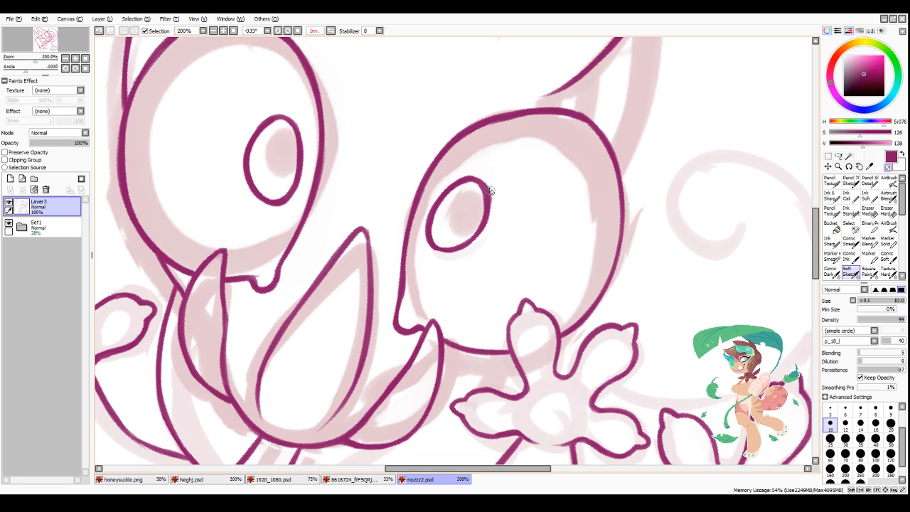
# Step: Clean up the second eye's lower inner corner beside the mouth tip
pyautogui.scroll(-4, 474, 238)
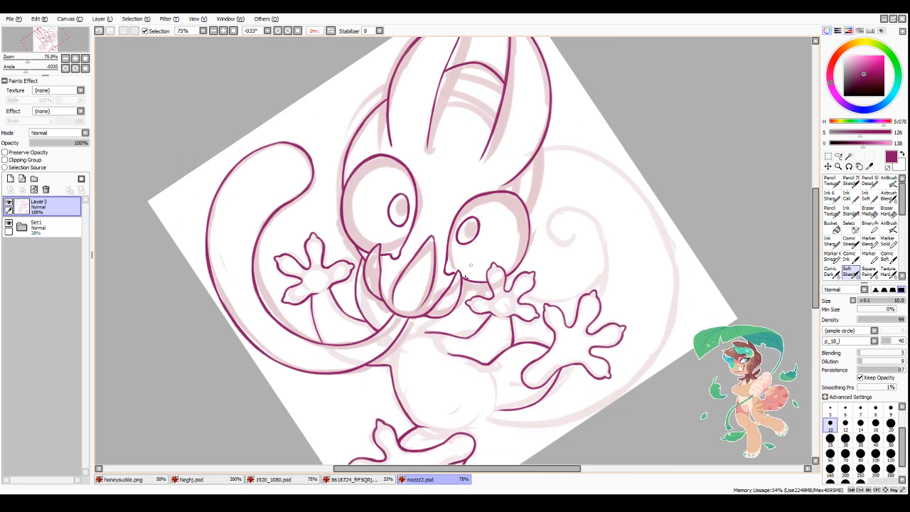
pyautogui.scroll(4, 461, 287)
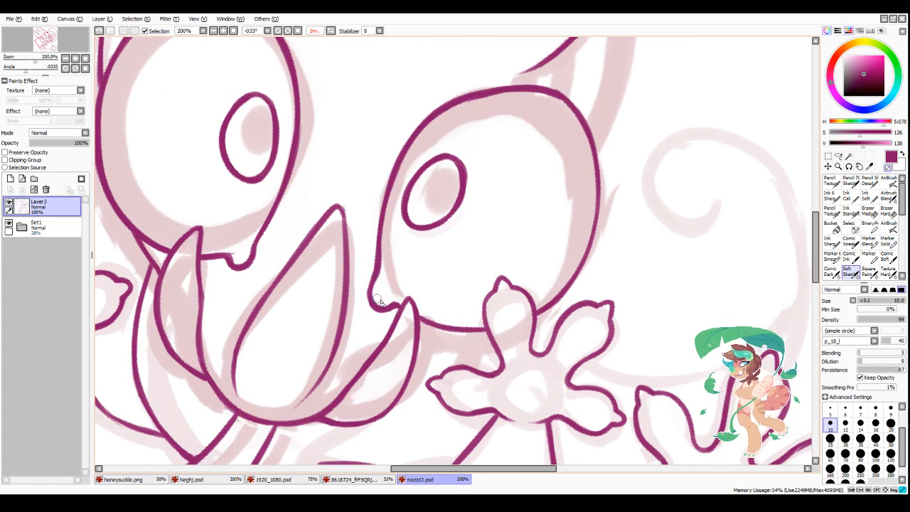
pyautogui.scroll(-4, 420, 263)
pyautogui.scroll(2, 342, 282)
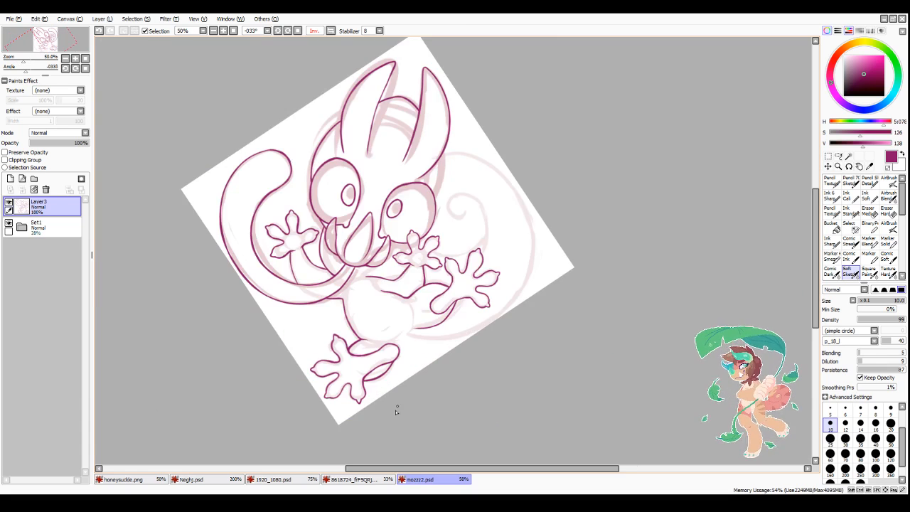
# Step: Thicken the raised arm's outer line from the palm down to the tongue-like shape
pyautogui.scroll(2, 331, 244)
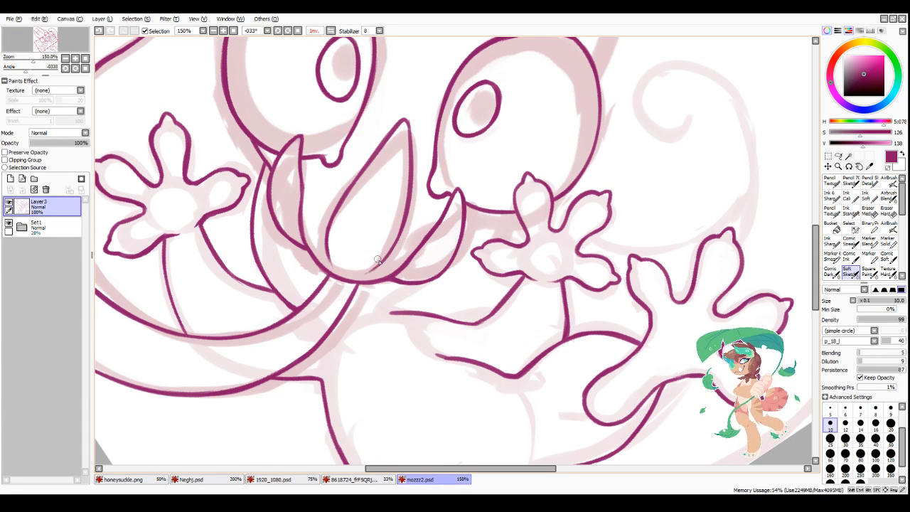
pyautogui.scroll(-2, 365, 278)
pyautogui.scroll(3, 274, 350)
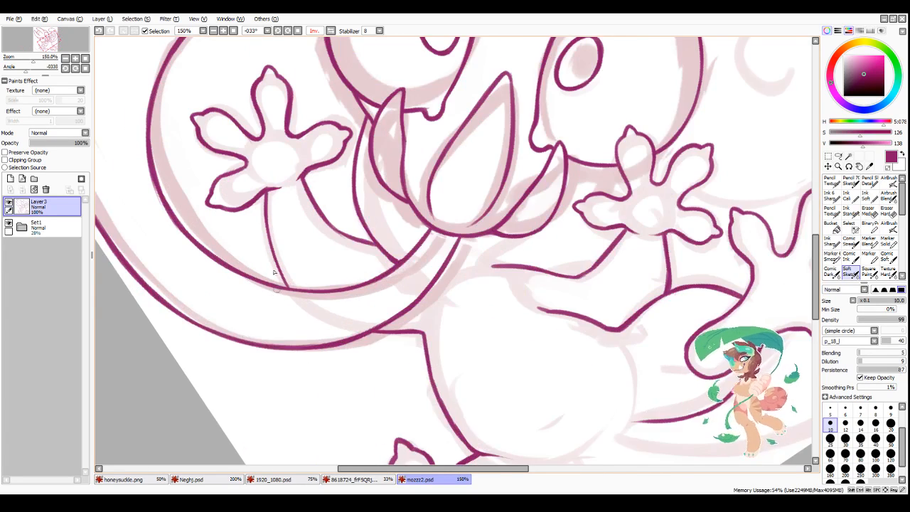
pyautogui.moveTo(265, 188)
pyautogui.mouseDown()
pyautogui.moveTo(269, 243)
pyautogui.moveTo(278, 273)
pyautogui.moveTo(266, 219)
pyautogui.moveTo(293, 306)
pyautogui.moveTo(270, 235)
pyautogui.moveTo(293, 307)
pyautogui.mouseUp()
# Step: Extend the body end of the other arm's lower line toward the chest
pyautogui.scroll(-4, 275, 244)
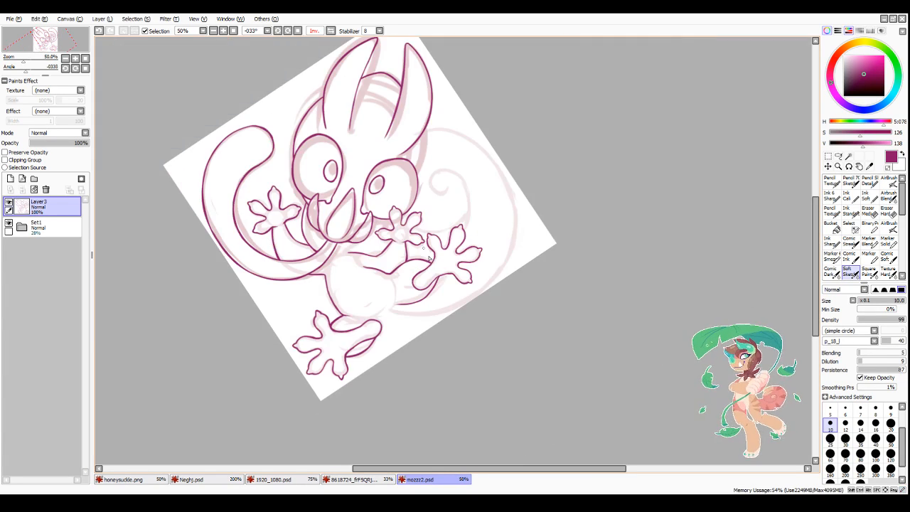
pyautogui.scroll(3, 369, 254)
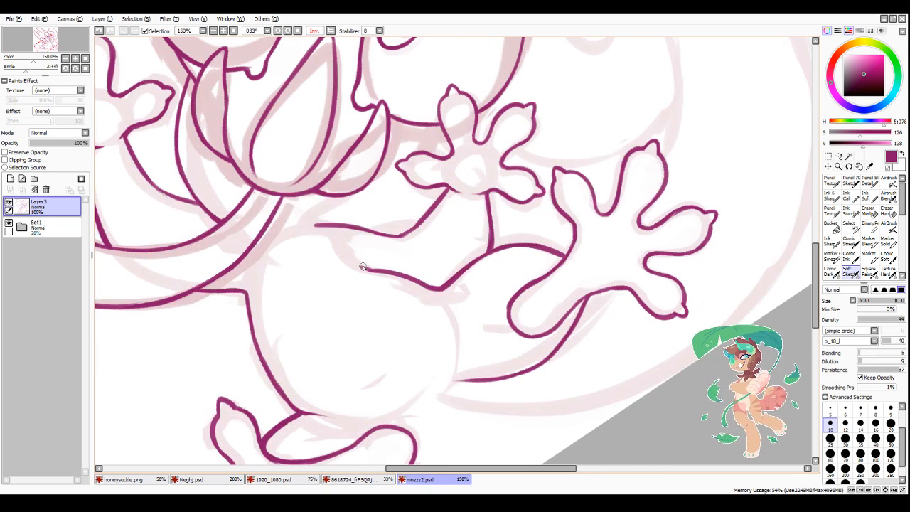
pyautogui.scroll(-2, 338, 249)
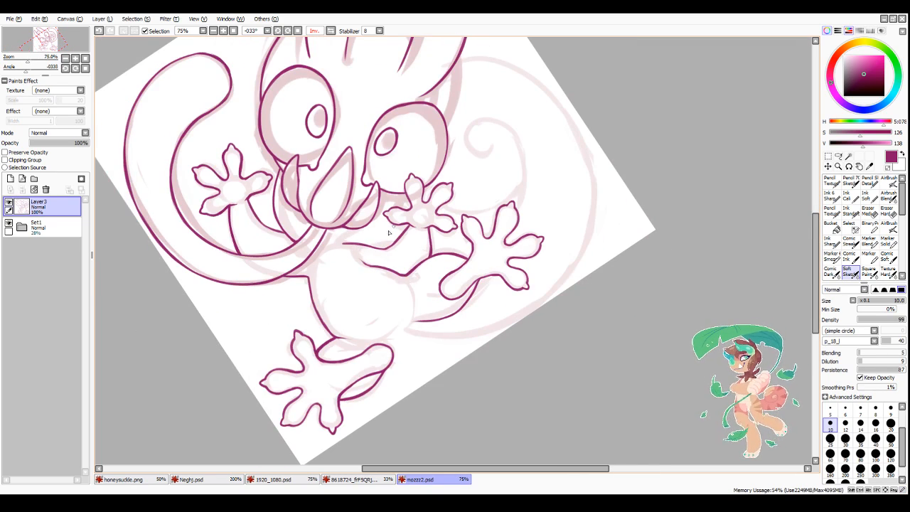
# Step: Ink a short cheek line from the mouth's outer petal to the underside of the second eye and clean its edge
pyautogui.scroll(2, 395, 196)
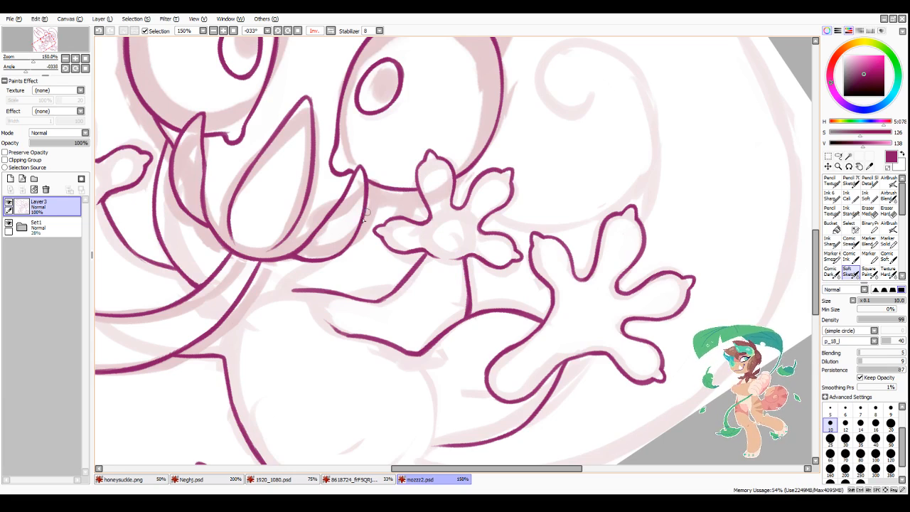
pyautogui.scroll(-2, 366, 212)
pyautogui.scroll(2, 363, 211)
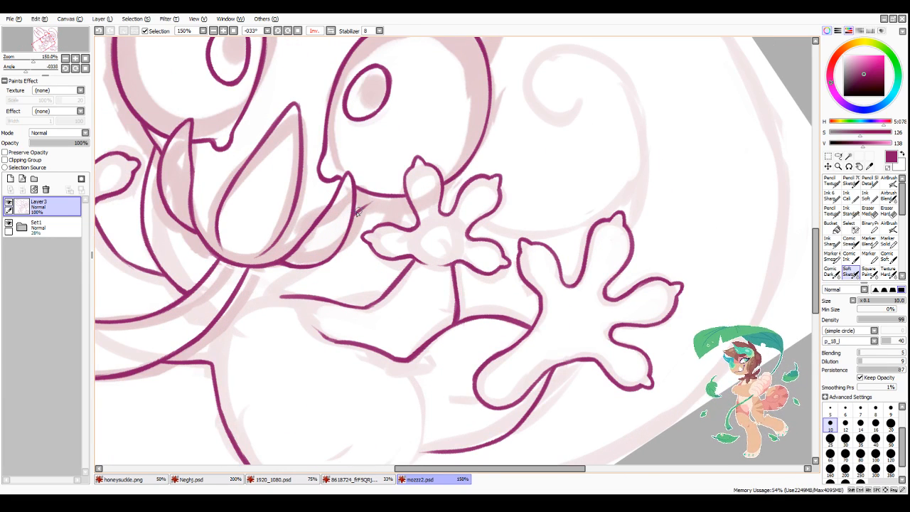
pyautogui.scroll(-3, 355, 215)
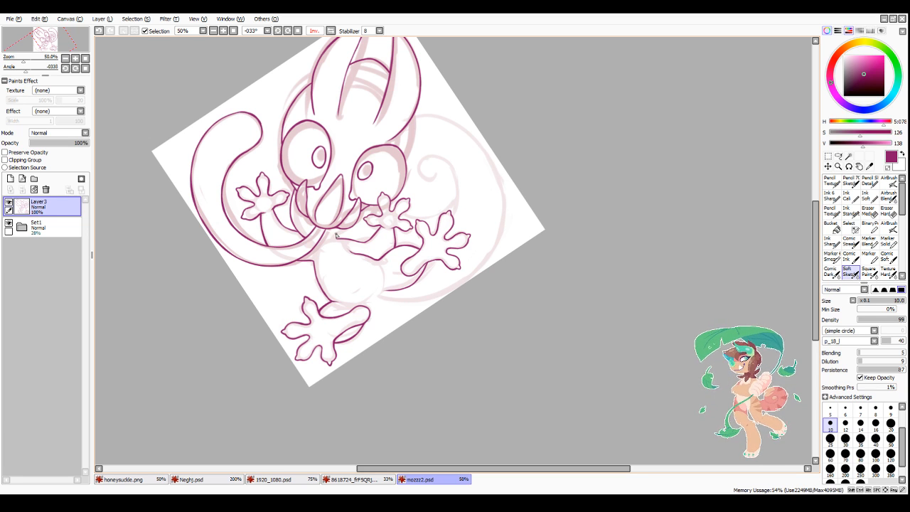
pyautogui.scroll(3, 347, 220)
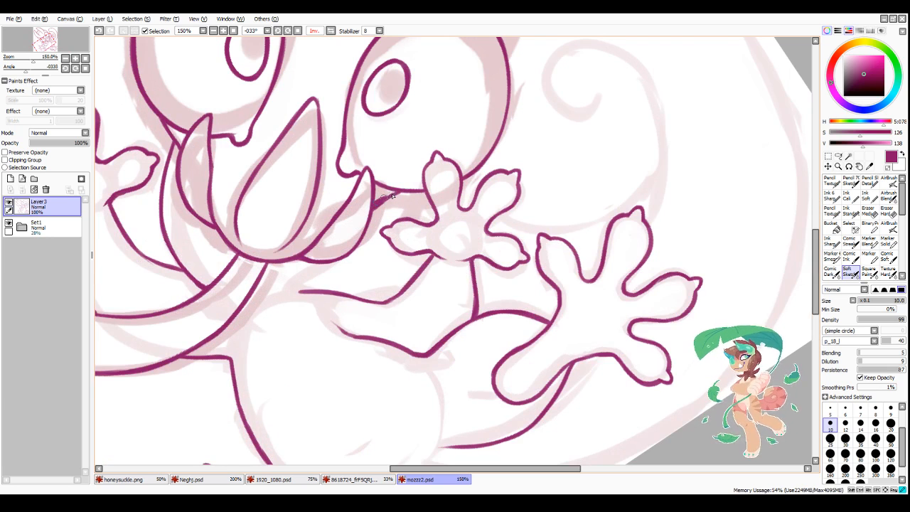
pyautogui.moveTo(392, 196); pyautogui.dragTo(377, 210)
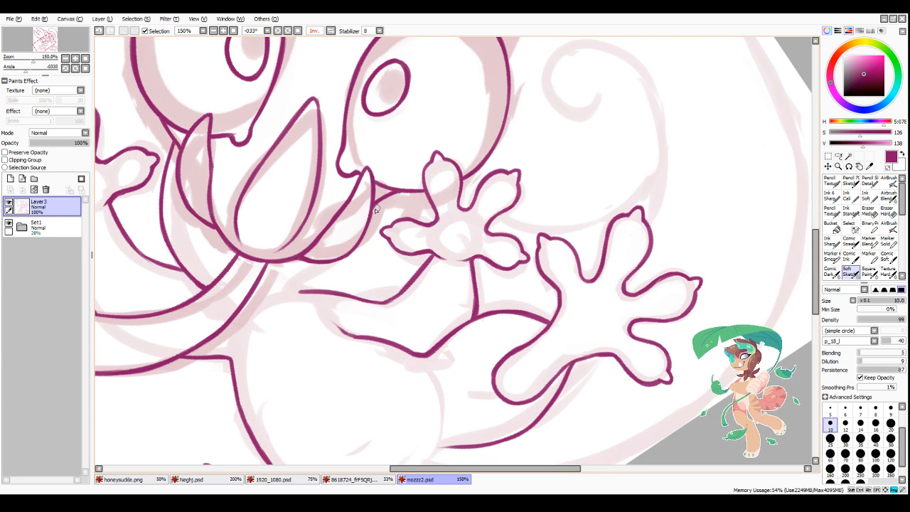
# Step: Ink the jaw curve from below the second eye around the mouth to the other arm's upper line, then thin it
pyautogui.scroll(-2, 340, 243)
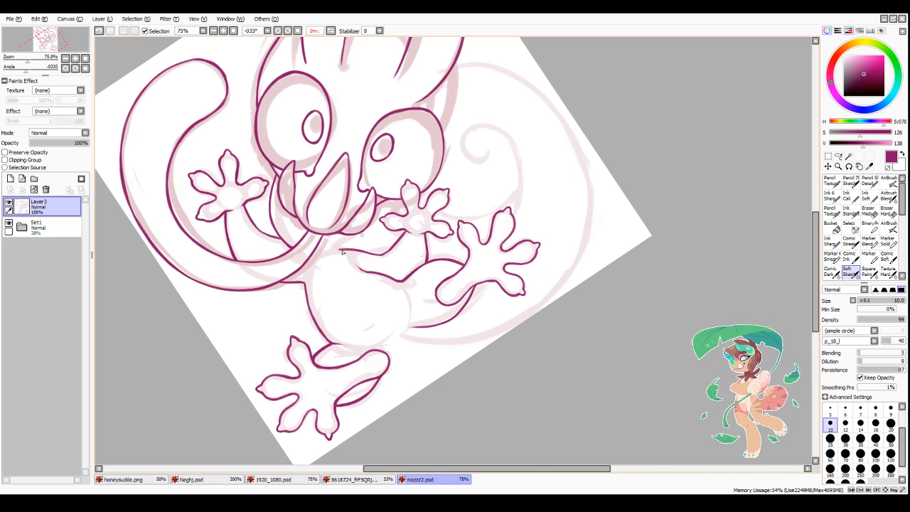
pyautogui.scroll(2, 379, 212)
pyautogui.moveTo(392, 191)
pyautogui.mouseDown()
pyautogui.moveTo(362, 251)
pyautogui.moveTo(302, 287)
pyautogui.moveTo(312, 283)
pyautogui.moveTo(290, 305)
pyautogui.moveTo(366, 245)
pyautogui.mouseUp()
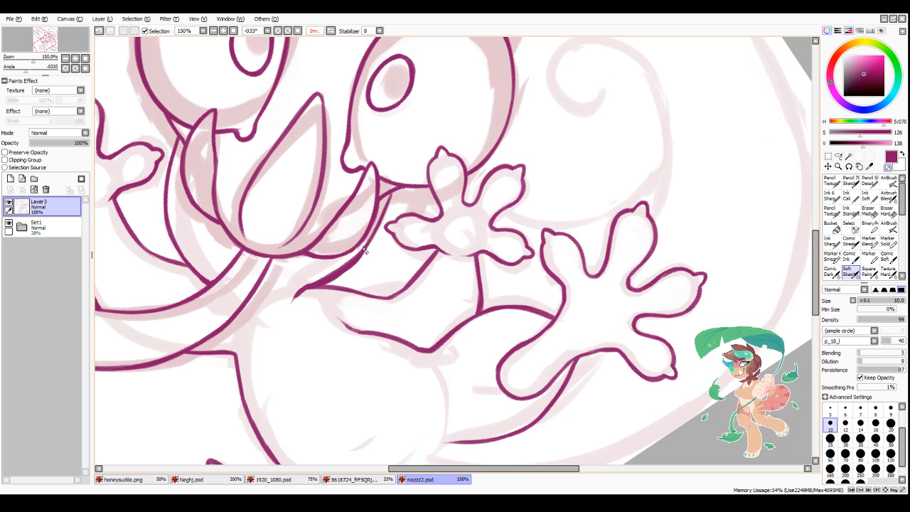
pyautogui.press('-')
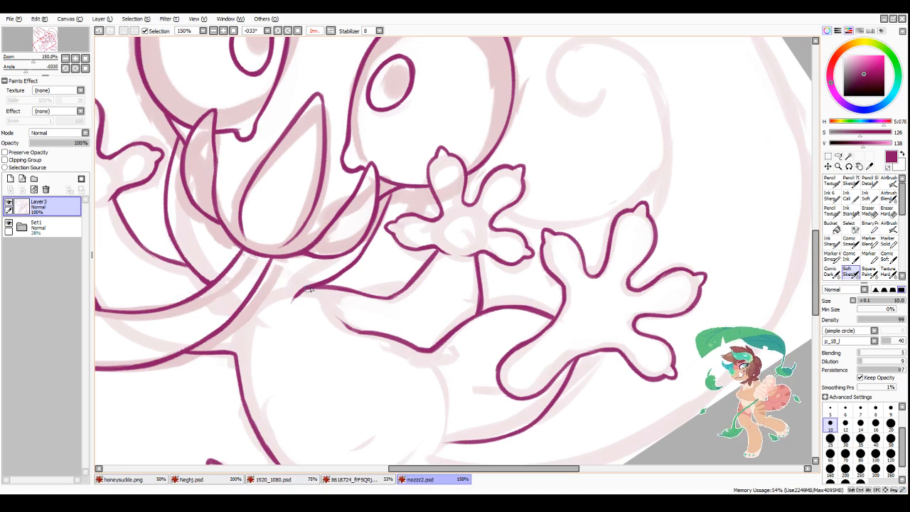
# Step: Ink the inner spiral of the curled tail from the raised foot's toe up and around to the curl's tip
pyautogui.scroll(-3, 326, 295)
pyautogui.scroll(3, 351, 334)
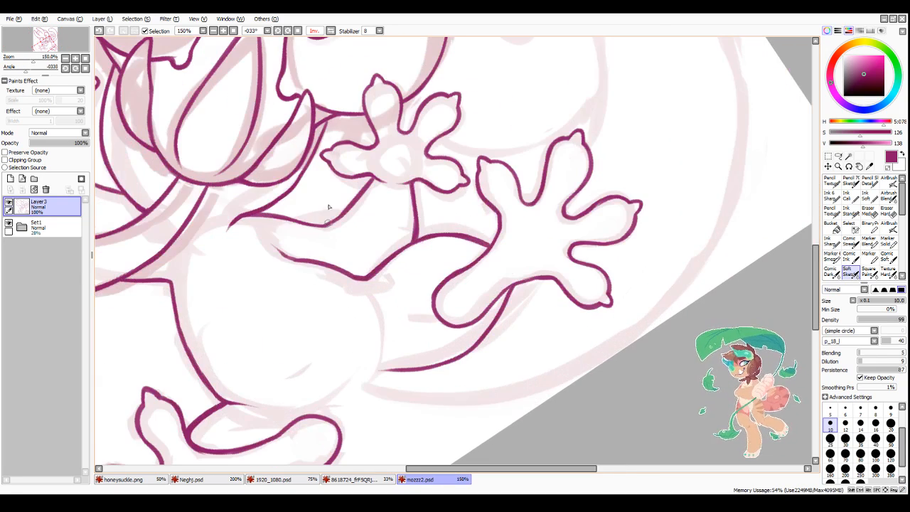
pyautogui.click(315, 31)
pyautogui.moveTo(459, 469); pyautogui.dragTo(516, 470)
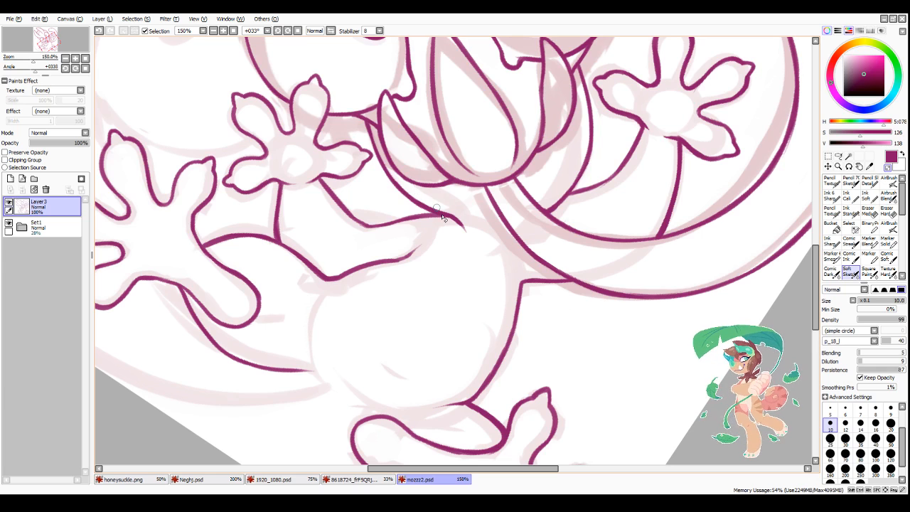
pyautogui.scroll(-3, 442, 218)
pyautogui.scroll(3, 306, 202)
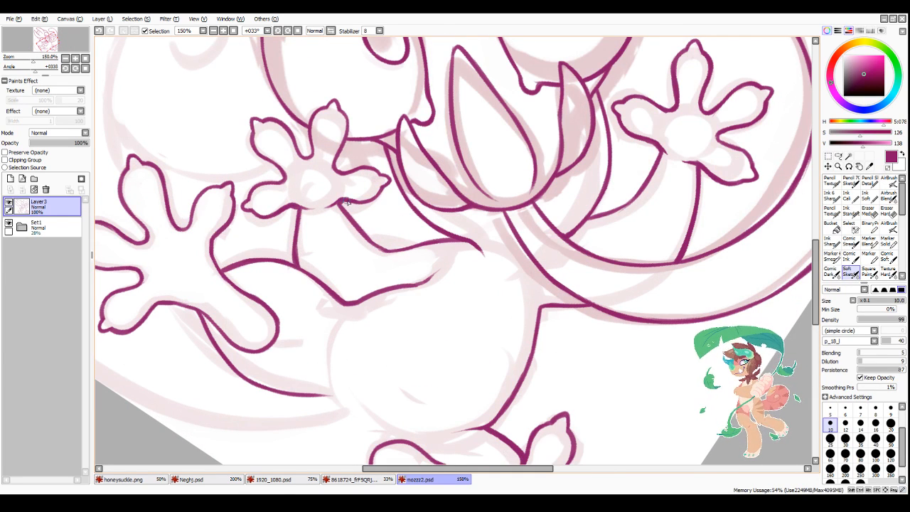
pyautogui.scroll(-3, 299, 217)
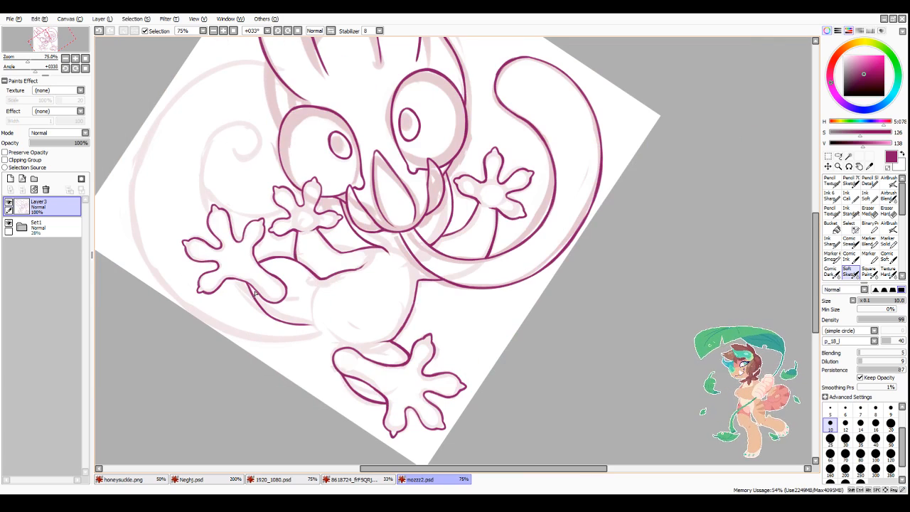
pyautogui.scroll(-1, 242, 305)
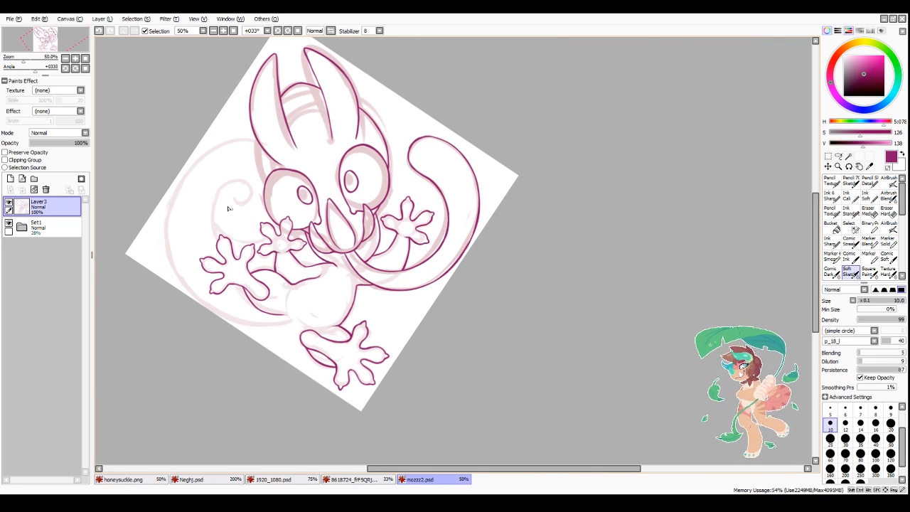
pyautogui.scroll(3, 229, 208)
pyautogui.moveTo(215, 283); pyautogui.dragTo(249, 111)
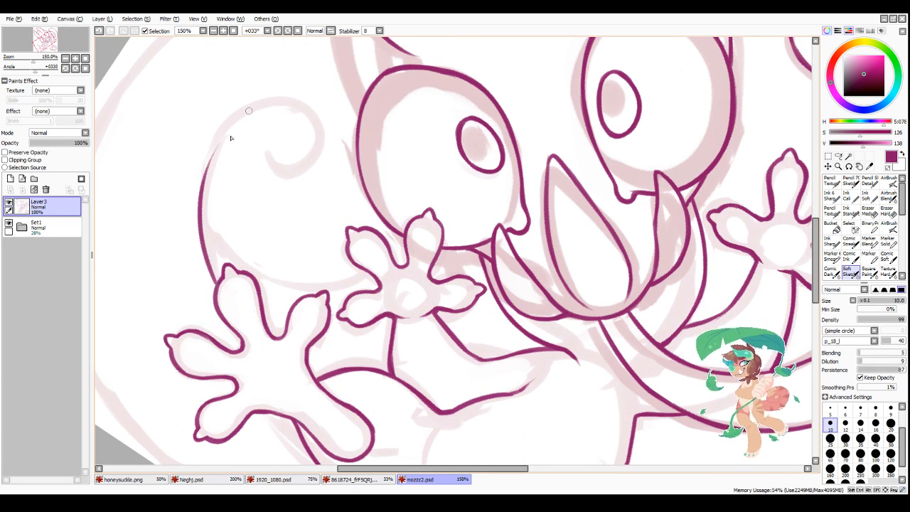
pyautogui.moveTo(202, 191)
pyautogui.mouseDown()
pyautogui.moveTo(243, 110)
pyautogui.moveTo(220, 142)
pyautogui.moveTo(259, 105)
pyautogui.moveTo(318, 165)
pyautogui.mouseUp()
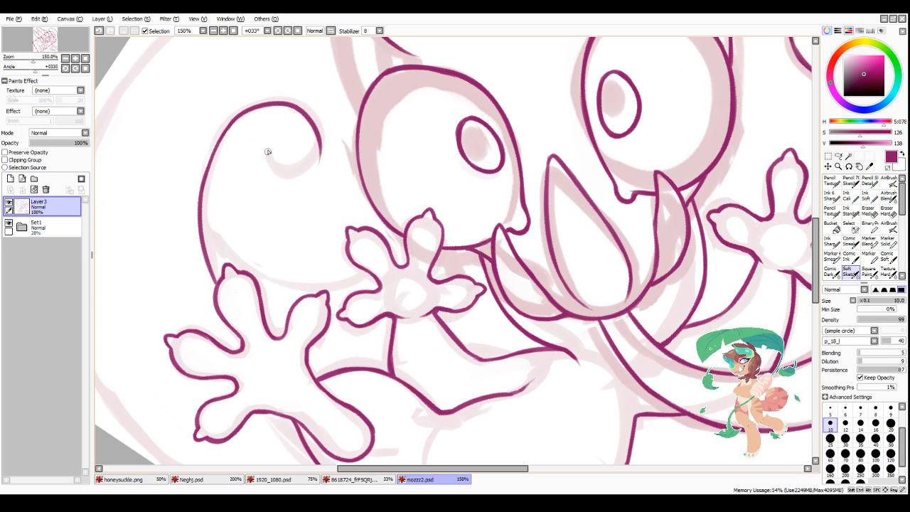
pyautogui.moveTo(268, 152)
pyautogui.mouseDown()
pyautogui.moveTo(296, 169)
pyautogui.moveTo(317, 142)
pyautogui.moveTo(297, 152)
pyautogui.mouseUp()
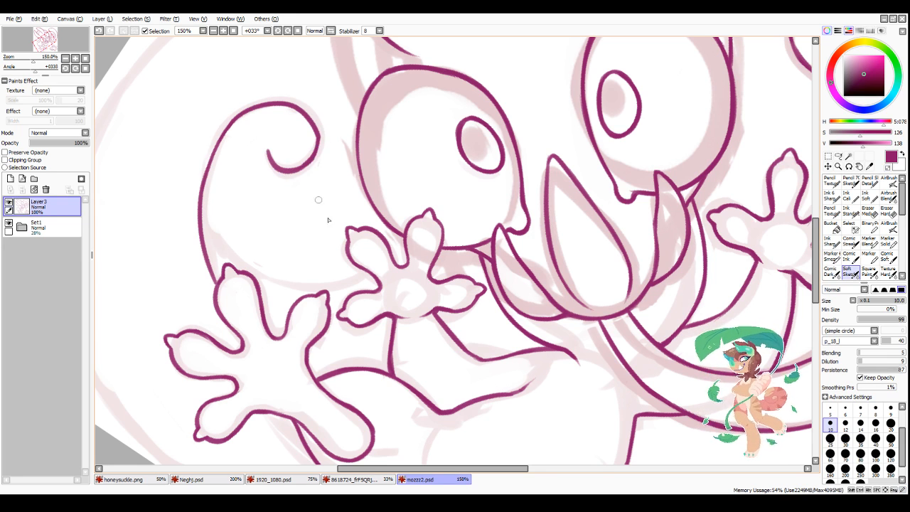
# Step: Ink the side of the head from the ear's base down to the outer edge of the nearer eye and tidy the line
pyautogui.scroll(-3, 371, 288)
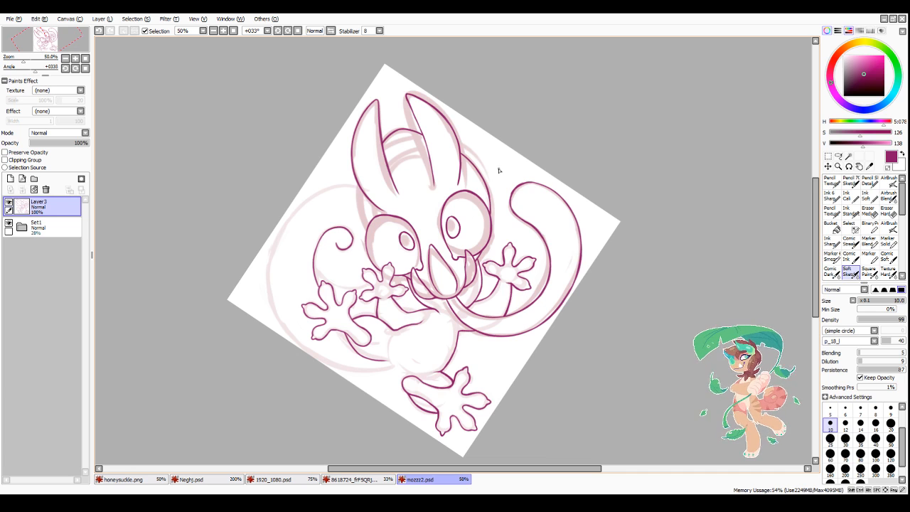
pyautogui.scroll(2, 499, 171)
pyautogui.moveTo(311, 151)
pyautogui.mouseDown()
pyautogui.moveTo(310, 208)
pyautogui.moveTo(325, 251)
pyautogui.mouseUp()
pyautogui.moveTo(312, 220); pyautogui.dragTo(325, 244)
pyautogui.press('-')
pyautogui.press('-')
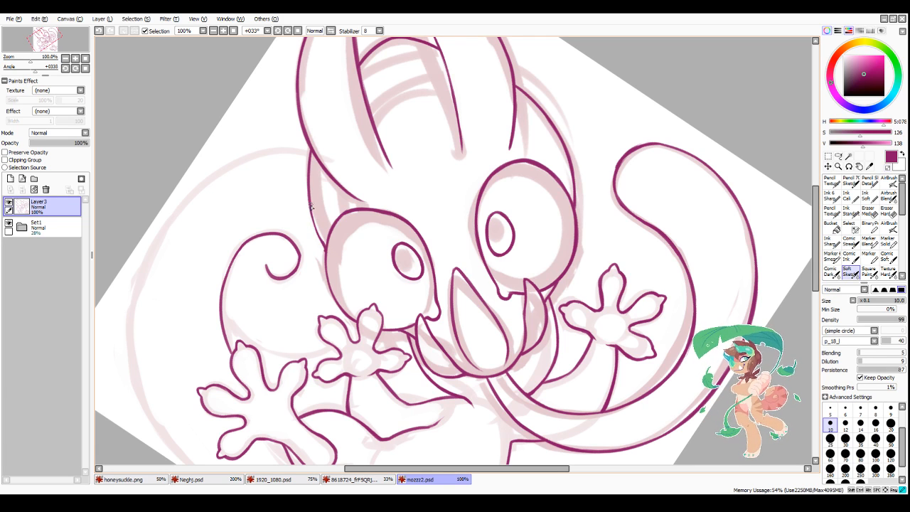
pyautogui.moveTo(311, 206); pyautogui.dragTo(326, 247)
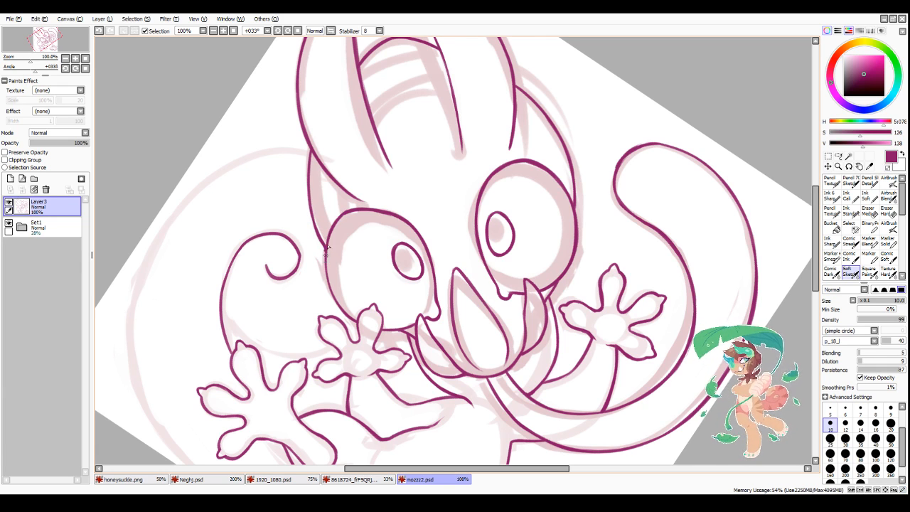
# Step: Ink the upper outer curve of the curled tail from its far side up to the side of the head
pyautogui.moveTo(130, 318); pyautogui.dragTo(155, 231)
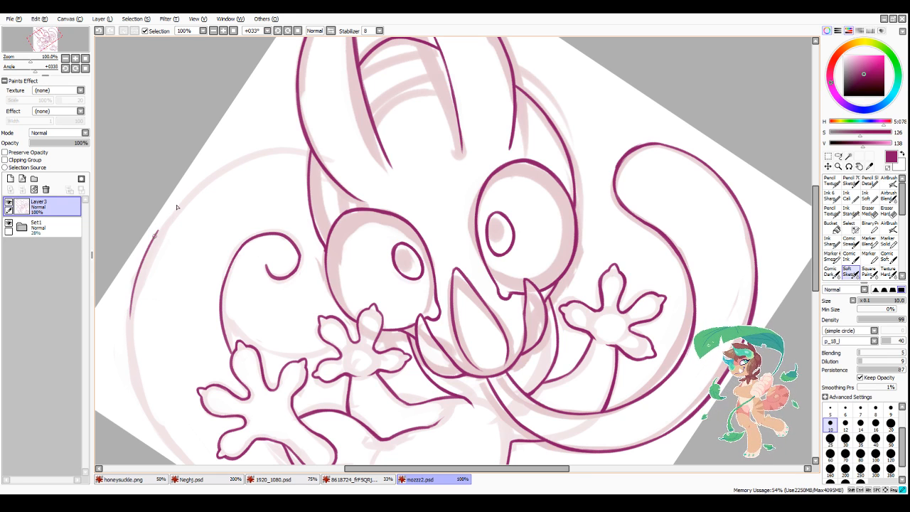
pyautogui.hotkey('ctrl', 'z')
pyautogui.moveTo(127, 316)
pyautogui.mouseDown()
pyautogui.moveTo(170, 210)
pyautogui.moveTo(219, 169)
pyautogui.mouseUp()
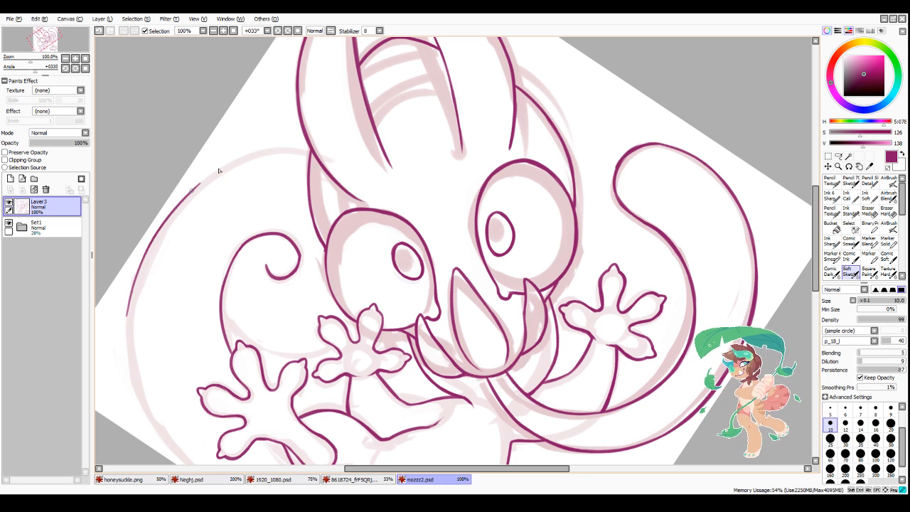
pyautogui.scroll(3, 219, 169)
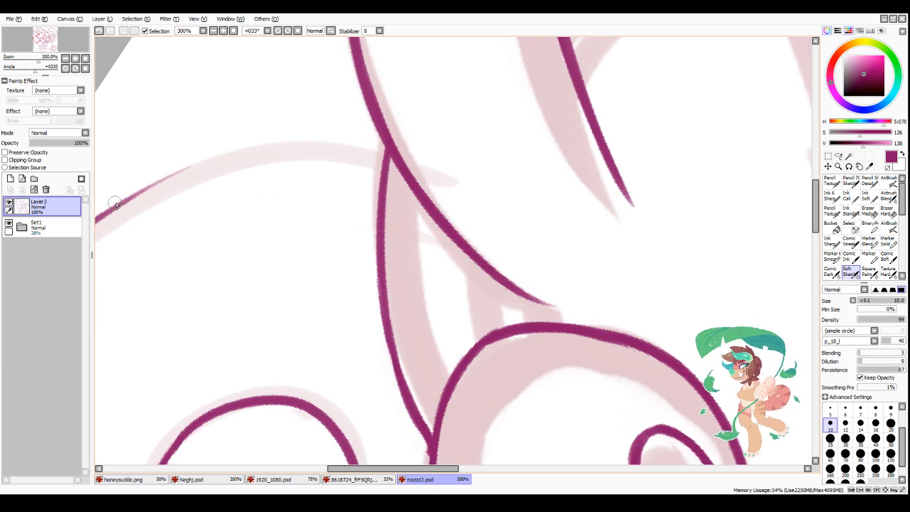
pyautogui.moveTo(116, 204)
pyautogui.mouseDown()
pyautogui.moveTo(235, 157)
pyautogui.moveTo(339, 152)
pyautogui.moveTo(382, 161)
pyautogui.moveTo(233, 162)
pyautogui.moveTo(148, 192)
pyautogui.mouseUp()
pyautogui.scroll(-5, 393, 139)
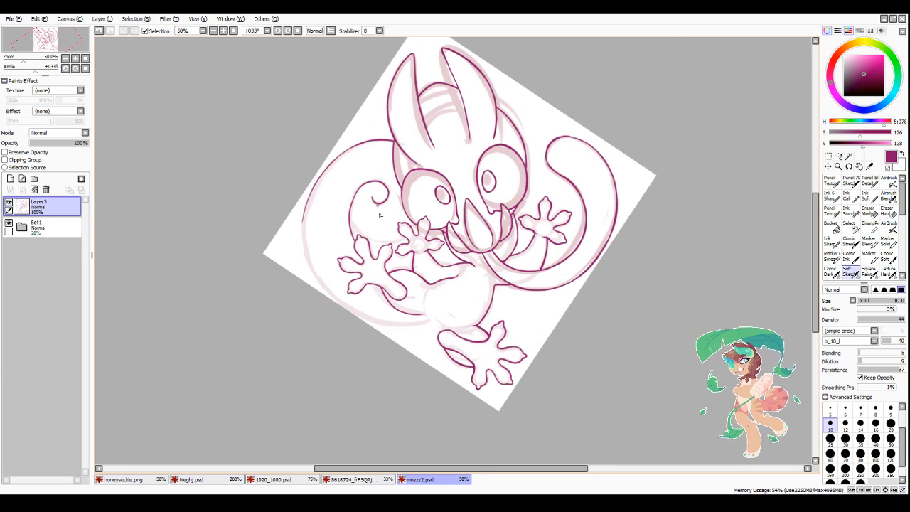
# Step: Ink the underside of the curled tail from the lower foot's heel outward along the sketched bottom curve
pyautogui.scroll(1, 537, 361)
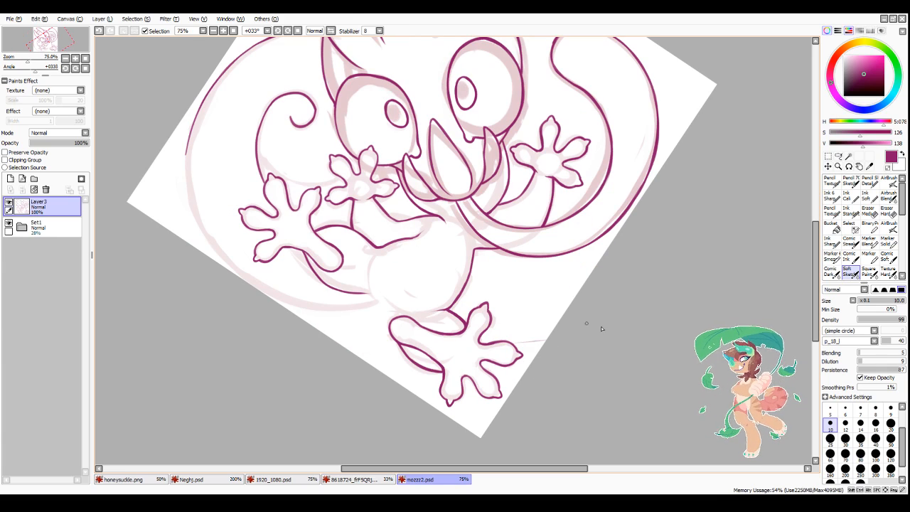
pyautogui.press('h')
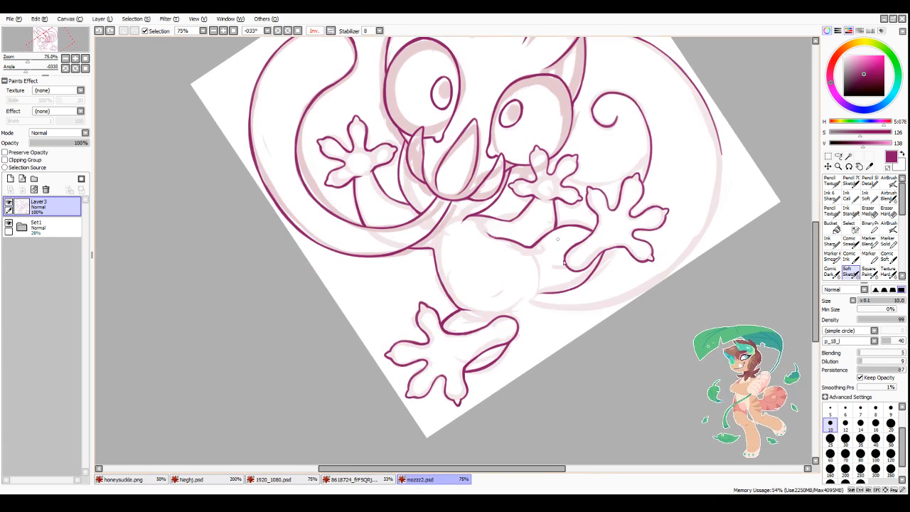
pyautogui.scroll(-3, 661, 334)
pyautogui.scroll(3, 653, 339)
pyautogui.scroll(1, 524, 375)
pyautogui.scroll(-3, 514, 378)
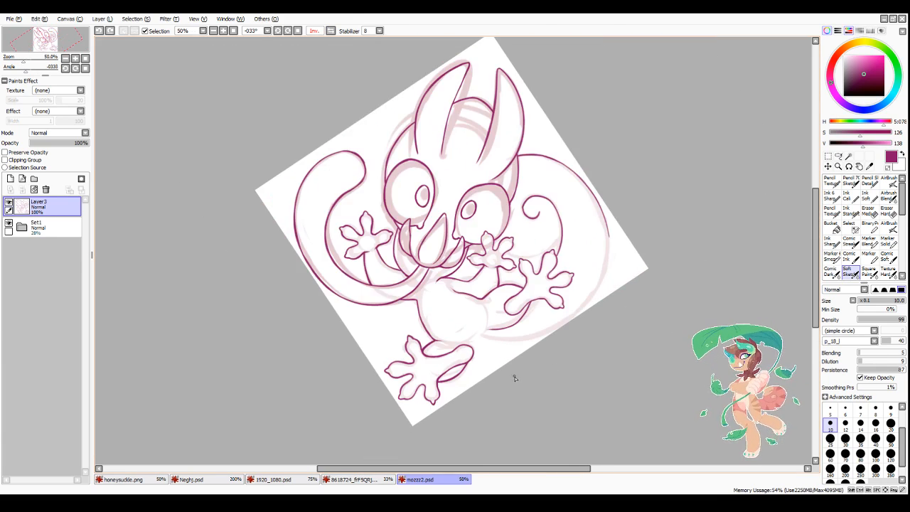
pyautogui.scroll(3, 498, 387)
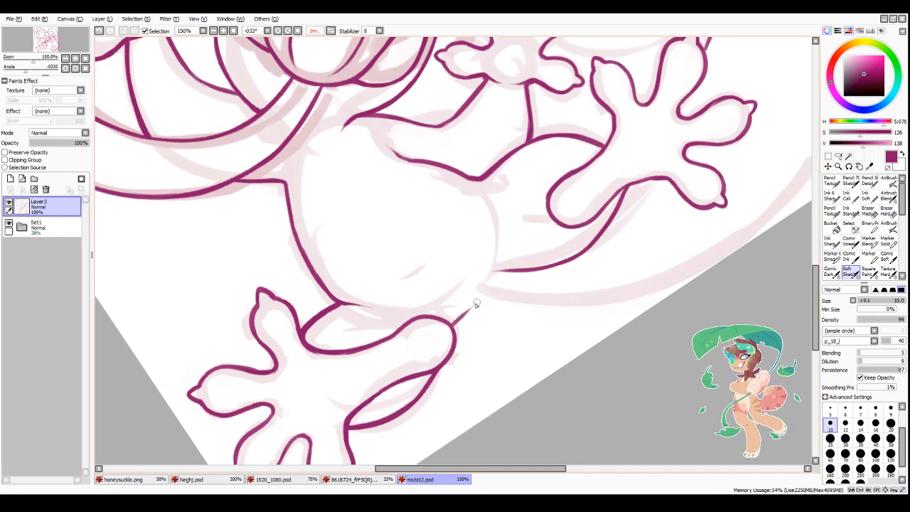
pyautogui.moveTo(452, 326)
pyautogui.mouseDown()
pyautogui.moveTo(479, 301)
pyautogui.moveTo(526, 308)
pyautogui.moveTo(636, 293)
pyautogui.mouseUp()
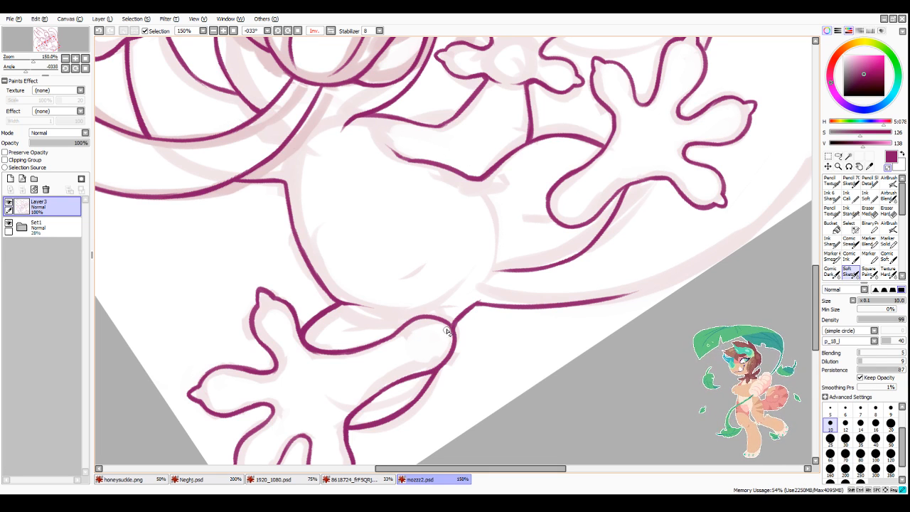
pyautogui.scroll(-3, 463, 336)
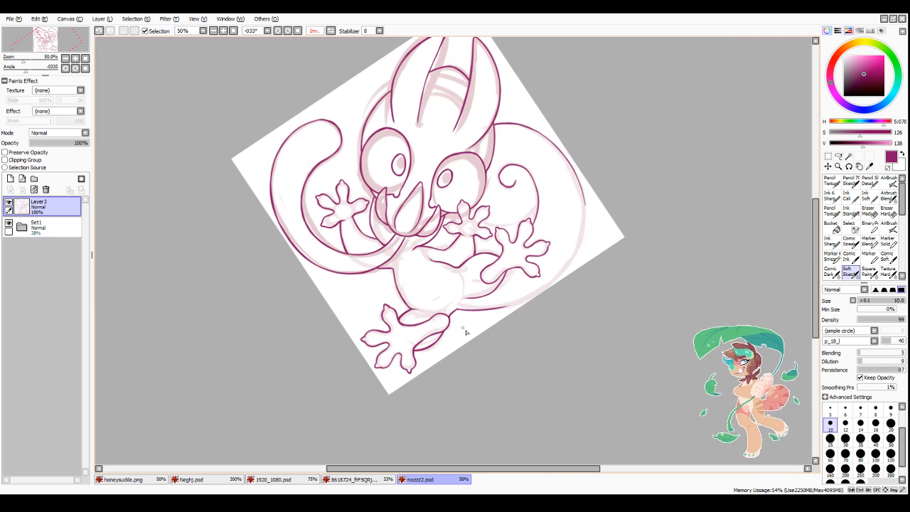
# Step: Ink the short tail-edge segments between the hand's fingers and from the hand down to the raised foot's toe tip
pyautogui.click(297, 31)
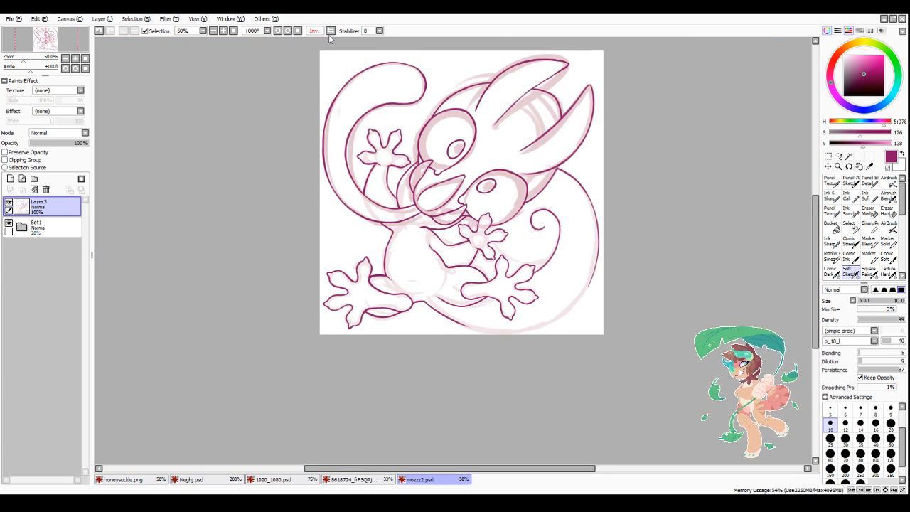
pyautogui.click(331, 31)
pyautogui.scroll(2, 413, 245)
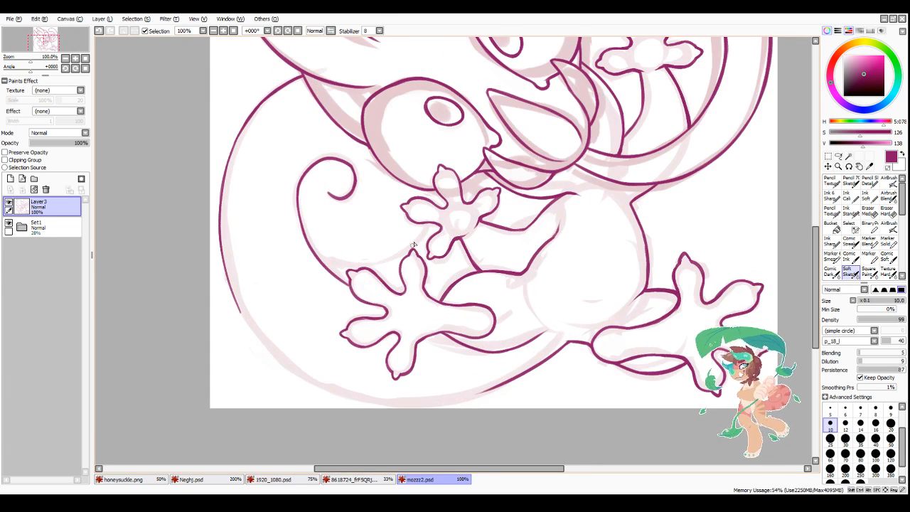
pyautogui.scroll(2, 413, 245)
pyautogui.moveTo(438, 190); pyautogui.dragTo(435, 213)
pyautogui.moveTo(425, 246); pyautogui.dragTo(399, 287)
pyautogui.moveTo(424, 246); pyautogui.dragTo(387, 299)
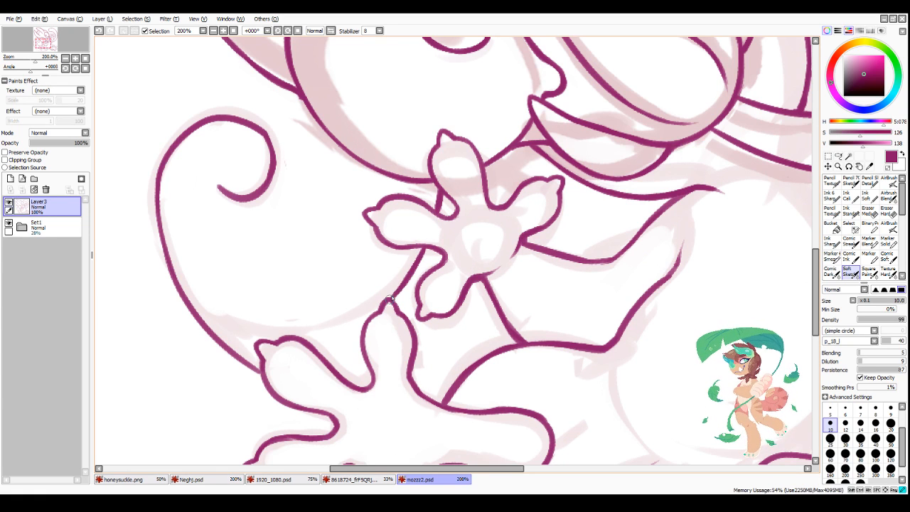
pyautogui.moveTo(186, 298)
pyautogui.mouseDown()
pyautogui.moveTo(269, 328)
pyautogui.moveTo(307, 326)
pyautogui.moveTo(242, 326)
pyautogui.moveTo(353, 311)
pyautogui.moveTo(323, 321)
pyautogui.moveTo(379, 305)
pyautogui.mouseUp()
pyautogui.moveTo(331, 323); pyautogui.dragTo(377, 307)
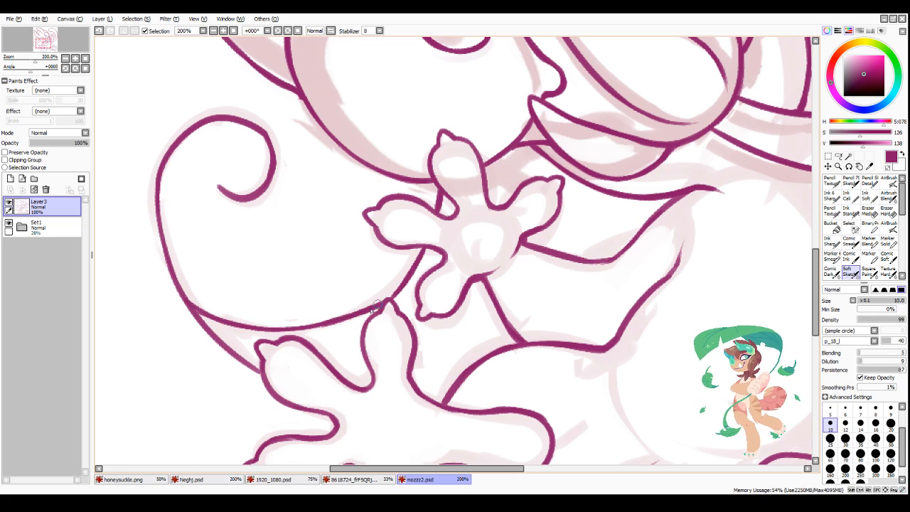
pyautogui.moveTo(189, 302); pyautogui.dragTo(272, 327)
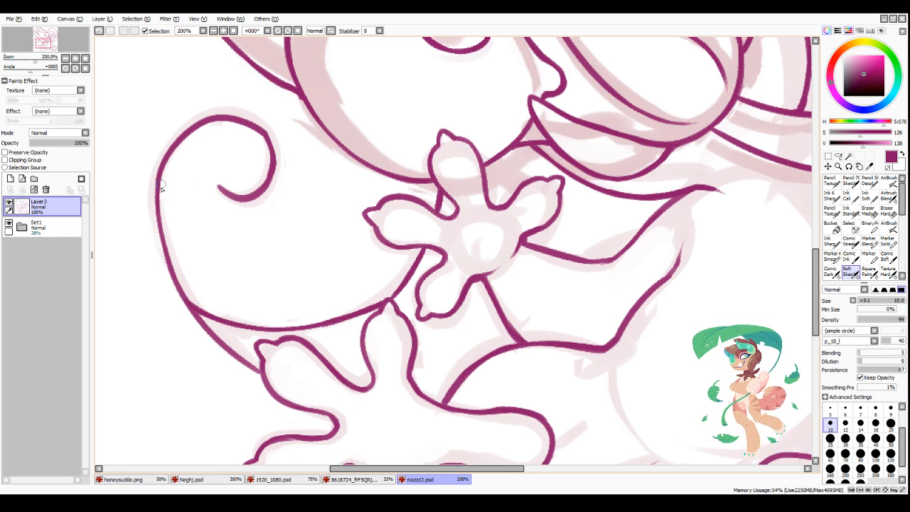
pyautogui.moveTo(156, 179)
pyautogui.mouseDown()
pyautogui.moveTo(163, 248)
pyautogui.moveTo(187, 298)
pyautogui.mouseUp()
pyautogui.scroll(-3, 236, 347)
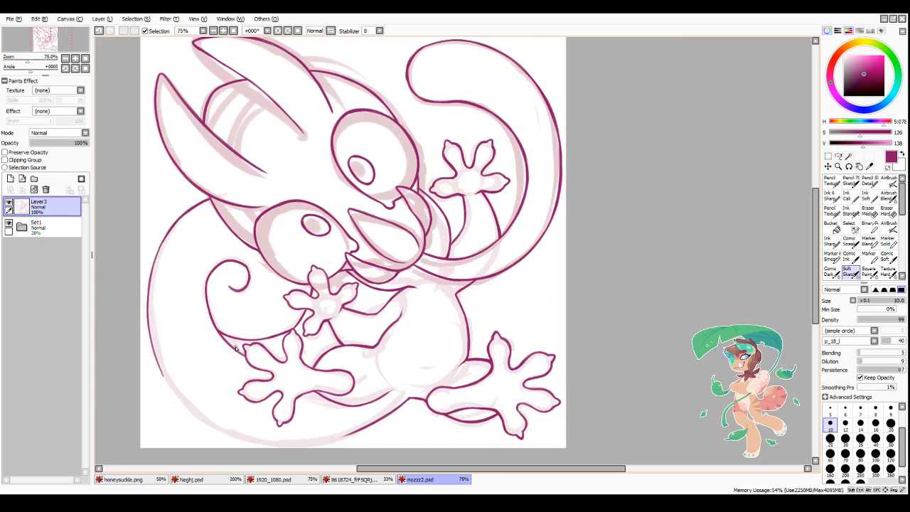
pyautogui.scroll(-1, 236, 348)
pyautogui.scroll(4, 213, 327)
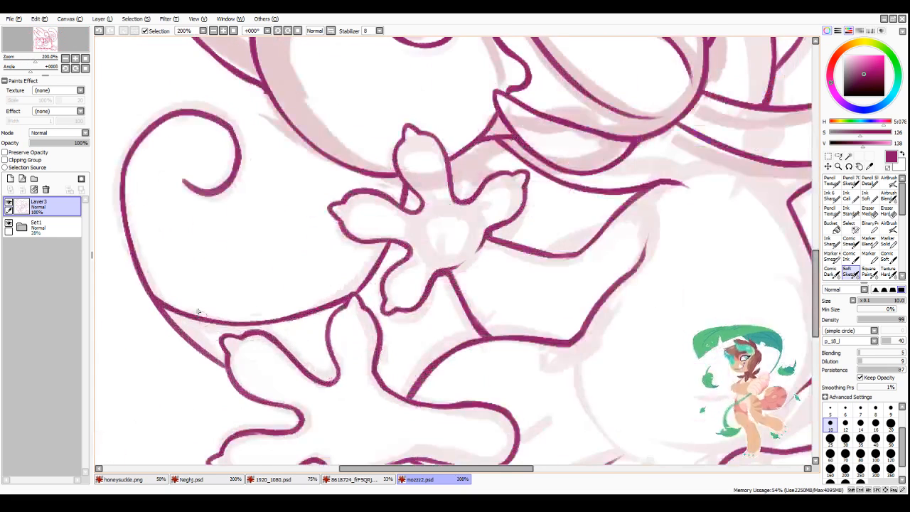
pyautogui.hotkey('ctrl', 'z')
pyautogui.hotkey('ctrl', 'z')
pyautogui.hotkey('ctrl', 'z')
pyautogui.hotkey('ctrl', 'z')
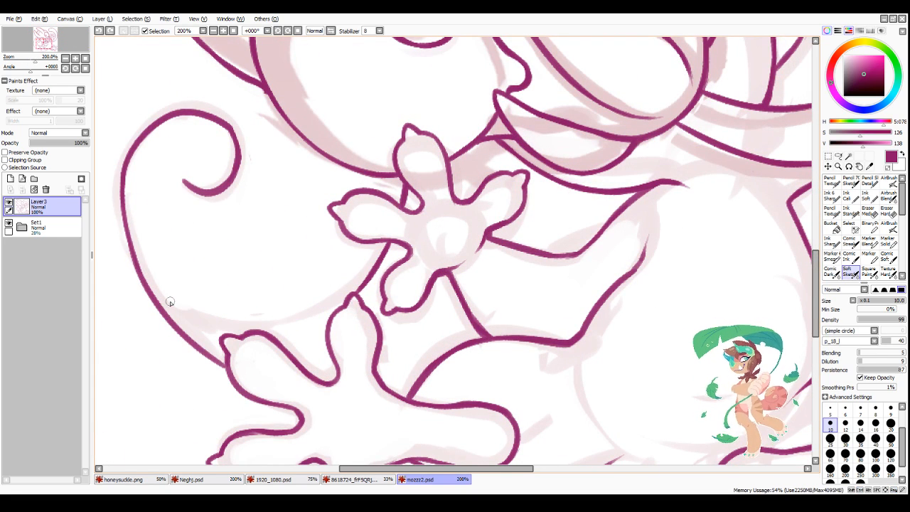
# Step: Ink the spiral tail's inner lower edge passing behind the foot's toes, and rework the segment from the hand to the toe tip
pyautogui.moveTo(171, 321)
pyautogui.mouseDown()
pyautogui.moveTo(216, 337)
pyautogui.moveTo(306, 334)
pyautogui.moveTo(278, 342)
pyautogui.moveTo(329, 324)
pyautogui.mouseUp()
pyautogui.scroll(-4, 329, 325)
pyautogui.scroll(5, 408, 261)
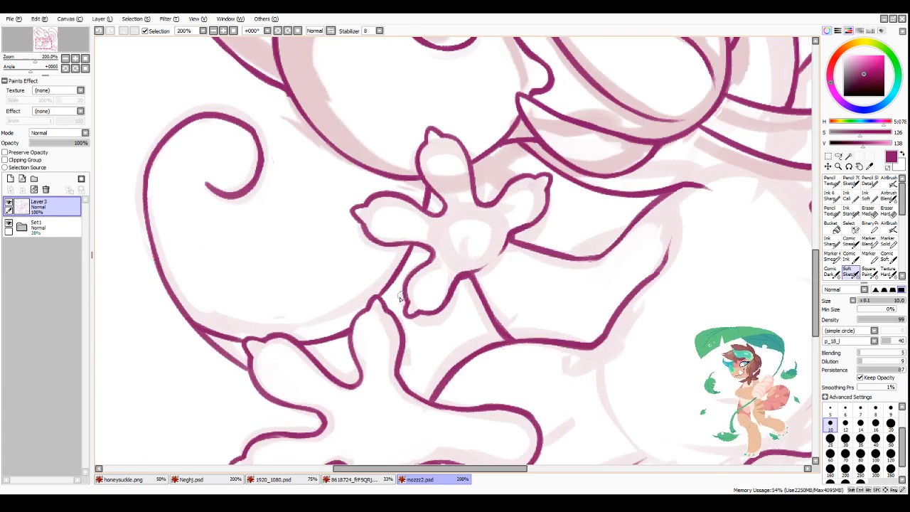
pyautogui.moveTo(414, 247)
pyautogui.mouseDown()
pyautogui.moveTo(366, 328)
pyautogui.moveTo(402, 263)
pyautogui.moveTo(366, 318)
pyautogui.moveTo(376, 300)
pyautogui.moveTo(361, 312)
pyautogui.moveTo(365, 319)
pyautogui.moveTo(378, 301)
pyautogui.moveTo(358, 321)
pyautogui.moveTo(377, 335)
pyautogui.moveTo(370, 327)
pyautogui.moveTo(410, 250)
pyautogui.moveTo(388, 297)
pyautogui.moveTo(370, 312)
pyautogui.mouseUp()
pyautogui.press('-')
pyautogui.press('-')
pyautogui.press('-')
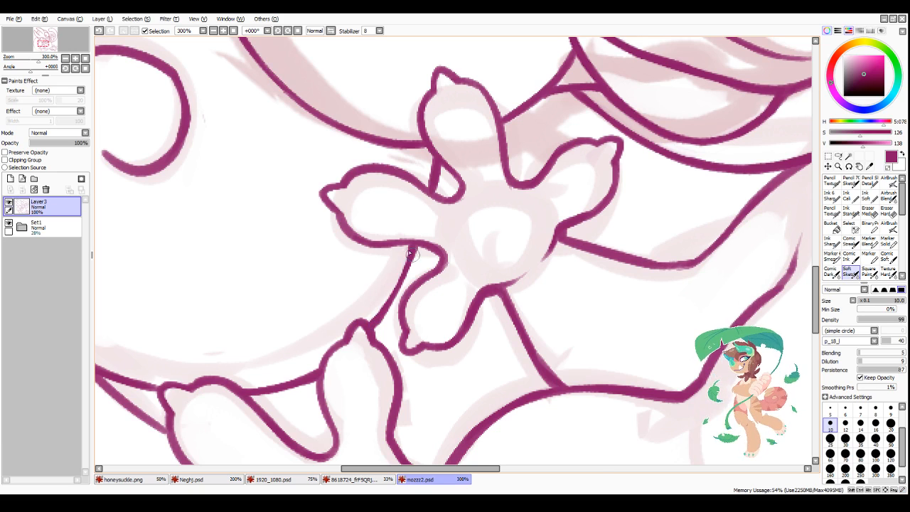
# Step: Ink the lower outer curve of the curled tail, joining it to the underside line near the canvas edge
pyautogui.scroll(-6, 435, 267)
pyautogui.scroll(1, 442, 320)
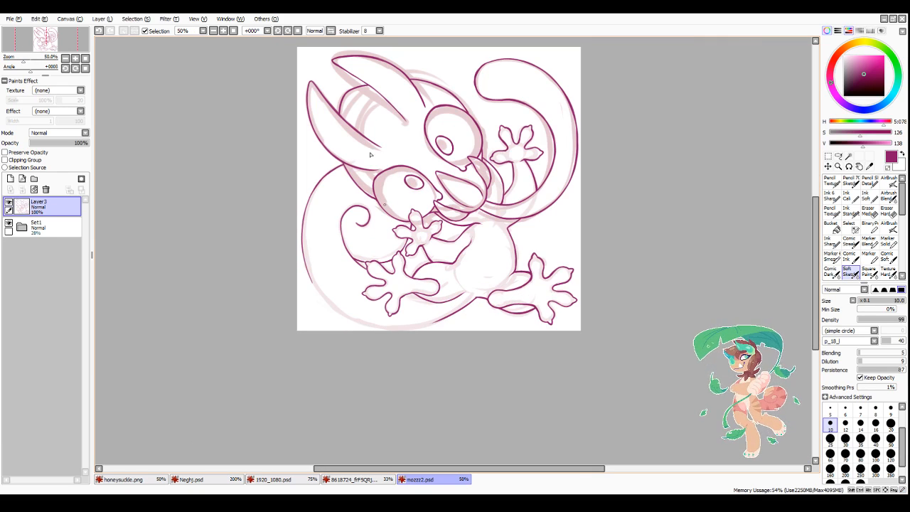
pyautogui.click(298, 30)
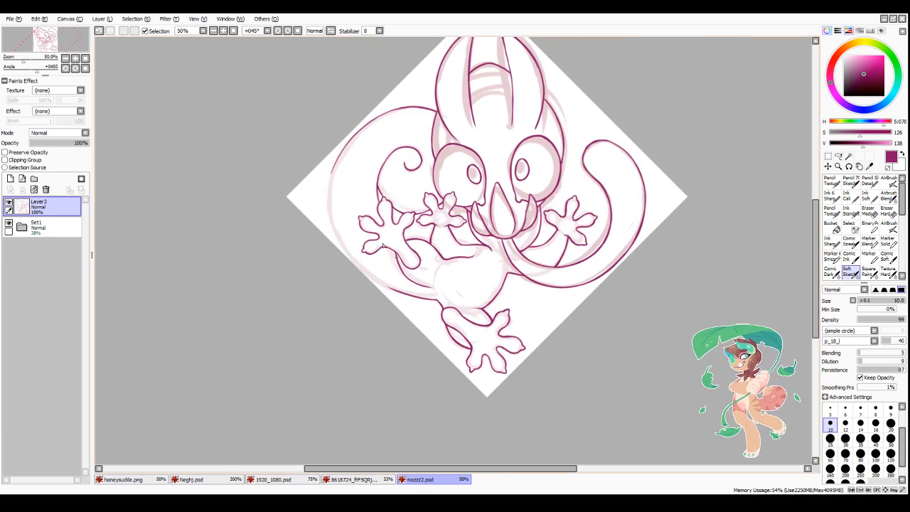
pyautogui.scroll(2, 382, 245)
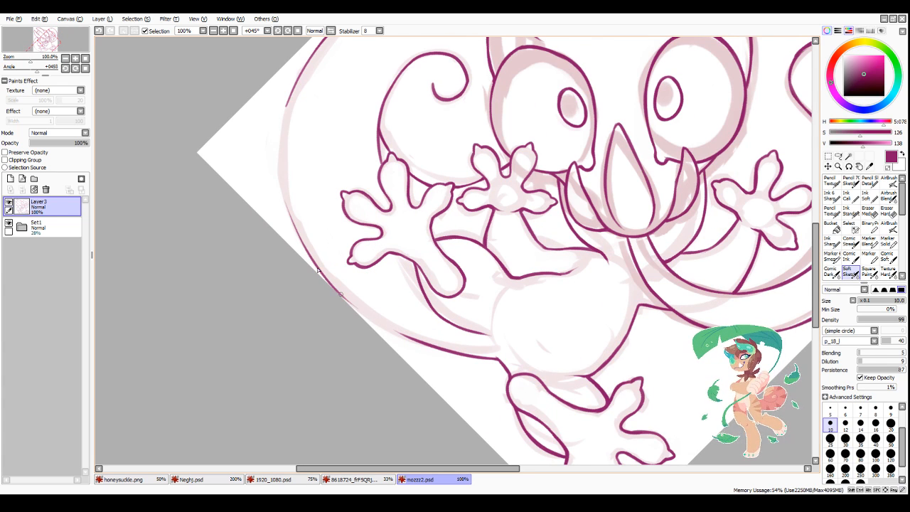
pyautogui.moveTo(298, 236)
pyautogui.mouseDown()
pyautogui.moveTo(346, 296)
pyautogui.moveTo(326, 276)
pyautogui.moveTo(408, 337)
pyautogui.mouseUp()
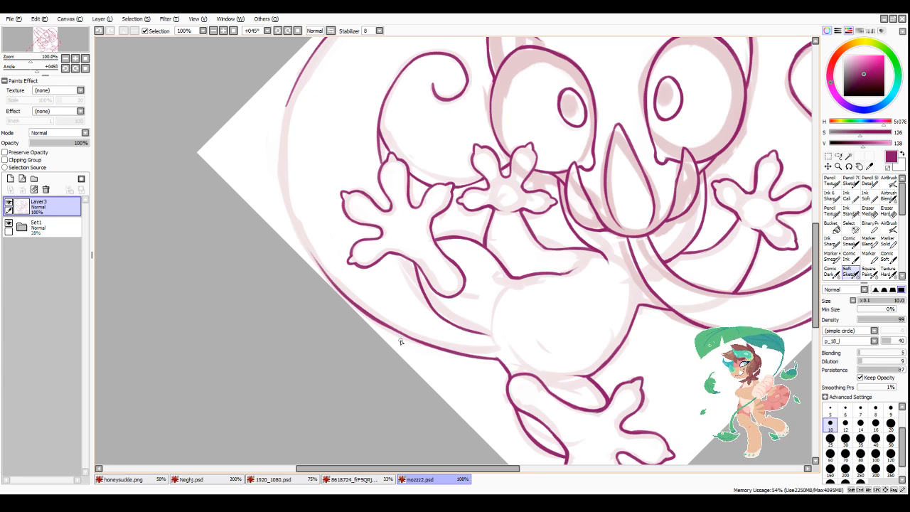
# Step: Ink the outer side curve of the large curled tail, closing the gap in its outline and thickening it toward the canvas edge
pyautogui.moveTo(384, 469); pyautogui.dragTo(399, 469)
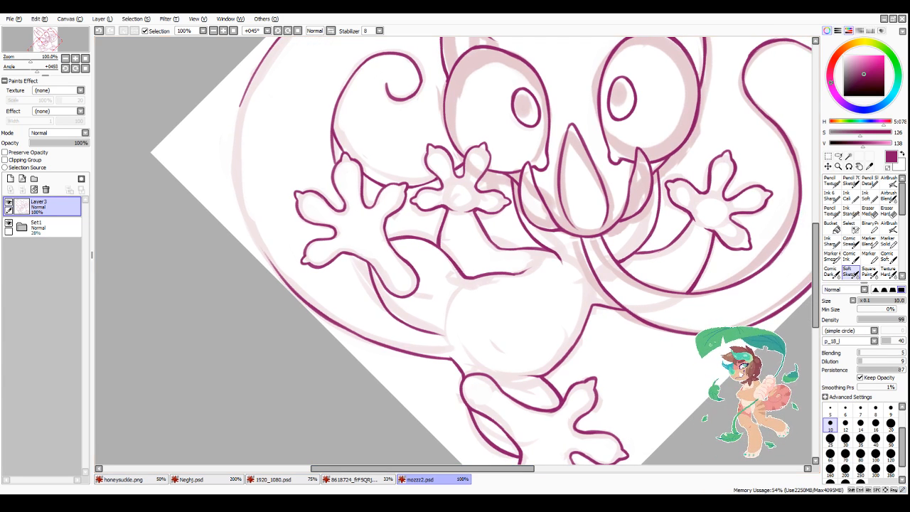
pyautogui.moveTo(260, 66)
pyautogui.mouseDown()
pyautogui.moveTo(237, 126)
pyautogui.moveTo(235, 173)
pyautogui.moveTo(234, 149)
pyautogui.moveTo(250, 225)
pyautogui.moveTo(233, 147)
pyautogui.moveTo(261, 249)
pyautogui.mouseUp()
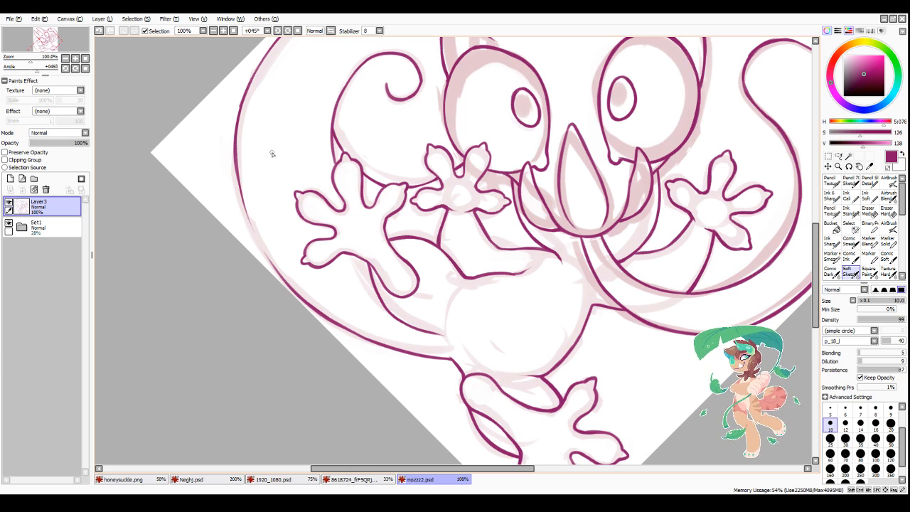
pyautogui.moveTo(235, 158); pyautogui.dragTo(247, 221)
pyautogui.moveTo(237, 175); pyautogui.dragTo(260, 243)
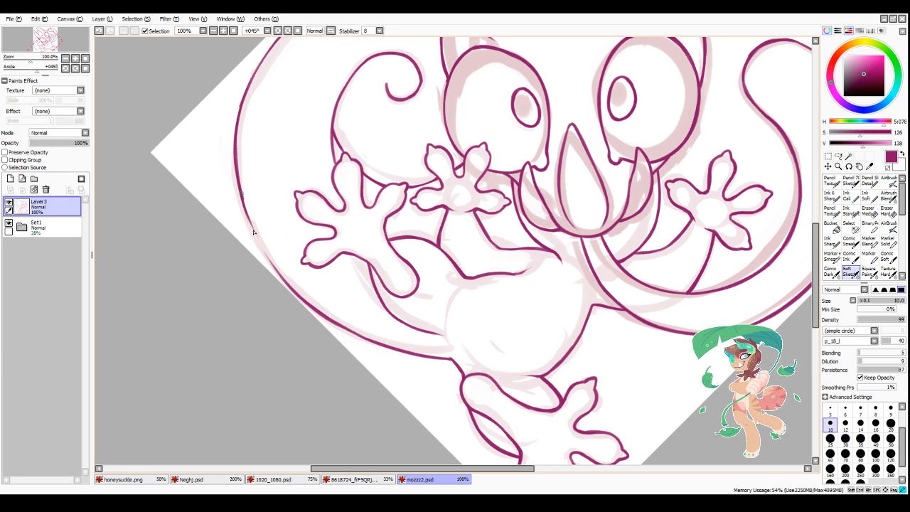
pyautogui.moveTo(244, 202); pyautogui.dragTo(279, 276)
pyautogui.moveTo(256, 236)
pyautogui.mouseDown()
pyautogui.moveTo(282, 277)
pyautogui.moveTo(275, 268)
pyautogui.mouseUp()
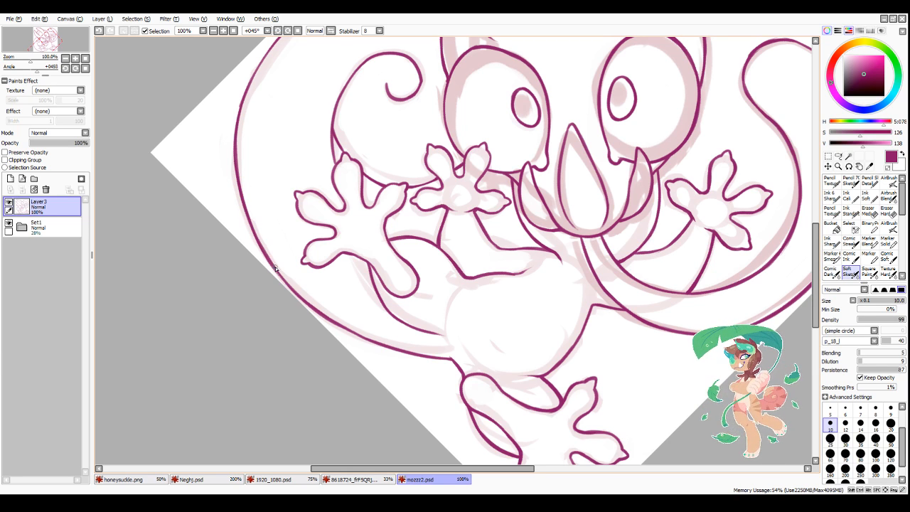
# Step: Thicken the short edge segment of the spiral tail just above the raised foot's uppermost toe
pyautogui.scroll(-3, 292, 245)
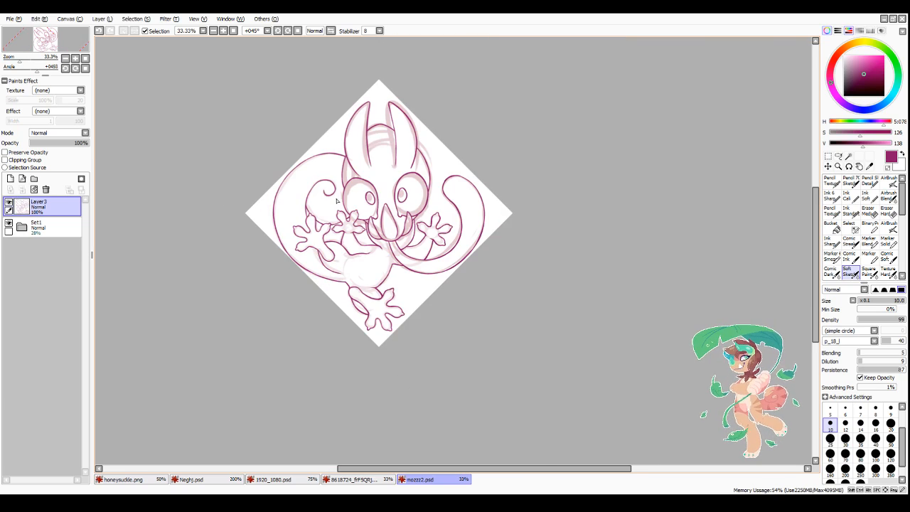
pyautogui.scroll(2, 334, 170)
pyautogui.scroll(-2, 292, 261)
pyautogui.scroll(4, 257, 201)
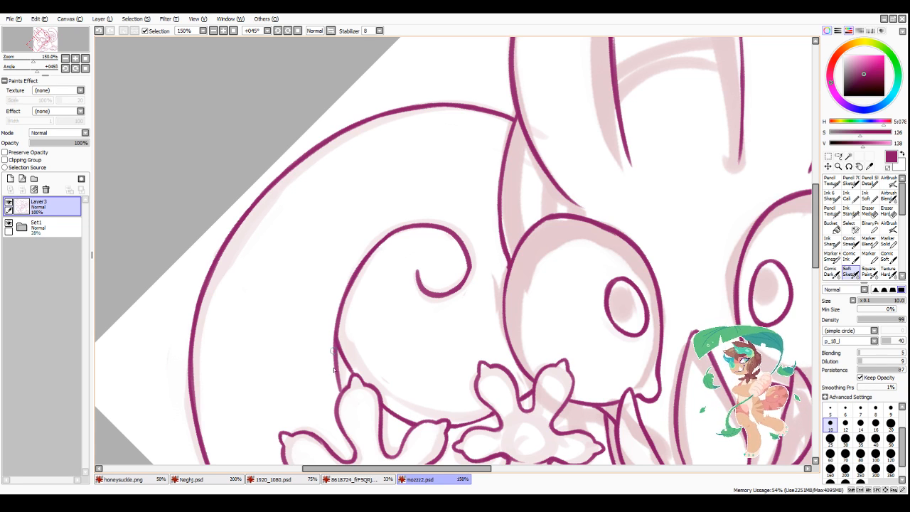
pyautogui.moveTo(333, 341); pyautogui.dragTo(337, 385)
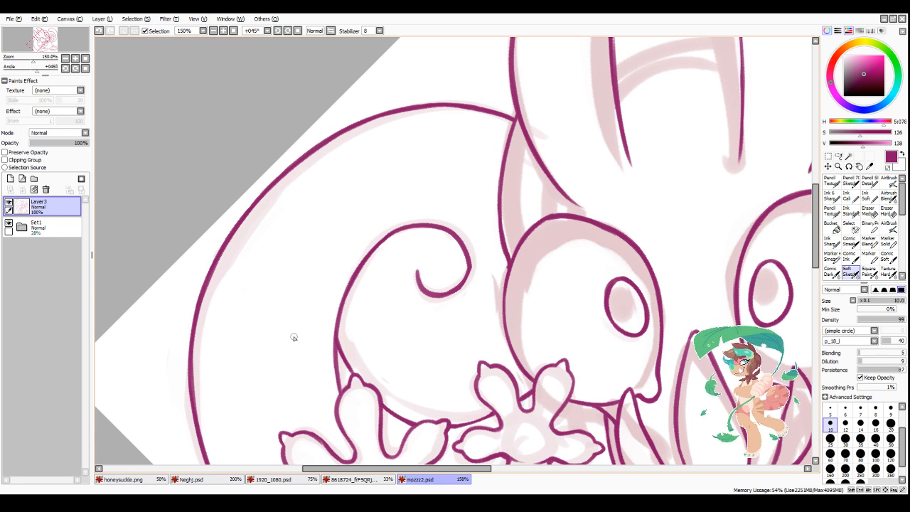
# Step: Thicken the underside line of the curled tail from near the canvas edge to where it meets the body
pyautogui.scroll(-4, 242, 331)
pyautogui.scroll(2, 265, 426)
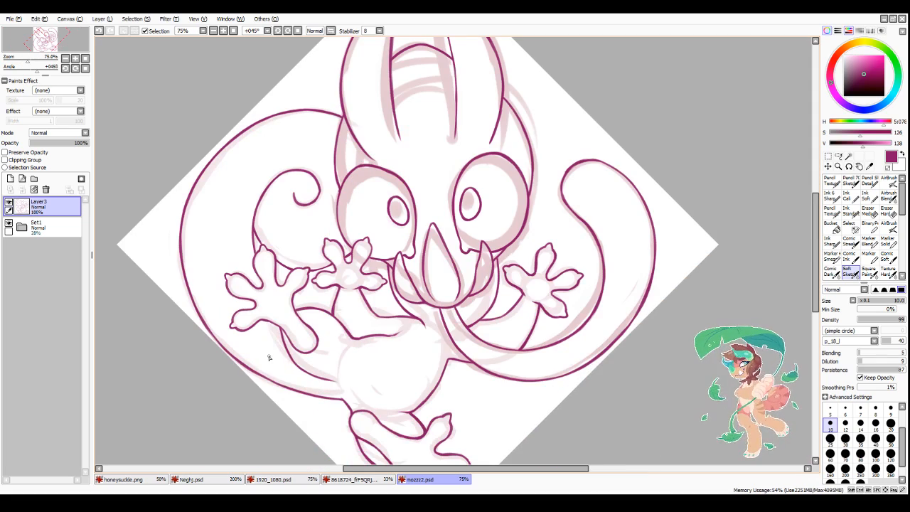
pyautogui.scroll(-2, 280, 349)
pyautogui.scroll(4, 241, 316)
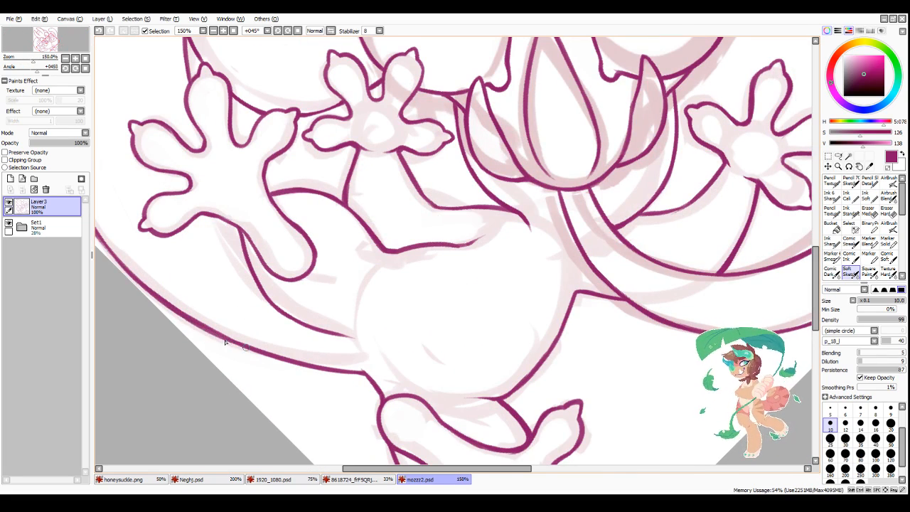
pyautogui.moveTo(197, 327)
pyautogui.mouseDown()
pyautogui.moveTo(289, 362)
pyautogui.moveTo(246, 344)
pyautogui.mouseUp()
pyautogui.moveTo(263, 350)
pyautogui.mouseDown()
pyautogui.moveTo(361, 372)
pyautogui.moveTo(342, 370)
pyautogui.mouseUp()
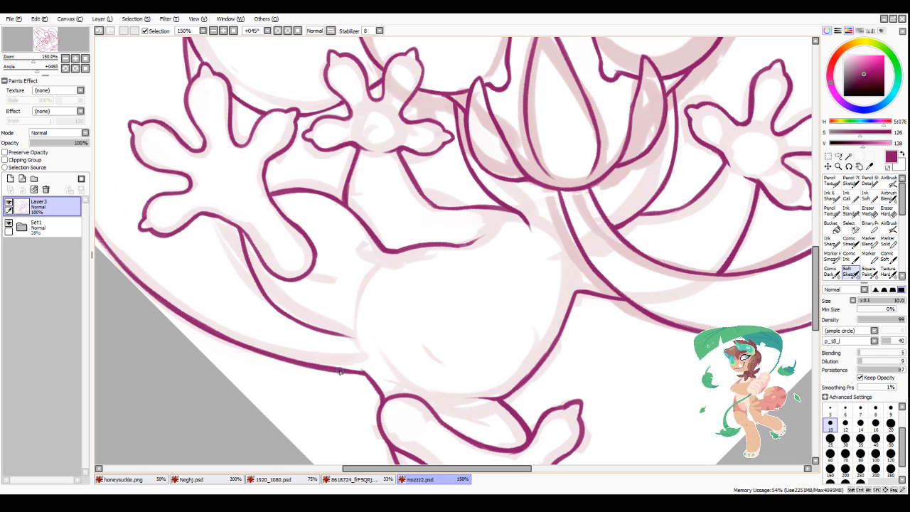
# Step: Add line weight around the raised foot's upper toes and to the spiral tail's edge where it passes between them
pyautogui.scroll(-5, 431, 118)
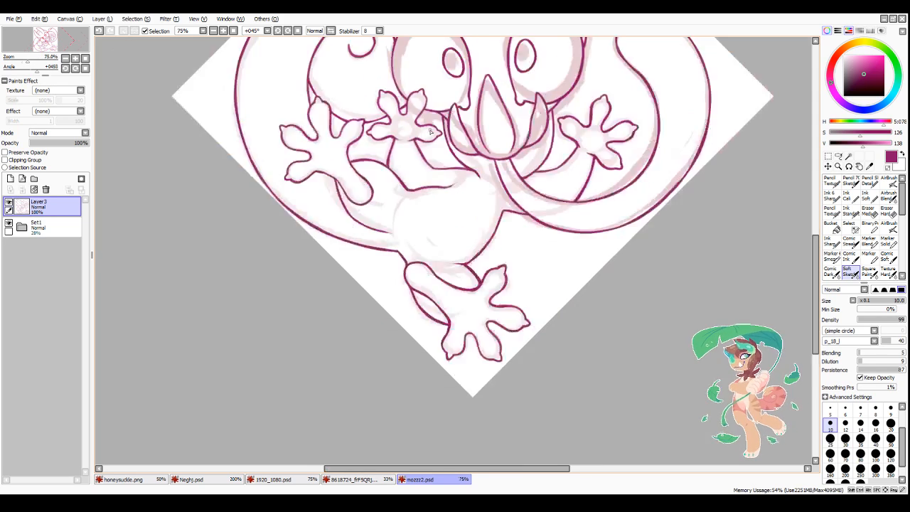
pyautogui.scroll(6, 408, 96)
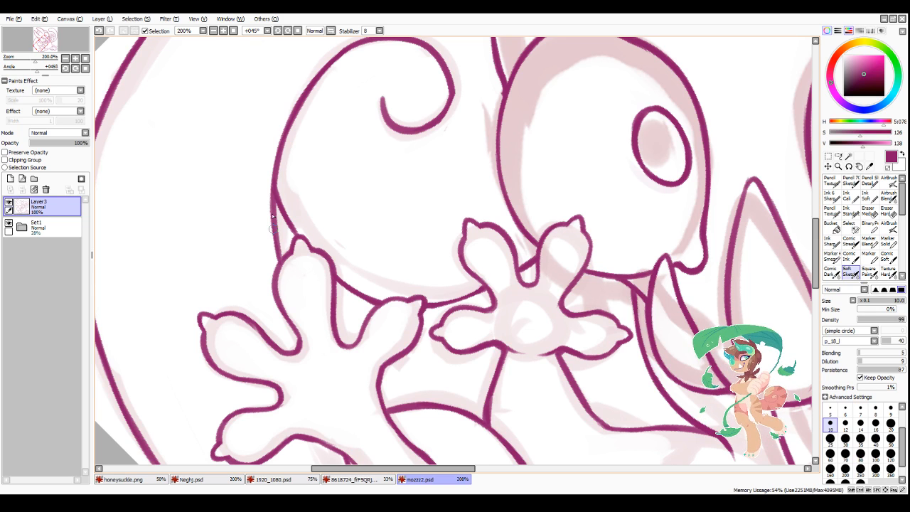
pyautogui.moveTo(272, 212)
pyautogui.mouseDown()
pyautogui.moveTo(282, 265)
pyautogui.moveTo(290, 234)
pyautogui.moveTo(281, 214)
pyautogui.moveTo(290, 234)
pyautogui.moveTo(283, 255)
pyautogui.moveTo(294, 238)
pyautogui.moveTo(276, 271)
pyautogui.mouseUp()
pyautogui.moveTo(276, 263)
pyautogui.mouseDown()
pyautogui.moveTo(274, 295)
pyautogui.moveTo(293, 344)
pyautogui.mouseUp()
pyautogui.moveTo(290, 243)
pyautogui.mouseDown()
pyautogui.moveTo(304, 235)
pyautogui.moveTo(328, 252)
pyautogui.moveTo(340, 340)
pyautogui.moveTo(390, 297)
pyautogui.moveTo(427, 298)
pyautogui.moveTo(421, 327)
pyautogui.mouseUp()
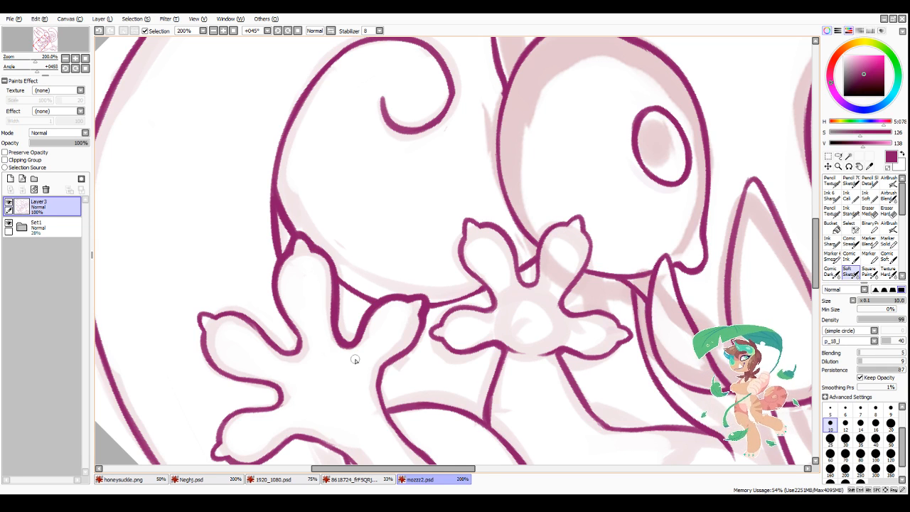
pyautogui.moveTo(338, 283); pyautogui.dragTo(372, 304)
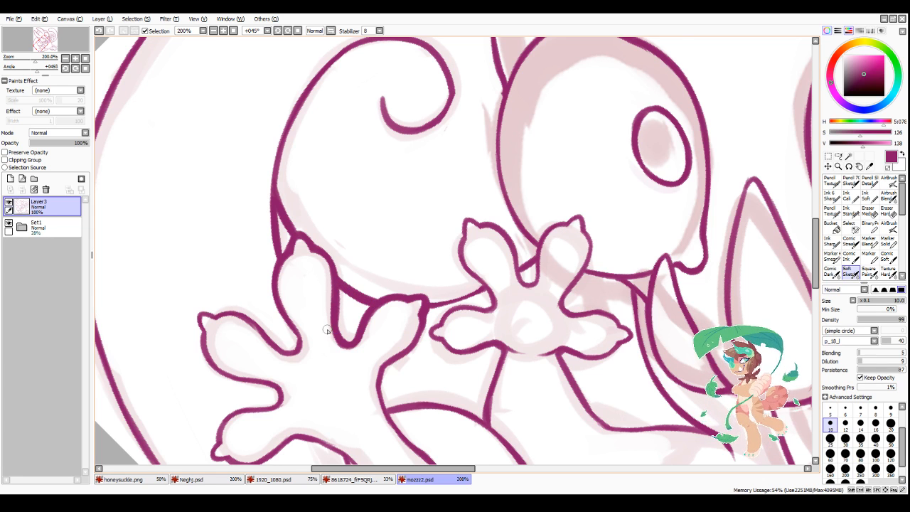
# Step: Thicken the raised foot's inner side from the toe tip past the junction with the leg line
pyautogui.scroll(-5, 327, 329)
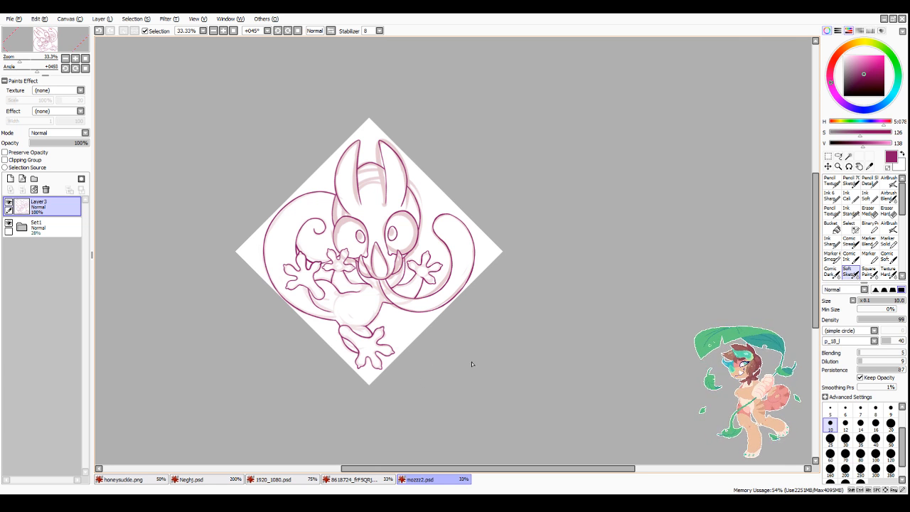
pyautogui.scroll(5, 347, 277)
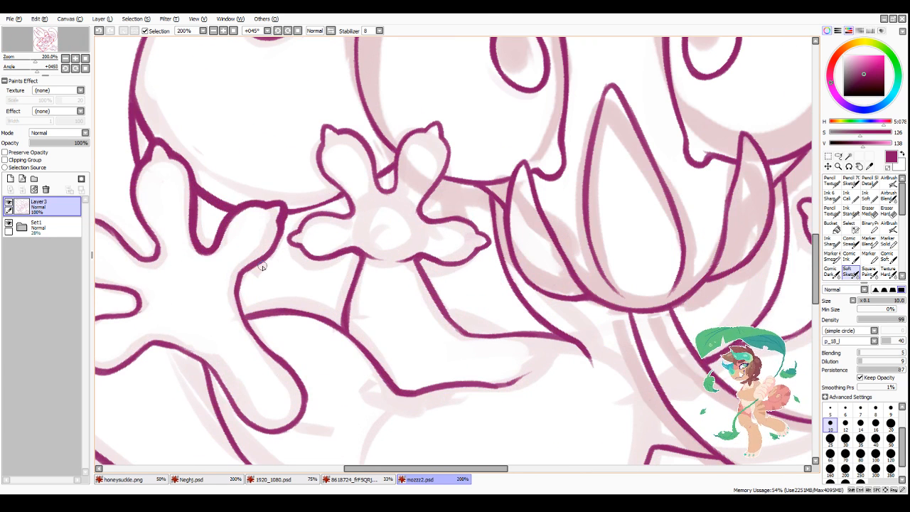
pyautogui.moveTo(242, 274); pyautogui.dragTo(245, 312)
pyautogui.moveTo(243, 306); pyautogui.dragTo(246, 317)
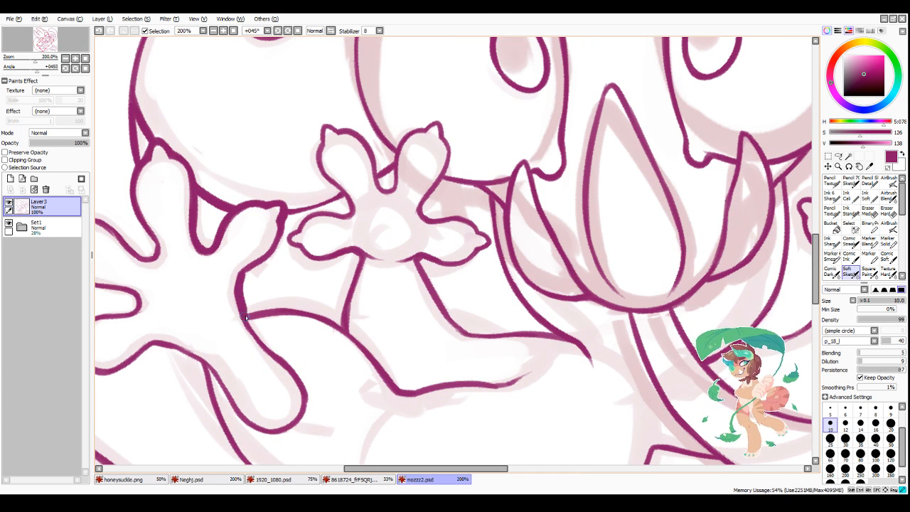
pyautogui.moveTo(240, 285); pyautogui.dragTo(261, 264)
pyautogui.moveTo(253, 270); pyautogui.dragTo(278, 244)
pyautogui.moveTo(283, 226)
pyautogui.mouseDown()
pyautogui.moveTo(243, 288)
pyautogui.moveTo(263, 348)
pyautogui.moveTo(240, 314)
pyautogui.moveTo(274, 345)
pyautogui.mouseUp()
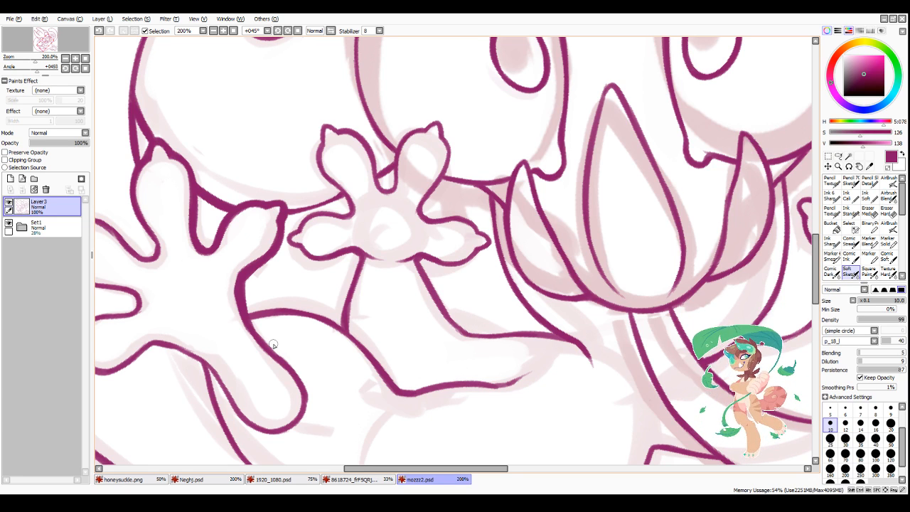
# Step: Mirror the canvas view and thicken the body line below the eye, the adjoining arm outline and the hand's lower edge
pyautogui.click(332, 32)
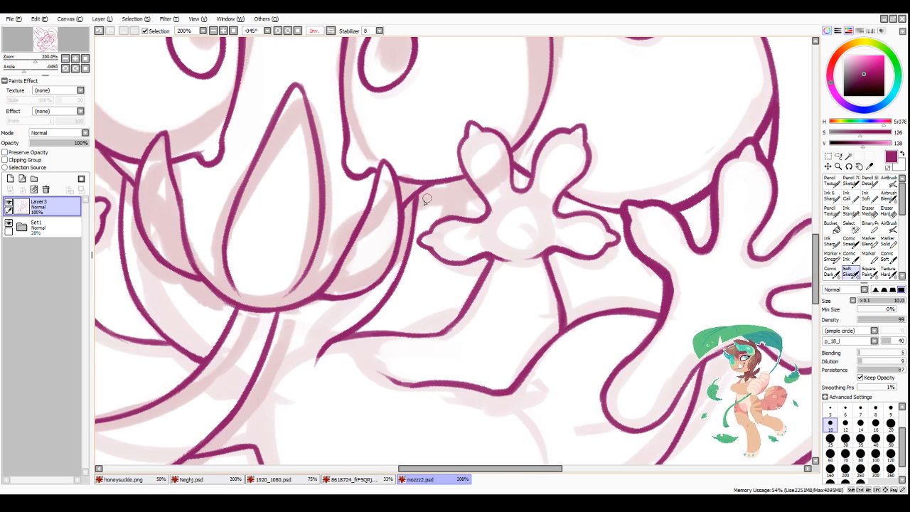
pyautogui.moveTo(436, 186)
pyautogui.mouseDown()
pyautogui.moveTo(420, 199)
pyautogui.moveTo(431, 188)
pyautogui.moveTo(412, 246)
pyautogui.mouseUp()
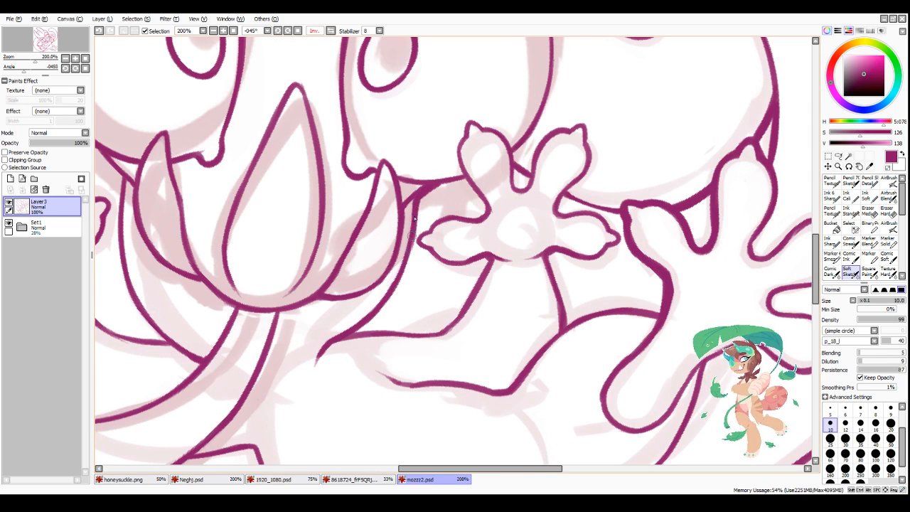
pyautogui.moveTo(418, 213)
pyautogui.mouseDown()
pyautogui.moveTo(412, 249)
pyautogui.moveTo(412, 235)
pyautogui.moveTo(385, 304)
pyautogui.moveTo(403, 278)
pyautogui.moveTo(363, 329)
pyautogui.mouseUp()
pyautogui.moveTo(388, 304); pyautogui.dragTo(355, 332)
pyautogui.moveTo(339, 342)
pyautogui.mouseDown()
pyautogui.moveTo(414, 335)
pyautogui.moveTo(394, 327)
pyautogui.moveTo(360, 333)
pyautogui.moveTo(441, 330)
pyautogui.mouseUp()
pyautogui.moveTo(424, 334); pyautogui.dragTo(462, 309)
pyautogui.moveTo(491, 257); pyautogui.dragTo(450, 320)
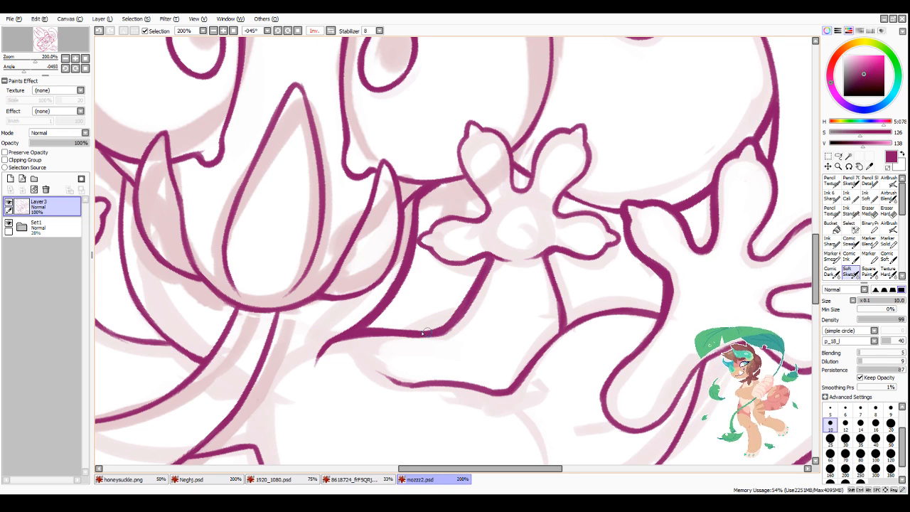
pyautogui.moveTo(415, 243)
pyautogui.mouseDown()
pyautogui.moveTo(464, 267)
pyautogui.moveTo(479, 256)
pyautogui.moveTo(428, 253)
pyautogui.moveTo(458, 269)
pyautogui.moveTo(489, 259)
pyautogui.mouseUp()
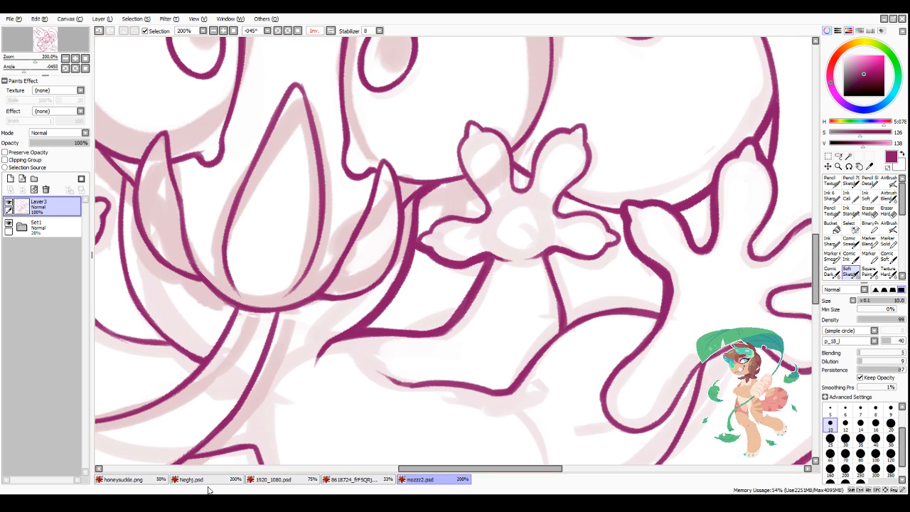
# Step: Thicken the side outline of the head from the base of the ear down to the eye
pyautogui.scroll(-5, 568, 308)
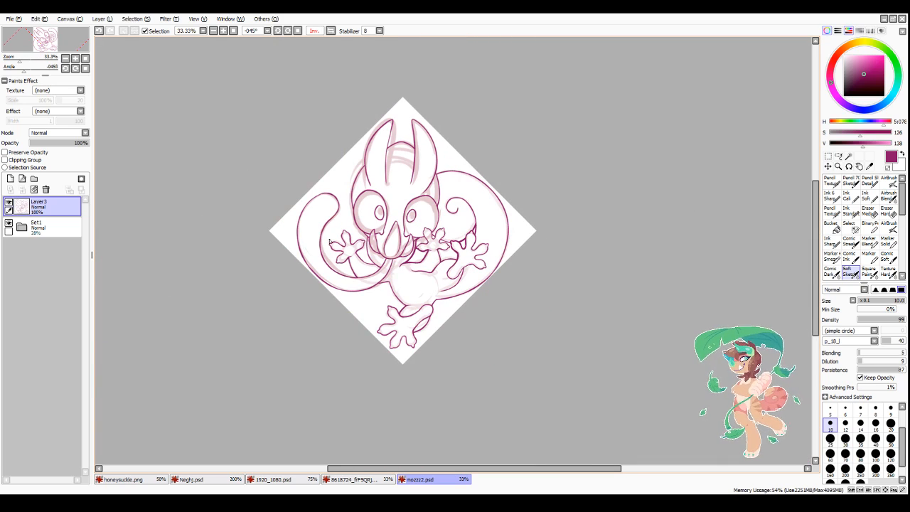
pyautogui.scroll(3, 369, 155)
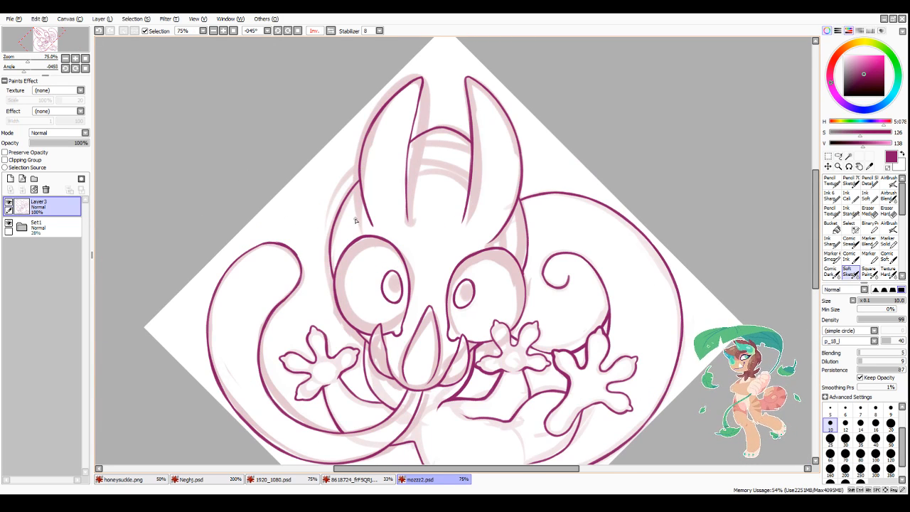
pyautogui.scroll(1, 357, 206)
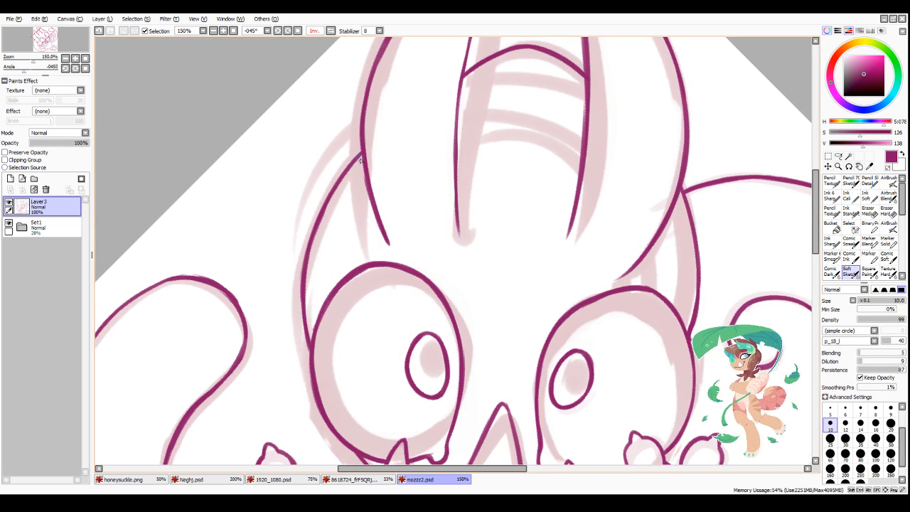
pyautogui.moveTo(363, 154); pyautogui.dragTo(329, 206)
pyautogui.moveTo(346, 178)
pyautogui.mouseDown()
pyautogui.moveTo(313, 248)
pyautogui.moveTo(318, 227)
pyautogui.moveTo(305, 315)
pyautogui.mouseUp()
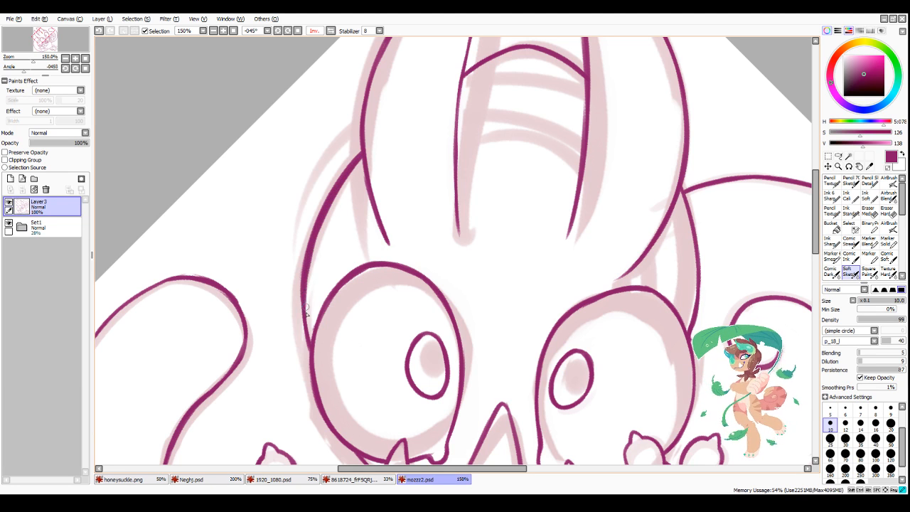
pyautogui.moveTo(308, 259); pyautogui.dragTo(313, 341)
# Step: Thicken the thin inner edge of the ear from its tip down past the forehead arch
pyautogui.scroll(7, 474, 115)
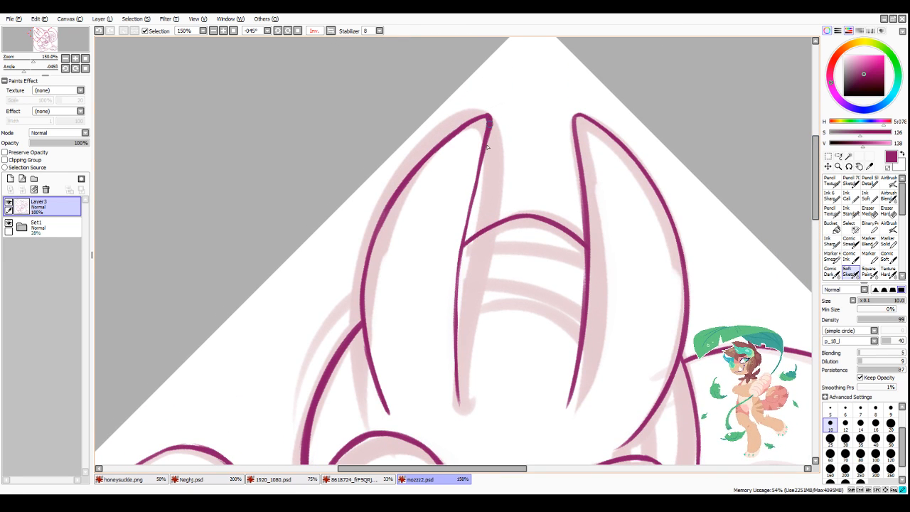
pyautogui.moveTo(488, 120); pyautogui.dragTo(475, 186)
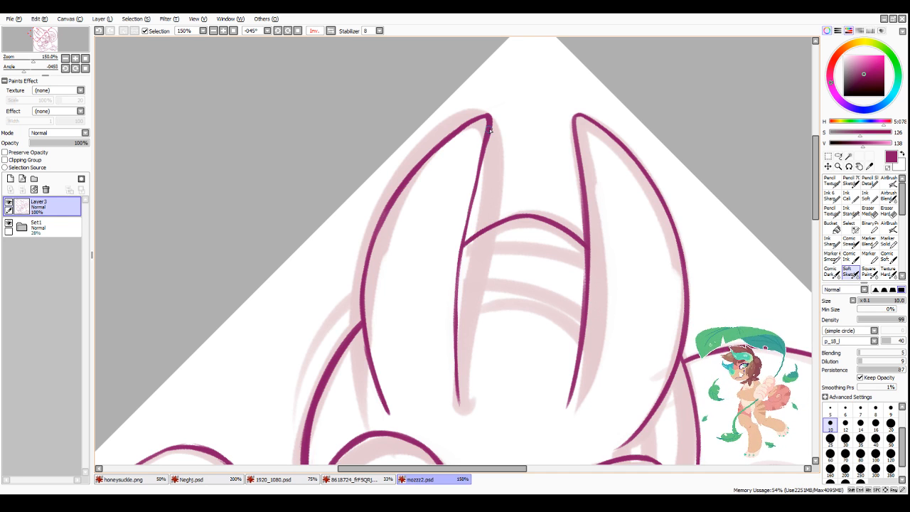
pyautogui.moveTo(489, 127); pyautogui.dragTo(474, 193)
pyautogui.moveTo(483, 154); pyautogui.dragTo(465, 242)
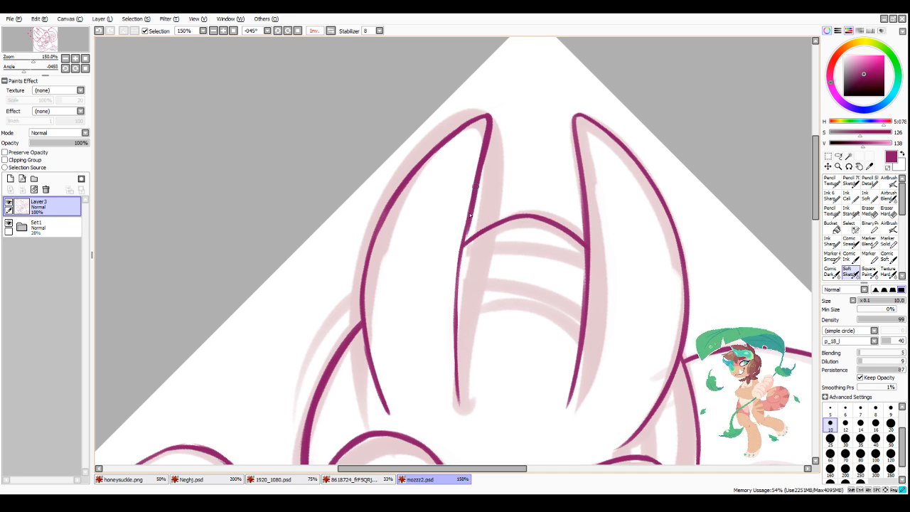
pyautogui.moveTo(478, 189); pyautogui.dragTo(457, 288)
pyautogui.moveTo(463, 250); pyautogui.dragTo(456, 318)
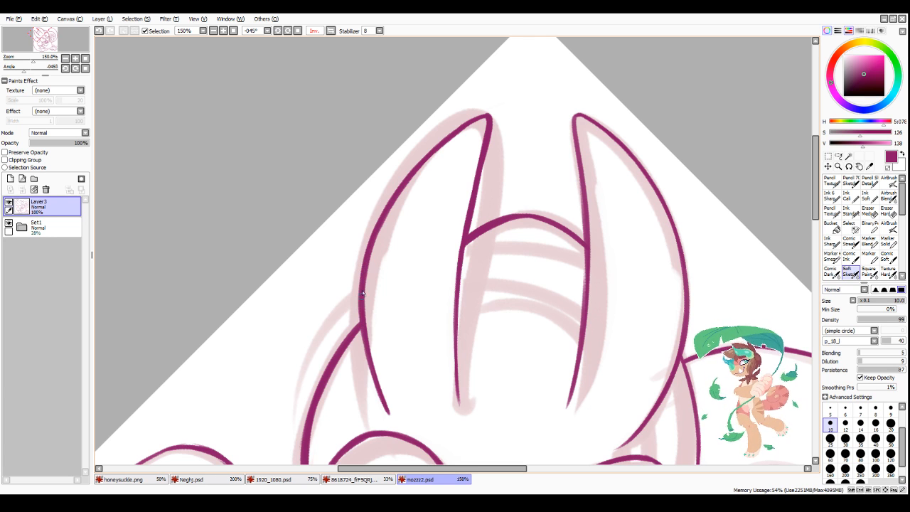
# Step: Thicken the outer edge of the round-ended curl beside the open hand, from its upper side down along the lower bend
pyautogui.scroll(-4, 495, 196)
pyautogui.scroll(2, 496, 329)
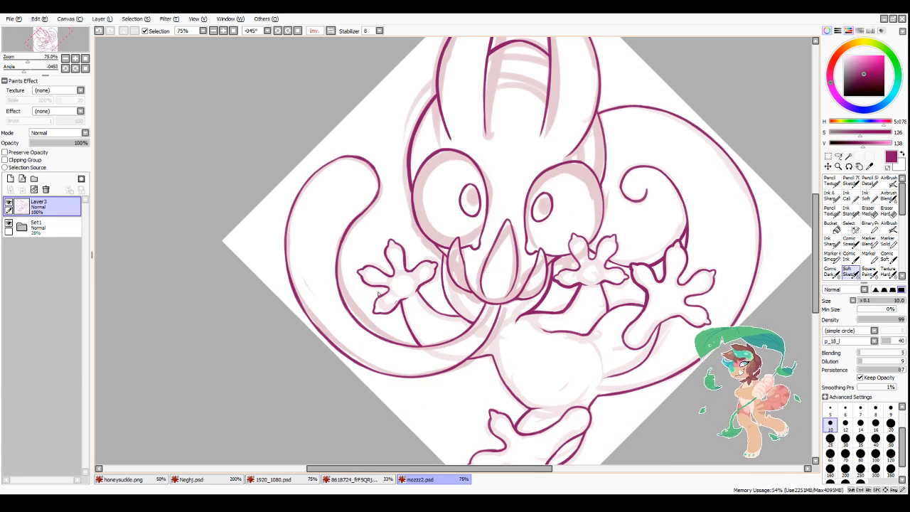
pyautogui.scroll(2, 306, 228)
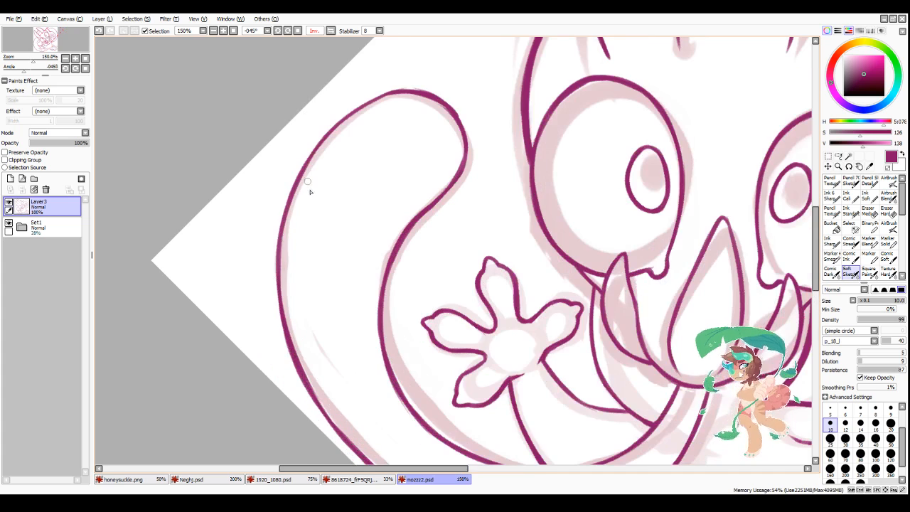
pyautogui.moveTo(299, 183); pyautogui.dragTo(278, 286)
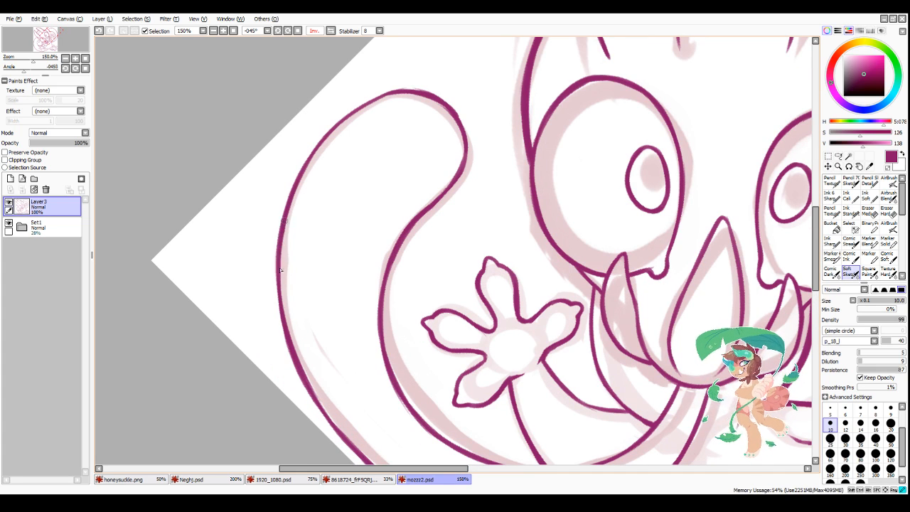
pyautogui.moveTo(286, 225); pyautogui.dragTo(281, 306)
pyautogui.moveTo(280, 251); pyautogui.dragTo(285, 329)
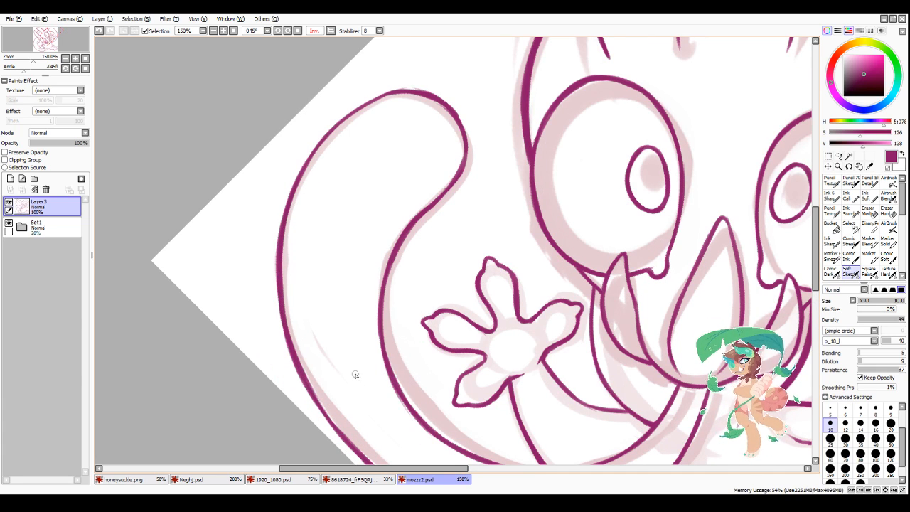
pyautogui.moveTo(304, 378); pyautogui.dragTo(330, 426)
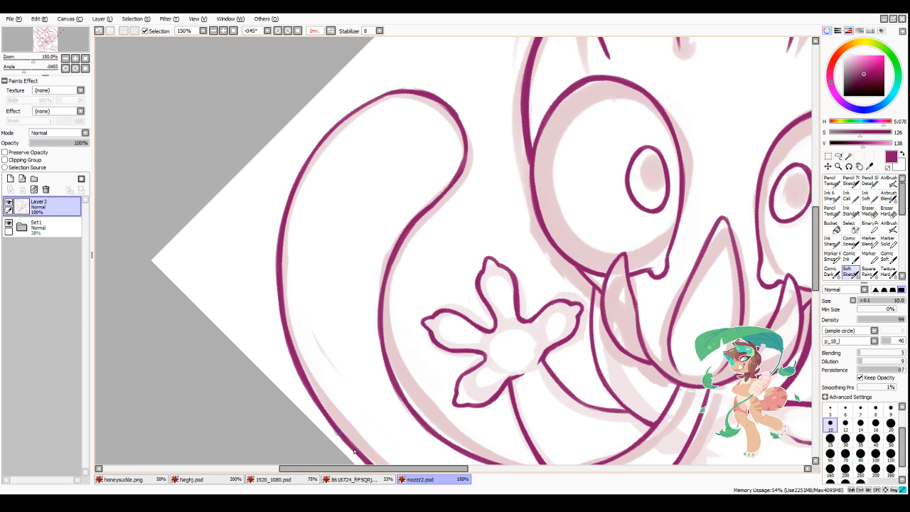
# Step: Thicken the inner edge of the round-ended curl along the stretch facing the open hand
pyautogui.moveTo(383, 337); pyautogui.dragTo(395, 380)
pyautogui.moveTo(380, 321)
pyautogui.mouseDown()
pyautogui.moveTo(394, 378)
pyautogui.moveTo(426, 428)
pyautogui.mouseUp()
pyautogui.moveTo(385, 347); pyautogui.dragTo(388, 367)
pyautogui.moveTo(384, 290); pyautogui.dragTo(390, 370)
pyautogui.moveTo(383, 268); pyautogui.dragTo(387, 315)
pyautogui.moveTo(395, 253); pyautogui.dragTo(383, 299)
pyautogui.scroll(-3, 369, 254)
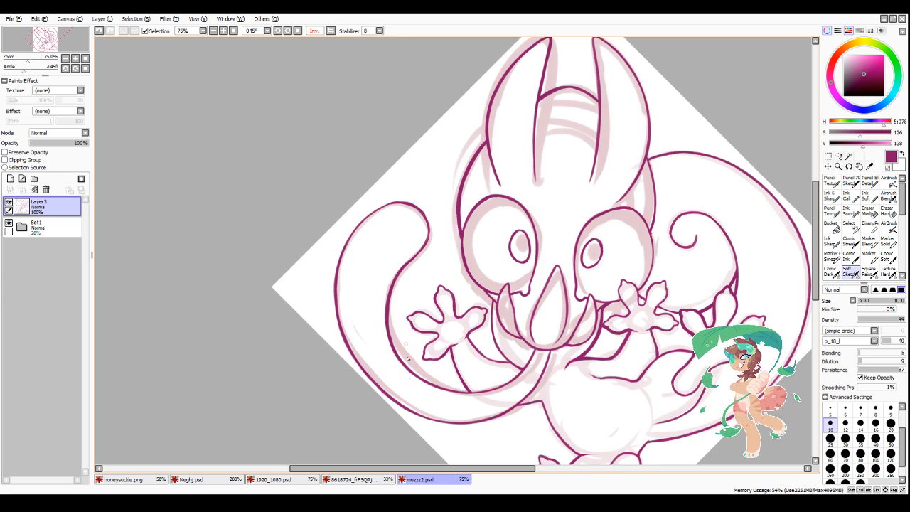
# Step: Extend the thicker inner edge of the curl up through the bend below its rounded tip
pyautogui.scroll(3, 396, 335)
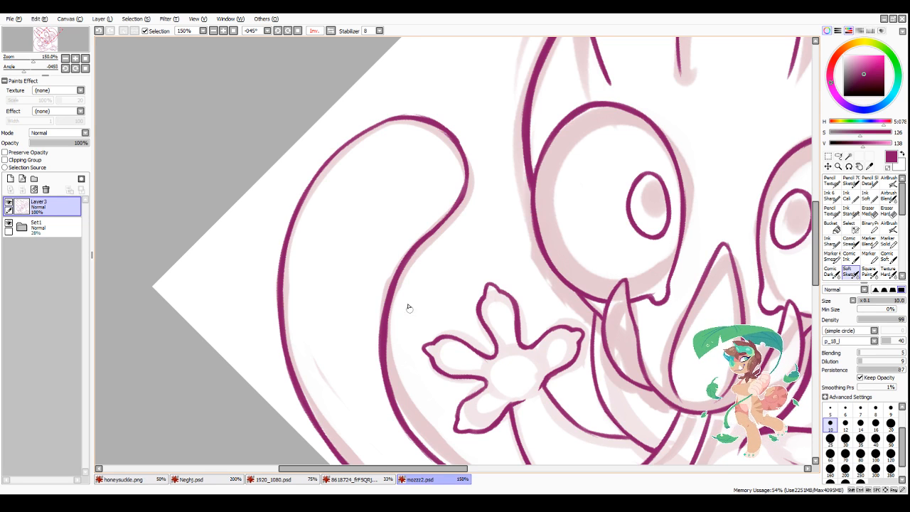
pyautogui.moveTo(390, 305); pyautogui.dragTo(406, 264)
pyautogui.moveTo(386, 330)
pyautogui.mouseDown()
pyautogui.moveTo(398, 281)
pyautogui.moveTo(439, 230)
pyautogui.mouseUp()
pyautogui.moveTo(408, 265)
pyautogui.mouseDown()
pyautogui.moveTo(446, 222)
pyautogui.moveTo(404, 279)
pyautogui.moveTo(450, 225)
pyautogui.moveTo(393, 326)
pyautogui.mouseUp()
# Step: Trim the hand-facing side of the curl's thickened inner edge with transparent colour to smooth its taper
pyautogui.press('-')
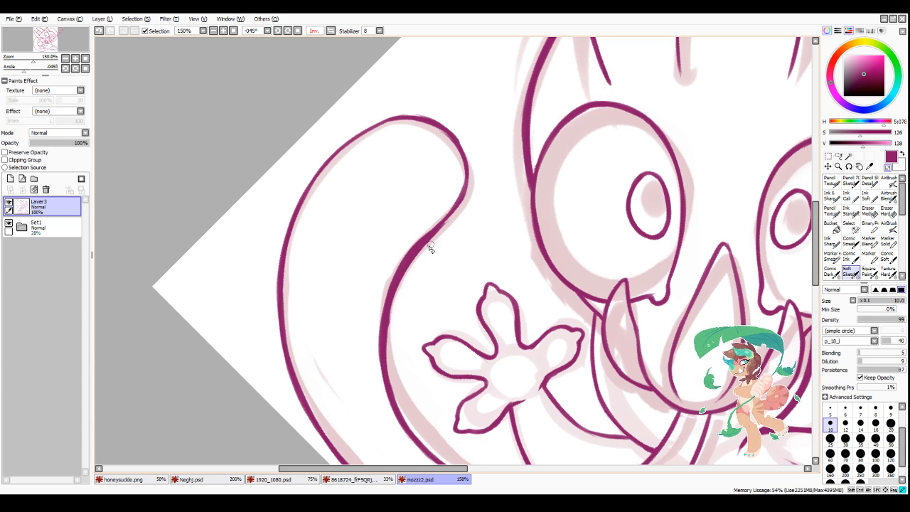
pyautogui.moveTo(429, 243); pyautogui.dragTo(391, 356)
pyautogui.moveTo(402, 288); pyautogui.dragTo(394, 354)
pyautogui.moveTo(392, 314); pyautogui.dragTo(397, 393)
pyautogui.moveTo(388, 337); pyautogui.dragTo(410, 417)
pyautogui.press('-')
pyautogui.scroll(-3, 485, 215)
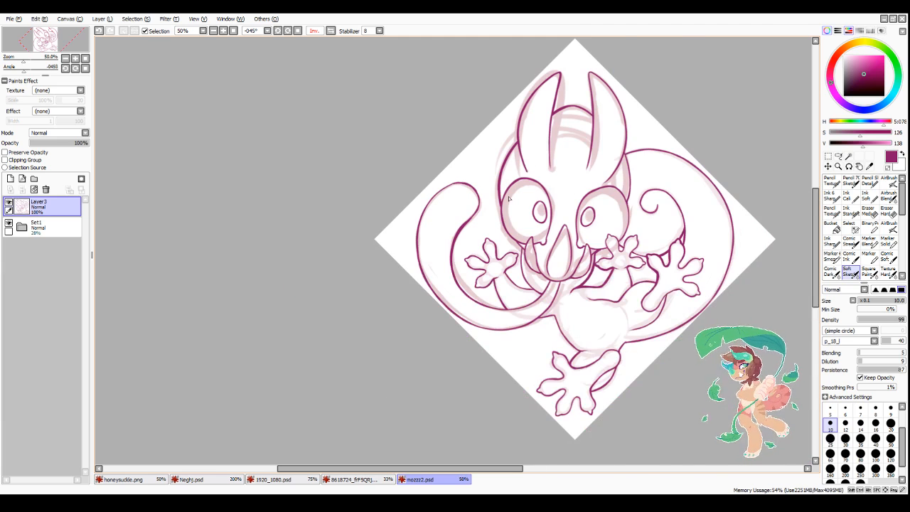
# Step: Thicken the curl's outer edge from its side up and over the rounded tip
pyautogui.scroll(3, 461, 187)
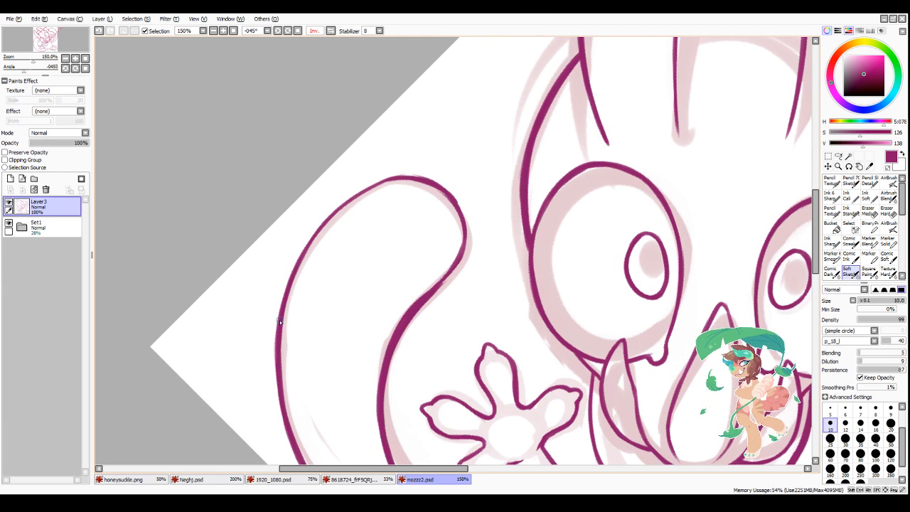
pyautogui.moveTo(280, 321)
pyautogui.mouseDown()
pyautogui.moveTo(320, 227)
pyautogui.moveTo(302, 253)
pyautogui.moveTo(312, 238)
pyautogui.moveTo(360, 201)
pyautogui.mouseUp()
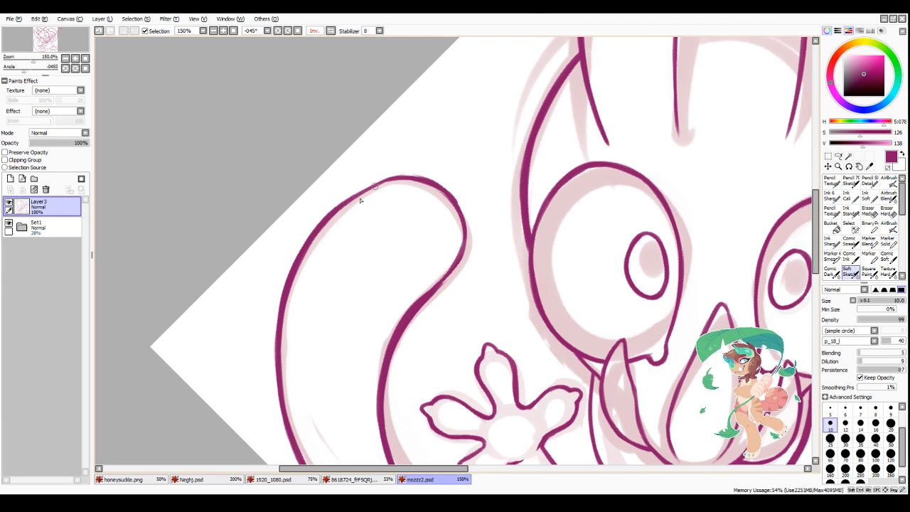
pyautogui.moveTo(302, 253)
pyautogui.mouseDown()
pyautogui.moveTo(341, 206)
pyautogui.moveTo(373, 186)
pyautogui.moveTo(398, 185)
pyautogui.mouseUp()
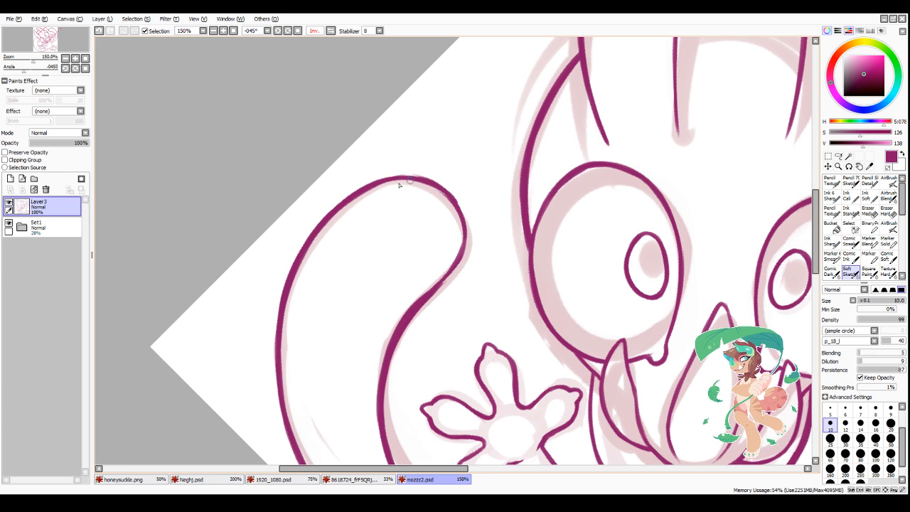
pyautogui.moveTo(348, 201)
pyautogui.mouseDown()
pyautogui.moveTo(412, 182)
pyautogui.moveTo(350, 201)
pyautogui.moveTo(411, 182)
pyautogui.moveTo(365, 189)
pyautogui.moveTo(418, 180)
pyautogui.mouseUp()
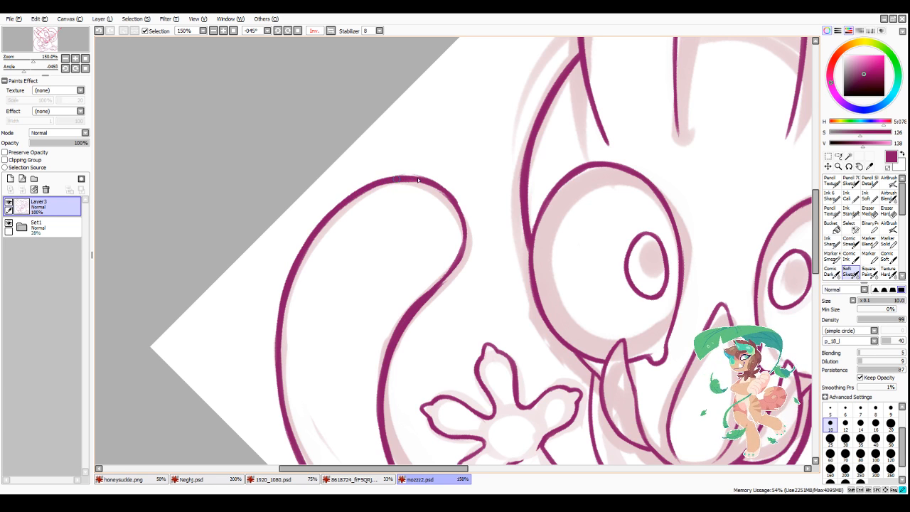
# Step: Flip the canvas view back to normal and thicken the curl's inner edge from the rounded tip down into the bend
pyautogui.click(331, 31)
pyautogui.scroll(-2, 551, 290)
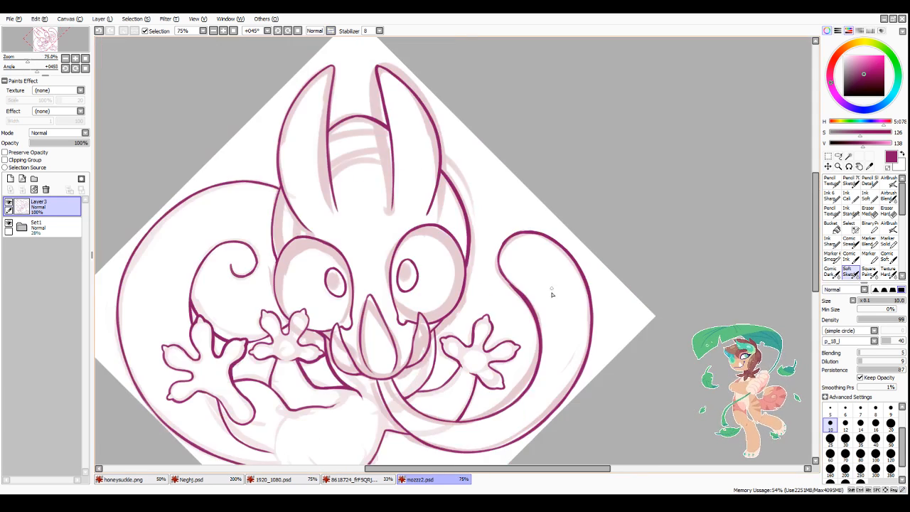
pyautogui.scroll(3, 552, 293)
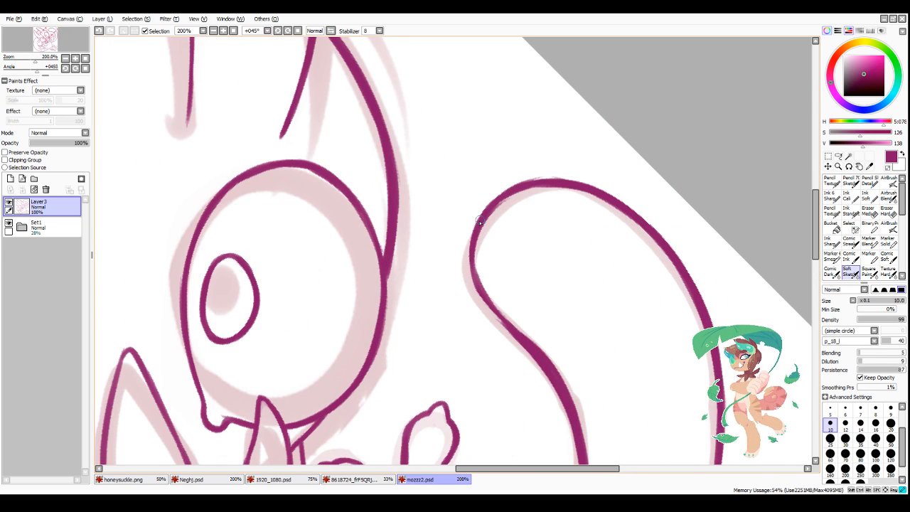
pyautogui.moveTo(480, 221)
pyautogui.mouseDown()
pyautogui.moveTo(472, 283)
pyautogui.moveTo(509, 332)
pyautogui.mouseUp()
pyautogui.scroll(-3, 532, 310)
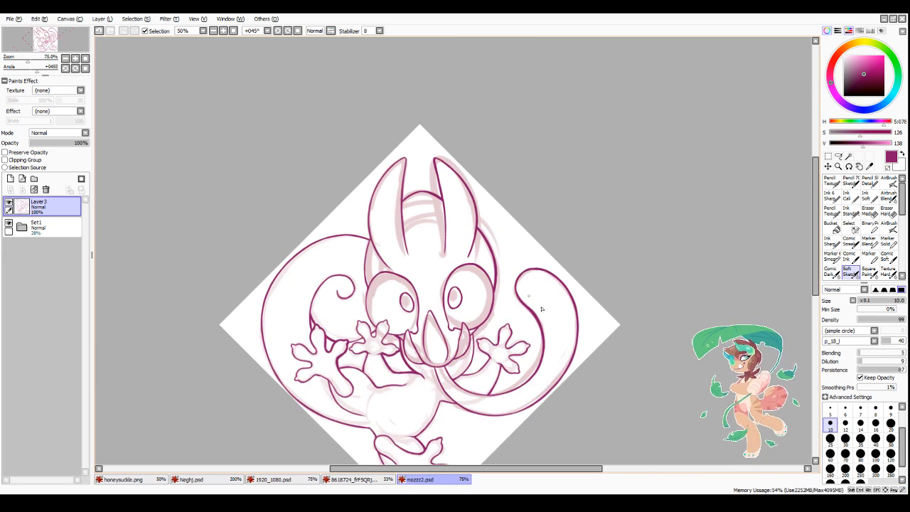
# Step: Thicken the outline under the eye nearest the open hand and the adjoining neck and arm lines
pyautogui.scroll(2, 541, 309)
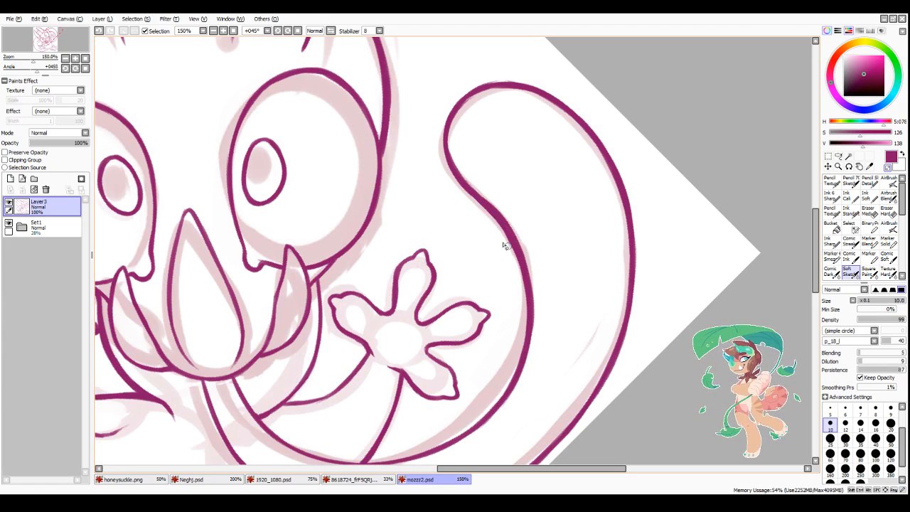
pyautogui.moveTo(319, 280); pyautogui.dragTo(366, 230)
pyautogui.moveTo(385, 138)
pyautogui.mouseDown()
pyautogui.moveTo(374, 205)
pyautogui.moveTo(381, 184)
pyautogui.moveTo(361, 226)
pyautogui.mouseUp()
pyautogui.moveTo(320, 283)
pyautogui.mouseDown()
pyautogui.moveTo(313, 366)
pyautogui.moveTo(287, 404)
pyautogui.moveTo(348, 378)
pyautogui.mouseUp()
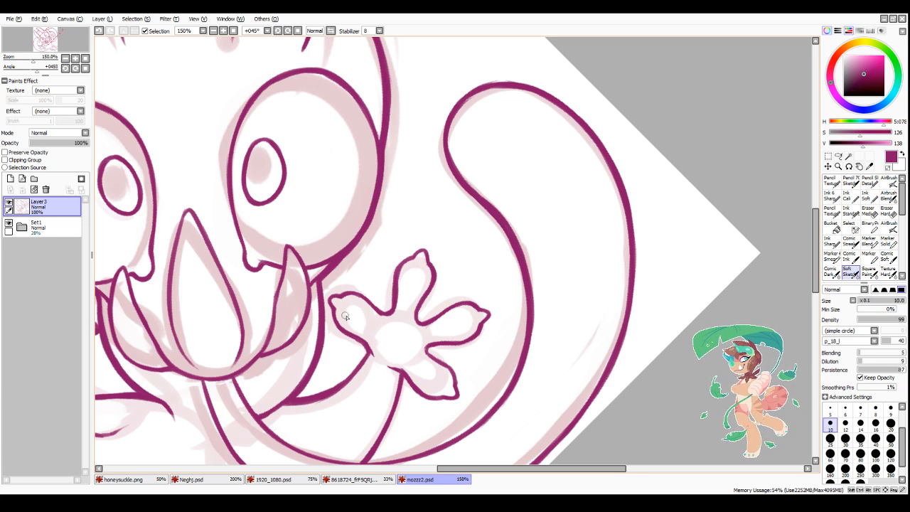
# Step: Thicken the head's side outline next to the spiral tail, from the ear base down to the eye
pyautogui.scroll(-3, 405, 327)
pyautogui.scroll(3, 251, 200)
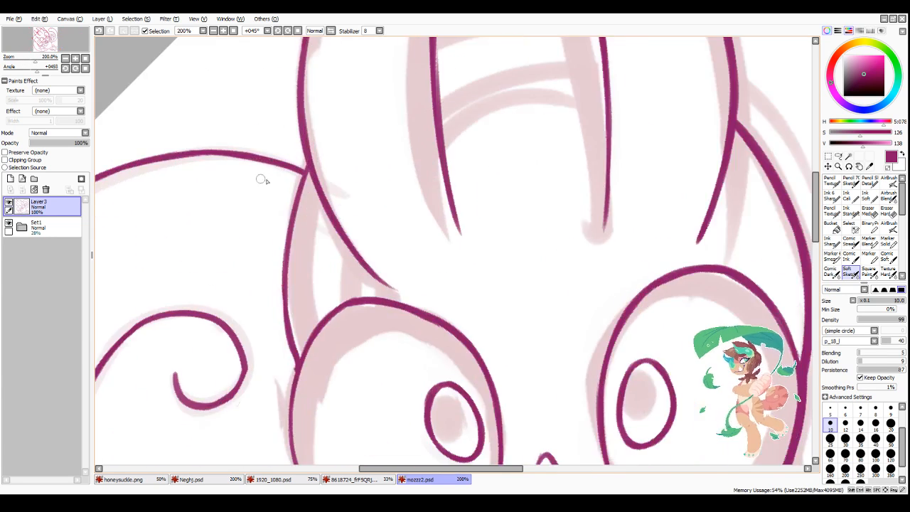
pyautogui.moveTo(305, 169); pyautogui.dragTo(284, 261)
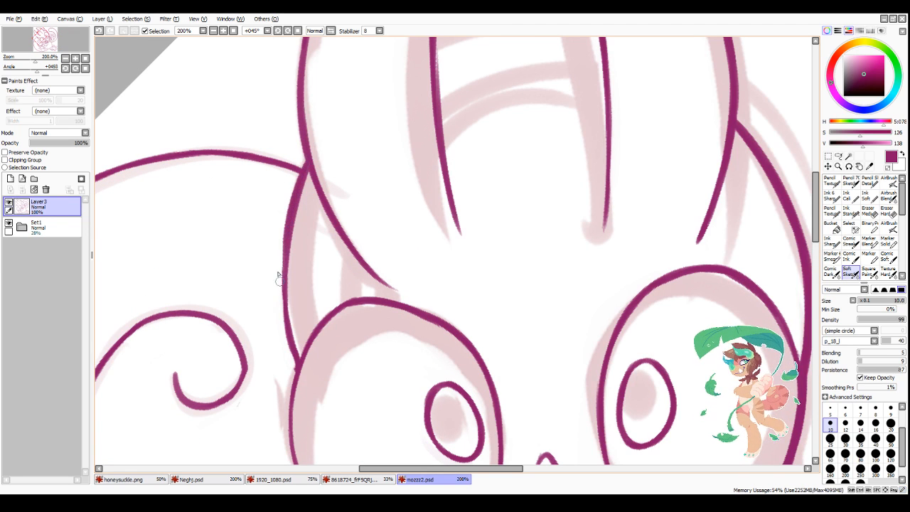
pyautogui.moveTo(284, 227); pyautogui.dragTo(283, 288)
pyautogui.moveTo(288, 207); pyautogui.dragTo(284, 302)
pyautogui.moveTo(283, 249); pyautogui.dragTo(287, 324)
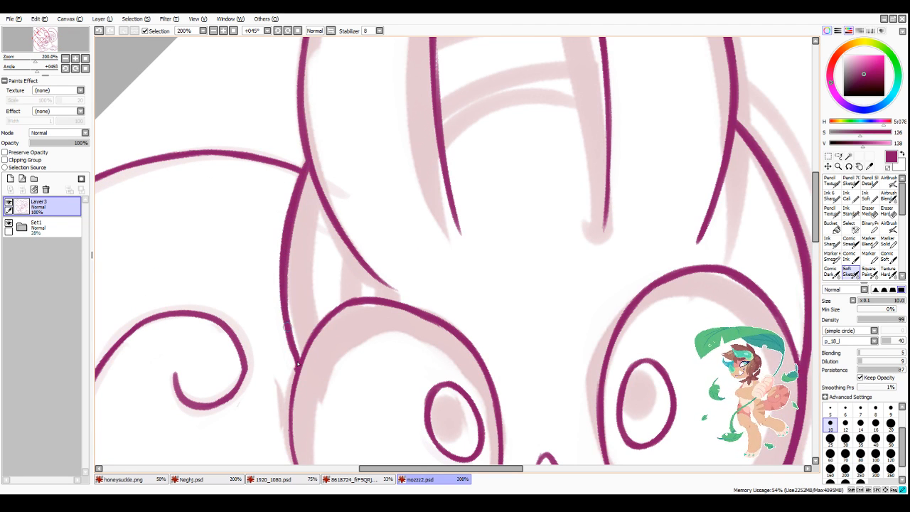
# Step: Thicken the outer curve of the large spiral tail from its side up towards the ear, redoing the uneven strokes
pyautogui.scroll(-3, 313, 291)
pyautogui.scroll(2, 191, 289)
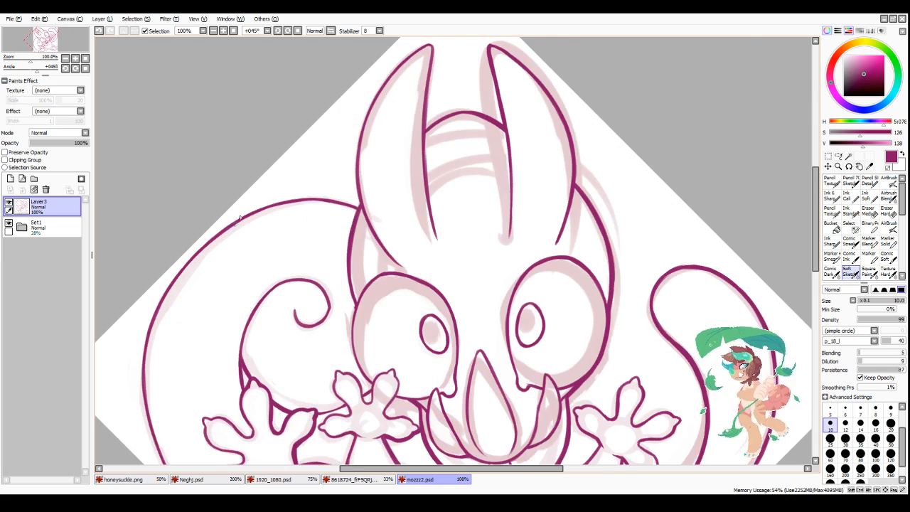
pyautogui.moveTo(135, 354)
pyautogui.mouseDown()
pyautogui.moveTo(169, 281)
pyautogui.moveTo(150, 324)
pyautogui.moveTo(202, 239)
pyautogui.moveTo(165, 290)
pyautogui.moveTo(240, 208)
pyautogui.mouseUp()
pyautogui.moveTo(181, 262); pyautogui.dragTo(261, 190)
pyautogui.moveTo(224, 216)
pyautogui.mouseDown()
pyautogui.moveTo(268, 185)
pyautogui.moveTo(300, 170)
pyautogui.mouseUp()
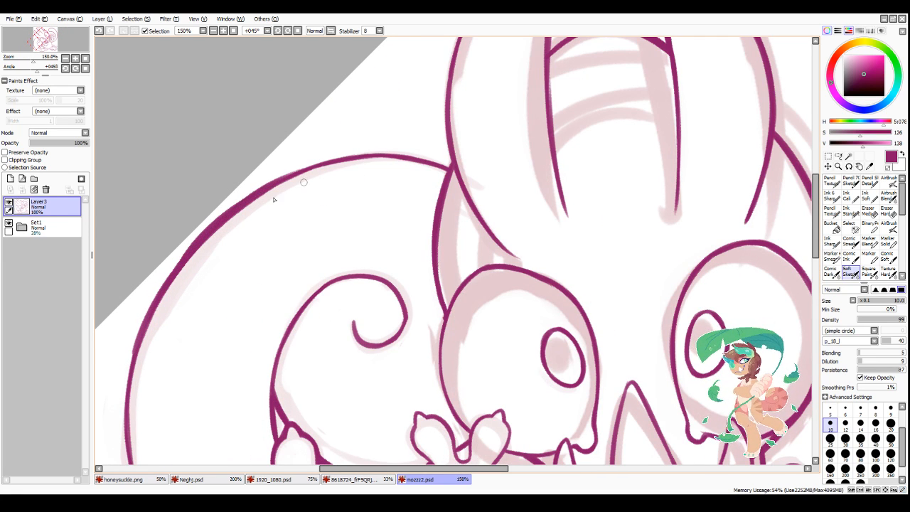
pyautogui.hotkey('ctrl', 'z')
pyautogui.hotkey('ctrl', 'z')
pyautogui.moveTo(183, 259); pyautogui.dragTo(268, 185)
pyautogui.moveTo(250, 197)
pyautogui.mouseDown()
pyautogui.moveTo(337, 158)
pyautogui.moveTo(398, 156)
pyautogui.mouseUp()
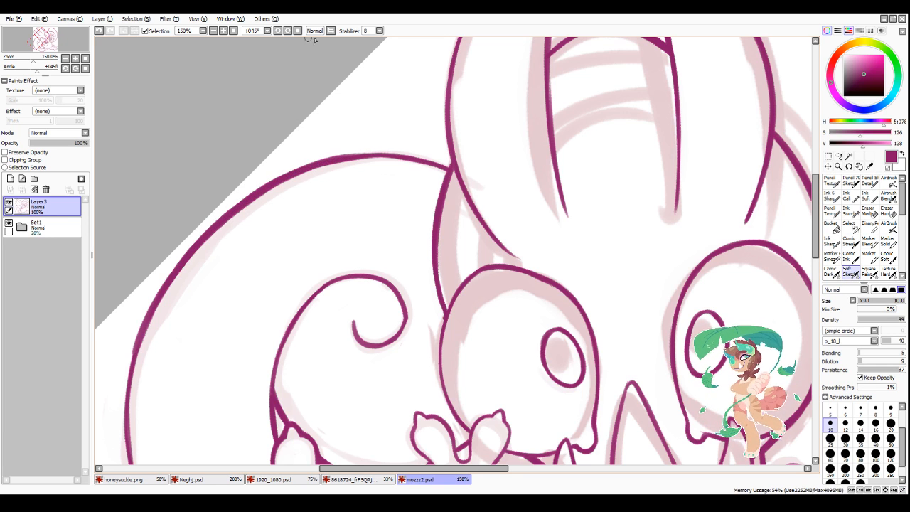
# Step: Rotate the canvas view to +11° and thicken the large tail's outline from the ear junction down its outer curve
pyautogui.click(278, 31)
pyautogui.click(279, 32)
pyautogui.click(279, 31)
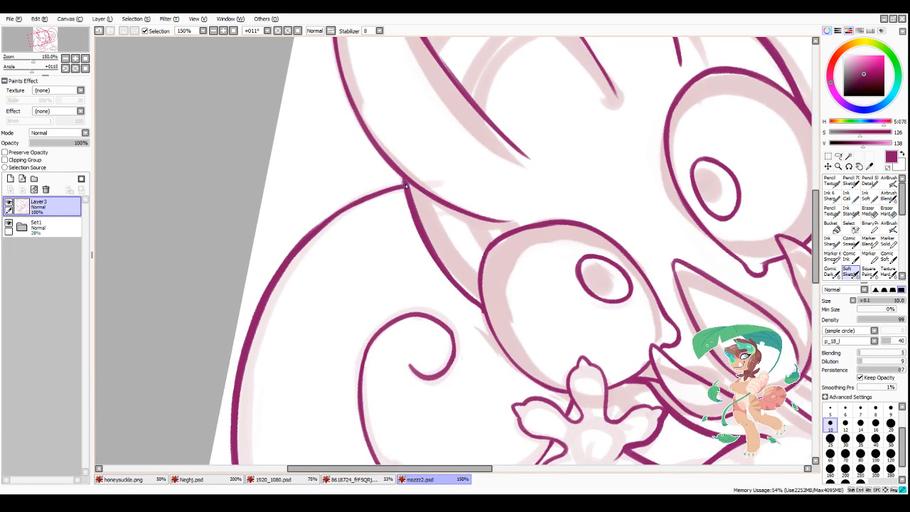
pyautogui.moveTo(408, 183)
pyautogui.mouseDown()
pyautogui.moveTo(338, 214)
pyautogui.moveTo(404, 186)
pyautogui.moveTo(315, 232)
pyautogui.moveTo(363, 199)
pyautogui.moveTo(280, 269)
pyautogui.mouseUp()
pyautogui.moveTo(346, 208)
pyautogui.mouseDown()
pyautogui.moveTo(264, 296)
pyautogui.moveTo(309, 238)
pyautogui.moveTo(255, 332)
pyautogui.mouseUp()
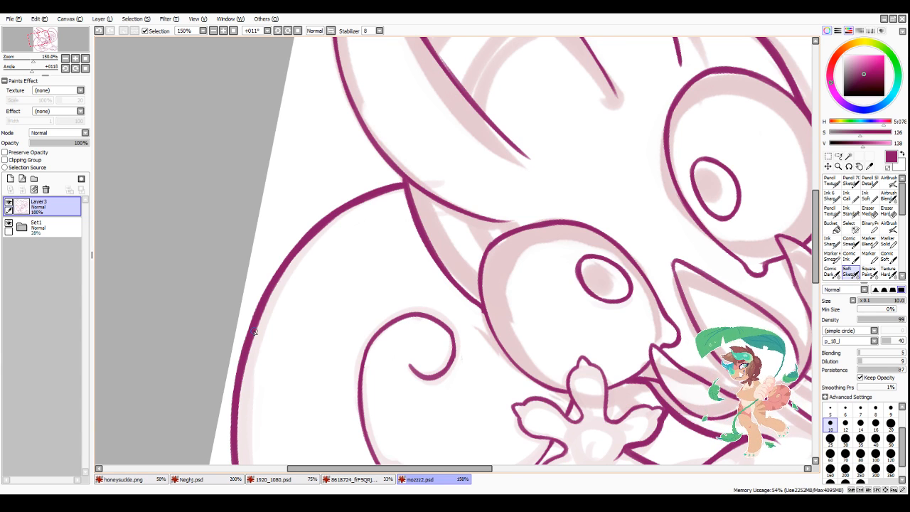
# Step: Thicken the inner edge of the ear nearest the large tail from tip to forehead arch, and the adjoining start of the arch
pyautogui.scroll(-4, 255, 331)
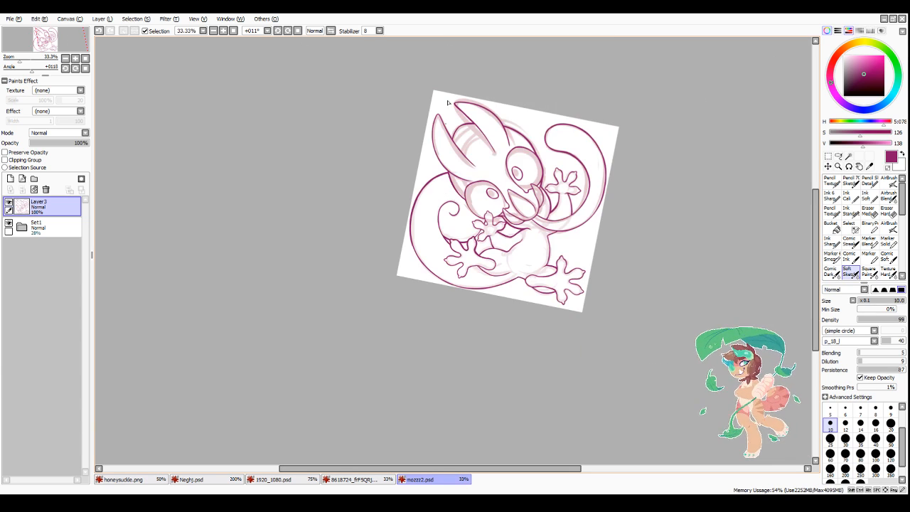
pyautogui.scroll(4, 401, 109)
pyautogui.moveTo(402, 109); pyautogui.dragTo(449, 200)
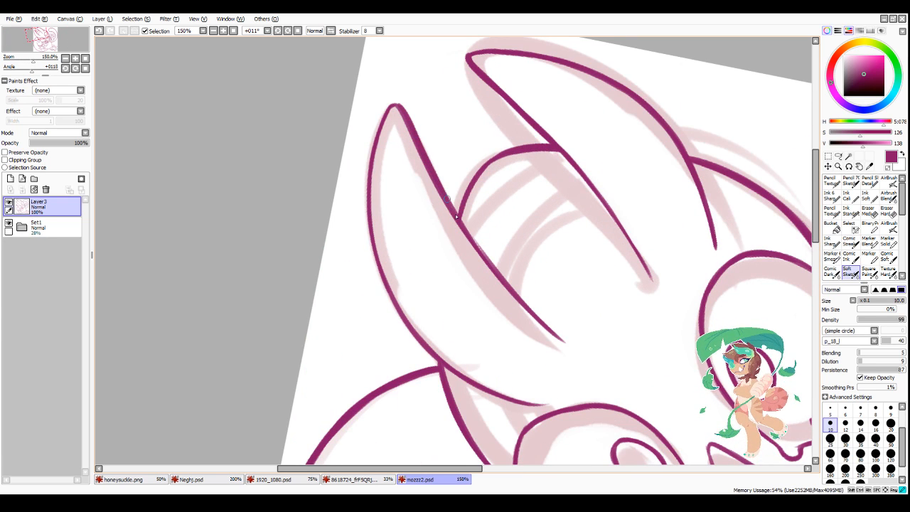
pyautogui.moveTo(423, 146); pyautogui.dragTo(456, 214)
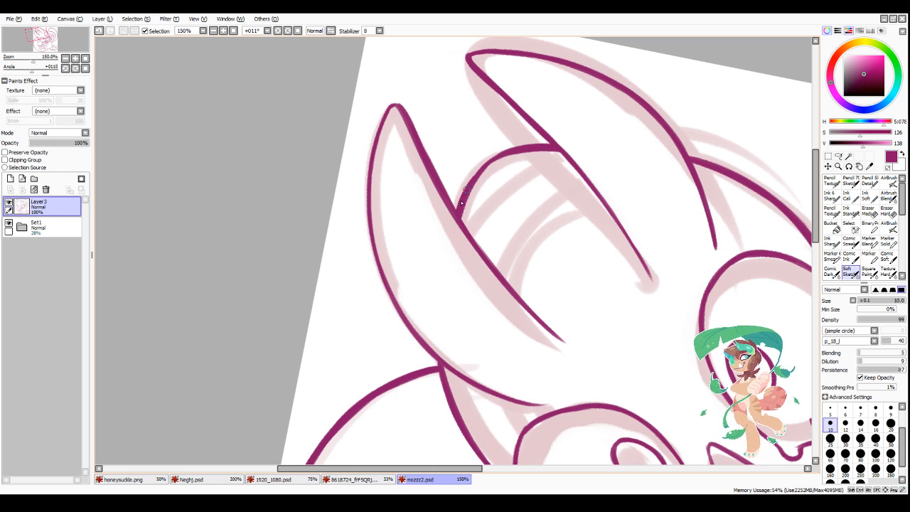
pyautogui.moveTo(460, 207)
pyautogui.mouseDown()
pyautogui.moveTo(490, 161)
pyautogui.moveTo(508, 152)
pyautogui.mouseUp()
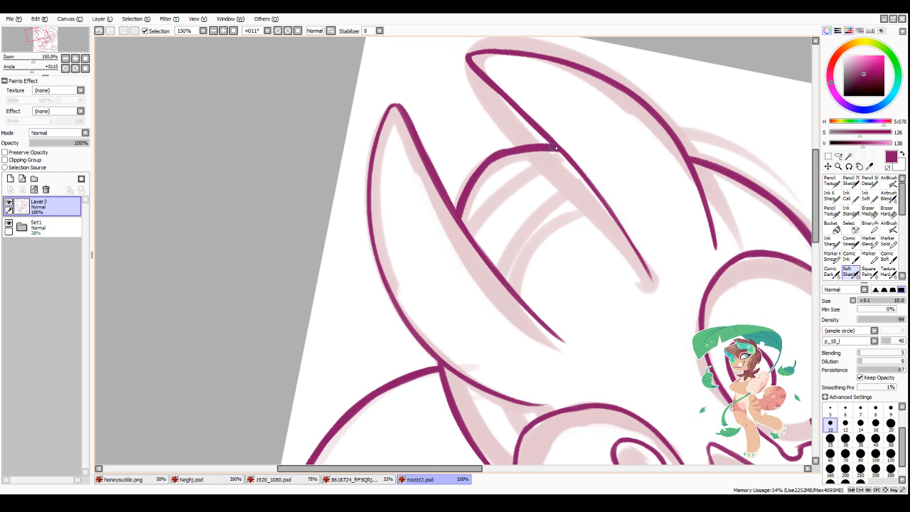
pyautogui.hotkey('ctrl', 'z')
pyautogui.moveTo(474, 177); pyautogui.dragTo(510, 150)
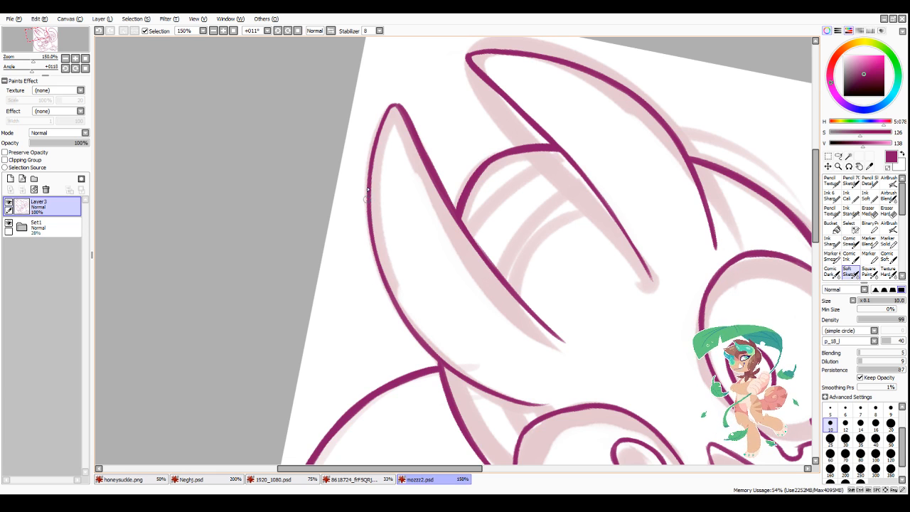
# Step: Thicken the upper outer edge of the ear nearest the large tail and trim the stroke with transparent colour
pyautogui.moveTo(368, 186); pyautogui.dragTo(389, 299)
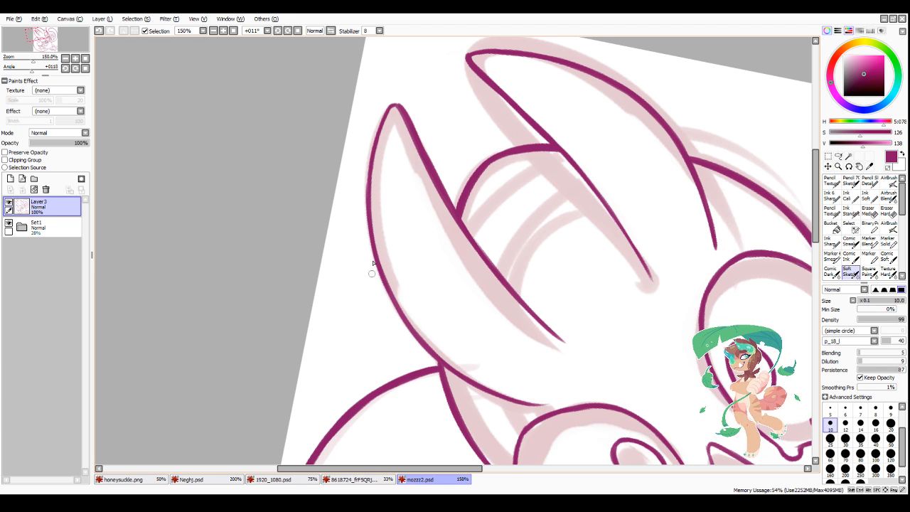
pyautogui.moveTo(366, 205); pyautogui.dragTo(372, 134)
pyautogui.moveTo(366, 188)
pyautogui.mouseDown()
pyautogui.moveTo(381, 114)
pyautogui.moveTo(365, 227)
pyautogui.mouseUp()
pyautogui.press('-')
pyautogui.moveTo(381, 105)
pyautogui.mouseDown()
pyautogui.moveTo(357, 184)
pyautogui.moveTo(363, 201)
pyautogui.moveTo(377, 125)
pyautogui.moveTo(367, 246)
pyautogui.mouseUp()
pyautogui.press('-')
pyautogui.moveTo(391, 105); pyautogui.dragTo(367, 239)
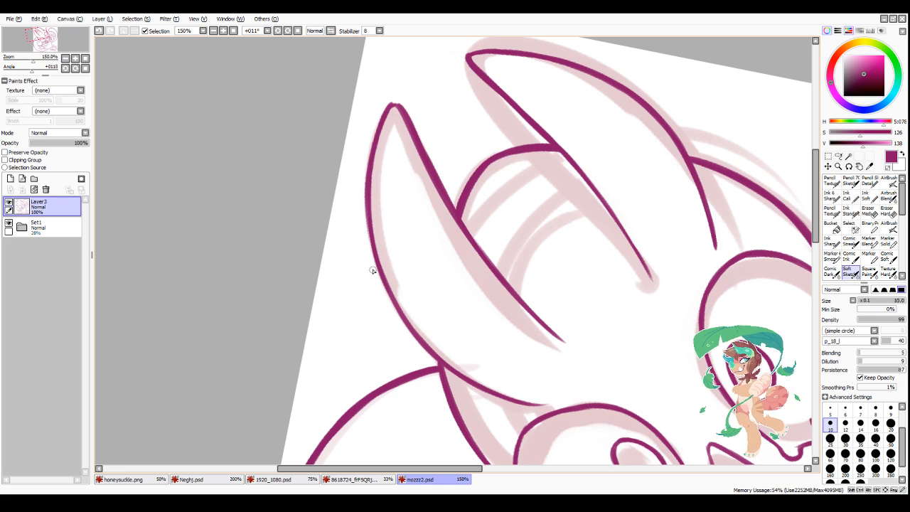
# Step: Thicken the same ear's outer edge from its middle down to the junction with the large tail
pyautogui.moveTo(368, 185)
pyautogui.mouseDown()
pyautogui.moveTo(393, 306)
pyautogui.moveTo(370, 231)
pyautogui.moveTo(411, 325)
pyautogui.moveTo(386, 296)
pyautogui.moveTo(435, 359)
pyautogui.mouseUp()
pyautogui.moveTo(395, 312); pyautogui.dragTo(438, 362)
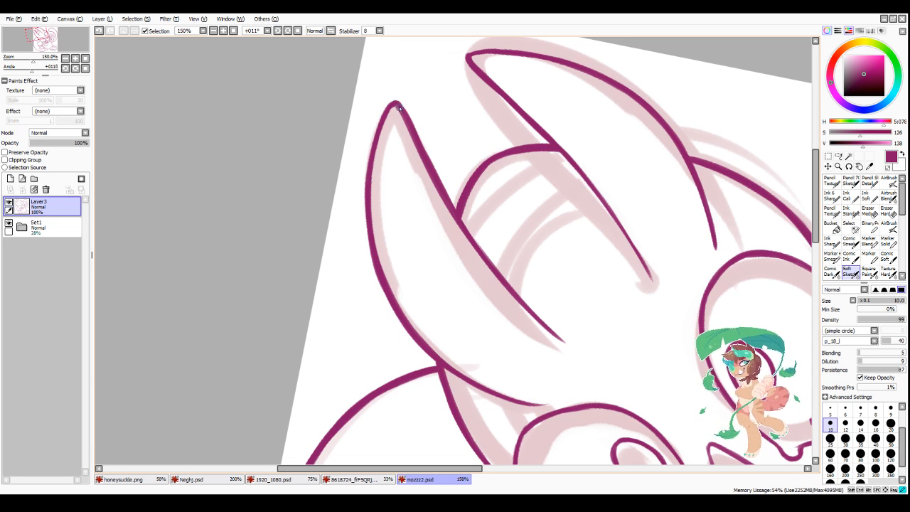
pyautogui.scroll(-6, 428, 371)
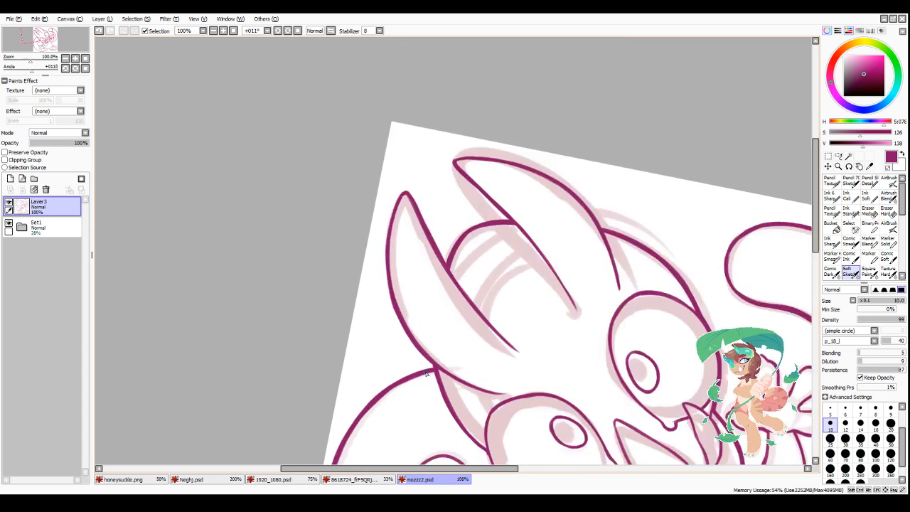
# Step: Thicken the outline of the small hand below the face in the gaps between its fingers
pyautogui.scroll(3, 556, 377)
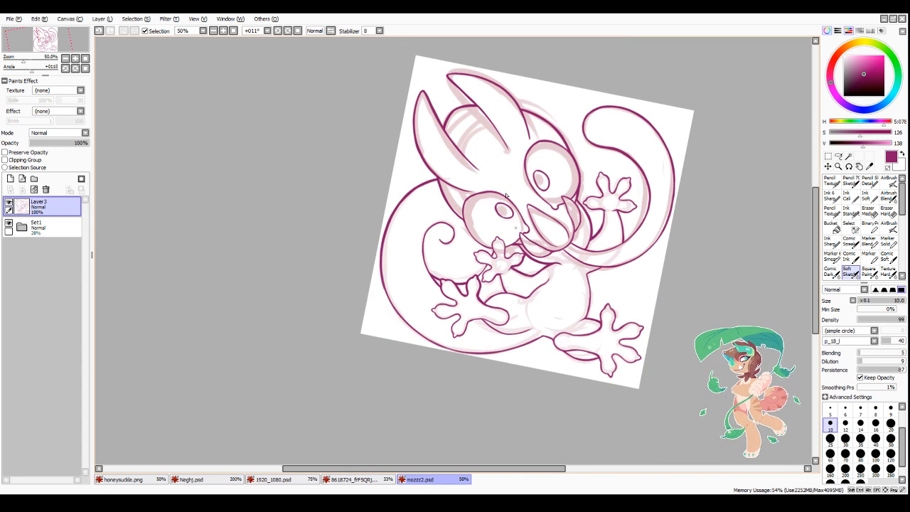
pyautogui.scroll(4, 478, 102)
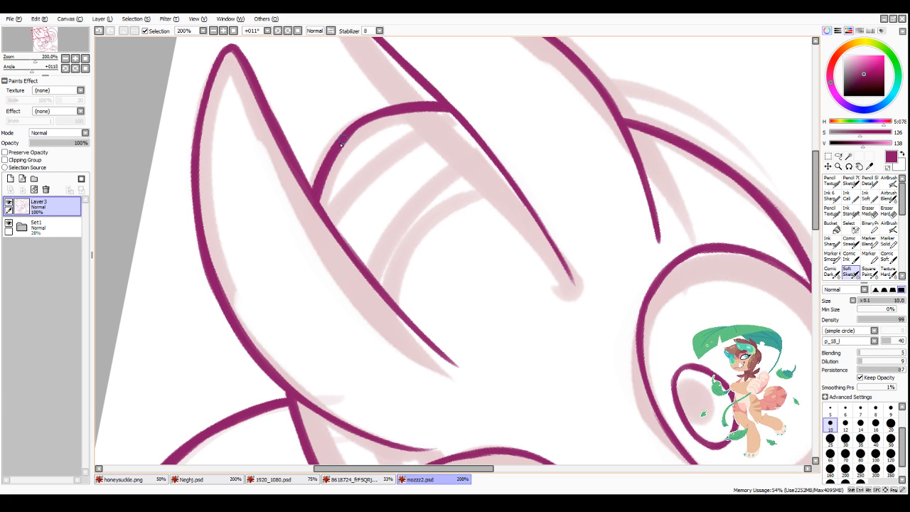
pyautogui.scroll(-4, 408, 145)
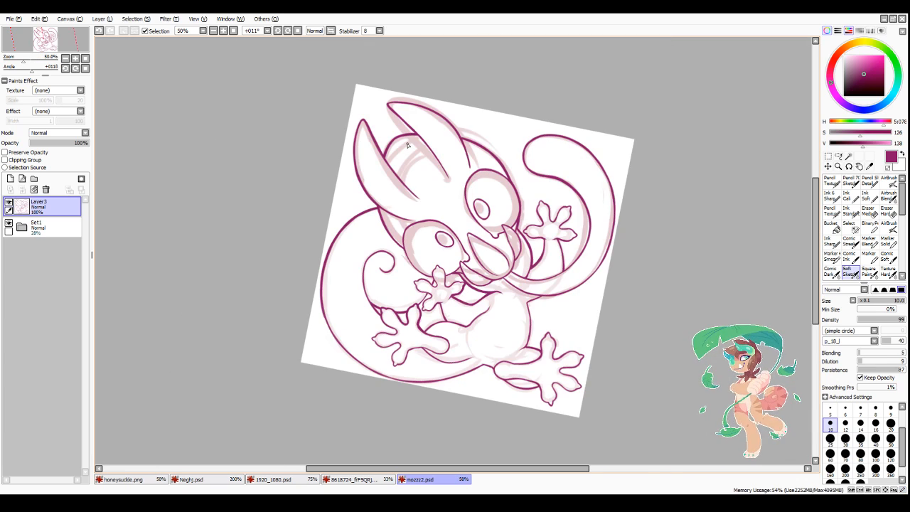
pyautogui.scroll(-1, 398, 309)
pyautogui.scroll(2, 411, 325)
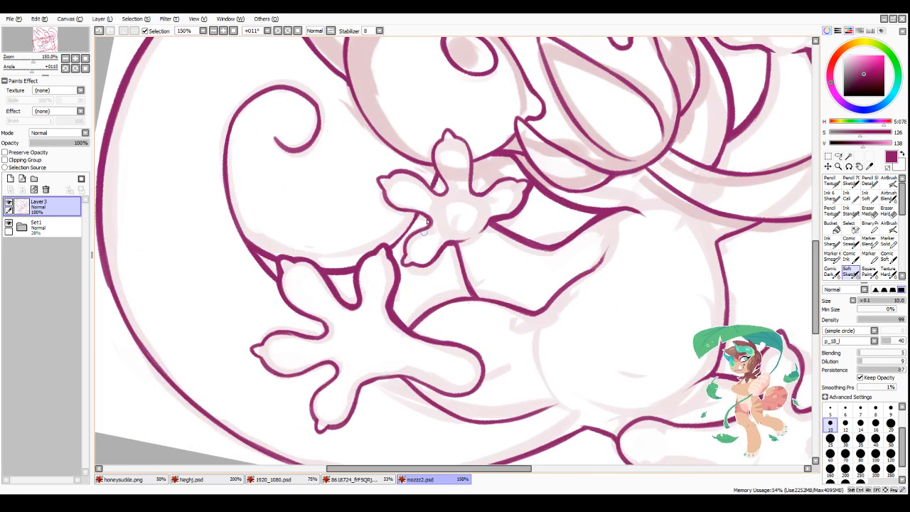
pyautogui.scroll(3, 443, 167)
pyautogui.moveTo(439, 164)
pyautogui.mouseDown()
pyautogui.moveTo(428, 190)
pyautogui.moveTo(447, 195)
pyautogui.moveTo(452, 186)
pyautogui.moveTo(444, 194)
pyautogui.mouseUp()
pyautogui.moveTo(506, 137)
pyautogui.mouseDown()
pyautogui.moveTo(558, 116)
pyautogui.moveTo(549, 119)
pyautogui.moveTo(589, 130)
pyautogui.moveTo(510, 144)
pyautogui.moveTo(530, 188)
pyautogui.moveTo(509, 179)
pyautogui.moveTo(522, 192)
pyautogui.moveTo(578, 163)
pyautogui.moveTo(619, 173)
pyautogui.mouseUp()
pyautogui.scroll(-4, 601, 222)
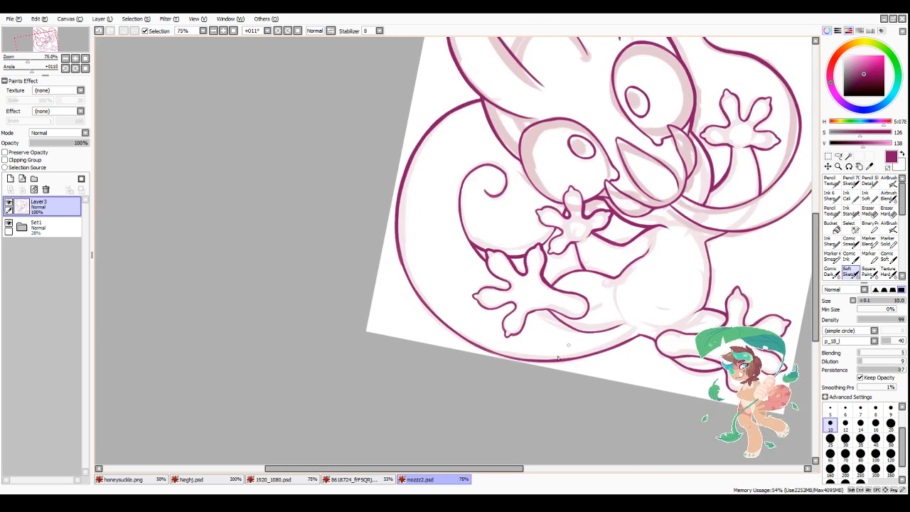
pyautogui.scroll(3, 523, 245)
pyautogui.moveTo(553, 192)
pyautogui.mouseDown()
pyautogui.moveTo(518, 234)
pyautogui.moveTo(554, 193)
pyautogui.moveTo(561, 205)
pyautogui.moveTo(537, 218)
pyautogui.moveTo(556, 210)
pyautogui.moveTo(530, 240)
pyautogui.moveTo(537, 224)
pyautogui.moveTo(529, 252)
pyautogui.moveTo(549, 258)
pyautogui.moveTo(532, 264)
pyautogui.moveTo(596, 238)
pyautogui.moveTo(590, 196)
pyautogui.mouseUp()
pyautogui.scroll(-3, 555, 267)
# Step: Thicken the bent leg's upper edge where it leaves the foot on the large tail, and the short arm line meeting it
pyautogui.scroll(3, 552, 328)
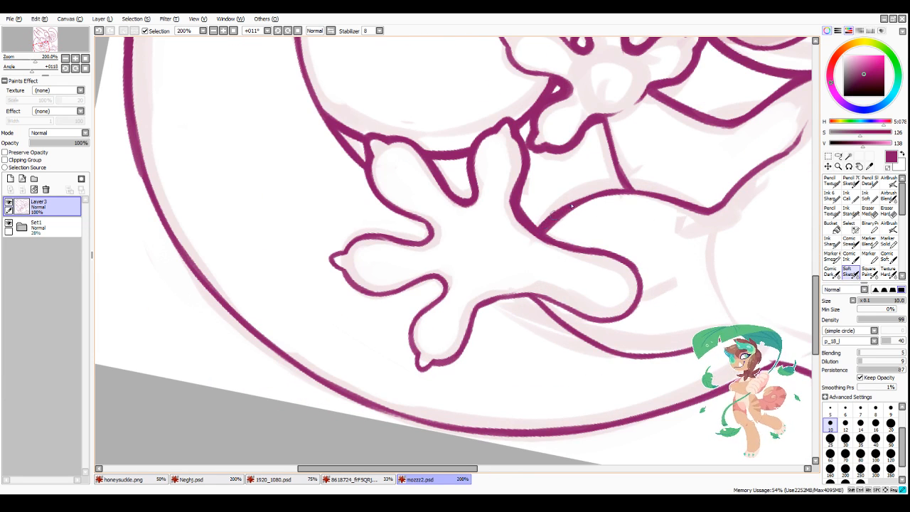
pyautogui.moveTo(550, 217); pyautogui.dragTo(625, 191)
pyautogui.moveTo(603, 118); pyautogui.dragTo(622, 185)
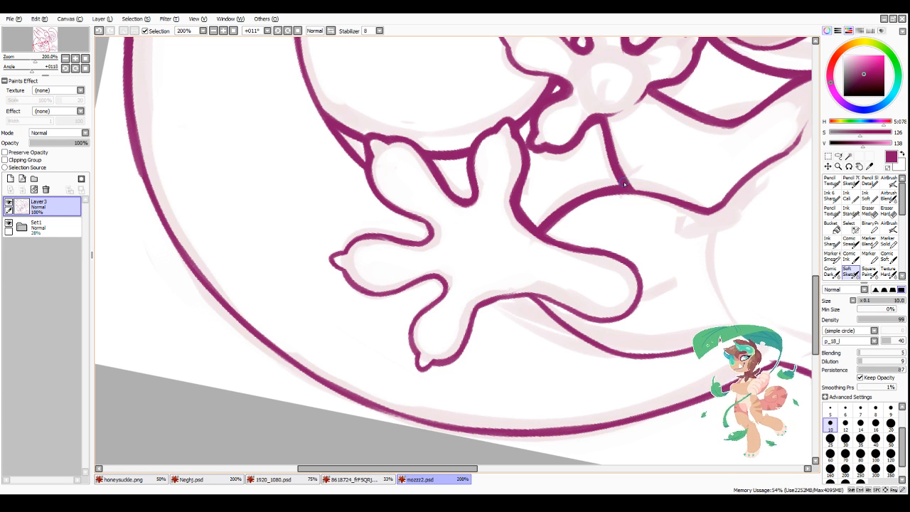
pyautogui.scroll(-4, 411, 322)
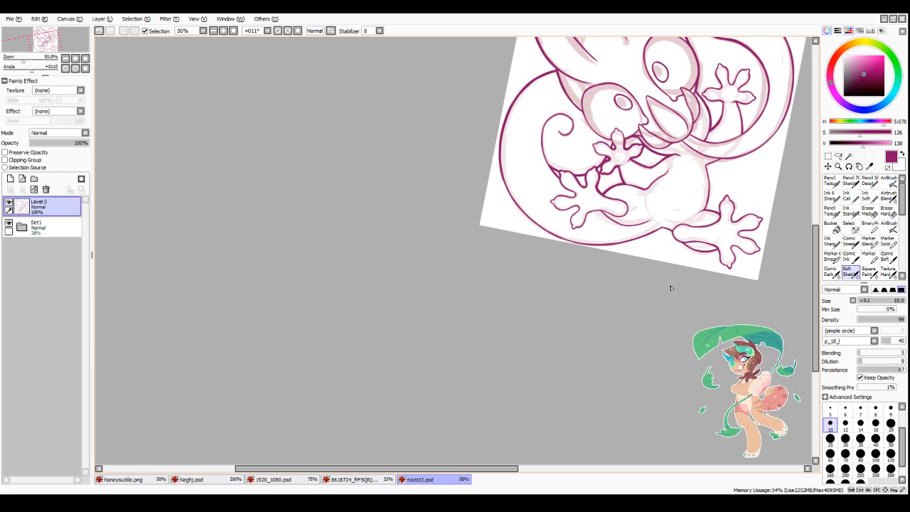
# Step: Mirror the canvas view horizontally and thicken the torso's outer edge down to the extended leg, trimming the stroke with transparent colour
pyautogui.scroll(3, 735, 129)
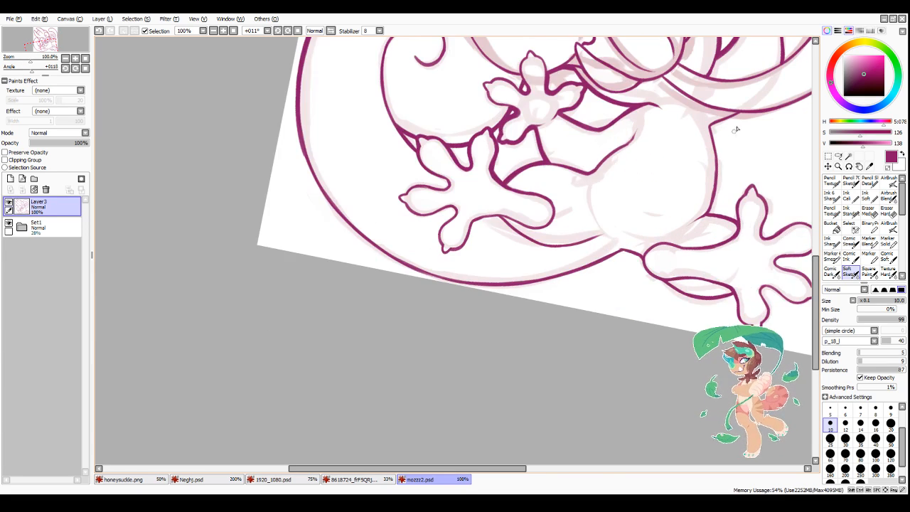
pyautogui.scroll(-4, 730, 201)
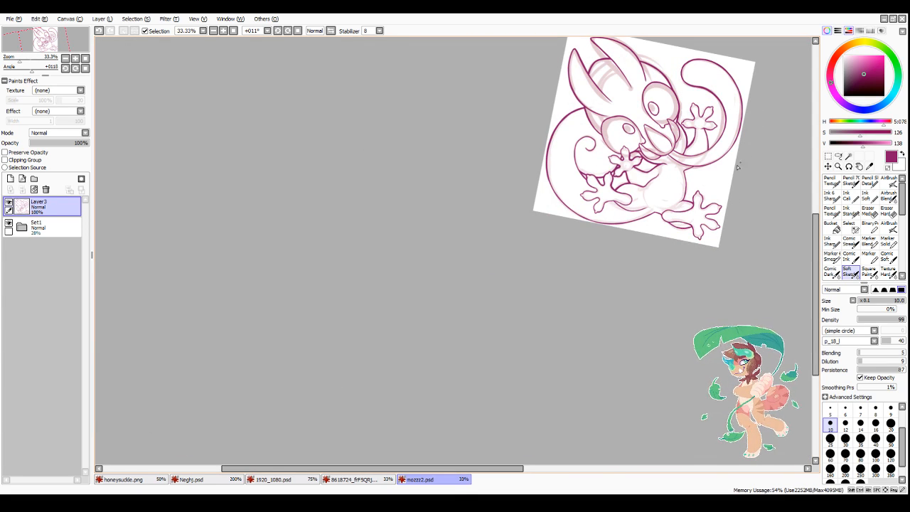
pyautogui.scroll(5, 737, 166)
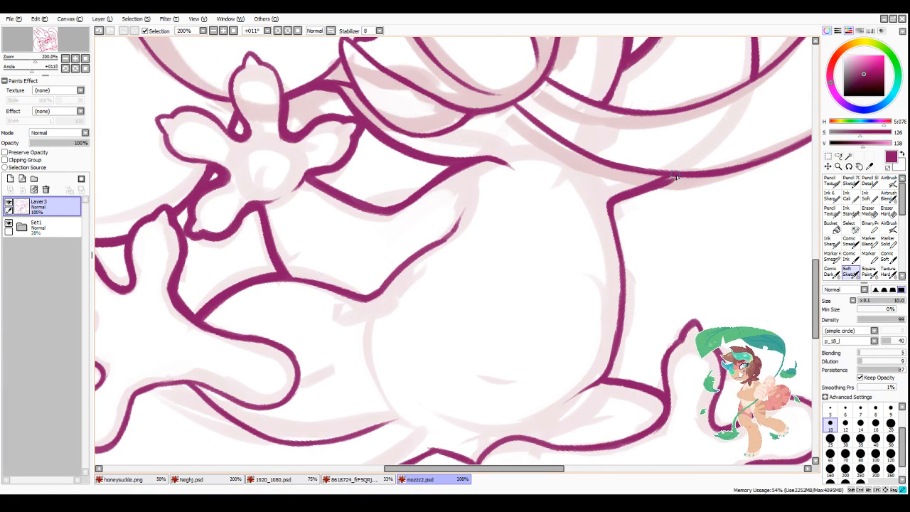
pyautogui.scroll(-4, 634, 196)
pyautogui.scroll(3, 599, 283)
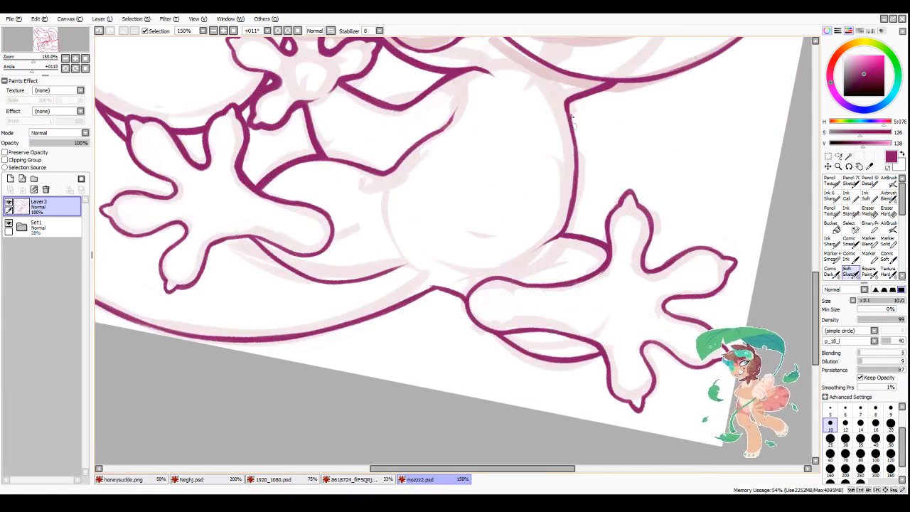
pyautogui.press('h')
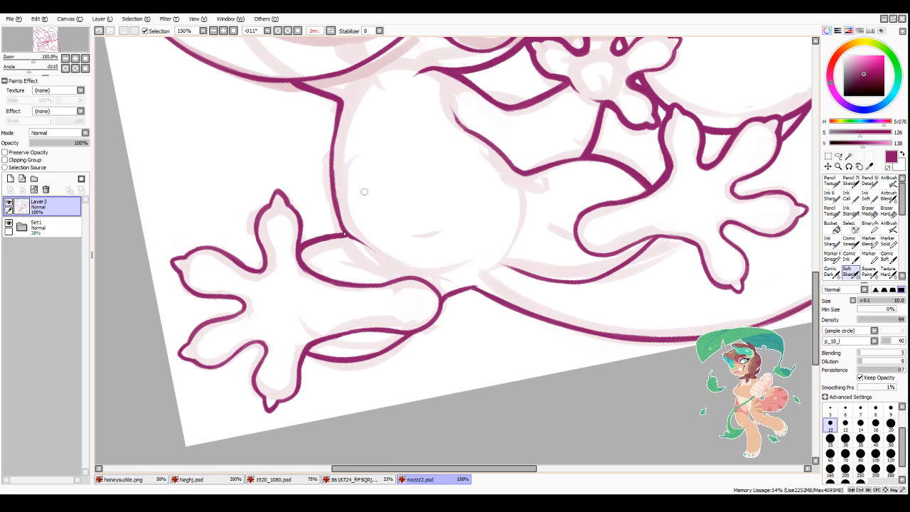
pyautogui.scroll(1, 329, 146)
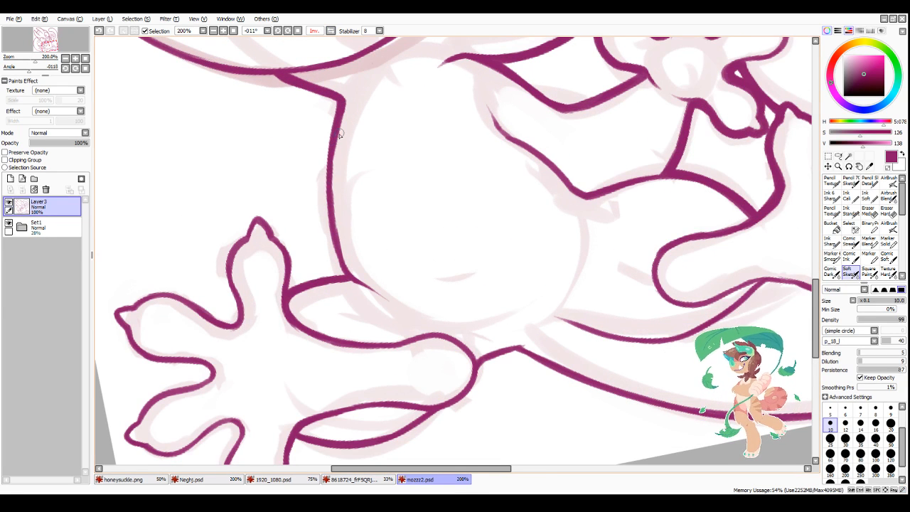
pyautogui.moveTo(327, 169); pyautogui.dragTo(343, 273)
pyautogui.moveTo(329, 220)
pyautogui.mouseDown()
pyautogui.moveTo(345, 277)
pyautogui.moveTo(327, 181)
pyautogui.mouseUp()
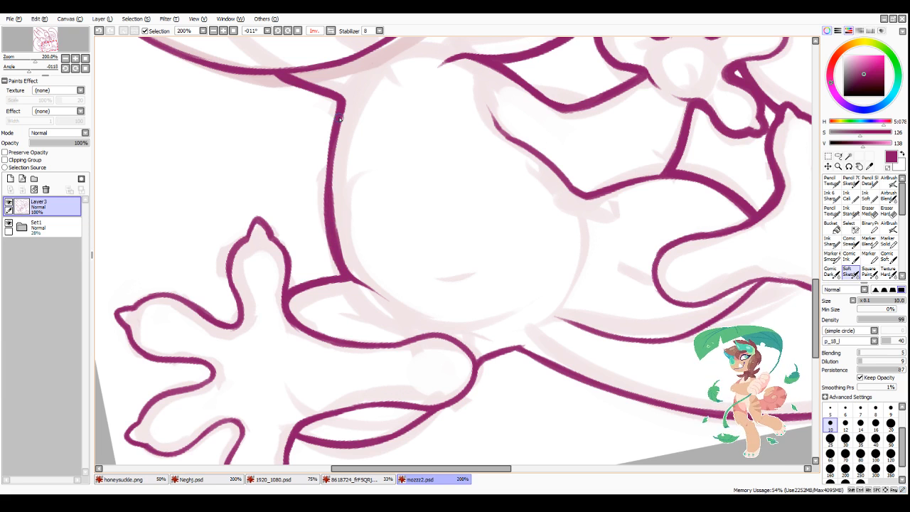
pyautogui.moveTo(330, 136)
pyautogui.mouseDown()
pyautogui.moveTo(348, 280)
pyautogui.moveTo(341, 164)
pyautogui.moveTo(348, 252)
pyautogui.mouseUp()
pyautogui.press('-')
pyautogui.moveTo(335, 171); pyautogui.dragTo(352, 260)
pyautogui.press('-')
pyautogui.moveTo(330, 158); pyautogui.dragTo(348, 273)
pyautogui.scroll(-3, 280, 222)
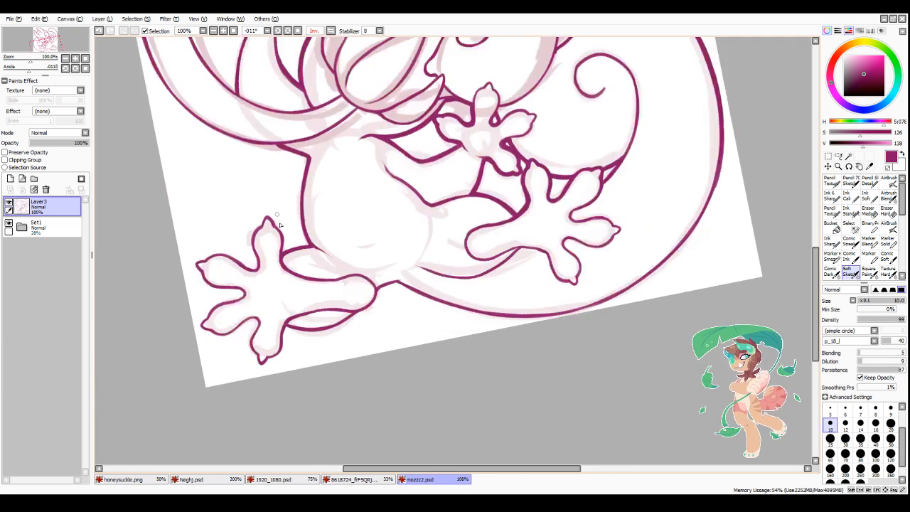
# Step: Thicken the outline around the extended foot's uppermost toe, from the toe gap to the leg junction
pyautogui.scroll(3, 268, 263)
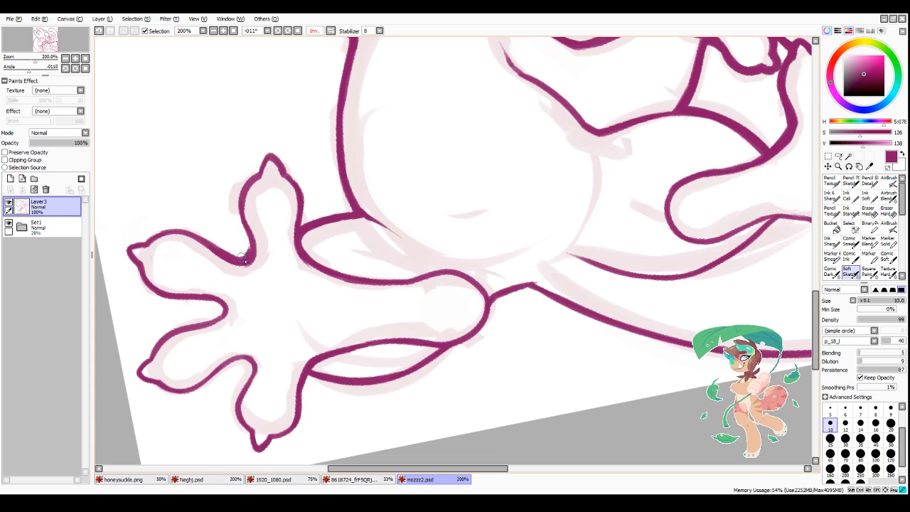
pyautogui.moveTo(244, 264)
pyautogui.mouseDown()
pyautogui.moveTo(256, 175)
pyautogui.moveTo(240, 208)
pyautogui.moveTo(265, 162)
pyautogui.moveTo(258, 173)
pyautogui.moveTo(286, 175)
pyautogui.moveTo(284, 159)
pyautogui.moveTo(302, 222)
pyautogui.mouseUp()
pyautogui.scroll(-2, 309, 197)
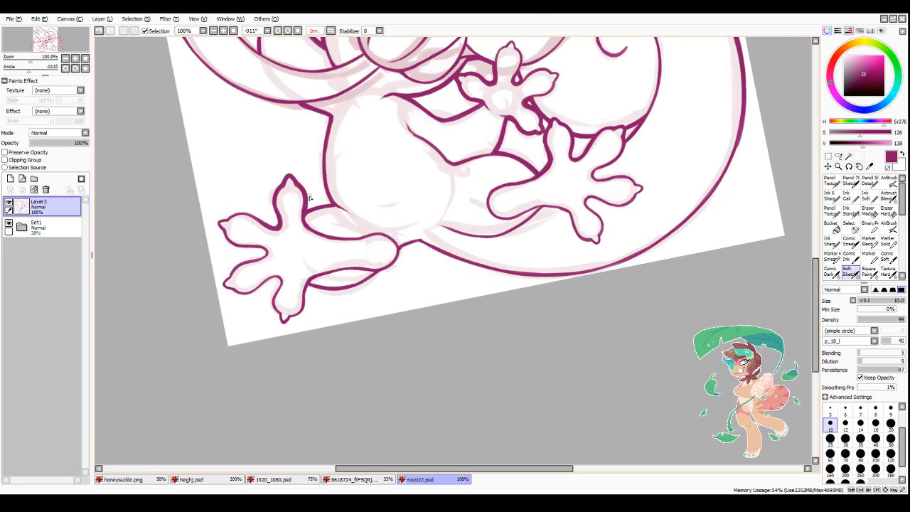
# Step: Thicken the lower curve on the underside of the extended leg and trim its outer edge with transparent colour
pyautogui.scroll(2, 334, 293)
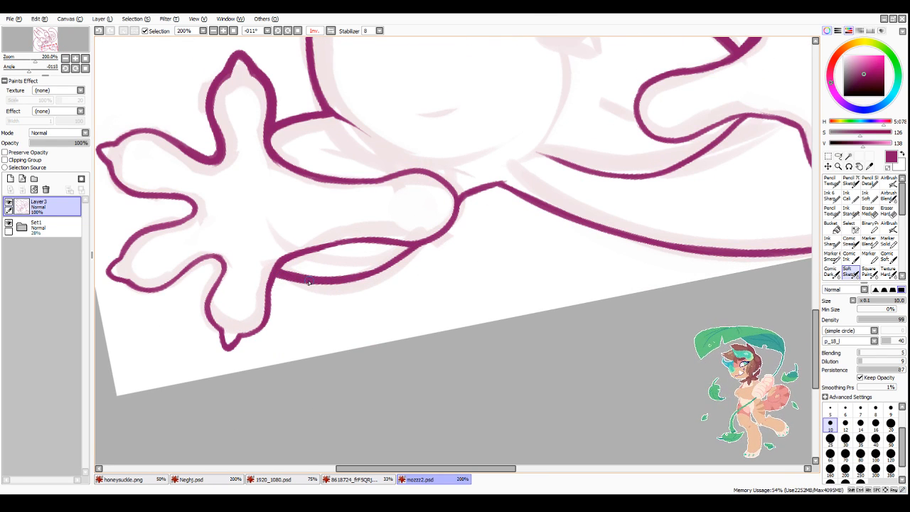
pyautogui.moveTo(308, 282)
pyautogui.mouseDown()
pyautogui.moveTo(382, 269)
pyautogui.moveTo(305, 280)
pyautogui.moveTo(385, 265)
pyautogui.moveTo(387, 253)
pyautogui.moveTo(380, 267)
pyautogui.moveTo(410, 246)
pyautogui.mouseUp()
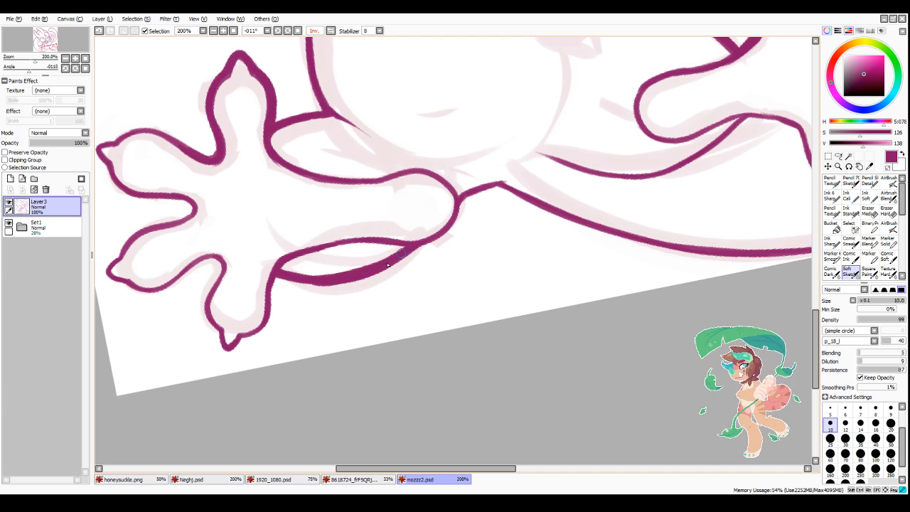
pyautogui.press('-')
pyautogui.moveTo(307, 286)
pyautogui.mouseDown()
pyautogui.moveTo(344, 285)
pyautogui.moveTo(417, 251)
pyautogui.mouseUp()
pyautogui.press('-')
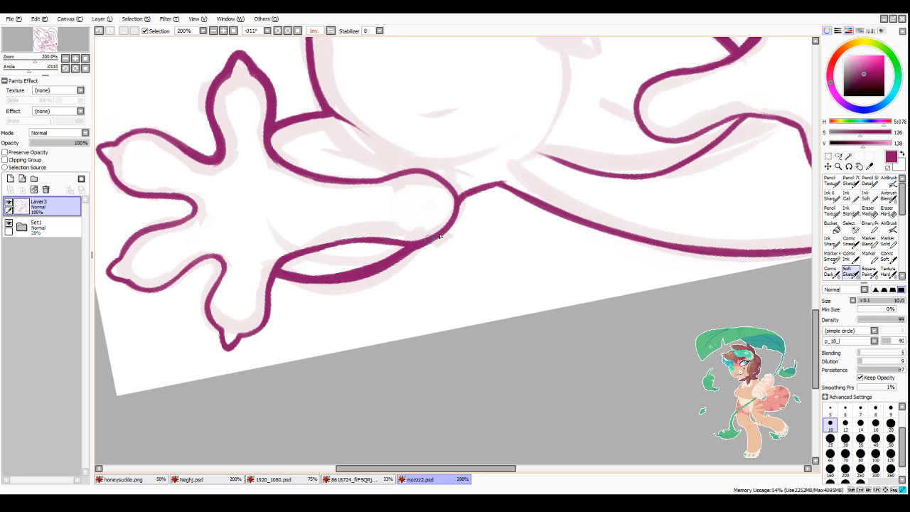
# Step: Thicken the extended foot's rounded heel and the line joining it to the base of the large tail
pyautogui.moveTo(462, 199)
pyautogui.mouseDown()
pyautogui.moveTo(453, 226)
pyautogui.moveTo(416, 244)
pyautogui.mouseUp()
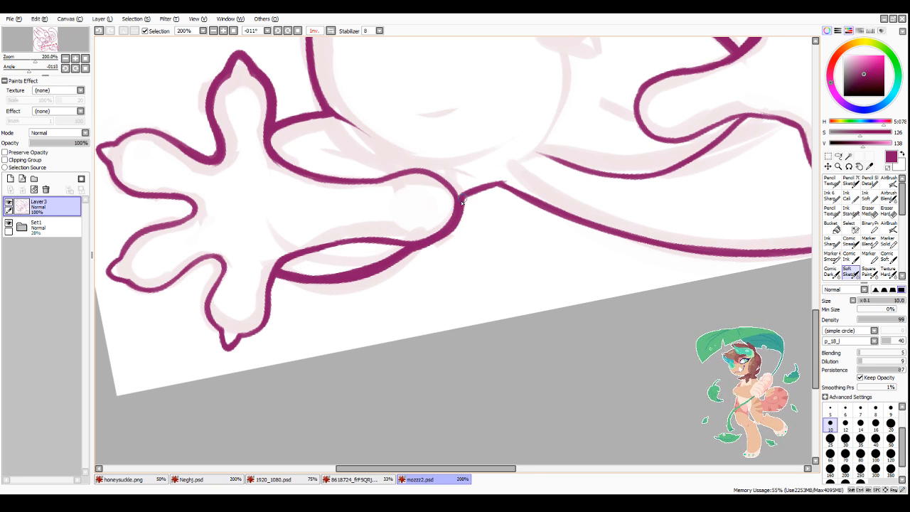
pyautogui.moveTo(462, 204)
pyautogui.mouseDown()
pyautogui.moveTo(493, 189)
pyautogui.moveTo(462, 202)
pyautogui.moveTo(505, 192)
pyautogui.moveTo(489, 192)
pyautogui.moveTo(543, 208)
pyautogui.mouseUp()
pyautogui.scroll(-3, 591, 223)
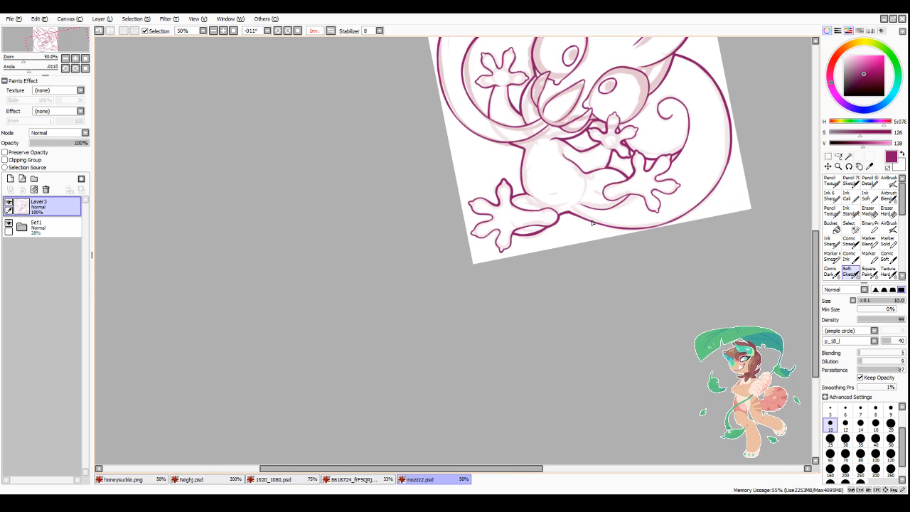
# Step: Thicken the upper and lower edges of the extended foot's second toe and trim around its tip with transparent colour
pyautogui.scroll(3, 490, 207)
pyautogui.moveTo(398, 213)
pyautogui.mouseDown()
pyautogui.moveTo(386, 192)
pyautogui.moveTo(373, 199)
pyautogui.moveTo(368, 190)
pyautogui.moveTo(452, 152)
pyautogui.mouseUp()
pyautogui.moveTo(408, 176)
pyautogui.mouseDown()
pyautogui.moveTo(520, 172)
pyautogui.moveTo(485, 167)
pyautogui.moveTo(589, 203)
pyautogui.mouseUp()
pyautogui.moveTo(490, 162)
pyautogui.mouseDown()
pyautogui.moveTo(553, 202)
pyautogui.moveTo(526, 165)
pyautogui.mouseUp()
pyautogui.moveTo(561, 191)
pyautogui.mouseDown()
pyautogui.moveTo(604, 210)
pyautogui.moveTo(589, 216)
pyautogui.mouseUp()
pyautogui.press('-')
pyautogui.moveTo(388, 194)
pyautogui.mouseDown()
pyautogui.moveTo(424, 196)
pyautogui.moveTo(370, 199)
pyautogui.moveTo(400, 234)
pyautogui.moveTo(387, 228)
pyautogui.moveTo(393, 222)
pyautogui.moveTo(401, 250)
pyautogui.moveTo(419, 270)
pyautogui.mouseUp()
pyautogui.press('-')
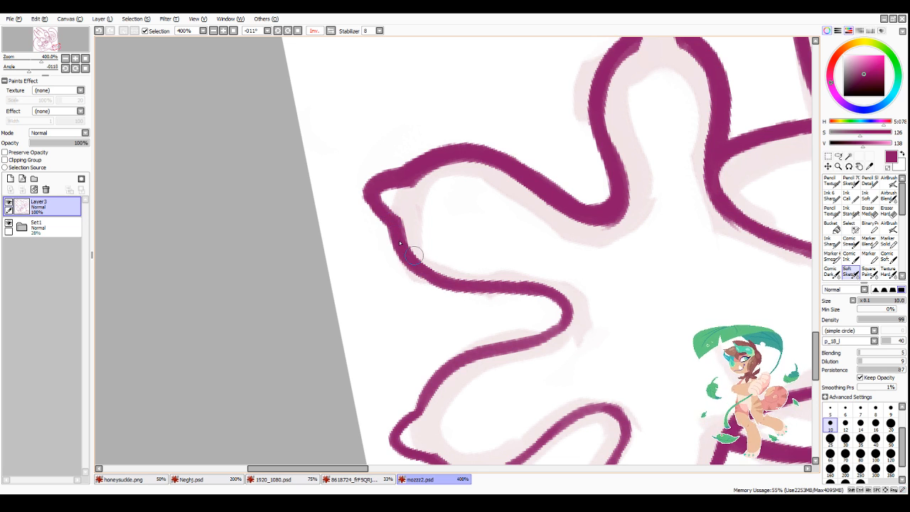
pyautogui.moveTo(388, 226)
pyautogui.mouseDown()
pyautogui.moveTo(464, 284)
pyautogui.moveTo(419, 272)
pyautogui.moveTo(510, 291)
pyautogui.moveTo(495, 291)
pyautogui.moveTo(530, 286)
pyautogui.mouseUp()
pyautogui.scroll(-5, 504, 276)
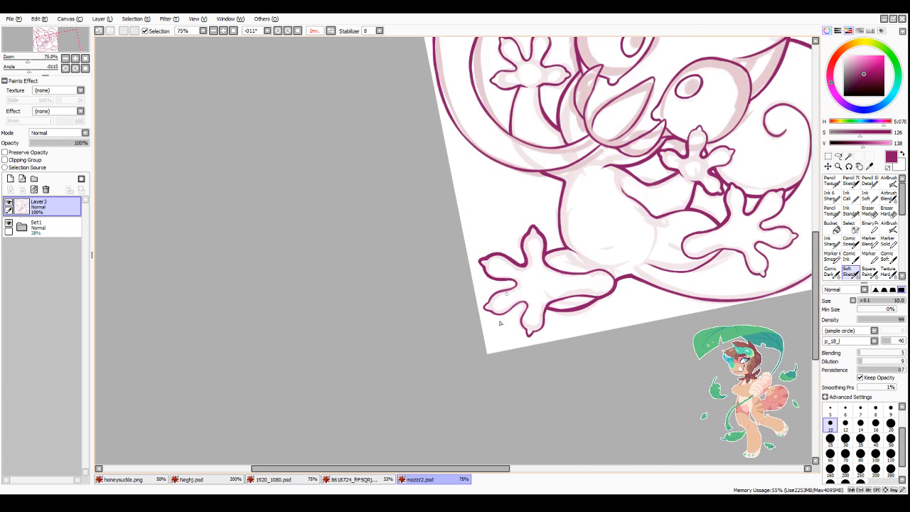
# Step: Thicken the upper edge of the extended foot's third toe and the curve of the gap above it
pyautogui.scroll(2, 538, 329)
pyautogui.scroll(3, 542, 327)
pyautogui.moveTo(315, 274); pyautogui.dragTo(355, 219)
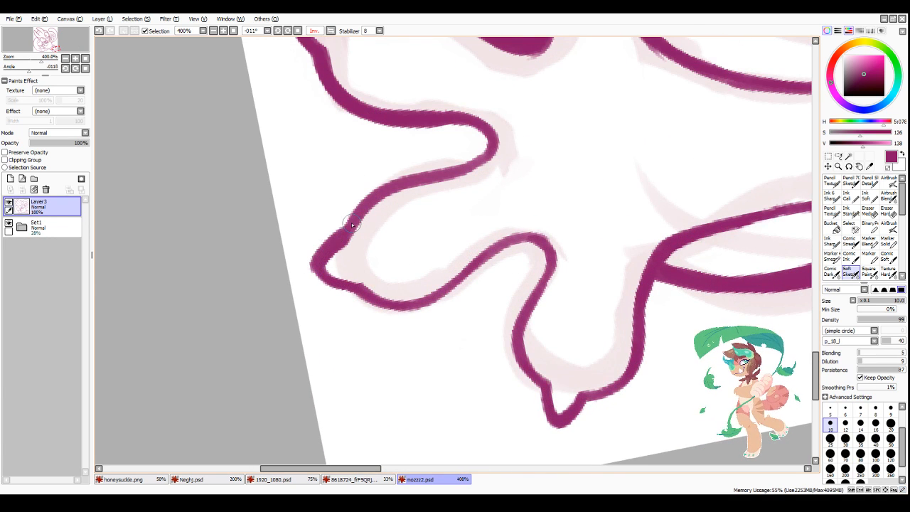
pyautogui.moveTo(326, 253)
pyautogui.mouseDown()
pyautogui.moveTo(374, 190)
pyautogui.moveTo(338, 237)
pyautogui.moveTo(441, 165)
pyautogui.mouseUp()
pyautogui.moveTo(359, 212)
pyautogui.mouseDown()
pyautogui.moveTo(463, 165)
pyautogui.moveTo(478, 144)
pyautogui.mouseUp()
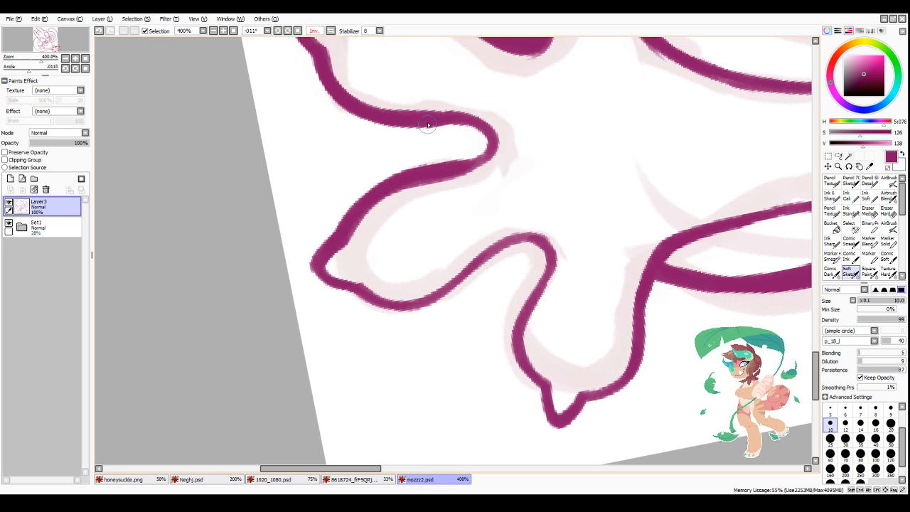
pyautogui.moveTo(421, 117)
pyautogui.mouseDown()
pyautogui.moveTo(489, 146)
pyautogui.moveTo(480, 159)
pyautogui.moveTo(451, 164)
pyautogui.mouseUp()
pyautogui.scroll(-3, 453, 196)
# Step: Thicken the third toe's underside and the outline around the lowest toe of the extended foot
pyautogui.scroll(2, 448, 253)
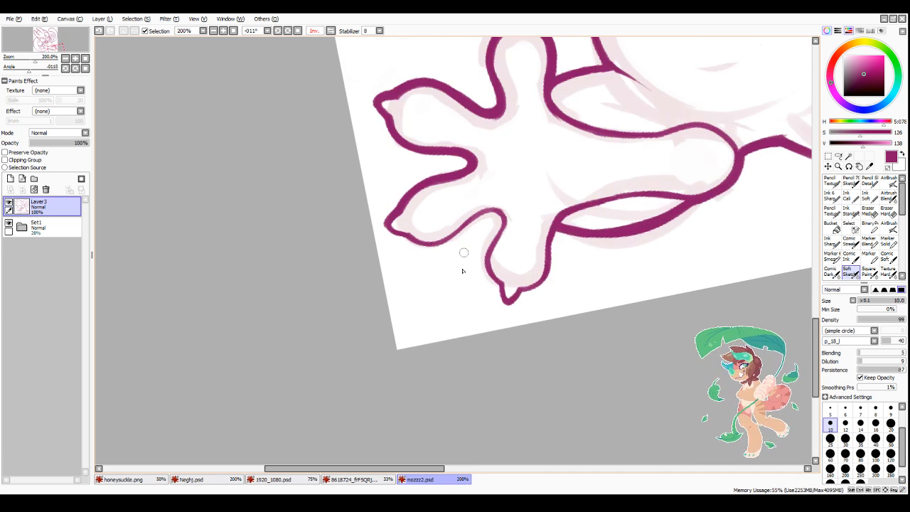
pyautogui.moveTo(368, 205)
pyautogui.mouseDown()
pyautogui.moveTo(382, 232)
pyautogui.moveTo(414, 247)
pyautogui.moveTo(474, 217)
pyautogui.moveTo(401, 235)
pyautogui.moveTo(431, 245)
pyautogui.moveTo(498, 196)
pyautogui.mouseUp()
pyautogui.moveTo(449, 234)
pyautogui.mouseDown()
pyautogui.moveTo(510, 196)
pyautogui.moveTo(483, 210)
pyautogui.moveTo(526, 199)
pyautogui.moveTo(533, 215)
pyautogui.moveTo(522, 211)
pyautogui.moveTo(526, 199)
pyautogui.moveTo(509, 284)
pyautogui.mouseUp()
pyautogui.moveTo(524, 217)
pyautogui.mouseDown()
pyautogui.moveTo(511, 243)
pyautogui.moveTo(533, 318)
pyautogui.moveTo(554, 329)
pyautogui.moveTo(601, 288)
pyautogui.moveTo(610, 245)
pyautogui.moveTo(612, 268)
pyautogui.mouseUp()
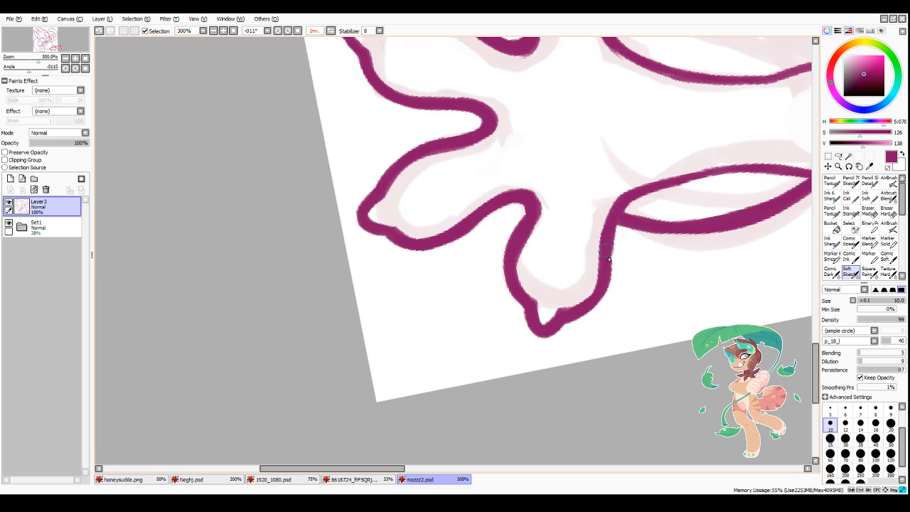
pyautogui.scroll(-8, 703, 178)
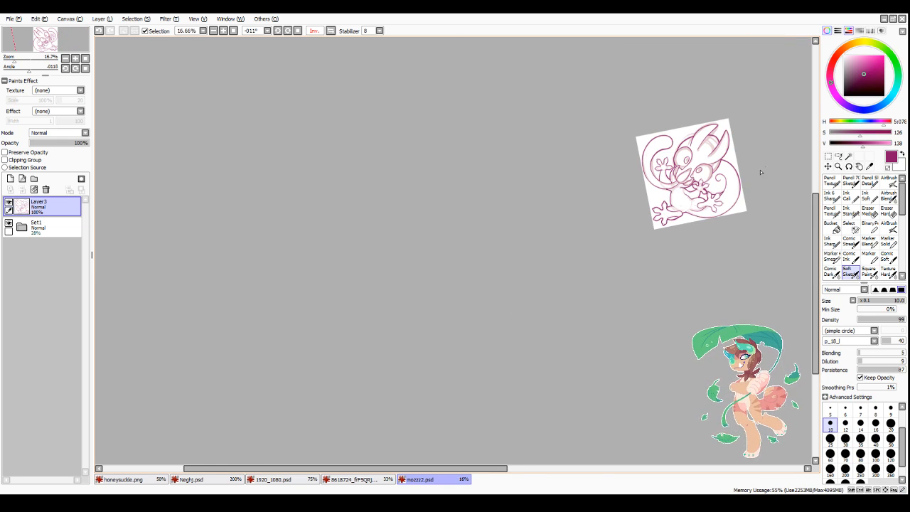
# Step: Thicken the outline of the raised hand's finger nearest the thin tail, from the finger gap around to the wrist
pyautogui.scroll(8, 760, 172)
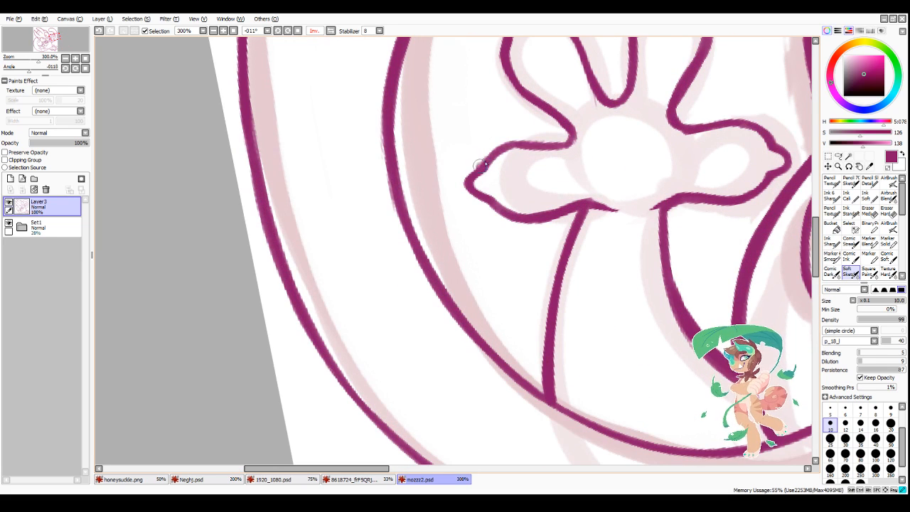
pyautogui.moveTo(480, 165)
pyautogui.mouseDown()
pyautogui.moveTo(550, 145)
pyautogui.moveTo(528, 142)
pyautogui.moveTo(558, 120)
pyautogui.mouseUp()
pyautogui.moveTo(495, 147)
pyautogui.mouseDown()
pyautogui.moveTo(472, 171)
pyautogui.moveTo(483, 199)
pyautogui.moveTo(505, 203)
pyautogui.moveTo(474, 191)
pyautogui.moveTo(503, 206)
pyautogui.moveTo(494, 208)
pyautogui.moveTo(571, 204)
pyautogui.mouseUp()
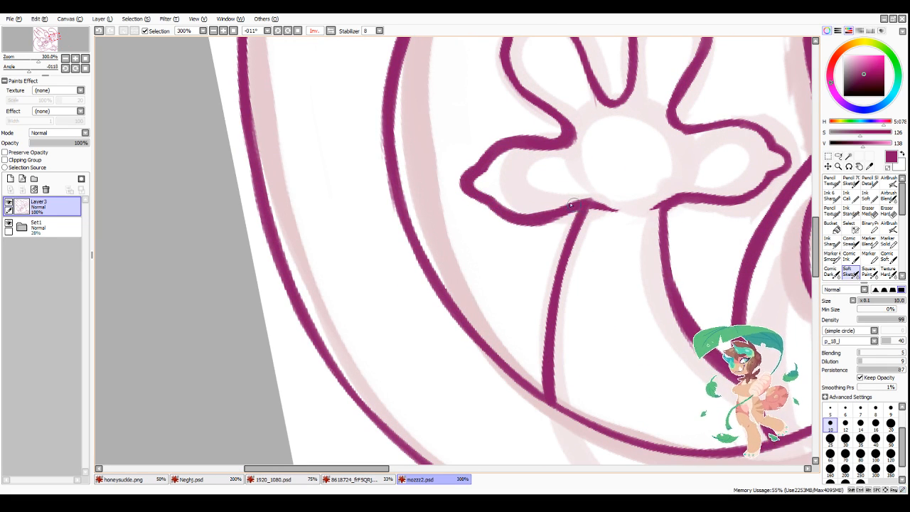
# Step: Thicken the raised arm's outer line from the wrist down to the thin tail
pyautogui.scroll(-3, 541, 334)
pyautogui.scroll(2, 518, 409)
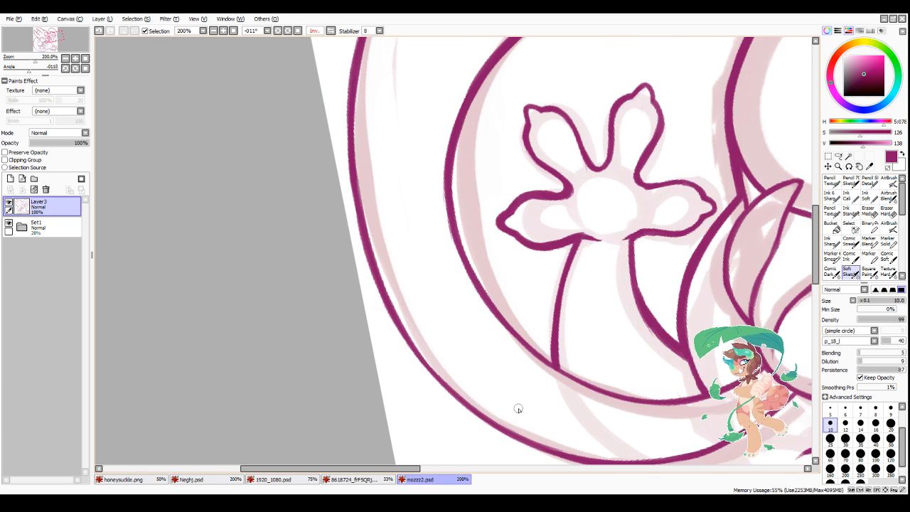
pyautogui.moveTo(568, 246); pyautogui.dragTo(553, 336)
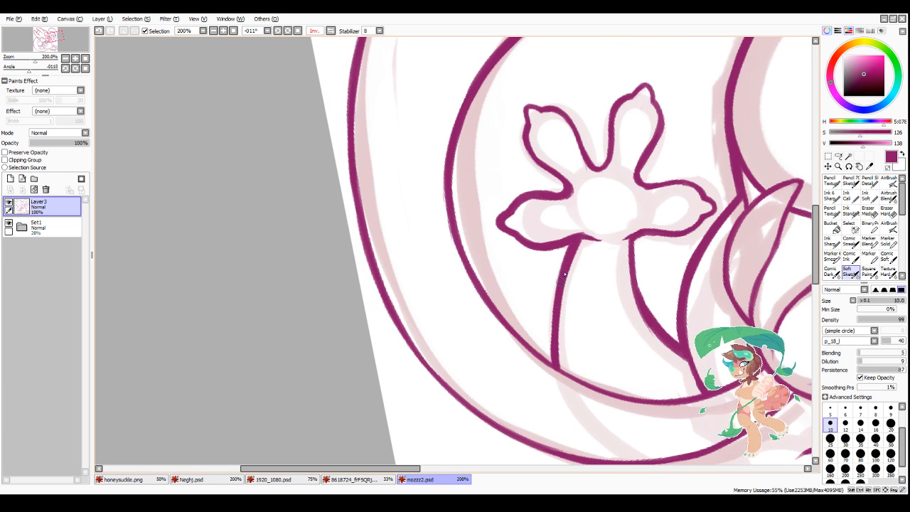
pyautogui.moveTo(553, 297); pyautogui.dragTo(555, 355)
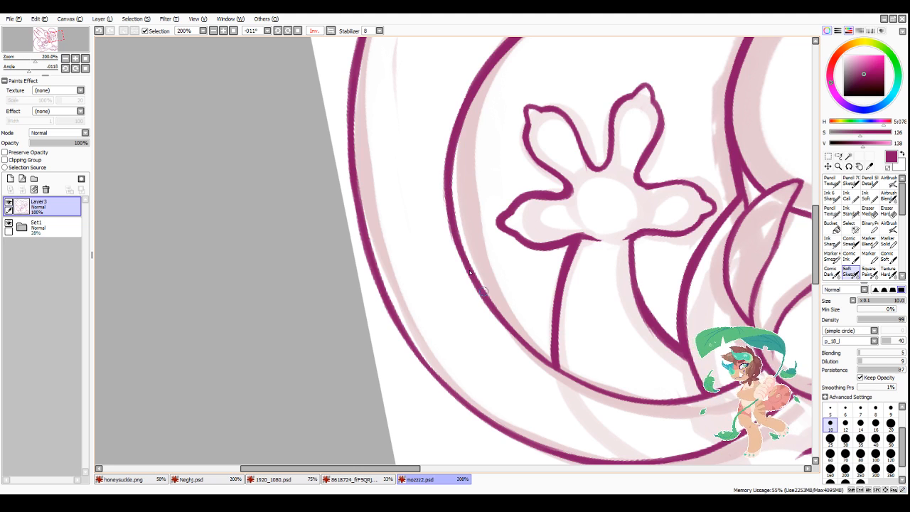
# Step: Thicken the inner curve of the thin tail where it loops around the raised hand
pyautogui.moveTo(461, 254)
pyautogui.mouseDown()
pyautogui.moveTo(507, 327)
pyautogui.moveTo(479, 282)
pyautogui.mouseUp()
pyautogui.moveTo(498, 321); pyautogui.dragTo(546, 364)
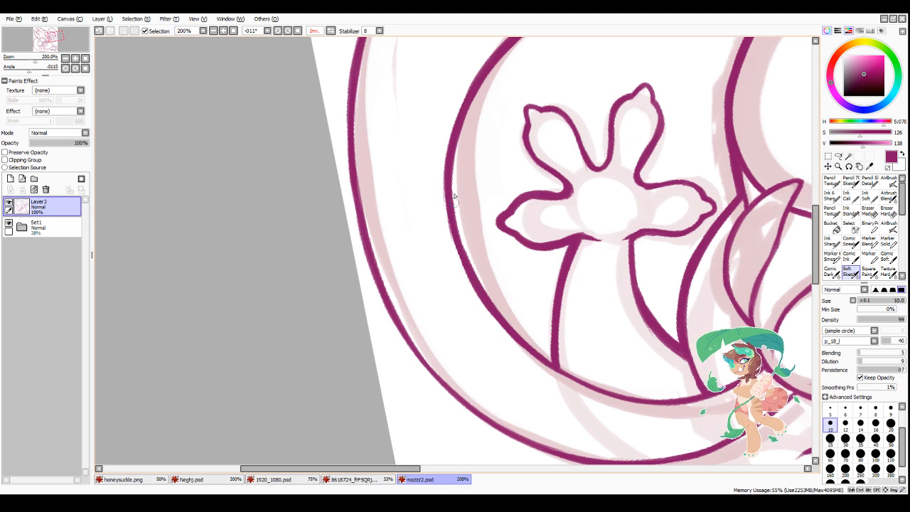
pyautogui.moveTo(448, 199); pyautogui.dragTo(459, 243)
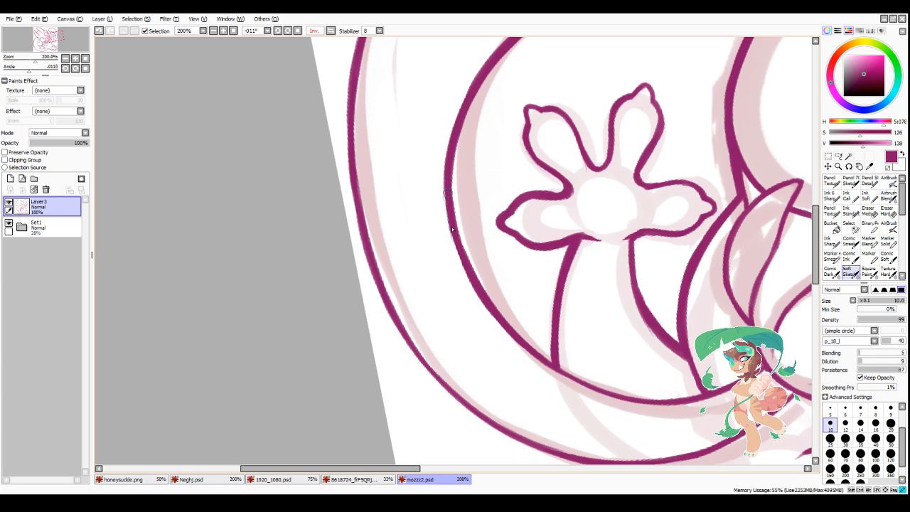
# Step: Thicken the tip and eye-facing edge of the raised hand's tallest finger
pyautogui.scroll(-3, 496, 322)
pyautogui.scroll(-1, 547, 355)
pyautogui.scroll(5, 498, 313)
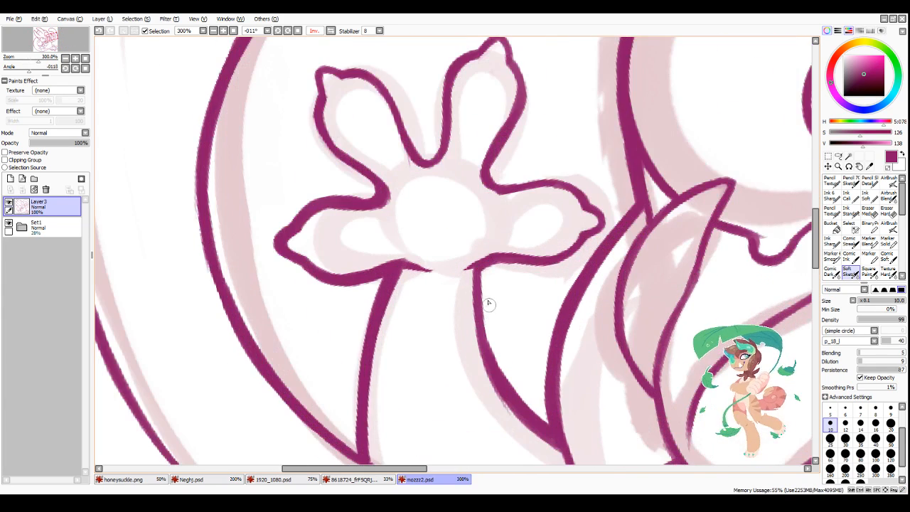
pyautogui.moveTo(477, 266)
pyautogui.mouseDown()
pyautogui.moveTo(498, 376)
pyautogui.moveTo(481, 315)
pyautogui.moveTo(492, 353)
pyautogui.moveTo(498, 273)
pyautogui.moveTo(486, 271)
pyautogui.moveTo(550, 264)
pyautogui.moveTo(578, 244)
pyautogui.mouseUp()
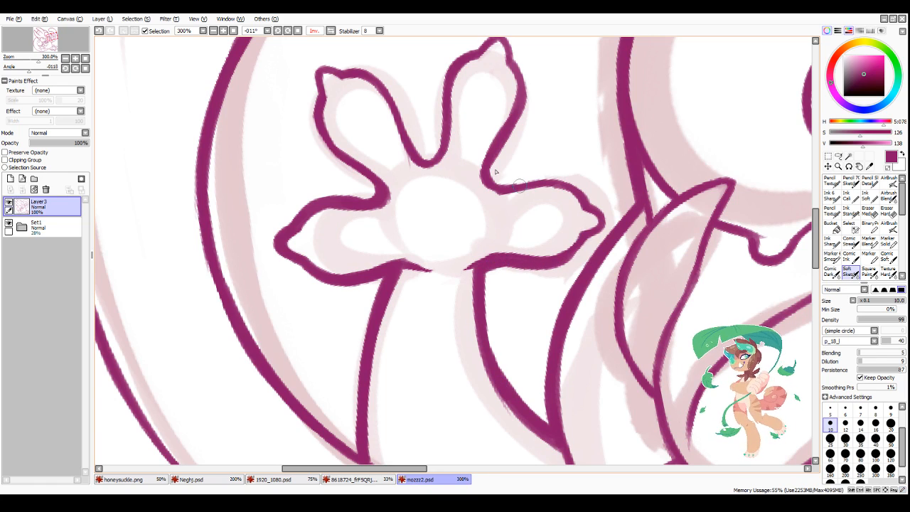
pyautogui.scroll(-2, 439, 146)
pyautogui.scroll(2, 428, 165)
pyautogui.scroll(-3, 454, 181)
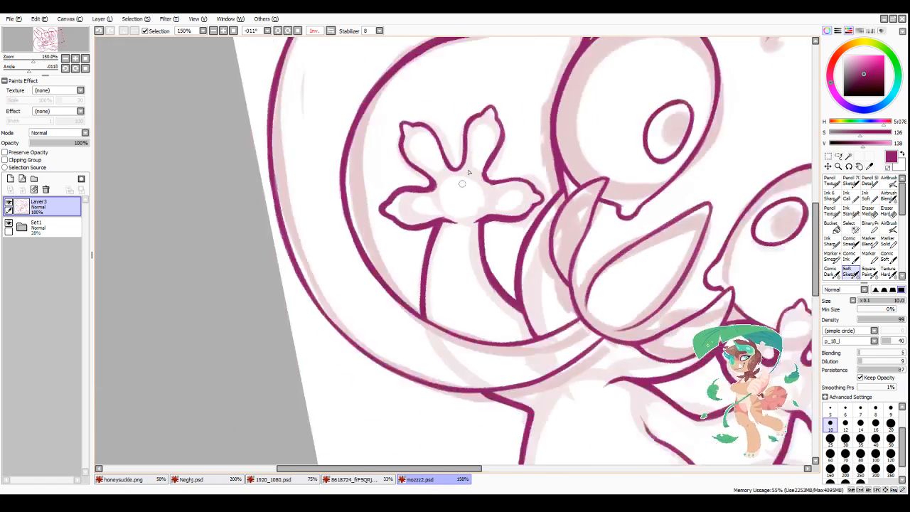
pyautogui.scroll(2, 466, 158)
pyautogui.moveTo(480, 151)
pyautogui.mouseDown()
pyautogui.moveTo(500, 140)
pyautogui.moveTo(512, 165)
pyautogui.mouseUp()
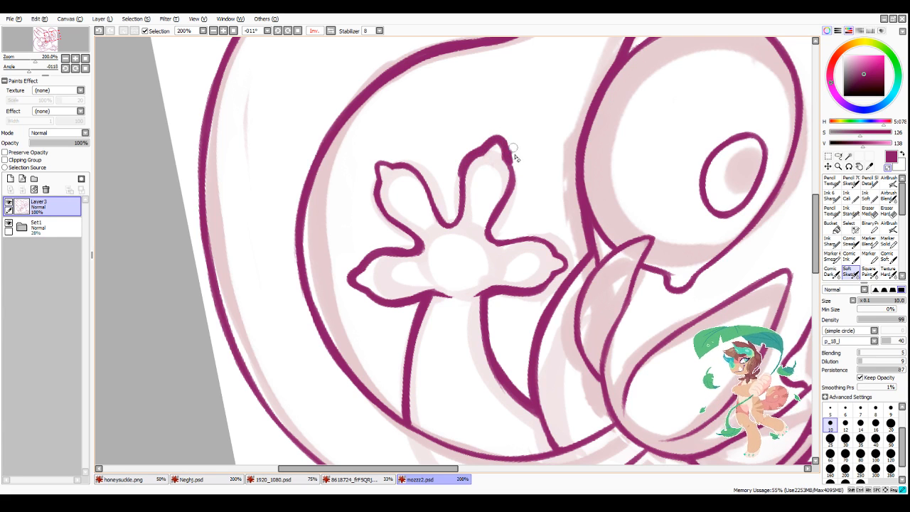
pyautogui.moveTo(506, 150); pyautogui.dragTo(513, 183)
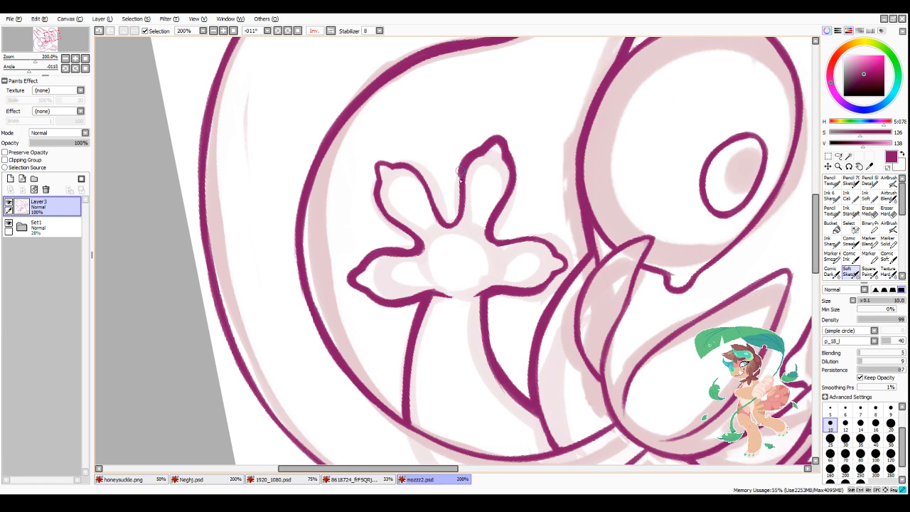
# Step: Thicken the gap between the raised hand's two upper fingers and the outline of the shorter upper finger
pyautogui.moveTo(459, 168); pyautogui.dragTo(456, 222)
pyautogui.moveTo(374, 181)
pyautogui.mouseDown()
pyautogui.moveTo(386, 158)
pyautogui.moveTo(399, 165)
pyautogui.moveTo(398, 228)
pyautogui.moveTo(415, 250)
pyautogui.mouseUp()
pyautogui.moveTo(396, 162)
pyautogui.mouseDown()
pyautogui.moveTo(435, 204)
pyautogui.moveTo(425, 181)
pyautogui.moveTo(450, 223)
pyautogui.moveTo(447, 201)
pyautogui.moveTo(441, 215)
pyautogui.moveTo(463, 199)
pyautogui.mouseUp()
# Step: Thicken the upper edge and tip of the raised hand's finger nearest the face
pyautogui.scroll(-4, 422, 218)
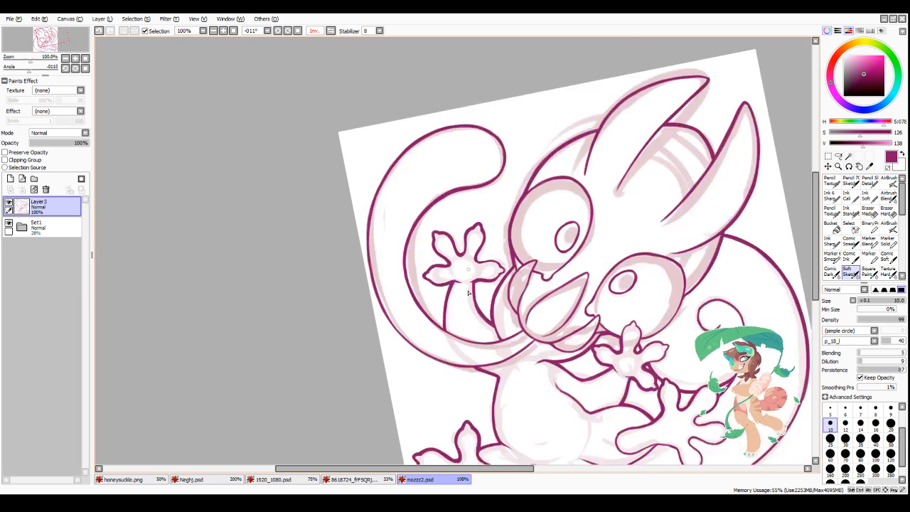
pyautogui.scroll(4, 479, 341)
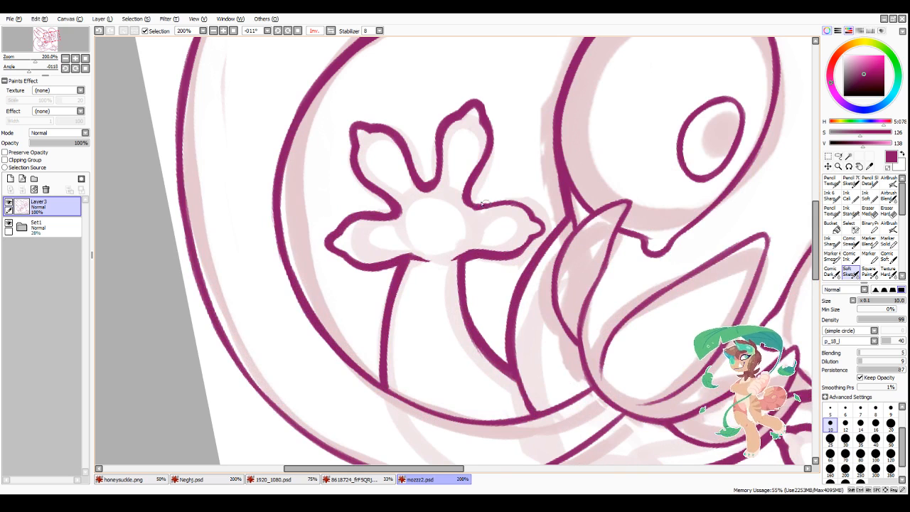
pyautogui.moveTo(482, 205)
pyautogui.mouseDown()
pyautogui.moveTo(533, 214)
pyautogui.moveTo(526, 207)
pyautogui.moveTo(543, 224)
pyautogui.moveTo(528, 243)
pyautogui.mouseUp()
pyautogui.scroll(-3, 501, 250)
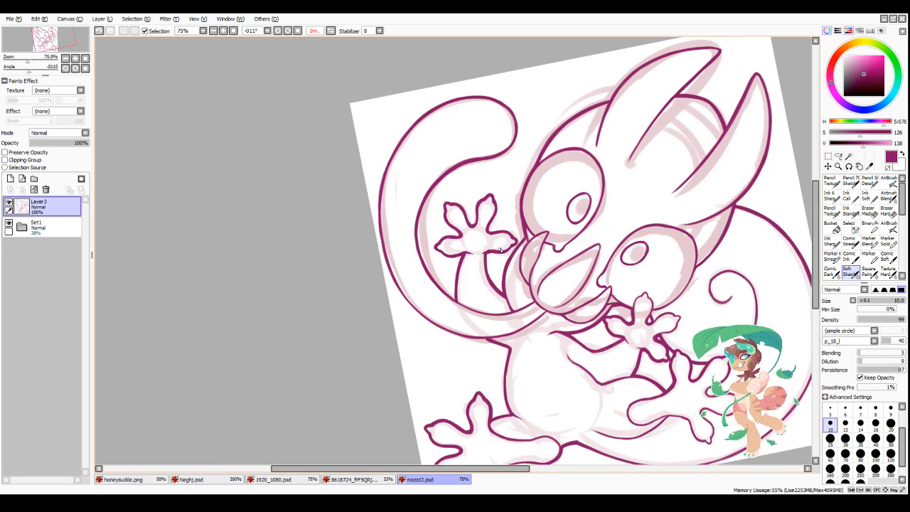
pyautogui.scroll(-3, 477, 328)
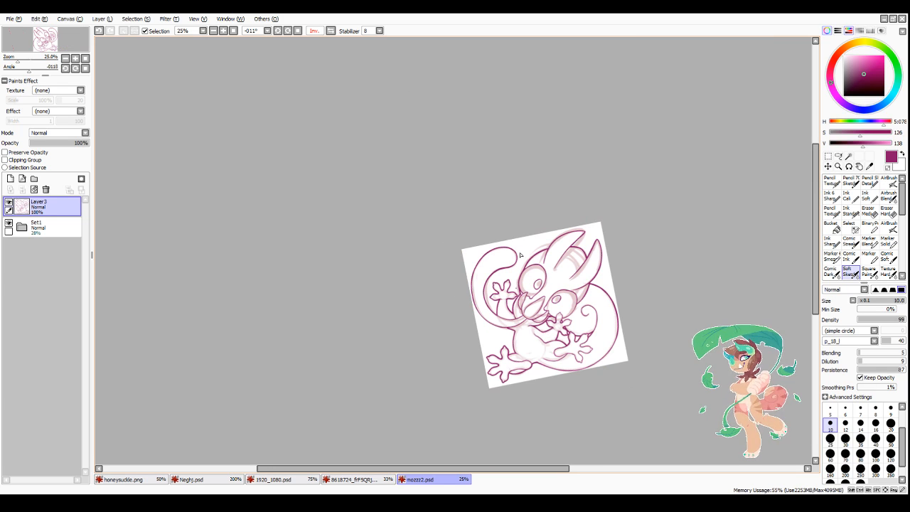
pyautogui.scroll(2, 569, 403)
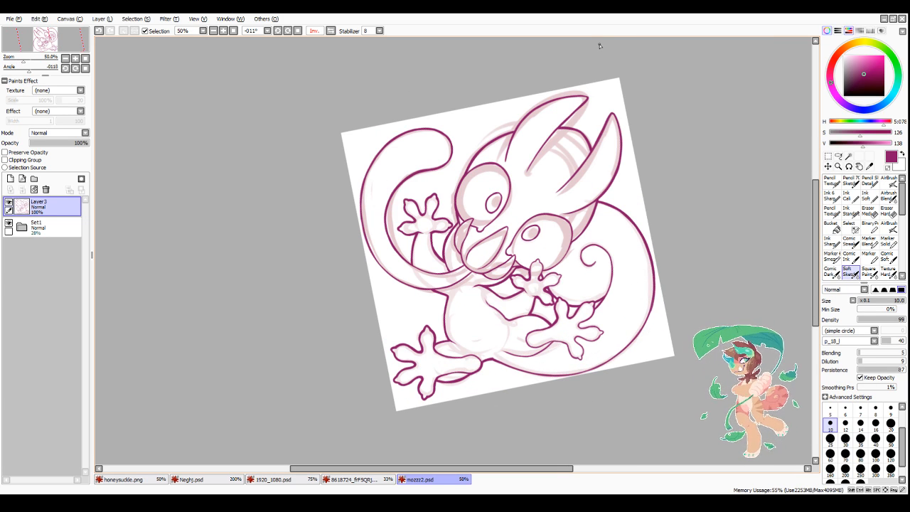
pyautogui.scroll(4, 497, 270)
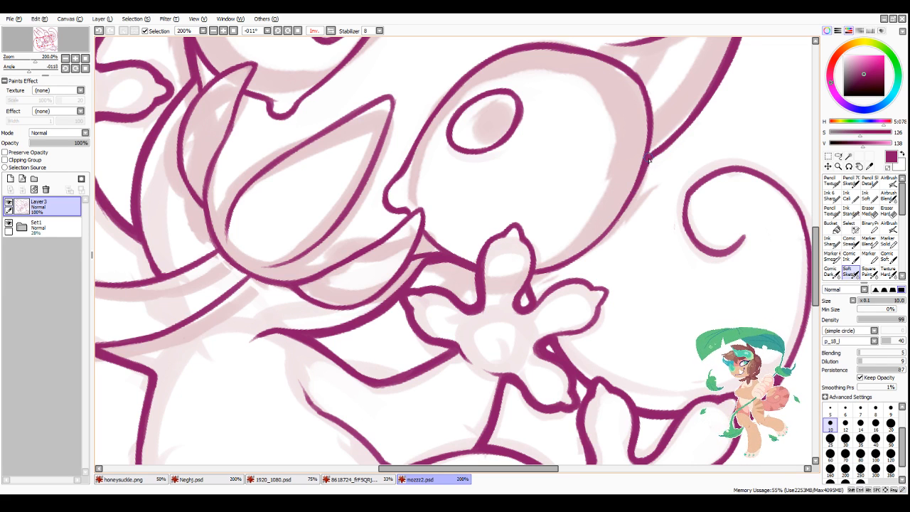
pyautogui.scroll(-4, 462, 277)
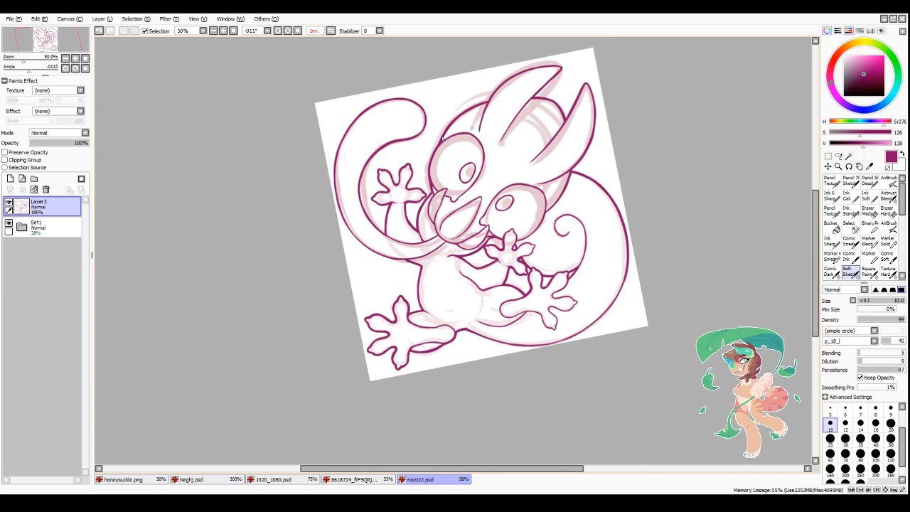
pyautogui.scroll(2, 348, 219)
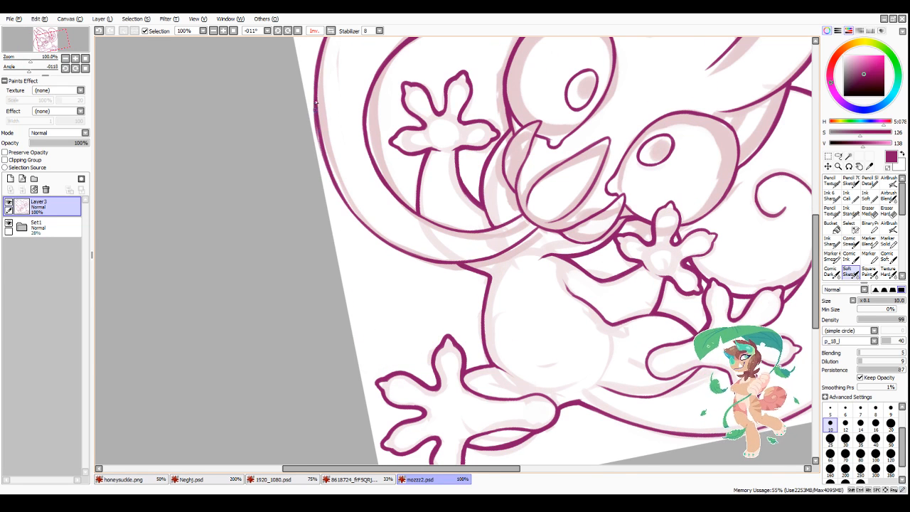
pyautogui.scroll(1, 345, 170)
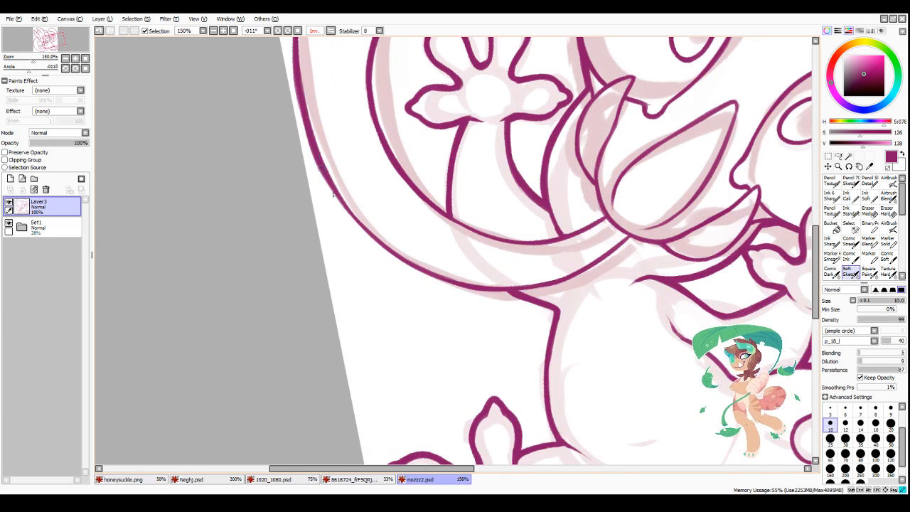
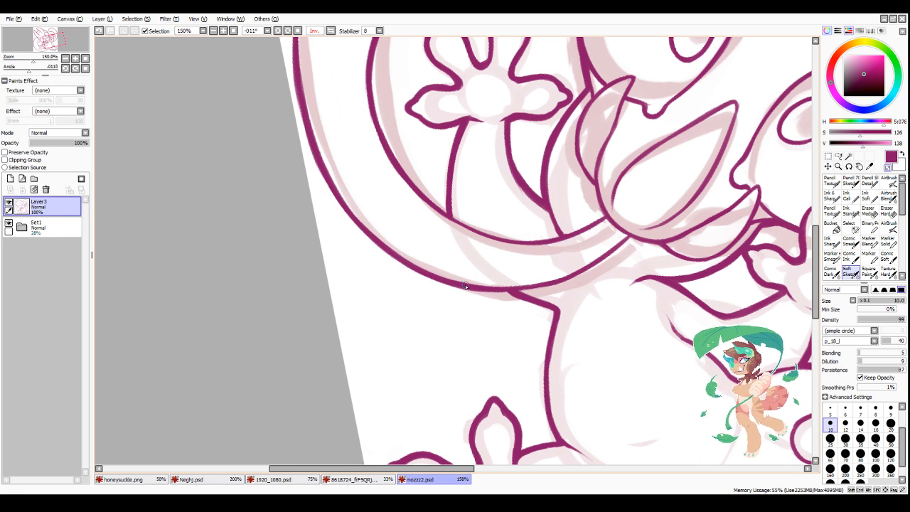
# Step: Undo the last stroke and redraw the inner edge of the curled tail below the raised hand
pyautogui.scroll(-3, 465, 287)
pyautogui.scroll(3, 466, 287)
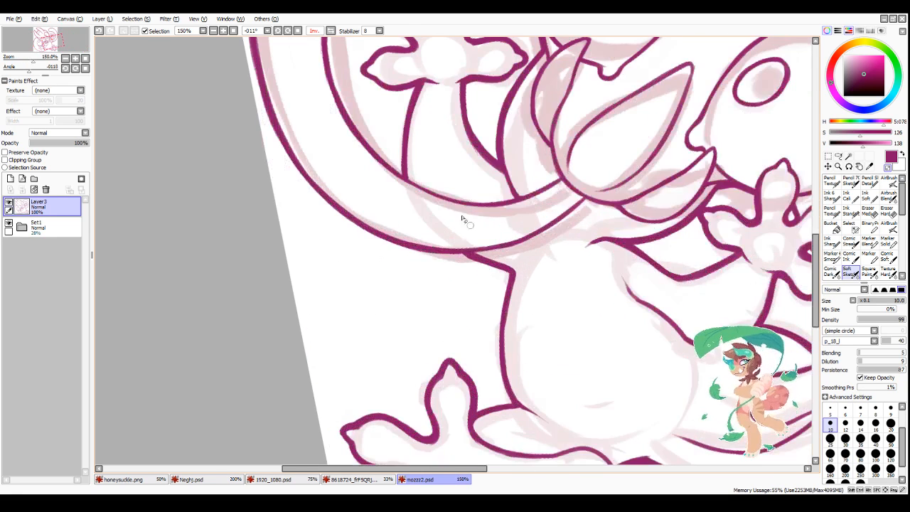
pyautogui.hotkey('ctrl', 'z')
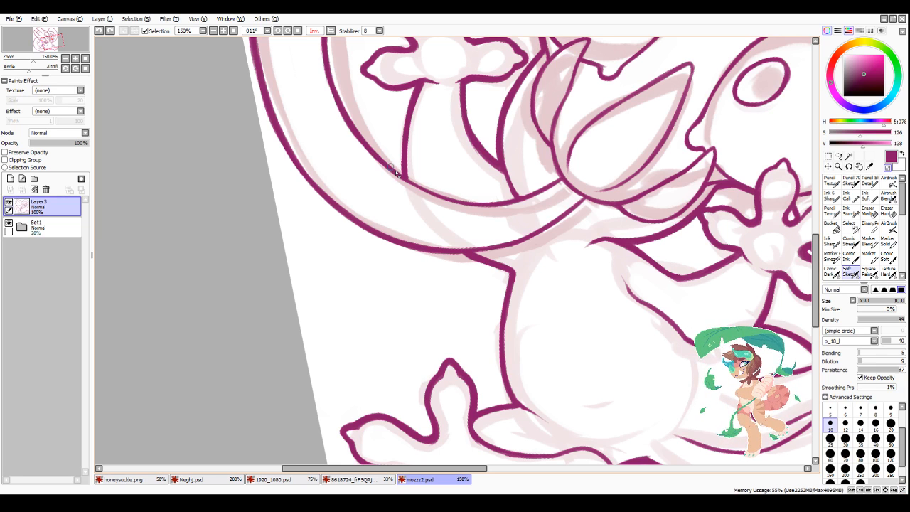
pyautogui.moveTo(402, 176)
pyautogui.mouseDown()
pyautogui.moveTo(450, 201)
pyautogui.moveTo(544, 189)
pyautogui.mouseUp()
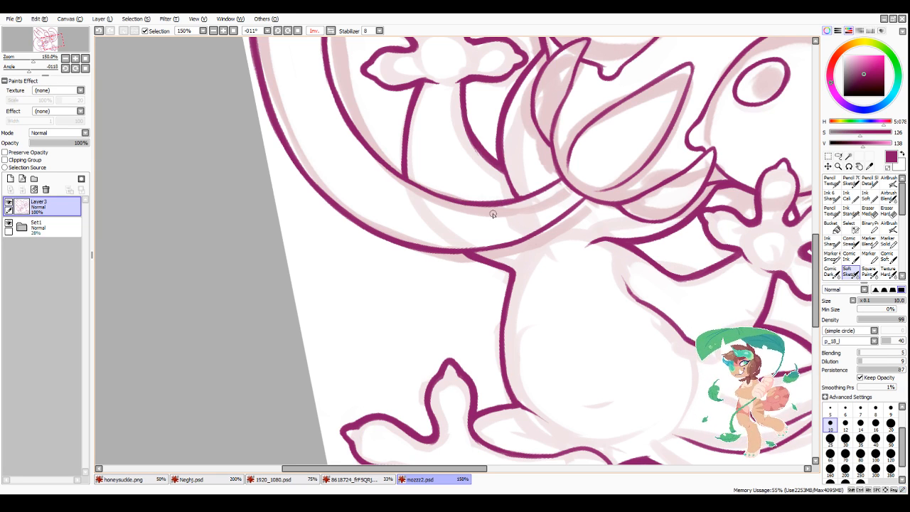
pyautogui.scroll(-2, 450, 220)
pyautogui.scroll(2, 355, 132)
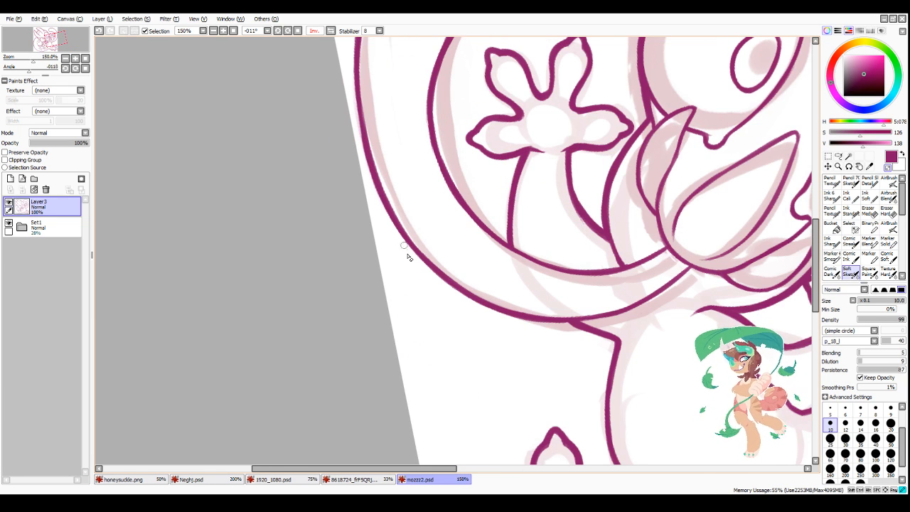
# Step: Thicken the outline along the underside of the middle foot and around its lowest toe
pyautogui.scroll(-3, 585, 363)
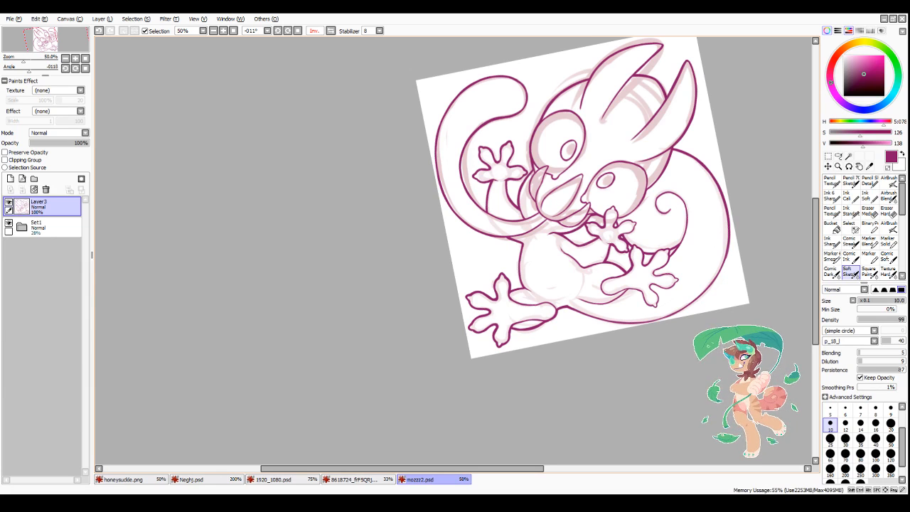
pyautogui.scroll(4, 533, 211)
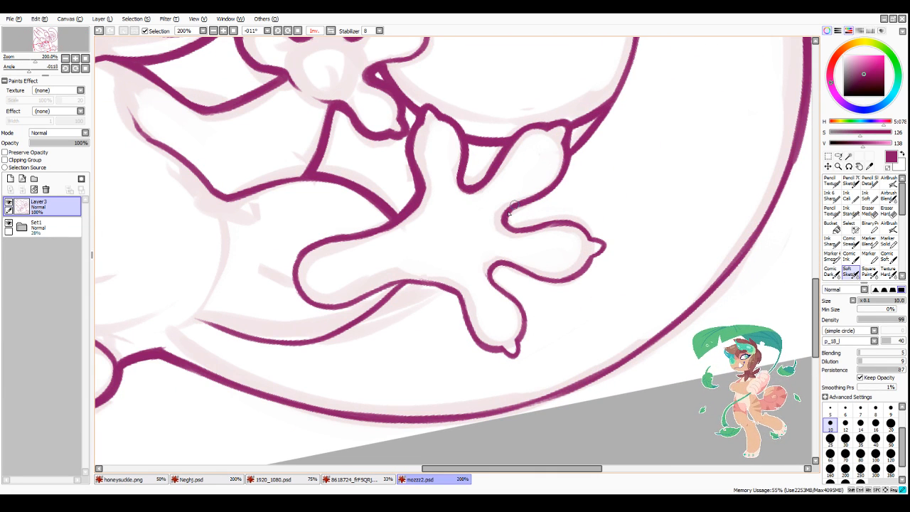
pyautogui.scroll(-2, 499, 275)
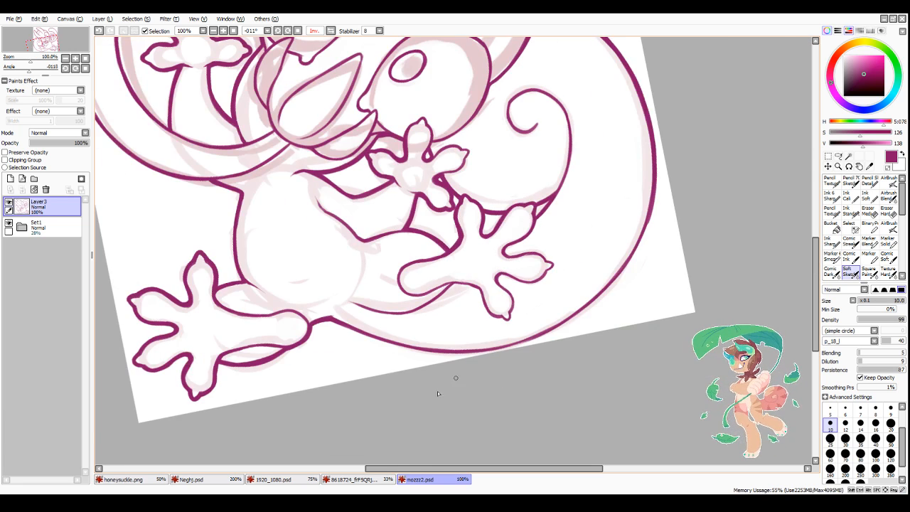
pyautogui.scroll(1, 416, 365)
pyautogui.scroll(1, 441, 255)
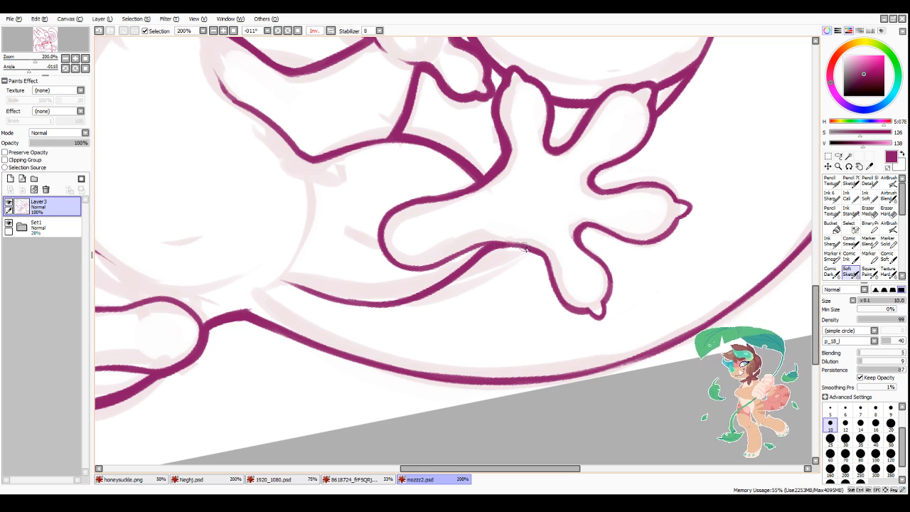
pyautogui.moveTo(455, 259); pyautogui.dragTo(430, 268)
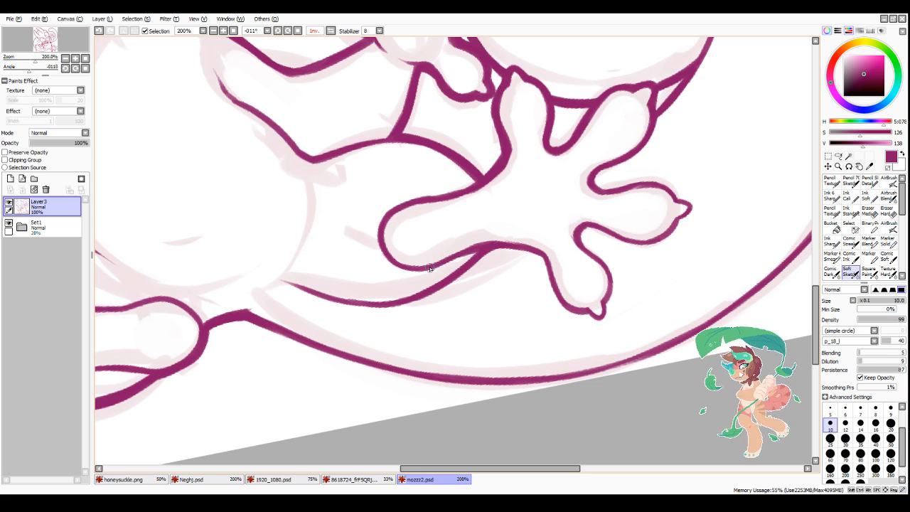
pyautogui.scroll(-2, 413, 233)
pyautogui.scroll(2, 442, 287)
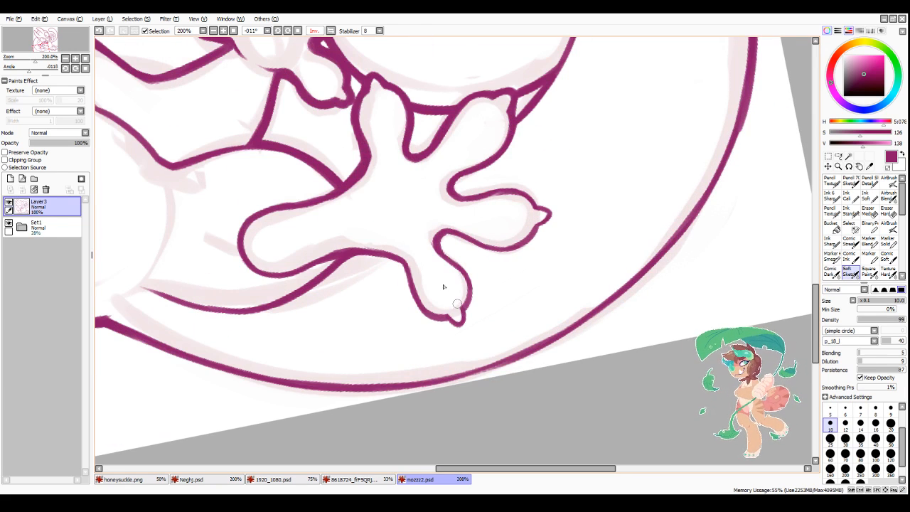
pyautogui.moveTo(394, 258)
pyautogui.mouseDown()
pyautogui.moveTo(411, 299)
pyautogui.moveTo(460, 326)
pyautogui.moveTo(460, 265)
pyautogui.mouseUp()
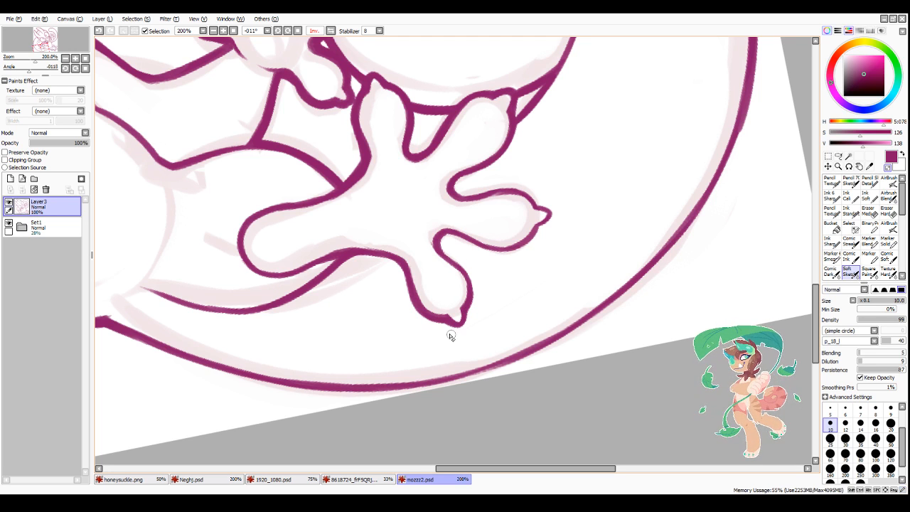
# Step: Mirror the canvas view and thicken both edges of the middle foot's outward-pointing side toe
pyautogui.click(335, 33)
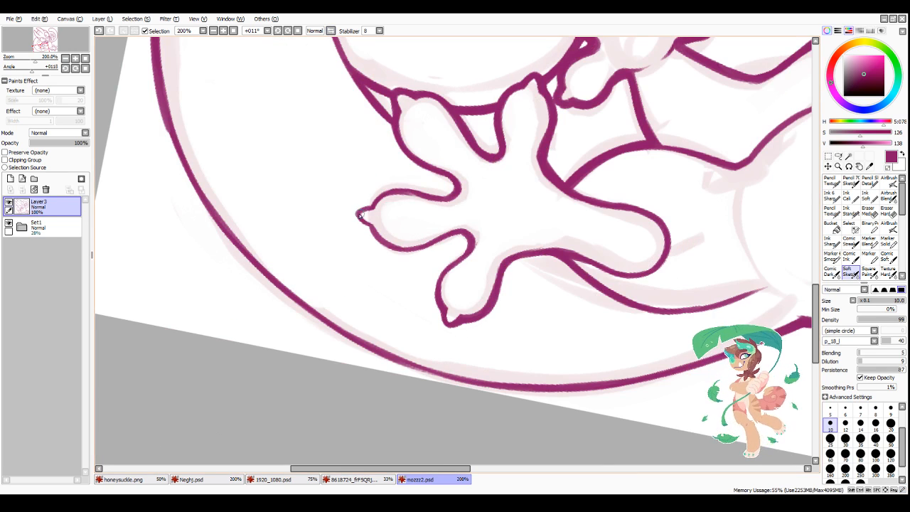
pyautogui.moveTo(361, 215)
pyautogui.mouseDown()
pyautogui.moveTo(395, 193)
pyautogui.moveTo(438, 202)
pyautogui.mouseUp()
pyautogui.moveTo(361, 211)
pyautogui.mouseDown()
pyautogui.moveTo(410, 249)
pyautogui.moveTo(429, 243)
pyautogui.mouseUp()
pyautogui.moveTo(377, 228)
pyautogui.mouseDown()
pyautogui.moveTo(460, 231)
pyautogui.moveTo(471, 258)
pyautogui.mouseUp()
# Step: Thicken the outer line of the large tail curve beside the middle foot with overlapping strokes
pyautogui.scroll(-4, 484, 287)
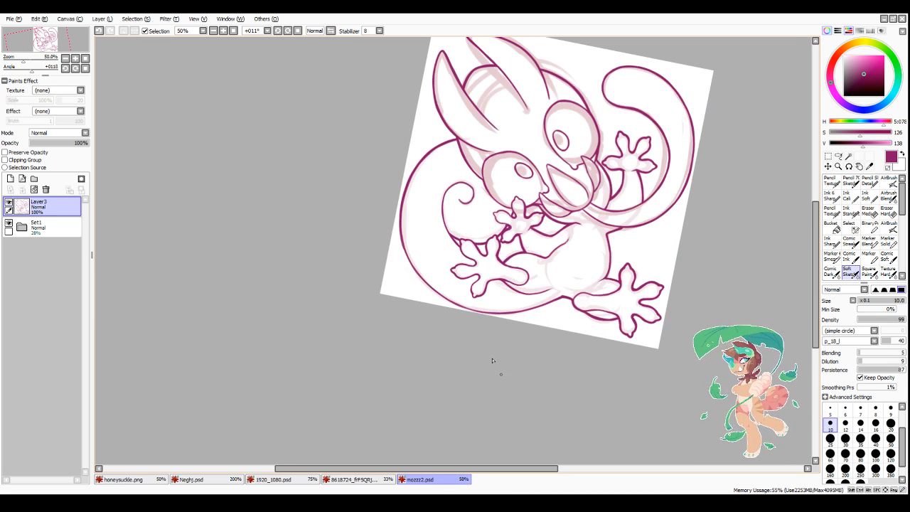
pyautogui.scroll(4, 492, 361)
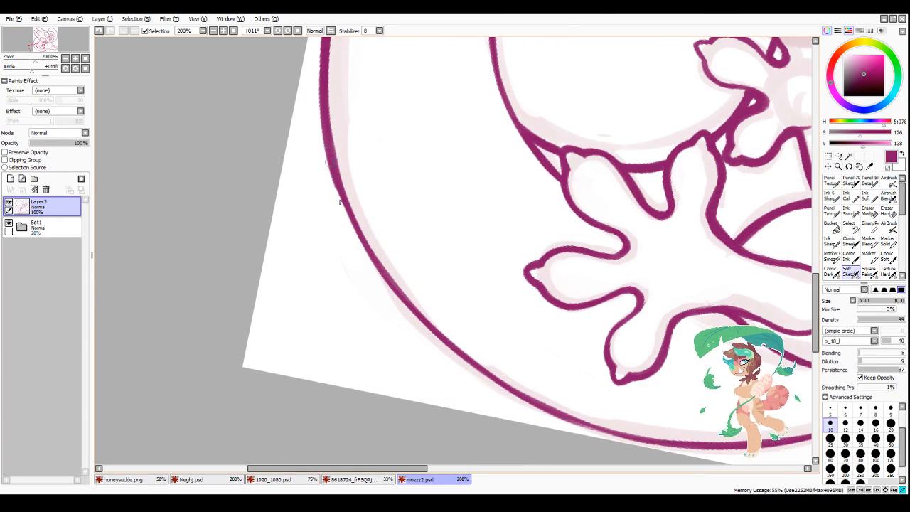
pyautogui.moveTo(342, 202); pyautogui.dragTo(368, 253)
pyautogui.moveTo(338, 195); pyautogui.dragTo(429, 332)
pyautogui.hotkey('ctrl', 'z')
pyautogui.moveTo(336, 193); pyautogui.dragTo(407, 303)
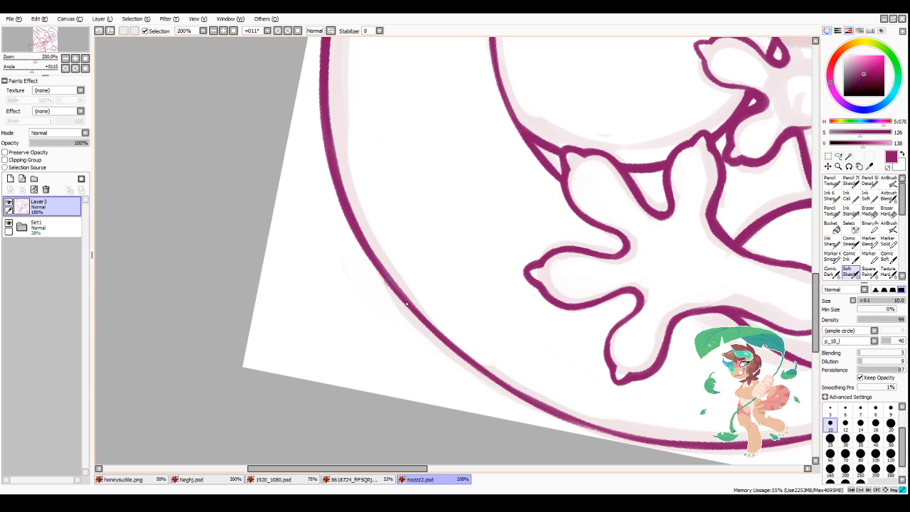
pyautogui.moveTo(351, 226); pyautogui.dragTo(422, 325)
pyautogui.moveTo(389, 283)
pyautogui.mouseDown()
pyautogui.moveTo(441, 342)
pyautogui.moveTo(508, 392)
pyautogui.mouseUp()
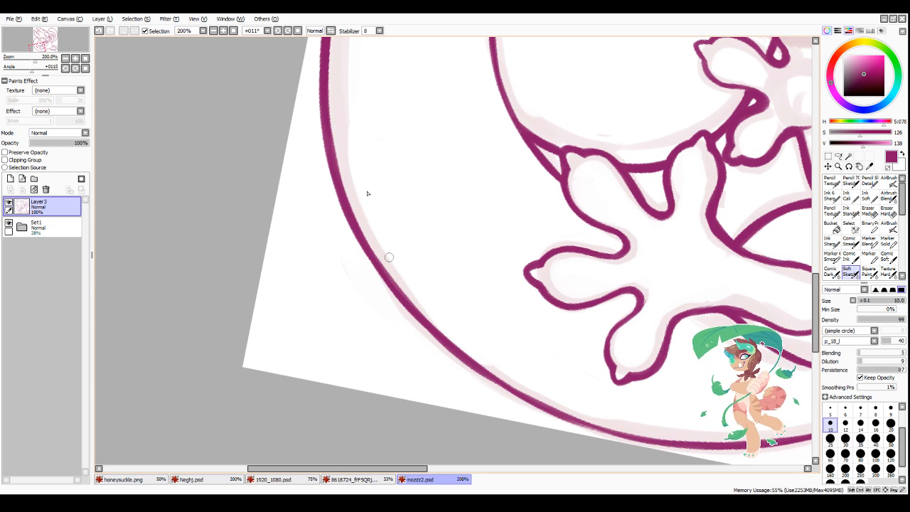
# Step: Rotate the canvas view to 90° and even out the tail's outer line near the canvas edge with overlapping strokes
pyautogui.click(289, 32)
pyautogui.click(288, 32)
pyautogui.click(289, 32)
pyautogui.click(289, 32)
pyautogui.click(289, 32)
pyautogui.click(289, 32)
pyautogui.click(288, 32)
pyautogui.scroll(-1, 334, 288)
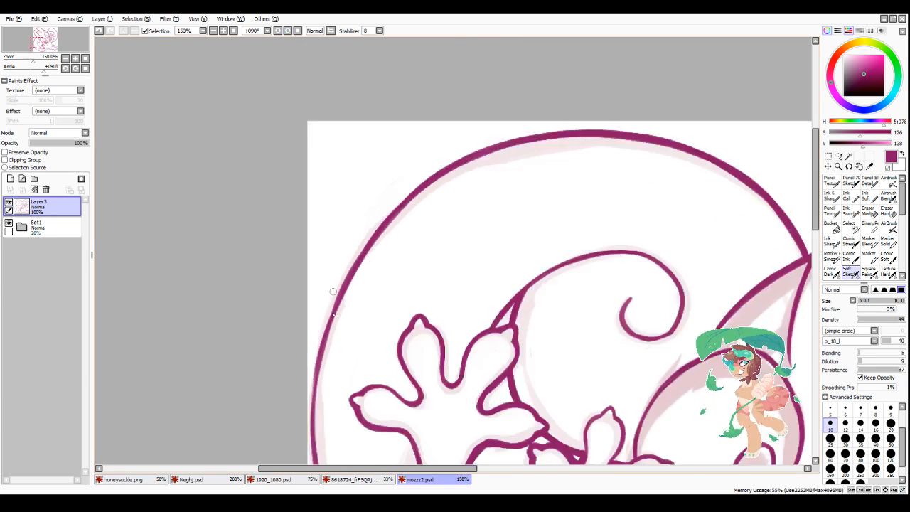
pyautogui.scroll(-3, 333, 291)
pyautogui.scroll(4, 356, 281)
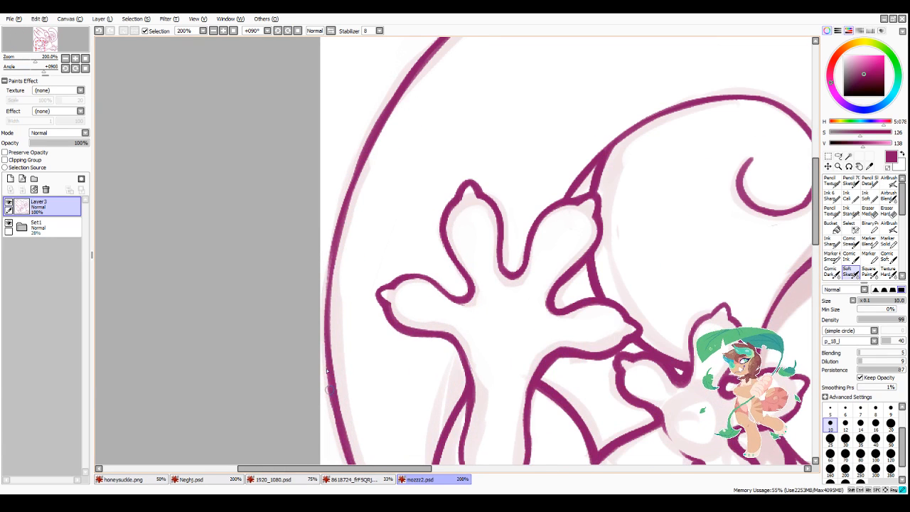
pyautogui.moveTo(329, 388); pyautogui.dragTo(323, 287)
pyautogui.hotkey('ctrl', 'z')
pyautogui.moveTo(334, 398); pyautogui.dragTo(329, 282)
pyautogui.moveTo(333, 377); pyautogui.dragTo(339, 239)
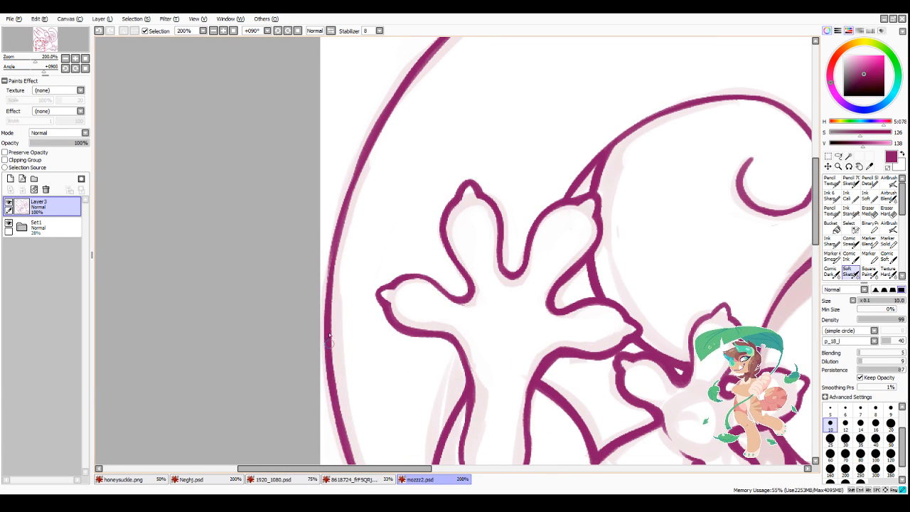
pyautogui.moveTo(329, 335); pyautogui.dragTo(341, 214)
pyautogui.moveTo(330, 286); pyautogui.dragTo(361, 145)
pyautogui.moveTo(337, 240); pyautogui.dragTo(360, 149)
pyautogui.scroll(-1, 342, 233)
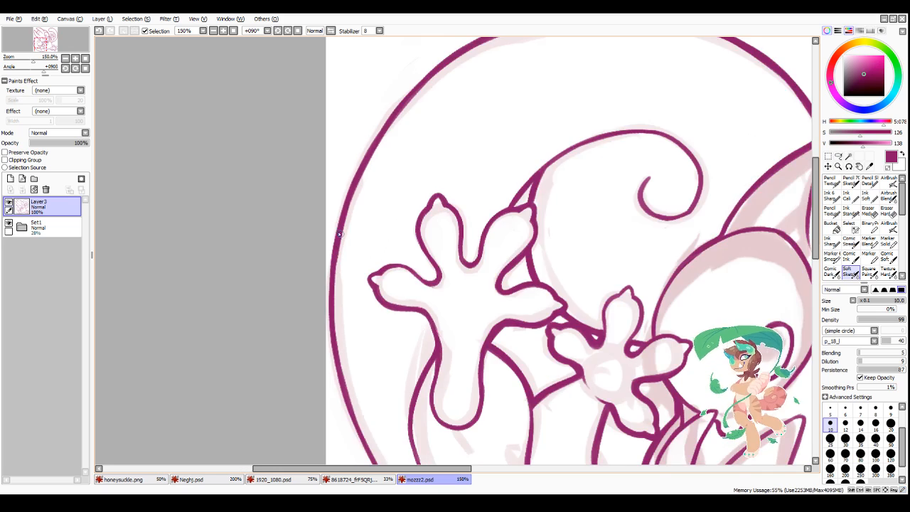
# Step: Thicken the tail's outer line along the stretch that runs toward its base at the body
pyautogui.scroll(-3, 384, 114)
pyautogui.scroll(3, 384, 192)
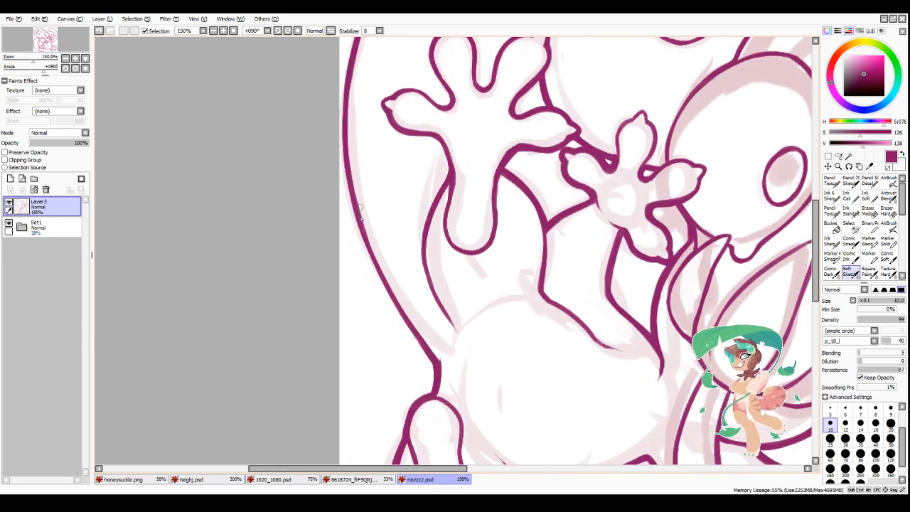
pyautogui.moveTo(350, 198); pyautogui.dragTo(355, 220)
pyautogui.moveTo(362, 237); pyautogui.dragTo(420, 344)
pyautogui.moveTo(352, 196); pyautogui.dragTo(381, 277)
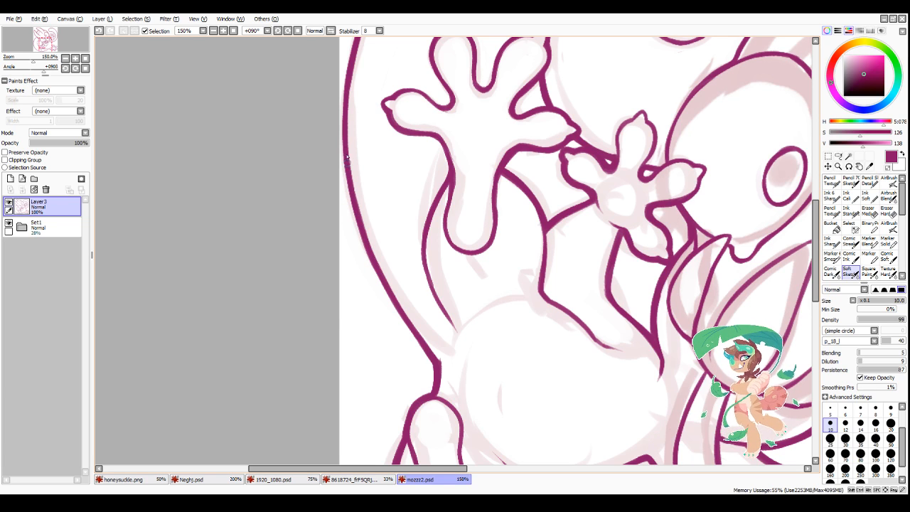
pyautogui.moveTo(347, 135); pyautogui.dragTo(358, 215)
pyautogui.moveTo(350, 160); pyautogui.dragTo(386, 280)
pyautogui.hotkey('ctrl', 'z')
pyautogui.hotkey('ctrl', 'z')
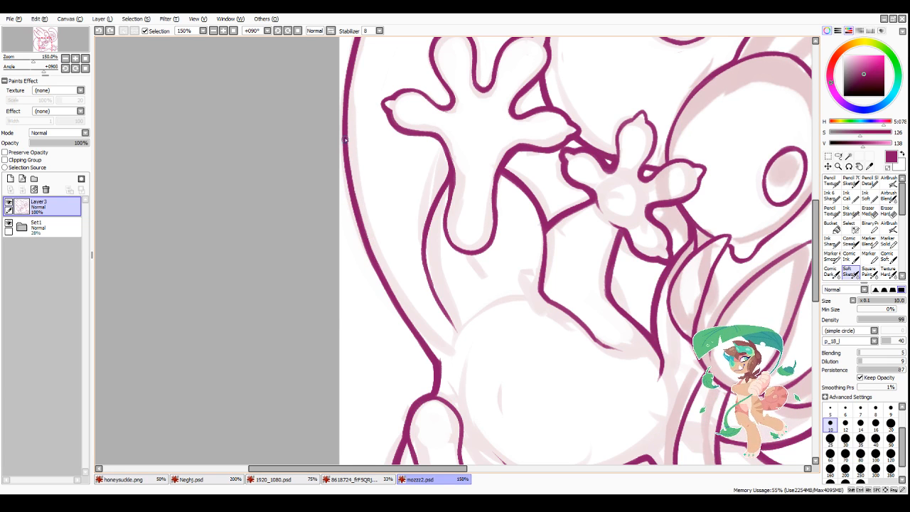
pyautogui.moveTo(346, 139)
pyautogui.mouseDown()
pyautogui.moveTo(365, 239)
pyautogui.moveTo(378, 267)
pyautogui.moveTo(354, 202)
pyautogui.moveTo(406, 309)
pyautogui.mouseUp()
pyautogui.hotkey('ctrl', 'z')
# Step: Reset the canvas rotation to 0° and hide the Set1 sketch folder
pyautogui.scroll(-3, 429, 299)
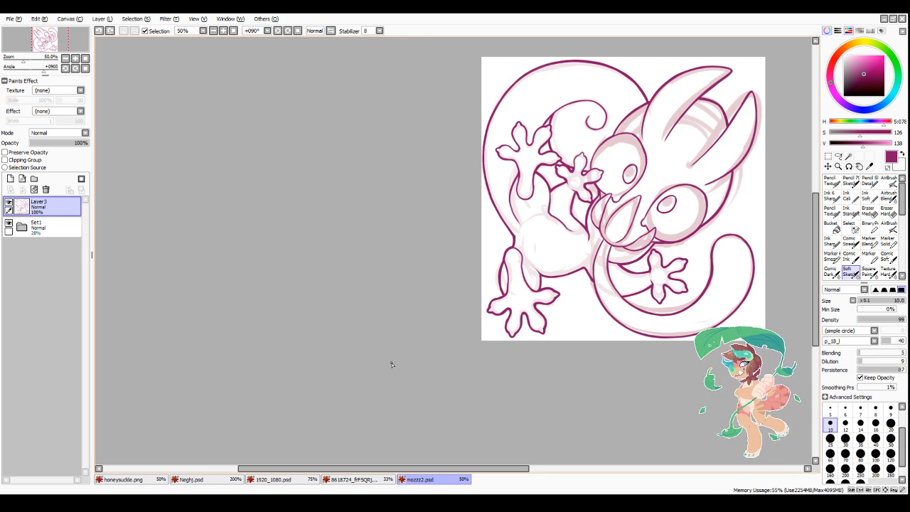
pyautogui.click(297, 32)
pyautogui.scroll(-3, 348, 227)
pyautogui.scroll(1, 310, 183)
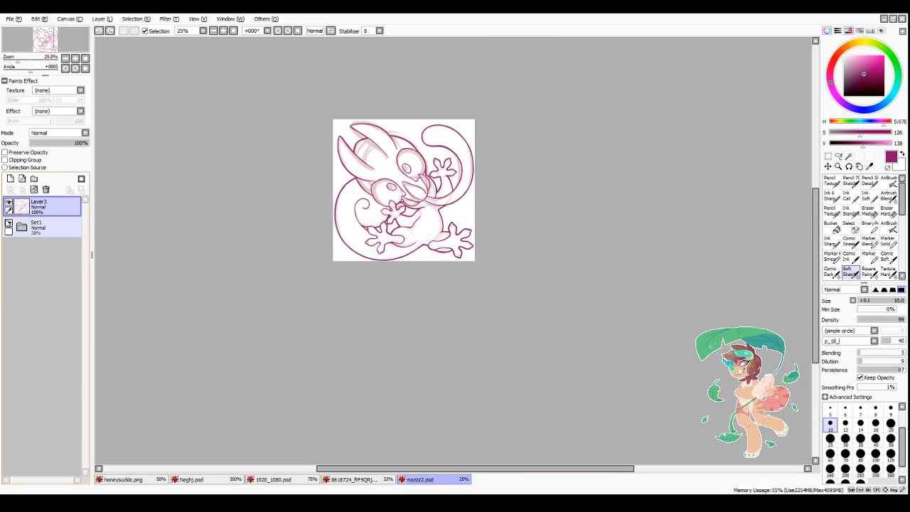
pyautogui.scroll(5, 365, 194)
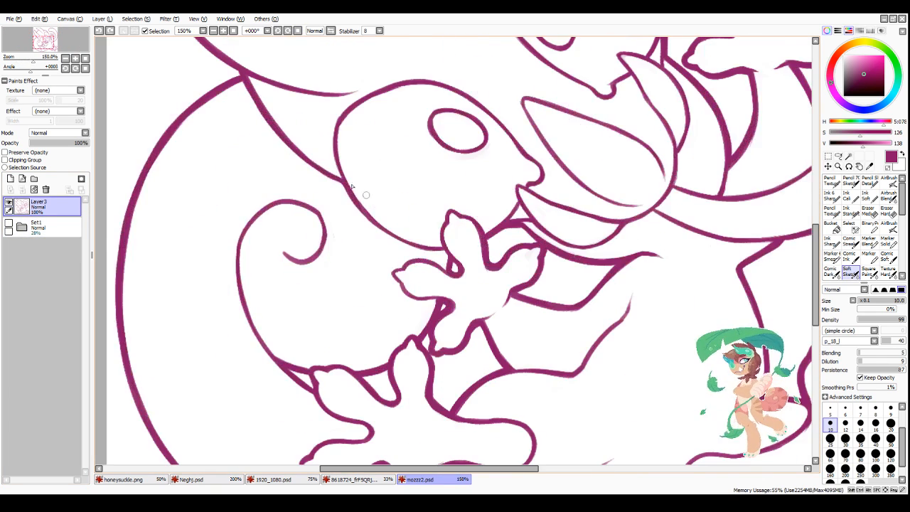
# Step: Thicken the outlines of the leftmost and topmost fingers on the small hand below the mouth
pyautogui.scroll(1, 366, 194)
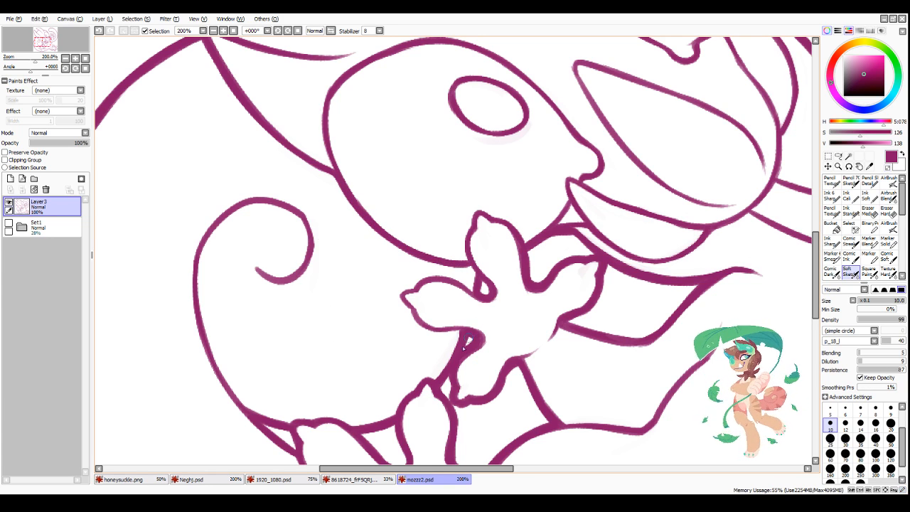
pyautogui.scroll(-4, 463, 346)
pyautogui.scroll(5, 529, 270)
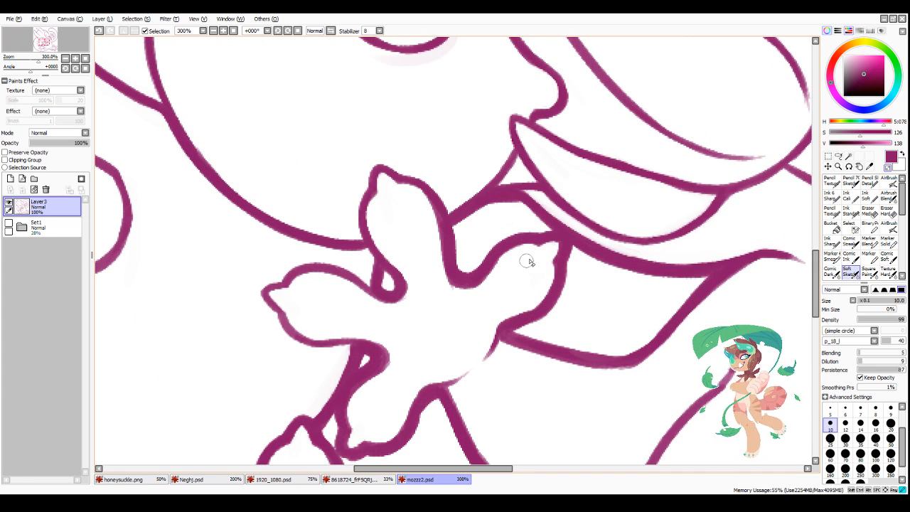
pyautogui.scroll(-1, 442, 219)
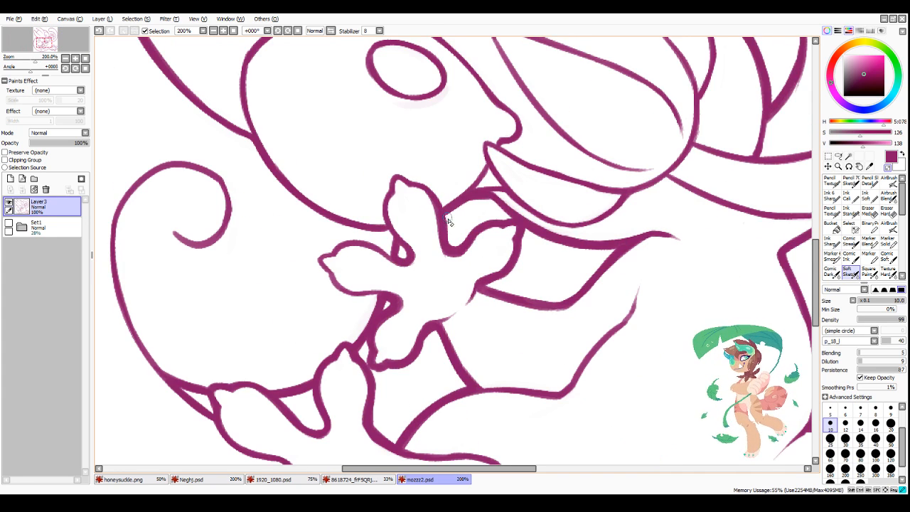
pyautogui.scroll(-1, 426, 200)
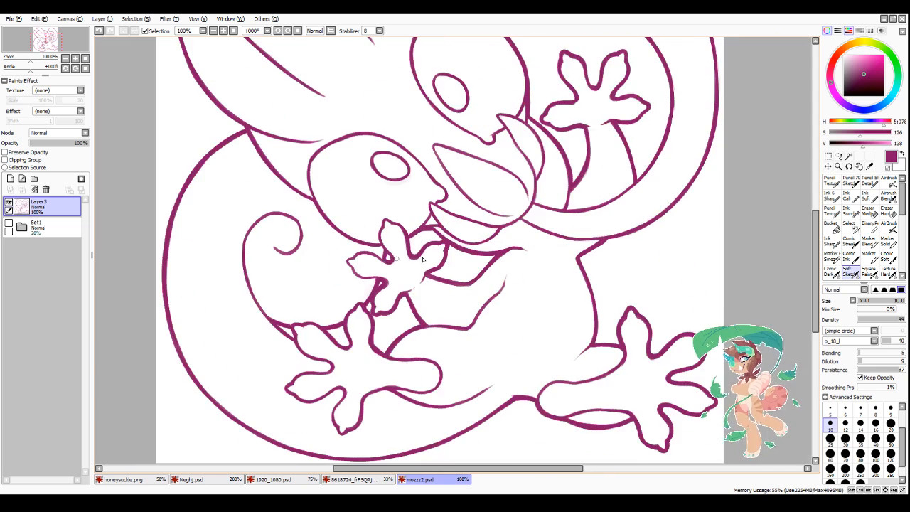
pyautogui.scroll(2, 355, 278)
pyautogui.moveTo(349, 190); pyautogui.dragTo(349, 235)
pyautogui.moveTo(342, 219)
pyautogui.mouseDown()
pyautogui.moveTo(394, 255)
pyautogui.moveTo(370, 246)
pyautogui.moveTo(375, 252)
pyautogui.moveTo(444, 275)
pyautogui.mouseUp()
pyautogui.moveTo(350, 196)
pyautogui.mouseDown()
pyautogui.moveTo(363, 182)
pyautogui.moveTo(418, 186)
pyautogui.moveTo(432, 198)
pyautogui.mouseUp()
pyautogui.moveTo(412, 184); pyautogui.dragTo(453, 202)
pyautogui.moveTo(437, 199); pyautogui.dragTo(455, 204)
pyautogui.moveTo(443, 76)
pyautogui.mouseDown()
pyautogui.moveTo(438, 163)
pyautogui.moveTo(467, 198)
pyautogui.mouseUp()
pyautogui.moveTo(470, 88)
pyautogui.mouseDown()
pyautogui.moveTo(458, 84)
pyautogui.moveTo(474, 82)
pyautogui.moveTo(519, 127)
pyautogui.mouseUp()
pyautogui.scroll(-3, 586, 204)
pyautogui.scroll(-2, 561, 269)
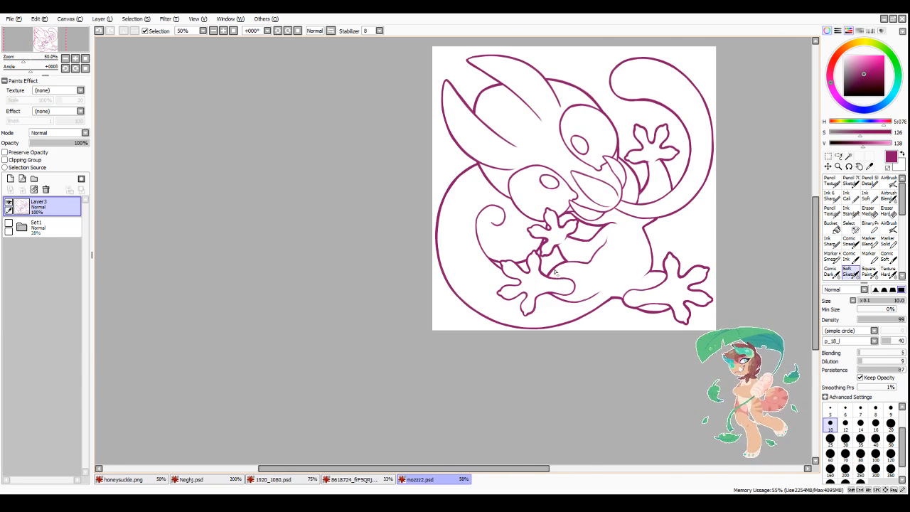
# Step: Thicken the upper outline of the lower-right foot from the heel toward the toes
pyautogui.scroll(4, 538, 244)
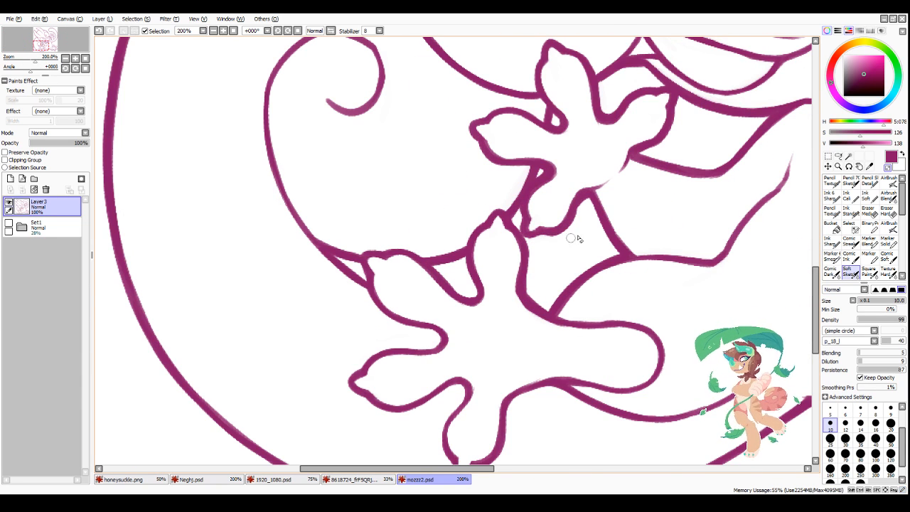
pyautogui.scroll(-4, 622, 173)
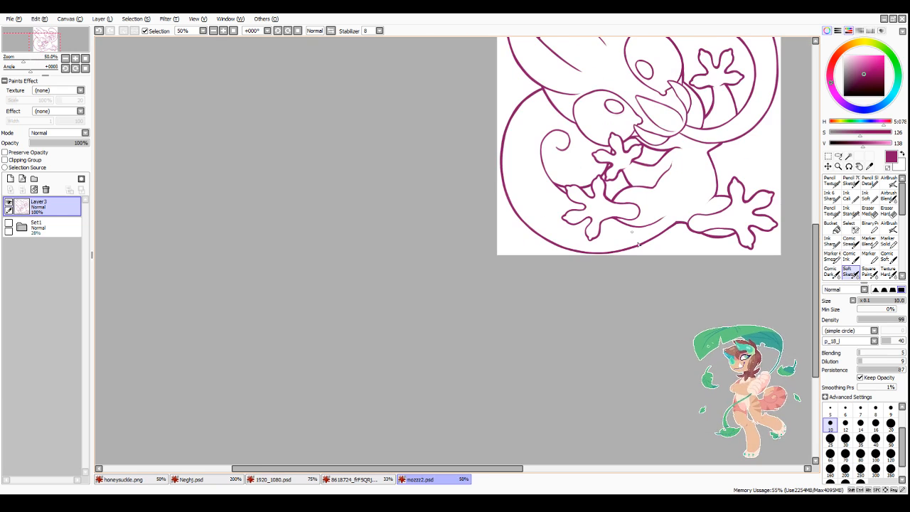
pyautogui.moveTo(492, 470); pyautogui.dragTo(558, 471)
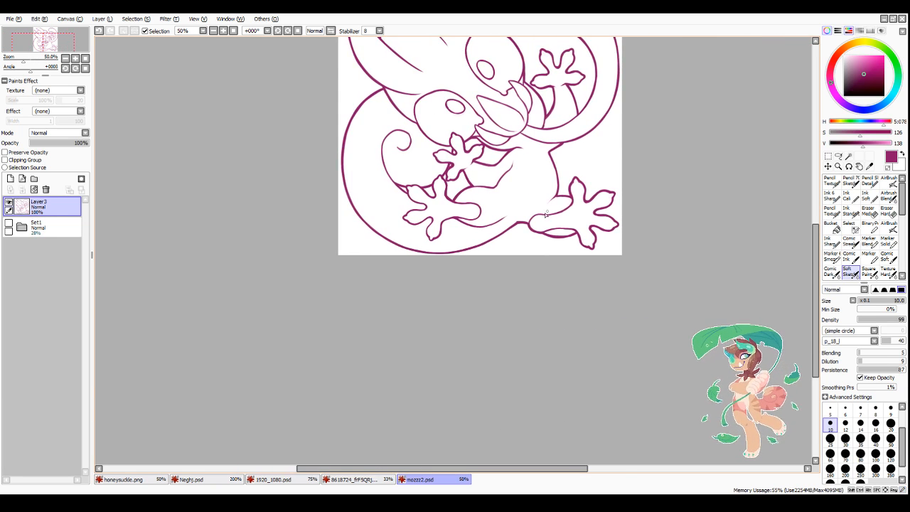
pyautogui.scroll(4, 581, 204)
pyautogui.moveTo(368, 280)
pyautogui.mouseDown()
pyautogui.moveTo(401, 245)
pyautogui.moveTo(372, 268)
pyautogui.moveTo(425, 244)
pyautogui.moveTo(415, 245)
pyautogui.moveTo(461, 244)
pyautogui.moveTo(490, 238)
pyautogui.mouseUp()
pyautogui.moveTo(461, 244); pyautogui.dragTo(503, 230)
pyautogui.moveTo(479, 239); pyautogui.dragTo(537, 204)
pyautogui.moveTo(529, 213); pyautogui.dragTo(504, 228)
pyautogui.press('-')
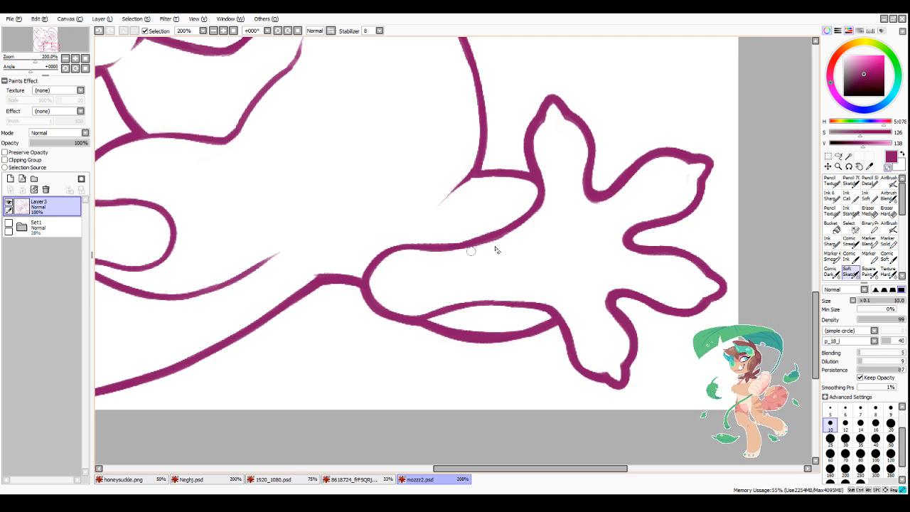
# Step: Smooth and clean up the edge of the lower-right foot's upper outline around the heel
pyautogui.moveTo(397, 249); pyautogui.dragTo(388, 253)
pyautogui.moveTo(383, 256); pyautogui.dragTo(448, 246)
pyautogui.moveTo(432, 244); pyautogui.dragTo(471, 241)
pyautogui.press('-')
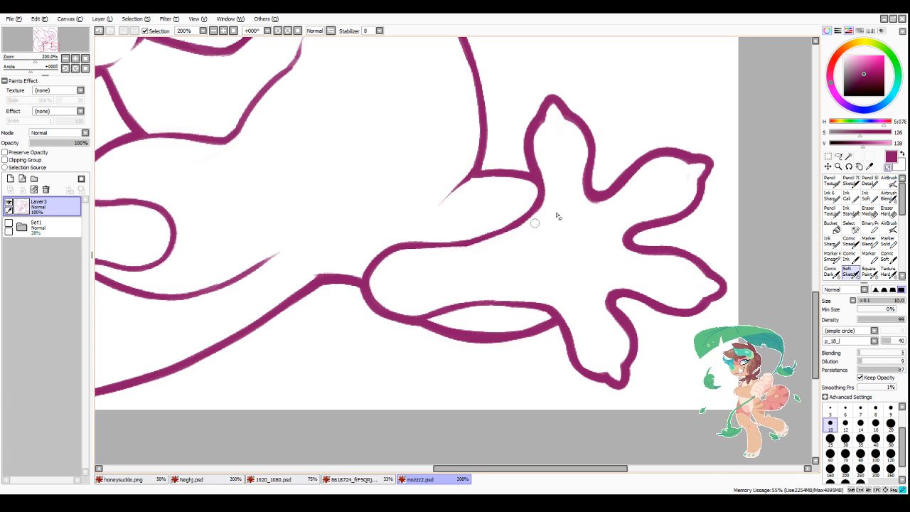
pyautogui.press('-')
# Step: Lasso the rounded heel of the lower-left foot, shift it slightly outward to lengthen the foot, and clear the selection
pyautogui.scroll(-3, 478, 238)
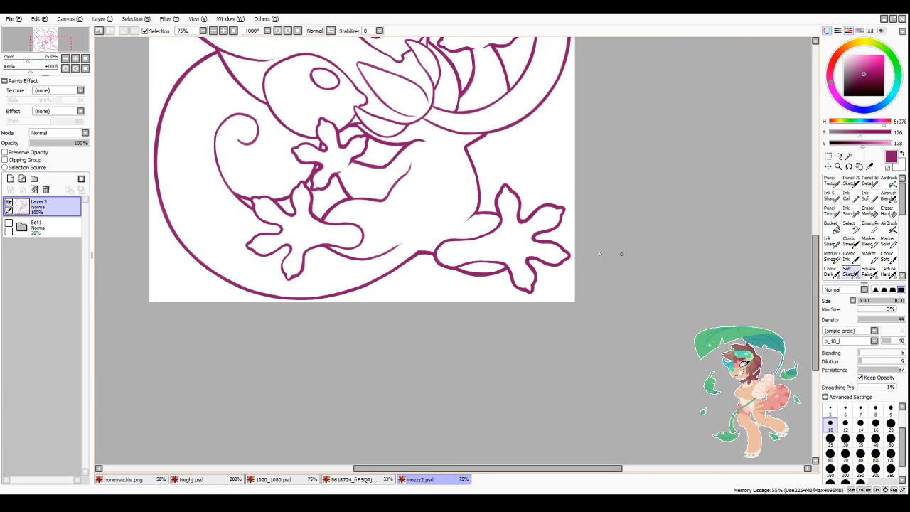
pyautogui.scroll(-2, 431, 277)
pyautogui.scroll(4, 343, 263)
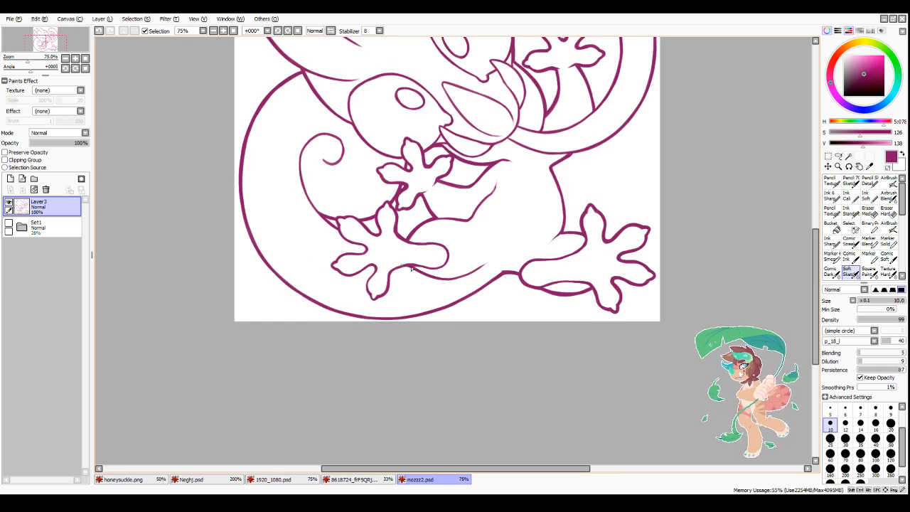
pyautogui.scroll(-4, 429, 298)
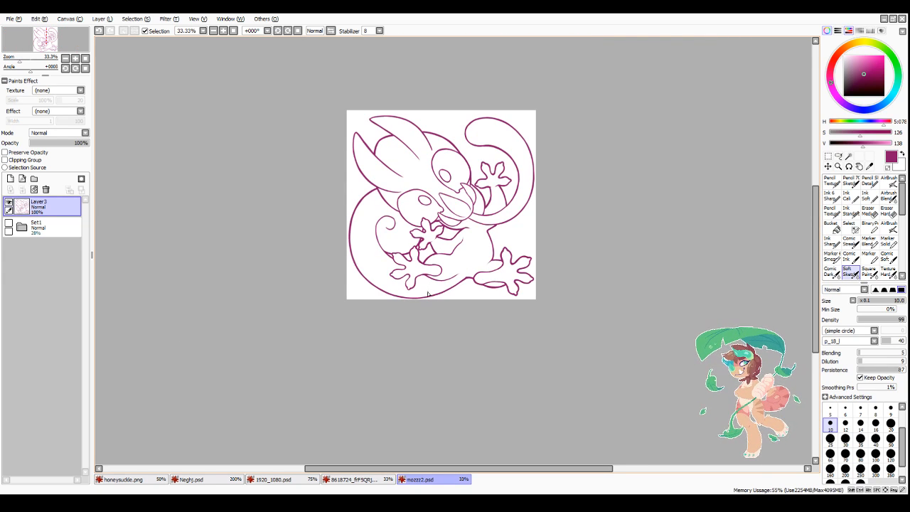
pyautogui.scroll(3, 427, 293)
pyautogui.press('l')
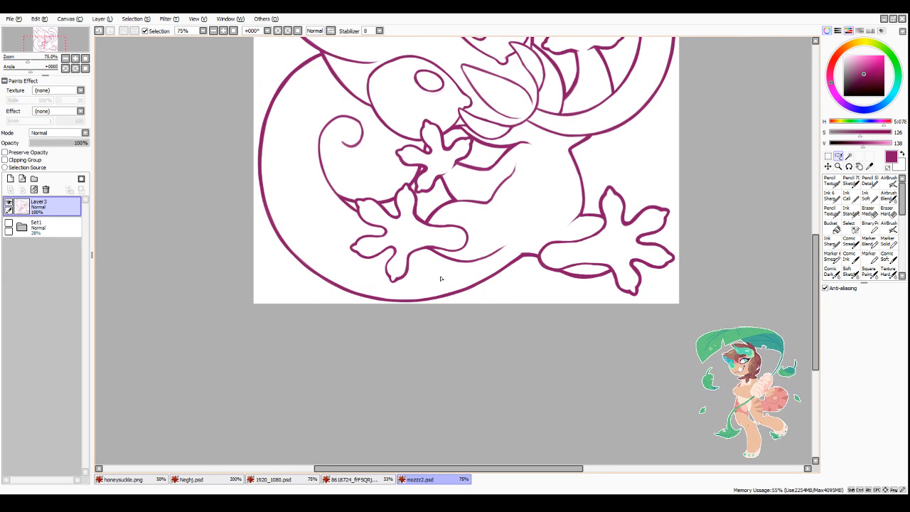
pyautogui.scroll(1, 440, 278)
pyautogui.moveTo(459, 261); pyautogui.dragTo(478, 204)
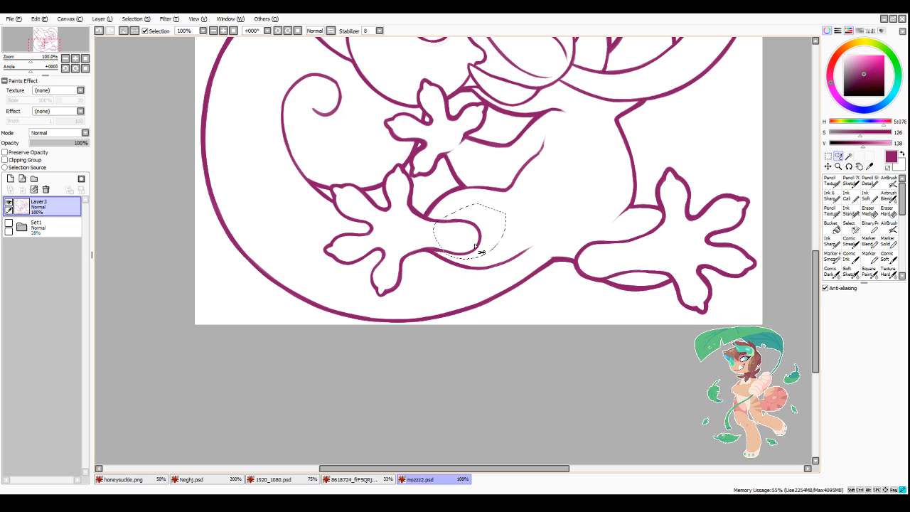
pyautogui.moveTo(481, 251); pyautogui.dragTo(490, 252)
pyautogui.hotkey('ctrl', 'd')
pyautogui.scroll(4, 440, 254)
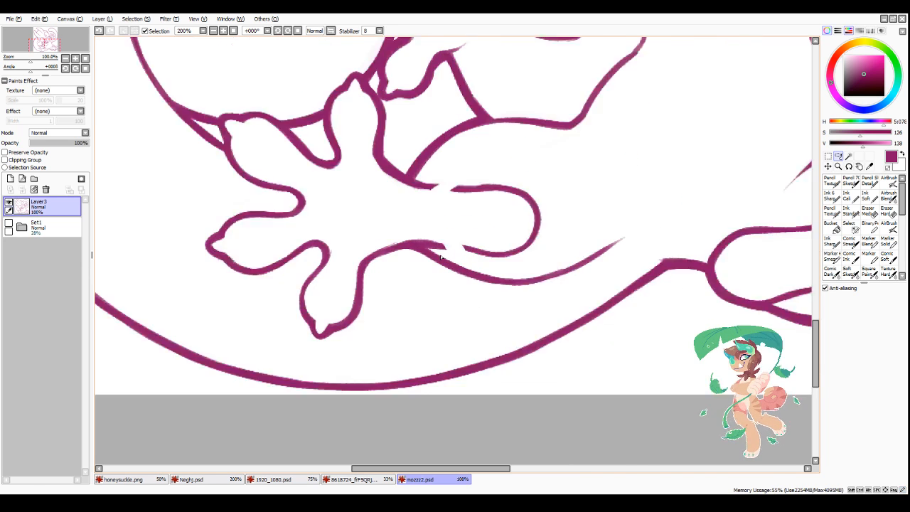
# Step: Bridge the gaps in the lower-left foot's upper and lower outlines with the Soft Sketch brush at size 10
pyautogui.click(849, 272)
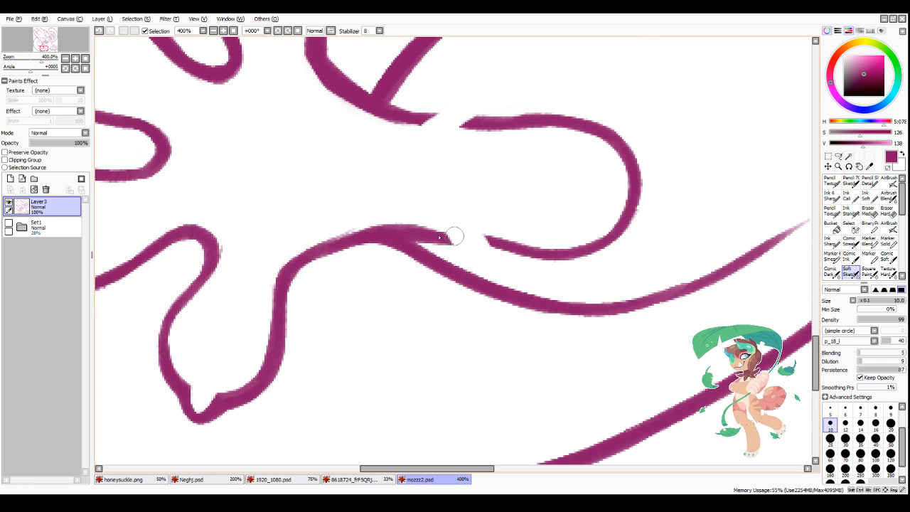
pyautogui.moveTo(426, 235); pyautogui.dragTo(576, 264)
pyautogui.moveTo(403, 117); pyautogui.dragTo(514, 118)
pyautogui.moveTo(374, 105); pyautogui.dragTo(455, 116)
pyautogui.moveTo(408, 231); pyautogui.dragTo(499, 238)
pyautogui.moveTo(442, 245)
pyautogui.mouseDown()
pyautogui.moveTo(506, 260)
pyautogui.moveTo(598, 260)
pyautogui.mouseUp()
# Step: Even out the thickness of the lower-left foot's bottom outline and smooth its curve into the heel
pyautogui.press('-')
pyautogui.moveTo(415, 216); pyautogui.dragTo(557, 235)
pyautogui.moveTo(455, 255); pyautogui.dragTo(658, 249)
pyautogui.press('-')
pyautogui.moveTo(496, 259)
pyautogui.mouseDown()
pyautogui.moveTo(588, 246)
pyautogui.moveTo(580, 256)
pyautogui.moveTo(615, 229)
pyautogui.mouseUp()
pyautogui.press('-')
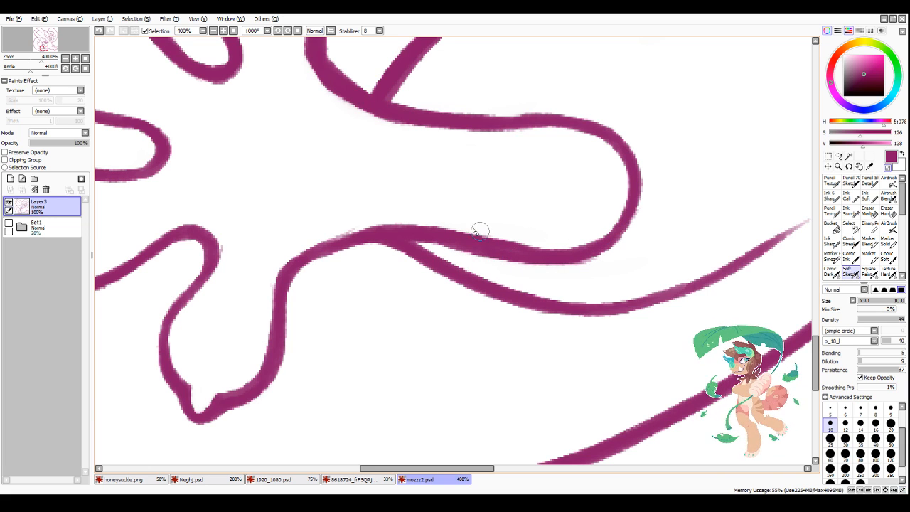
pyautogui.moveTo(480, 231); pyautogui.dragTo(552, 244)
pyautogui.moveTo(443, 253)
pyautogui.mouseDown()
pyautogui.moveTo(488, 262)
pyautogui.moveTo(645, 253)
pyautogui.mouseUp()
pyautogui.moveTo(577, 265); pyautogui.dragTo(646, 231)
pyautogui.press('-')
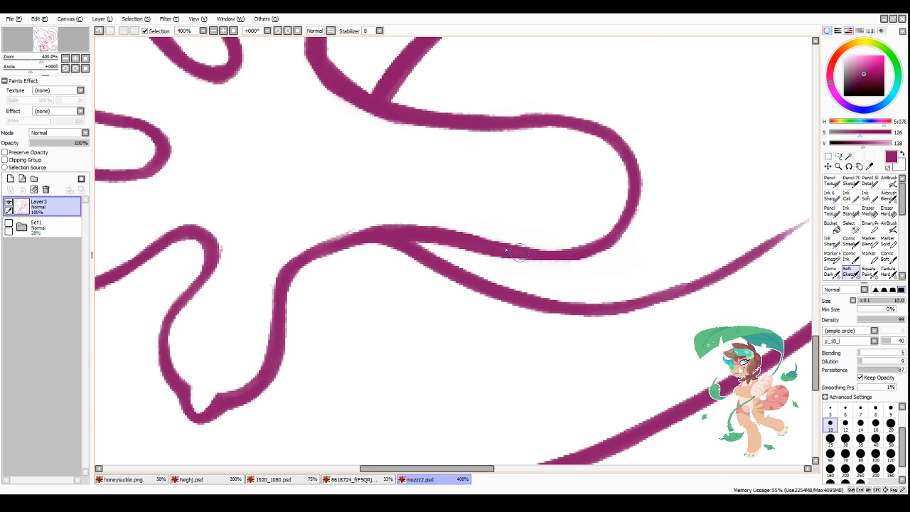
pyautogui.moveTo(521, 253)
pyautogui.mouseDown()
pyautogui.moveTo(613, 228)
pyautogui.moveTo(552, 258)
pyautogui.moveTo(605, 245)
pyautogui.mouseUp()
# Step: Examine the whole line art, then check the lines around the lower eye, spiral and small hand closely
pyautogui.scroll(-4, 611, 238)
pyautogui.scroll(-2, 593, 271)
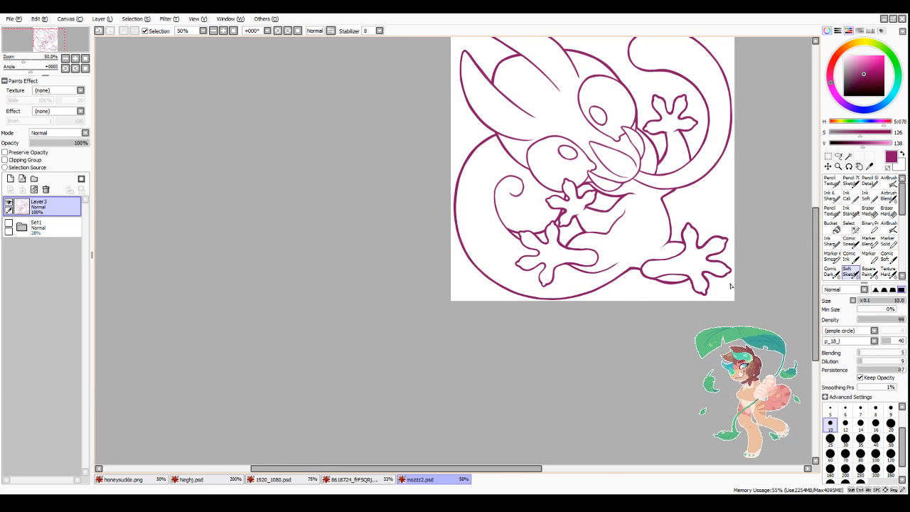
pyautogui.scroll(-2, 546, 340)
pyautogui.scroll(4, 459, 208)
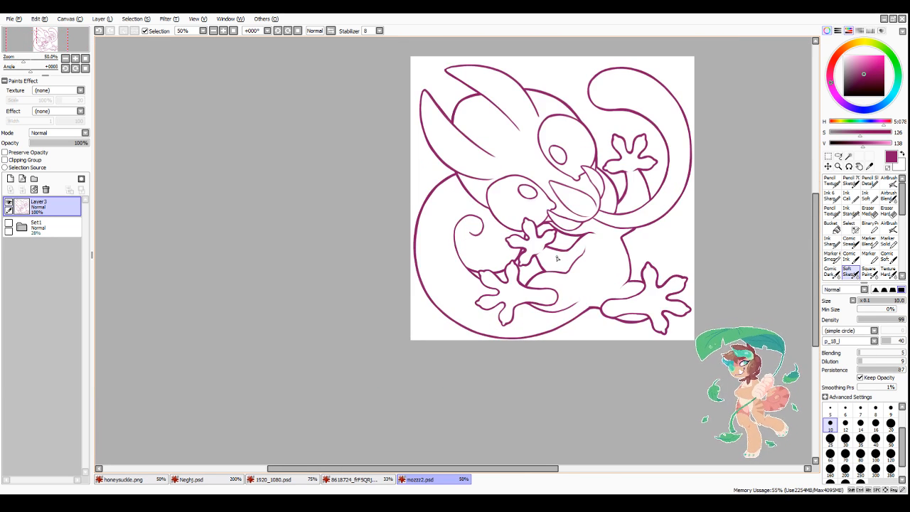
pyautogui.scroll(1, 459, 208)
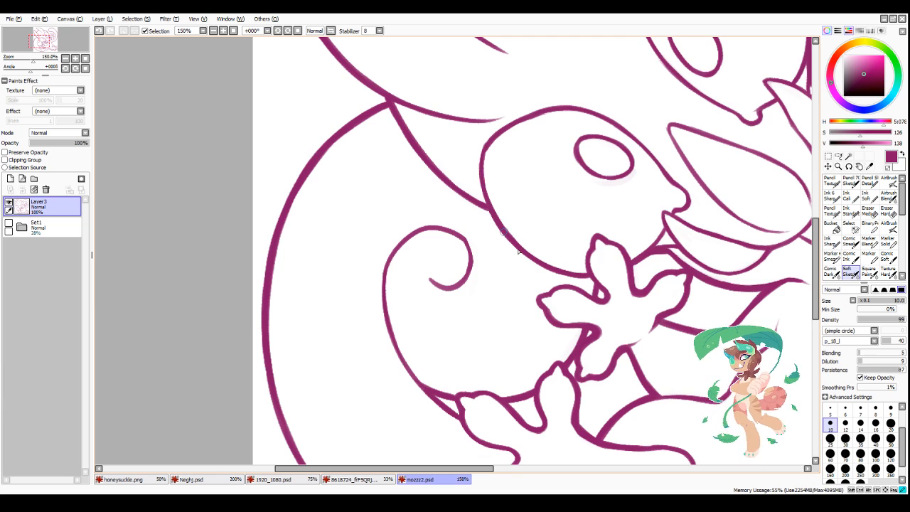
pyautogui.scroll(-2, 571, 276)
pyautogui.scroll(2, 577, 270)
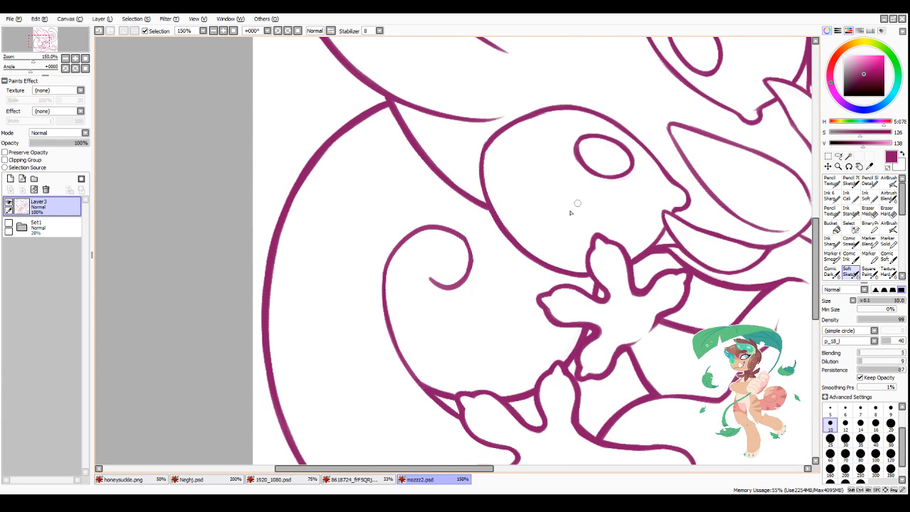
pyautogui.scroll(-5, 579, 330)
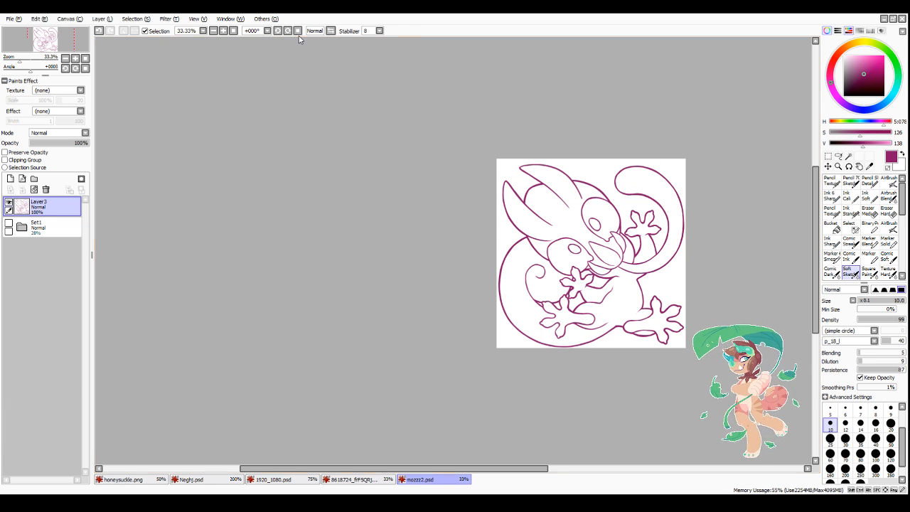
# Step: Select the background around the creature and the gaps between its small hand and lower-left foot with the Magic Wand
pyautogui.click(847, 156)
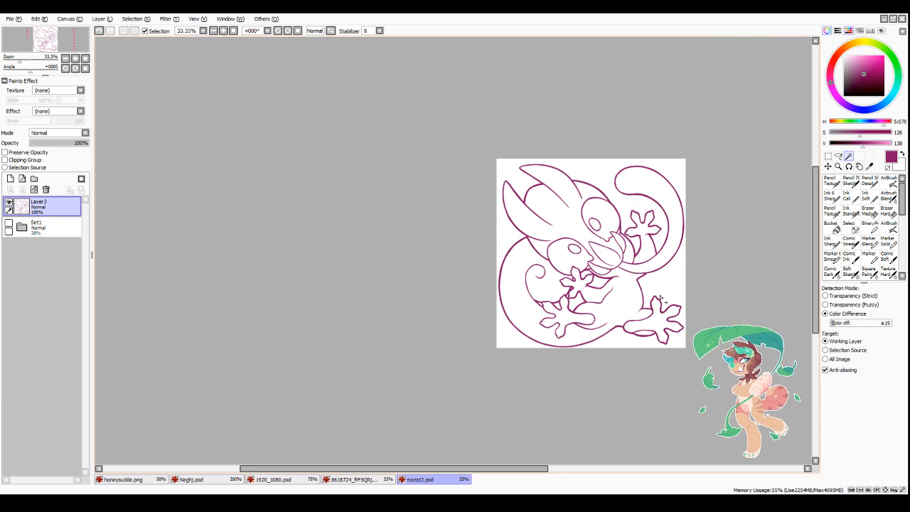
pyautogui.click(591, 346)
pyautogui.scroll(1, 586, 334)
pyautogui.click(565, 288)
pyautogui.scroll(3, 565, 288)
pyautogui.click(452, 324)
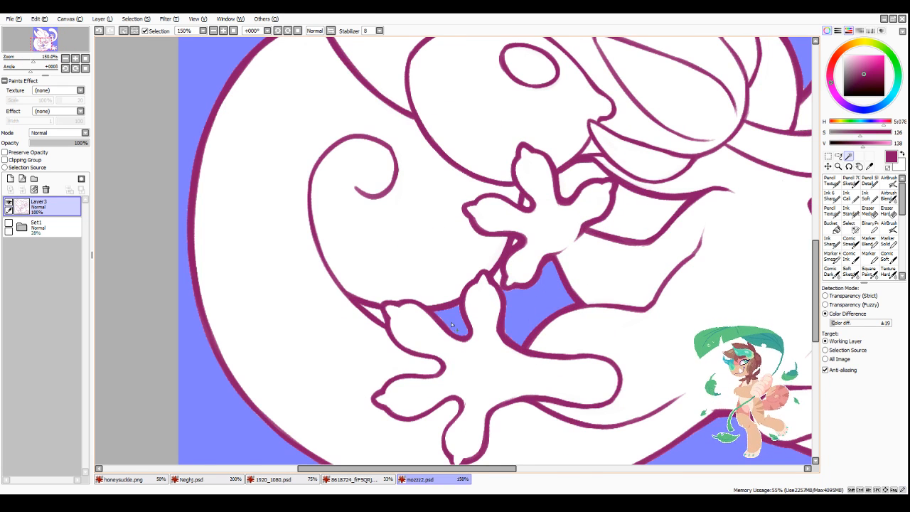
# Step: Add the remaining small enclosed gaps around the small hand, its arm and the lower-left foot to the selection
pyautogui.click(379, 314)
pyautogui.click(498, 277)
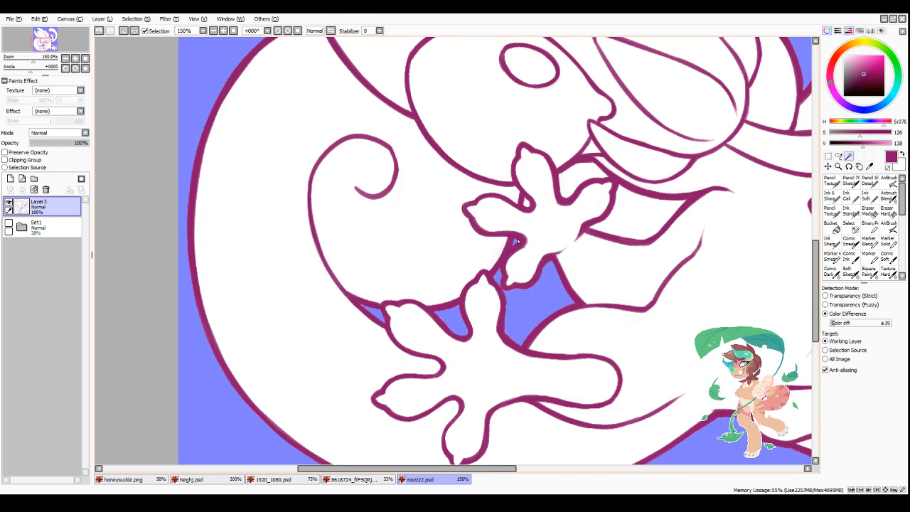
pyautogui.click(527, 203)
pyautogui.click(581, 176)
pyautogui.click(627, 216)
pyautogui.scroll(-3, 607, 282)
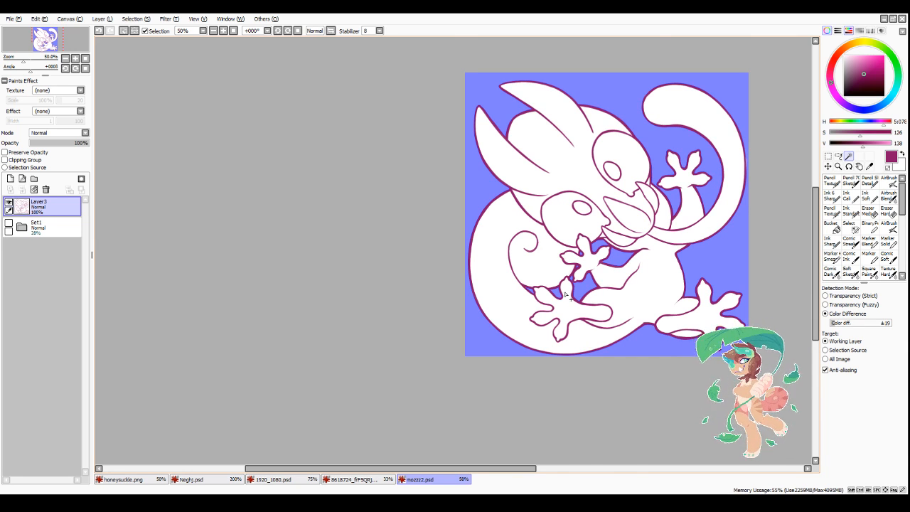
# Step: Extend the selection into the tight corners of the gaps around the small hand and lower-left foot using the Select pen
pyautogui.scroll(4, 565, 294)
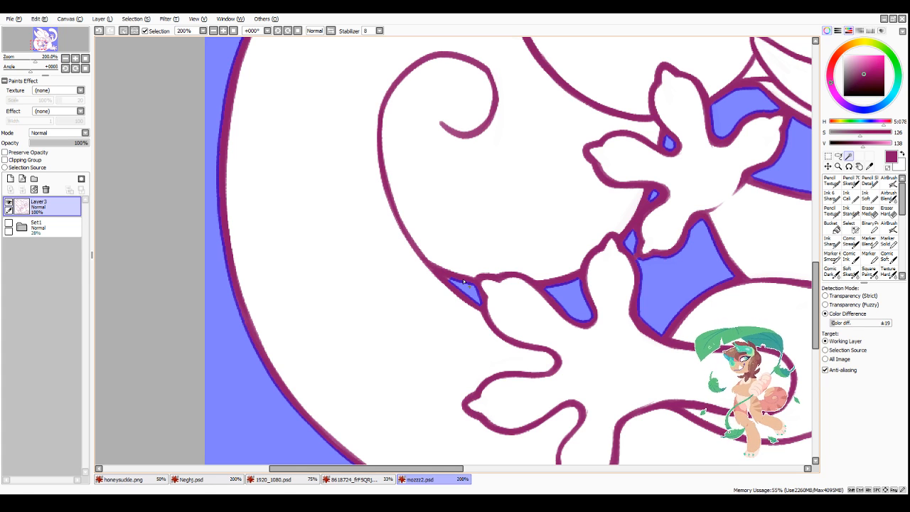
pyautogui.click(850, 229)
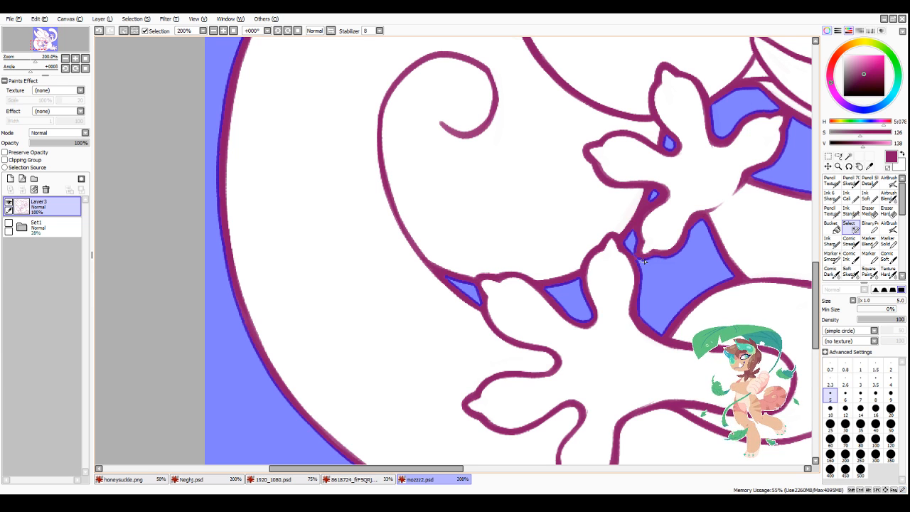
pyautogui.scroll(-3, 655, 256)
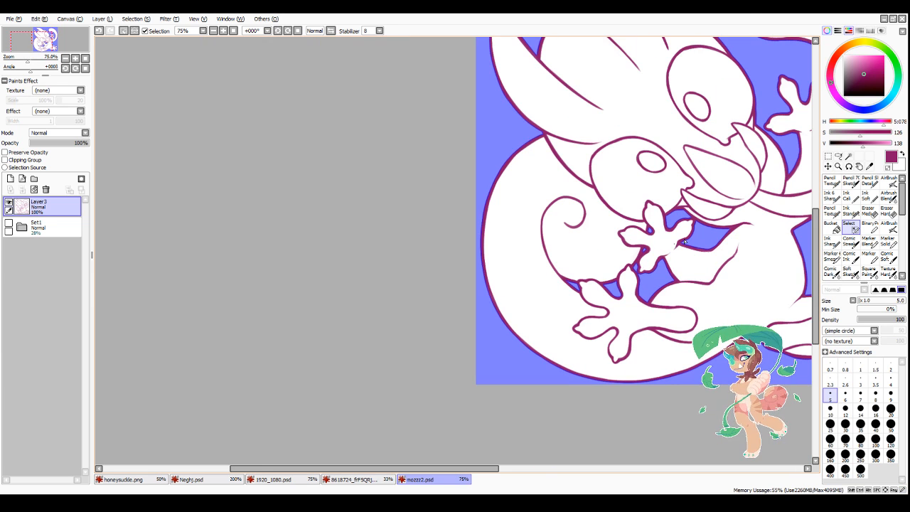
pyautogui.scroll(3, 732, 295)
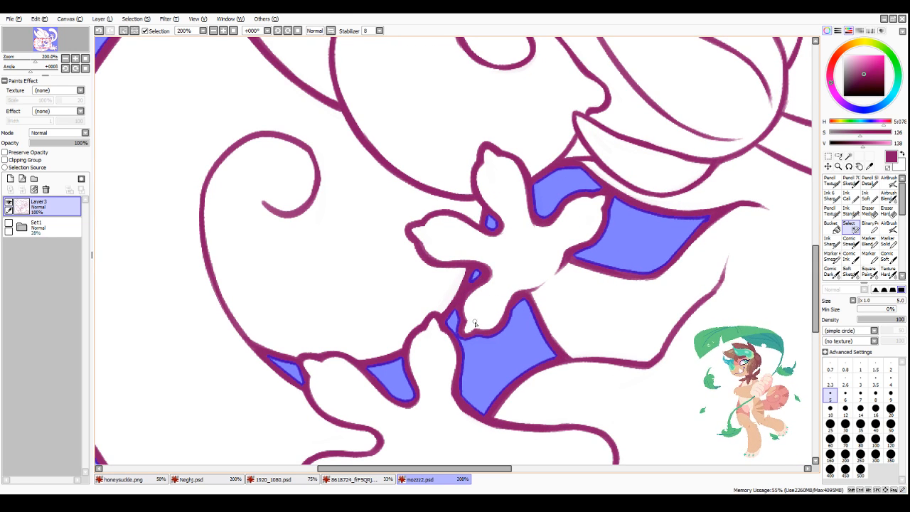
pyautogui.scroll(-4, 496, 298)
pyautogui.scroll(1, 717, 291)
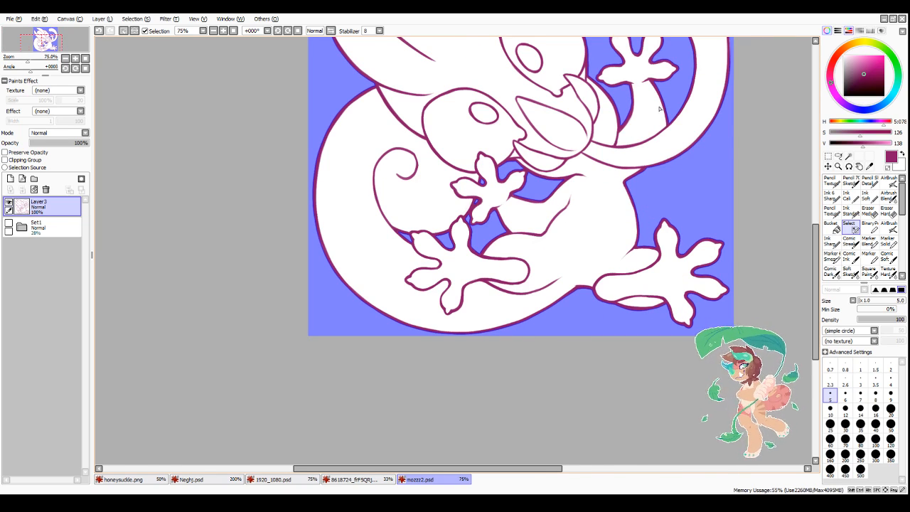
# Step: Enlarge the Select pen to size 7 and fill the selection into the narrow corners beside the raised arm and between the ears
pyautogui.scroll(3, 660, 108)
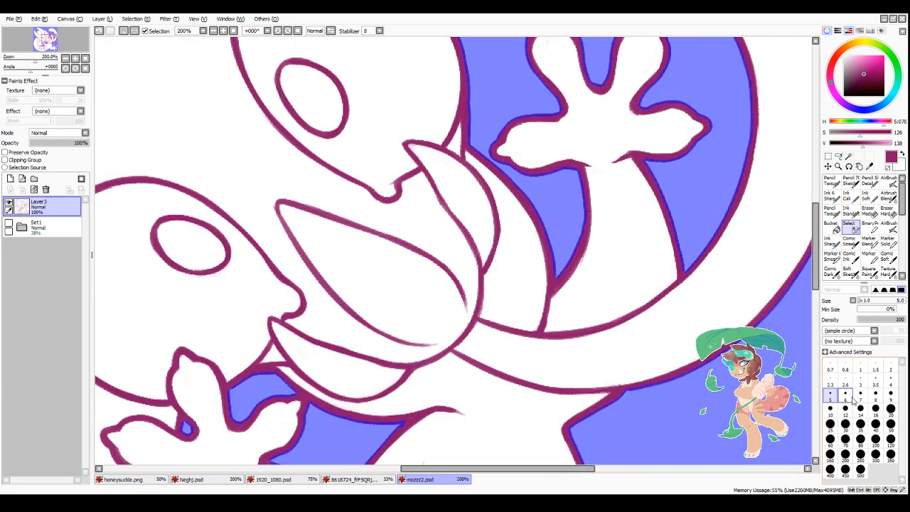
pyautogui.click(859, 394)
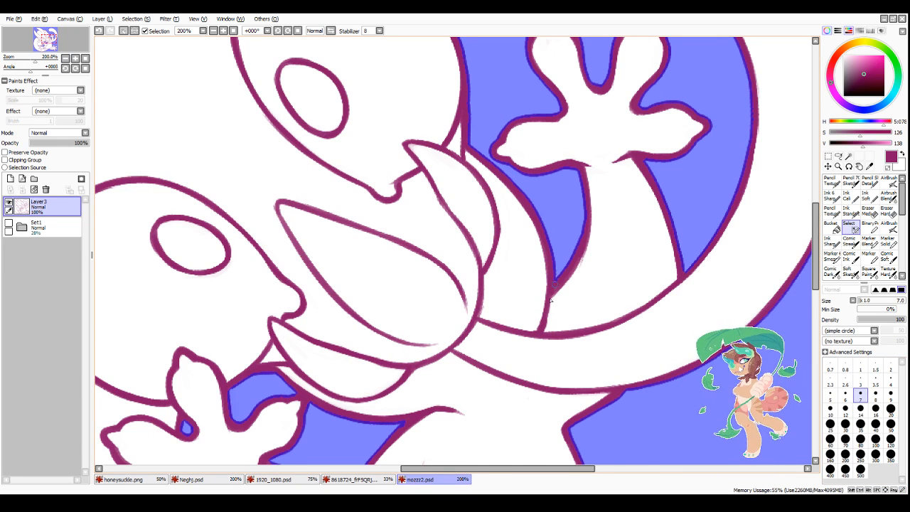
pyautogui.scroll(-3, 550, 300)
pyautogui.scroll(4, 350, 325)
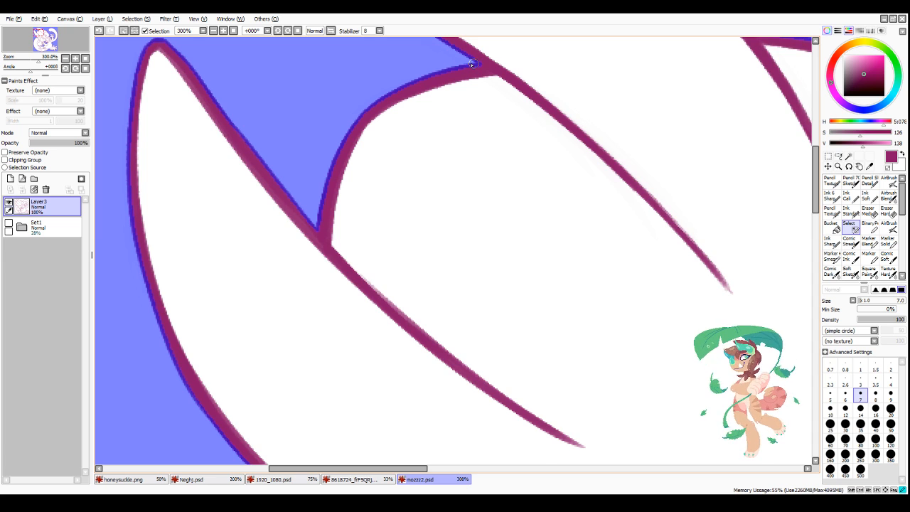
pyautogui.scroll(-3, 498, 100)
pyautogui.scroll(-5, 506, 375)
pyautogui.scroll(3, 462, 364)
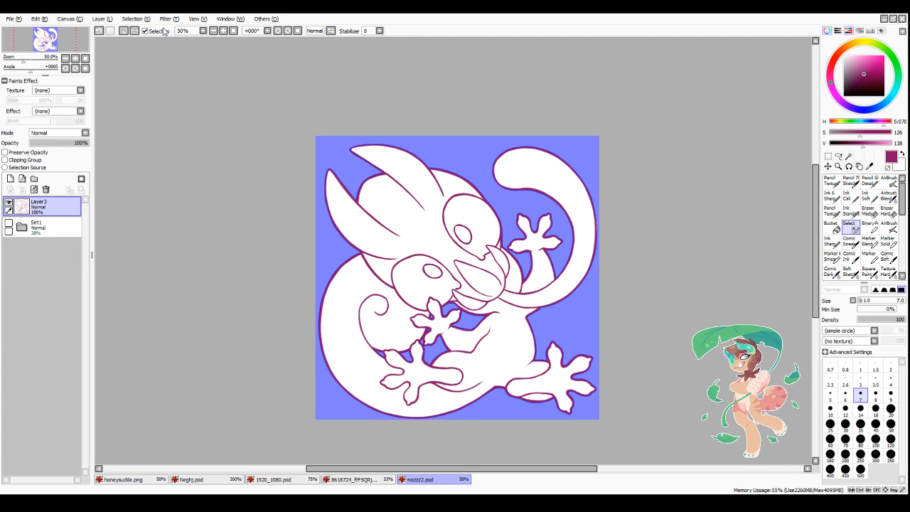
# Step: Invert the selection to cover the creature and add a new layer between the line art and the Set1 folder
pyautogui.hotkey('ctrl', 'i')
pyautogui.click(43, 222)
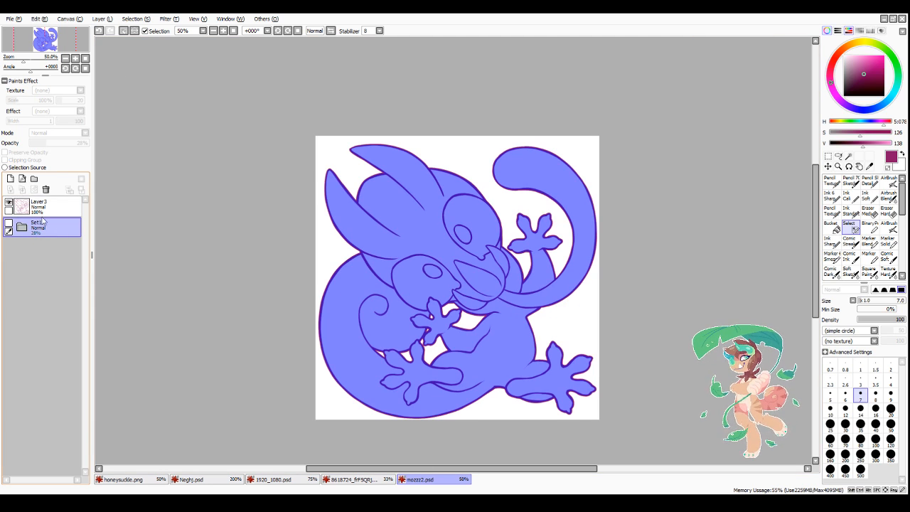
pyautogui.click(11, 178)
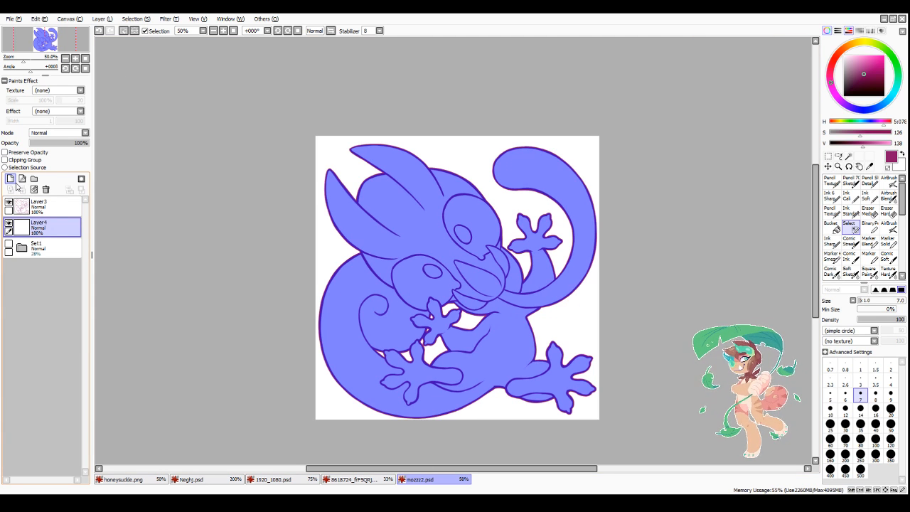
# Step: Choose a pale cream colour with saturation 9 and value 255, fill the creature's silhouette with it, and clear the selection
pyautogui.moveTo(844, 48); pyautogui.dragTo(889, 101)
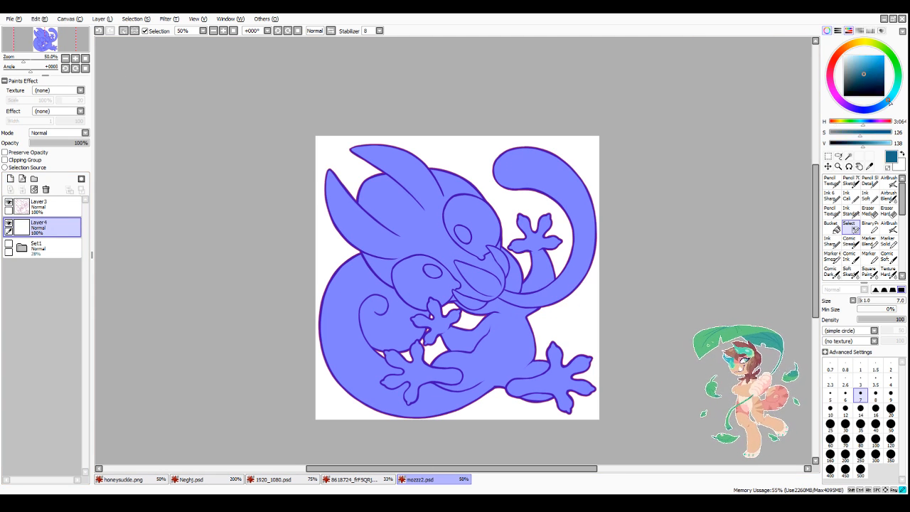
pyautogui.click(849, 45)
pyautogui.click(848, 55)
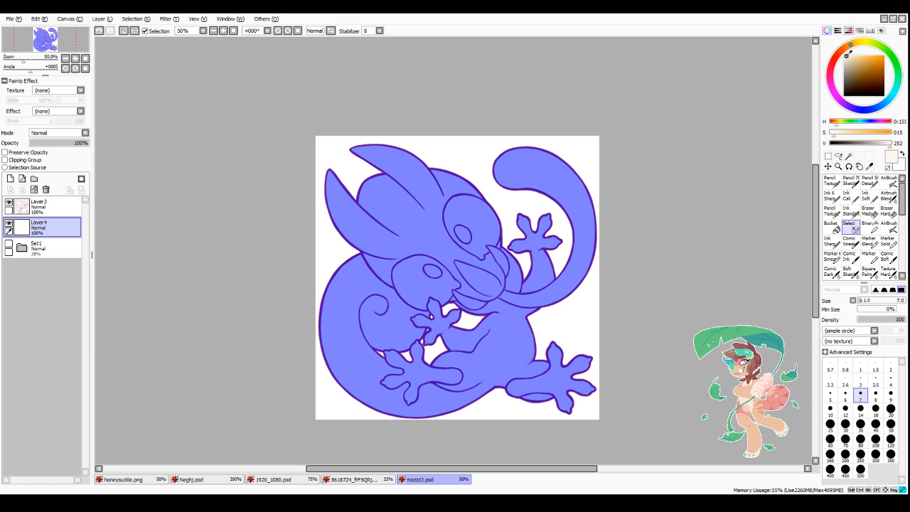
pyautogui.click(845, 55)
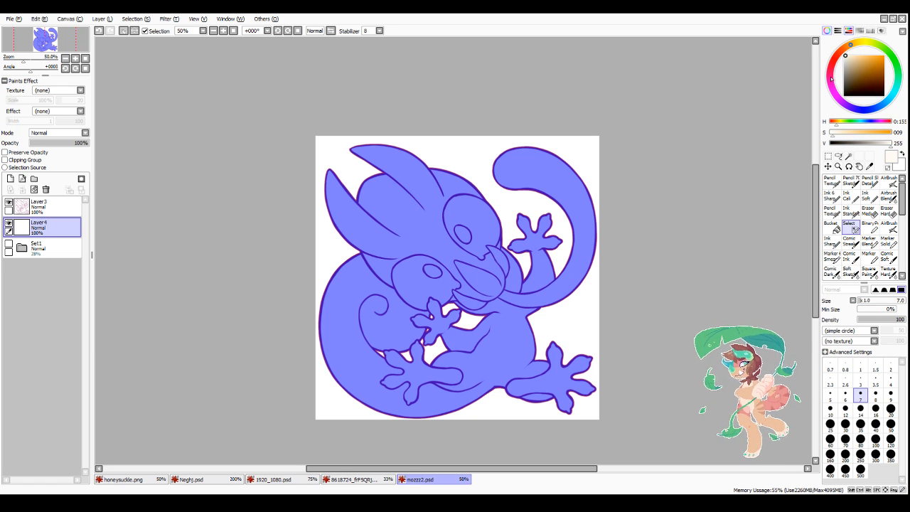
pyautogui.hotkey('ctrl', 'd')
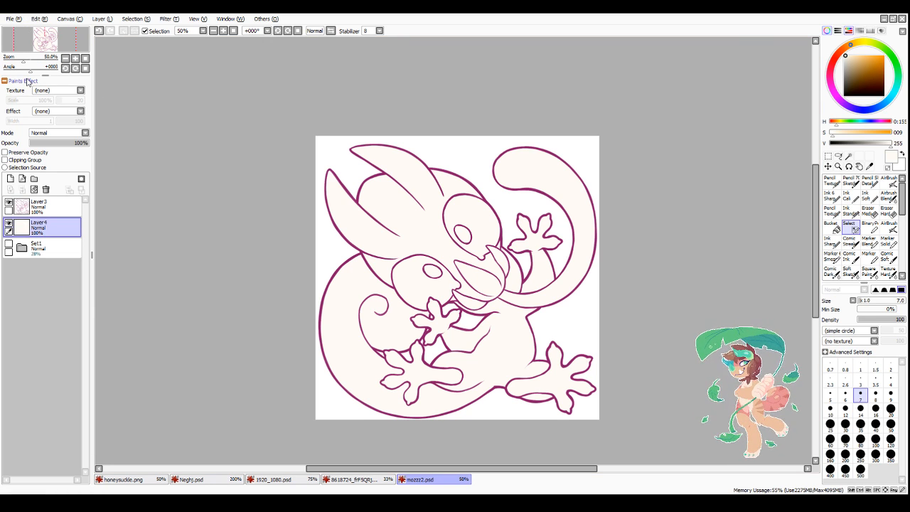
pyautogui.click(24, 41)
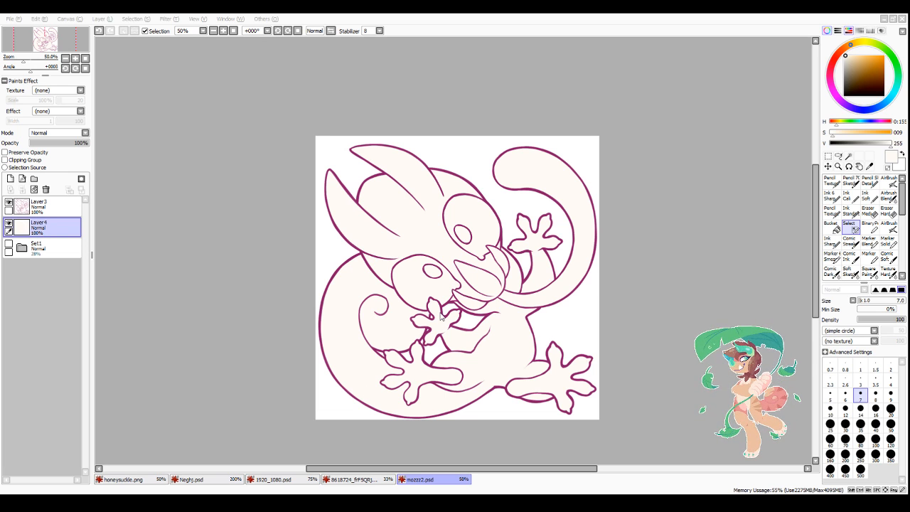
# Step: Open the horned creature PNG as a colour reference, view it at 50%, and arrange mozzz2.psd beside it in a larger window
pyautogui.doubleClick(349, 416)
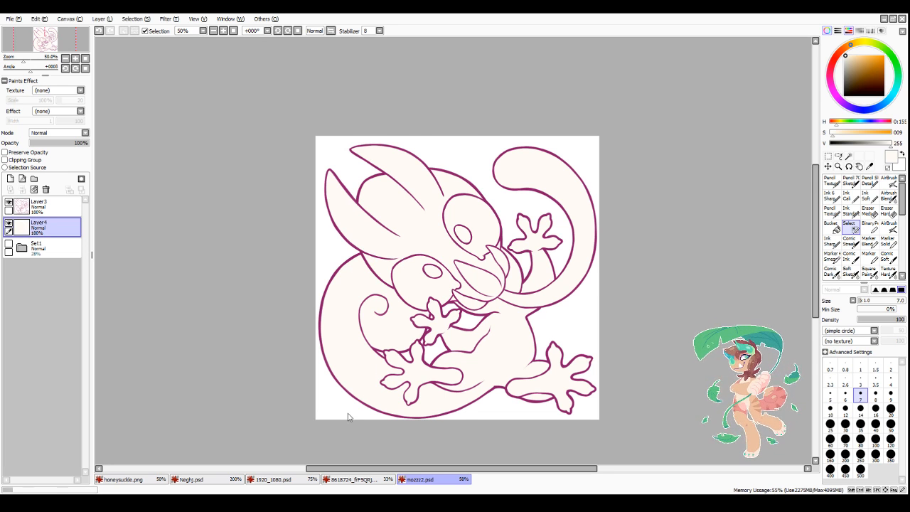
pyautogui.click(892, 20)
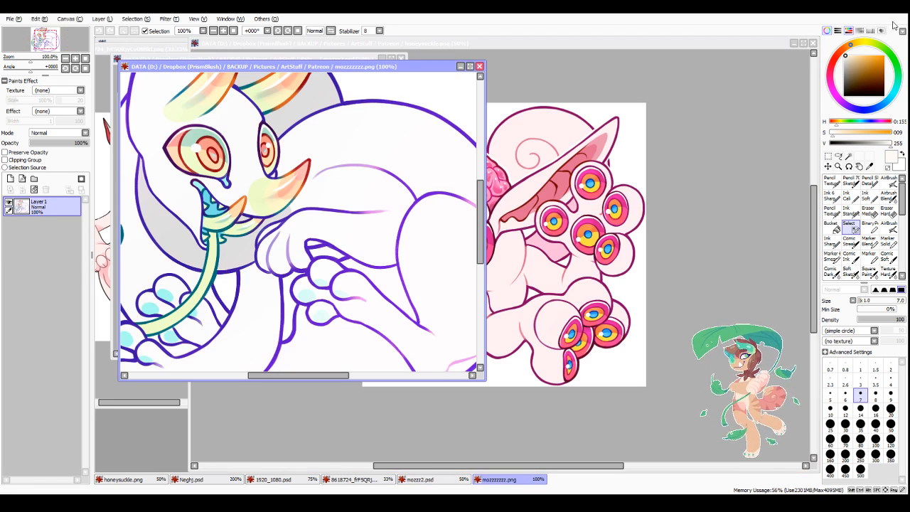
pyautogui.click(212, 31)
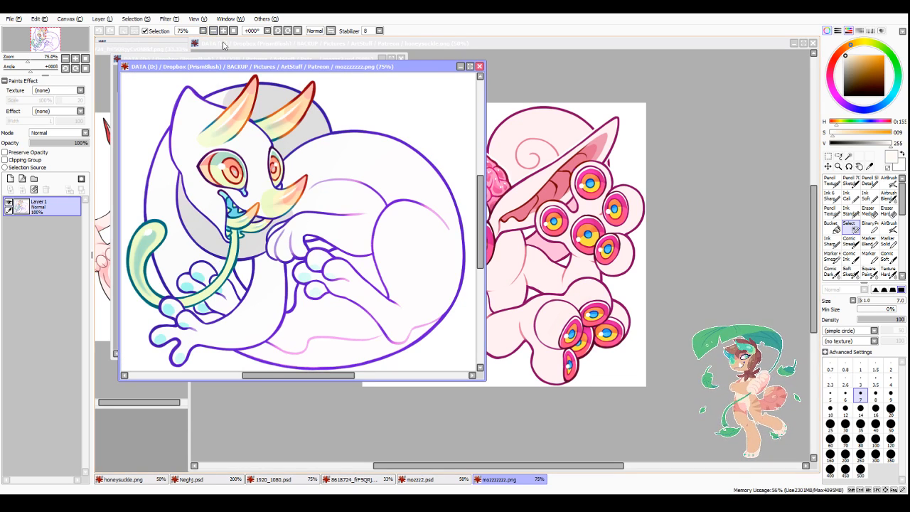
pyautogui.click(212, 30)
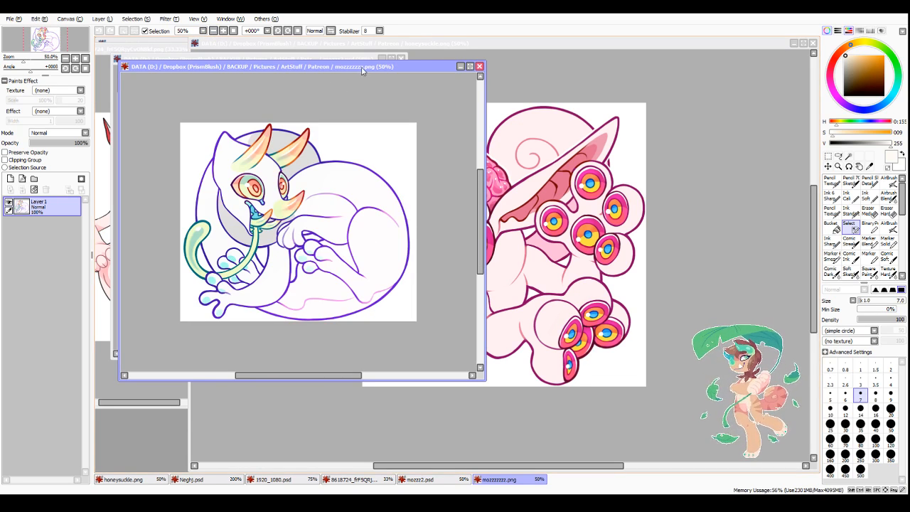
pyautogui.moveTo(364, 70); pyautogui.dragTo(693, 47)
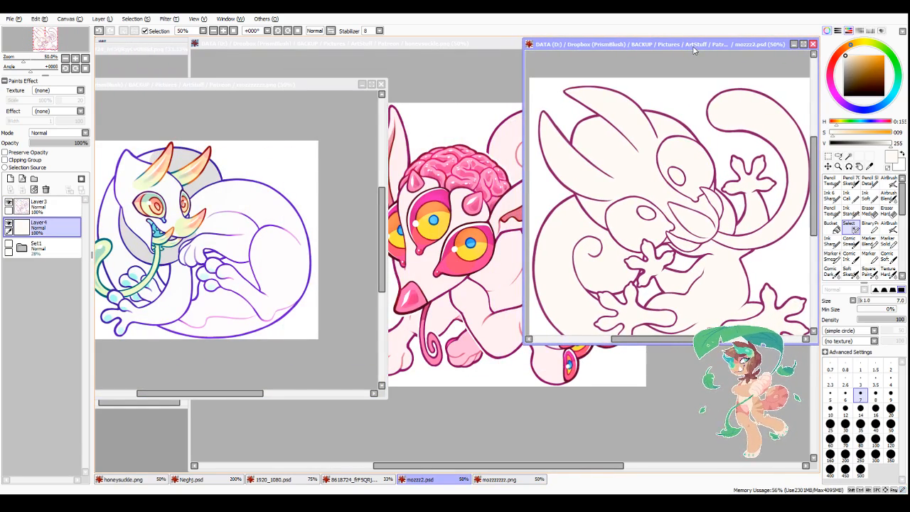
pyautogui.moveTo(526, 342); pyautogui.dragTo(238, 475)
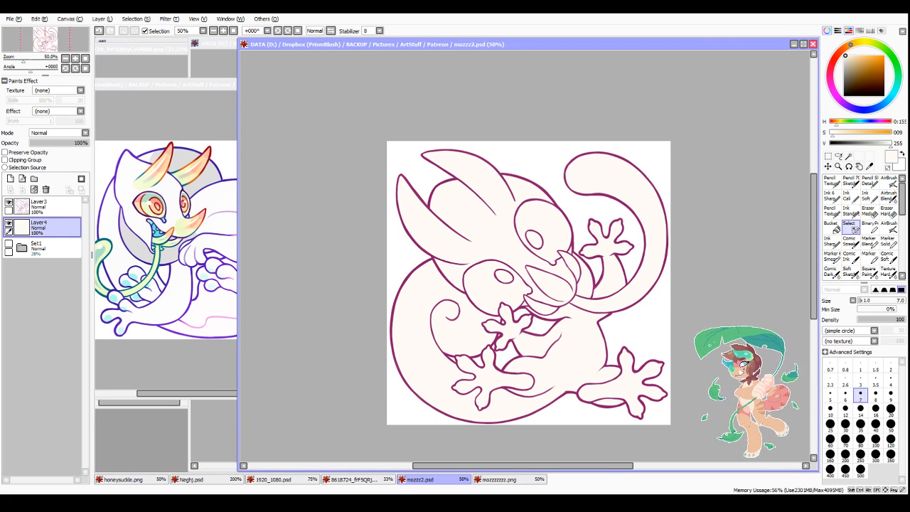
# Step: Preserve opacity on Layer4, set Layer3 as selection source, and bucket-fill the tail and face patches with the reference's pale yellow-green
pyautogui.click(35, 152)
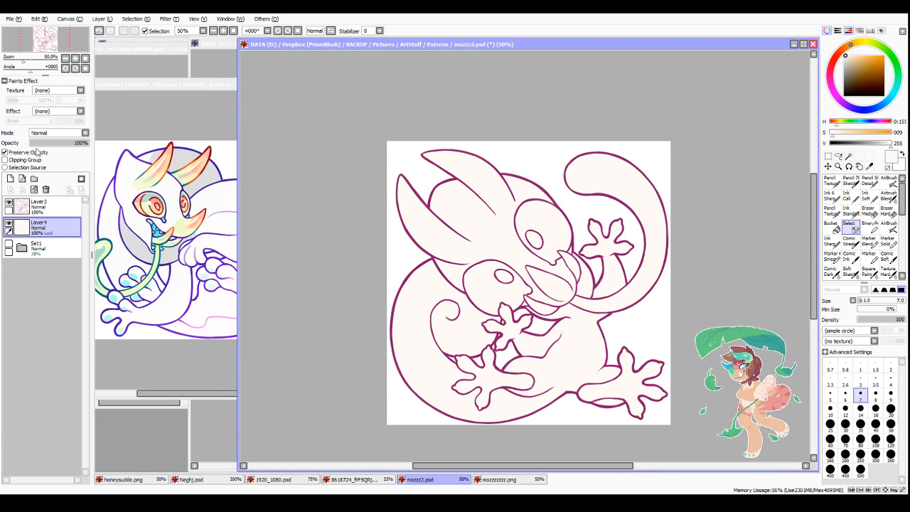
pyautogui.keyDown('alt'); pyautogui.click(137, 294); pyautogui.keyUp('alt')
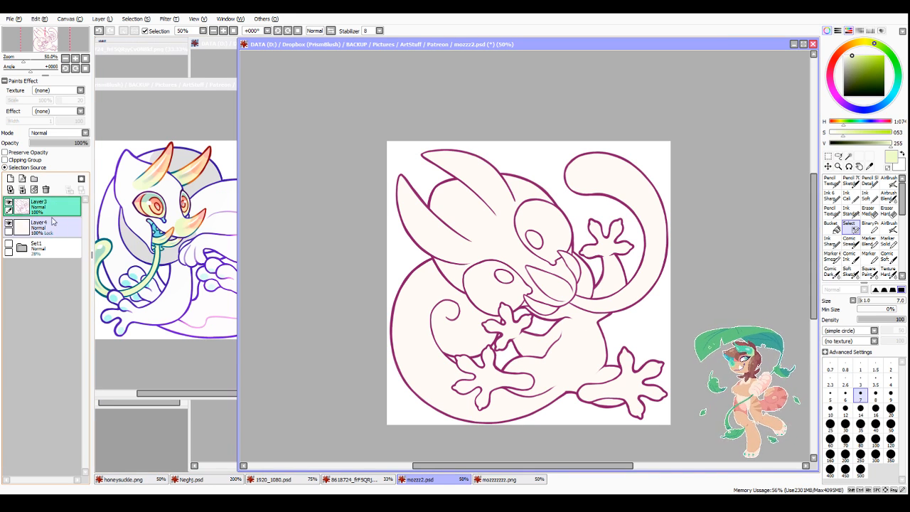
pyautogui.click(832, 226)
pyautogui.click(640, 204)
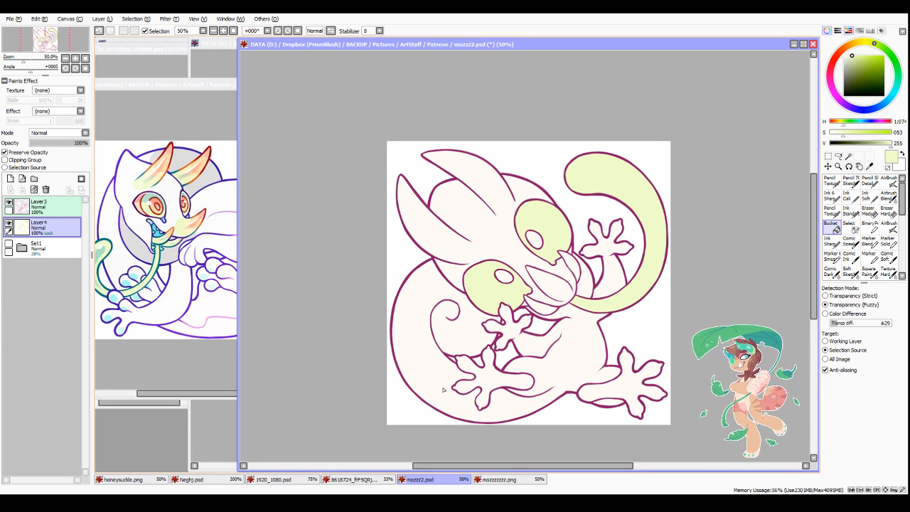
# Step: Draw rounded pale green ends across the open bases of both ears with the size 14 Ink Standard pen
pyautogui.click(849, 211)
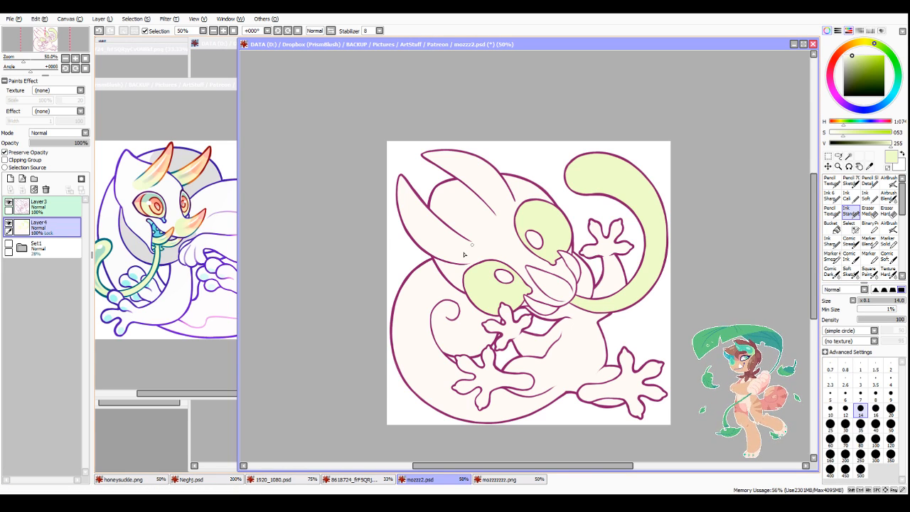
pyautogui.scroll(2, 472, 223)
pyautogui.moveTo(463, 223)
pyautogui.mouseDown()
pyautogui.moveTo(490, 263)
pyautogui.moveTo(450, 283)
pyautogui.moveTo(491, 262)
pyautogui.moveTo(443, 287)
pyautogui.mouseUp()
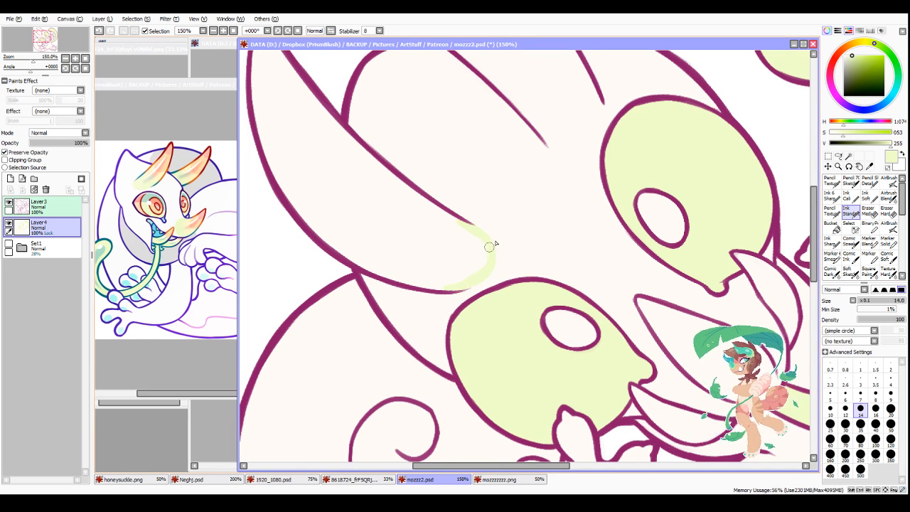
pyautogui.scroll(-2, 593, 150)
pyautogui.scroll(3, 577, 145)
pyautogui.moveTo(533, 142); pyautogui.dragTo(604, 129)
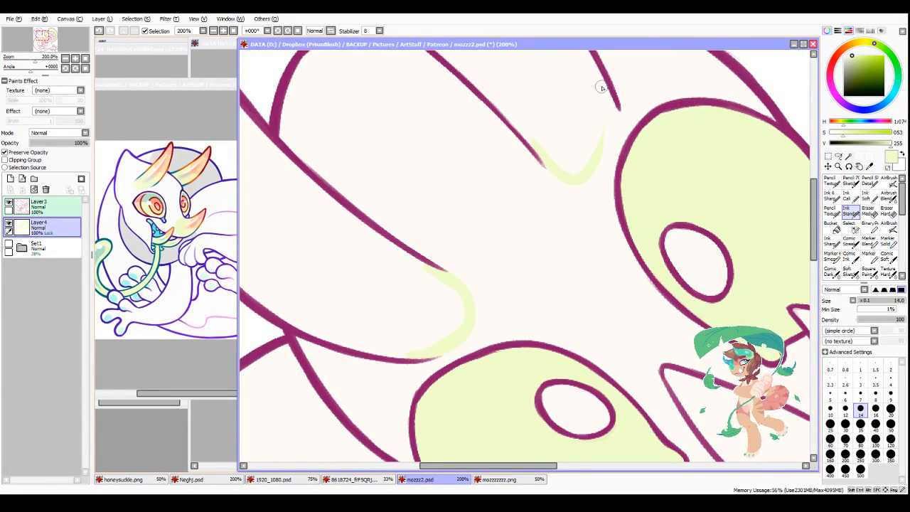
pyautogui.moveTo(608, 87)
pyautogui.mouseDown()
pyautogui.moveTo(614, 111)
pyautogui.moveTo(588, 156)
pyautogui.mouseUp()
pyautogui.moveTo(614, 120)
pyautogui.mouseDown()
pyautogui.moveTo(570, 169)
pyautogui.moveTo(609, 138)
pyautogui.mouseUp()
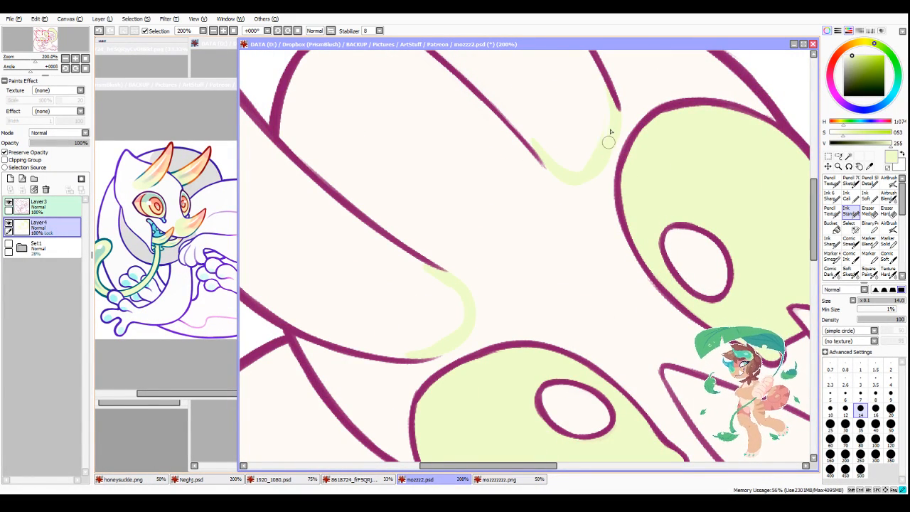
pyautogui.moveTo(583, 179)
pyautogui.mouseDown()
pyautogui.moveTo(607, 133)
pyautogui.moveTo(610, 104)
pyautogui.mouseUp()
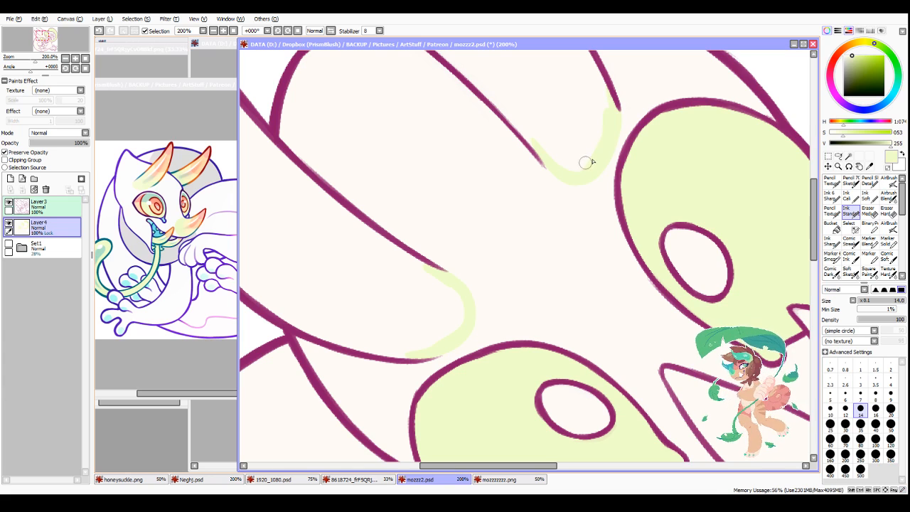
# Step: Bucket-fill the inside of both ears with the pale yellow-green
pyautogui.click(833, 222)
pyautogui.click(590, 137)
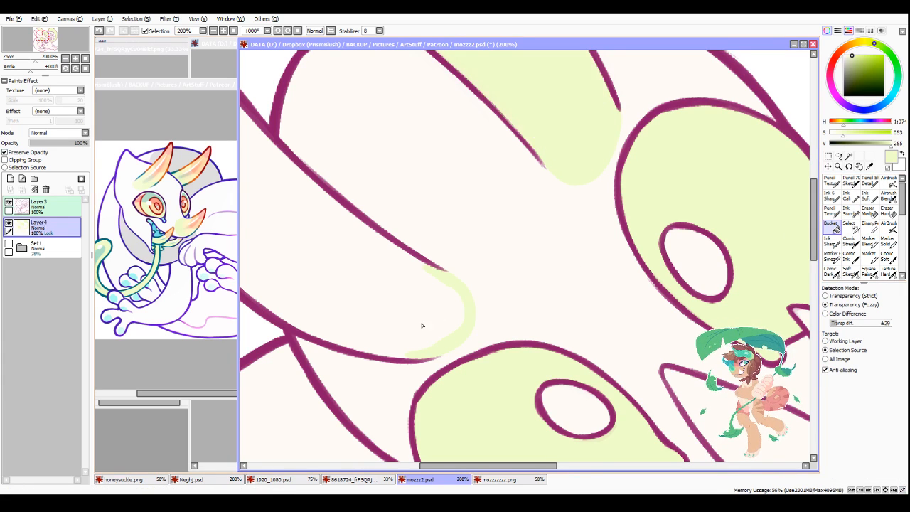
pyautogui.click(428, 329)
# Step: Close the gap at the rounded end of the pointed snout shape with the Ink Standard pen and bucket-fill it pale green
pyautogui.scroll(-5, 429, 332)
pyautogui.scroll(3, 539, 393)
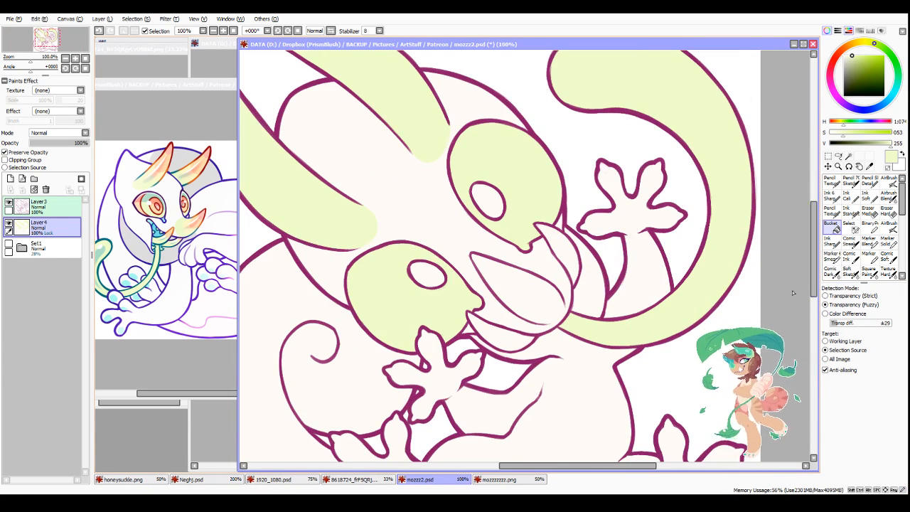
pyautogui.scroll(1, 789, 292)
pyautogui.click(850, 213)
pyautogui.scroll(2, 445, 340)
pyautogui.moveTo(413, 340)
pyautogui.mouseDown()
pyautogui.moveTo(468, 333)
pyautogui.moveTo(485, 286)
pyautogui.moveTo(459, 321)
pyautogui.moveTo(457, 313)
pyautogui.mouseUp()
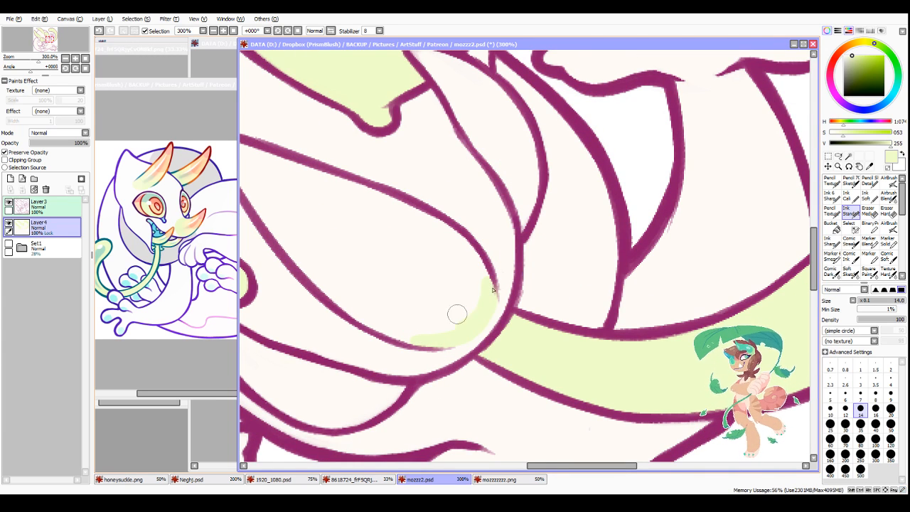
pyautogui.click(835, 226)
pyautogui.click(390, 313)
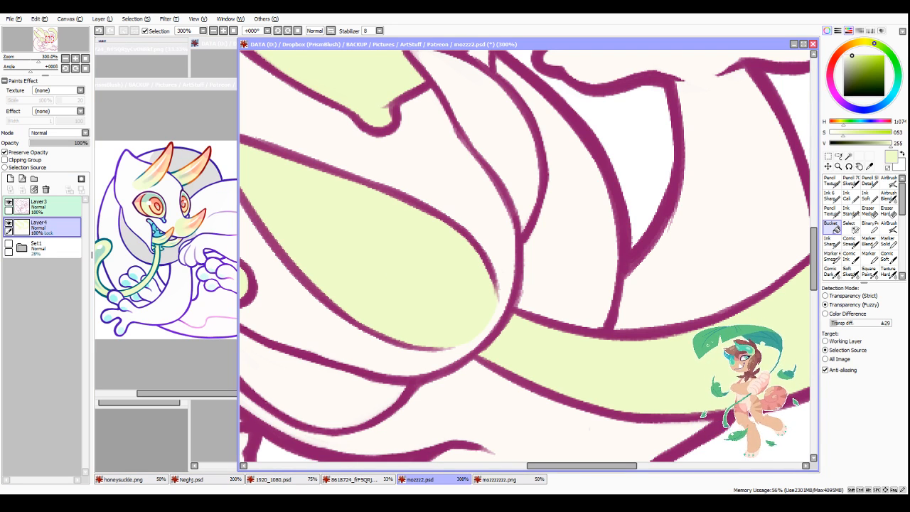
pyautogui.hotkey('alt', 'Tab')
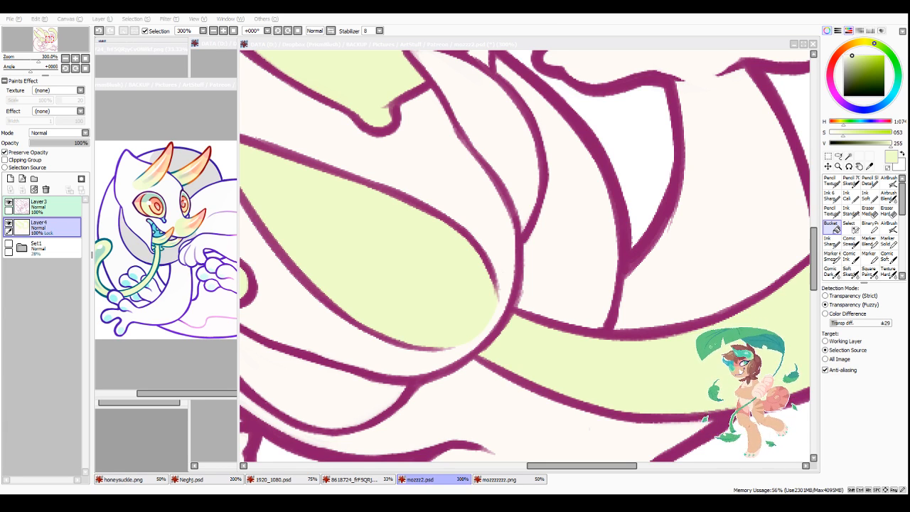
pyautogui.scroll(-6, 421, 279)
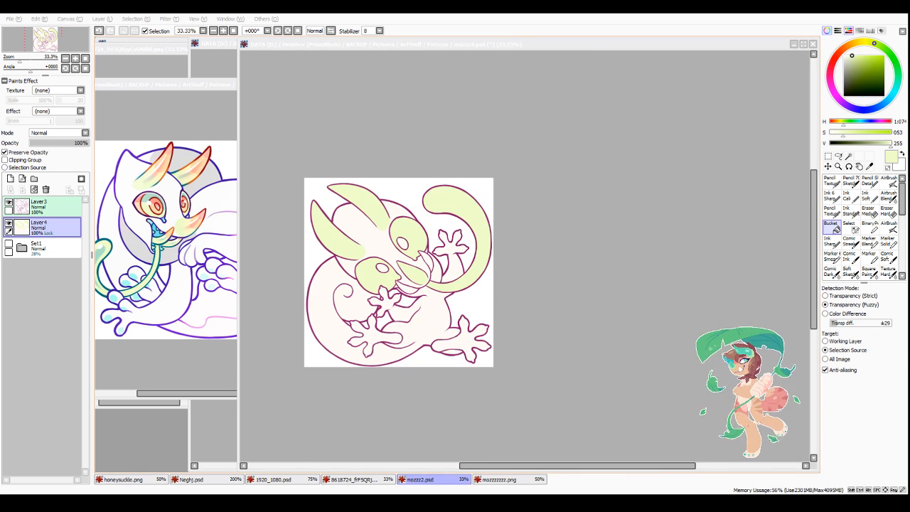
pyautogui.scroll(1, 381, 311)
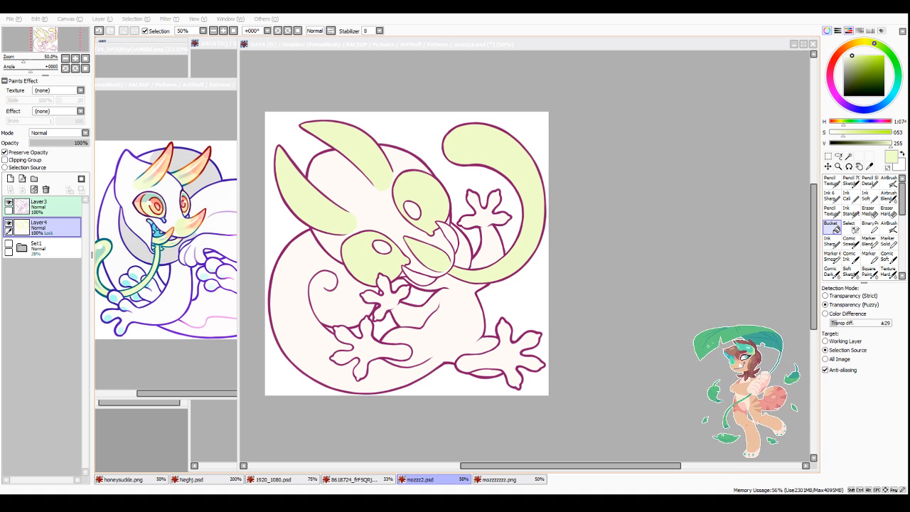
# Step: Sample pale cyan from the reference and paint oval pads on the lower-left foot's four toes with the Pencil Texture brush, sizes 30 to 16
pyautogui.rightClick(133, 292)
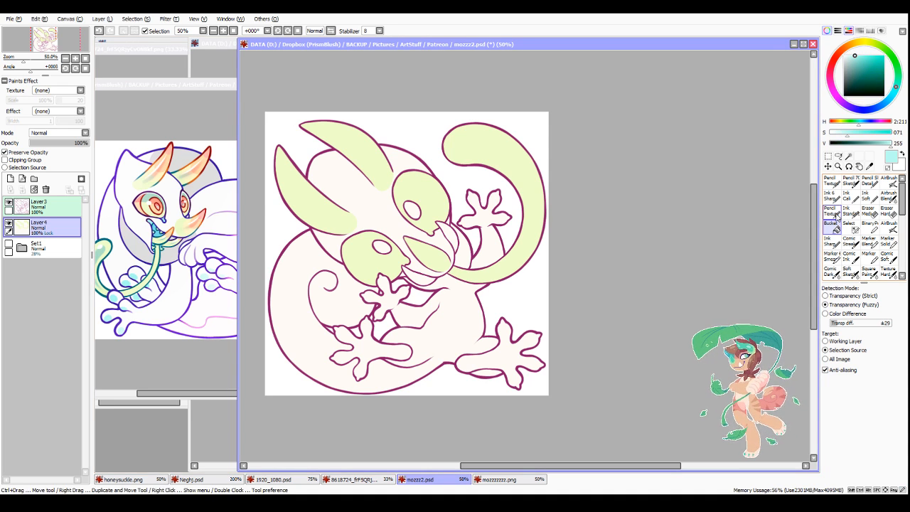
pyautogui.click(832, 211)
pyautogui.scroll(3, 355, 337)
pyautogui.click(845, 424)
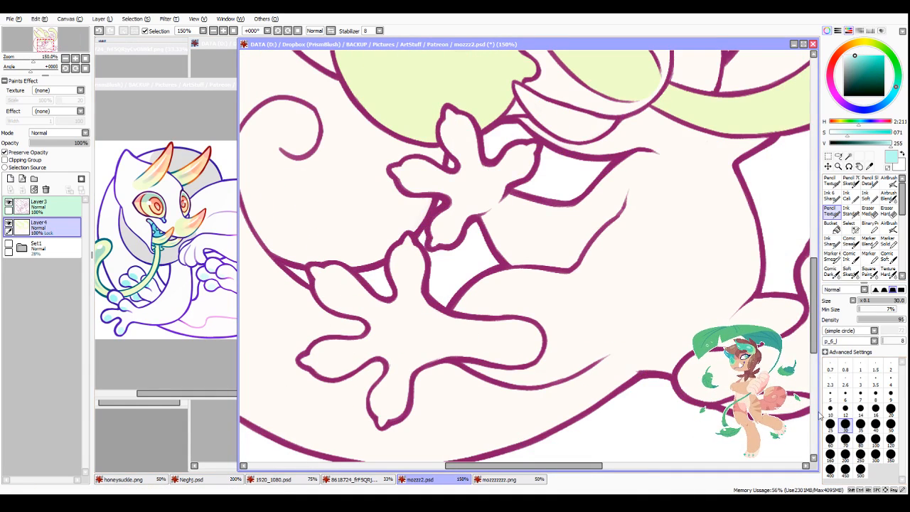
pyautogui.click(335, 287)
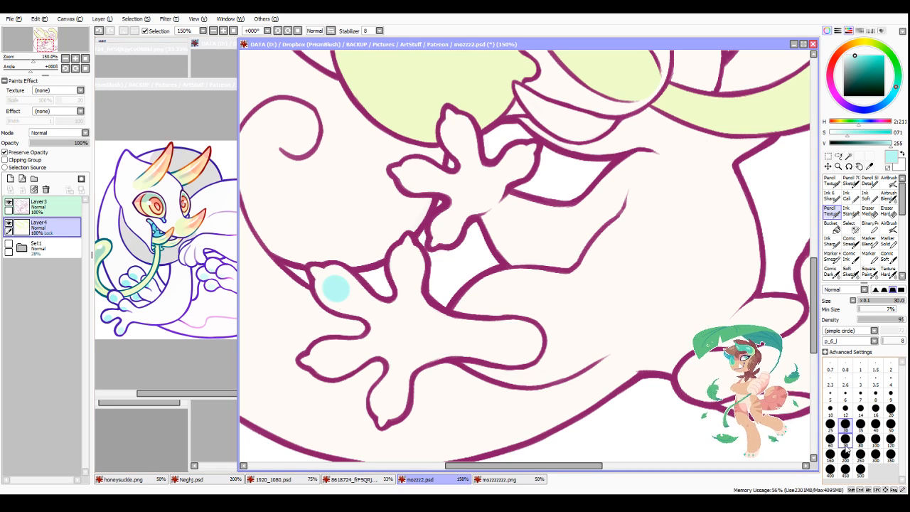
pyautogui.click(860, 408)
pyautogui.click(405, 265)
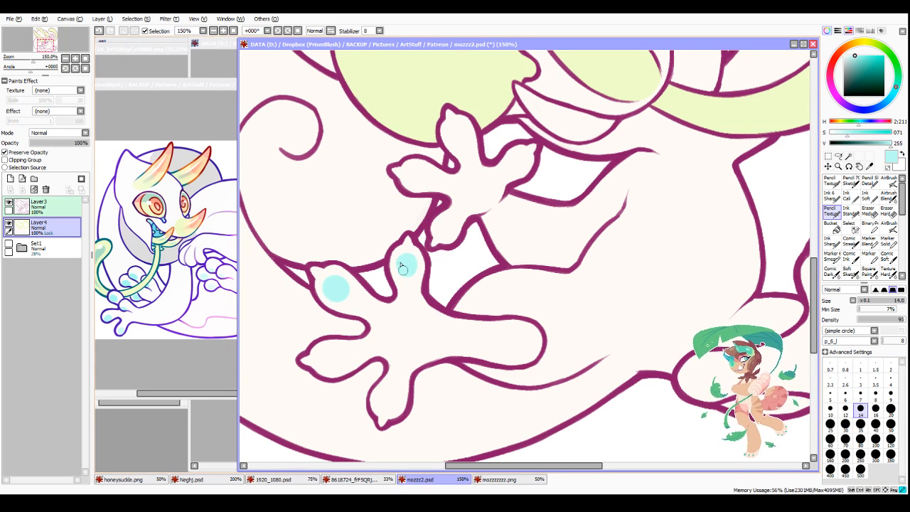
pyautogui.click(875, 415)
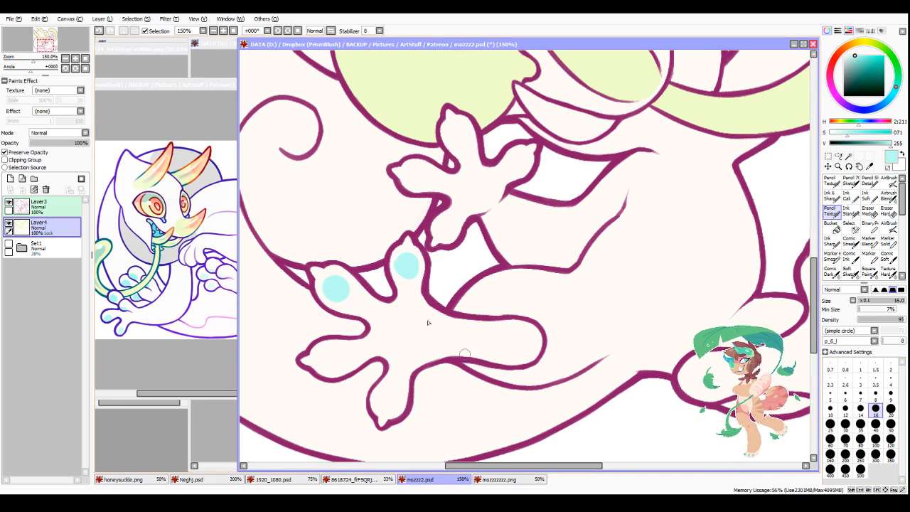
pyautogui.click(404, 265)
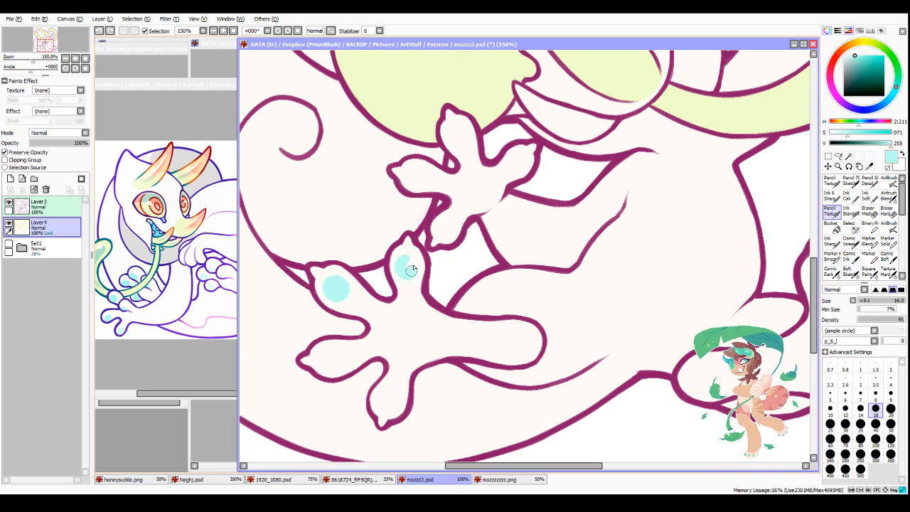
pyautogui.click(331, 358)
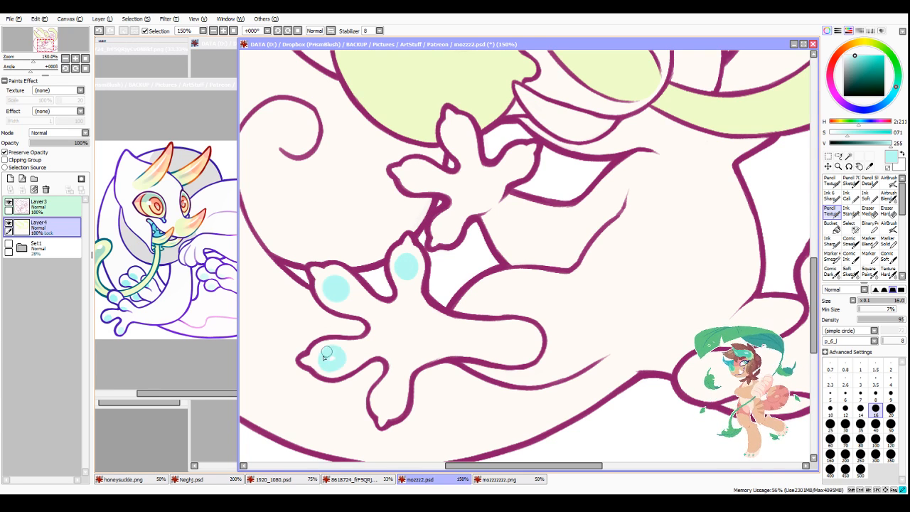
pyautogui.click(387, 400)
# Step: Paint pale cyan pads on the four fingertips of the small hand below the face at brush size 16
pyautogui.click(457, 133)
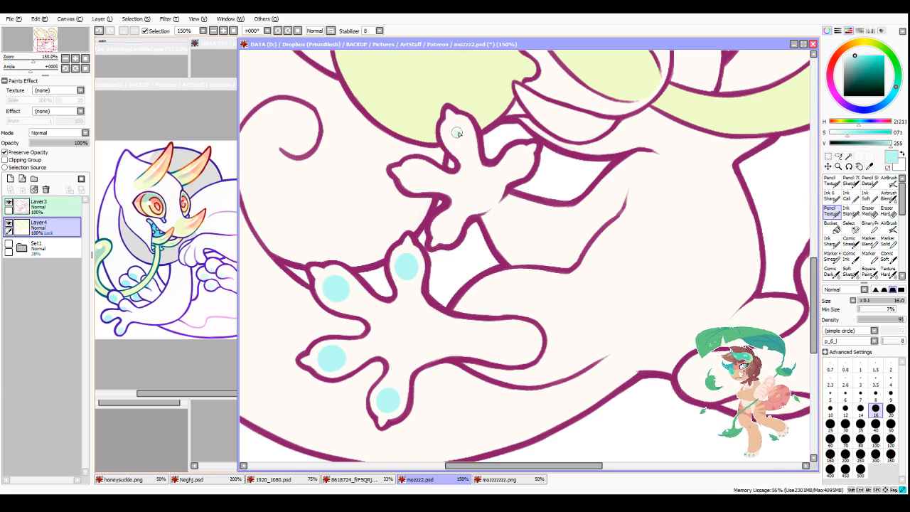
pyautogui.click(417, 175)
pyautogui.click(444, 228)
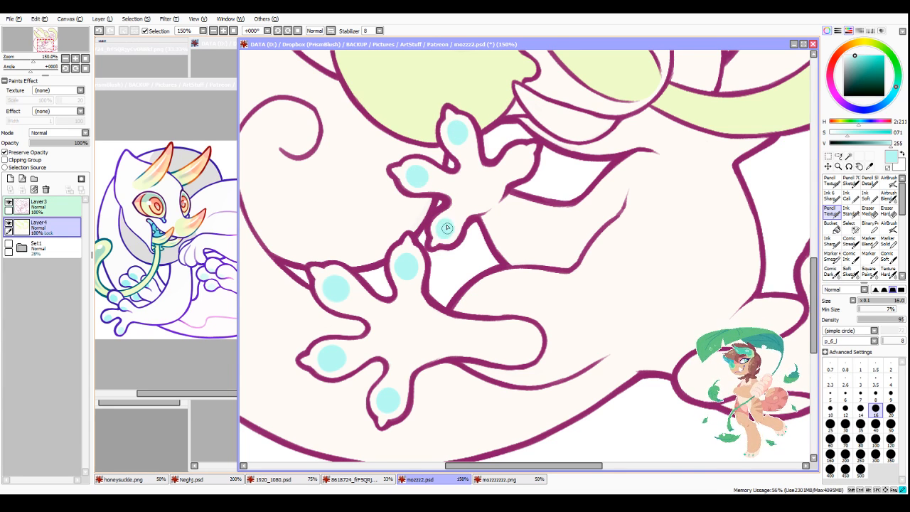
pyautogui.click(516, 160)
# Step: Paint pale cyan oval pads on the four toes of the lower-right foot with the size 16 Pencil Texture brush
pyautogui.scroll(-3, 500, 285)
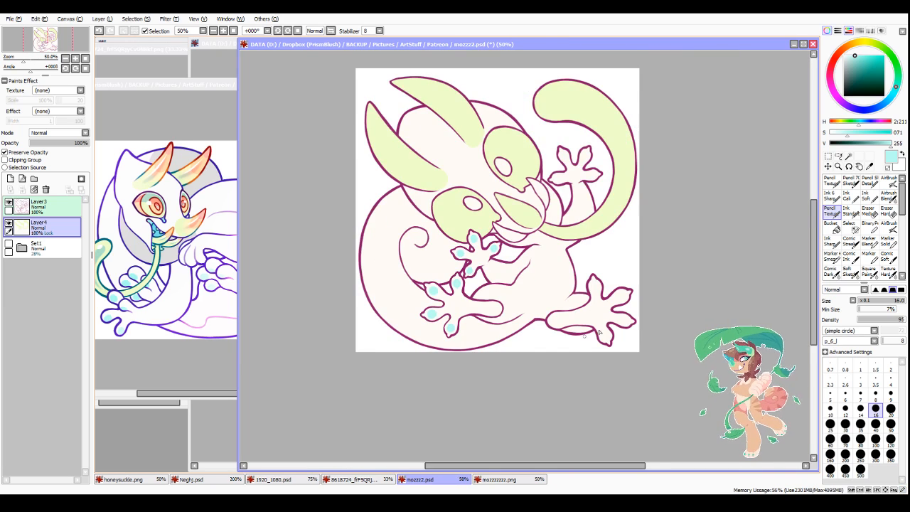
pyautogui.scroll(4, 636, 338)
pyautogui.moveTo(500, 114)
pyautogui.mouseDown()
pyautogui.moveTo(507, 120)
pyautogui.moveTo(501, 105)
pyautogui.moveTo(516, 118)
pyautogui.mouseUp()
pyautogui.moveTo(612, 142); pyautogui.dragTo(602, 155)
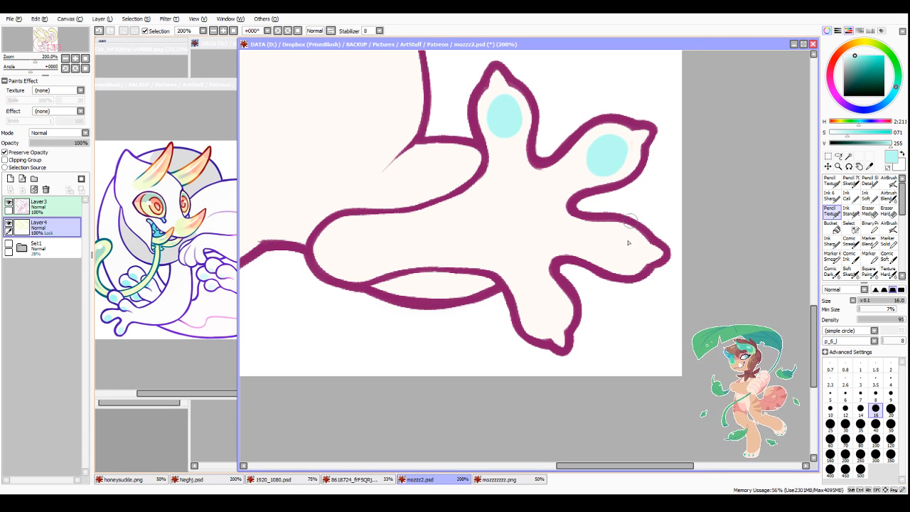
pyautogui.moveTo(625, 240)
pyautogui.mouseDown()
pyautogui.moveTo(615, 254)
pyautogui.moveTo(623, 248)
pyautogui.mouseUp()
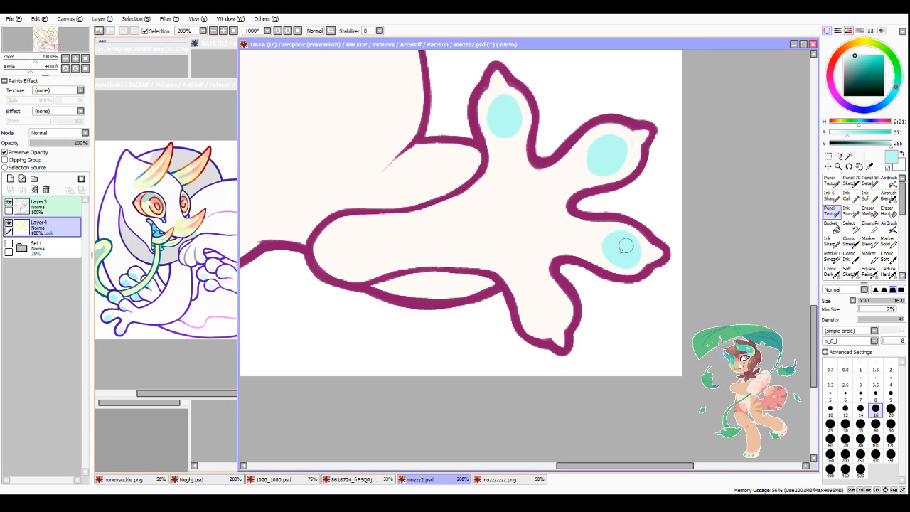
pyautogui.moveTo(559, 302)
pyautogui.mouseDown()
pyautogui.moveTo(543, 307)
pyautogui.moveTo(543, 321)
pyautogui.mouseUp()
pyautogui.scroll(-4, 543, 320)
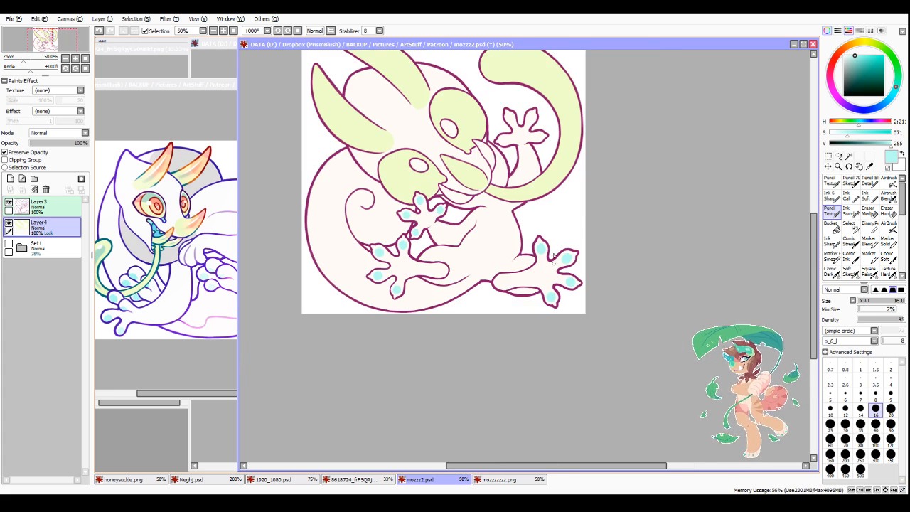
pyautogui.scroll(4, 463, 201)
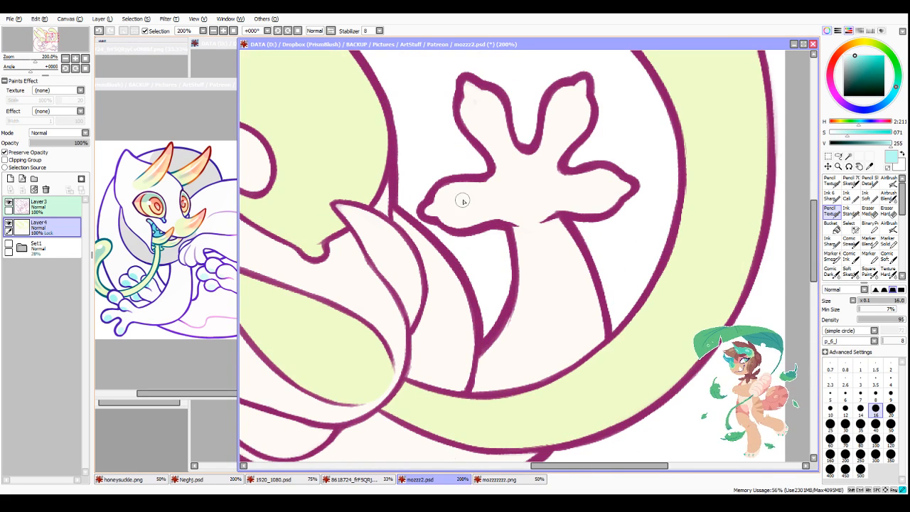
# Step: Paint pale cyan oval pads on the four fingertips of the raised hand inside the tail's curve with the size 16 Pencil Texture brush
pyautogui.moveTo(462, 201); pyautogui.dragTo(452, 206)
pyautogui.moveTo(566, 108); pyautogui.dragTo(562, 114)
pyautogui.moveTo(597, 187); pyautogui.dragTo(601, 184)
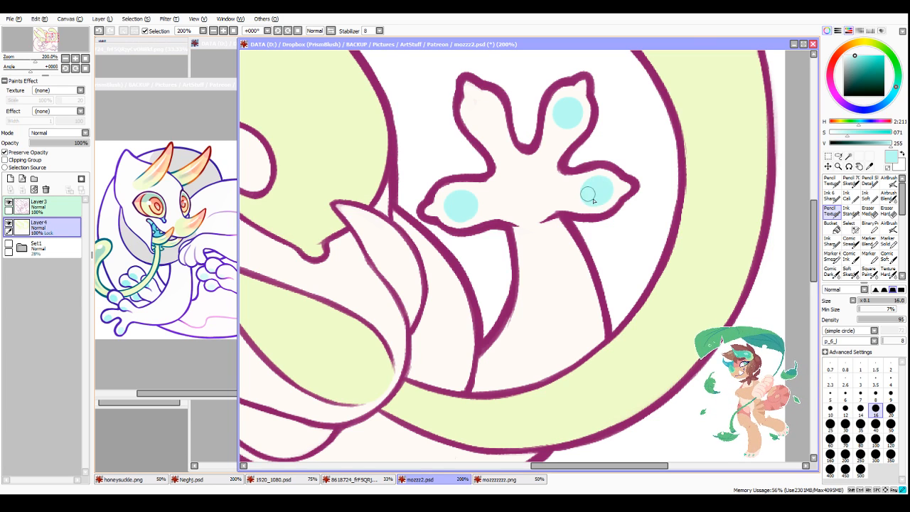
pyautogui.moveTo(483, 109); pyautogui.dragTo(476, 119)
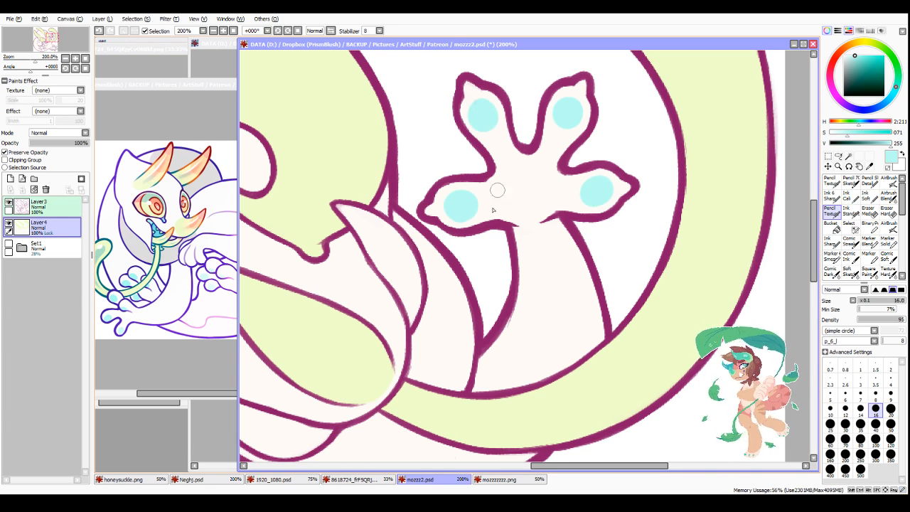
pyautogui.scroll(-5, 467, 268)
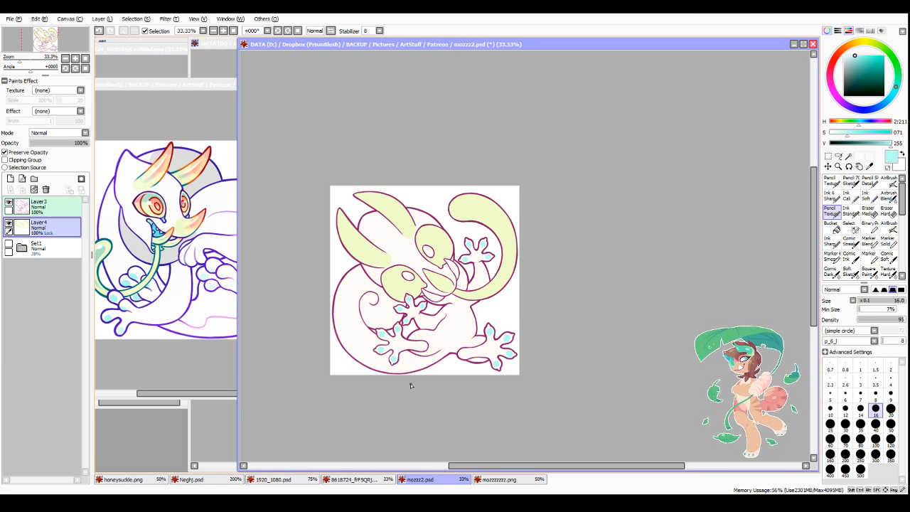
# Step: Sample light grey from the reference and draw a curved boundary across the throat below the snout with the size 14 Ink Standard pen
pyautogui.rightClick(145, 260)
pyautogui.click(851, 212)
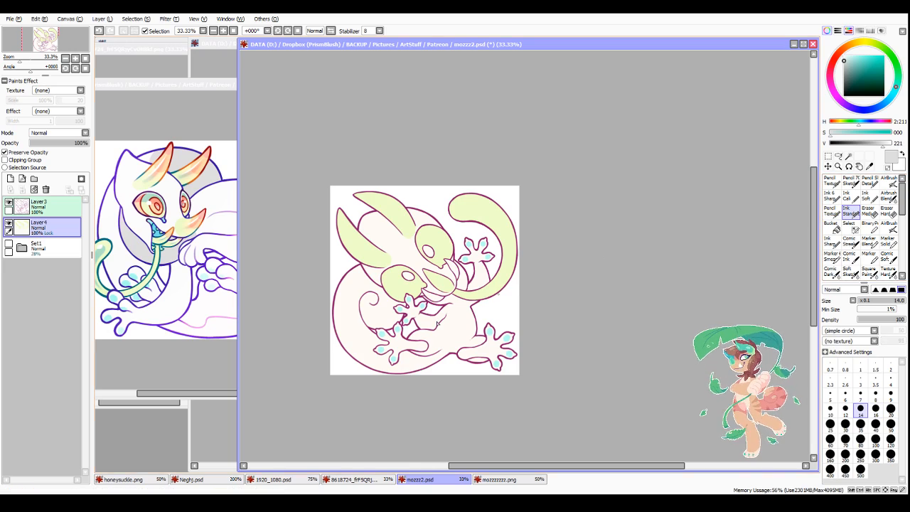
pyautogui.scroll(2, 448, 288)
pyautogui.scroll(2, 456, 302)
pyautogui.moveTo(449, 333); pyautogui.dragTo(501, 318)
pyautogui.scroll(-4, 501, 316)
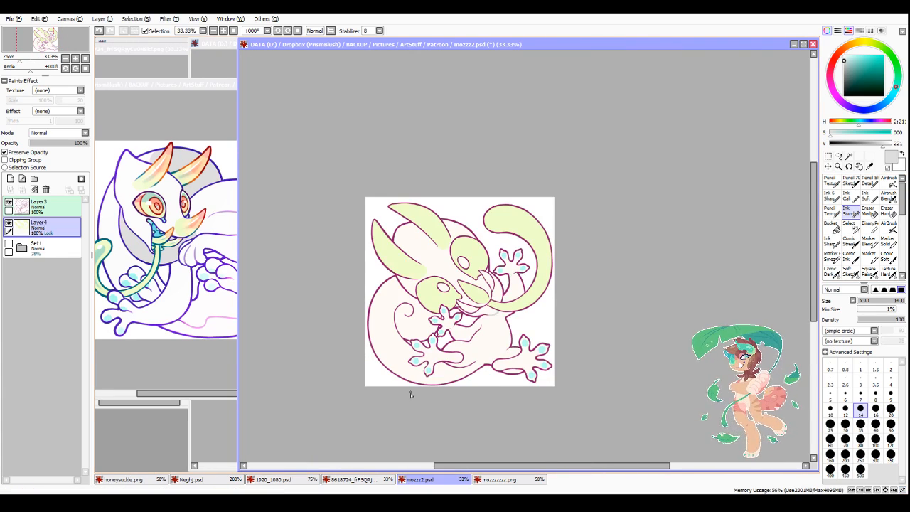
pyautogui.scroll(4, 411, 392)
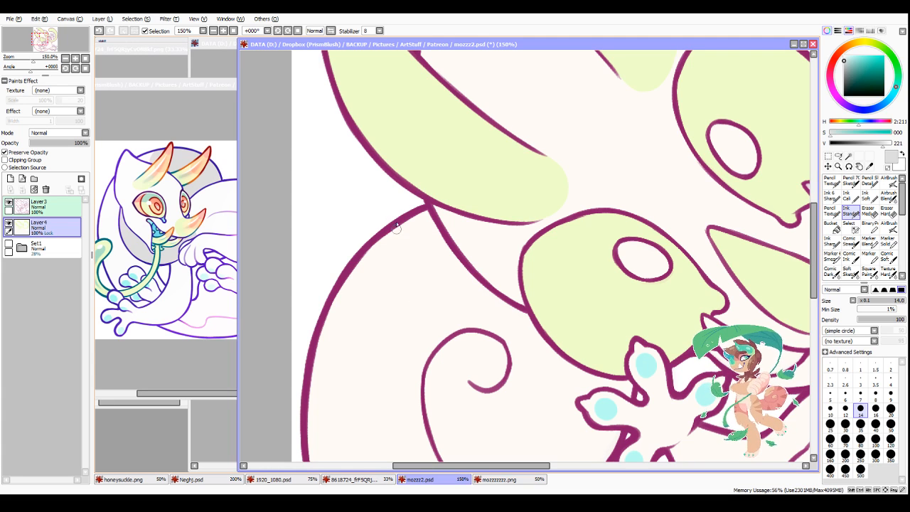
# Step: Draw a curved grey boundary across the upper back and bucket-fill the enclosed back patch and the throat areas around the snout light grey
pyautogui.moveTo(397, 225)
pyautogui.mouseDown()
pyautogui.moveTo(425, 326)
pyautogui.moveTo(455, 359)
pyautogui.mouseUp()
pyautogui.press('g')
pyautogui.click(570, 394)
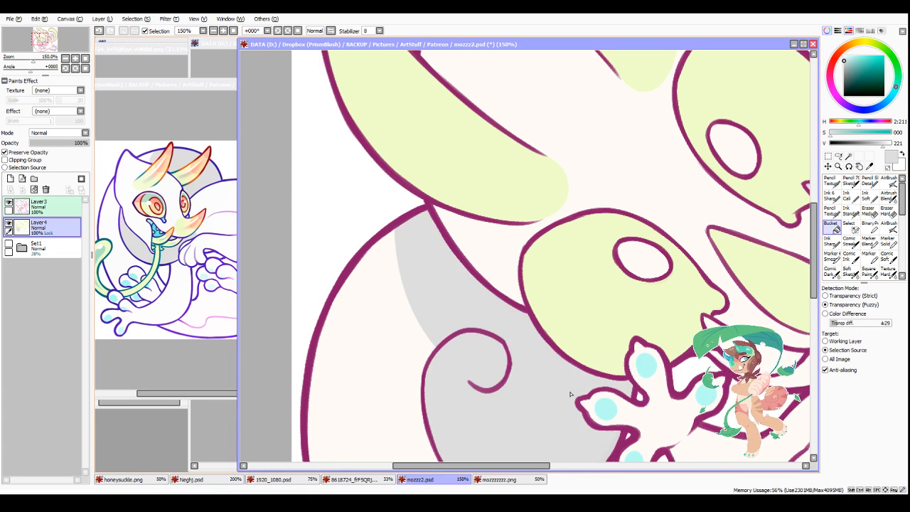
pyautogui.scroll(-6, 569, 394)
pyautogui.scroll(4, 604, 390)
pyautogui.click(590, 321)
pyautogui.click(609, 281)
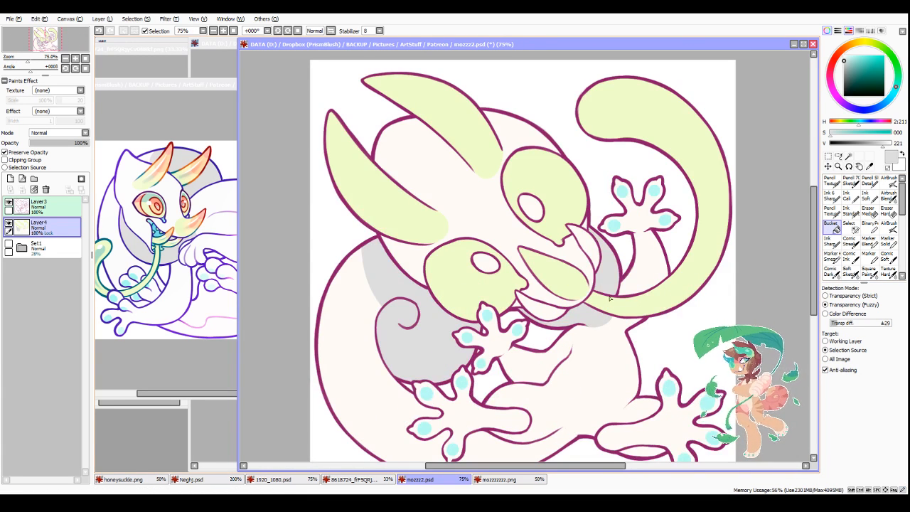
# Step: Sample the body's off-white and clean up the edge of the grey throat patch with the Pencil Texture brush at sizes 16 and 14
pyautogui.click(831, 212)
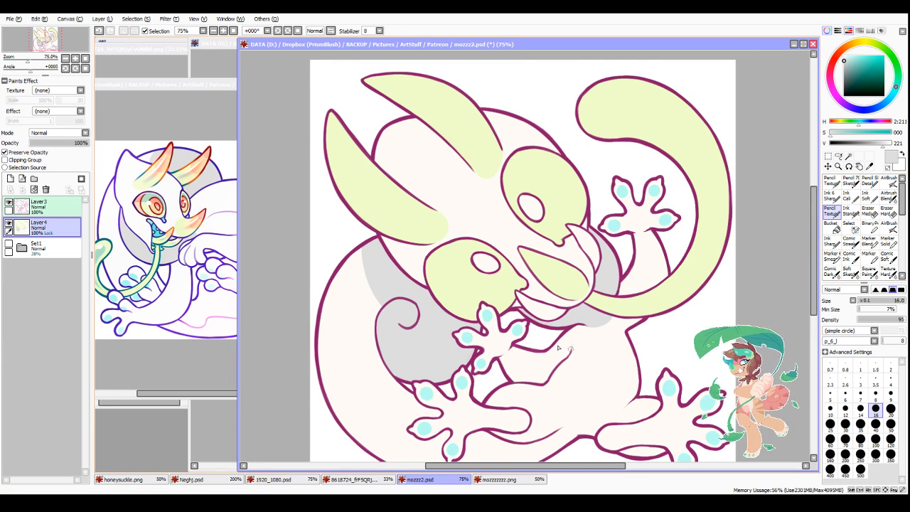
pyautogui.scroll(3, 585, 330)
pyautogui.rightClick(625, 344)
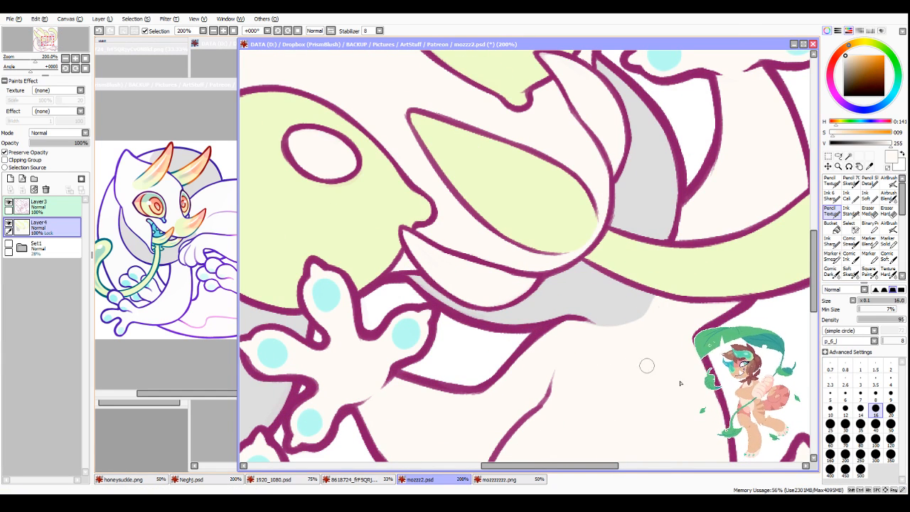
pyautogui.click(860, 409)
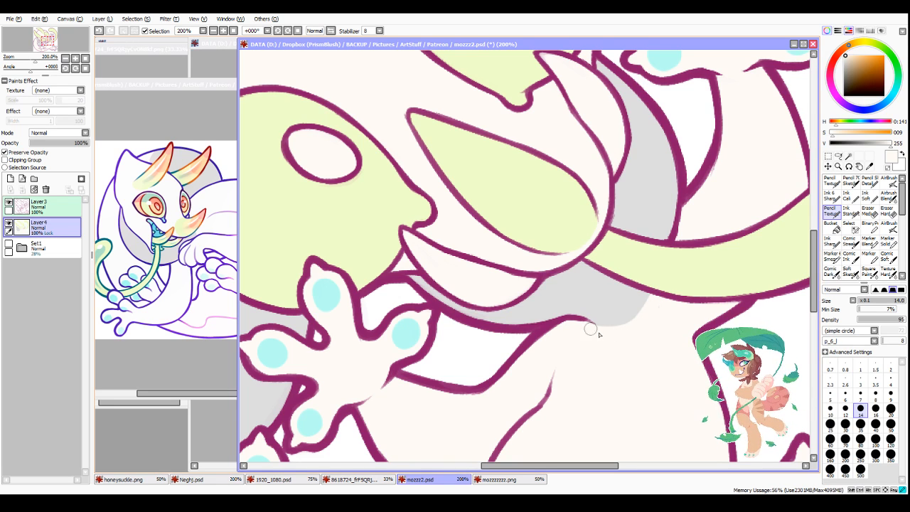
pyautogui.scroll(-4, 623, 318)
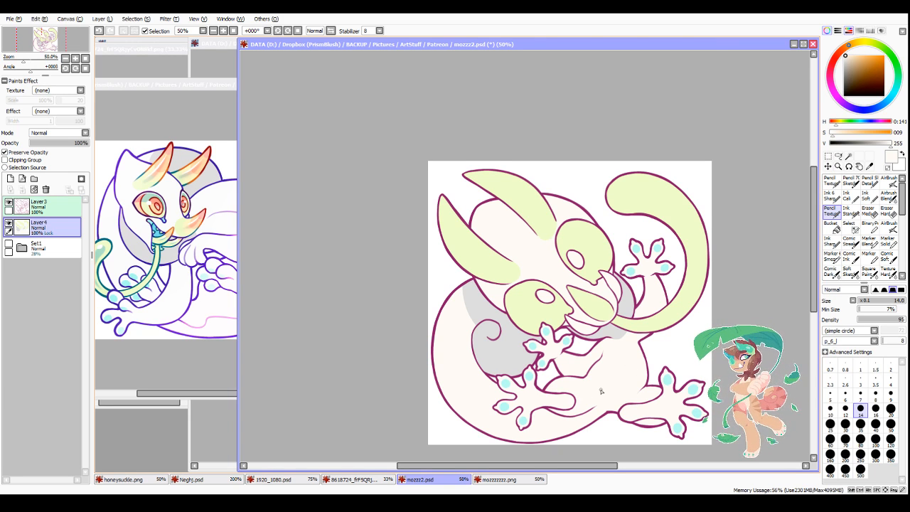
# Step: Sample pale yellow from the reference, draw a curved Ink Standard boundary across both head horns and bucket-fill their outer parts pale yellow
pyautogui.keyDown('alt'); pyautogui.click(165, 181); pyautogui.keyUp('alt')
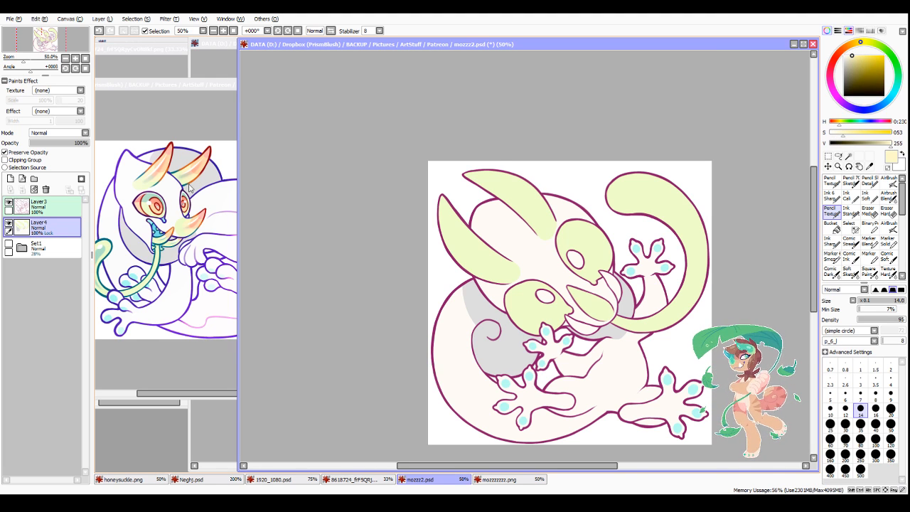
pyautogui.click(850, 211)
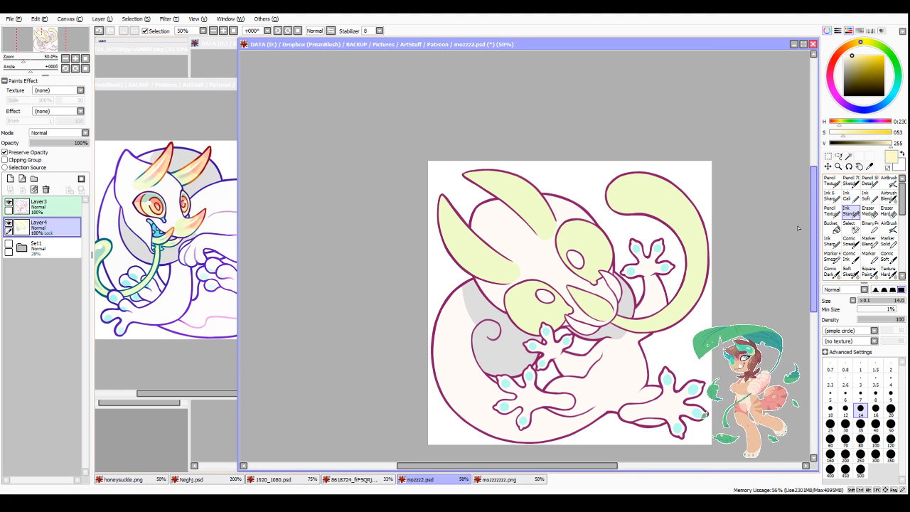
pyautogui.scroll(4, 498, 245)
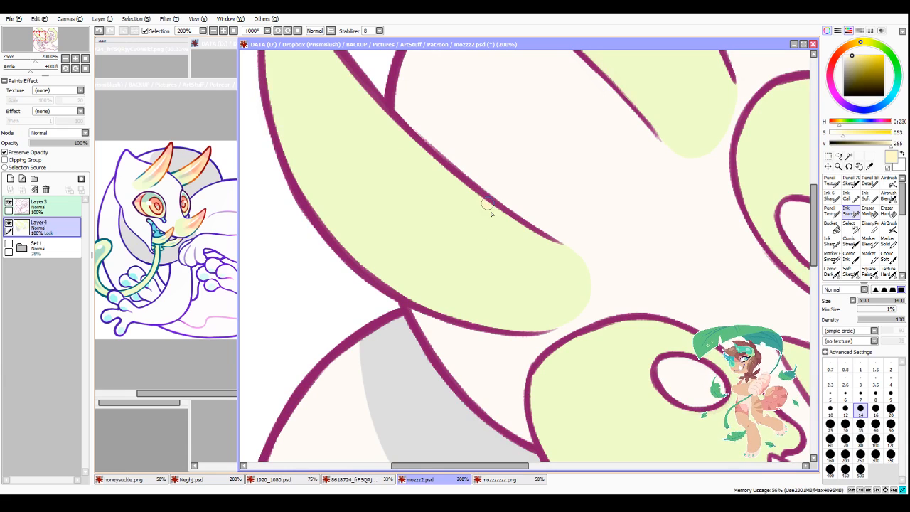
pyautogui.moveTo(488, 208)
pyautogui.mouseDown()
pyautogui.moveTo(494, 259)
pyautogui.moveTo(458, 299)
pyautogui.moveTo(416, 301)
pyautogui.mouseUp()
pyautogui.scroll(-2, 573, 195)
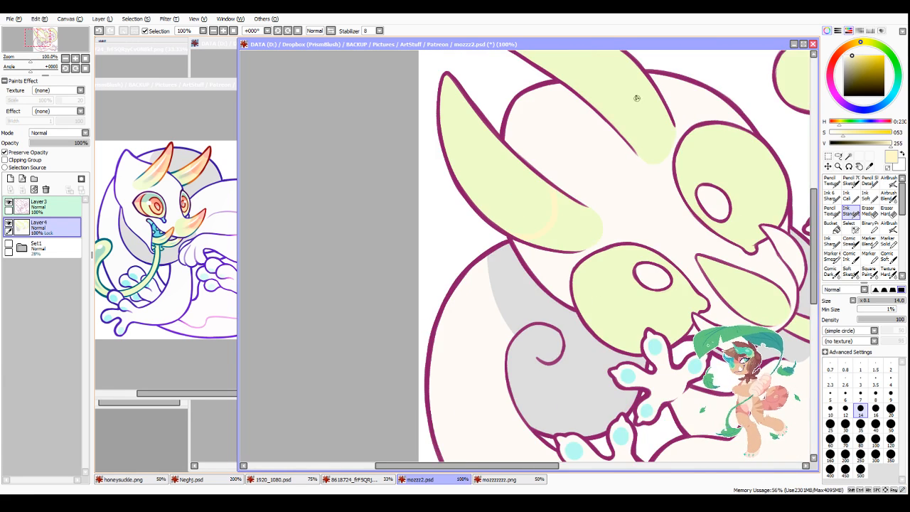
pyautogui.scroll(1, 636, 95)
pyautogui.moveTo(601, 133)
pyautogui.mouseDown()
pyautogui.moveTo(649, 130)
pyautogui.moveTo(672, 93)
pyautogui.mouseUp()
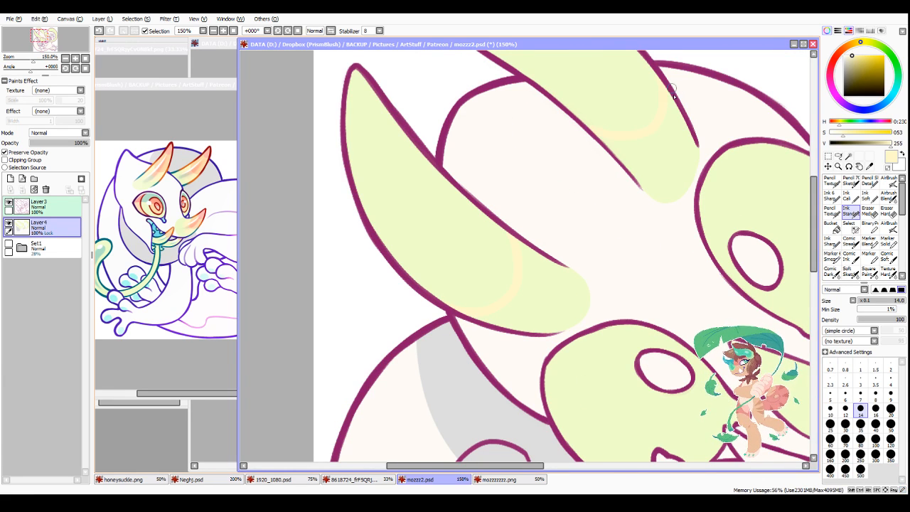
pyautogui.click(831, 226)
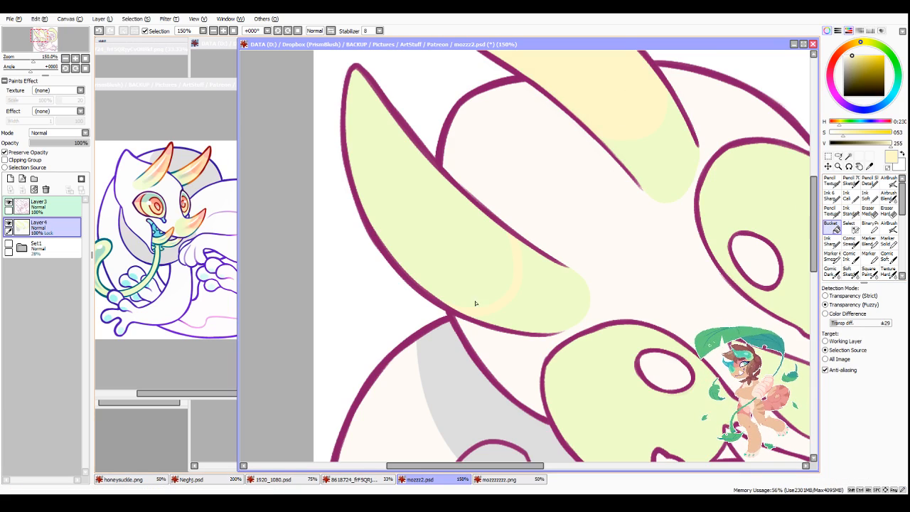
pyautogui.scroll(-5, 487, 311)
# Step: Draw a curved pale yellow boundary near the rounded end of the pointed snout shape and bucket-fill the part towards its tip
pyautogui.scroll(5, 531, 401)
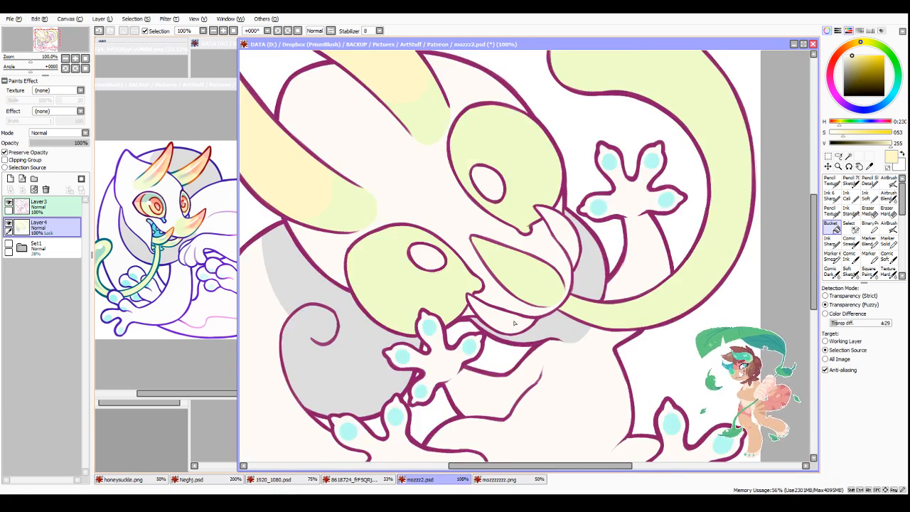
pyautogui.click(851, 214)
pyautogui.scroll(2, 553, 255)
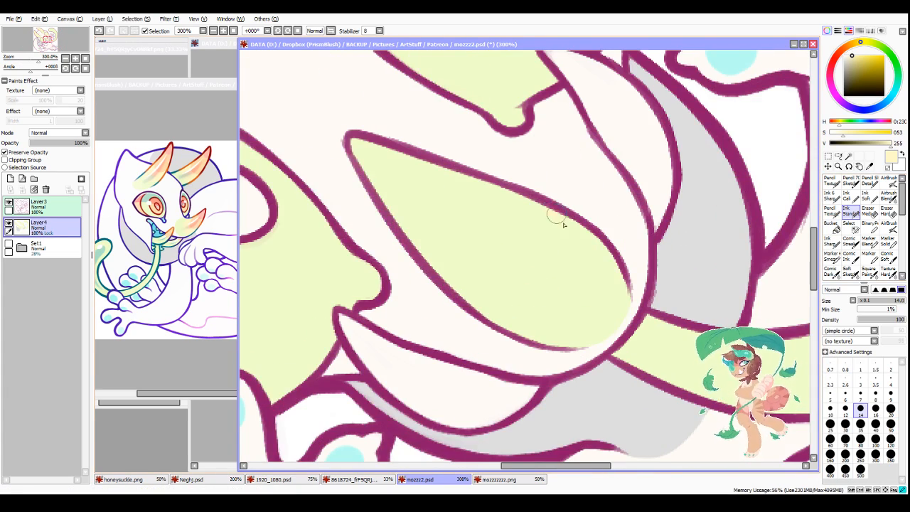
pyautogui.moveTo(555, 217)
pyautogui.mouseDown()
pyautogui.moveTo(570, 284)
pyautogui.moveTo(499, 315)
pyautogui.mouseUp()
pyautogui.click(831, 226)
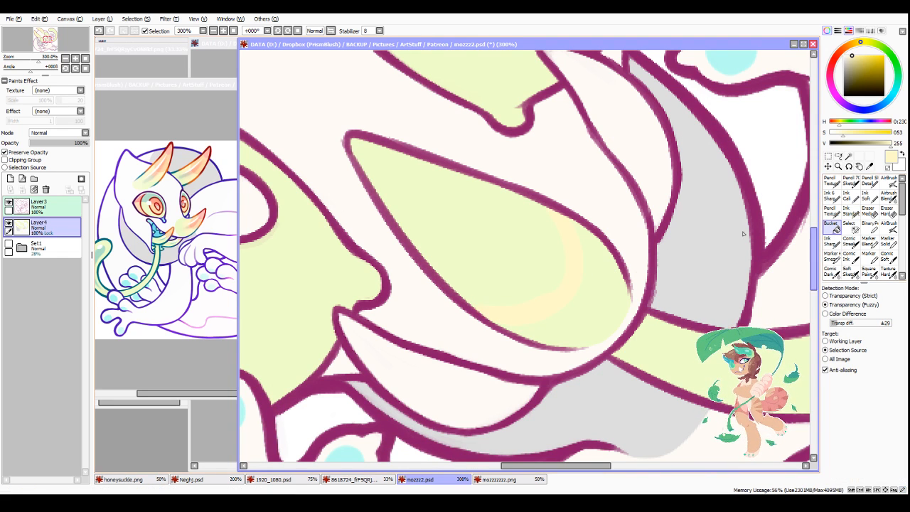
pyautogui.click(511, 301)
pyautogui.scroll(-3, 510, 301)
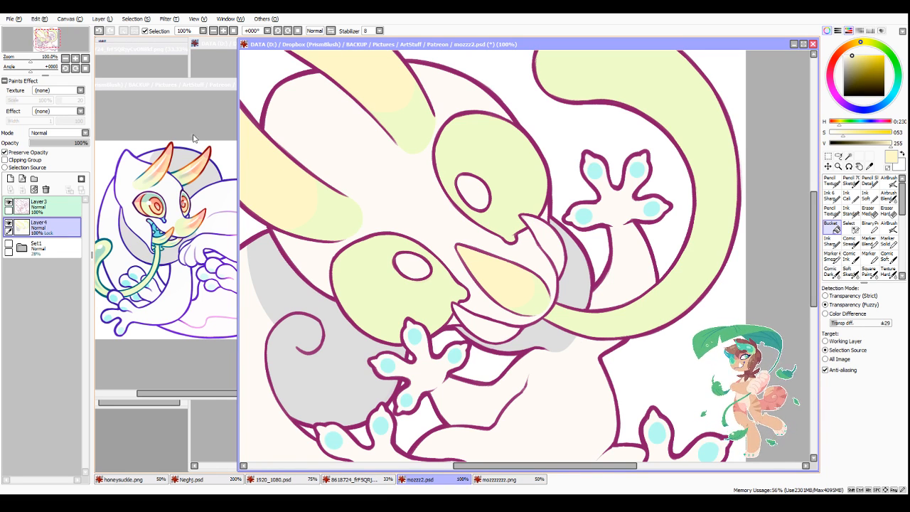
# Step: Sample pale orange from the reference, draw a curved Ink Standard boundary midway along both head horns and bucket-fill the parts towards the tips
pyautogui.keyDown('alt'); pyautogui.click(158, 217); pyautogui.keyUp('alt')
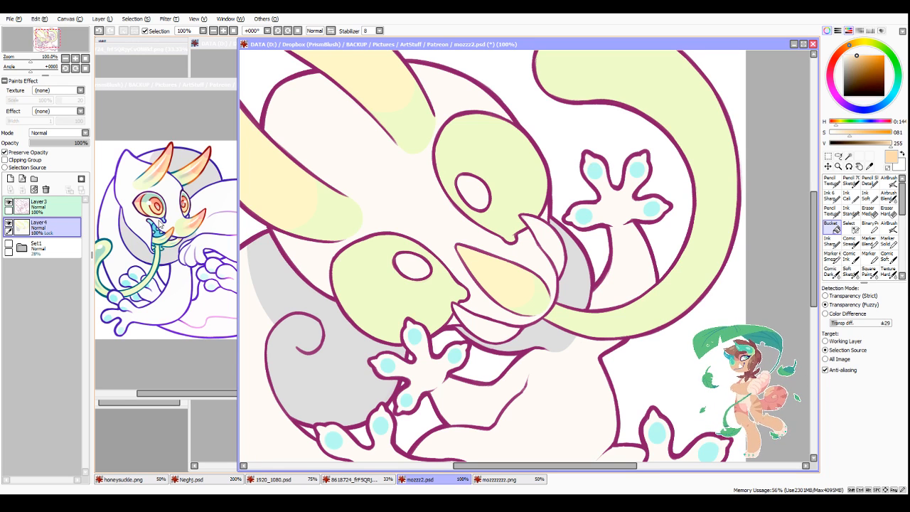
pyautogui.click(850, 213)
pyautogui.scroll(-3, 474, 312)
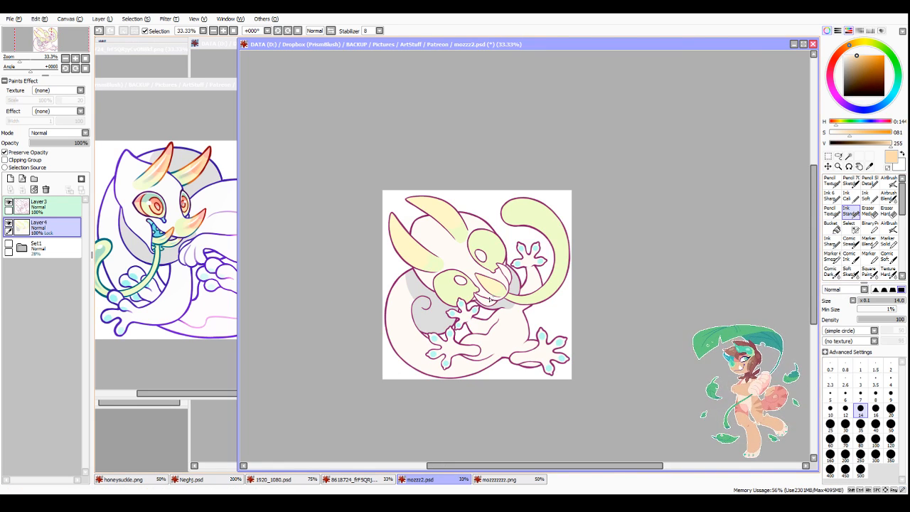
pyautogui.scroll(3, 409, 238)
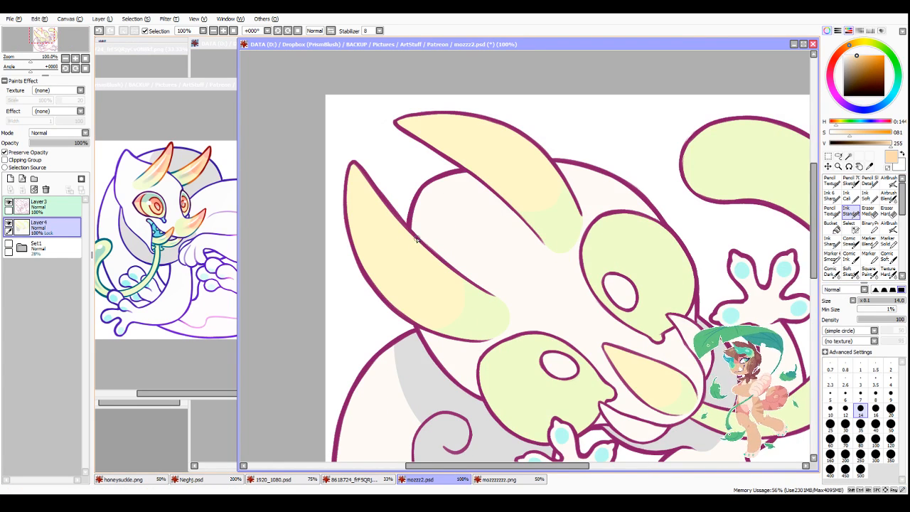
pyautogui.moveTo(417, 240); pyautogui.dragTo(391, 294)
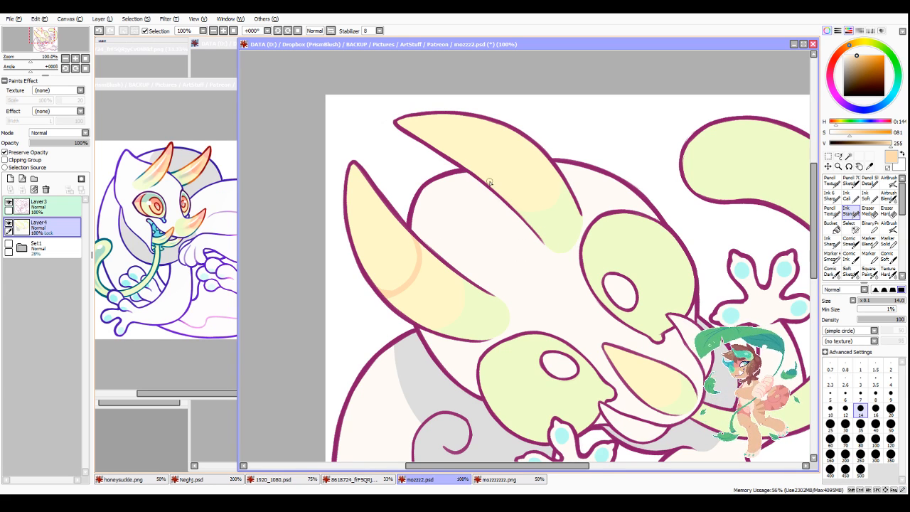
pyautogui.moveTo(485, 180); pyautogui.dragTo(494, 118)
pyautogui.click(832, 228)
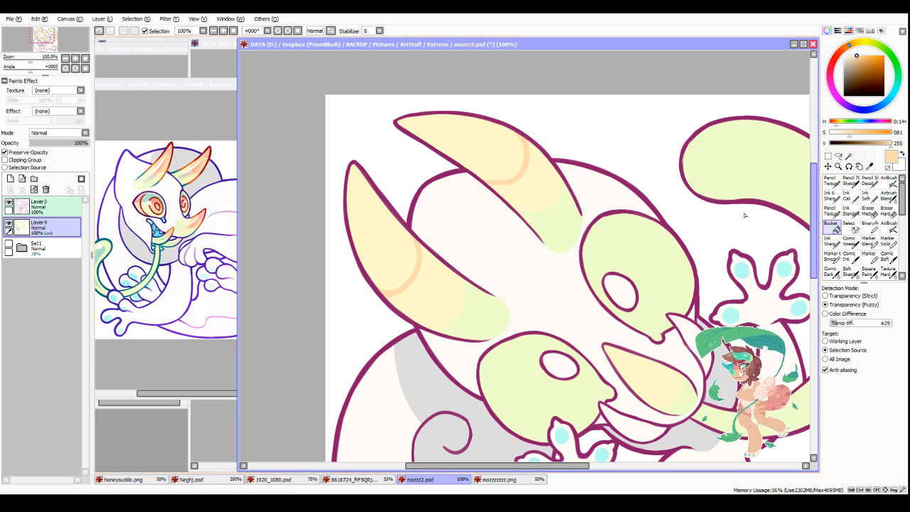
pyautogui.click(466, 142)
pyautogui.click(400, 280)
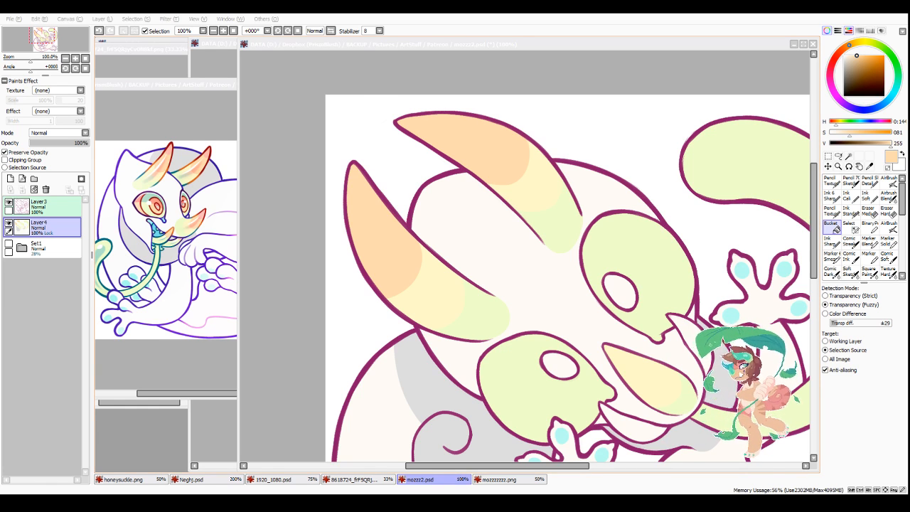
# Step: Shift the colour to salmon pink and paint the tips of both head horns with the size 40 Pencil Texture brush
pyautogui.scroll(-1, 587, 191)
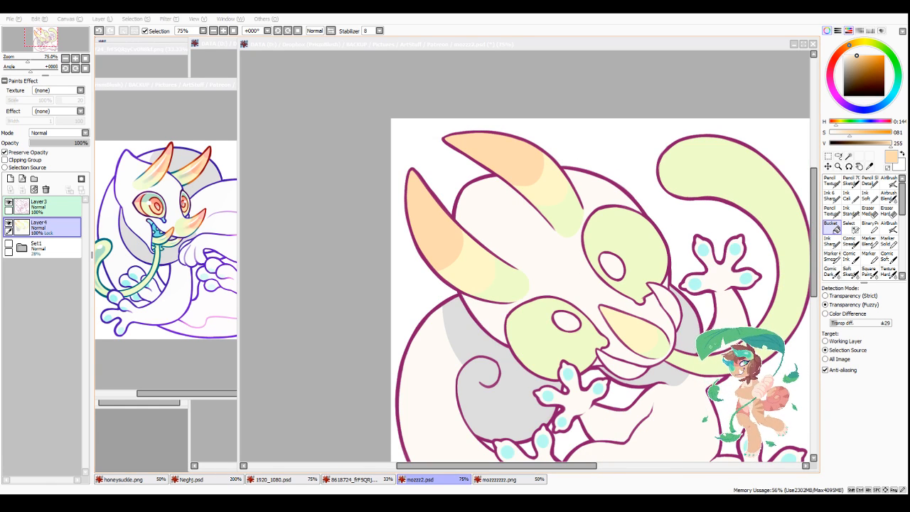
pyautogui.click(837, 54)
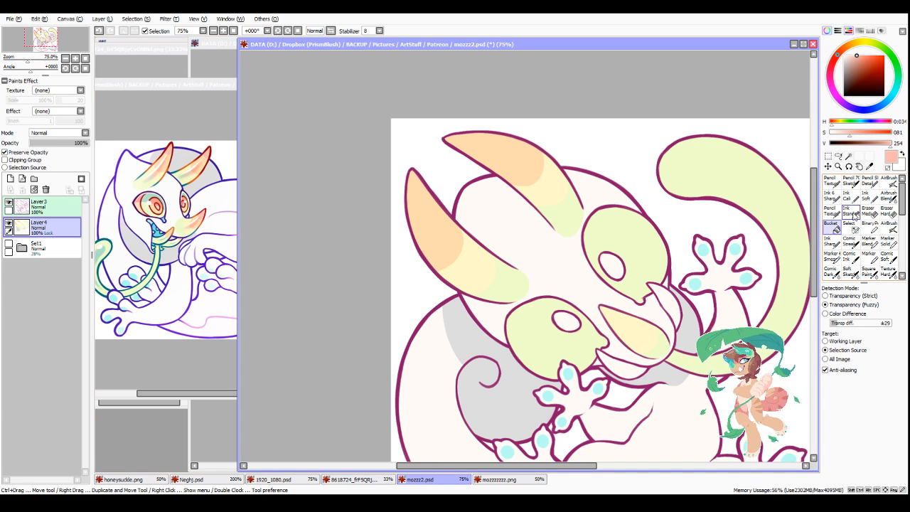
pyautogui.click(850, 211)
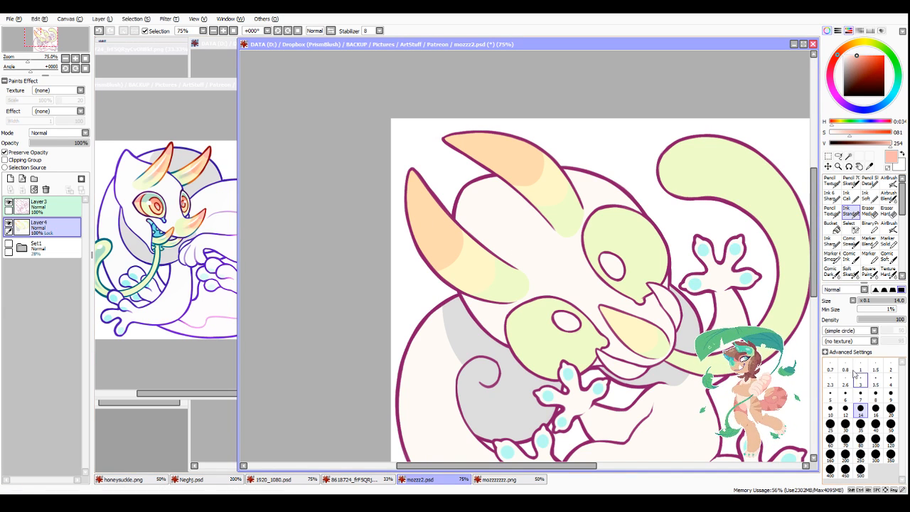
pyautogui.click(832, 211)
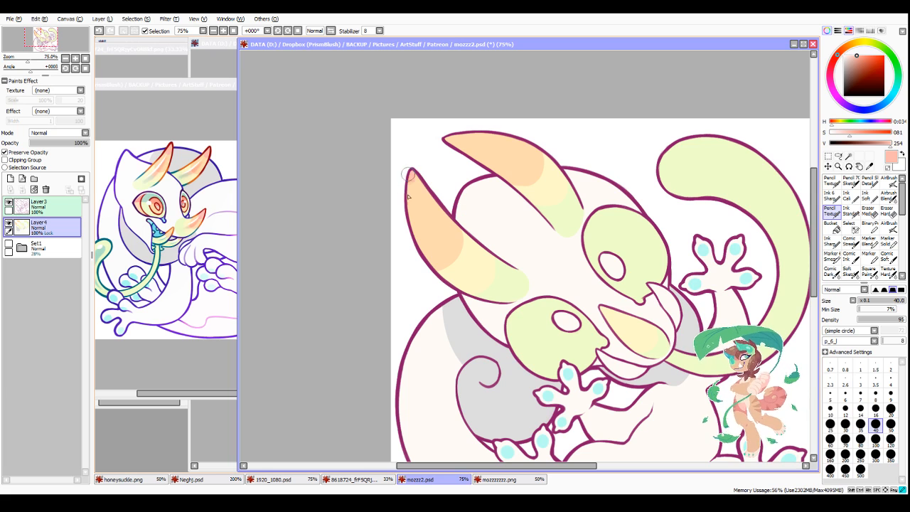
pyautogui.moveTo(411, 186); pyautogui.dragTo(421, 207)
pyautogui.moveTo(453, 139); pyautogui.dragTo(479, 142)
pyautogui.scroll(-1, 626, 317)
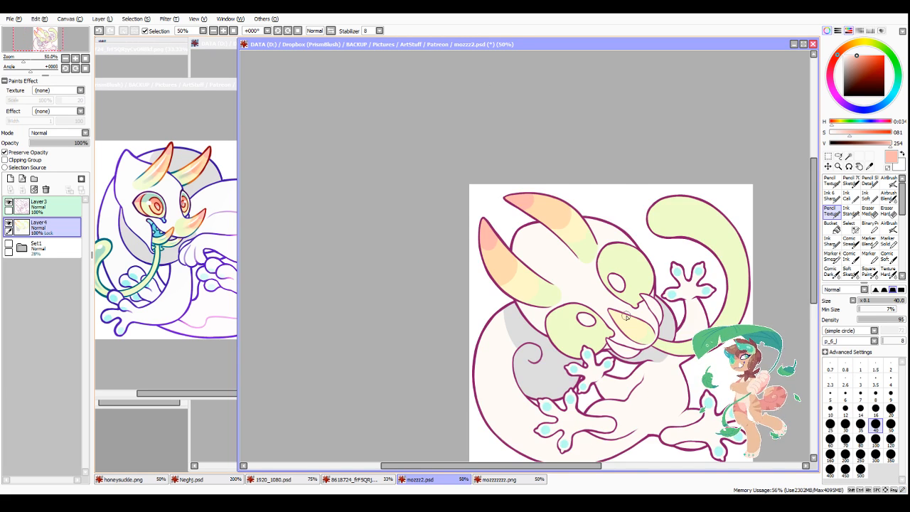
# Step: Clean up the edges of the orange, yellow and green bands on the lower head horn with the size 20 Pencil Texture brush, sampling adjacent colours
pyautogui.scroll(1, 604, 371)
pyautogui.scroll(1, 503, 132)
pyautogui.rightClick(525, 124)
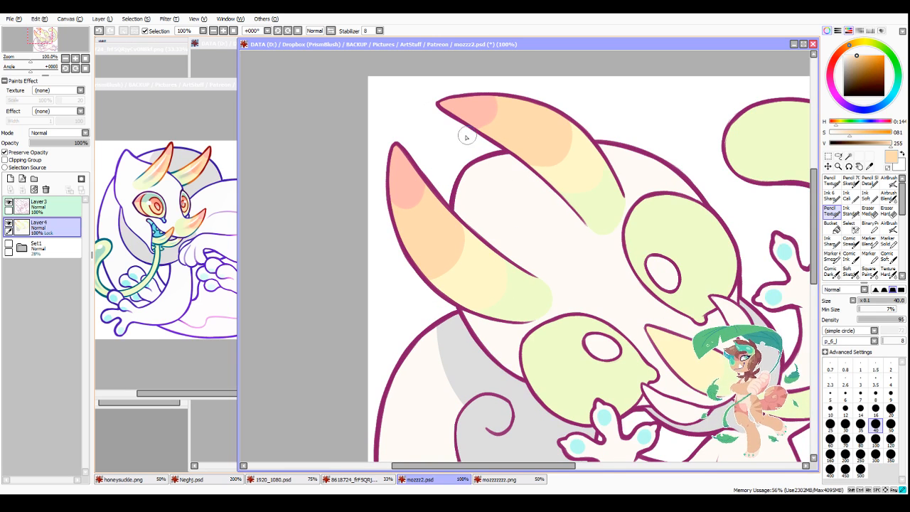
pyautogui.press('[')
pyautogui.press('[')
pyautogui.press('[')
pyautogui.press('[')
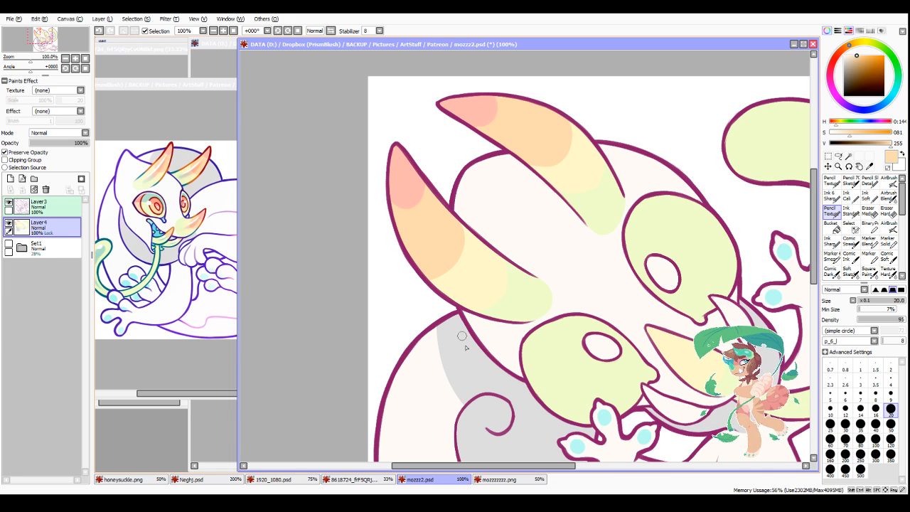
pyautogui.keyDown('alt'); pyautogui.click(471, 277); pyautogui.keyUp('alt')
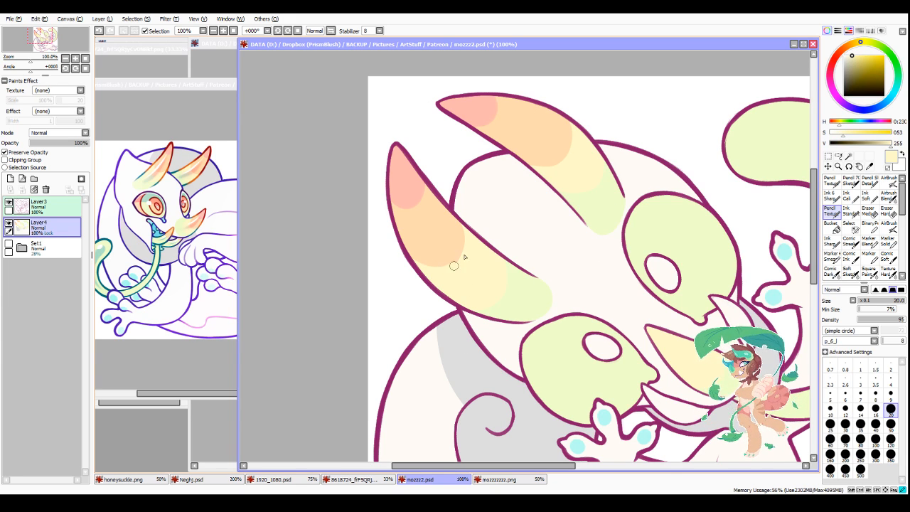
pyautogui.moveTo(465, 236); pyautogui.dragTo(428, 276)
pyautogui.keyDown('alt'); pyautogui.click(523, 310); pyautogui.keyUp('alt')
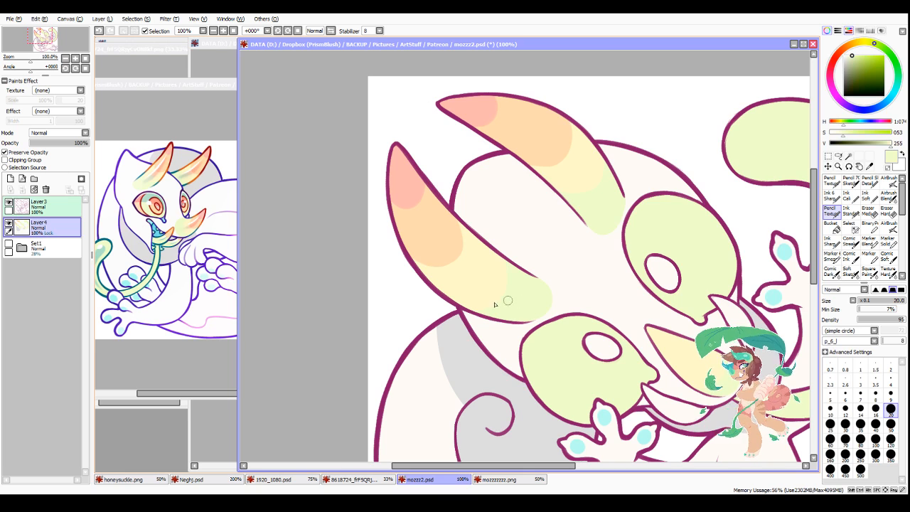
pyautogui.moveTo(472, 310); pyautogui.dragTo(513, 283)
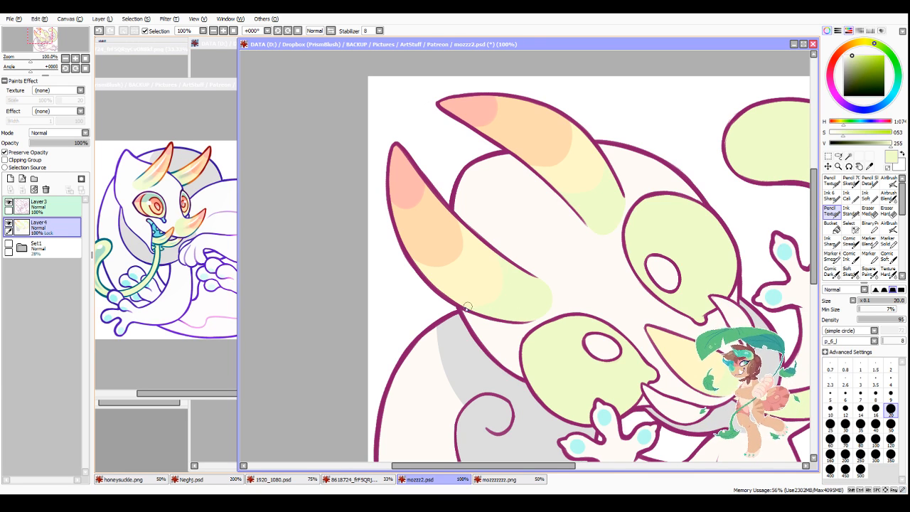
# Step: Sample pale yellow and pale green from the upper head horn and smooth the edges of its colour bands
pyautogui.rightClick(571, 168)
pyautogui.moveTo(522, 161)
pyautogui.mouseDown()
pyautogui.moveTo(559, 160)
pyautogui.moveTo(559, 148)
pyautogui.moveTo(572, 145)
pyautogui.mouseUp()
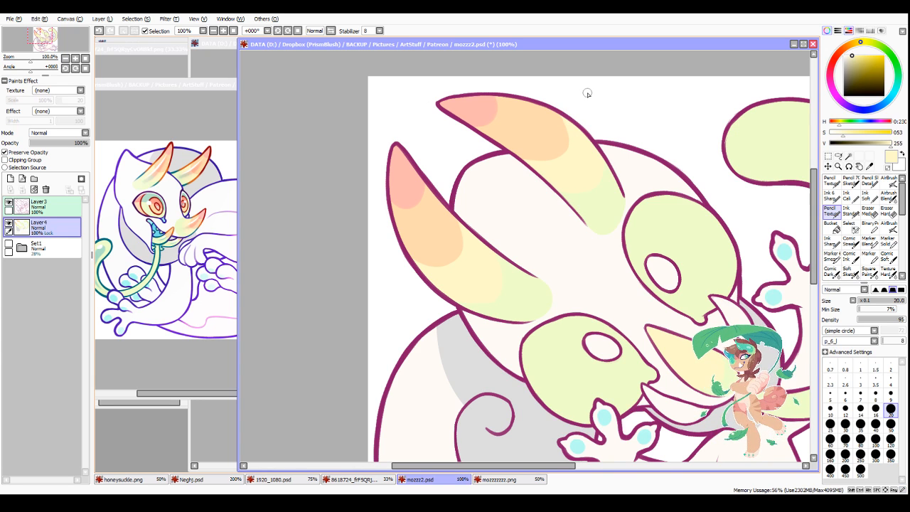
pyautogui.keyDown('alt'); pyautogui.click(597, 204); pyautogui.keyUp('alt')
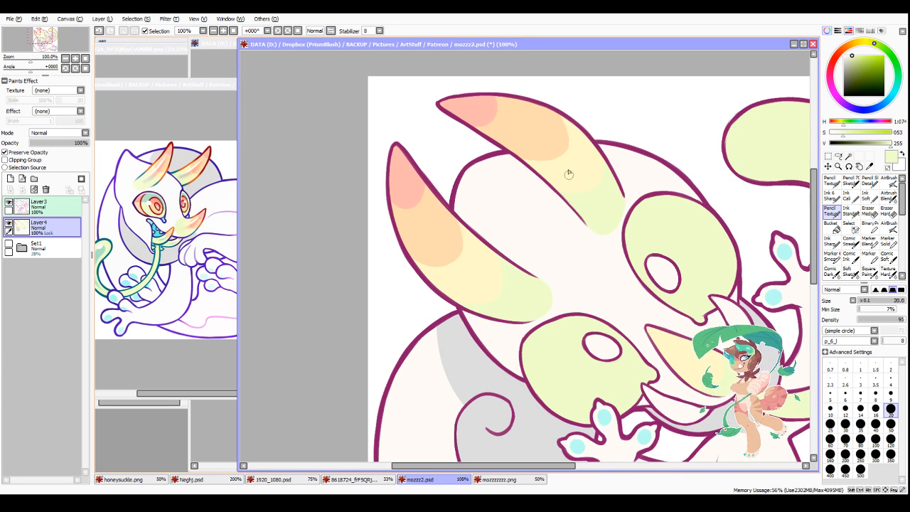
# Step: Sample pale orange from the horn, draw a curved Ink Standard boundary midway along the pointed snout shape and bucket-fill the part towards its tip
pyautogui.scroll(-3, 568, 173)
pyautogui.scroll(2, 576, 188)
pyautogui.keyDown('alt'); pyautogui.click(497, 189); pyautogui.keyUp('alt')
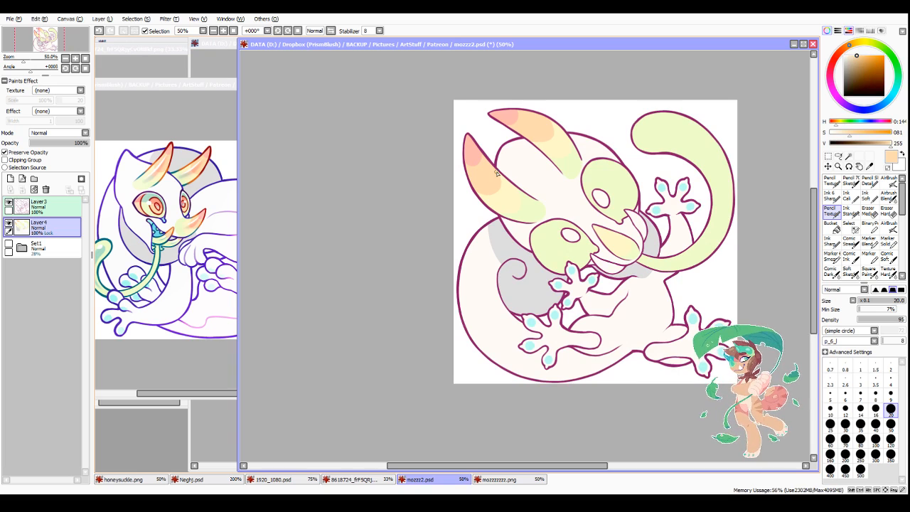
pyautogui.scroll(4, 603, 223)
pyautogui.moveTo(545, 466); pyautogui.dragTo(609, 466)
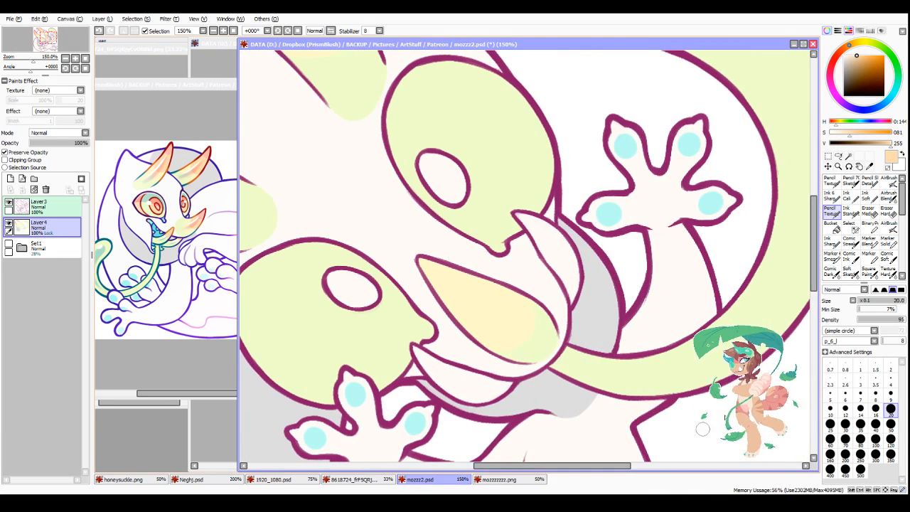
pyautogui.click(850, 213)
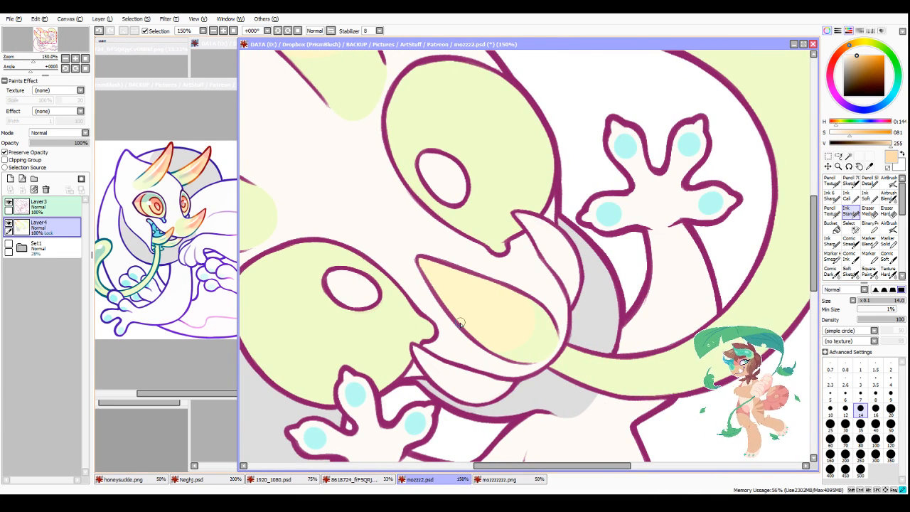
pyautogui.moveTo(461, 325)
pyautogui.mouseDown()
pyautogui.moveTo(489, 325)
pyautogui.moveTo(508, 297)
pyautogui.mouseUp()
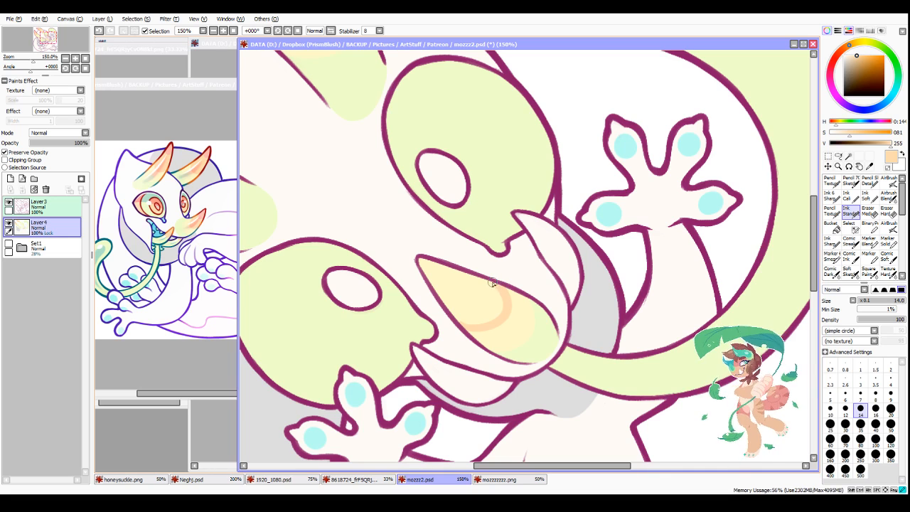
pyautogui.click(831, 226)
pyautogui.click(489, 300)
# Step: Bucket-fill the two small spikes flanking the snout shape pale green and paint their tips pale orange with the size 14 Ink Standard brush
pyautogui.keyDown('alt'); pyautogui.click(508, 162); pyautogui.keyUp('alt')
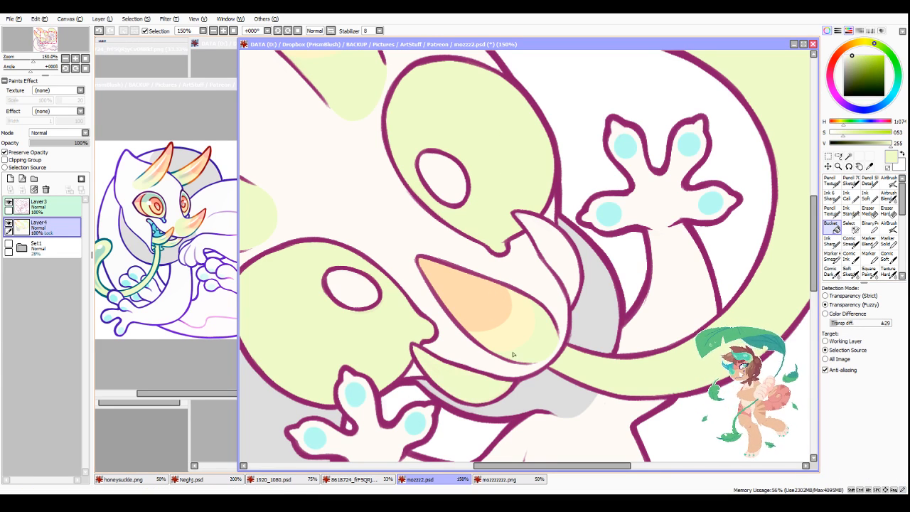
pyautogui.rightClick(480, 310)
pyautogui.click(850, 212)
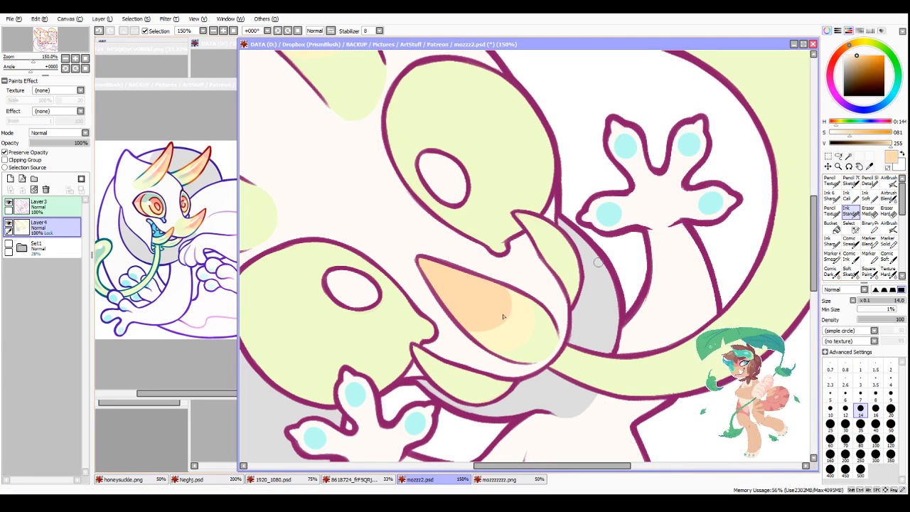
pyautogui.moveTo(428, 370)
pyautogui.mouseDown()
pyautogui.moveTo(440, 369)
pyautogui.moveTo(419, 352)
pyautogui.mouseUp()
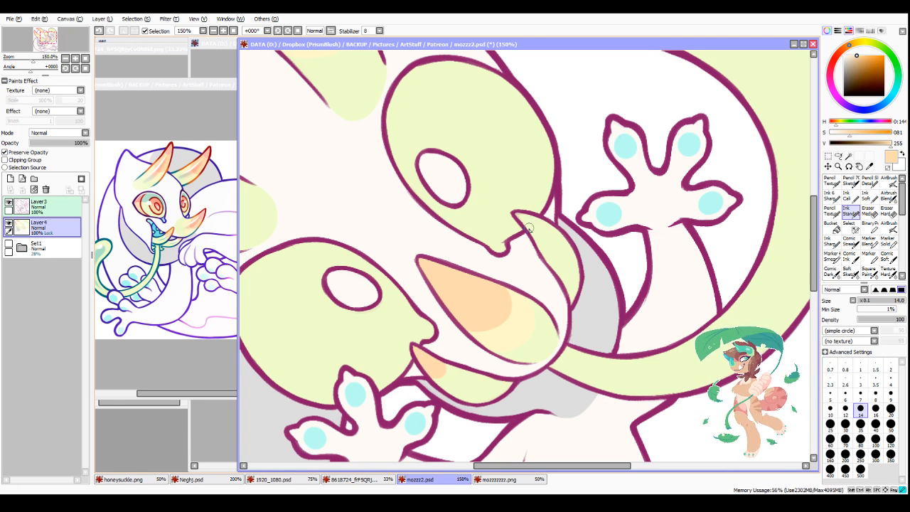
pyautogui.moveTo(532, 226)
pyautogui.mouseDown()
pyautogui.moveTo(523, 218)
pyautogui.moveTo(540, 236)
pyautogui.moveTo(546, 231)
pyautogui.mouseUp()
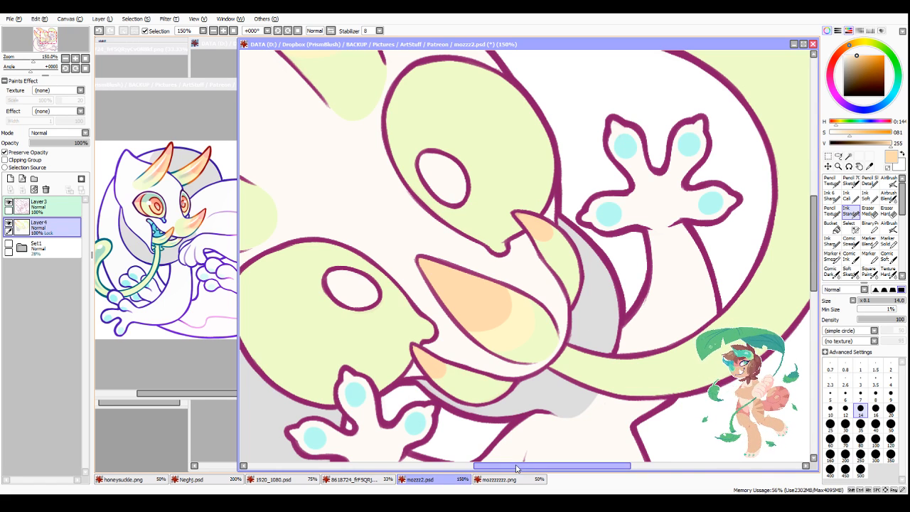
# Step: Paint the tip of the pointed snout shape salmon pink with a rounded edge using the Ink Standard brush
pyautogui.moveTo(517, 466); pyautogui.dragTo(502, 466)
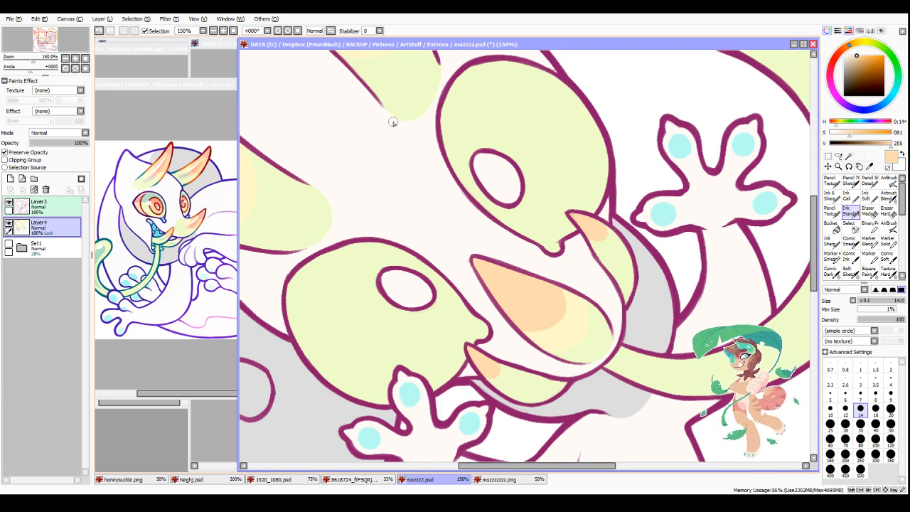
pyautogui.moveTo(501, 465); pyautogui.dragTo(517, 465)
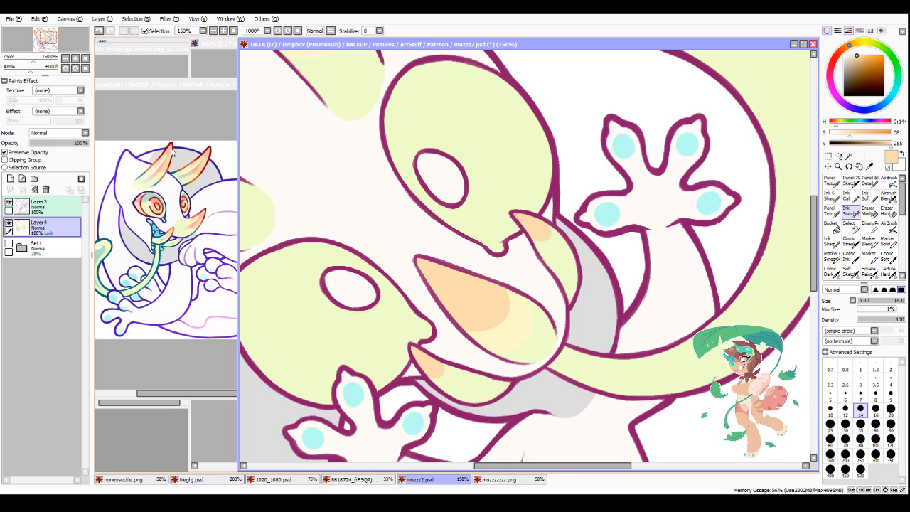
pyautogui.keyDown('alt'); pyautogui.click(173, 160); pyautogui.keyUp('alt')
pyautogui.moveTo(422, 265)
pyautogui.mouseDown()
pyautogui.moveTo(440, 290)
pyautogui.moveTo(446, 281)
pyautogui.moveTo(443, 290)
pyautogui.moveTo(451, 270)
pyautogui.moveTo(449, 282)
pyautogui.moveTo(443, 270)
pyautogui.moveTo(427, 271)
pyautogui.moveTo(457, 289)
pyautogui.mouseUp()
pyautogui.keyDown('alt'); pyautogui.click(473, 301); pyautogui.keyUp('alt')
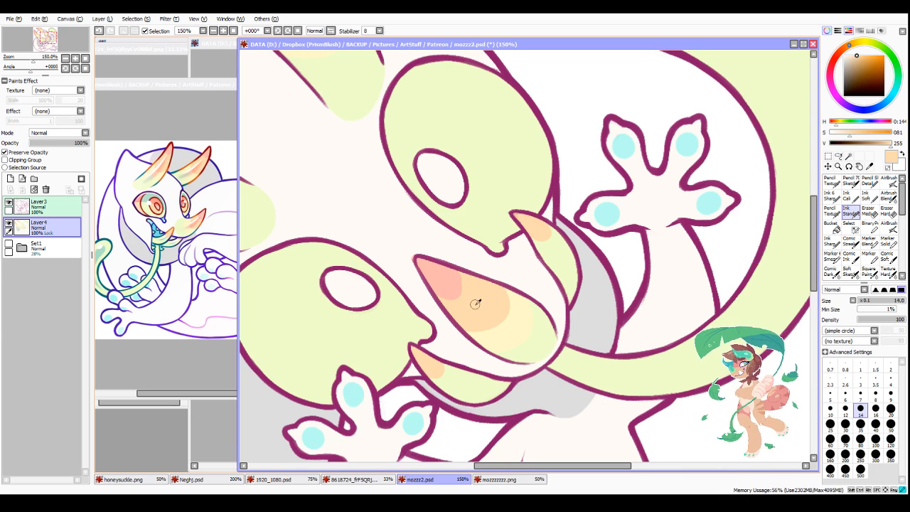
pyautogui.keyDown('alt'); pyautogui.click(403, 247); pyautogui.keyUp('alt')
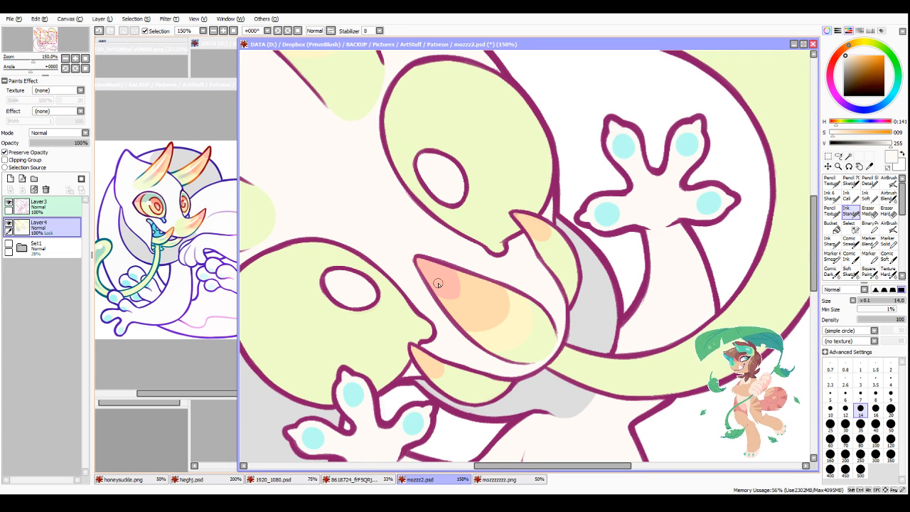
pyautogui.scroll(-4, 543, 284)
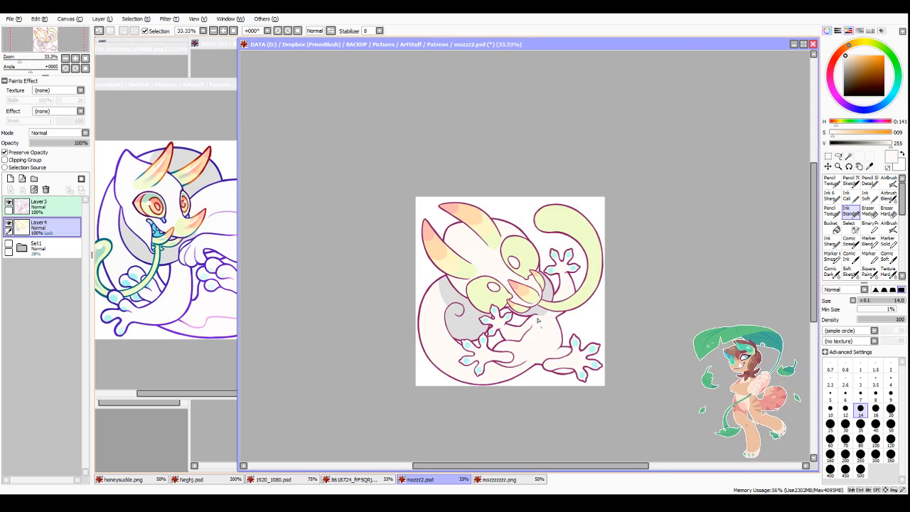
pyautogui.scroll(5, 533, 282)
pyautogui.keyDown('alt'); pyautogui.click(477, 304); pyautogui.keyUp('alt')
pyautogui.moveTo(476, 304)
pyautogui.mouseDown()
pyautogui.moveTo(496, 298)
pyautogui.moveTo(486, 279)
pyautogui.moveTo(512, 311)
pyautogui.mouseUp()
pyautogui.scroll(-4, 512, 311)
pyautogui.scroll(4, 520, 319)
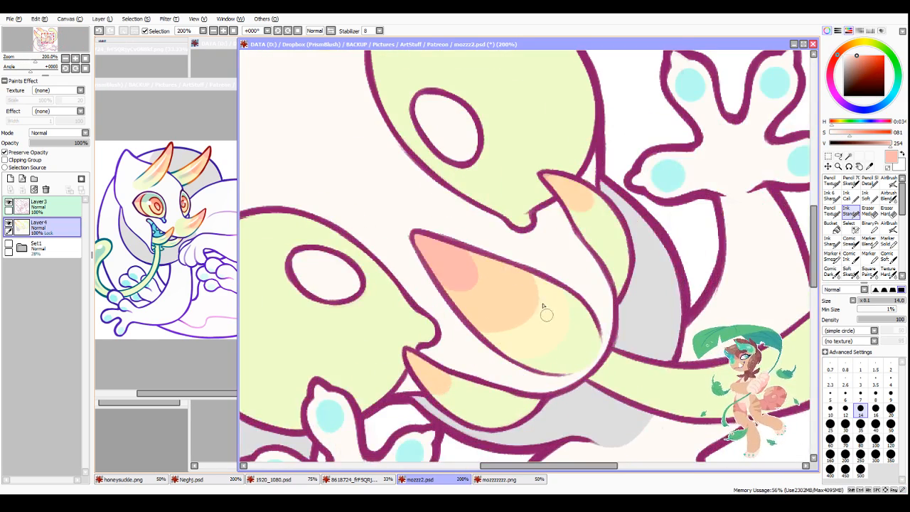
# Step: Clean up the edges between the colour bands on the snout shape with the size 12 Pencil Texture brush, sampling adjacent colours
pyautogui.click(831, 214)
pyautogui.click(845, 408)
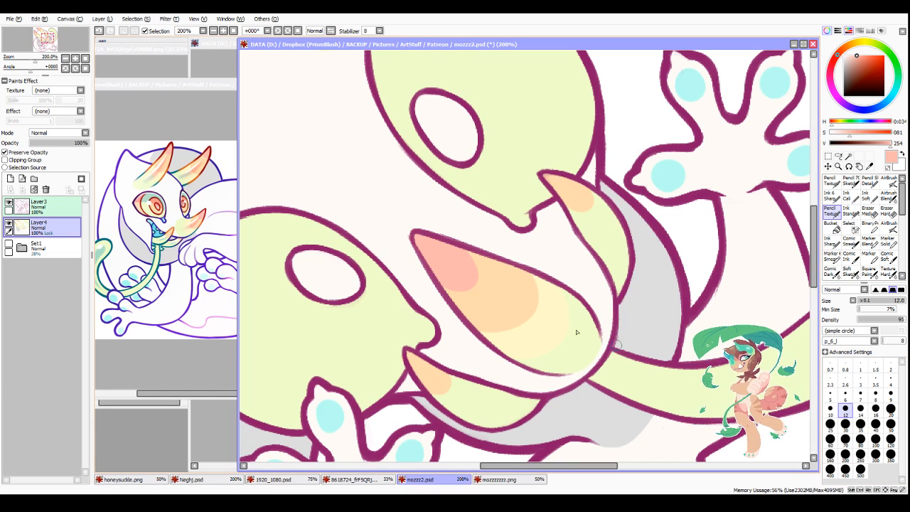
pyautogui.keyDown('alt'); pyautogui.click(553, 313); pyautogui.keyUp('alt')
pyautogui.moveTo(524, 280)
pyautogui.mouseDown()
pyautogui.moveTo(535, 307)
pyautogui.moveTo(524, 274)
pyautogui.moveTo(530, 321)
pyautogui.moveTo(510, 328)
pyautogui.mouseUp()
pyautogui.moveTo(520, 267)
pyautogui.mouseDown()
pyautogui.moveTo(515, 329)
pyautogui.moveTo(530, 293)
pyautogui.moveTo(489, 331)
pyautogui.mouseUp()
pyautogui.scroll(-3, 505, 335)
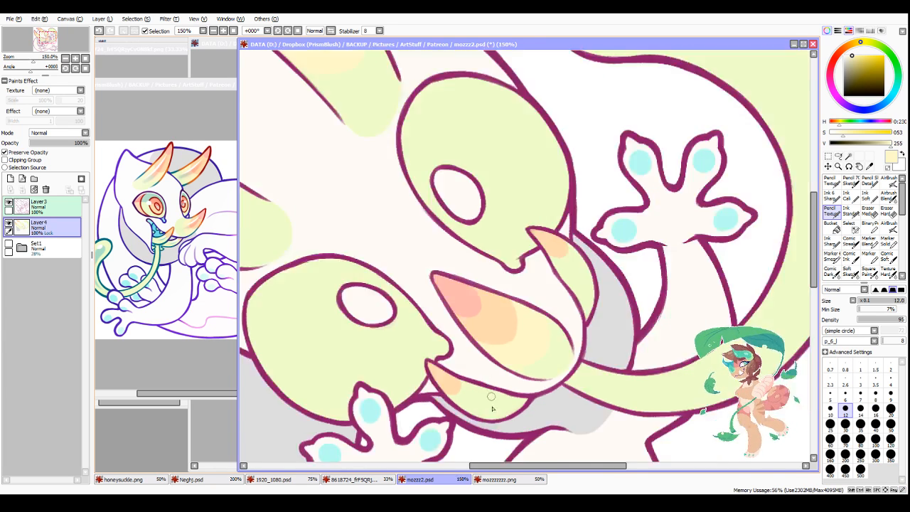
pyautogui.scroll(3, 524, 374)
pyautogui.scroll(-3, 524, 373)
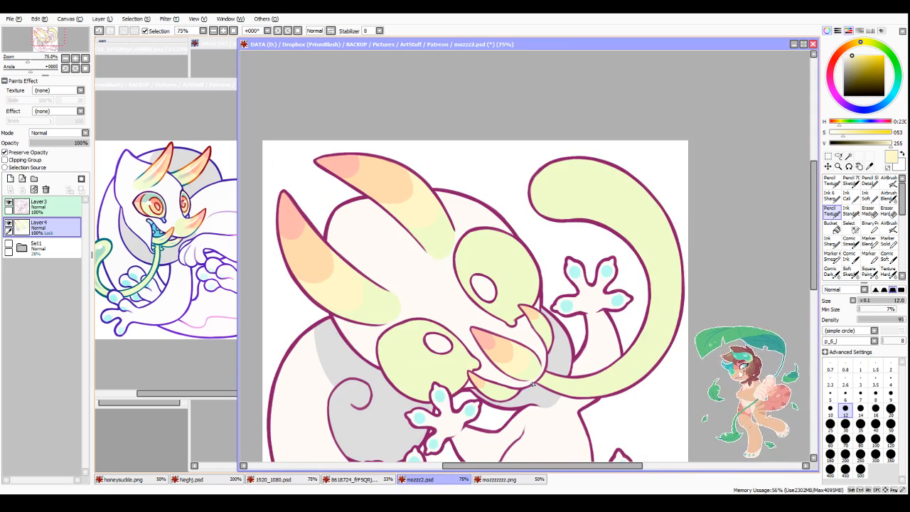
pyautogui.scroll(2, 530, 372)
pyautogui.scroll(2, 529, 371)
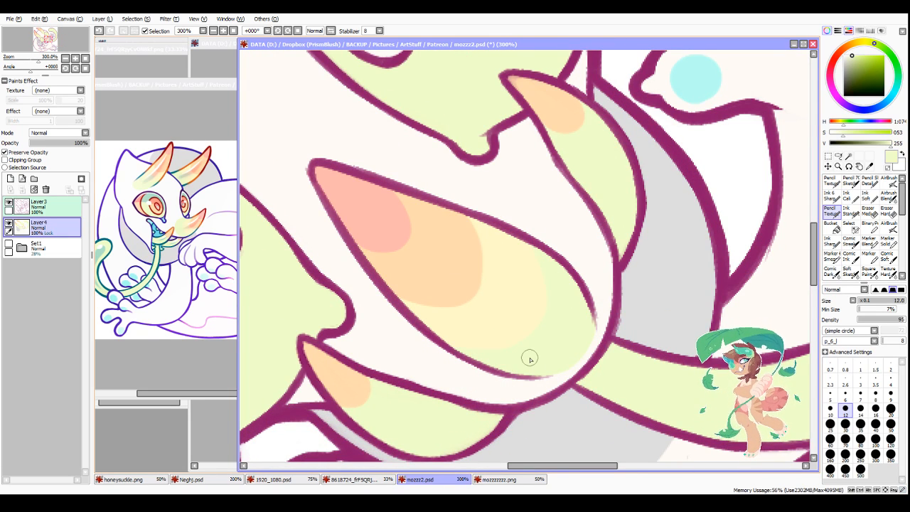
pyautogui.scroll(-4, 530, 359)
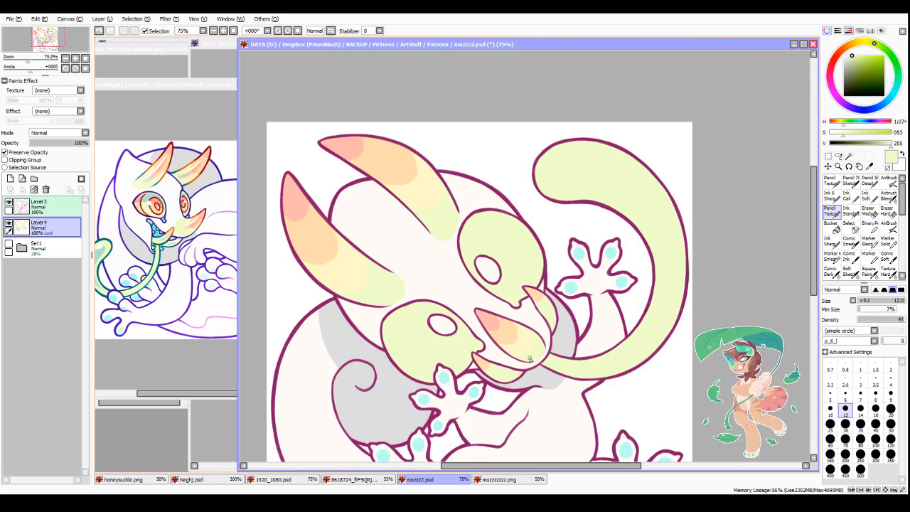
# Step: Sample the off-white body colour and tidy the edge of the grey area just below the lower head horn
pyautogui.scroll(-3, 530, 359)
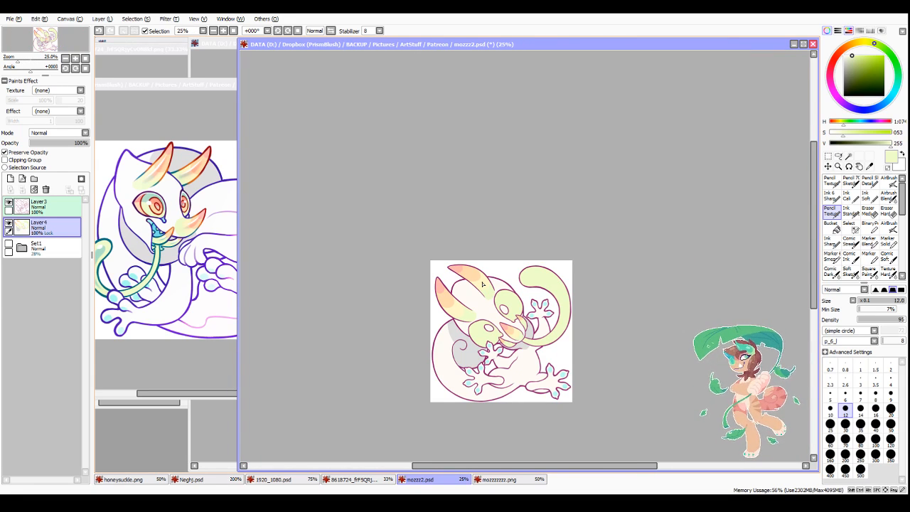
pyautogui.scroll(4, 438, 320)
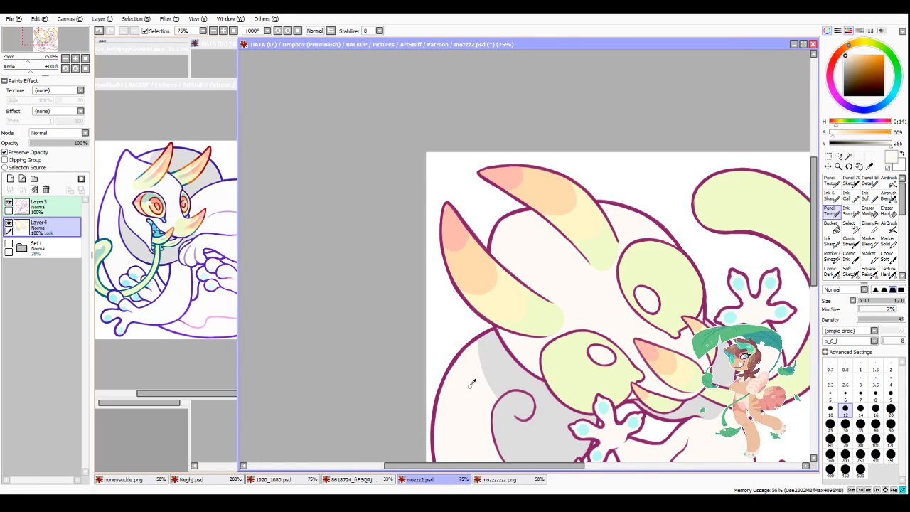
pyautogui.scroll(1, 502, 426)
pyautogui.moveTo(465, 264); pyautogui.dragTo(461, 314)
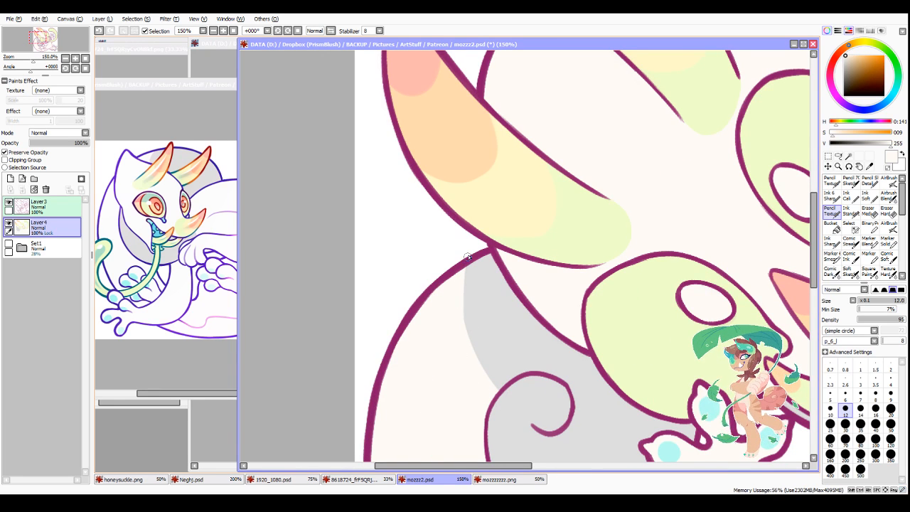
pyautogui.moveTo(468, 258)
pyautogui.mouseDown()
pyautogui.moveTo(466, 332)
pyautogui.moveTo(498, 392)
pyautogui.moveTo(466, 298)
pyautogui.mouseUp()
# Step: Sample pale orange, paint a ring around the white oval in the lower green eye with Ink Standard, and mirror the view to check it
pyautogui.scroll(-6, 482, 389)
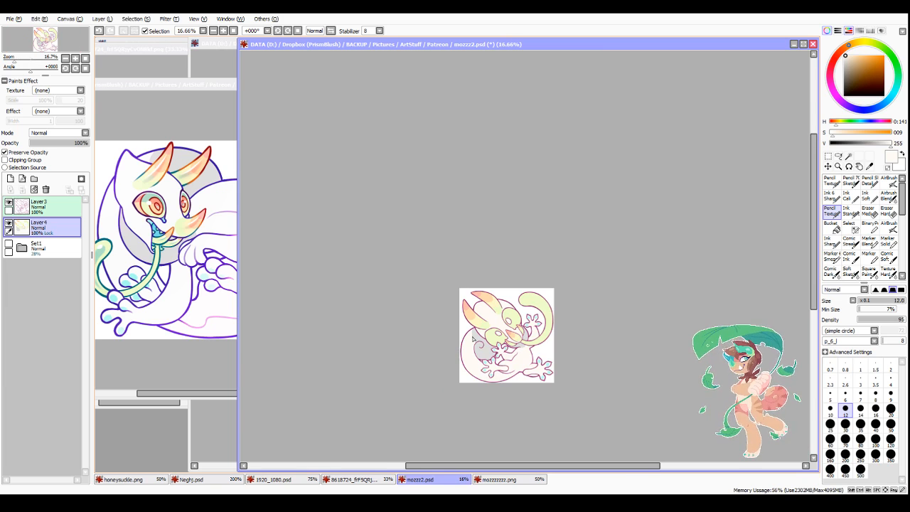
pyautogui.scroll(4, 473, 339)
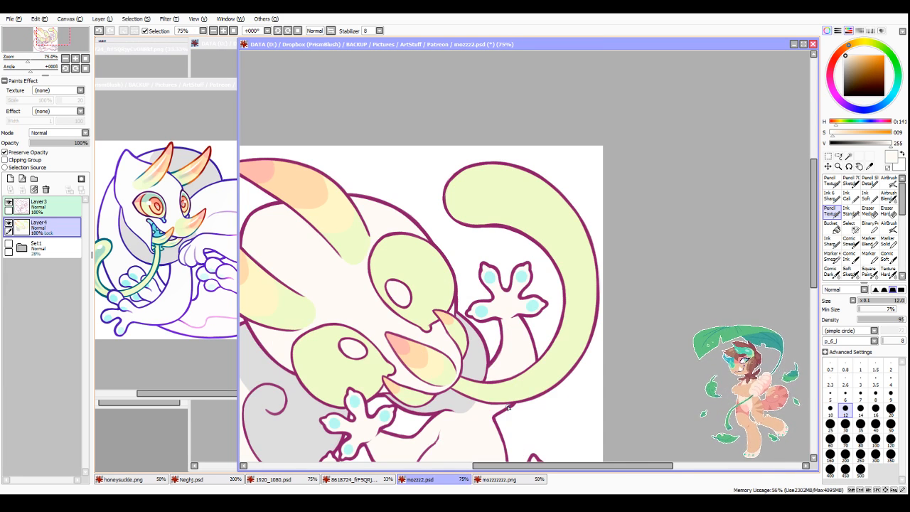
pyautogui.scroll(-1, 242, 421)
pyautogui.keyDown('alt'); pyautogui.click(281, 266); pyautogui.keyUp('alt')
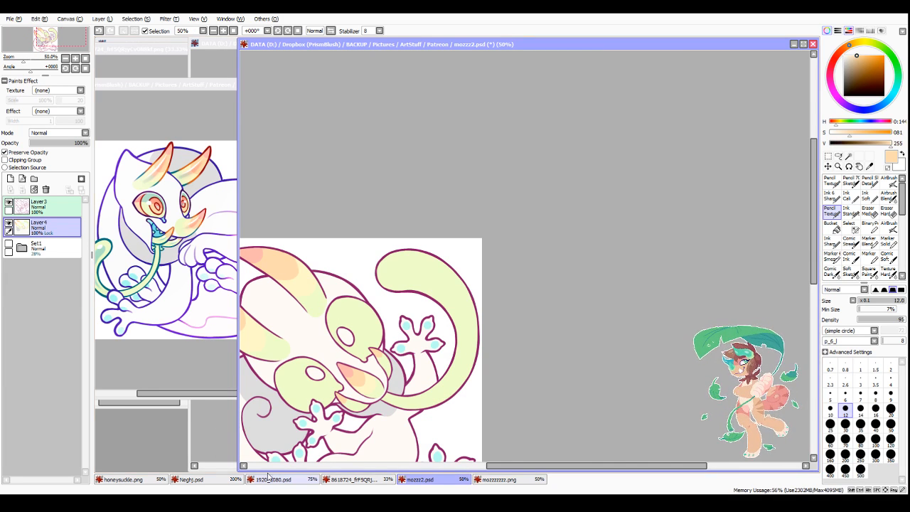
pyautogui.scroll(-1, 282, 466)
pyautogui.scroll(3, 282, 466)
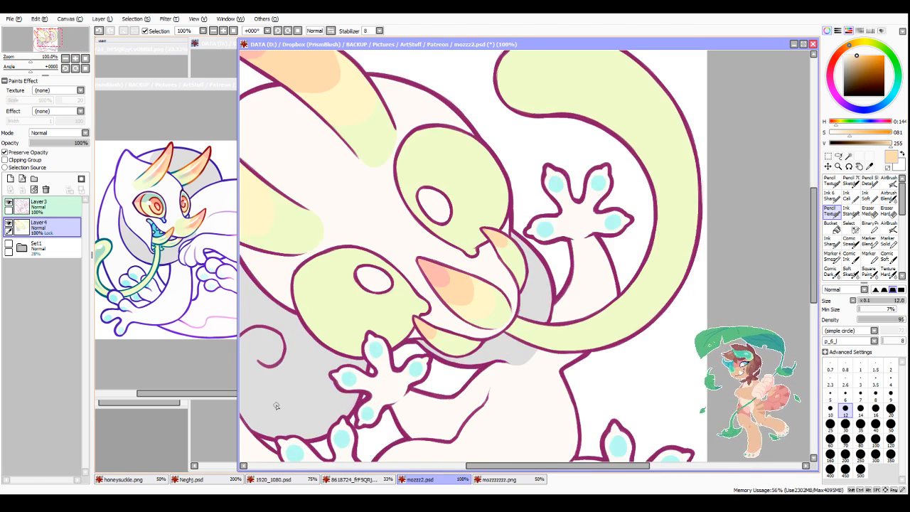
pyautogui.press('n')
pyautogui.scroll(1, 394, 300)
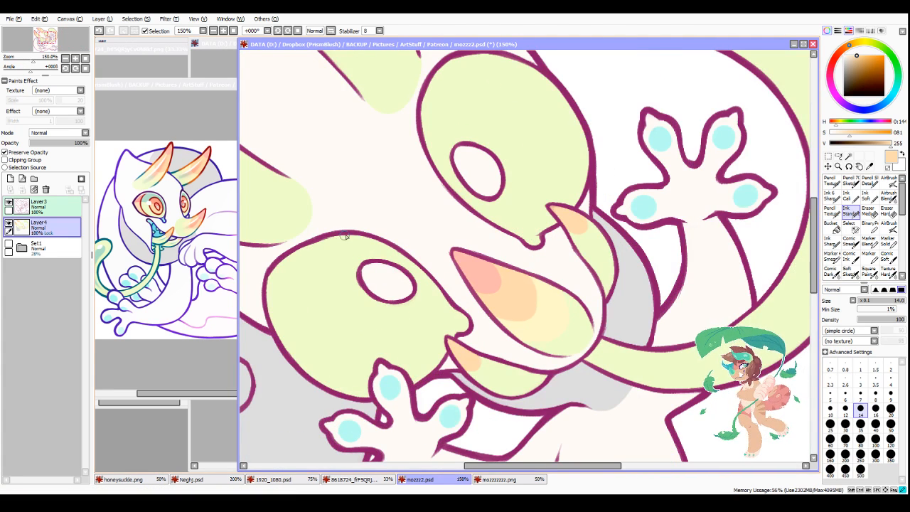
pyautogui.moveTo(323, 240)
pyautogui.mouseDown()
pyautogui.moveTo(365, 315)
pyautogui.moveTo(415, 321)
pyautogui.mouseUp()
pyautogui.moveTo(352, 314)
pyautogui.mouseDown()
pyautogui.moveTo(423, 313)
pyautogui.moveTo(414, 265)
pyautogui.mouseUp()
pyautogui.moveTo(326, 266)
pyautogui.mouseDown()
pyautogui.moveTo(334, 297)
pyautogui.moveTo(372, 326)
pyautogui.moveTo(421, 288)
pyautogui.moveTo(392, 328)
pyautogui.moveTo(429, 317)
pyautogui.moveTo(426, 277)
pyautogui.moveTo(414, 319)
pyautogui.moveTo(422, 283)
pyautogui.mouseUp()
pyautogui.click(323, 34)
pyautogui.scroll(-3, 540, 357)
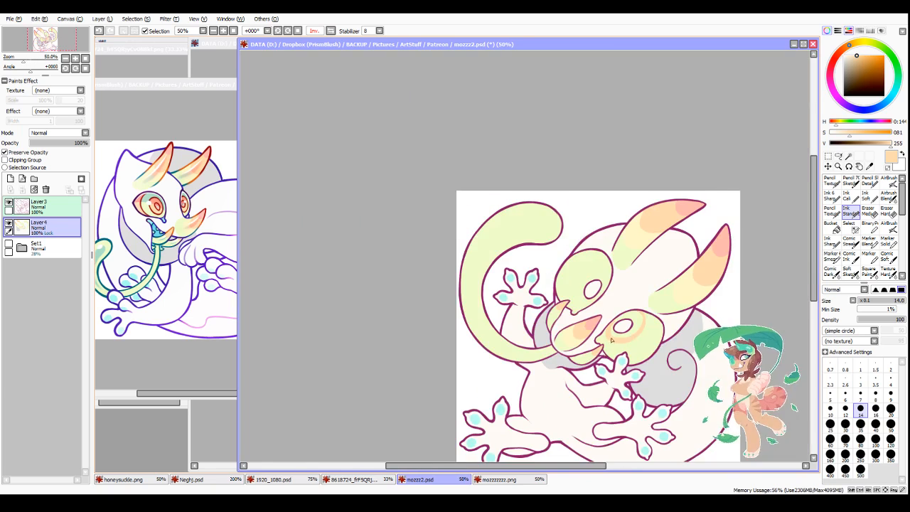
# Step: Paint a pale orange ring around the white oval in the upper green eye and bucket-fill the rings of both eyes
pyautogui.scroll(3, 566, 299)
pyautogui.moveTo(517, 324)
pyautogui.mouseDown()
pyautogui.moveTo(478, 312)
pyautogui.moveTo(537, 226)
pyautogui.moveTo(577, 261)
pyautogui.mouseUp()
pyautogui.press('g')
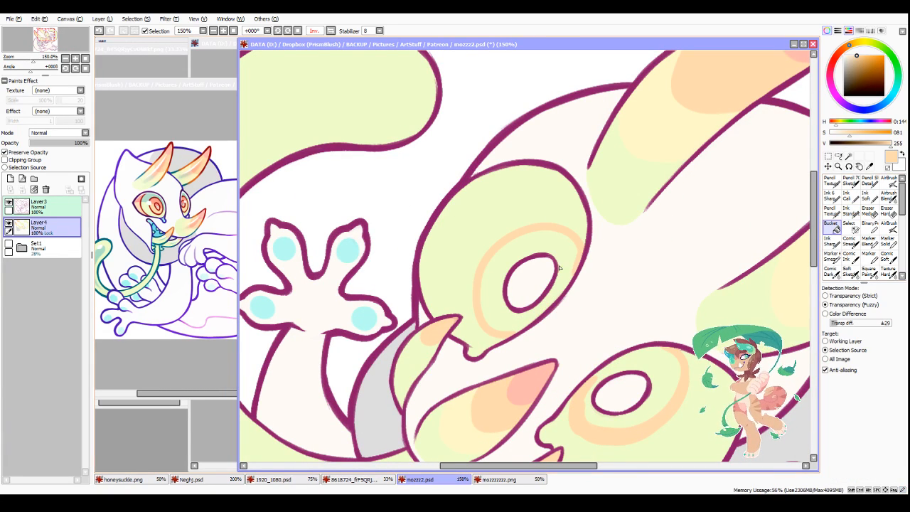
pyautogui.click(553, 317)
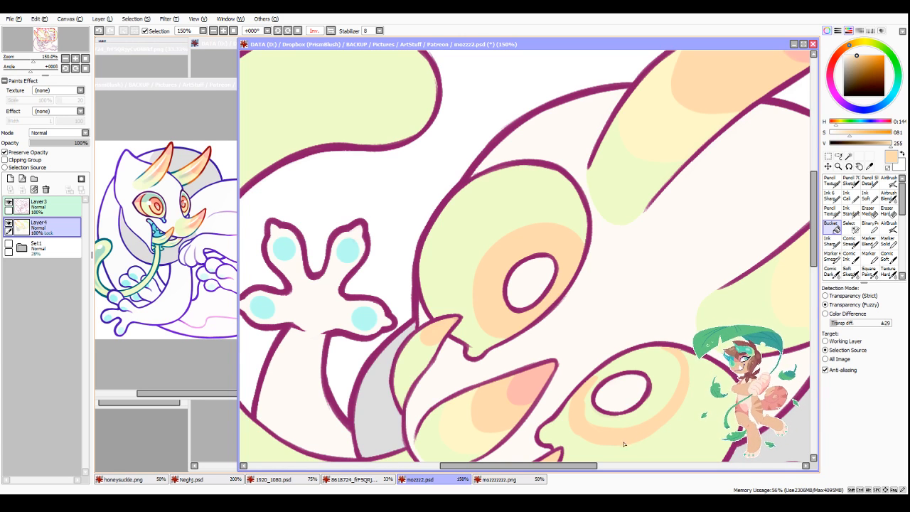
pyautogui.click(645, 427)
pyautogui.scroll(-4, 683, 362)
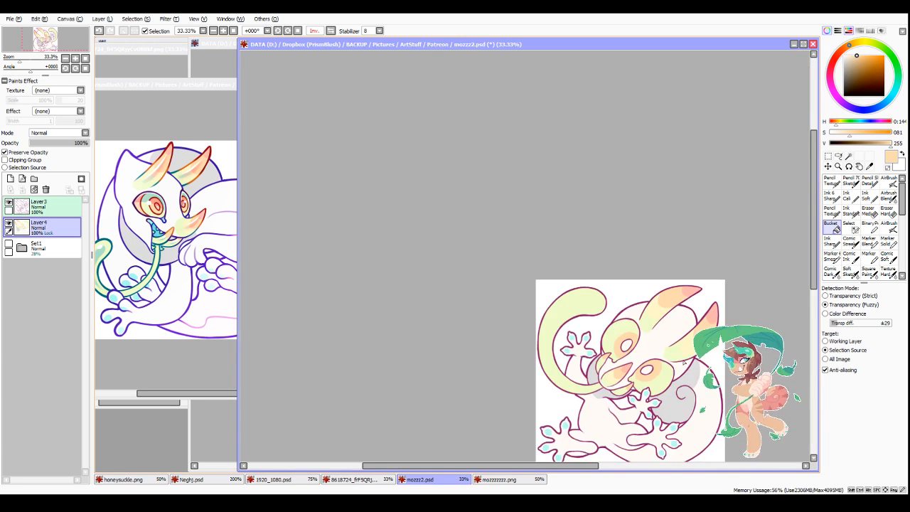
# Step: Sample the salmon pink of the snout tip and bucket-fill the white ovals in both eyes with it
pyautogui.scroll(3, 686, 391)
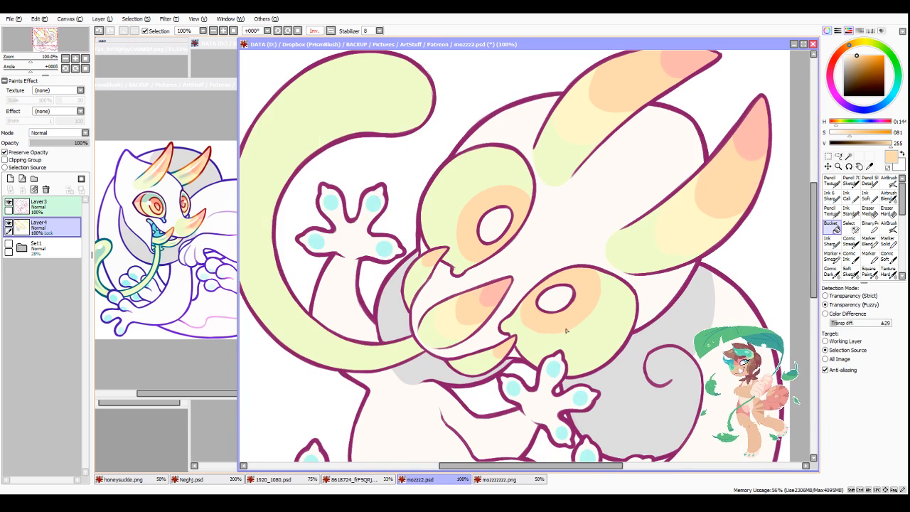
pyautogui.keyDown('alt'); pyautogui.click(498, 299); pyautogui.keyUp('alt')
pyautogui.click(495, 224)
pyautogui.click(555, 298)
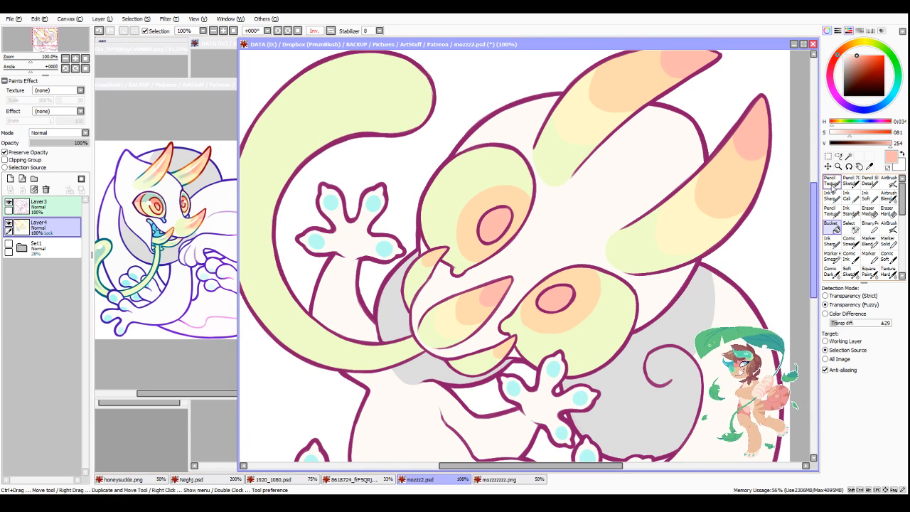
# Step: Sample the pale orange and touch up the edges of the eye rings with the size 12 Pencil Texture brush
pyautogui.click(832, 211)
pyautogui.keyDown('alt'); pyautogui.click(482, 213); pyautogui.keyUp('alt')
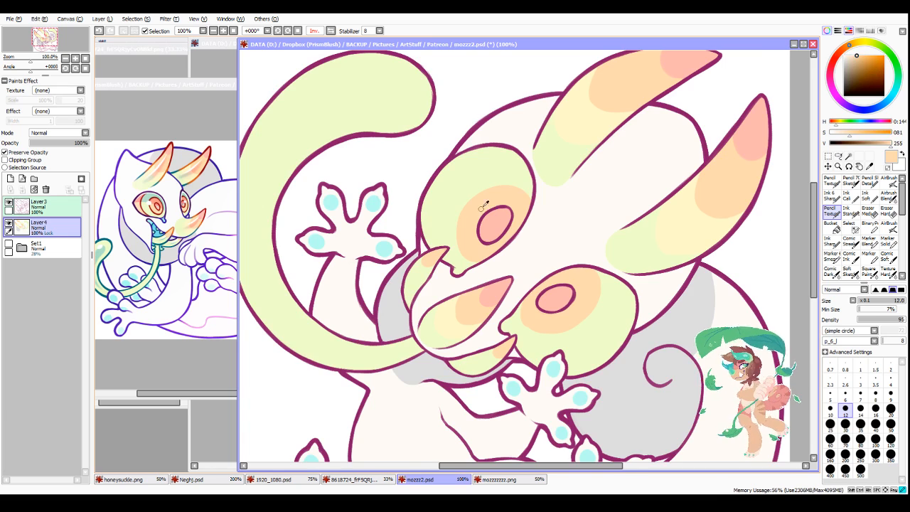
pyautogui.scroll(-3, 490, 221)
pyautogui.scroll(4, 480, 244)
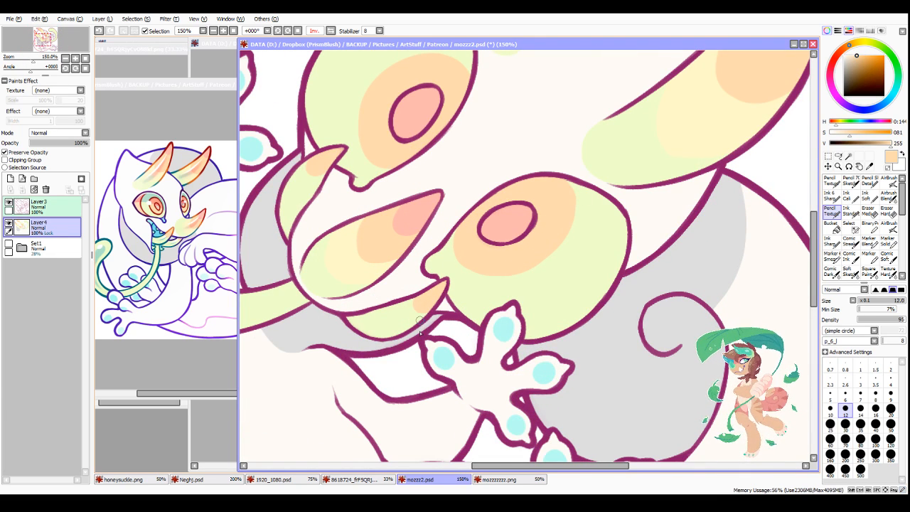
pyautogui.scroll(-3, 418, 407)
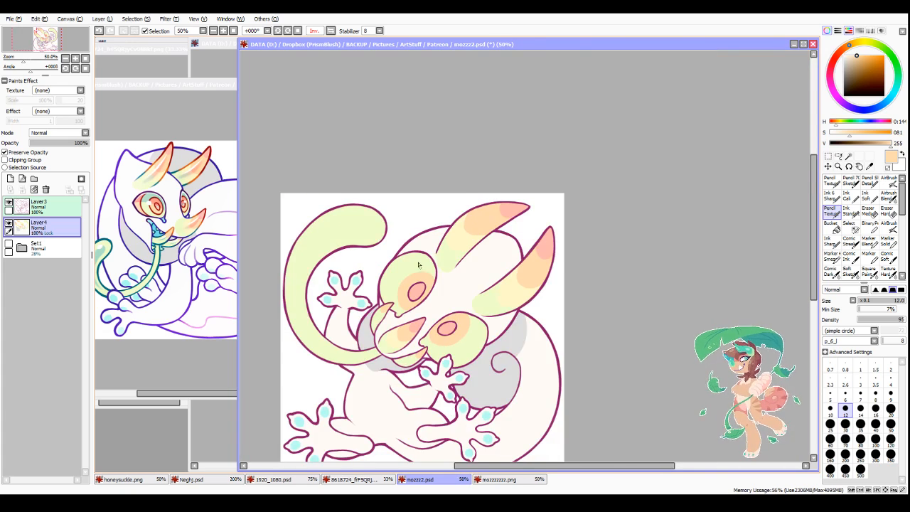
# Step: Paint a pale orange band along the outer rim of the upper eye with the Ink Standard brush
pyautogui.scroll(3, 497, 270)
pyautogui.click(850, 212)
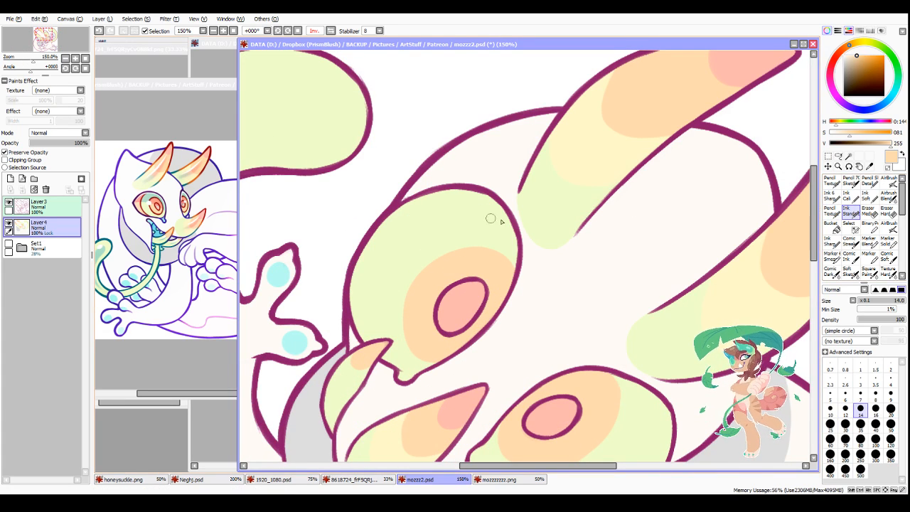
pyautogui.moveTo(509, 213)
pyautogui.mouseDown()
pyautogui.moveTo(483, 203)
pyautogui.moveTo(378, 261)
pyautogui.moveTo(366, 334)
pyautogui.moveTo(363, 311)
pyautogui.moveTo(370, 346)
pyautogui.moveTo(357, 325)
pyautogui.moveTo(359, 259)
pyautogui.moveTo(359, 282)
pyautogui.moveTo(353, 272)
pyautogui.moveTo(369, 265)
pyautogui.moveTo(403, 213)
pyautogui.moveTo(389, 219)
pyautogui.moveTo(466, 193)
pyautogui.moveTo(500, 206)
pyautogui.mouseUp()
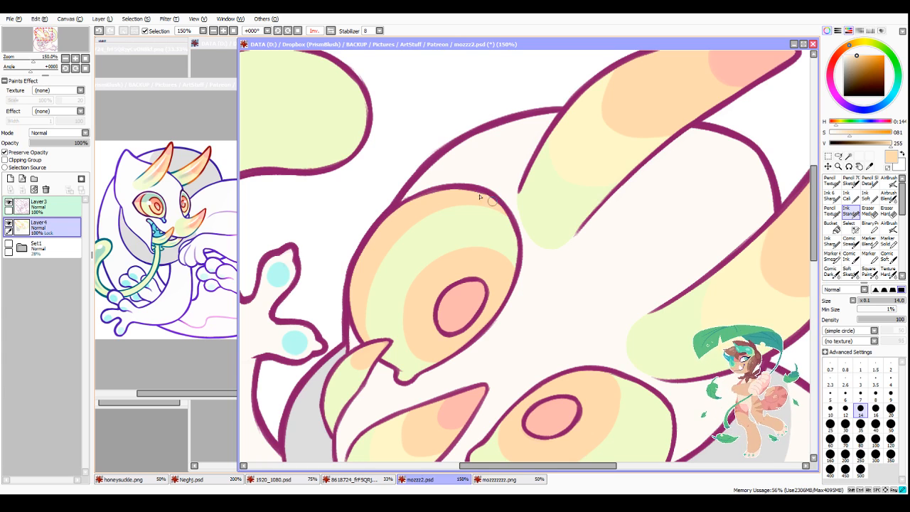
# Step: Sample the eye's light green and tidy the inner edge of the upper eye's orange rim with the Pencil Texture brush
pyautogui.keyDown('alt'); pyautogui.click(475, 219); pyautogui.keyUp('alt')
pyautogui.click(830, 209)
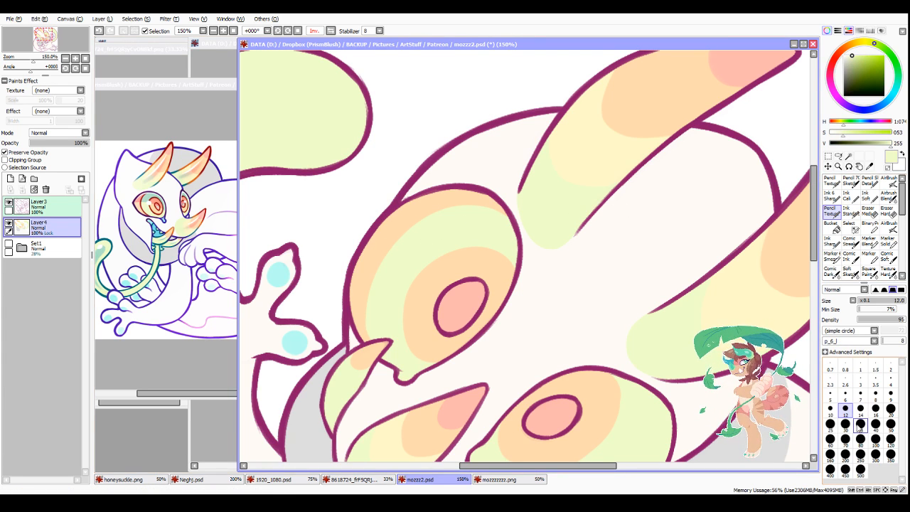
pyautogui.click(830, 424)
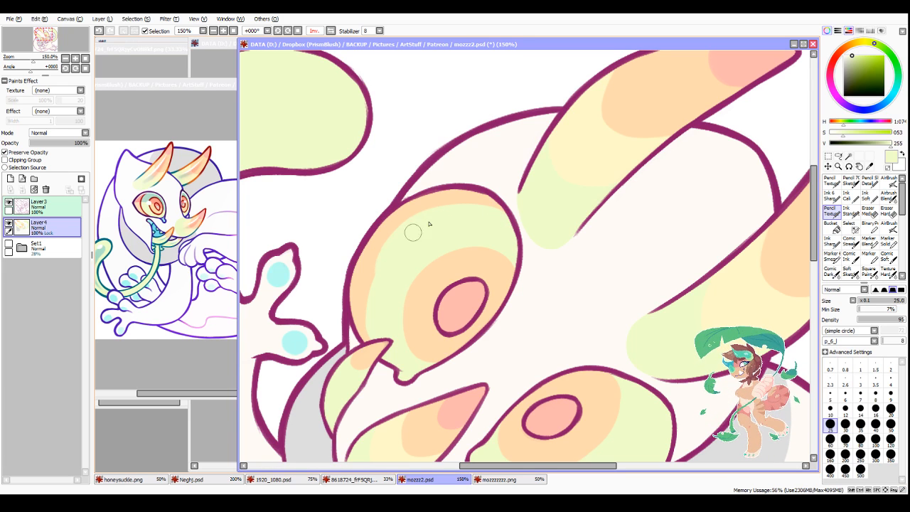
pyautogui.click(845, 408)
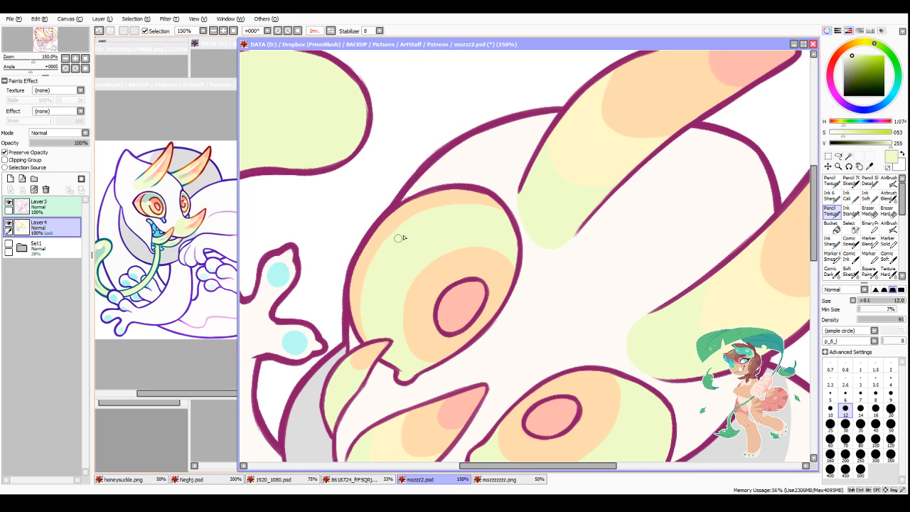
# Step: Rotate the canvas view to -22° and touch up the upper eye's outer rim with sampled pale orange
pyautogui.scroll(-3, 441, 214)
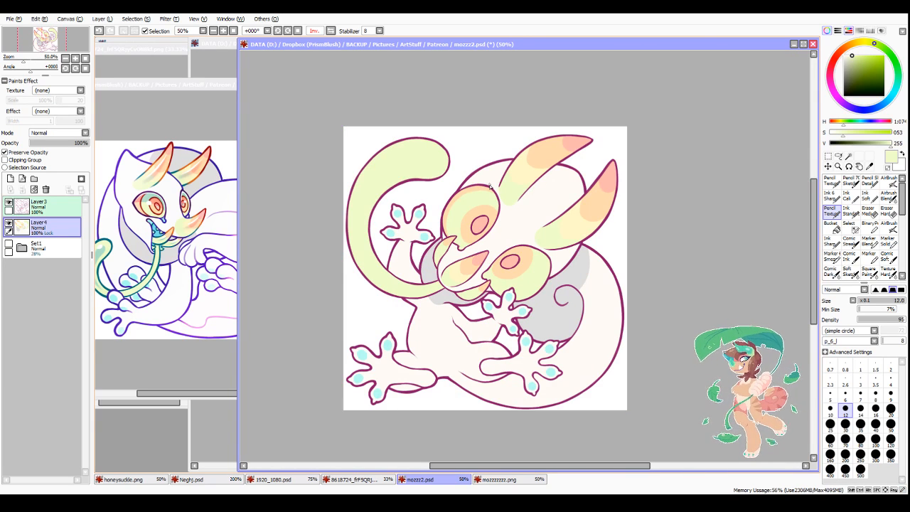
pyautogui.click(277, 31)
pyautogui.click(278, 31)
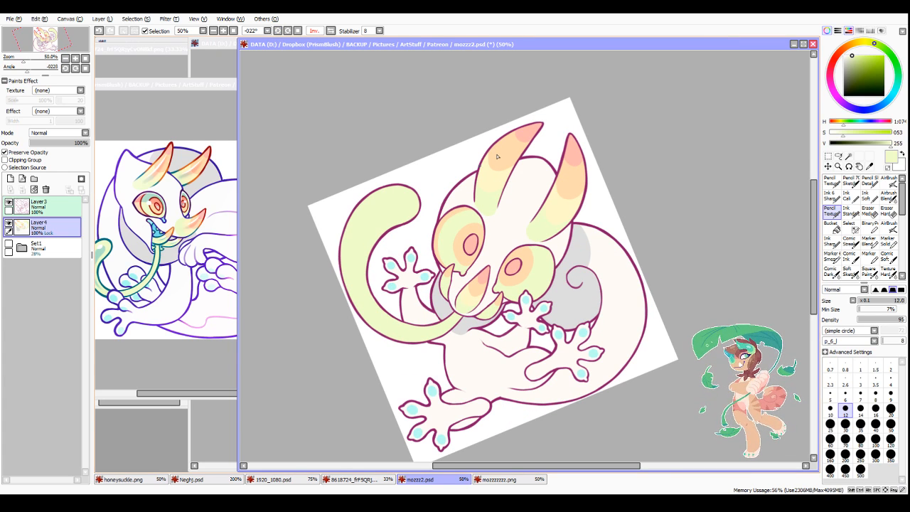
pyautogui.scroll(3, 491, 172)
pyautogui.keyDown('alt'); pyautogui.click(432, 211); pyautogui.keyUp('alt')
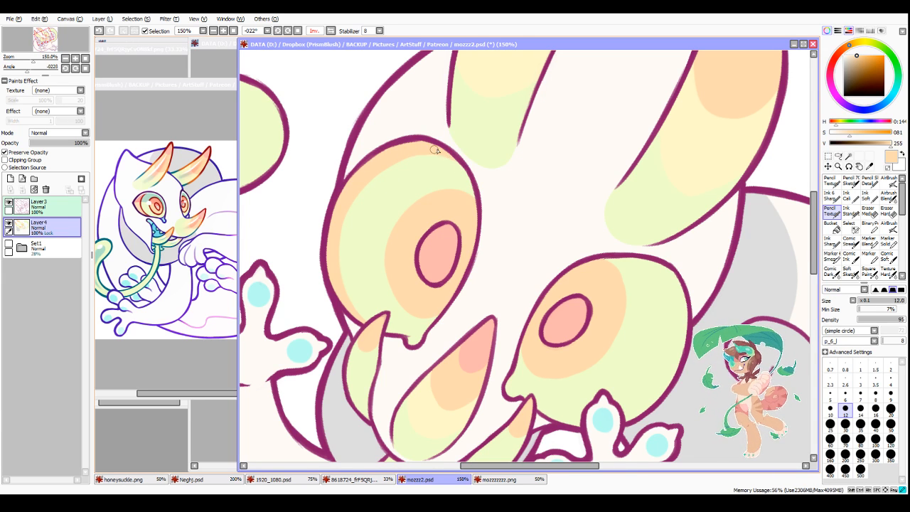
# Step: Paint a pale orange band along the outer rim of the lower eye with the size 12 Pencil Texture brush
pyautogui.scroll(-2, 634, 204)
pyautogui.scroll(2, 718, 278)
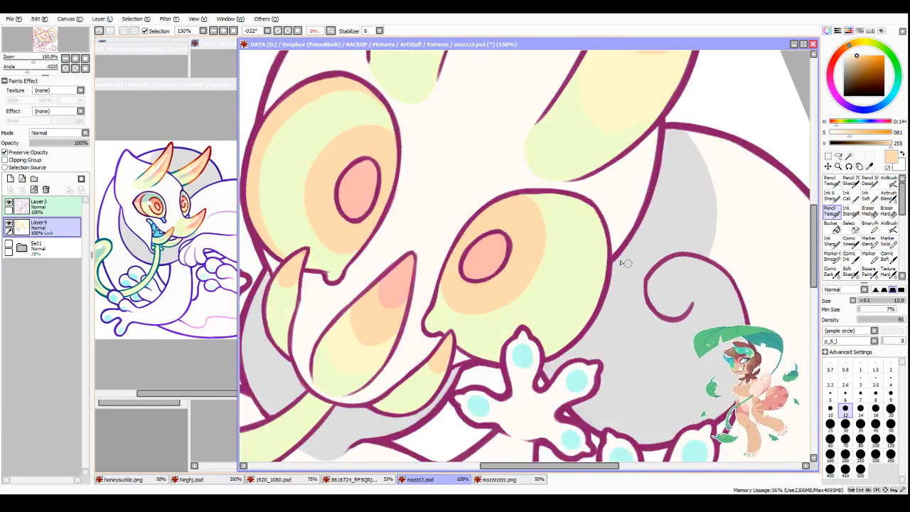
pyautogui.moveTo(563, 196)
pyautogui.mouseDown()
pyautogui.moveTo(593, 238)
pyautogui.moveTo(590, 265)
pyautogui.moveTo(583, 201)
pyautogui.moveTo(597, 248)
pyautogui.moveTo(590, 206)
pyautogui.moveTo(600, 281)
pyautogui.moveTo(604, 248)
pyautogui.moveTo(593, 257)
pyautogui.moveTo(595, 235)
pyautogui.moveTo(549, 353)
pyautogui.moveTo(590, 308)
pyautogui.mouseUp()
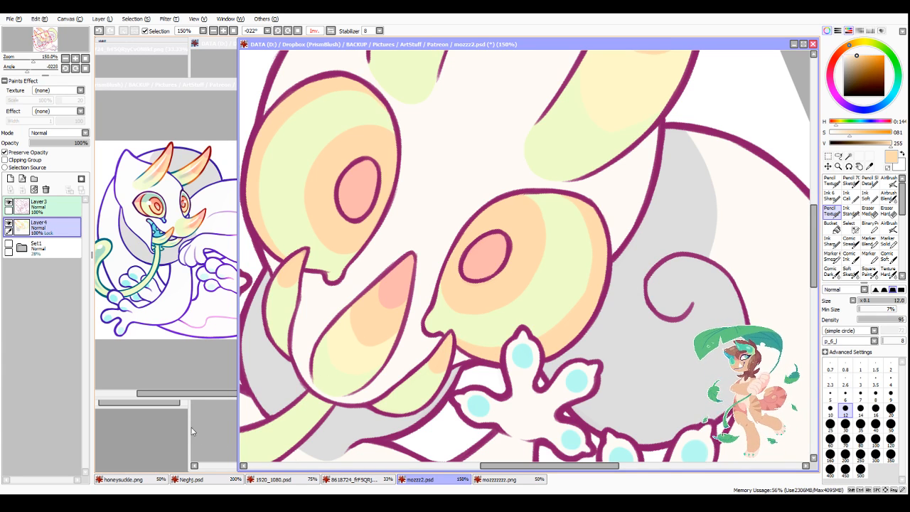
# Step: Sample light cyan from the reference creature and paint the inner corners and small pupil dots of both eyes
pyautogui.keyDown('alt'); pyautogui.click(118, 304); pyautogui.keyUp('alt')
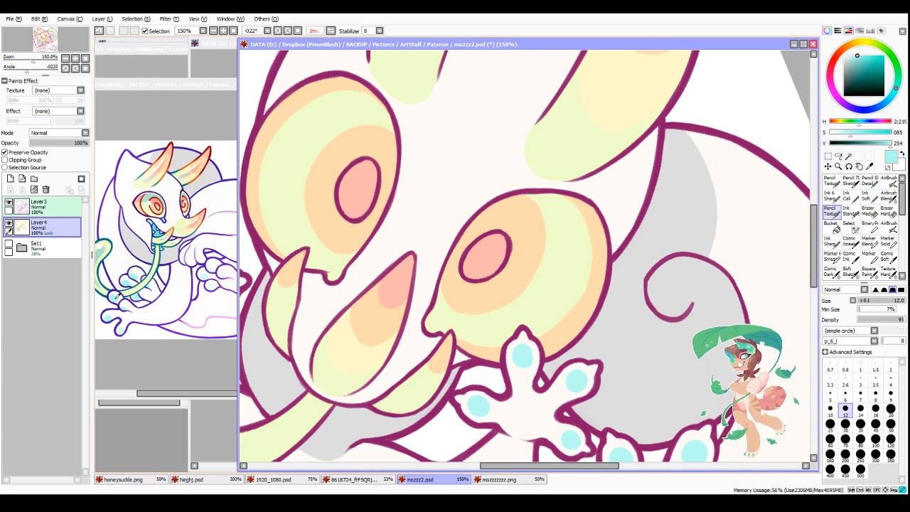
pyautogui.moveTo(441, 342)
pyautogui.mouseDown()
pyautogui.moveTo(433, 318)
pyautogui.moveTo(437, 328)
pyautogui.mouseUp()
pyautogui.moveTo(327, 273); pyautogui.dragTo(333, 275)
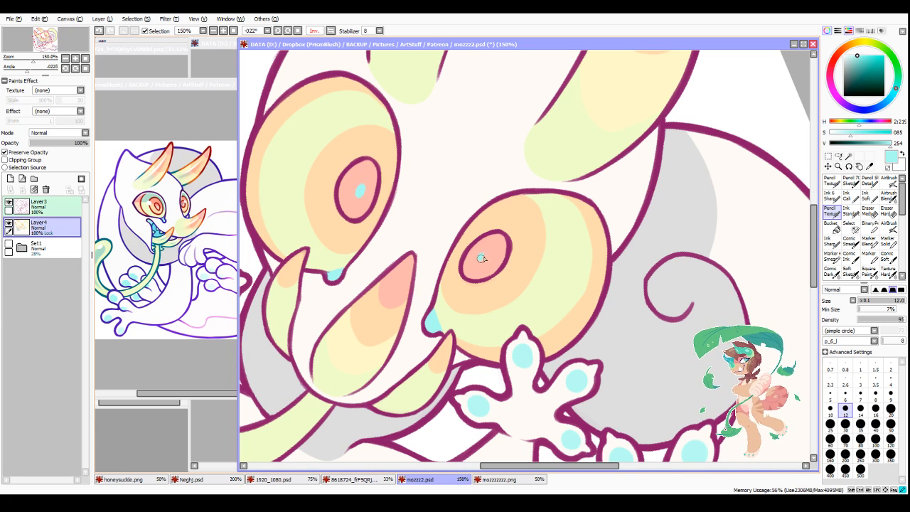
pyautogui.scroll(-3, 480, 260)
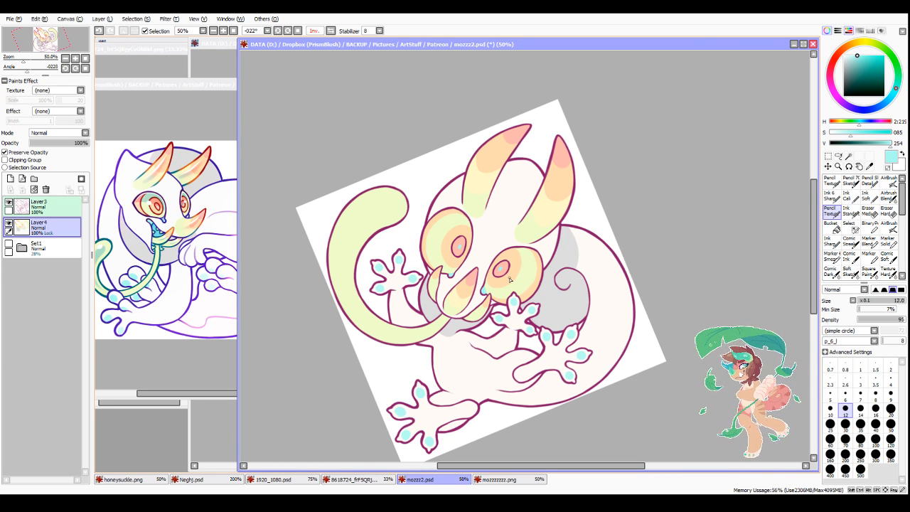
# Step: Sample the muted teal from the reference tail and paint a soft stripe along the tail with the size 40 Airbrush Blend brush
pyautogui.rightClick(100, 254)
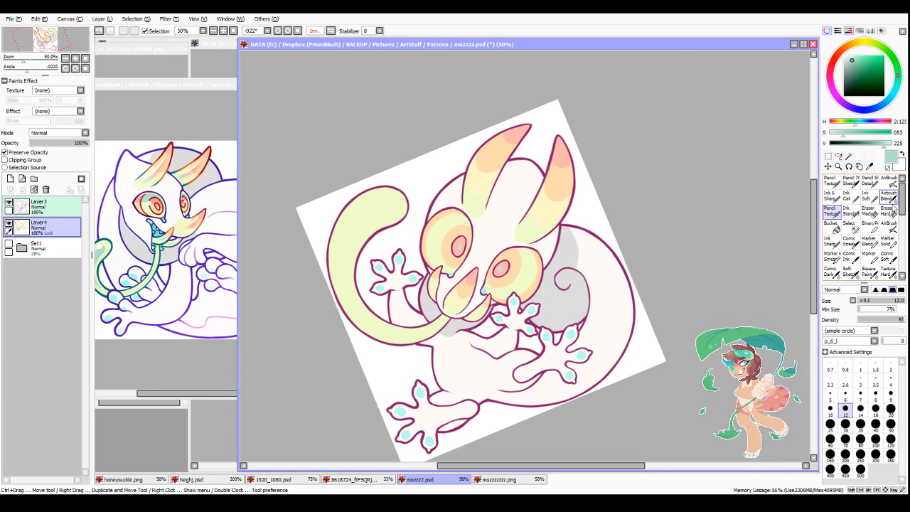
pyautogui.click(888, 197)
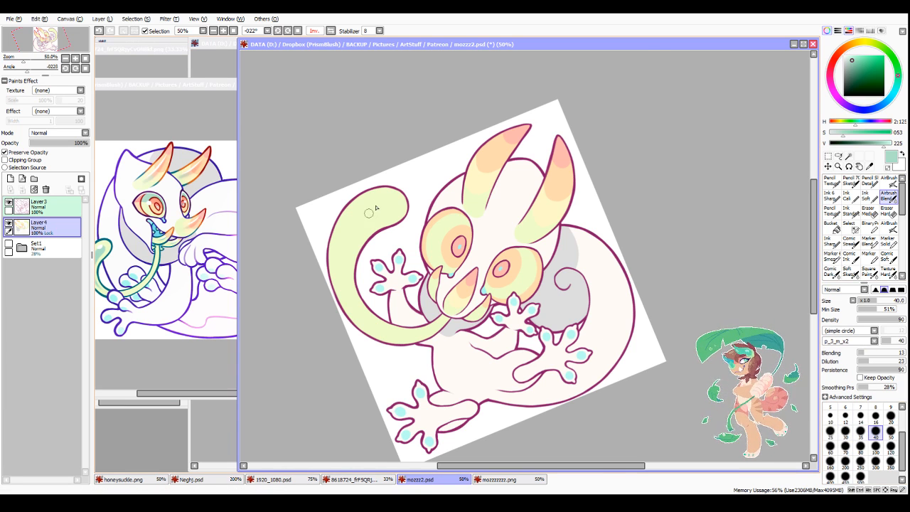
pyautogui.scroll(1, 376, 208)
pyautogui.moveTo(377, 206)
pyautogui.mouseDown()
pyautogui.moveTo(347, 231)
pyautogui.moveTo(373, 211)
pyautogui.moveTo(365, 218)
pyautogui.moveTo(383, 216)
pyautogui.moveTo(343, 244)
pyautogui.moveTo(350, 226)
pyautogui.moveTo(329, 269)
pyautogui.moveTo(339, 352)
pyautogui.moveTo(369, 219)
pyautogui.moveTo(335, 254)
pyautogui.moveTo(336, 293)
pyautogui.moveTo(354, 231)
pyautogui.moveTo(345, 354)
pyautogui.moveTo(331, 260)
pyautogui.moveTo(368, 388)
pyautogui.moveTo(323, 301)
pyautogui.moveTo(373, 388)
pyautogui.moveTo(349, 370)
pyautogui.moveTo(332, 249)
pyautogui.moveTo(324, 310)
pyautogui.moveTo(351, 222)
pyautogui.moveTo(331, 256)
pyautogui.moveTo(379, 205)
pyautogui.moveTo(354, 215)
pyautogui.moveTo(384, 214)
pyautogui.moveTo(391, 203)
pyautogui.moveTo(347, 240)
pyautogui.moveTo(383, 218)
pyautogui.mouseUp()
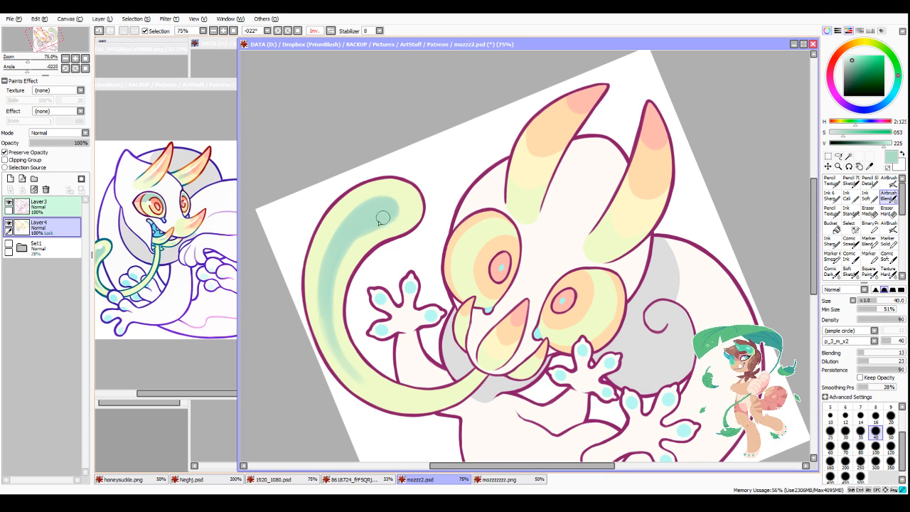
# Step: Taper and blend the tail's teal stripe towards its thin end with Airbrush Blend at sizes 30 and 14, sampling green and teal
pyautogui.click(845, 432)
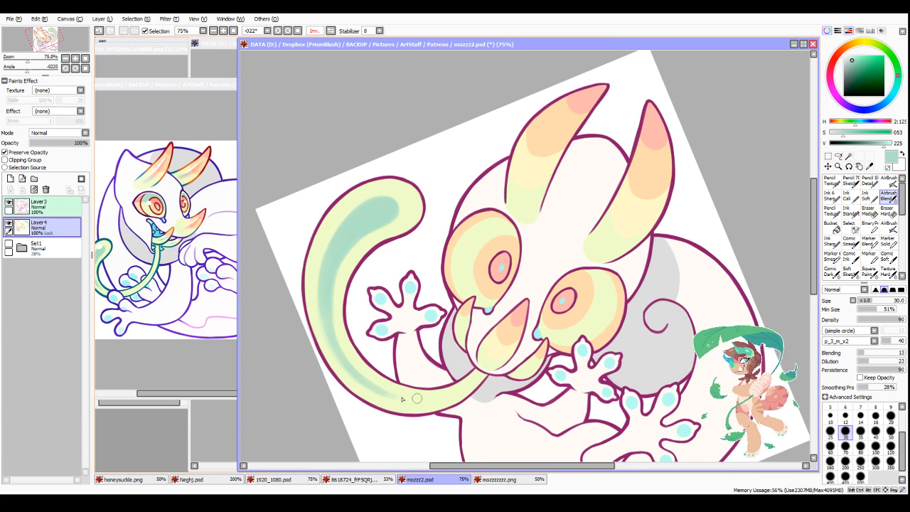
pyautogui.keyDown('alt'); pyautogui.click(413, 206); pyautogui.keyUp('alt')
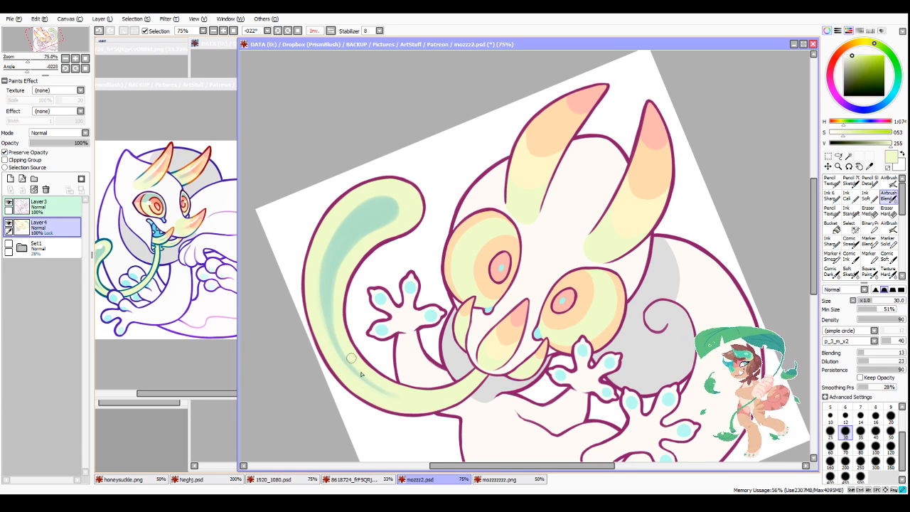
pyautogui.keyDown('alt'); pyautogui.click(359, 226); pyautogui.keyUp('alt')
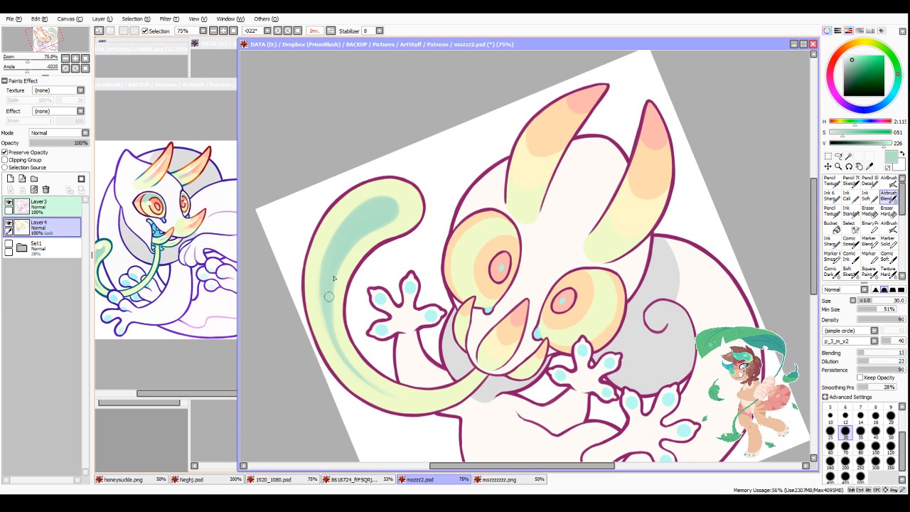
pyautogui.click(859, 416)
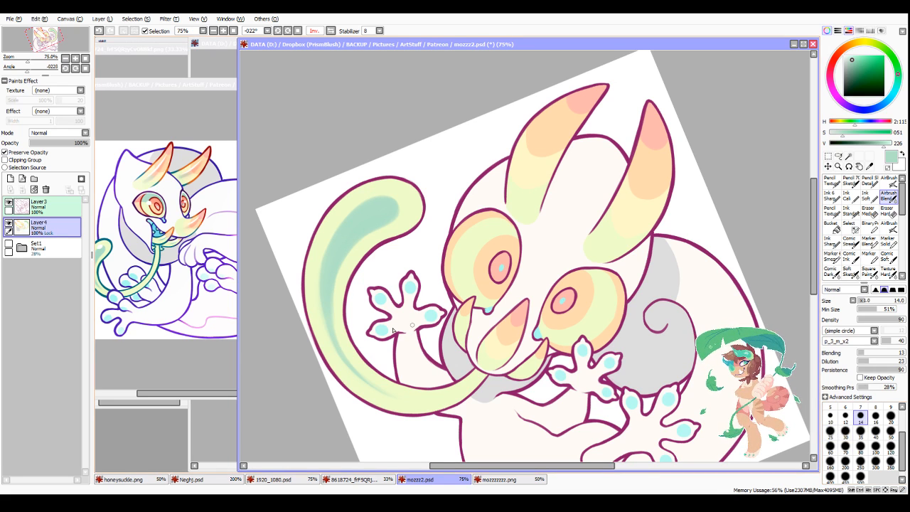
pyautogui.click(845, 430)
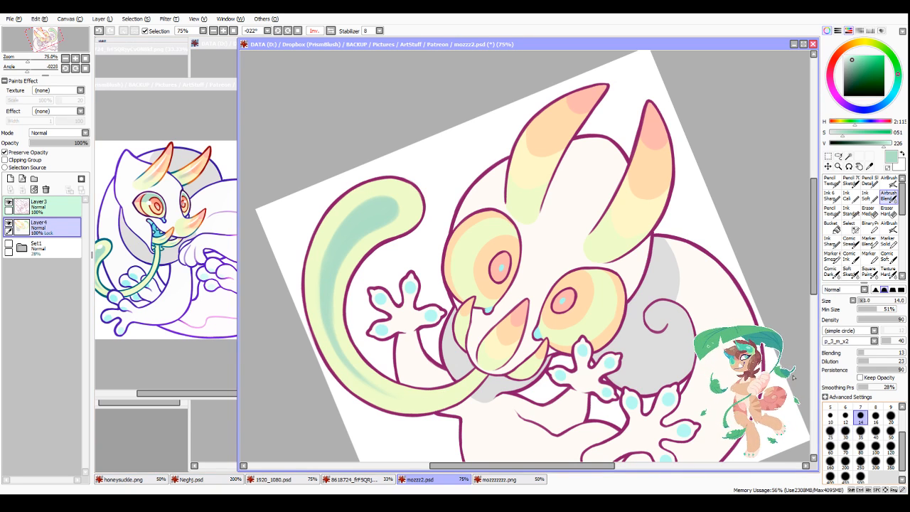
pyautogui.click(860, 416)
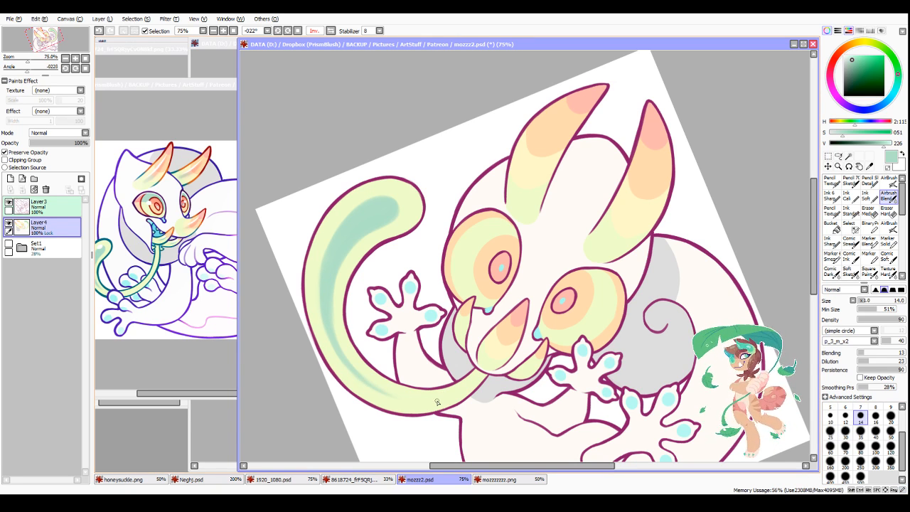
# Step: Turn off the mirrored view, reset the canvas rotation to 0°, and maximize the mozzz2.psd window
pyautogui.click(320, 31)
pyautogui.click(297, 31)
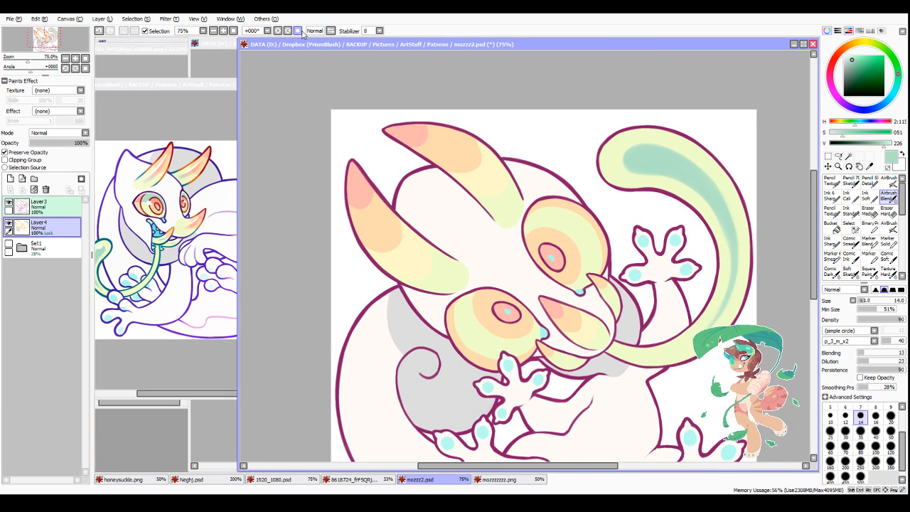
pyautogui.scroll(-3, 540, 169)
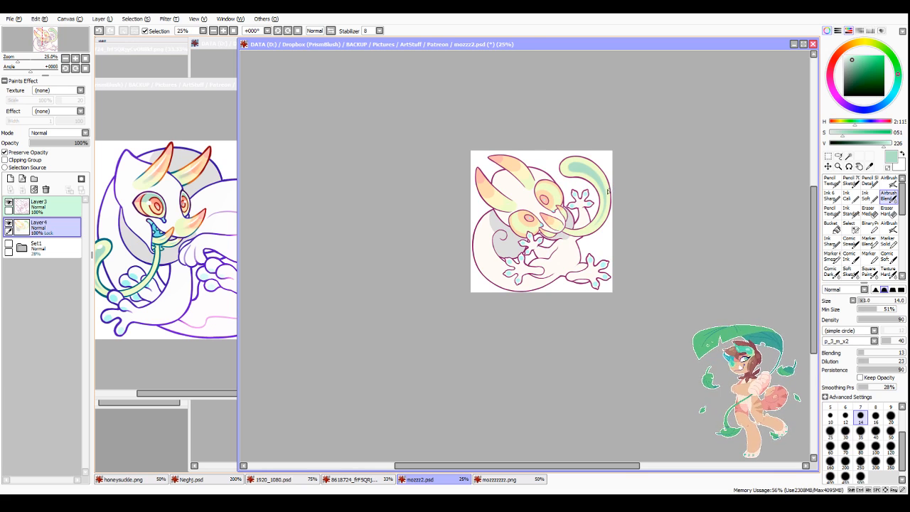
pyautogui.scroll(2, 607, 190)
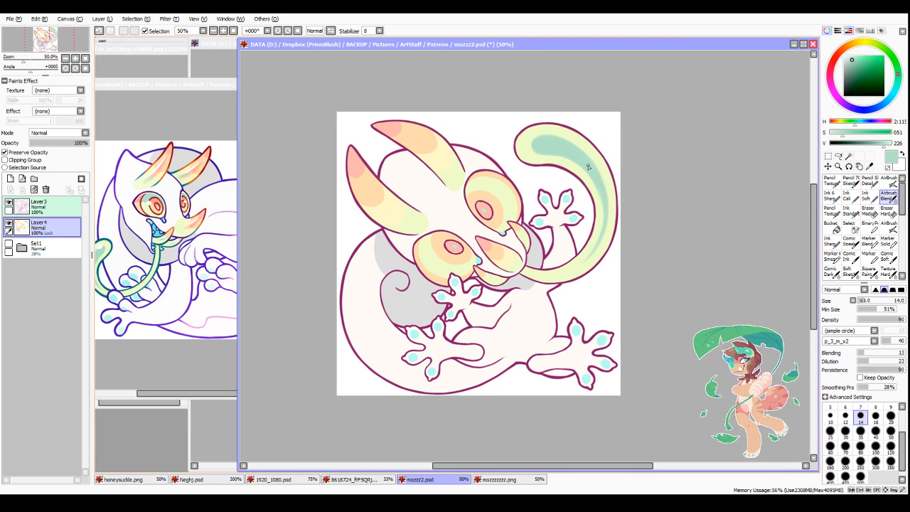
pyautogui.click(803, 45)
pyautogui.moveTo(444, 472); pyautogui.dragTo(460, 472)
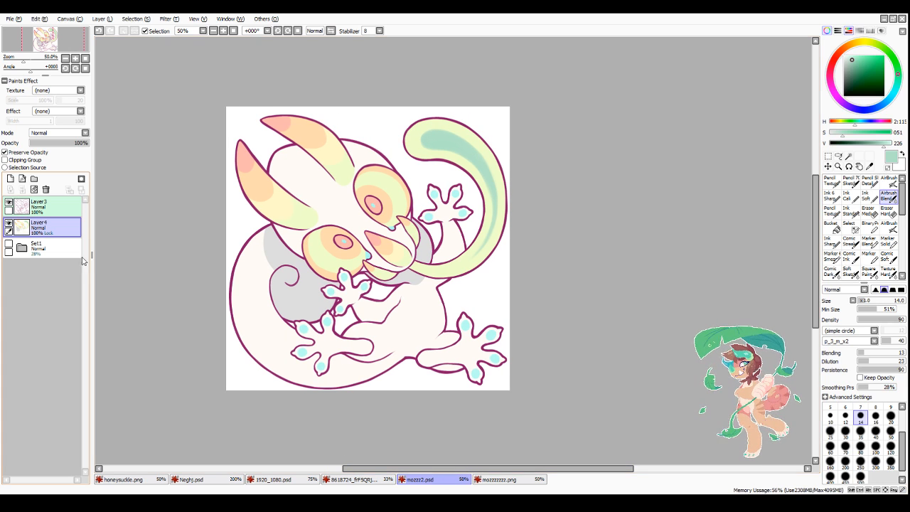
# Step: Select the line art layer Layer3 and turn on Preserve Opacity for it
pyautogui.click(39, 206)
pyautogui.click(27, 153)
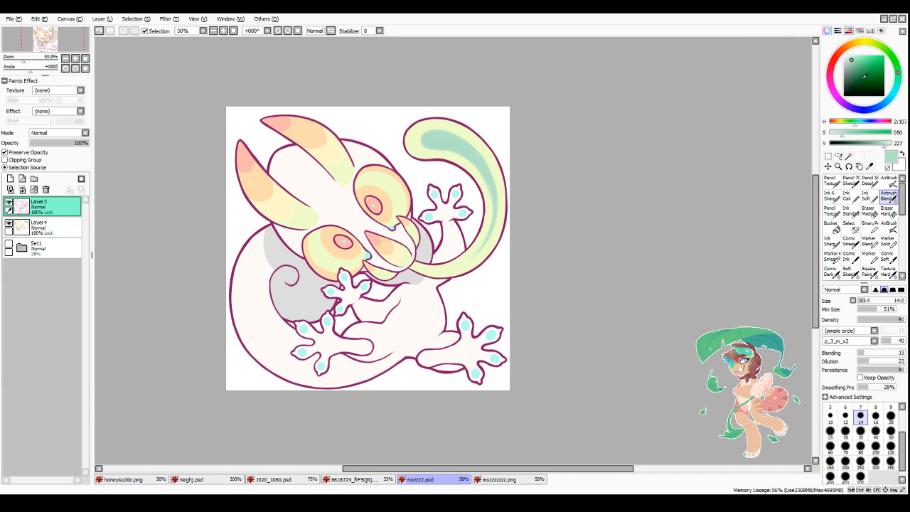
# Step: Choose a dark teal with saturation 132 and value 117, and set the Pencil Texture brush to size 35
pyautogui.moveTo(894, 90); pyautogui.dragTo(899, 86)
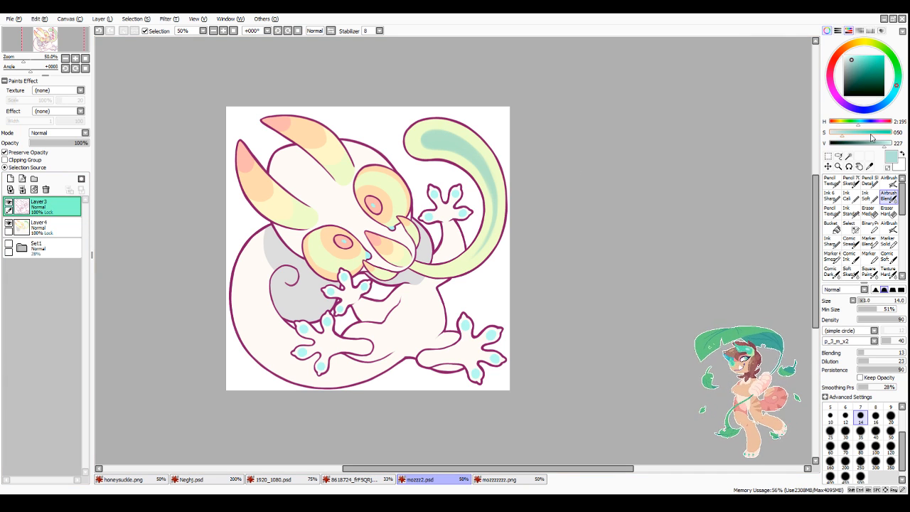
pyautogui.click(831, 211)
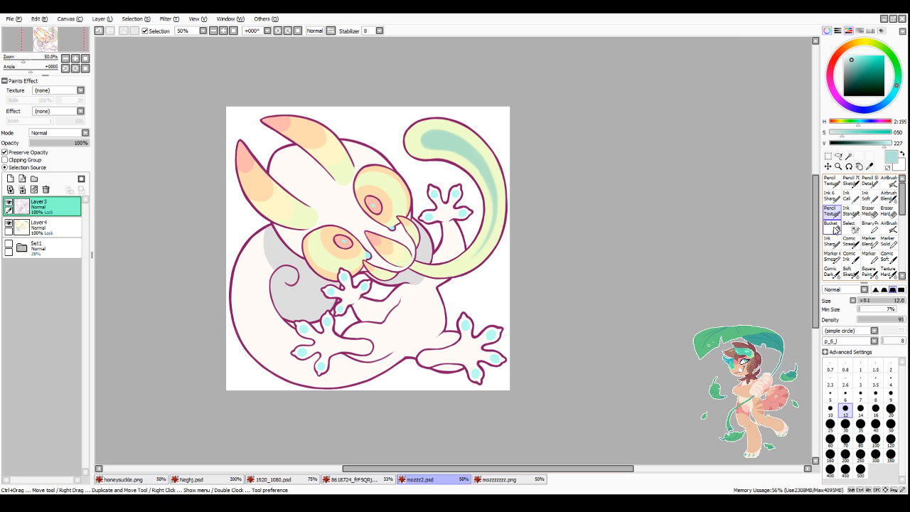
pyautogui.click(860, 425)
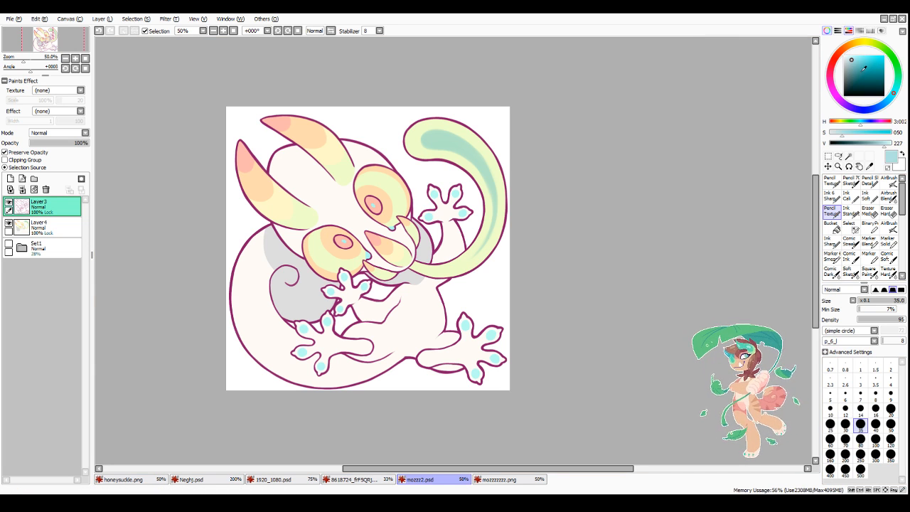
pyautogui.moveTo(863, 69); pyautogui.dragTo(864, 76)
# Step: Try recolouring the magenta outline of the tail in dark teal, along its rounded tip and both edges
pyautogui.moveTo(460, 127); pyautogui.dragTo(427, 120)
pyautogui.moveTo(435, 161); pyautogui.dragTo(412, 157)
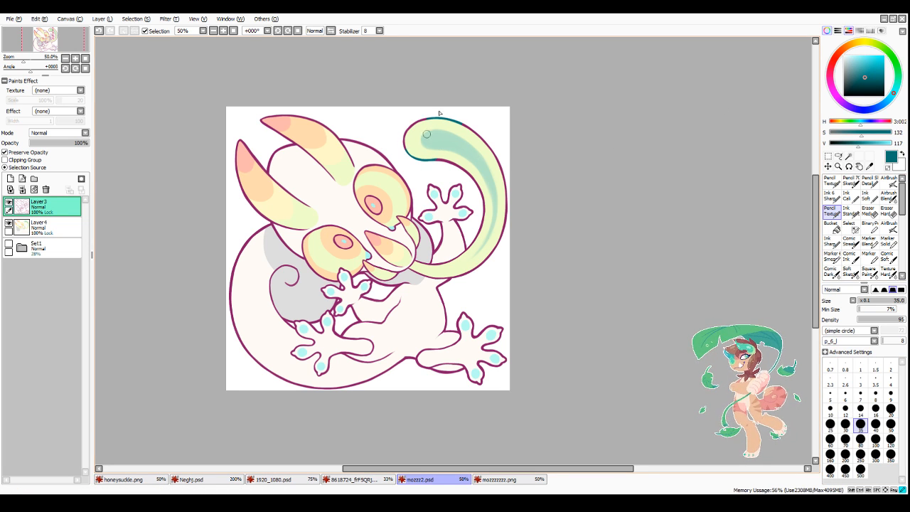
pyautogui.moveTo(426, 118); pyautogui.dragTo(406, 142)
pyautogui.moveTo(452, 162); pyautogui.dragTo(489, 200)
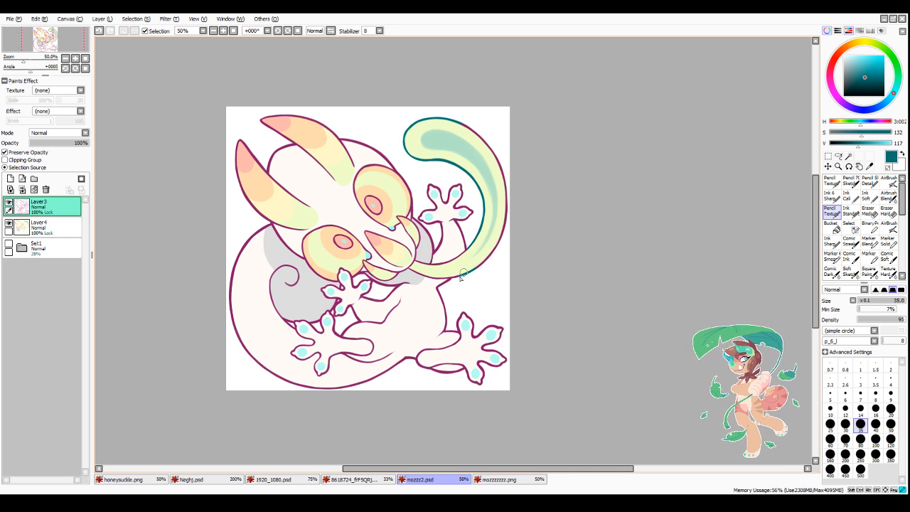
pyautogui.moveTo(500, 243); pyautogui.dragTo(507, 235)
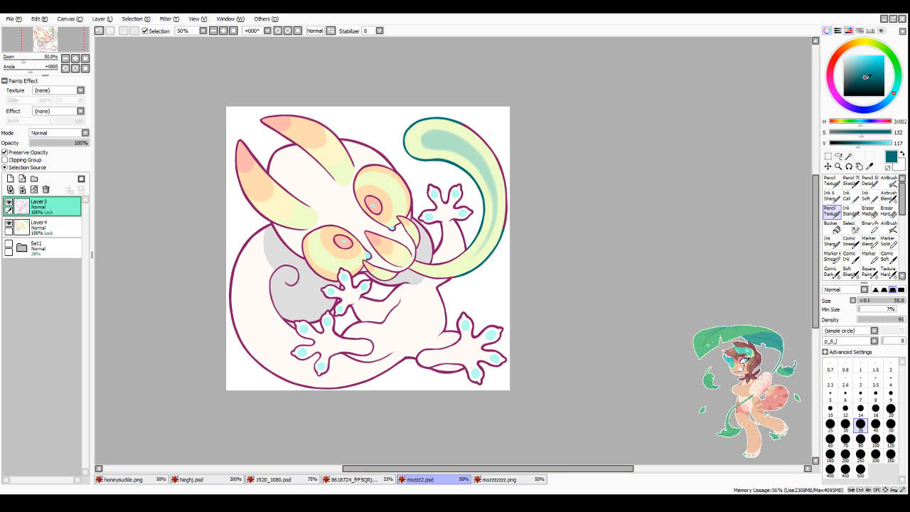
# Step: Darken the teal to saturation 144 and value 84, and go over the tail outline with the brush at size 40
pyautogui.click(866, 82)
pyautogui.click(875, 424)
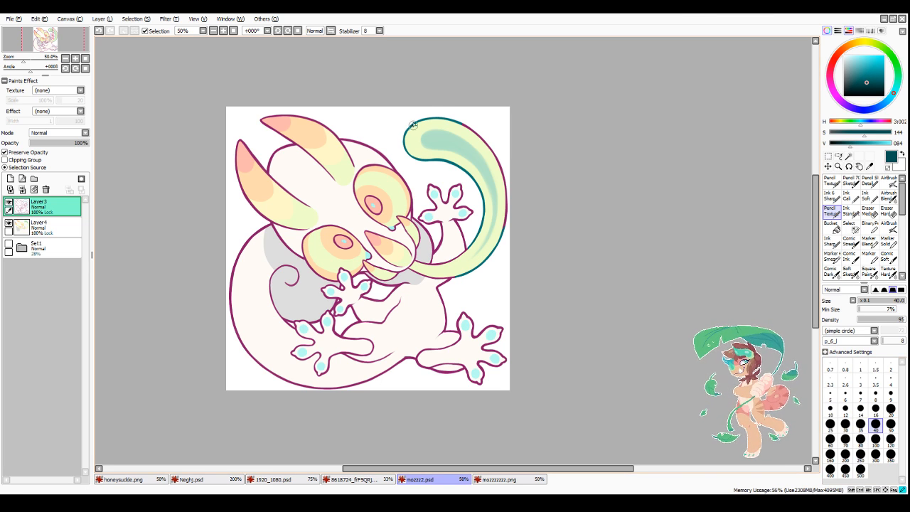
pyautogui.moveTo(412, 124)
pyautogui.mouseDown()
pyautogui.moveTo(420, 158)
pyautogui.moveTo(409, 137)
pyautogui.moveTo(460, 165)
pyautogui.moveTo(482, 192)
pyautogui.moveTo(474, 247)
pyautogui.mouseUp()
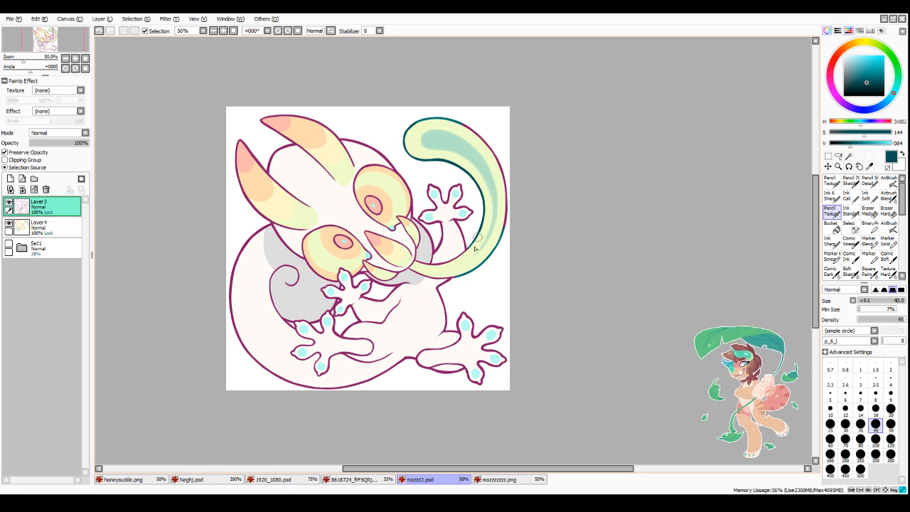
pyautogui.moveTo(462, 278)
pyautogui.mouseDown()
pyautogui.moveTo(507, 202)
pyautogui.moveTo(482, 130)
pyautogui.moveTo(412, 111)
pyautogui.moveTo(443, 114)
pyautogui.moveTo(402, 126)
pyautogui.mouseUp()
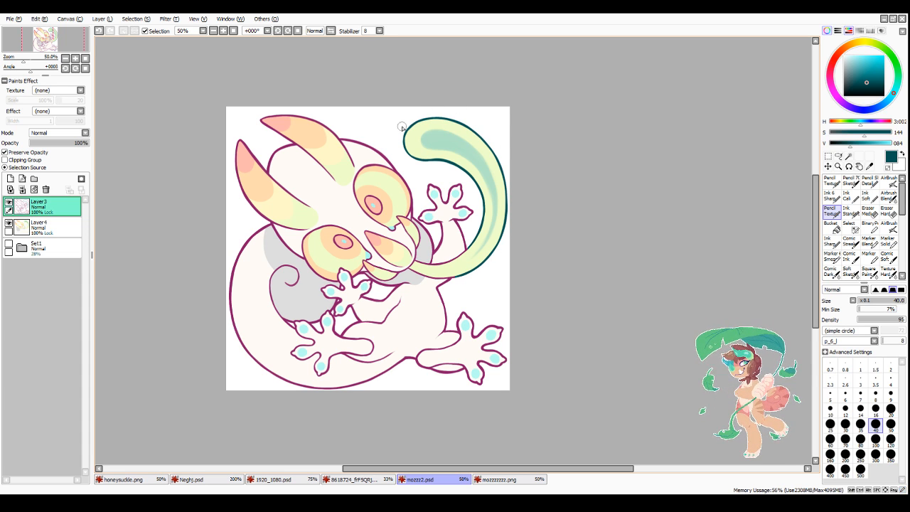
# Step: Extend the dark teal line colour along the tail's base near the mouth, using brush sizes 40 and 16
pyautogui.scroll(-2, 402, 405)
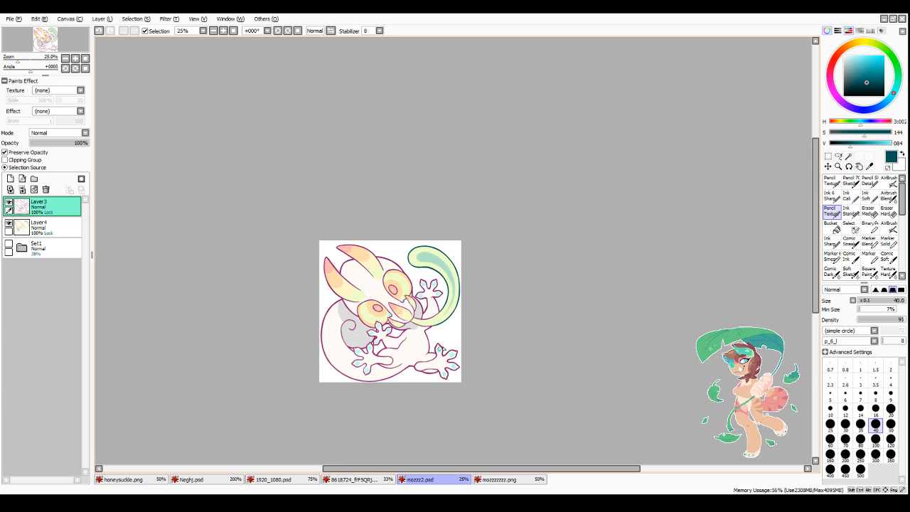
pyautogui.scroll(2, 376, 342)
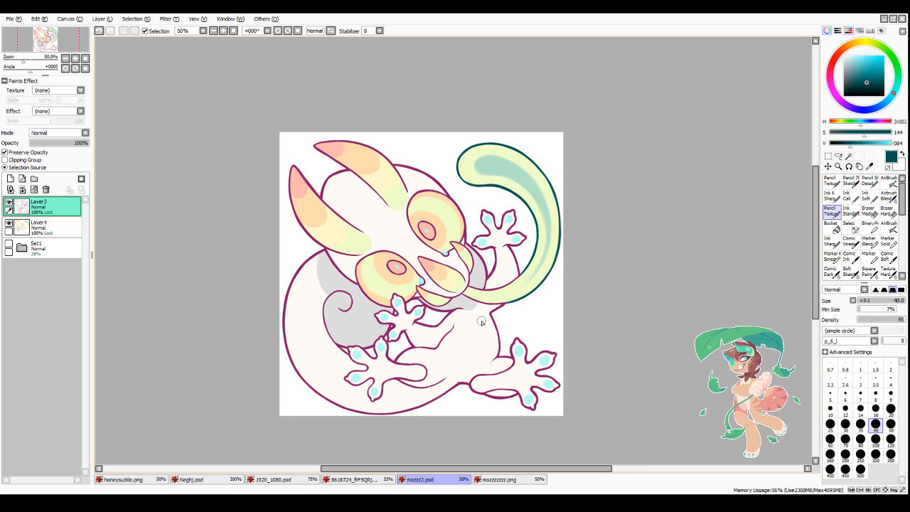
pyautogui.scroll(1, 481, 321)
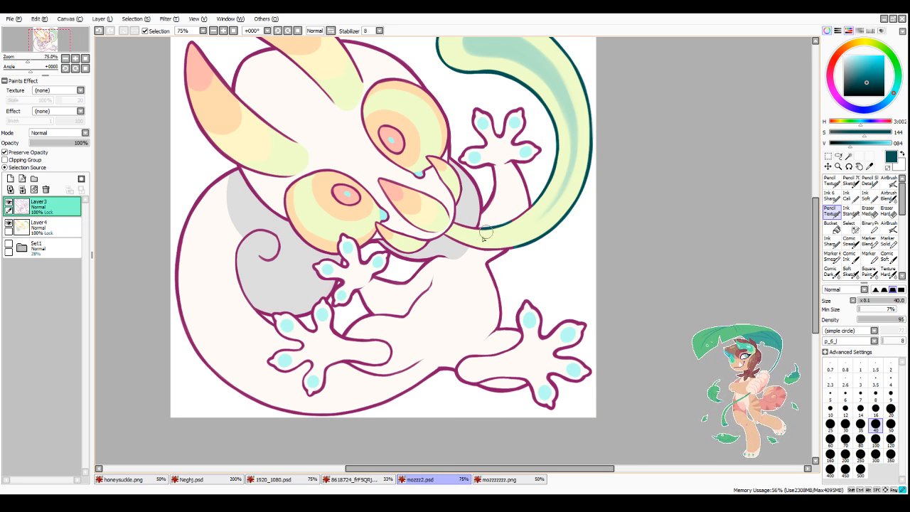
pyautogui.click(876, 411)
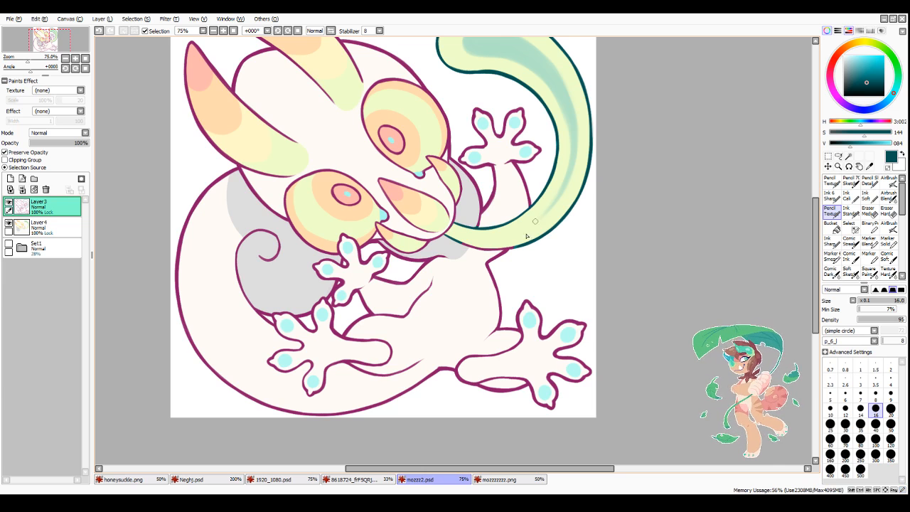
pyautogui.scroll(-3, 498, 307)
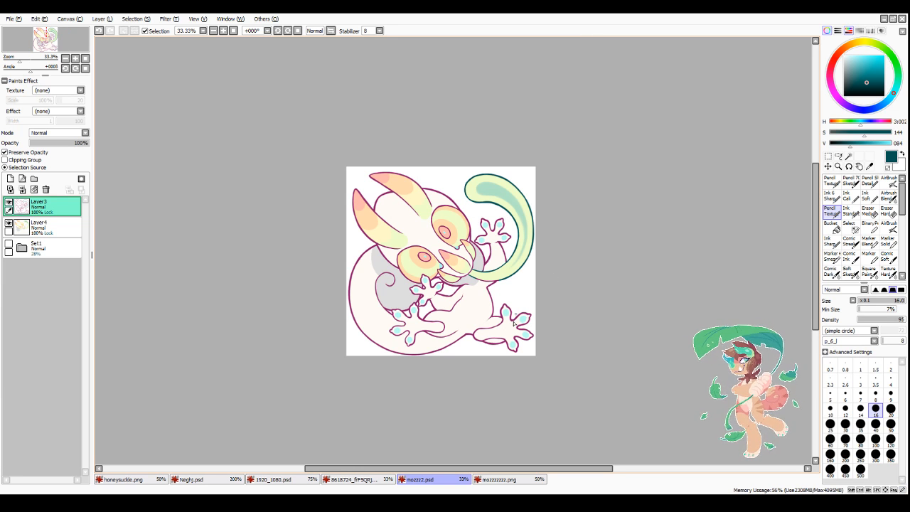
# Step: Undo the teal strokes on the tail outline and shift the whole line art from magenta to deep blue with a filter
pyautogui.hotkey('ctrl', 'z')
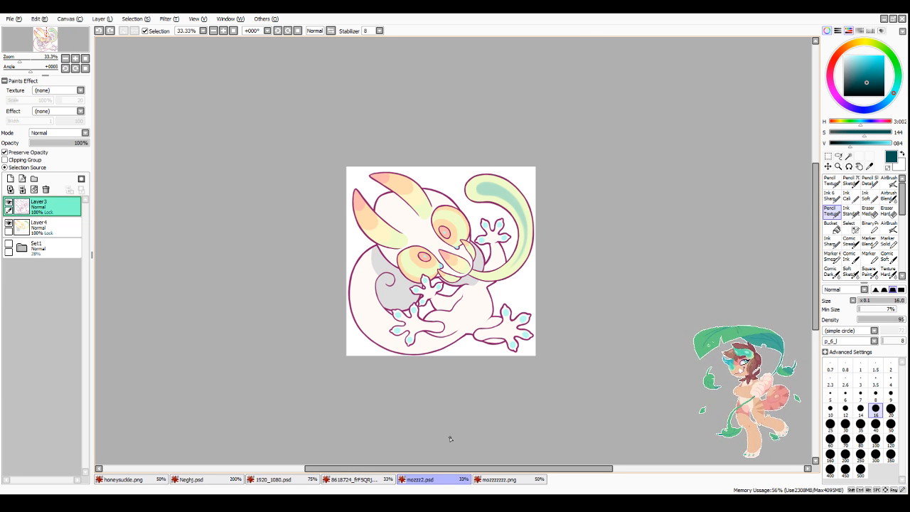
pyautogui.click(169, 20)
pyautogui.click(171, 38)
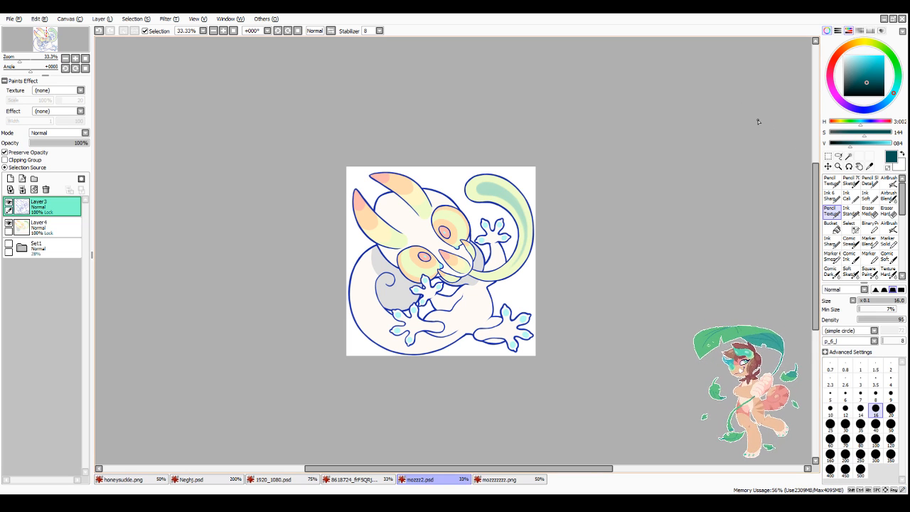
# Step: Recolour the blue outline of the tail in dark teal with the Pencil Texture brush at size 35
pyautogui.click(860, 429)
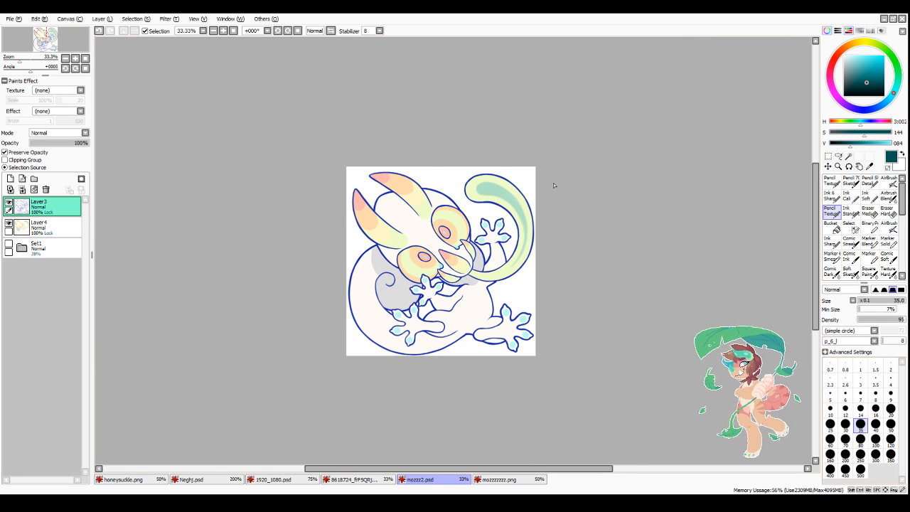
pyautogui.scroll(2, 526, 183)
pyautogui.moveTo(453, 168)
pyautogui.mouseDown()
pyautogui.moveTo(388, 165)
pyautogui.moveTo(376, 202)
pyautogui.moveTo(424, 222)
pyautogui.moveTo(467, 225)
pyautogui.moveTo(449, 216)
pyautogui.moveTo(502, 266)
pyautogui.moveTo(481, 244)
pyautogui.mouseUp()
pyautogui.moveTo(419, 214); pyautogui.dragTo(468, 224)
pyautogui.moveTo(392, 160); pyautogui.dragTo(487, 185)
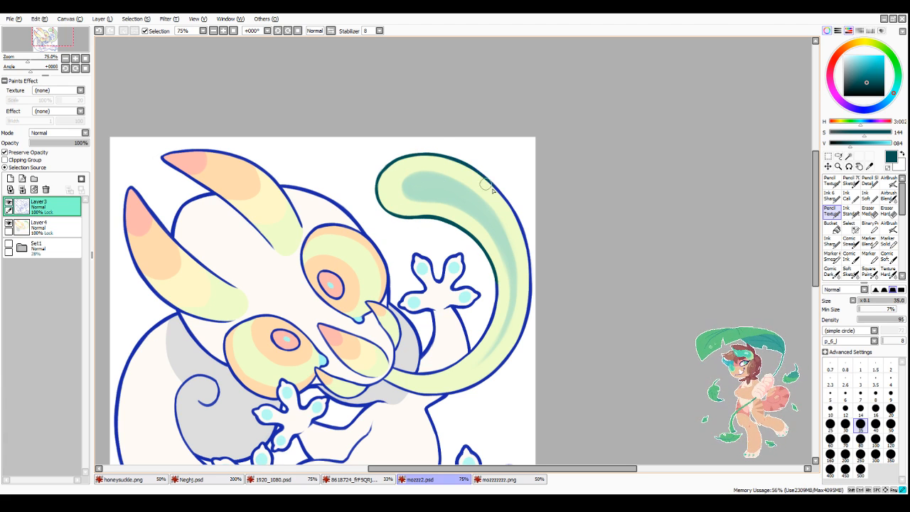
pyautogui.moveTo(445, 152)
pyautogui.mouseDown()
pyautogui.moveTo(523, 239)
pyautogui.moveTo(524, 313)
pyautogui.moveTo(482, 384)
pyautogui.moveTo(494, 297)
pyautogui.moveTo(444, 295)
pyautogui.moveTo(497, 294)
pyautogui.mouseUp()
# Step: Recolour the outlines around the green areas of the pointed snout and mouth parts in dark teal
pyautogui.scroll(-3, 491, 325)
pyautogui.scroll(4, 475, 317)
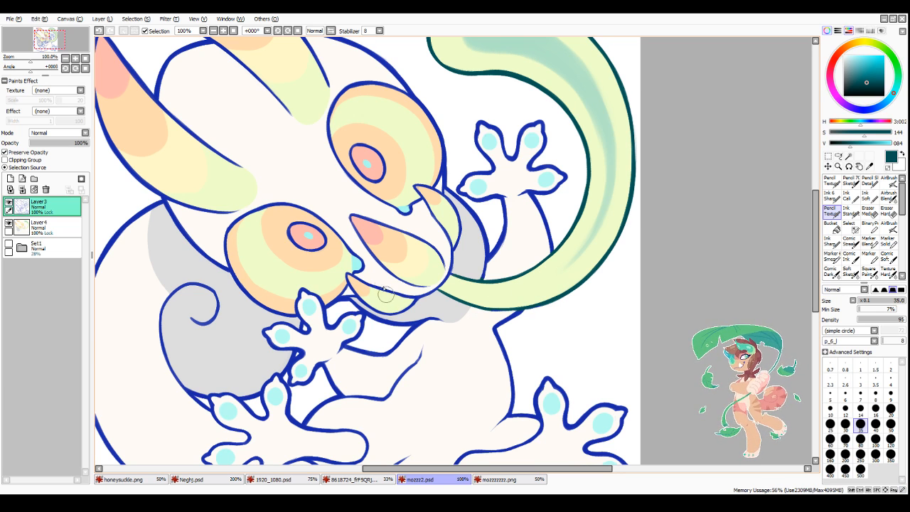
pyautogui.moveTo(387, 305)
pyautogui.mouseDown()
pyautogui.moveTo(366, 299)
pyautogui.moveTo(403, 309)
pyautogui.moveTo(392, 303)
pyautogui.moveTo(414, 286)
pyautogui.mouseUp()
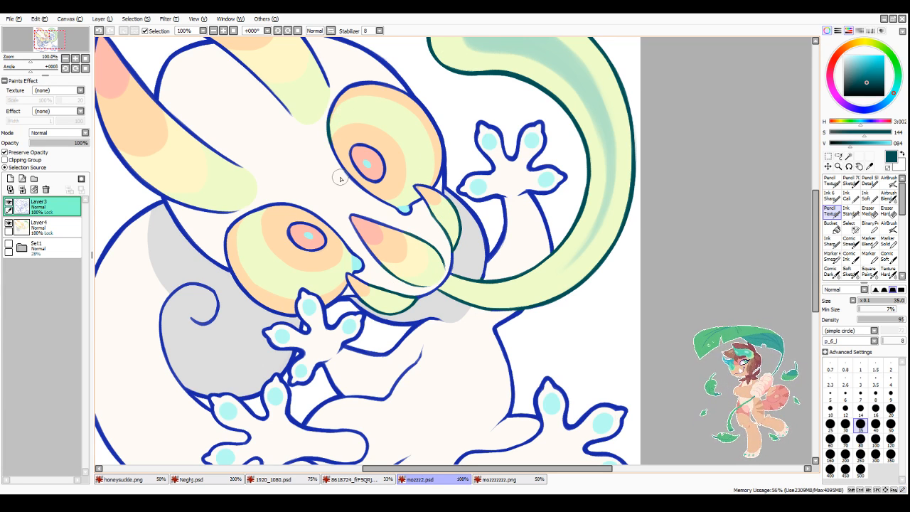
# Step: Recolour the inner edge of the lower horn in dark teal along its yellow and green bands
pyautogui.scroll(-2, 338, 177)
pyautogui.scroll(2, 267, 162)
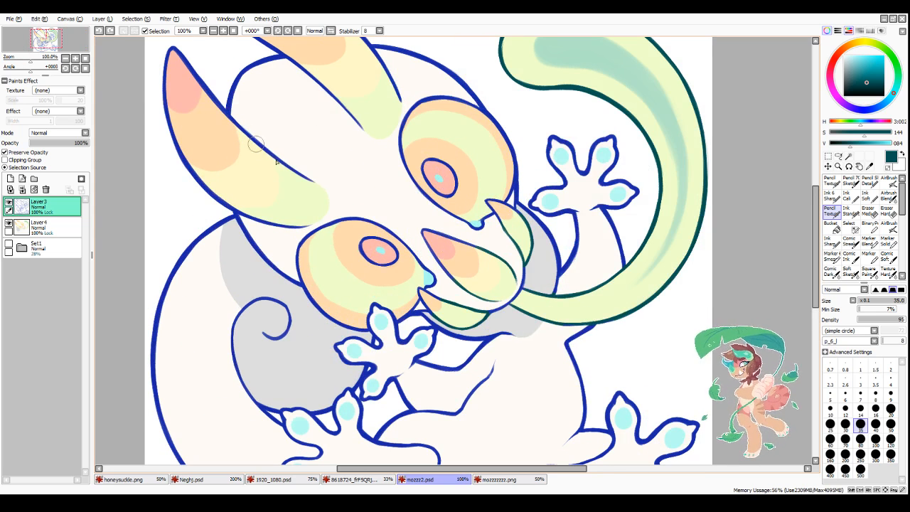
pyautogui.moveTo(248, 130); pyautogui.dragTo(322, 189)
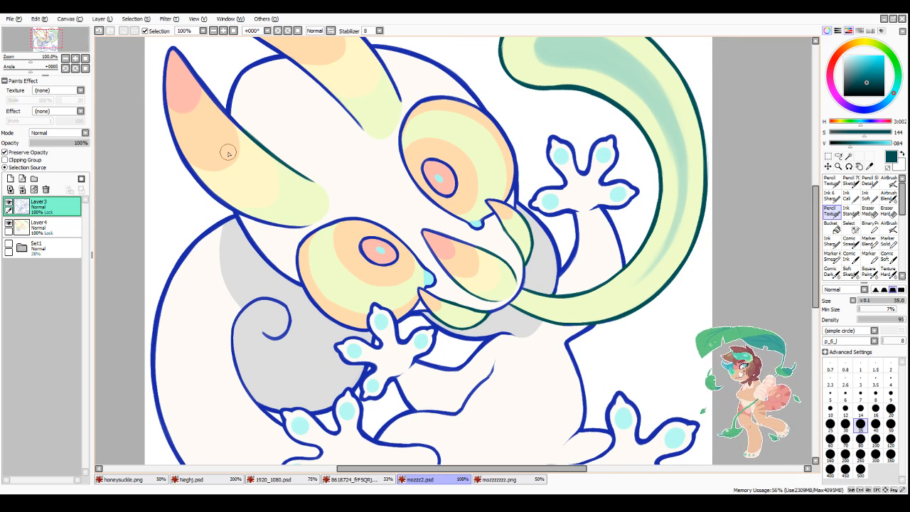
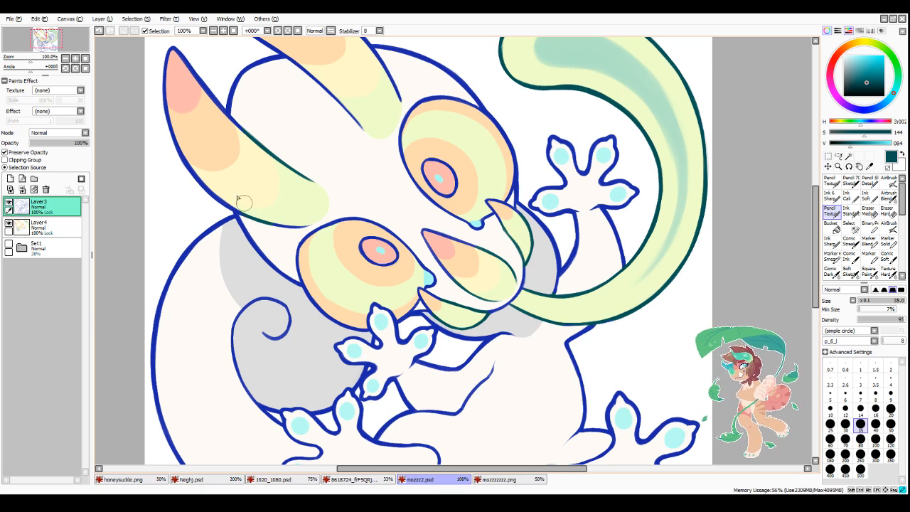
# Step: Recolour the remaining blue edges along the green and yellow bands of both horns in dark teal
pyautogui.scroll(-2, 408, 135)
pyautogui.scroll(2, 374, 103)
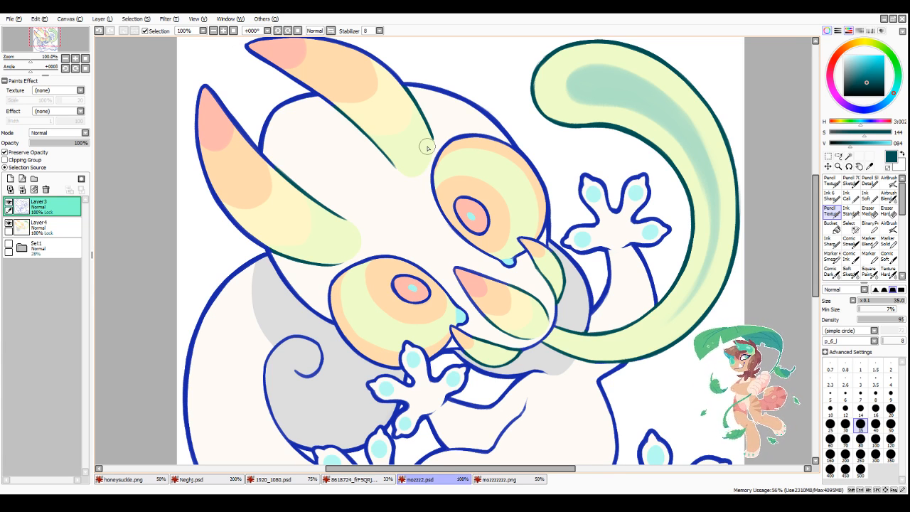
pyautogui.scroll(-3, 427, 148)
pyautogui.scroll(2, 463, 171)
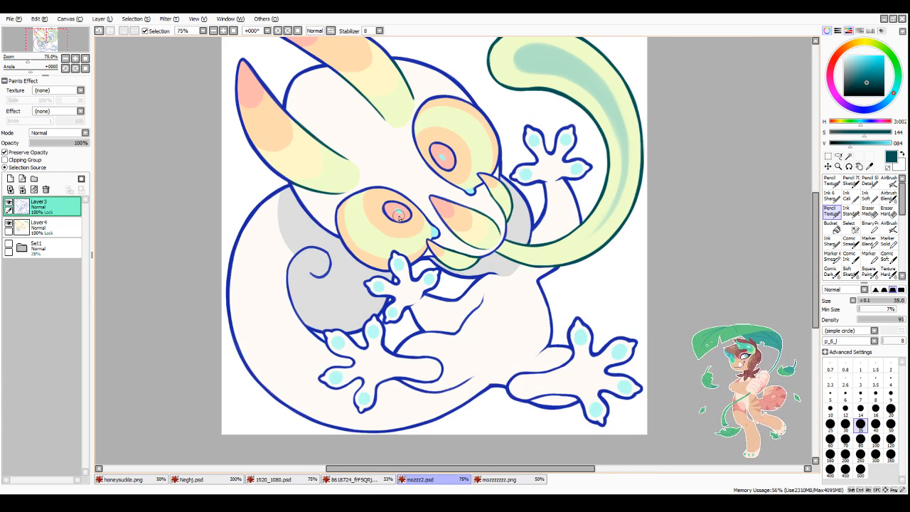
# Step: Sample the pupil's pink, darken it to crimson and recolour both pupil outlines and the snout tip's outline with it
pyautogui.keyDown('alt'); pyautogui.click(396, 215); pyautogui.keyUp('alt')
pyautogui.click(832, 69)
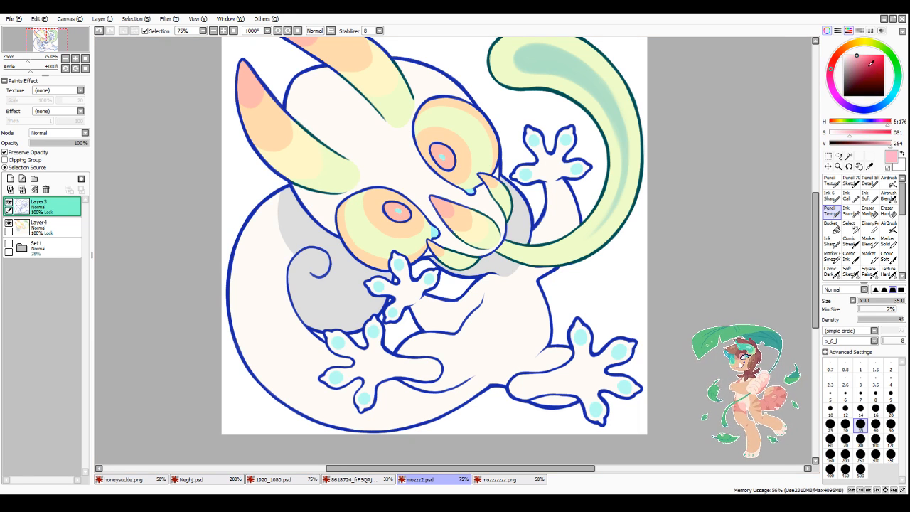
pyautogui.click(873, 68)
pyautogui.moveTo(389, 203)
pyautogui.mouseDown()
pyautogui.moveTo(407, 224)
pyautogui.moveTo(393, 209)
pyautogui.moveTo(436, 217)
pyautogui.moveTo(446, 203)
pyautogui.moveTo(464, 207)
pyautogui.mouseUp()
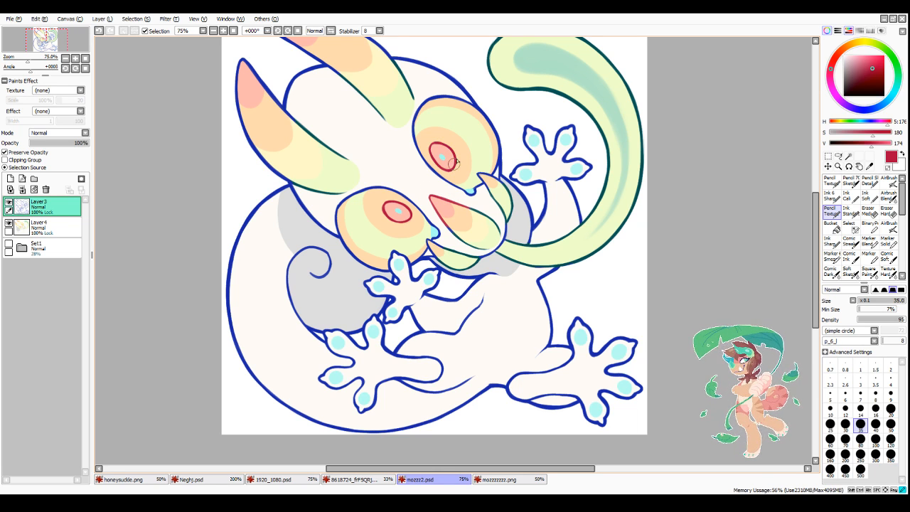
# Step: Recolour the outlines around the pink and upper orange parts of both horn tips in crimson
pyautogui.scroll(-3, 455, 162)
pyautogui.scroll(3, 373, 90)
pyautogui.moveTo(374, 134); pyautogui.dragTo(375, 203)
pyautogui.moveTo(368, 134); pyautogui.dragTo(407, 176)
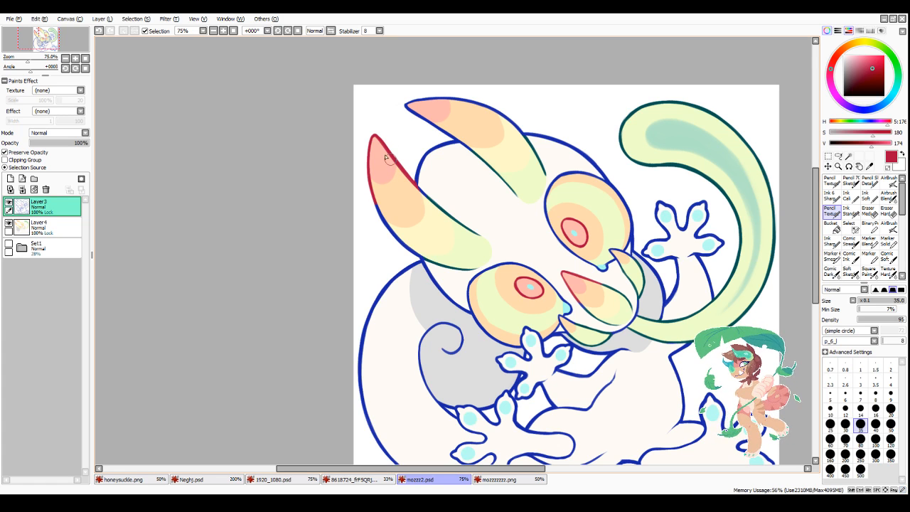
pyautogui.moveTo(390, 210); pyautogui.dragTo(383, 206)
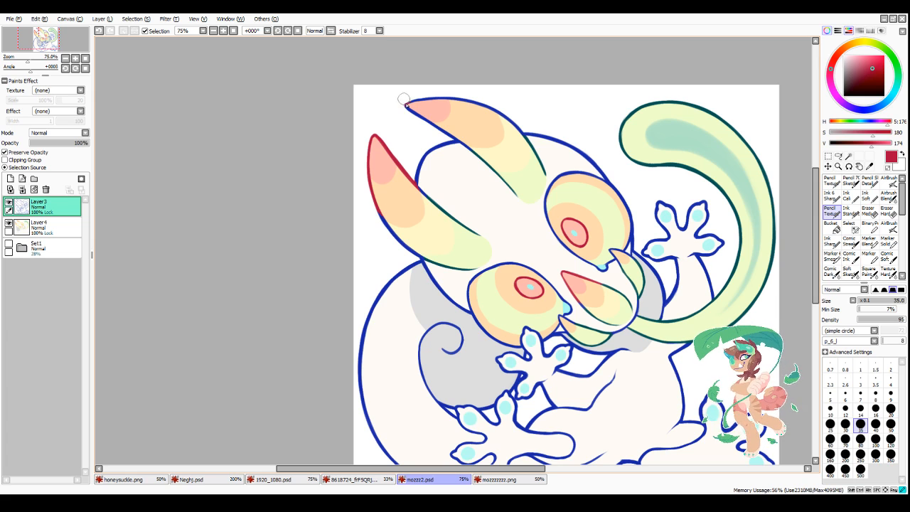
pyautogui.moveTo(404, 103)
pyautogui.mouseDown()
pyautogui.moveTo(449, 130)
pyautogui.moveTo(438, 104)
pyautogui.moveTo(417, 93)
pyautogui.mouseUp()
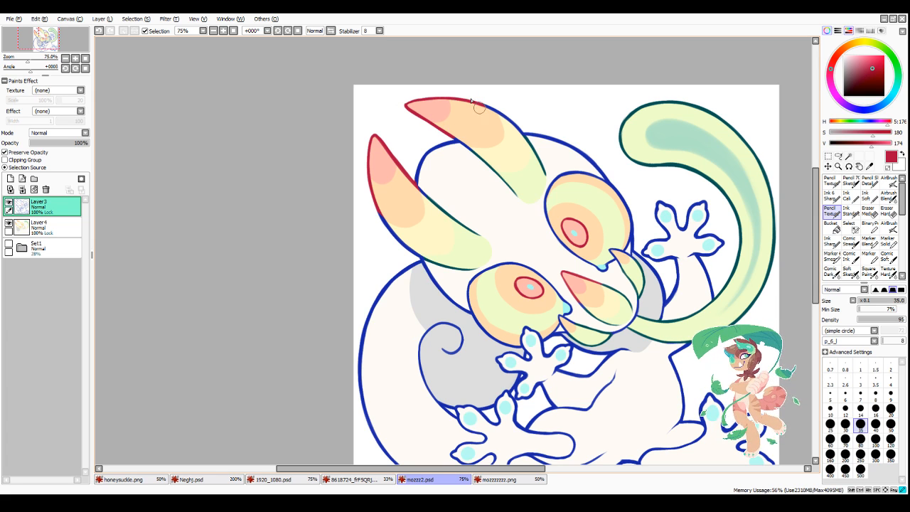
# Step: Blend the colour transitions in the horn outlines with the Blend brush at size 80, and those on the snout at size 40
pyautogui.click(901, 276)
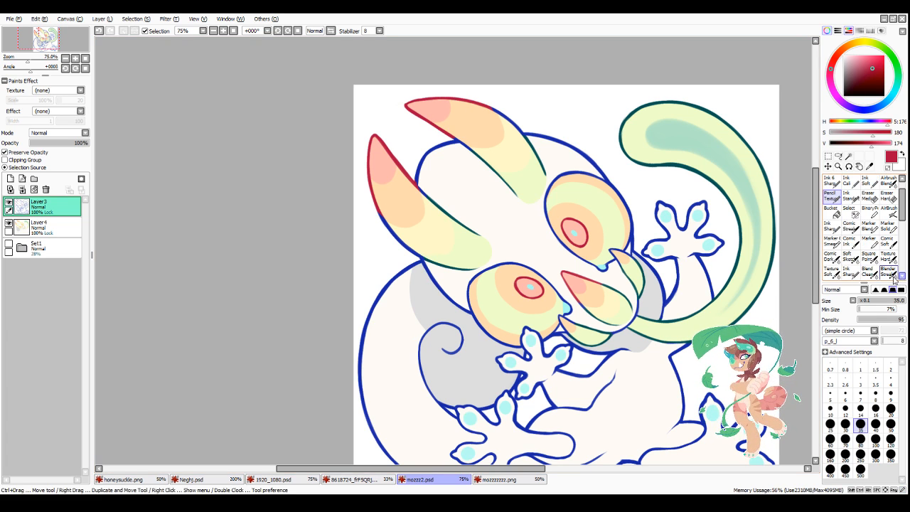
pyautogui.click(871, 271)
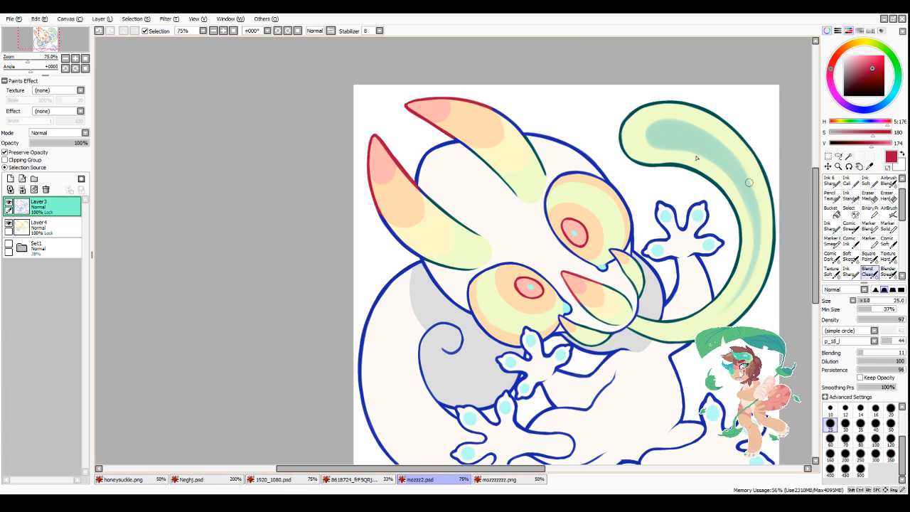
pyautogui.click(859, 438)
pyautogui.moveTo(491, 111)
pyautogui.mouseDown()
pyautogui.moveTo(496, 148)
pyautogui.moveTo(463, 140)
pyautogui.mouseUp()
pyautogui.moveTo(415, 184)
pyautogui.mouseDown()
pyautogui.moveTo(422, 223)
pyautogui.moveTo(384, 231)
pyautogui.mouseUp()
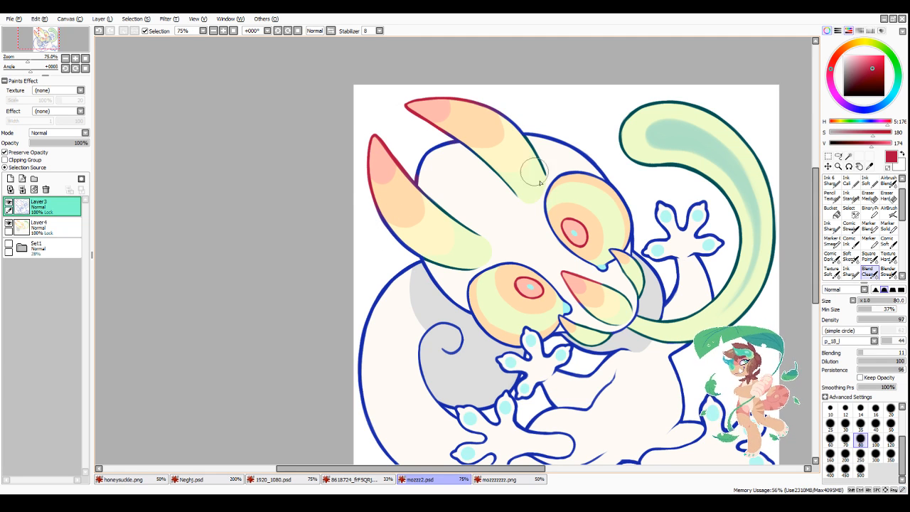
pyautogui.click(875, 424)
pyautogui.scroll(1, 597, 307)
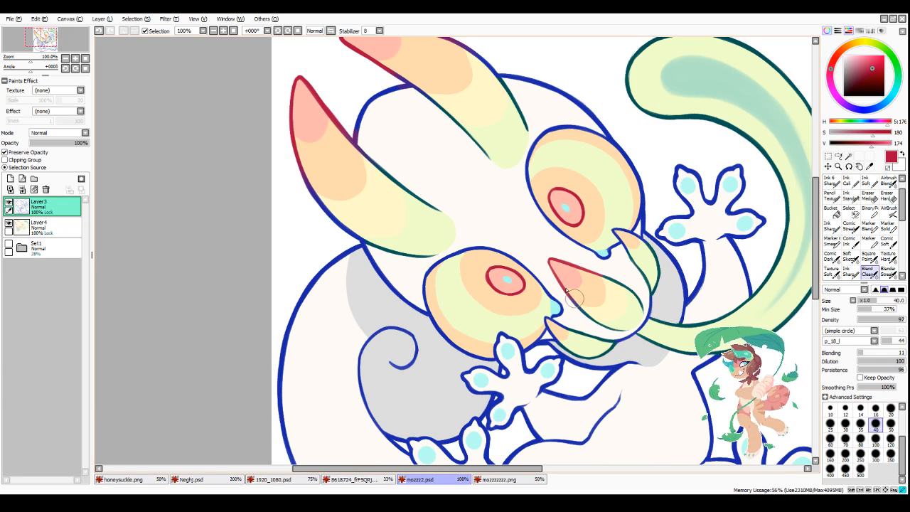
# Step: Darken the sampled line blue to navy and recolour the head's lower edge and the spiral's outline with the Pencil Texture brush at size 35
pyautogui.scroll(-2, 618, 290)
pyautogui.scroll(-1, 624, 295)
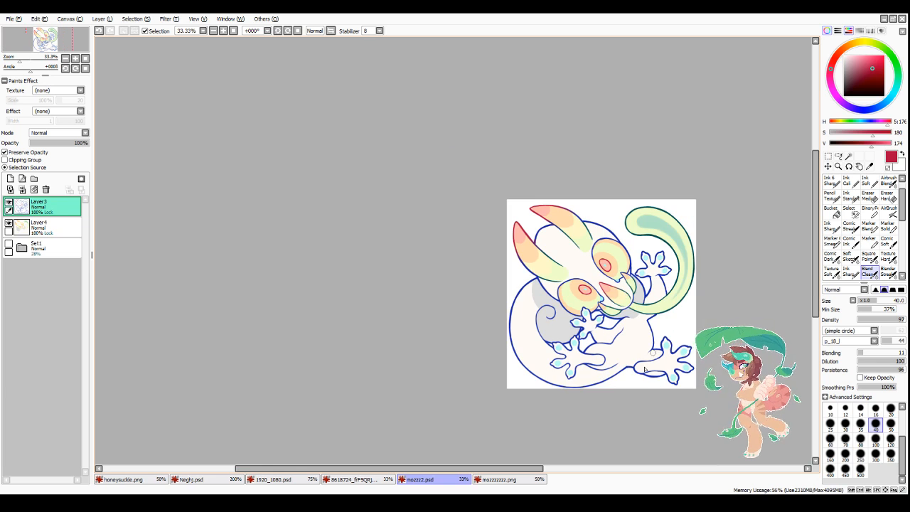
pyautogui.moveTo(496, 468); pyautogui.dragTo(562, 470)
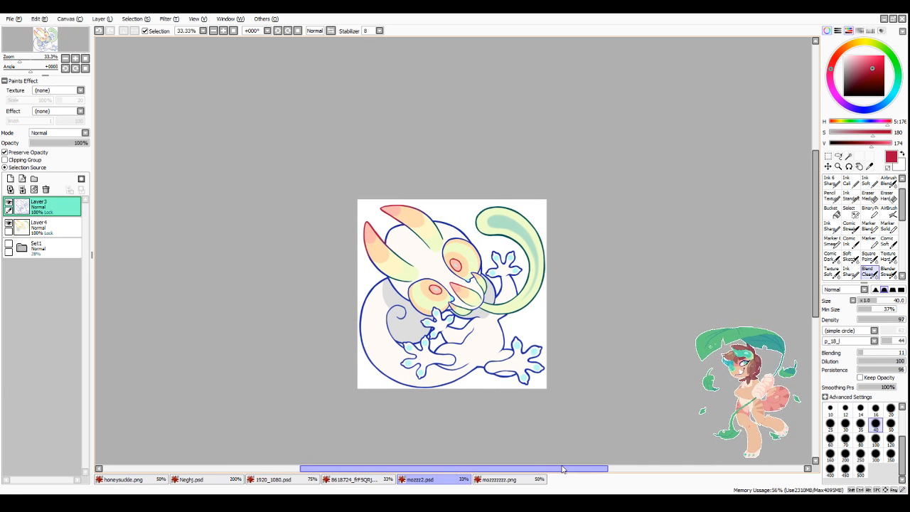
pyautogui.scroll(3, 427, 320)
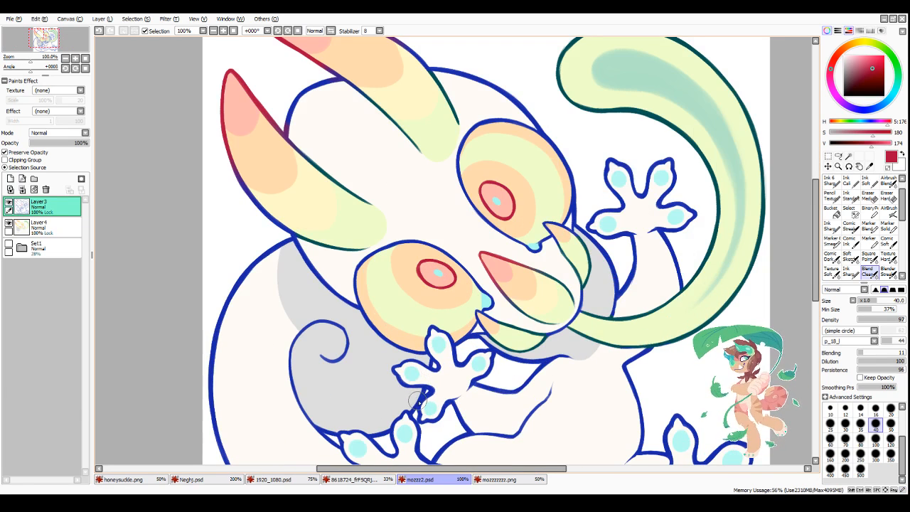
pyautogui.keyDown('alt'); pyautogui.click(419, 398); pyautogui.keyUp('alt')
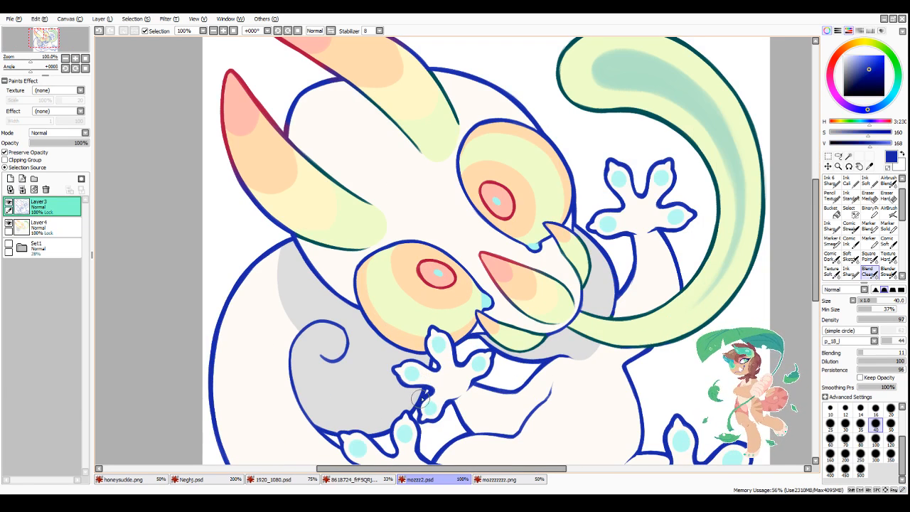
pyautogui.click(863, 81)
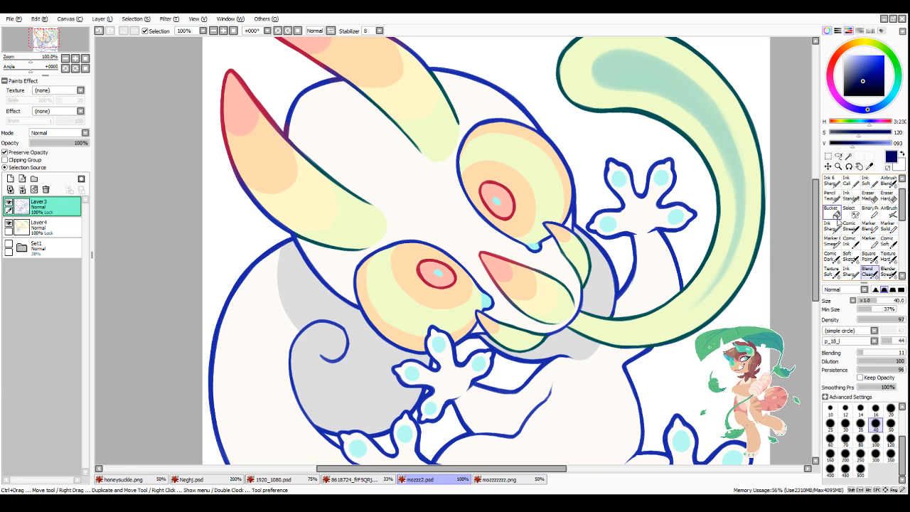
pyautogui.click(832, 196)
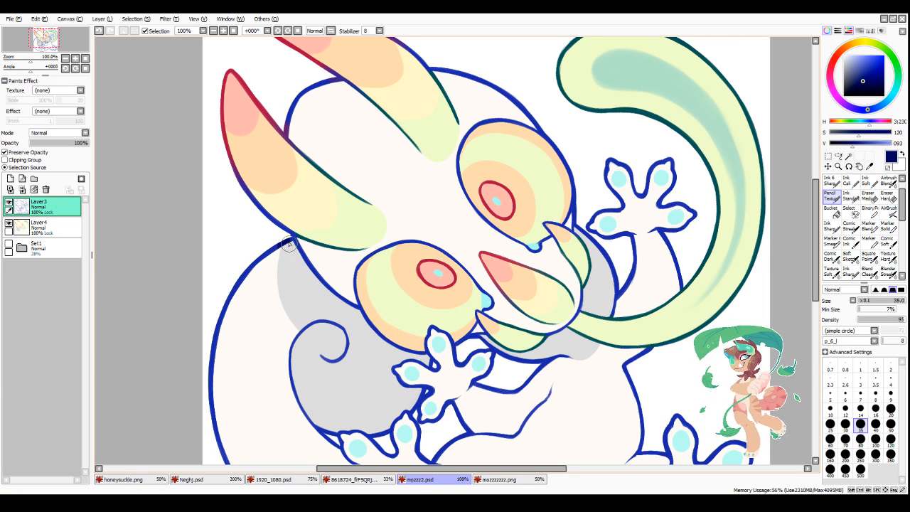
pyautogui.moveTo(288, 239)
pyautogui.mouseDown()
pyautogui.moveTo(314, 282)
pyautogui.moveTo(332, 254)
pyautogui.moveTo(331, 285)
pyautogui.moveTo(351, 310)
pyautogui.mouseUp()
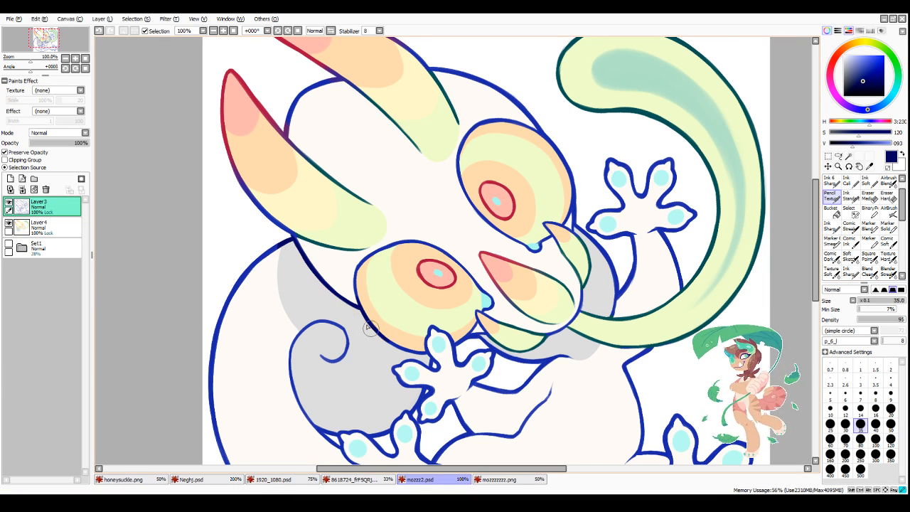
pyautogui.moveTo(304, 327)
pyautogui.mouseDown()
pyautogui.moveTo(315, 323)
pyautogui.moveTo(323, 356)
pyautogui.moveTo(298, 396)
pyautogui.mouseUp()
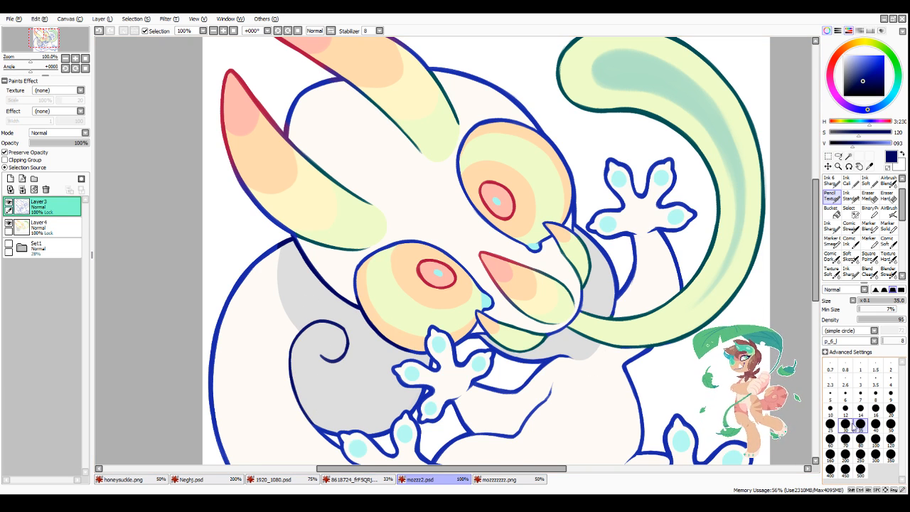
# Step: Recolour the outlines of the front hand, the adjacent toes, the jaw and the limb gaps in navy at brush size 25
pyautogui.click(830, 426)
pyautogui.scroll(-3, 469, 306)
pyautogui.scroll(4, 454, 332)
pyautogui.moveTo(420, 303)
pyautogui.mouseDown()
pyautogui.moveTo(443, 340)
pyautogui.moveTo(452, 334)
pyautogui.moveTo(396, 398)
pyautogui.moveTo(291, 384)
pyautogui.moveTo(334, 415)
pyautogui.moveTo(365, 395)
pyautogui.moveTo(436, 392)
pyautogui.moveTo(386, 403)
pyautogui.moveTo(406, 432)
pyautogui.moveTo(415, 404)
pyautogui.mouseUp()
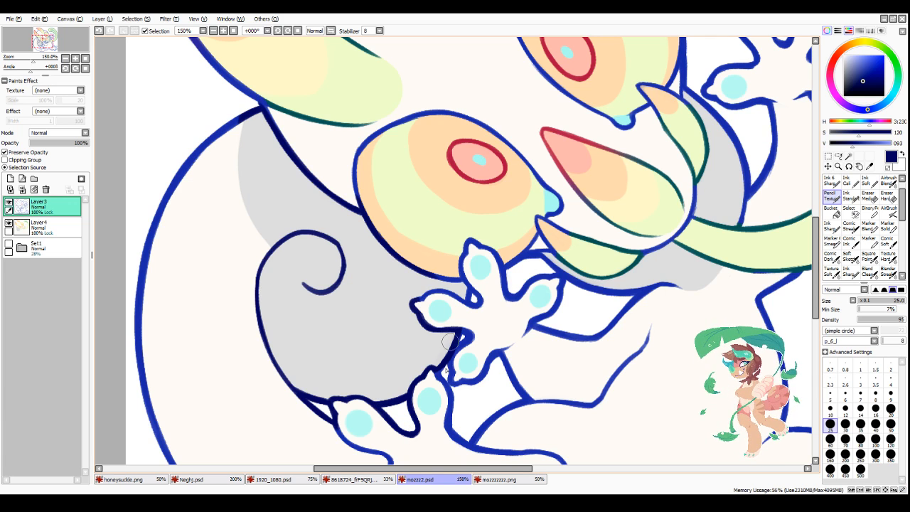
pyautogui.moveTo(449, 342)
pyautogui.mouseDown()
pyautogui.moveTo(449, 420)
pyautogui.moveTo(461, 450)
pyautogui.moveTo(514, 395)
pyautogui.moveTo(532, 396)
pyautogui.moveTo(497, 360)
pyautogui.moveTo(457, 386)
pyautogui.moveTo(458, 352)
pyautogui.moveTo(470, 339)
pyautogui.moveTo(454, 340)
pyautogui.moveTo(421, 305)
pyautogui.moveTo(437, 289)
pyautogui.moveTo(431, 282)
pyautogui.moveTo(473, 308)
pyautogui.moveTo(504, 274)
pyautogui.moveTo(505, 284)
pyautogui.moveTo(480, 261)
pyautogui.moveTo(466, 287)
pyautogui.moveTo(471, 245)
pyautogui.moveTo(462, 251)
pyautogui.moveTo(505, 280)
pyautogui.moveTo(523, 259)
pyautogui.moveTo(549, 263)
pyautogui.moveTo(553, 274)
pyautogui.moveTo(519, 292)
pyautogui.moveTo(543, 276)
pyautogui.moveTo(541, 325)
pyautogui.moveTo(569, 281)
pyautogui.moveTo(633, 295)
pyautogui.moveTo(606, 329)
pyautogui.mouseUp()
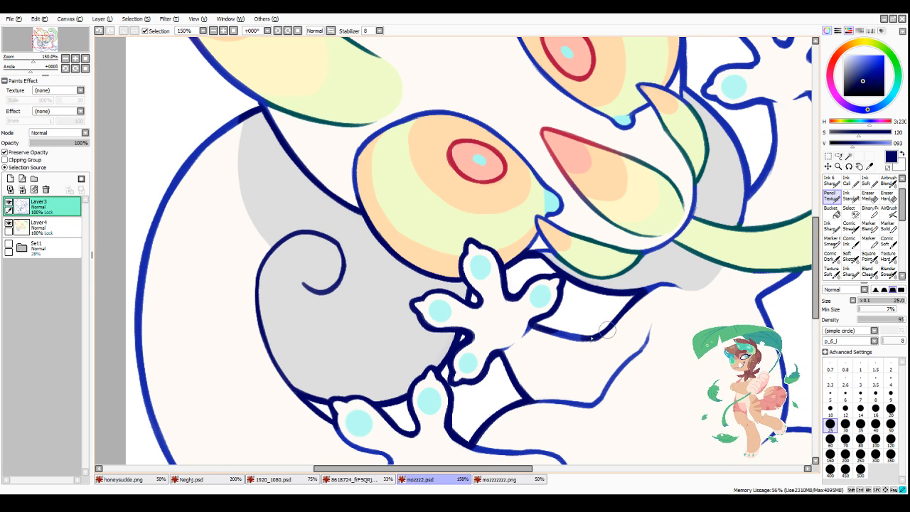
# Step: Recolour the head outline between the two horns in navy
pyautogui.scroll(-4, 590, 337)
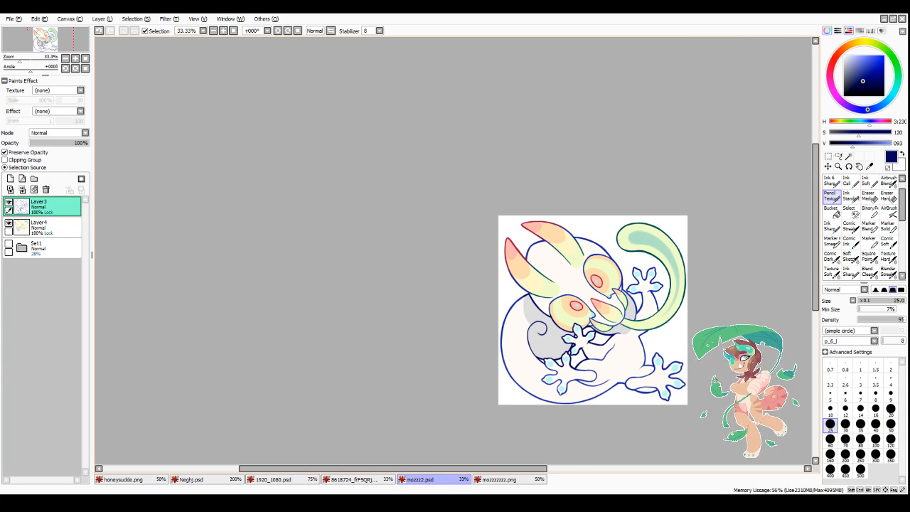
pyautogui.scroll(2, 686, 404)
pyautogui.scroll(-2, 668, 264)
pyautogui.scroll(3, 633, 153)
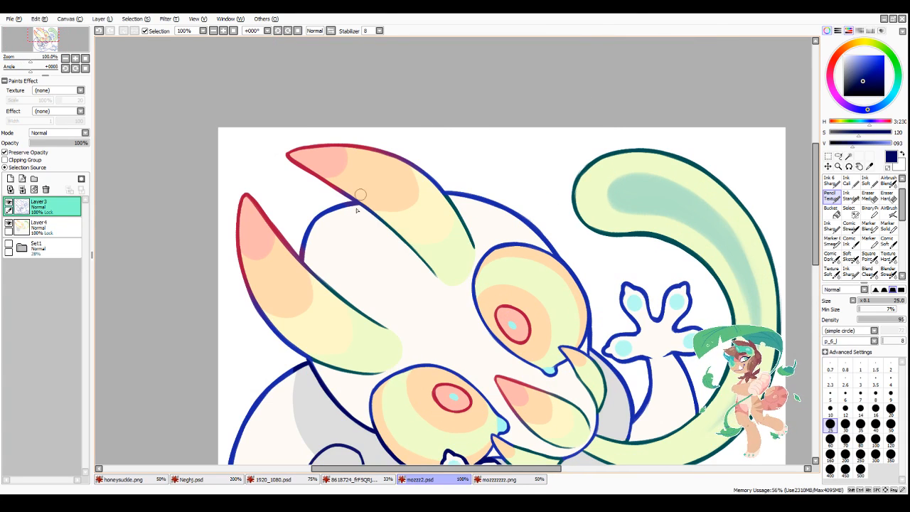
pyautogui.moveTo(304, 260)
pyautogui.mouseDown()
pyautogui.moveTo(325, 214)
pyautogui.moveTo(306, 237)
pyautogui.moveTo(358, 213)
pyautogui.mouseUp()
pyautogui.scroll(-3, 242, 307)
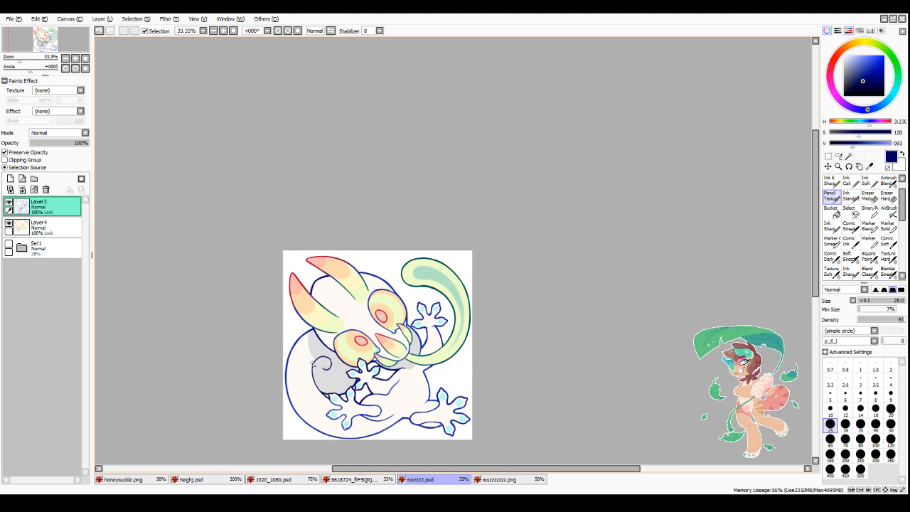
# Step: Recolour the raised hand, its arm, the cheek edge and the head outline behind the upper horn in navy
pyautogui.scroll(3, 313, 364)
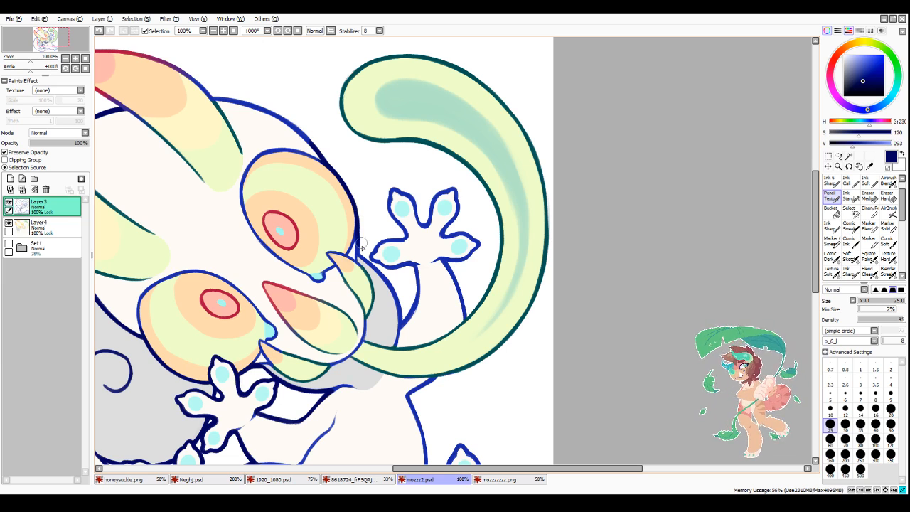
pyautogui.moveTo(359, 252); pyautogui.dragTo(406, 323)
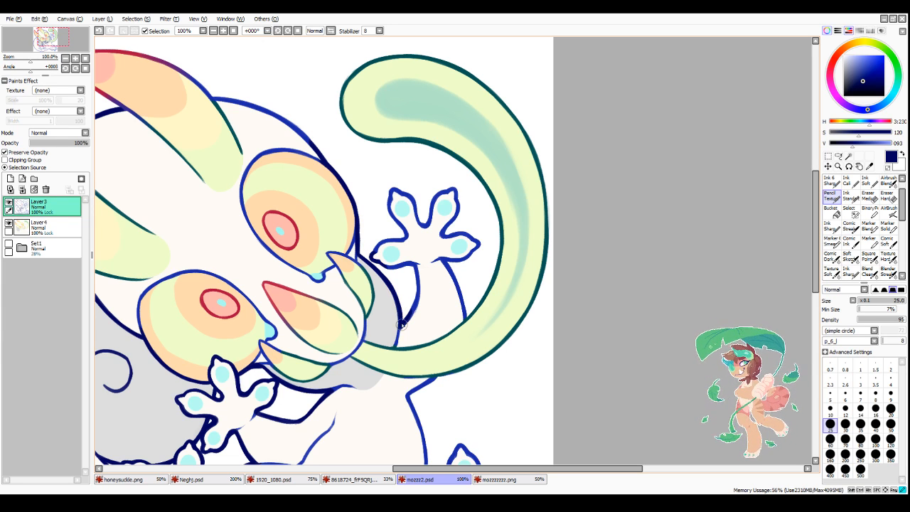
pyautogui.moveTo(418, 279)
pyautogui.mouseDown()
pyautogui.moveTo(414, 311)
pyautogui.moveTo(418, 274)
pyautogui.moveTo(383, 245)
pyautogui.moveTo(406, 238)
pyautogui.moveTo(387, 198)
pyautogui.moveTo(421, 215)
pyautogui.moveTo(436, 193)
pyautogui.moveTo(455, 194)
pyautogui.moveTo(476, 256)
pyautogui.moveTo(449, 269)
pyautogui.moveTo(463, 317)
pyautogui.mouseUp()
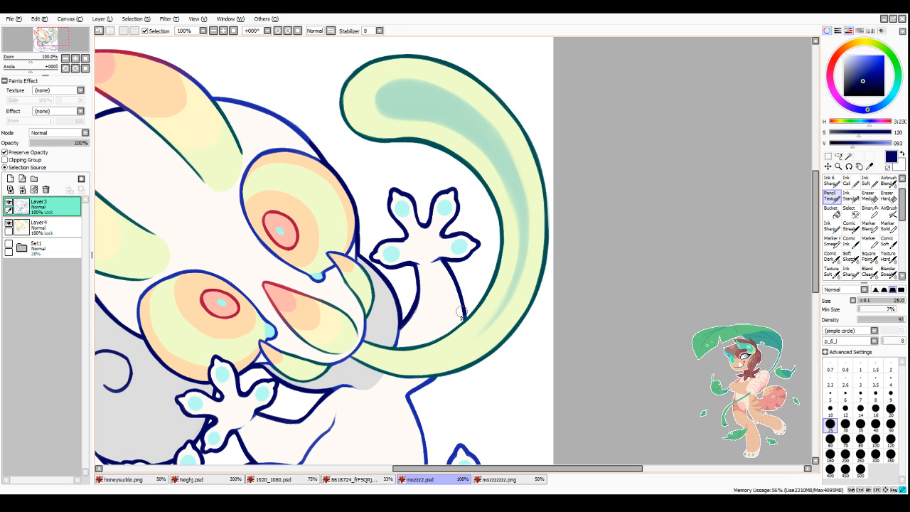
pyautogui.moveTo(157, 62)
pyautogui.mouseDown()
pyautogui.moveTo(253, 104)
pyautogui.moveTo(315, 147)
pyautogui.mouseUp()
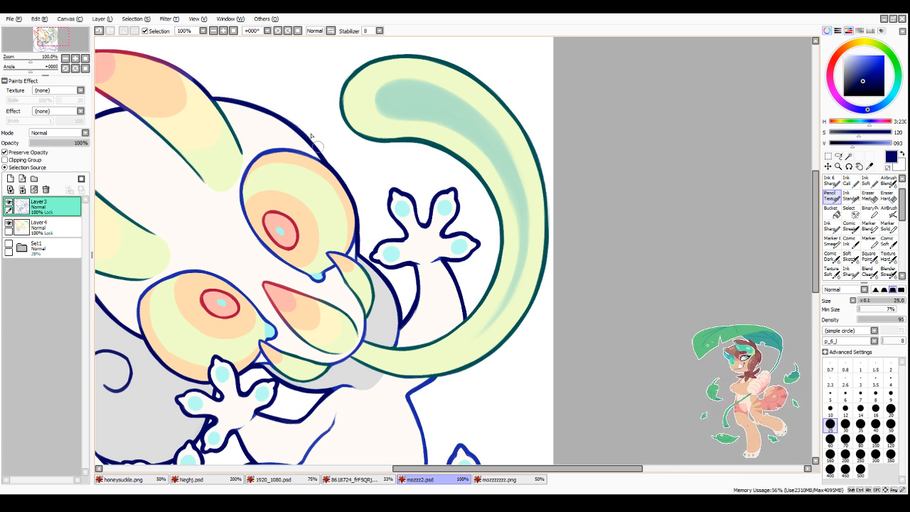
# Step: Recolour the belly side, the outstretched hind foot and the adjoining underside of the body in navy
pyautogui.scroll(-3, 317, 148)
pyautogui.scroll(2, 352, 337)
pyautogui.moveTo(273, 337)
pyautogui.mouseDown()
pyautogui.moveTo(317, 328)
pyautogui.moveTo(290, 334)
pyautogui.moveTo(372, 290)
pyautogui.moveTo(424, 311)
pyautogui.moveTo(410, 306)
pyautogui.moveTo(478, 310)
pyautogui.moveTo(469, 321)
pyautogui.moveTo(493, 334)
pyautogui.moveTo(491, 300)
pyautogui.moveTo(549, 282)
pyautogui.moveTo(526, 282)
pyautogui.moveTo(493, 260)
pyautogui.moveTo(539, 207)
pyautogui.moveTo(523, 207)
pyautogui.moveTo(475, 242)
pyautogui.moveTo(460, 182)
pyautogui.moveTo(445, 228)
pyautogui.moveTo(420, 217)
pyautogui.moveTo(408, 144)
pyautogui.moveTo(434, 120)
pyautogui.mouseUp()
pyautogui.scroll(1, 478, 312)
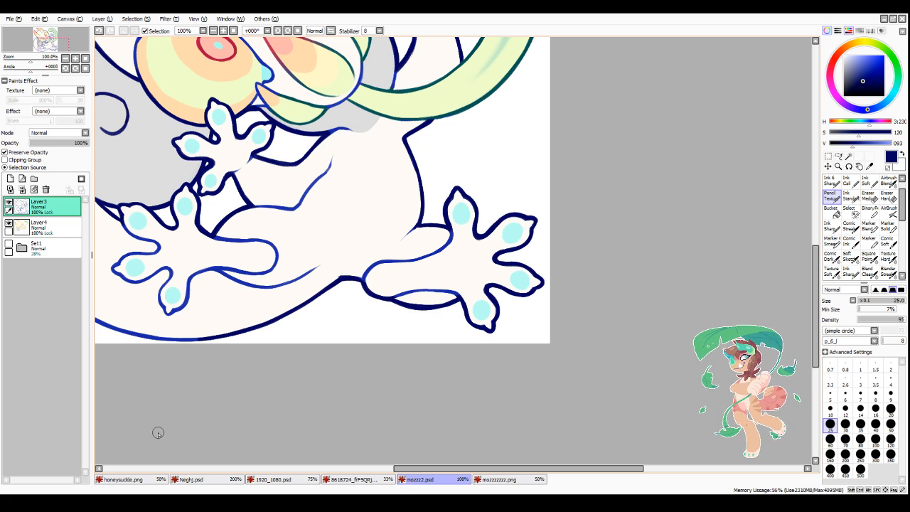
# Step: Recolour the large outer curve of the back and lower body in navy
pyautogui.scroll(-4, 158, 432)
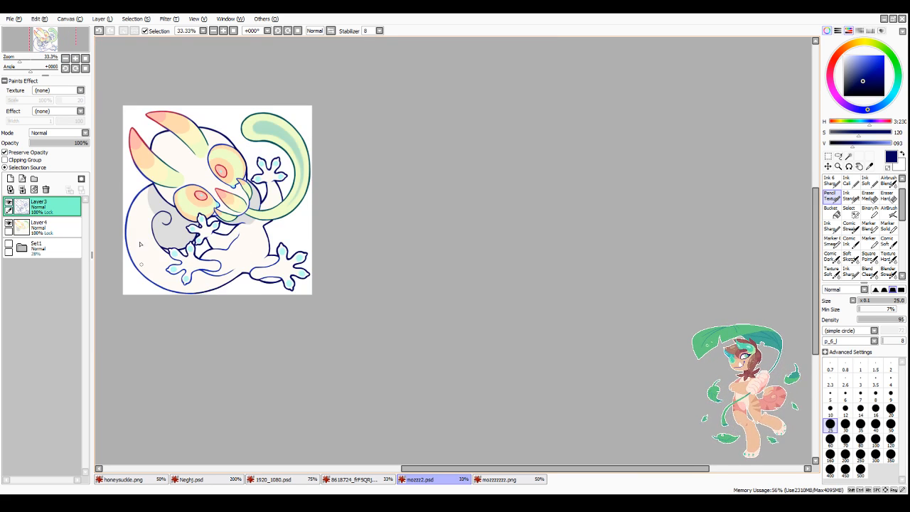
pyautogui.scroll(3, 128, 234)
pyautogui.moveTo(183, 140)
pyautogui.mouseDown()
pyautogui.moveTo(141, 192)
pyautogui.moveTo(148, 178)
pyautogui.moveTo(133, 243)
pyautogui.moveTo(140, 302)
pyautogui.moveTo(130, 267)
pyautogui.moveTo(197, 364)
pyautogui.moveTo(162, 310)
pyautogui.moveTo(213, 371)
pyautogui.moveTo(290, 382)
pyautogui.mouseUp()
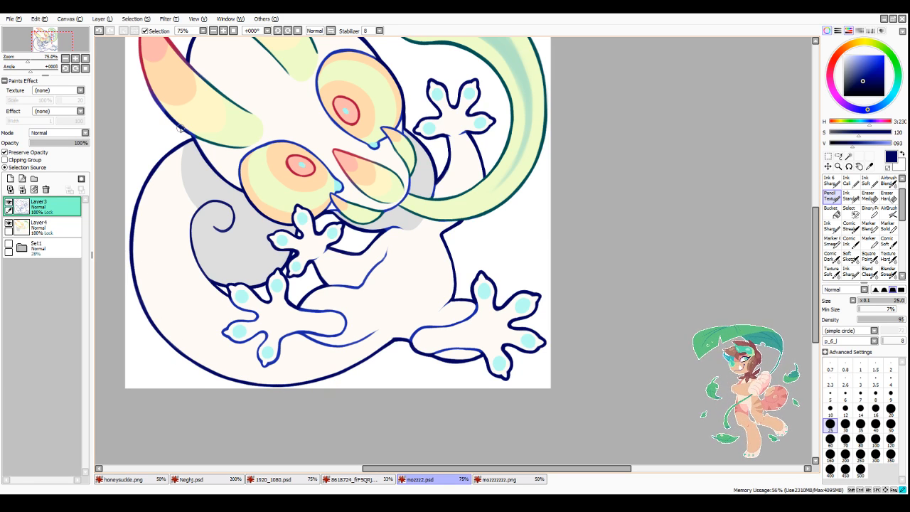
# Step: Recolour the belly crease and the curved thigh line beneath the inner hind foot in a lighter blue
pyautogui.scroll(-3, 185, 132)
pyautogui.scroll(-1, 339, 144)
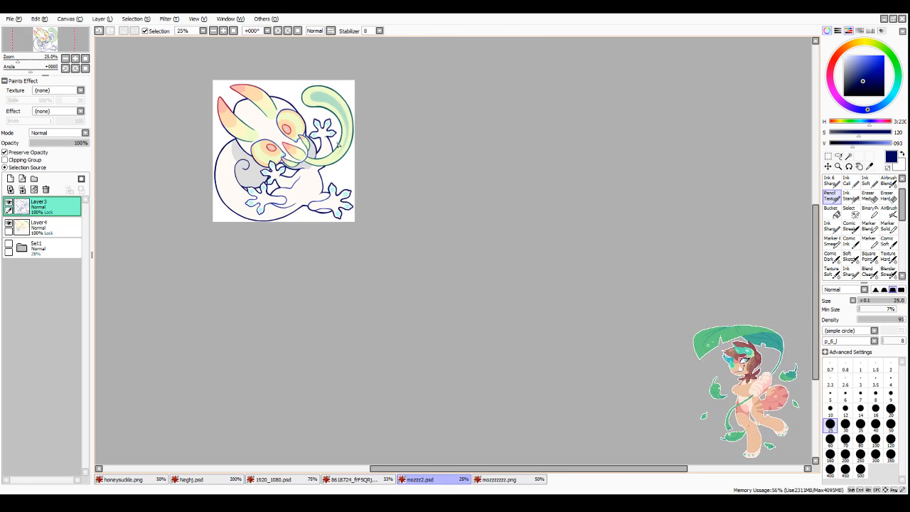
pyautogui.scroll(1, 246, 184)
pyautogui.scroll(-2, 270, 192)
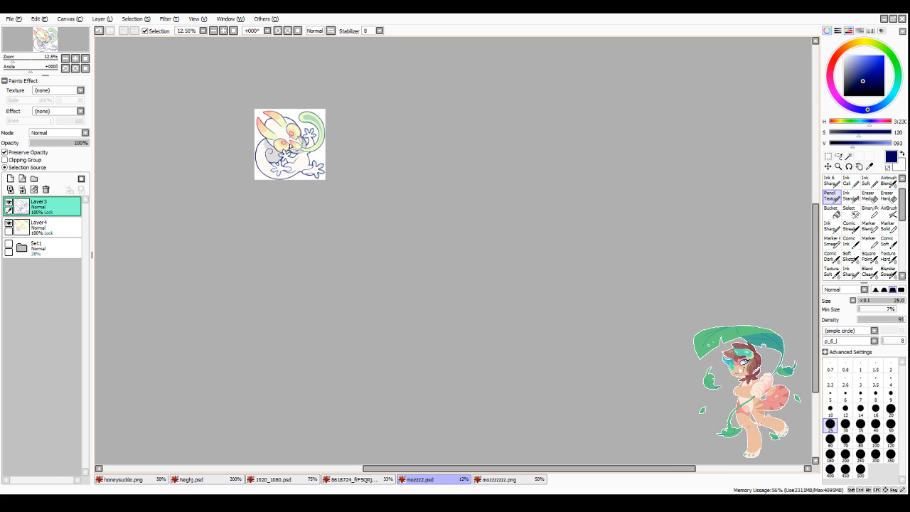
pyautogui.scroll(4, 299, 213)
pyautogui.scroll(1, 310, 240)
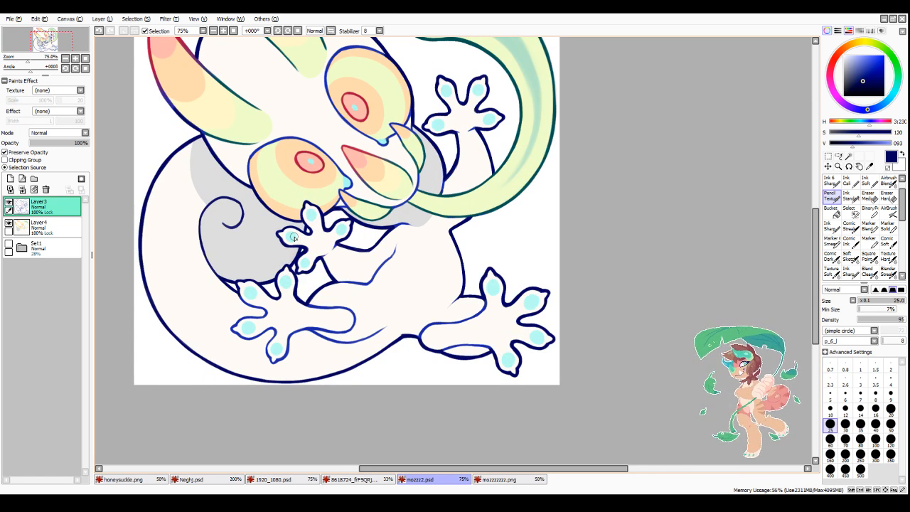
pyautogui.keyDown('alt'); pyautogui.click(305, 327); pyautogui.keyUp('alt')
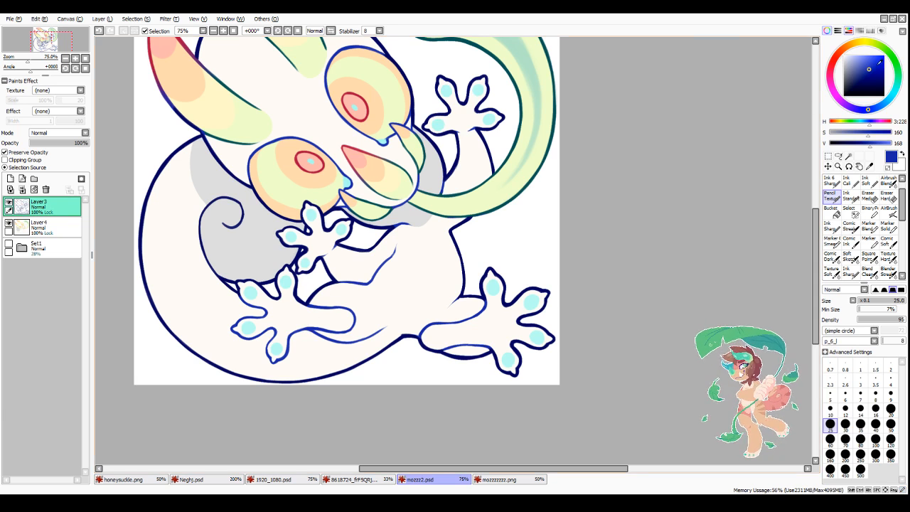
pyautogui.moveTo(875, 110); pyautogui.dragTo(881, 111)
pyautogui.moveTo(869, 68); pyautogui.dragTo(870, 63)
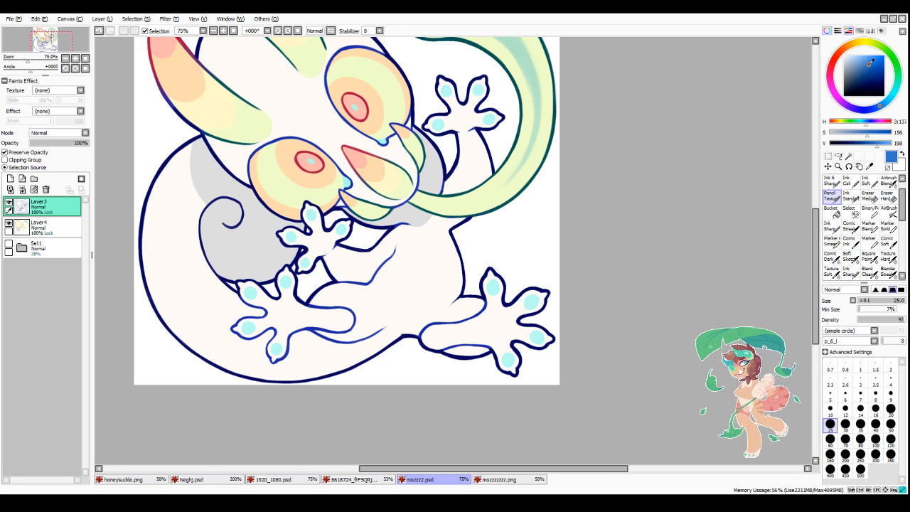
pyautogui.moveTo(397, 244)
pyautogui.mouseDown()
pyautogui.moveTo(349, 286)
pyautogui.moveTo(388, 320)
pyautogui.moveTo(317, 336)
pyautogui.mouseUp()
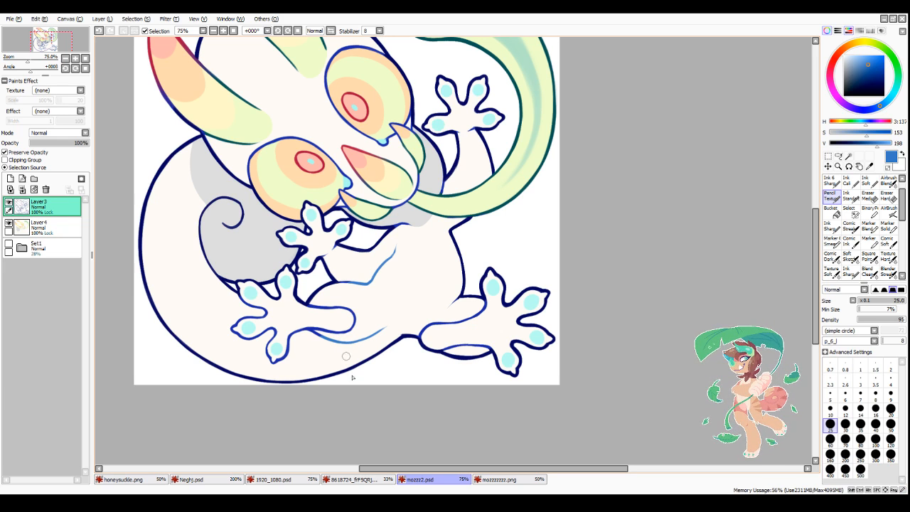
# Step: Blend lighter blue into the open line ends at the outstretched hind leg and the wrist of the hand beside the cheek
pyautogui.scroll(-3, 447, 195)
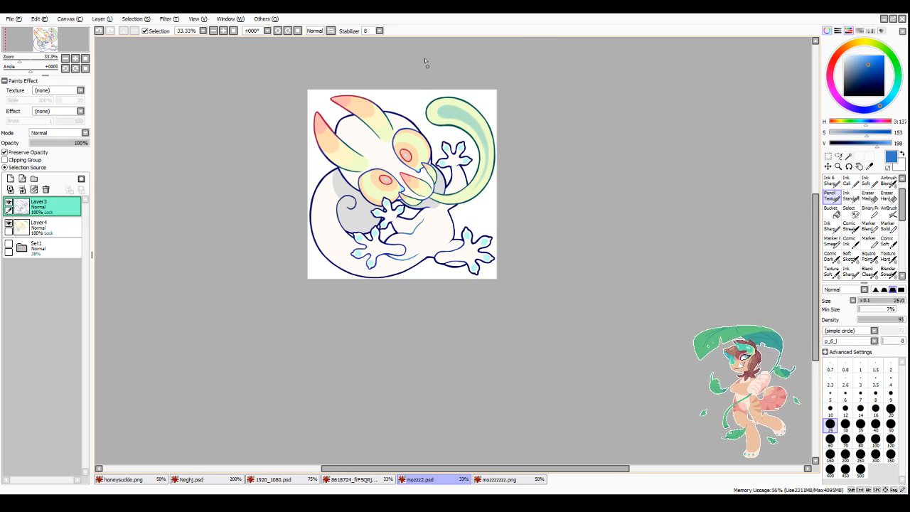
pyautogui.scroll(3, 459, 174)
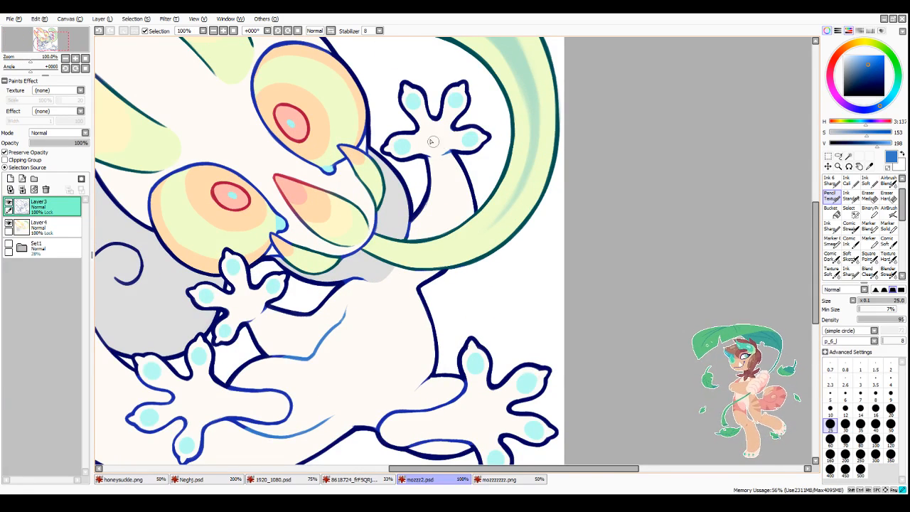
pyautogui.scroll(-3, 428, 147)
pyautogui.scroll(5, 441, 252)
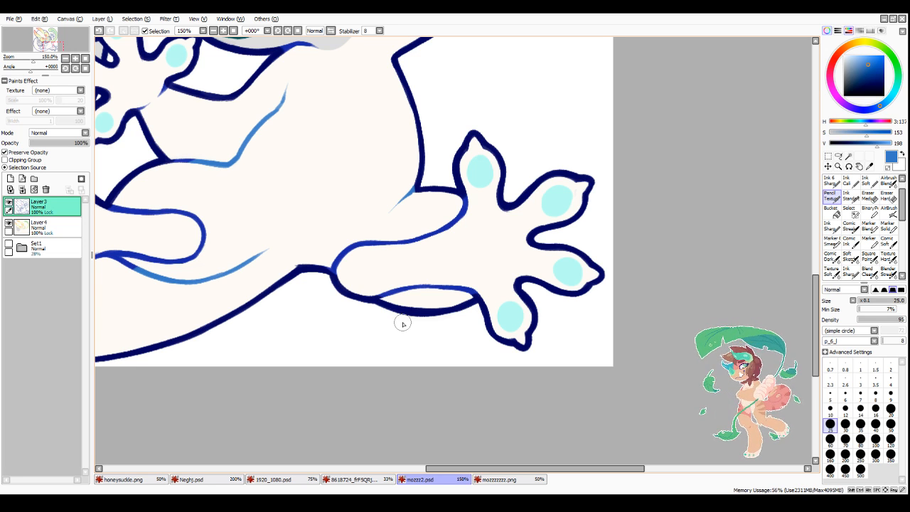
pyautogui.scroll(-3, 402, 323)
pyautogui.scroll(3, 428, 284)
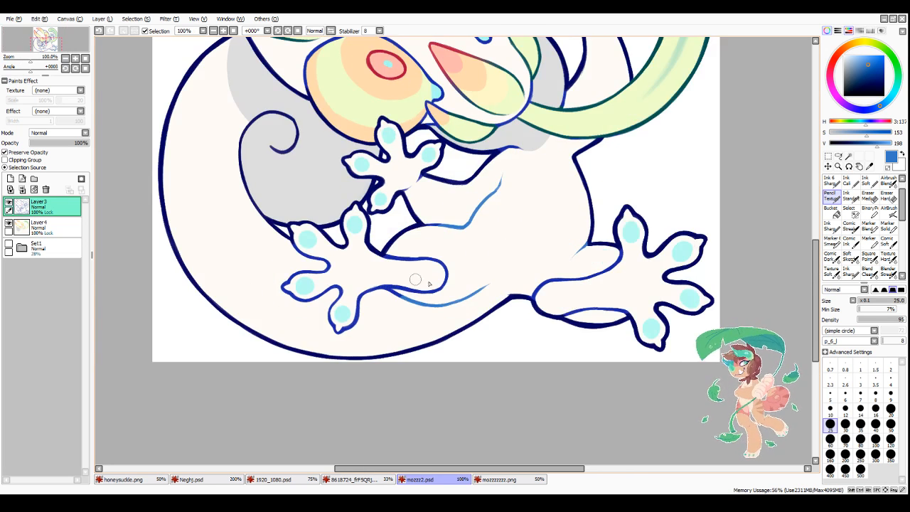
pyautogui.scroll(-2, 428, 313)
pyautogui.scroll(3, 406, 320)
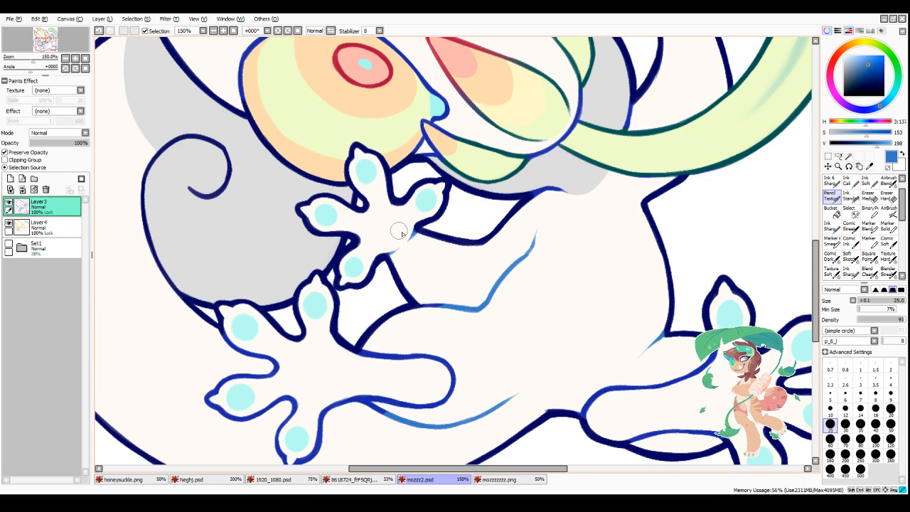
pyautogui.scroll(-3, 425, 256)
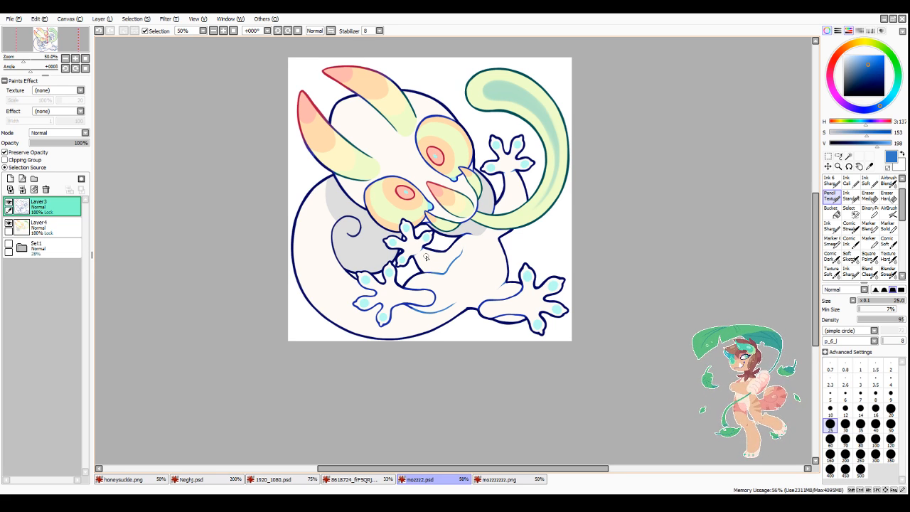
# Step: Recolour the jaw outline below the mouth petals and the area where the long green tail joins them in navy, using brush size 12
pyautogui.scroll(-2, 425, 257)
pyautogui.scroll(4, 462, 227)
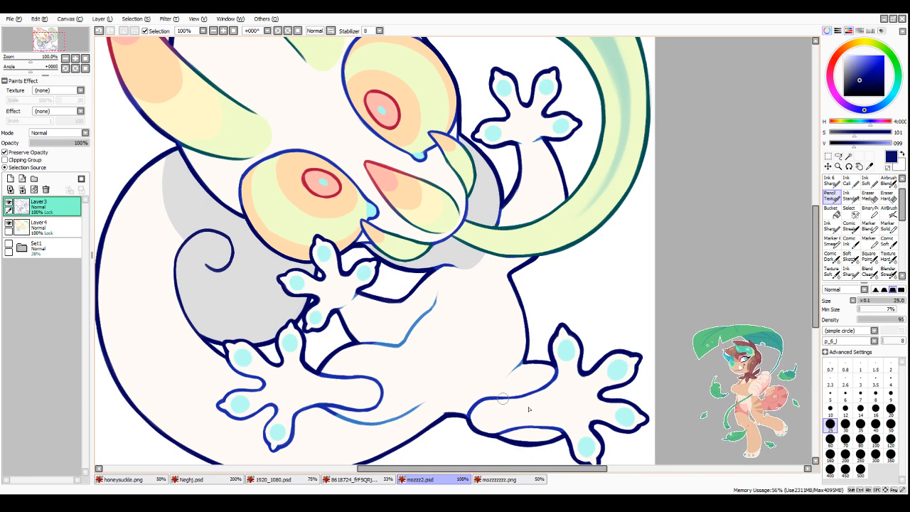
pyautogui.click(845, 408)
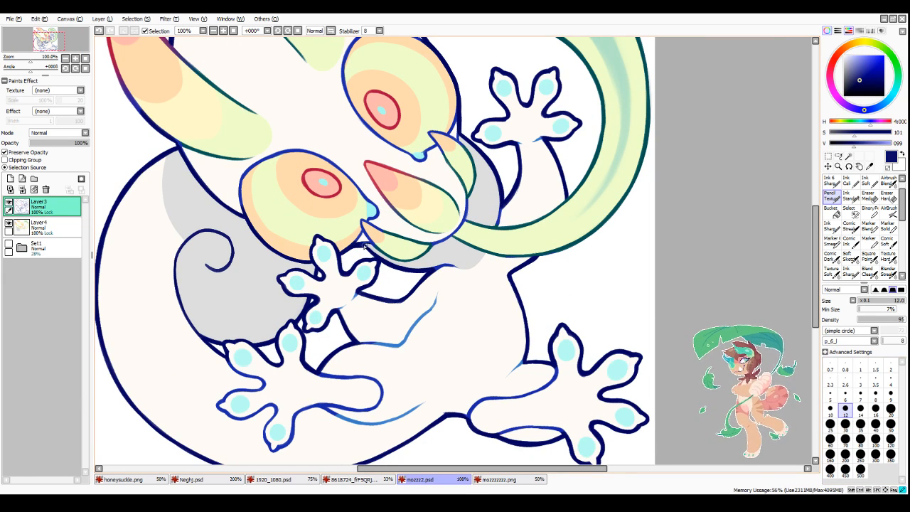
pyautogui.moveTo(369, 246)
pyautogui.mouseDown()
pyautogui.moveTo(419, 261)
pyautogui.moveTo(428, 253)
pyautogui.mouseUp()
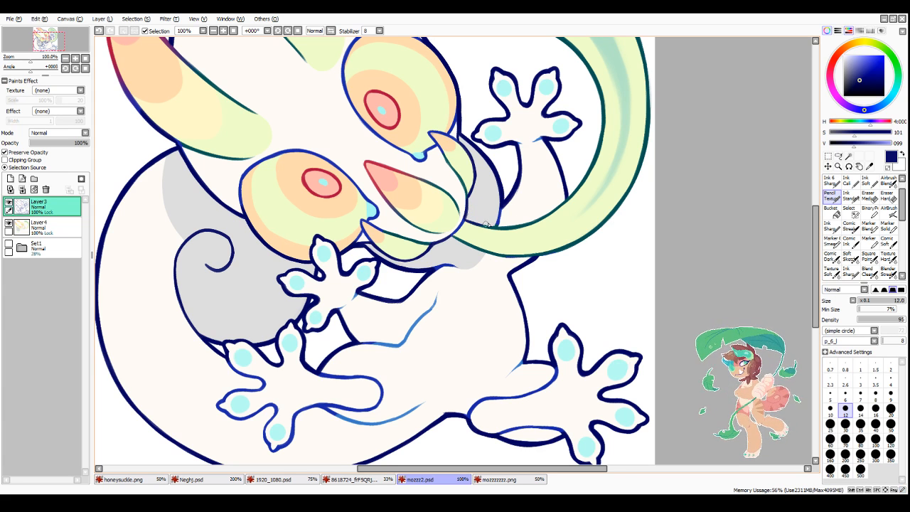
pyautogui.moveTo(453, 237); pyautogui.dragTo(488, 251)
pyautogui.scroll(-2, 503, 263)
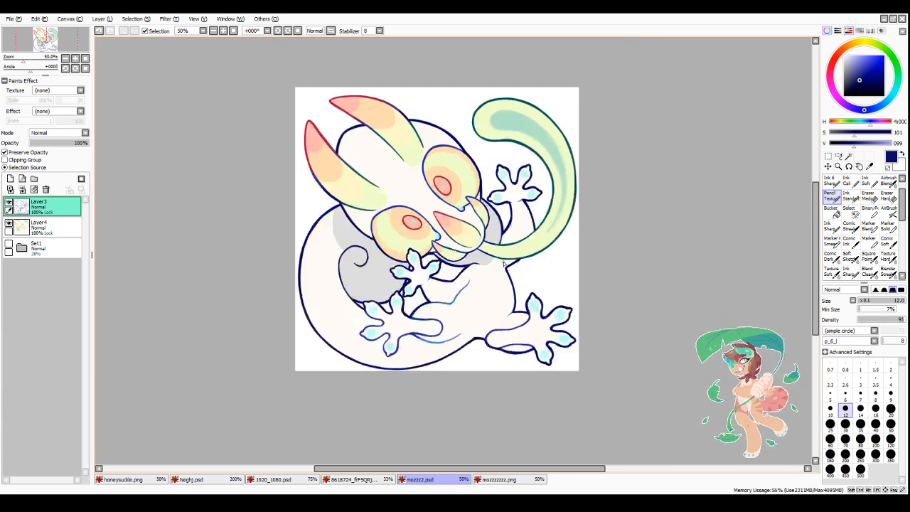
# Step: Darken the blue outlines of both eyes on their horn-facing sides with navy
pyautogui.scroll(-1, 503, 263)
pyautogui.scroll(3, 442, 249)
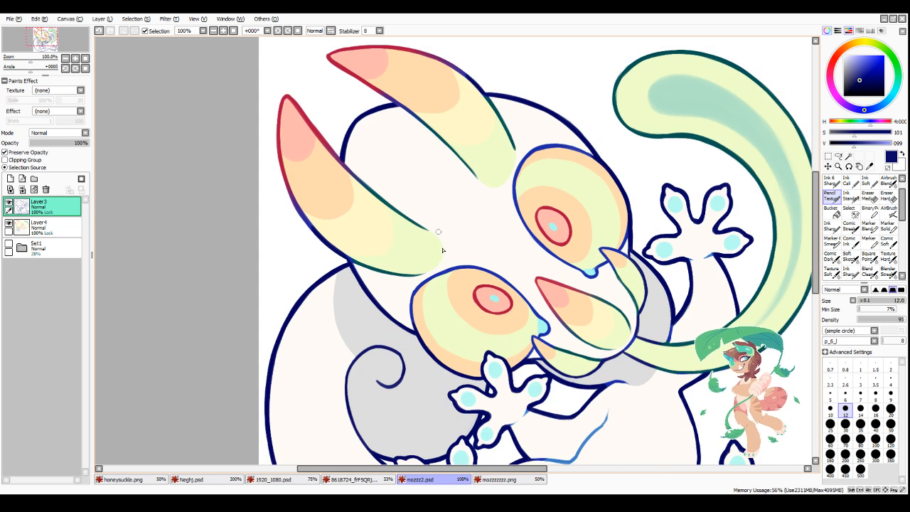
pyautogui.moveTo(410, 294)
pyautogui.mouseDown()
pyautogui.moveTo(455, 268)
pyautogui.moveTo(502, 277)
pyautogui.moveTo(543, 317)
pyautogui.mouseUp()
pyautogui.moveTo(534, 148)
pyautogui.mouseDown()
pyautogui.moveTo(522, 201)
pyautogui.moveTo(517, 171)
pyautogui.mouseUp()
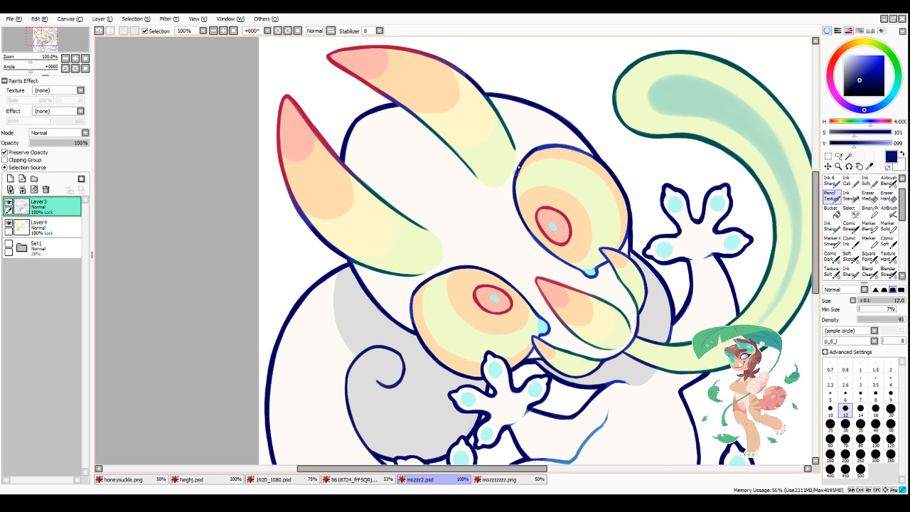
pyautogui.scroll(-2, 567, 264)
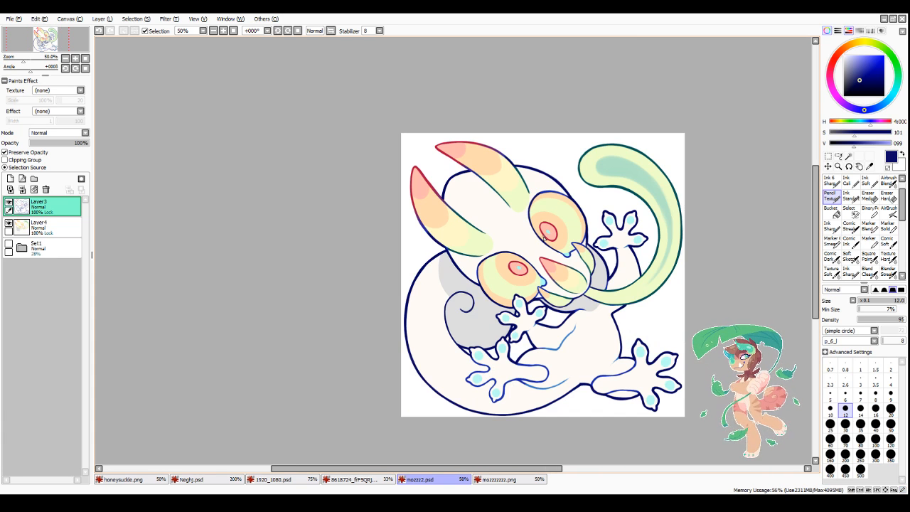
pyautogui.scroll(-1, 545, 237)
pyautogui.moveTo(538, 469); pyautogui.dragTo(590, 474)
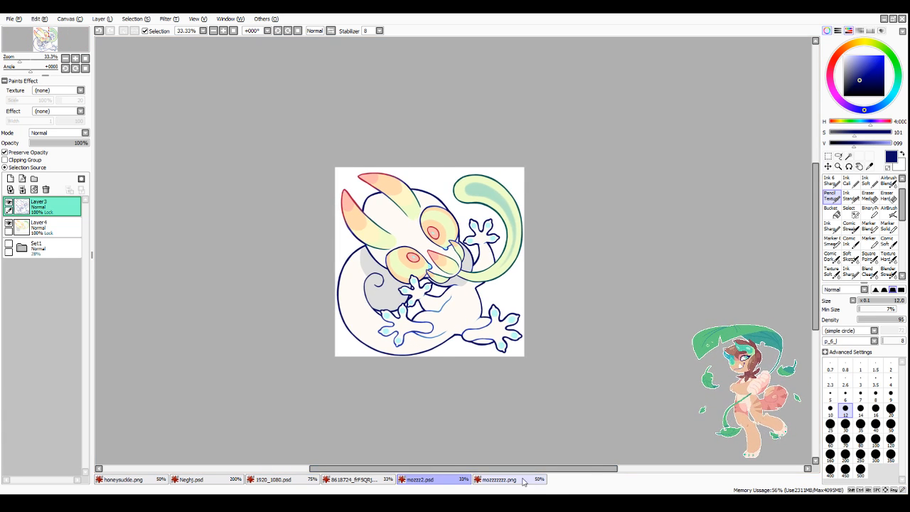
pyautogui.scroll(-3, 513, 402)
pyautogui.scroll(1, 508, 384)
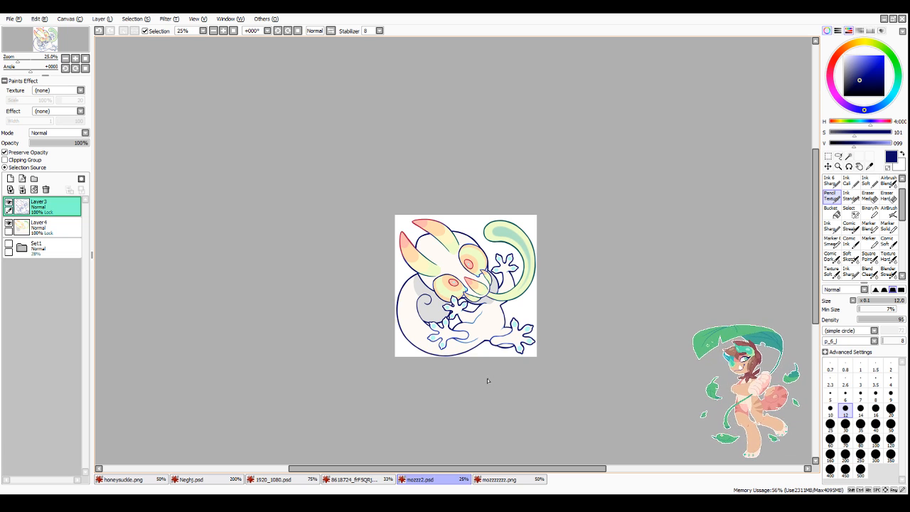
pyautogui.scroll(3, 480, 377)
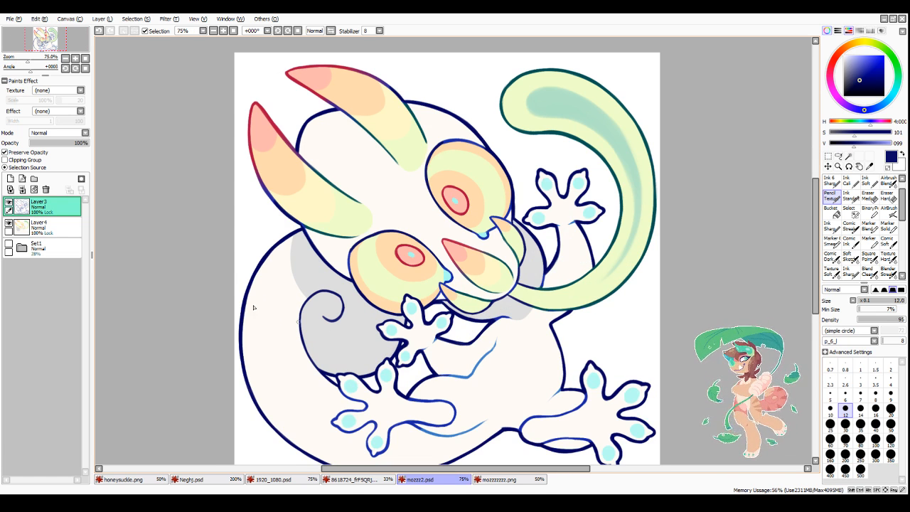
# Step: Add a Multiply layer above the line art, mirror the canvas view and choose a light pink shading colour
pyautogui.click(10, 178)
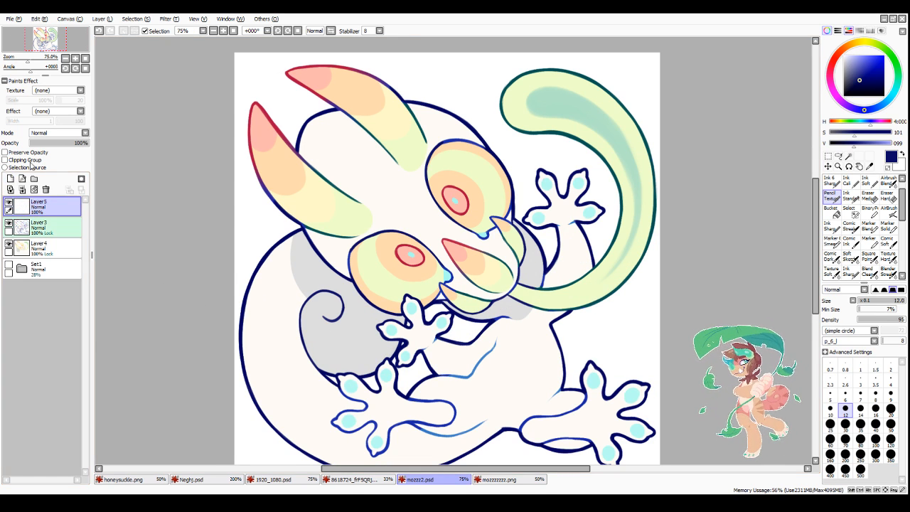
pyautogui.click(324, 33)
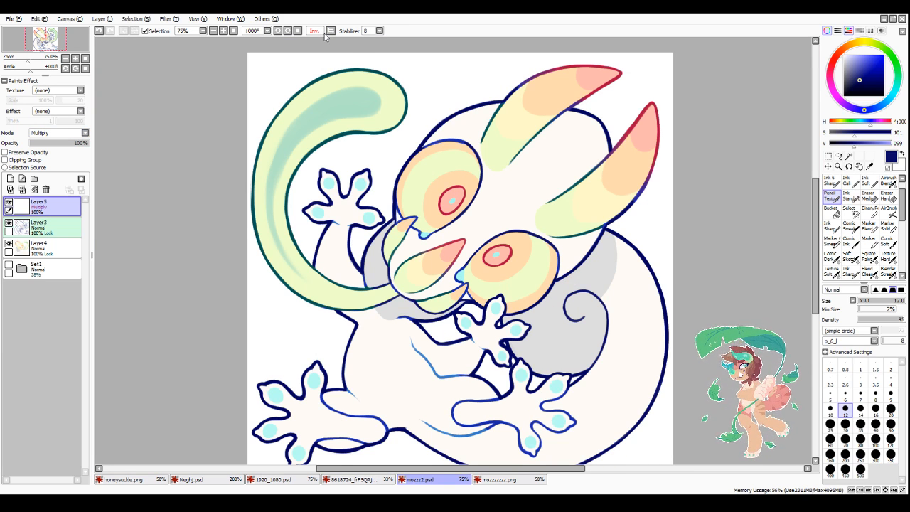
pyautogui.moveTo(833, 80); pyautogui.dragTo(854, 55)
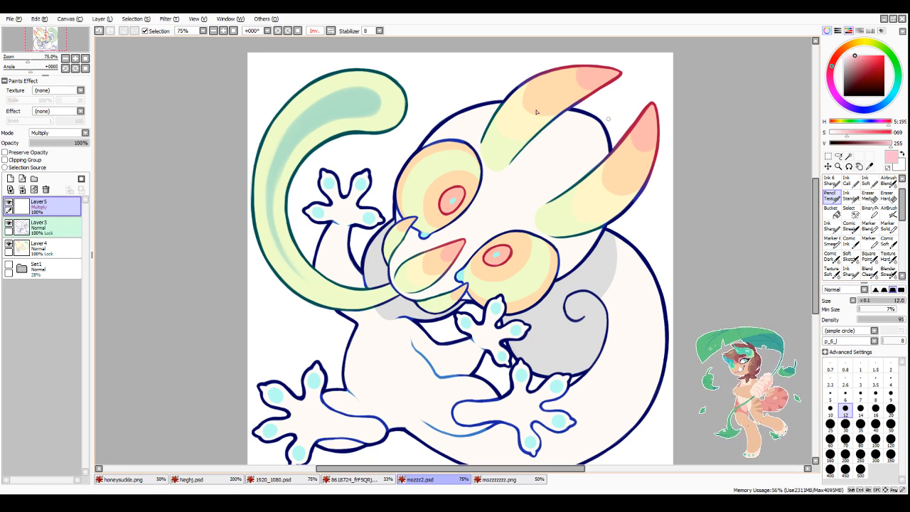
# Step: Rotate the view to set the head upright and shade the upper part of the eye nearest the spiral in light pink at brush size 16
pyautogui.click(278, 31)
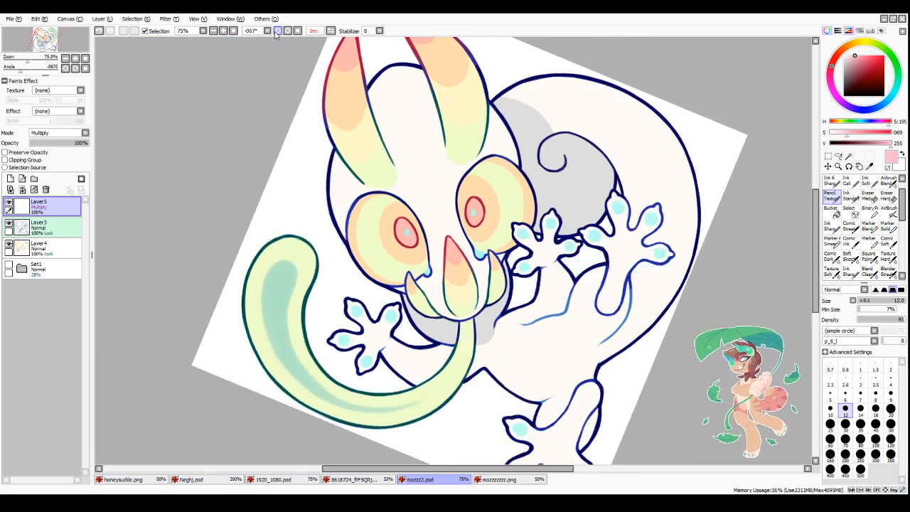
pyautogui.press(']')
pyautogui.press(']')
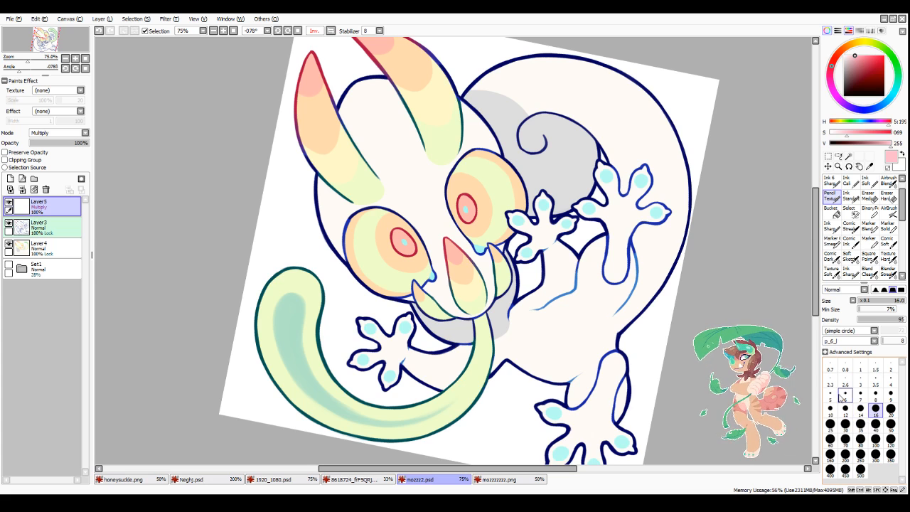
pyautogui.scroll(2, 471, 172)
pyautogui.moveTo(435, 257)
pyautogui.mouseDown()
pyautogui.moveTo(531, 173)
pyautogui.moveTo(436, 235)
pyautogui.moveTo(494, 153)
pyautogui.moveTo(433, 230)
pyautogui.moveTo(467, 147)
pyautogui.moveTo(427, 196)
pyautogui.moveTo(477, 204)
pyautogui.moveTo(568, 183)
pyautogui.moveTo(515, 169)
pyautogui.moveTo(560, 178)
pyautogui.moveTo(469, 193)
pyautogui.moveTo(474, 168)
pyautogui.moveTo(454, 152)
pyautogui.moveTo(482, 134)
pyautogui.moveTo(471, 138)
pyautogui.moveTo(531, 154)
pyautogui.moveTo(501, 134)
pyautogui.moveTo(545, 171)
pyautogui.mouseUp()
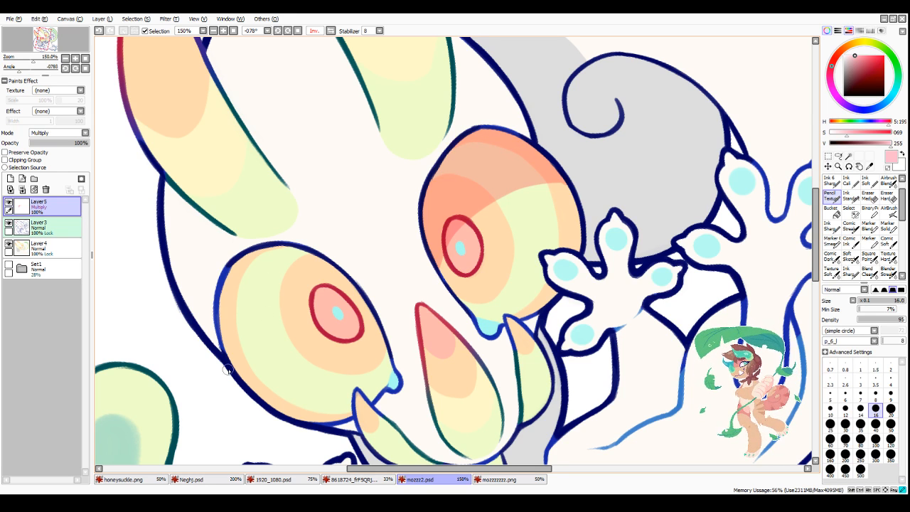
# Step: Shade the upper part of the other eye in light pink with a curved lower shadow edge
pyautogui.moveTo(229, 359); pyautogui.dragTo(307, 301)
pyautogui.hotkey('ctrl', 'z')
pyautogui.moveTo(364, 295)
pyautogui.mouseDown()
pyautogui.moveTo(340, 291)
pyautogui.moveTo(240, 348)
pyautogui.mouseUp()
pyautogui.moveTo(316, 290); pyautogui.dragTo(227, 360)
pyautogui.moveTo(249, 314); pyautogui.dragTo(244, 320)
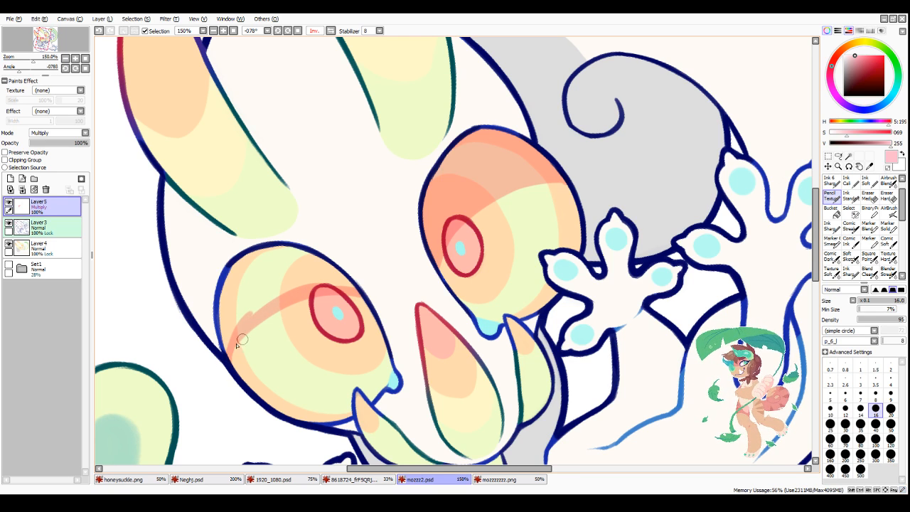
pyautogui.moveTo(231, 366); pyautogui.dragTo(343, 288)
pyautogui.moveTo(268, 318); pyautogui.dragTo(360, 298)
pyautogui.moveTo(267, 316)
pyautogui.mouseDown()
pyautogui.moveTo(363, 296)
pyautogui.moveTo(257, 293)
pyautogui.moveTo(240, 271)
pyautogui.moveTo(223, 340)
pyautogui.moveTo(251, 304)
pyautogui.moveTo(263, 260)
pyautogui.moveTo(245, 257)
pyautogui.moveTo(320, 269)
pyautogui.moveTo(314, 259)
pyautogui.moveTo(302, 271)
pyautogui.moveTo(335, 274)
pyautogui.moveTo(325, 273)
pyautogui.mouseUp()
pyautogui.scroll(-4, 301, 245)
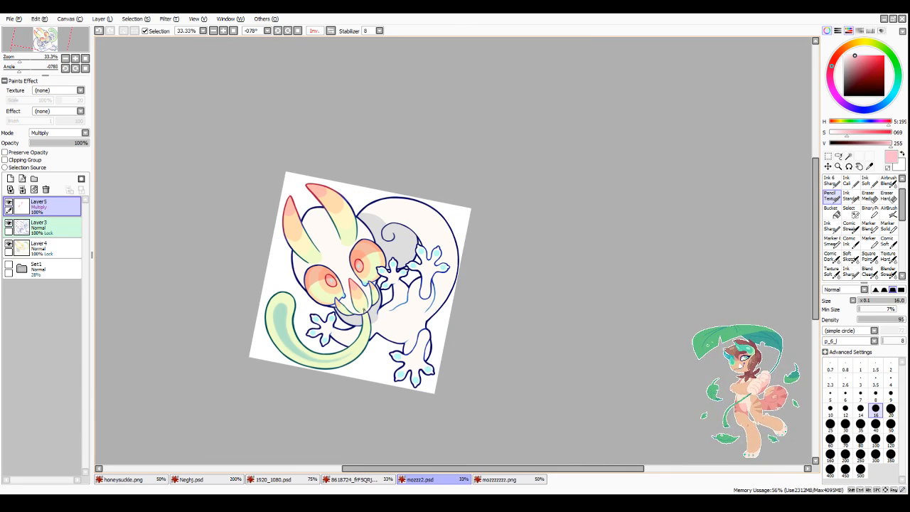
# Step: Tidy the curved lower edge of the light pink shading on the eye farther from the spiral with the transparent colour
pyautogui.scroll(4, 320, 274)
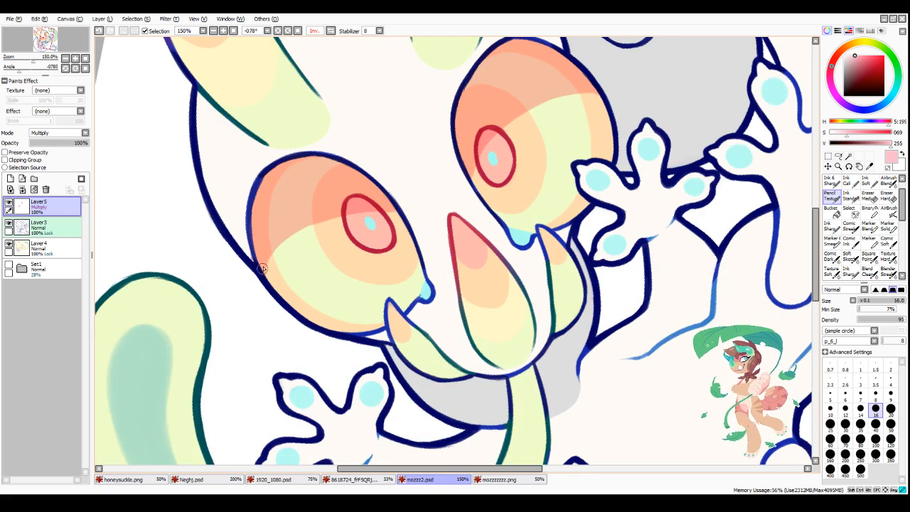
pyautogui.press('-')
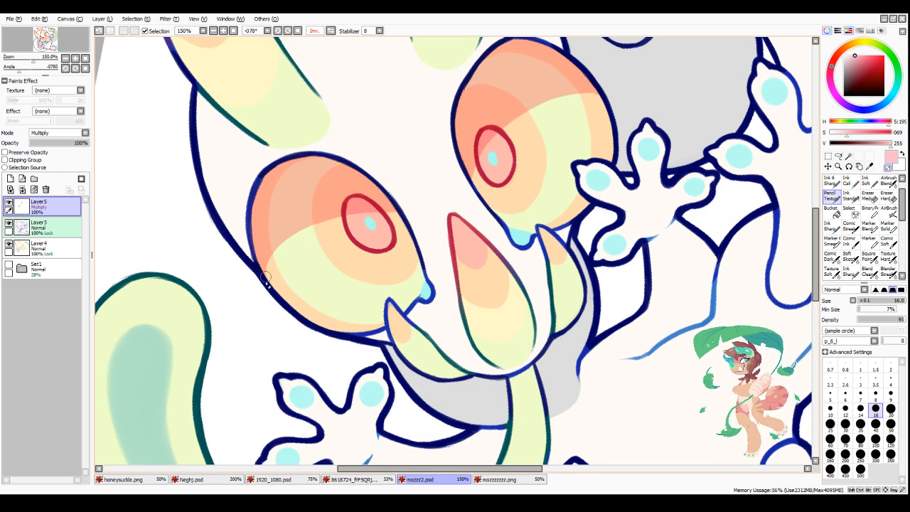
pyautogui.moveTo(267, 278); pyautogui.dragTo(360, 218)
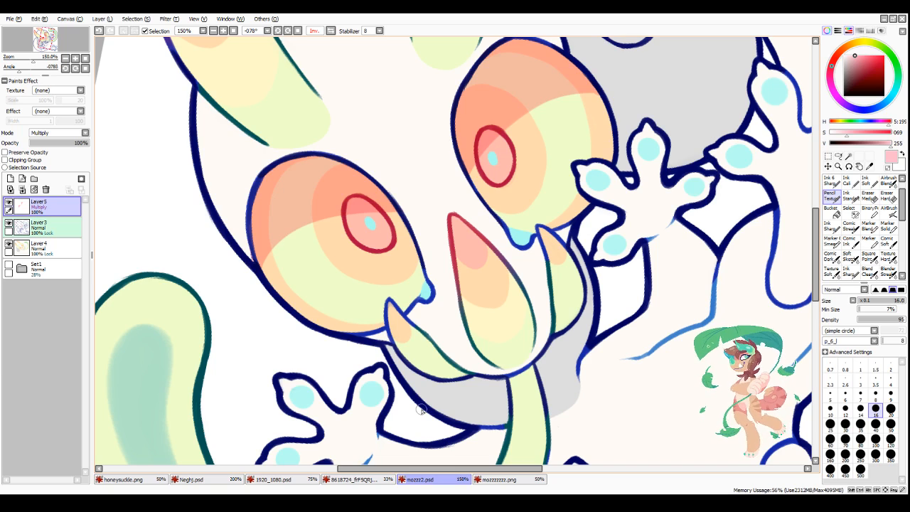
pyautogui.scroll(-3, 486, 196)
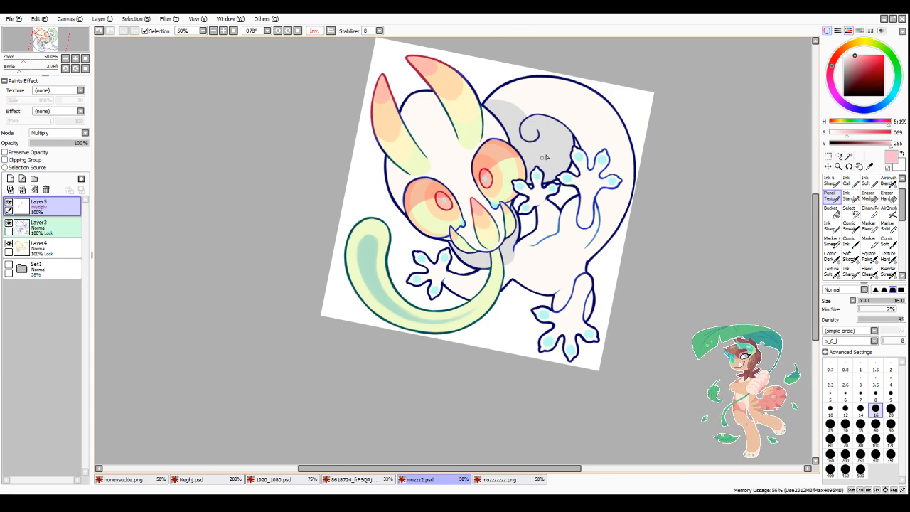
pyautogui.scroll(4, 520, 153)
pyautogui.press('-')
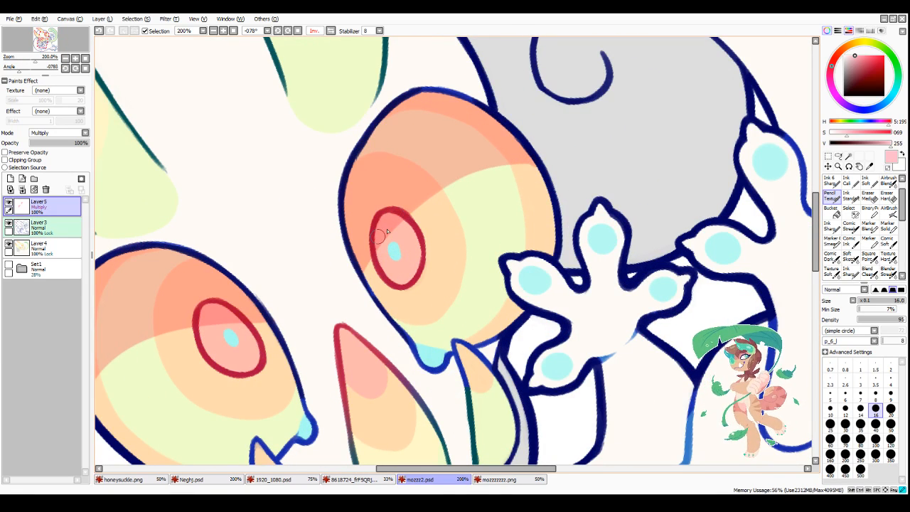
pyautogui.scroll(-5, 518, 165)
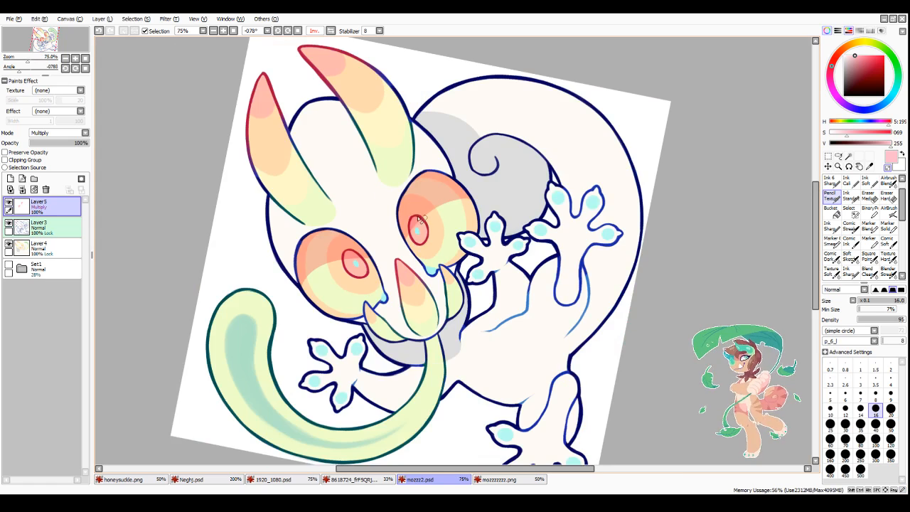
pyautogui.scroll(2, 326, 112)
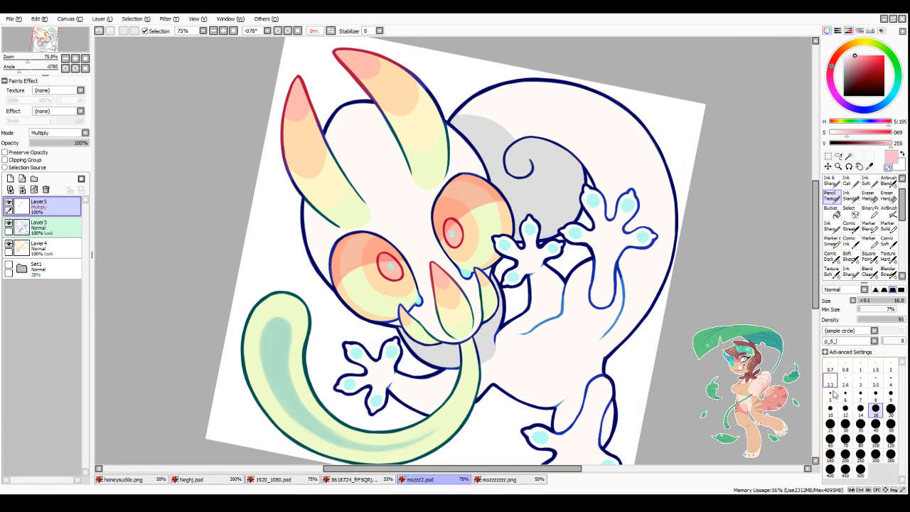
# Step: Paint a tapered central shading stripe down each of the two horns in light pink tones at brush sizes 30 and 40
pyautogui.click(846, 425)
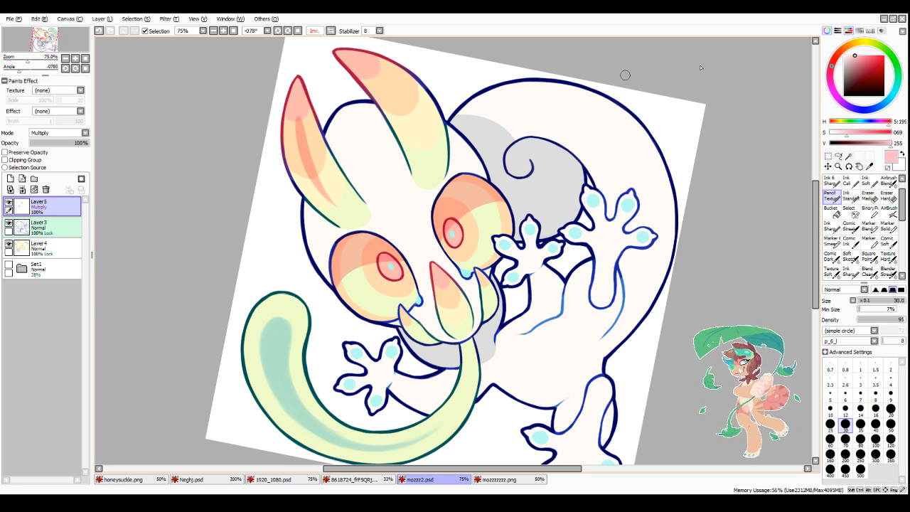
pyautogui.click(848, 56)
pyautogui.click(875, 424)
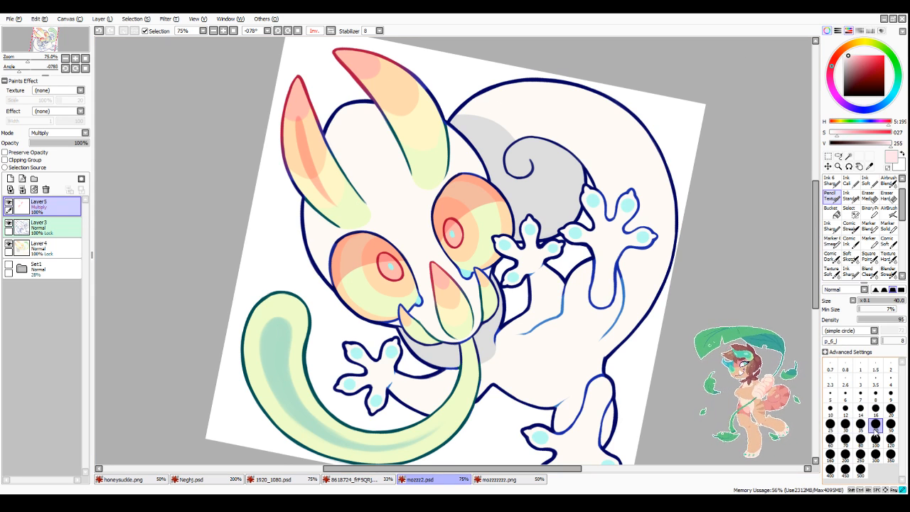
pyautogui.moveTo(299, 110)
pyautogui.mouseDown()
pyautogui.moveTo(306, 150)
pyautogui.moveTo(297, 111)
pyautogui.moveTo(315, 166)
pyautogui.moveTo(300, 128)
pyautogui.moveTo(334, 196)
pyautogui.mouseUp()
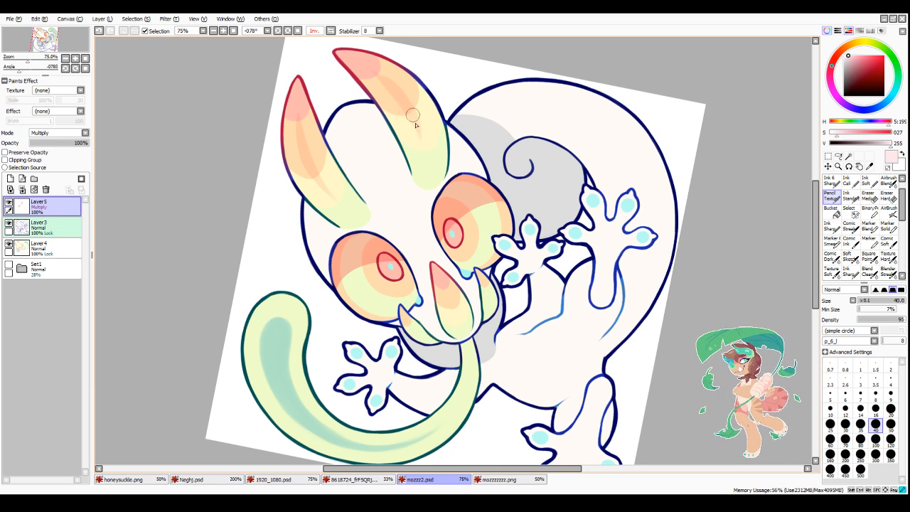
pyautogui.moveTo(374, 71)
pyautogui.mouseDown()
pyautogui.moveTo(414, 119)
pyautogui.moveTo(406, 101)
pyautogui.moveTo(424, 146)
pyautogui.mouseUp()
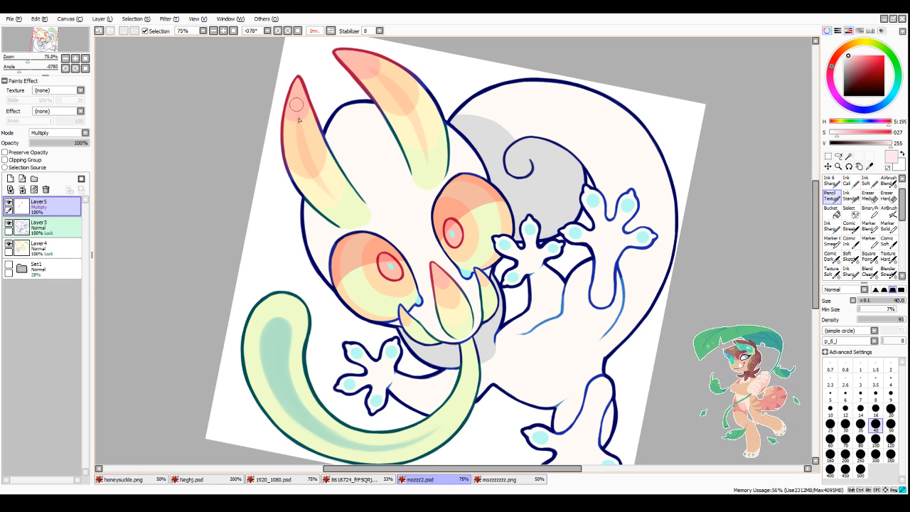
# Step: Paint a pale pink central shading stripe down the middle pointed petal below the eyes at brush size 30
pyautogui.click(845, 424)
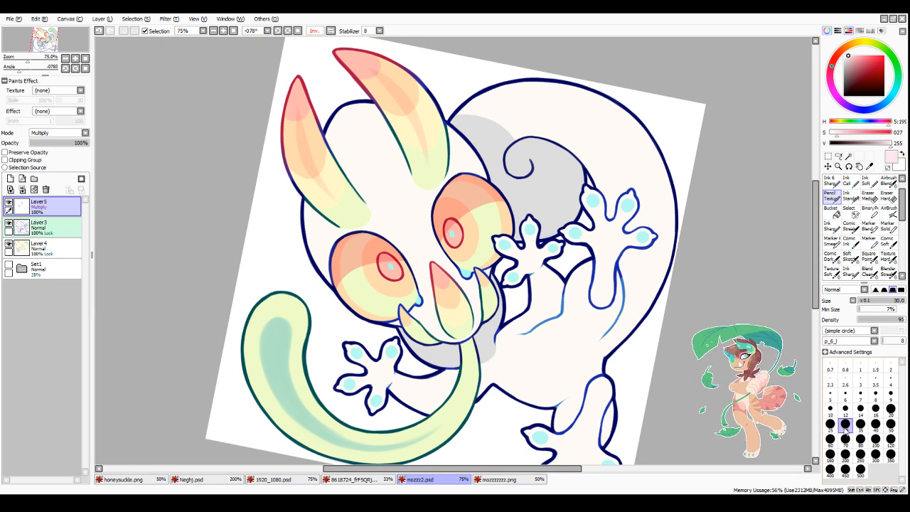
pyautogui.scroll(1, 447, 321)
pyautogui.moveTo(444, 270); pyautogui.dragTo(462, 331)
pyautogui.scroll(-2, 461, 334)
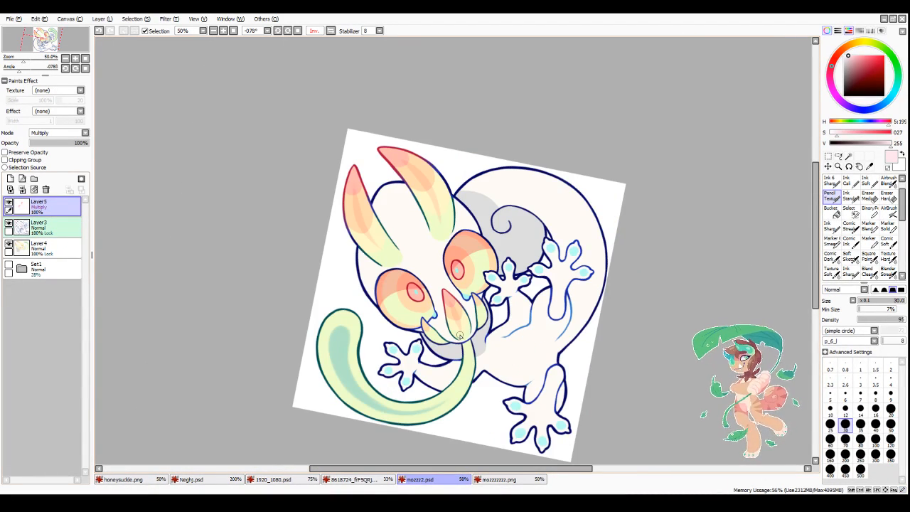
# Step: Preserve the Multiply layer's opacity and lighten the upper shading of the eye nearest the spiral with a paler pink
pyautogui.click(28, 152)
pyautogui.scroll(2, 473, 293)
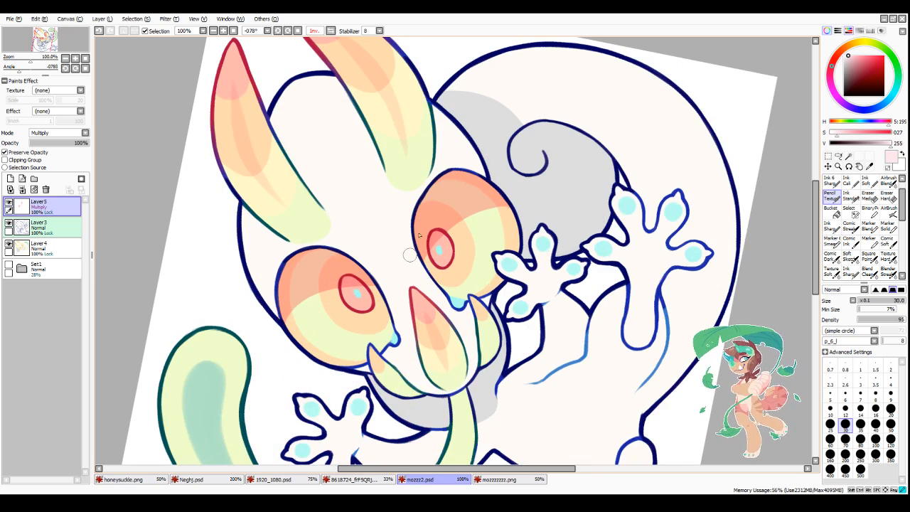
pyautogui.moveTo(410, 254)
pyautogui.mouseDown()
pyautogui.moveTo(506, 179)
pyautogui.moveTo(405, 216)
pyautogui.mouseUp()
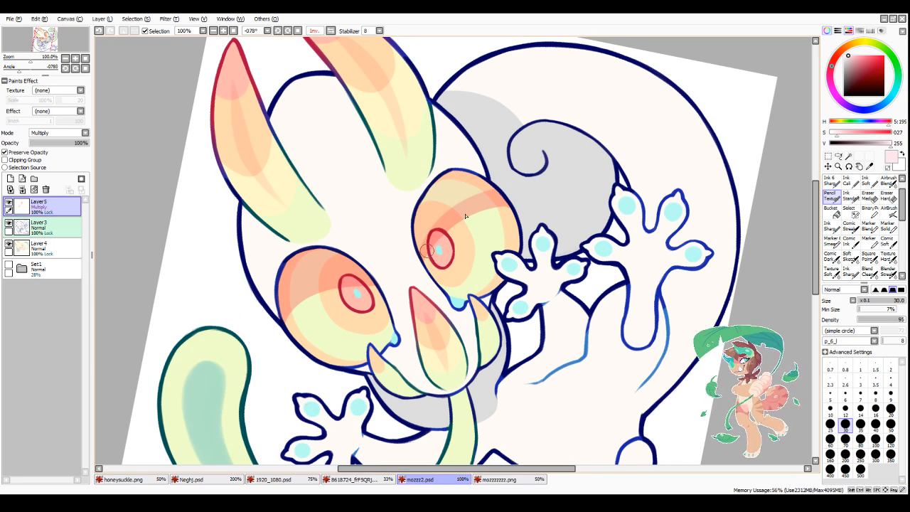
pyautogui.hotkey('ctrl', 'z')
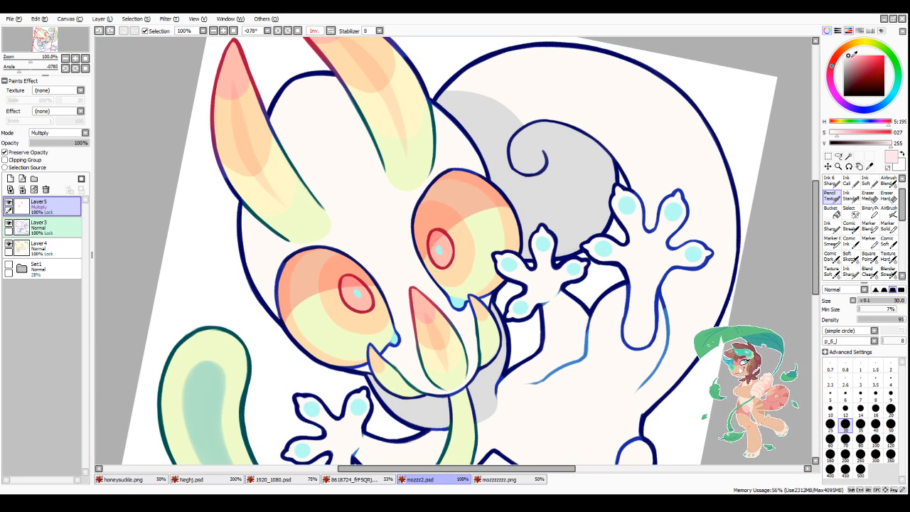
pyautogui.click(852, 58)
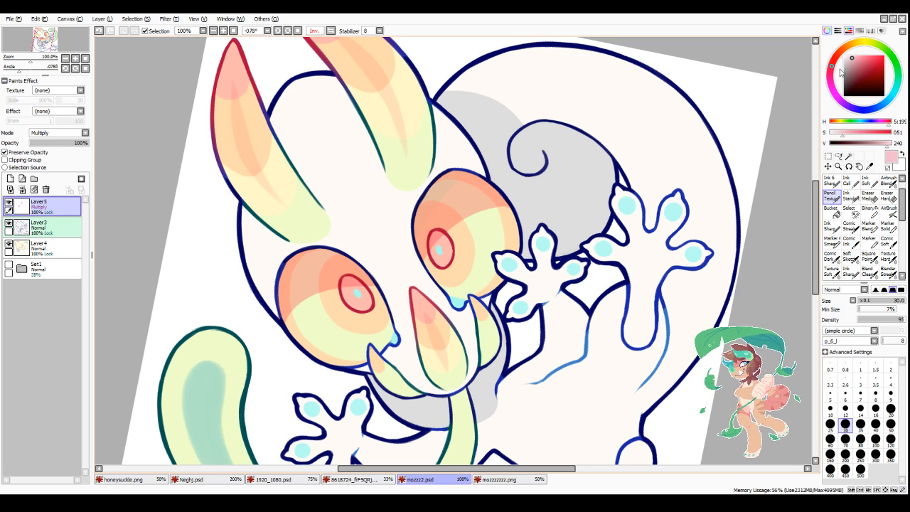
pyautogui.click(850, 56)
pyautogui.moveTo(413, 228); pyautogui.dragTo(466, 169)
pyautogui.moveTo(409, 240)
pyautogui.mouseDown()
pyautogui.moveTo(464, 175)
pyautogui.moveTo(433, 209)
pyautogui.moveTo(501, 182)
pyautogui.moveTo(506, 189)
pyautogui.mouseUp()
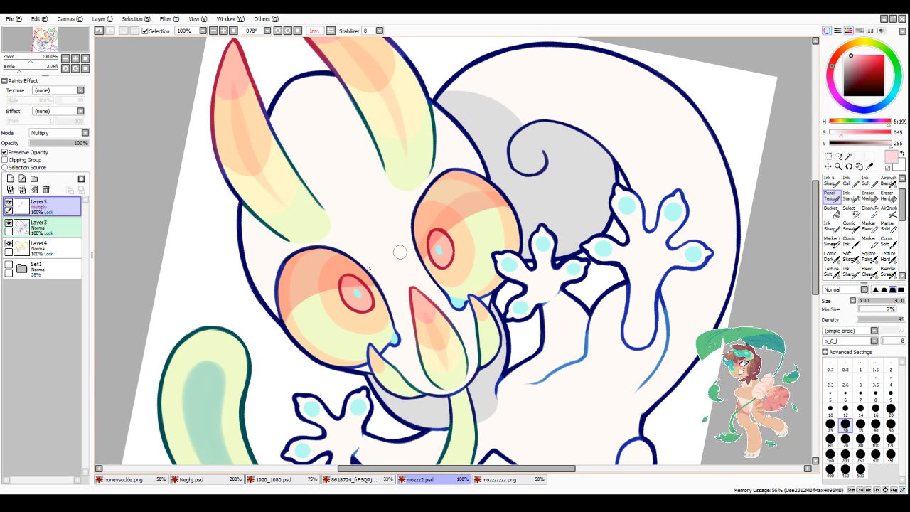
# Step: Lighten the upper shading of the other eye in the same pale pink and soften the transitions with a blending brush
pyautogui.moveTo(274, 306); pyautogui.dragTo(339, 250)
pyautogui.moveTo(276, 276); pyautogui.dragTo(340, 248)
pyautogui.moveTo(270, 311); pyautogui.dragTo(367, 258)
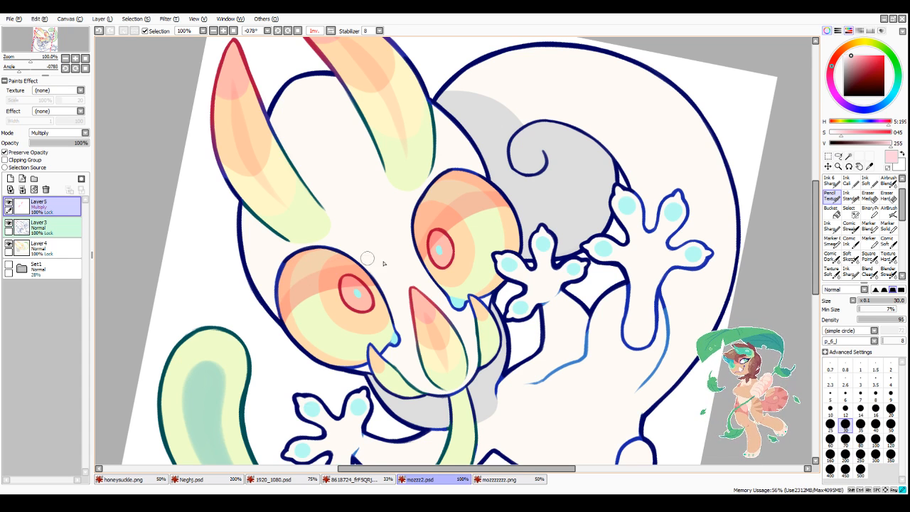
pyautogui.click(860, 424)
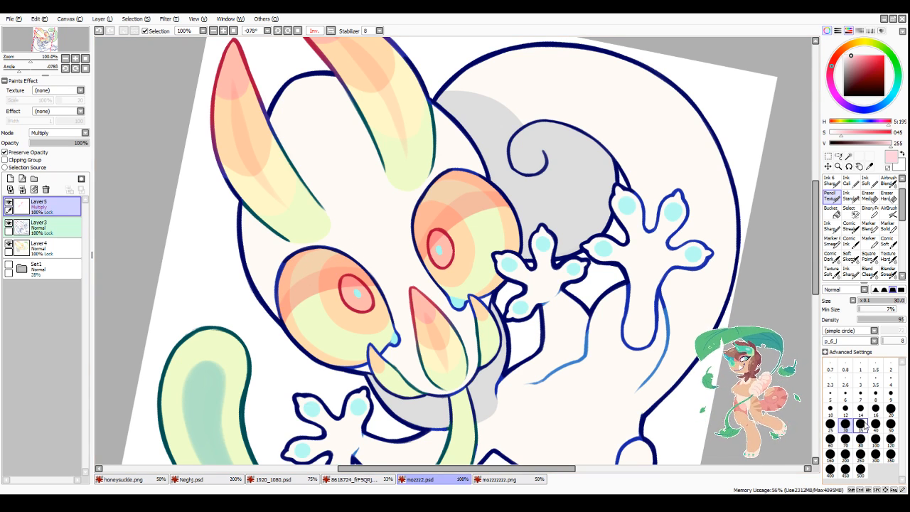
pyautogui.click(868, 273)
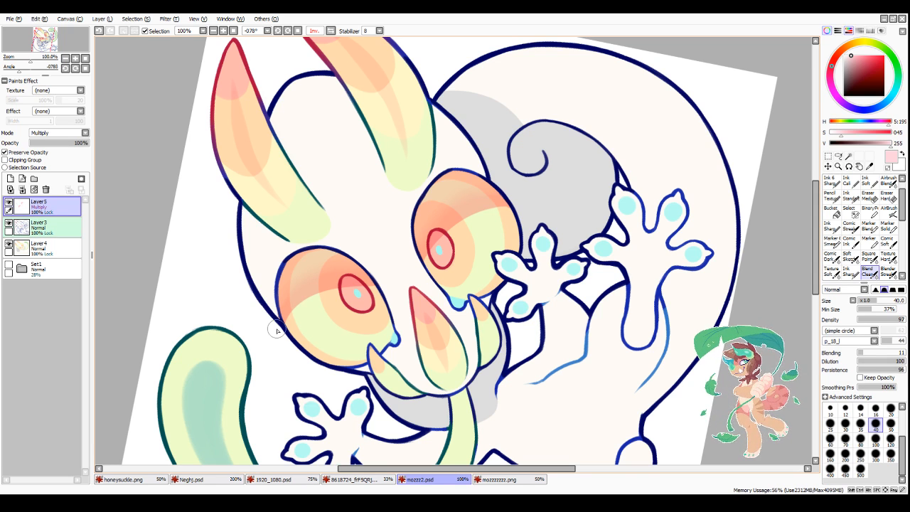
# Step: Add a new Normal layer on top and paint a tapered white highlight on the middle petal with the Pencil at size 16
pyautogui.click(10, 178)
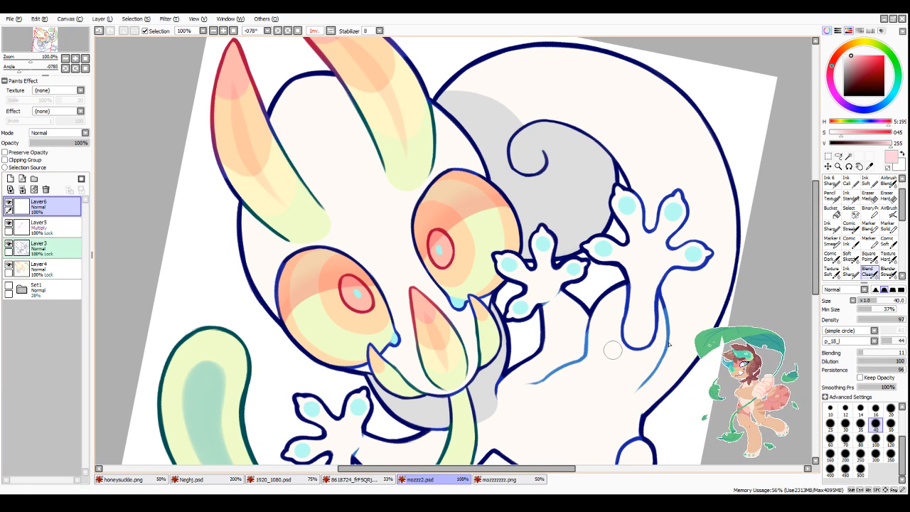
pyautogui.click(831, 199)
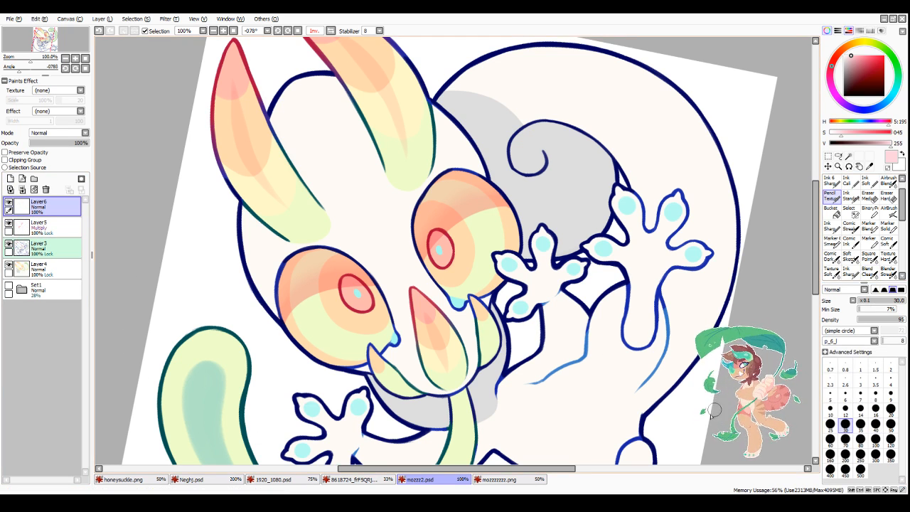
pyautogui.click(875, 409)
pyautogui.scroll(2, 441, 363)
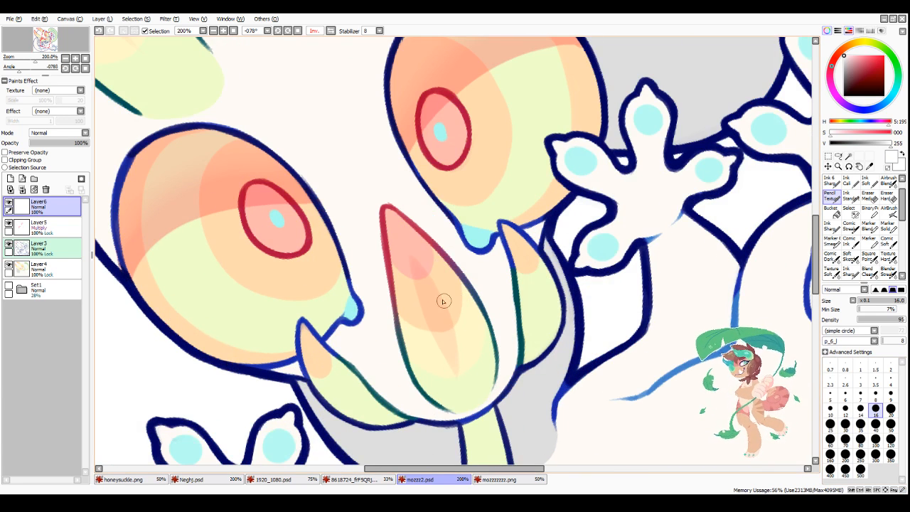
pyautogui.moveTo(426, 265); pyautogui.dragTo(457, 334)
# Step: Paint a round white highlight on the upper edge of each eye's red iris ring at brush size 14
pyautogui.click(860, 408)
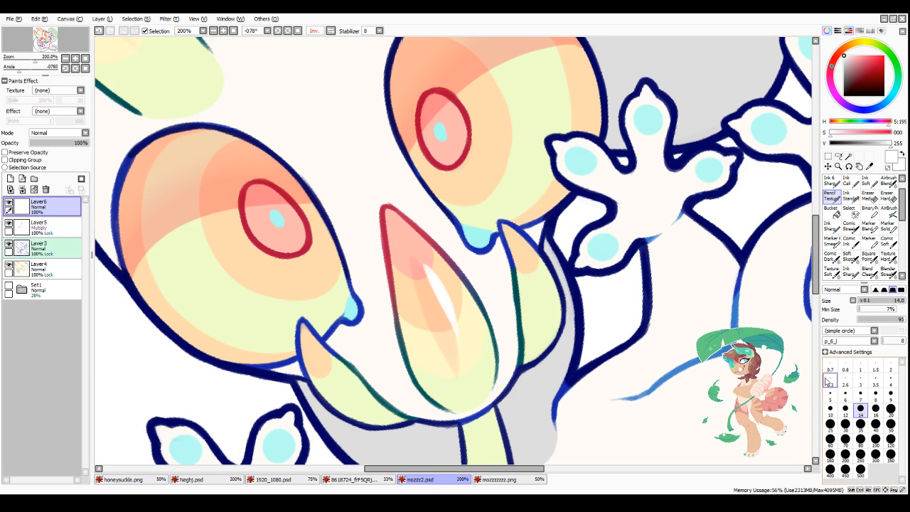
pyautogui.click(232, 210)
pyautogui.click(240, 211)
pyautogui.click(452, 94)
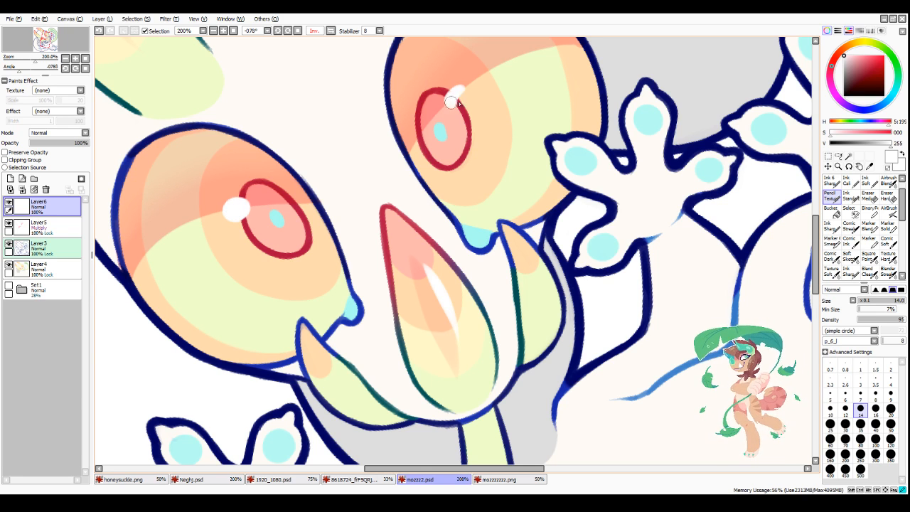
pyautogui.scroll(-4, 409, 170)
pyautogui.scroll(4, 329, 206)
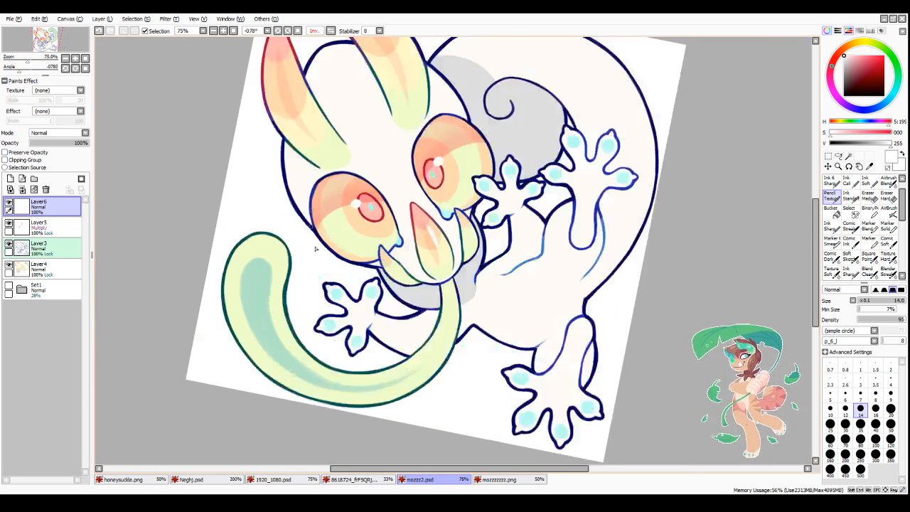
# Step: Paint a thin white rim highlight inside the outer edge of the eye farther from the spiral at brush size 8
pyautogui.click(875, 393)
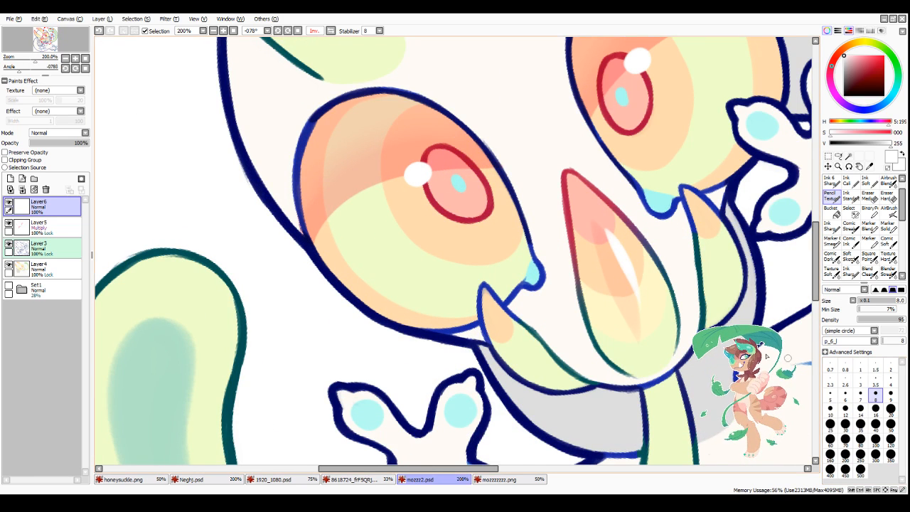
pyautogui.scroll(-1, 362, 168)
pyautogui.scroll(1, 327, 153)
pyautogui.moveTo(333, 134); pyautogui.dragTo(321, 215)
pyautogui.moveTo(323, 171); pyautogui.dragTo(326, 243)
pyautogui.moveTo(322, 212); pyautogui.dragTo(332, 256)
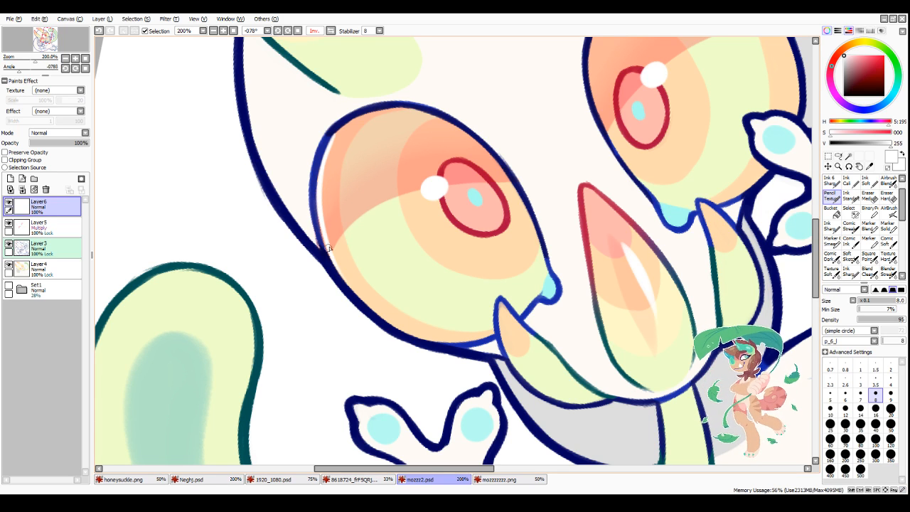
# Step: Set the head upright and paint a thin white rim highlight inside the upper edge of the eye nearest the spiral
pyautogui.click(297, 31)
pyautogui.scroll(-4, 522, 202)
pyautogui.scroll(4, 506, 188)
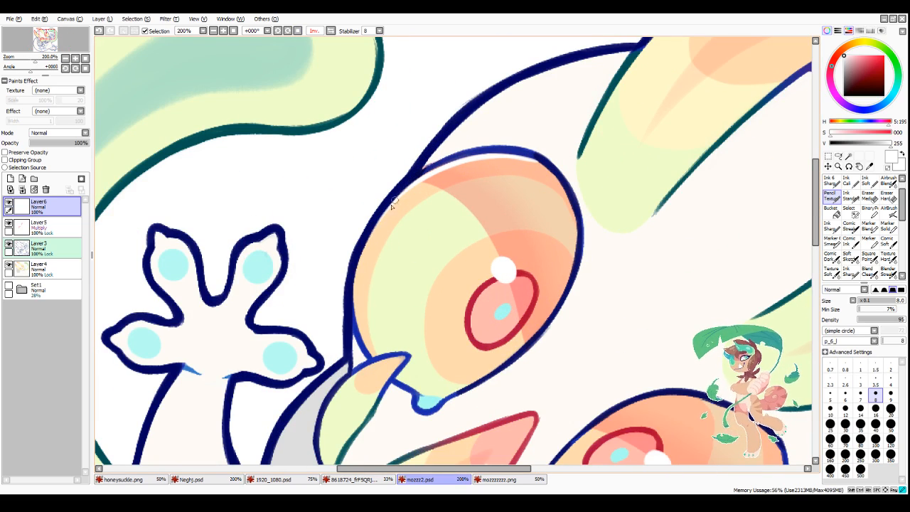
pyautogui.scroll(-4, 516, 163)
pyautogui.scroll(4, 496, 163)
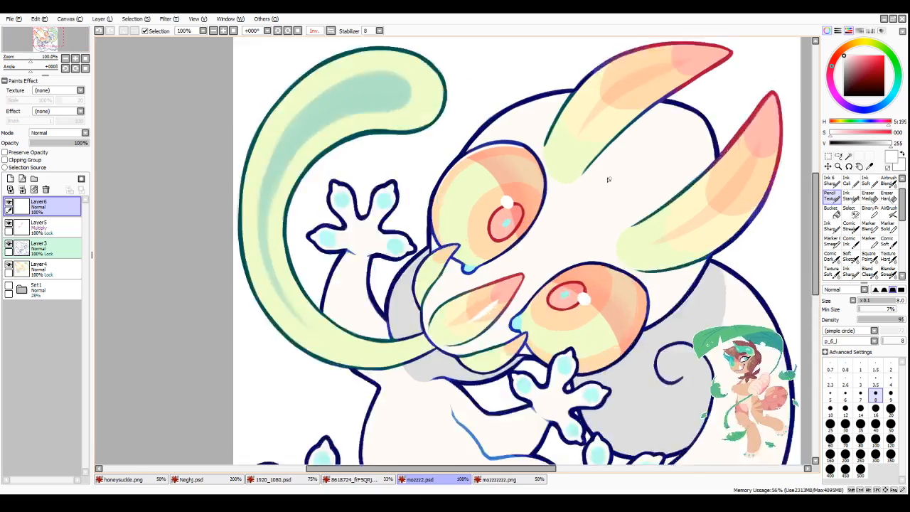
pyautogui.click(279, 31)
pyautogui.click(279, 31)
pyautogui.click(279, 30)
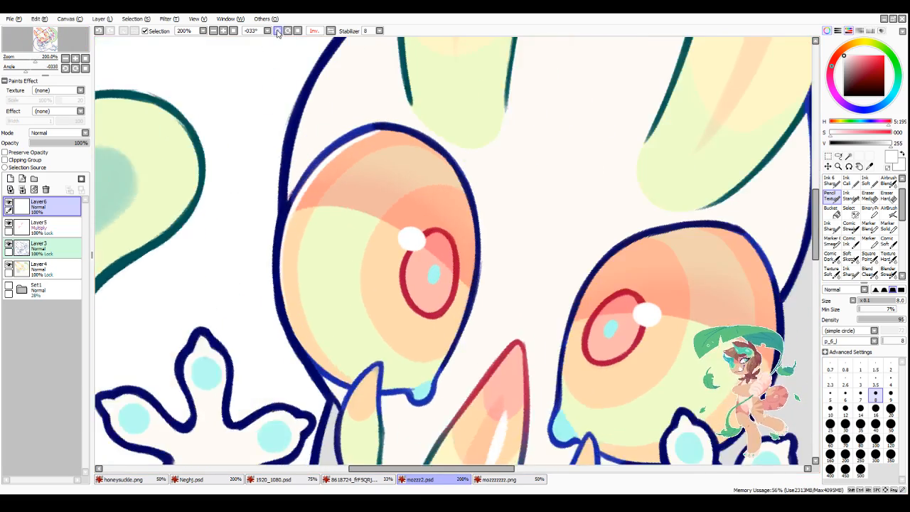
pyautogui.click(278, 31)
pyautogui.scroll(-3, 661, 170)
pyautogui.scroll(3, 708, 219)
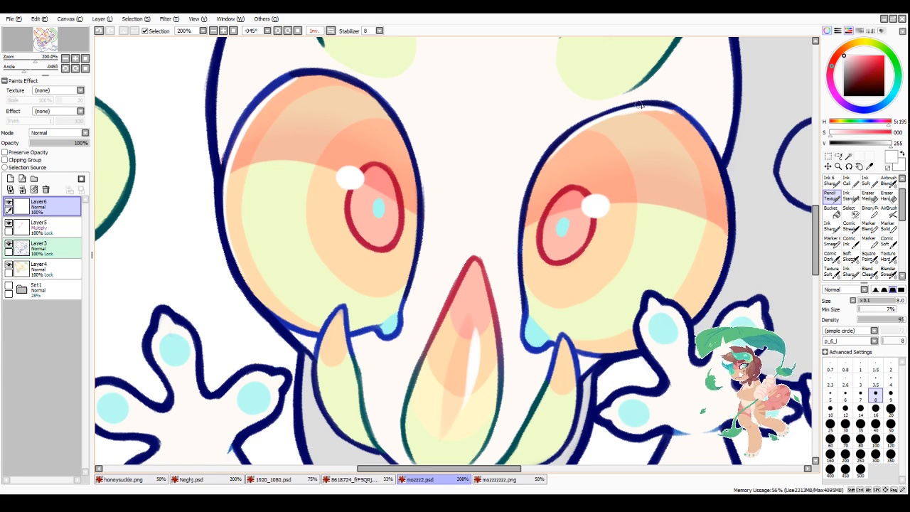
# Step: Touch up the upper outline beside that eye's rim highlight with navy sampled from the line art, and switch back to white
pyautogui.keyDown('alt'); pyautogui.click(573, 125); pyautogui.keyUp('alt')
pyautogui.moveTo(554, 146)
pyautogui.mouseDown()
pyautogui.moveTo(655, 101)
pyautogui.moveTo(589, 116)
pyautogui.moveTo(670, 105)
pyautogui.moveTo(554, 137)
pyautogui.moveTo(570, 126)
pyautogui.moveTo(534, 169)
pyautogui.mouseUp()
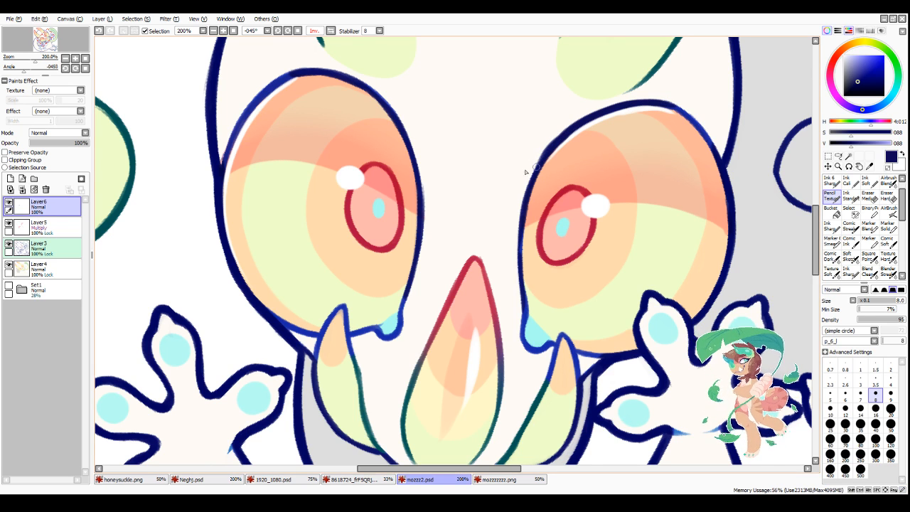
pyautogui.press('x')
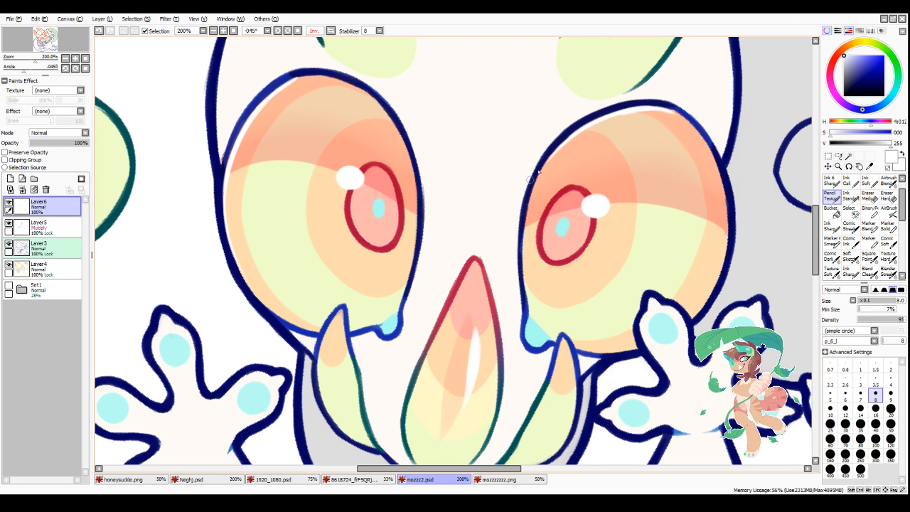
# Step: Extend the thin white rim highlight down the nose-side edge of the eye nearest the spiral
pyautogui.moveTo(553, 153)
pyautogui.mouseDown()
pyautogui.moveTo(525, 233)
pyautogui.moveTo(534, 188)
pyautogui.moveTo(523, 280)
pyautogui.mouseUp()
pyautogui.moveTo(393, 124)
pyautogui.mouseDown()
pyautogui.moveTo(406, 147)
pyautogui.moveTo(417, 233)
pyautogui.mouseUp()
pyautogui.scroll(-3, 408, 259)
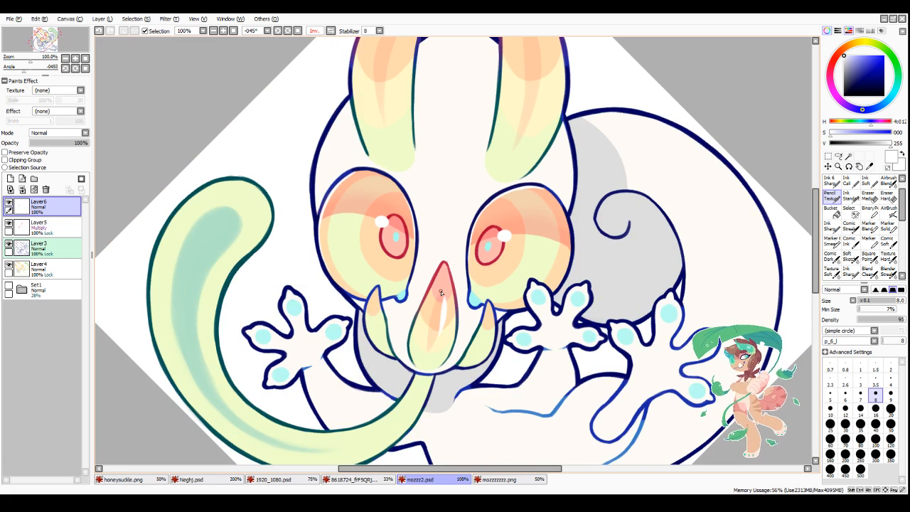
# Step: Flip the view back and paint a thin white rim inside the spiral-side edge of the eye nearest the spiral, joining the upper rim
pyautogui.click(330, 30)
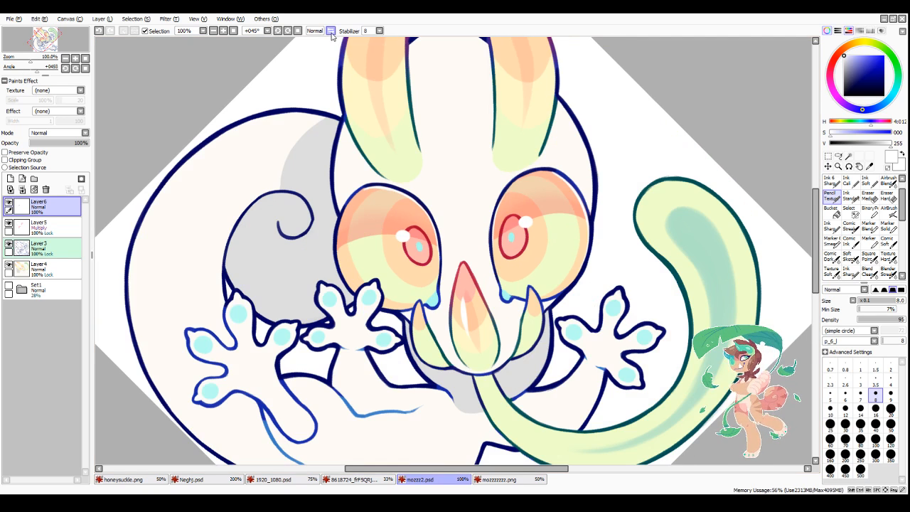
pyautogui.scroll(3, 413, 237)
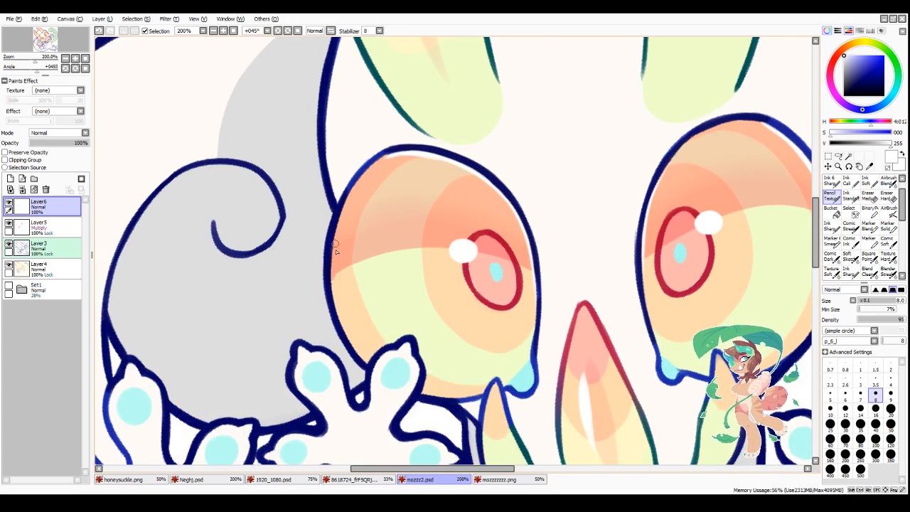
pyautogui.scroll(1, 336, 252)
pyautogui.moveTo(353, 191); pyautogui.dragTo(329, 309)
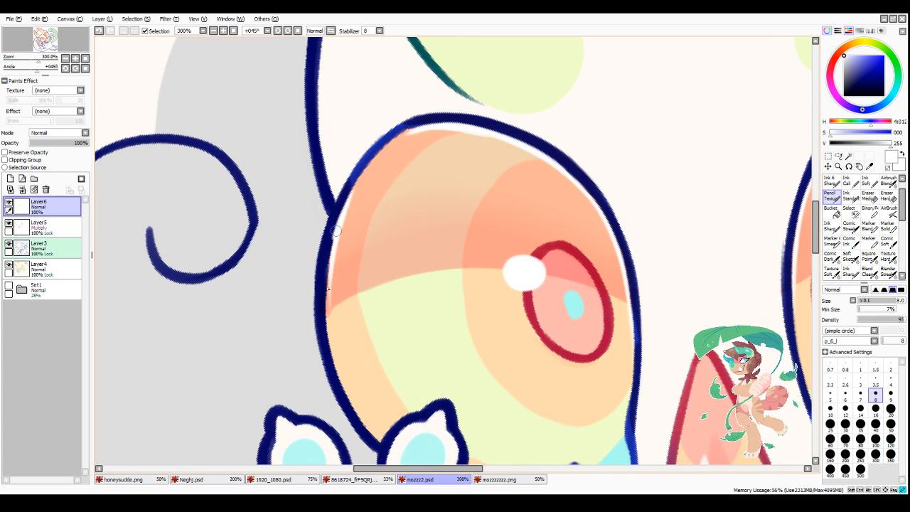
pyautogui.moveTo(338, 231); pyautogui.dragTo(329, 344)
pyautogui.moveTo(329, 292); pyautogui.dragTo(352, 402)
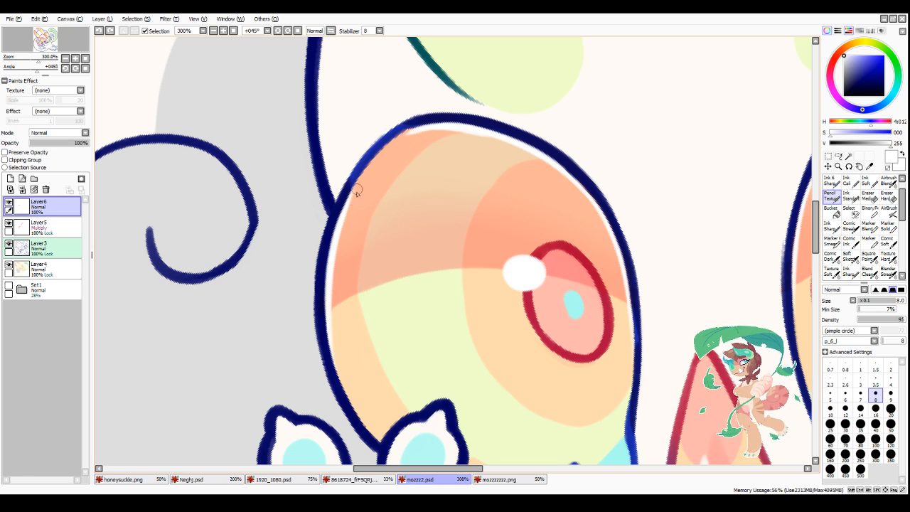
pyautogui.moveTo(384, 149); pyautogui.dragTo(344, 210)
pyautogui.moveTo(414, 131); pyautogui.dragTo(355, 194)
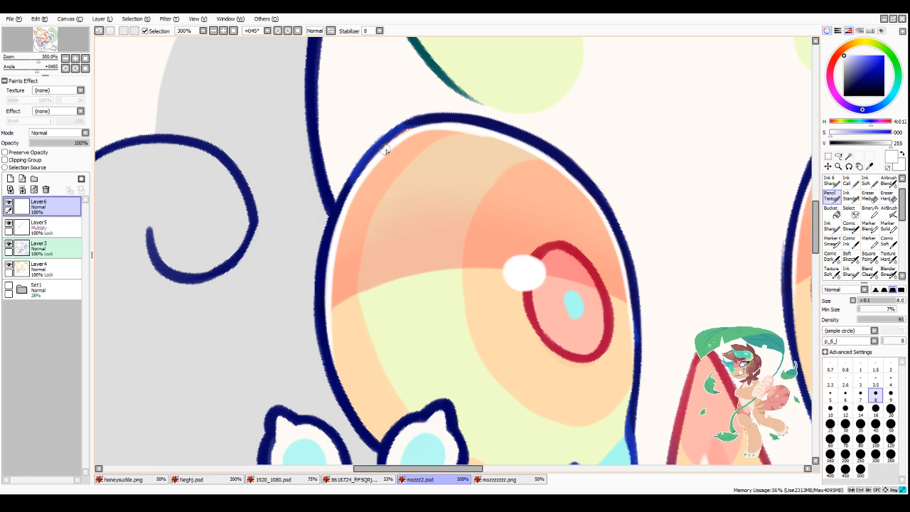
# Step: Touch up the spiral-side upper outline of the same eye with navy sampled from the line art
pyautogui.keyDown('alt'); pyautogui.click(349, 179); pyautogui.keyUp('alt')
pyautogui.moveTo(412, 121)
pyautogui.mouseDown()
pyautogui.moveTo(344, 191)
pyautogui.moveTo(374, 147)
pyautogui.moveTo(332, 222)
pyautogui.mouseUp()
pyautogui.moveTo(404, 127); pyautogui.dragTo(367, 163)
pyautogui.scroll(-4, 419, 140)
pyautogui.scroll(-1, 419, 145)
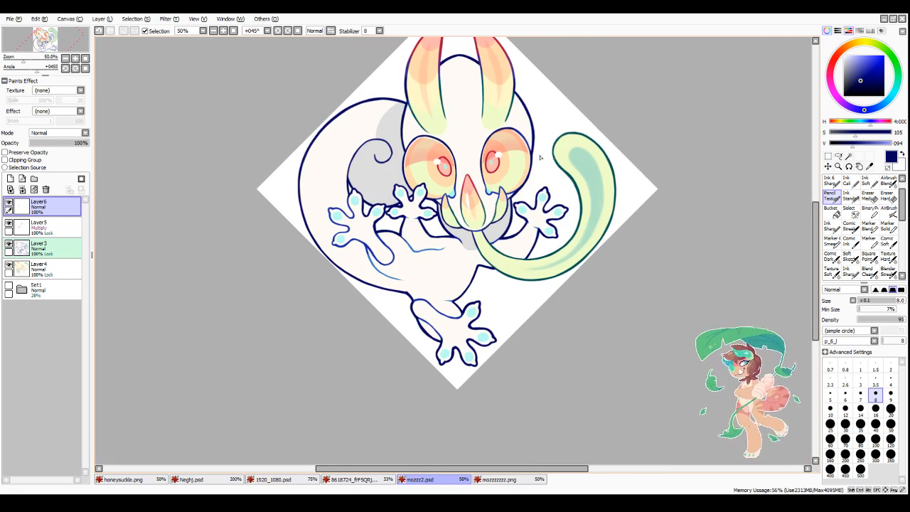
# Step: Switch back to white and refine the rim highlight along that eye's upper spiral-side curve
pyautogui.scroll(4, 394, 140)
pyautogui.press('x')
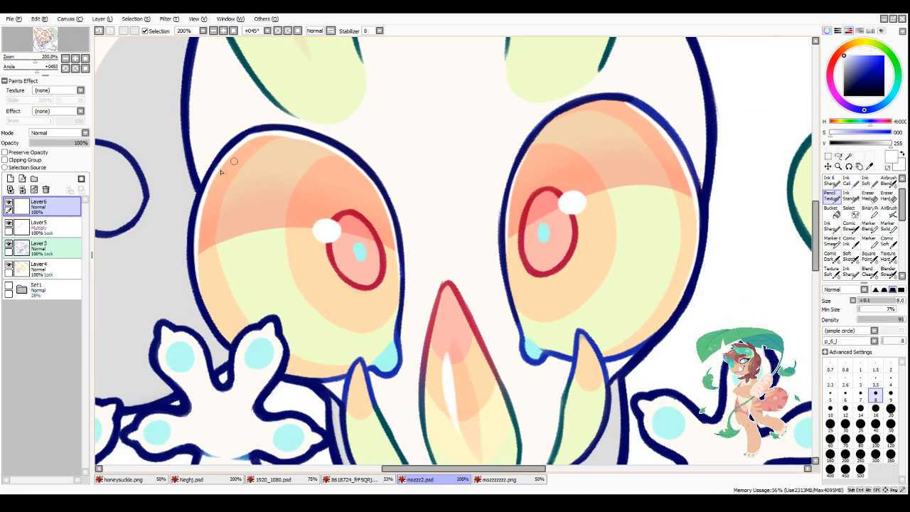
pyautogui.moveTo(198, 219); pyautogui.dragTo(239, 149)
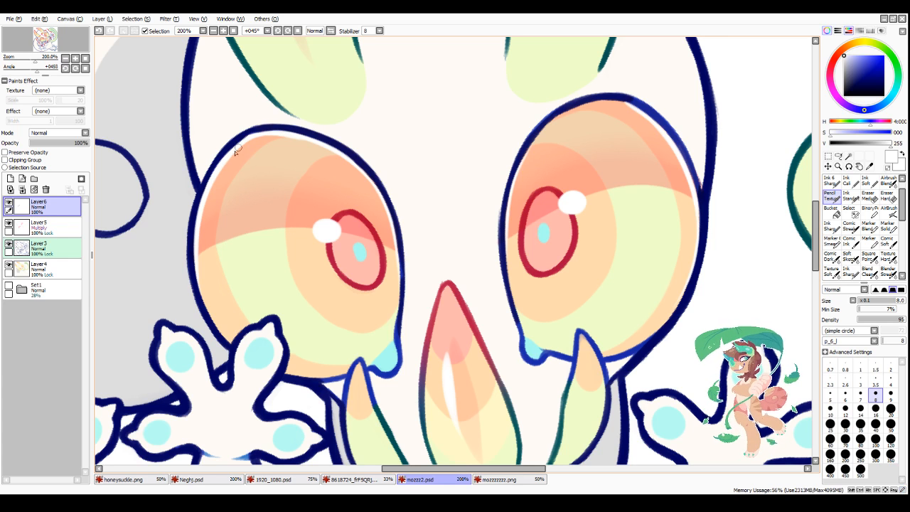
pyautogui.moveTo(209, 186)
pyautogui.mouseDown()
pyautogui.moveTo(249, 139)
pyautogui.moveTo(241, 145)
pyautogui.moveTo(287, 139)
pyautogui.moveTo(247, 140)
pyautogui.moveTo(336, 152)
pyautogui.mouseUp()
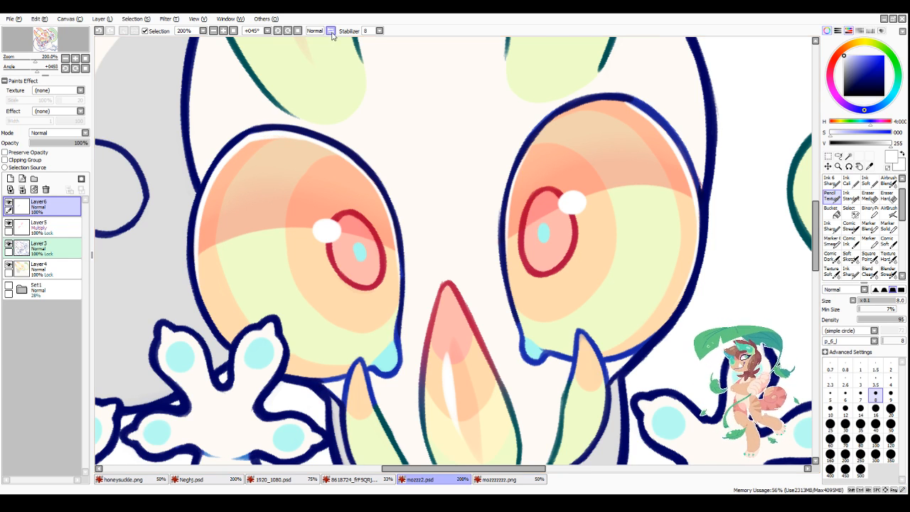
# Step: Mirror the view, clean up the nose-side upper outline of the spiral-side eye with sampled navy, and return to white
pyautogui.click(330, 32)
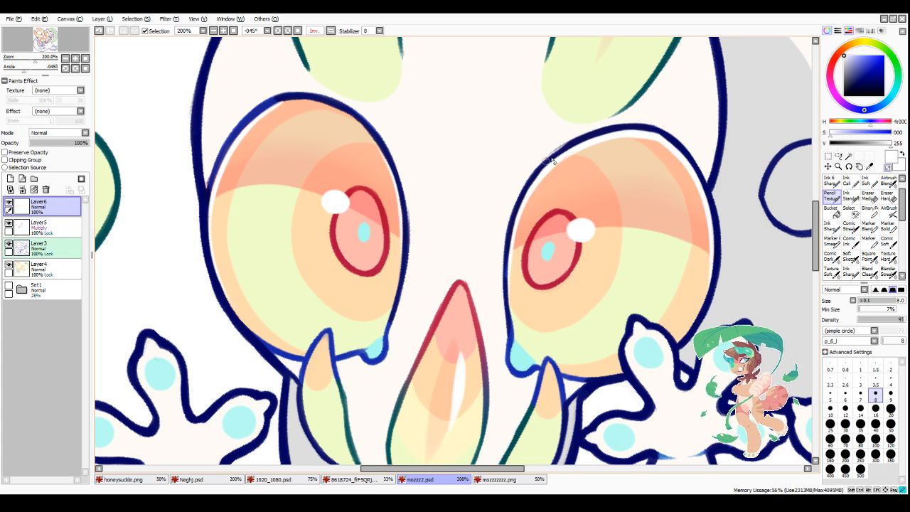
pyautogui.keyDown('alt'); pyautogui.click(570, 145); pyautogui.keyUp('alt')
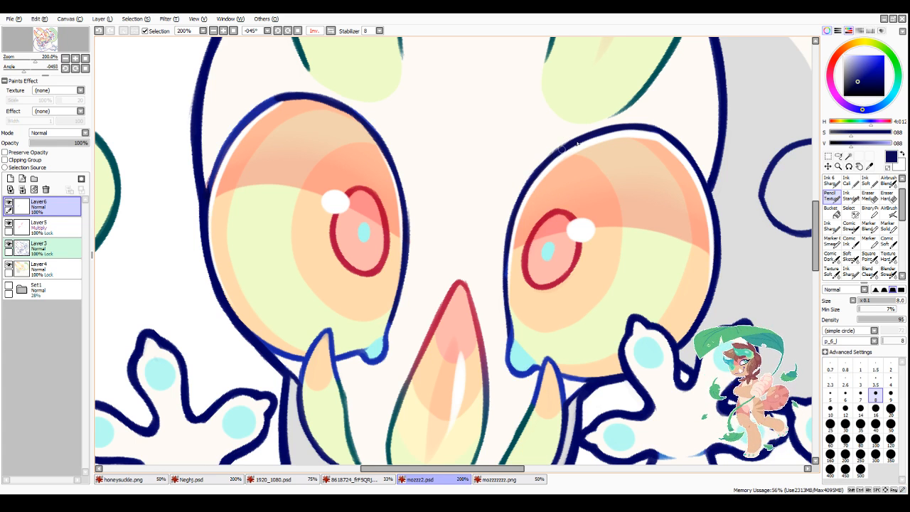
pyautogui.rightClick(181, 293)
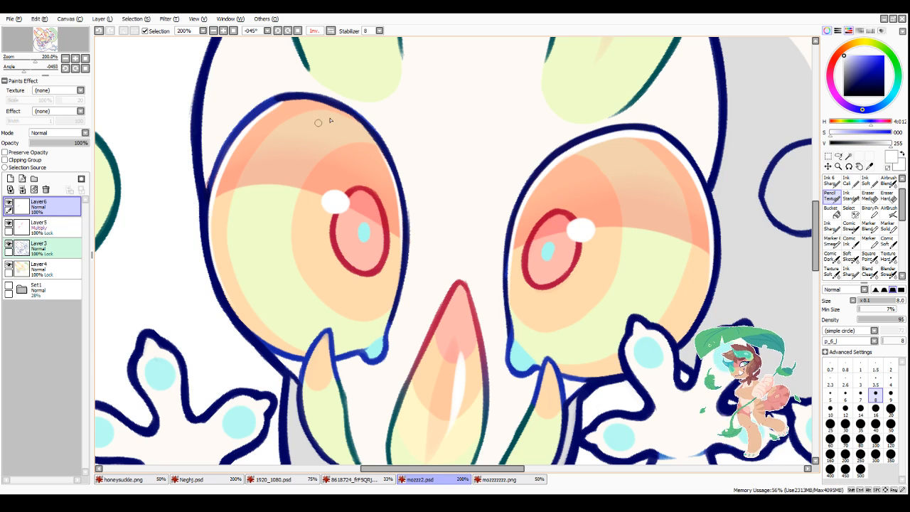
# Step: Unmirror the view and paint a thin white rim inside the upper and nose-side edges of the eye farther from the spiral
pyautogui.click(330, 30)
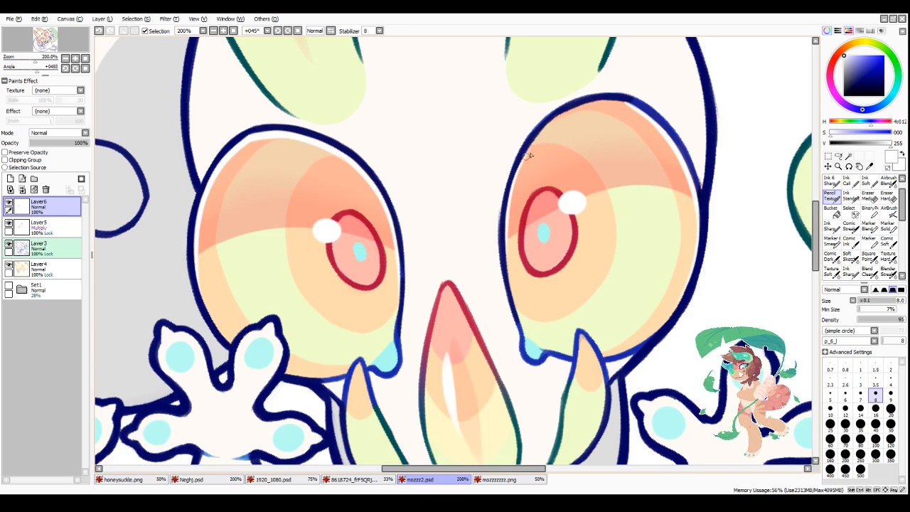
pyautogui.moveTo(516, 172)
pyautogui.mouseDown()
pyautogui.moveTo(560, 118)
pyautogui.moveTo(542, 136)
pyautogui.moveTo(614, 103)
pyautogui.mouseUp()
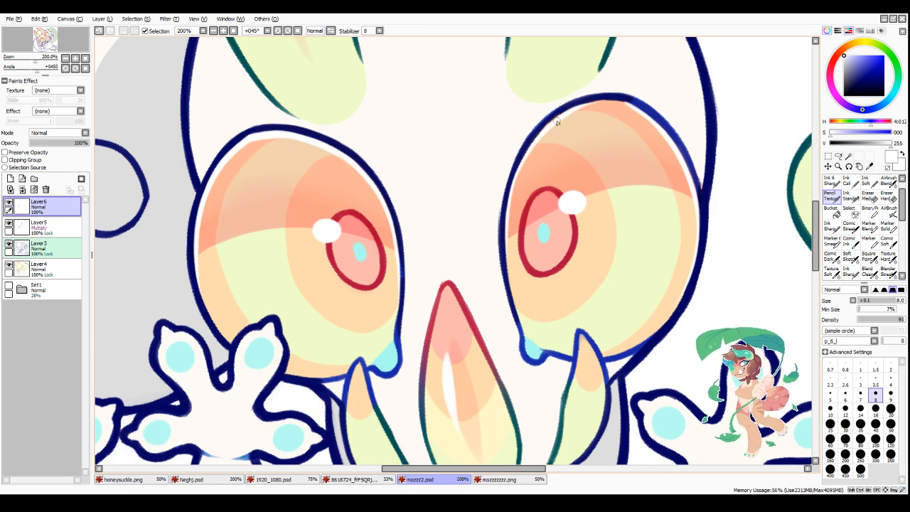
pyautogui.moveTo(555, 118)
pyautogui.mouseDown()
pyautogui.moveTo(619, 104)
pyautogui.moveTo(638, 112)
pyautogui.mouseUp()
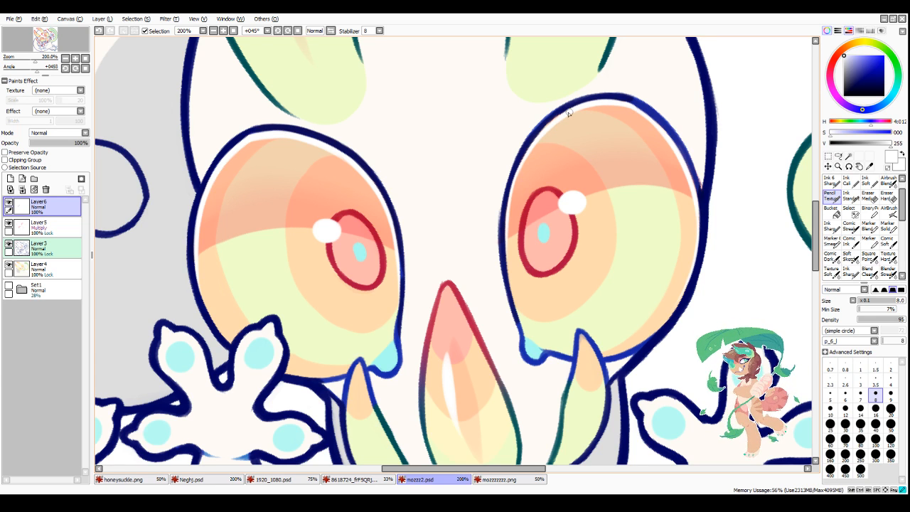
pyautogui.moveTo(569, 113)
pyautogui.mouseDown()
pyautogui.moveTo(521, 162)
pyautogui.moveTo(536, 141)
pyautogui.moveTo(508, 206)
pyautogui.mouseUp()
pyautogui.moveTo(524, 159)
pyautogui.mouseDown()
pyautogui.moveTo(513, 184)
pyautogui.moveTo(522, 176)
pyautogui.moveTo(506, 241)
pyautogui.moveTo(506, 226)
pyautogui.moveTo(508, 270)
pyautogui.mouseUp()
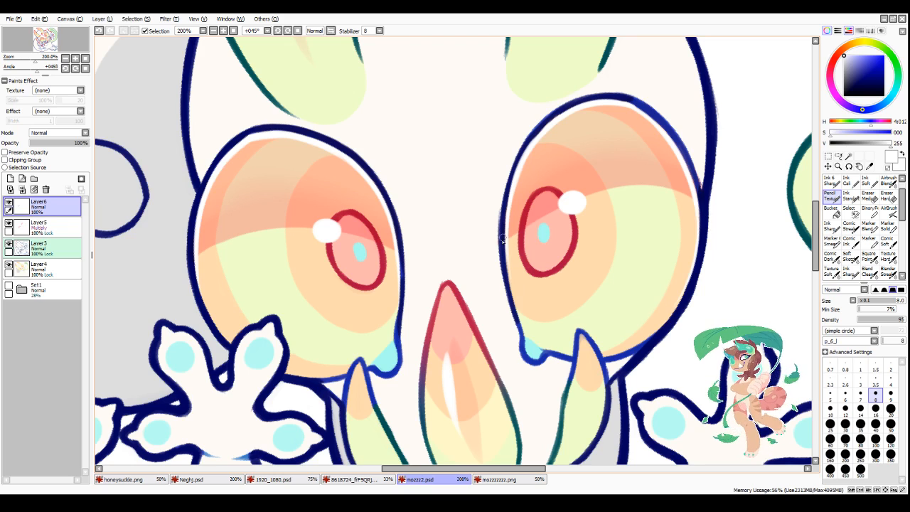
pyautogui.keyDown('alt'); pyautogui.click(509, 193); pyautogui.keyUp('alt')
pyautogui.moveTo(539, 133); pyautogui.dragTo(505, 221)
pyautogui.keyDown('alt'); pyautogui.click(510, 248); pyautogui.keyUp('alt')
pyautogui.scroll(-4, 731, 122)
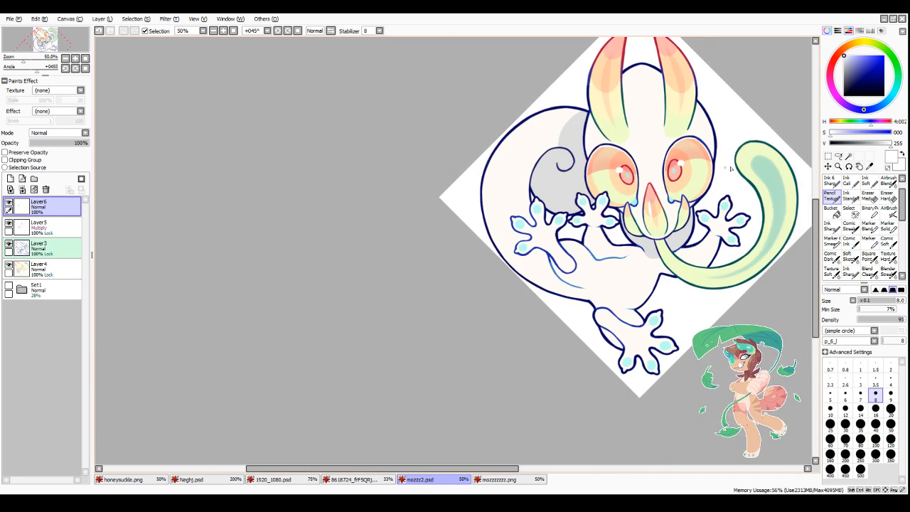
# Step: Touch up the outer upper outline of the eye farther from the spiral with sampled navy, and switch back to white
pyautogui.scroll(4, 772, 150)
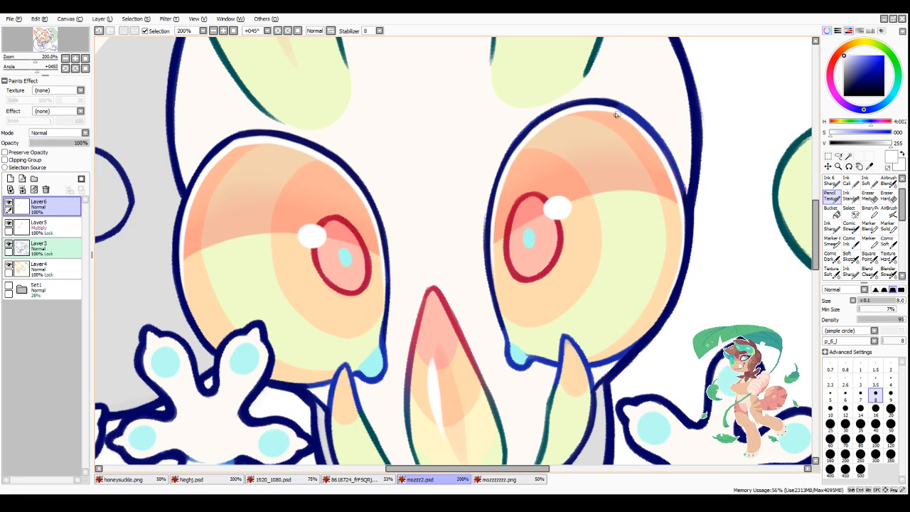
pyautogui.keyDown('alt'); pyautogui.click(692, 214); pyautogui.keyUp('alt')
pyautogui.moveTo(622, 108)
pyautogui.mouseDown()
pyautogui.moveTo(657, 137)
pyautogui.moveTo(681, 214)
pyautogui.mouseUp()
pyautogui.scroll(-4, 680, 215)
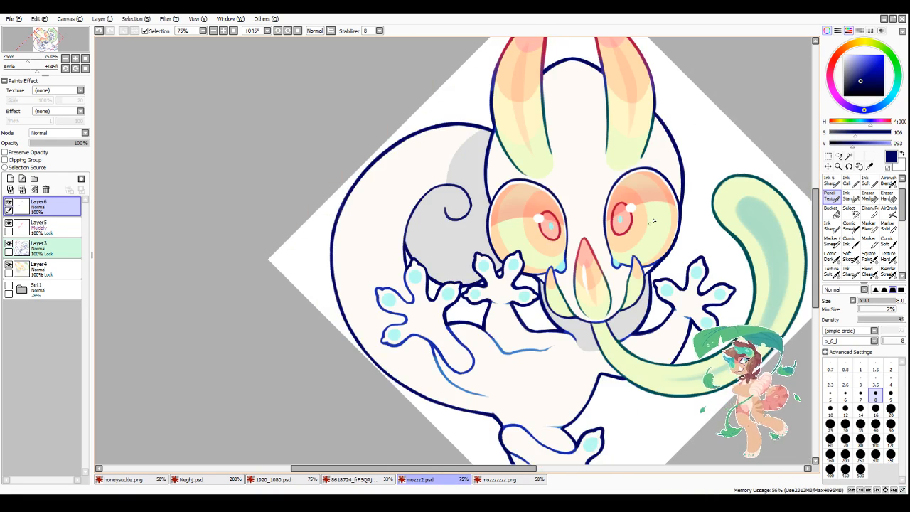
pyautogui.moveTo(844, 144); pyautogui.dragTo(828, 133)
# Step: Try a white streak highlight along the spiral-side horn at brush size 14, and undo it
pyautogui.scroll(1, 597, 152)
pyautogui.click(861, 412)
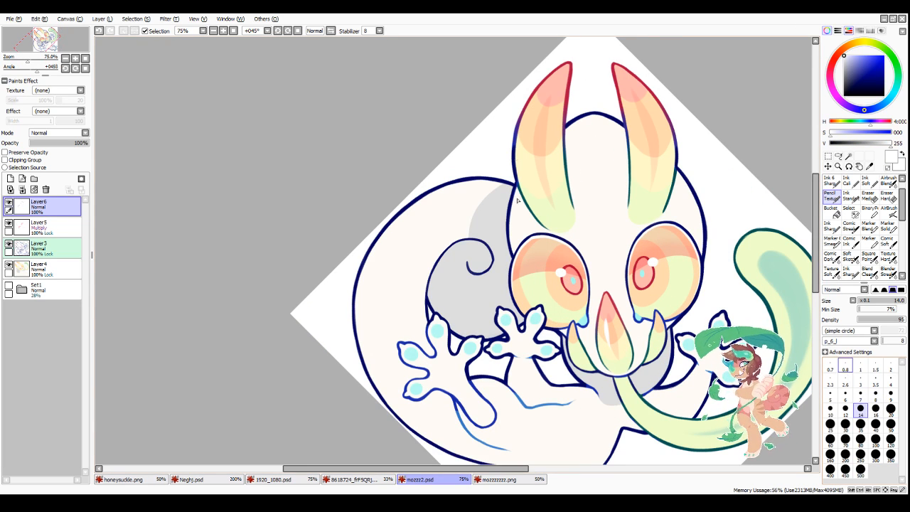
pyautogui.moveTo(546, 95); pyautogui.dragTo(530, 164)
pyautogui.hotkey('ctrl', 'z')
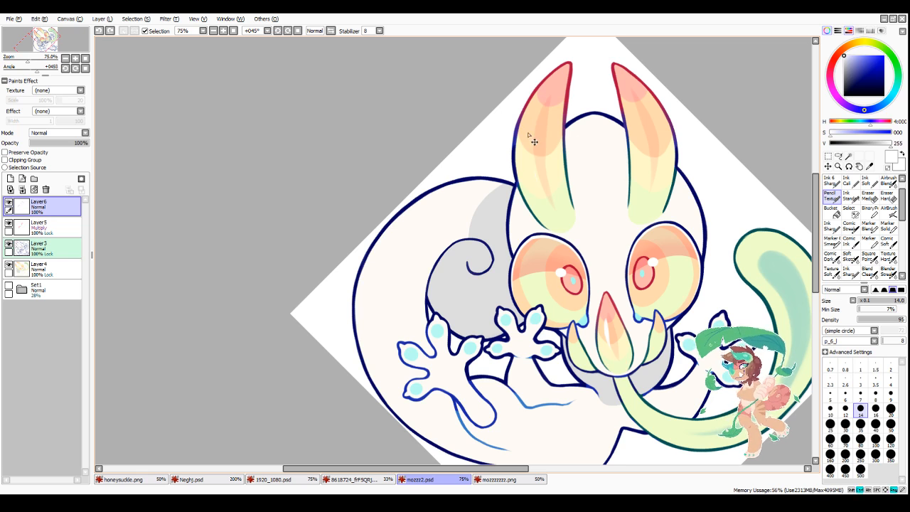
# Step: Set the brush size to 16 and try out white streak highlights along the spiral-side horn, undoing the strokes
pyautogui.click(875, 411)
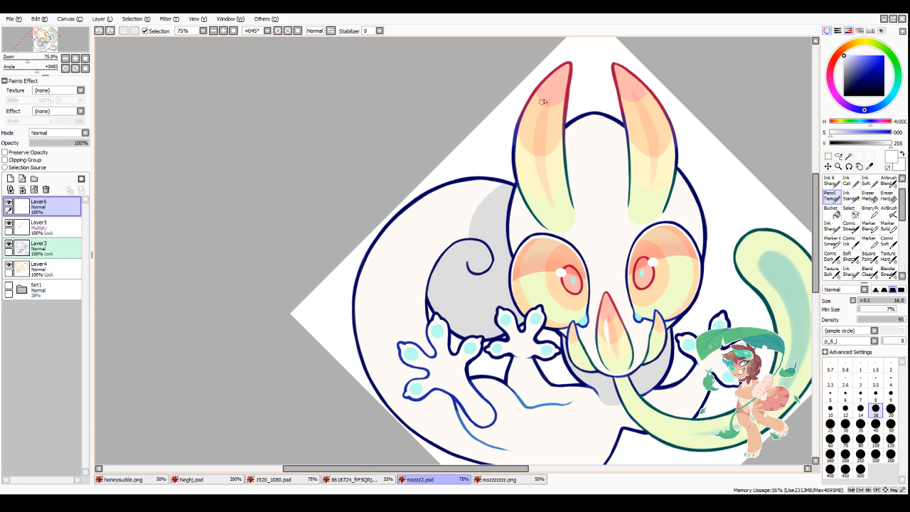
pyautogui.moveTo(542, 101); pyautogui.dragTo(533, 160)
pyautogui.scroll(2, 541, 186)
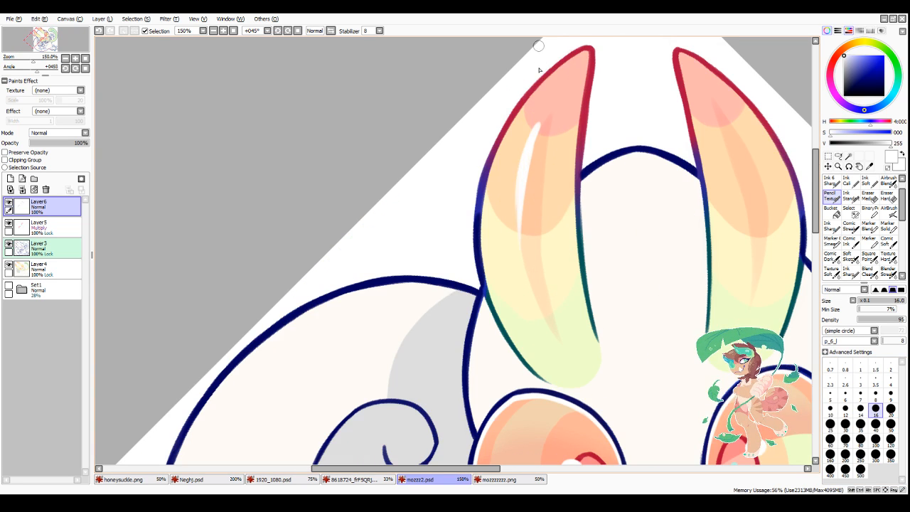
pyautogui.hotkey('ctrl', 'z')
pyautogui.moveTo(535, 129); pyautogui.dragTo(516, 219)
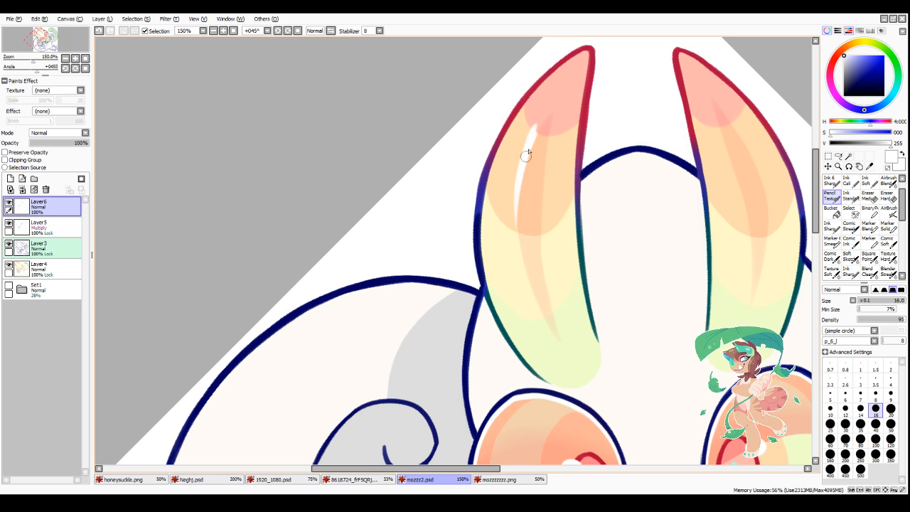
pyautogui.moveTo(527, 155); pyautogui.dragTo(525, 266)
pyautogui.moveTo(520, 189); pyautogui.dragTo(536, 300)
pyautogui.hotkey('ctrl', 'z')
pyautogui.hotkey('ctrl', 'z')
pyautogui.hotkey('ctrl', 'z')
pyautogui.hotkey('ctrl', 'z')
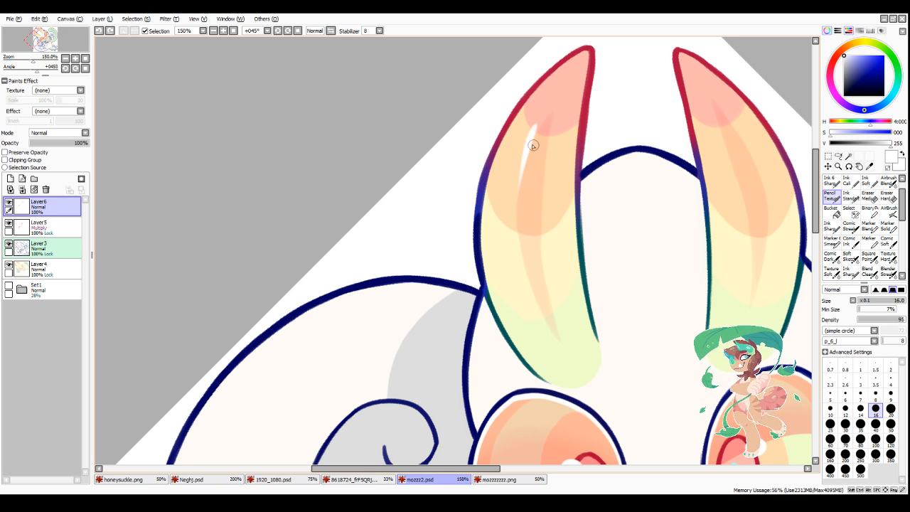
# Step: Paint a long tapered white streak along the outer side of the spiral-side horn's central stripe and thicken its upper half
pyautogui.moveTo(537, 126); pyautogui.dragTo(517, 238)
pyautogui.moveTo(520, 182); pyautogui.dragTo(521, 258)
pyautogui.moveTo(536, 132); pyautogui.dragTo(545, 115)
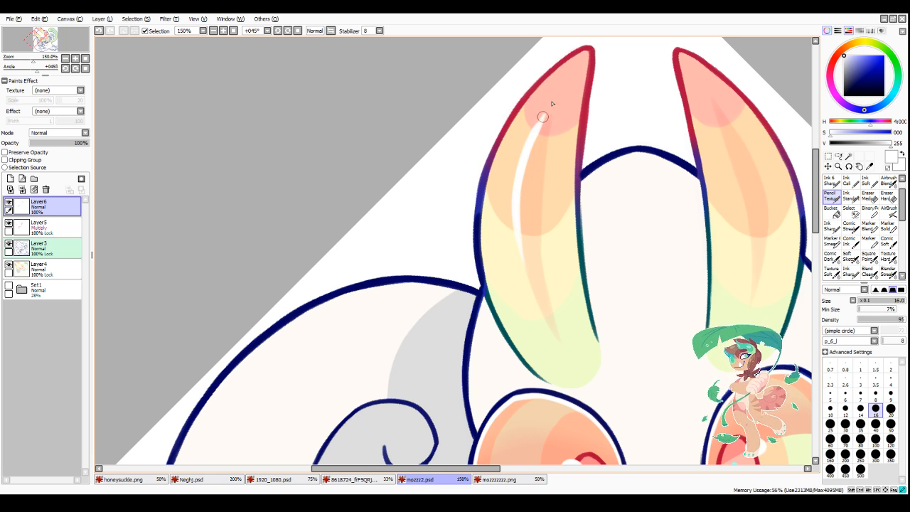
pyautogui.scroll(-3, 532, 220)
pyautogui.scroll(2, 617, 224)
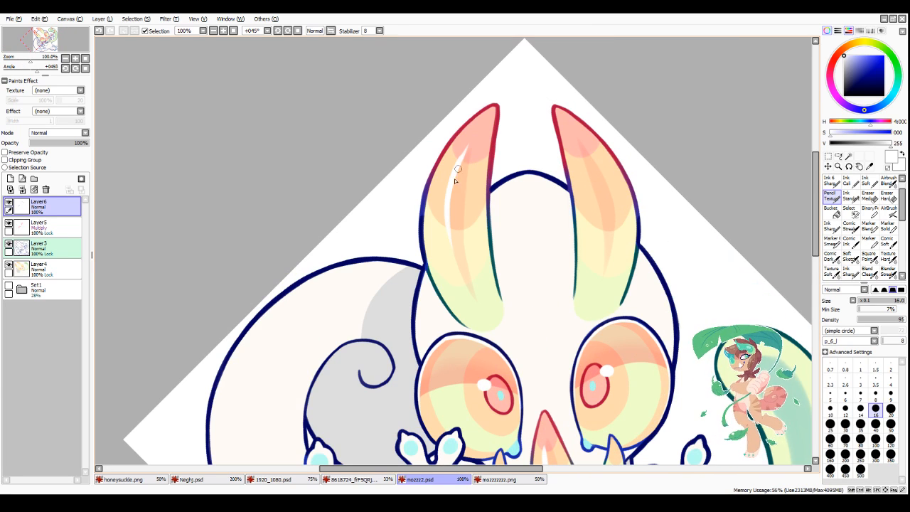
pyautogui.moveTo(464, 155); pyautogui.dragTo(451, 205)
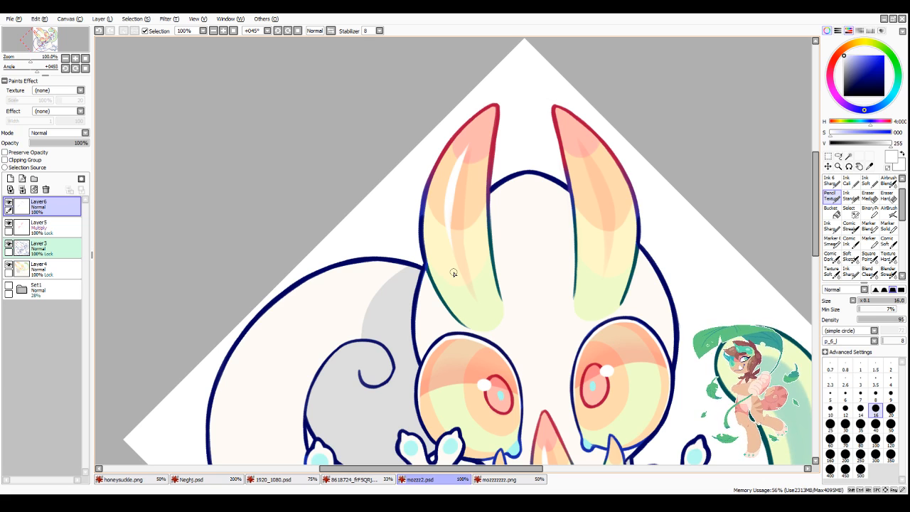
pyautogui.scroll(1, 467, 163)
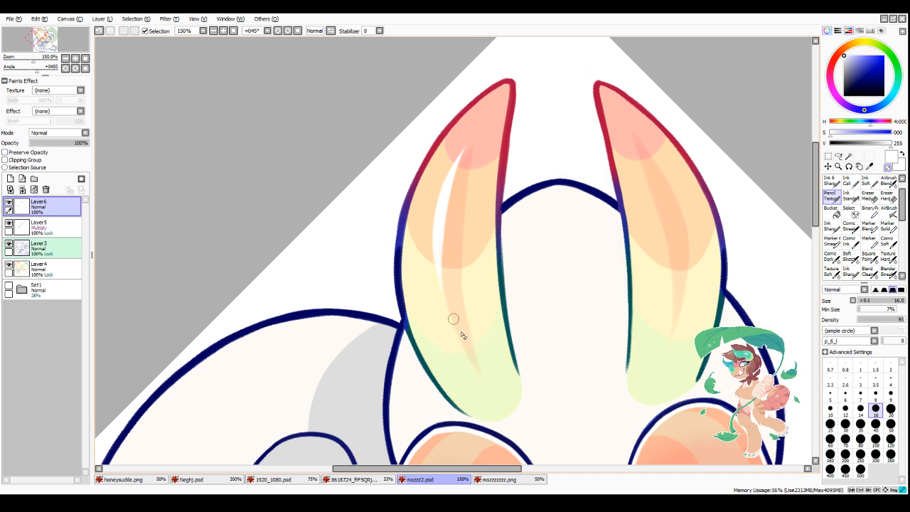
# Step: Paint a matching curved white streak on the other horn, then mirror the view to thicken it and taper its ends
pyautogui.moveTo(632, 126); pyautogui.dragTo(690, 235)
pyautogui.moveTo(670, 187); pyautogui.dragTo(690, 280)
pyautogui.press('h')
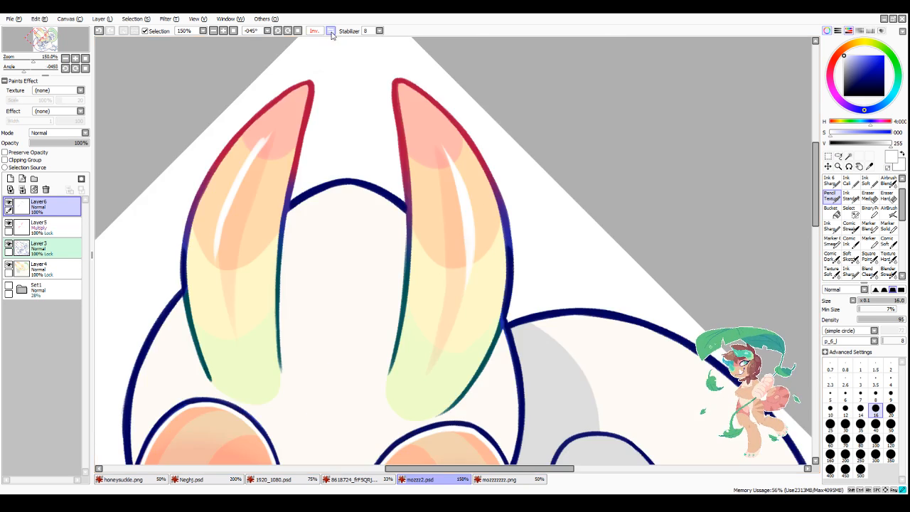
pyautogui.moveTo(254, 148); pyautogui.dragTo(220, 220)
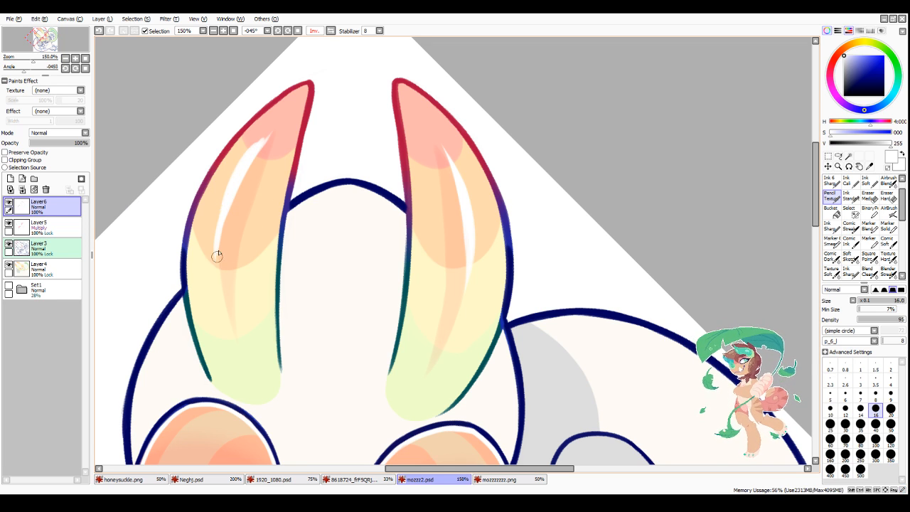
pyautogui.moveTo(217, 254); pyautogui.dragTo(216, 281)
pyautogui.moveTo(218, 234); pyautogui.dragTo(216, 278)
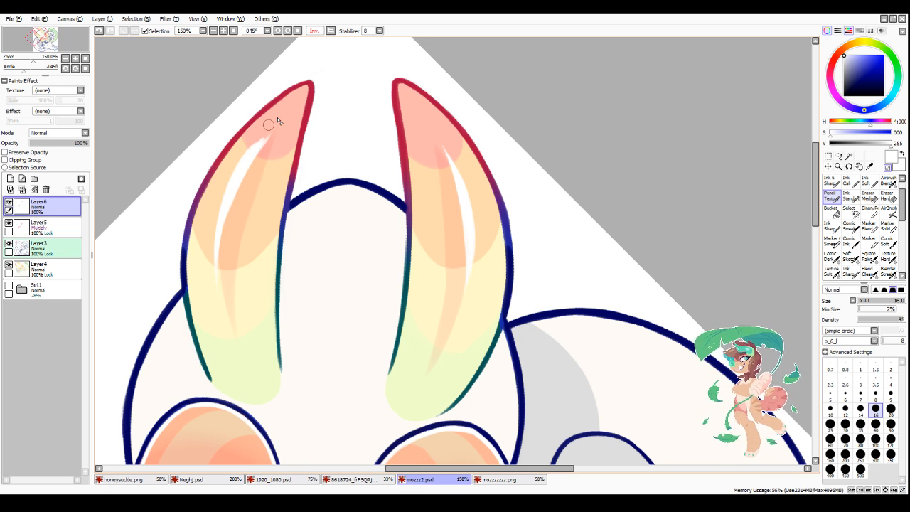
pyautogui.moveTo(258, 143); pyautogui.dragTo(227, 175)
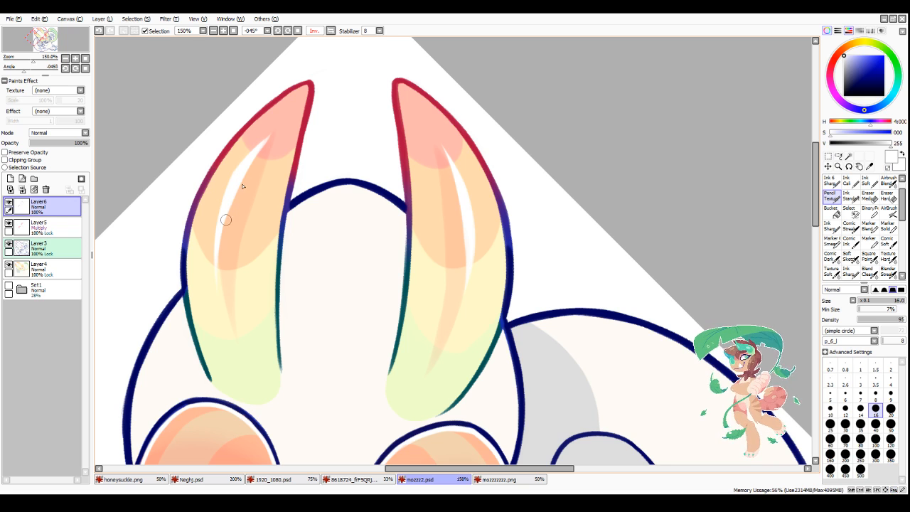
pyautogui.moveTo(281, 127); pyautogui.dragTo(226, 257)
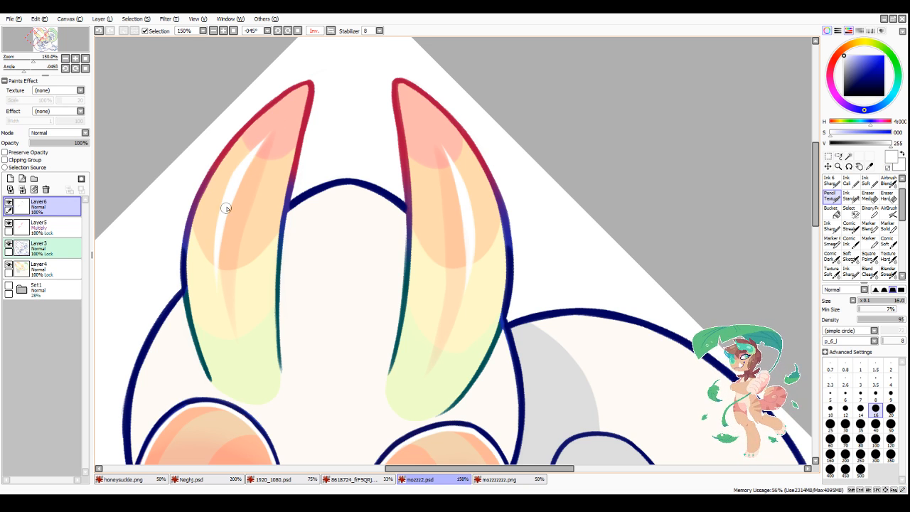
# Step: Paint a round white highlight dot near the tip of the tail, over the upper end of the green stripe
pyautogui.scroll(-3, 346, 59)
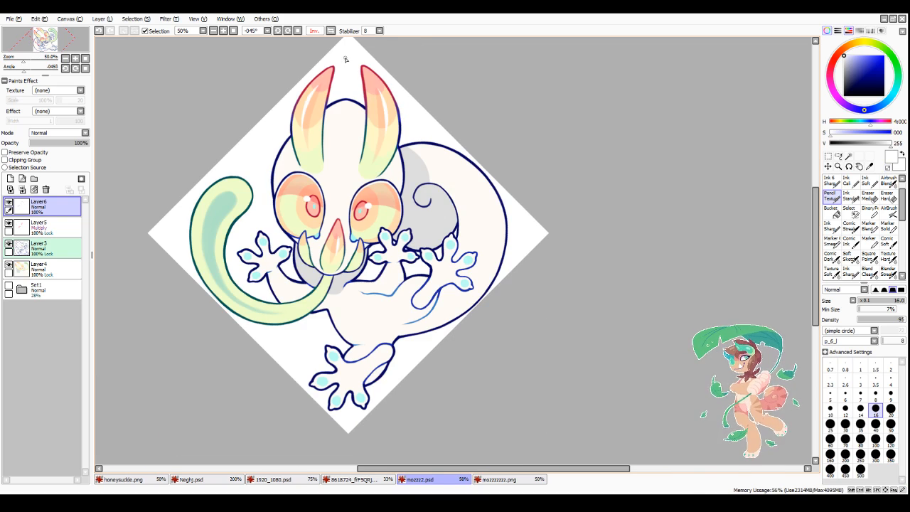
pyautogui.scroll(-2, 346, 193)
pyautogui.scroll(5, 277, 194)
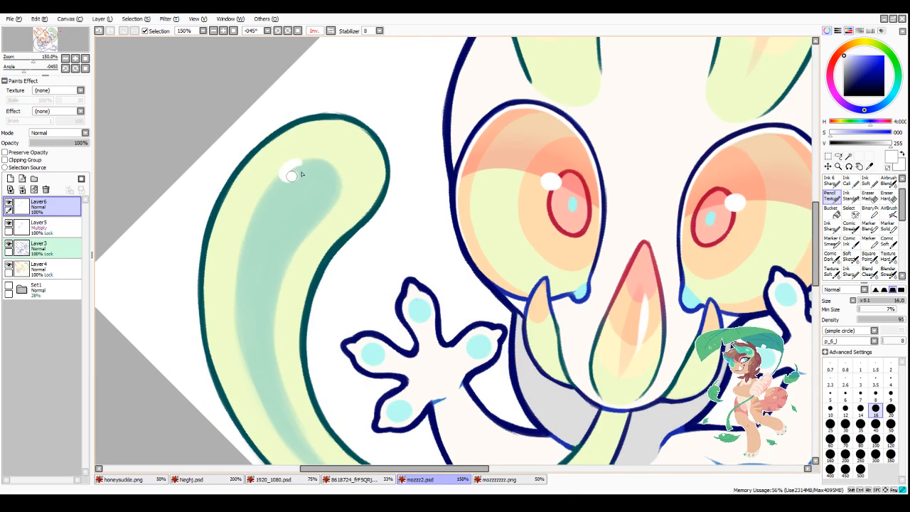
pyautogui.moveTo(302, 174); pyautogui.dragTo(288, 167)
pyautogui.scroll(-5, 312, 181)
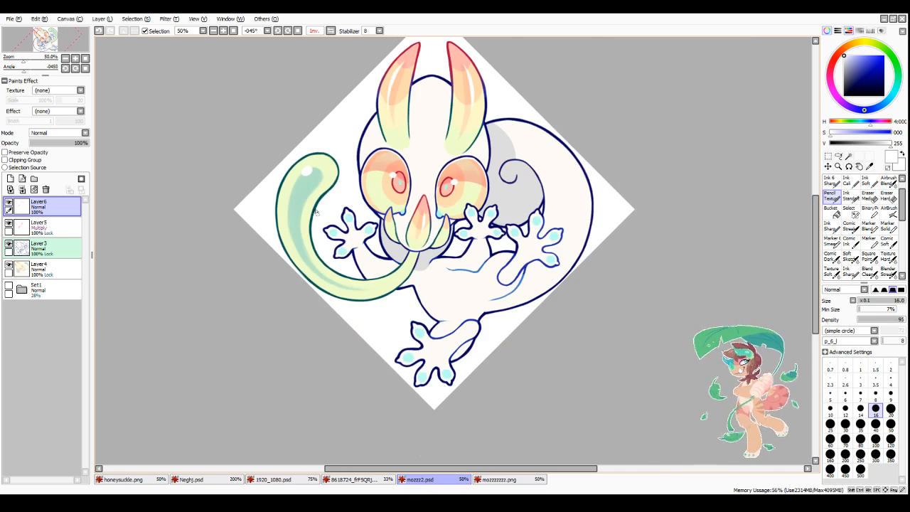
pyautogui.scroll(5, 286, 174)
pyautogui.moveTo(288, 177)
pyautogui.mouseDown()
pyautogui.moveTo(278, 194)
pyautogui.moveTo(289, 175)
pyautogui.moveTo(296, 180)
pyautogui.mouseUp()
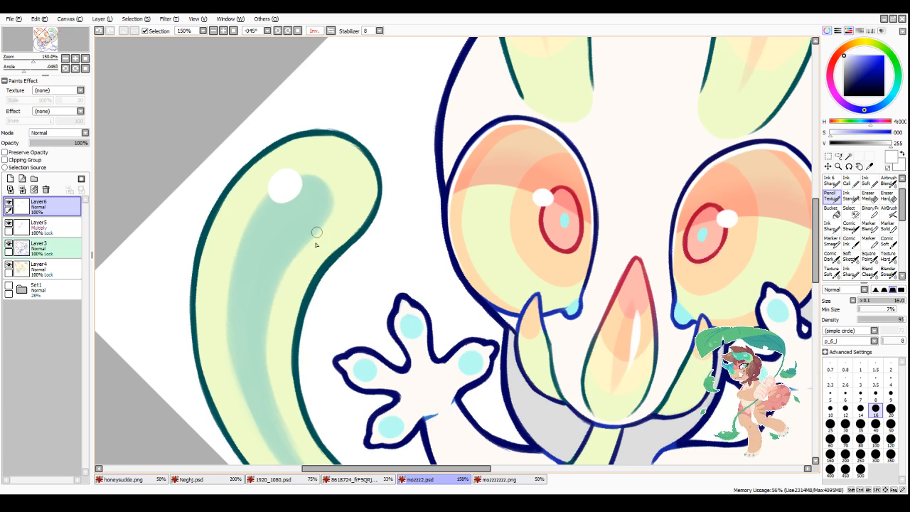
pyautogui.scroll(-5, 315, 240)
pyautogui.scroll(3, 352, 288)
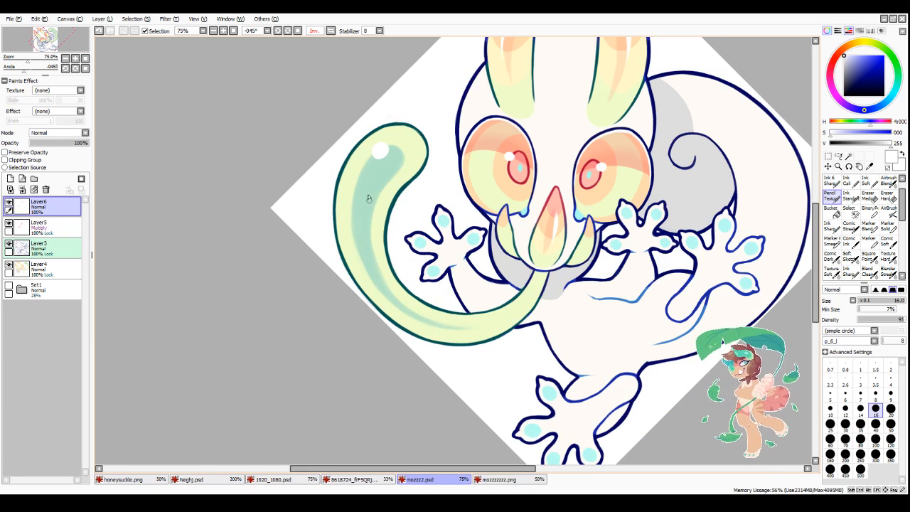
# Step: Paint a tapered white streak below the dot along the tail's outer side with the solid Marker at size 16
pyautogui.scroll(1, 366, 164)
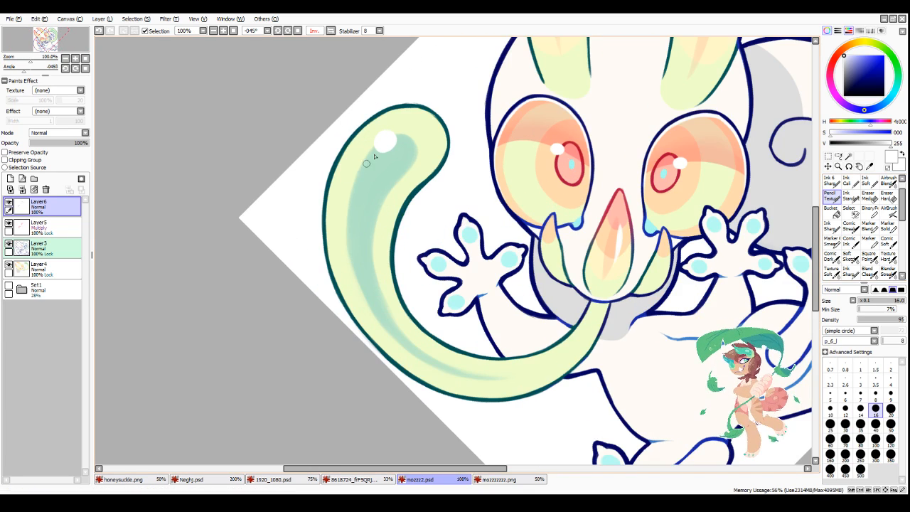
pyautogui.moveTo(363, 165); pyautogui.dragTo(348, 206)
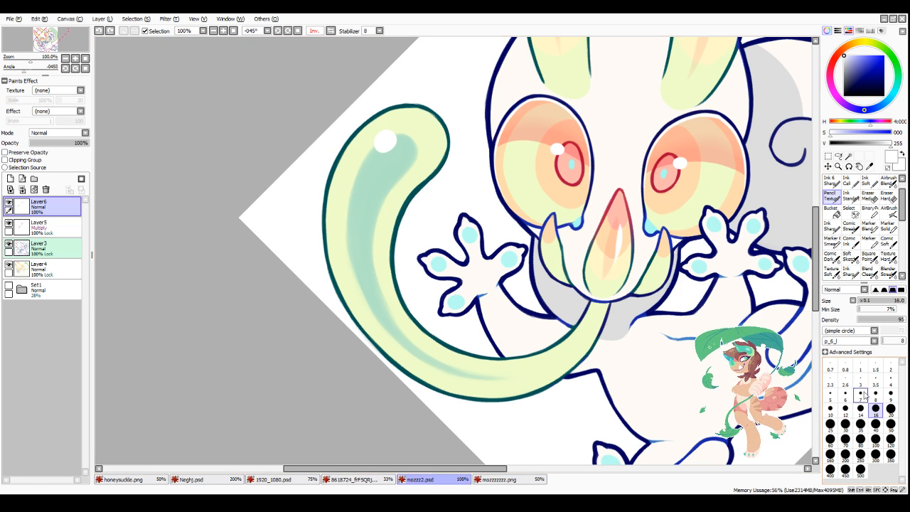
pyautogui.click(885, 220)
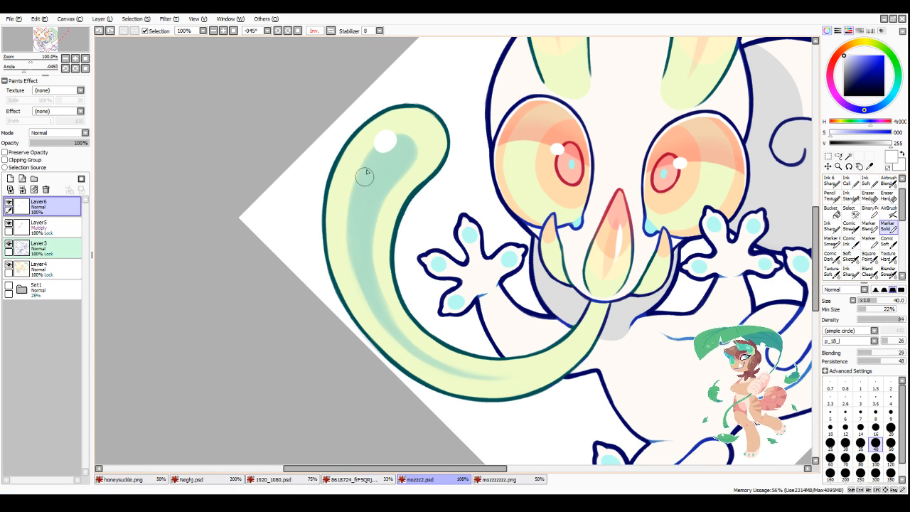
pyautogui.click(875, 427)
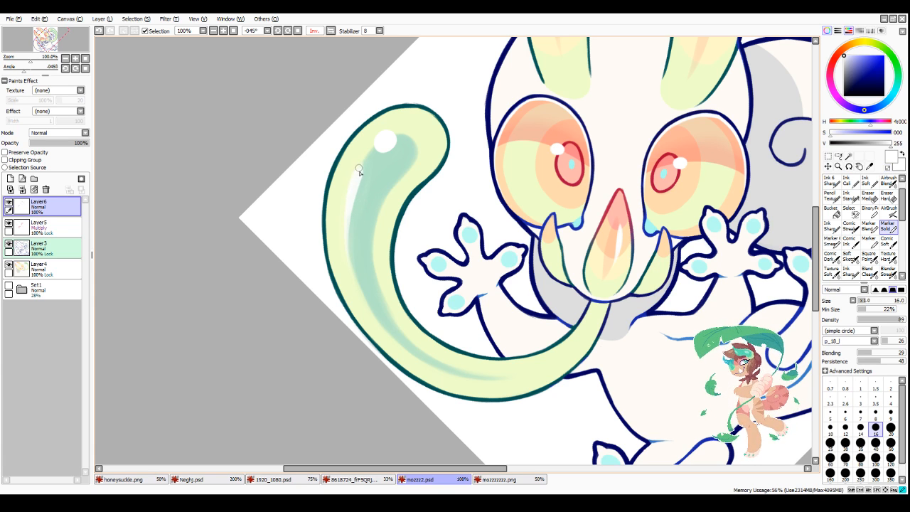
pyautogui.moveTo(357, 172)
pyautogui.mouseDown()
pyautogui.moveTo(362, 213)
pyautogui.moveTo(361, 187)
pyautogui.moveTo(348, 228)
pyautogui.mouseUp()
pyautogui.press('-')
pyautogui.press('-')
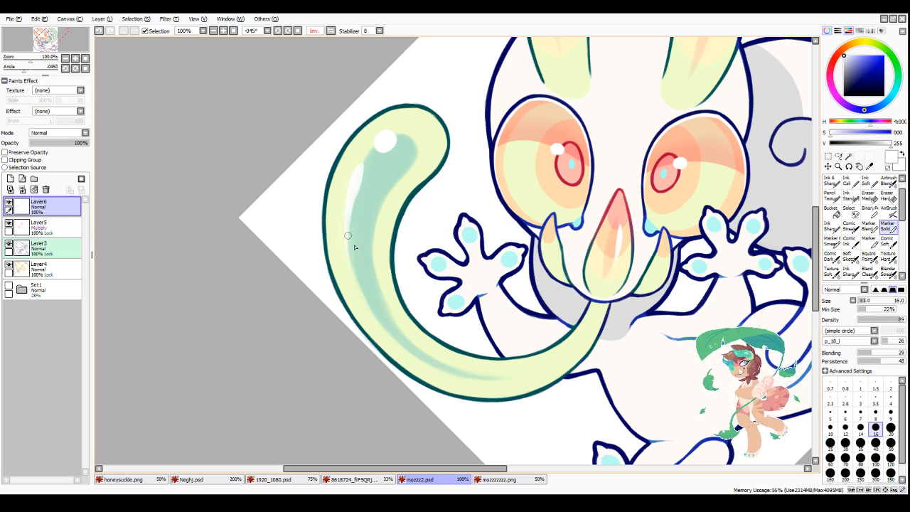
# Step: Paint a white rim along the outer lower edge of the tail-side eye with the textured Pencil at size 12
pyautogui.scroll(-4, 343, 299)
pyautogui.scroll(-1, 343, 299)
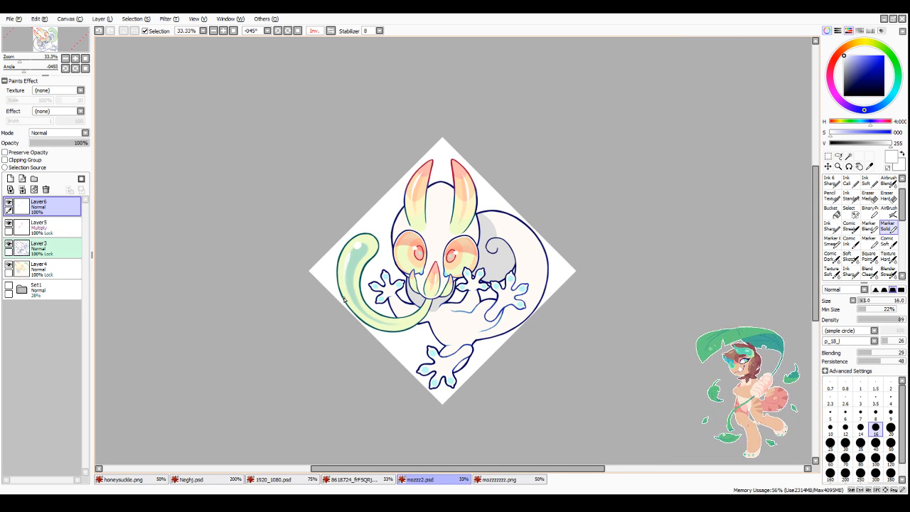
pyautogui.scroll(1, 449, 263)
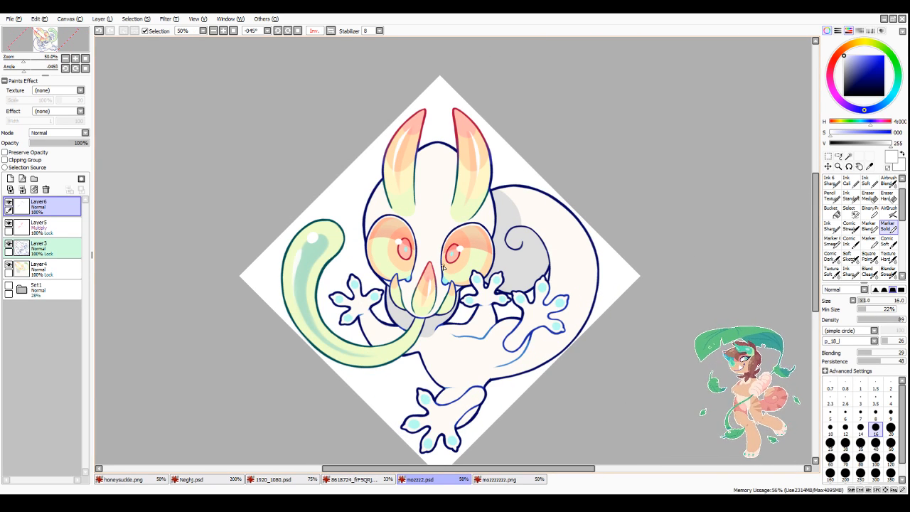
pyautogui.scroll(1, 443, 267)
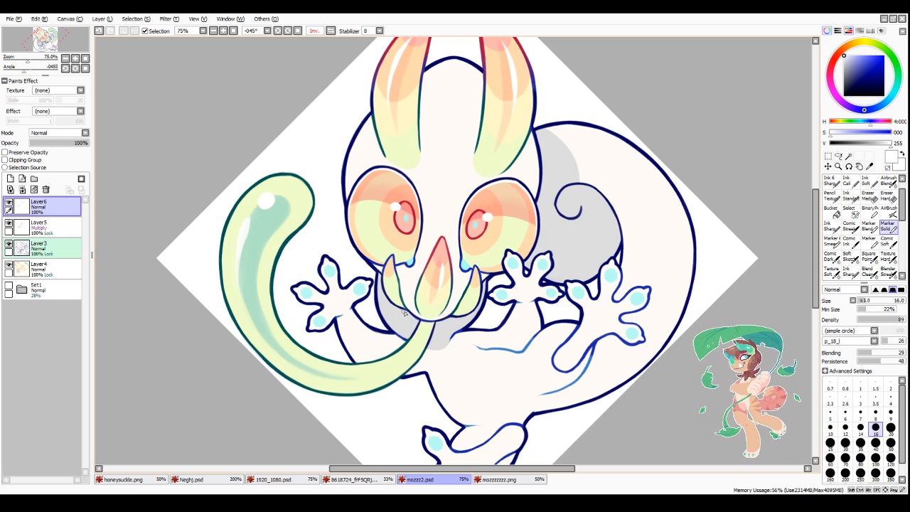
pyautogui.press('n')
pyautogui.scroll(3, 373, 181)
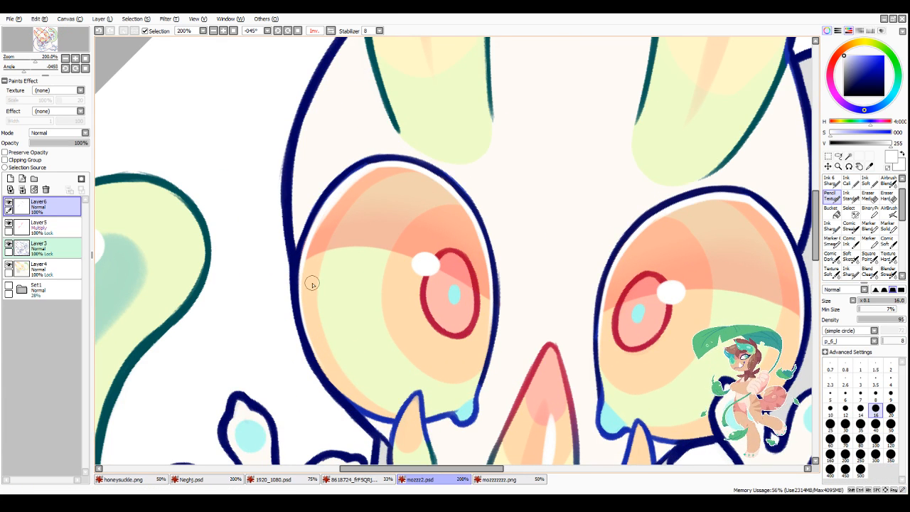
pyautogui.click(846, 409)
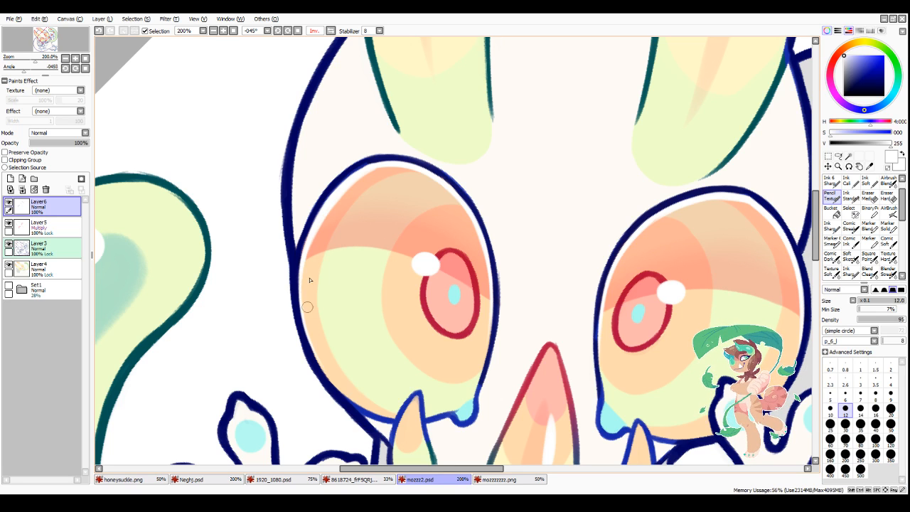
pyautogui.moveTo(299, 297); pyautogui.dragTo(337, 385)
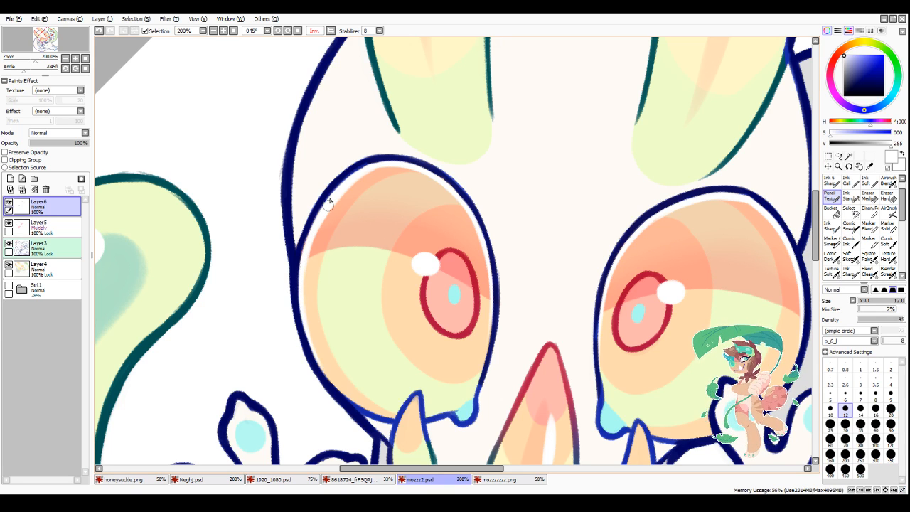
# Step: Mirror the view and continue the white rim along the inner and upper edge of the tail-side eye
pyautogui.click(330, 30)
pyautogui.scroll(-2, 522, 228)
pyautogui.scroll(2, 493, 217)
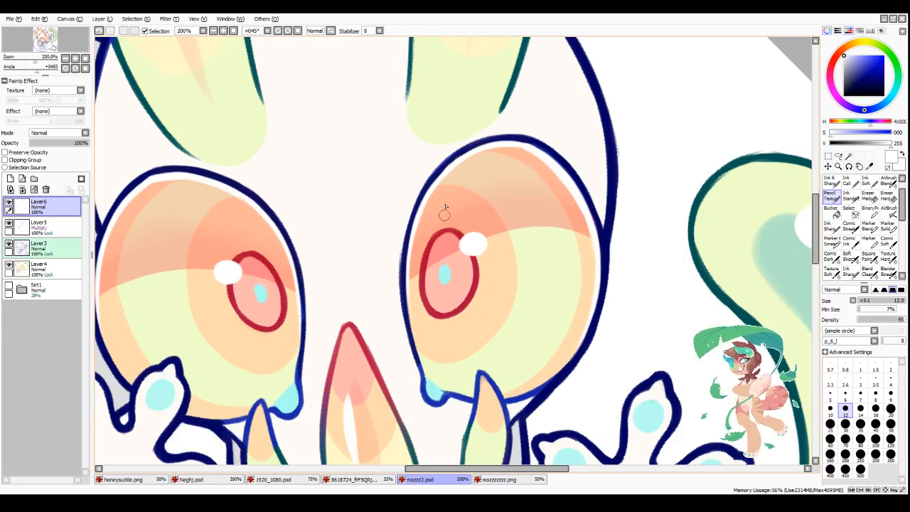
pyautogui.moveTo(411, 252)
pyautogui.mouseDown()
pyautogui.moveTo(431, 193)
pyautogui.moveTo(481, 153)
pyautogui.moveTo(445, 174)
pyautogui.moveTo(524, 149)
pyautogui.mouseUp()
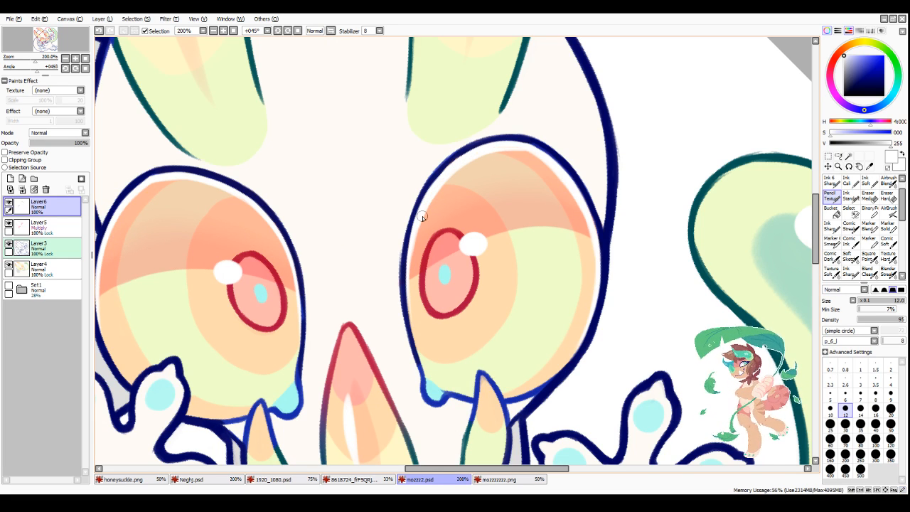
# Step: Set the pencil size to 7 for detail work on the spiral-side eye
pyautogui.scroll(-2, 422, 216)
pyautogui.scroll(1, 292, 254)
pyautogui.scroll(-2, 249, 275)
pyautogui.scroll(2, 298, 214)
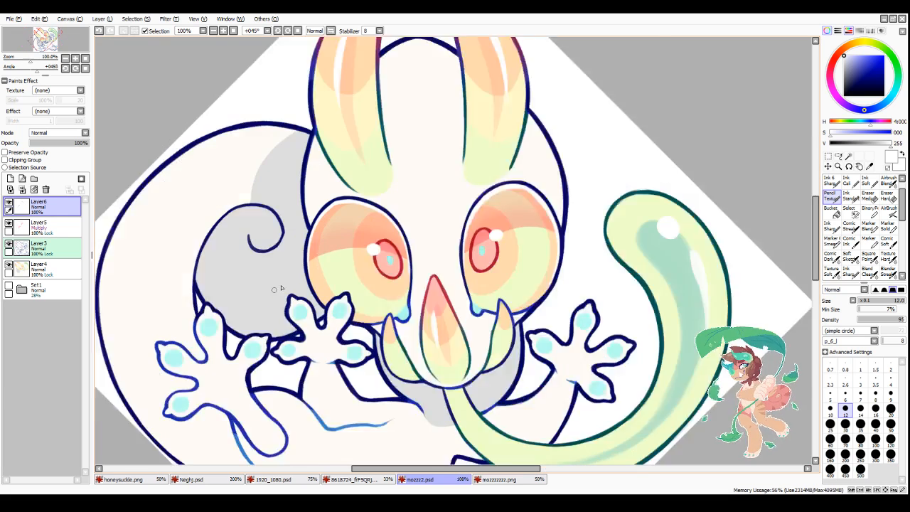
pyautogui.scroll(1, 343, 180)
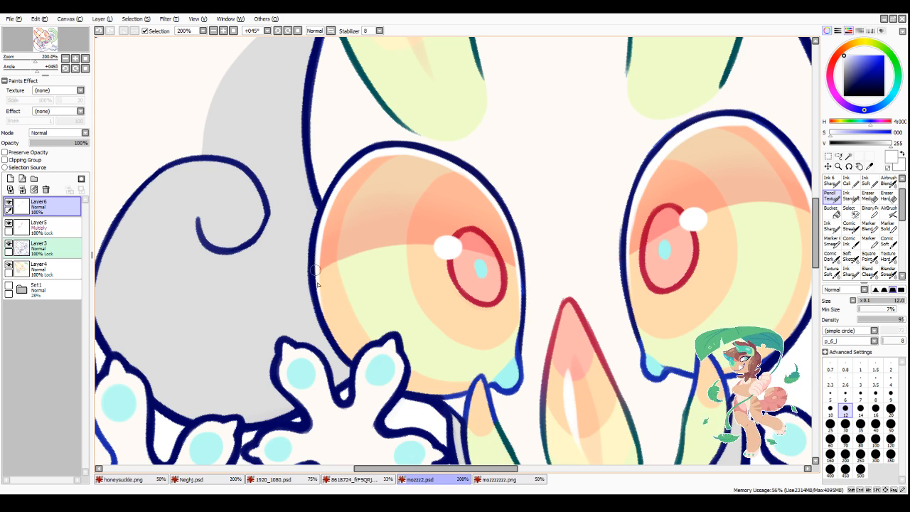
pyautogui.click(860, 392)
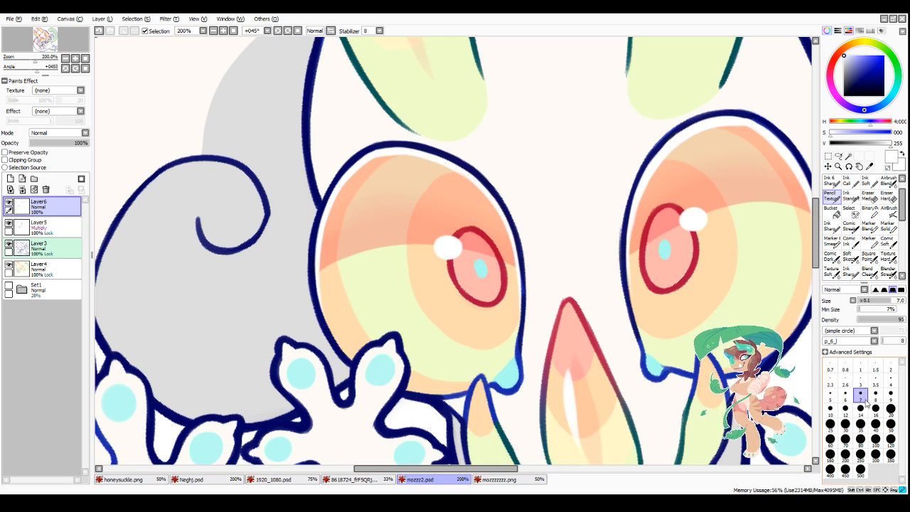
pyautogui.scroll(-5, 492, 342)
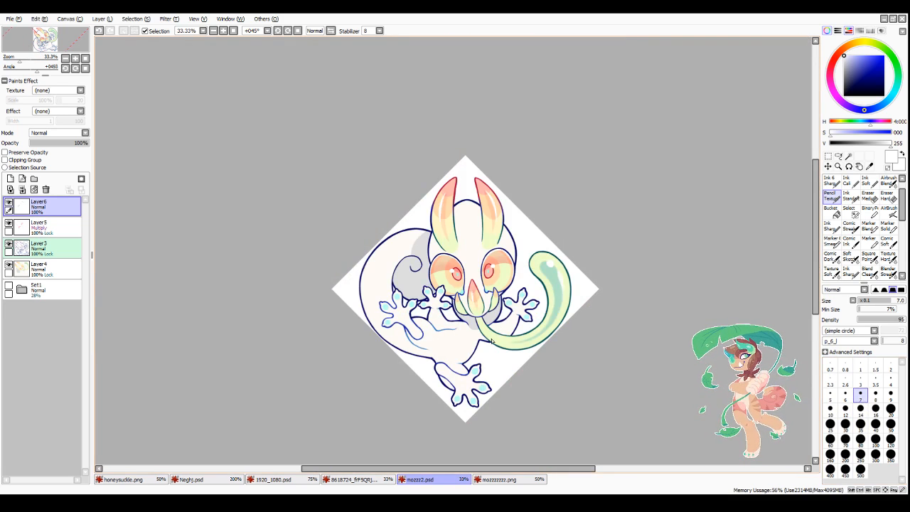
pyautogui.scroll(1, 491, 341)
# Step: Compare the creature's orientation at several view rotation angles, including 90°, and reset the view angle to 0°
pyautogui.click(297, 31)
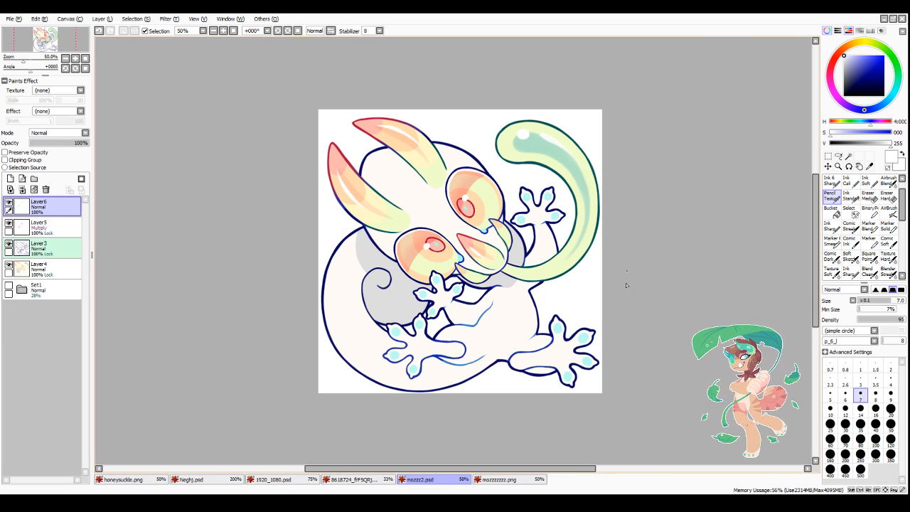
pyautogui.scroll(-2, 615, 316)
pyautogui.scroll(2, 621, 310)
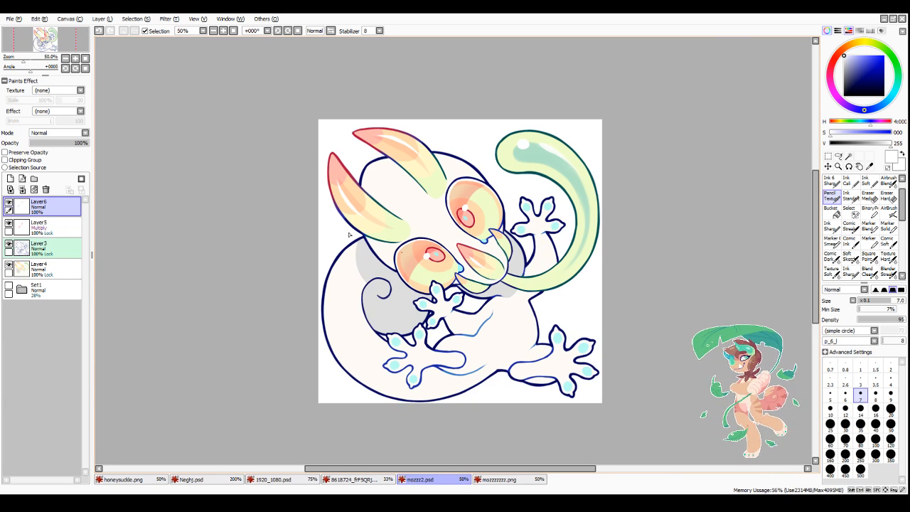
pyautogui.click(287, 32)
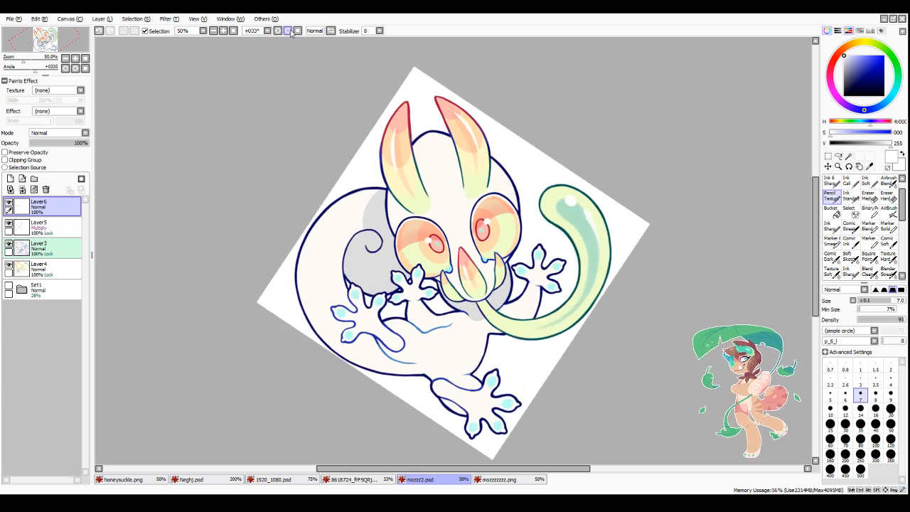
pyautogui.click(288, 32)
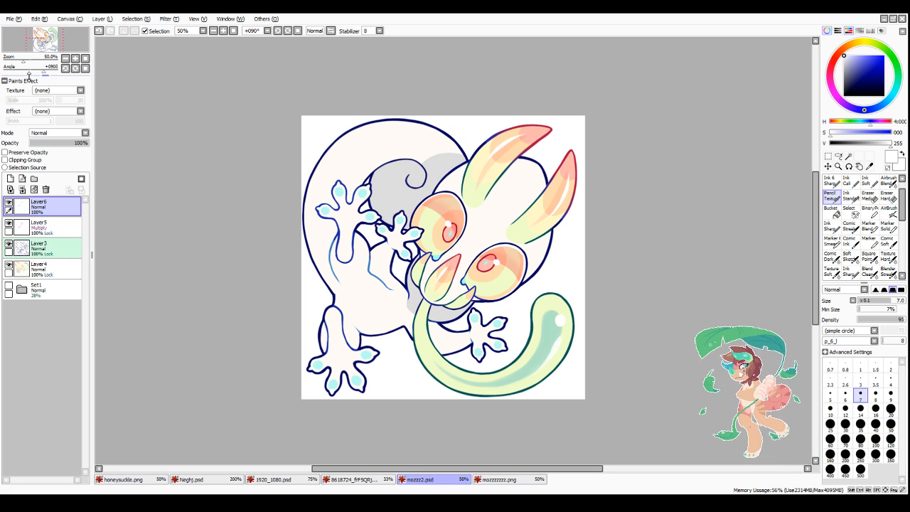
pyautogui.click(297, 31)
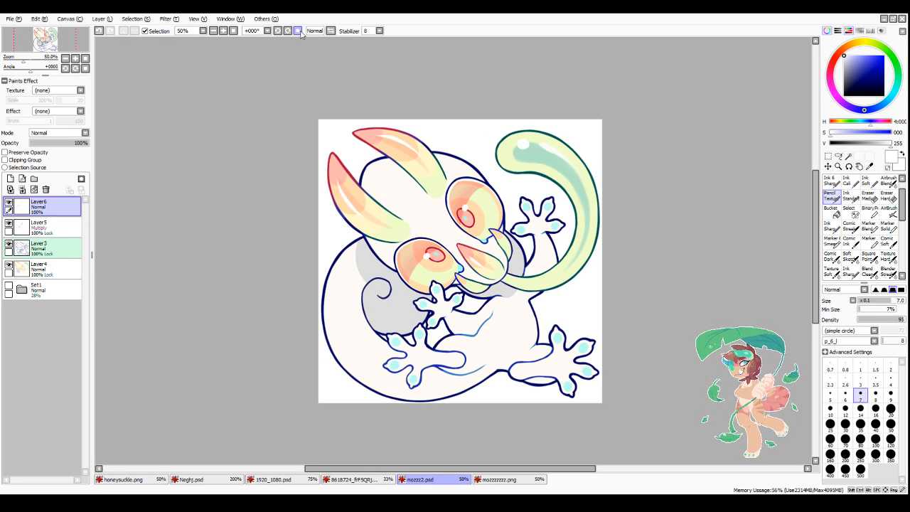
# Step: Try a 90° counter-clockwise canvas rotation, undo it, and rotate the canvas 90° clockwise instead
pyautogui.click(67, 20)
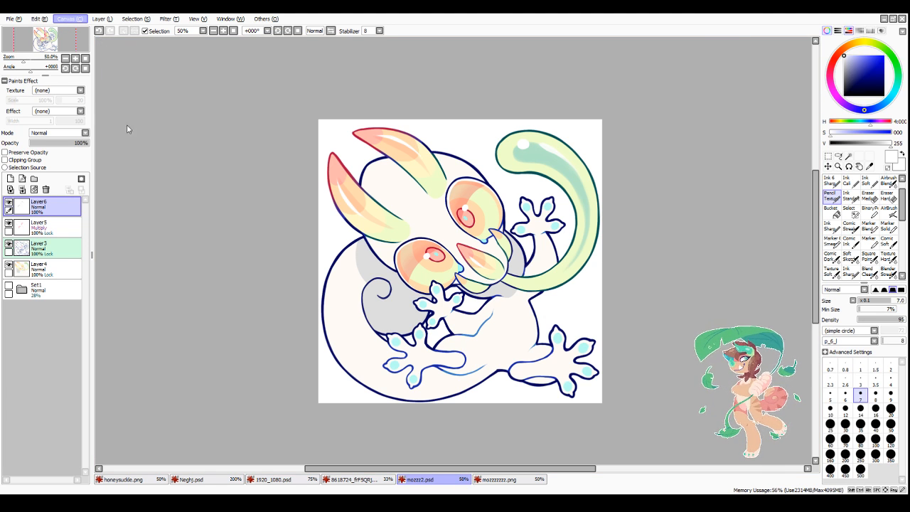
pyautogui.click(127, 87)
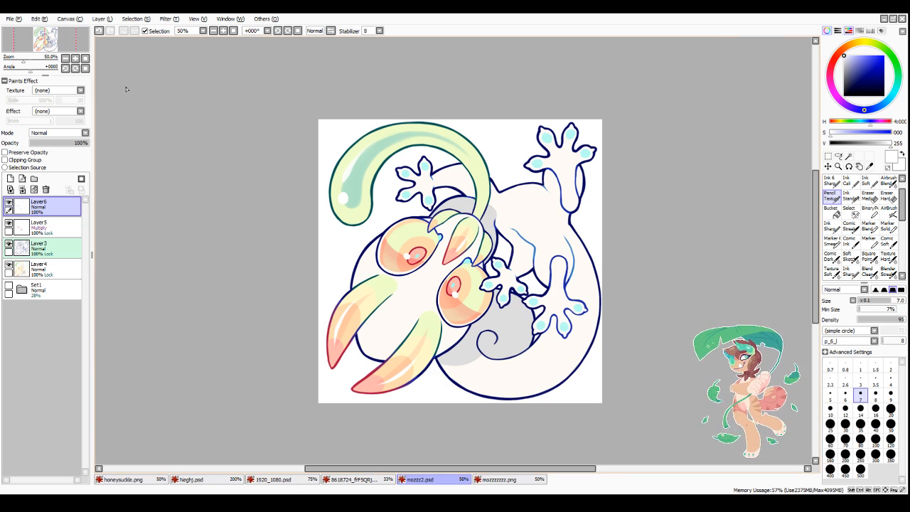
pyautogui.click(76, 20)
pyautogui.click(104, 93)
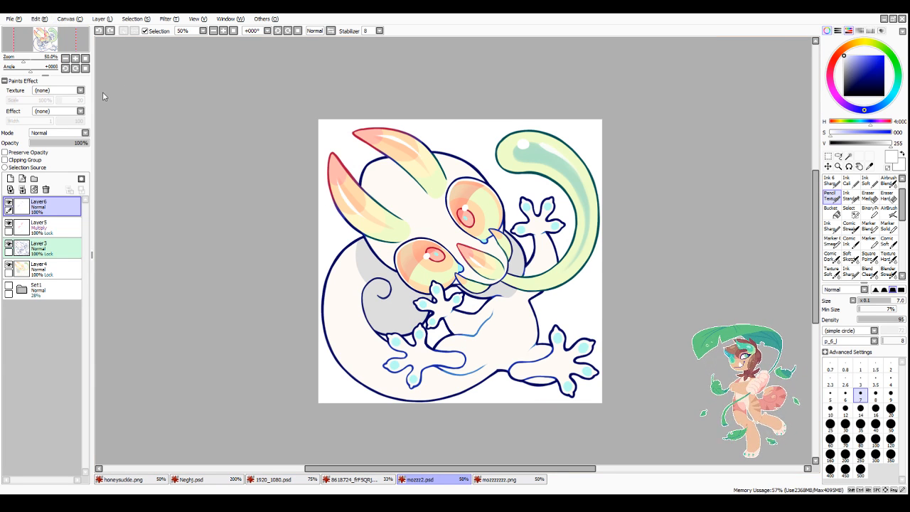
pyautogui.scroll(1, 496, 319)
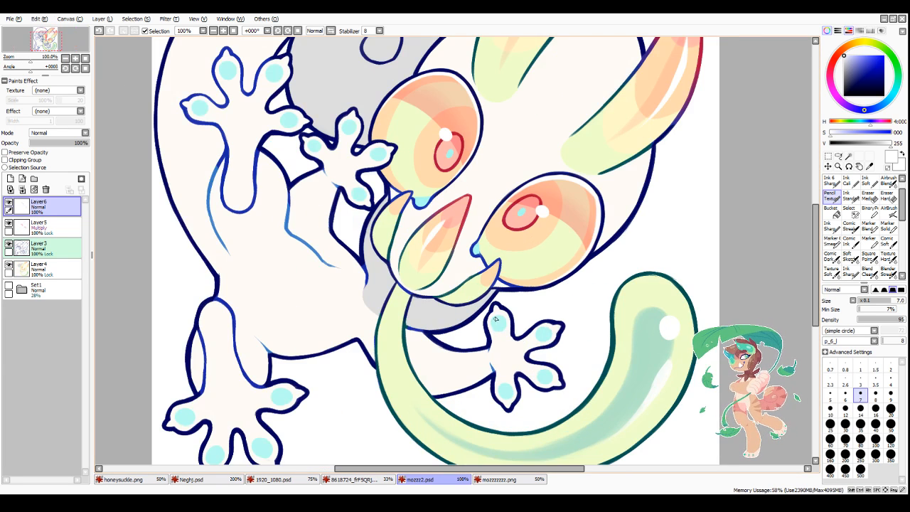
pyautogui.scroll(1, 480, 313)
pyautogui.scroll(-1, 479, 310)
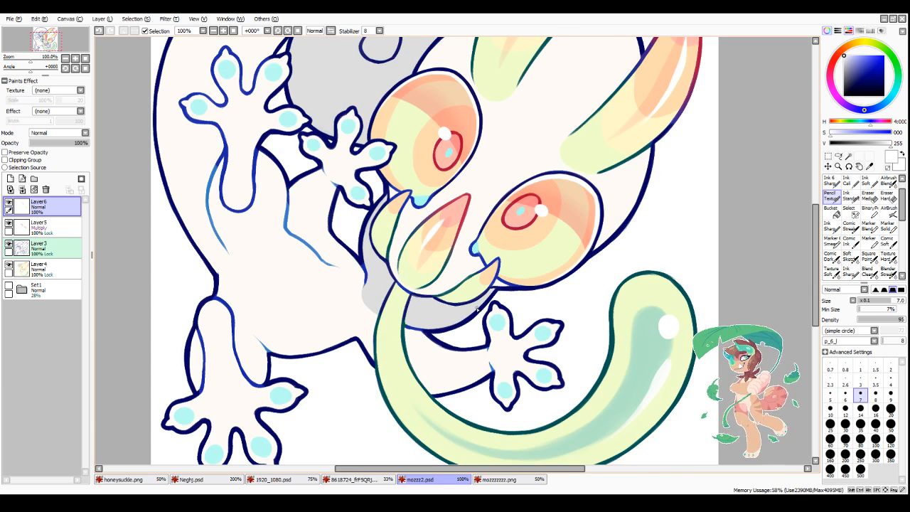
pyautogui.scroll(-2, 478, 309)
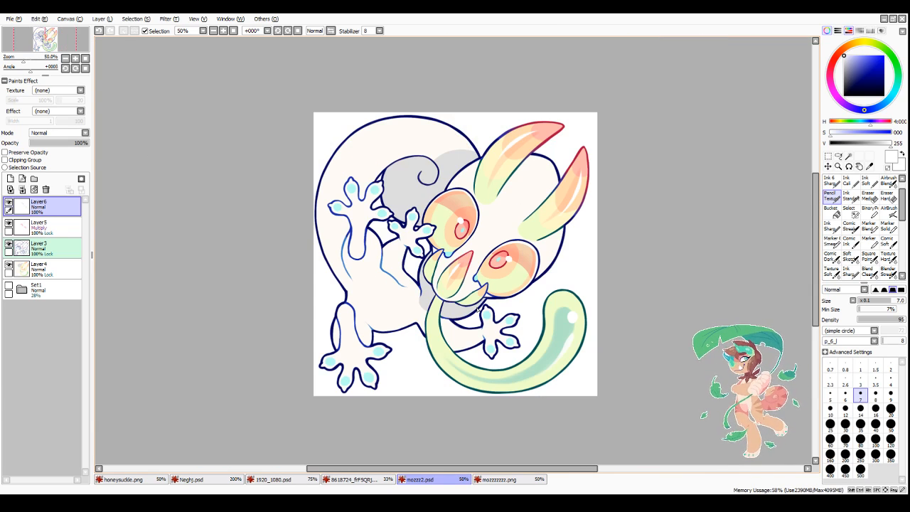
# Step: Select the line art on Layer3 and blend its colours around the arms with the Blend brush at size 40
pyautogui.click(53, 247)
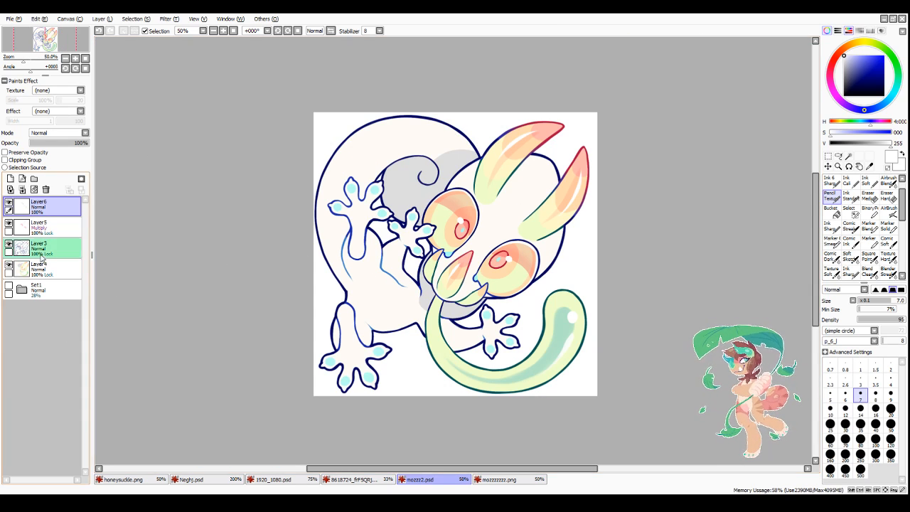
pyautogui.click(868, 271)
pyautogui.scroll(2, 337, 239)
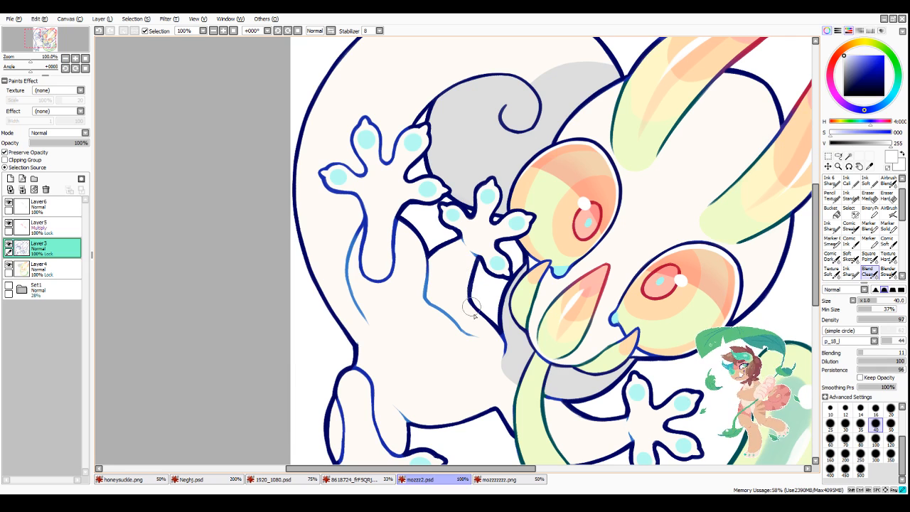
pyautogui.scroll(-1, 505, 410)
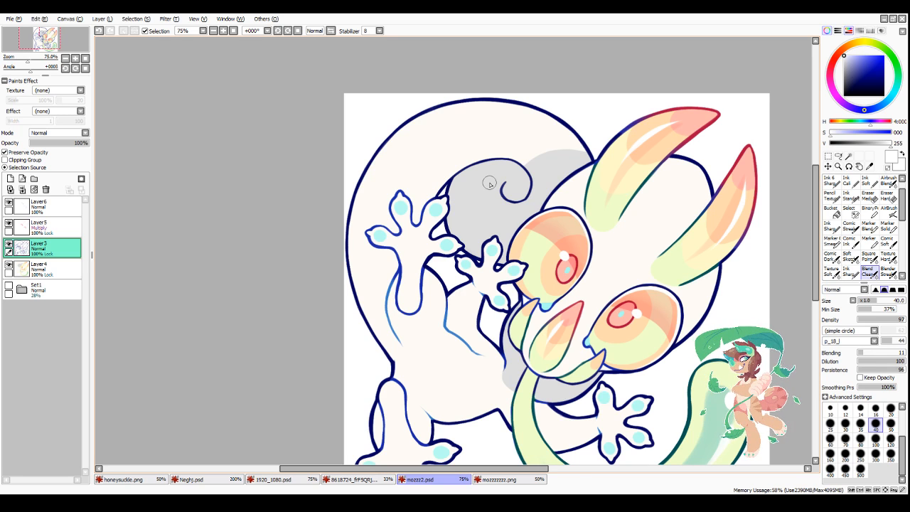
pyautogui.scroll(-3, 489, 184)
pyautogui.scroll(1, 489, 184)
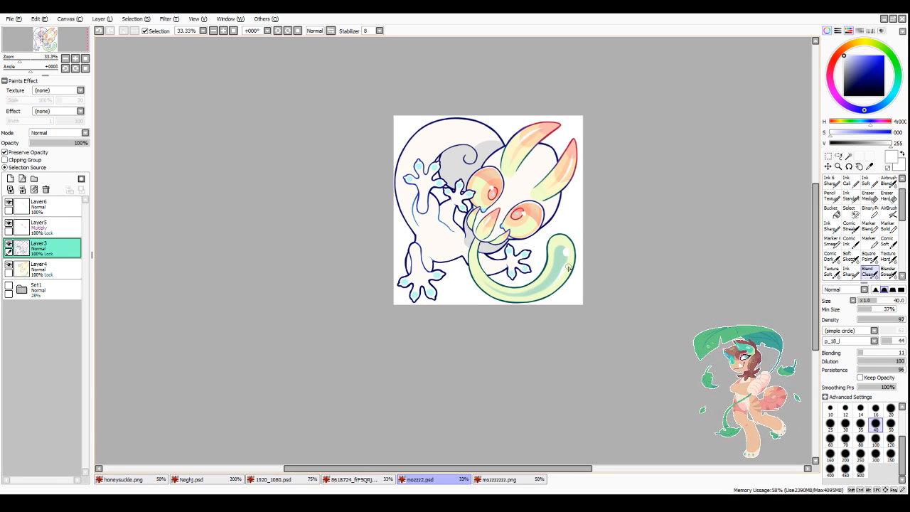
pyautogui.scroll(1, 541, 195)
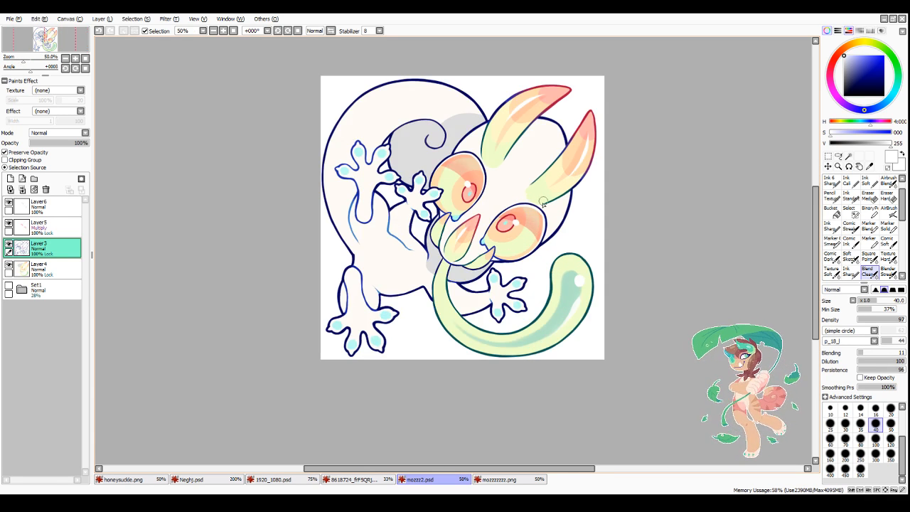